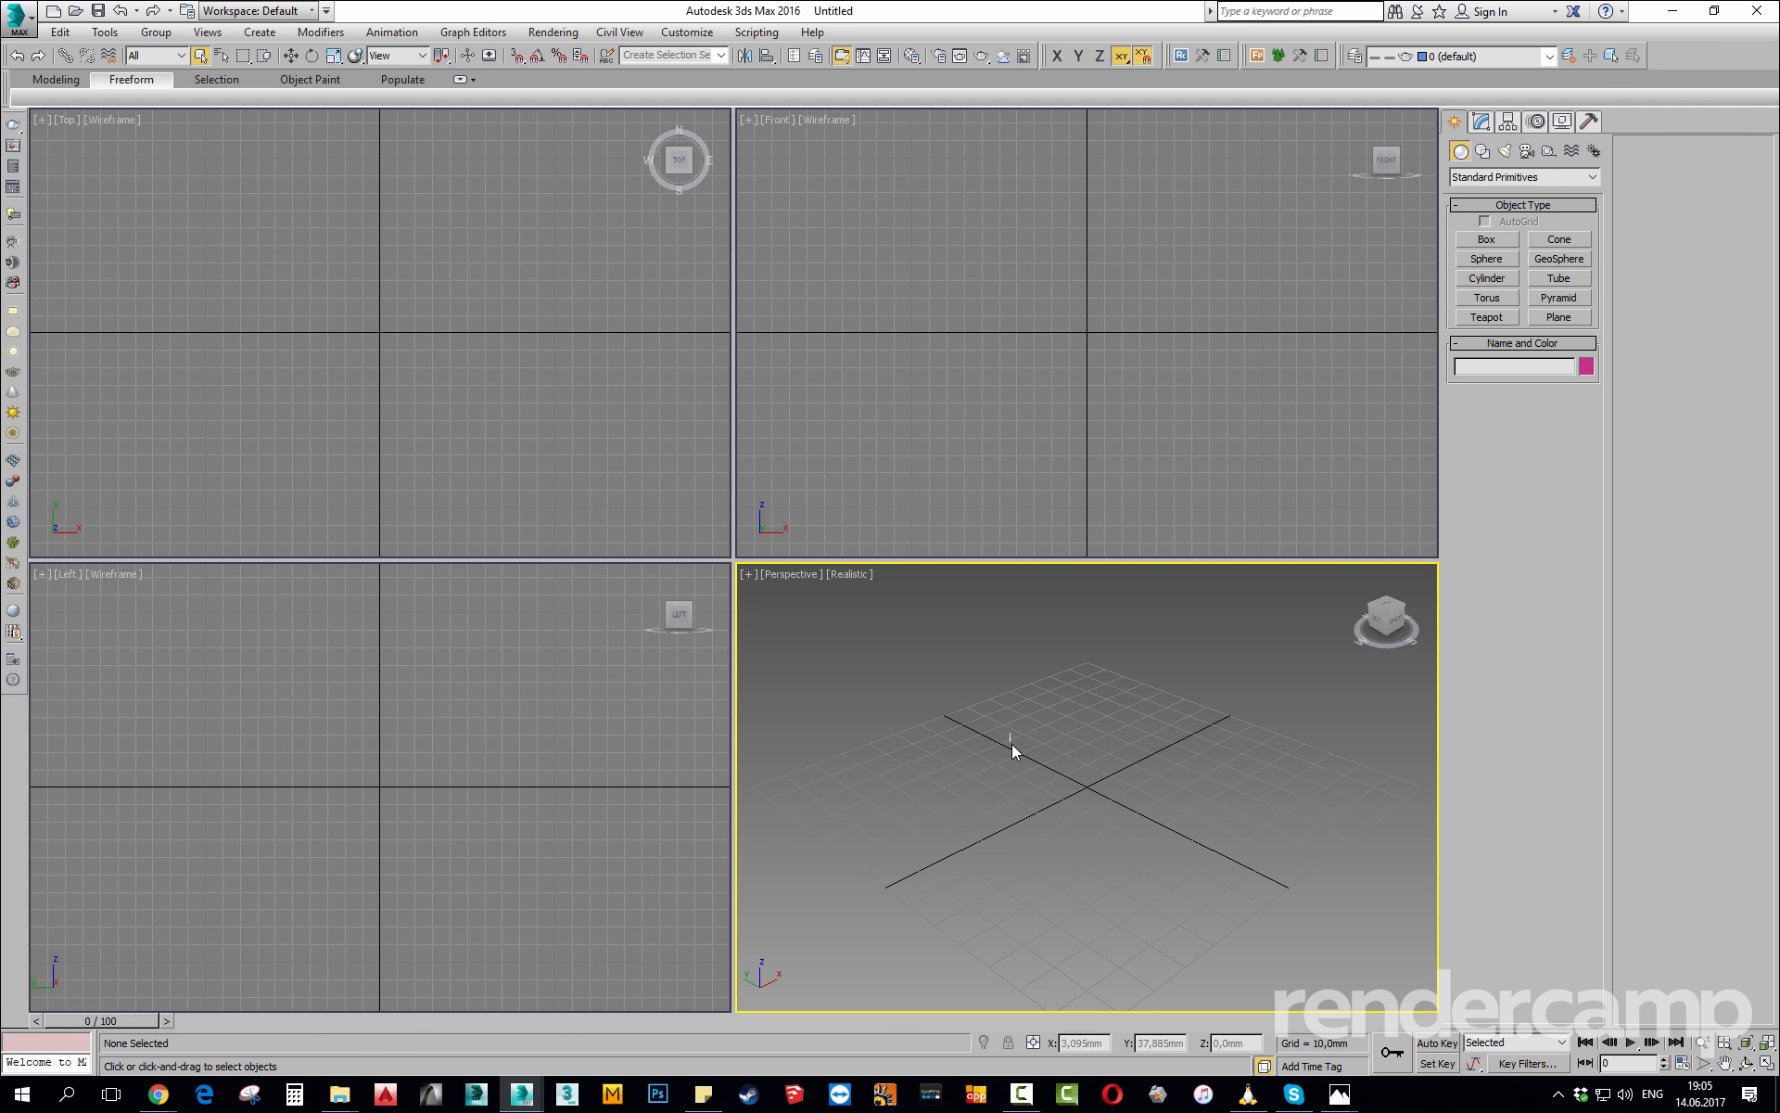
Reset the scene to an empty default scene and confirm the reset.
left_click(19, 20)
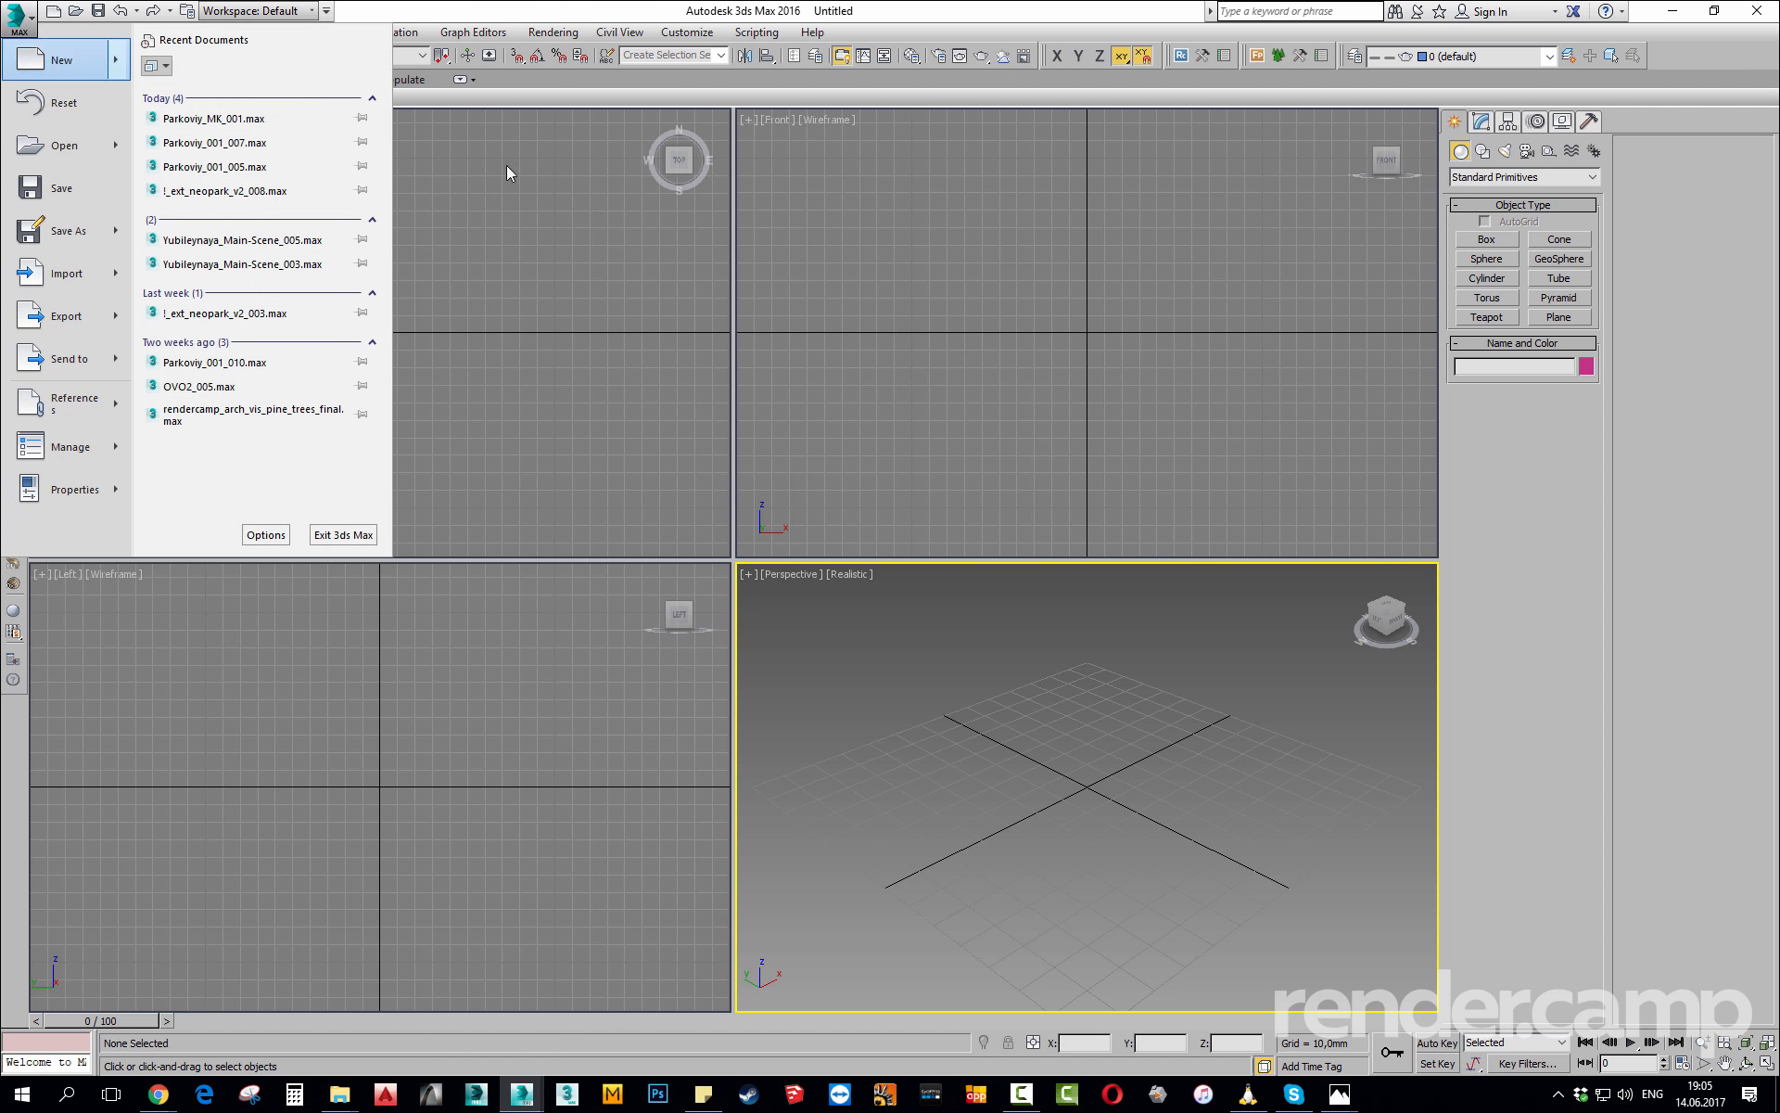
left_click(806, 223)
left_click(18, 9)
left_click(65, 102)
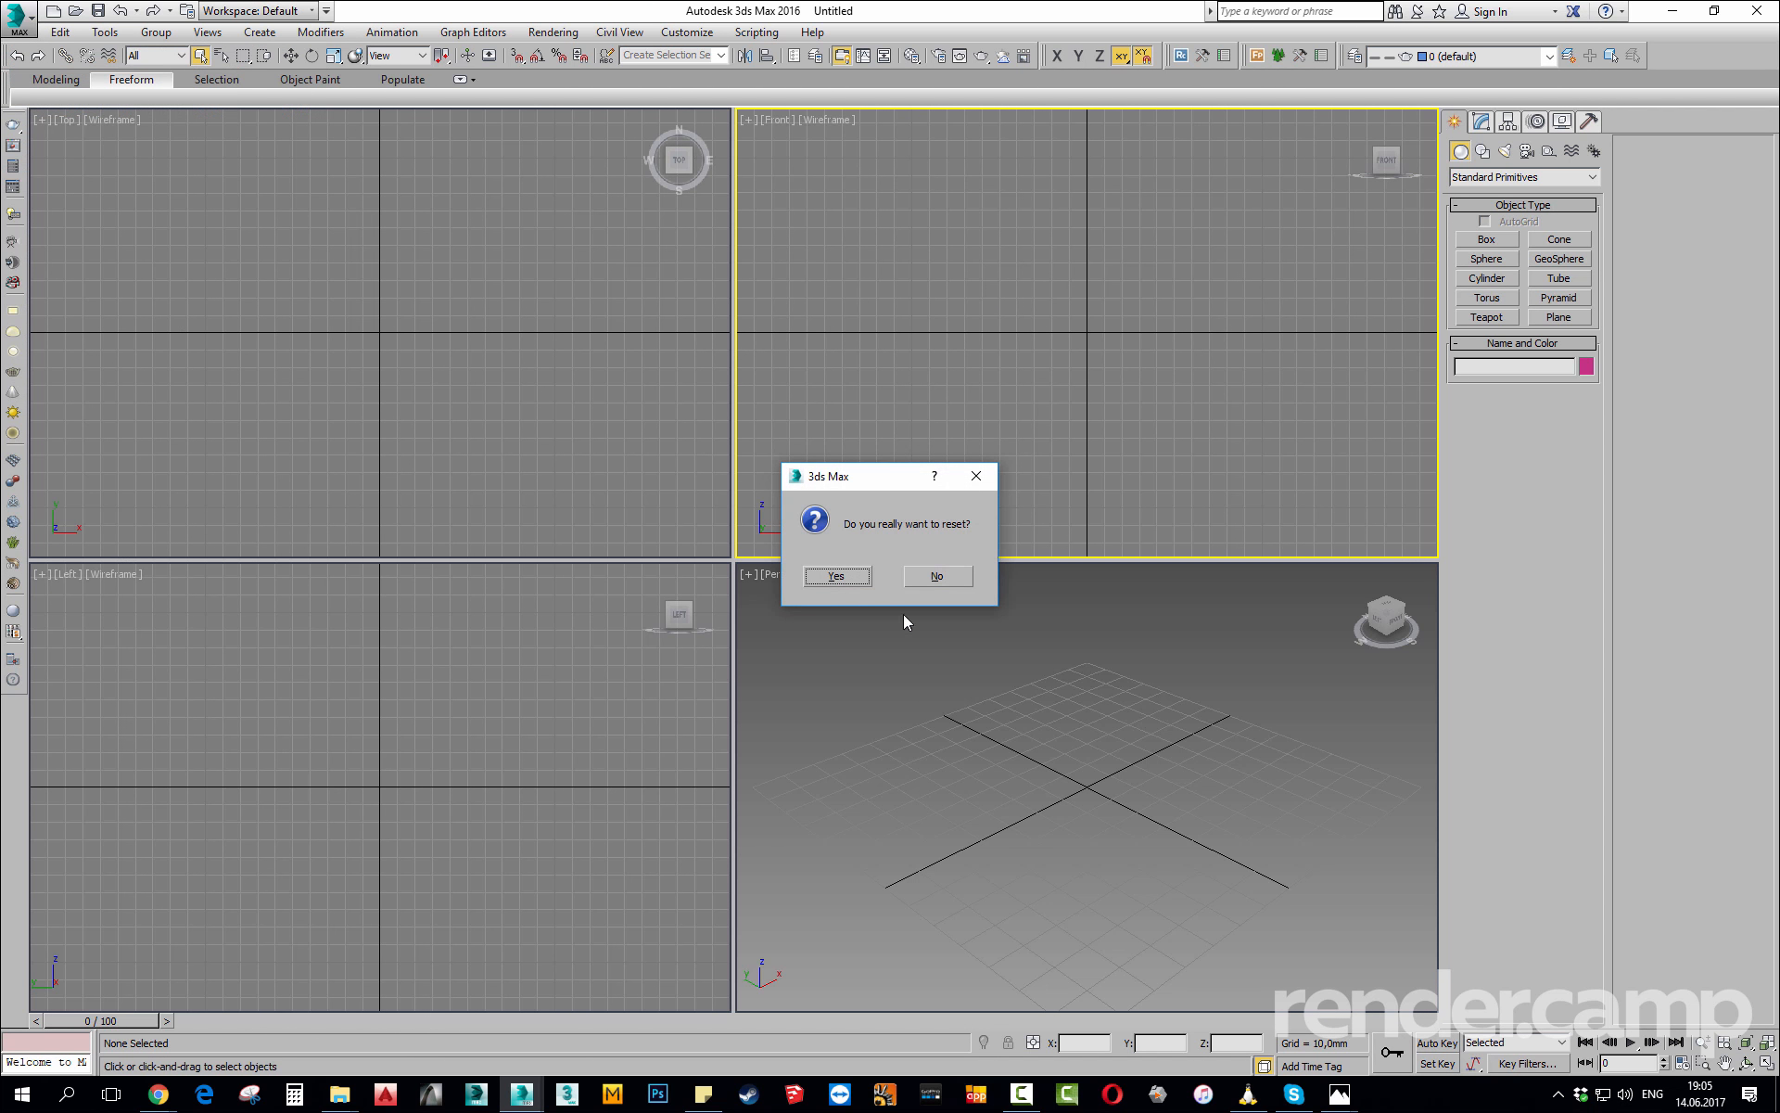
left_click(846, 582)
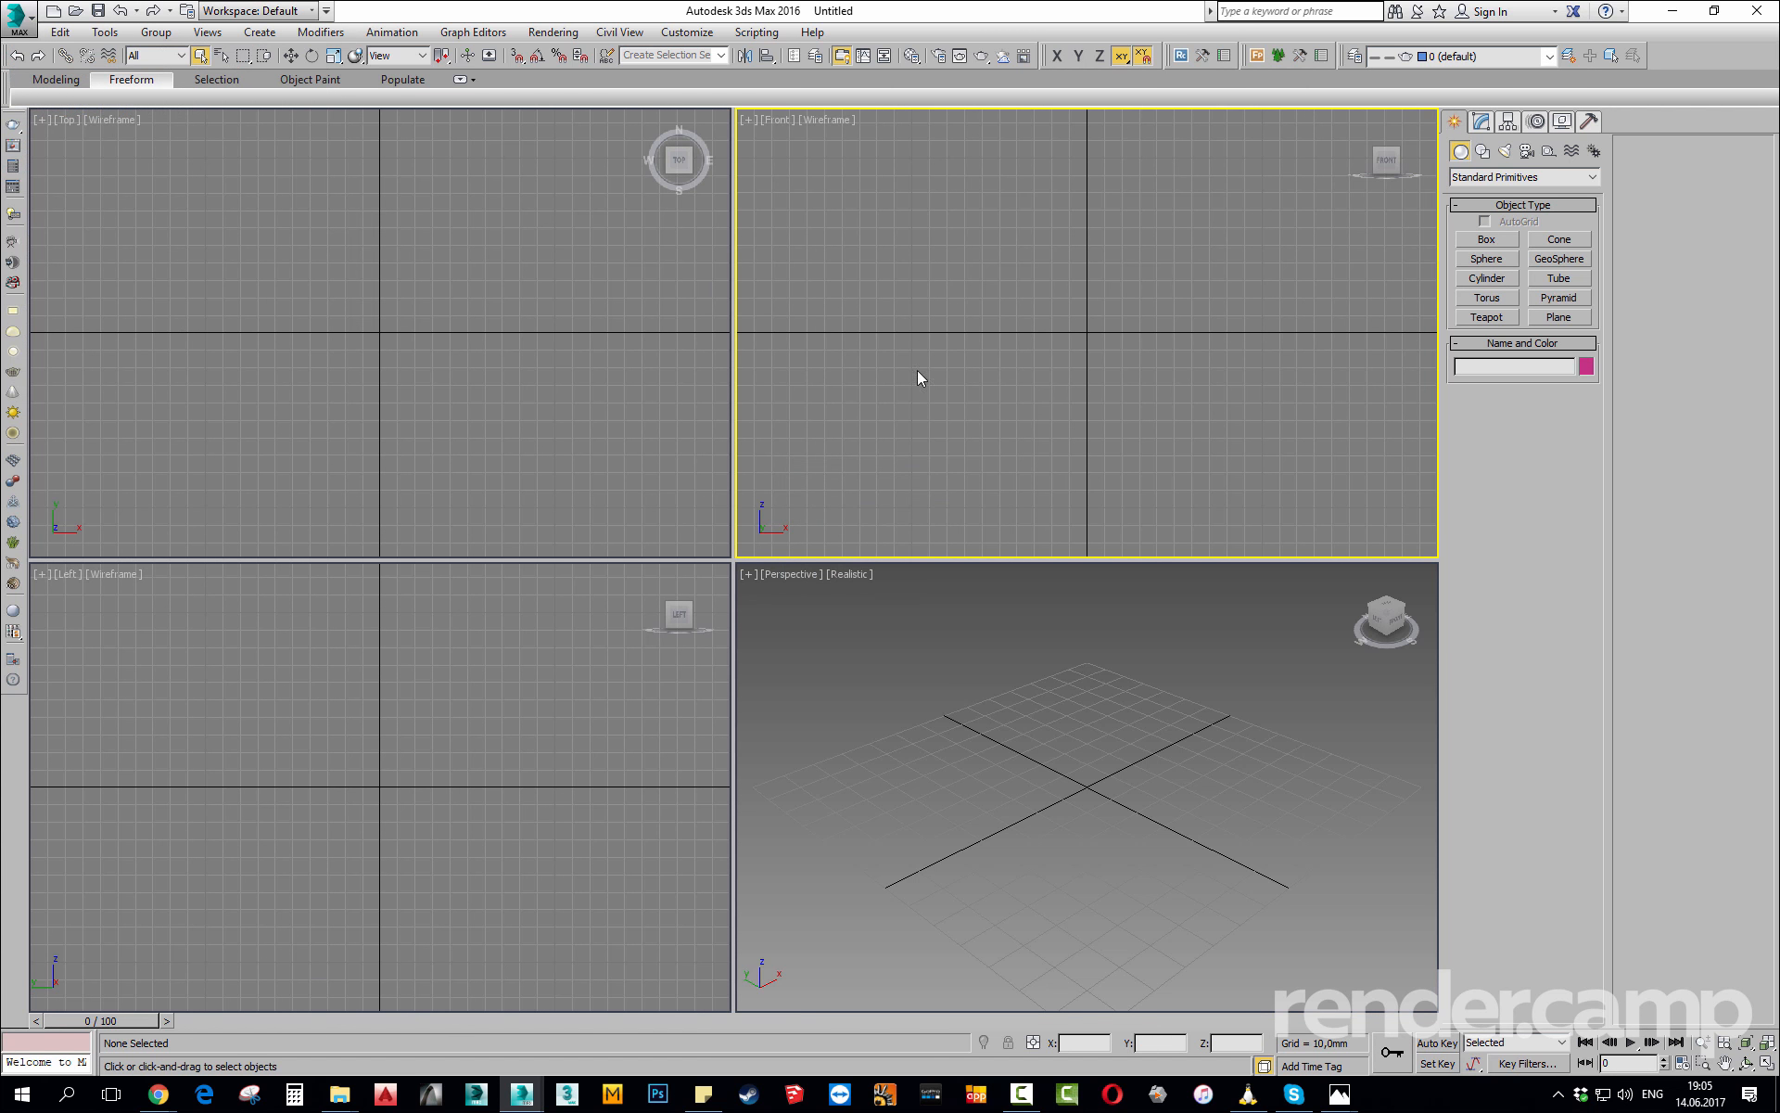
Start merging the scene file Parkoviy_MK_001.max from the MK folder on the desktop.
left_click(19, 17)
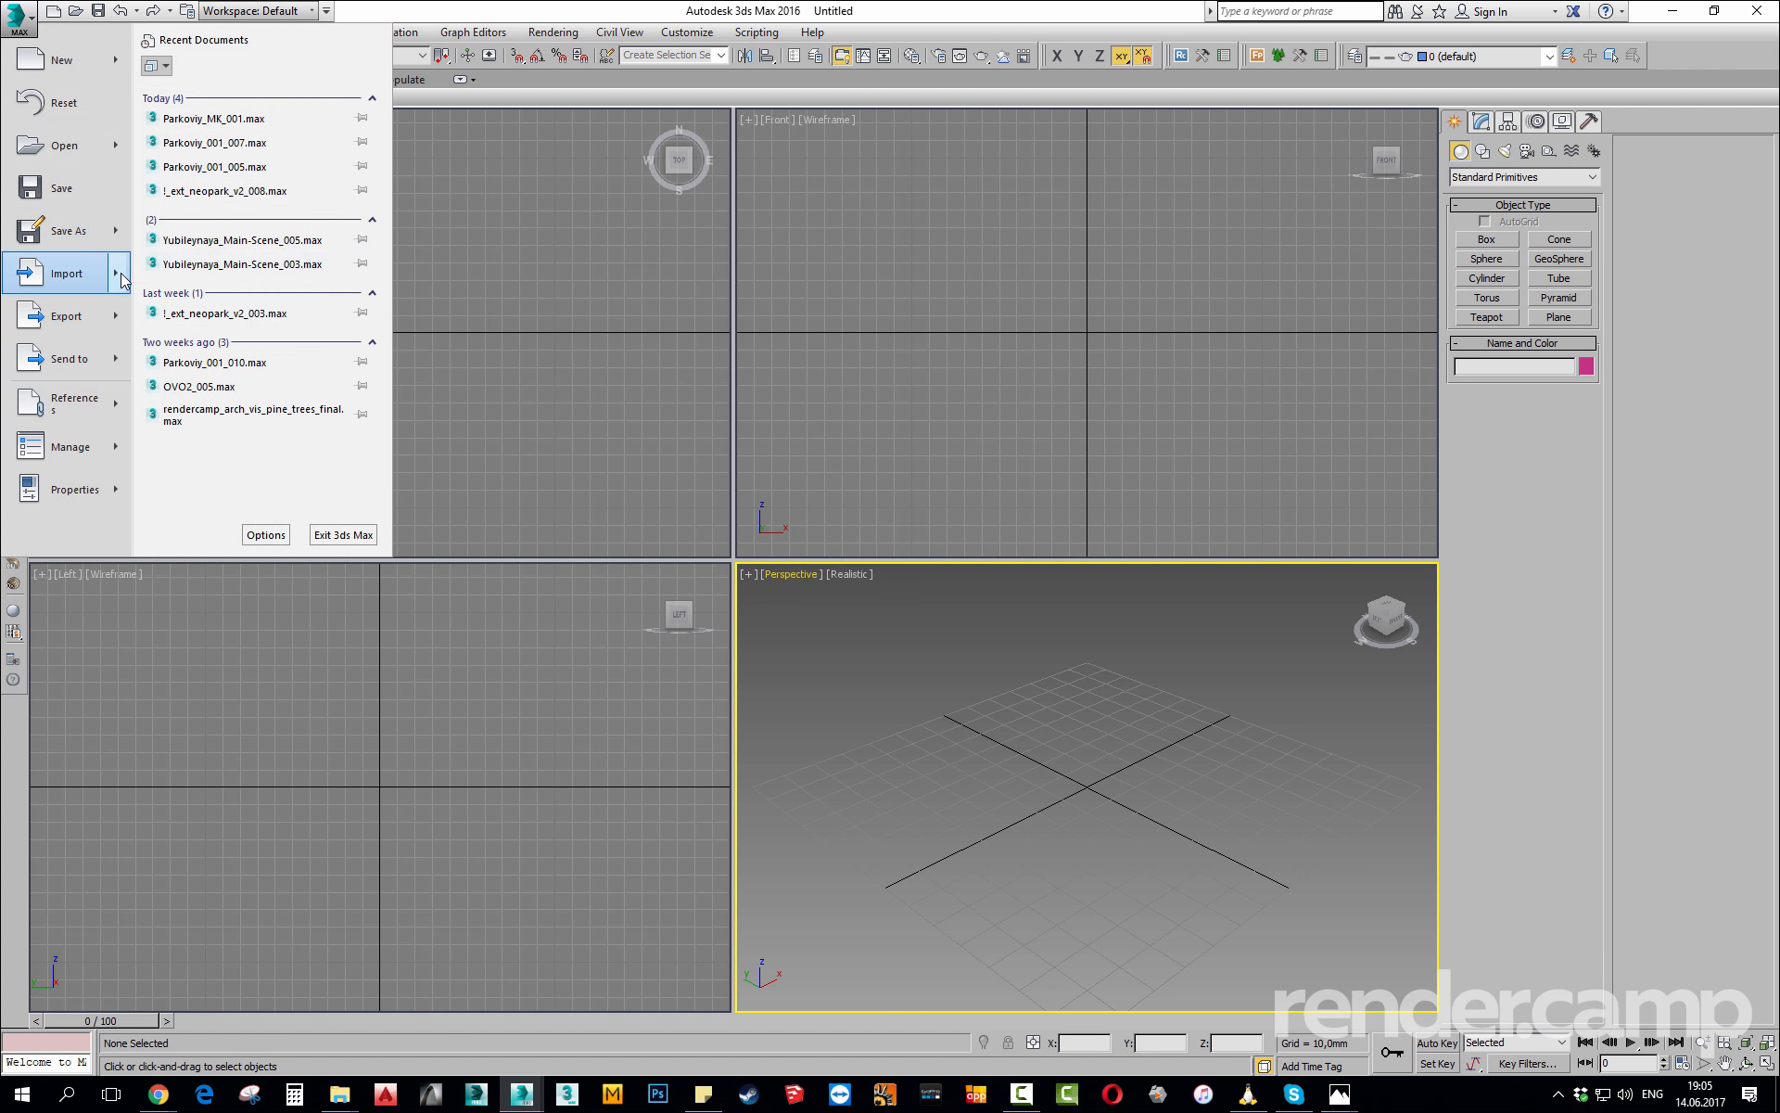
mouse_move(123, 278)
left_click(215, 147)
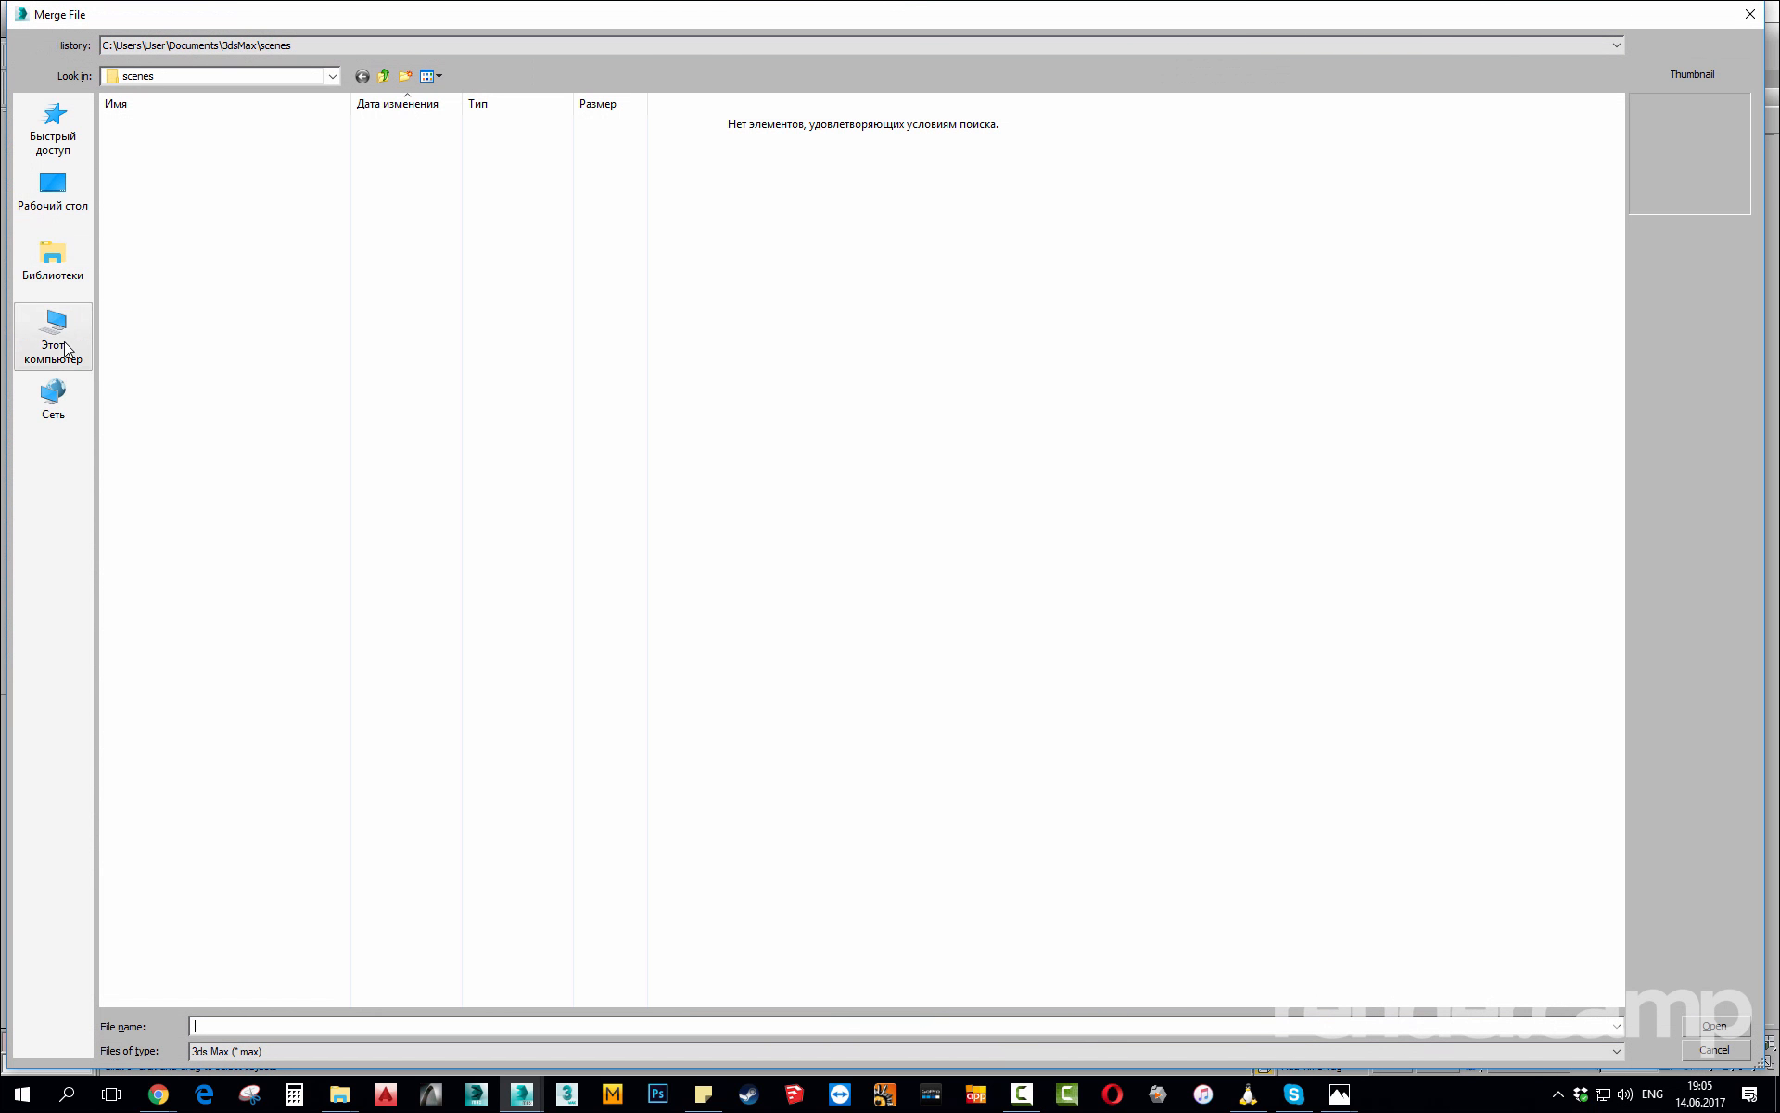
left_click(58, 341)
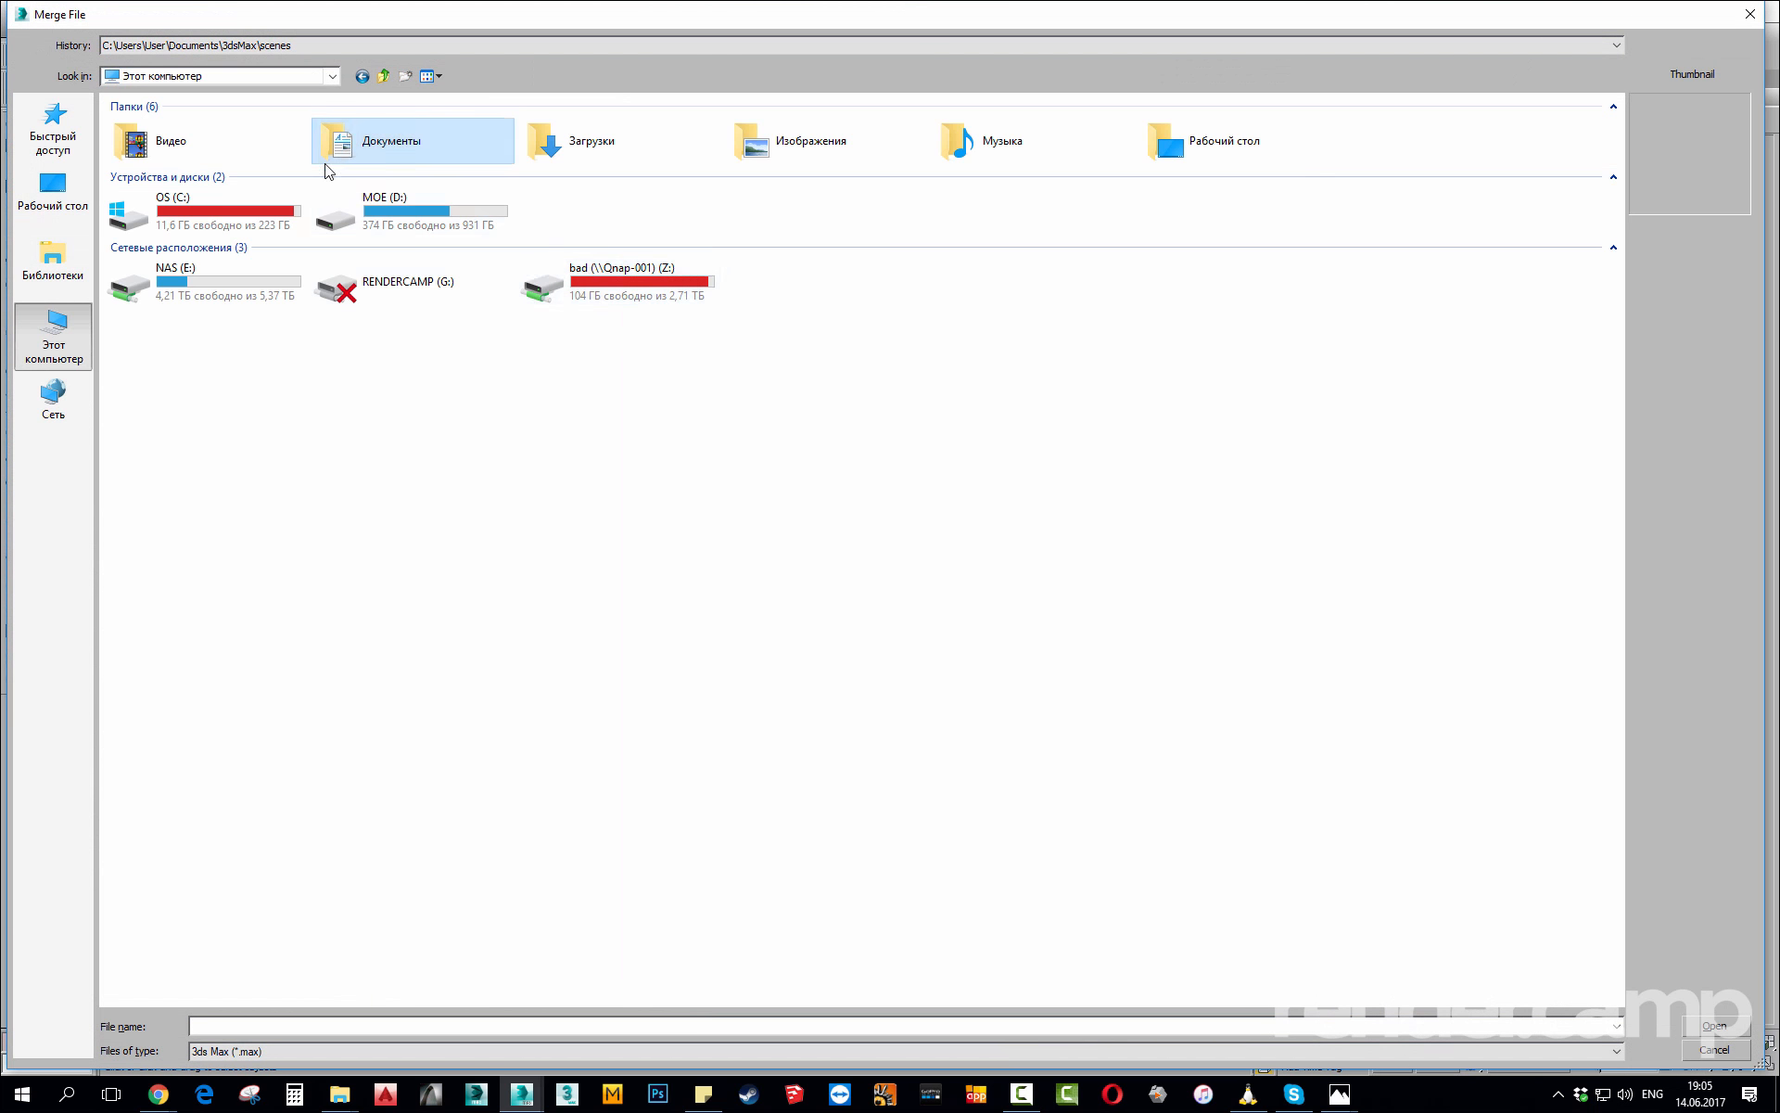
left_click(52, 192)
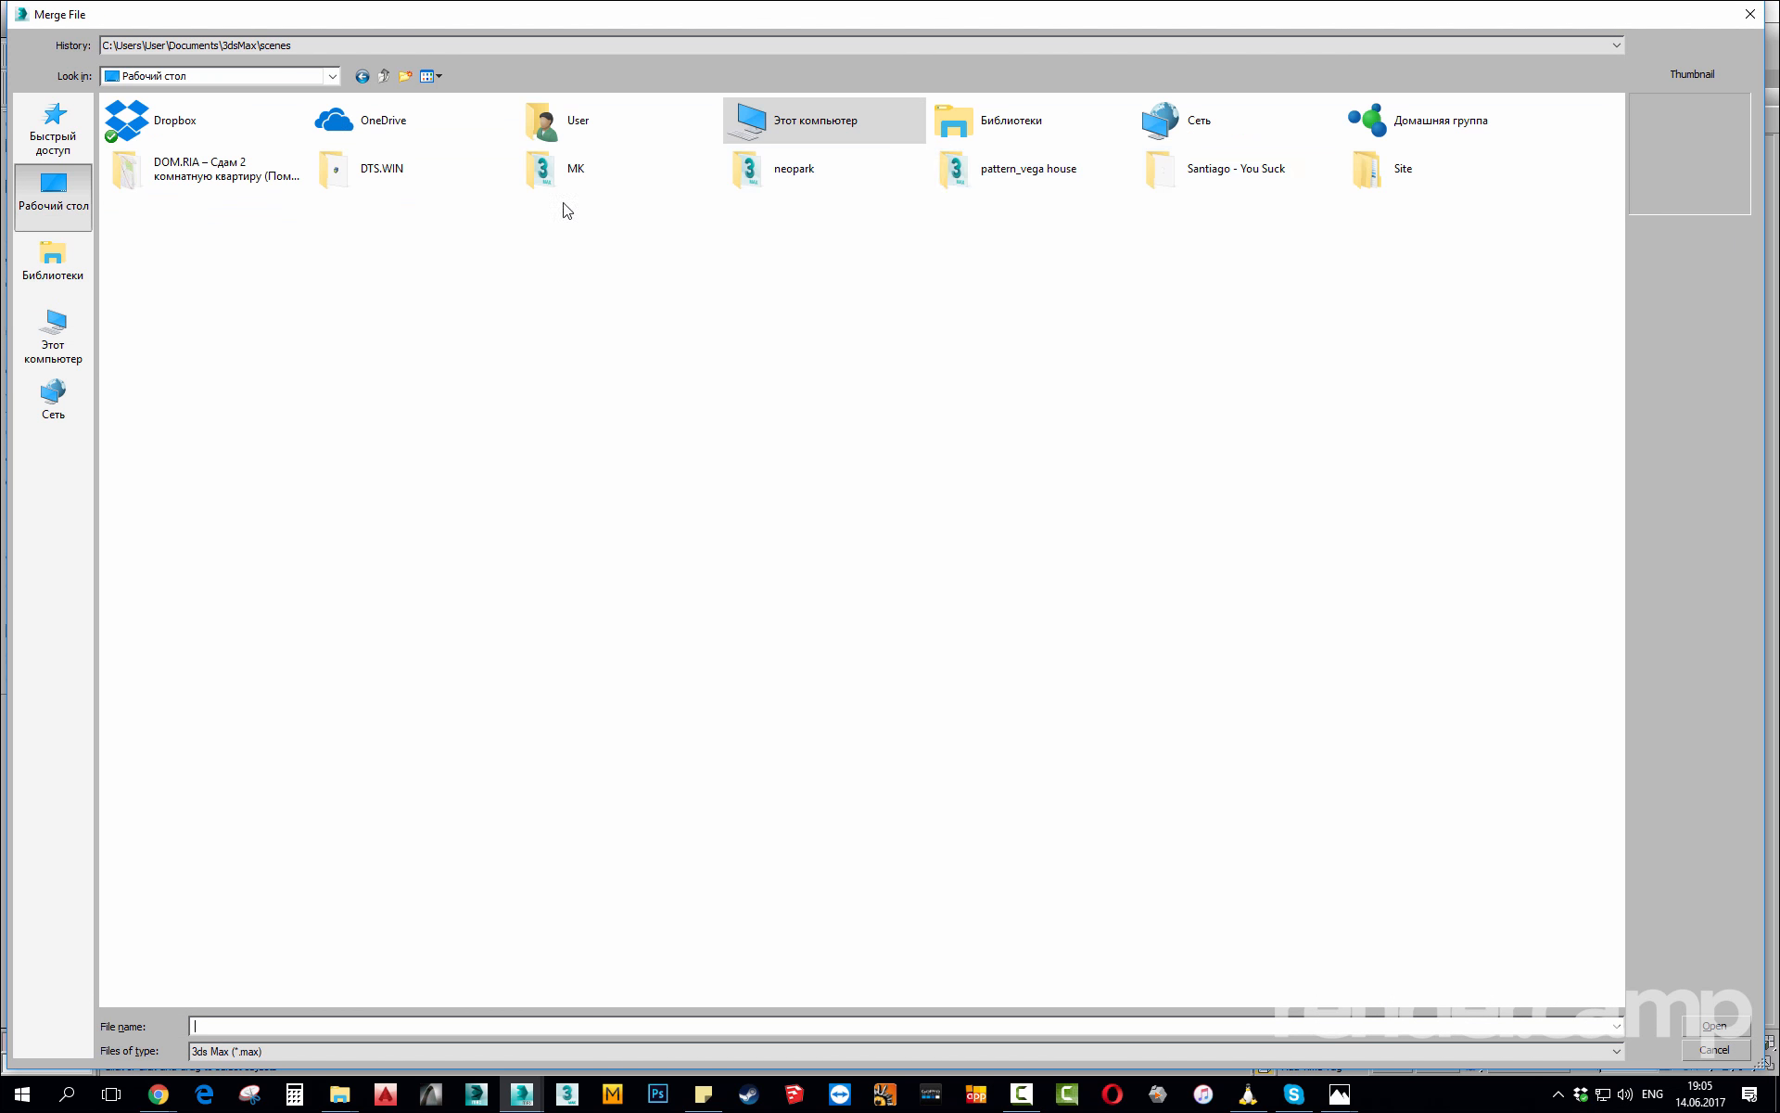
double_click(640, 176)
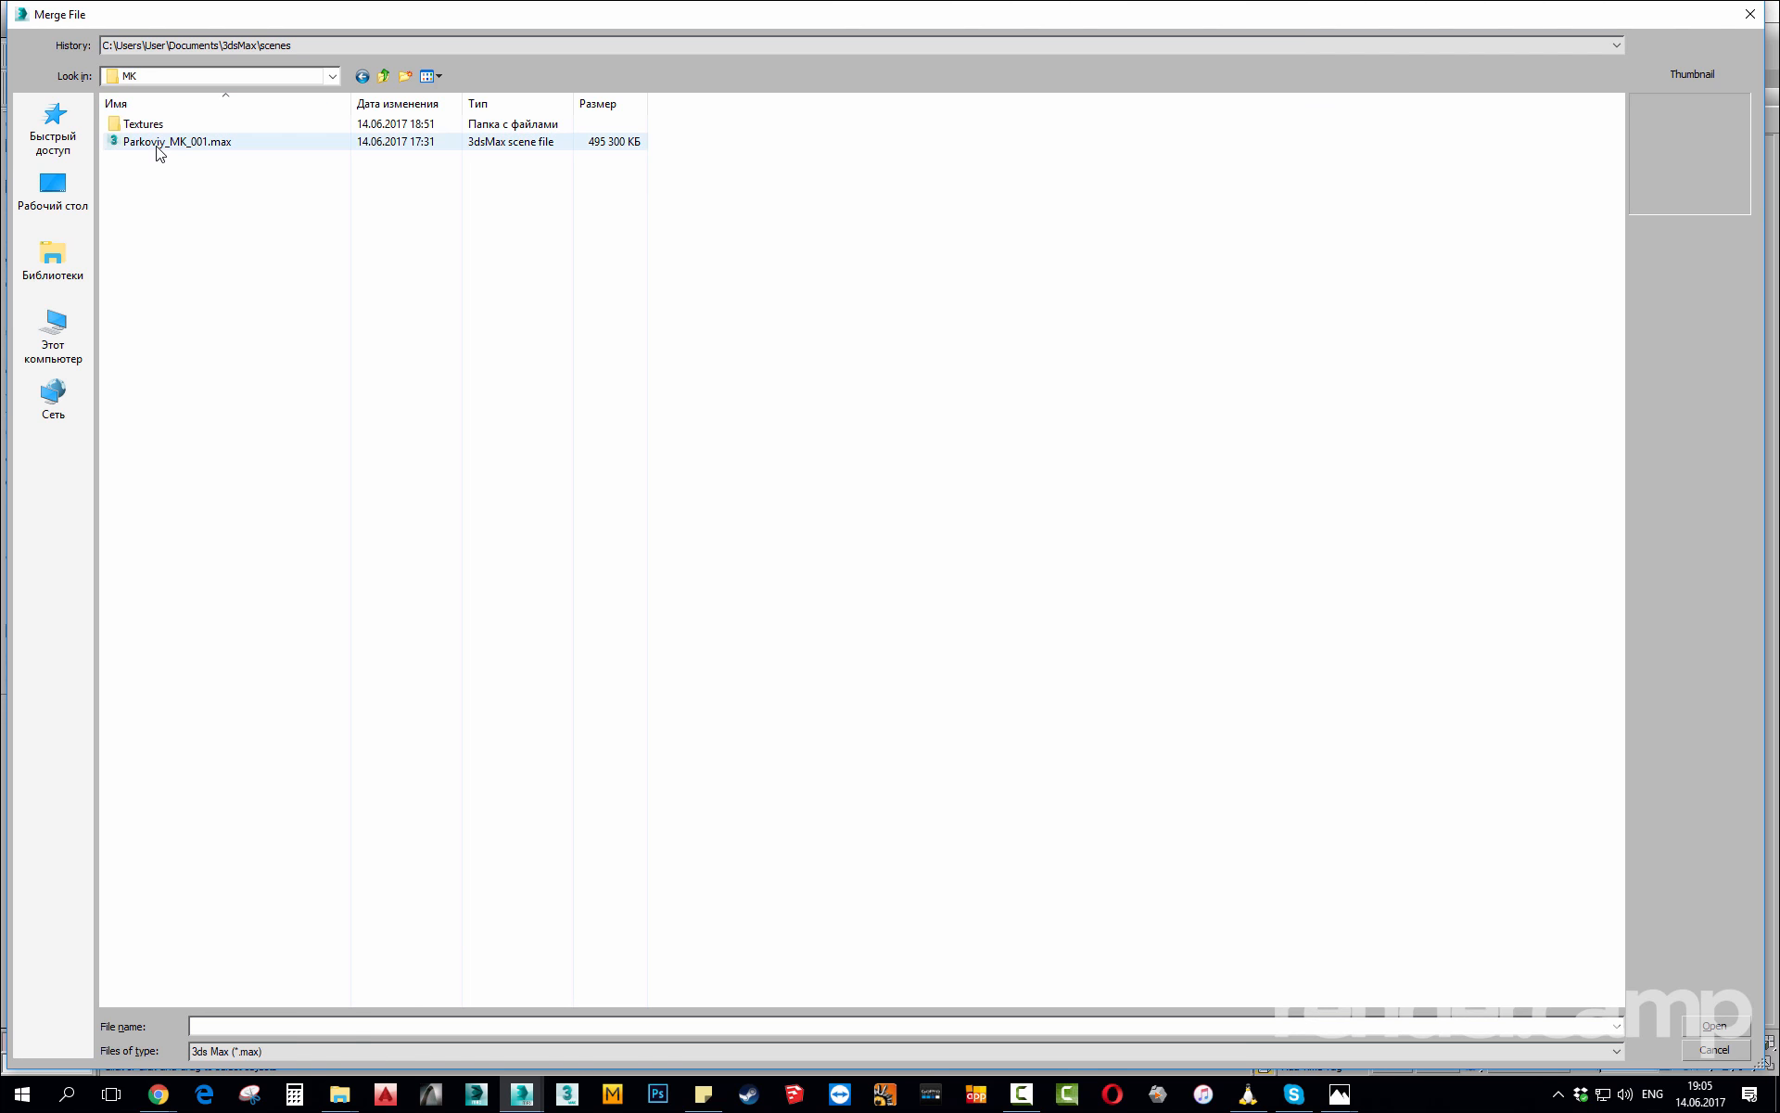
double_click(158, 150)
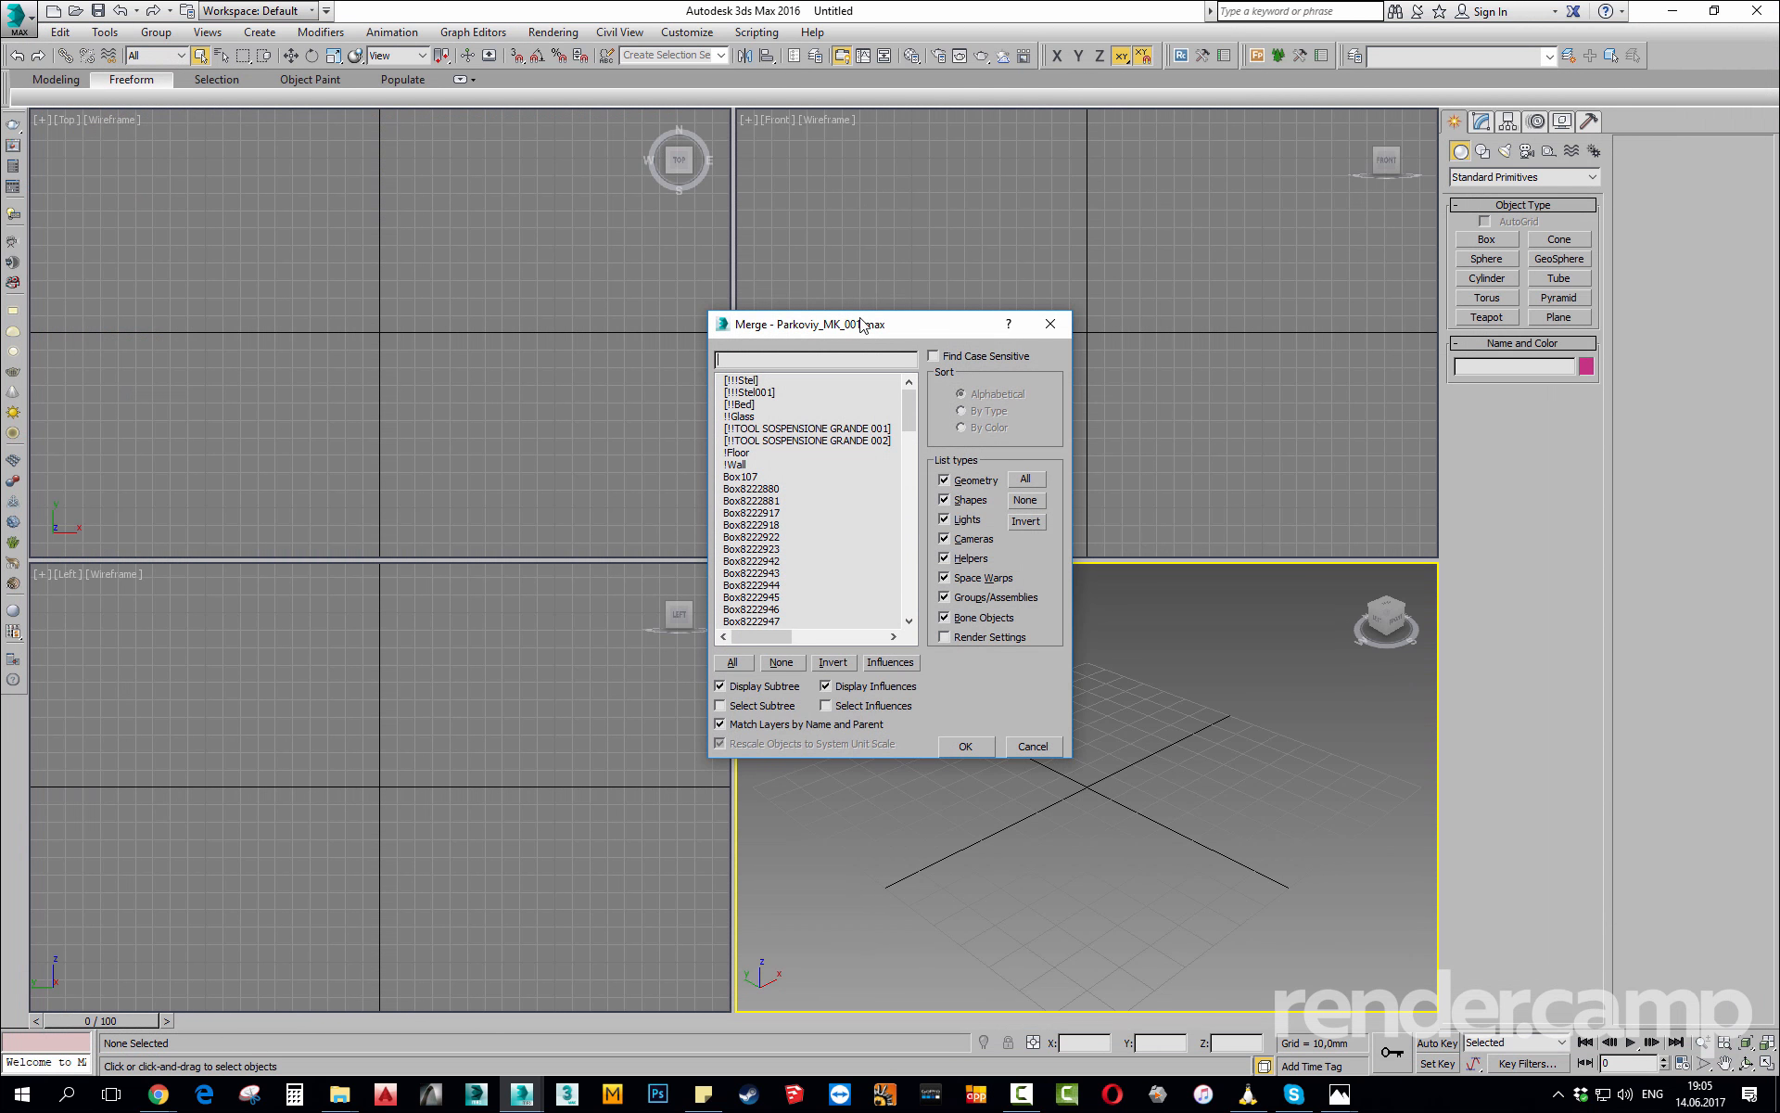
Select all objects of Parkoviy_MK_001.max and merge them into the current scene.
left_click_drag(826, 345, 867, 292)
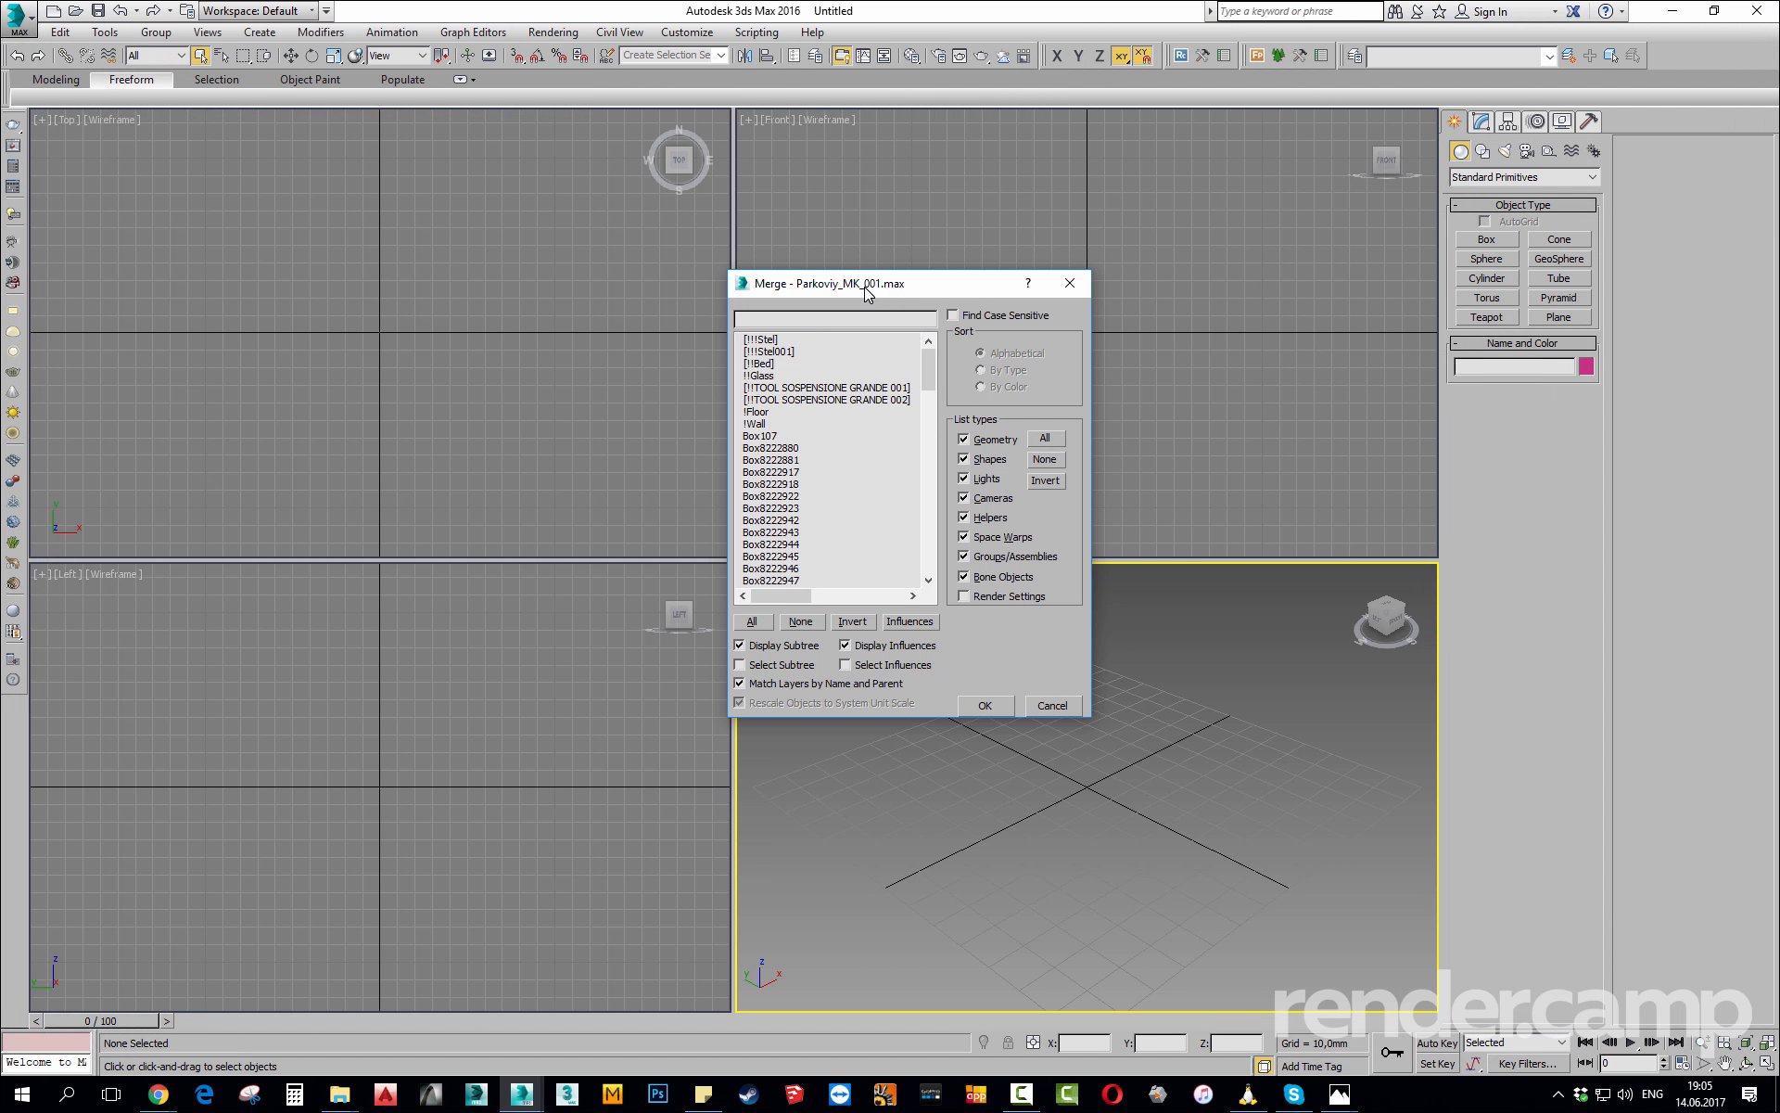
left_click(773, 520)
left_click(752, 622)
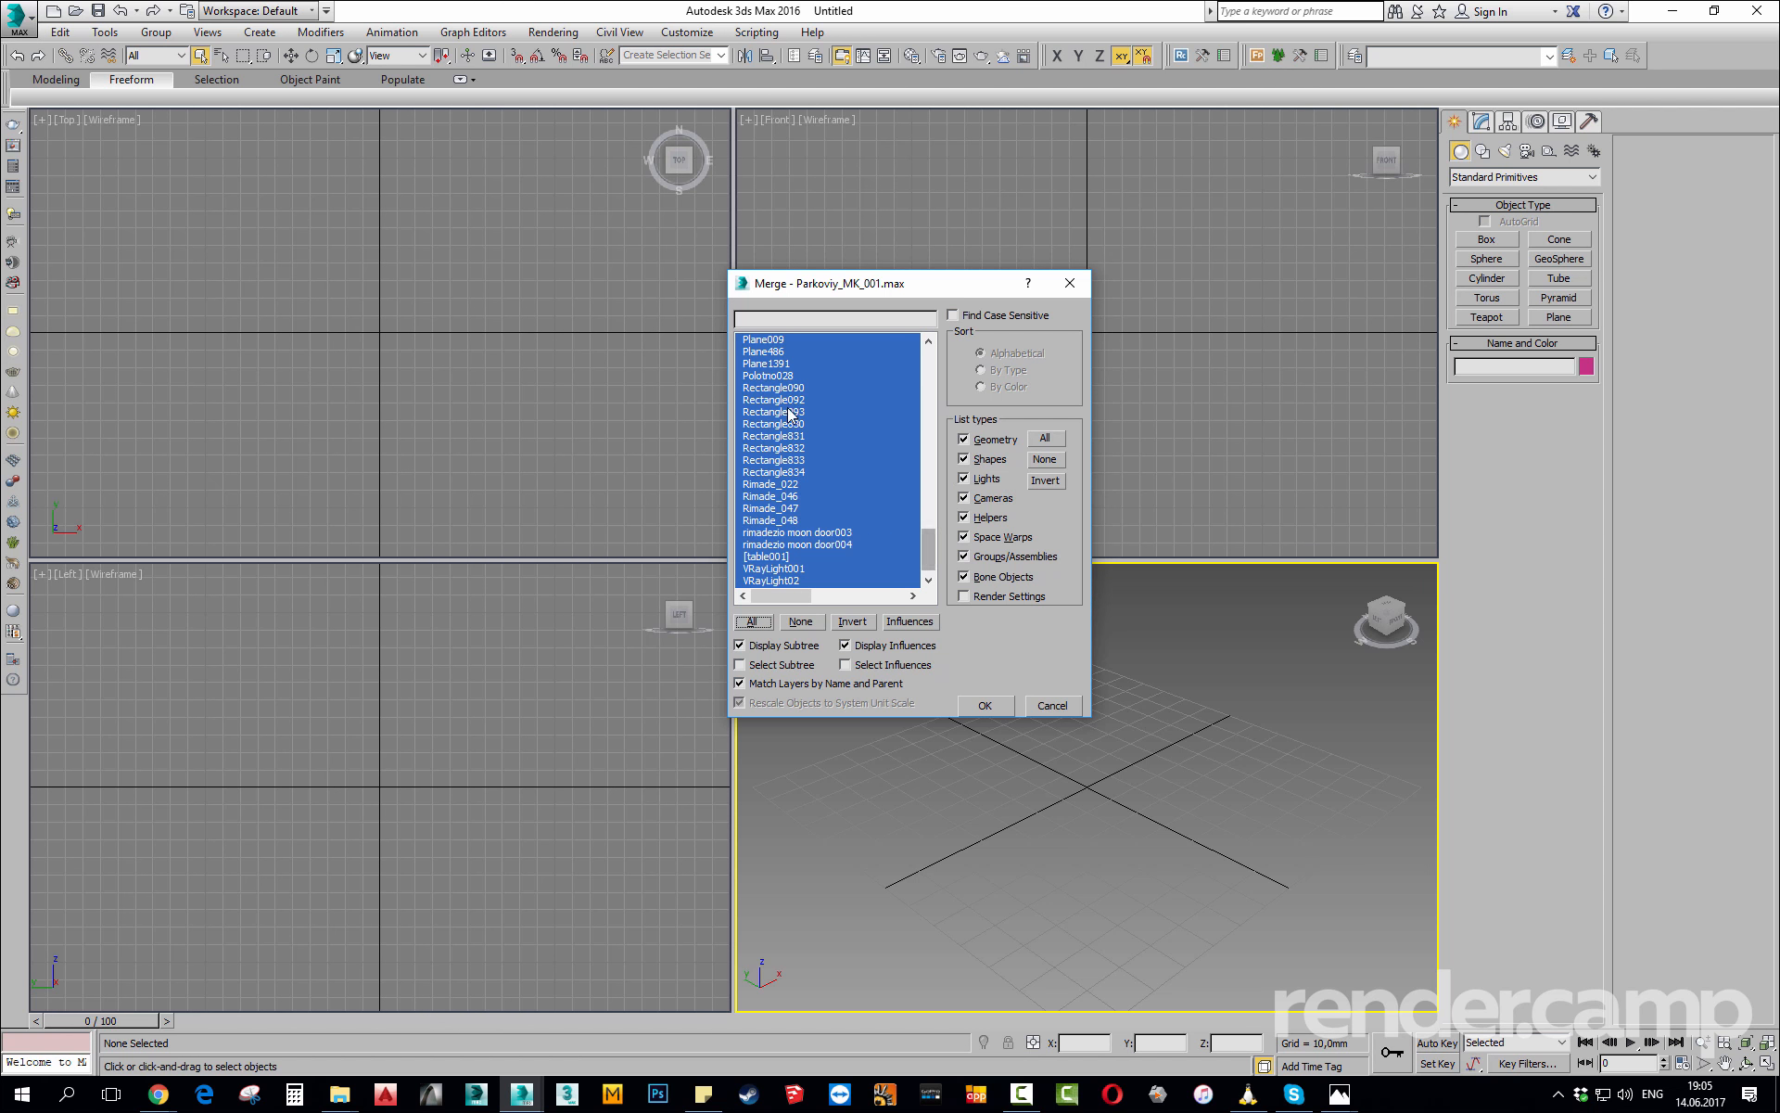
left_click(997, 707)
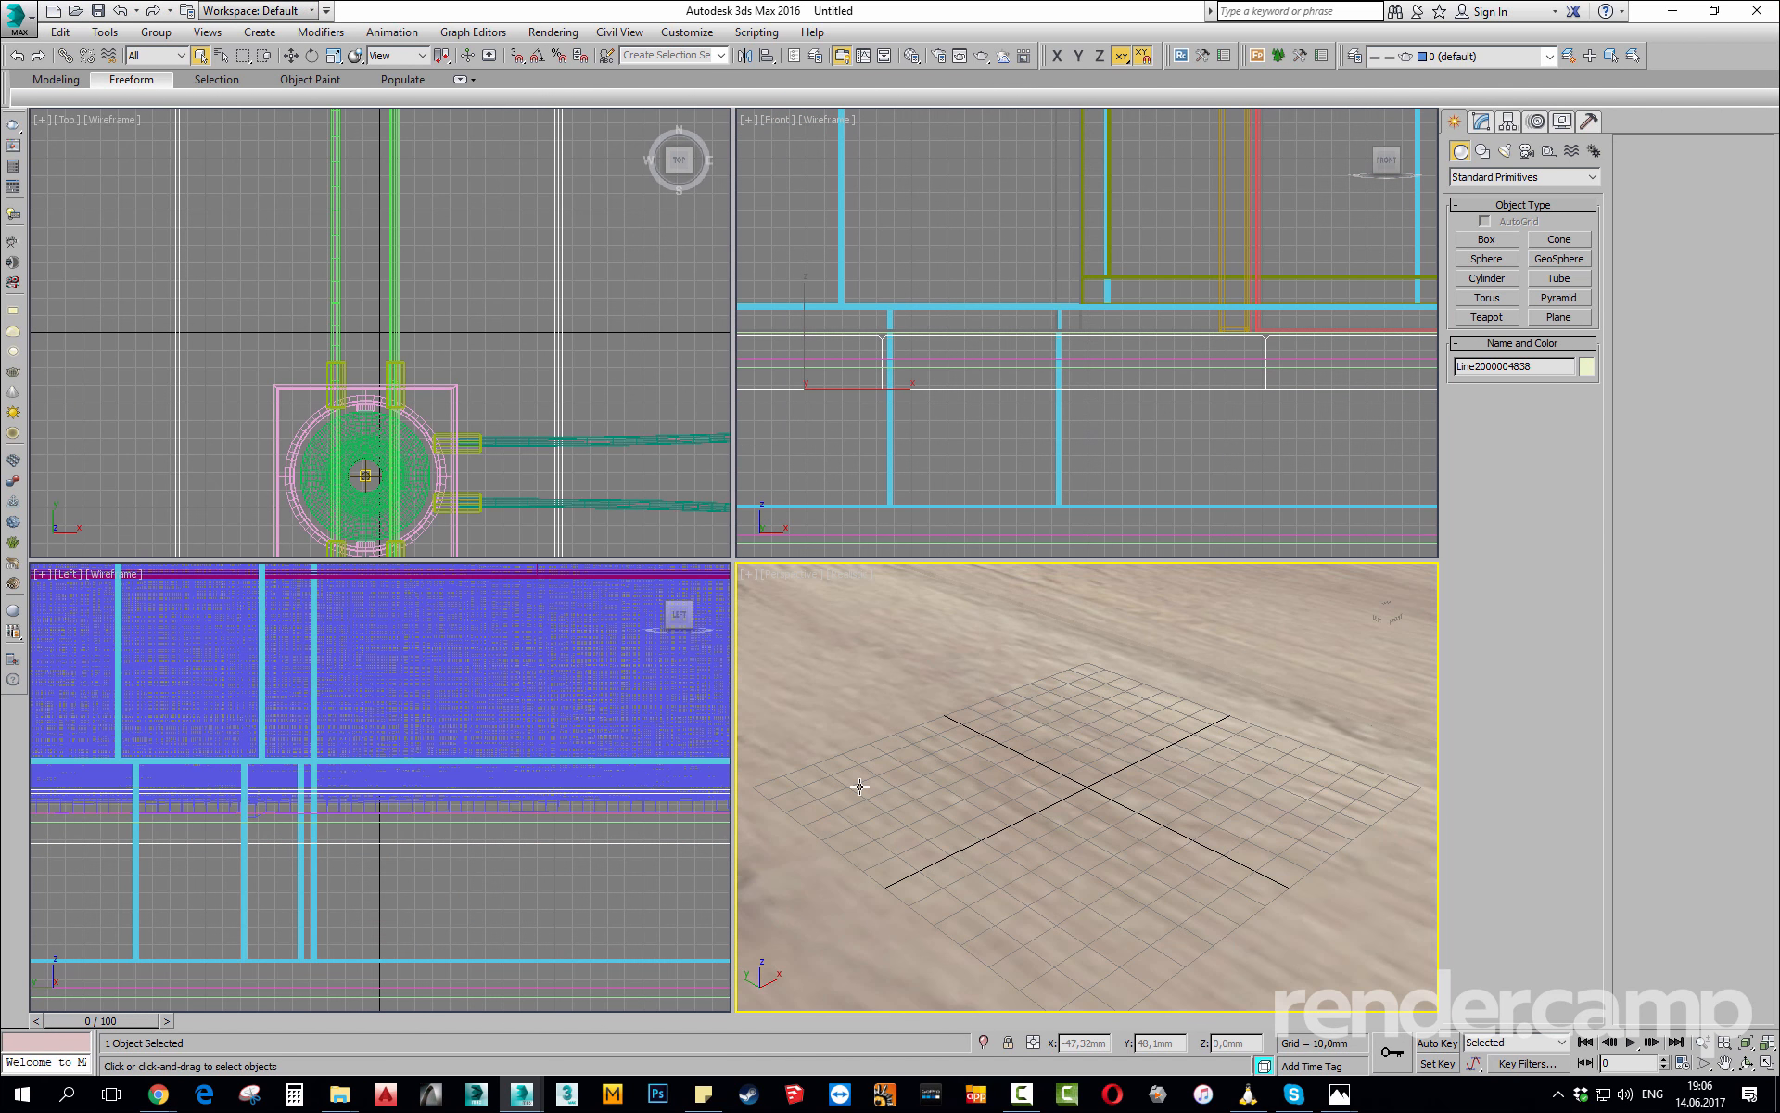
Maximize the Perspective viewport on the merged apartment and turn on the viewport statistics.
key("z")
middle_click_drag(1013, 693, 919, 752, "alt")
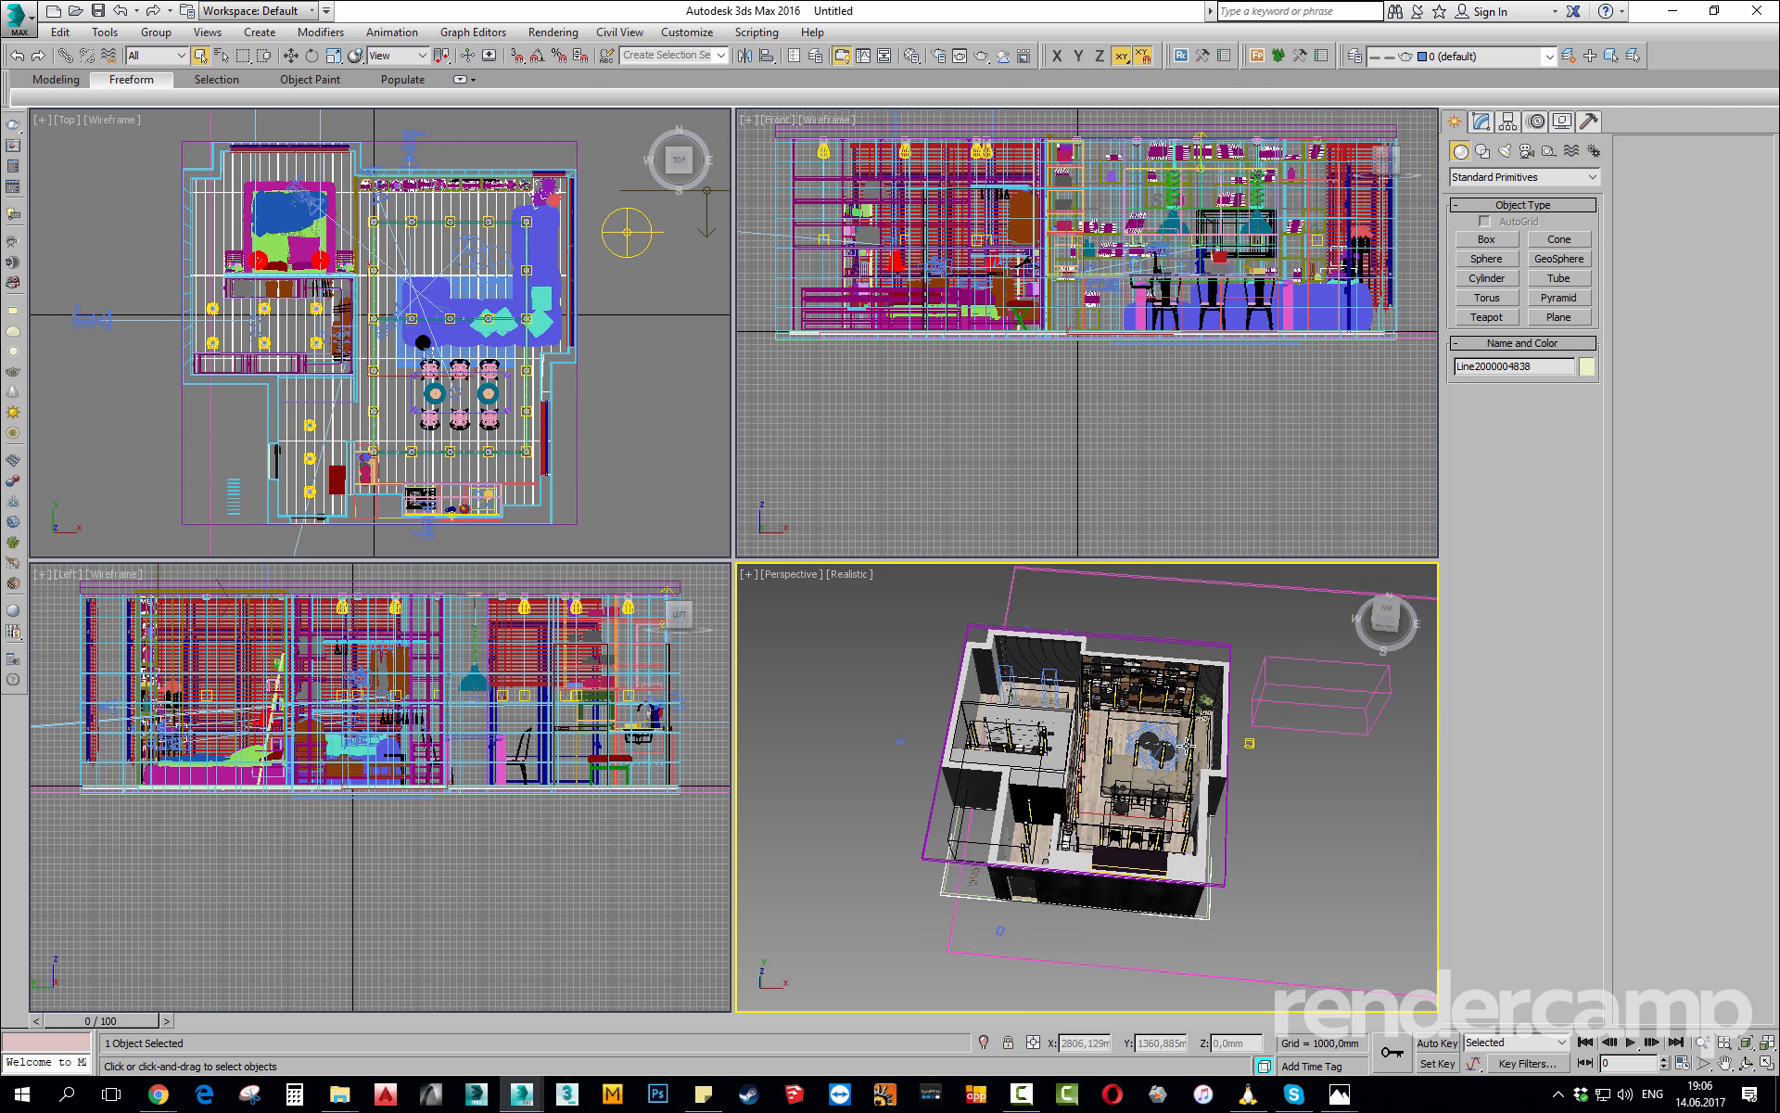
middle_click_drag(1187, 745, 1288, 709, "alt")
key("alt+w")
scroll(979, 738, "up", 3)
middle_click_drag(1189, 754, 1259, 726, "alt")
middle_click_drag(936, 594, 1030, 788)
middle_click_drag(1029, 788, 1006, 862, "alt")
key("7")
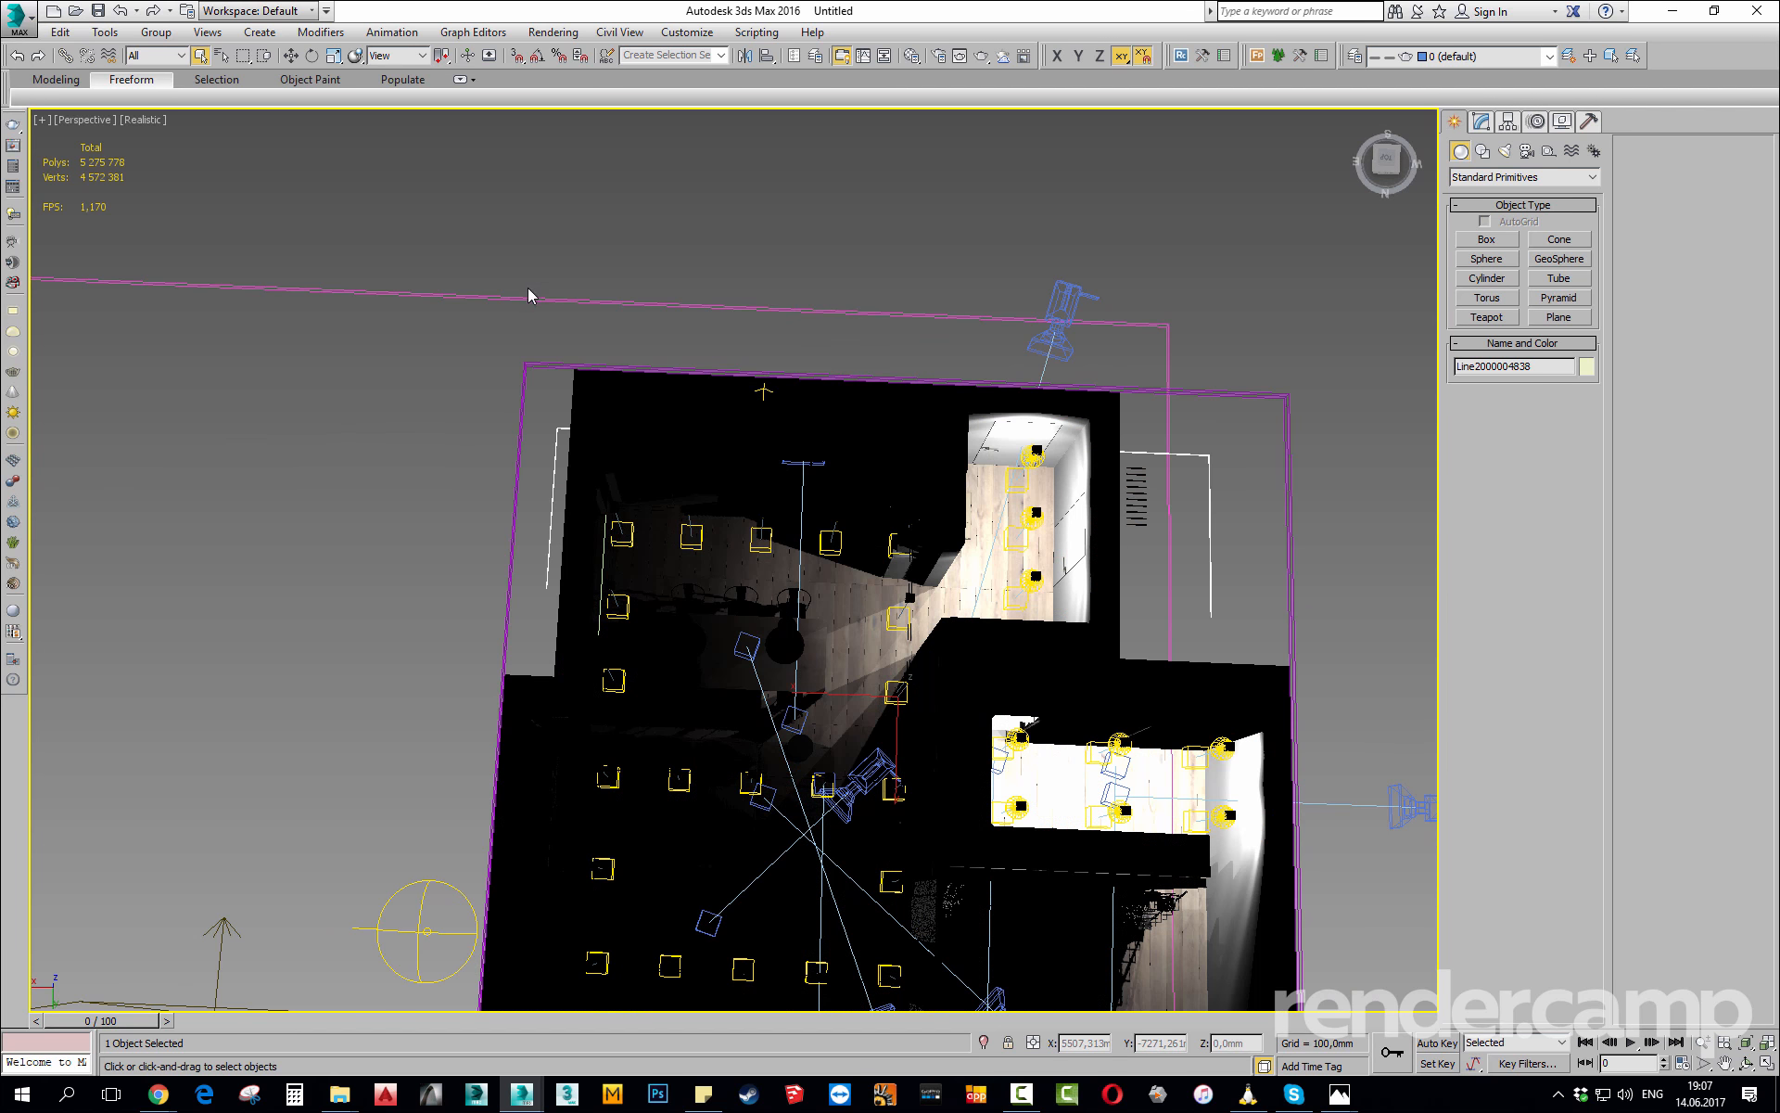
Set the Perspective viewport's shading mode to Shaded.
middle_click_drag(810, 592, 747, 501, "alt")
mouse_move(813, 658)
middle_mouse_down("ctrl+alt")
mouse_move(813, 621)
mouse_move(843, 622)
mouse_move(649, 561)
mouse_move(816, 566)
mouse_move(881, 533)
middle_mouse_up("ctrl+alt")
left_click(145, 121)
left_click(191, 160)
Delete the existing lights outside the apartment, including the dome light VRayLight001.
scroll(696, 563, "down", 3)
middle_click_drag(696, 563, 881, 544)
key("q")
left_click_drag(572, 516, 506, 773)
key("Delete")
left_click_drag(669, 772, 662, 809)
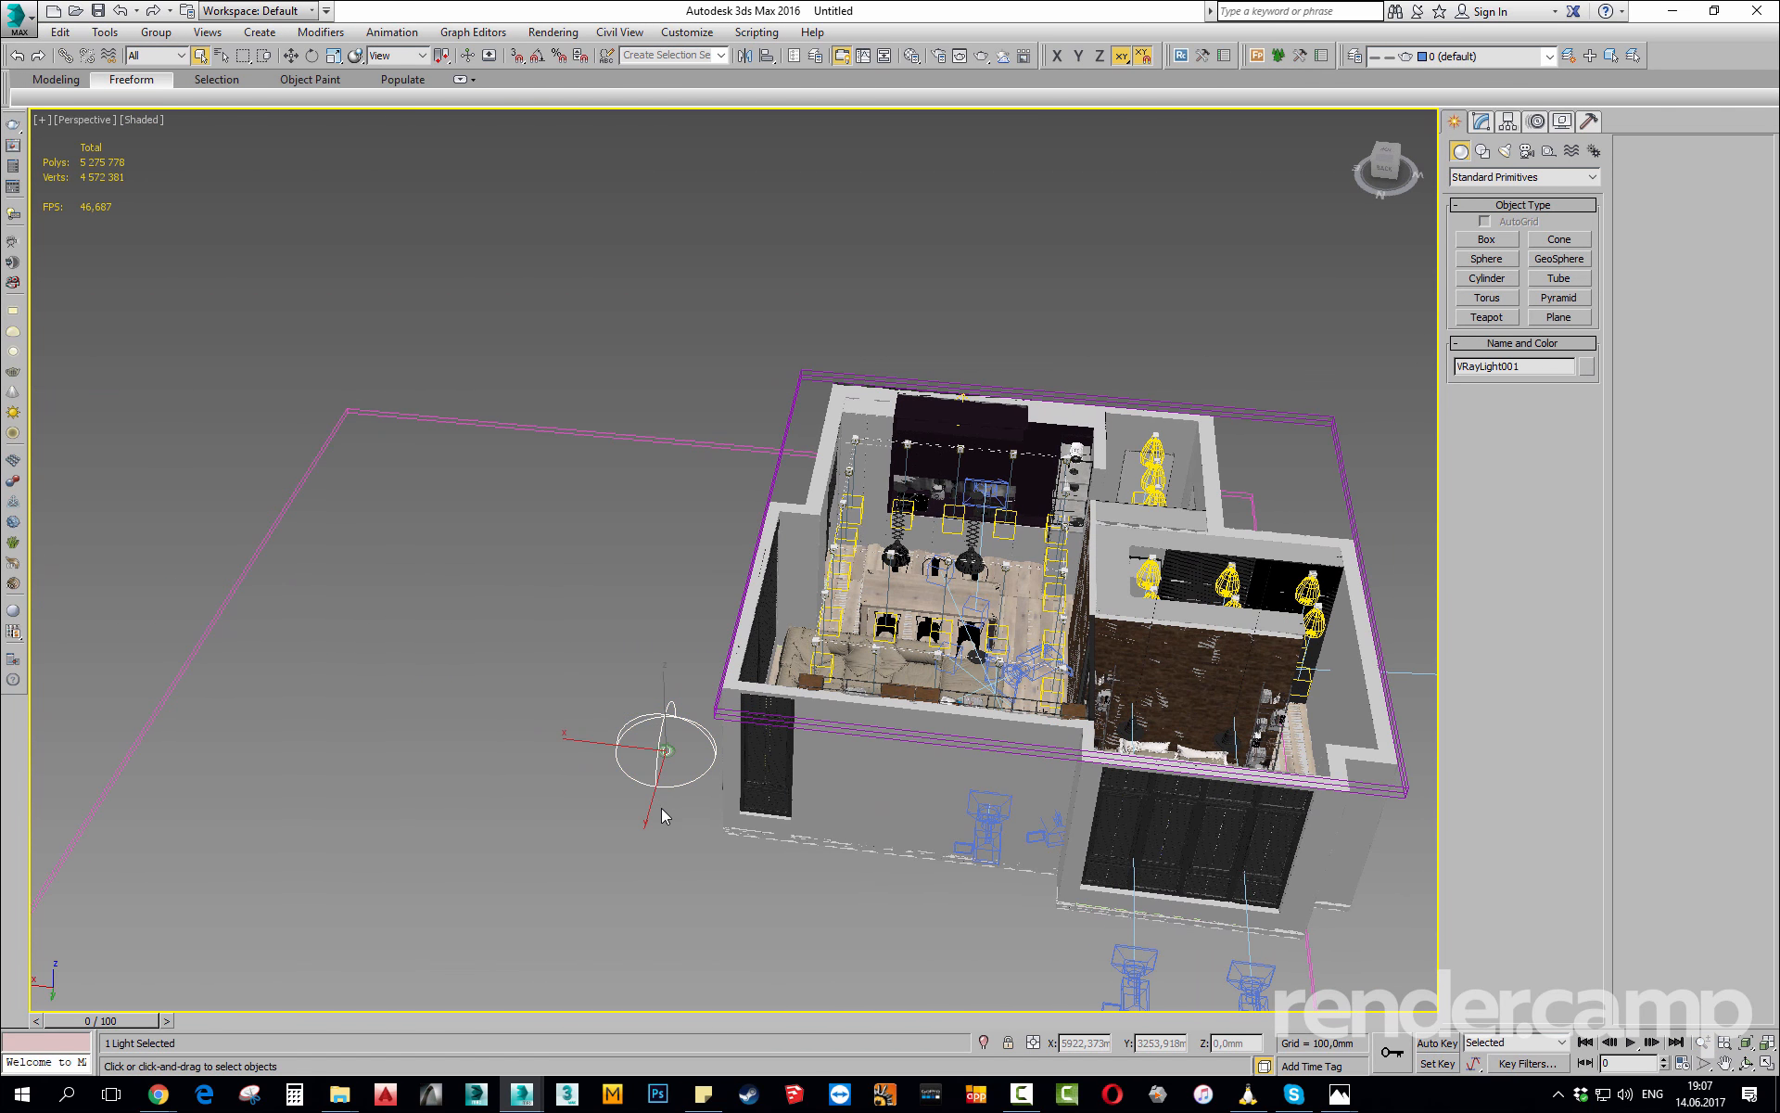
key("Delete")
Examine the merged apartment from several angles, including its rooms, furniture, interior lights and cameras.
middle_click_drag(779, 705, 741, 739, "alt")
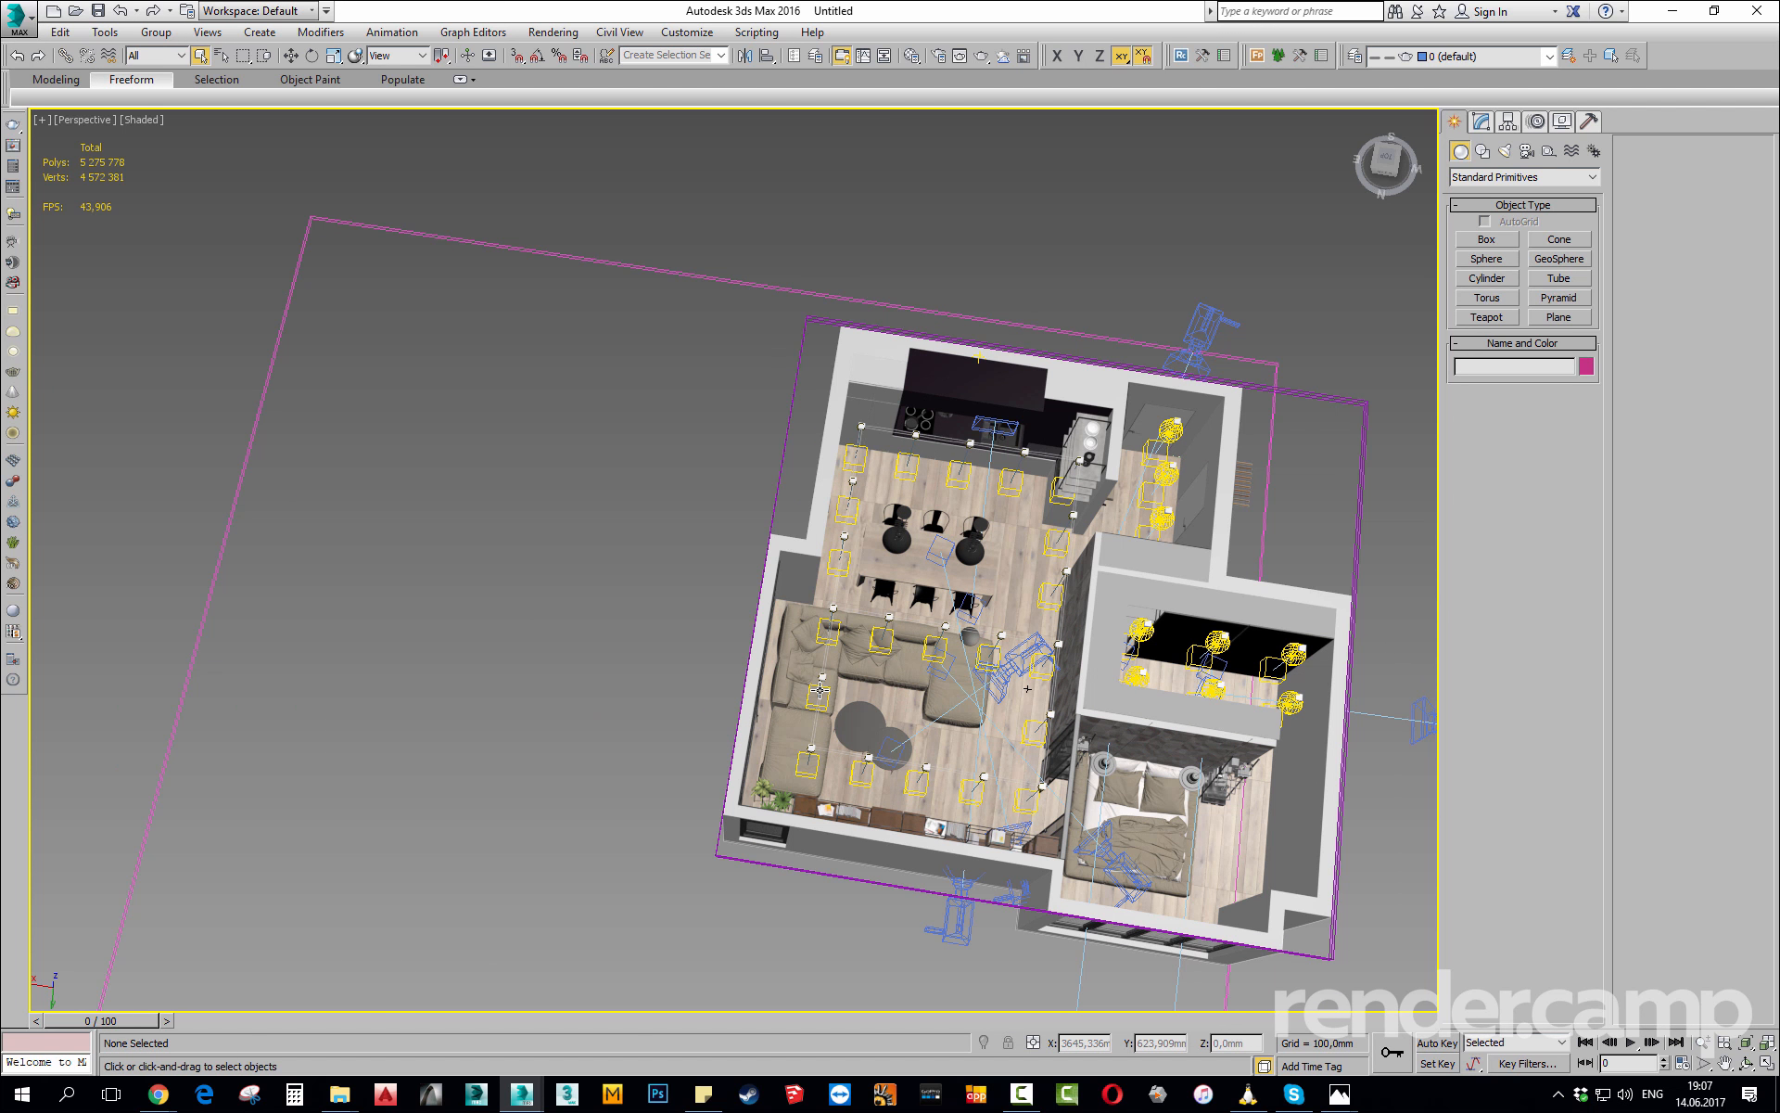
middle_click_drag(974, 691, 805, 612)
key("alt+z")
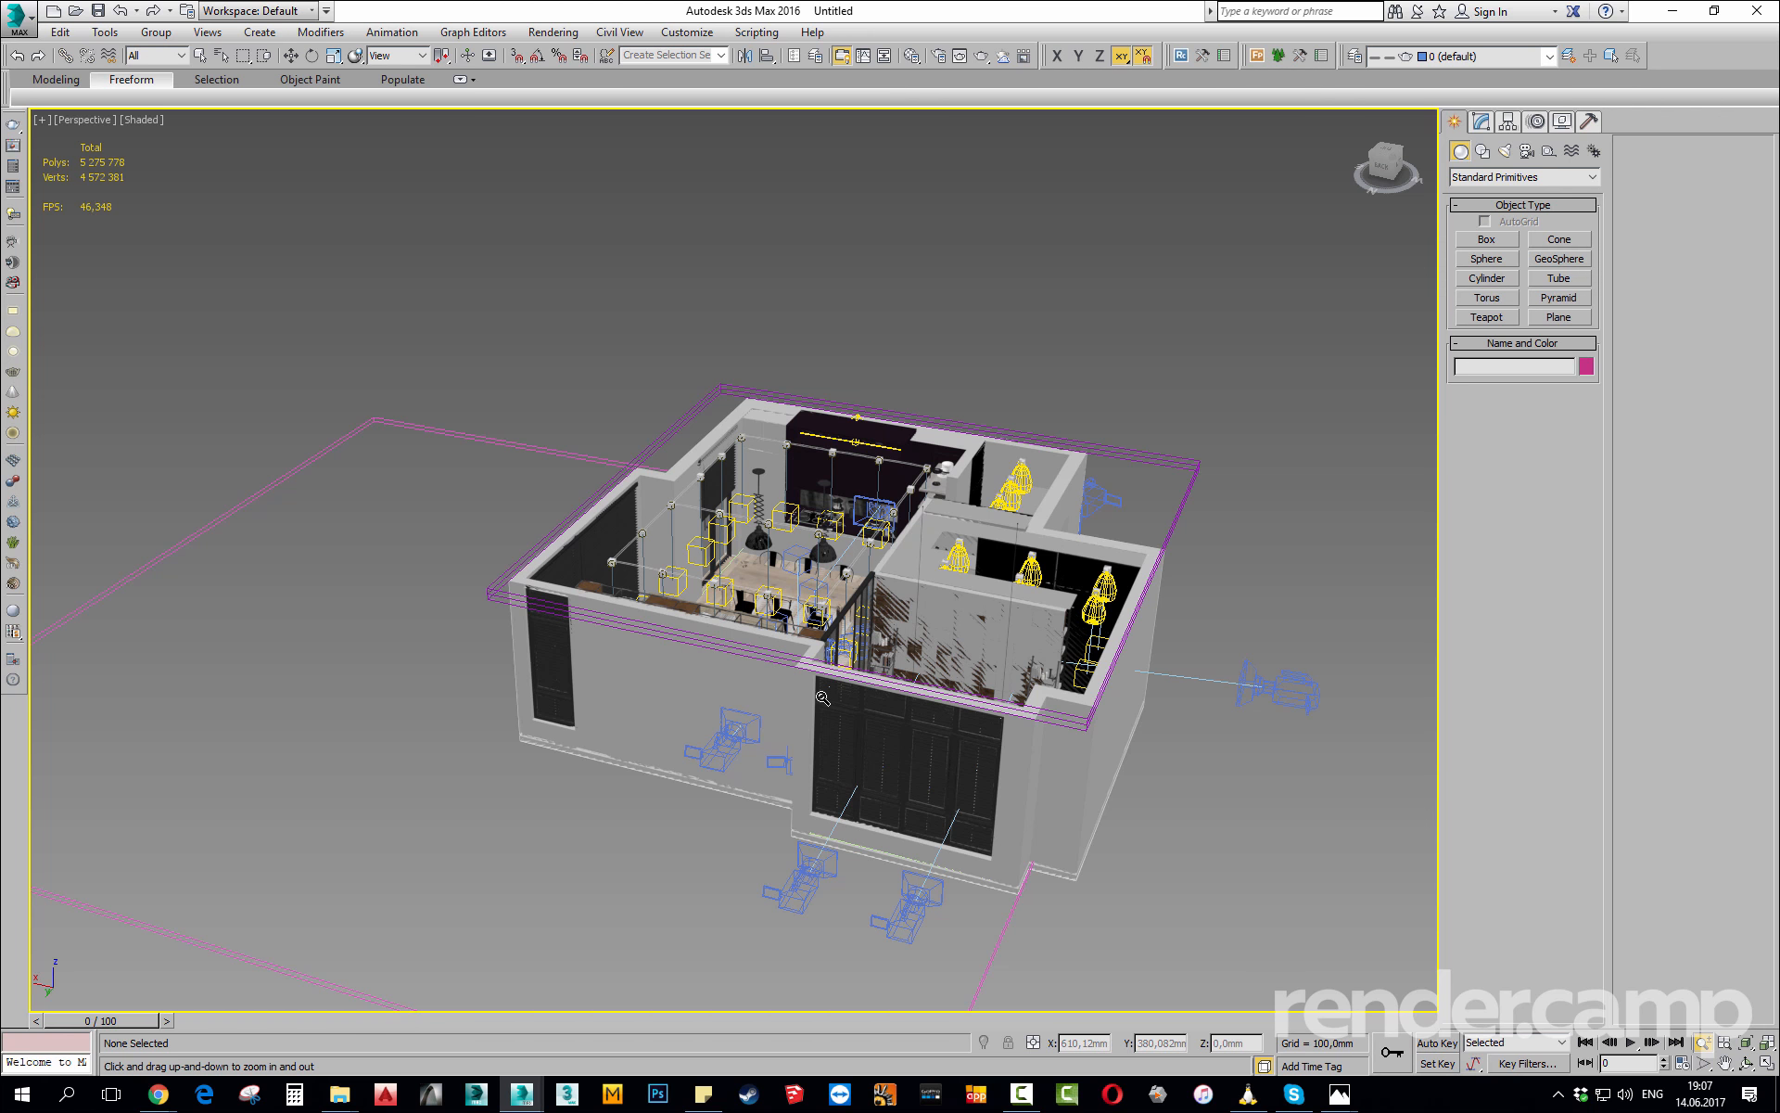
left_click_drag(785, 650, 768, 560)
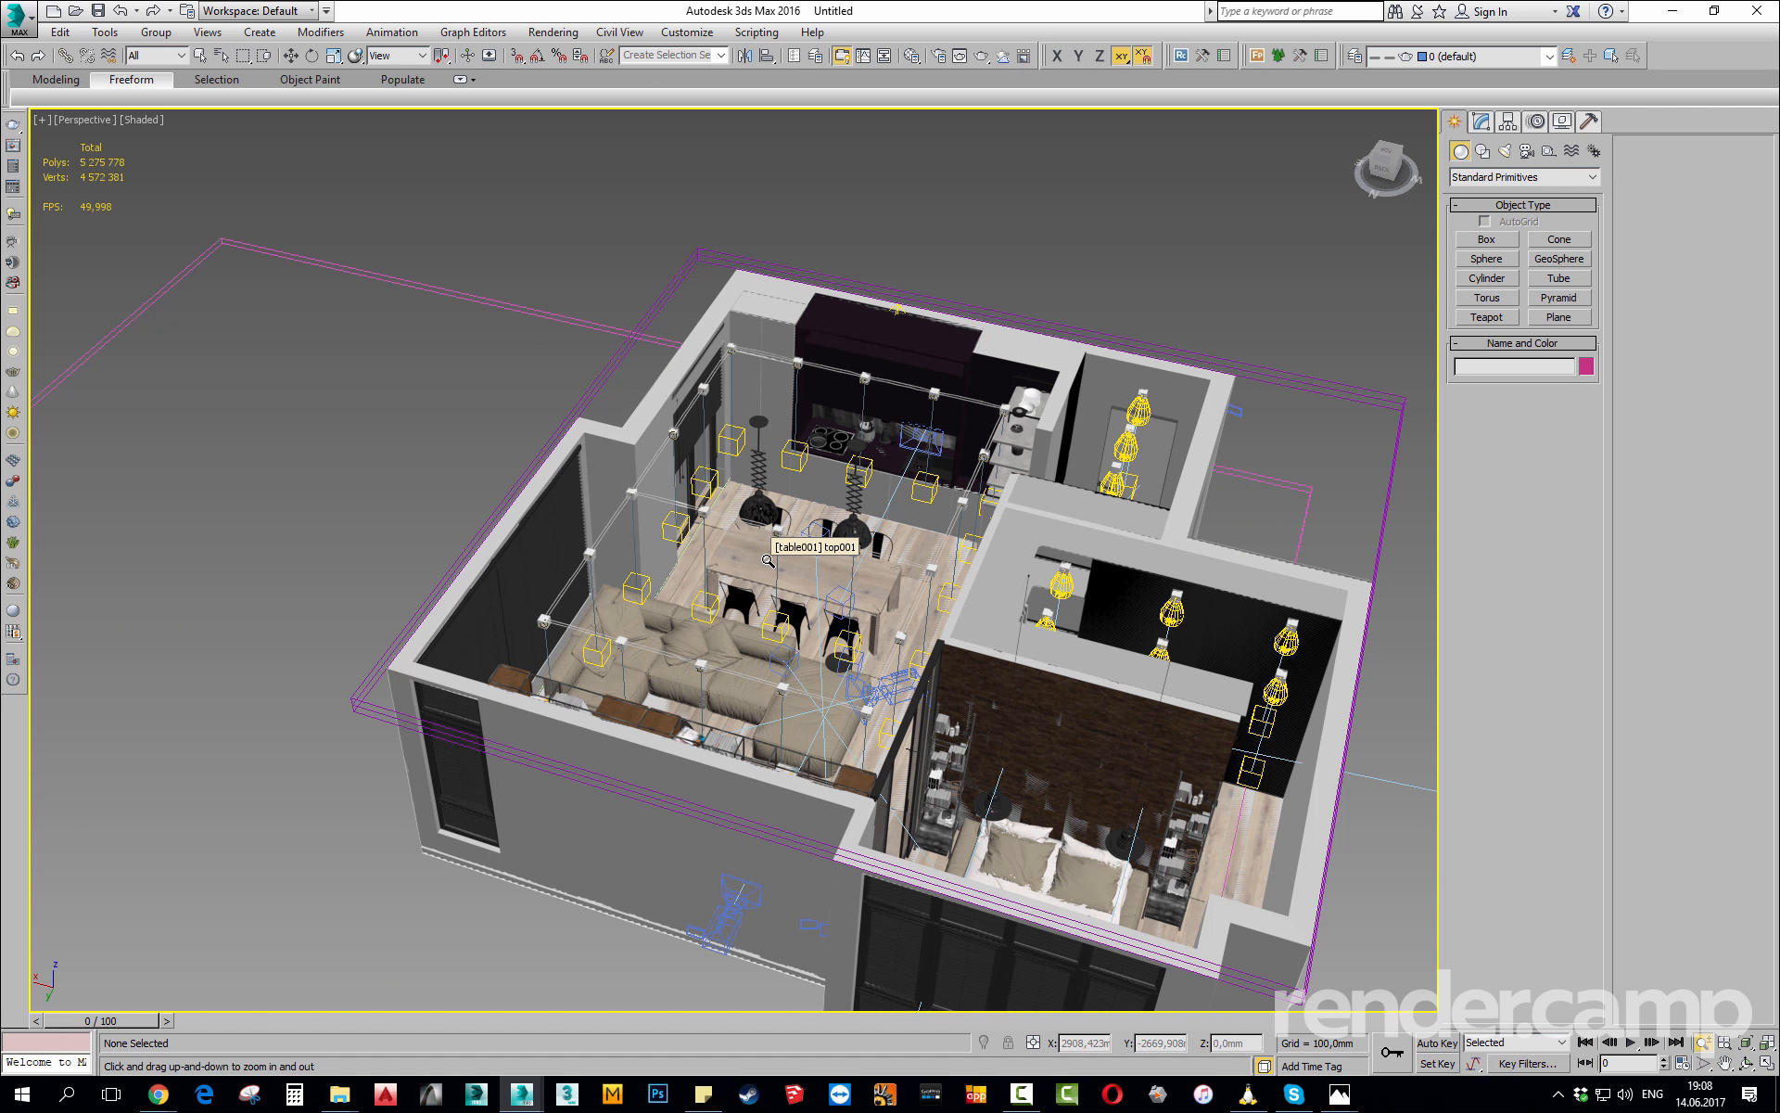
middle_click_drag(777, 581, 868, 564, "alt")
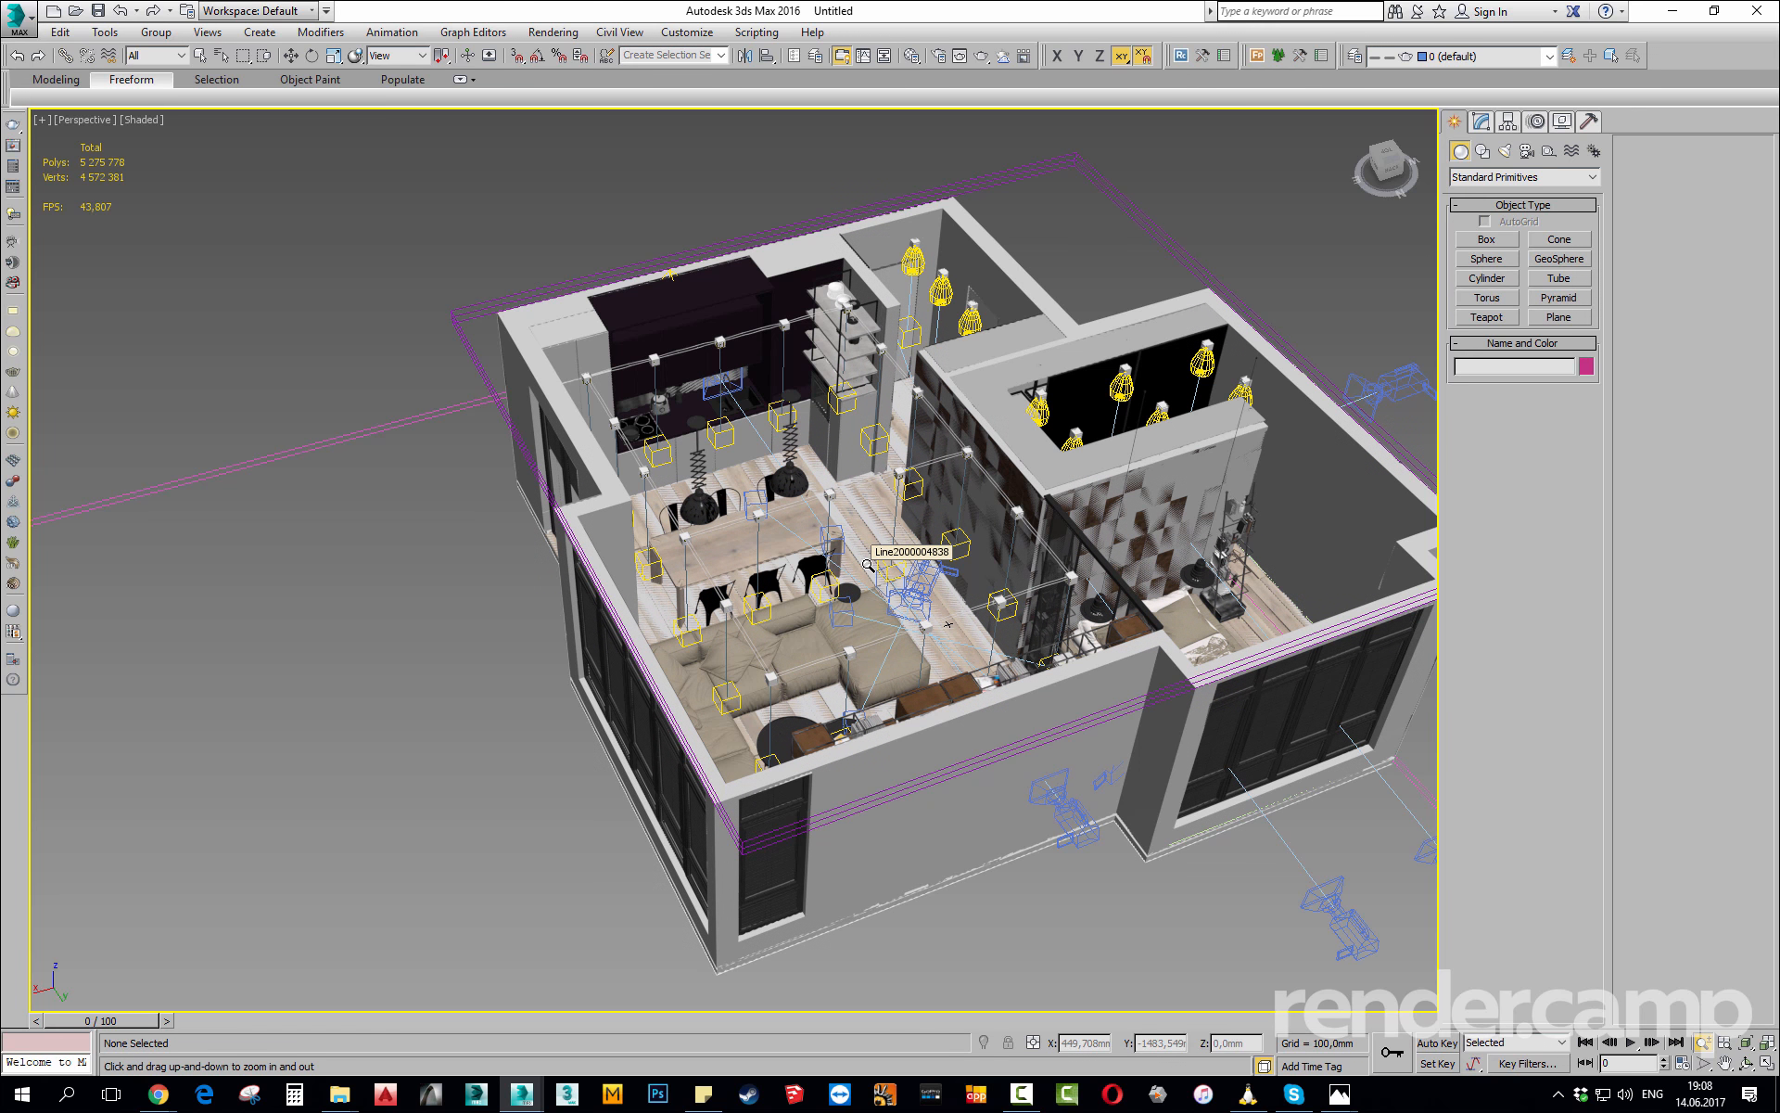
middle_click_drag(867, 566, 757, 610)
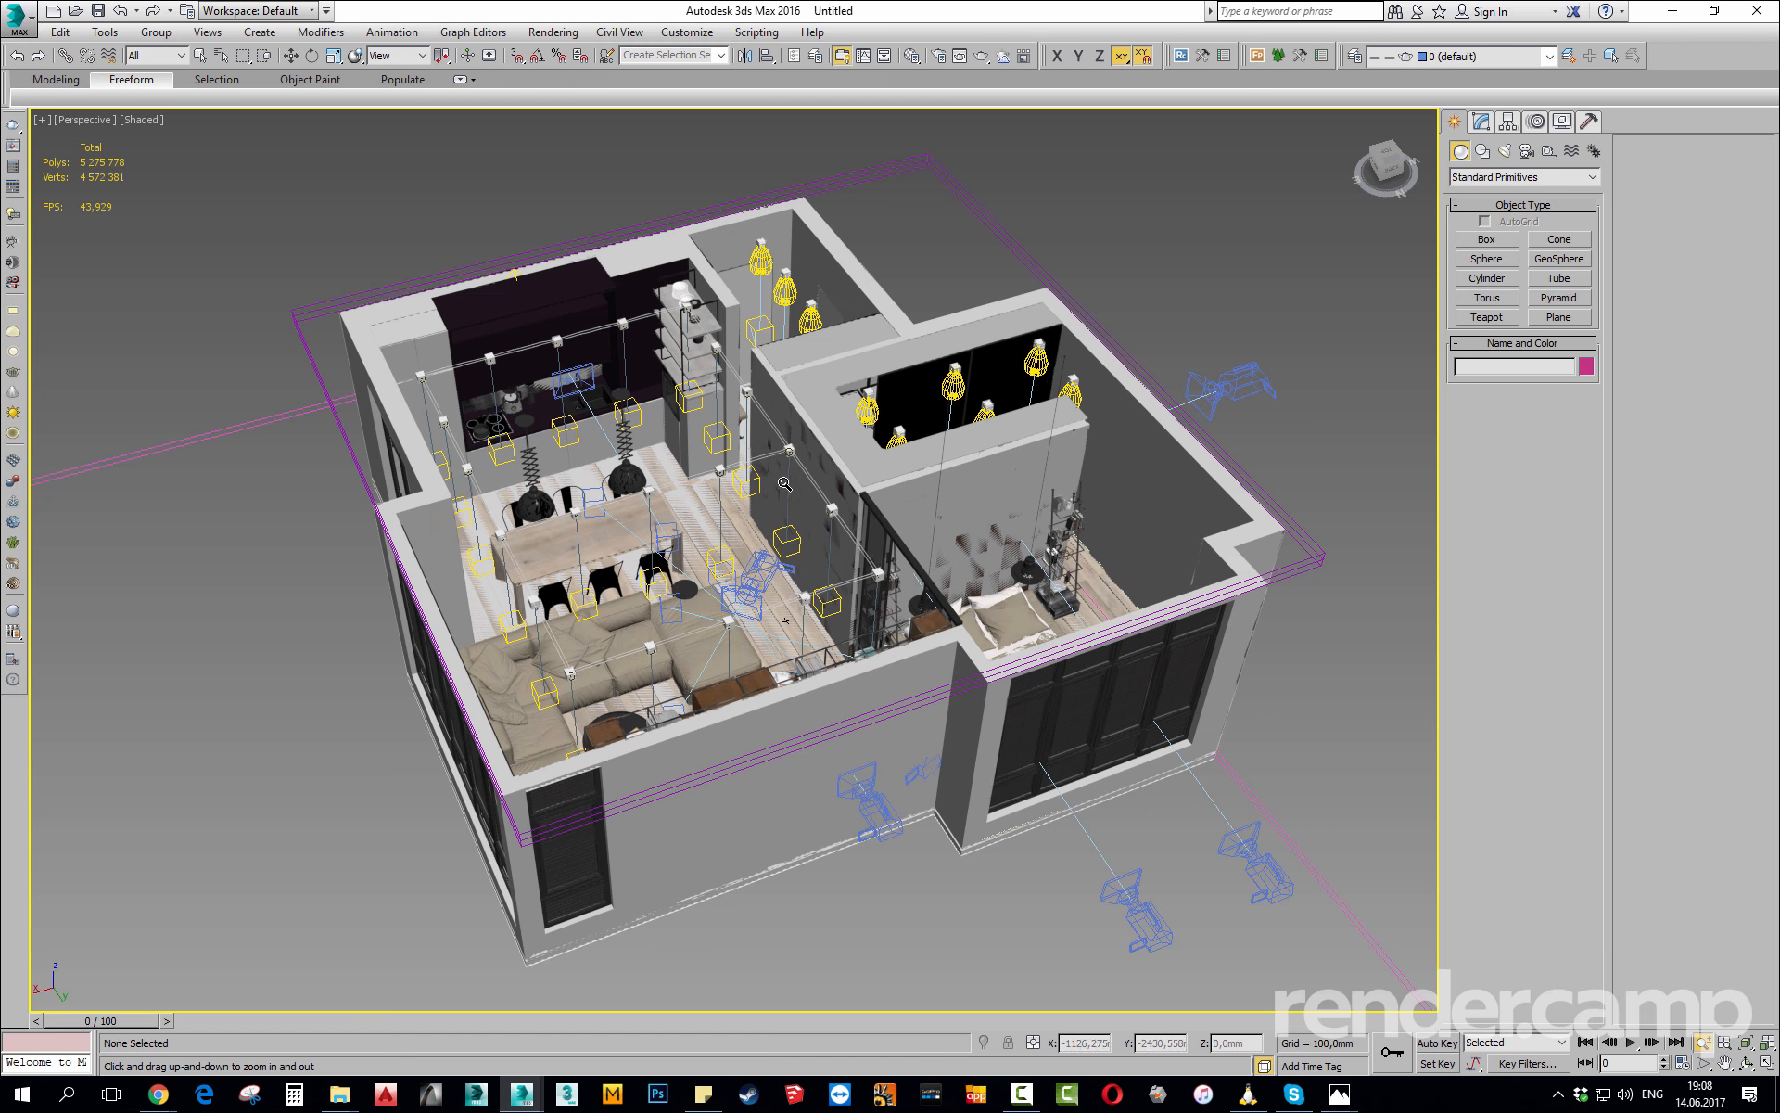
middle_click_drag(756, 610, 777, 523, "alt")
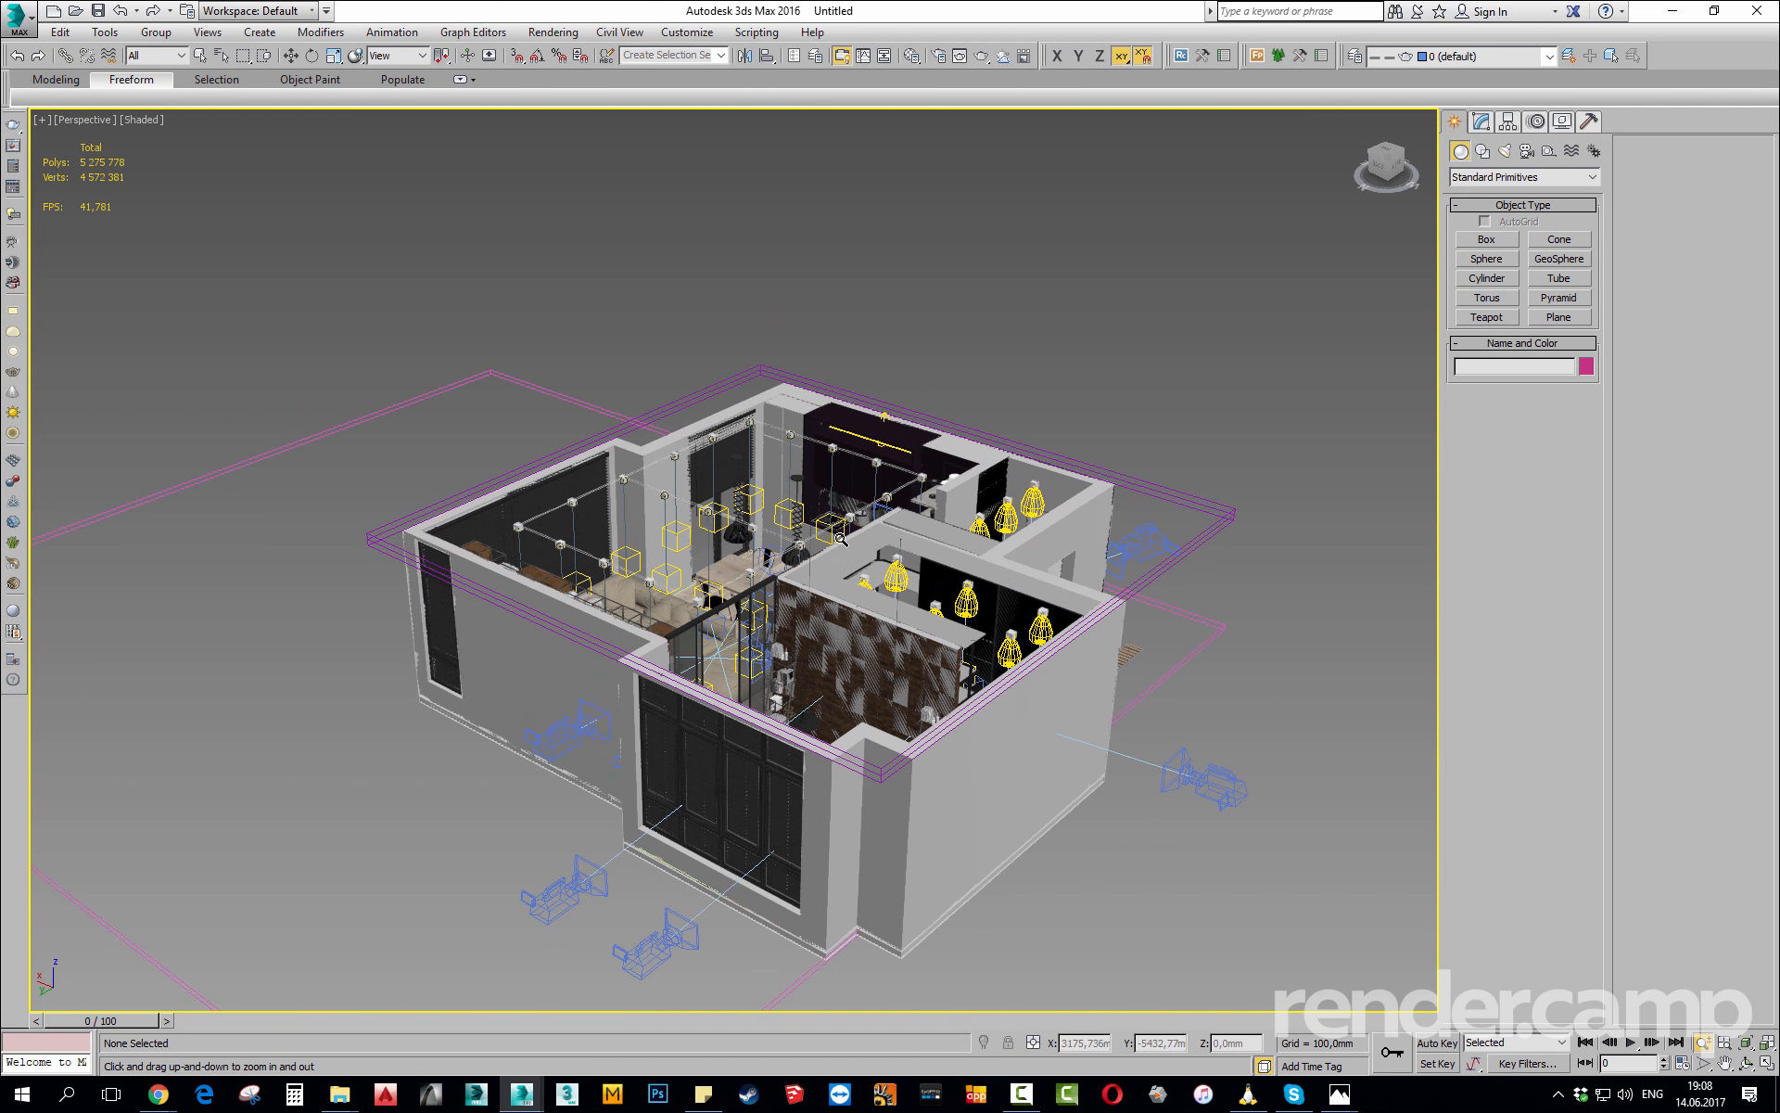
mouse_move(767, 493)
left_mouse_down()
mouse_move(806, 472)
mouse_move(795, 500)
left_mouse_up()
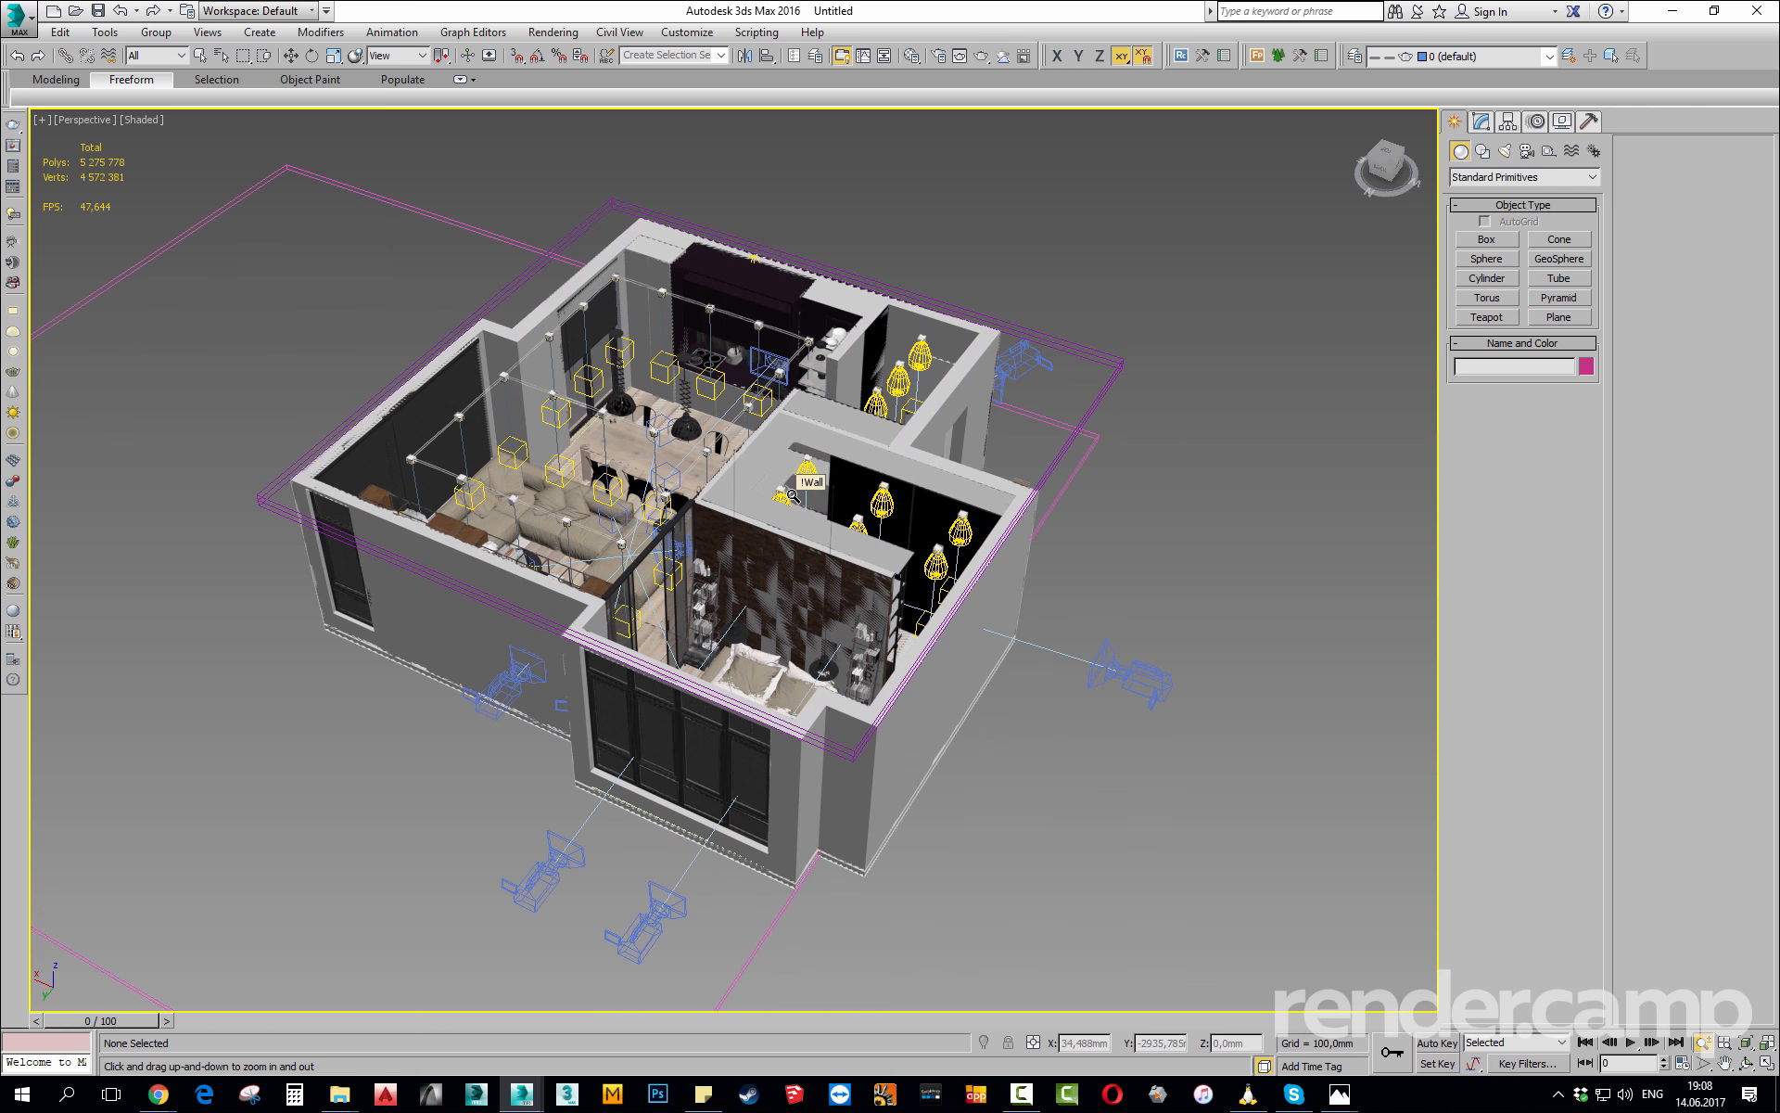
left_click_drag(793, 563, 850, 575)
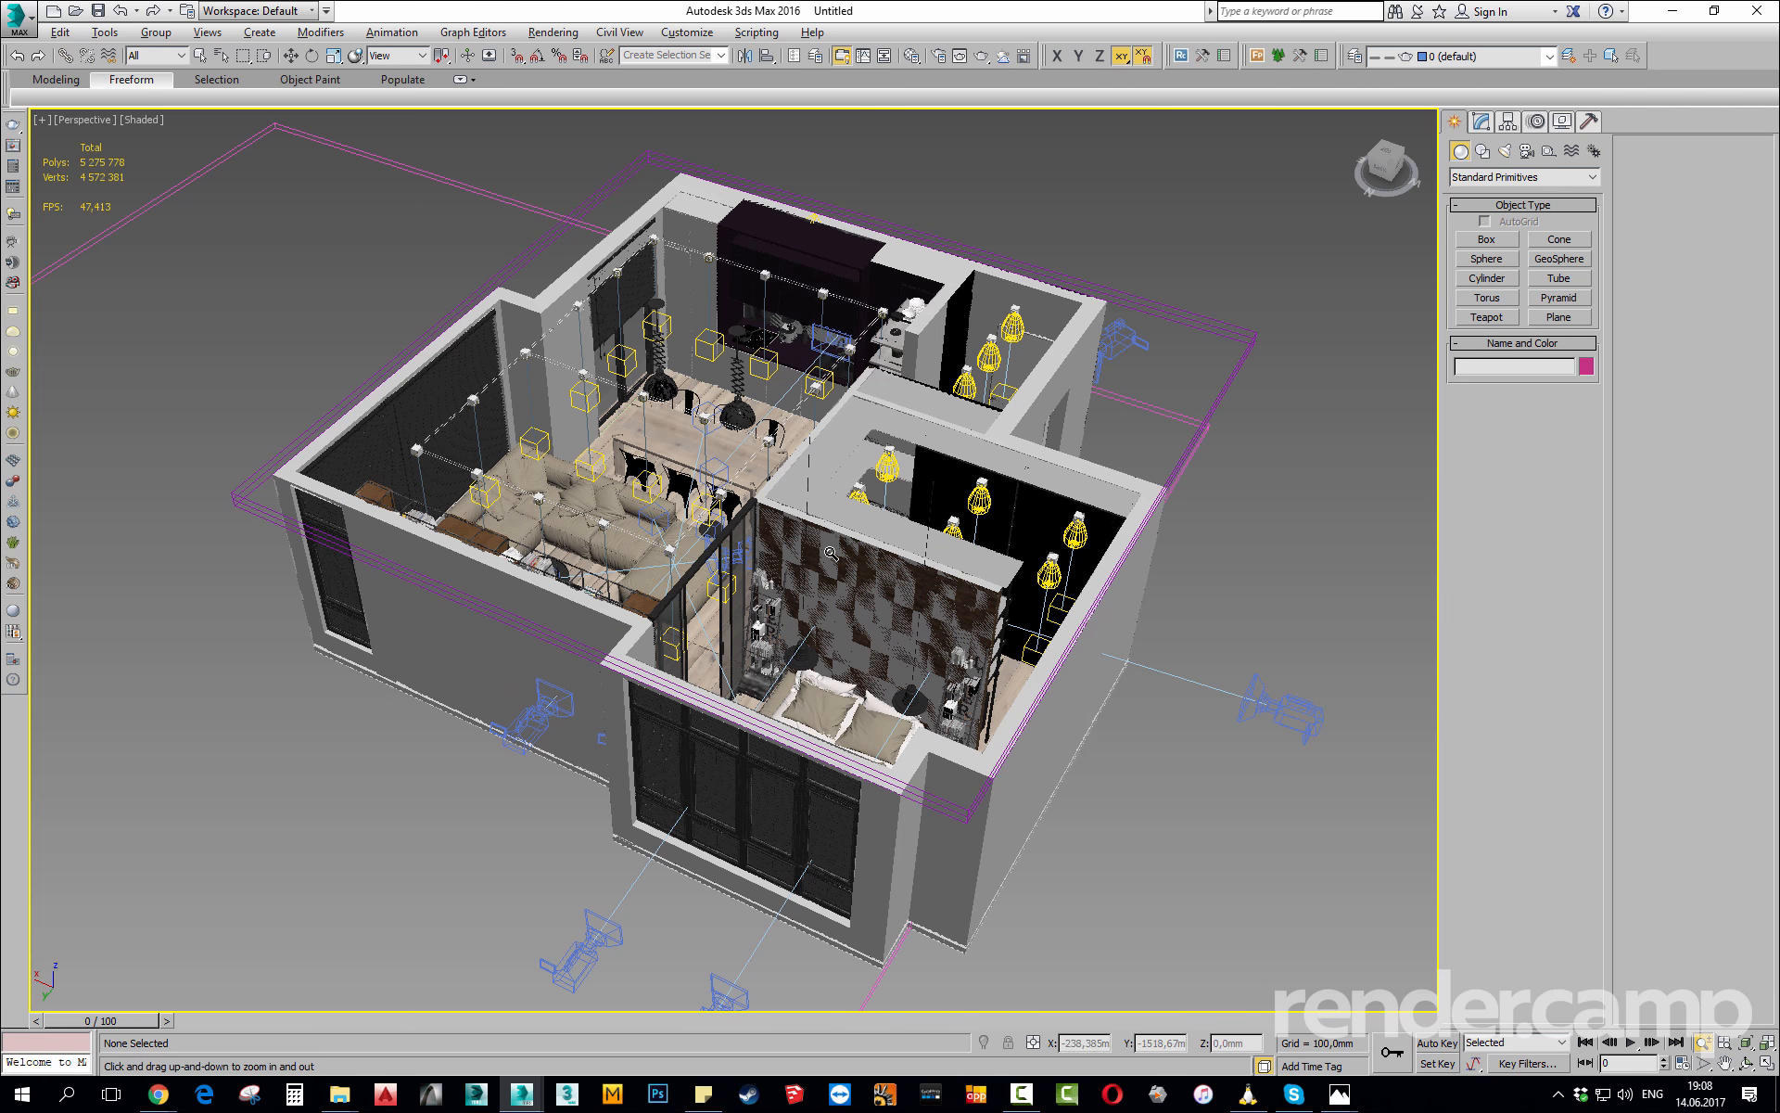
mouse_move(832, 555)
middle_mouse_down()
mouse_move(853, 545)
mouse_move(862, 565)
middle_mouse_up()
scroll(839, 552, "up", 5)
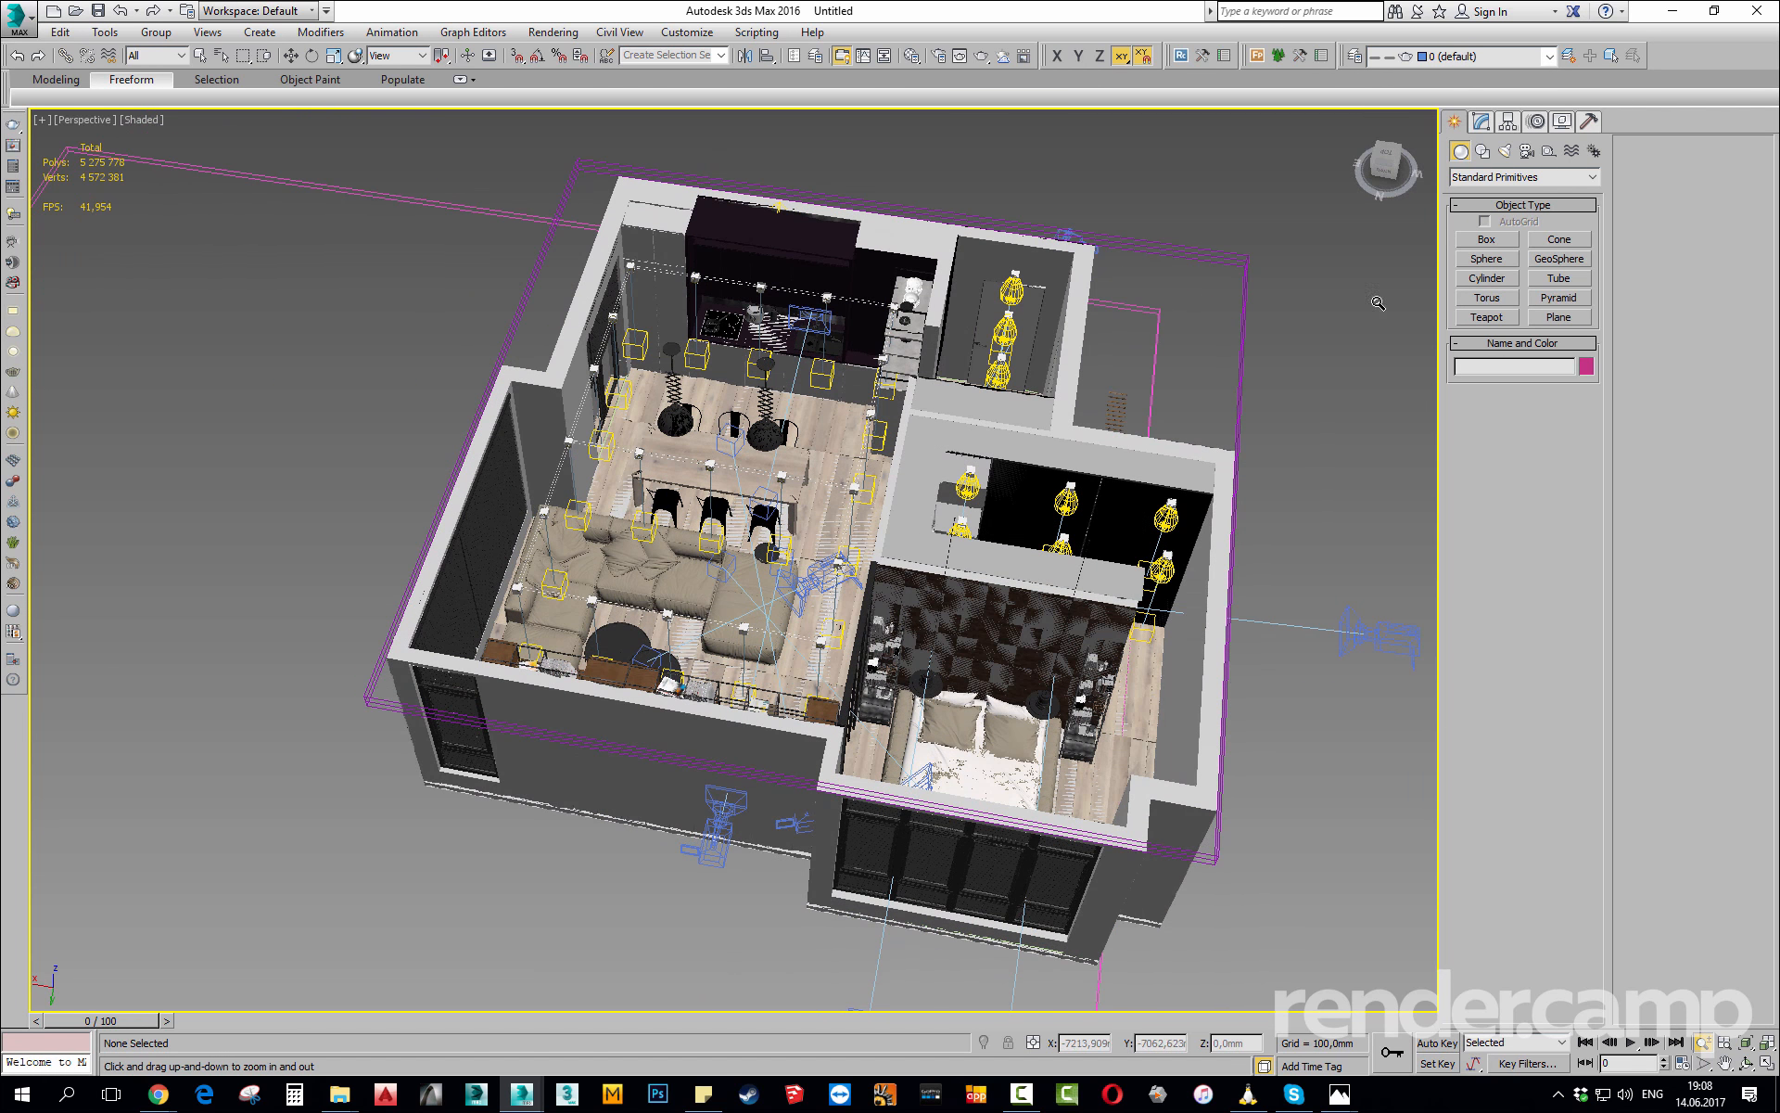
Create a VRayLight of type Dome in the empty area beside the apartment.
left_click(1504, 151)
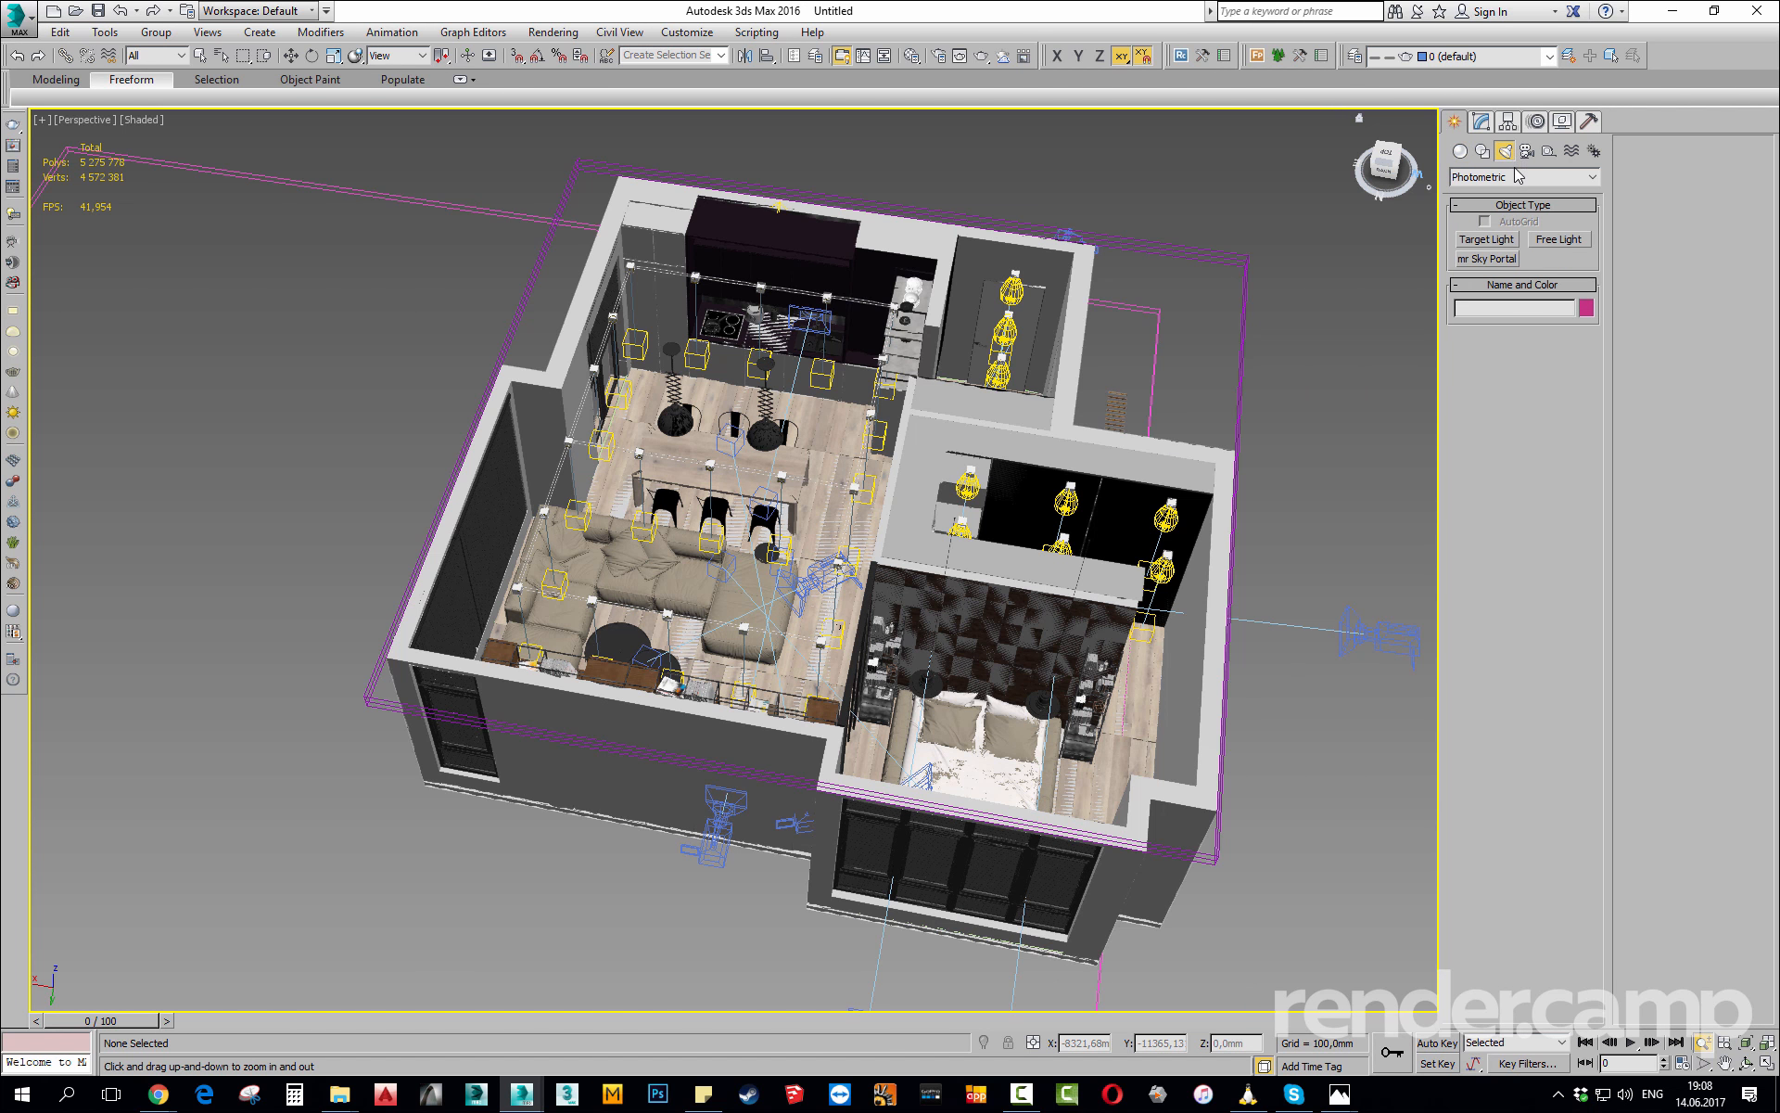
left_click(1506, 177)
left_click(1483, 242)
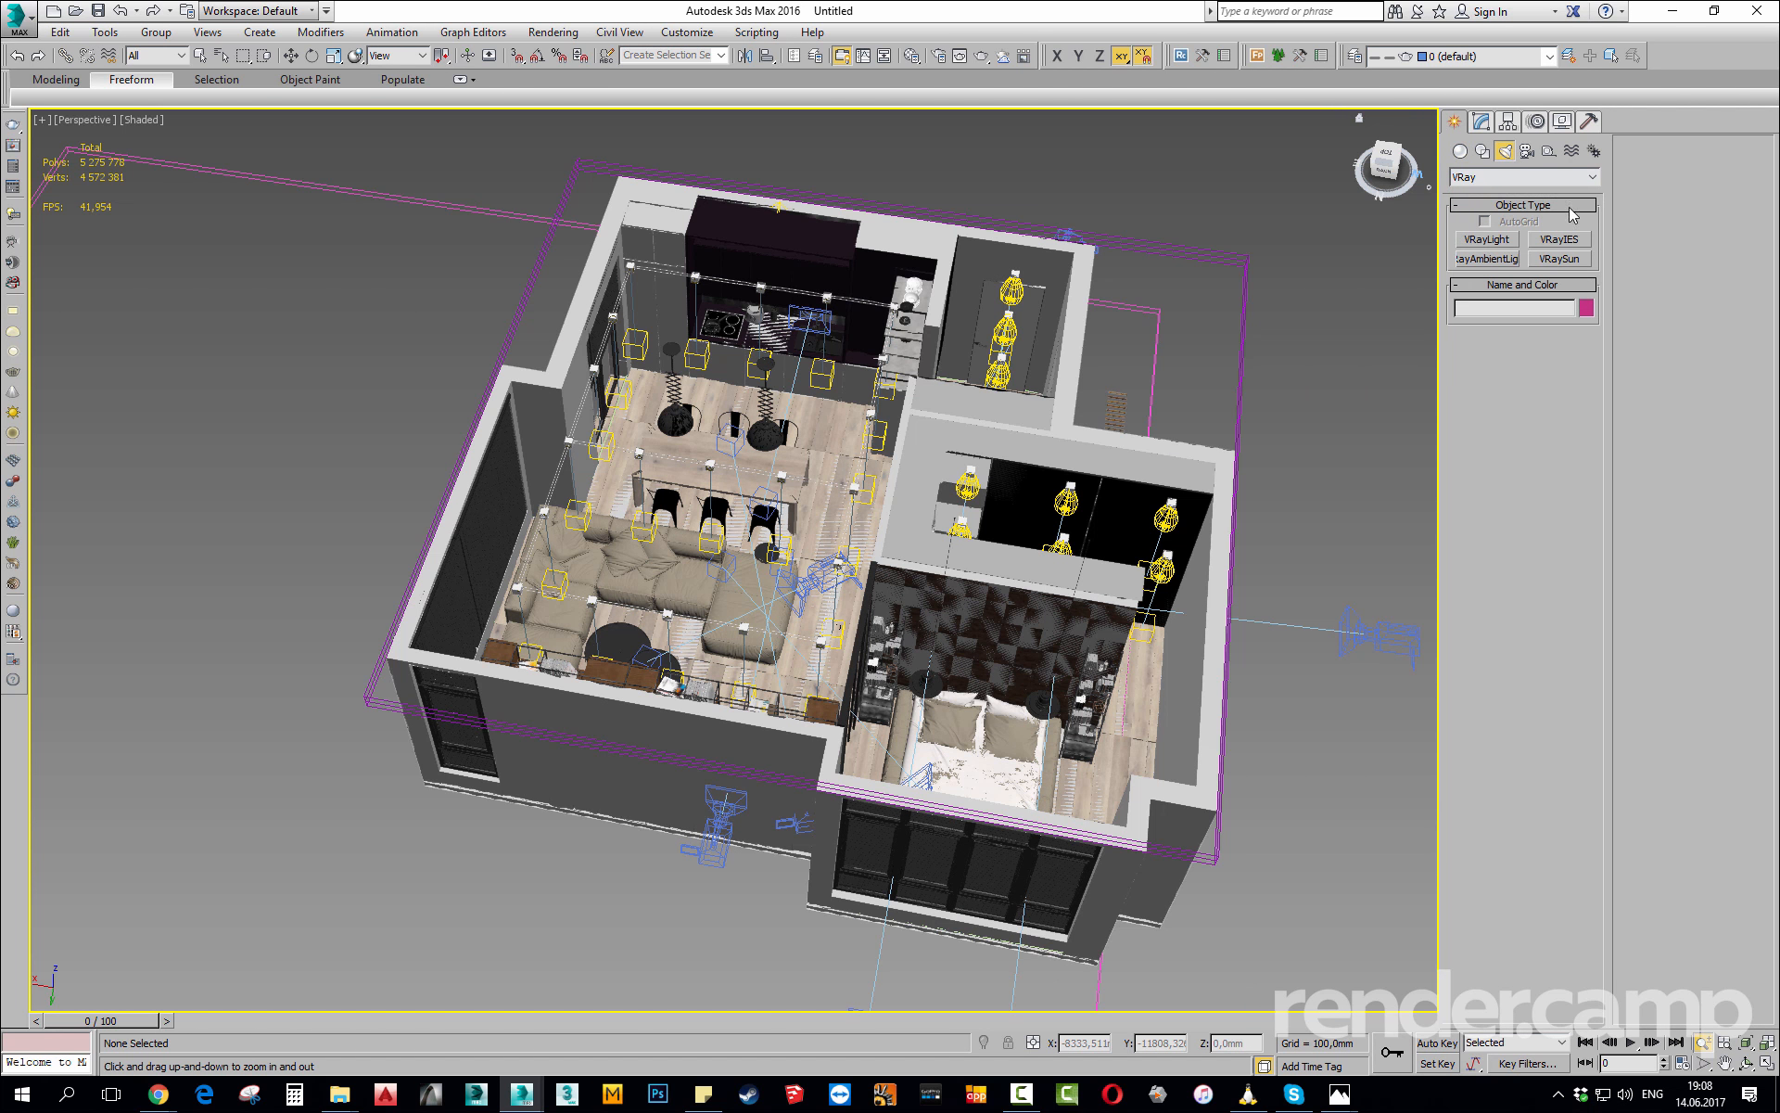
left_click(1497, 241)
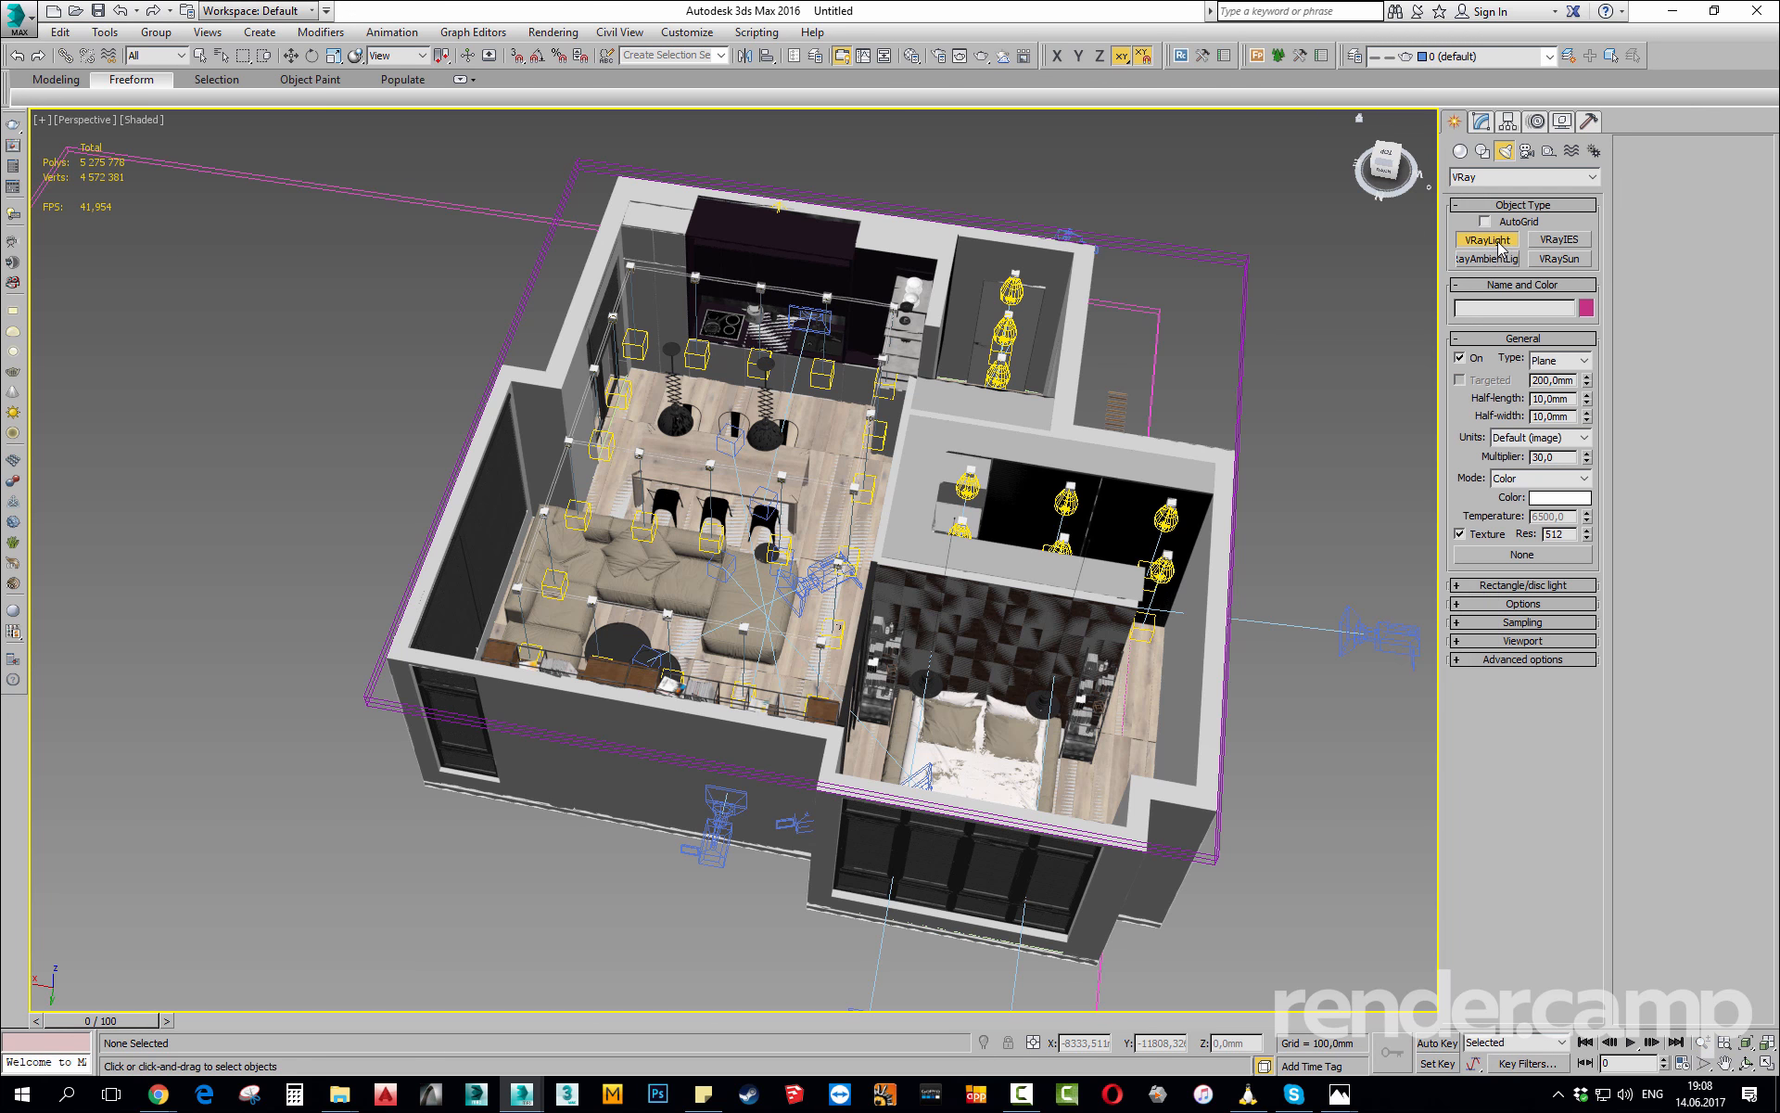
left_click(1563, 359)
left_click(1554, 388)
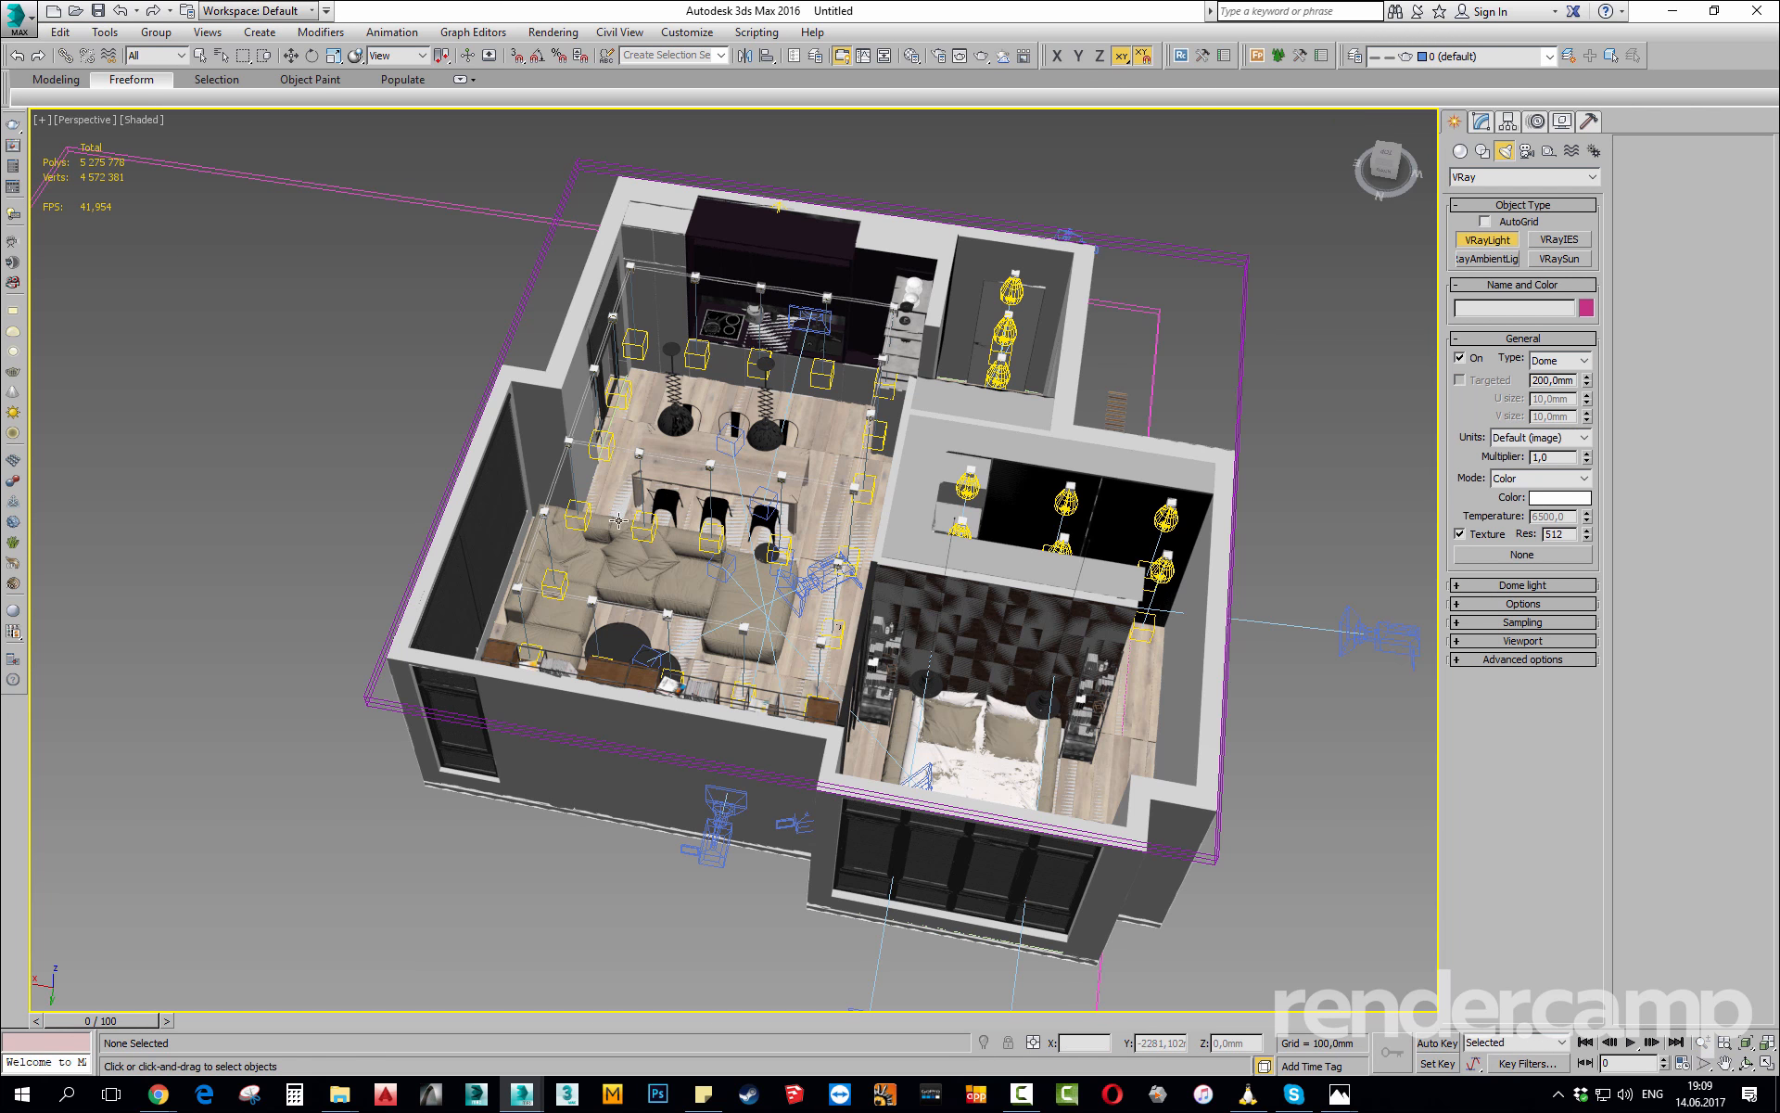
middle_click_drag(618, 521, 1021, 513)
left_click(611, 554)
middle_click_drag(611, 555, 791, 584, "alt")
Assign a VRayHDRI map as the texture of the new dome light.
key("m")
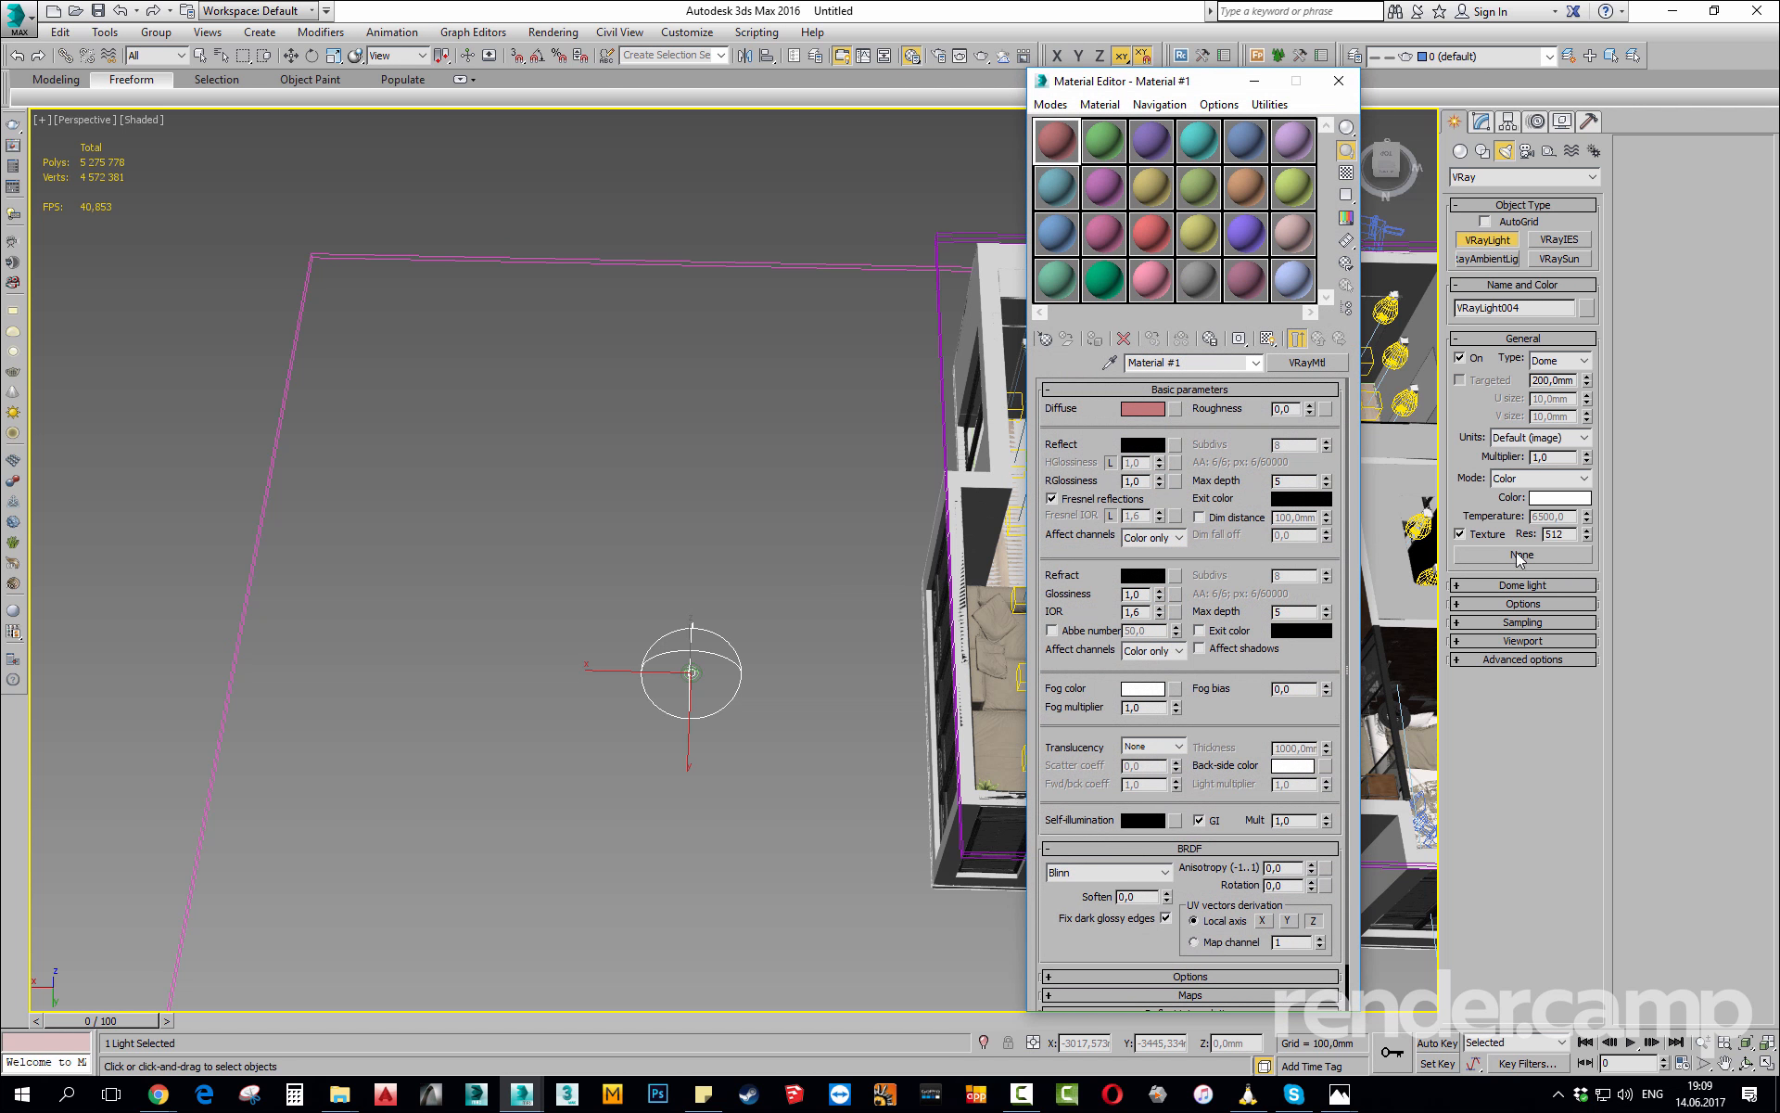
left_click(1481, 122)
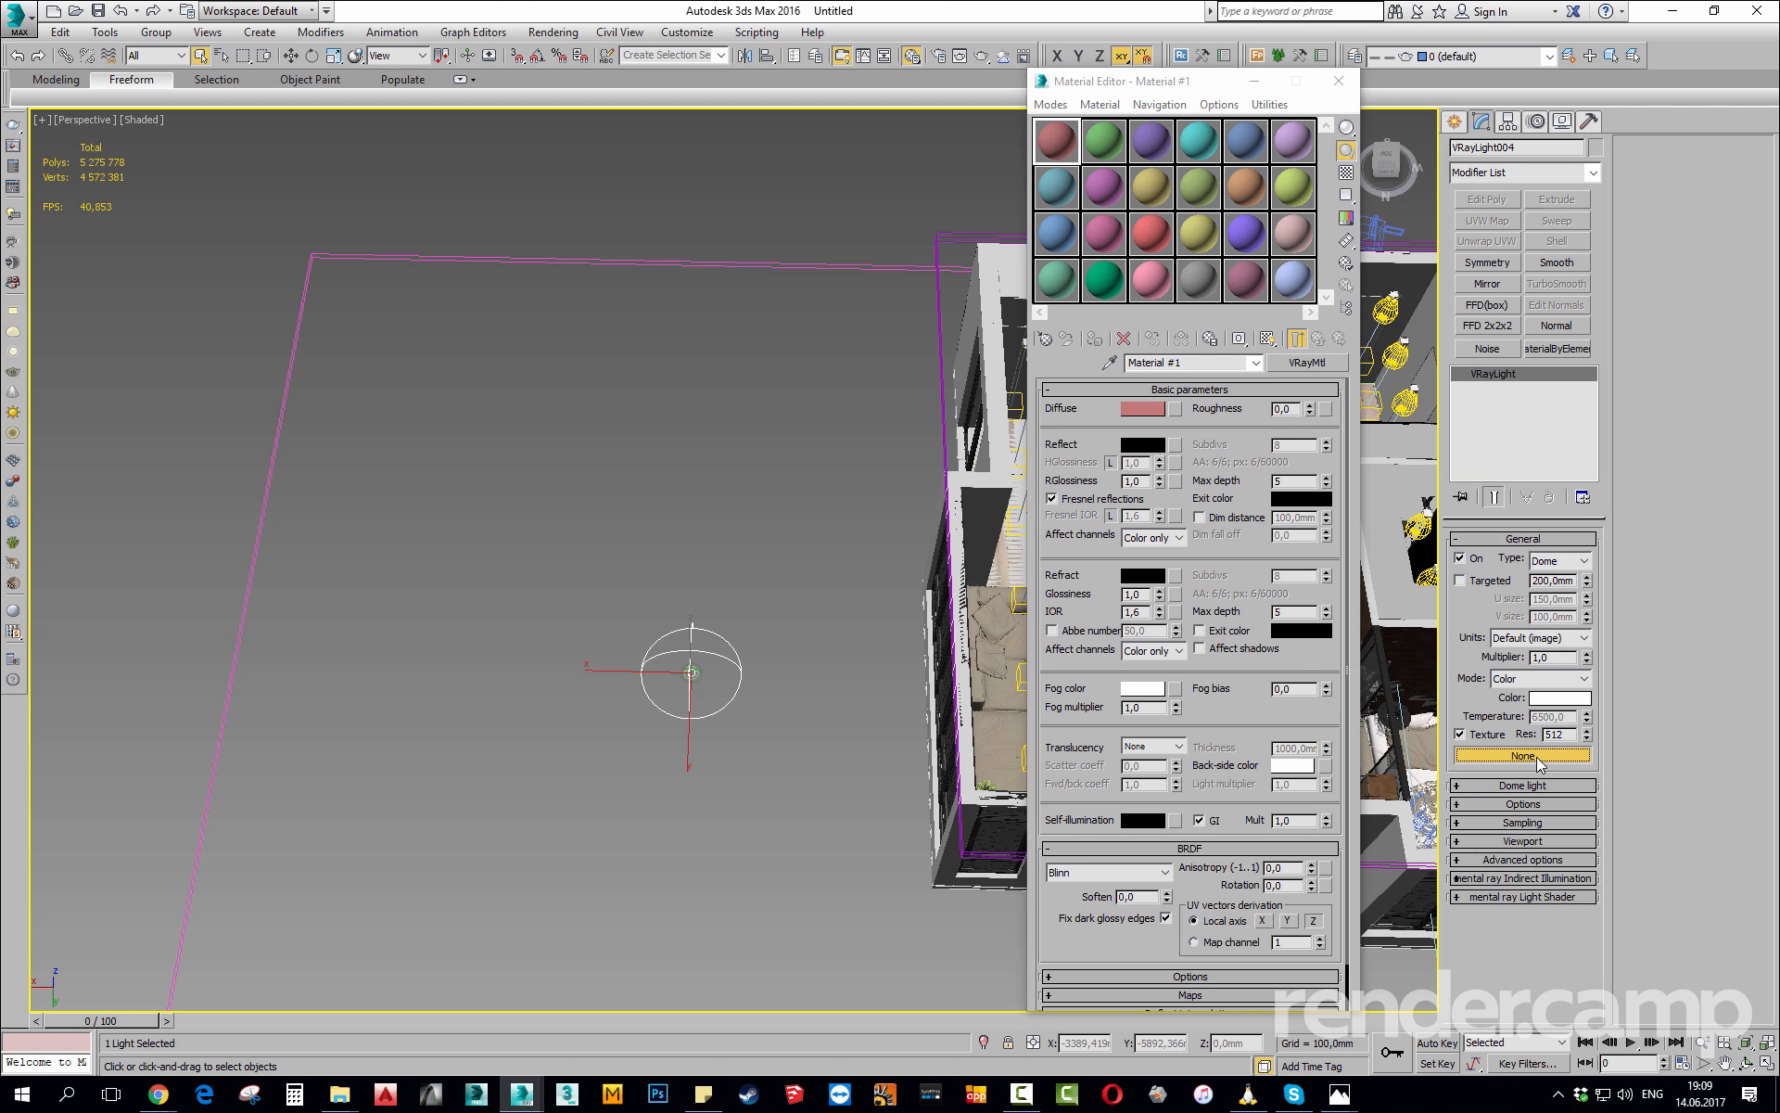
left_click(1557, 755)
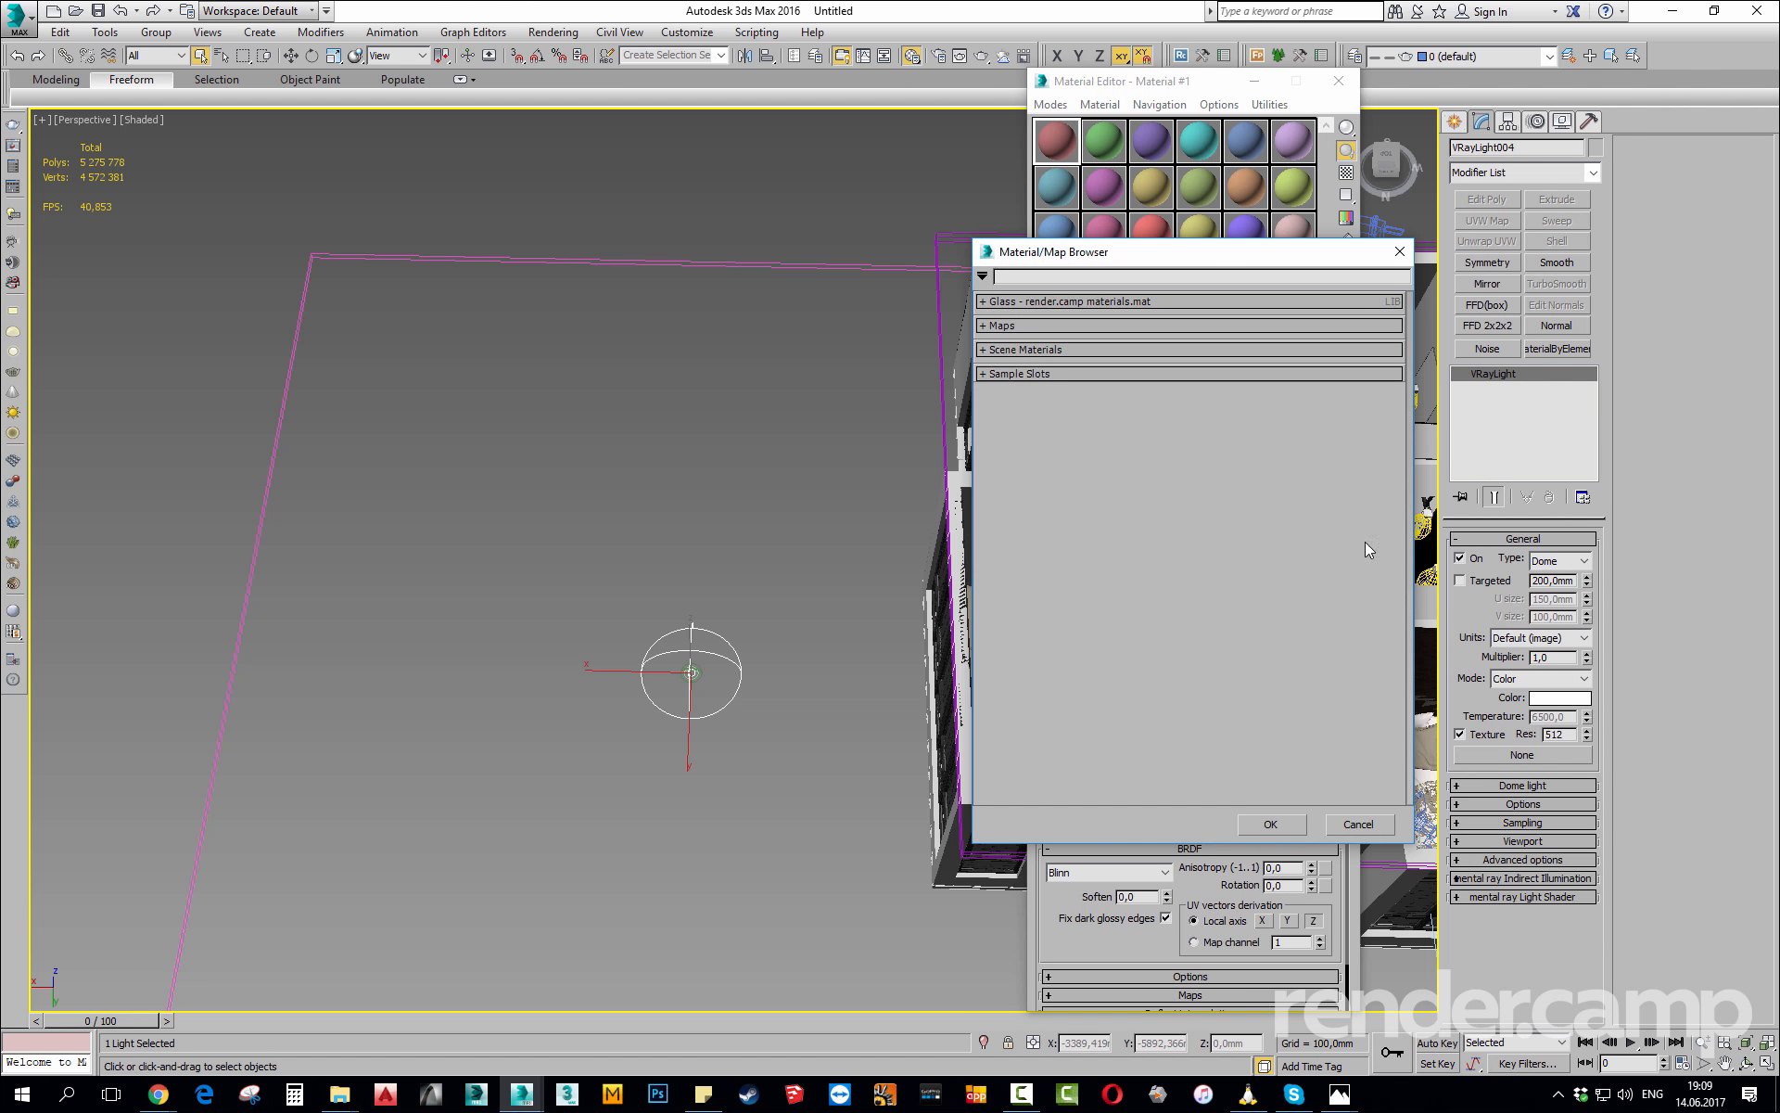
left_click(1003, 326)
left_click(1014, 395)
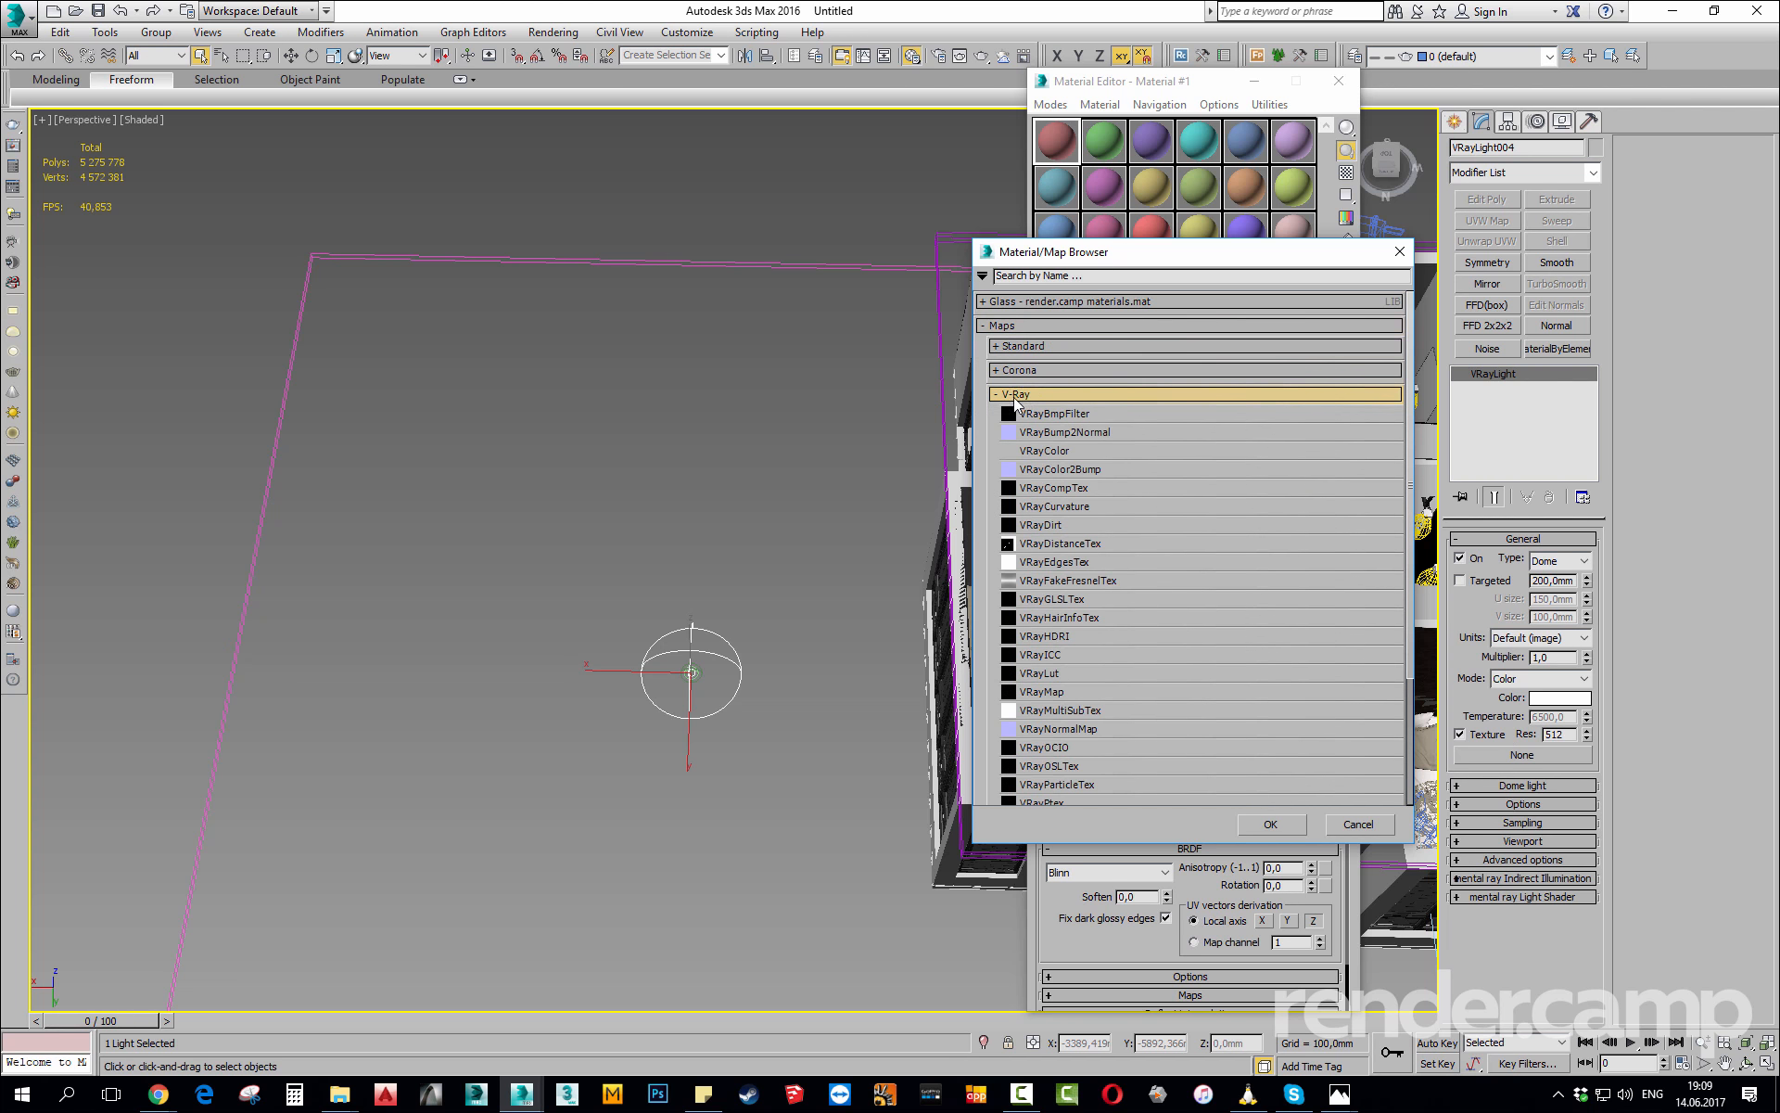
scroll(1174, 663, "down", 3)
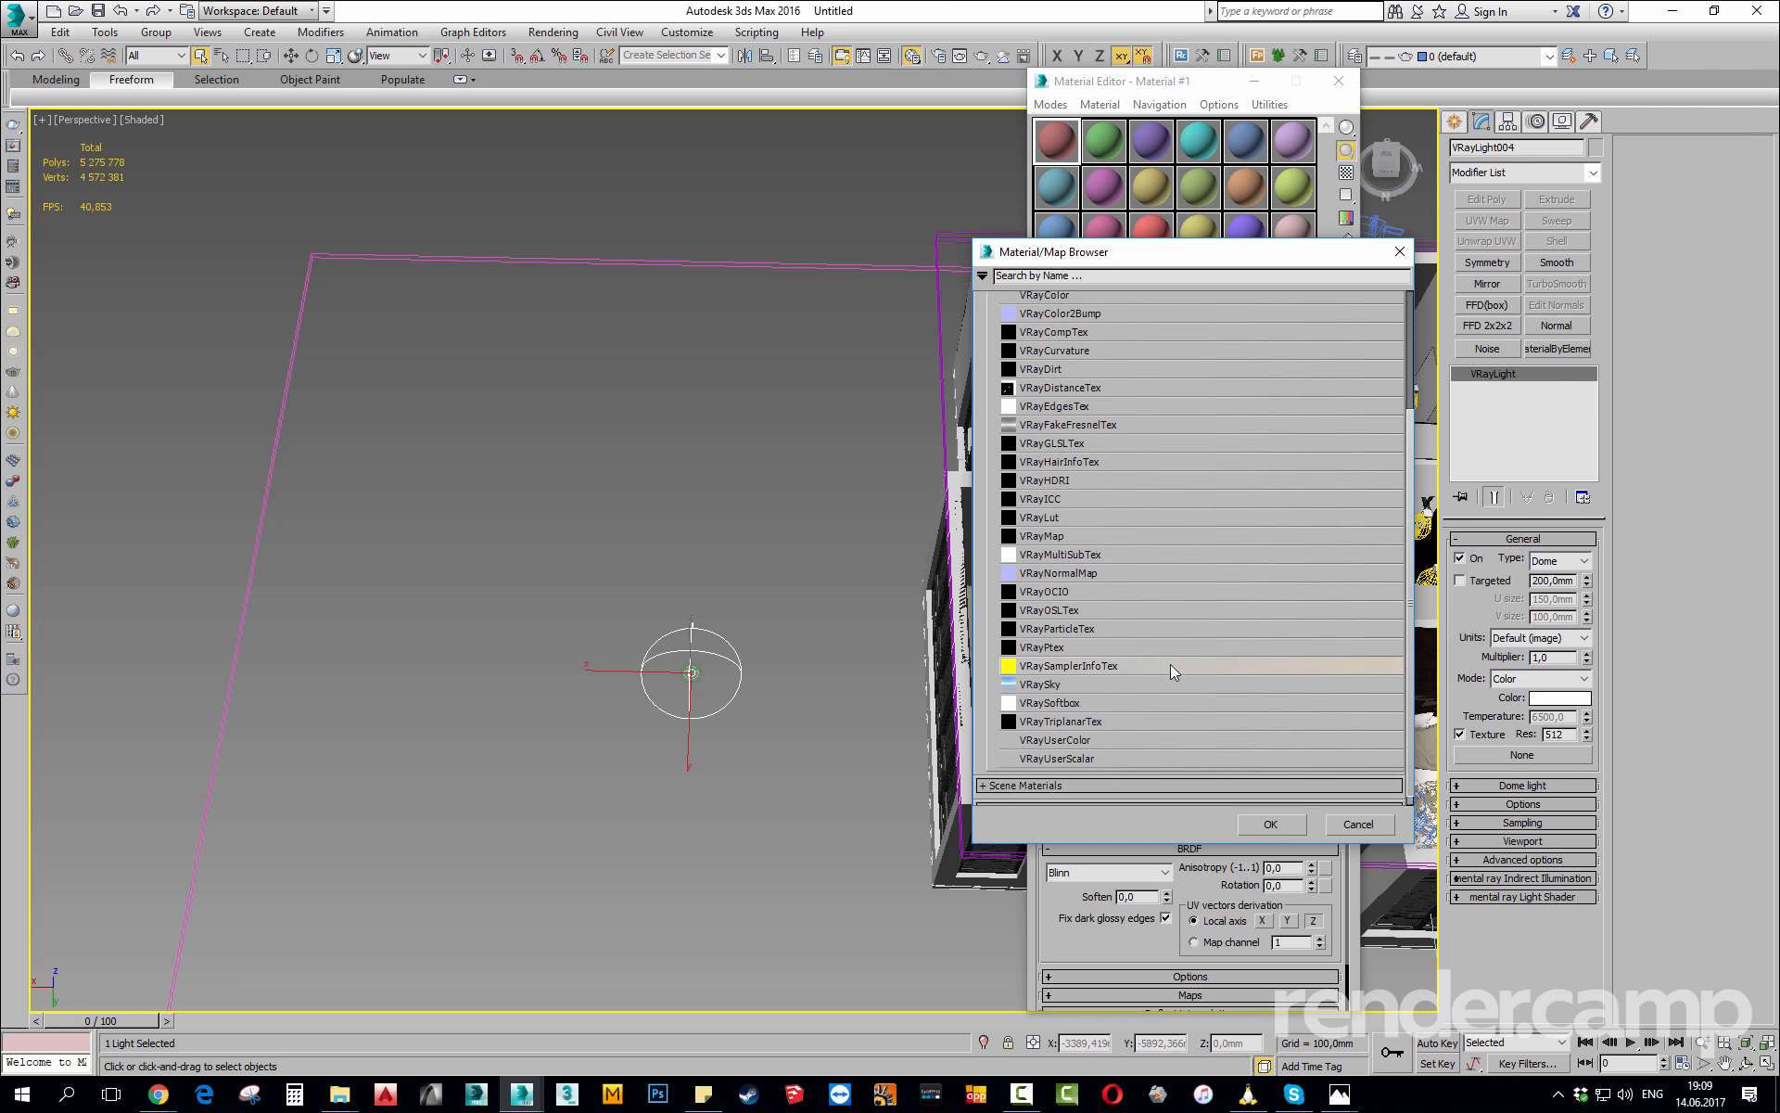
double_click(1060, 482)
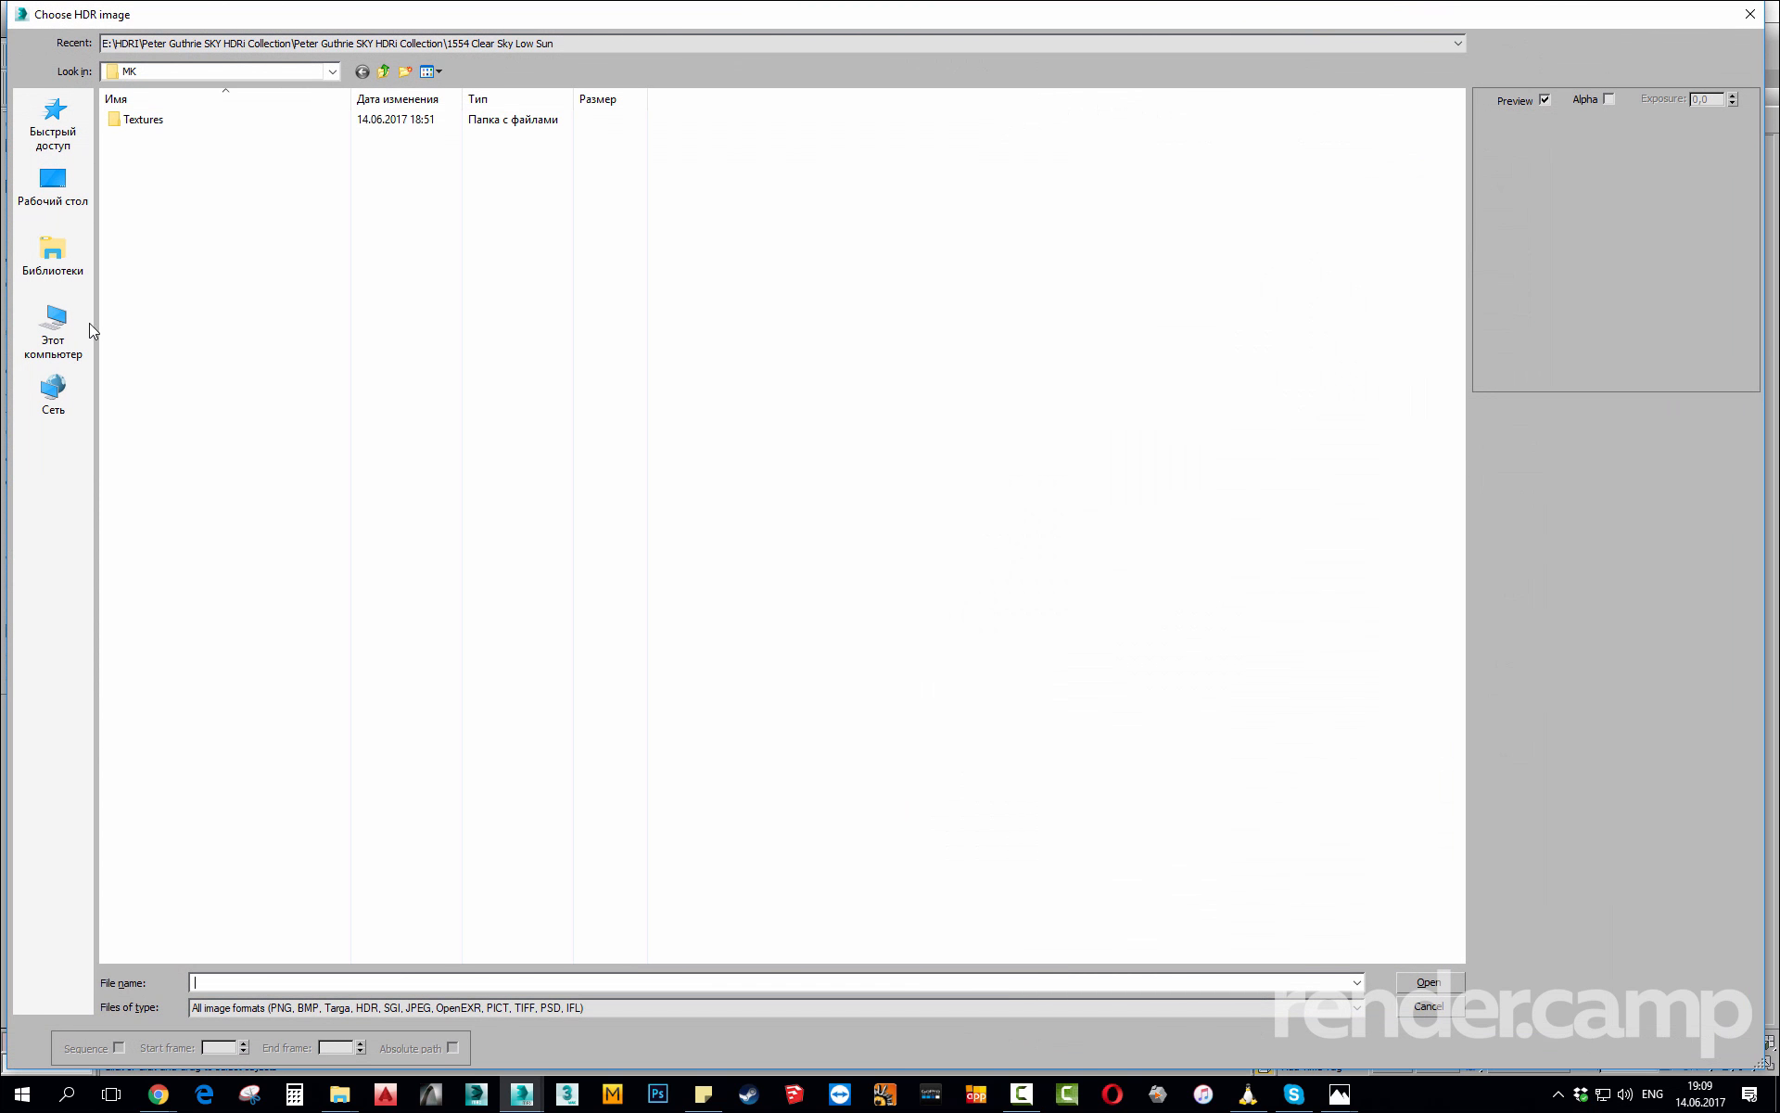
Load the HDR image from the "1554 Clear Sky Low Sun" folder of the SKY HDRi Collection on drive Z into the VRayHDRI map.
left_click(89, 324)
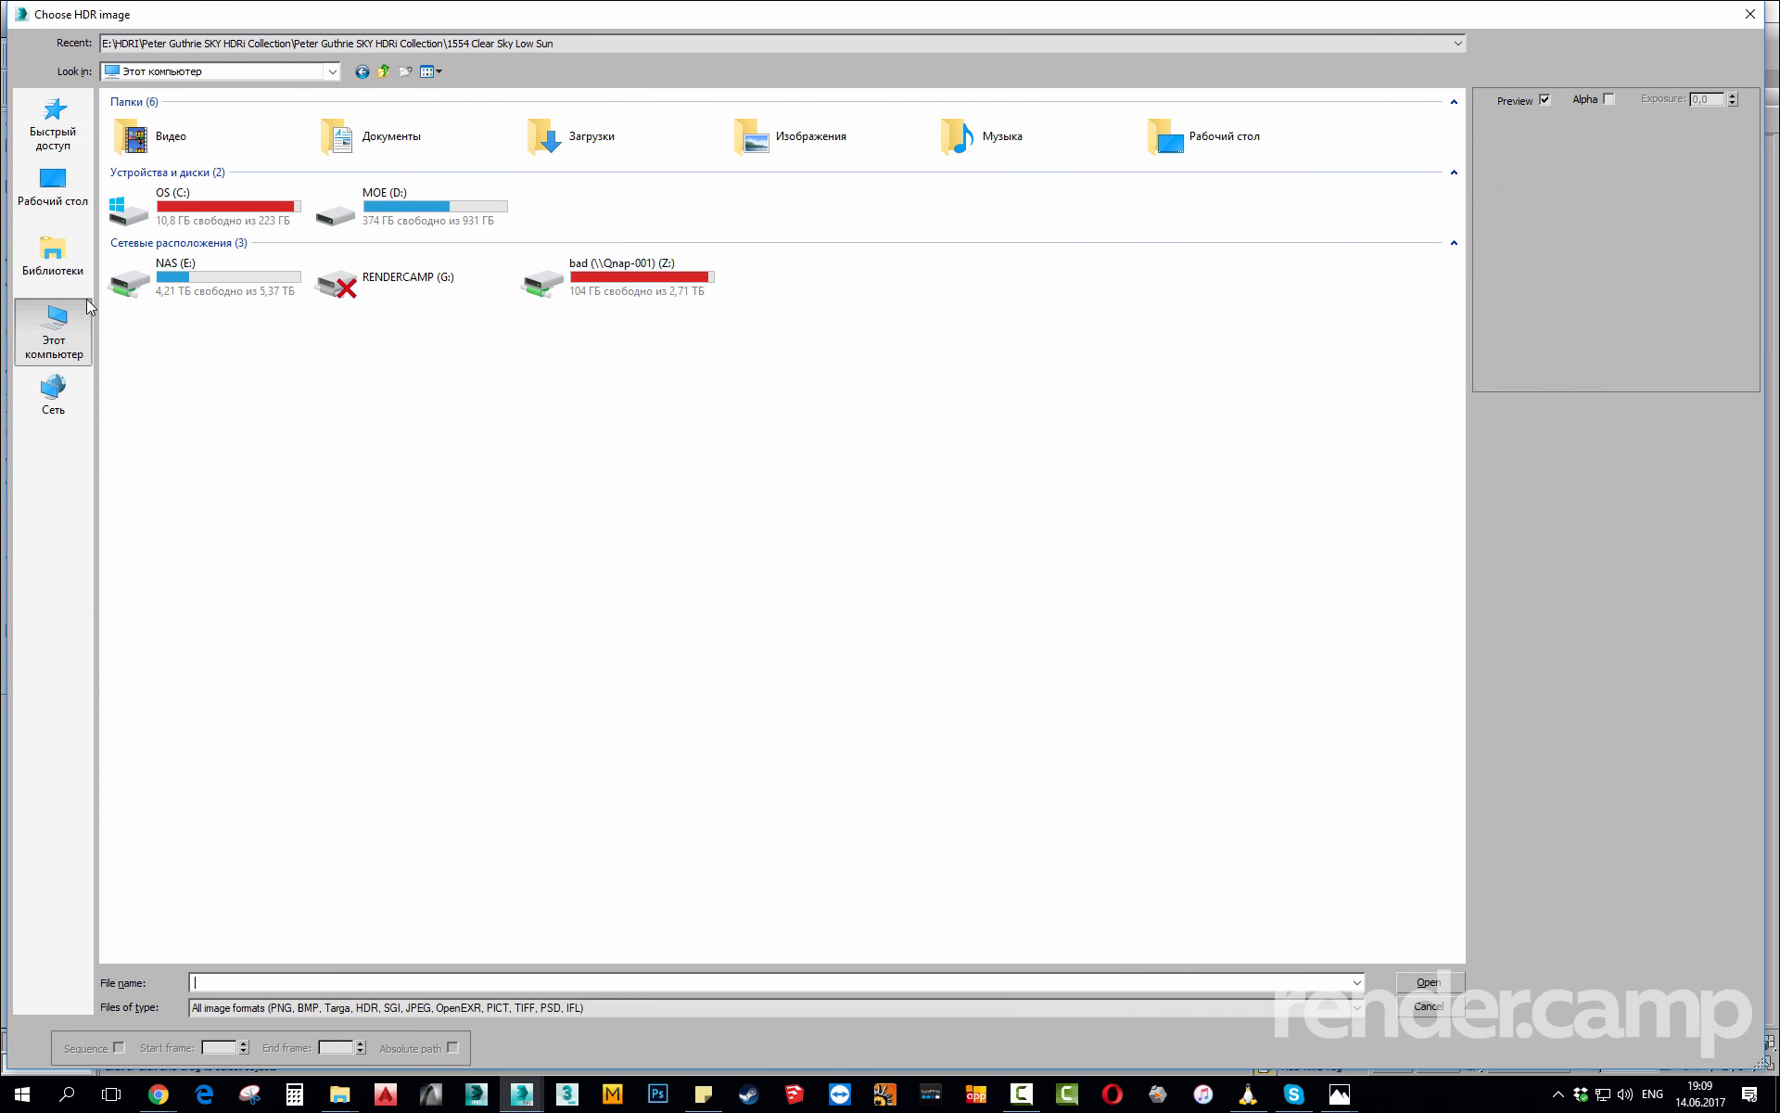
double_click(594, 276)
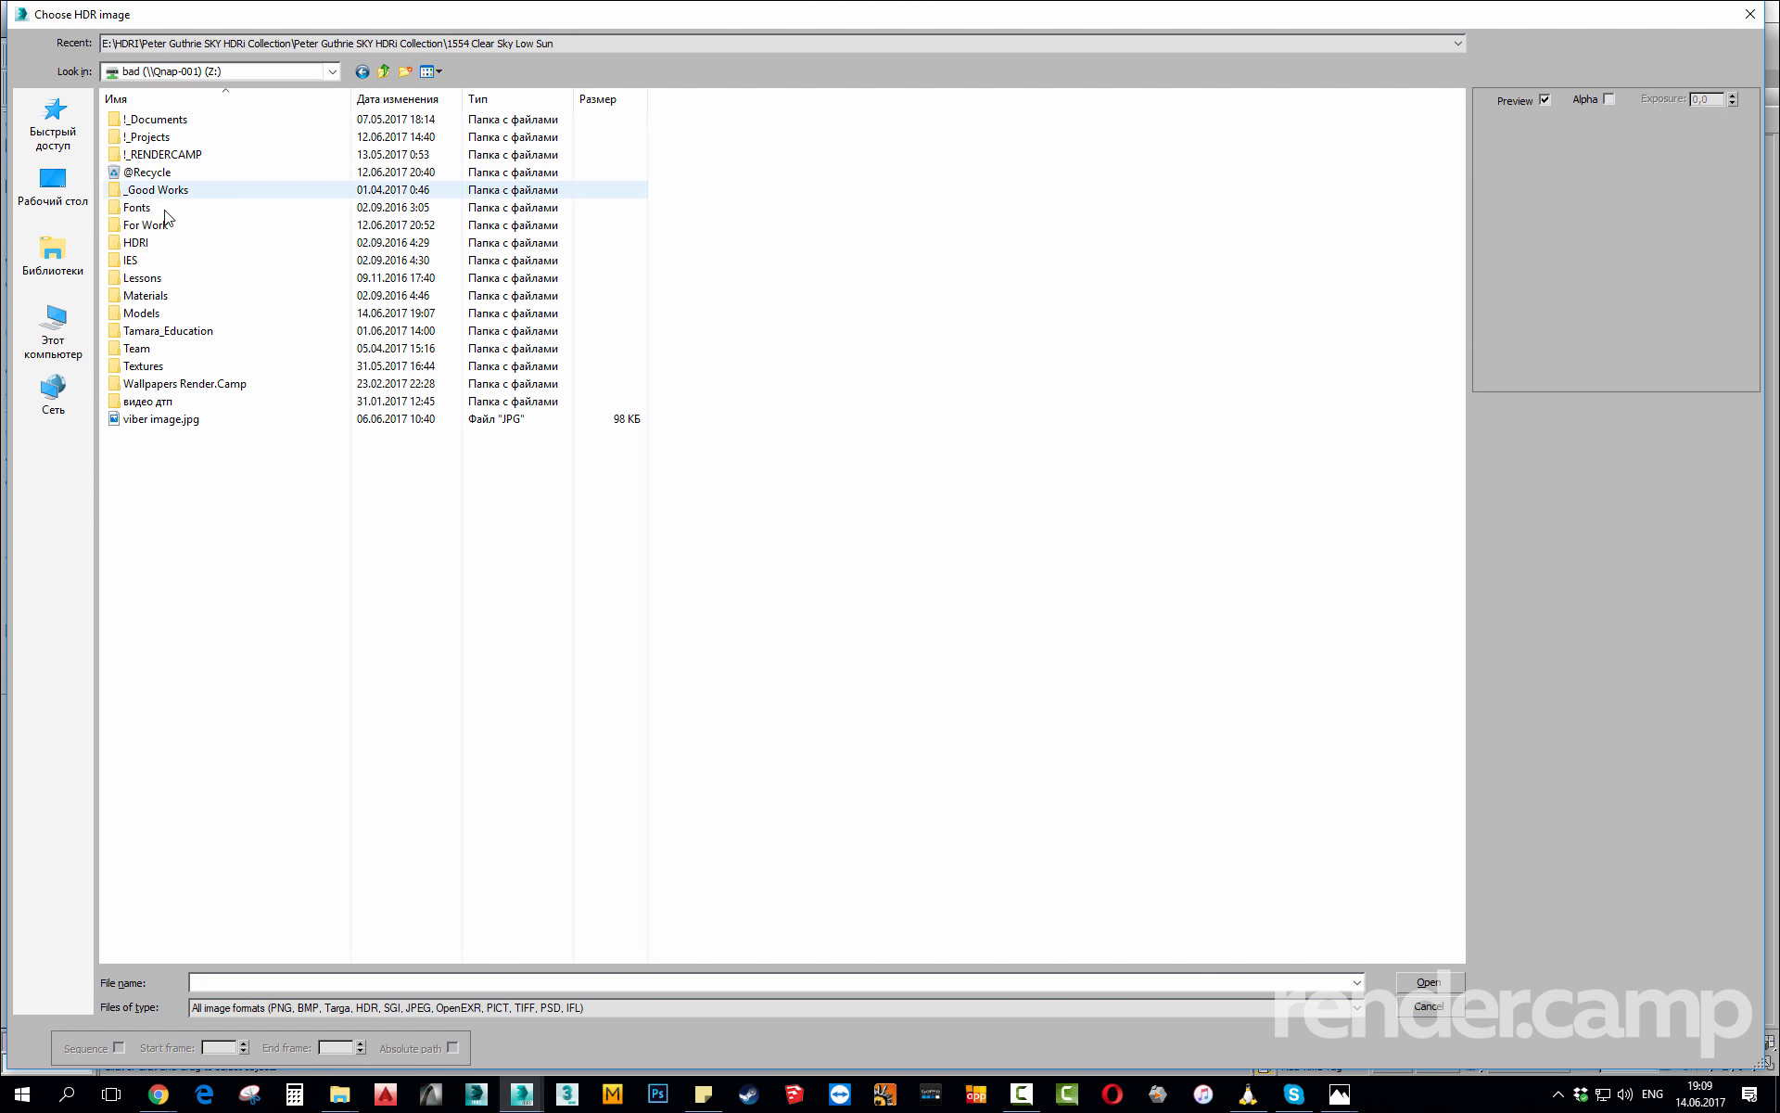
double_click(143, 243)
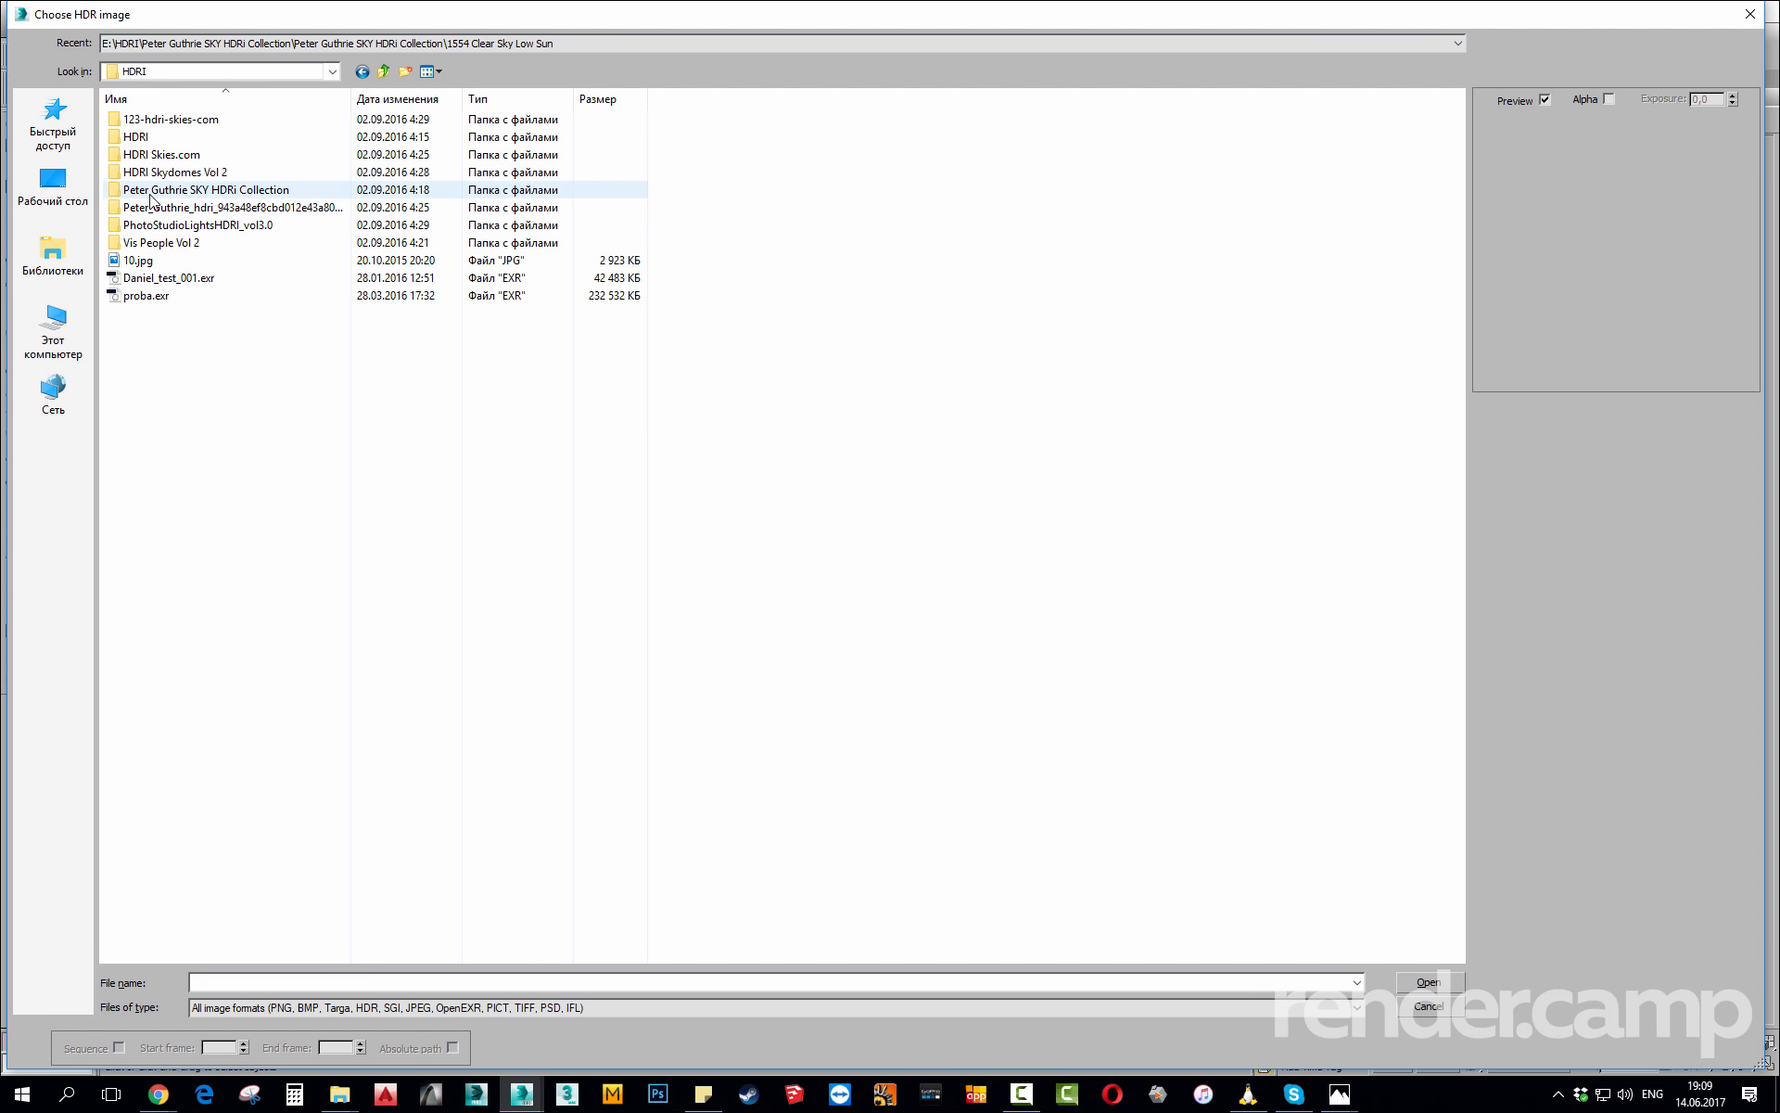
double_click(206, 190)
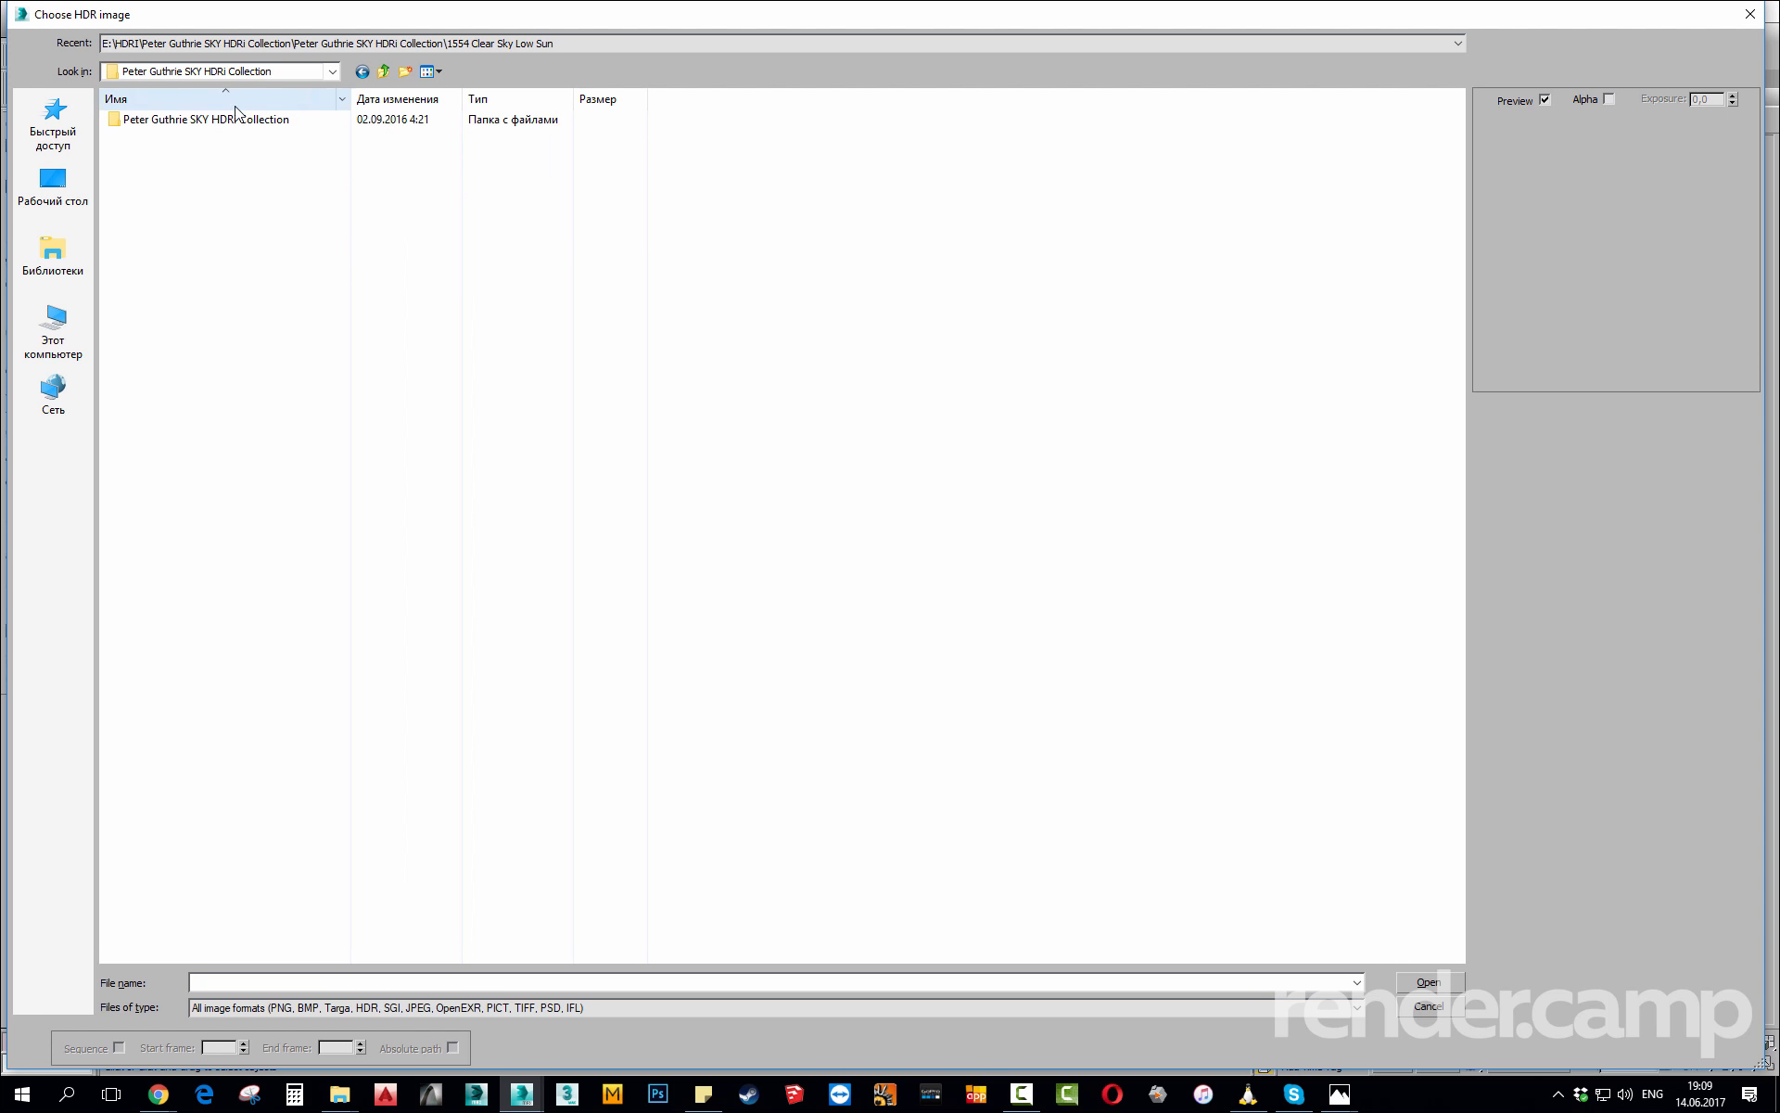
double_click(230, 119)
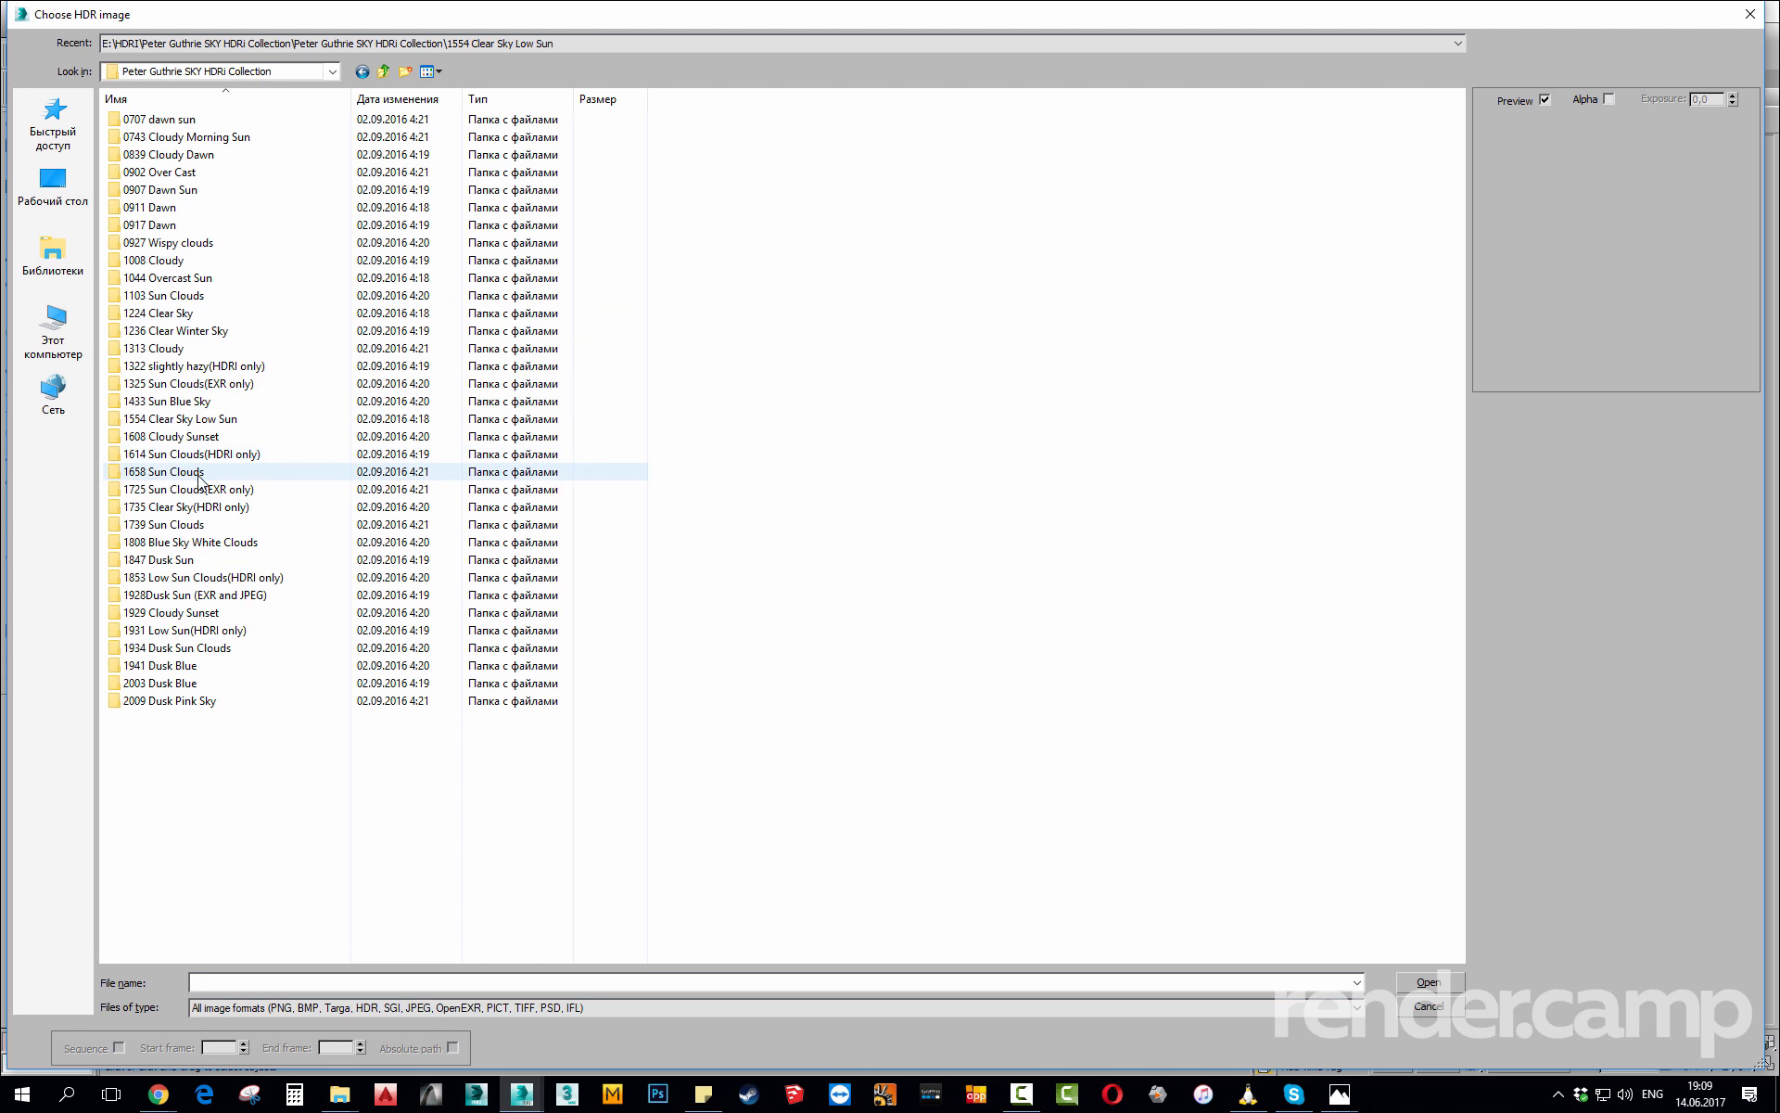
double_click(179, 422)
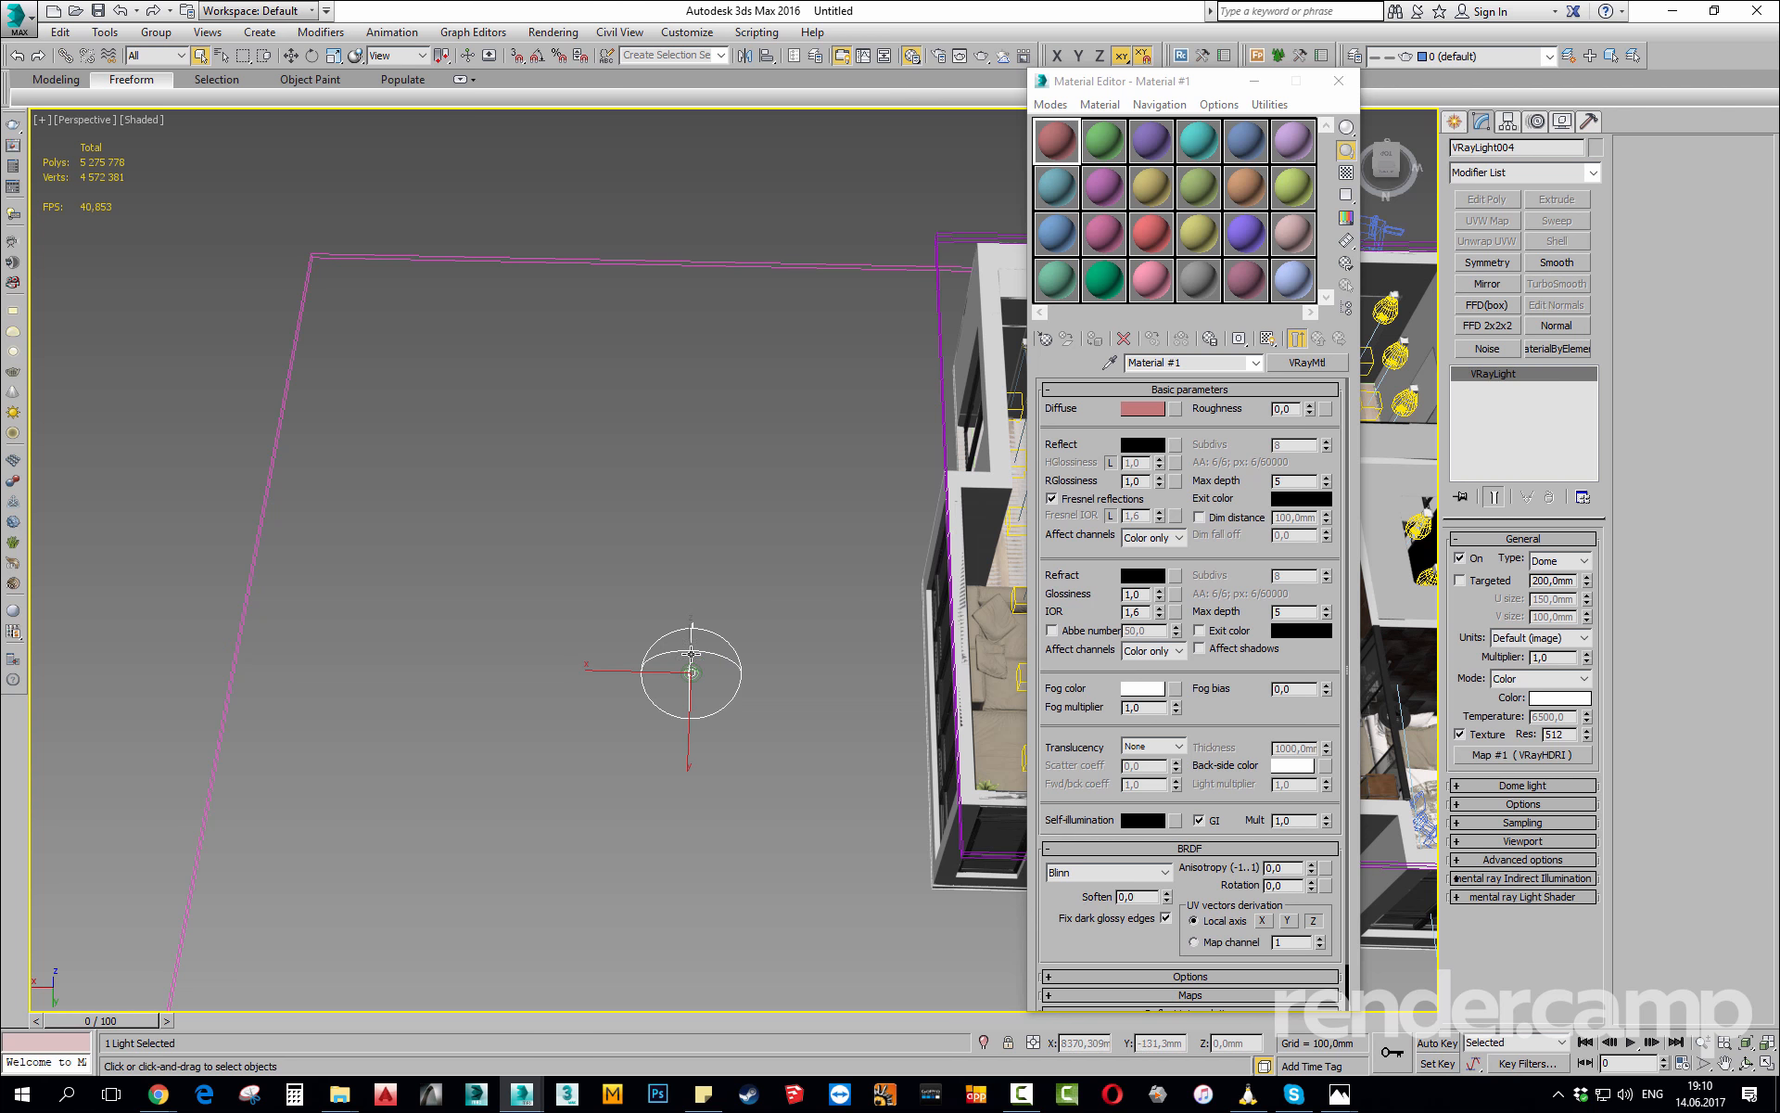
Place the dome light's VRayHDRI map as an instance in the last sample slot of the Material Editor.
middle_click_drag(694, 654, 692, 640, "alt")
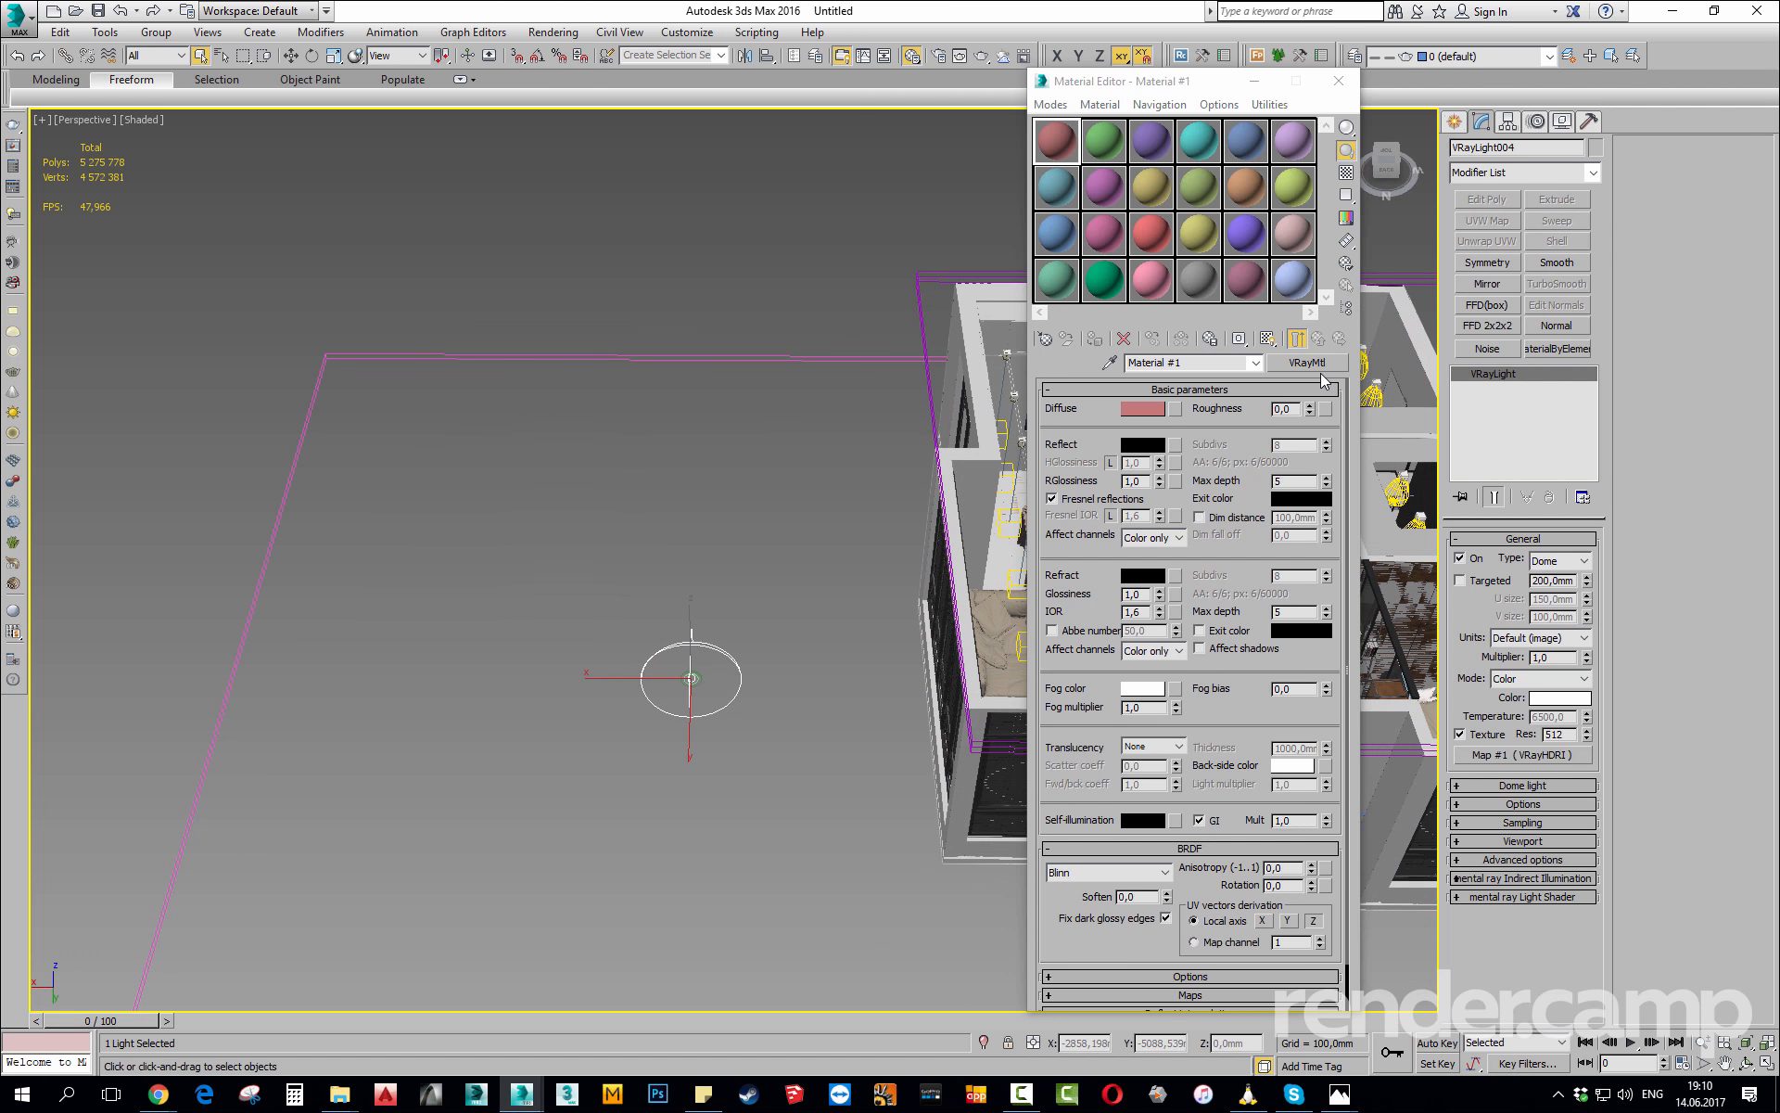
left_click(1293, 279)
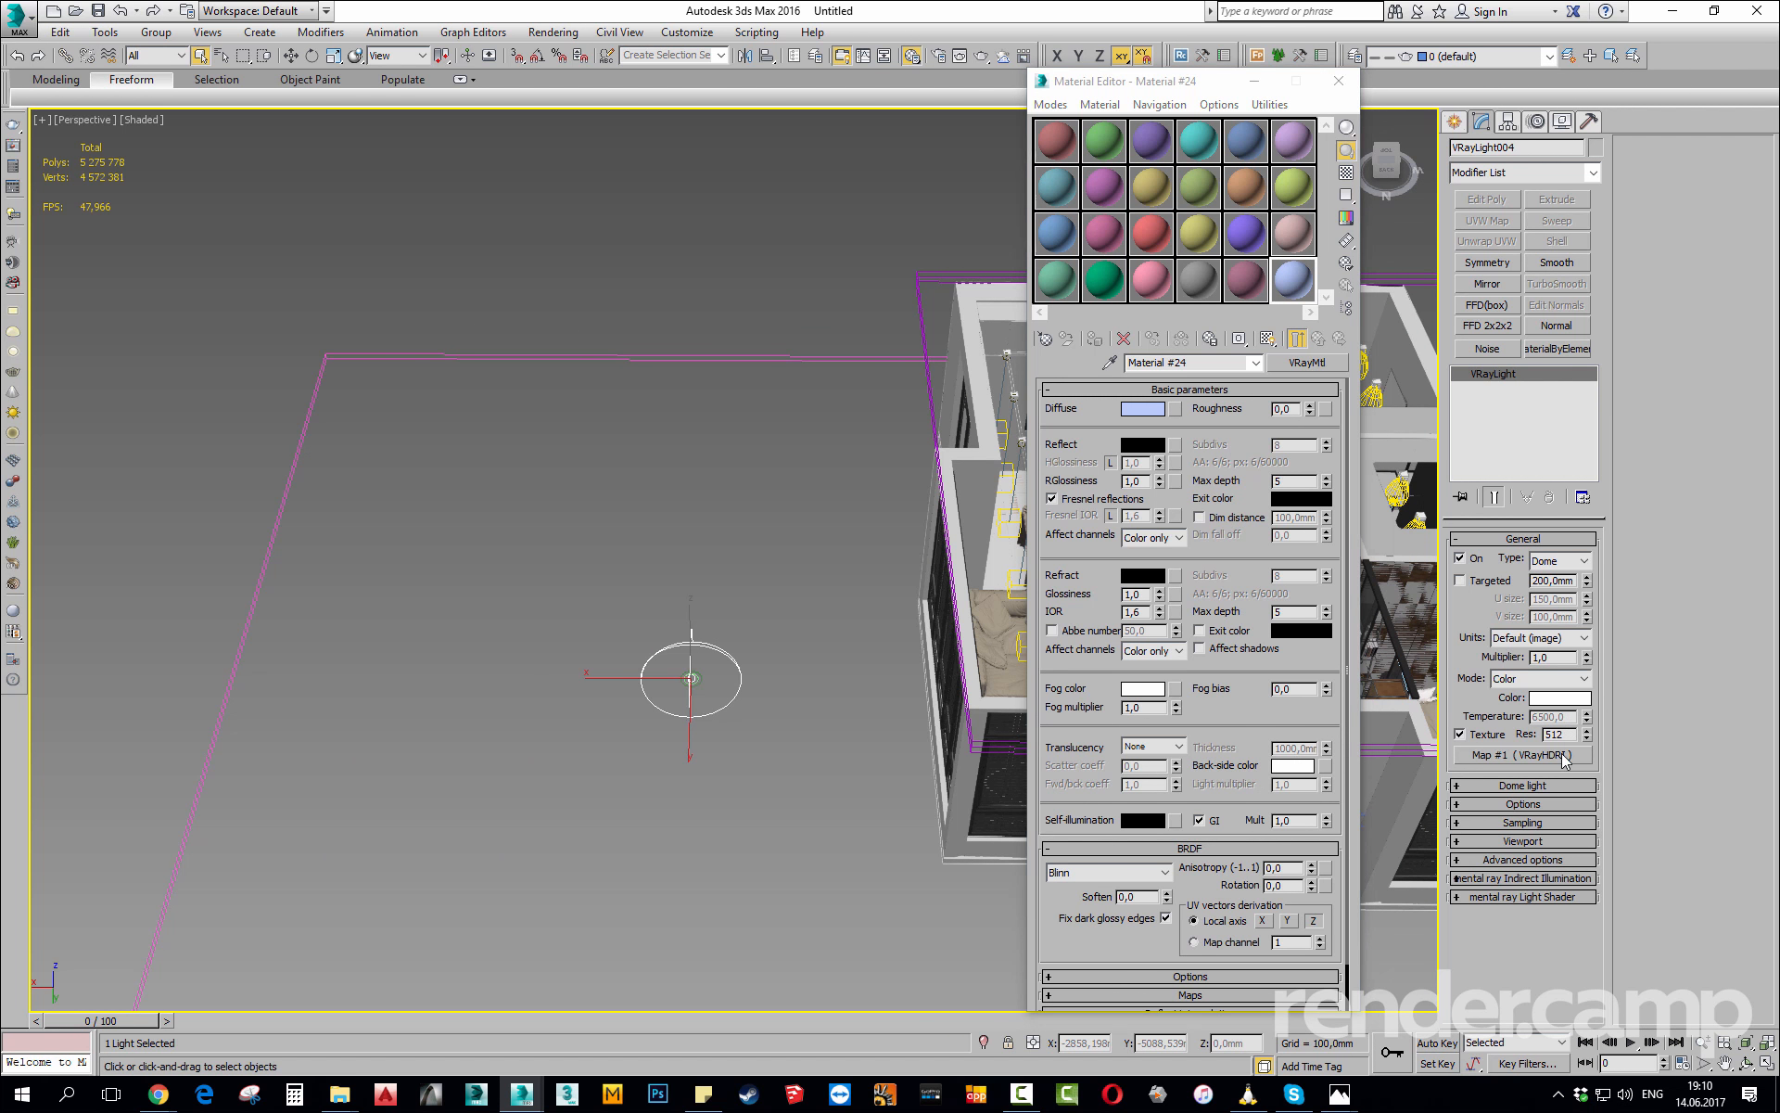
left_click_drag(1565, 758, 1291, 289)
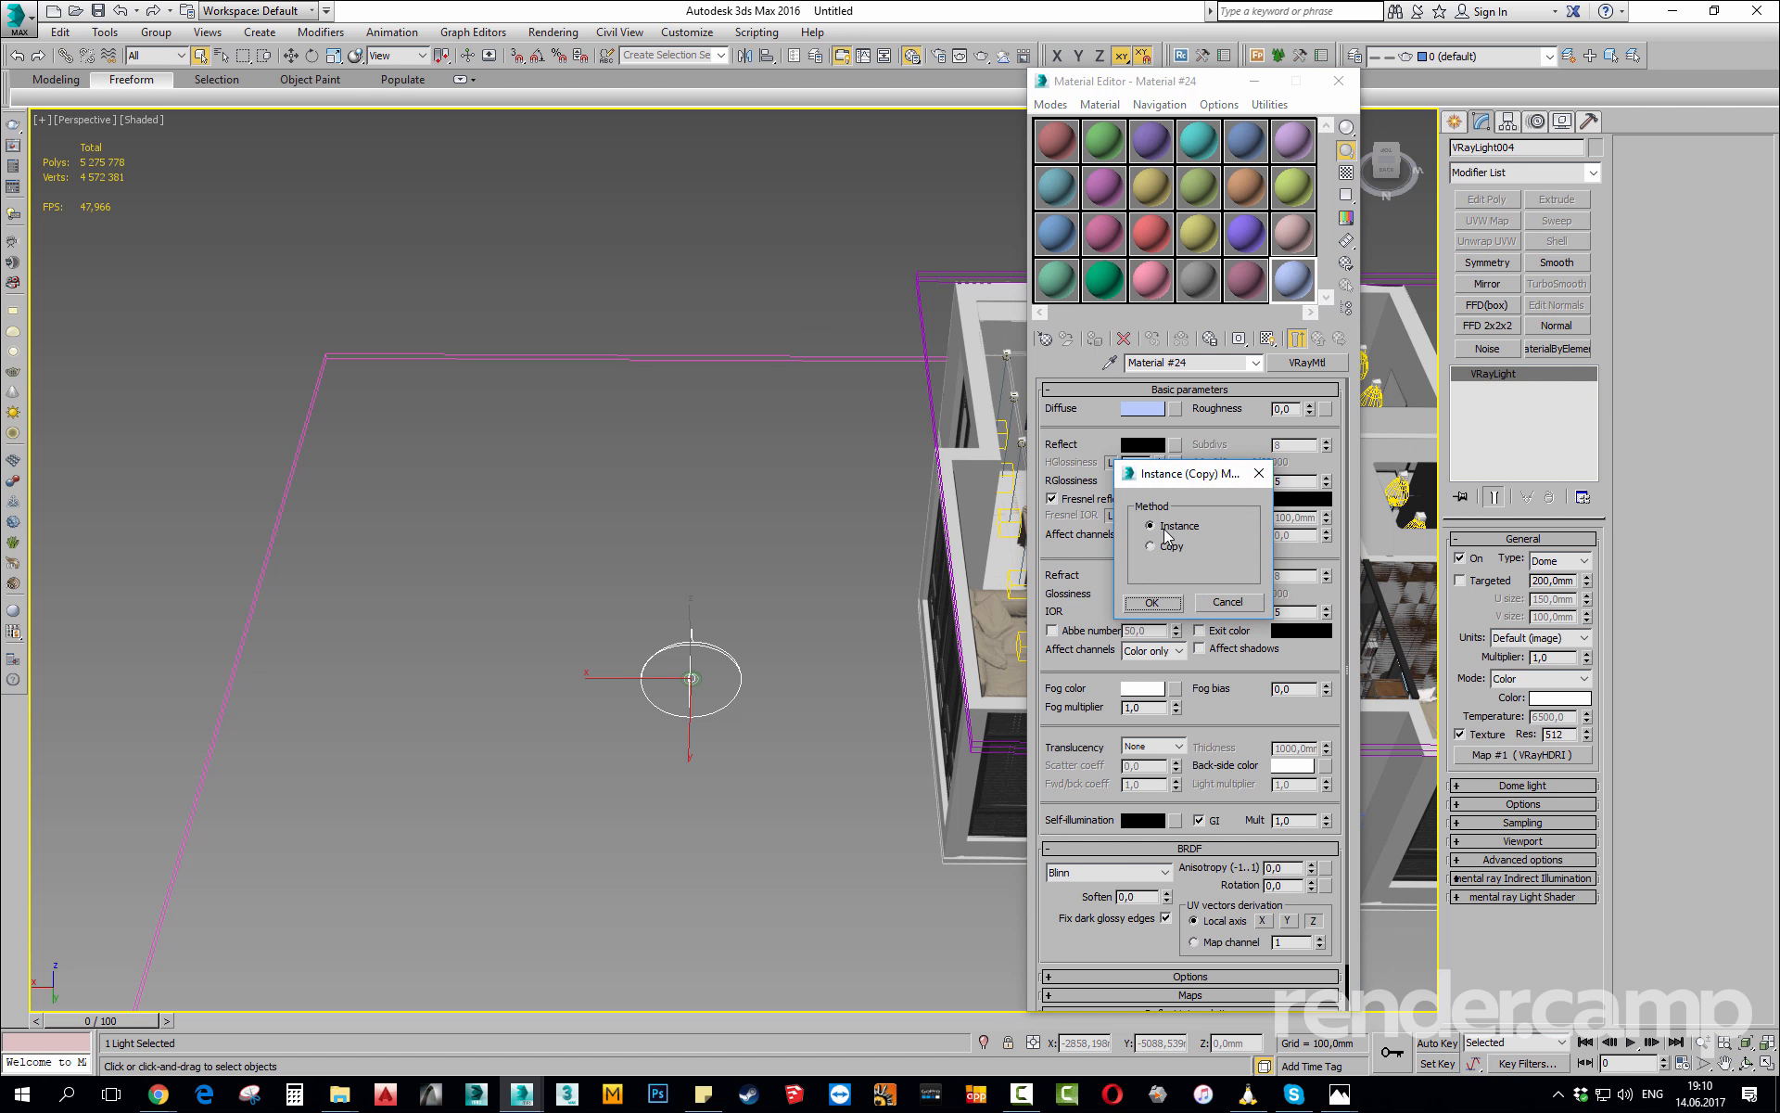
left_click_drag(1190, 477, 1171, 469)
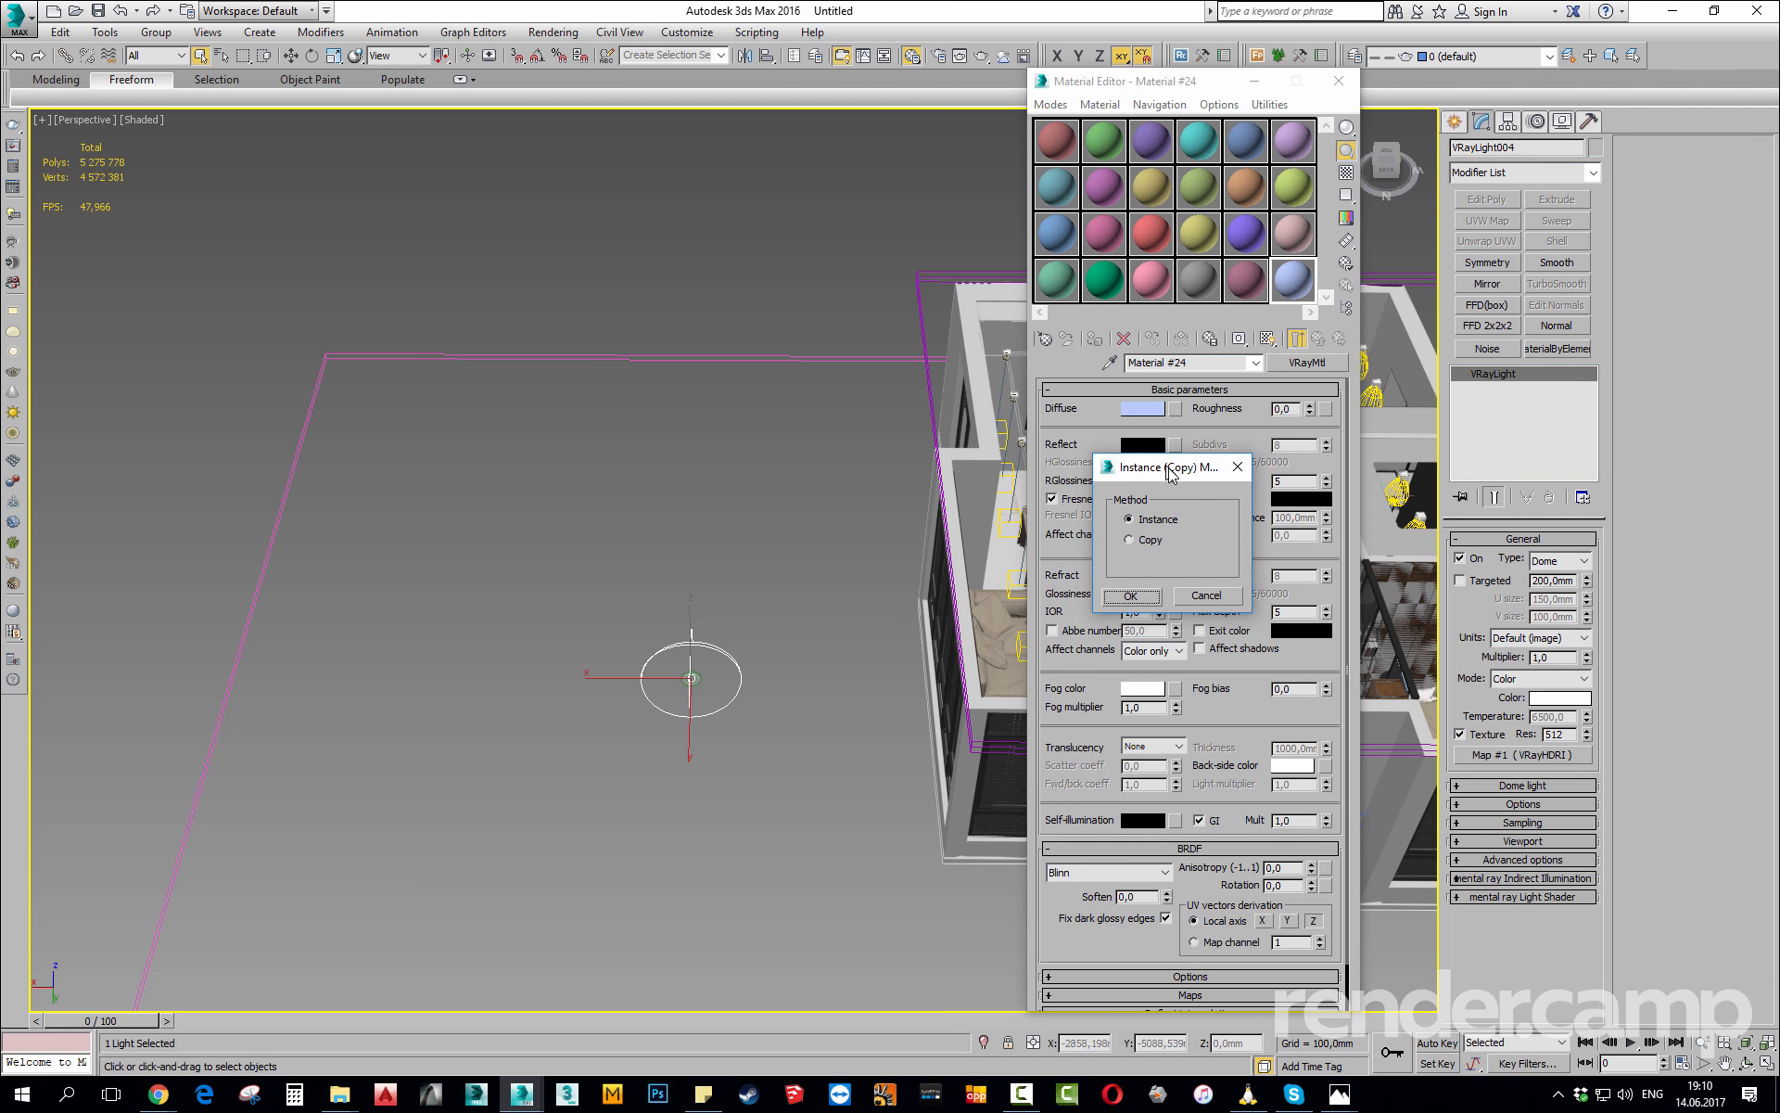
left_click(1146, 596)
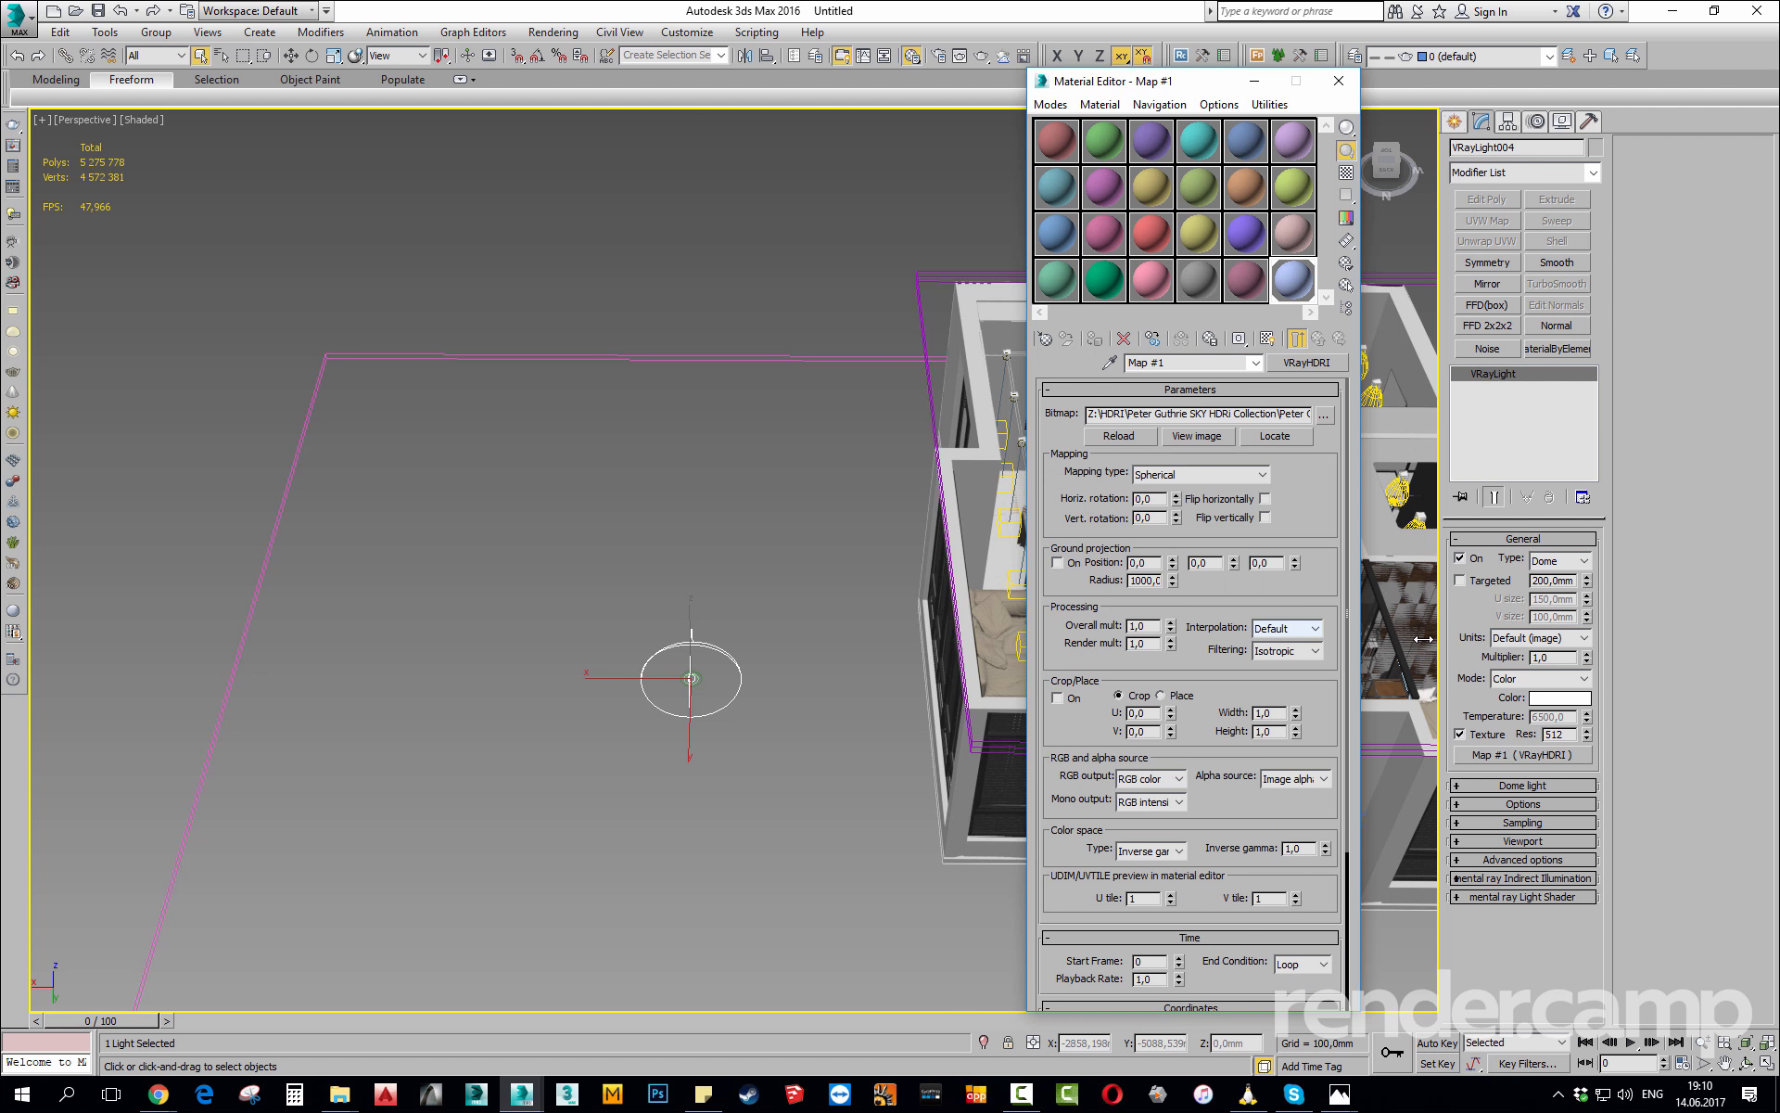
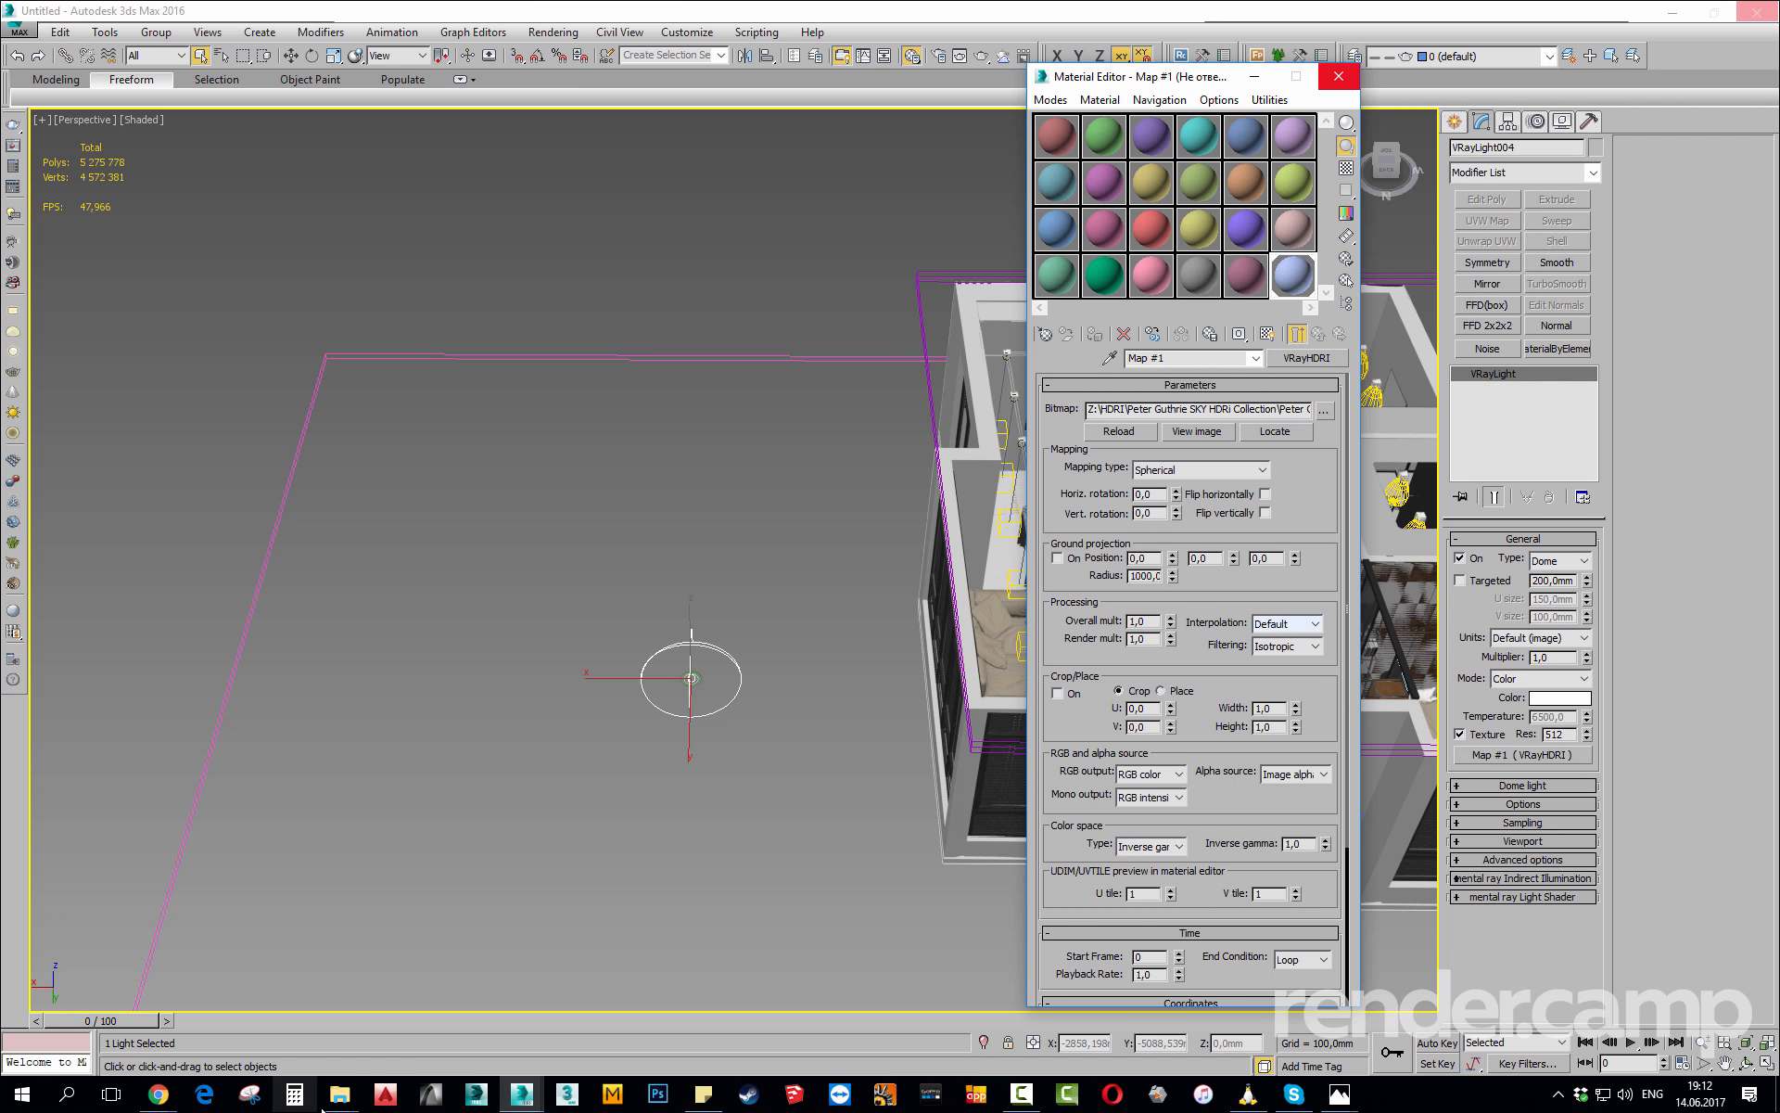
left_click(17, 1103)
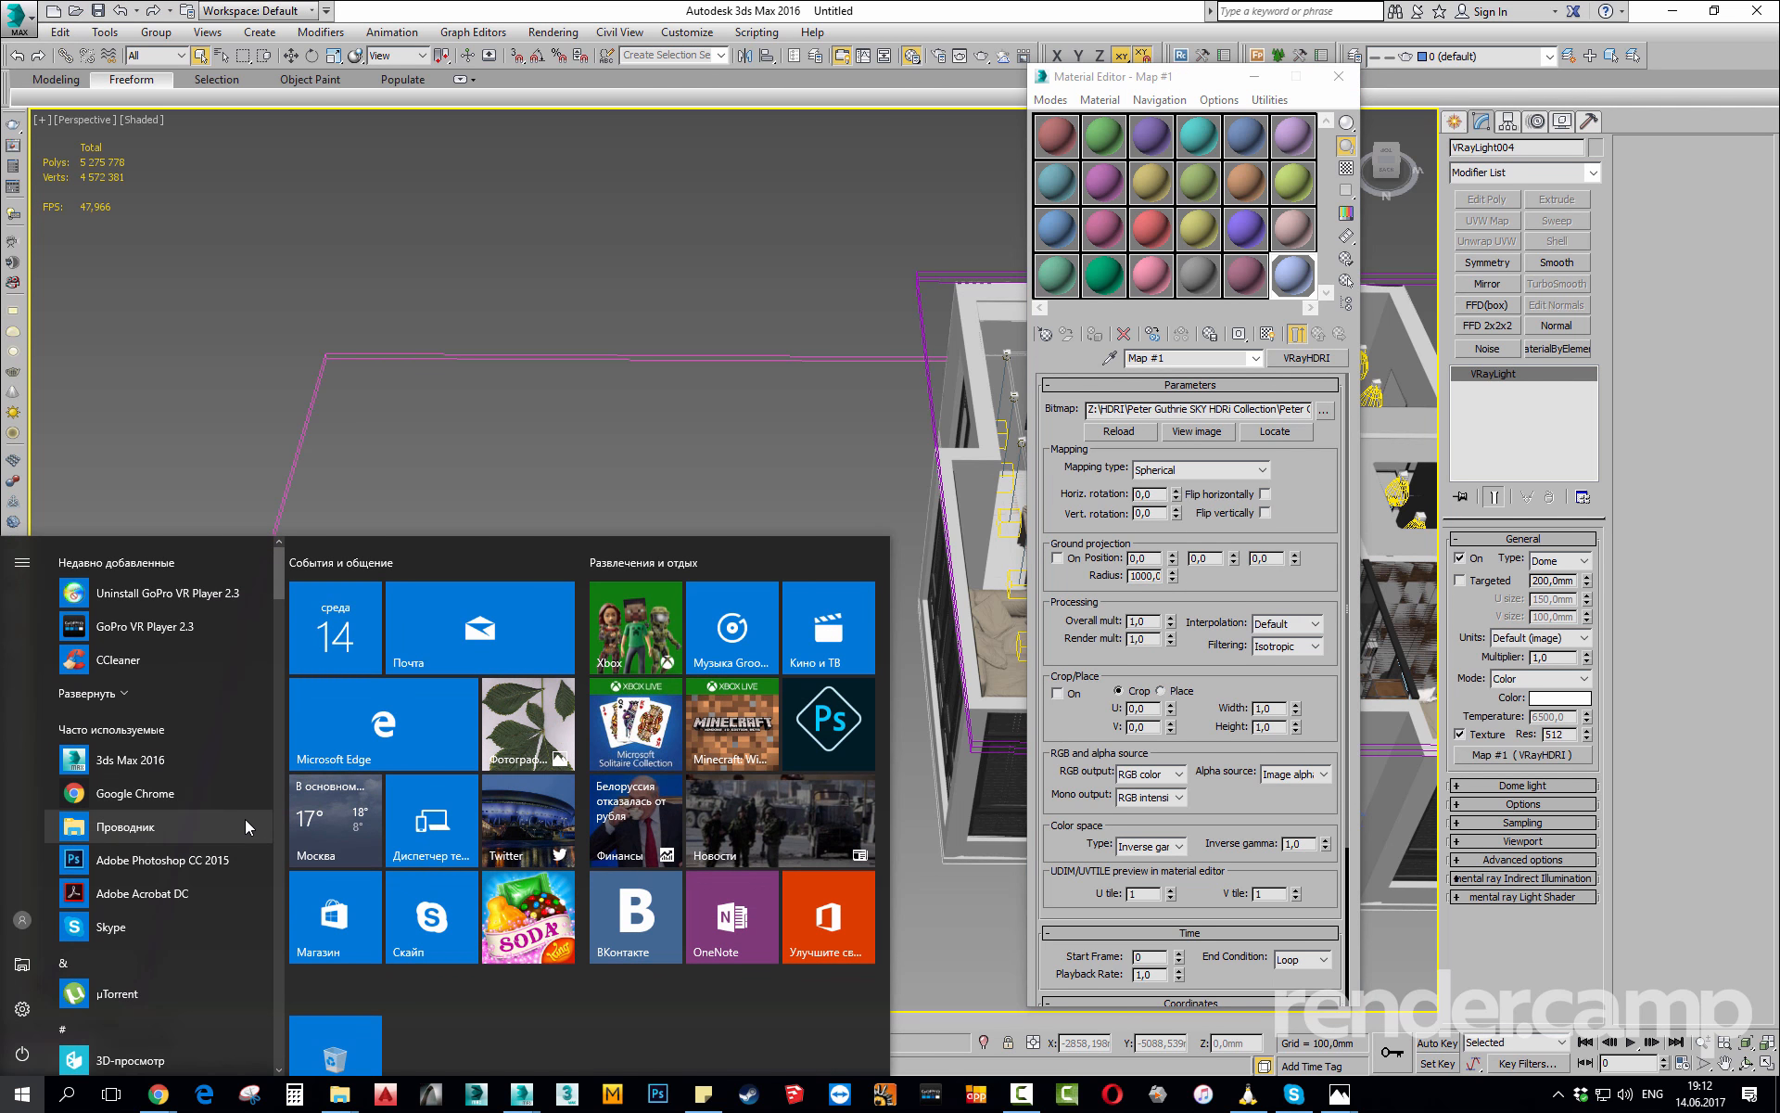
left_click(415, 413)
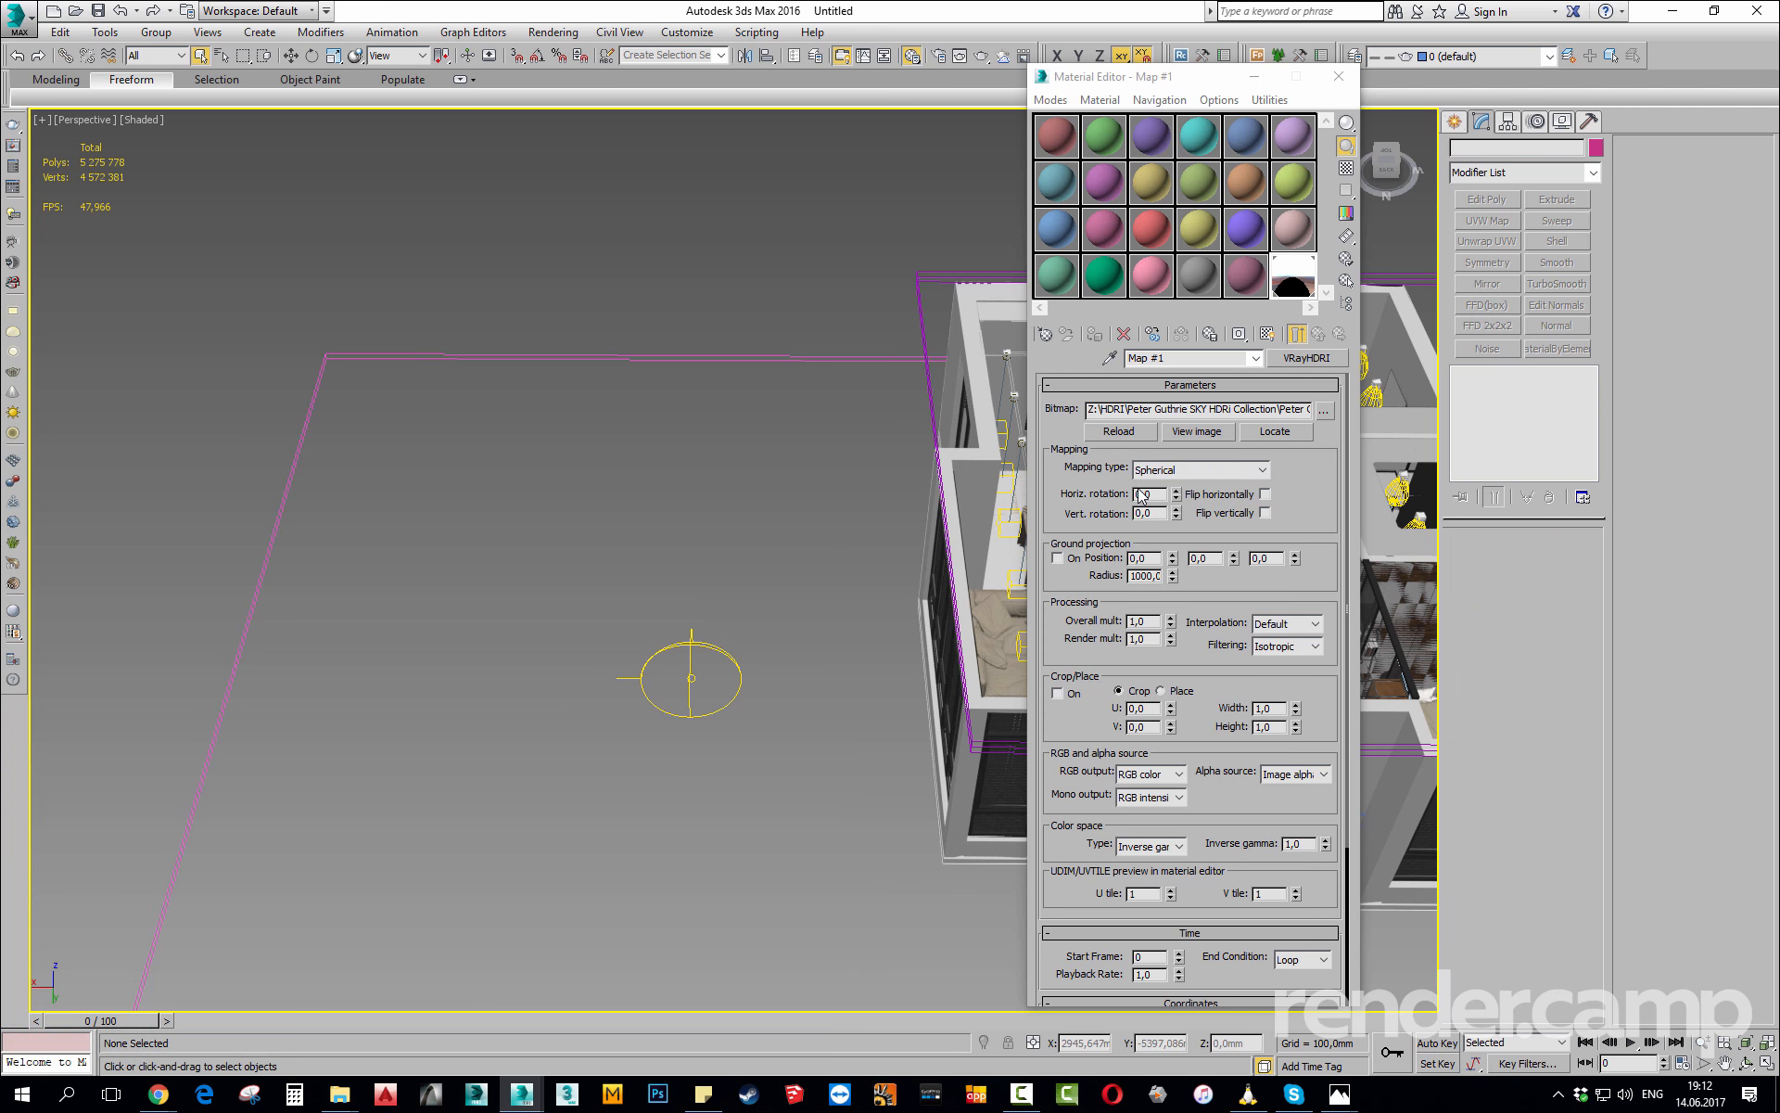
Move the Material Editor clear of the apartment and examine the HDR map in an enlarged preview.
middle_click_drag(866, 670, 649, 640, "alt")
scroll(649, 640, "down", 5)
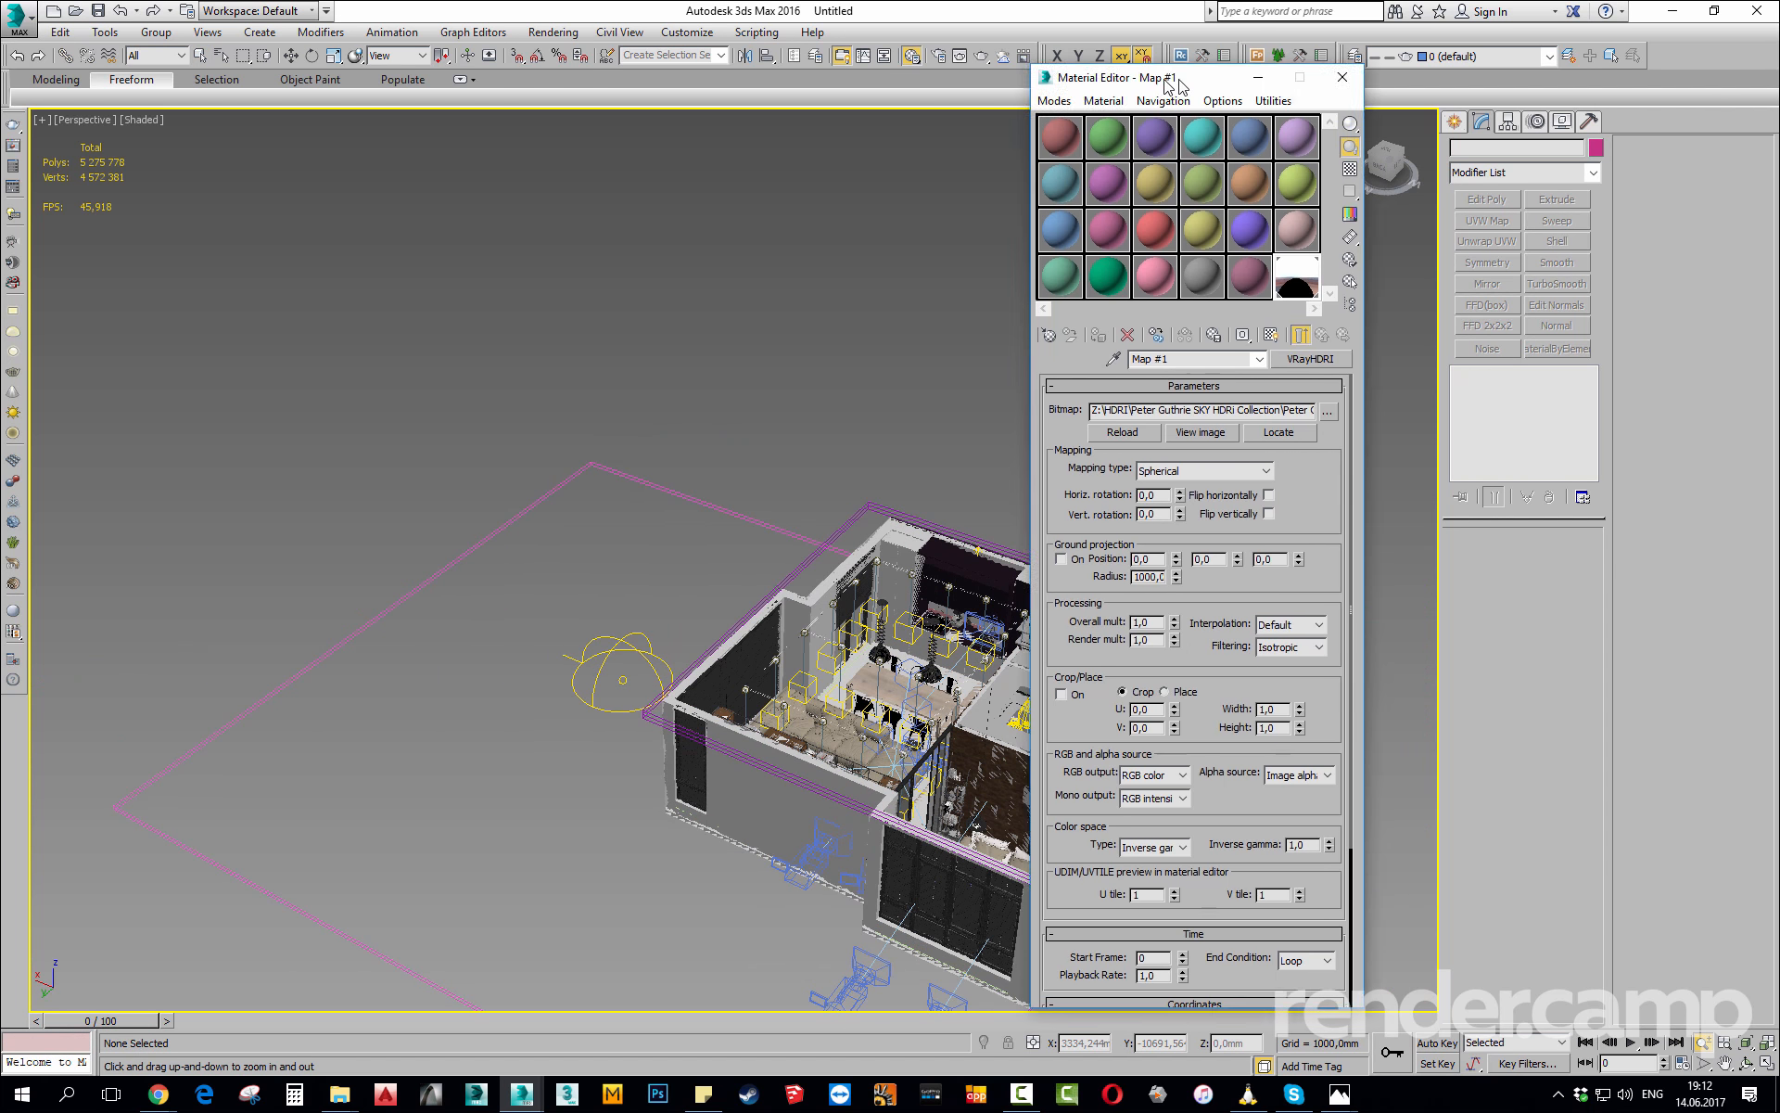
left_click_drag(1150, 76, 1512, 83)
left_click_drag(1059, 593, 1060, 546)
middle_click_drag(1060, 546, 988, 566, "alt")
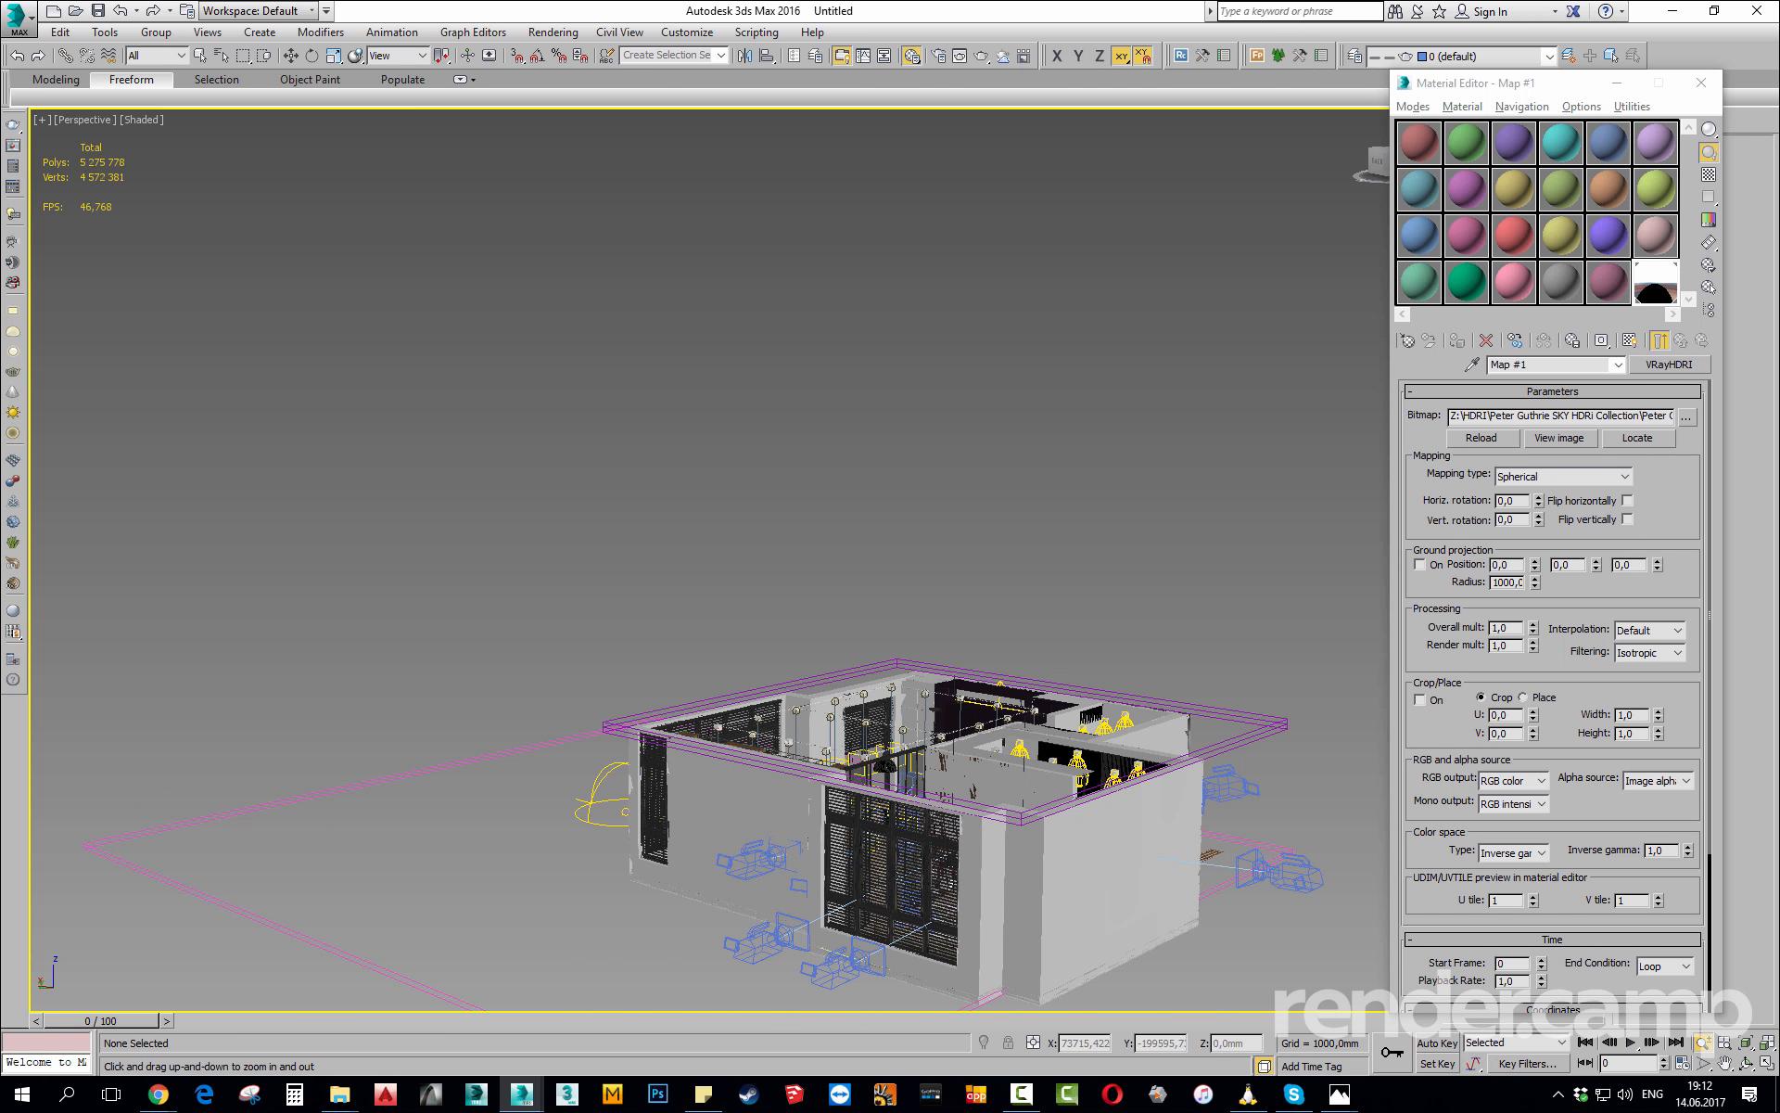
double_click(1655, 281)
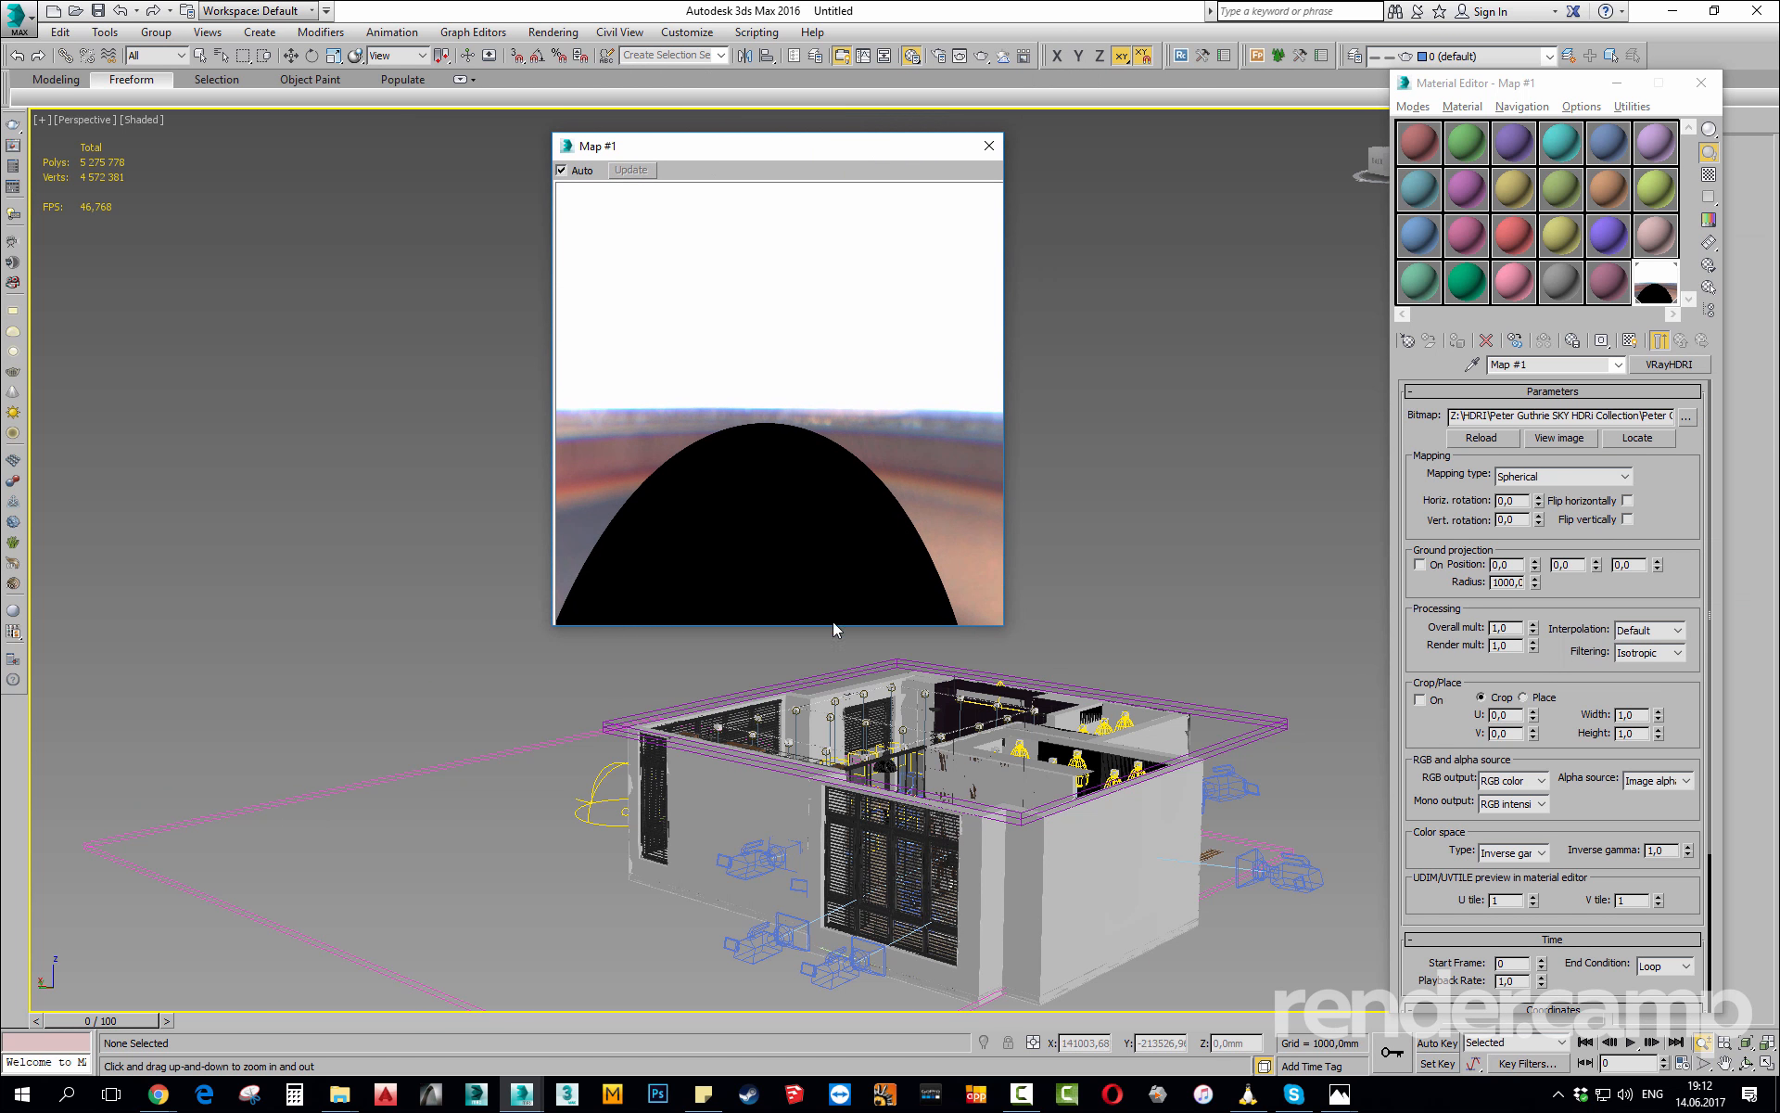
middle_click_drag(508, 760, 796, 756, "alt")
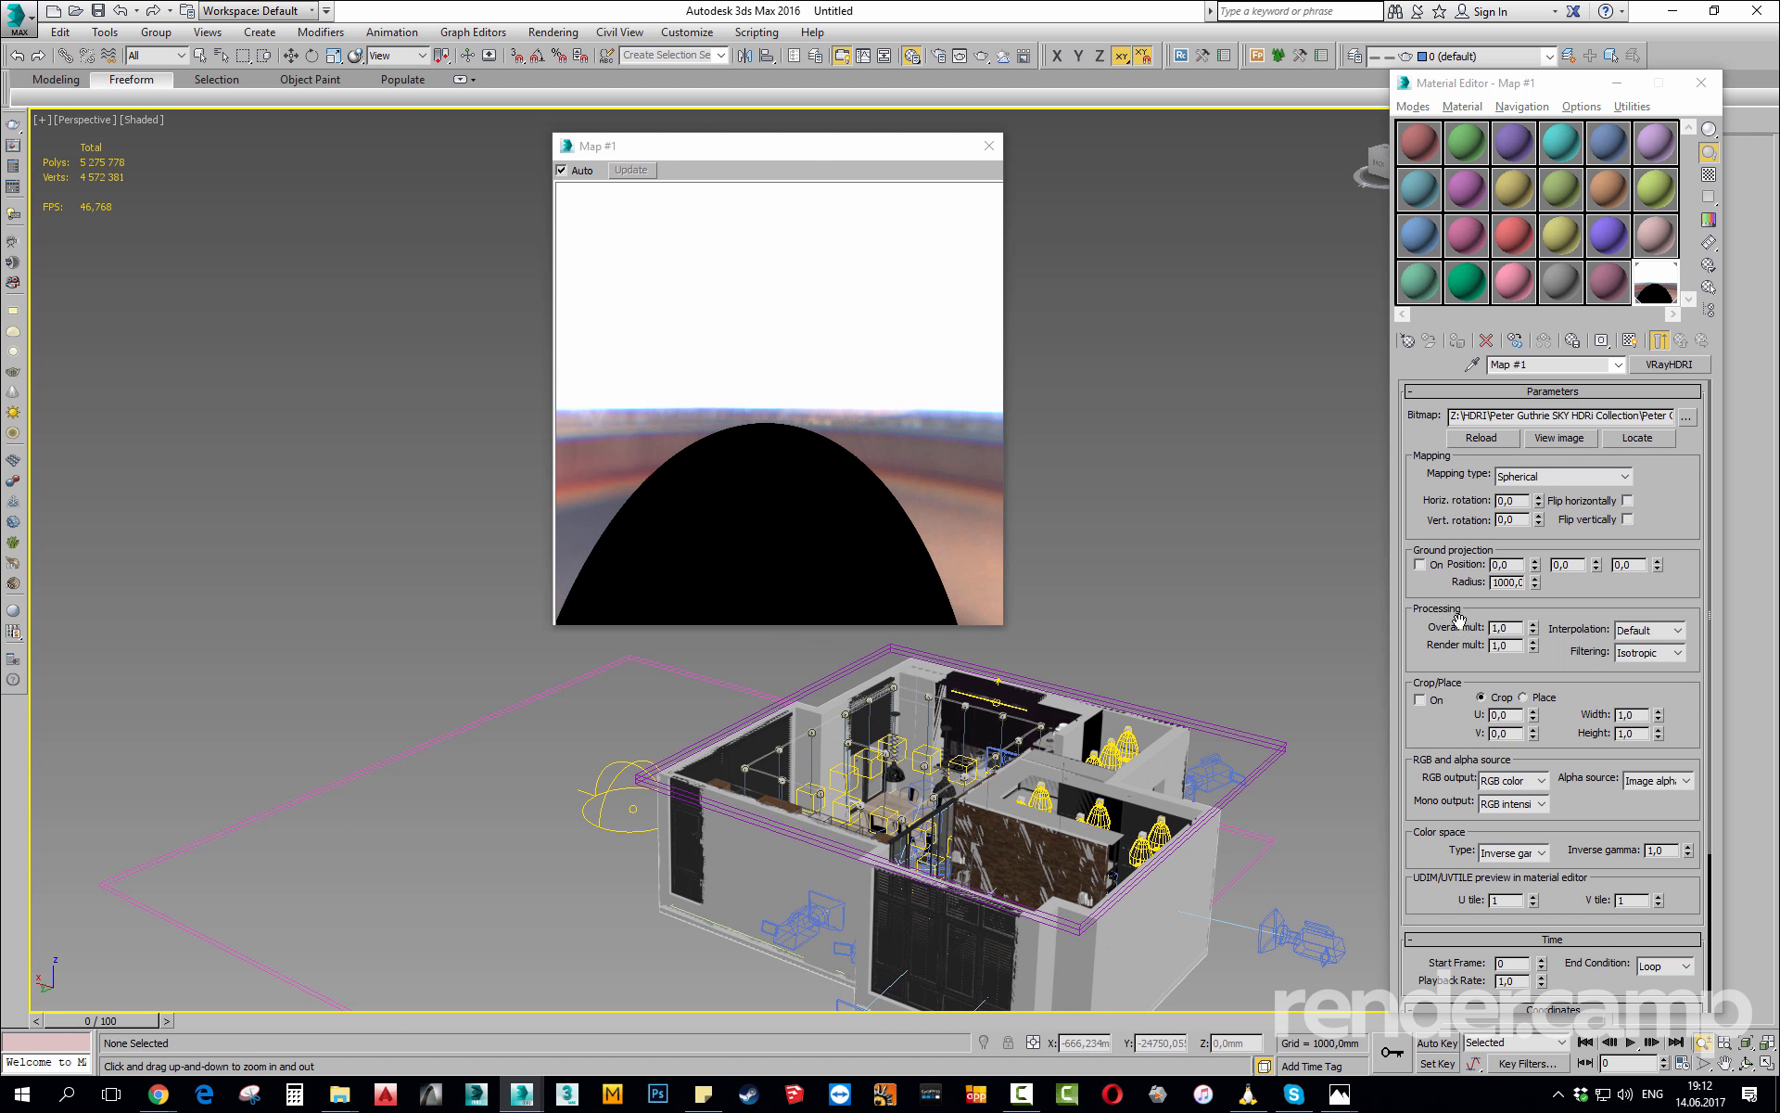
left_click(988, 148)
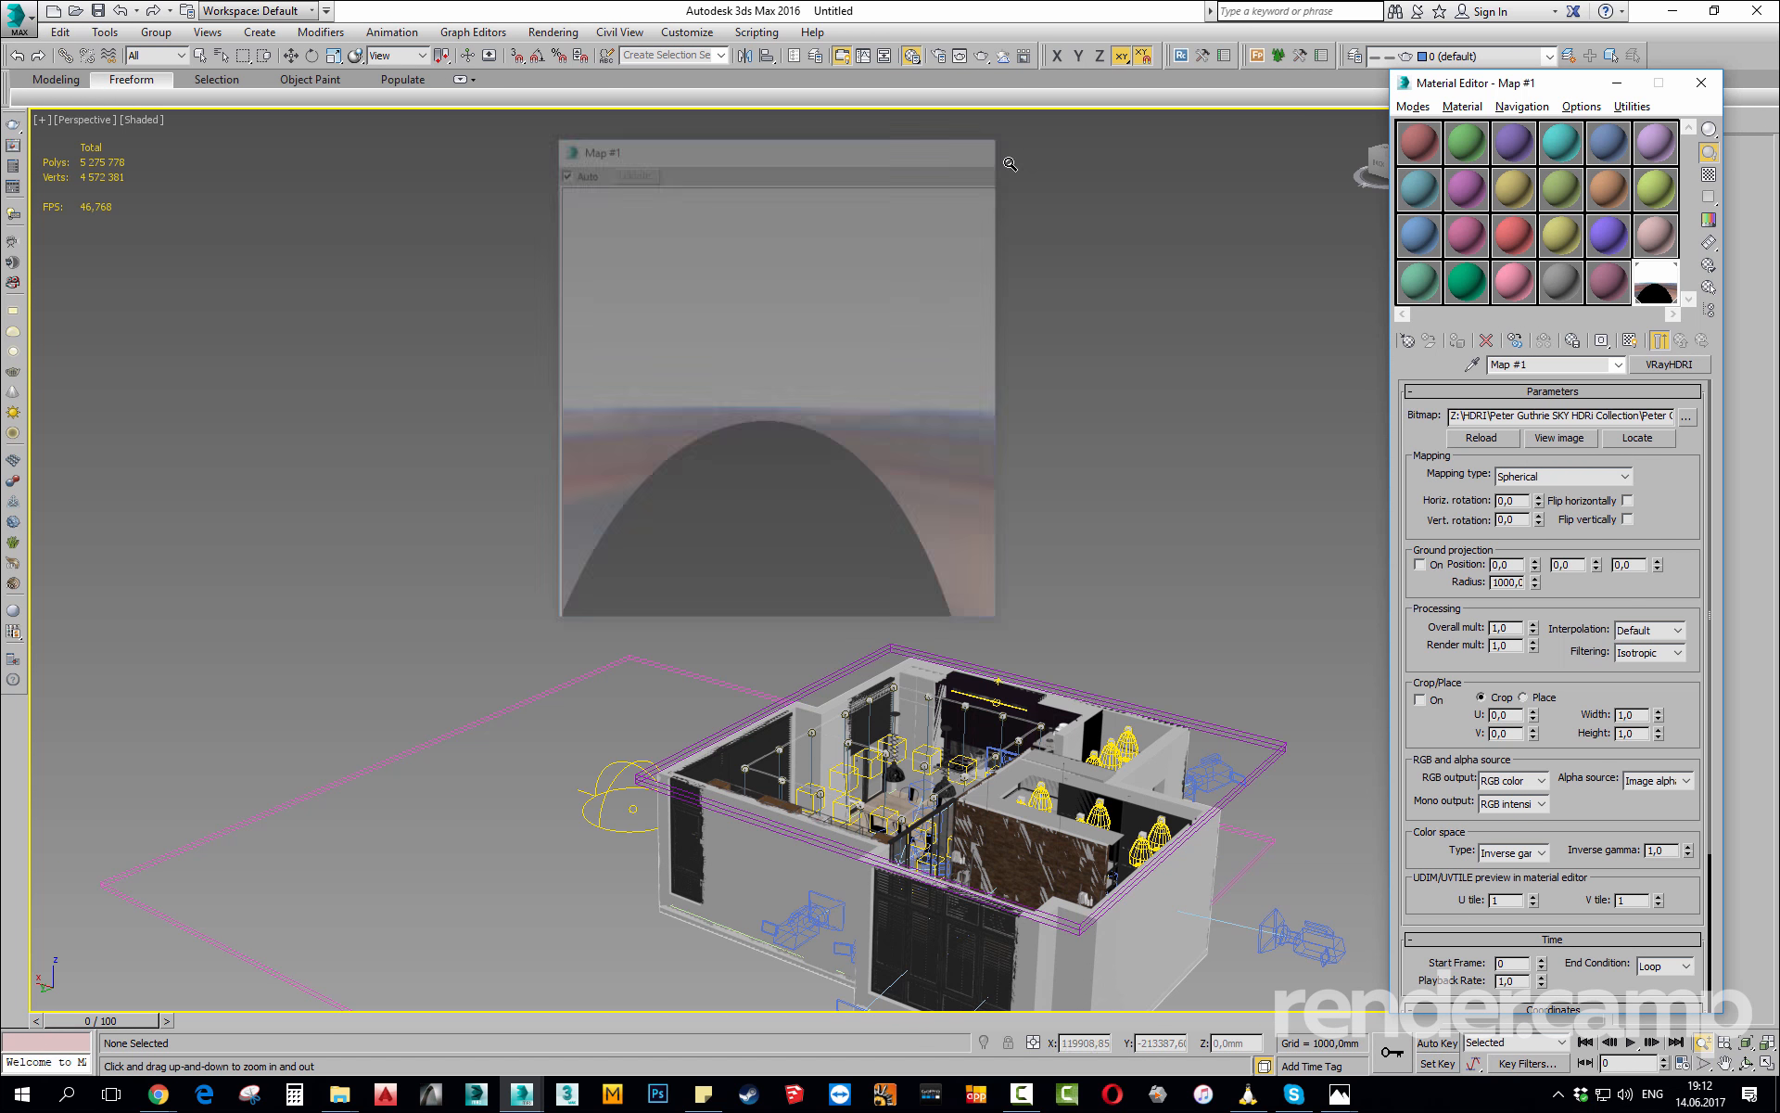
Assign the VRayHDRI map as an instance to the scene's environment map.
key("8")
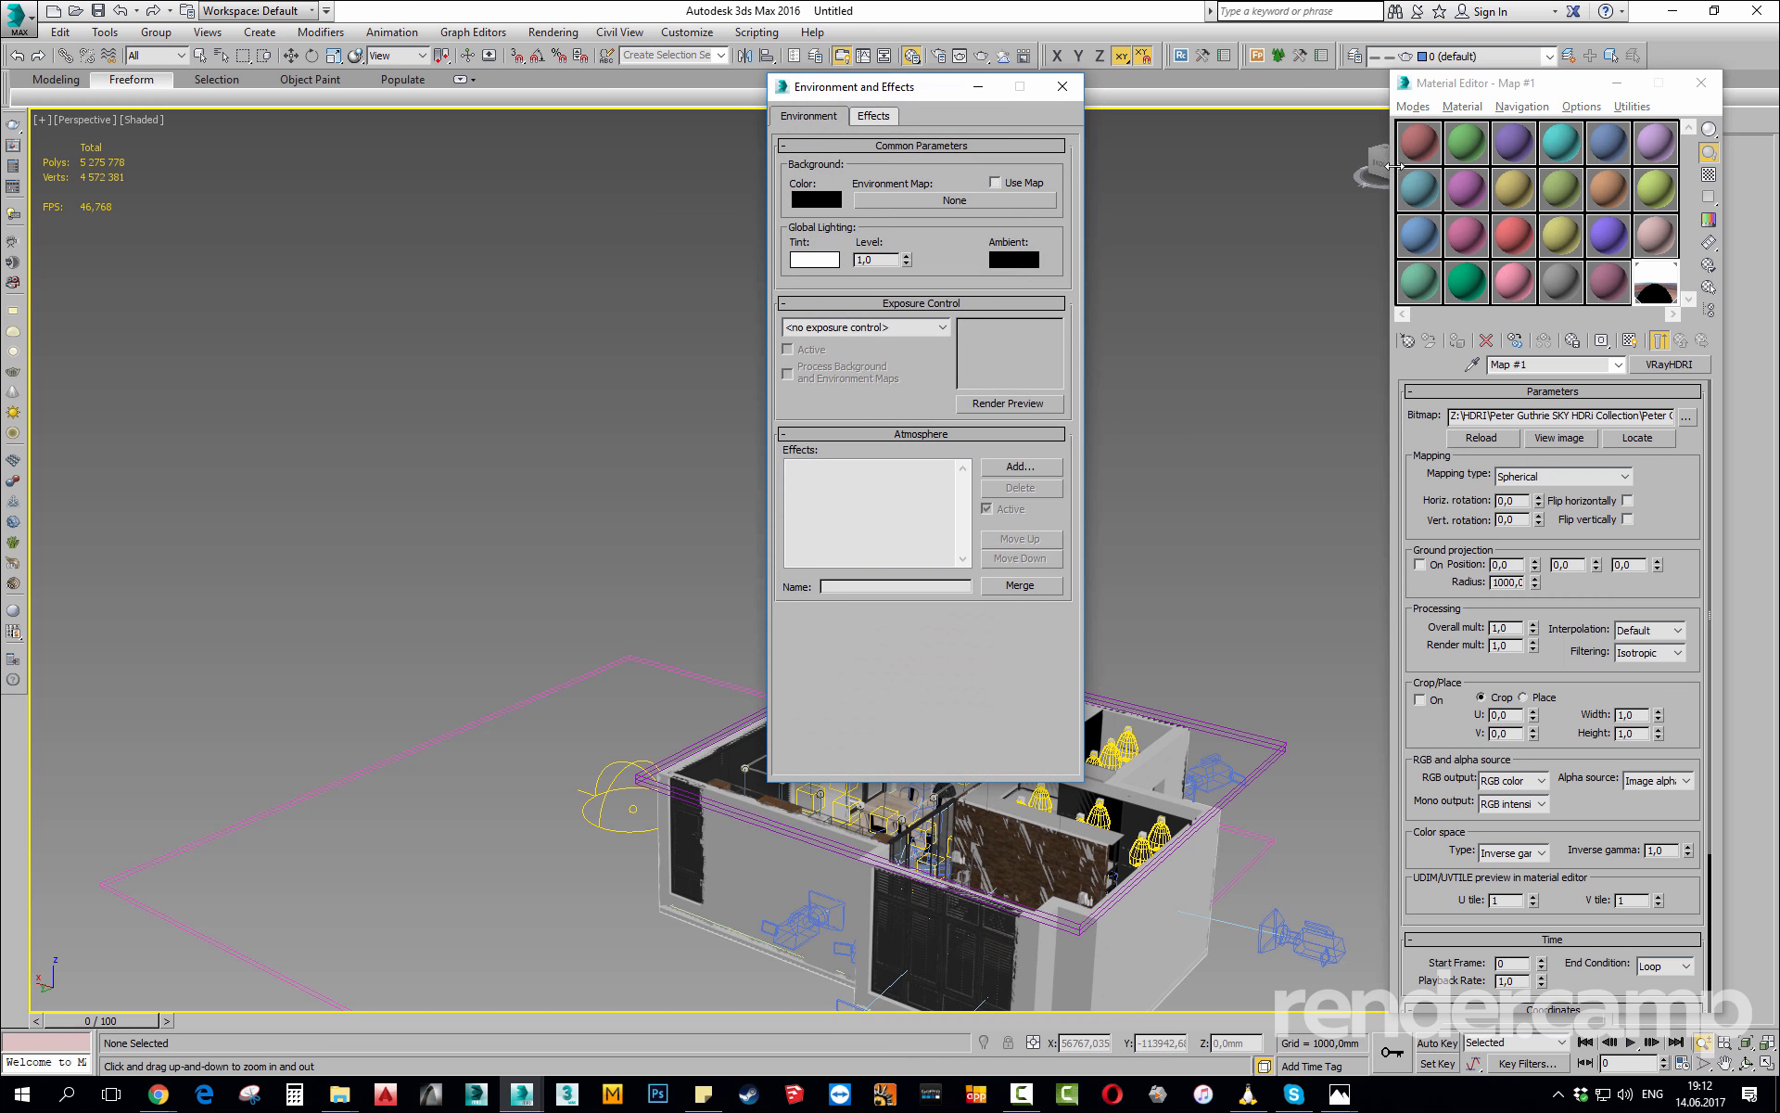
left_click_drag(1653, 290, 1007, 202)
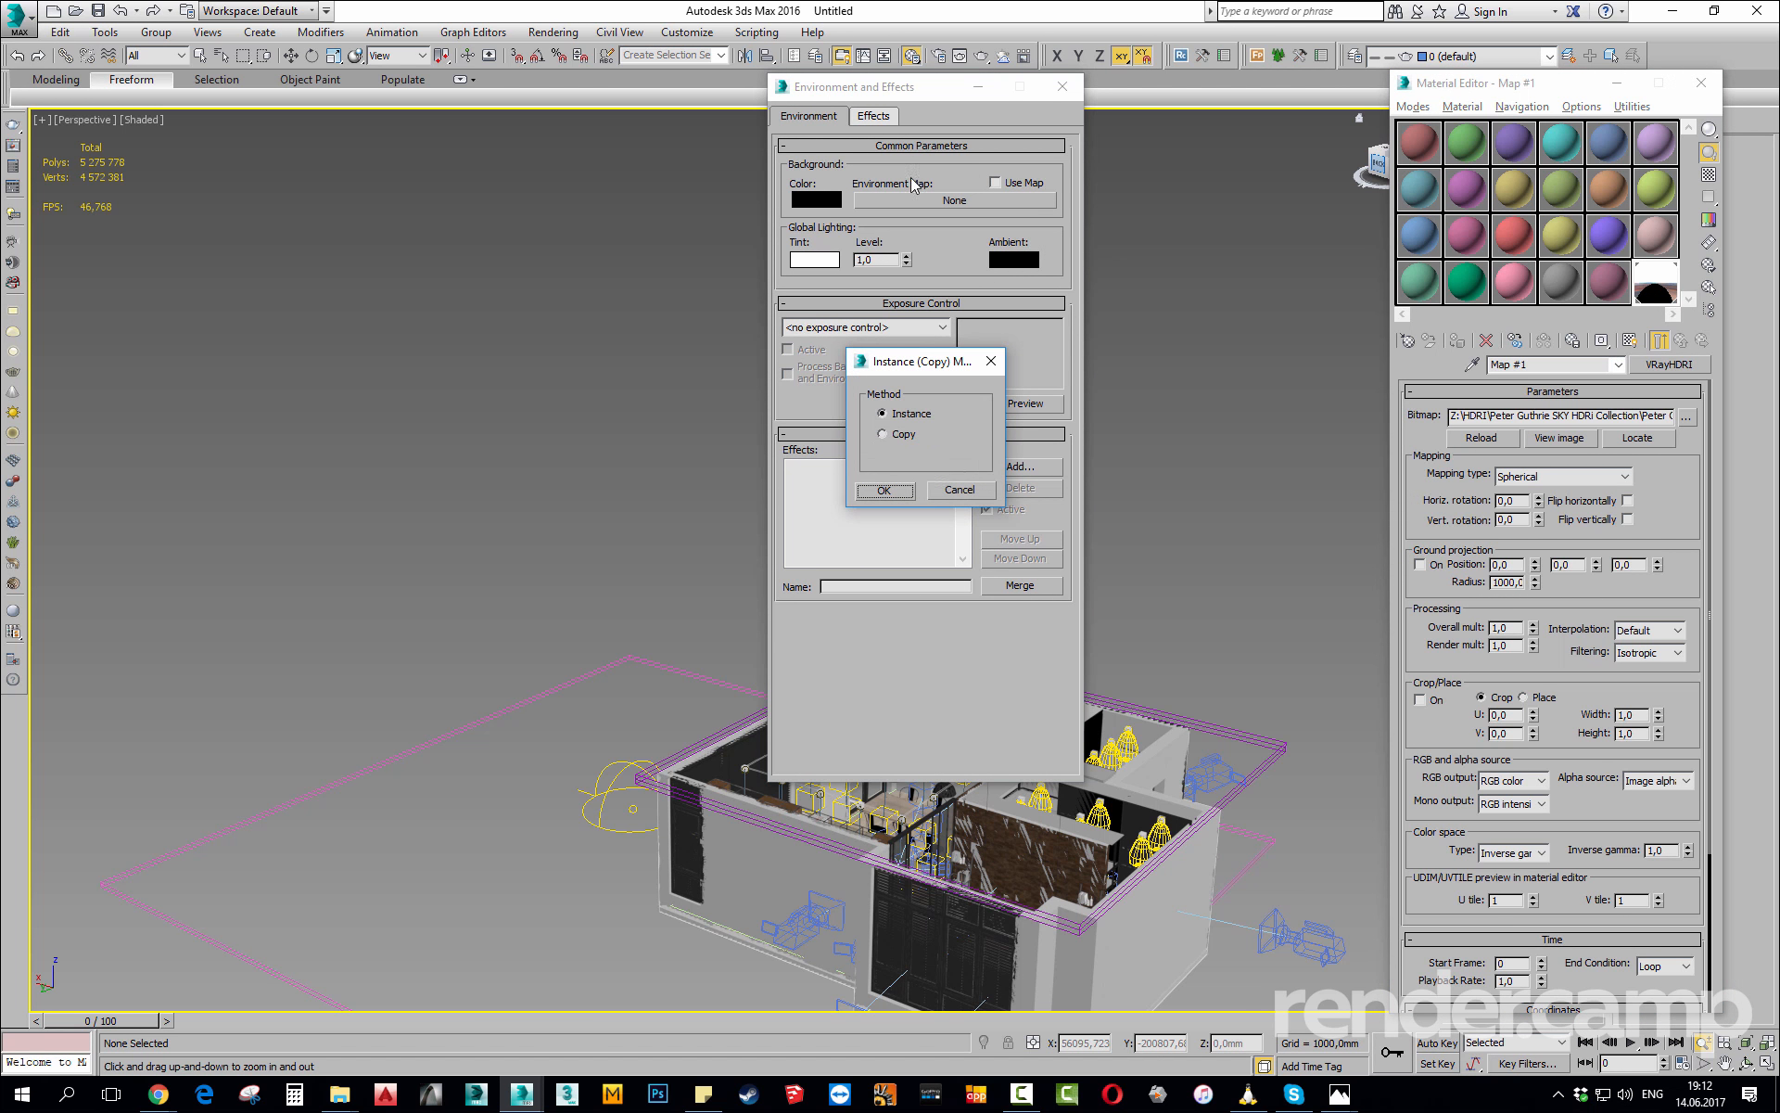
left_click(895, 491)
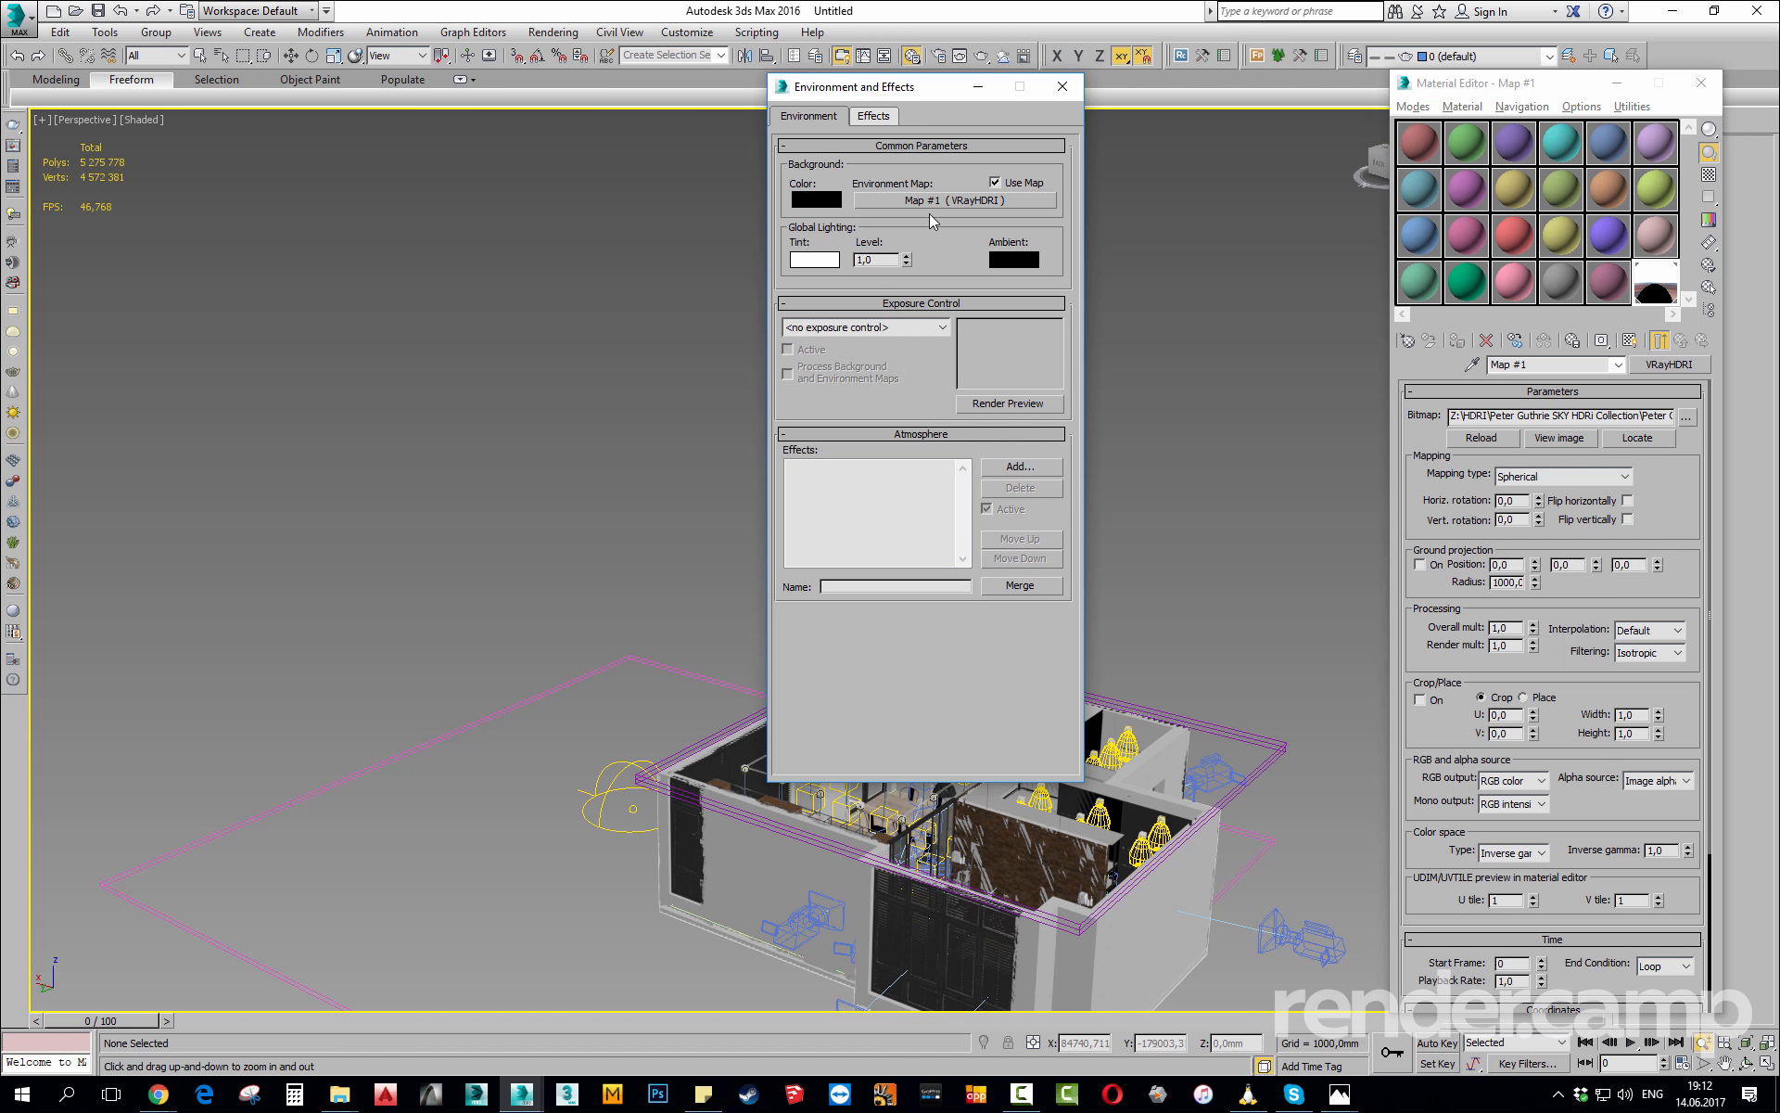
Set the active Perspective viewport to use the environment background.
left_click(141, 120)
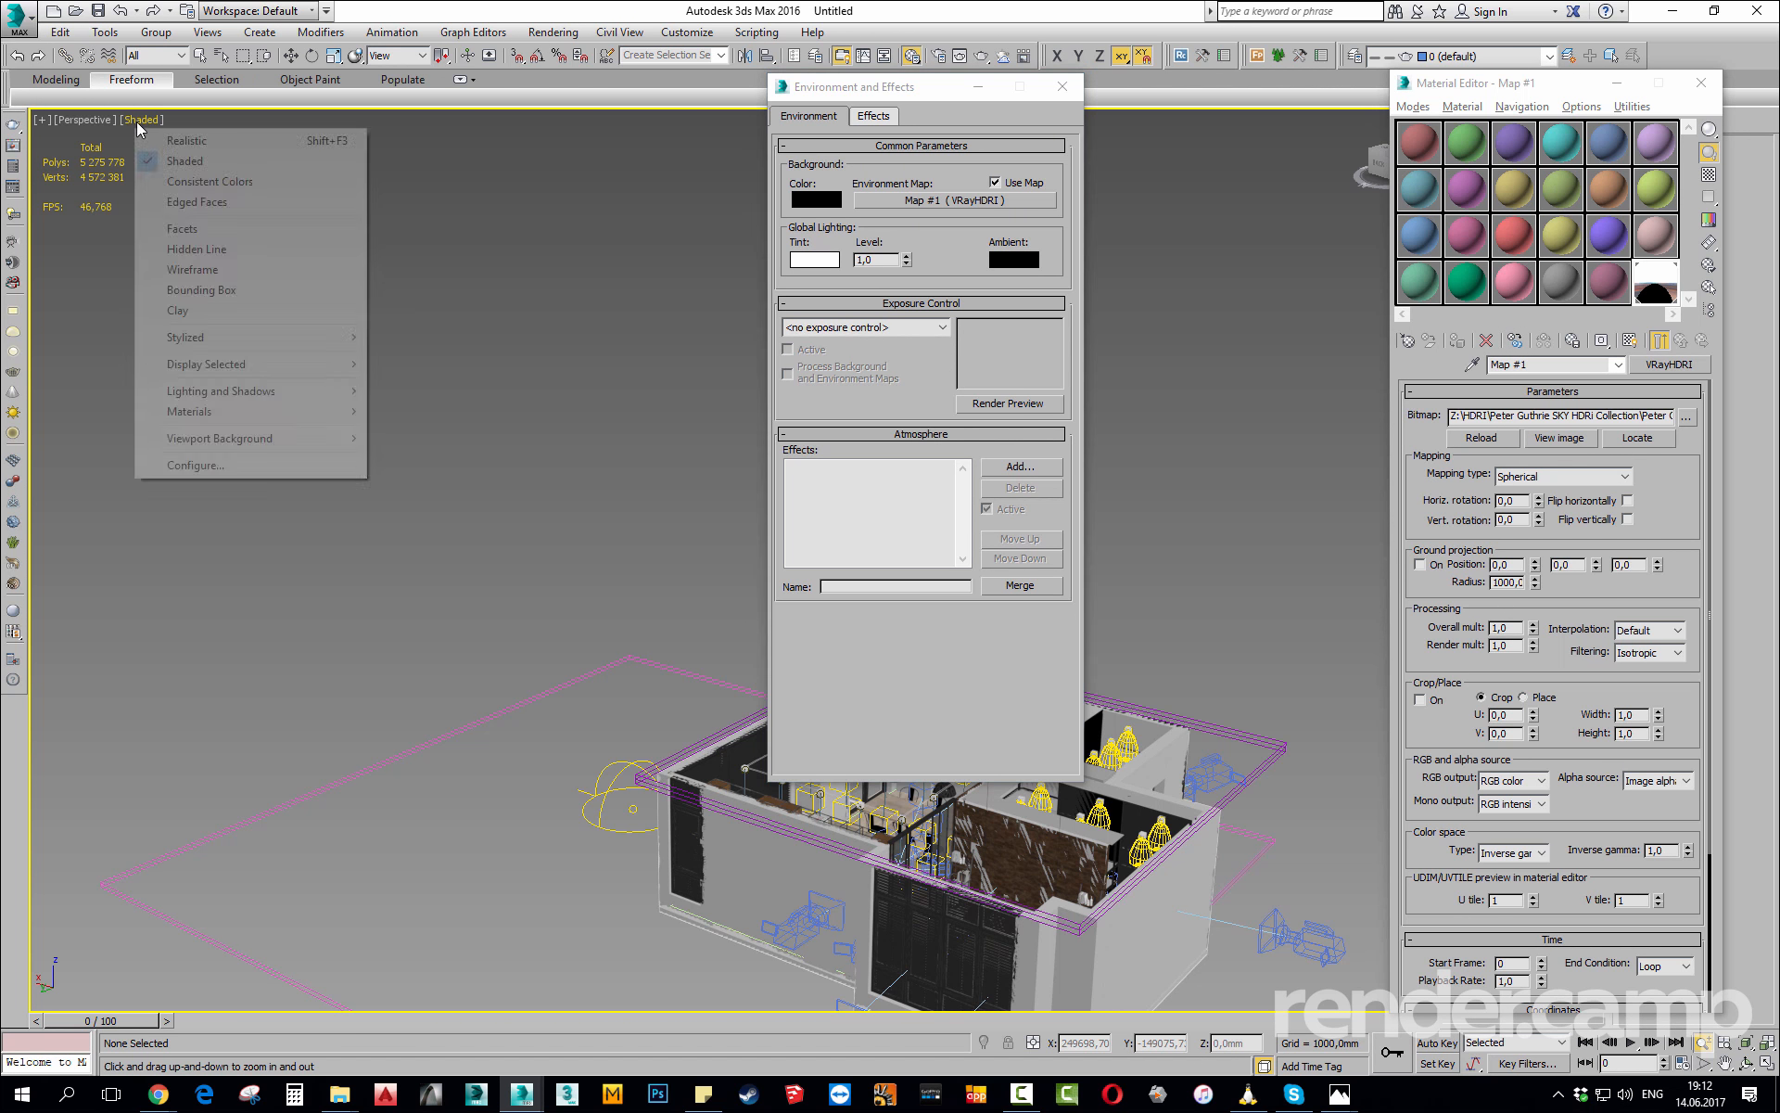
left_click(195, 465)
left_click(877, 345)
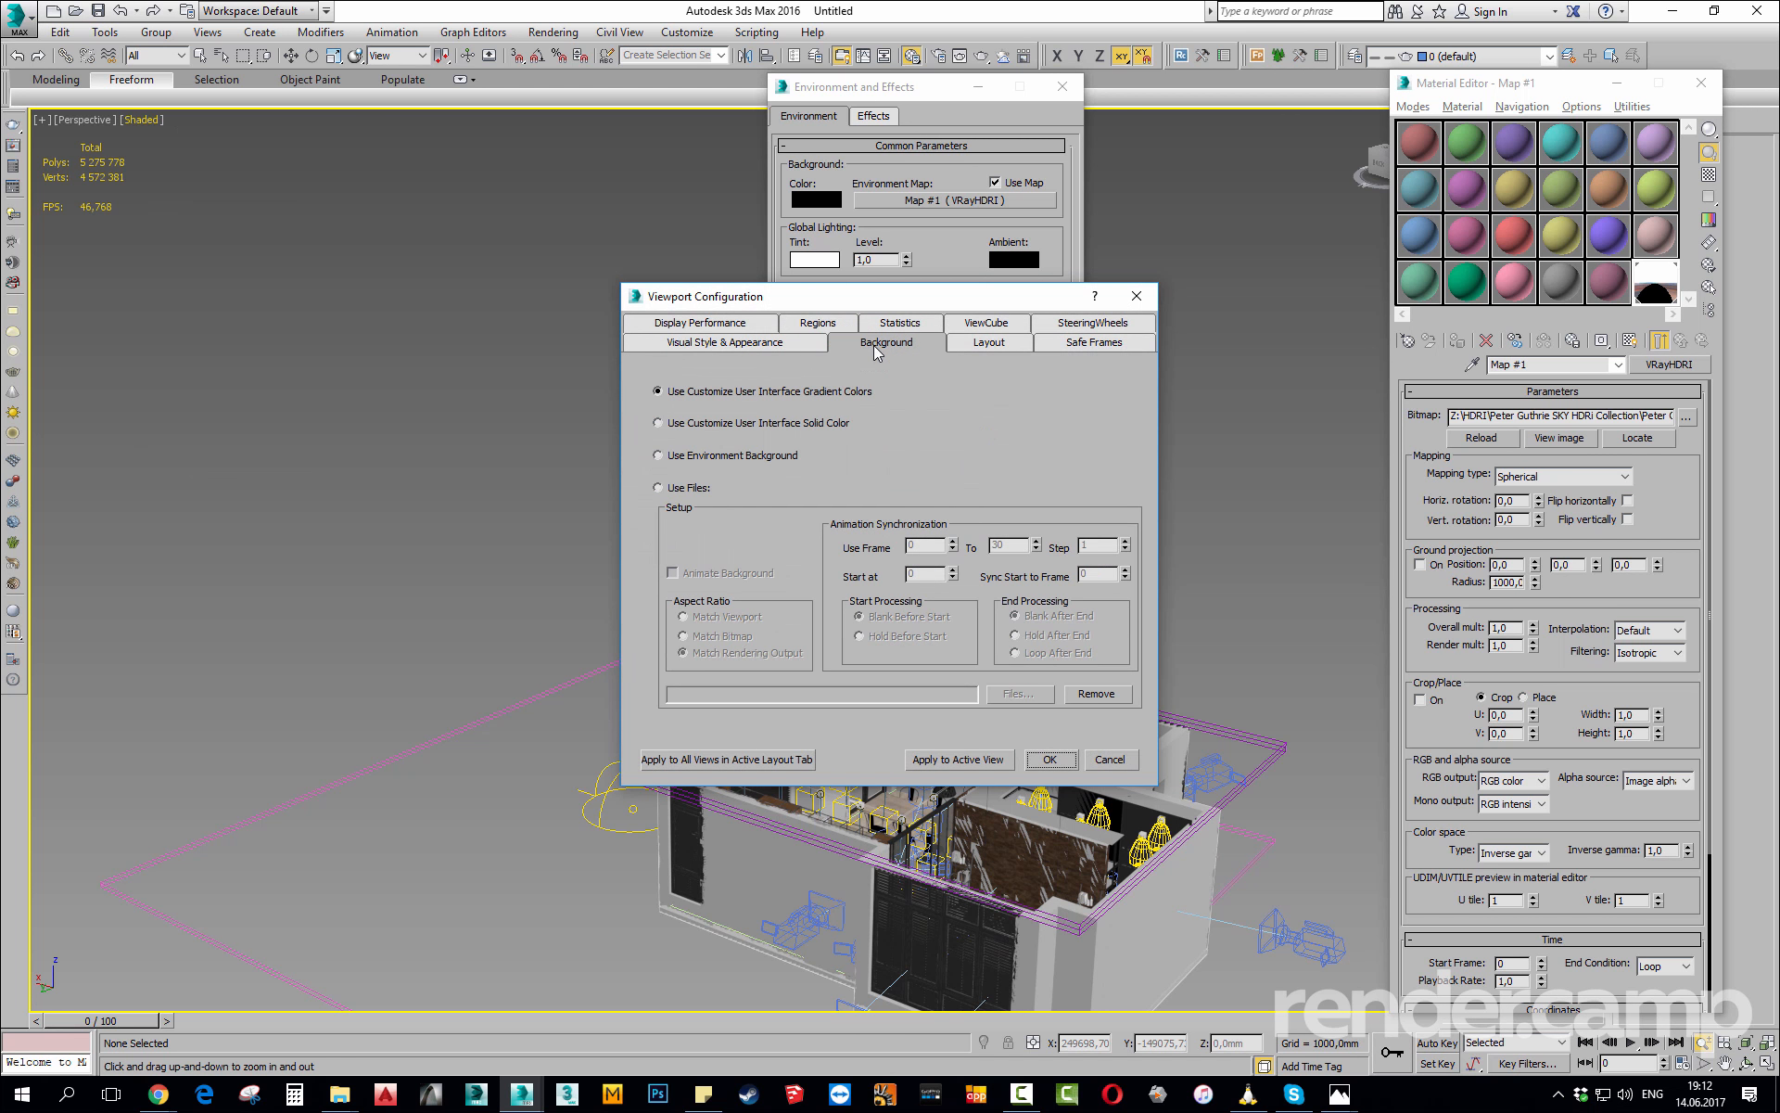
left_click(658, 455)
left_click(959, 759)
left_click(1049, 759)
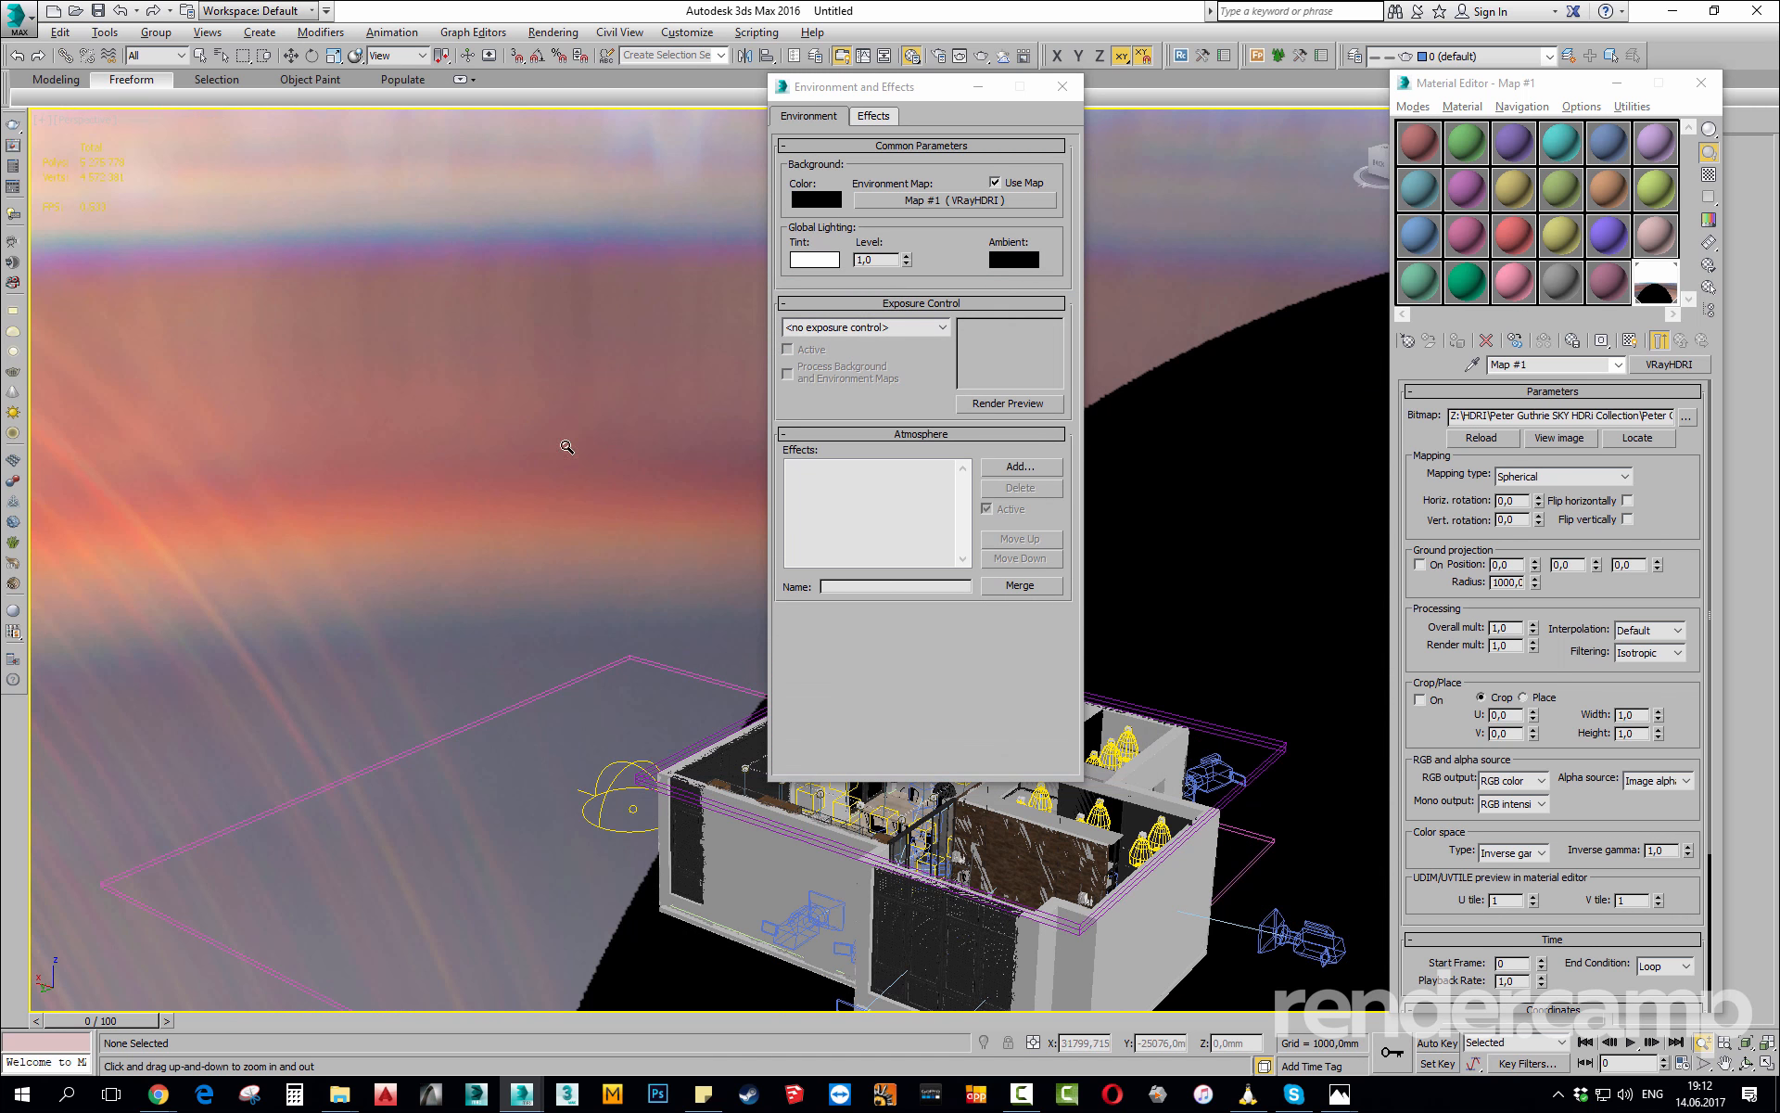
Close the environment settings and reduce the VRayHDRI map's overall multiplier to 0,001.
middle_click_drag(566, 447, 1052, 609, "alt")
left_click(1061, 86)
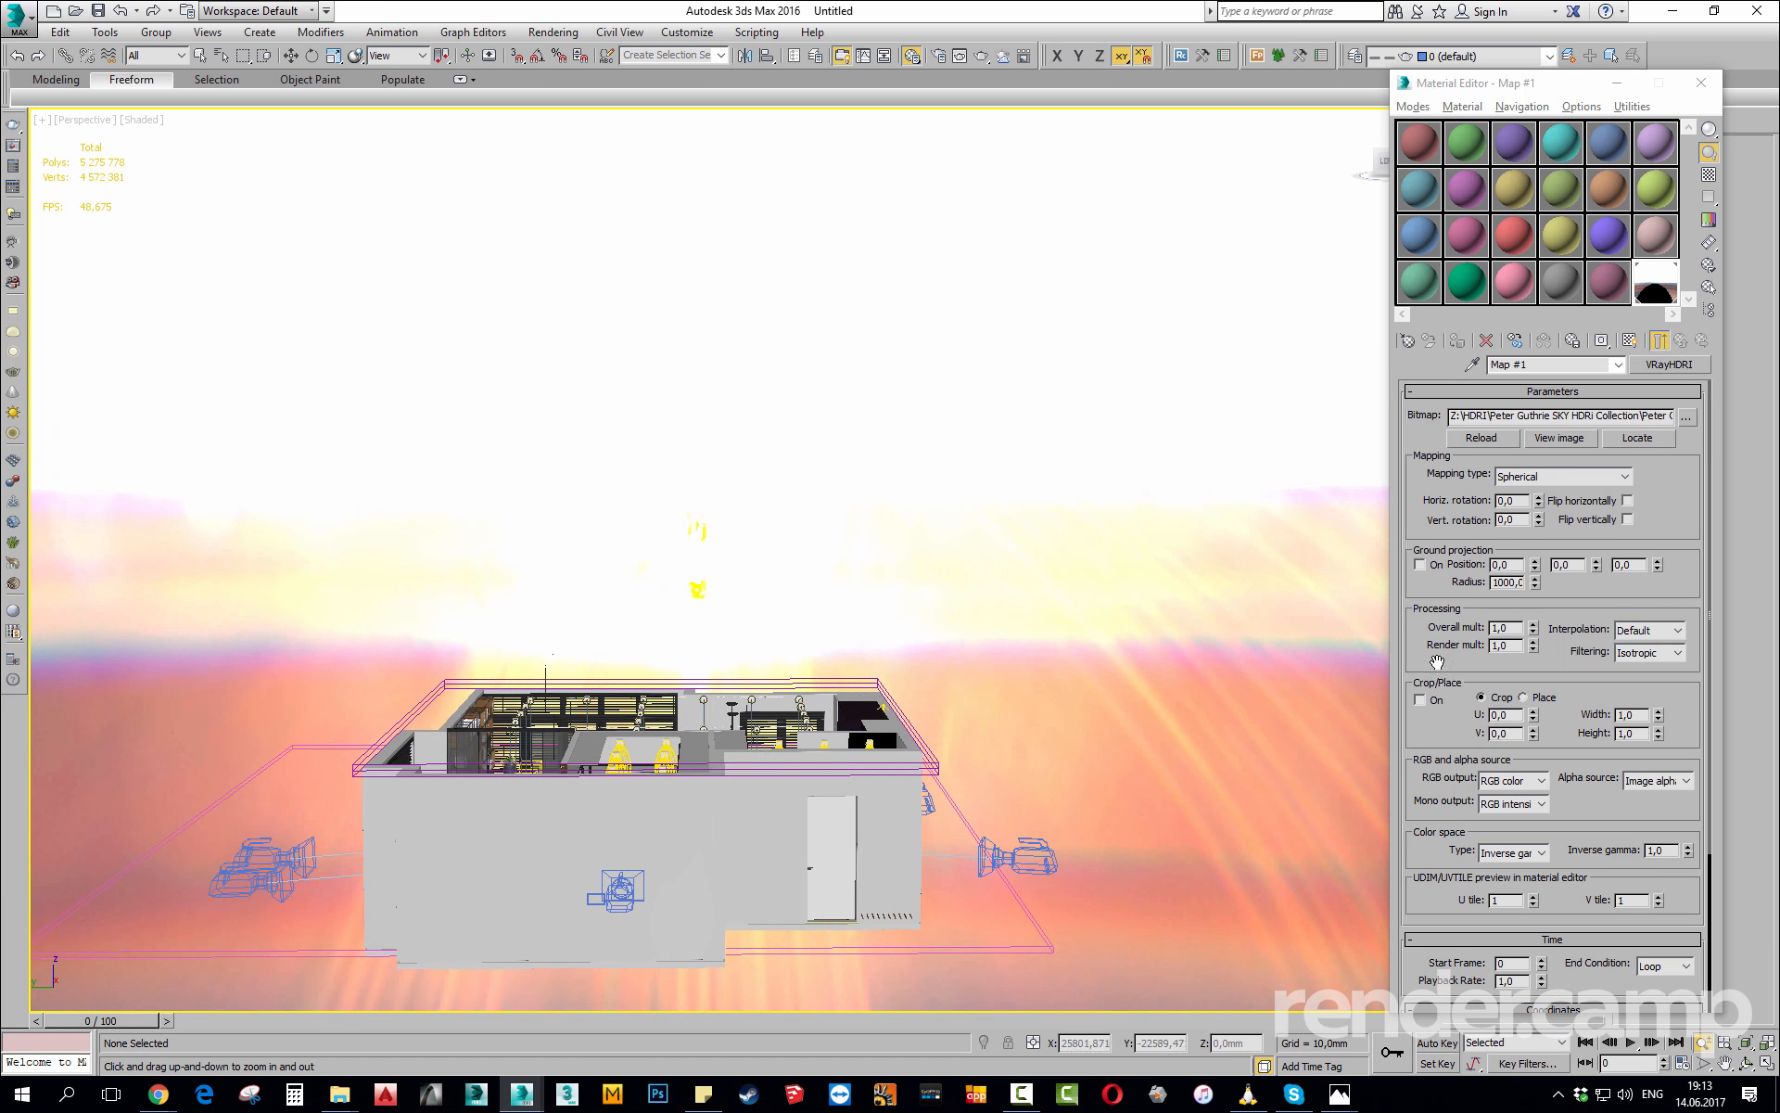
mouse_move(1532, 628)
left_mouse_down()
mouse_move(1533, 649)
mouse_move(1535, 630)
left_mouse_up()
left_click(1534, 626)
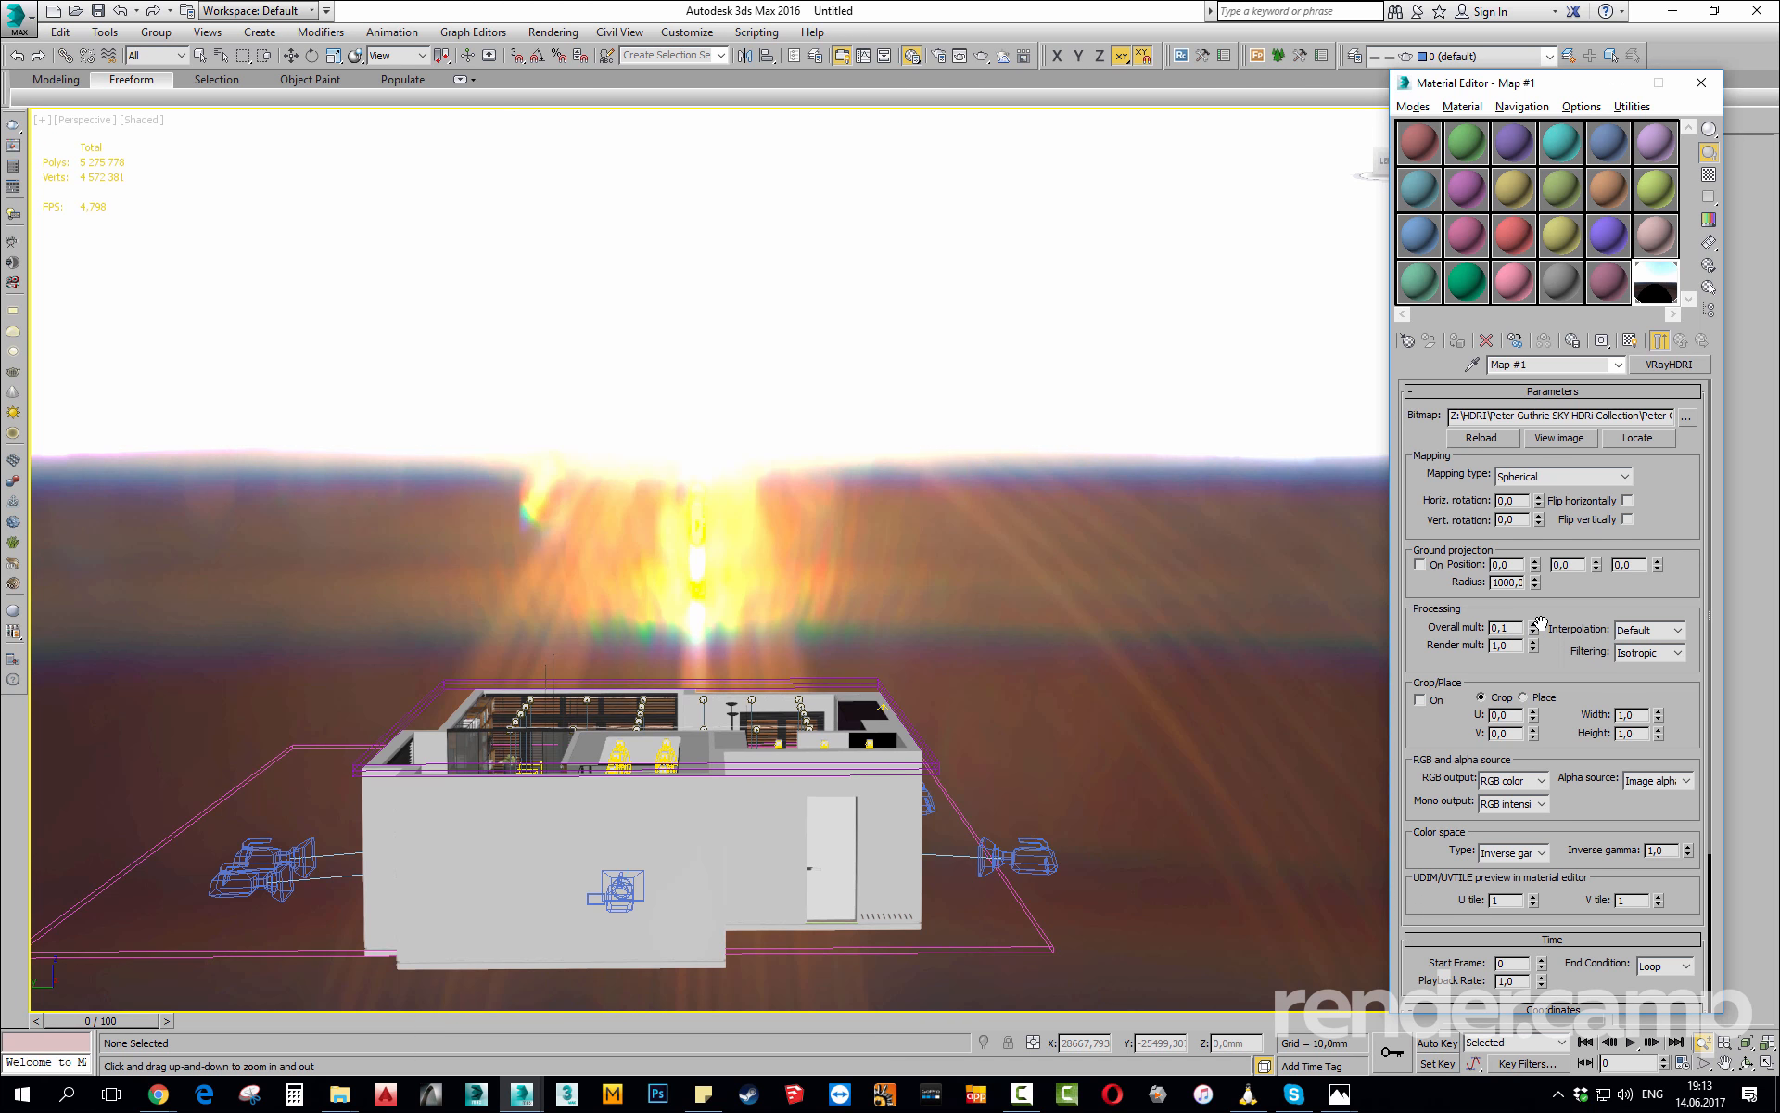
type("0")
key("Return")
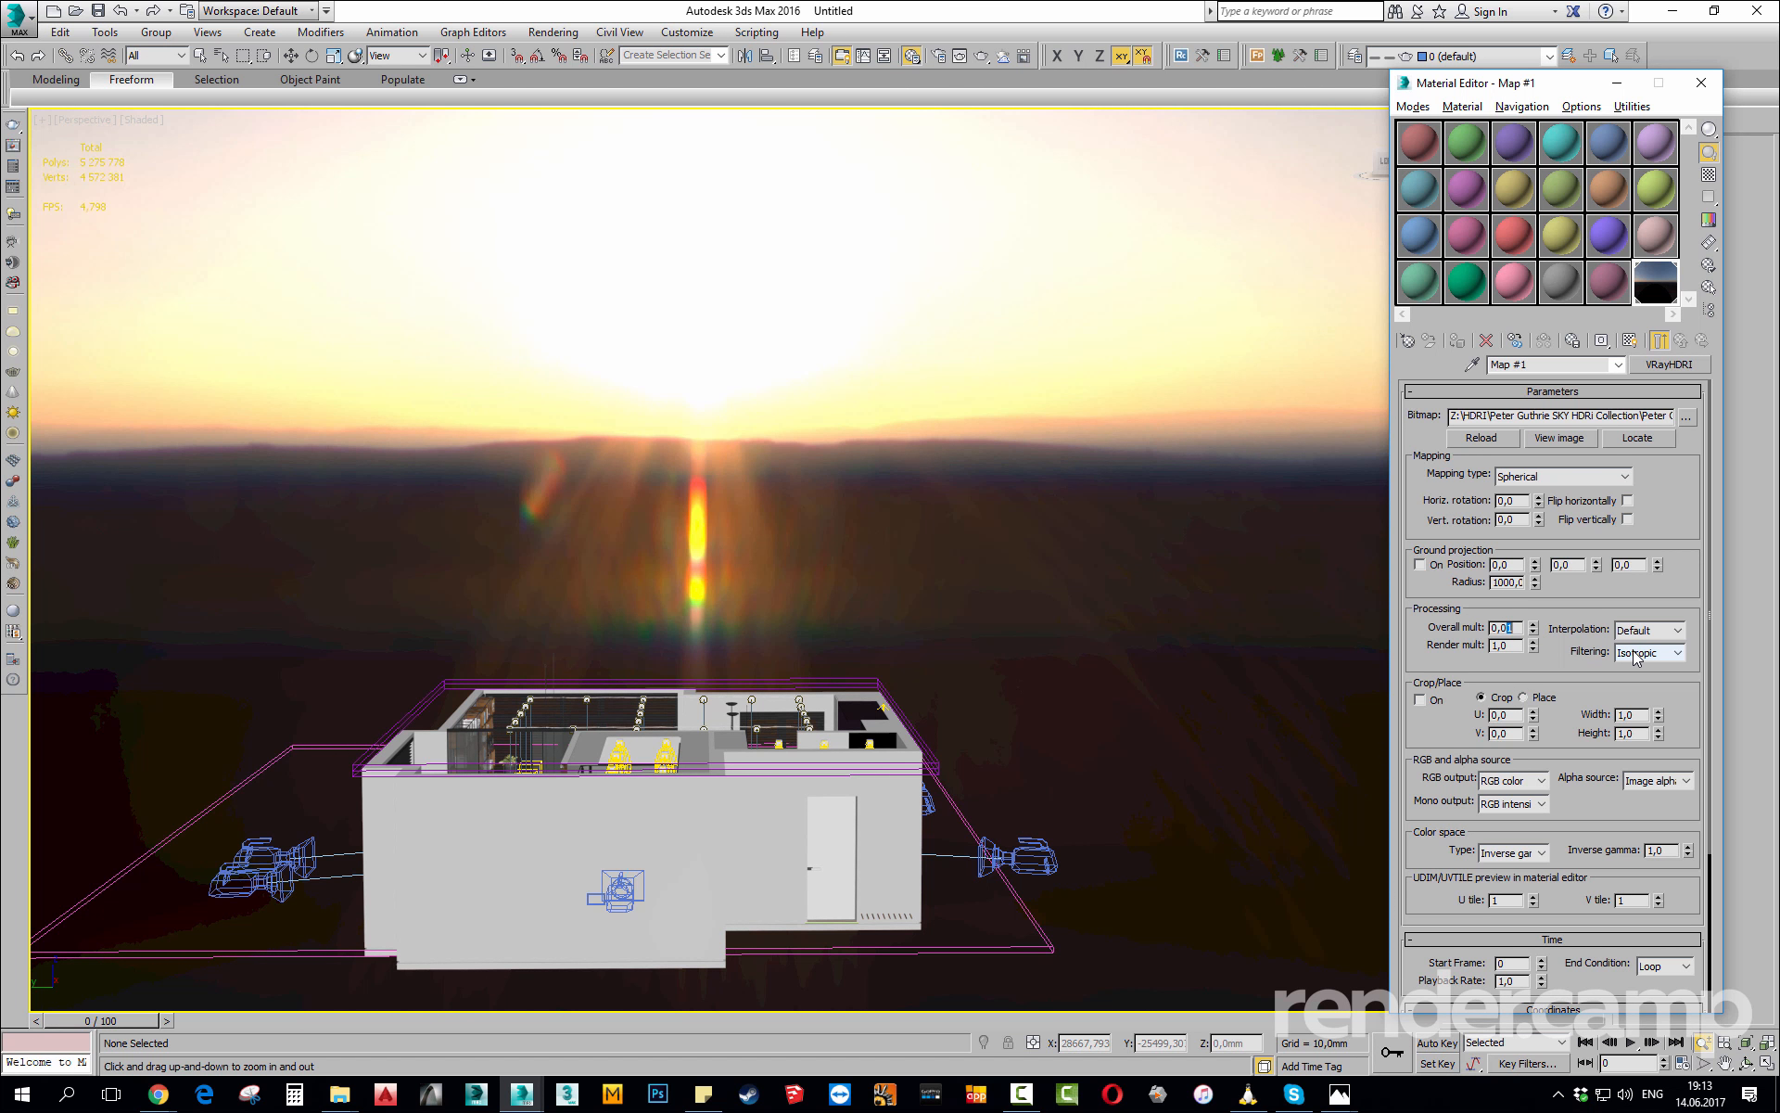
type("0")
key("Return")
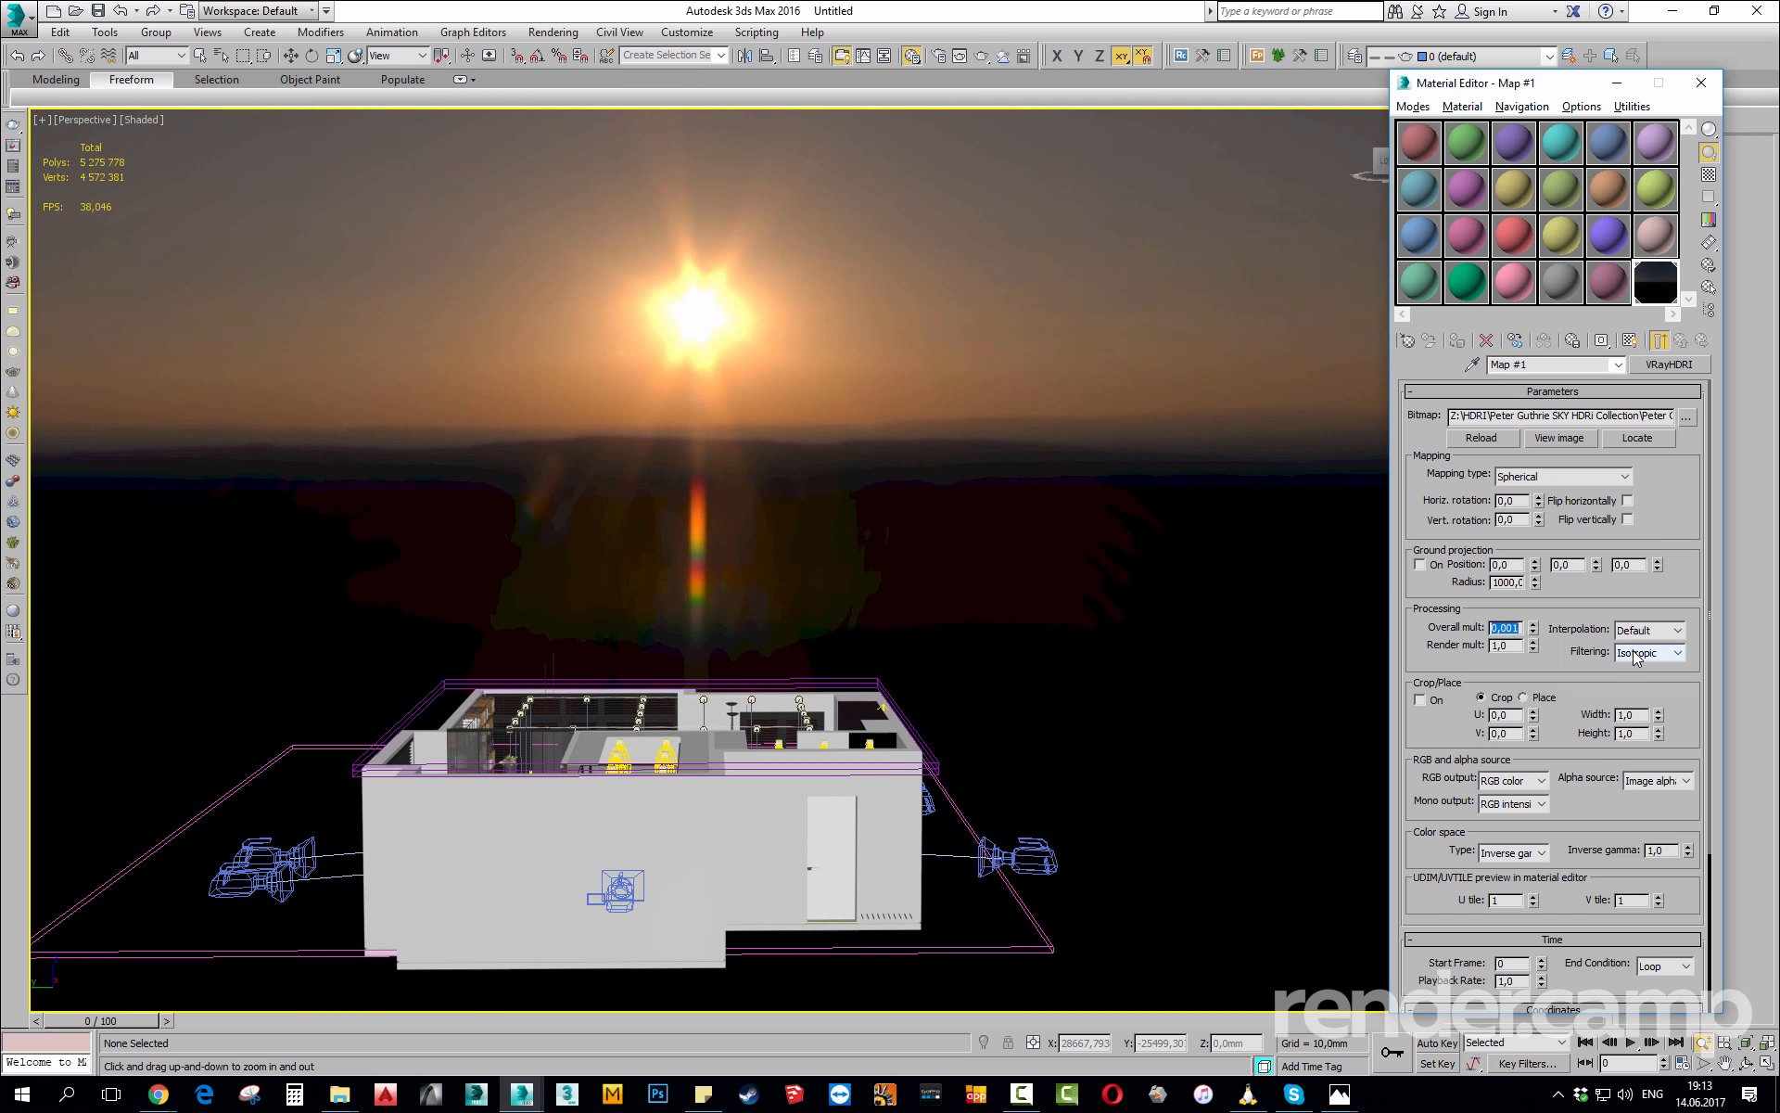
Set the VRayHDRI map's horizontal rotation to 320 degrees to reposition the sun around the apartment.
mouse_move(715, 612)
middle_mouse_down("alt")
mouse_move(726, 660)
mouse_move(706, 611)
middle_mouse_up("alt")
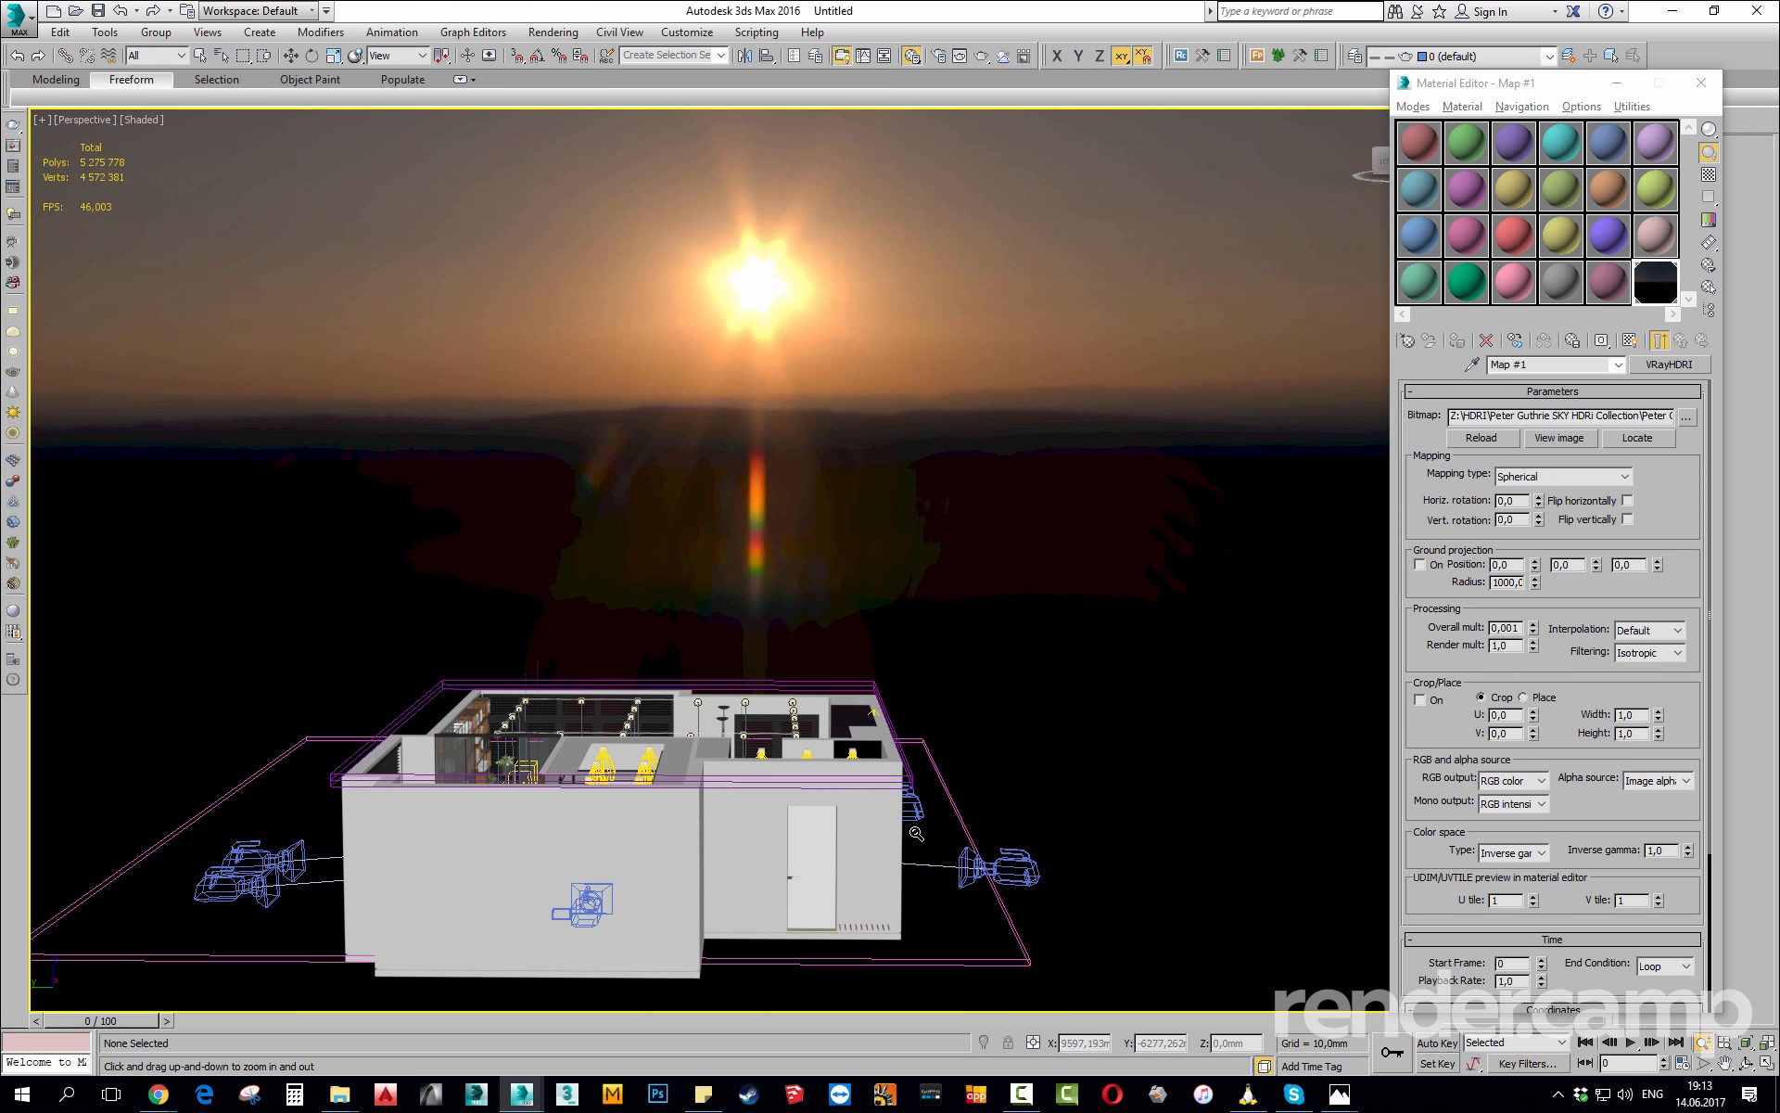
middle_click_drag(845, 855, 698, 778, "alt")
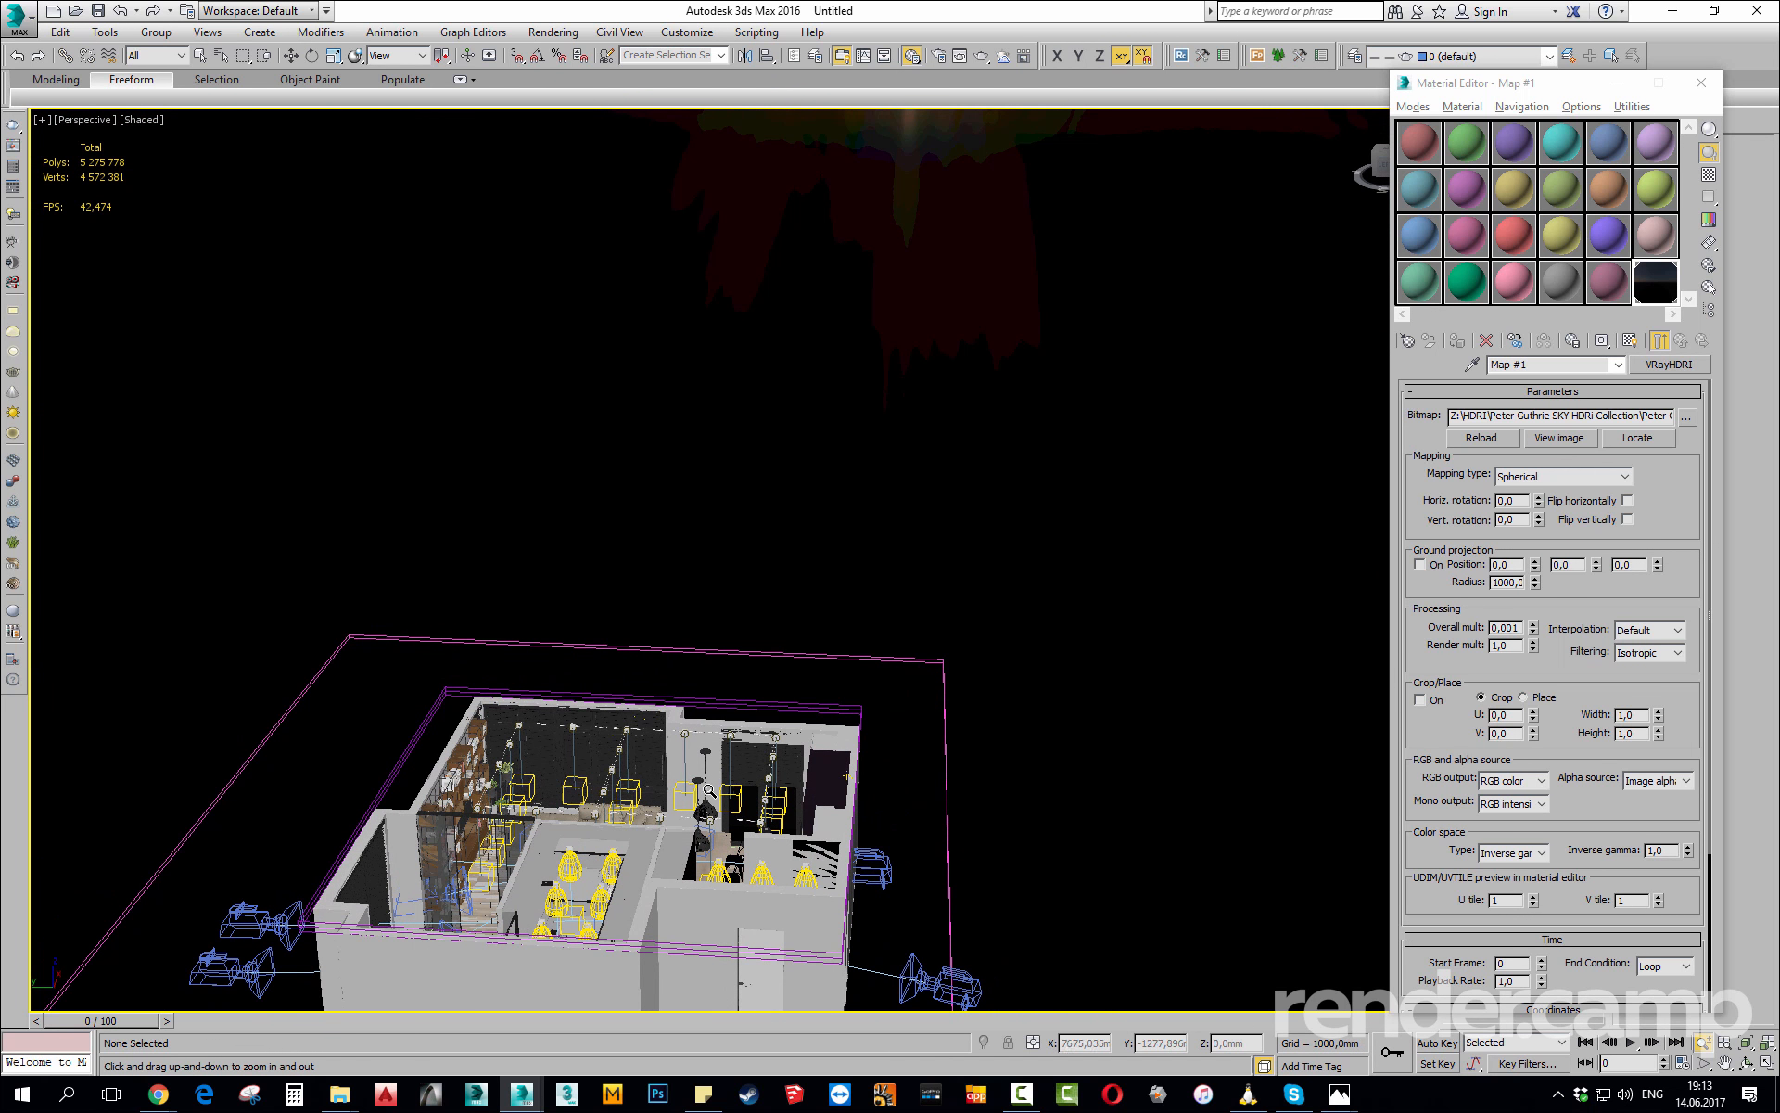
middle_click_drag(822, 575, 905, 665)
scroll(881, 655, "down", 3)
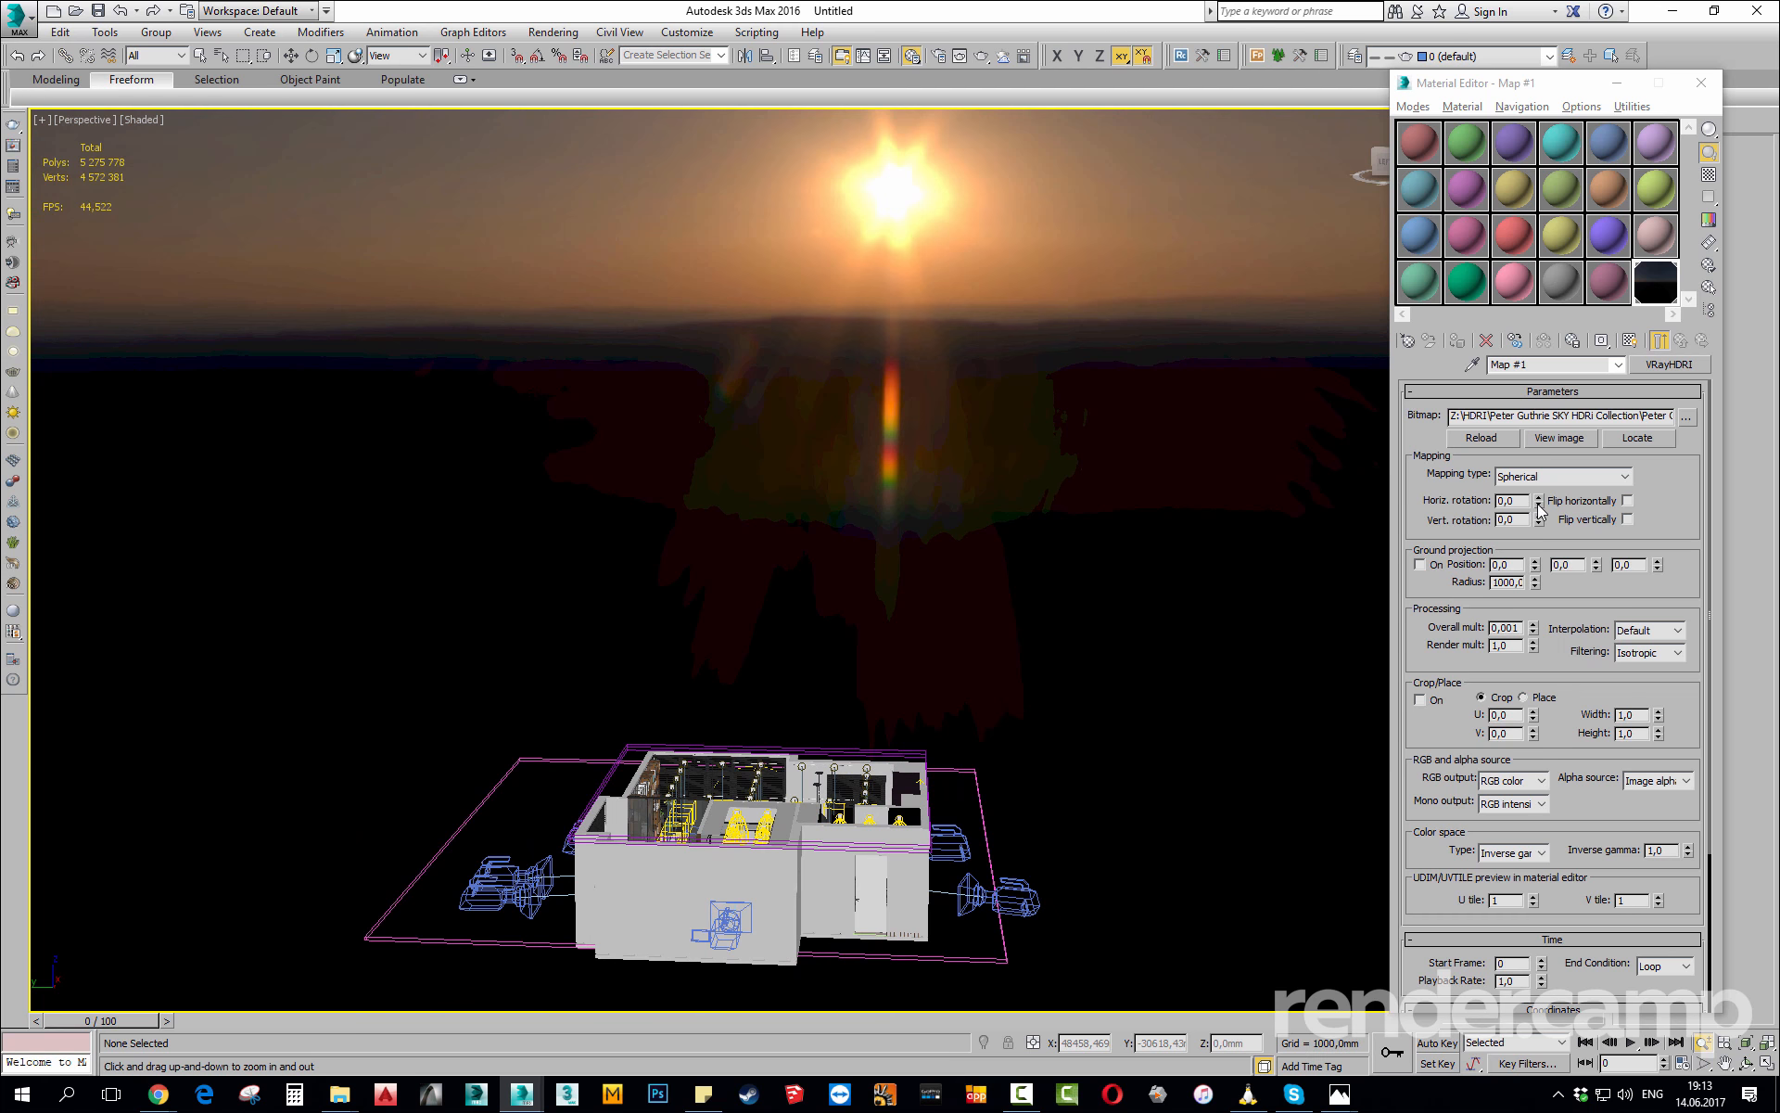
left_click_drag(1539, 501, 1493, 1005)
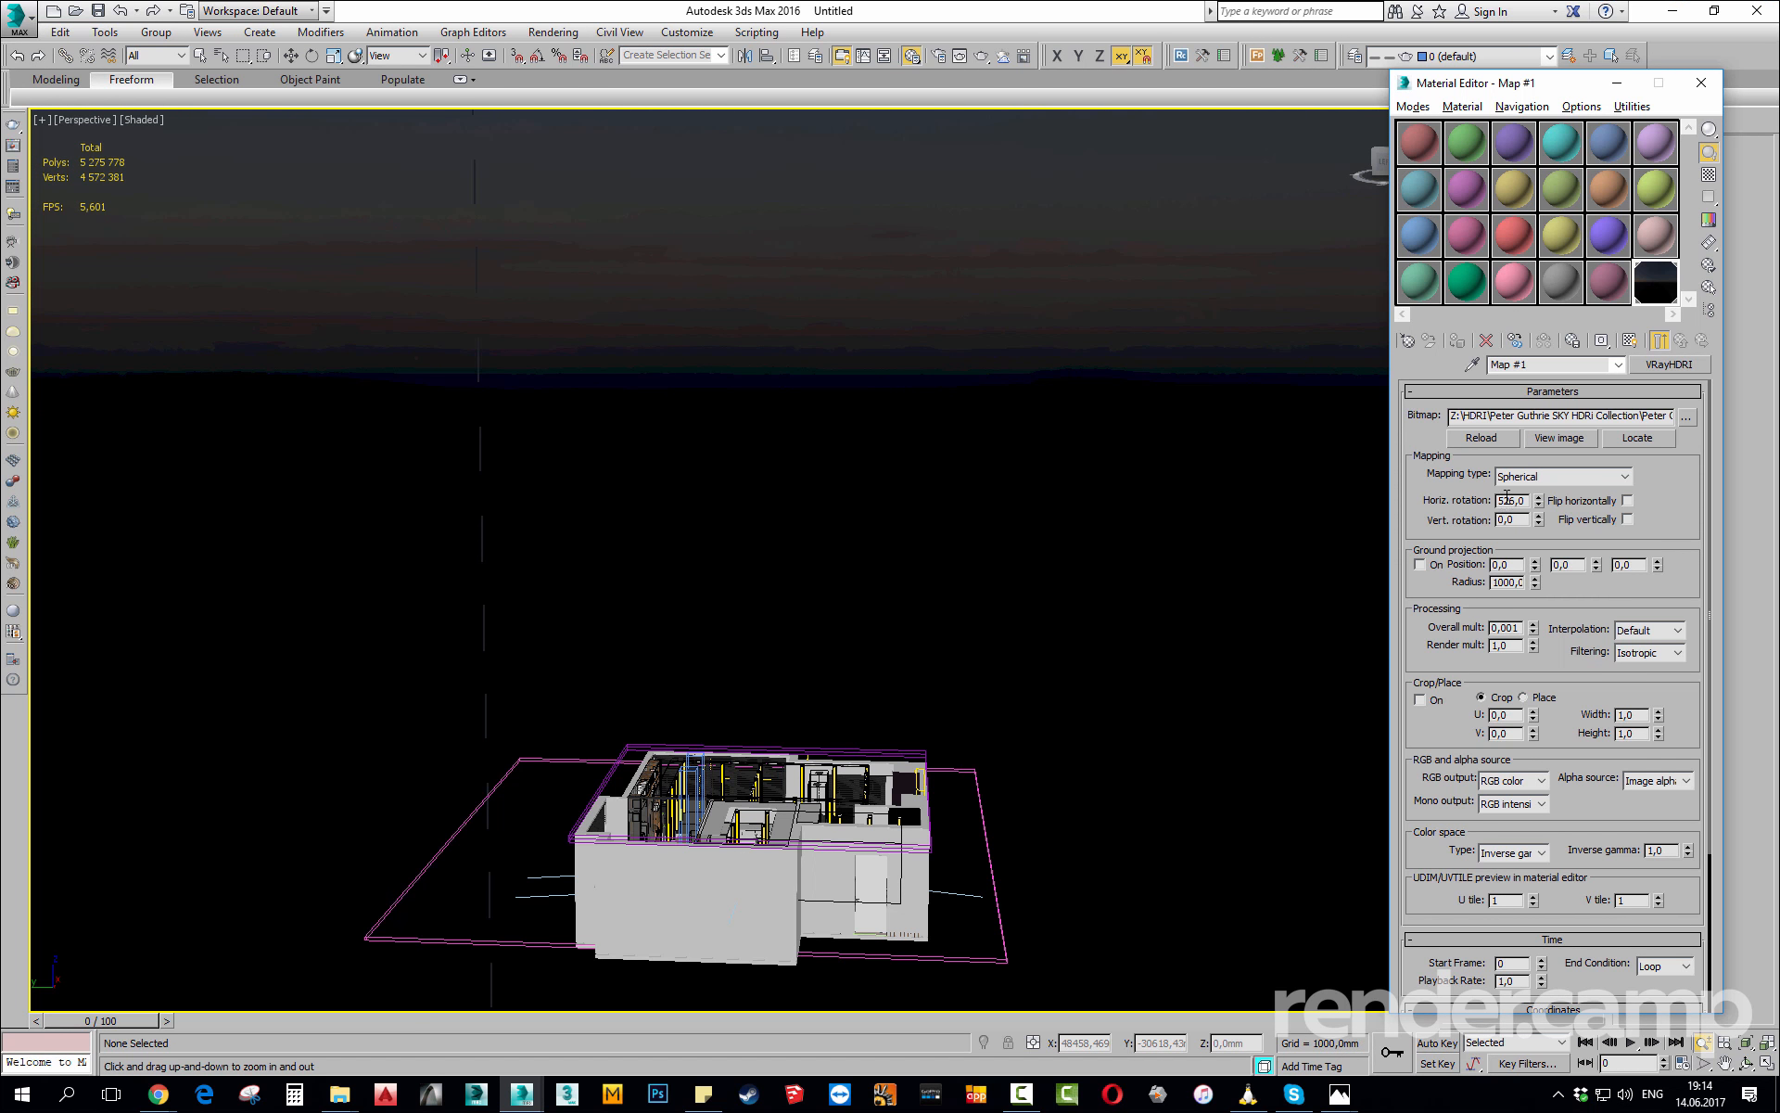
left_click_drag(1539, 500, 1506, 233)
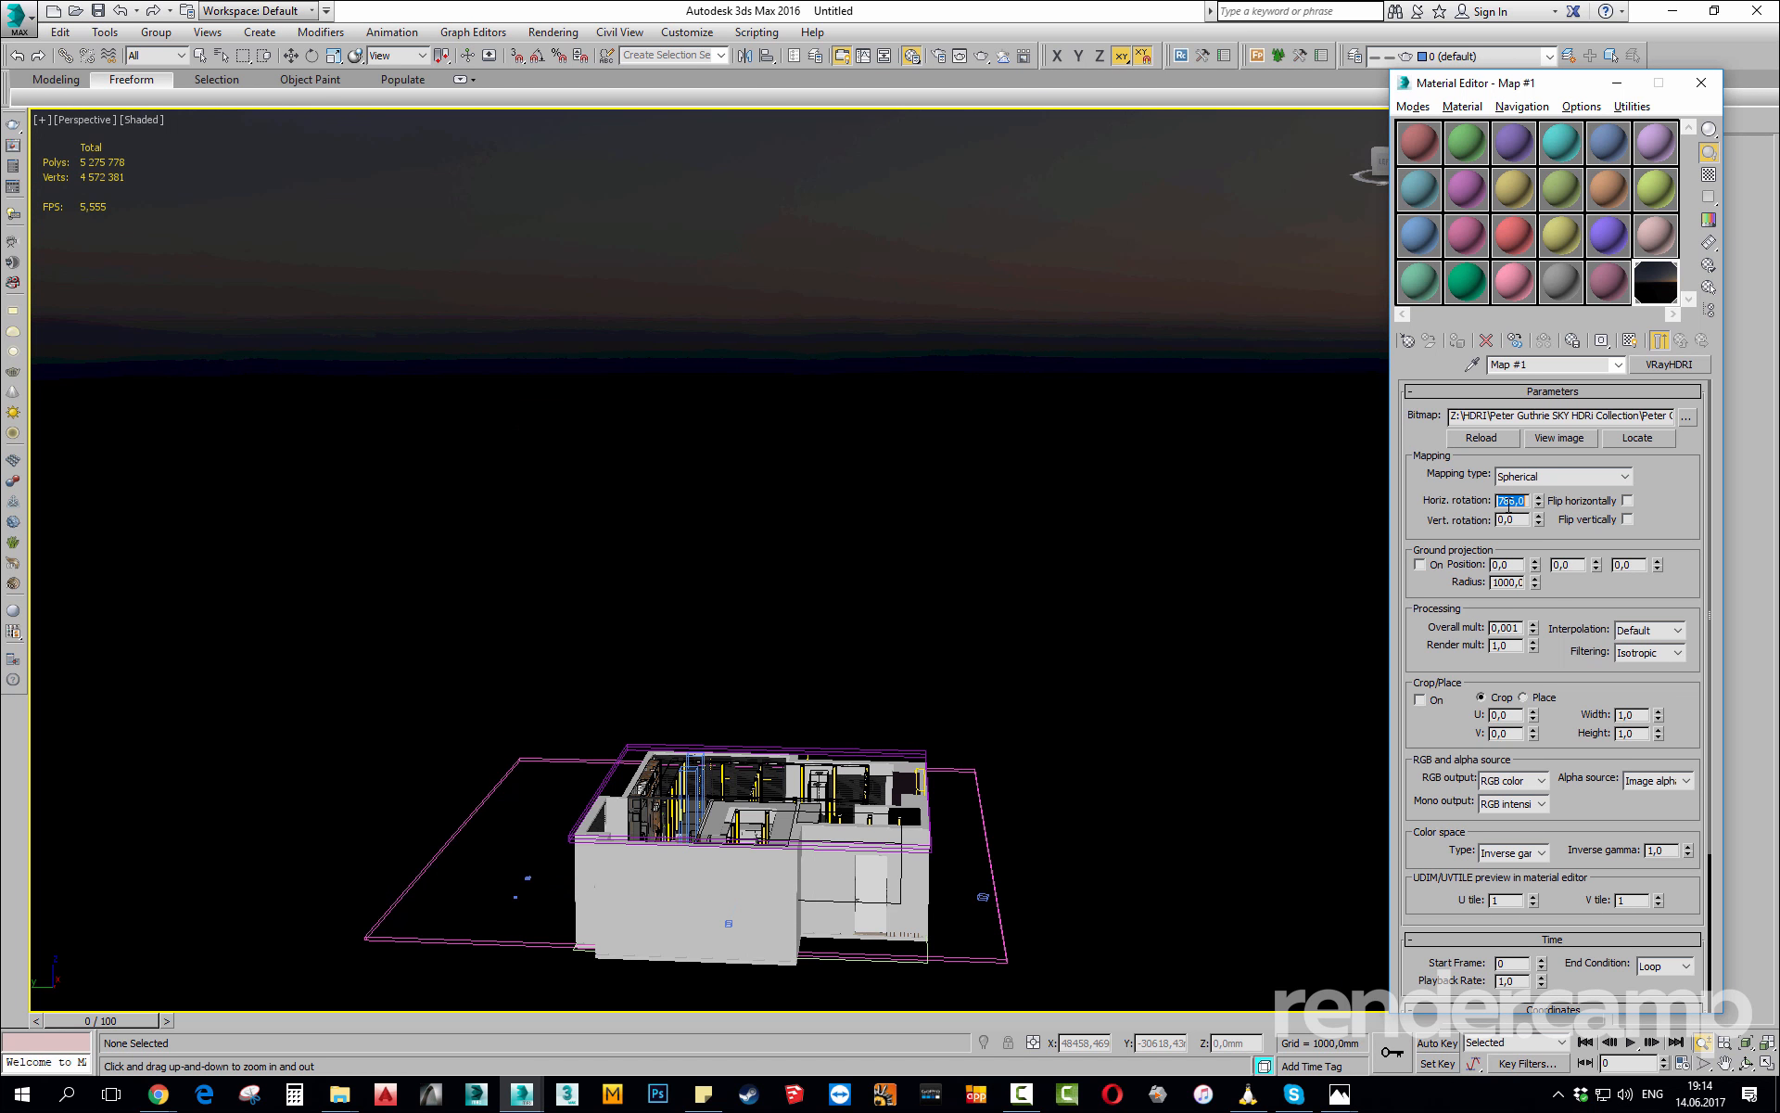
type("320")
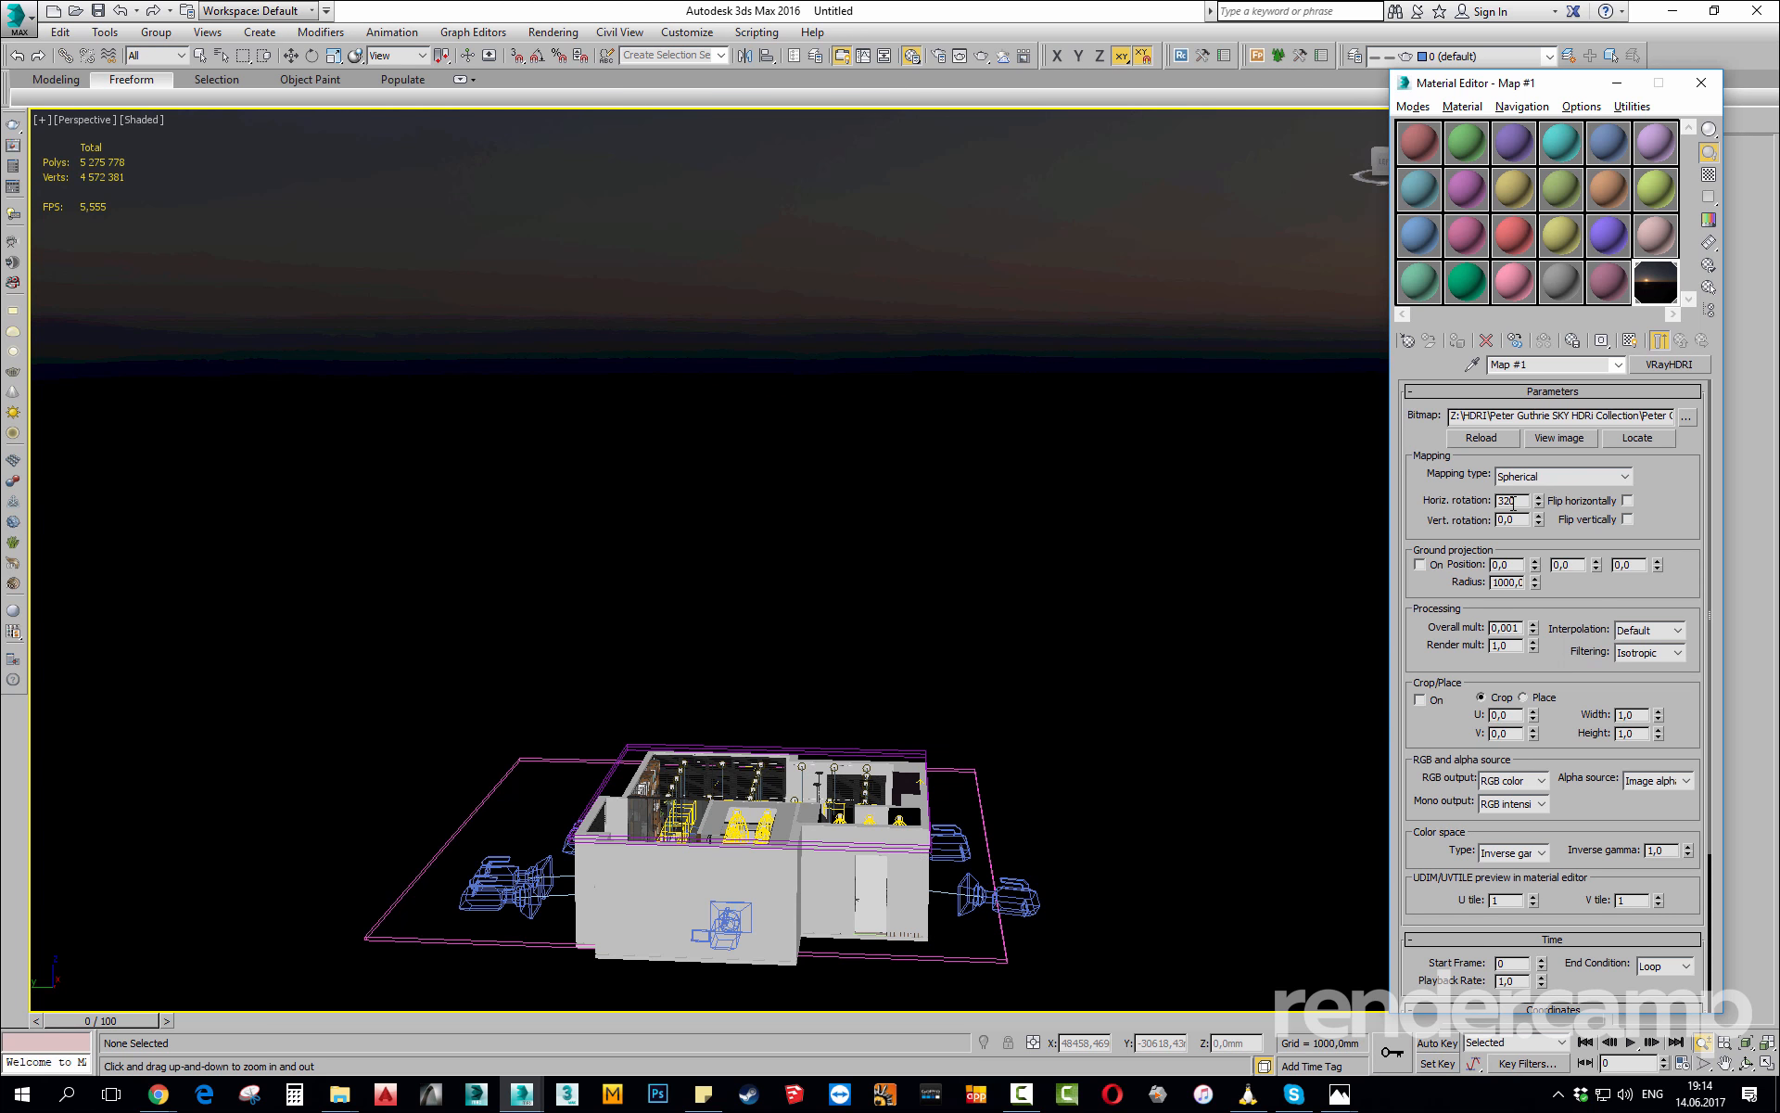
key("Return")
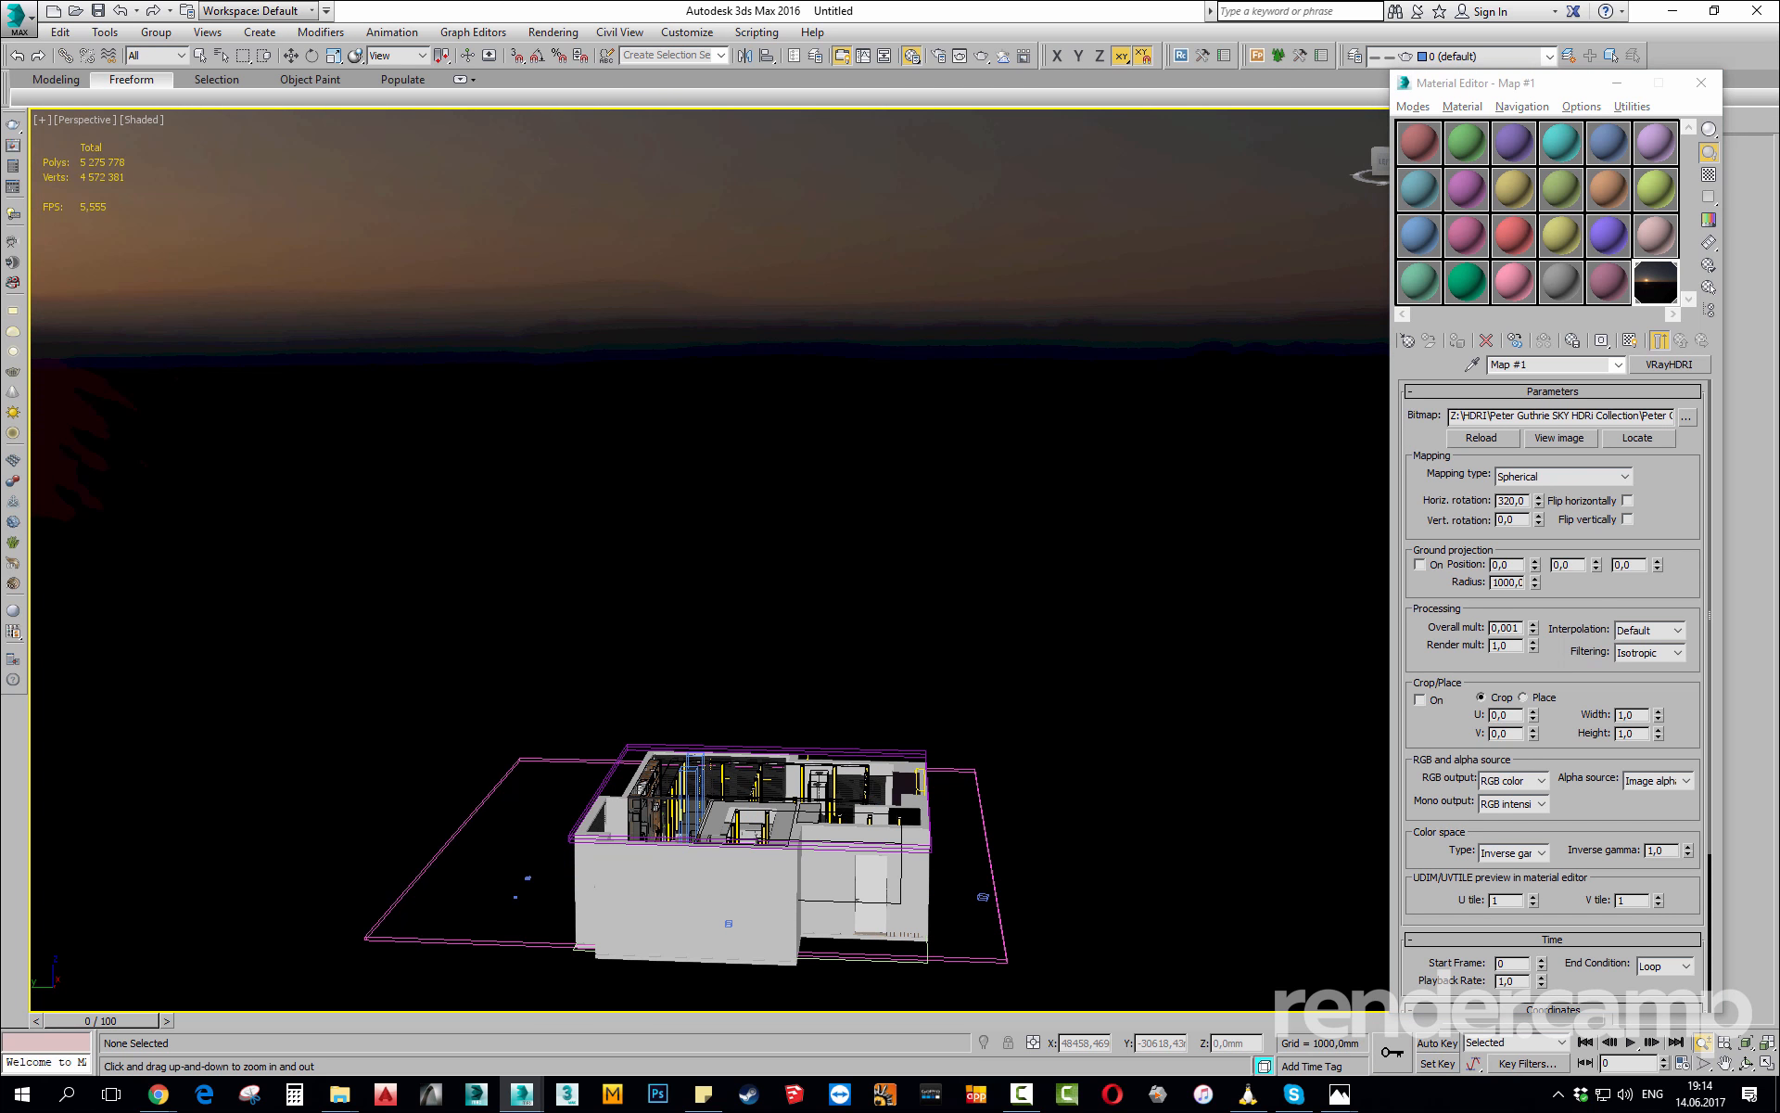
Set the VRayHDRI map's overall multiplier to 0,2 and close the Material Editor.
middle_click_drag(282, 405, 815, 594, "alt")
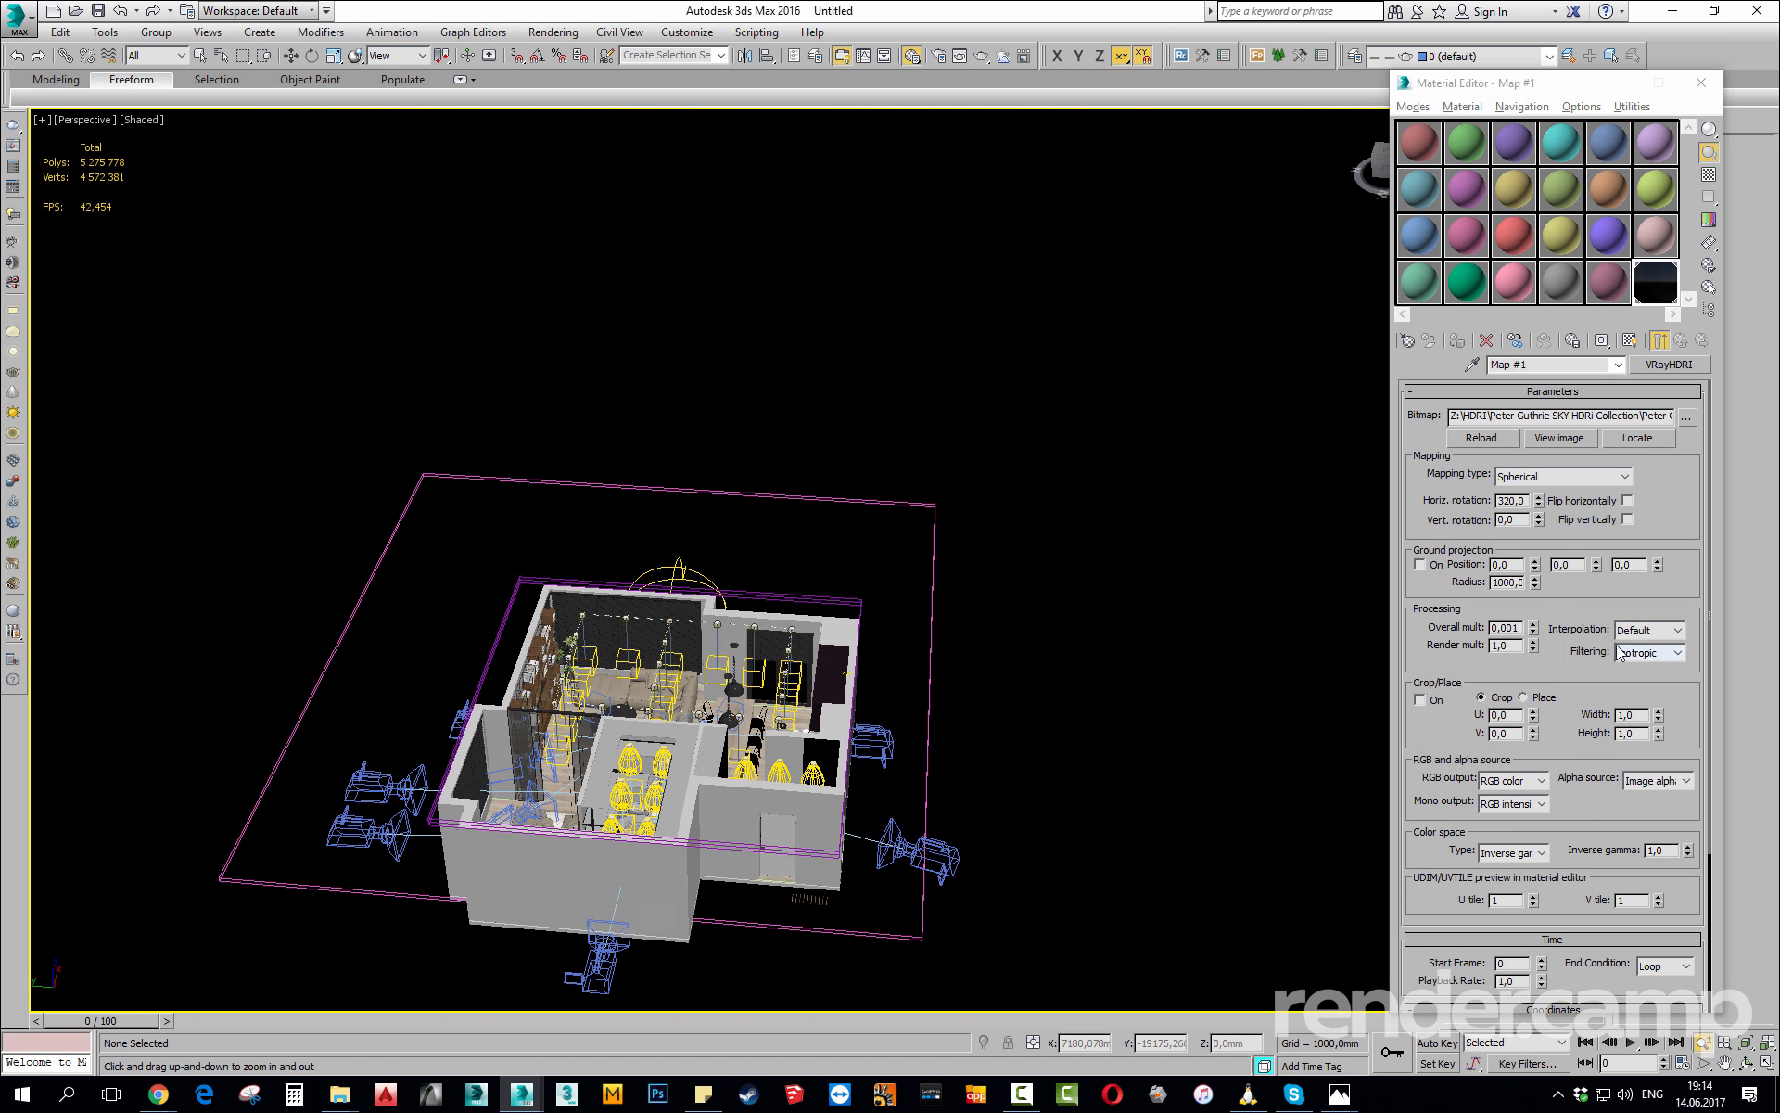
double_click(1505, 628)
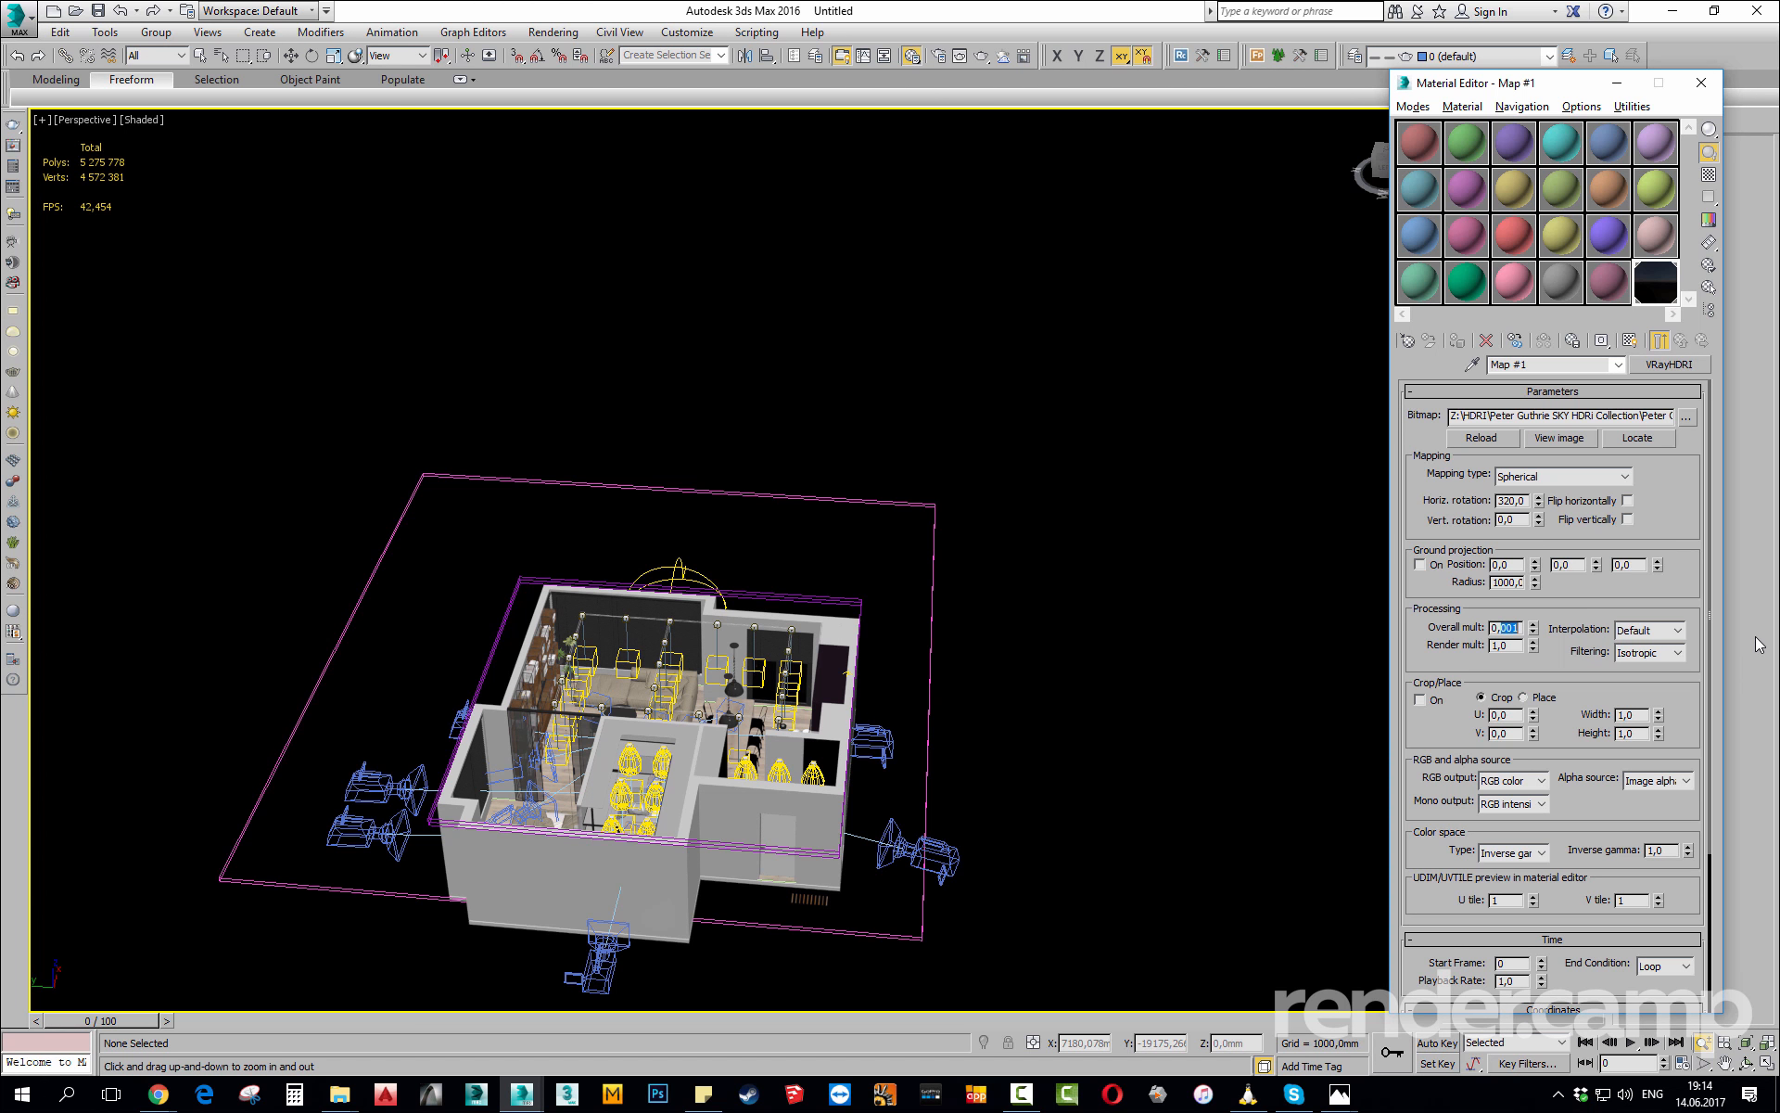
key("Return")
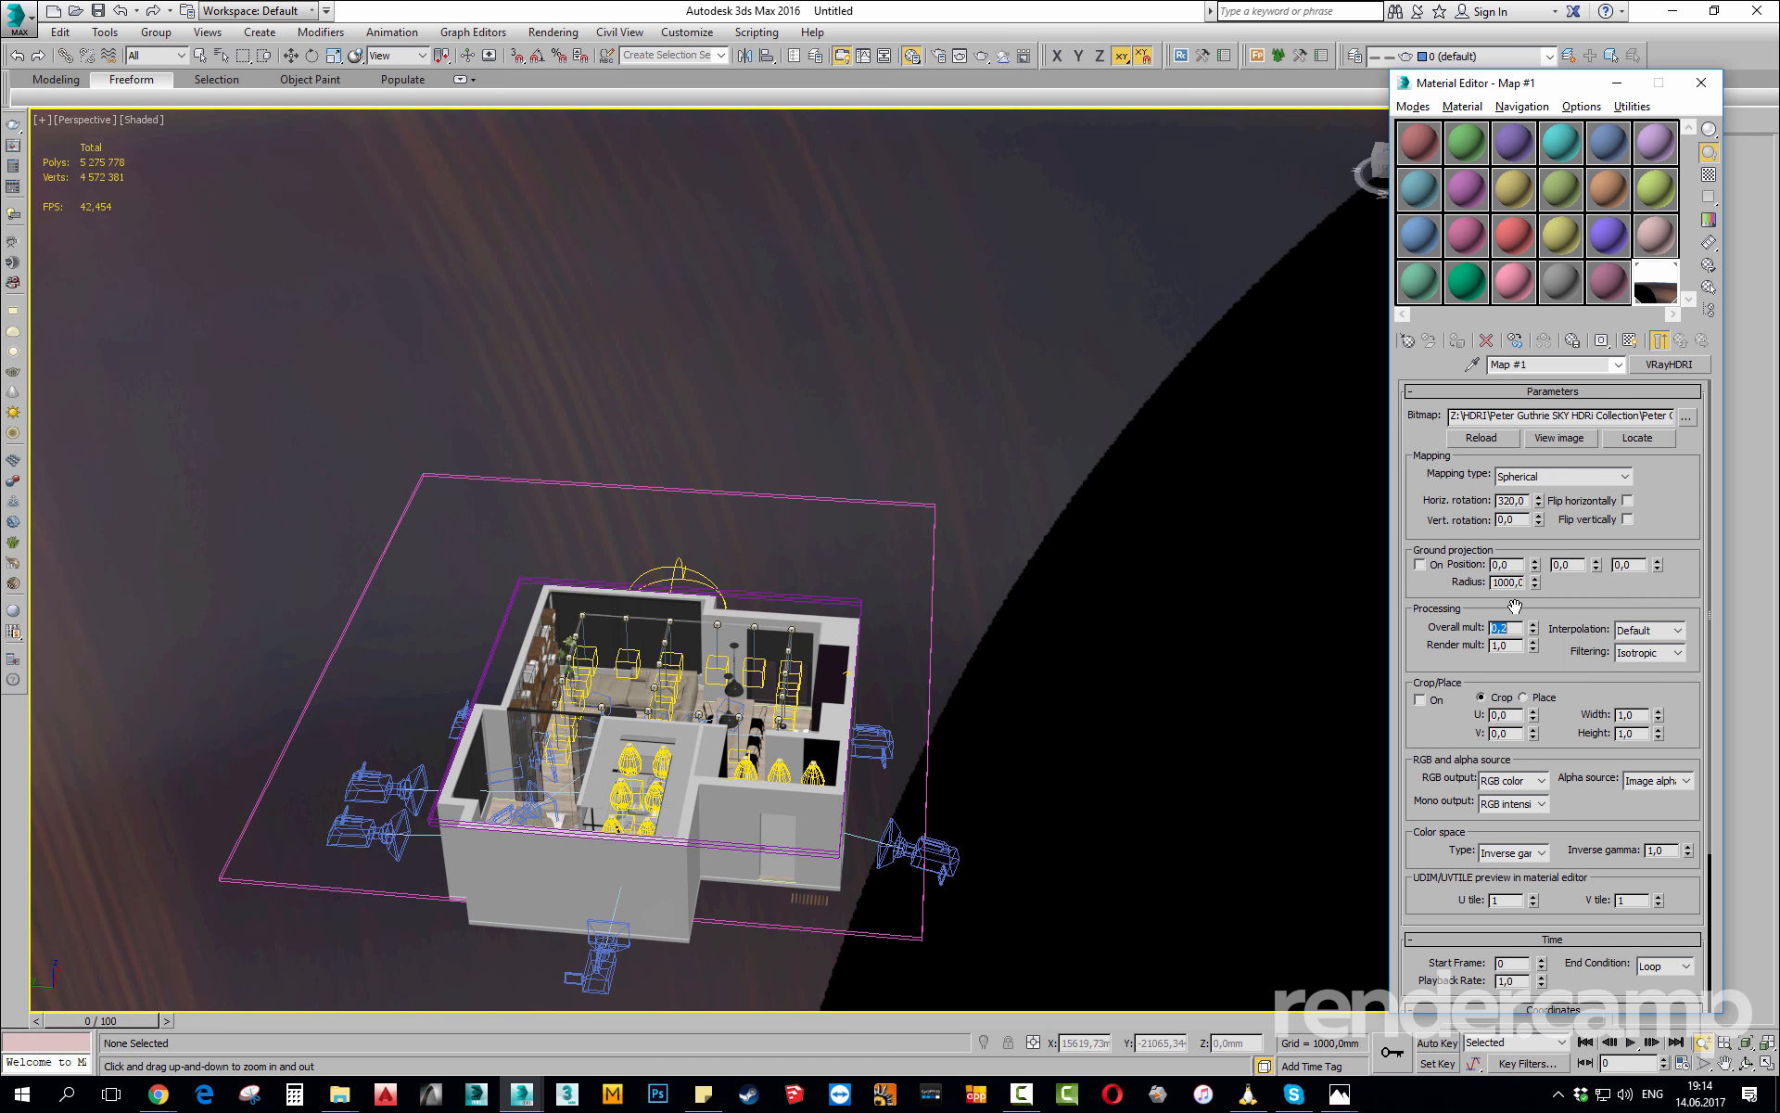
middle_click_drag(590, 587, 787, 726, "alt")
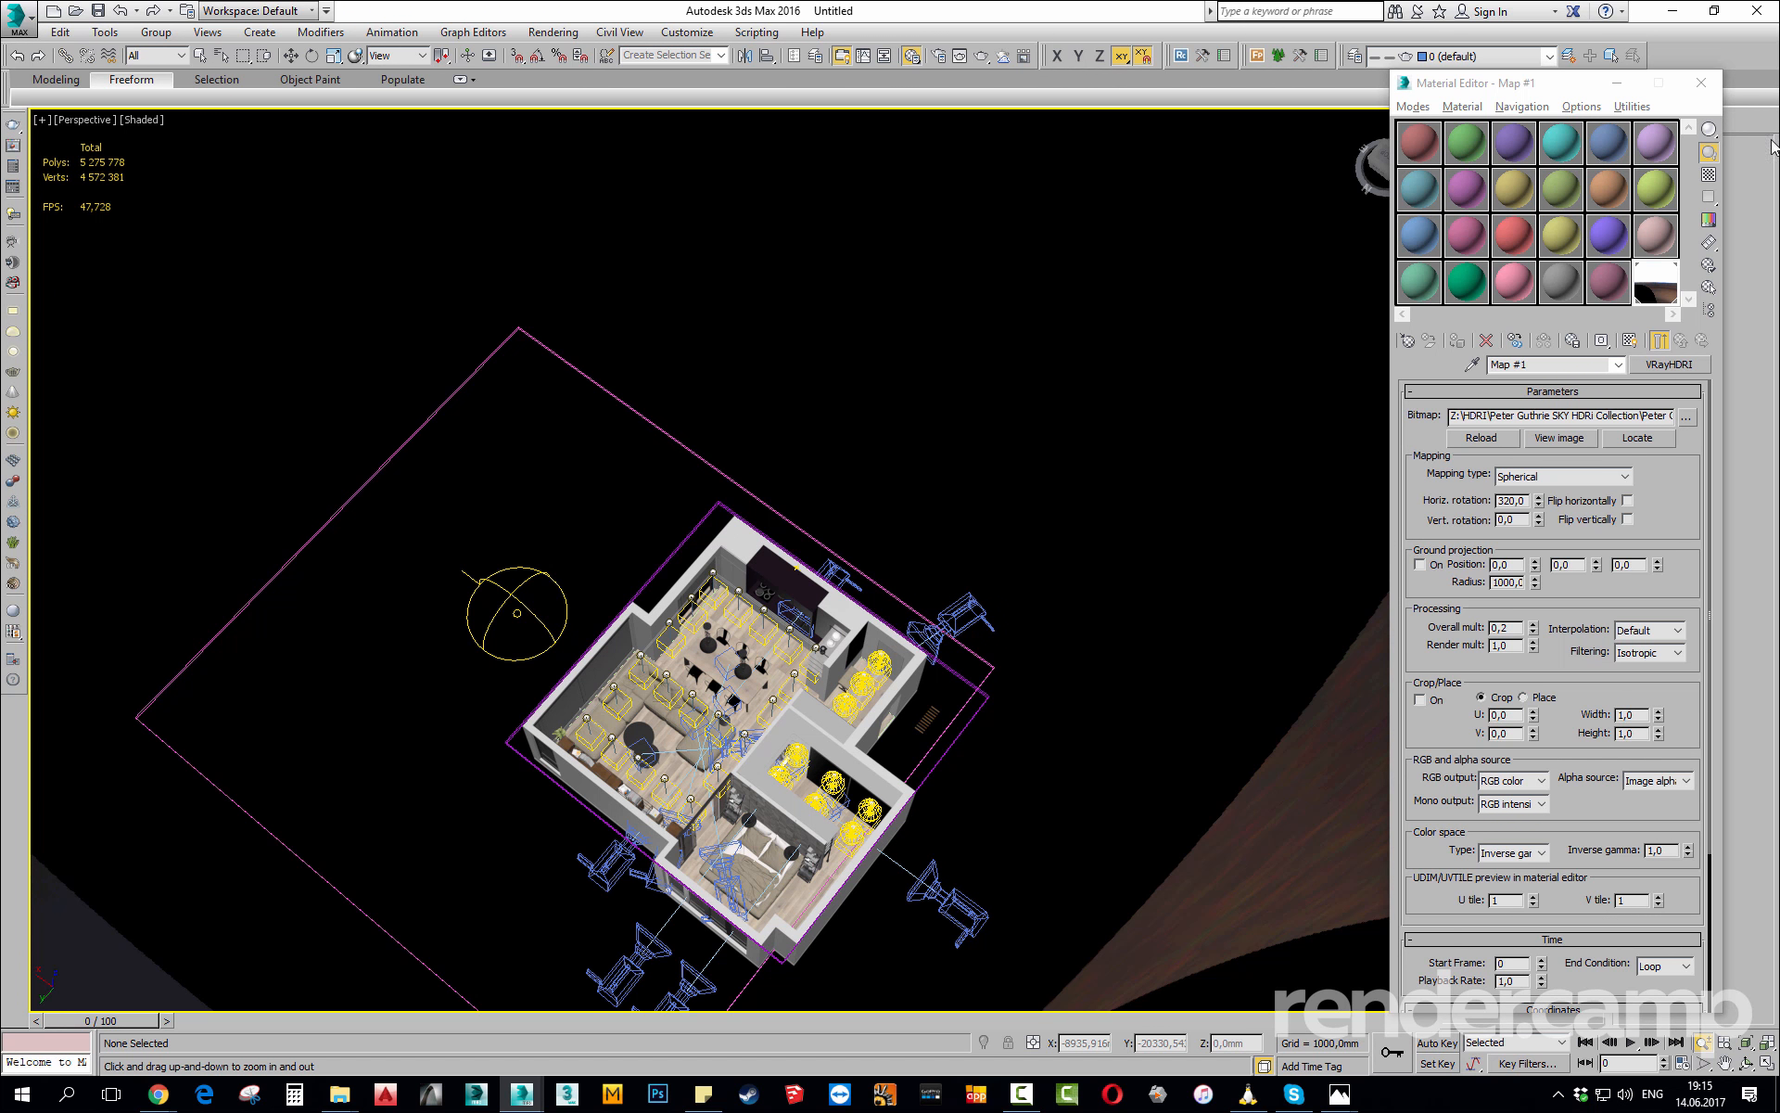
left_click(1703, 84)
Show the Standard camera types available for creating a new camera.
middle_click_drag(913, 696, 806, 614, "alt")
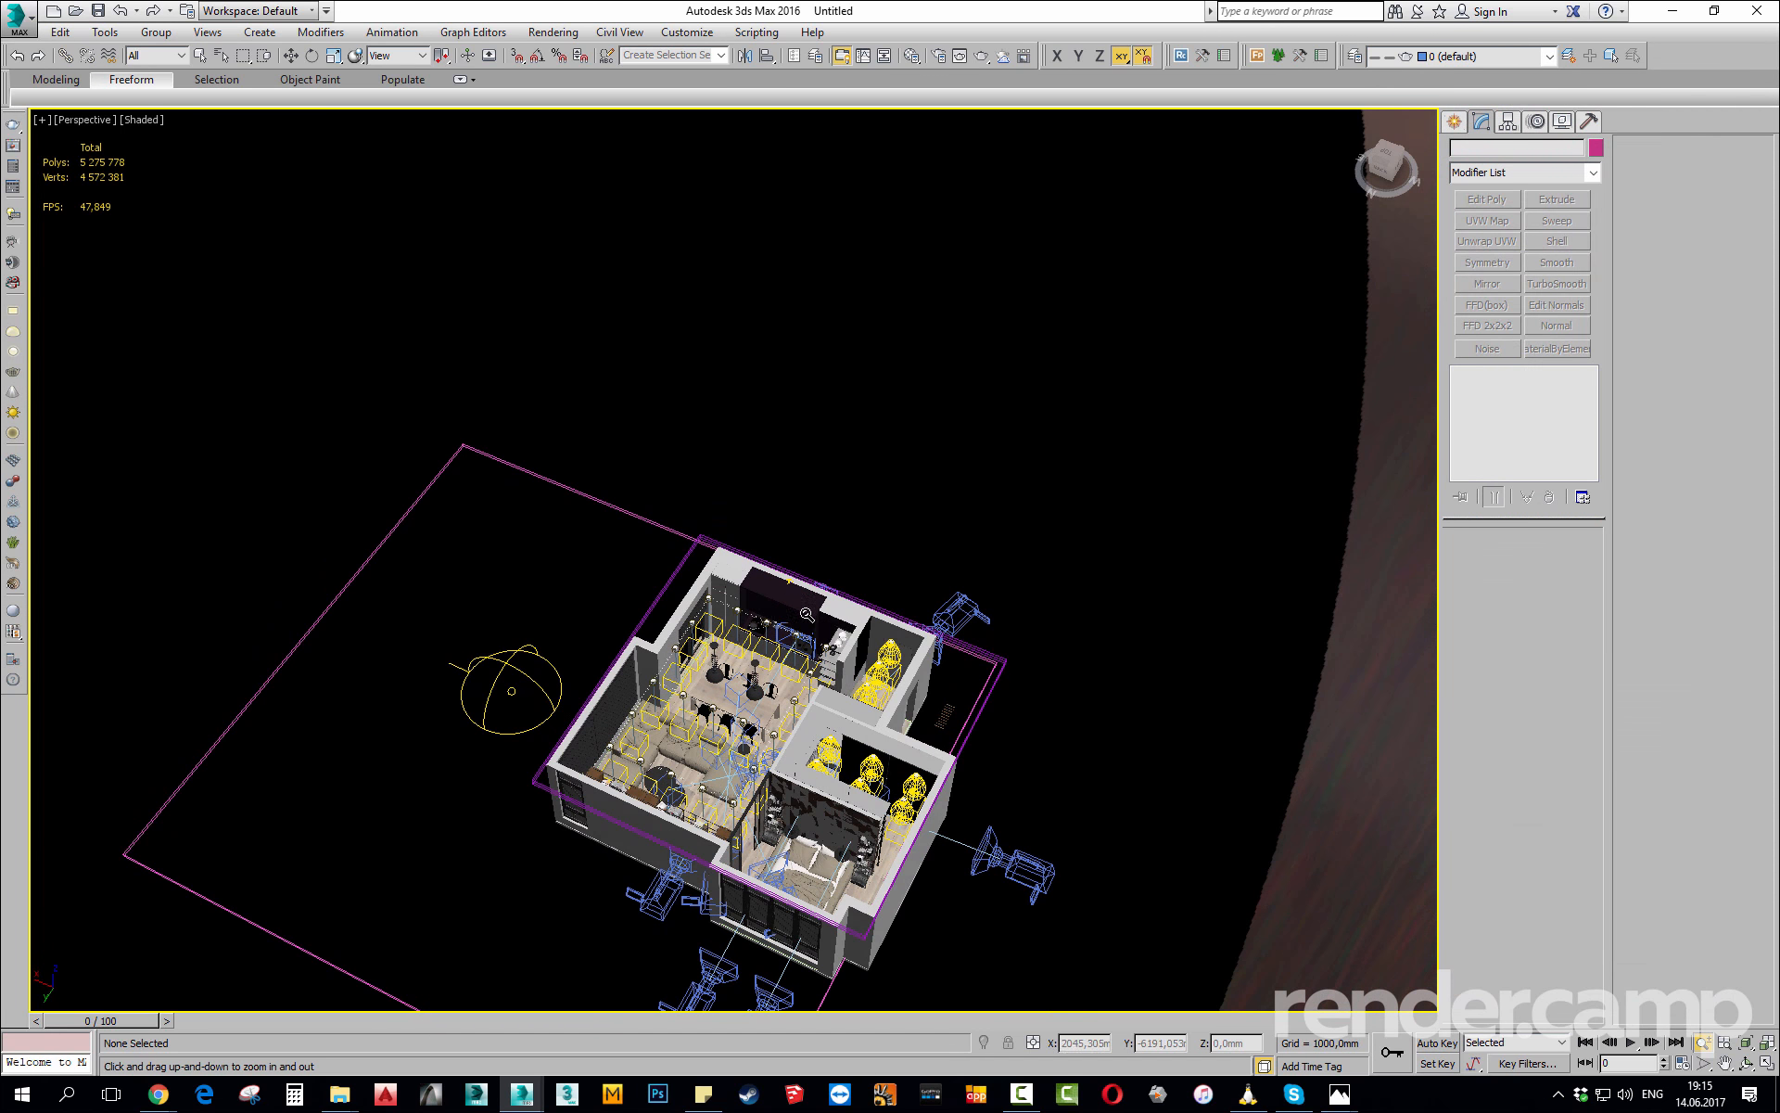
left_click_drag(806, 614, 890, 660)
left_click(1454, 128)
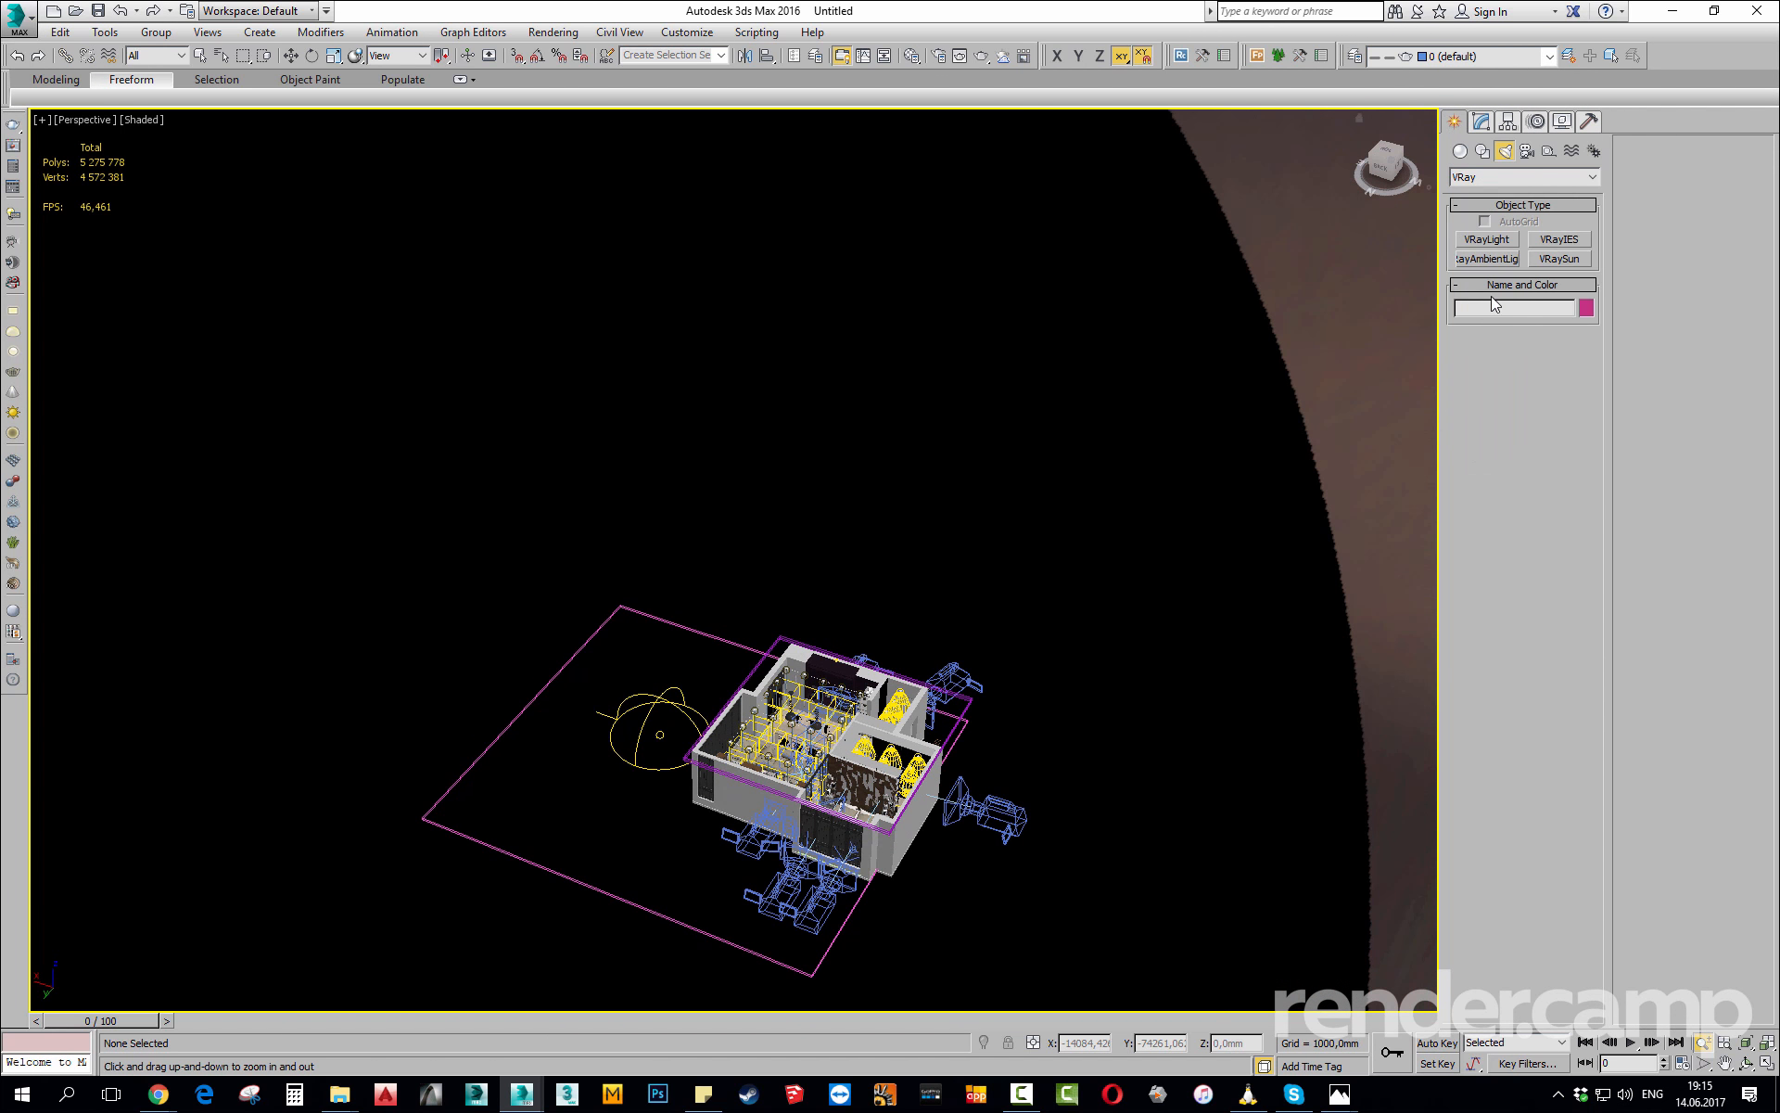
left_click(1527, 150)
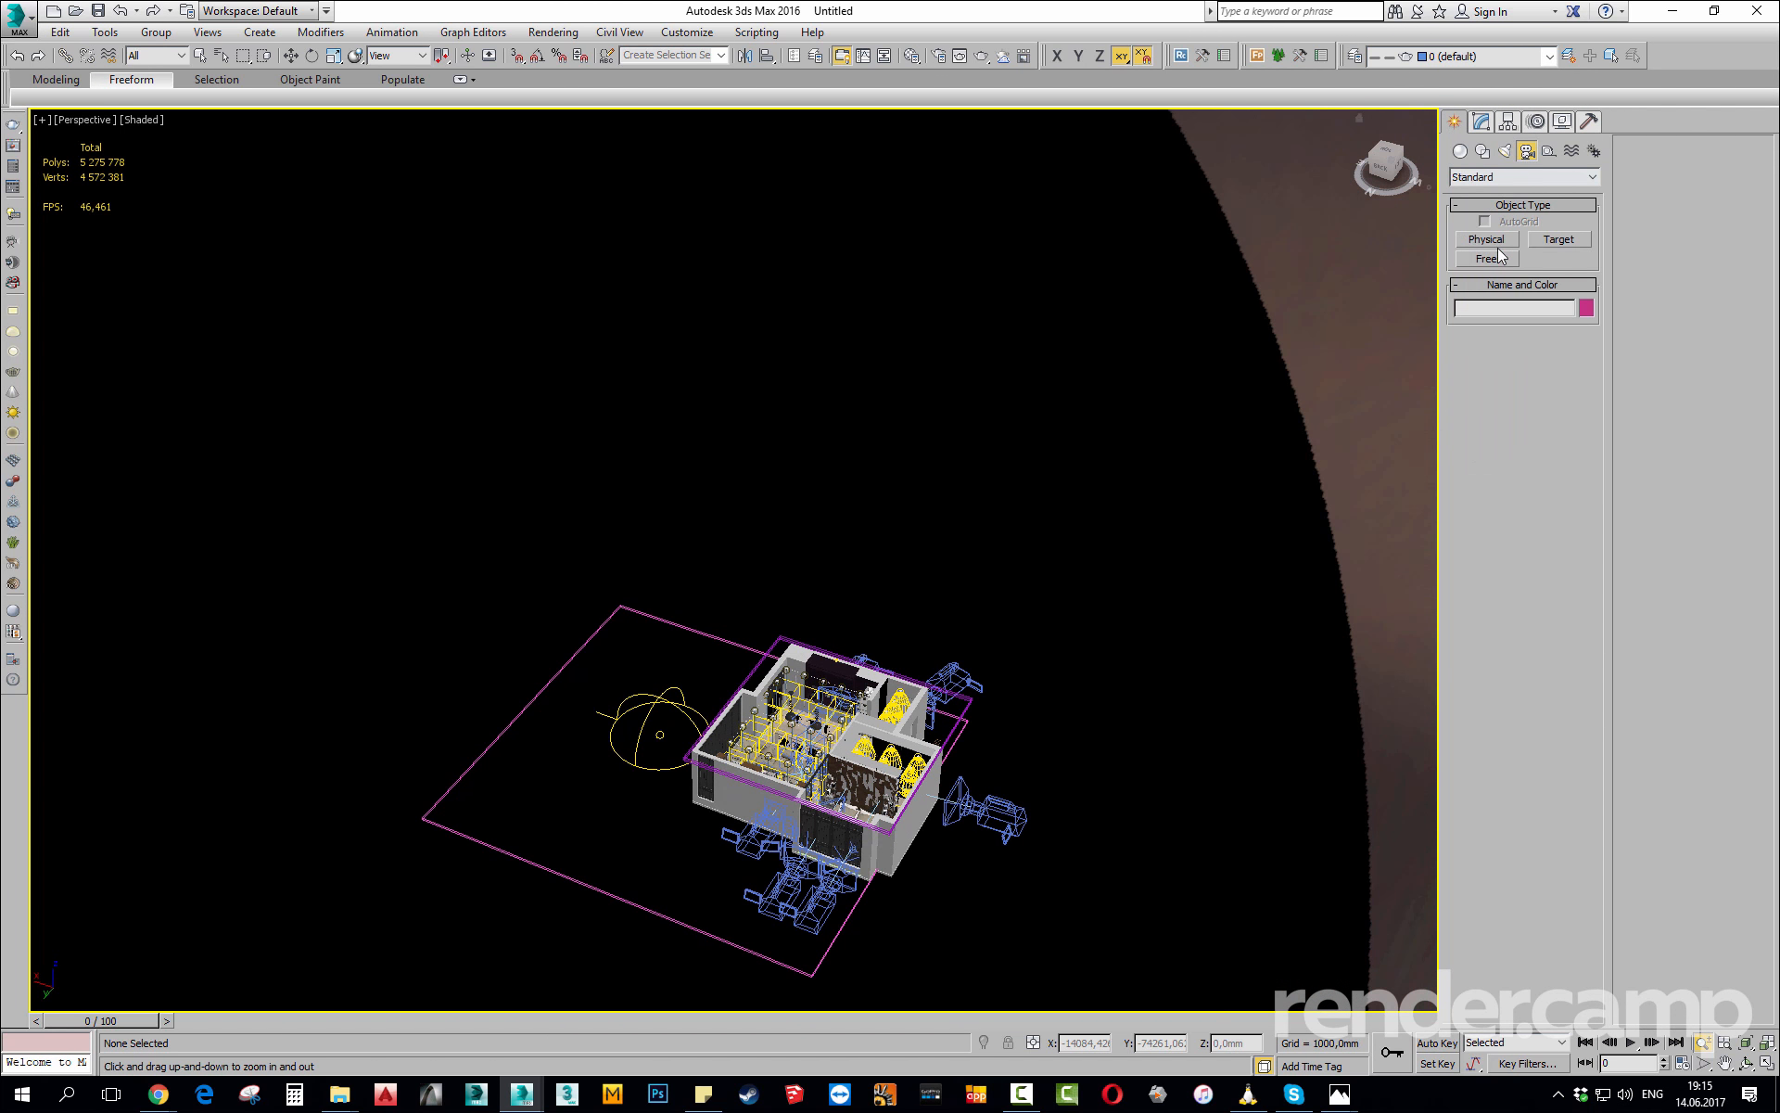
middle_click_drag(920, 492, 723, 401, "alt")
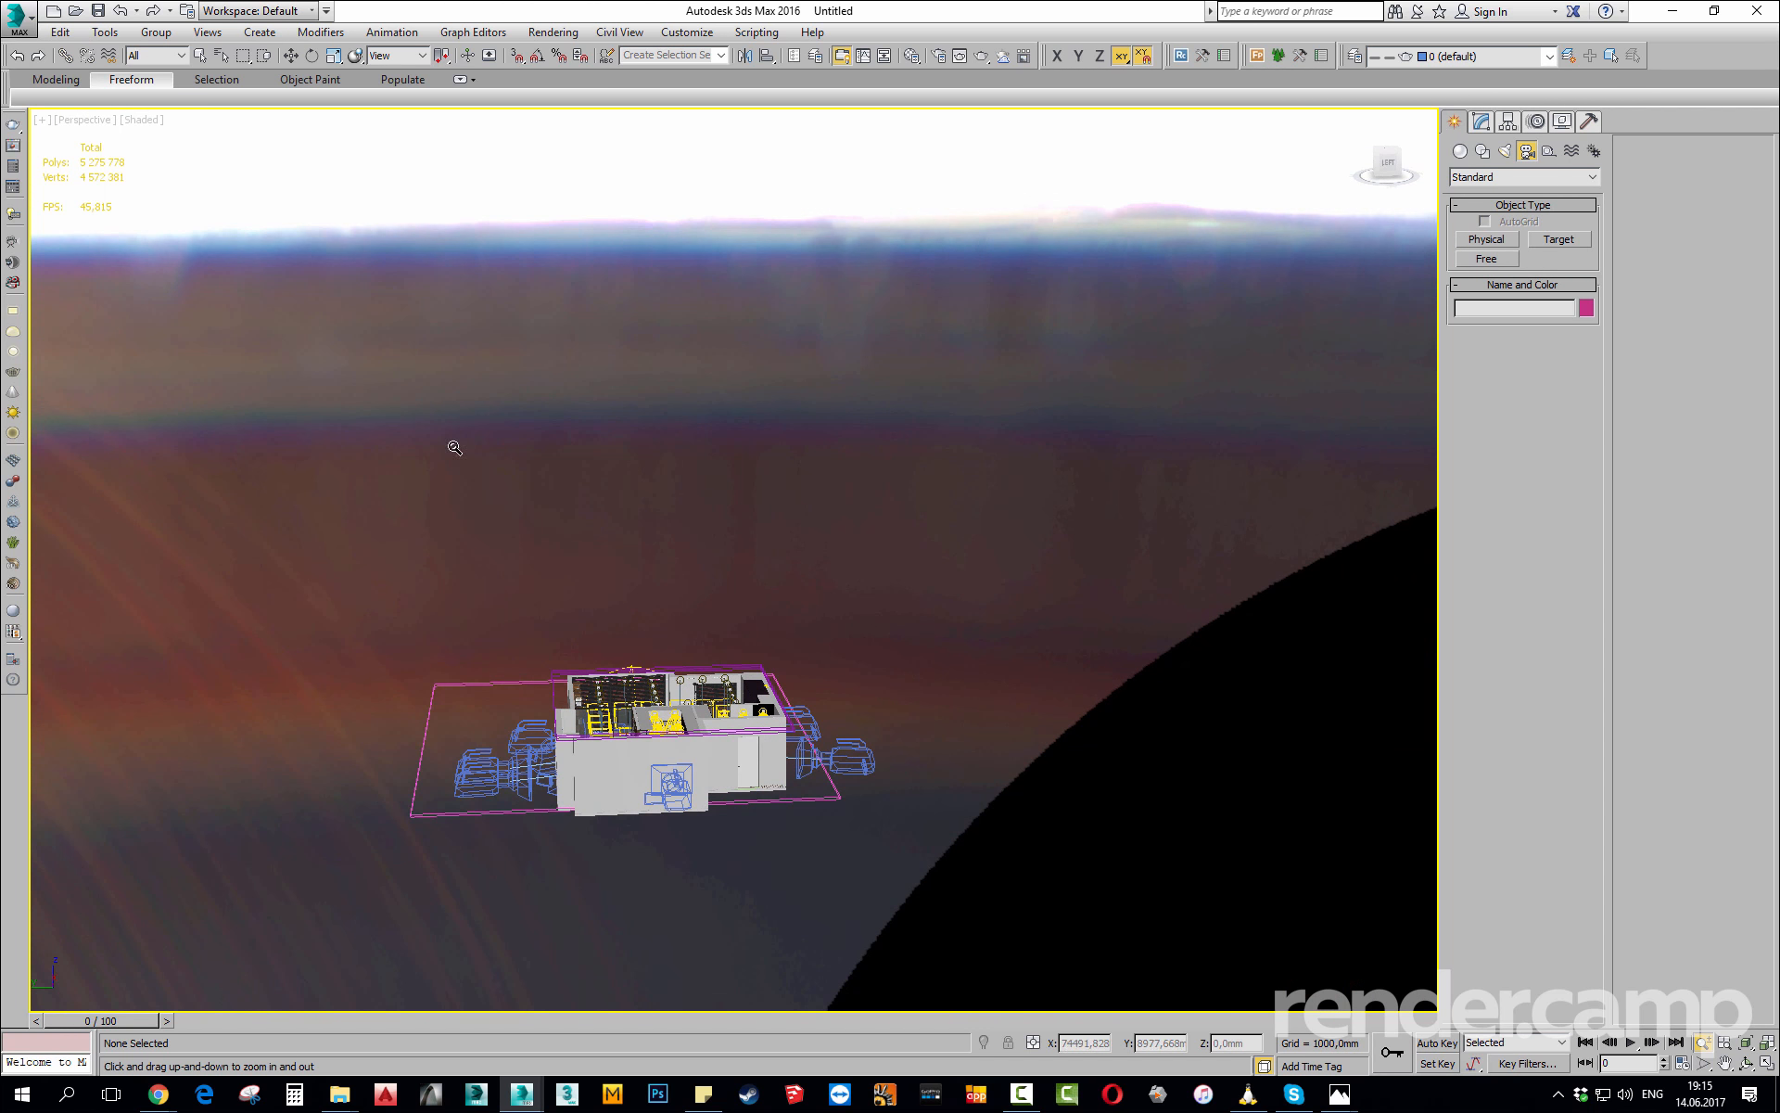
Configure the Perspective viewport's background to use the customized user interface gradient colors.
left_click(142, 120)
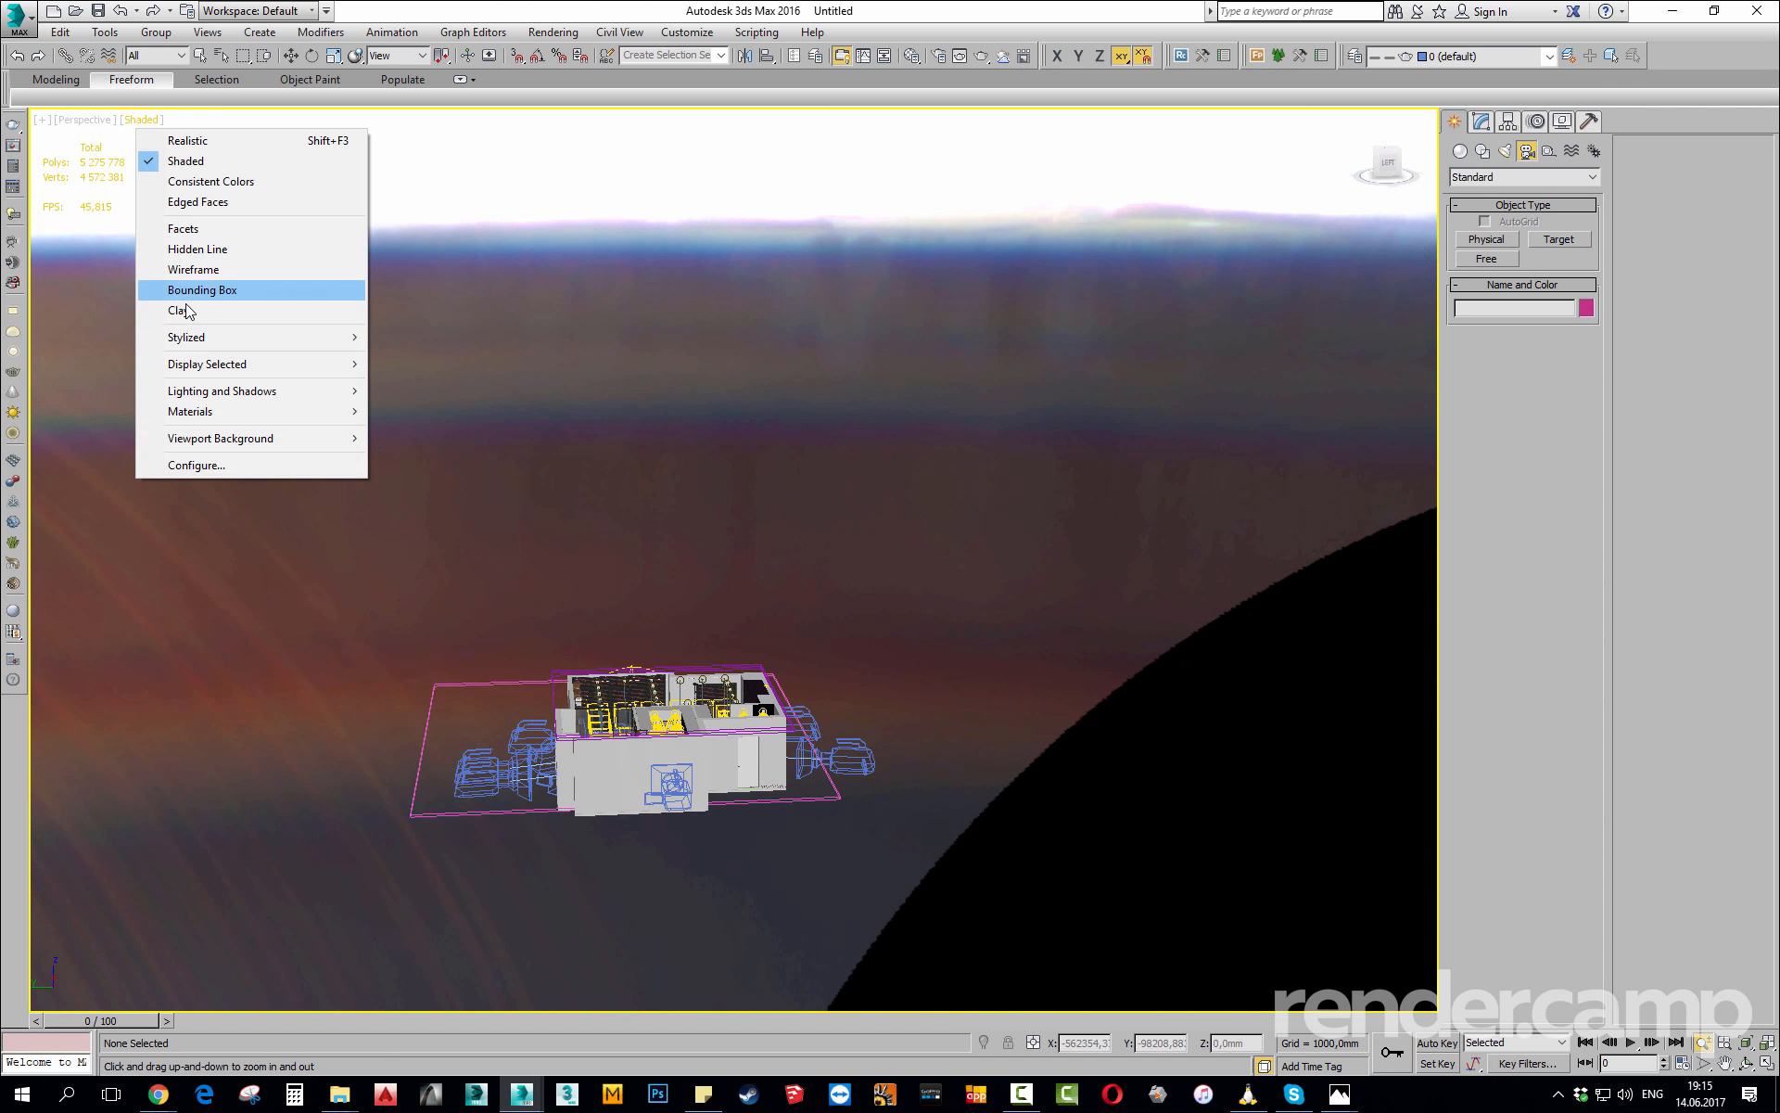
left_click(227, 468)
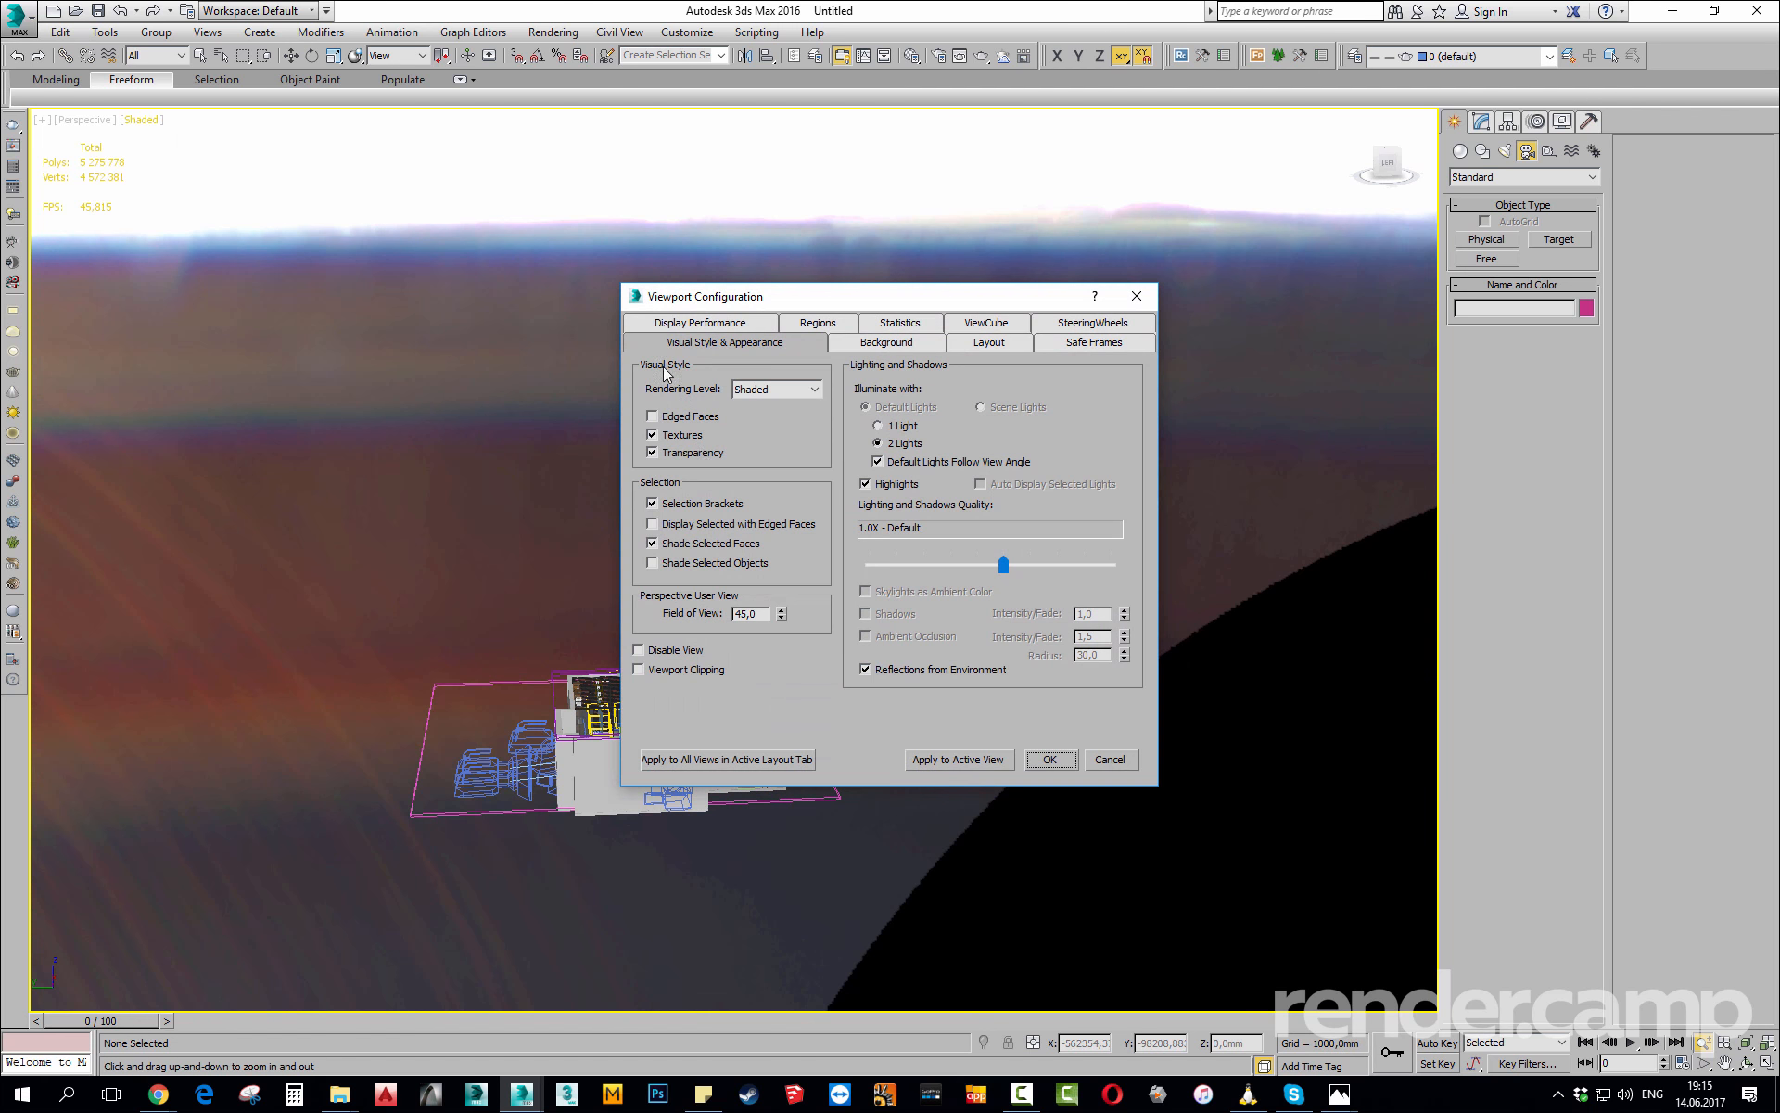
left_click(869, 344)
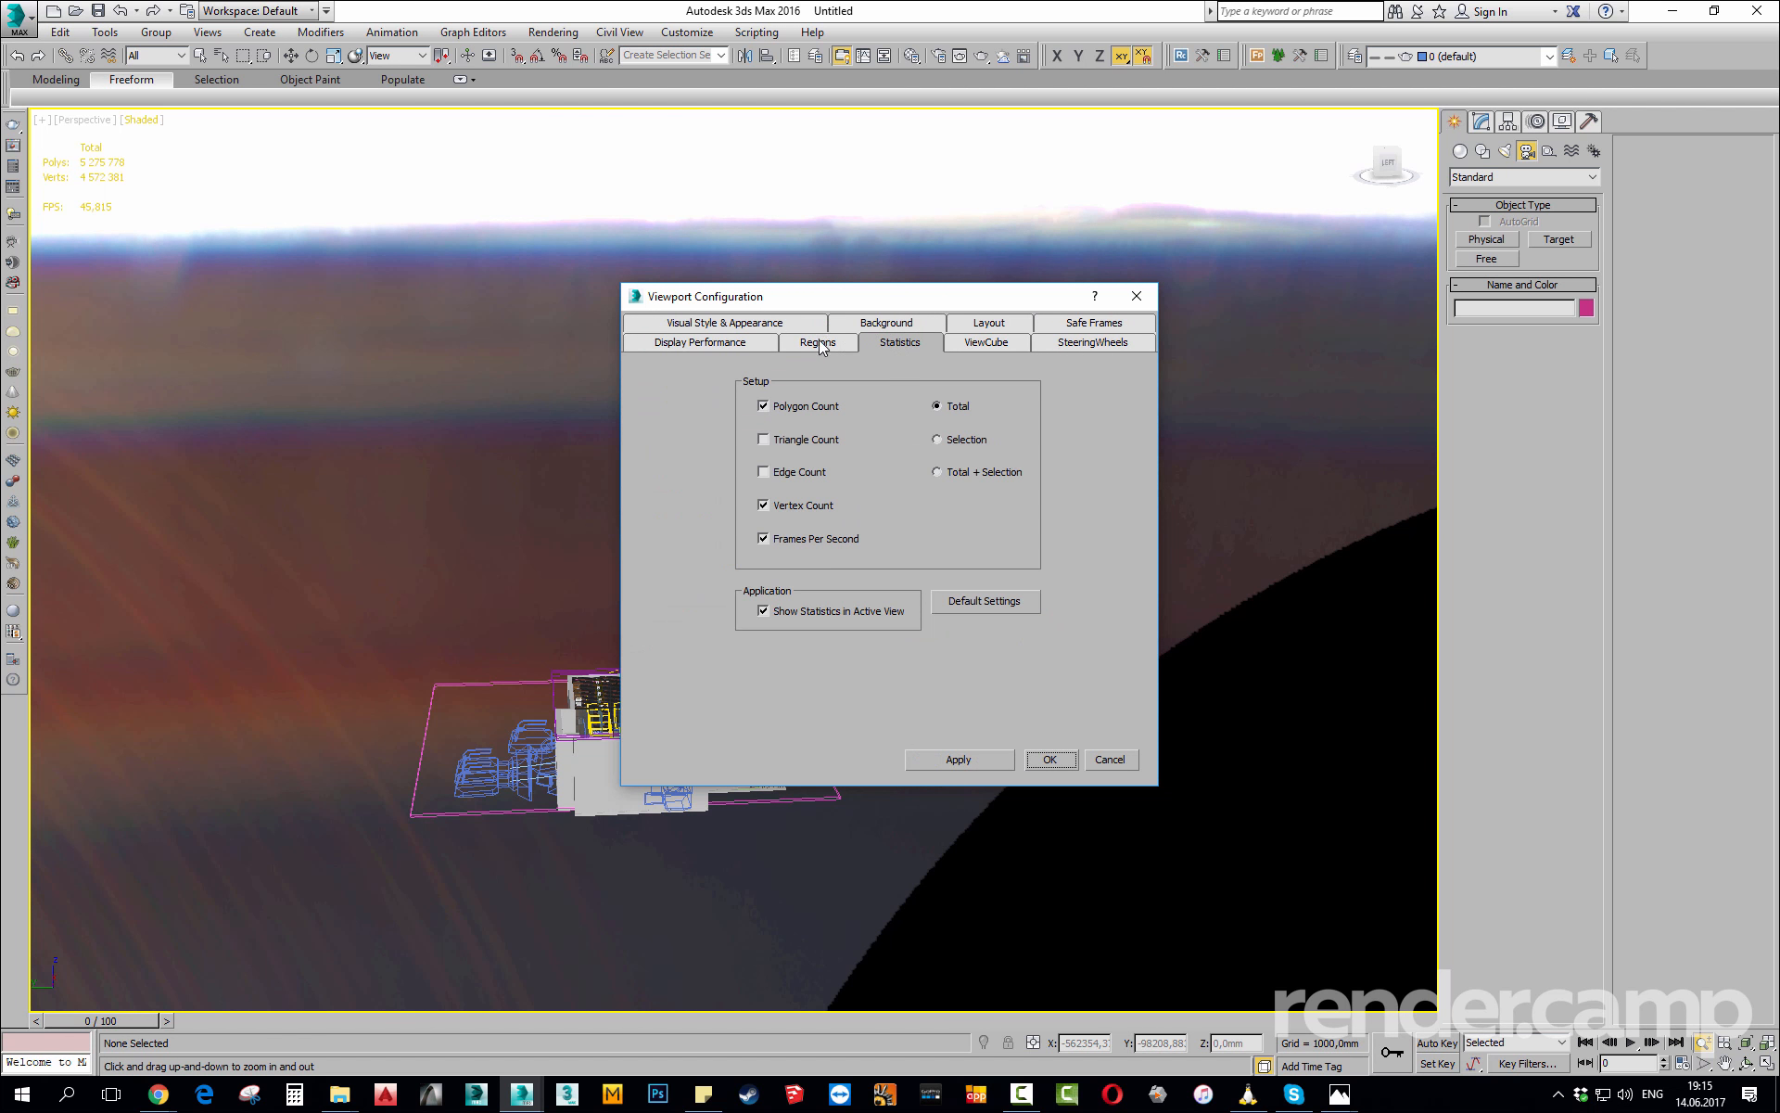
left_click(819, 344)
left_click(901, 324)
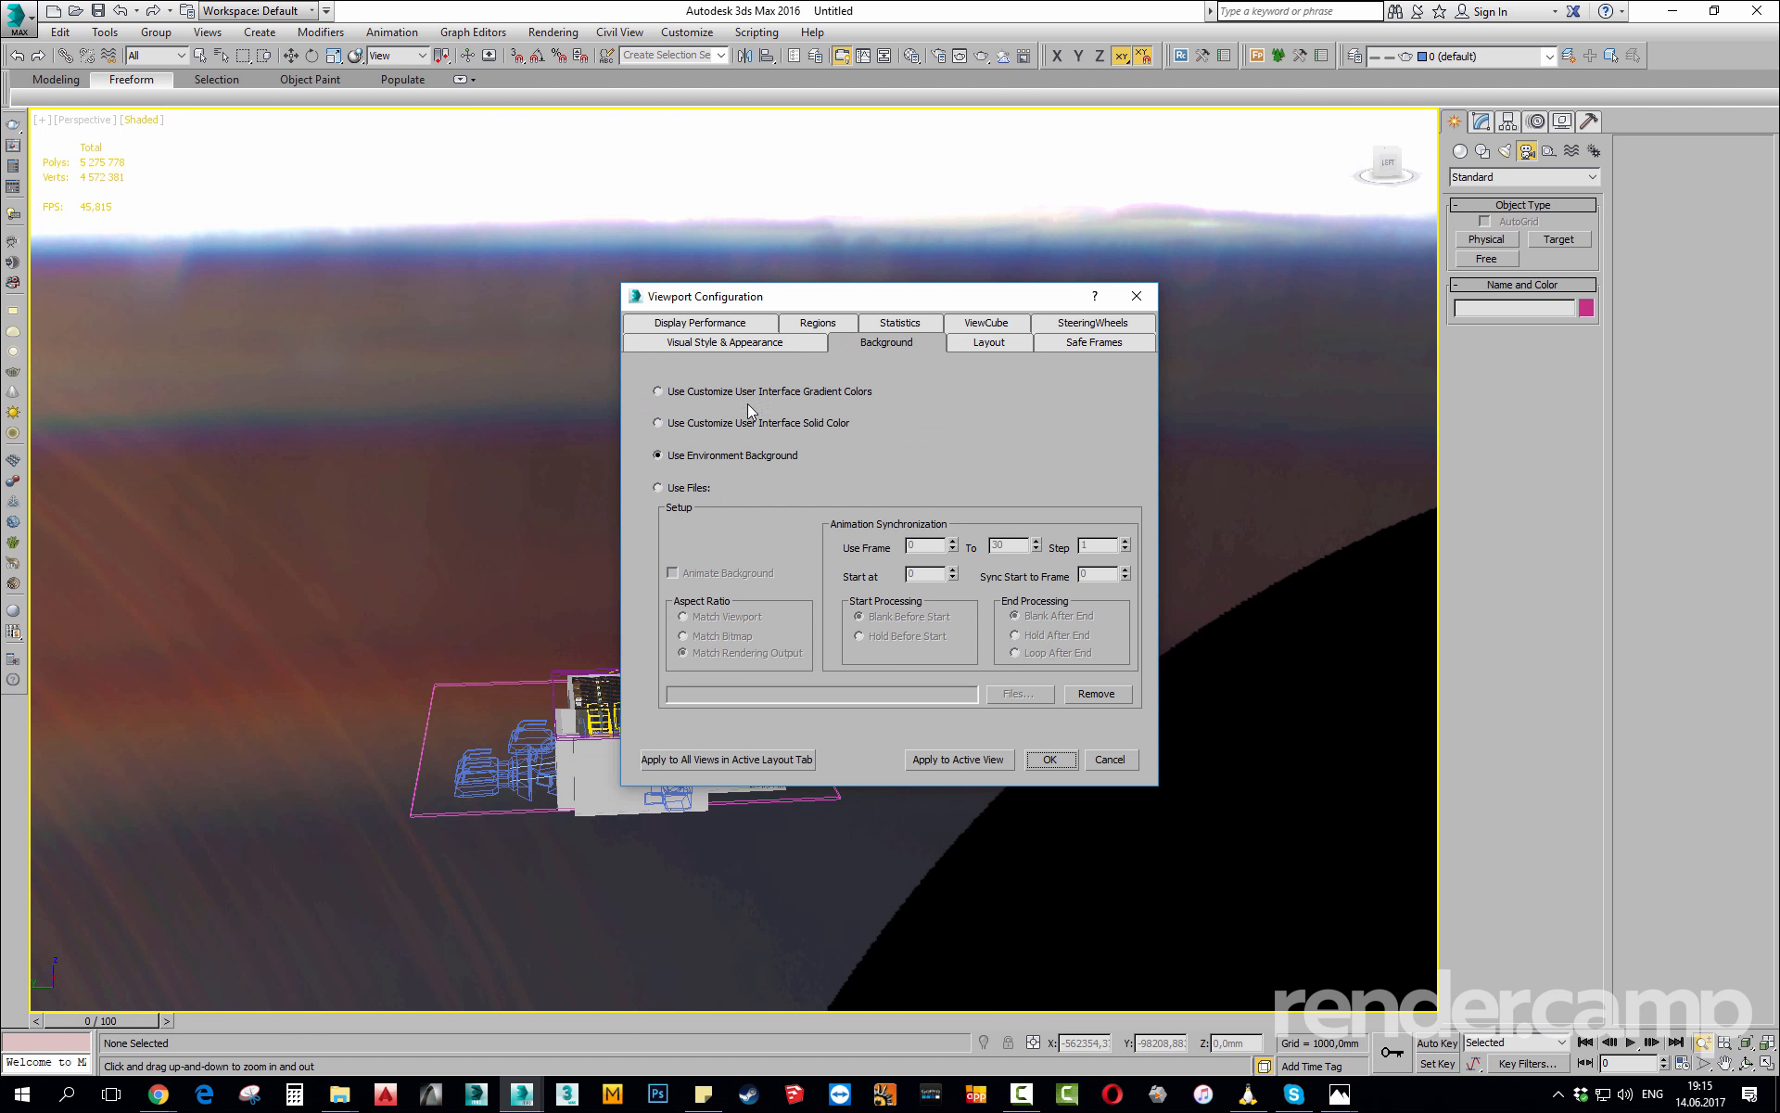
left_click(1050, 760)
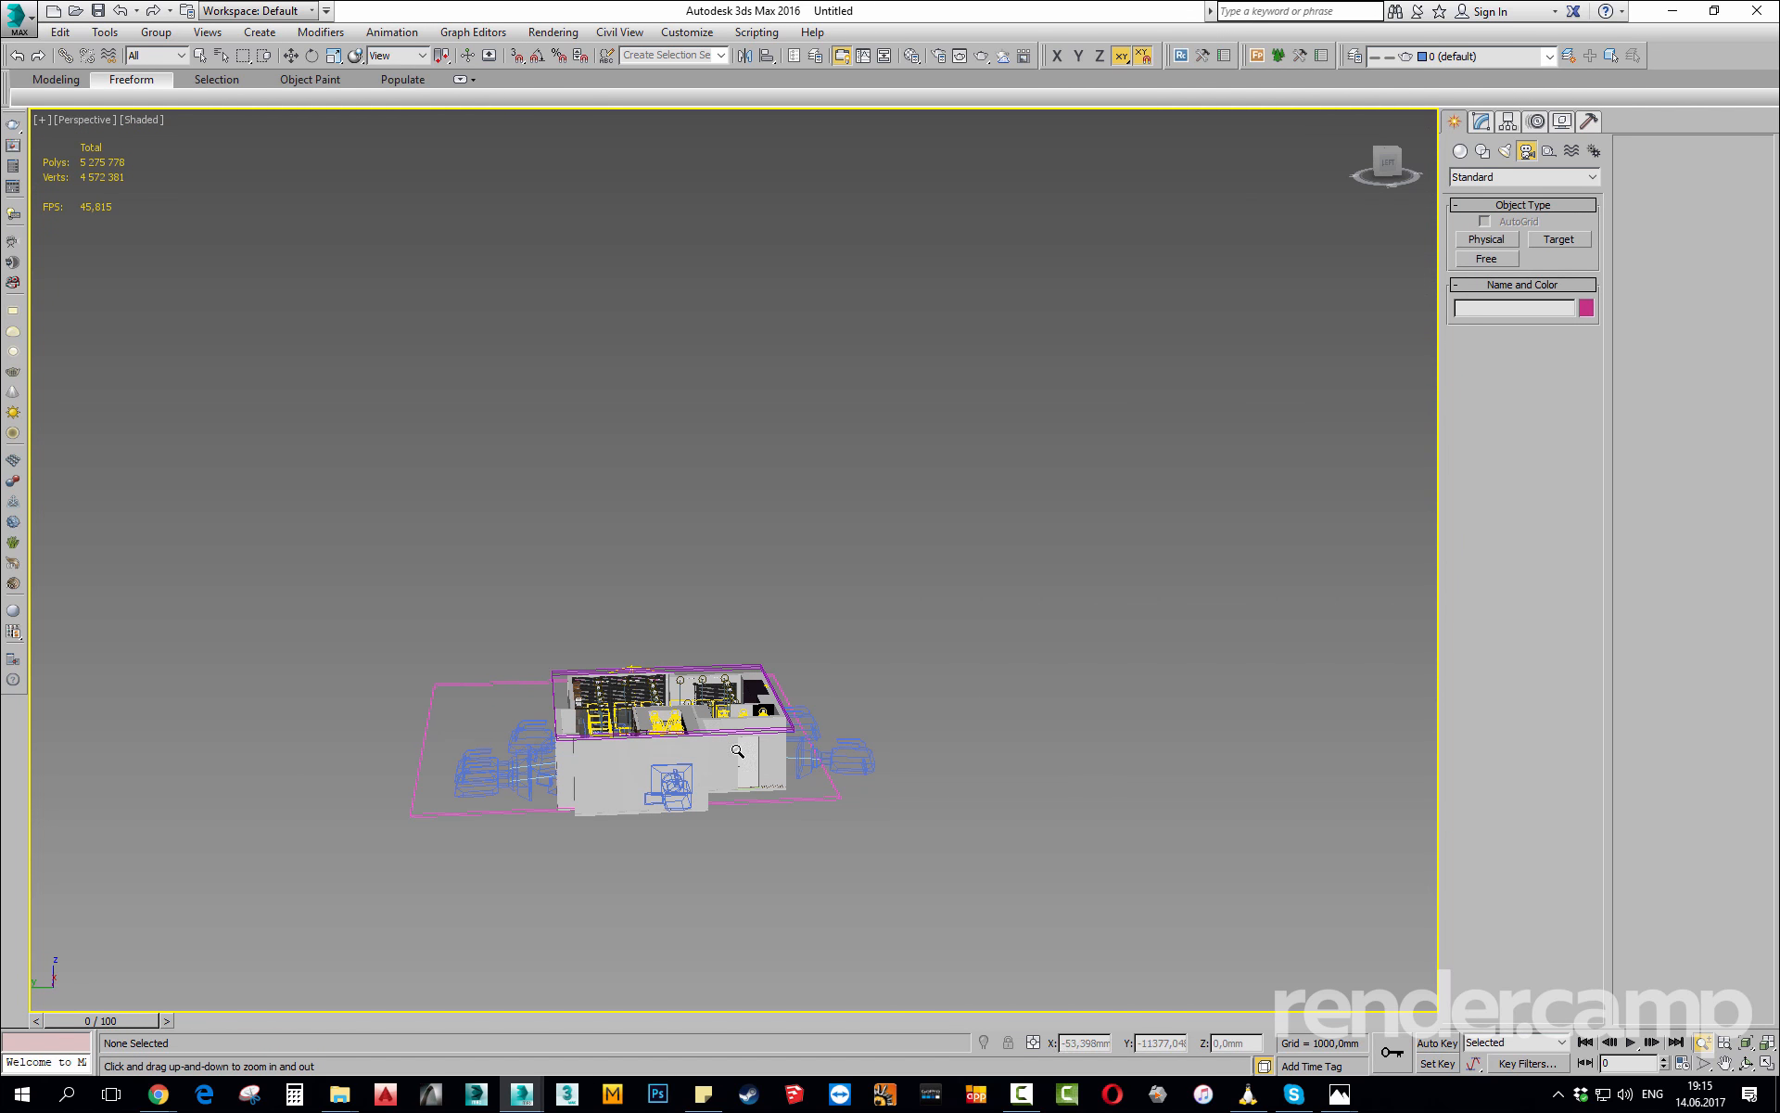
Clear the VRayHDRI map from the environment map slot and close the environment settings.
middle_click_drag(737, 751, 723, 737, "alt")
scroll(710, 728, "up", 3)
scroll(711, 727, "up", 6)
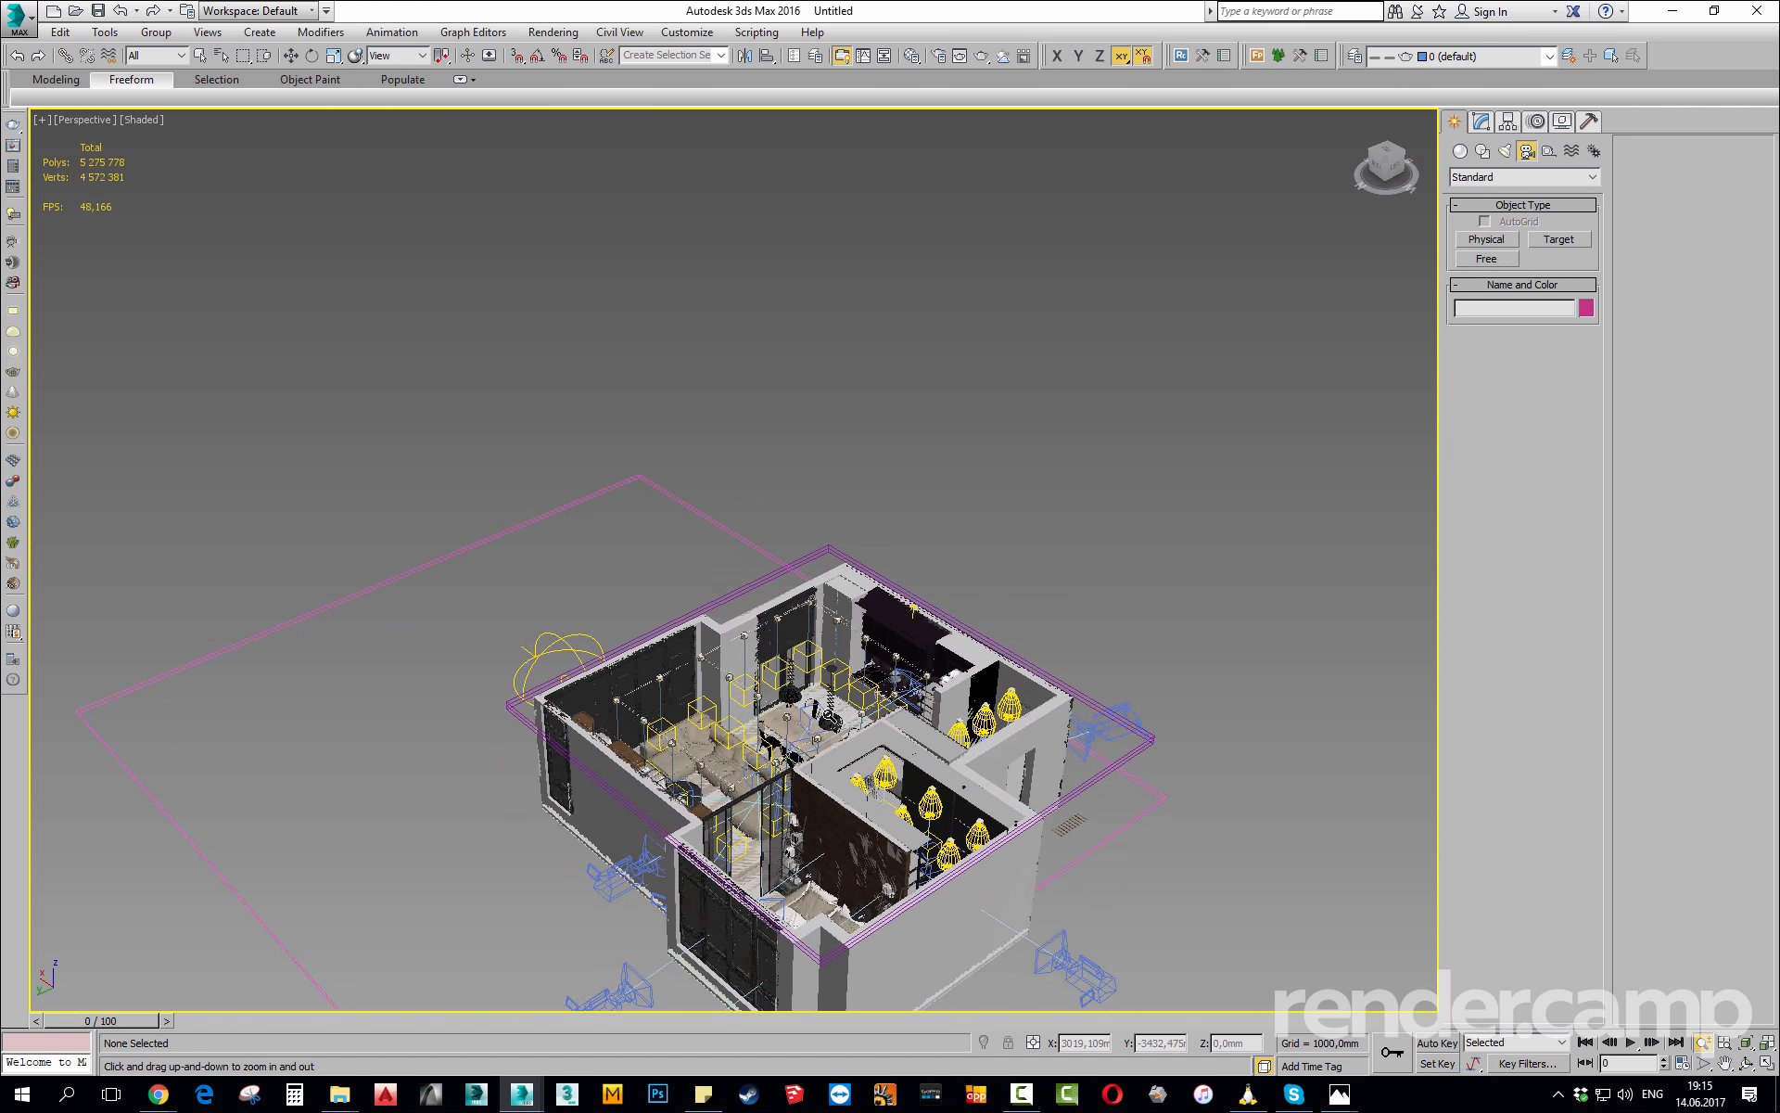
middle_click_drag(788, 732, 801, 577)
key("8")
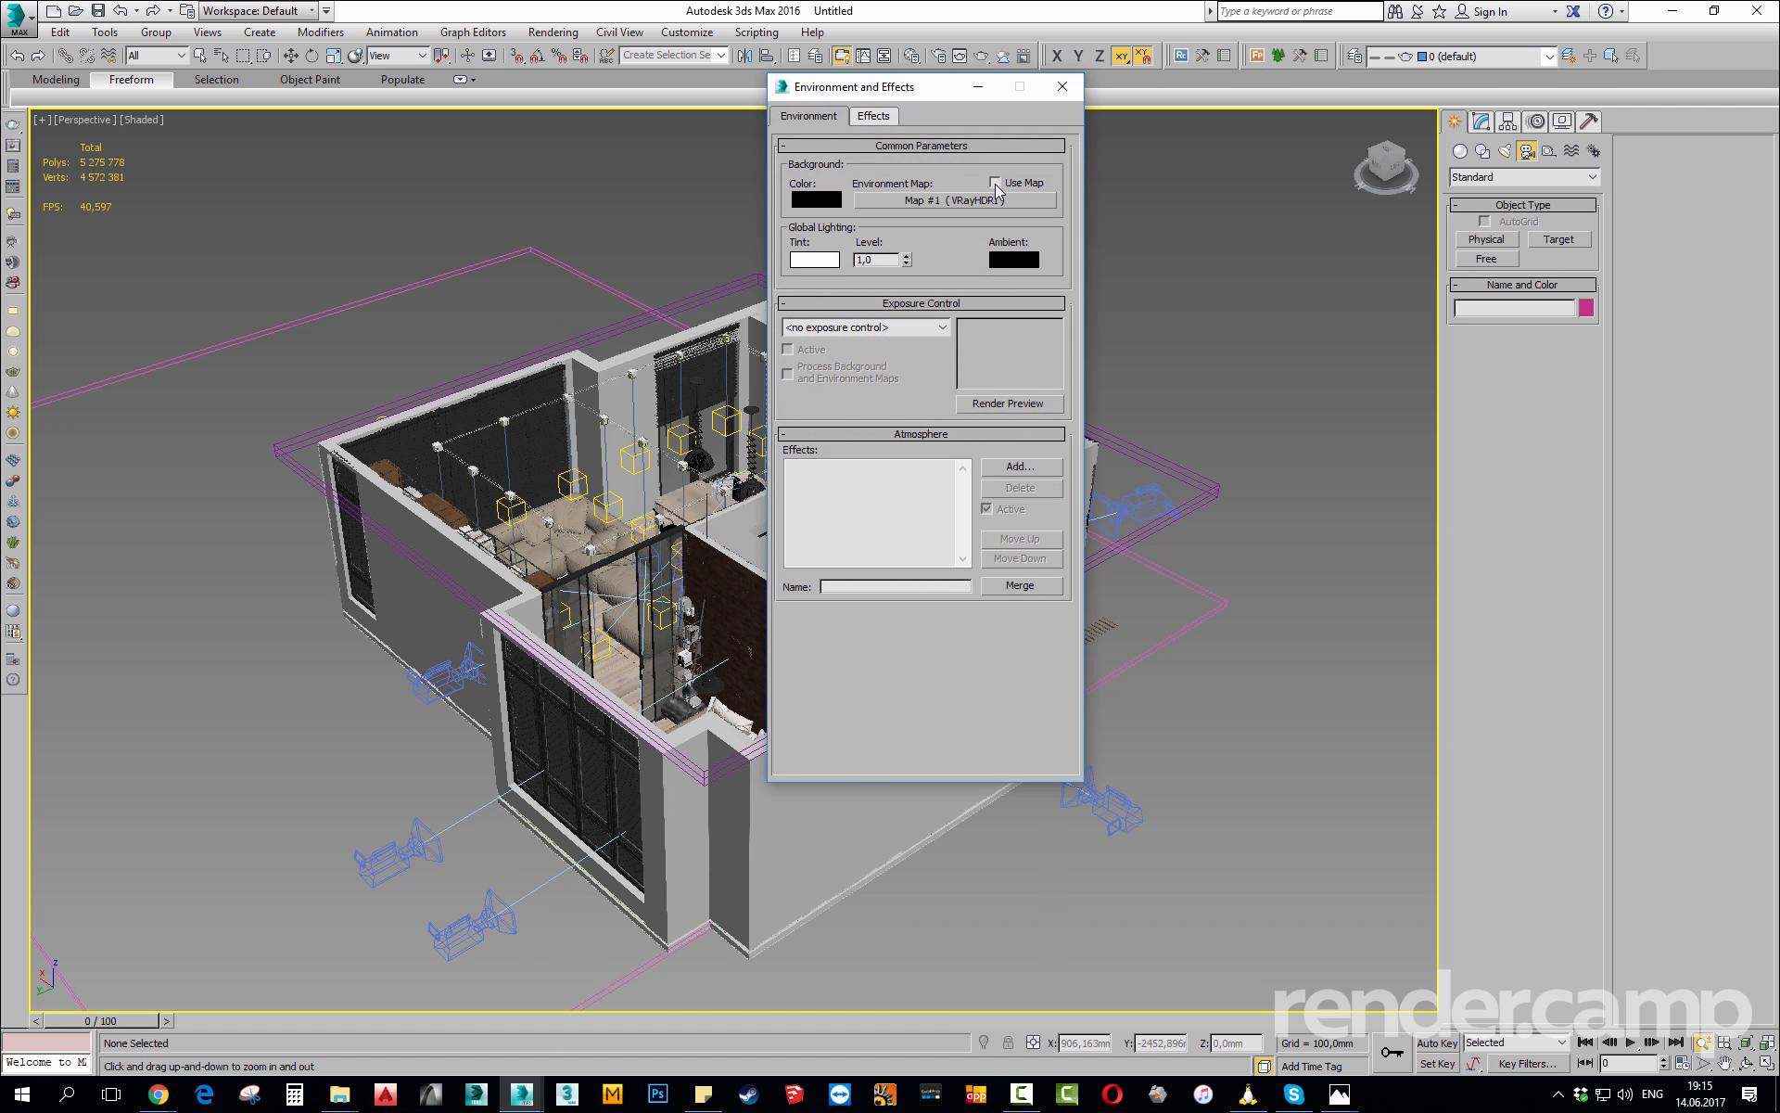
right_click(1022, 200)
left_click(1034, 251)
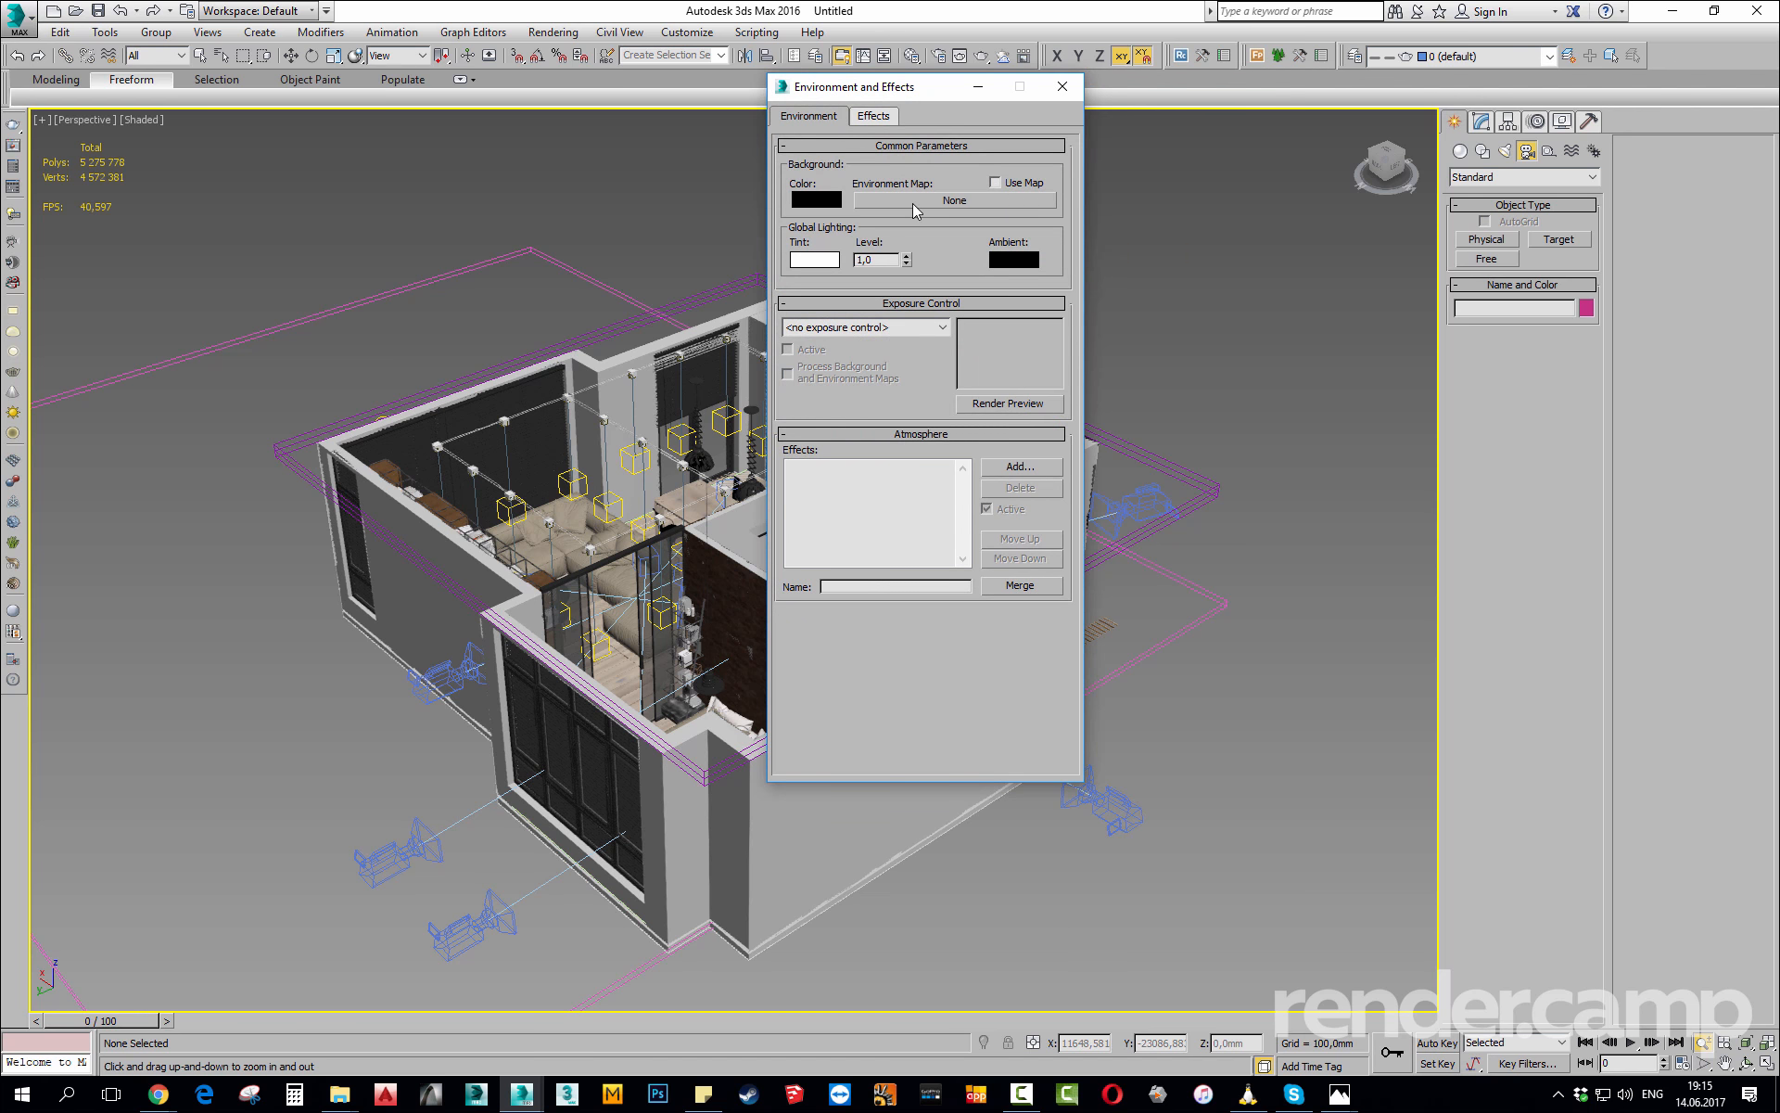
left_click(1062, 86)
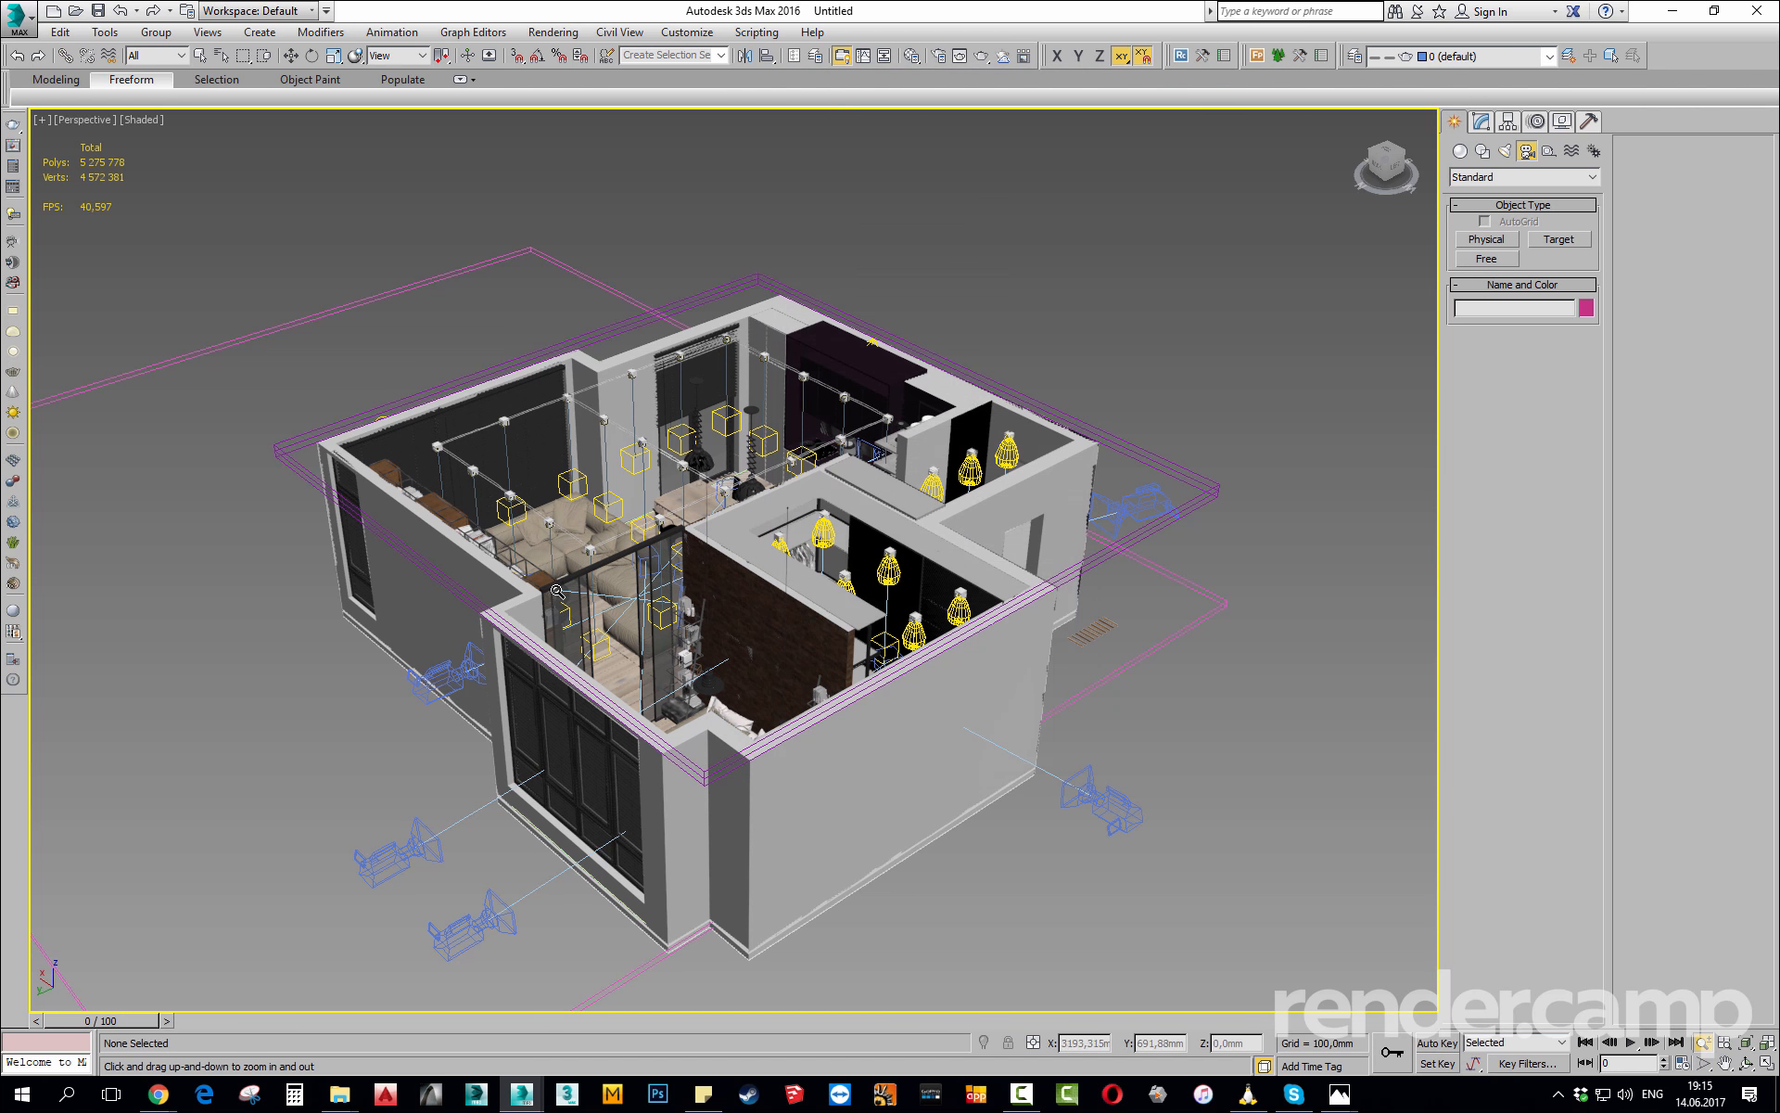
Create a targeted Physical camera in the living area, aimed at the dining area, with a target distance of about 4558 mm.
scroll(556, 557, "up", 6)
middle_click_drag(724, 529, 741, 549)
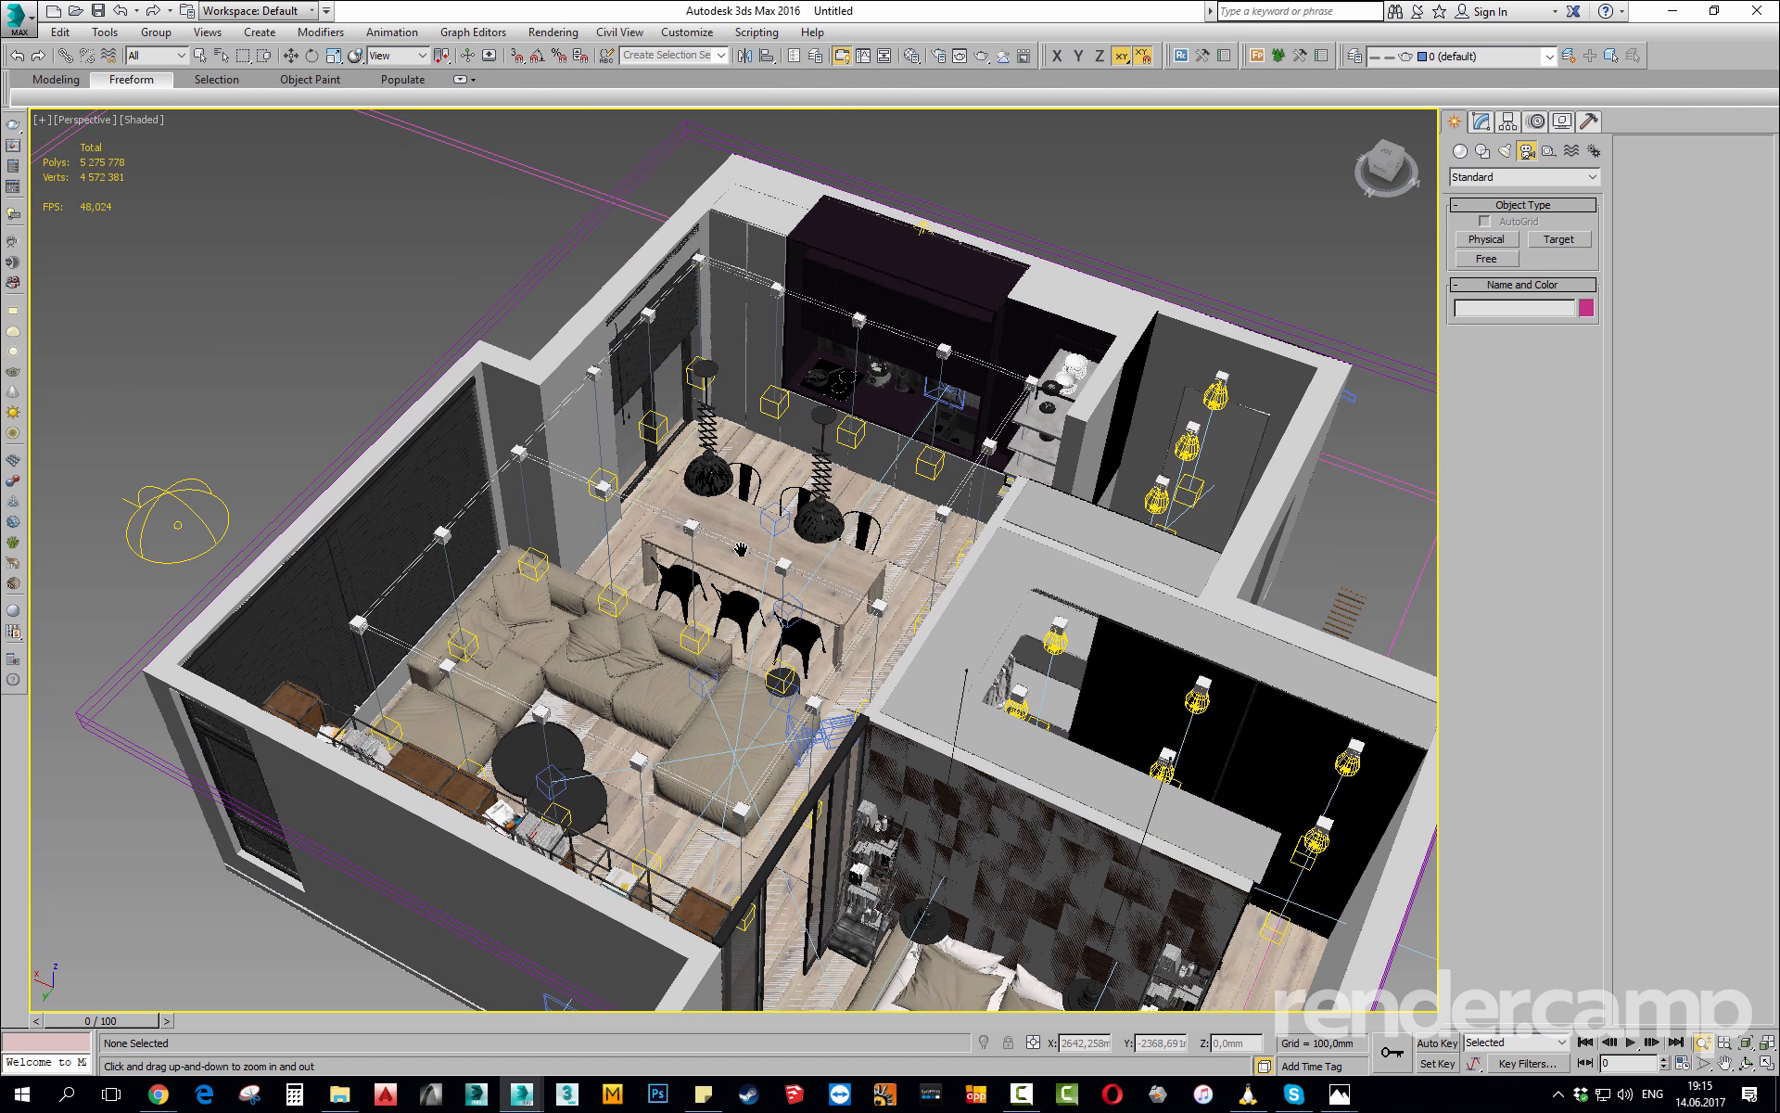
scroll(741, 549, "down", 4)
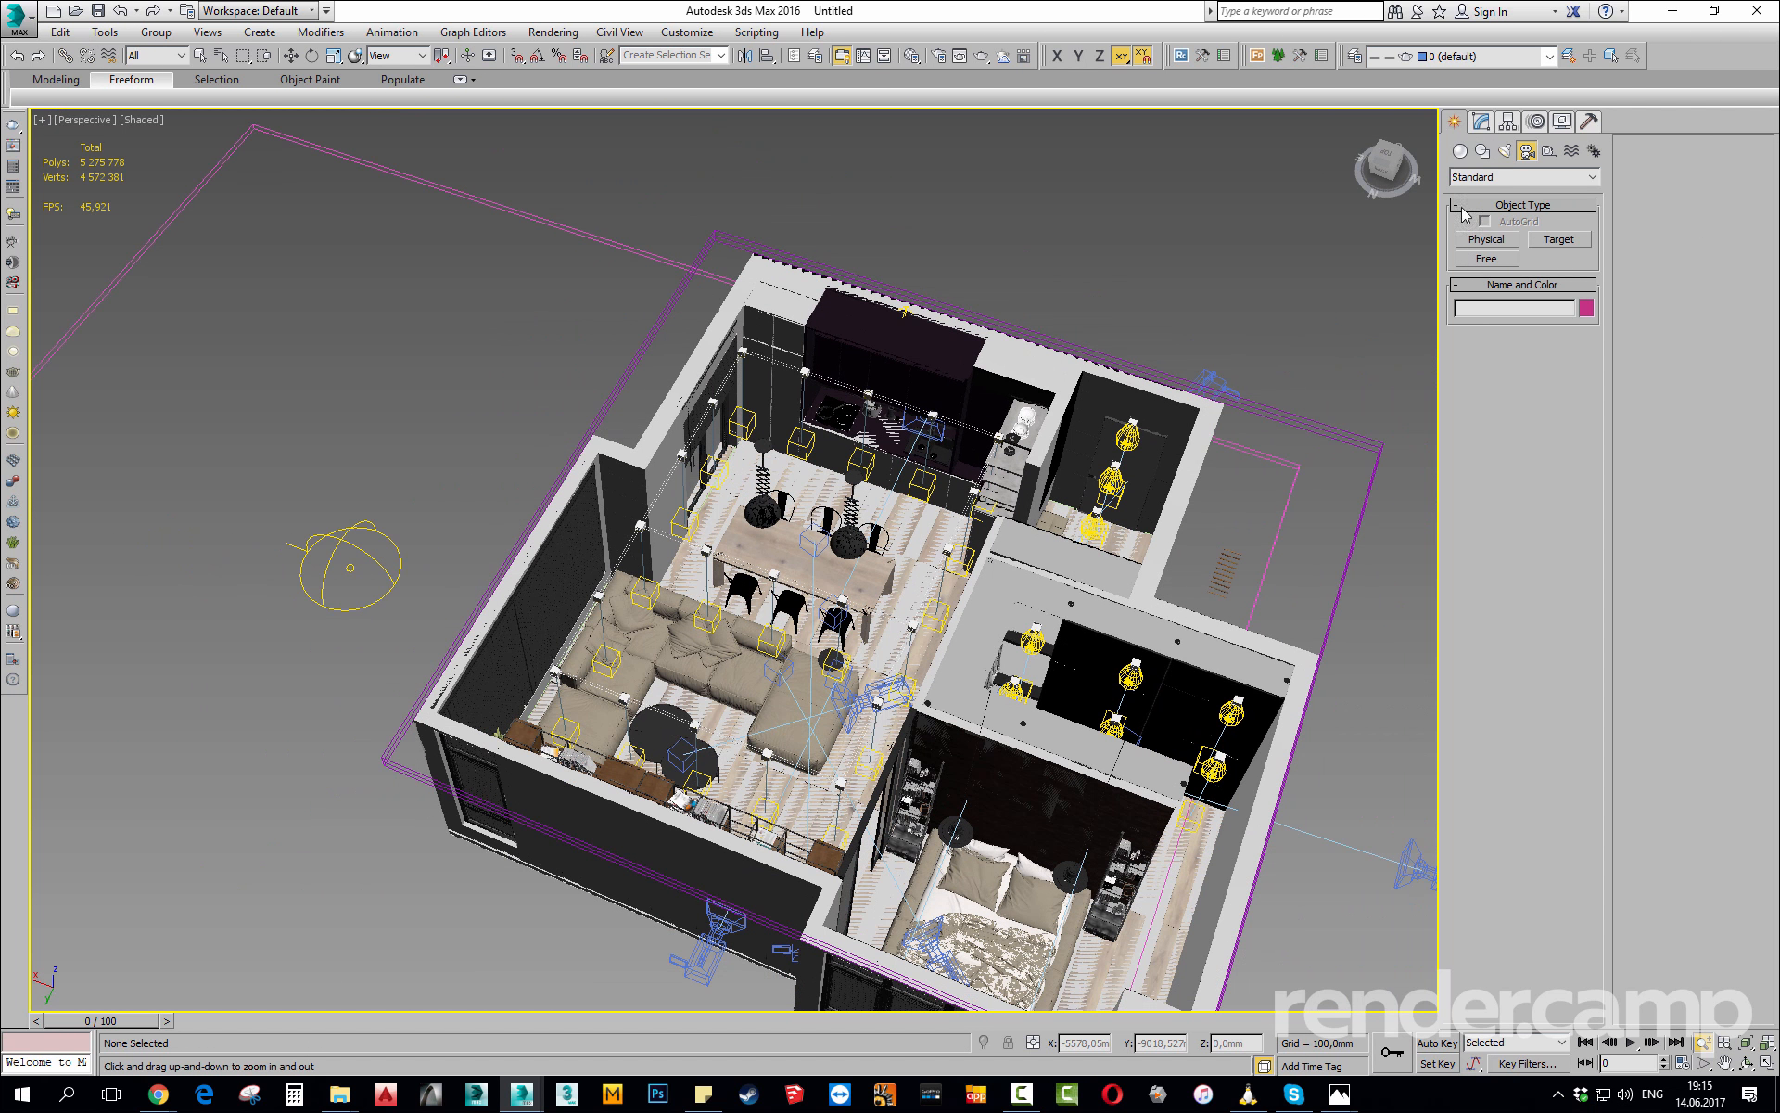
left_click(1511, 180)
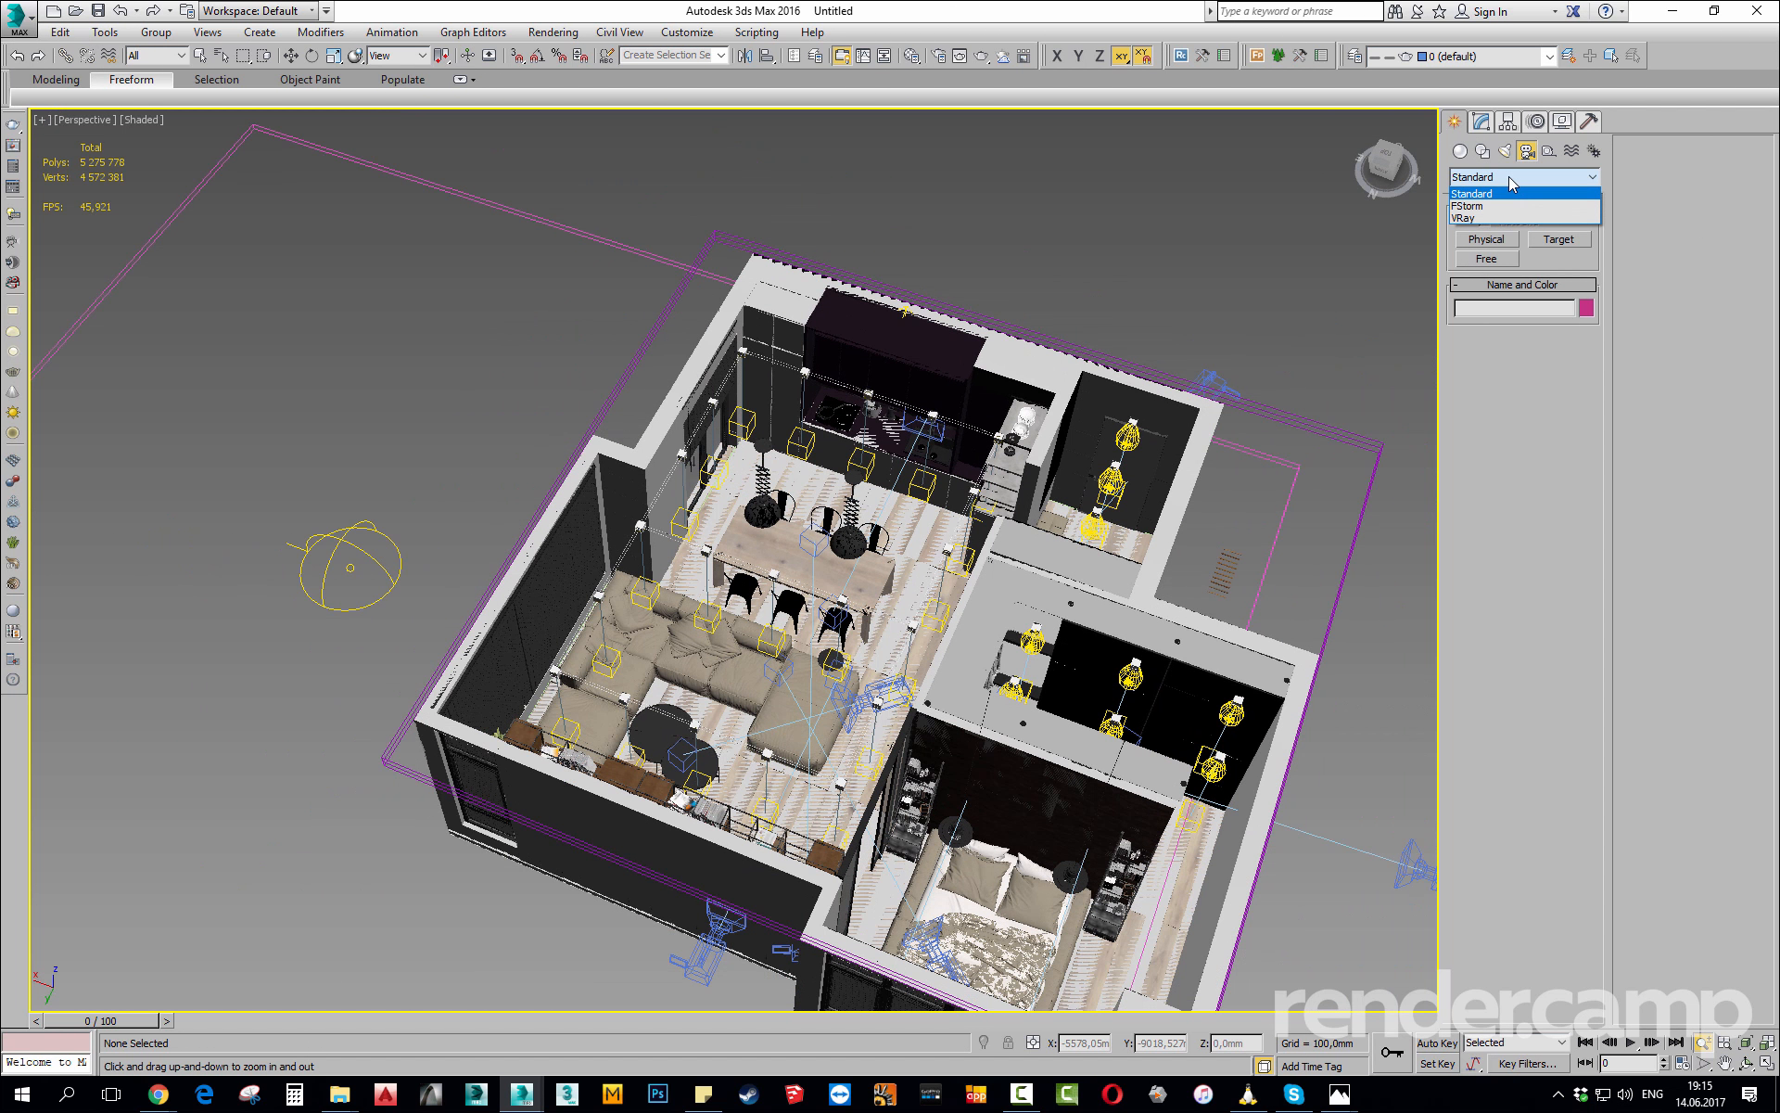
left_click(1480, 194)
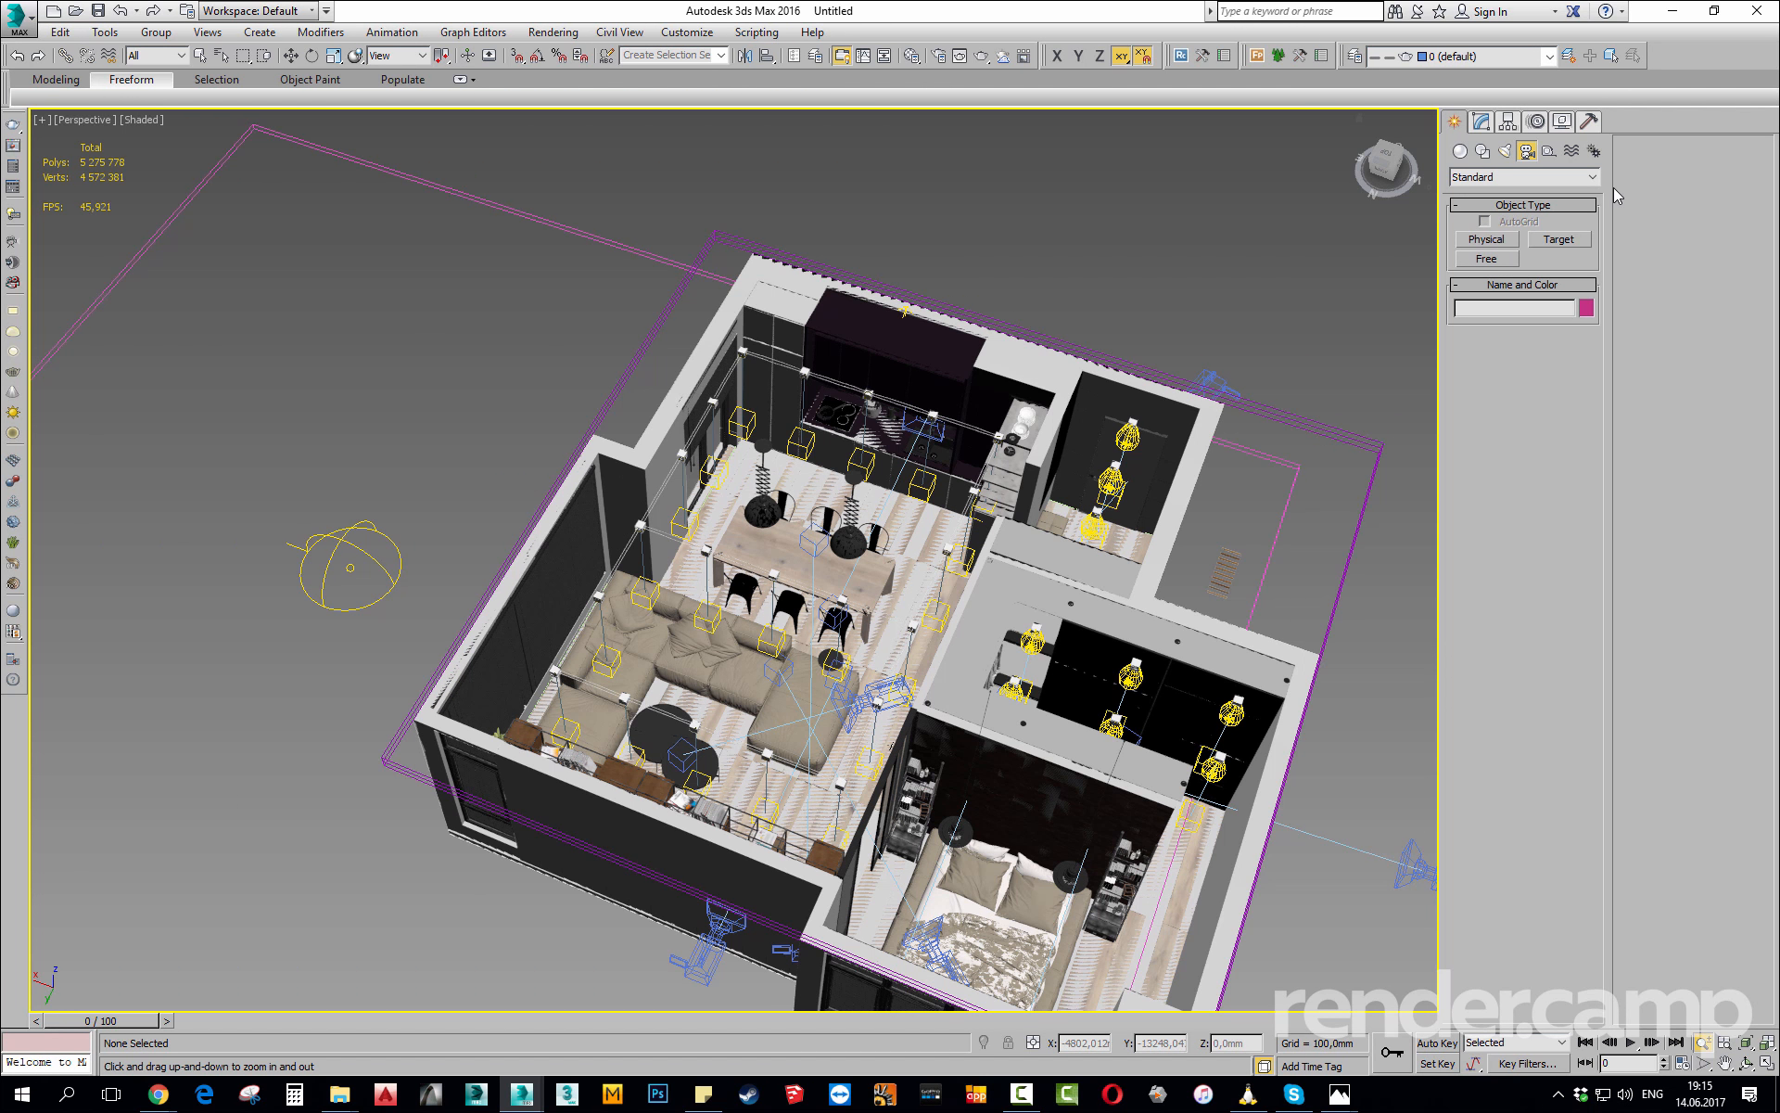
left_click(1486, 239)
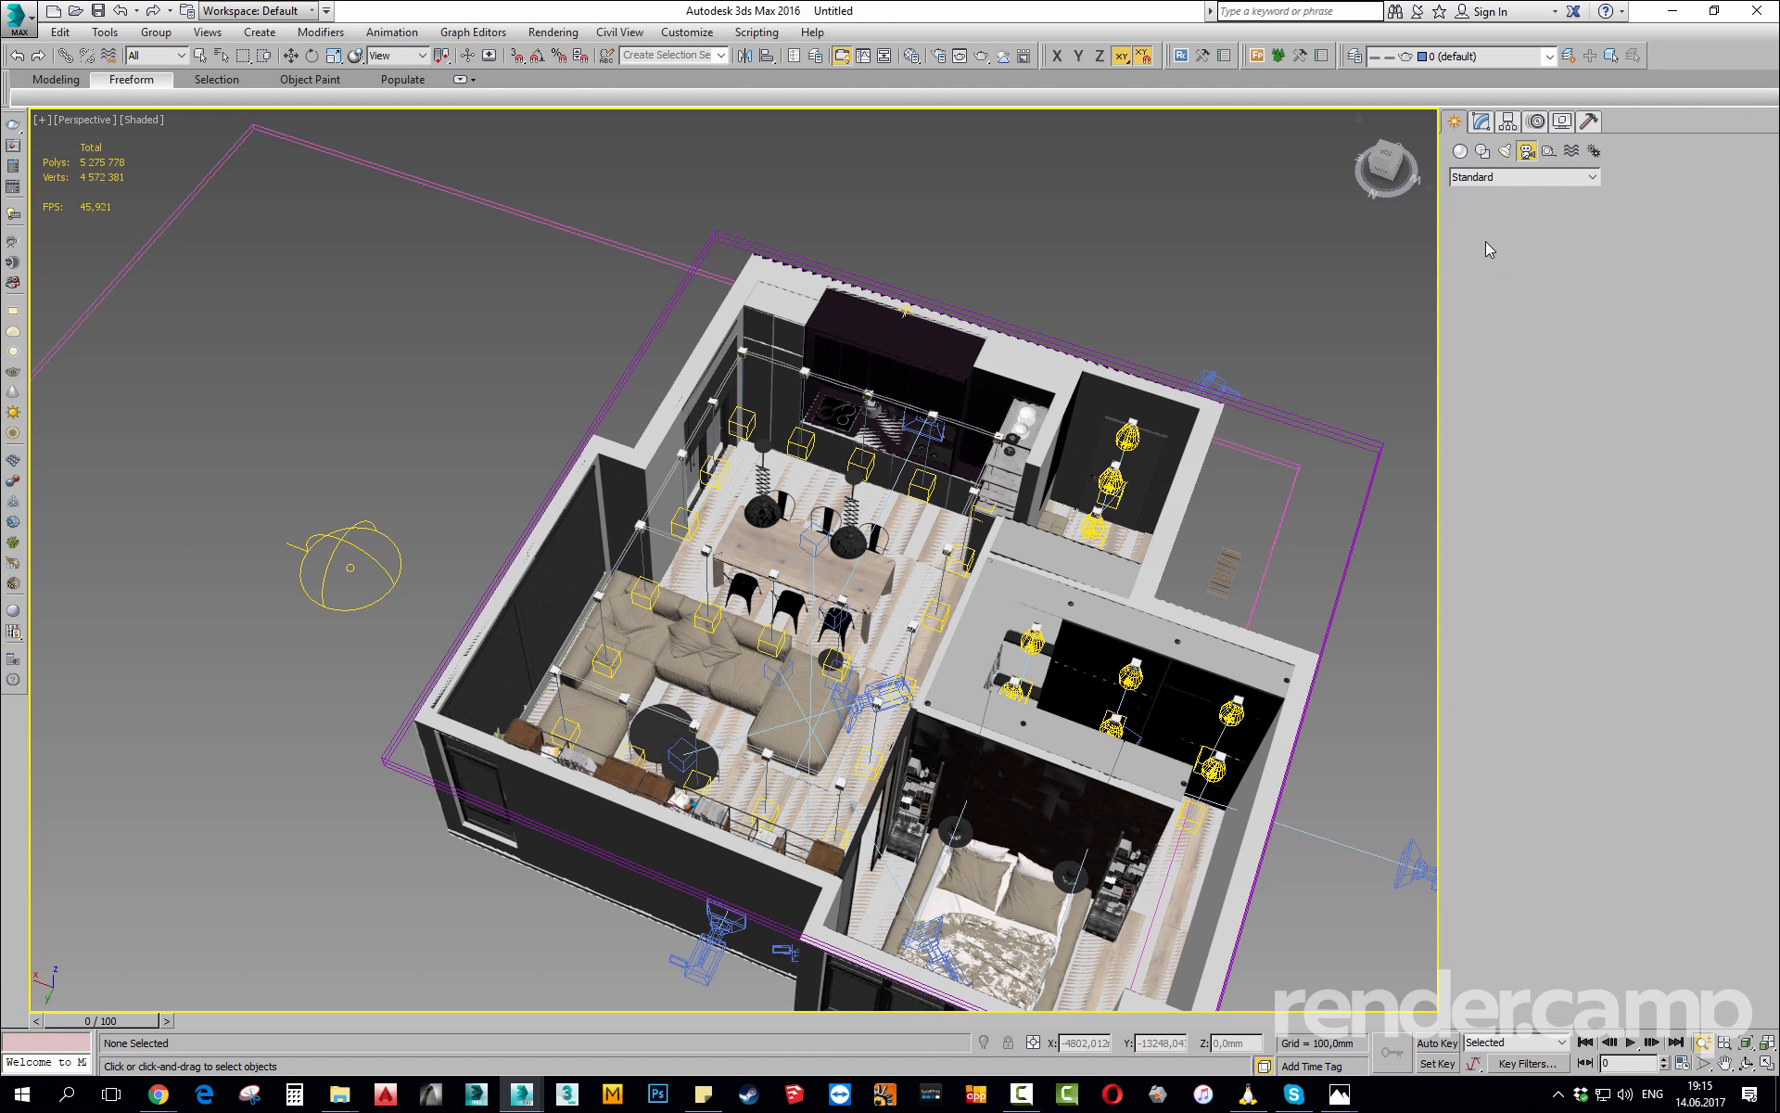
left_click_drag(816, 815, 808, 549)
Look through the new camera, raise it above the sofa to frame the dining table, and maximize its view.
middle_click_drag(816, 642, 862, 658, "alt")
key("alt+w")
key("c")
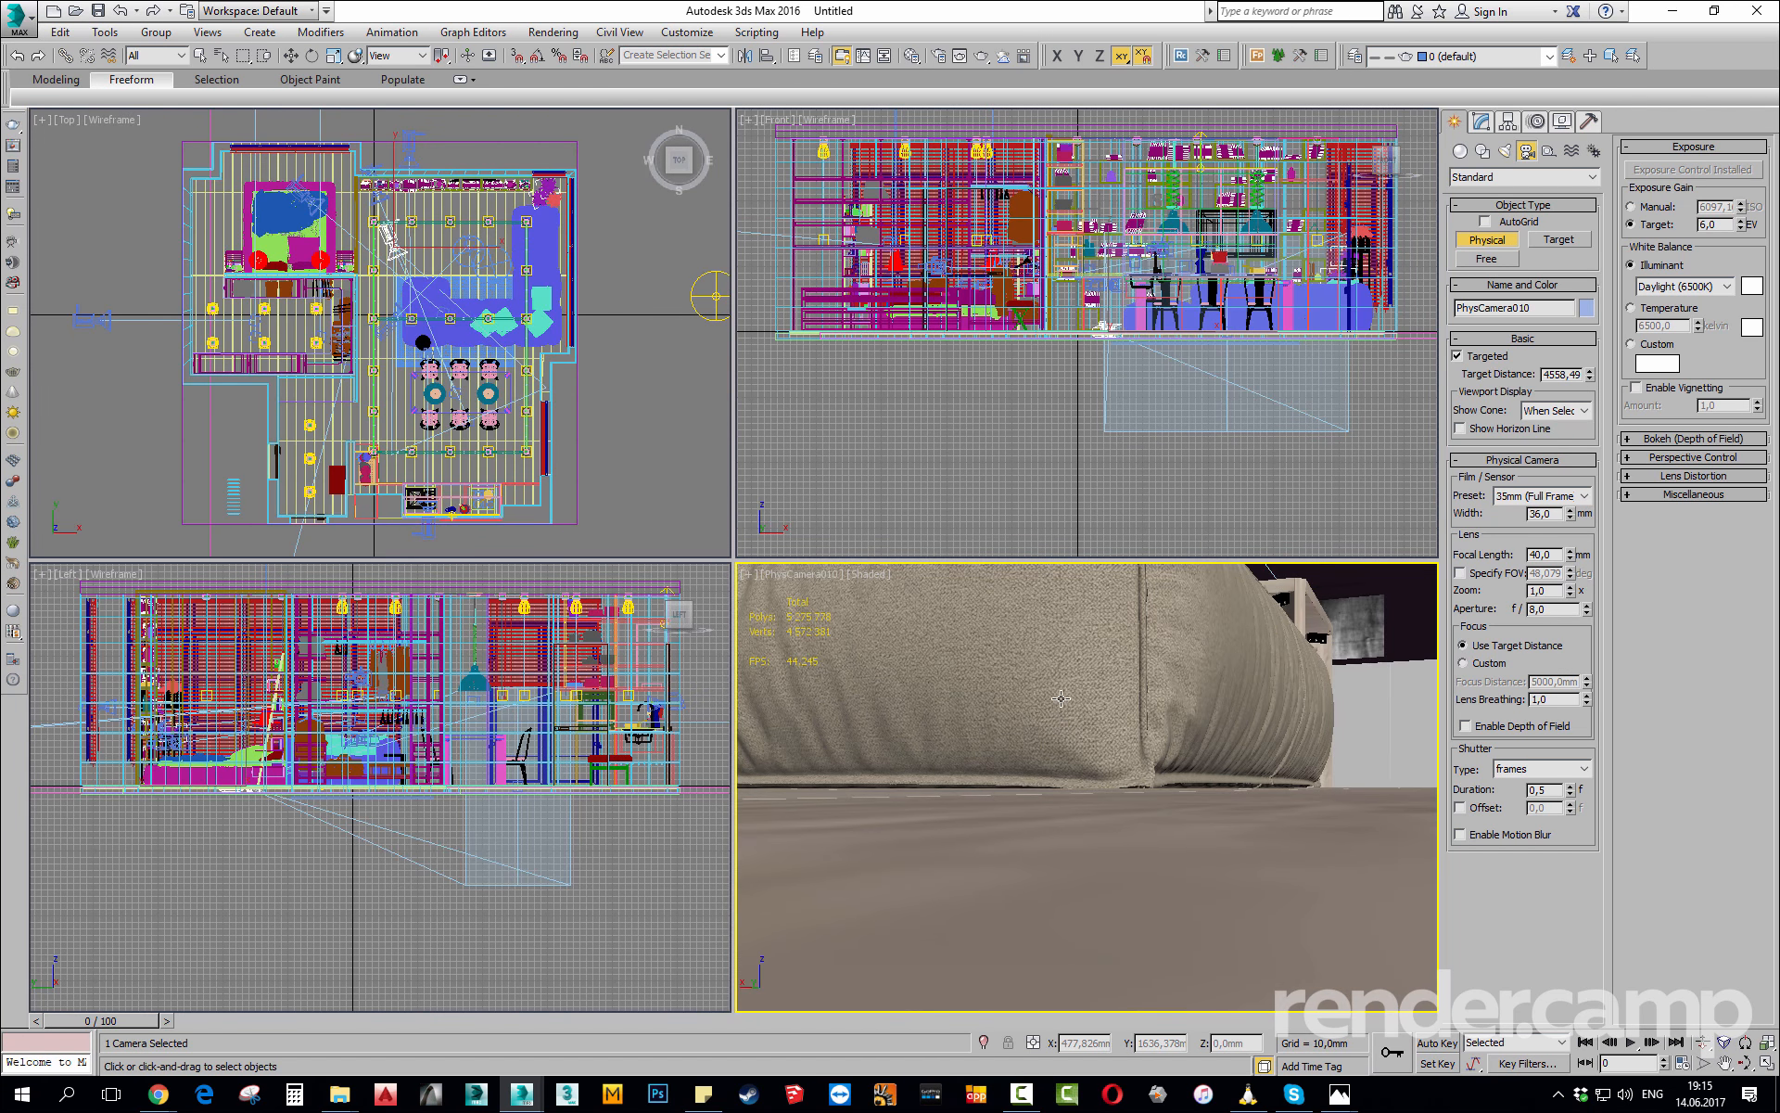
middle_click_drag(1061, 698, 1067, 838)
key("alt+w")
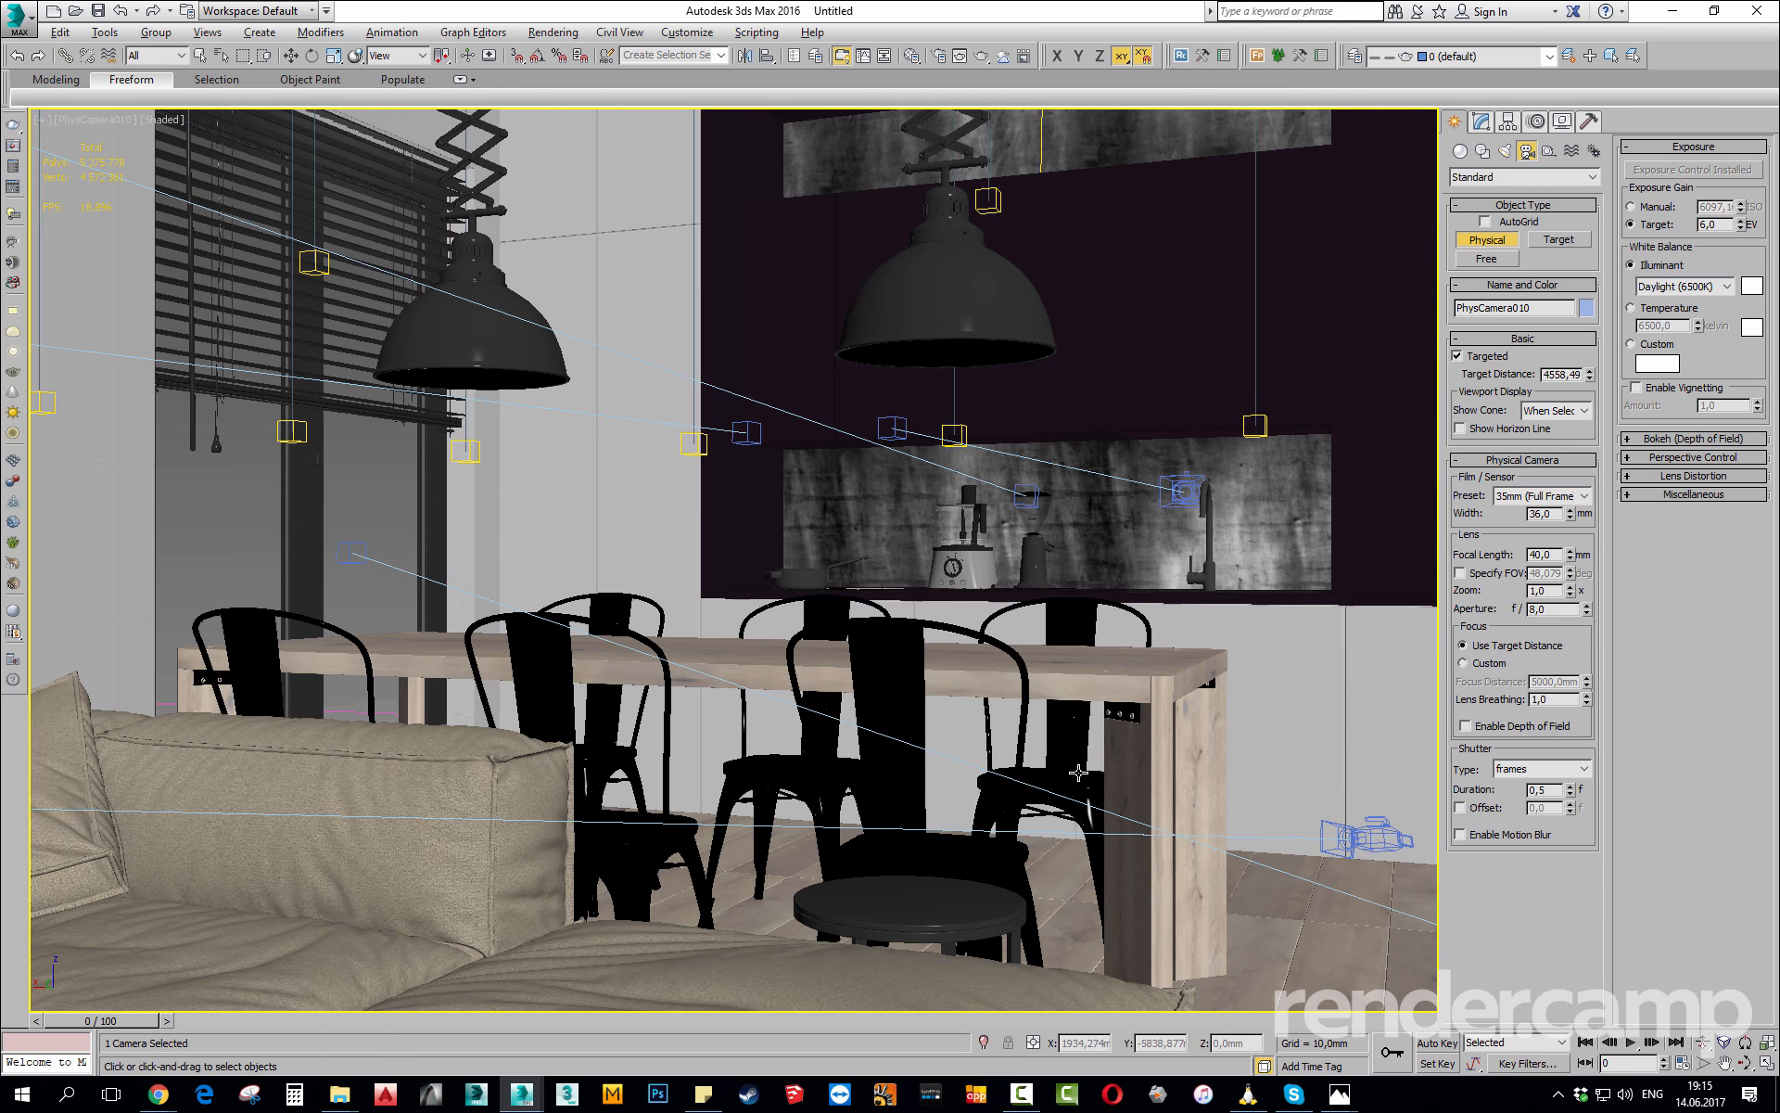
Return from the camera view to a maximized Perspective view of the apartment.
key("alt+w")
key("p")
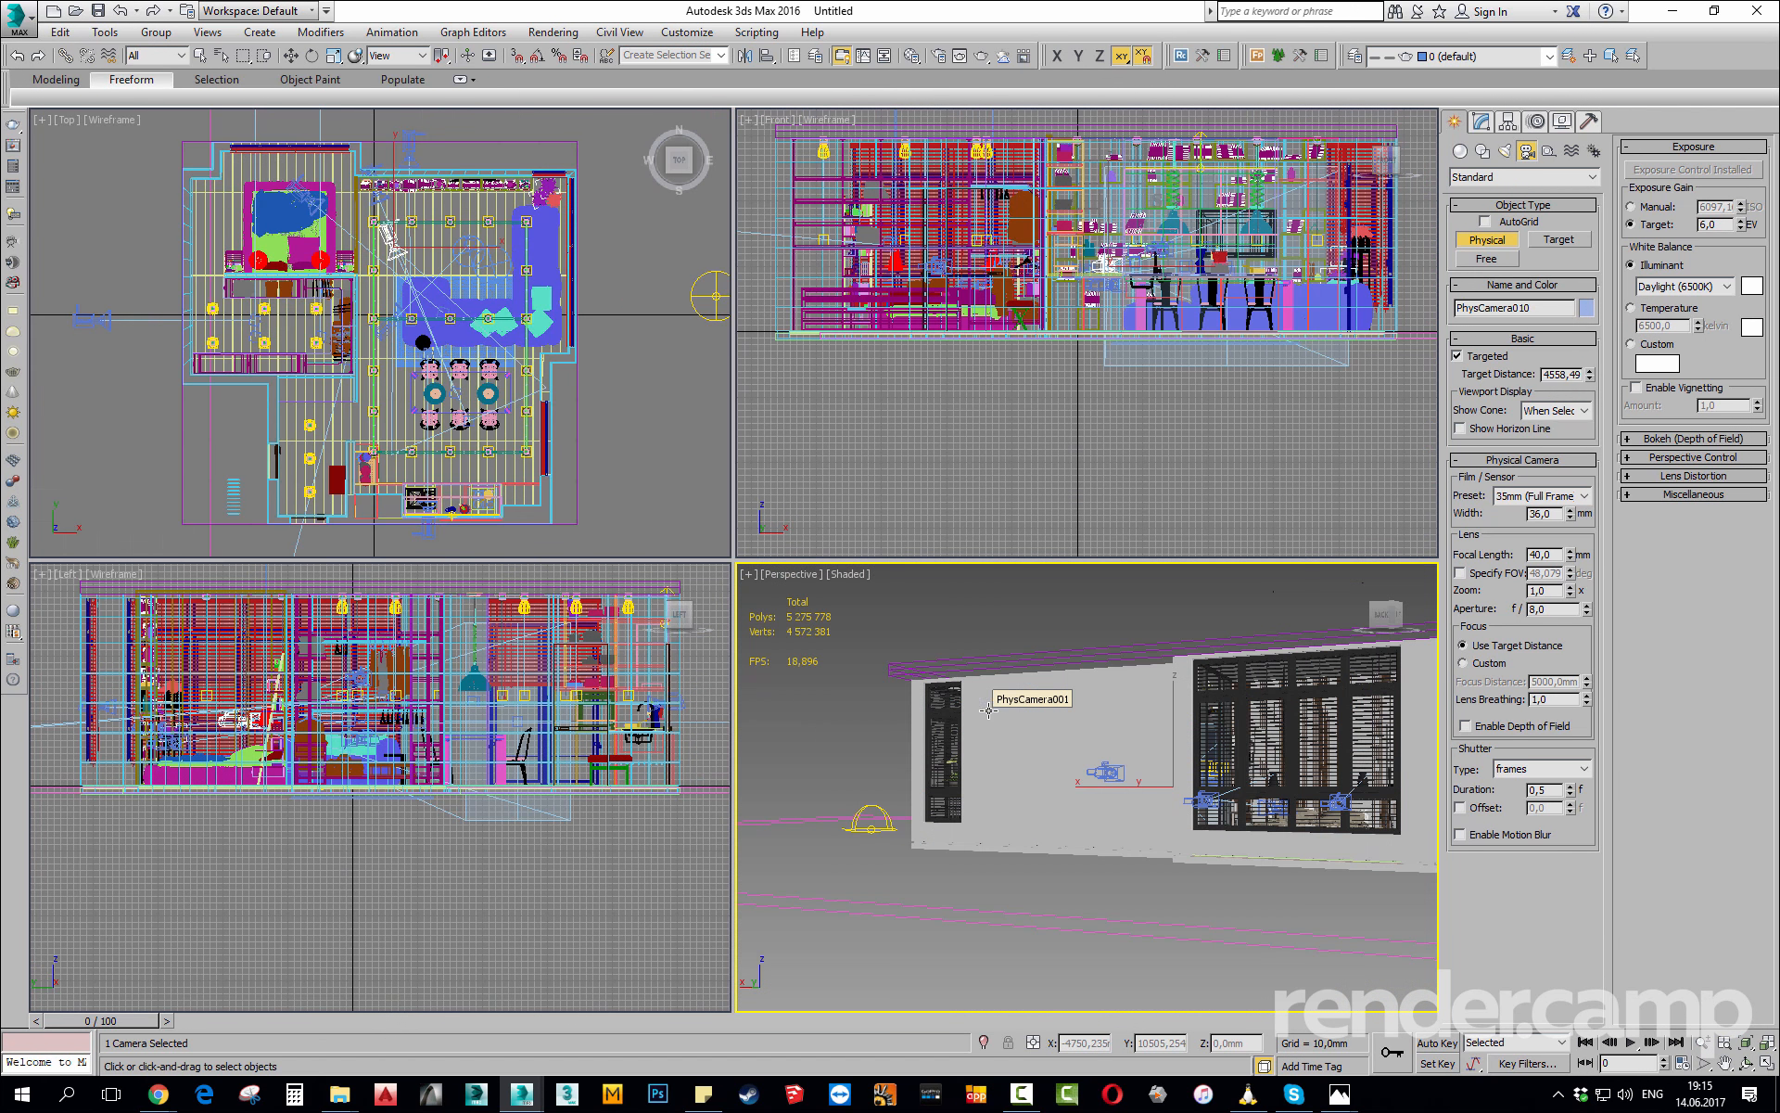
middle_click_drag(901, 672, 922, 766, "alt")
key("alt+w")
middle_click_drag(1048, 756, 992, 596)
Select the group of clothes hanging in the wardrobe and examine it up close.
key("alt+z")
scroll(631, 556, "up", 10)
key("q")
left_click(625, 549)
key("alt+z")
scroll(707, 378, "up", 6)
middle_click_drag(941, 663, 936, 454, "alt")
middle_click_drag(937, 454, 1022, 707)
scroll(1071, 640, "down", 5)
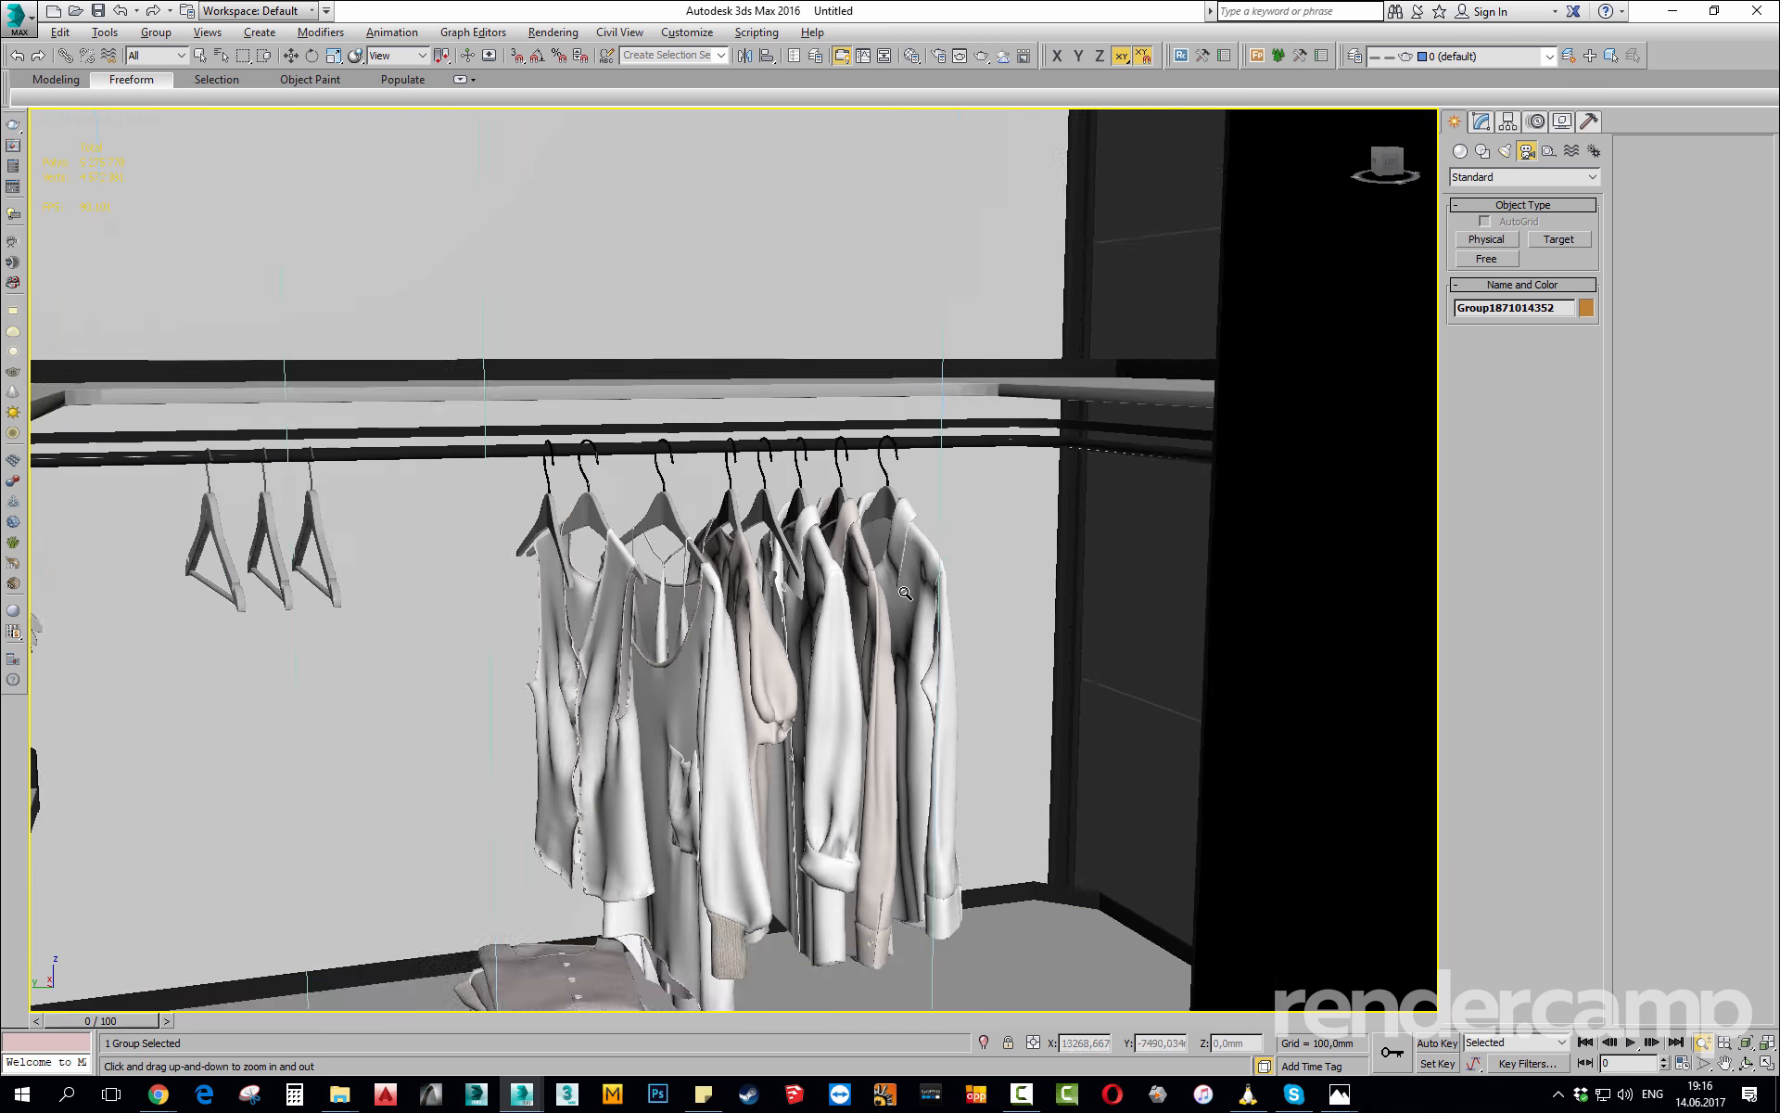
Examine the bedroom, sofa and dining area of the apartment from above.
middle_click_drag(1066, 642, 895, 719, "alt")
scroll(824, 730, "down", 5)
middle_click_drag(895, 719, 1043, 679)
scroll(927, 593, "up", 2)
middle_click_drag(953, 602, 938, 619, "alt")
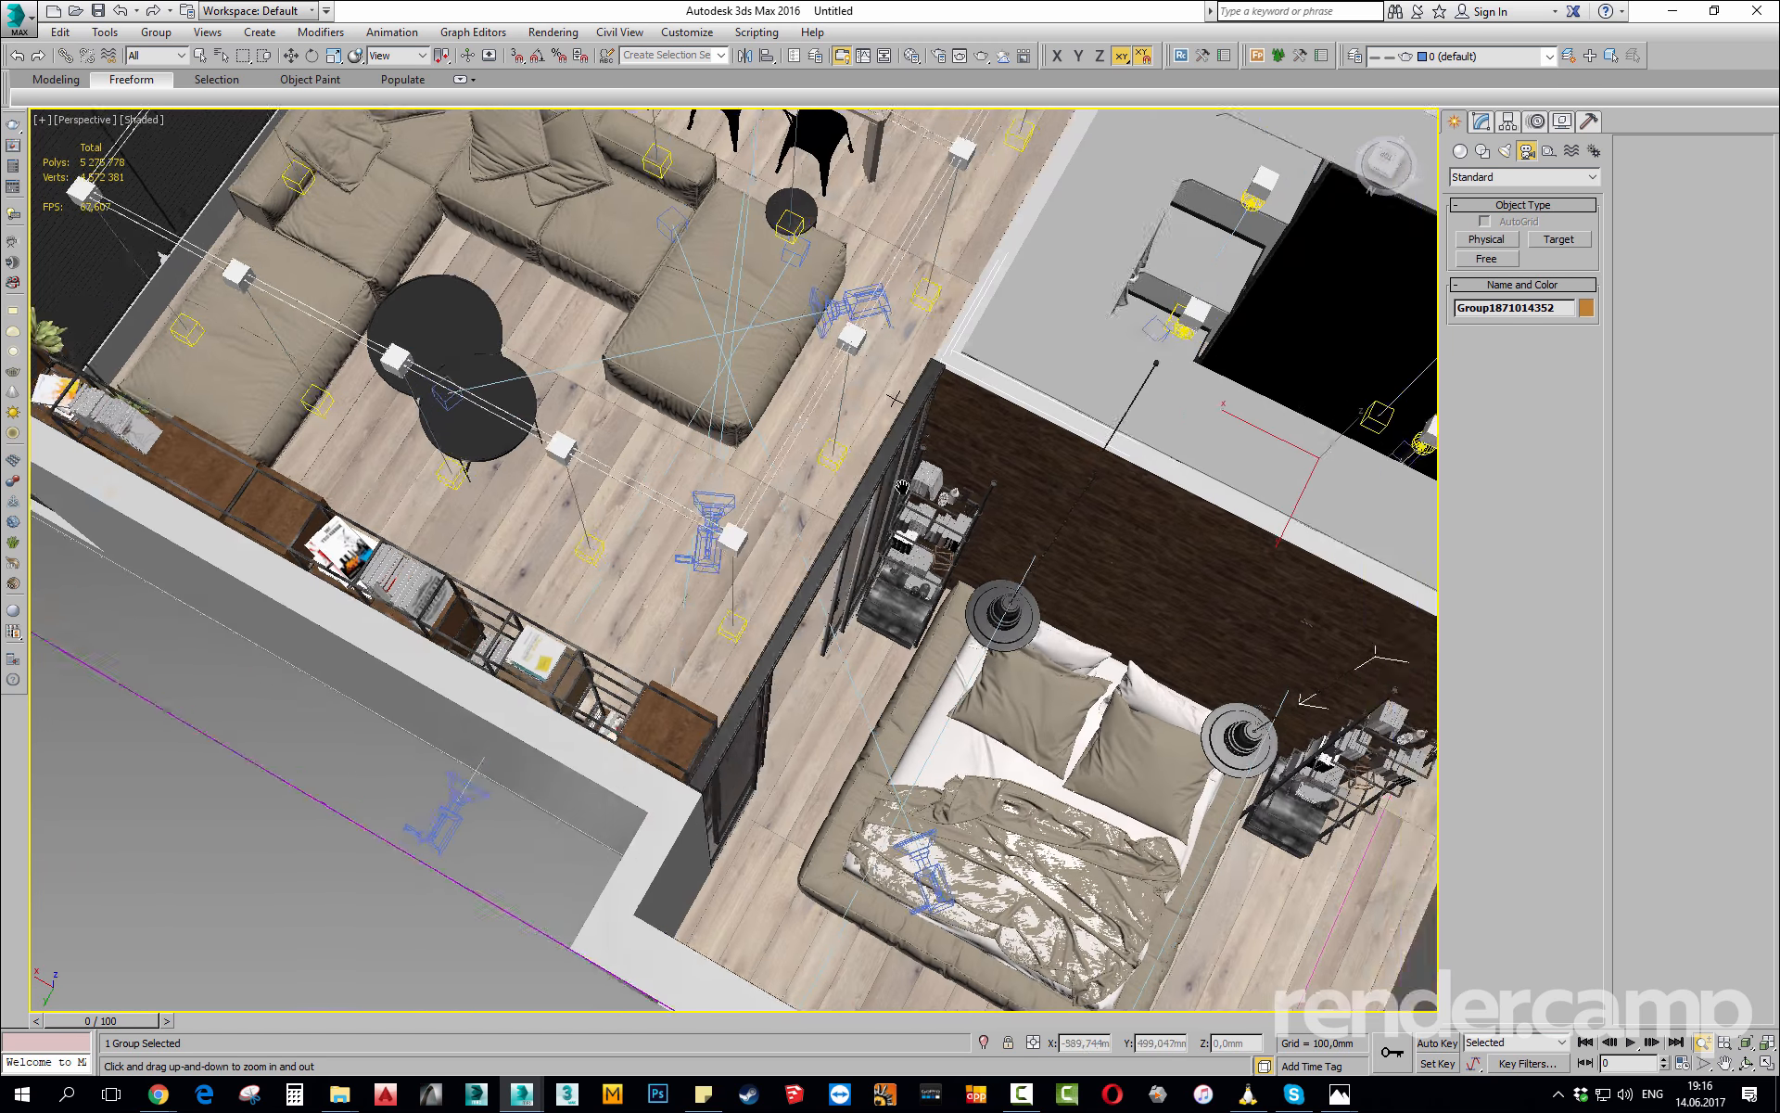
scroll(940, 621, "up", 5)
scroll(940, 594, "down", 5)
middle_click_drag(644, 556, 936, 414)
scroll(936, 414, "down", 8)
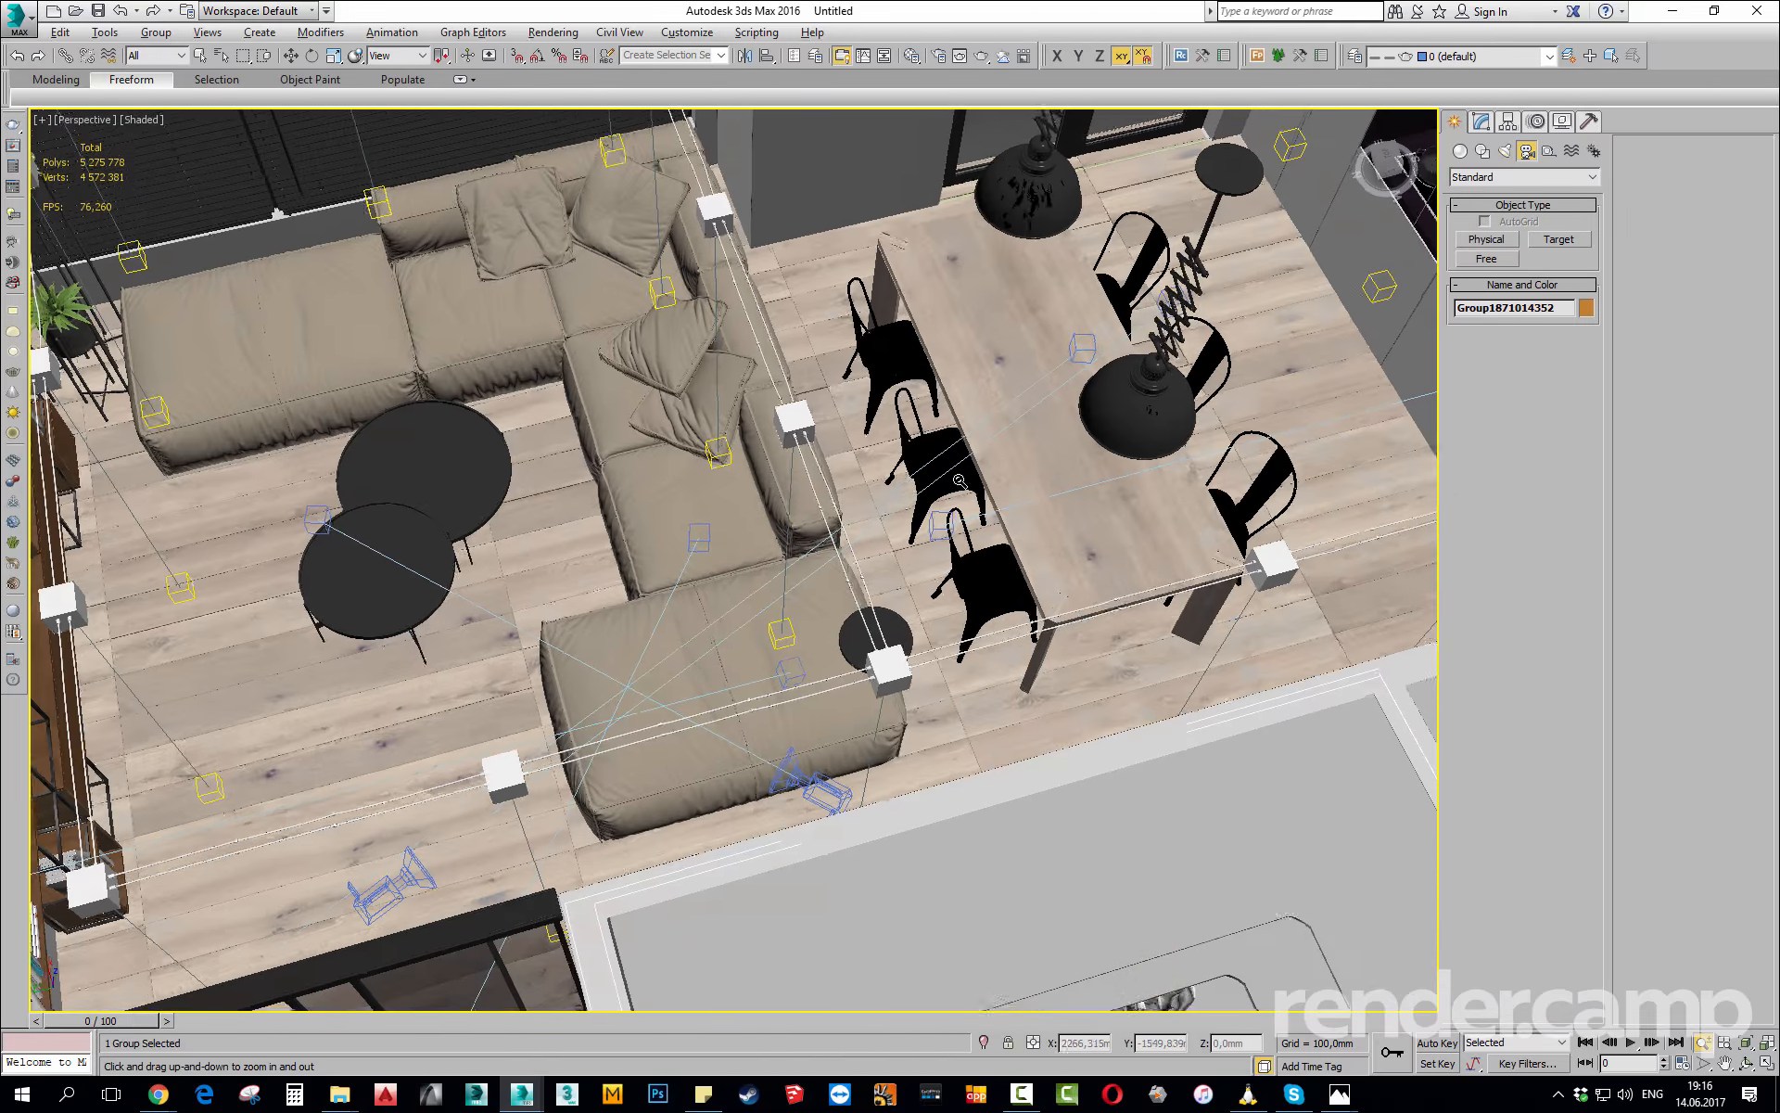
Examine the entrance hall, kitchen and living area of the apartment from above.
scroll(806, 625, "up", 6)
scroll(806, 625, "down", 2)
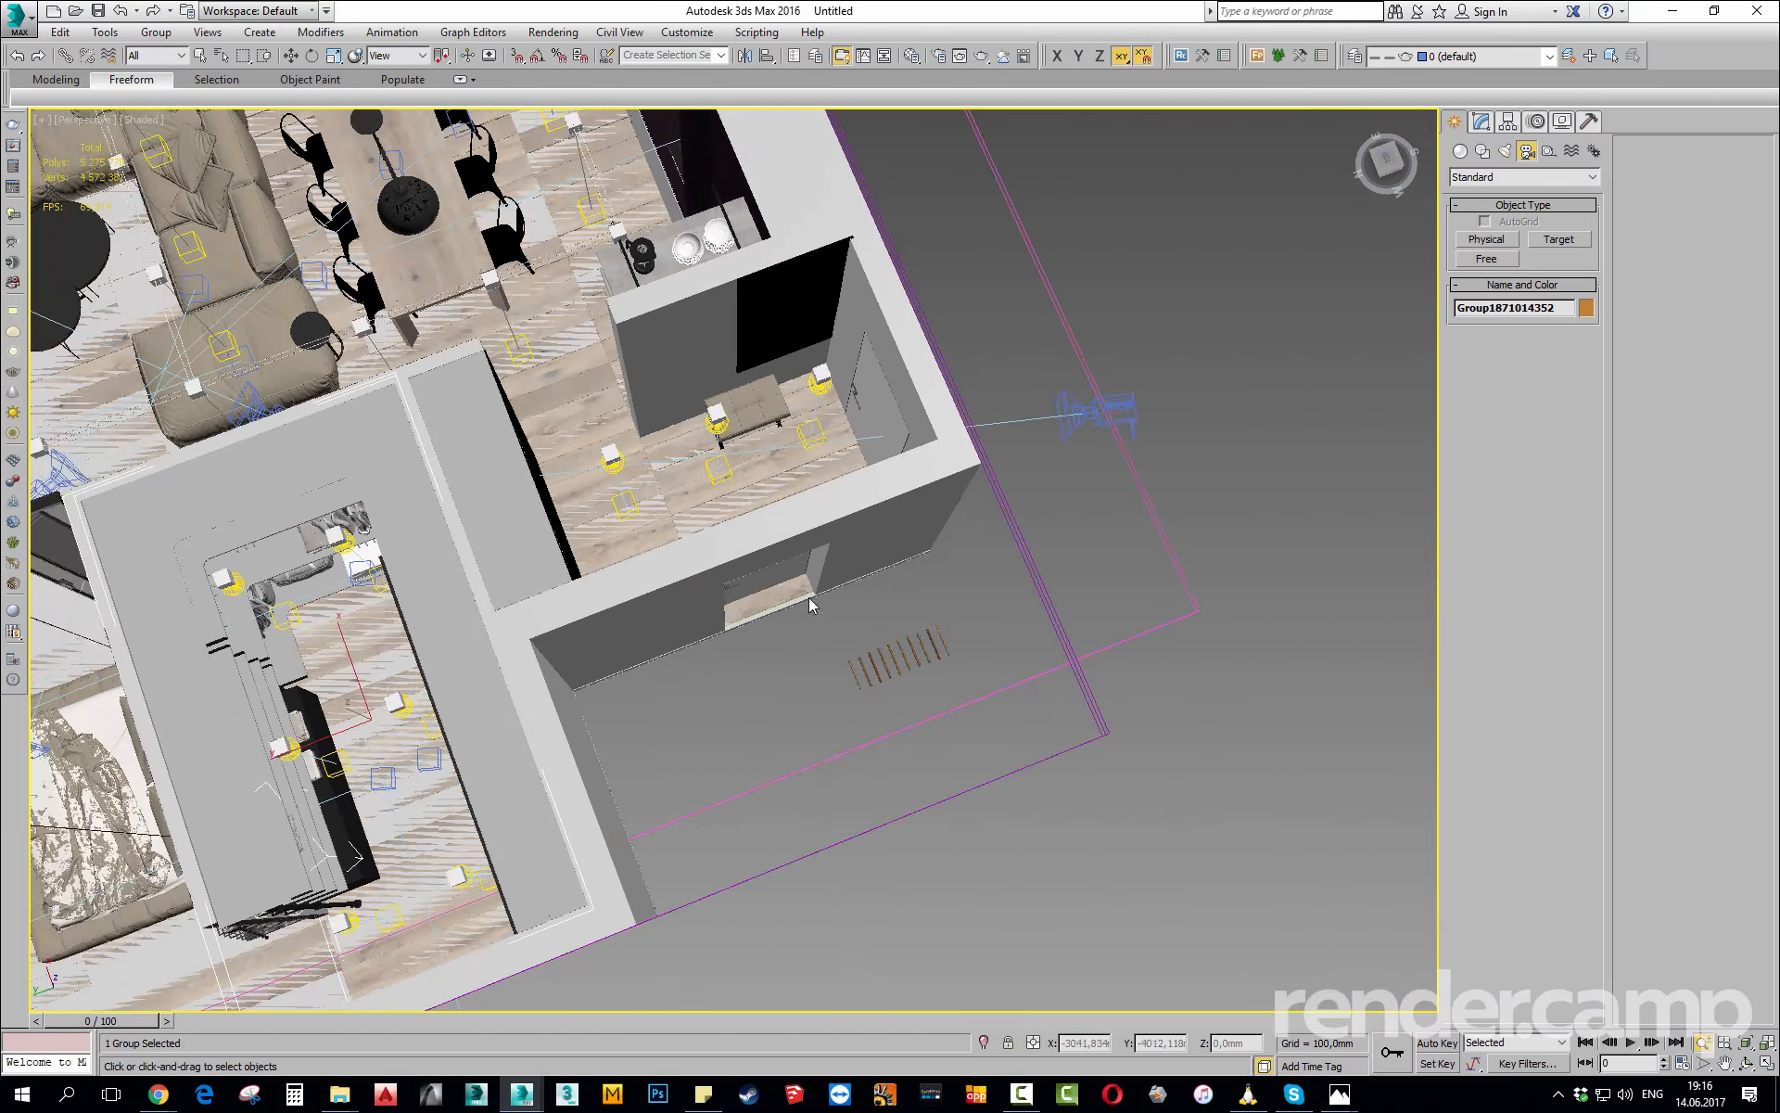
middle_click_drag(995, 675, 860, 737, "alt")
scroll(744, 610, "down", 2)
scroll(860, 737, "up", 2)
scroll(860, 737, "up", 3)
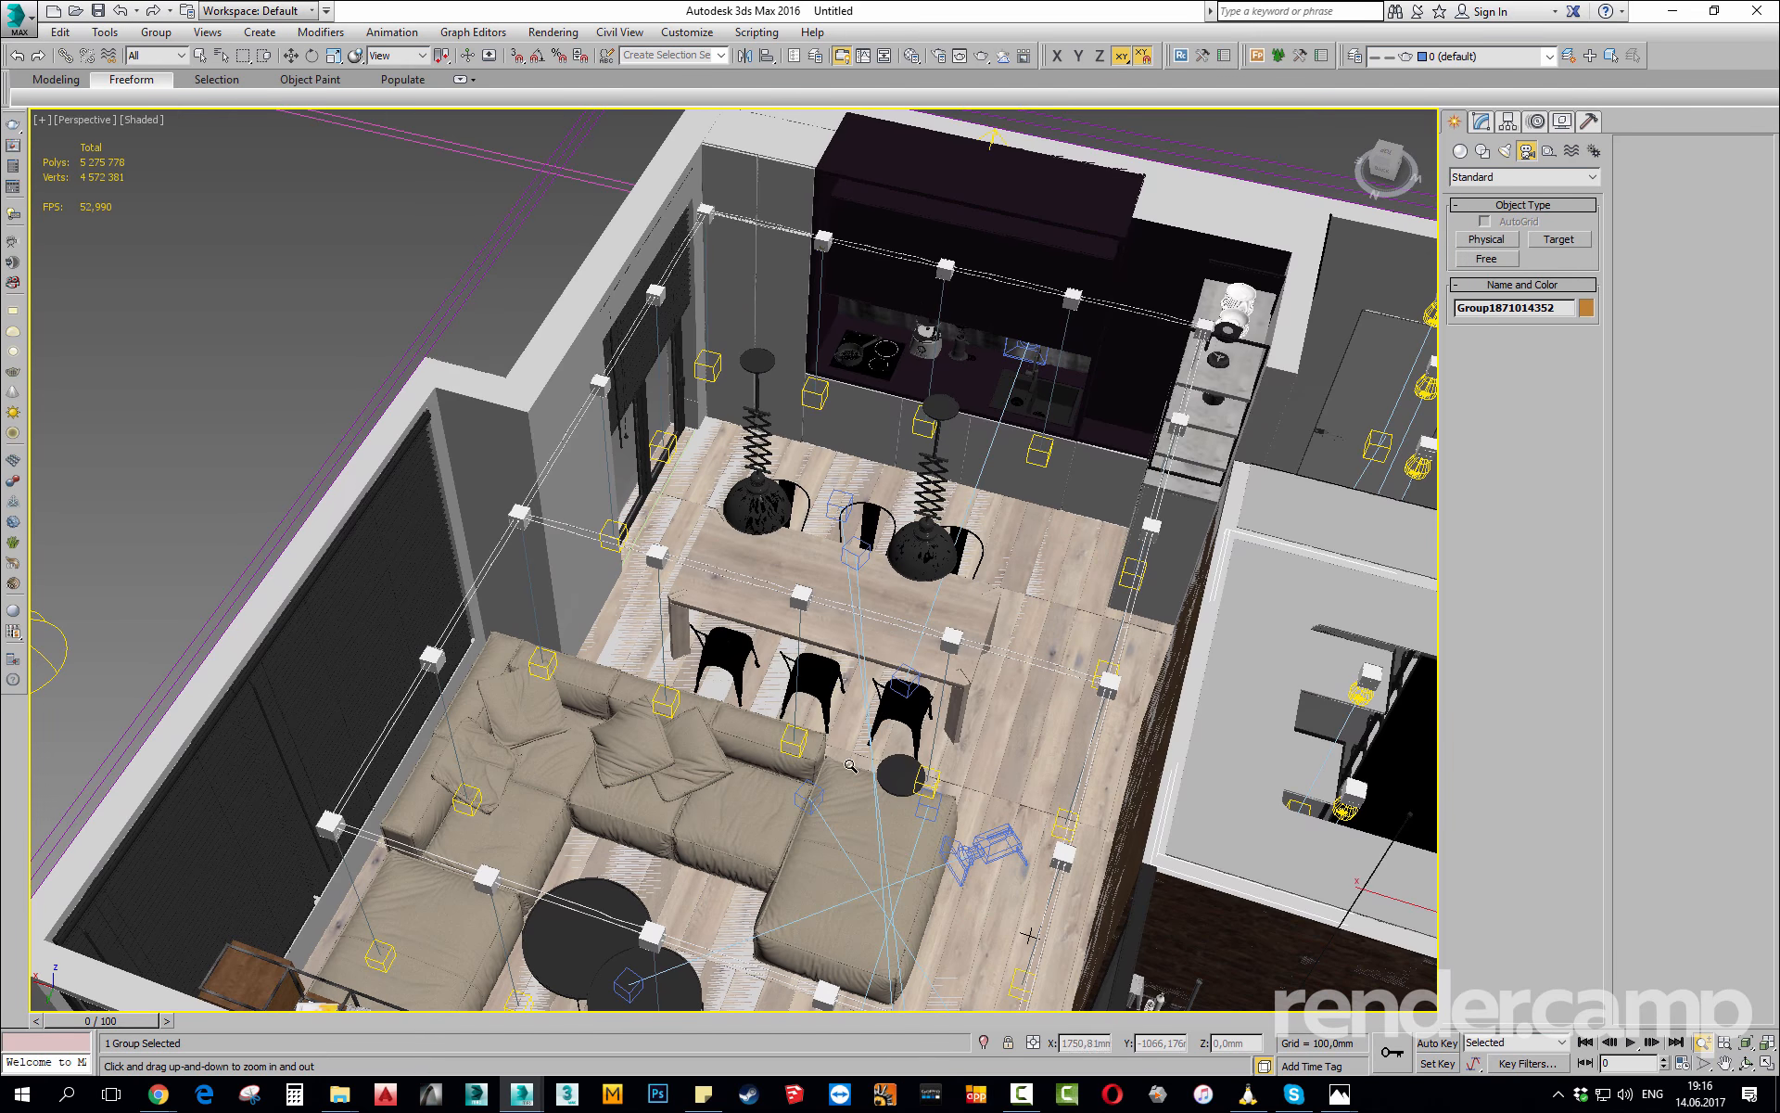
middle_click_drag(850, 765, 741, 737, "alt")
middle_click_drag(1288, 515, 881, 533)
middle_click_drag(880, 533, 944, 558)
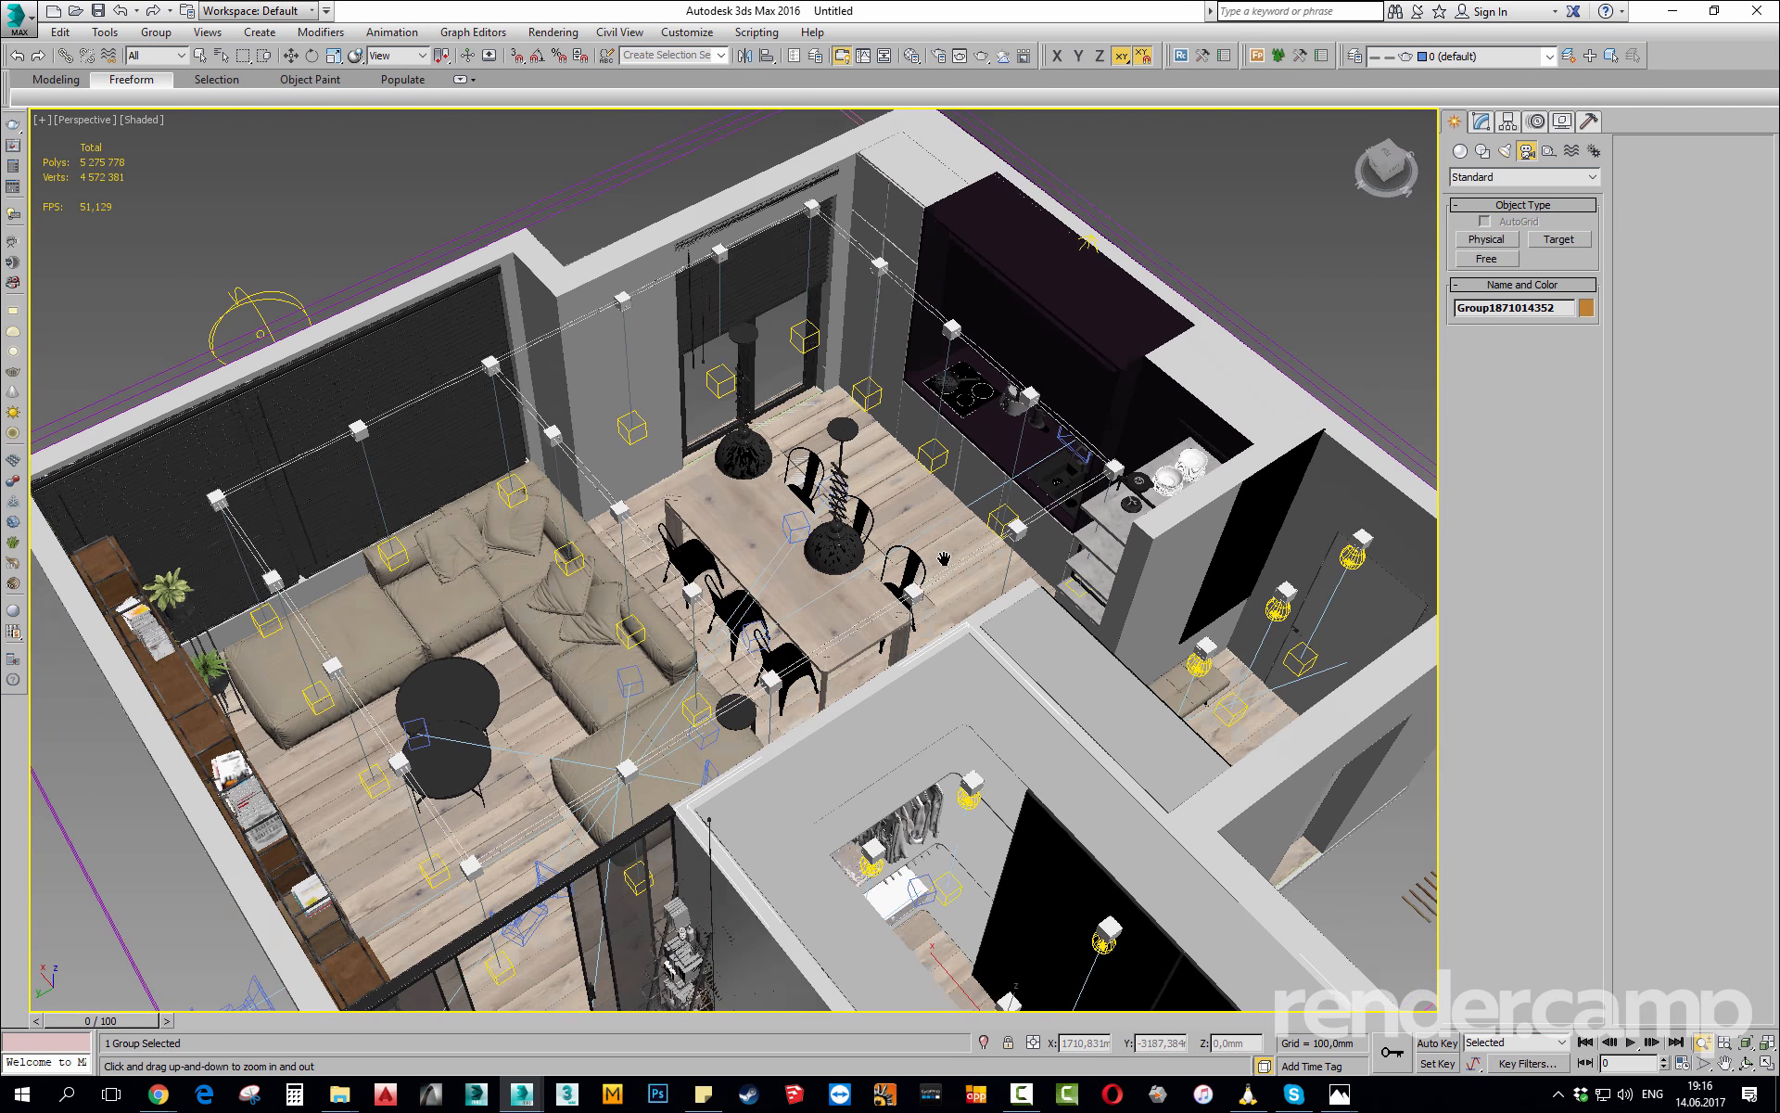
Look through PhysCamera010 and show the safe frames in its view.
scroll(943, 558, "up", 2)
key("c")
left_click(861, 522)
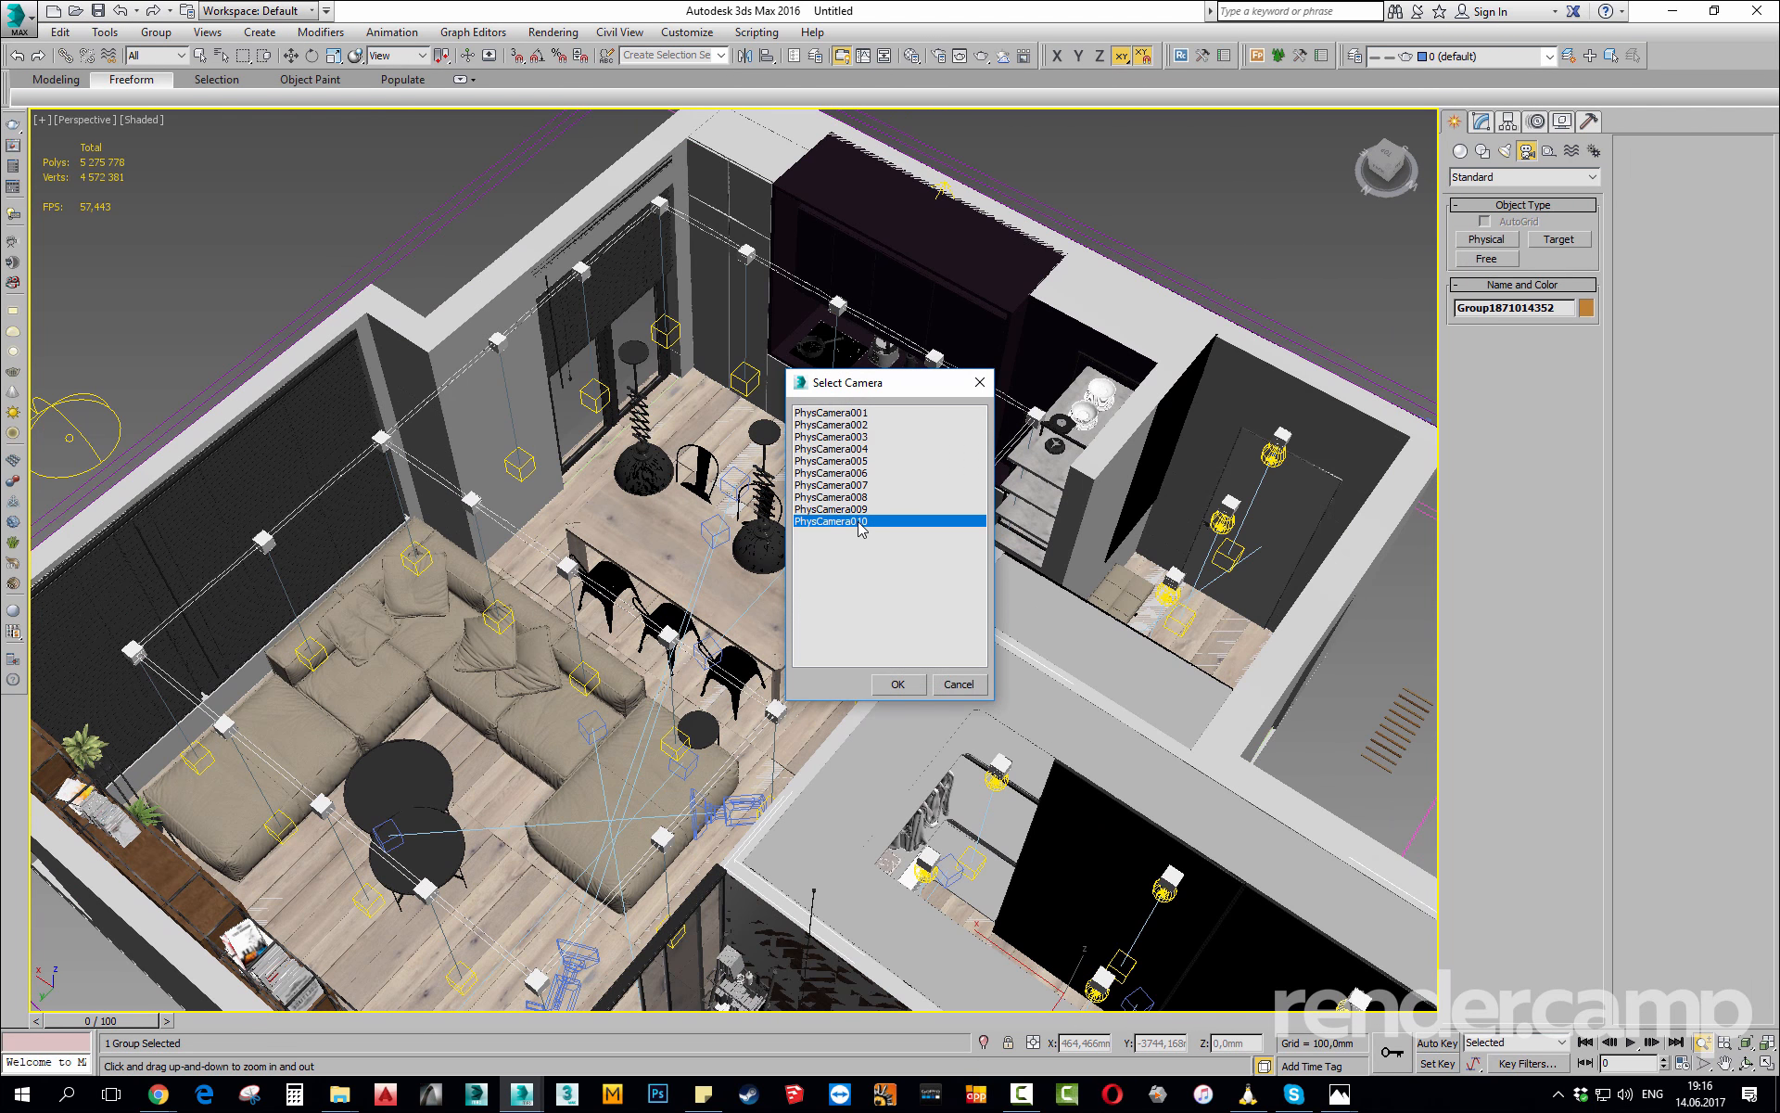
double_click(862, 522)
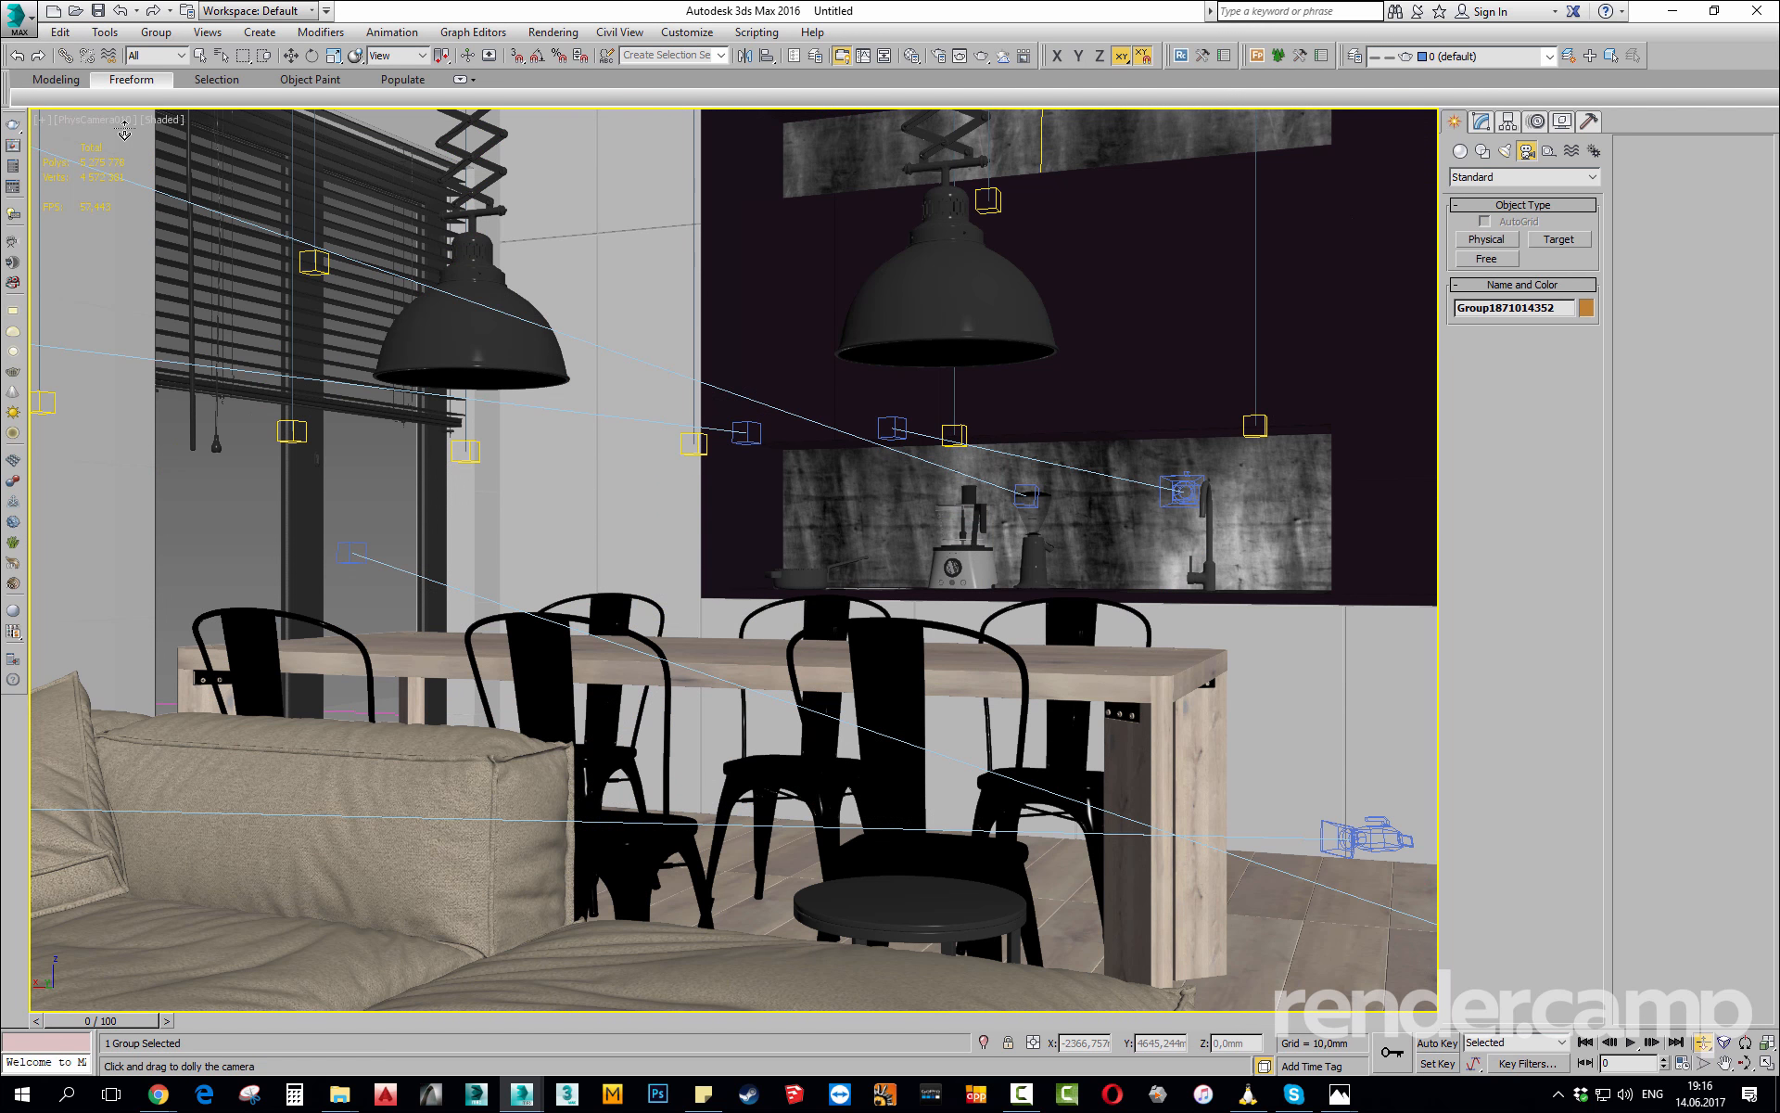
key("shift+f")
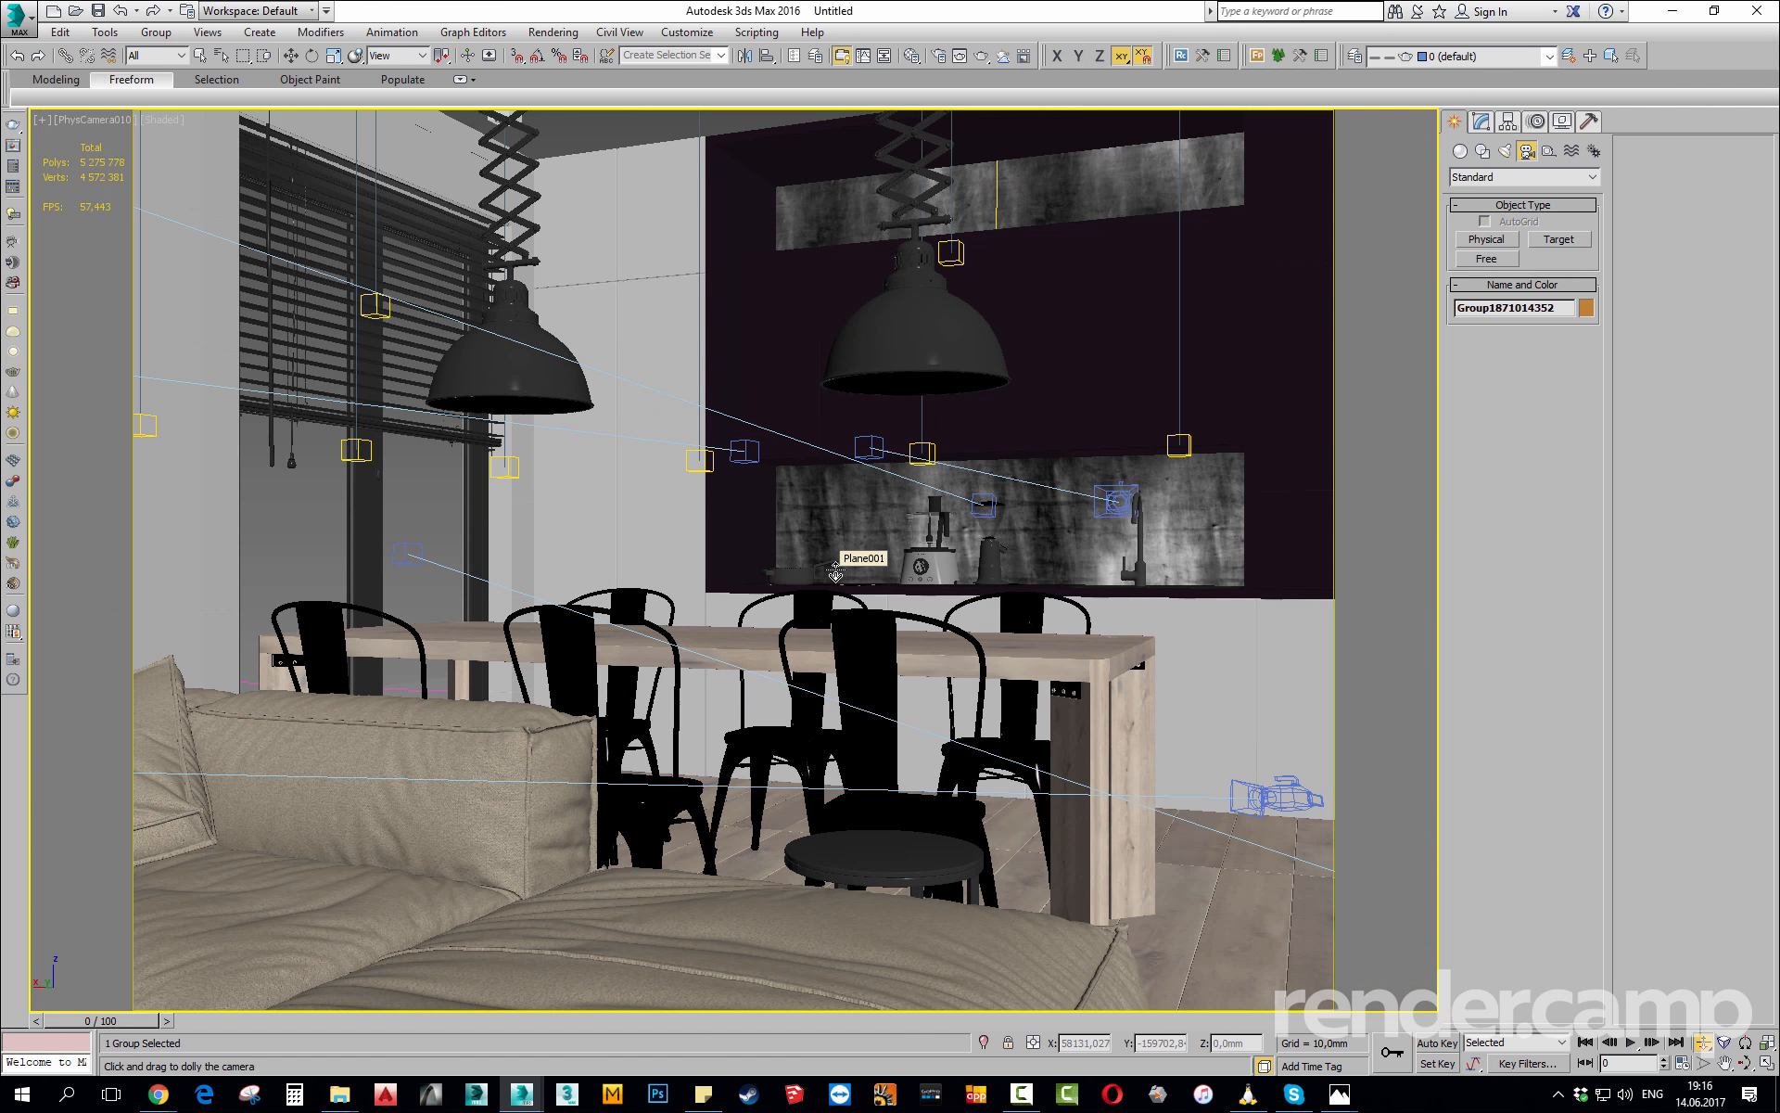
Restore the four-viewport layout and set the three wireframe viewports to Front, Left and Top beside the camera view.
key("alt+w")
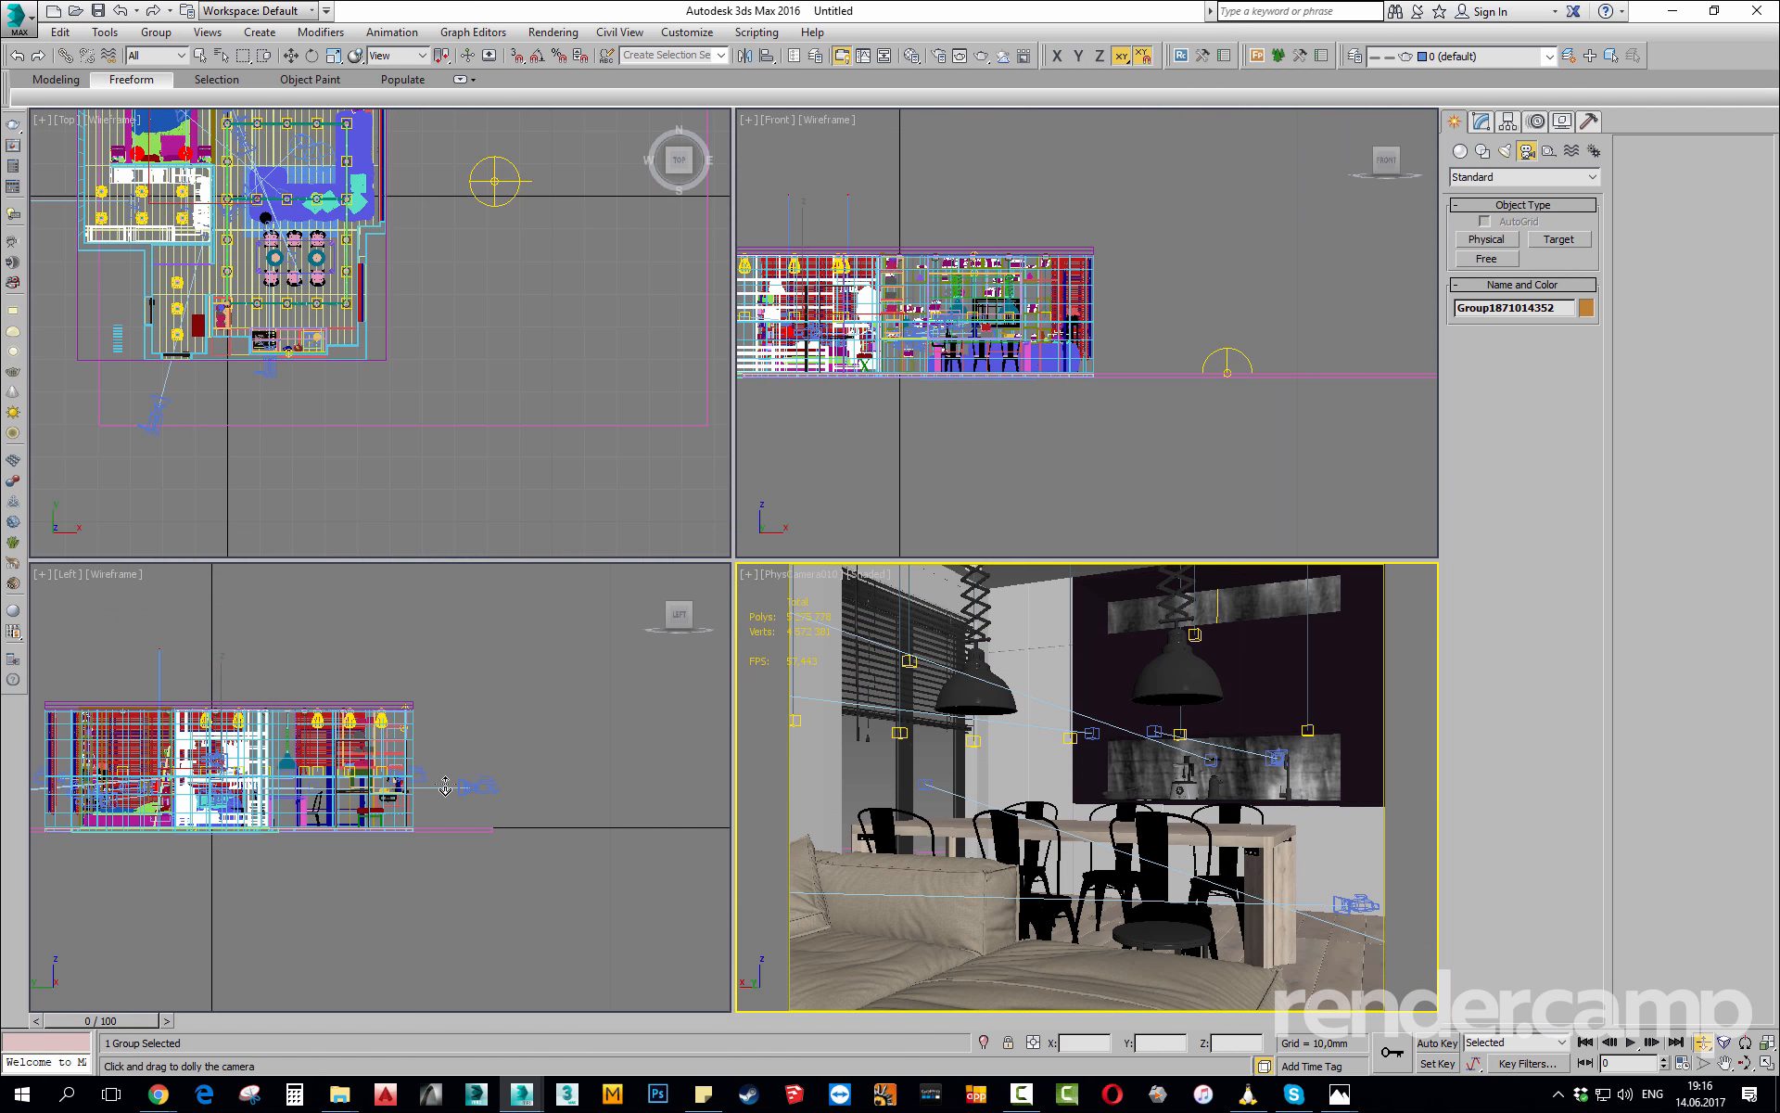
left_click(447, 789)
key("alt+w")
key("alt+w")
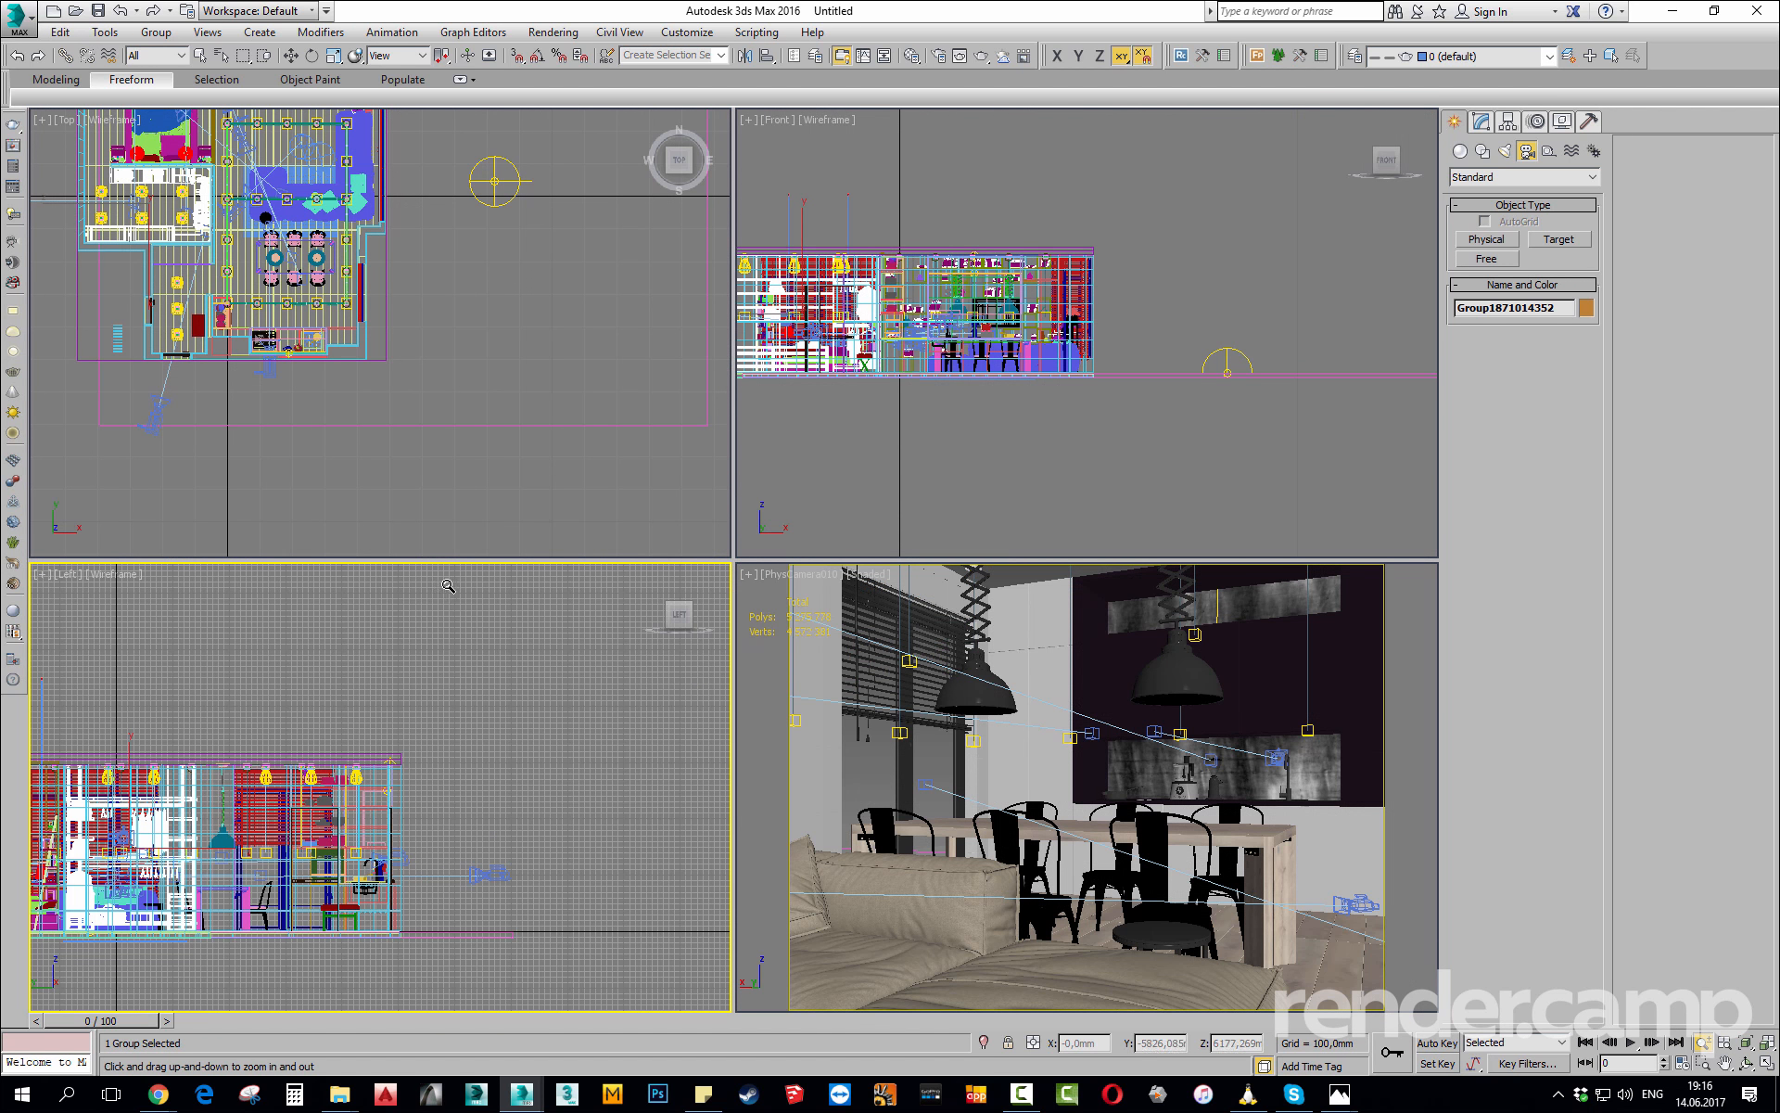
key("t")
left_click(522, 427)
key("f")
left_click(1033, 334)
key("l")
left_click(624, 697)
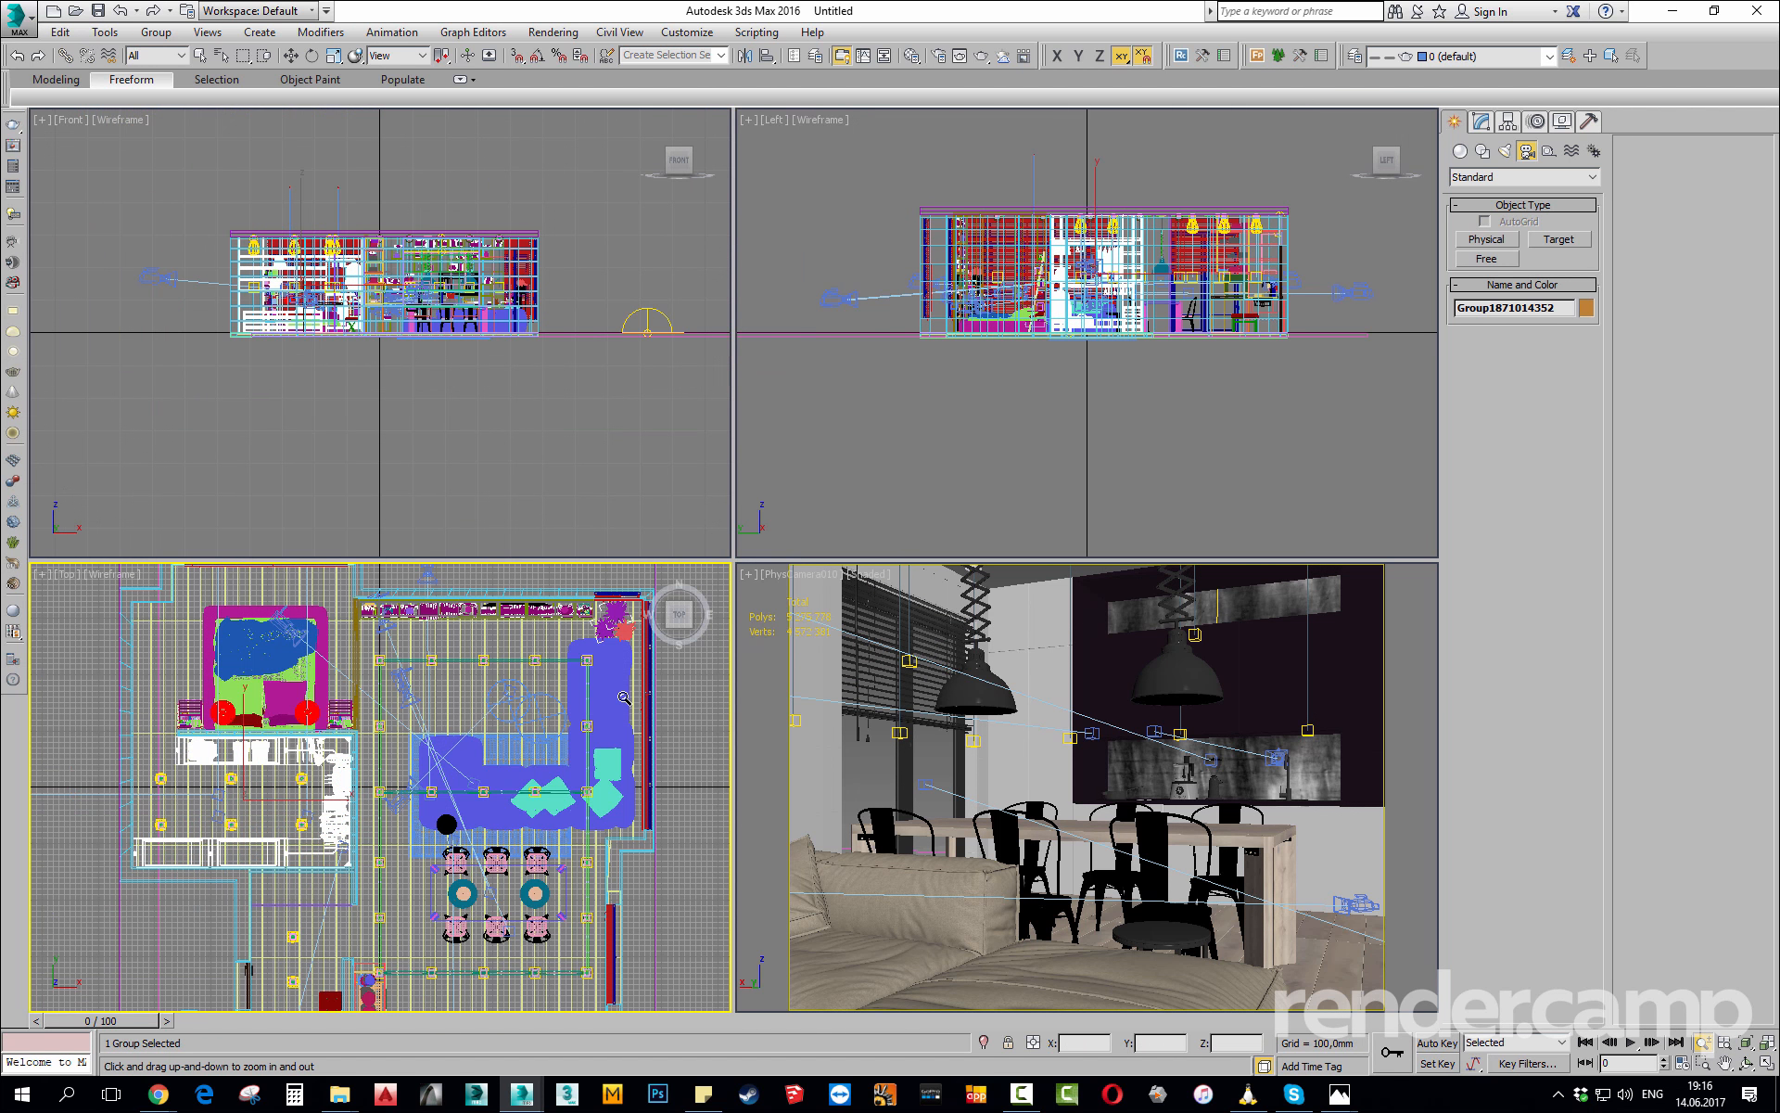
In a maximized Top view, select PhysCamera010 and move it back from the sofa towards the shelving wall.
key("alt+w")
scroll(680, 698, "down", 2)
scroll(766, 615, "up", 1)
right_click(781, 407)
middle_click_drag(781, 407, 783, 438)
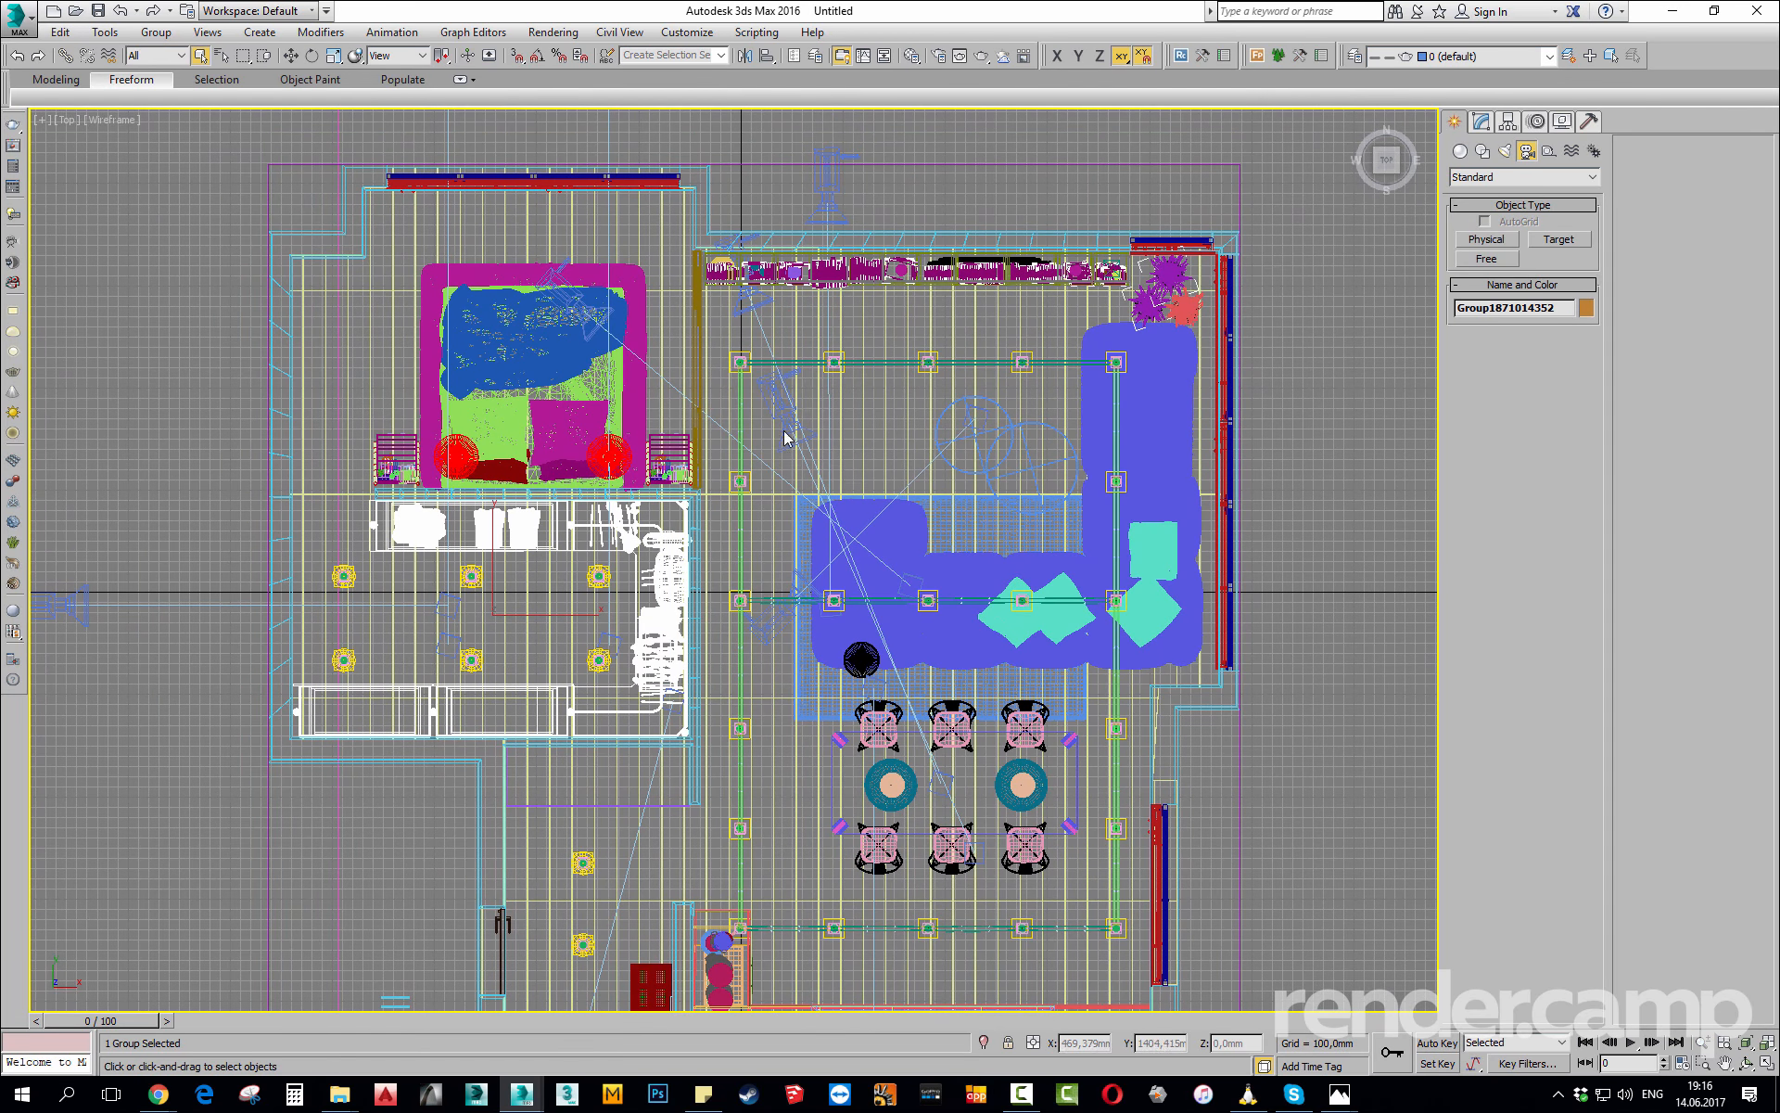
left_click(770, 397)
scroll(741, 382, "down", 3)
scroll(749, 393, "up", 1)
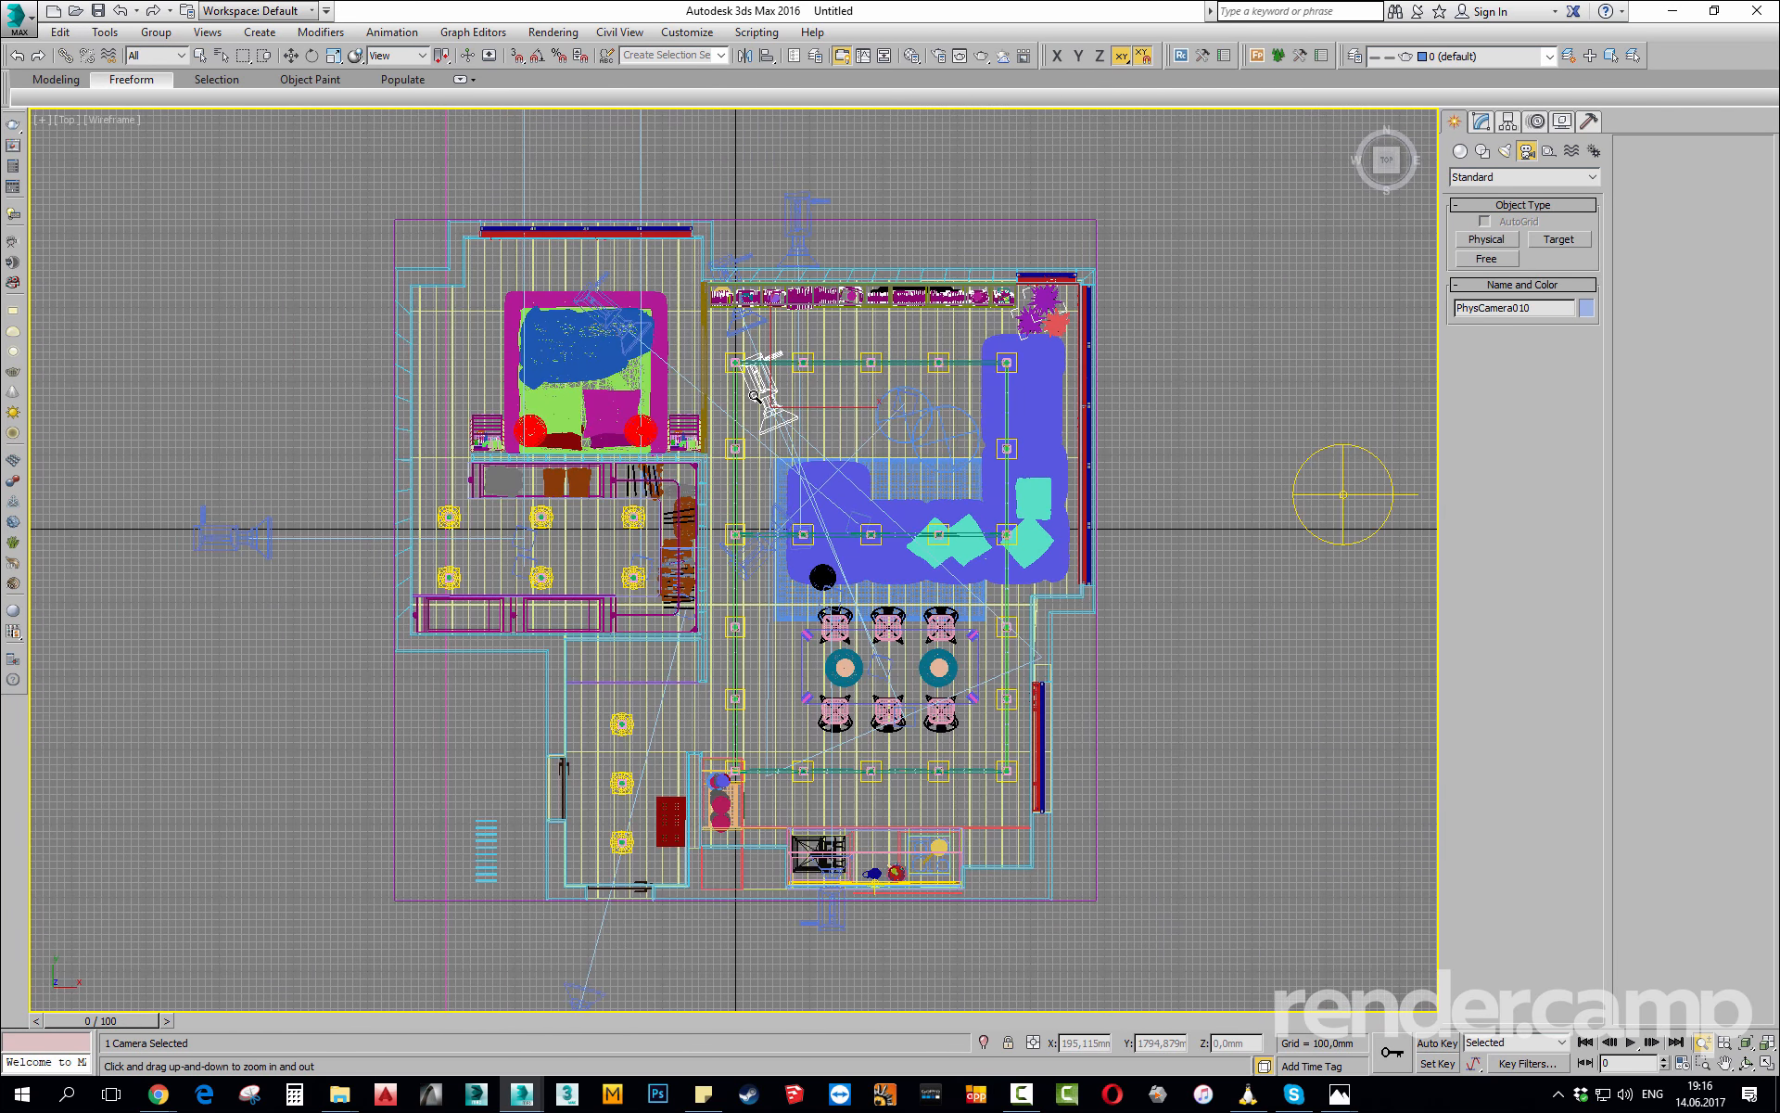
scroll(756, 397, "up", 6)
key("w")
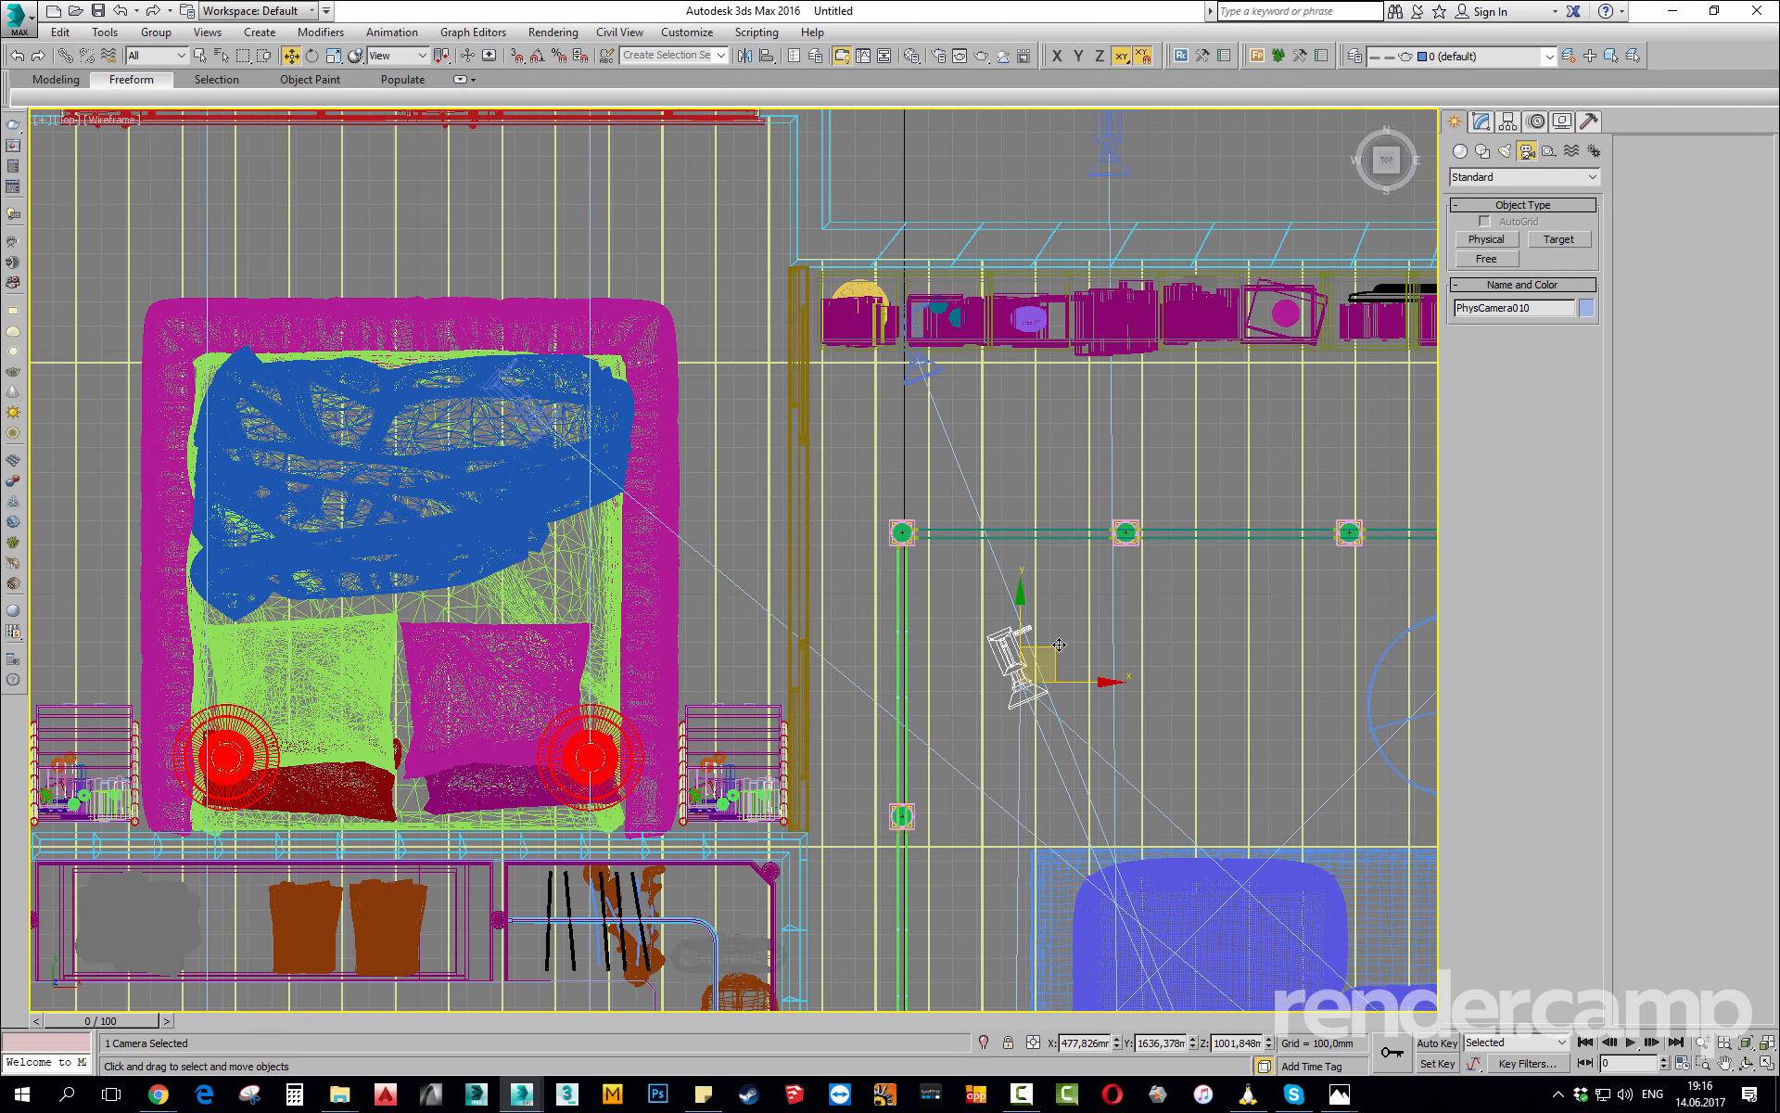
left_click_drag(1059, 644, 1004, 493)
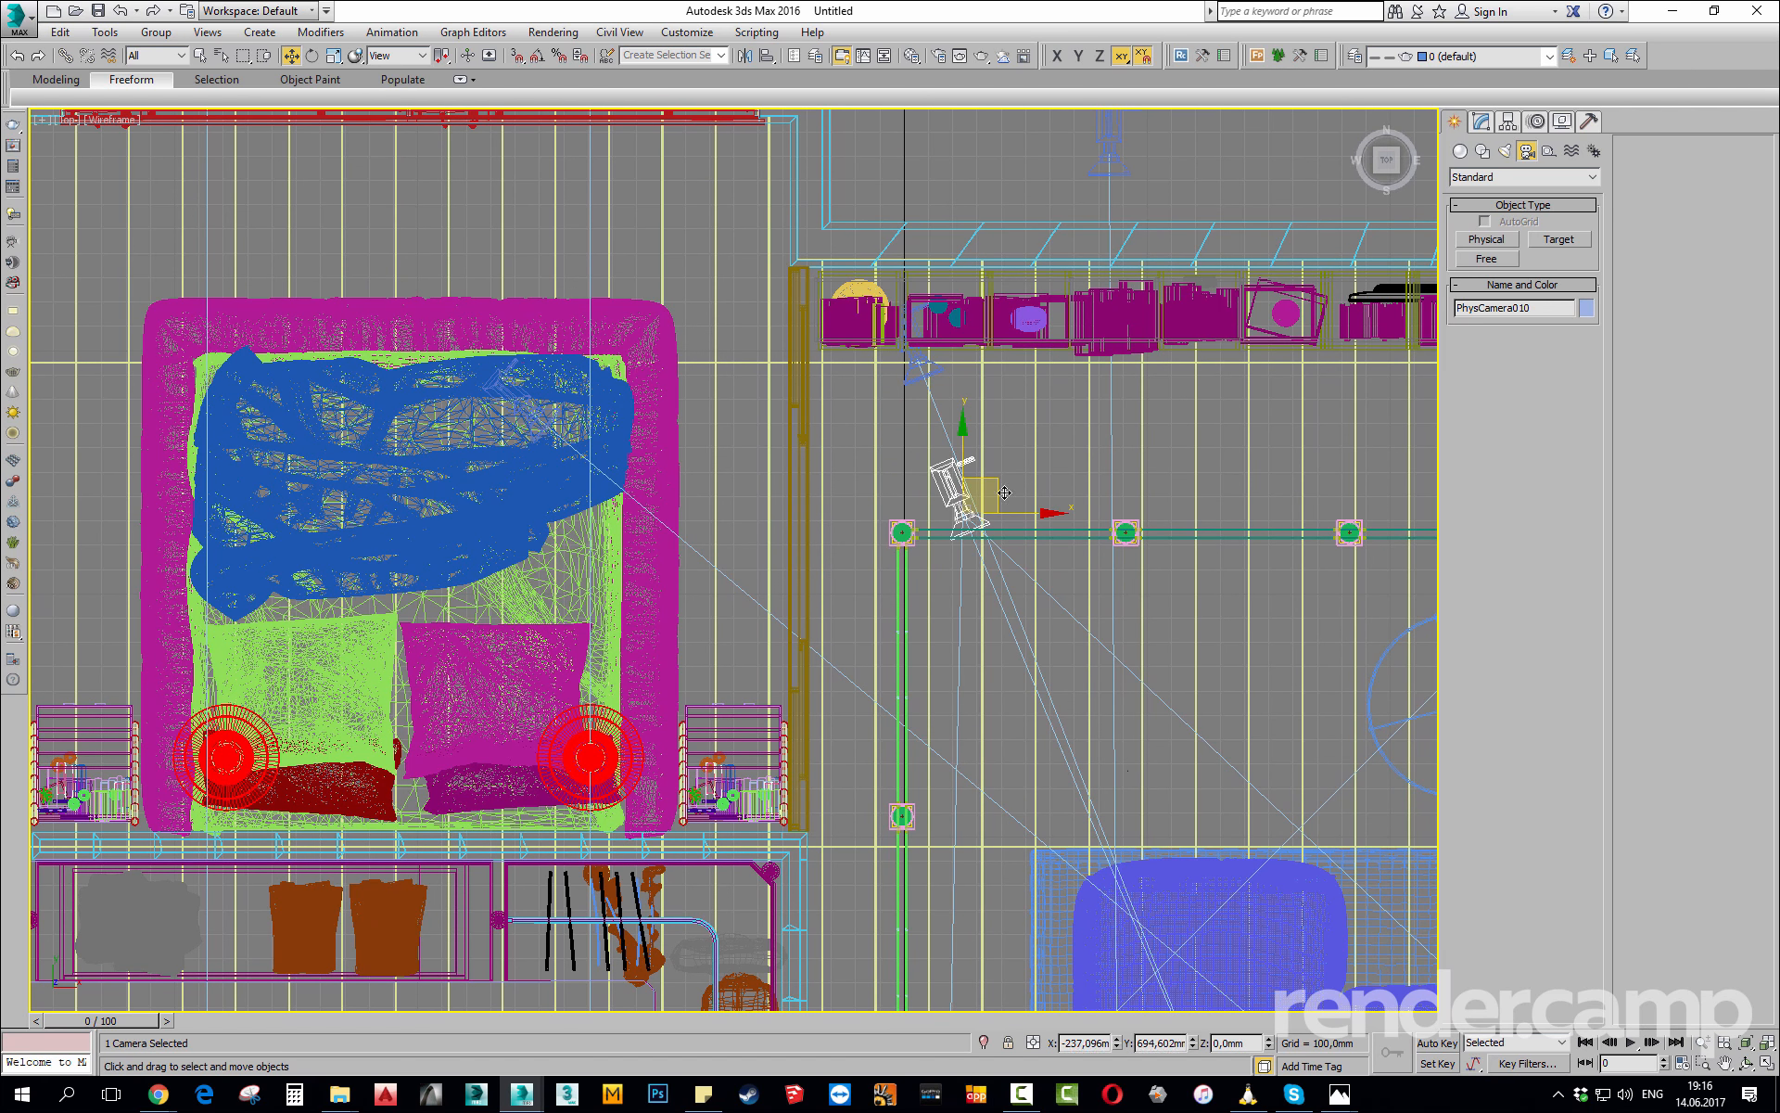
Return to the maximized PhysCamera010 view of the dining table.
key("alt+w")
right_click(1271, 851)
key("alt+w")
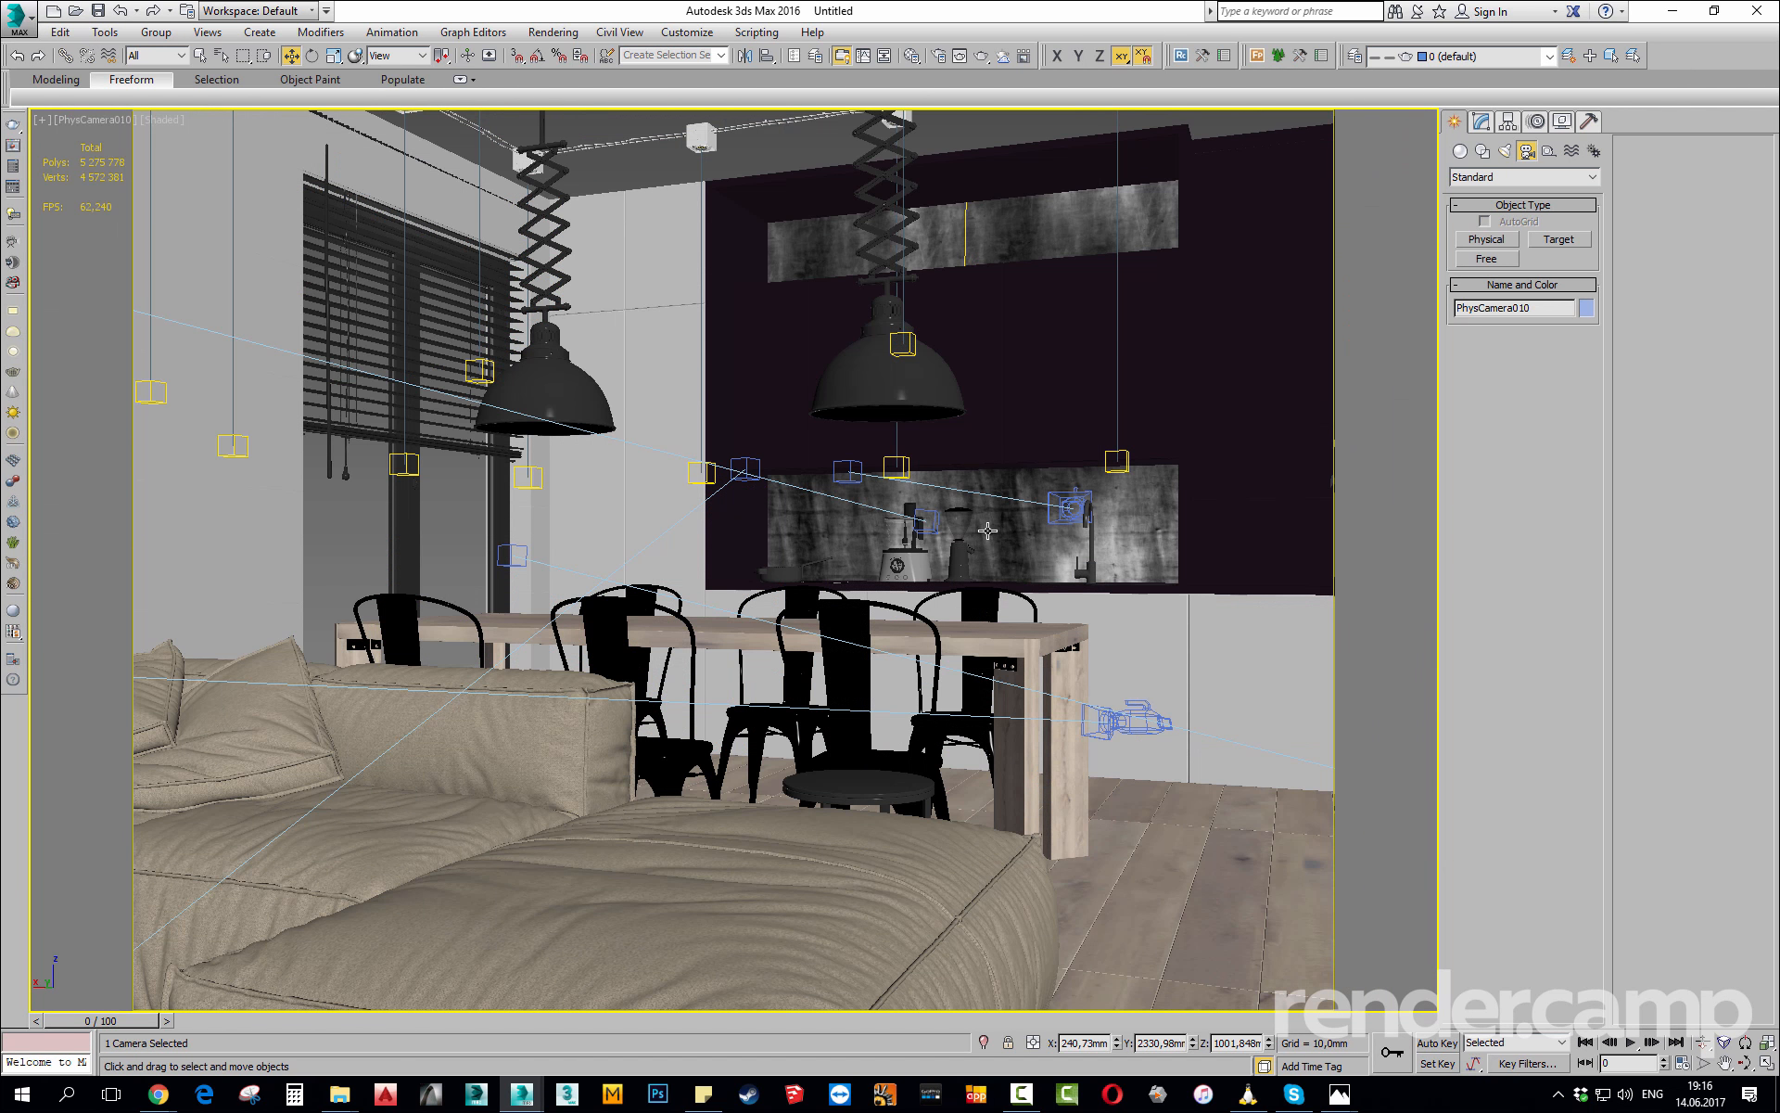
Open the common render settings and choose Production Rendering Mode with the V-Ray Adv 3.40.01 renderer.
key("F10")
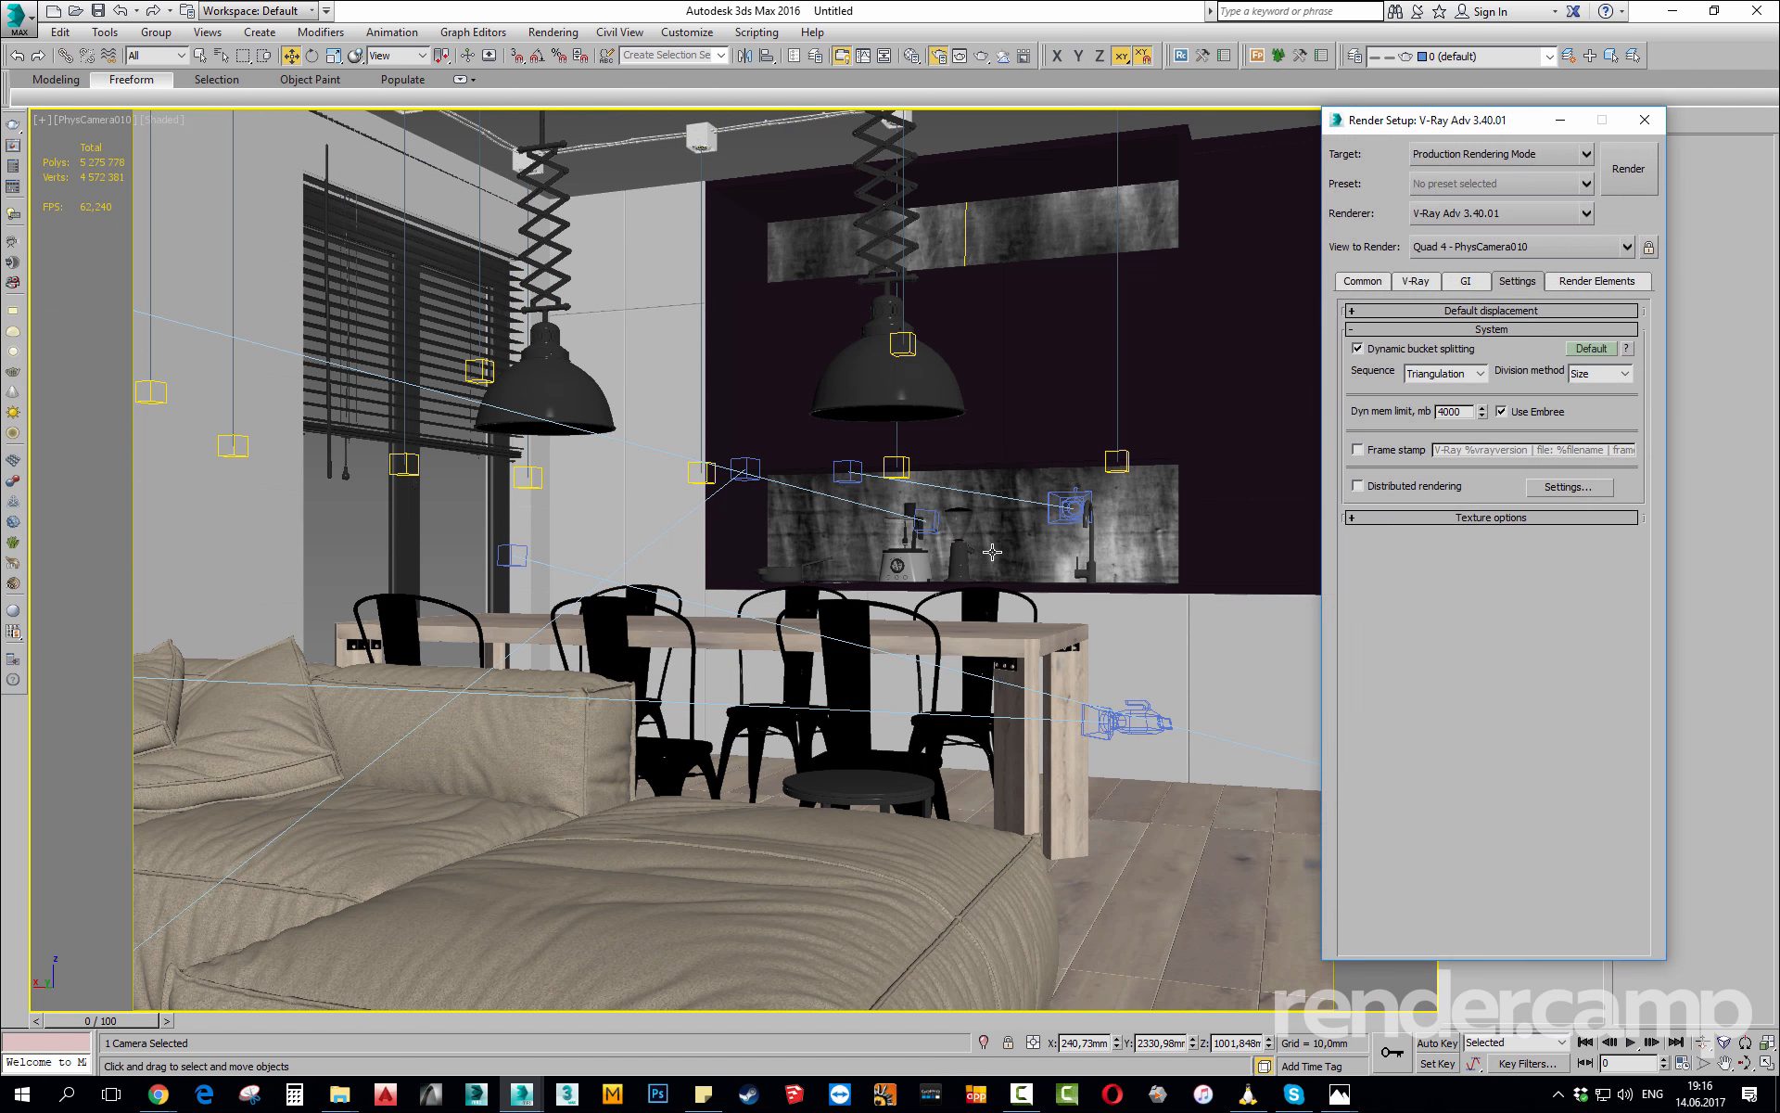
left_click_drag(1494, 136, 1361, 137)
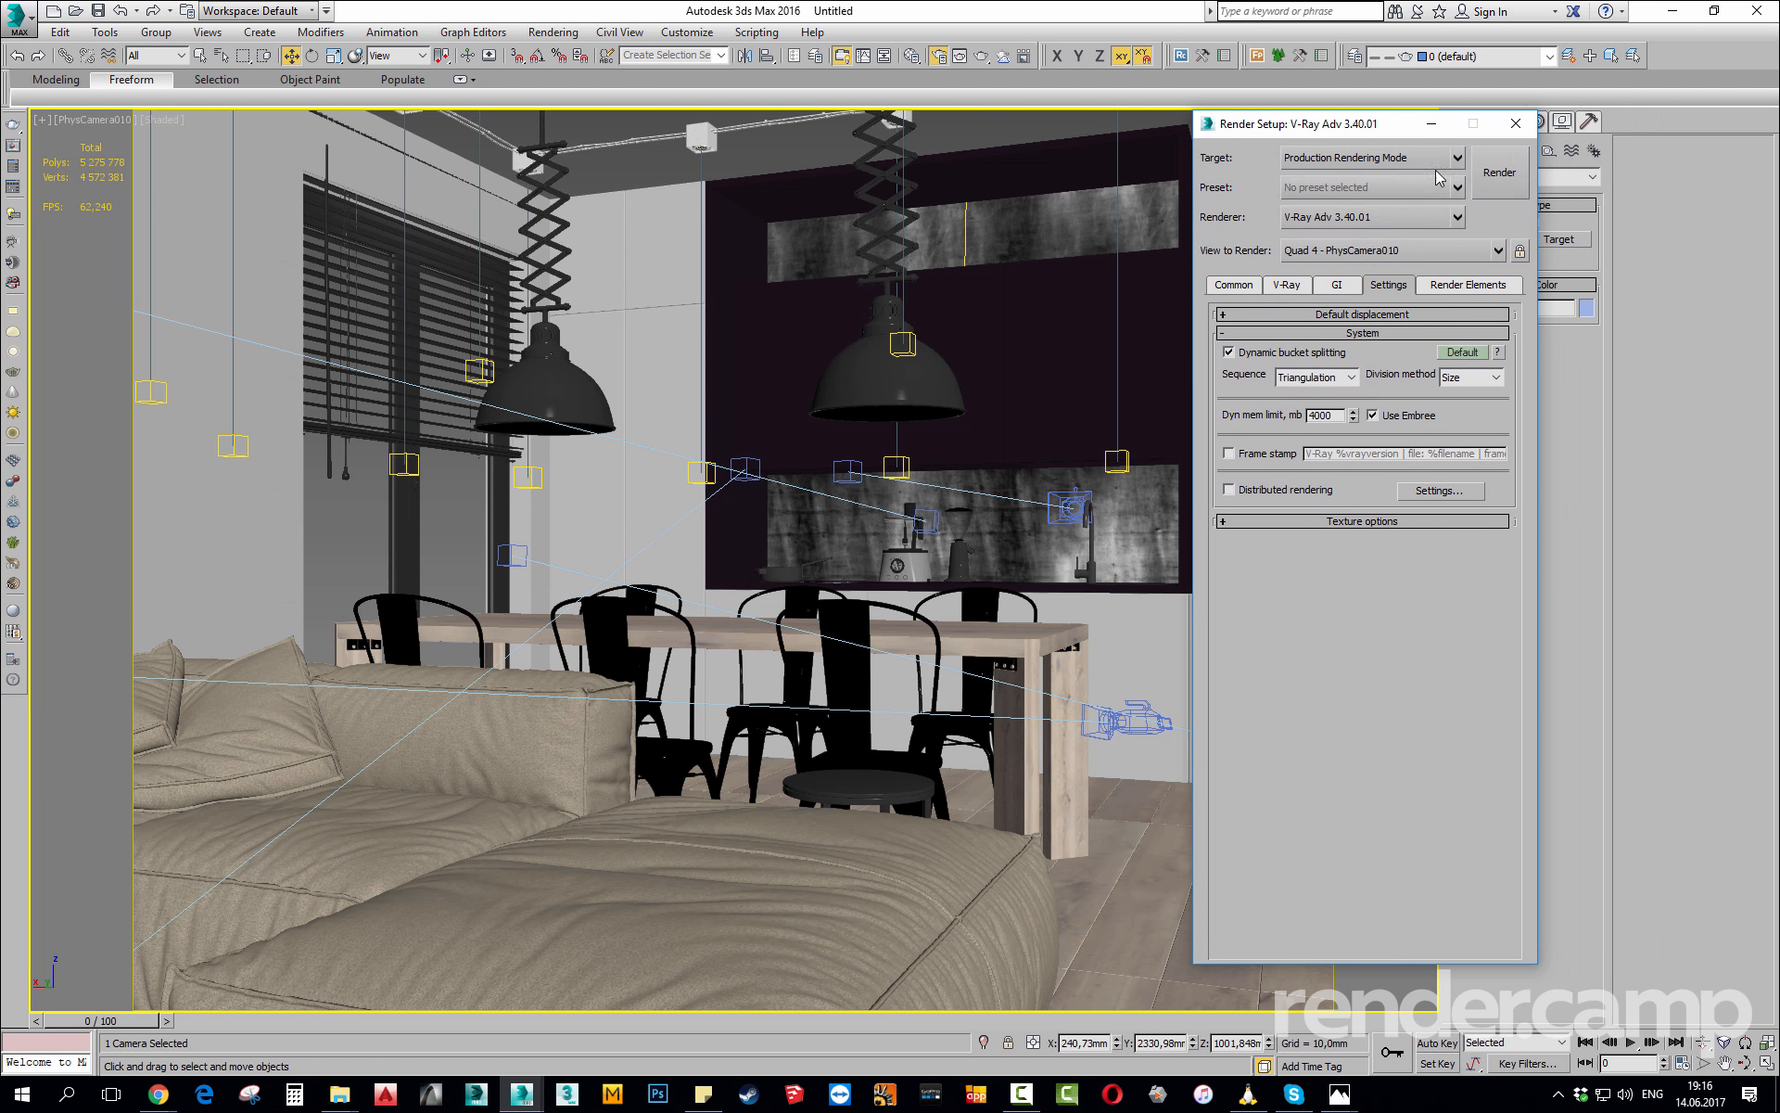
left_click(1234, 285)
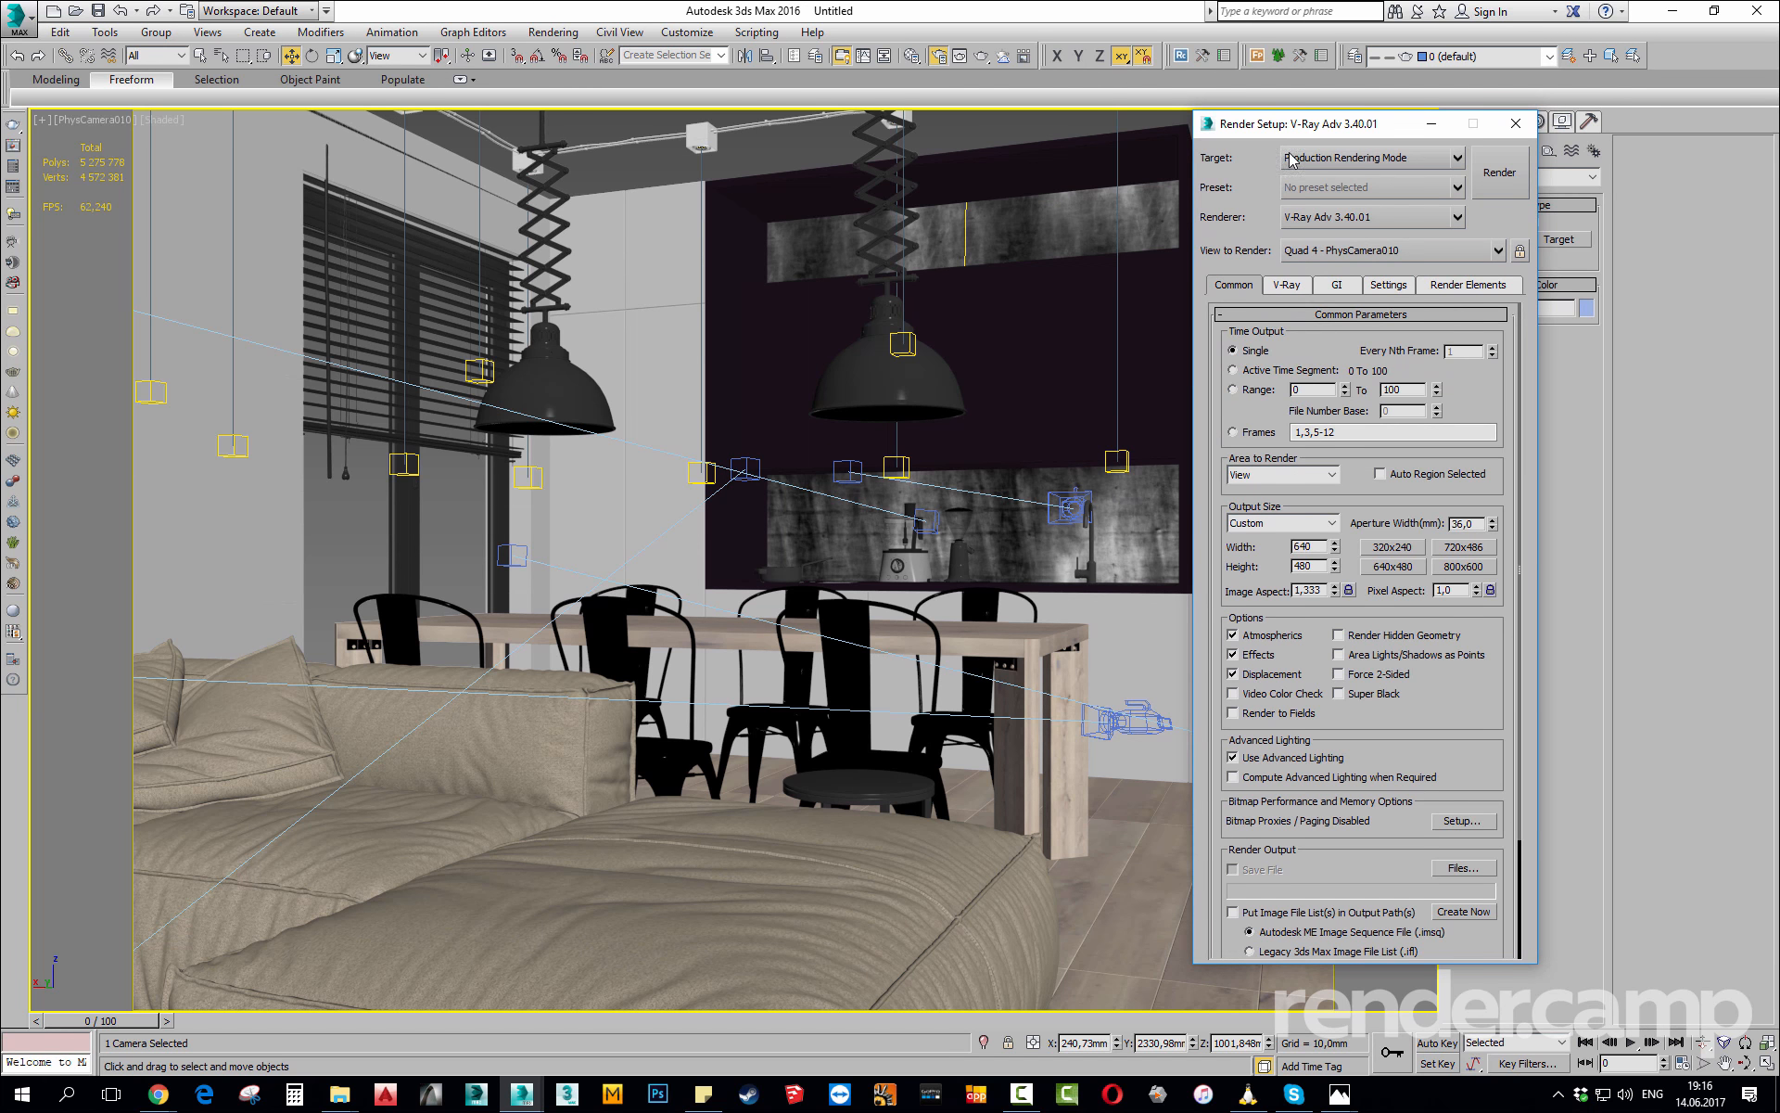
left_click(1442, 162)
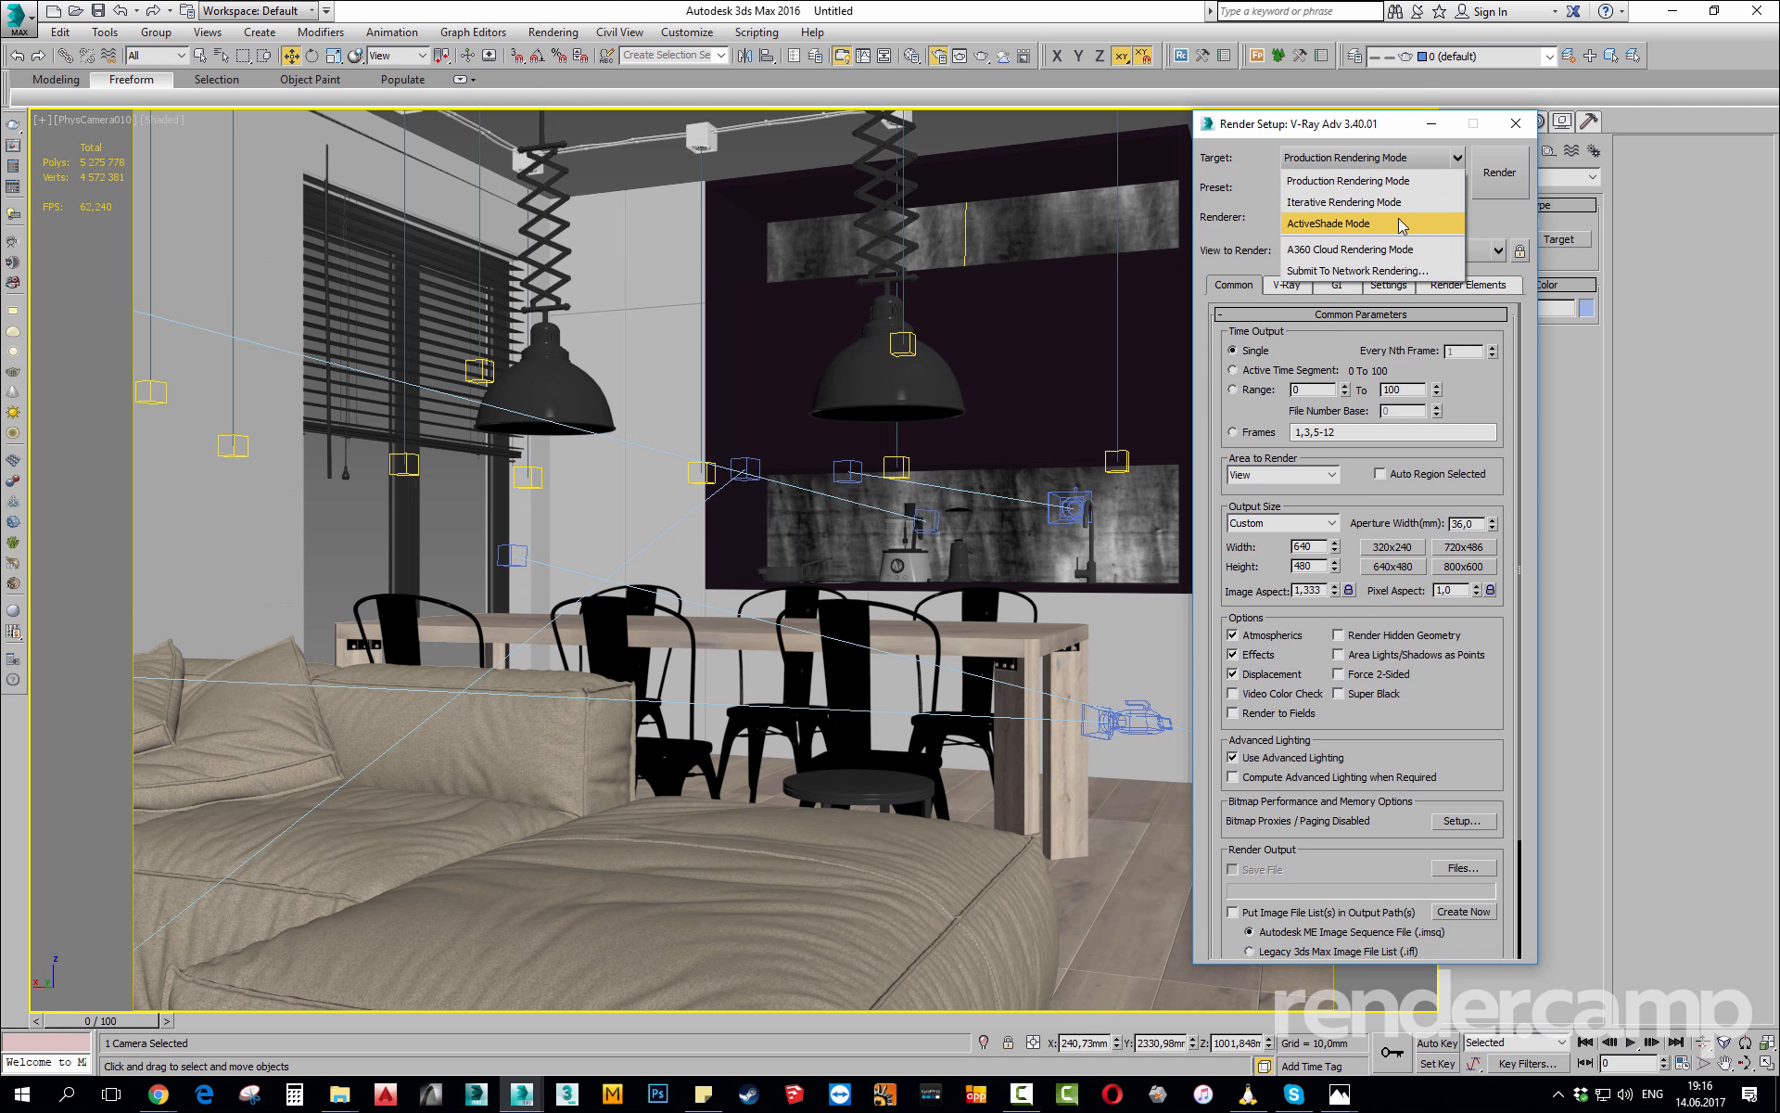
left_click(1370, 181)
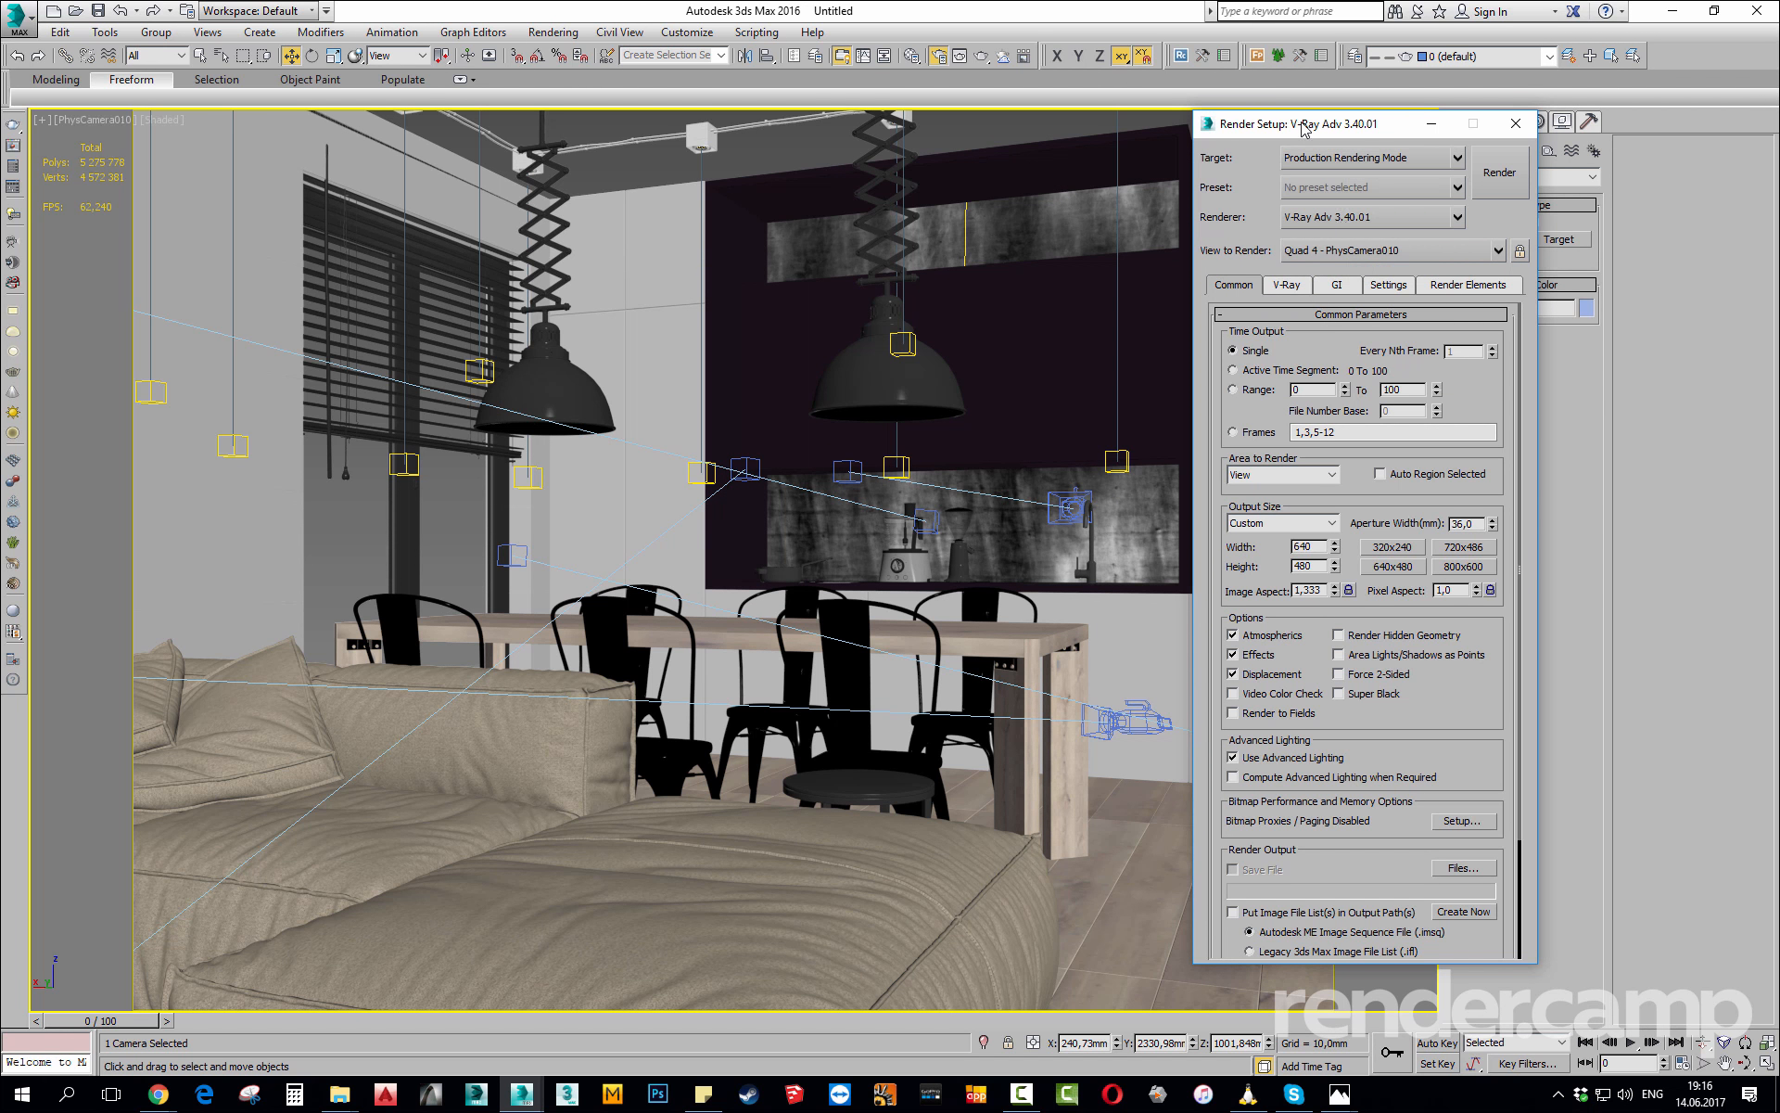
left_click(1459, 218)
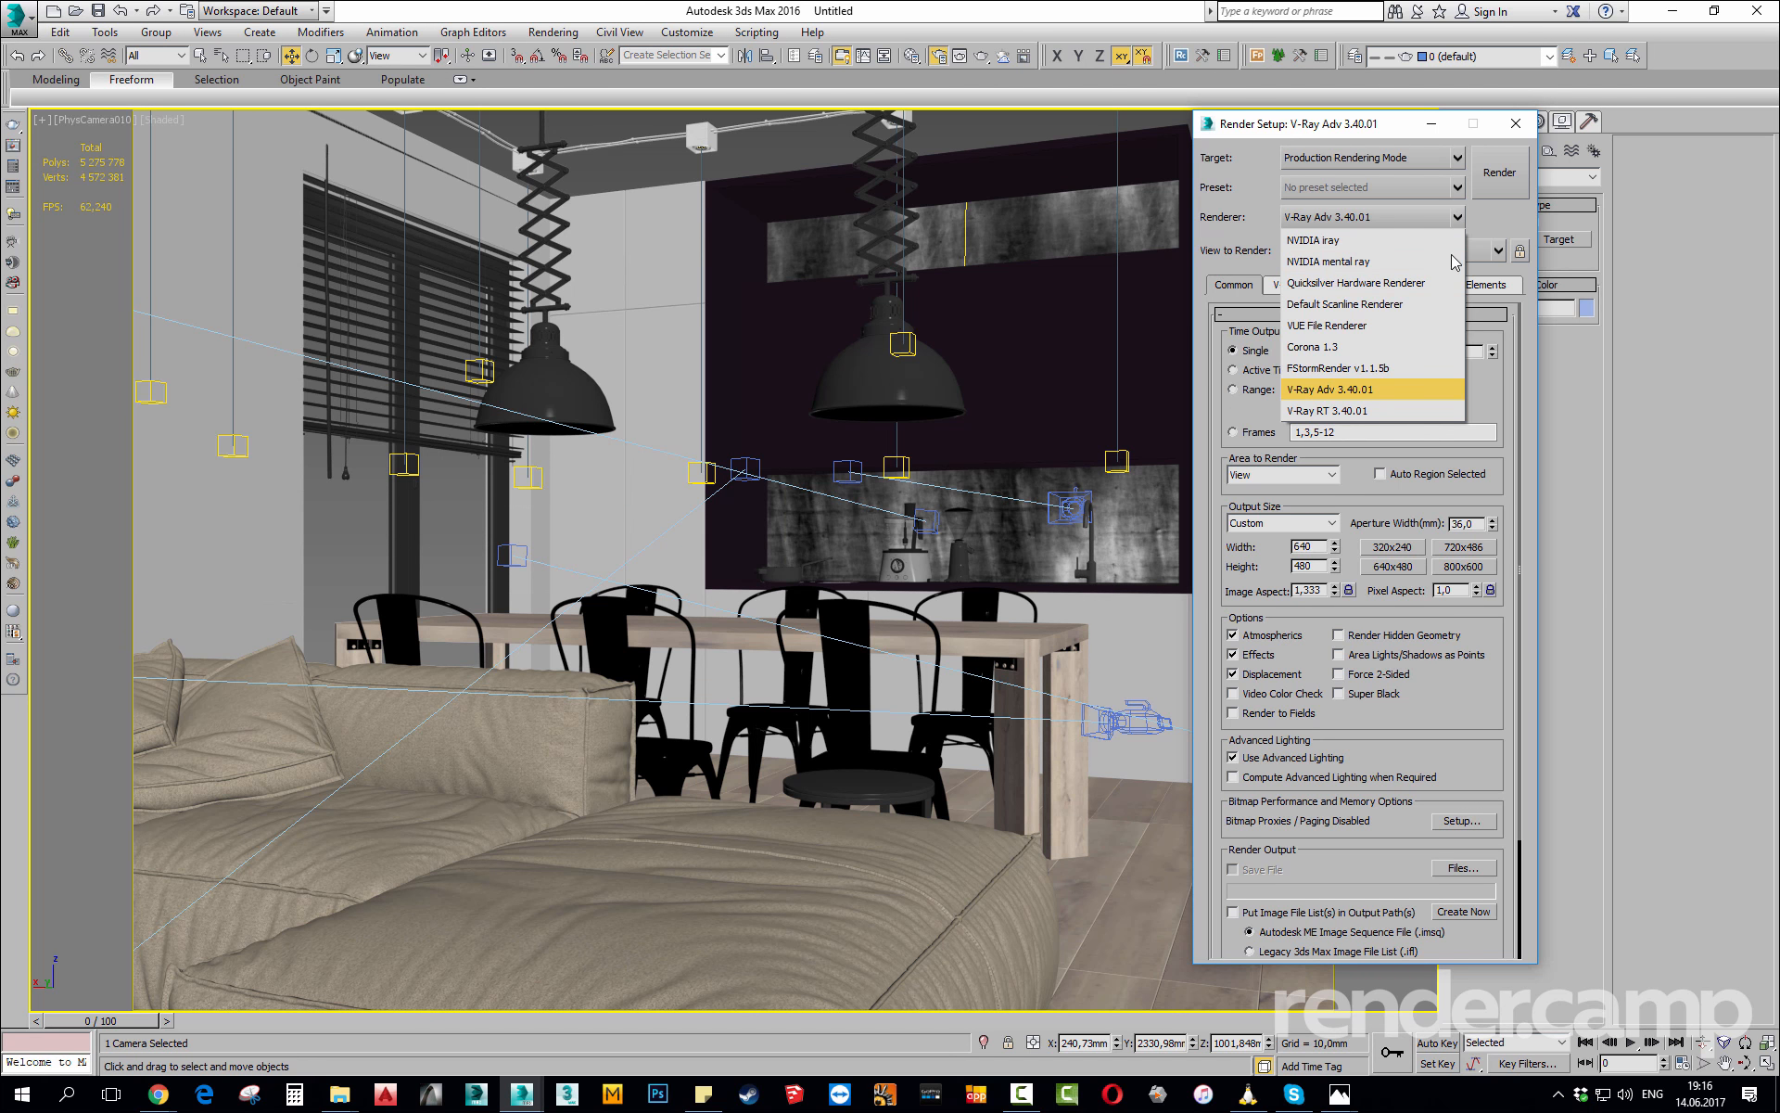
left_click(1372, 390)
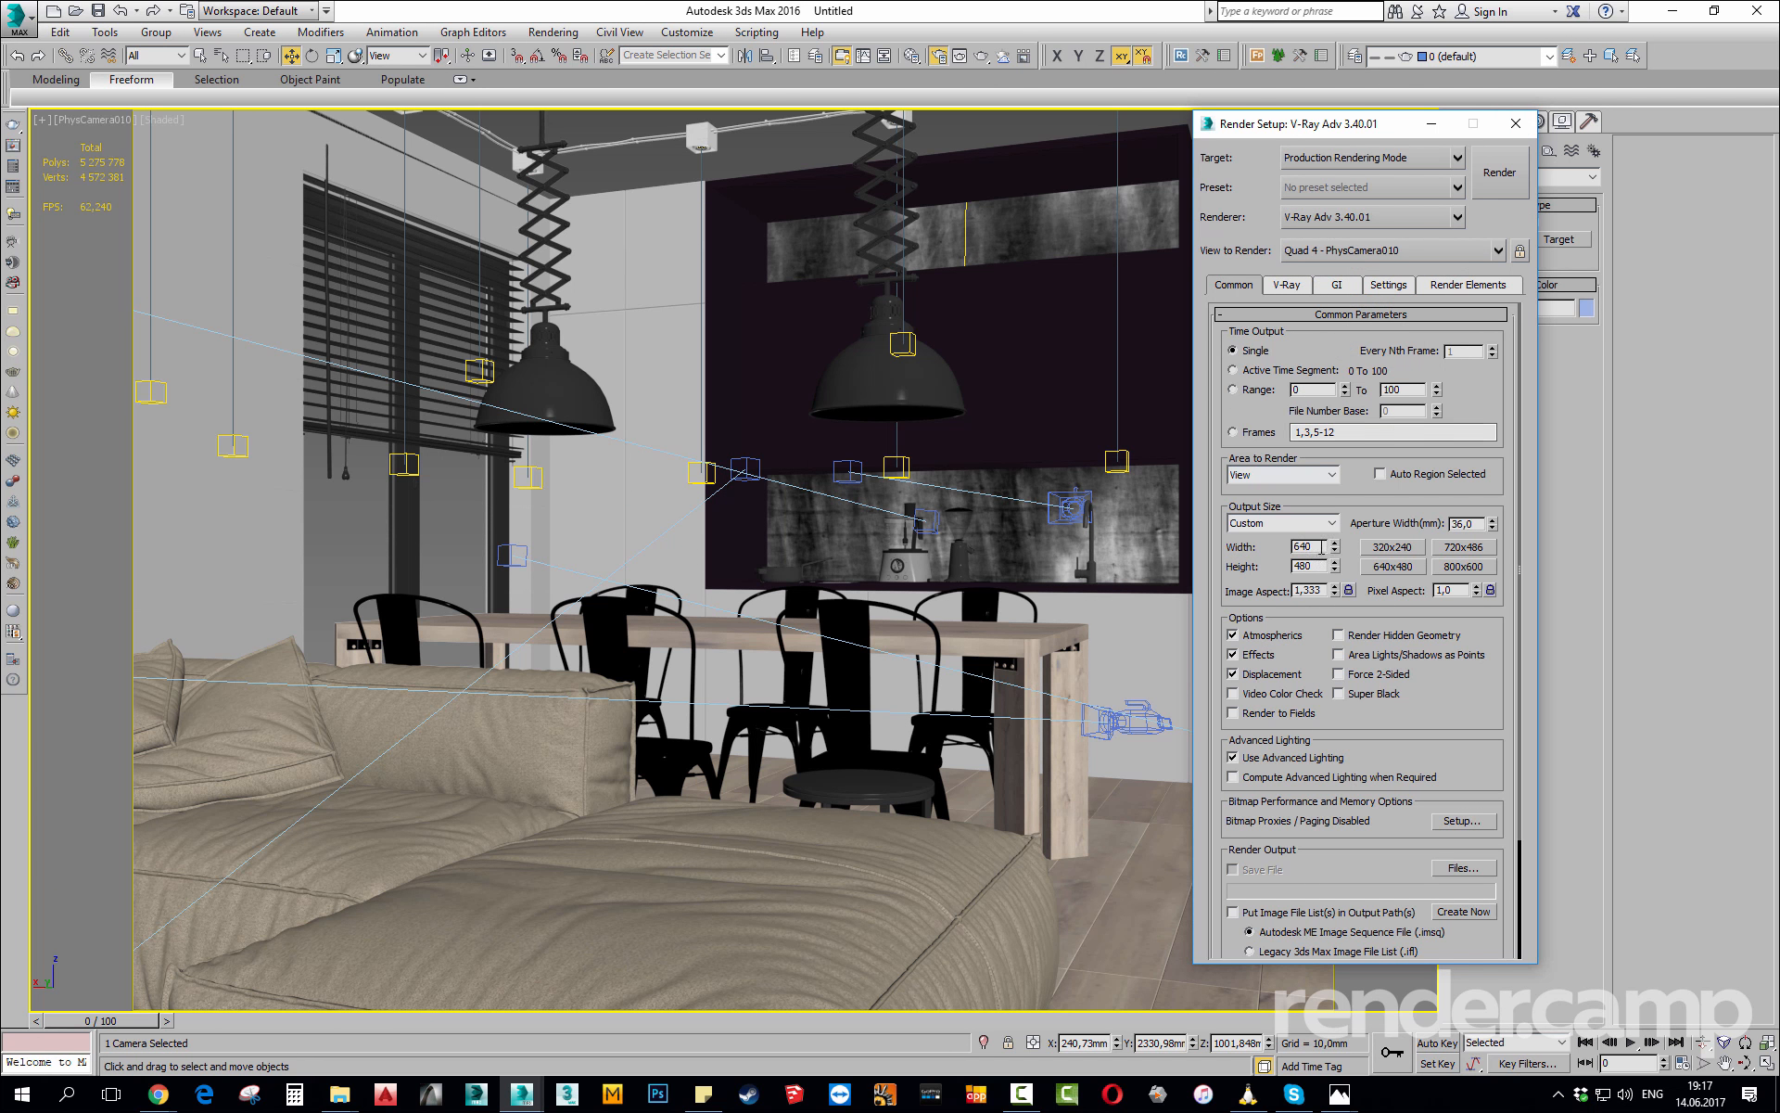
Set the render output size to 770 wide by 1000 high and close the render settings.
left_click_drag(1311, 546, 1244, 551)
key("Tab")
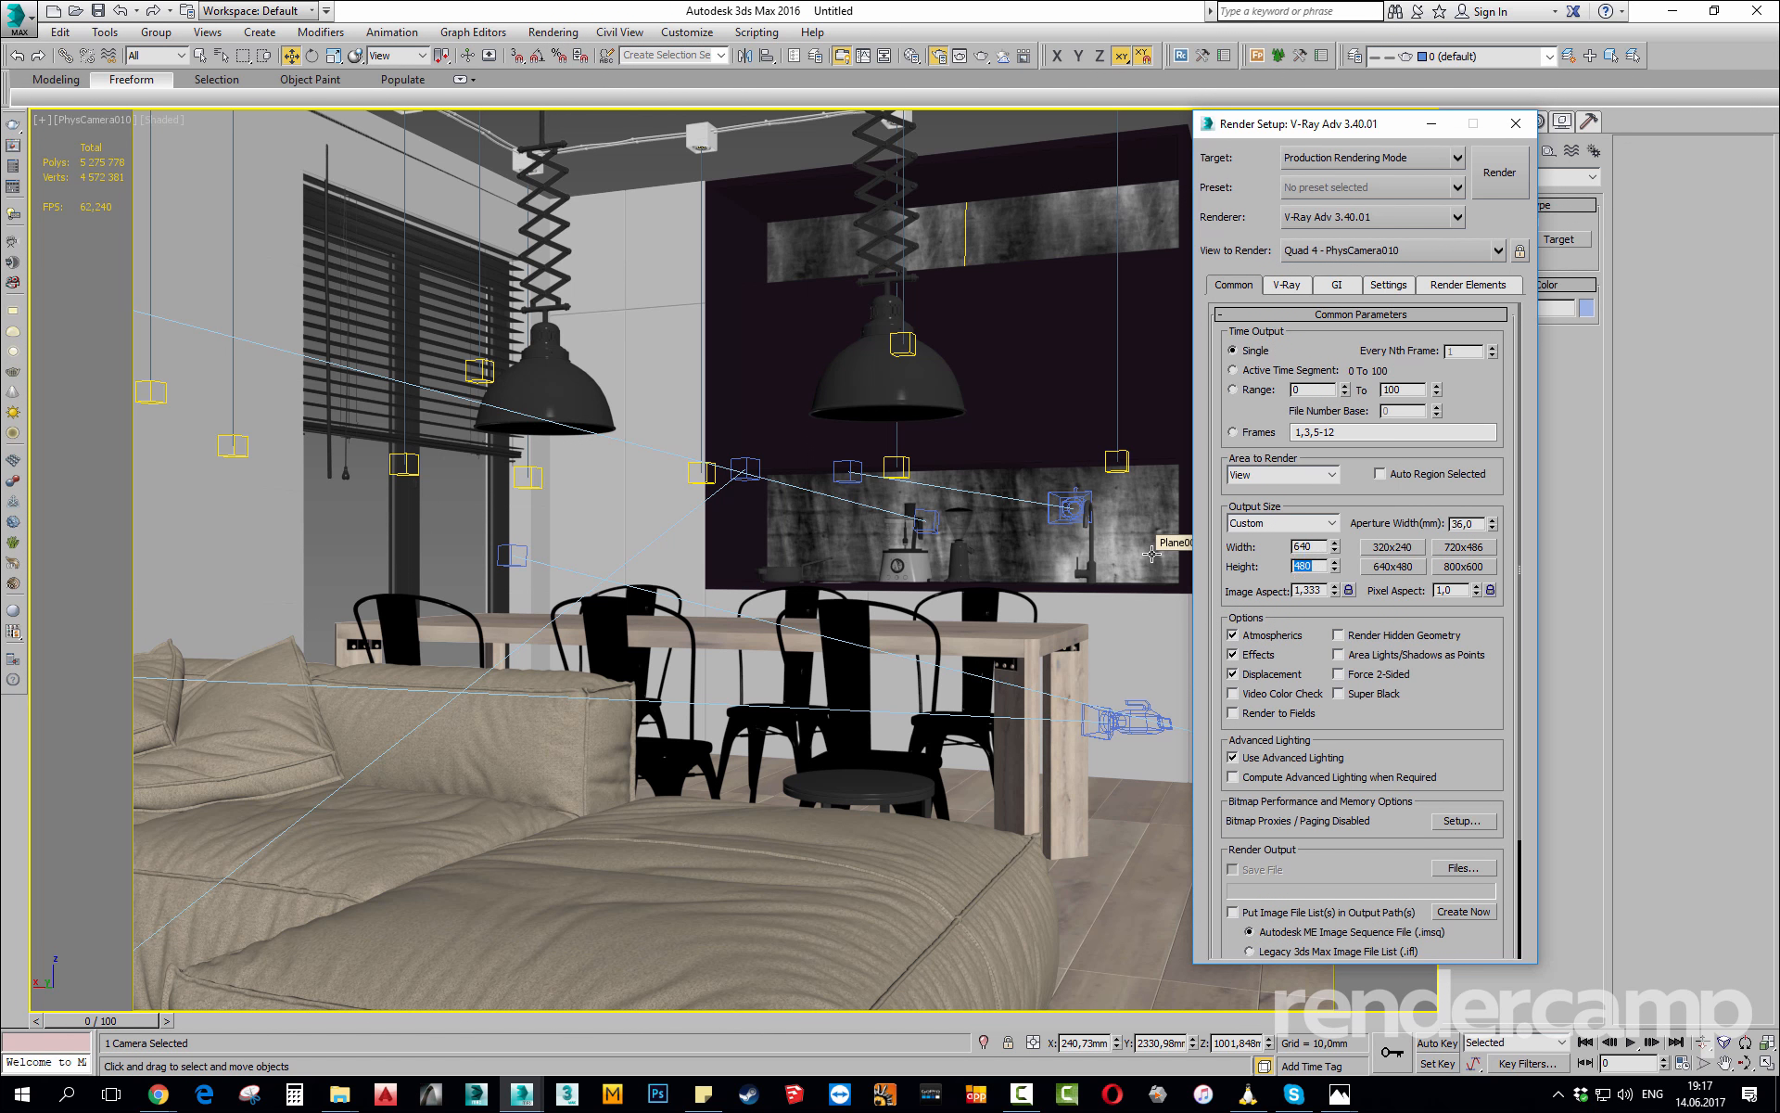
key("Return")
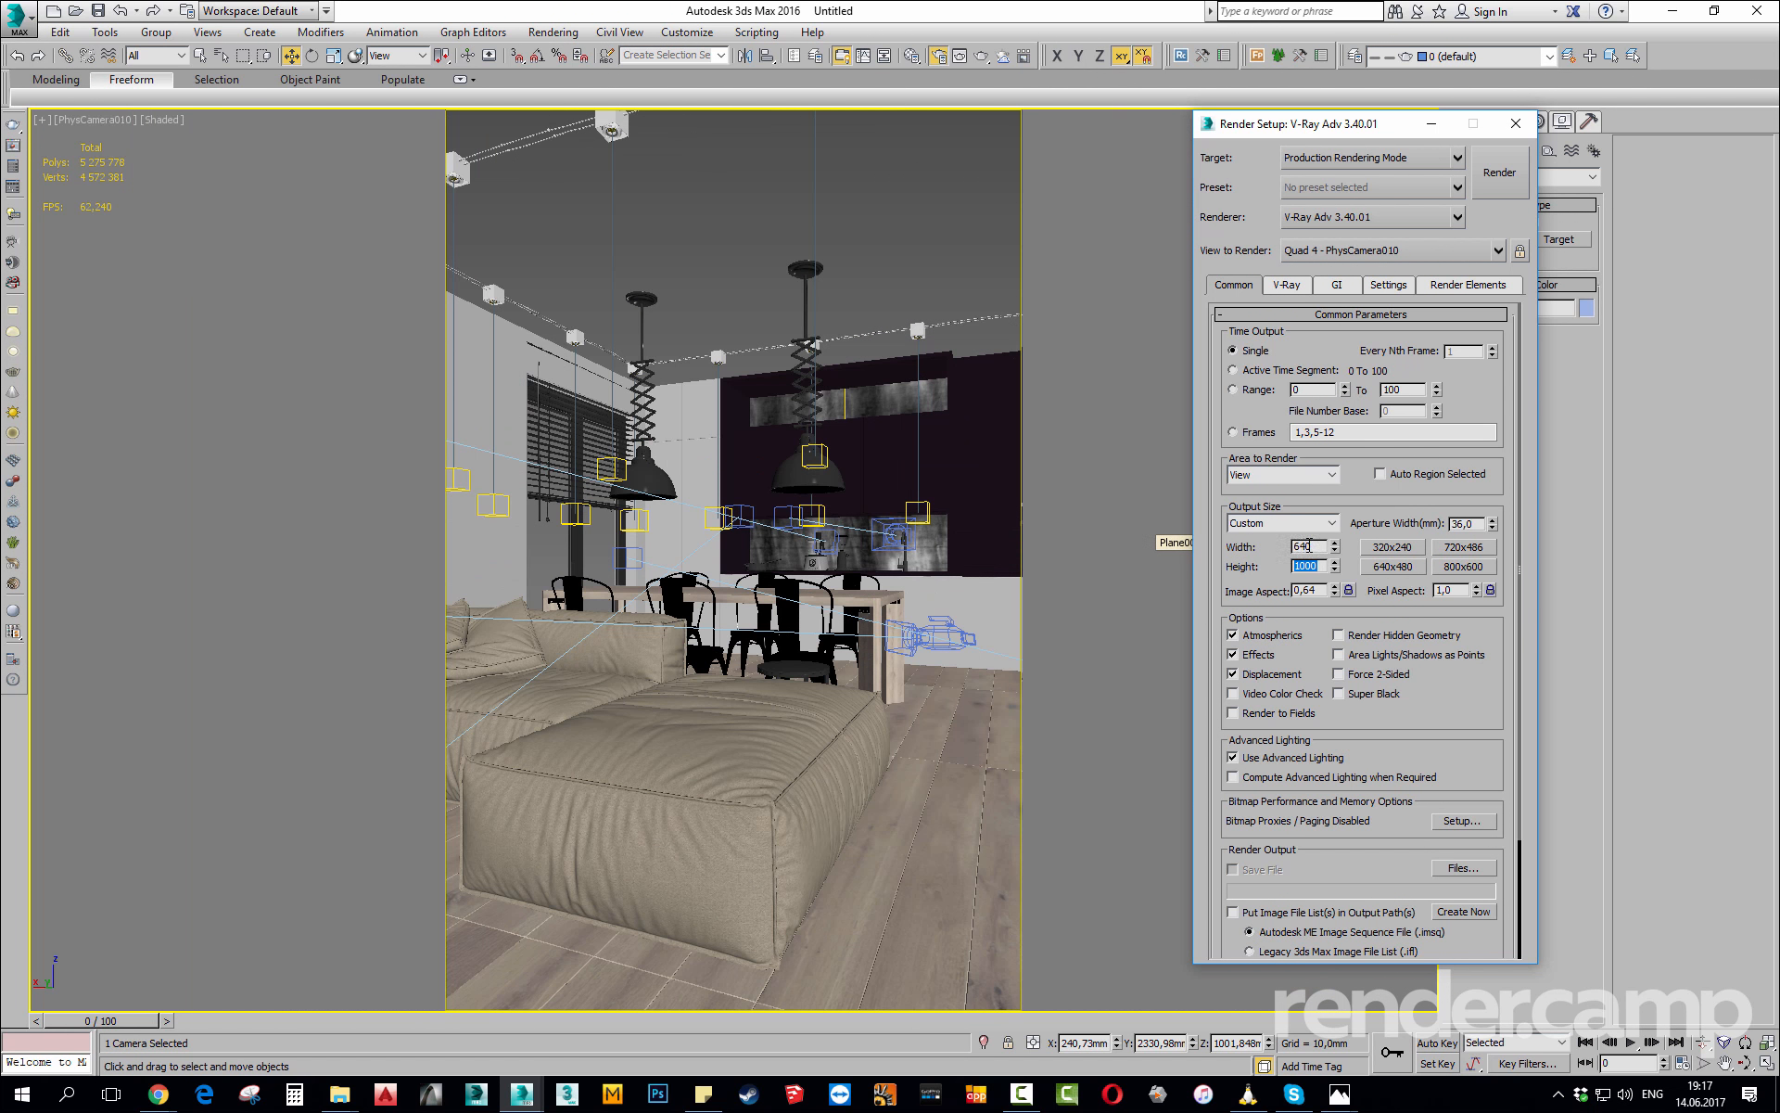
left_click_drag(1313, 546, 1052, 505)
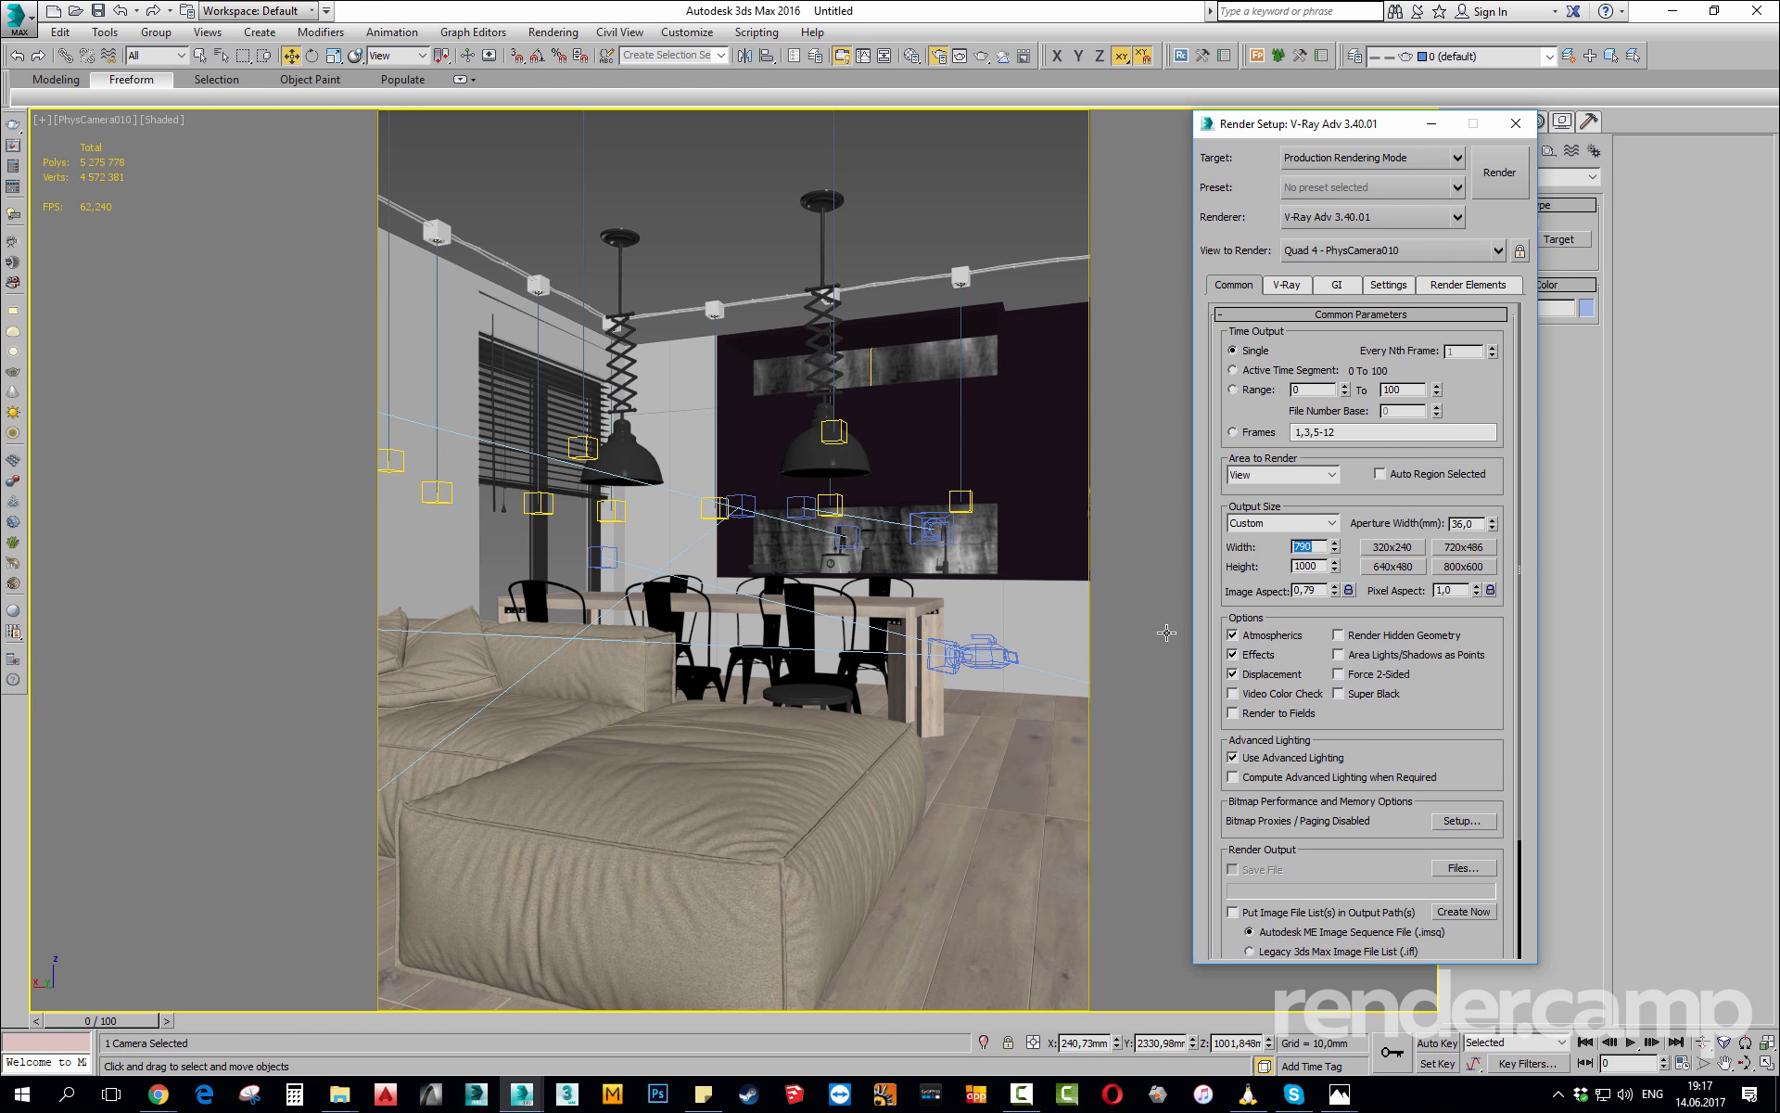
double_click(1323, 547)
type("770")
key("Return")
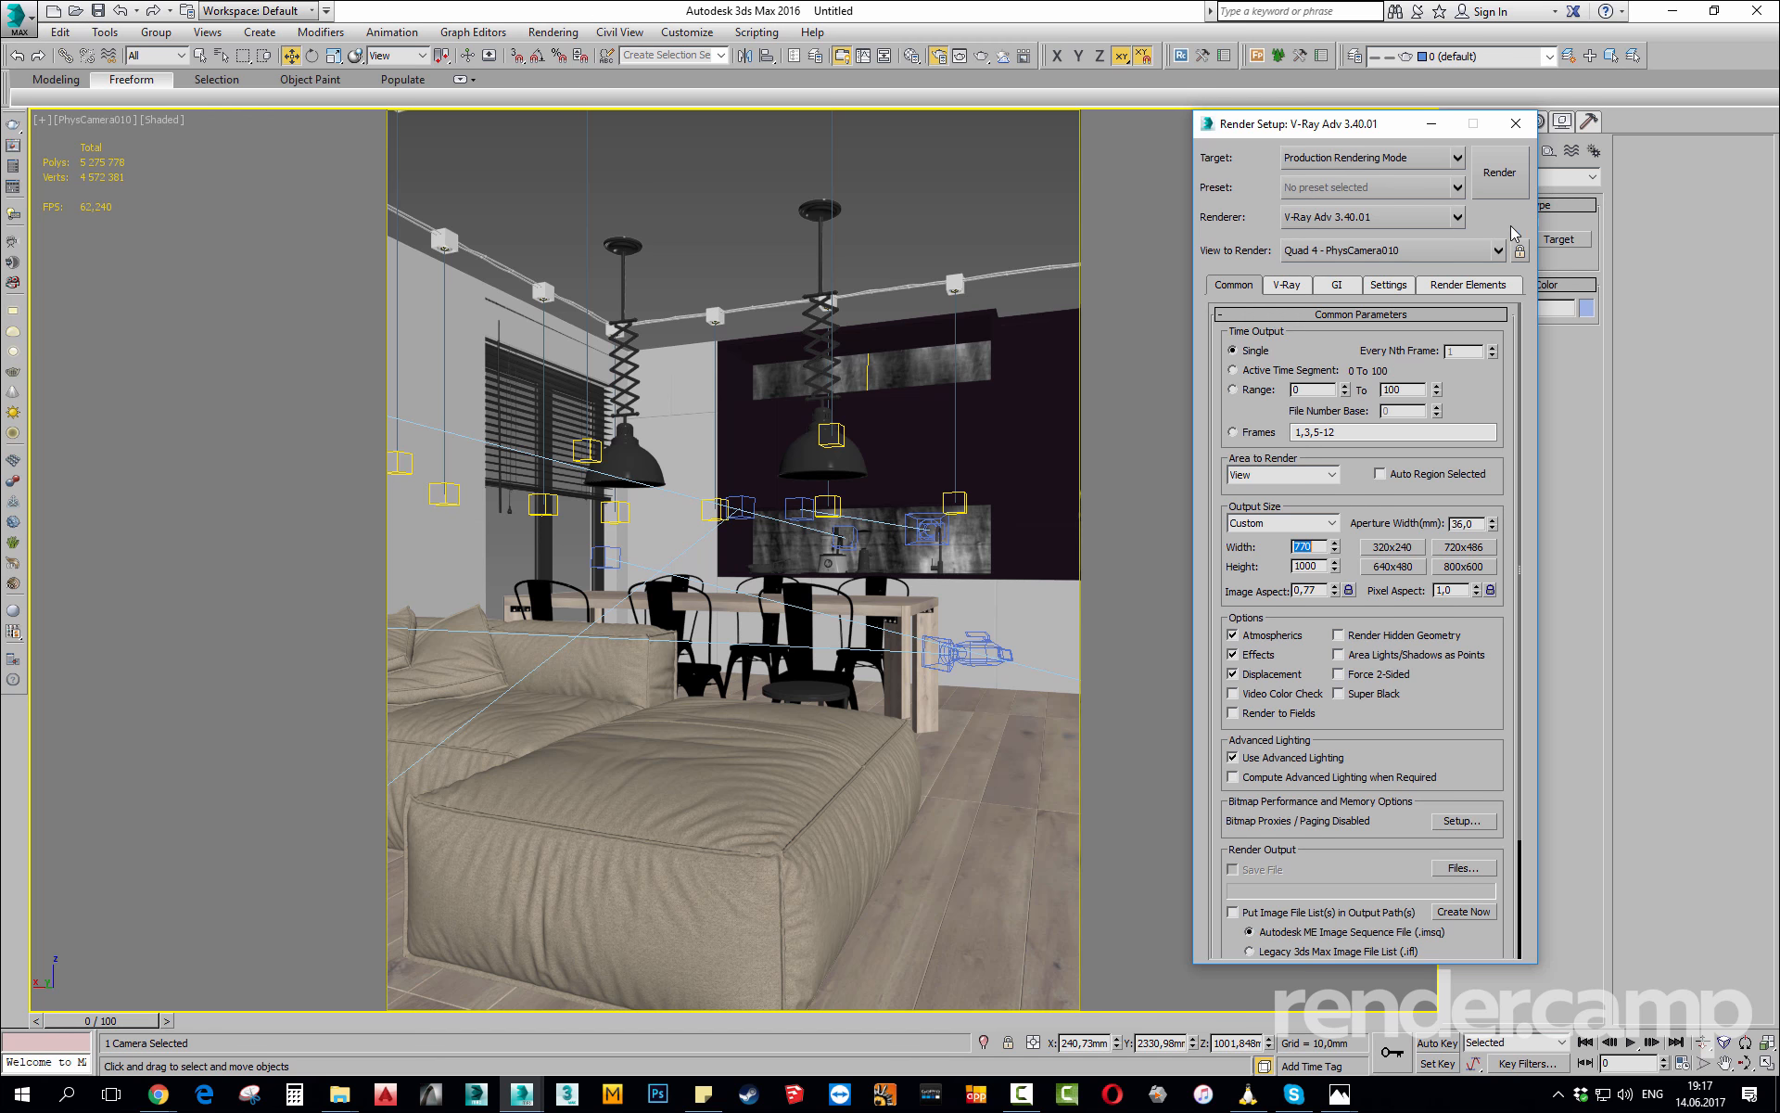
left_click(1514, 124)
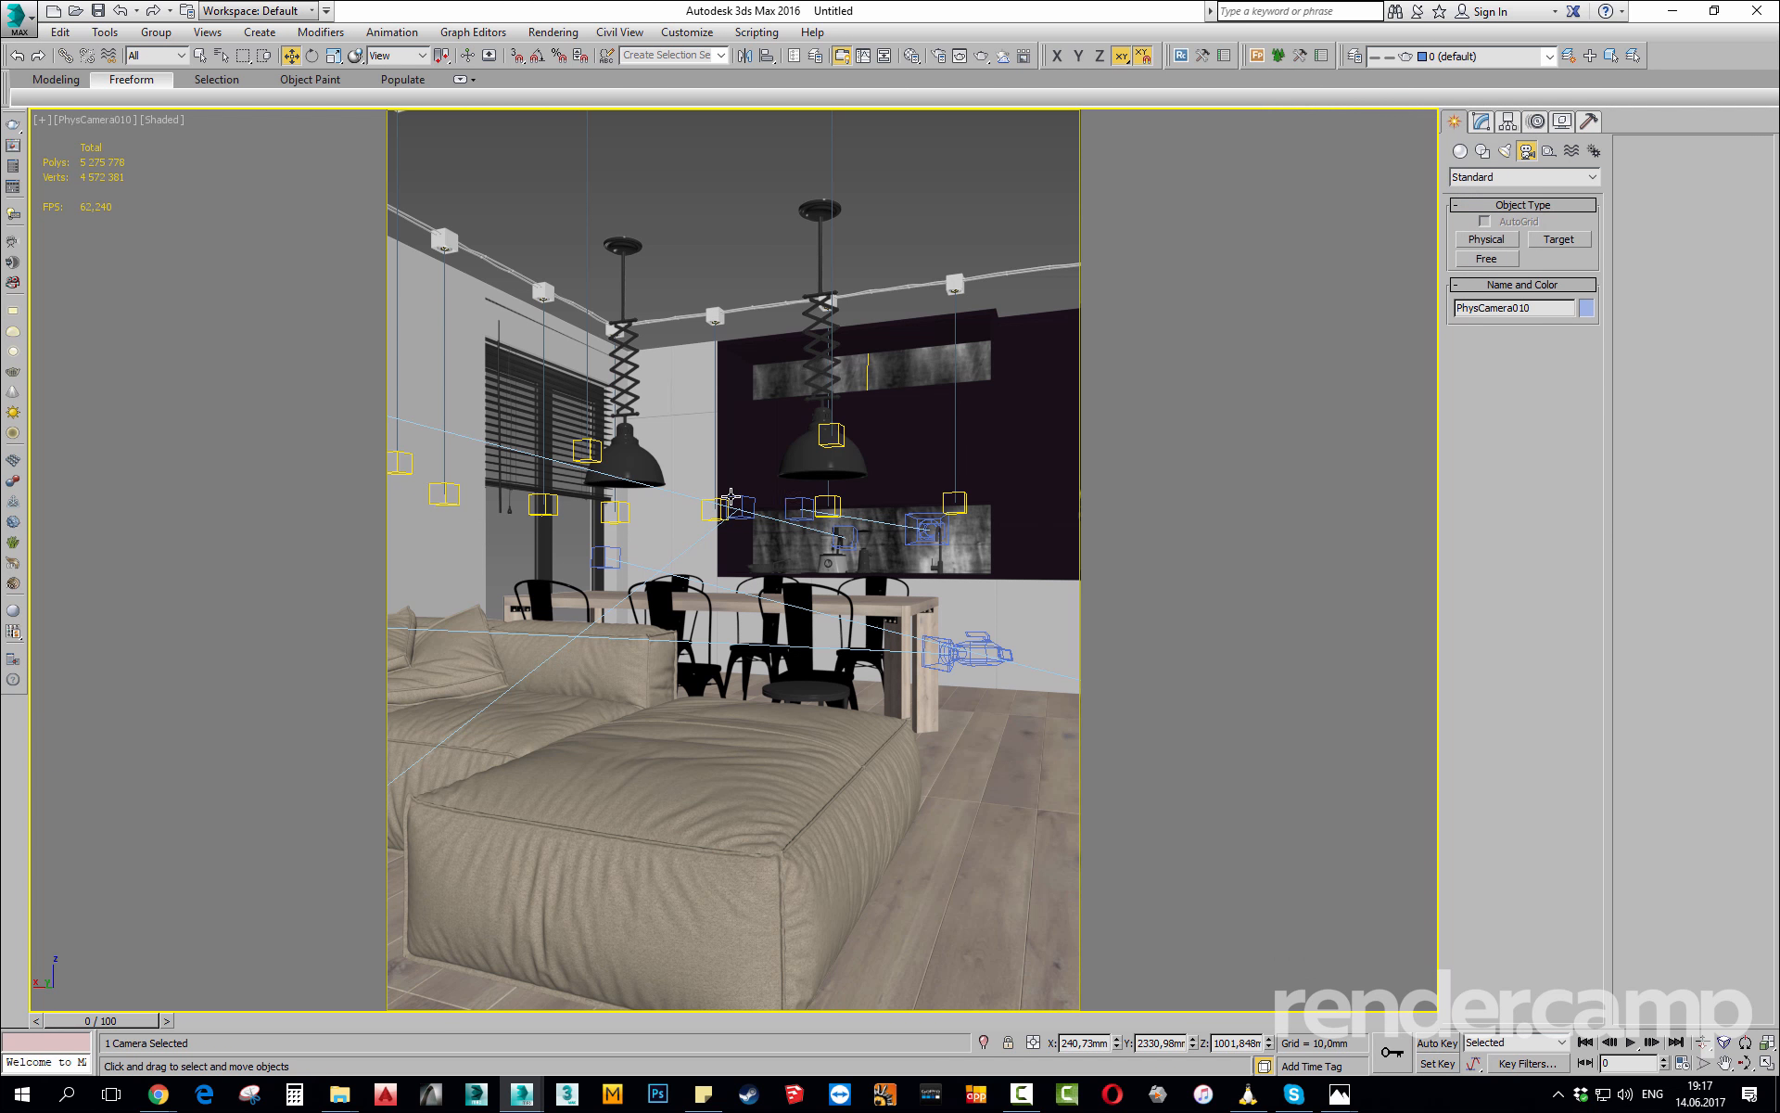
Select the viewed camera, set its focal length to 70 mm and reframe it on the dining table and pendant lamps.
left_click(86, 121)
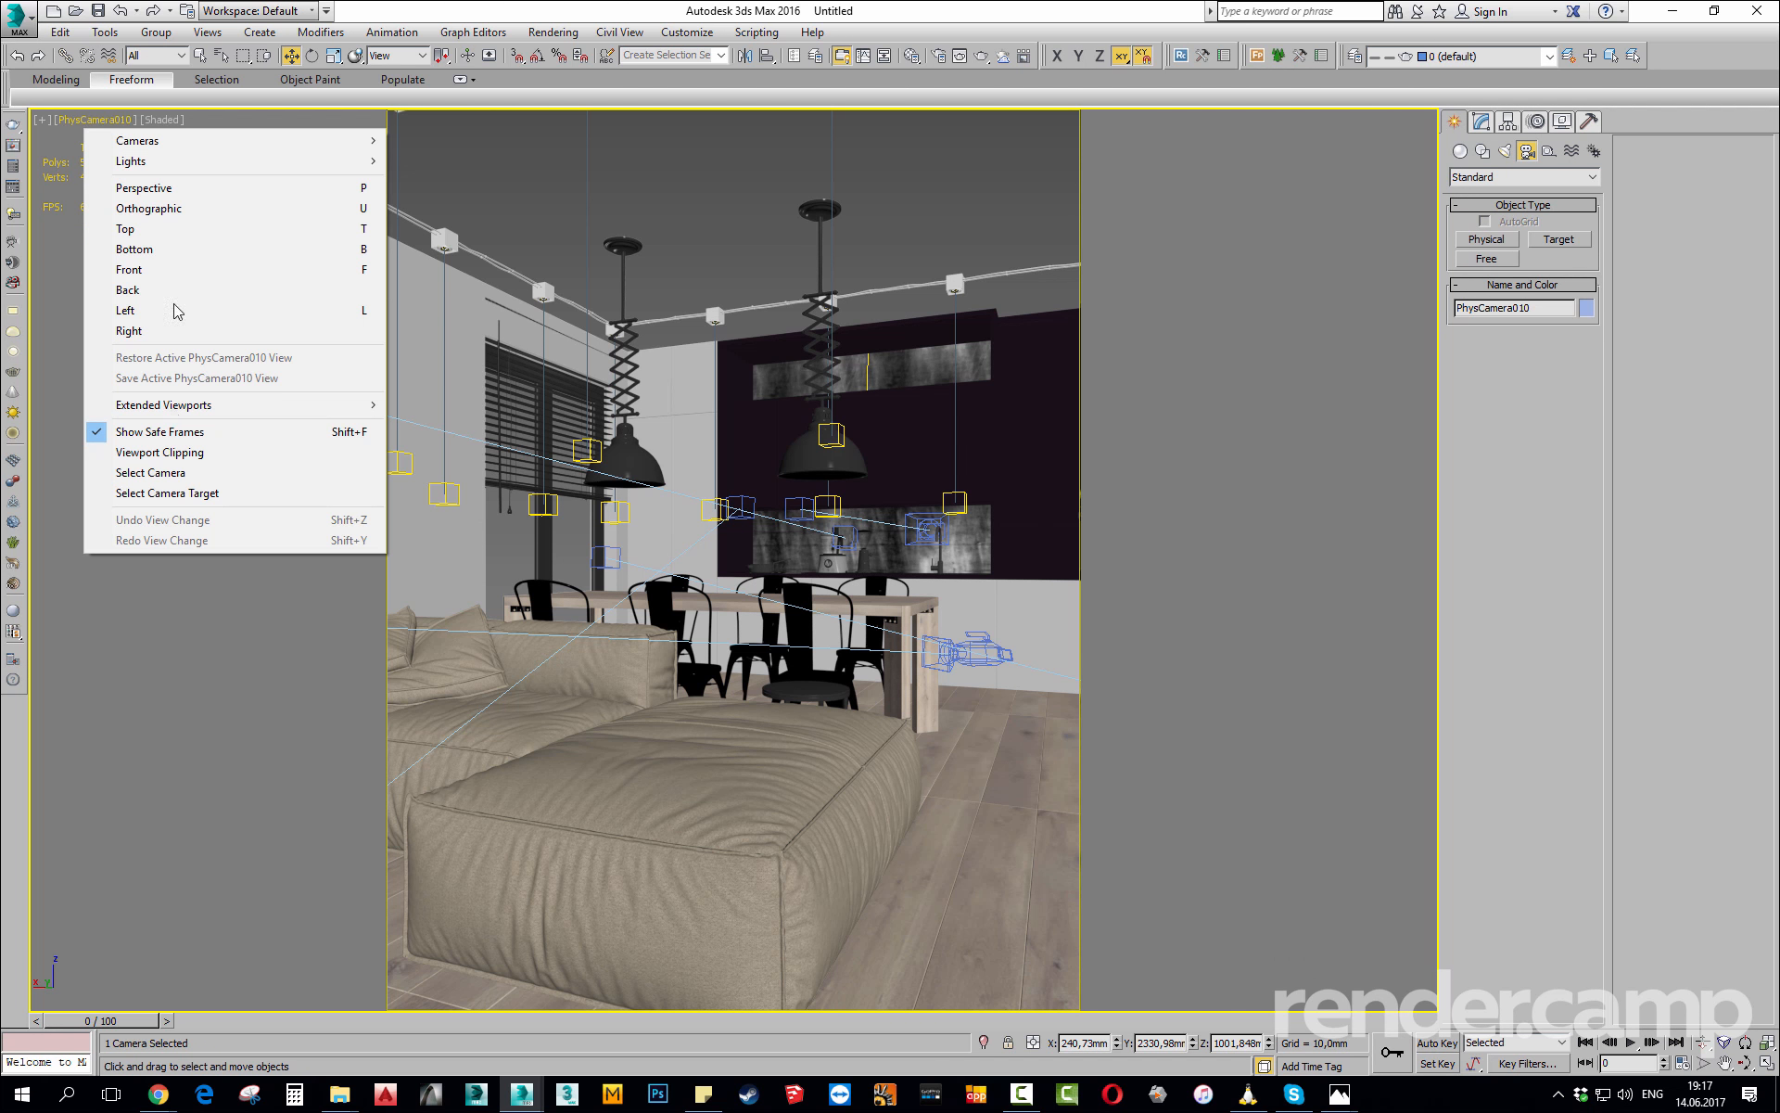
left_click(179, 468)
left_click(1481, 121)
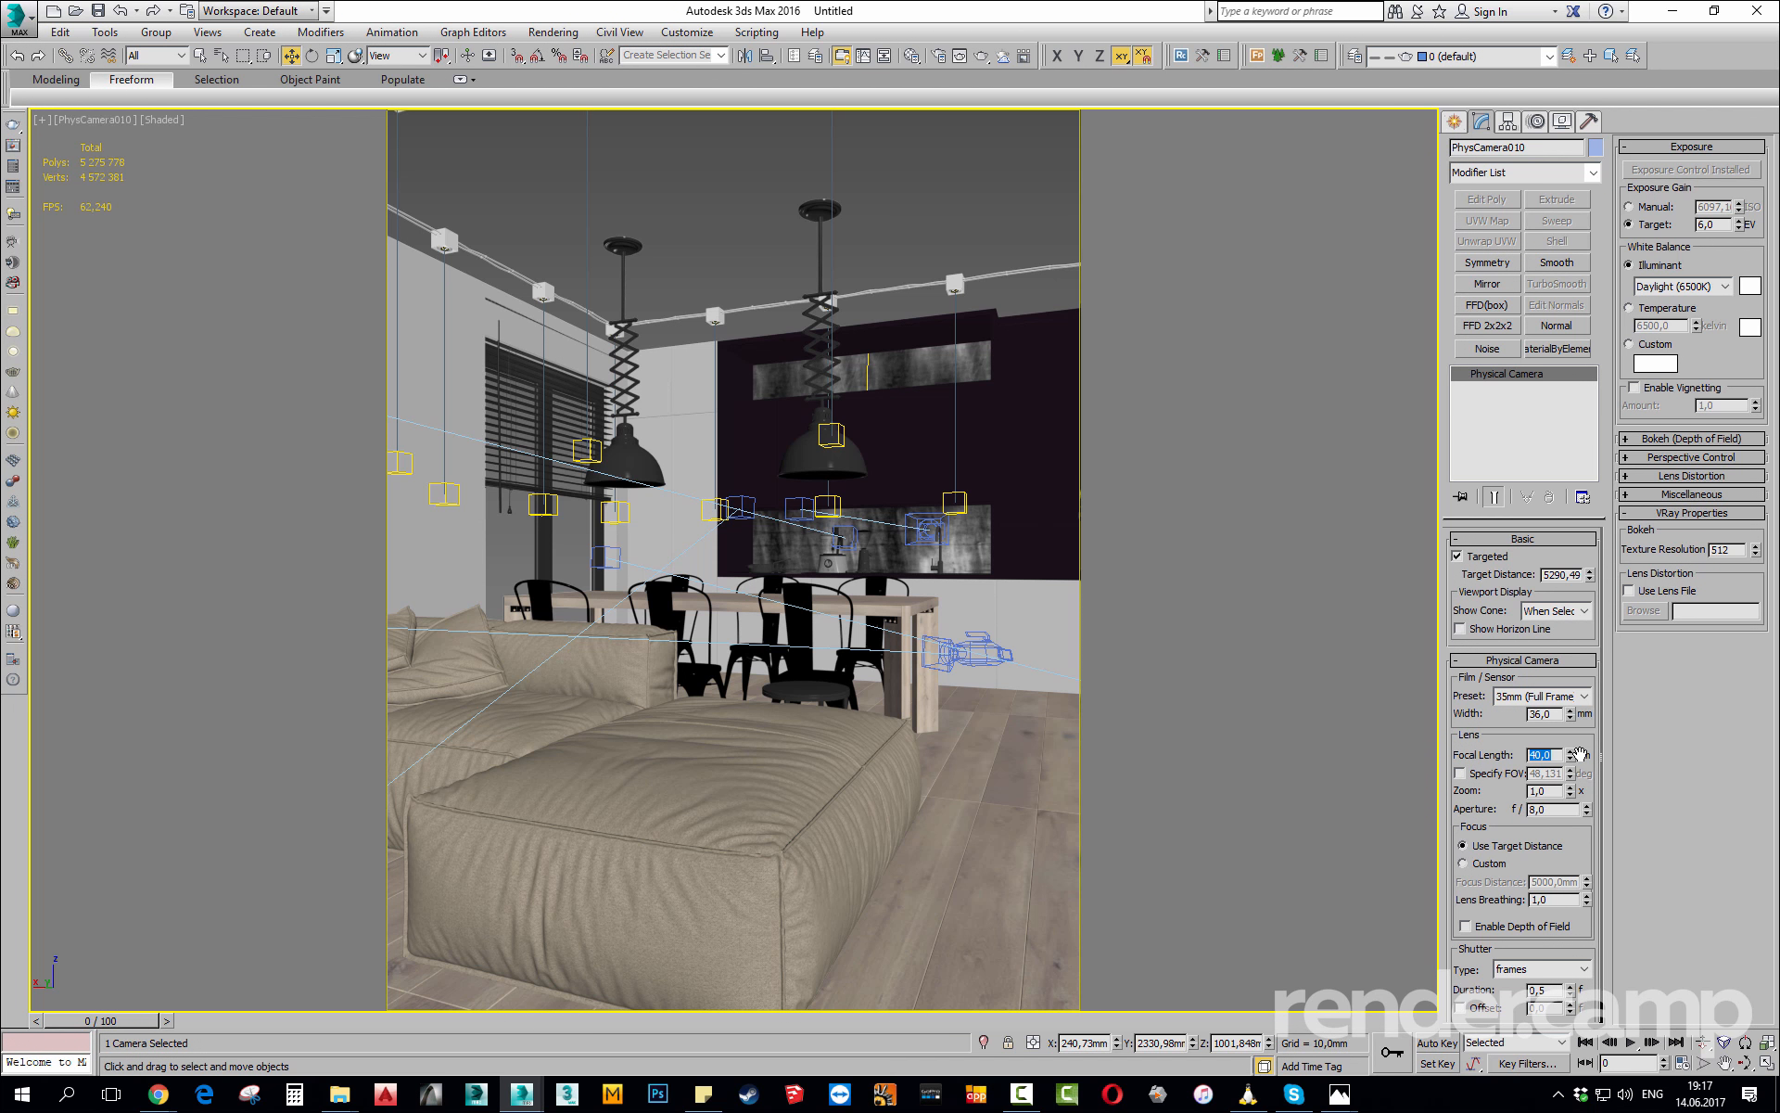
type("70")
key("Return")
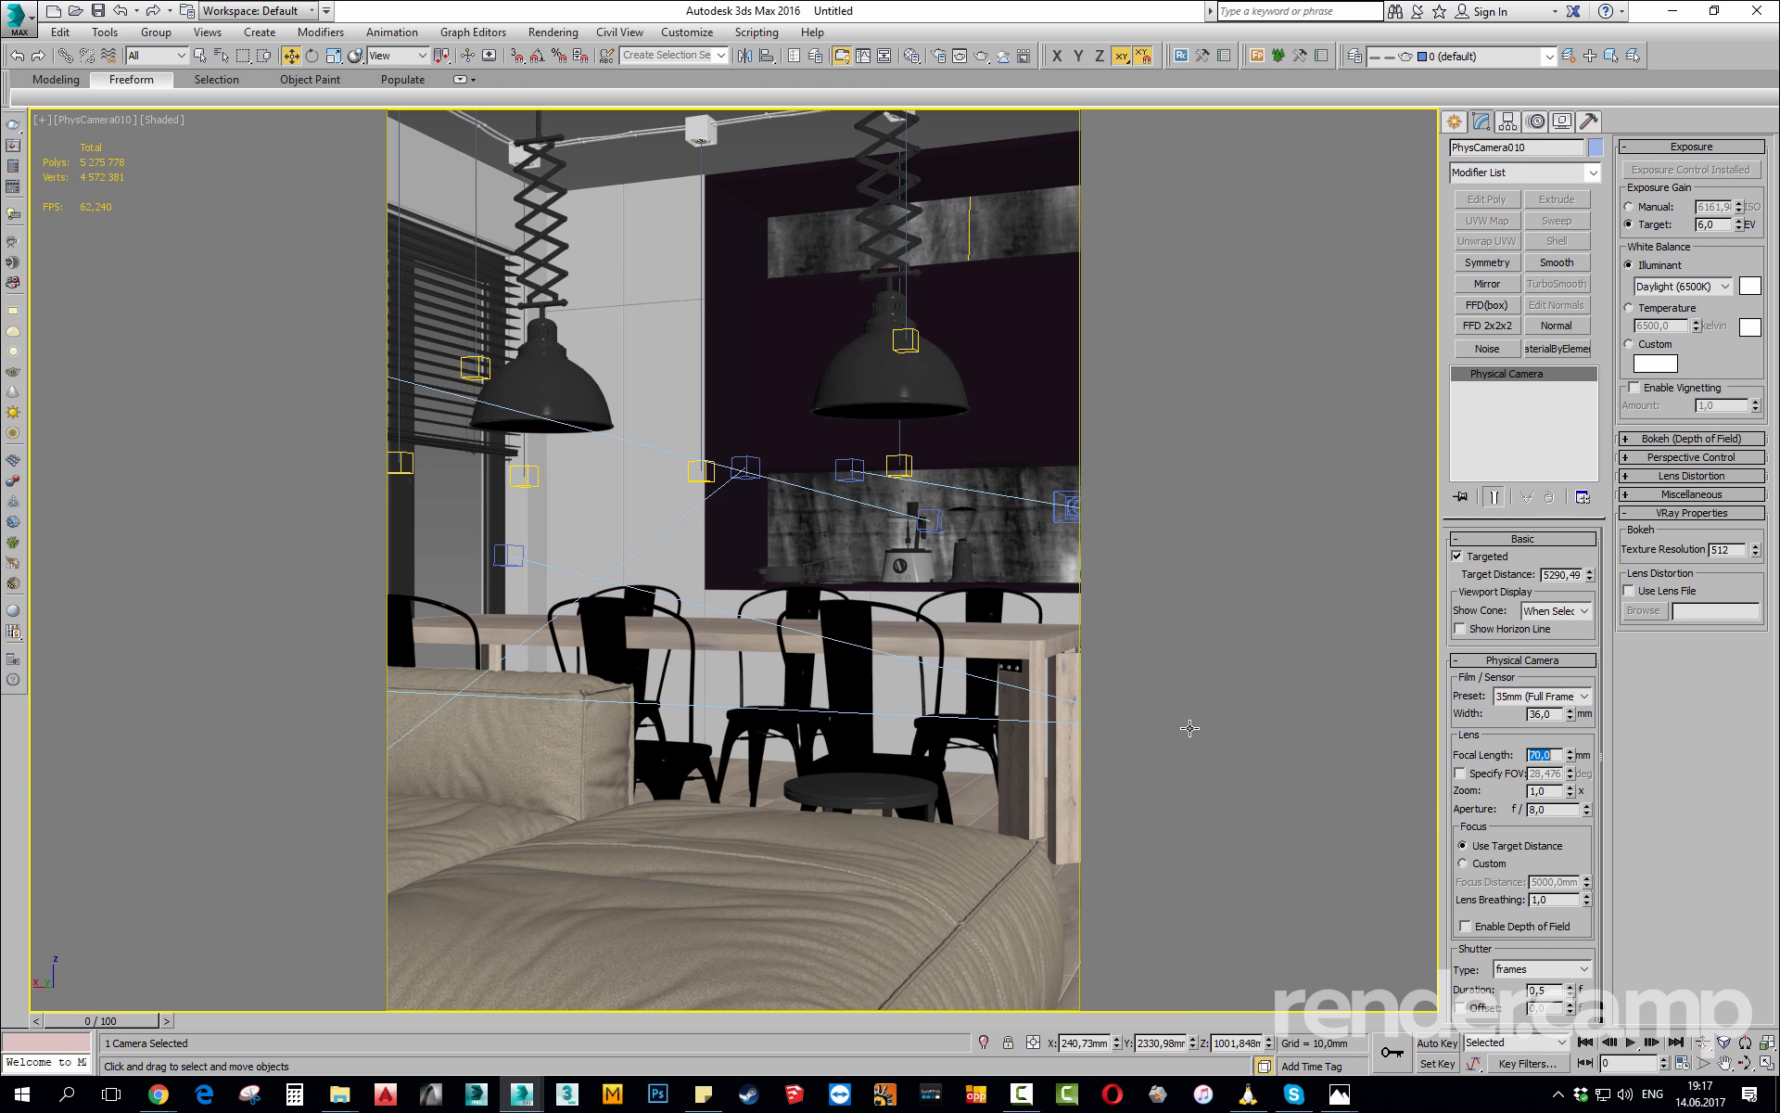
middle_click_drag(905, 691, 902, 737)
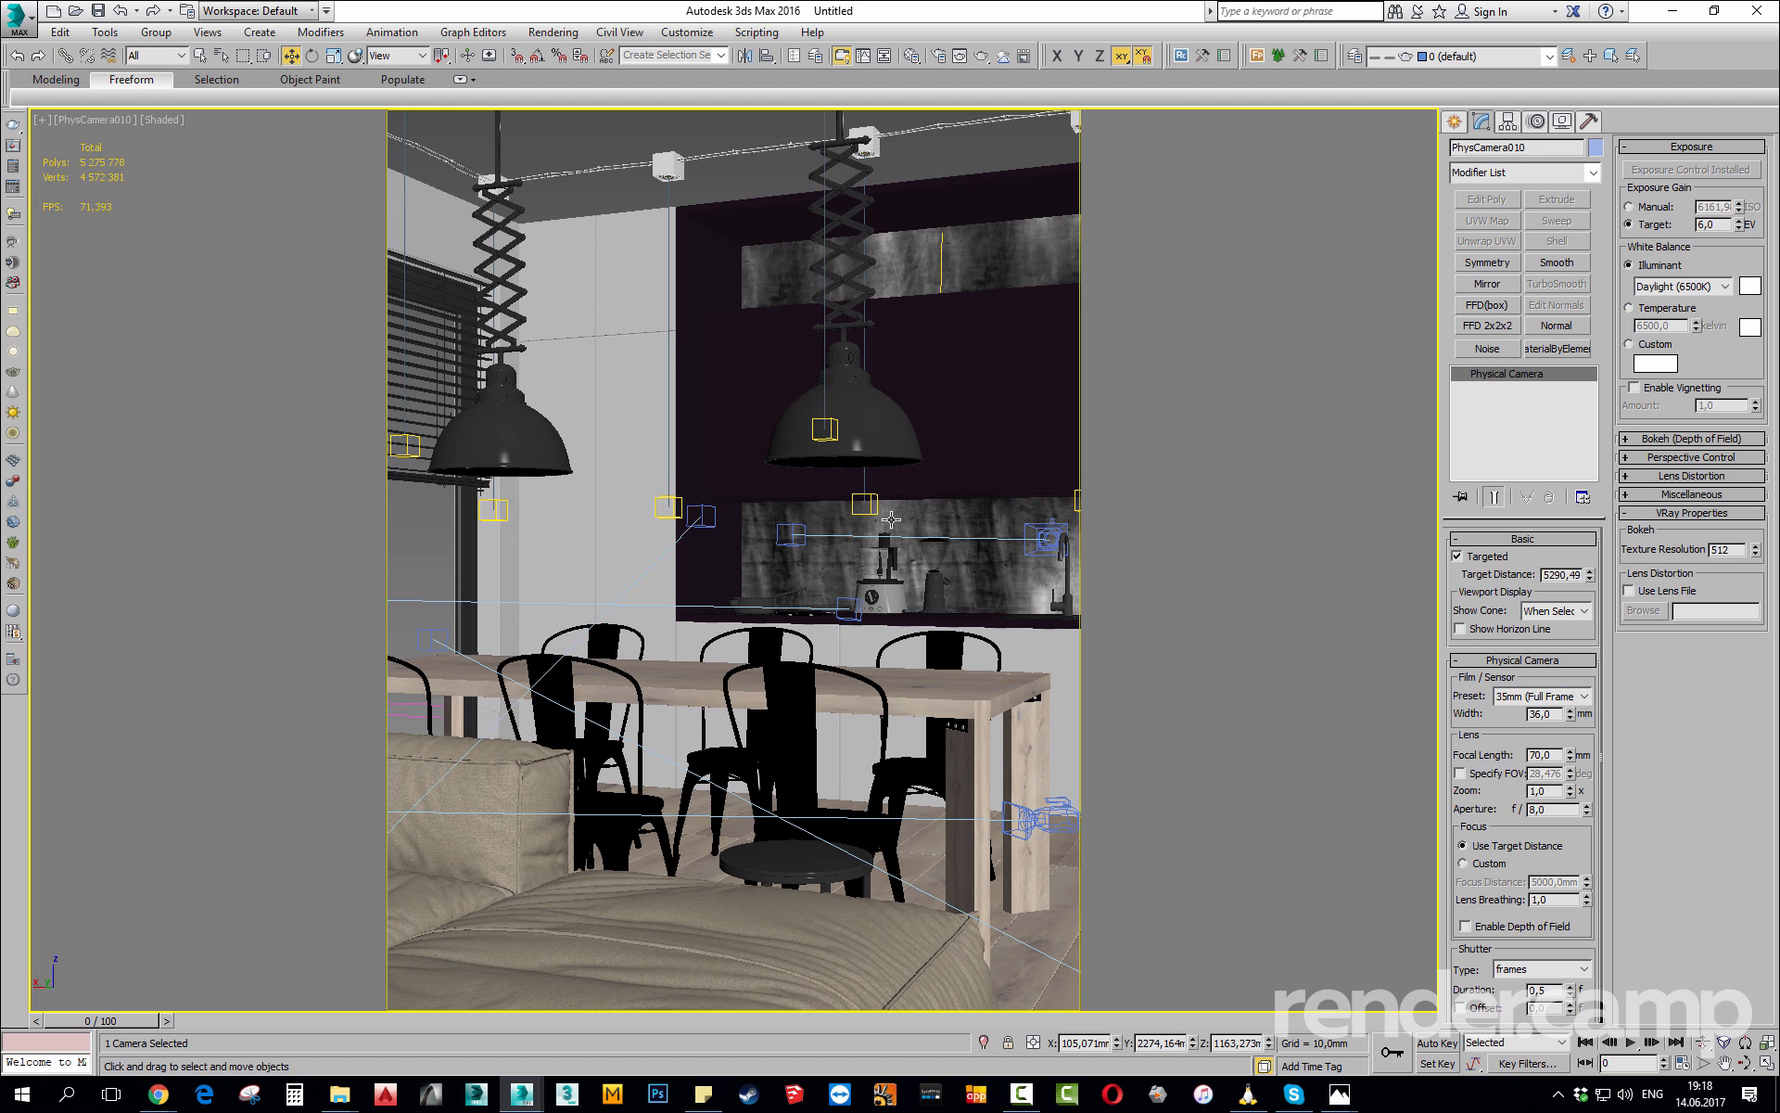
Compare the framing through PhysCamera009 and PhysCamera001, and return to the PhysCamera010 view.
left_click(854, 420)
key("c")
double_click(859, 507)
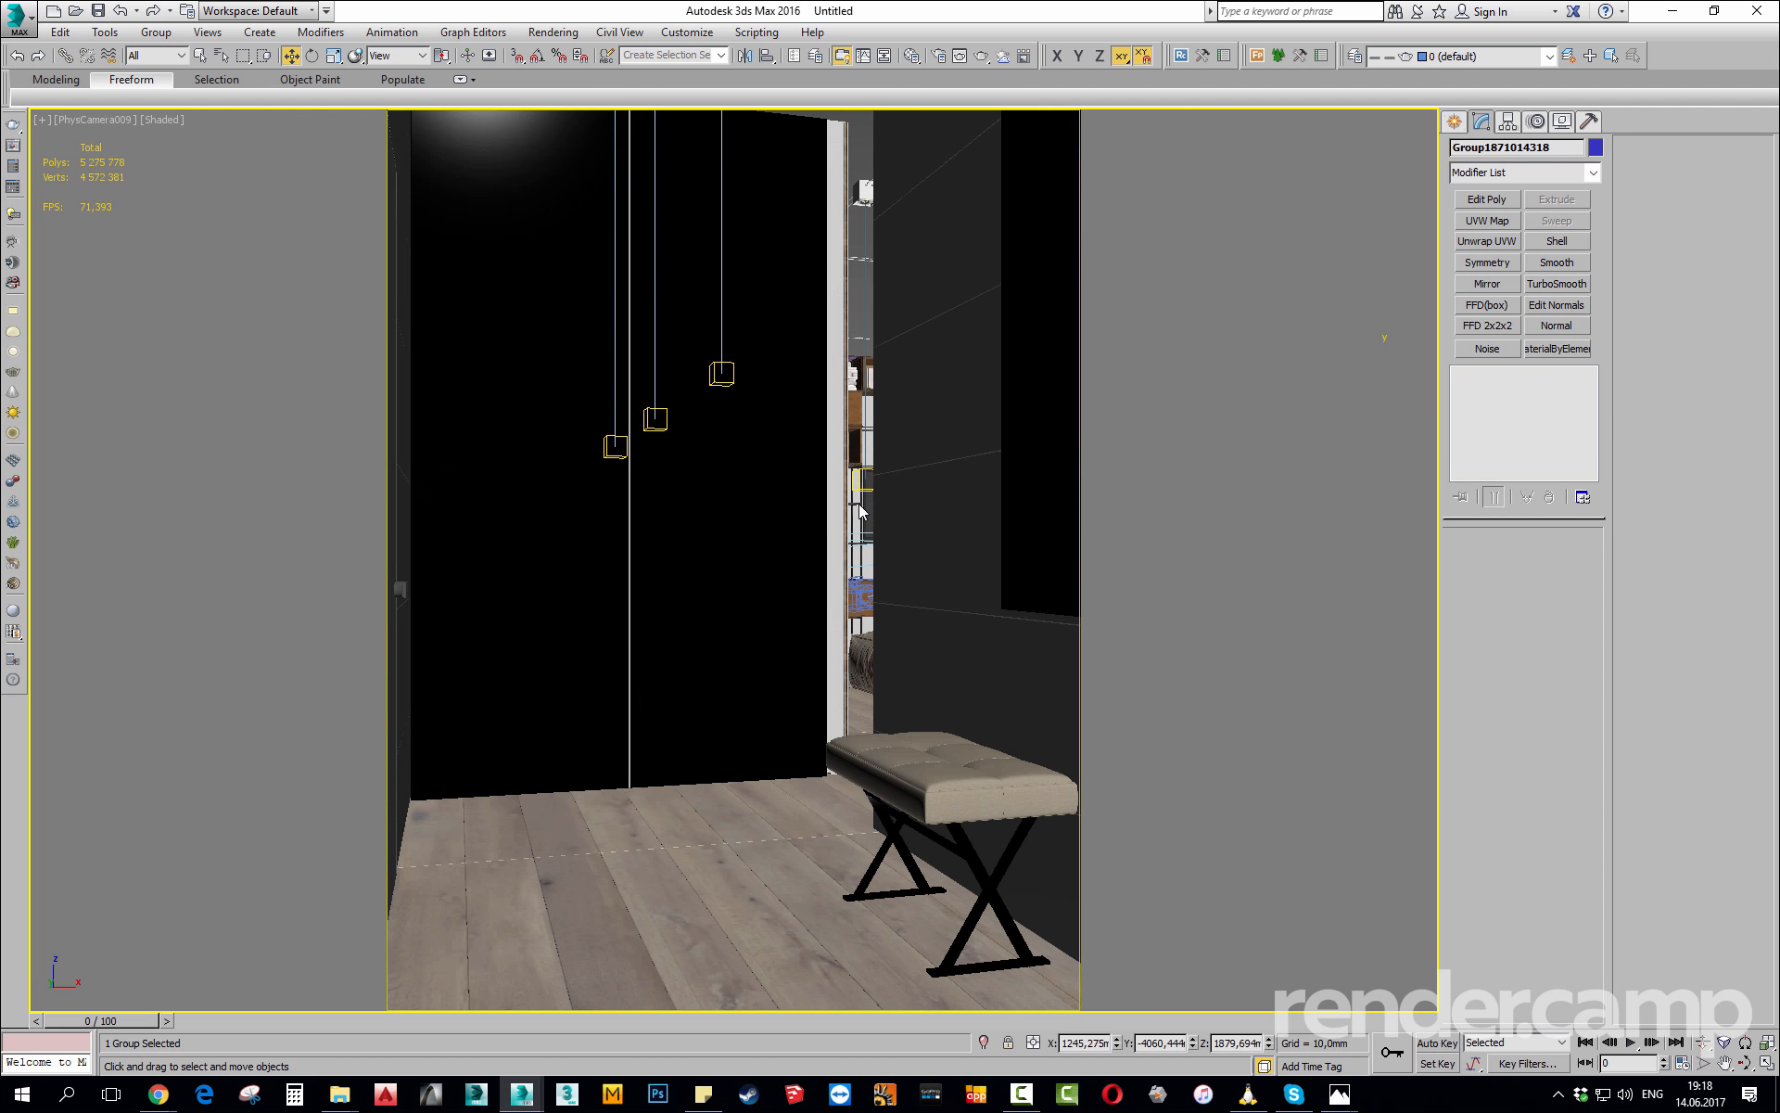
key("c")
double_click(860, 414)
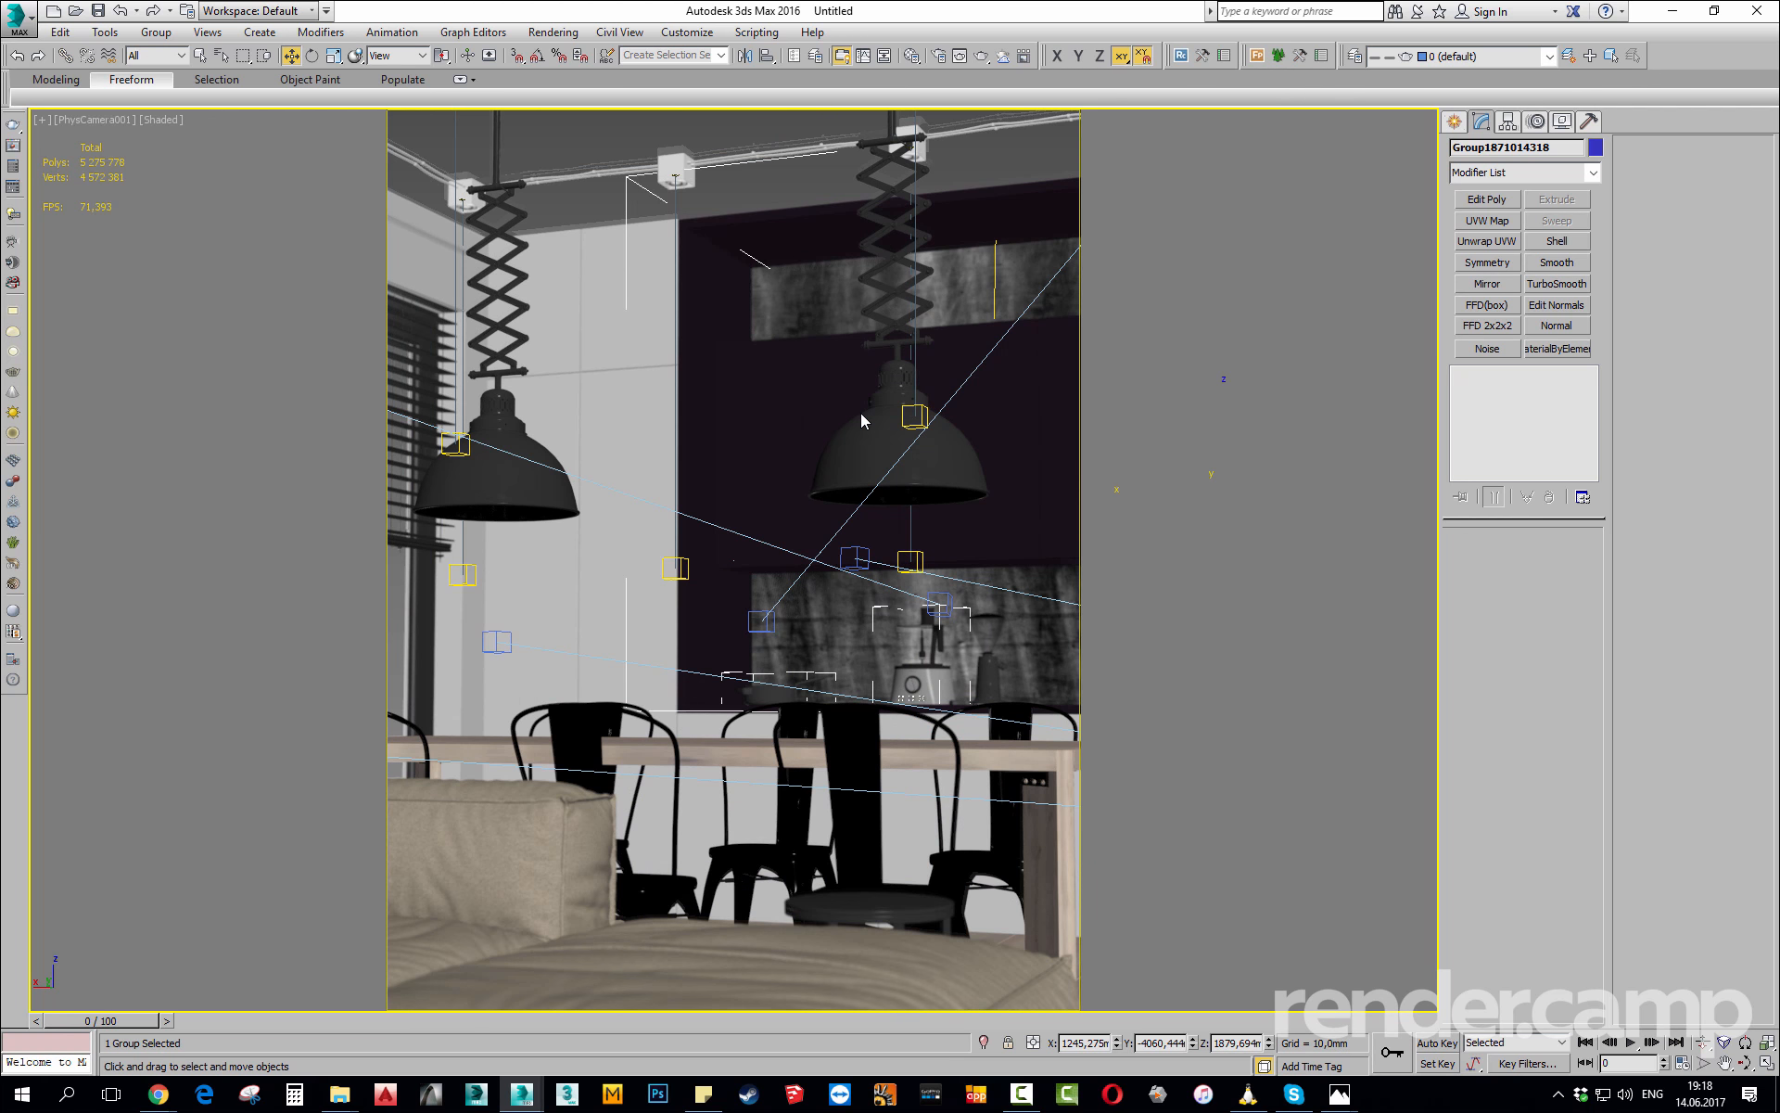
key("c")
double_click(857, 519)
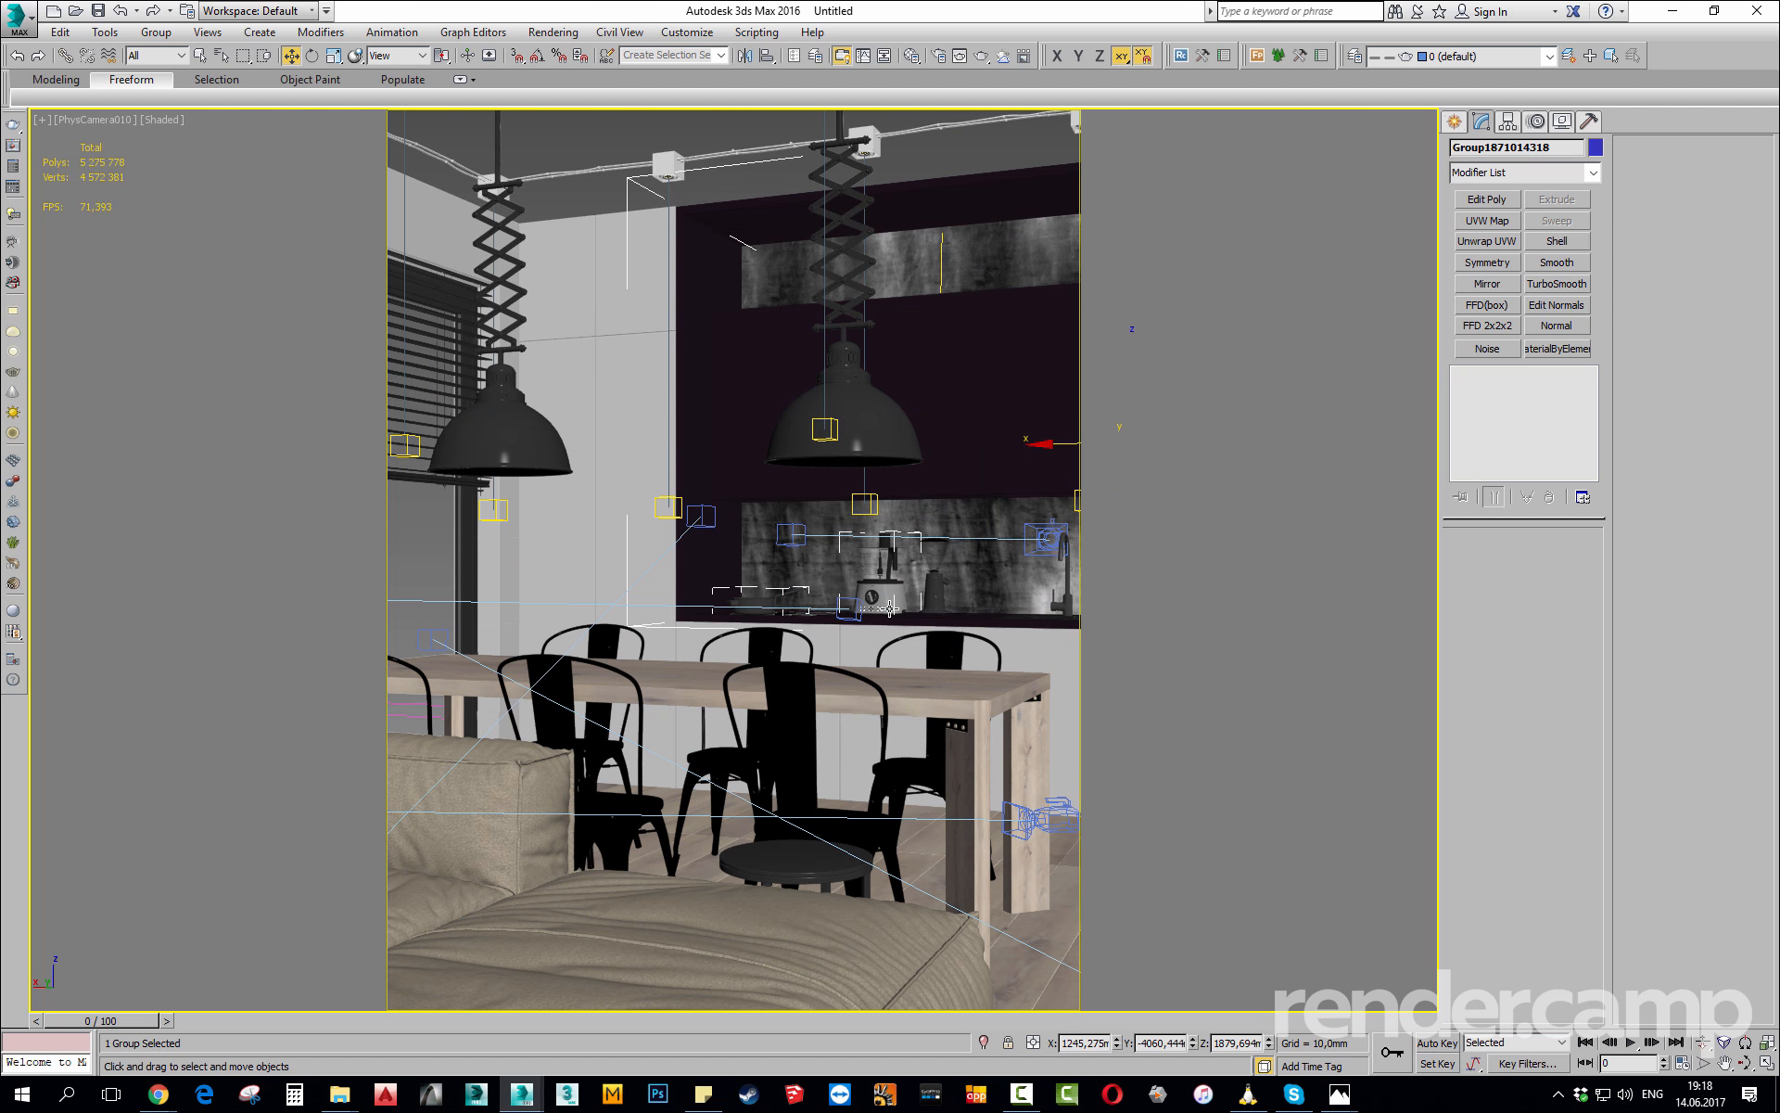
Pan and adjust PhysCamera010 to refine the framing of the sofa, dining table and pendant lamps.
middle_click_drag(871, 723, 880, 684)
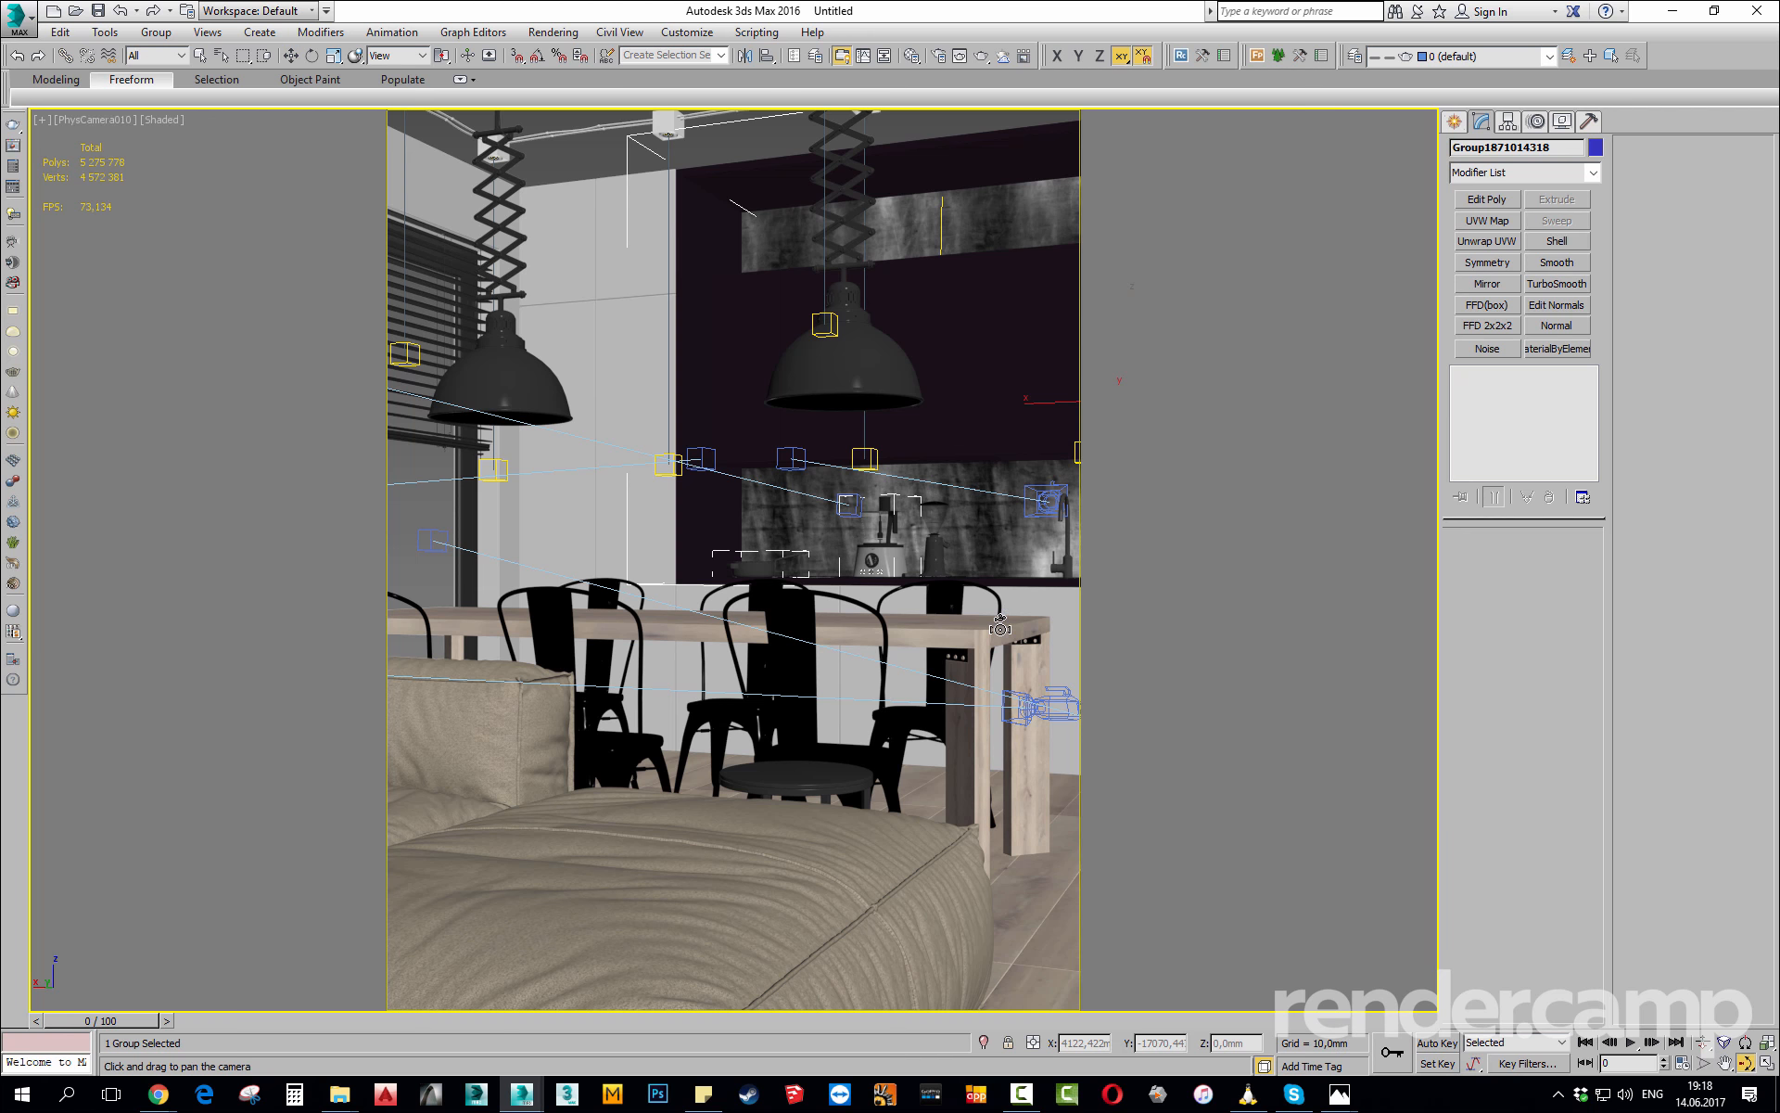
left_click_drag(957, 663, 777, 733)
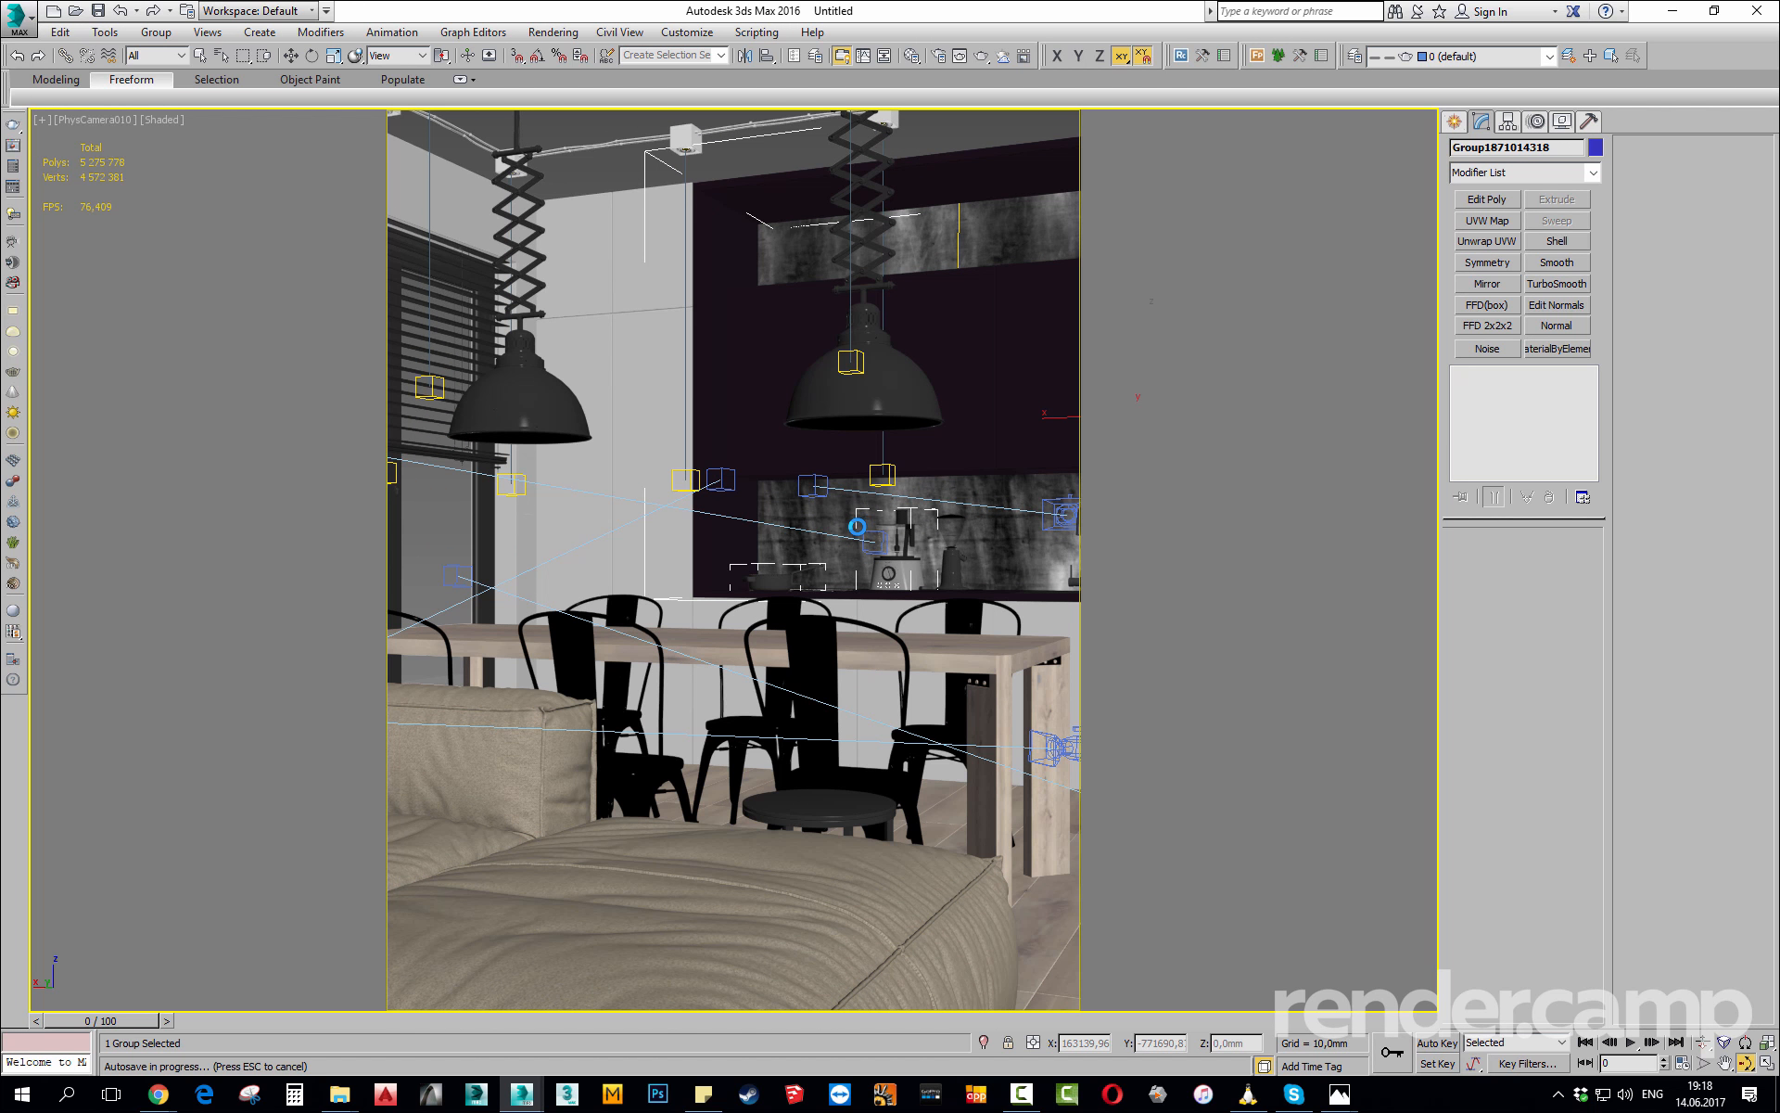
Interrupt the autosave, test other PhysCamera010 angles on the dining area, and shift the original framing slightly.
key("Escape")
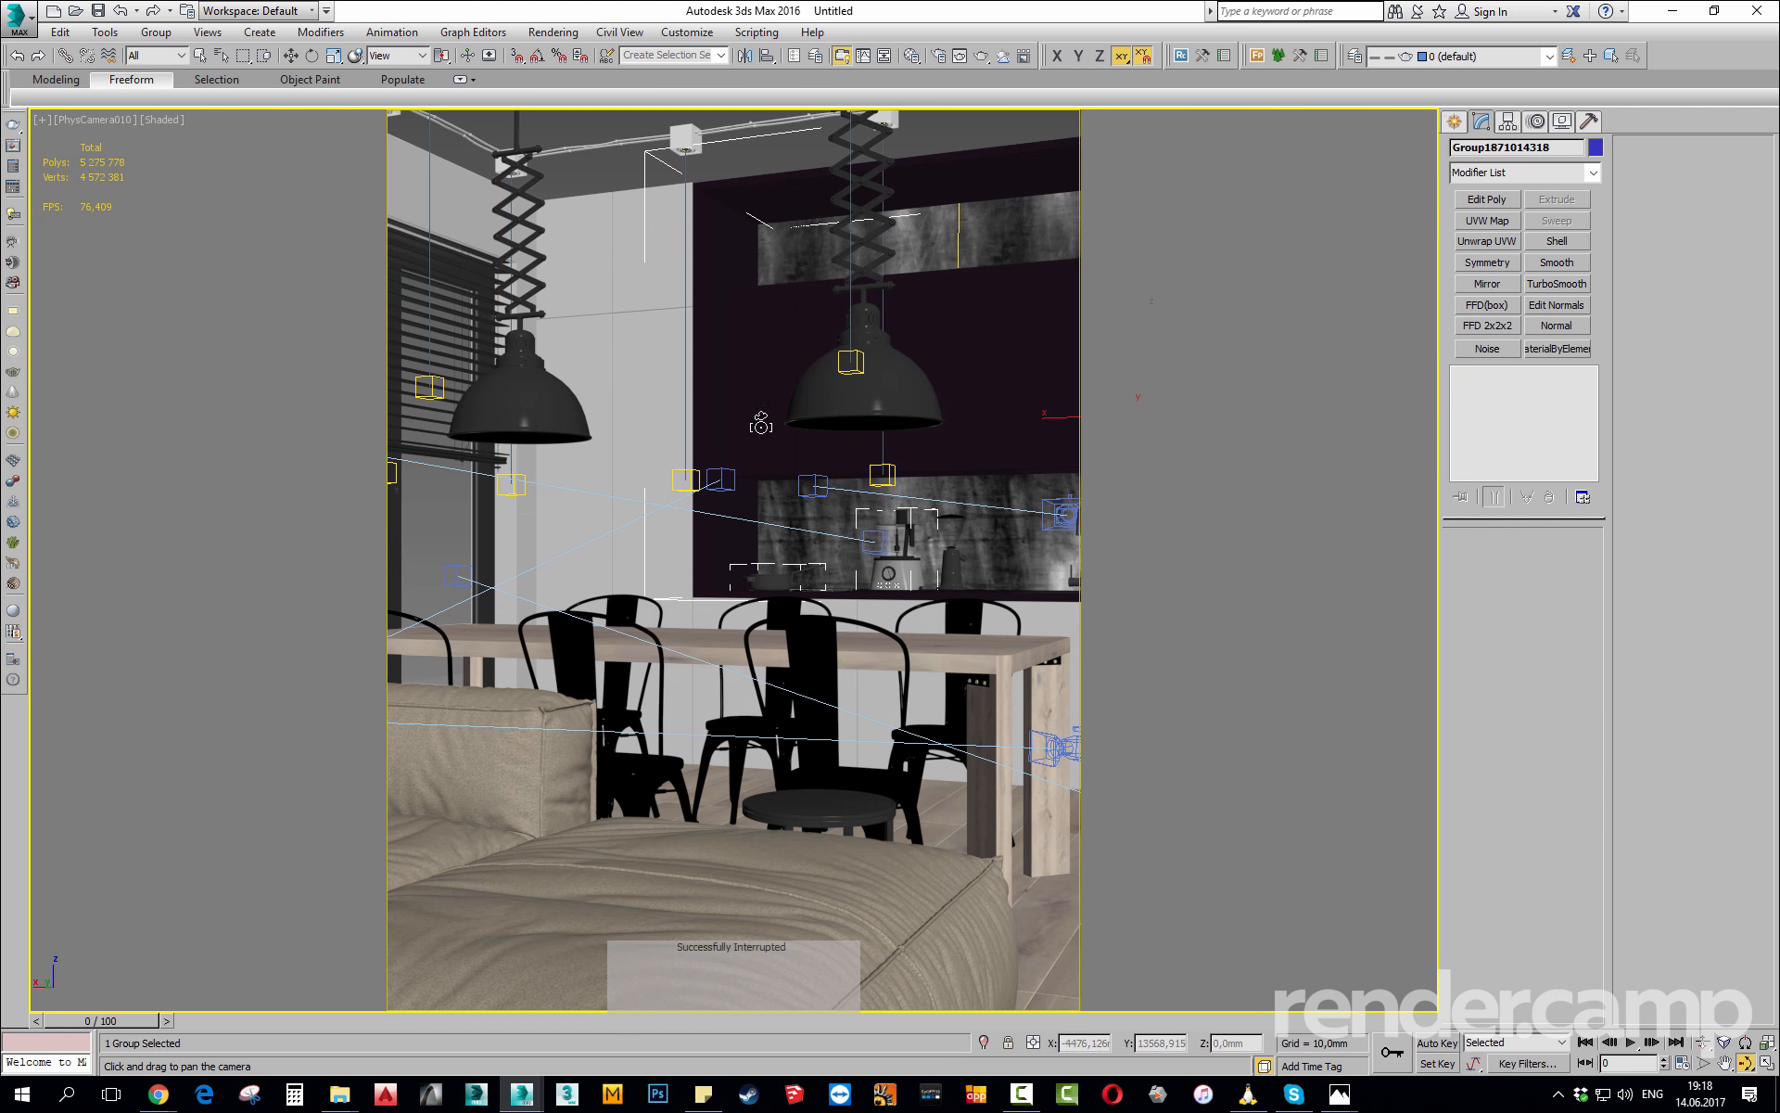
left_click_drag(760, 422, 756, 350)
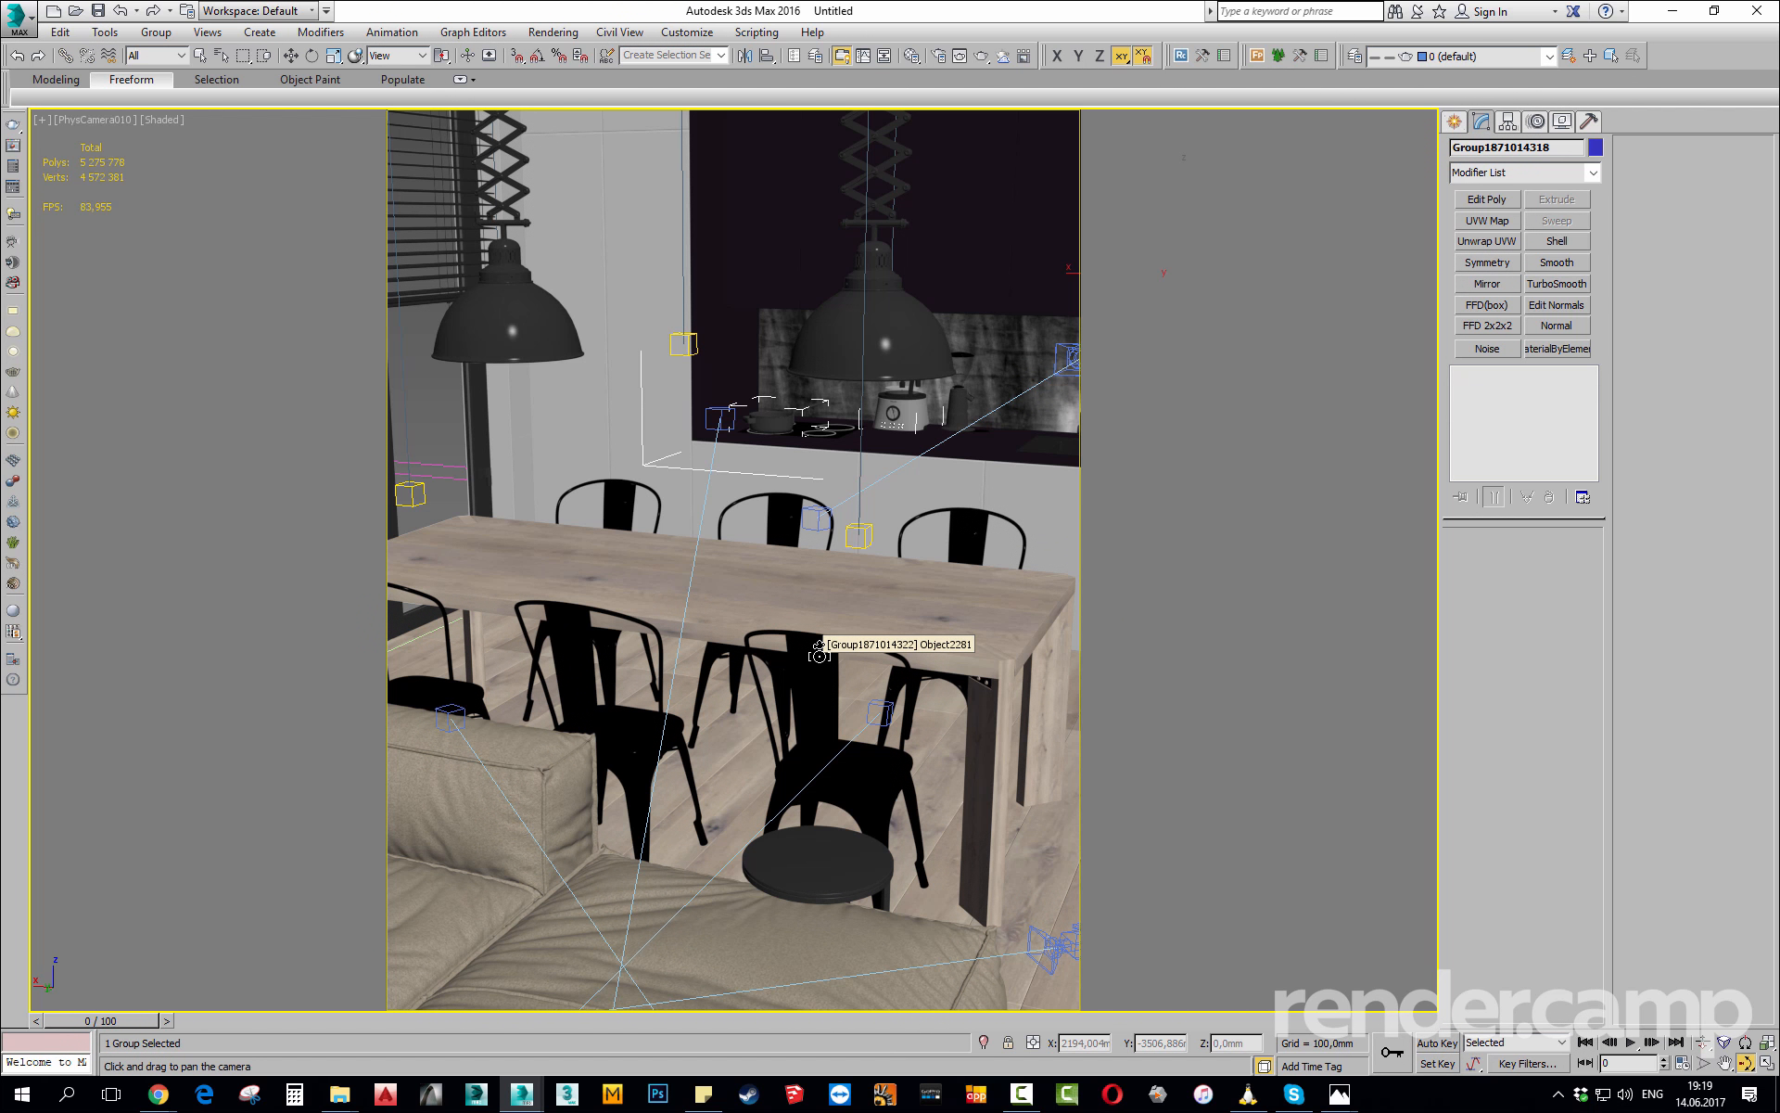
middle_click_drag(820, 650, 819, 650)
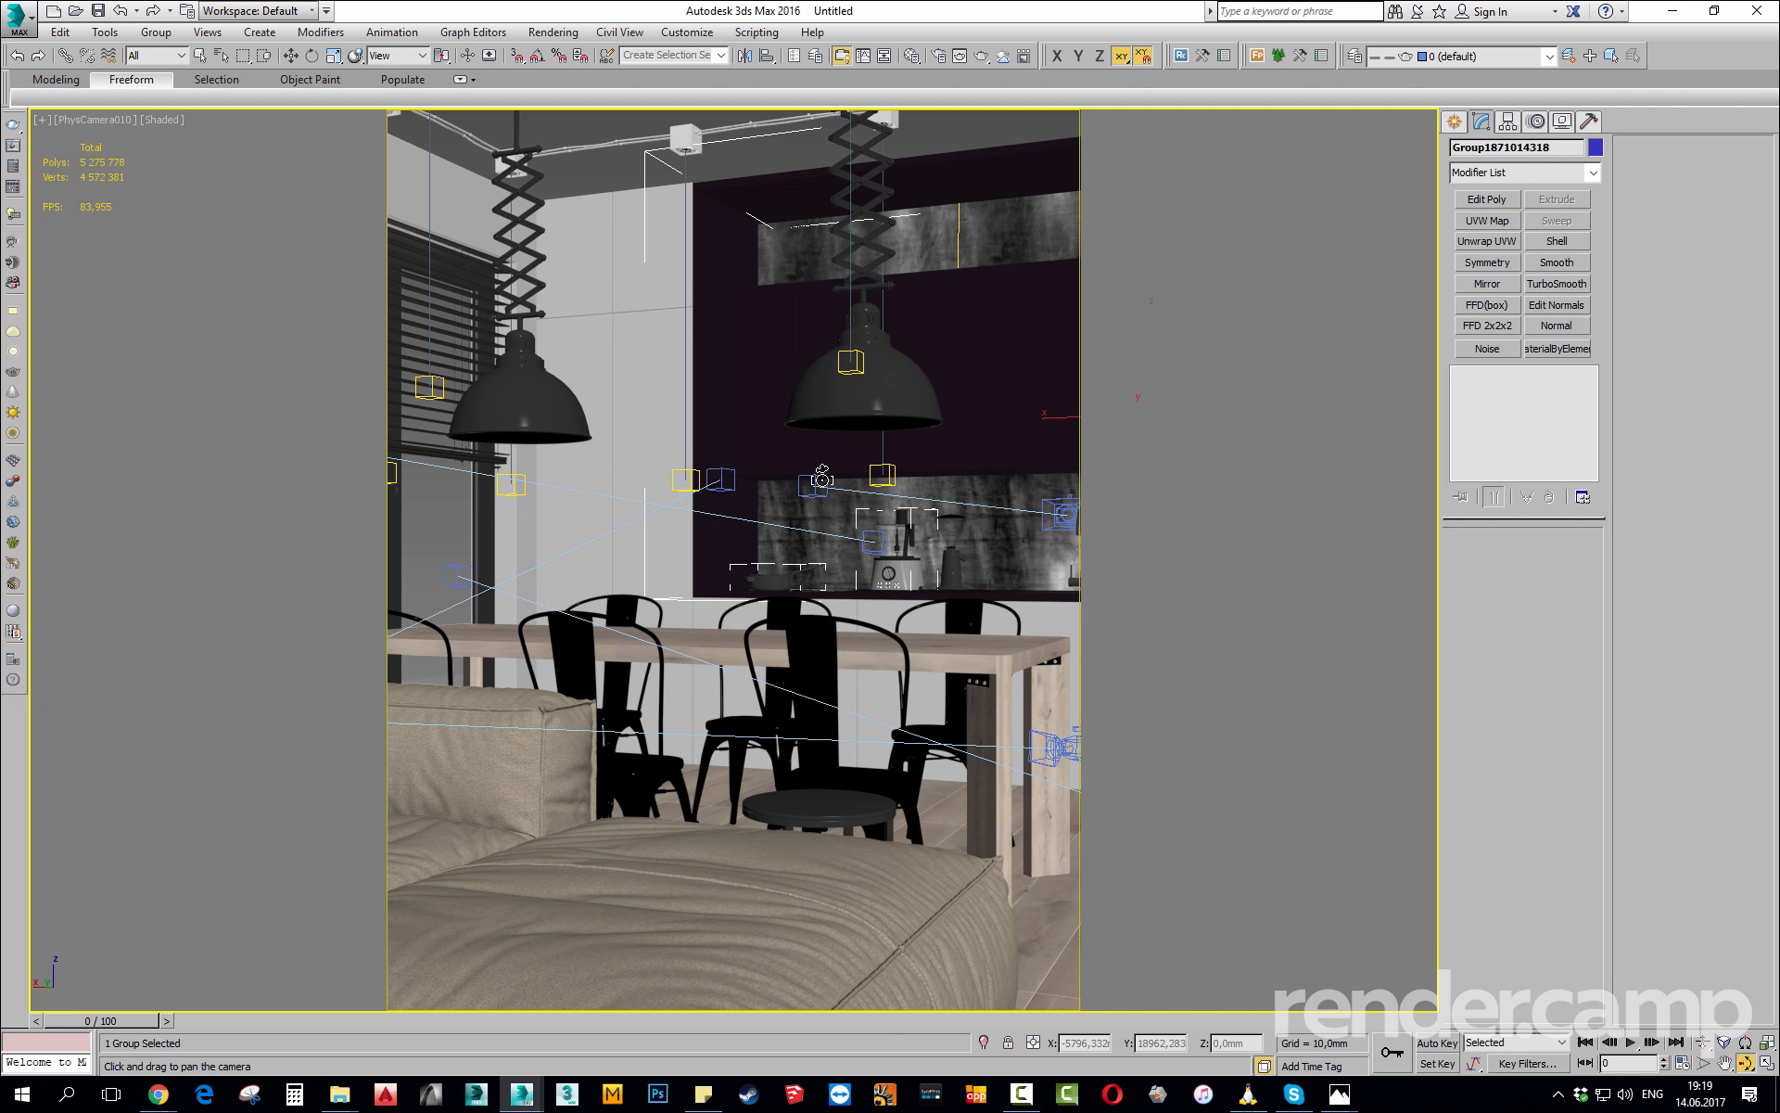
middle_click_drag(822, 474, 824, 482)
right_click(452, 510)
left_click(447, 522)
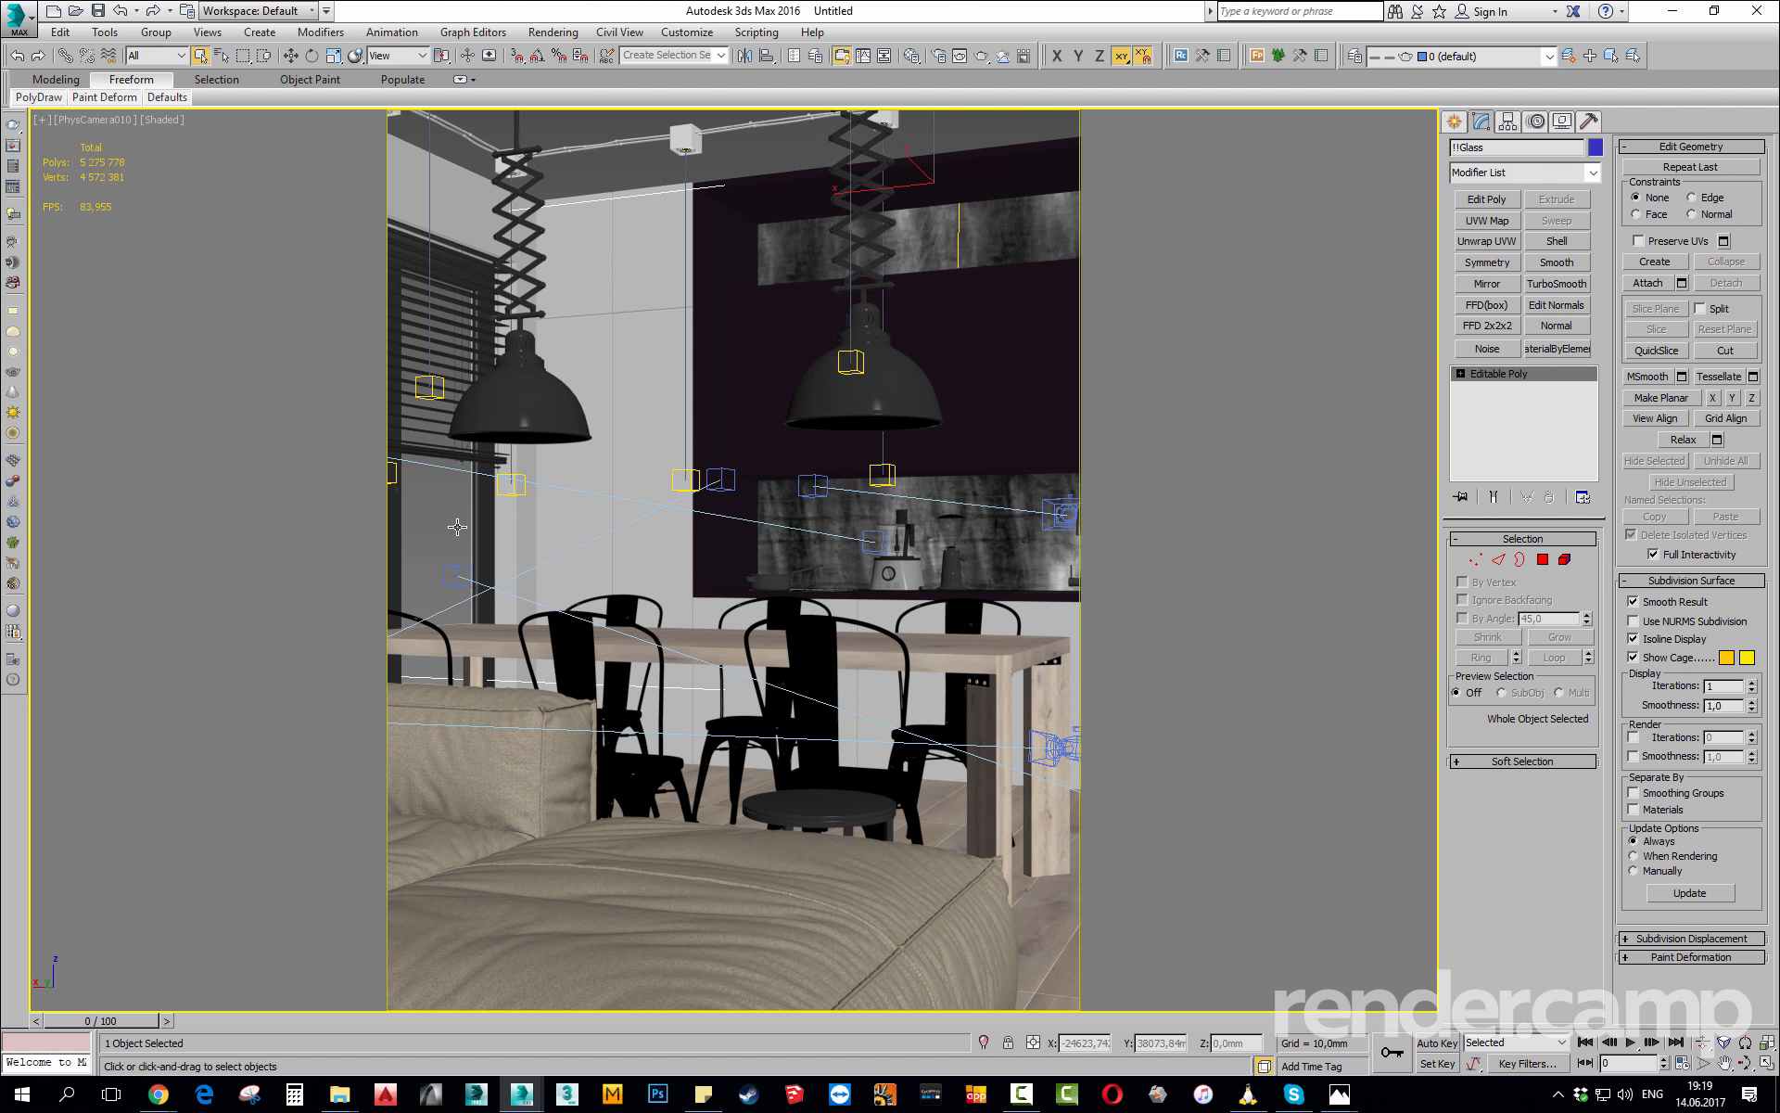
middle_click_drag(718, 569, 667, 566)
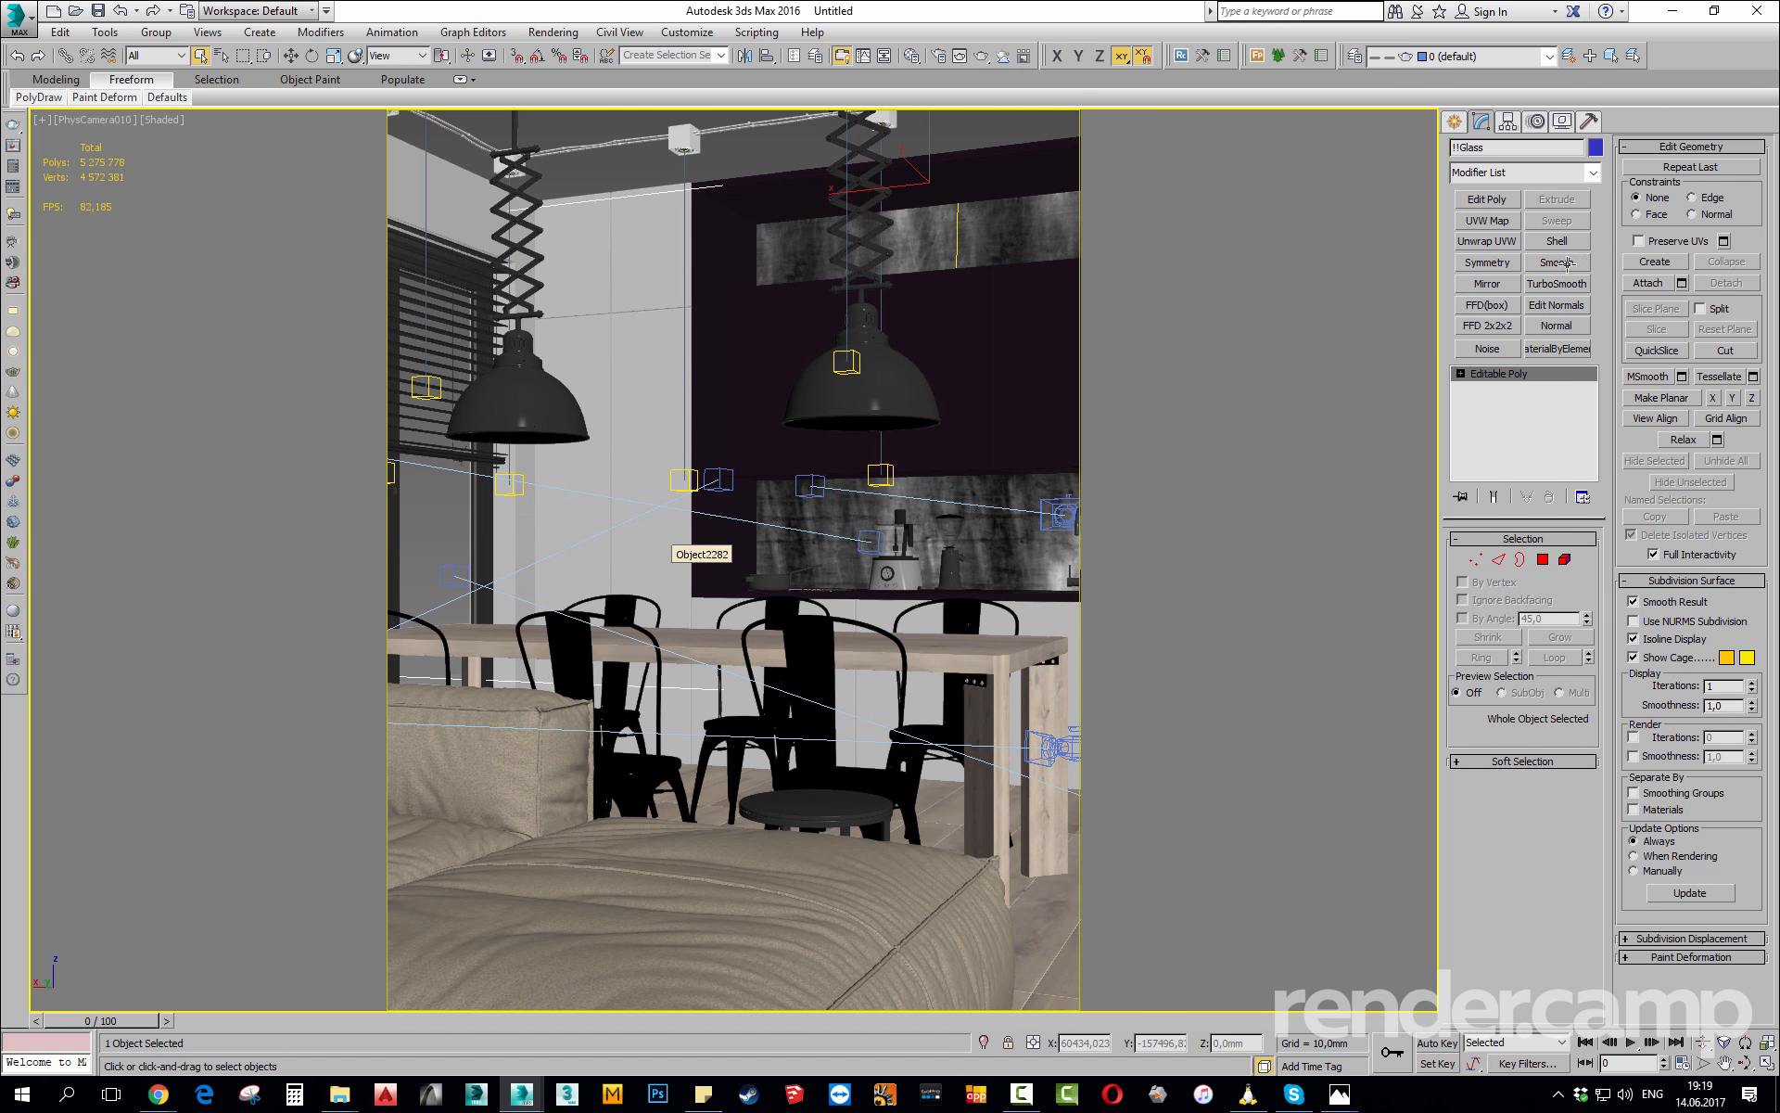
Select the viewed camera, PhysCamera010, and set its aperture to f/3.4.
left_click(93, 120)
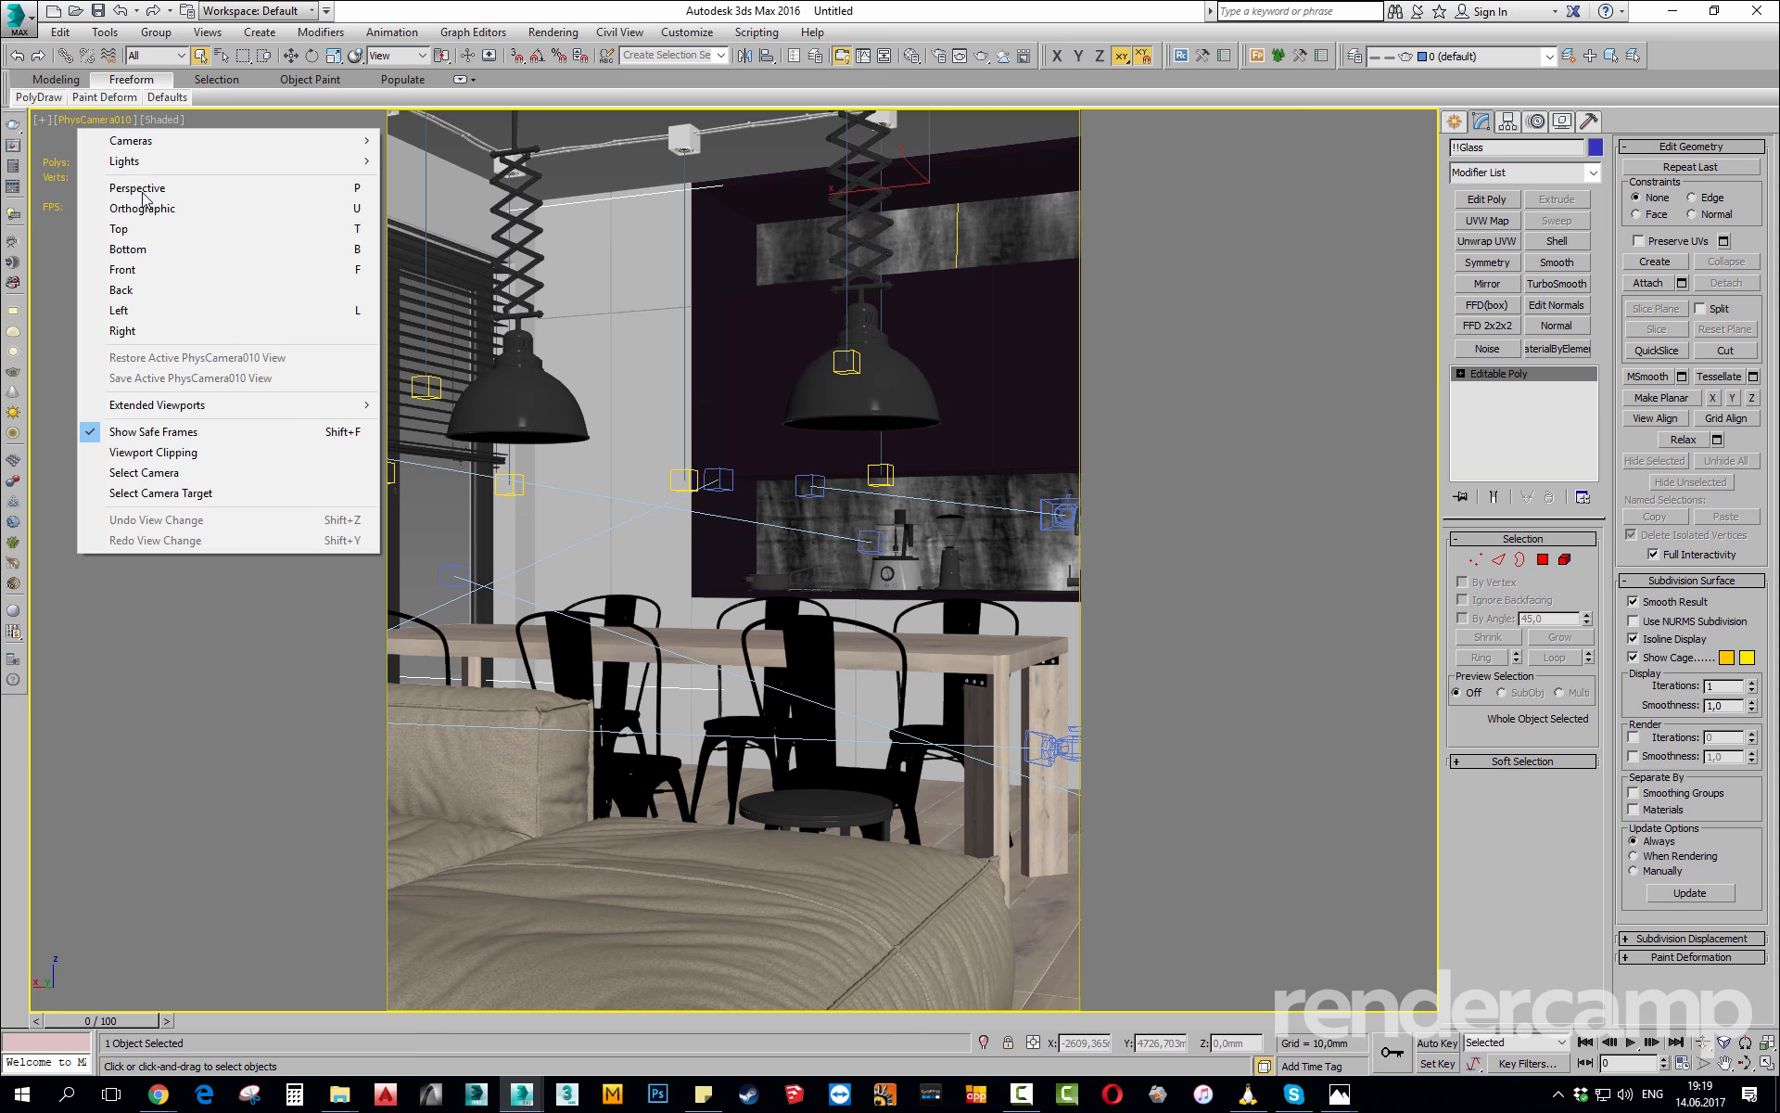
left_click(144, 473)
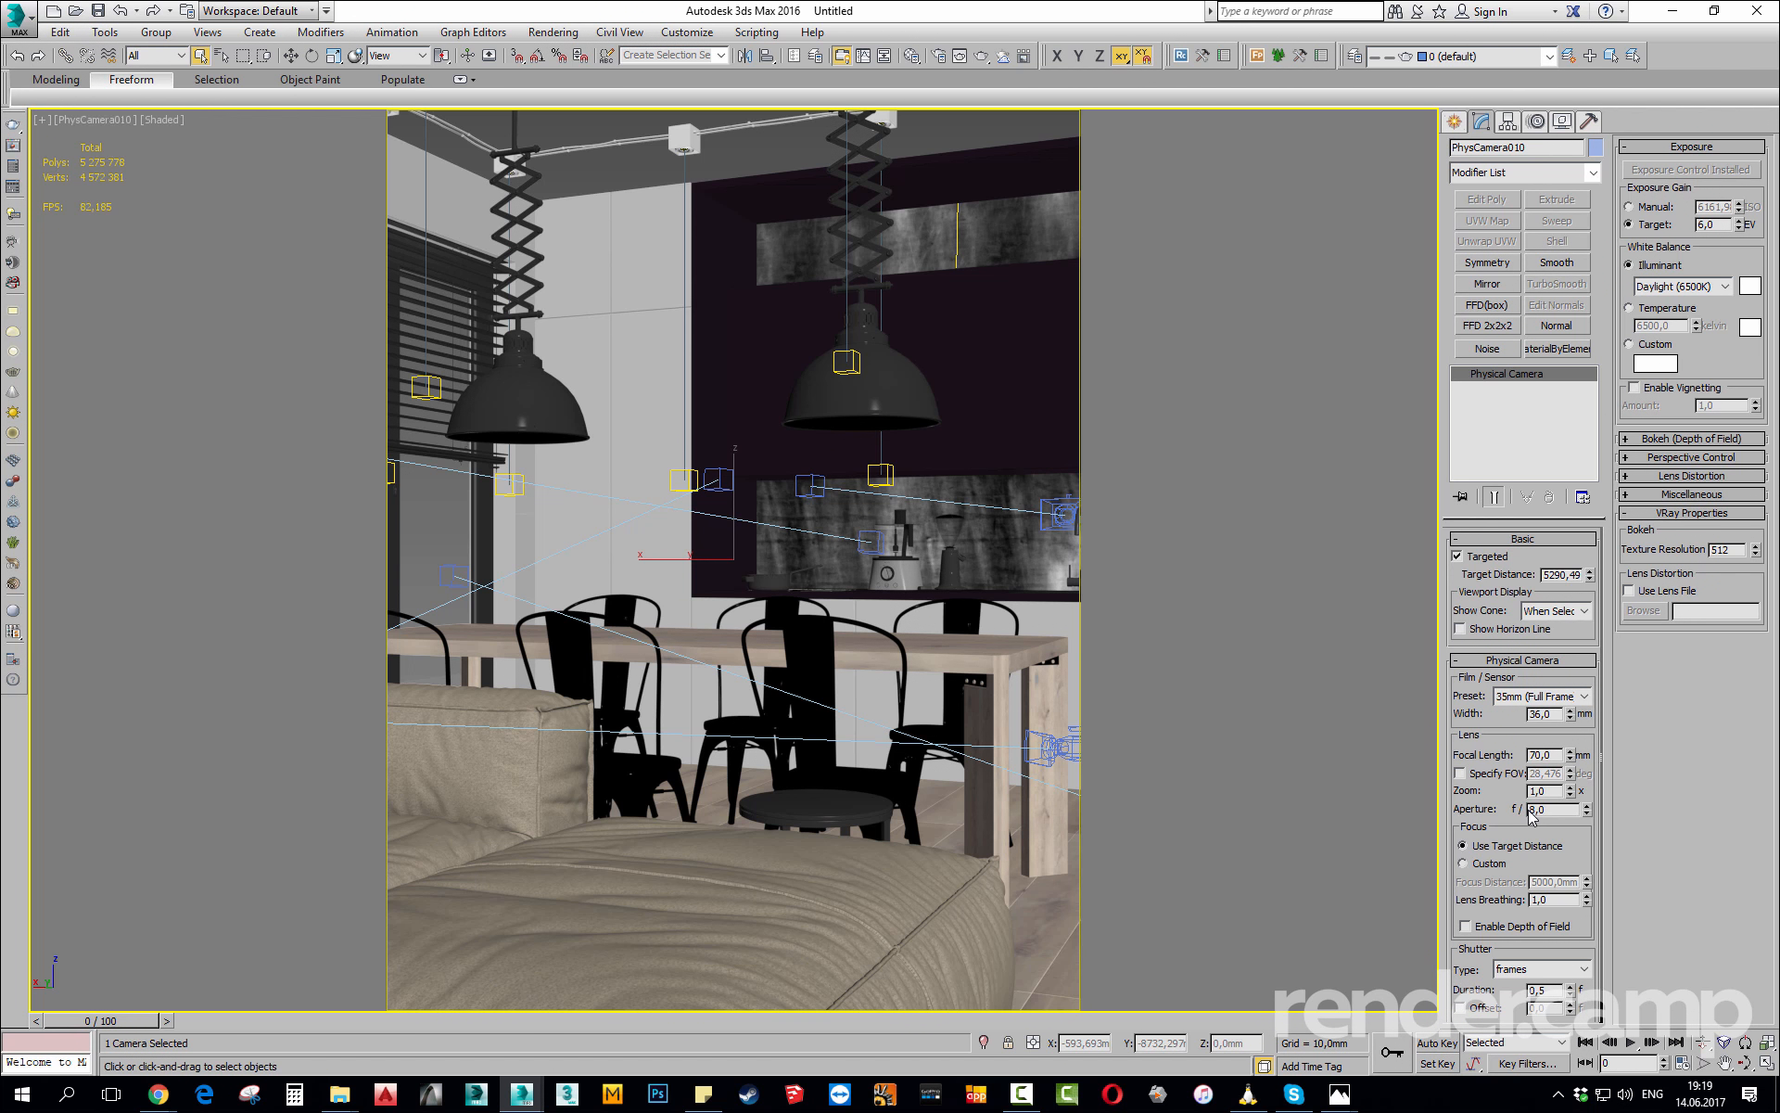
double_click(1544, 754)
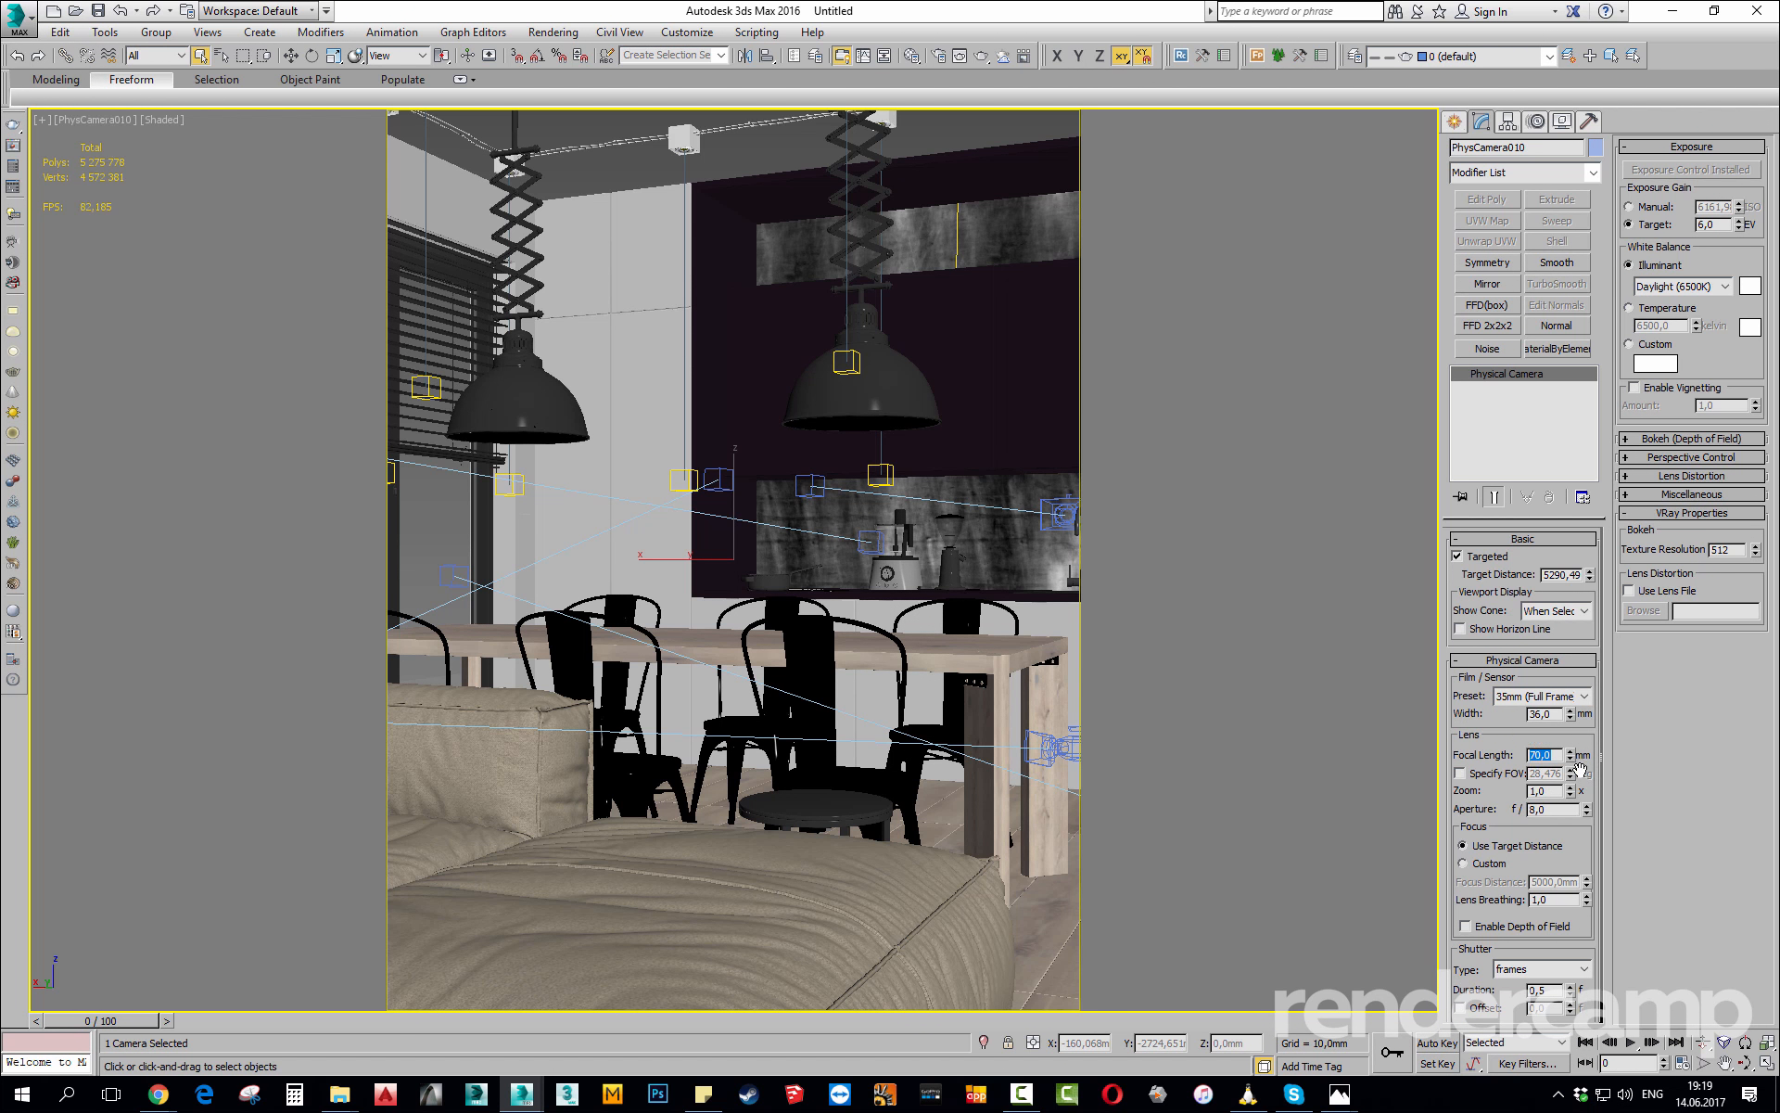
double_click(1556, 809)
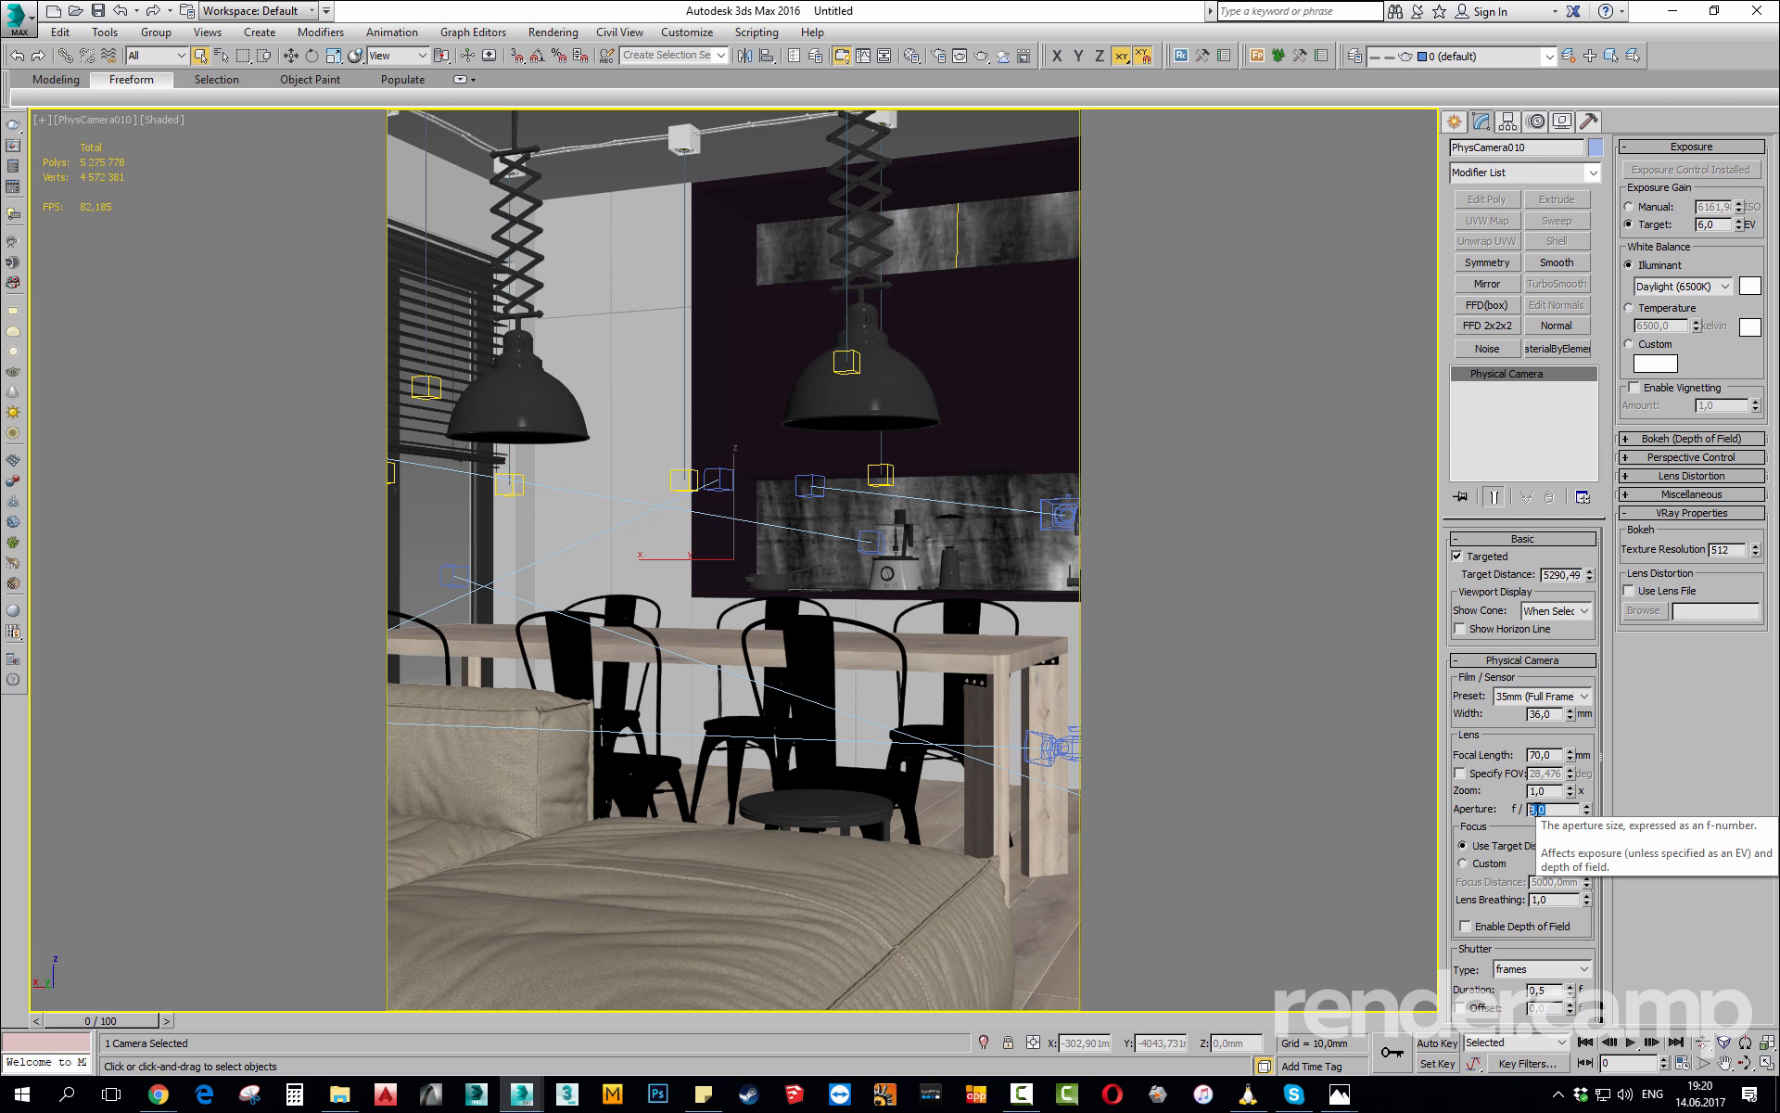
left_click(1534, 809)
left_click_drag(1535, 808, 1423, 809)
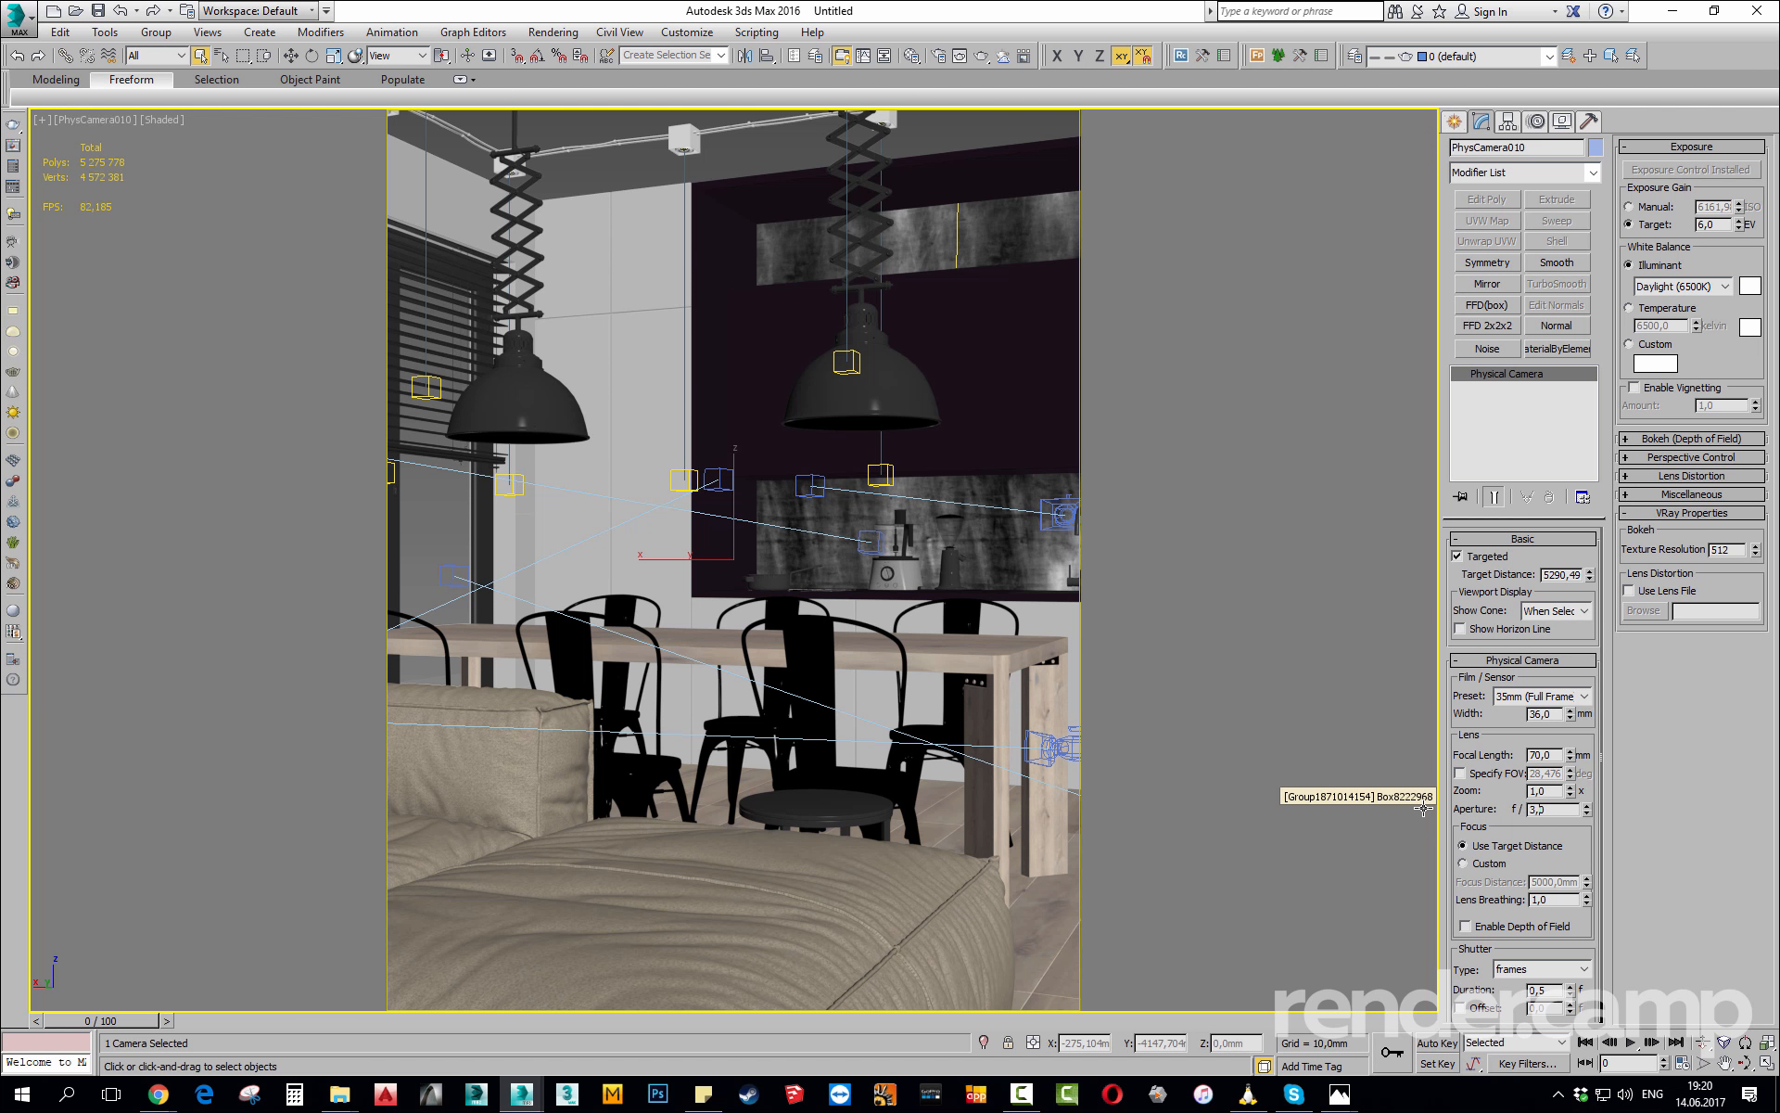
key("Return")
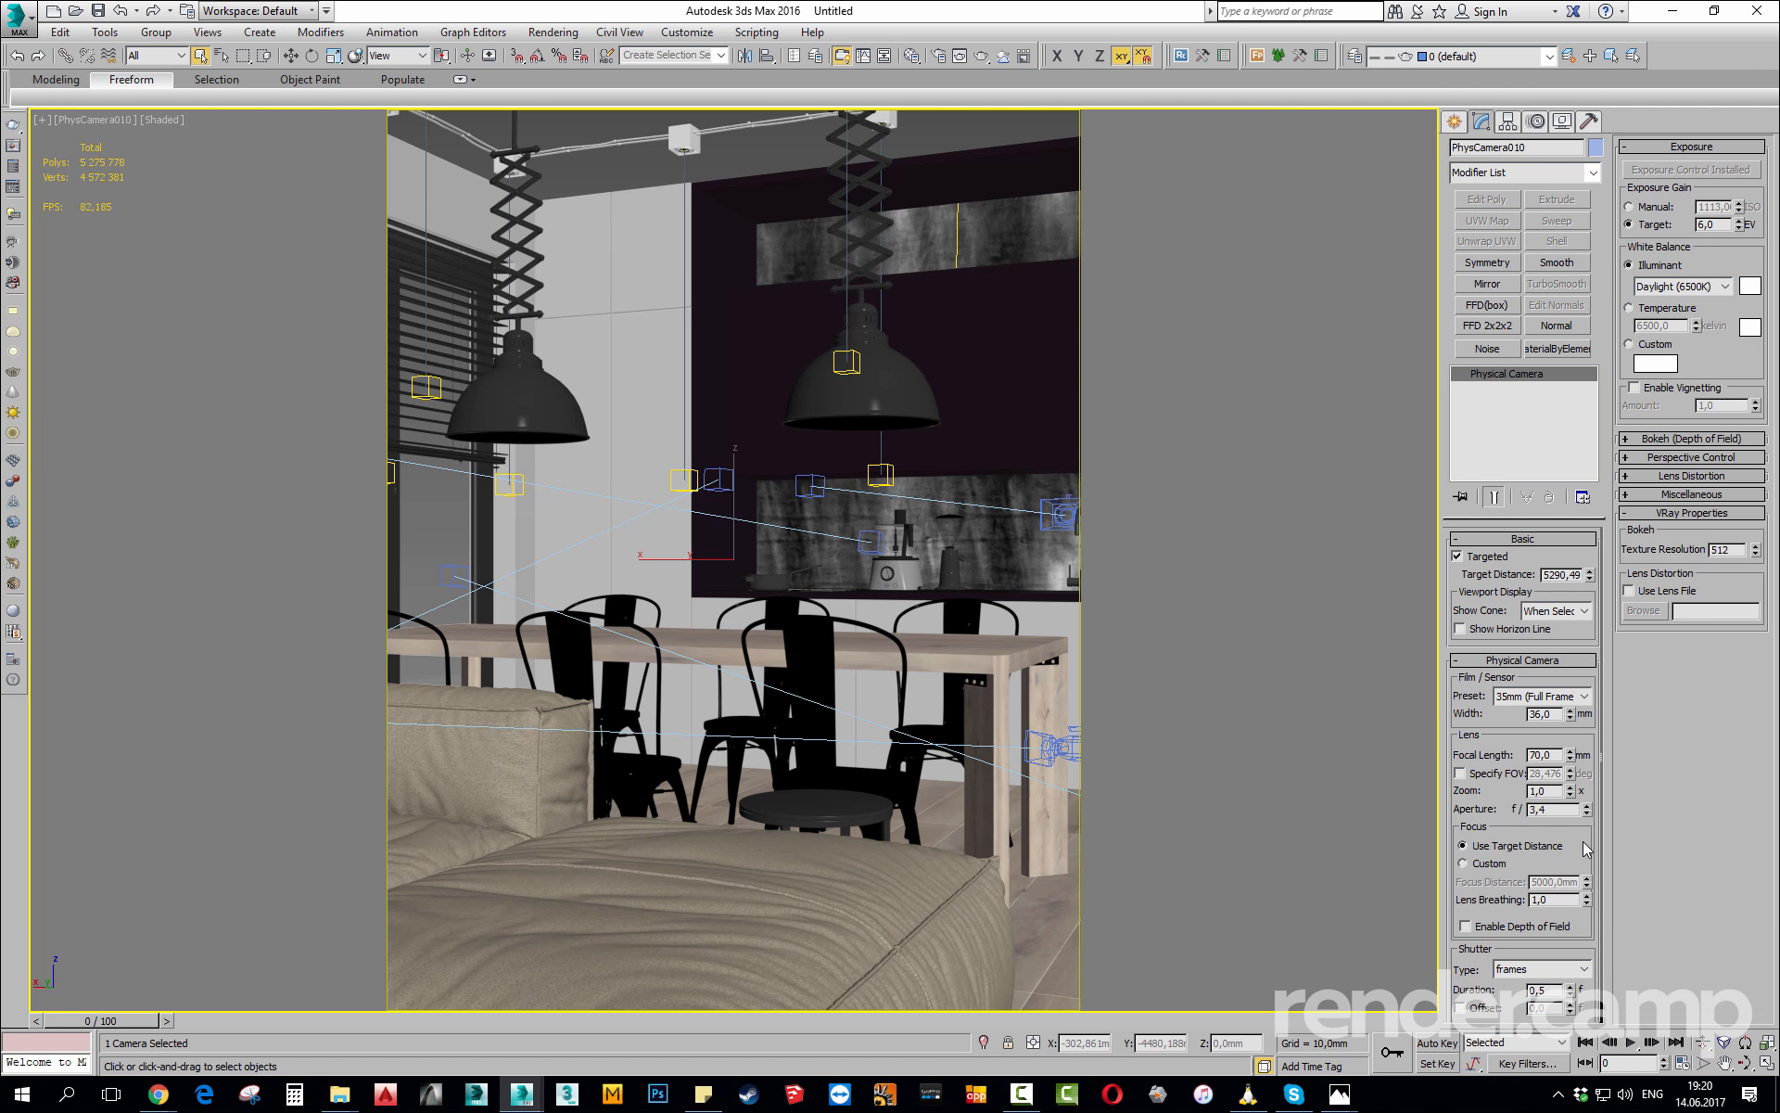
left_click(1554, 813)
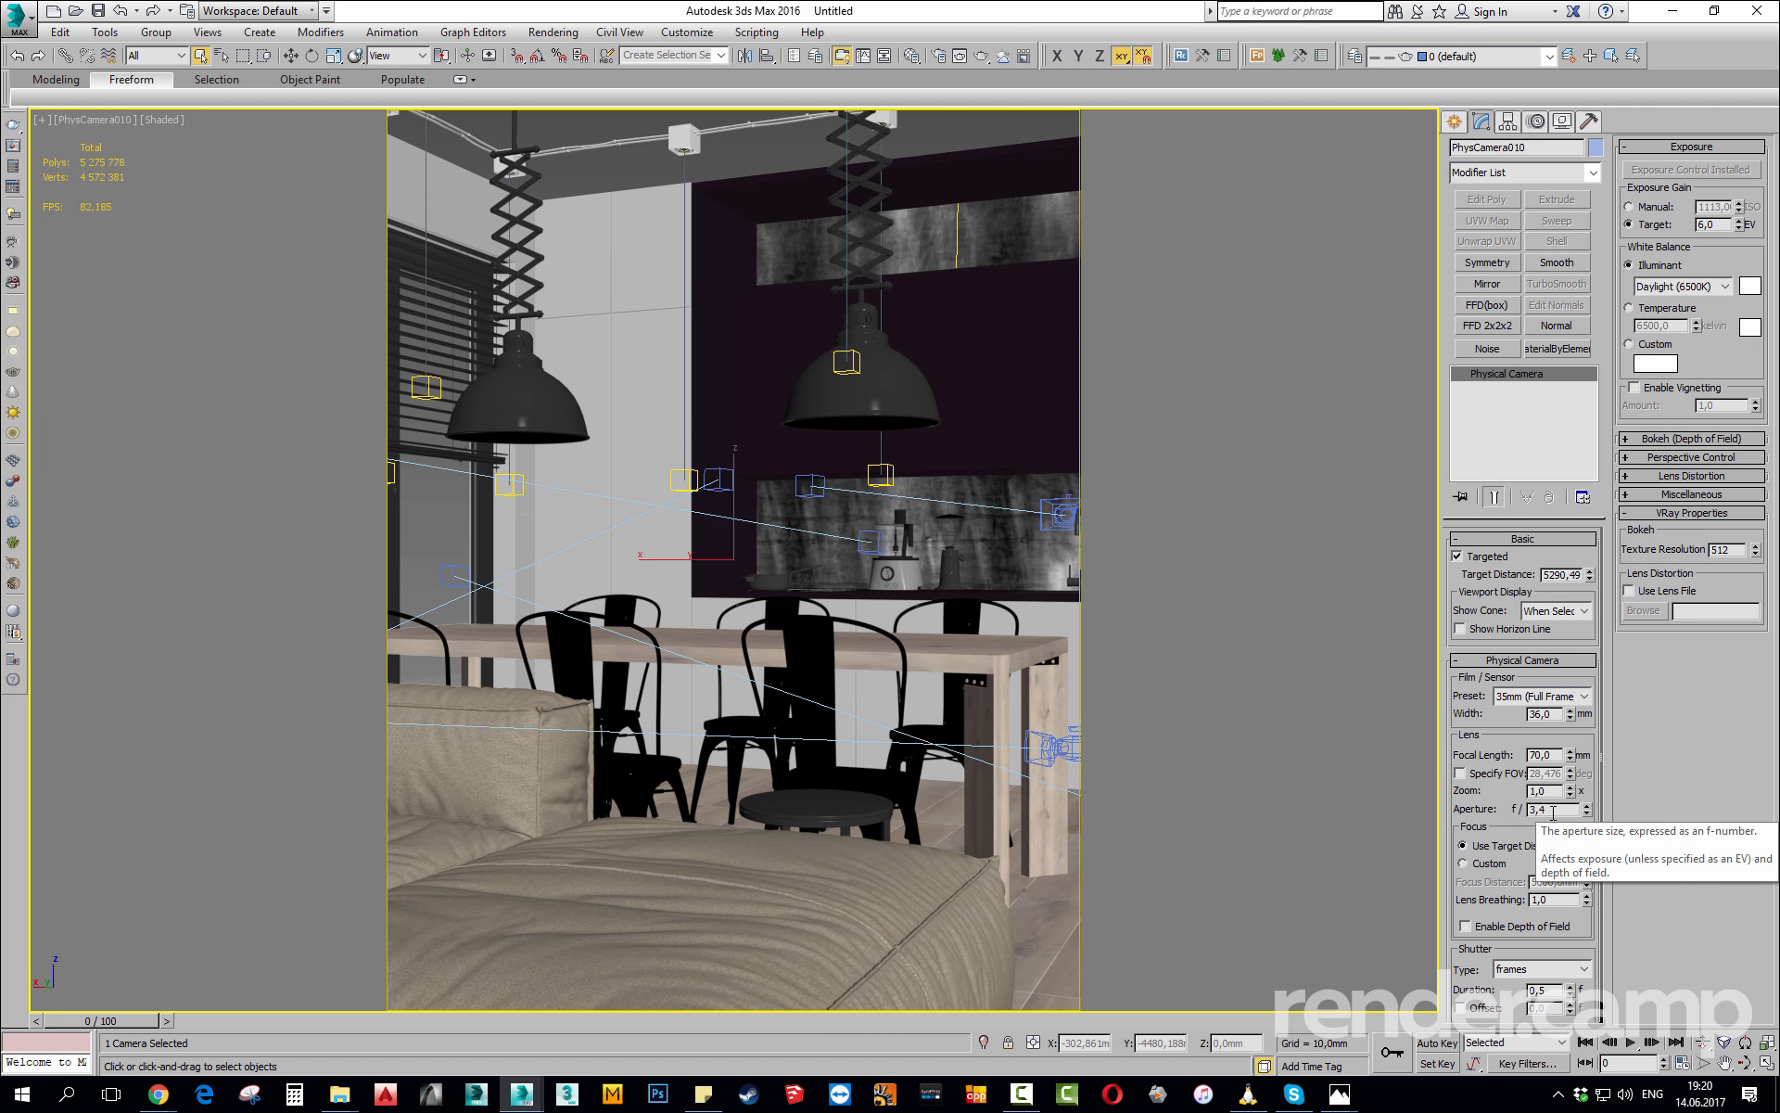
left_click_drag(1553, 813, 1283, 817)
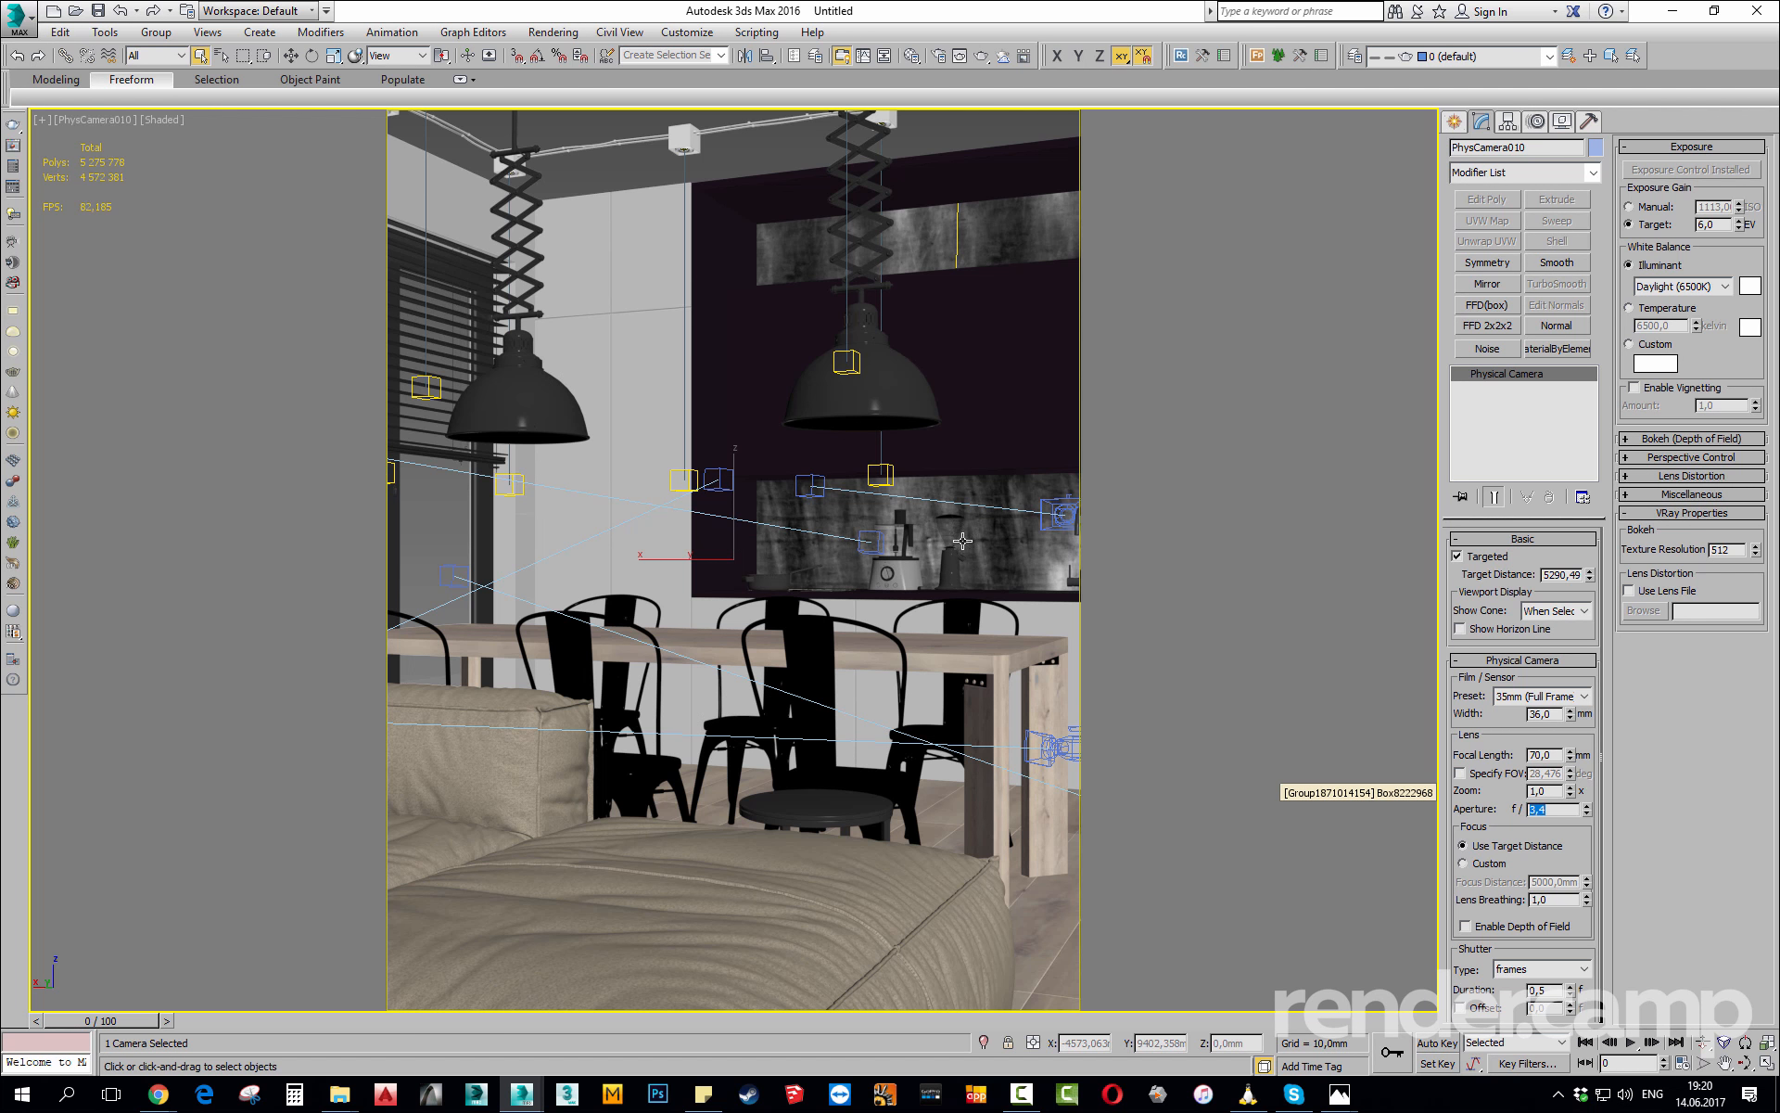
In the Top view, move PhysCamera010's target from the far-side dining chair to the middle of the dining table, between the pendant lamps.
key("alt+w")
right_click(664, 823)
key("alt+w")
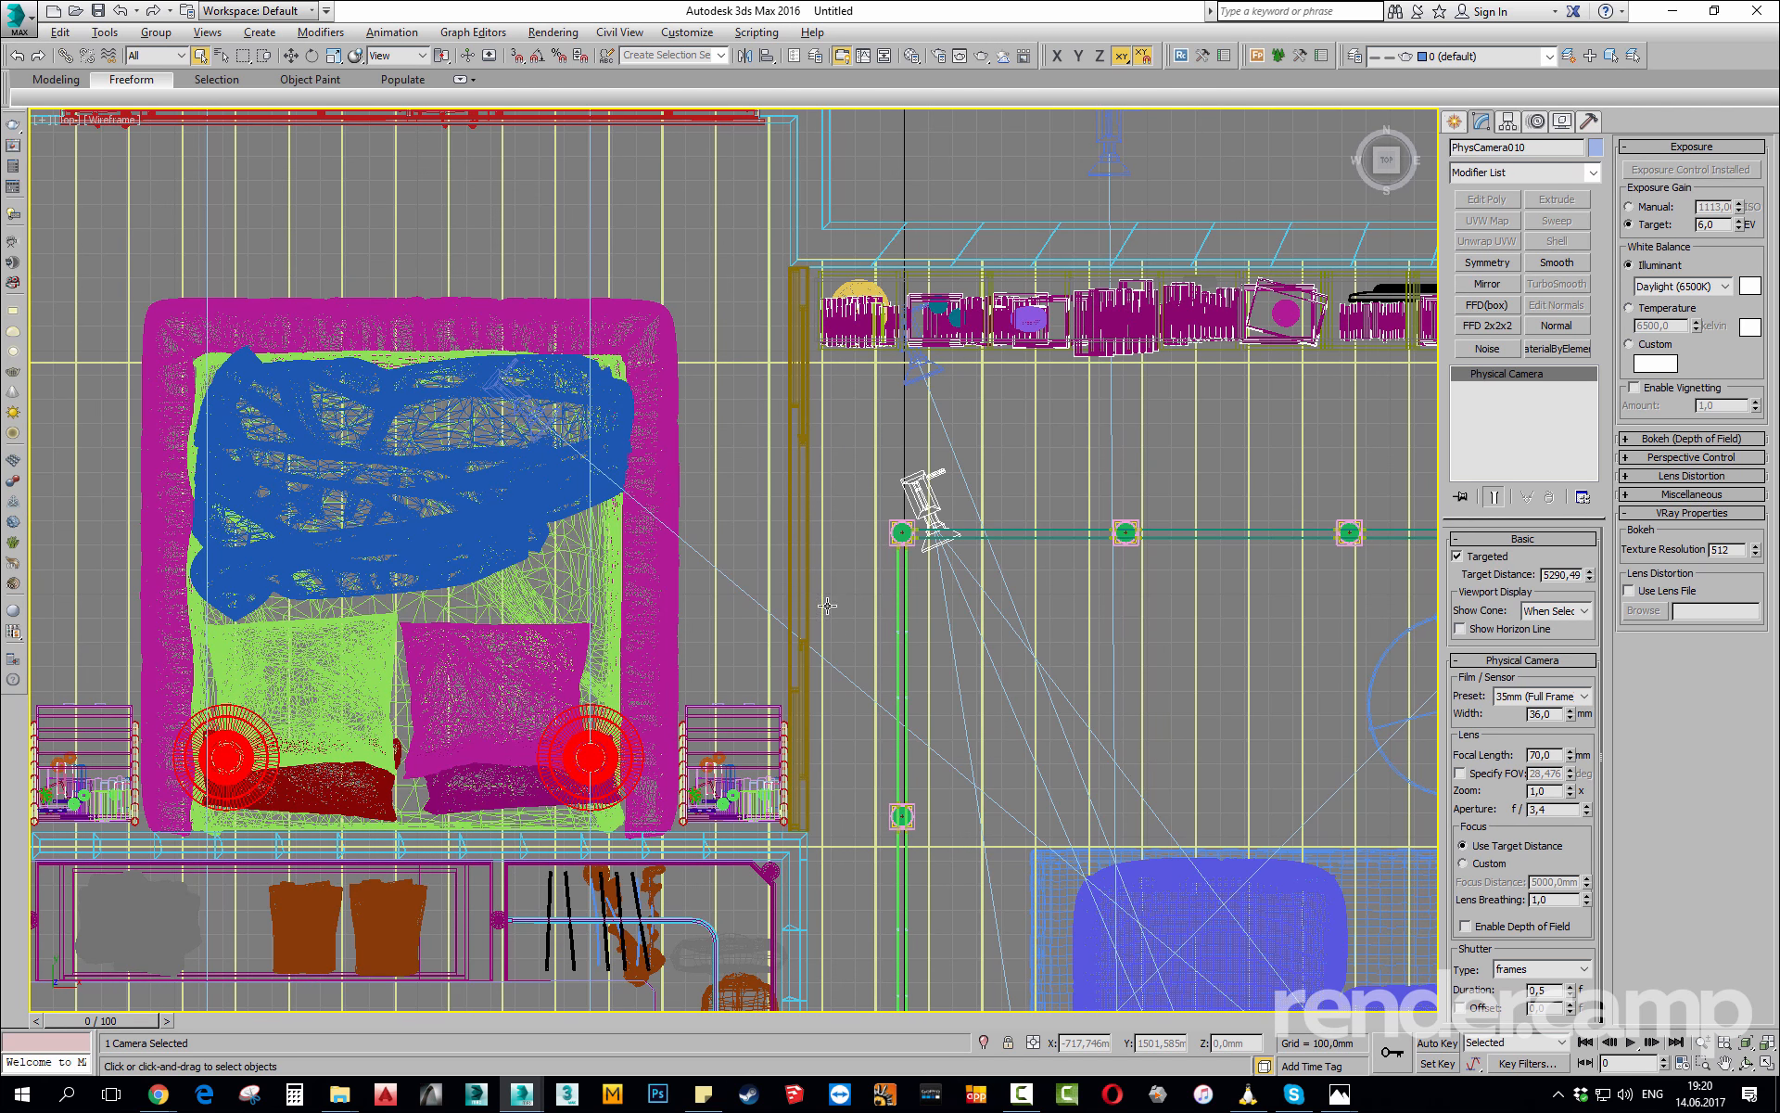
scroll(828, 605, "down", 5)
scroll(1046, 911, "up", 2)
middle_click_drag(1045, 911, 1048, 824)
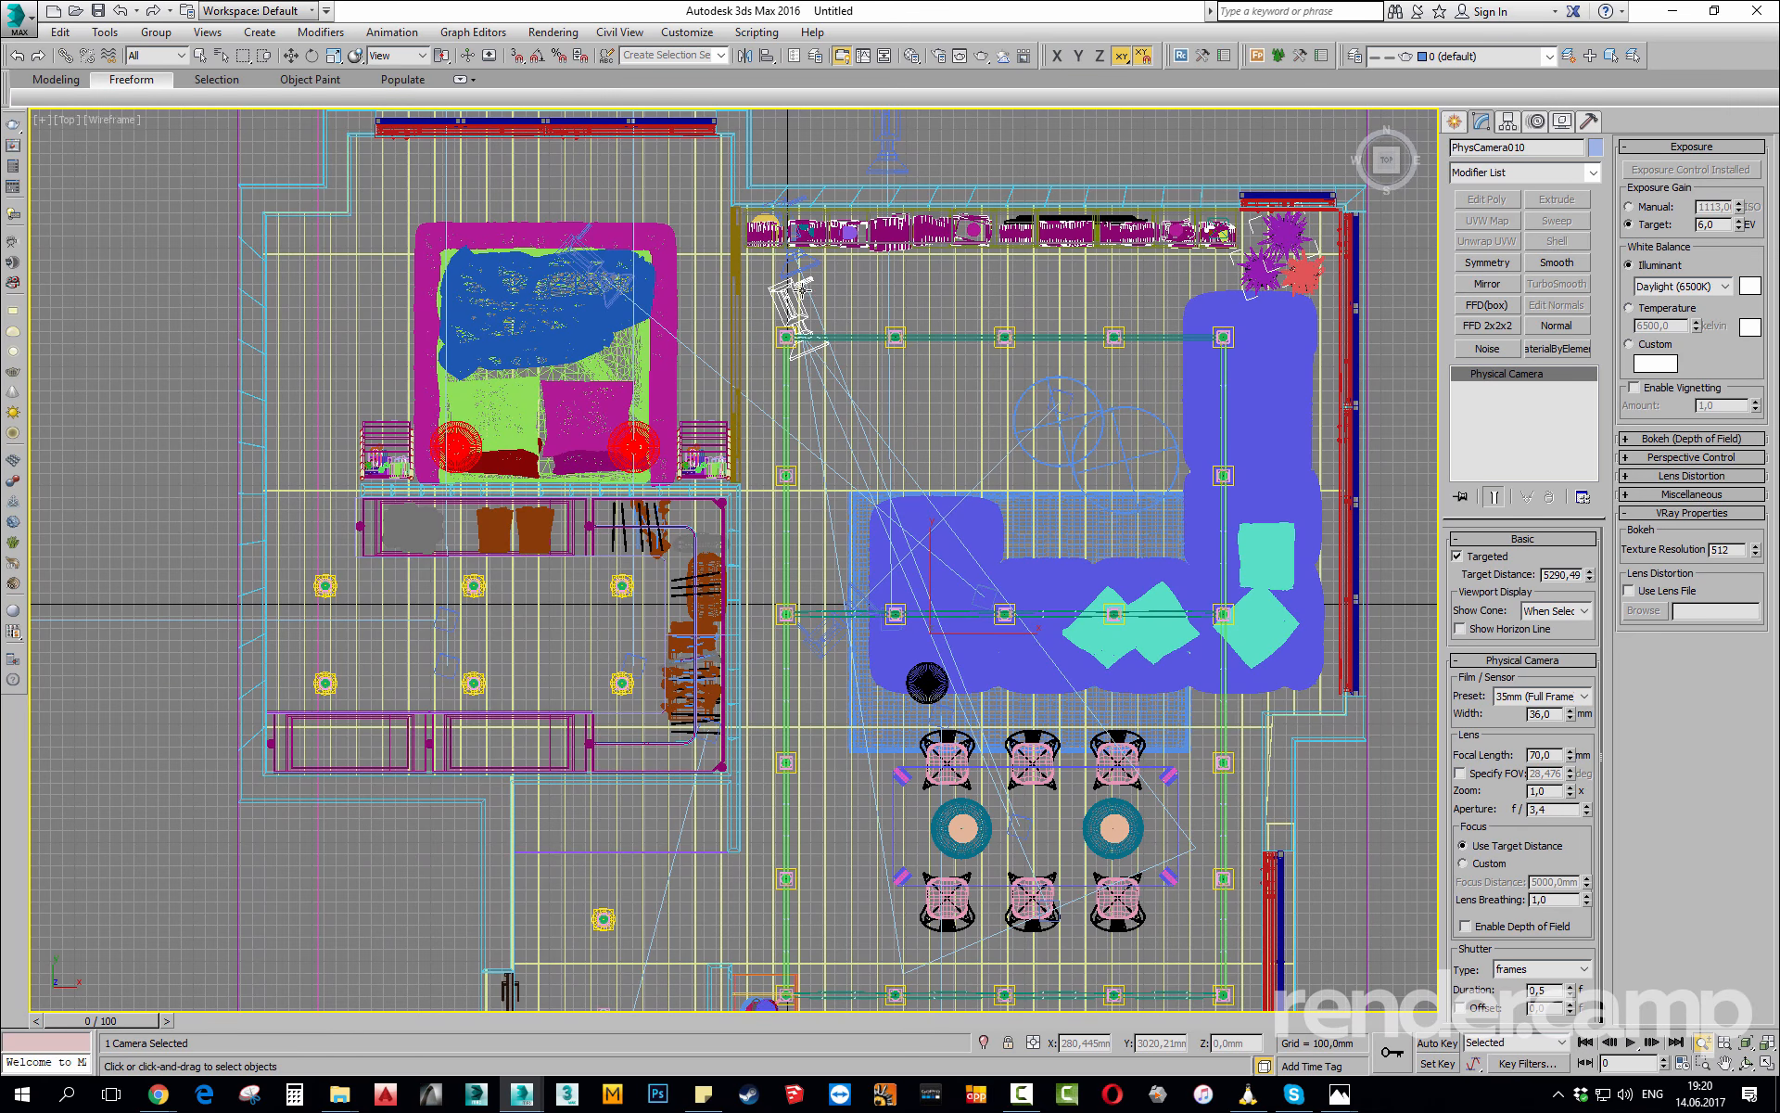
key("alt+q")
key("alt+q")
scroll(1048, 927, "up", 10)
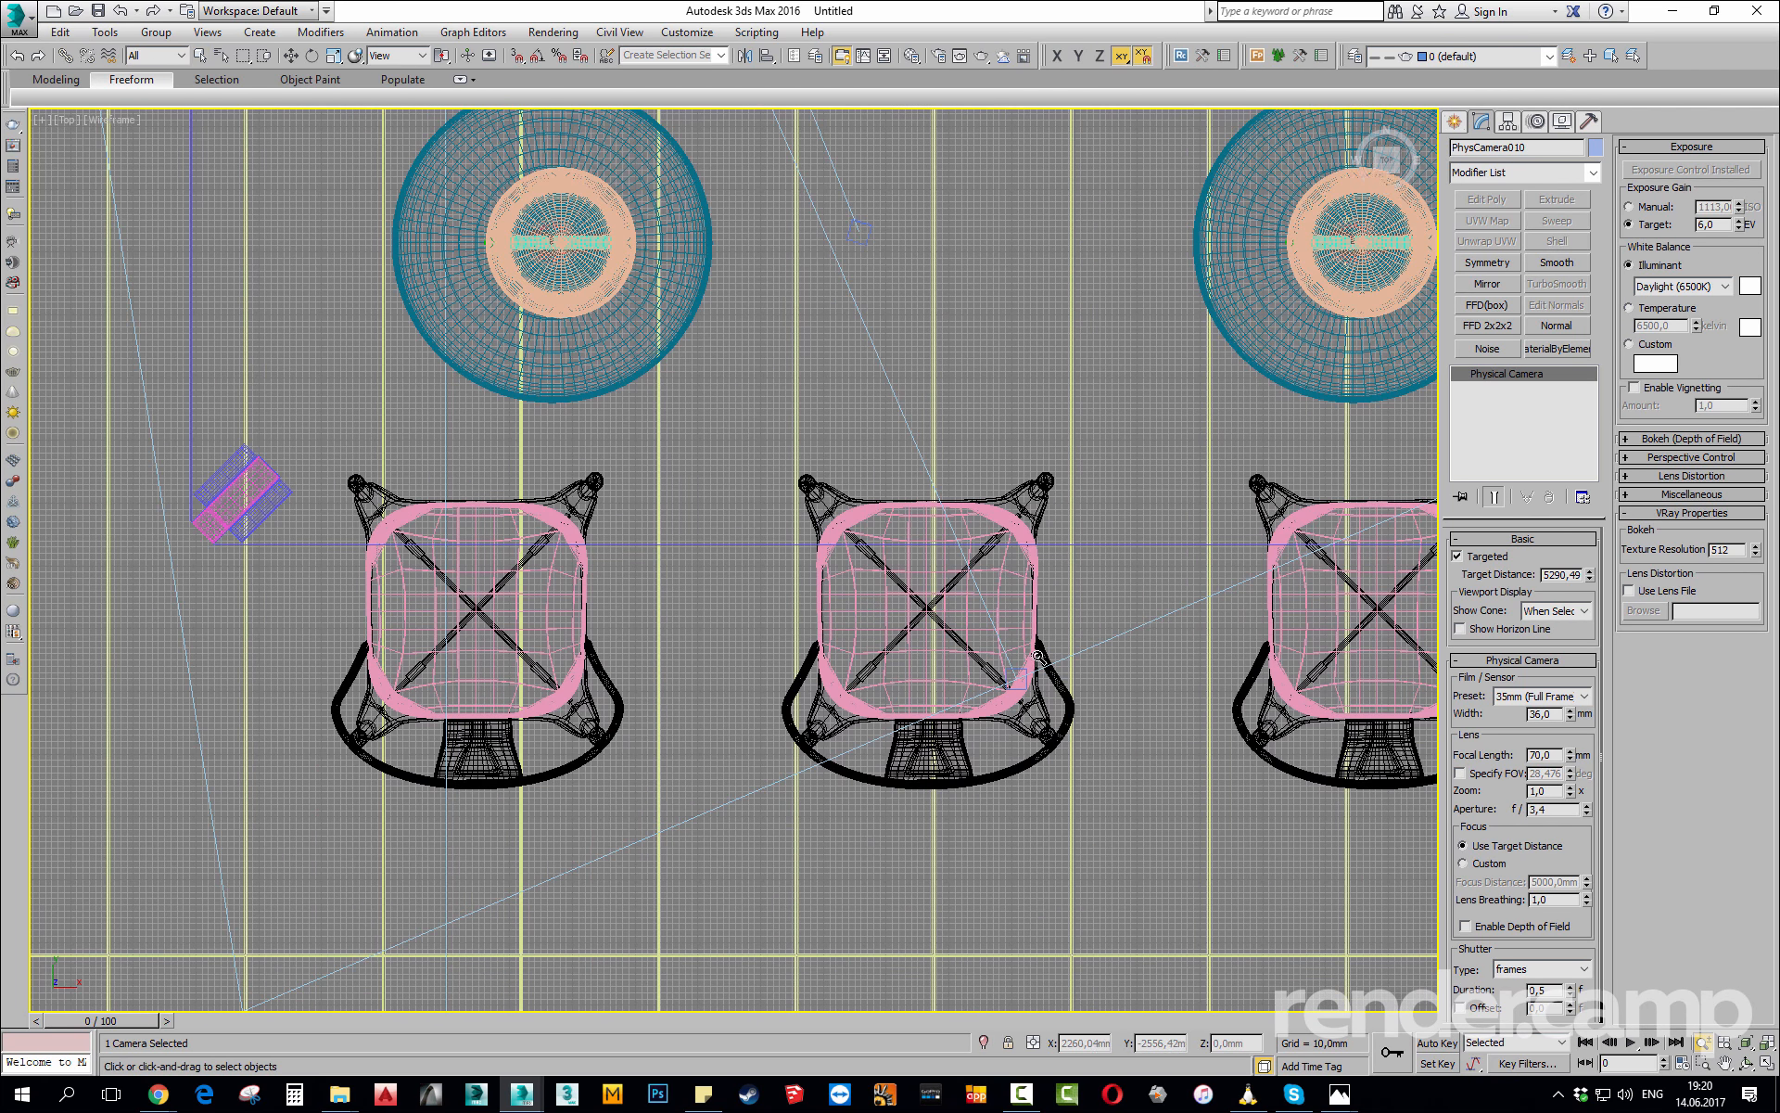
left_click(1020, 667)
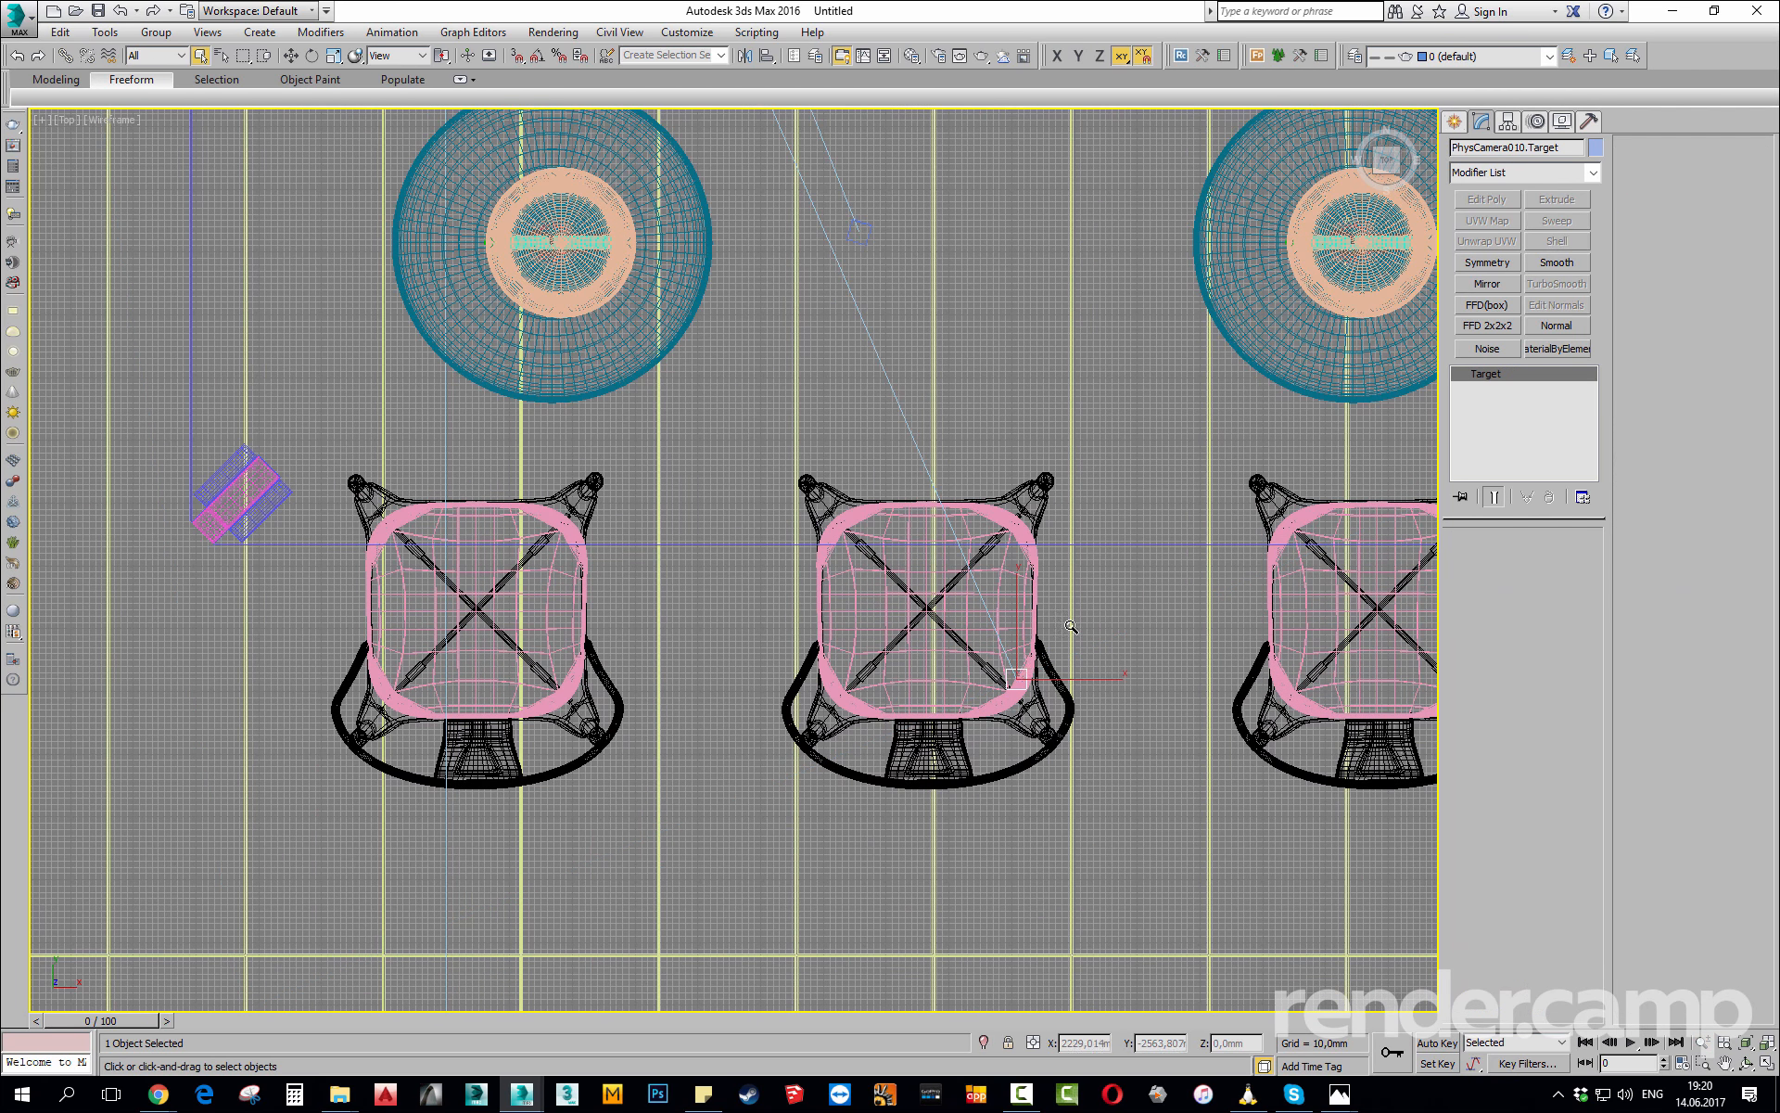
scroll(1019, 668, "down", 6)
key("w")
left_click_drag(1087, 659, 1002, 464)
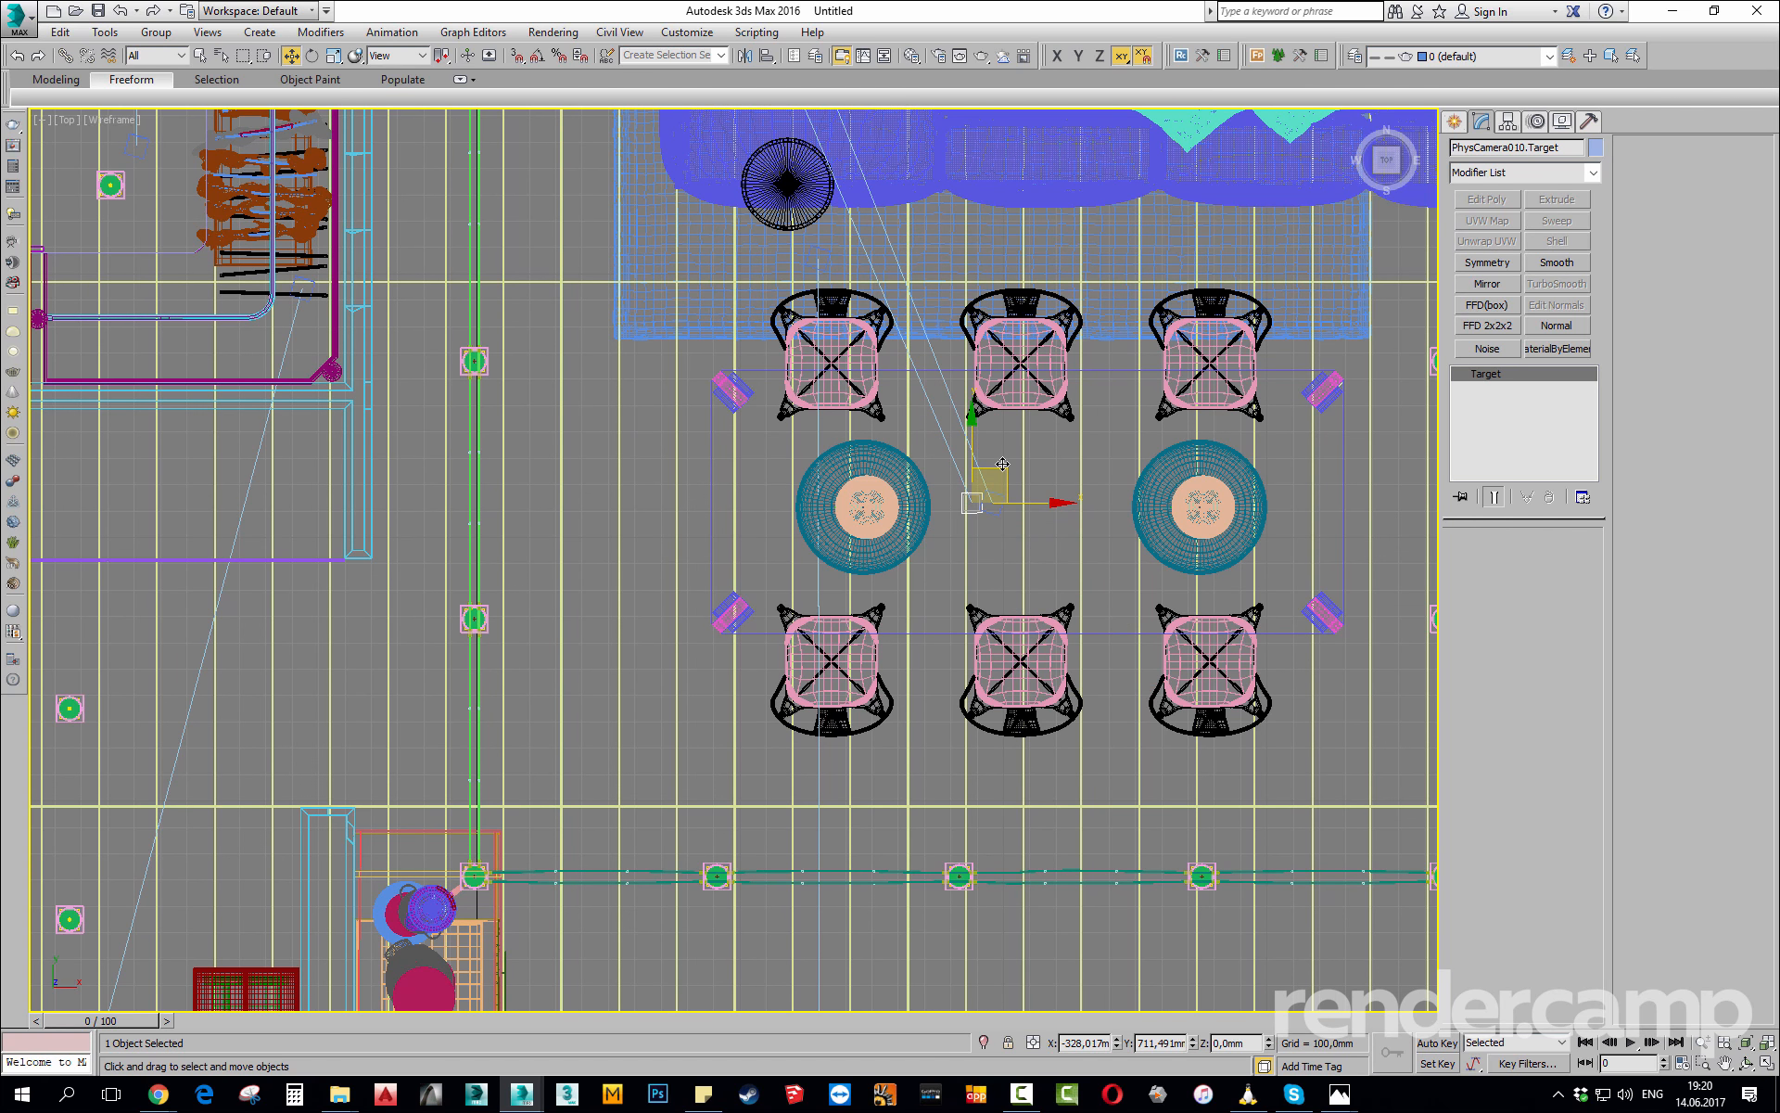
Return to the PhysCamera010 view, select the camera and set its shutter type to 1 / seconds with a duration of 1/100.
key("alt+w")
right_click(1378, 907)
key("c")
key("alt+w")
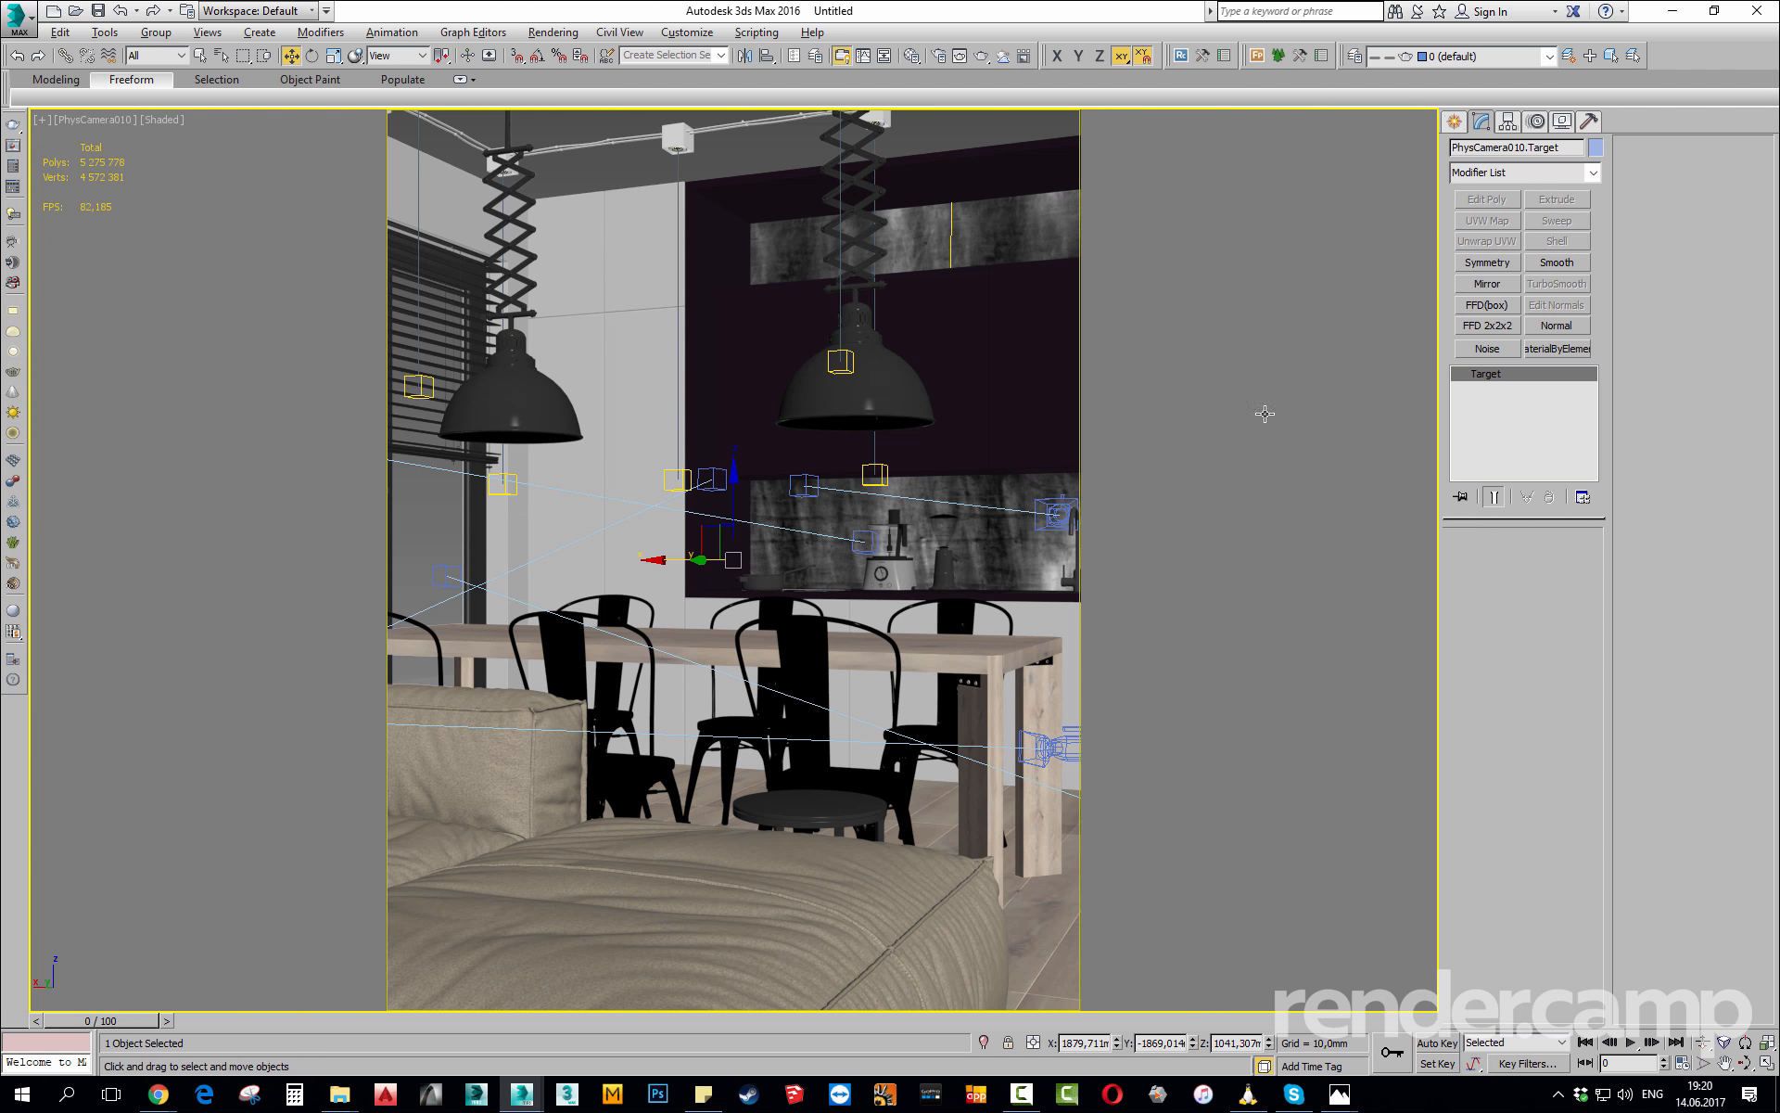
left_click(104, 120)
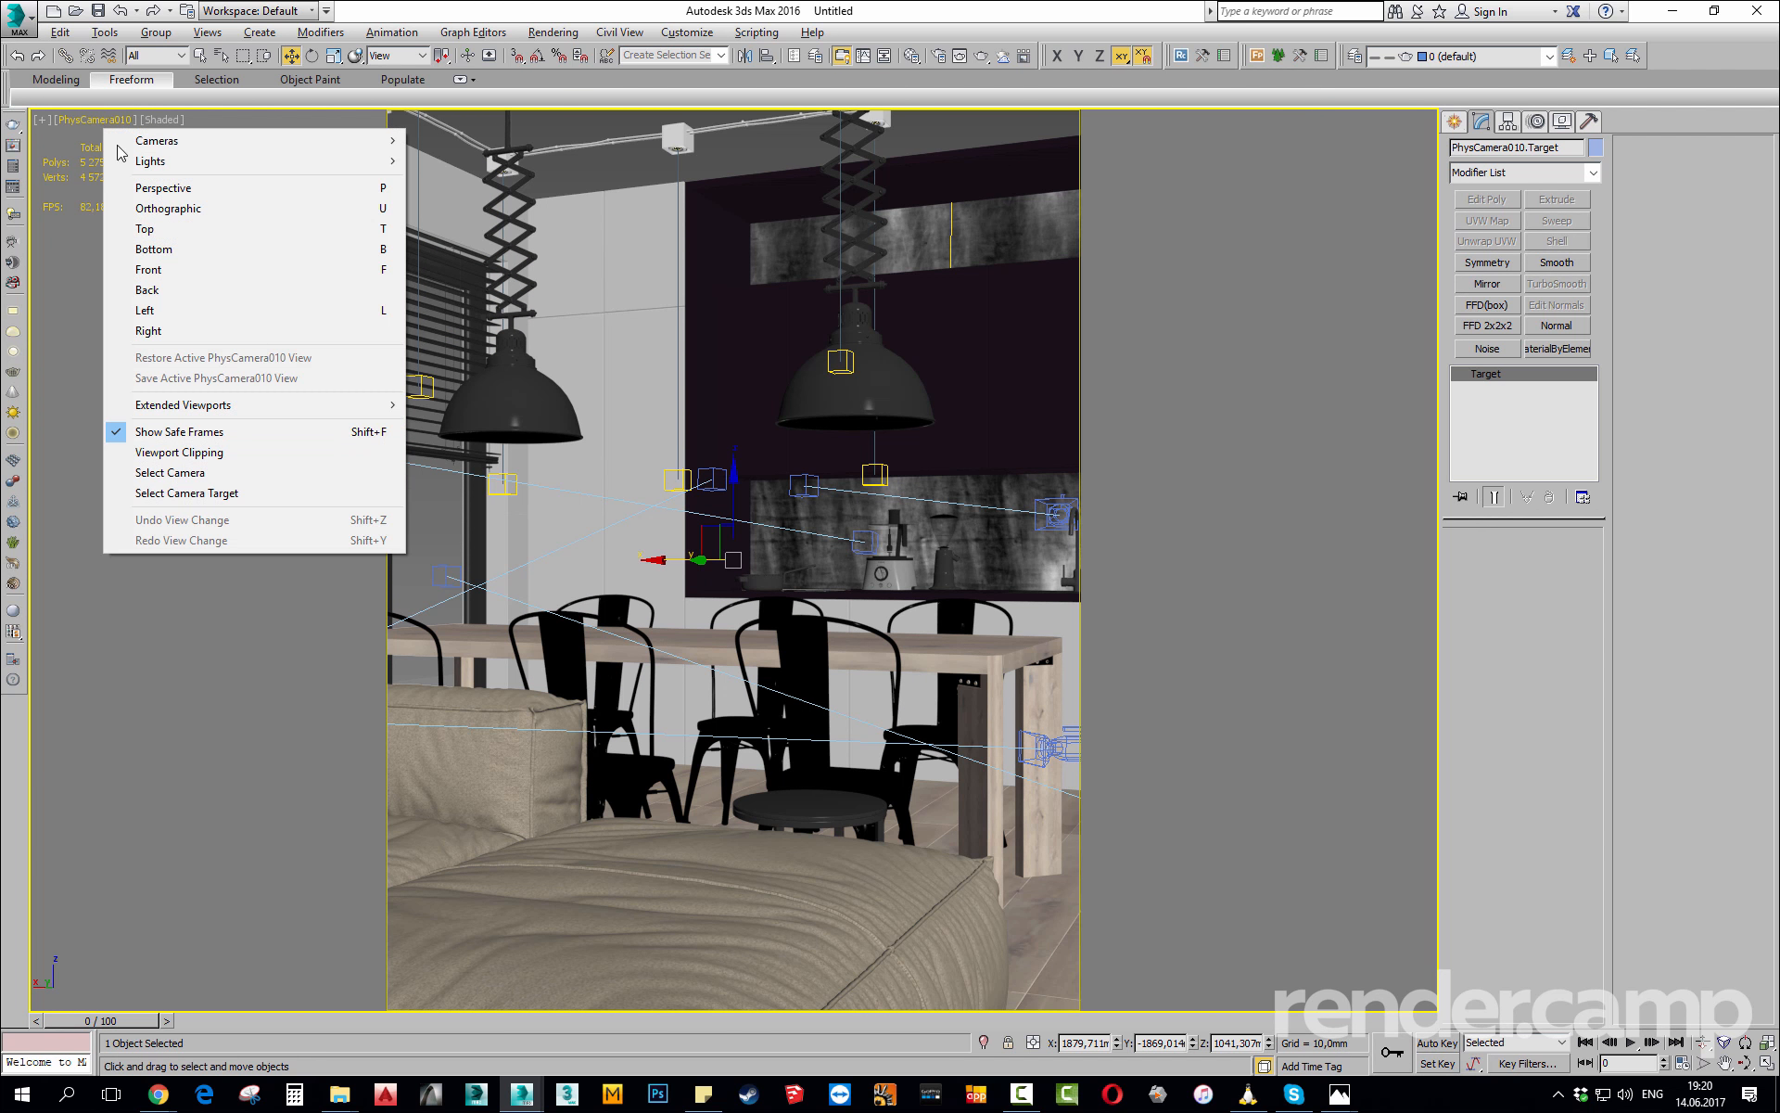
left_click(185, 473)
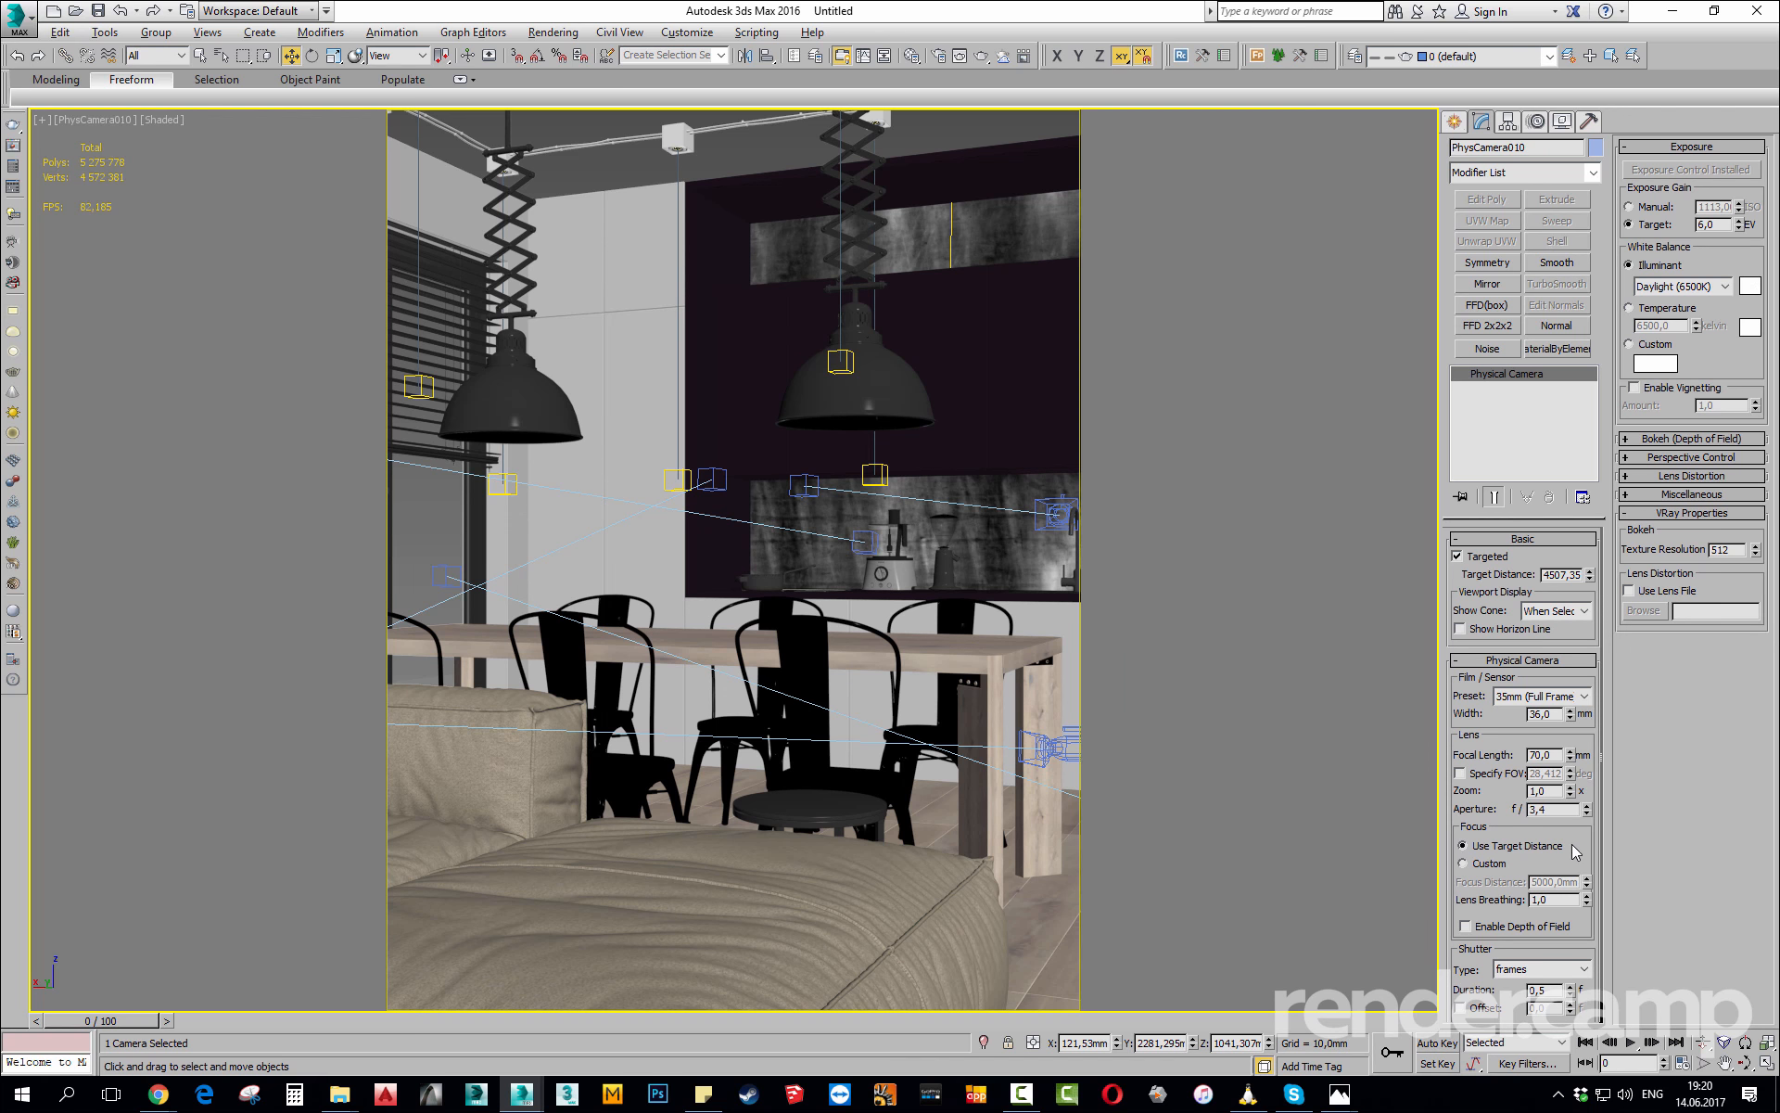
left_click(1513, 970)
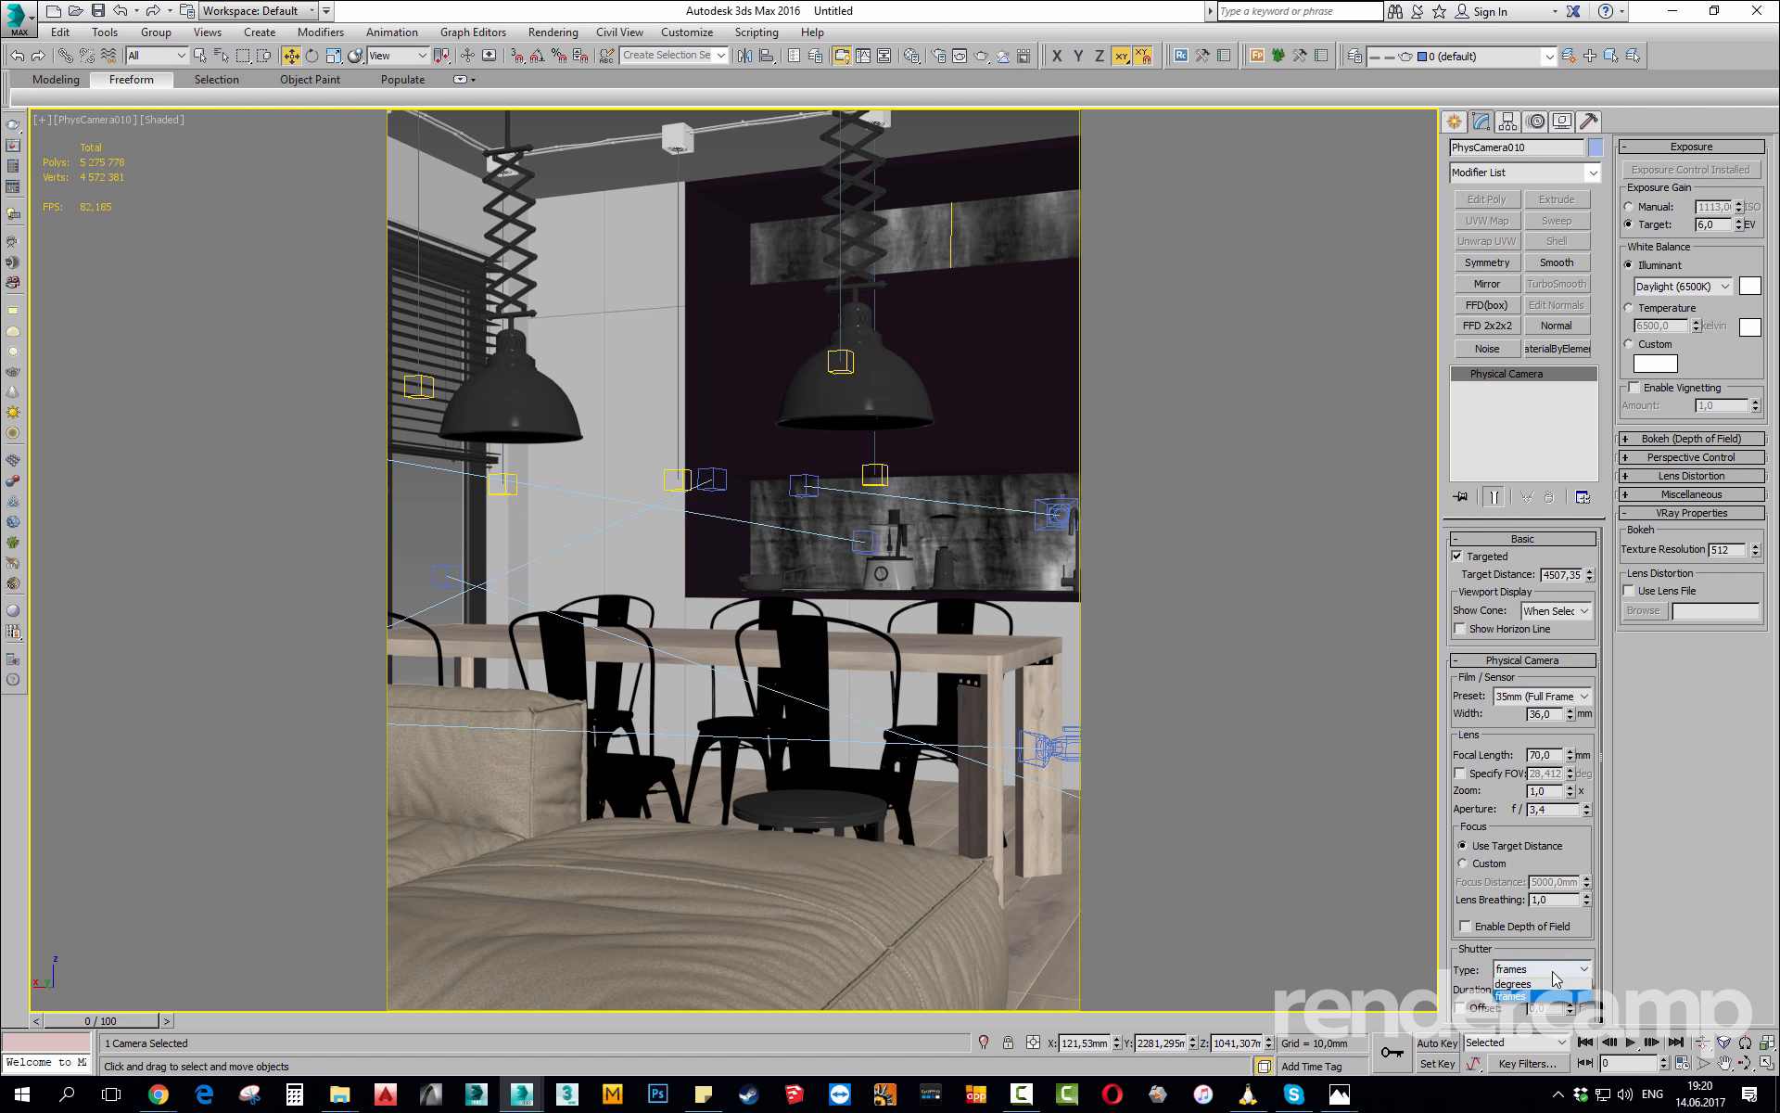
left_click(1517, 986)
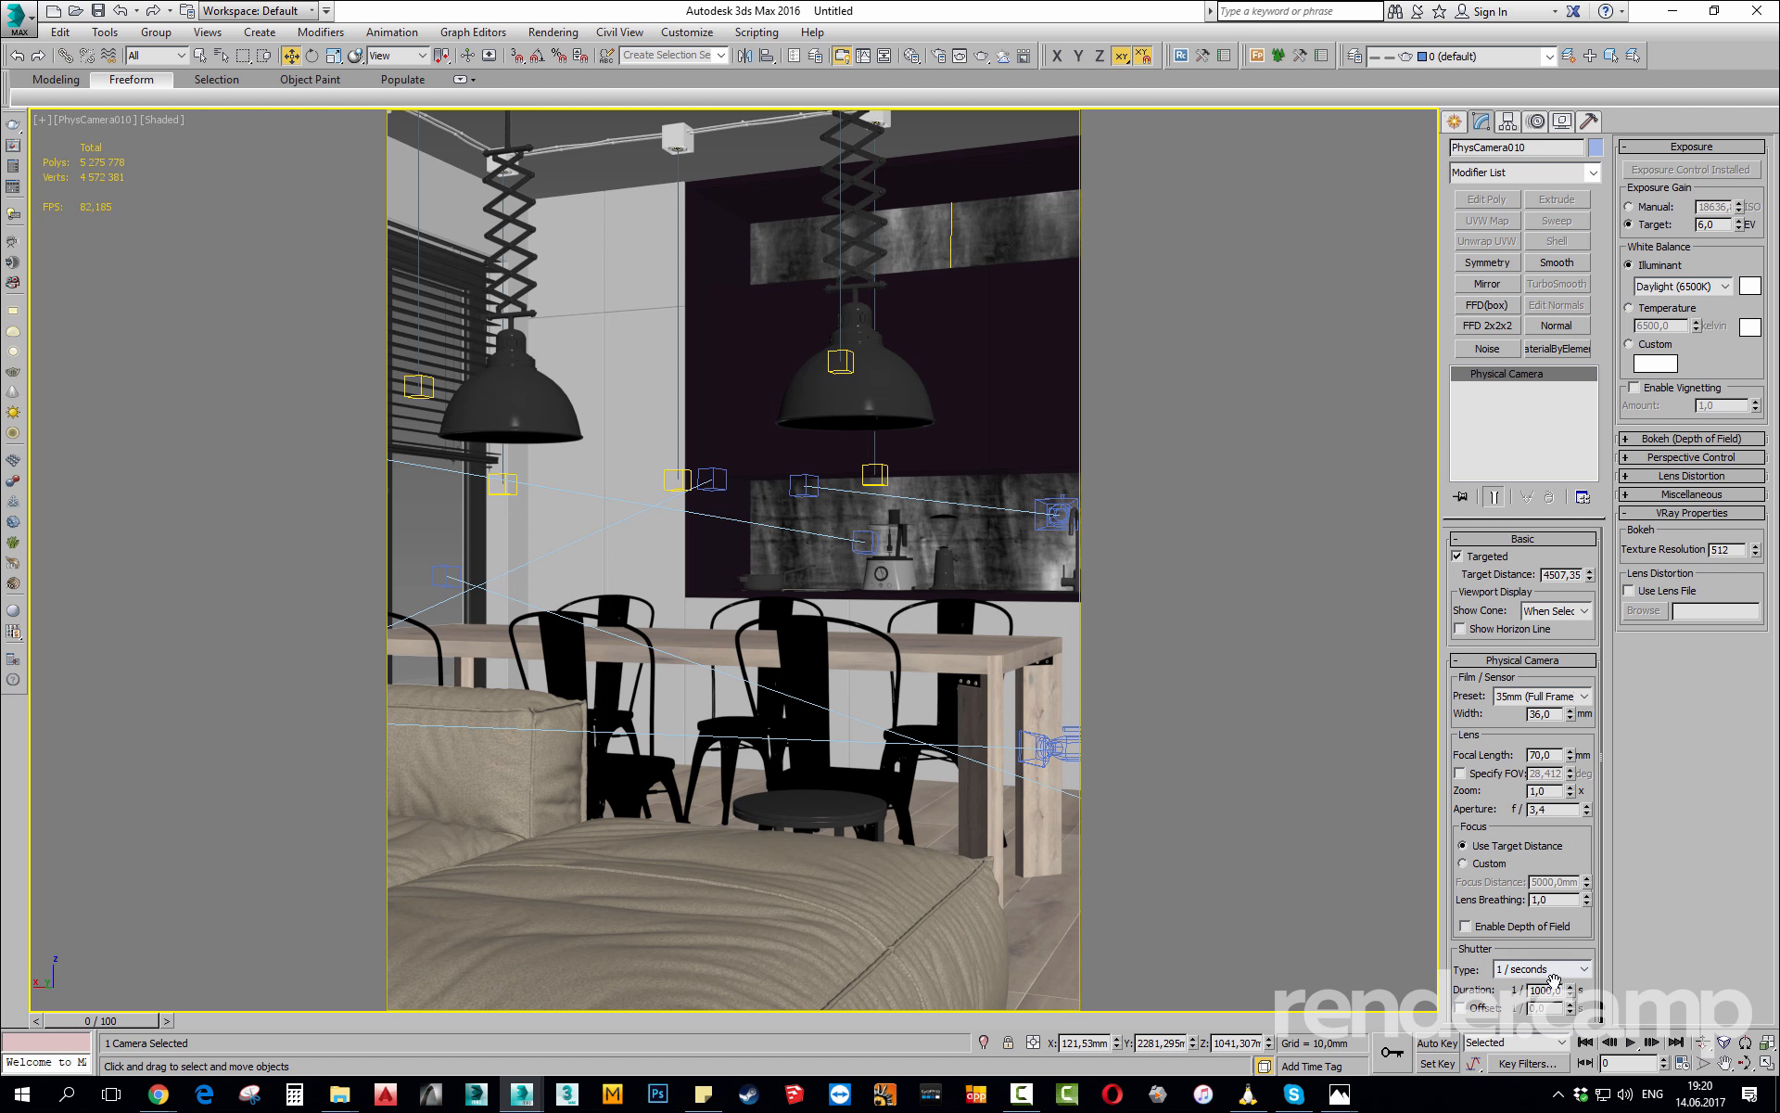
left_click_drag(1542, 990, 1445, 989)
type("1")
key("Return")
Set the camera's exposure gain to Manual at 200 ISO and expand its Bokeh (Depth of Field) settings.
left_click(1658, 209)
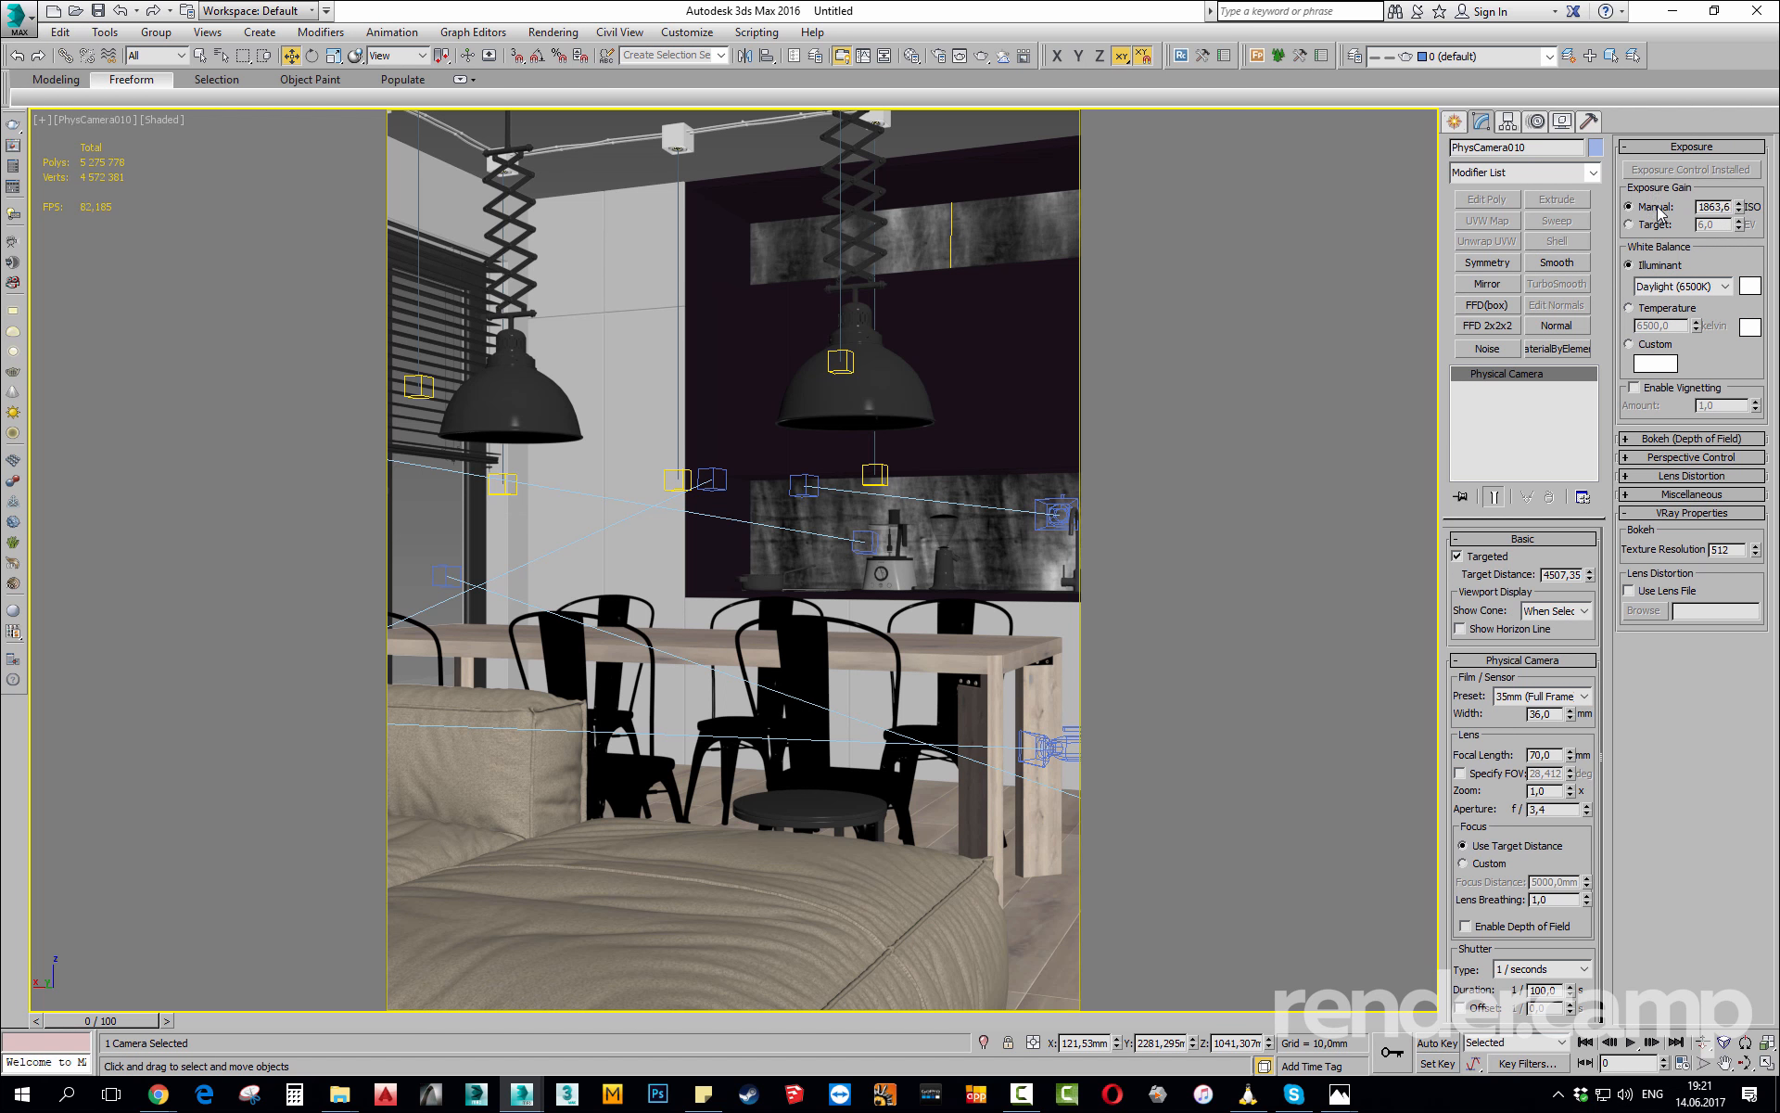
double_click(1728, 205)
type("200")
key("Return")
left_click(1704, 477)
left_click(1704, 440)
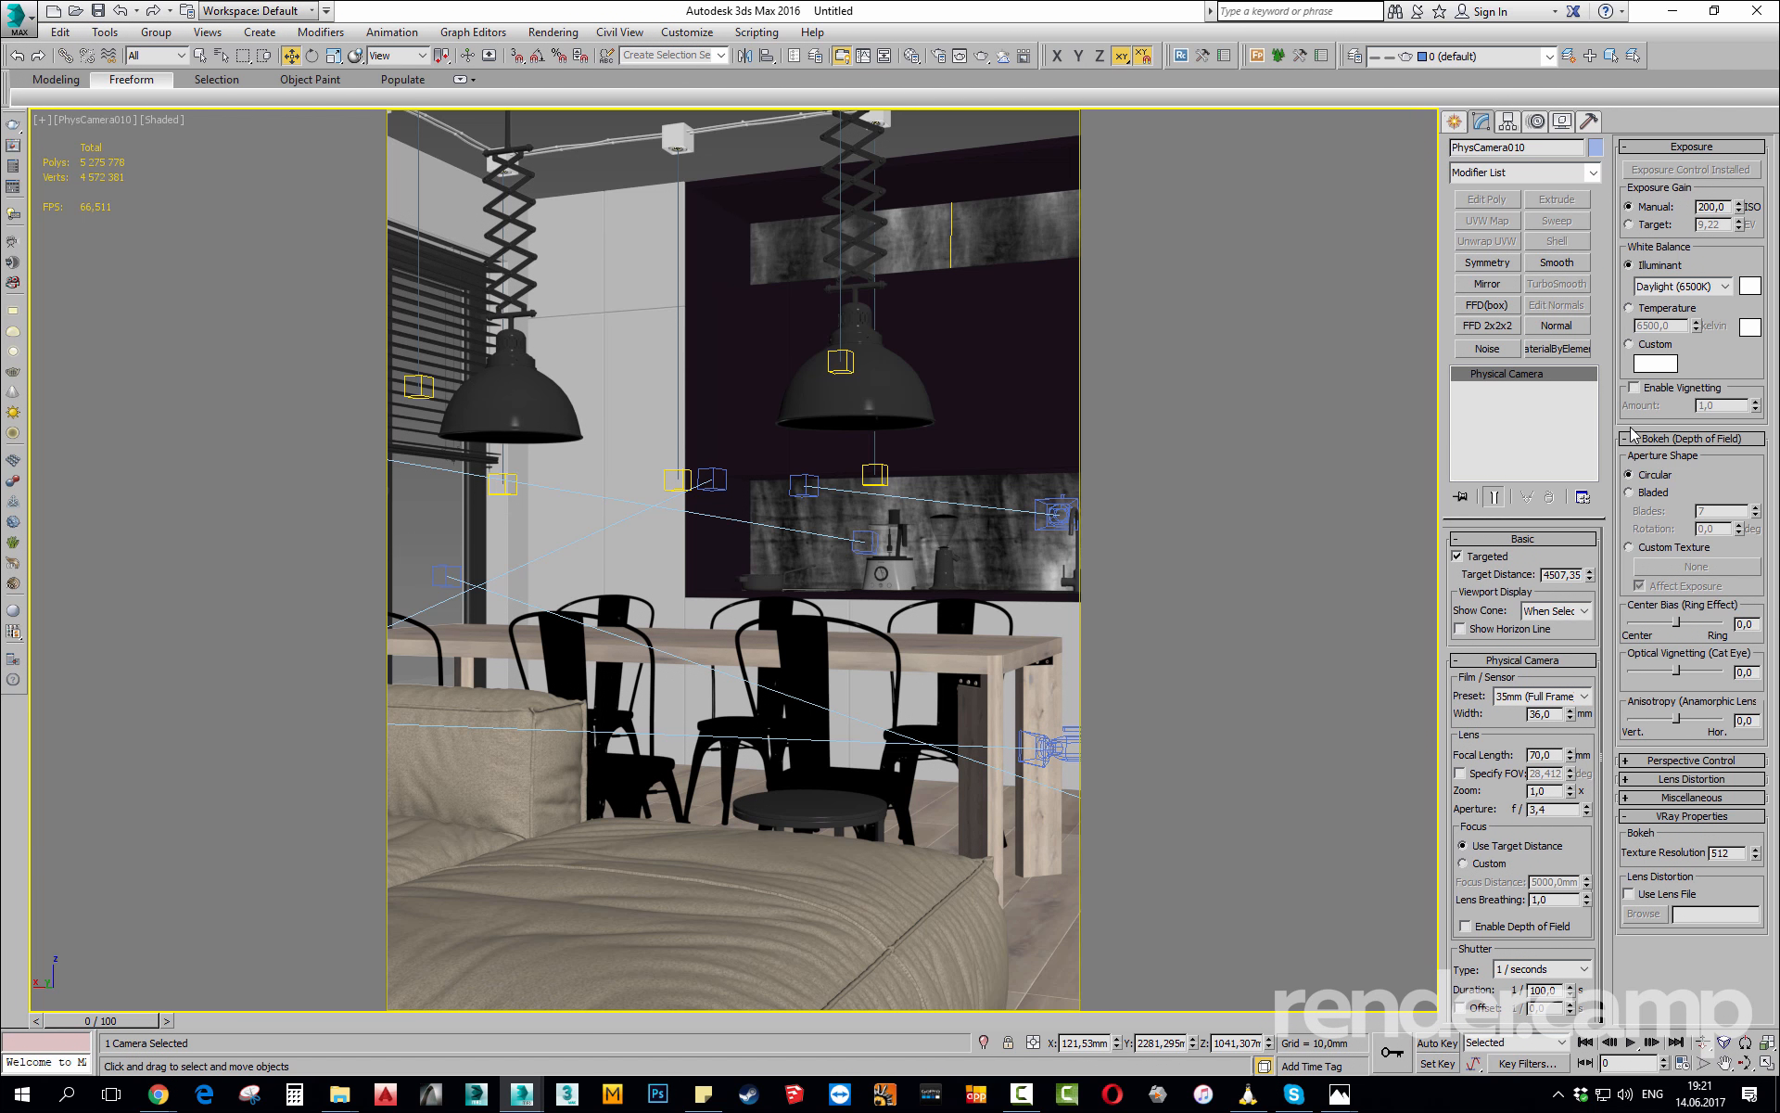
Open the V-Ray render settings and set the color mapping type to Linear multiply.
left_click(429, 530)
key("F10")
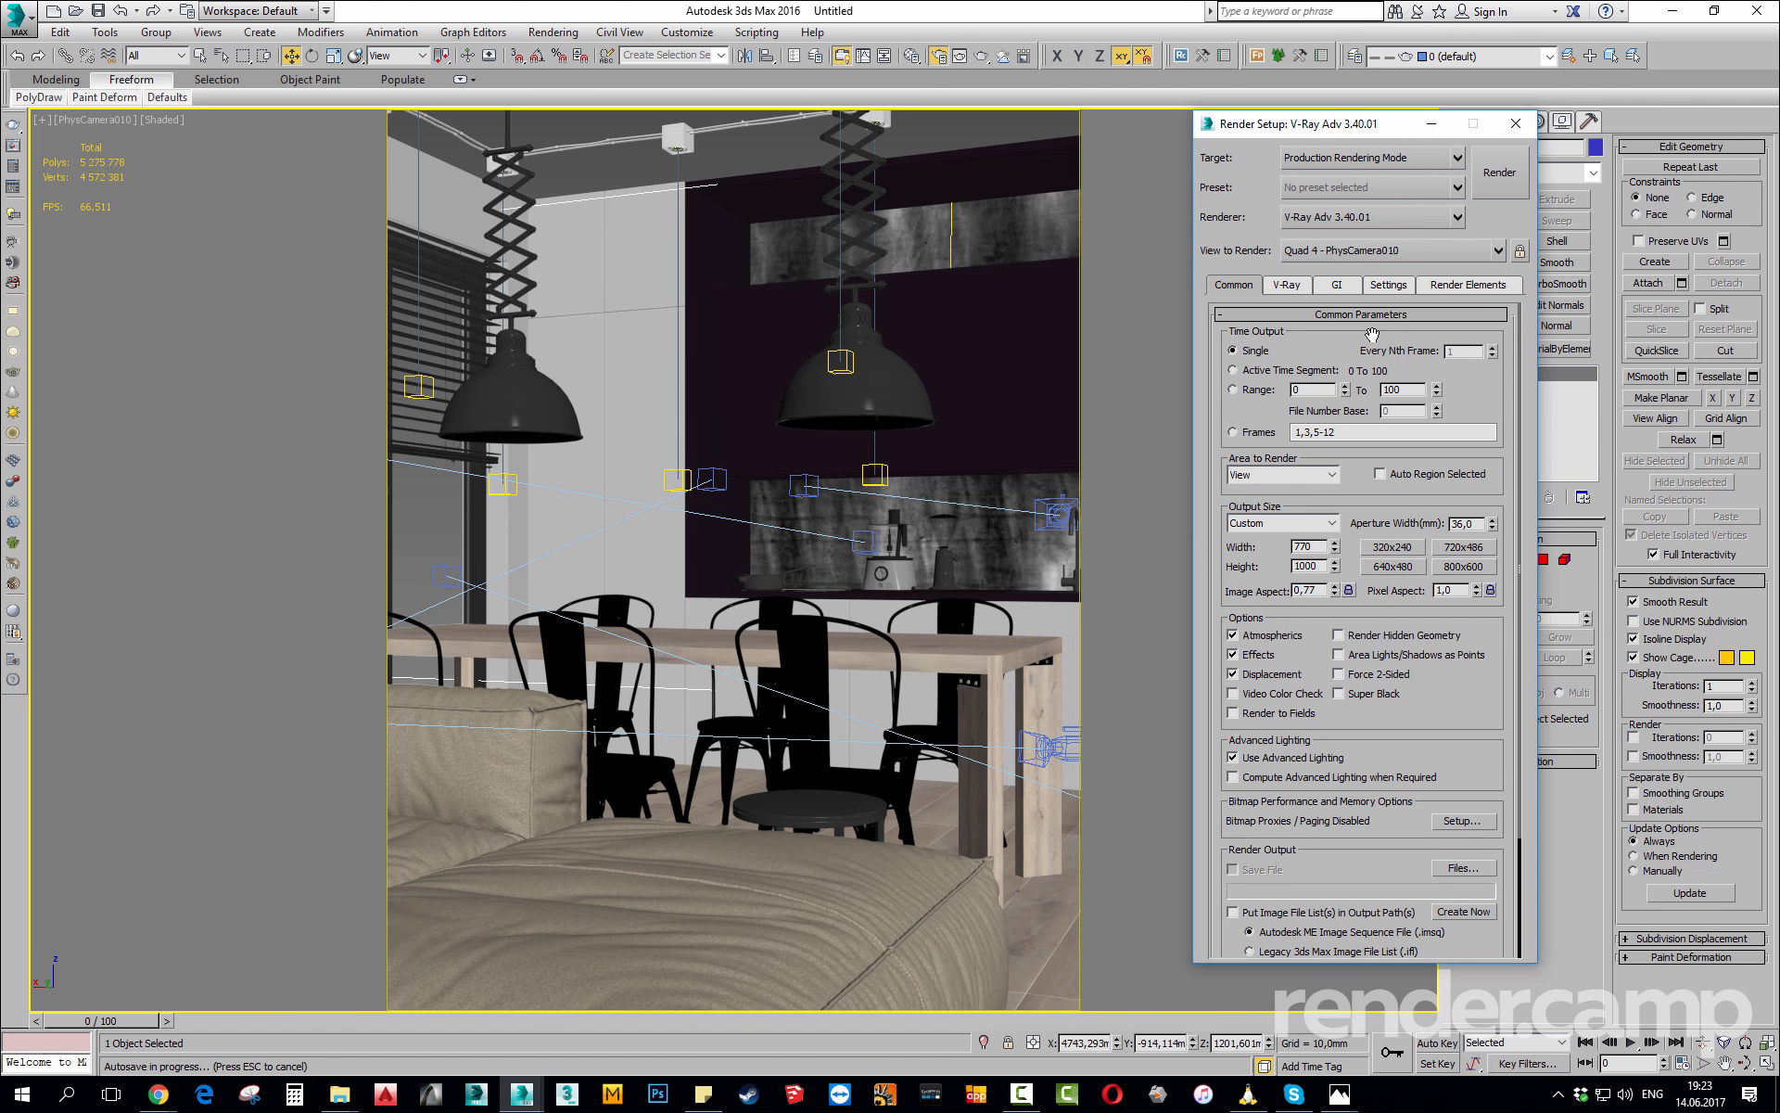
key("Escape")
left_click(1287, 286)
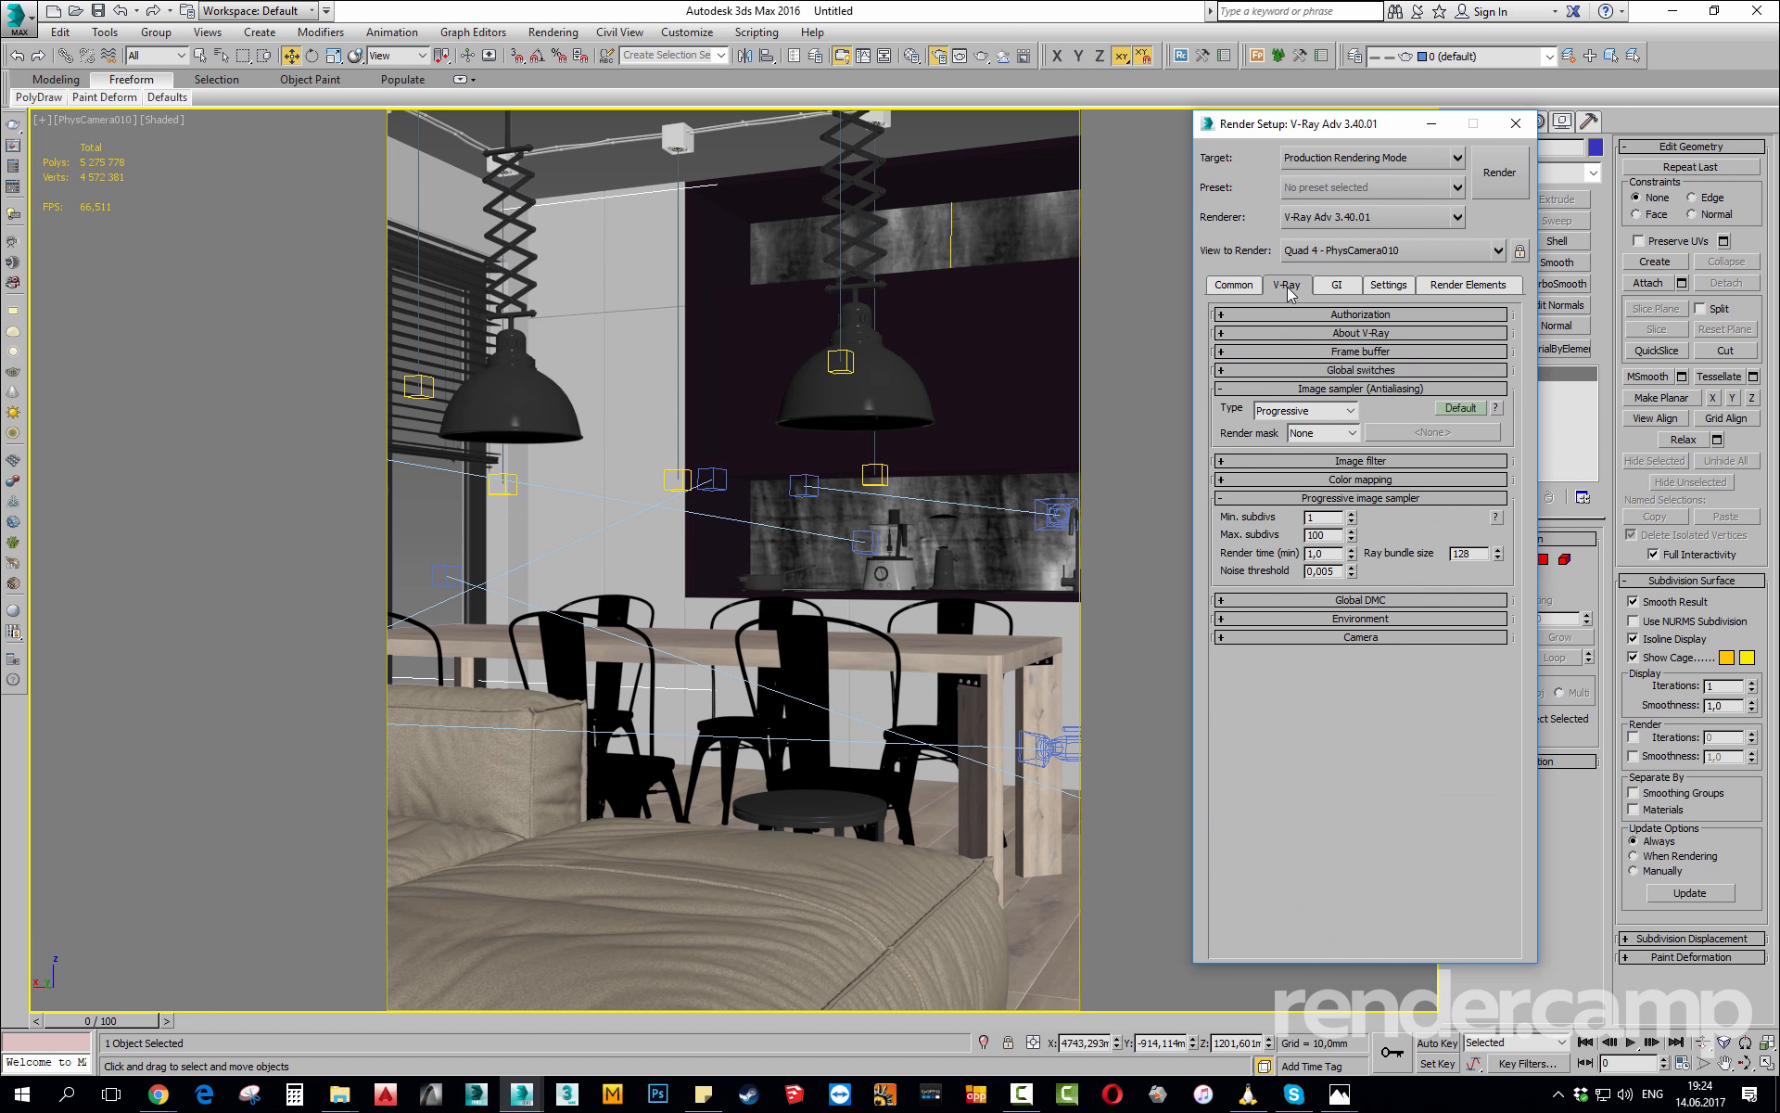
left_click(1390, 389)
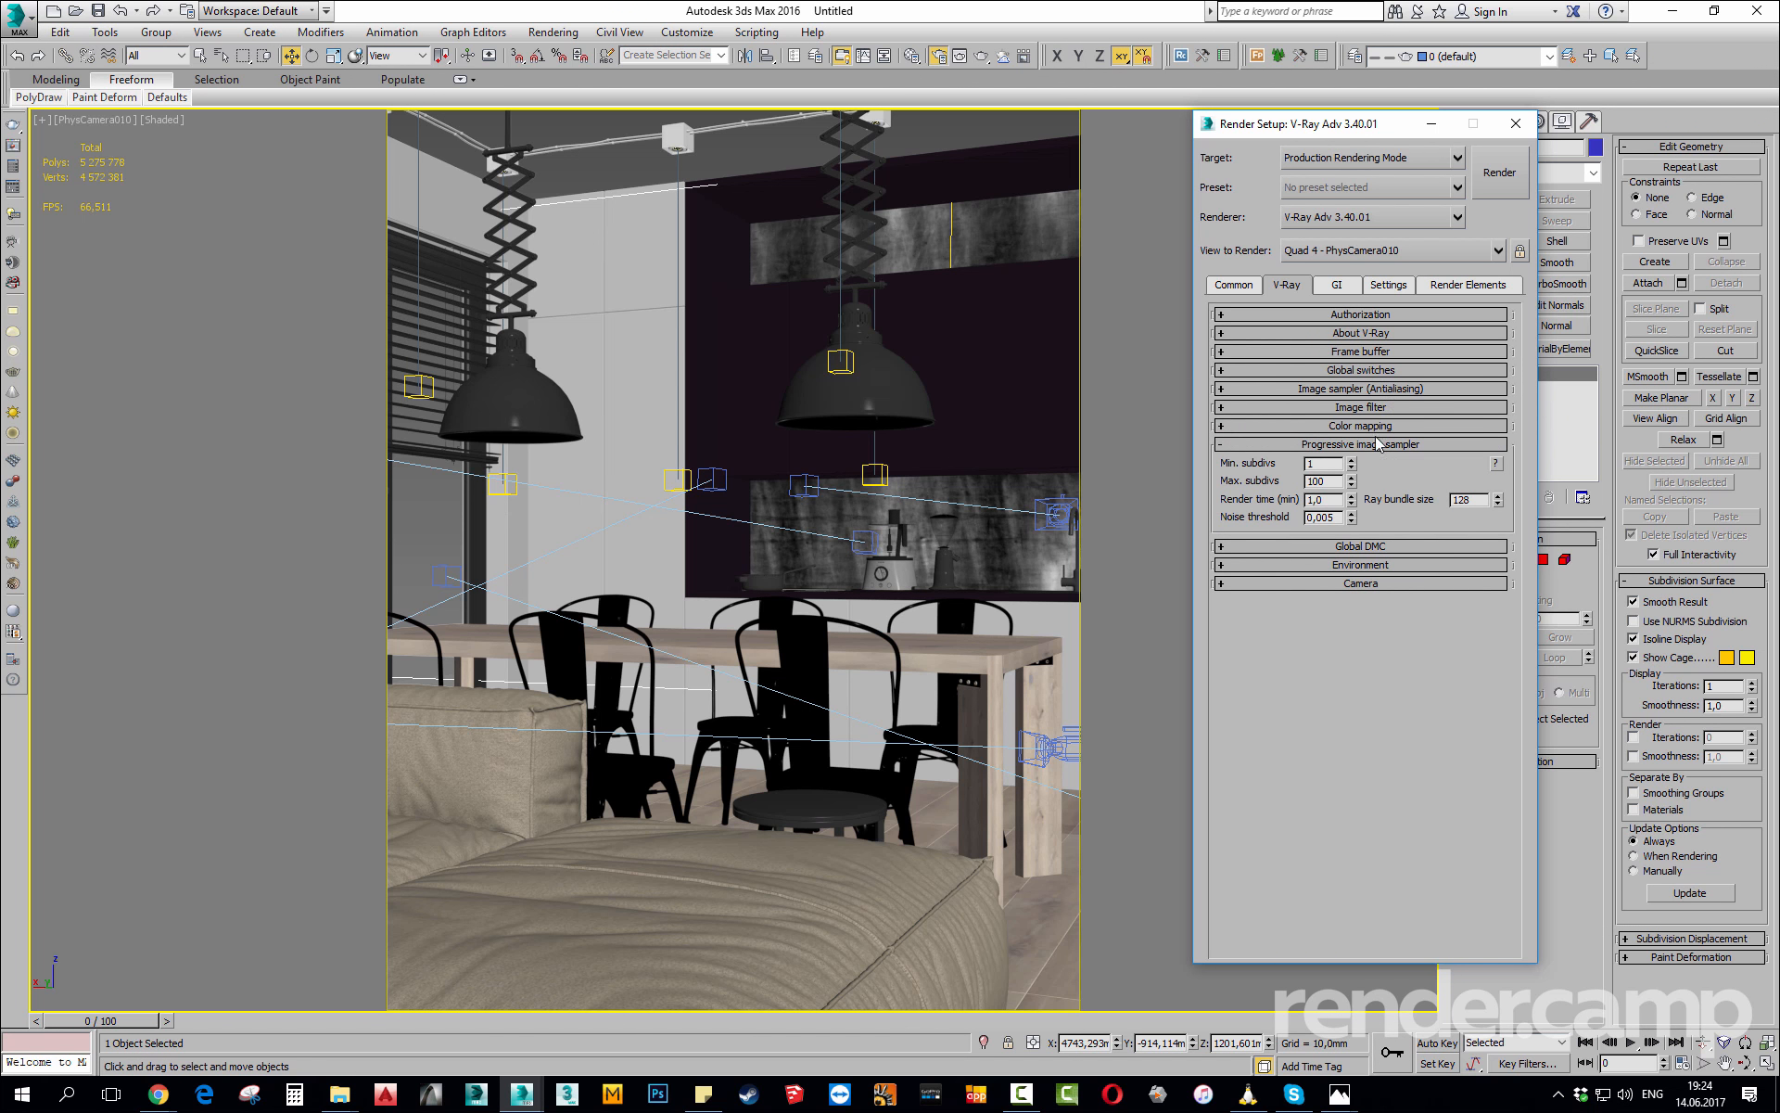
left_click(1360, 426)
left_click(1308, 448)
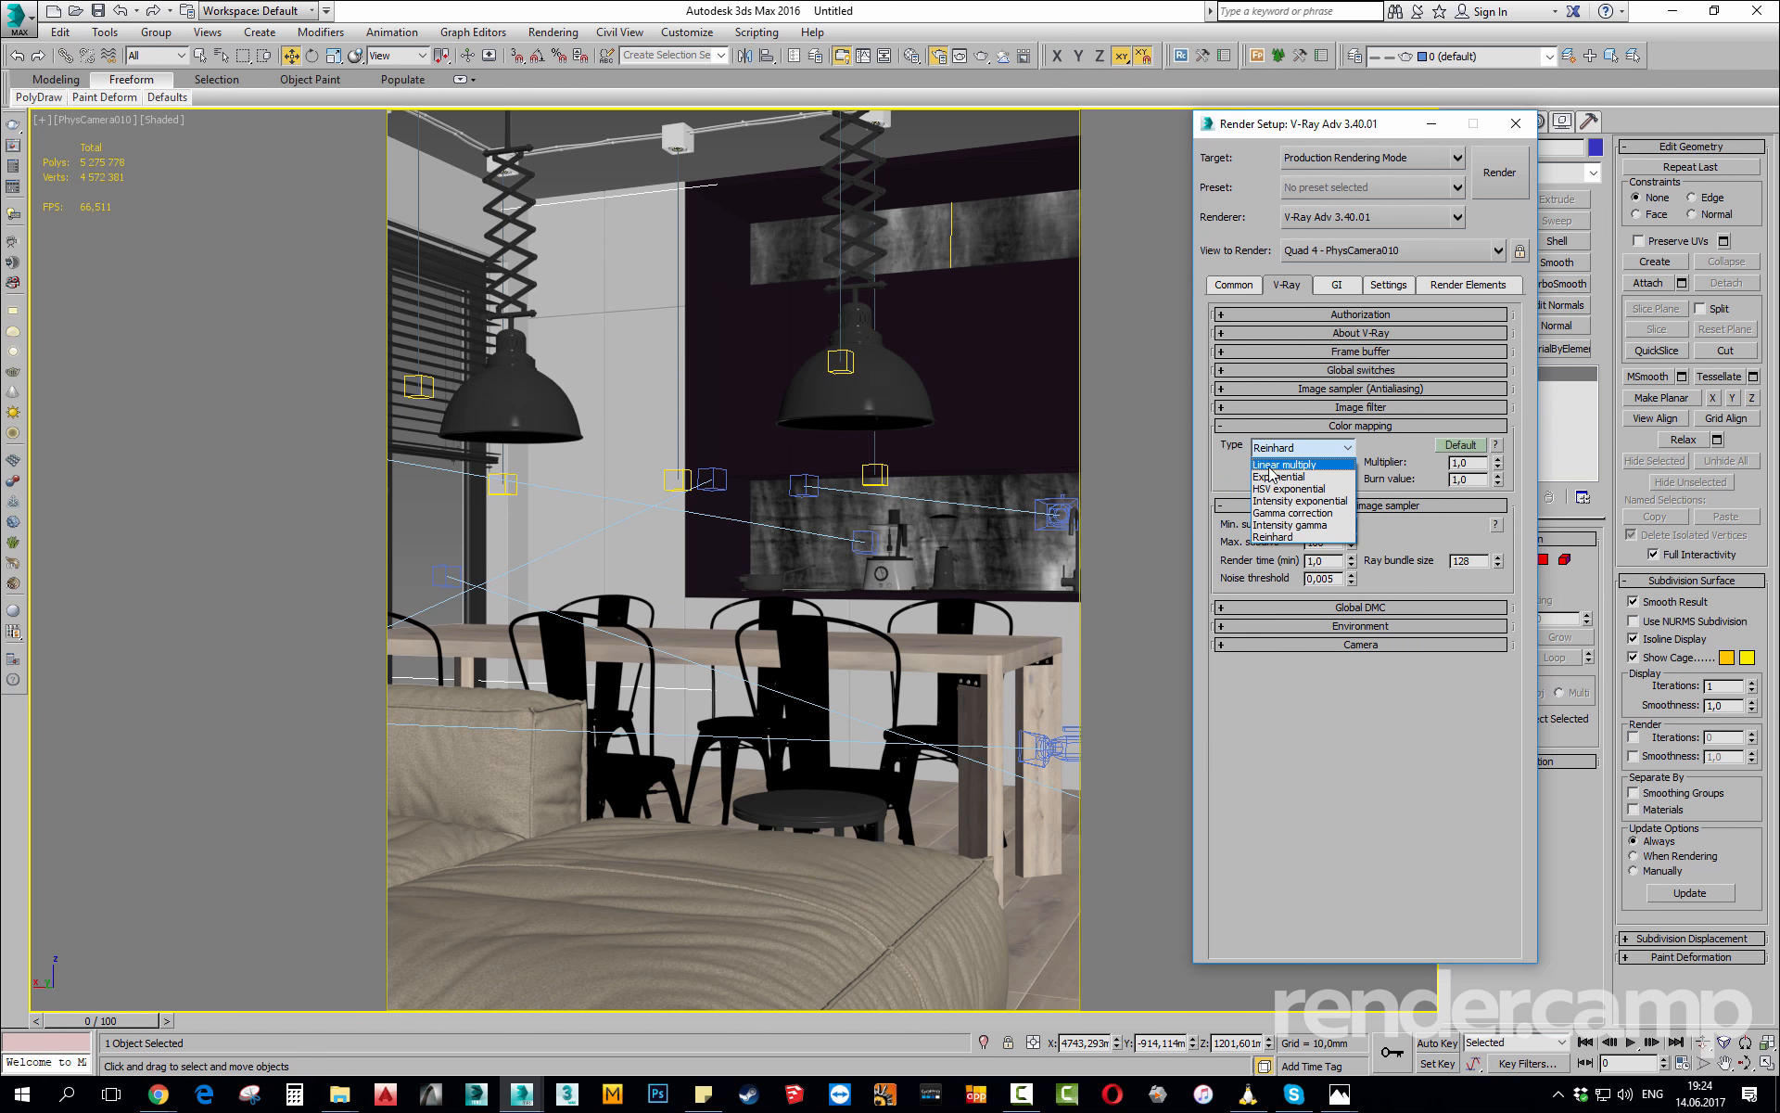
key("Escape")
left_click(1298, 465)
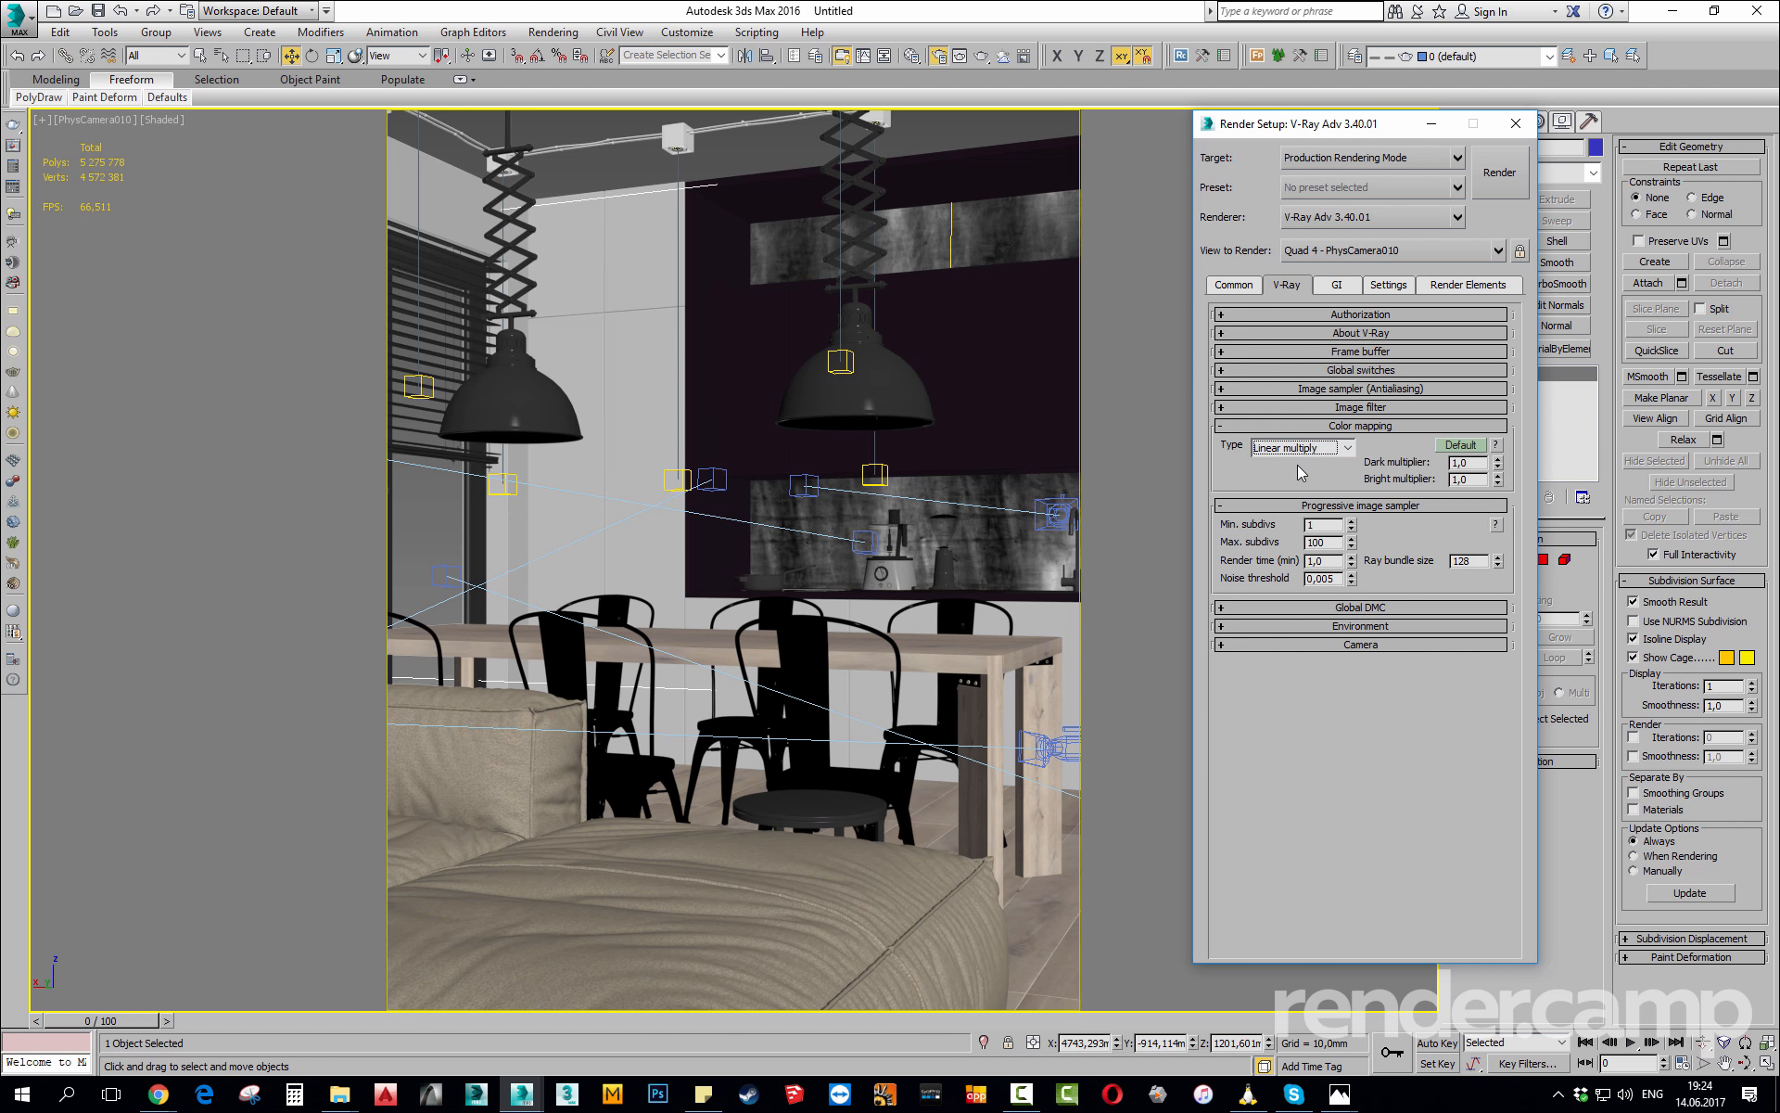
Switch the V-Ray settings to Expert detail and set the color mapping mode to Color mapping and gamma.
left_click(1467, 447)
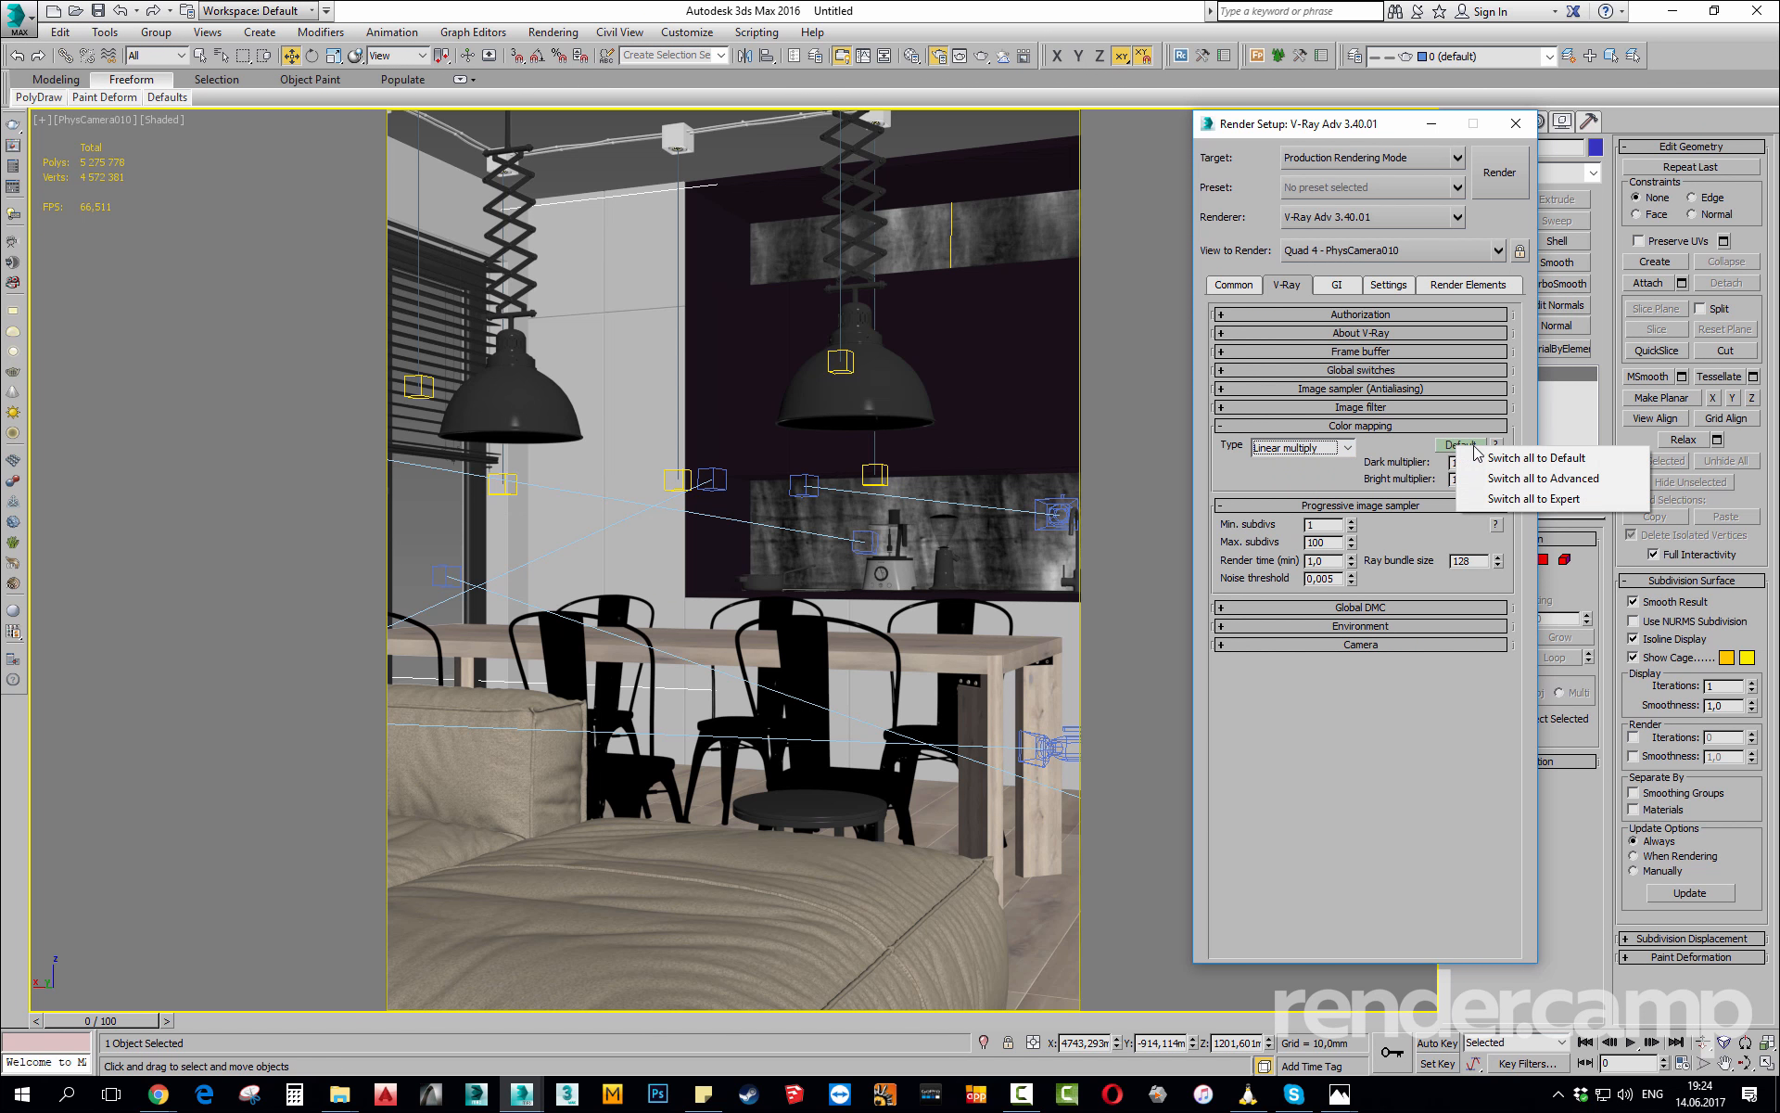
left_click(1531, 498)
key("F10")
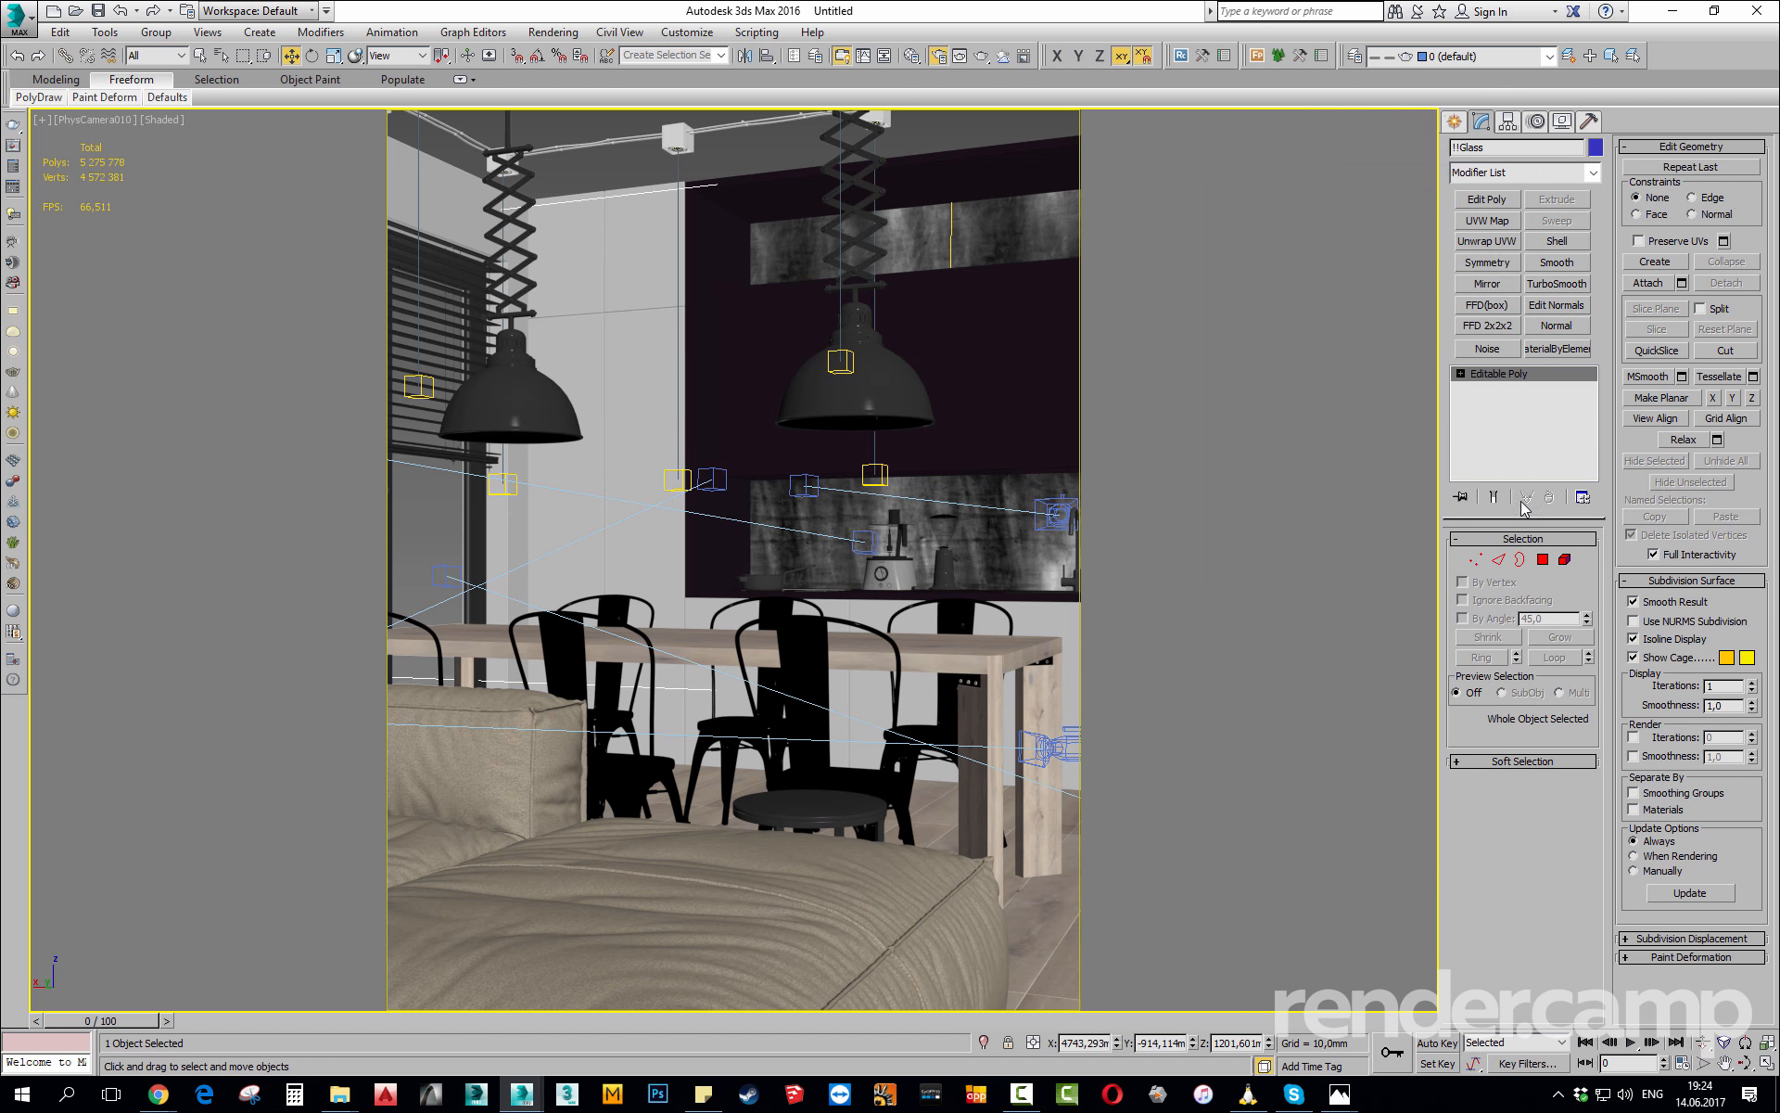
key("F10")
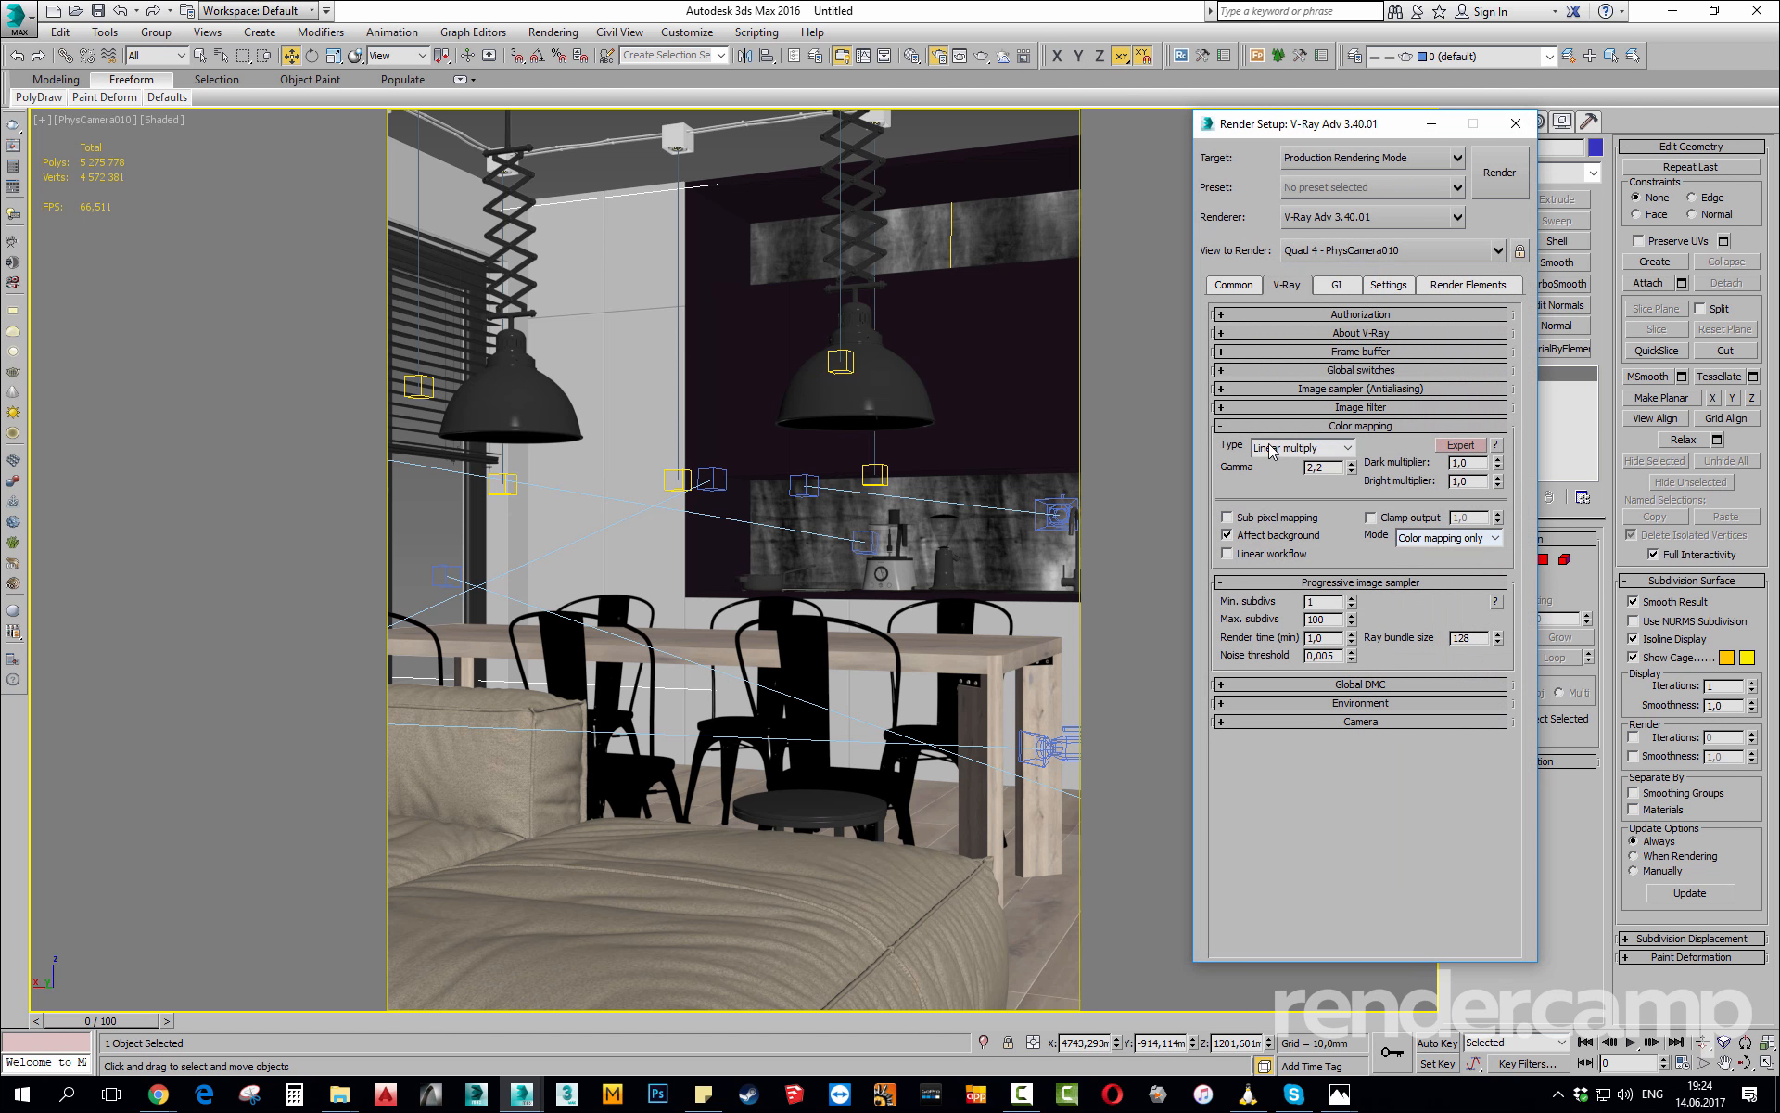
left_click(1427, 540)
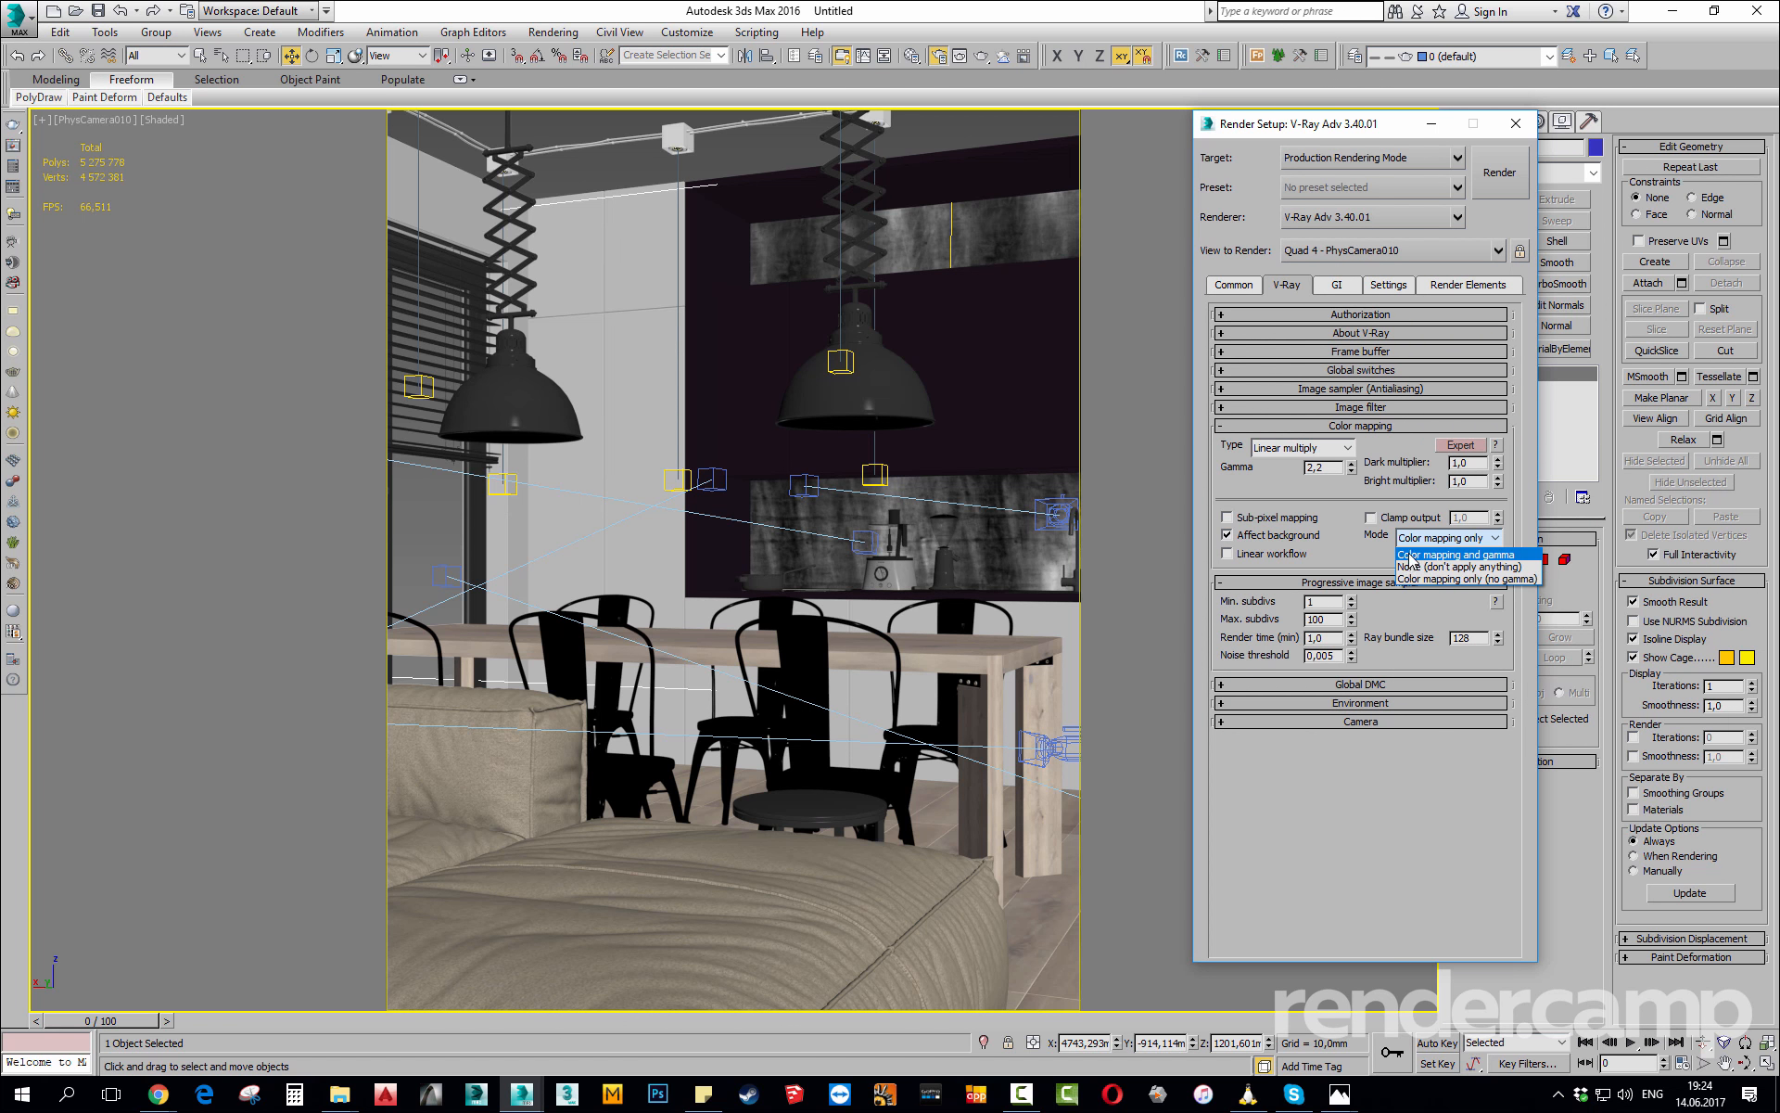
left_click(1410, 555)
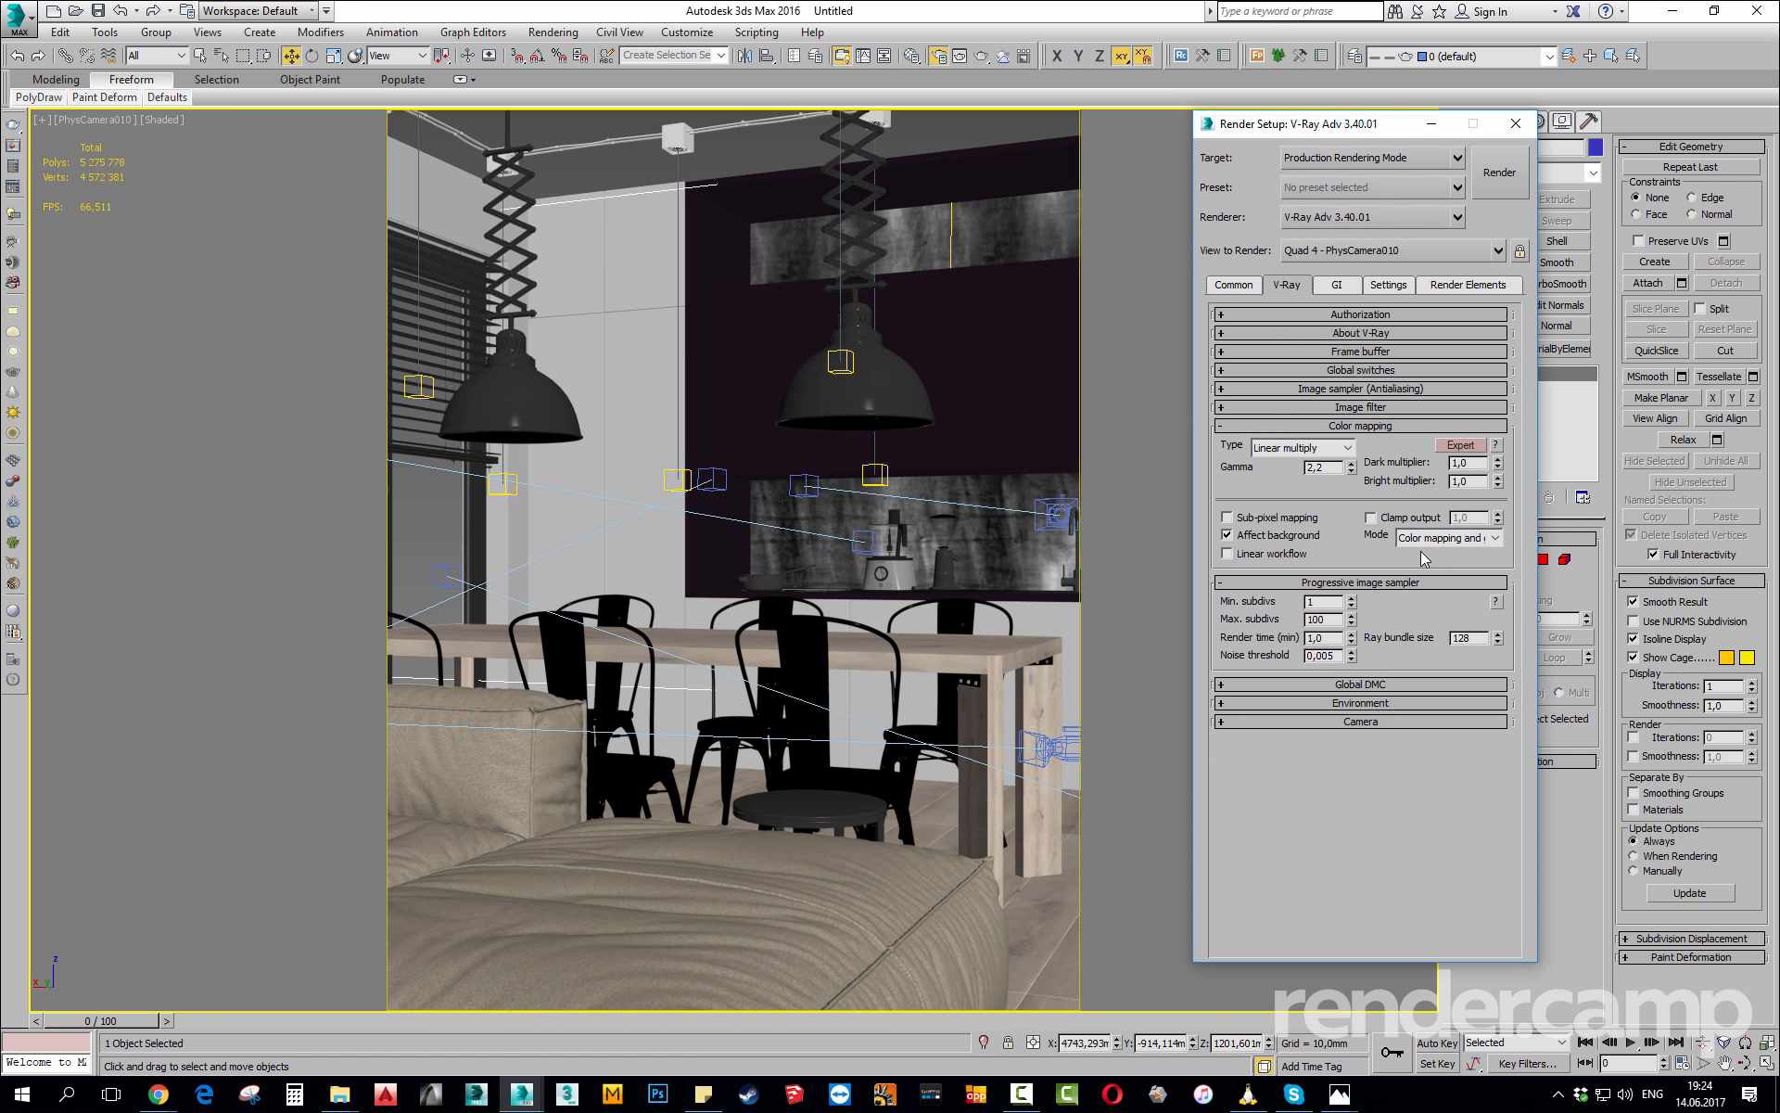
Review the available color mapping types and modes in the V-Ray color mapping settings.
left_click(1333, 451)
left_click(1333, 452)
left_click(1433, 539)
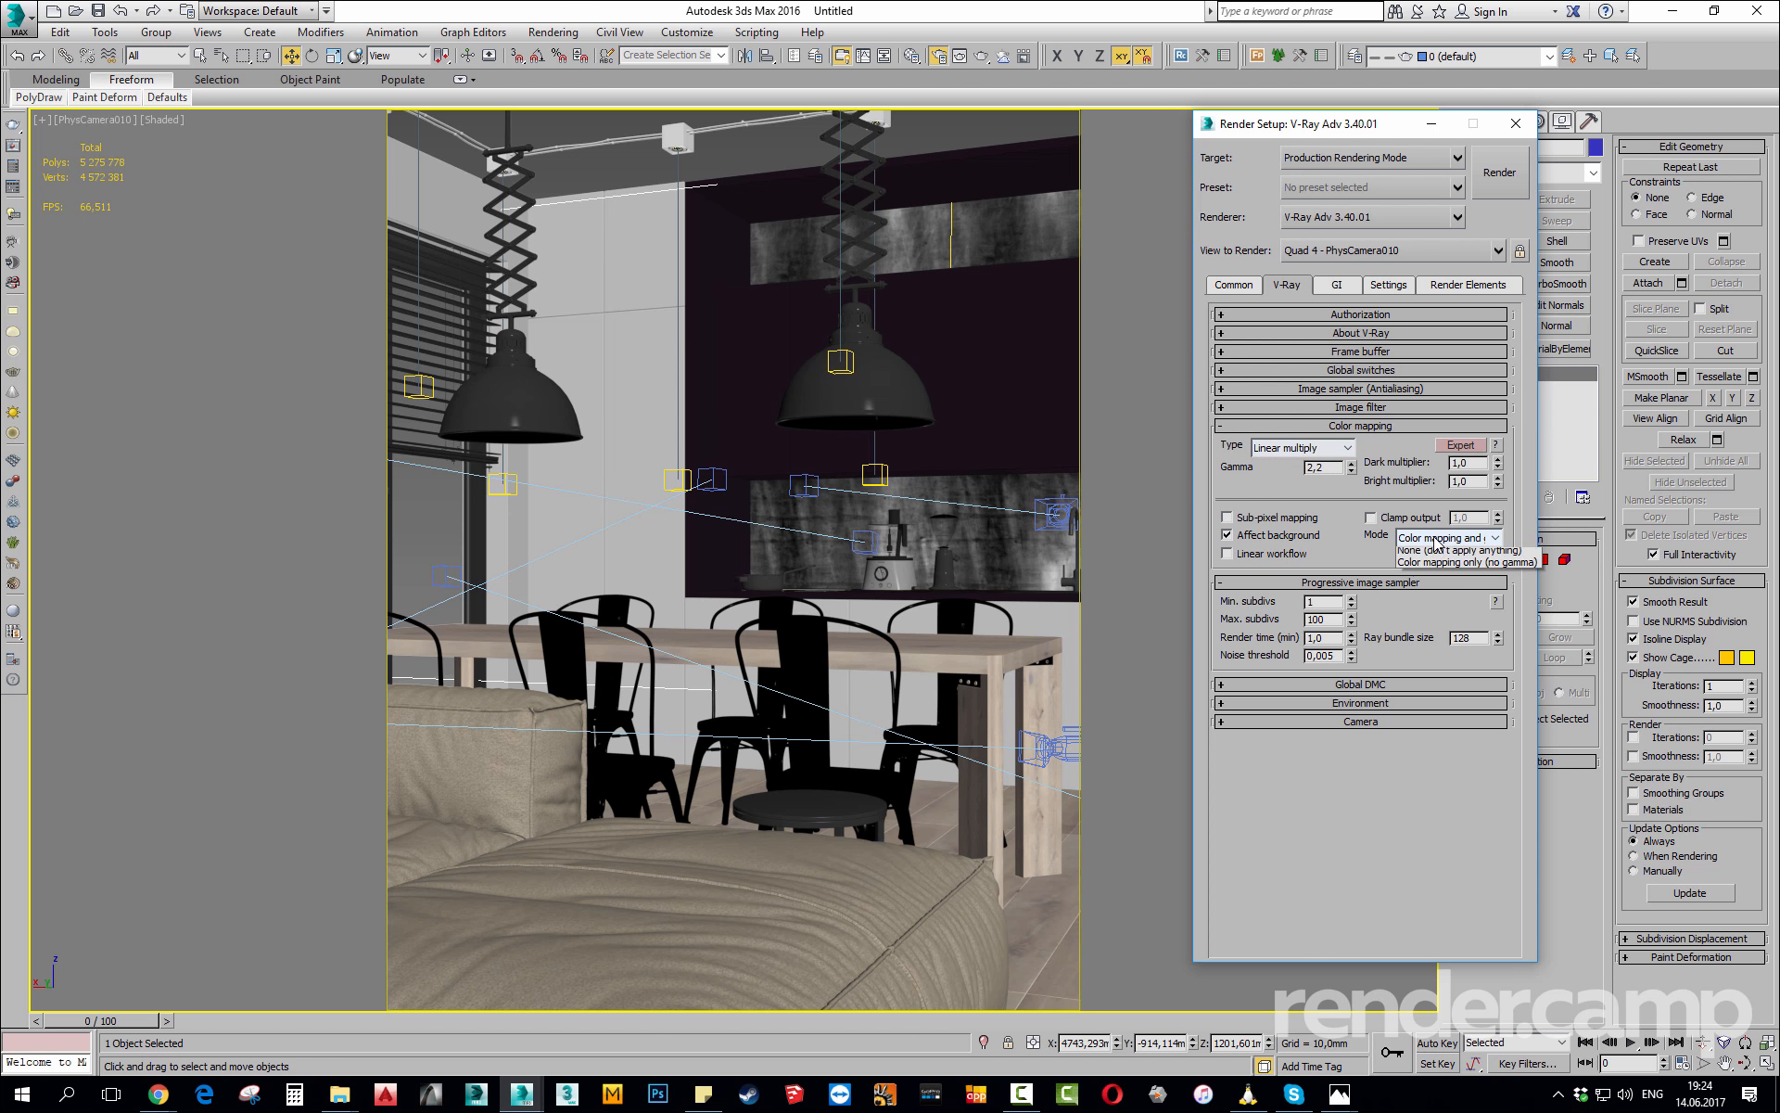
left_click(1437, 545)
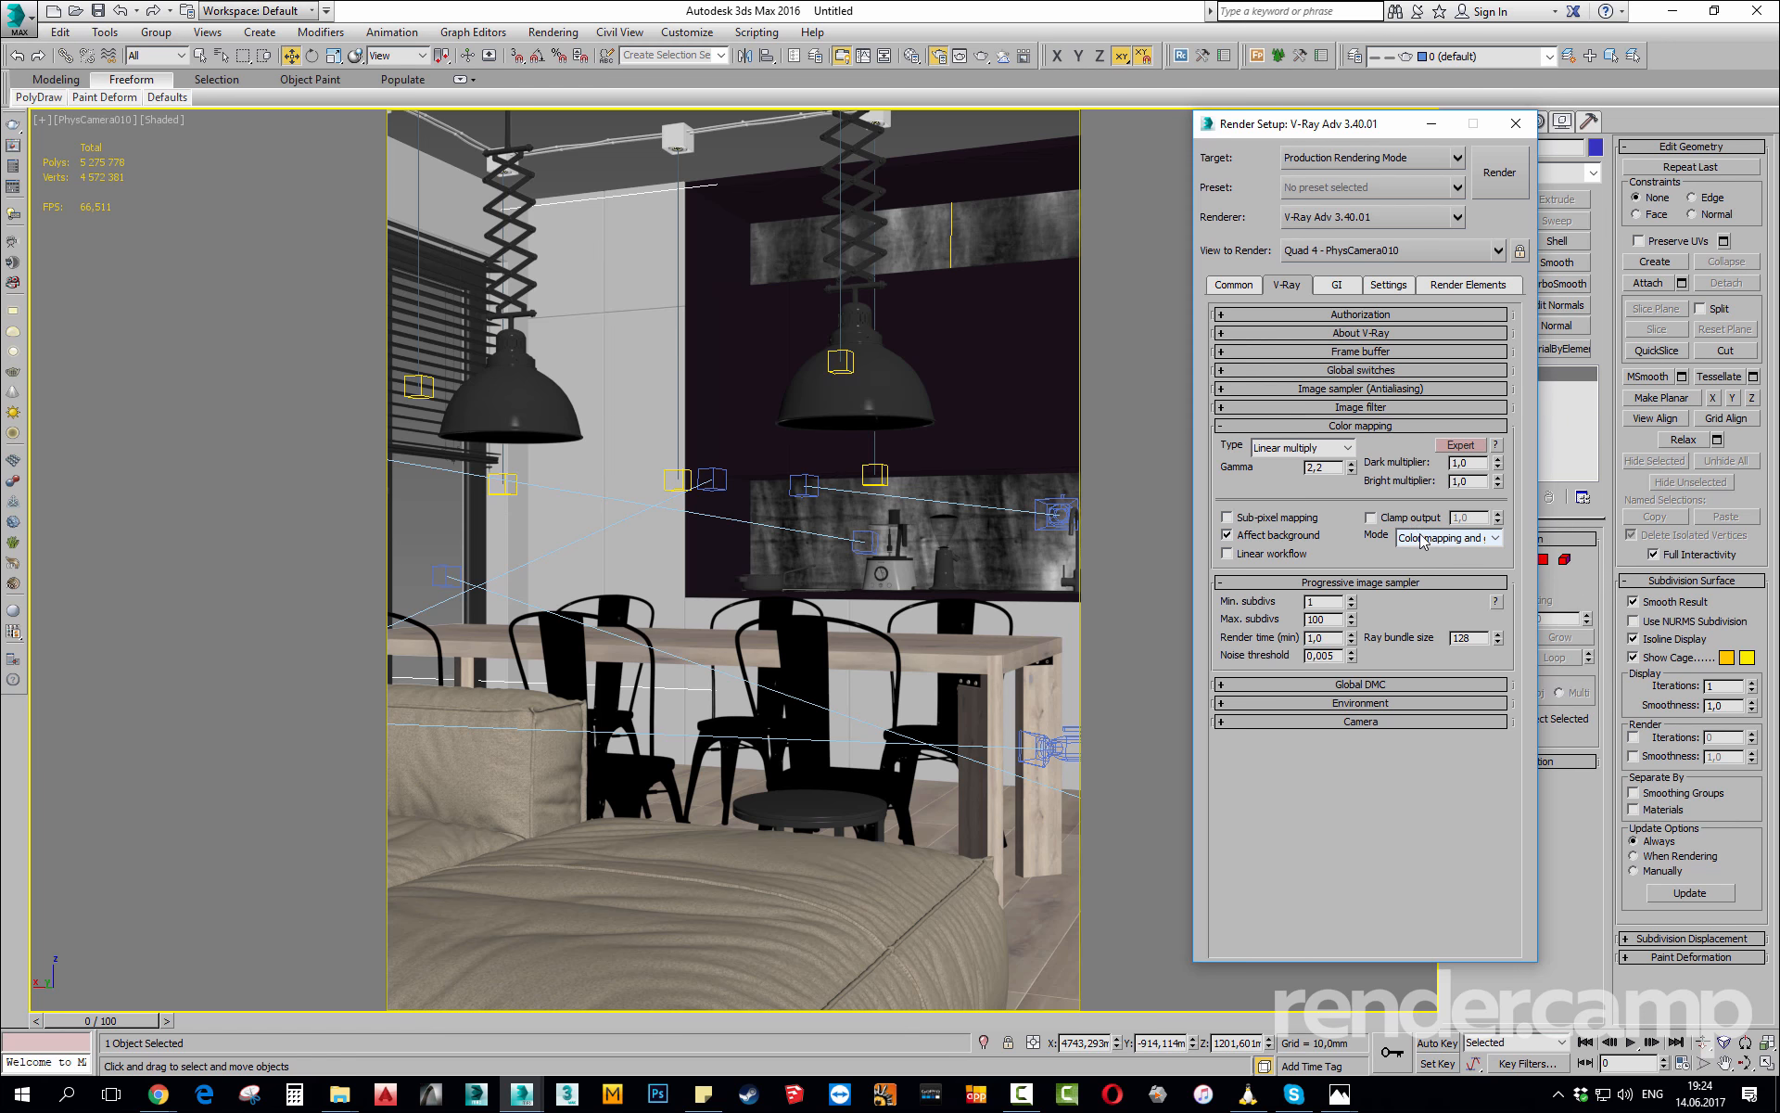
left_click(1452, 540)
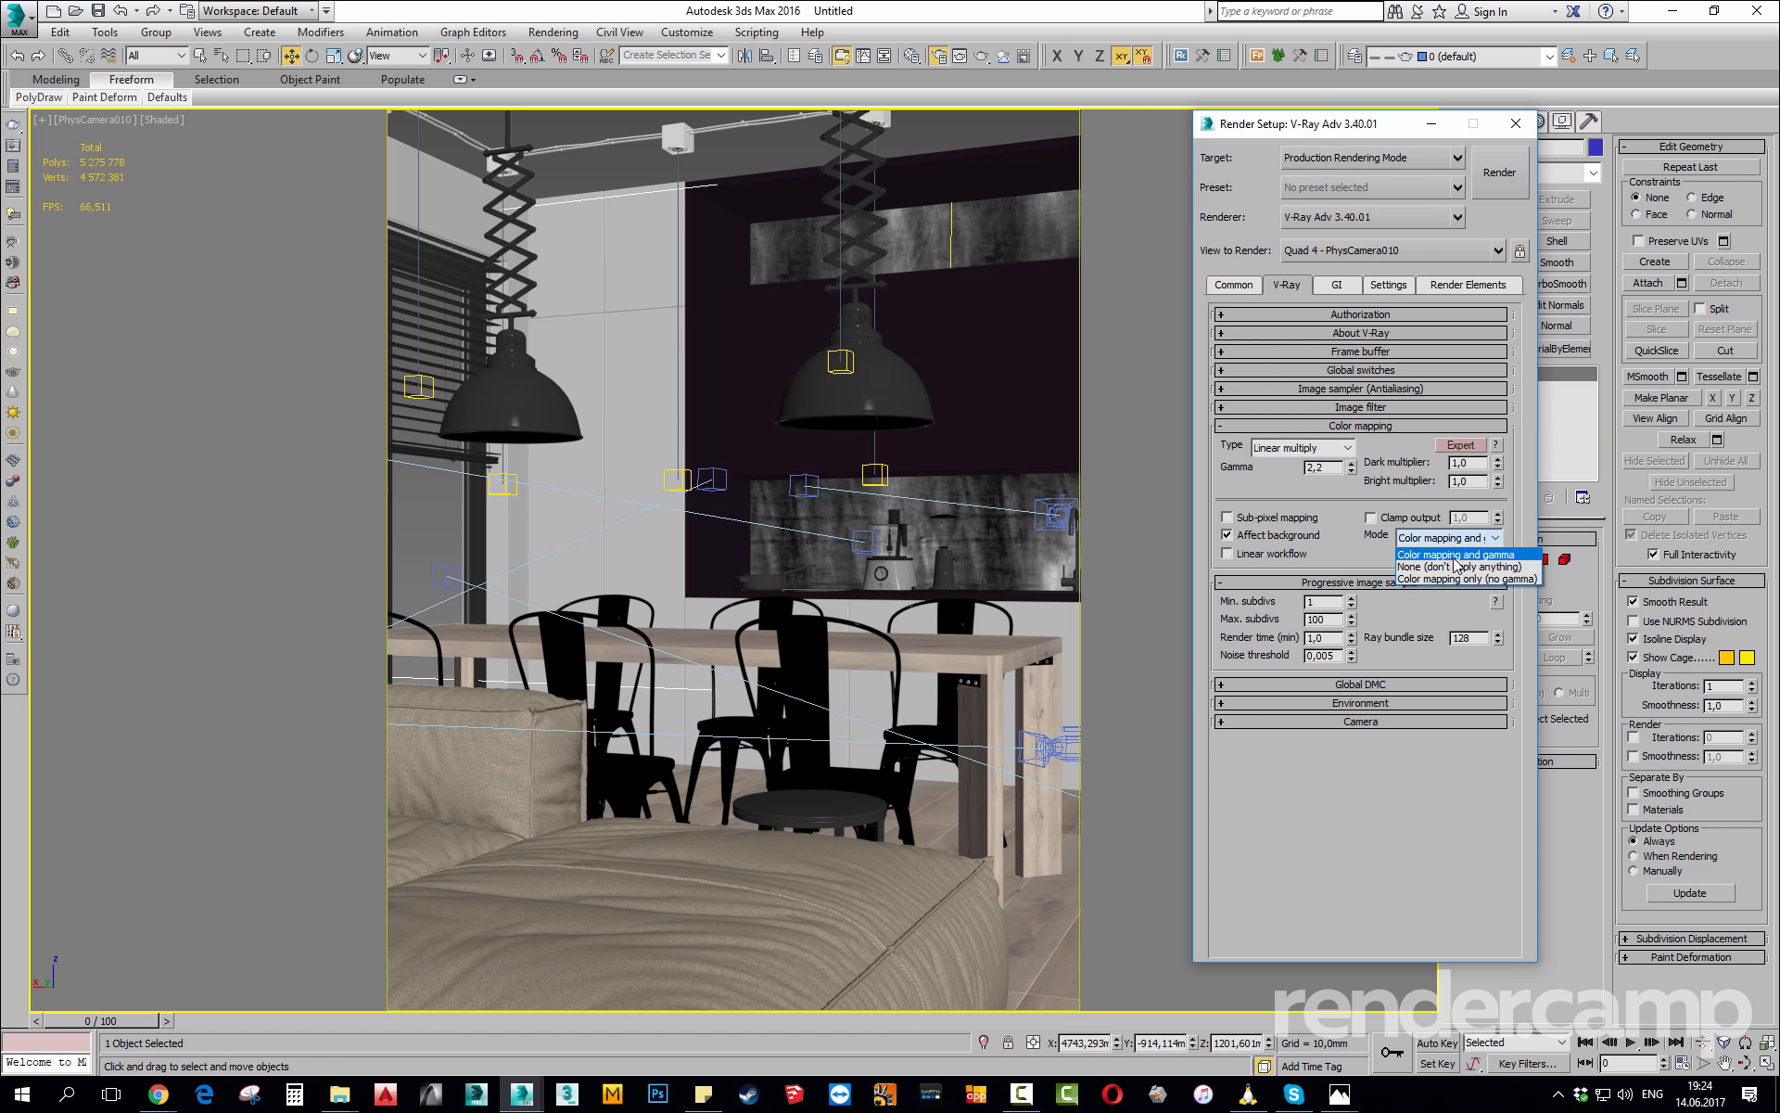
left_click(1433, 538)
left_click(1298, 448)
left_click(1330, 451)
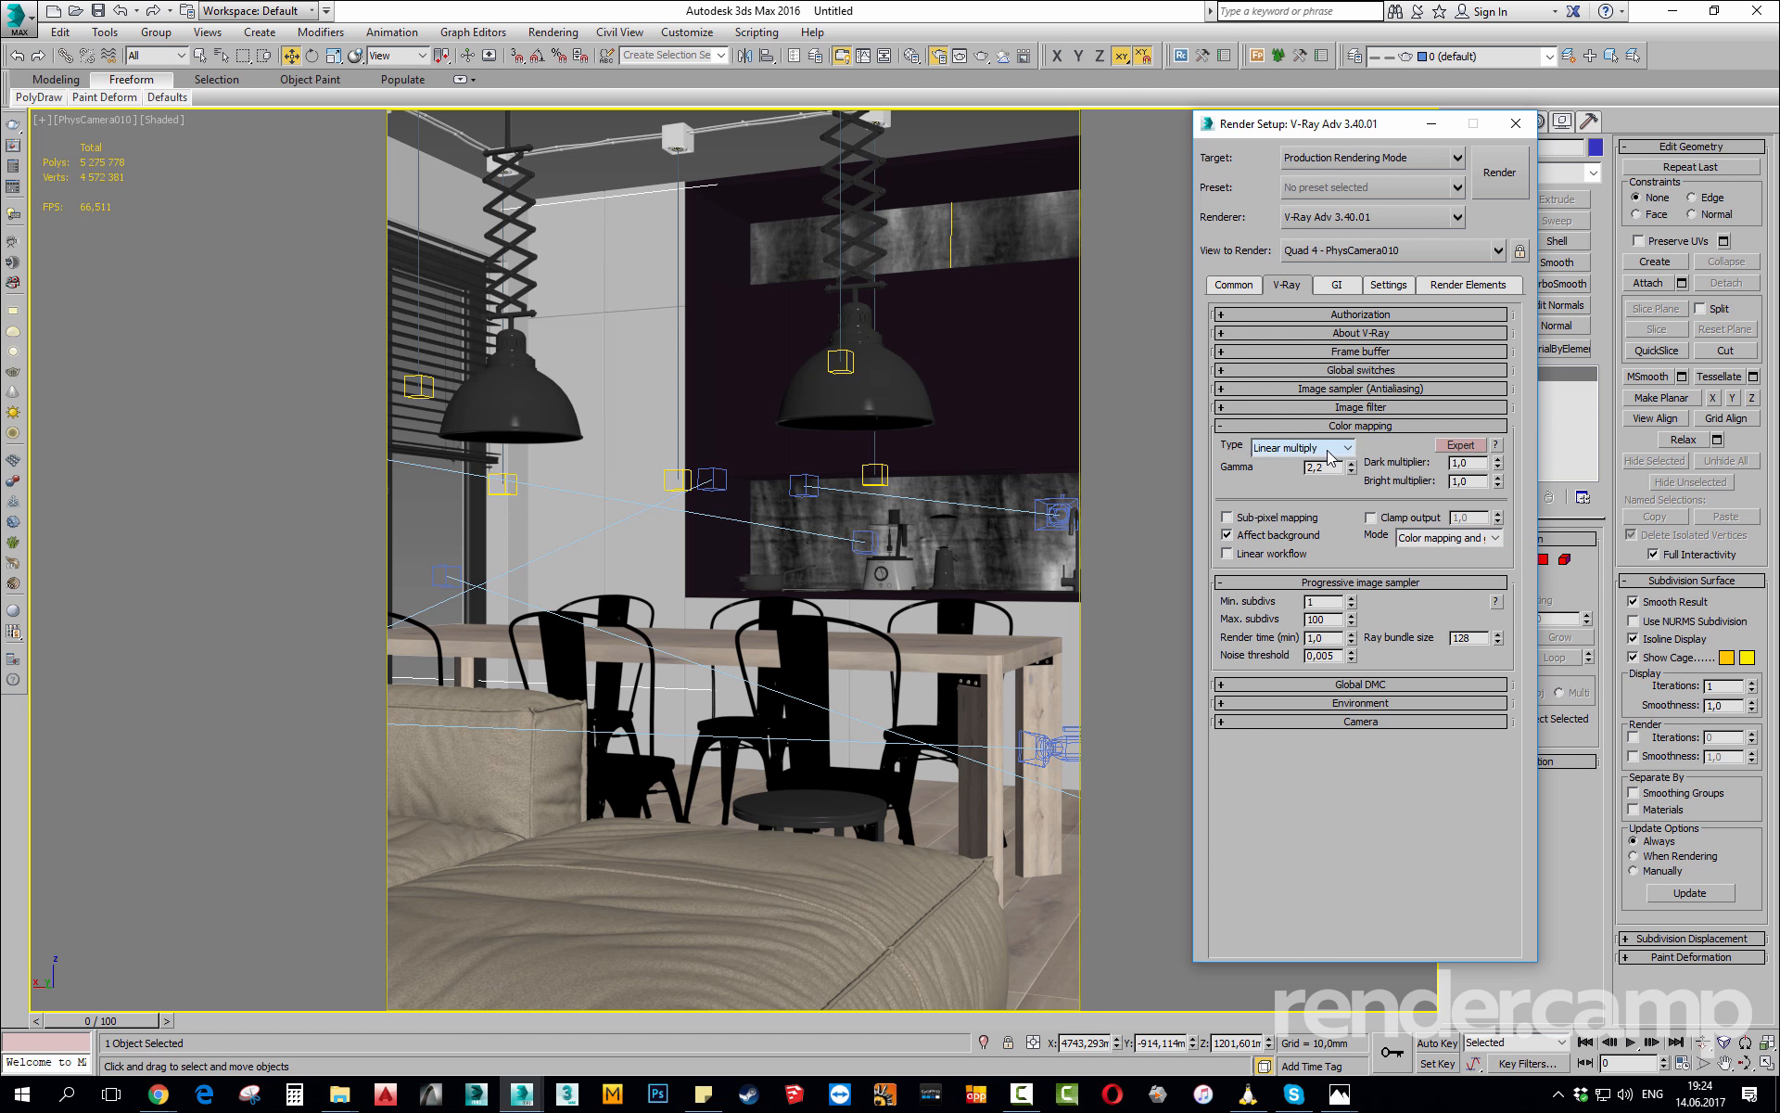
left_click(1331, 454)
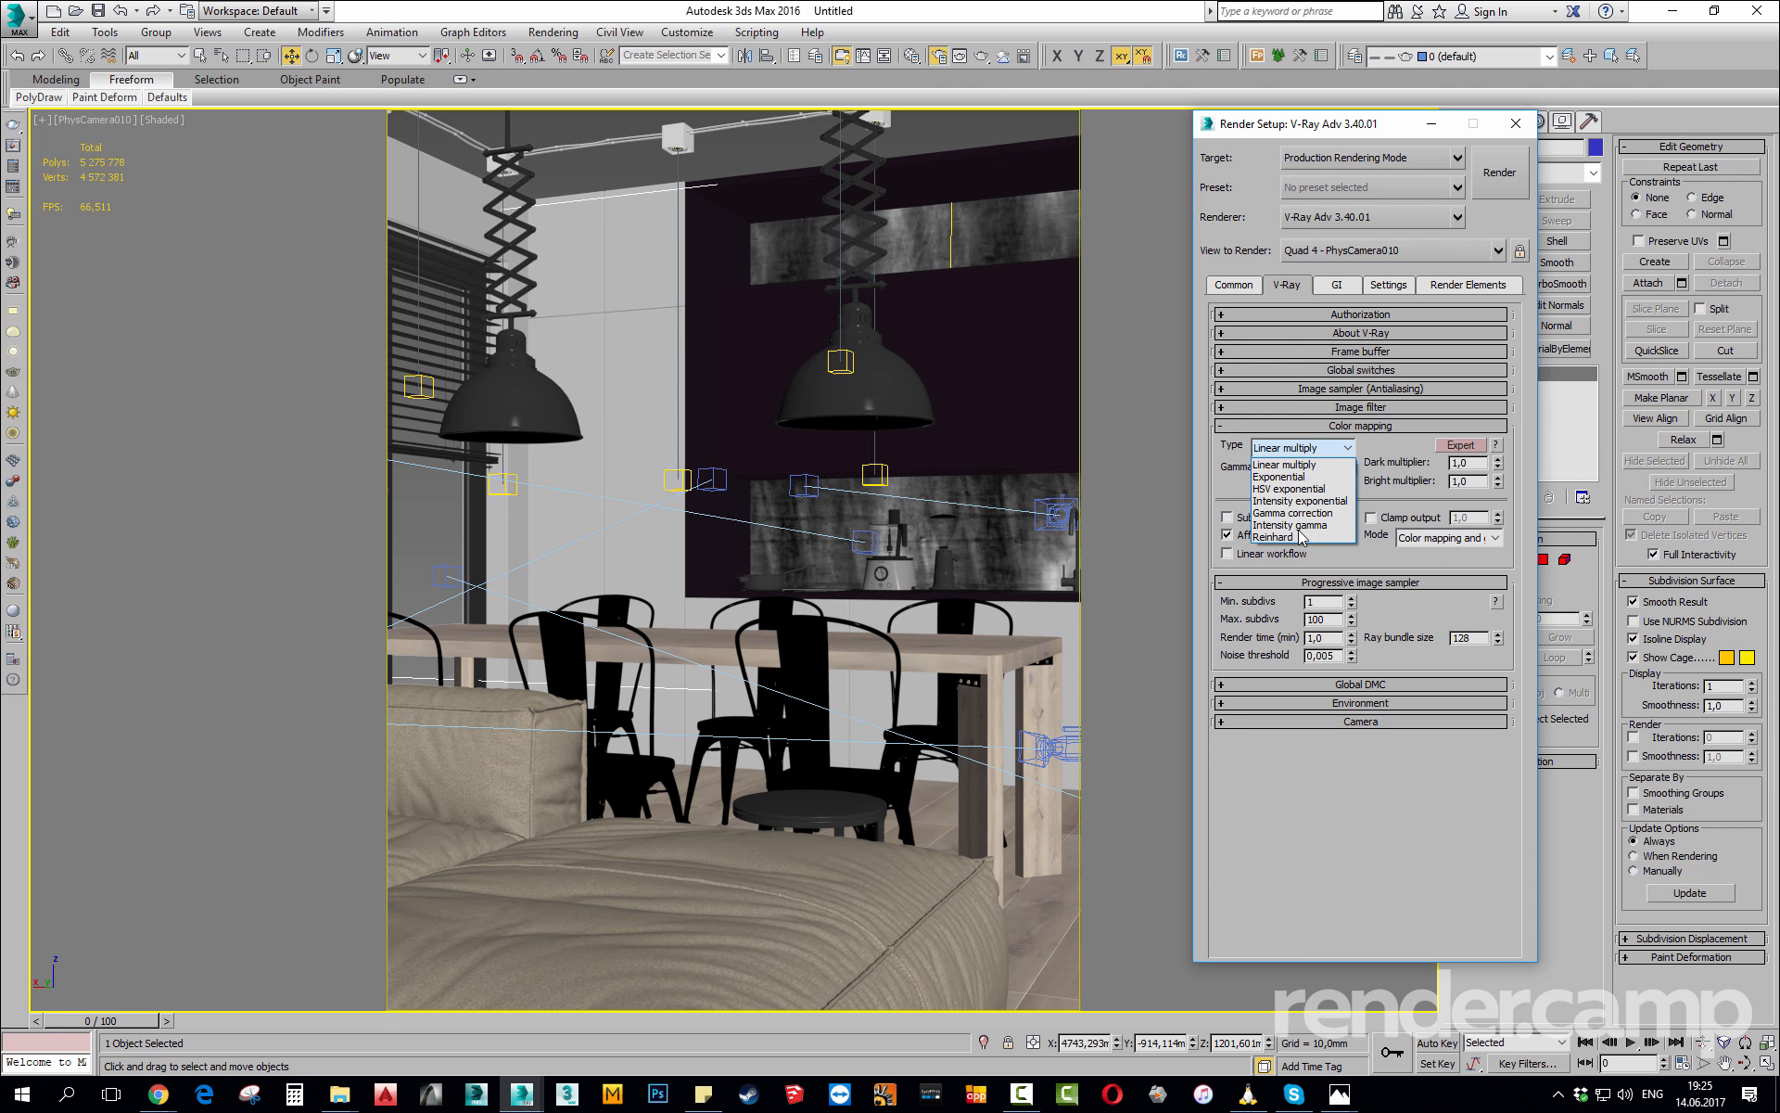
left_click(1386, 448)
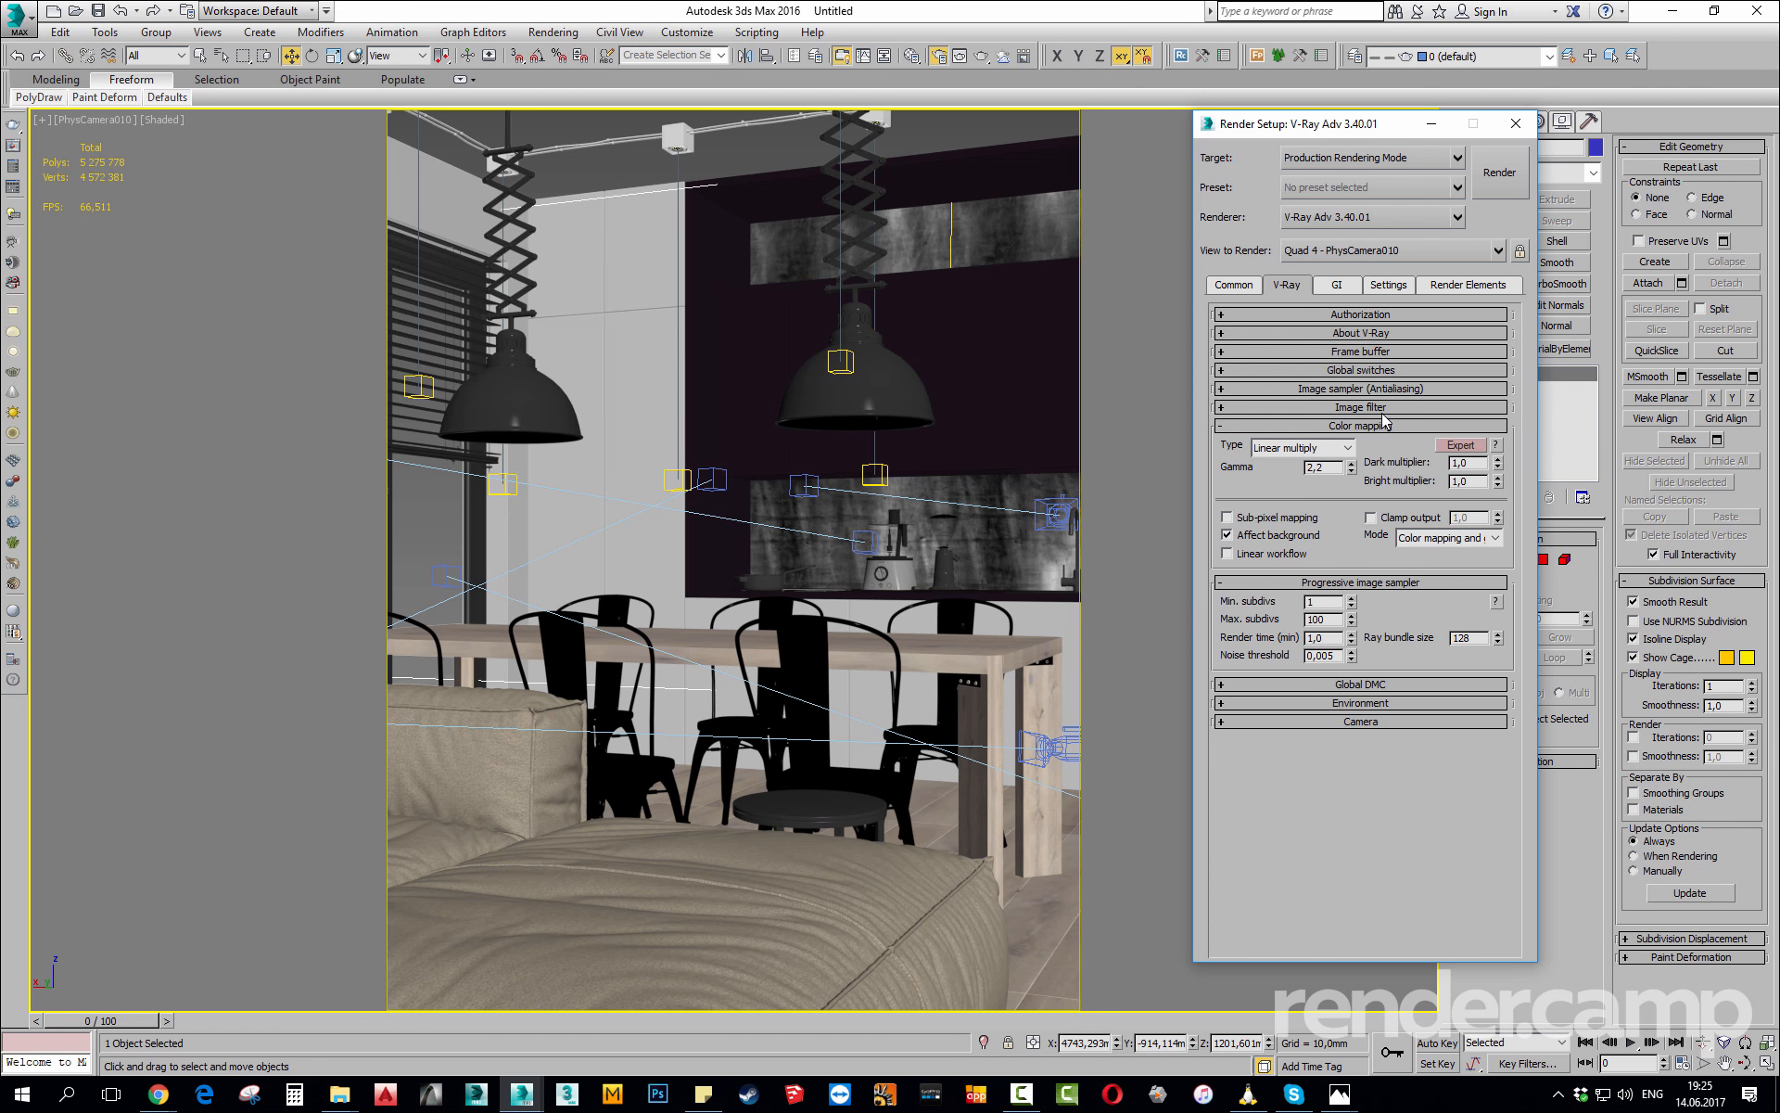
left_click(1335, 451)
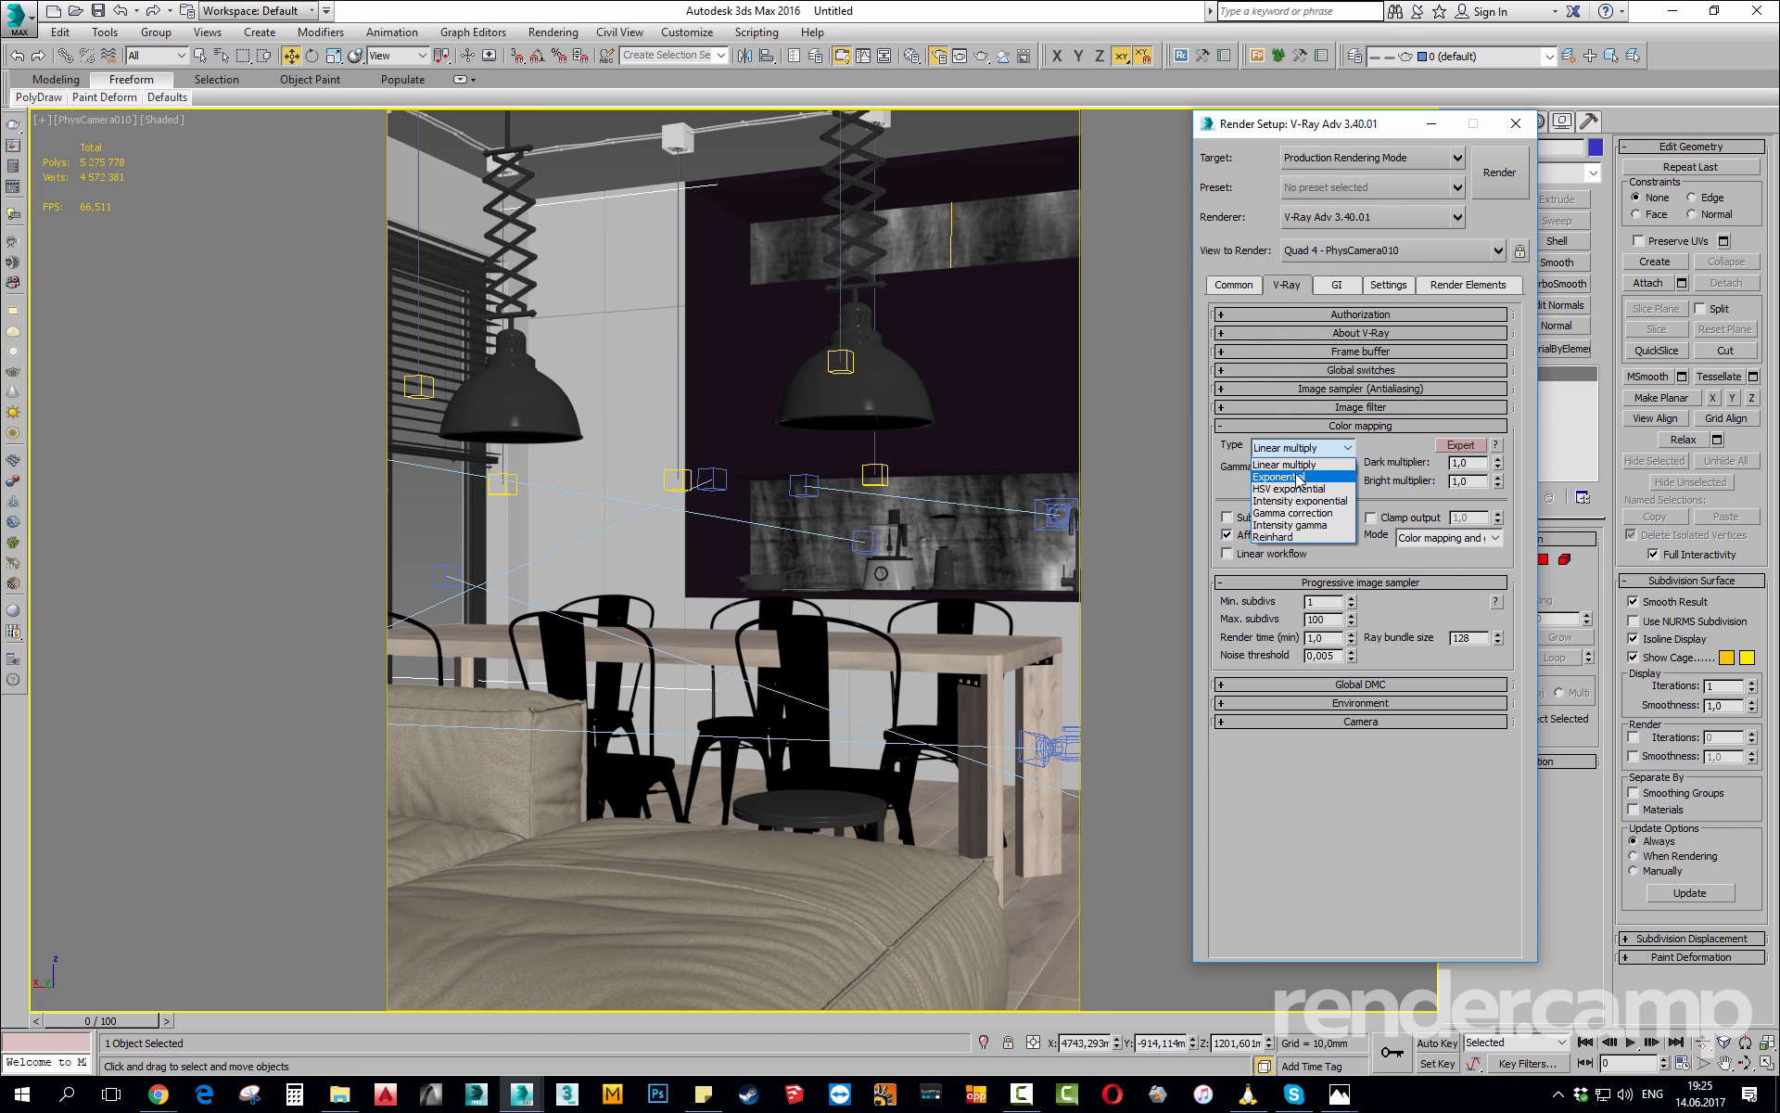
Set the primary global illumination engine to Irradiance map.
left_click(1352, 289)
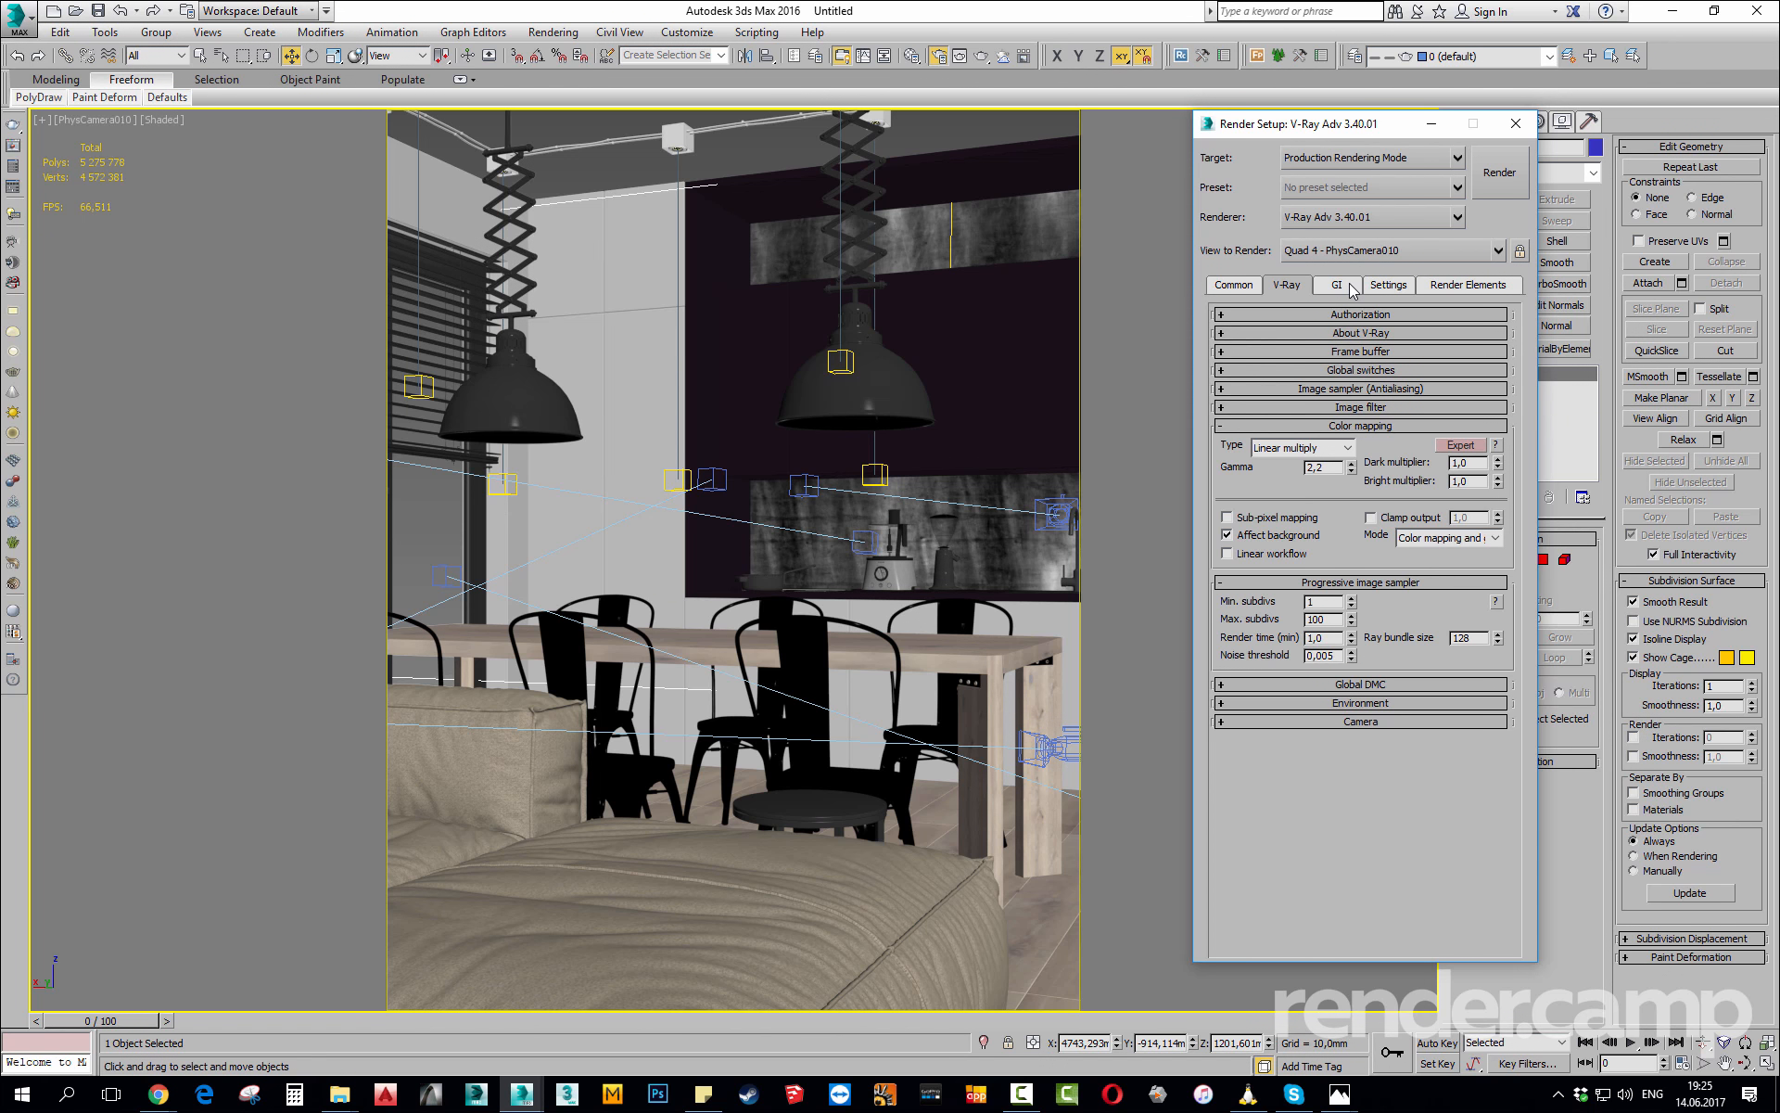
left_click(1352, 290)
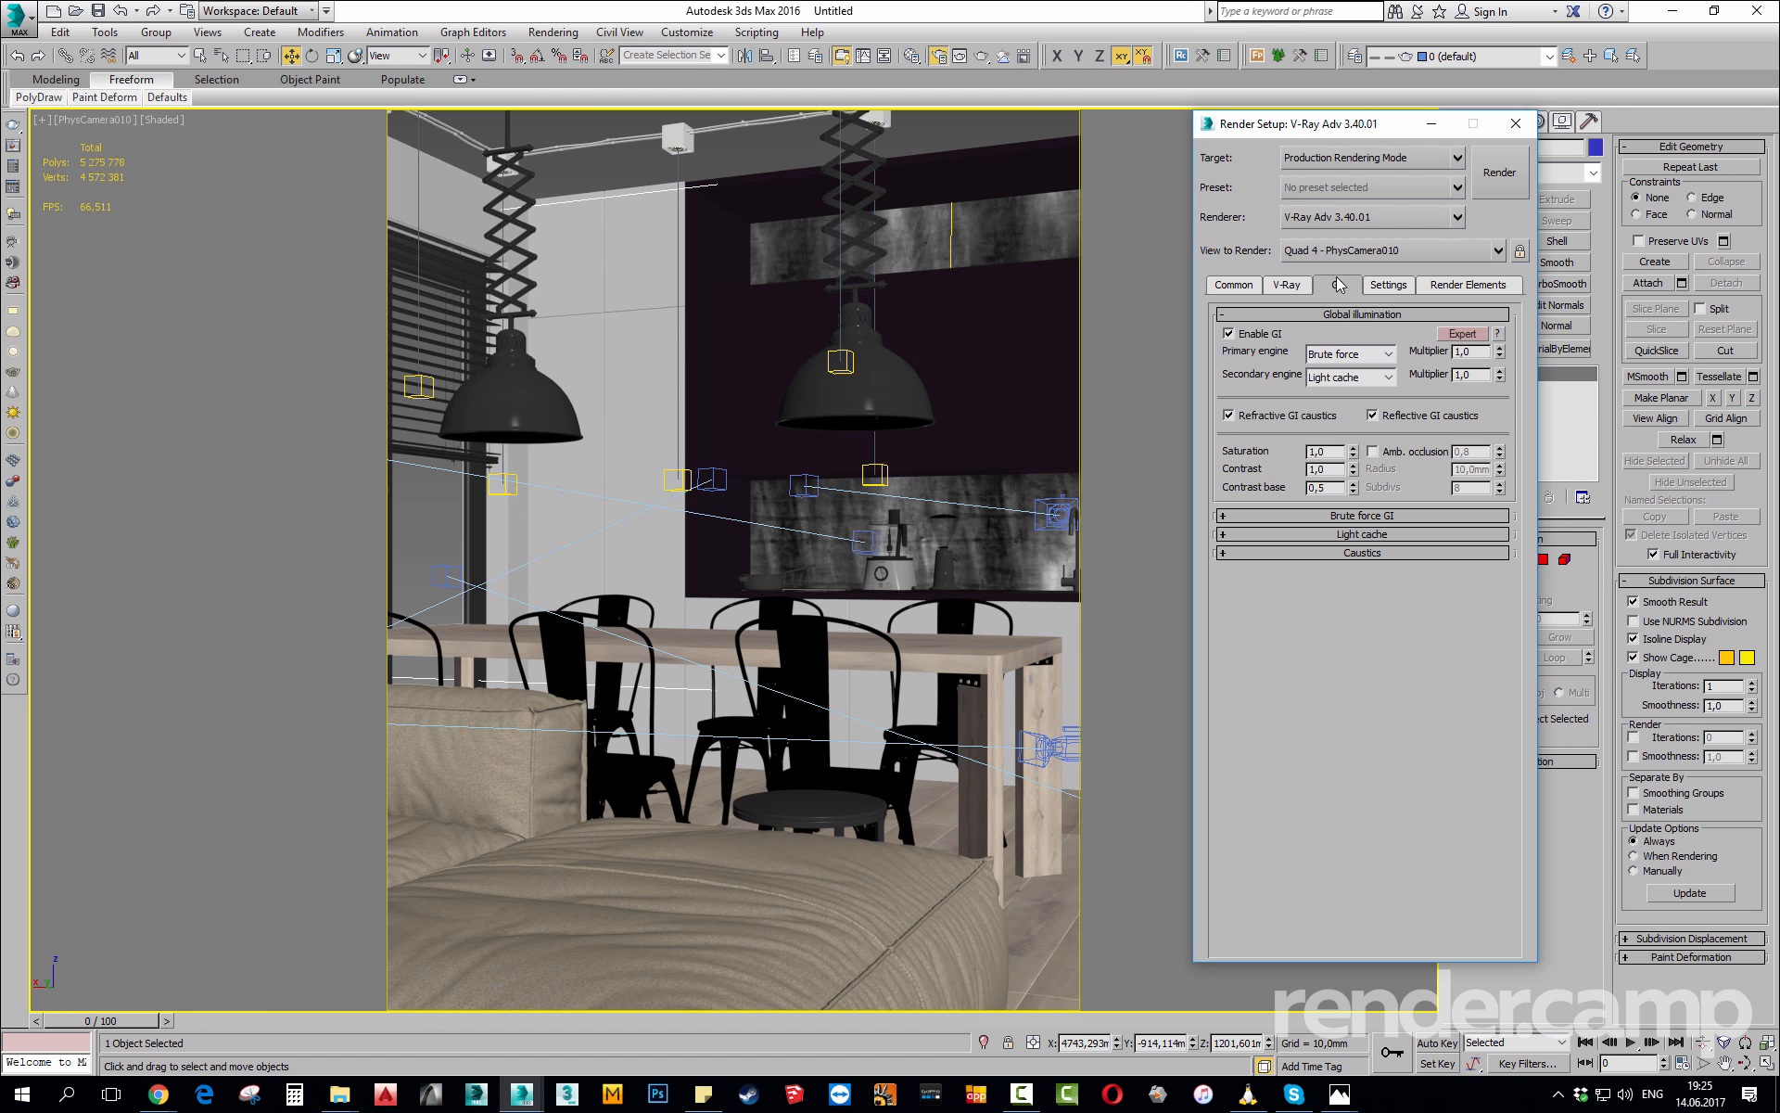
left_click(1349, 357)
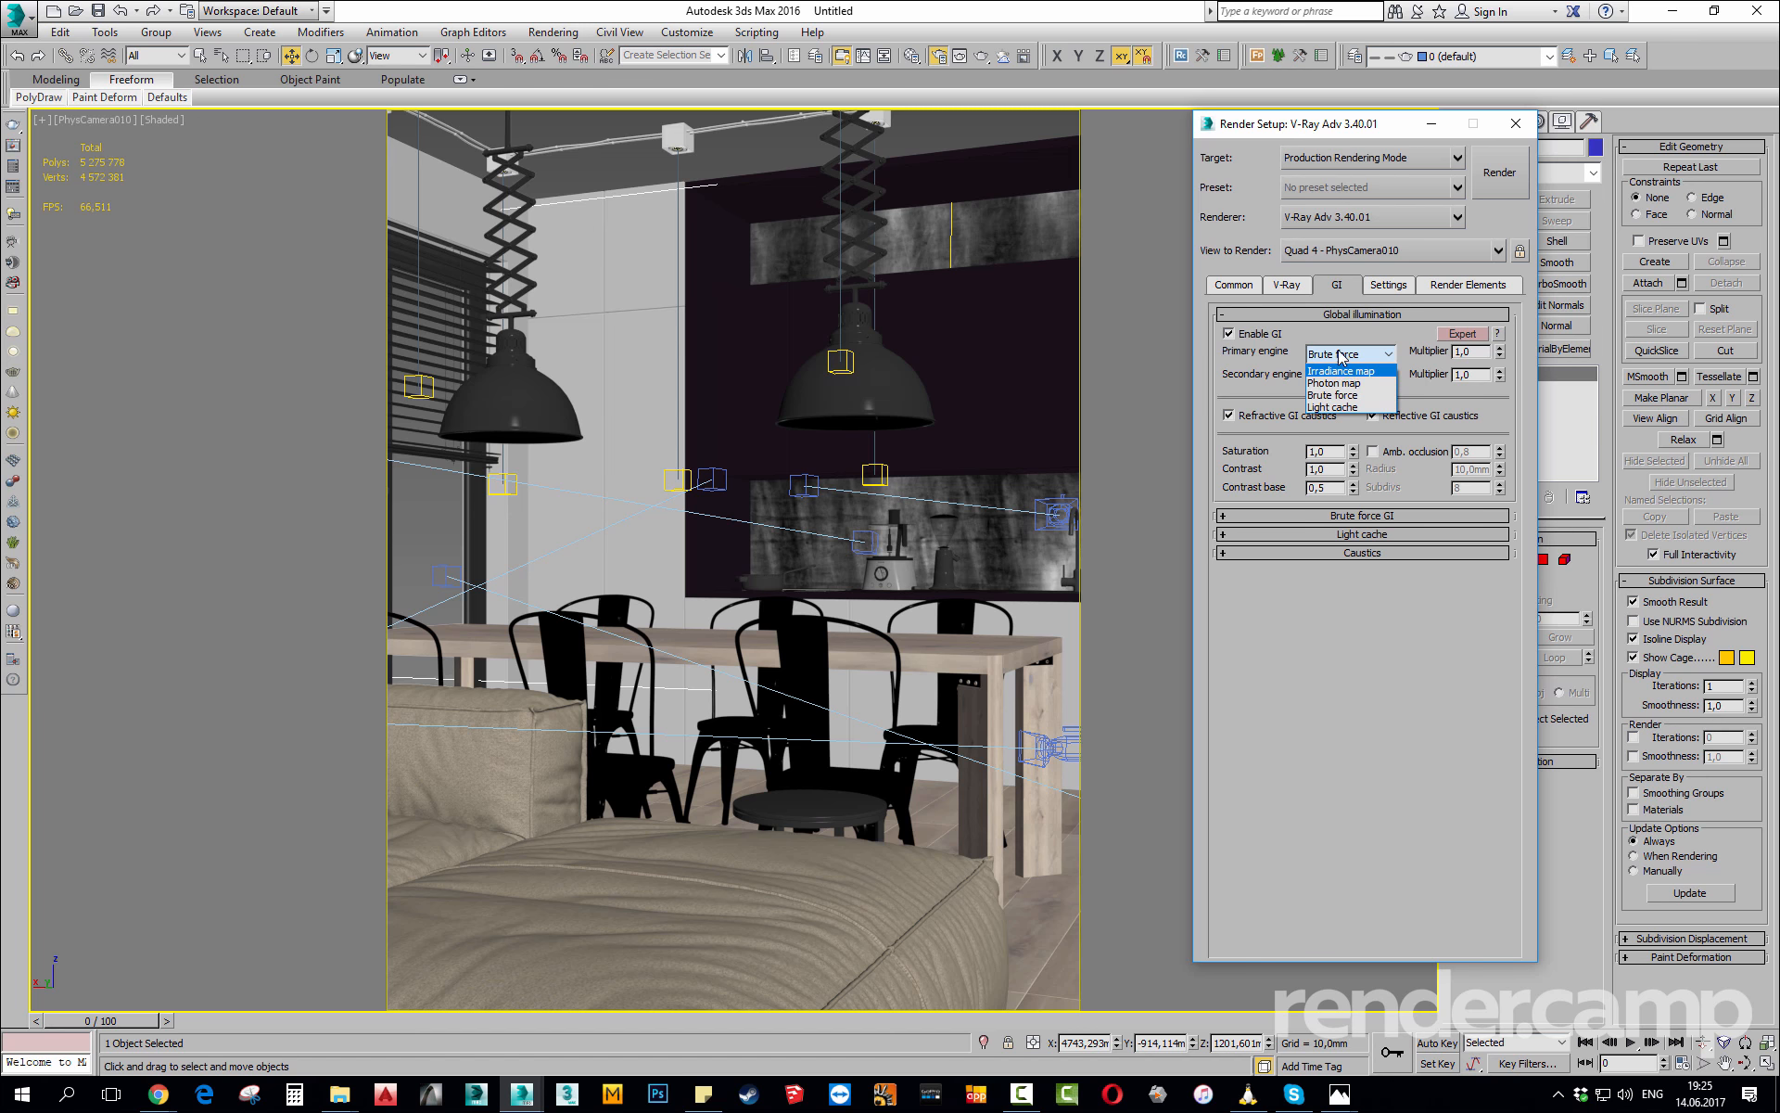
left_click(1340, 369)
left_click(1349, 376)
left_click(1332, 379)
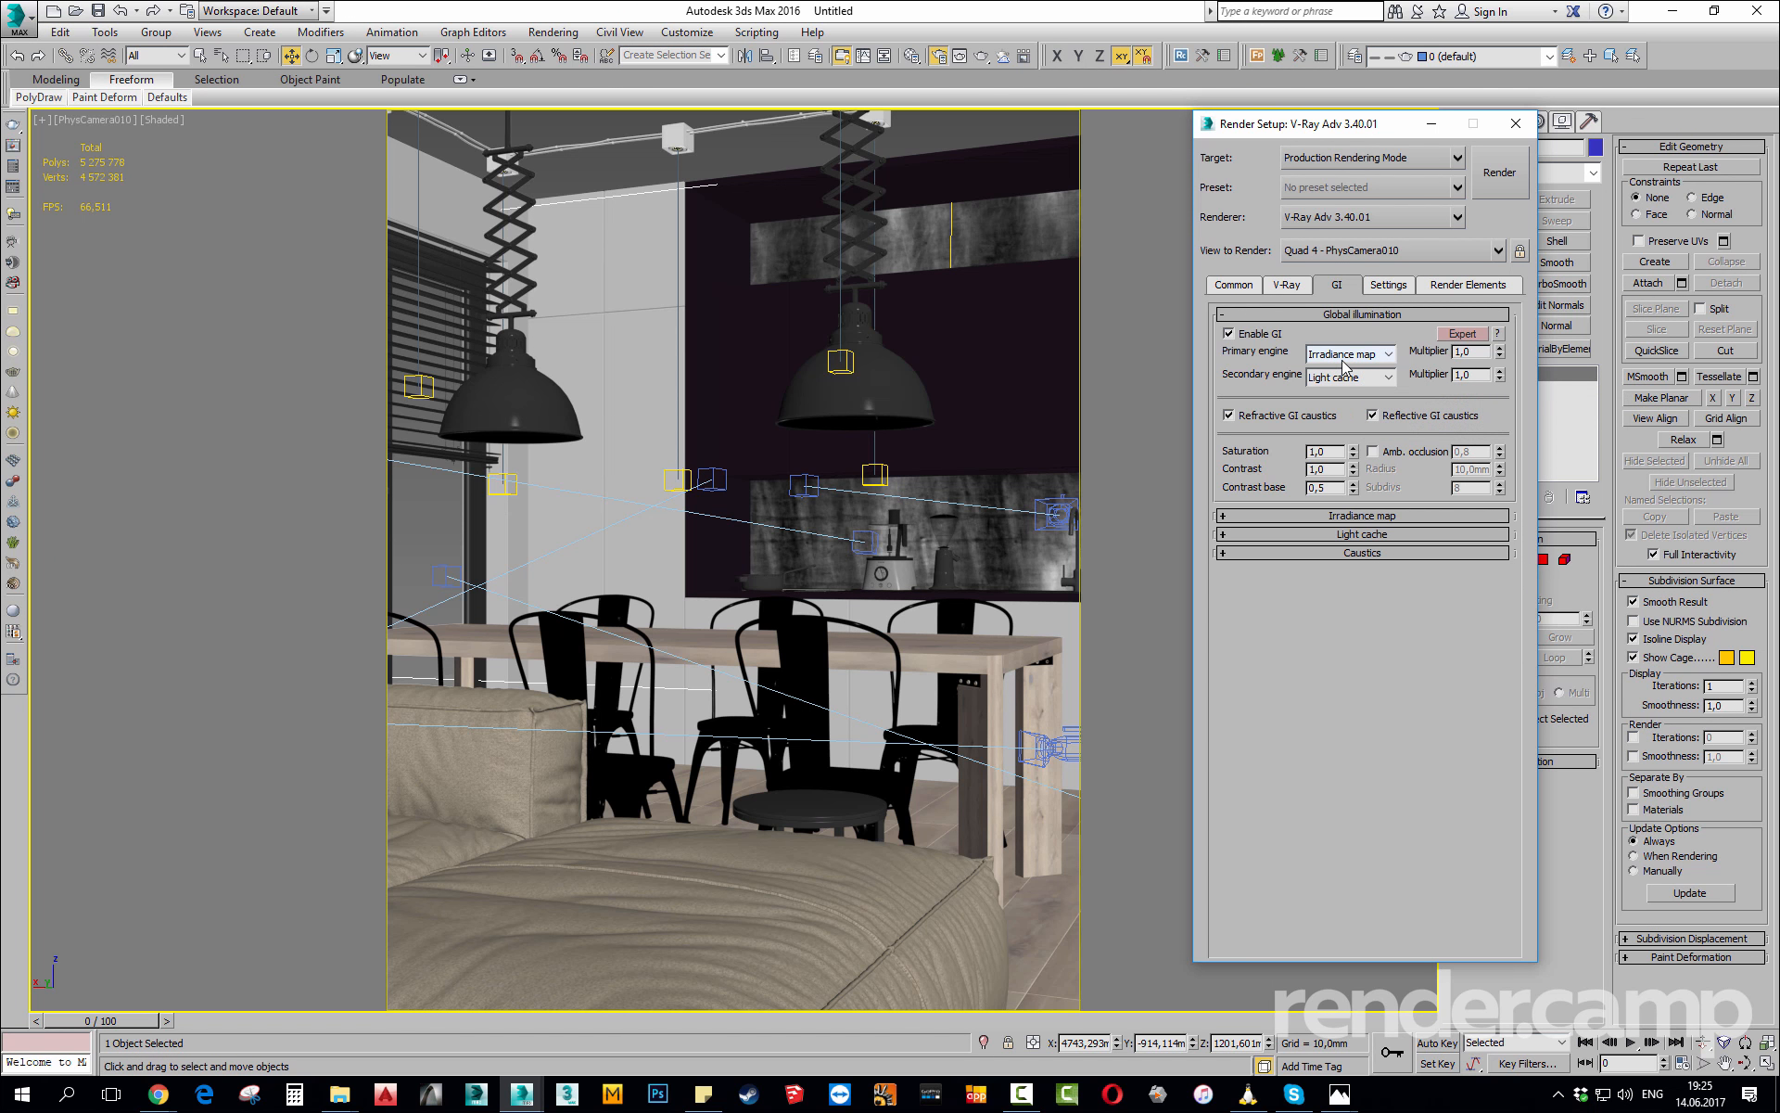
Set the irradiance map's current preset to Low and turn on Show direct light.
left_click(1320, 516)
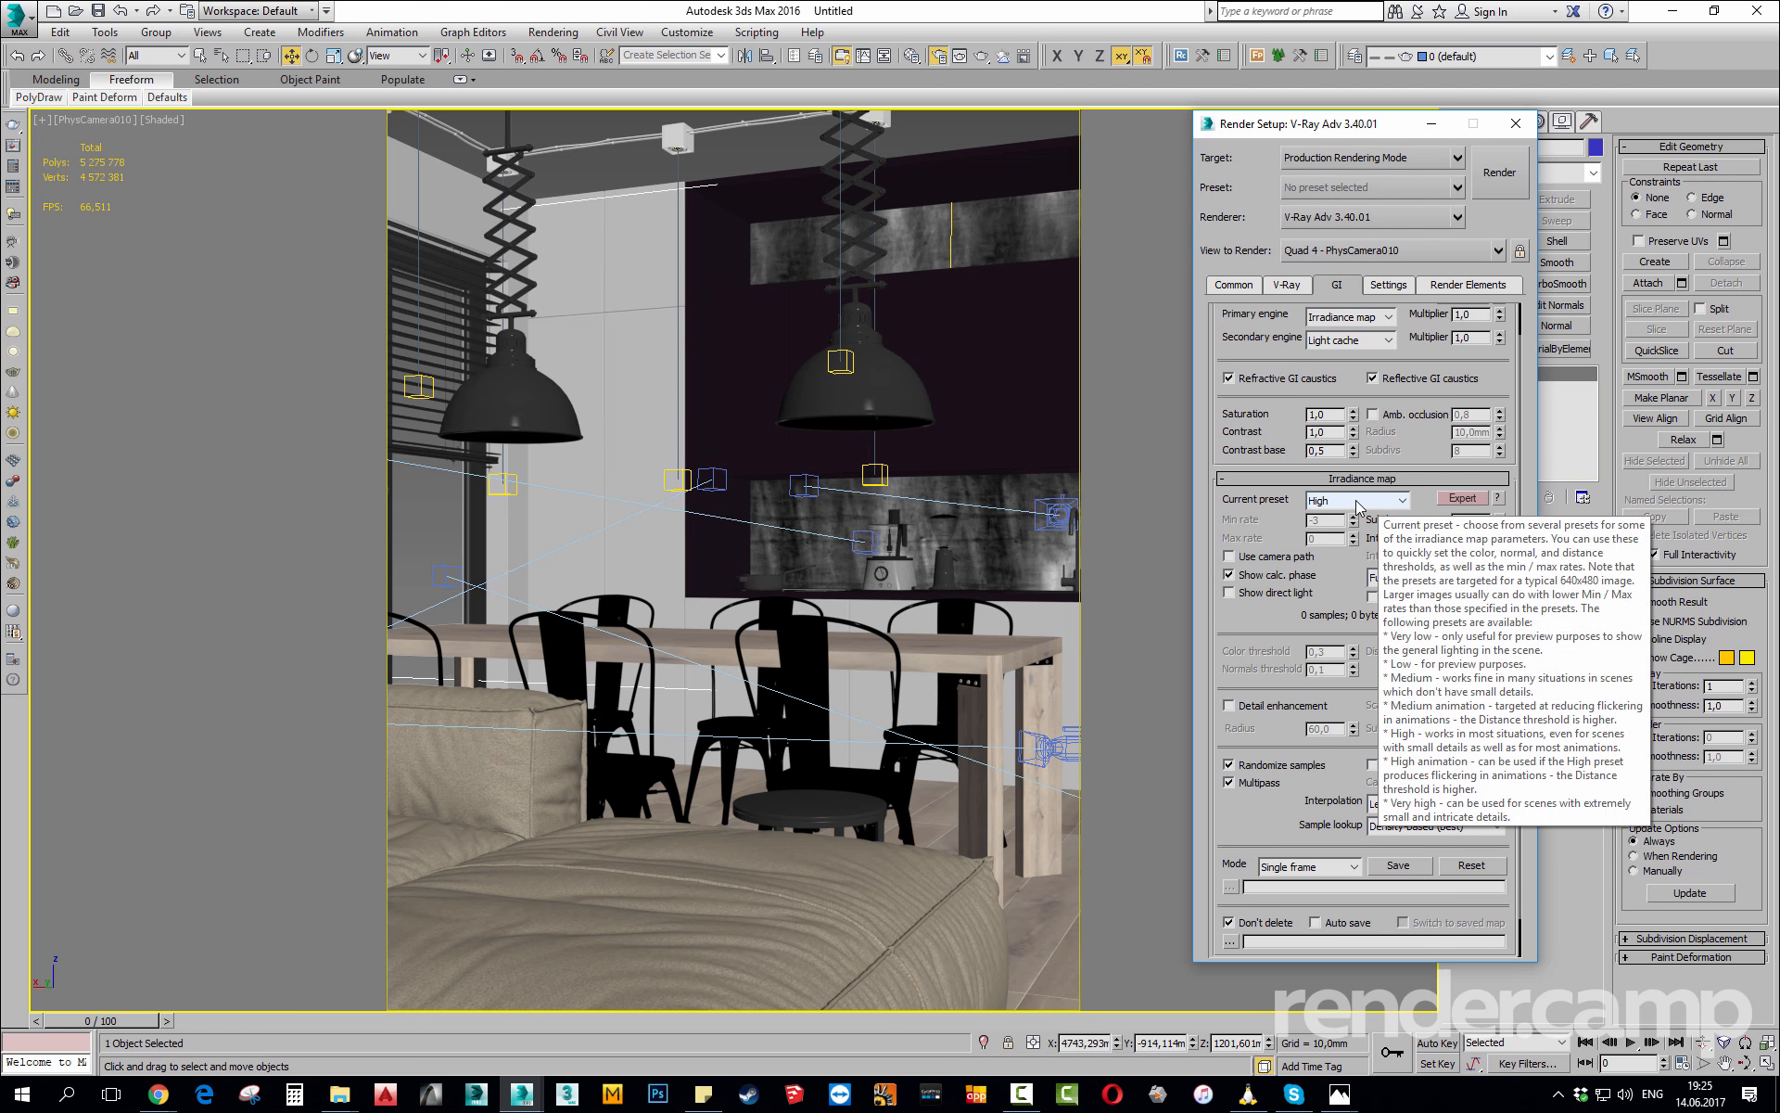
left_click(1352, 502)
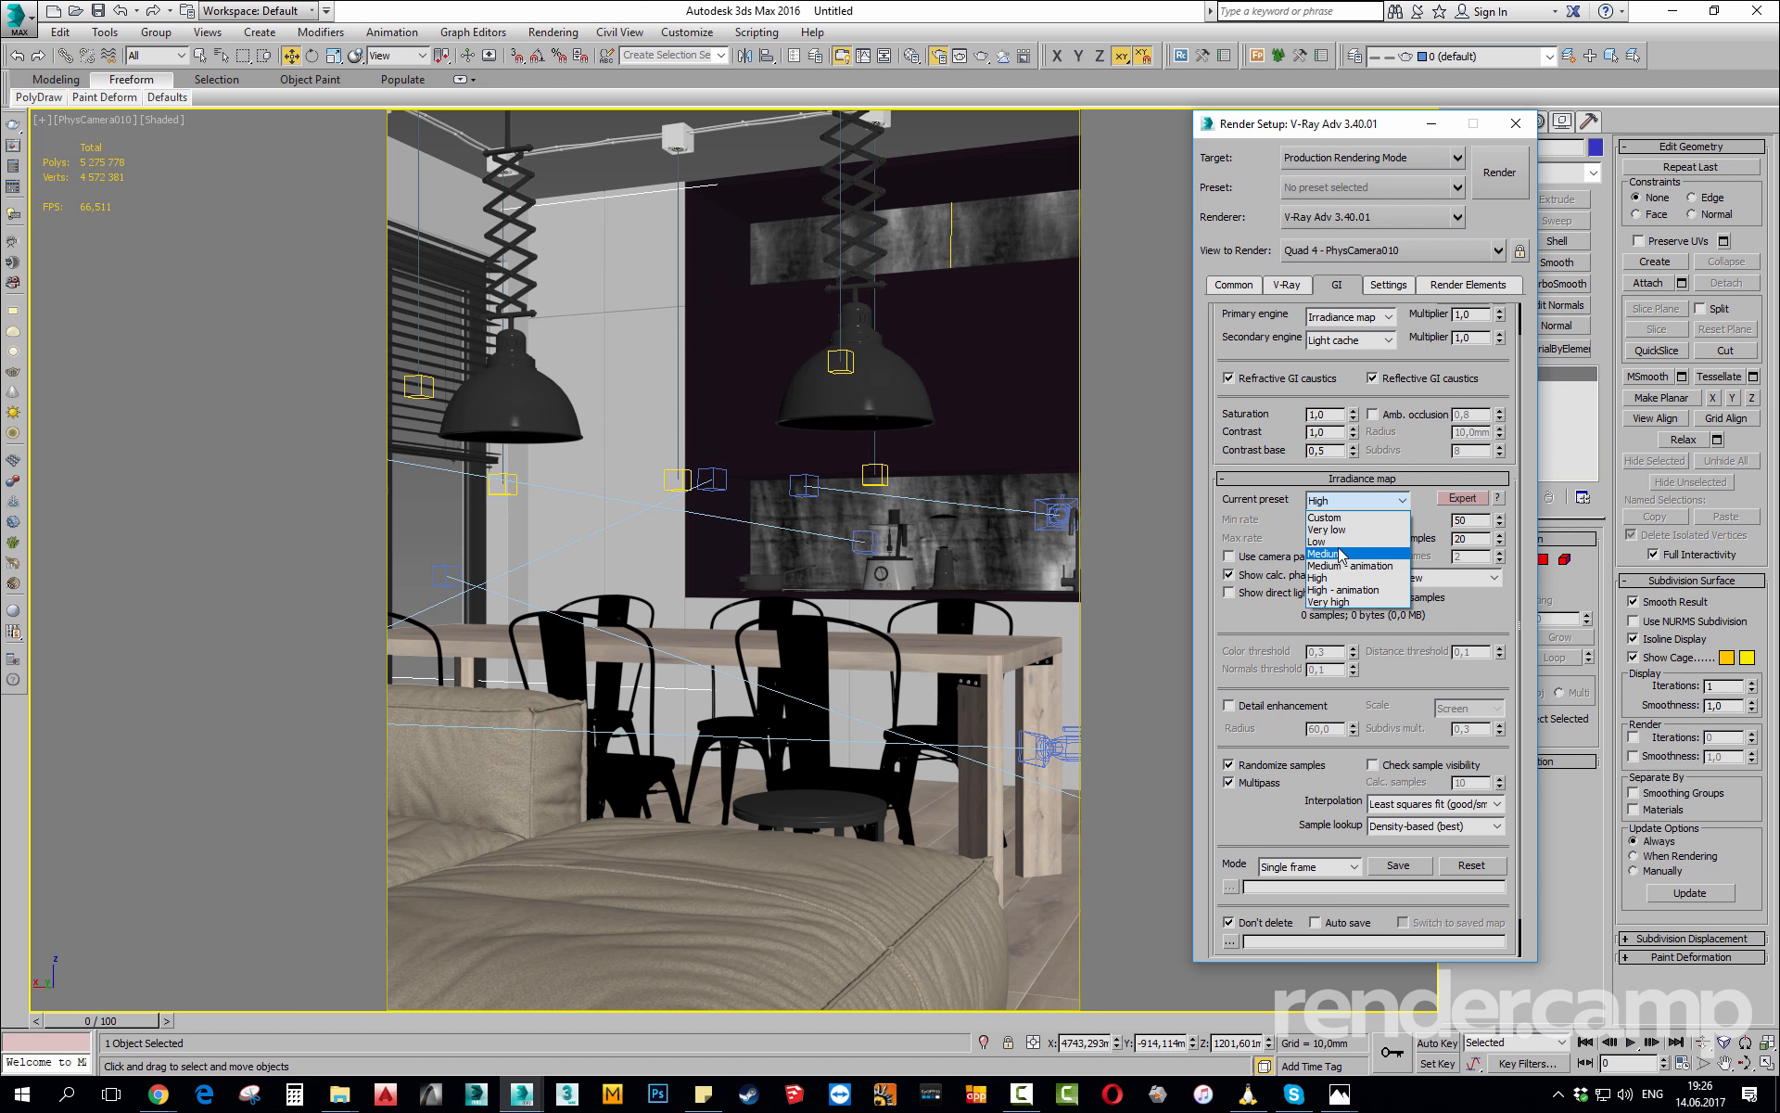
left_click(1345, 545)
left_click(1344, 546)
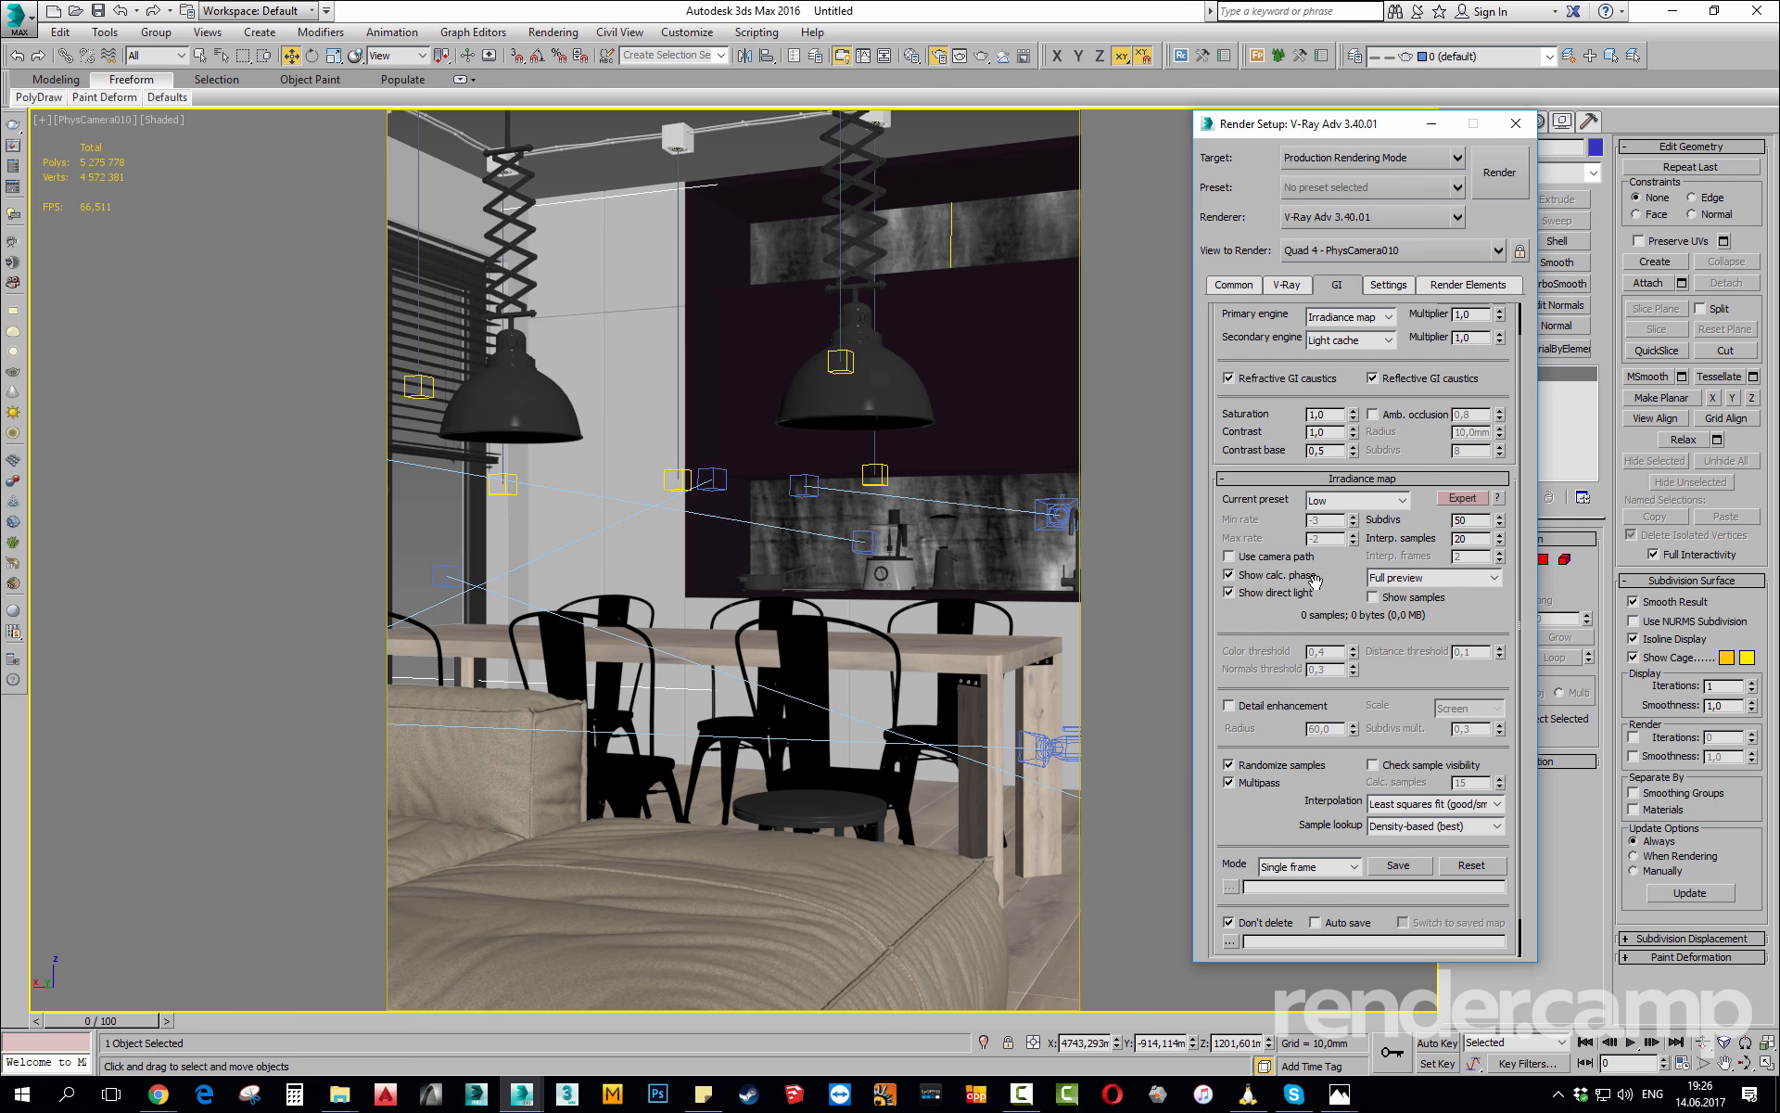
mouse_move(1297, 588)
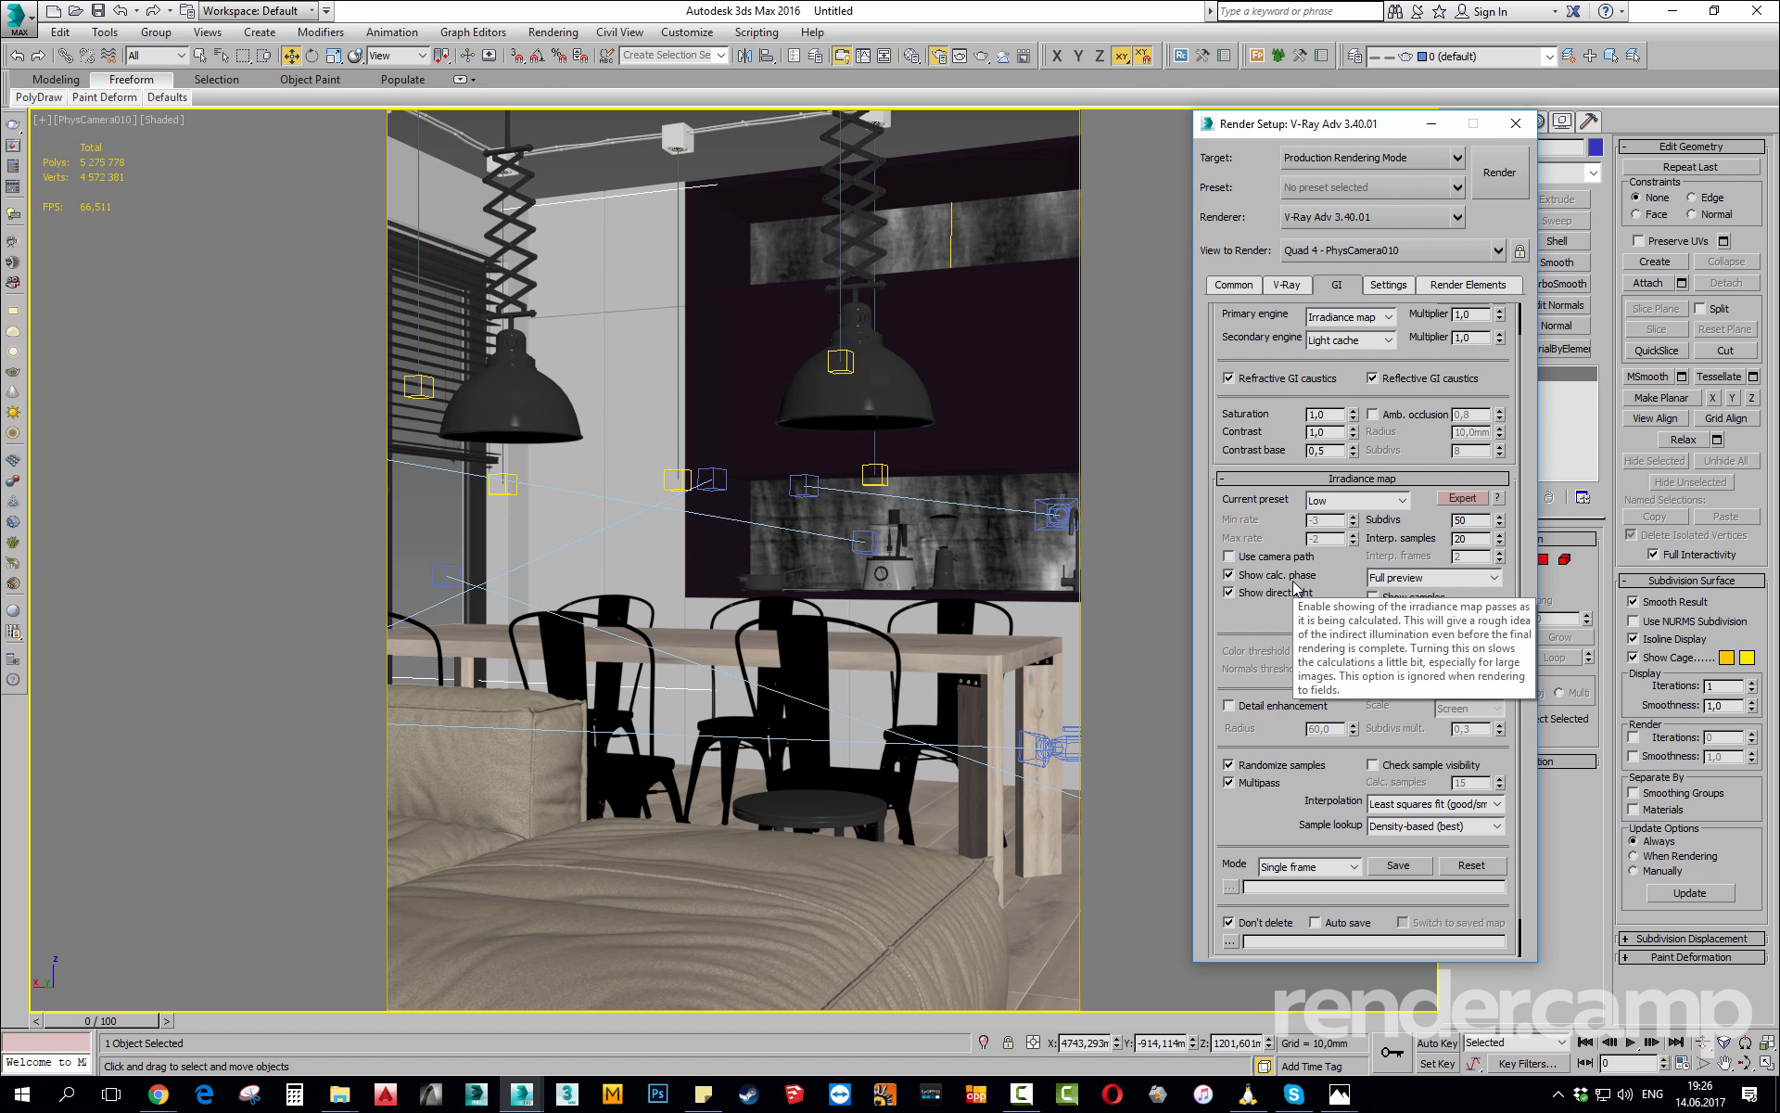
left_click(1370, 502)
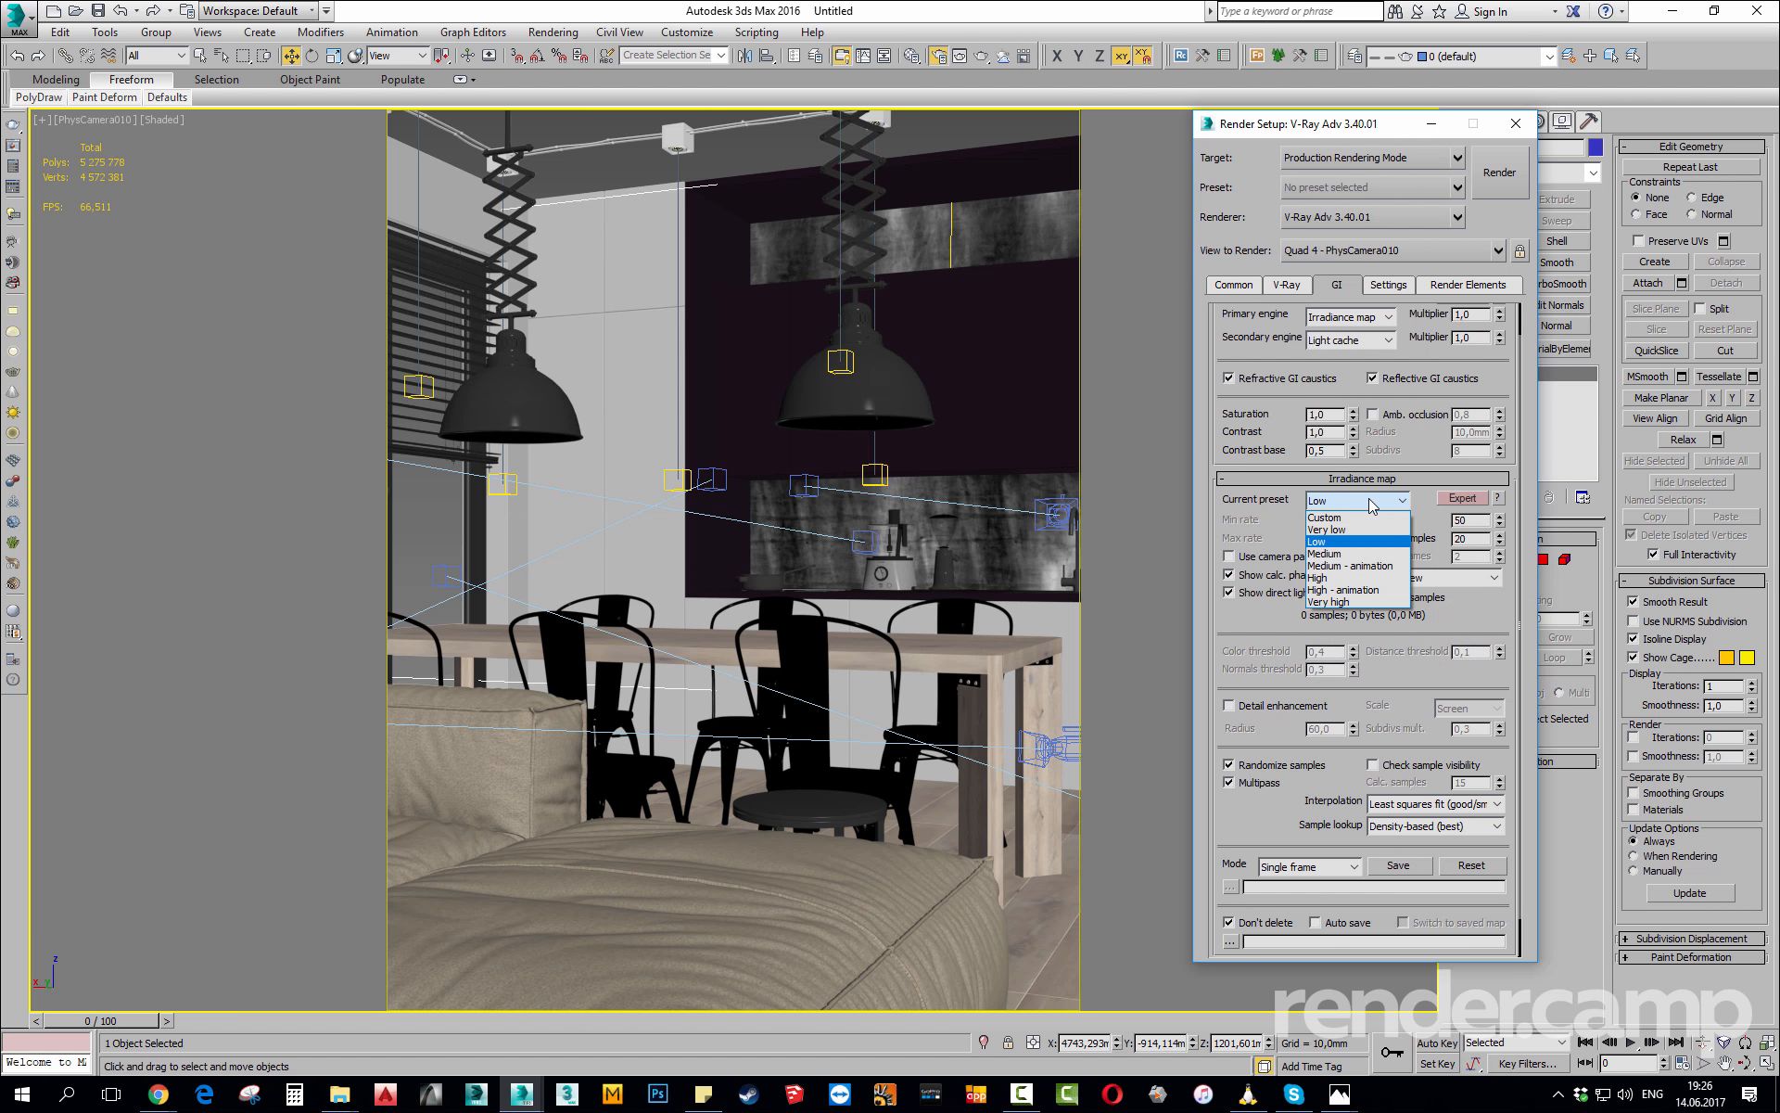
left_click(1346, 505)
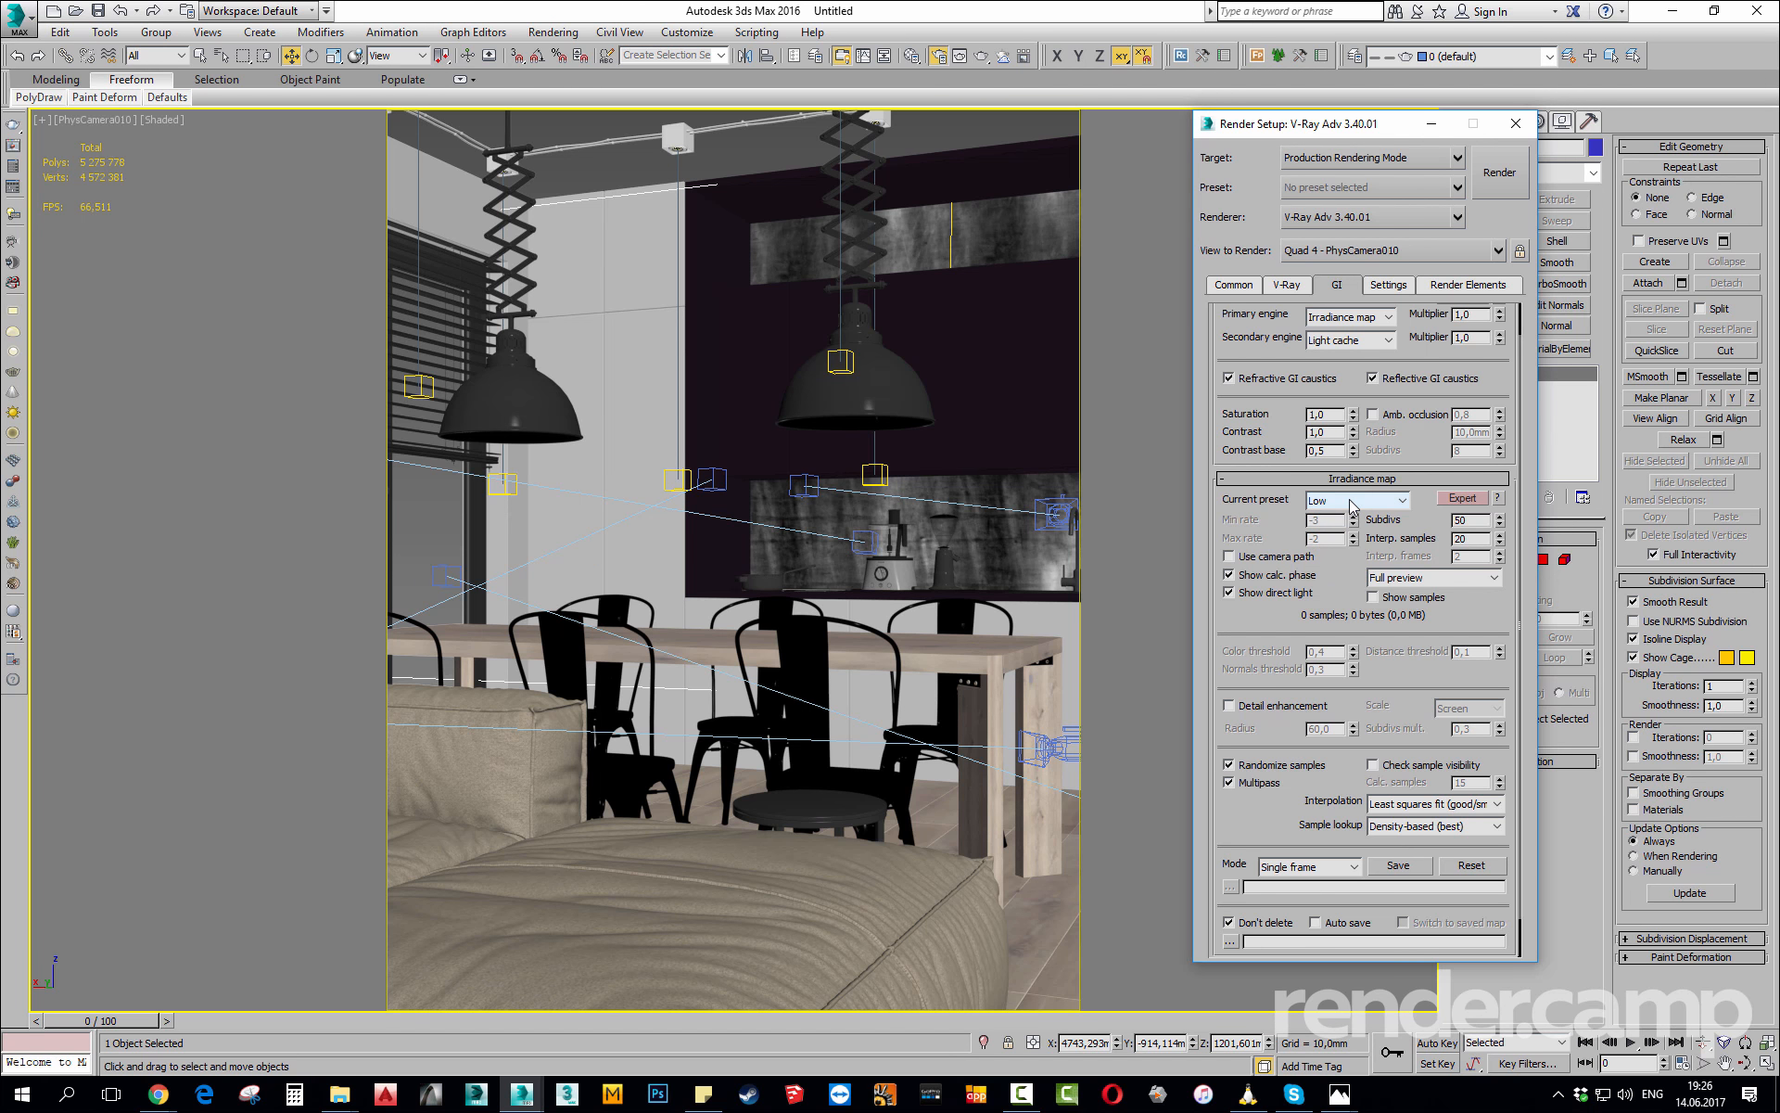
left_click(1327, 507)
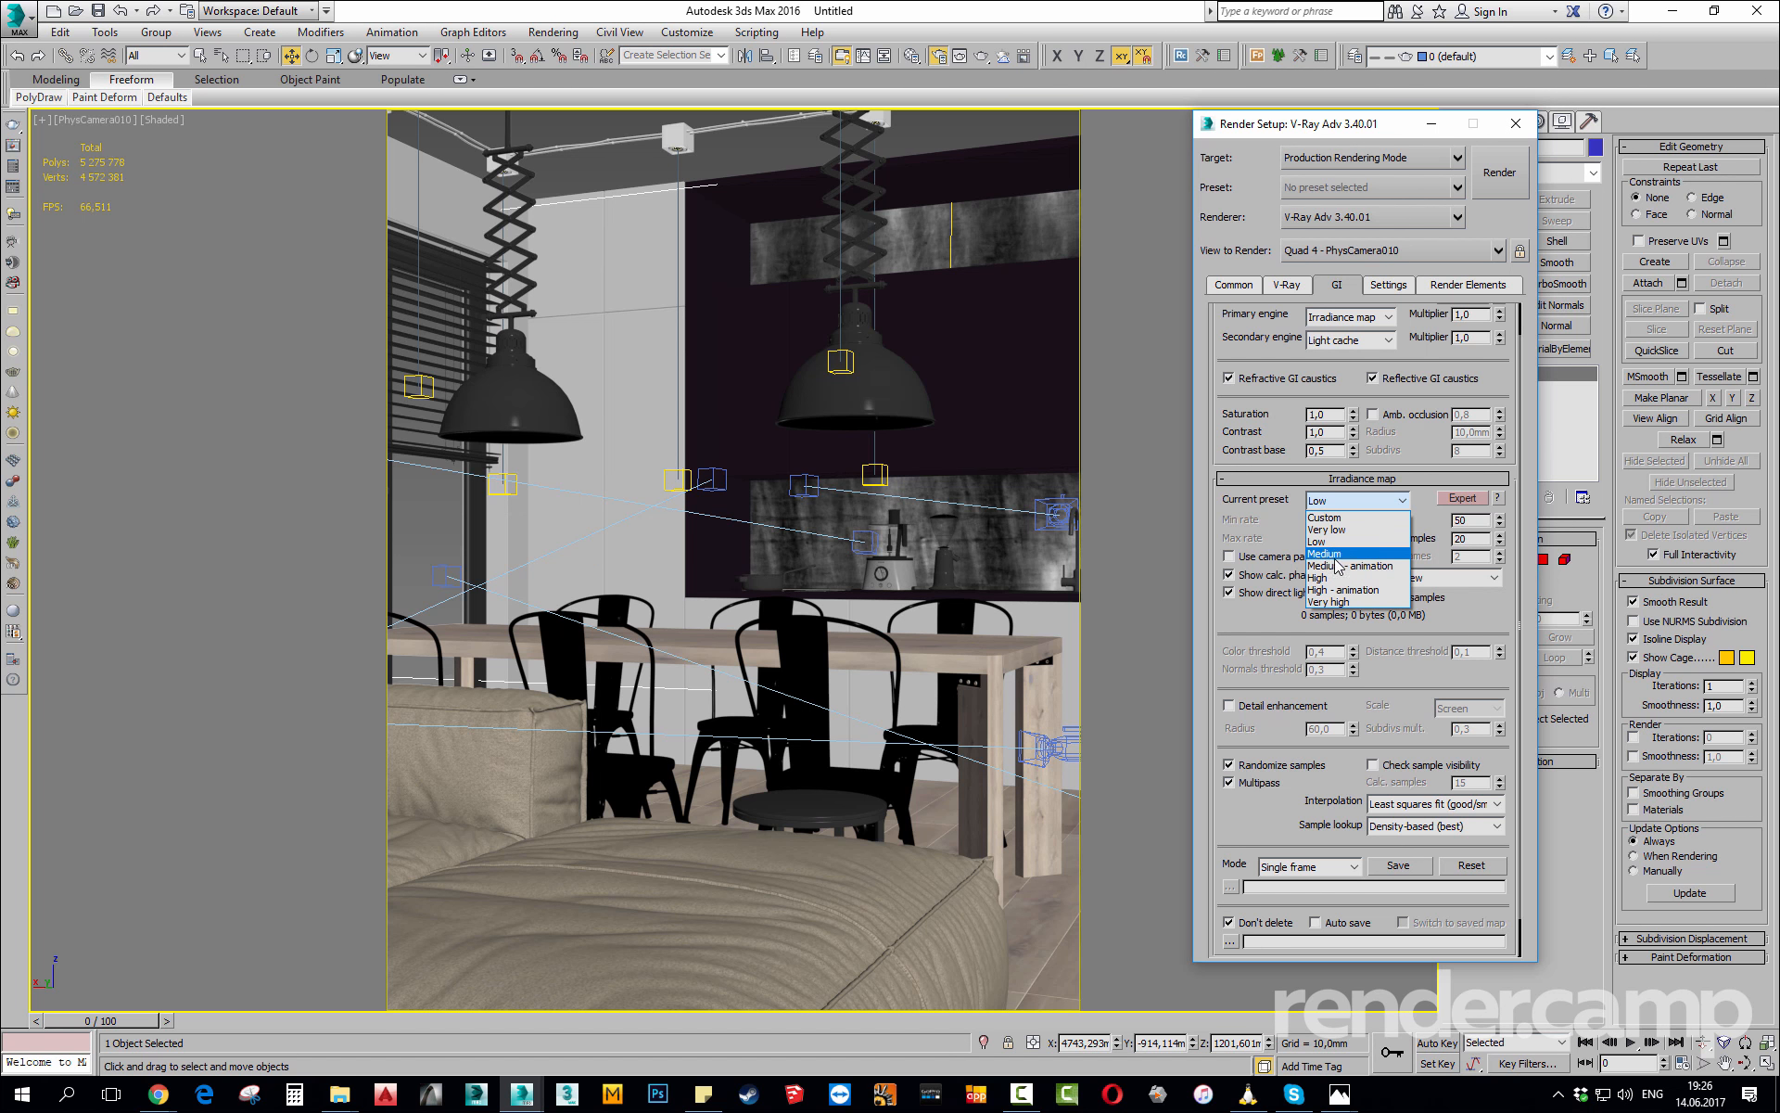
left_click(1355, 502)
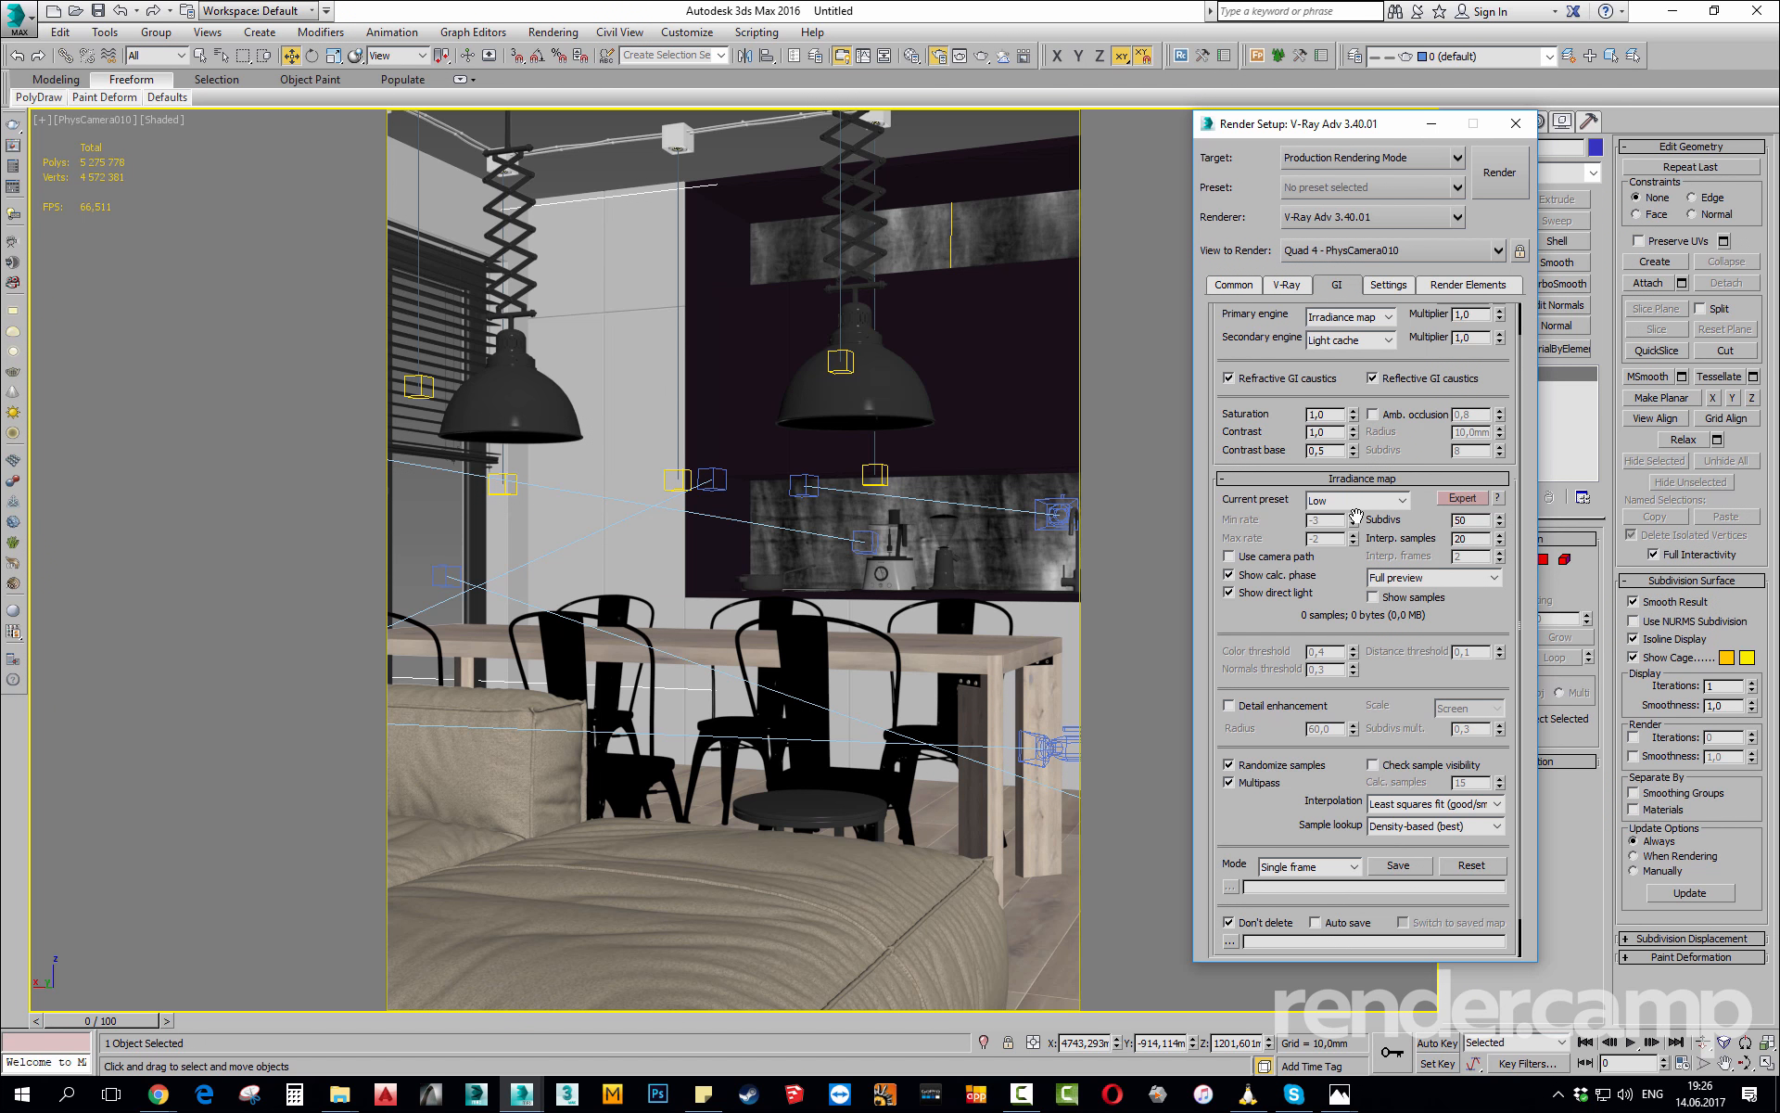
In the V-Ray system settings, set the dynamic memory limit to 0 and the bucket sequence to Top->Bottom.
left_click(1389, 286)
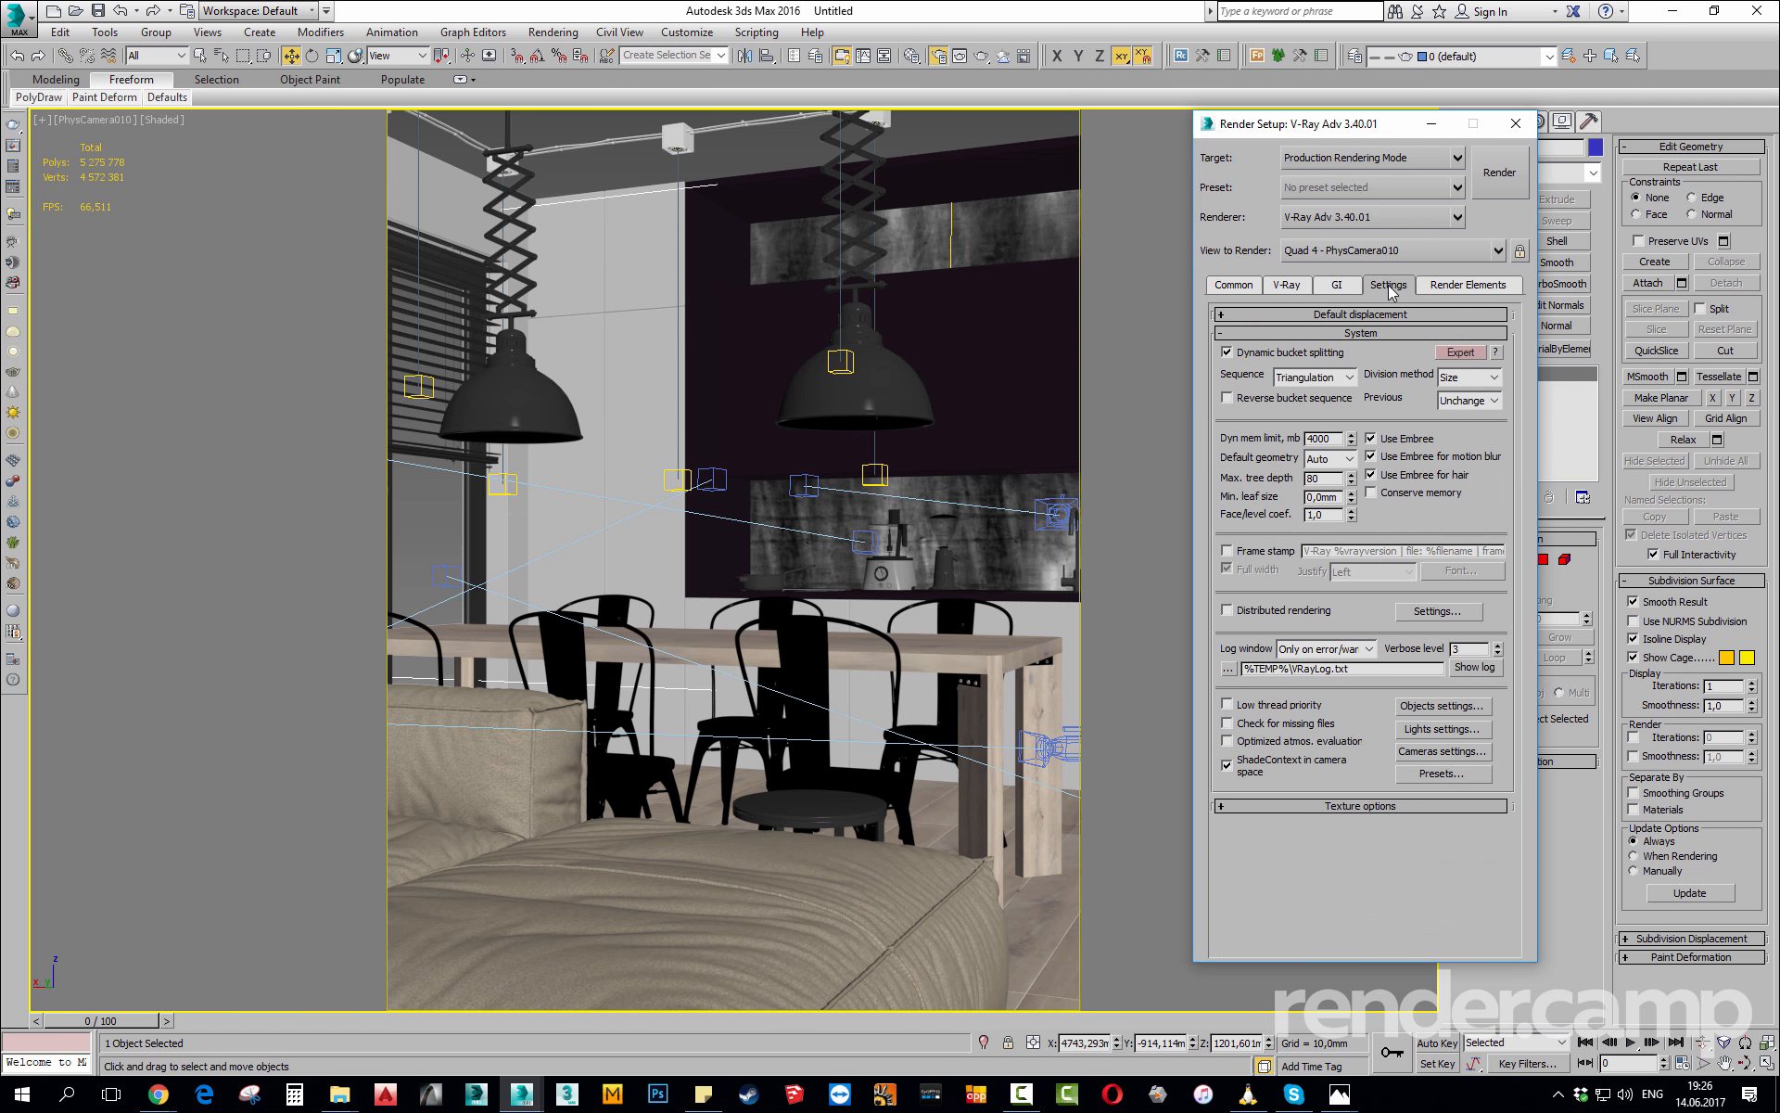
left_click(1311, 378)
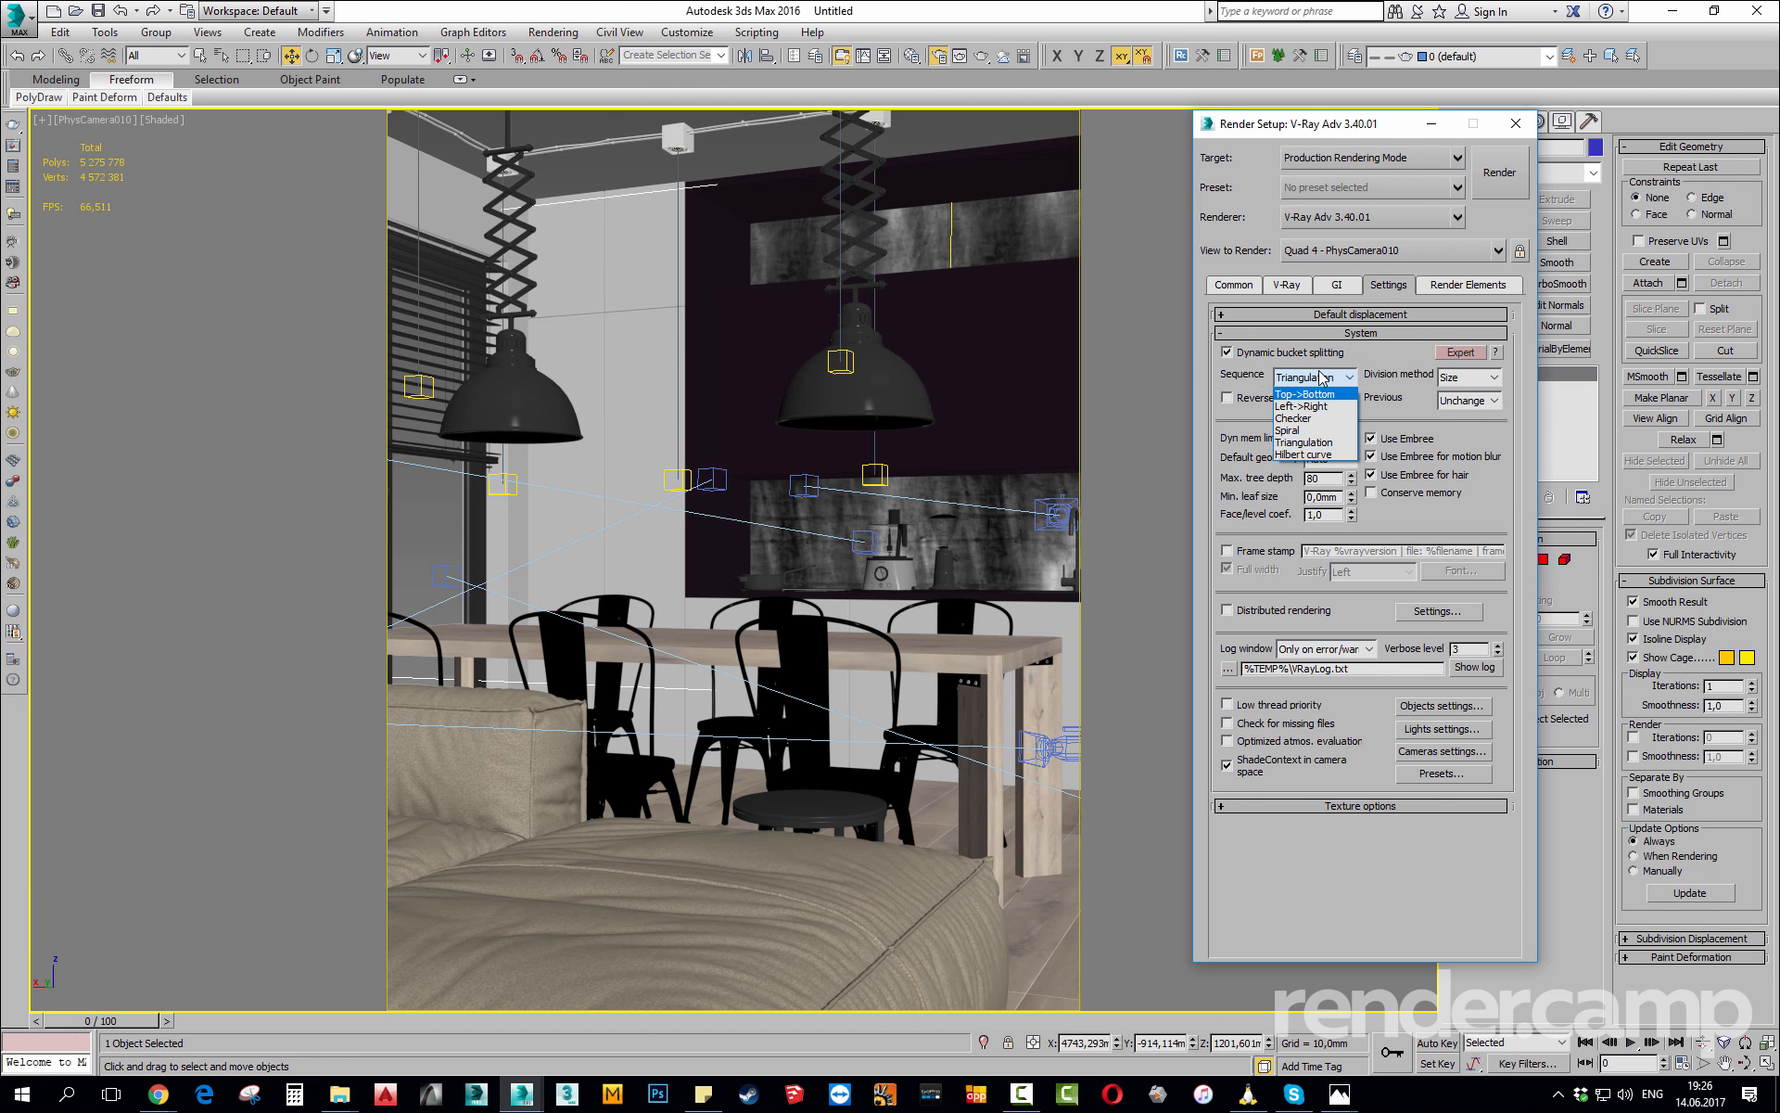
left_click(1323, 378)
double_click(1333, 438)
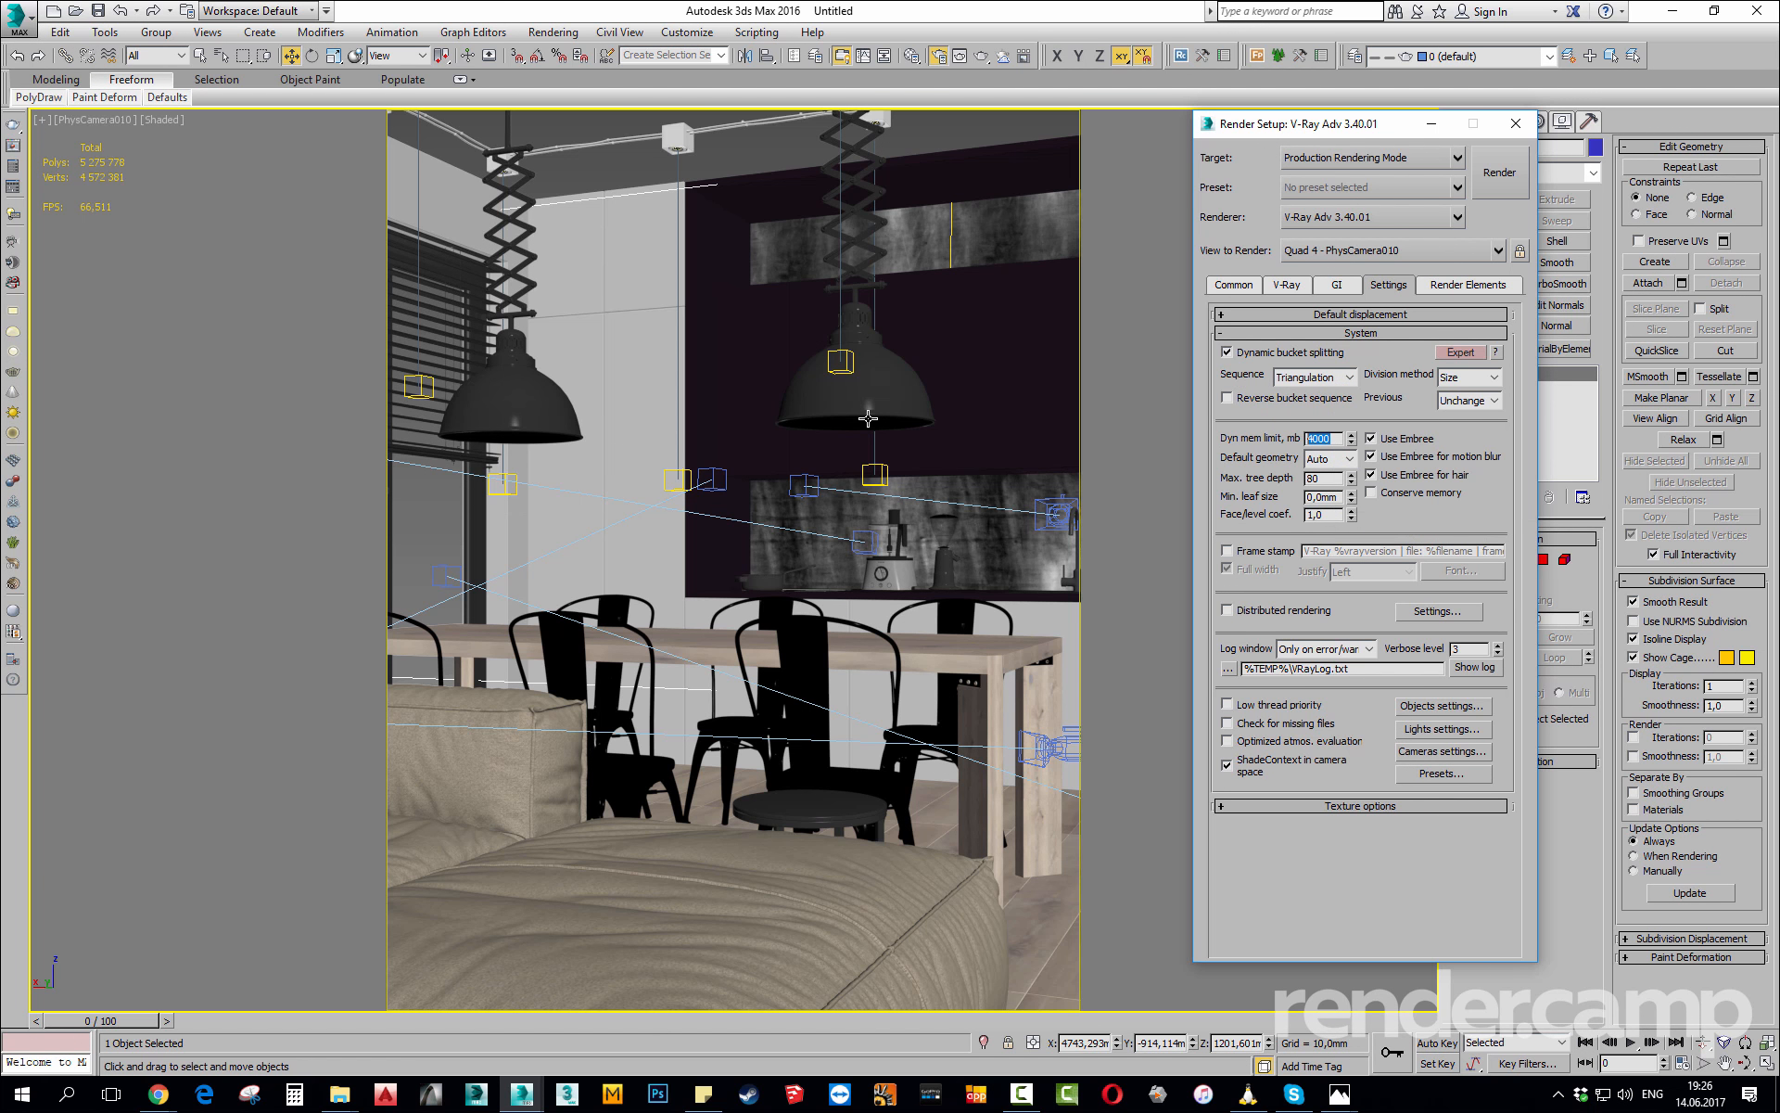
type("0")
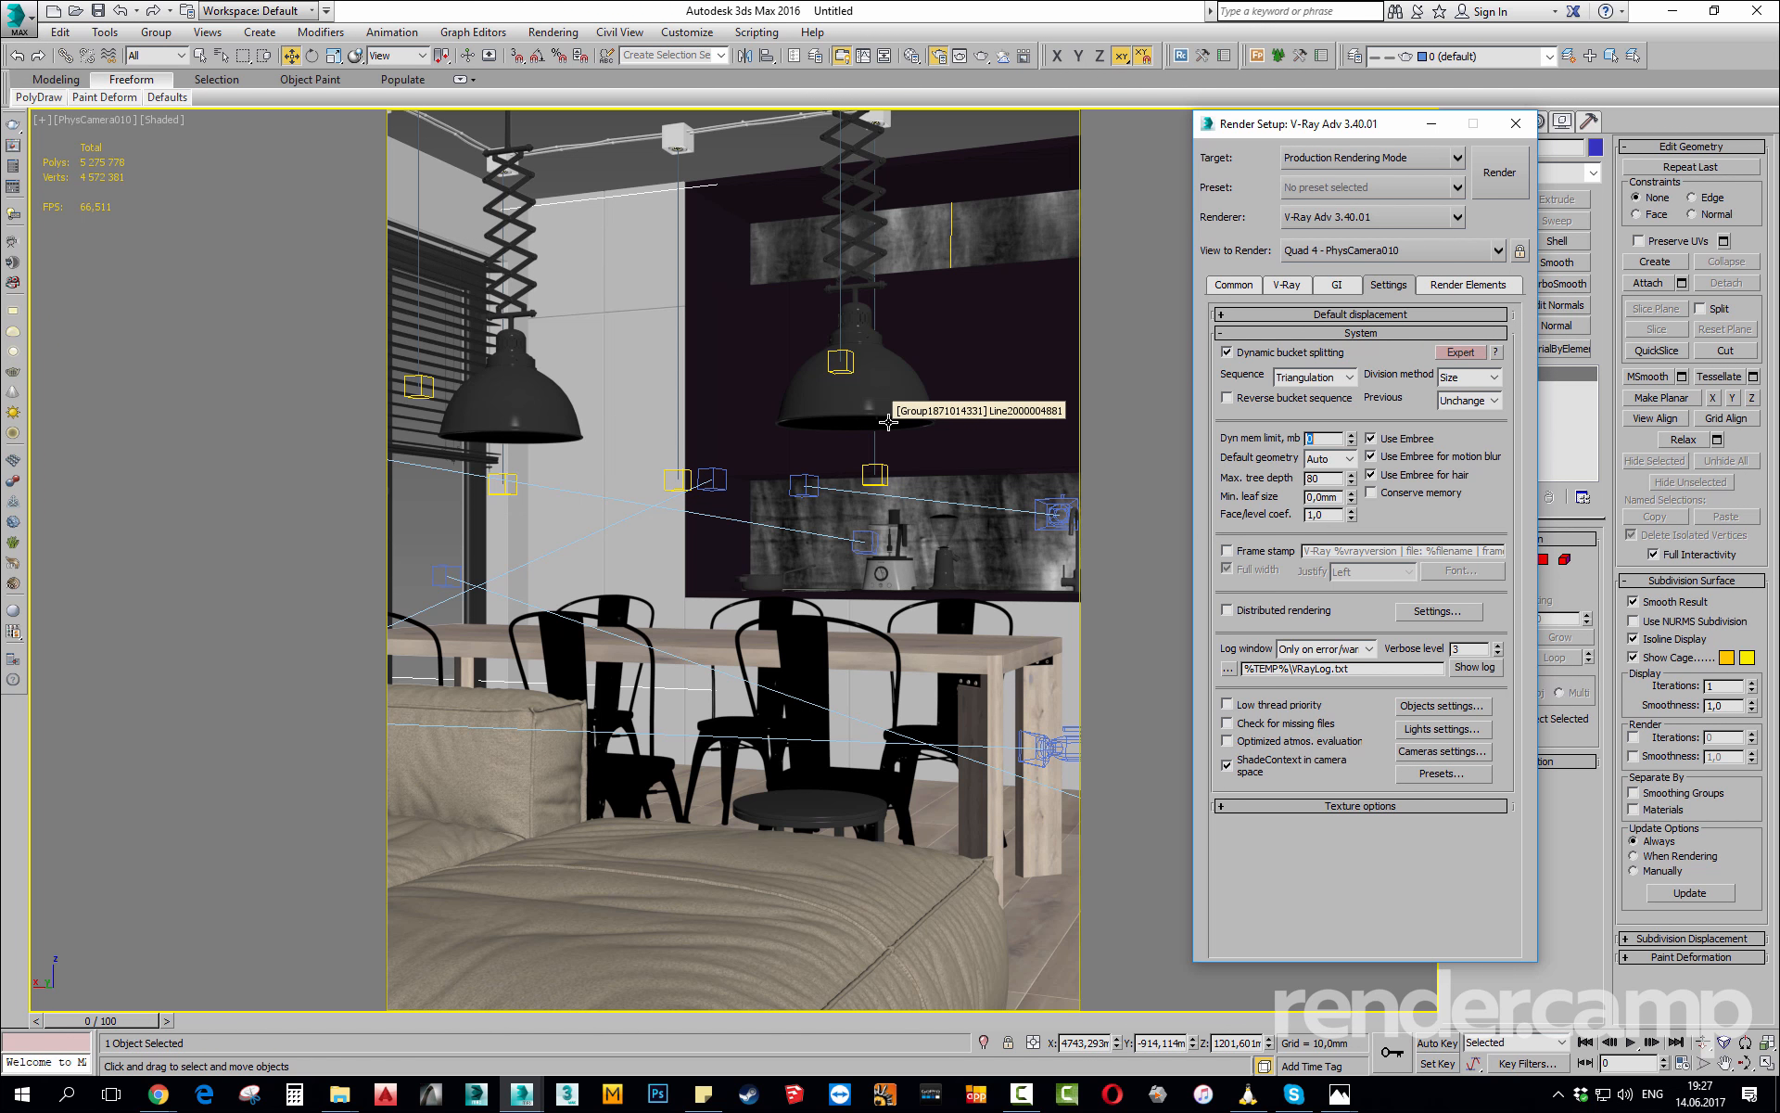
left_click(1319, 377)
left_click(1307, 395)
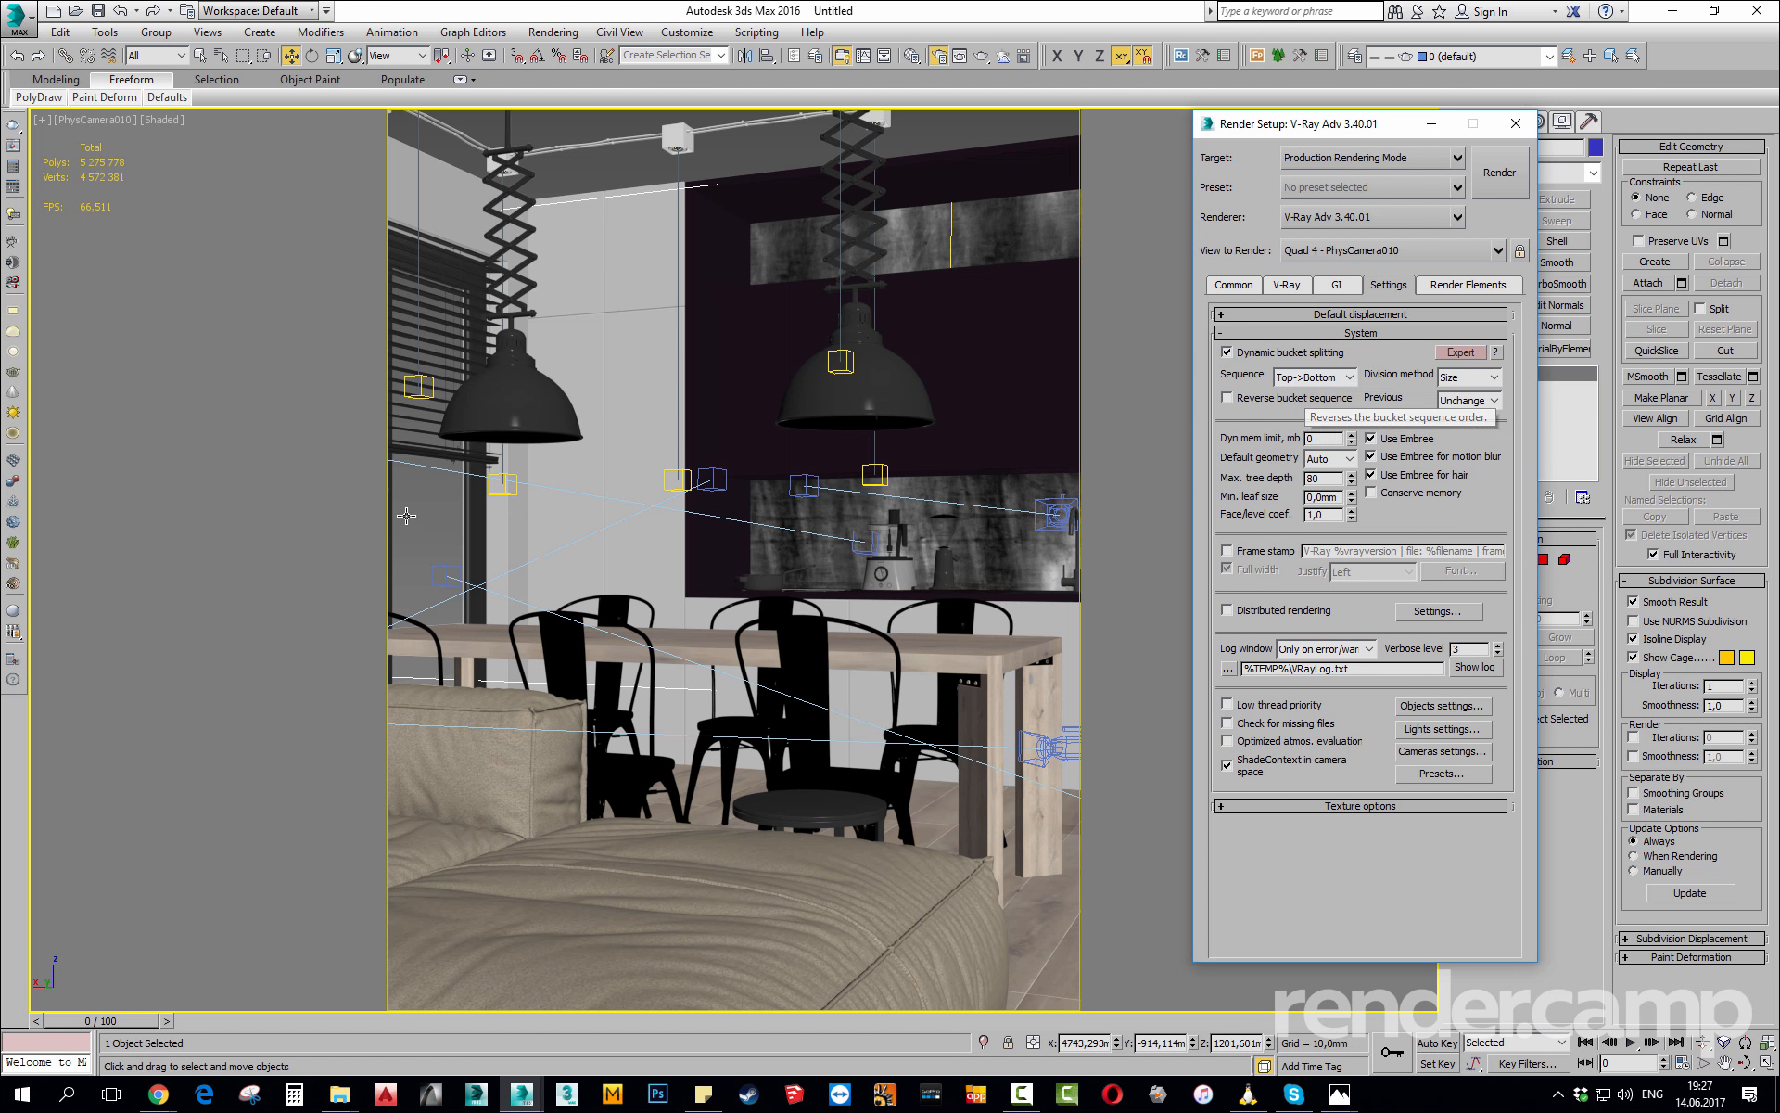
Review the V-Ray global switches, color mapping, image filter, progressive image sampler and Global DMC settings.
left_click(1292, 289)
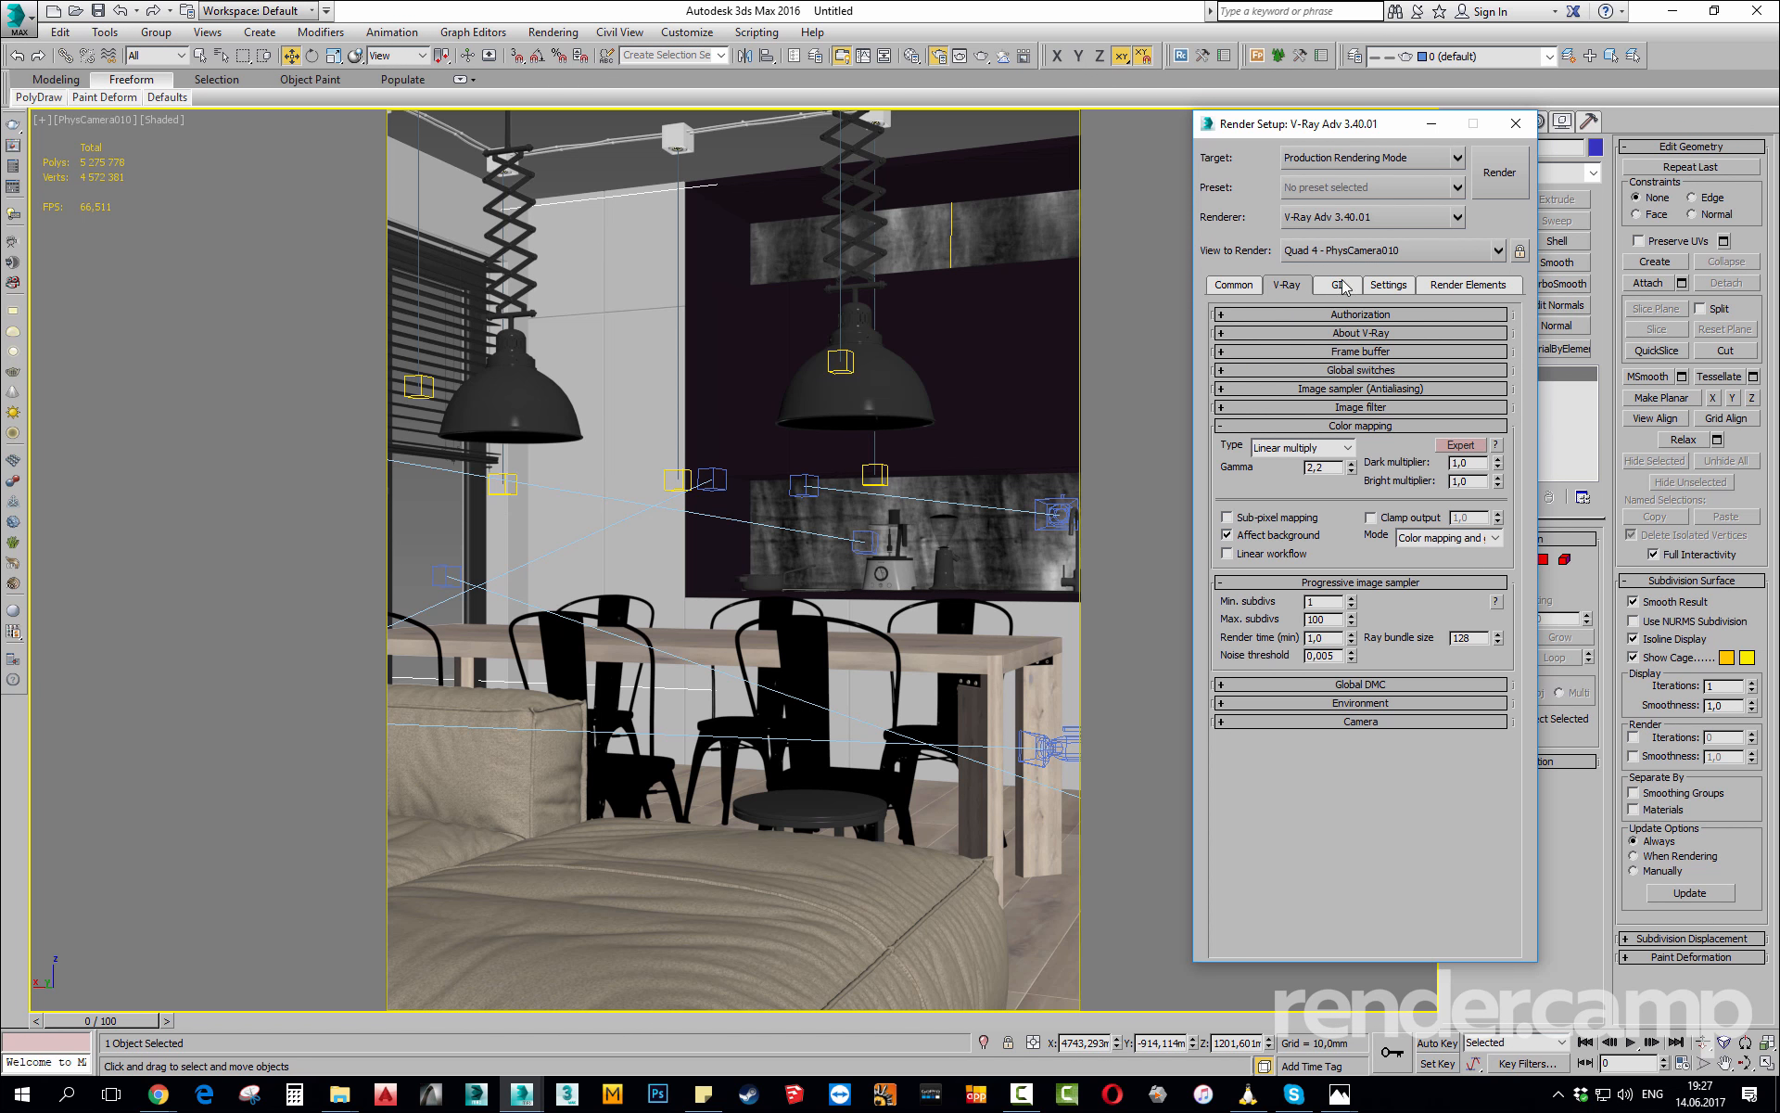
left_click(1341, 287)
left_click(1299, 291)
left_click(1355, 427)
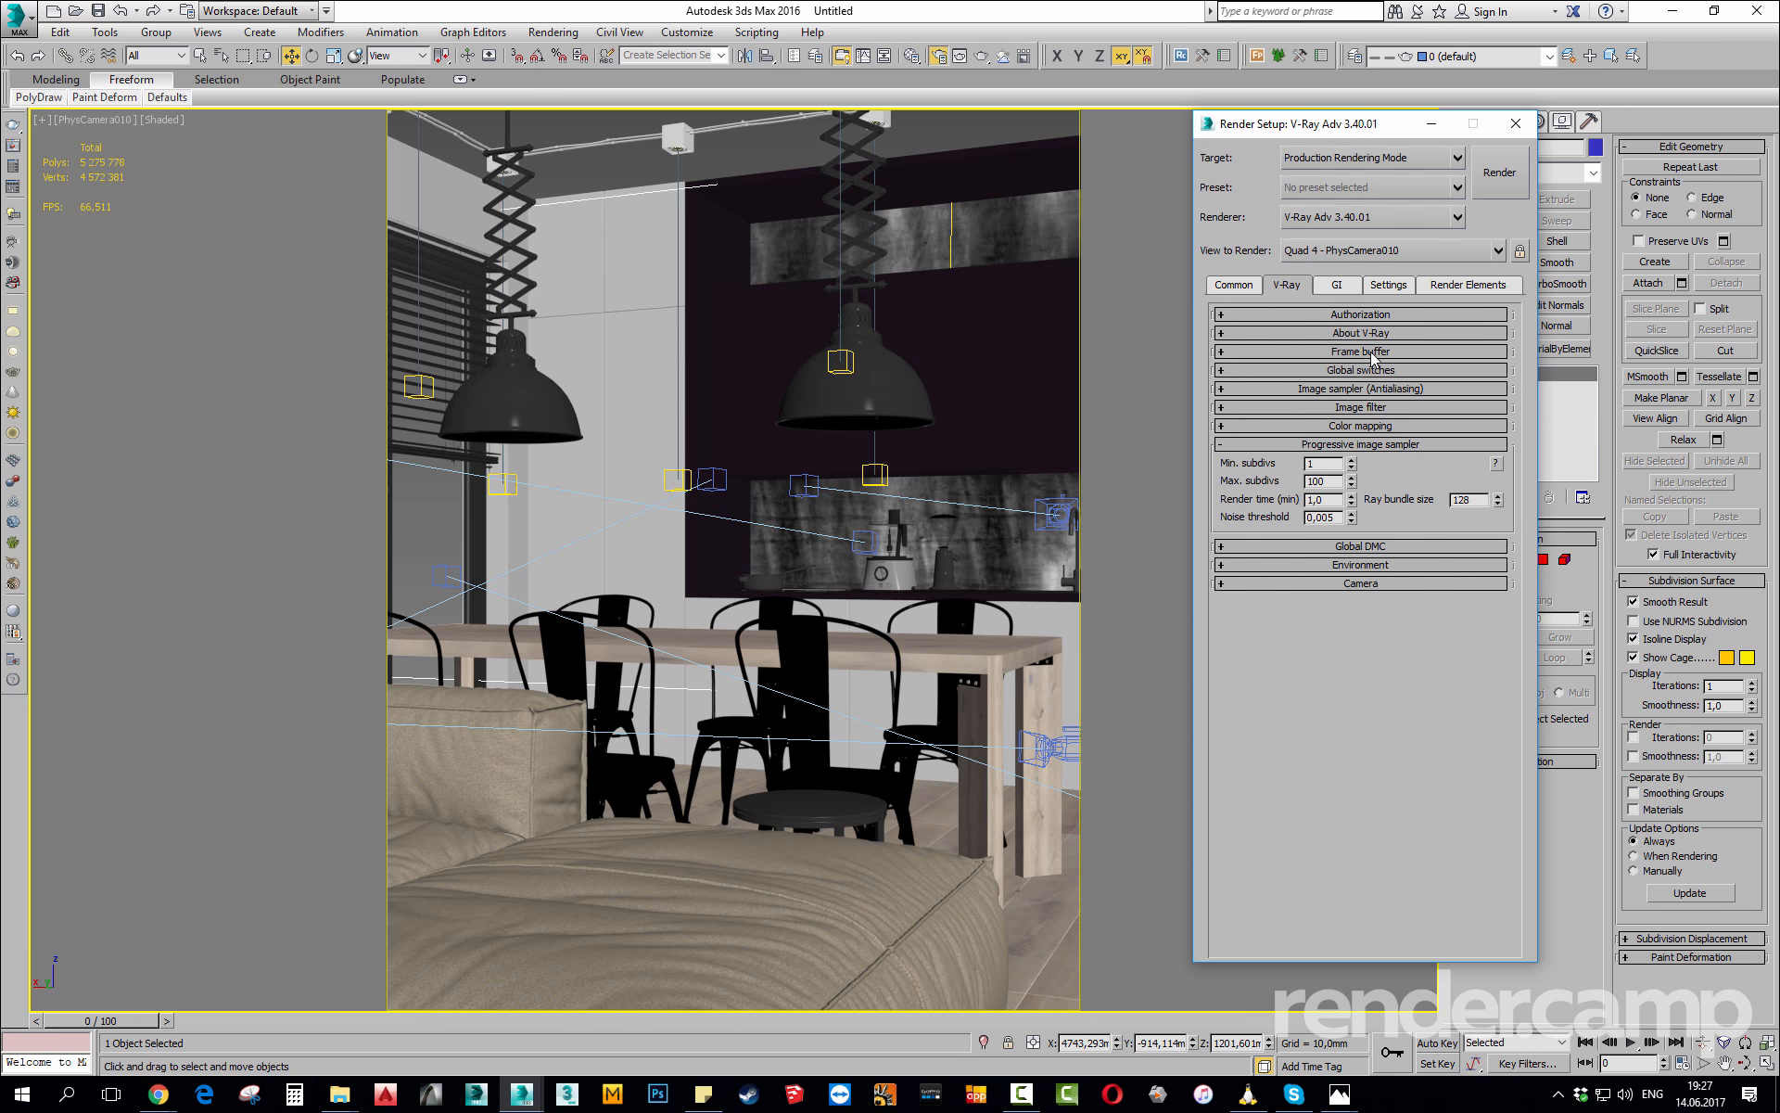
double_click(1340, 464)
left_click(1350, 390)
left_click(1350, 390)
left_click(1361, 369)
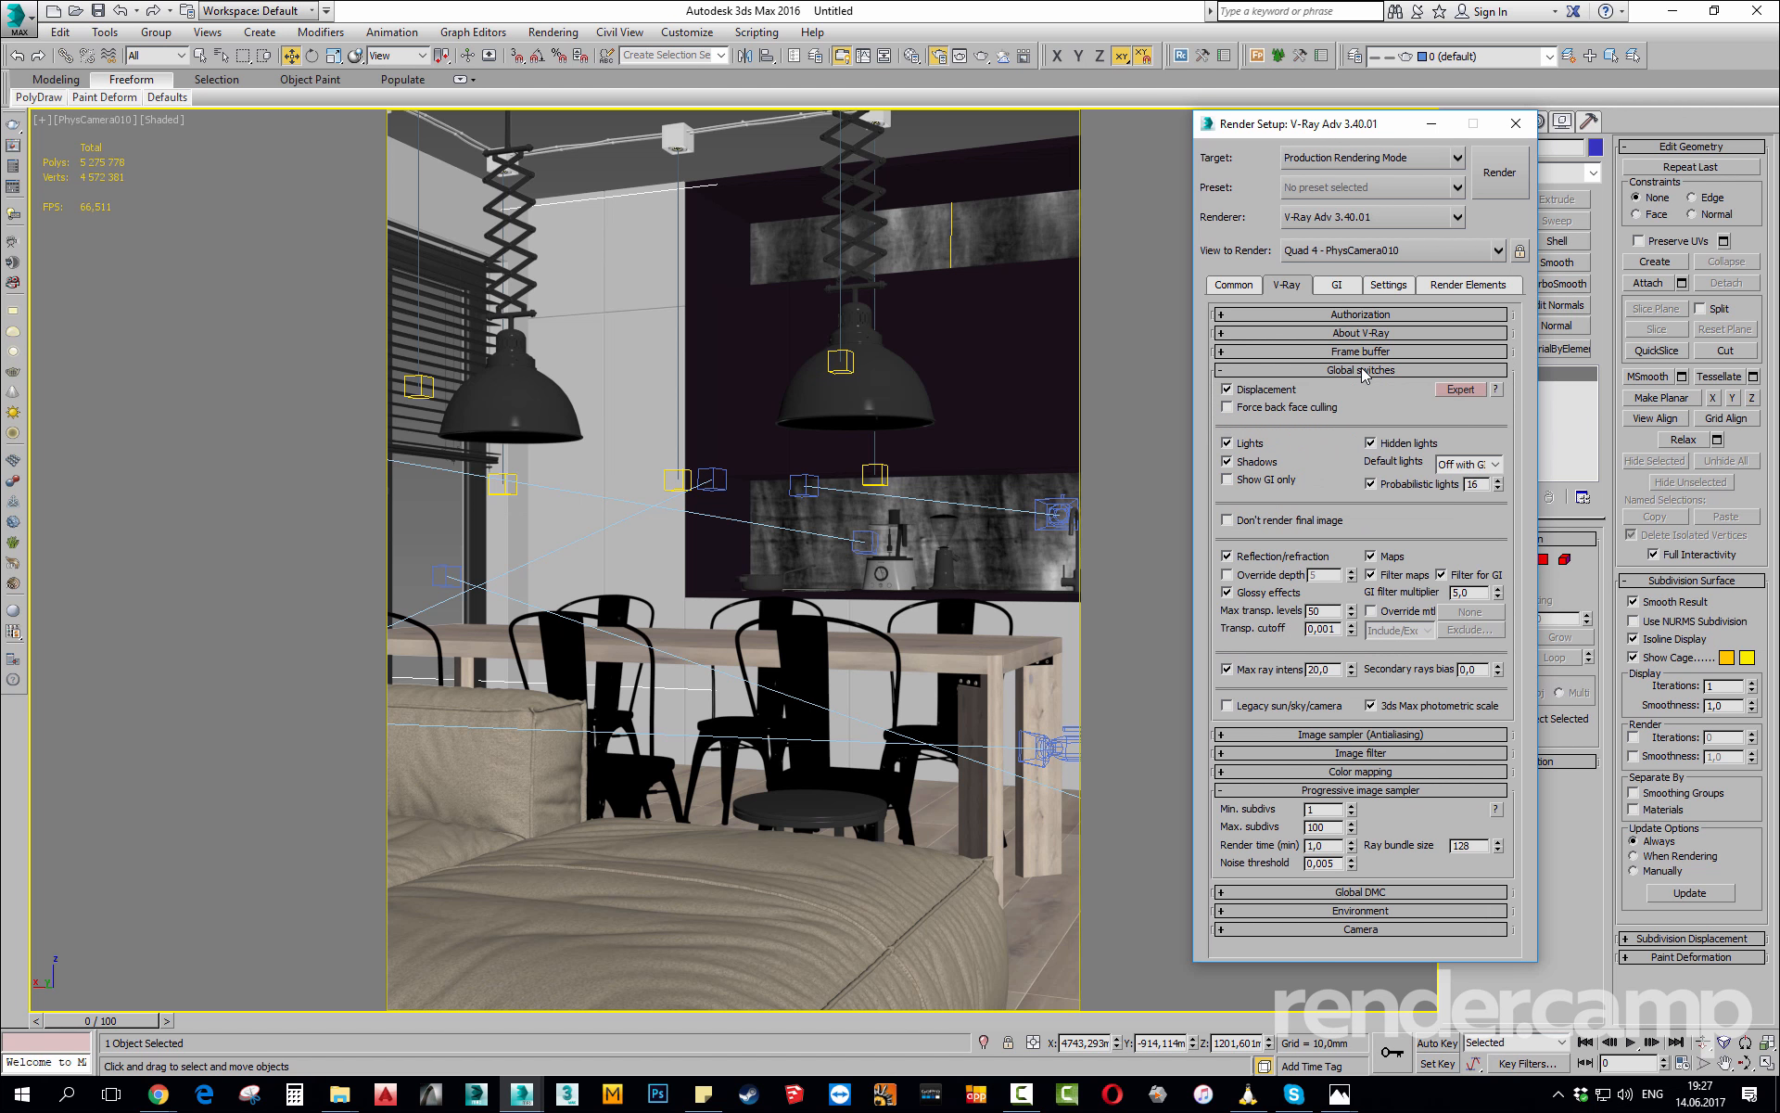
left_click(1361, 369)
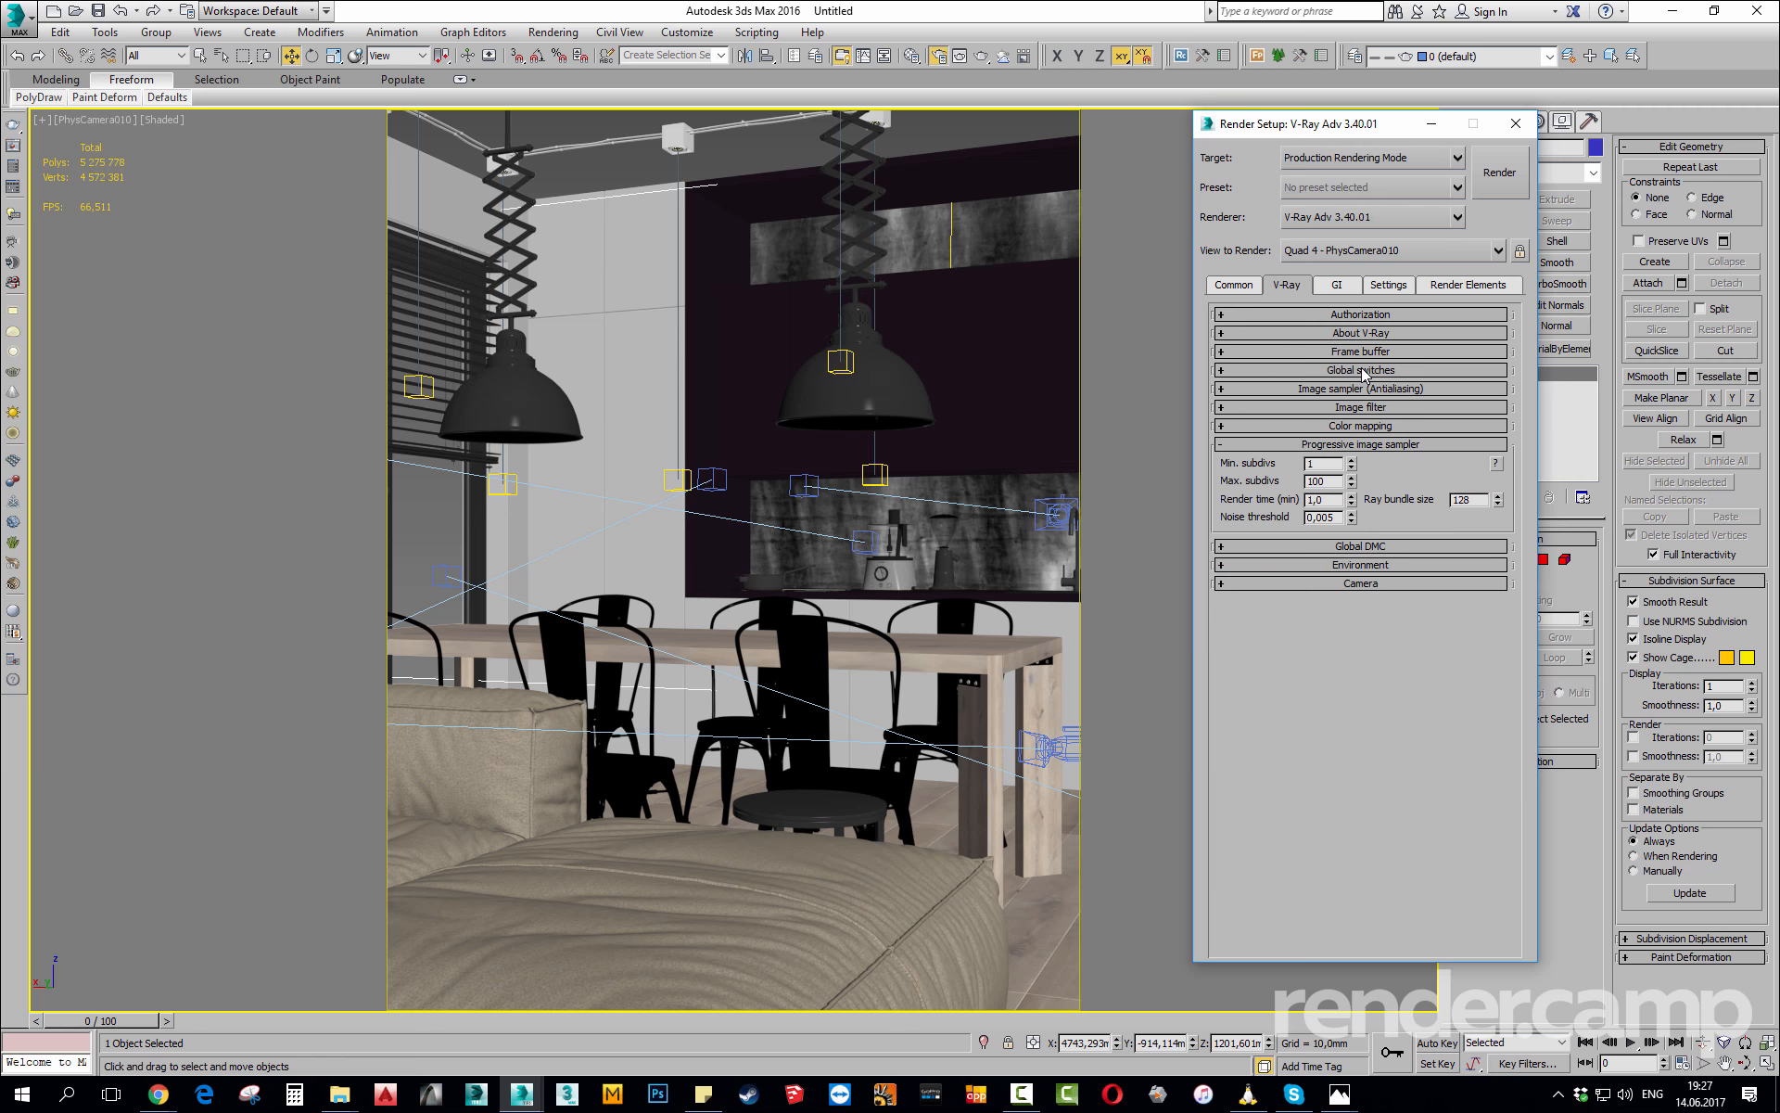
left_click(1338, 429)
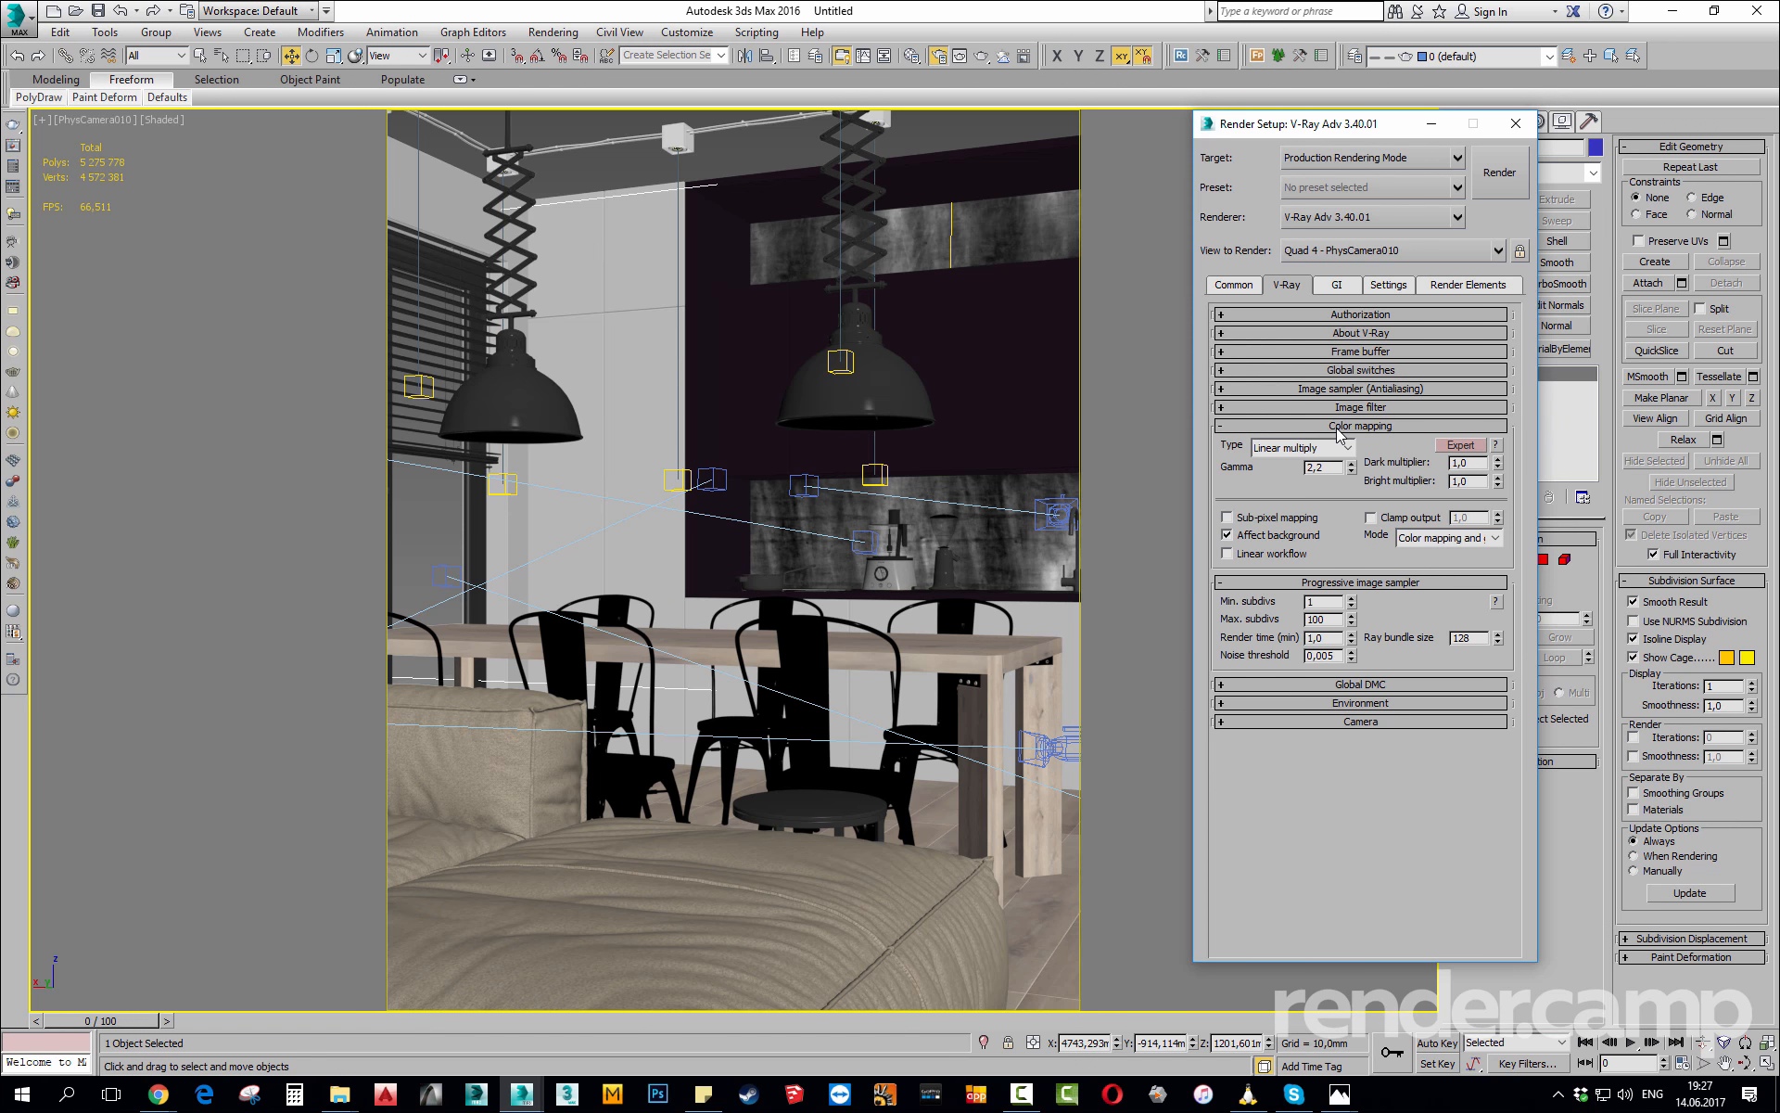
left_click(1338, 427)
left_click(1359, 408)
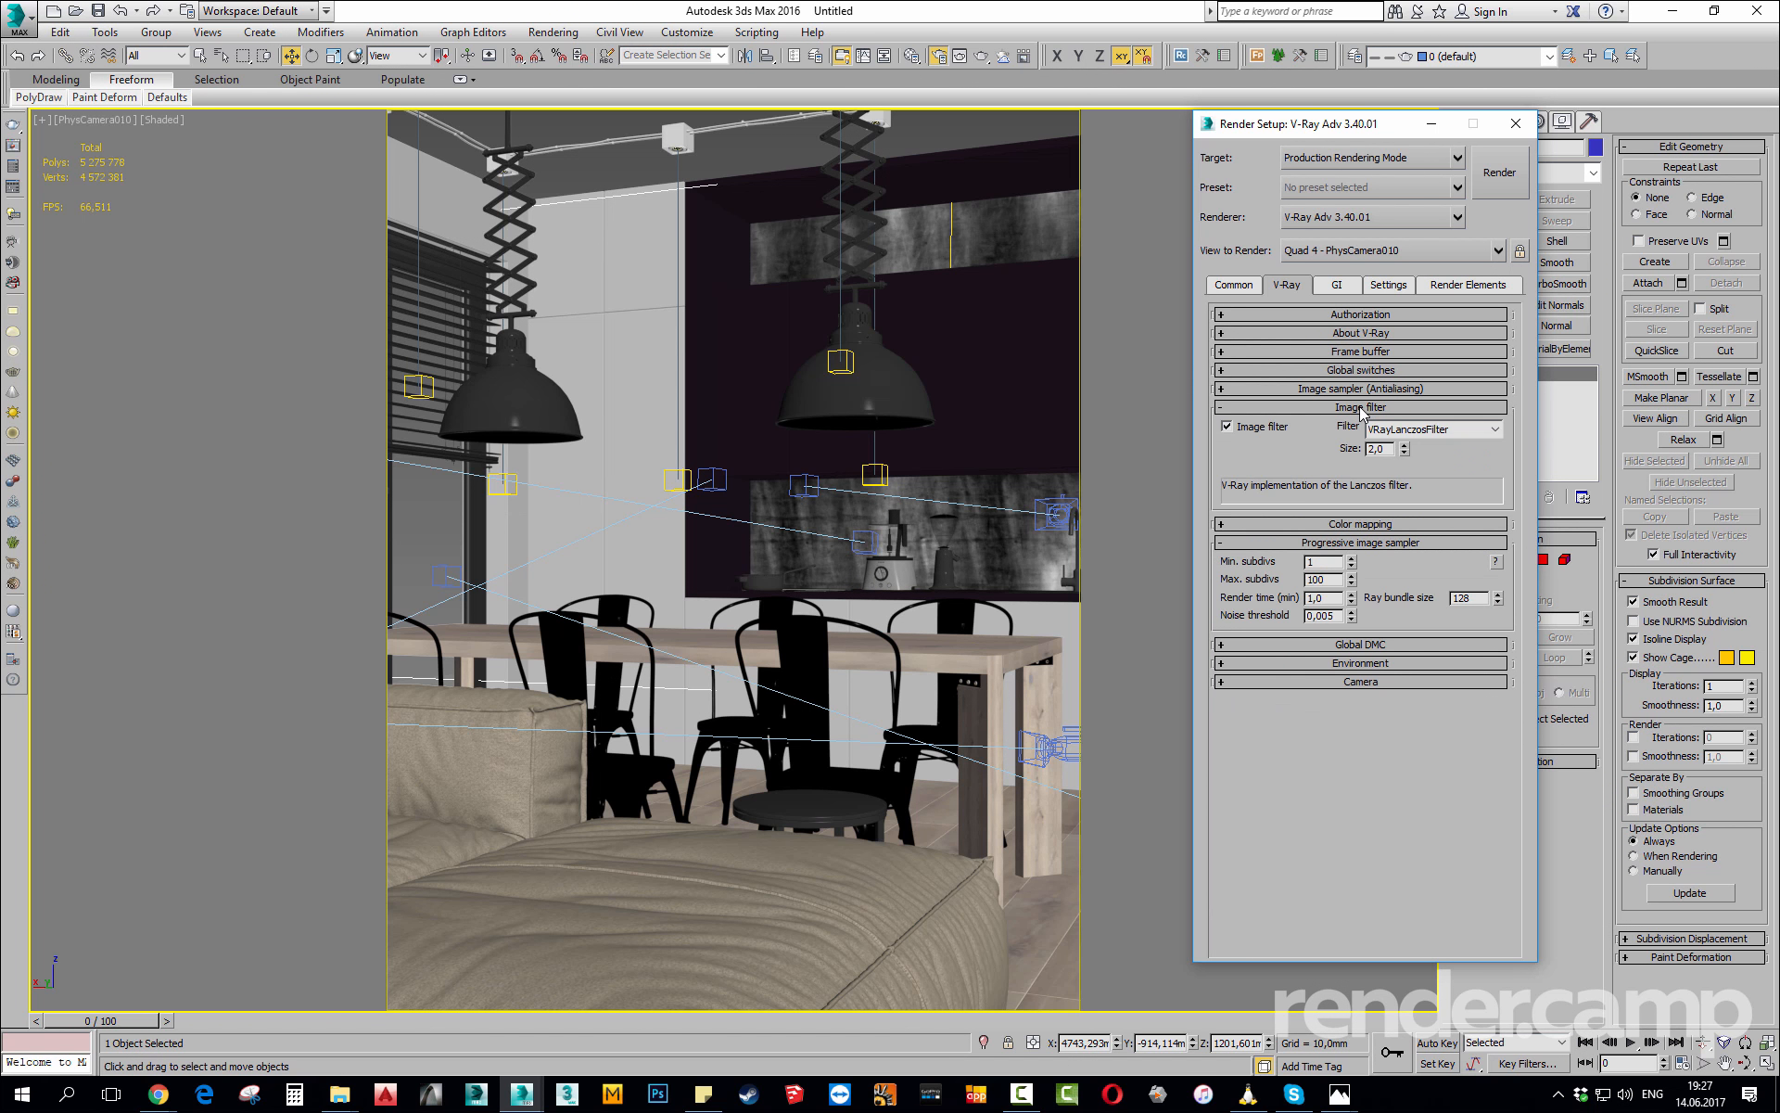
left_click(1360, 409)
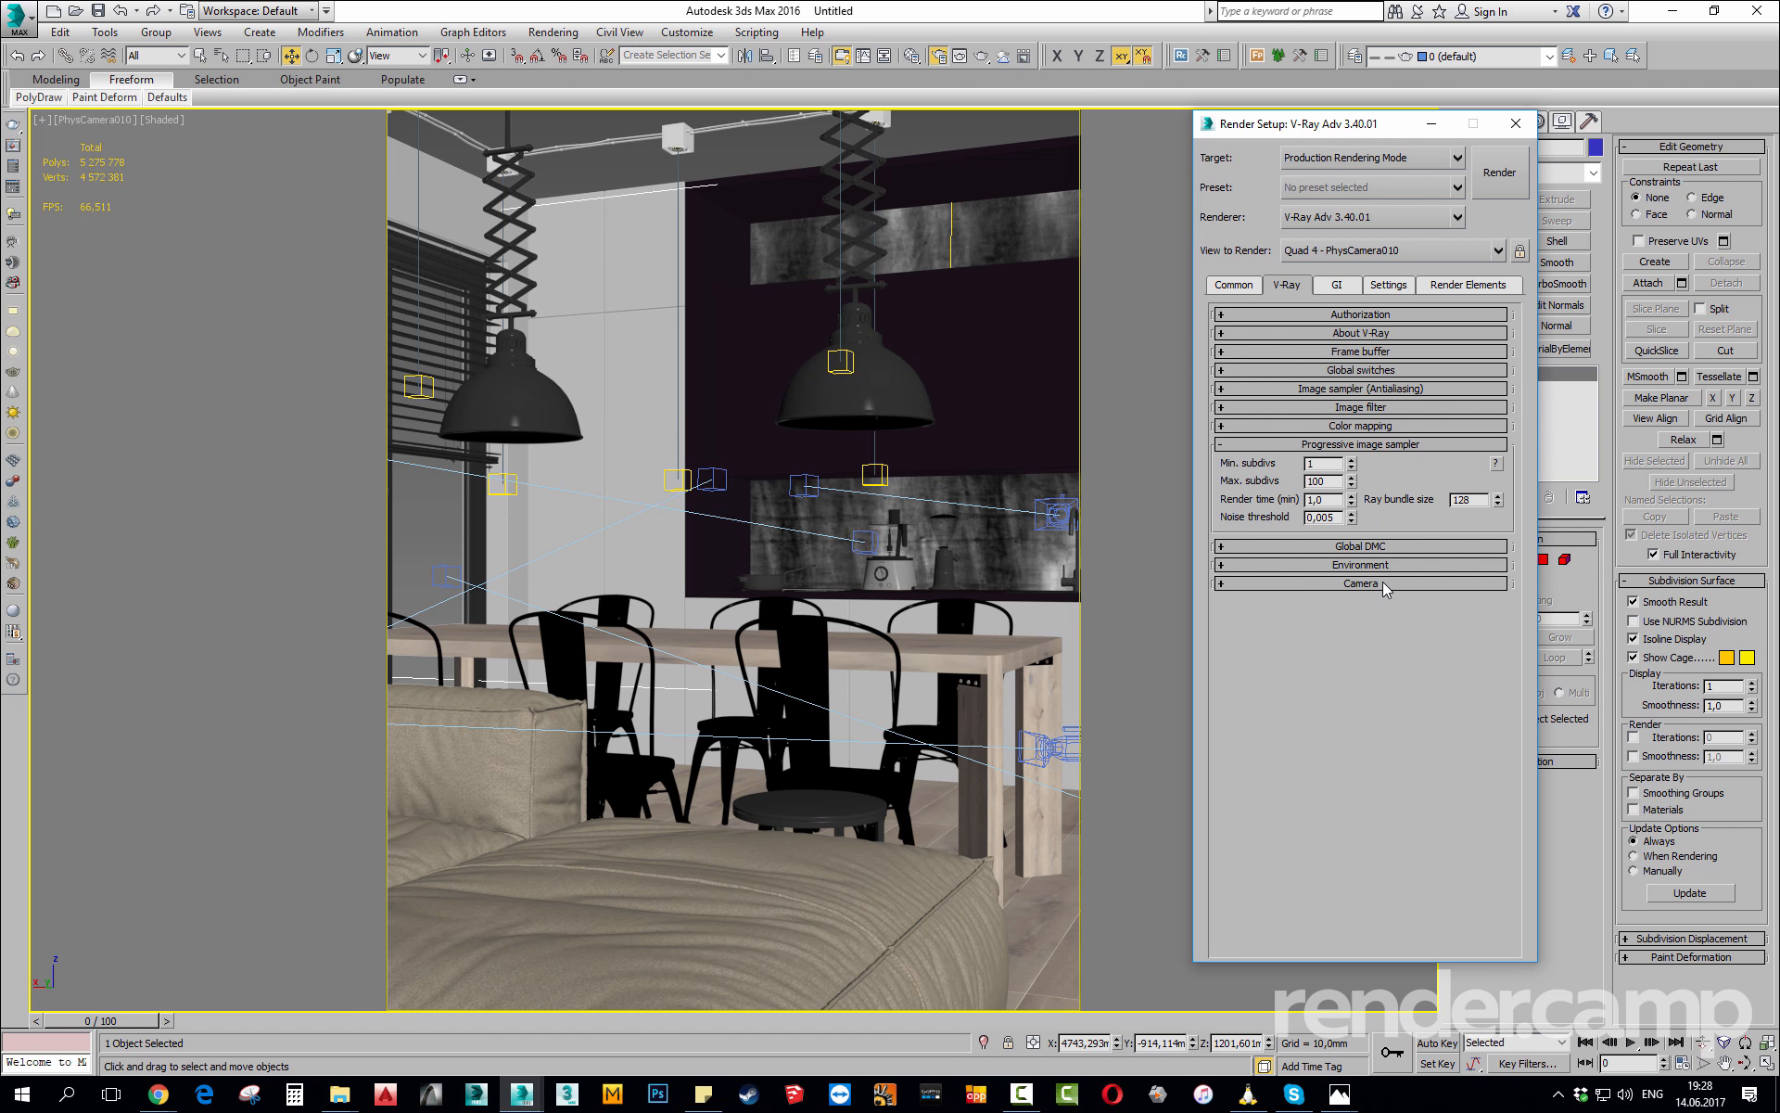
left_click(1360, 547)
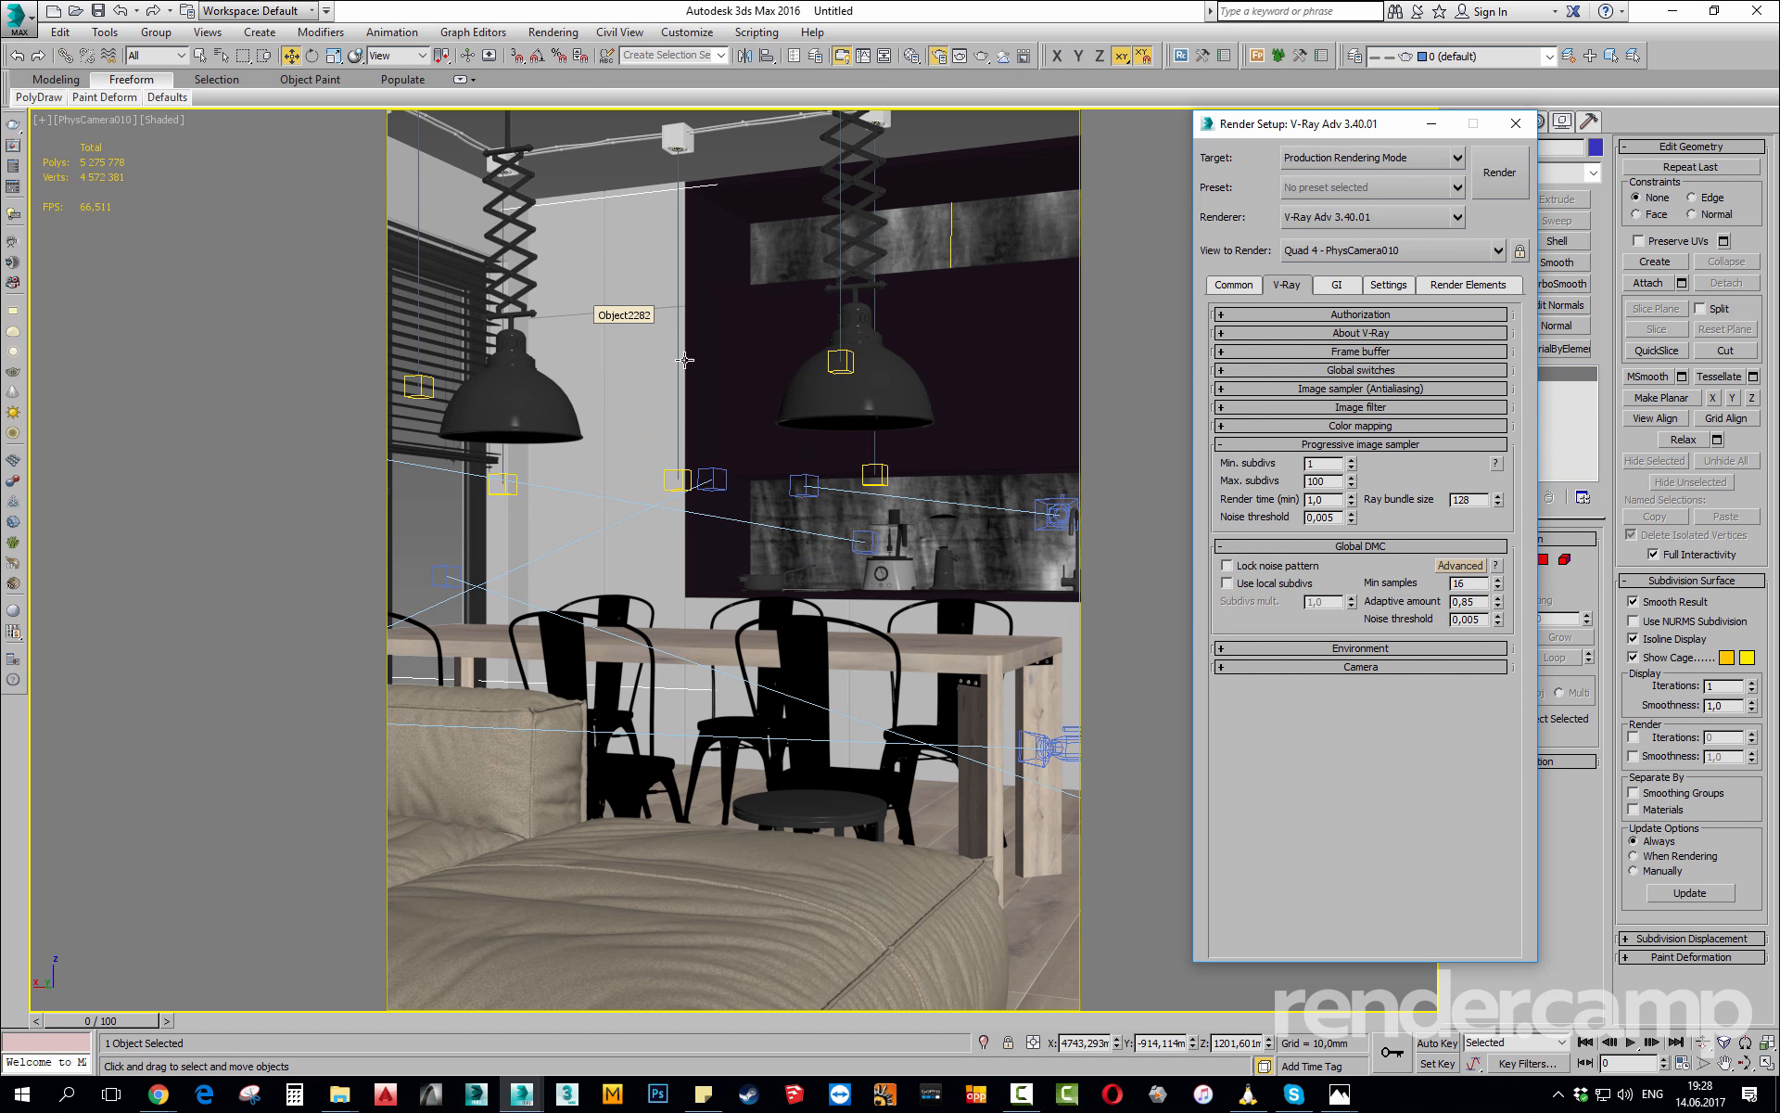
Switch to the four-viewport layout, open the Material Editor beside the render settings and show the parameters of Material #1.
key("alt+w")
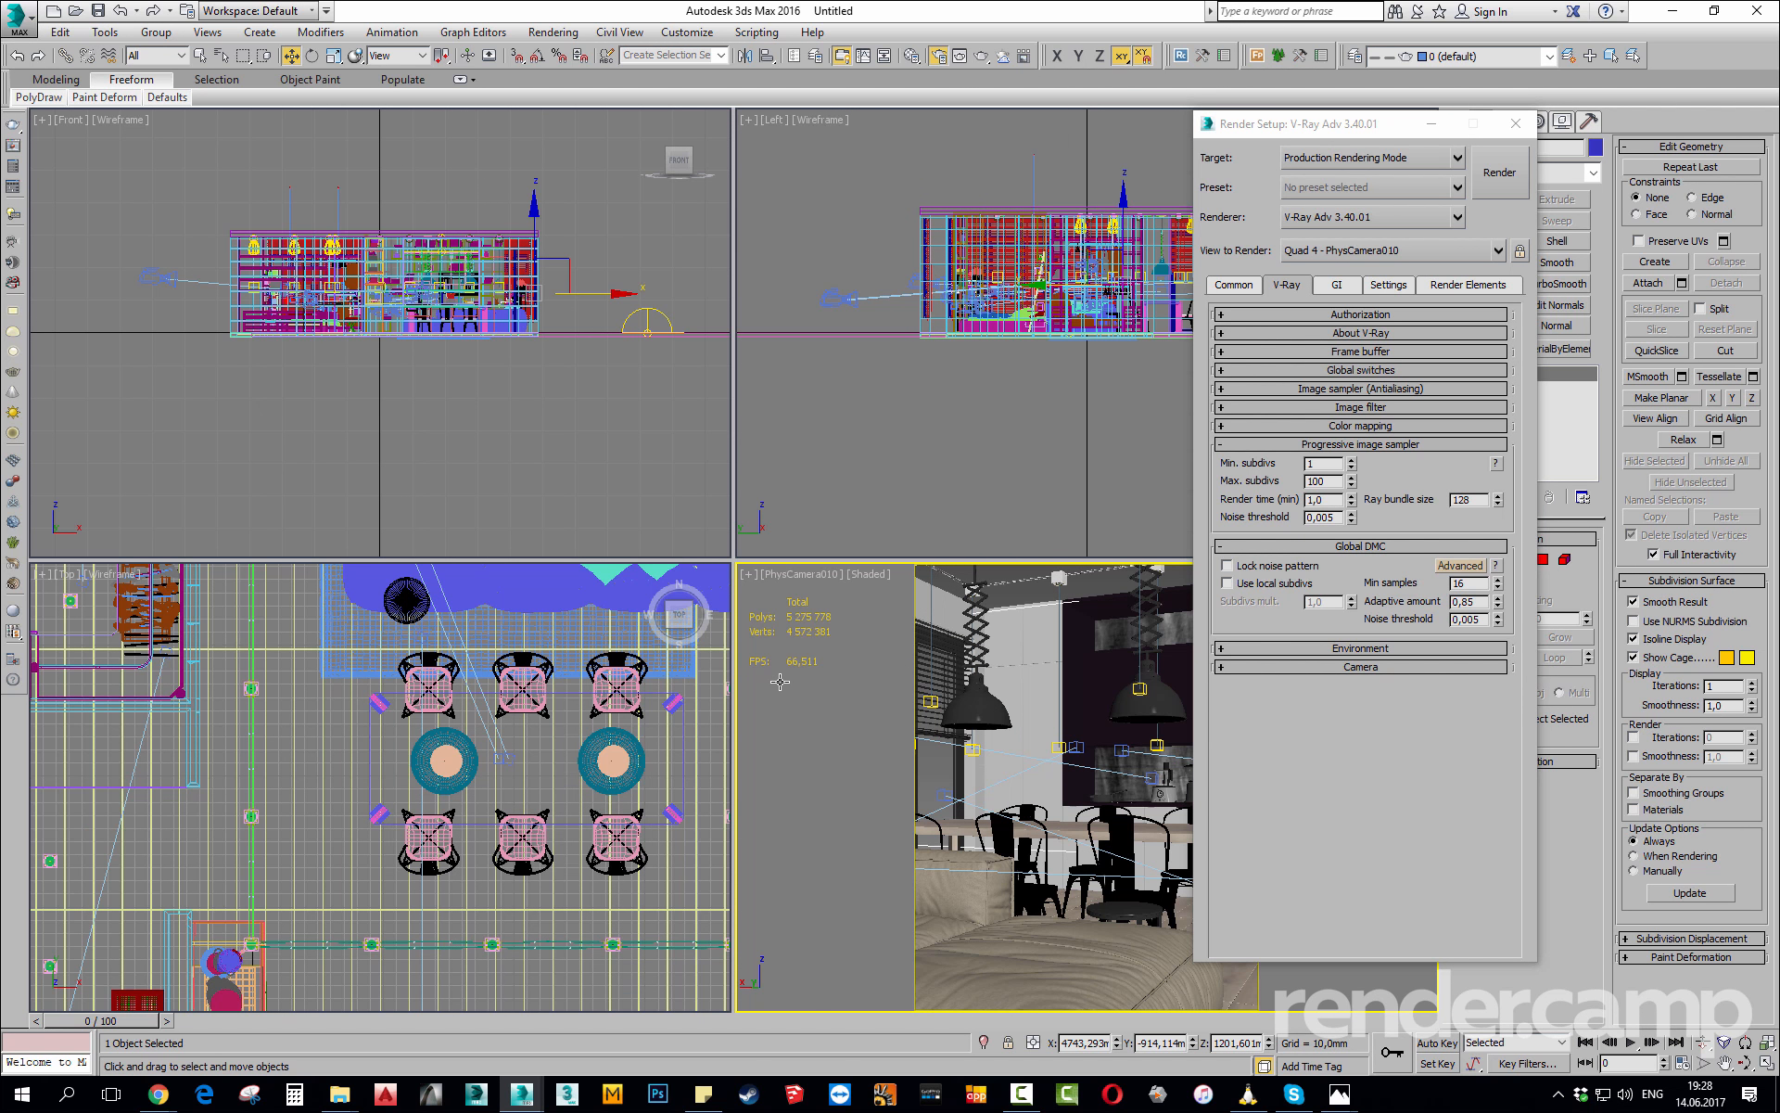
key("m")
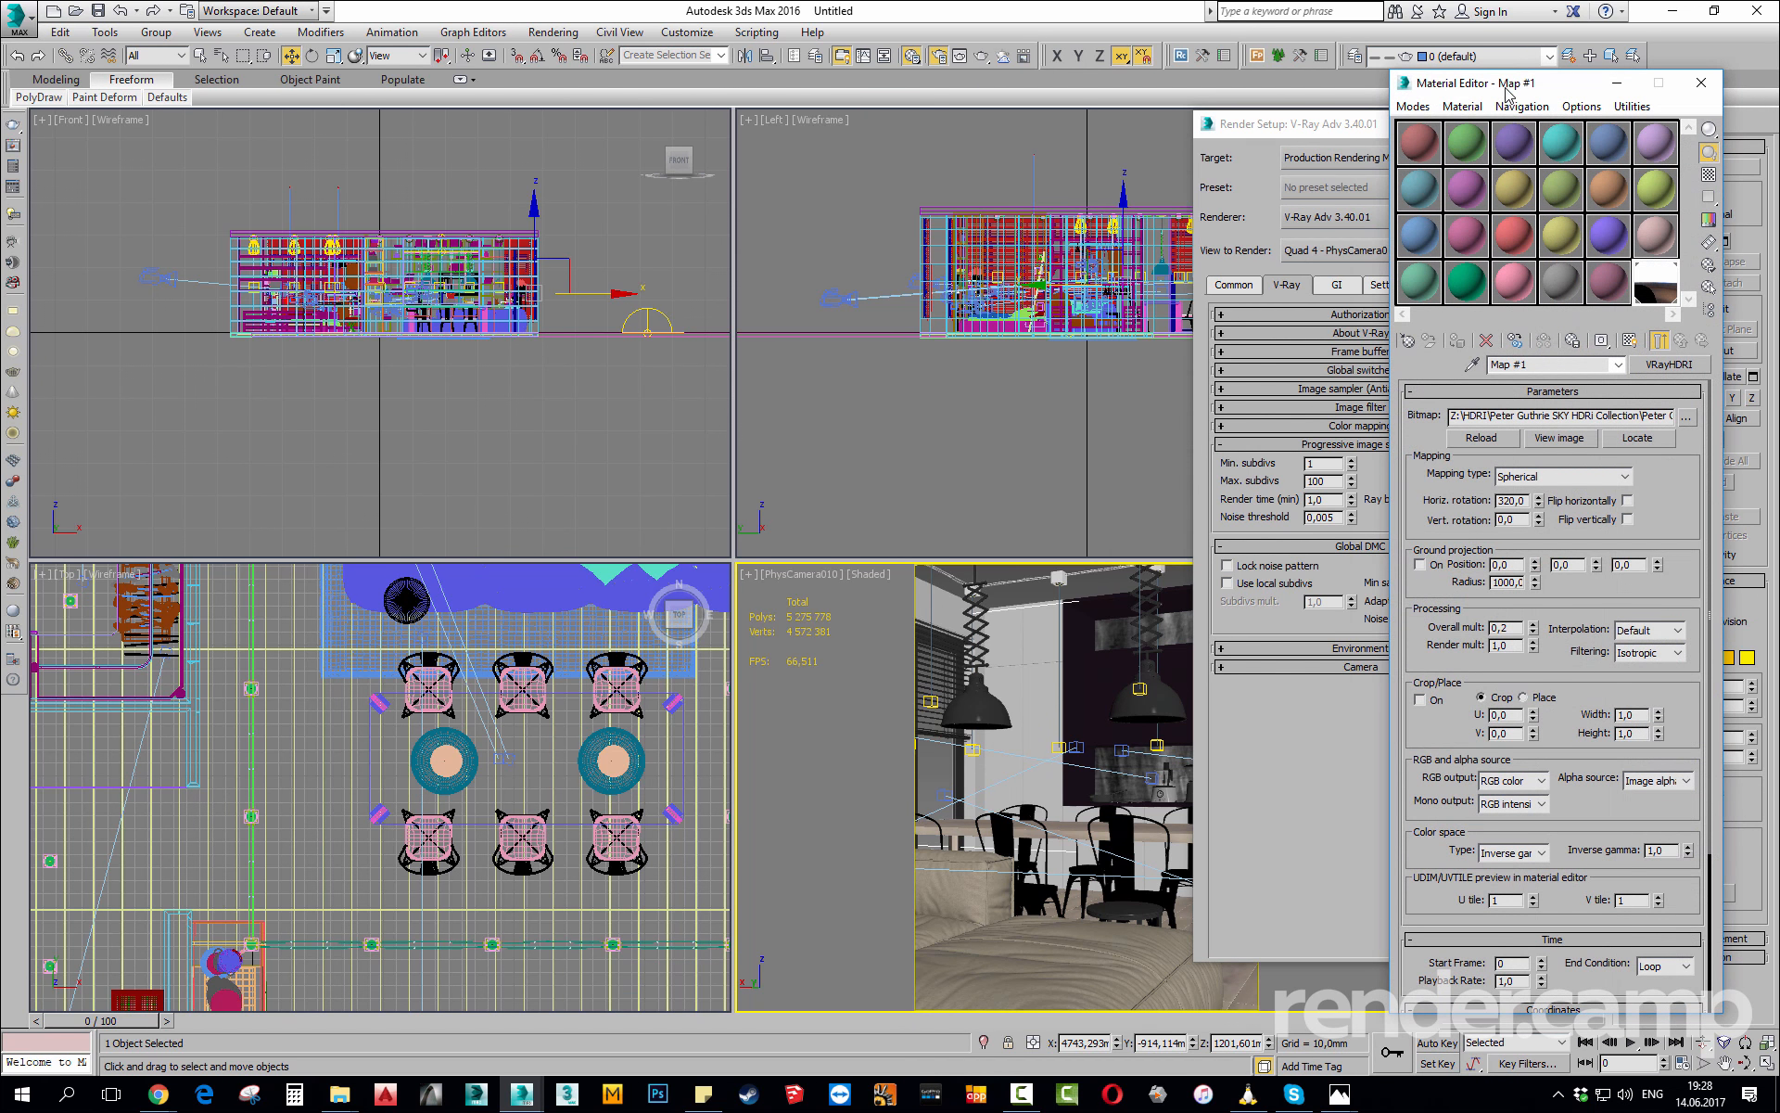
left_click_drag(1502, 83, 847, 154)
left_click(775, 219)
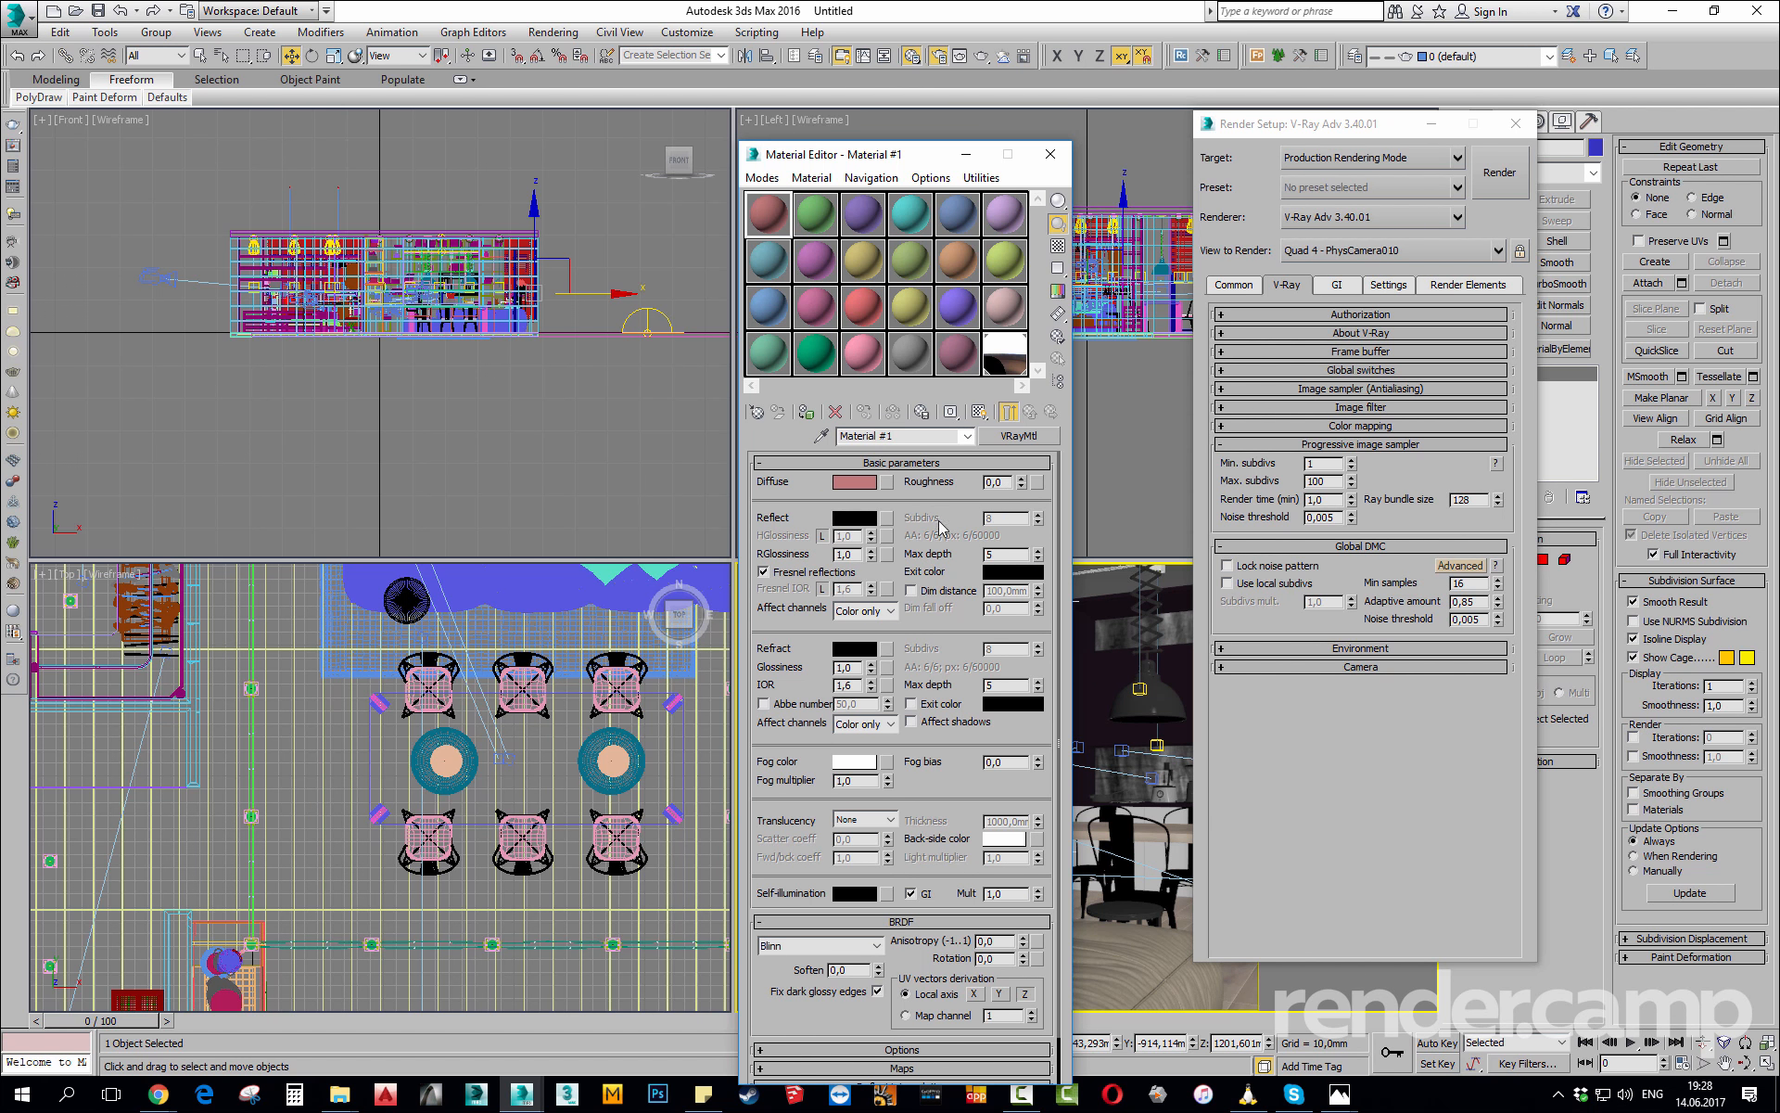
Close the Material Editor and maximize the PhysCamera010 viewport beside the render settings.
left_click(1050, 154)
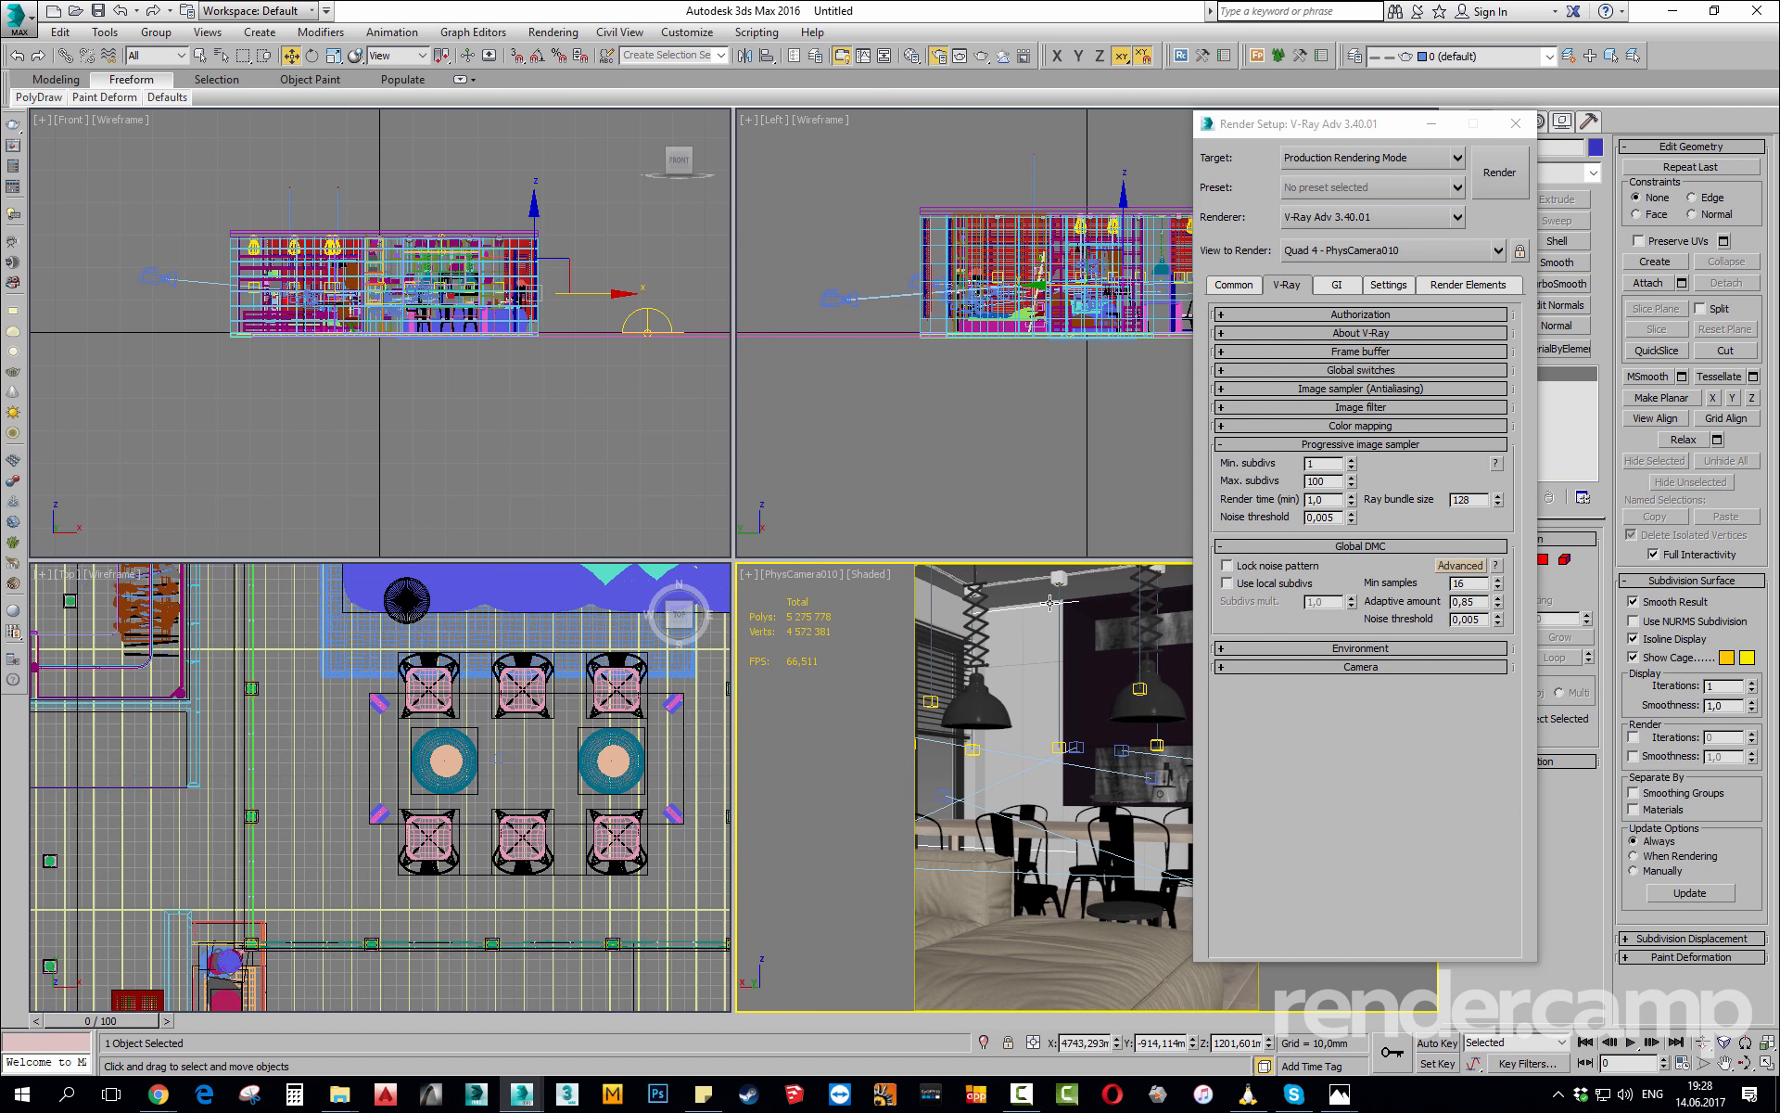
key("alt+w")
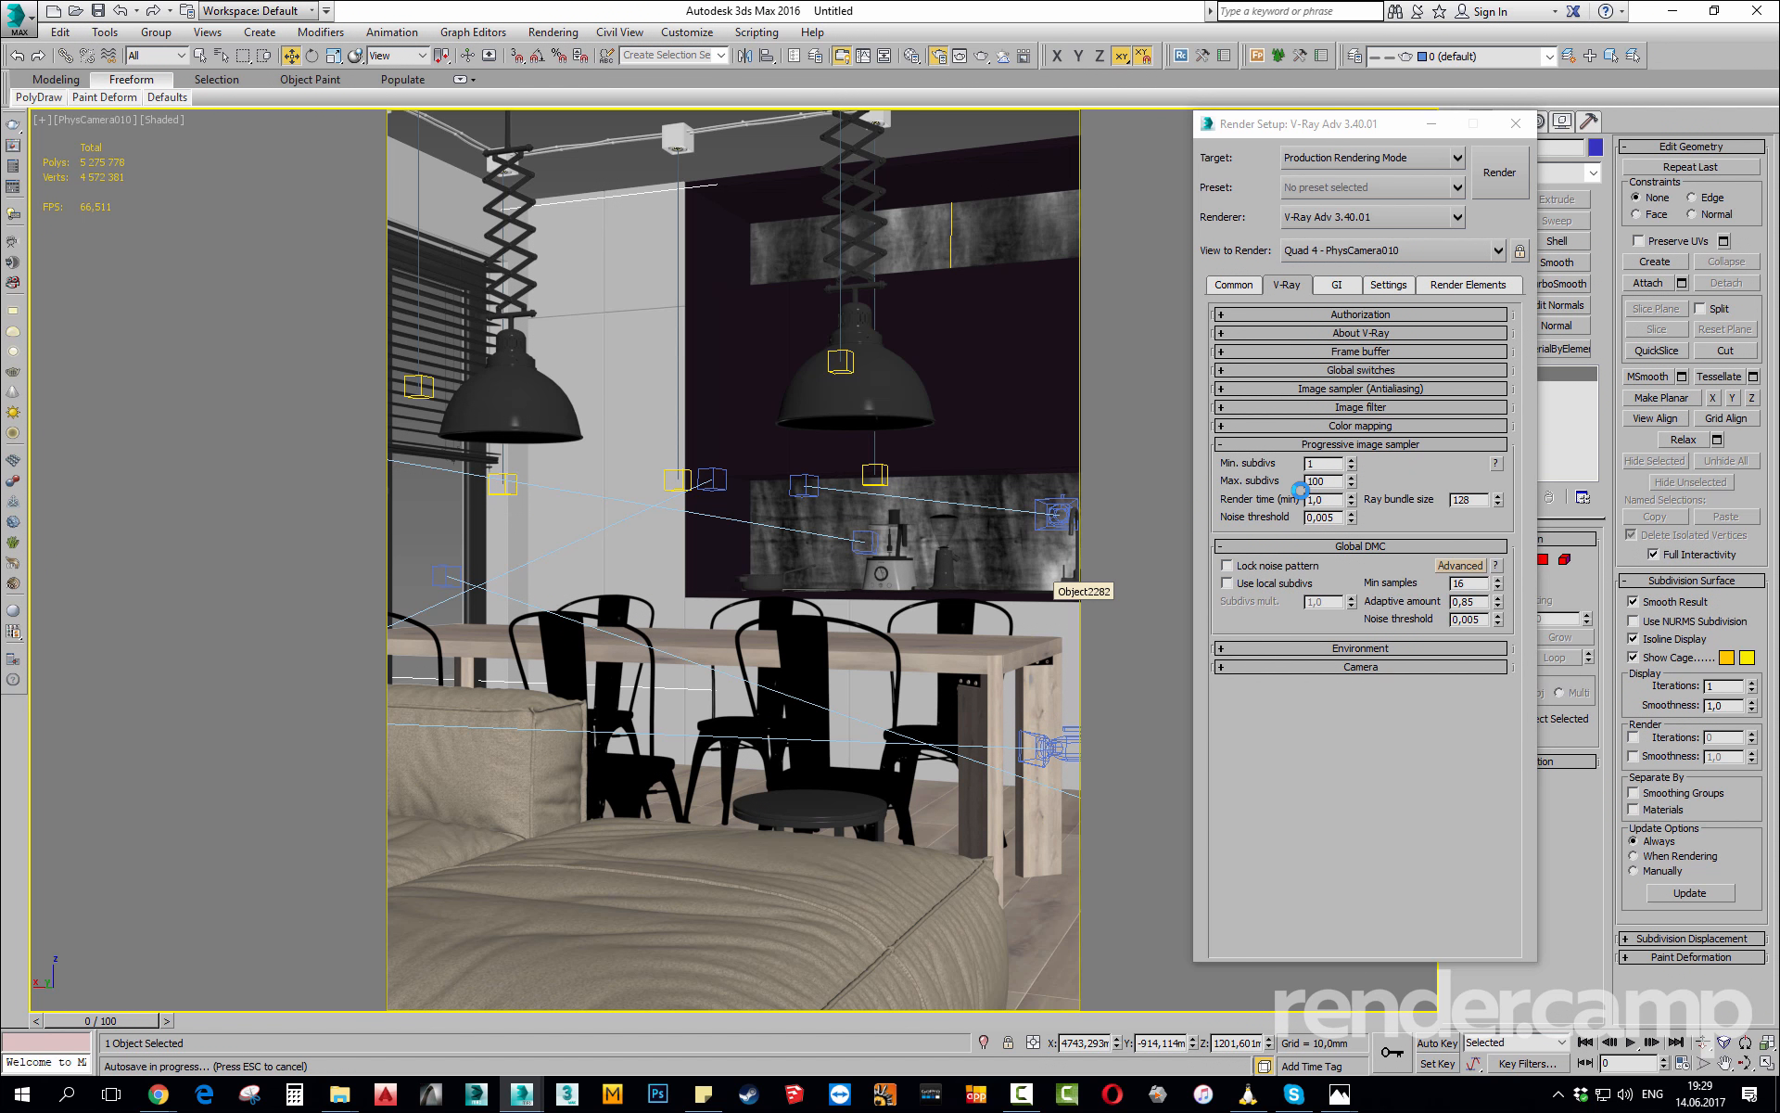
key("Escape")
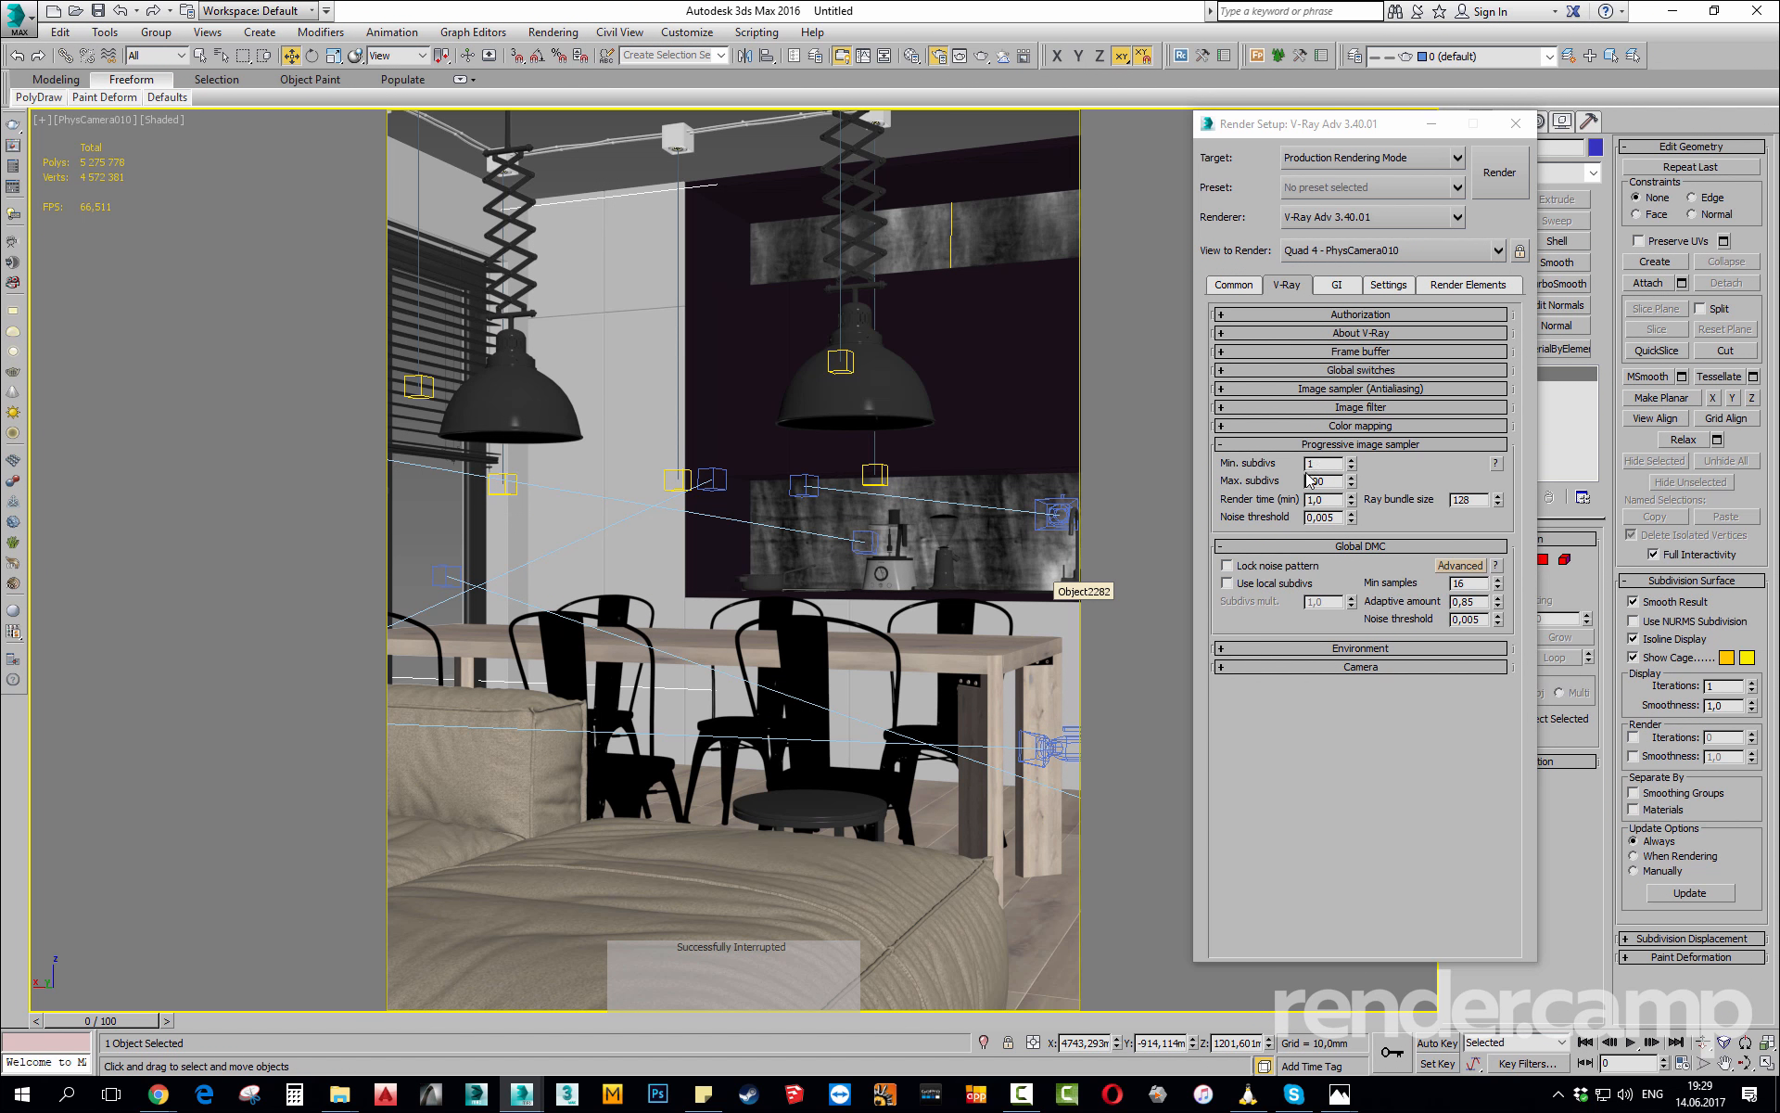
Try a minimum subdivs value of 8 in the progressive image sampler and restore it to 1.
left_click_drag(1326, 464, 1213, 470)
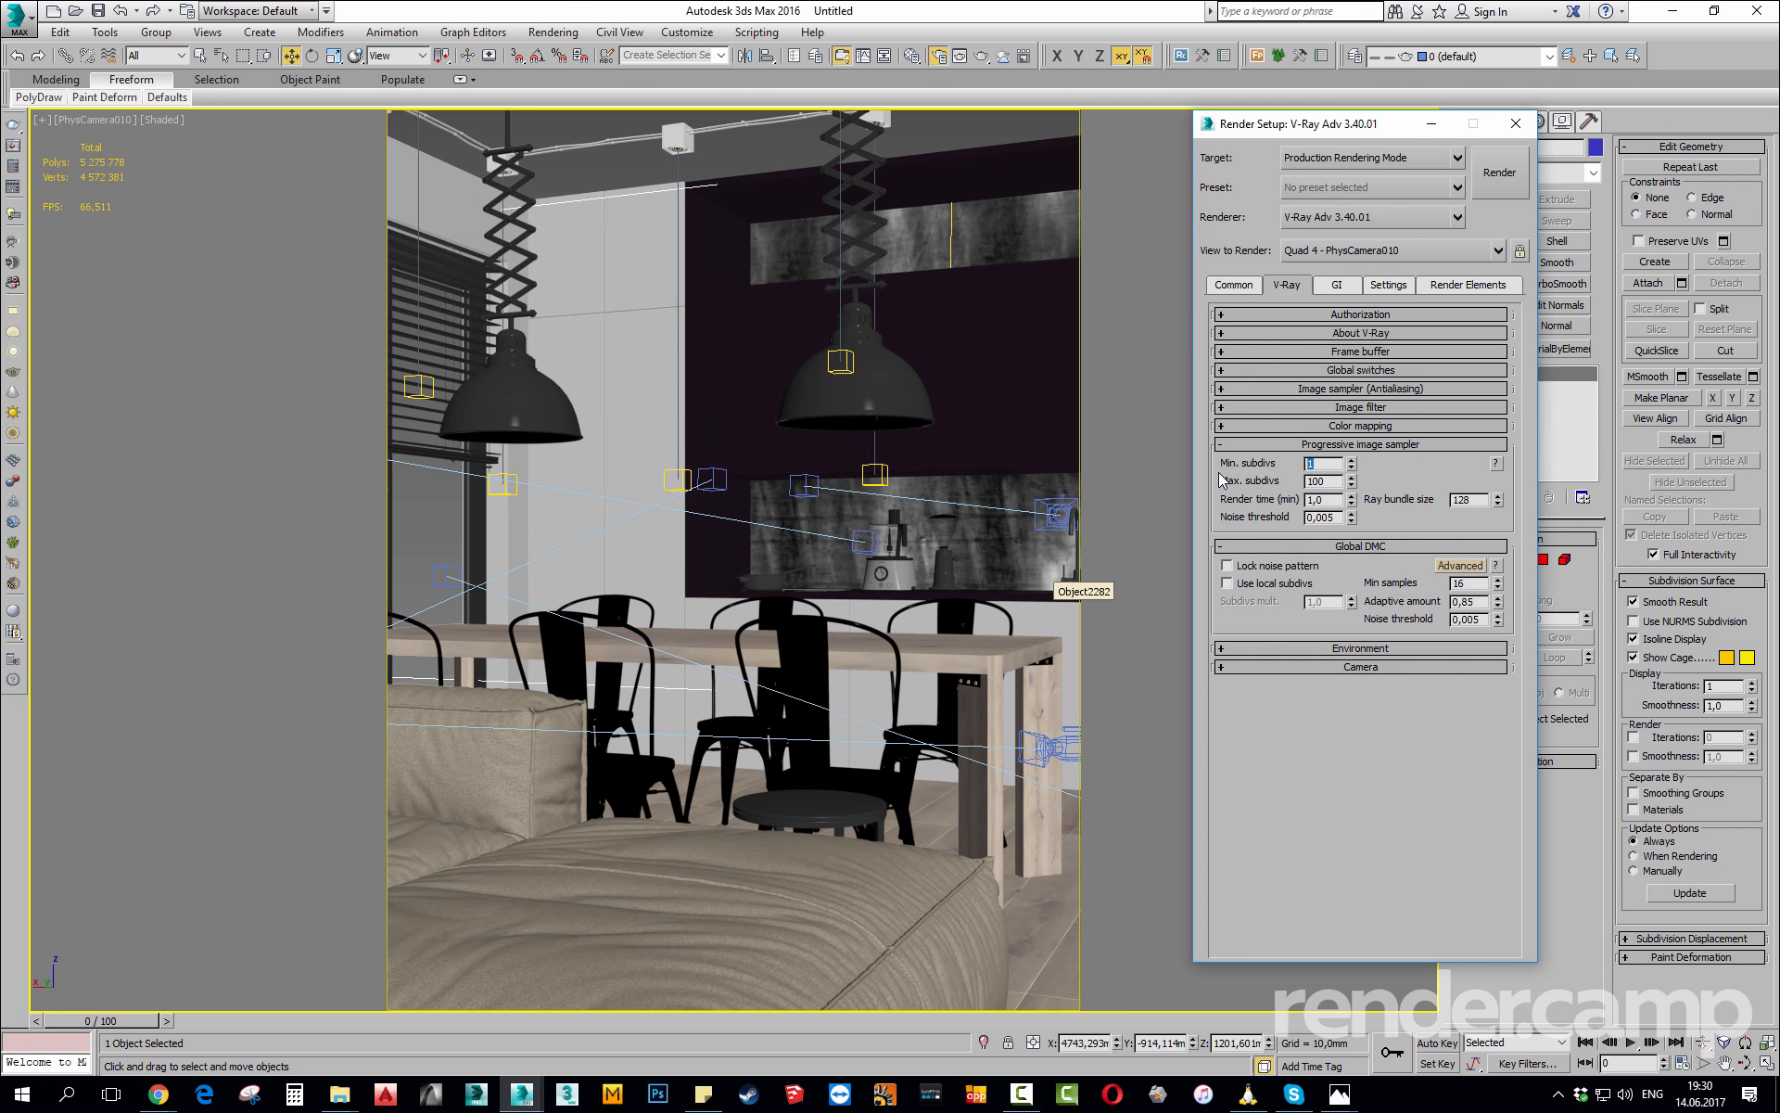
key("Tab")
key("shift+Tab")
type("8")
double_click(1331, 479)
key("shift+Tab")
type("1")
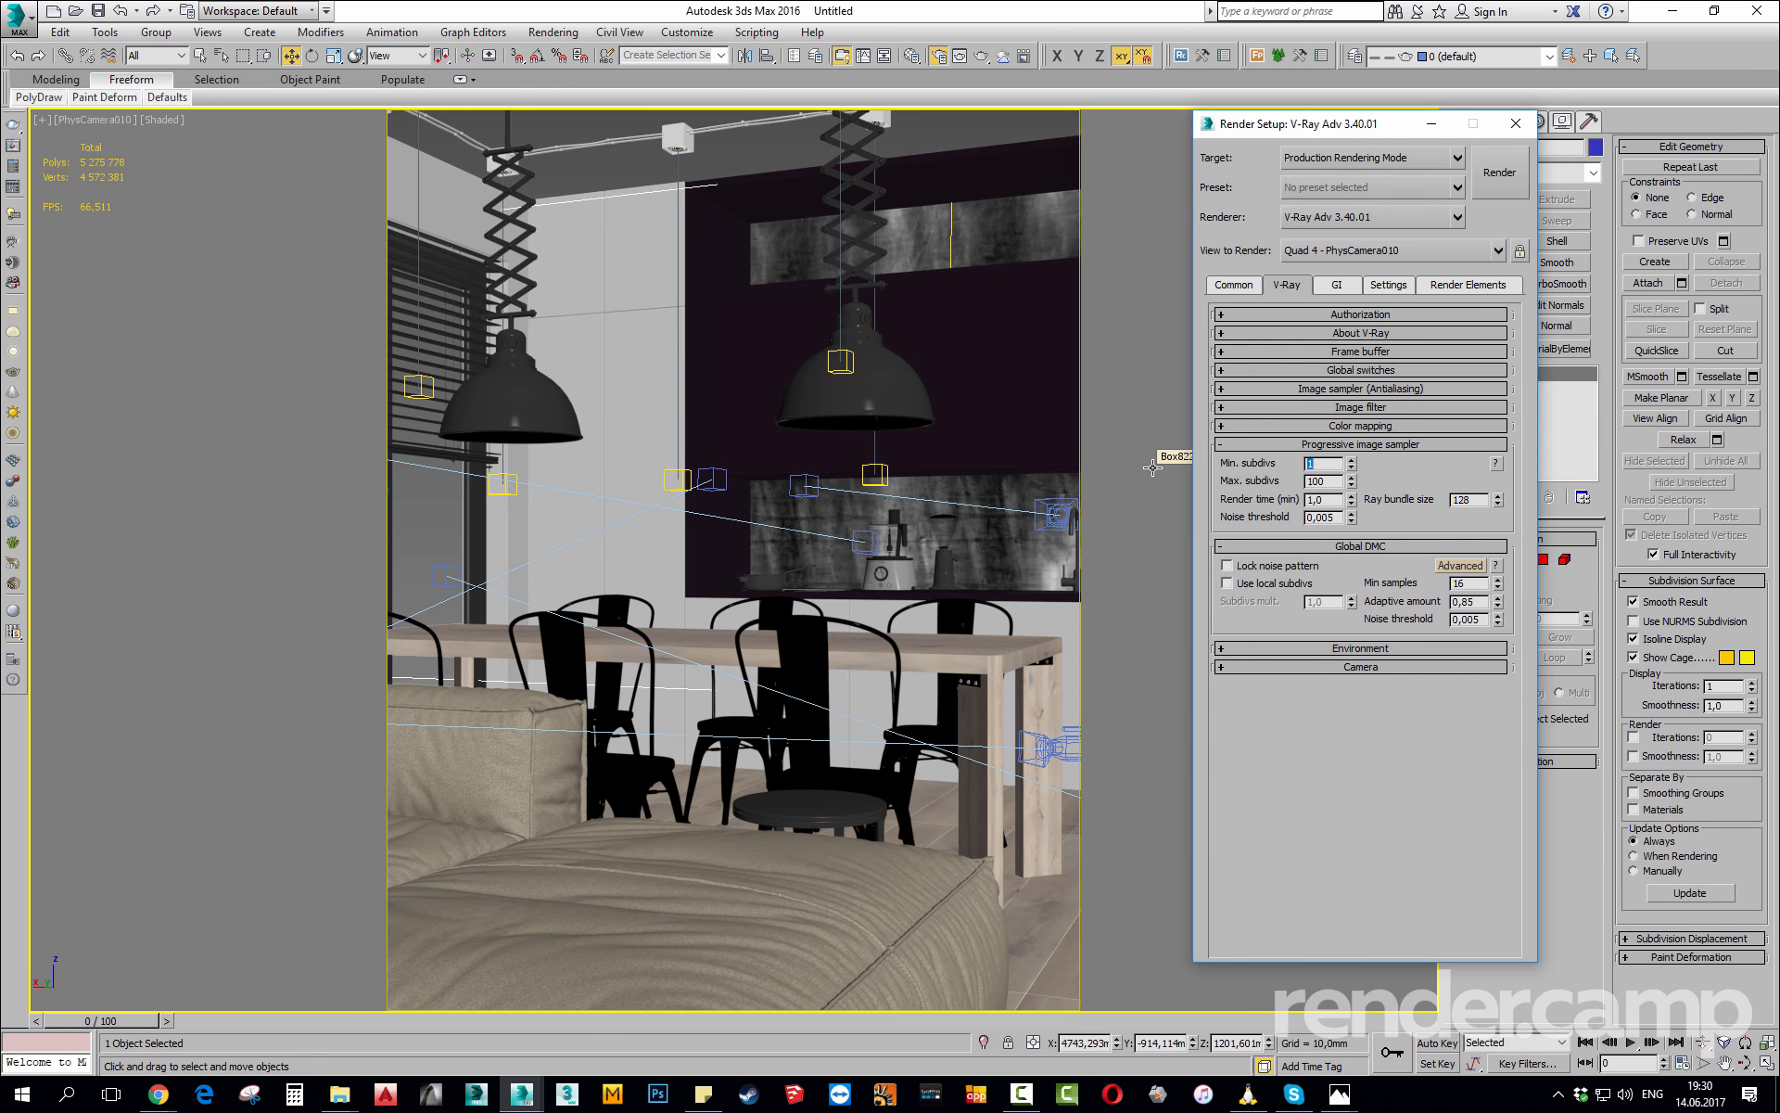
Set the progressive image sampler's noise threshold to 0.
left_click(1319, 499)
double_click(1321, 481)
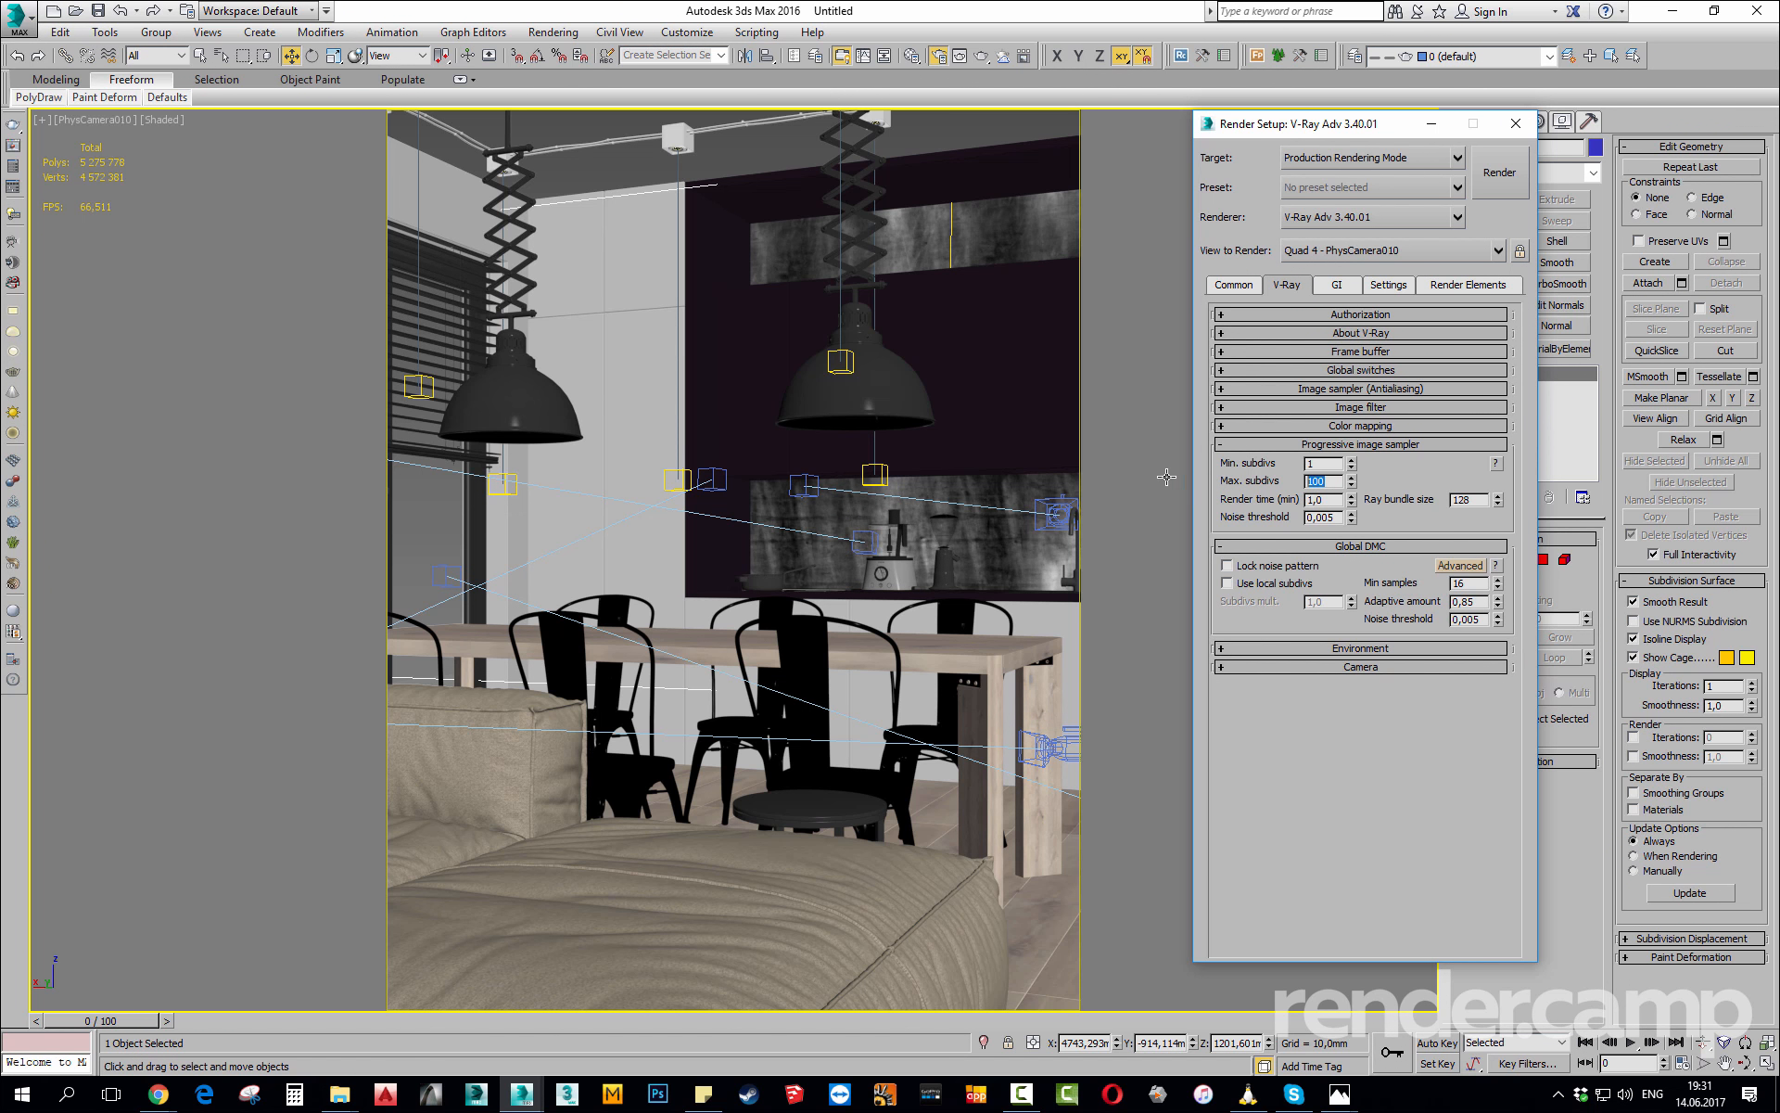
left_click(1336, 518)
left_click(1303, 499)
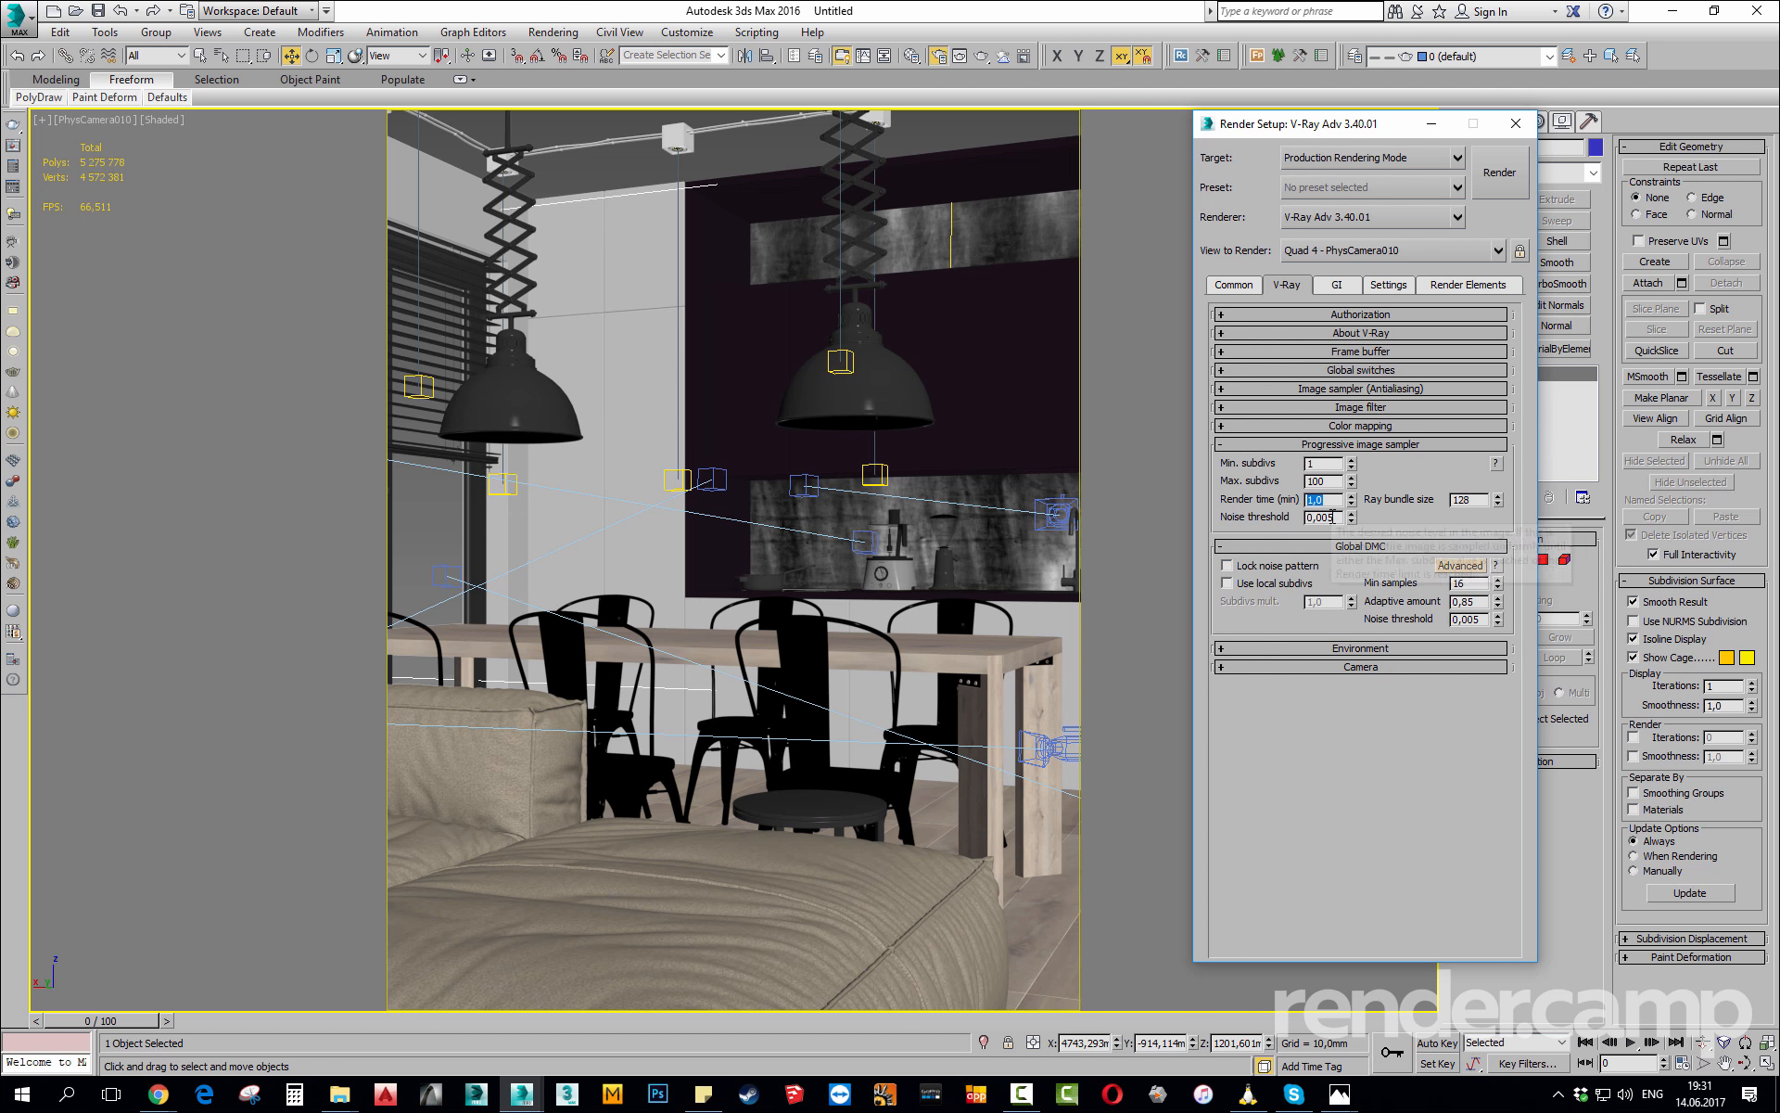
key("Tab")
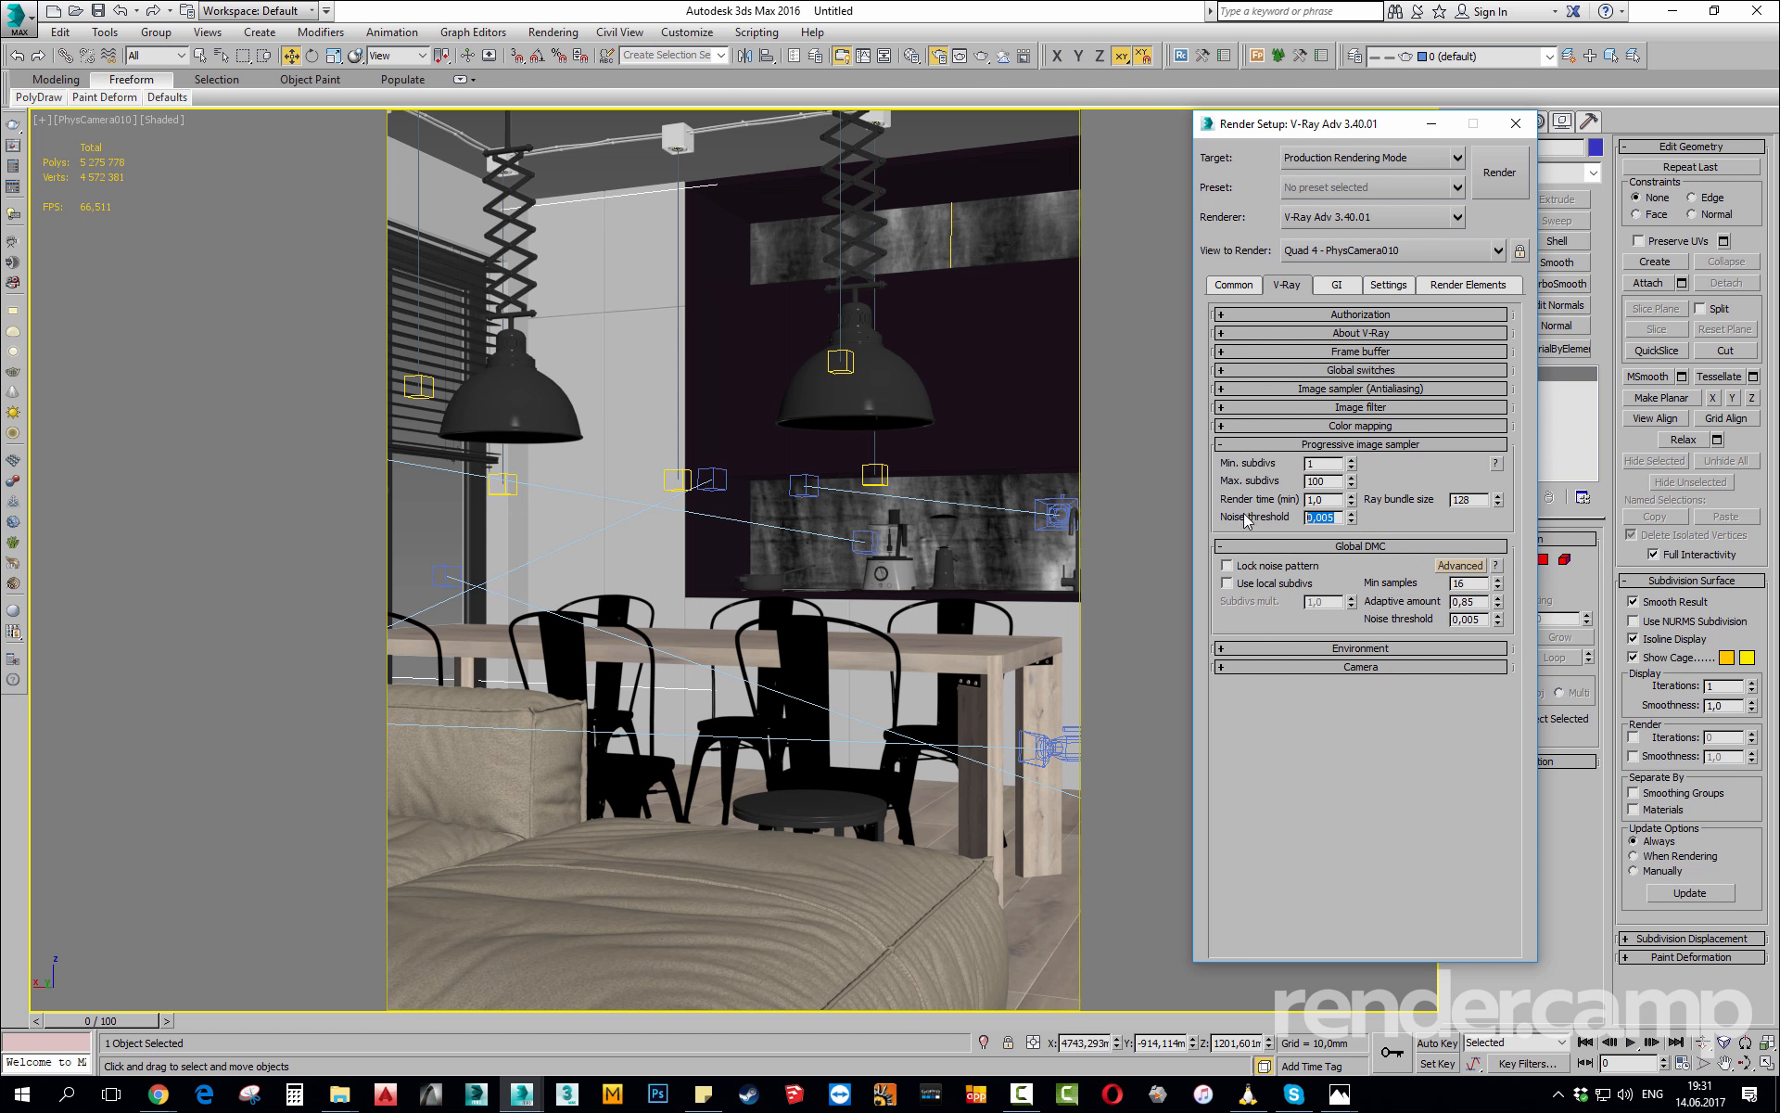
mouse_move(1339, 517)
left_click_drag(1321, 519, 1354, 523)
left_click_drag(1338, 517, 1095, 521)
type("0")
key("Return")
left_click(1330, 516)
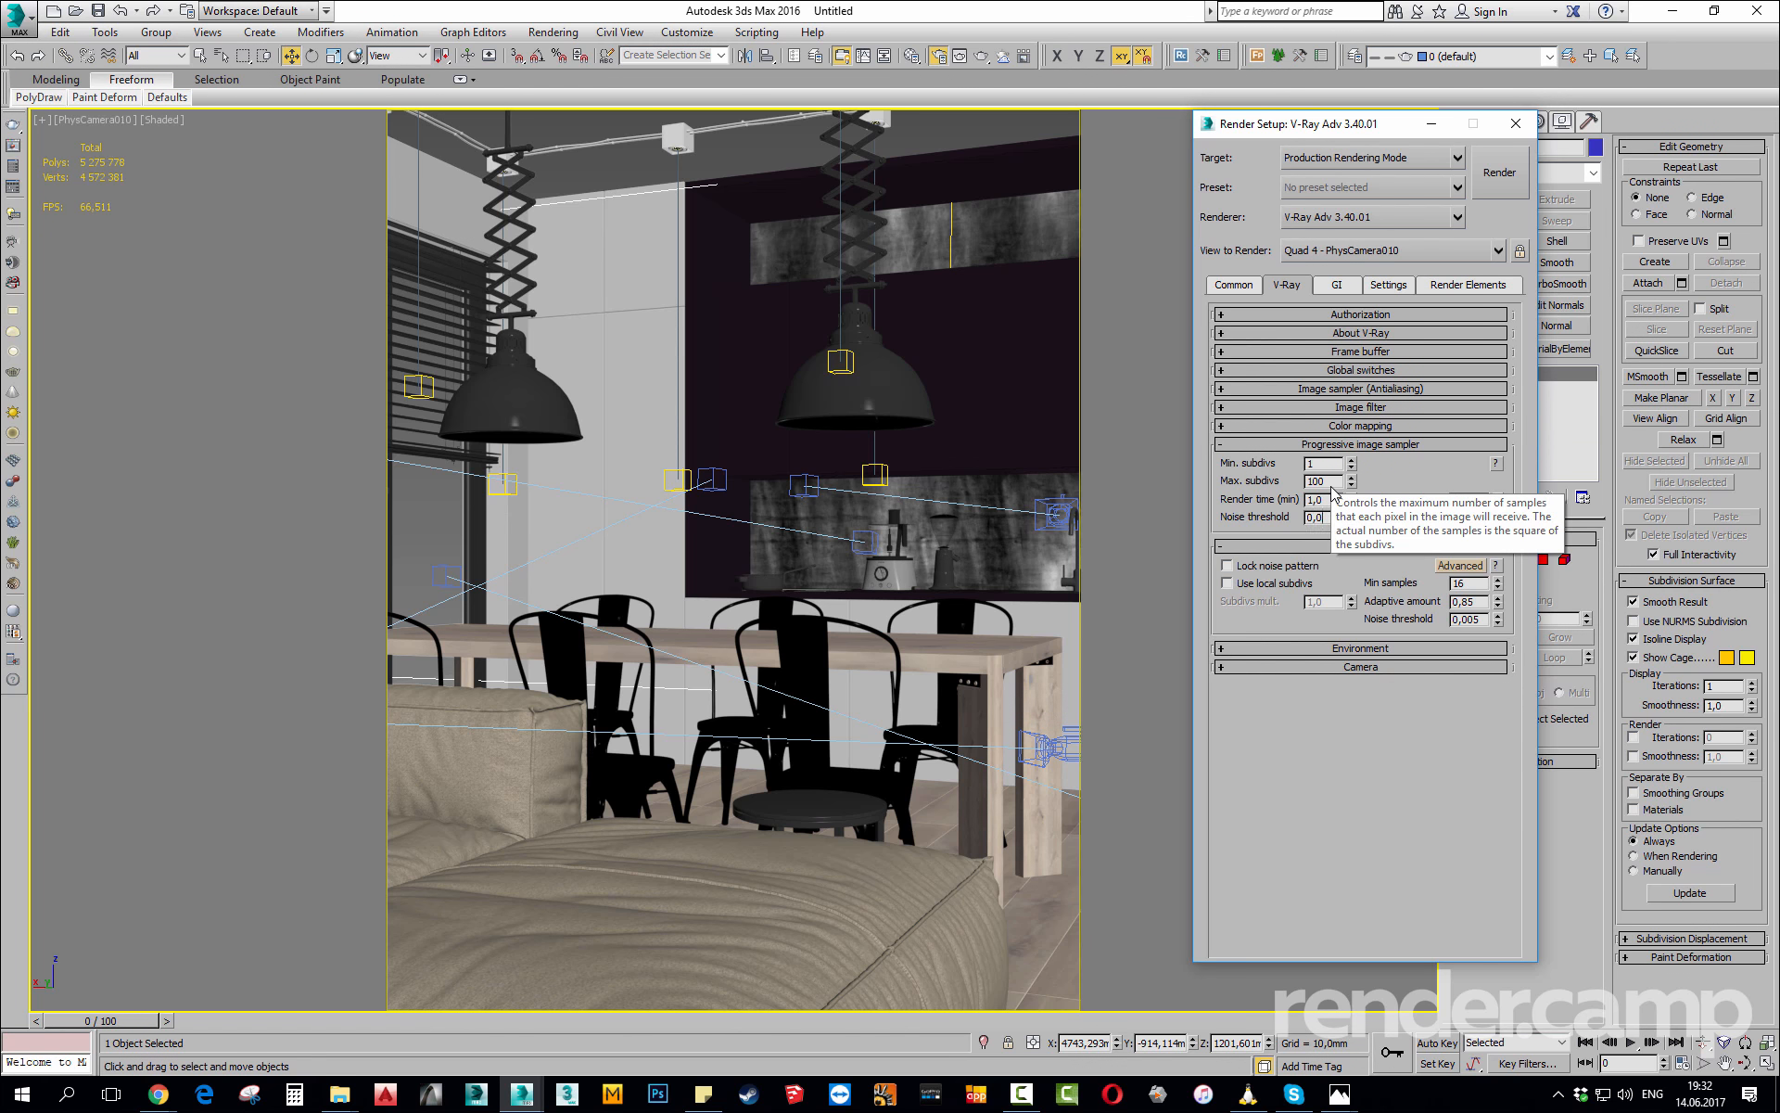
Keep the progressive sampler's maximum subdivs at 100 and set its render time to 3 minutes.
left_click_drag(1333, 483, 1222, 479)
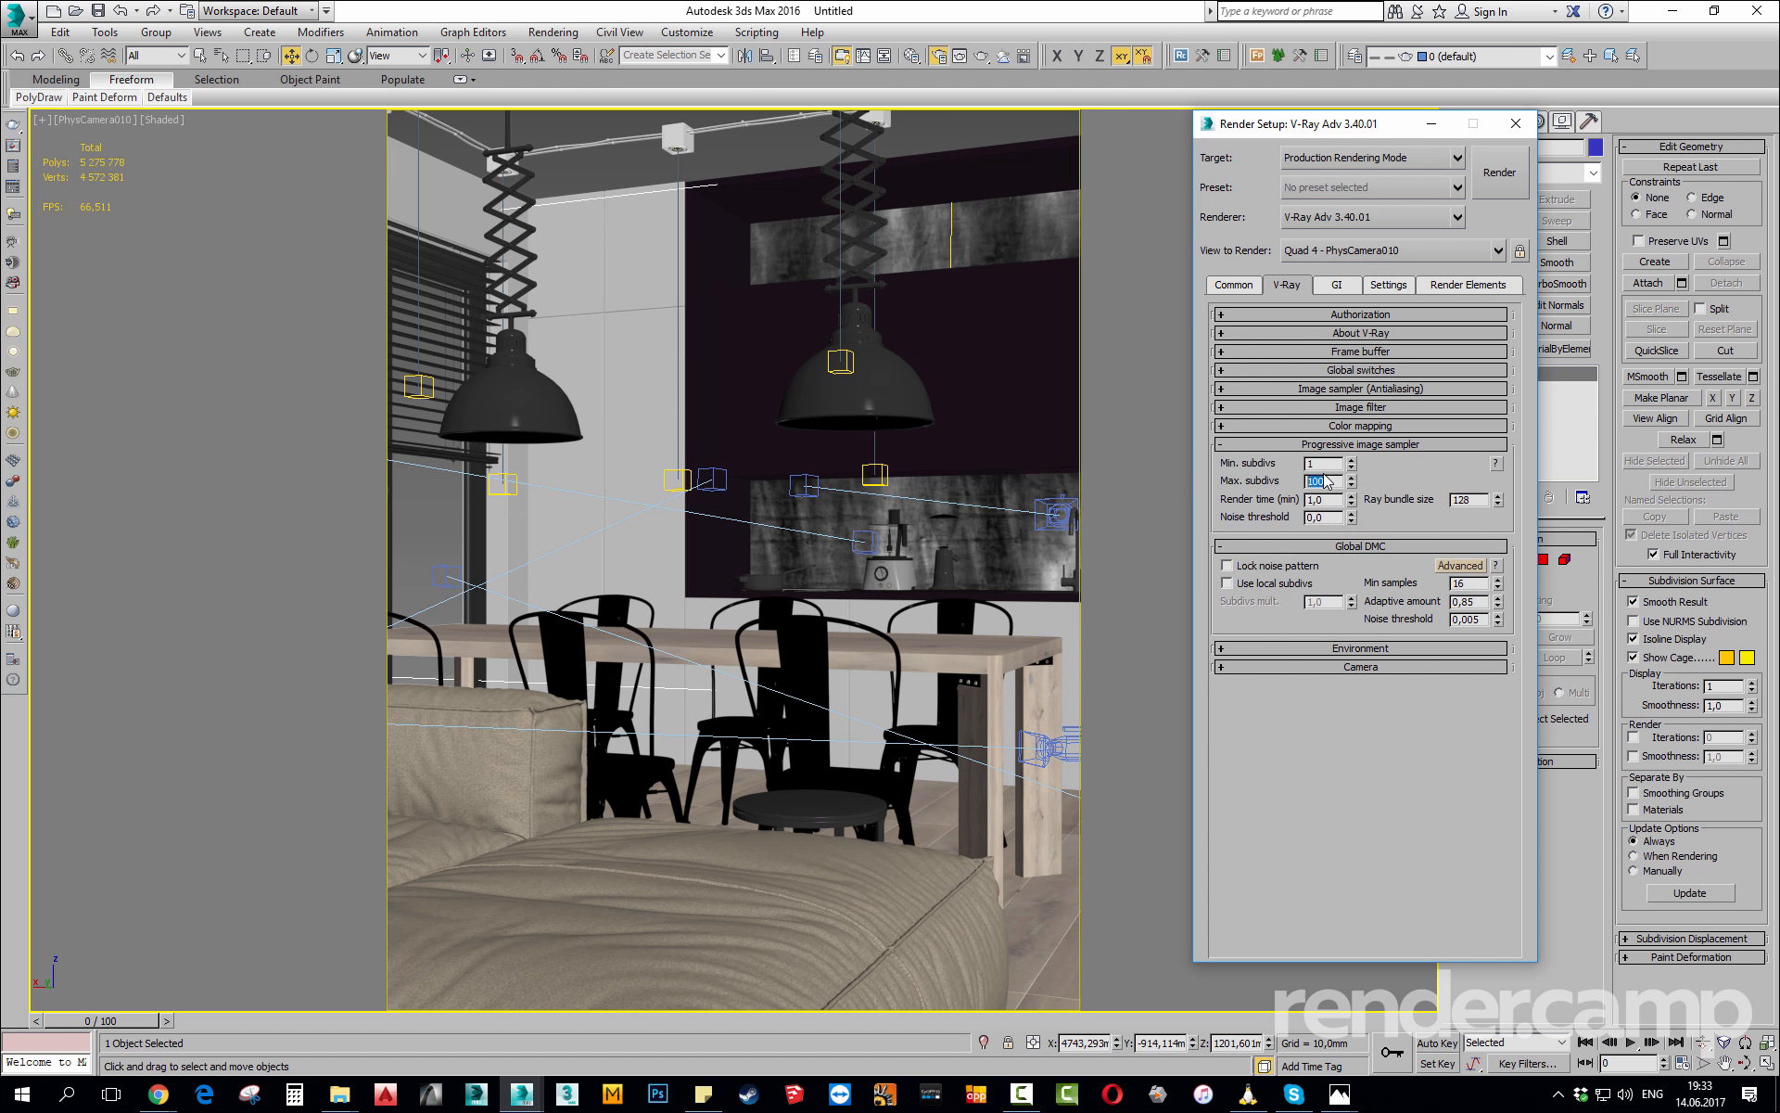
type("400")
key("BackSpace")
key("BackSpace")
type("00")
key("Return")
key("Tab")
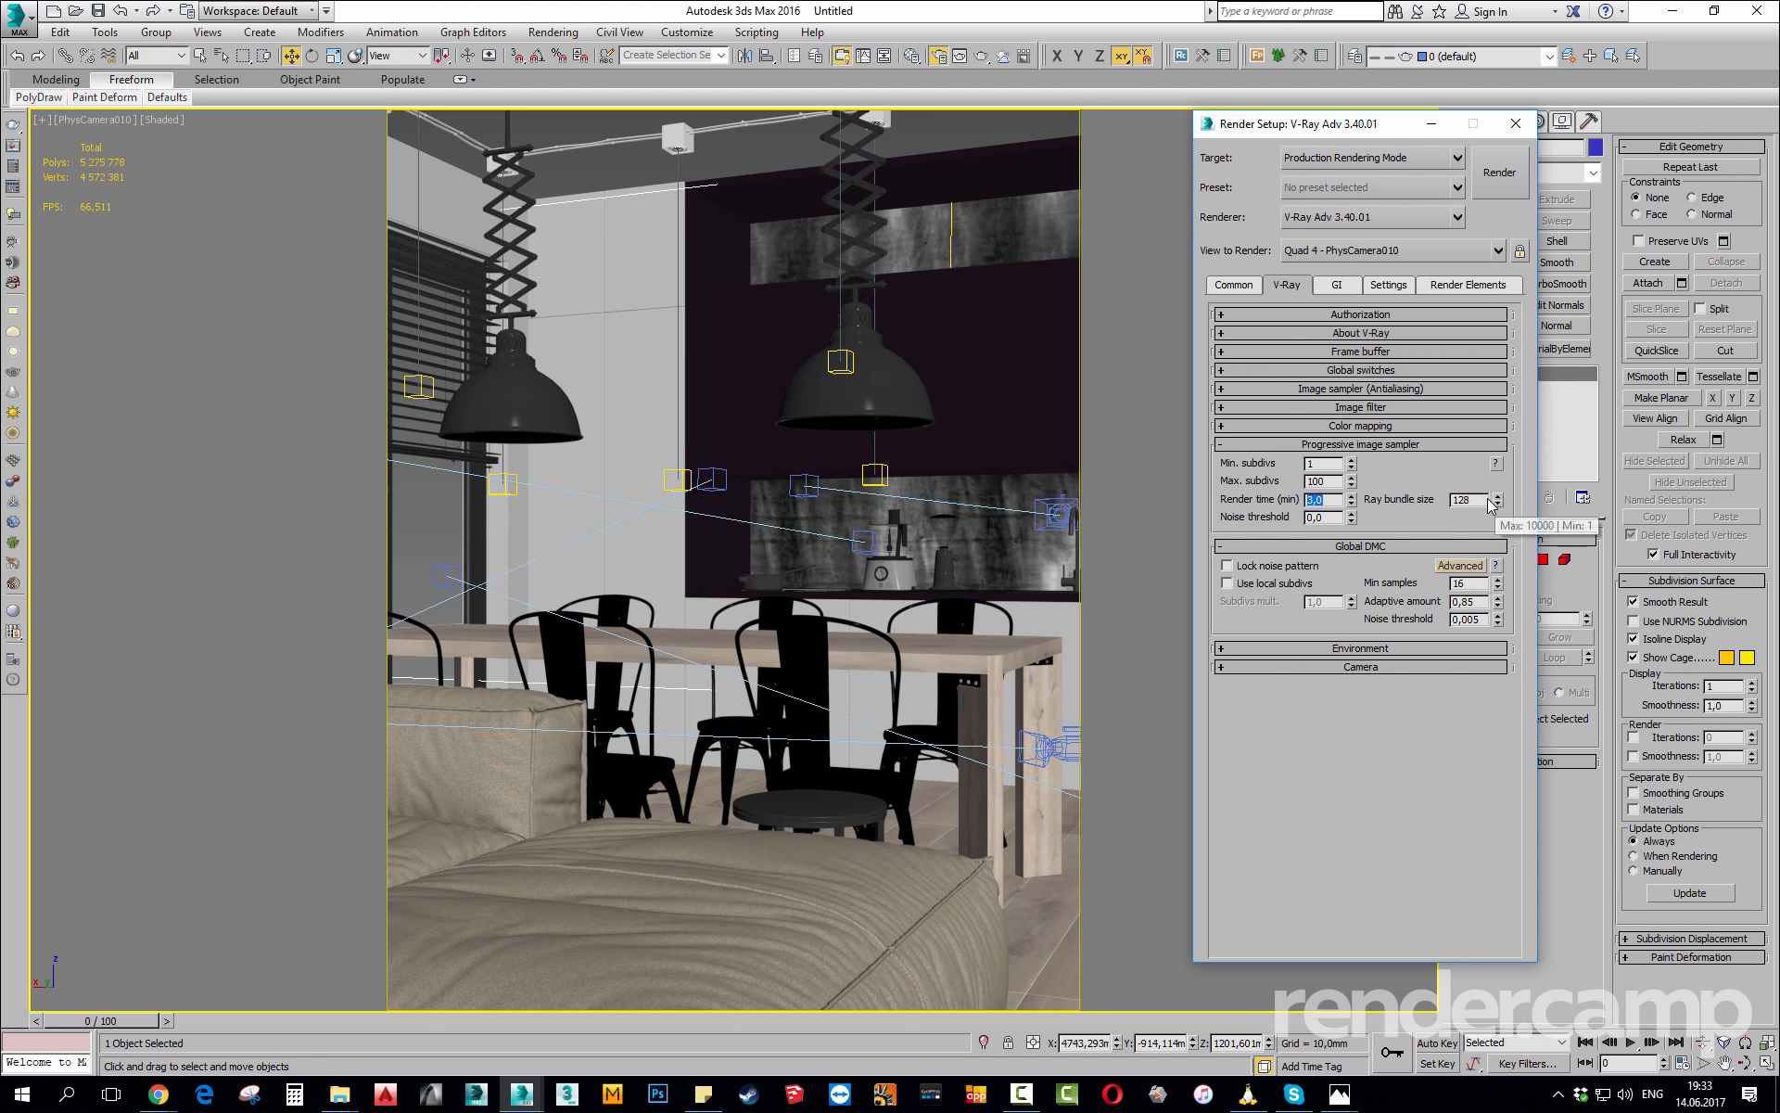
key("Tab")
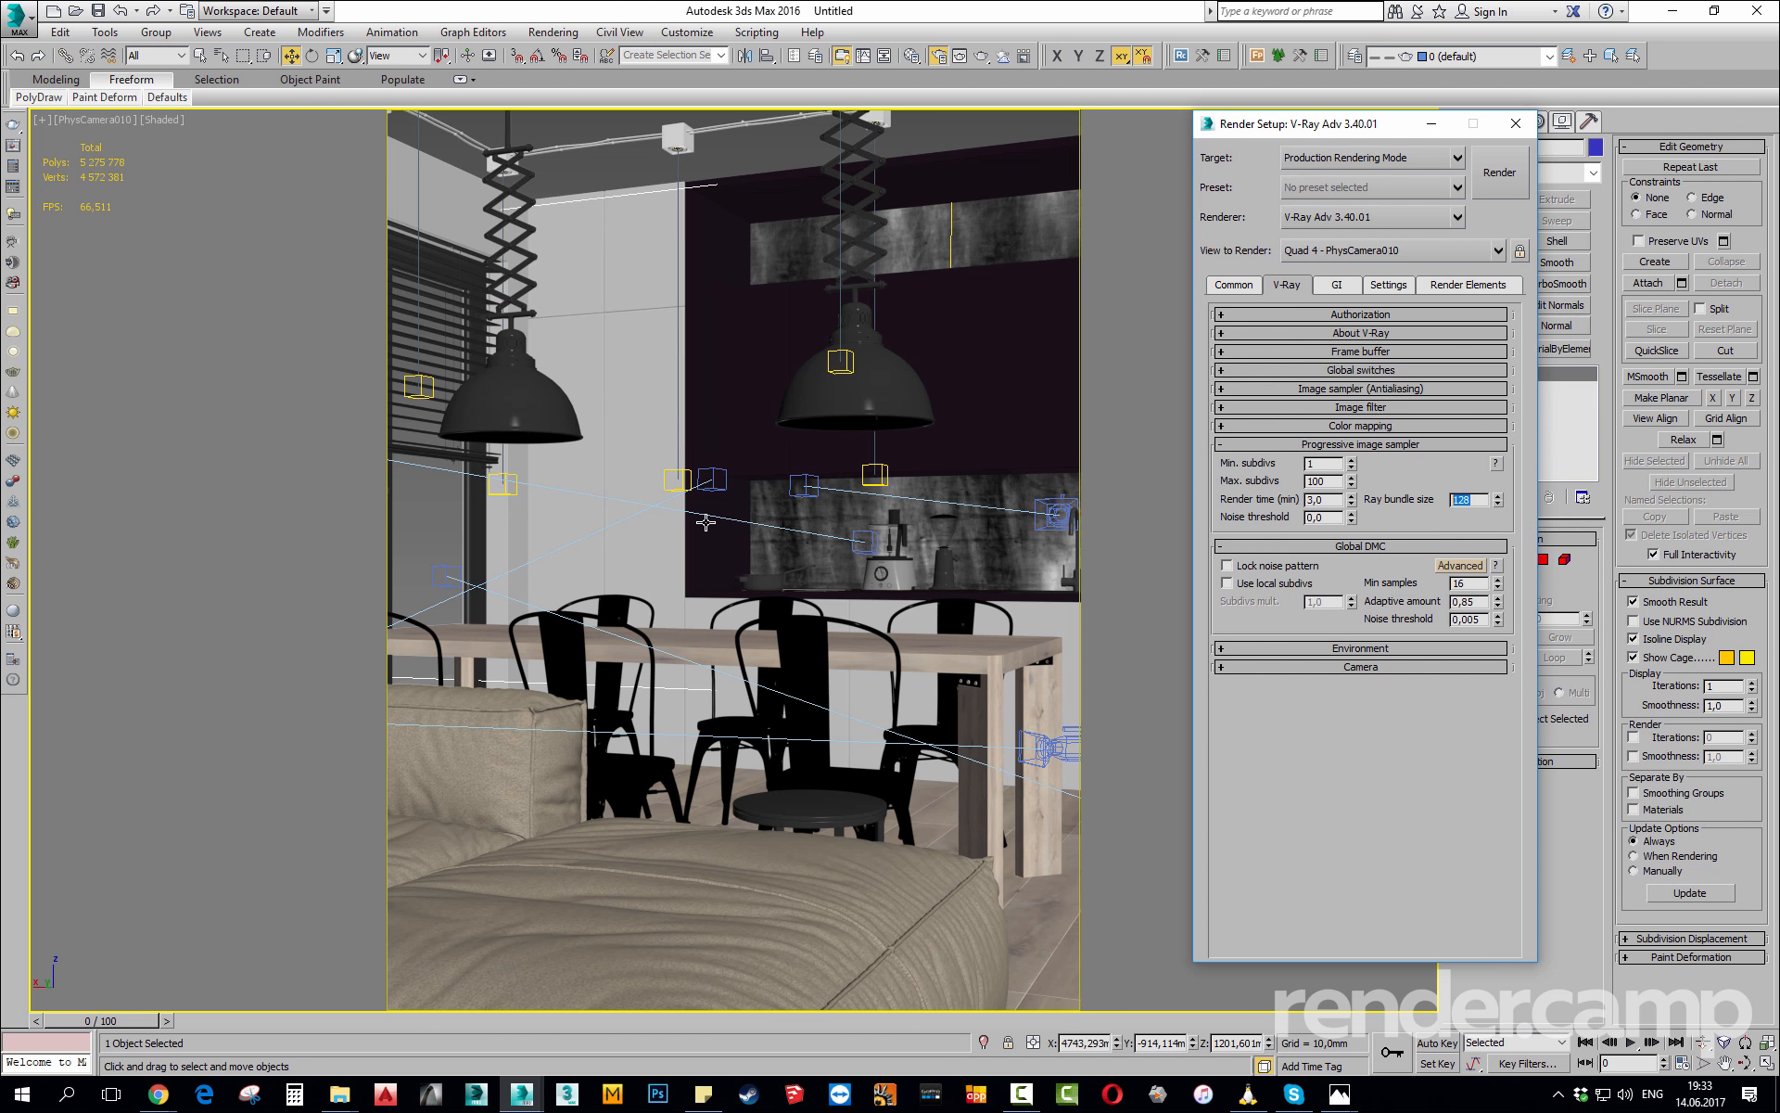
left_click(1474, 500)
double_click(1475, 501)
left_click(1474, 501)
key("Escape")
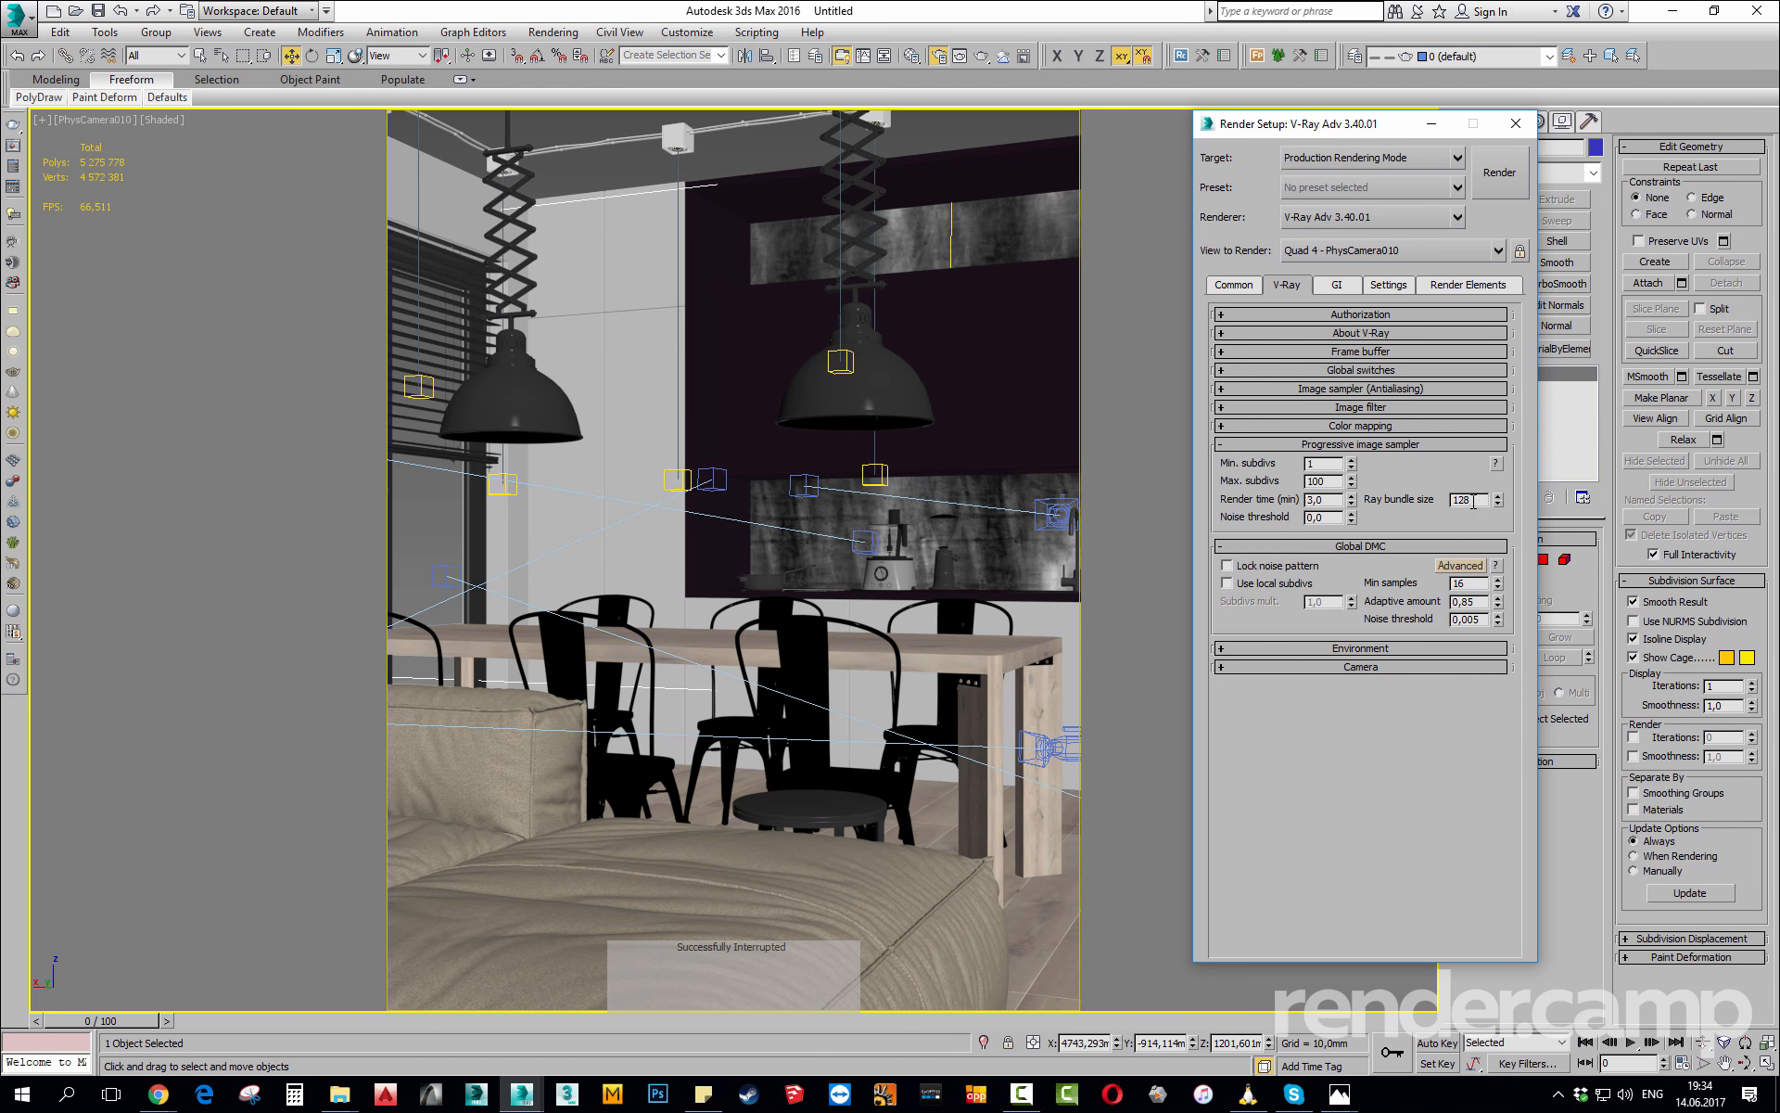
double_click(1326, 500)
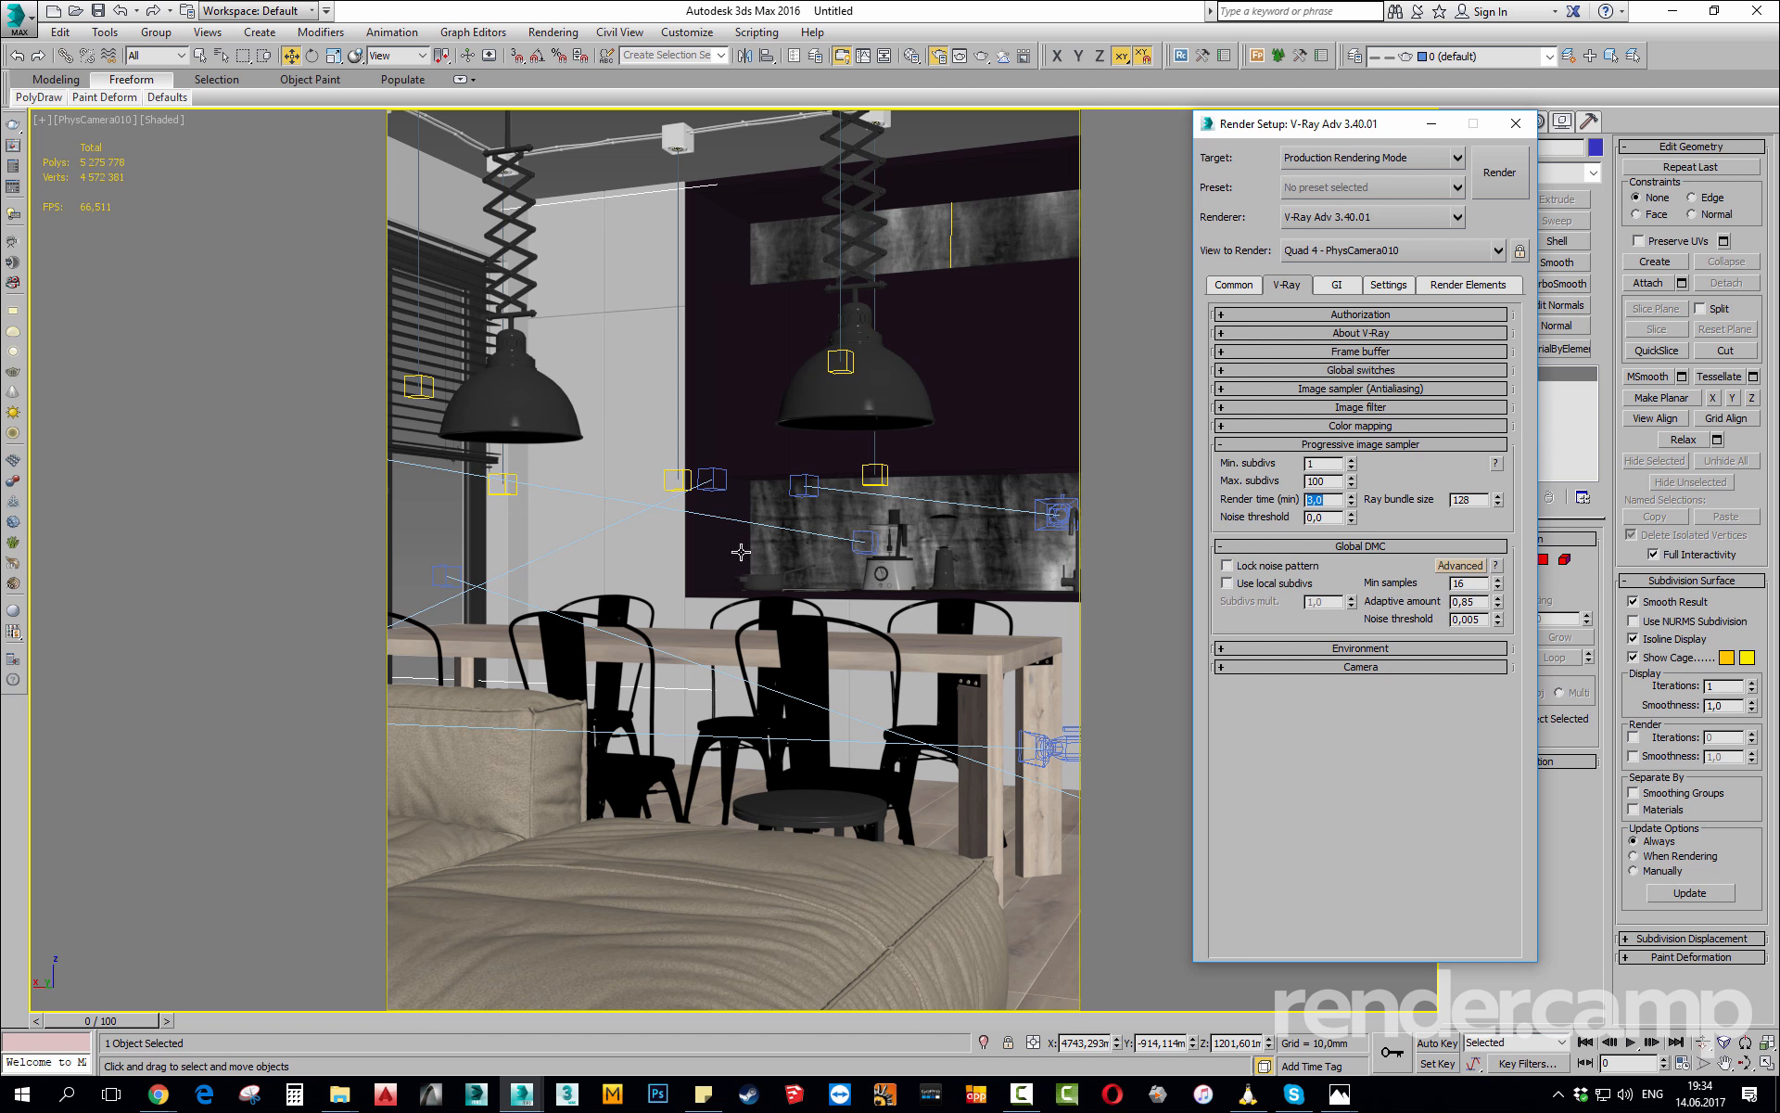
In the V-Ray global switches, enable Override mtl and assign the grey Material #22 to it, renamed as Material #22aesf.
left_click(1353, 370)
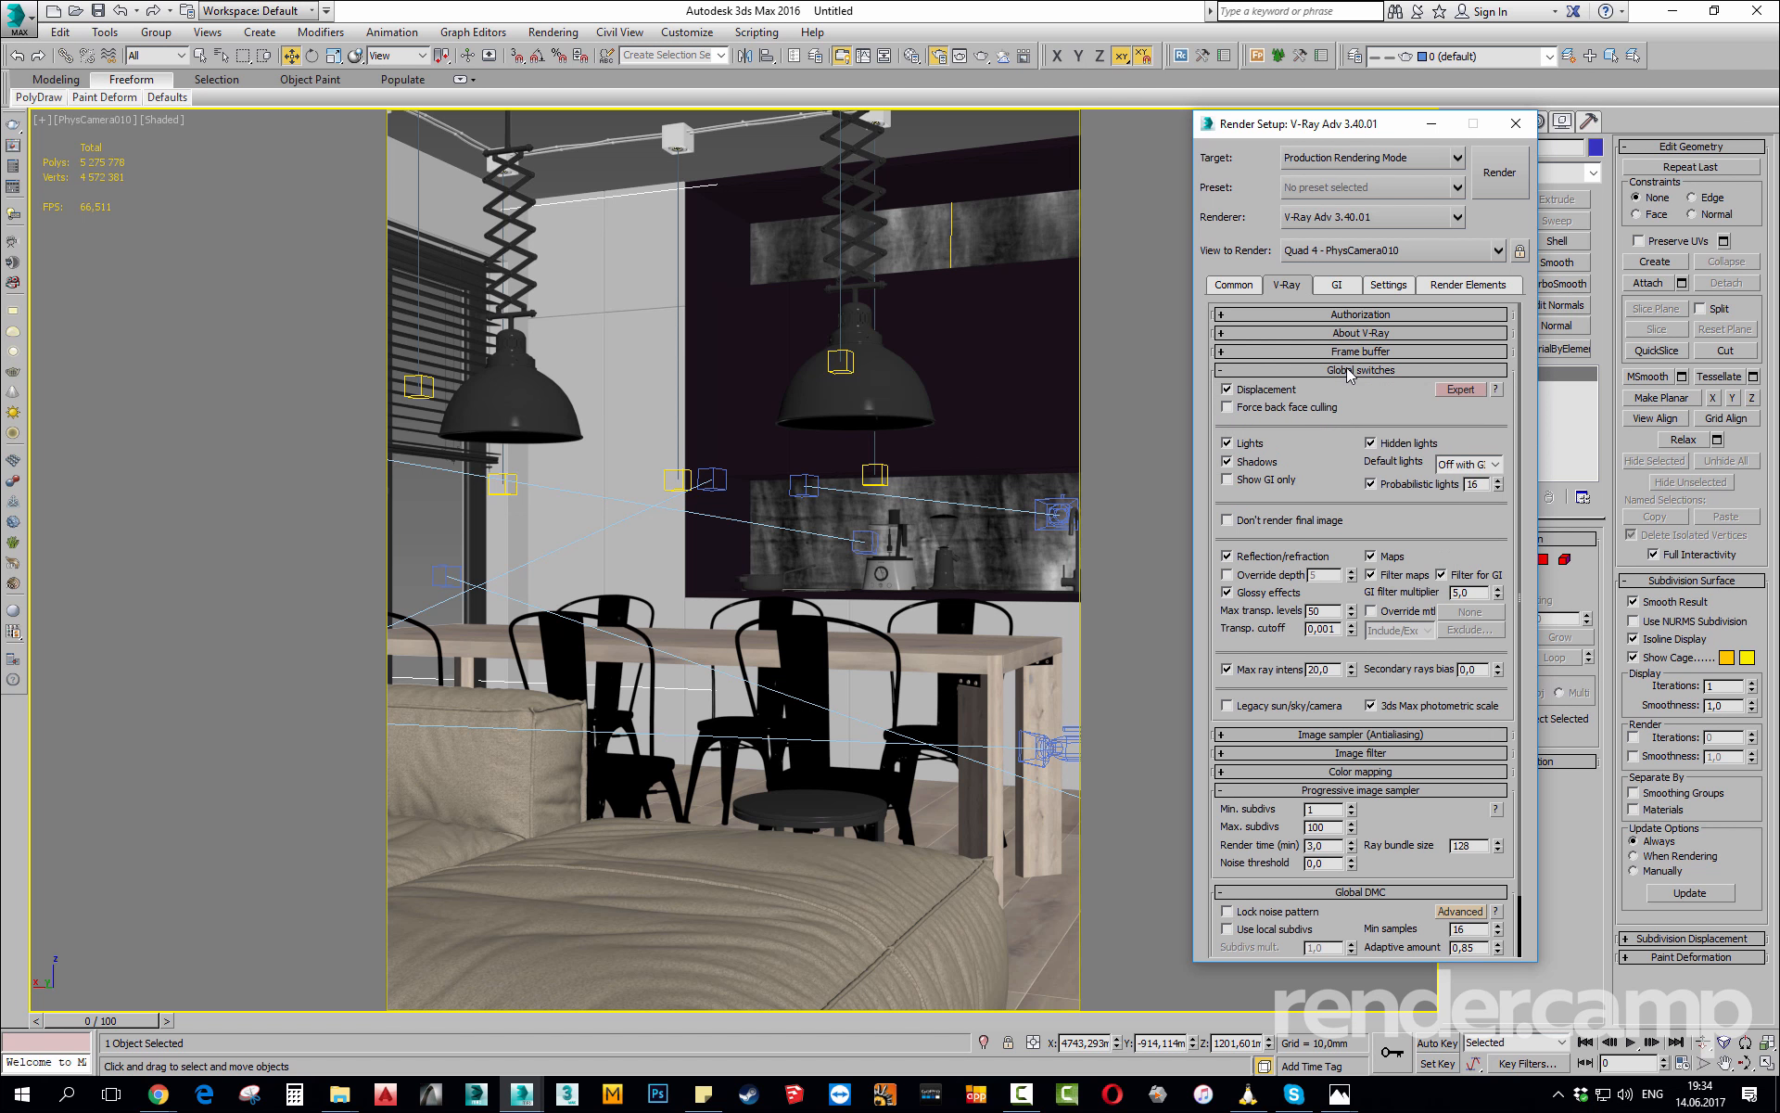
left_click(1394, 612)
left_click(911, 56)
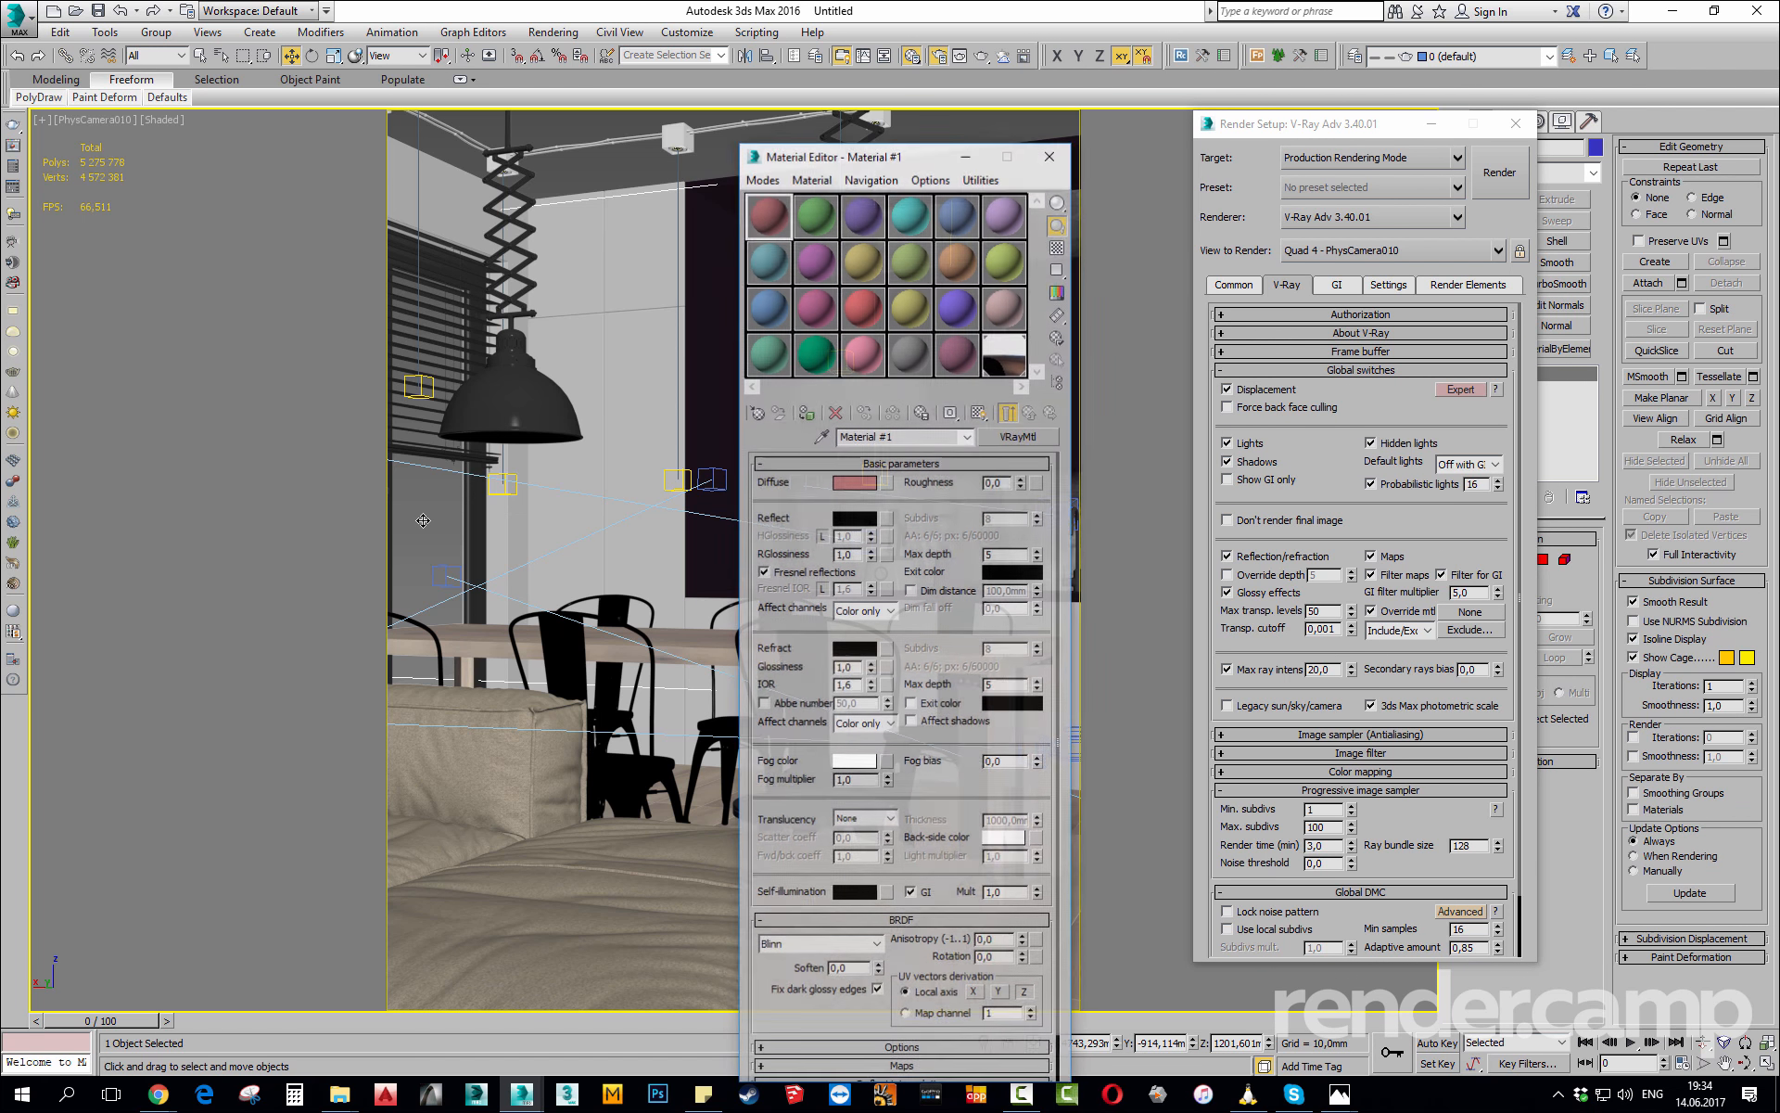
left_click_drag(1186, 468, 1471, 612)
left_click(1323, 601)
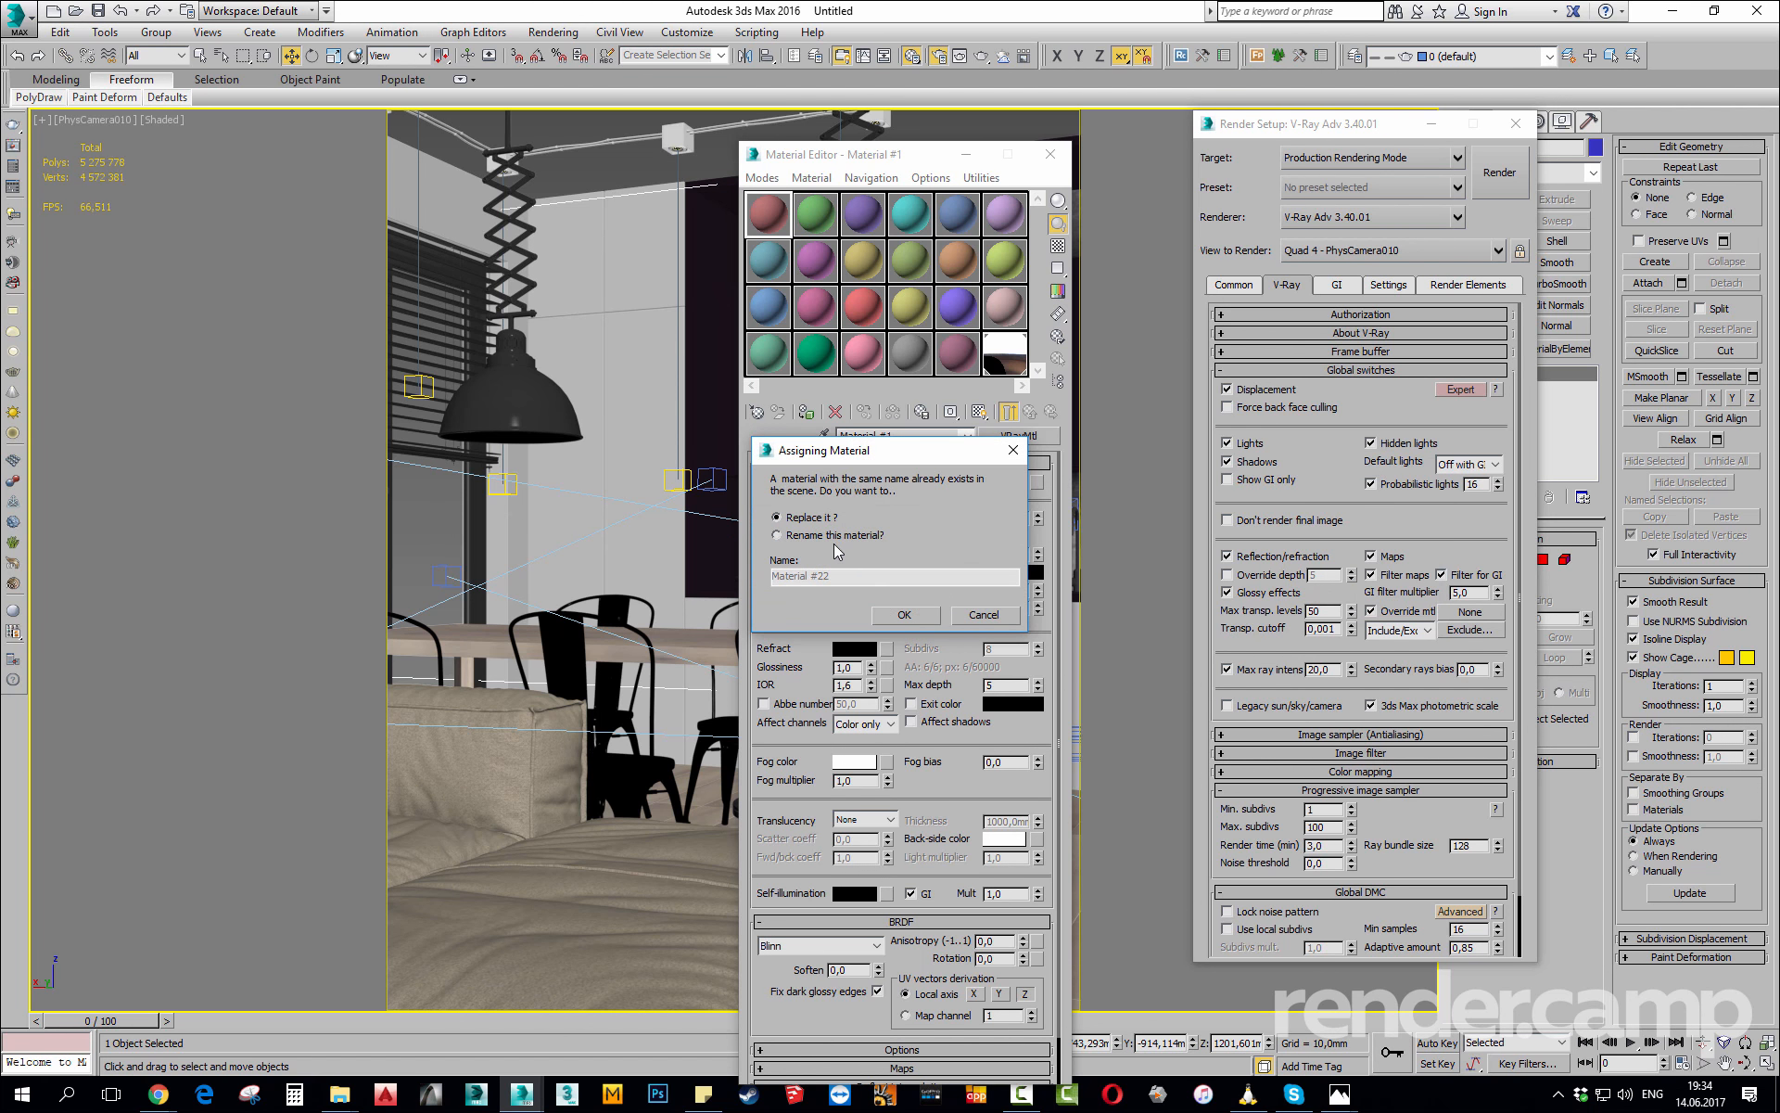
left_click(833, 536)
type("aesf")
left_click(897, 616)
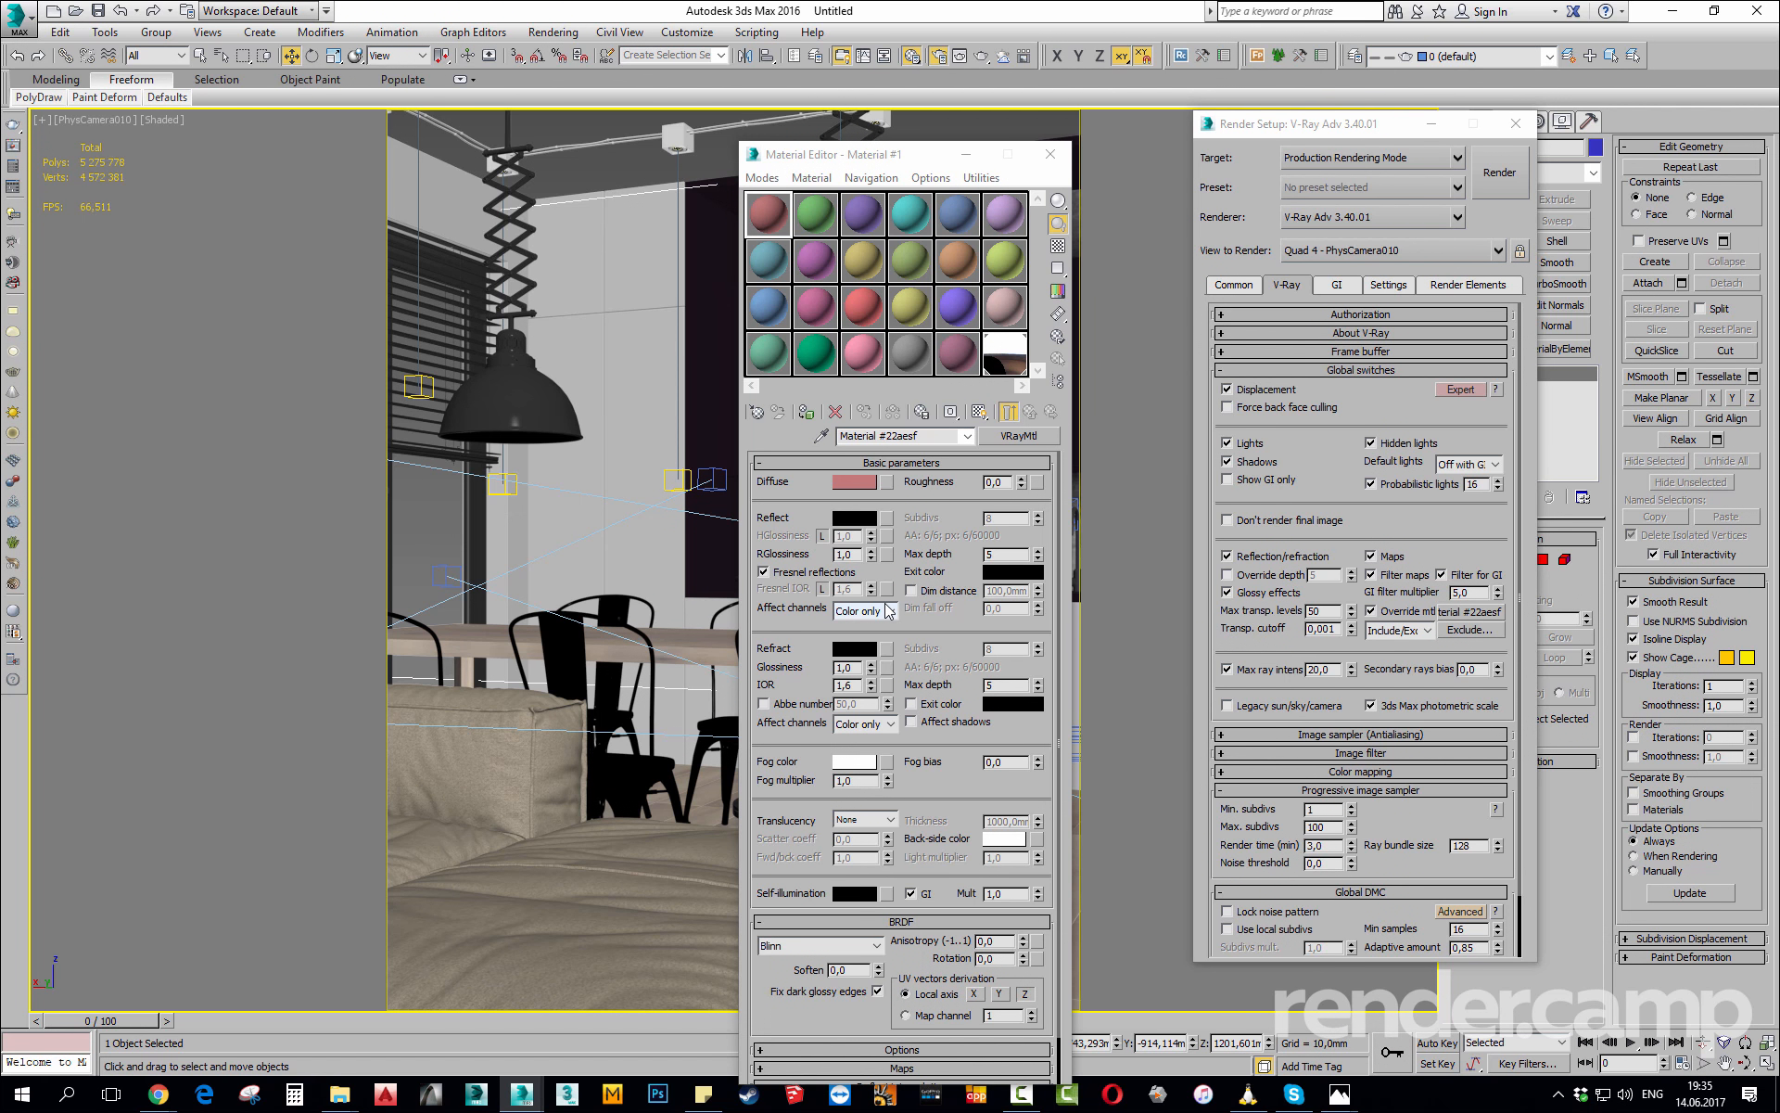
Set the diffuse color of Material #22aesf to a neutral grey with a value of 180.
left_click(920, 353)
left_click(854, 481)
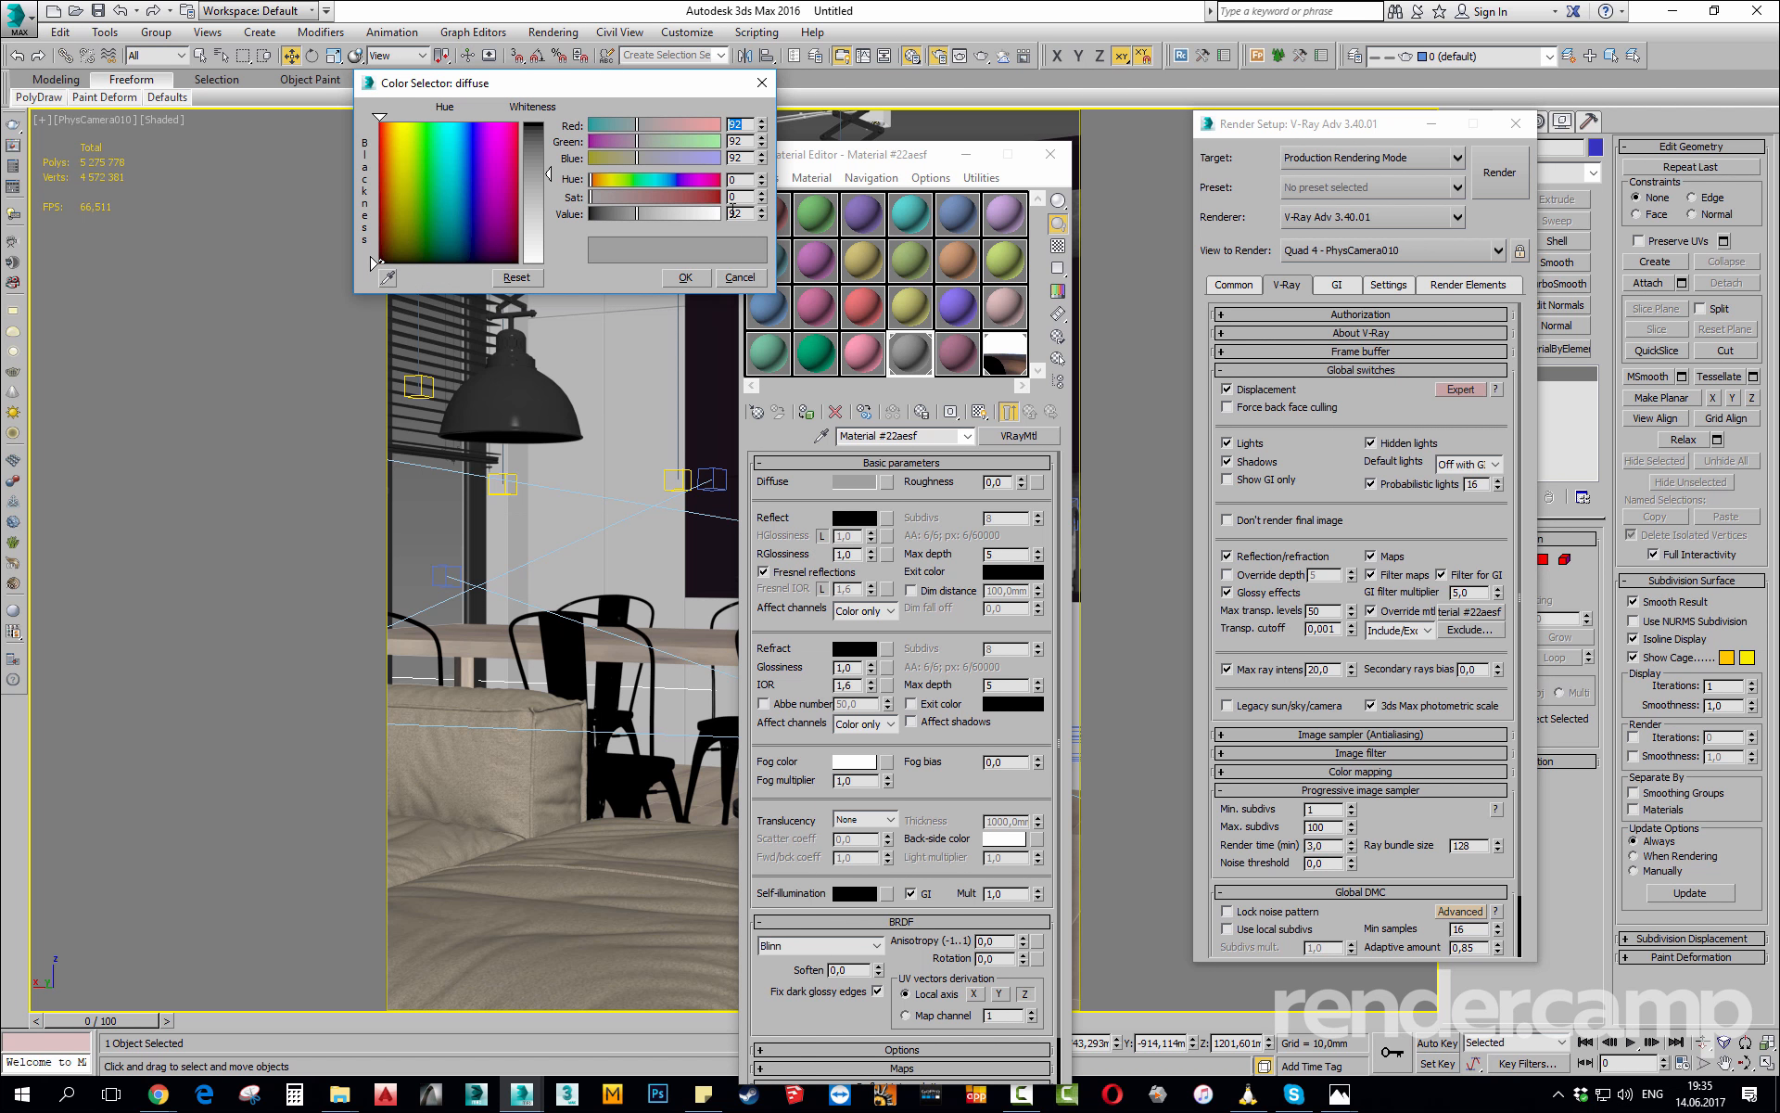
left_click_drag(744, 214, 495, 180)
type("180")
key("Return")
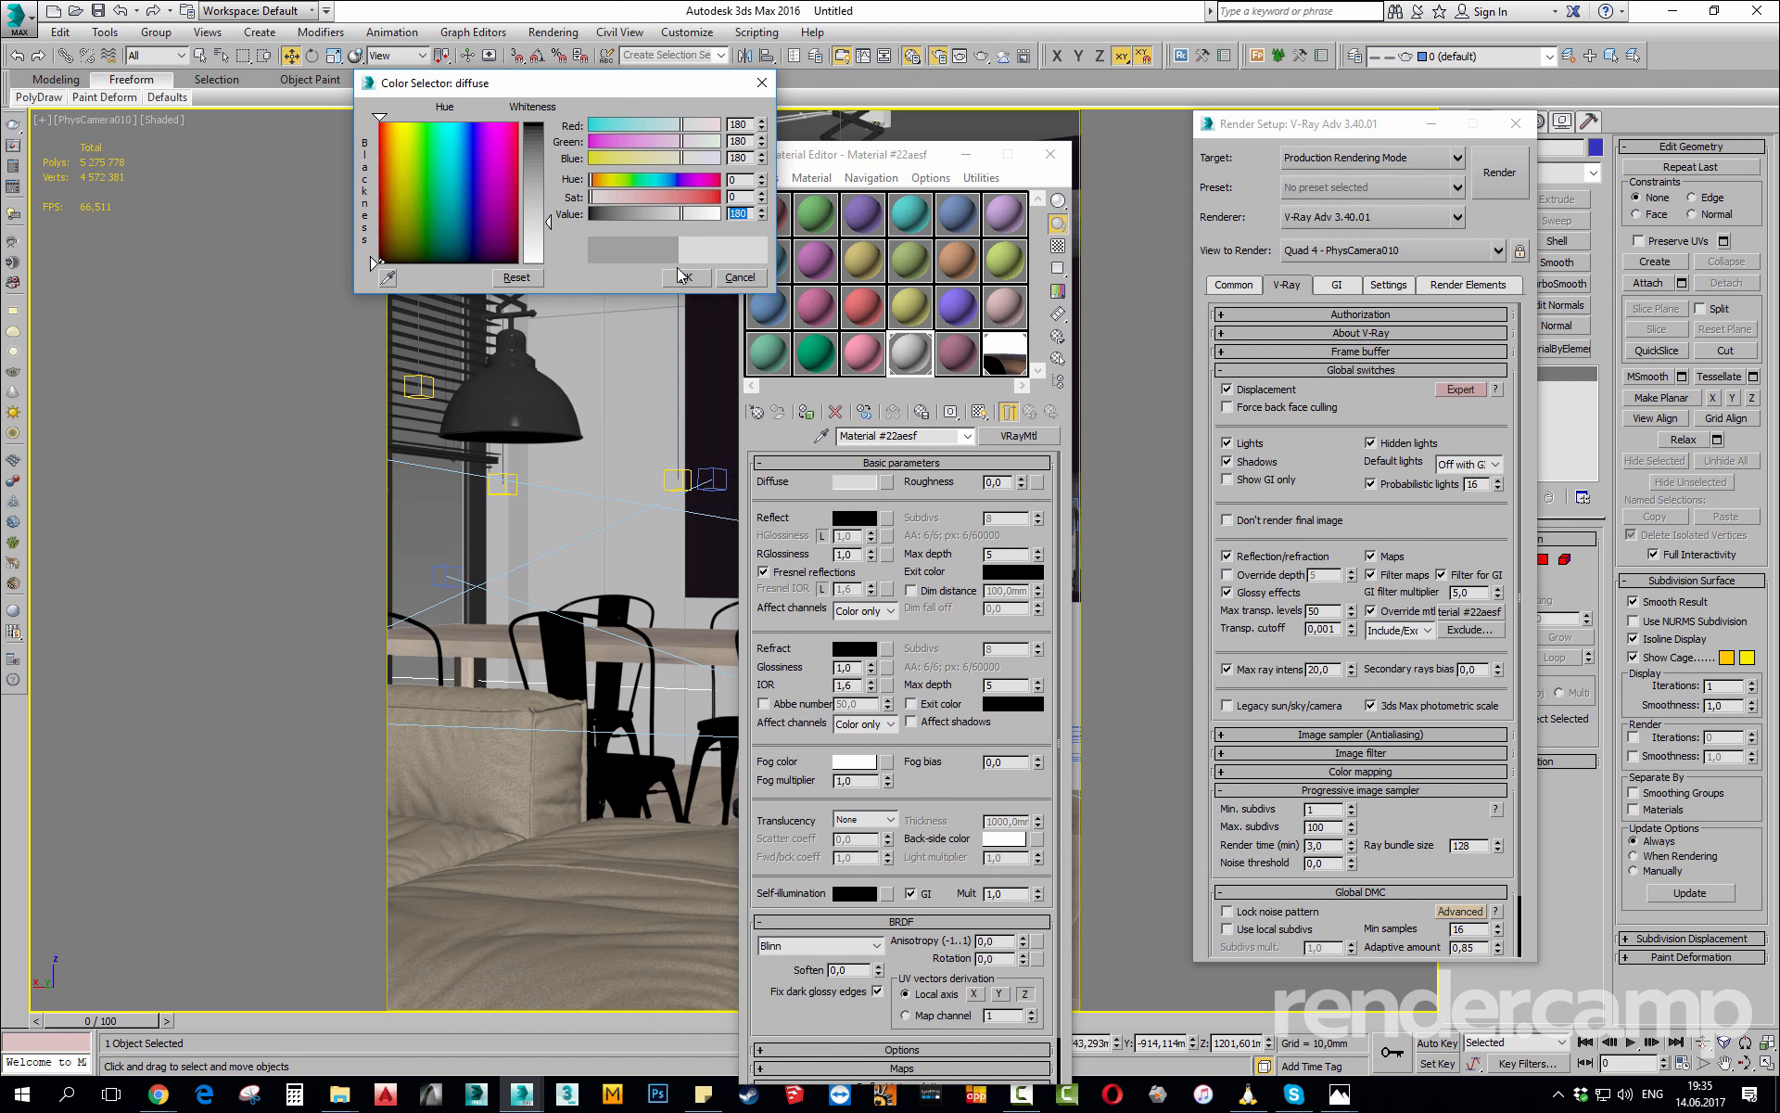
left_click_drag(682, 275, 549, 319)
left_click_drag(576, 92, 526, 164)
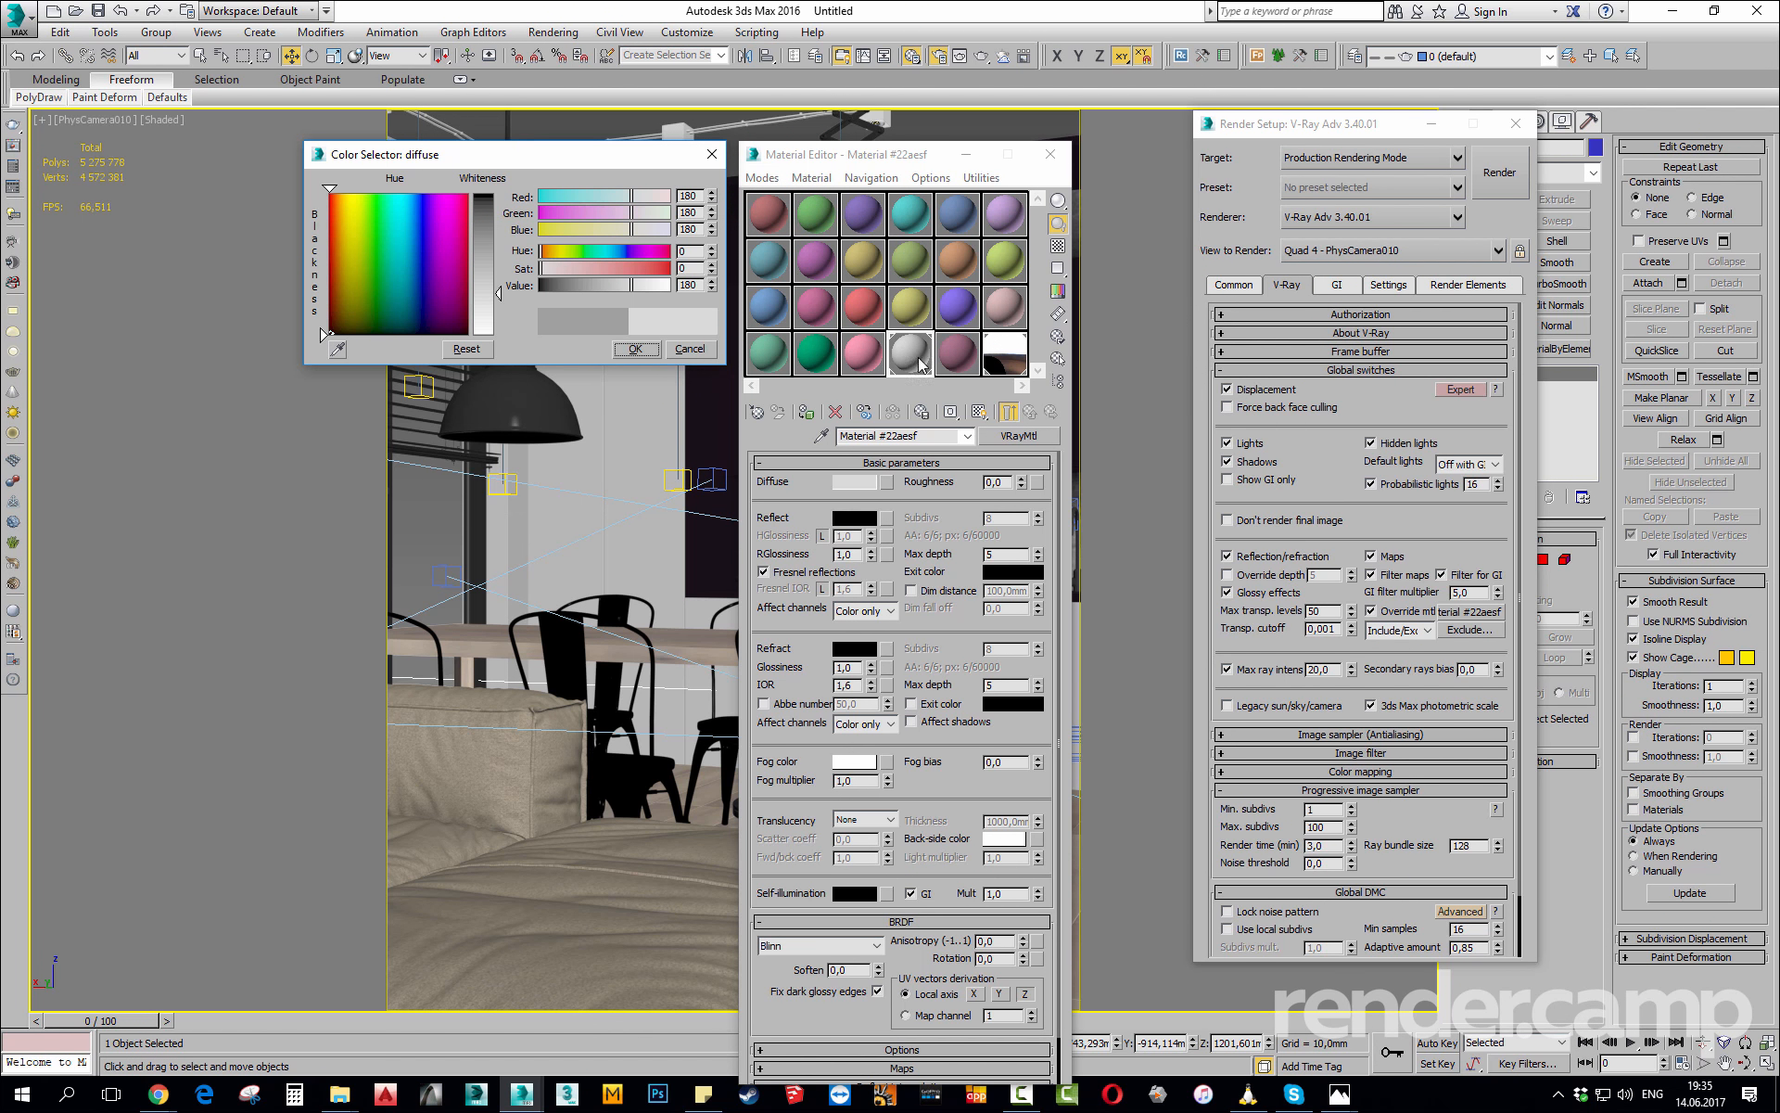
Check the reference picture Parkoviy_Cam008_2.jpg, set the override material's diffuse value to 160, and close the Material Editor.
double_click(691, 287)
left_click(1338, 1094)
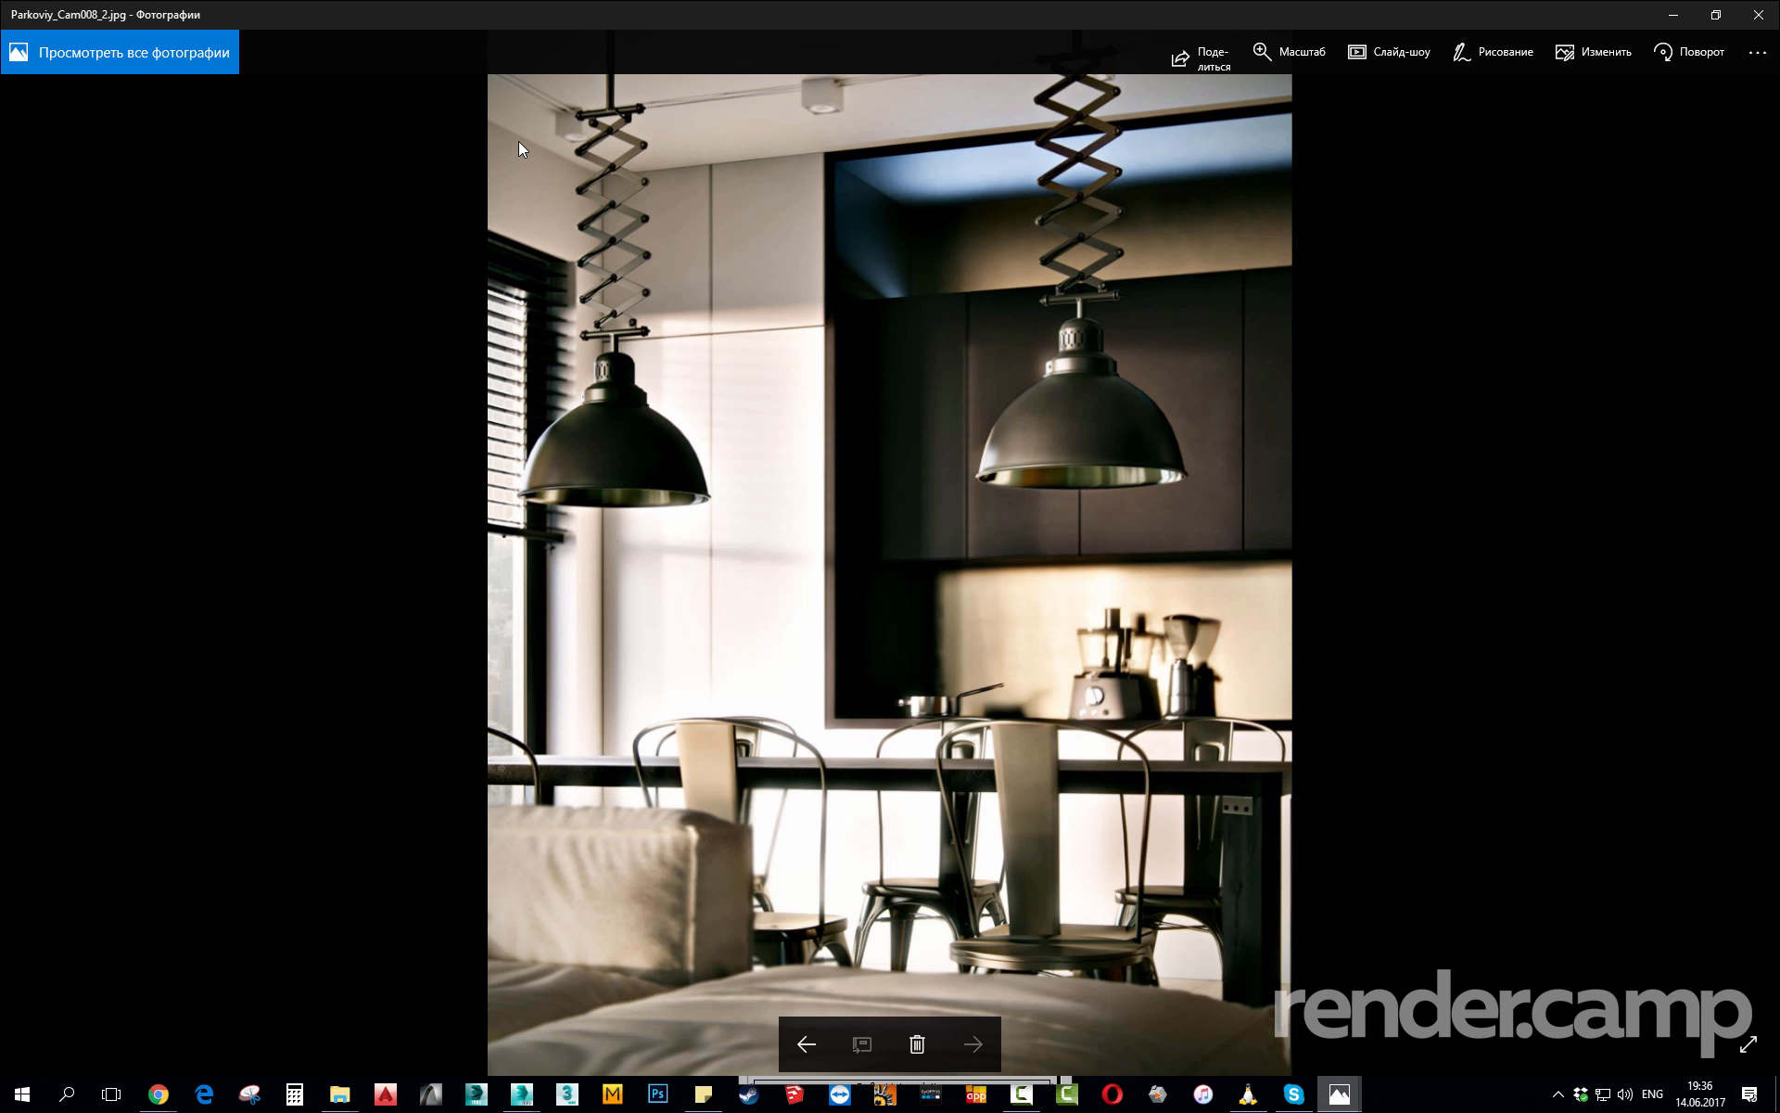
left_click(1674, 14)
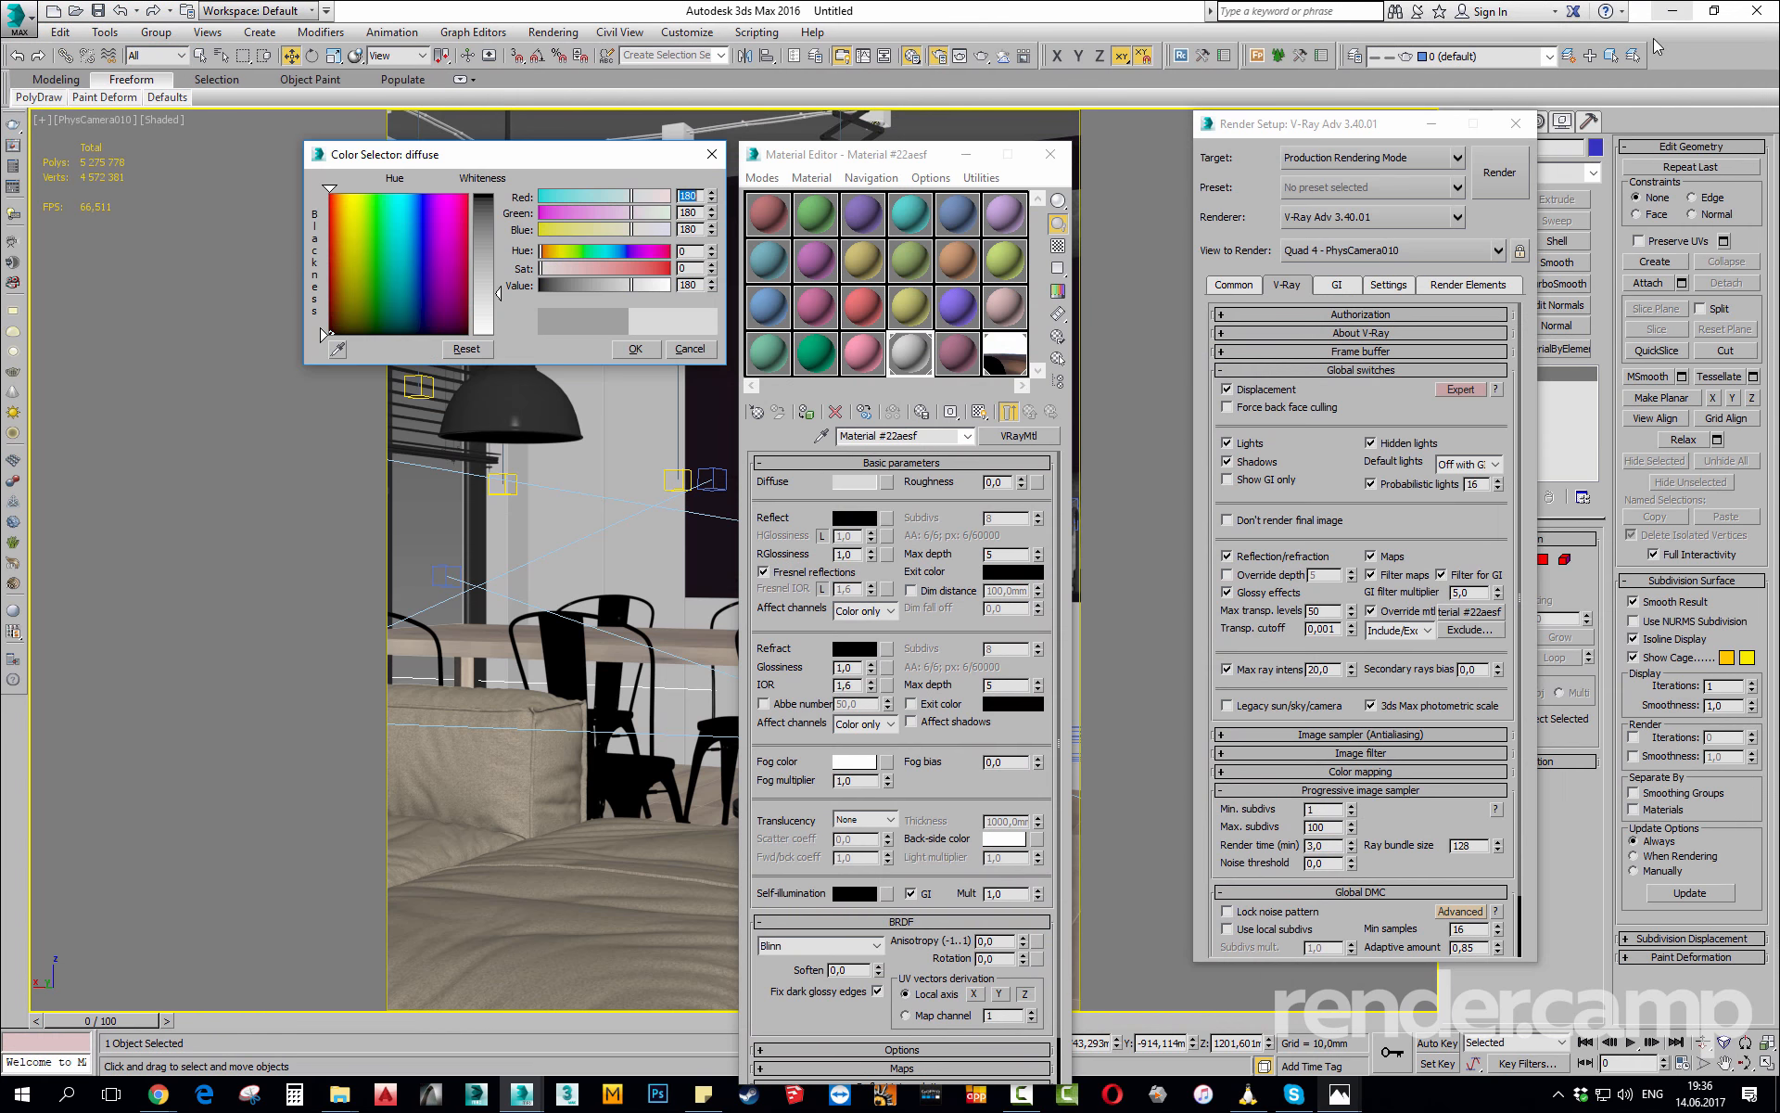
double_click(686, 287)
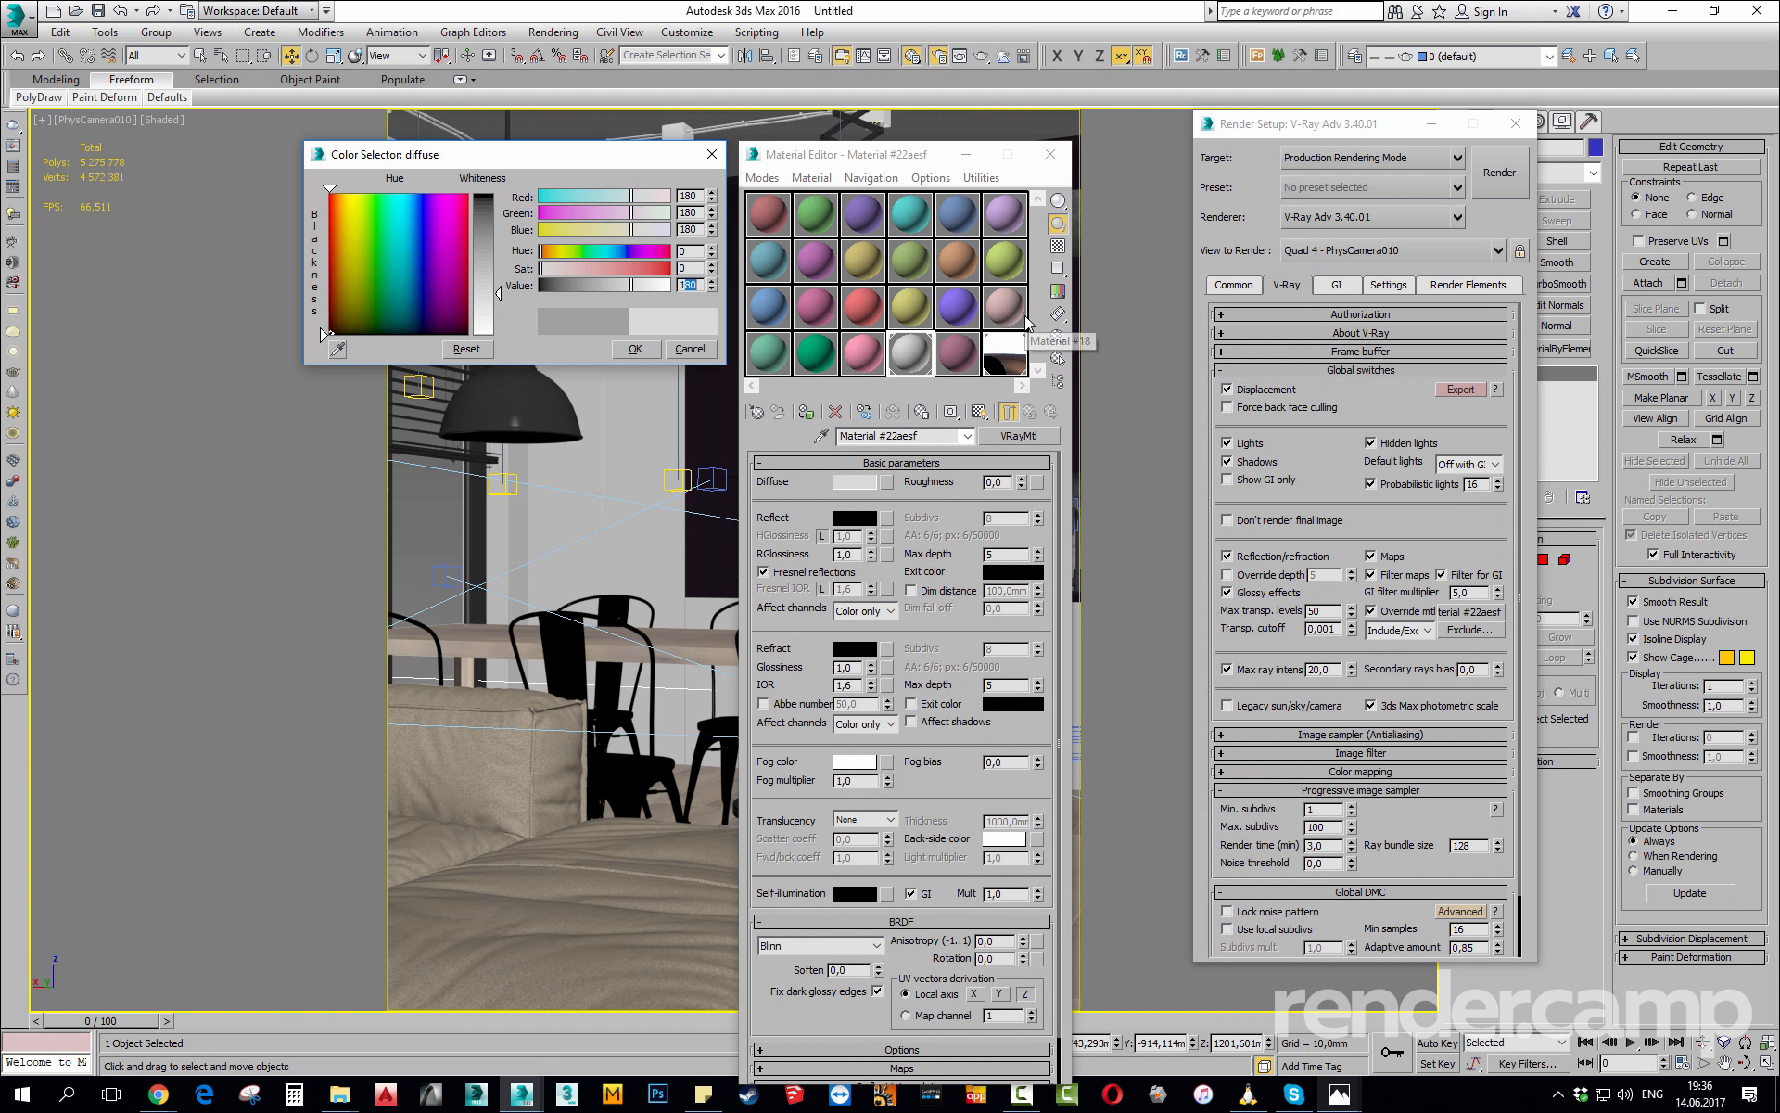
type("170")
key("Return")
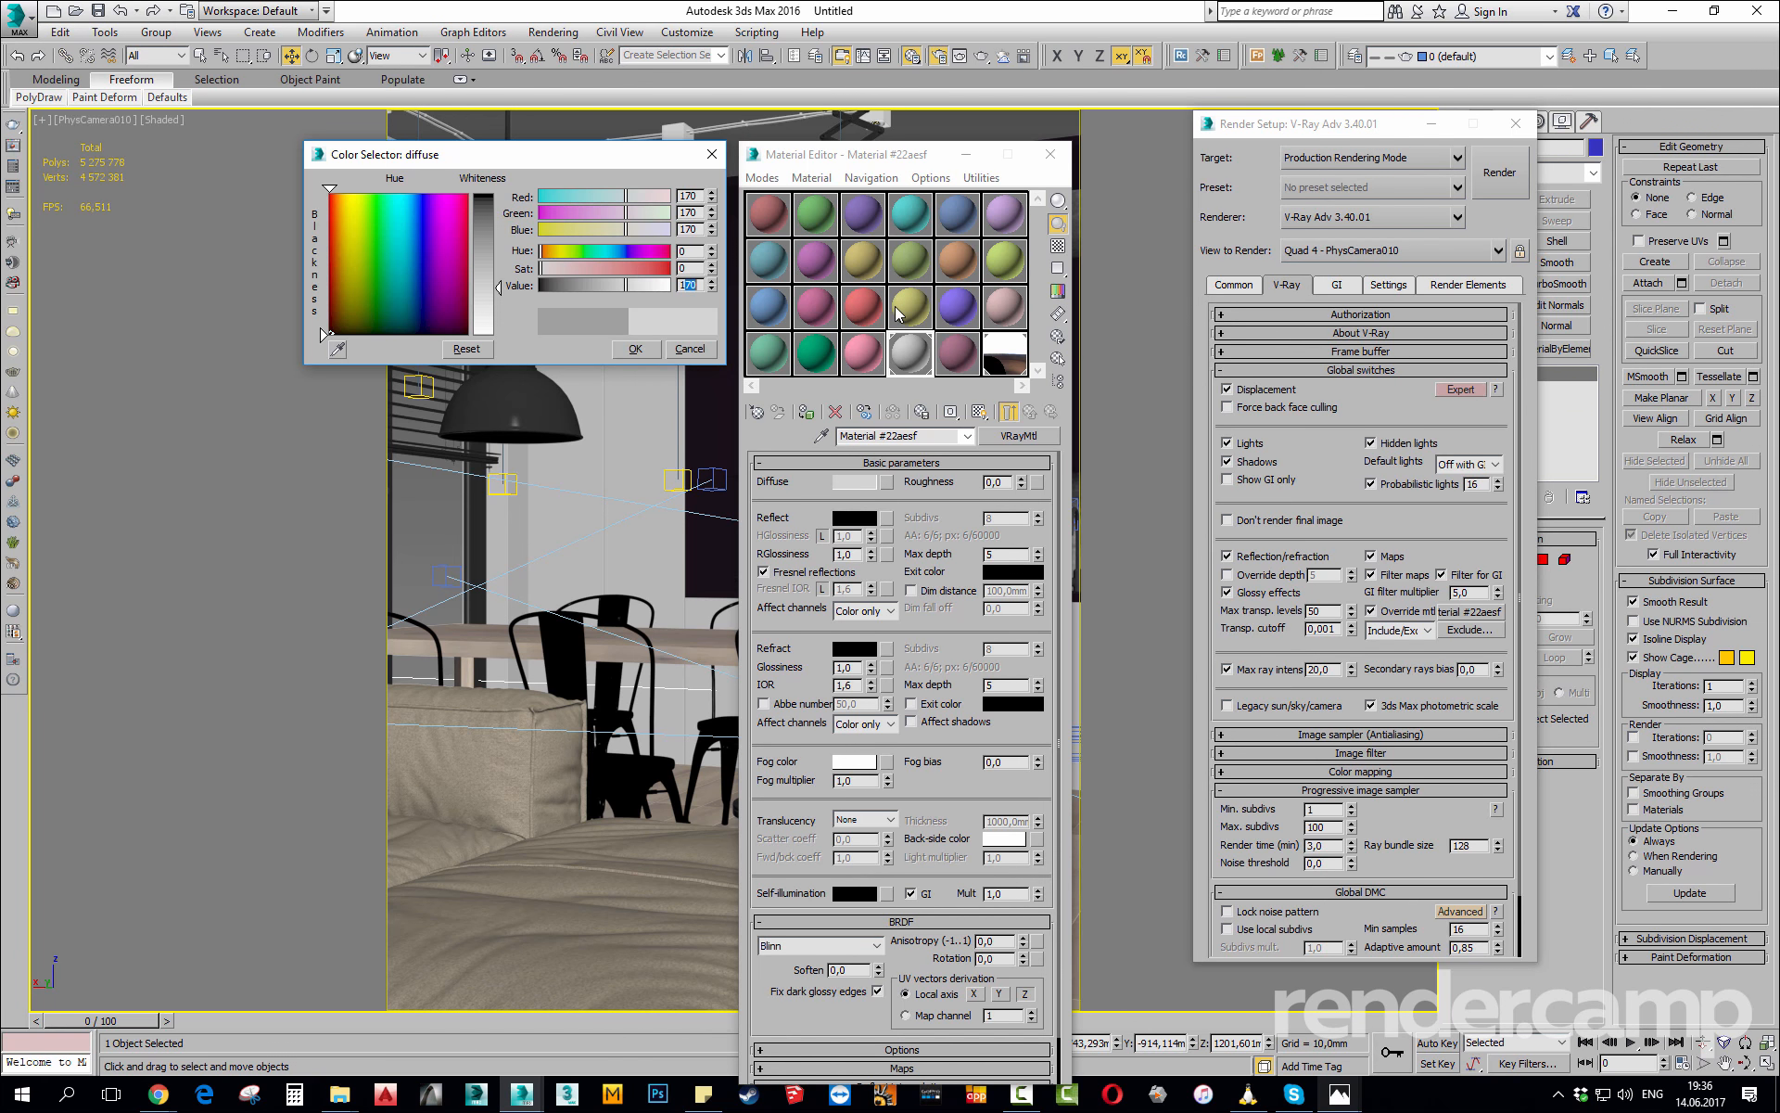
type("160")
key("Return")
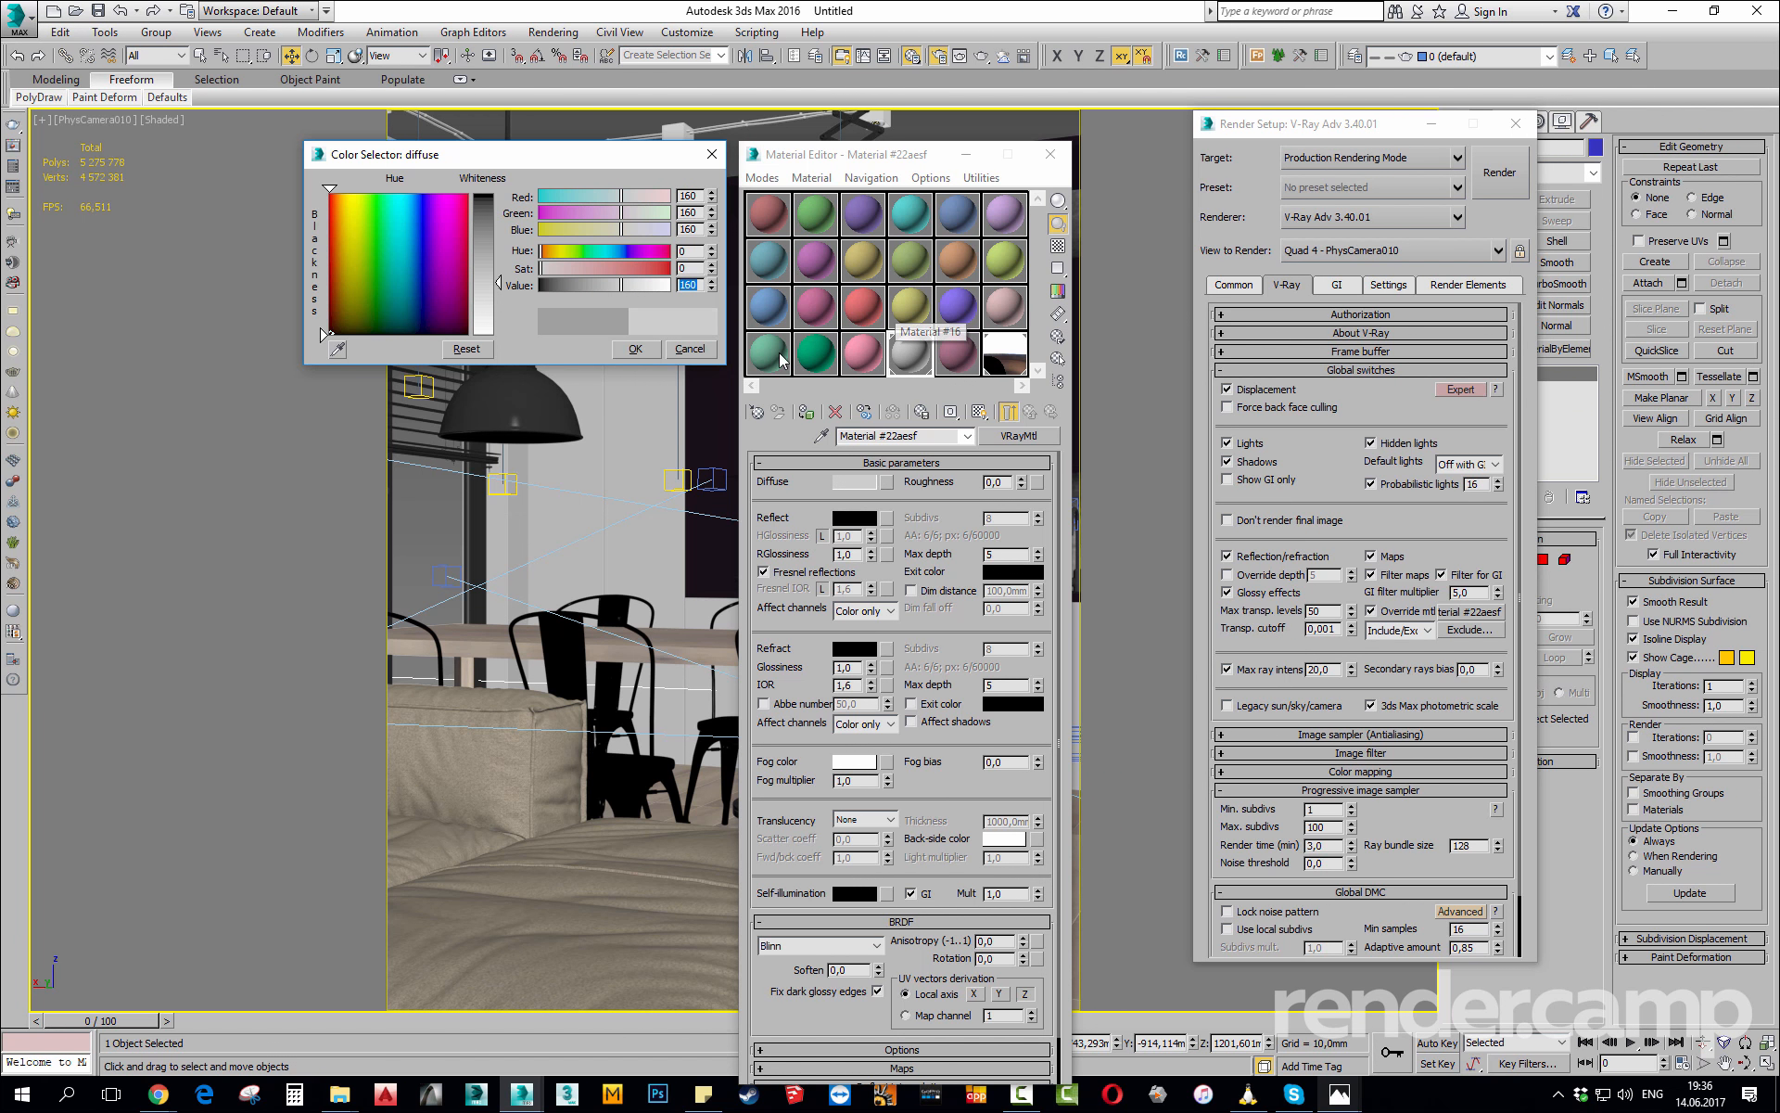
left_click(638, 346)
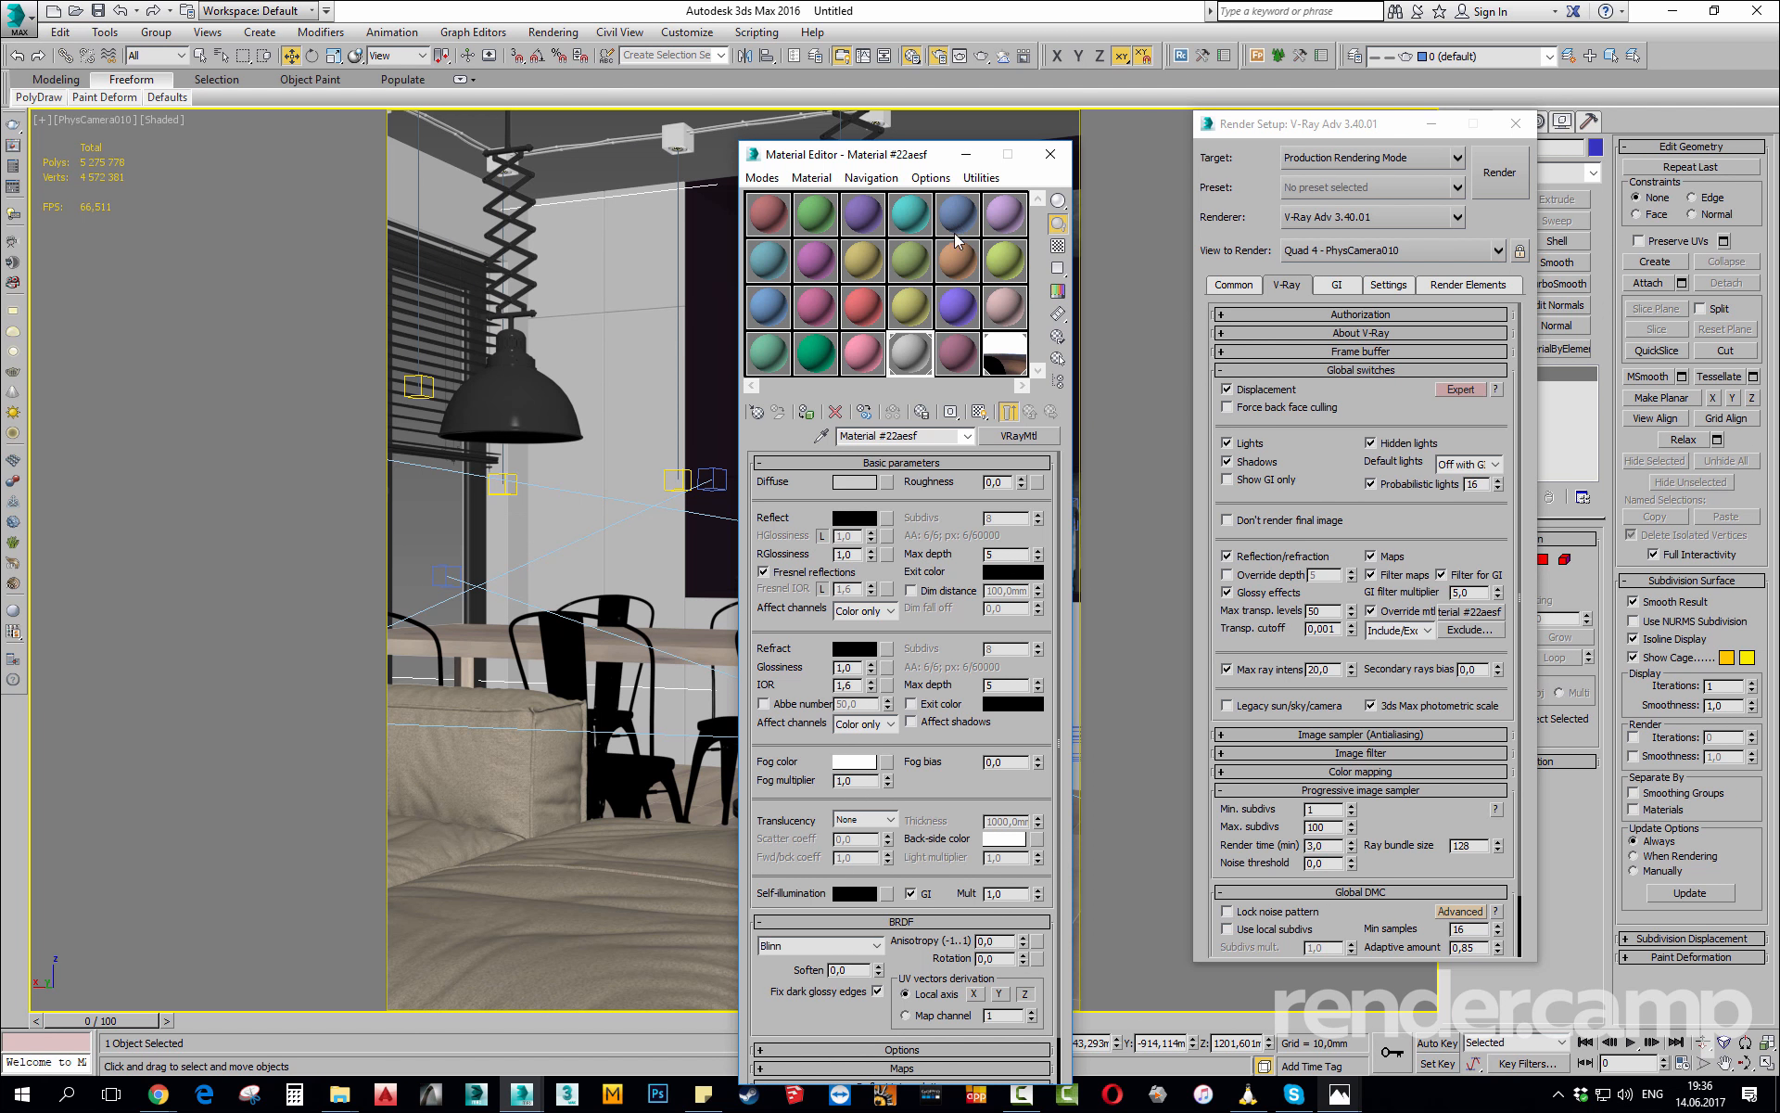
left_click(1047, 155)
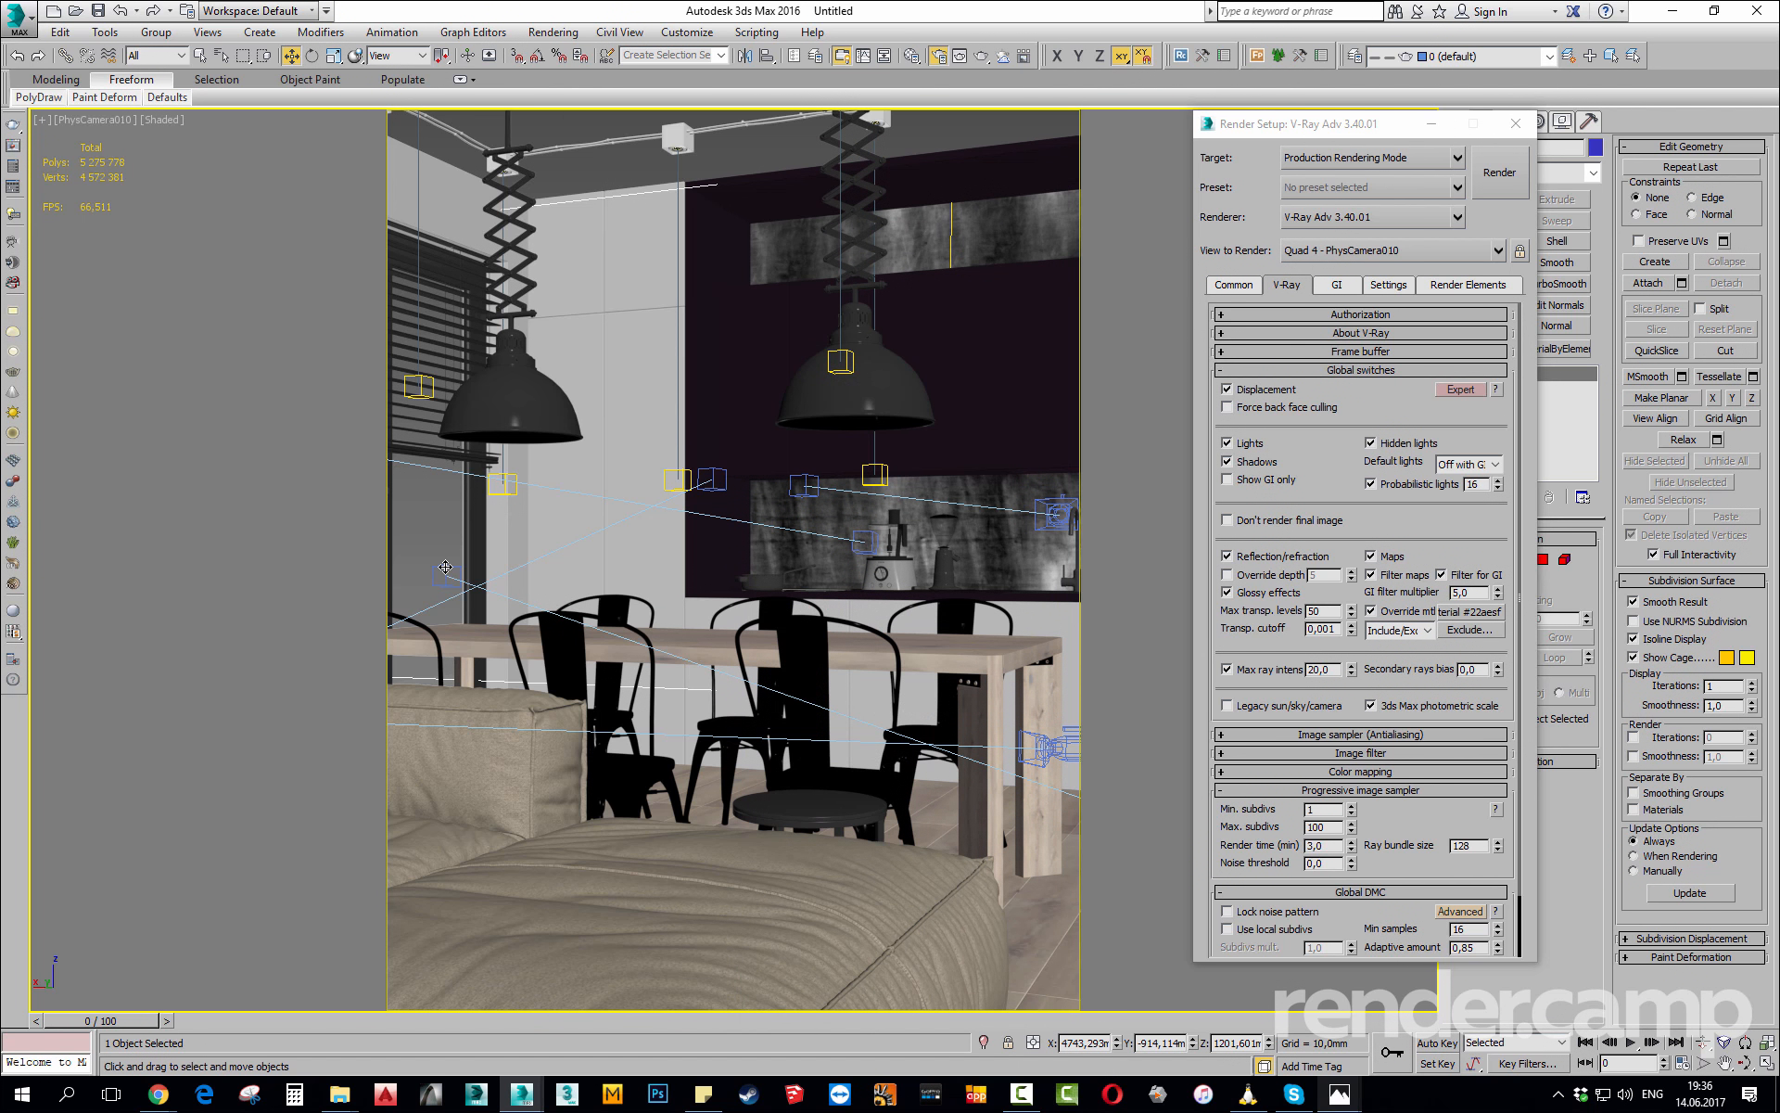
Close the render settings and inspect the selected !!Glass object in isolation from a perspective view.
key("q")
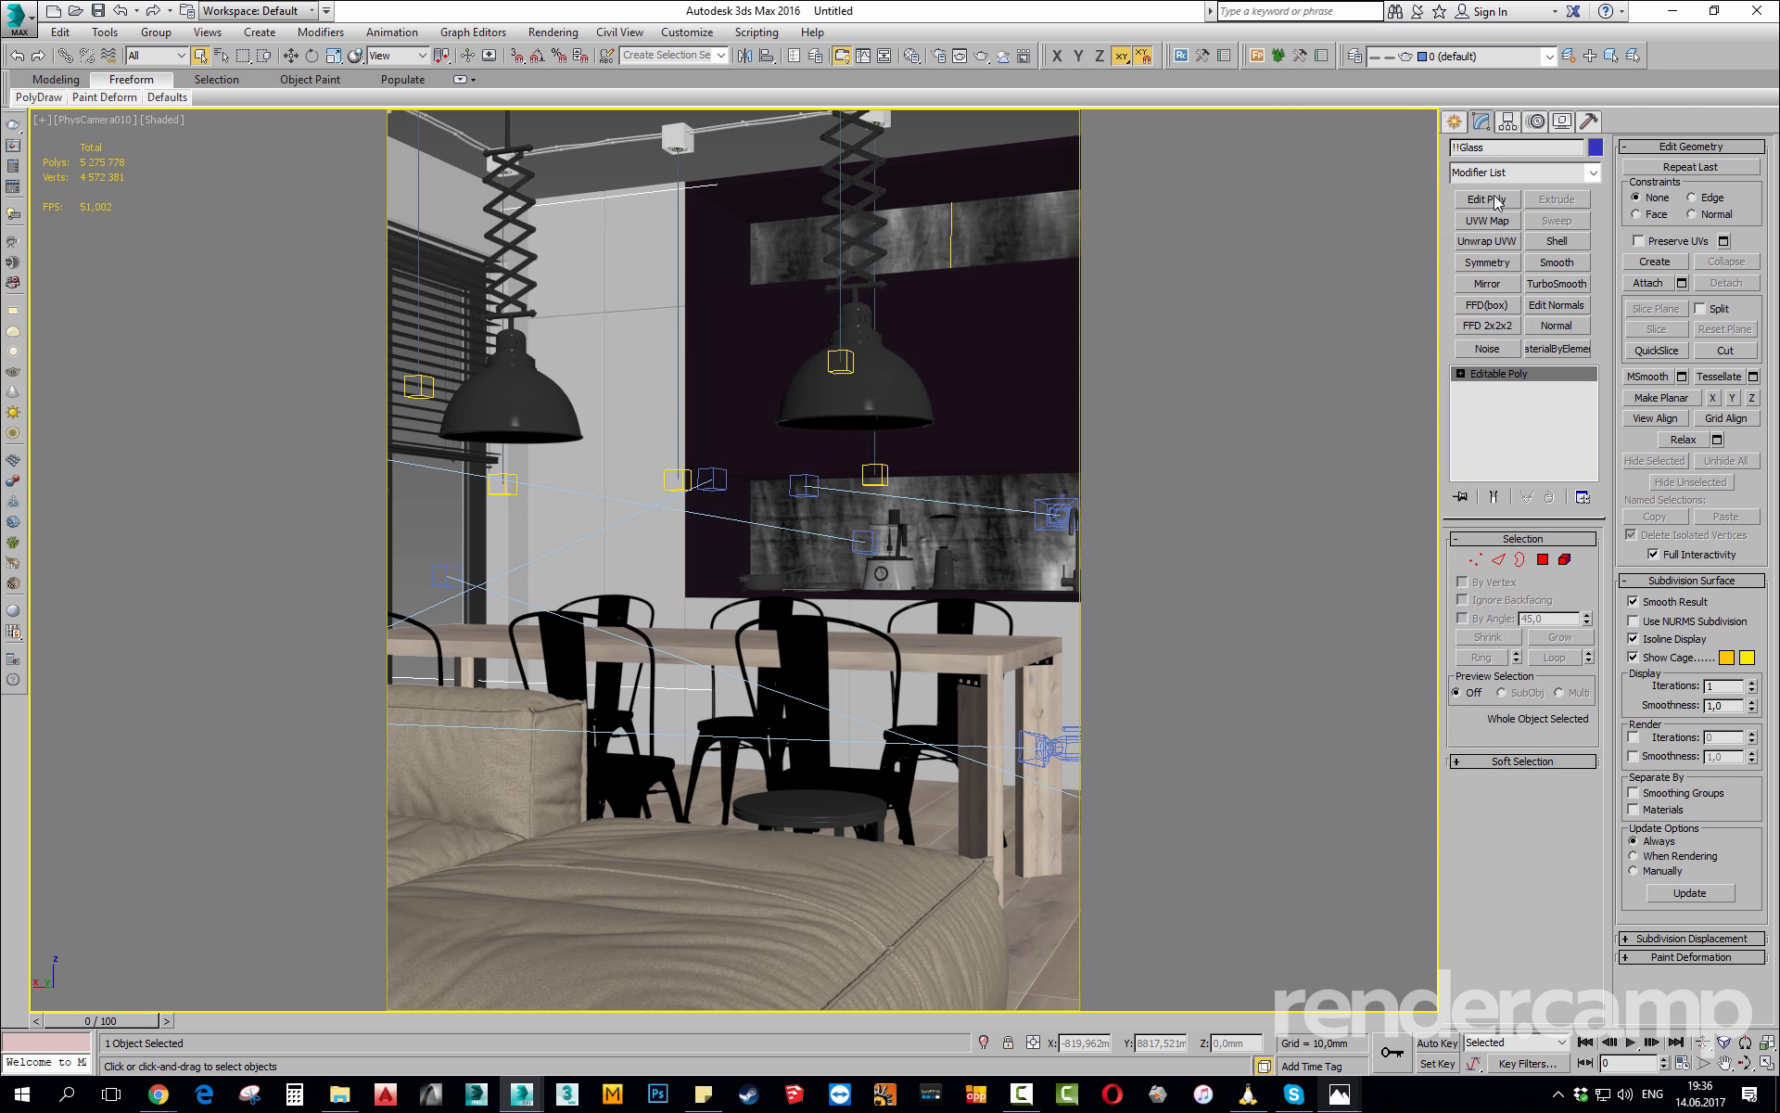
left_click(1515, 123)
key("alt+q")
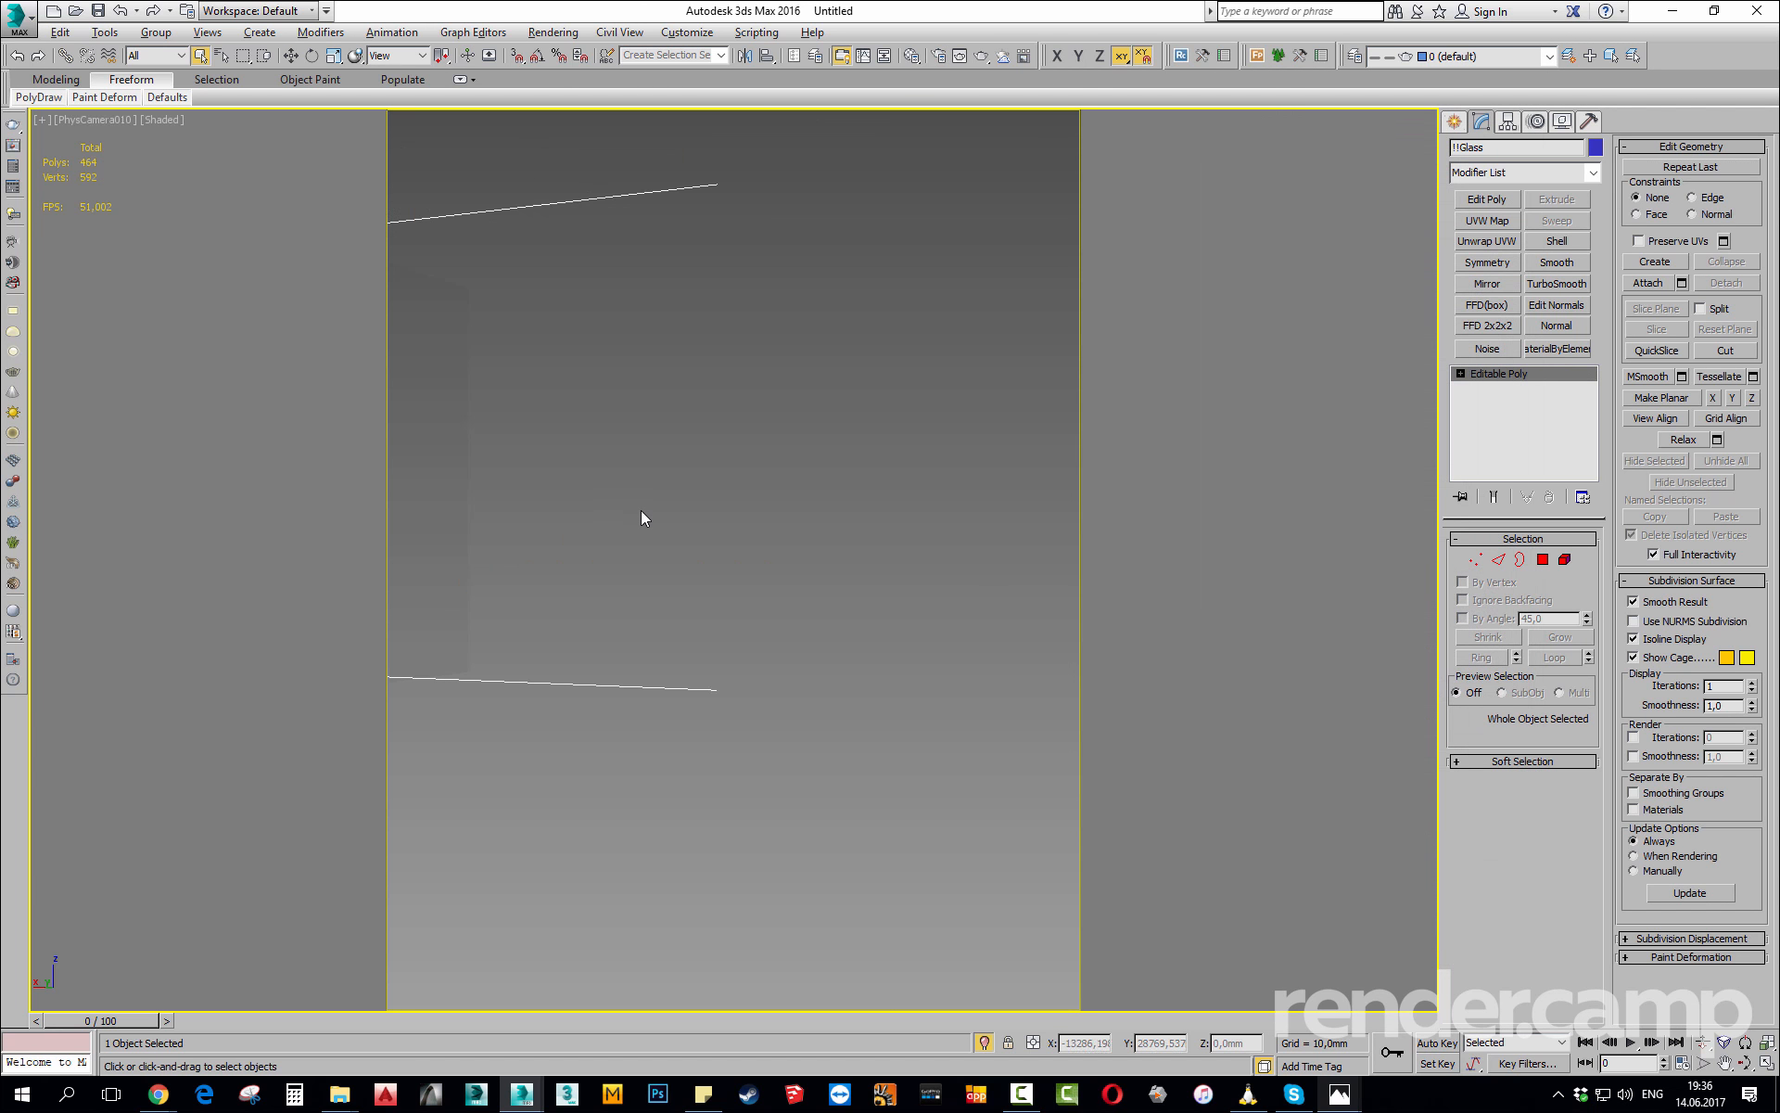
key("p")
key("z")
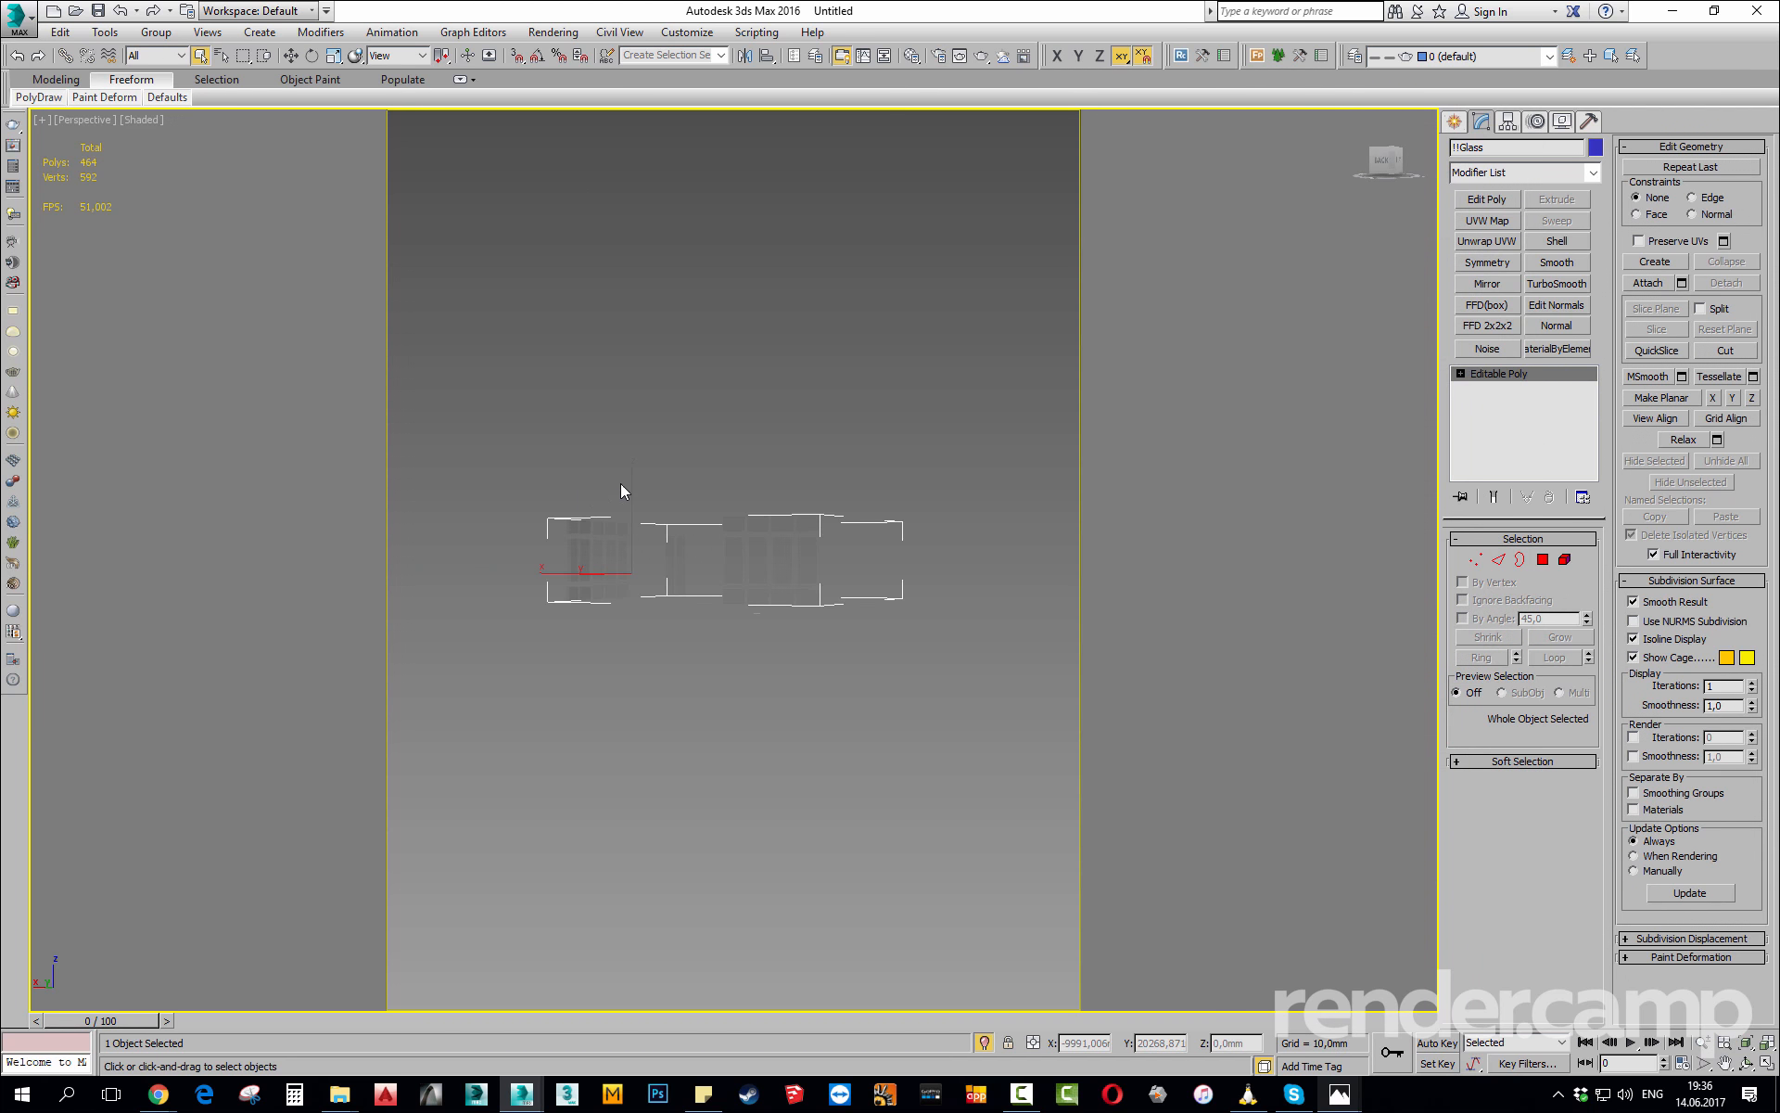
middle_click_drag(681, 596, 820, 536, "alt")
key("alt+q")
Select the brick wall Object239 and inspect it in isolation with its VRayDisplacementMod modifier.
scroll(805, 641, "up", 3)
key("q")
left_click(764, 612)
key("alt+q")
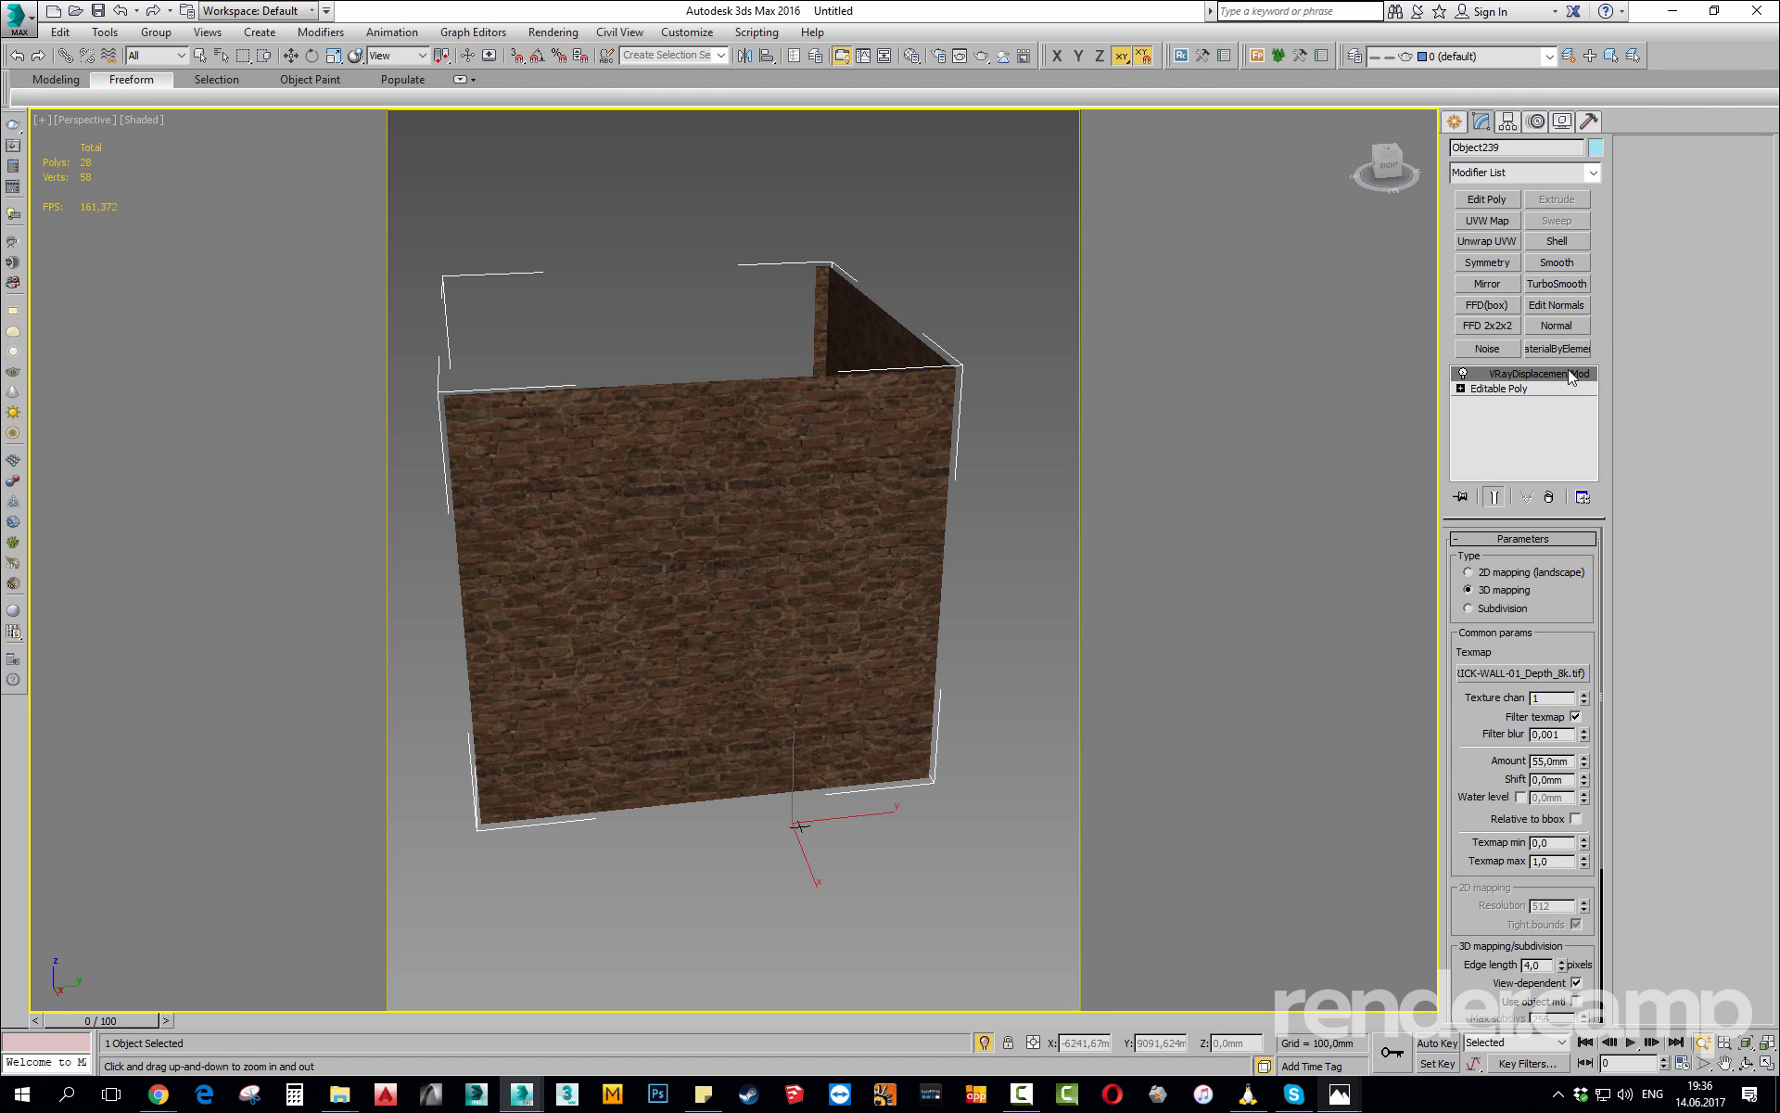
middle_click_drag(986, 628, 864, 702, "alt")
key("alt+q")
Exit isolation and look over the wardrobe, bedroom and dining areas from above in the perspective view.
middle_click_drag(1009, 692, 971, 620, "alt")
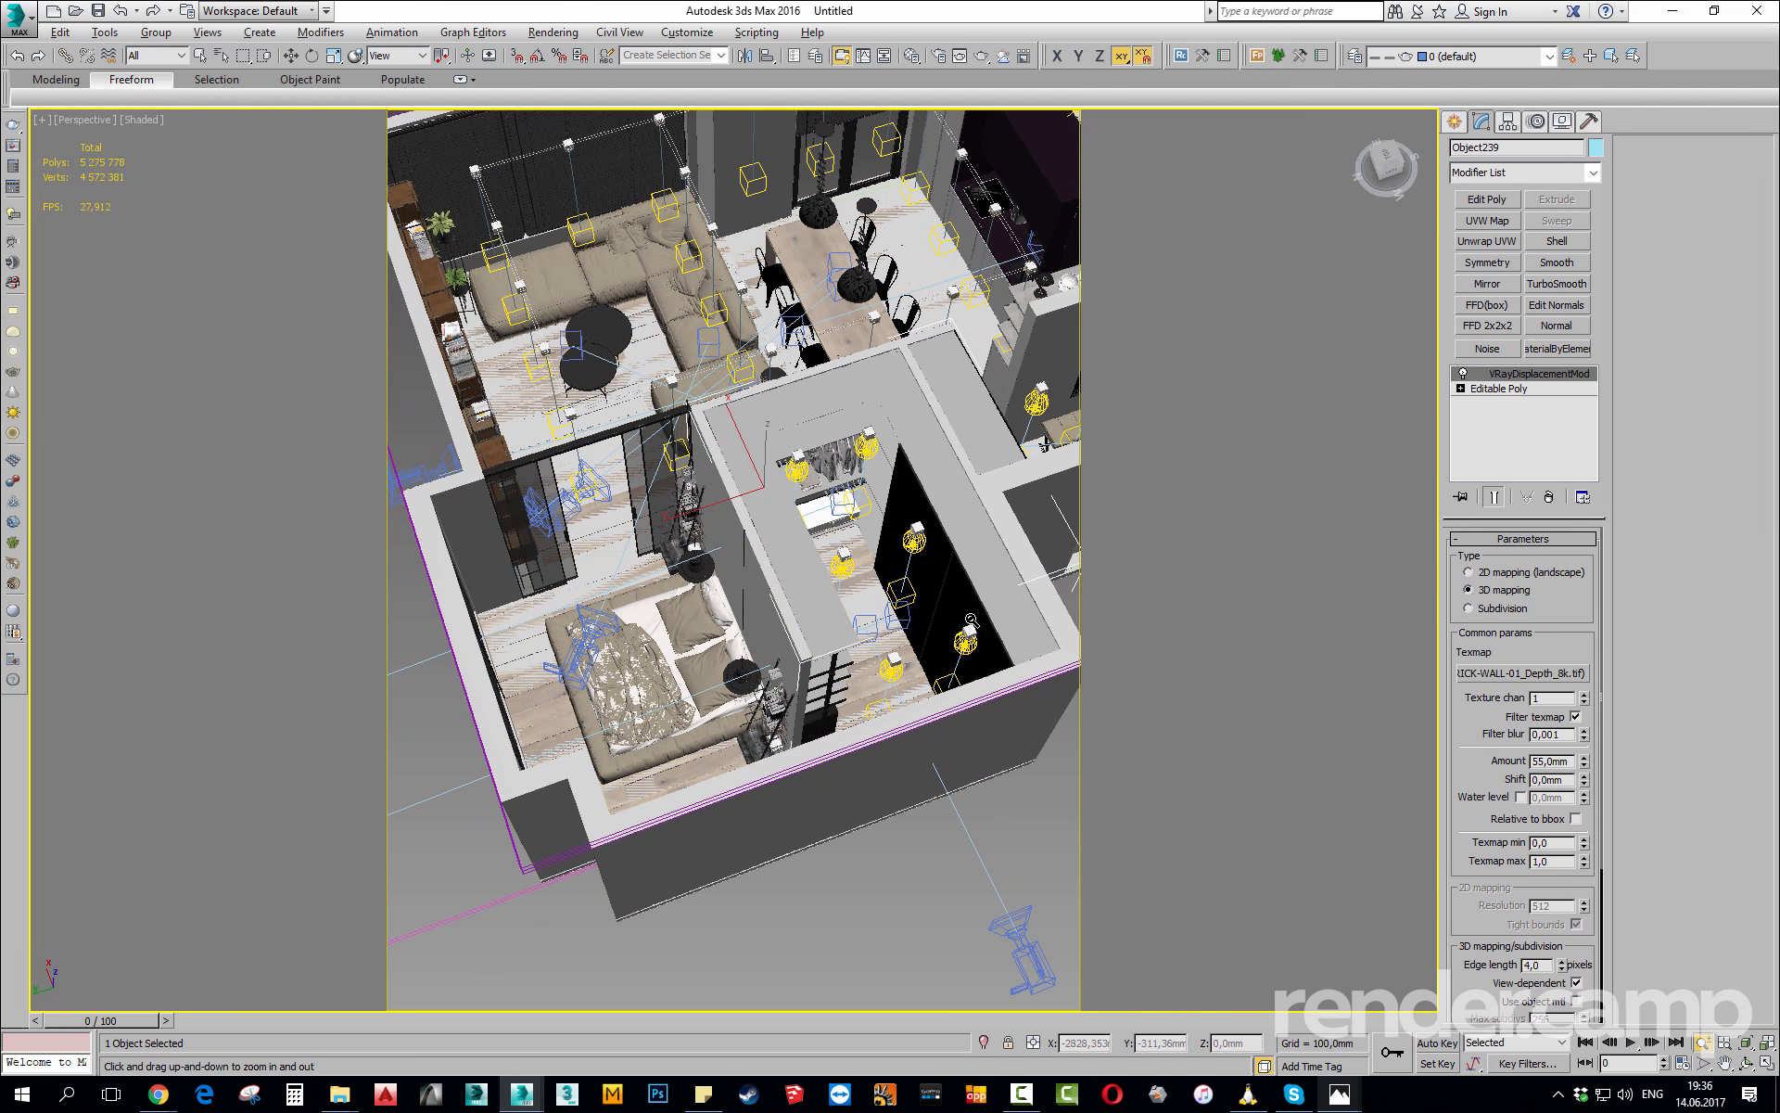
scroll(928, 566, "up", 4)
left_click(911, 478)
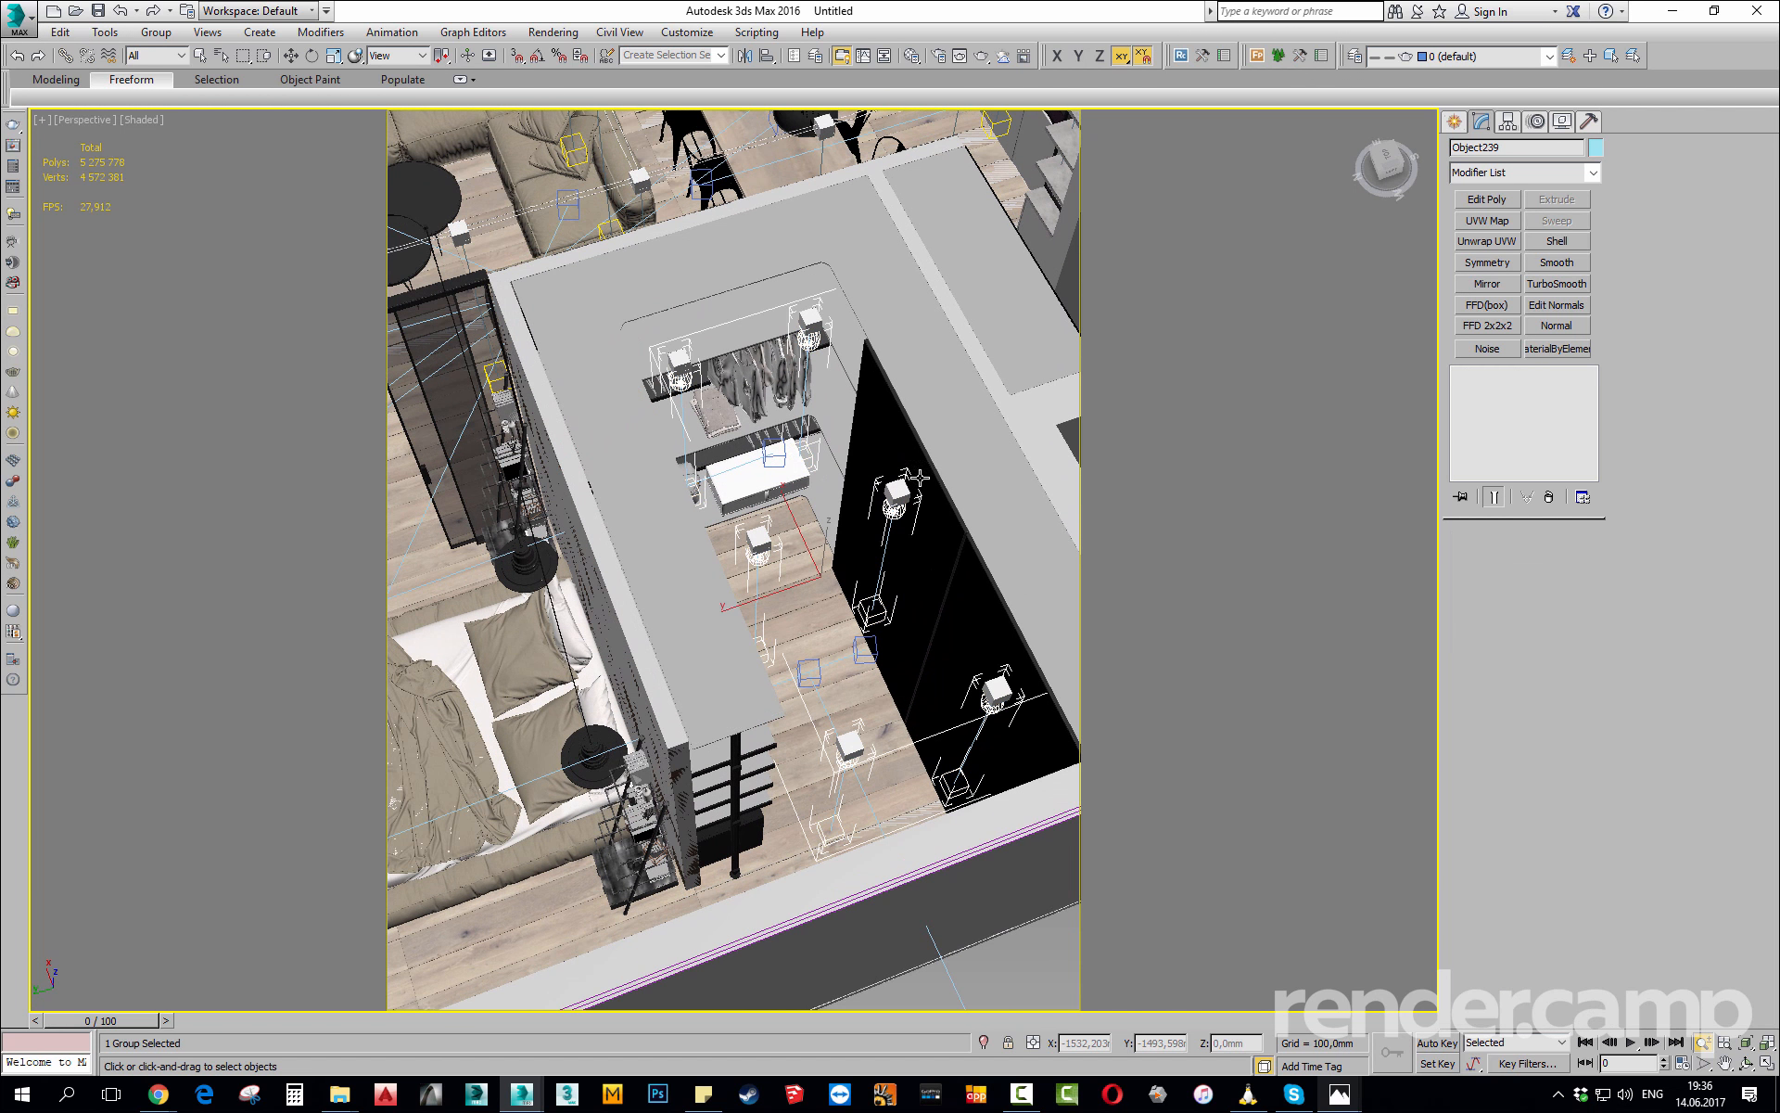
middle_click_drag(918, 476, 918, 451, "alt")
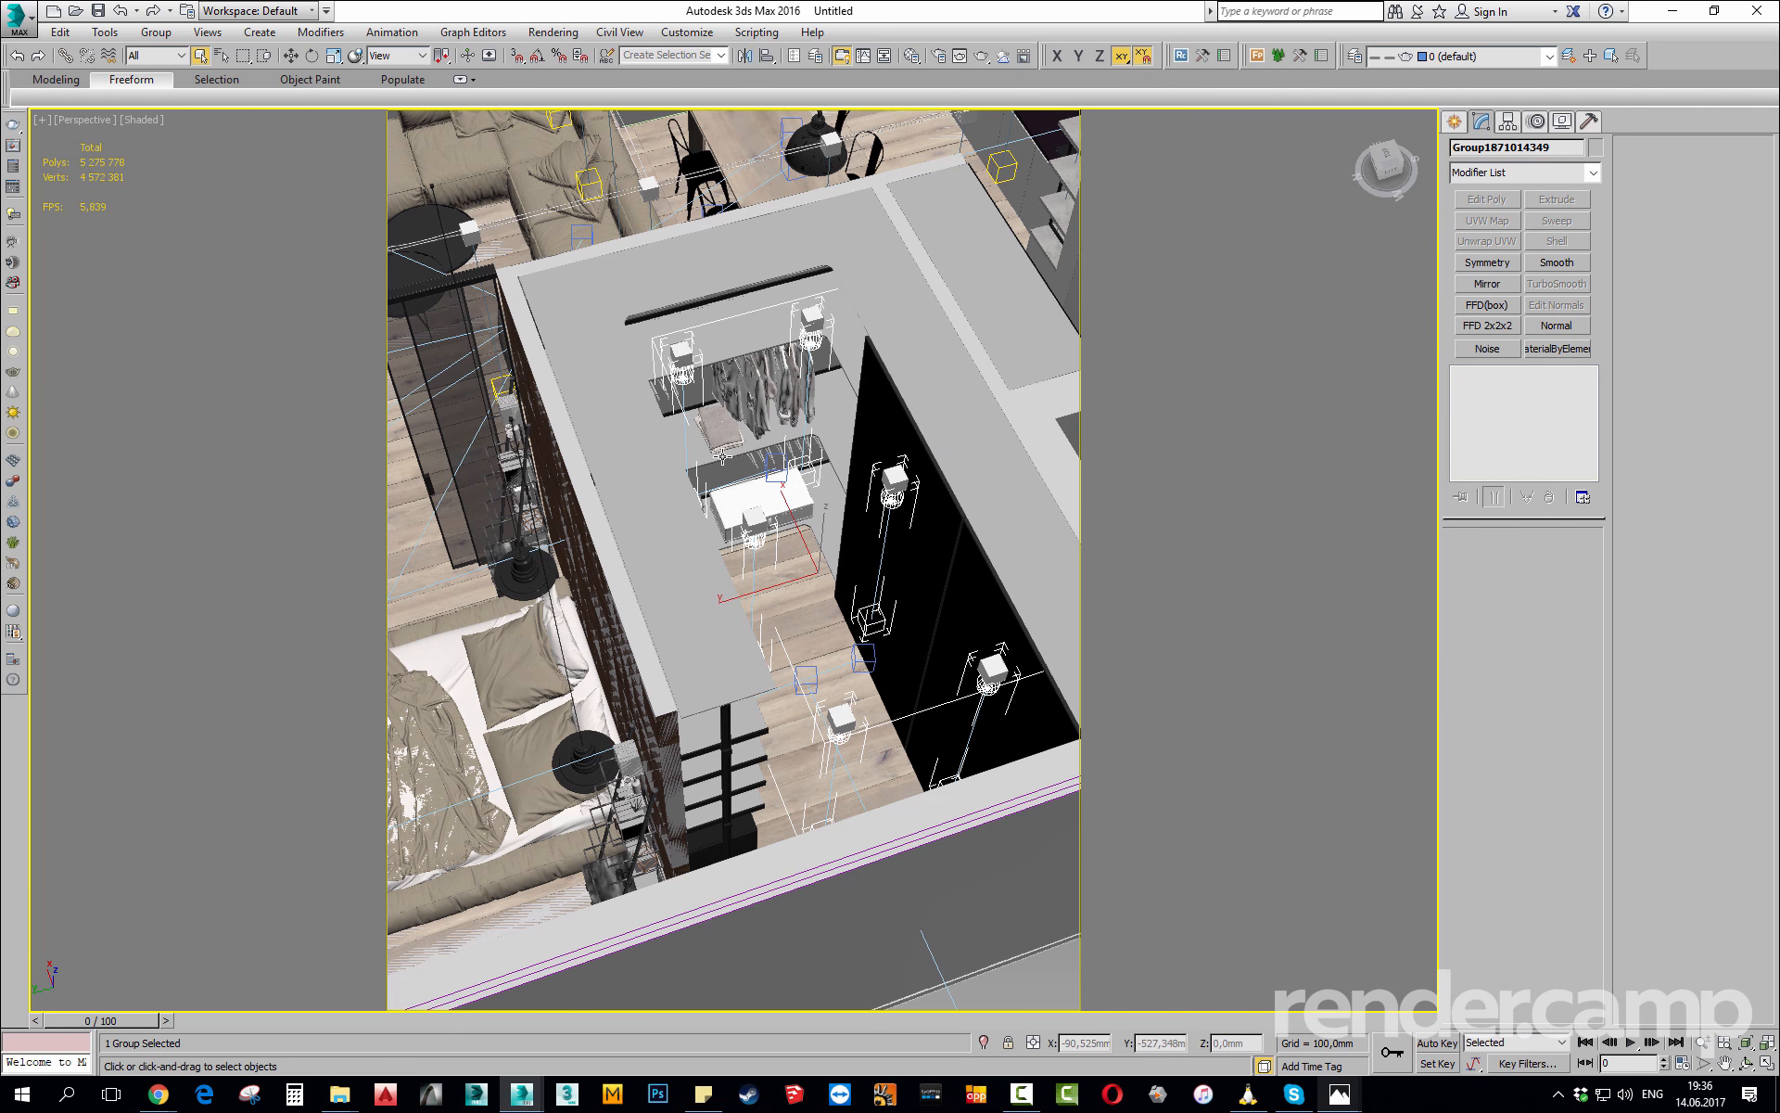
middle_click_drag(690, 580, 758, 732)
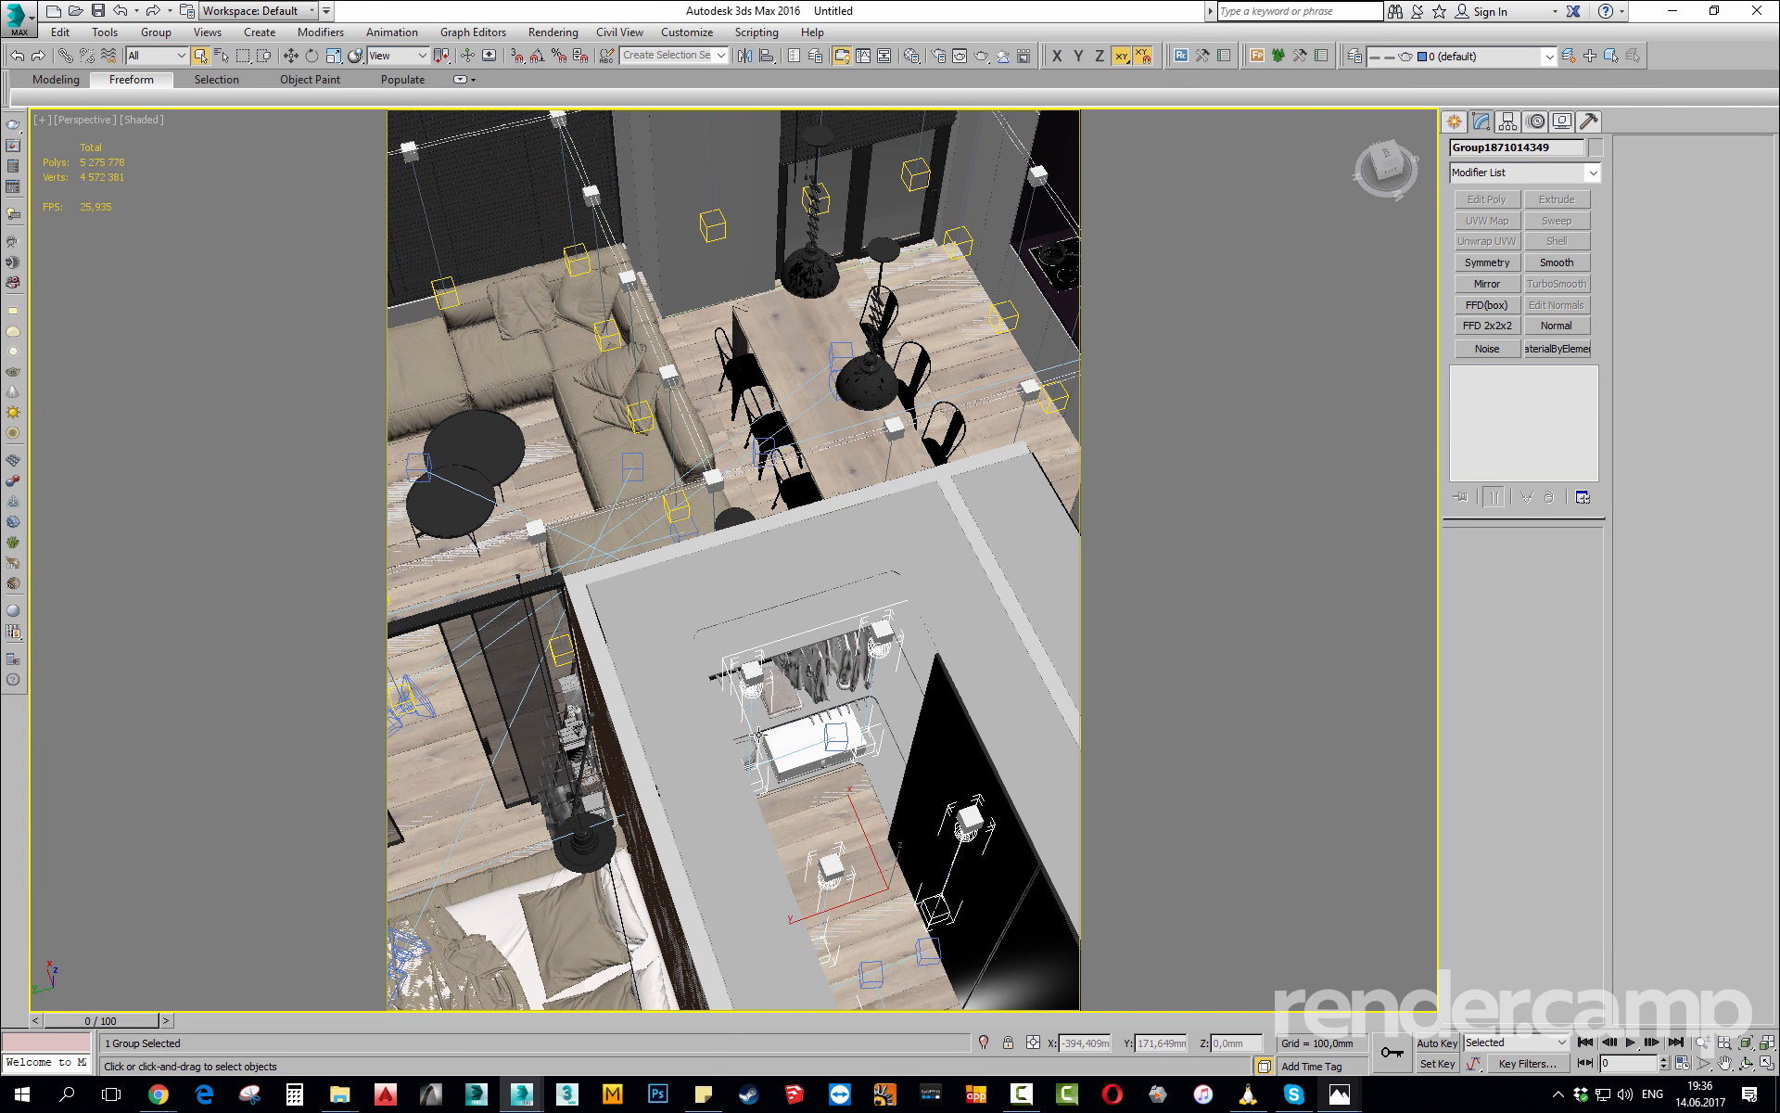
Return the viewport to PhysCamera010 with safe frames shown and start a test render with nothing selected.
key("shift+f")
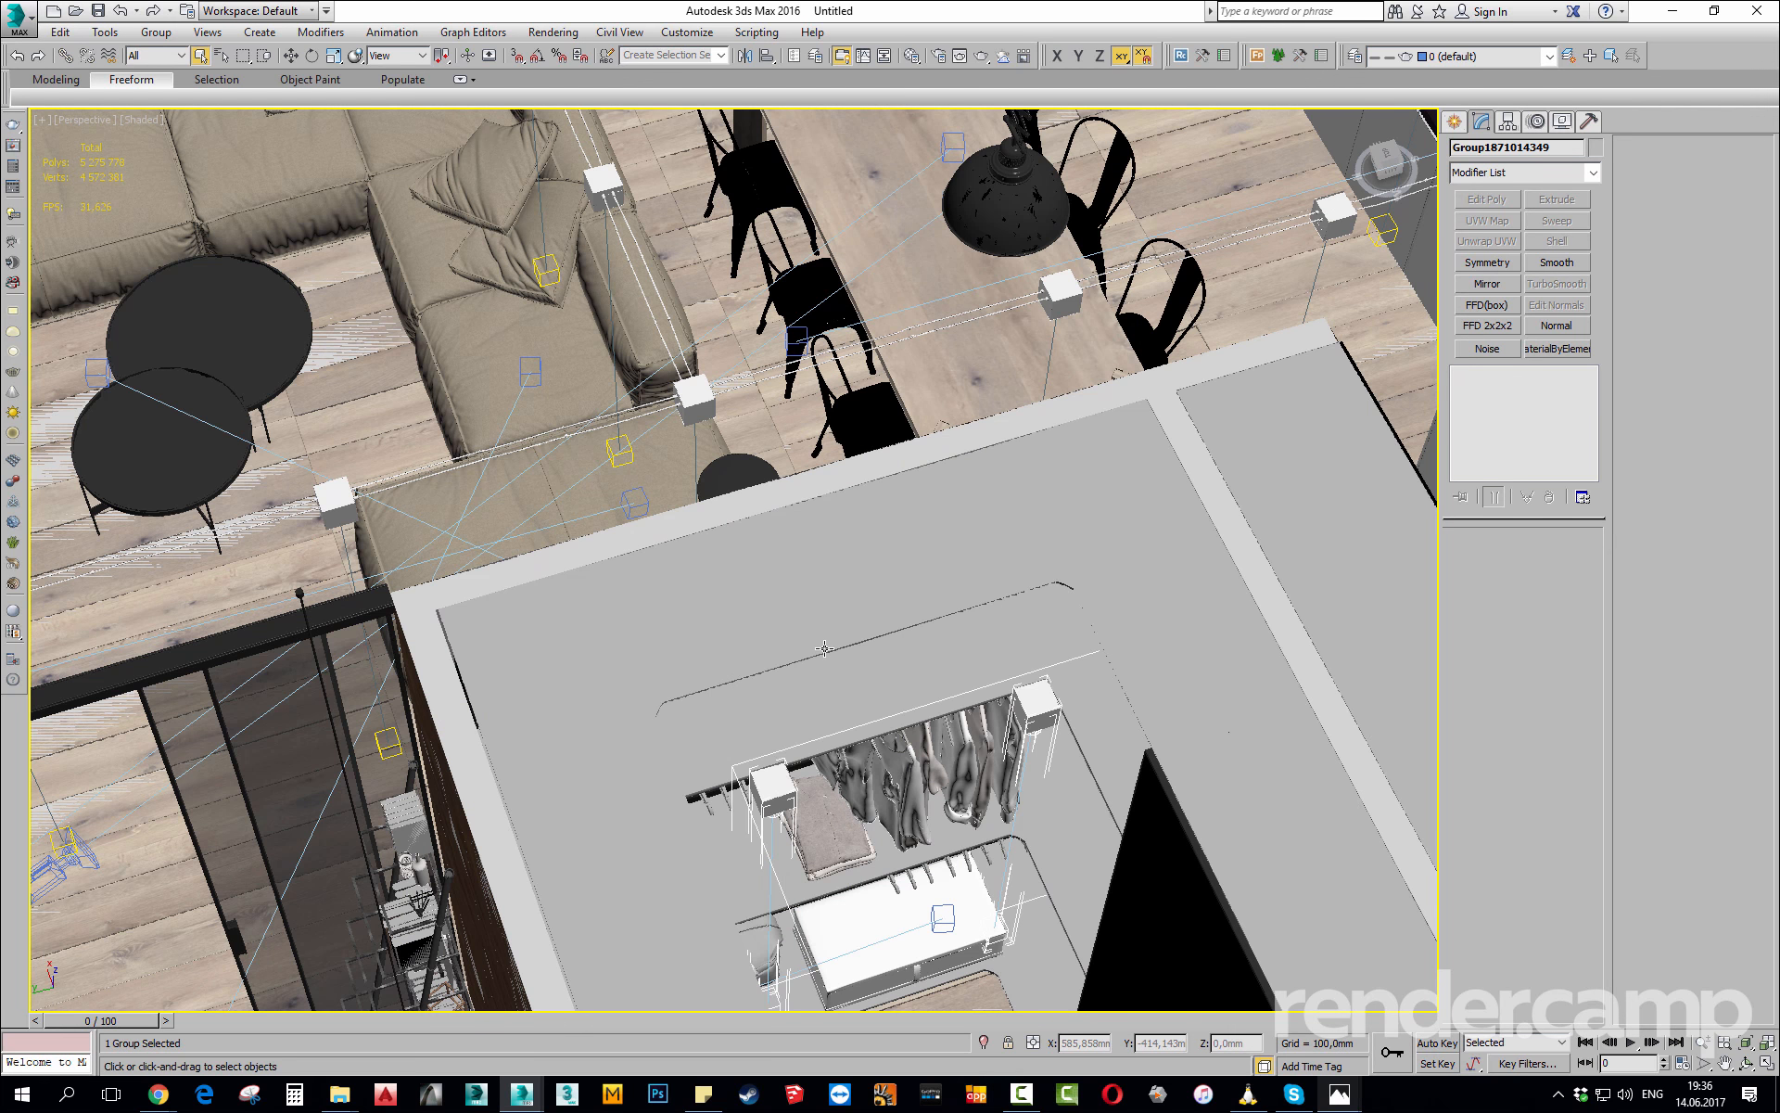
key("c")
left_click(862, 522)
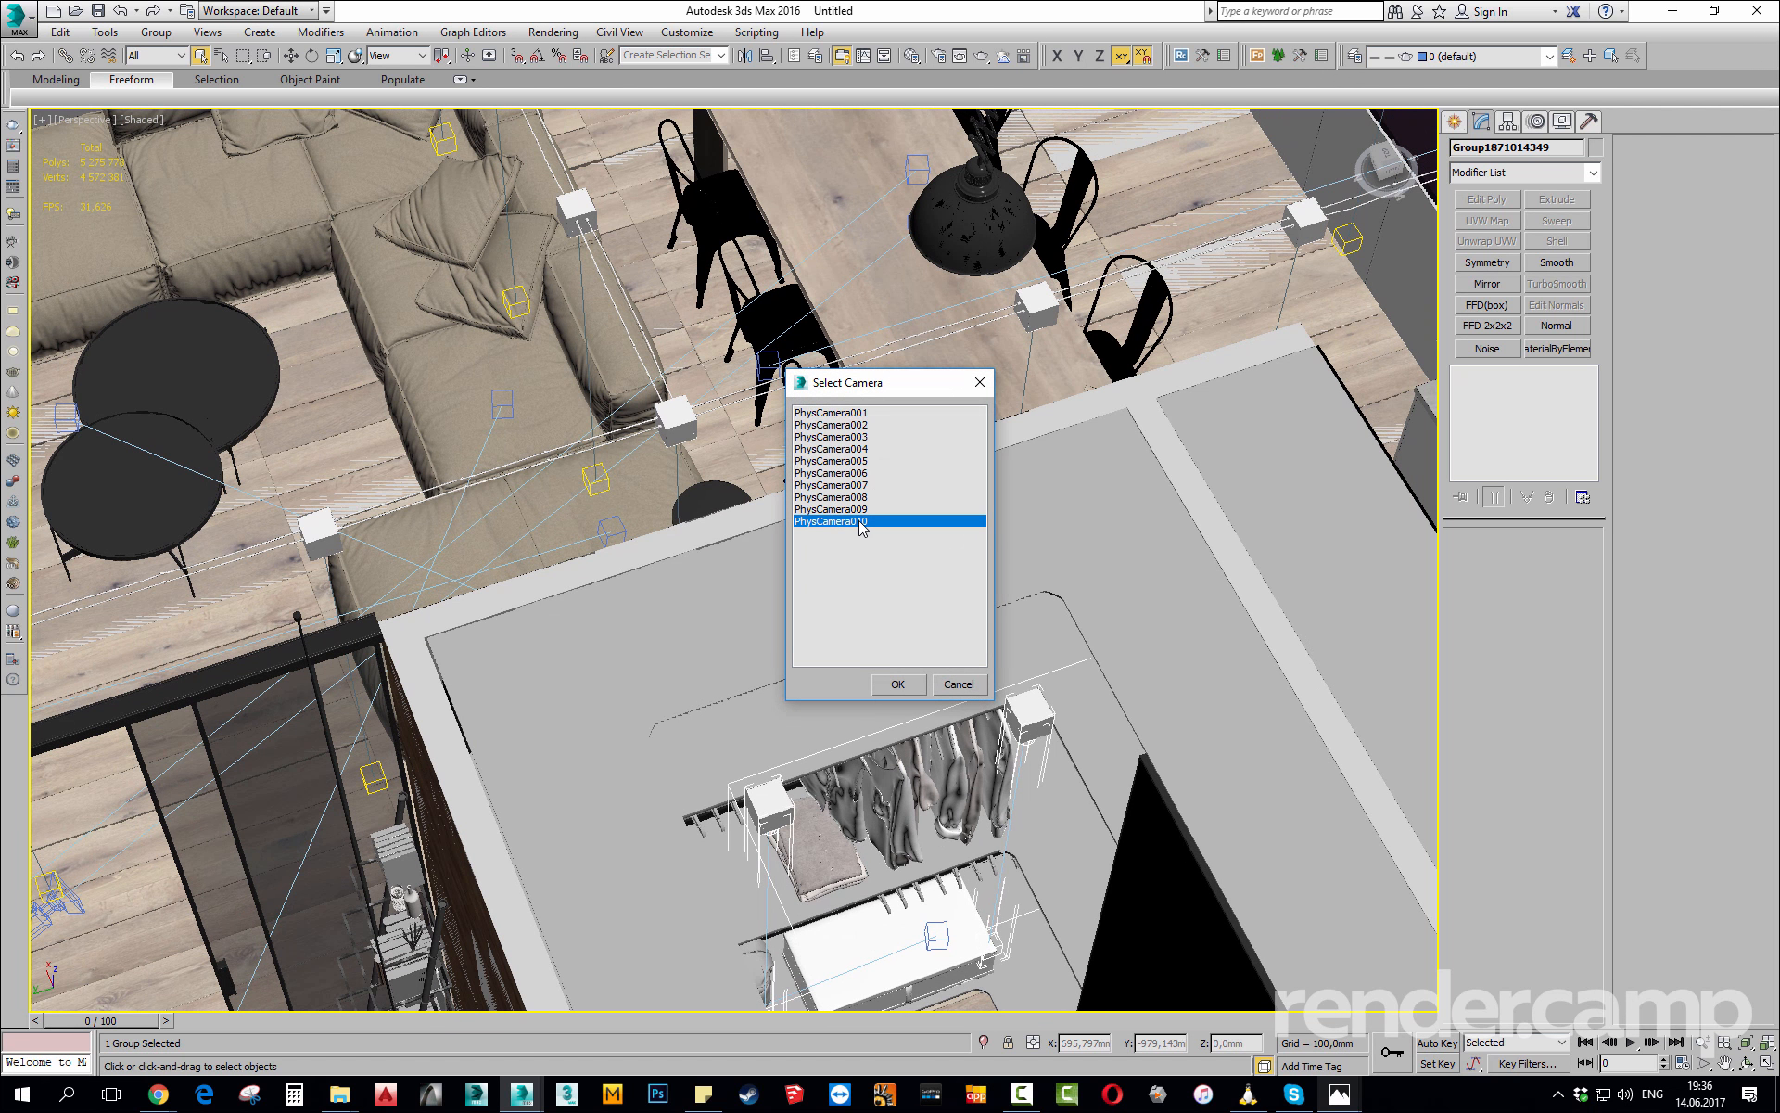
double_click(859, 521)
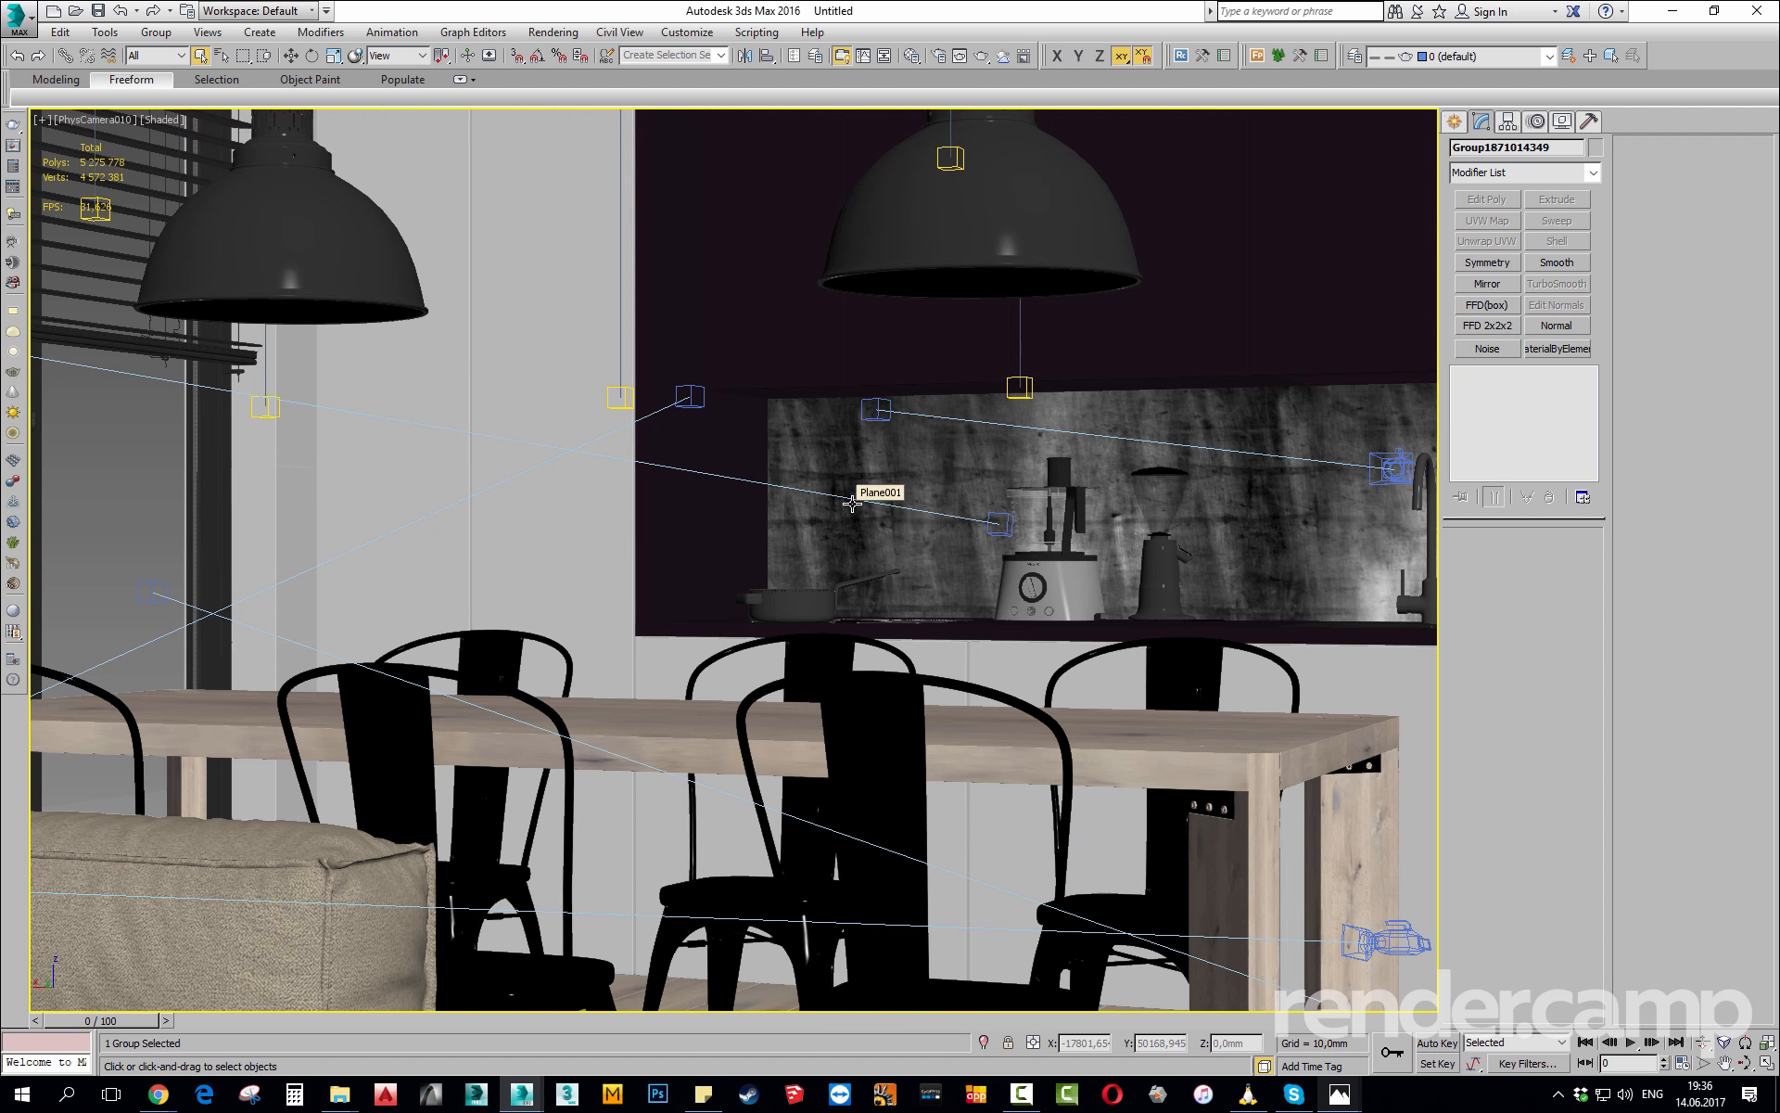
key("shift+f")
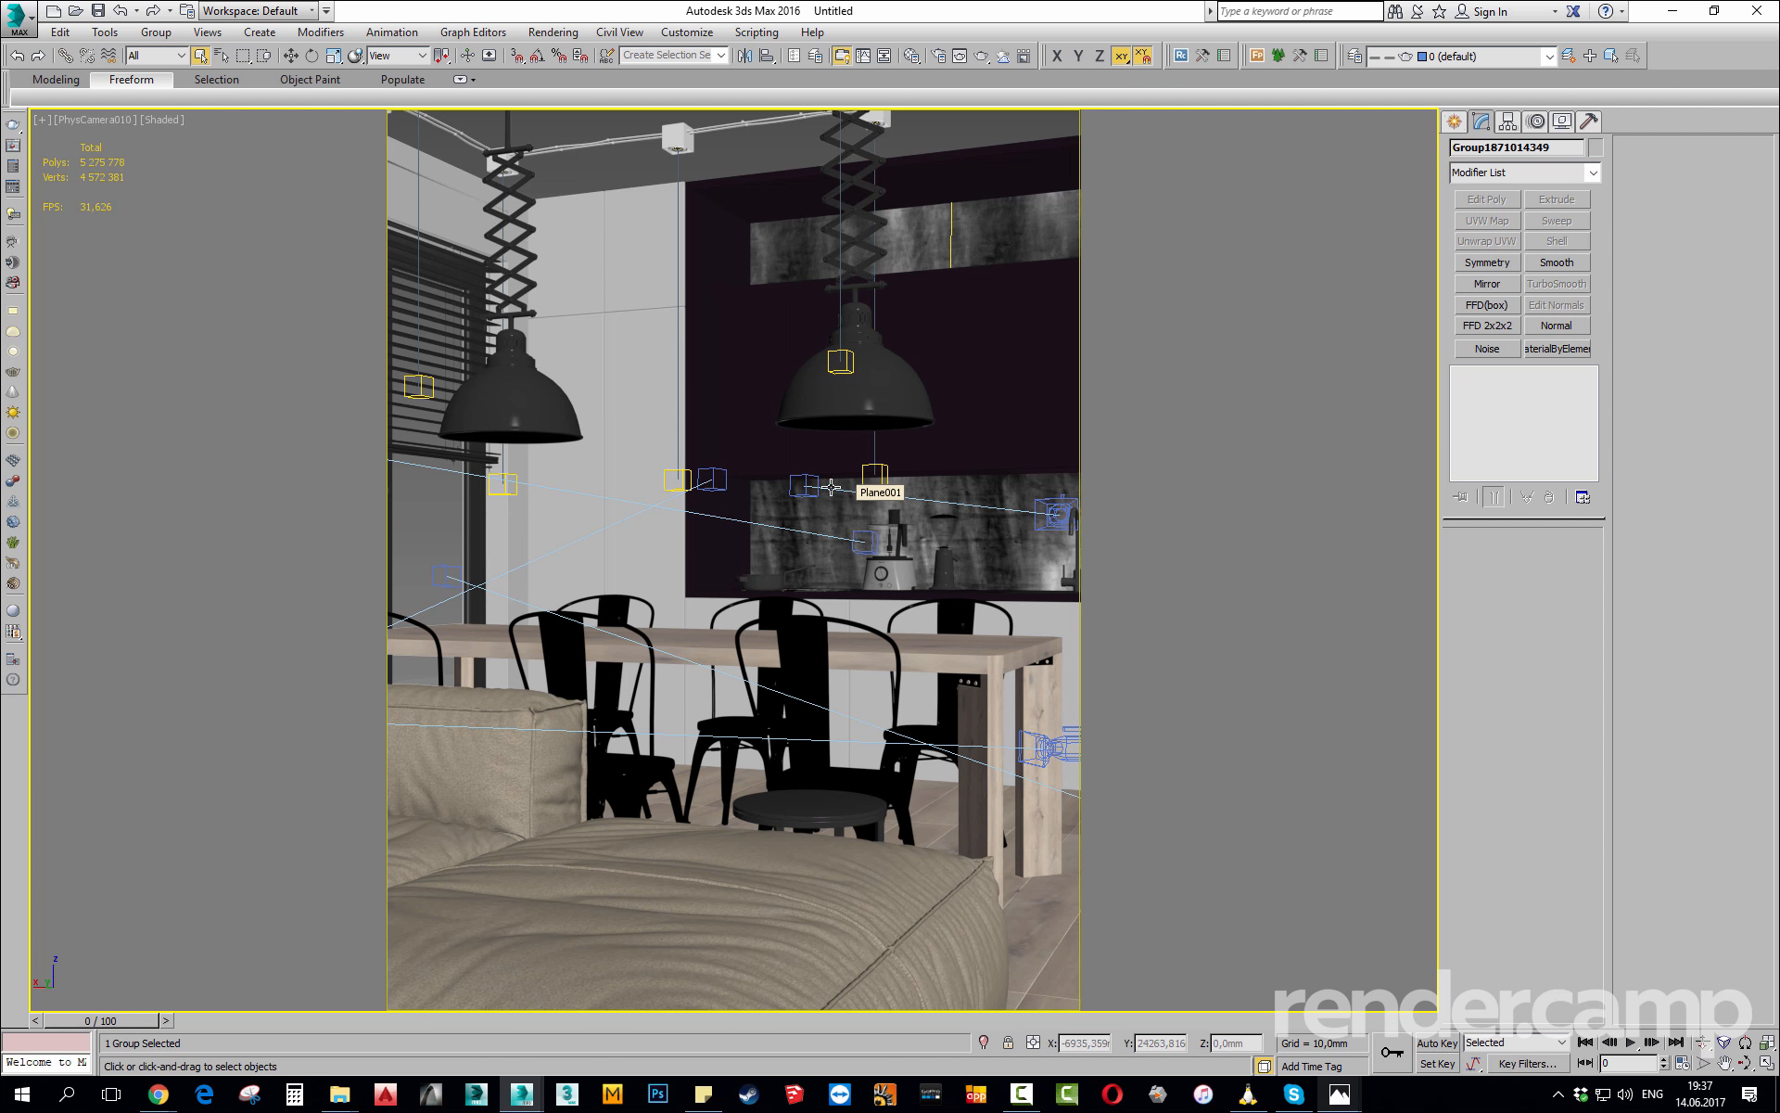
left_click(586, 179)
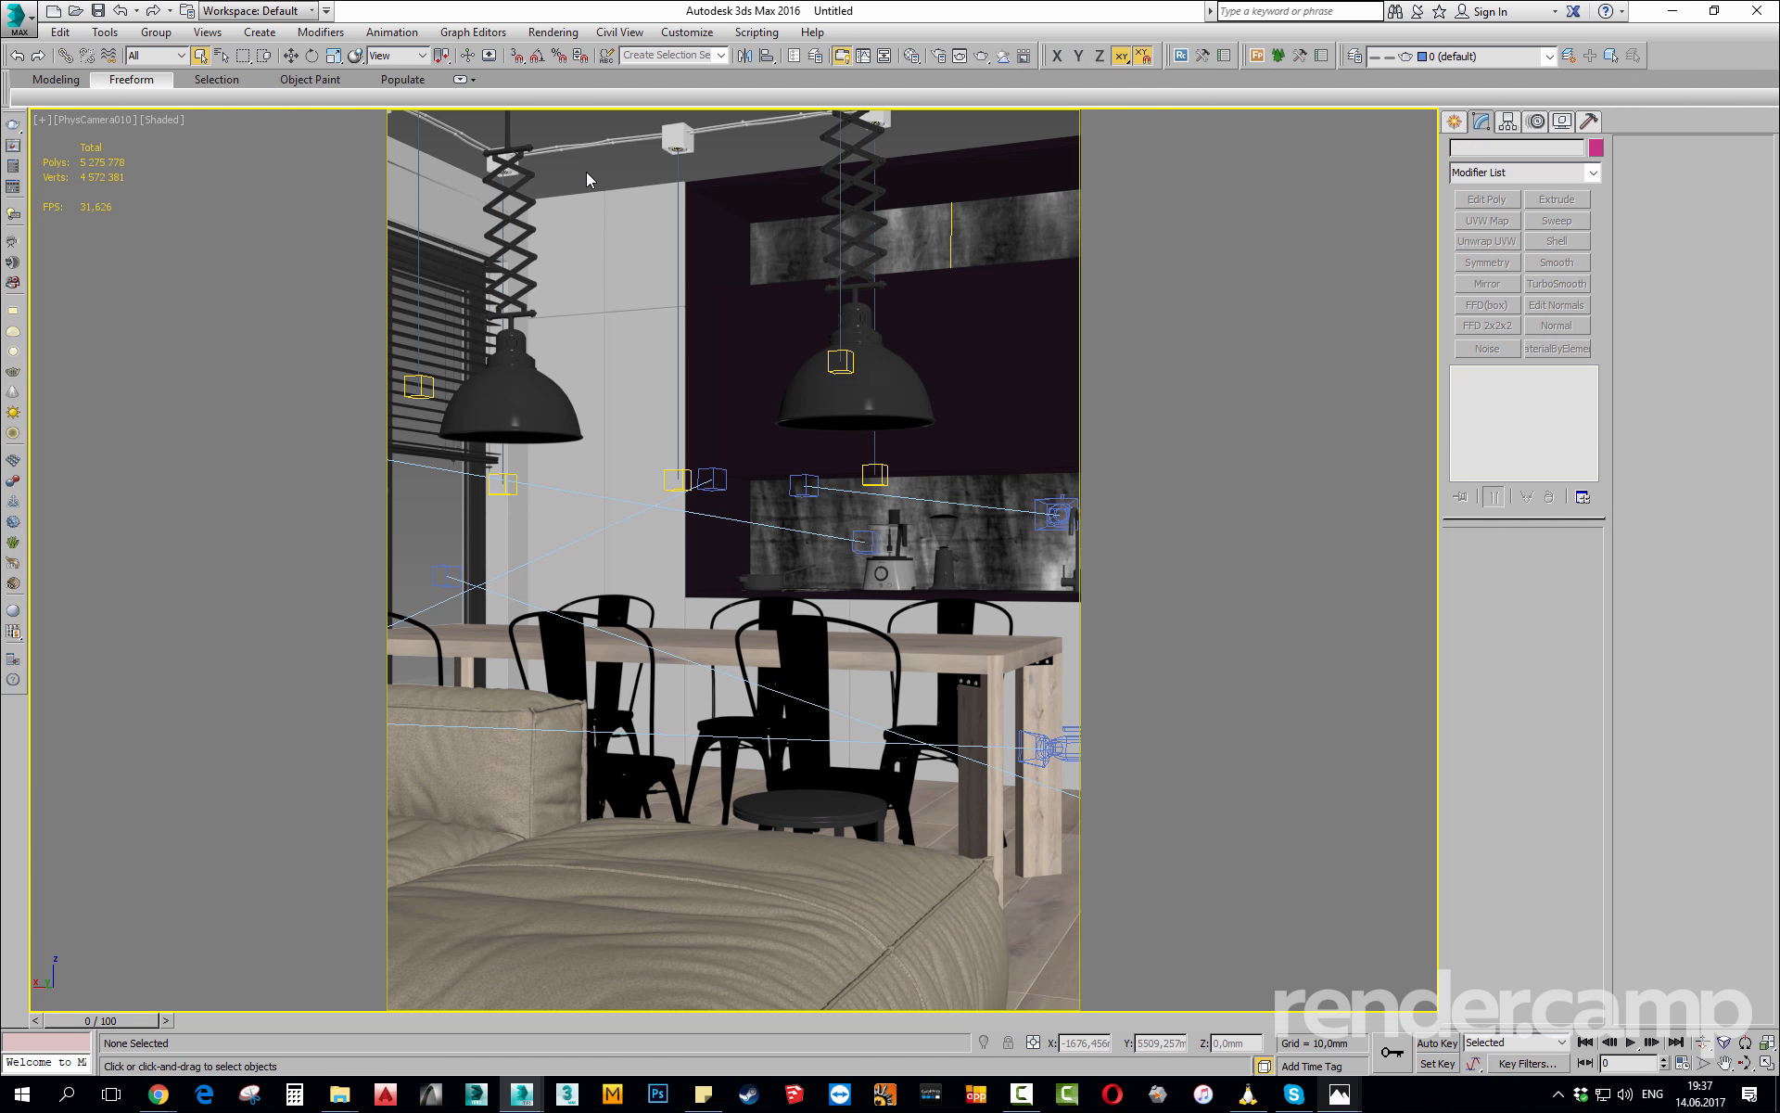
key("shift+q")
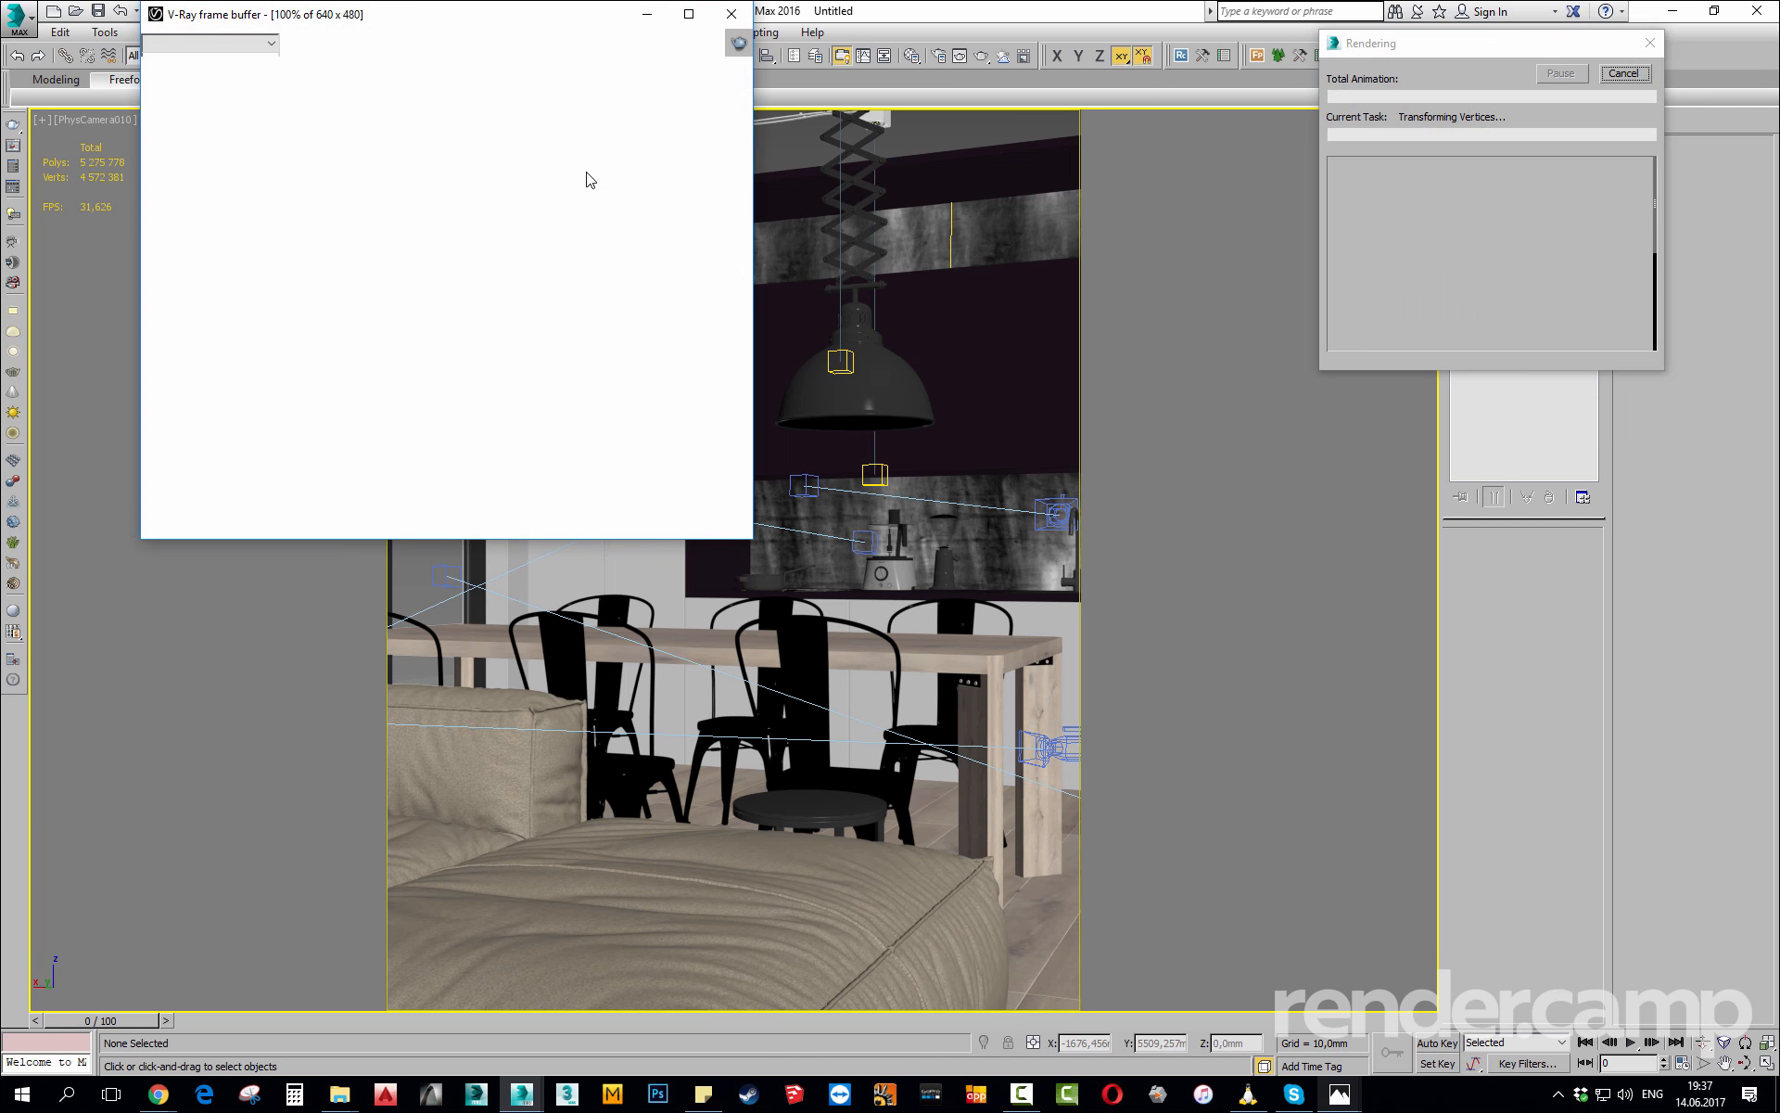
In Windows Task Manager, set the processor affinity of the main 3dsmax.exe process to exclude CPU 6 and CPU 7, and close Task Manager.
key("ctrl+shift+Escape")
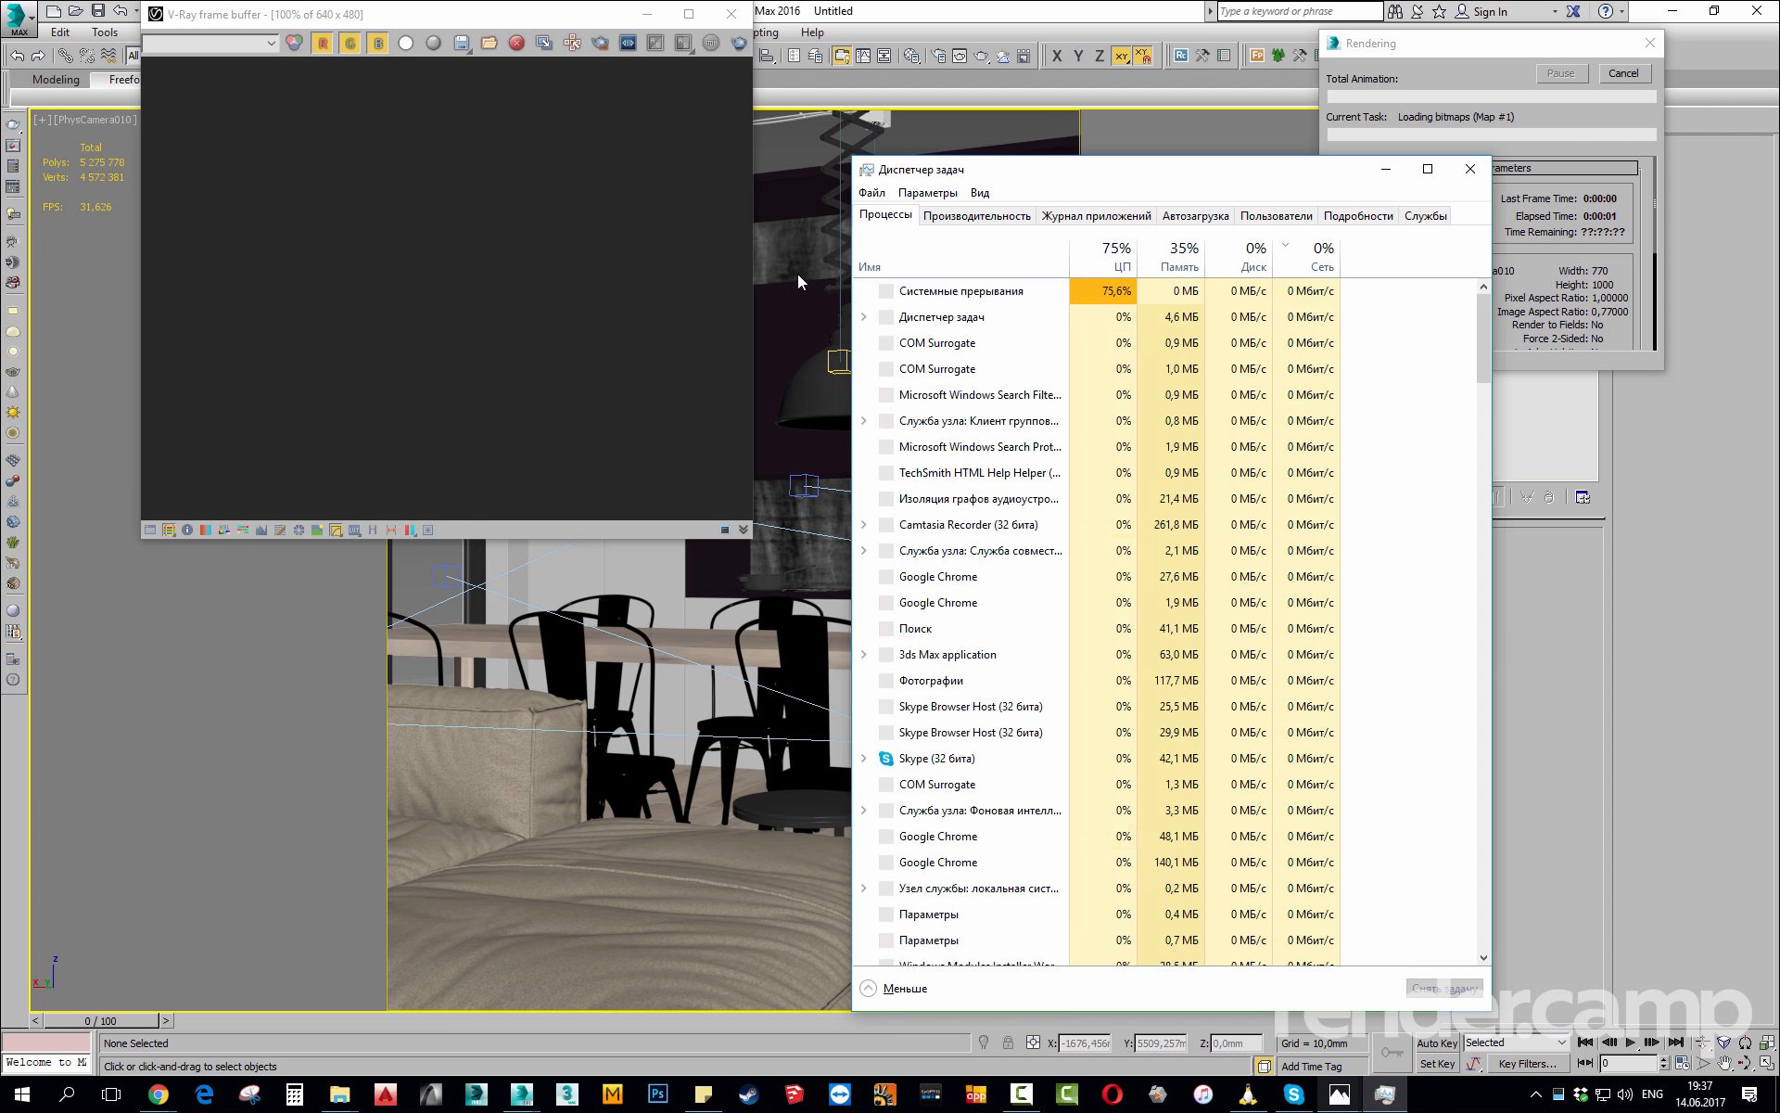
left_click(1356, 215)
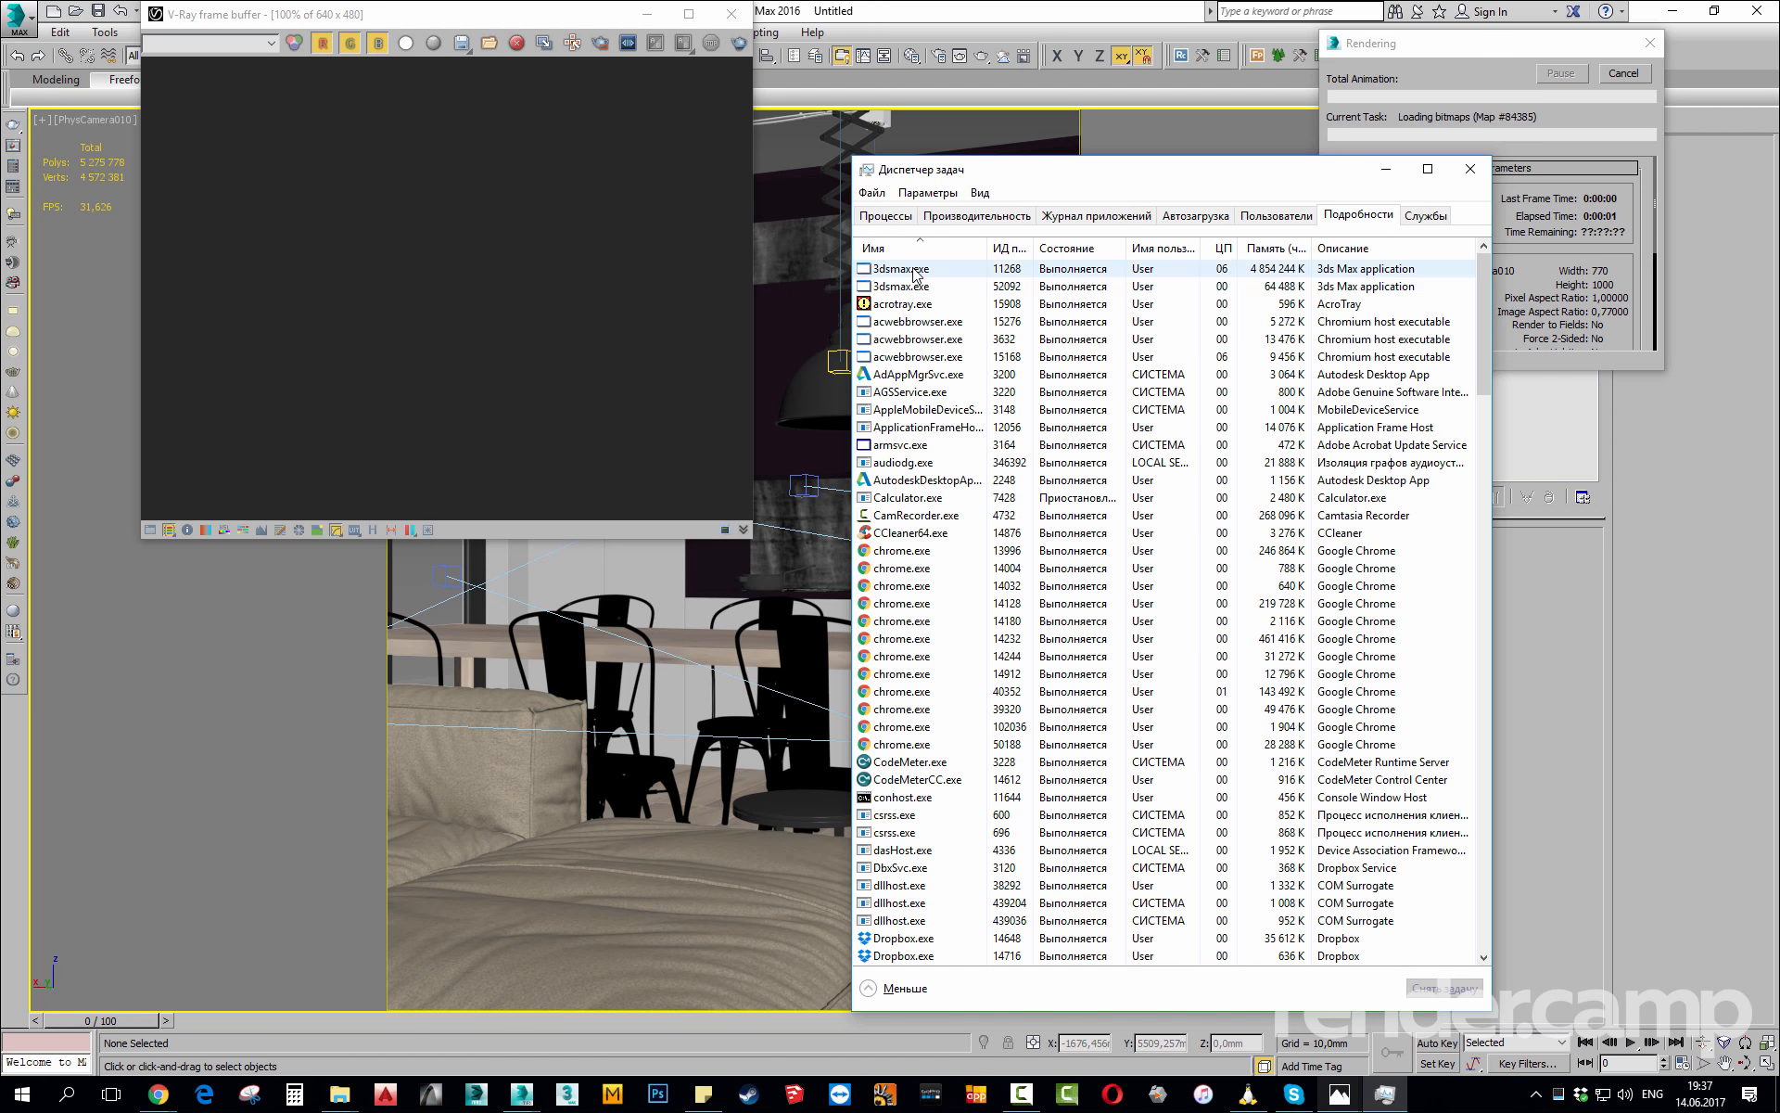
right_click(914, 269)
left_click(984, 348)
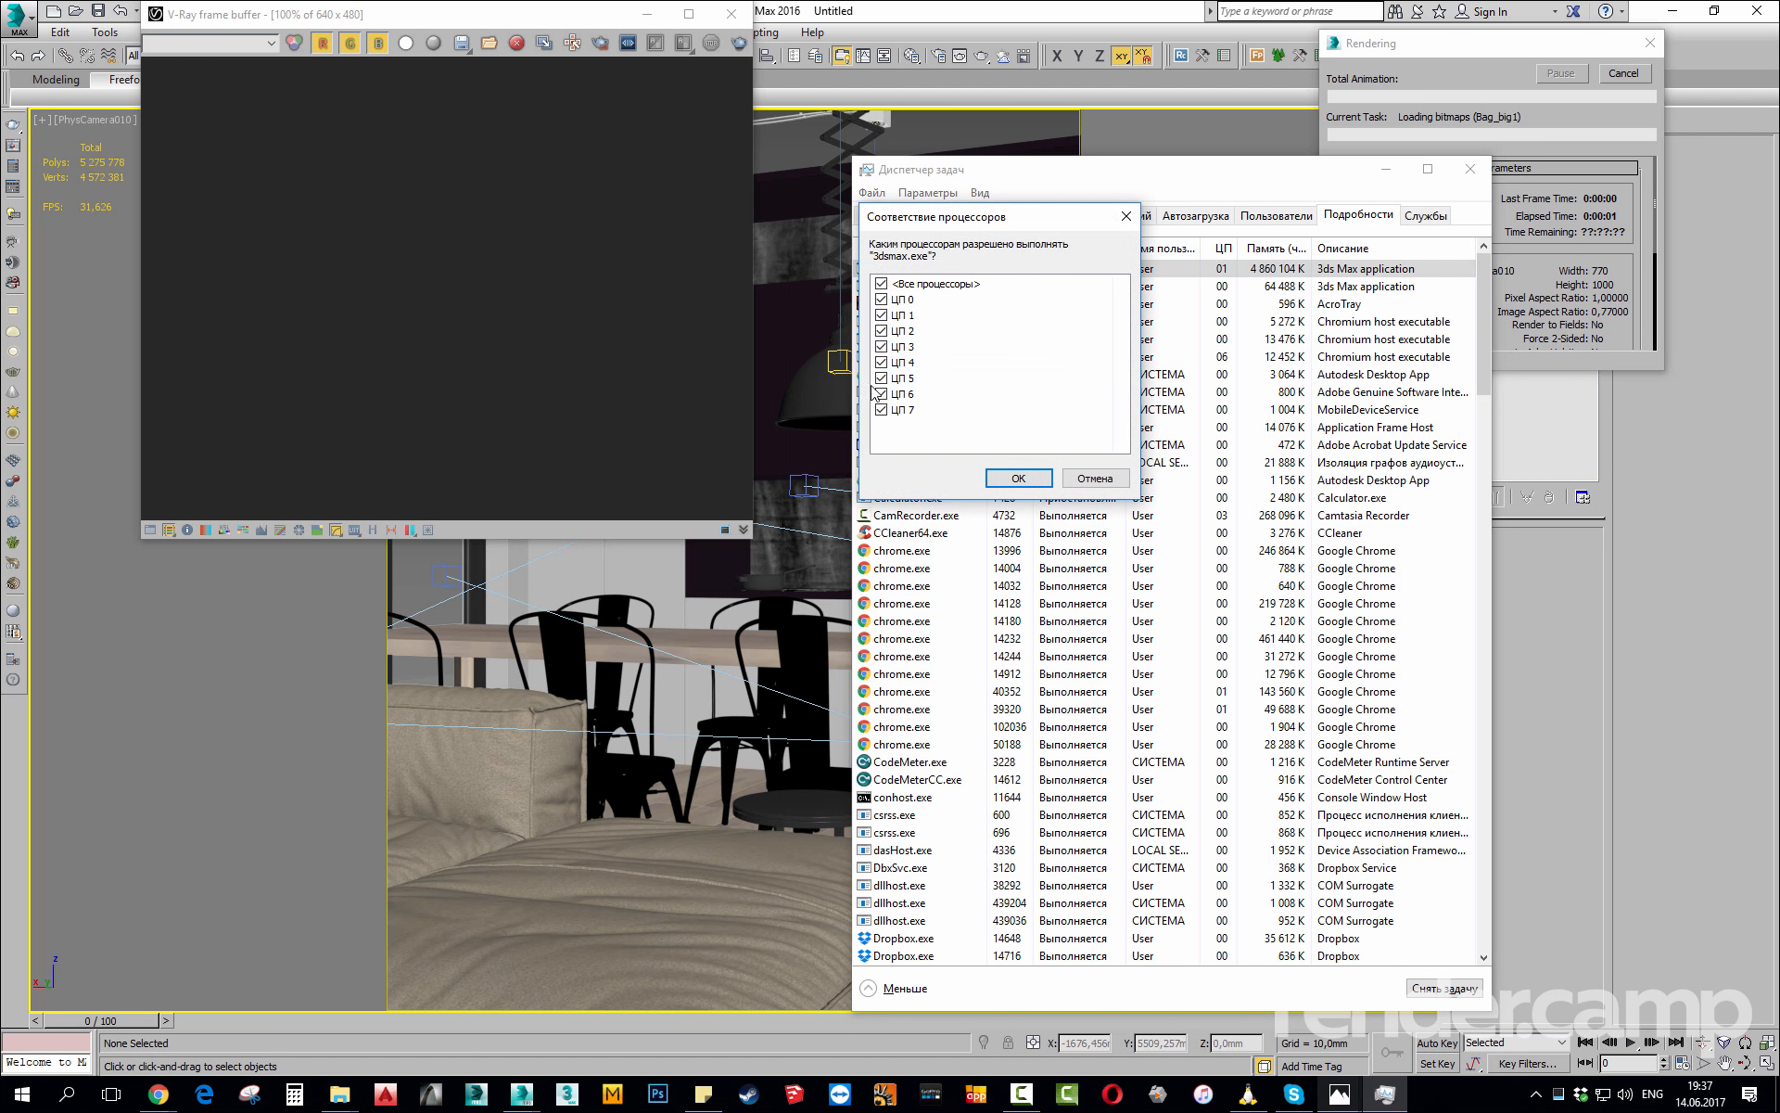
left_click(880, 394)
left_click(881, 410)
left_click(1045, 482)
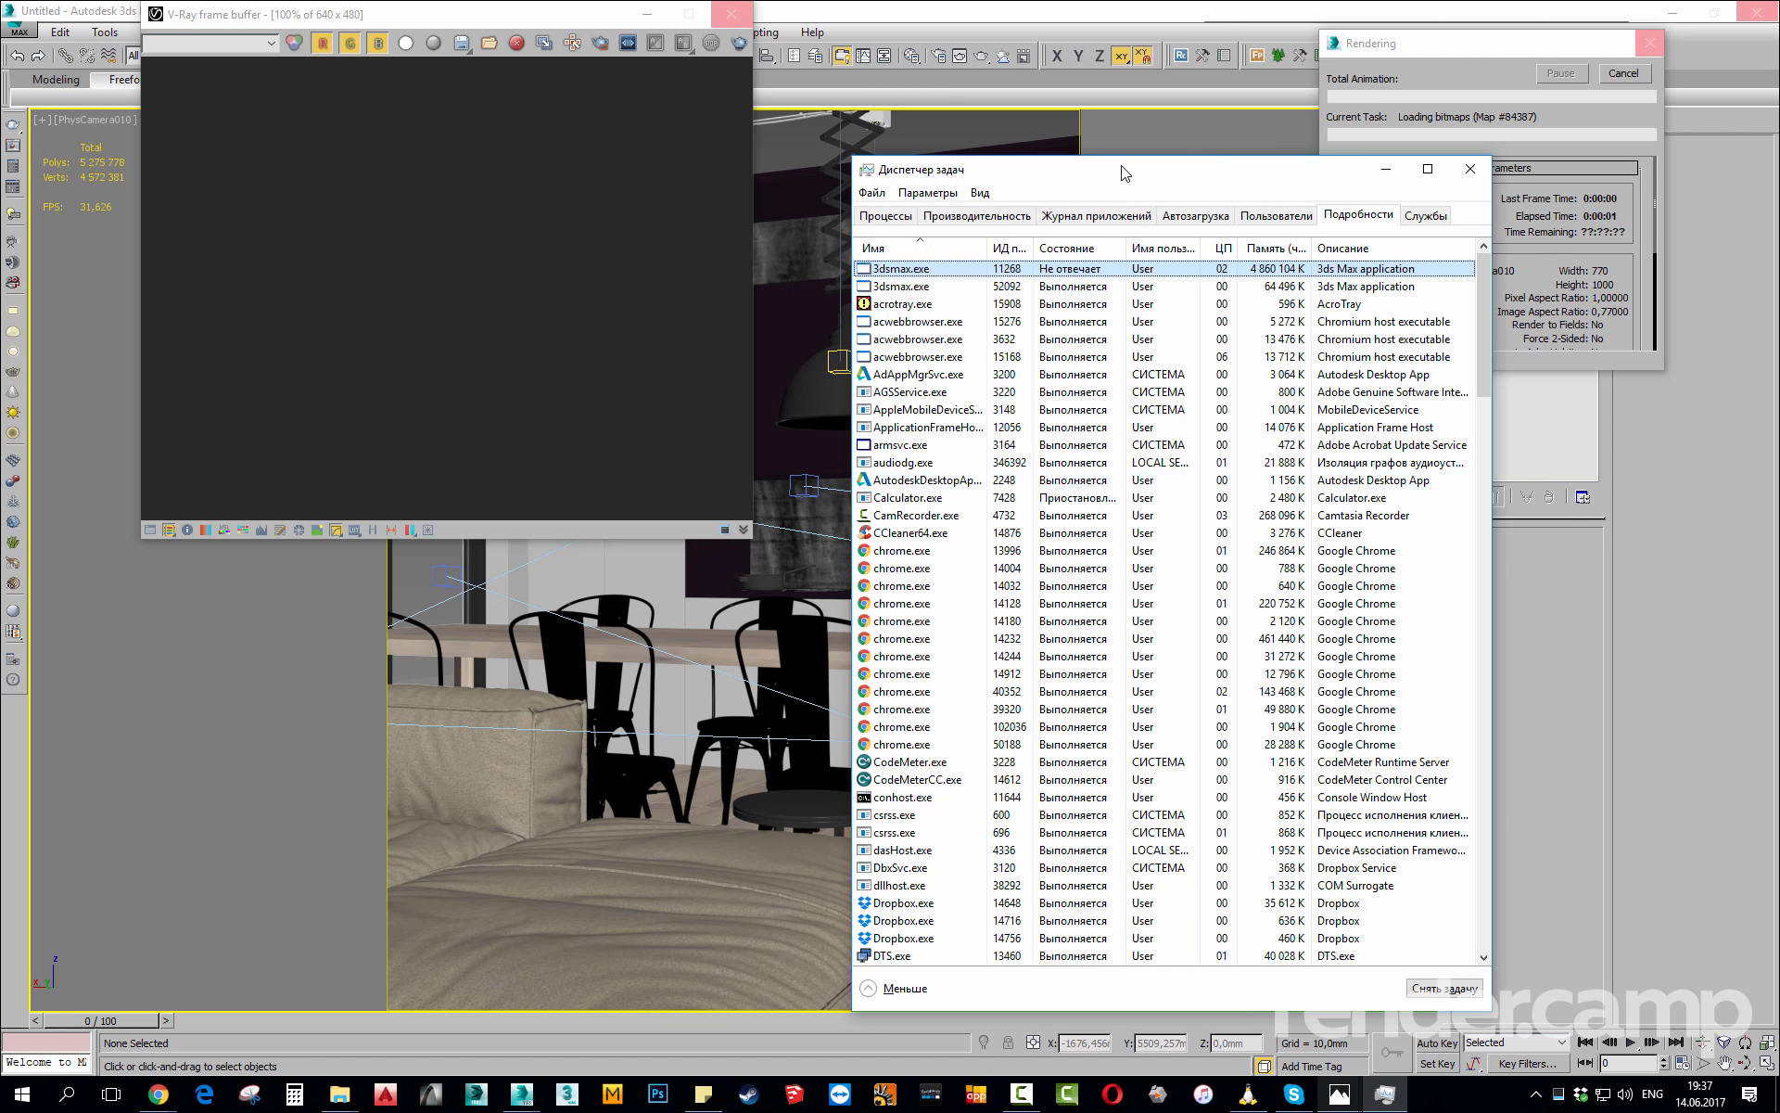
left_click(1471, 169)
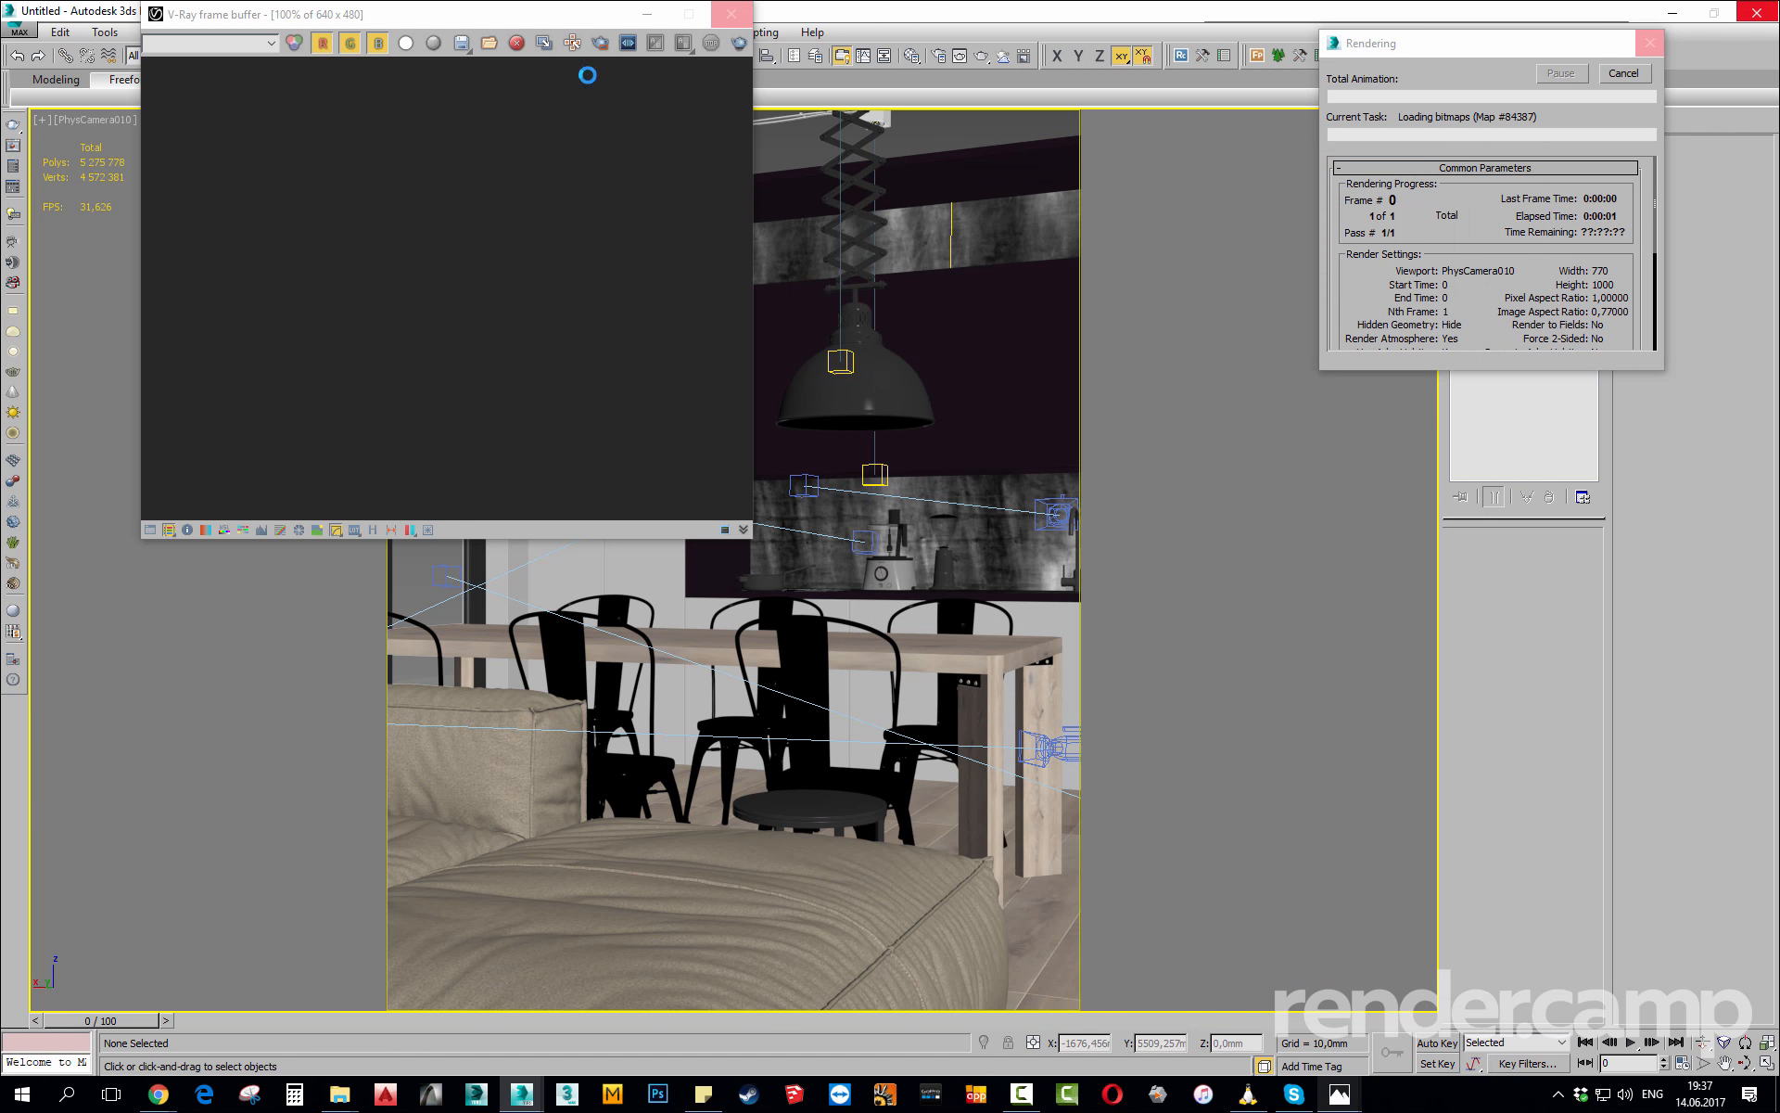
Move the V-Ray frame buffer closer to the rendering progress window, stop the test render and close the frame buffer.
left_click_drag(536, 21, 707, 81)
left_click_drag(841, 136, 910, 168)
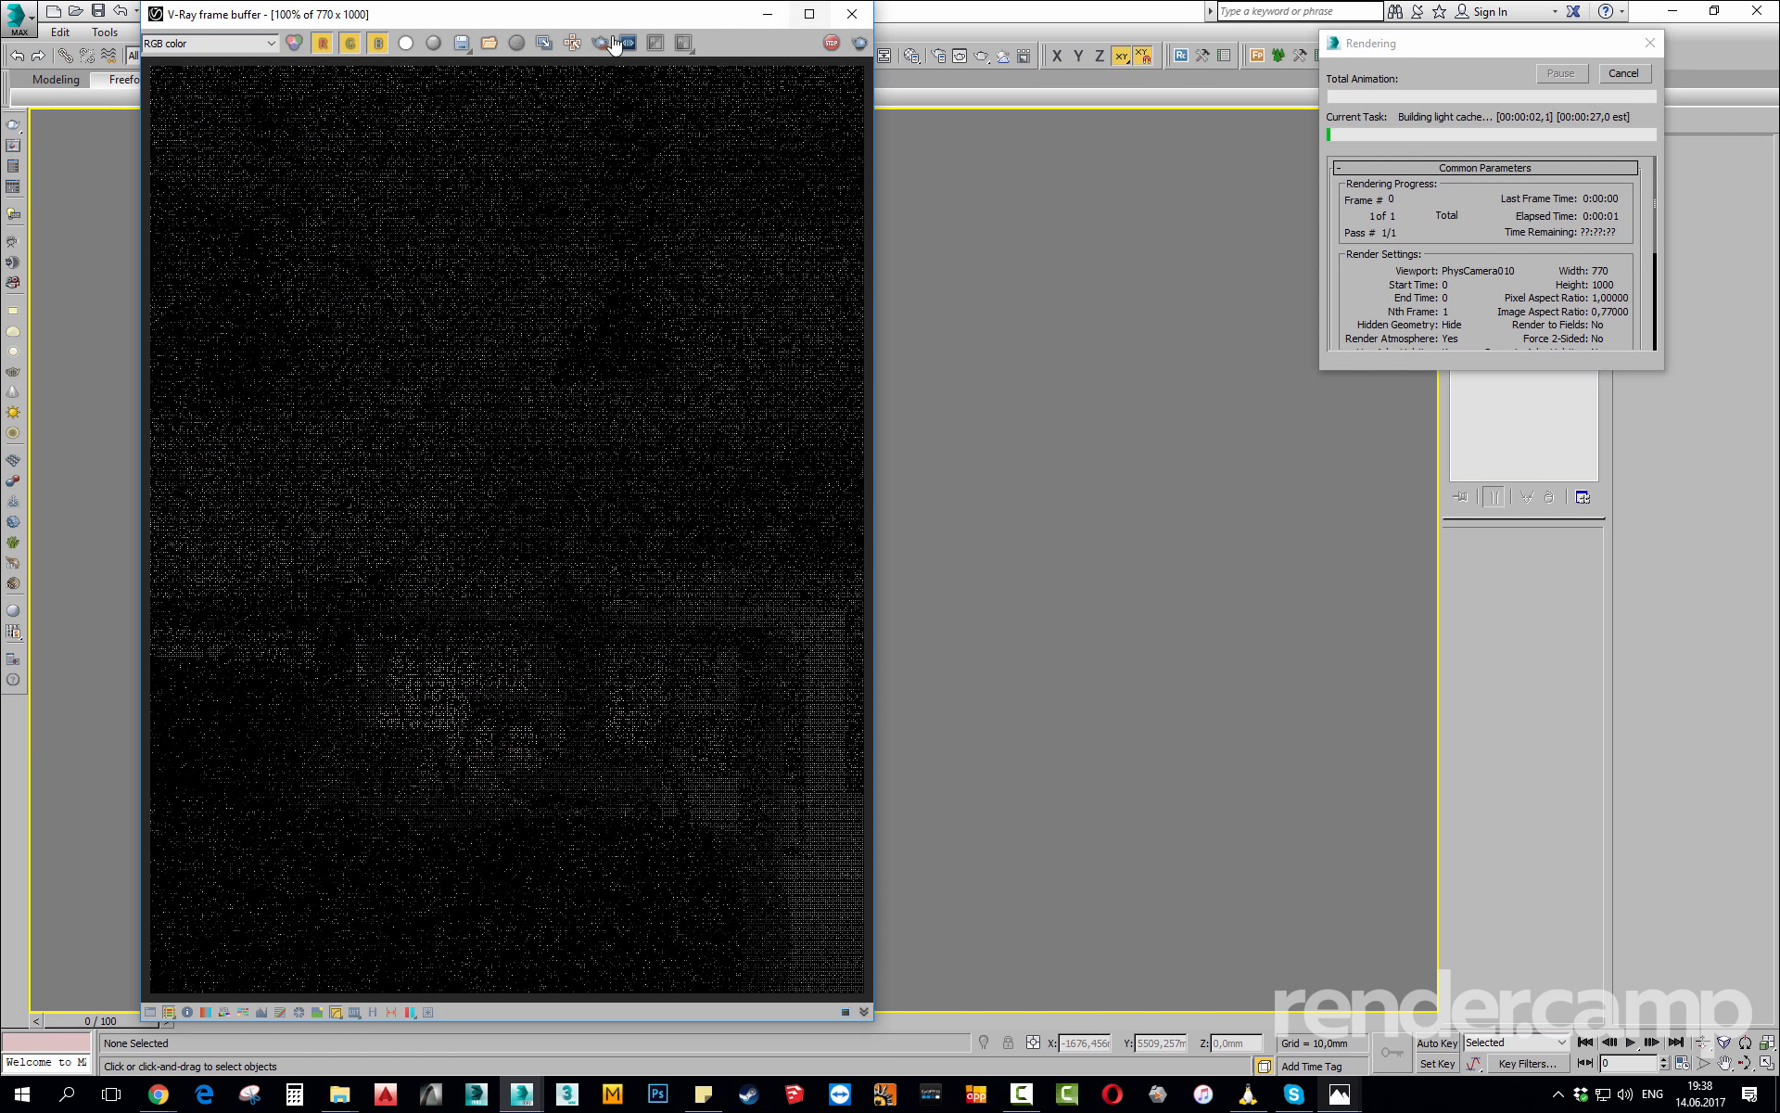
left_click_drag(627, 18, 952, 42)
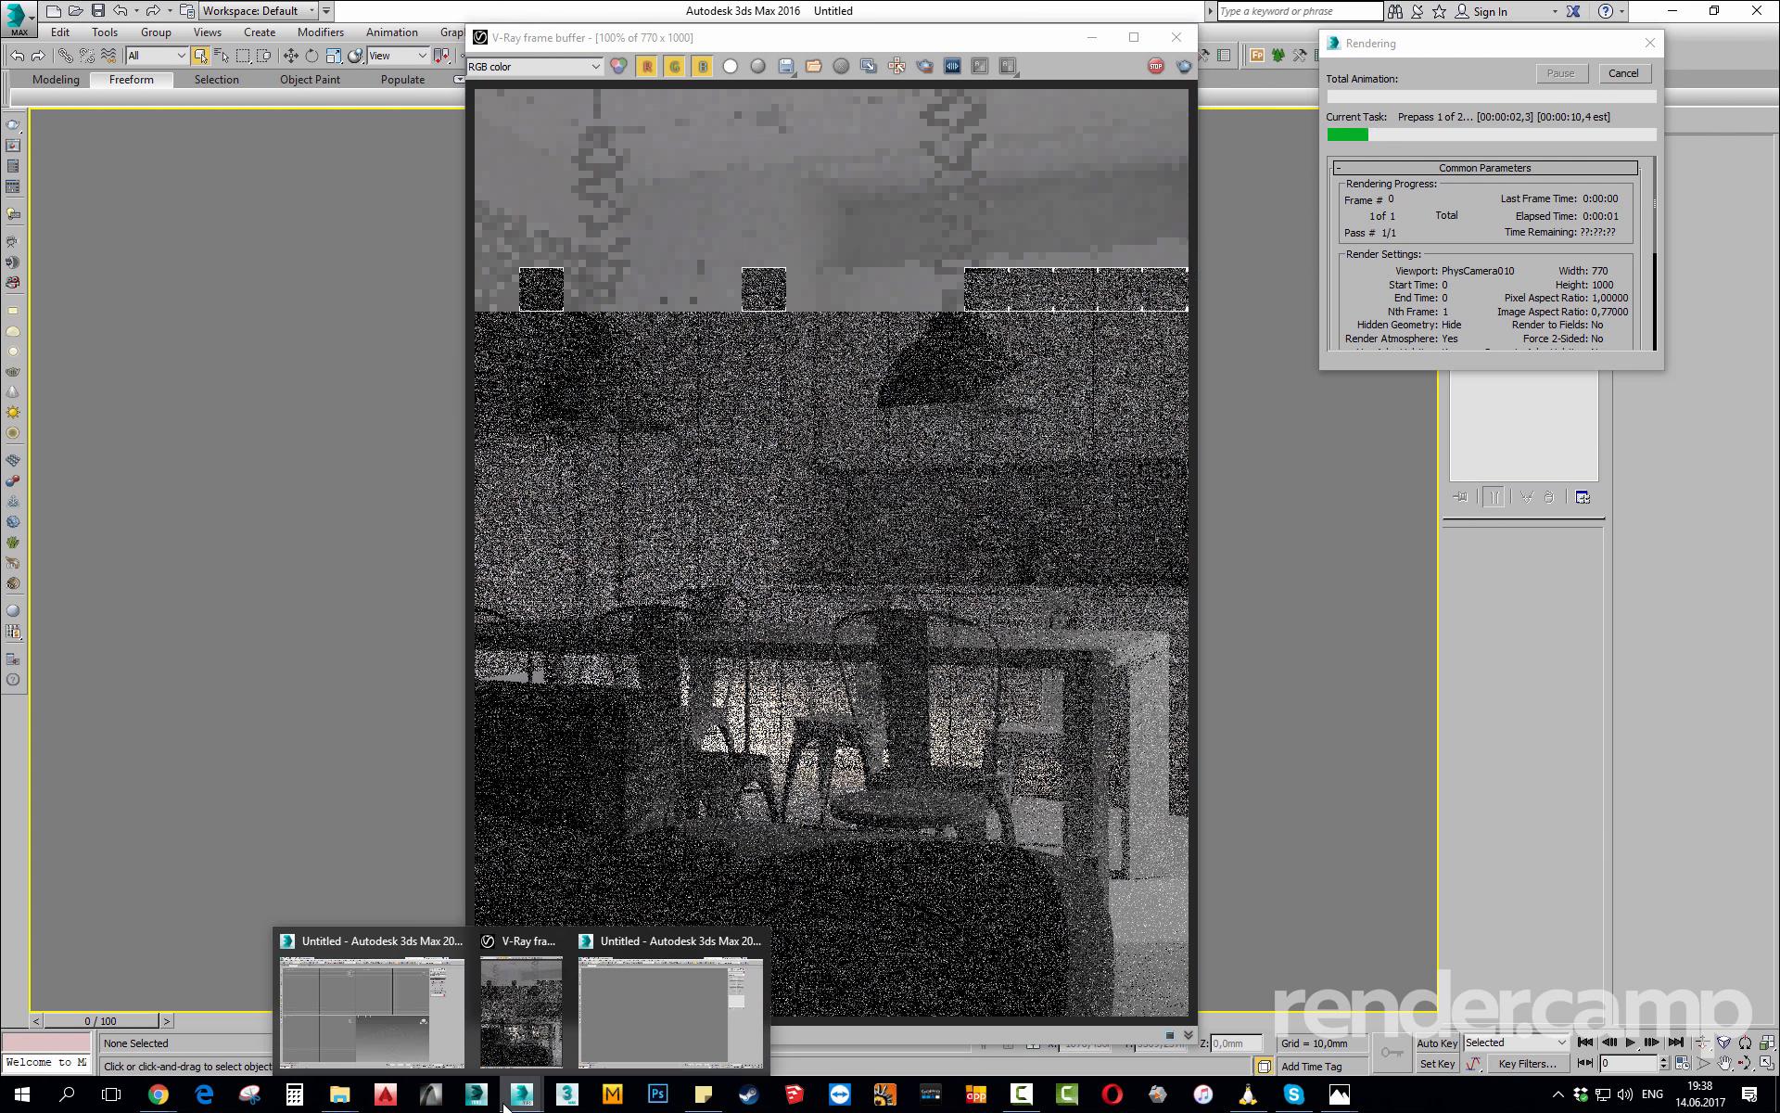
left_click(1157, 67)
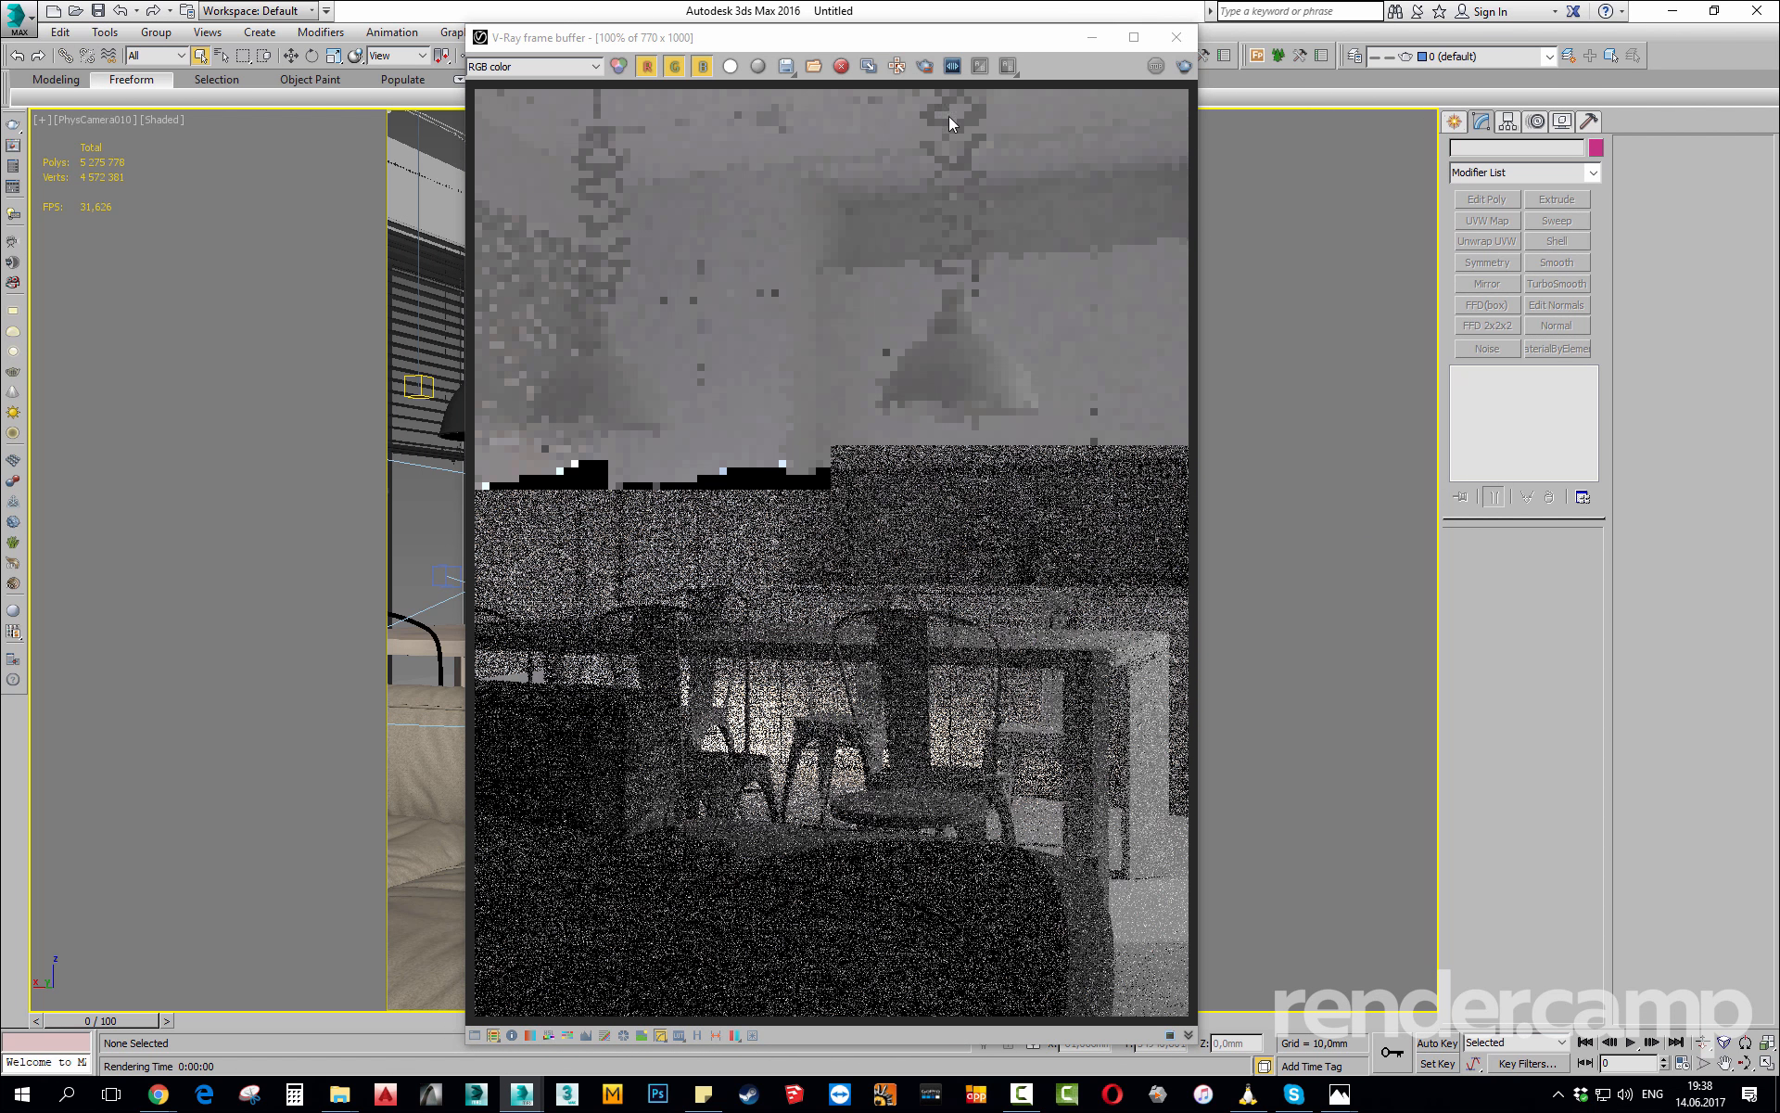
left_click(1177, 37)
Select the window glass object beneath the blinds and rename it !!!Glass.
left_click(416, 509)
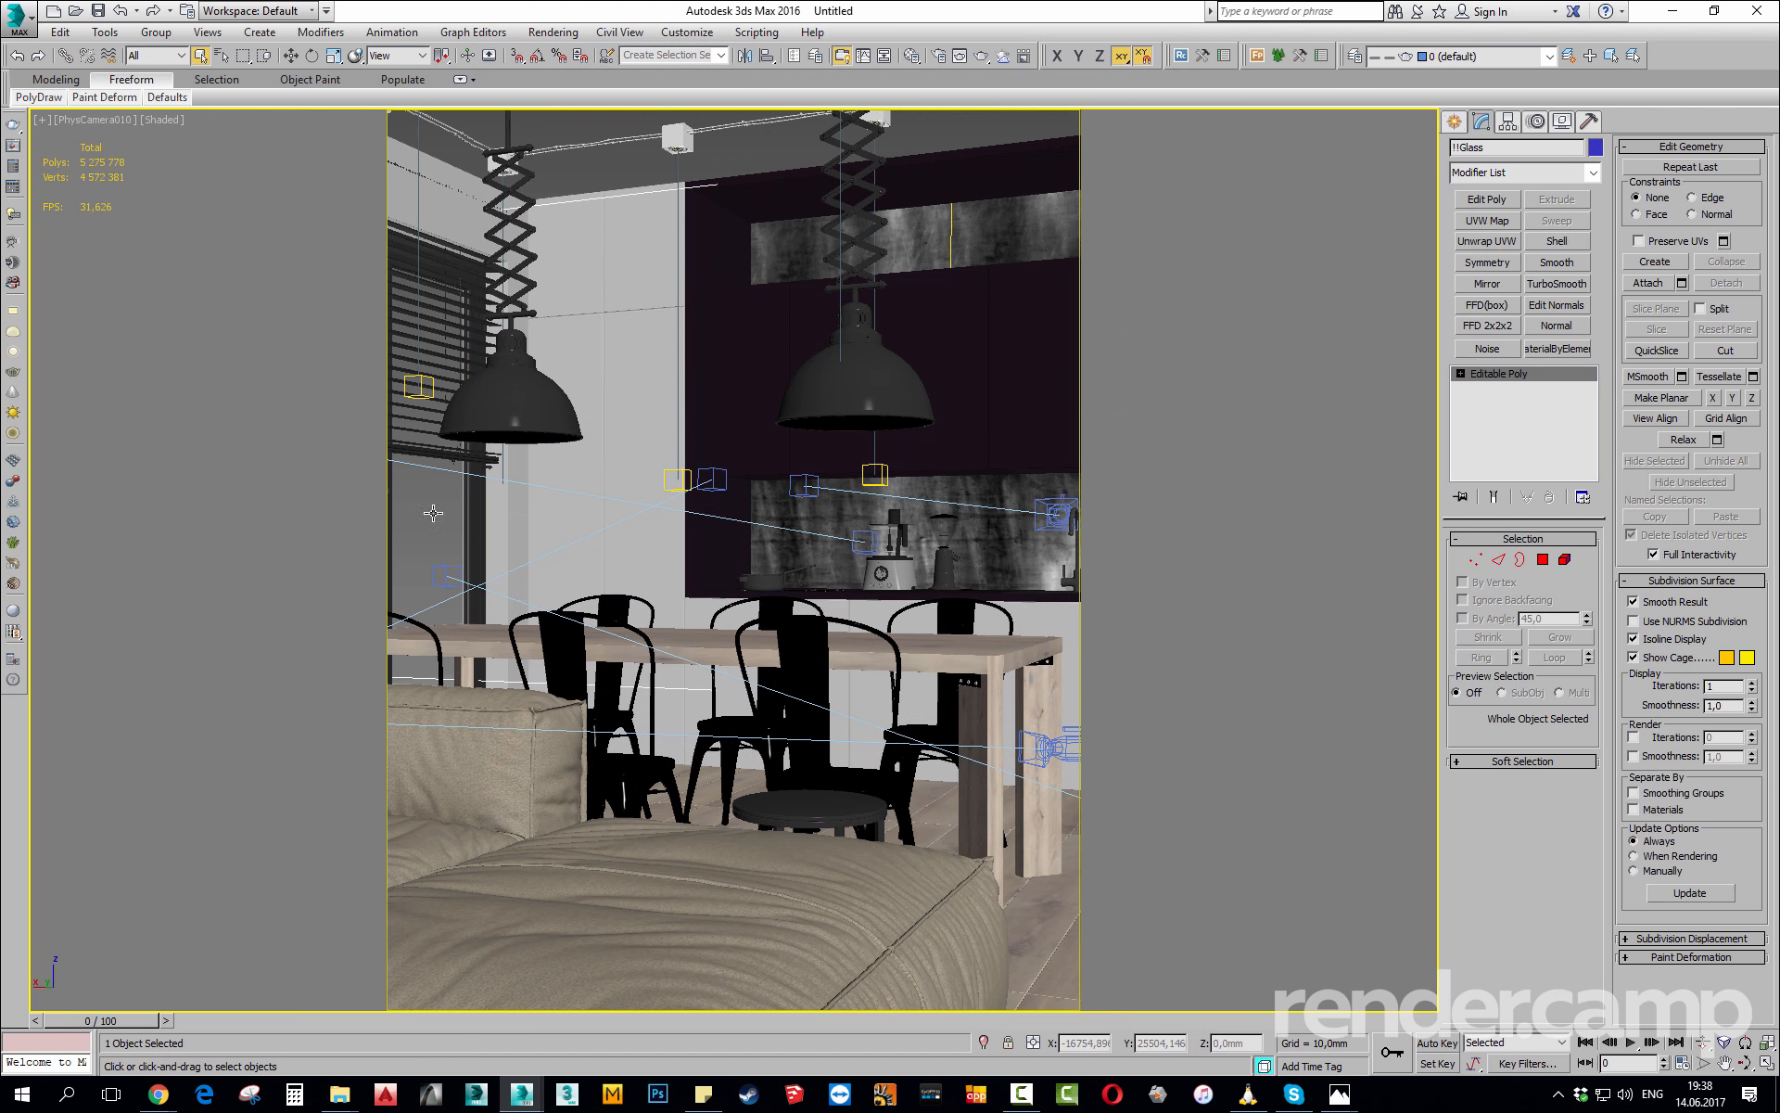
left_click(1503, 147)
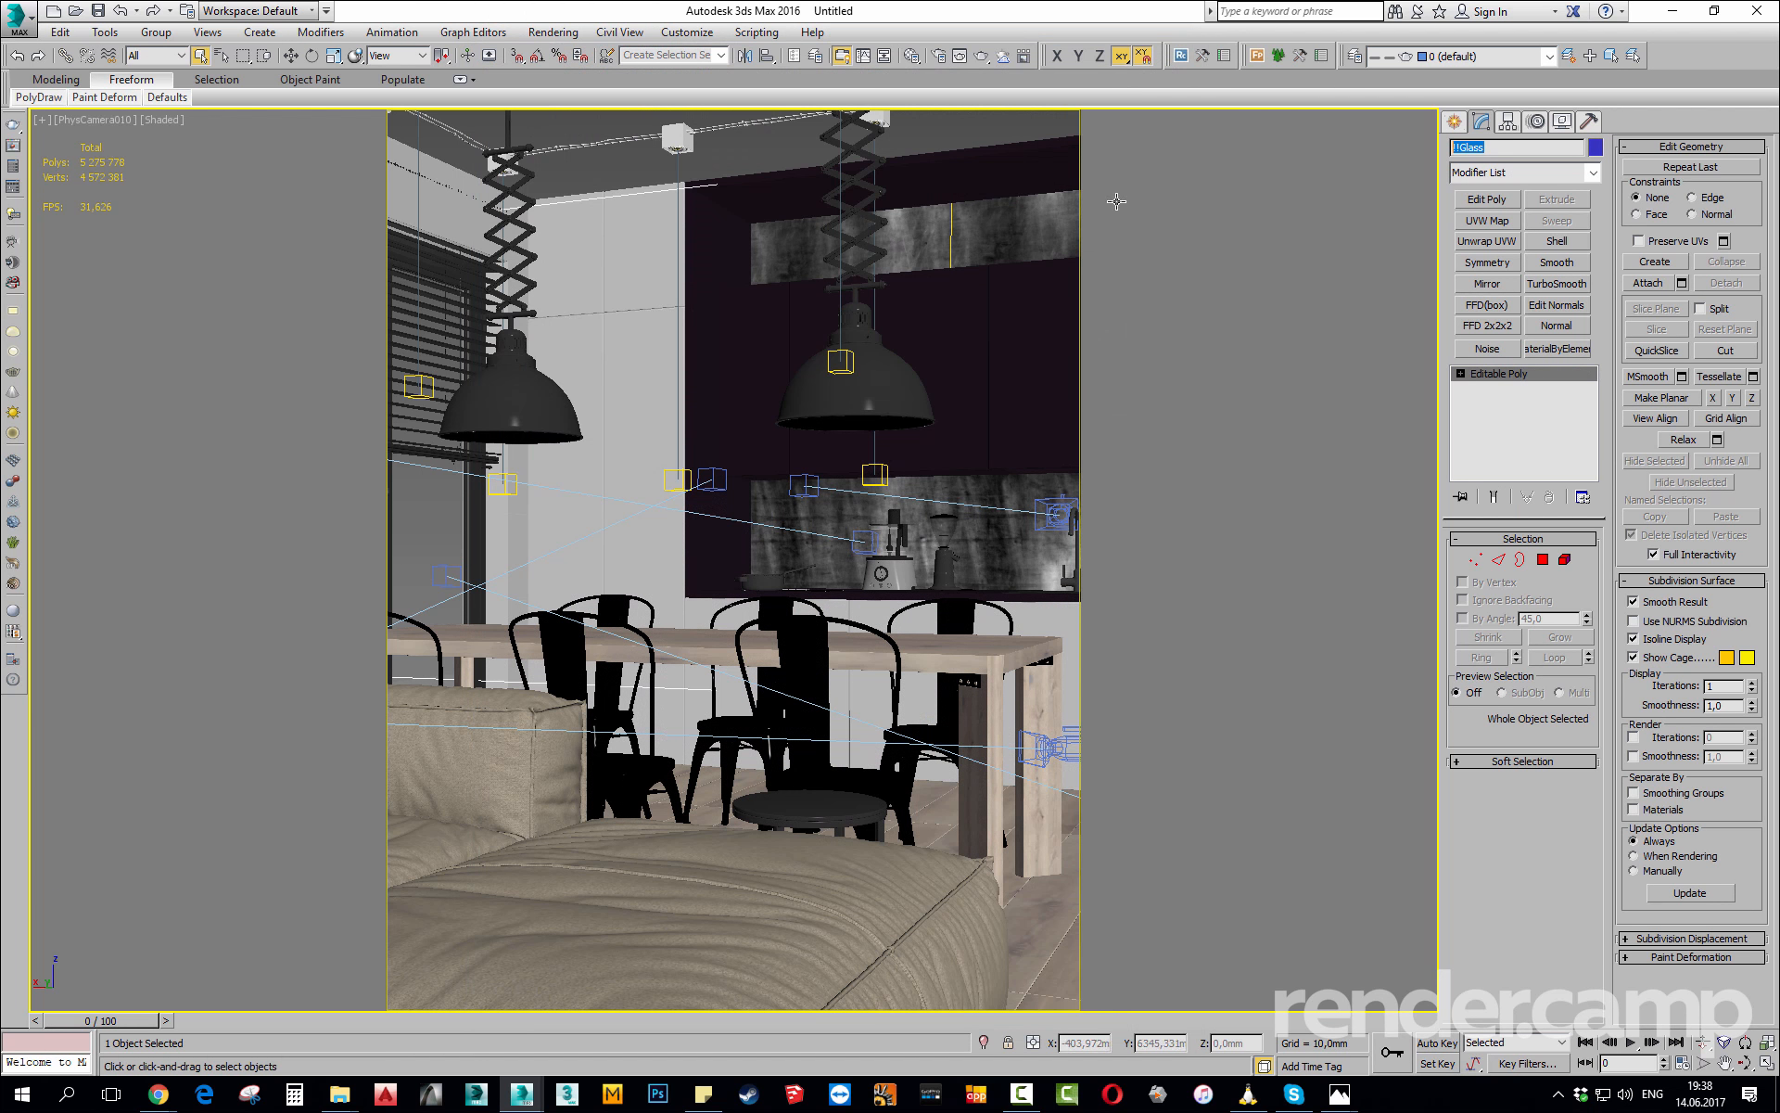
left_click(1454, 147)
type("!")
Exclude the !!!Glass object from the V-Ray override material and start a new test render.
key("F10")
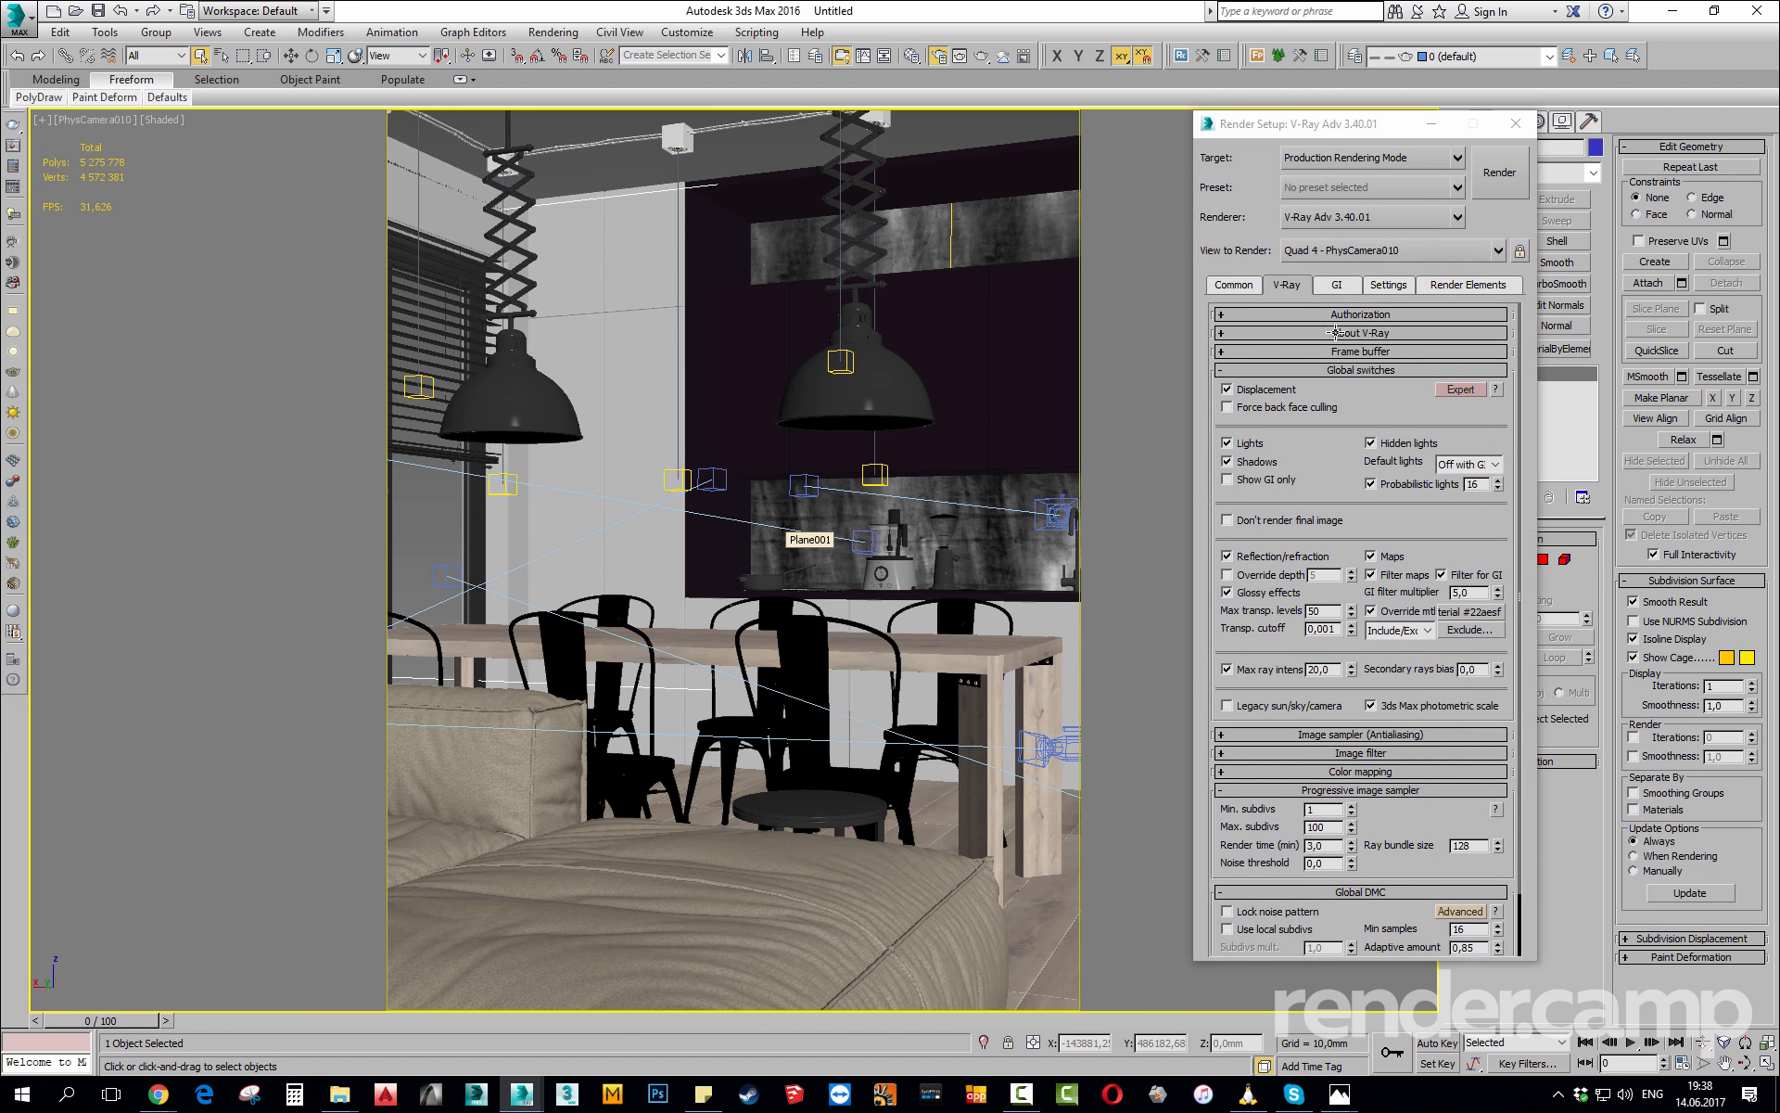
left_click(1467, 612)
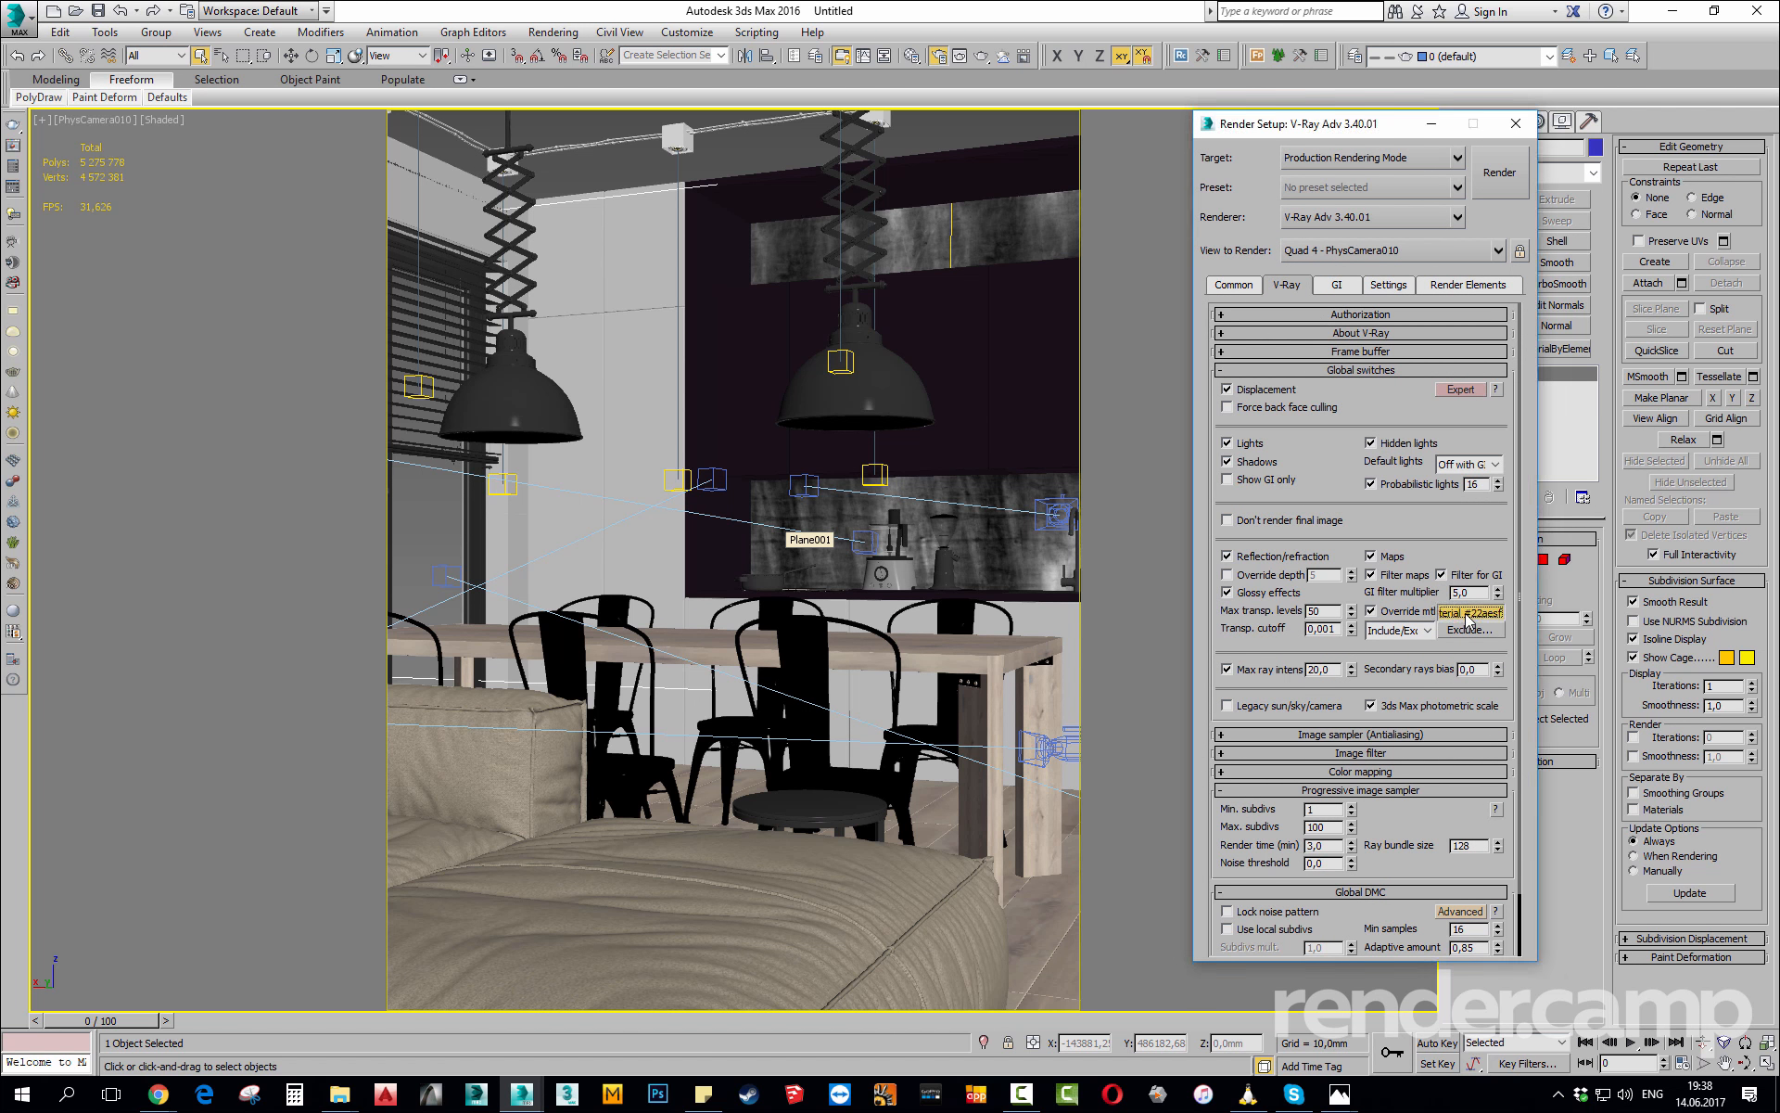
left_click(1400, 252)
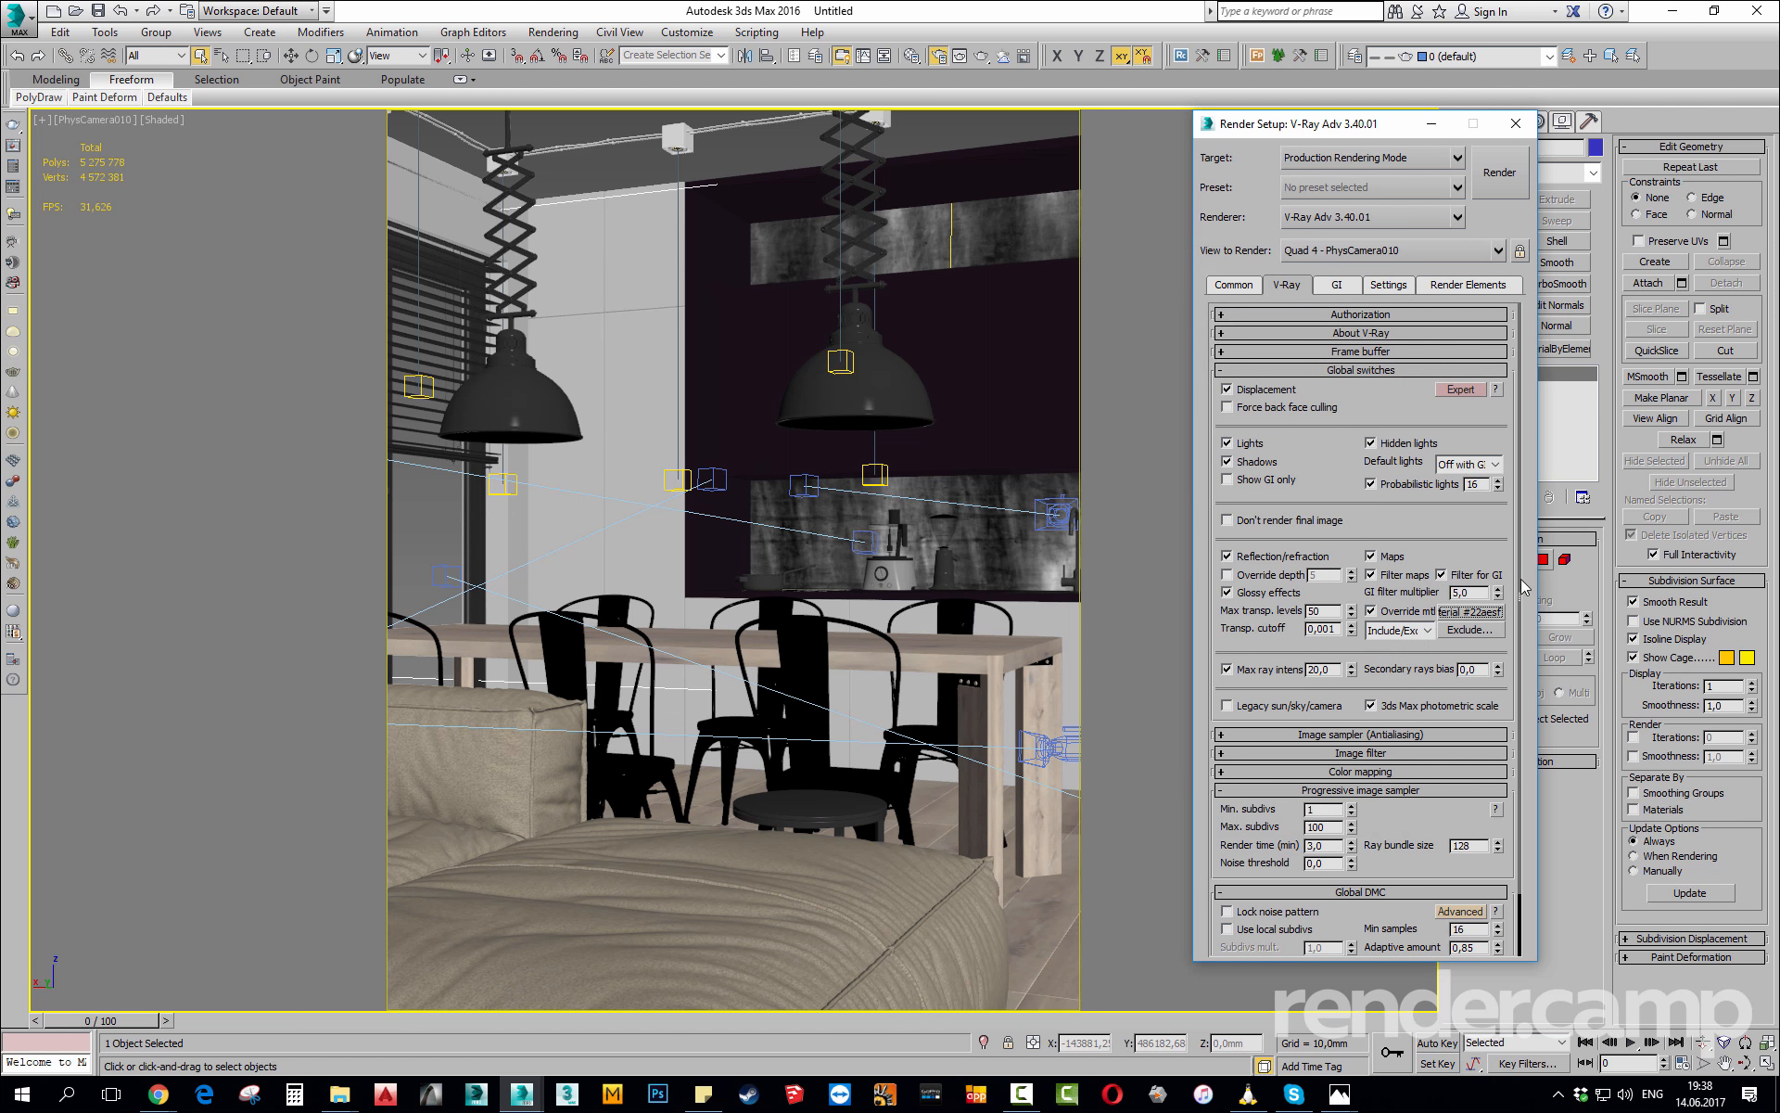
left_click(1469, 629)
left_click(601, 384)
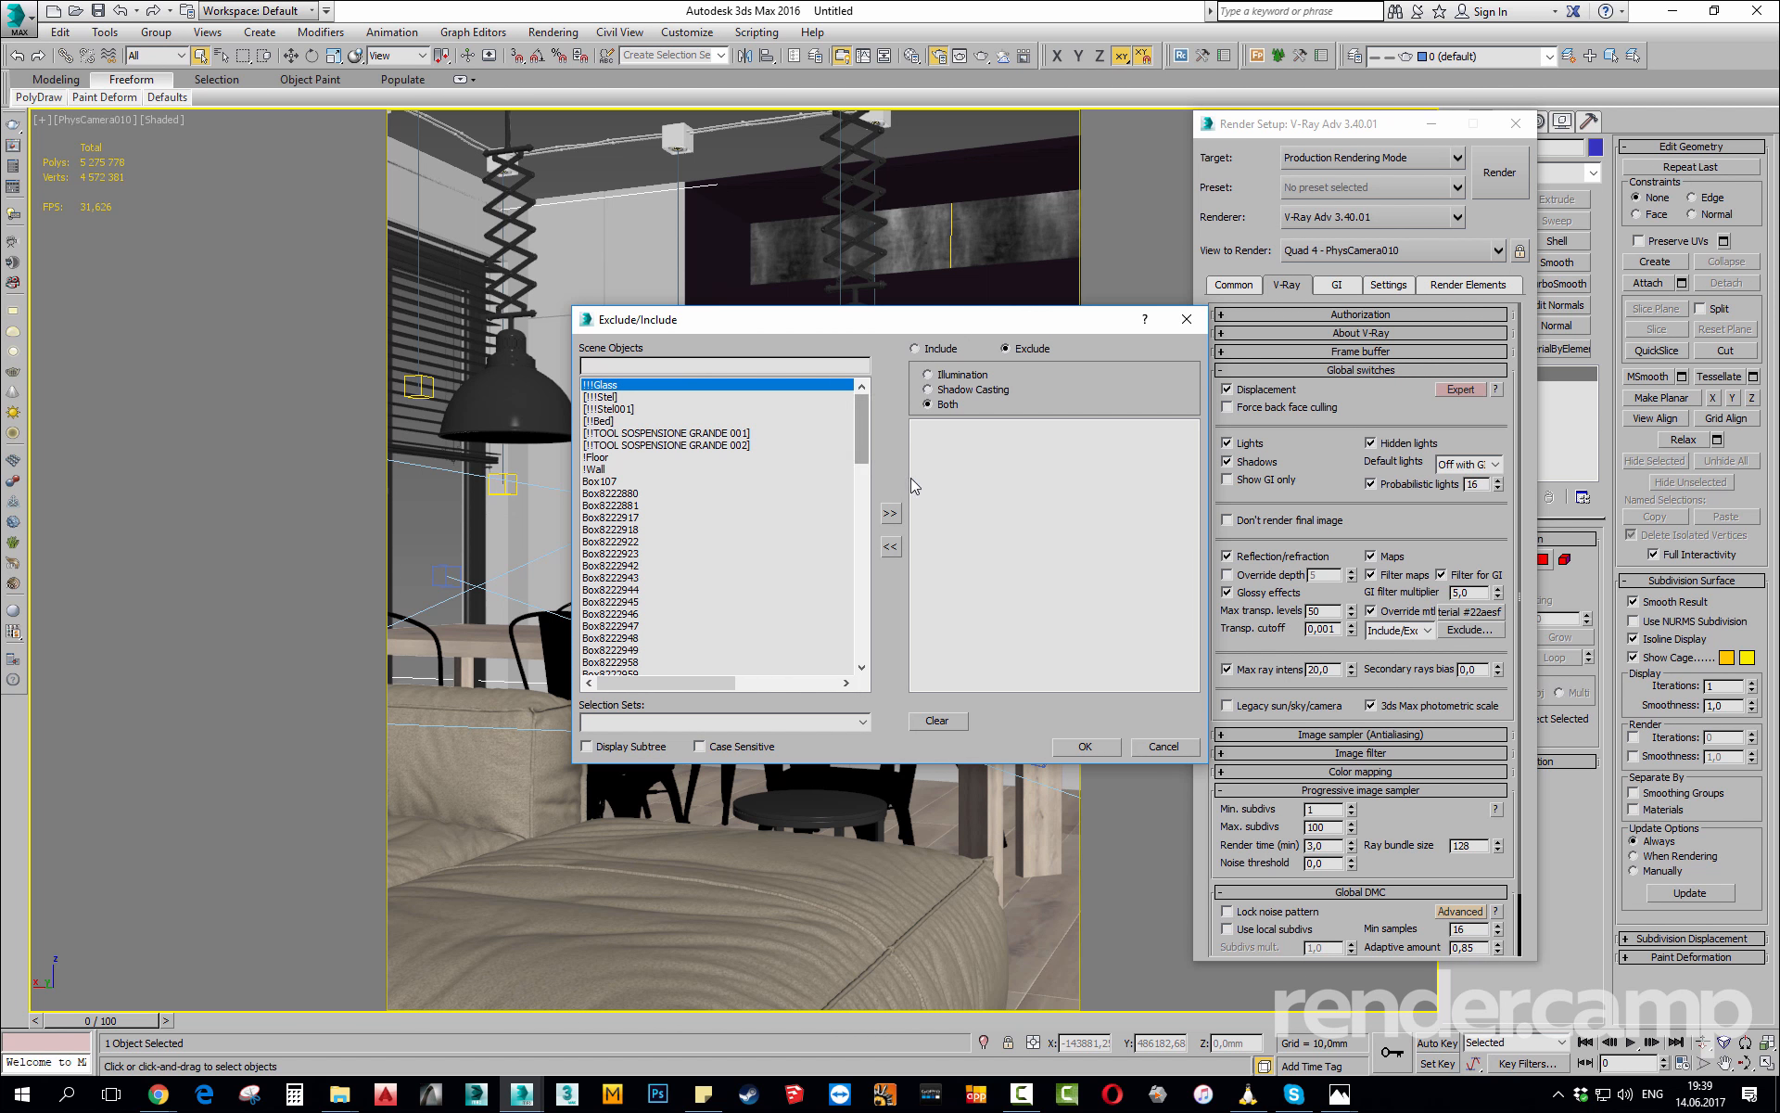
left_click(890, 513)
left_click(1110, 753)
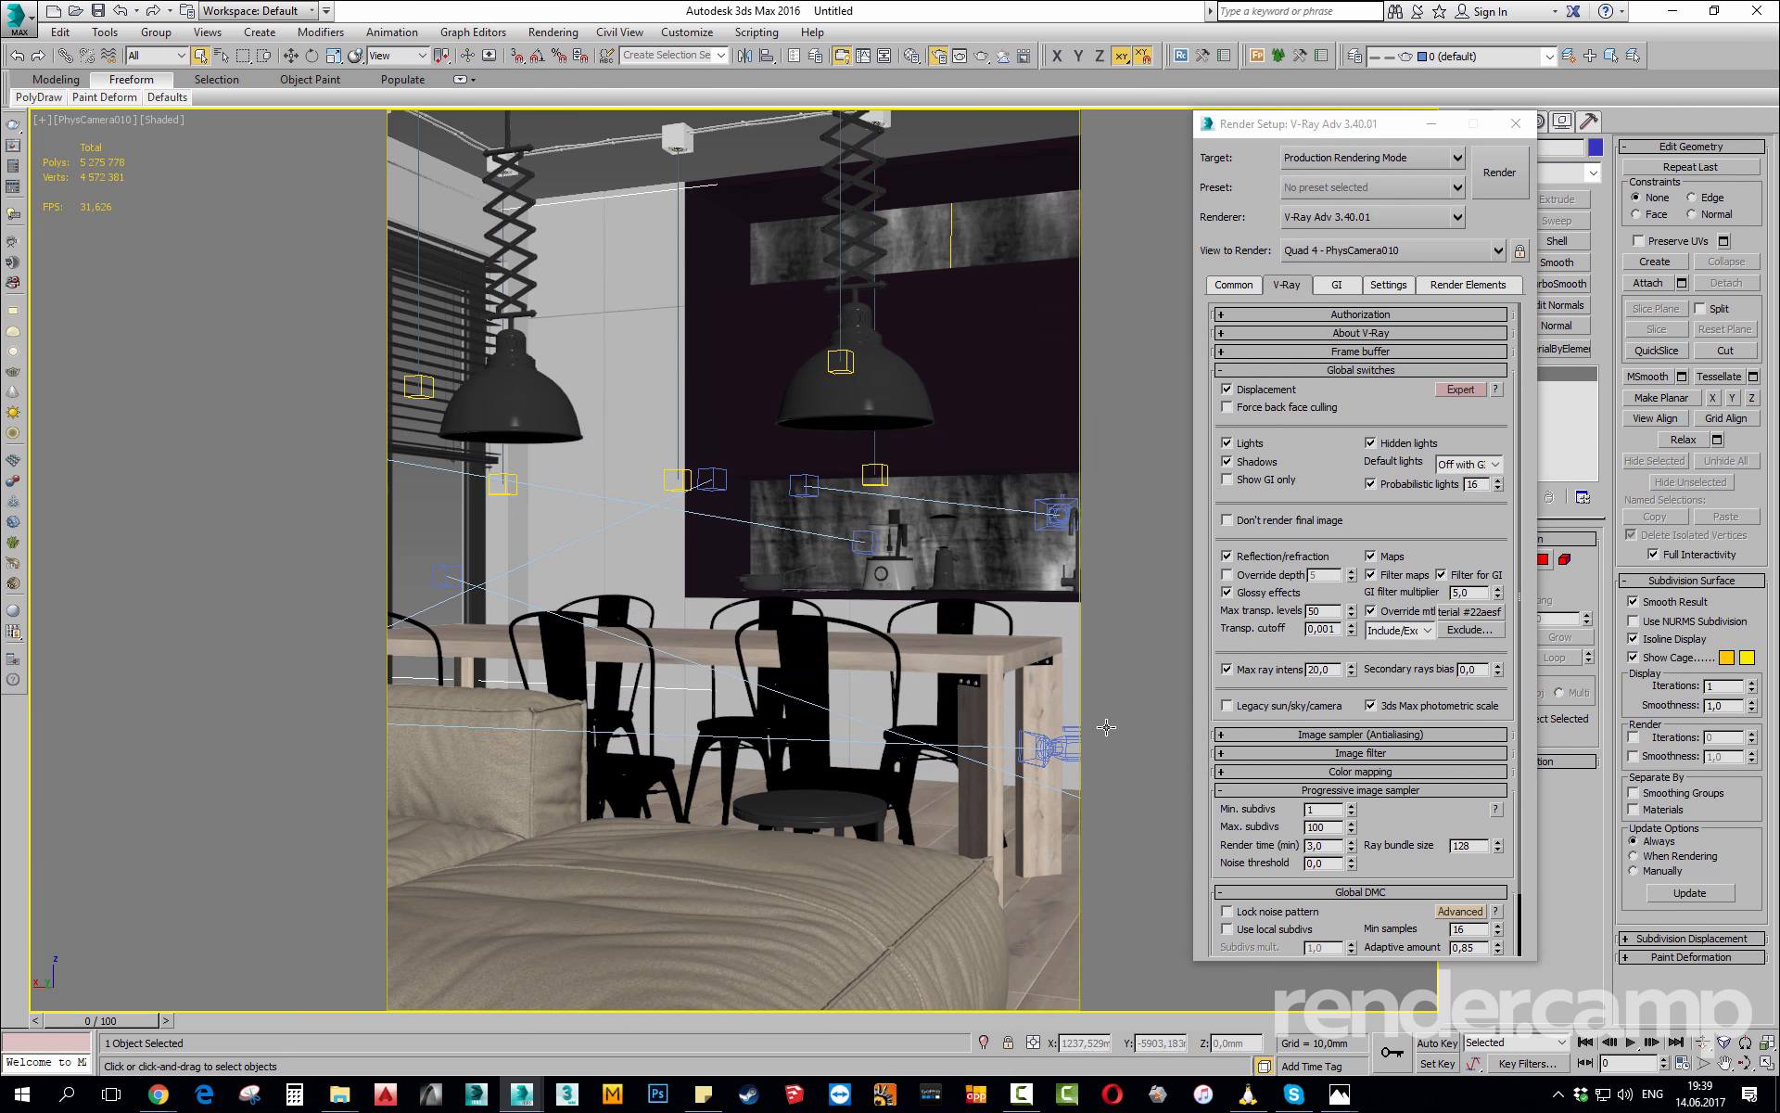
key("shift+q")
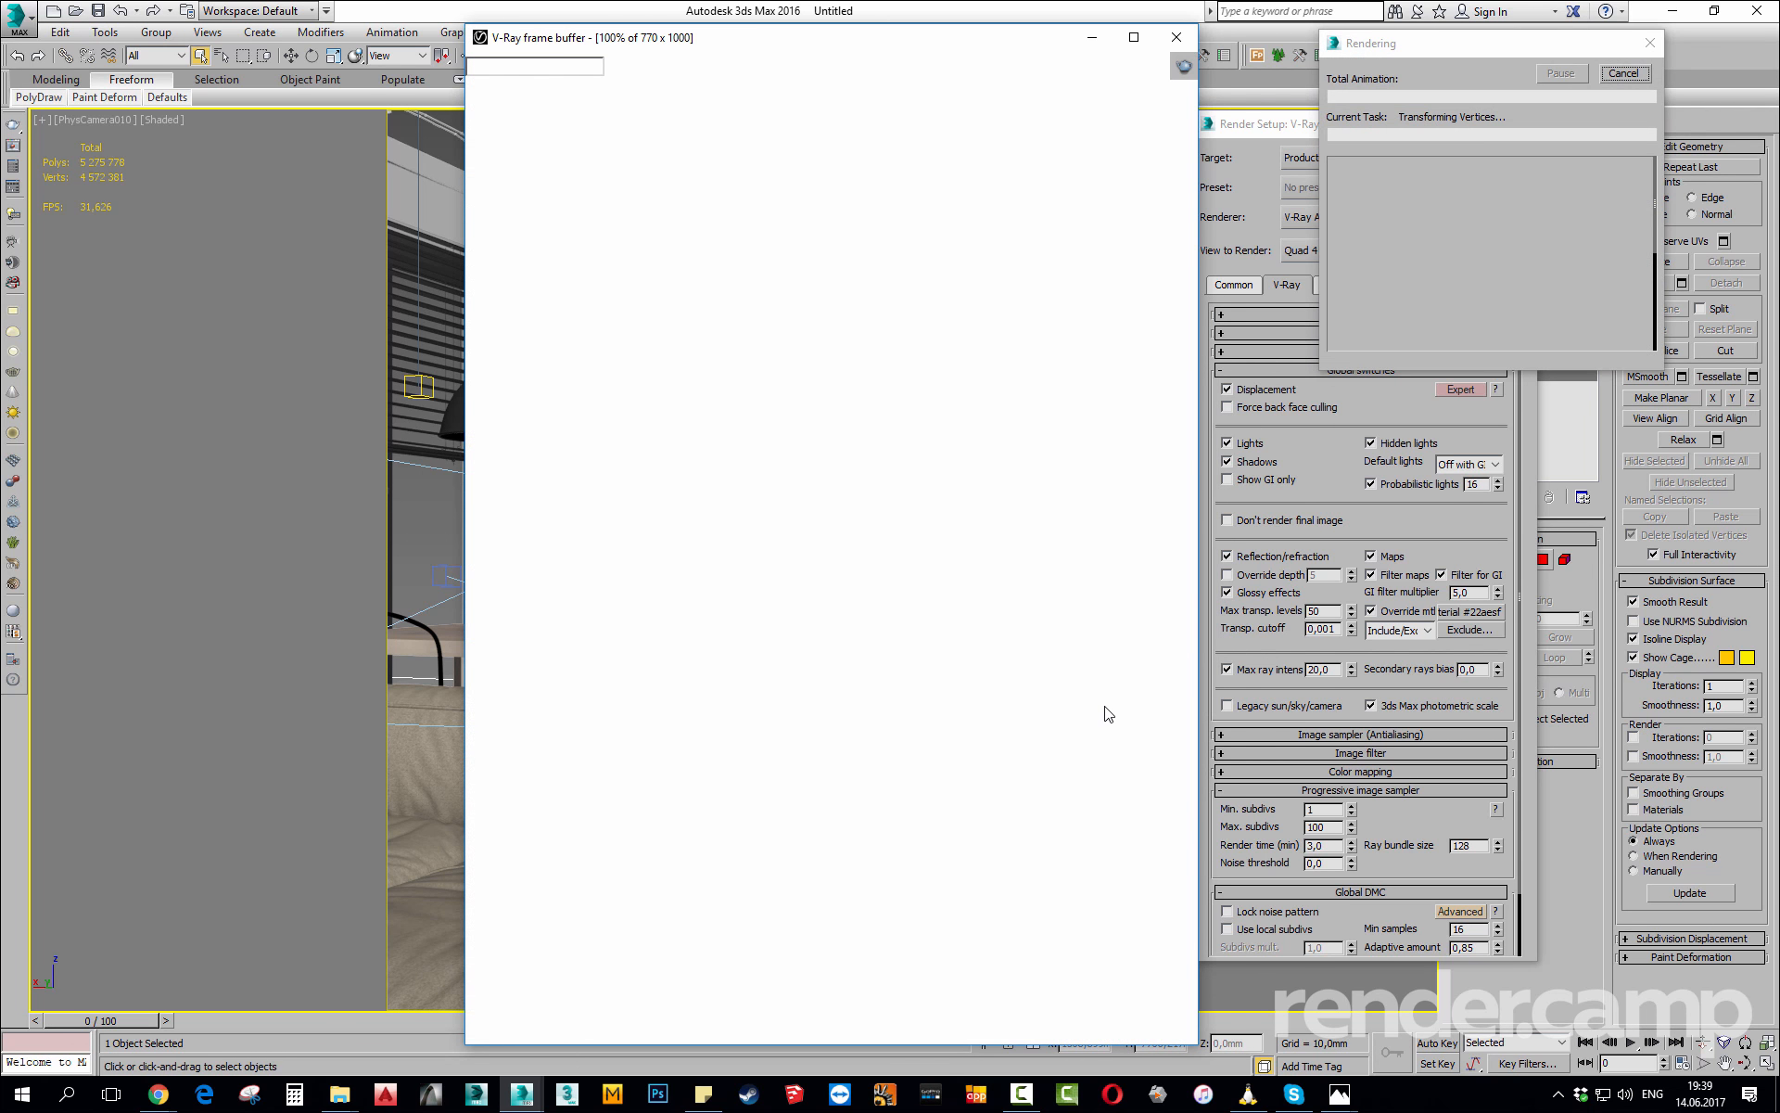
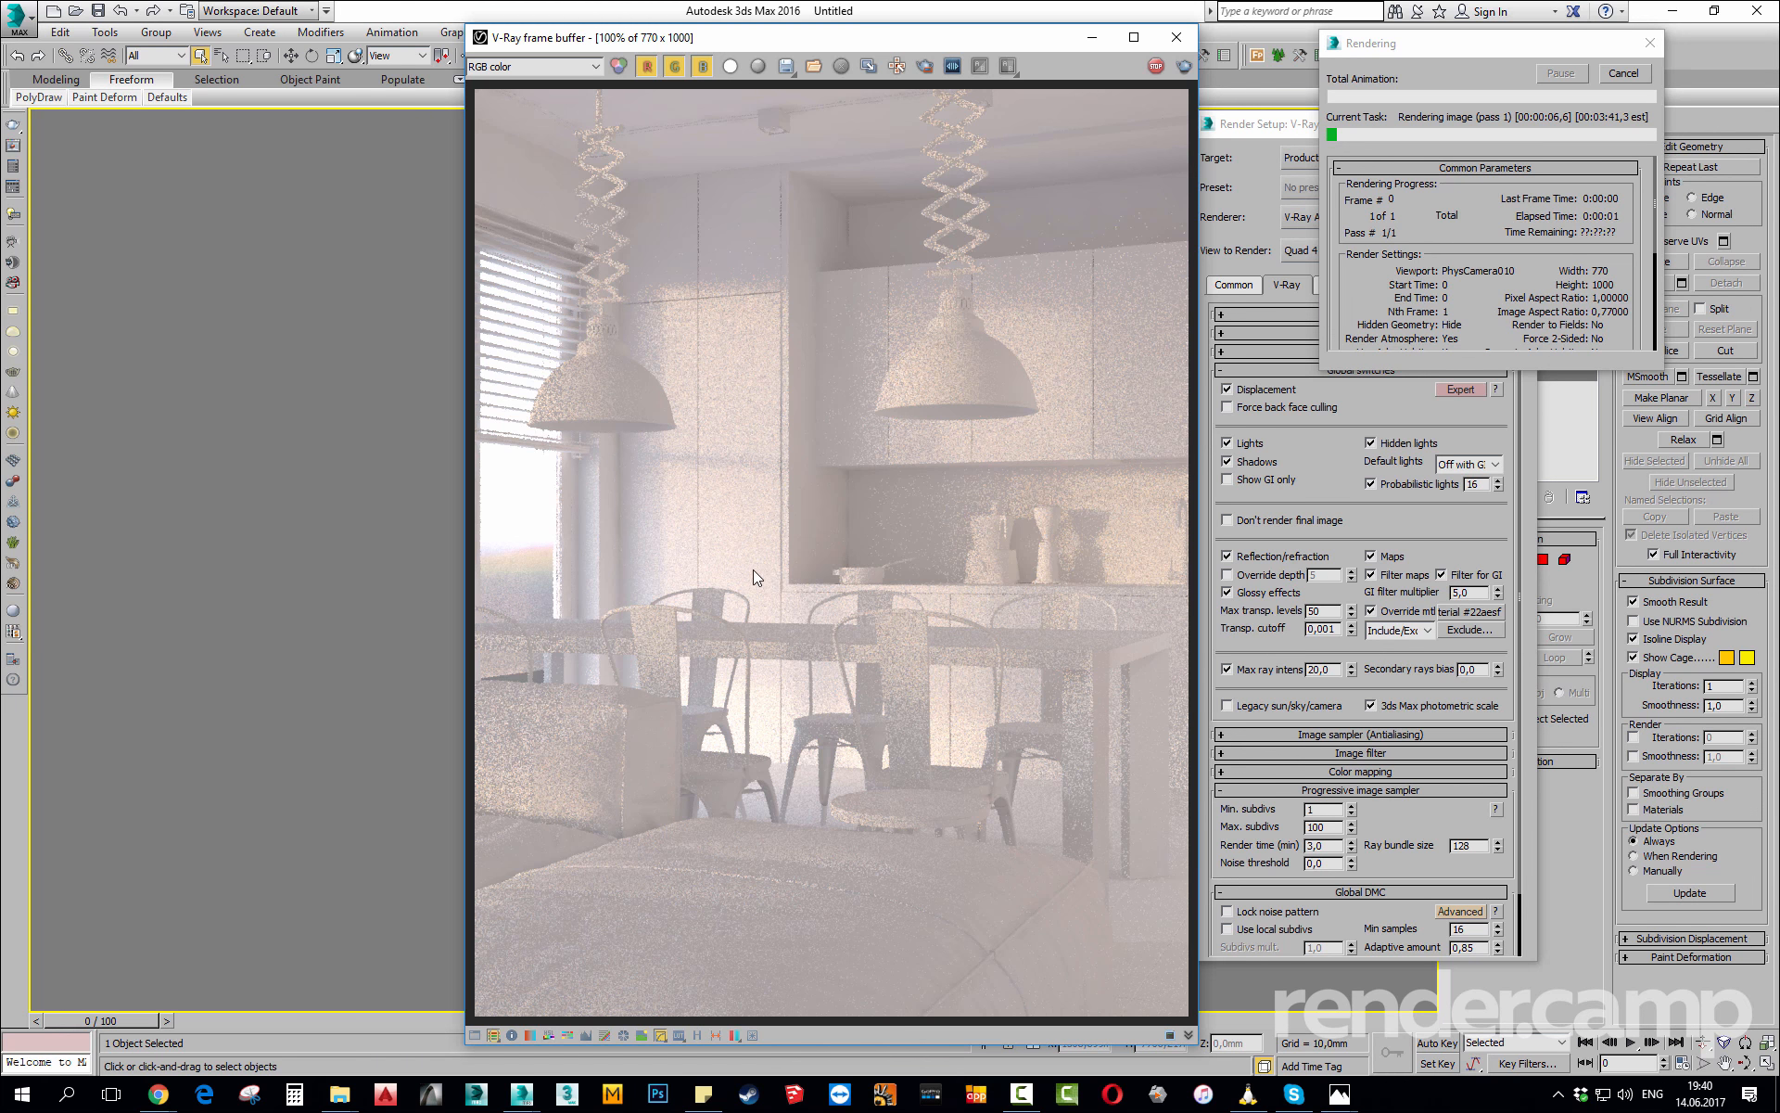
Examine the lighting and noise on the cabinet fronts, pendant lamps and kitchen niche in the progressive test render.
scroll(753, 569, "up", 1)
middle_click_drag(706, 470, 864, 585)
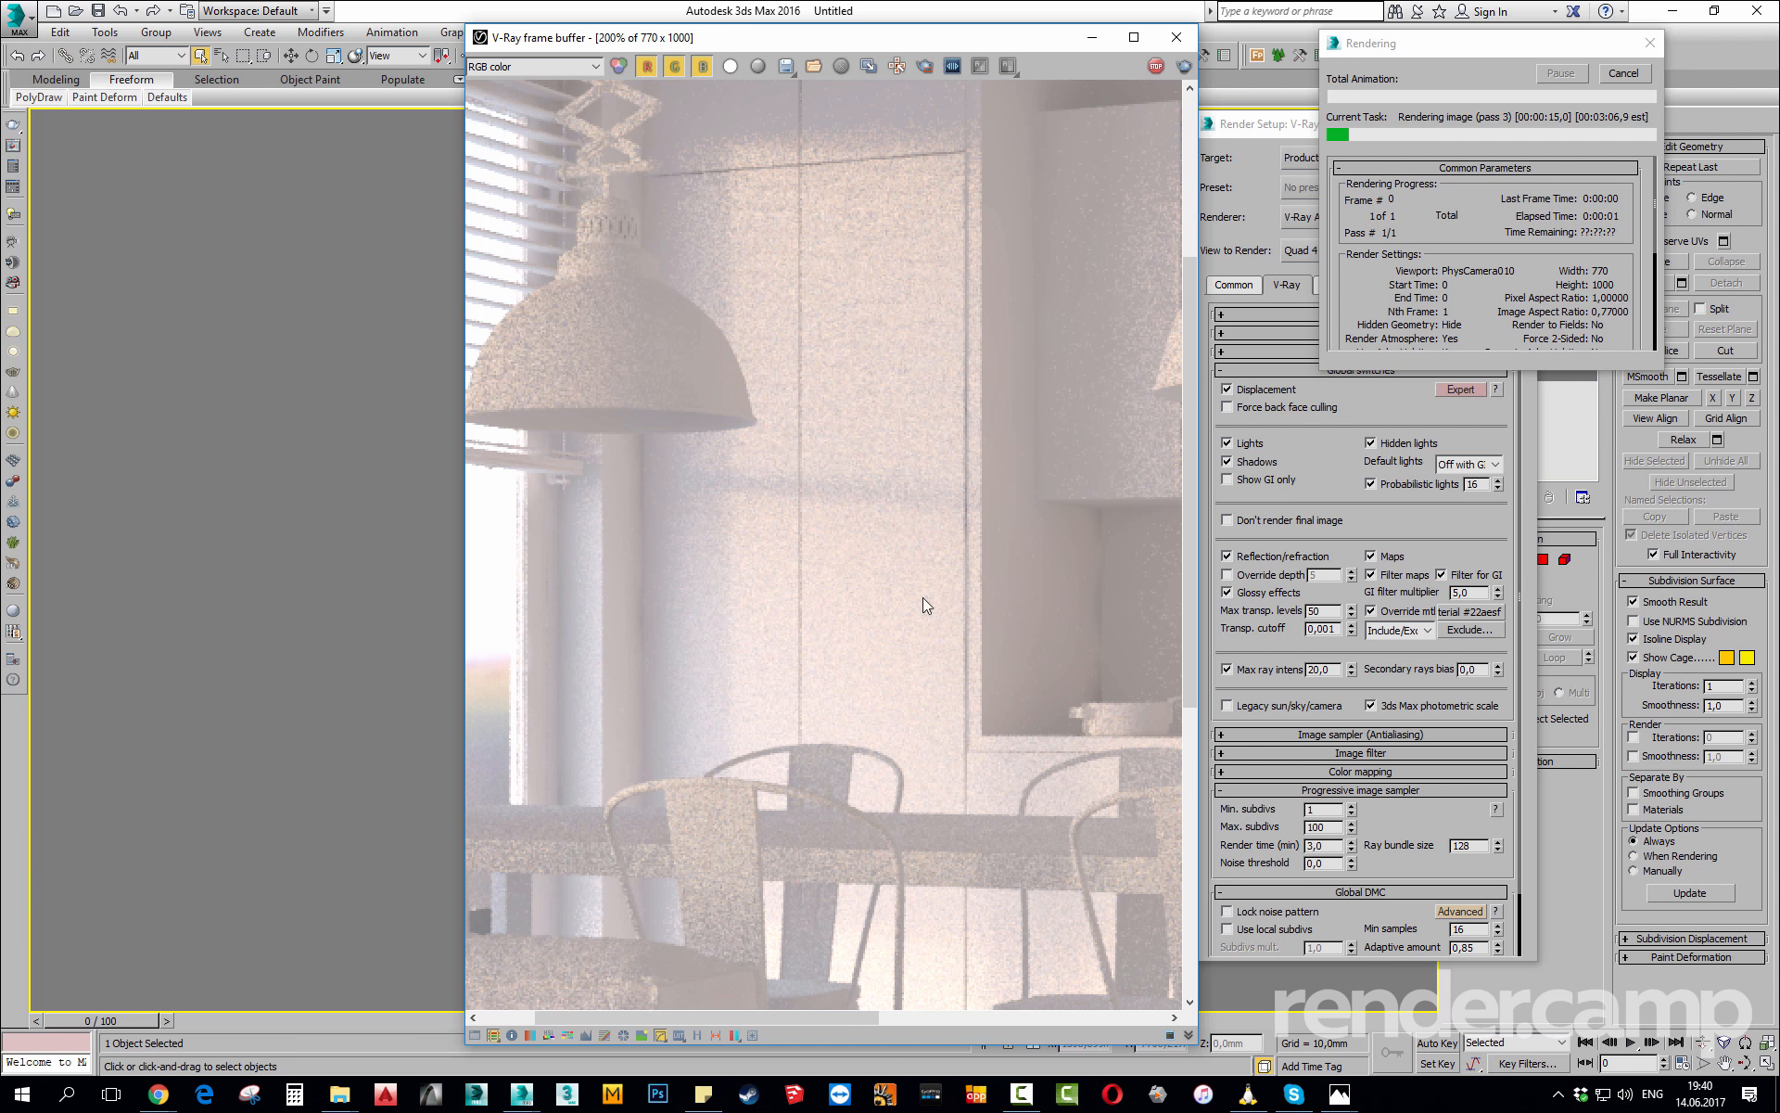
middle_click_drag(921, 597, 855, 443)
scroll(855, 443, "down", 1)
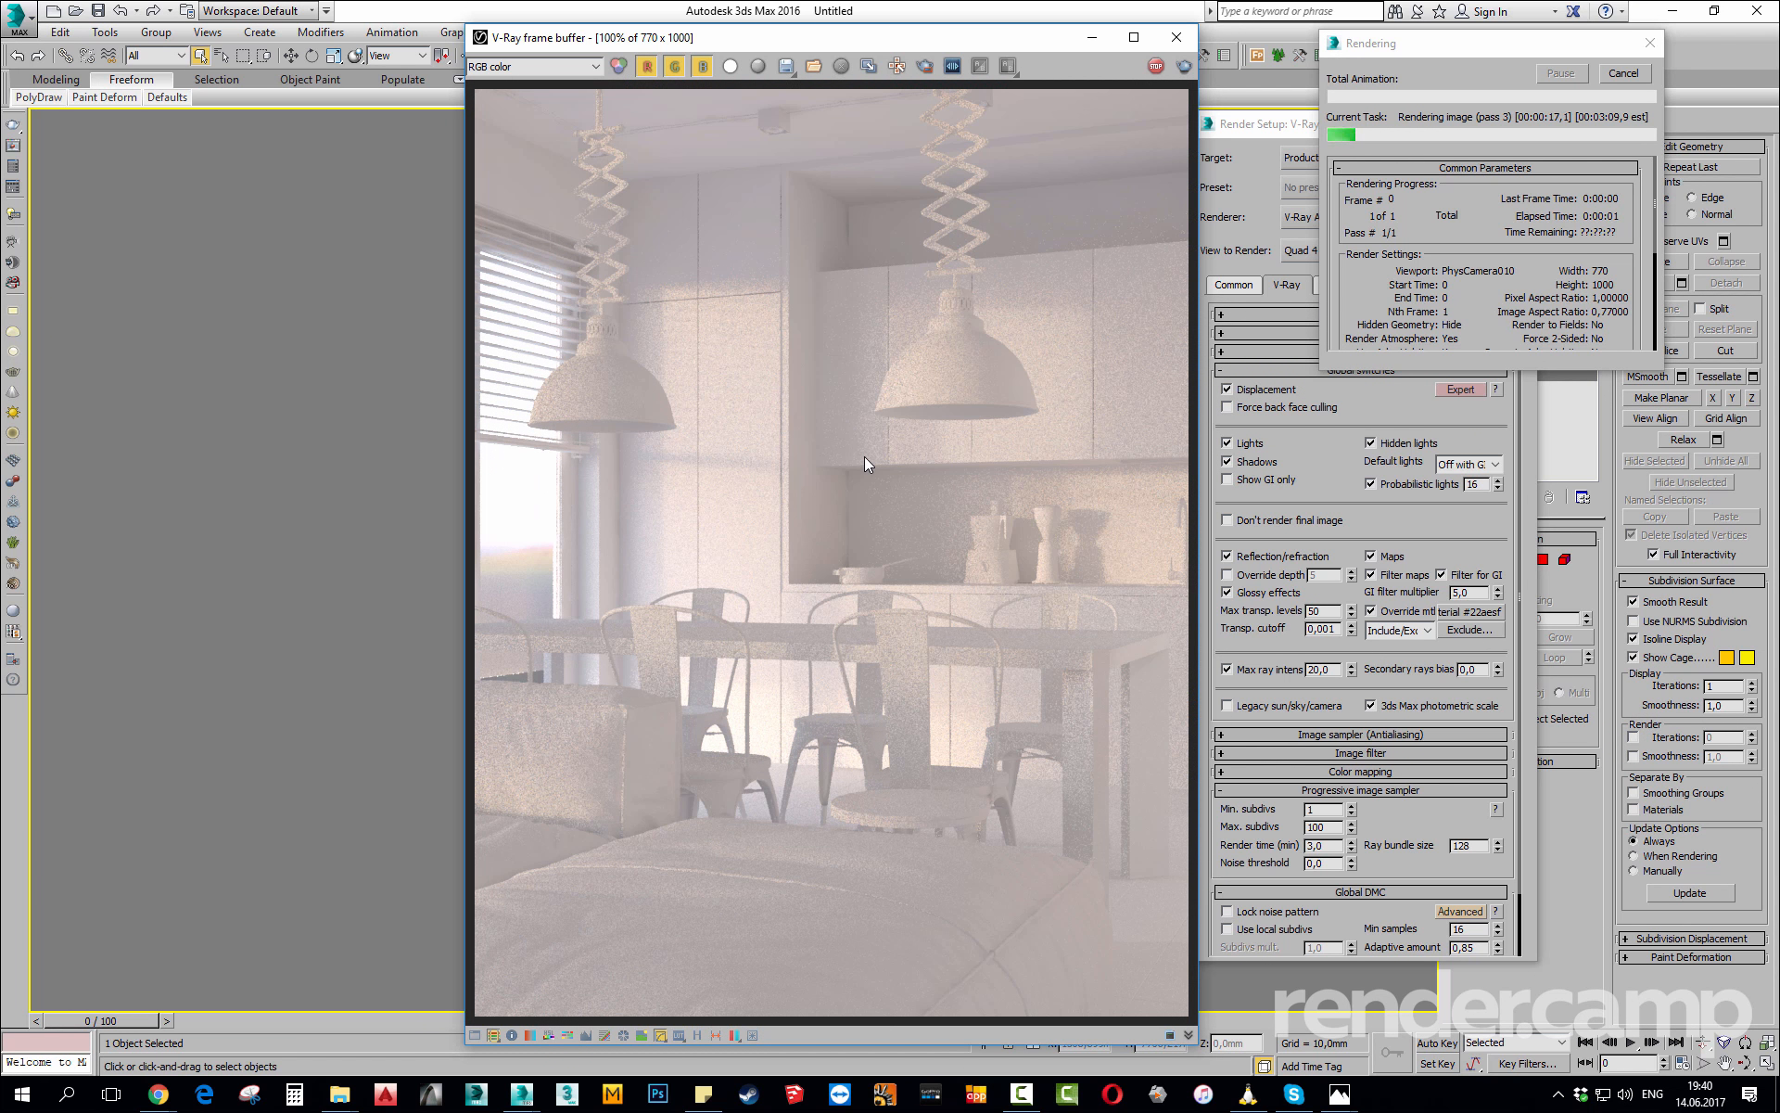
scroll(748, 471, "up", 1)
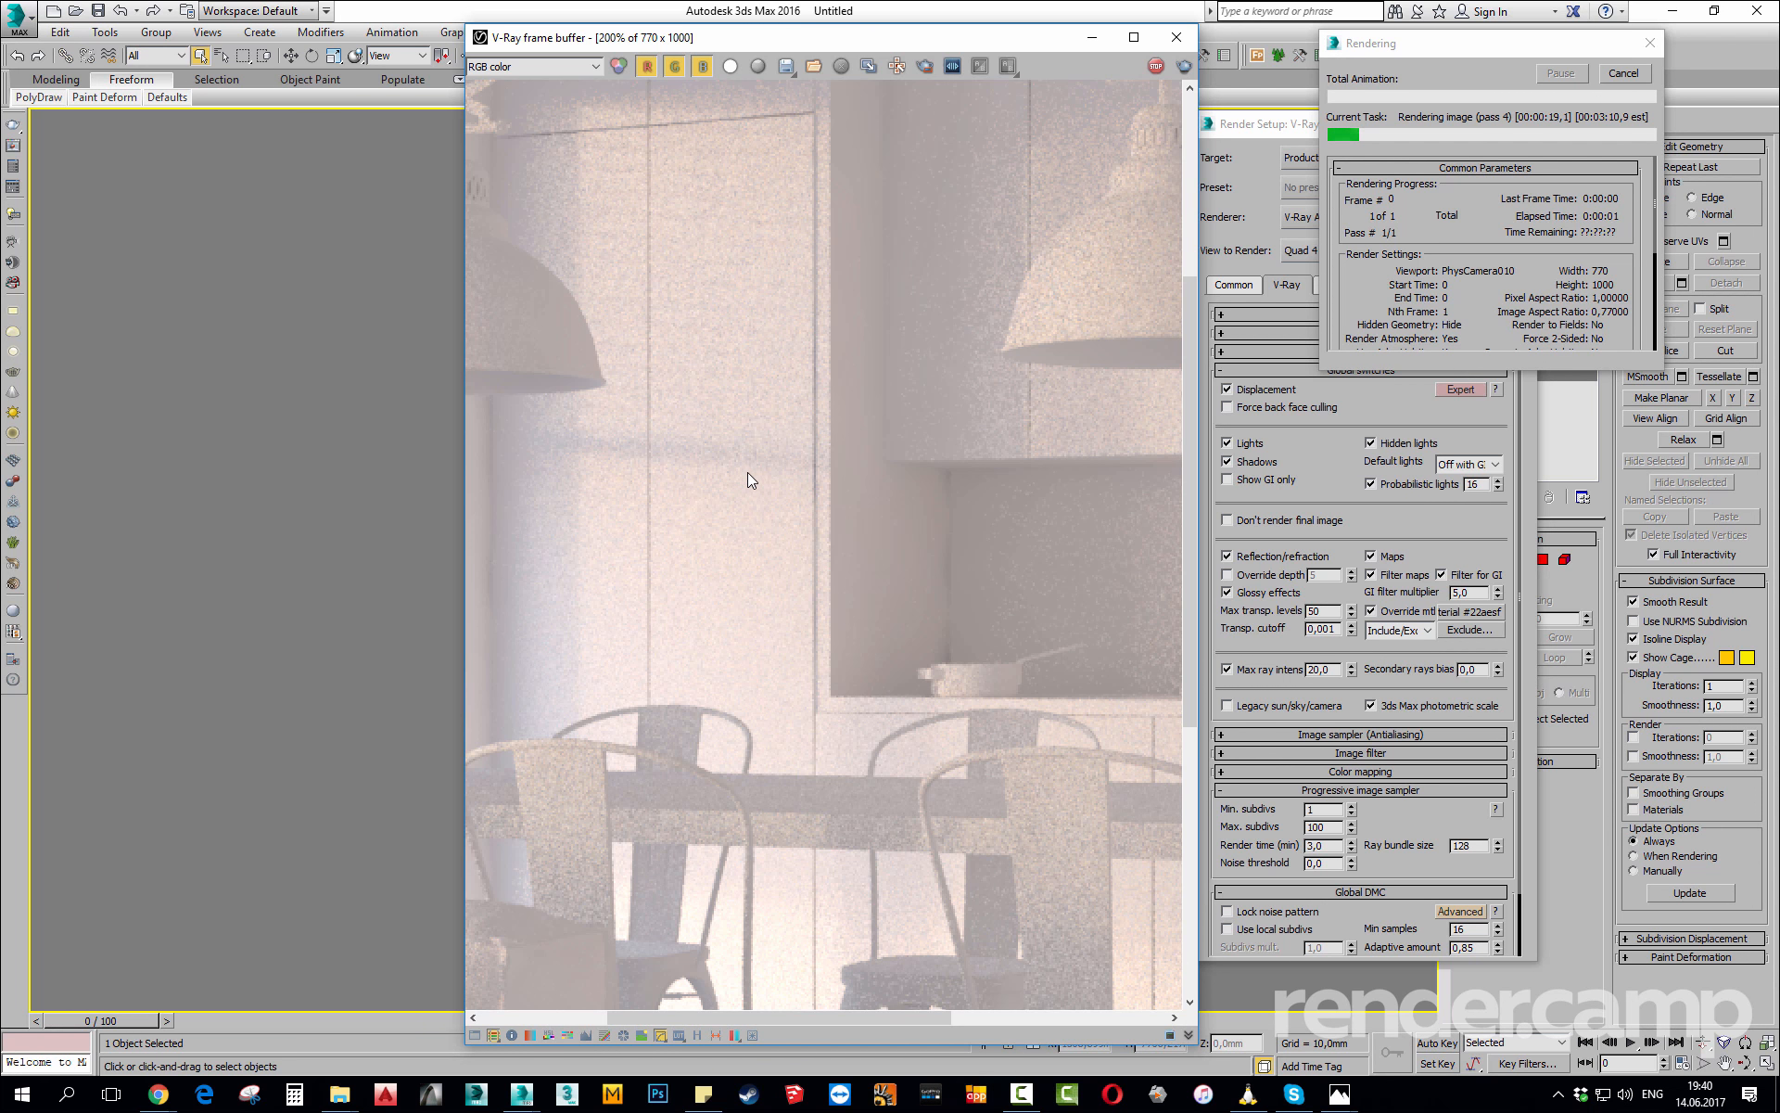
middle_click_drag(747, 471, 715, 447)
scroll(714, 447, "down", 1)
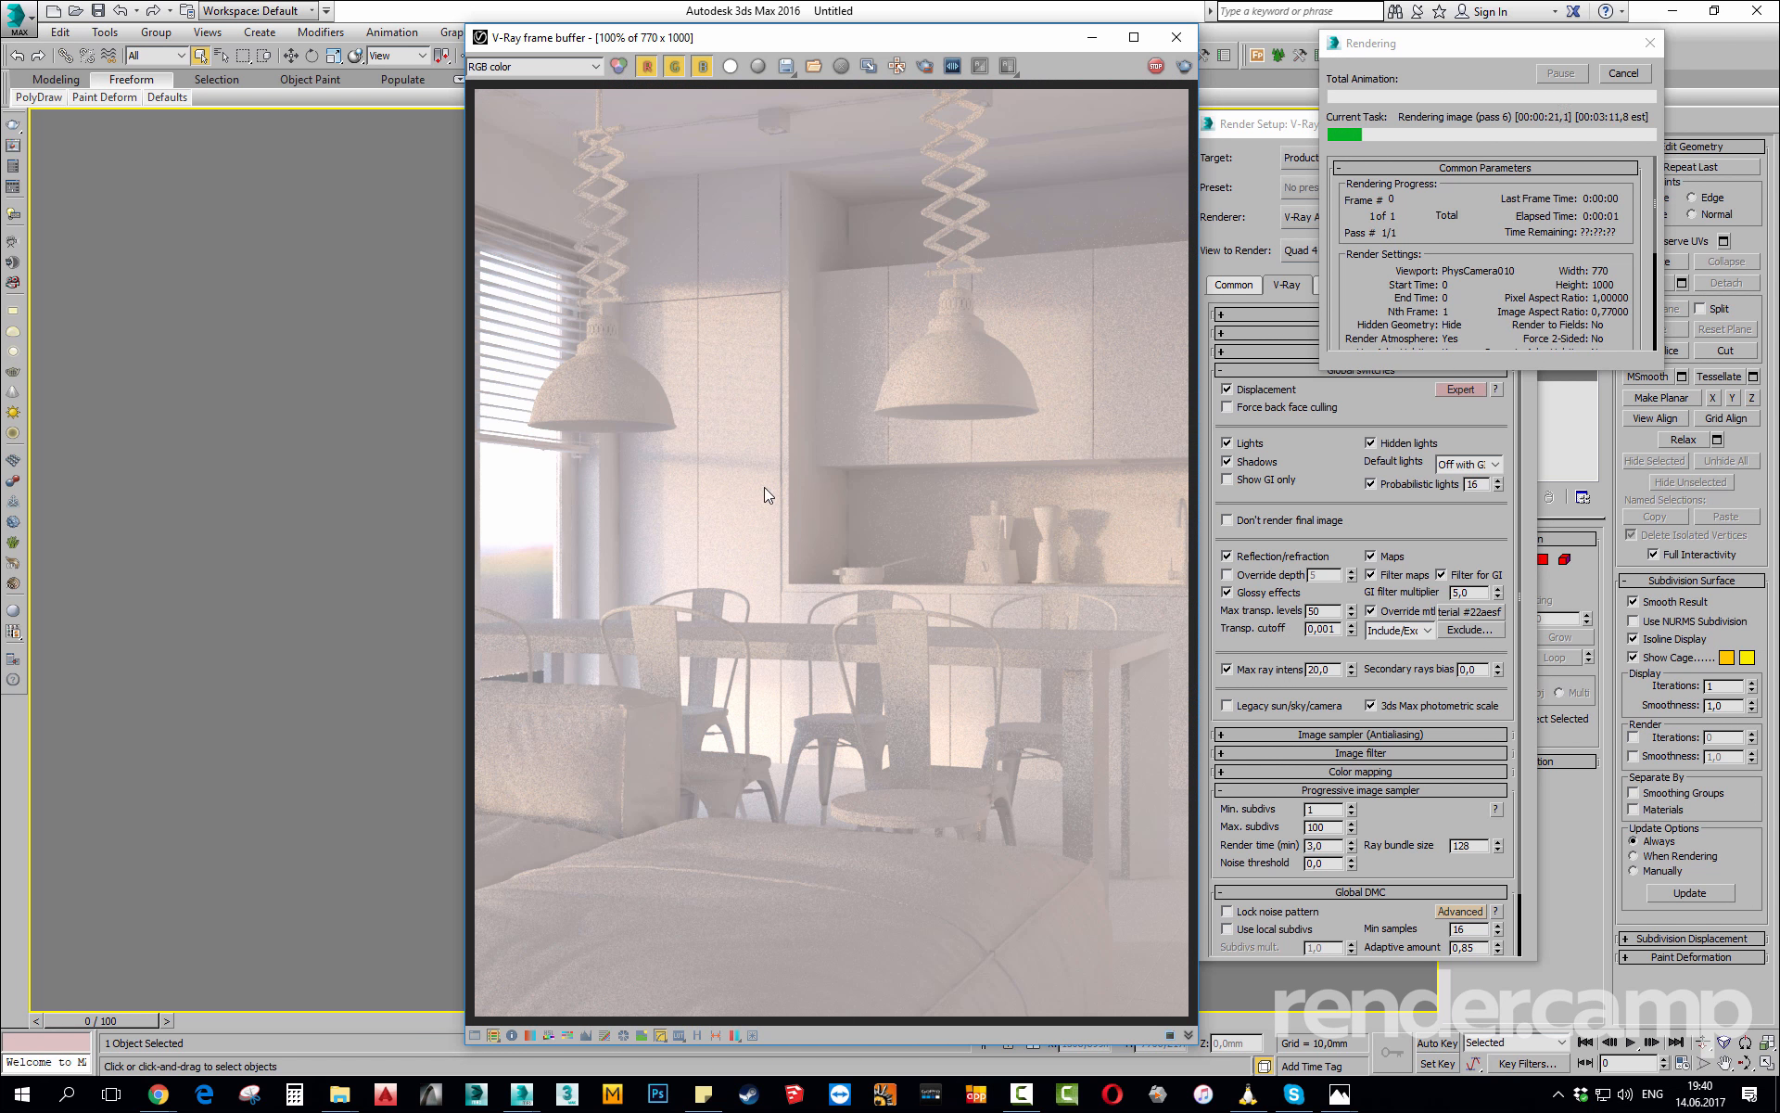
scroll(705, 382, "up", 1)
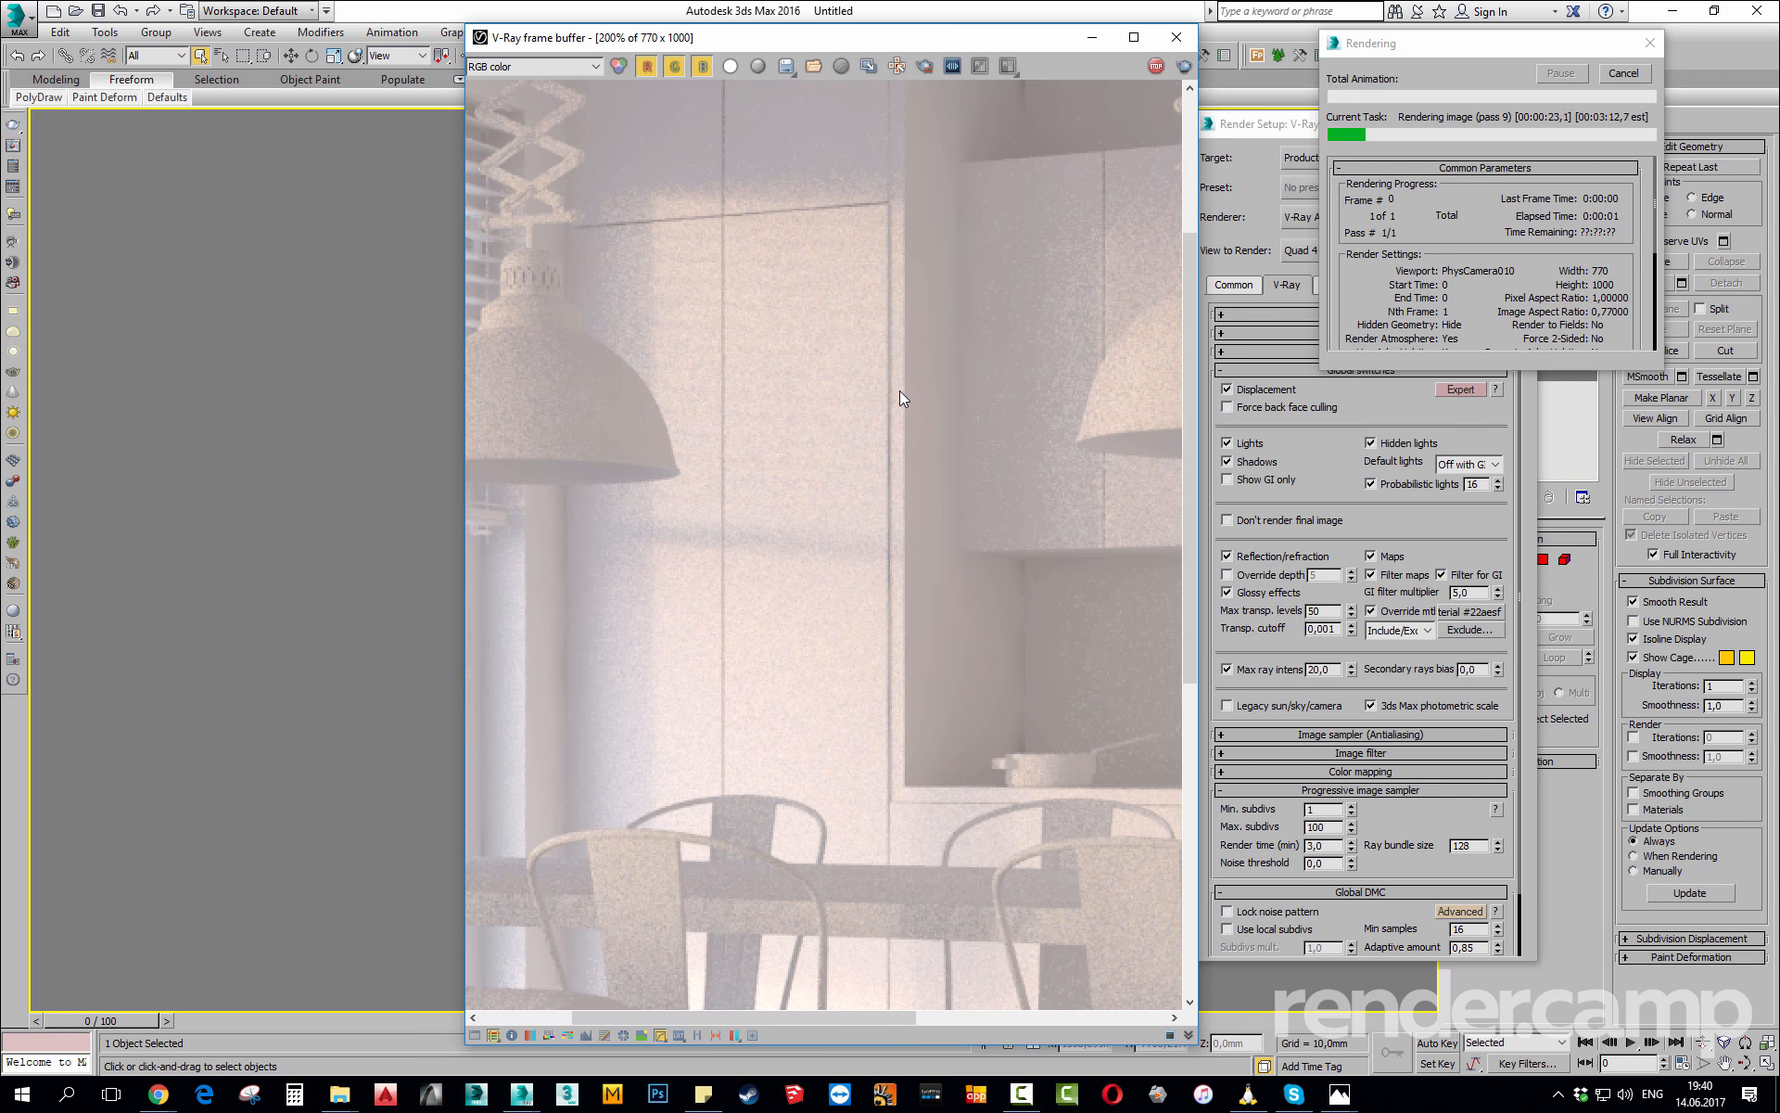
middle_click_drag(899, 391, 797, 376)
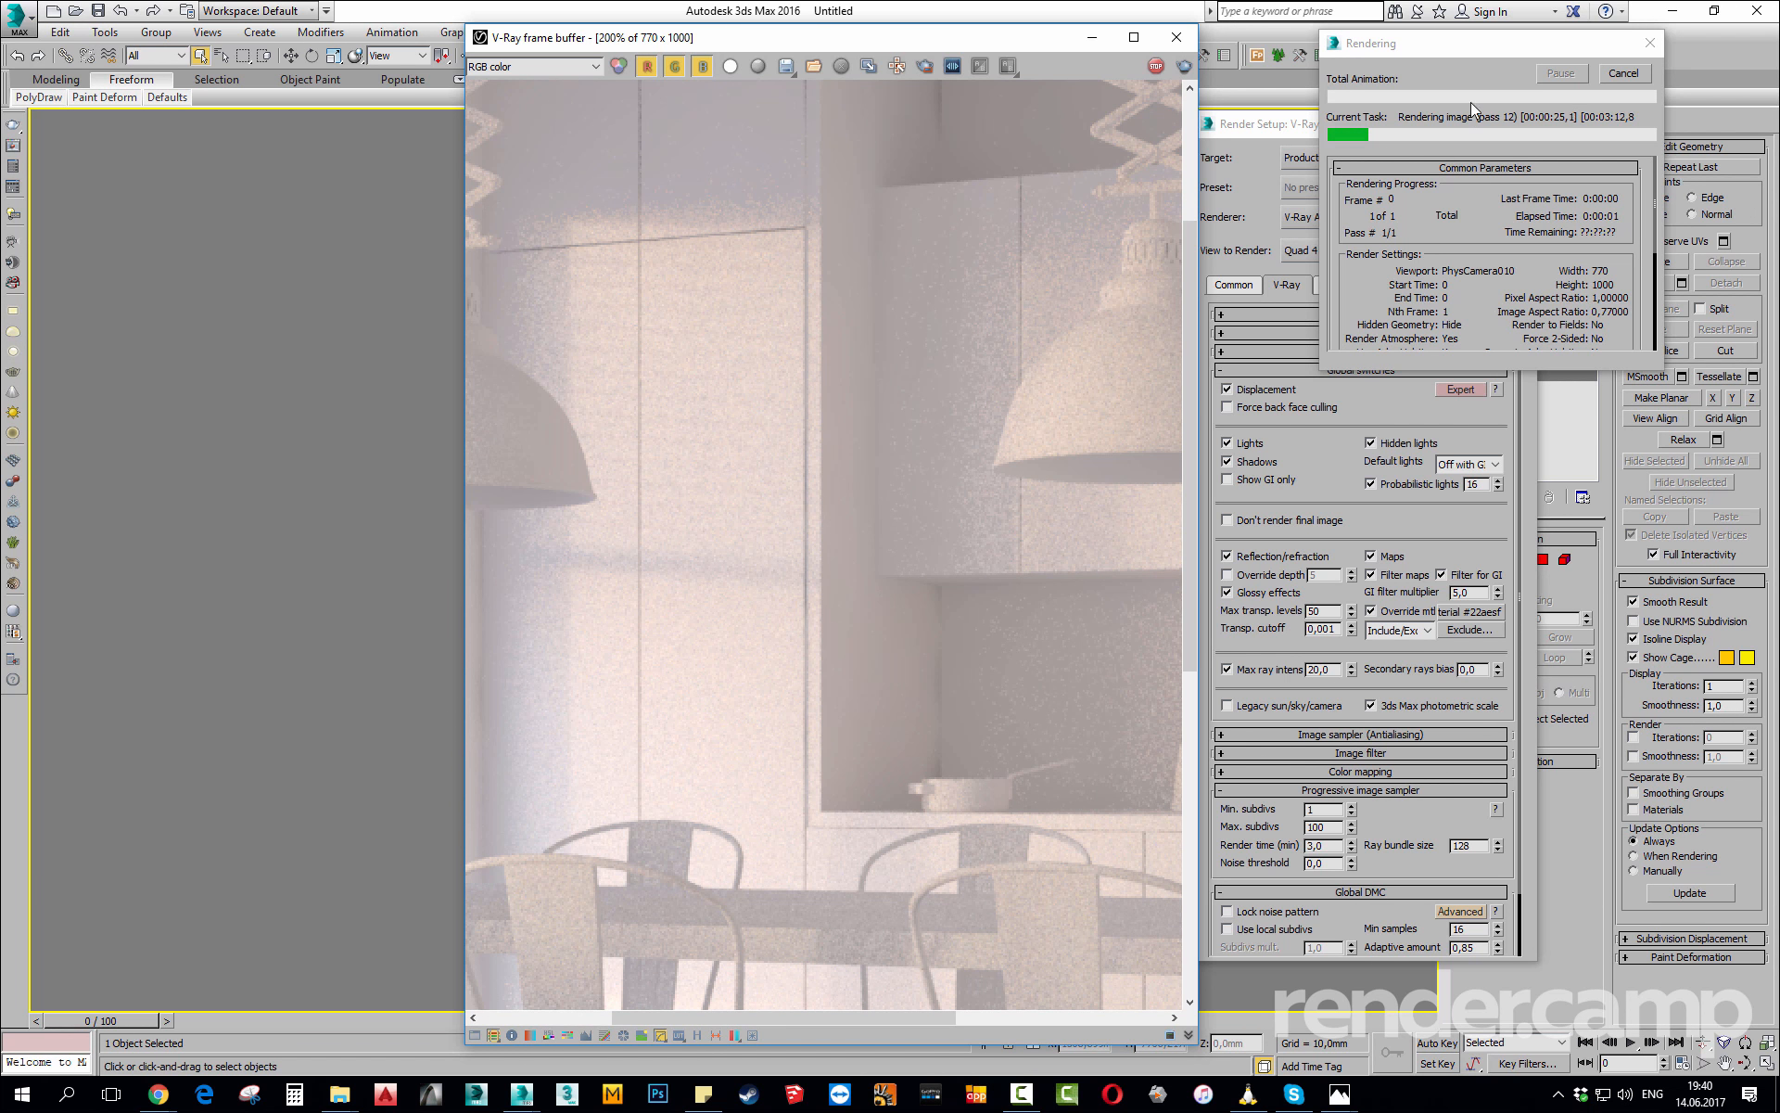
middle_click_drag(1083, 473, 1031, 400)
scroll(1034, 595, "down", 1)
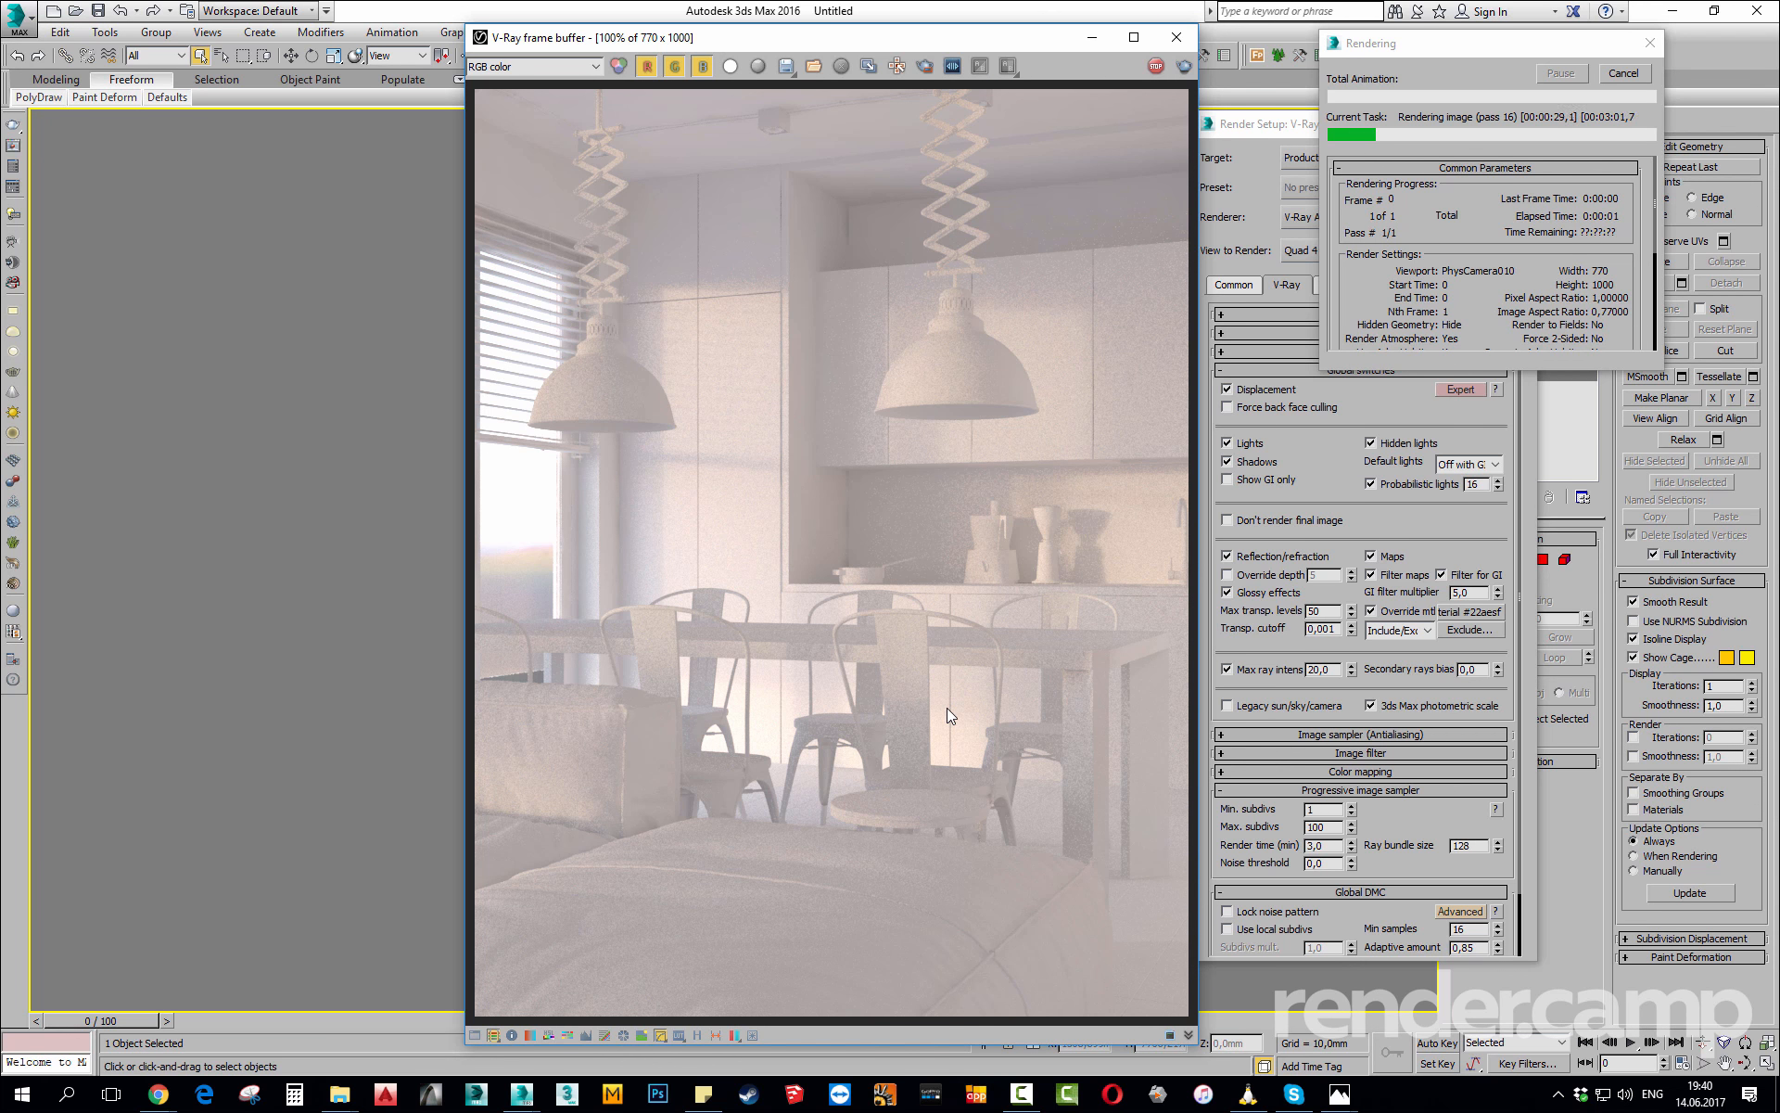
scroll(695, 328, "up", 2)
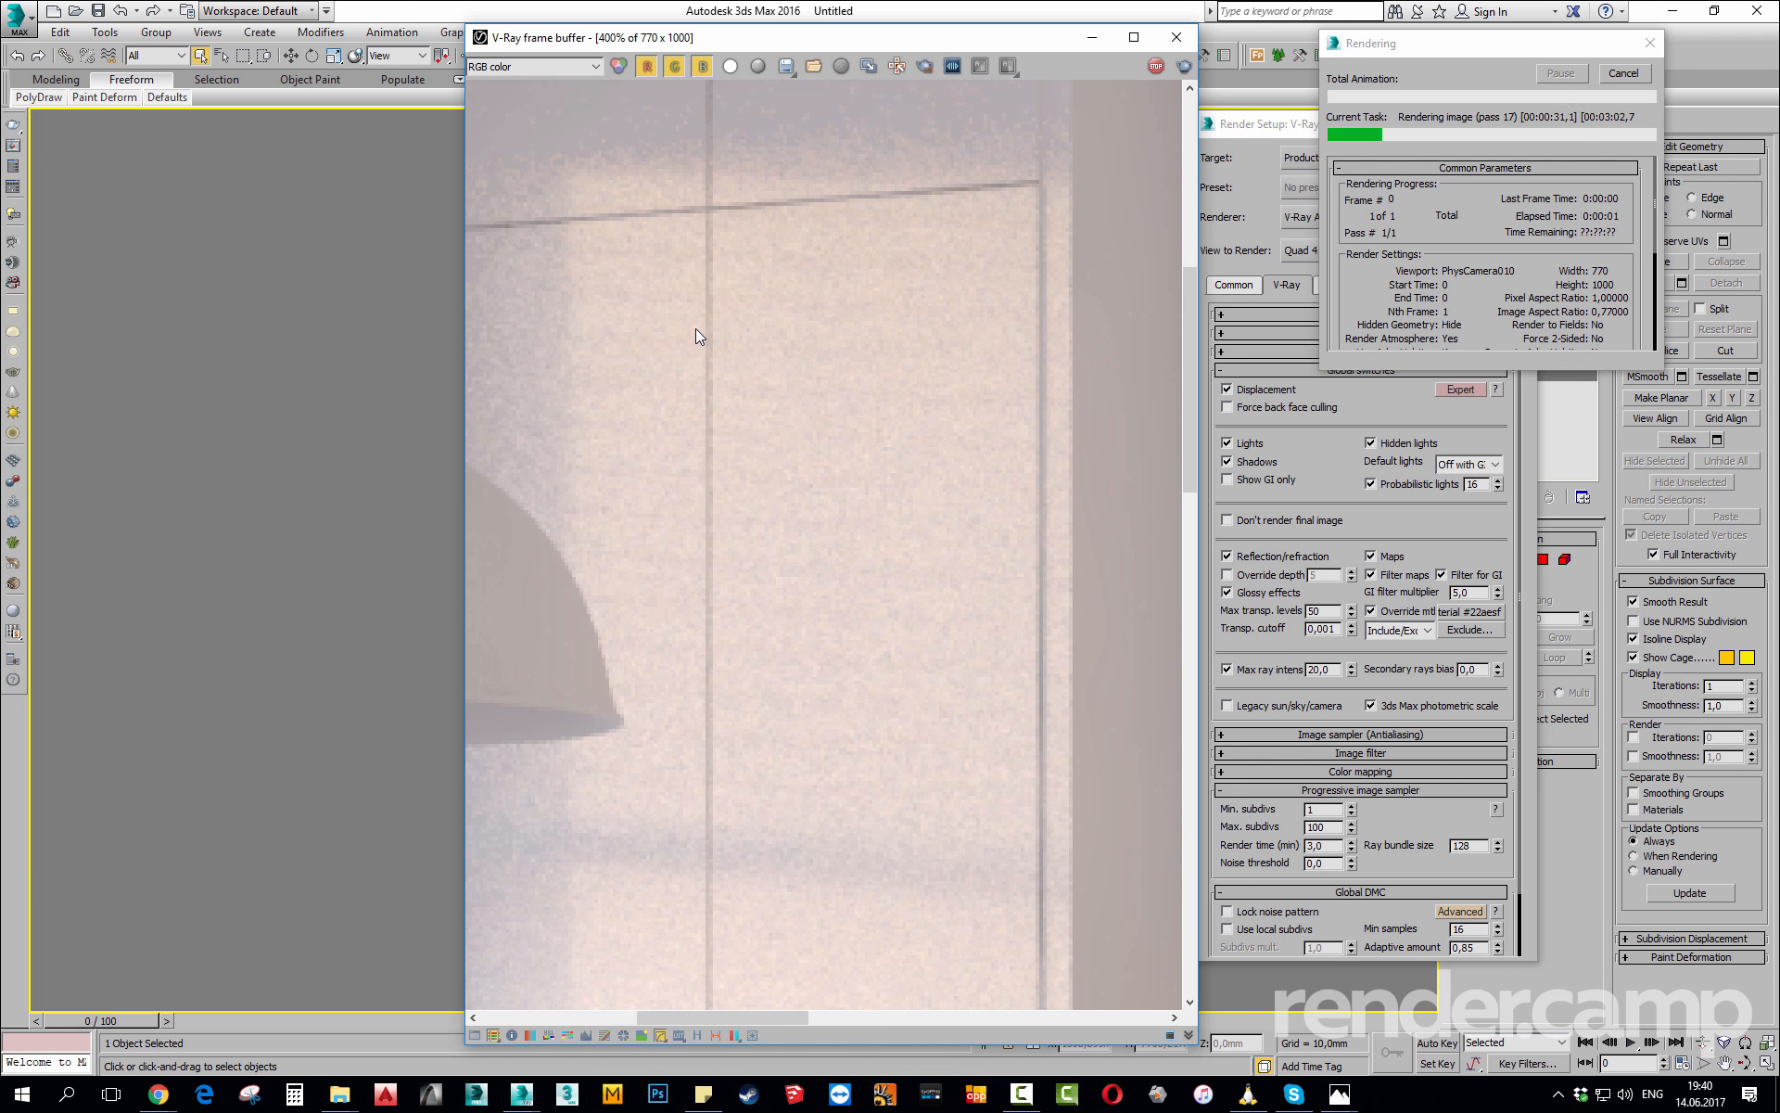
Examine the lighting and noise on the cabinet fronts, dining chairs and kitchen niche as the test render refines.
scroll(714, 295, "down", 2)
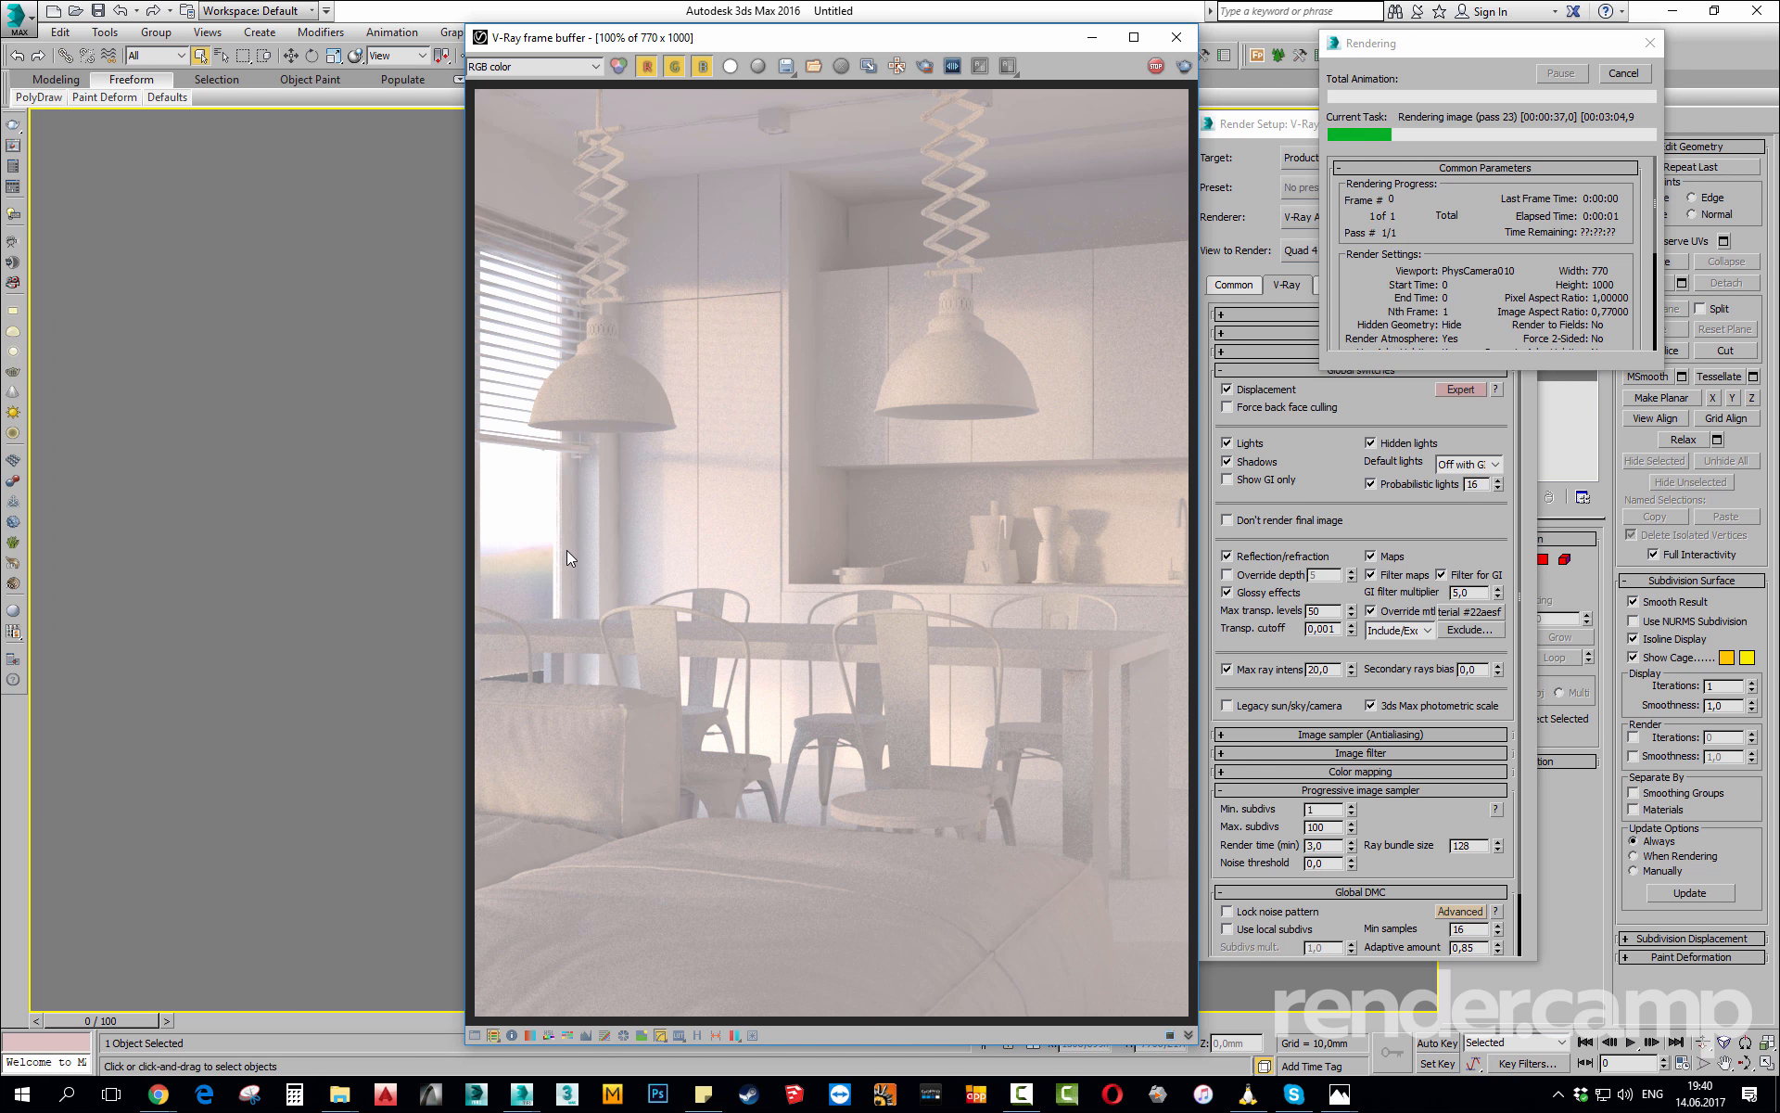
scroll(608, 604, "up", 2)
middle_click_drag(852, 673, 775, 541)
right_click(809, 528)
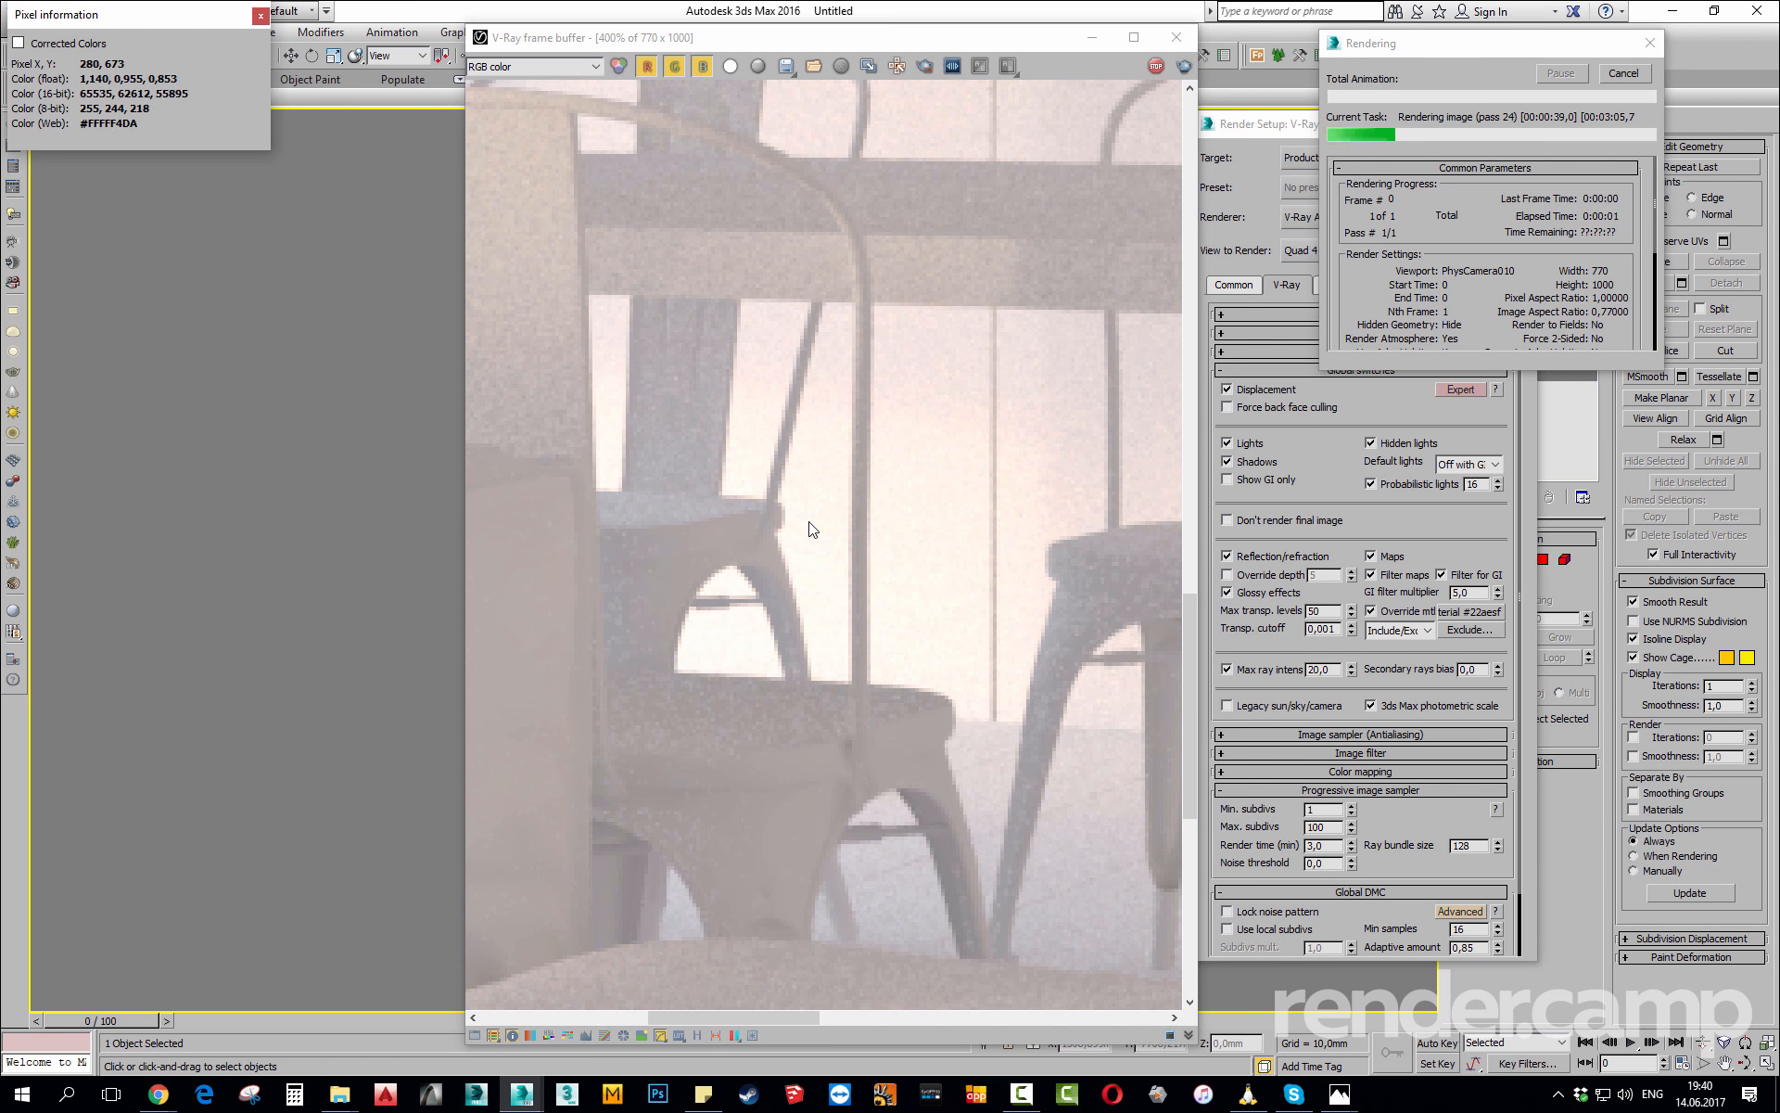
right_click_drag(809, 522, 810, 565)
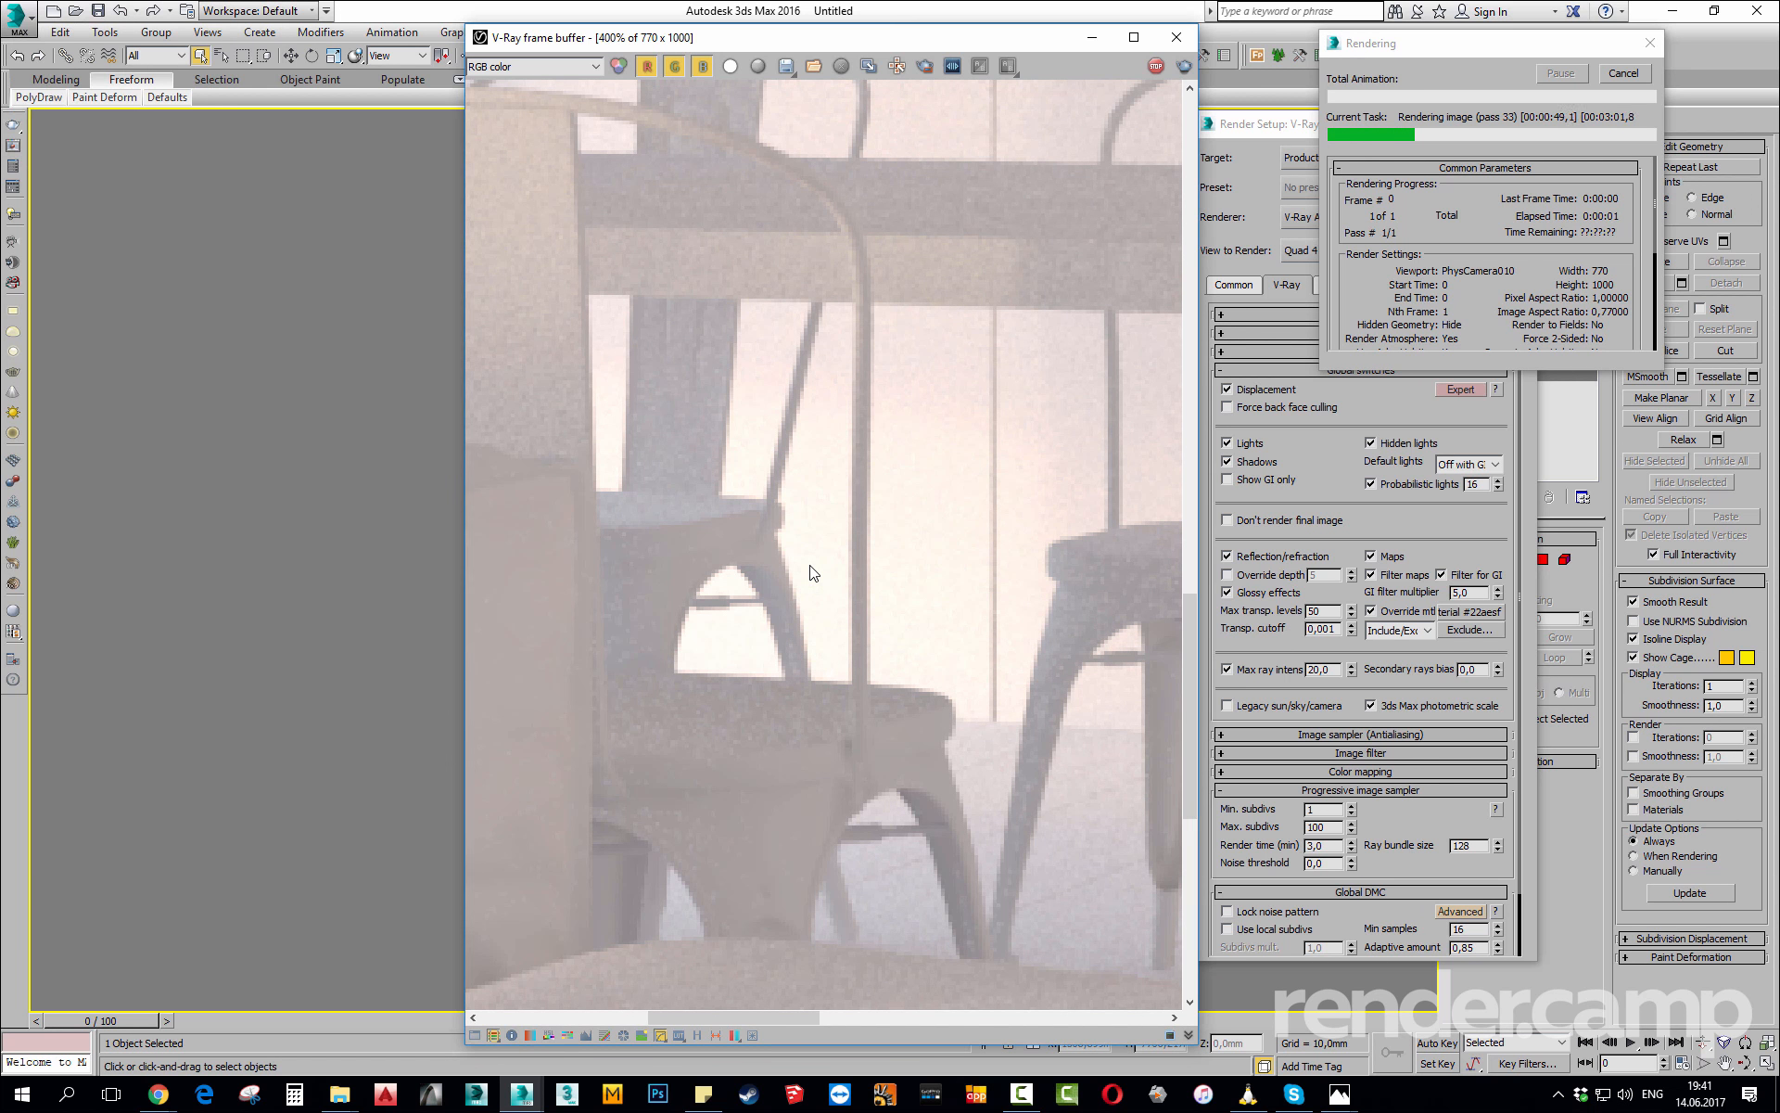
scroll(814, 572, "down", 2)
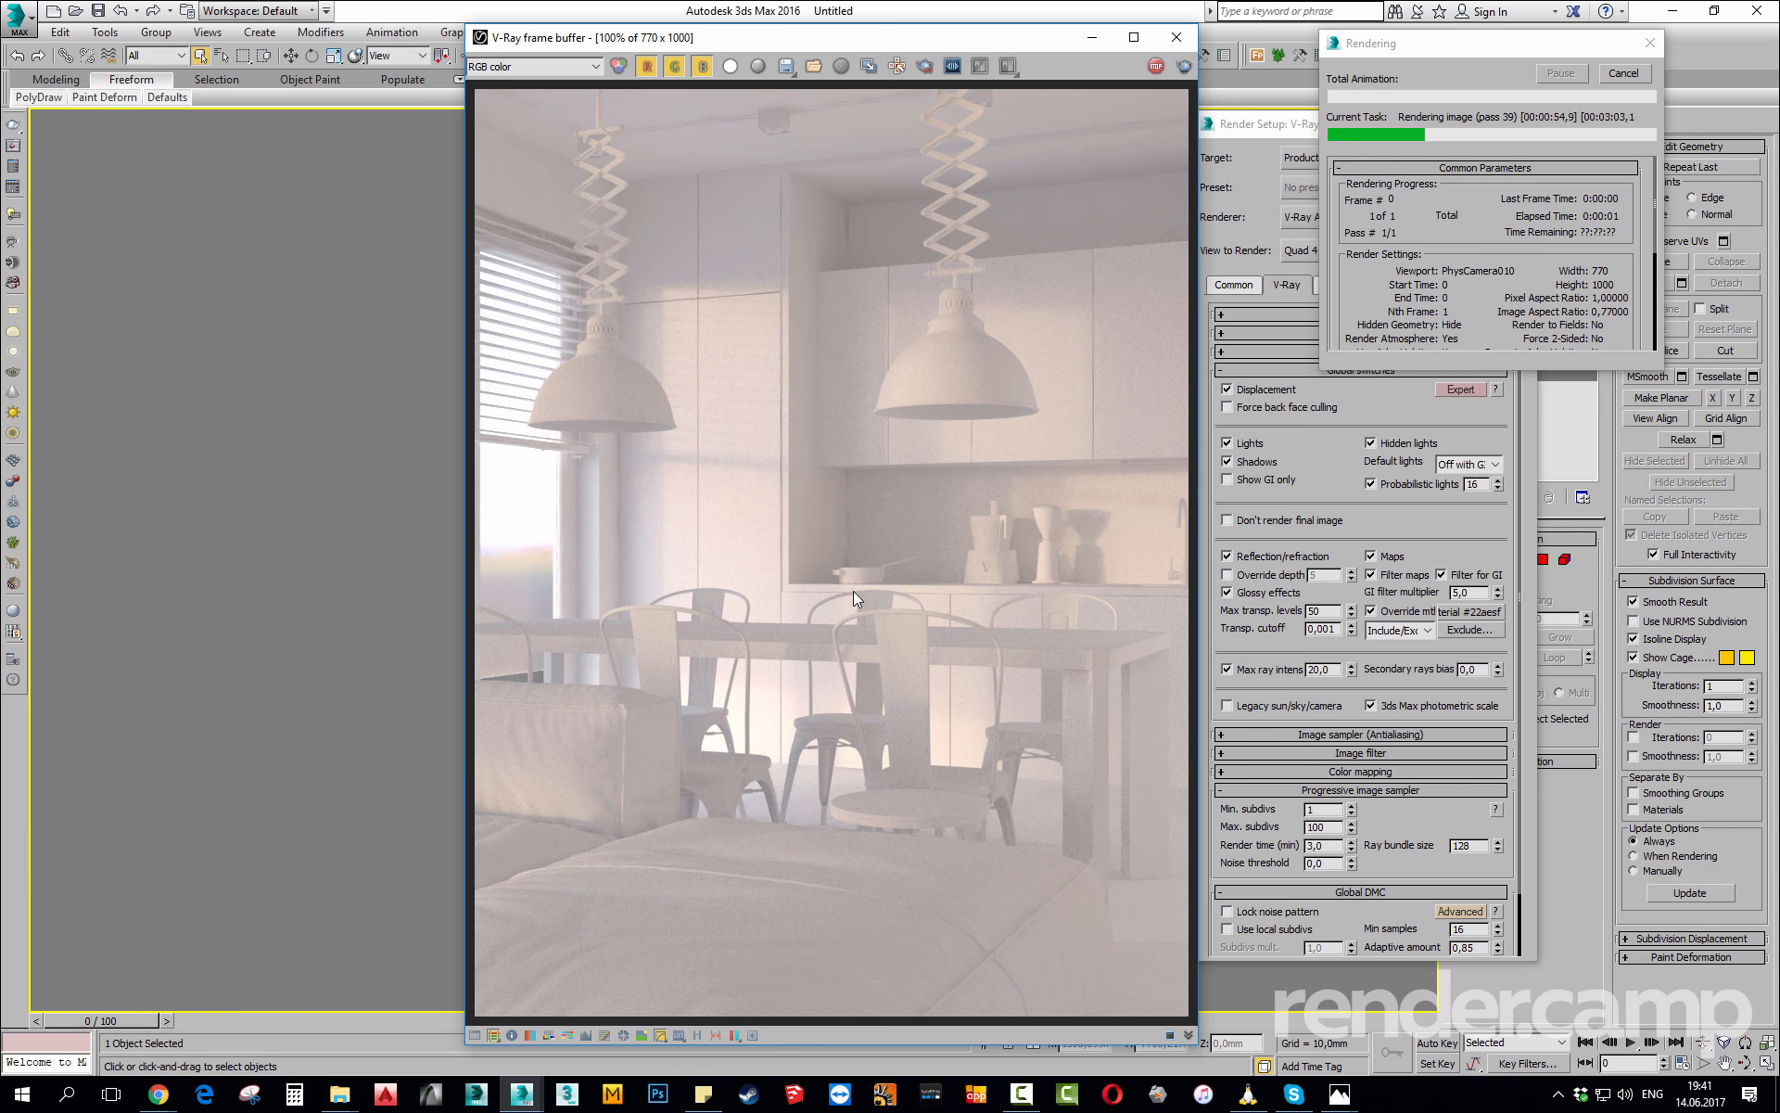
scroll(1142, 543, "up", 4)
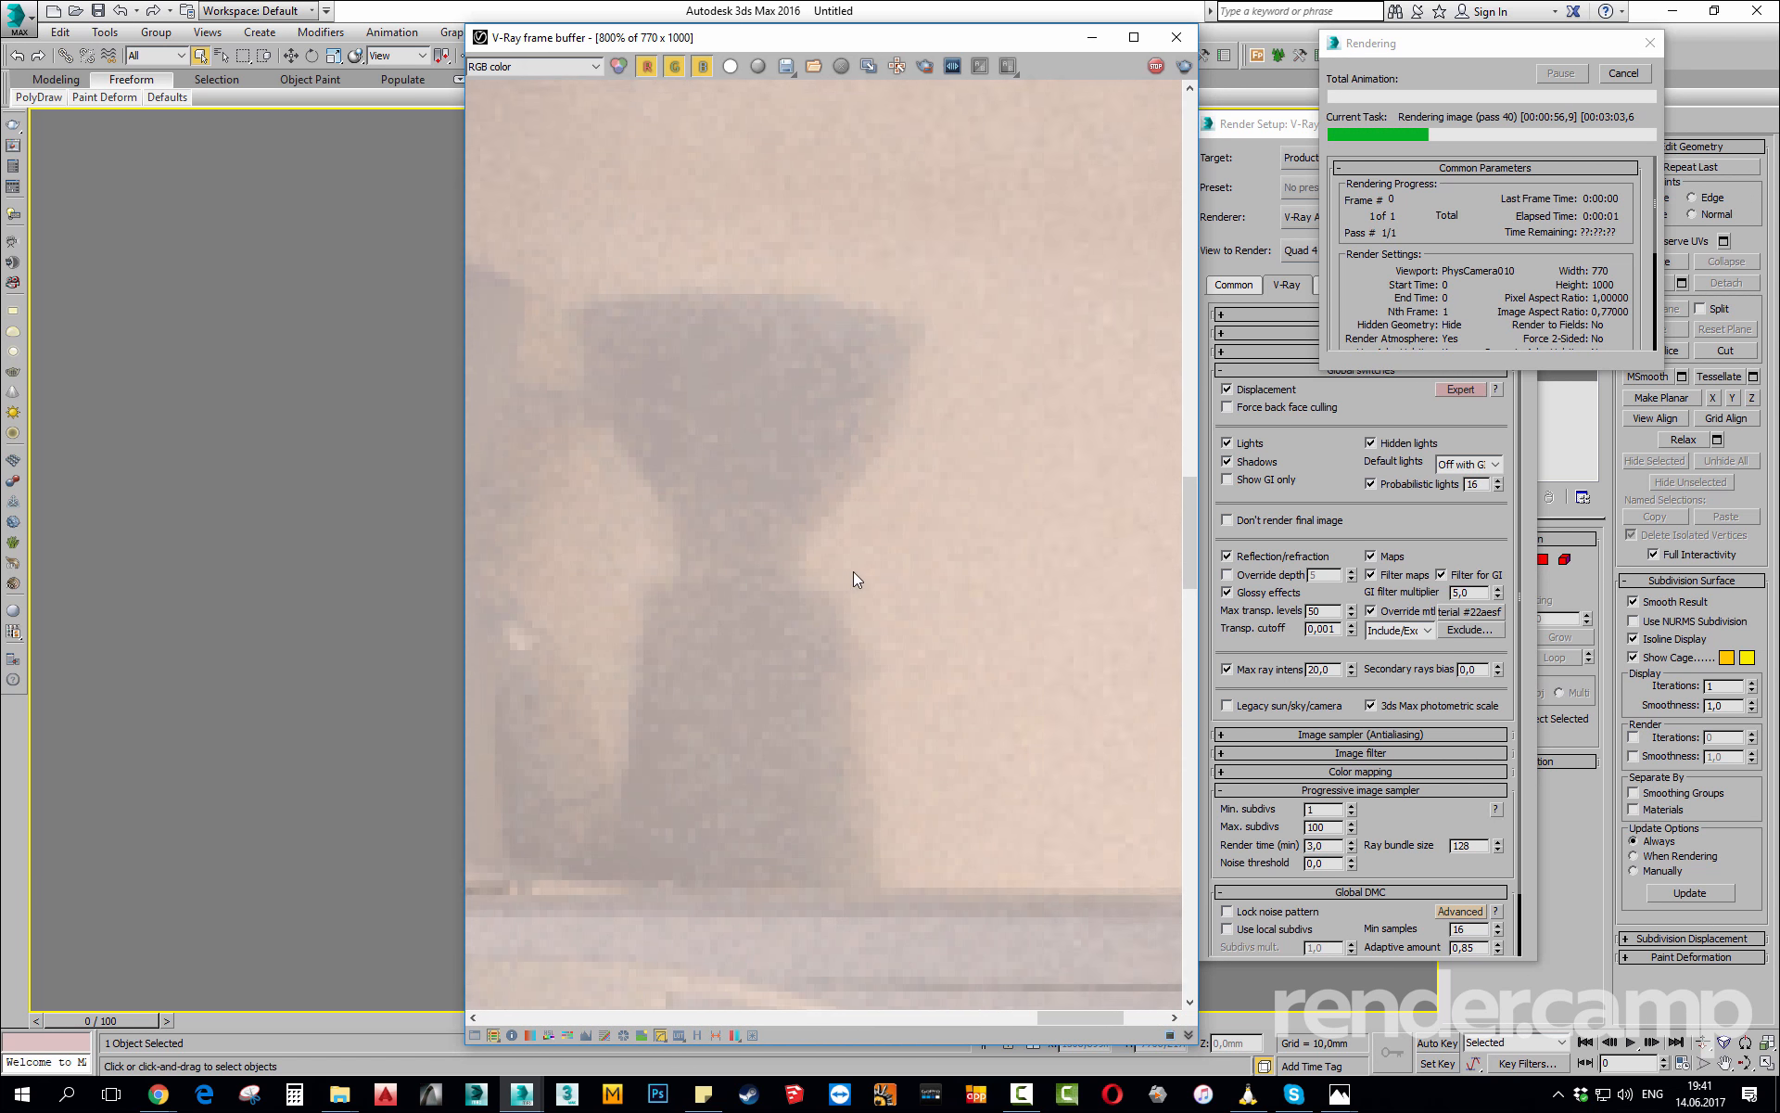
scroll(875, 675, "down", 3)
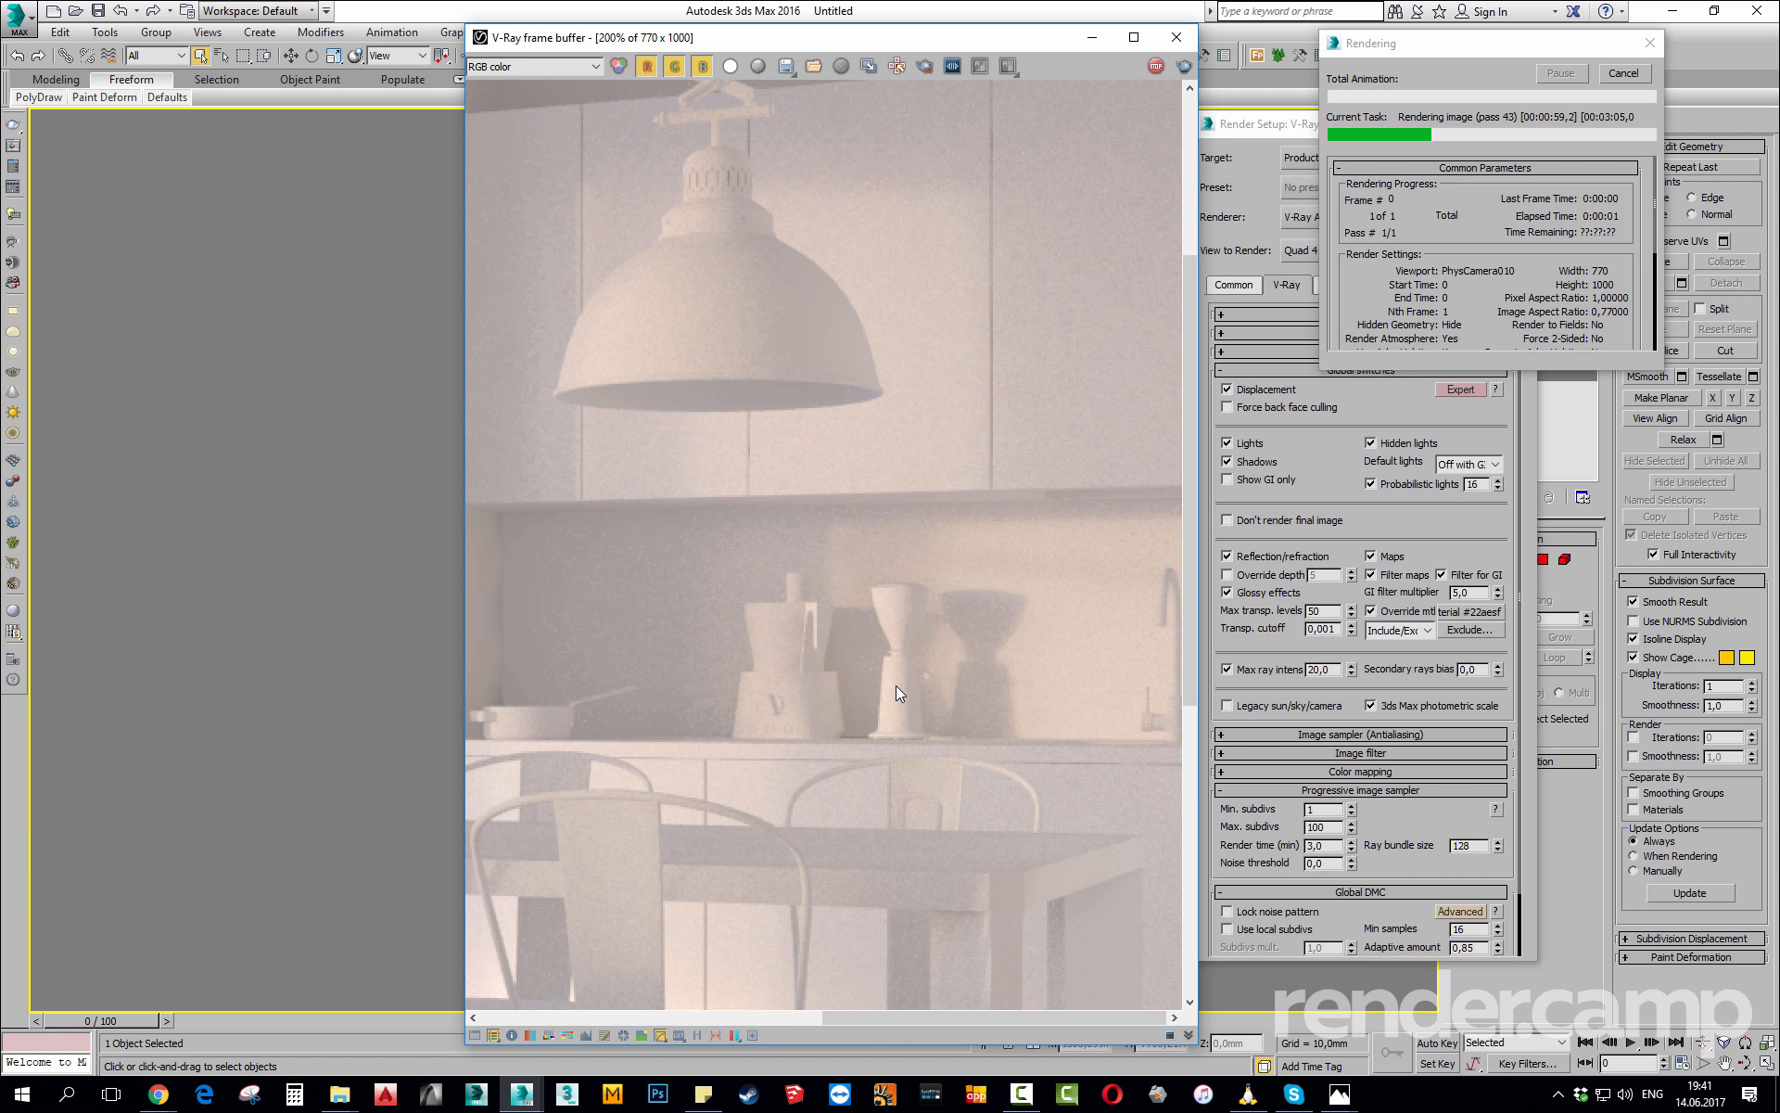
scroll(892, 682, "down", 2)
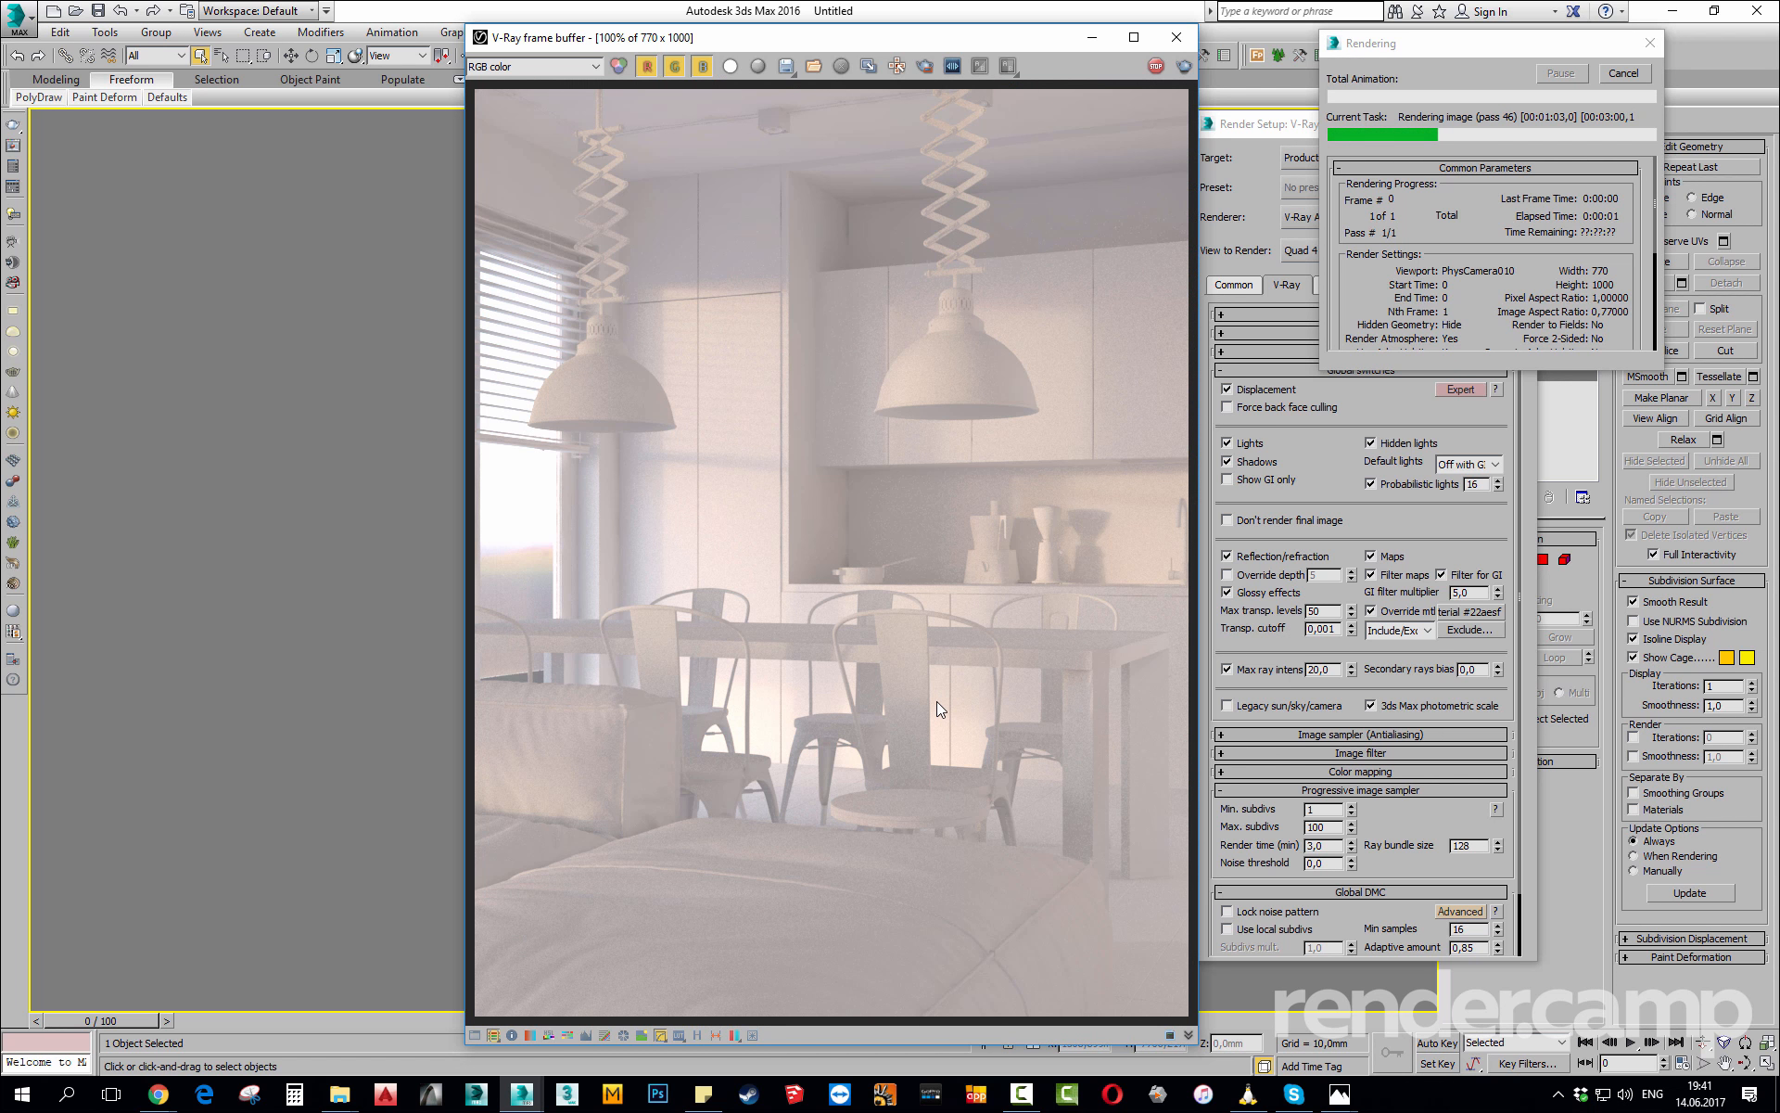
scroll(904, 703, "down", 1)
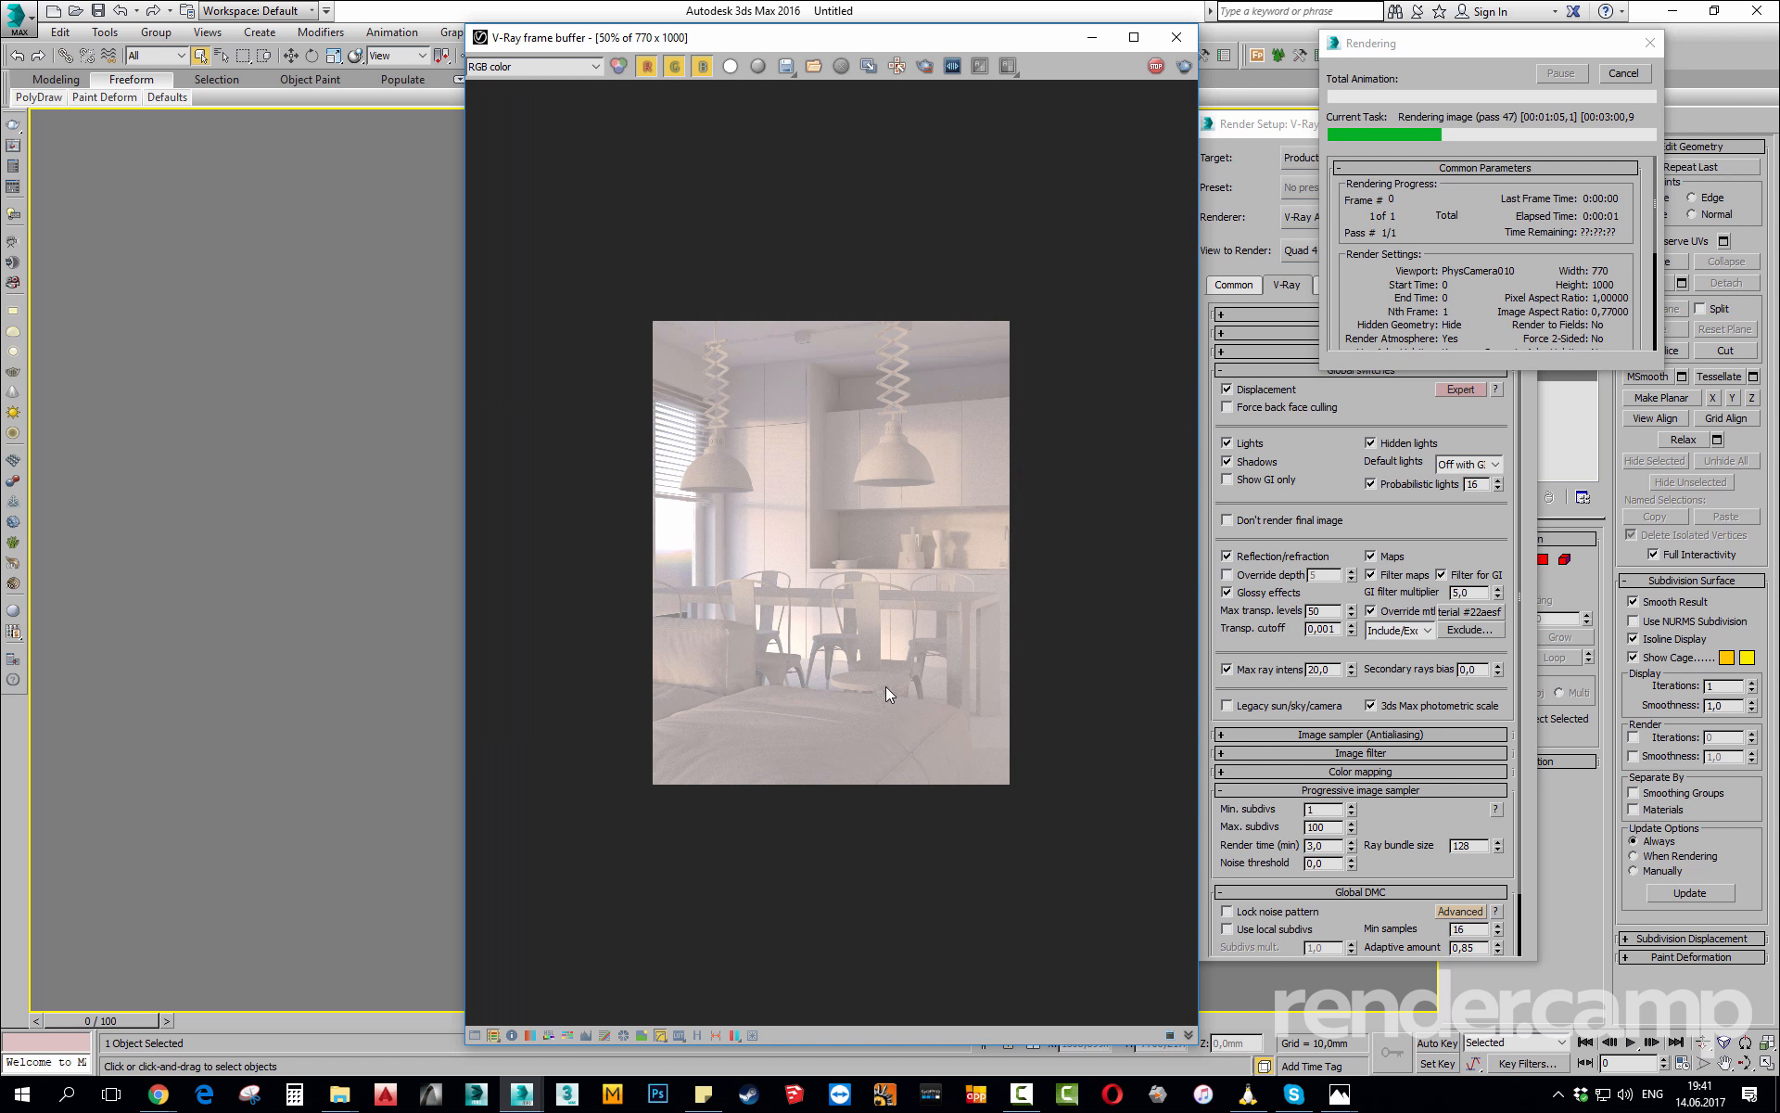
scroll(886, 686, "up", 1)
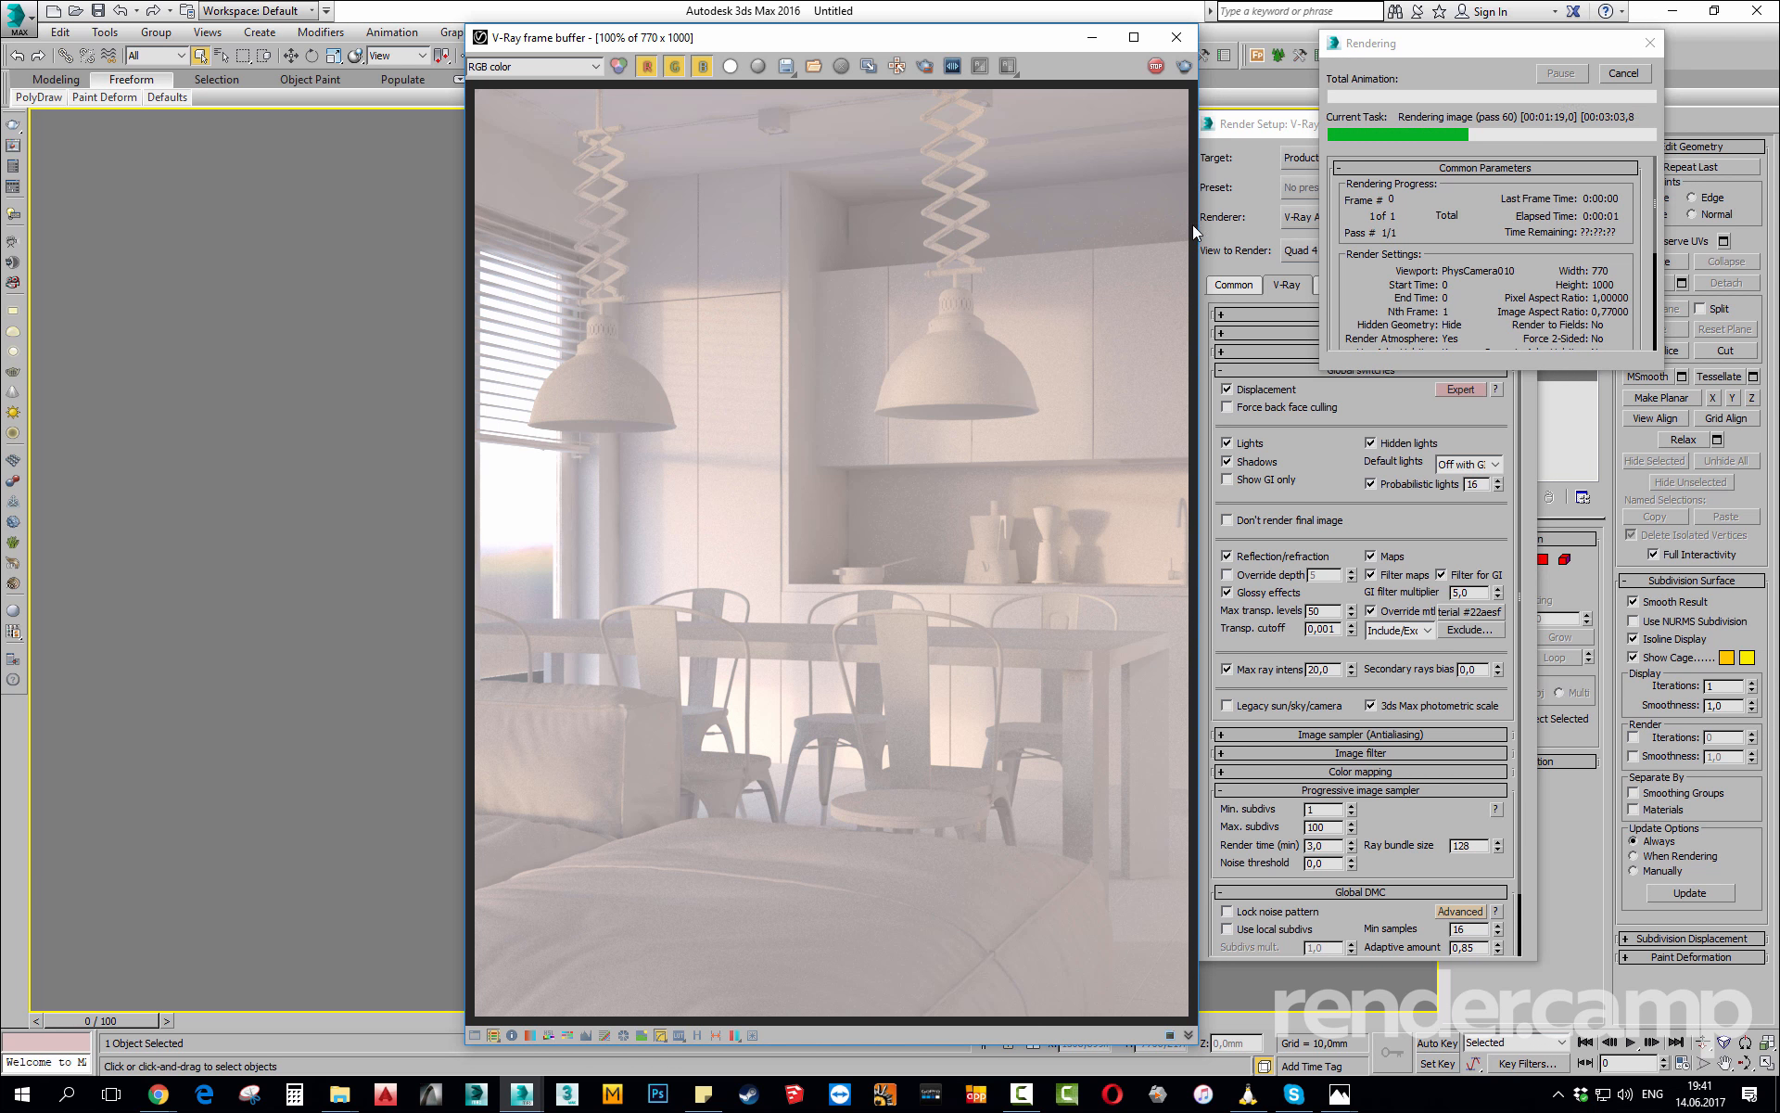
Stop the test render and wrap the VRayHDRI sky map in a Color Correction map, keeping the old map as a sub-map.
left_click(1159, 66)
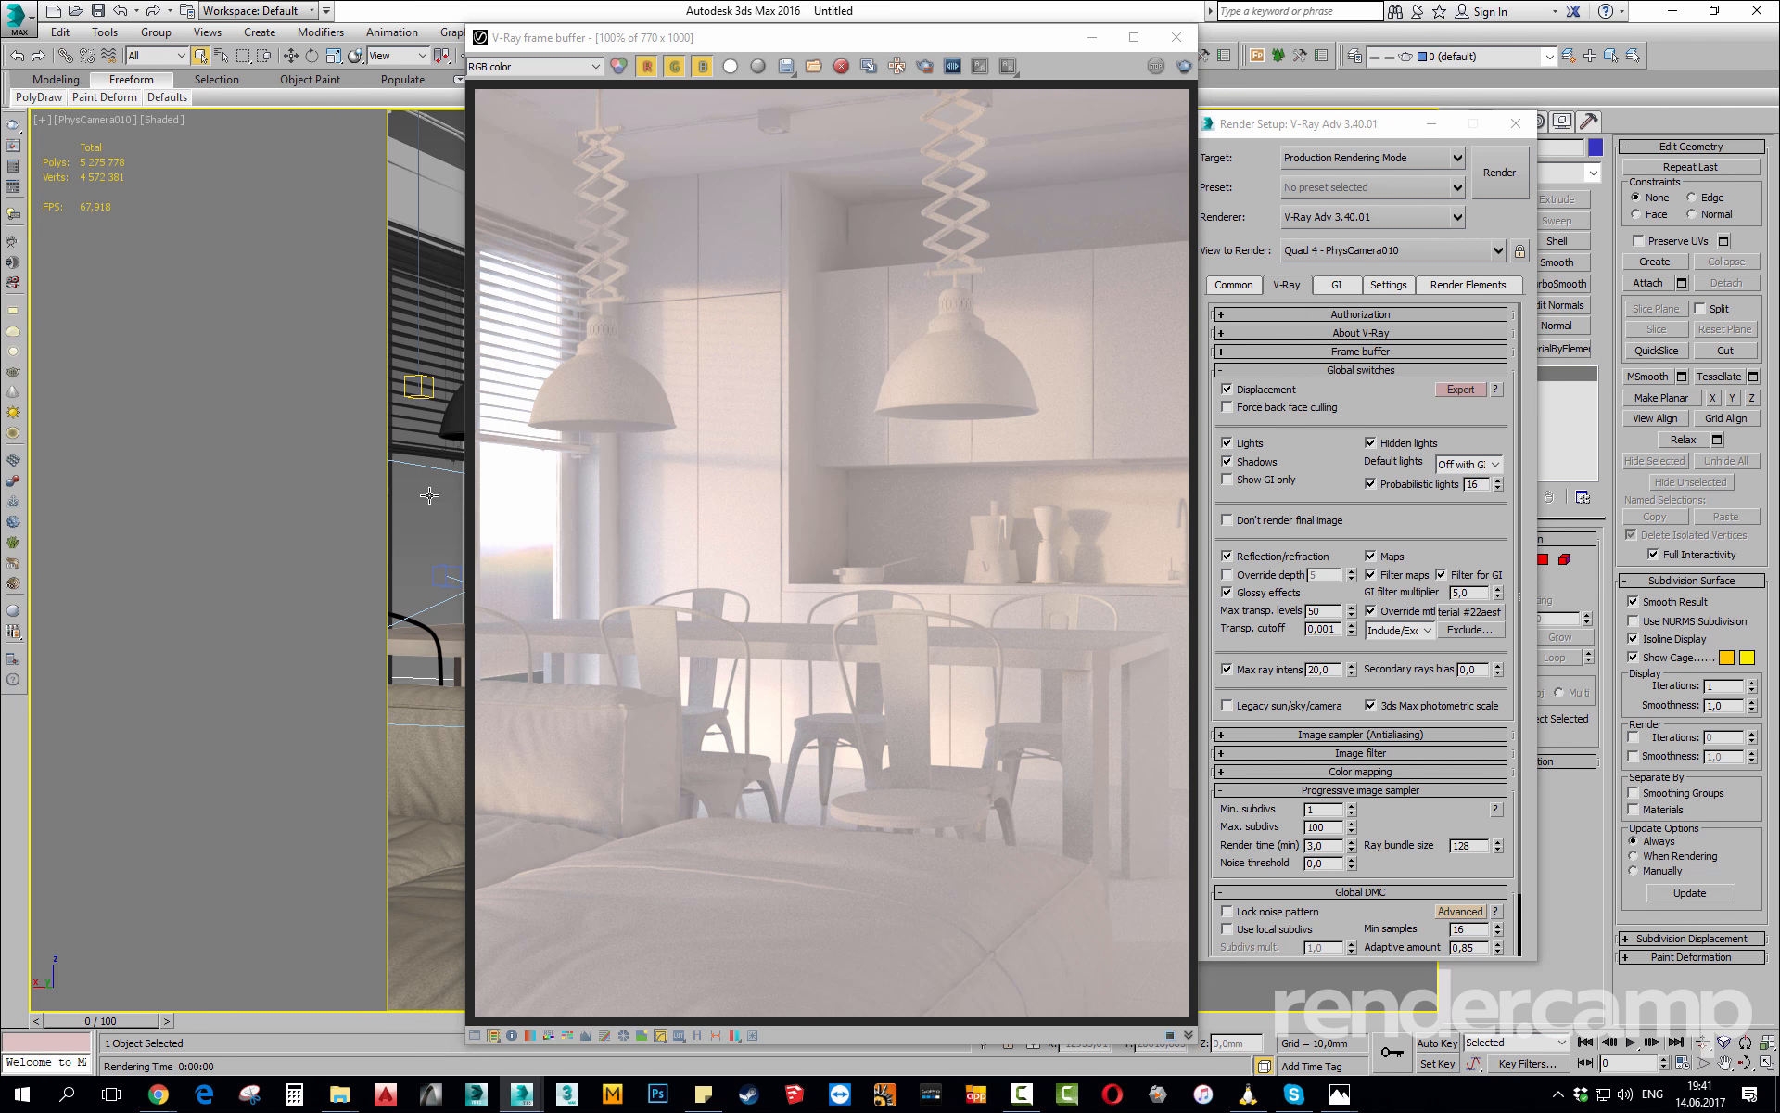
left_click(1178, 39)
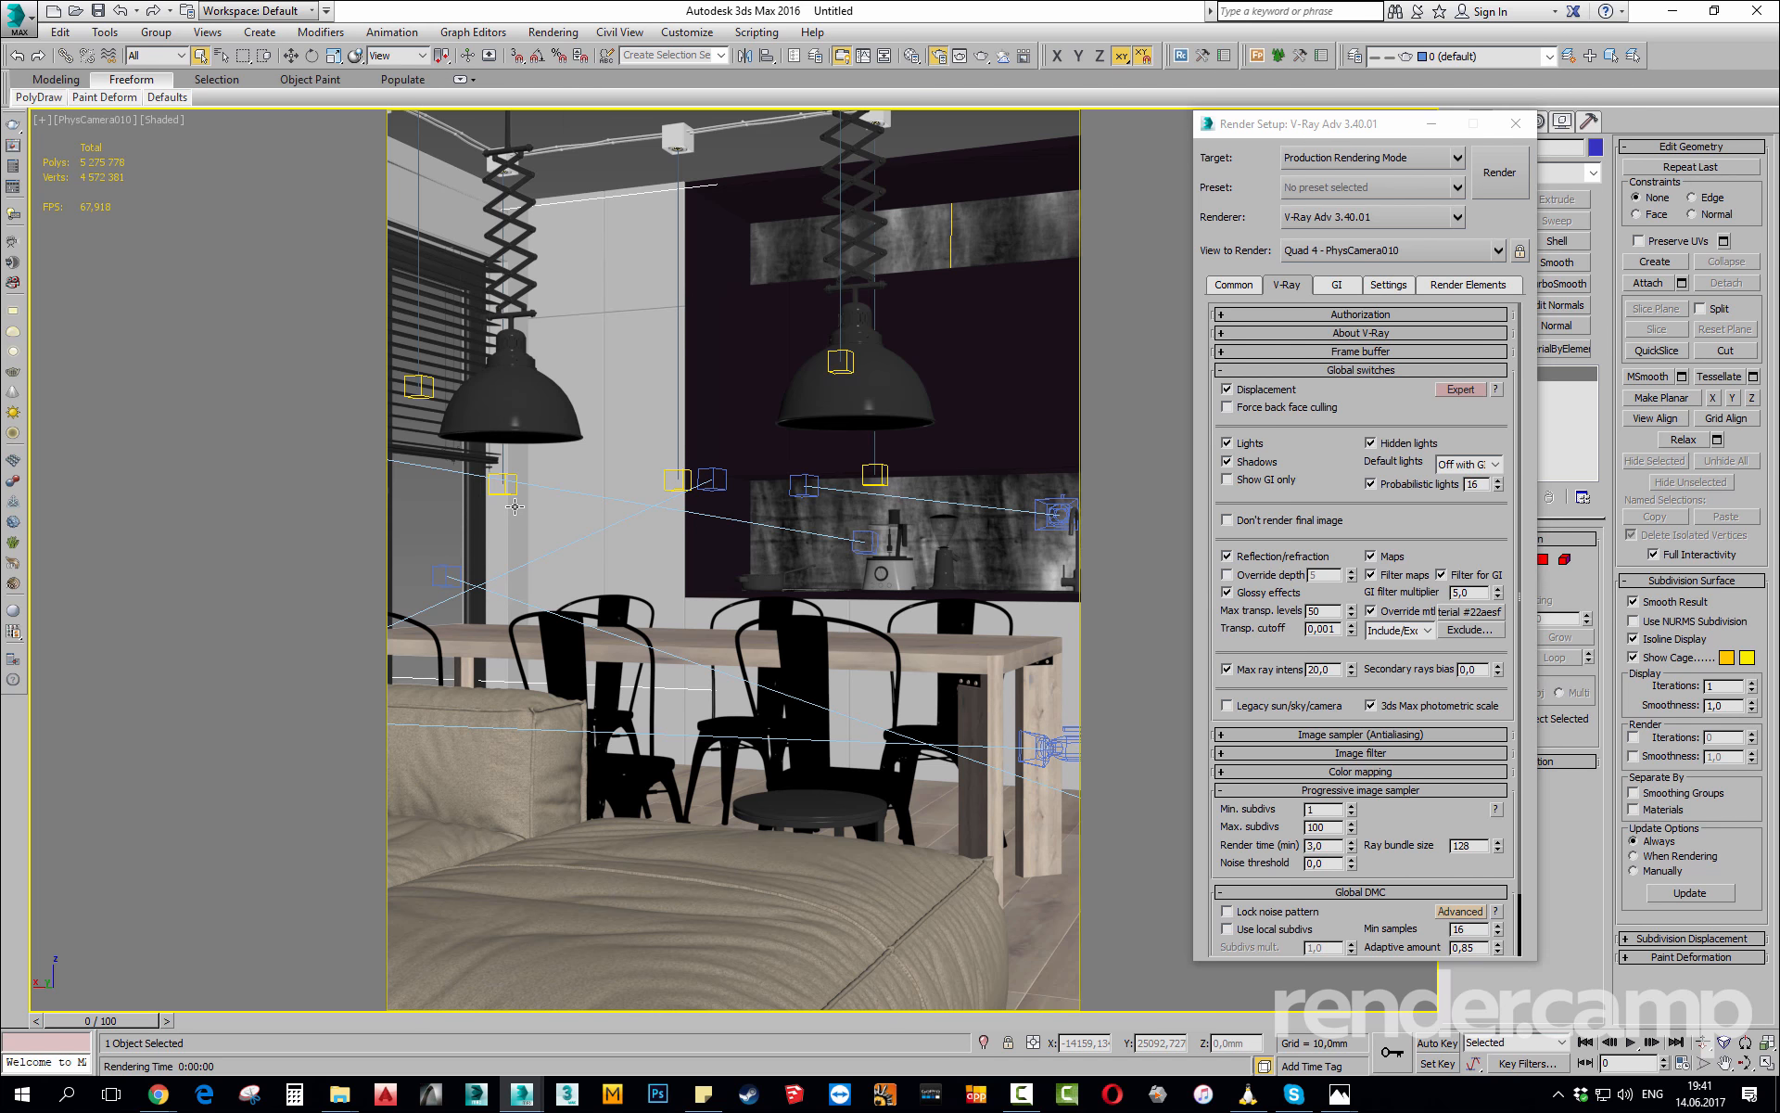
key("m")
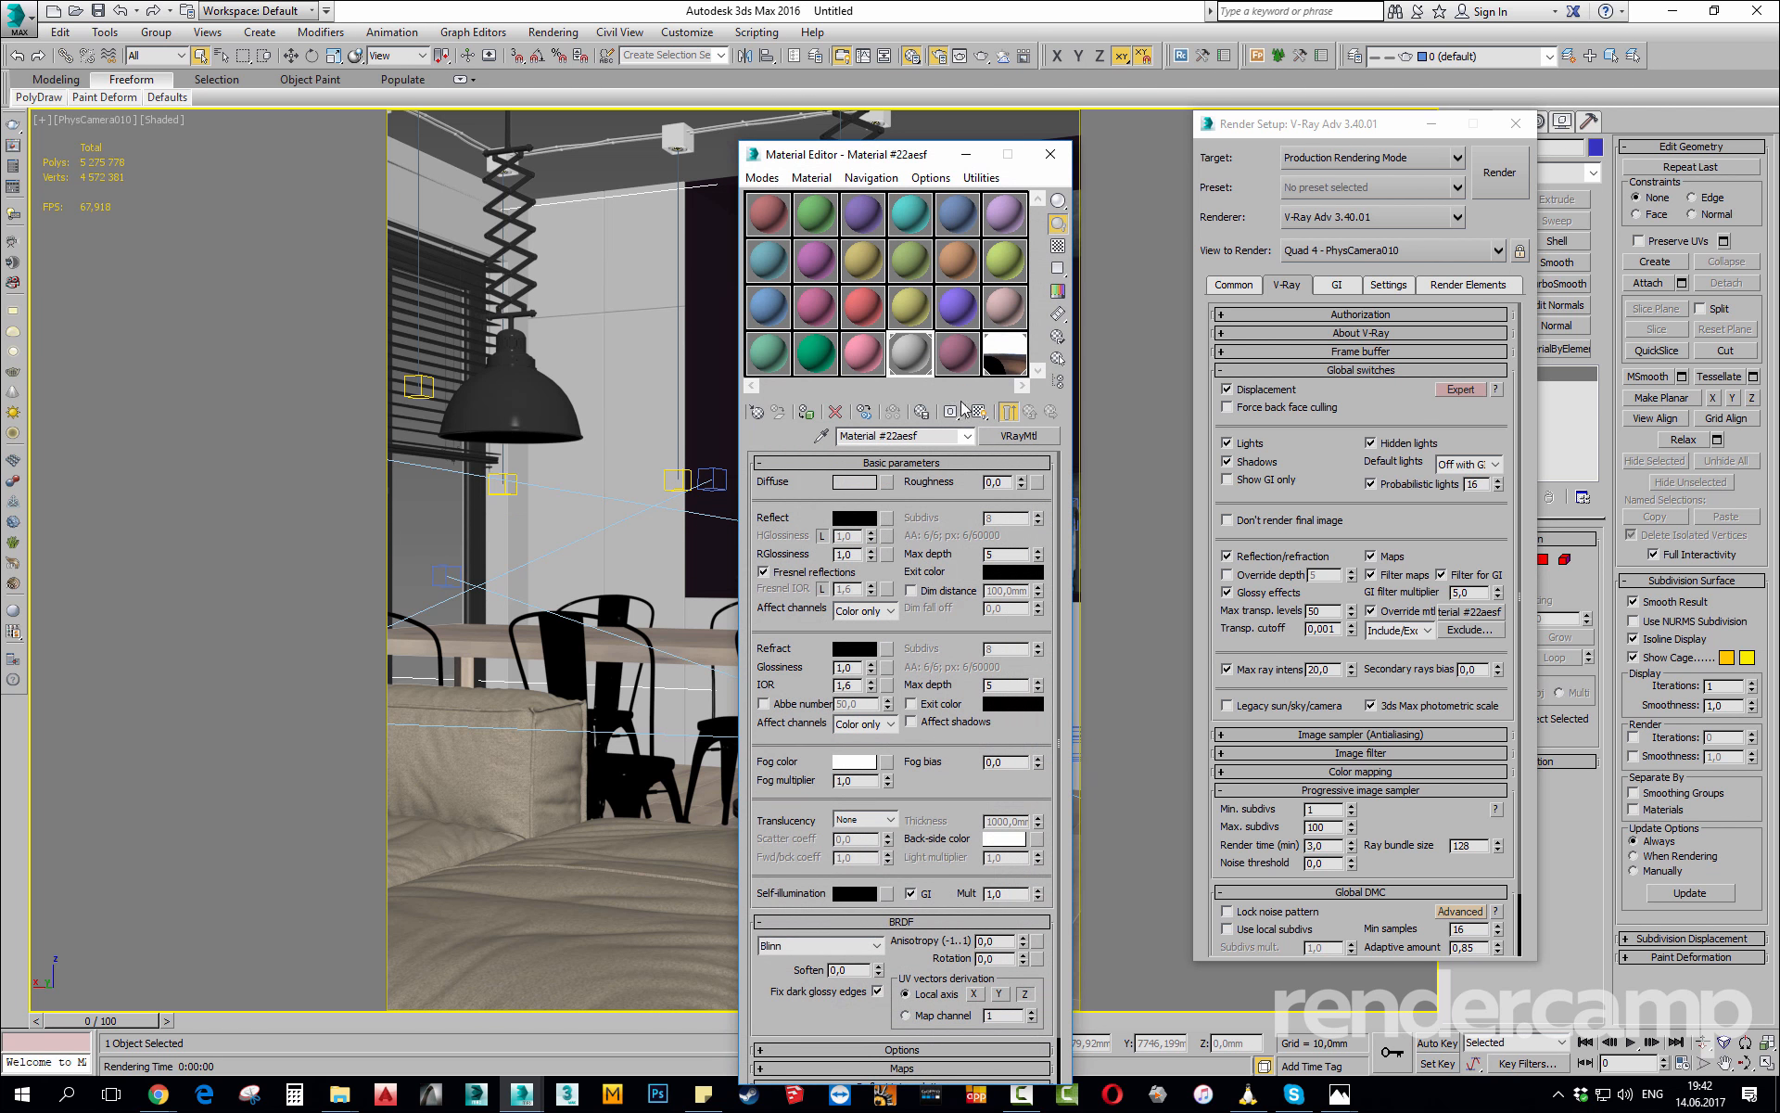
left_click(1016, 351)
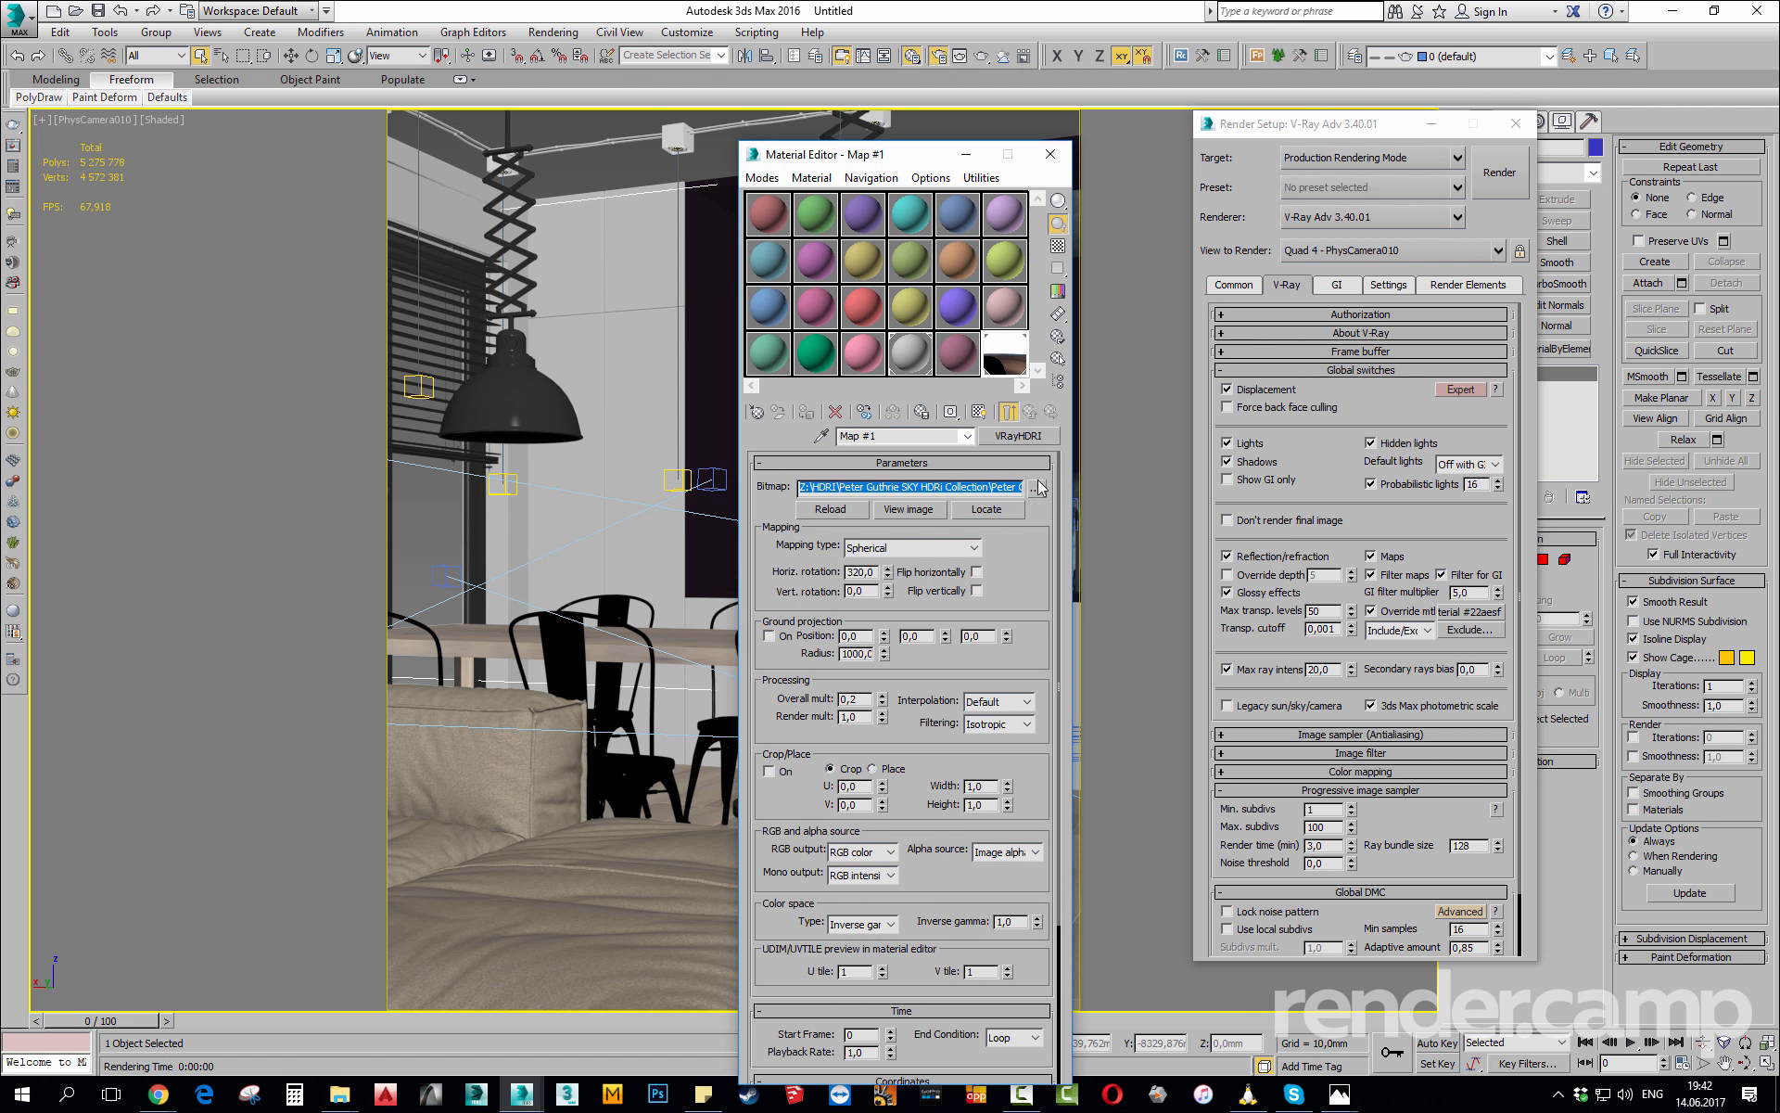
left_click(1028, 445)
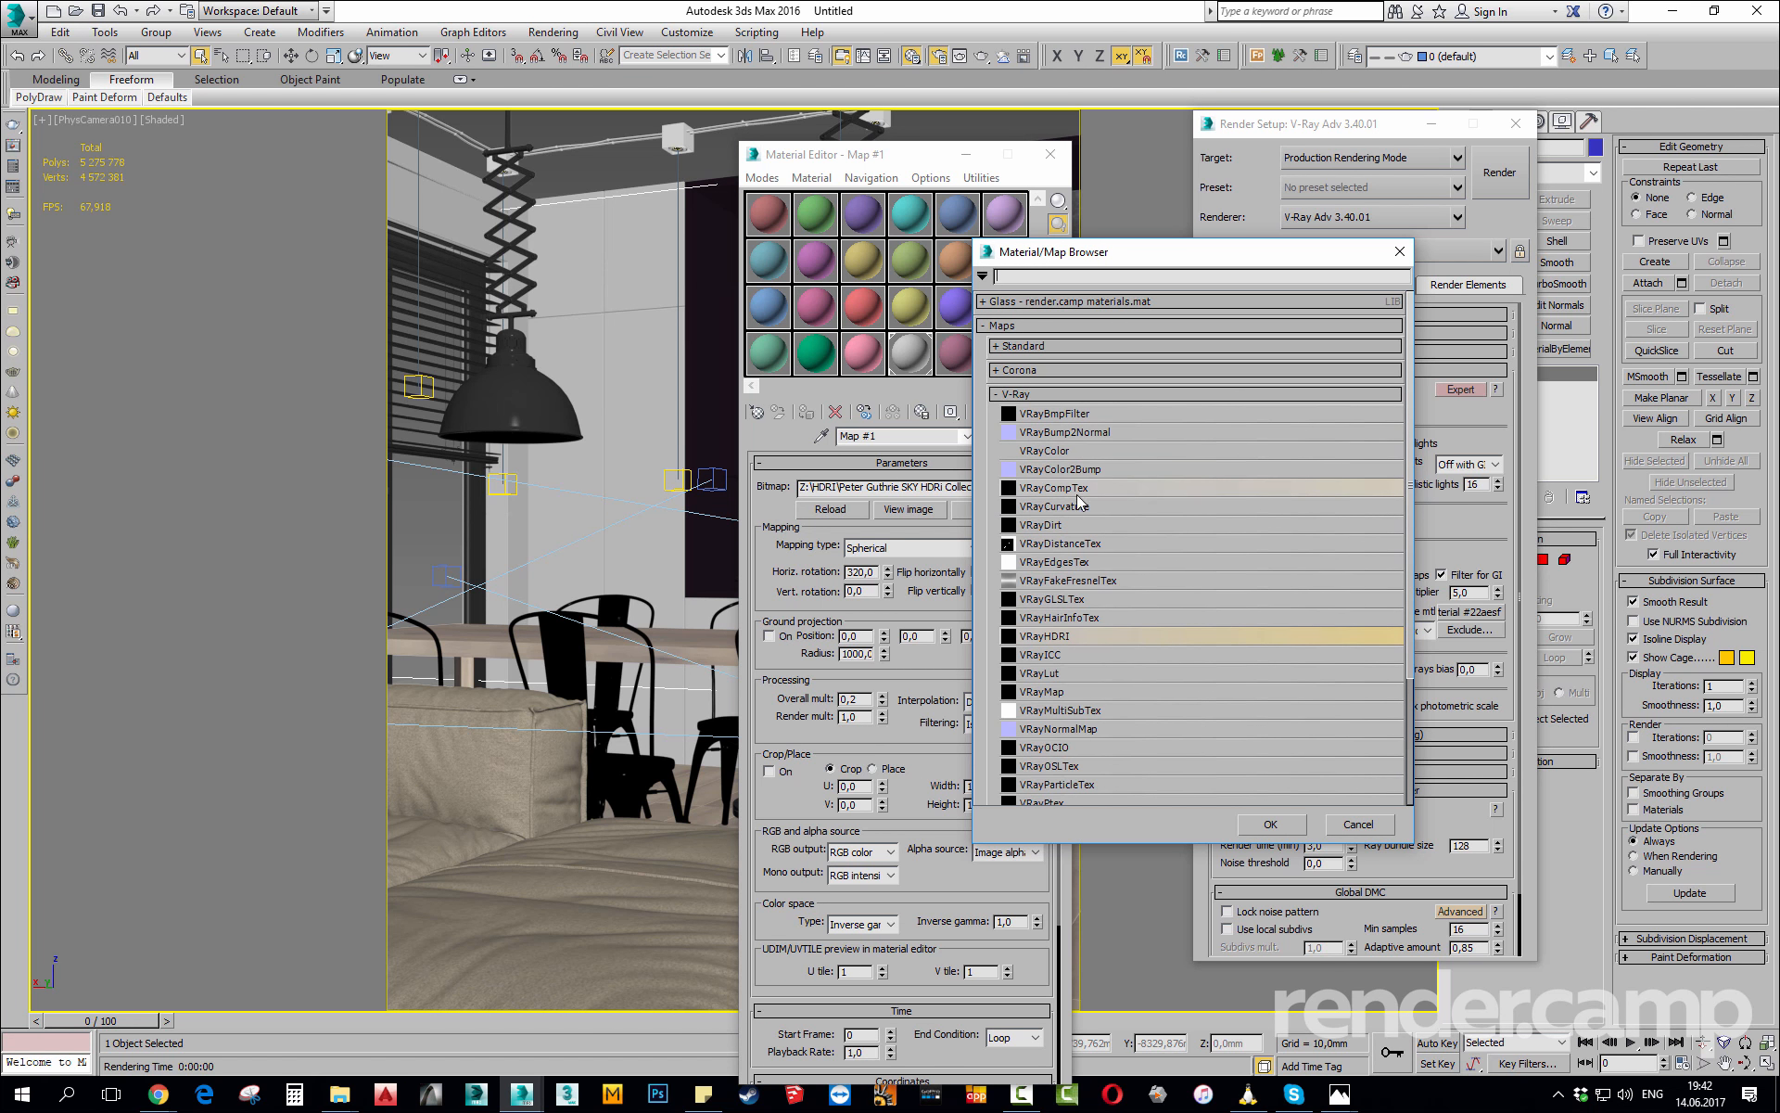
left_click(1042, 393)
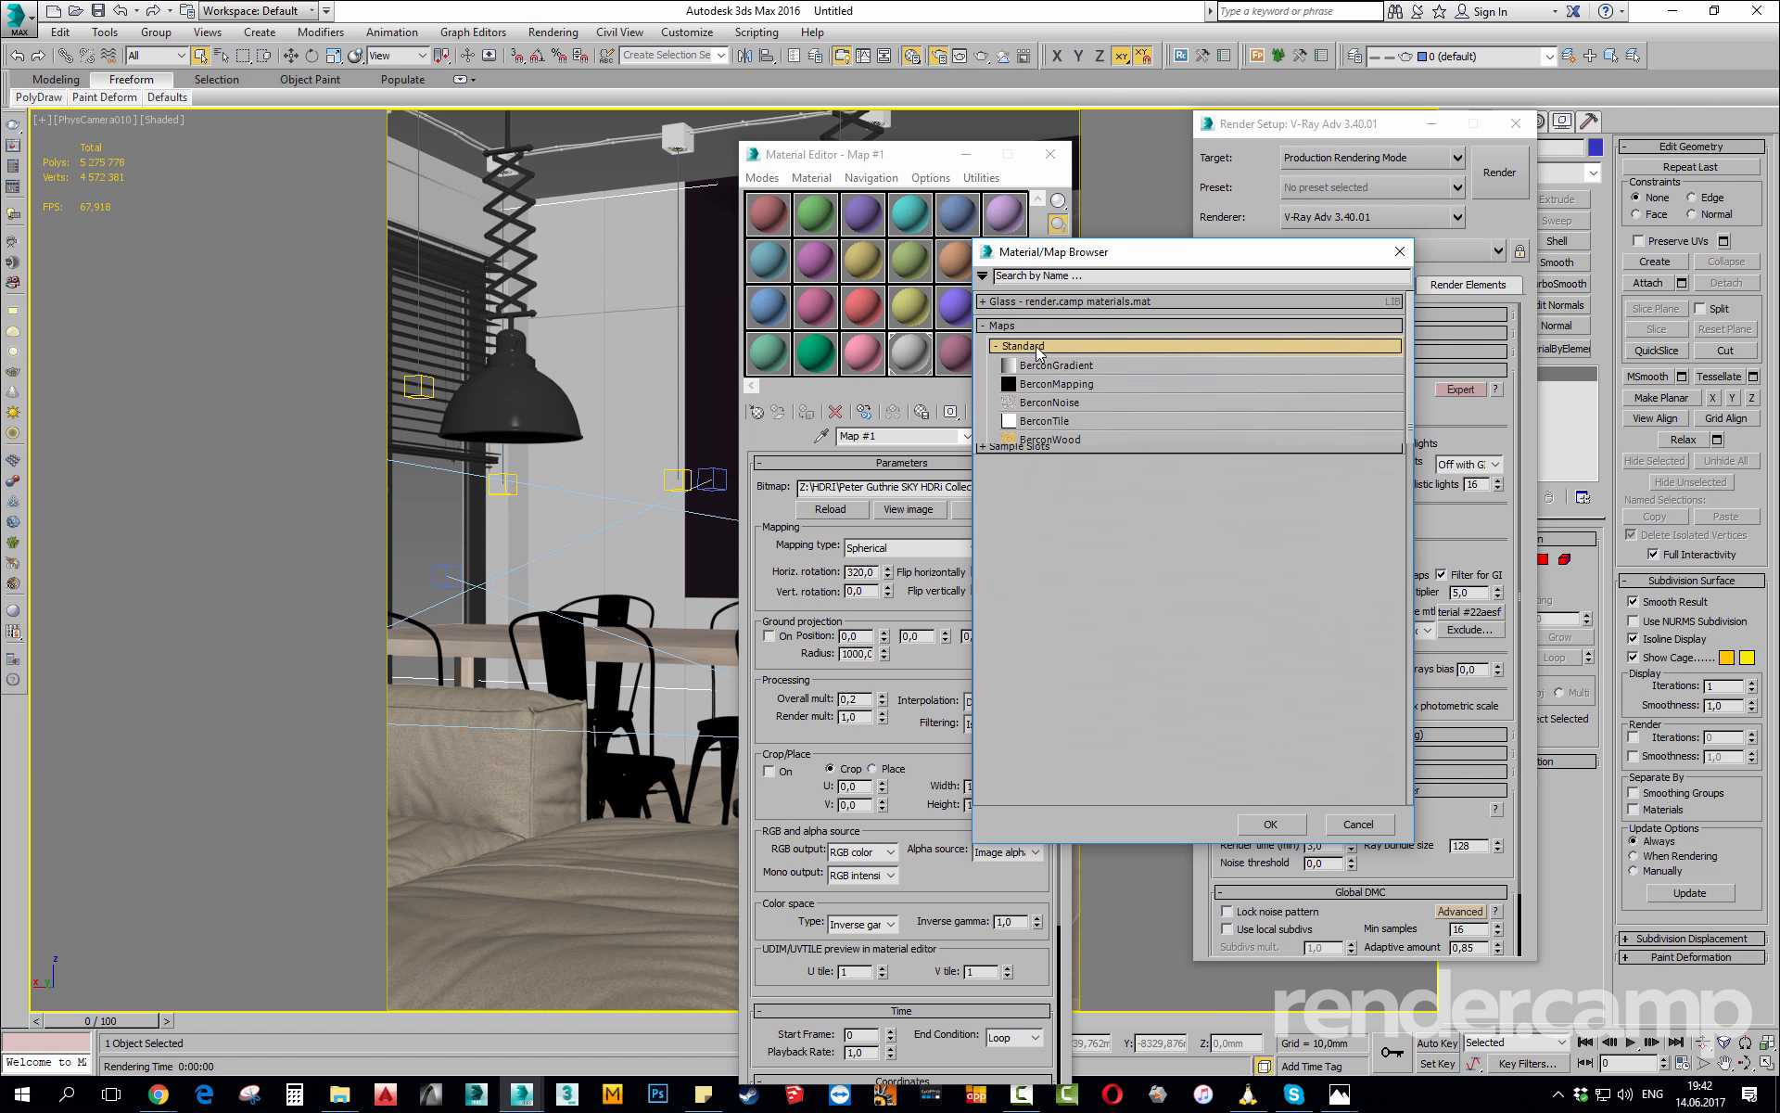
left_click(1020, 345)
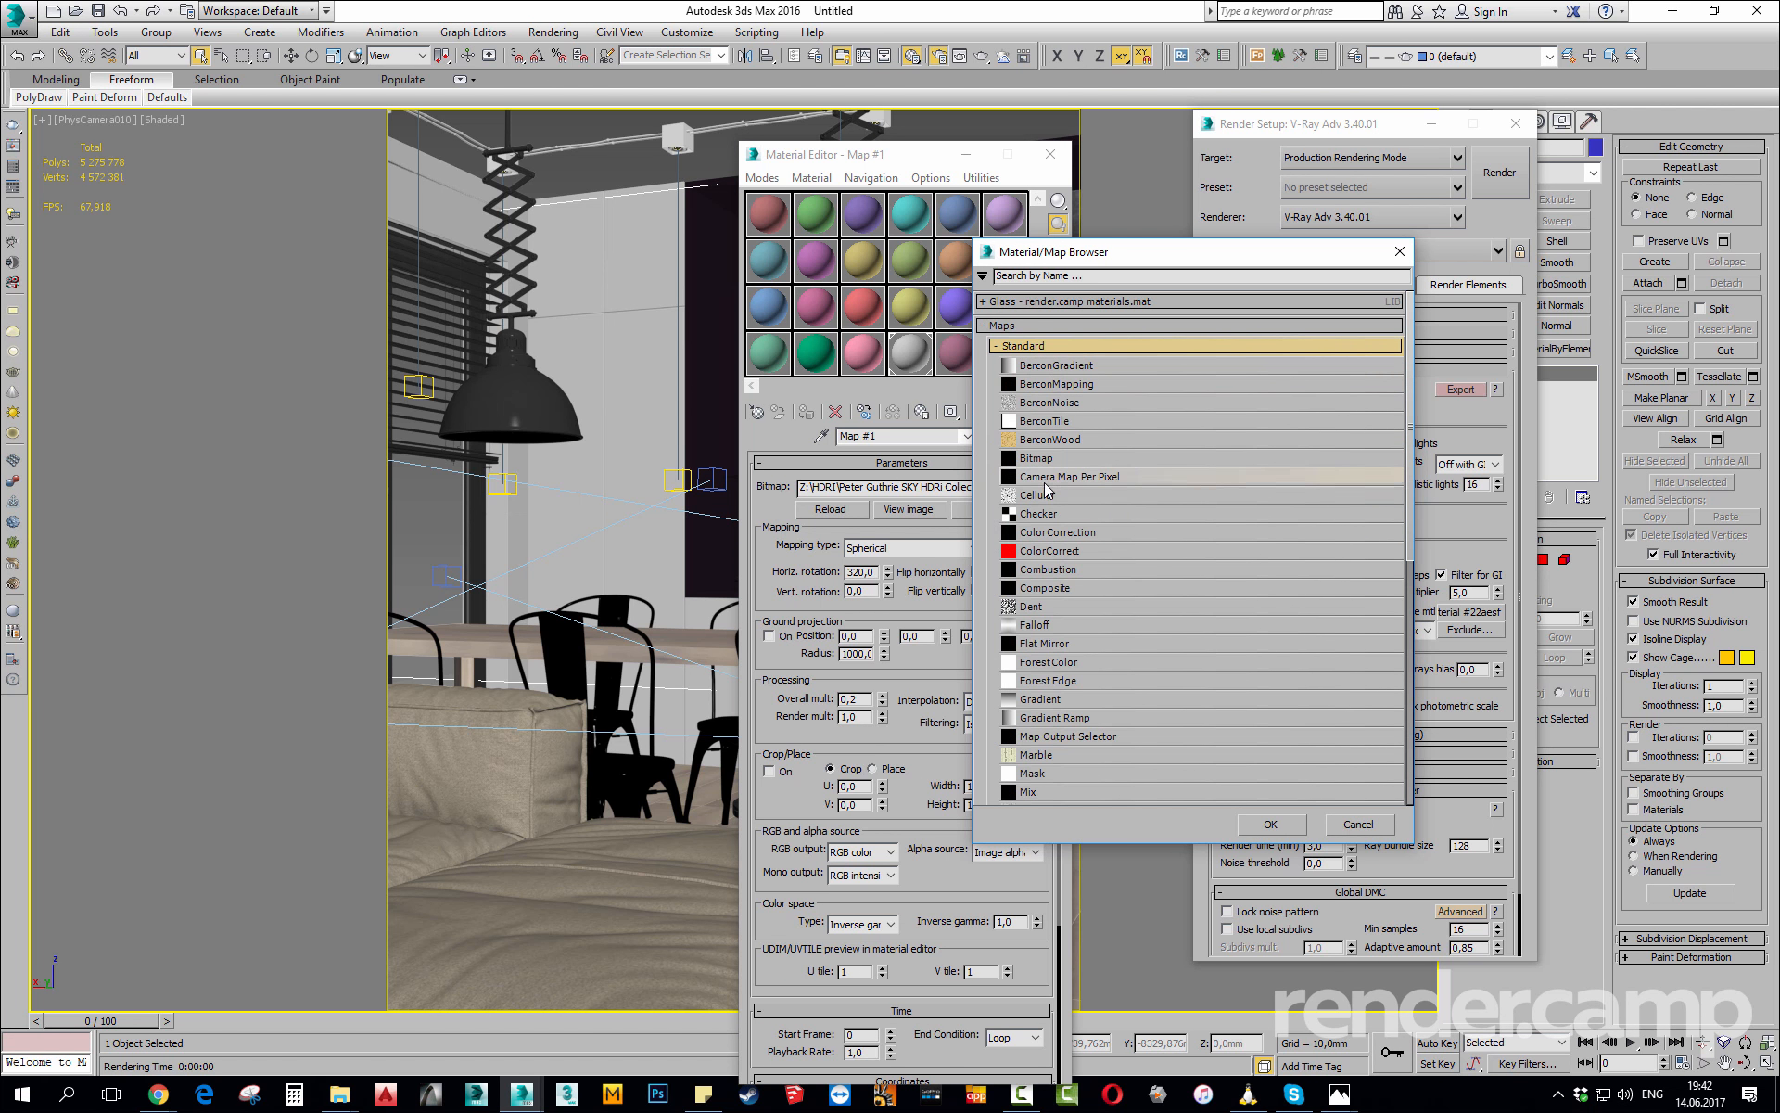
double_click(1051, 532)
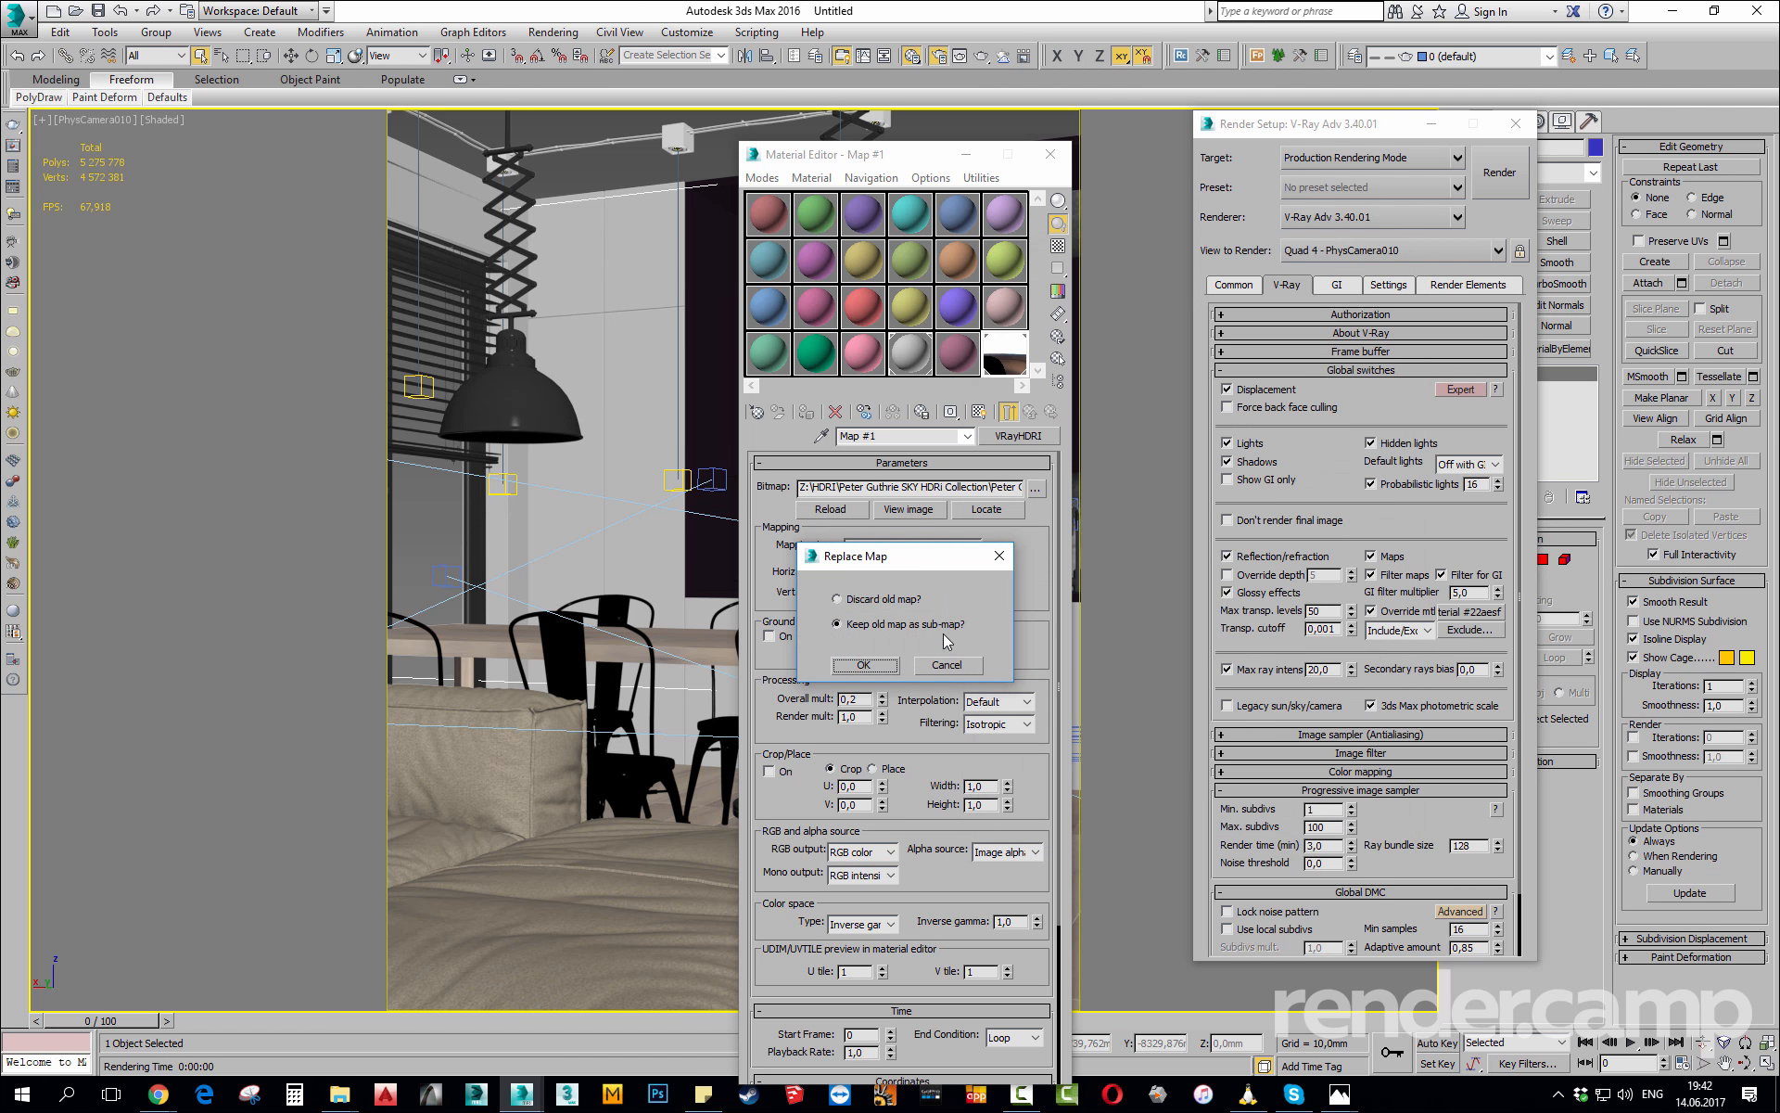
left_click(861, 665)
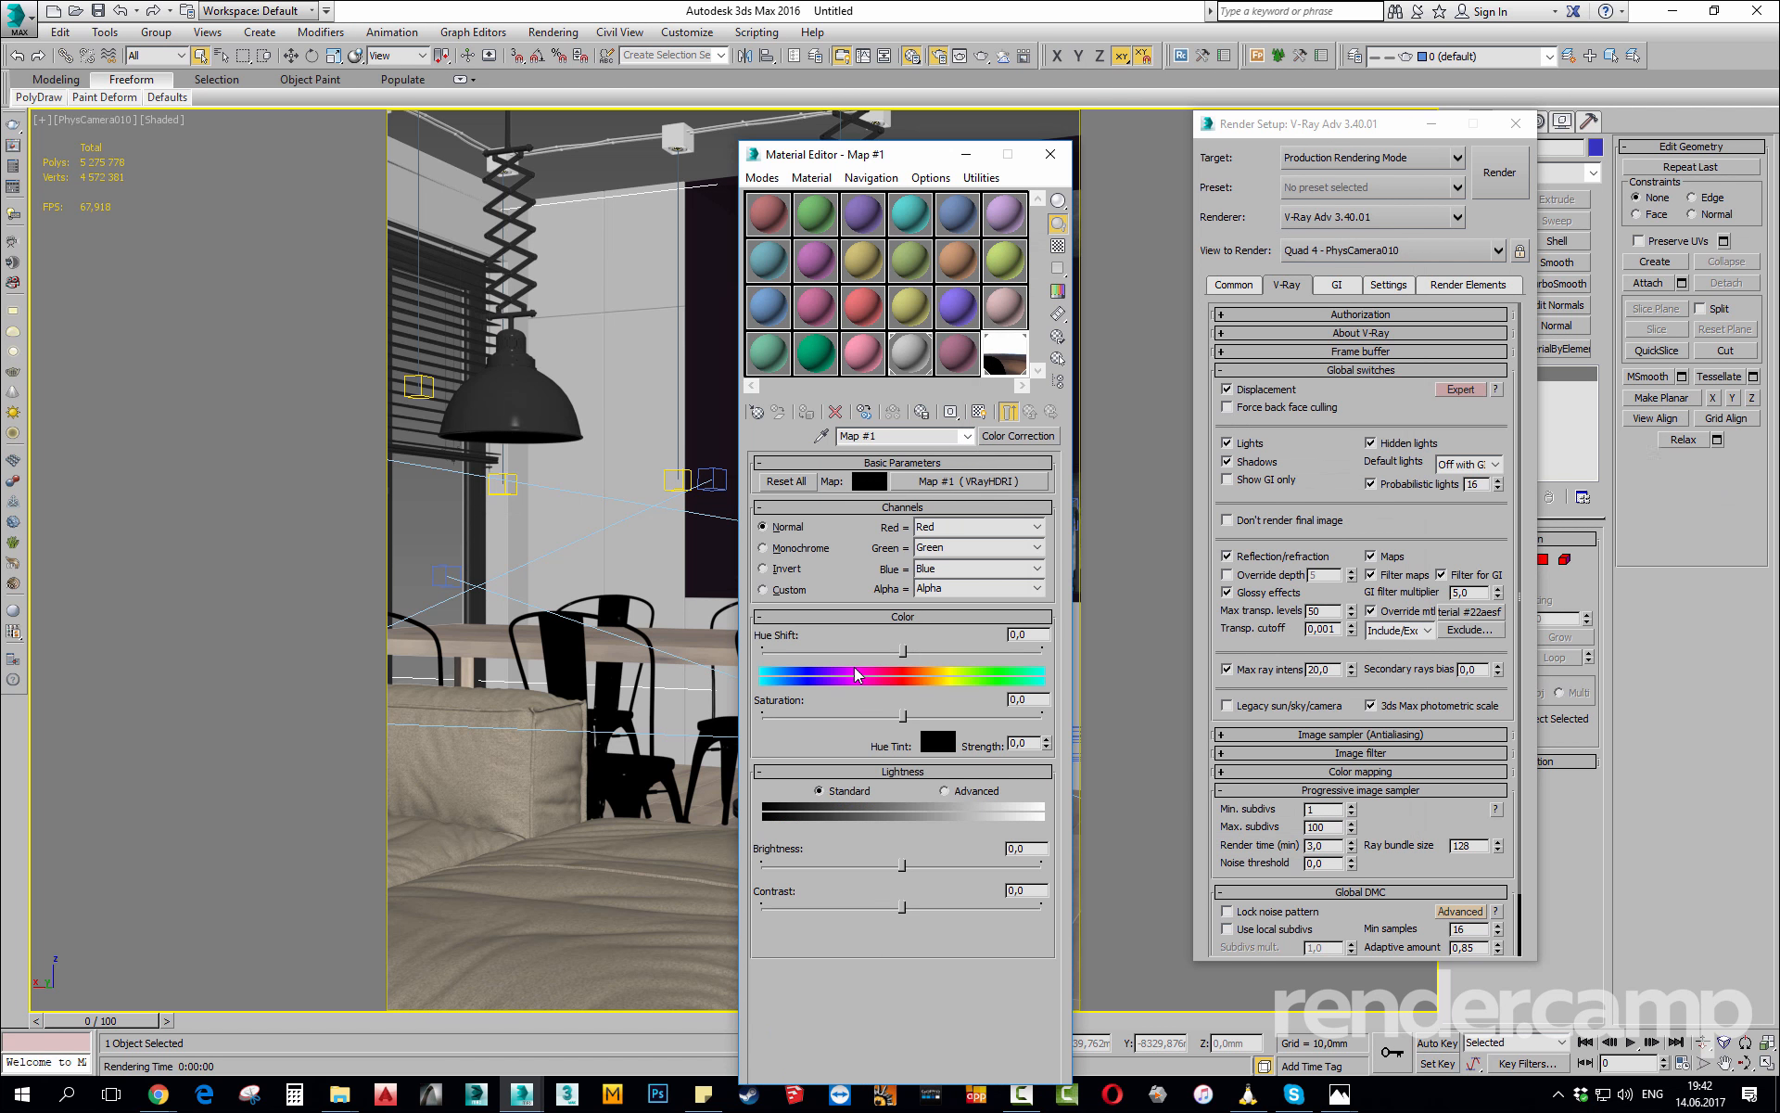
Set the Color Correction map's saturation to -60 and start a new test render.
left_click(813, 714)
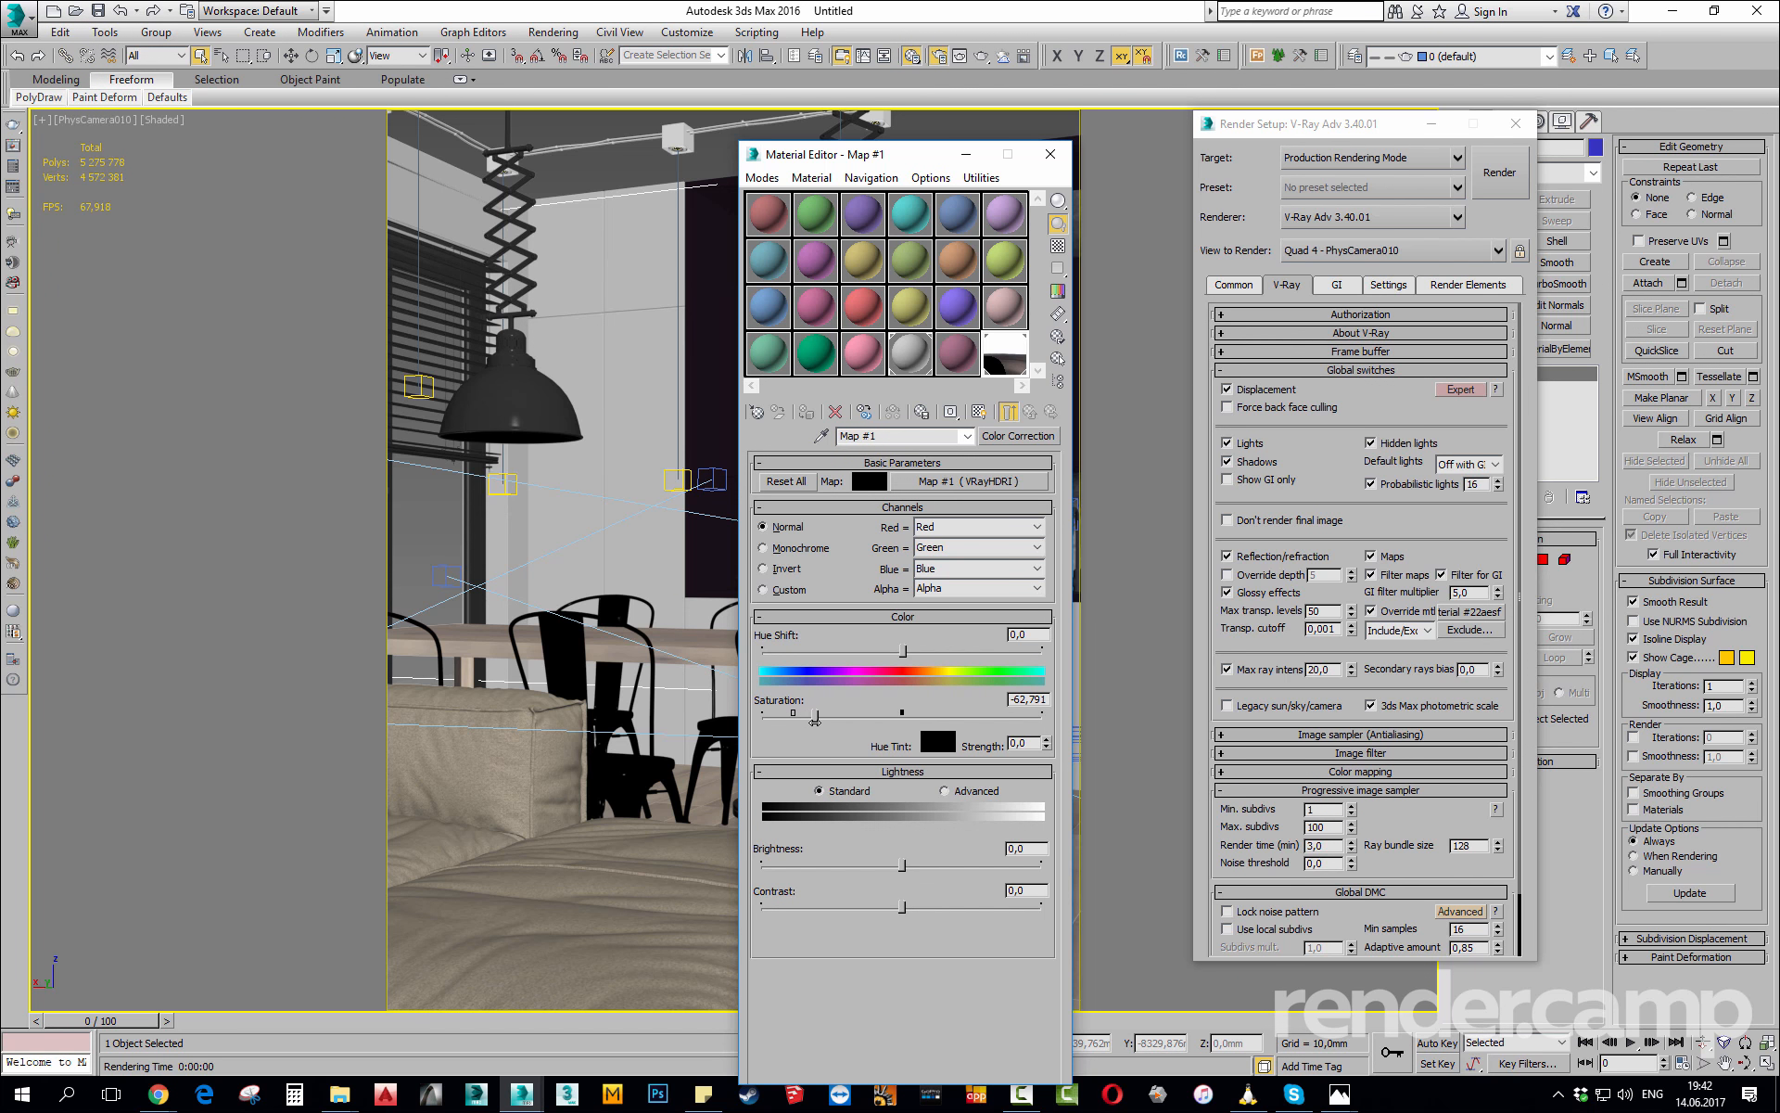
left_click_drag(815, 720, 817, 719)
key("BackSpace")
key("BackSpace")
type("0")
key("Return")
left_click(1061, 162)
key("shift+q")
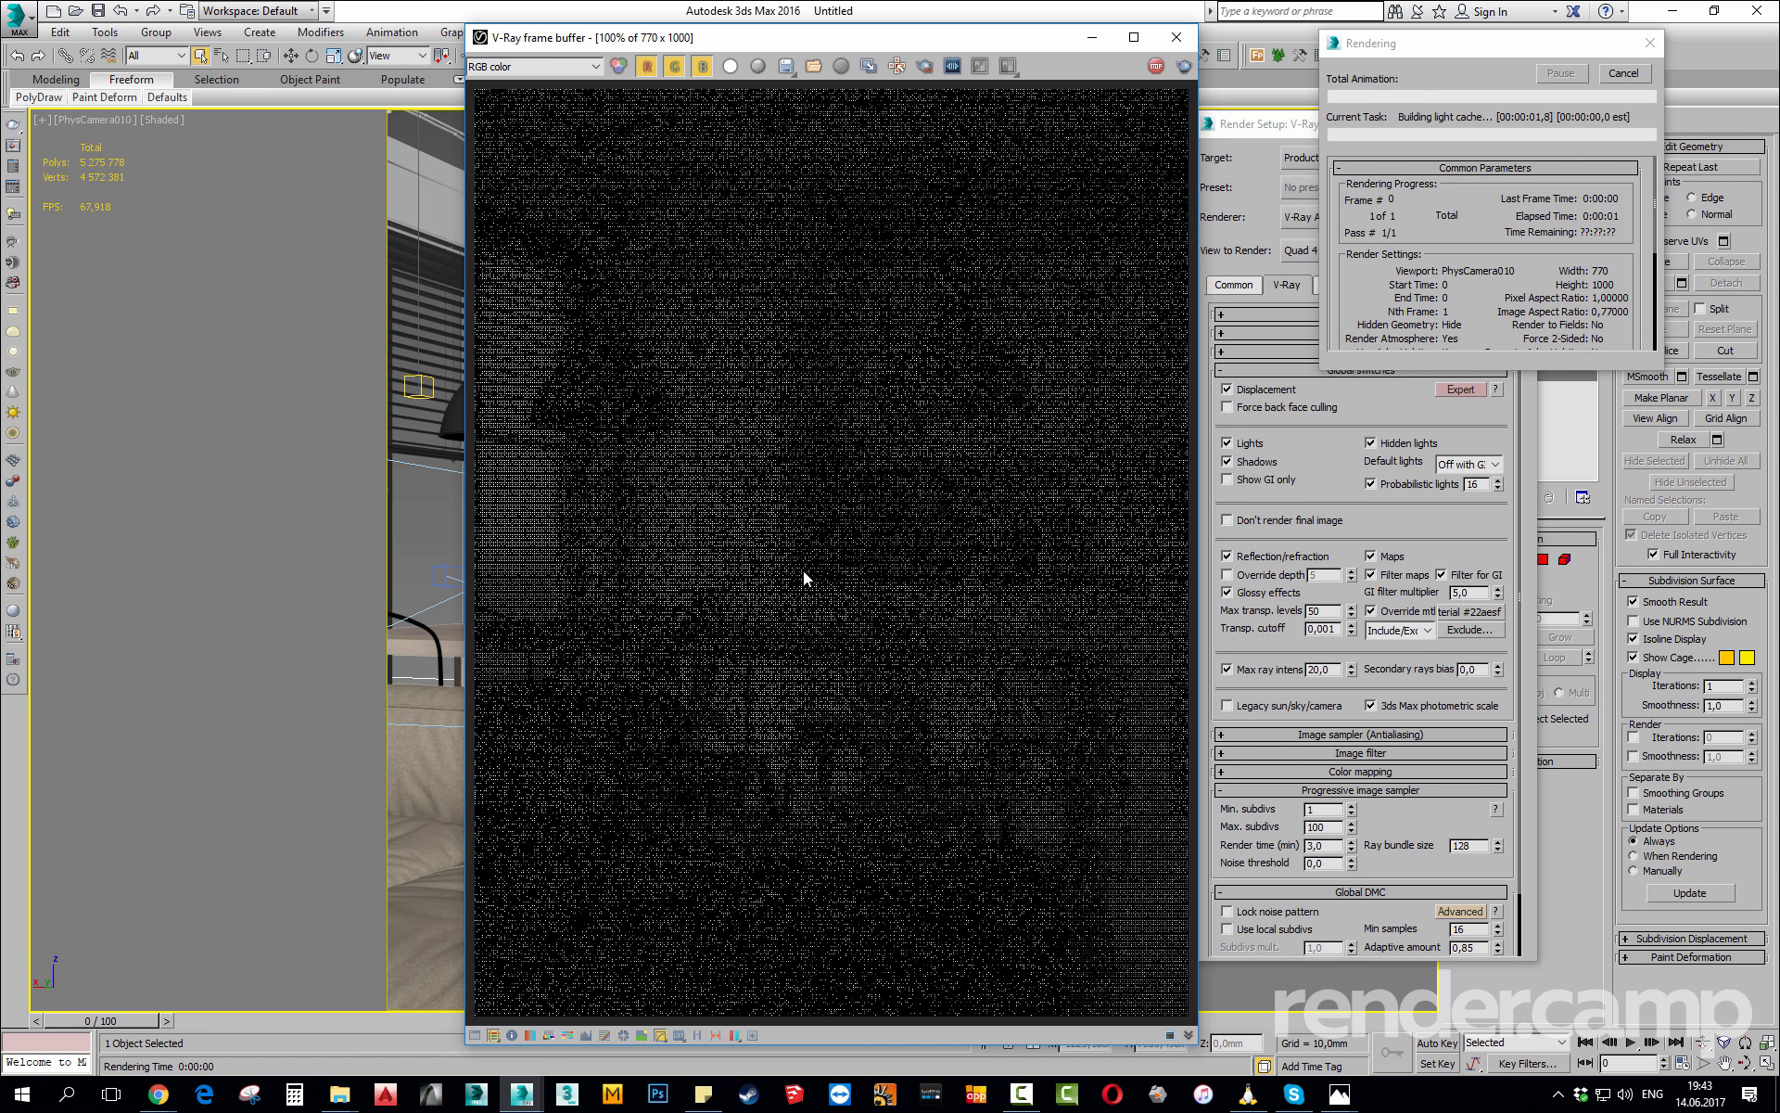
Examine the color and light on the chairs, table and kitchen niche in the new test render and stop it.
scroll(794, 577, "down", 1)
scroll(762, 567, "up", 1)
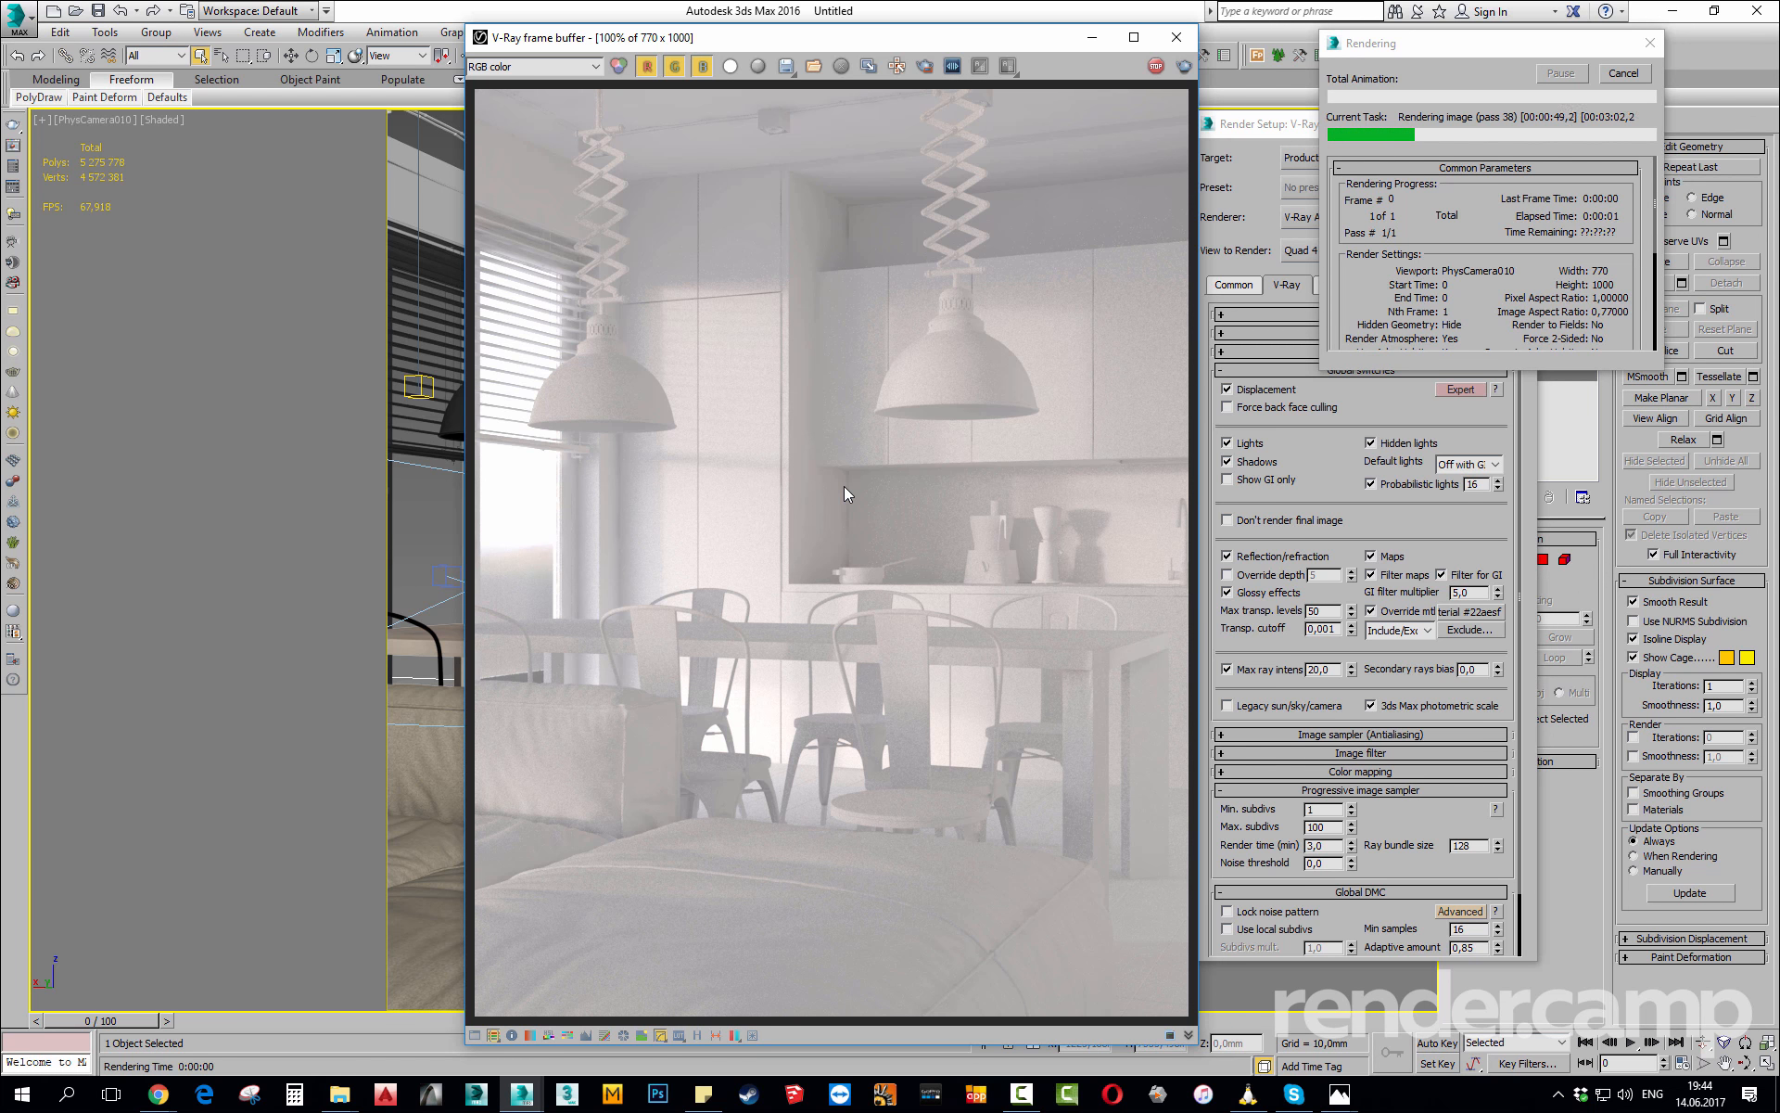
scroll(810, 584, "up", 1)
scroll(829, 649, "down", 1)
scroll(897, 832, "up", 1)
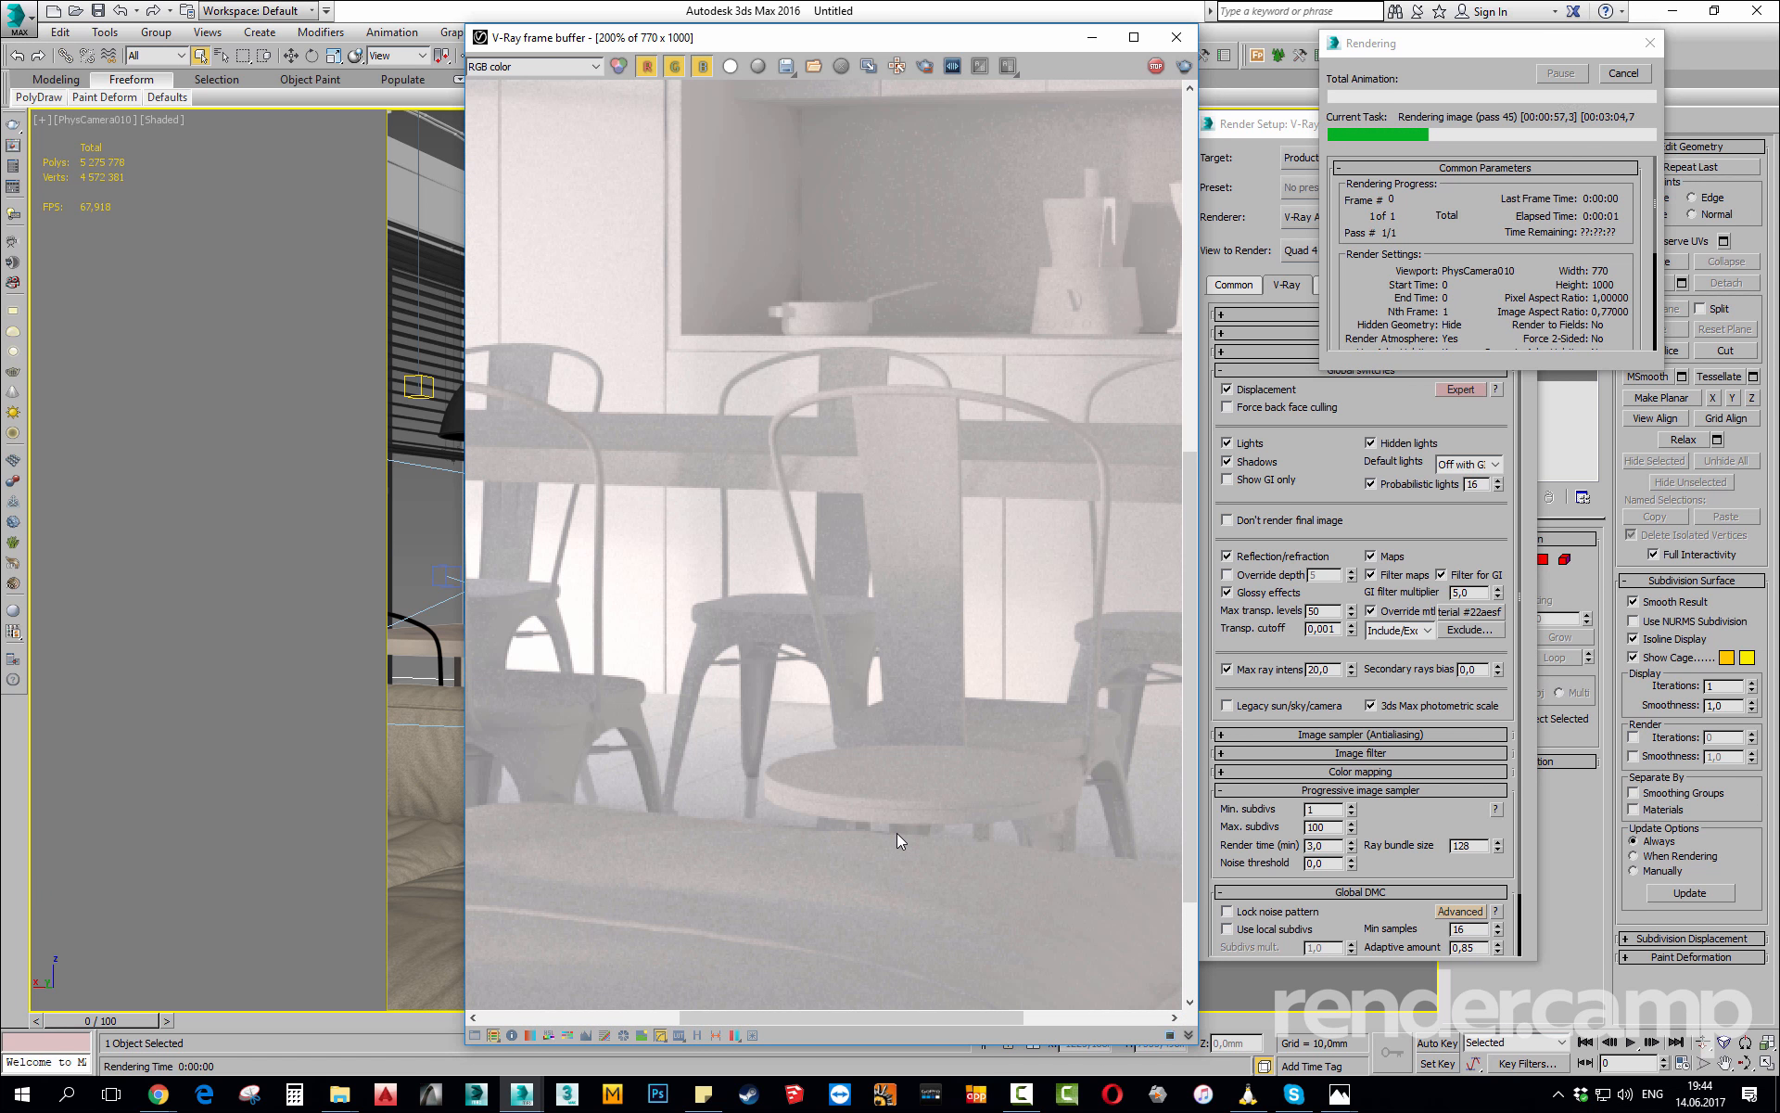
scroll(897, 833, "down", 1)
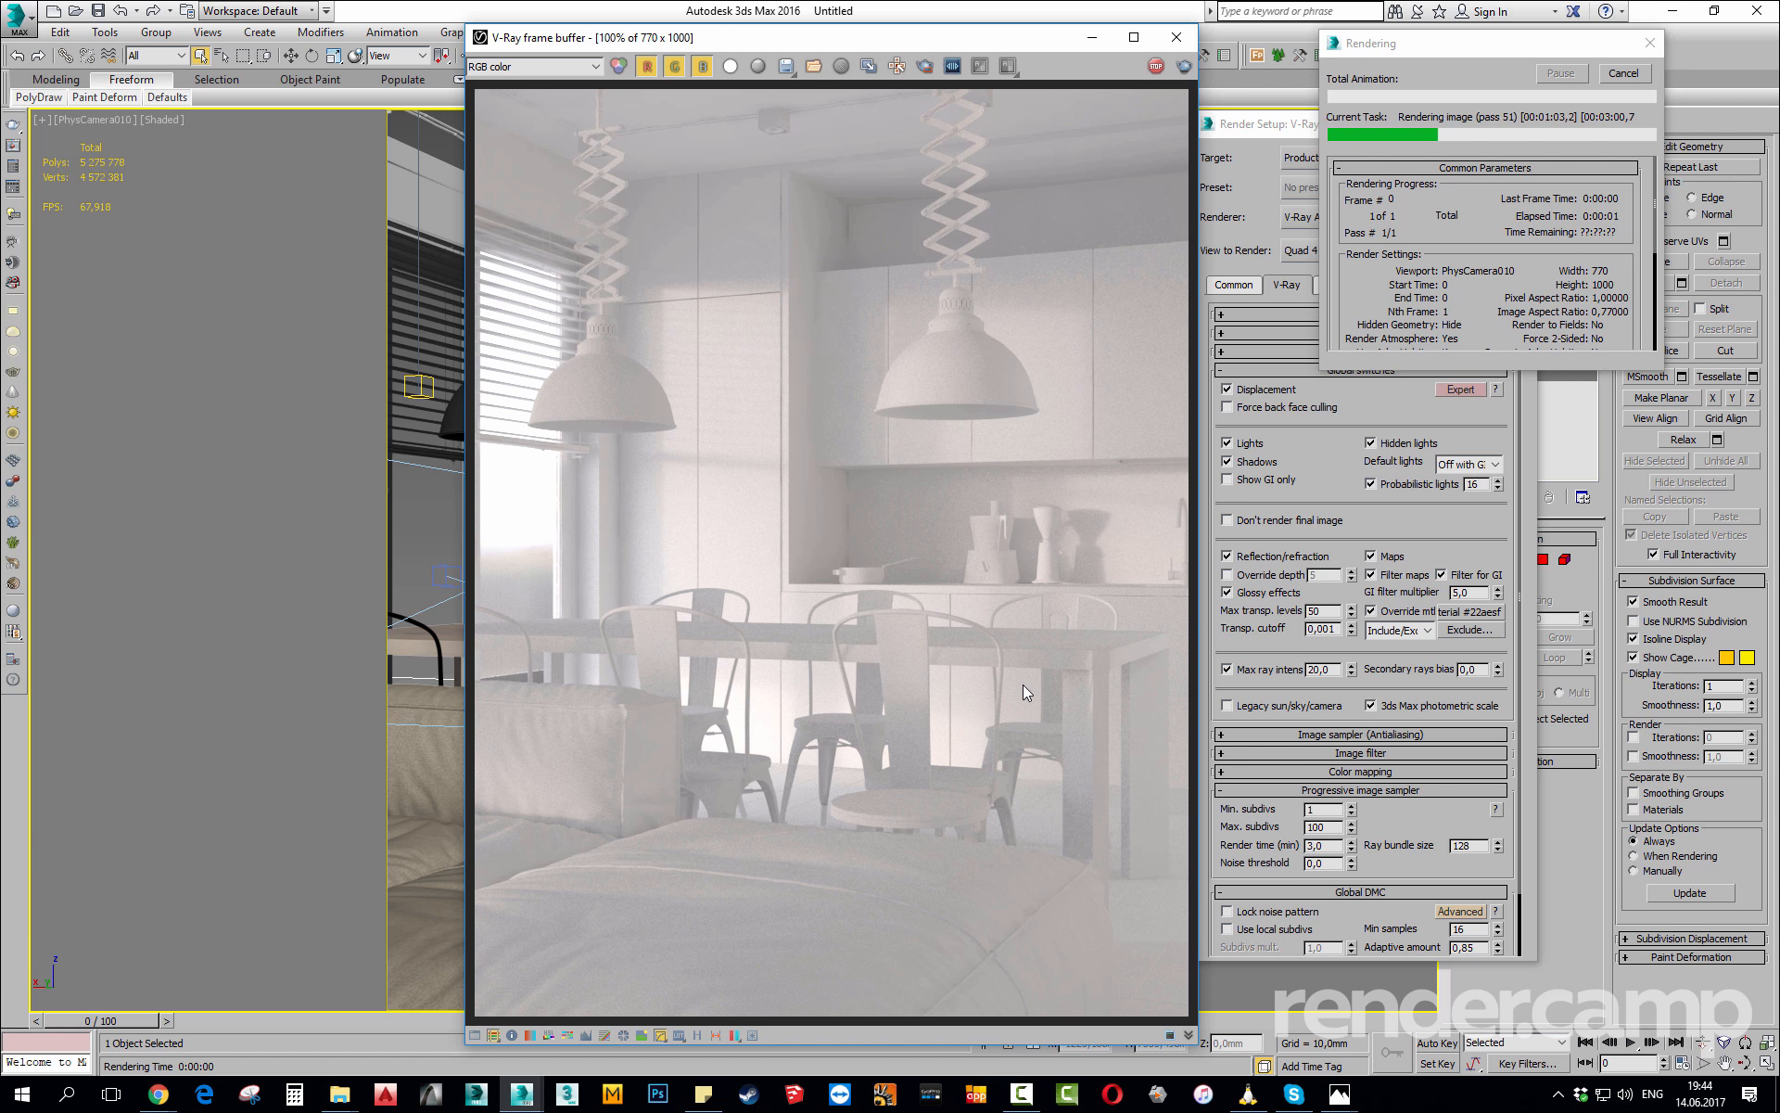
left_click(1620, 74)
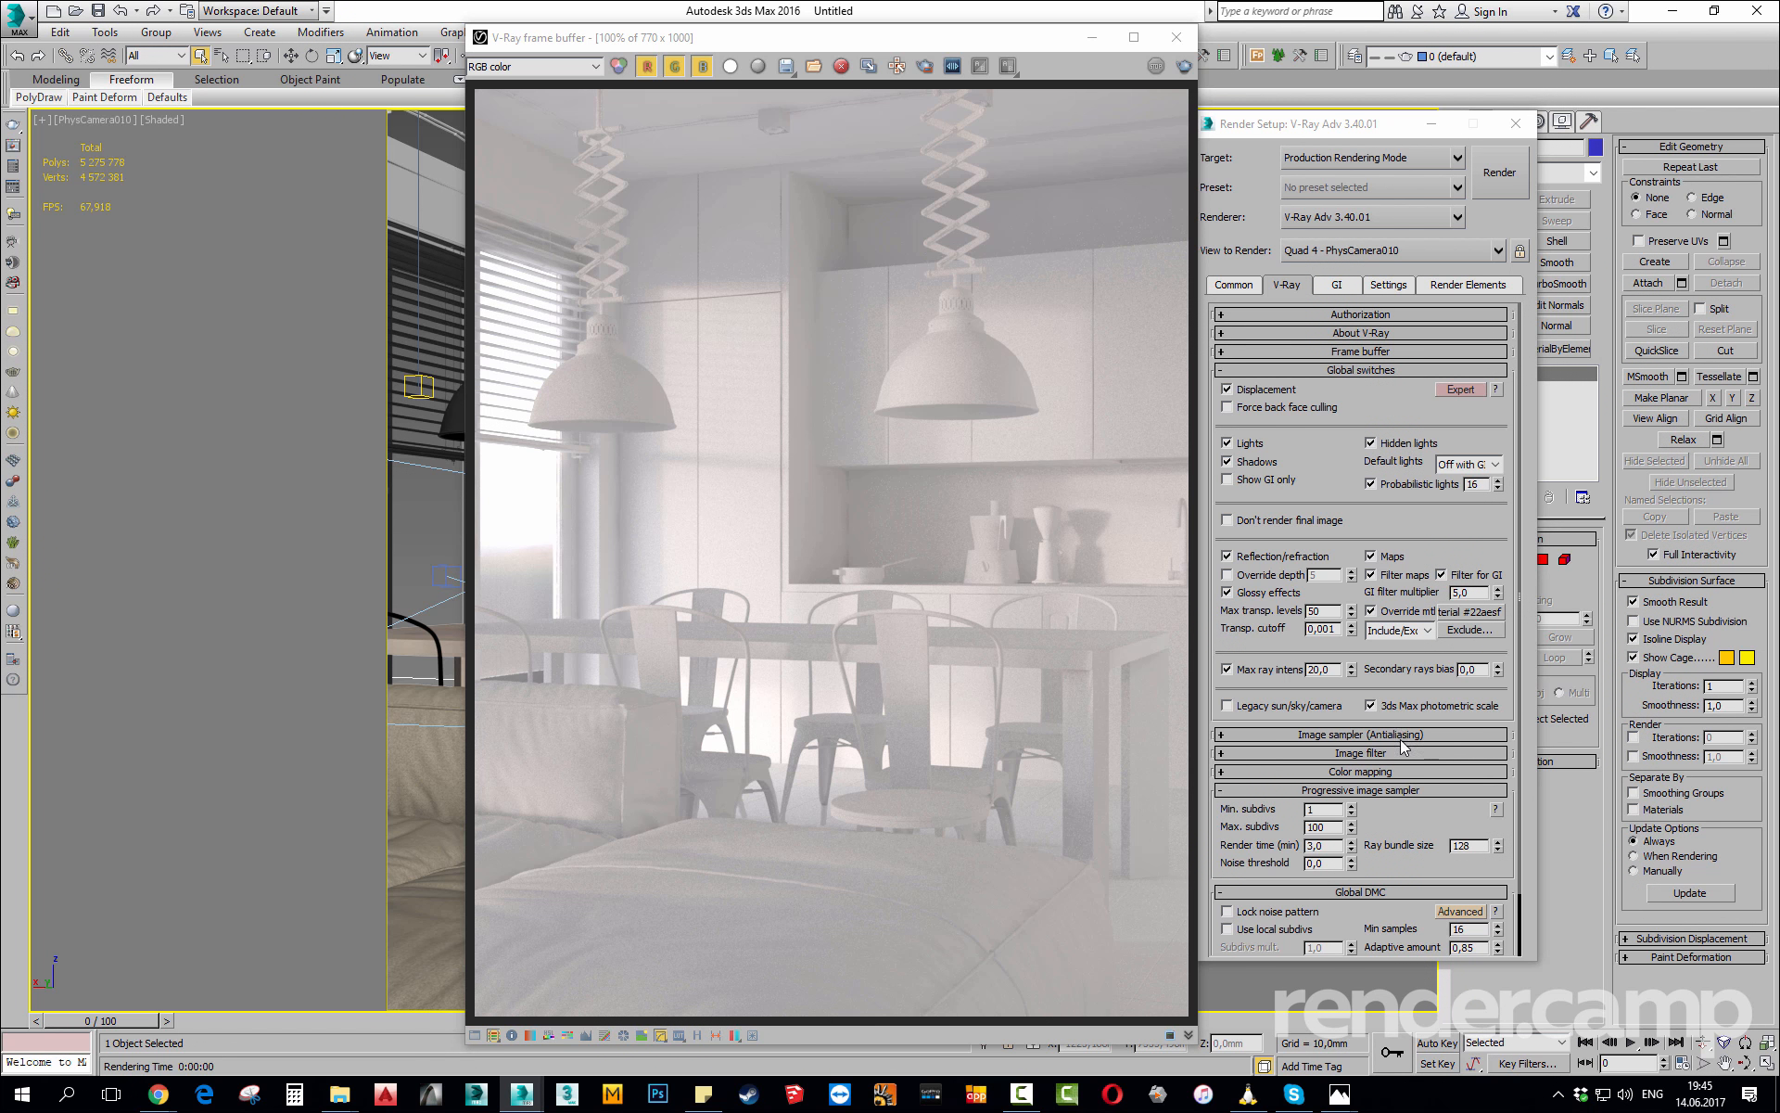
Try the Reinhard and Exponential color mapping types and return to Linear multiply.
left_click(1341, 772)
left_click(1338, 792)
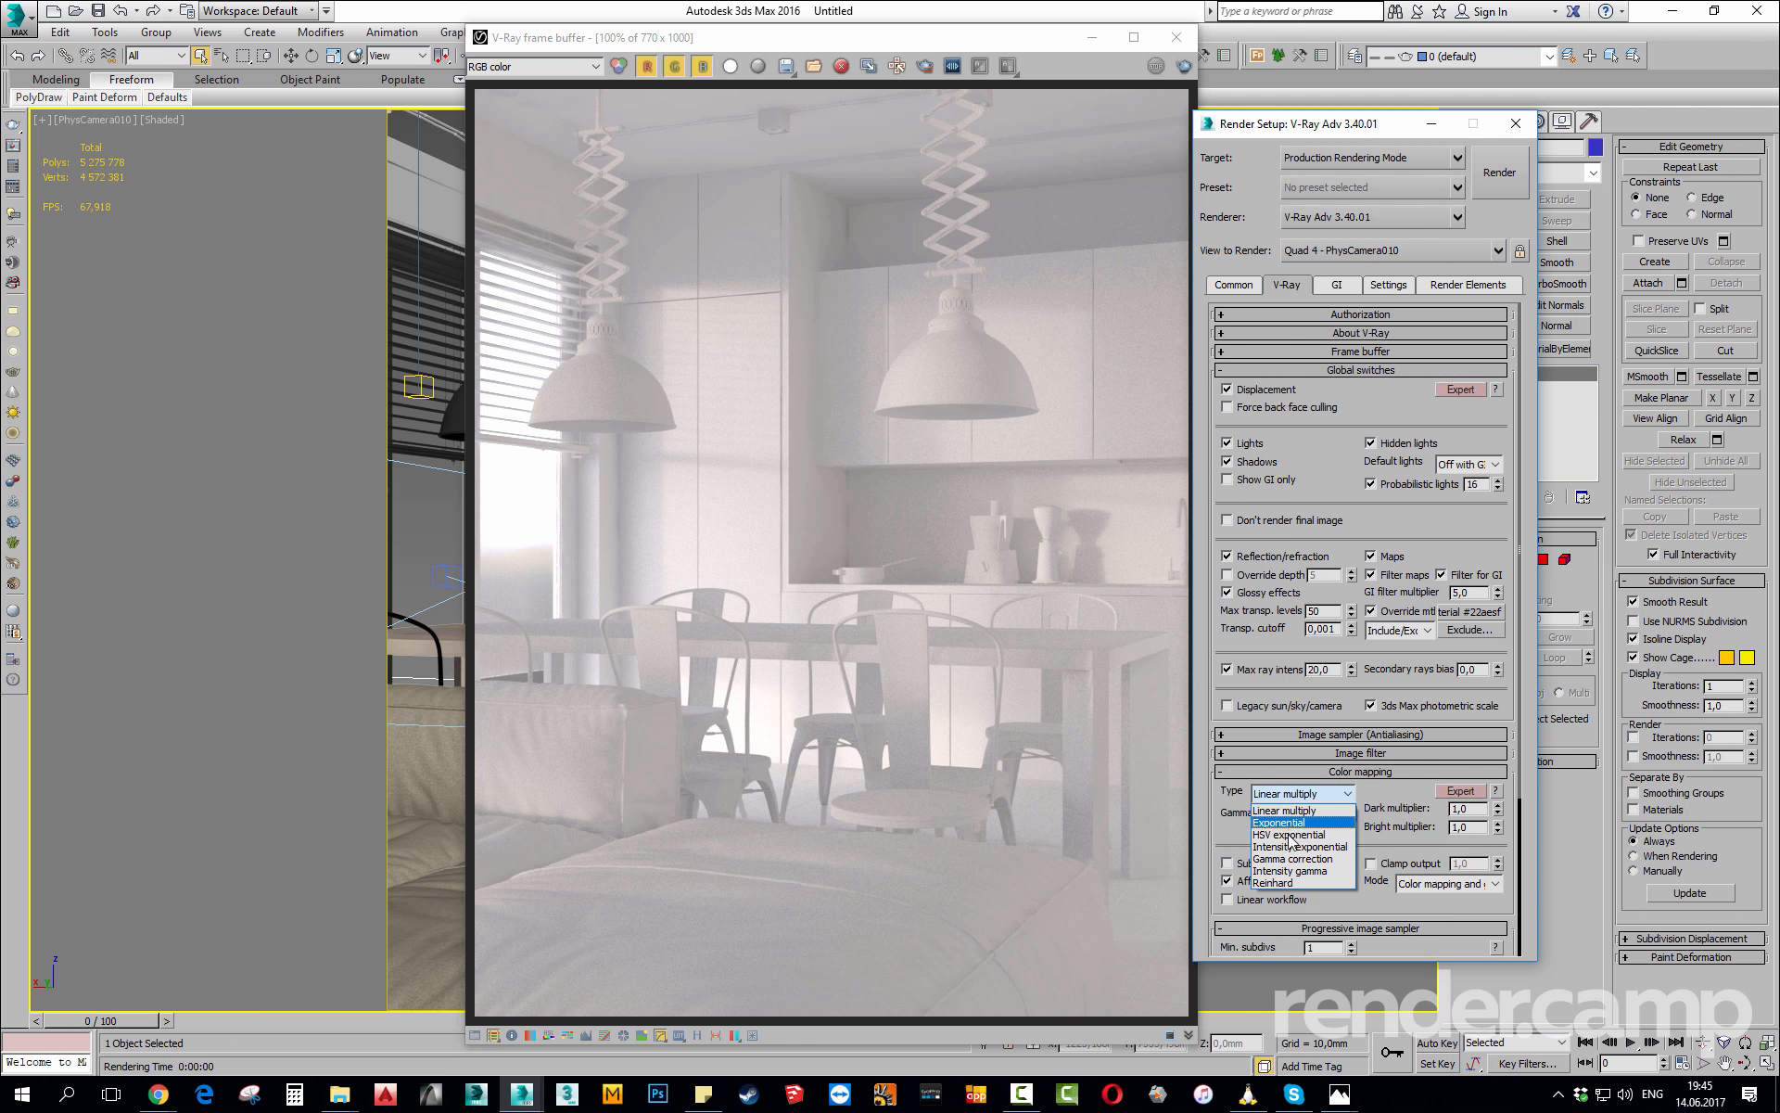
left_click(1281, 887)
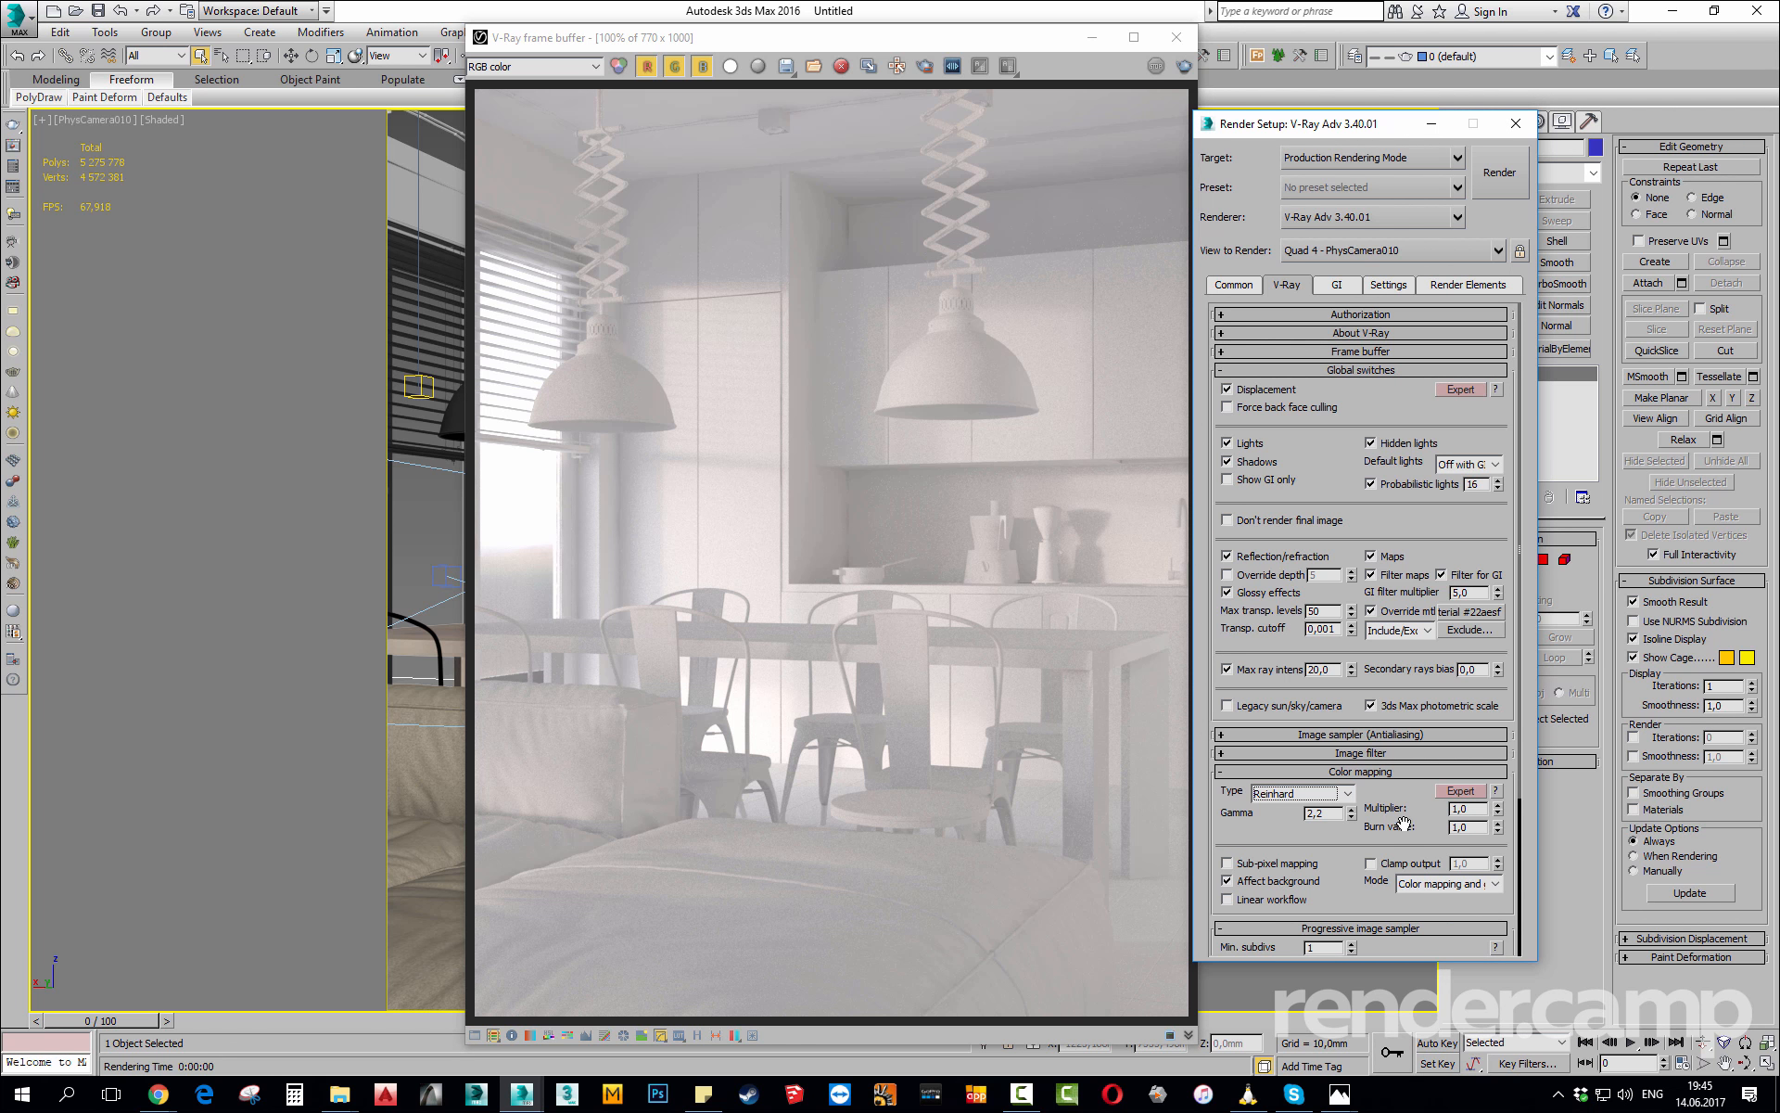
left_click(1272, 793)
left_click(1285, 812)
left_click(1328, 794)
left_click(1290, 820)
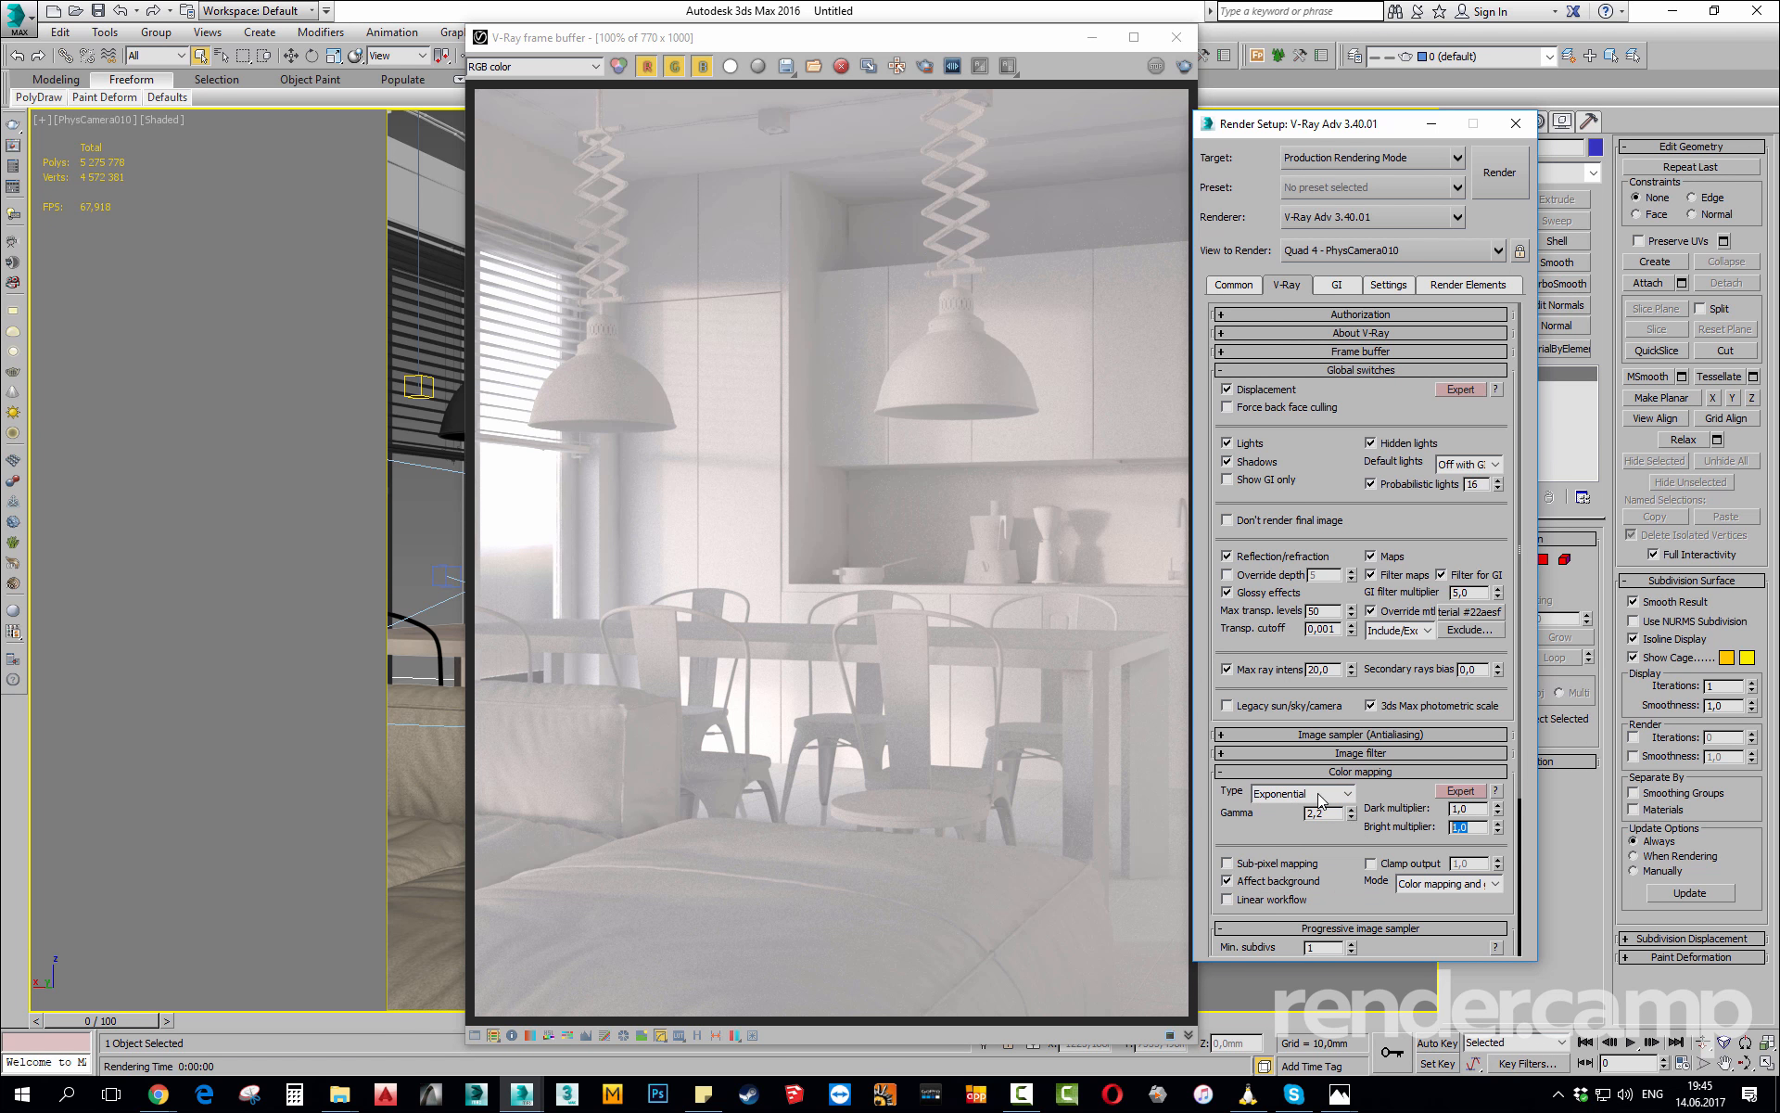
left_click(1322, 795)
left_click(1280, 886)
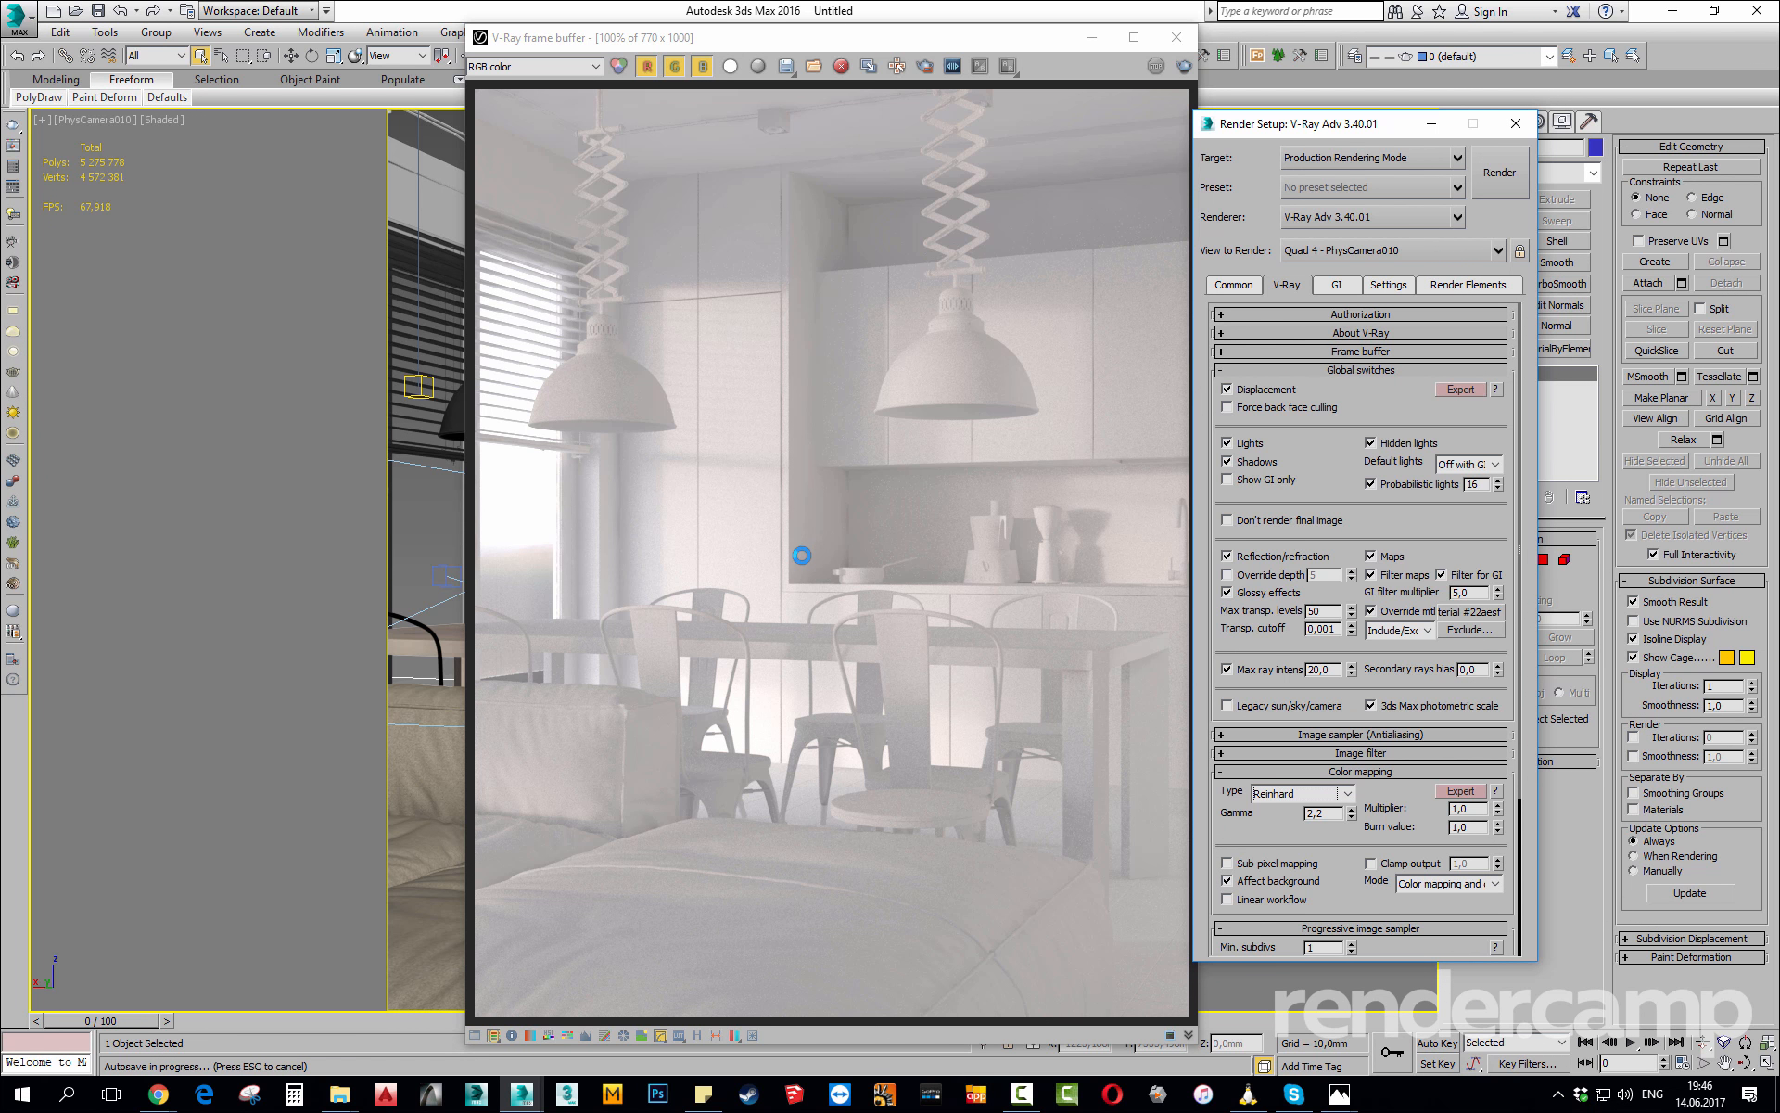
key("Escape")
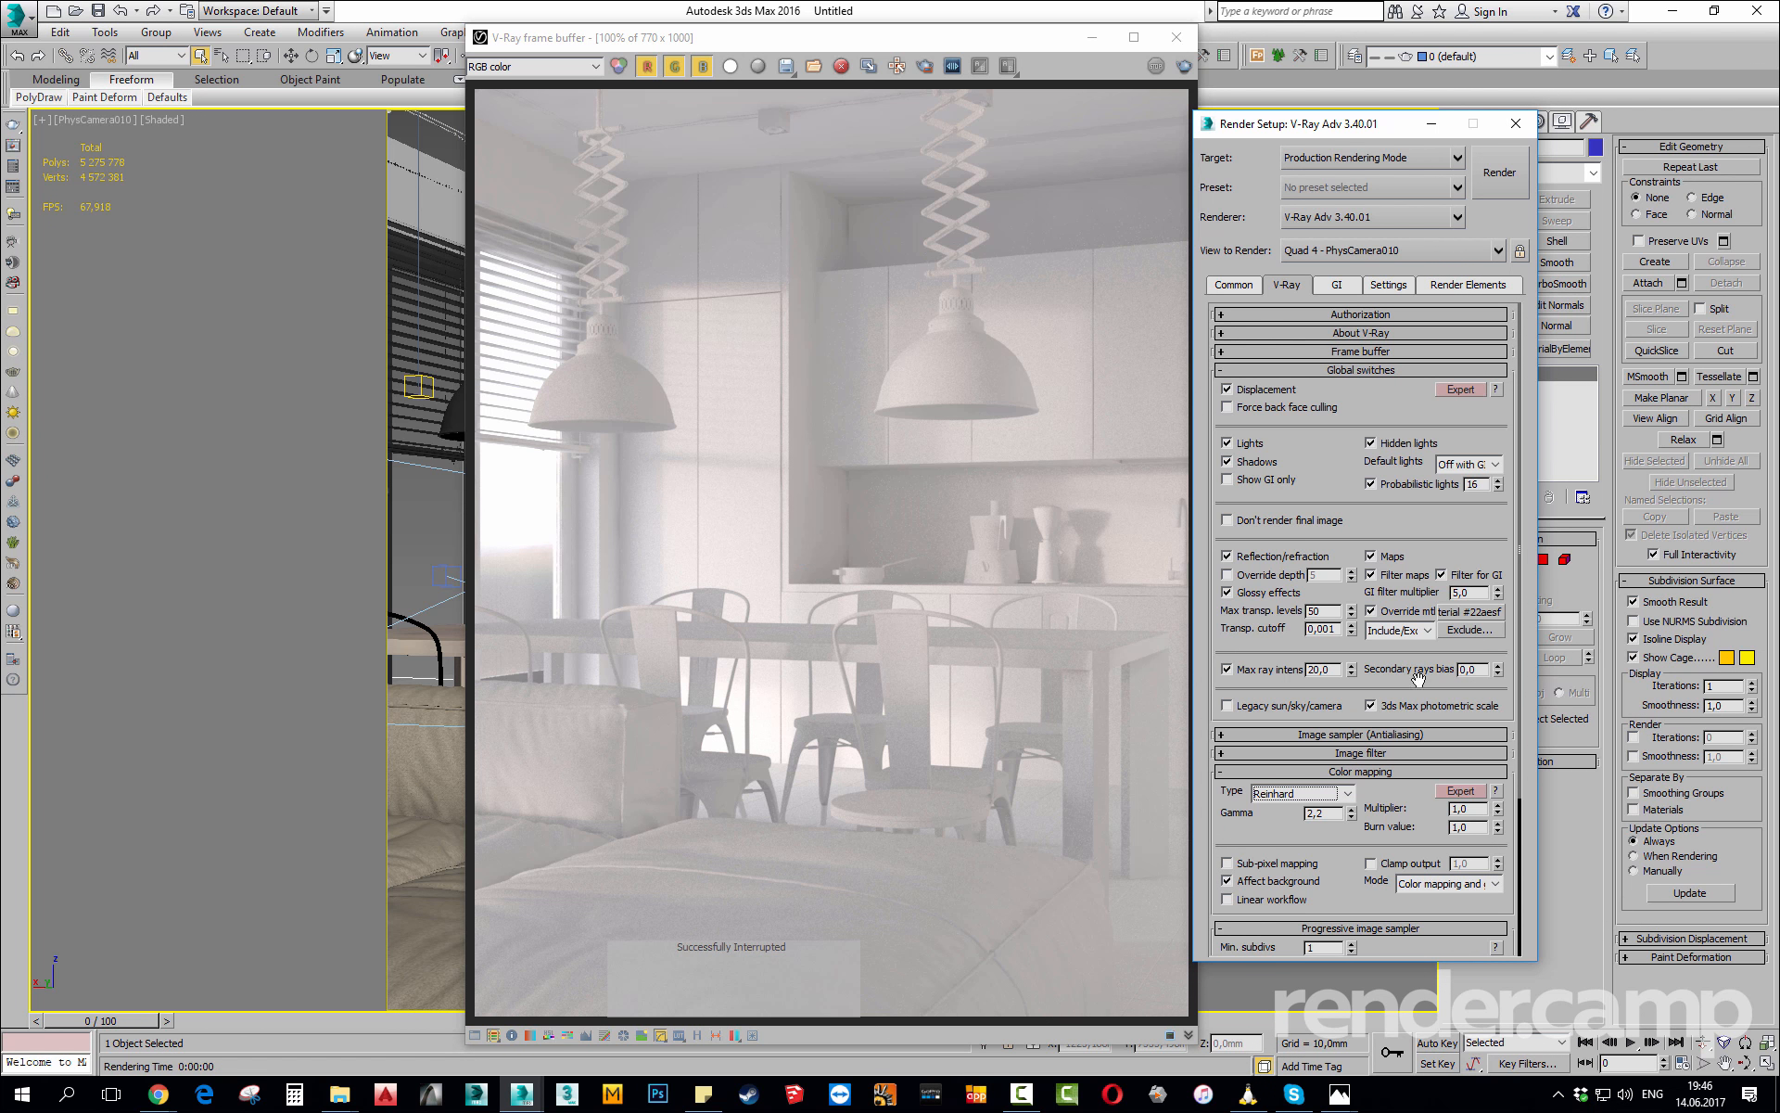
left_click(1294, 794)
left_click(1285, 804)
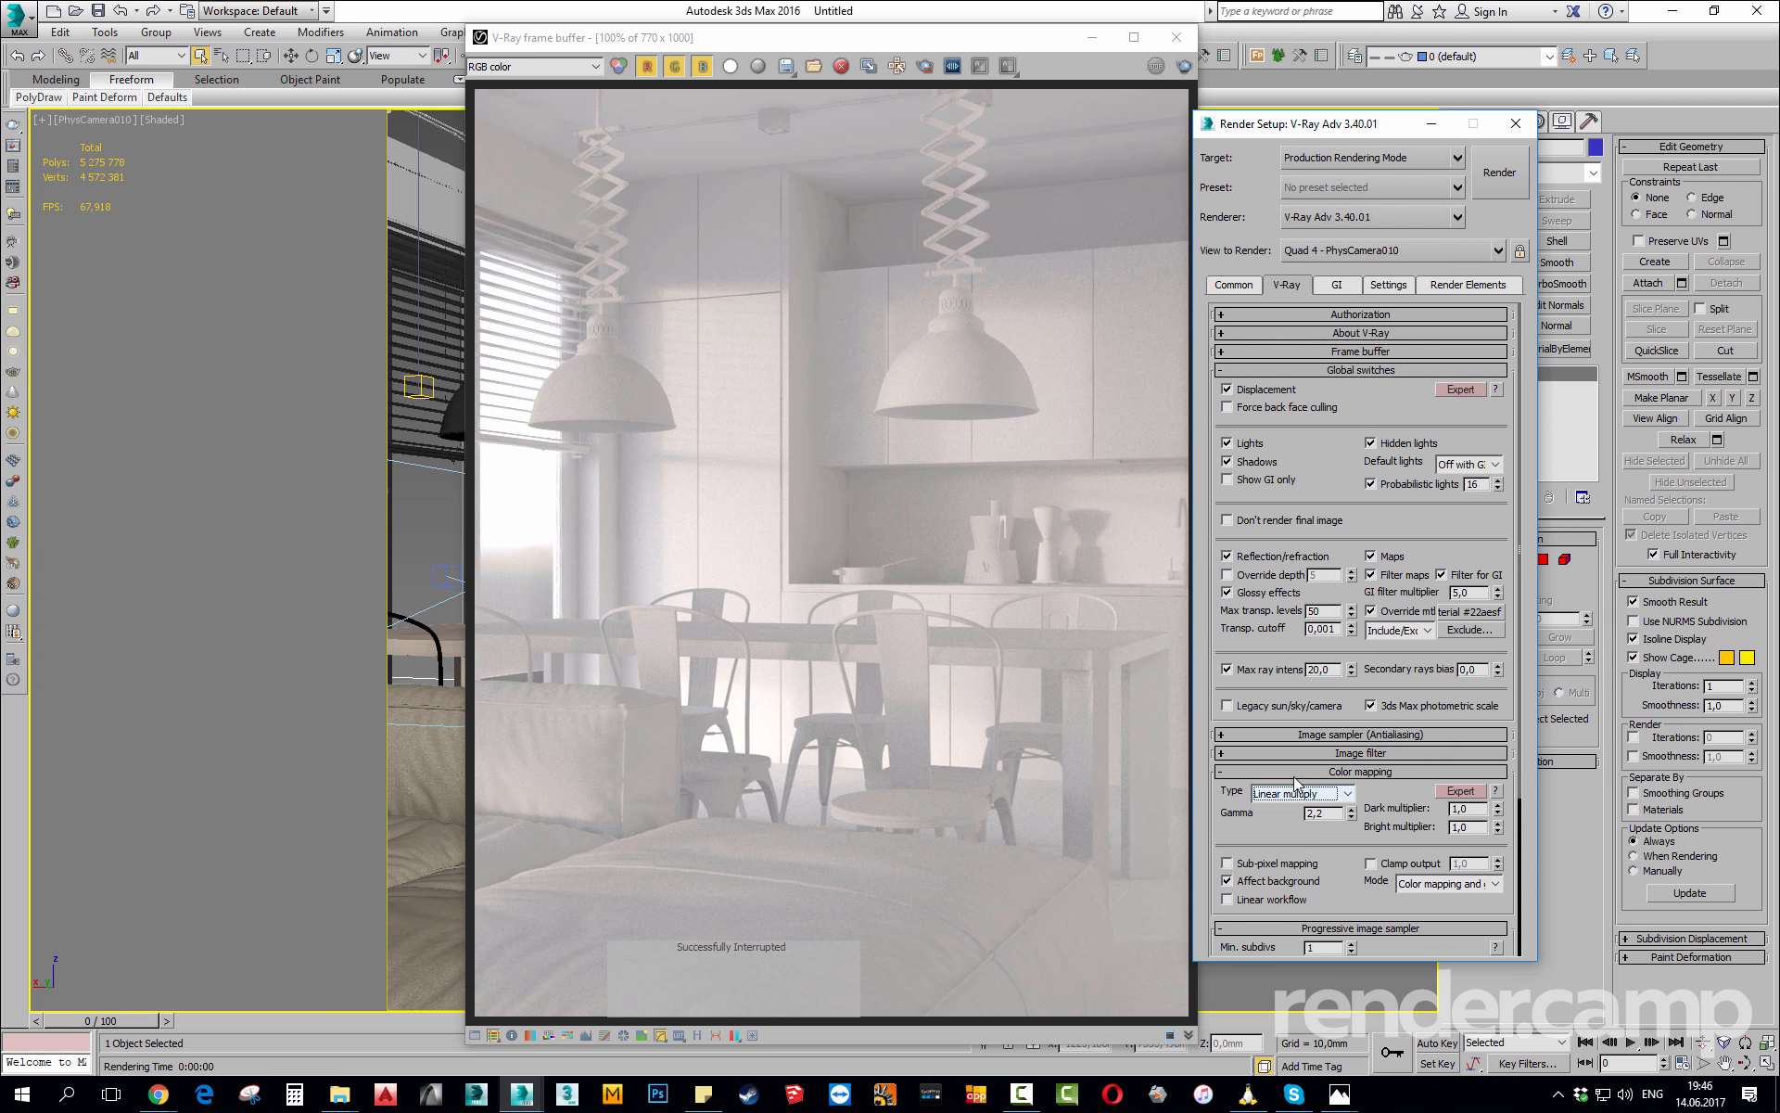
Examine the light on the tall cabinet beside the pendant lamp in the test render and close the frame buffer.
left_click(1182, 42)
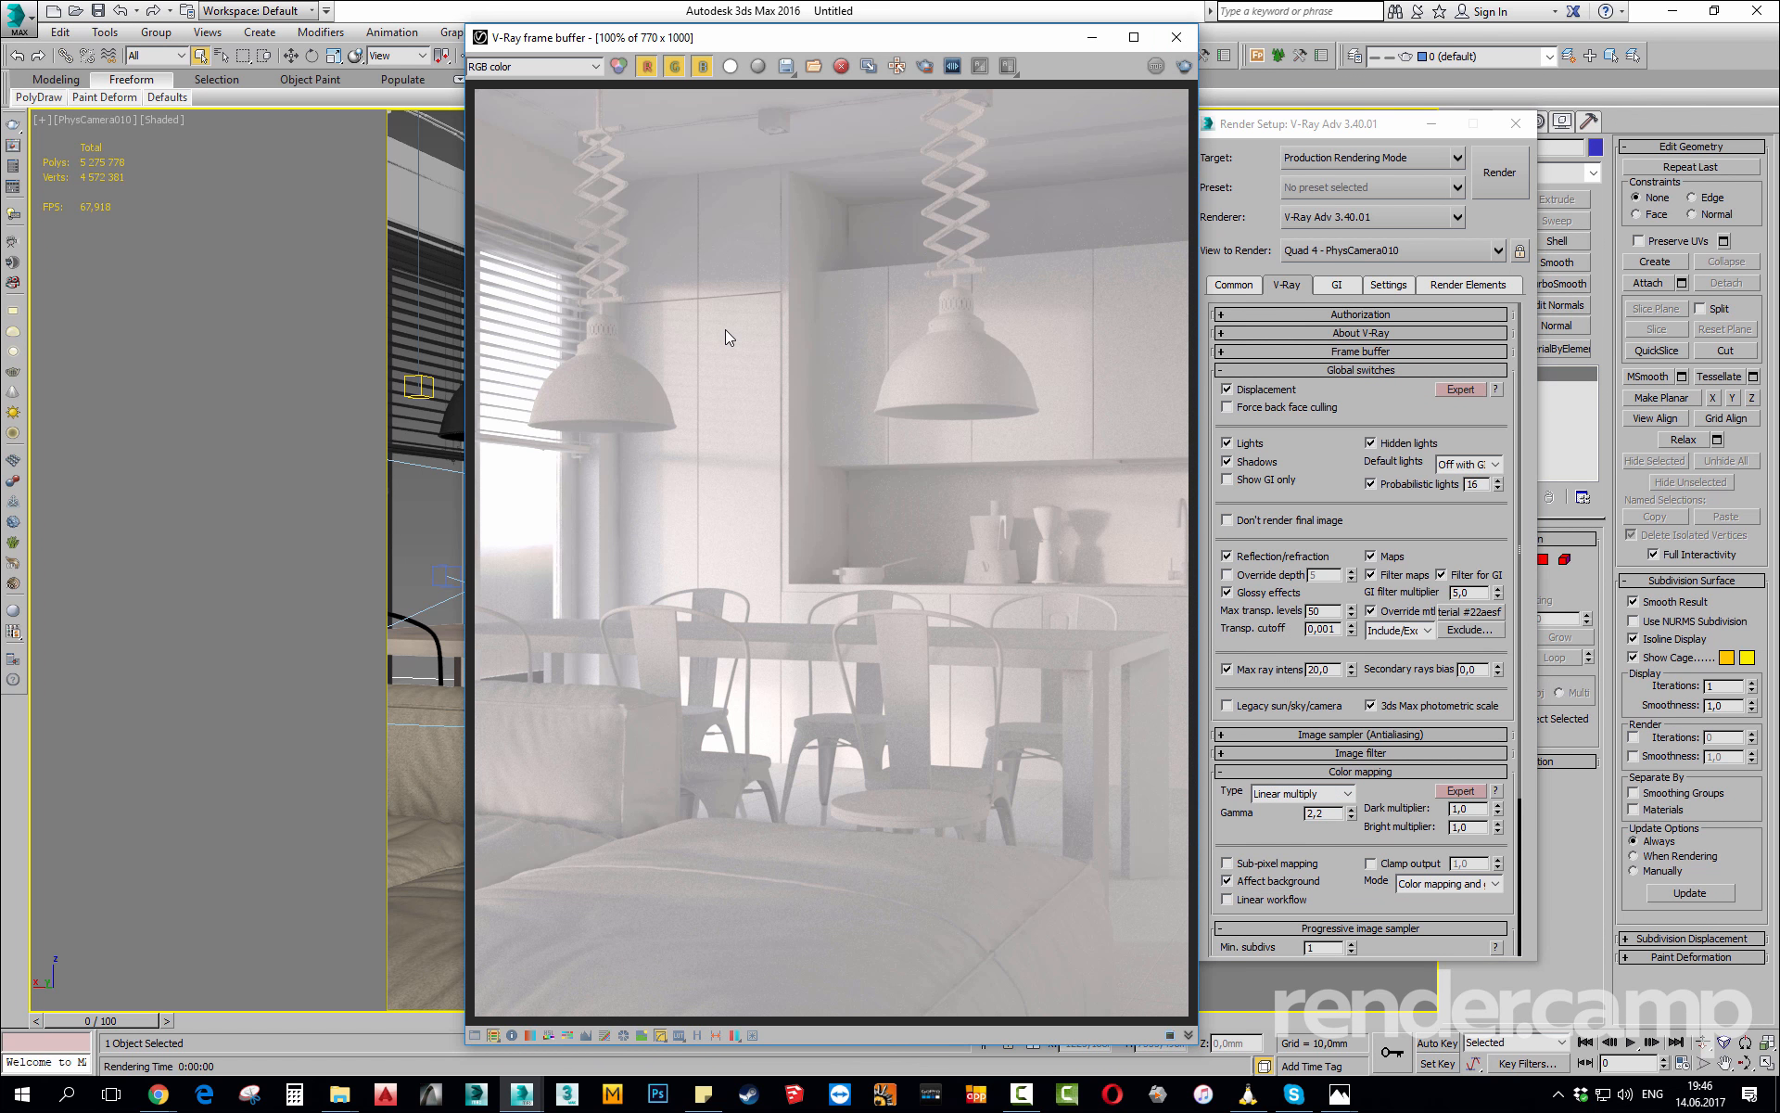
scroll(847, 468, "up", 2)
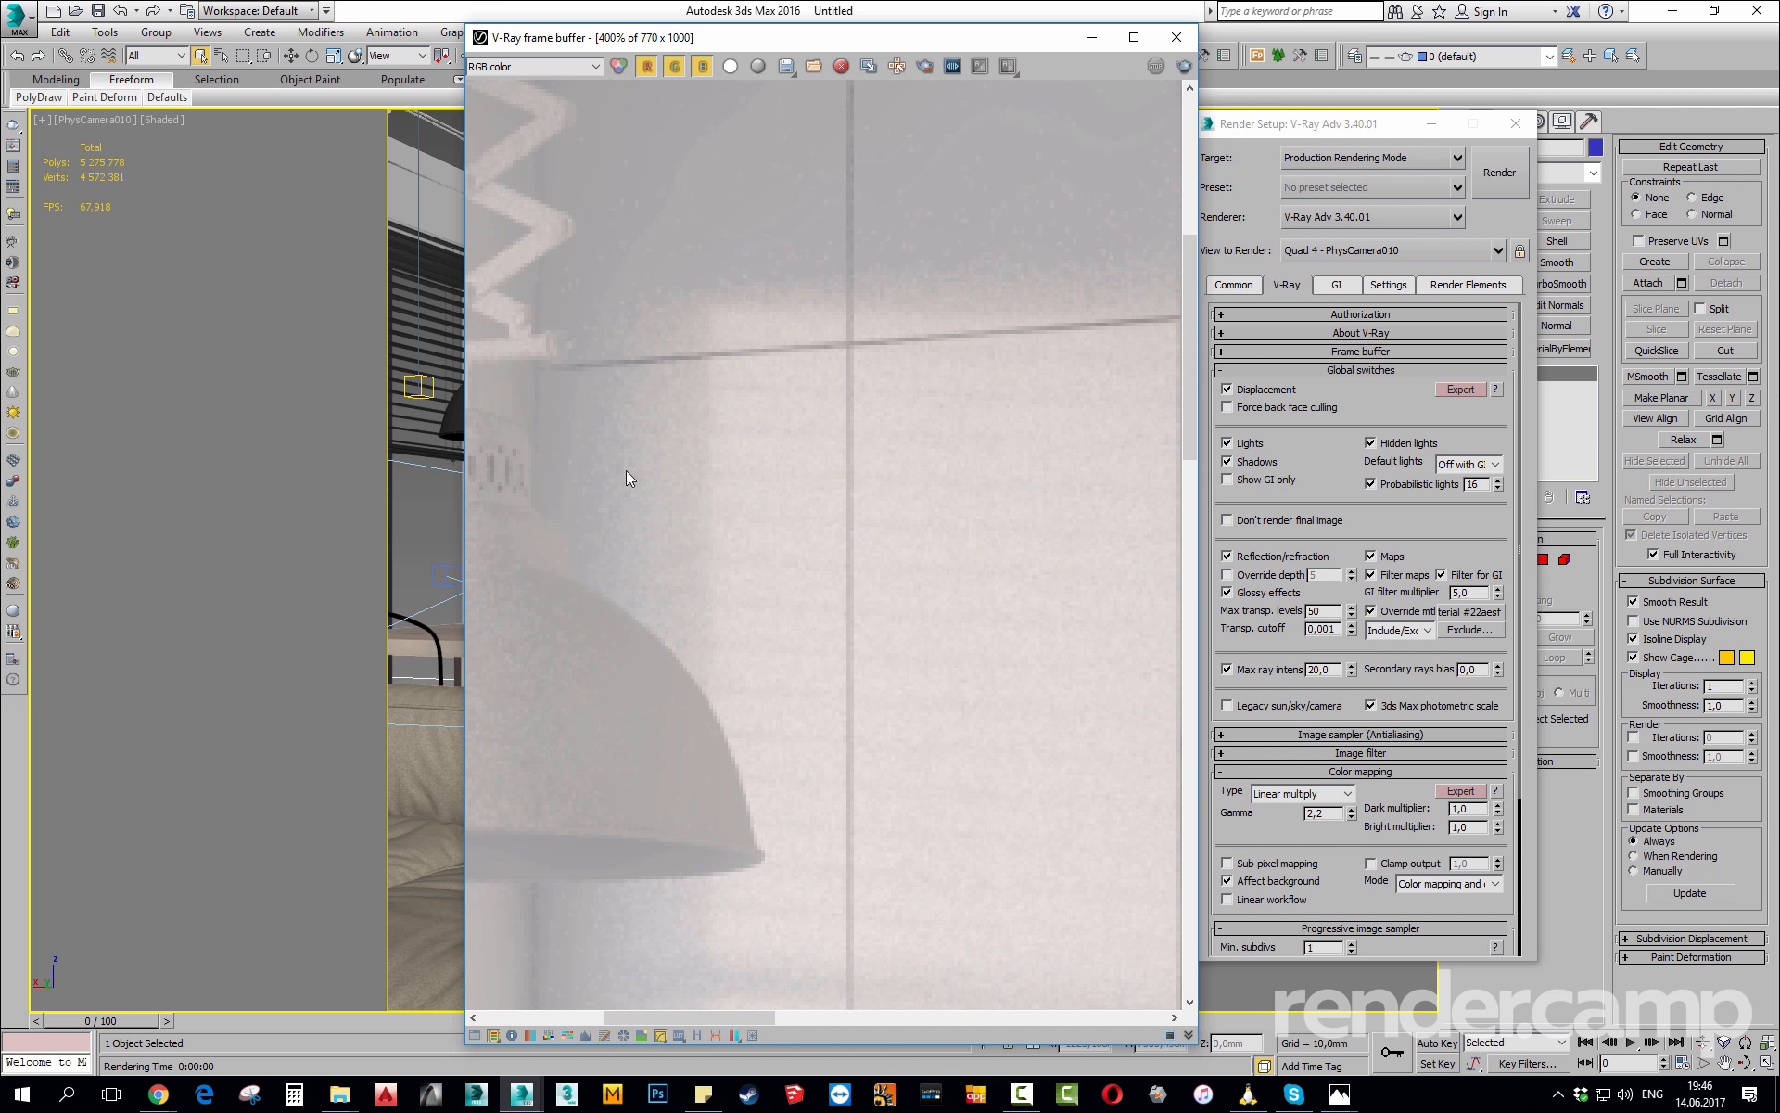
scroll(941, 569, "down", 3)
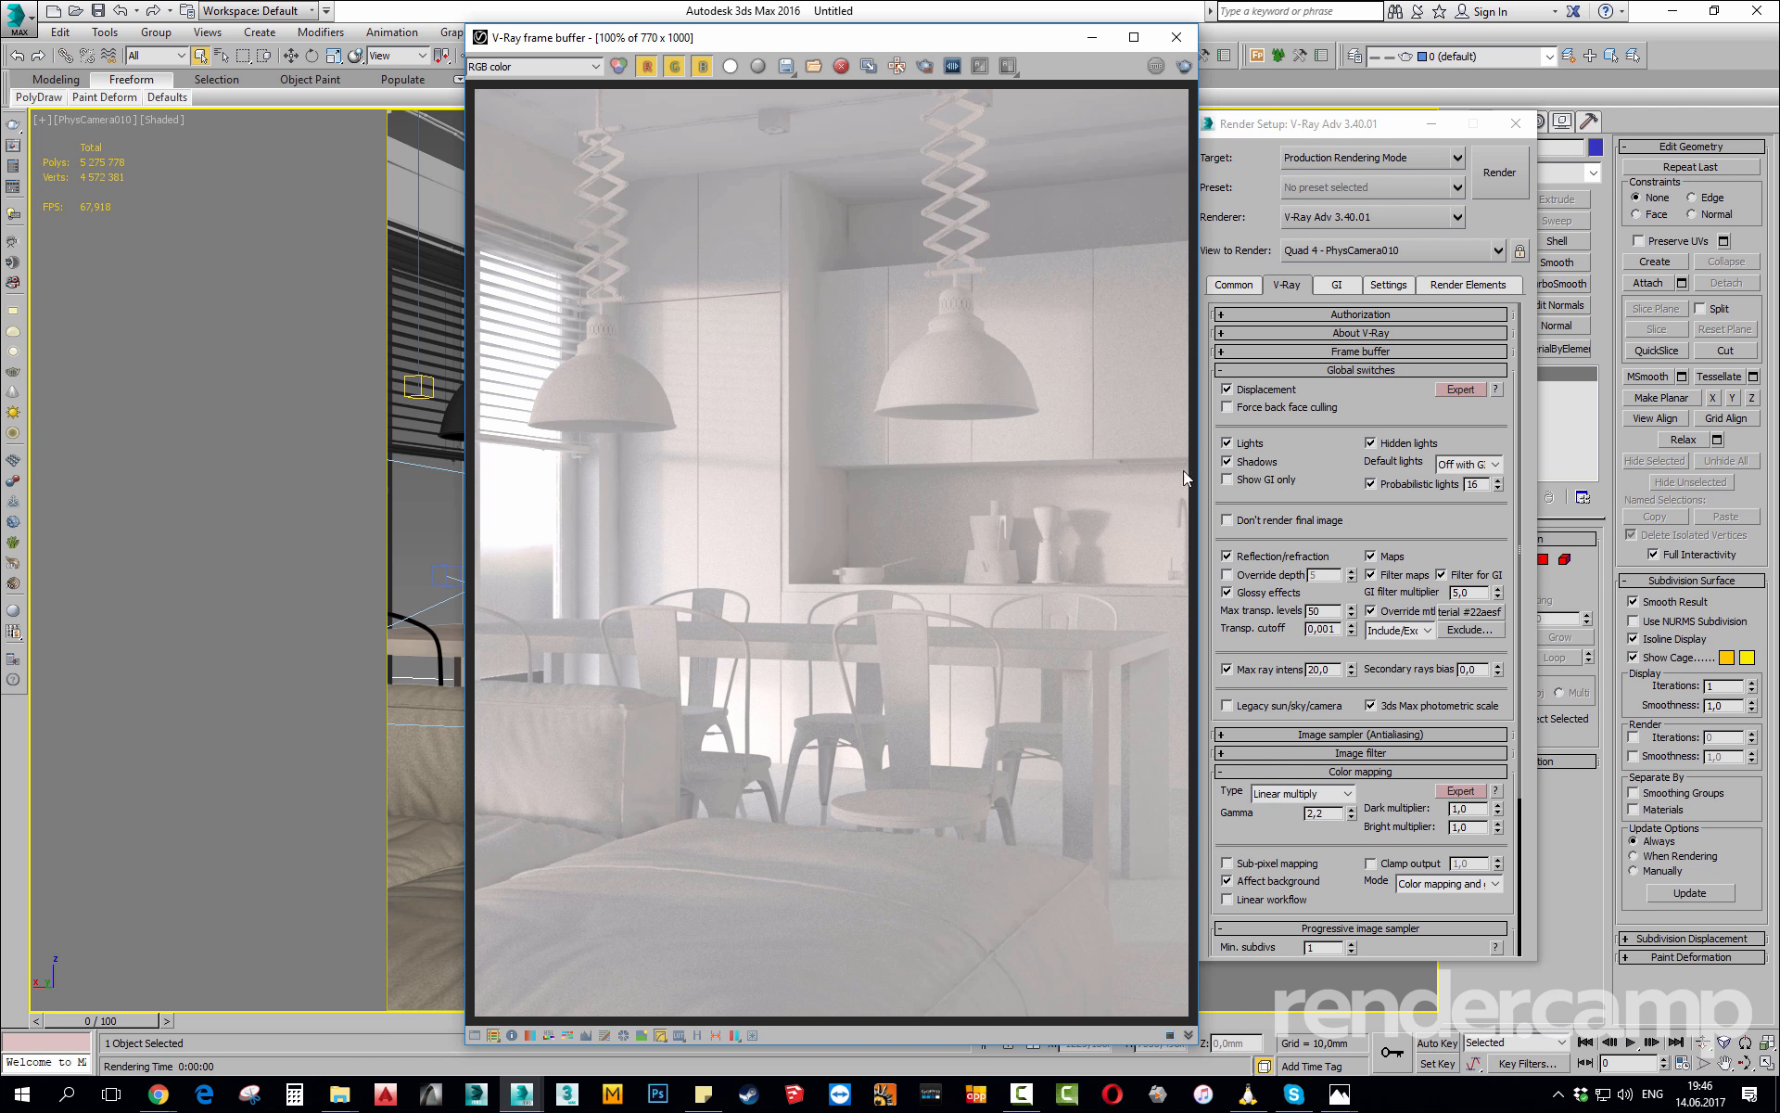
left_click_drag(1278, 125, 1291, 124)
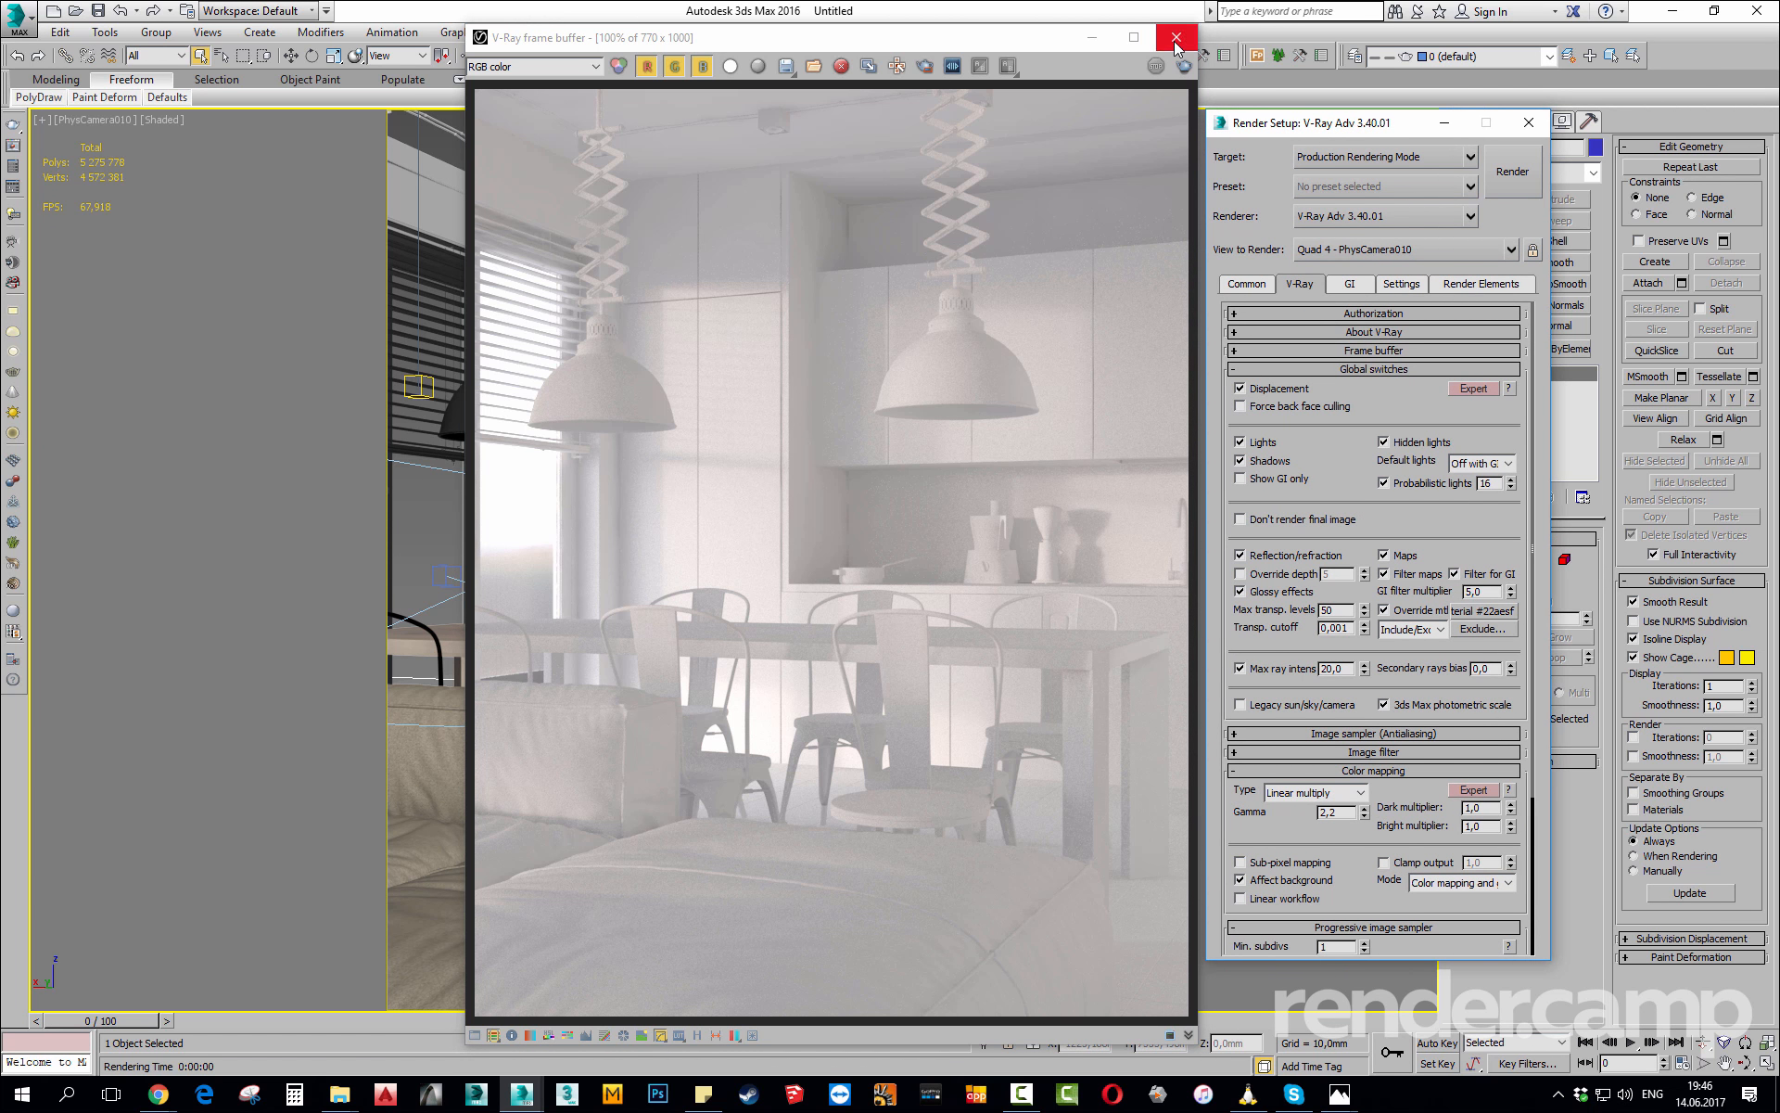
left_click(1175, 38)
Set the inverse gamma of the VRayHDRI sub-map in the Color Correction map to 0.9.
key("m")
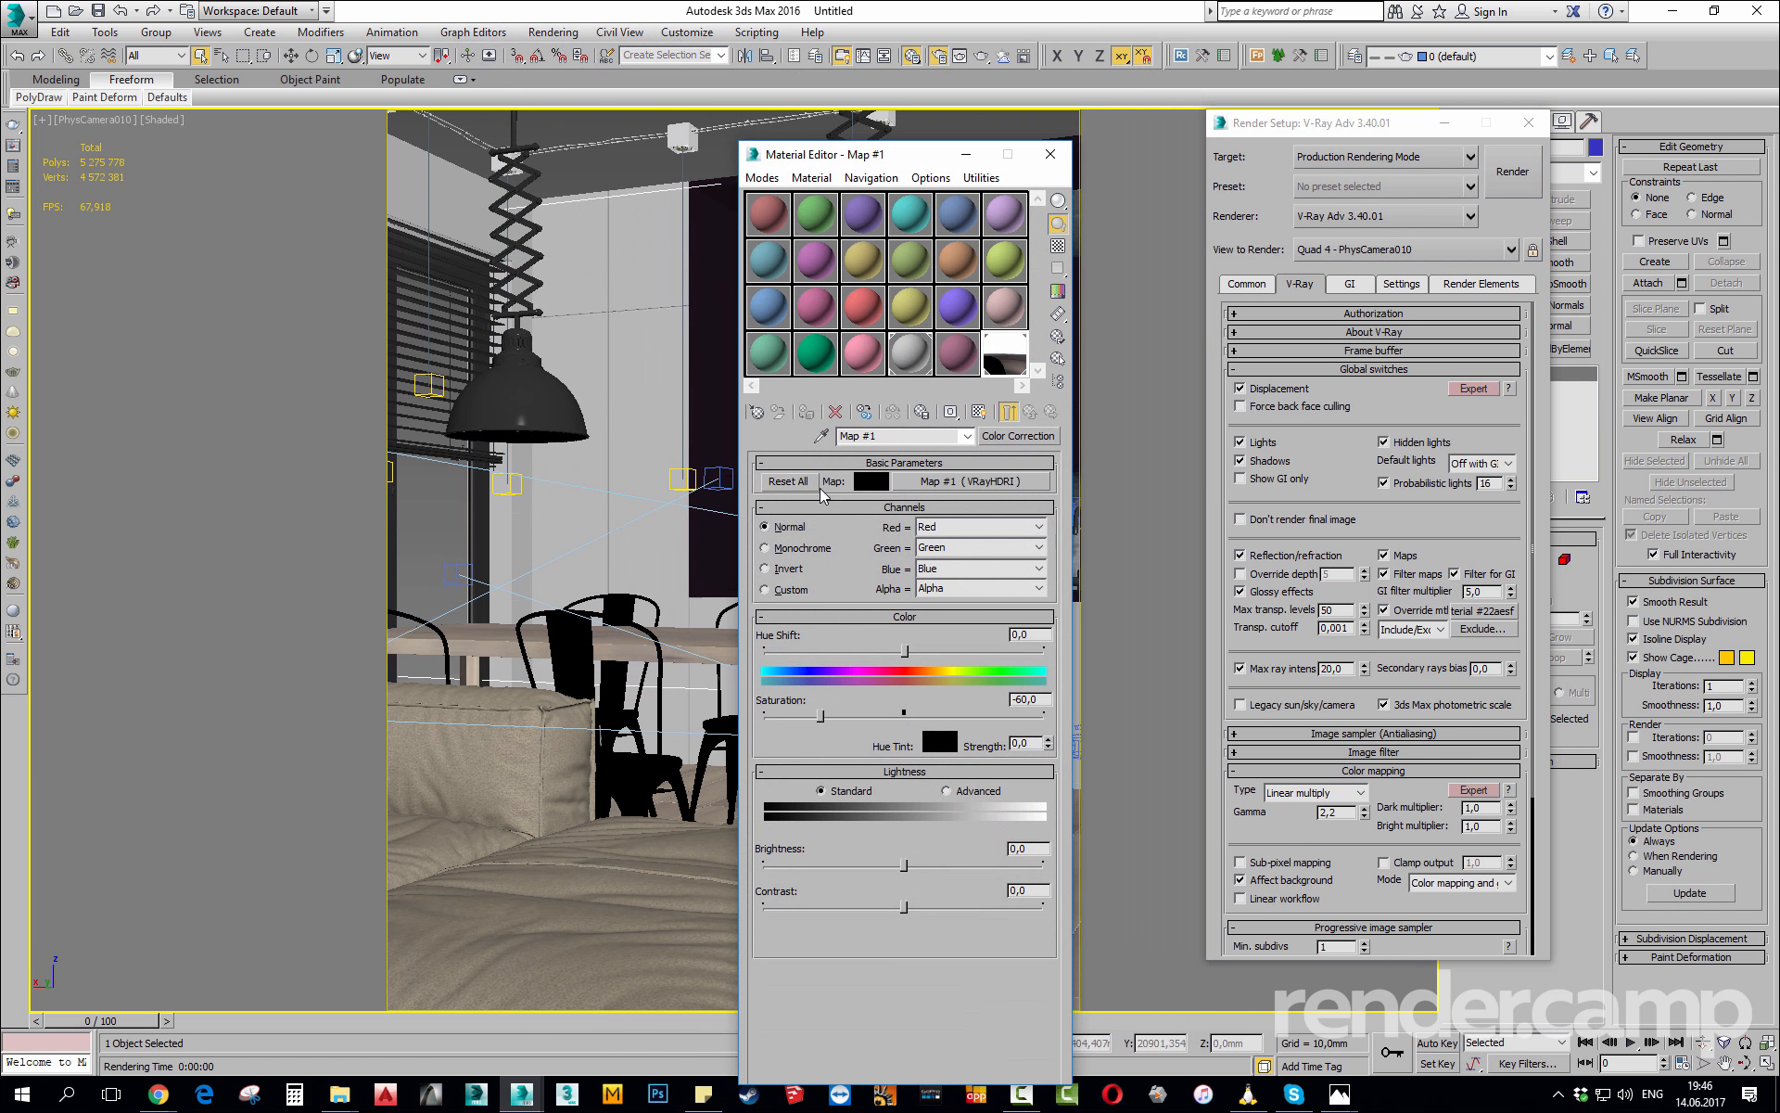
left_click(518, 582)
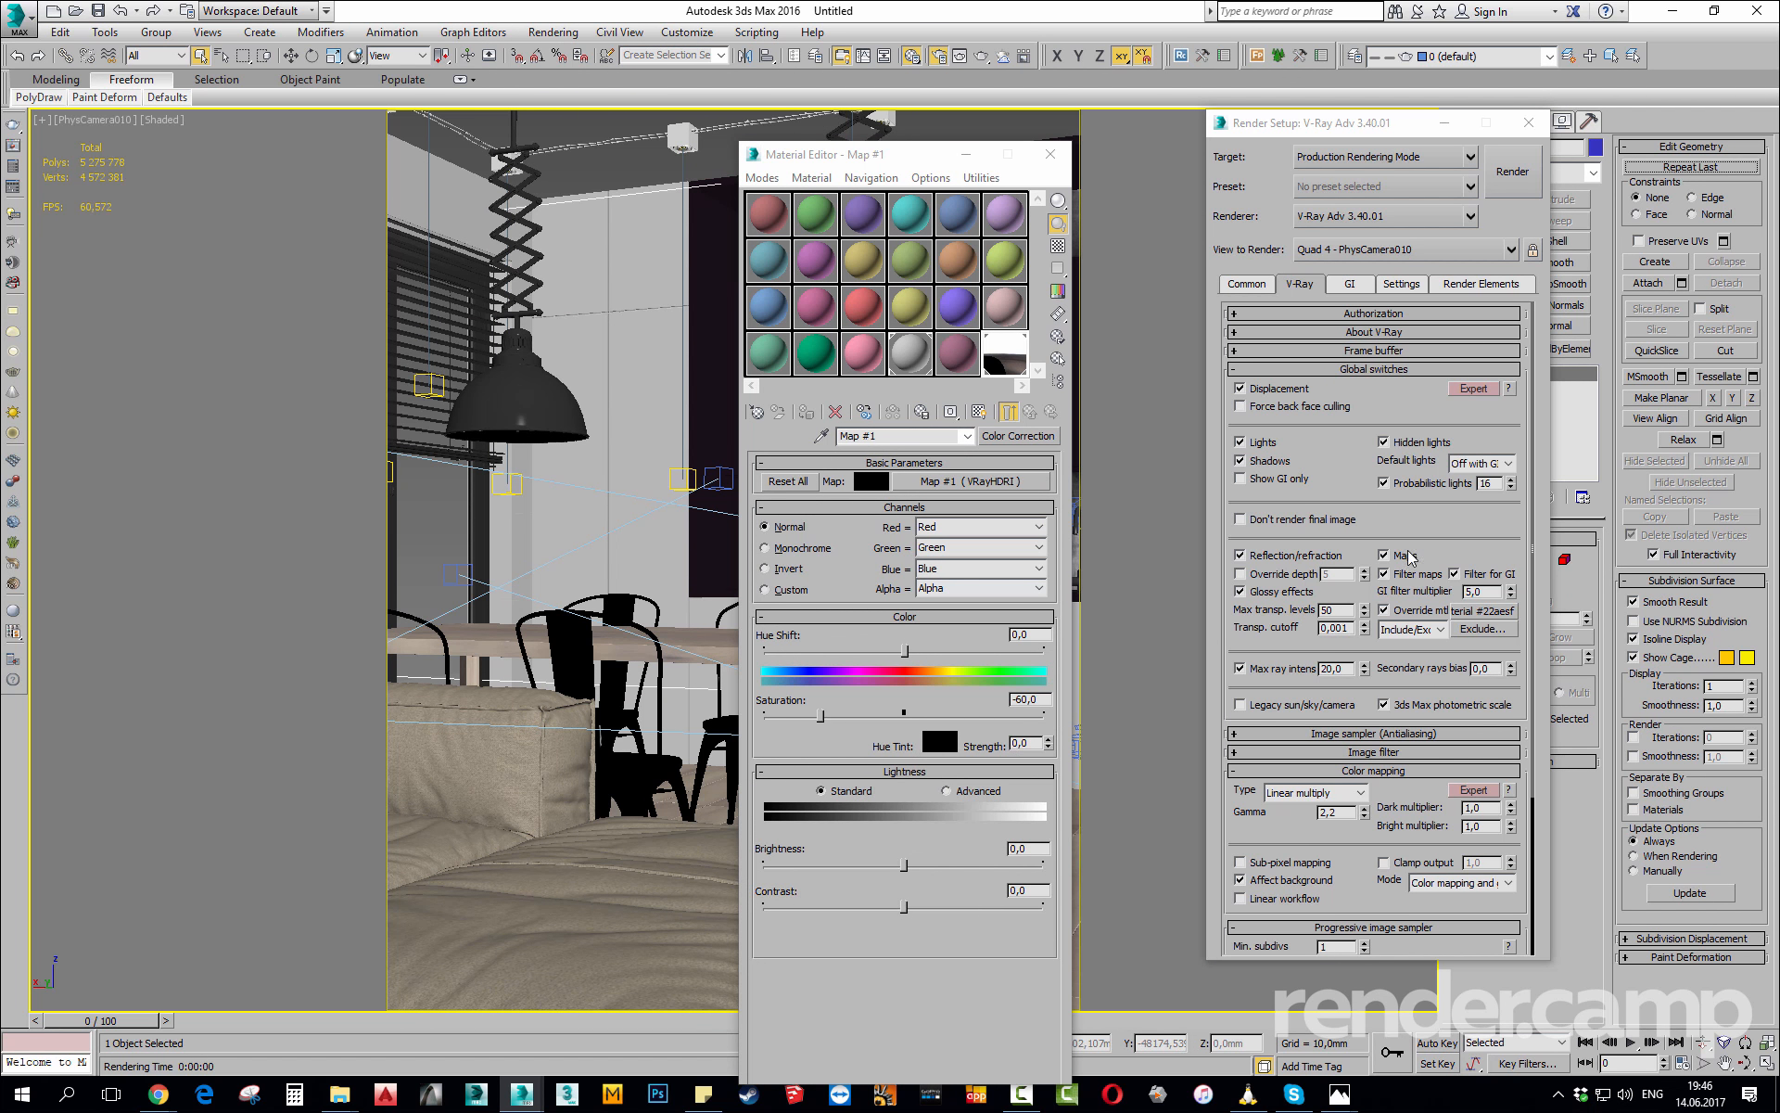
left_click(1480, 630)
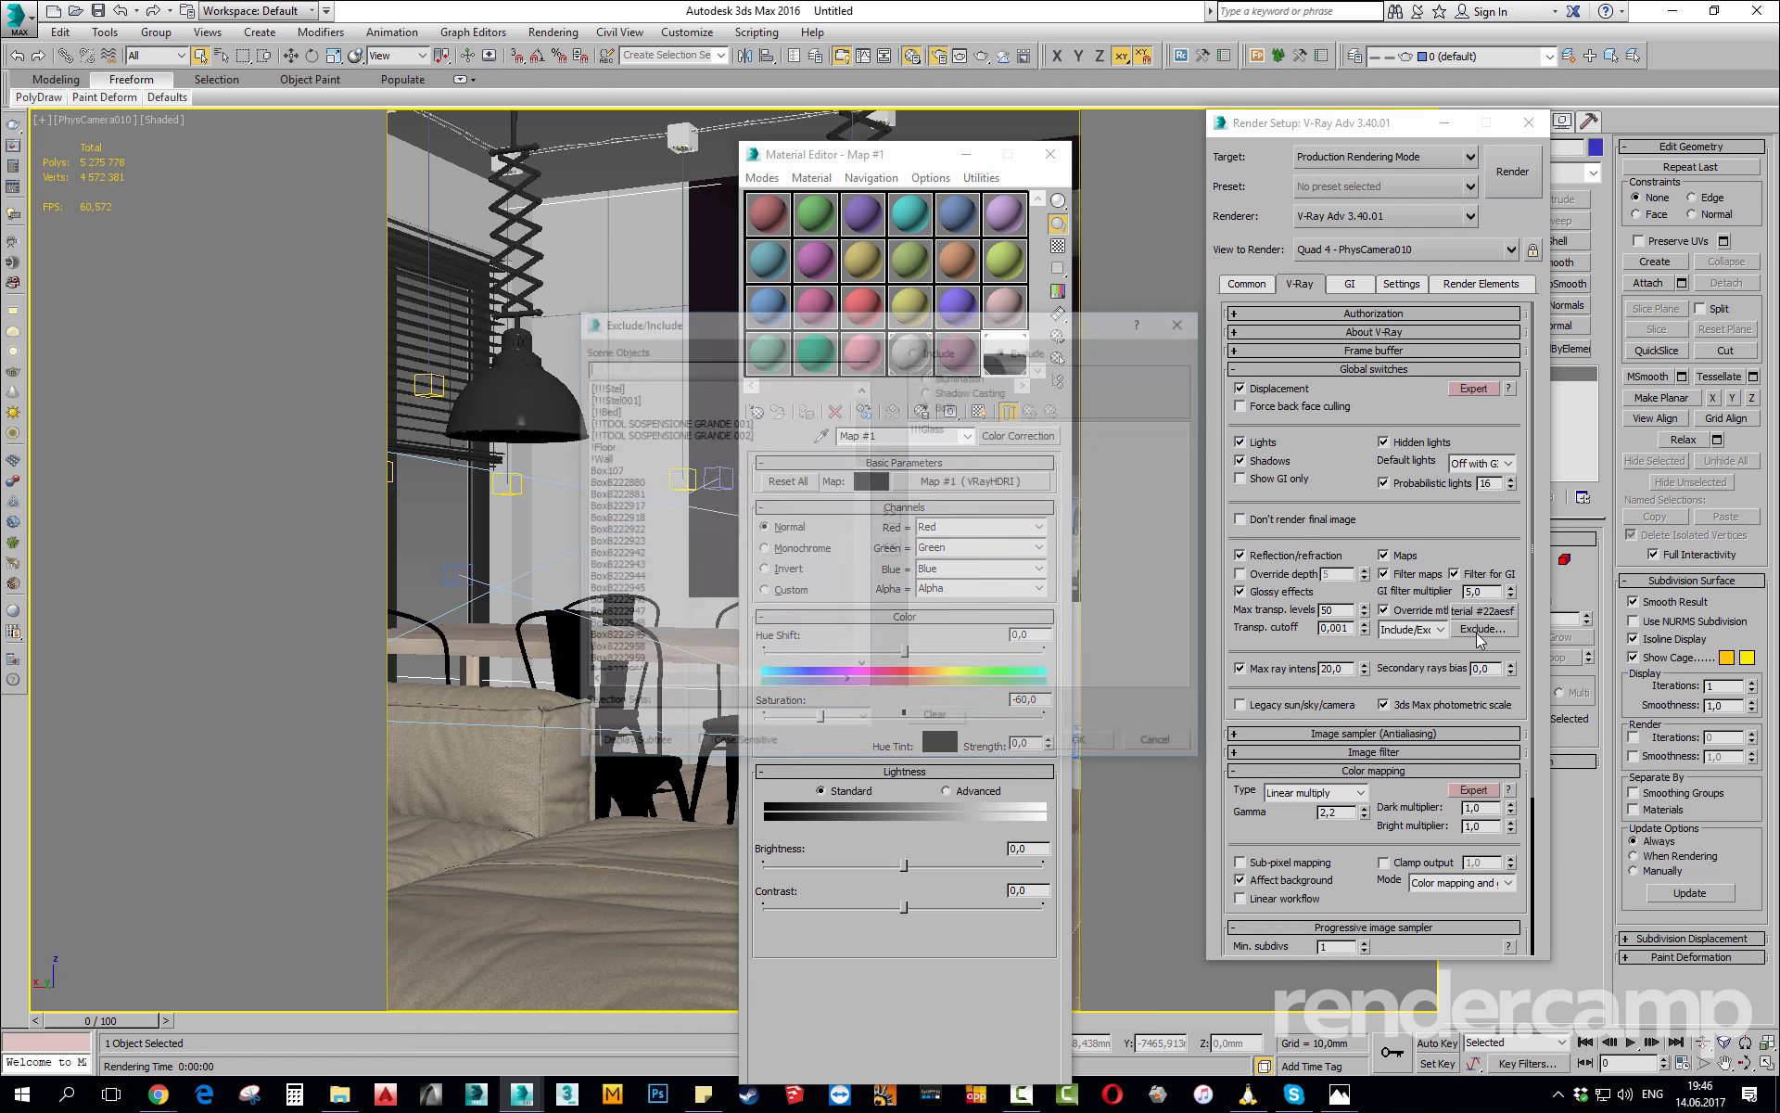
left_click(1183, 319)
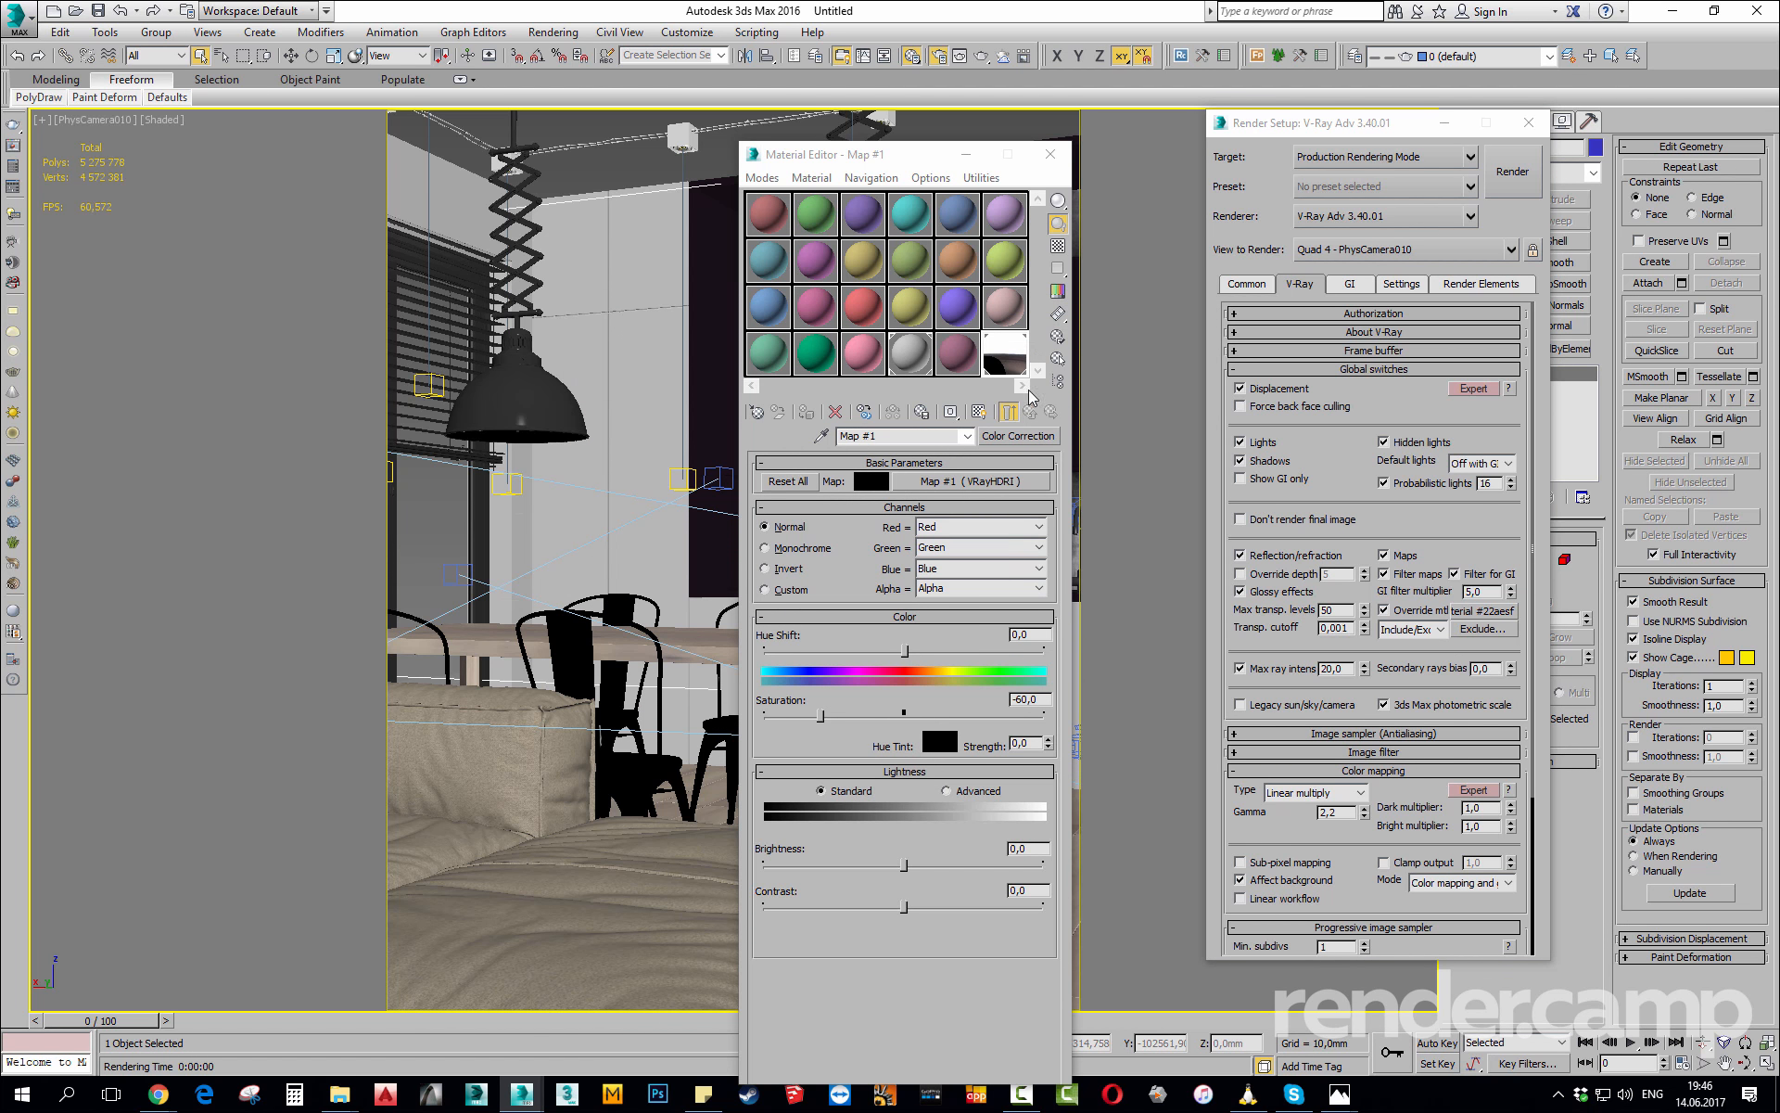
left_click(988, 486)
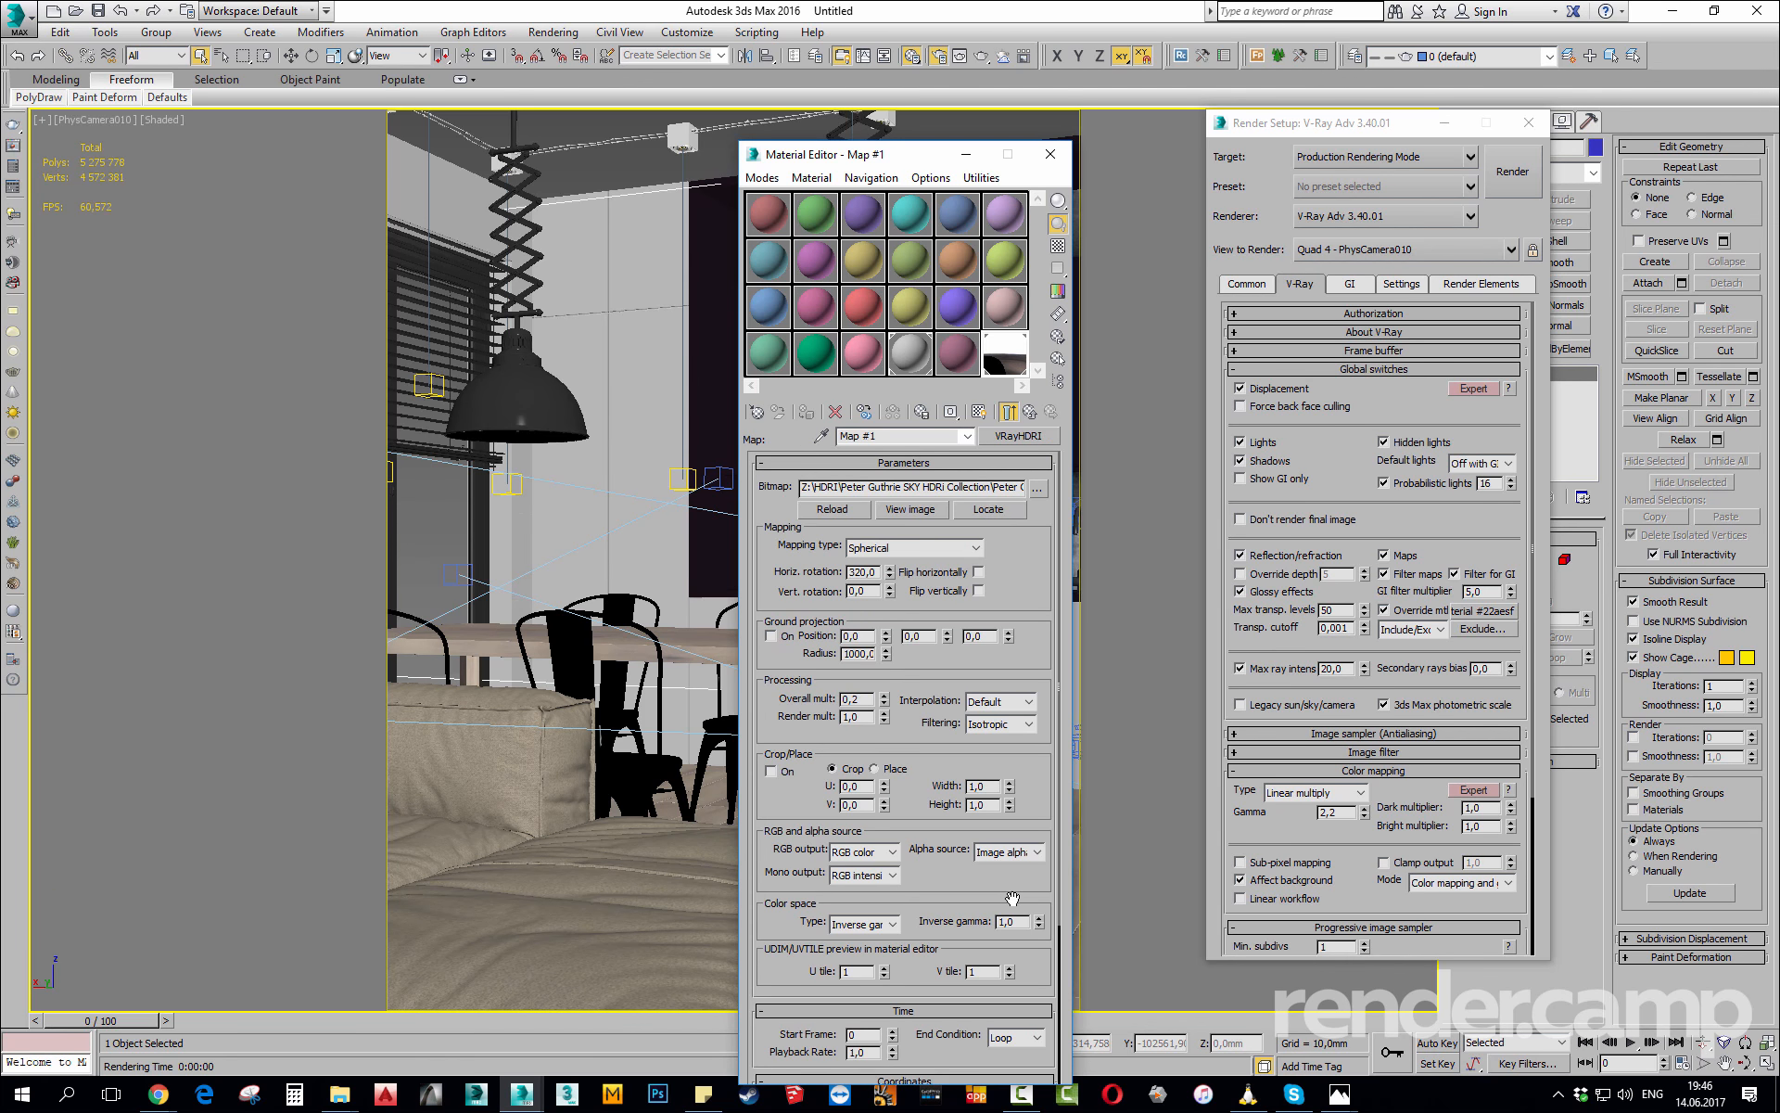
scroll(977, 790, "down", 3)
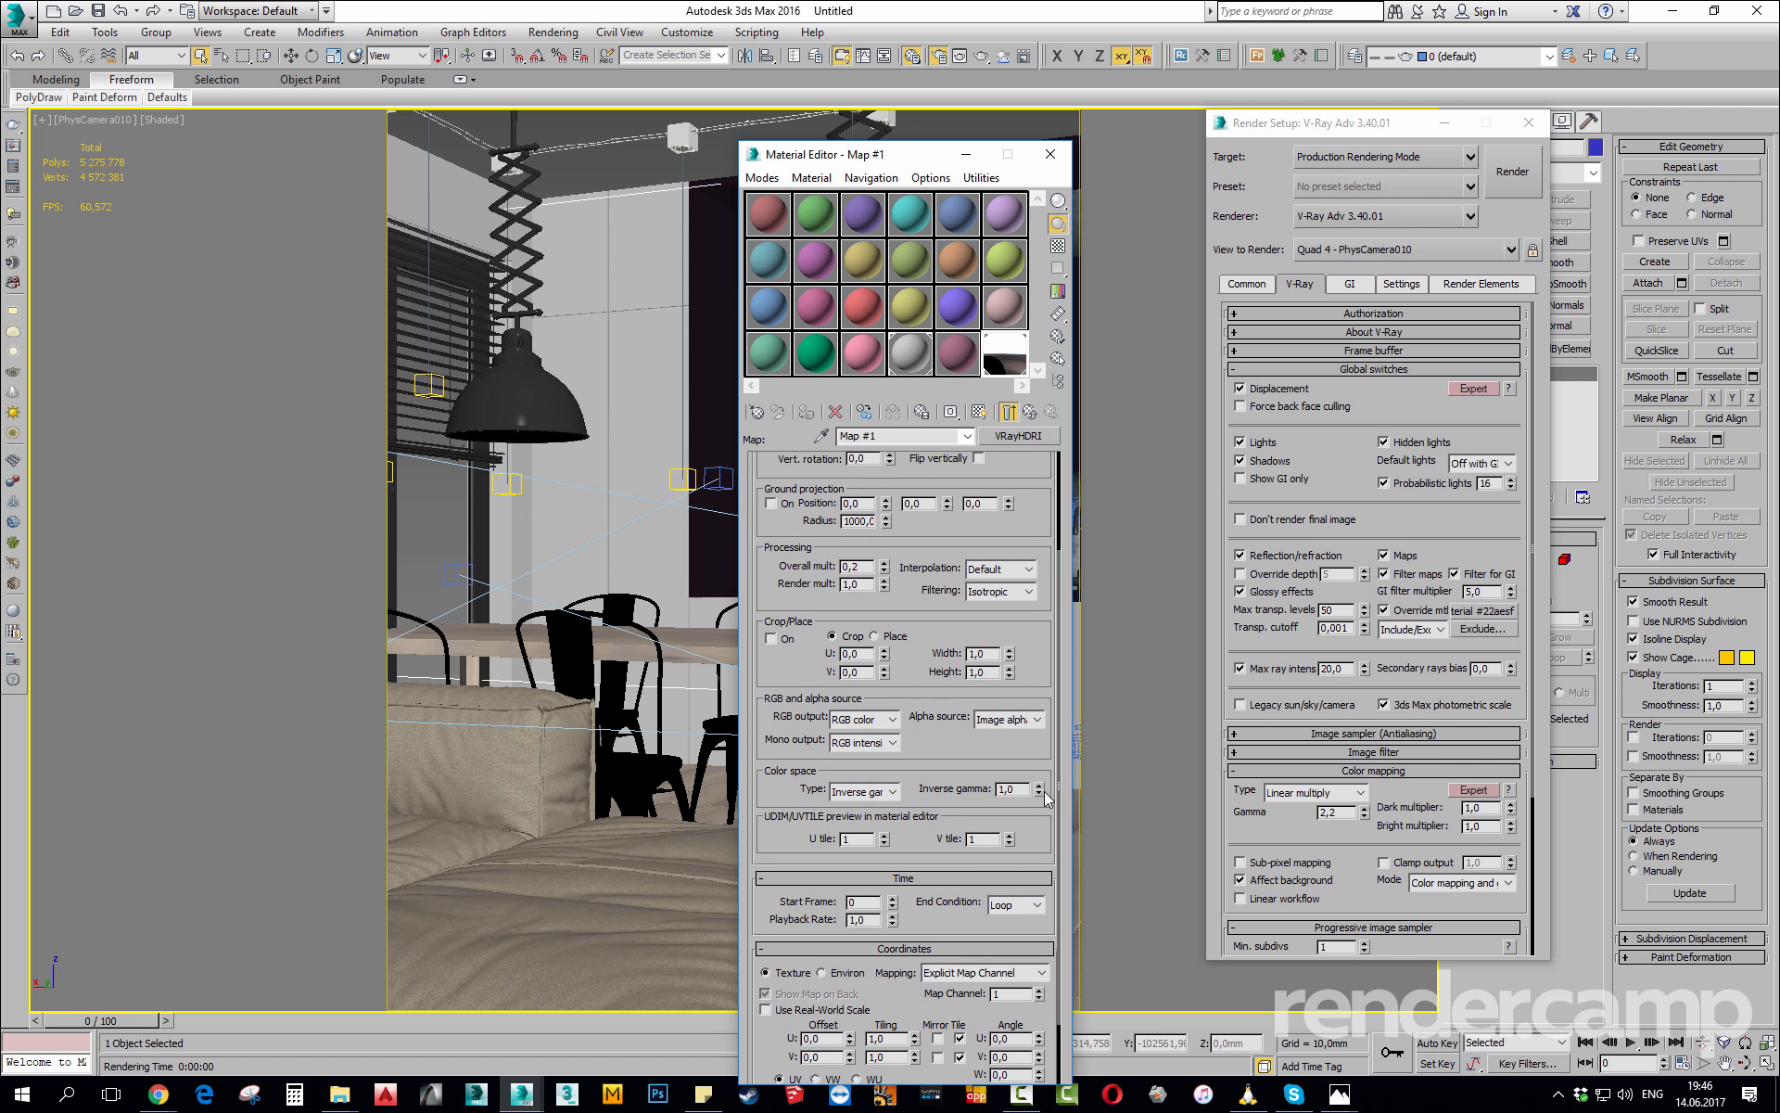
left_click_drag(1040, 793, 1039, 800)
key("BackSpace")
type("9")
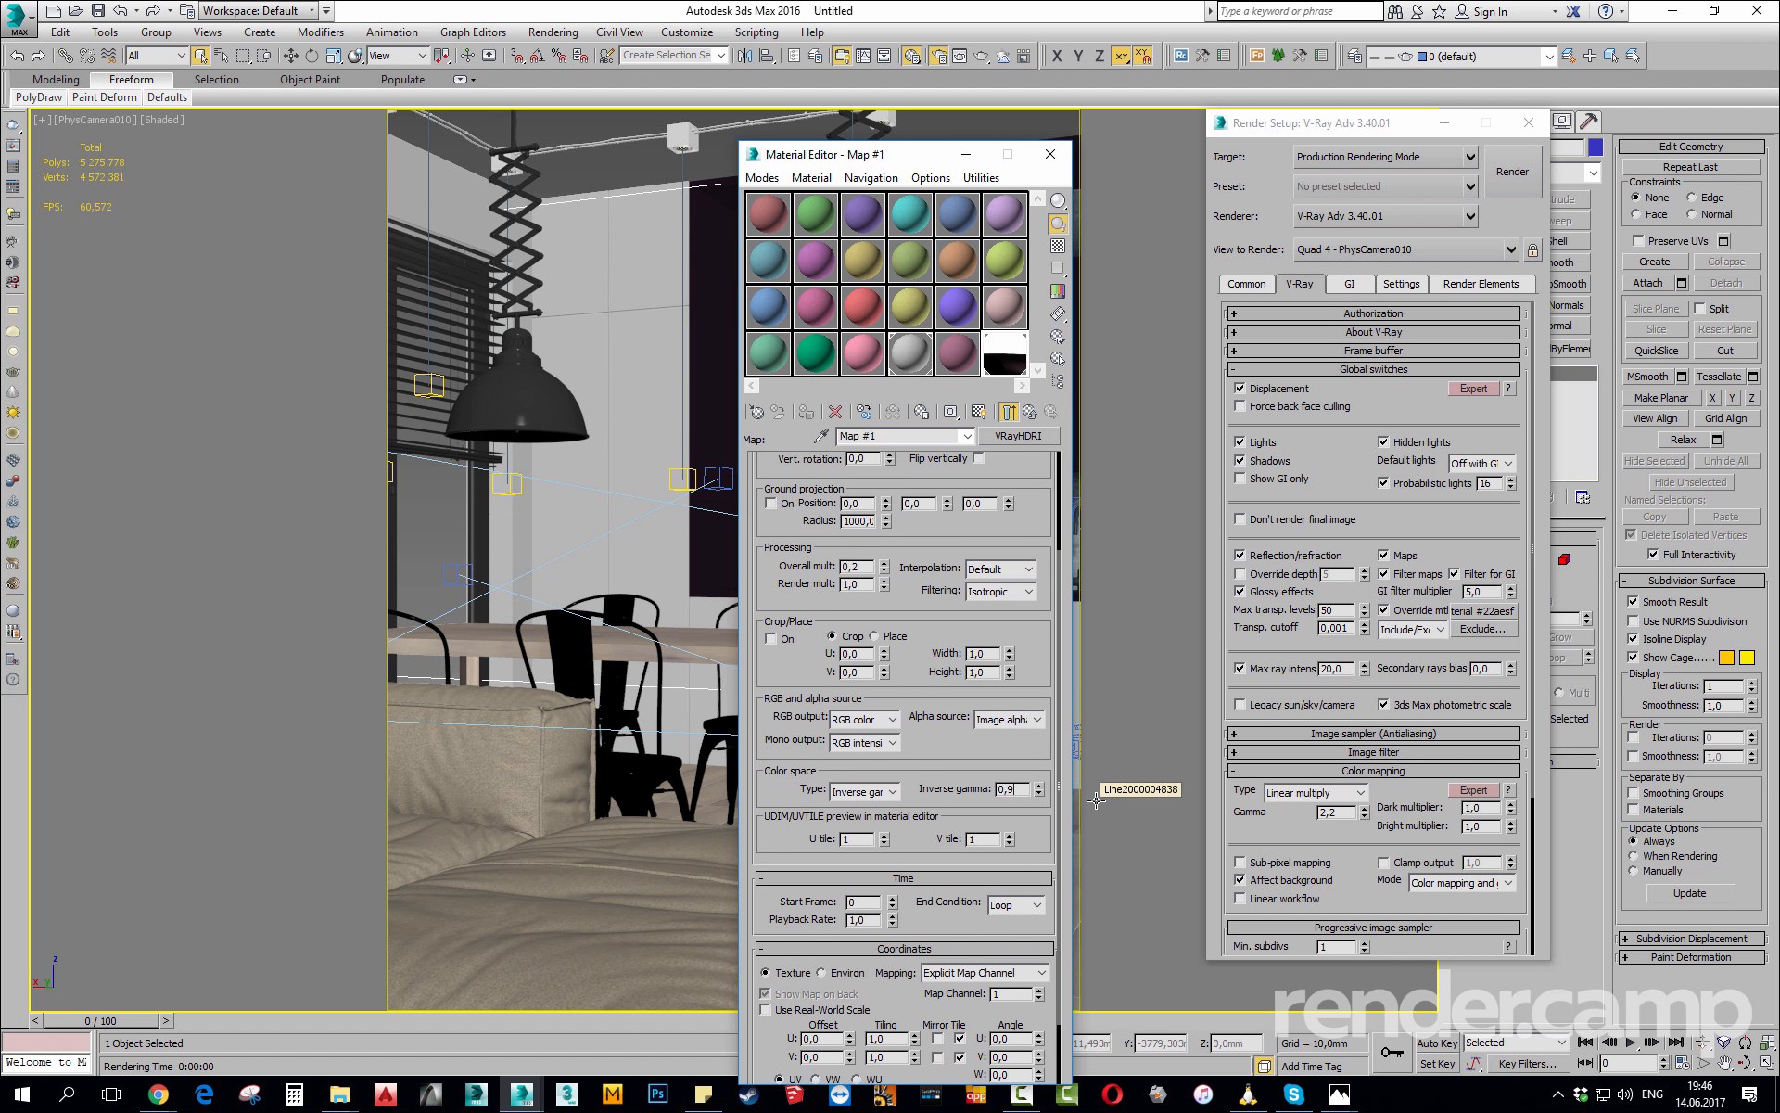
key("Return")
Show the V-Ray frame buffer and turn off its sRGB display correction.
right_click(581, 448)
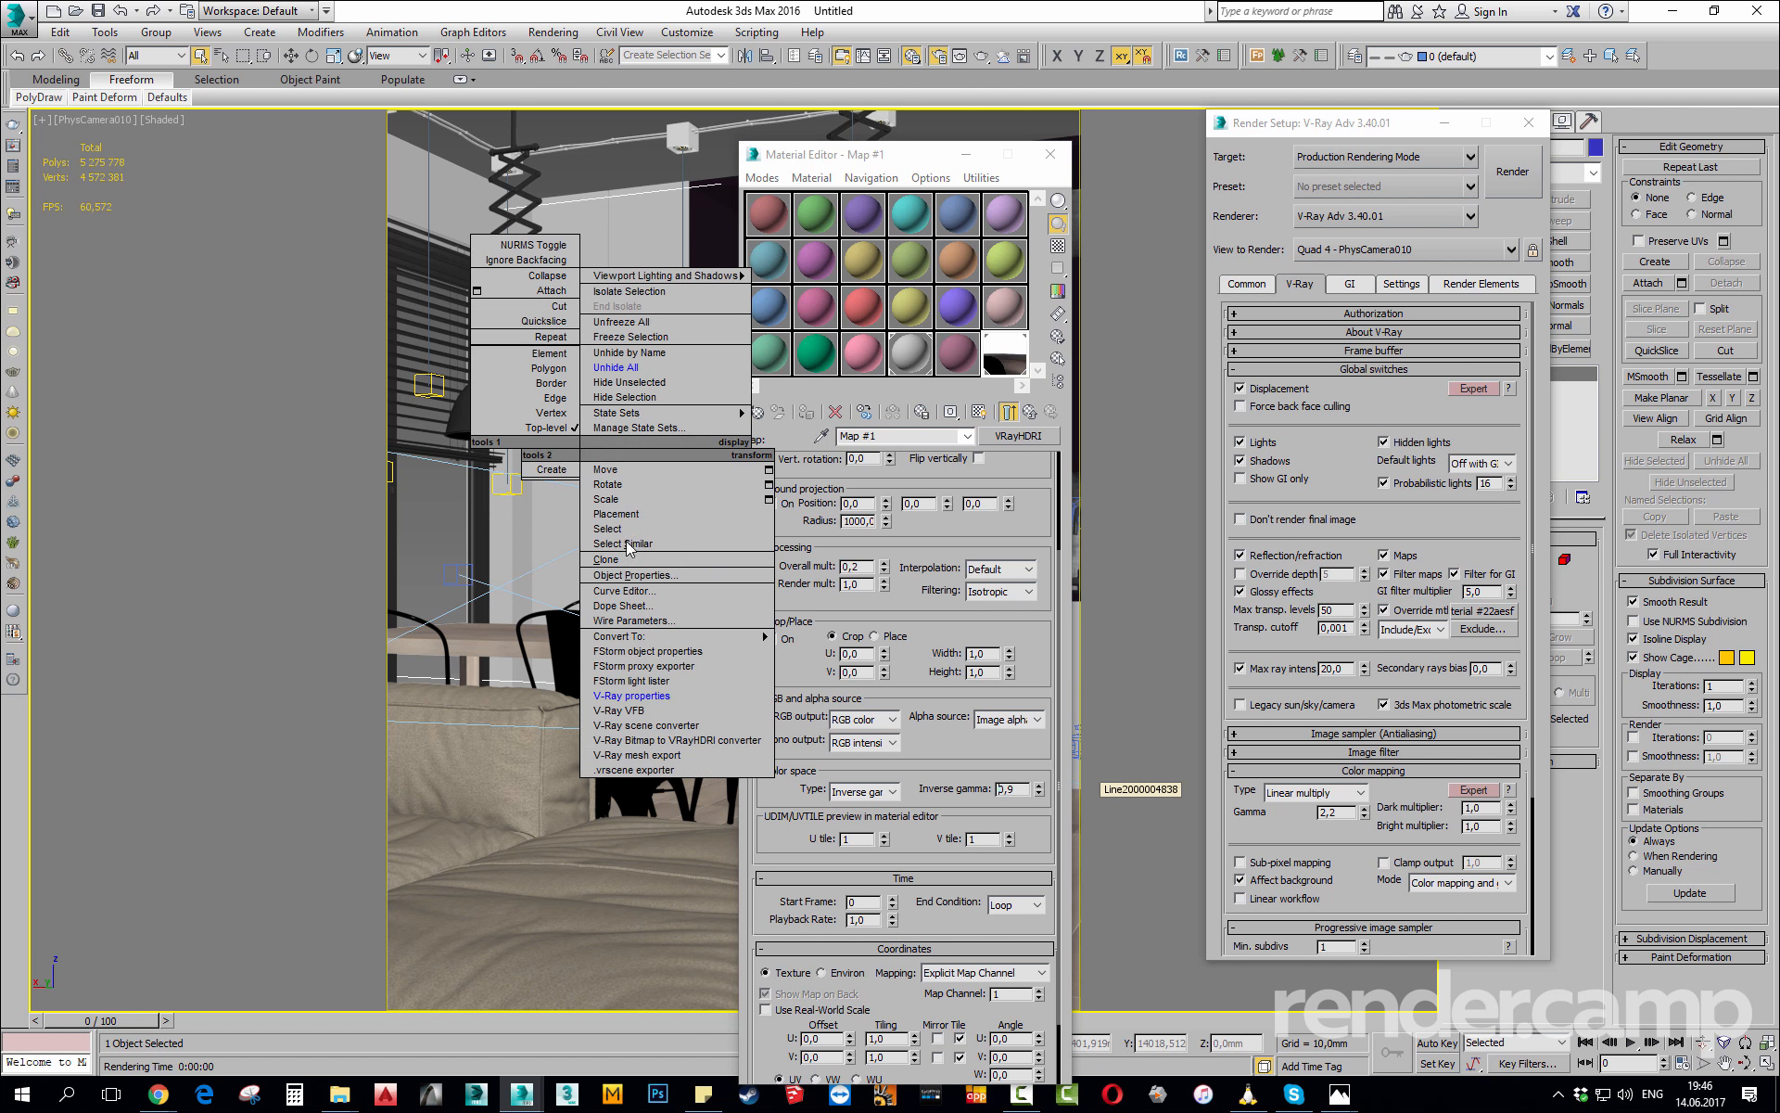
mouse_move(647, 636)
left_click(854, 650)
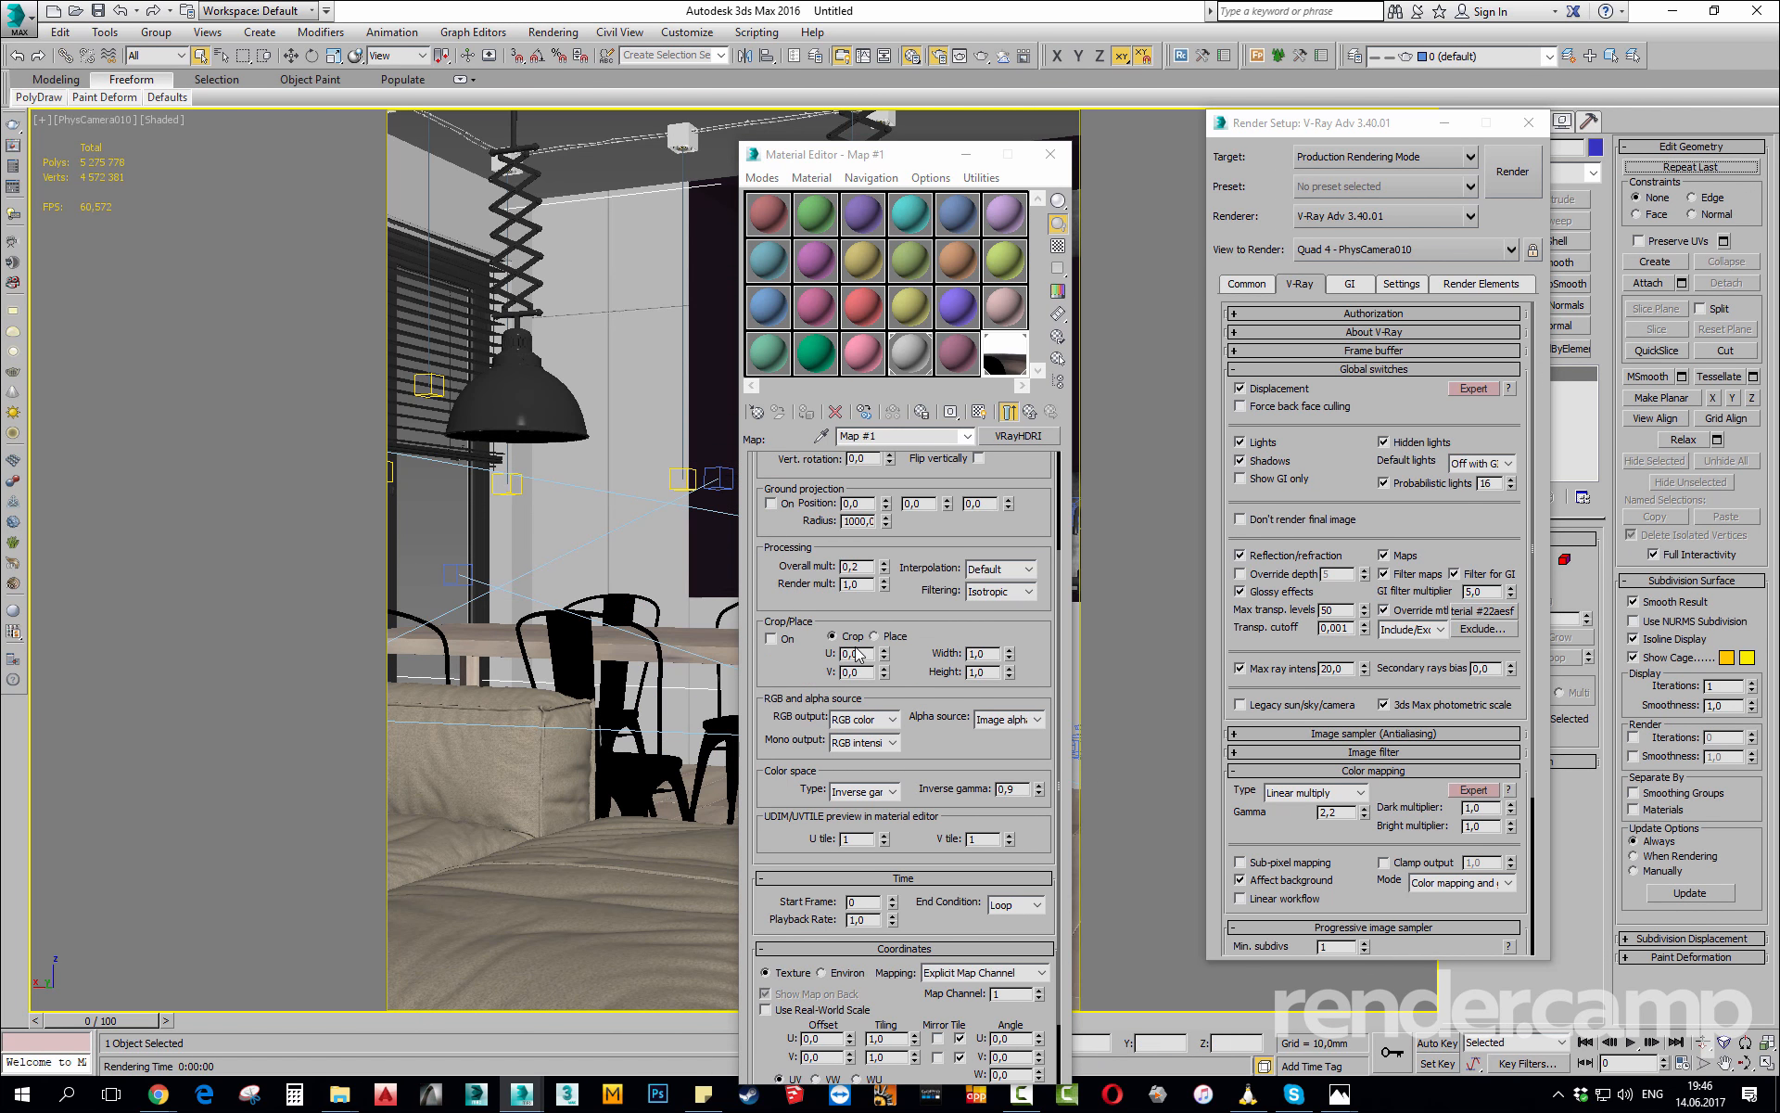
right_click(700, 341)
left_click(746, 602)
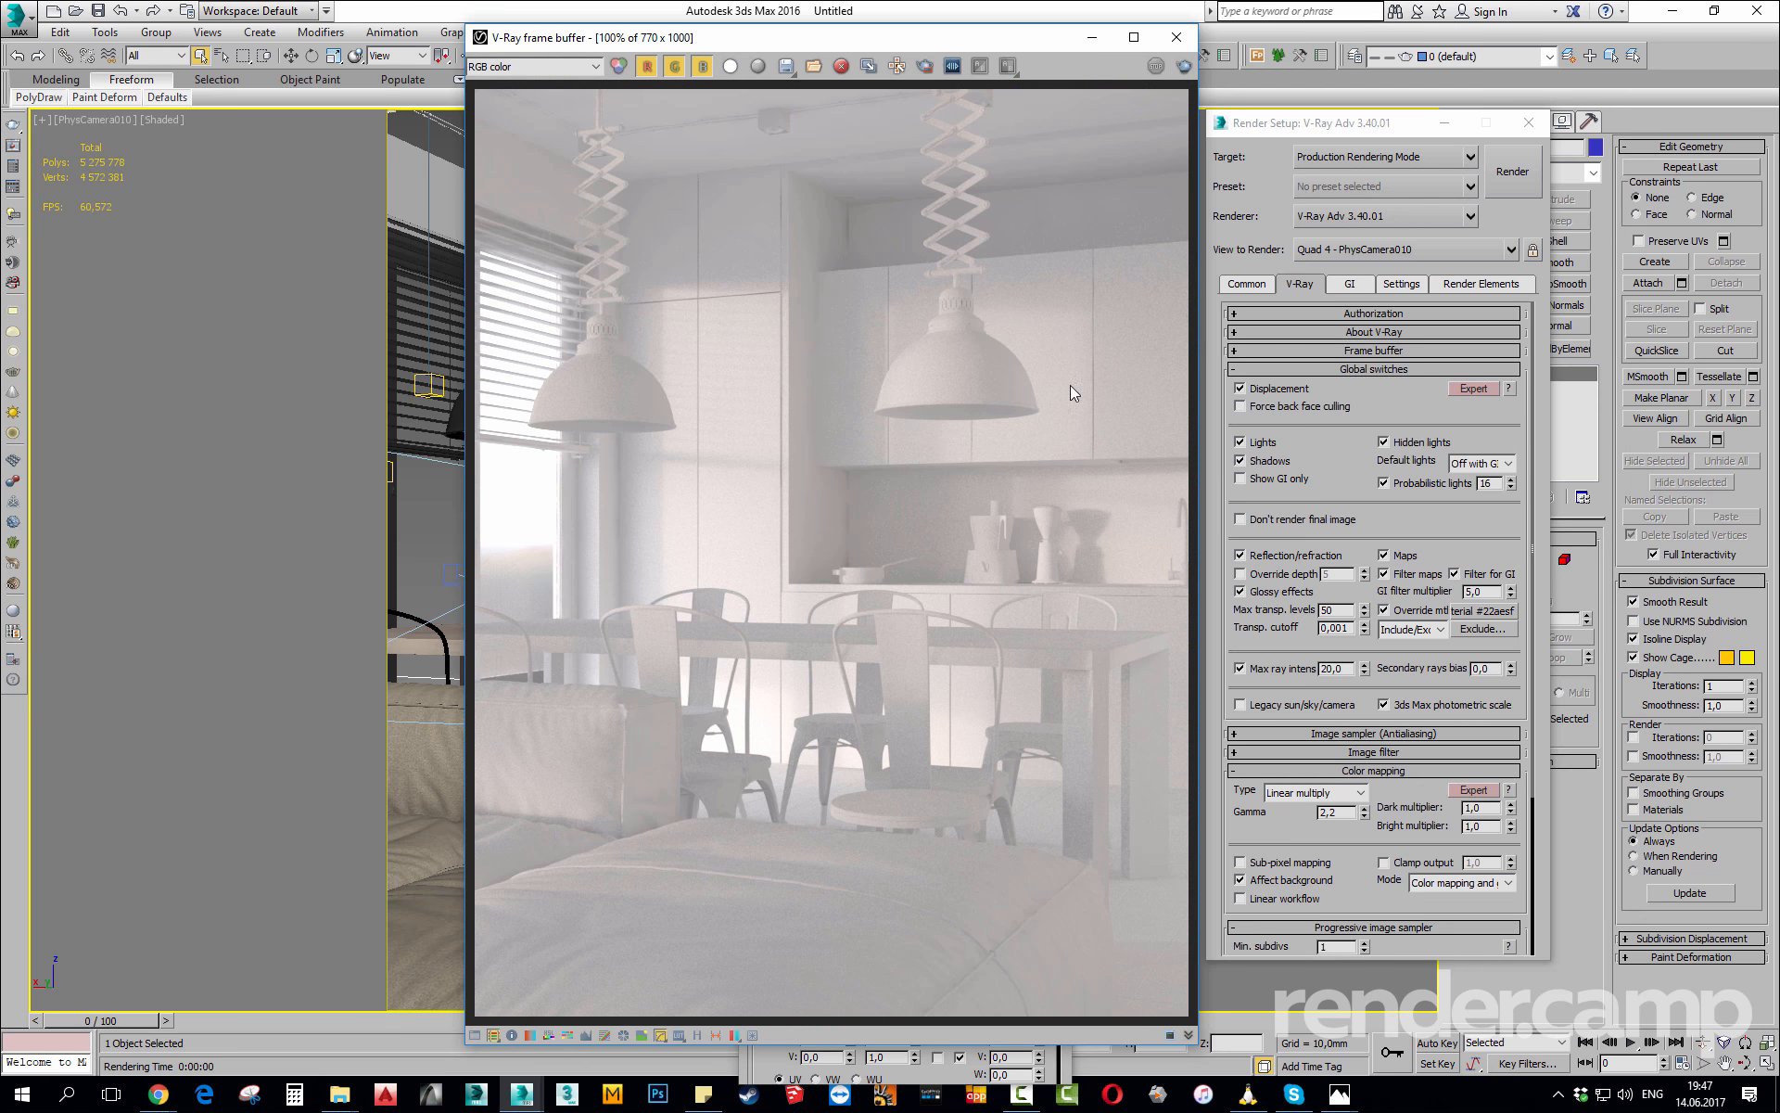
left_click(660, 1035)
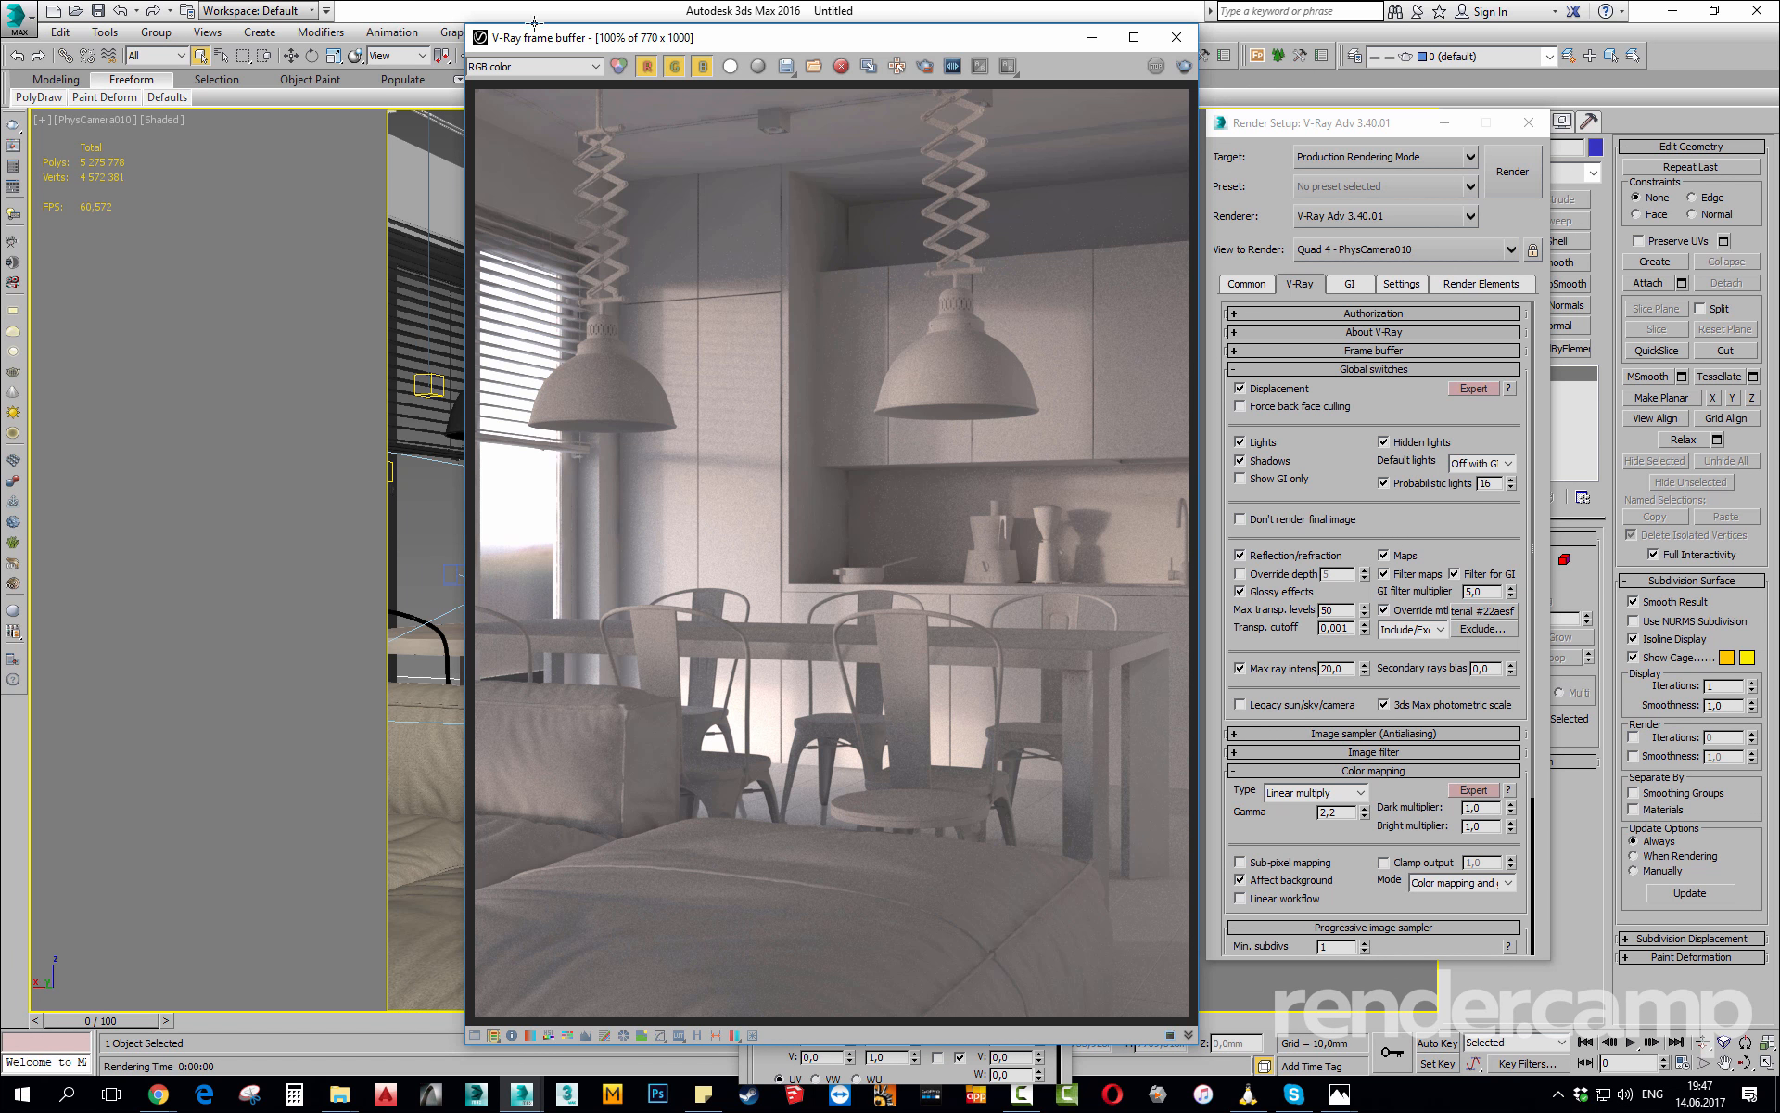
Define a render region over the tall cabinet beside the pendant lamp and start a region test render.
left_click(924, 65)
left_click_drag(629, 253, 841, 524)
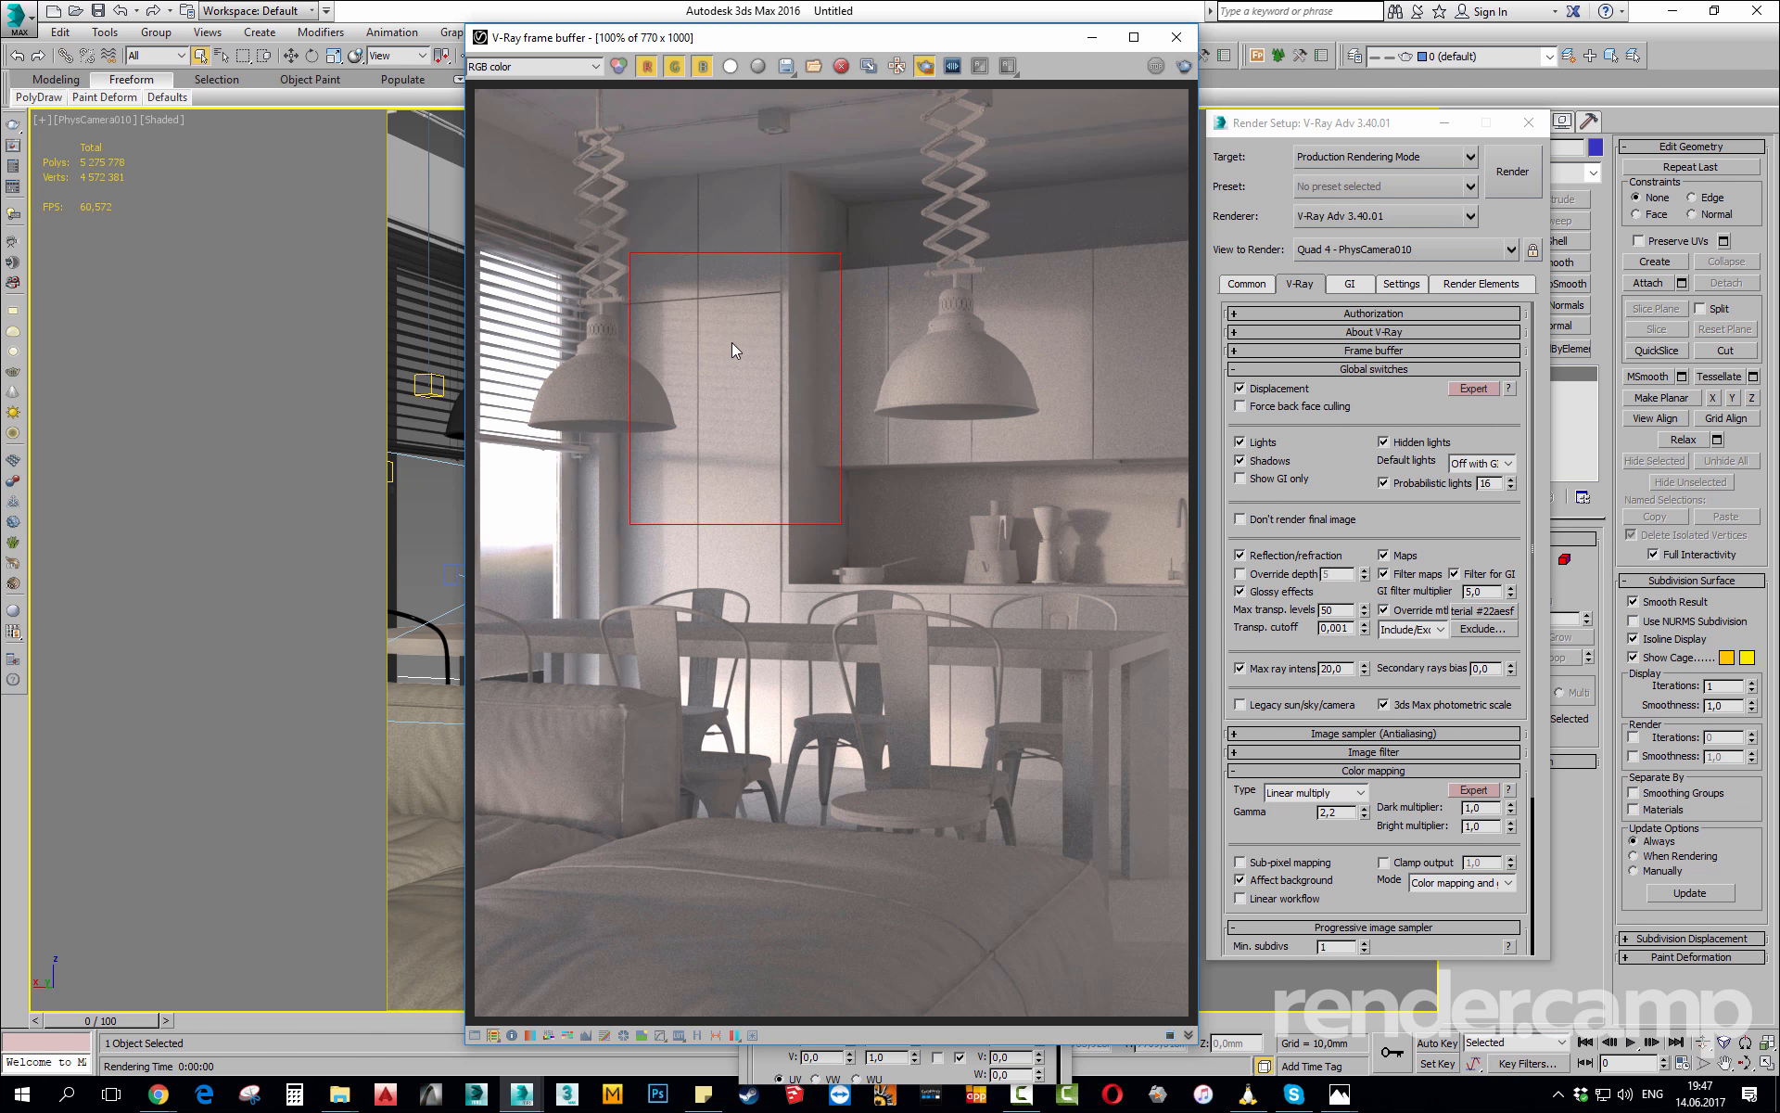
scroll(733, 344, "up", 2)
scroll(777, 411, "down", 2)
left_click(1187, 65)
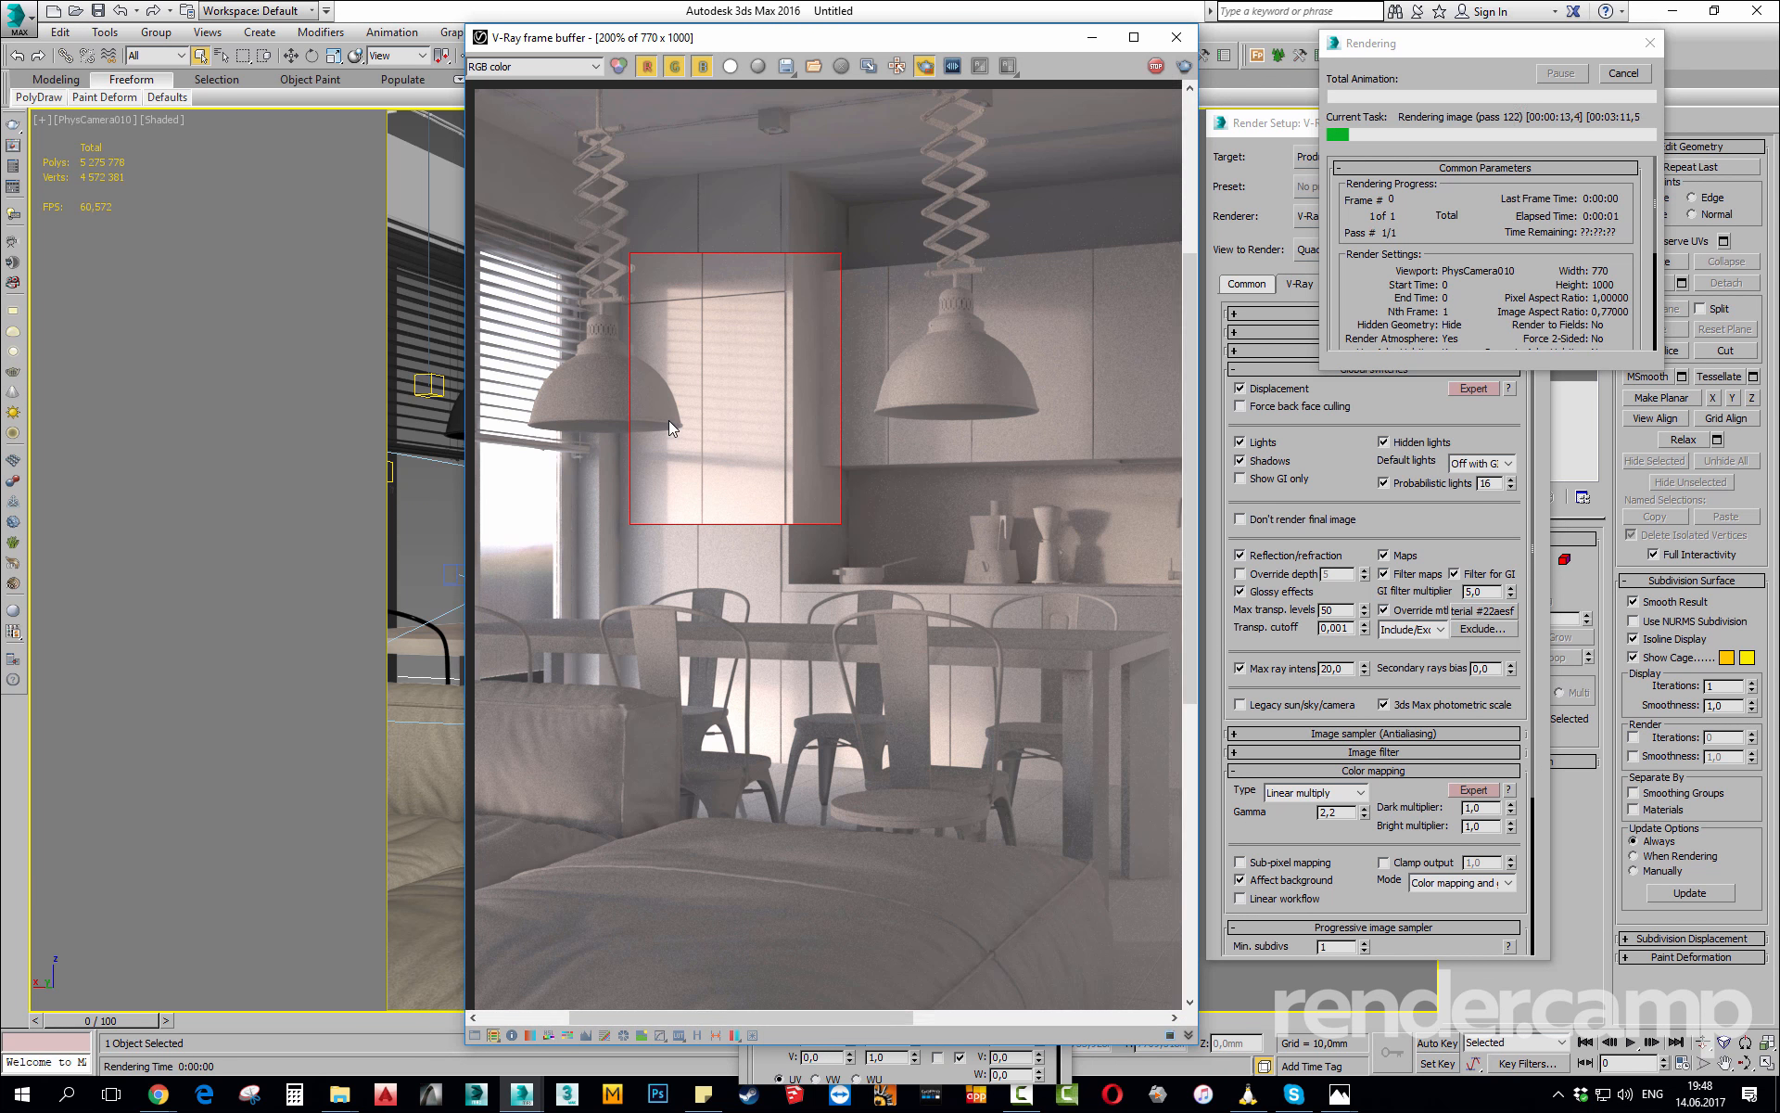
Inspect the blind shadows in the region render, then stop it and turn off region rendering.
scroll(669, 420, "up", 1)
middle_click_drag(758, 326, 808, 432)
scroll(710, 286, "up", 1)
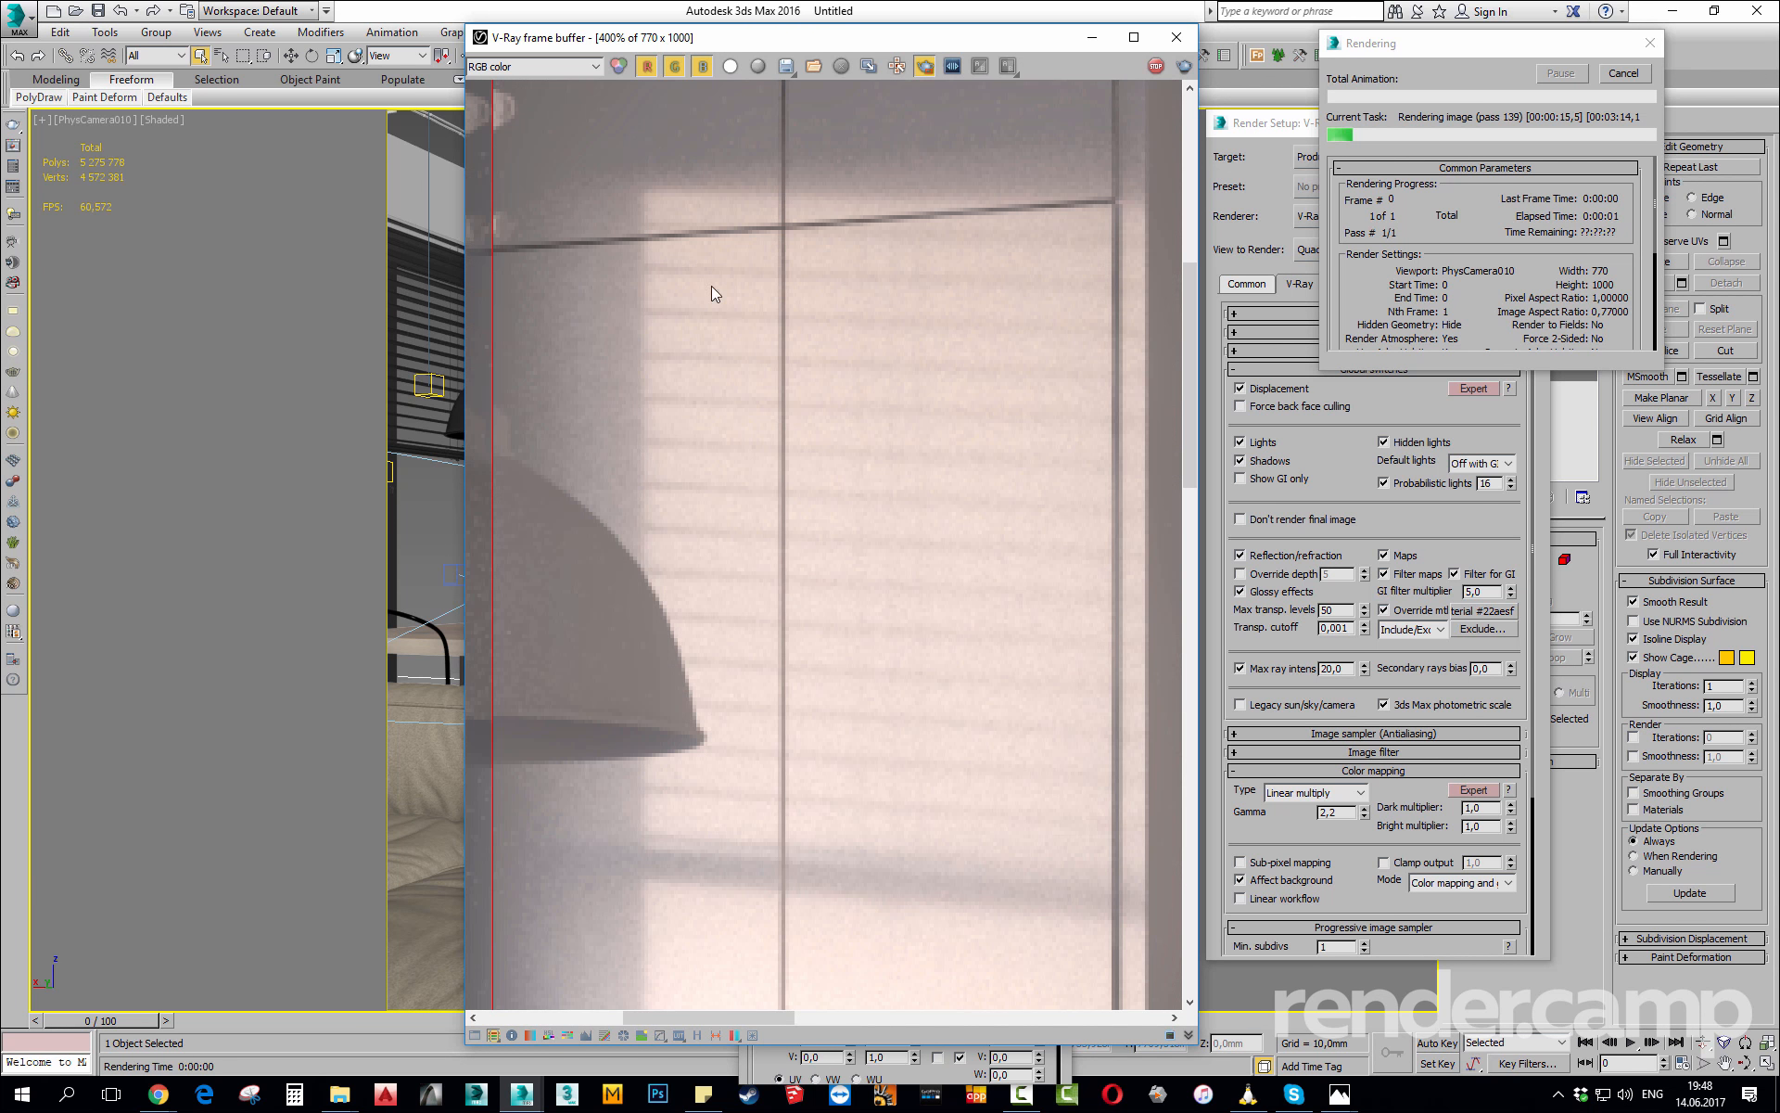
scroll(710, 285, "down", 1)
left_click(1625, 74)
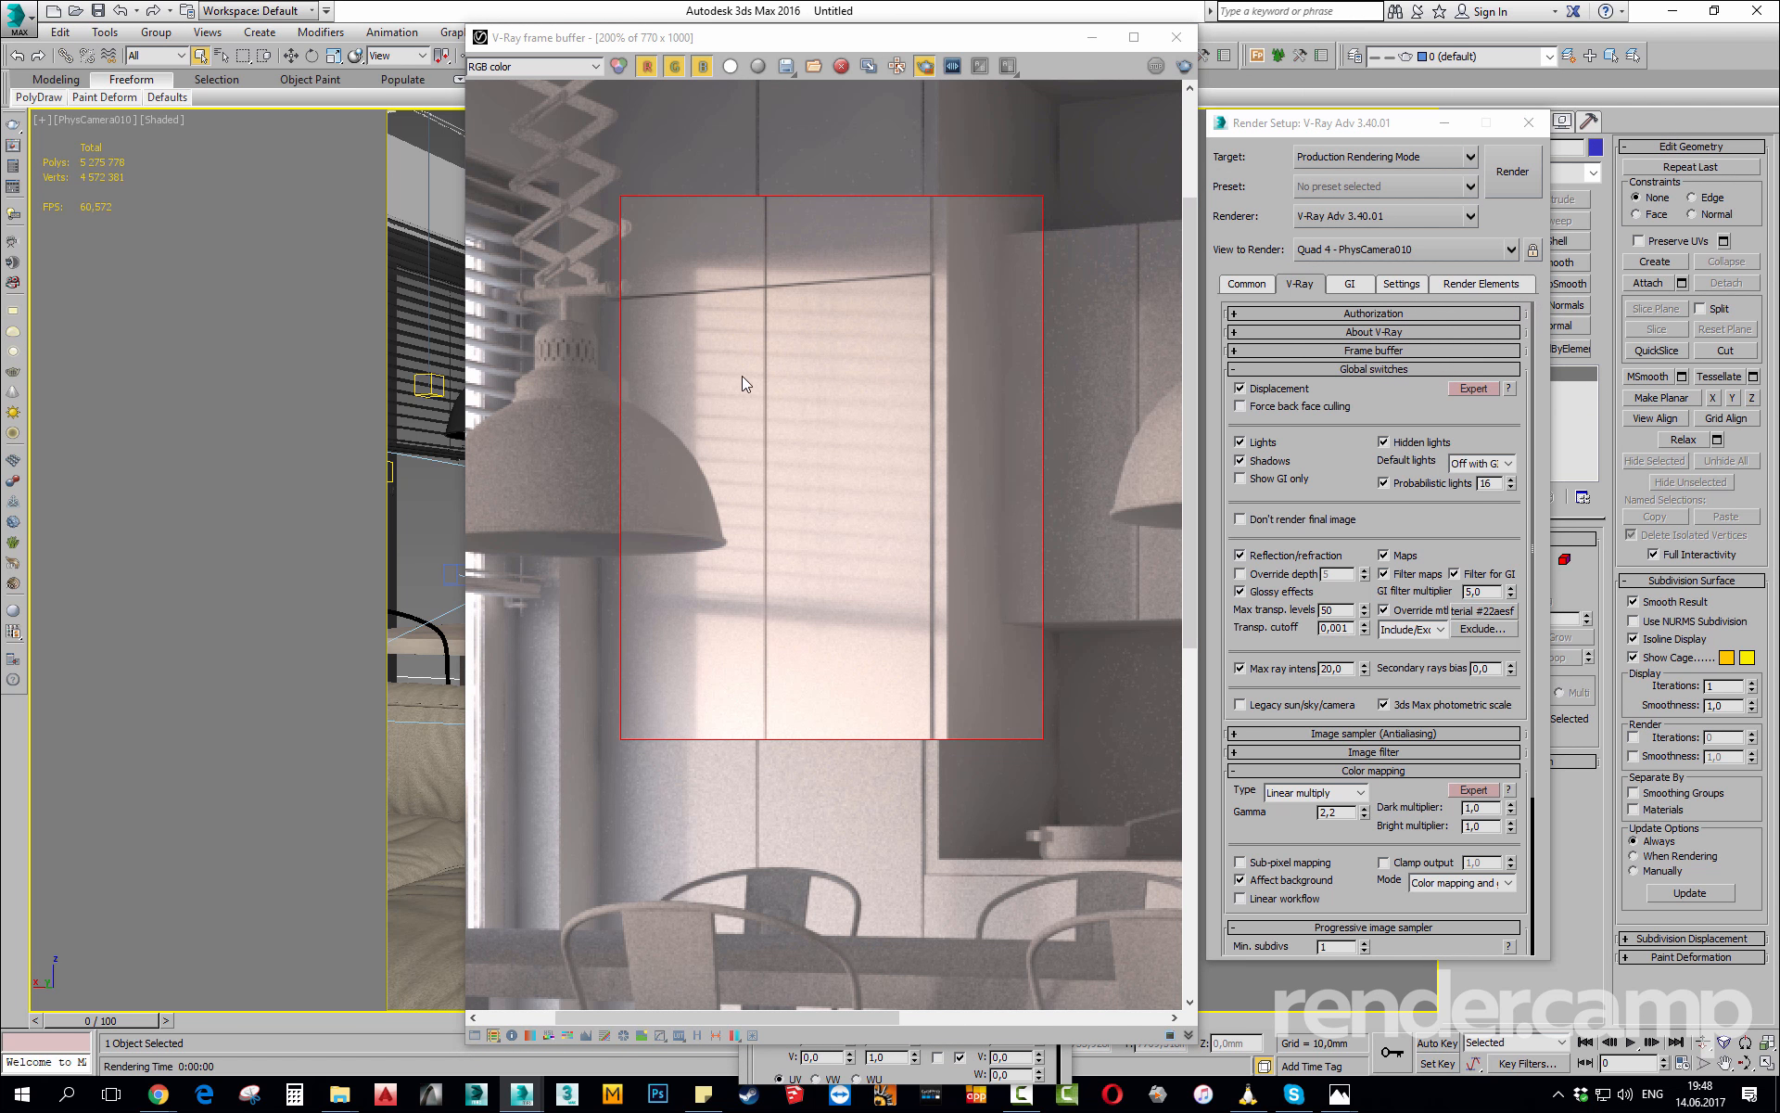
left_click(925, 65)
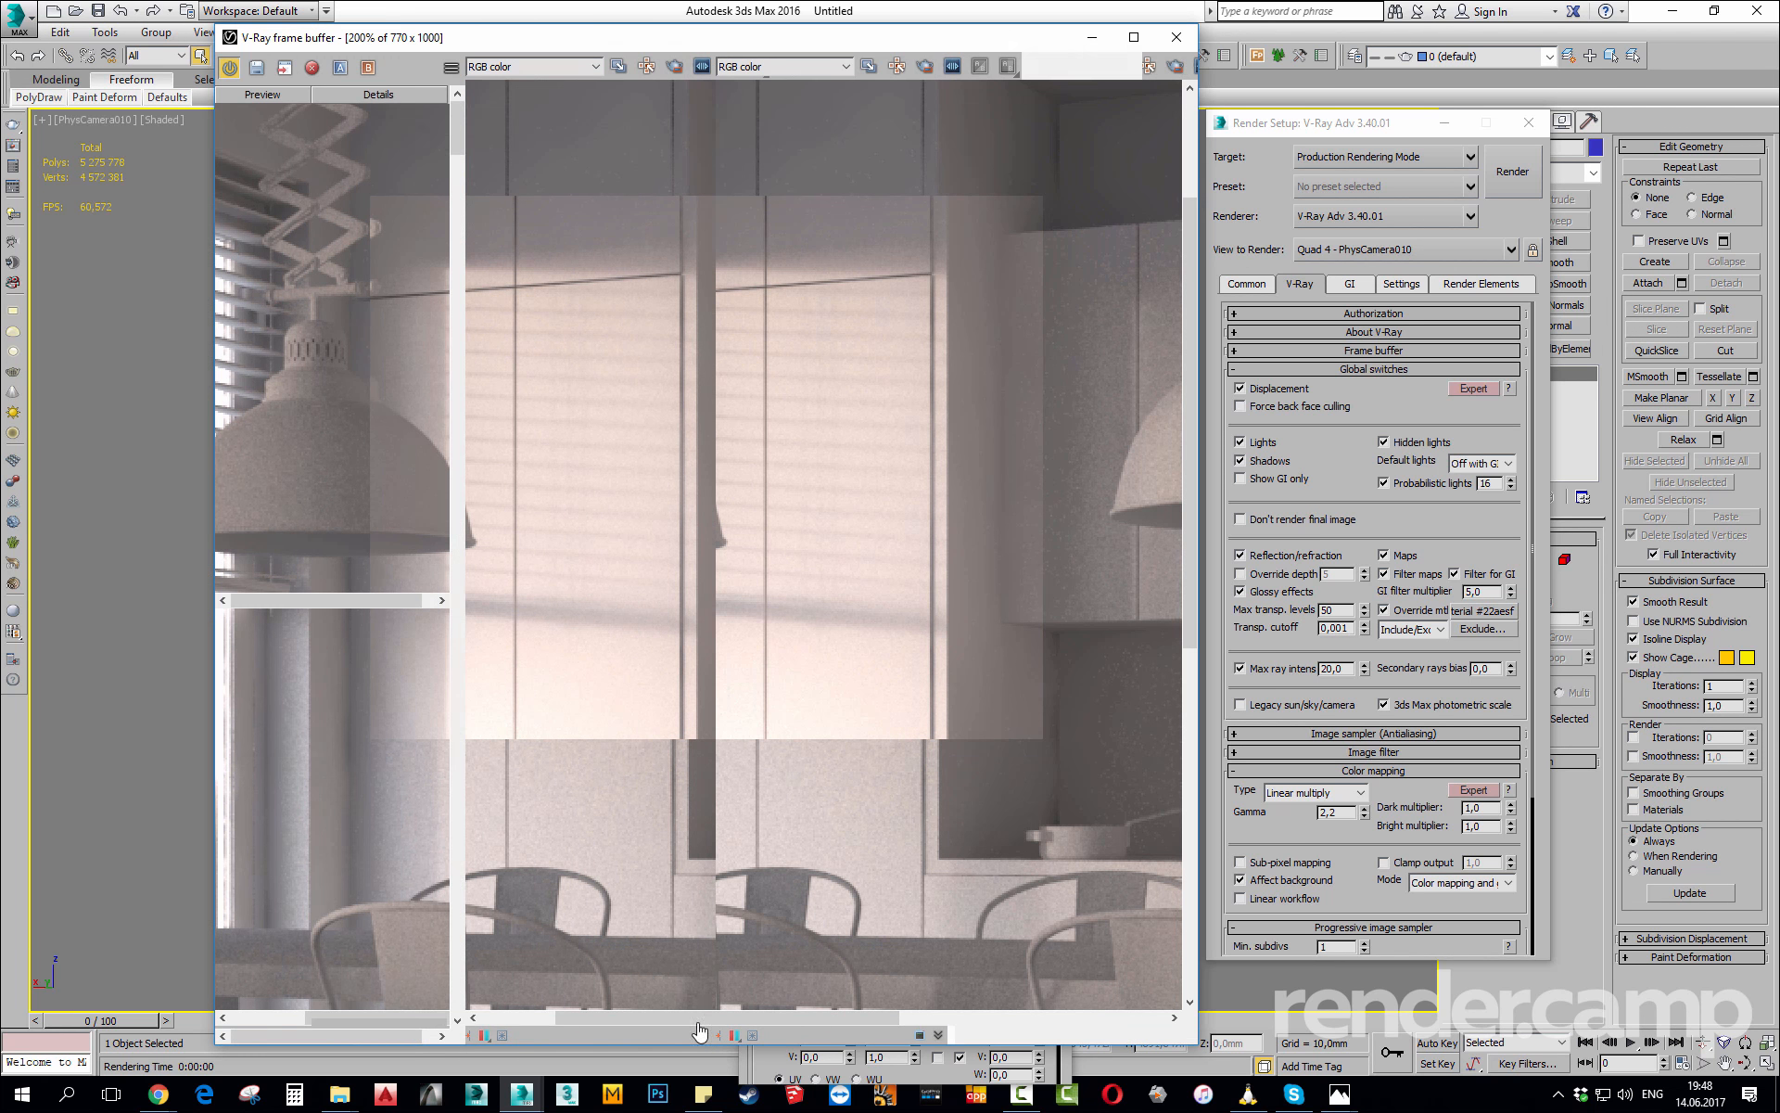
Open the render history and compare the blind shadows and contrast between its first two saved renders and the new region render.
left_click(697, 1035)
double_click(341, 179)
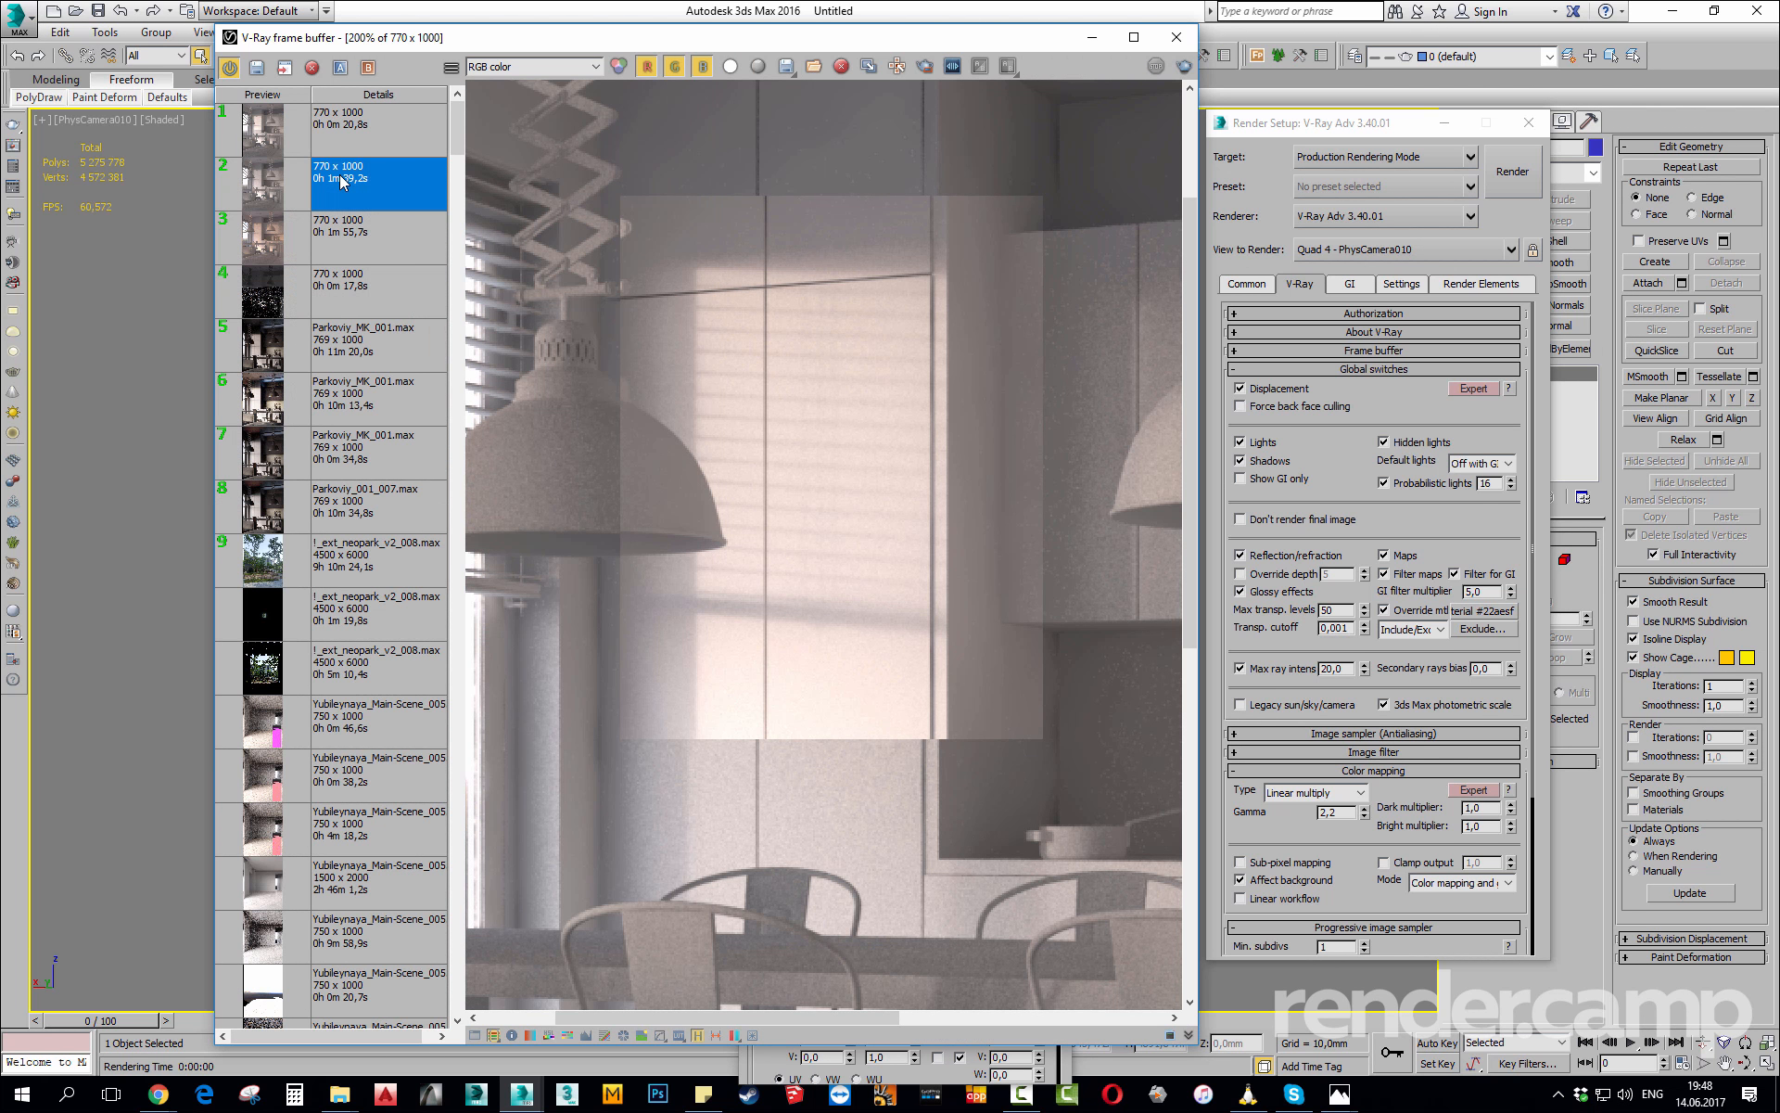
double_click(367, 124)
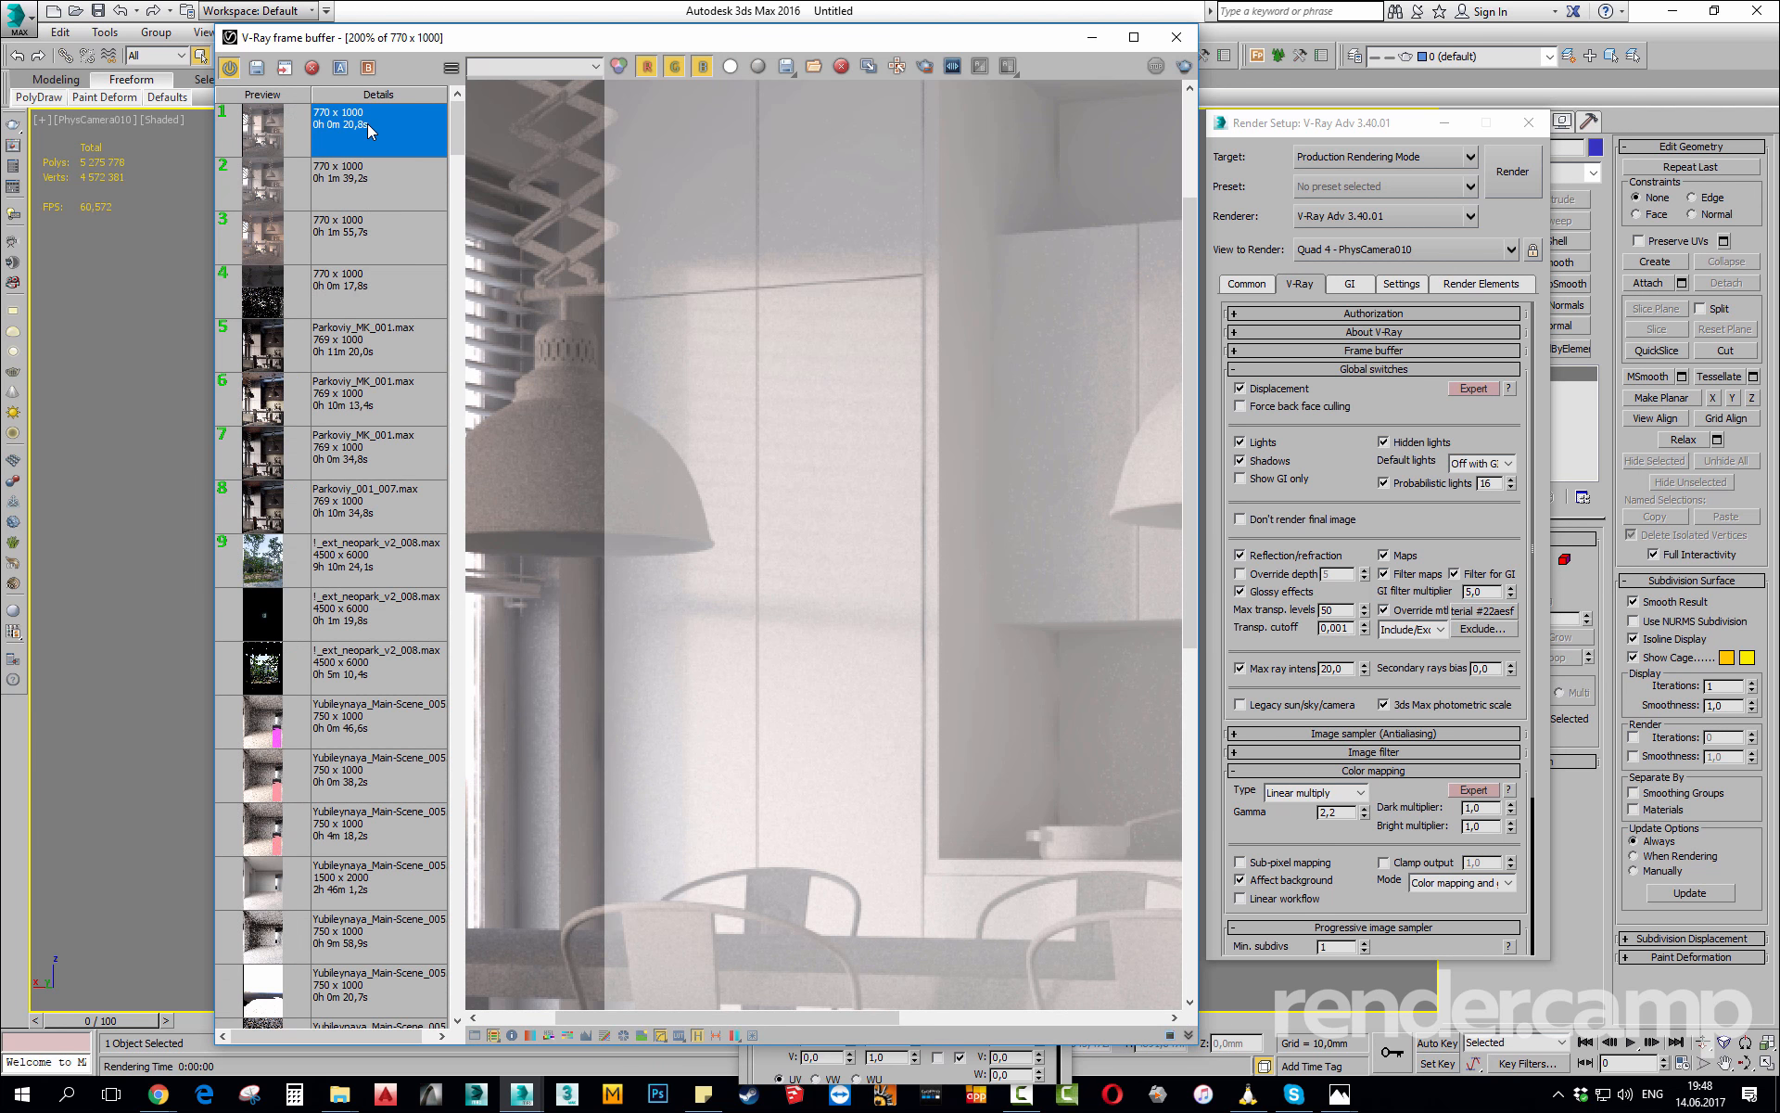
double_click(374, 175)
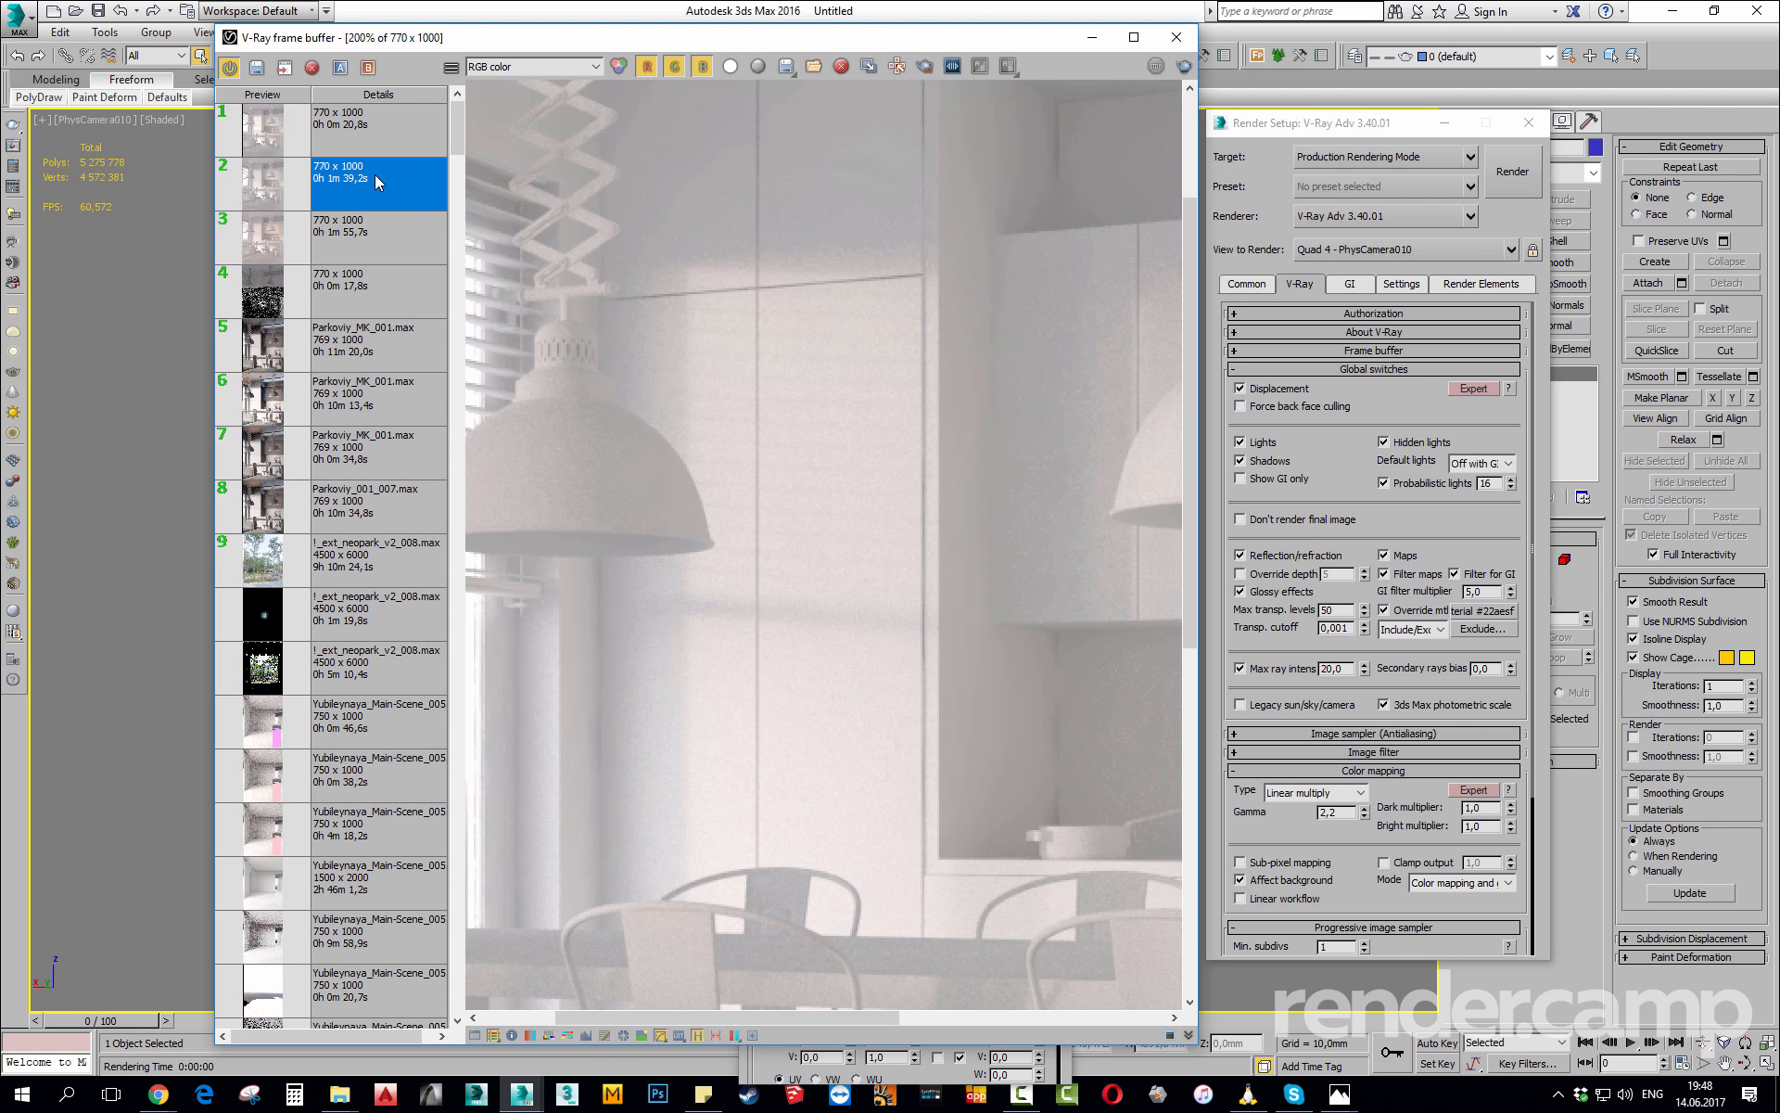
double_click(378, 128)
double_click(377, 167)
double_click(386, 130)
double_click(349, 184)
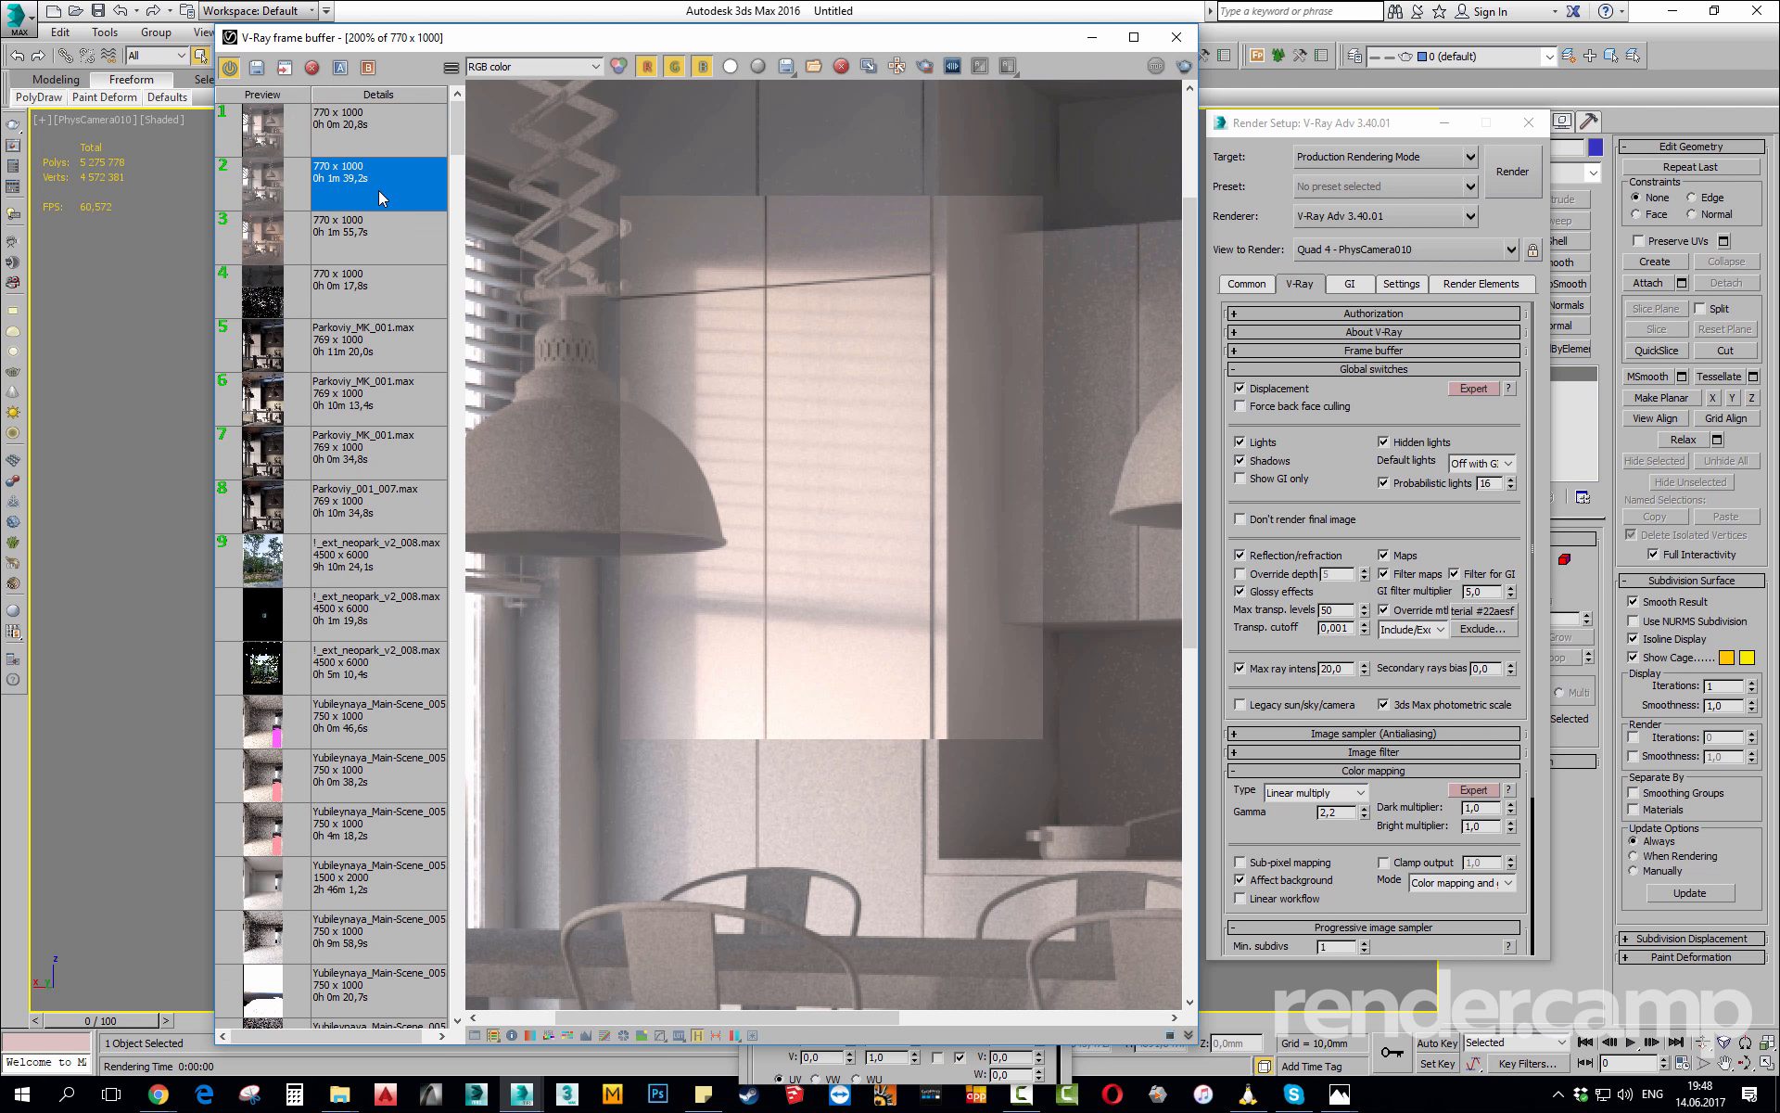
double_click(378, 191)
double_click(380, 141)
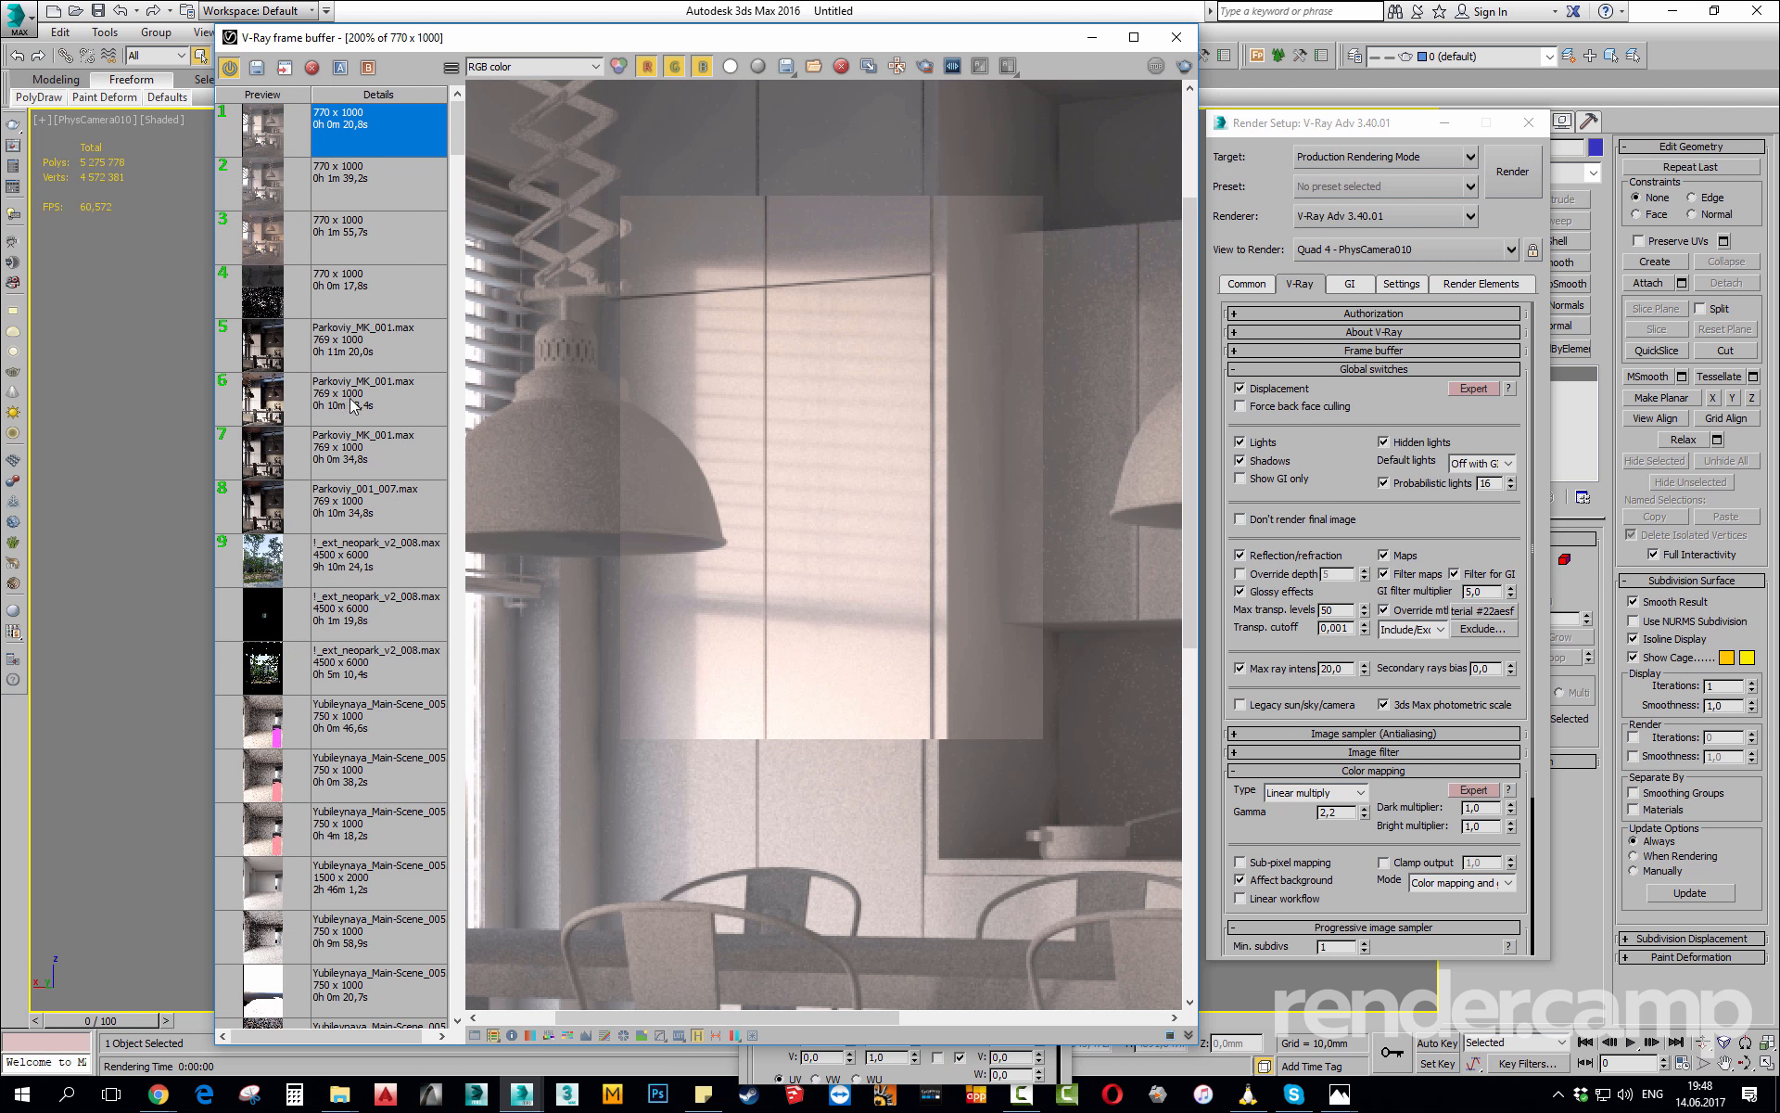
double_click(380, 180)
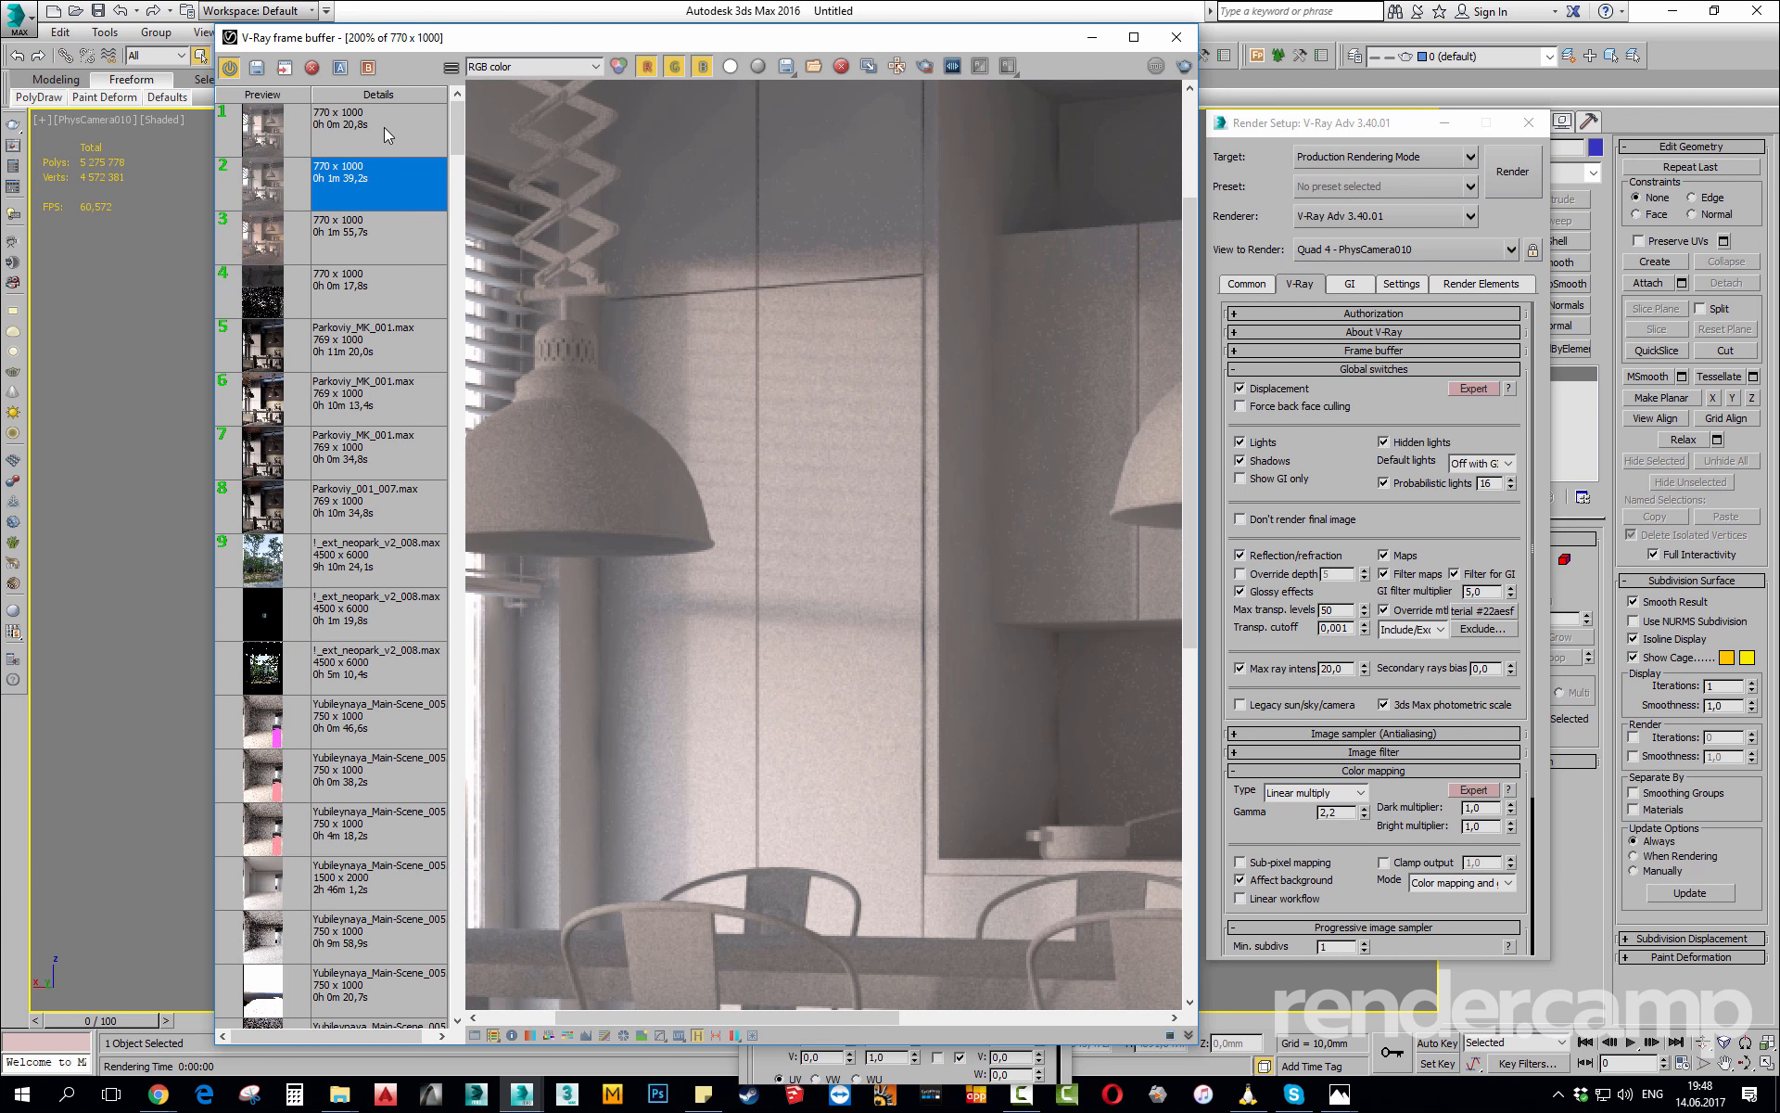
double_click(384, 126)
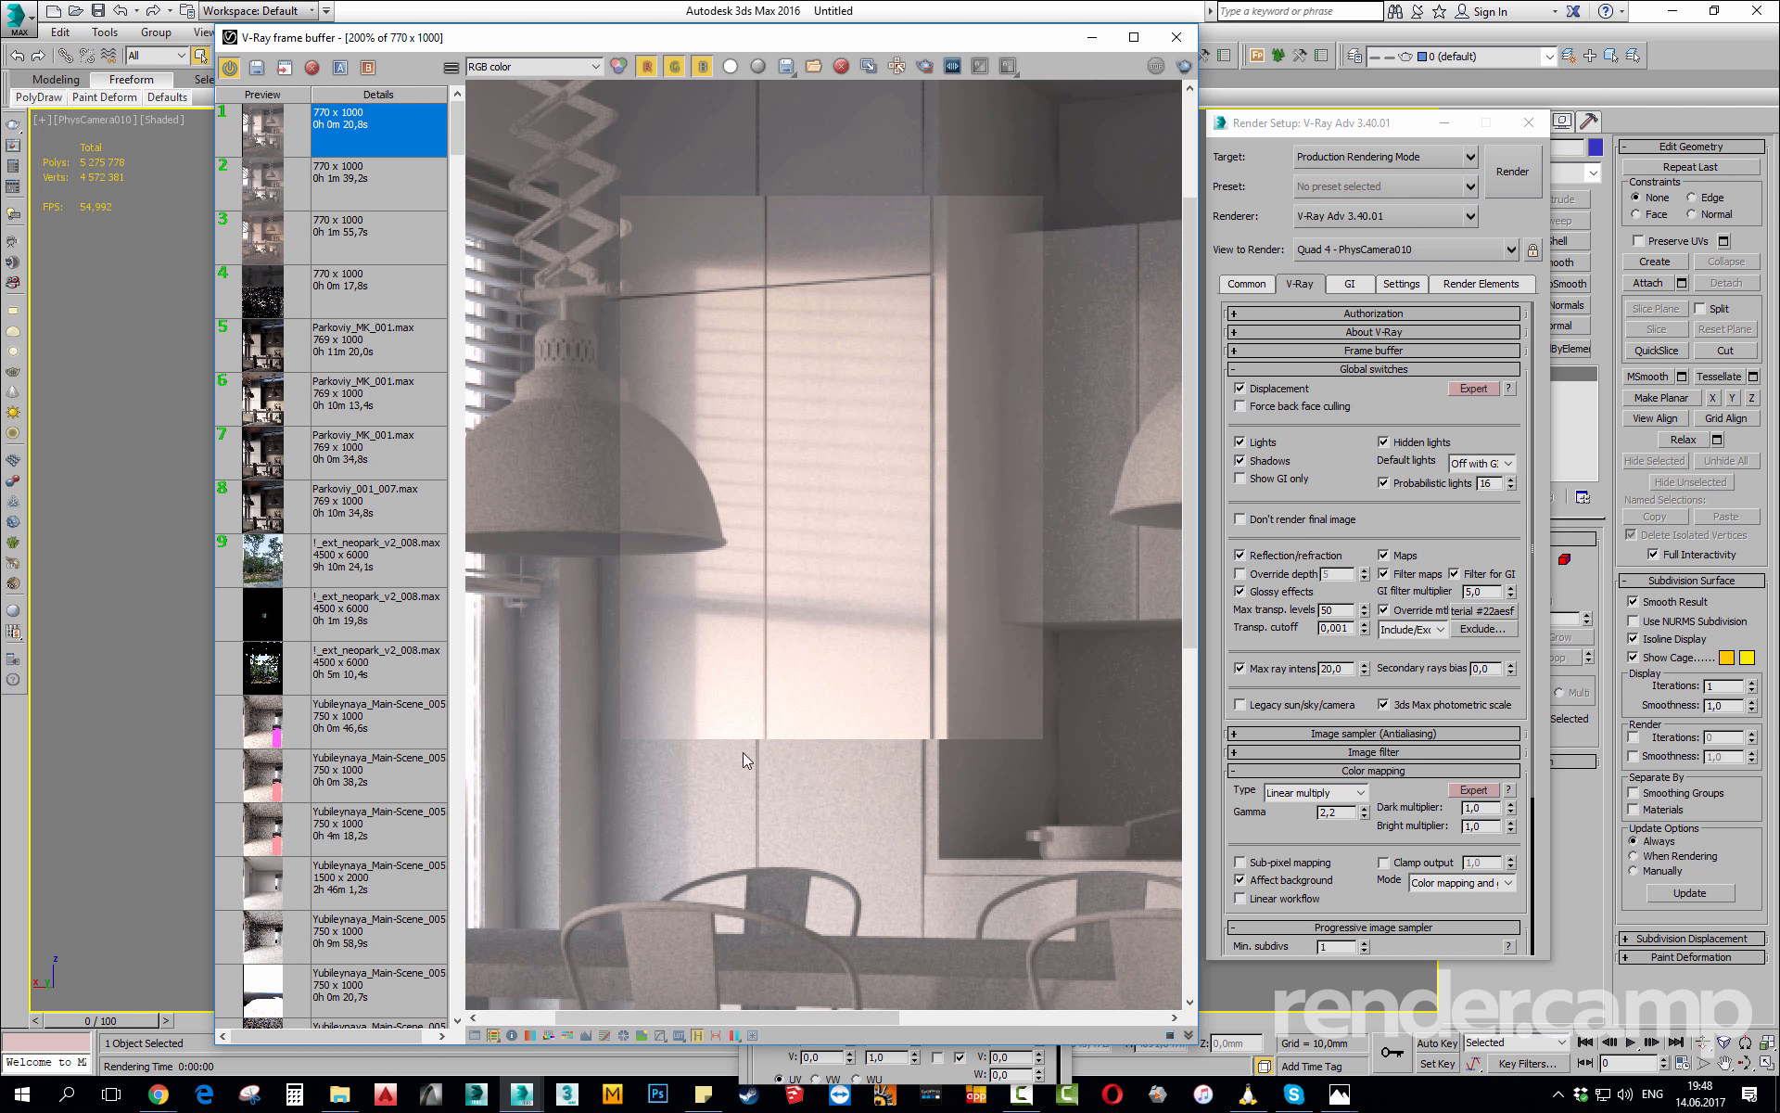
right_click_drag(743, 753, 738, 725)
Close the frame buffer, Render Setup and Material Editor windows.
left_click(1175, 39)
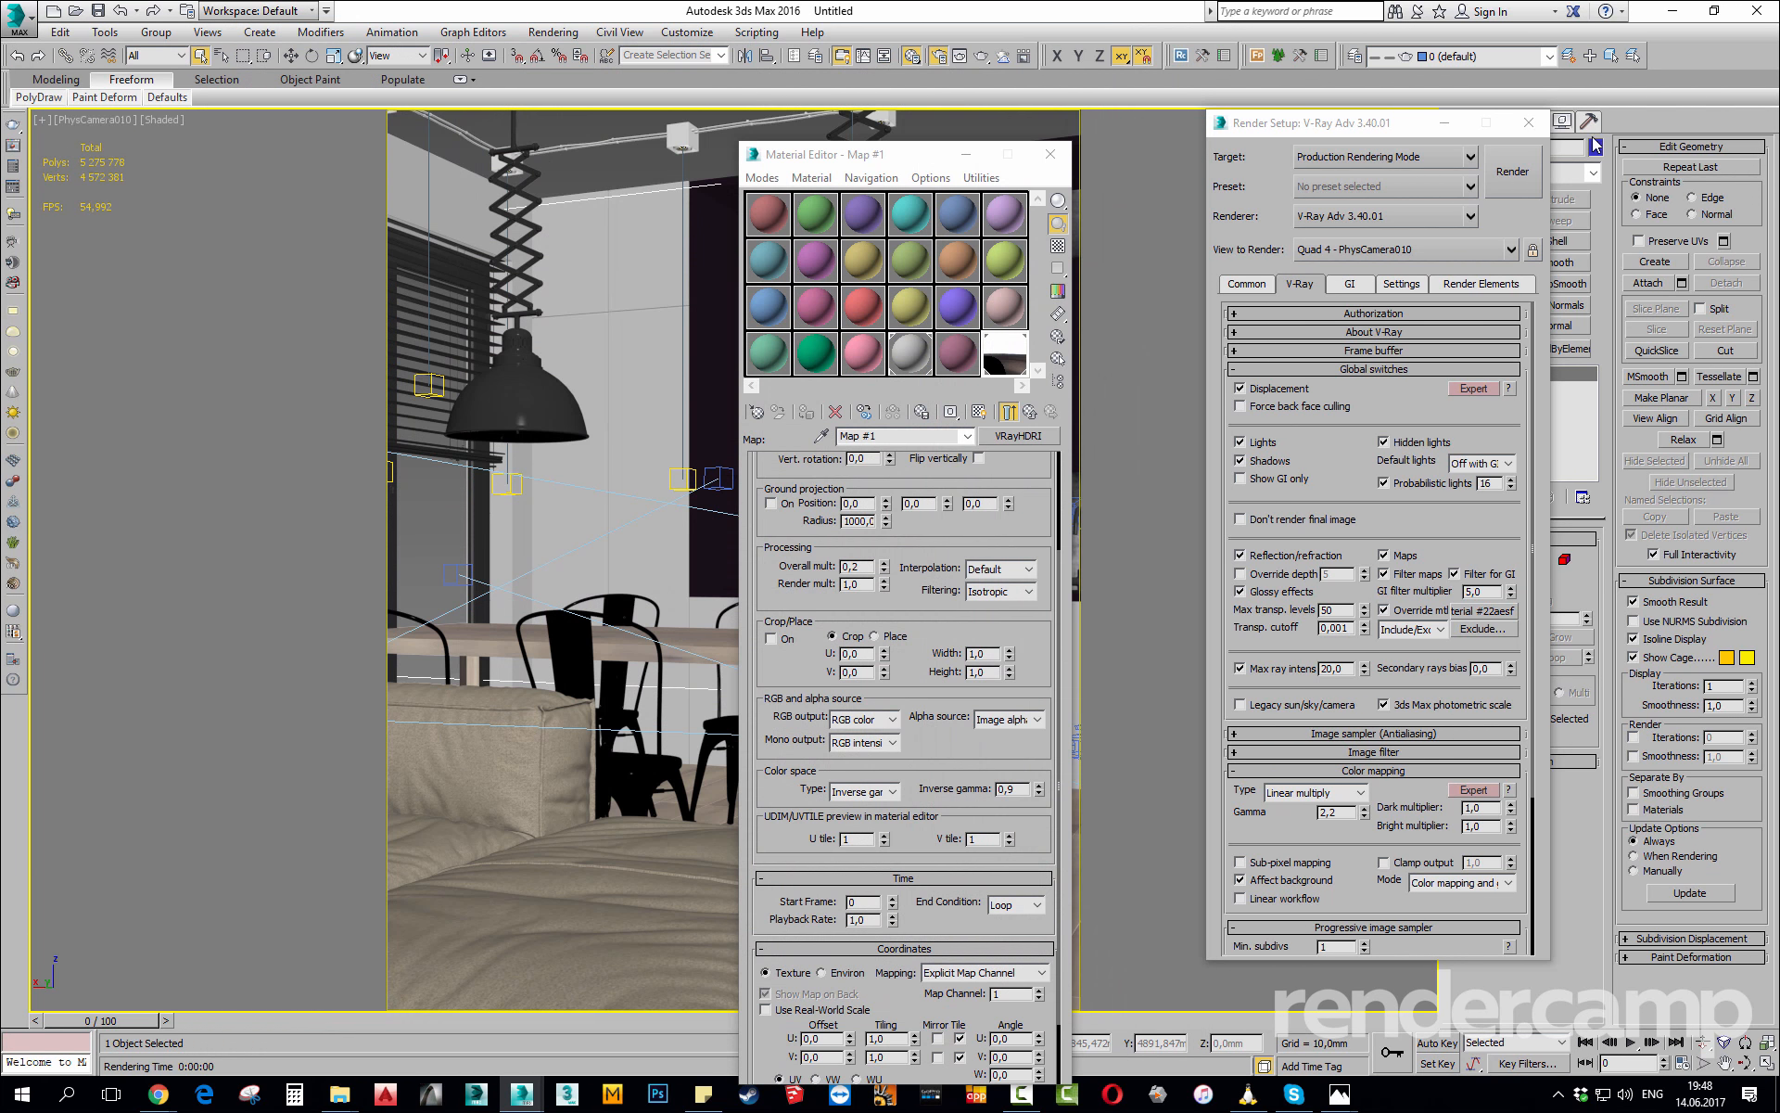
left_click(1529, 123)
left_click(1064, 154)
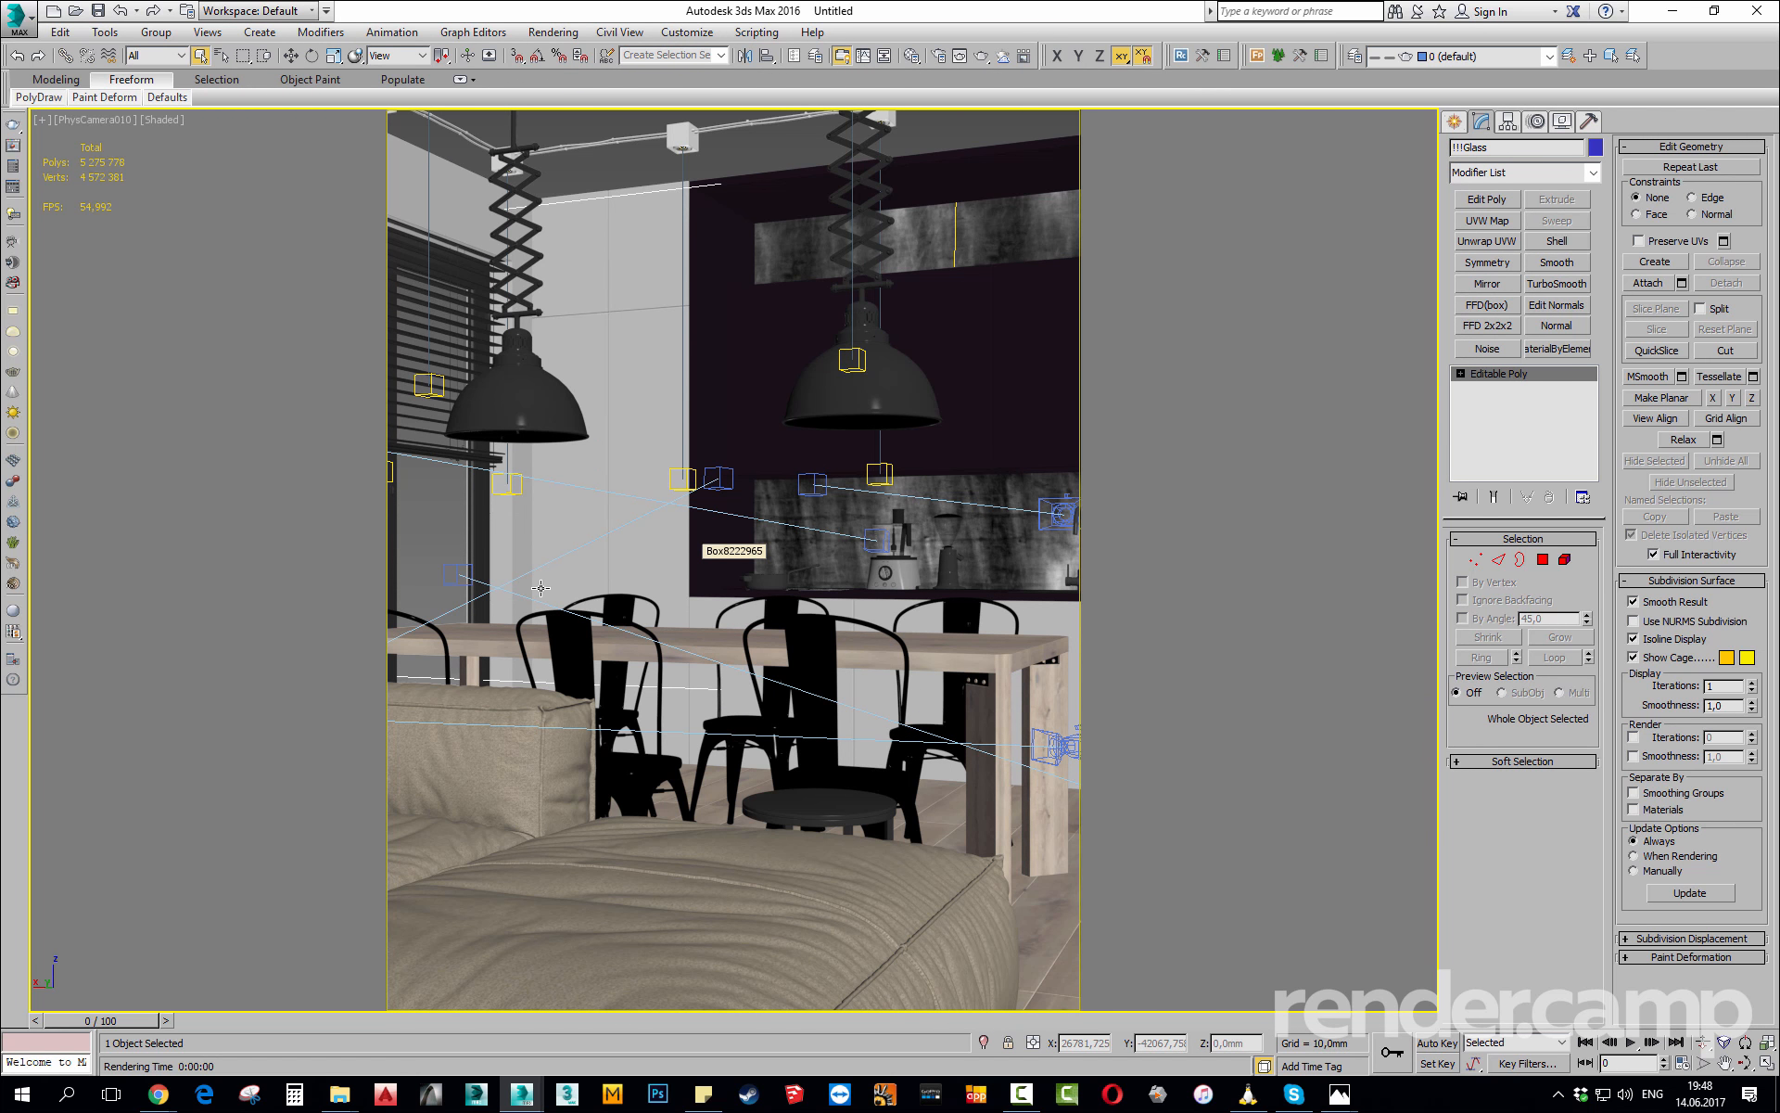
key("m")
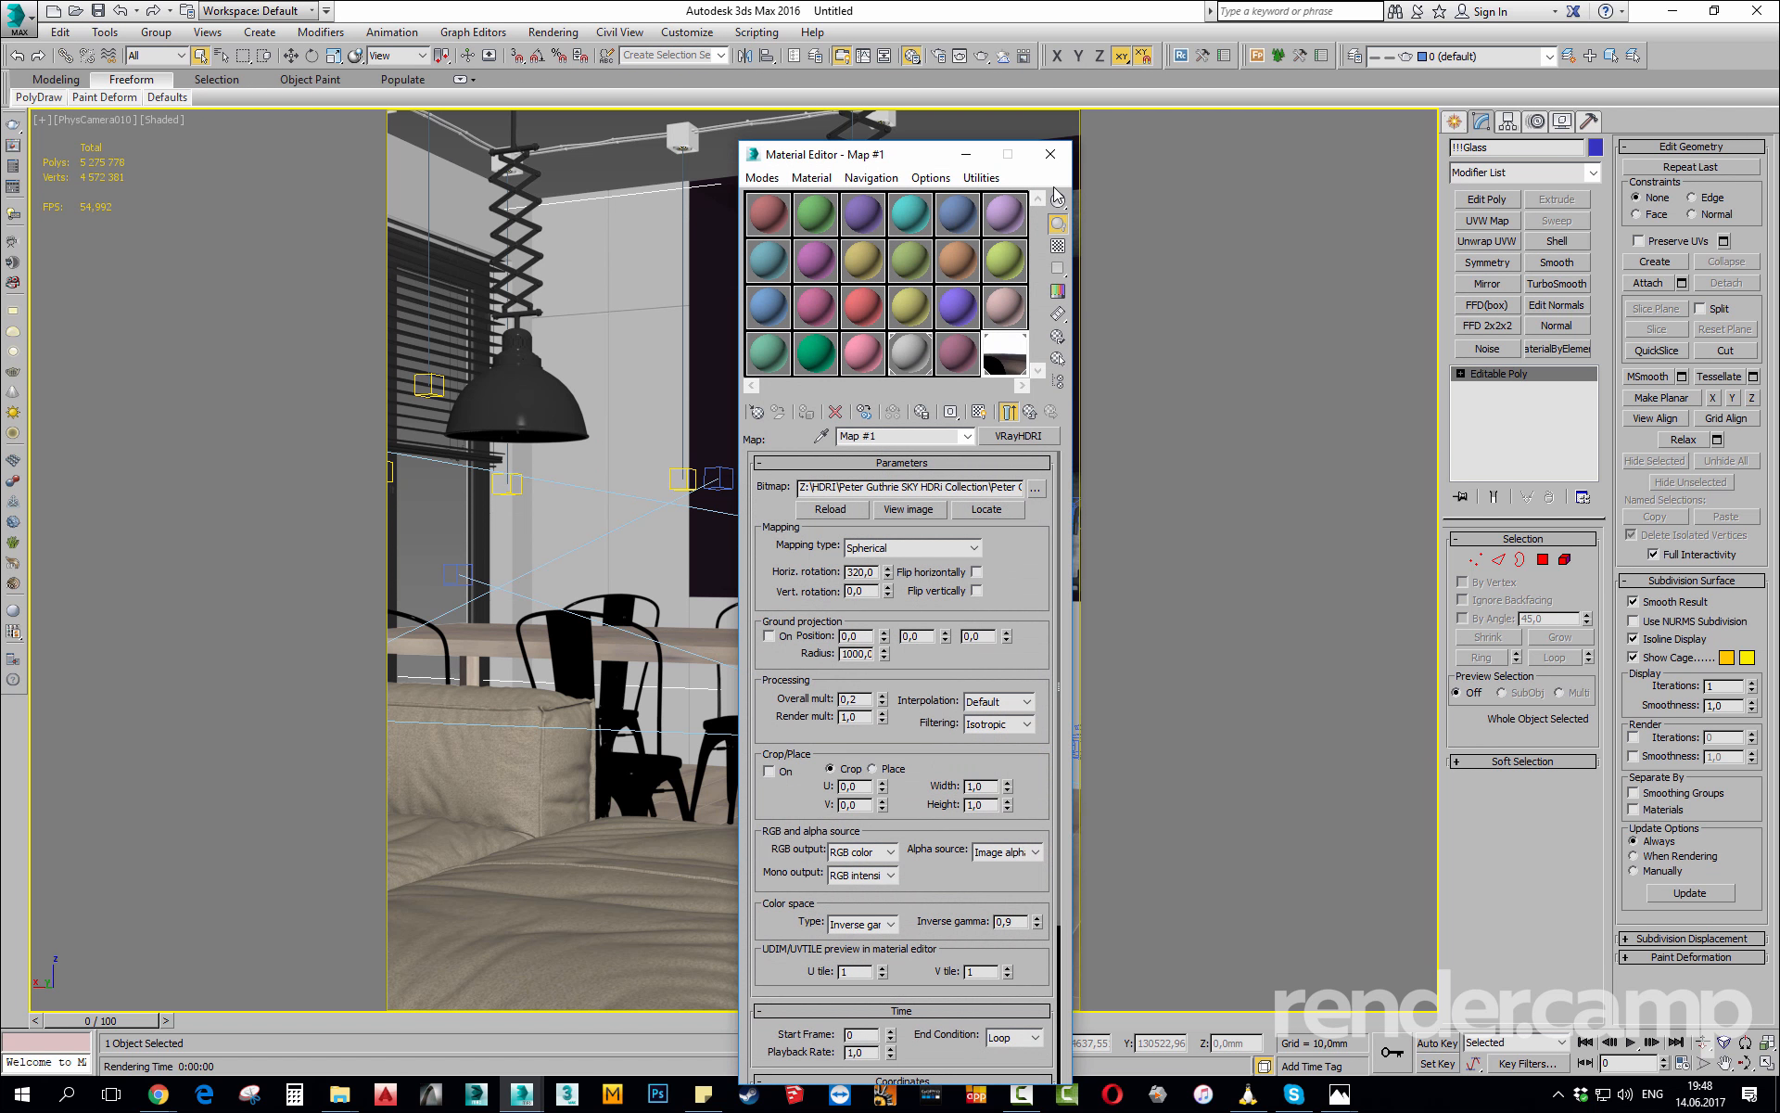
left_click(1051, 155)
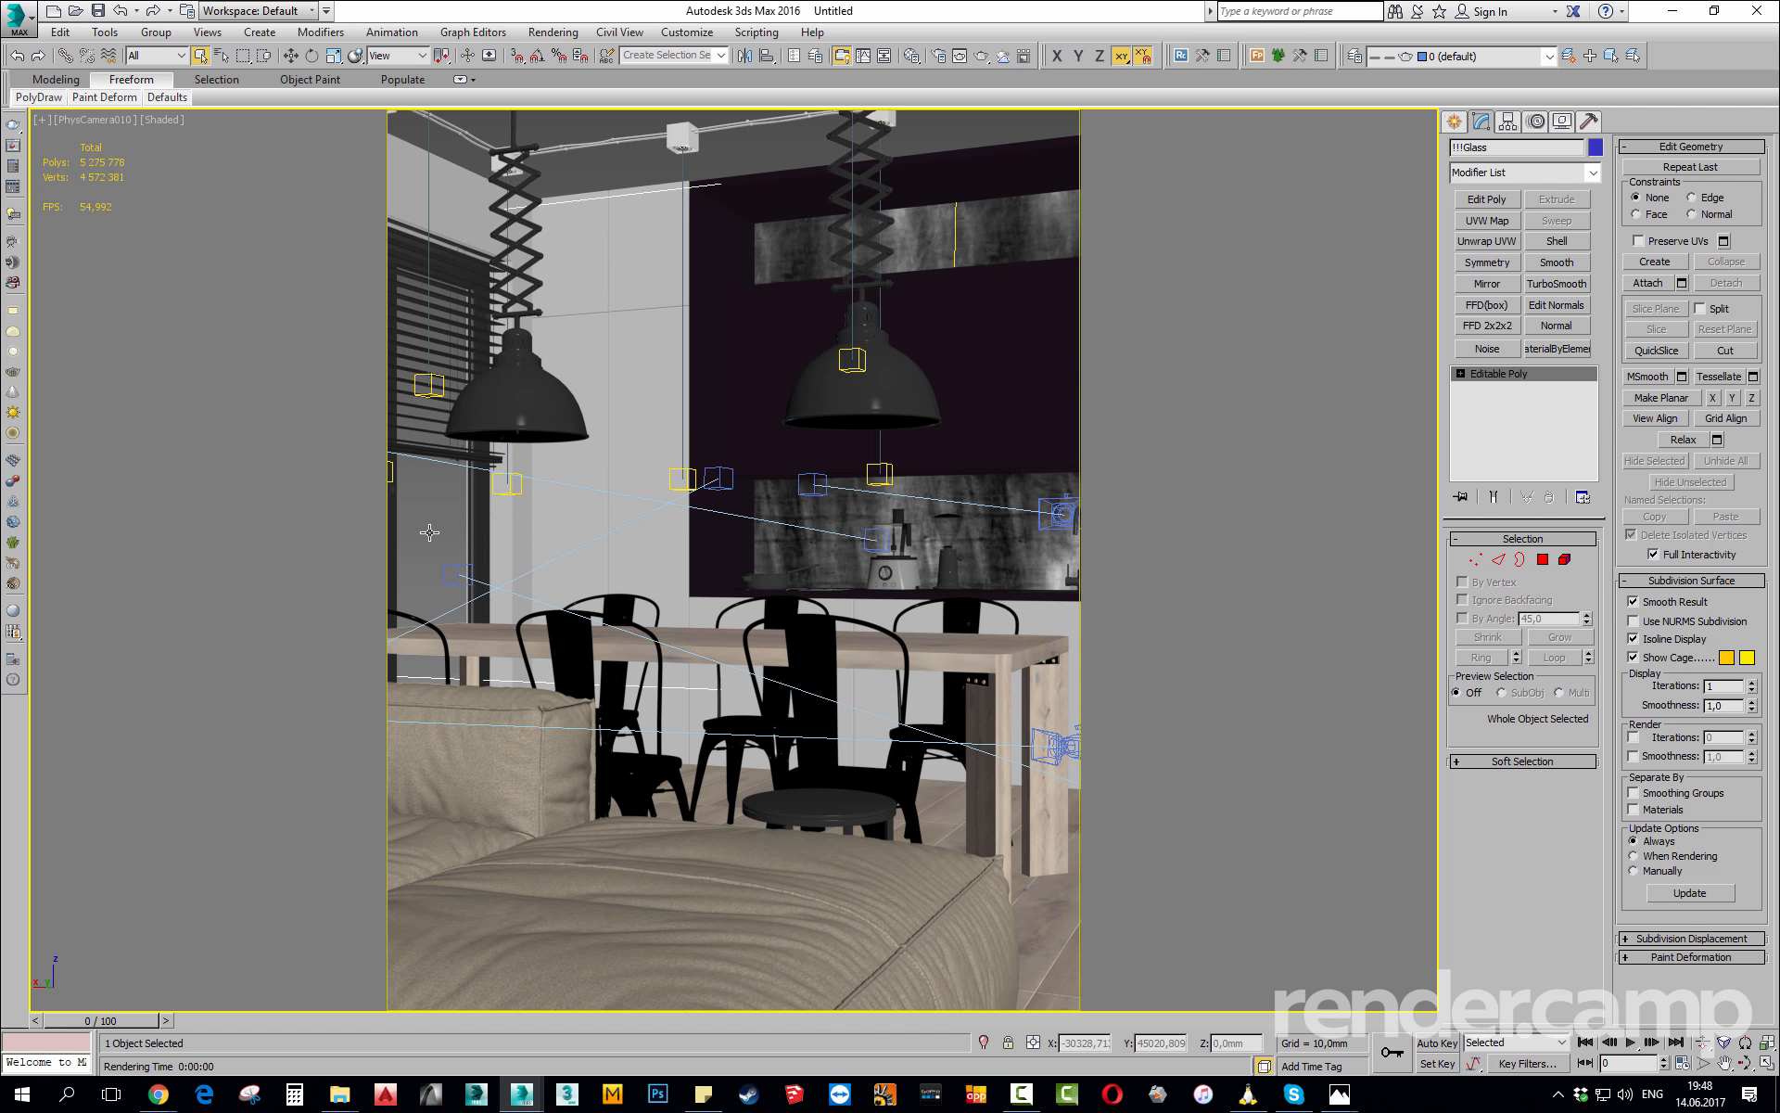
Disable the global material override and start a full-frame render from PhysCamera010 with the scene's own materials.
key("F10")
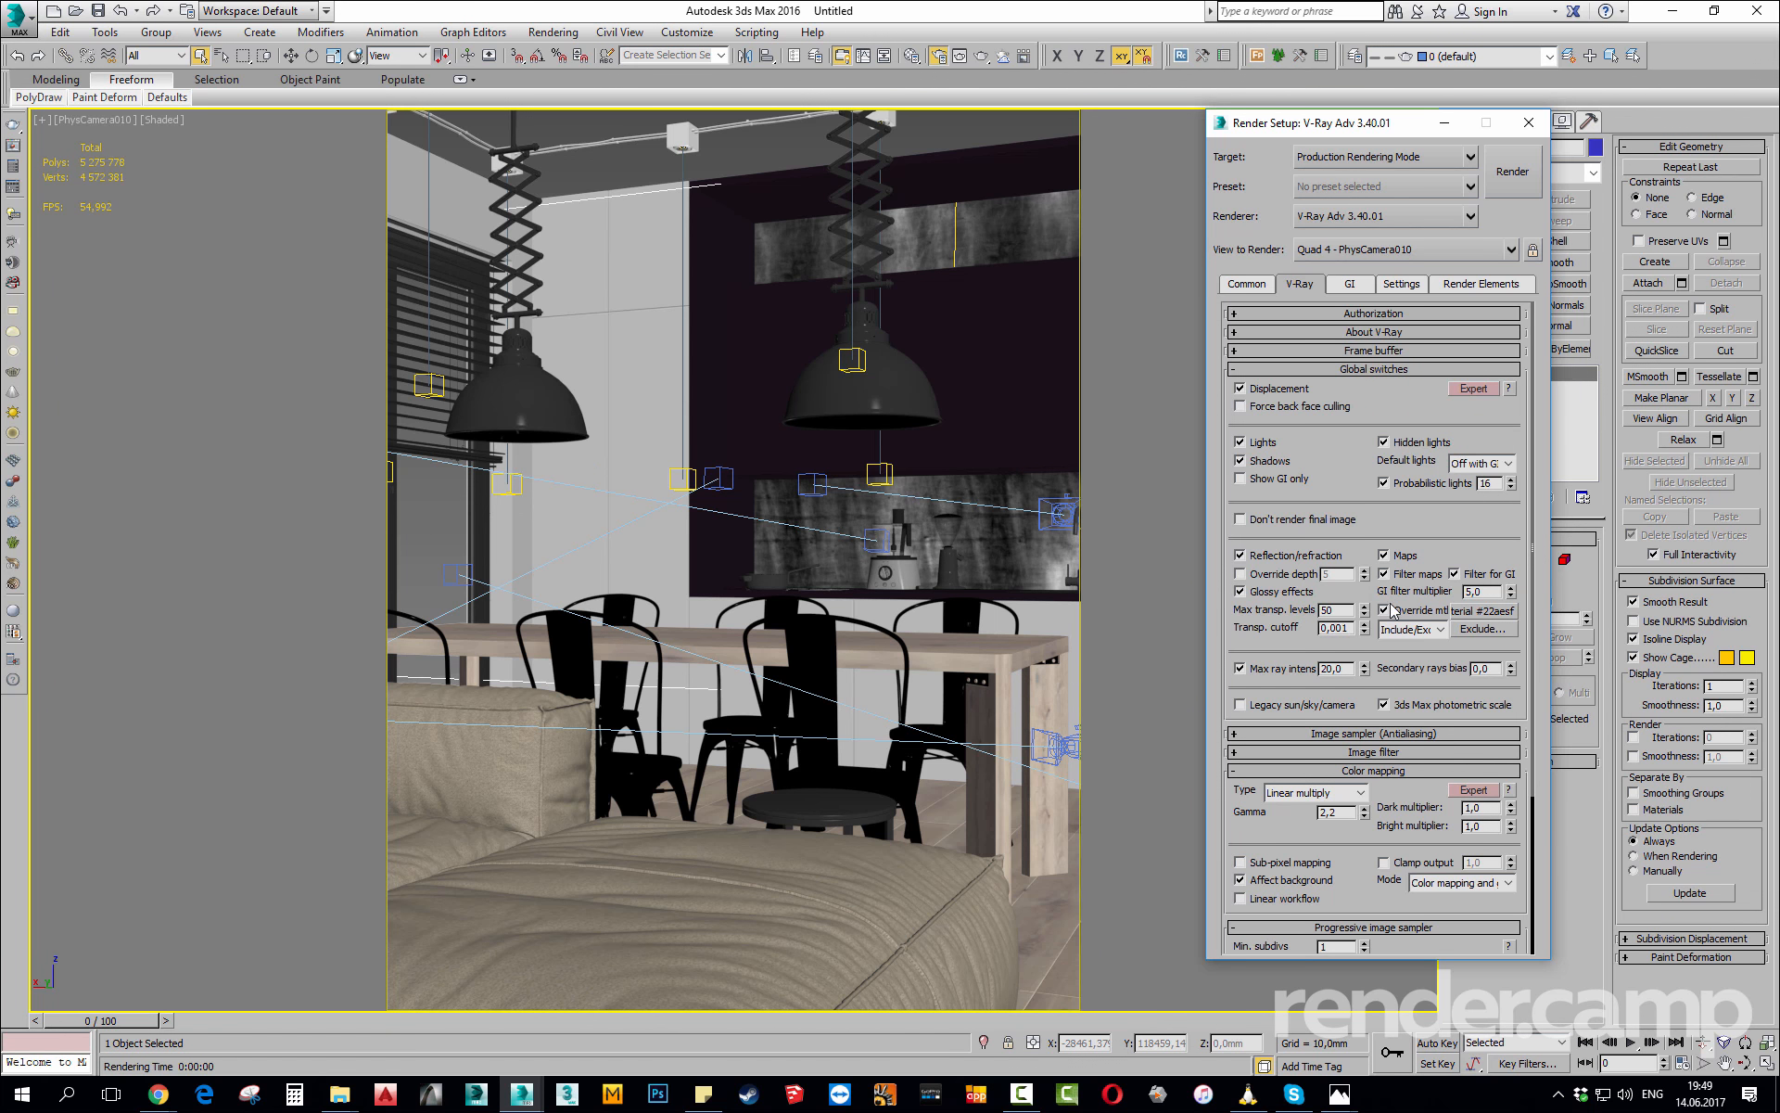
left_click(1385, 610)
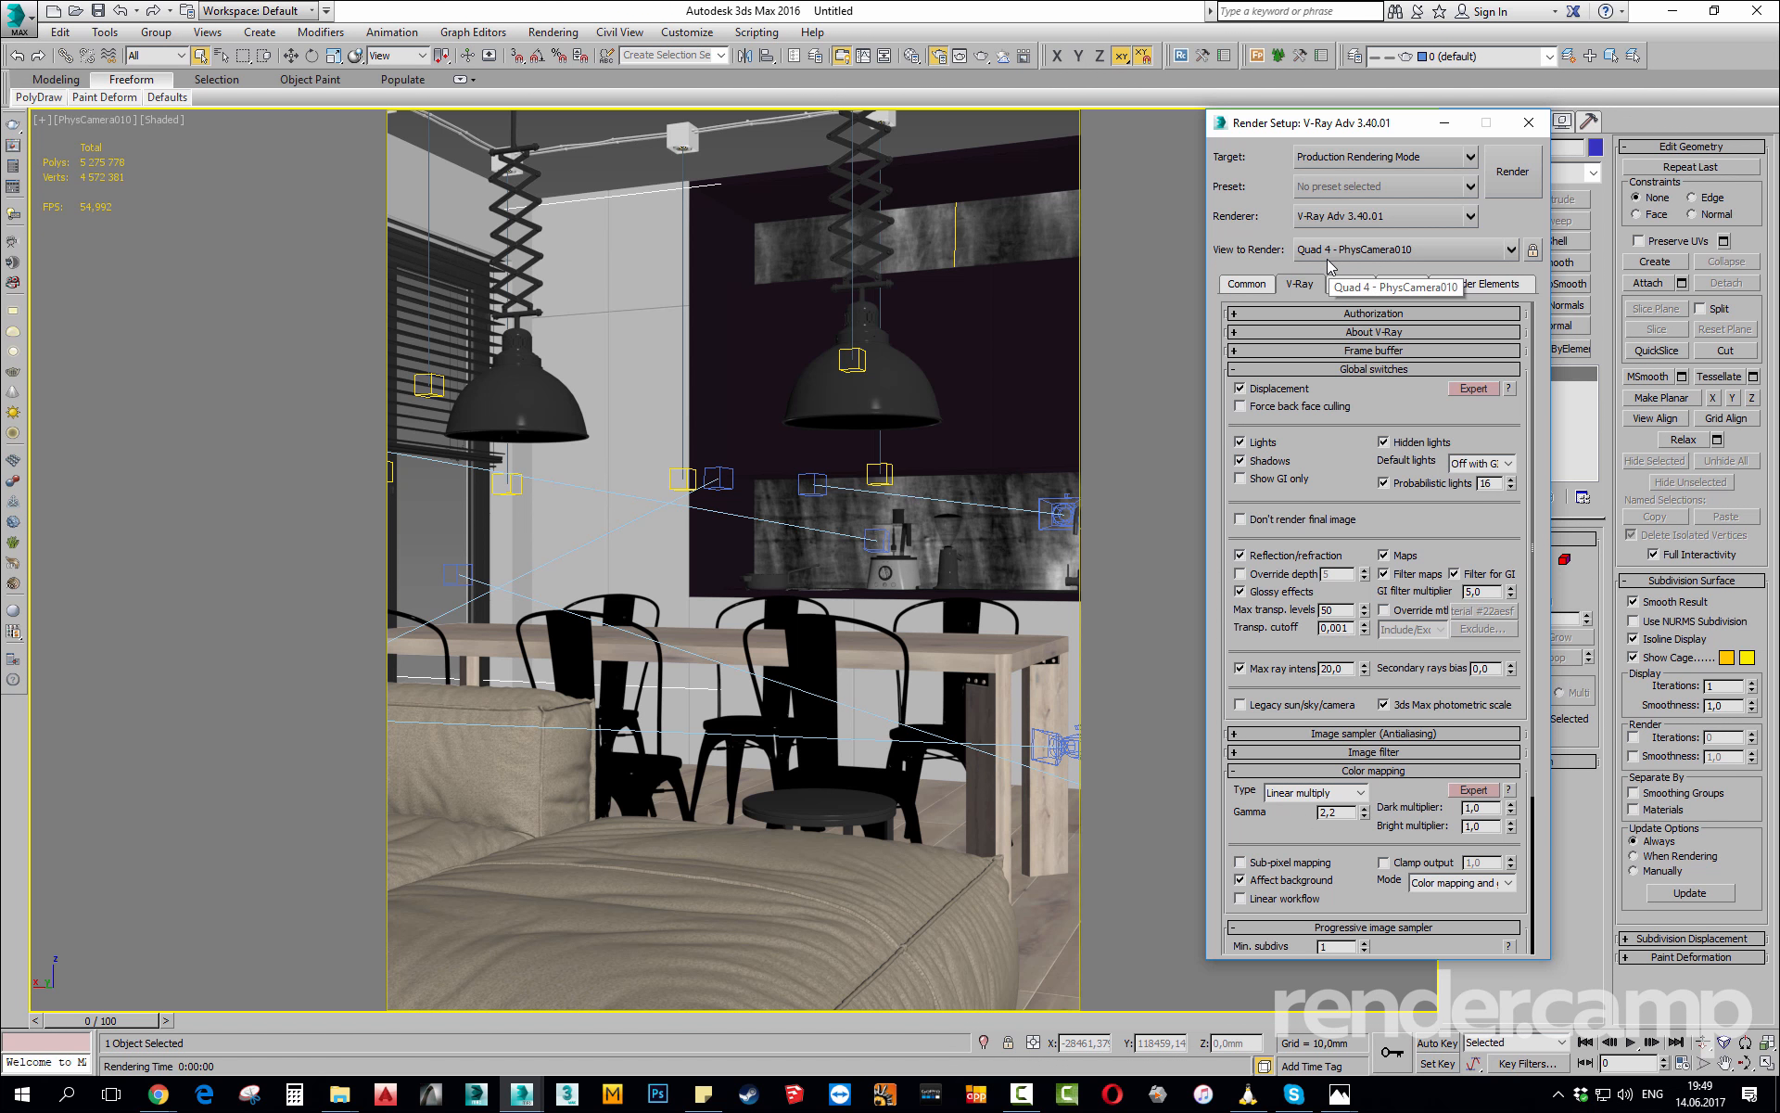
left_click(1513, 170)
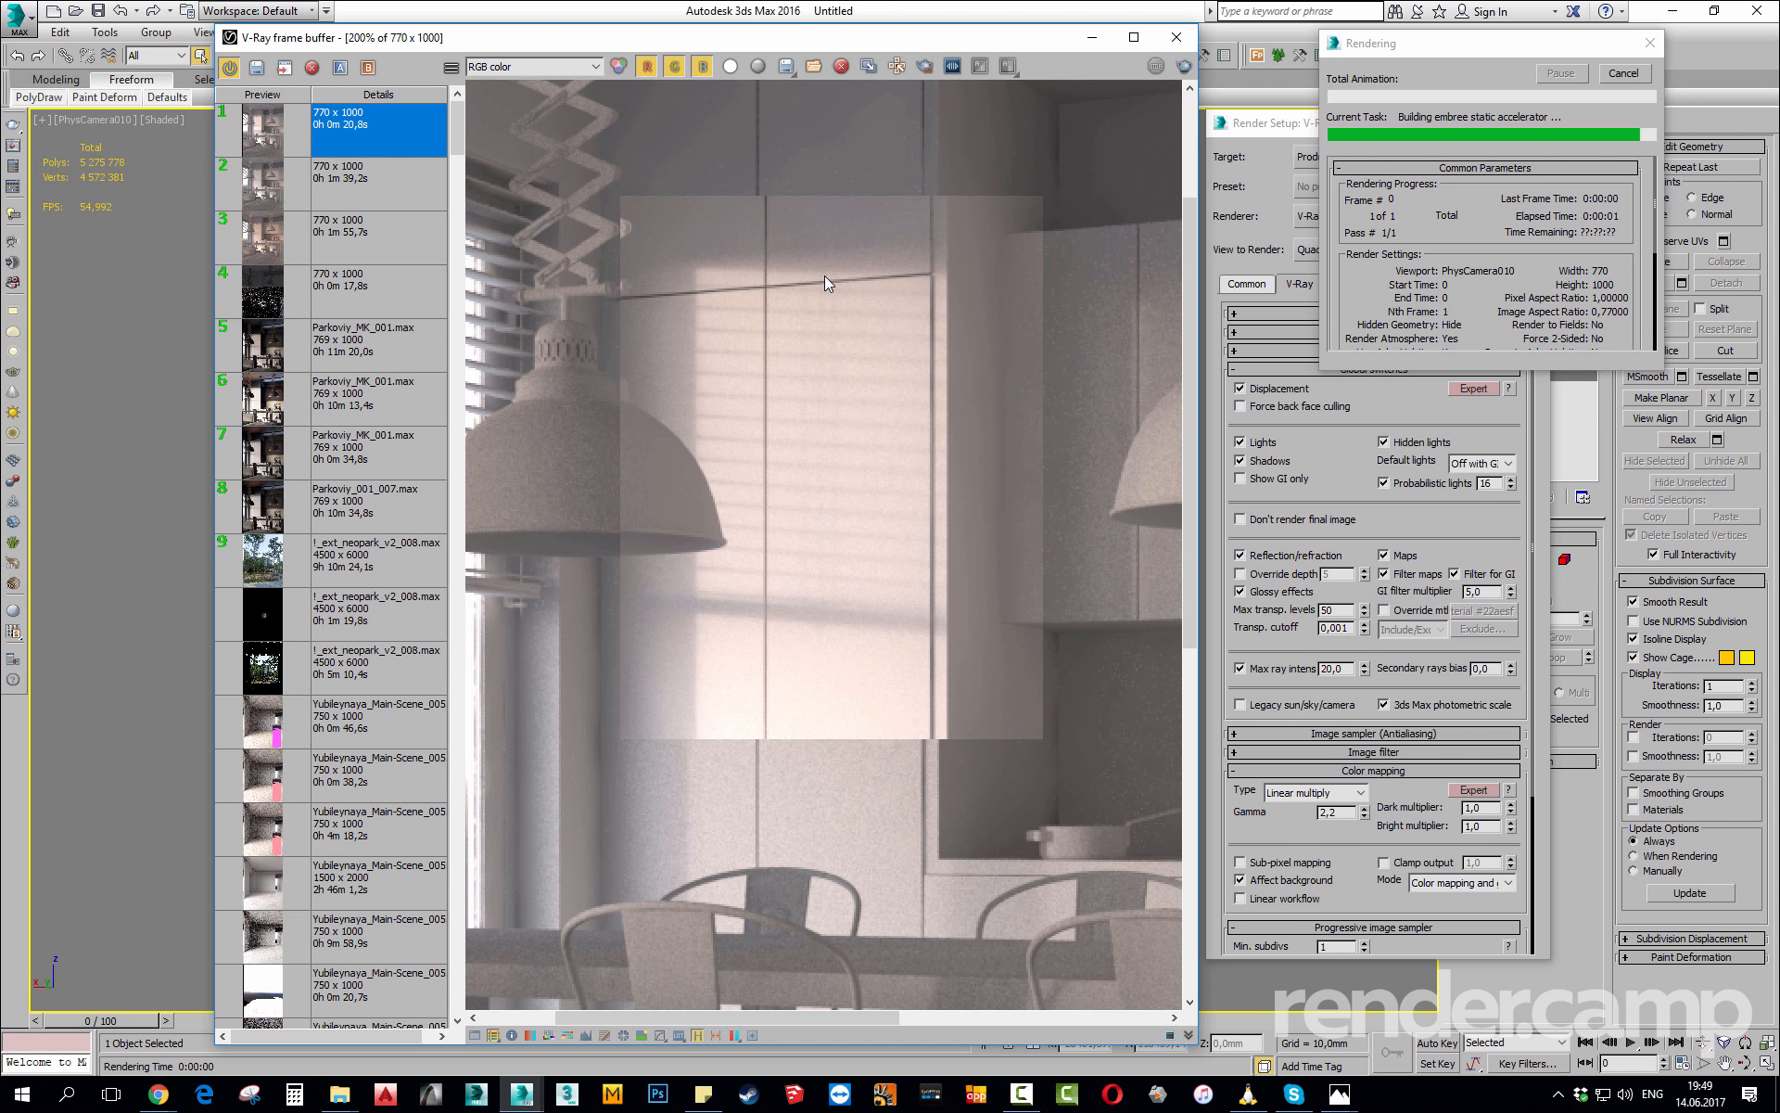
scroll(821, 557, "down", 2)
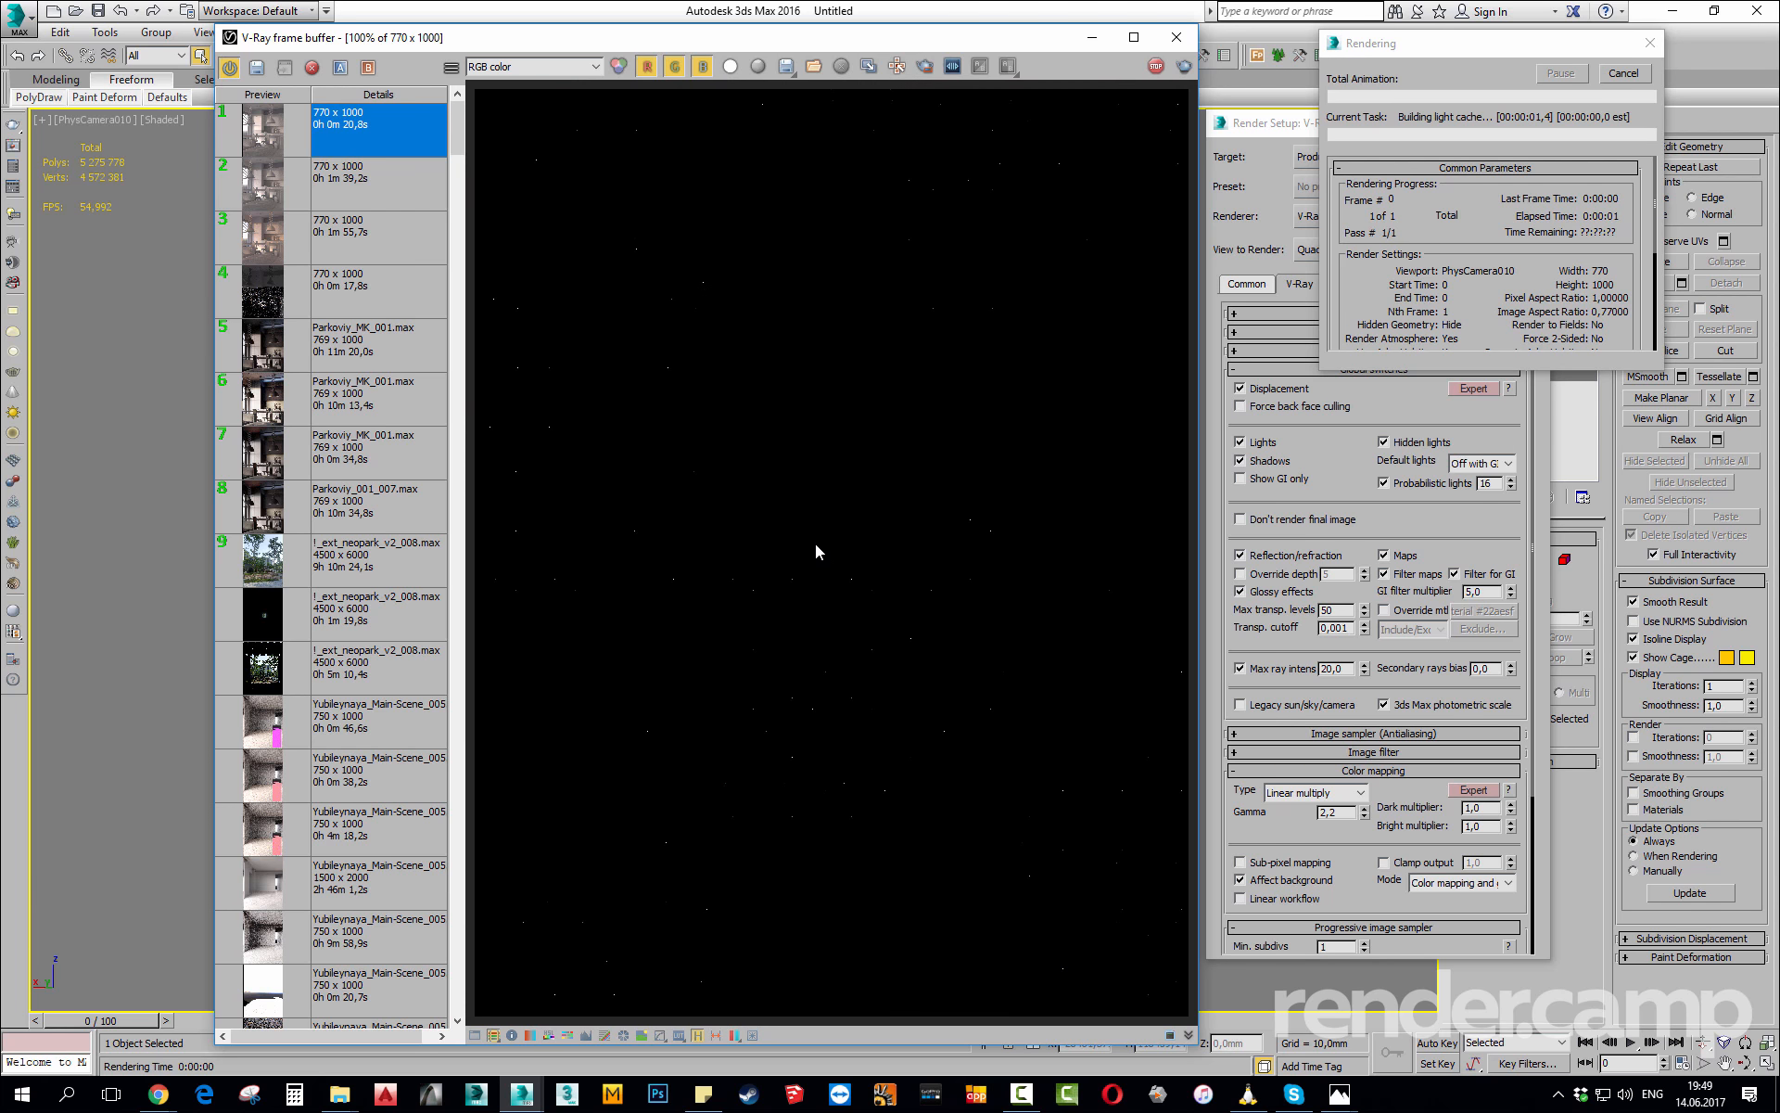
Inspect the sunlit wall and the chairs behind the dining table up close in the ongoing full-frame render.
scroll(811, 537, "up", 1)
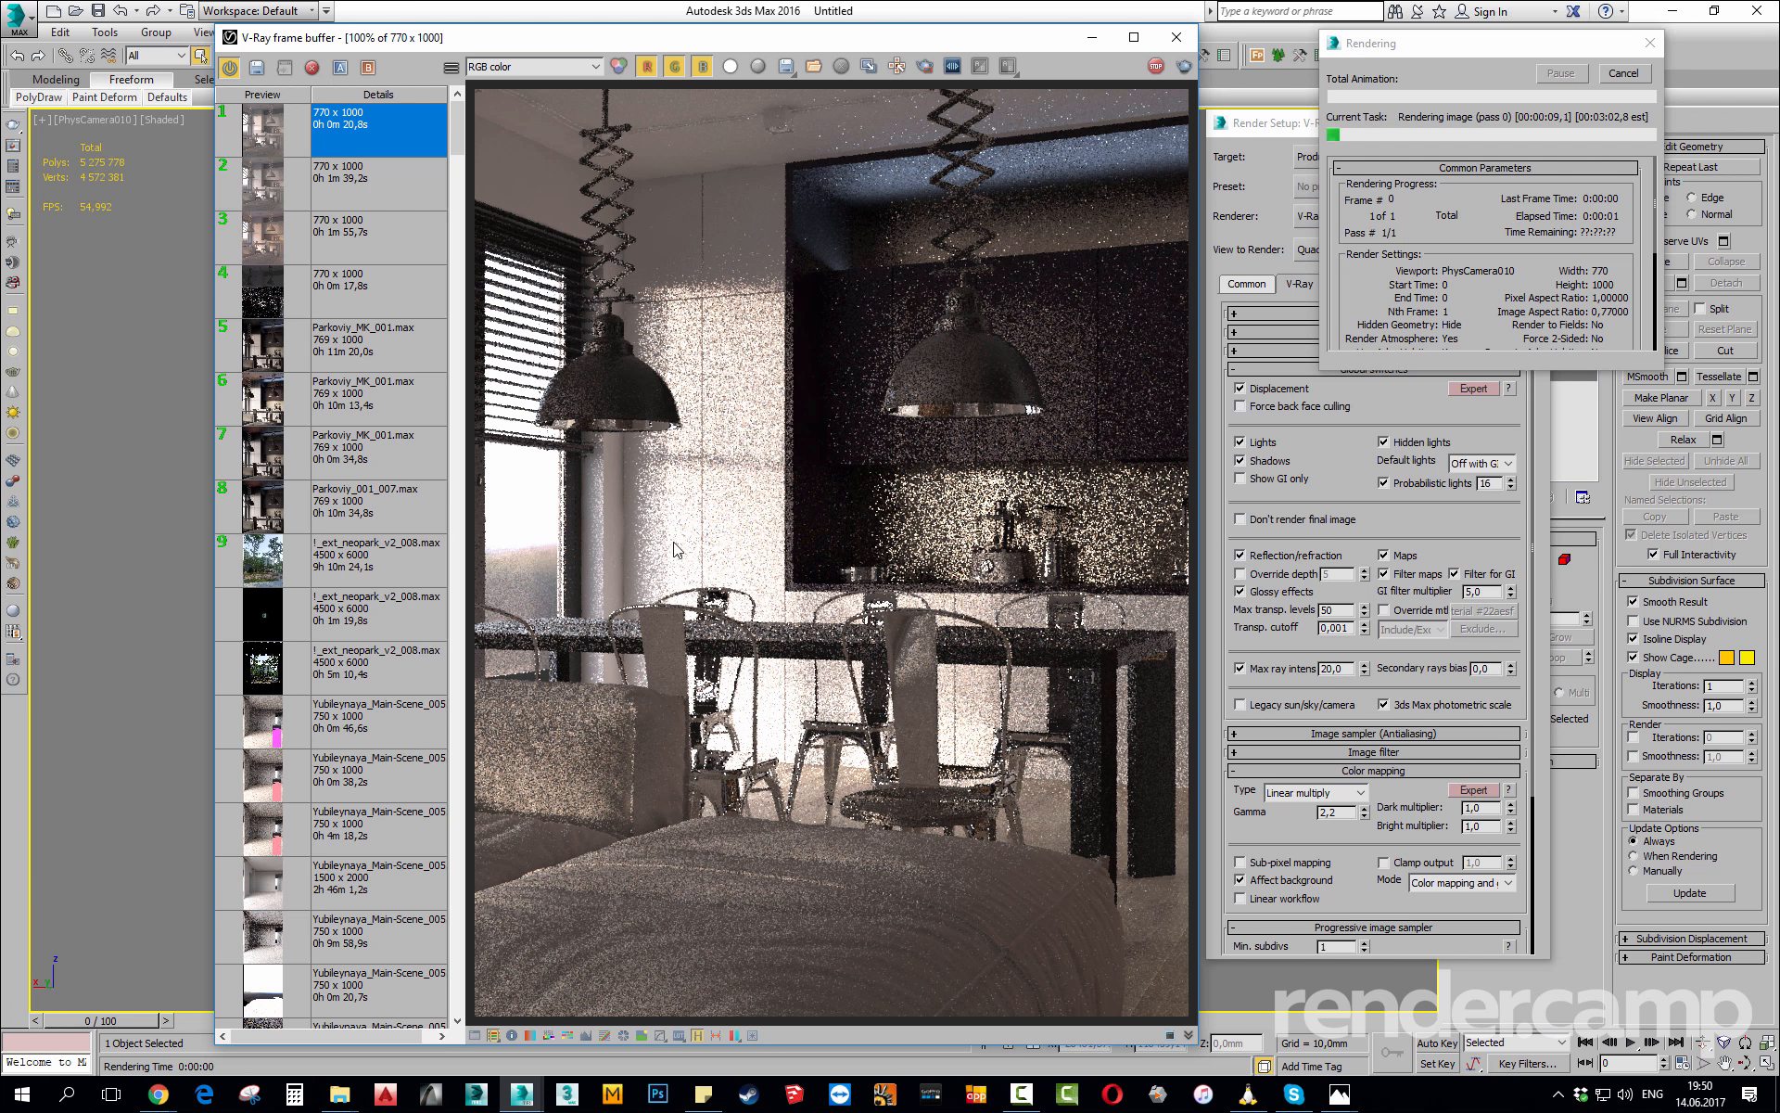
scroll(689, 542, "up", 1)
middle_click_drag(714, 560, 834, 576)
scroll(843, 577, "down", 1)
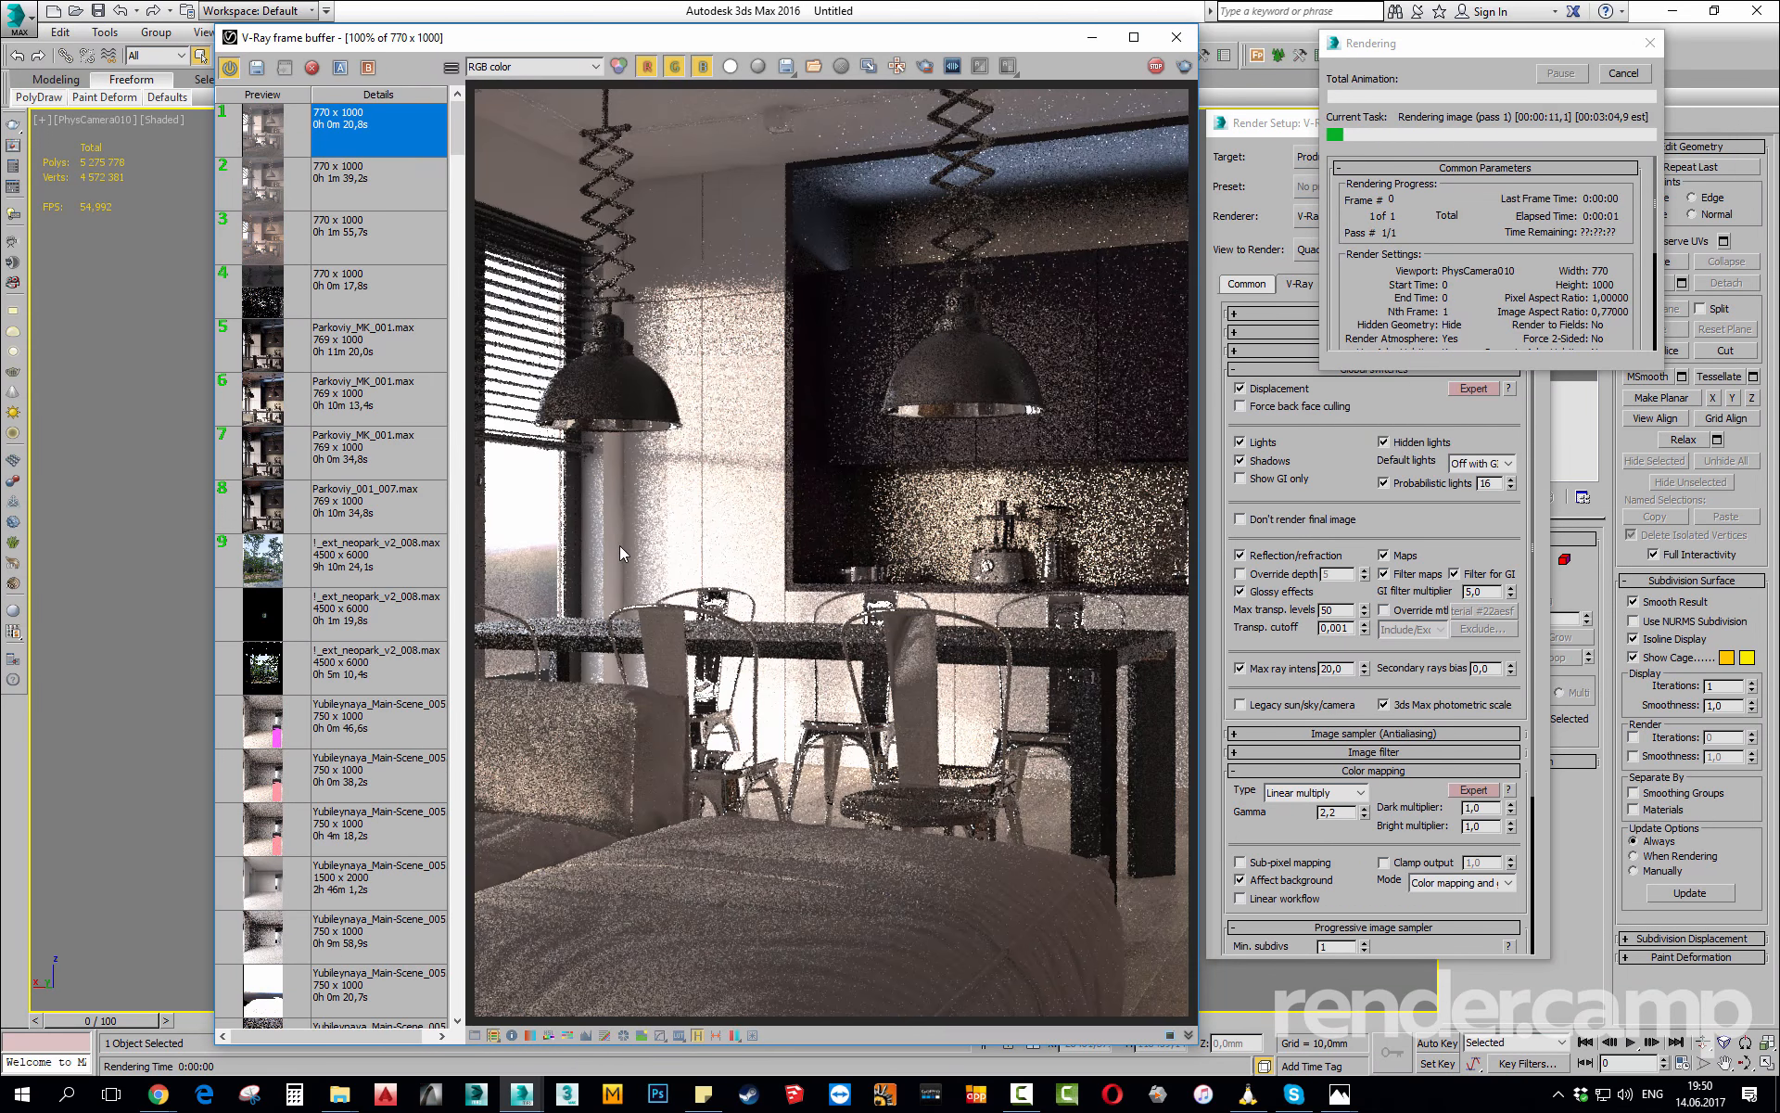
scroll(627, 545, "up", 1)
scroll(680, 560, "down", 1)
scroll(714, 585, "up", 1)
scroll(714, 580, "up", 1)
middle_click_drag(714, 581, 780, 584)
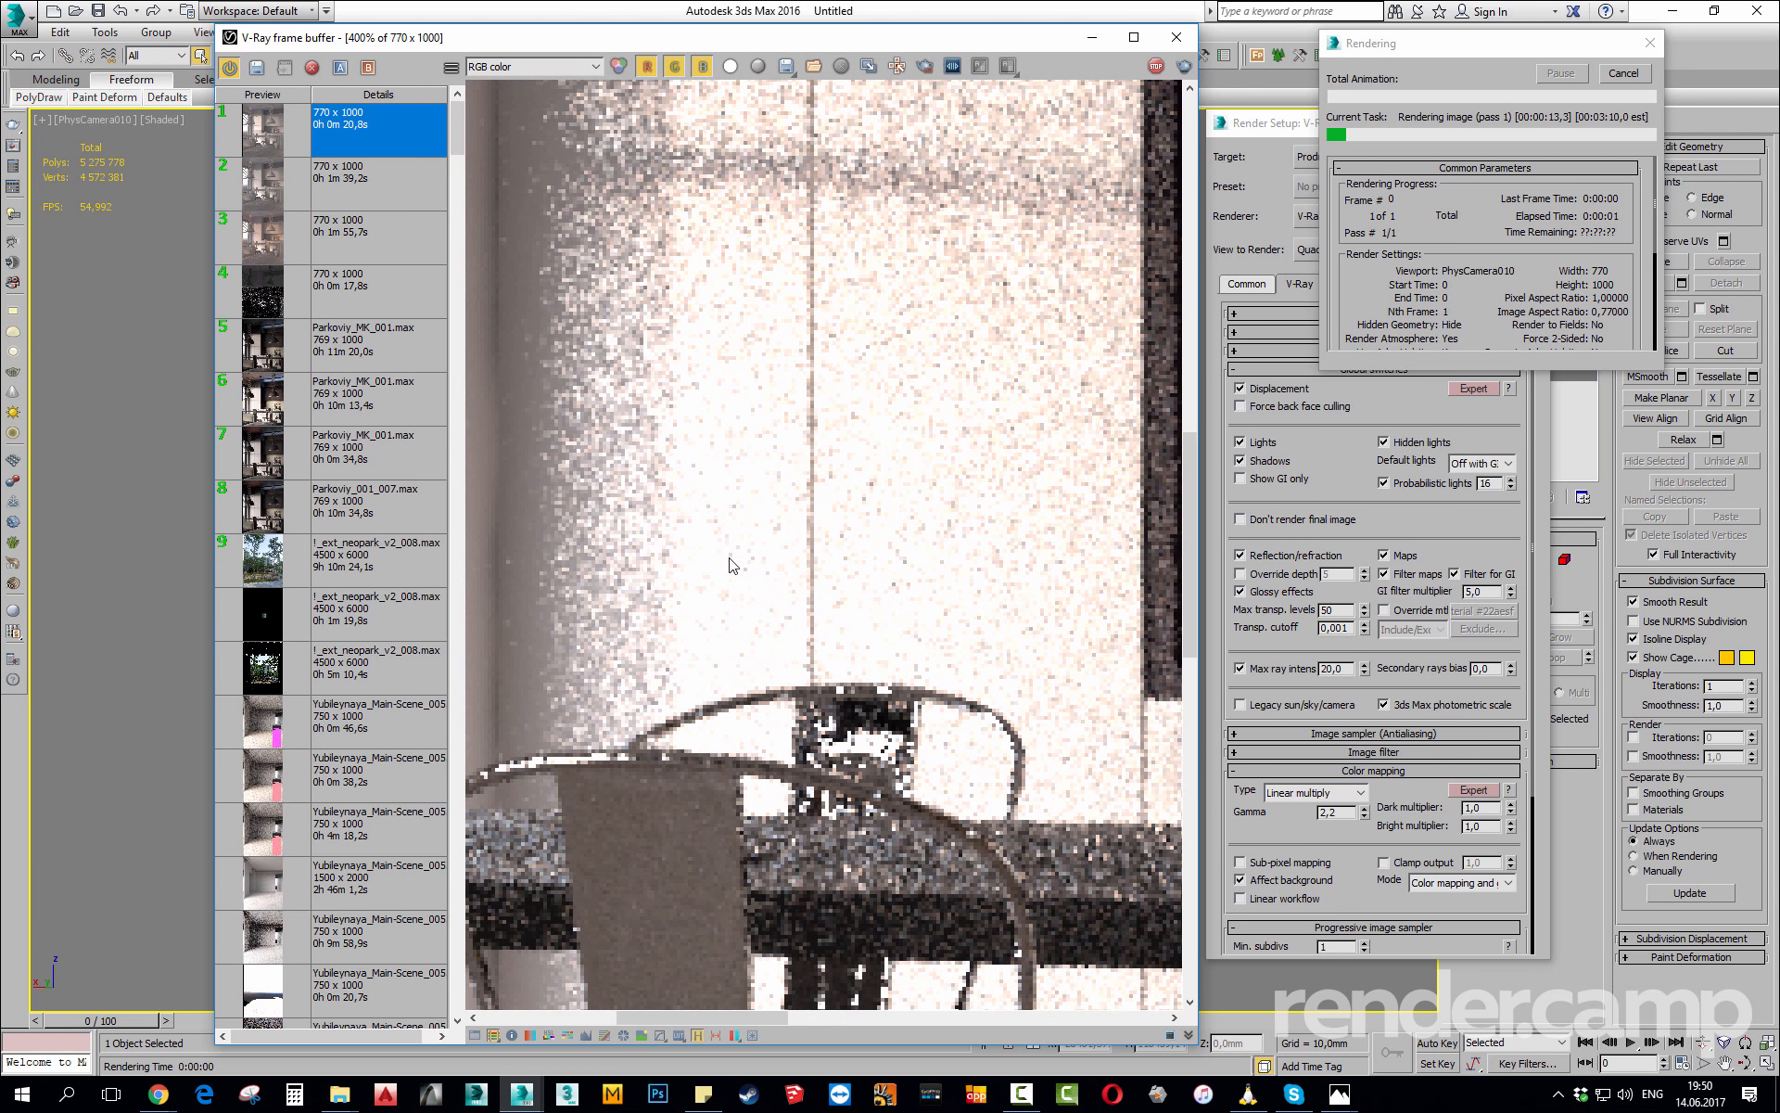
right_click_drag(716, 575, 708, 632)
Enable mouse tracking while rendering to refine the sunlit wall area first, then stop the full-frame render.
left_click(897, 66)
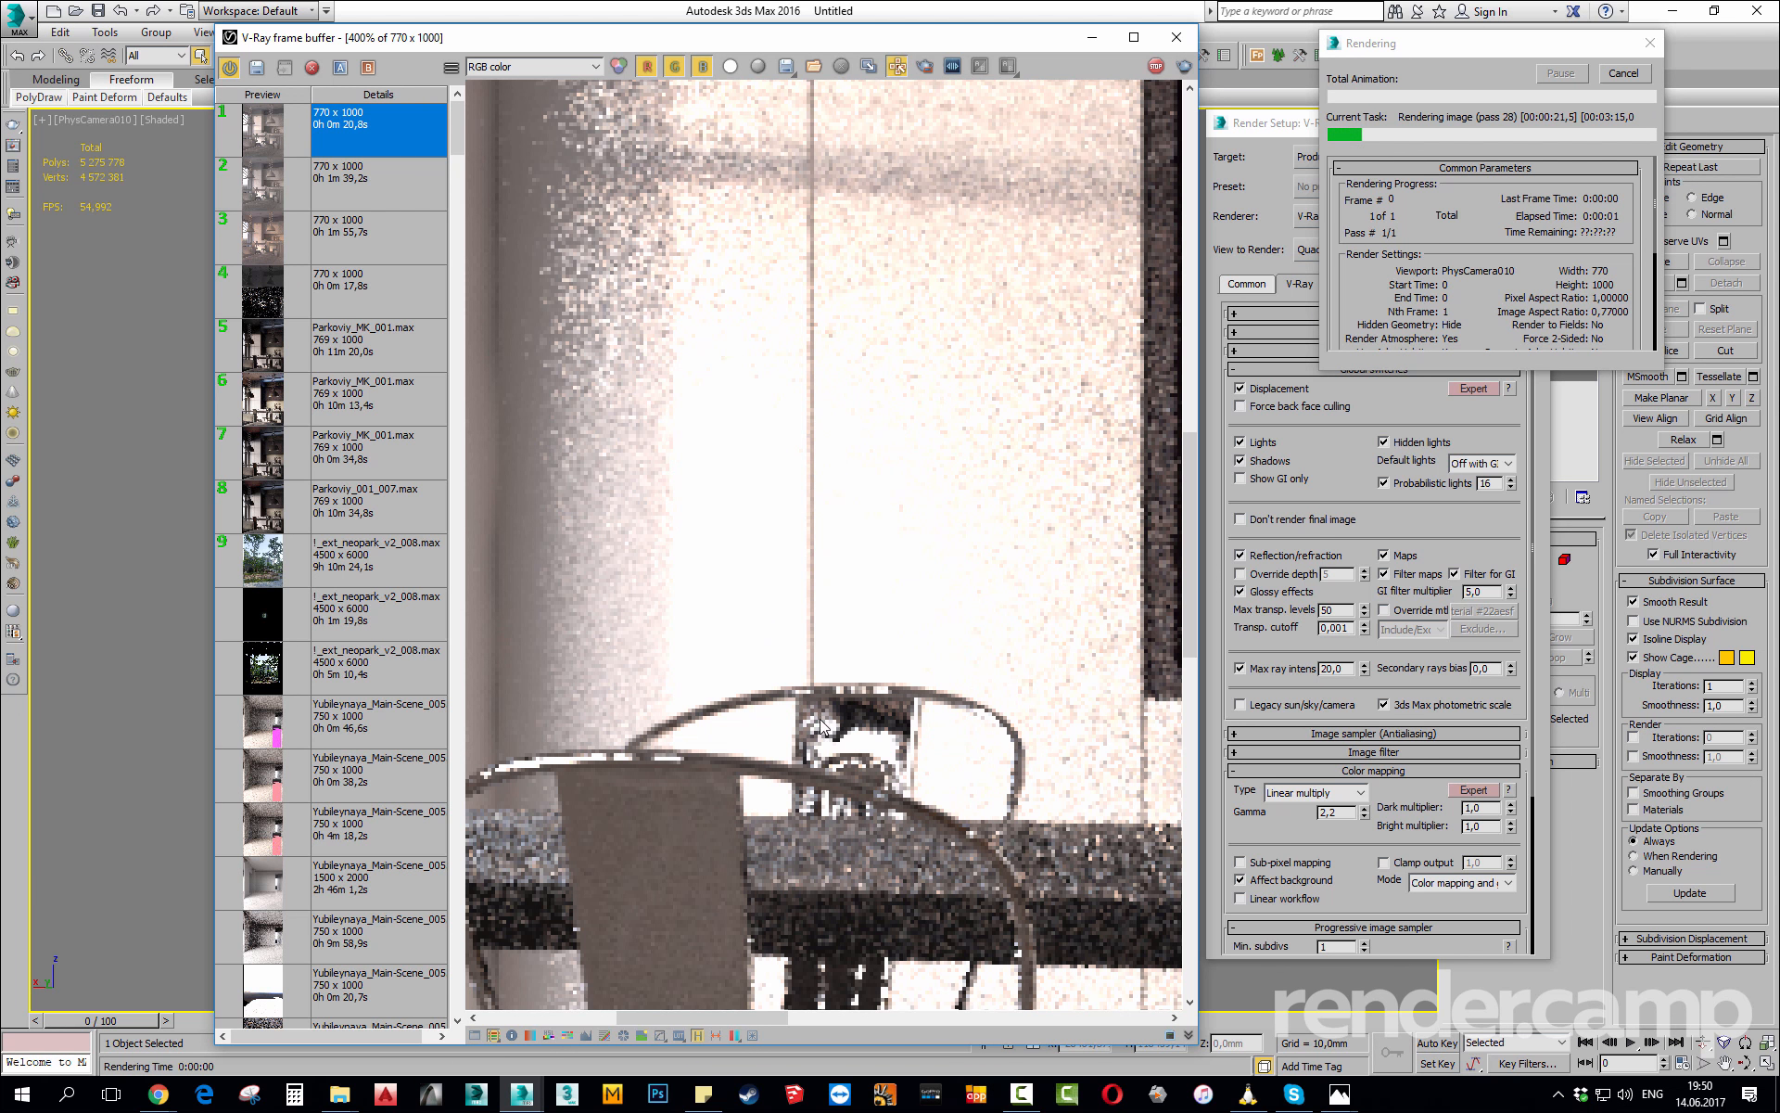
right_click(730, 667)
right_click_drag(730, 634, 746, 640)
double_click(756, 632)
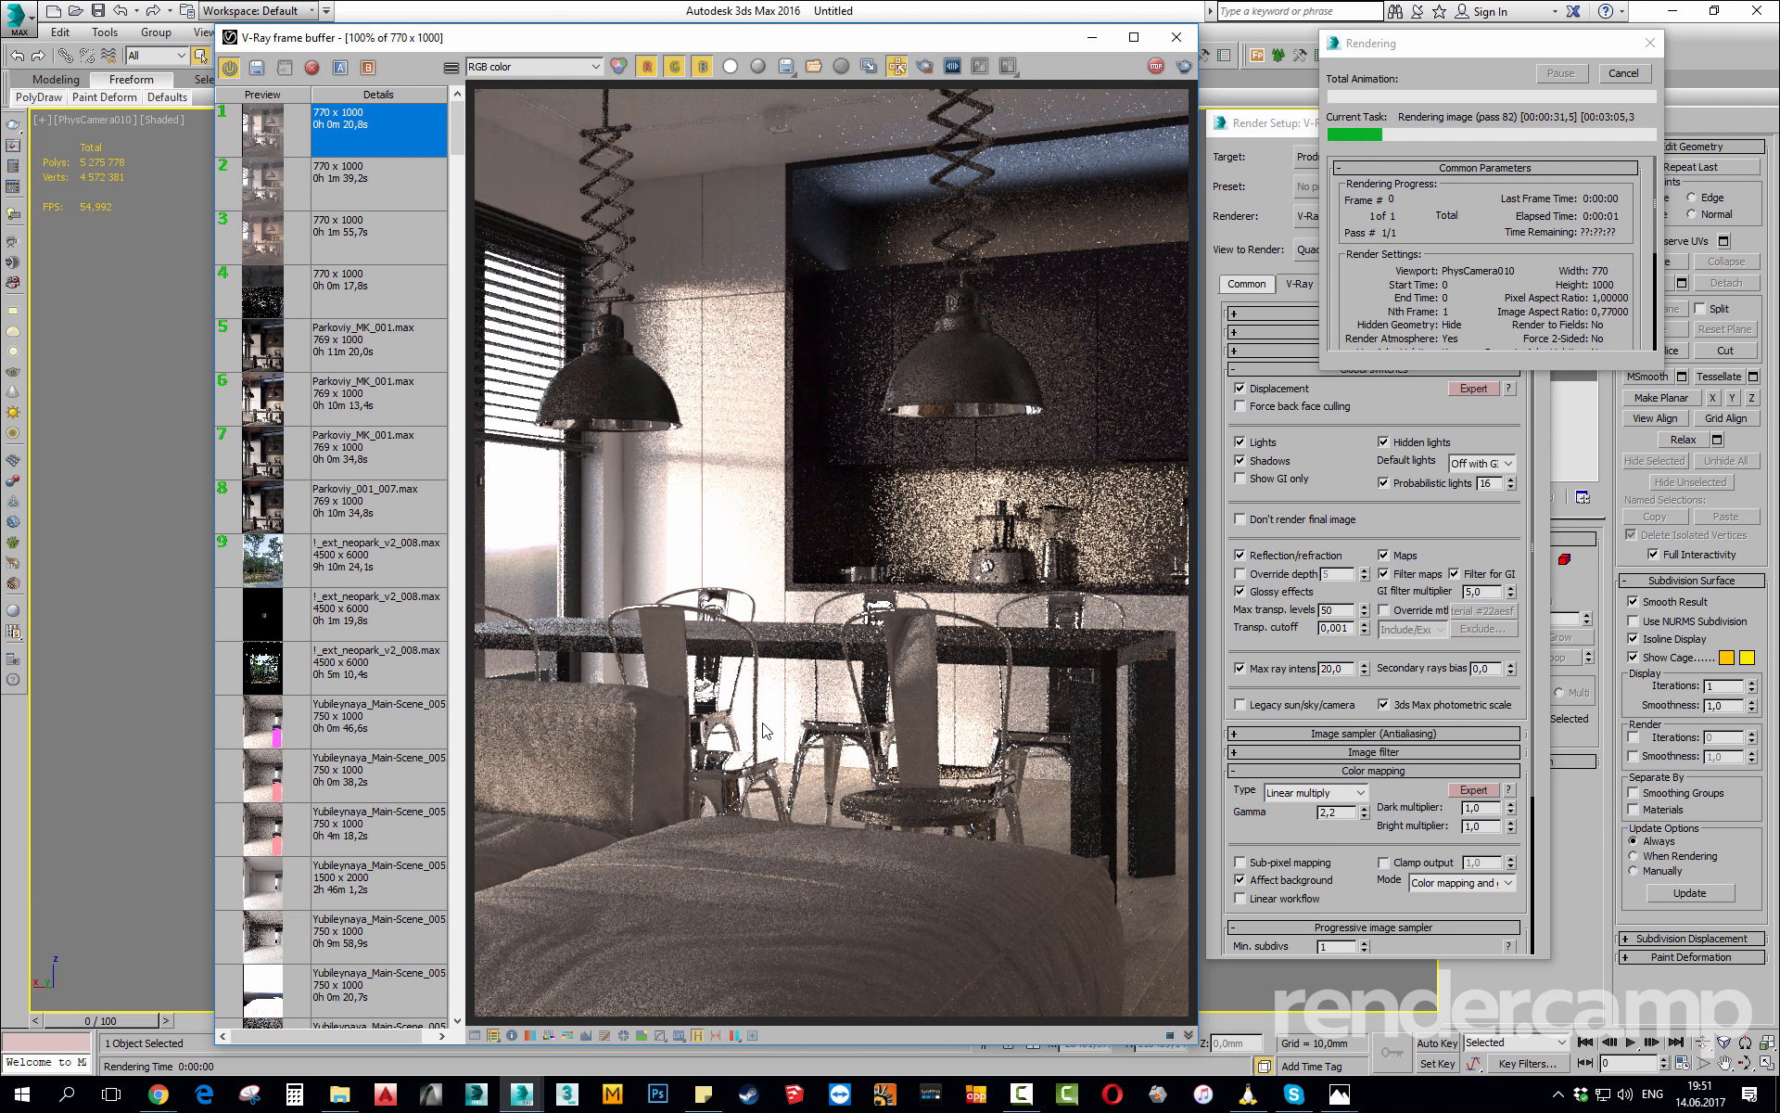
left_click(1623, 75)
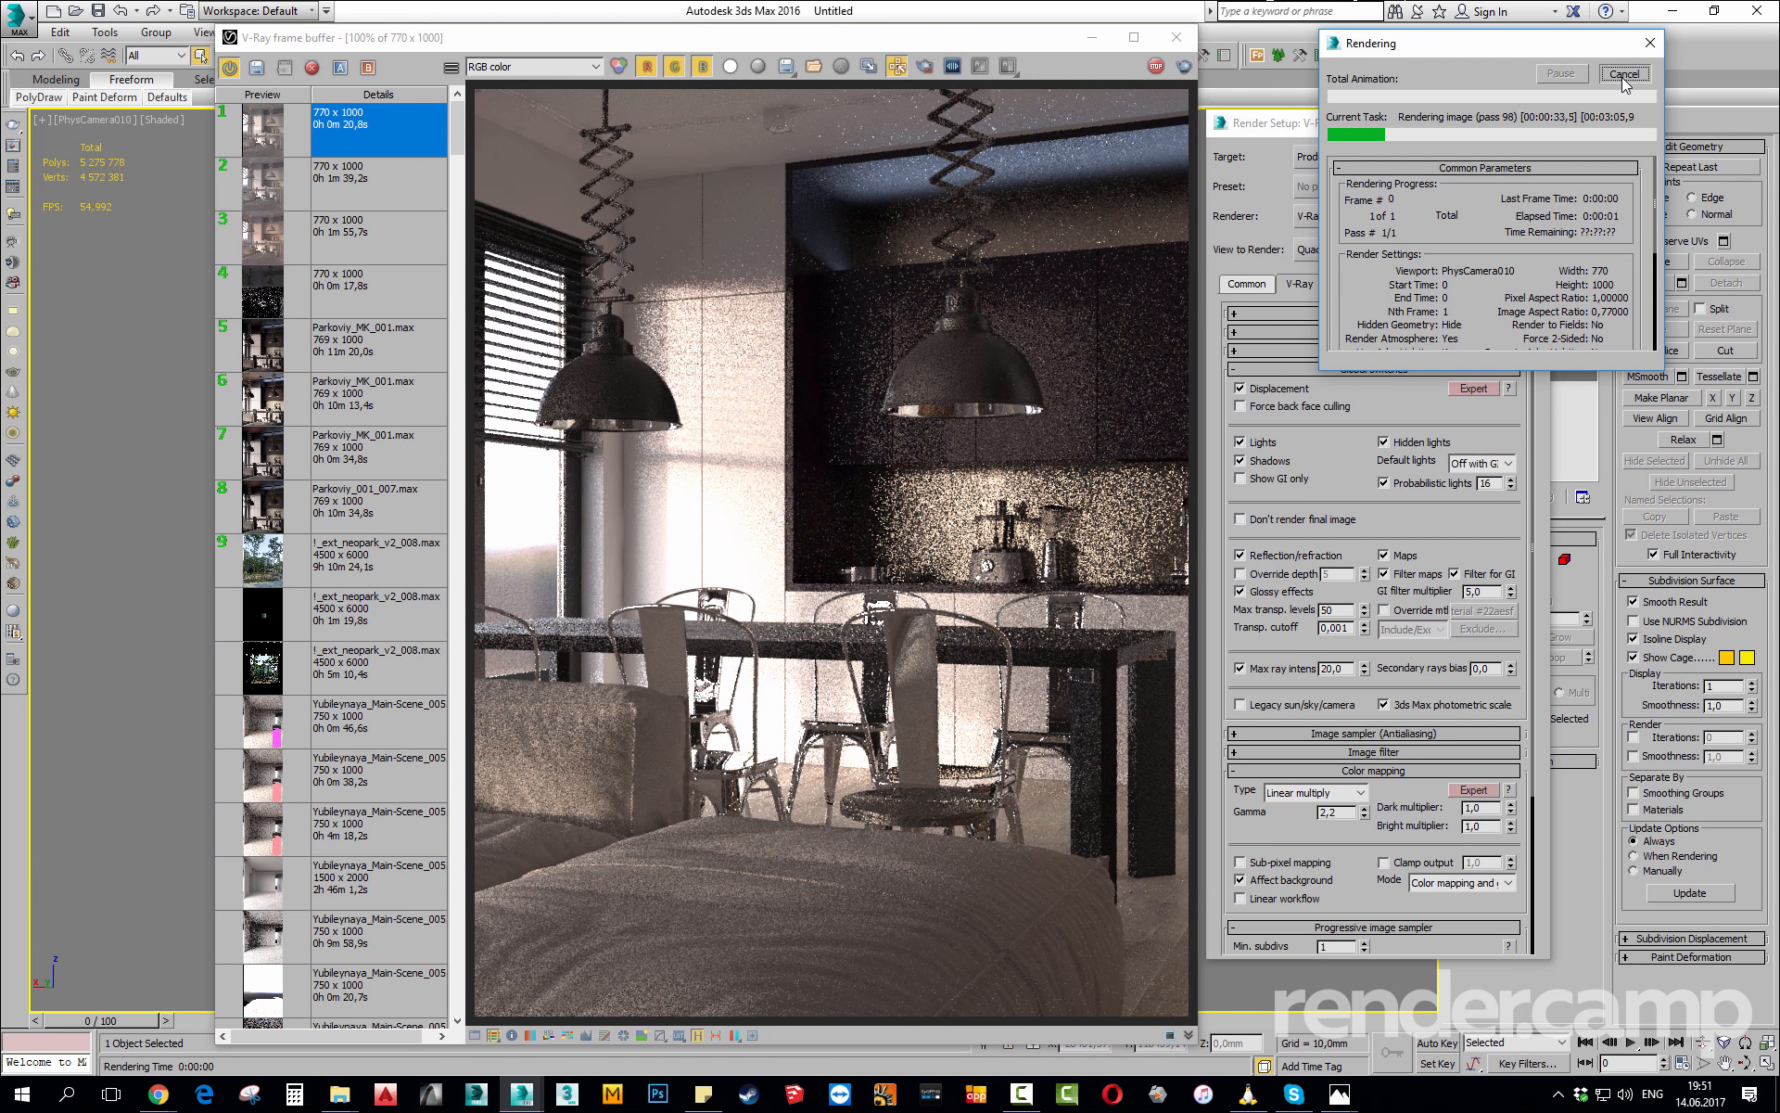
left_click(1623, 75)
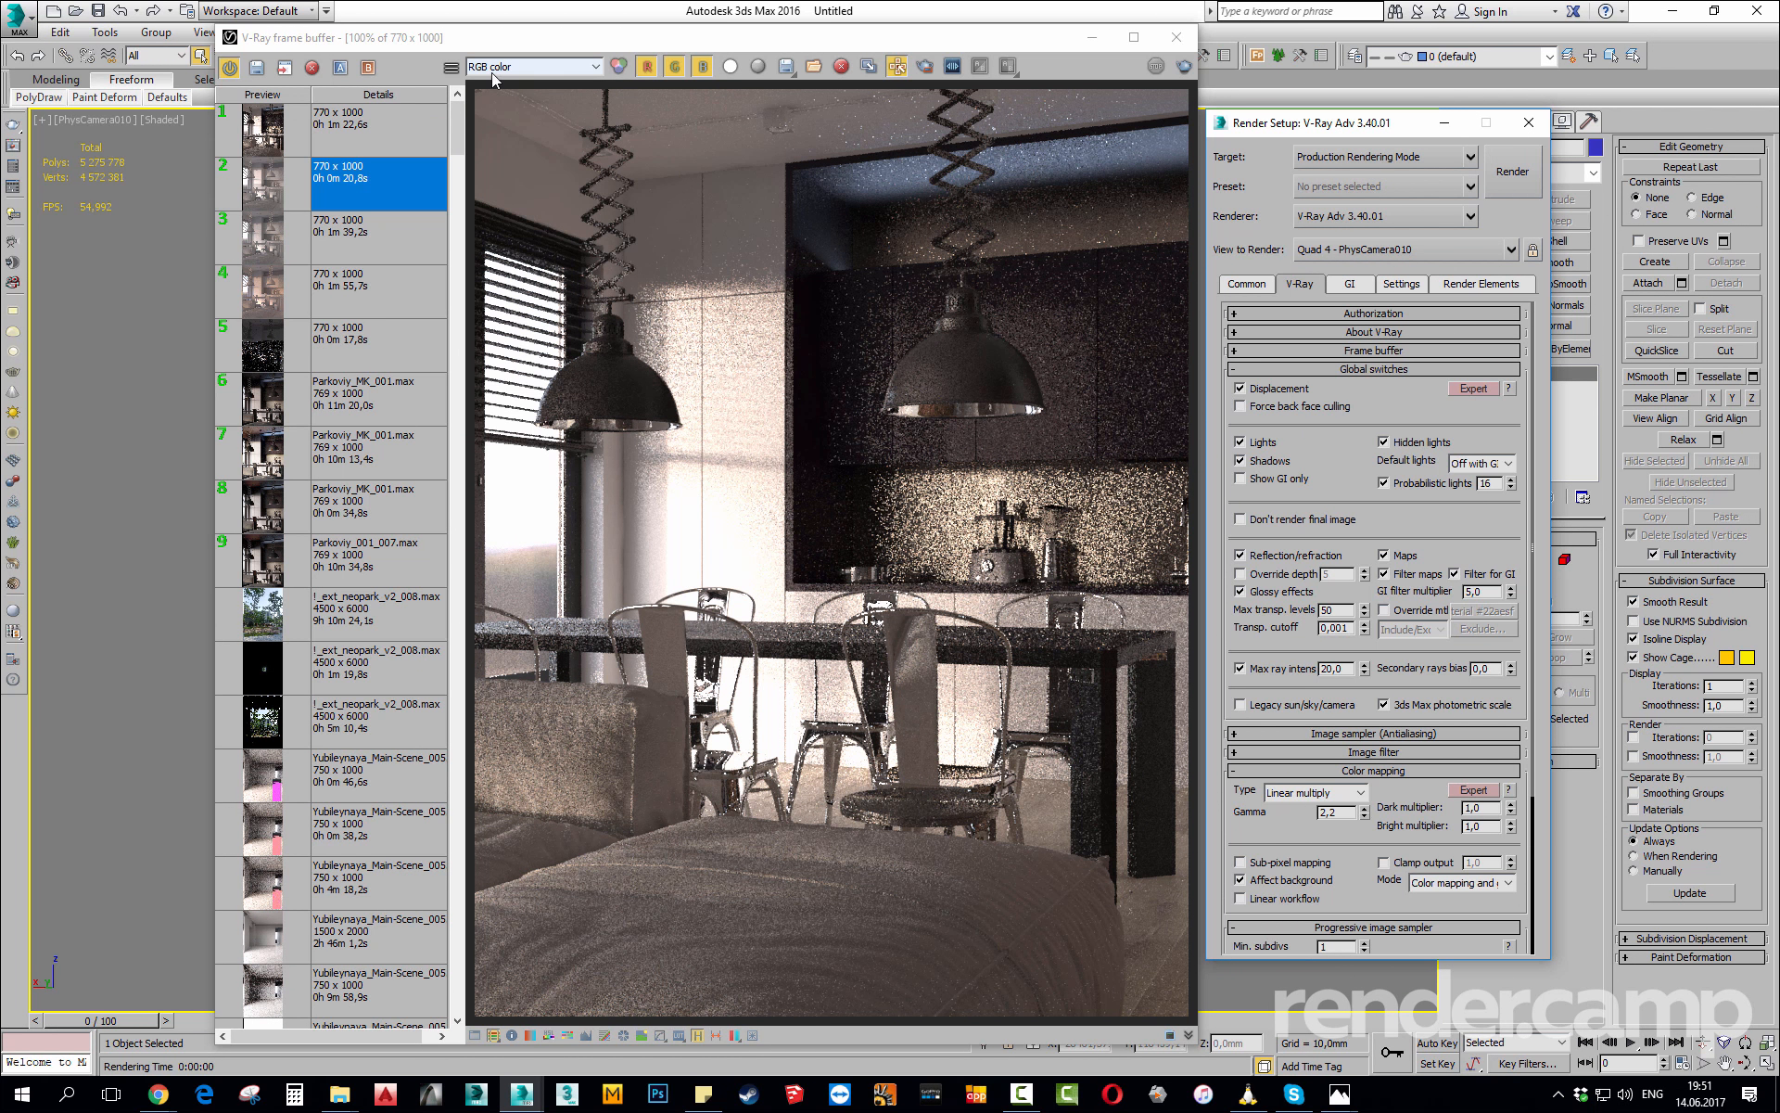
Close Render Setup and set the VRayHDRI map's overall multiplier to 0,15 in the Material Editor.
left_click(1527, 122)
key("m")
left_click_drag(881, 160, 1326, 69)
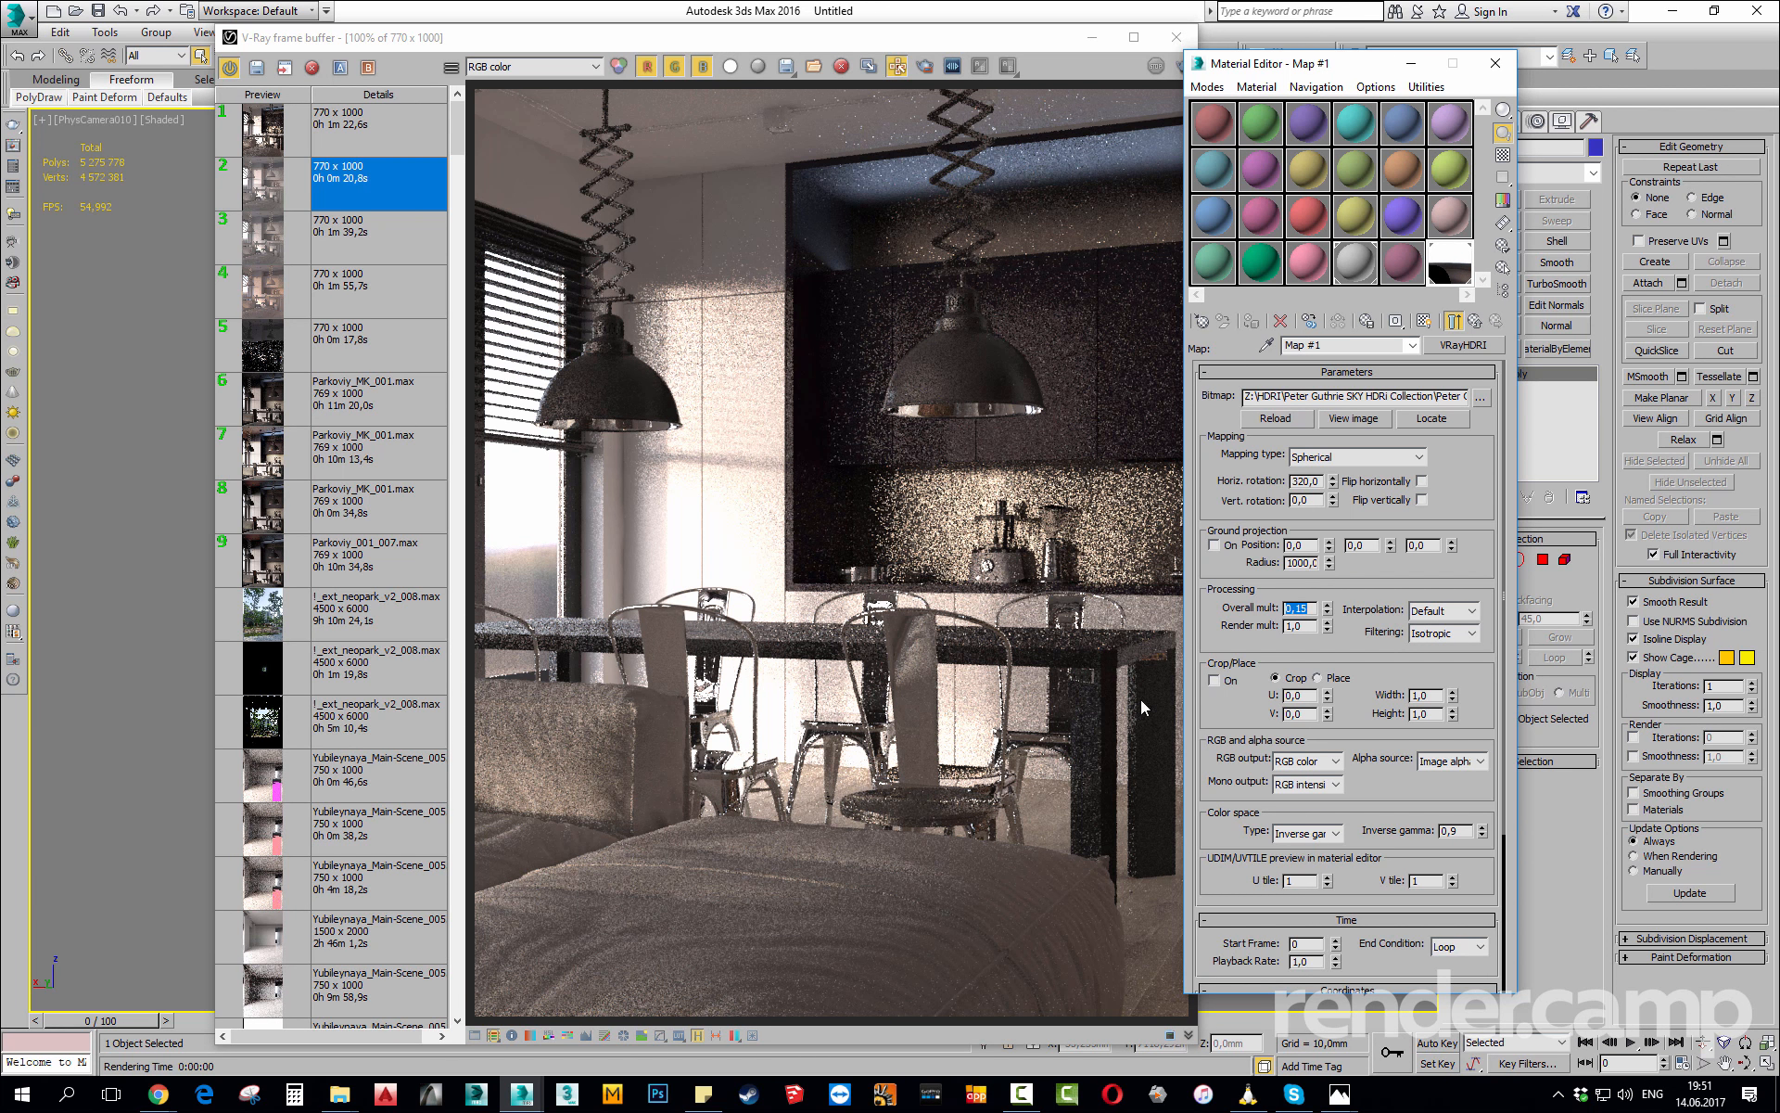
Define a tall render region over the sunlit wall and the chairs, and start rendering it.
left_click(747, 350)
left_click(926, 68)
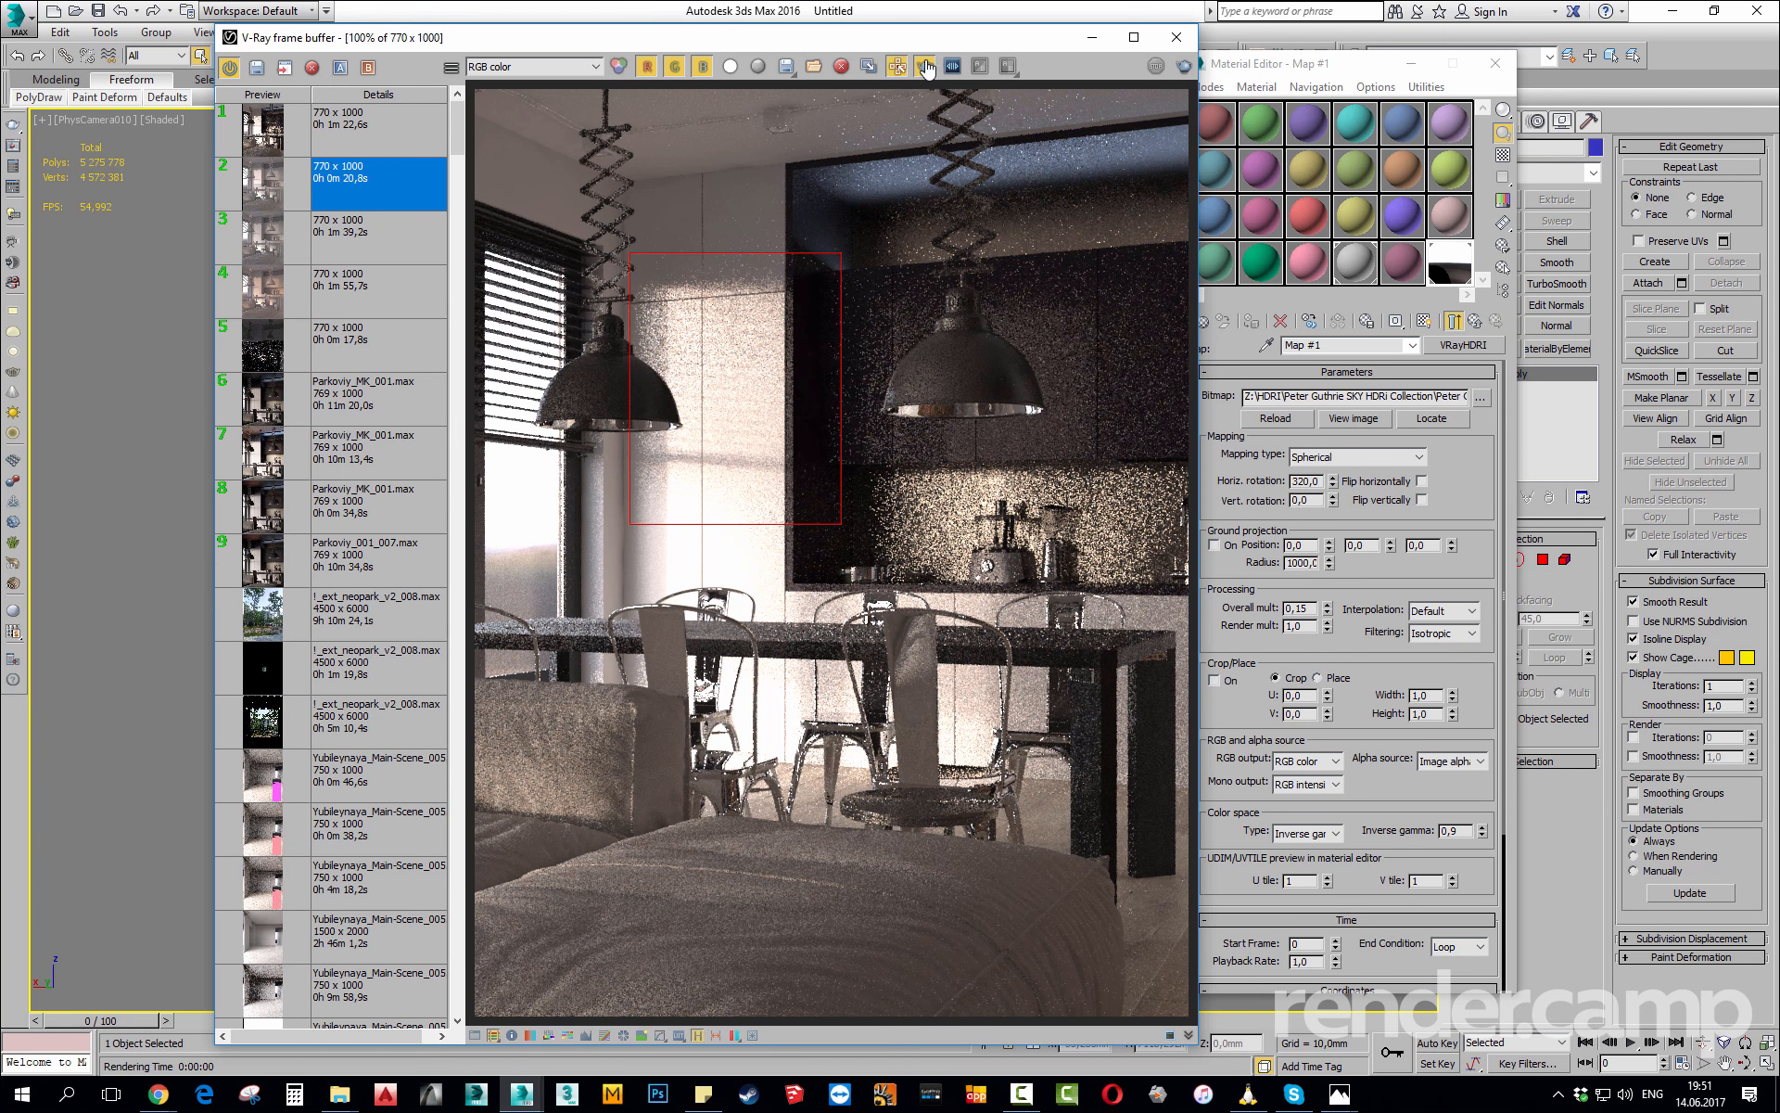
left_click_drag(637, 218, 845, 820)
left_click(1184, 67)
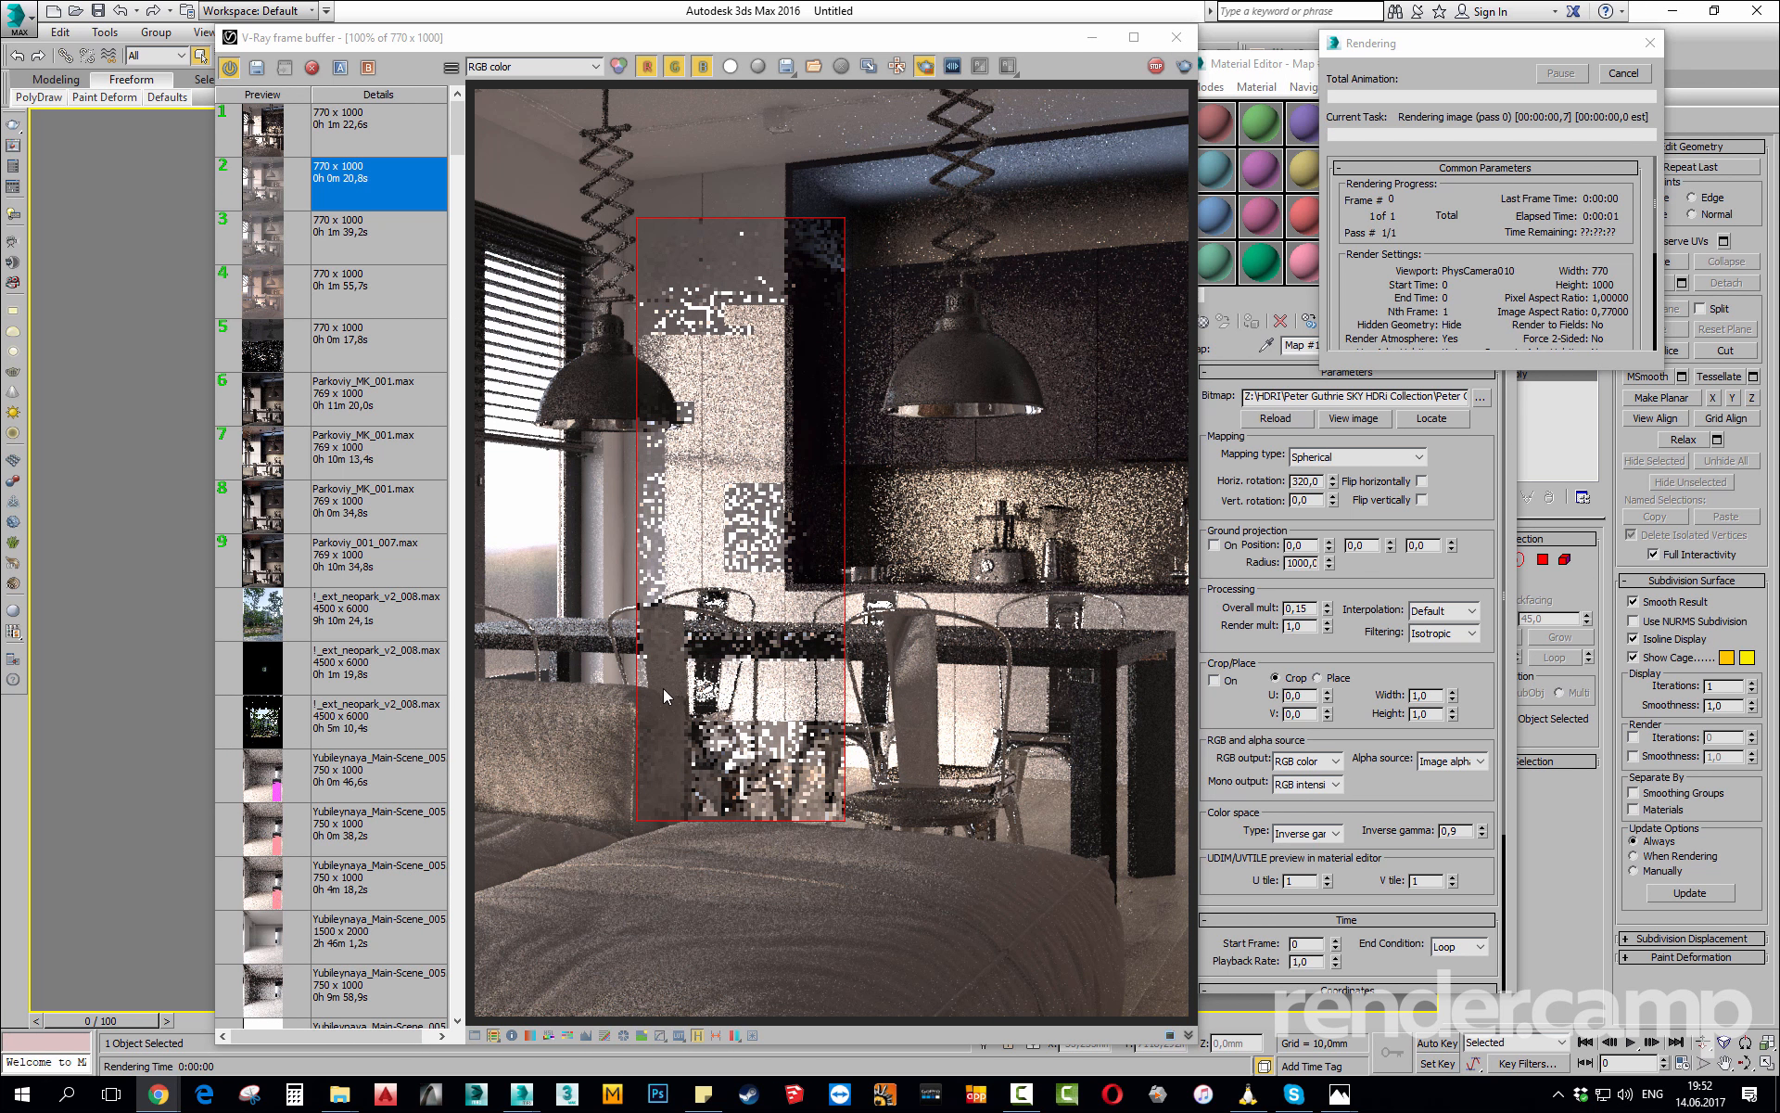
Examine the wall brightness and chair reflections up close in the region render, then stop it.
scroll(704, 713, "up", 2)
scroll(742, 742, "down", 2)
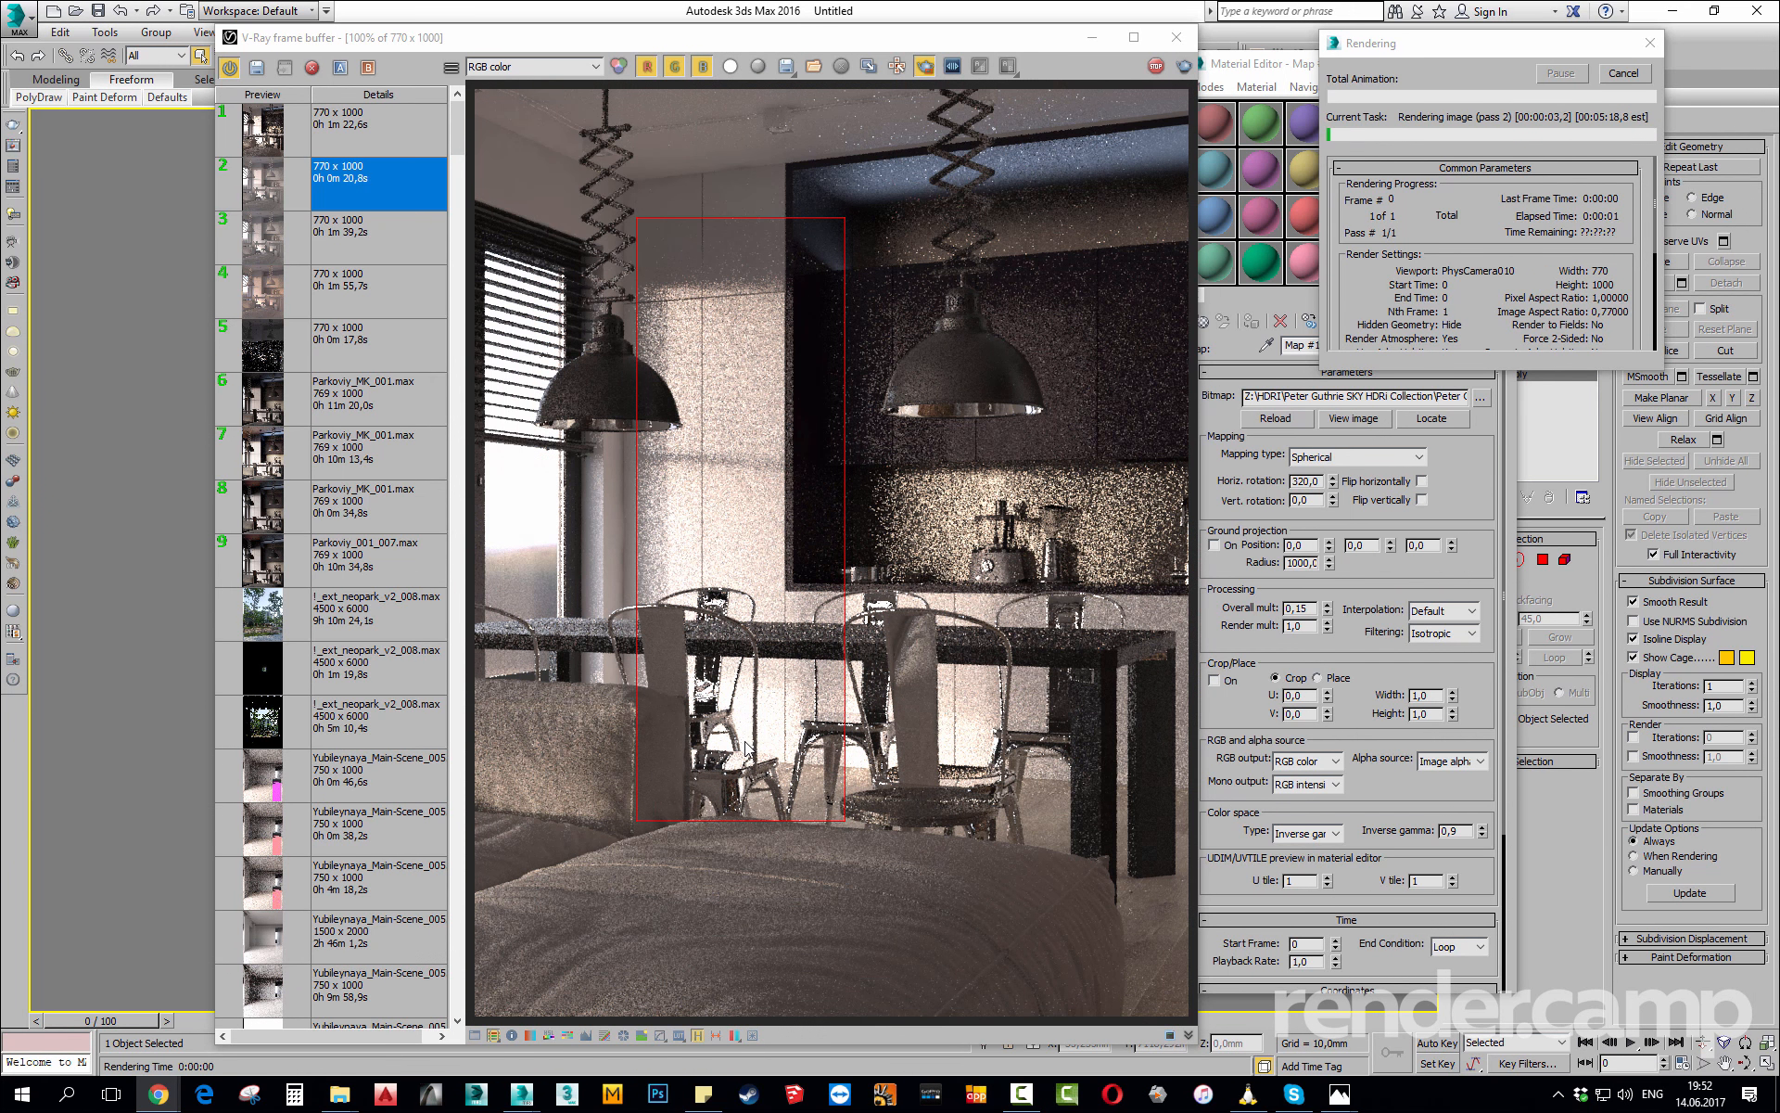
scroll(746, 747, "up", 1)
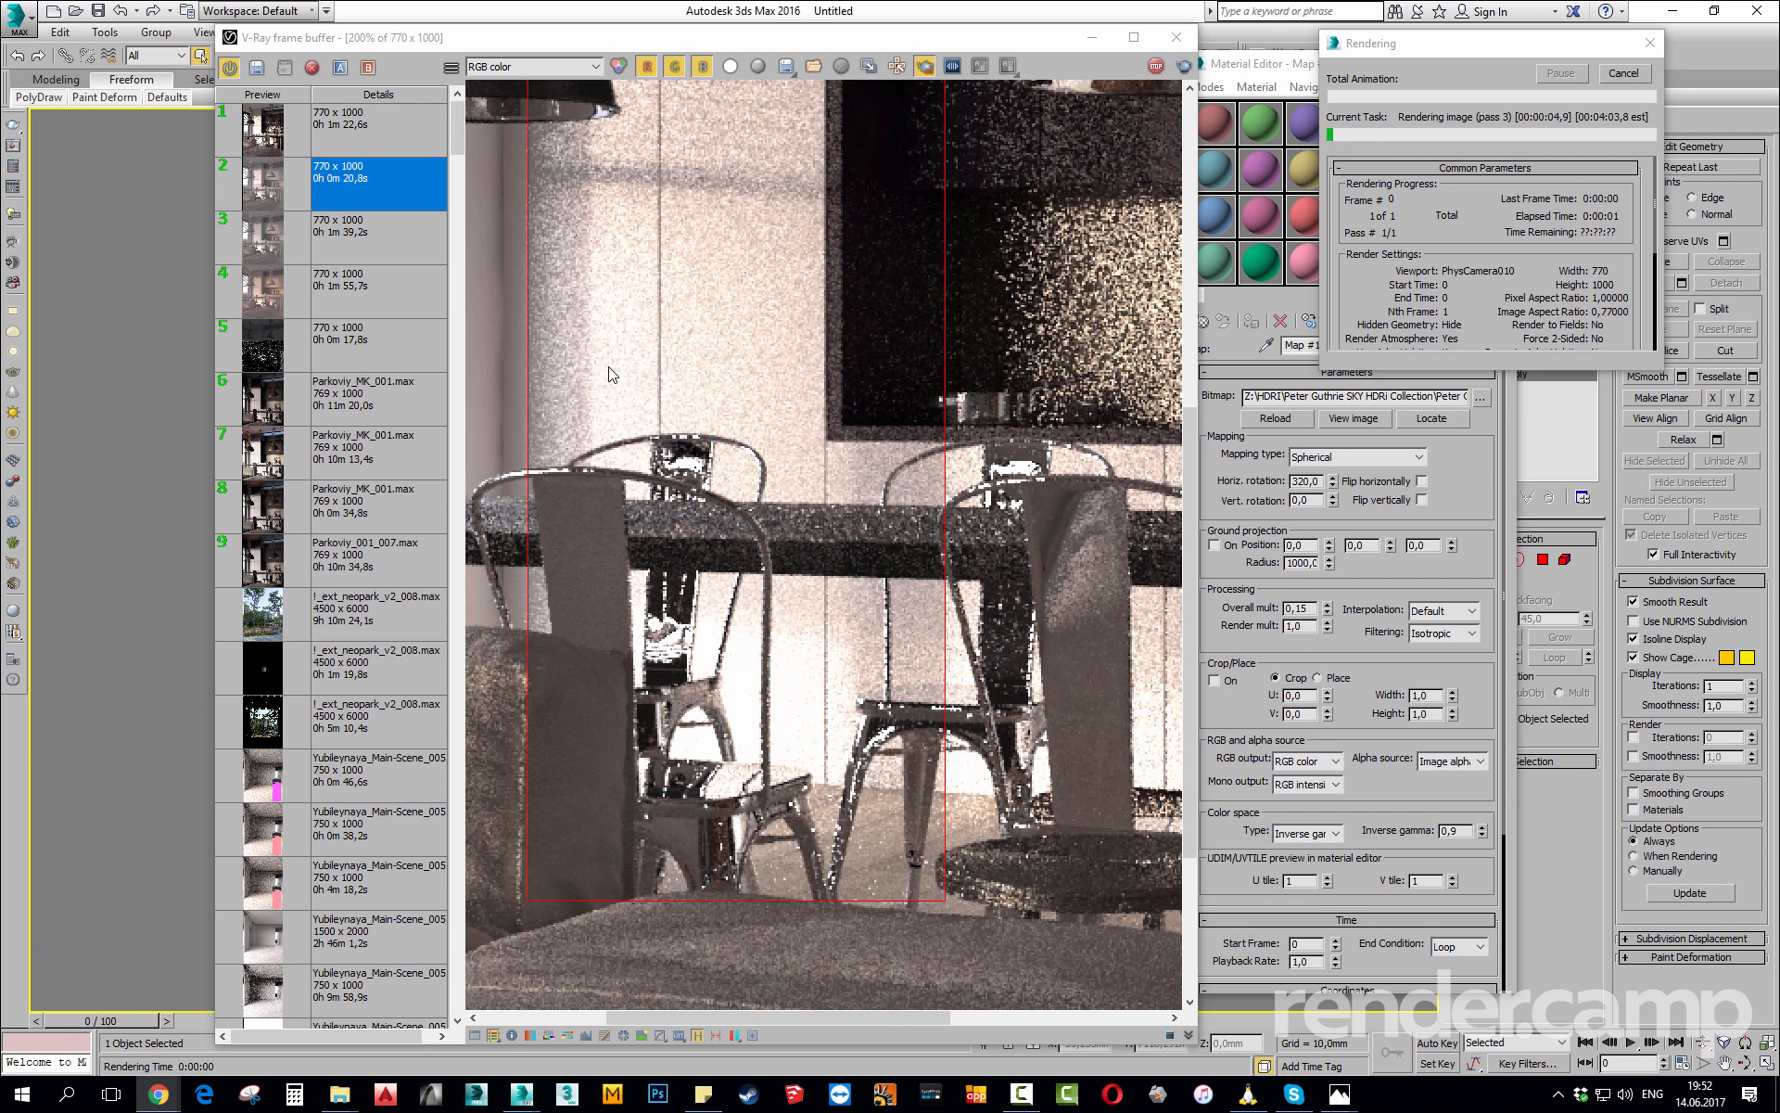
scroll(619, 347, "up", 1)
right_click_drag(624, 295, 624, 326)
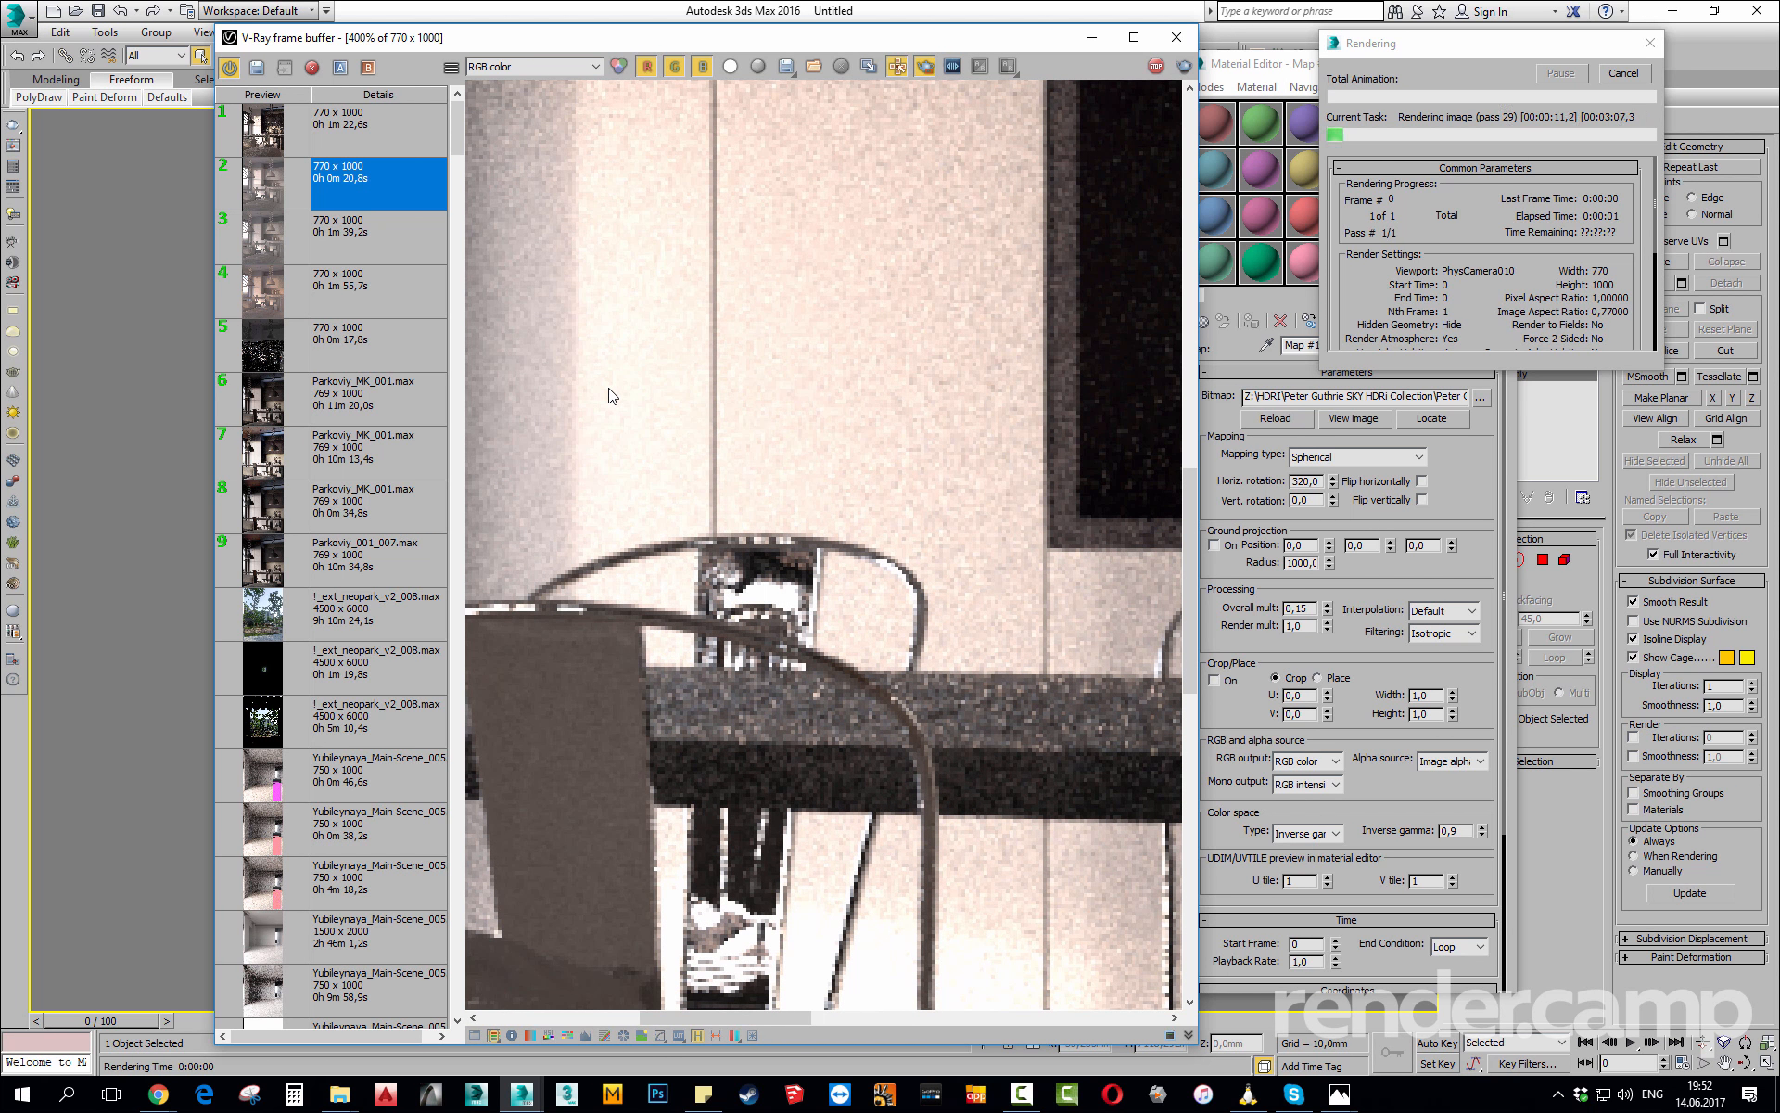
mouse_move(608, 394)
right_mouse_down()
mouse_move(623, 408)
mouse_move(592, 386)
right_mouse_up()
scroll(593, 387, "down", 1)
scroll(687, 697, "up", 1)
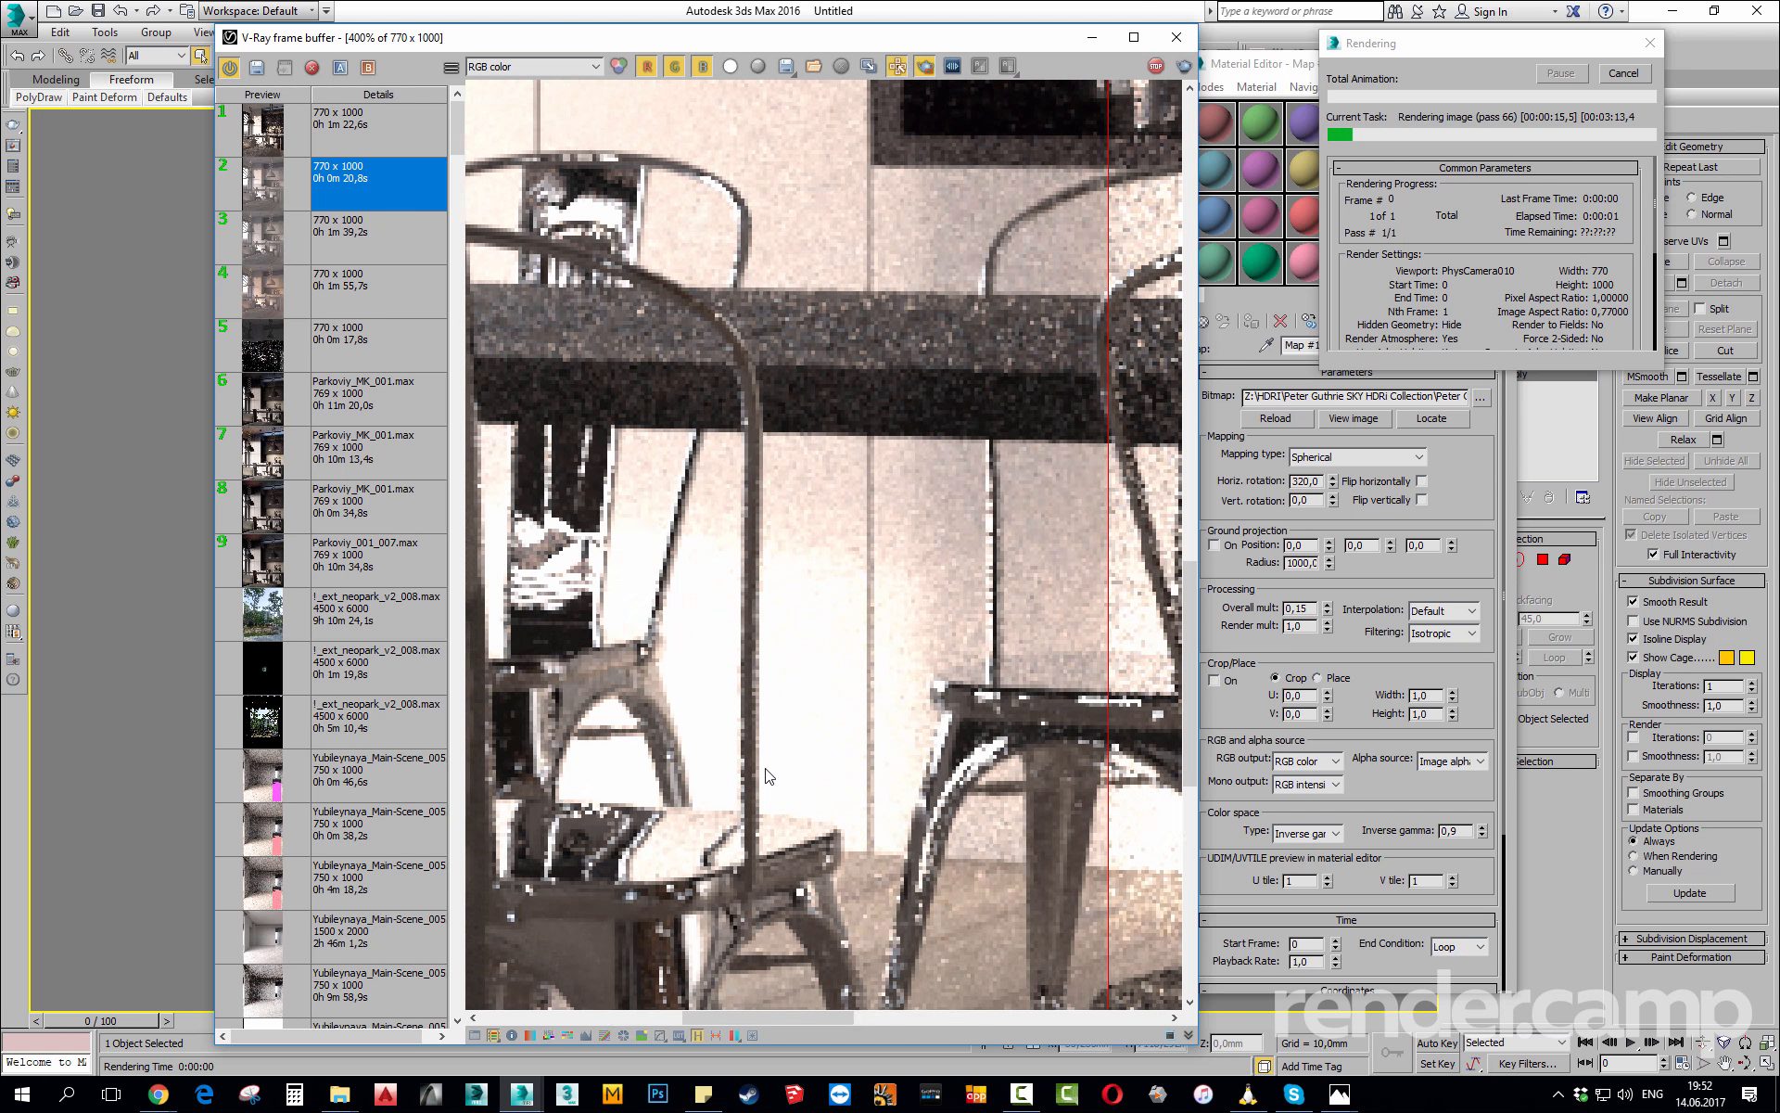
scroll(687, 697, "down", 1)
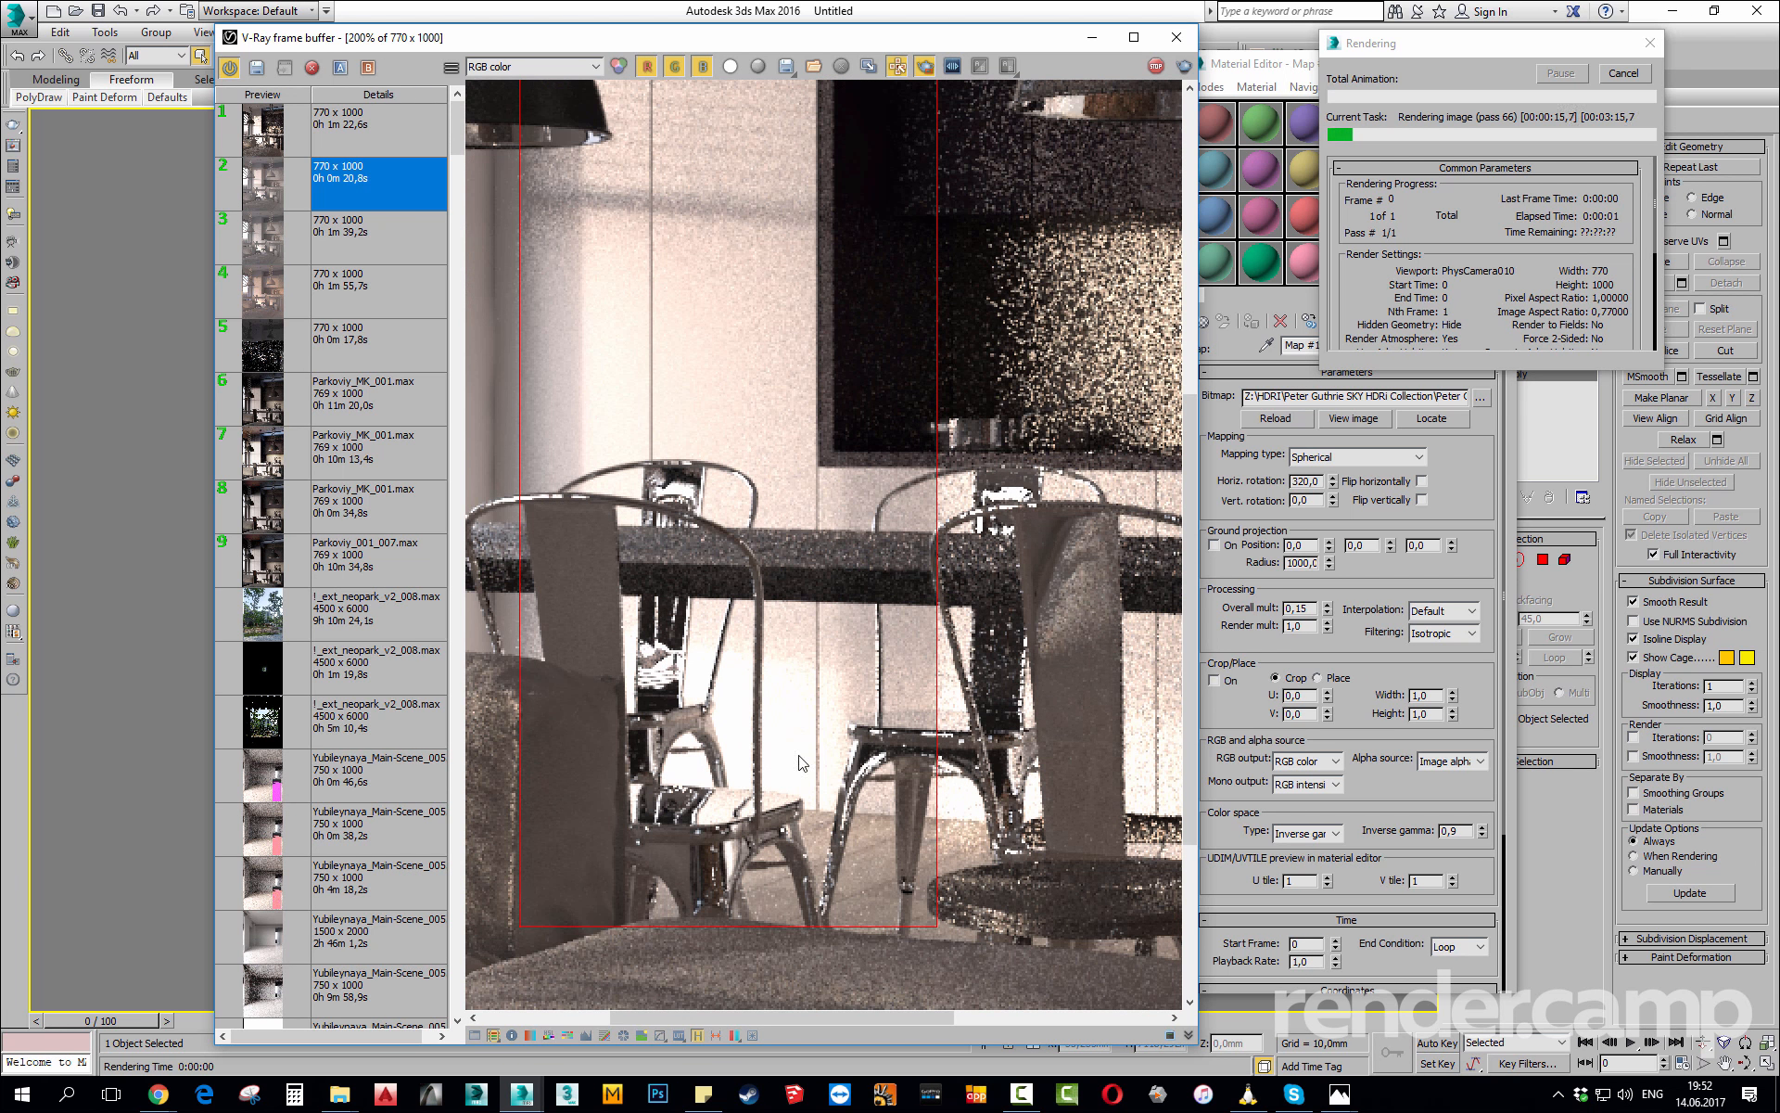
left_click(1155, 66)
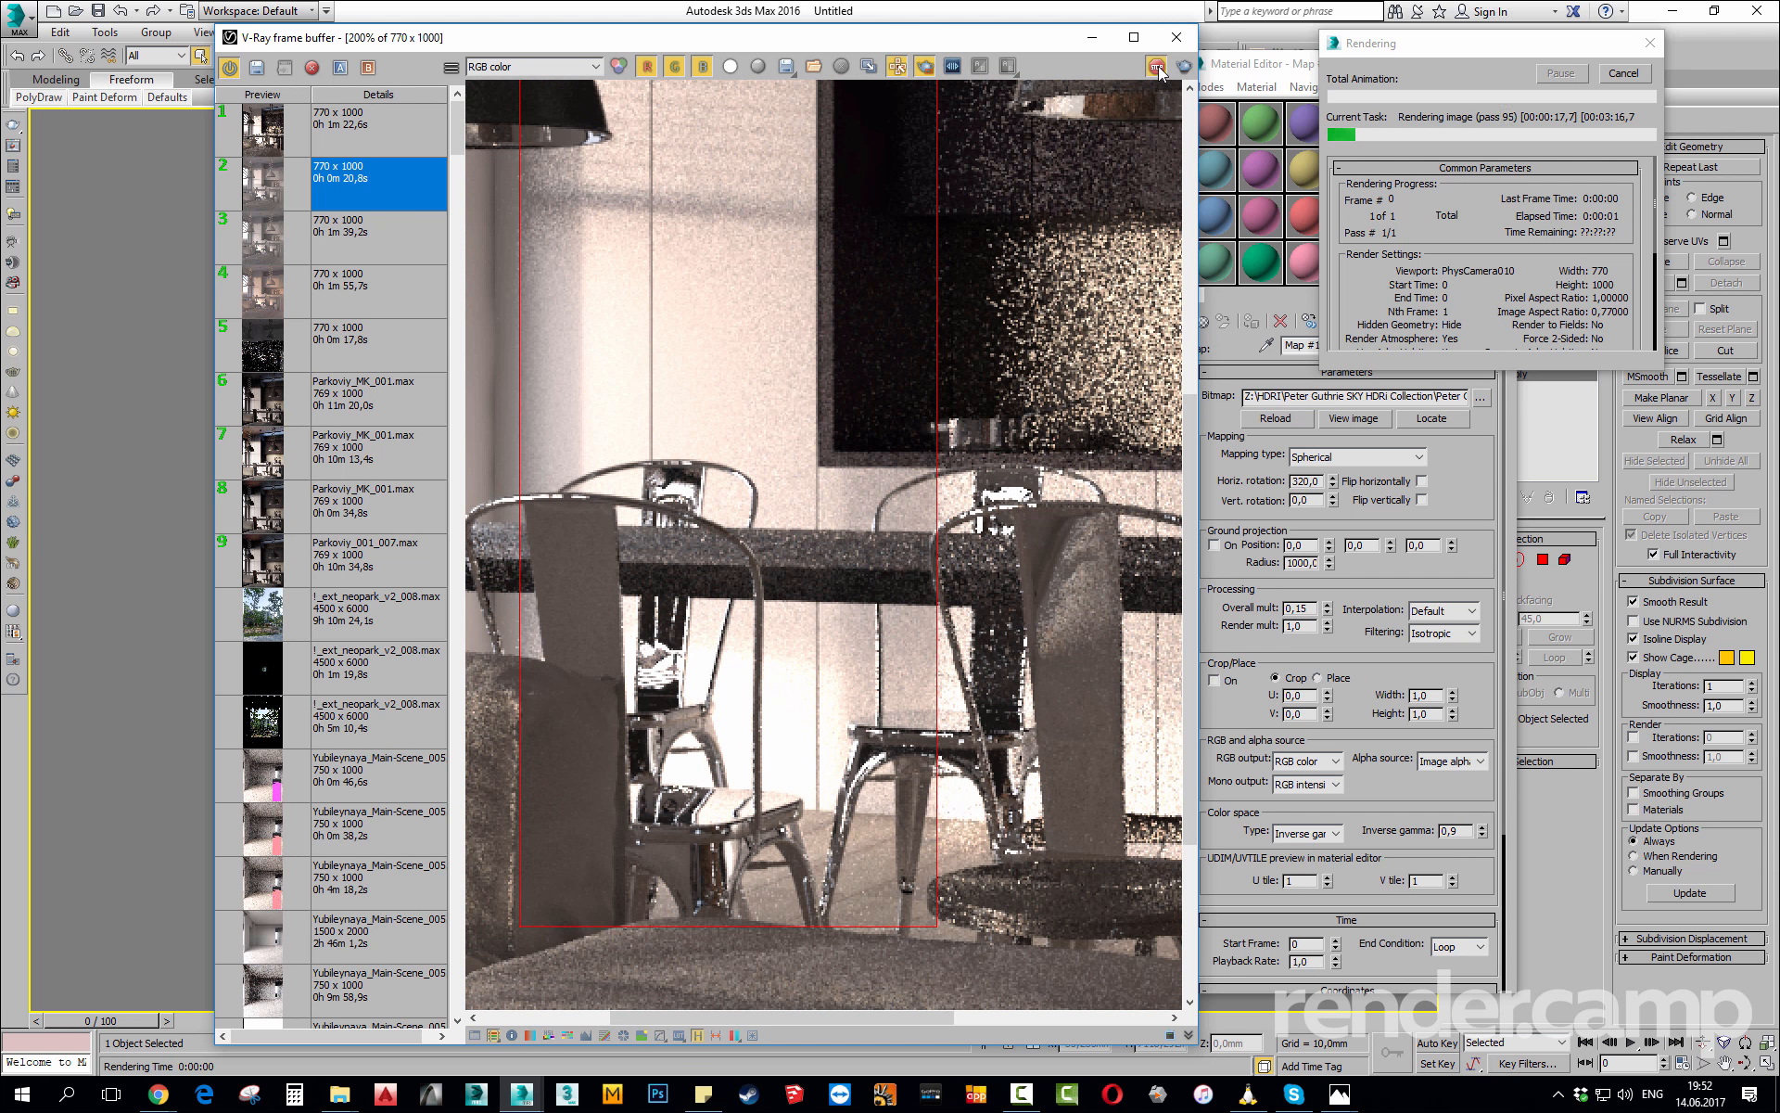
Stop the running render and set the HDRI map's overall multiplier to 0,1.
left_click(1631, 73)
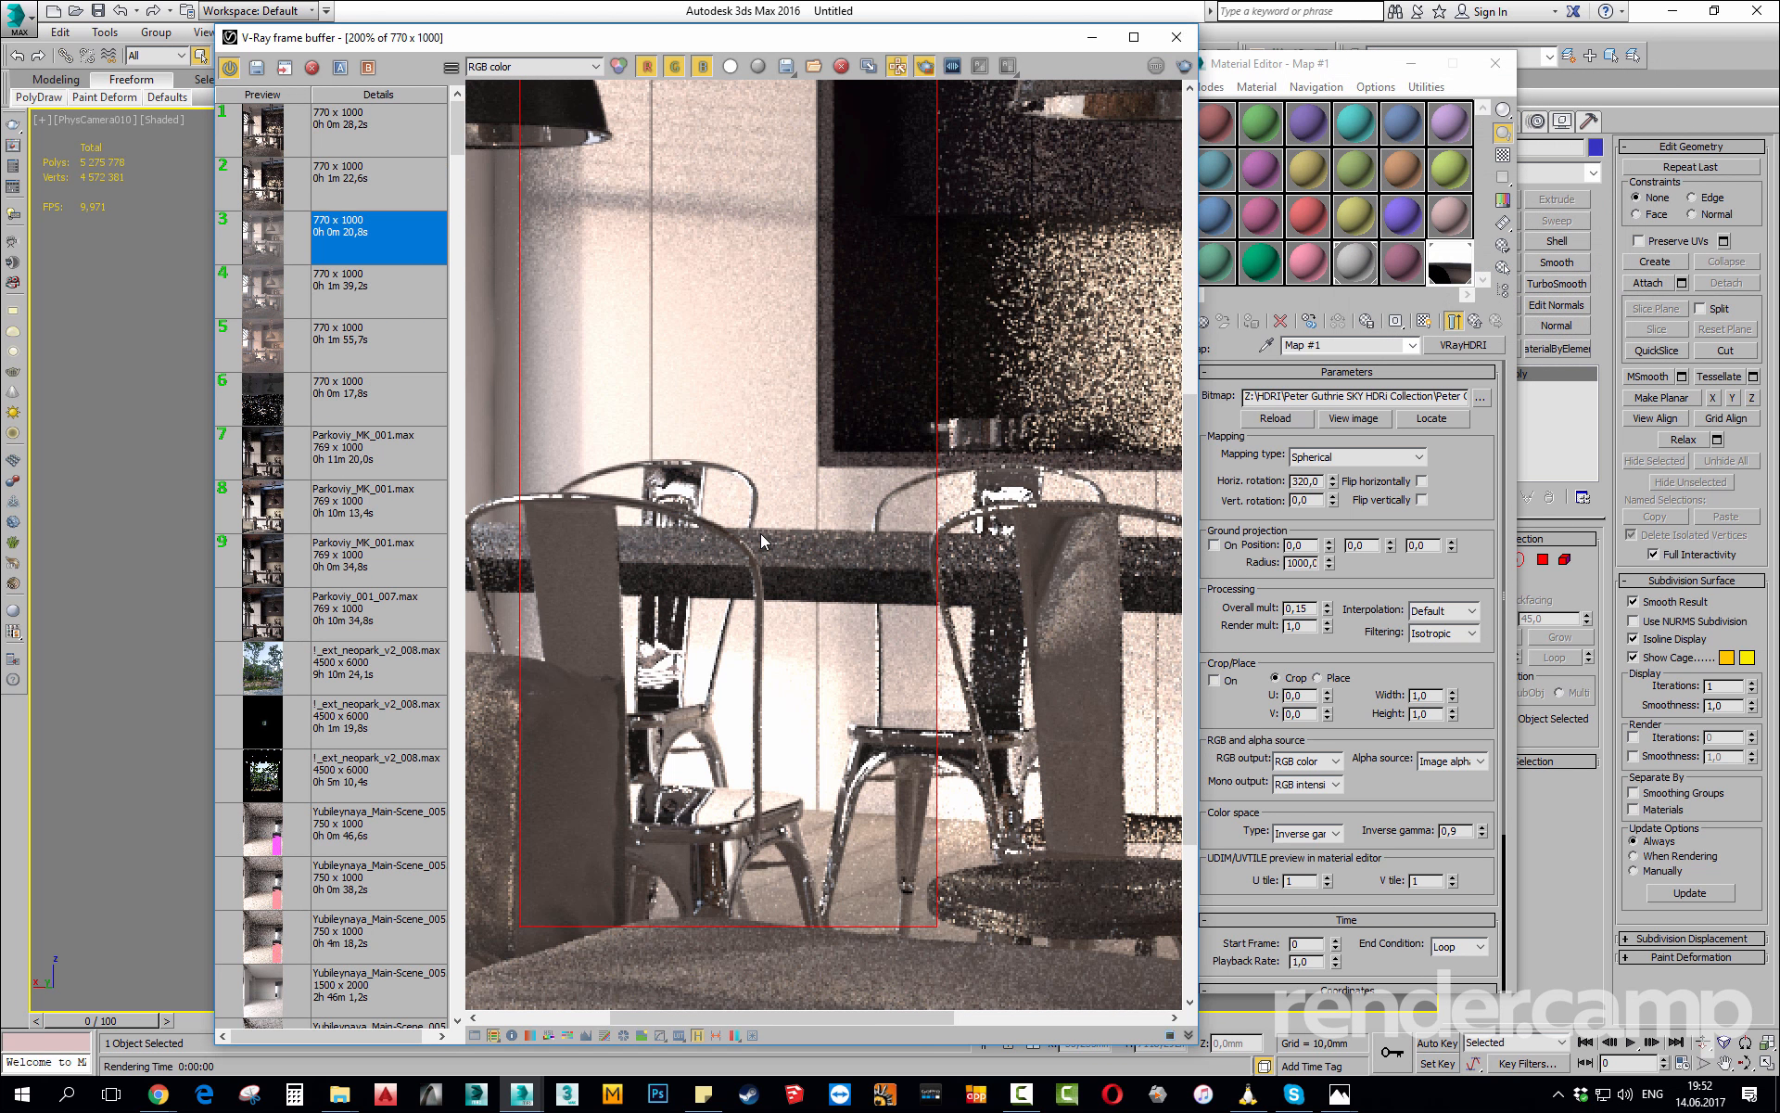
left_click(1302, 82)
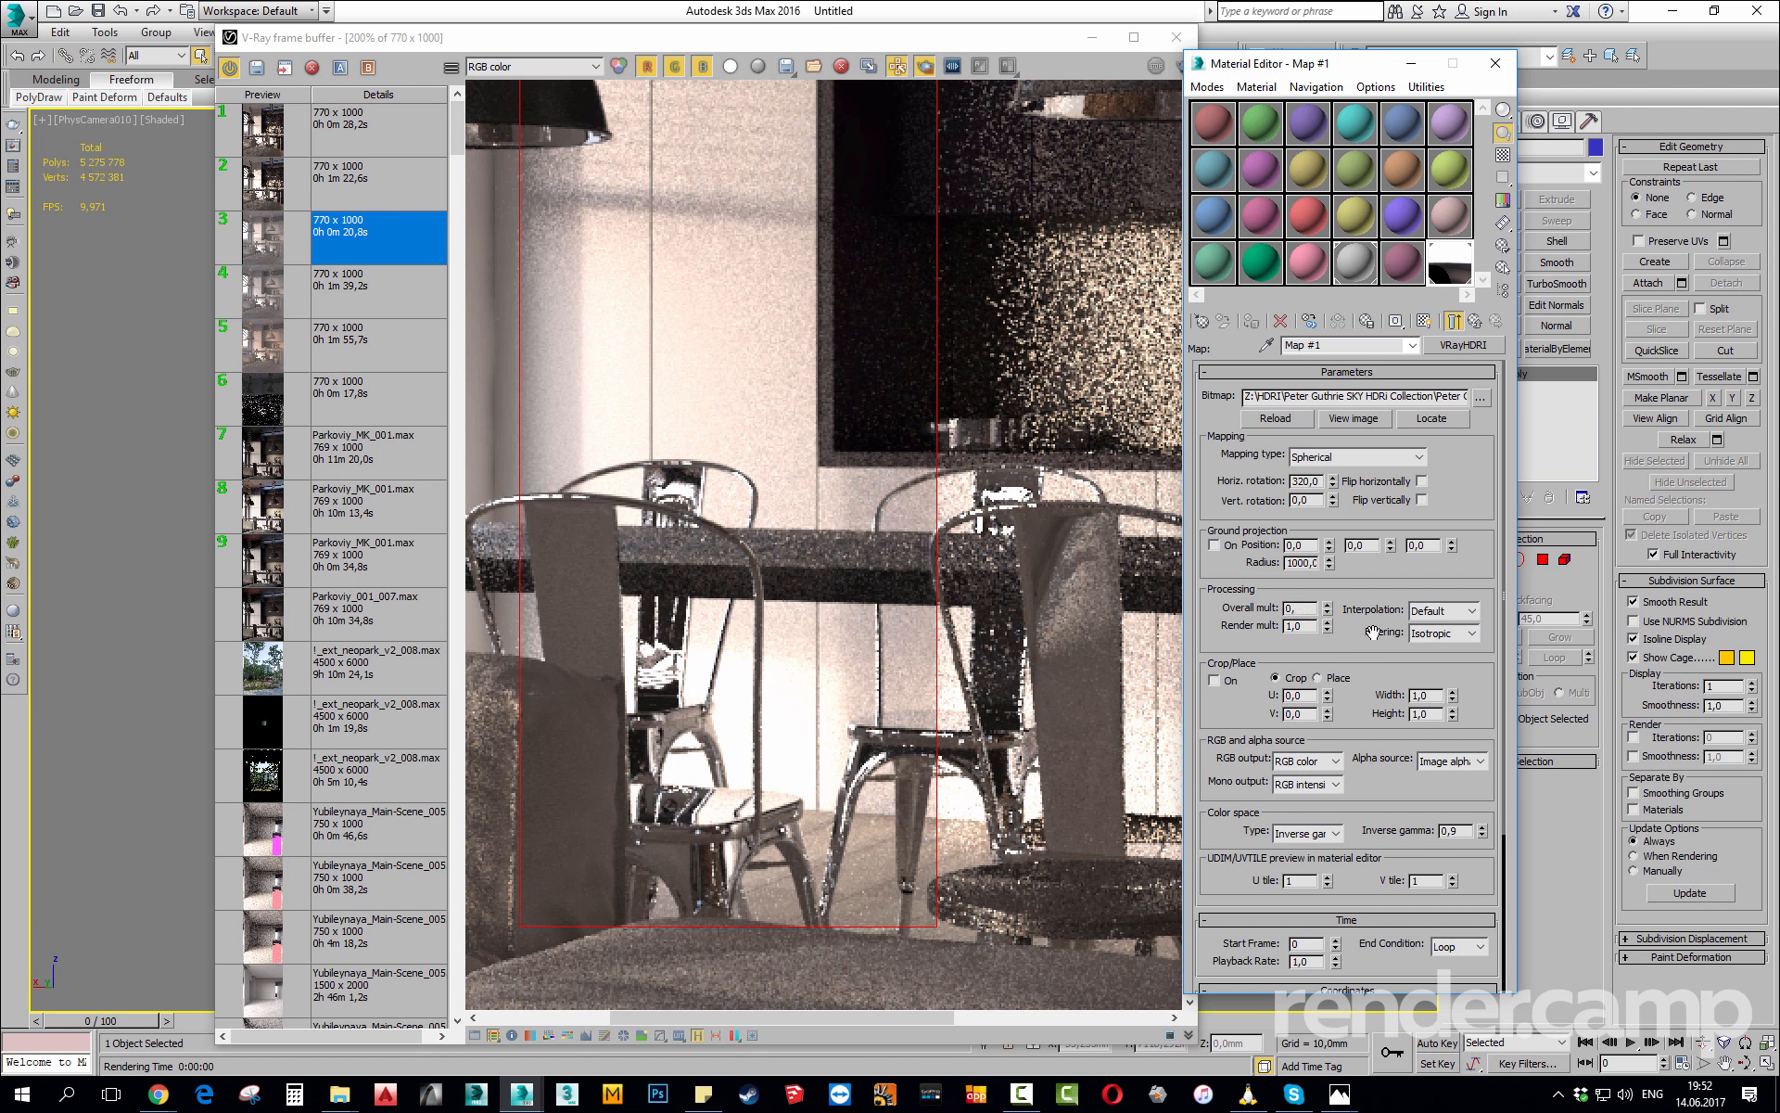
key("Return")
Render again with the render region framing the wall, table edge and chairs beneath the window-side pendant lamp.
scroll(649, 341, "down", 2)
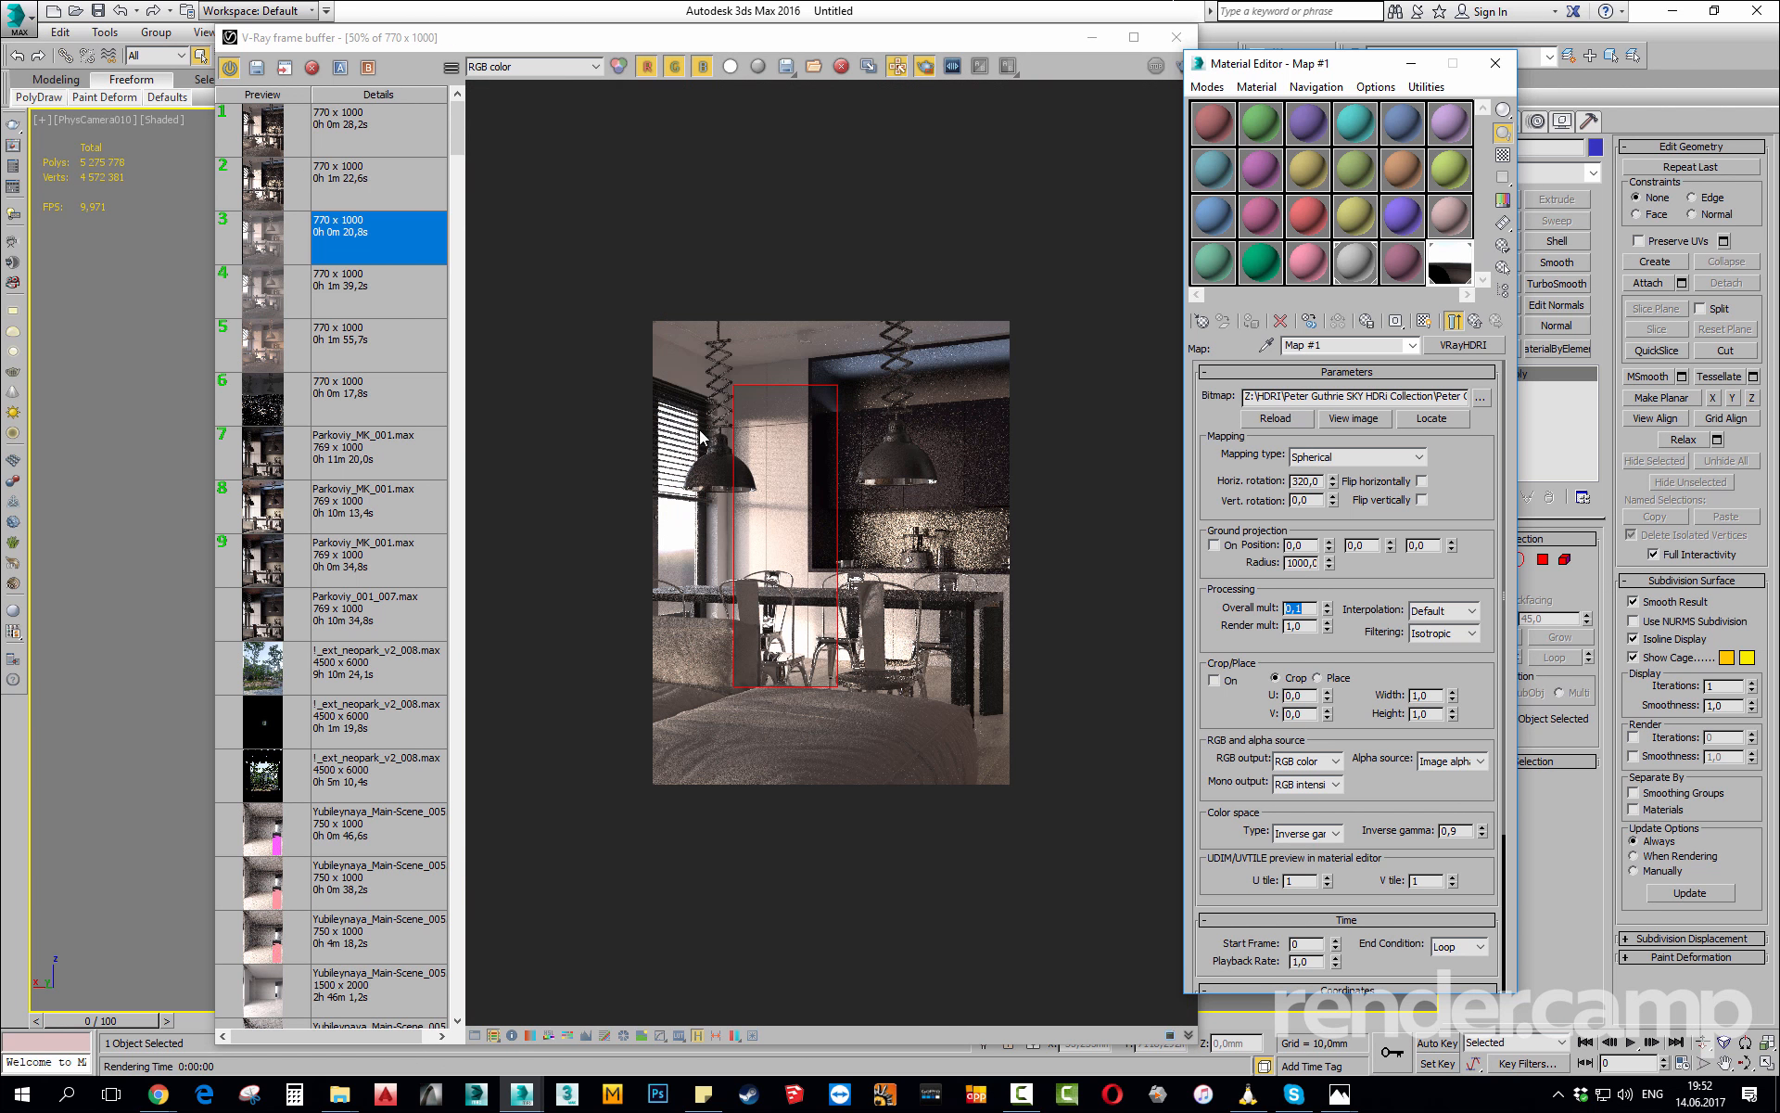
left_click_drag(725, 488, 842, 675)
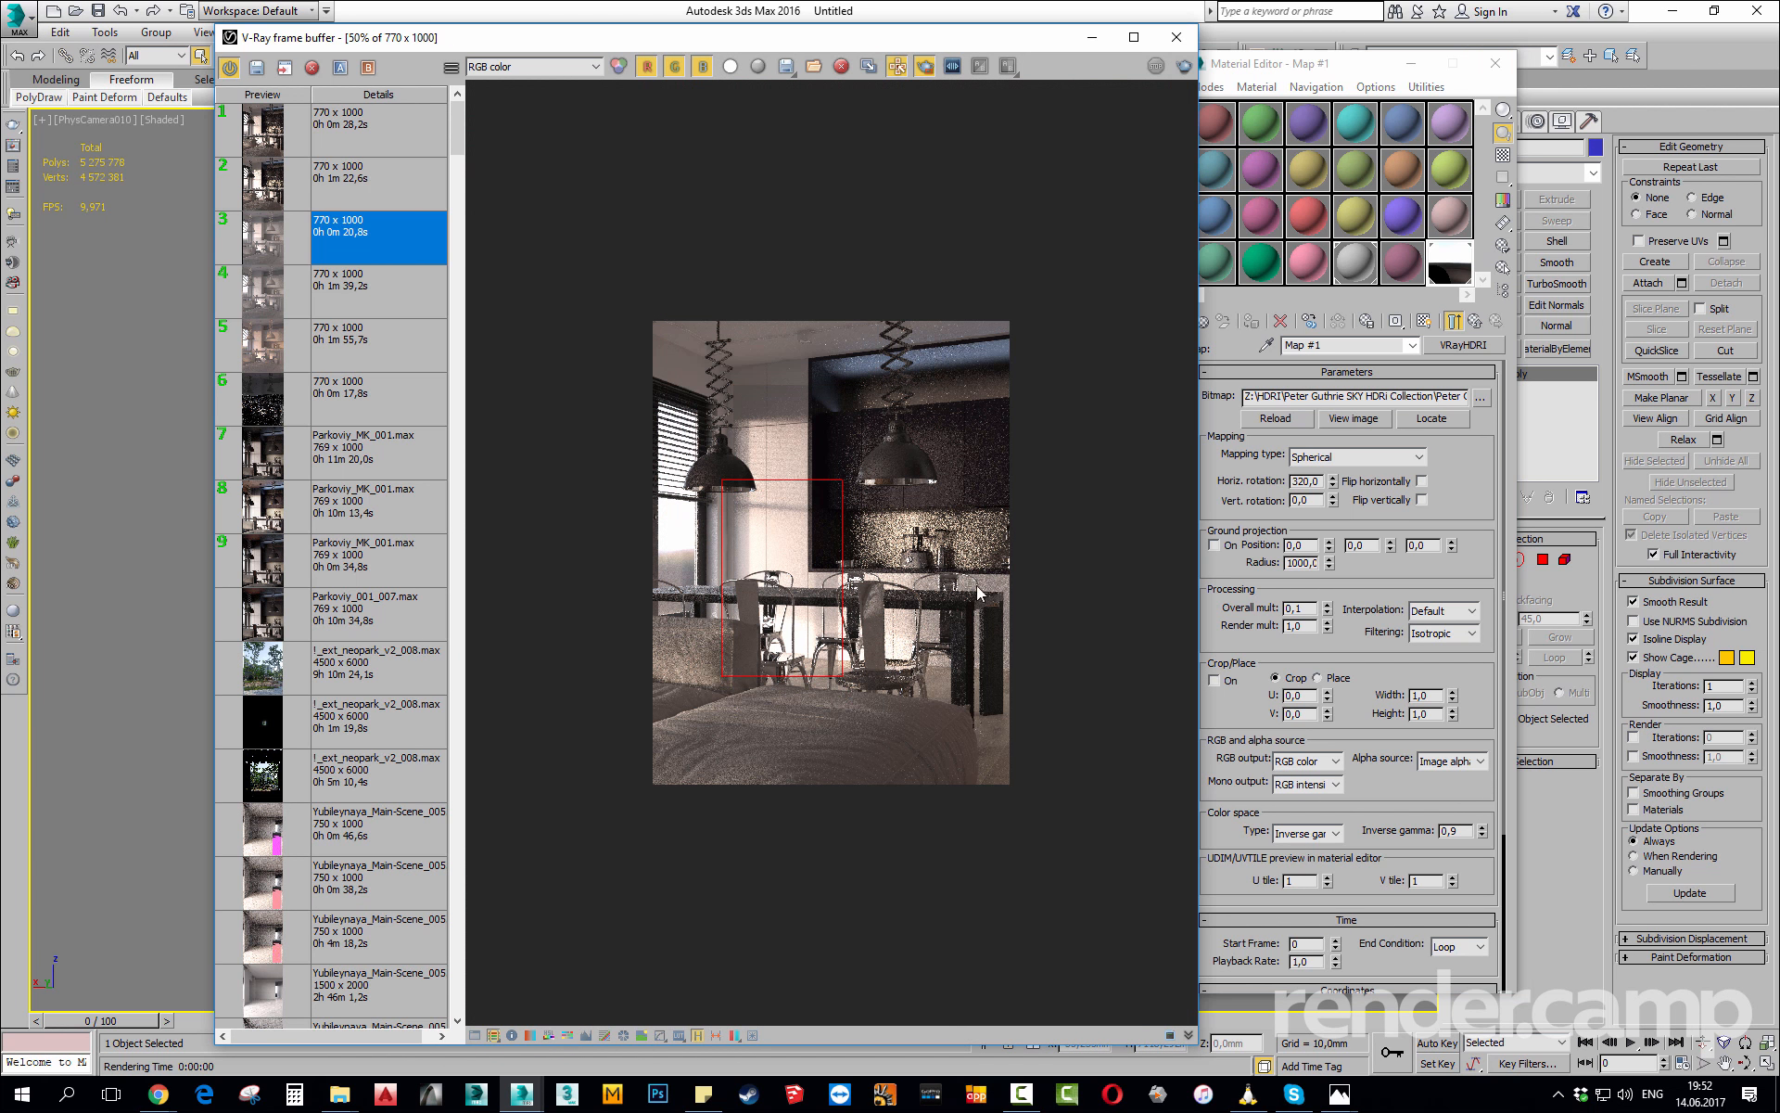
left_click(1182, 68)
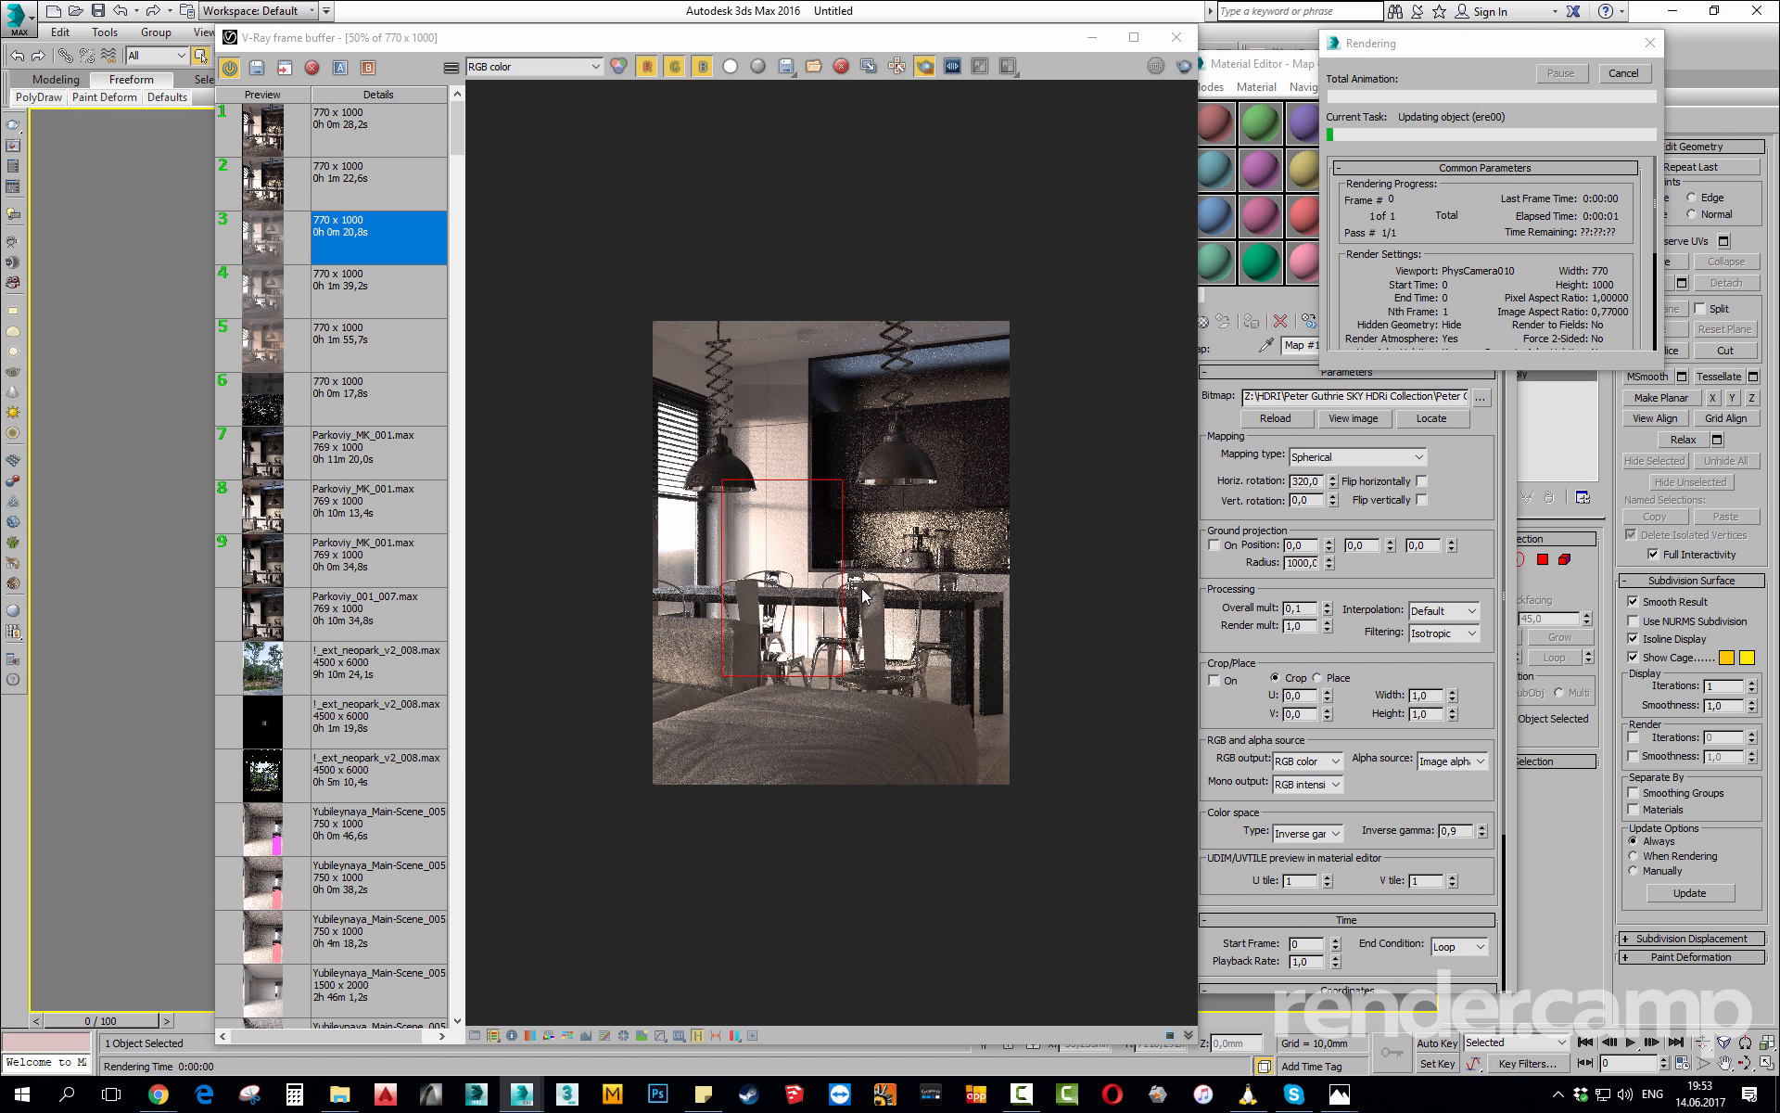
double_click(862, 595)
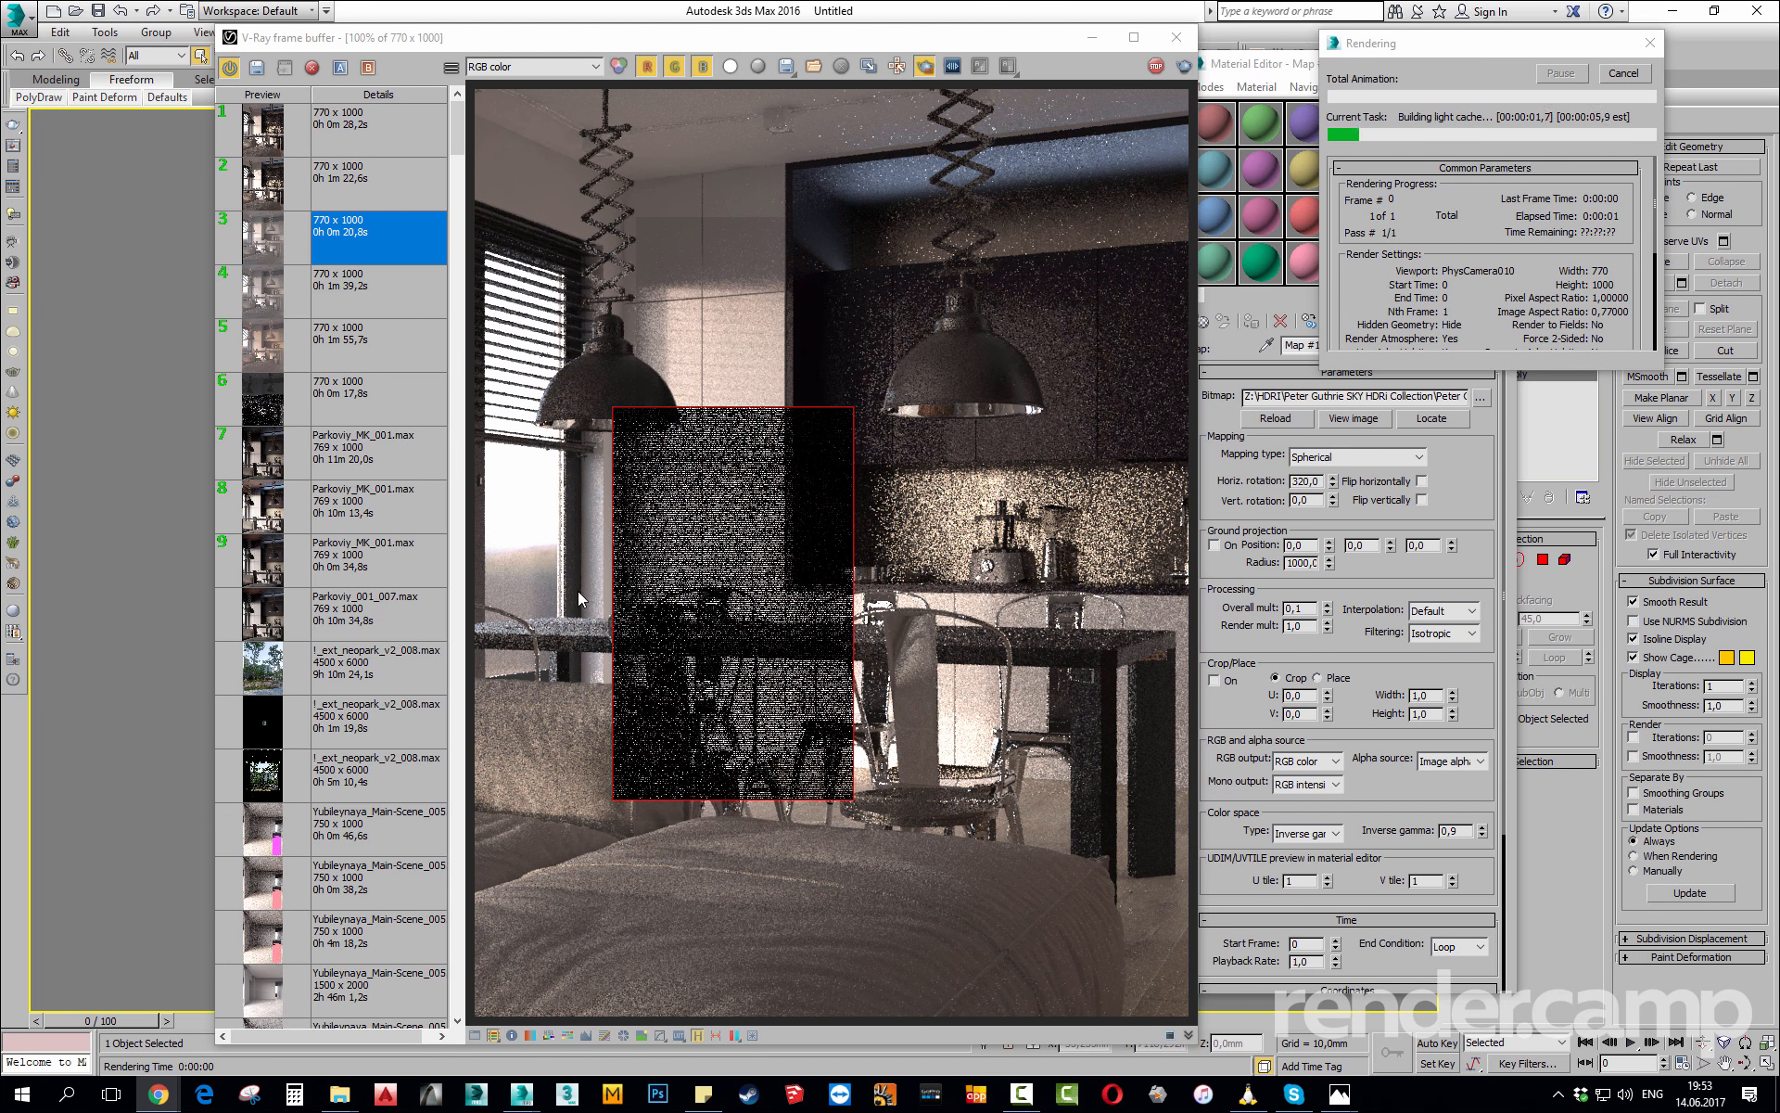
left_click_drag(533, 405, 853, 807)
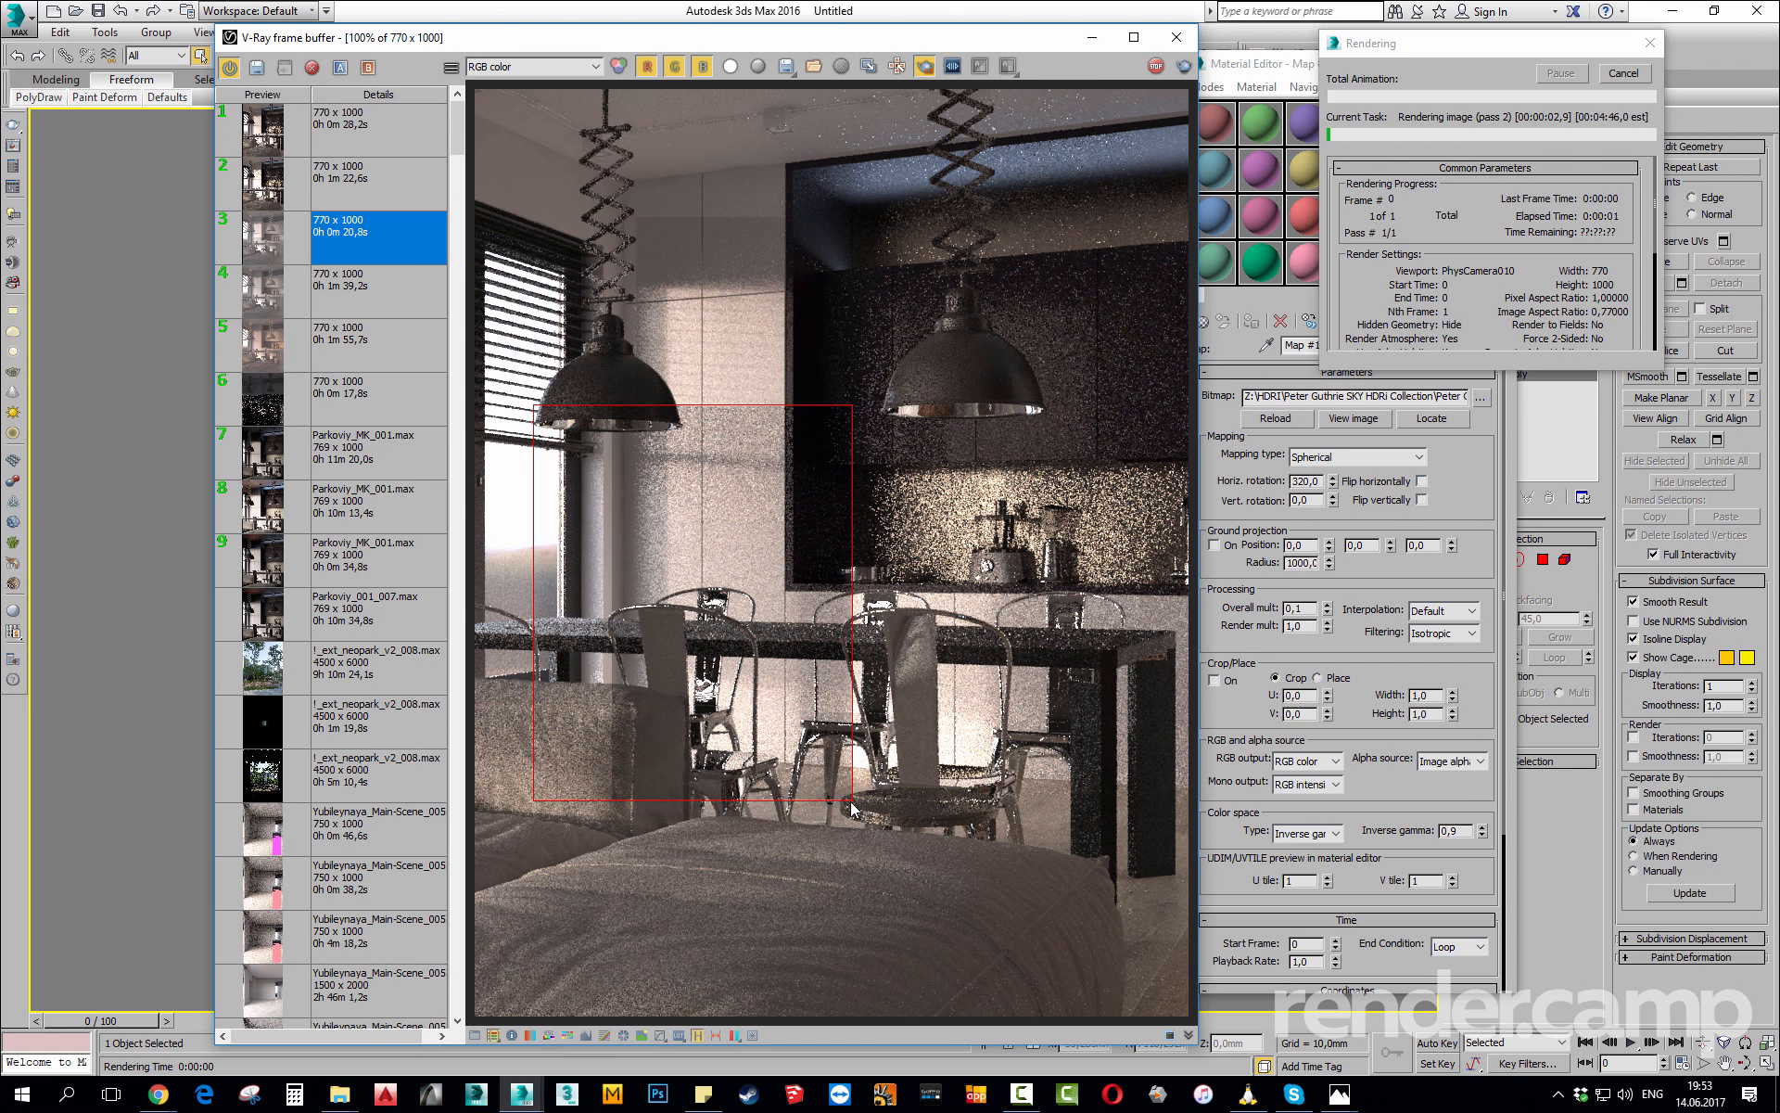
left_click_drag(855, 799, 545, 414)
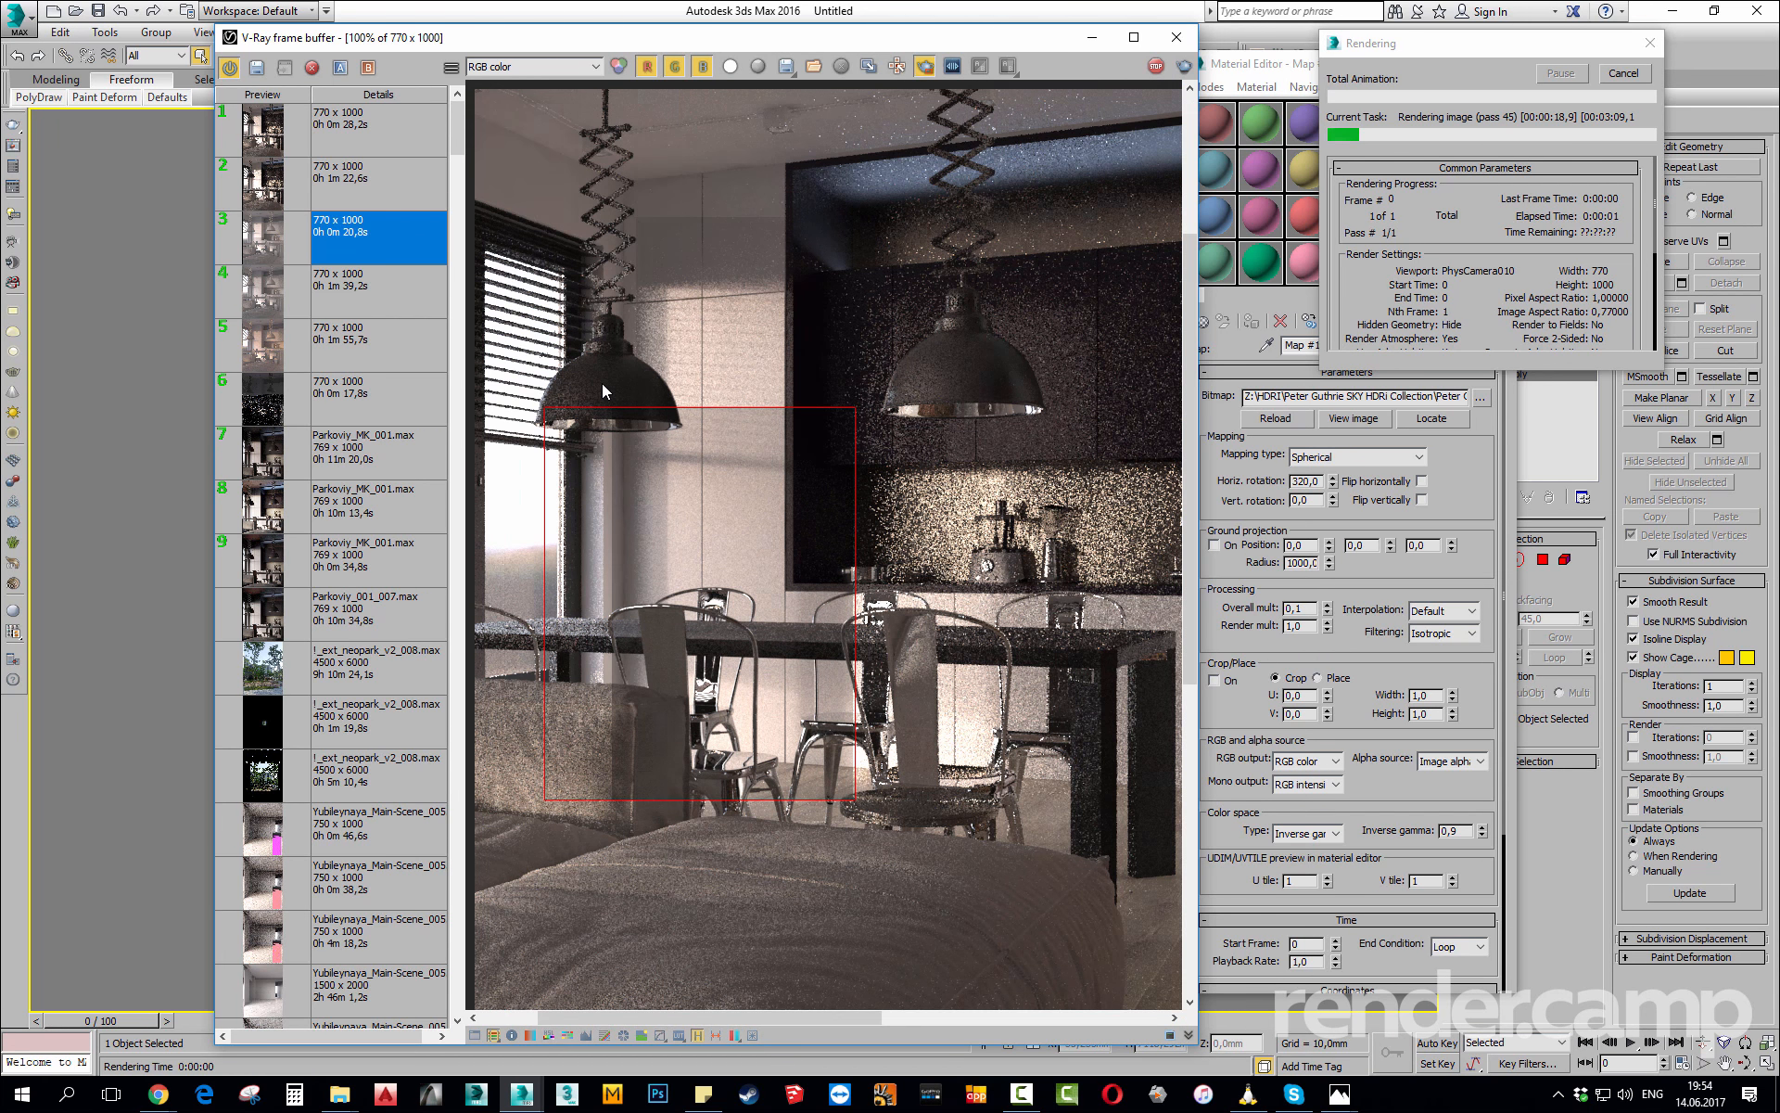
Examine the lighting and reflections on the chairs, table and wall inside the rendering region.
scroll(603, 382, "up", 1)
middle_click_drag(861, 622, 814, 450)
scroll(899, 682, "down", 1)
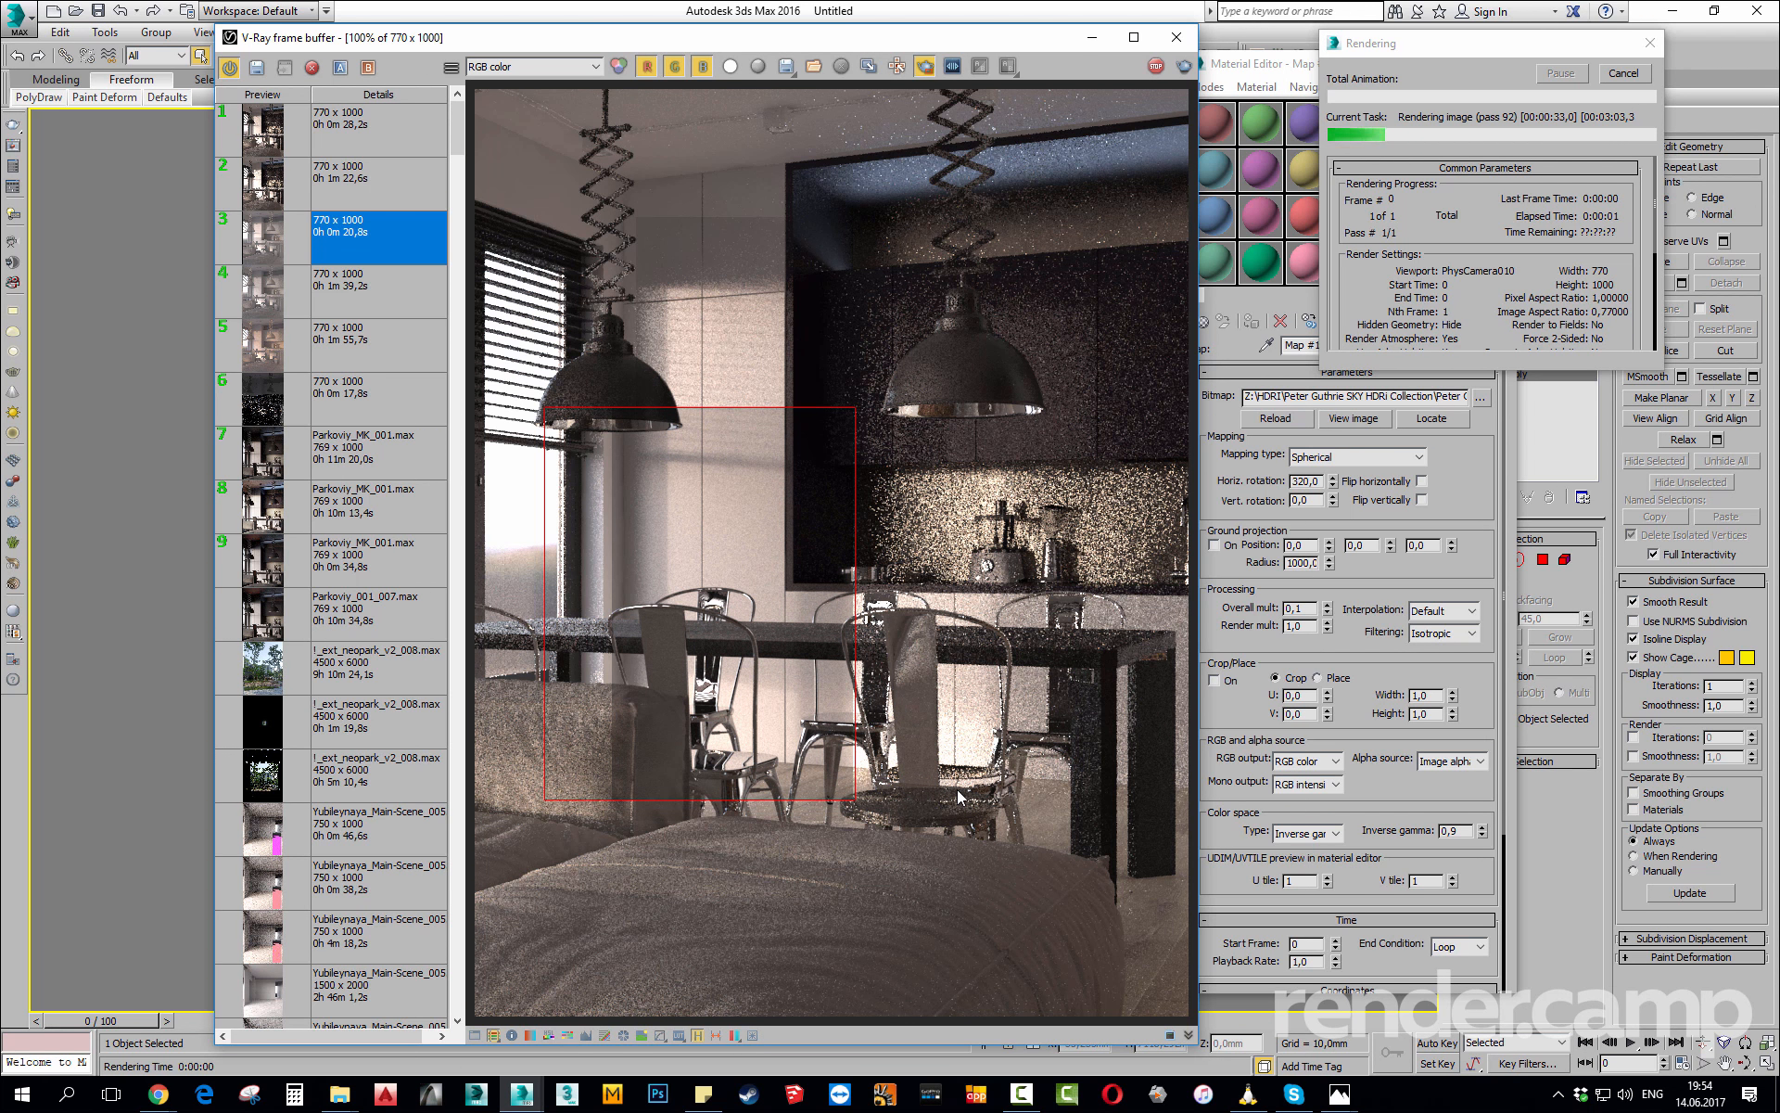
scroll(736, 718, "up", 2)
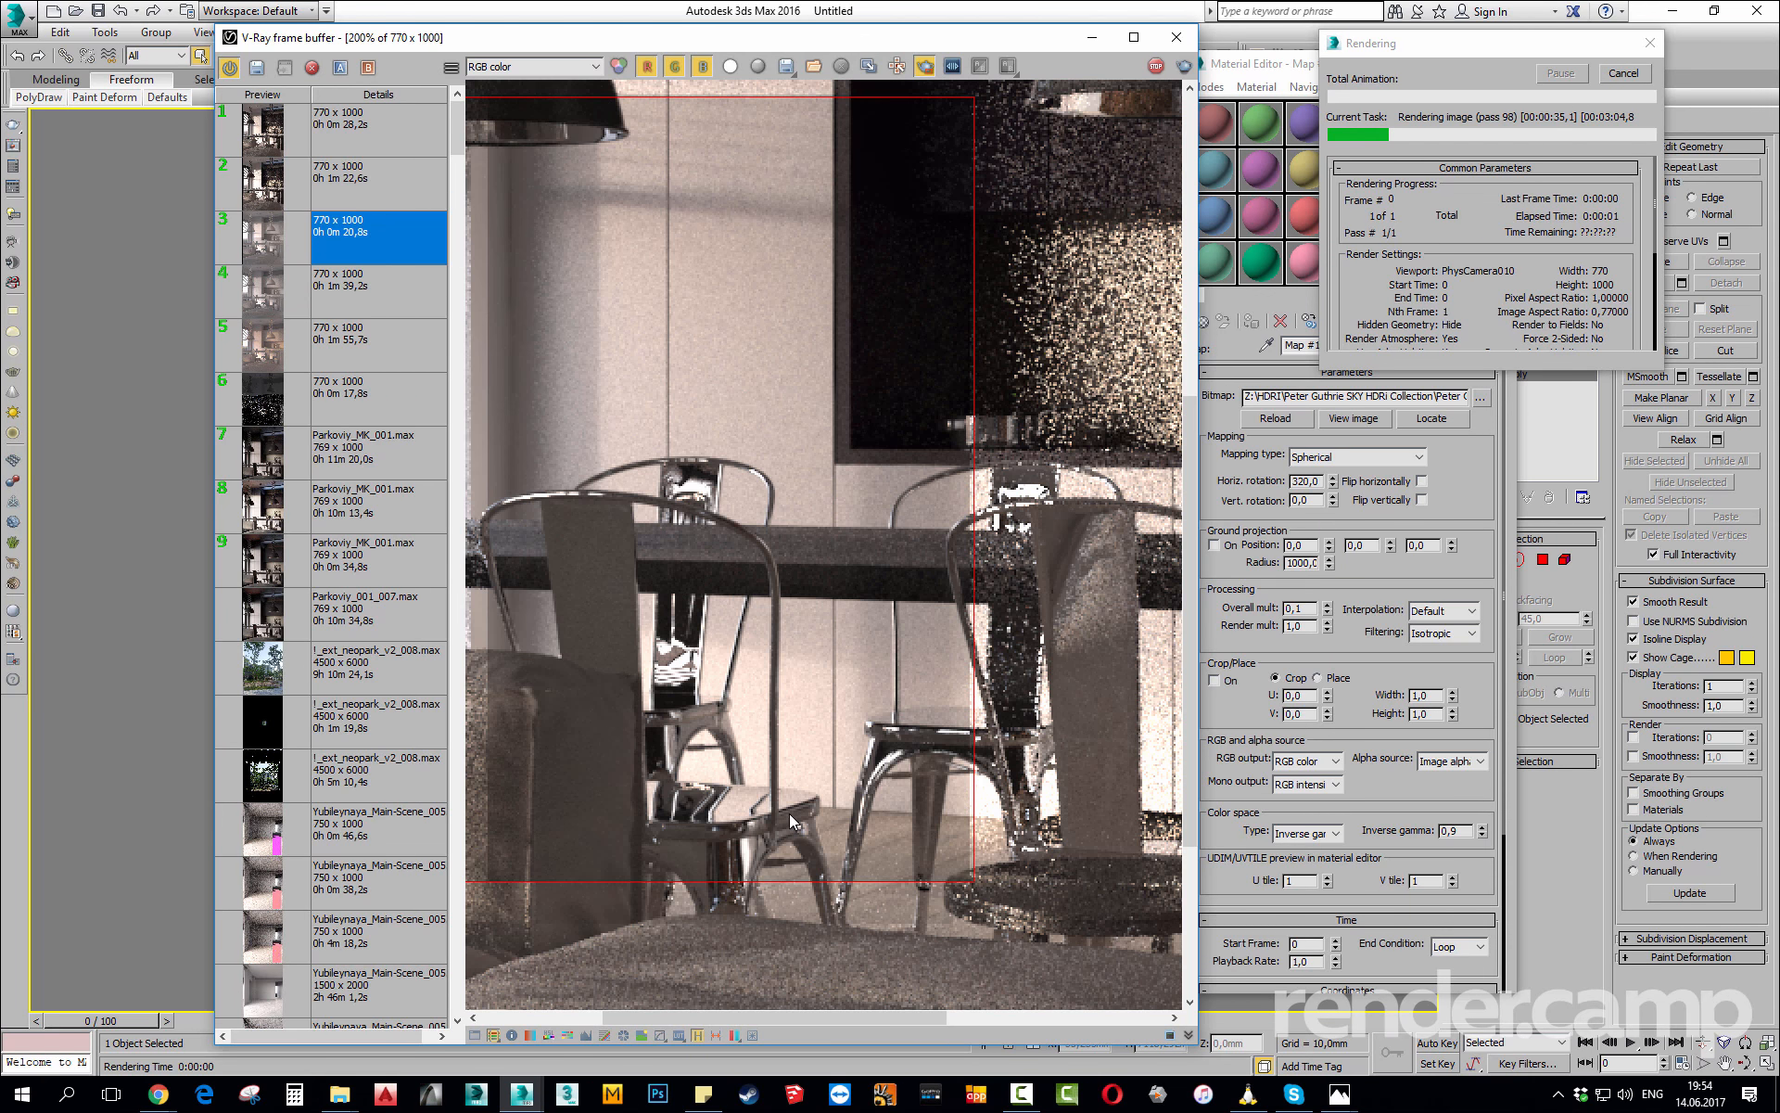
scroll(705, 786, "down", 2)
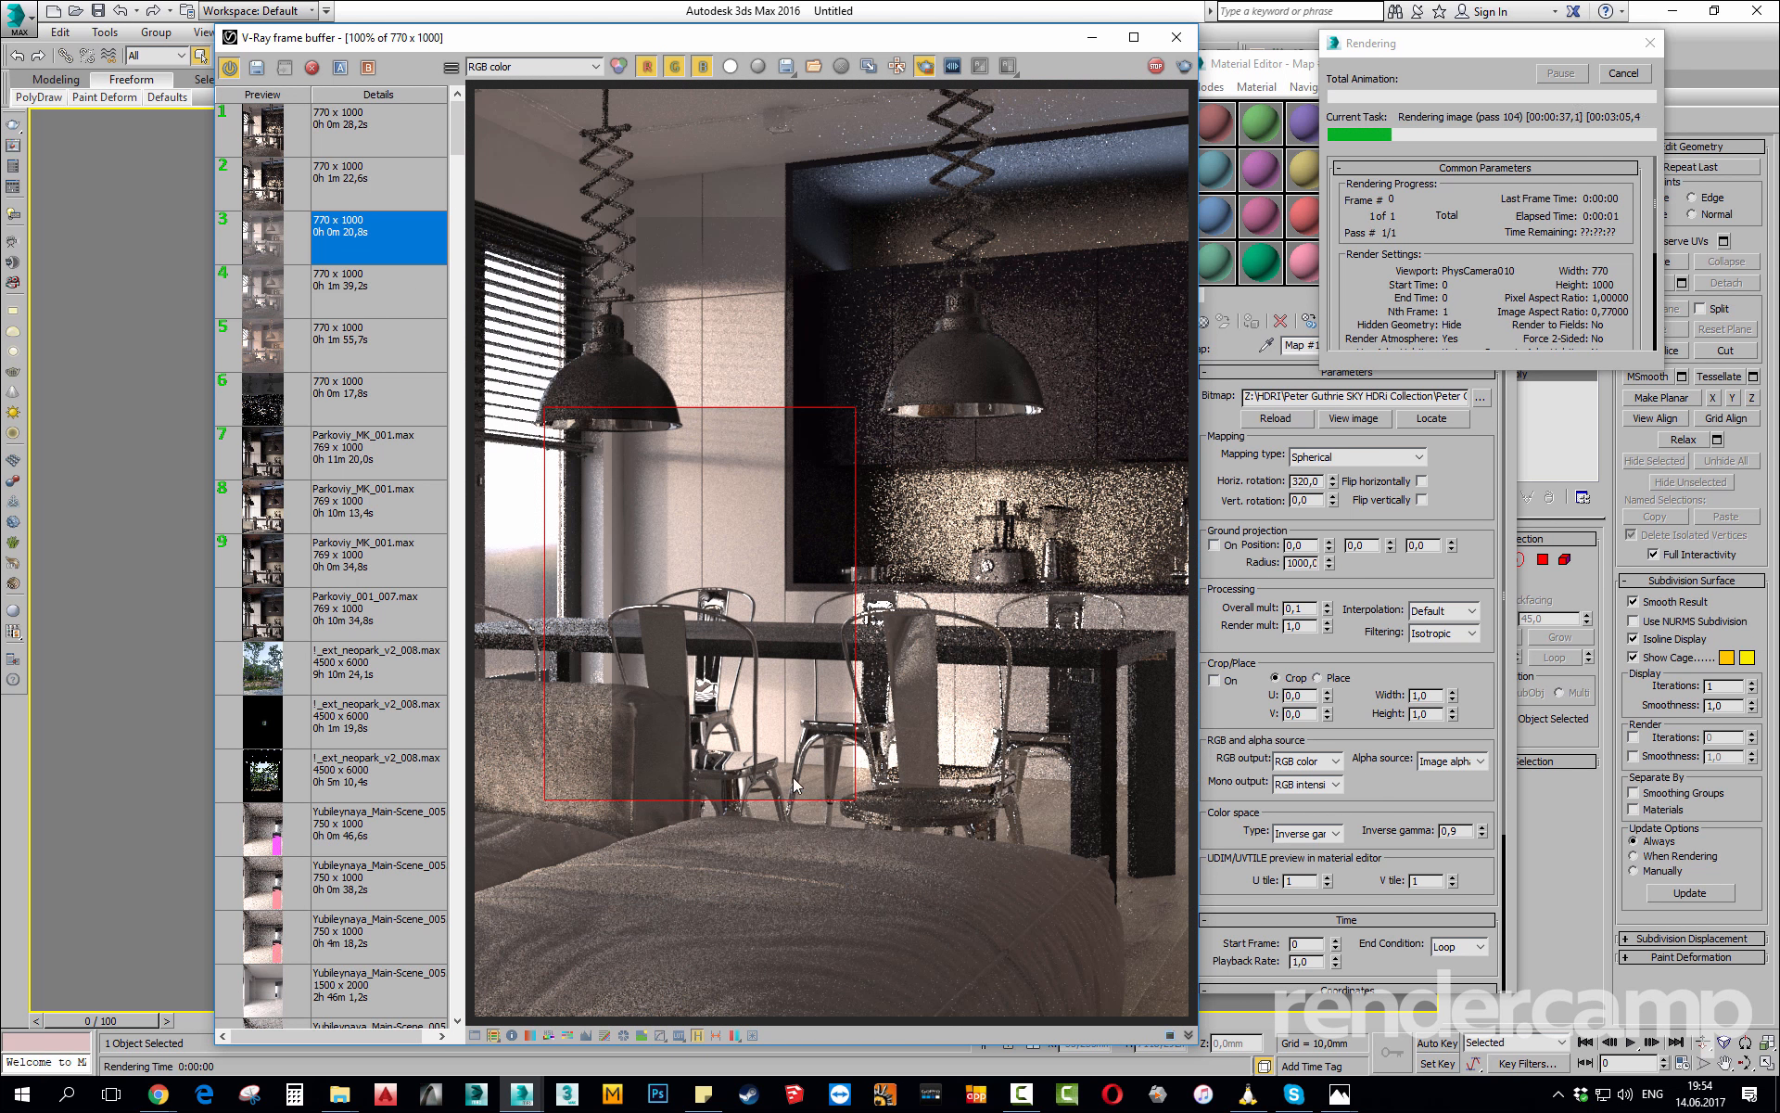
scroll(790, 780, "up", 2)
scroll(790, 781, "down", 2)
Stop the render, leave the frame buffer and Material Editor, and select the active view's camera, PhysCamera010.
left_click(1623, 73)
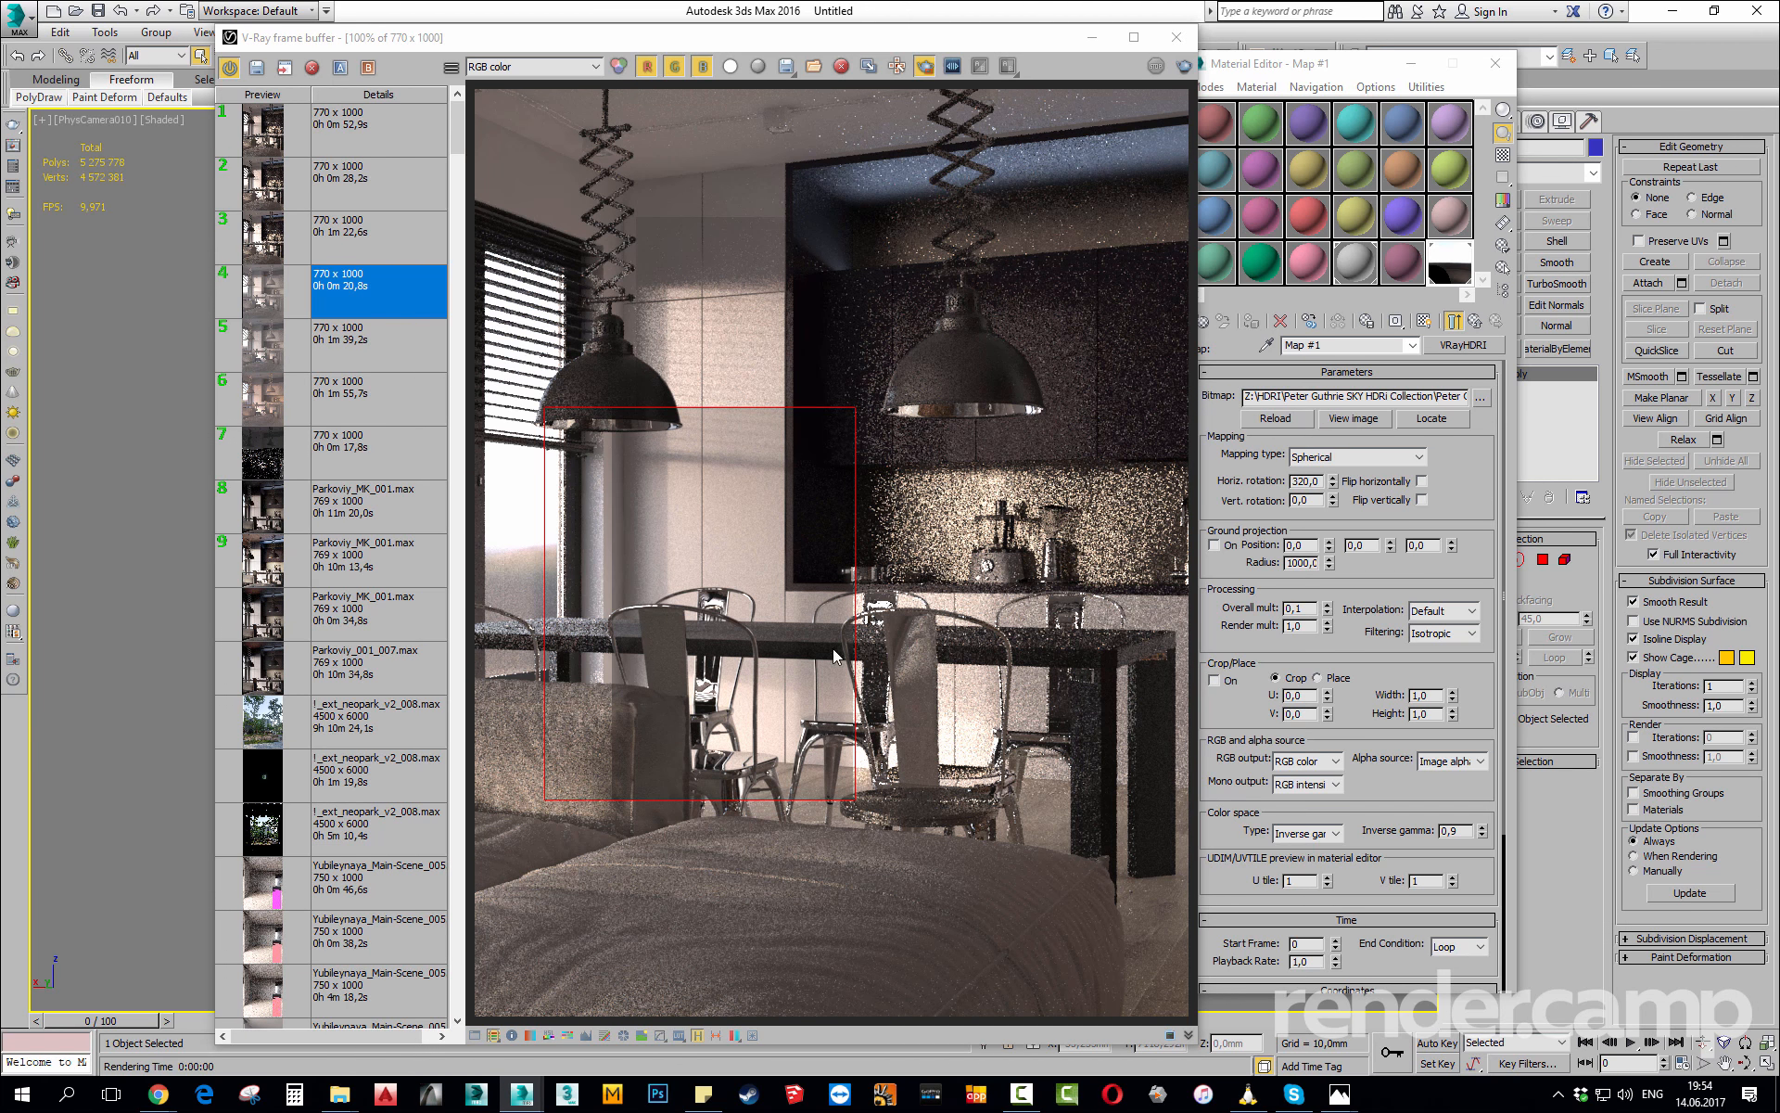
left_click(1176, 37)
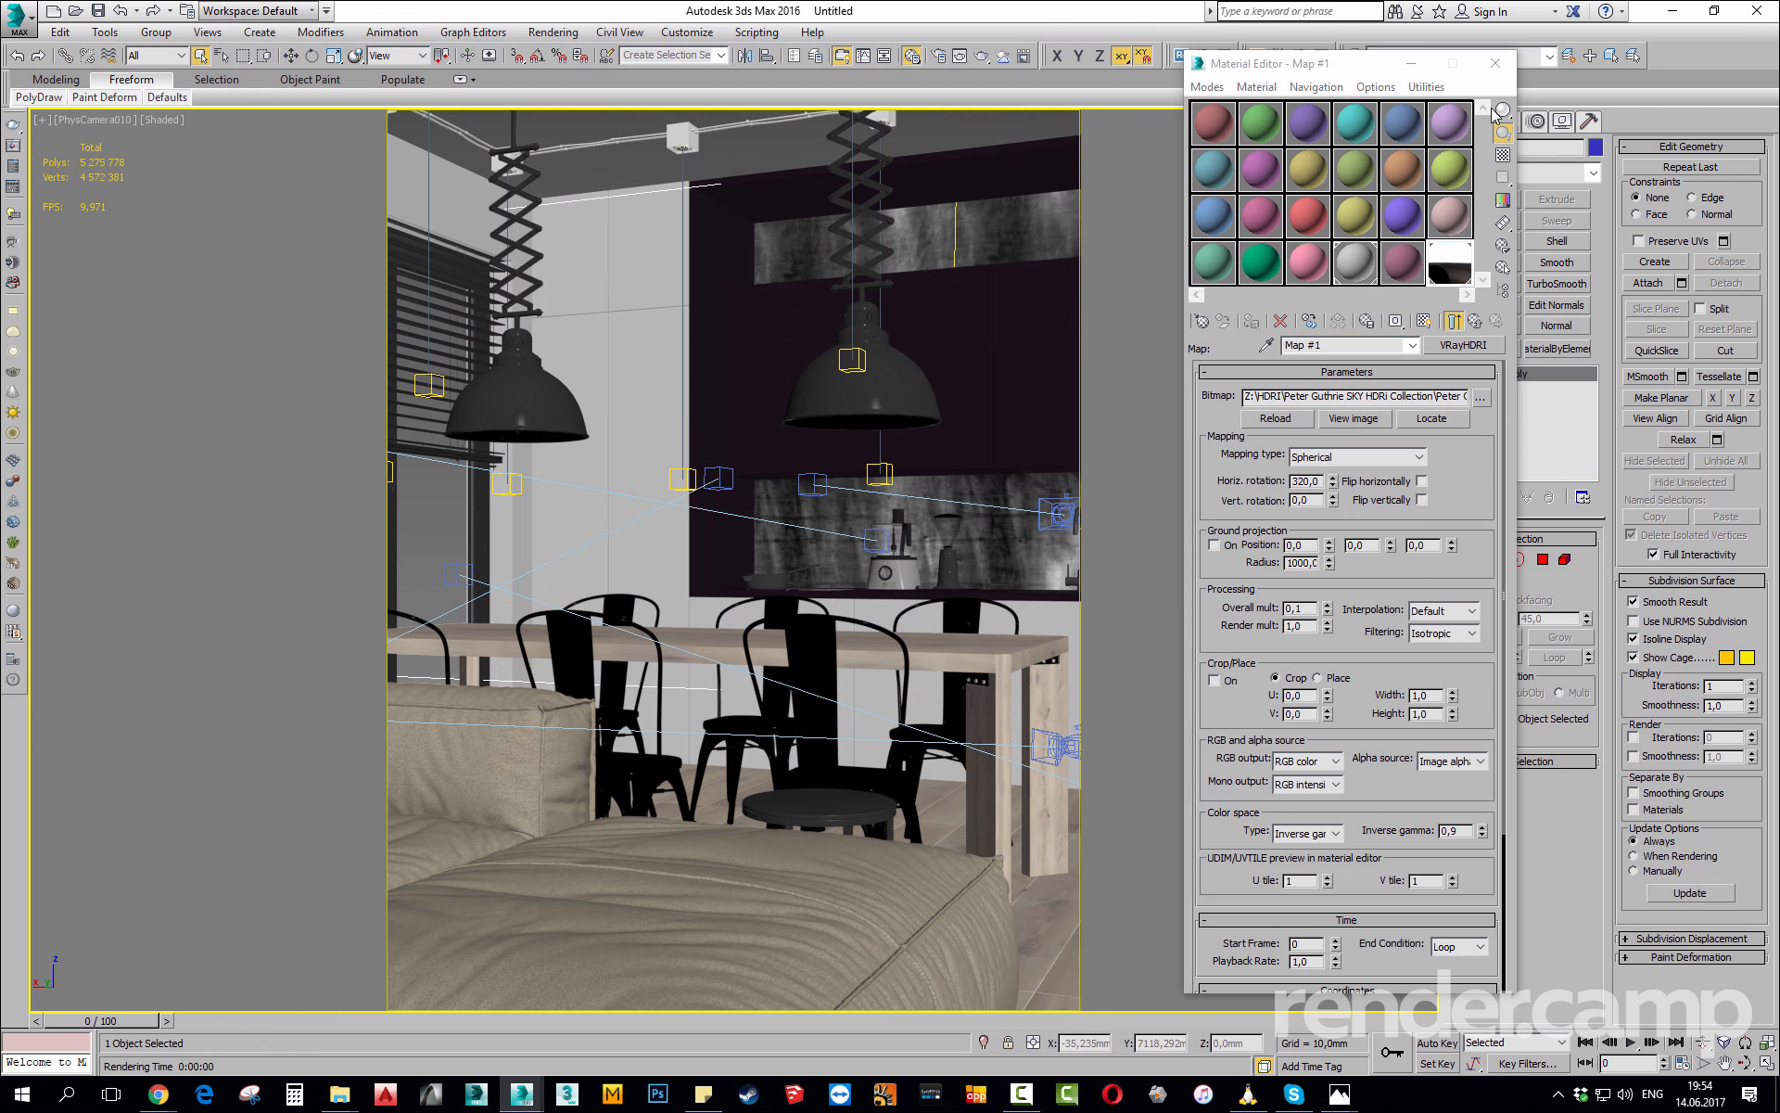
left_click(1495, 62)
left_click(93, 119)
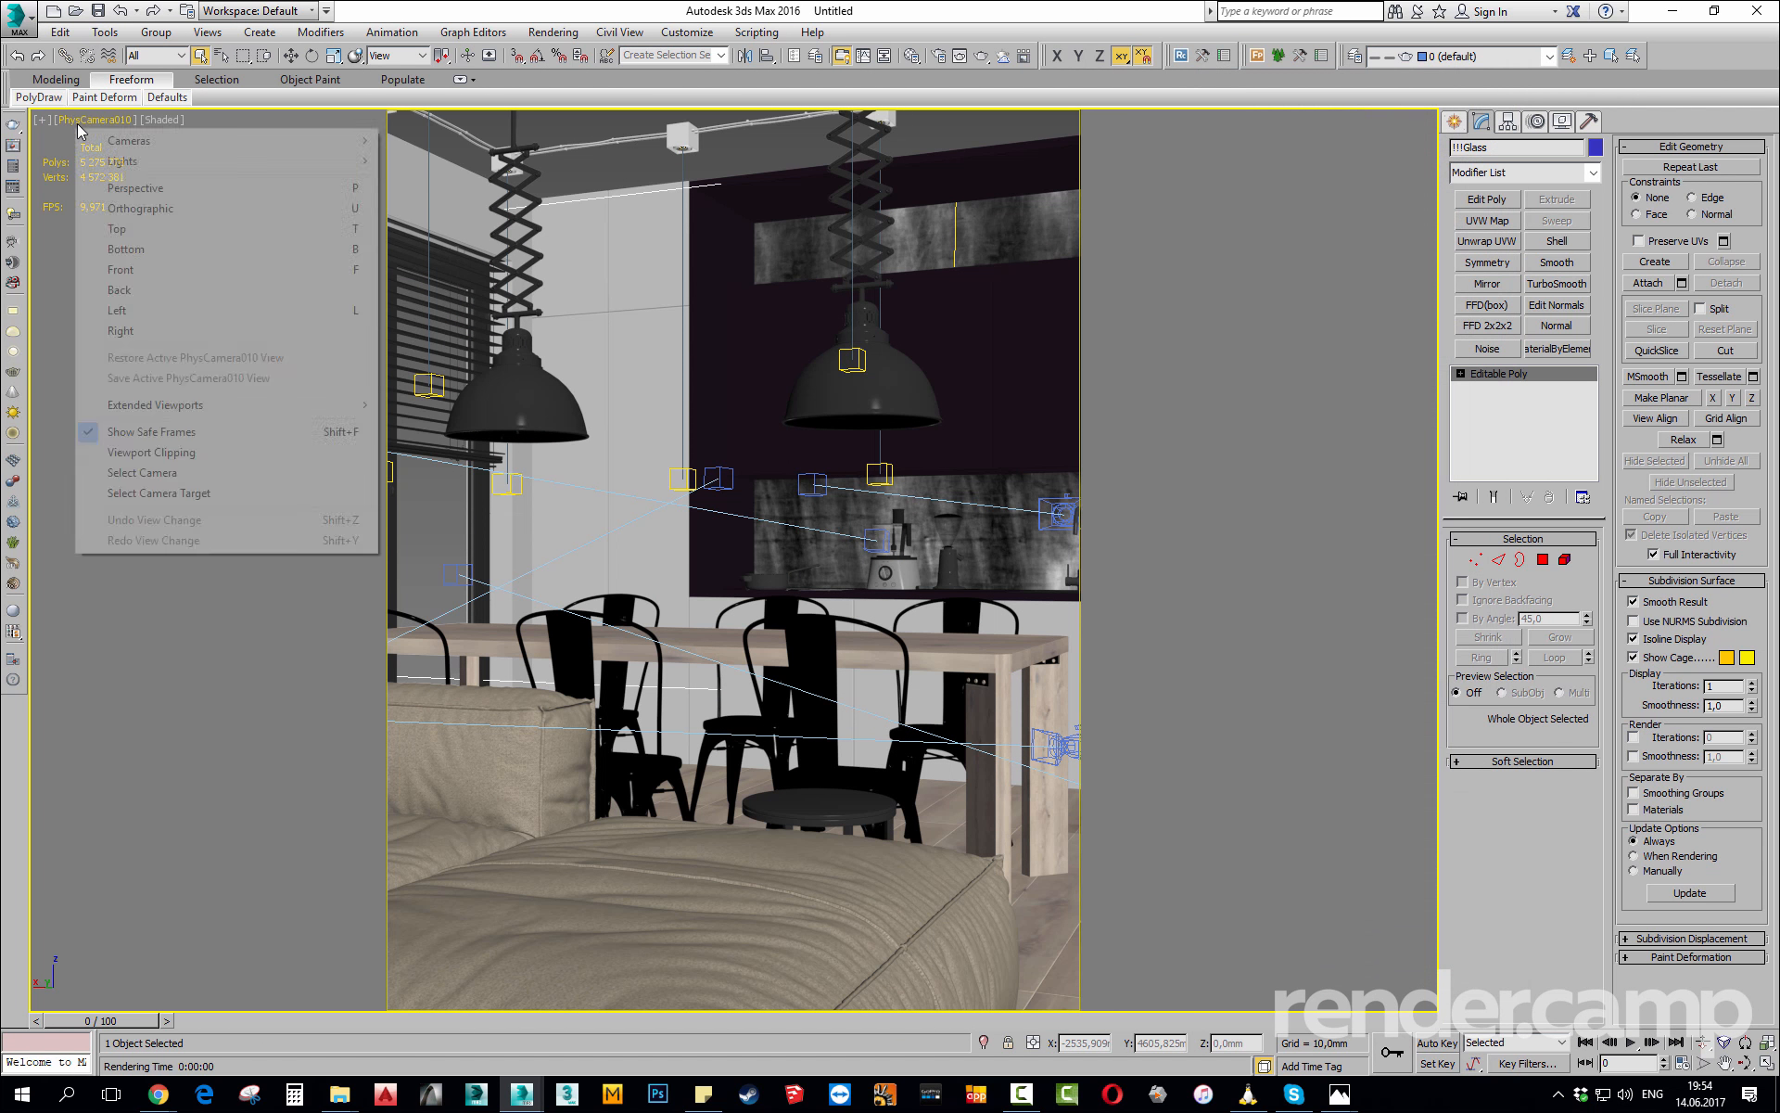
left_click(190, 475)
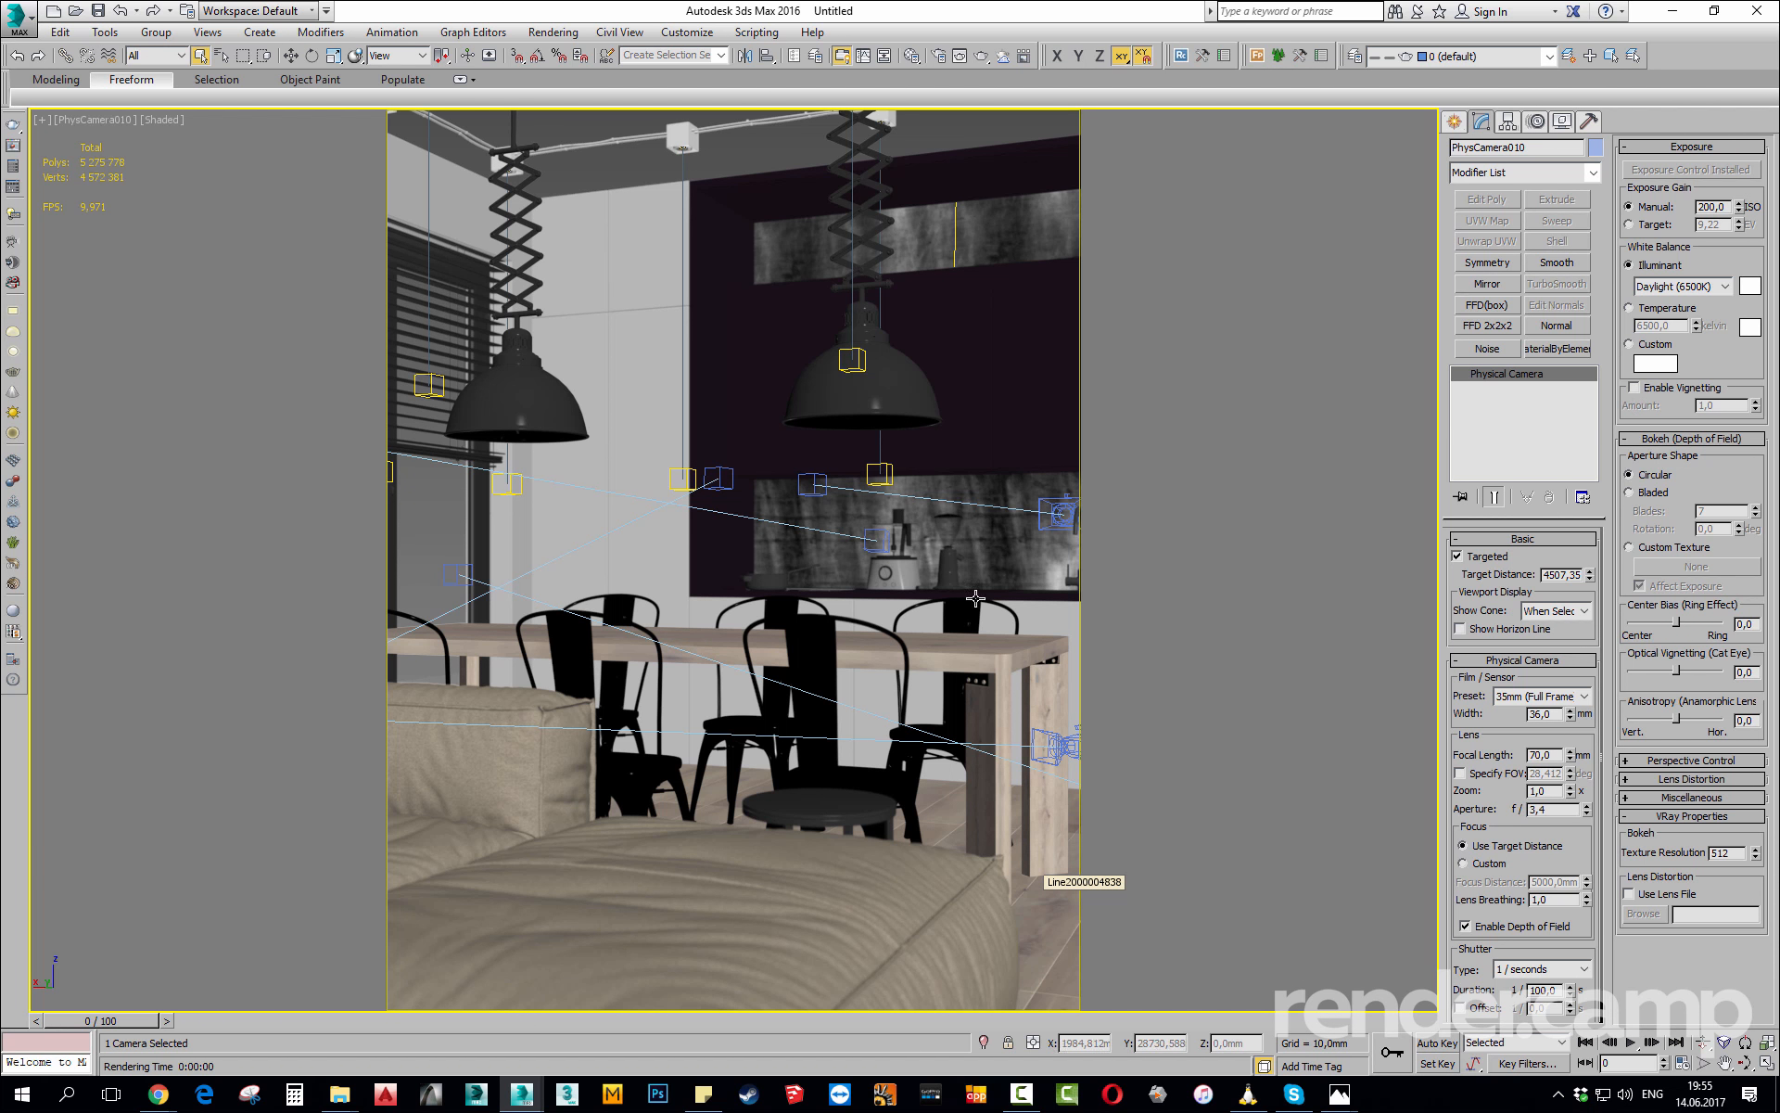
Reopen the V-Ray frame buffer with the last render.
right_click(845, 422)
left_click(725, 445)
right_click(881, 543)
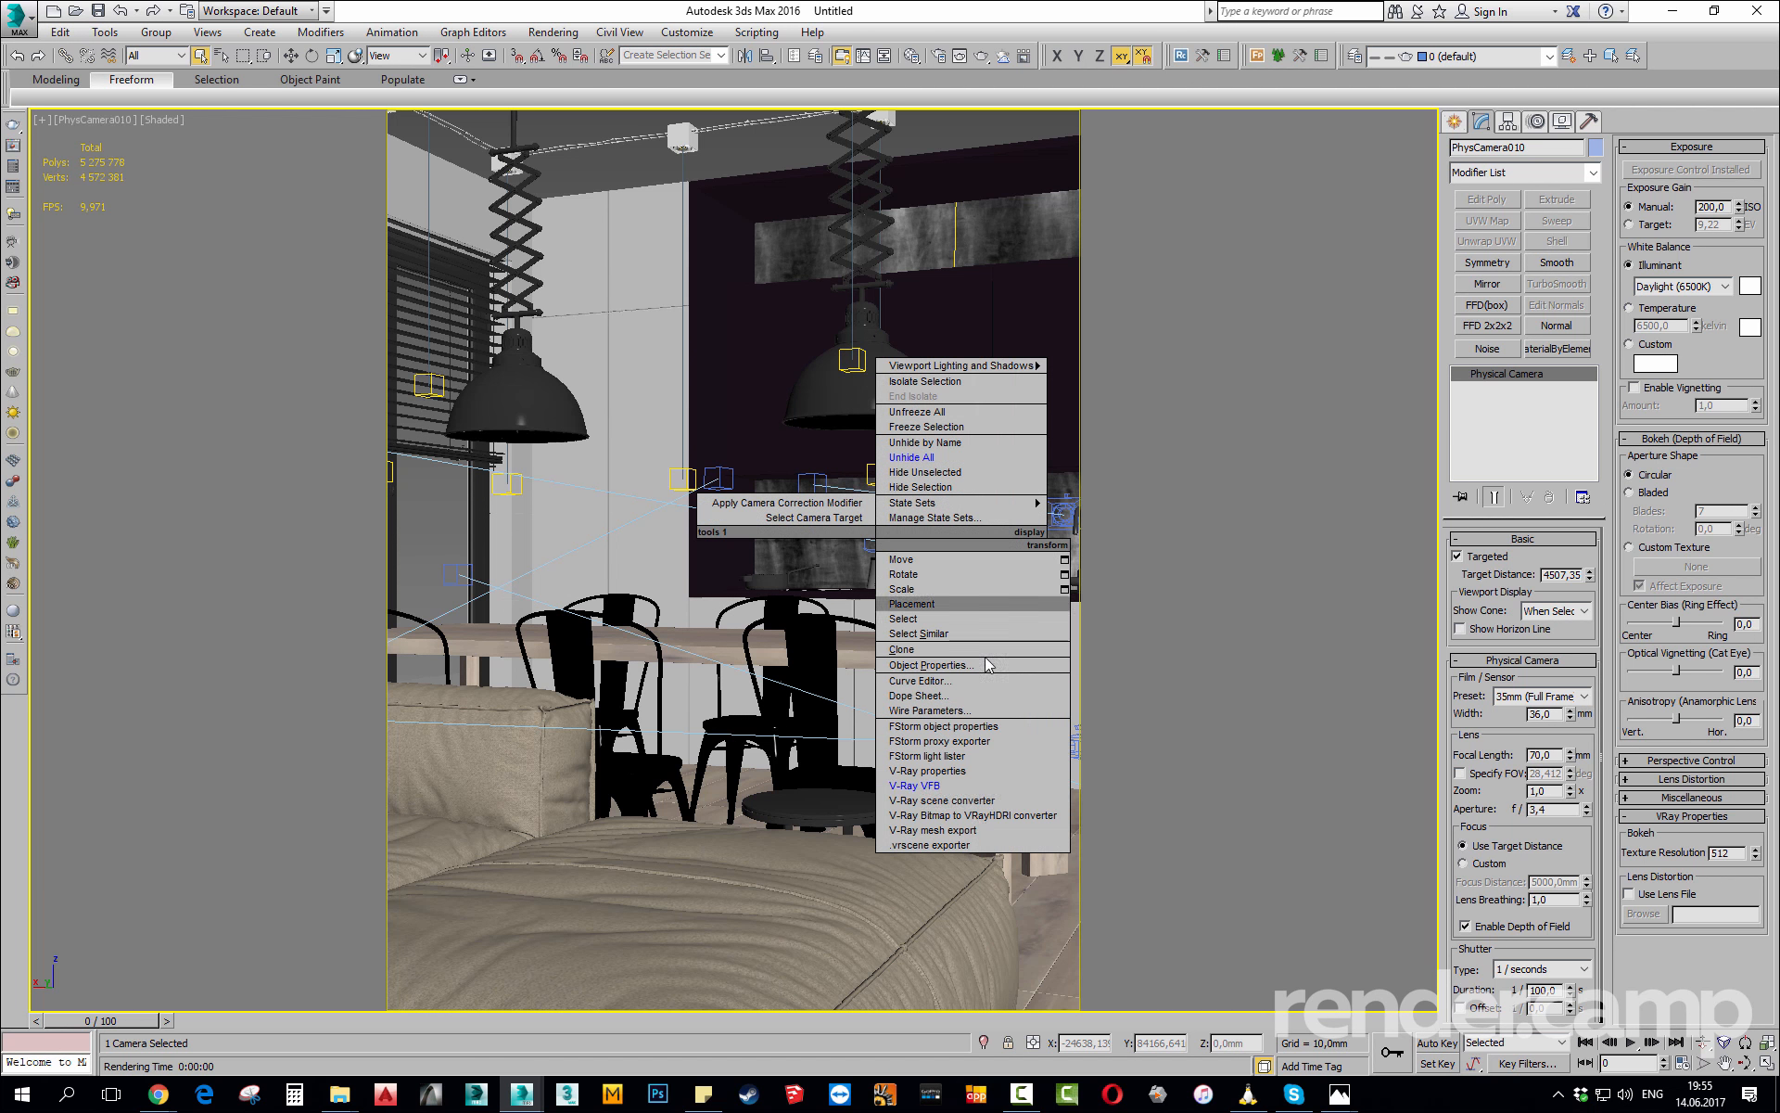
right_click(646, 584)
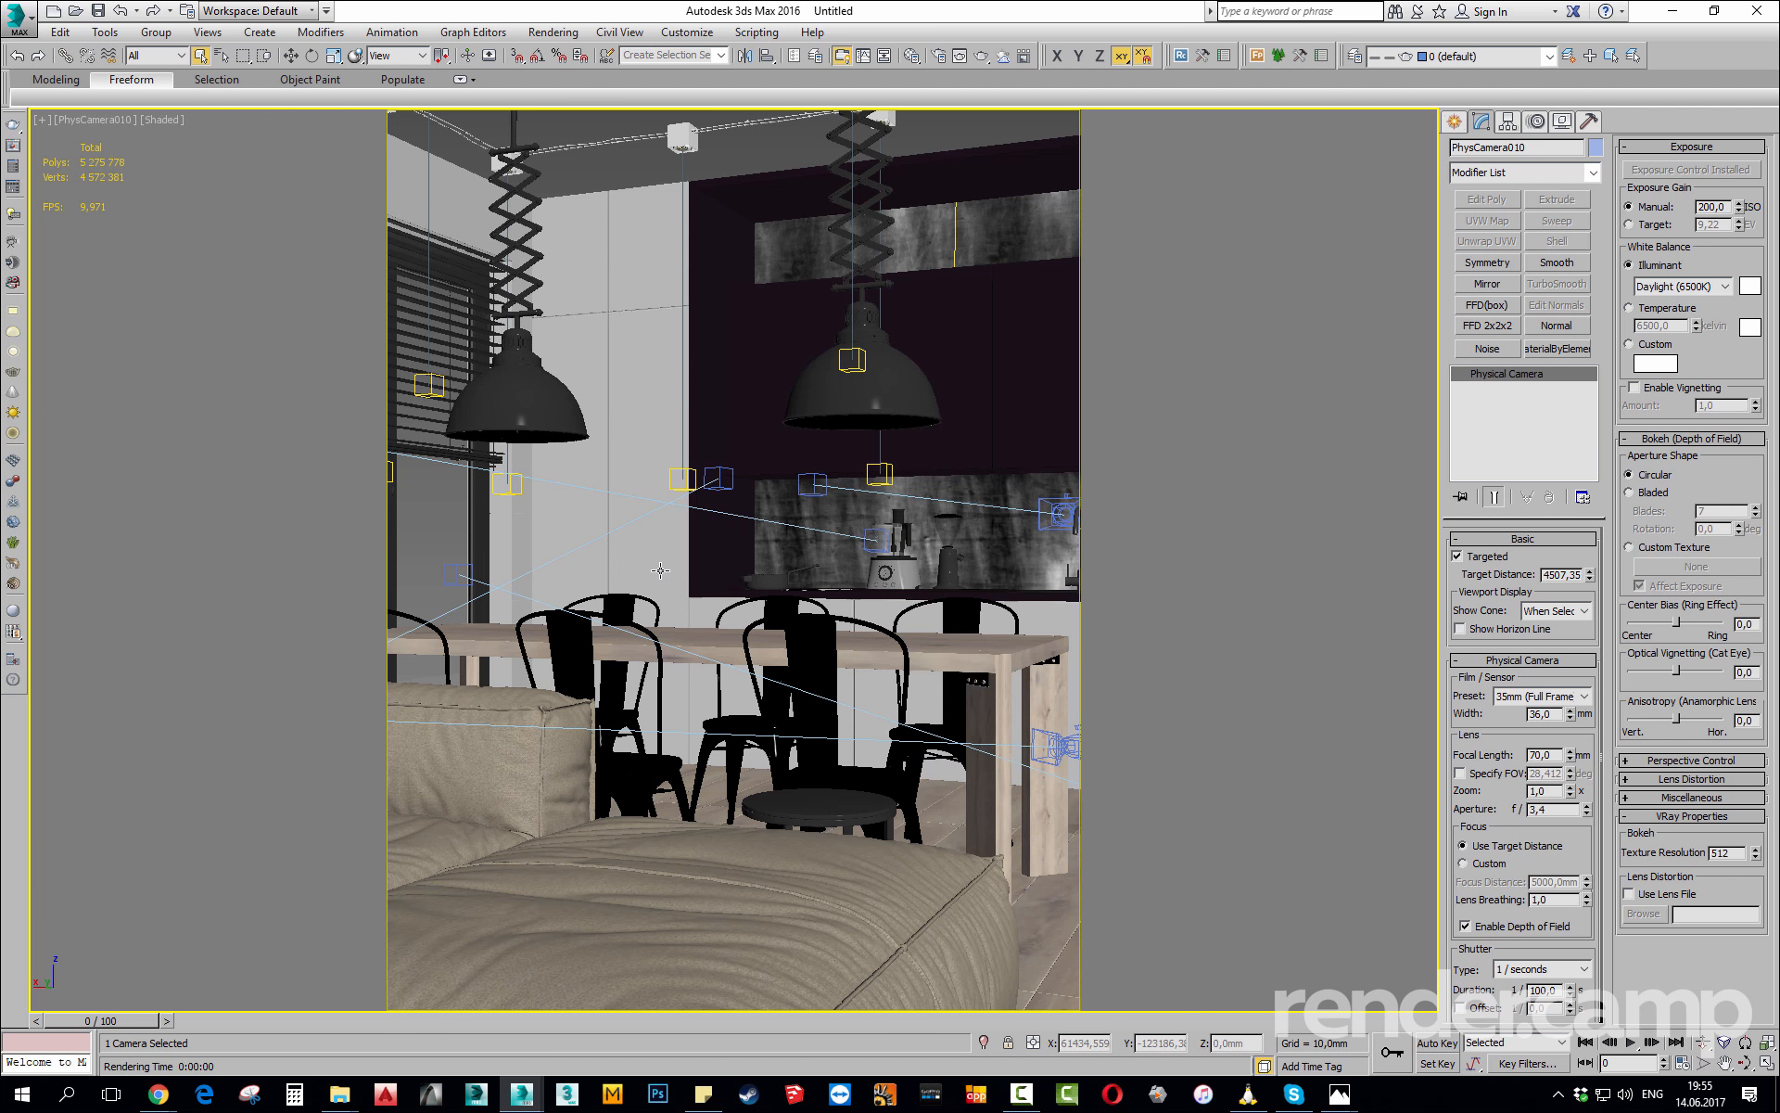
right_click(805, 463)
left_click(859, 710)
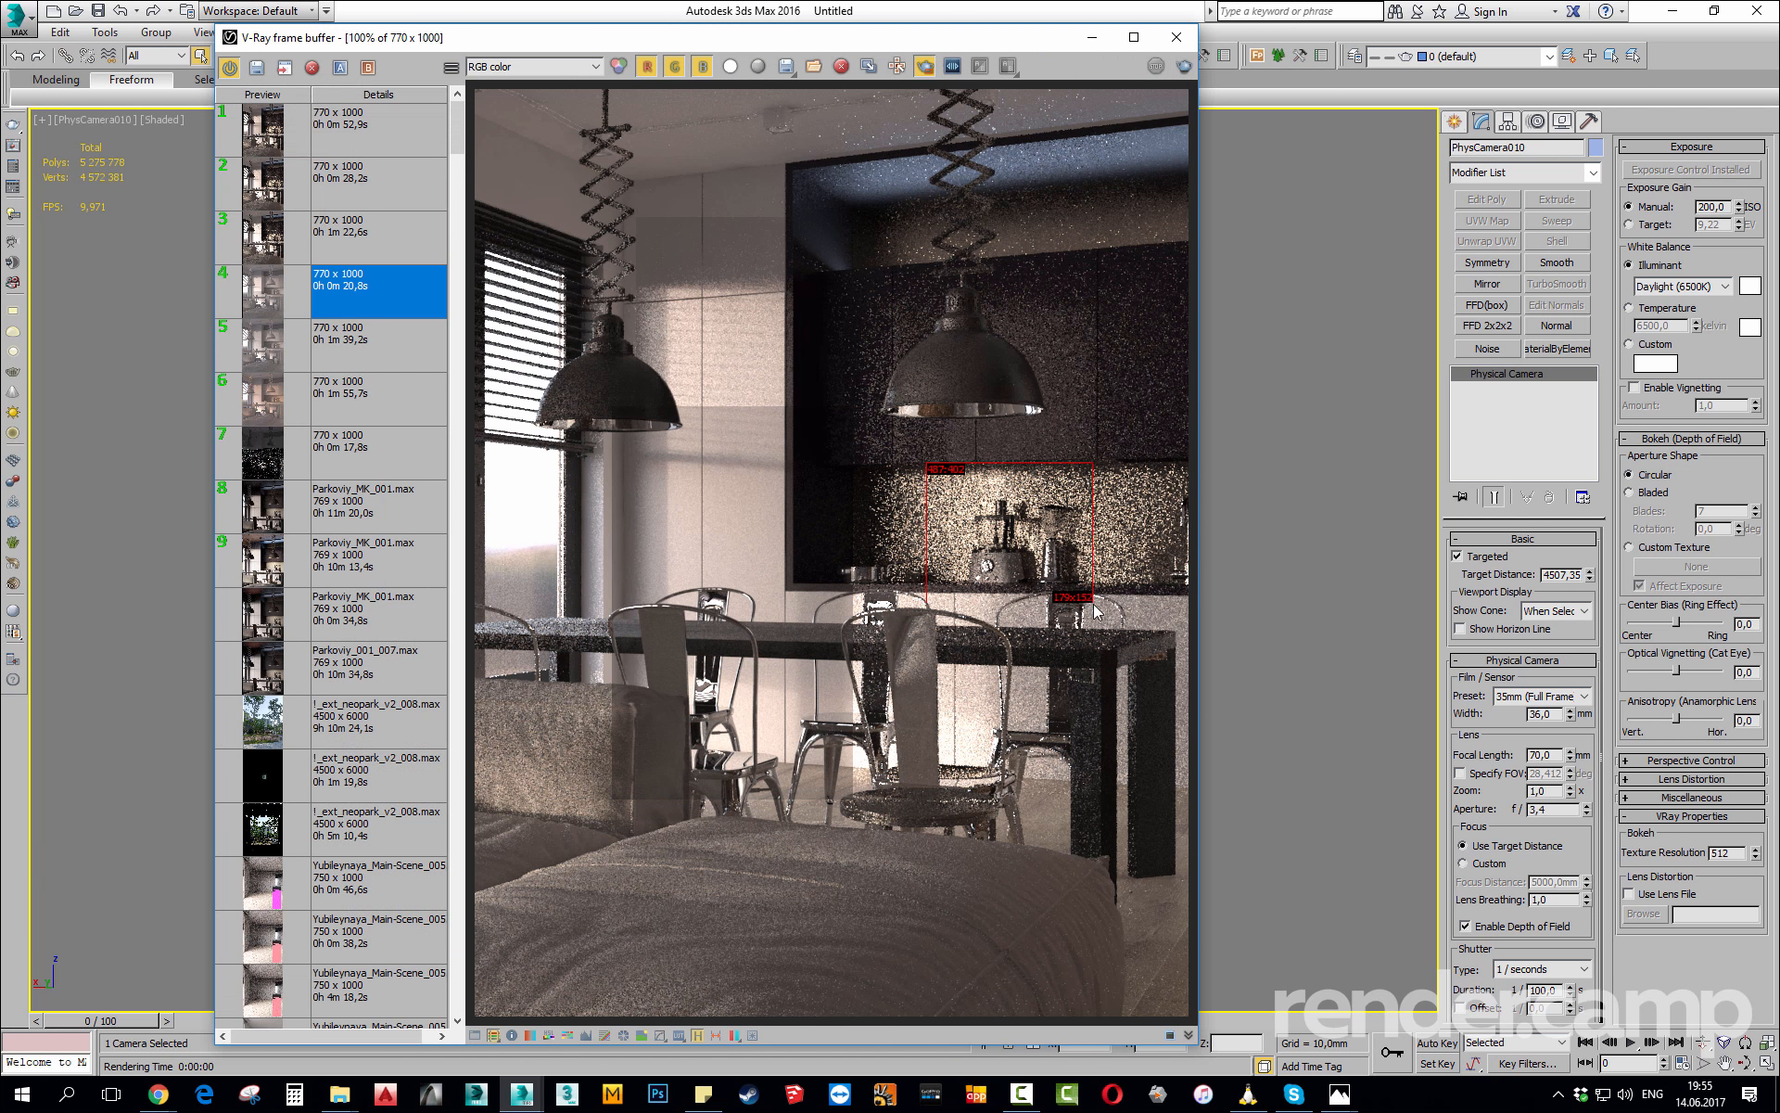
Draw a render region around the appliances on the kitchen counter and render it again.
scroll(1004, 526, "up", 1)
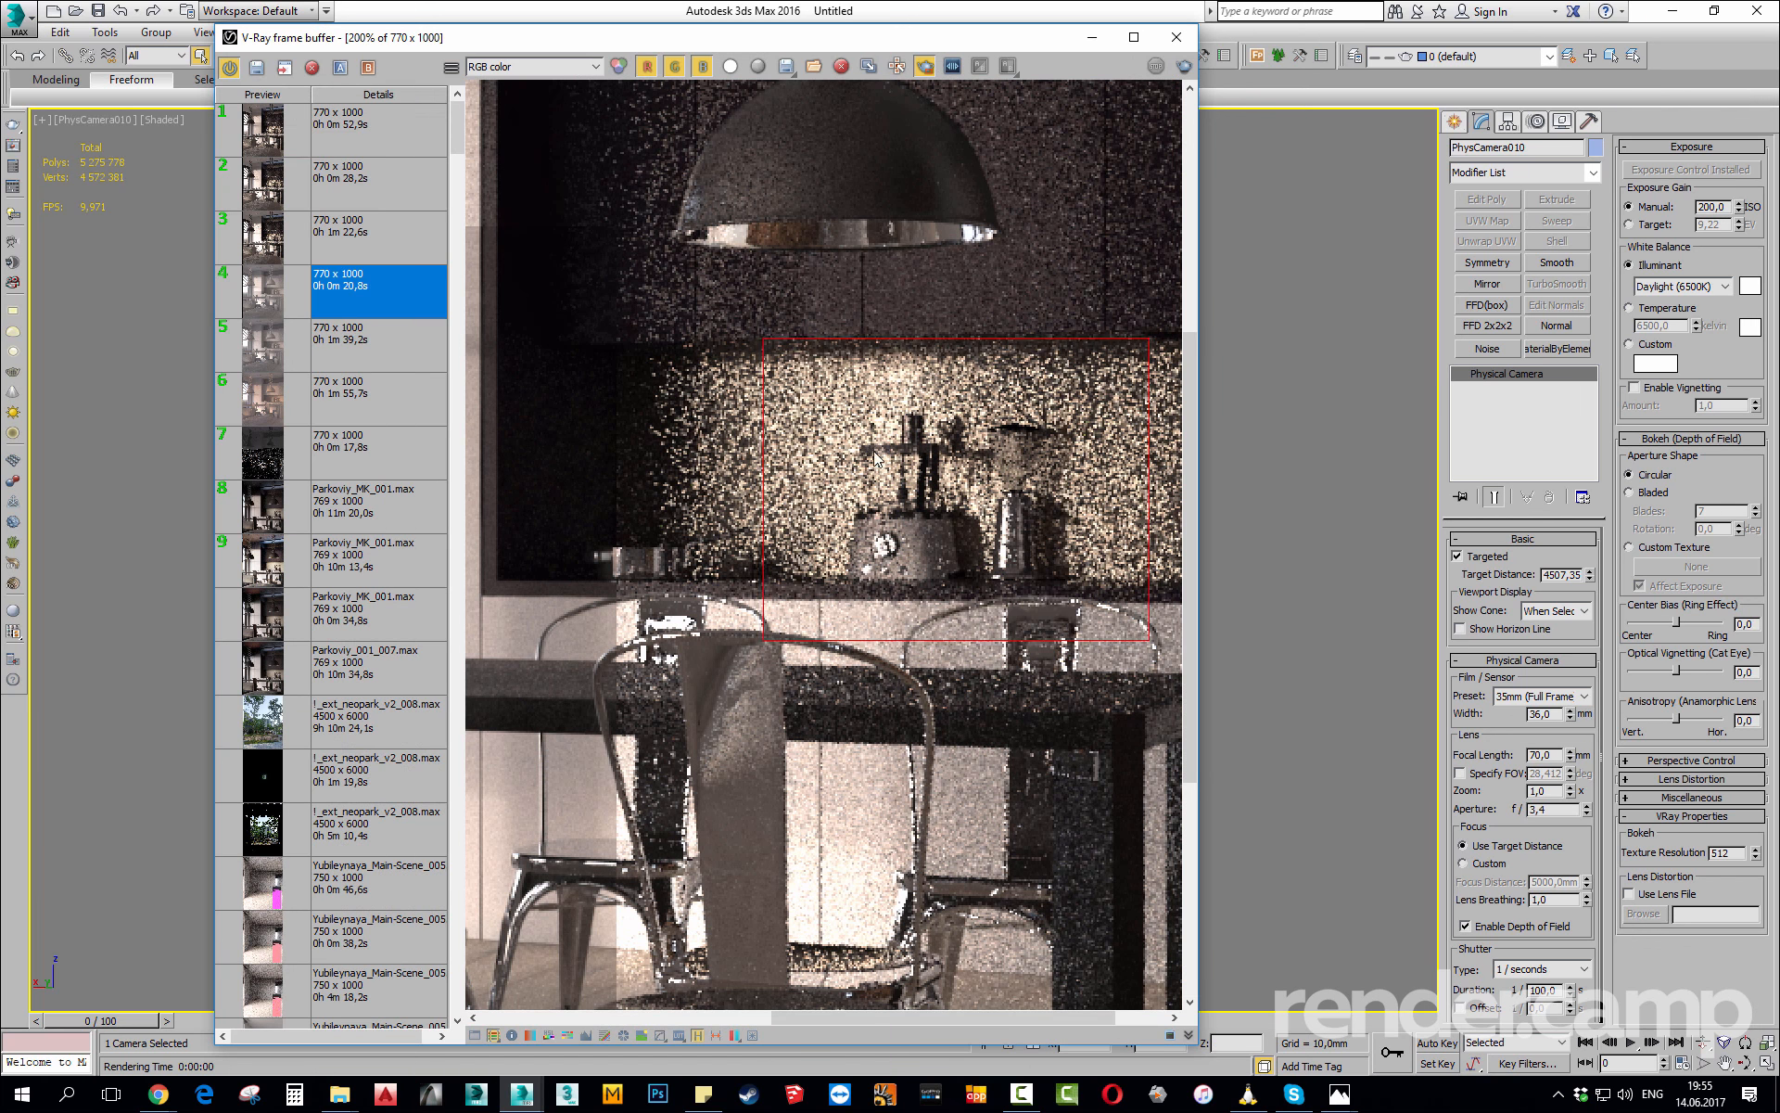
left_click_drag(794, 354, 1106, 630)
scroll(790, 670, "up", 2)
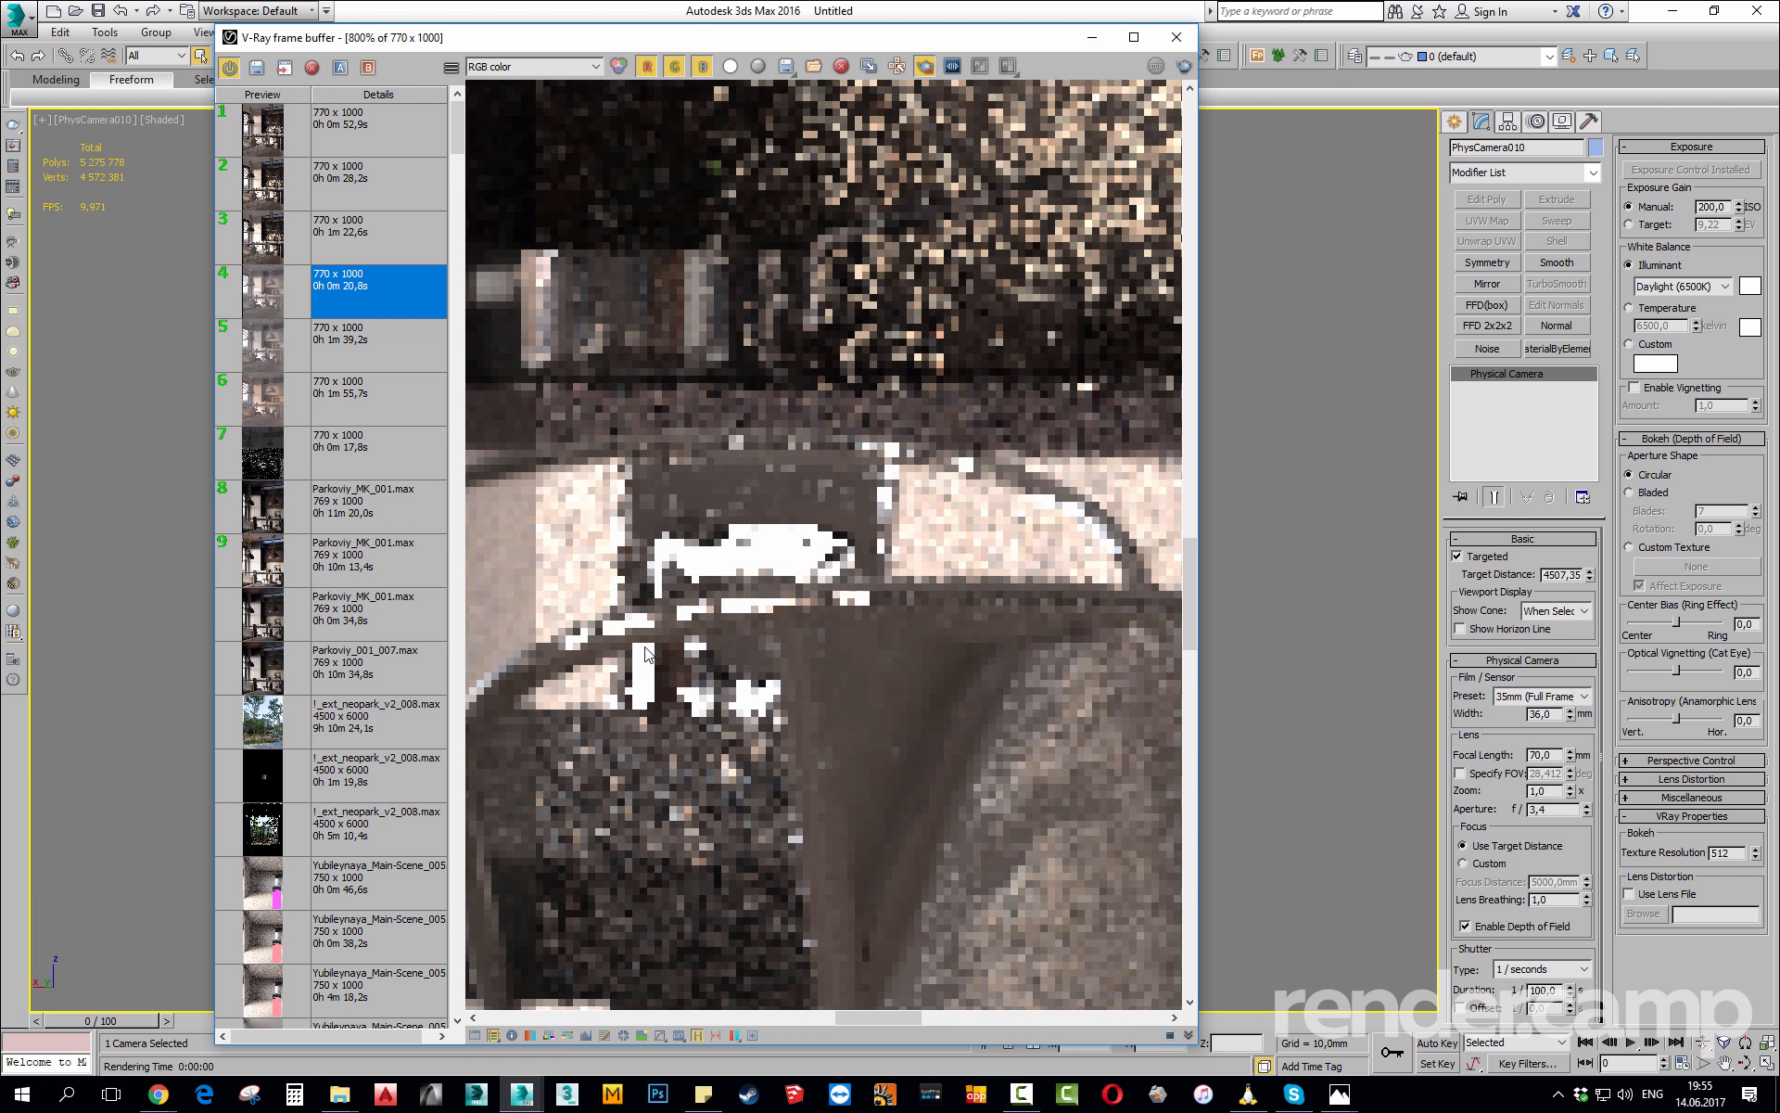
left_click_drag(506, 531, 913, 769)
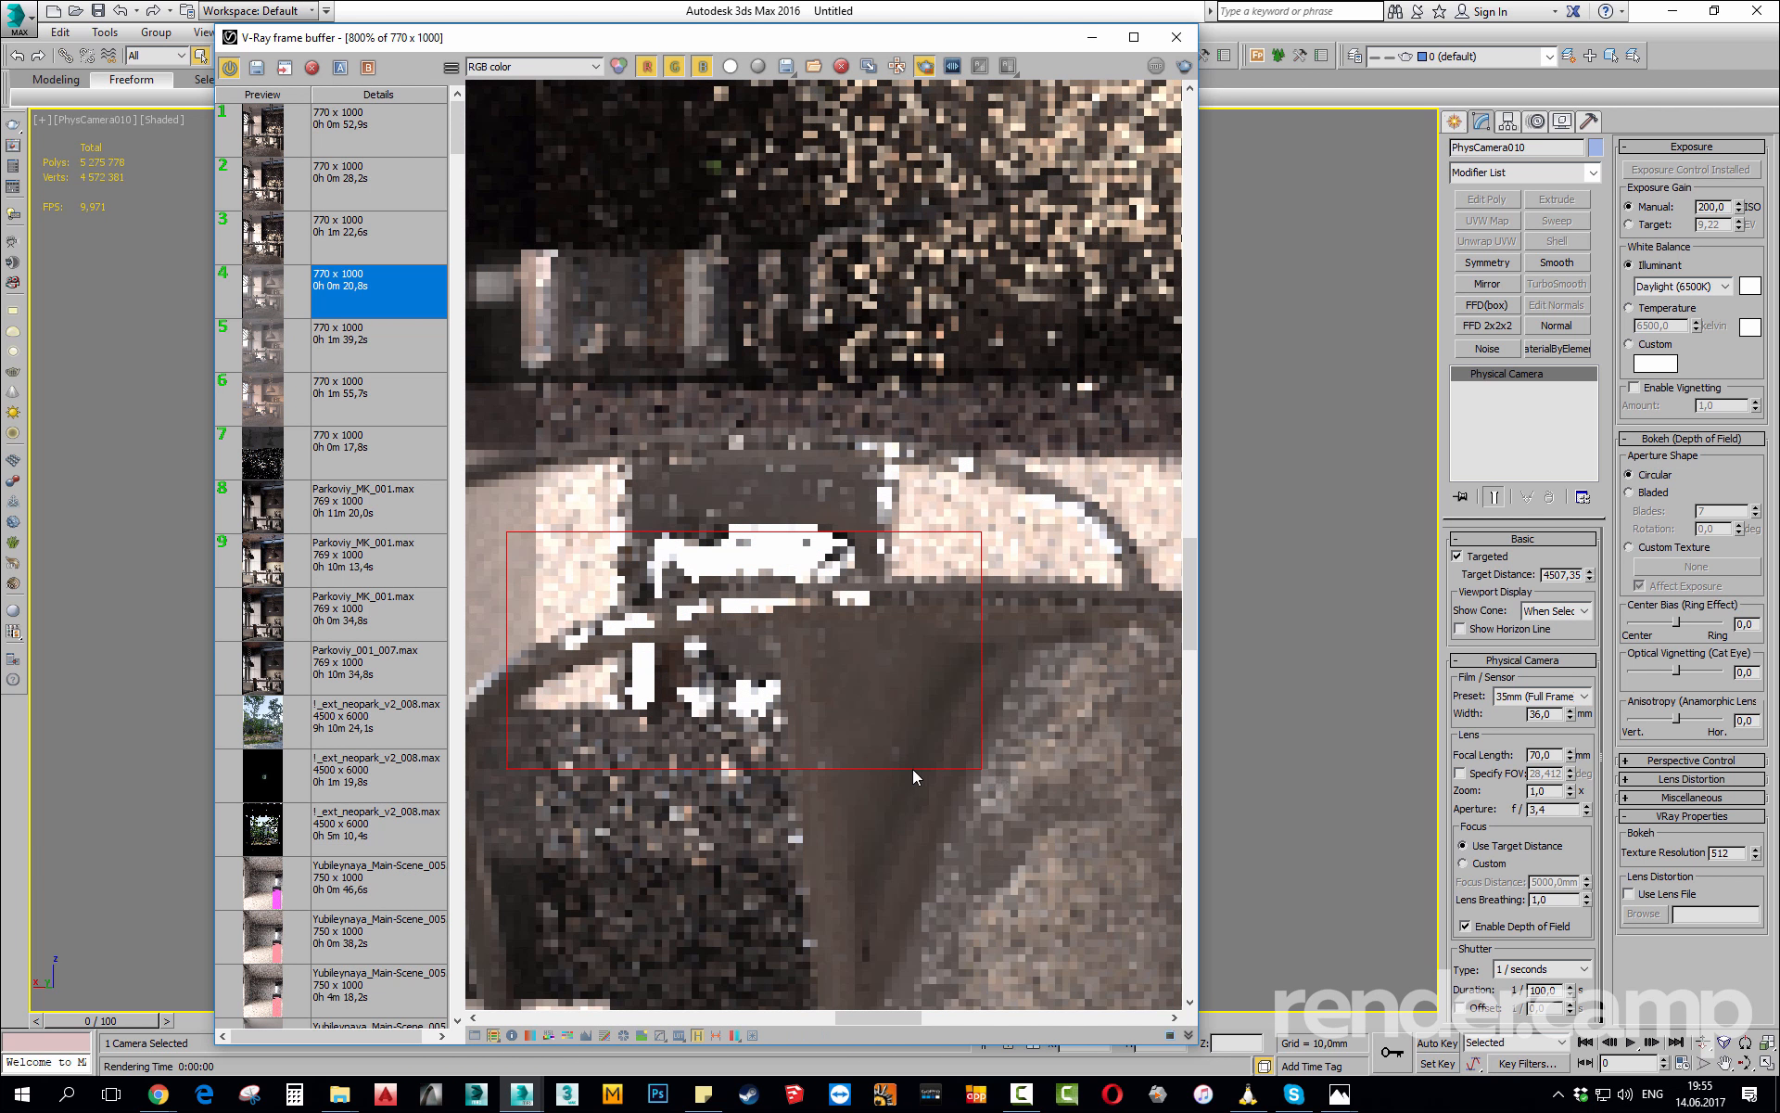
scroll(913, 769, "down", 2)
left_click_drag(729, 436, 1011, 682)
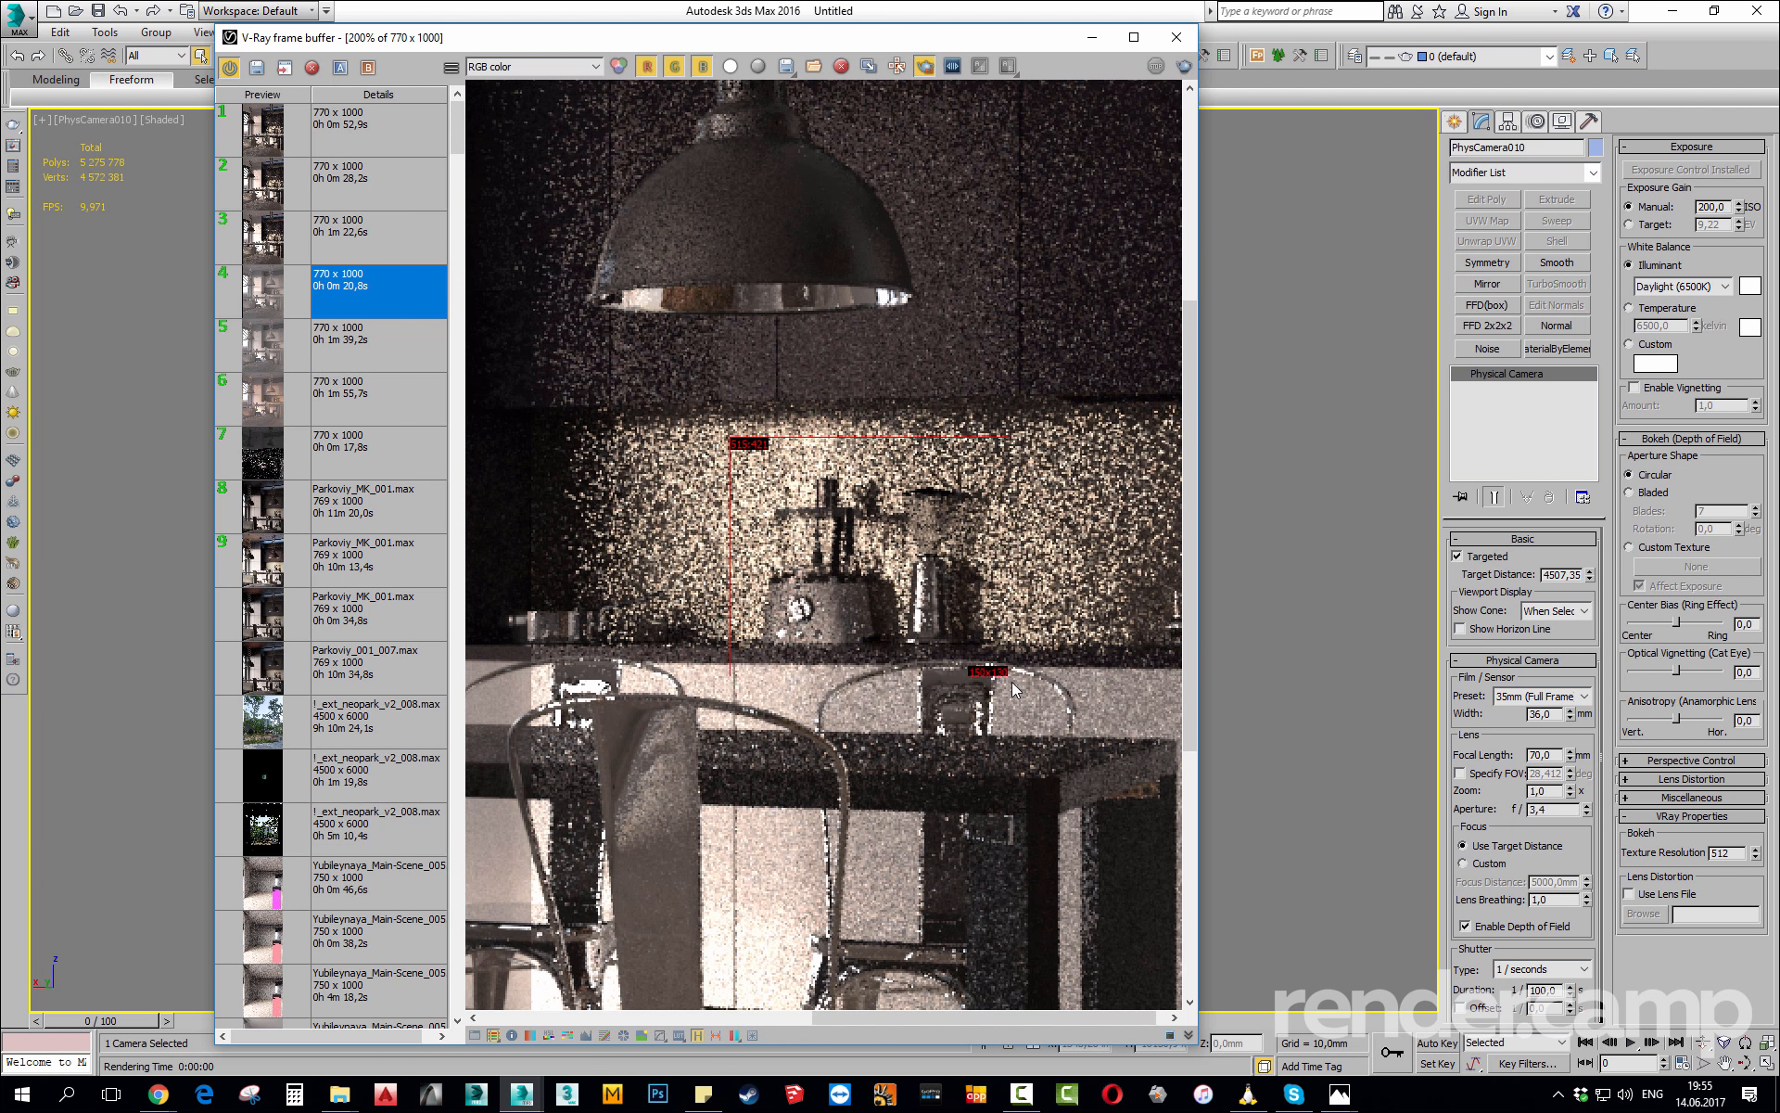
left_click(1185, 67)
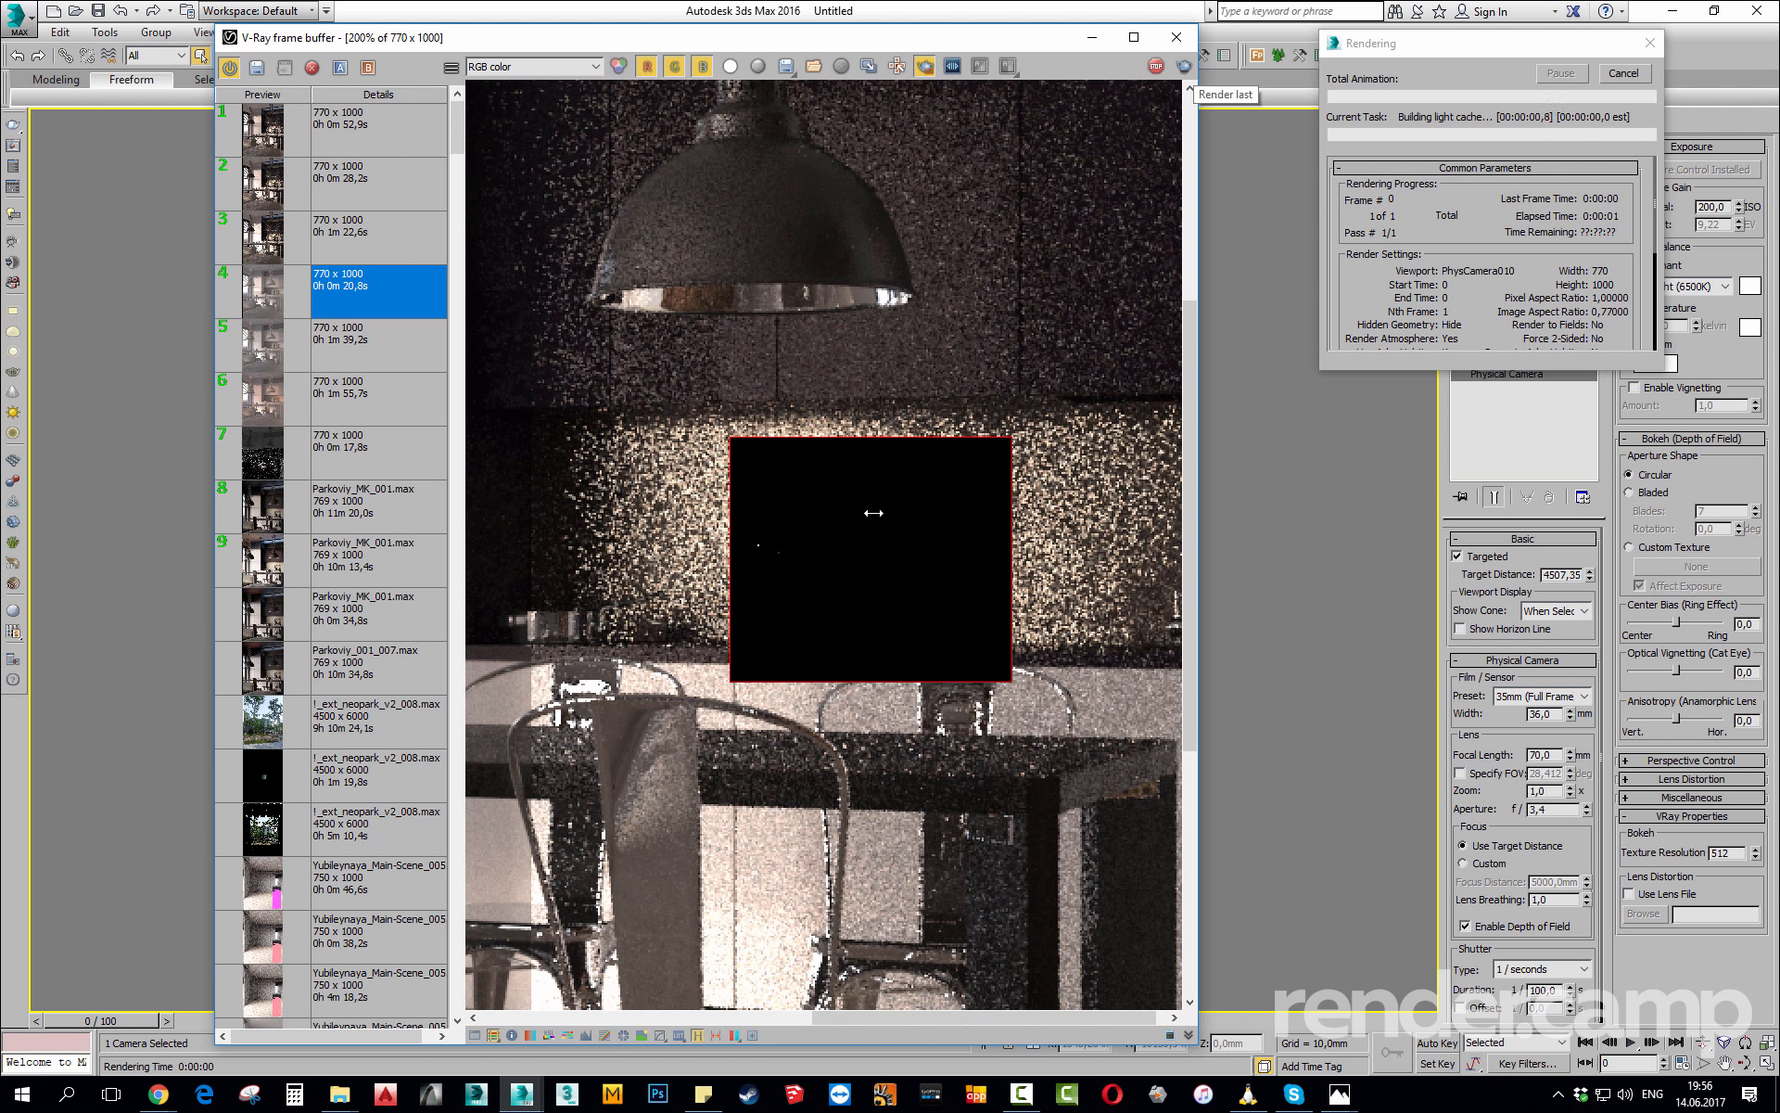
Examine the blur, noise and highlights on the kitchen appliances as the region render refines.
scroll(949, 684, "up", 1)
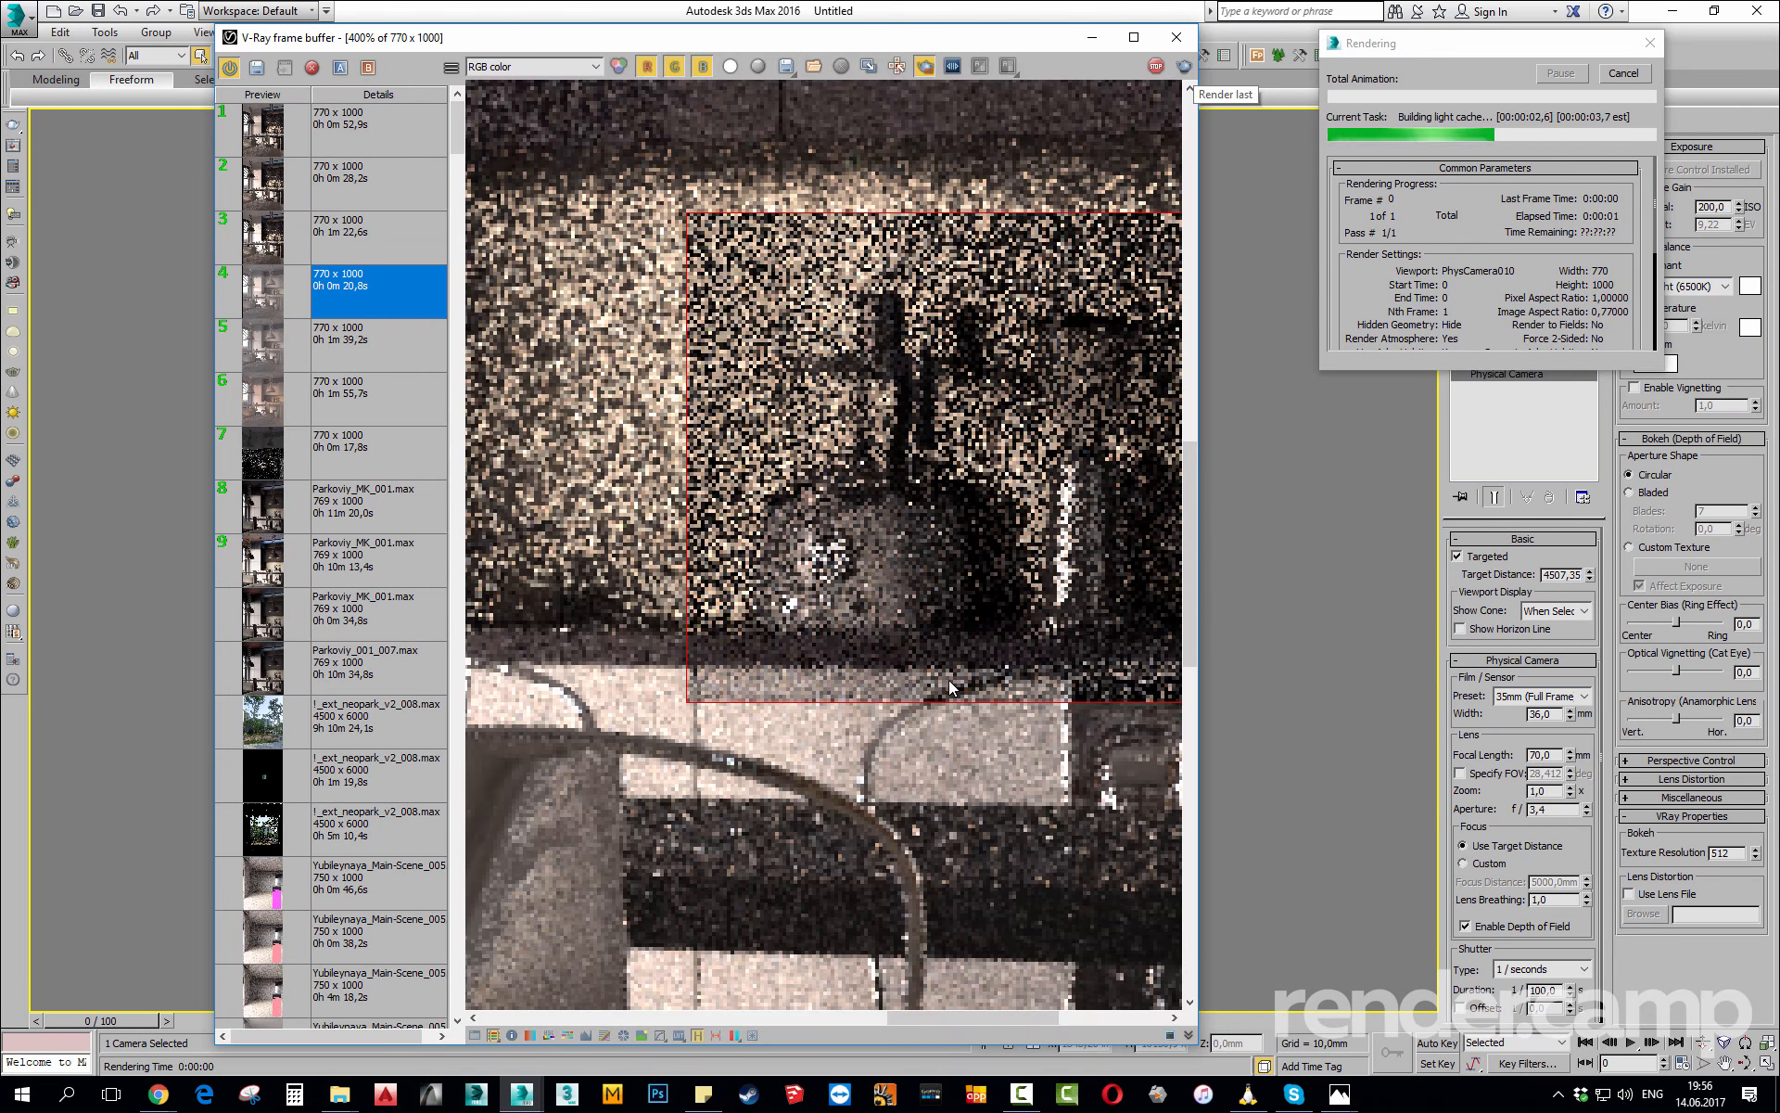
middle_click_drag(948, 681, 869, 708)
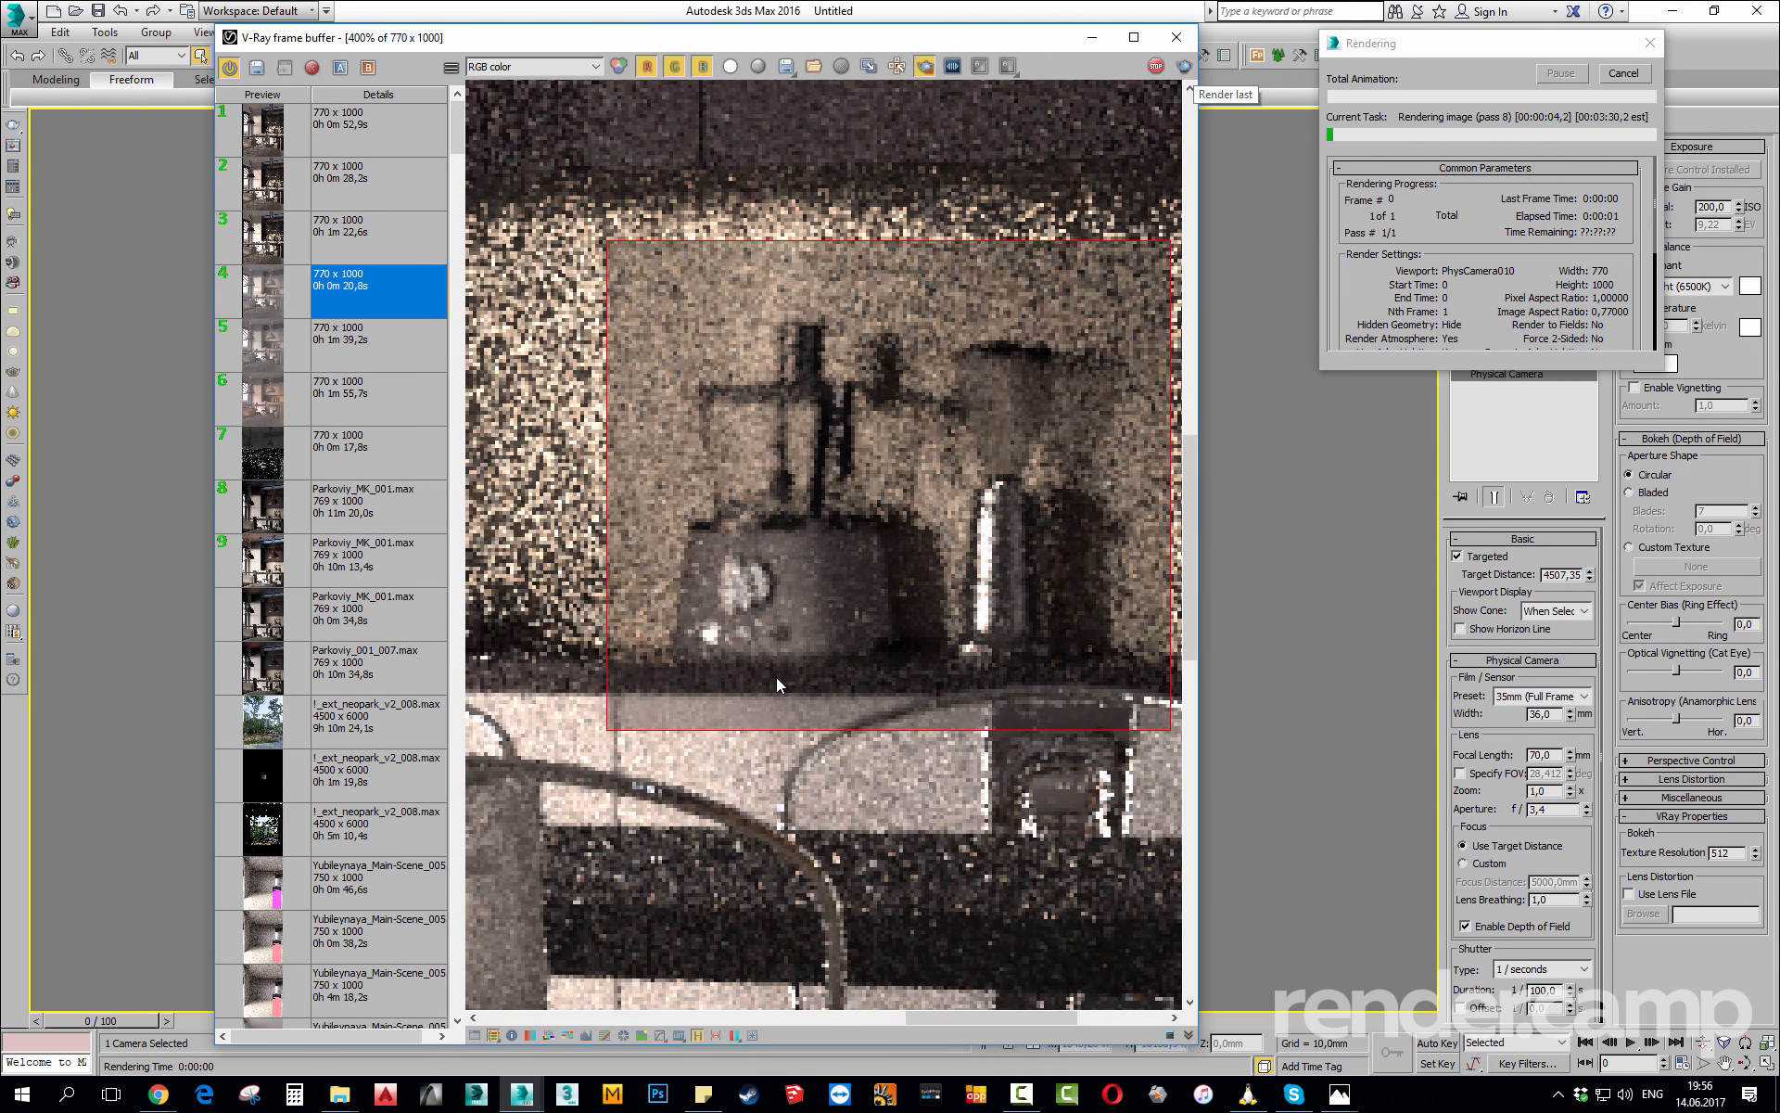
scroll(776, 677, "up", 1)
scroll(788, 716, "down", 2)
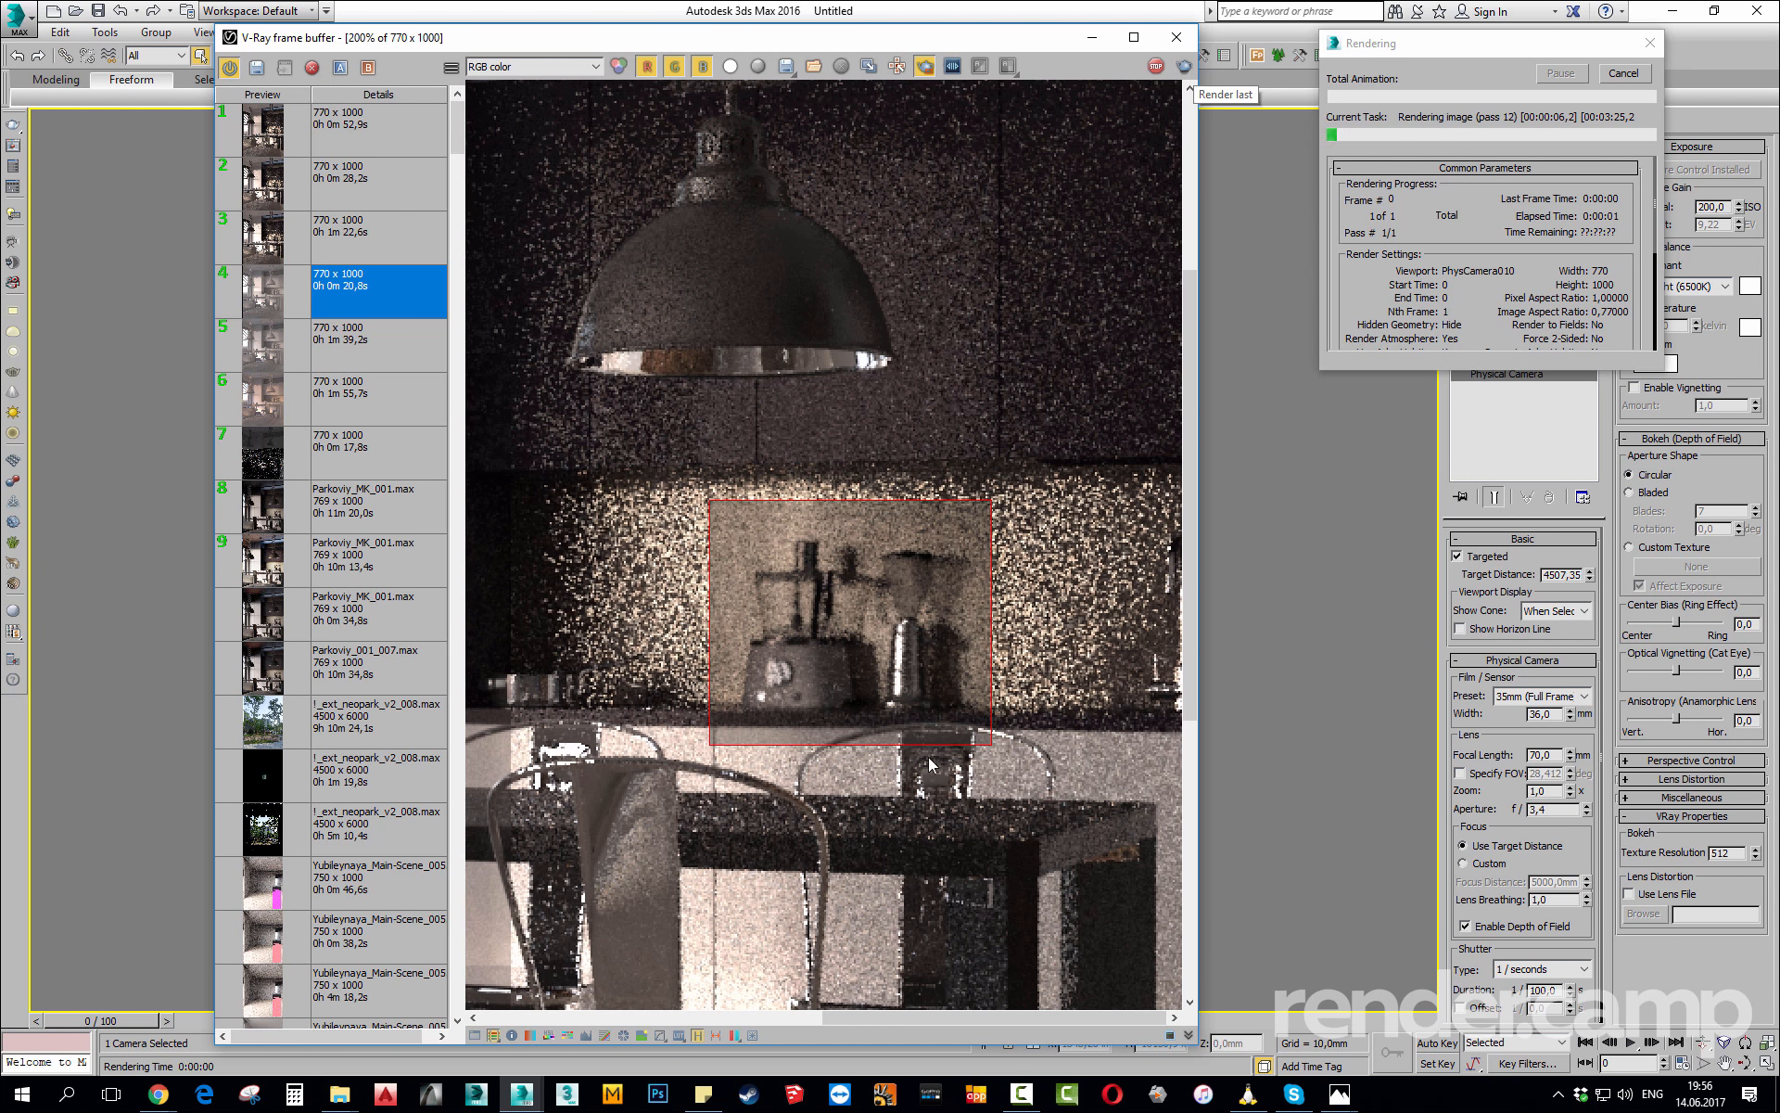
scroll(927, 756, "up", 1)
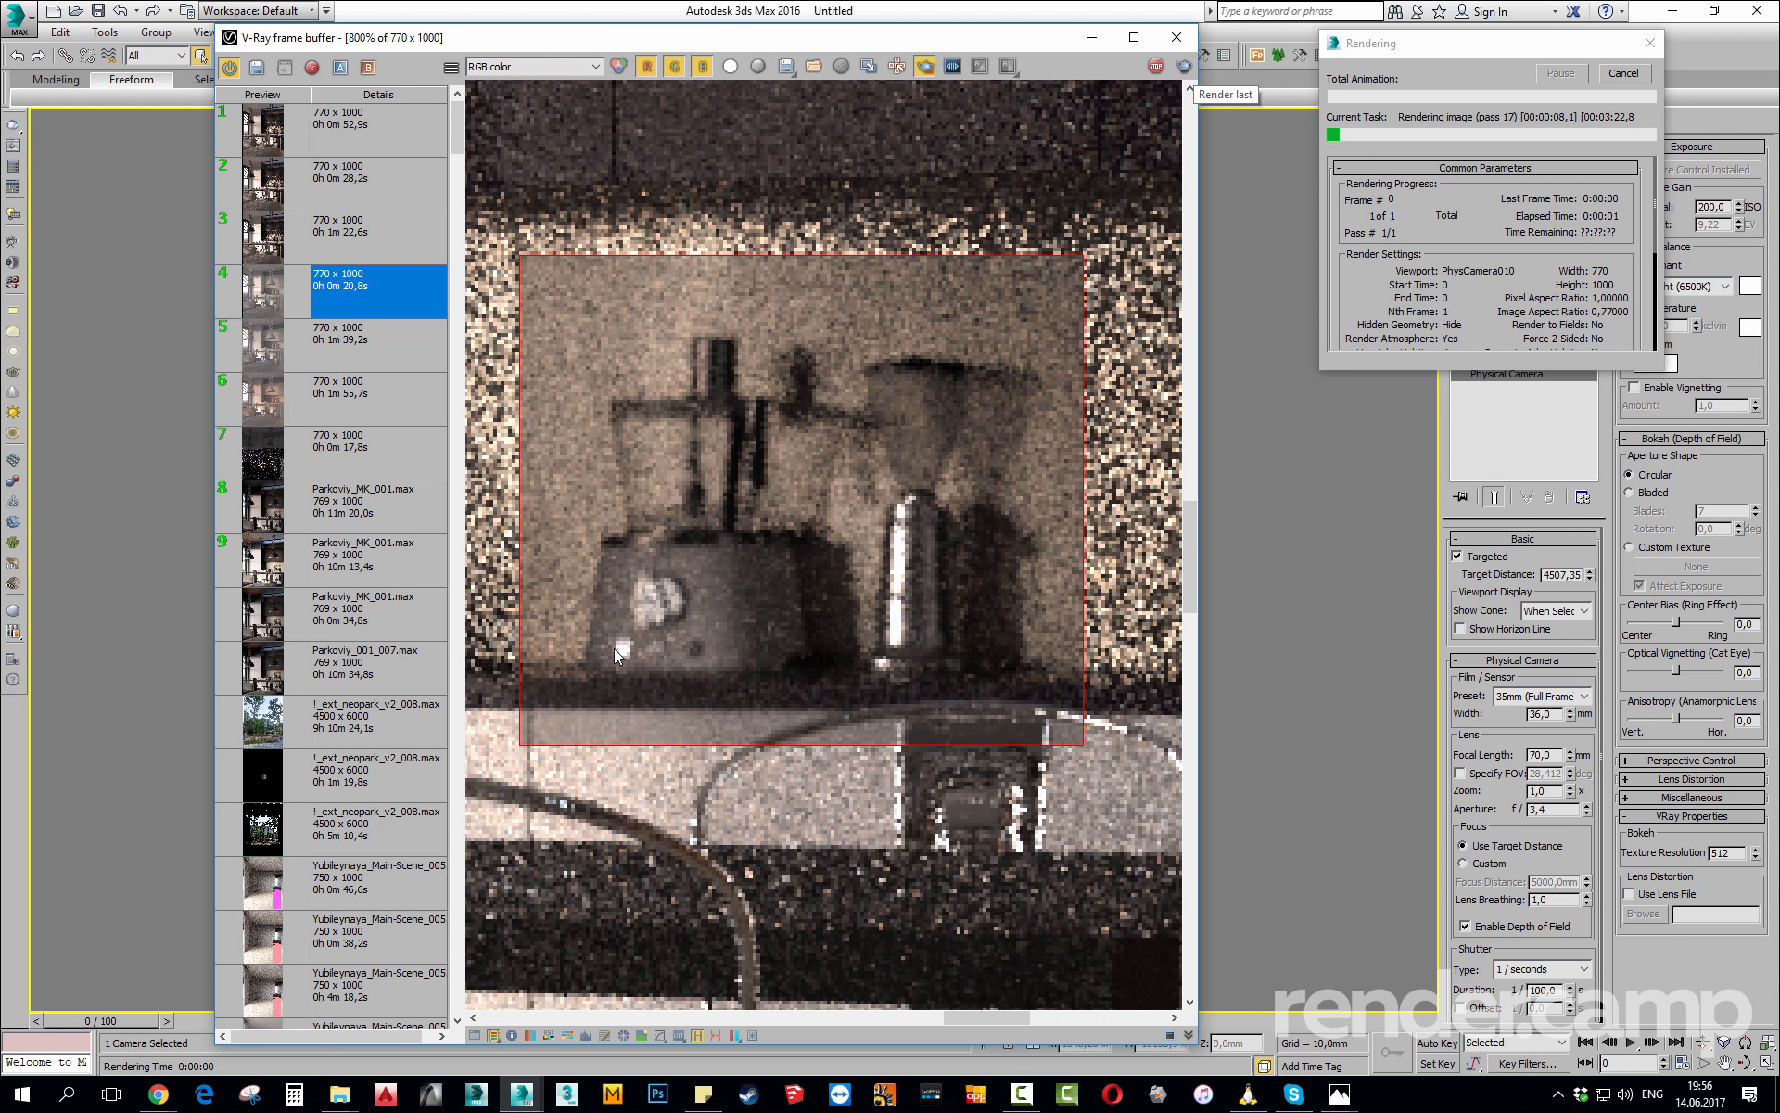
scroll(614, 648, "up", 1)
scroll(680, 741, "down", 1)
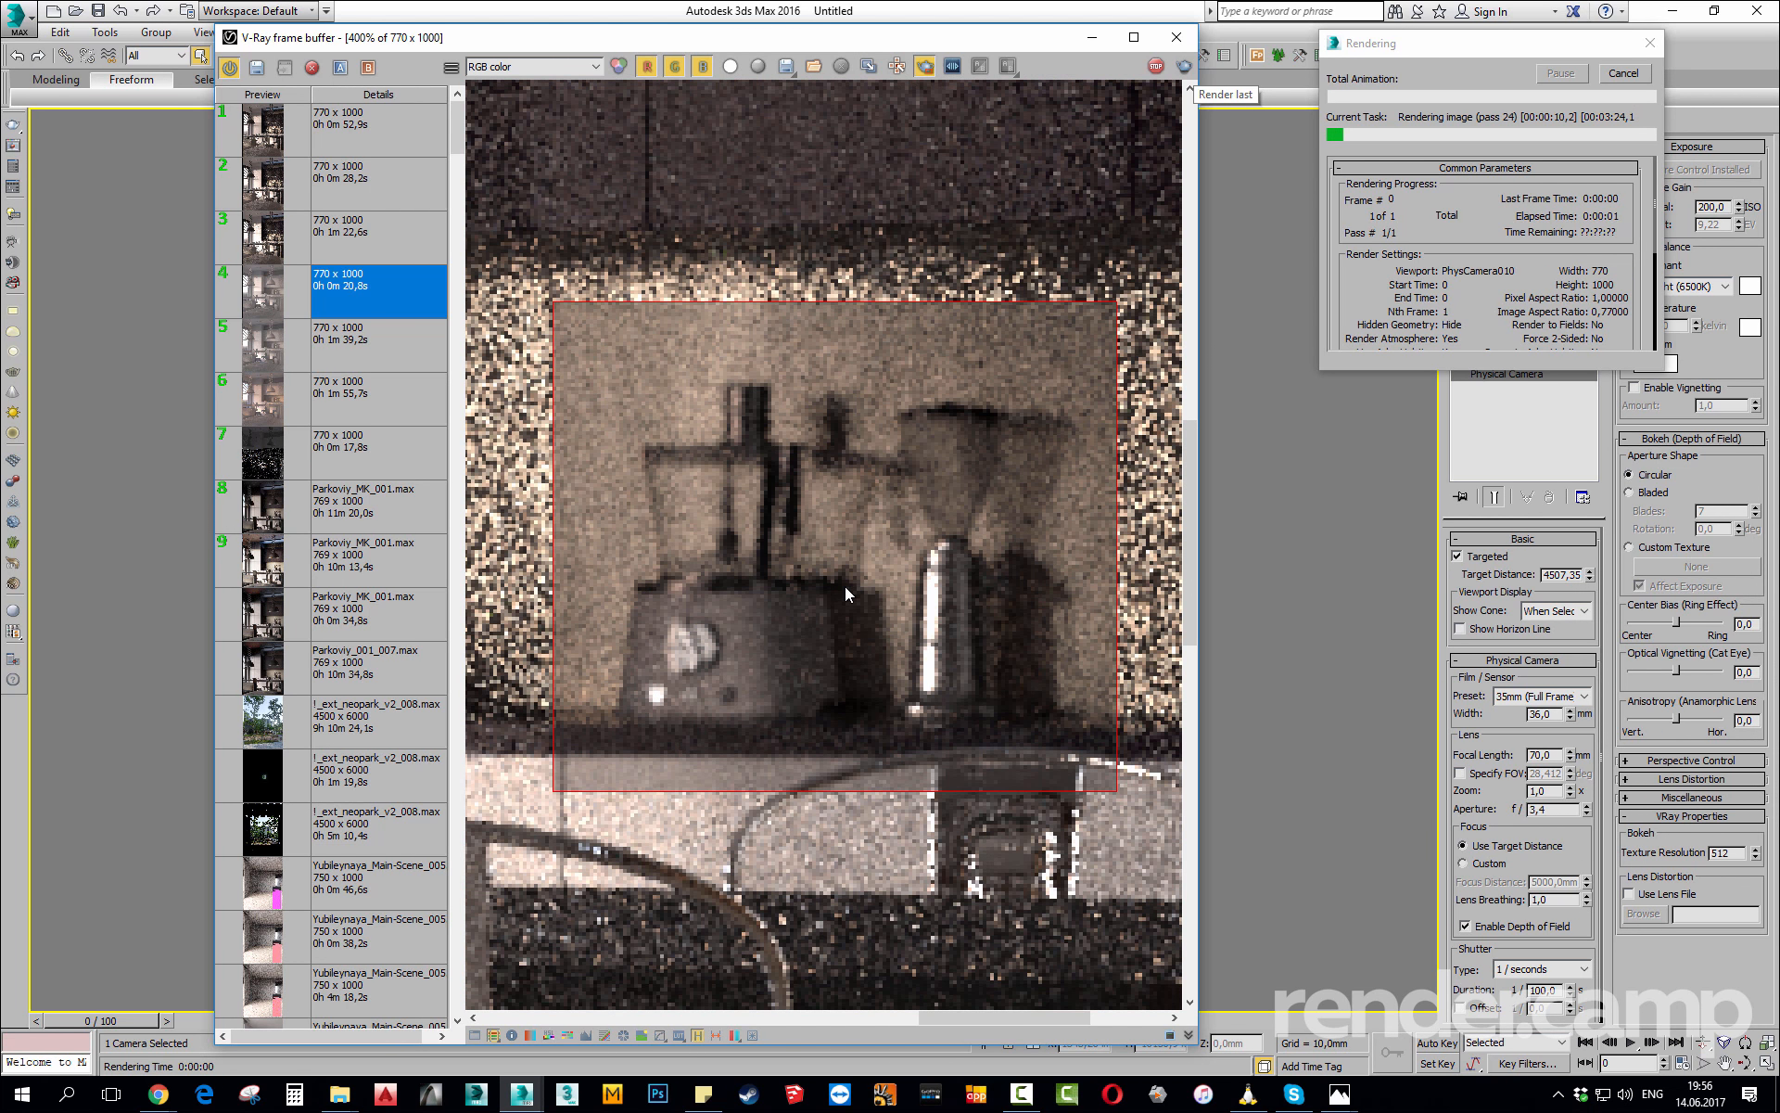
scroll(882, 587, "down", 1)
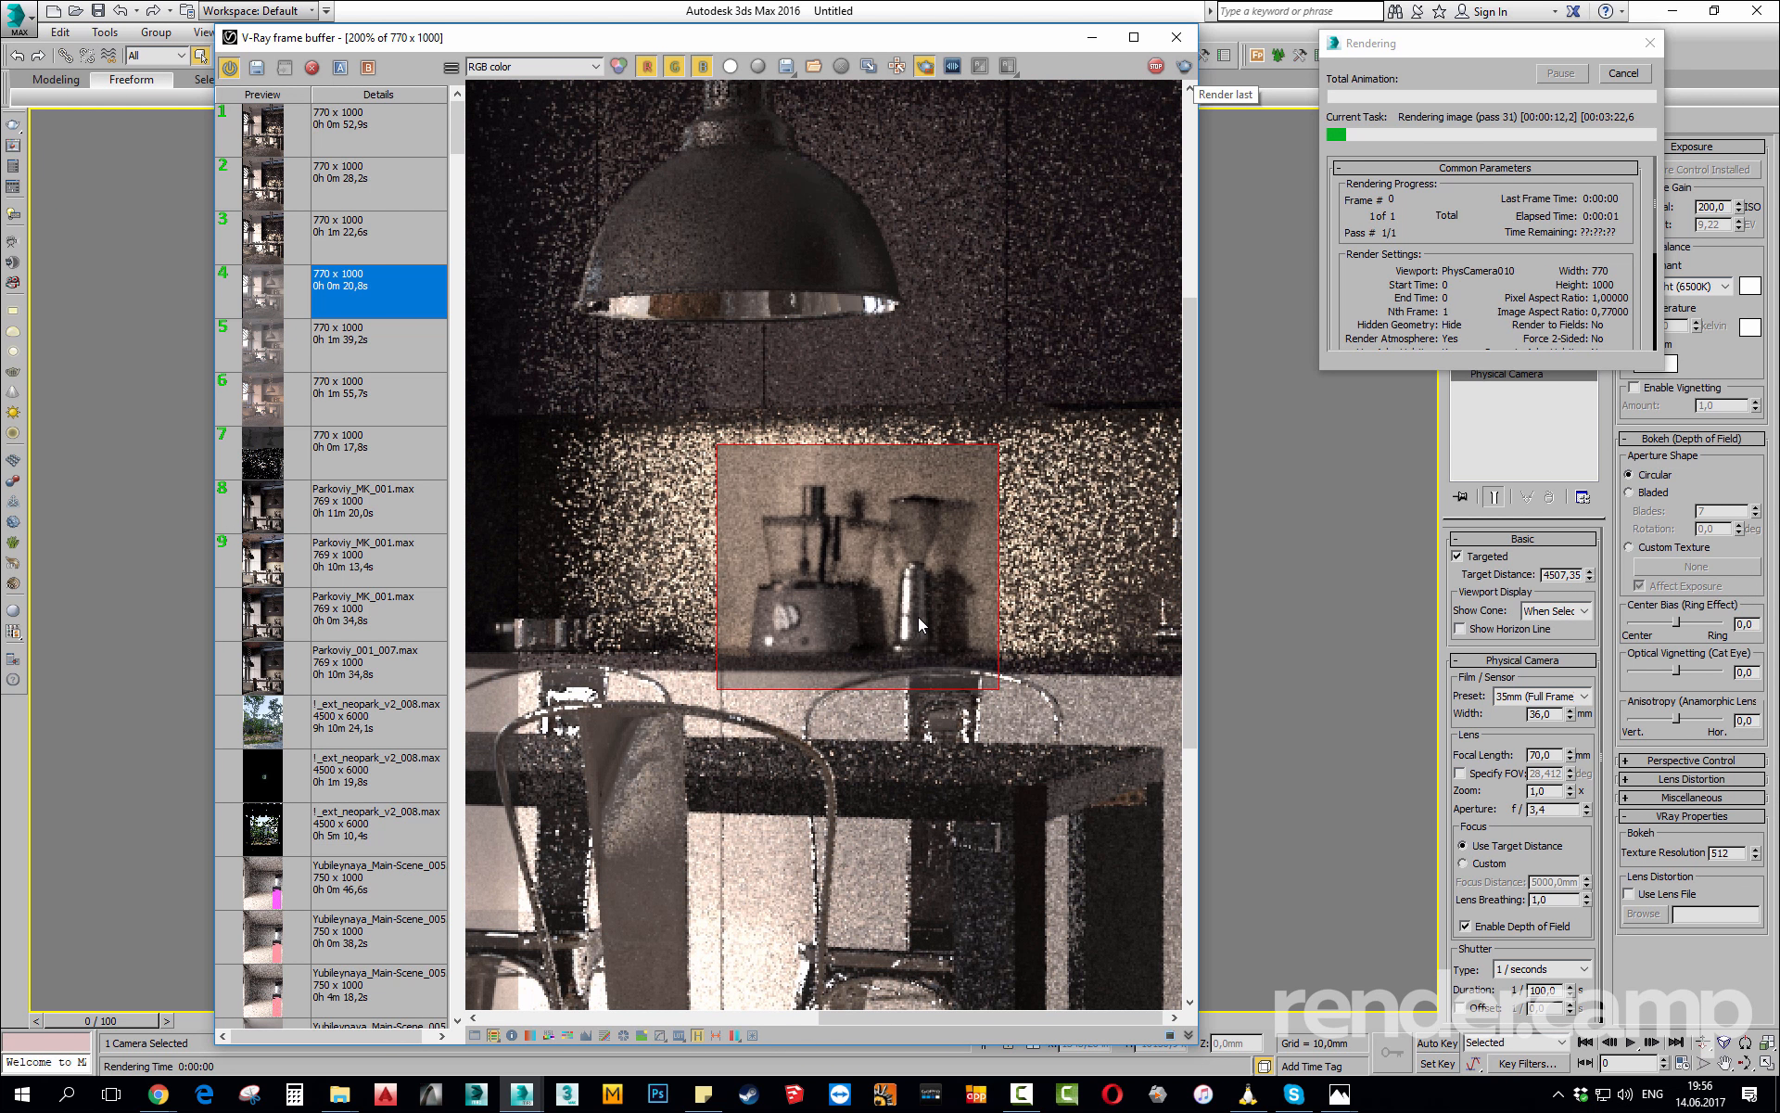
scroll(852, 564, "up", 1)
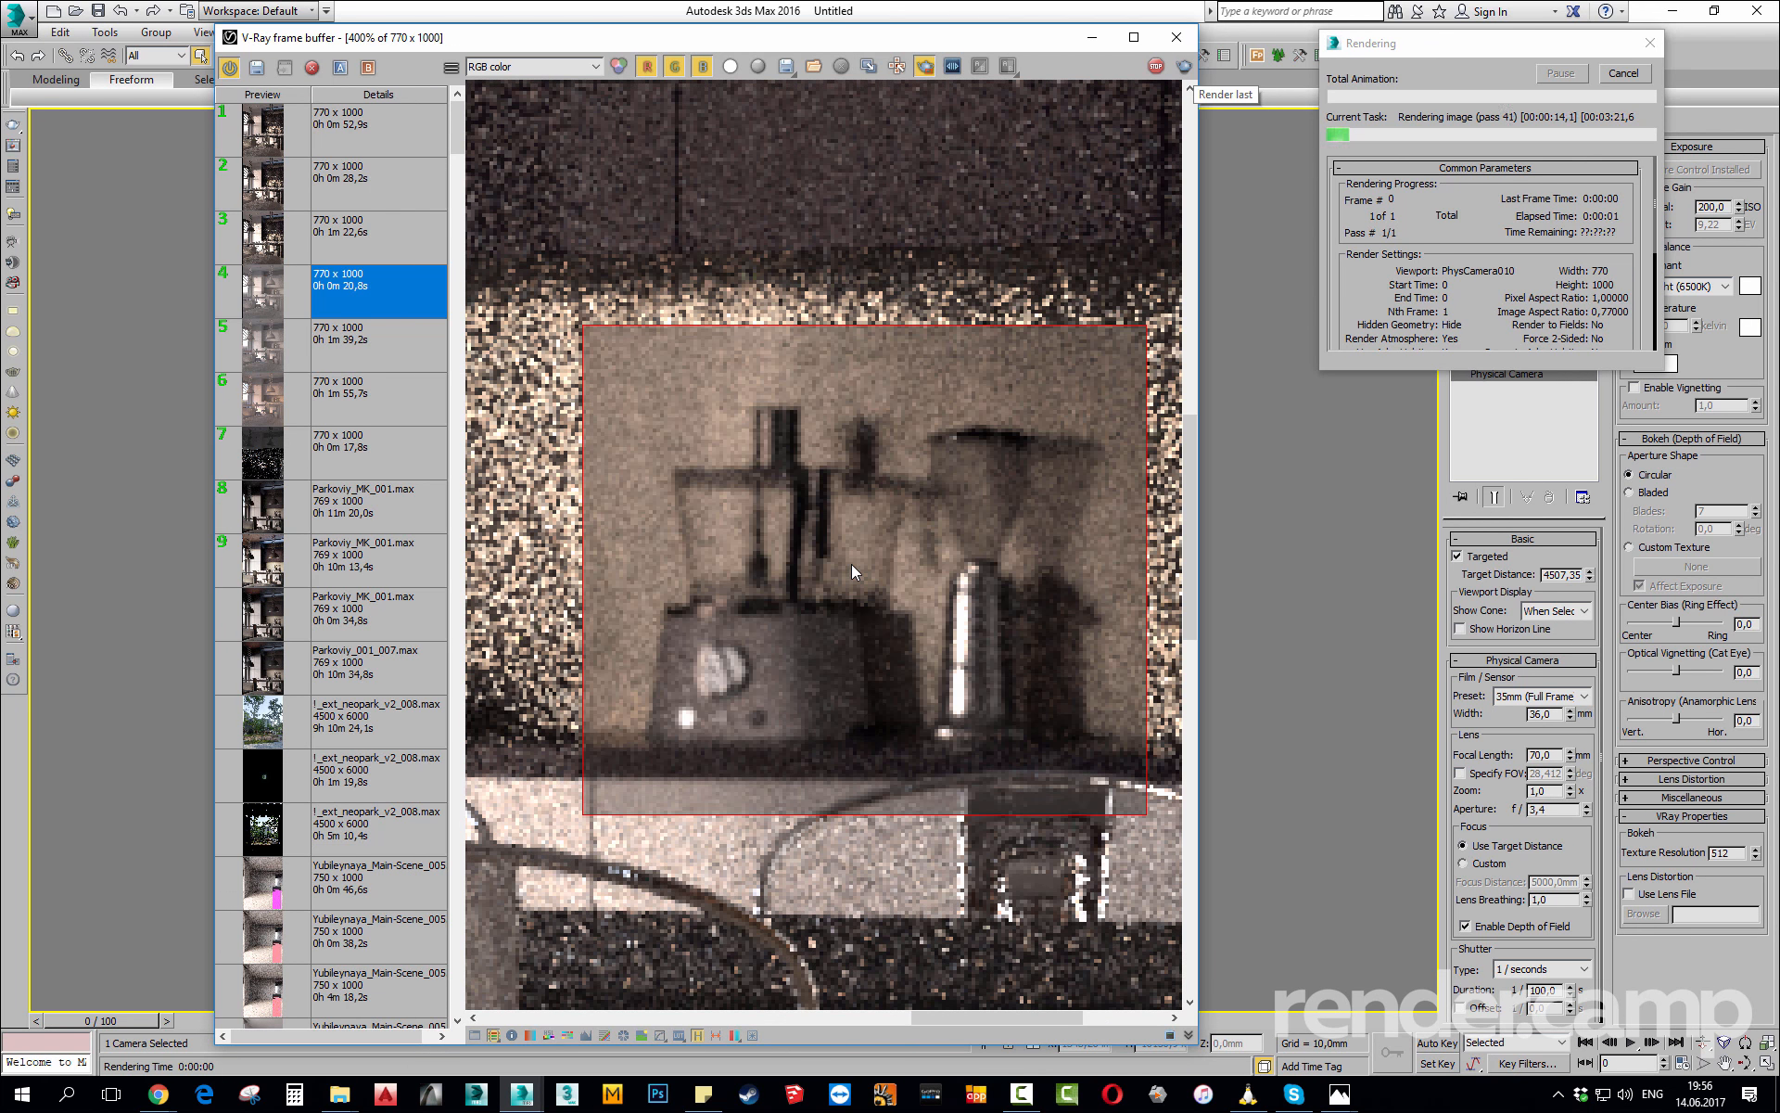
scroll(819, 669, "up", 1)
scroll(814, 653, "down", 1)
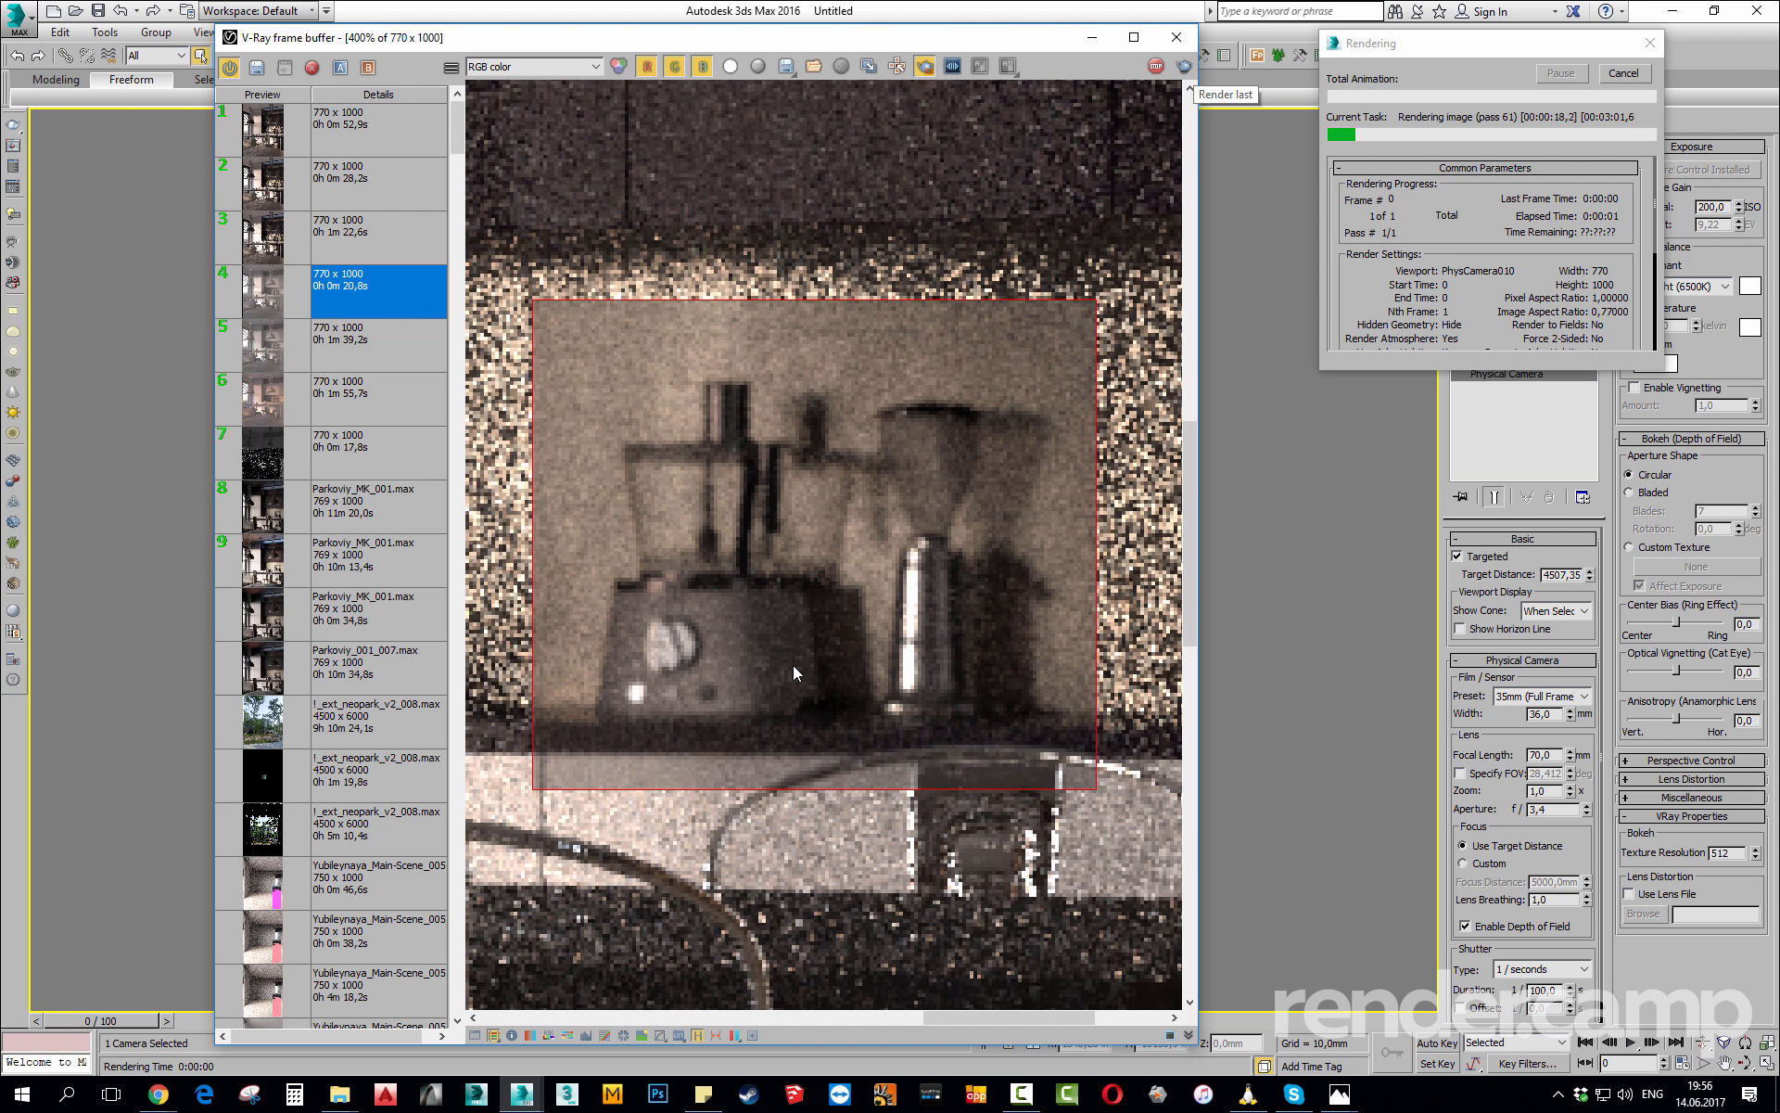
scroll(881, 672, "down", 1)
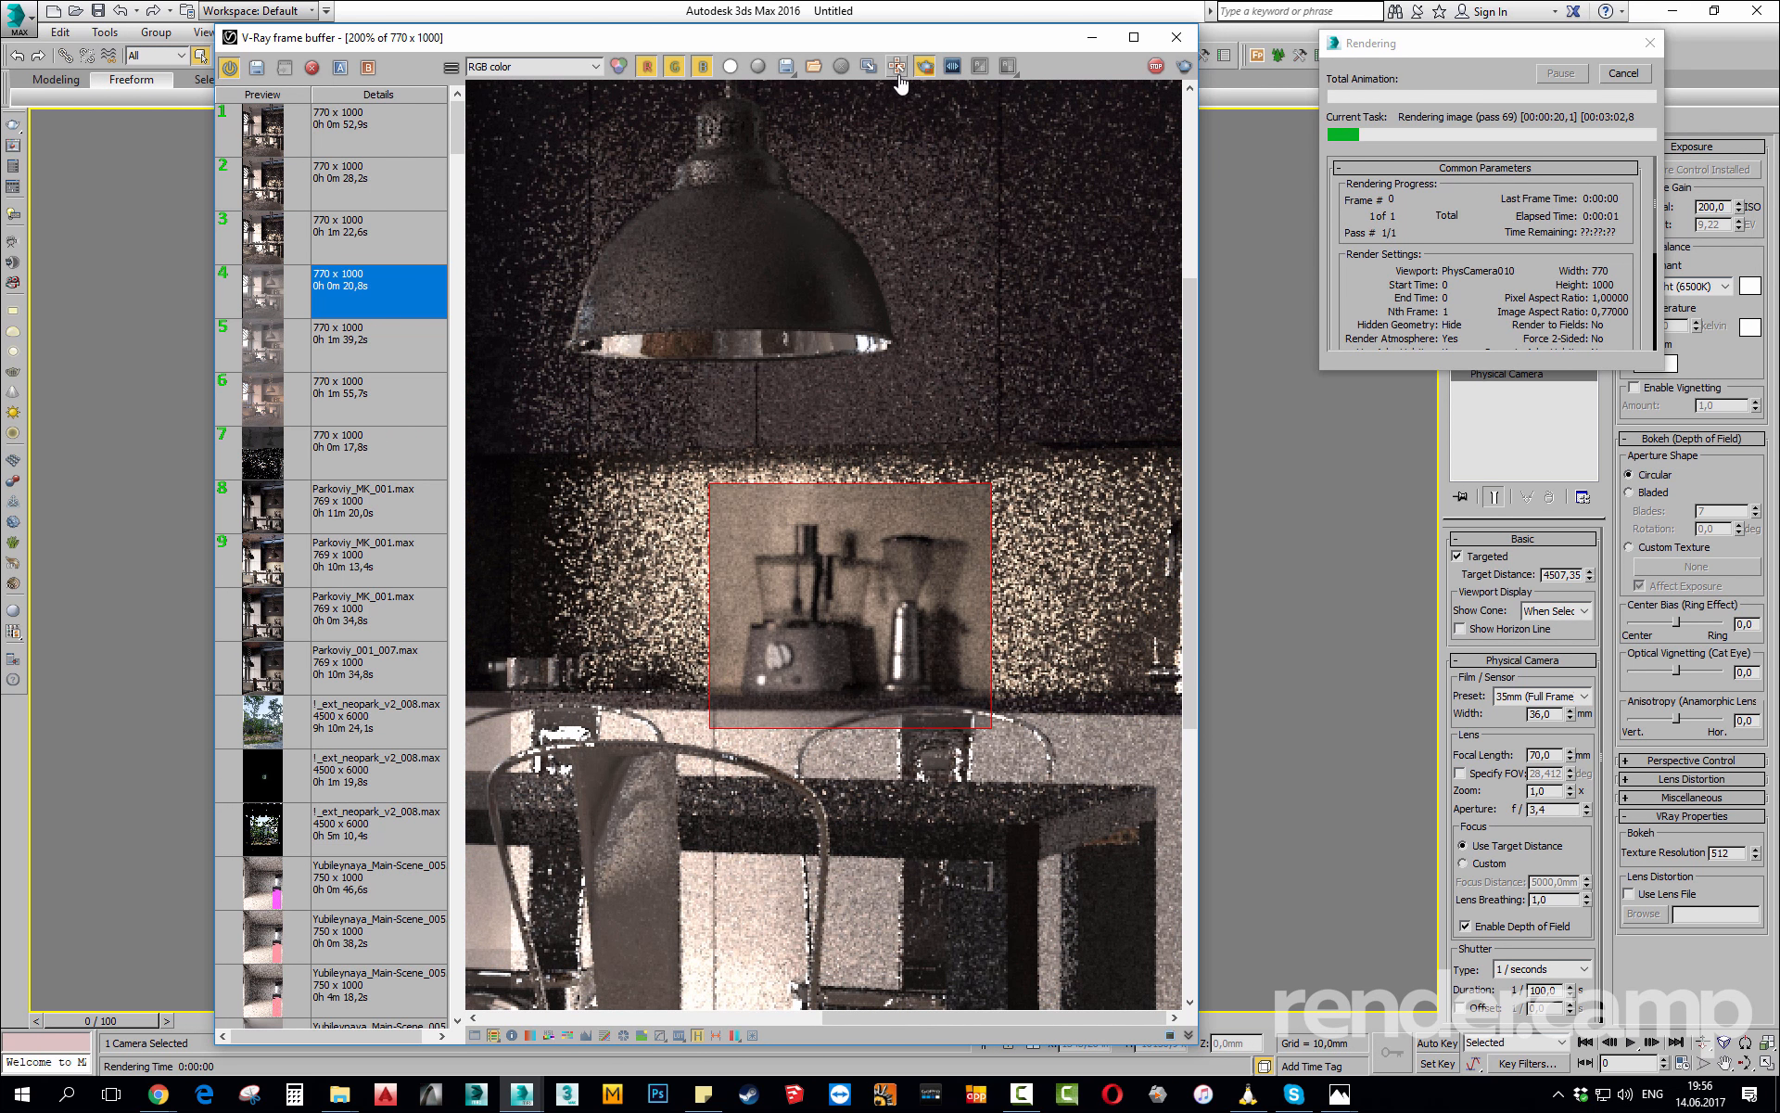
scroll(758, 681, "up", 1)
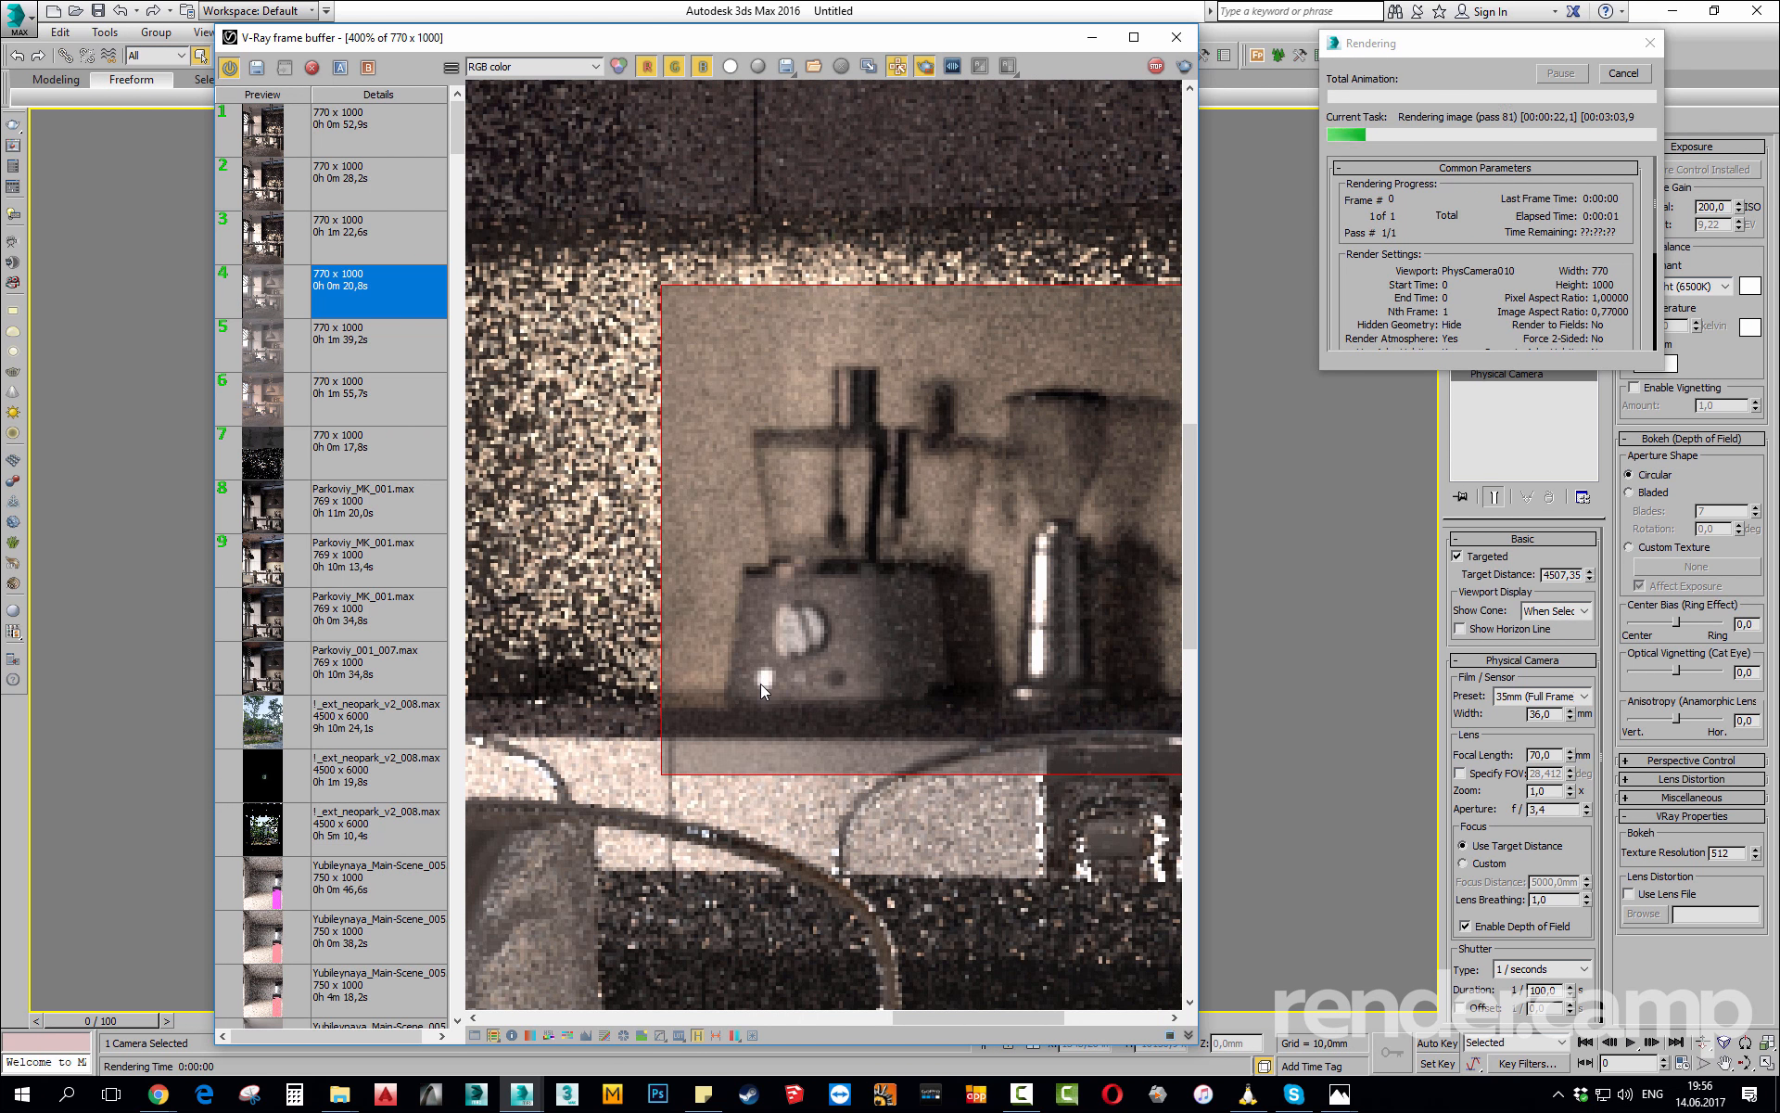
scroll(760, 683, "down", 1)
scroll(811, 714, "up", 1)
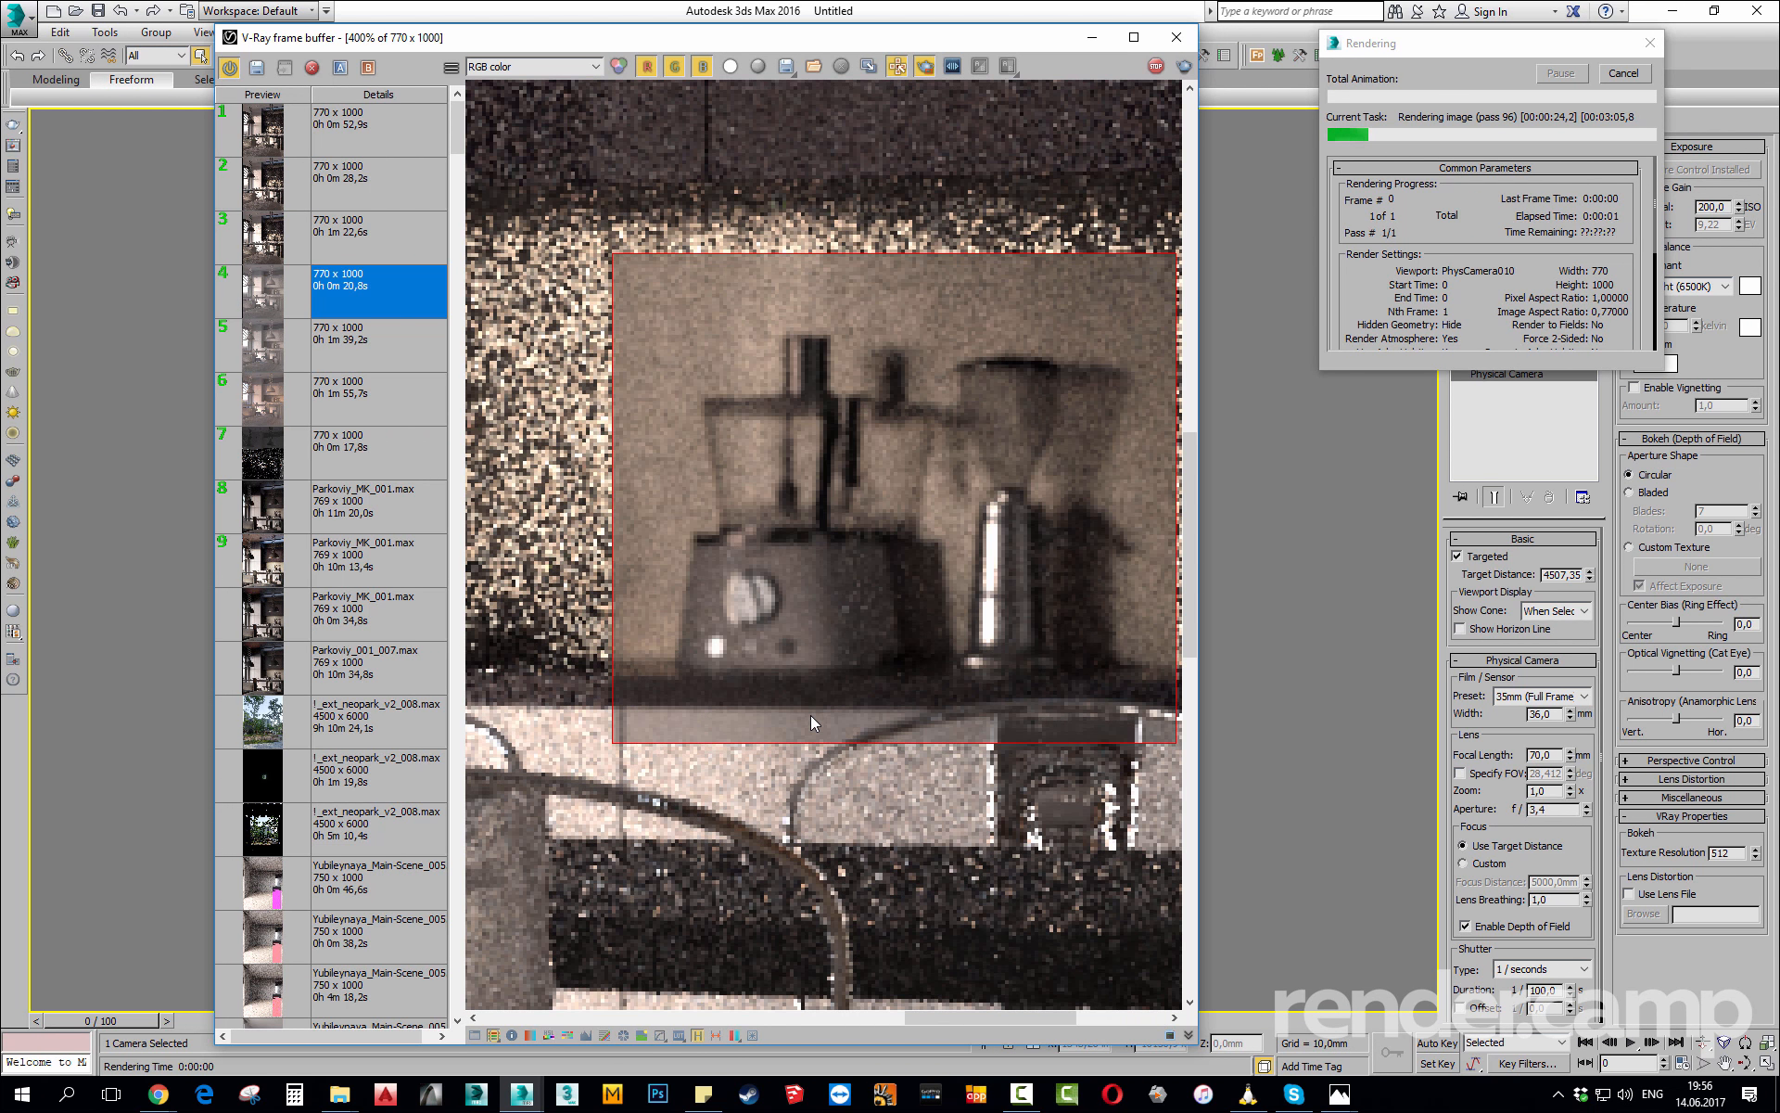
middle_click_drag(969, 635, 820, 638)
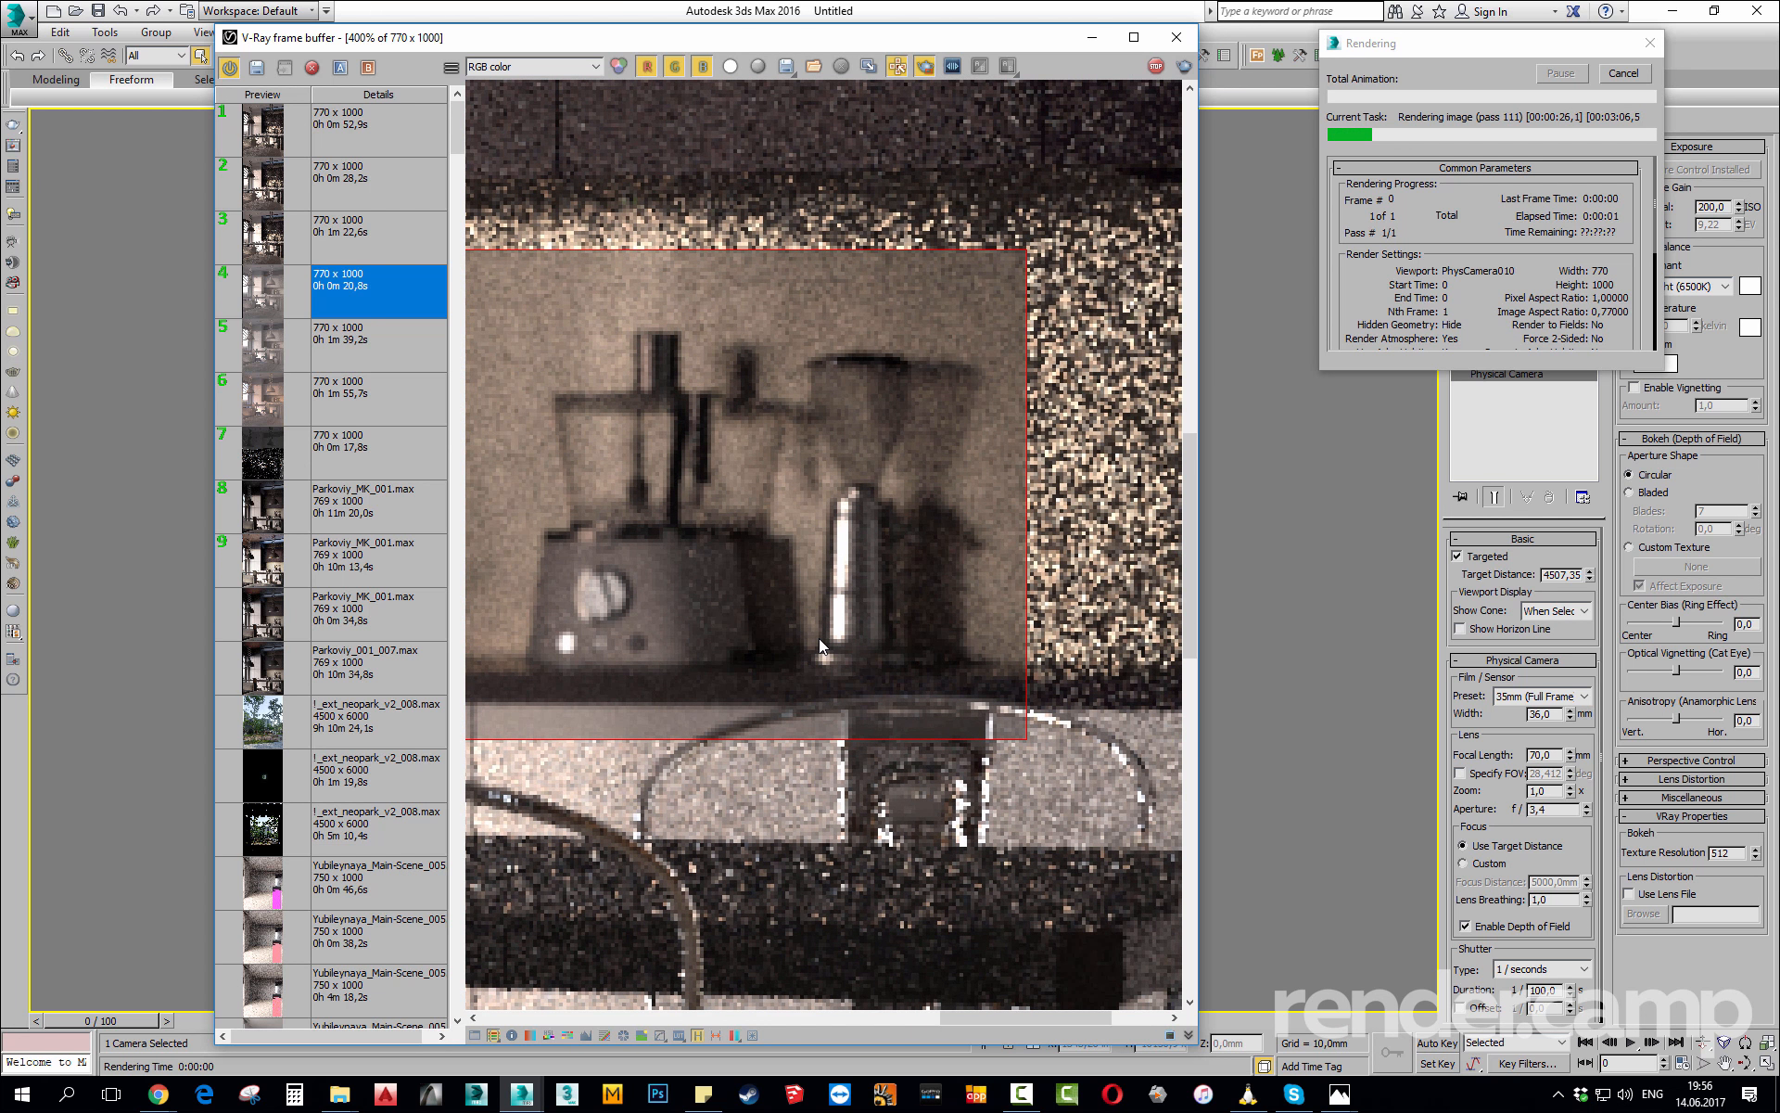
Turn off mouse-following rendering, inspect the food processor's highlights up close, and stop the region render.
scroll(820, 637, "down", 1)
left_click(898, 68)
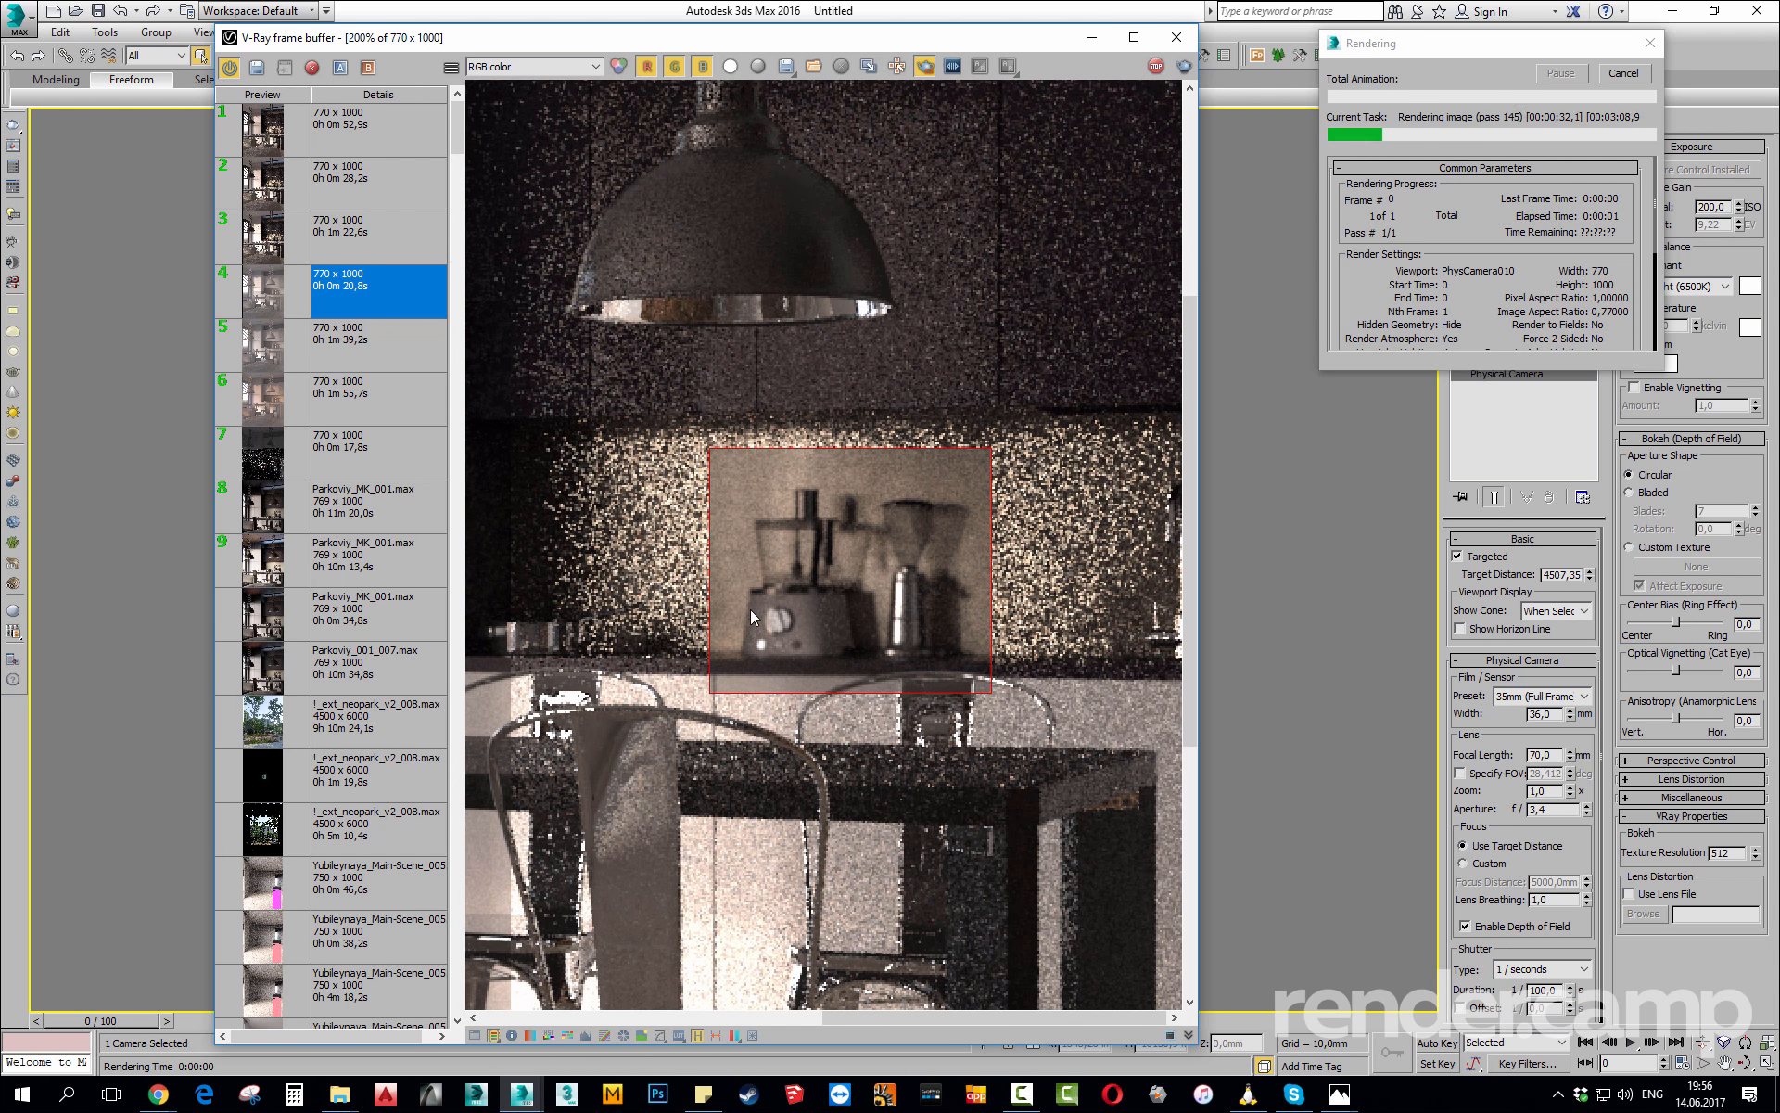
scroll(749, 609, "up", 1)
scroll(726, 647, "up", 1)
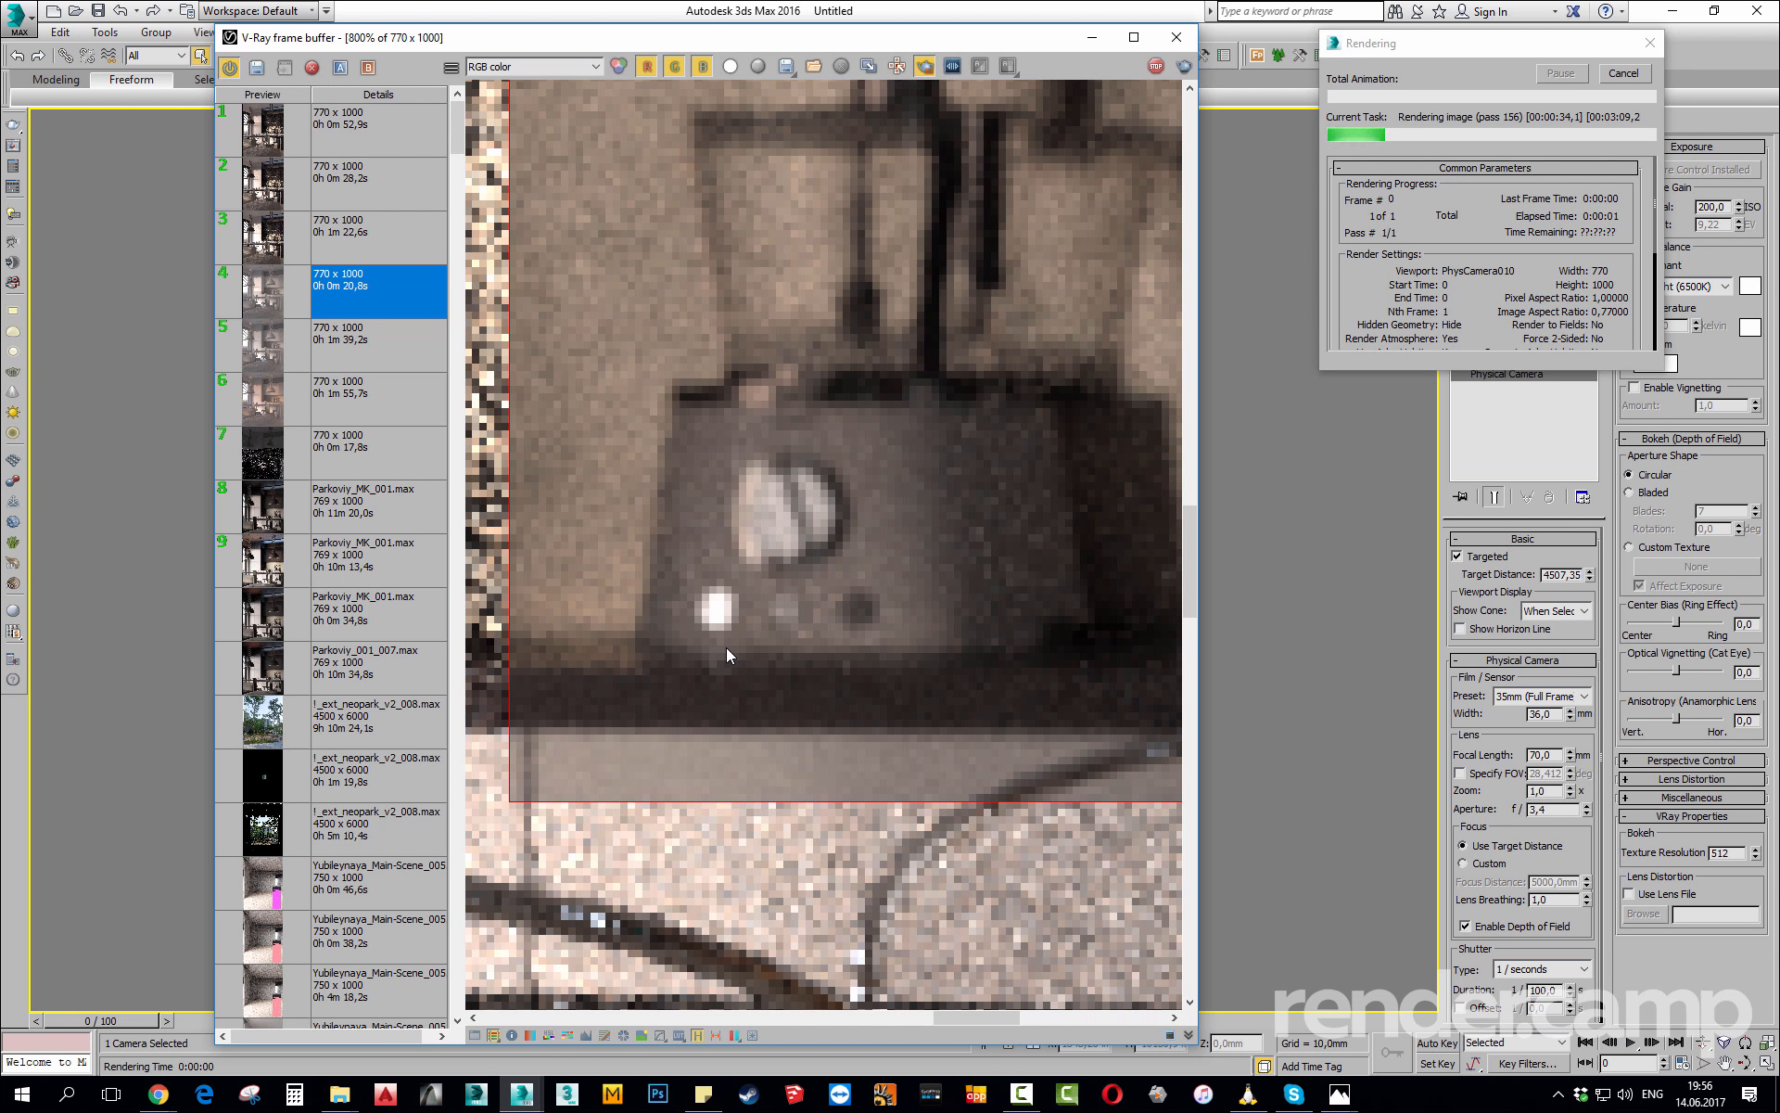
scroll(725, 647, "down", 1)
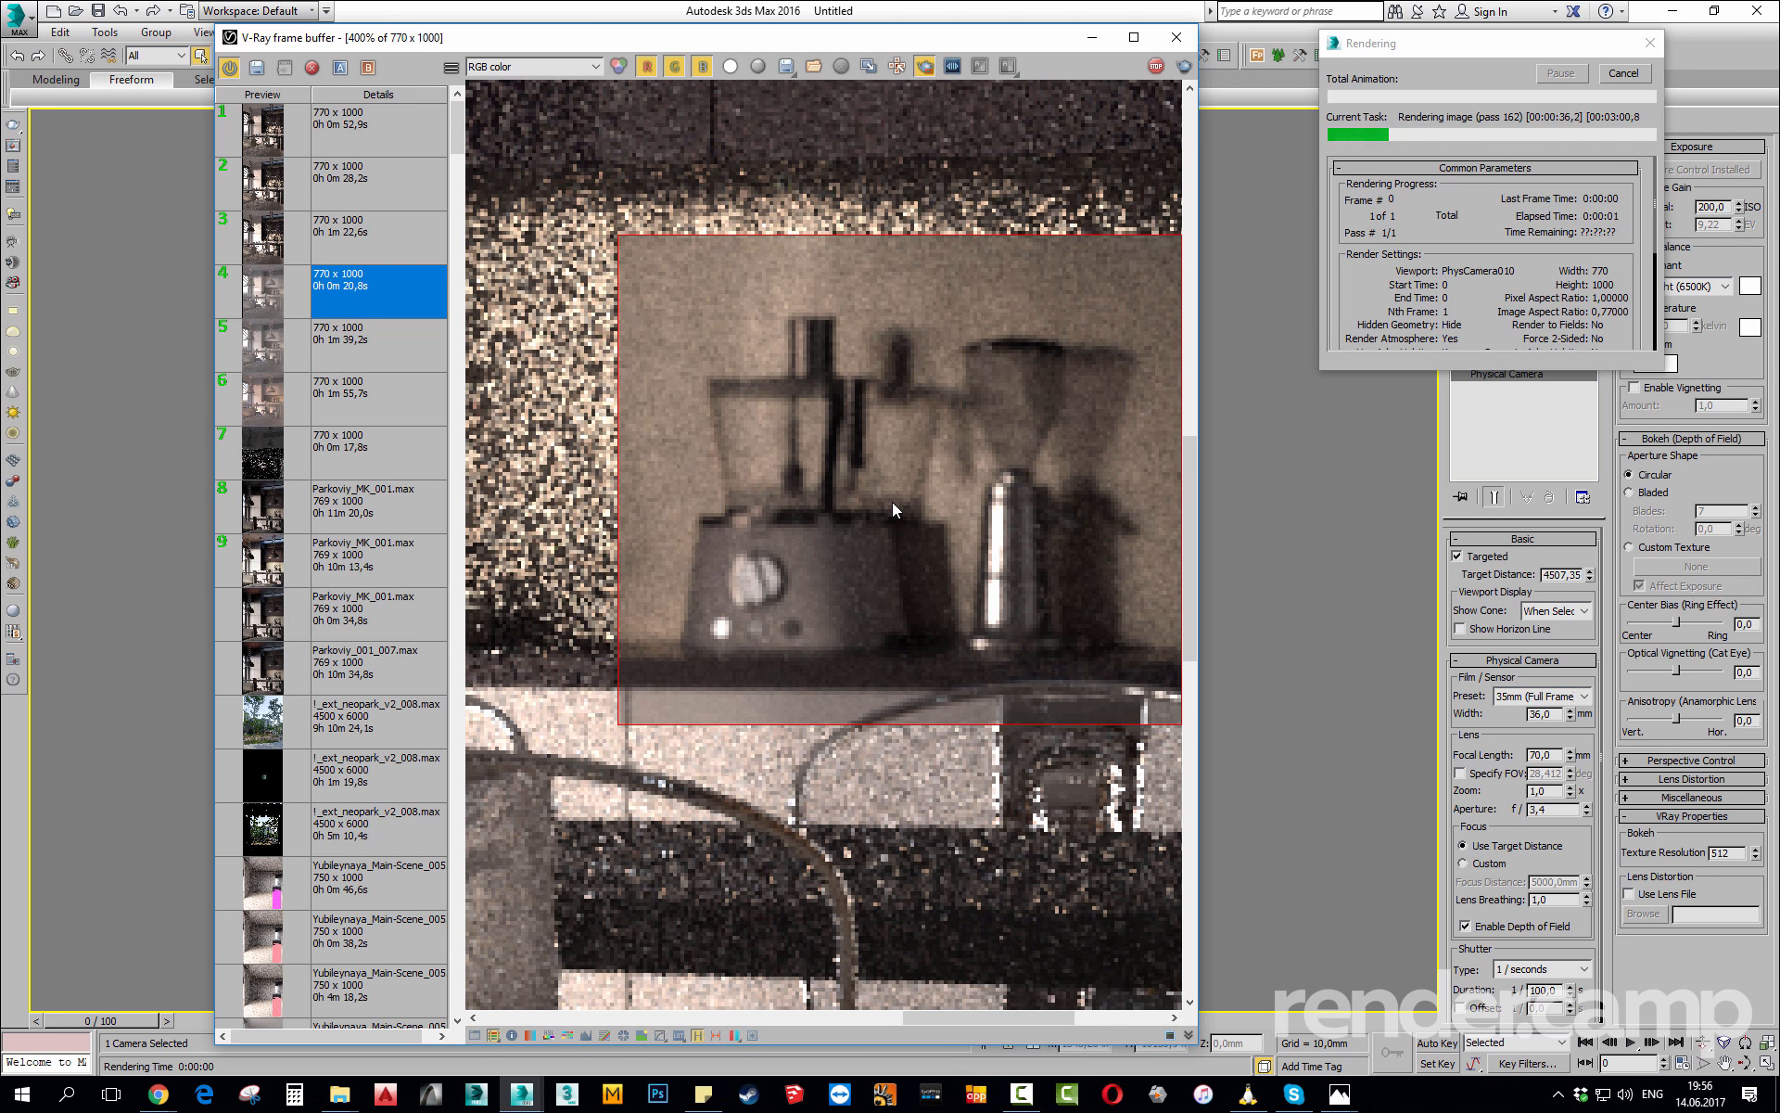
left_click(1155, 66)
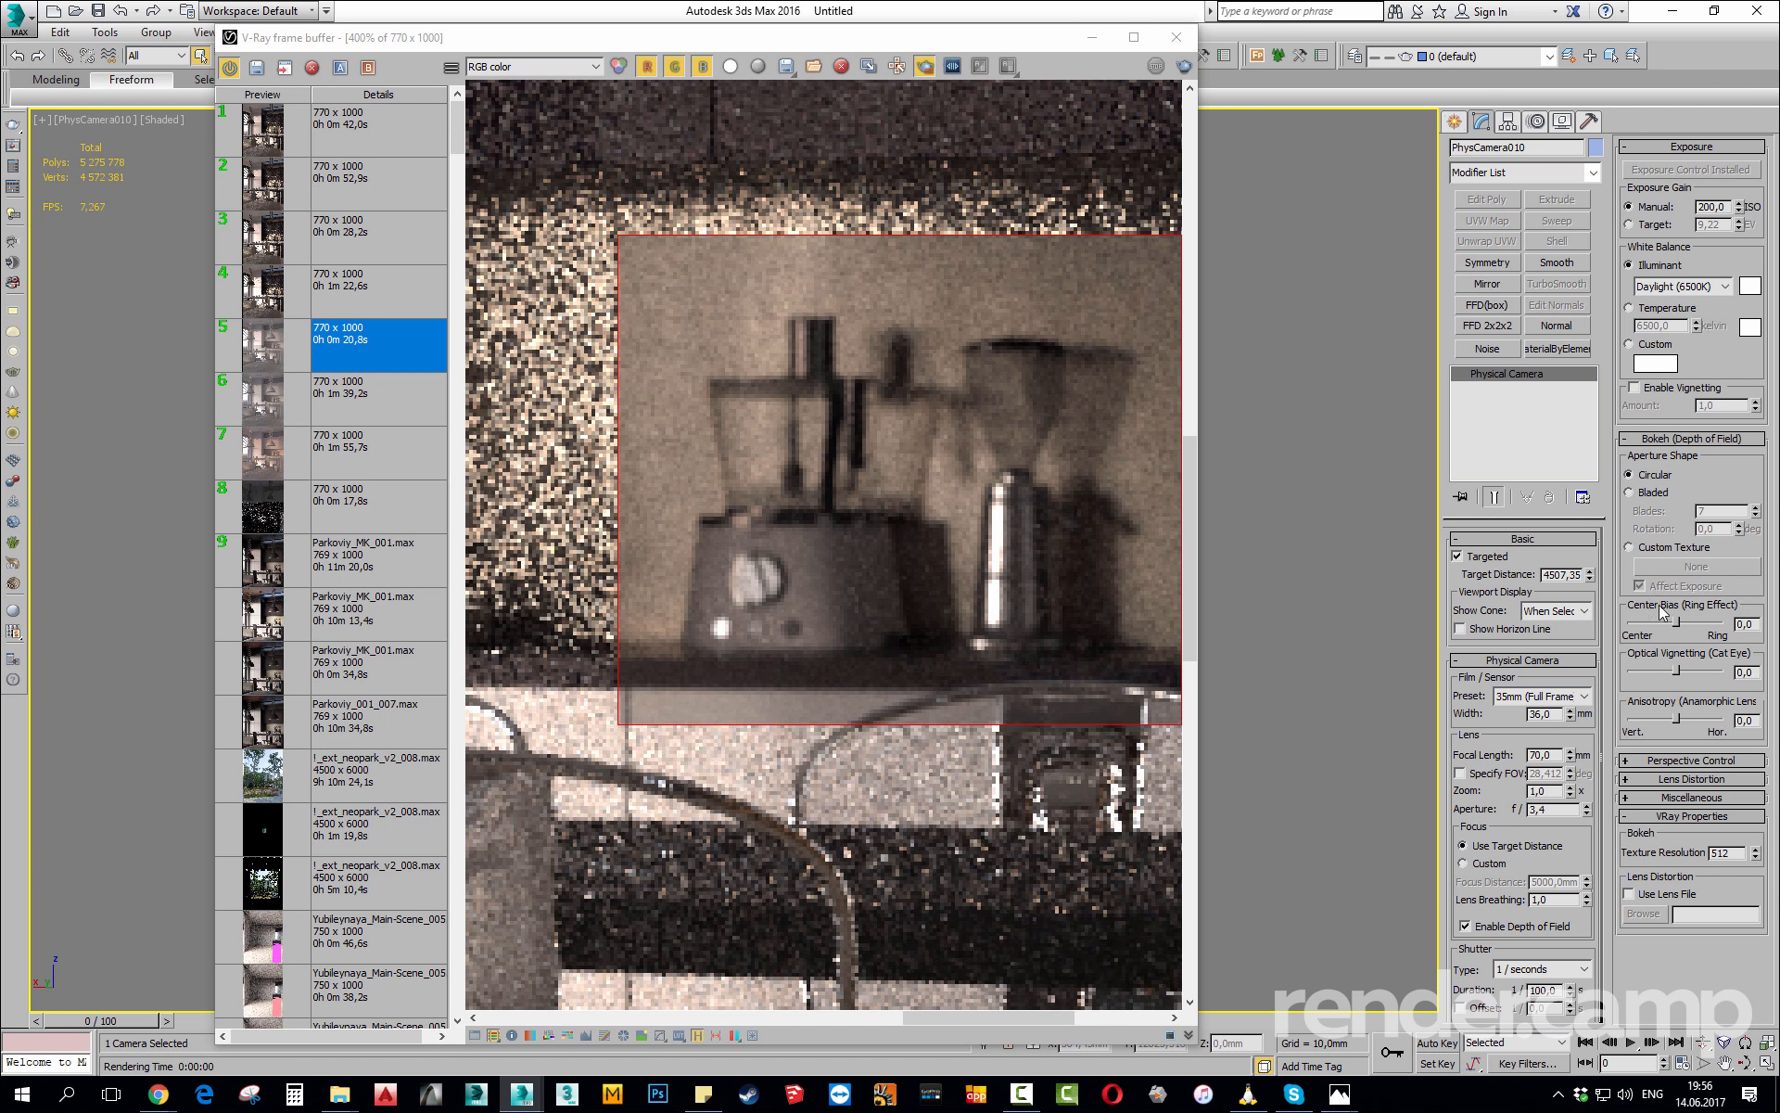
Set the camera's bokeh to a bladed aperture with 7 blades, center bias about -20, optical vignetting -0,3 and anisotropy about -0,3.
left_click(1629, 493)
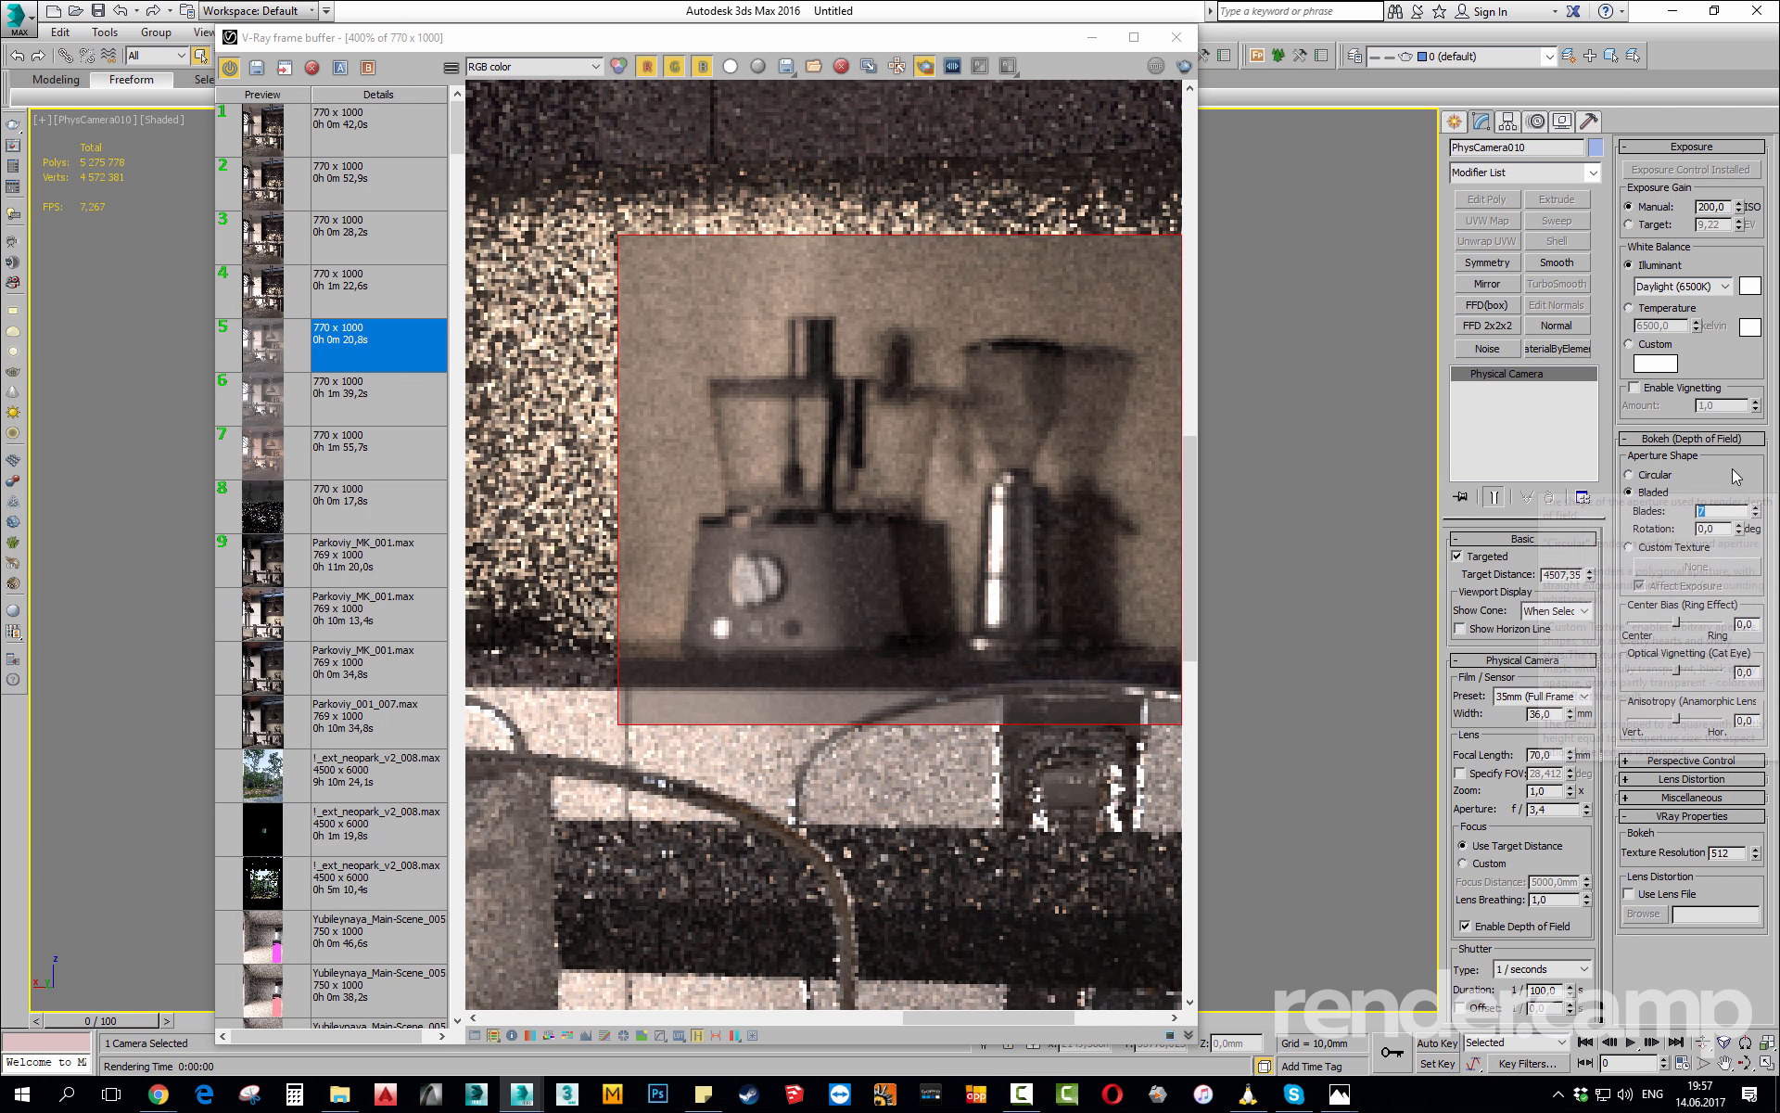
left_click_drag(1675, 622, 1670, 668)
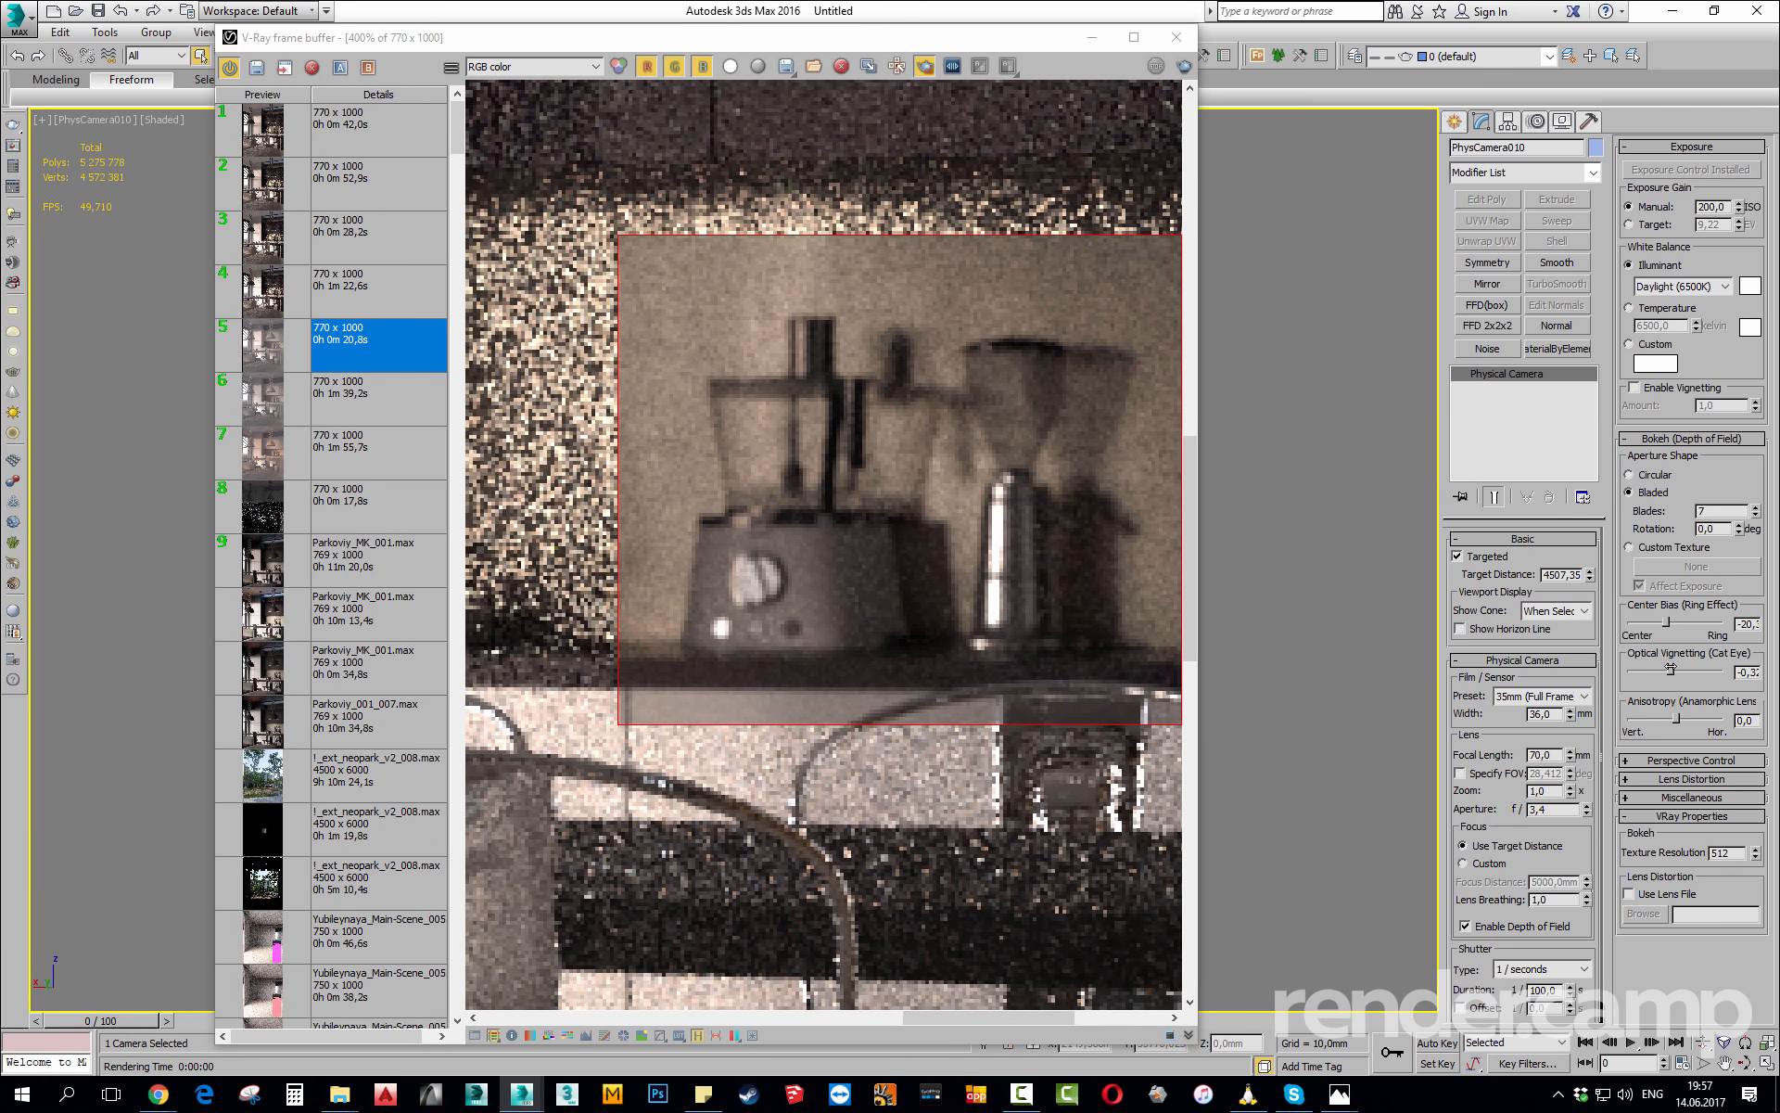
double_click(1749, 672)
type("3")
key("Return")
left_click_drag(1673, 723, 1669, 720)
left_click_drag(1663, 717, 1661, 718)
Render the appliance region again with the changed bokeh settings and turn mouse-following rendering back on.
left_click(1183, 67)
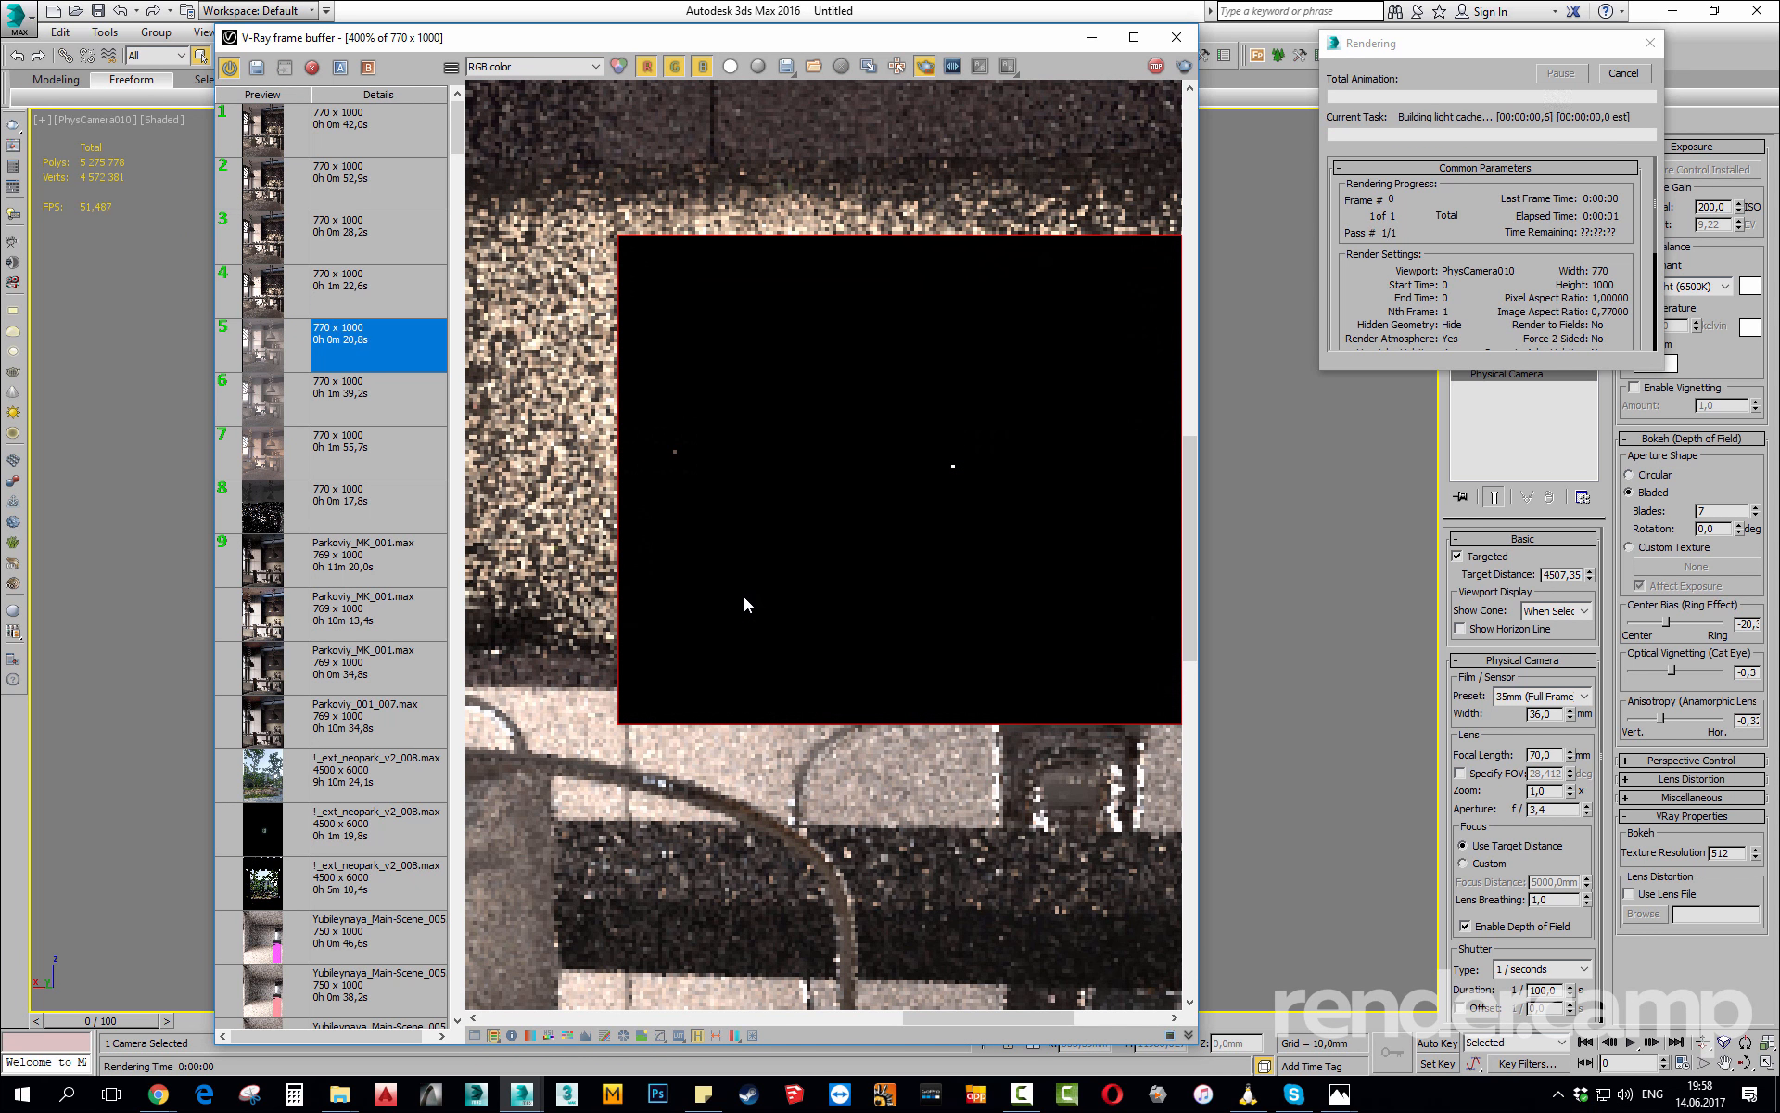
scroll(726, 651, "up", 1)
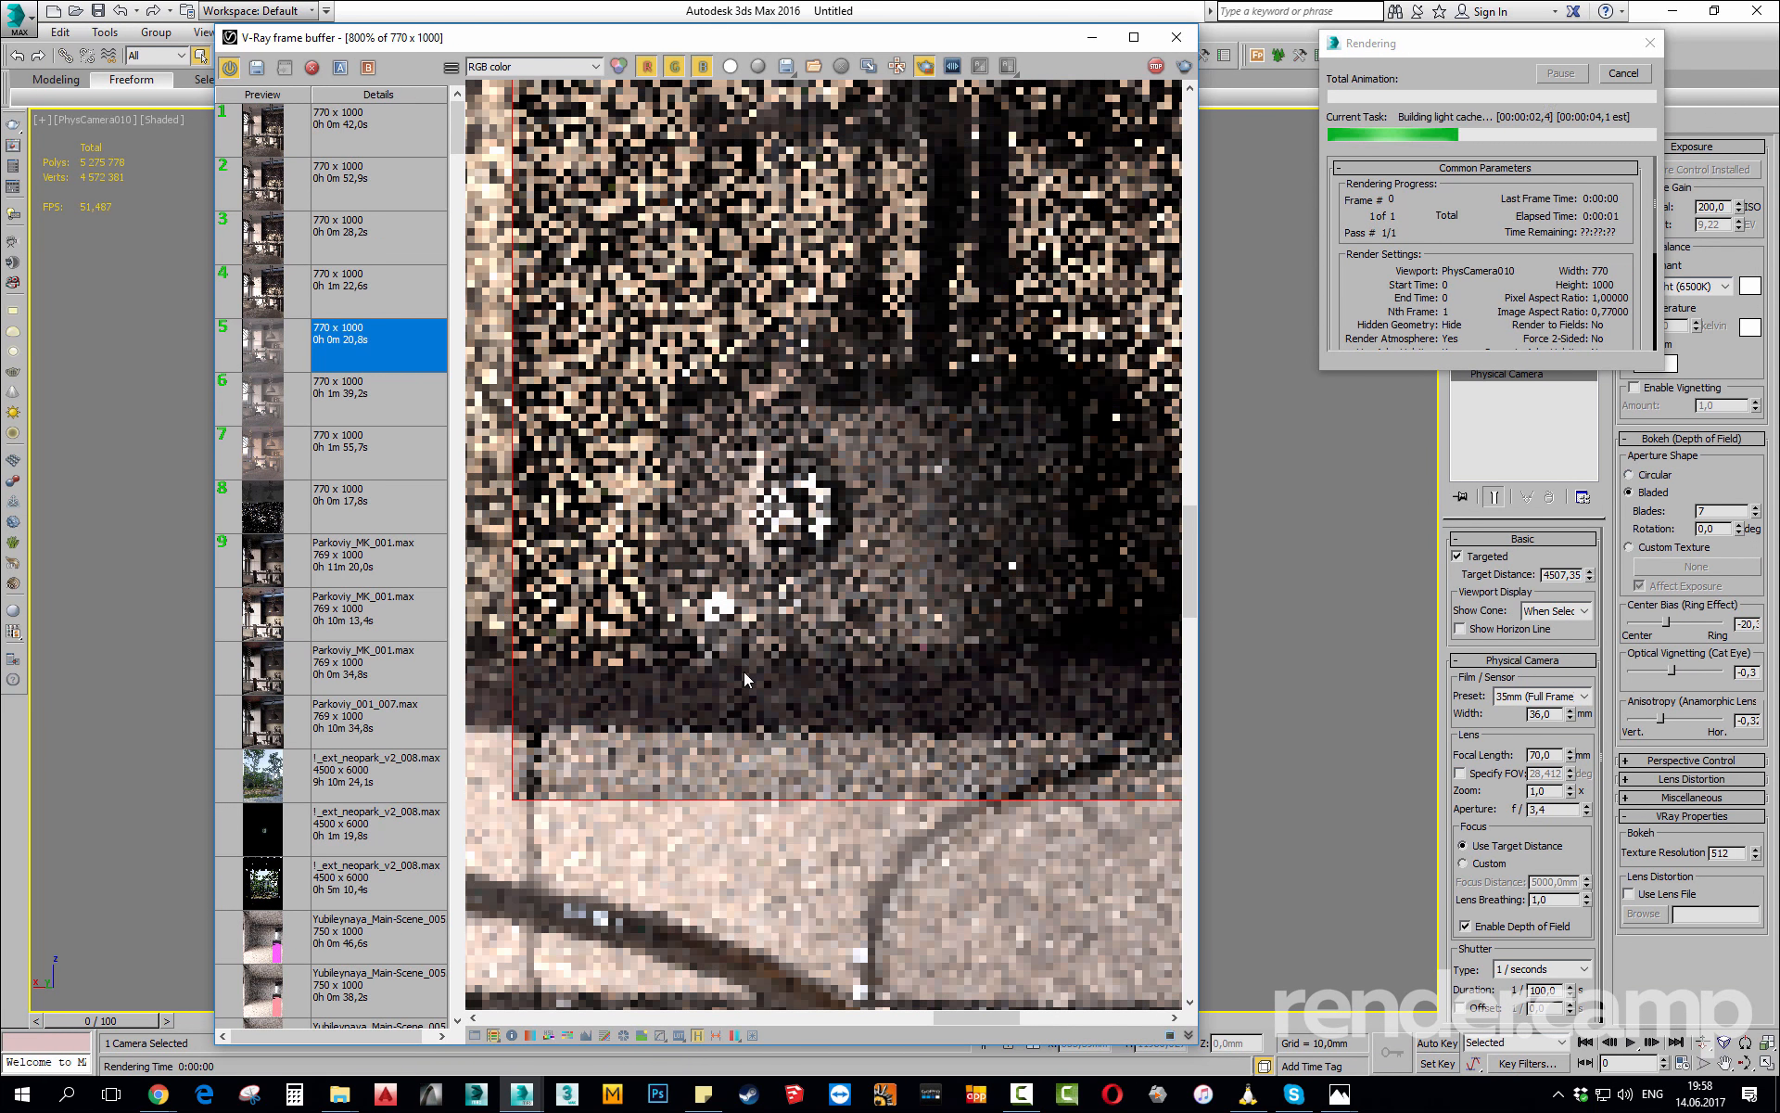
scroll(755, 678, "down", 1)
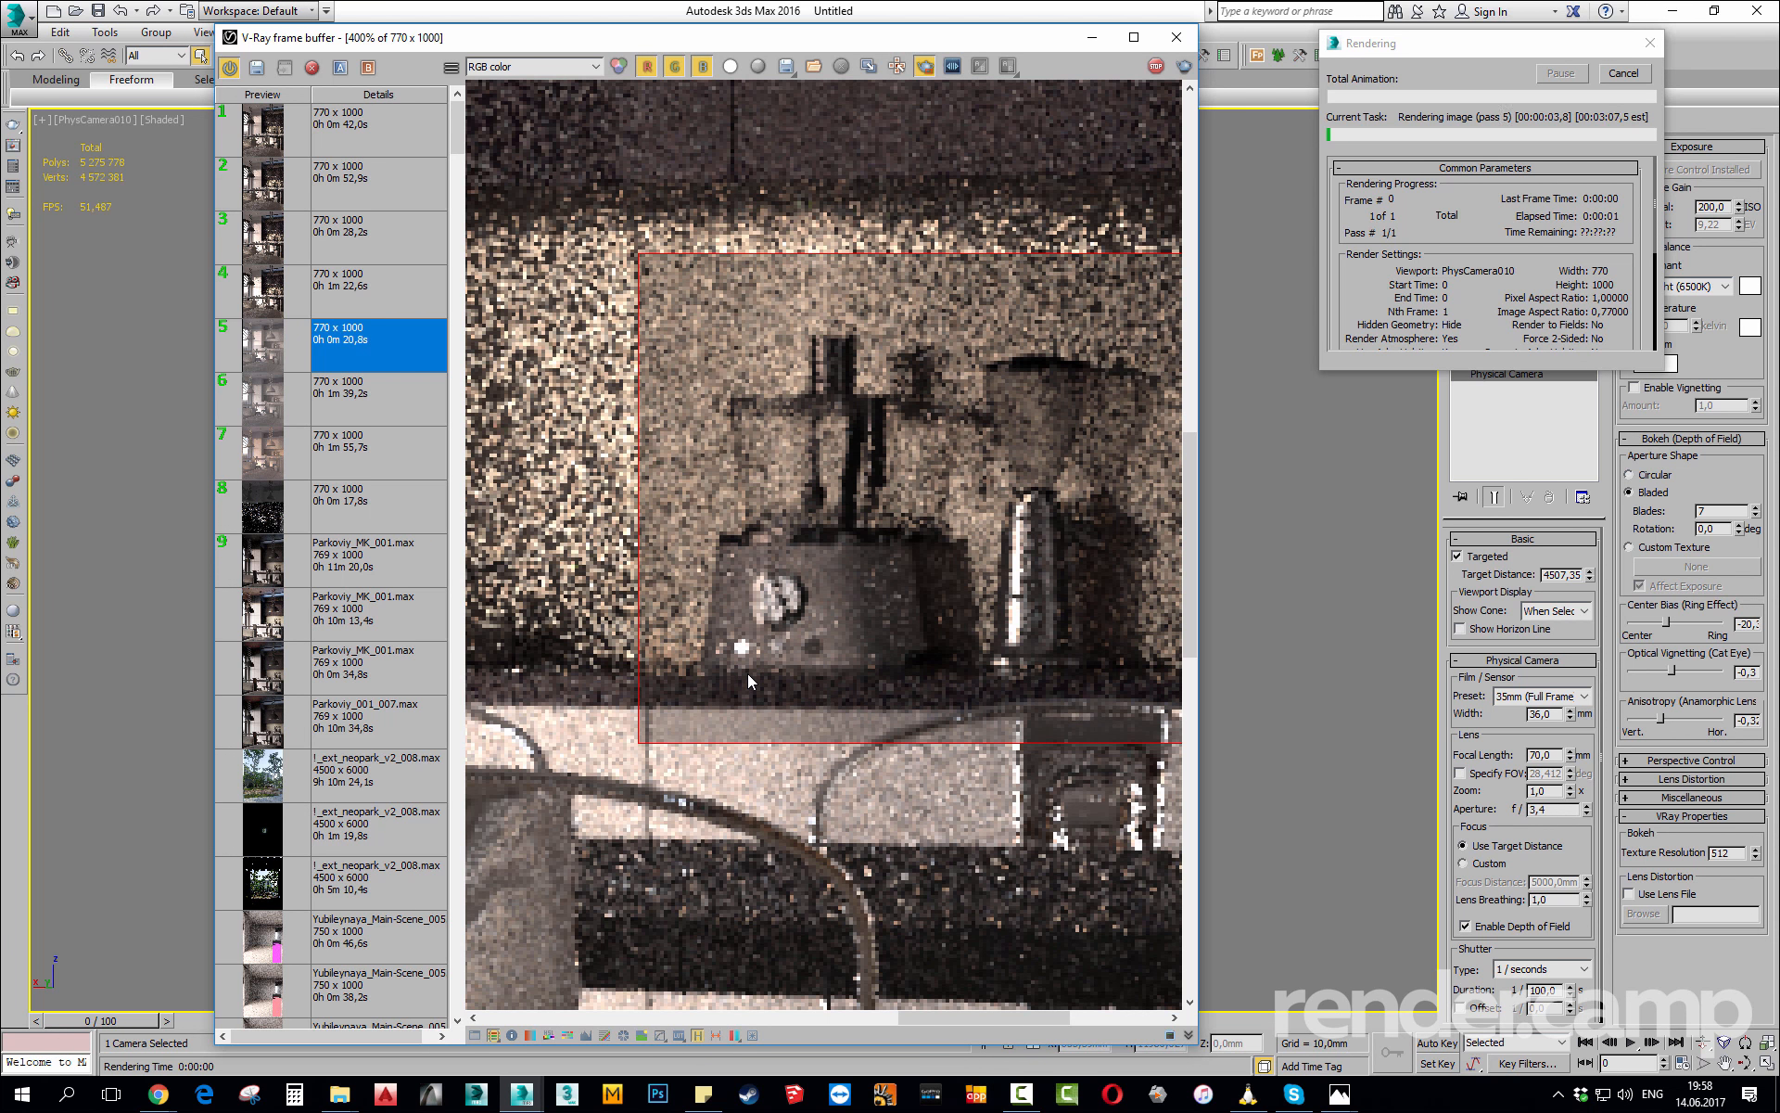
scroll(747, 673, "up", 1)
scroll(747, 673, "down", 1)
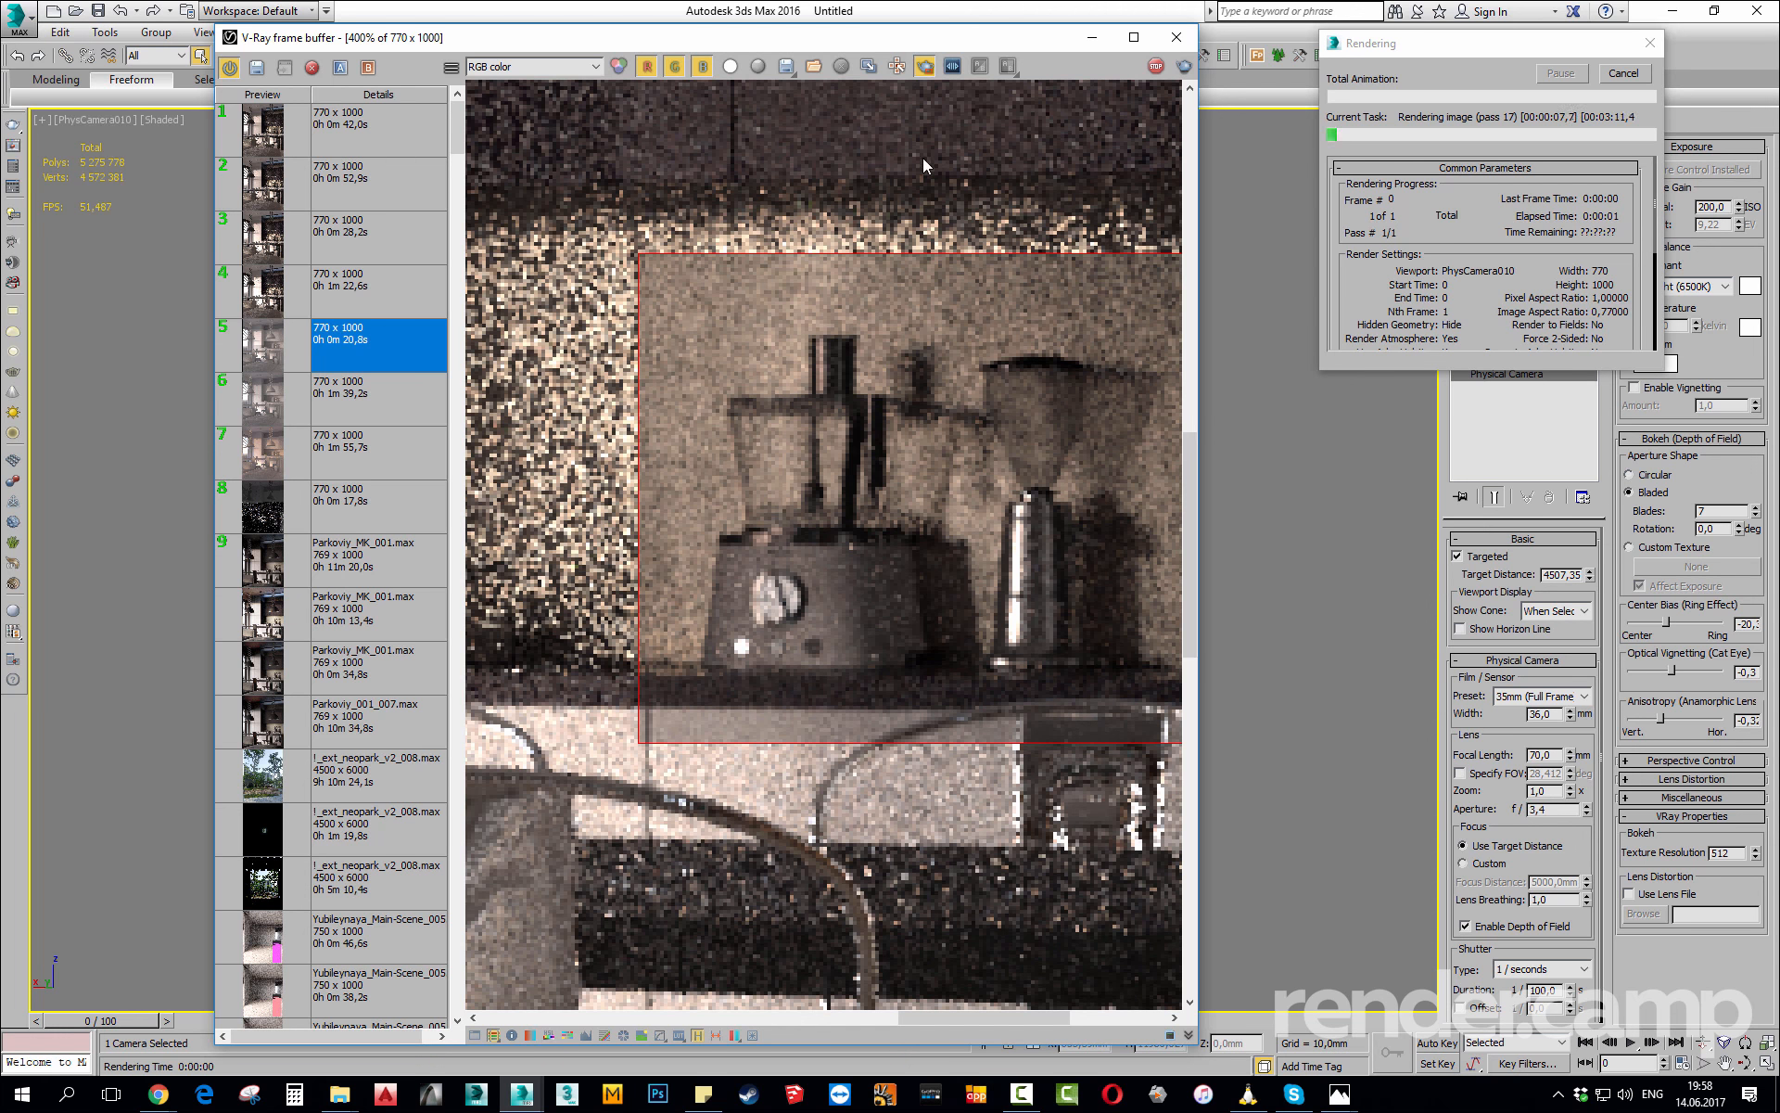
left_click(897, 66)
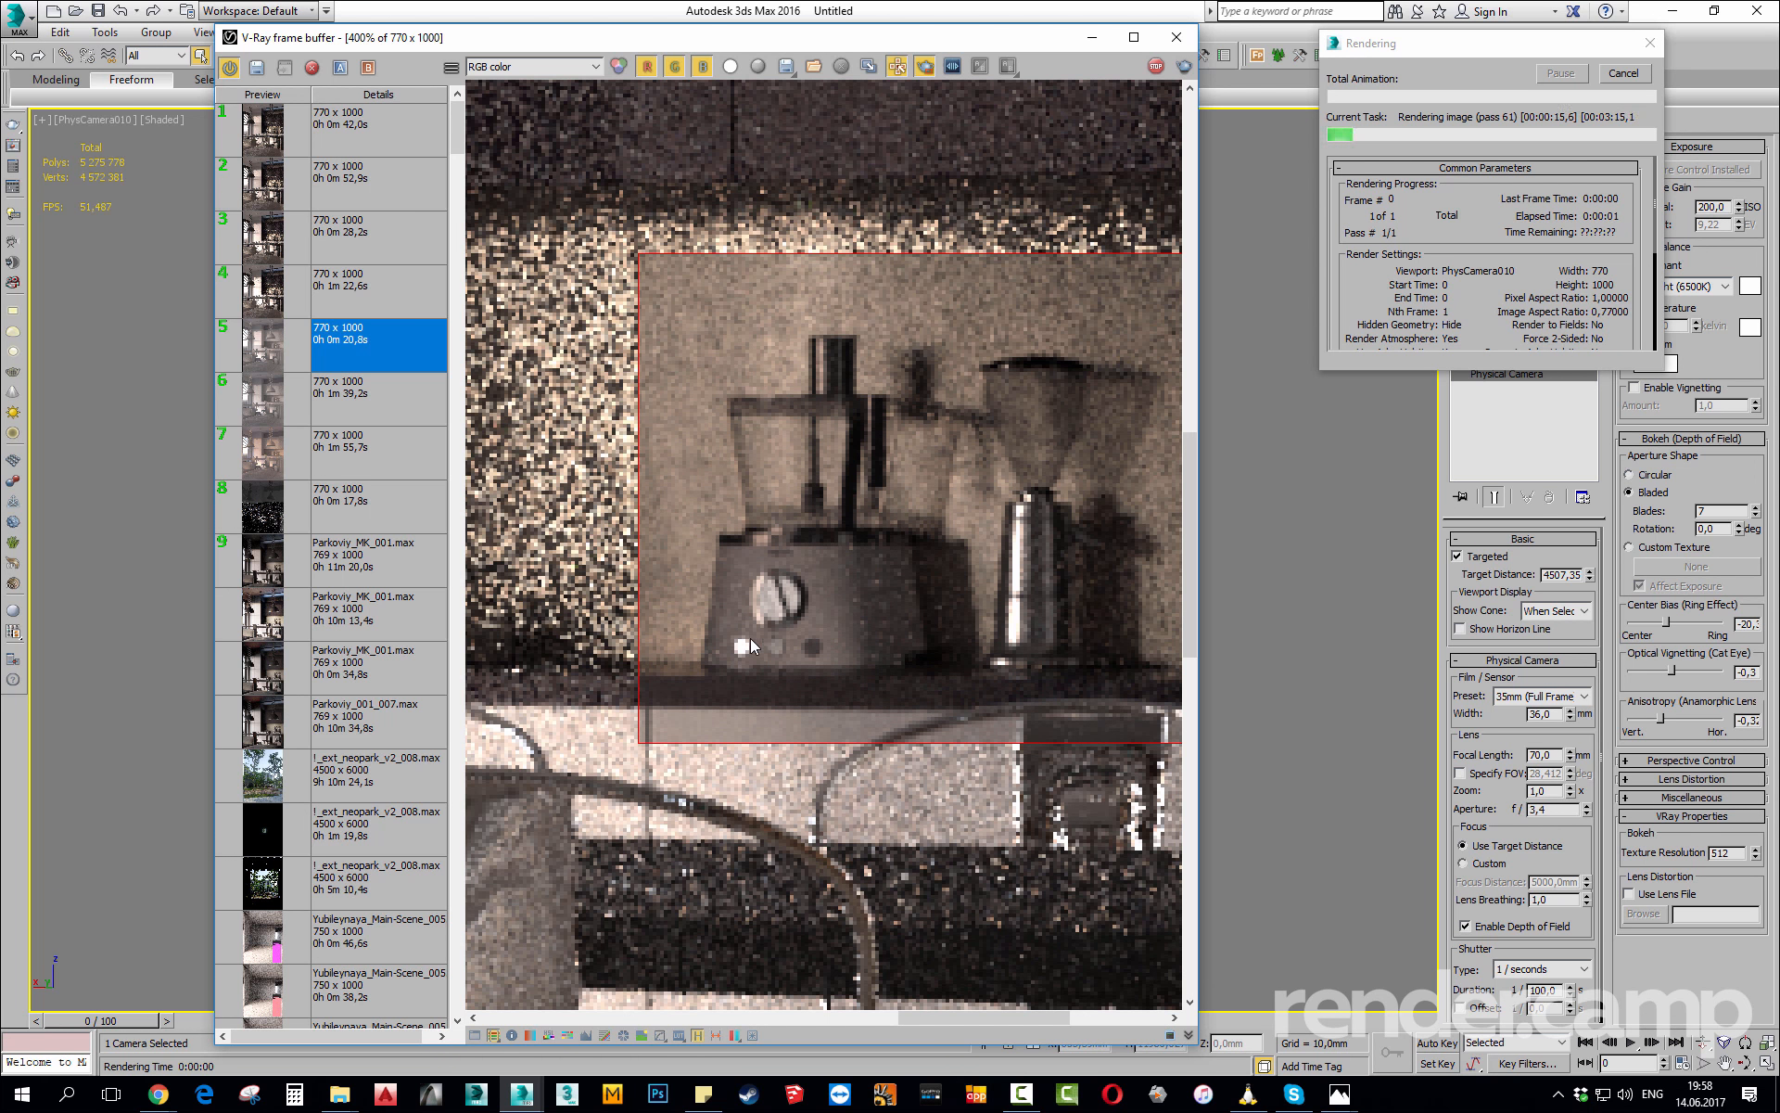
Examine the shape and blur of the highlights on the food processor and grinder as the region render refines.
scroll(744, 636, "up", 1)
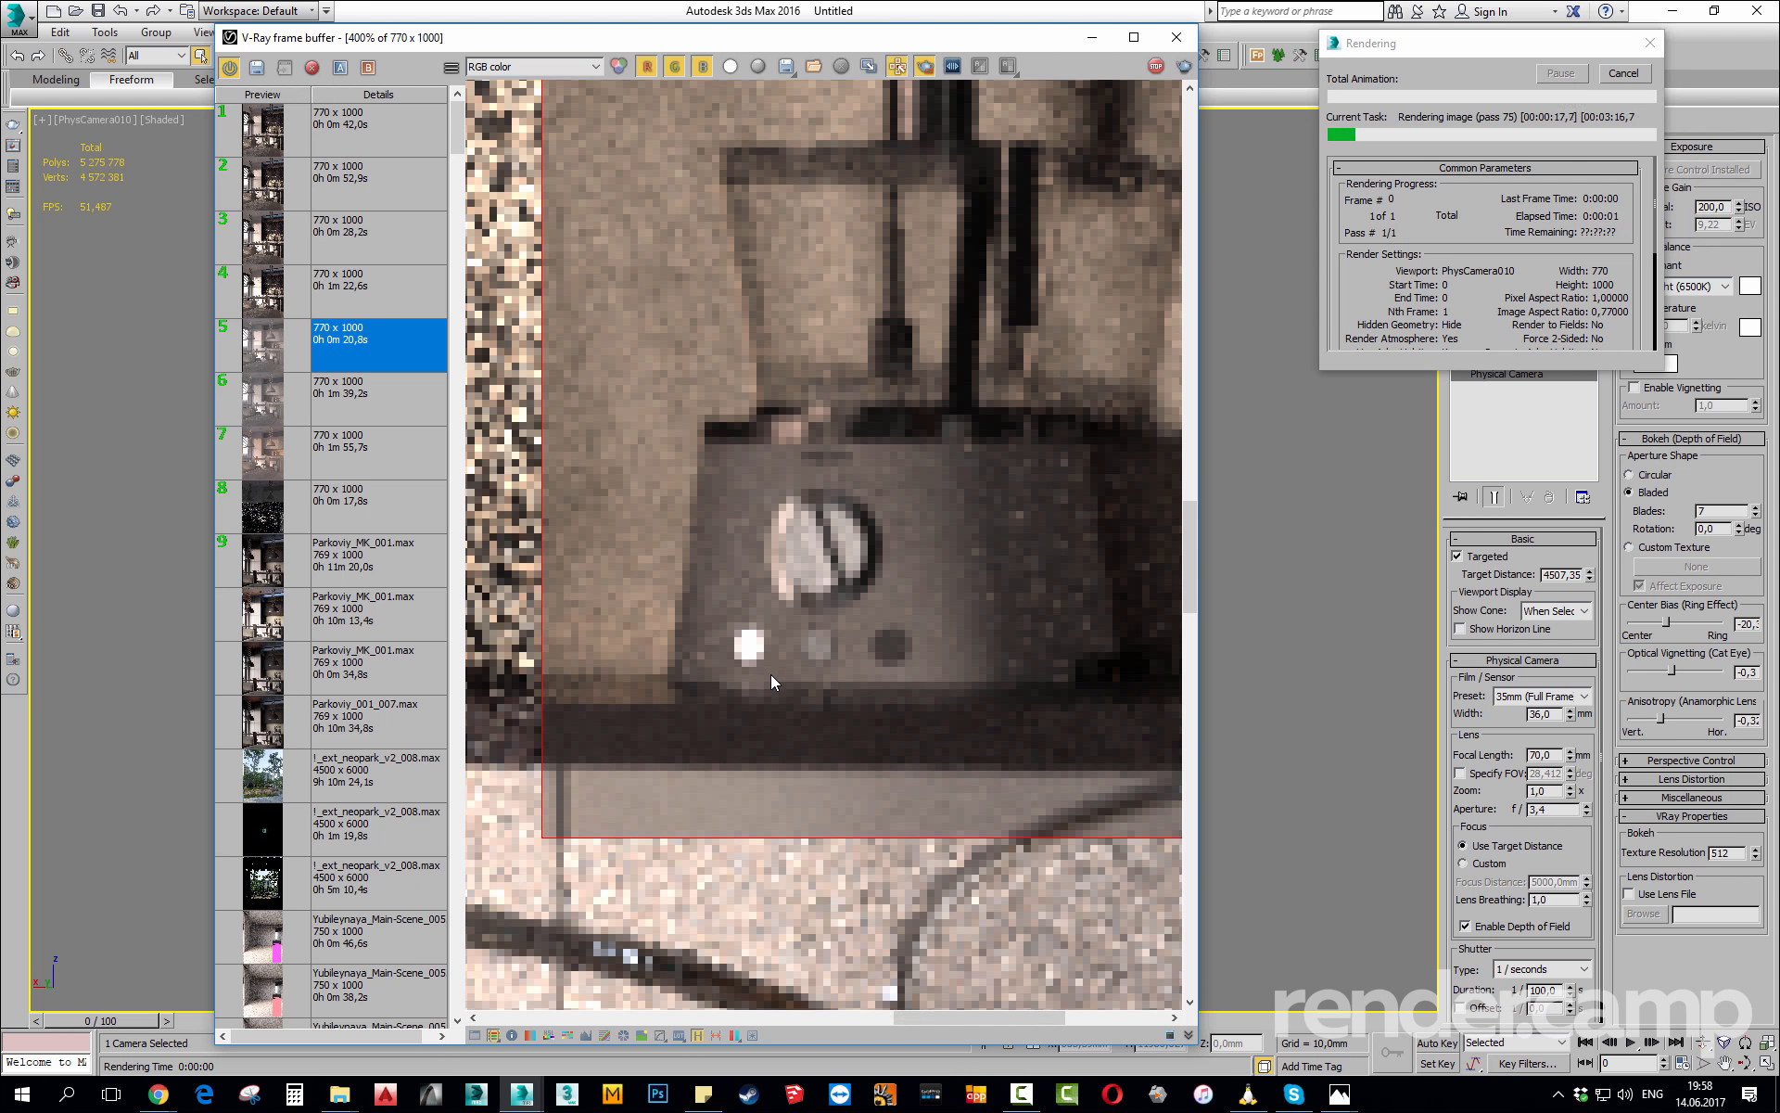
scroll(770, 675, "down", 1)
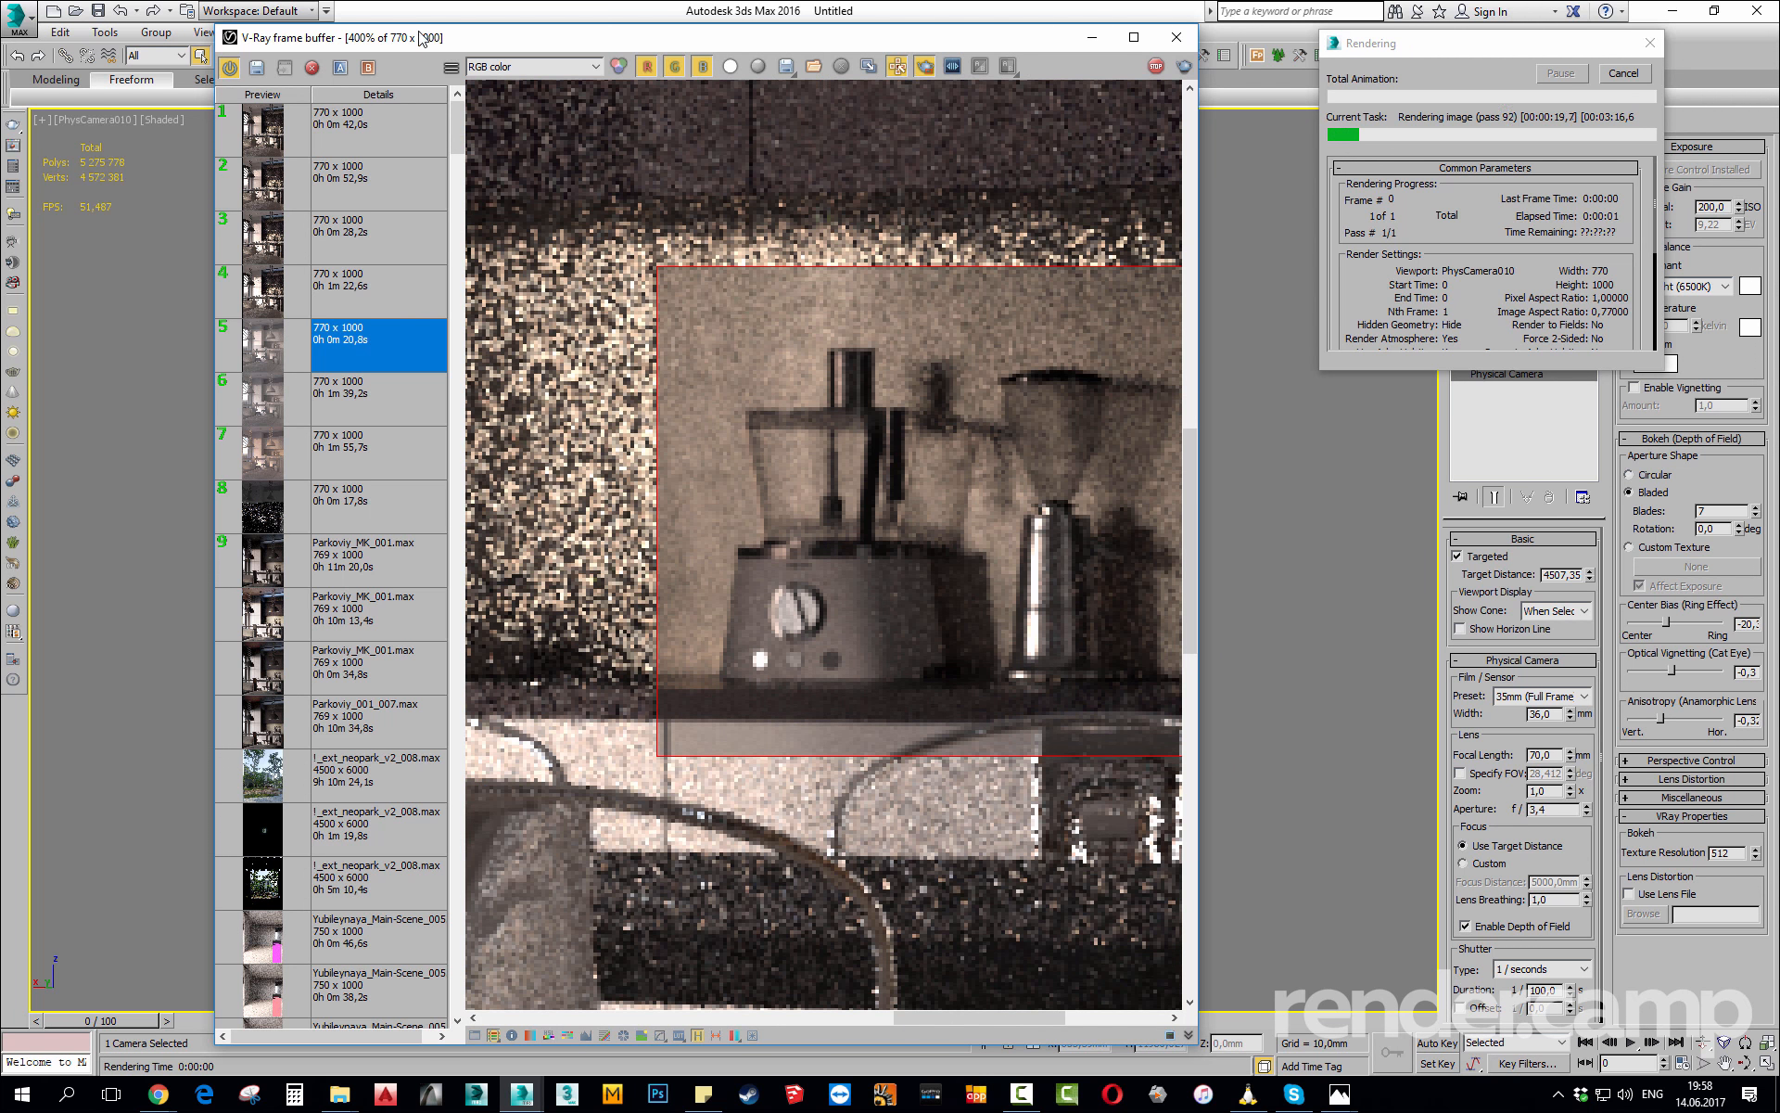
scroll(759, 671, "up", 1)
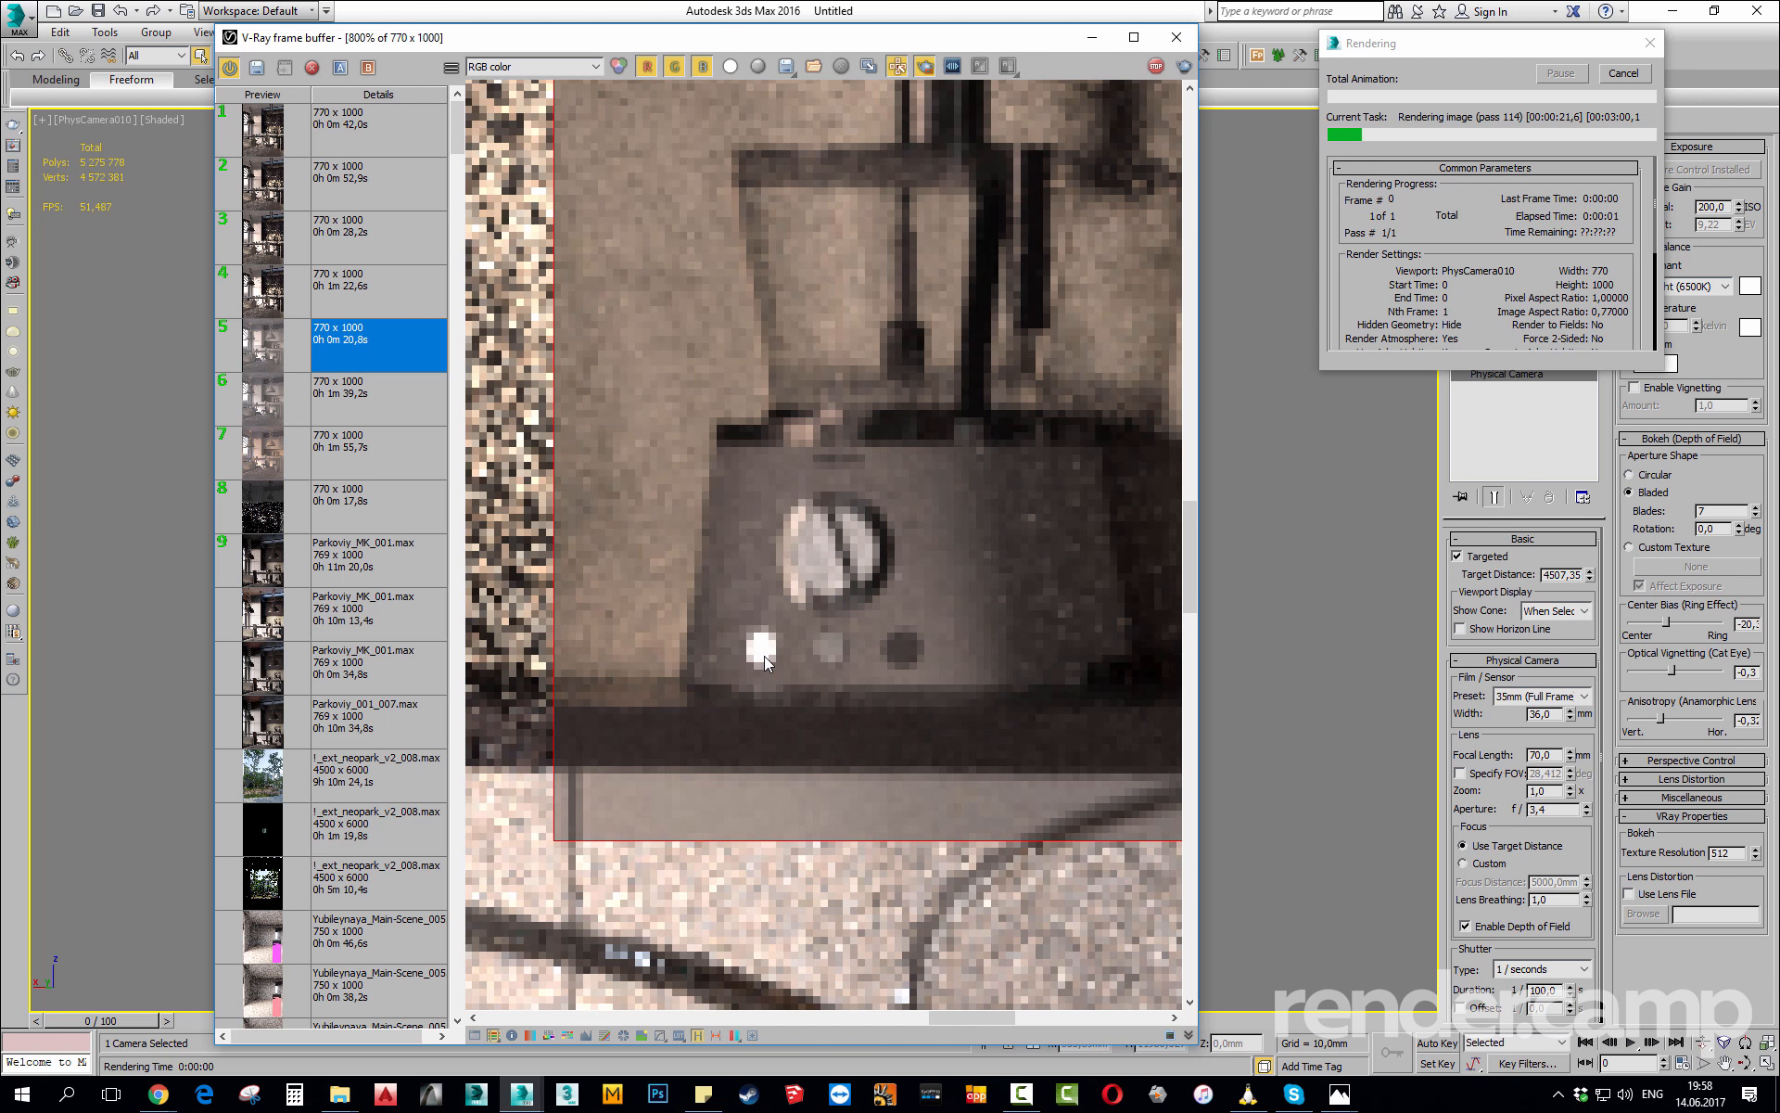
scroll(788, 670, "down", 1)
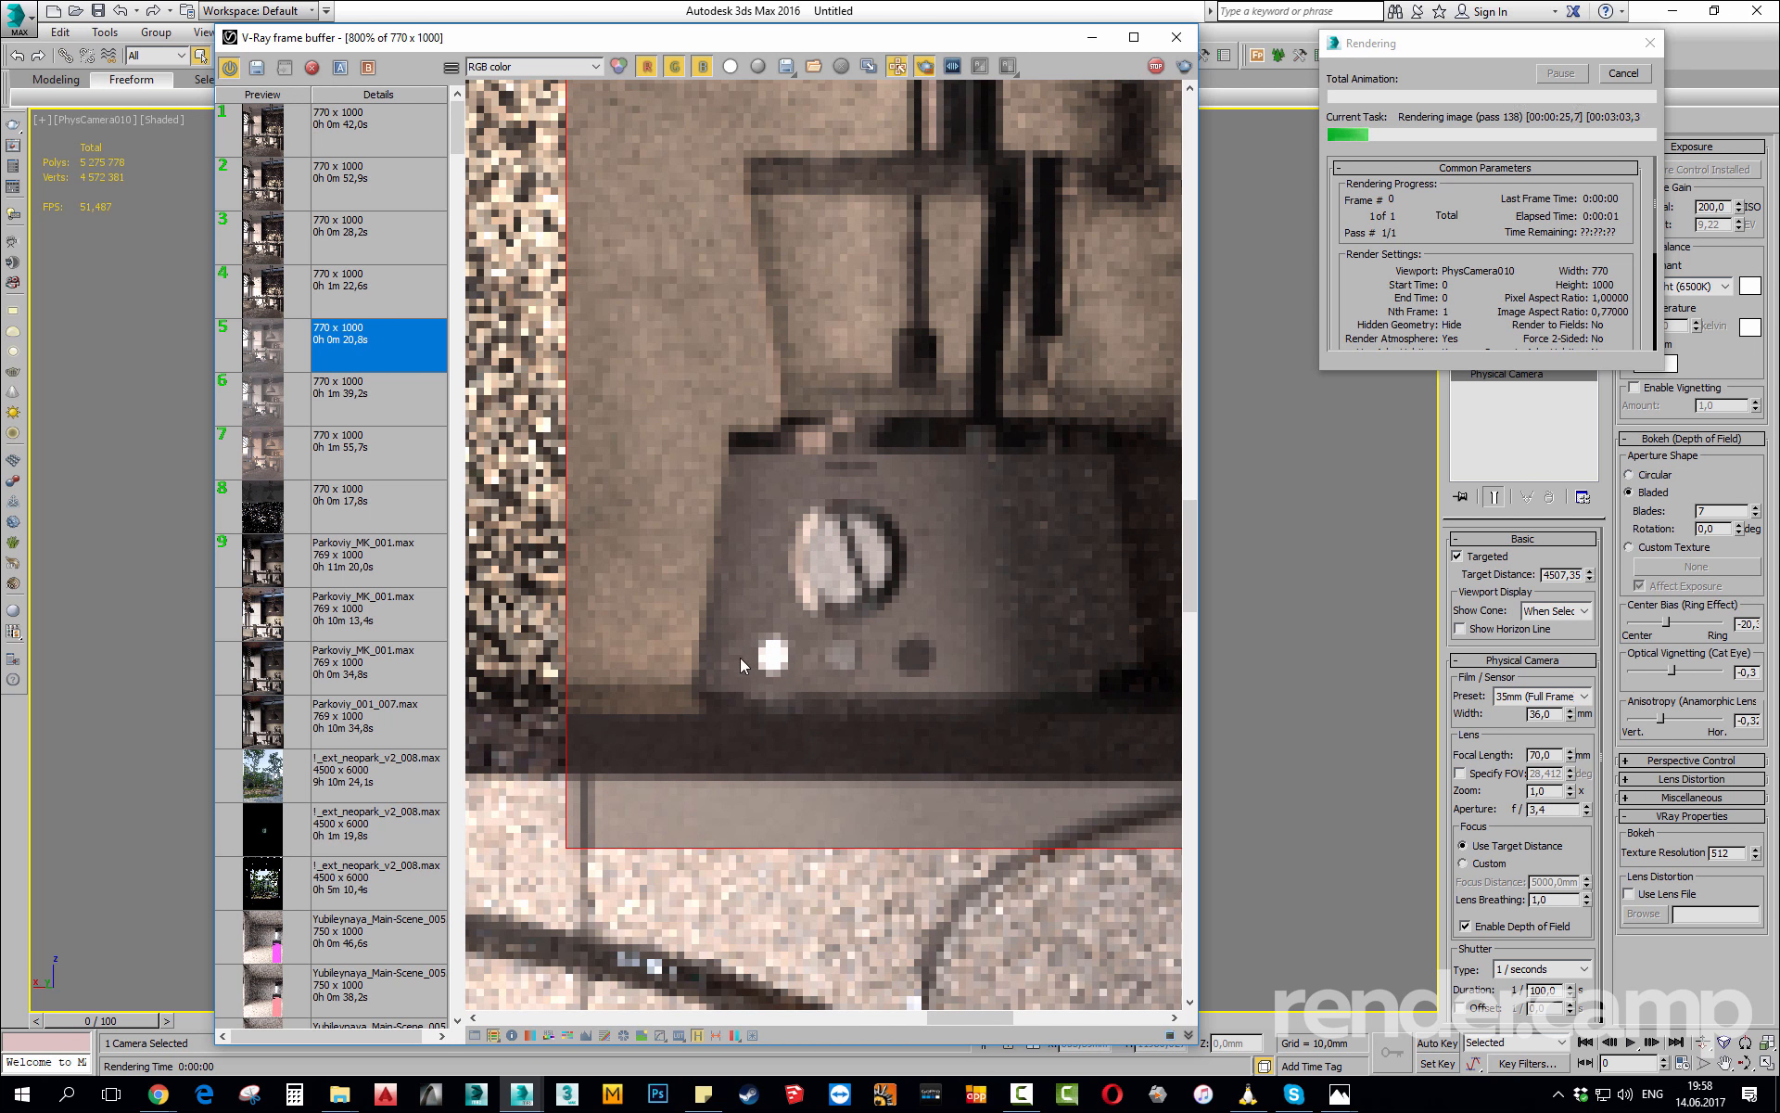
scroll(792, 681, "down", 1)
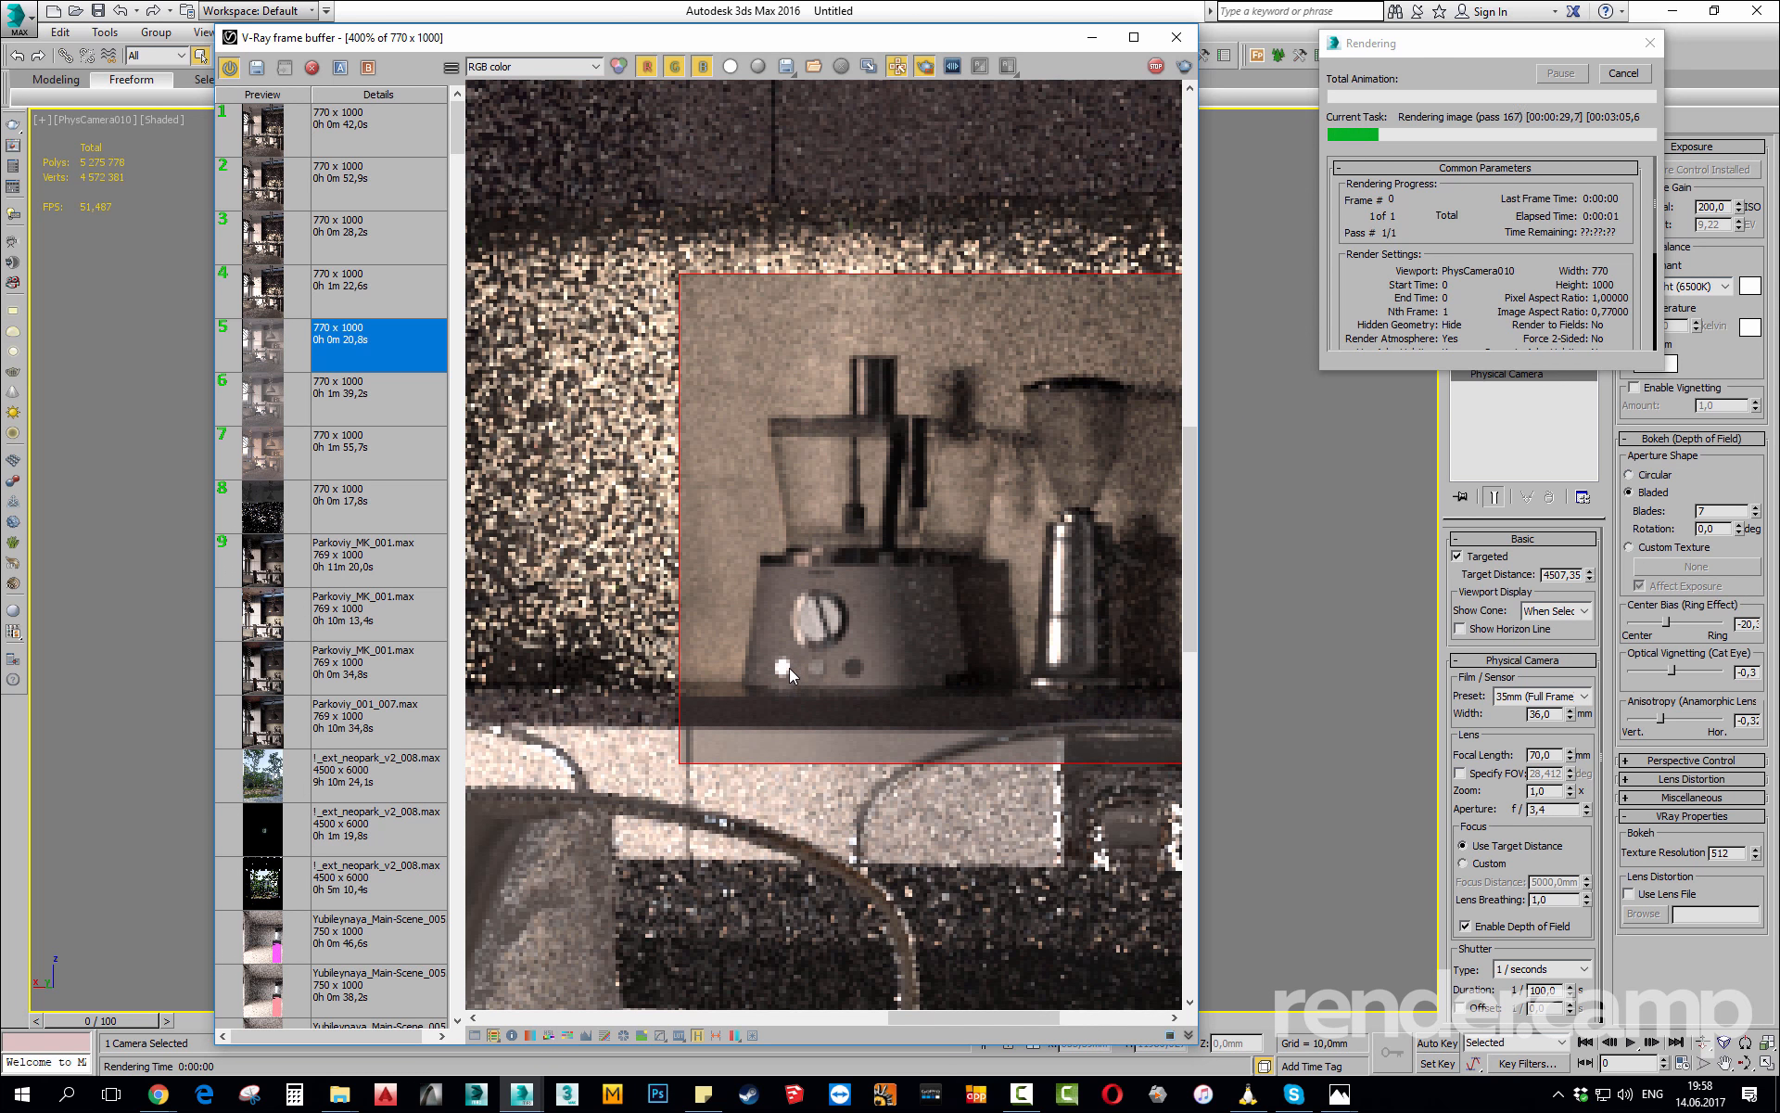
scroll(778, 677, "up", 1)
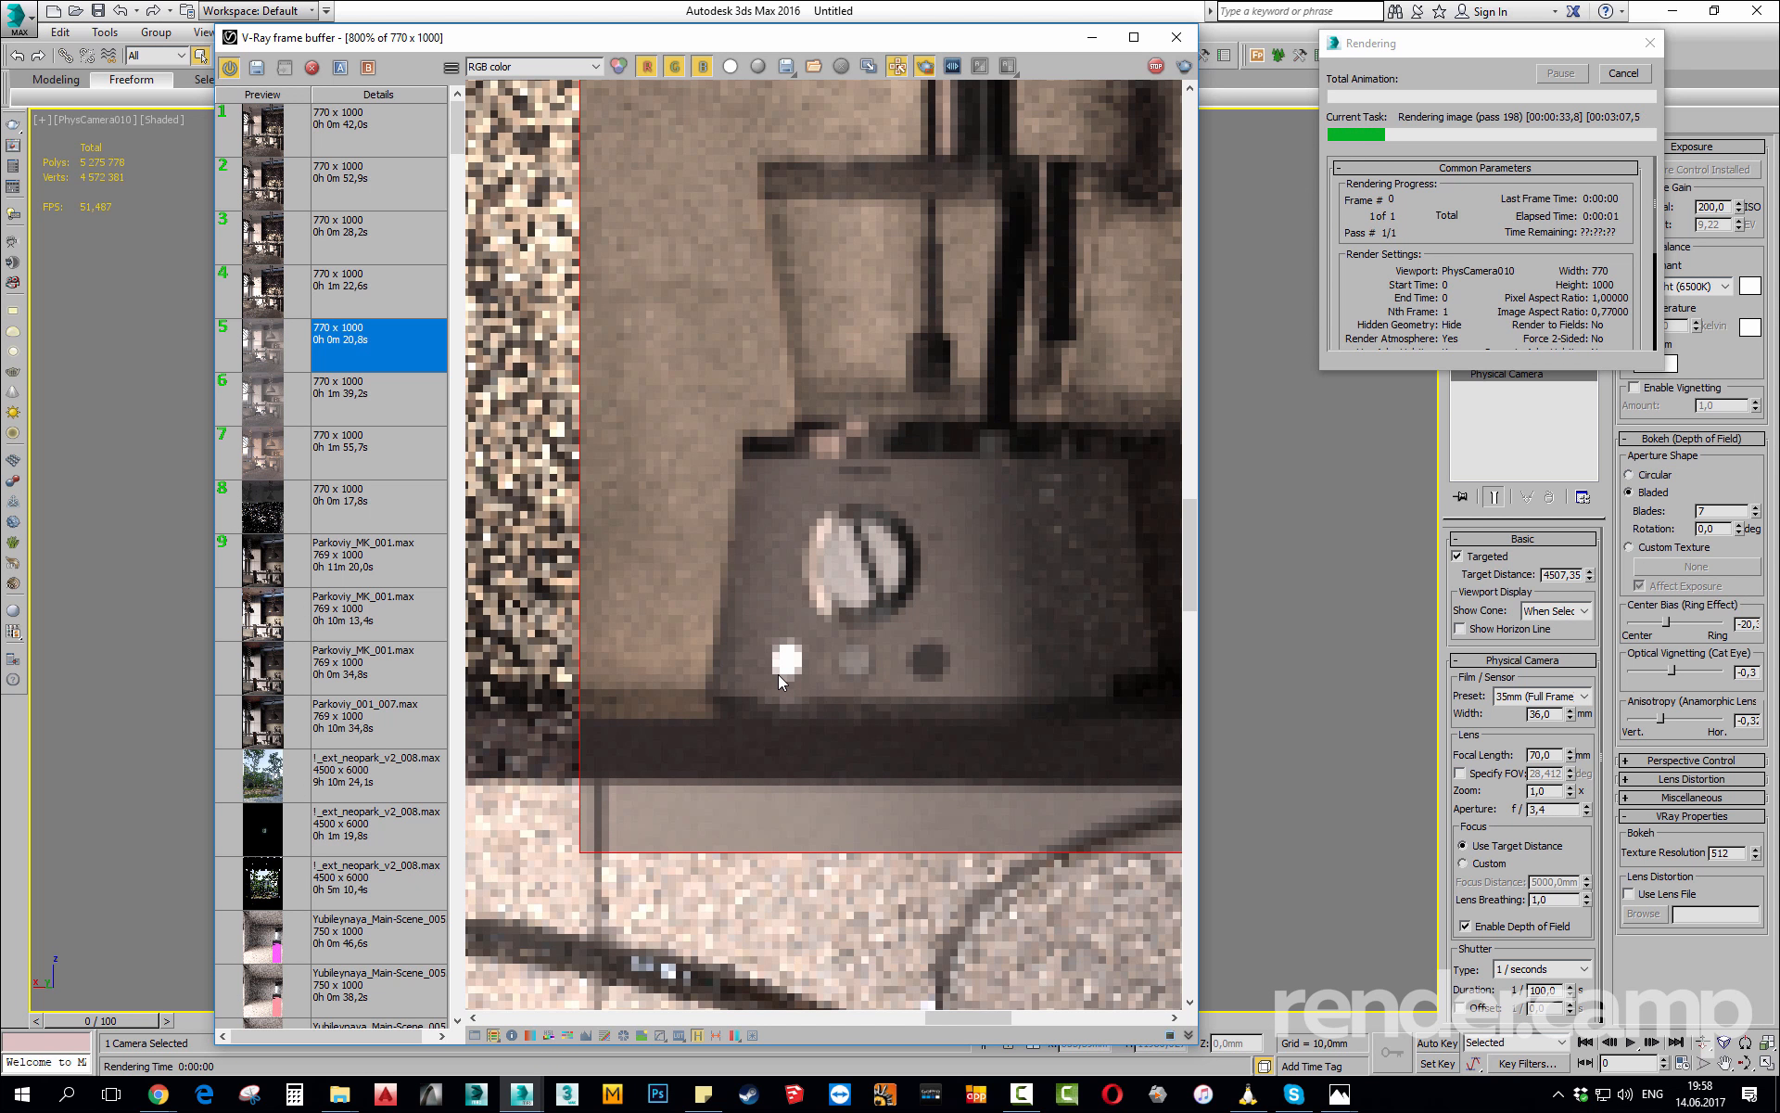
scroll(777, 675, "down", 1)
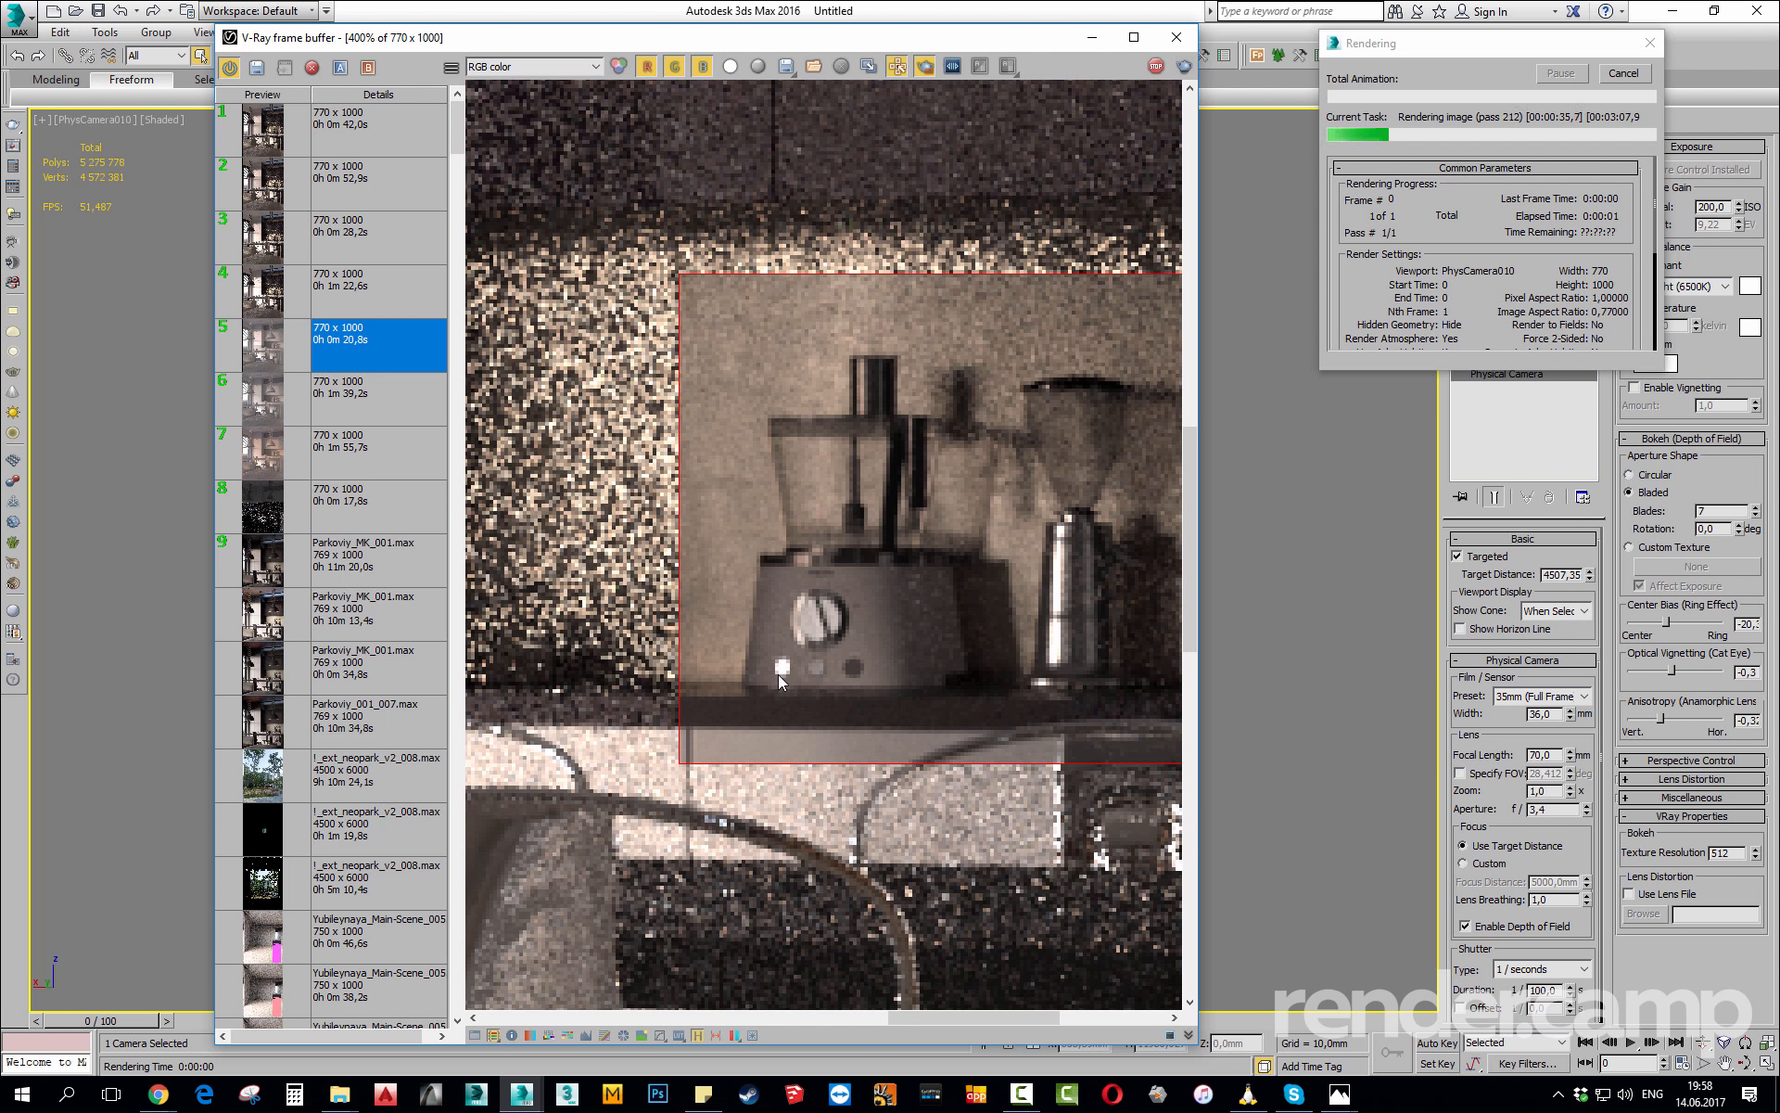
scroll(797, 688, "up", 1)
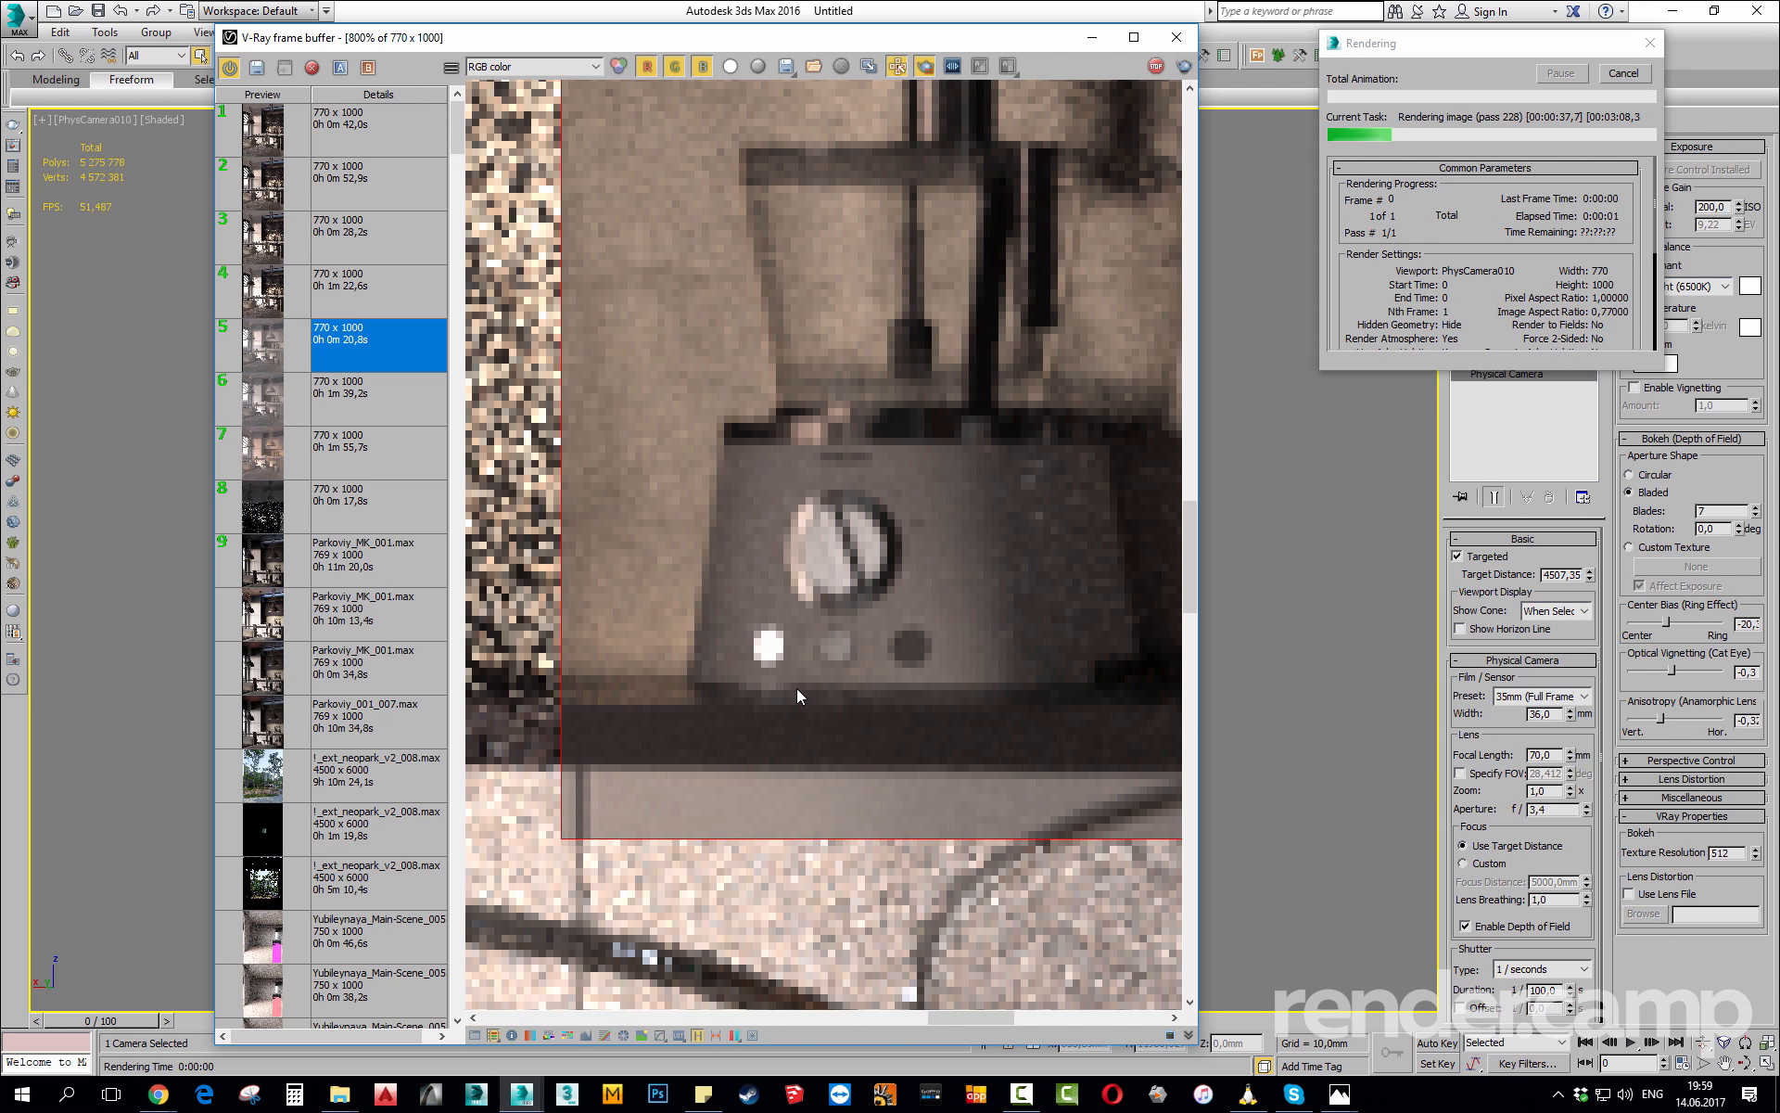
scroll(773, 688, "down", 1)
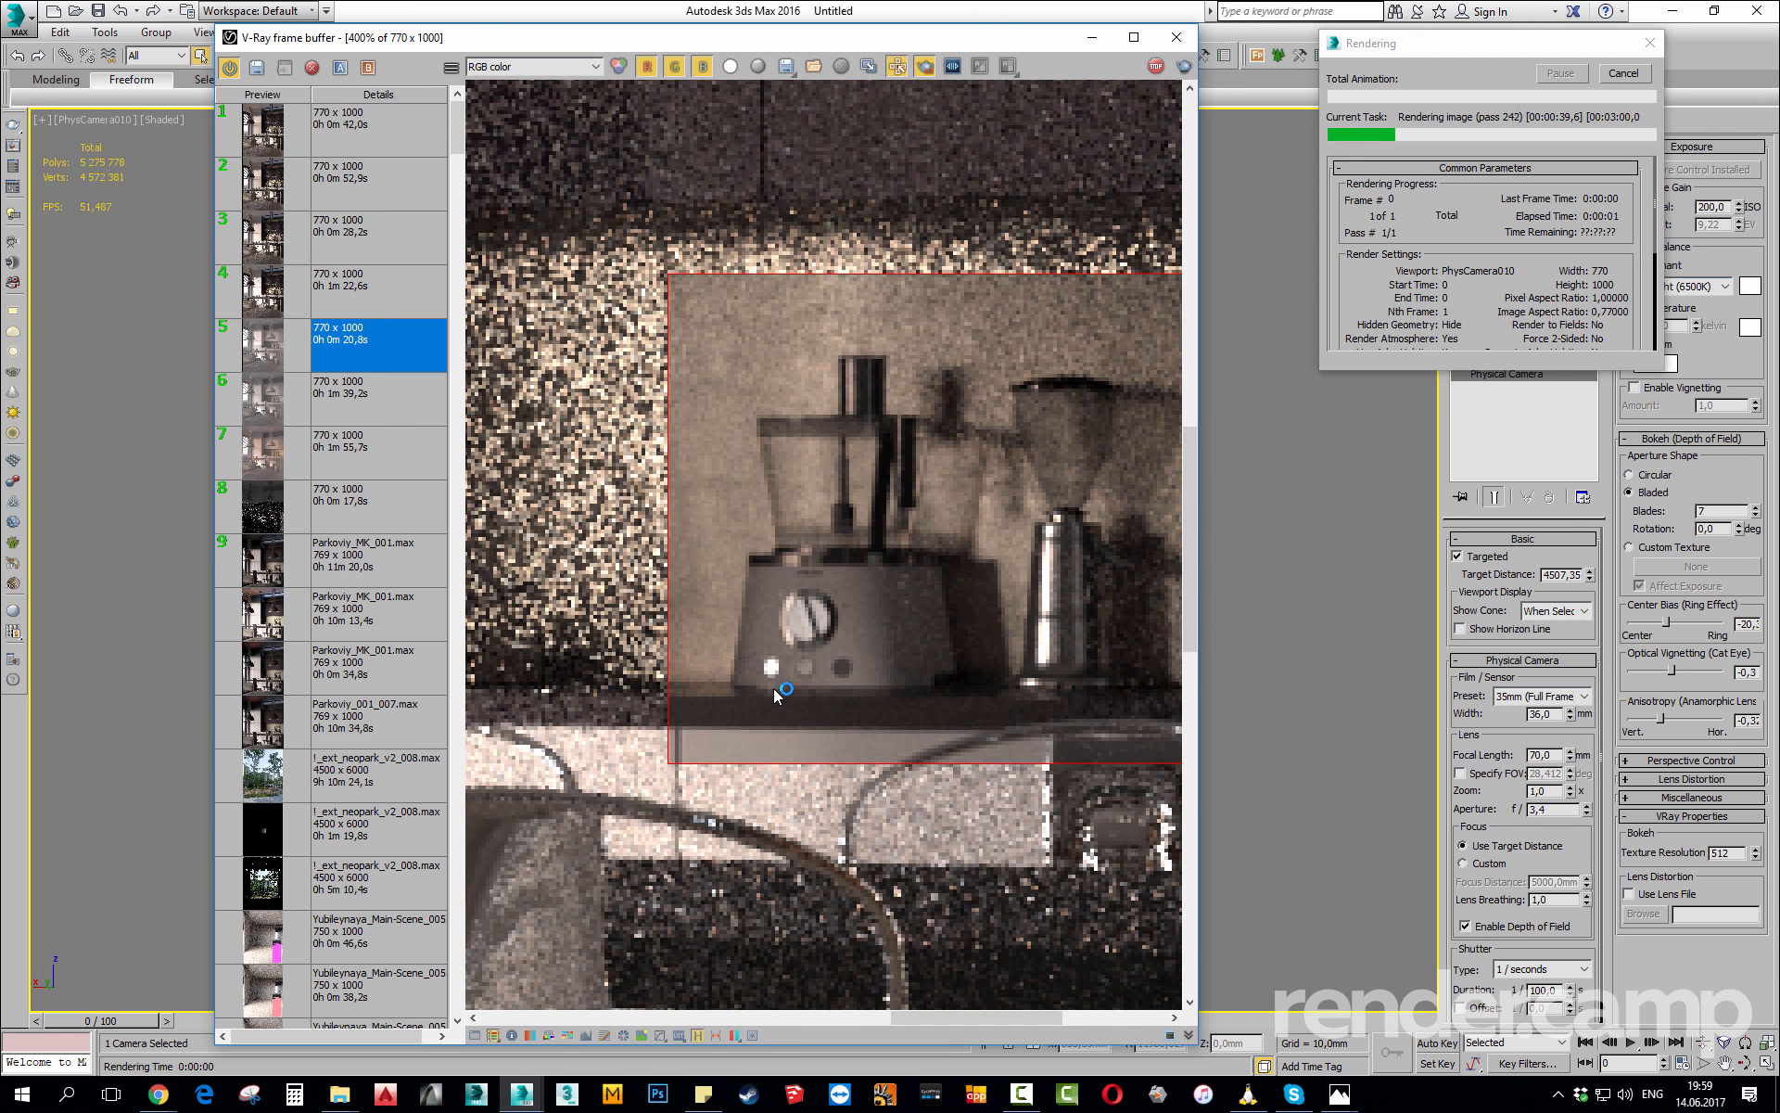
middle_click_drag(775, 695, 643, 647)
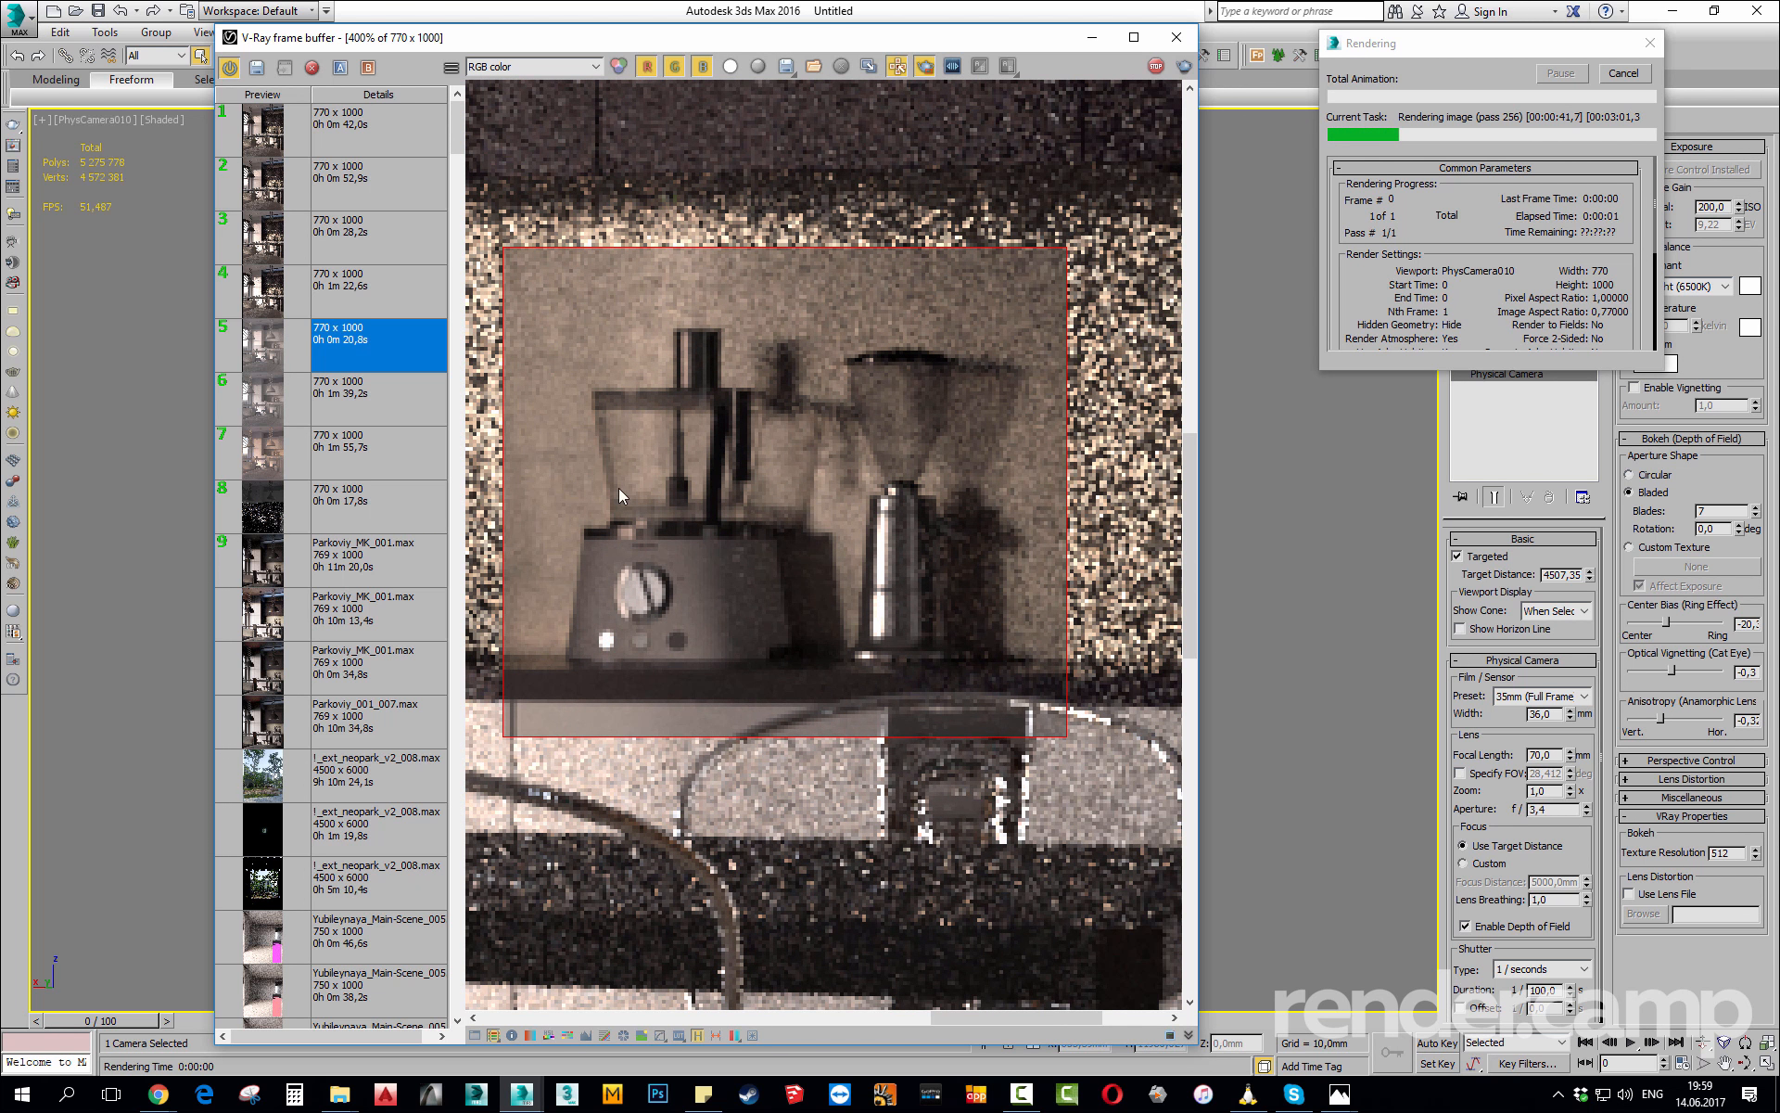
scroll(594, 653, "up", 1)
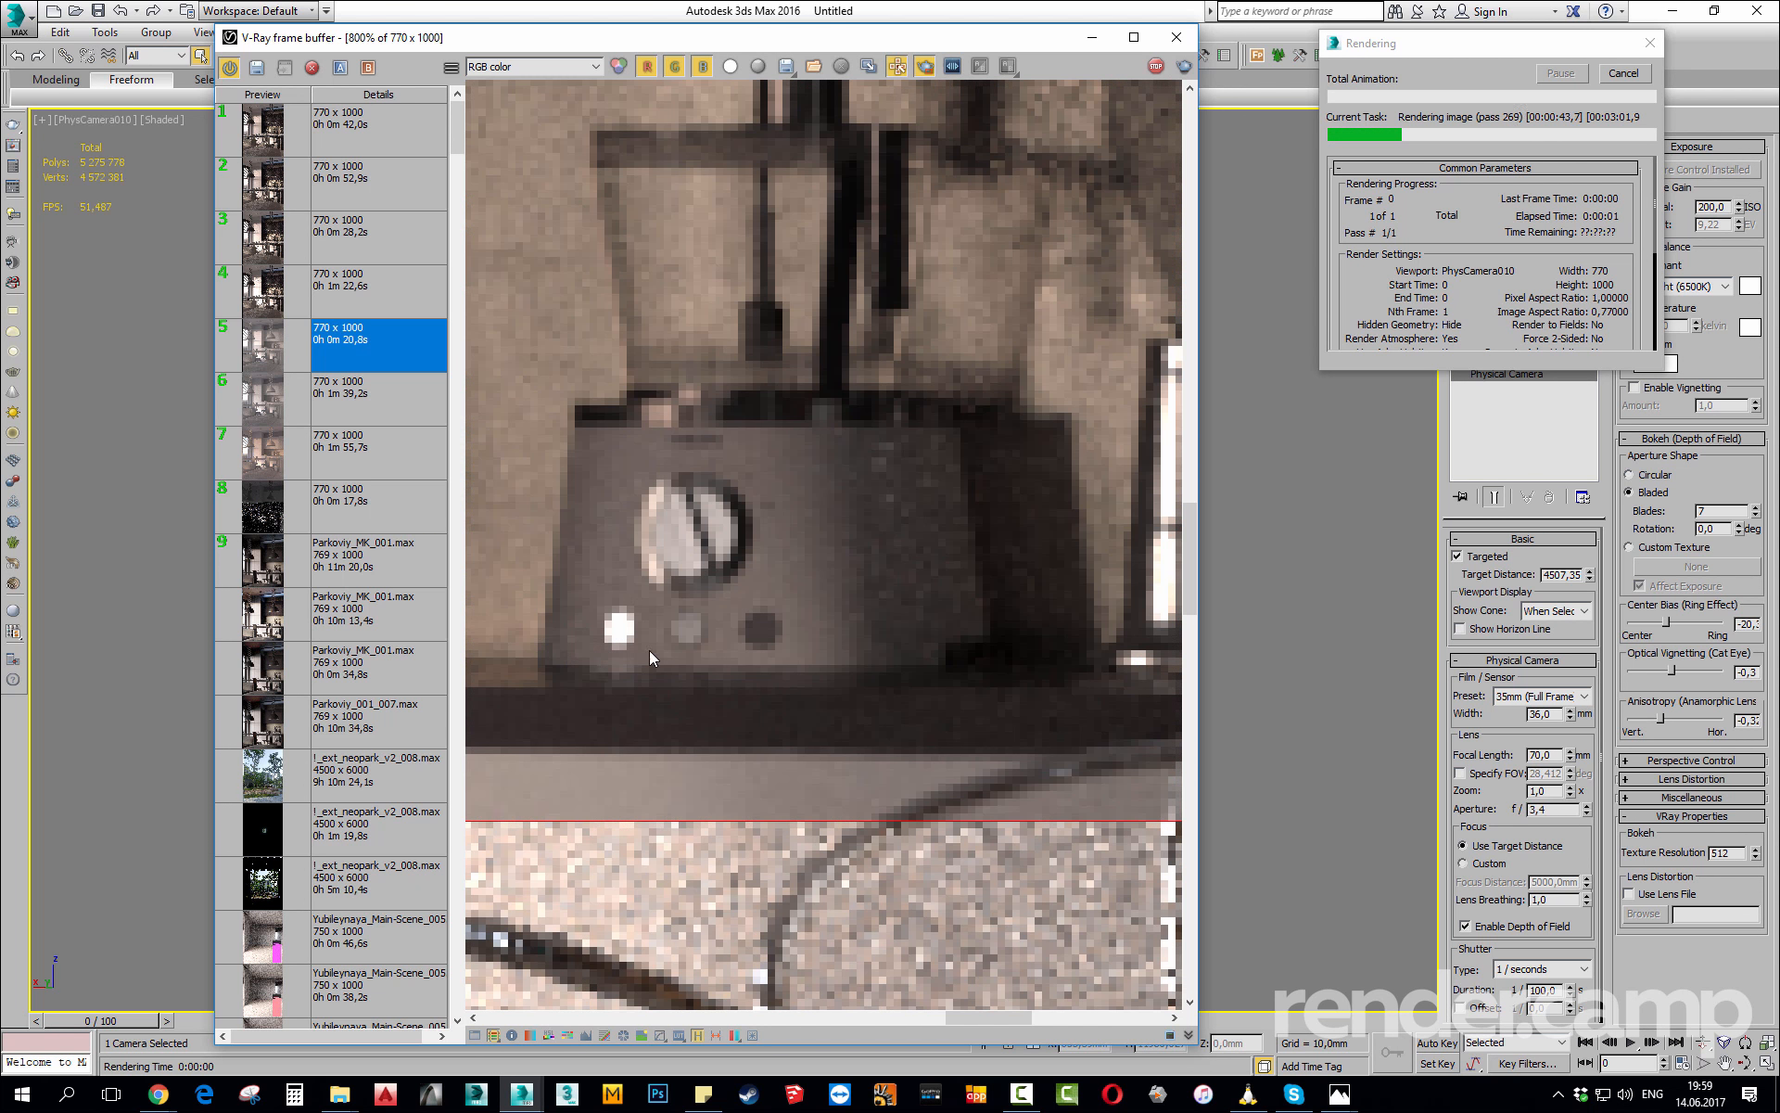
middle_click_drag(649, 649, 687, 618)
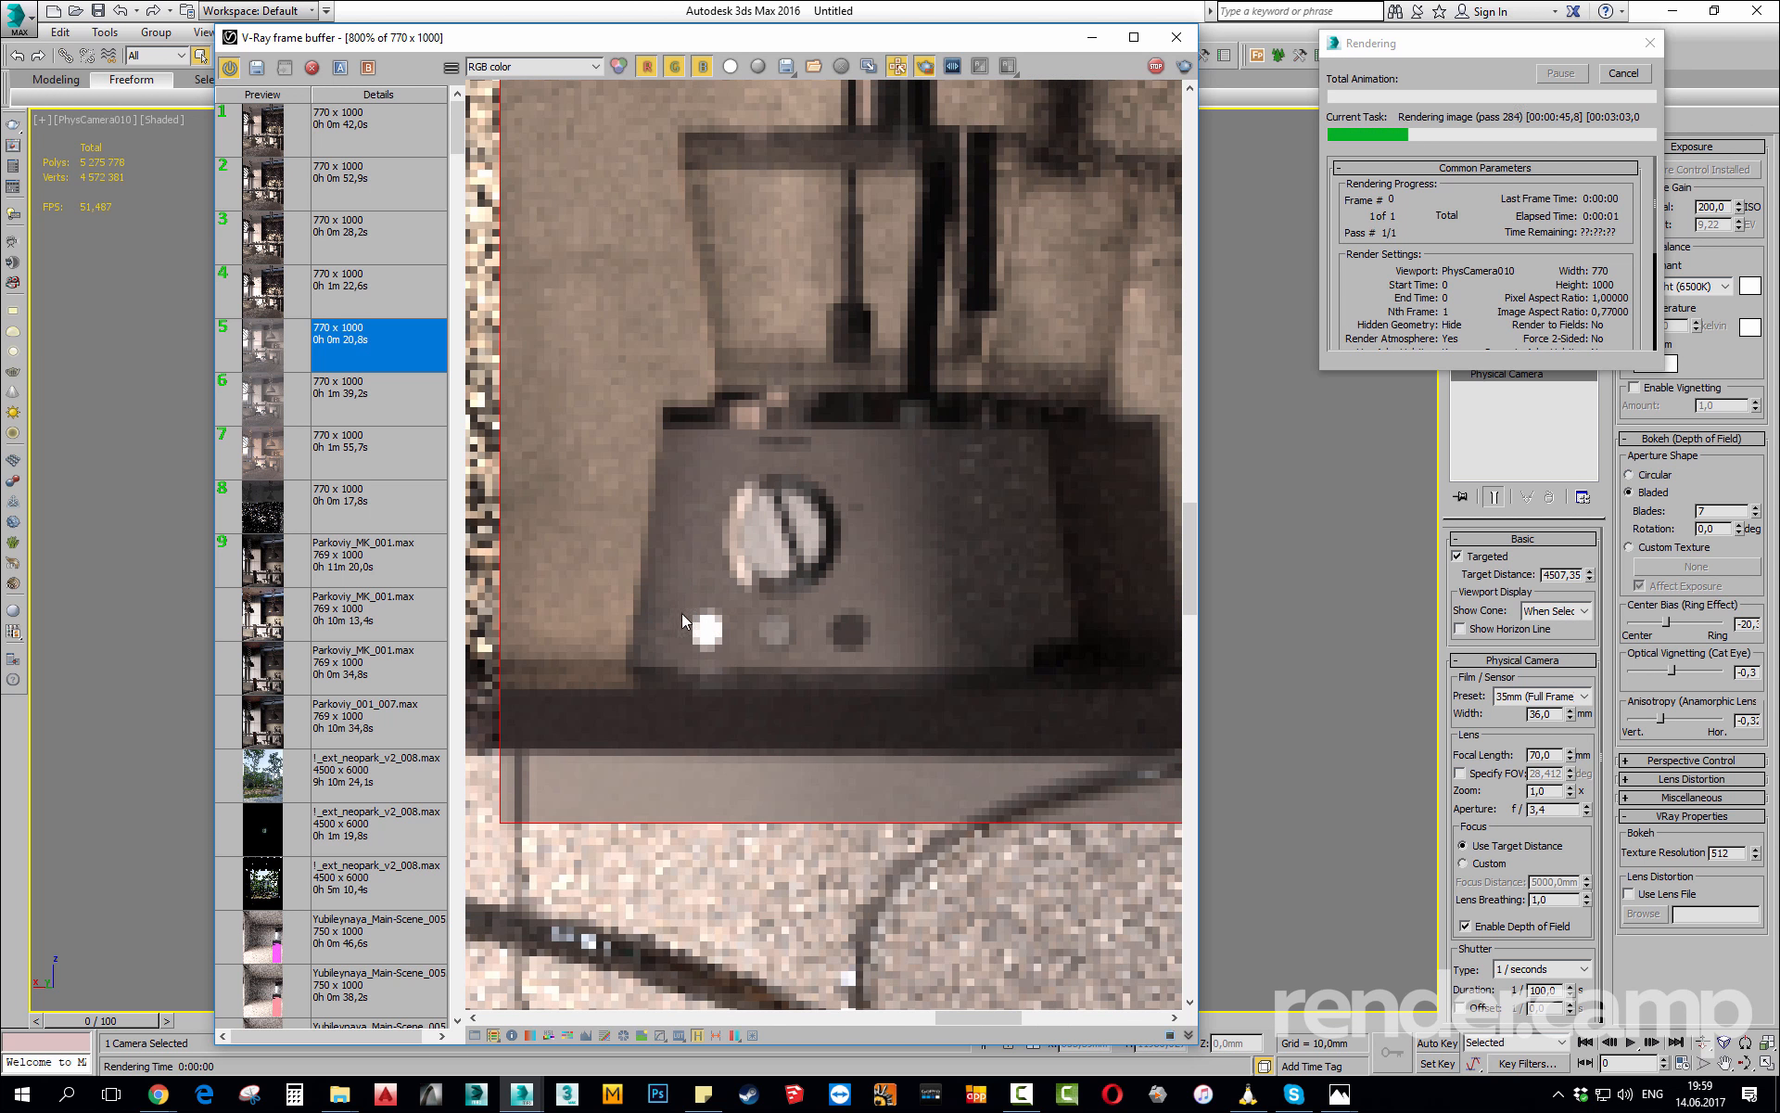
scroll(691, 635, "down", 1)
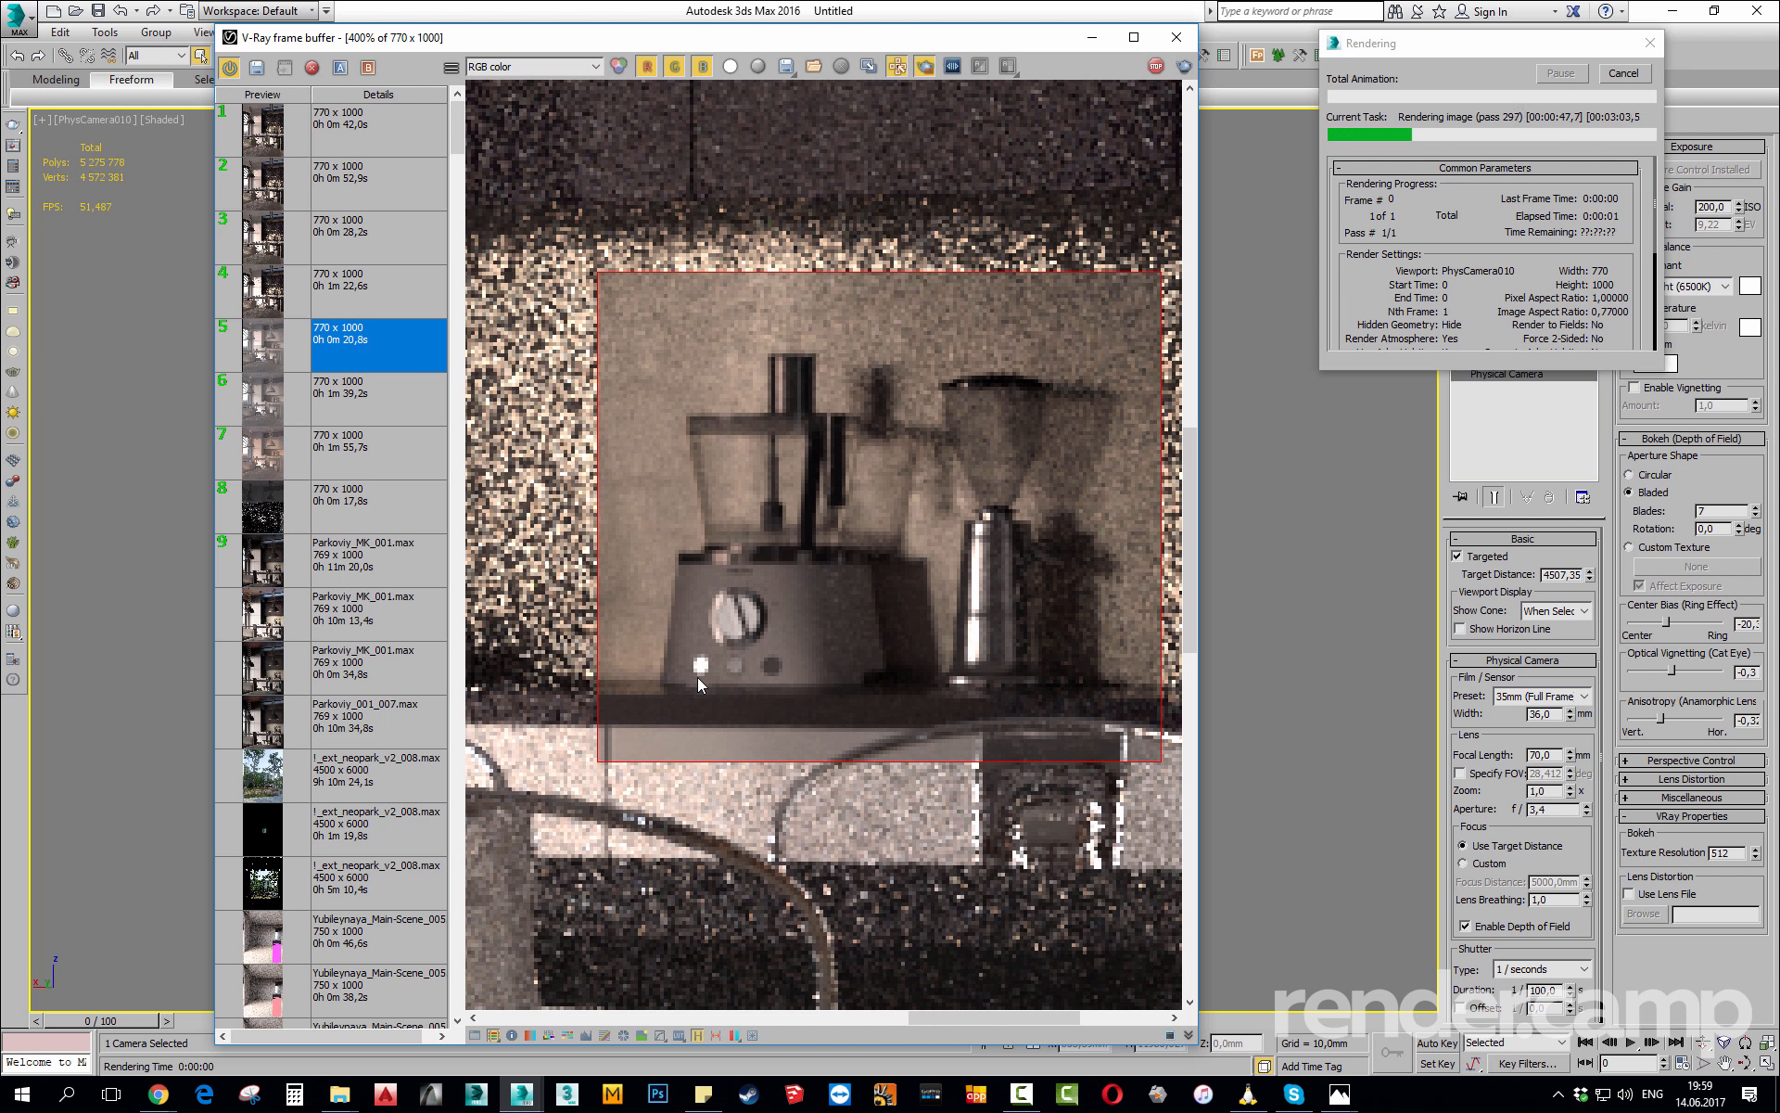
middle_click_drag(697, 645, 697, 677)
Stop the region render and close the V-Ray frame buffer.
left_click(1155, 65)
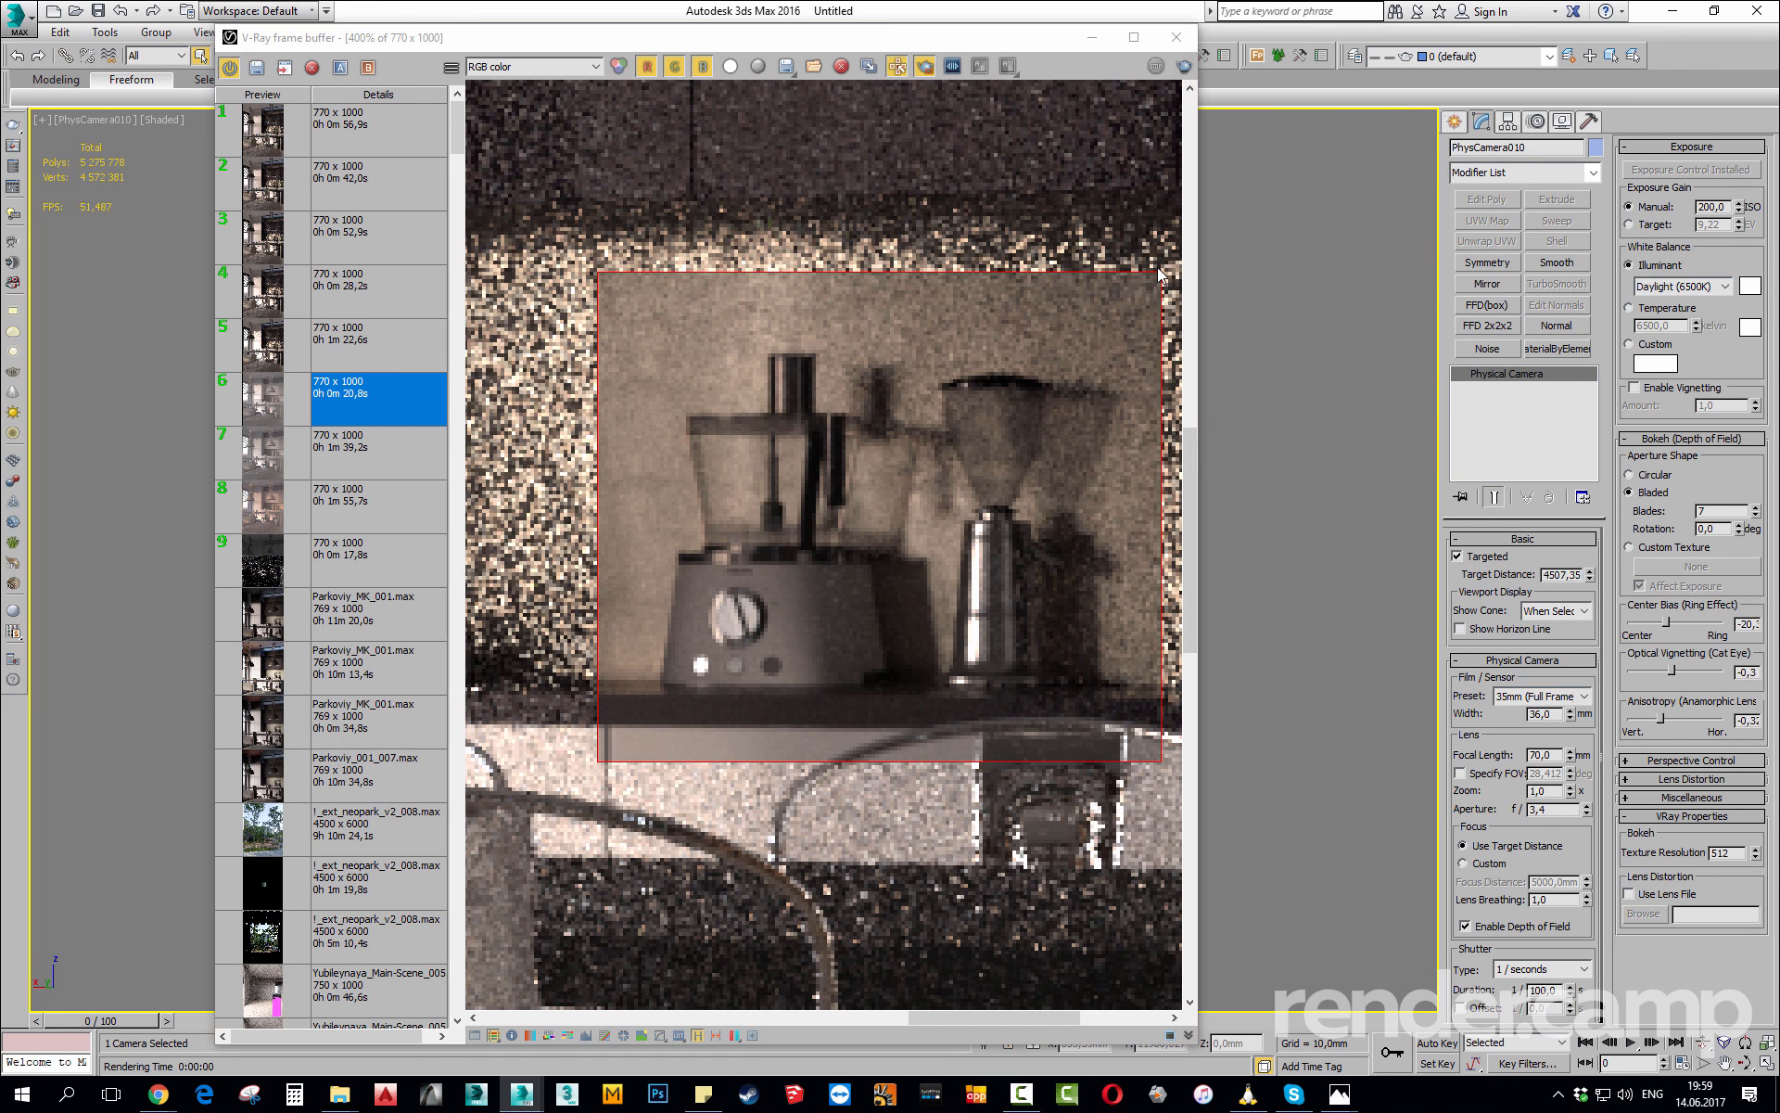
left_click(1177, 38)
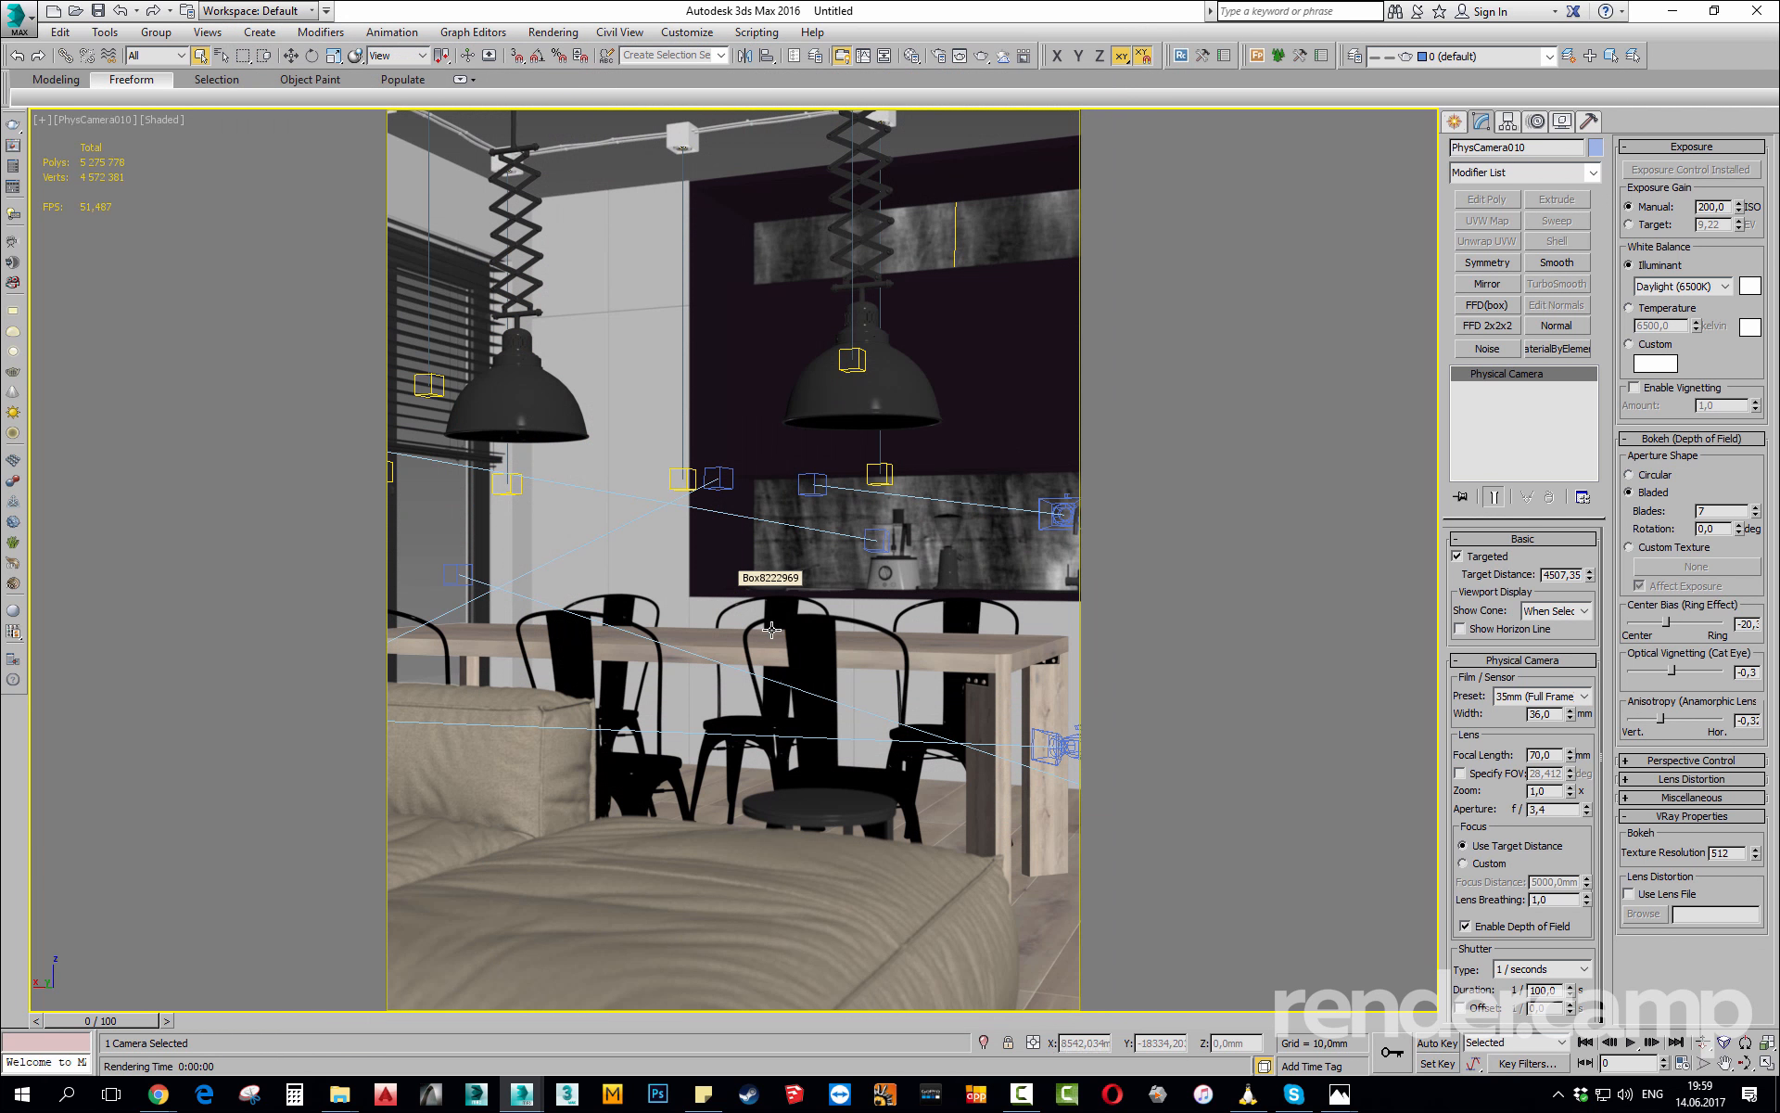
right_click(743, 484)
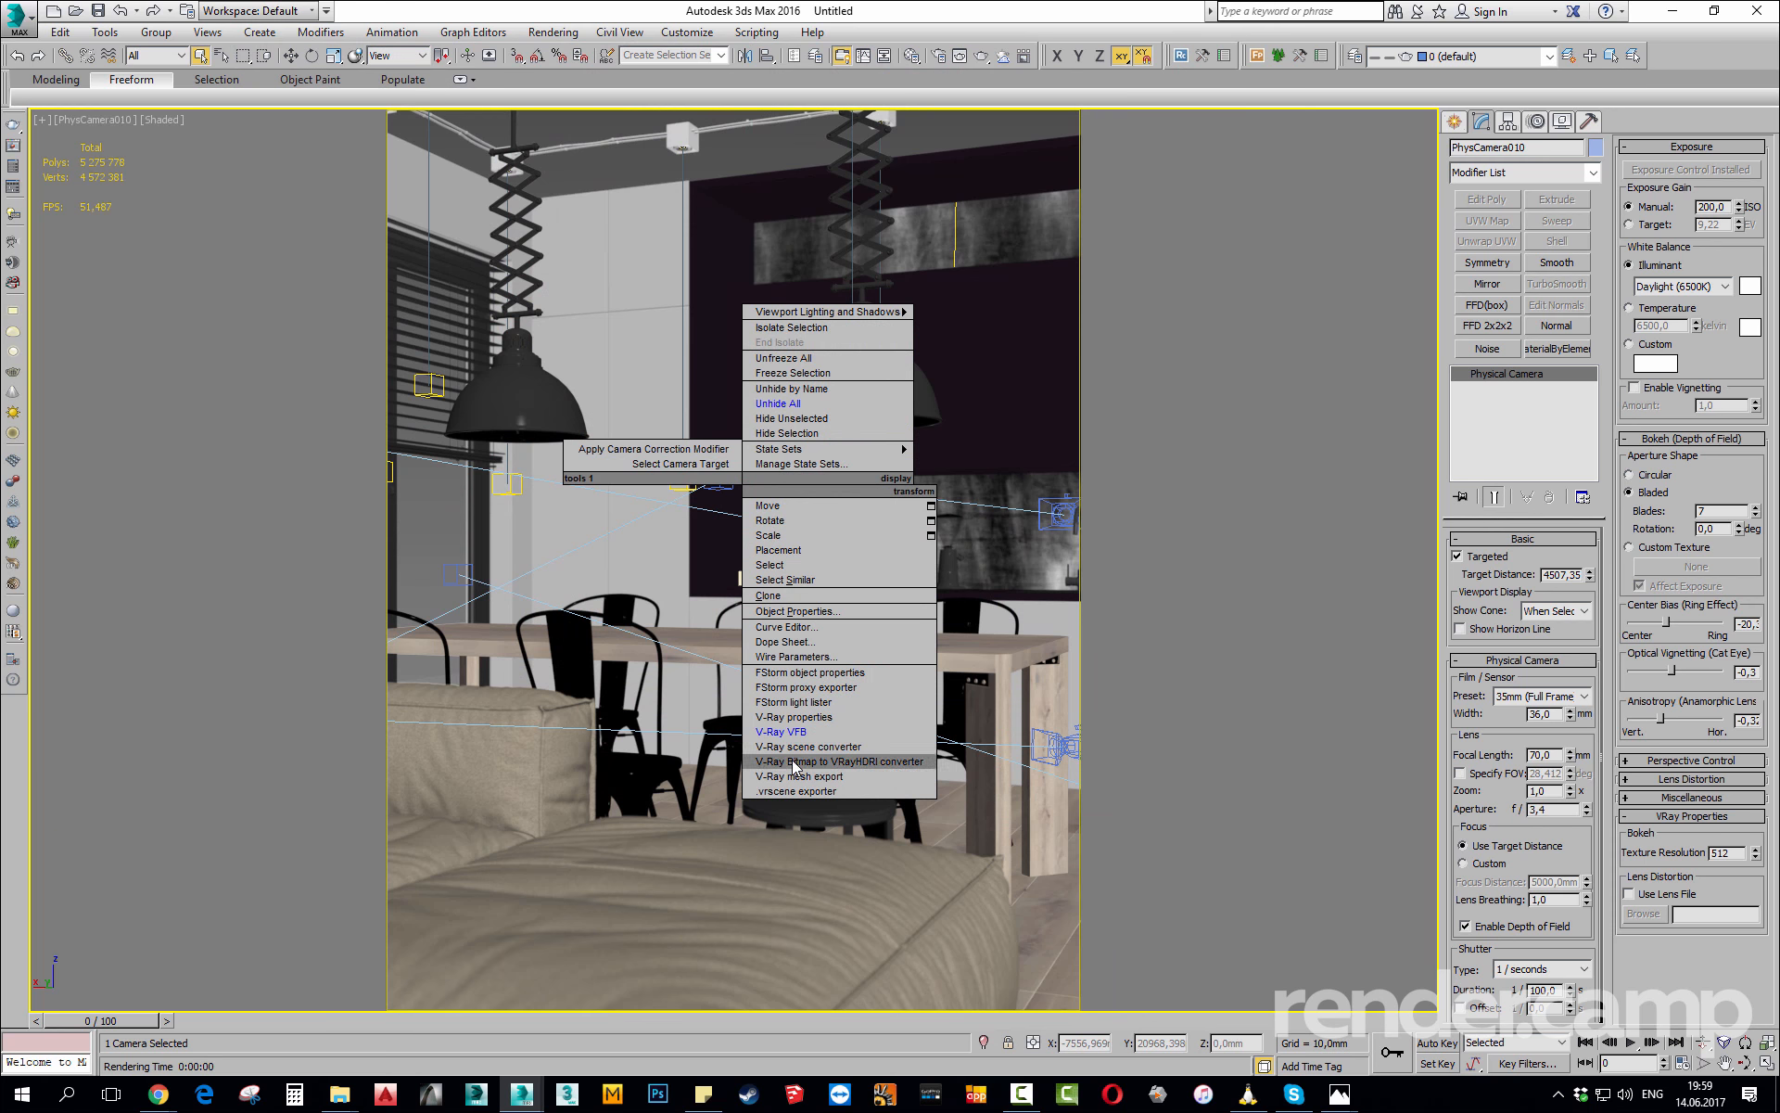
left_click(604, 617)
key("alt+w")
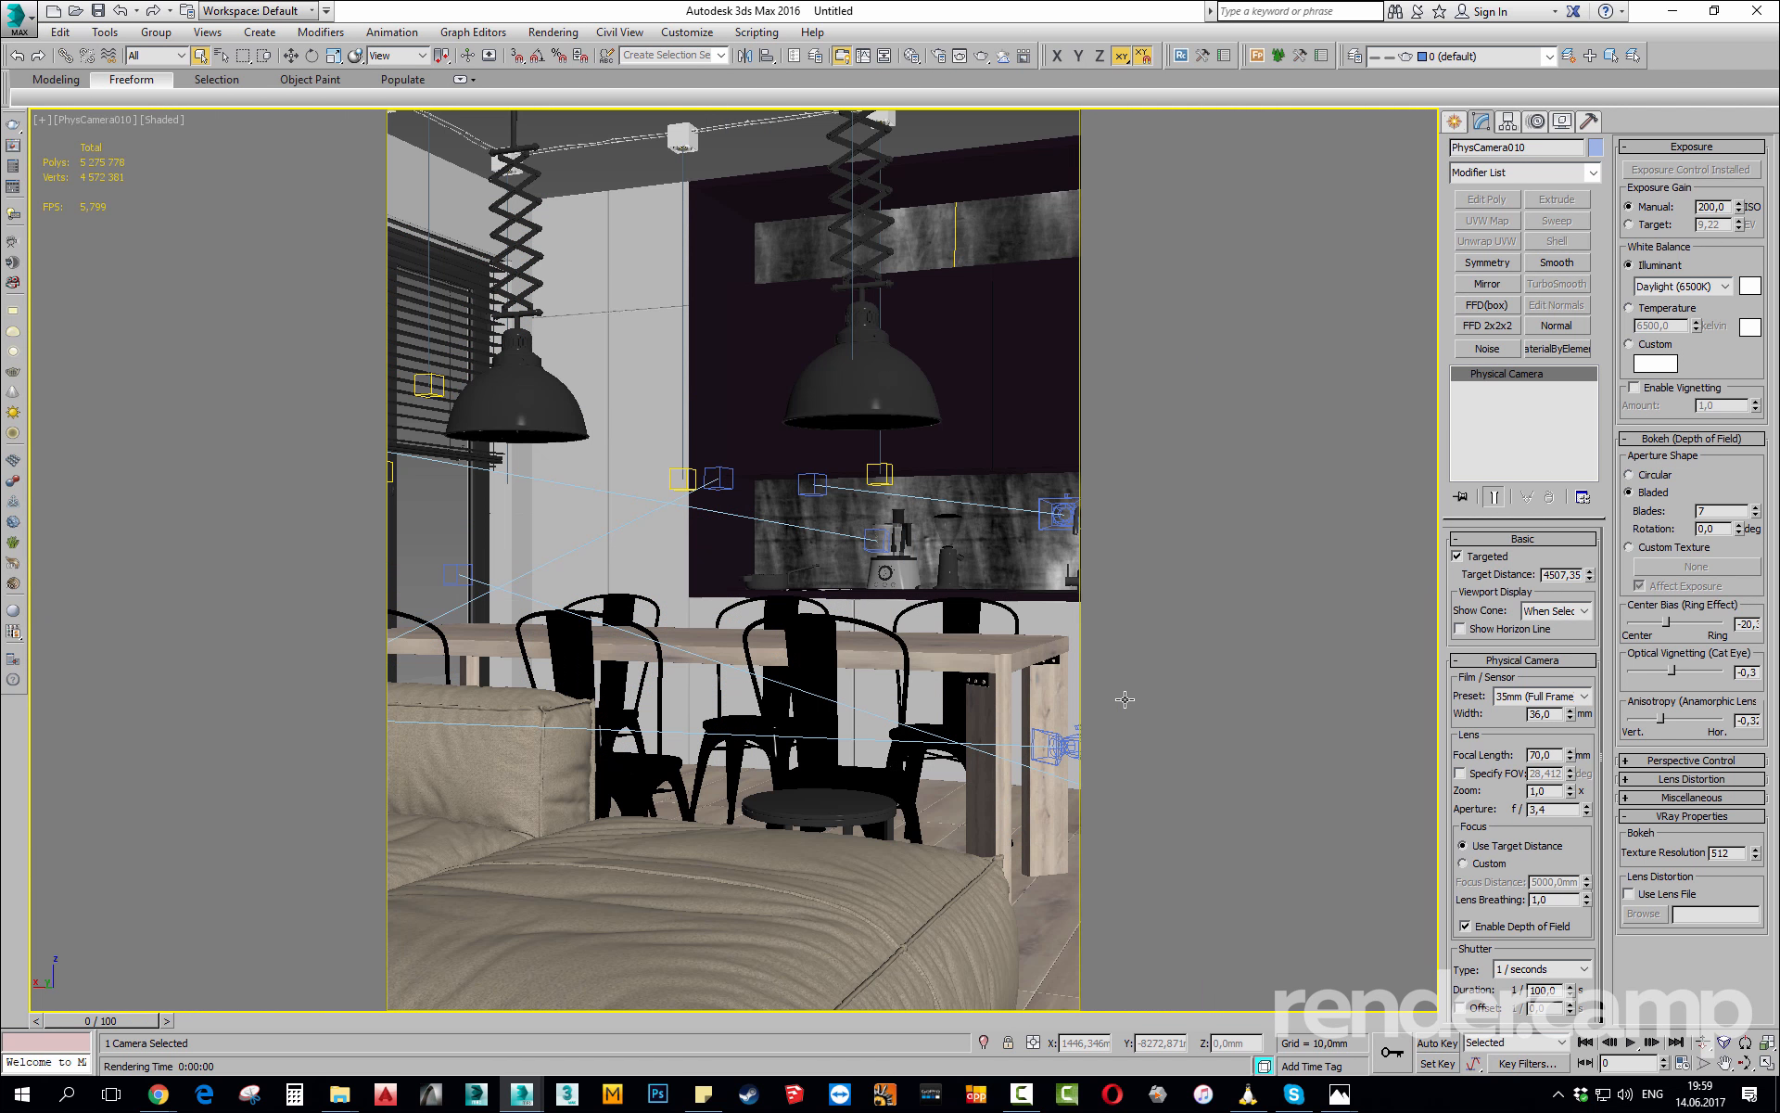
key("alt+w")
left_click(761, 649)
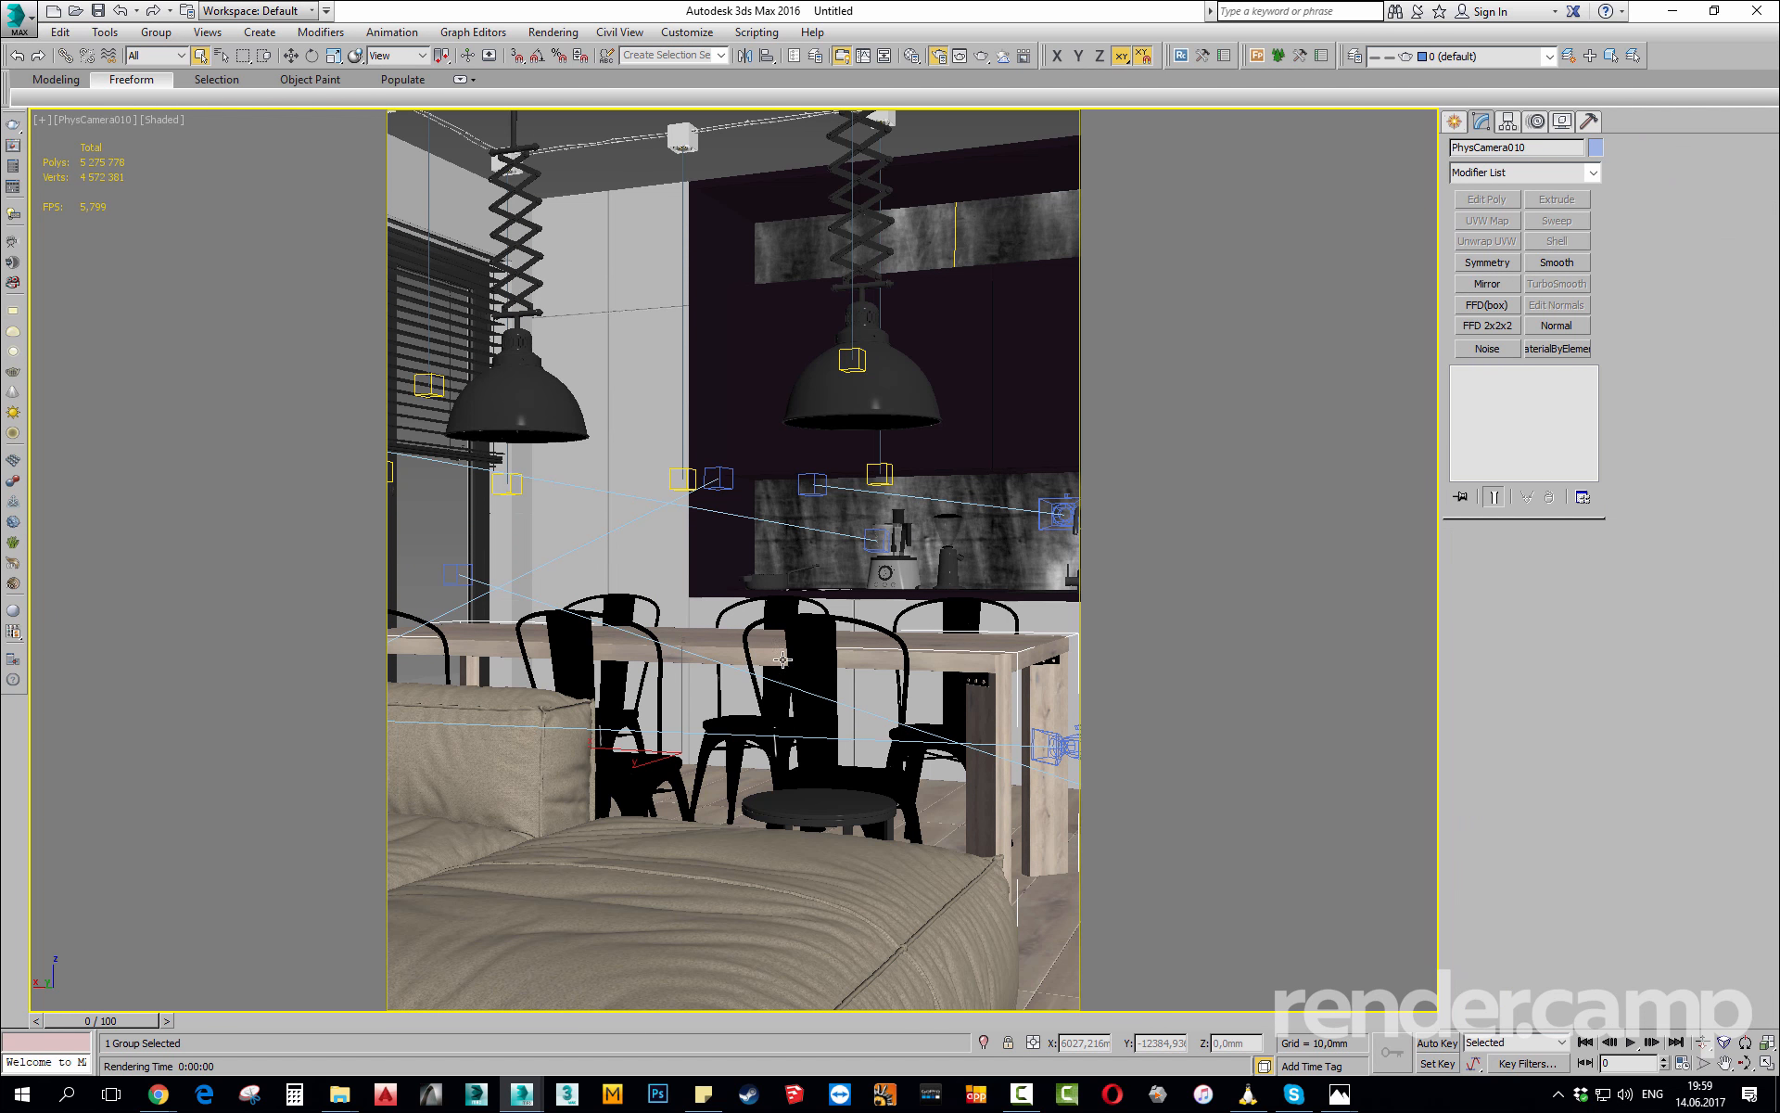
In the V-Ray render settings, set the progressive image sampler's render time to 30 minutes and its noise threshold to 0,0.
key("F10")
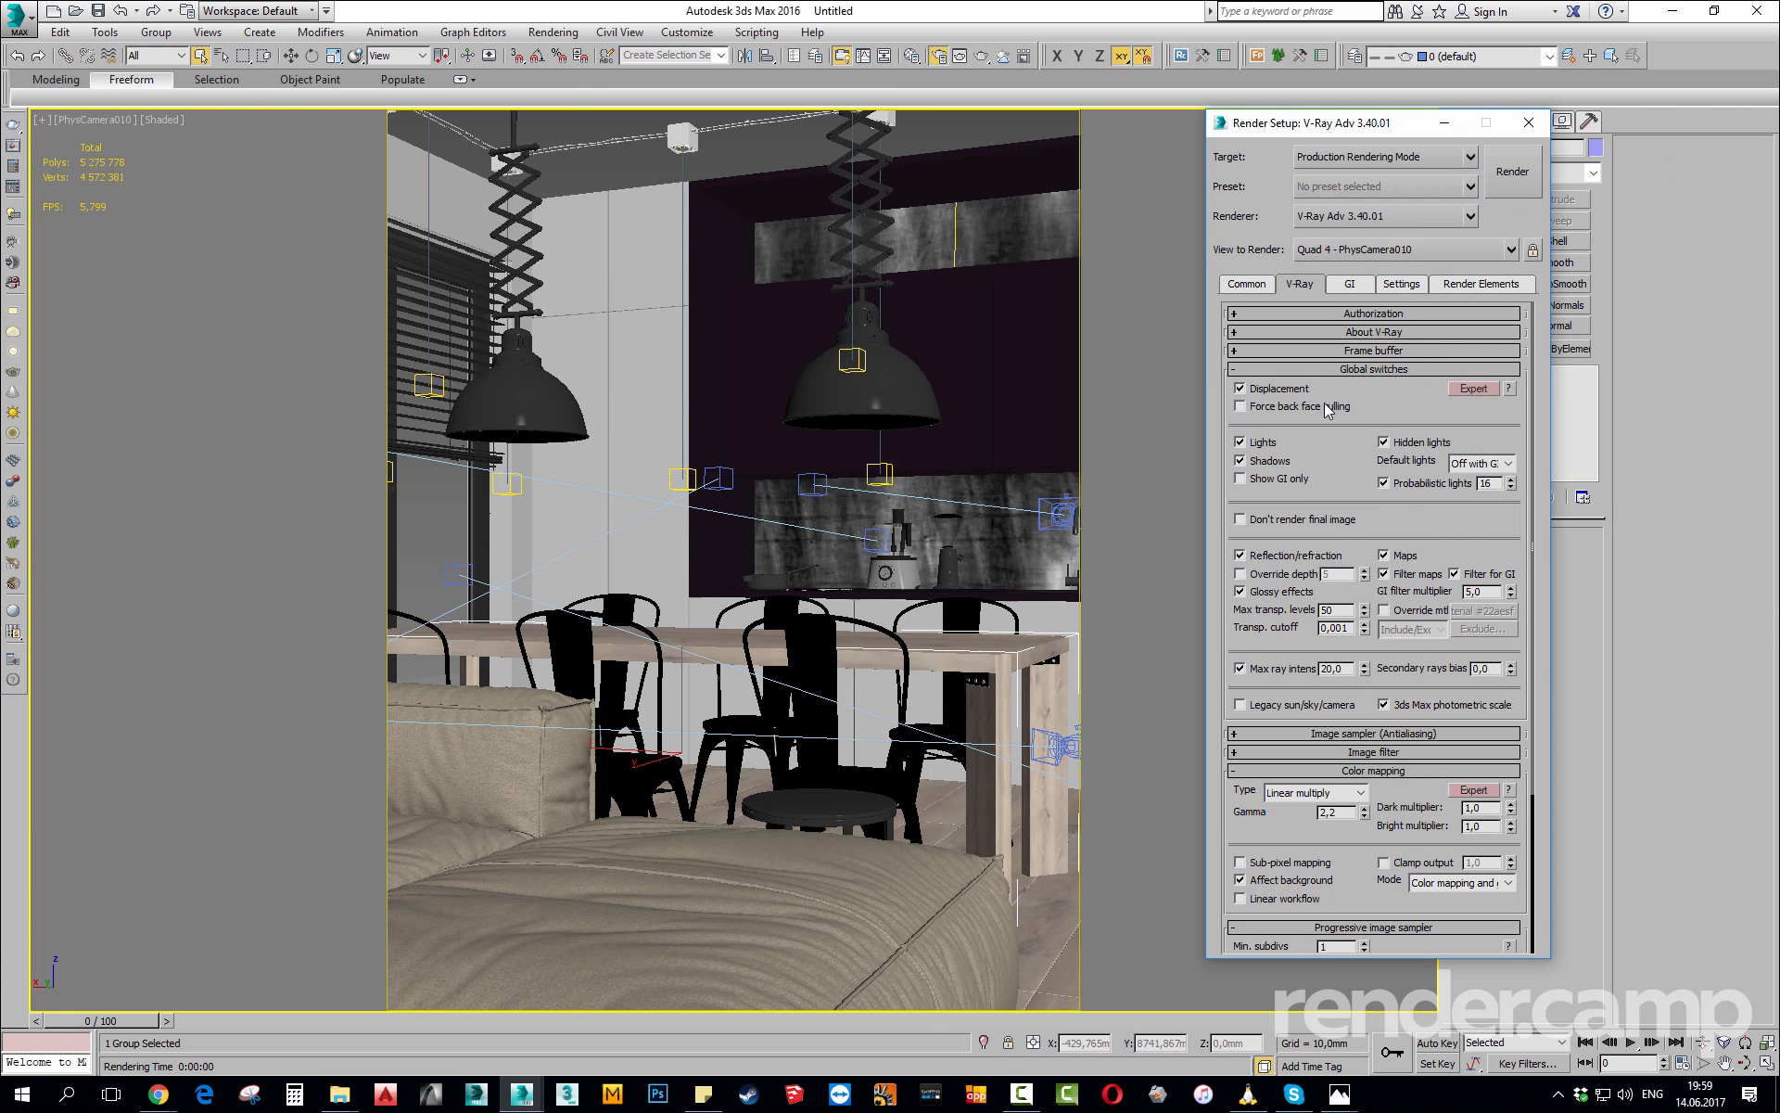
left_click(1343, 370)
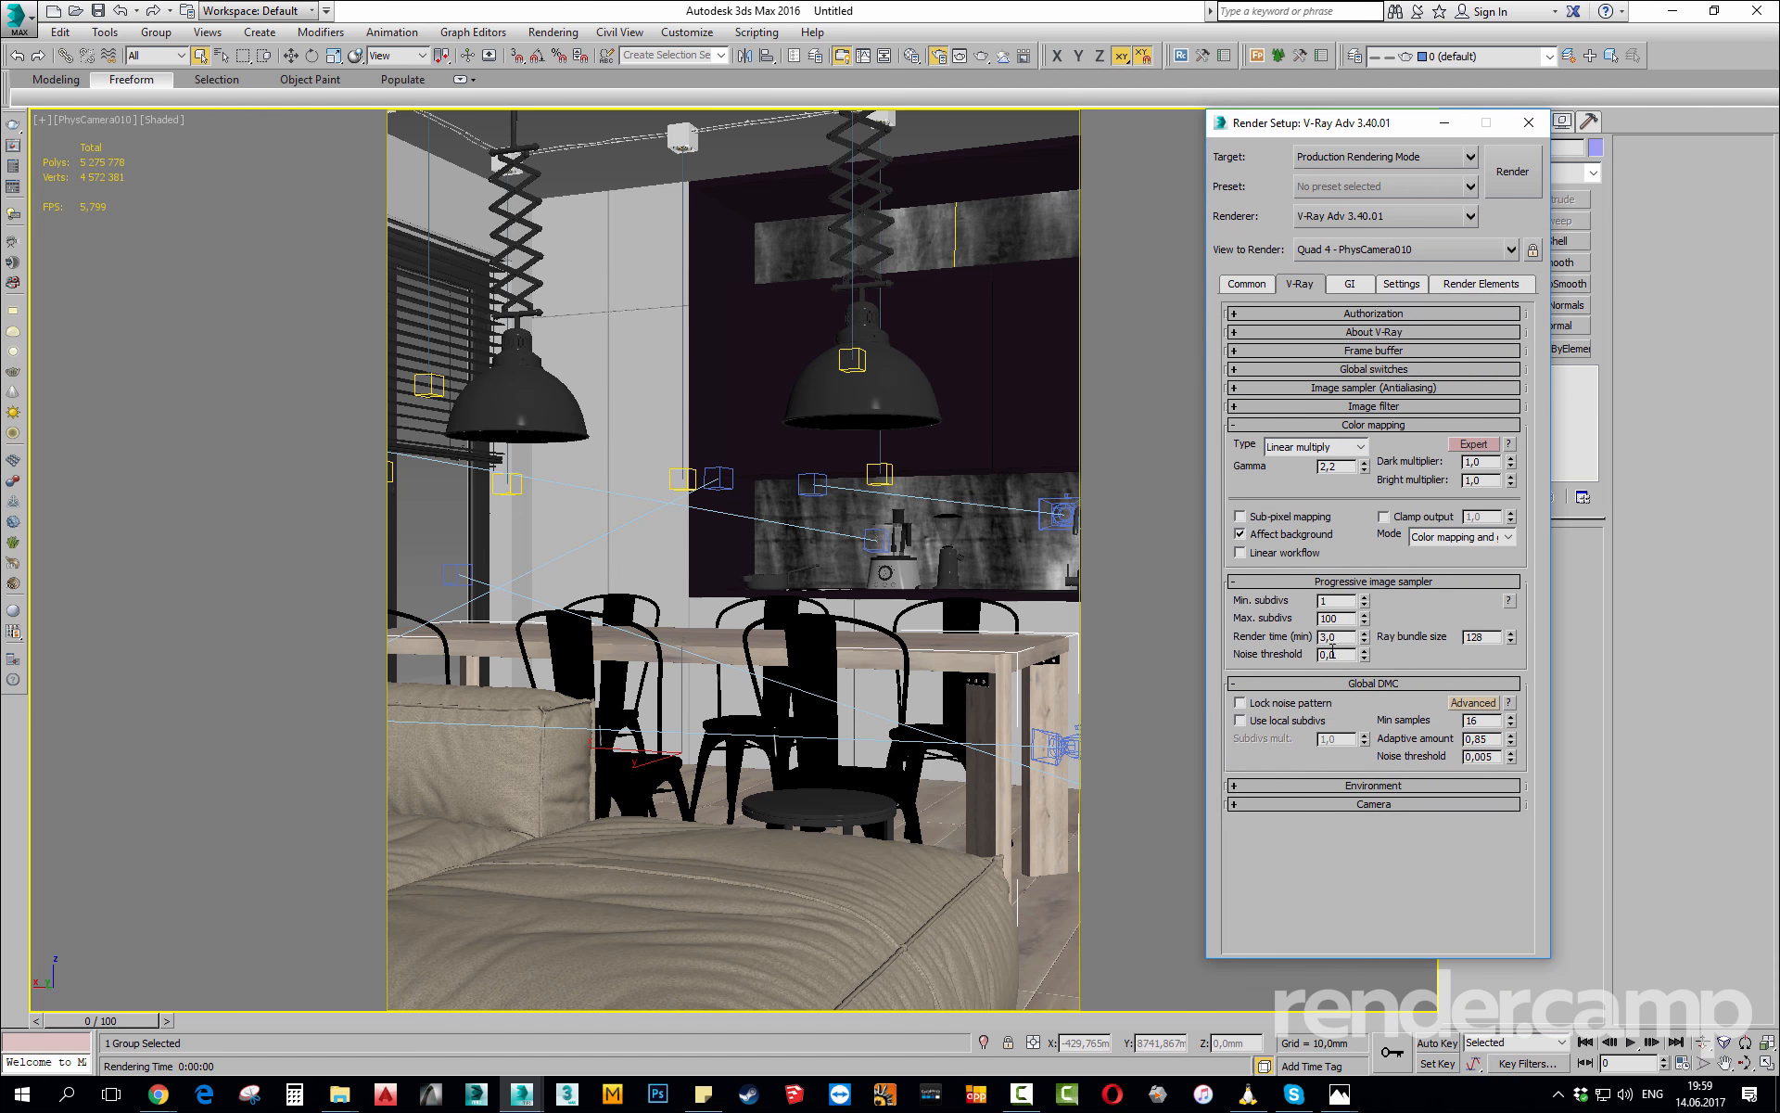
double_click(1330, 638)
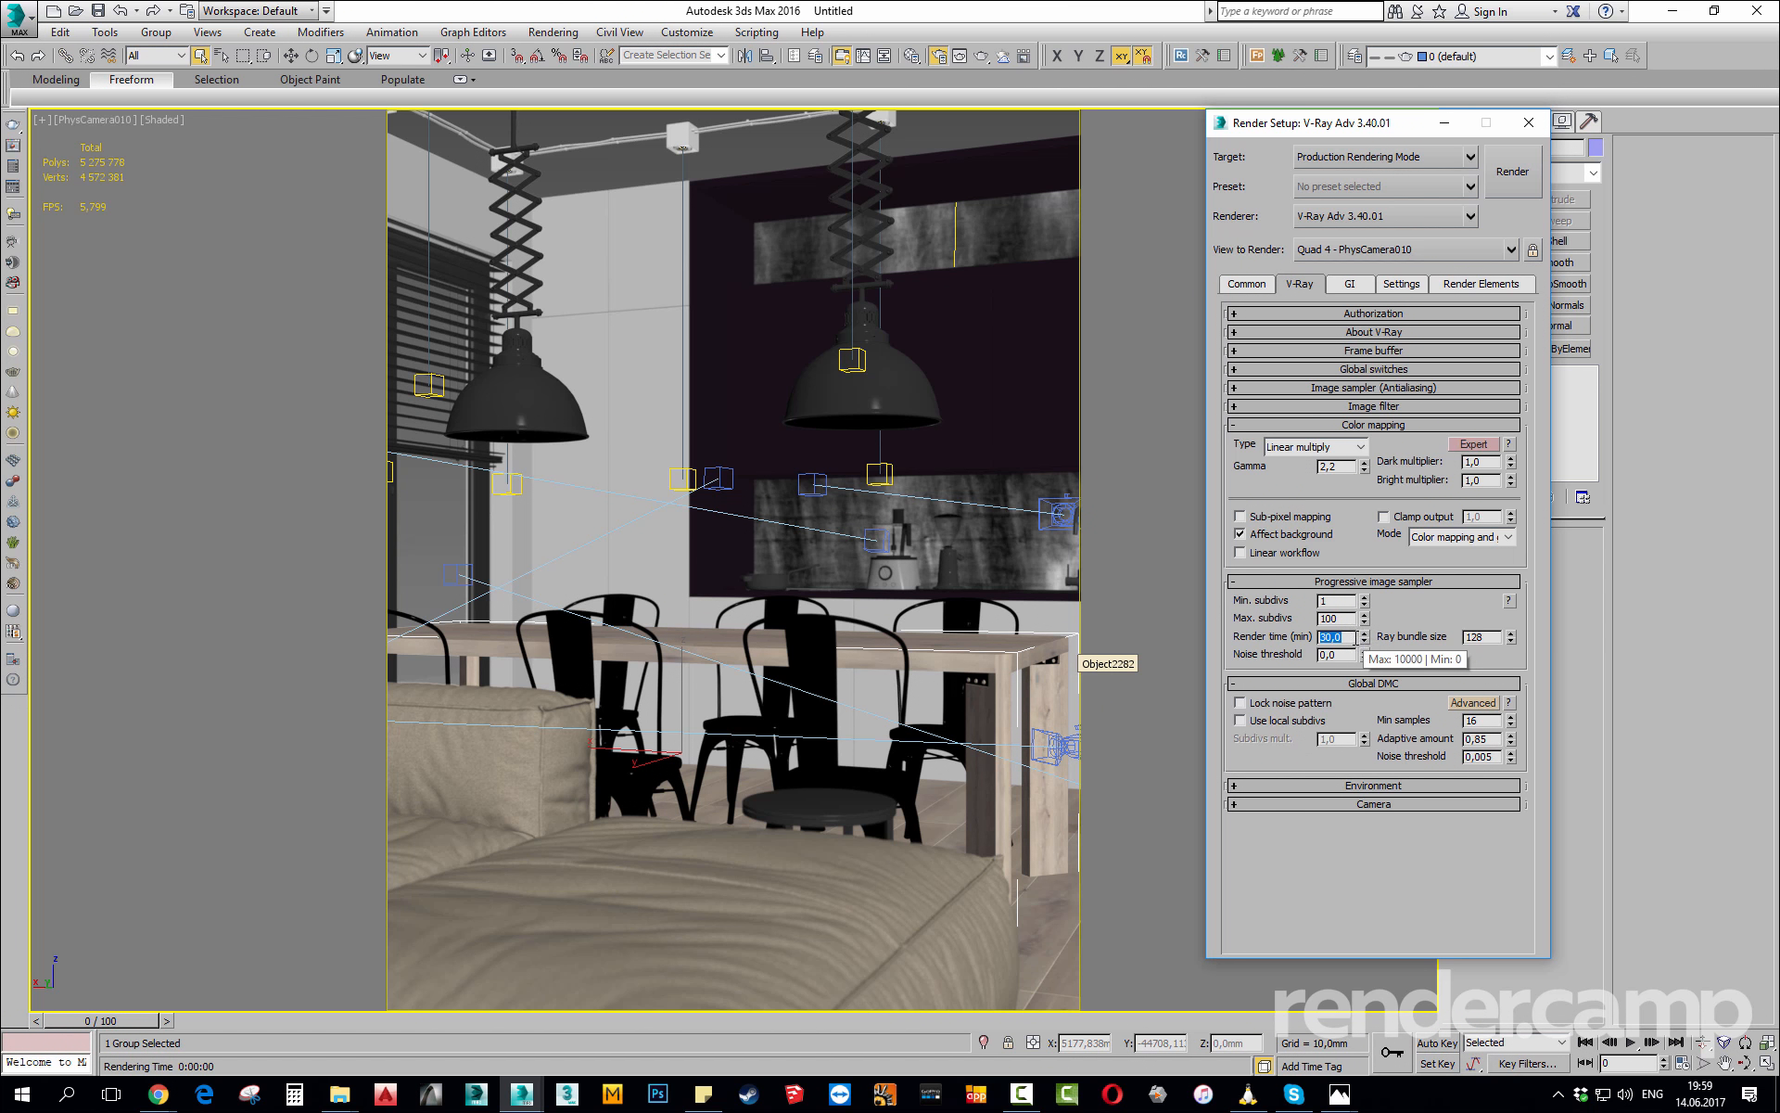
left_click(1348, 636)
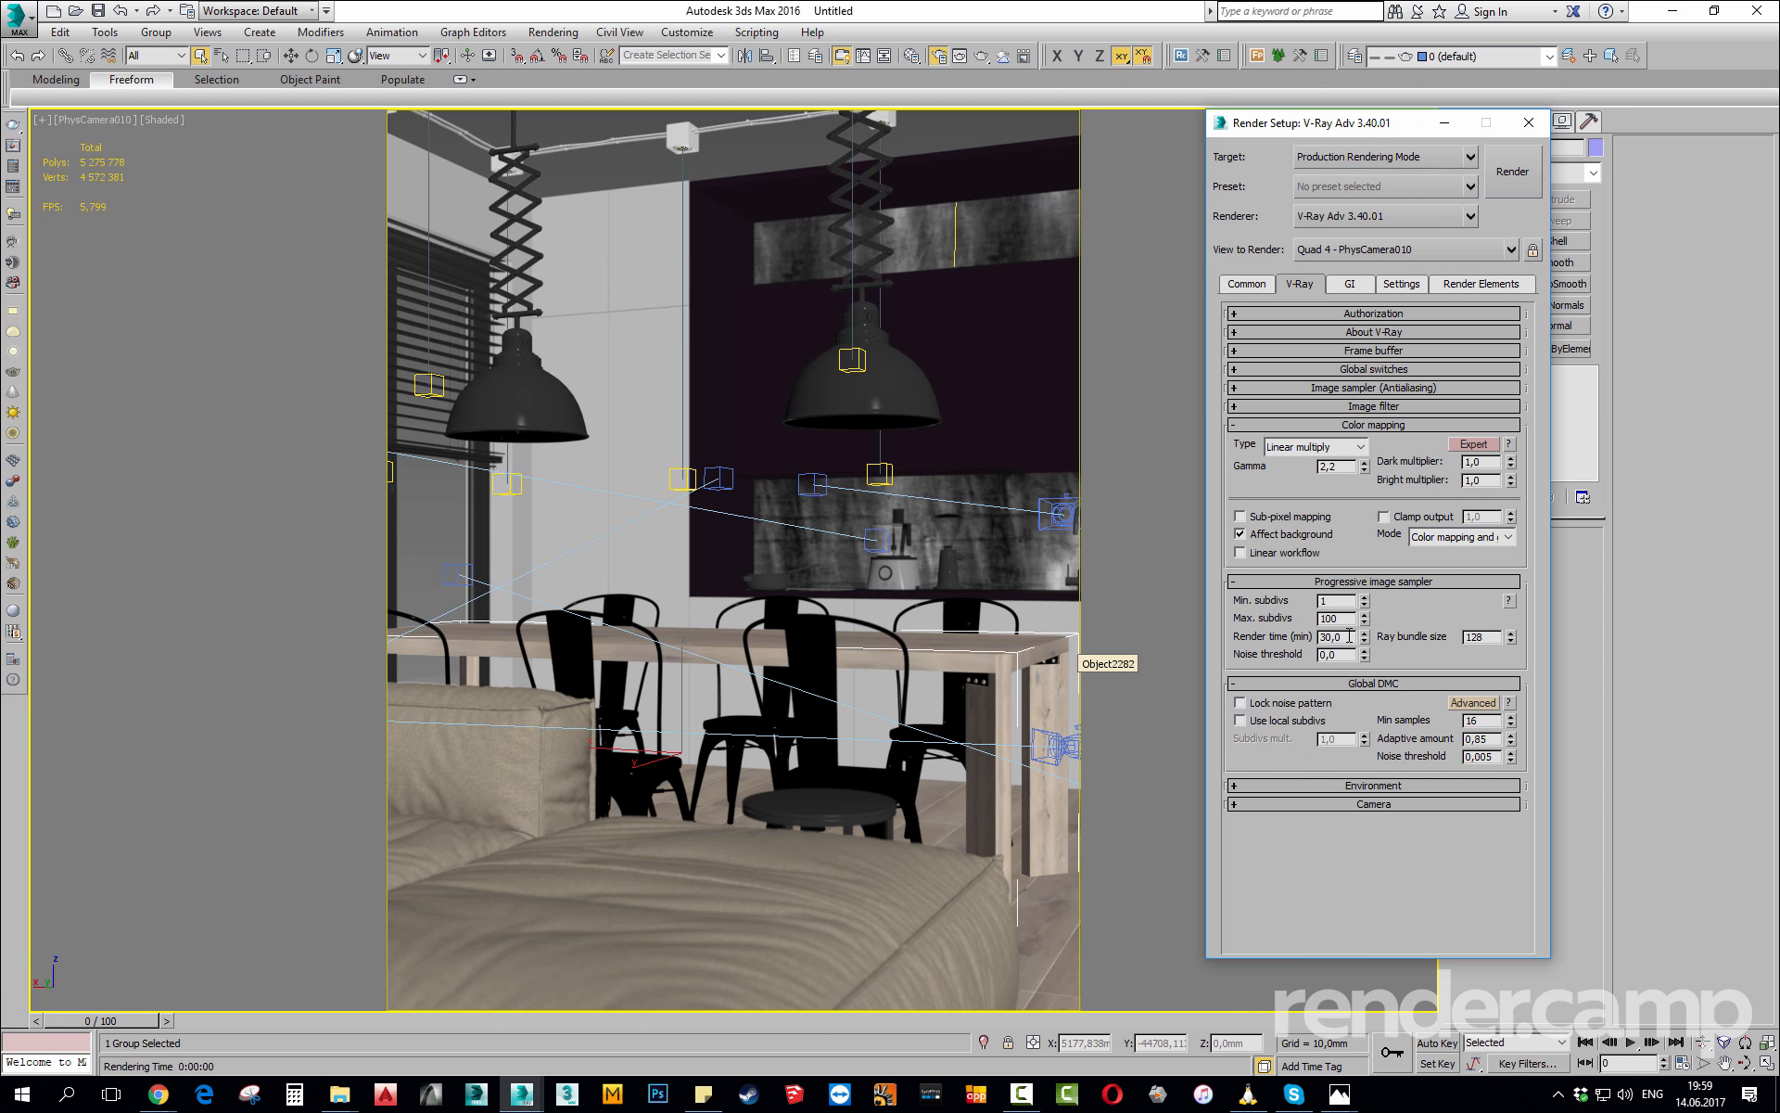
double_click(1350, 618)
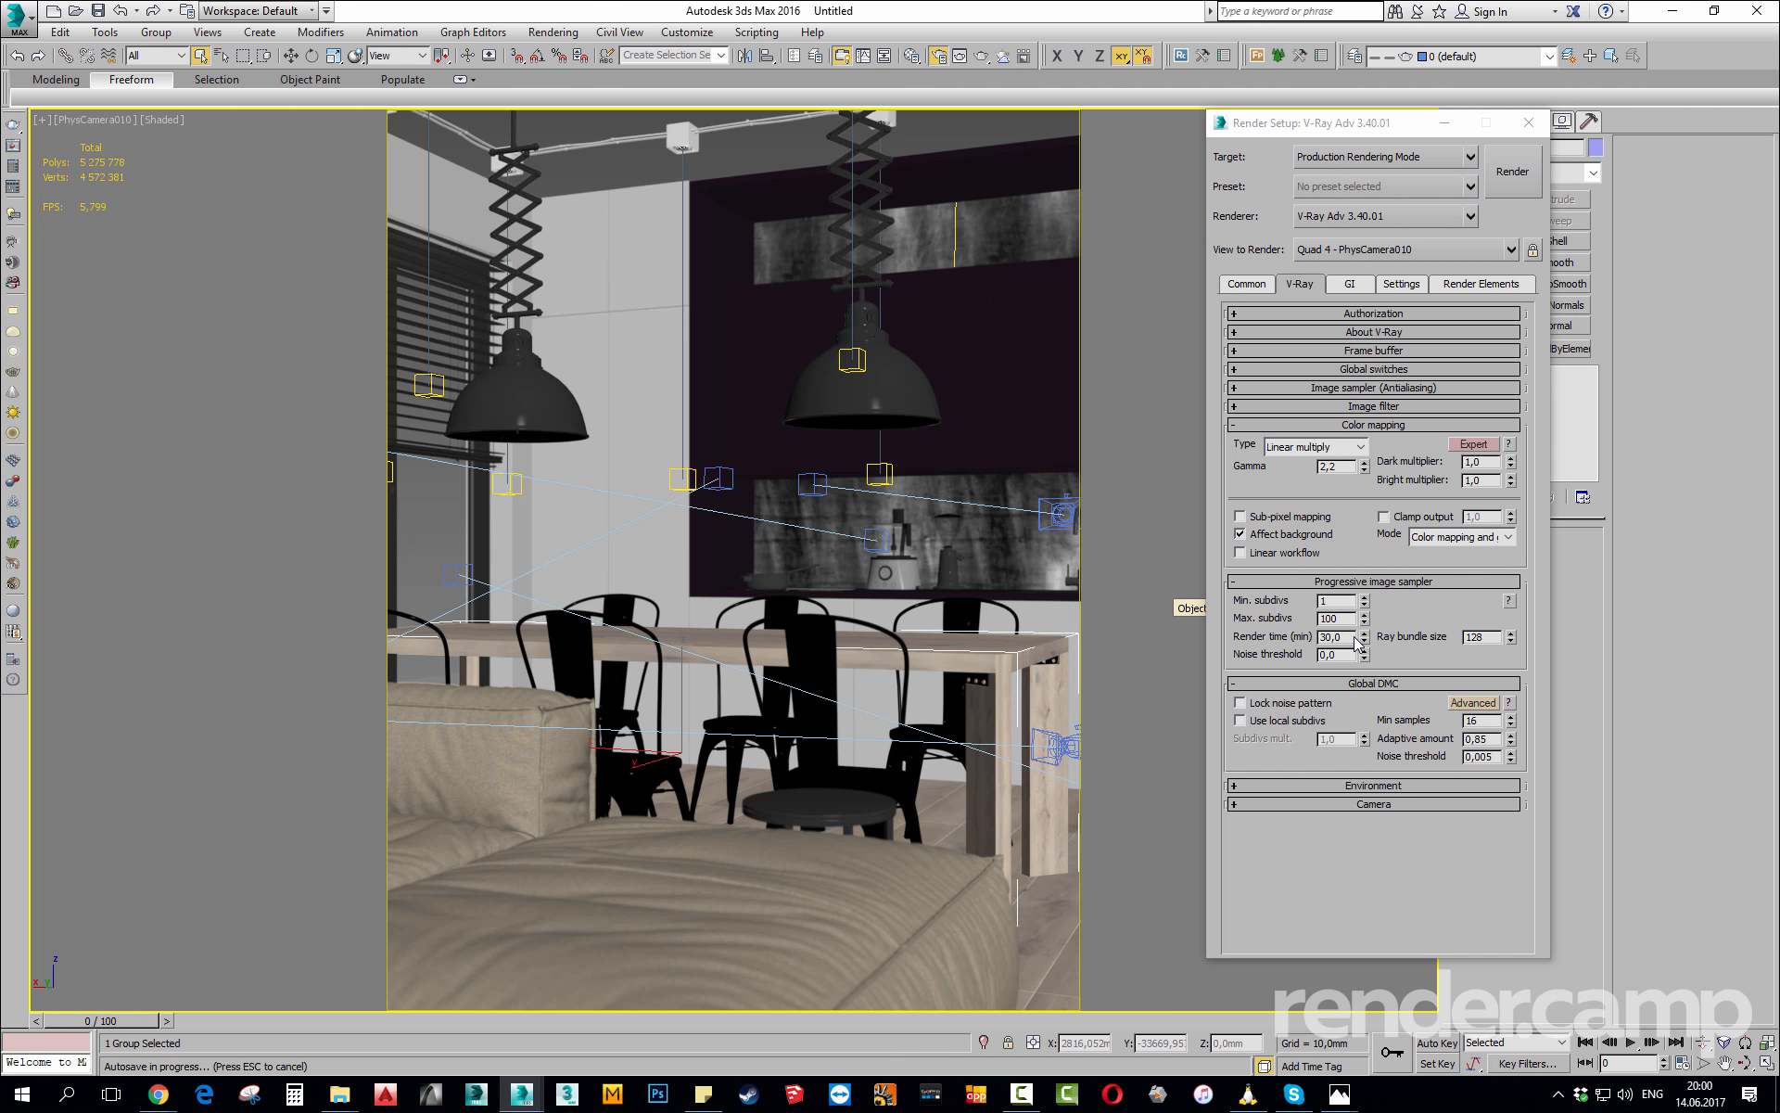
key("Escape")
left_click(1345, 640)
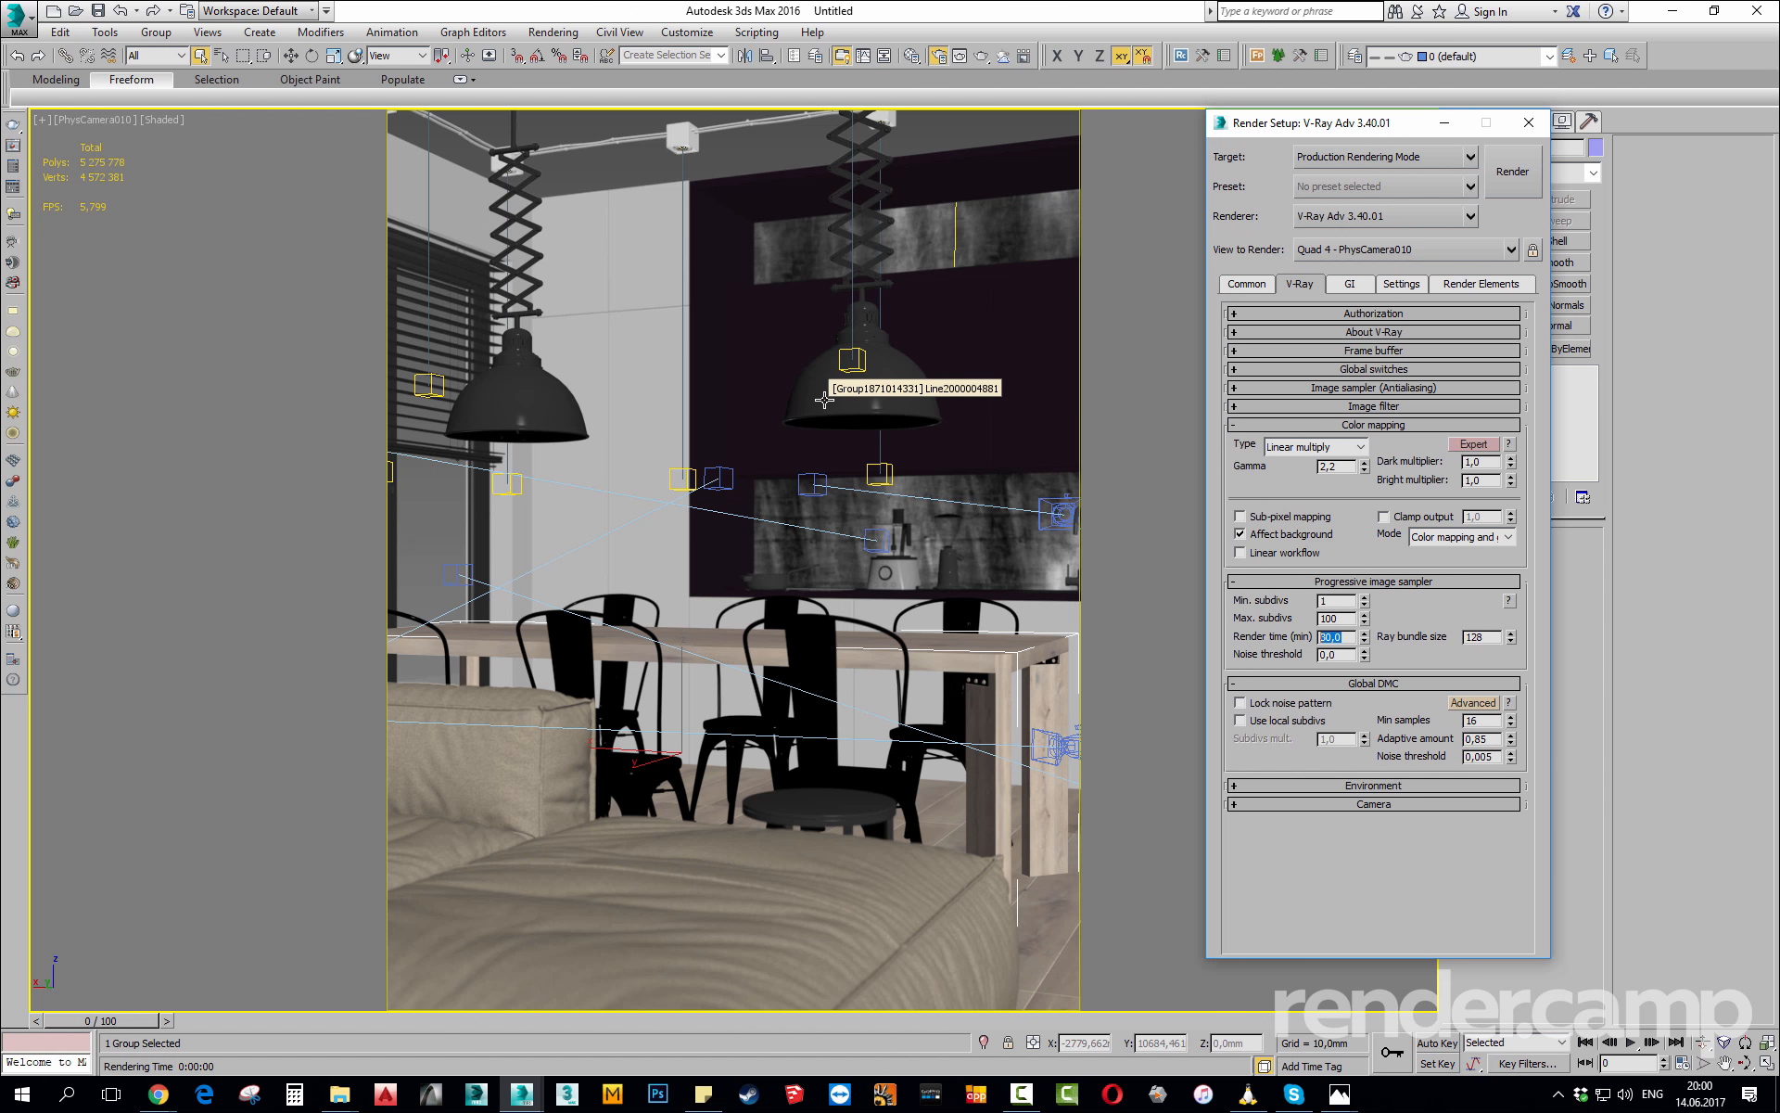
Add a VRayDenoiser render element and close the render settings.
left_click(1452, 284)
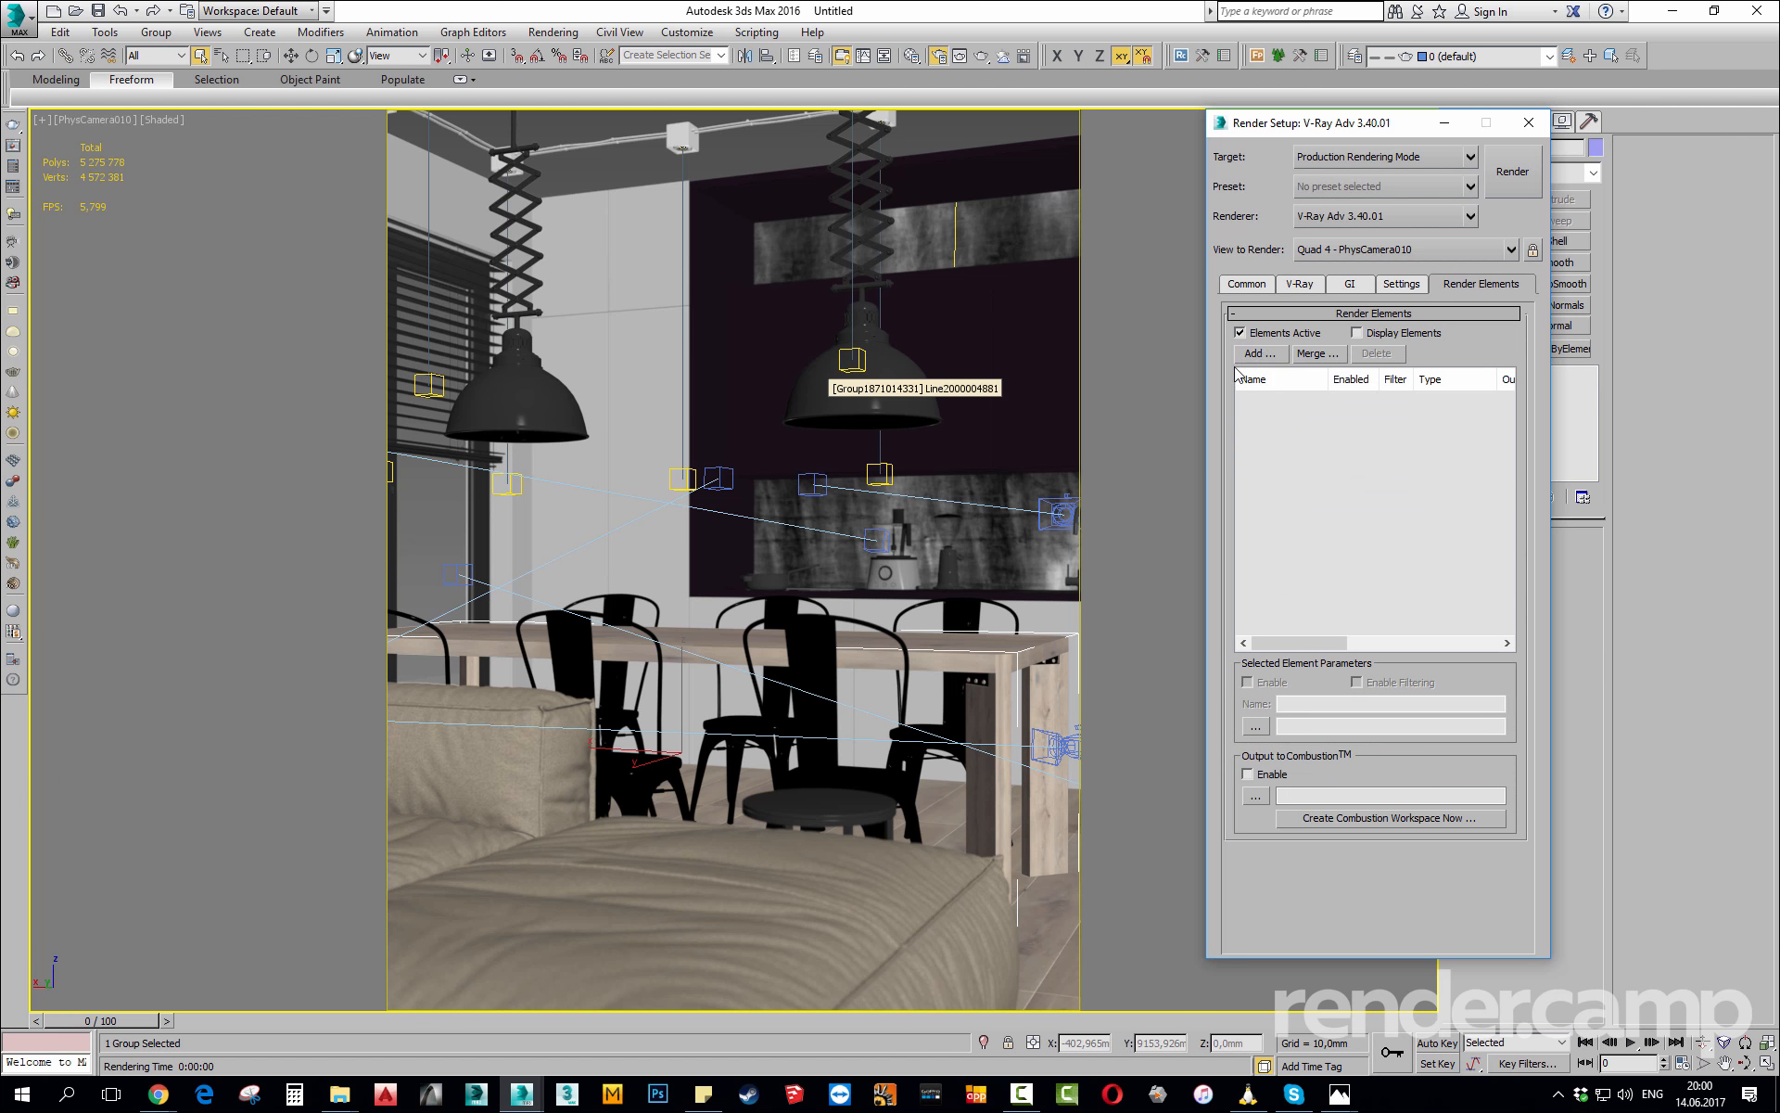
left_click(1254, 355)
double_click(1288, 461)
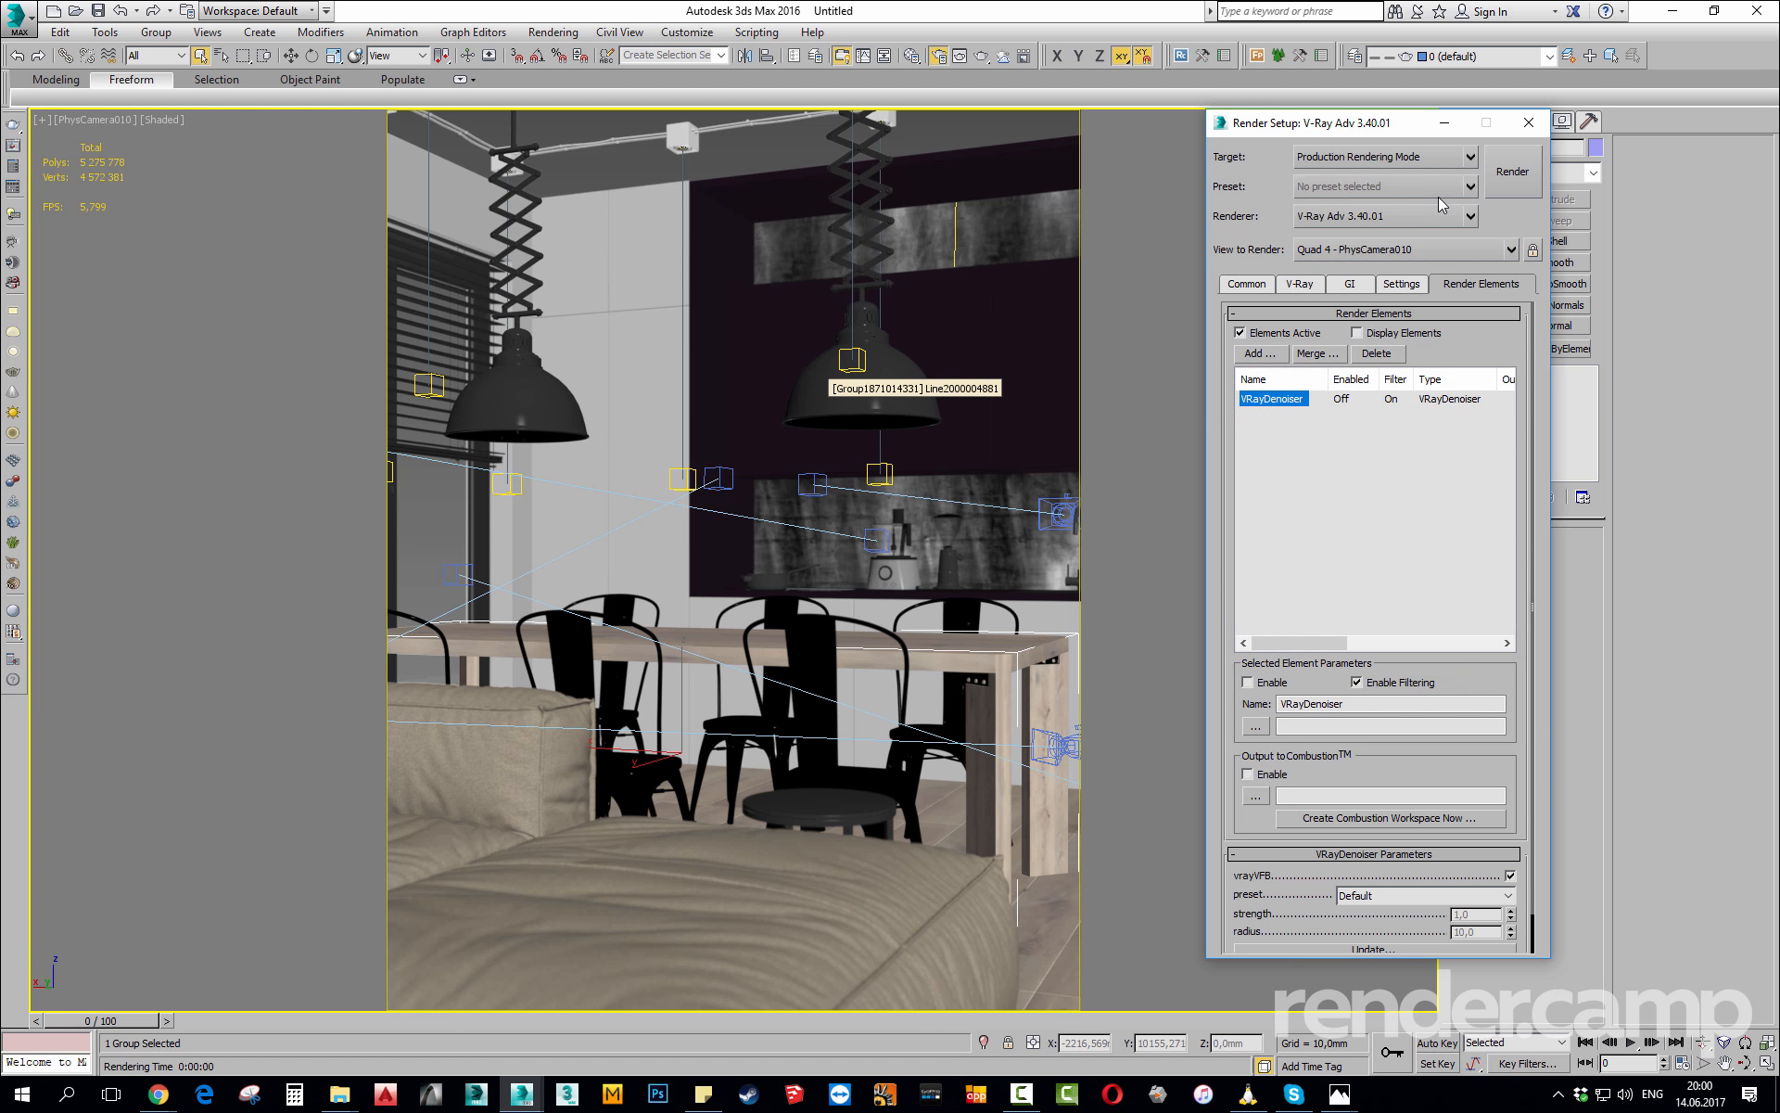
left_click(1528, 126)
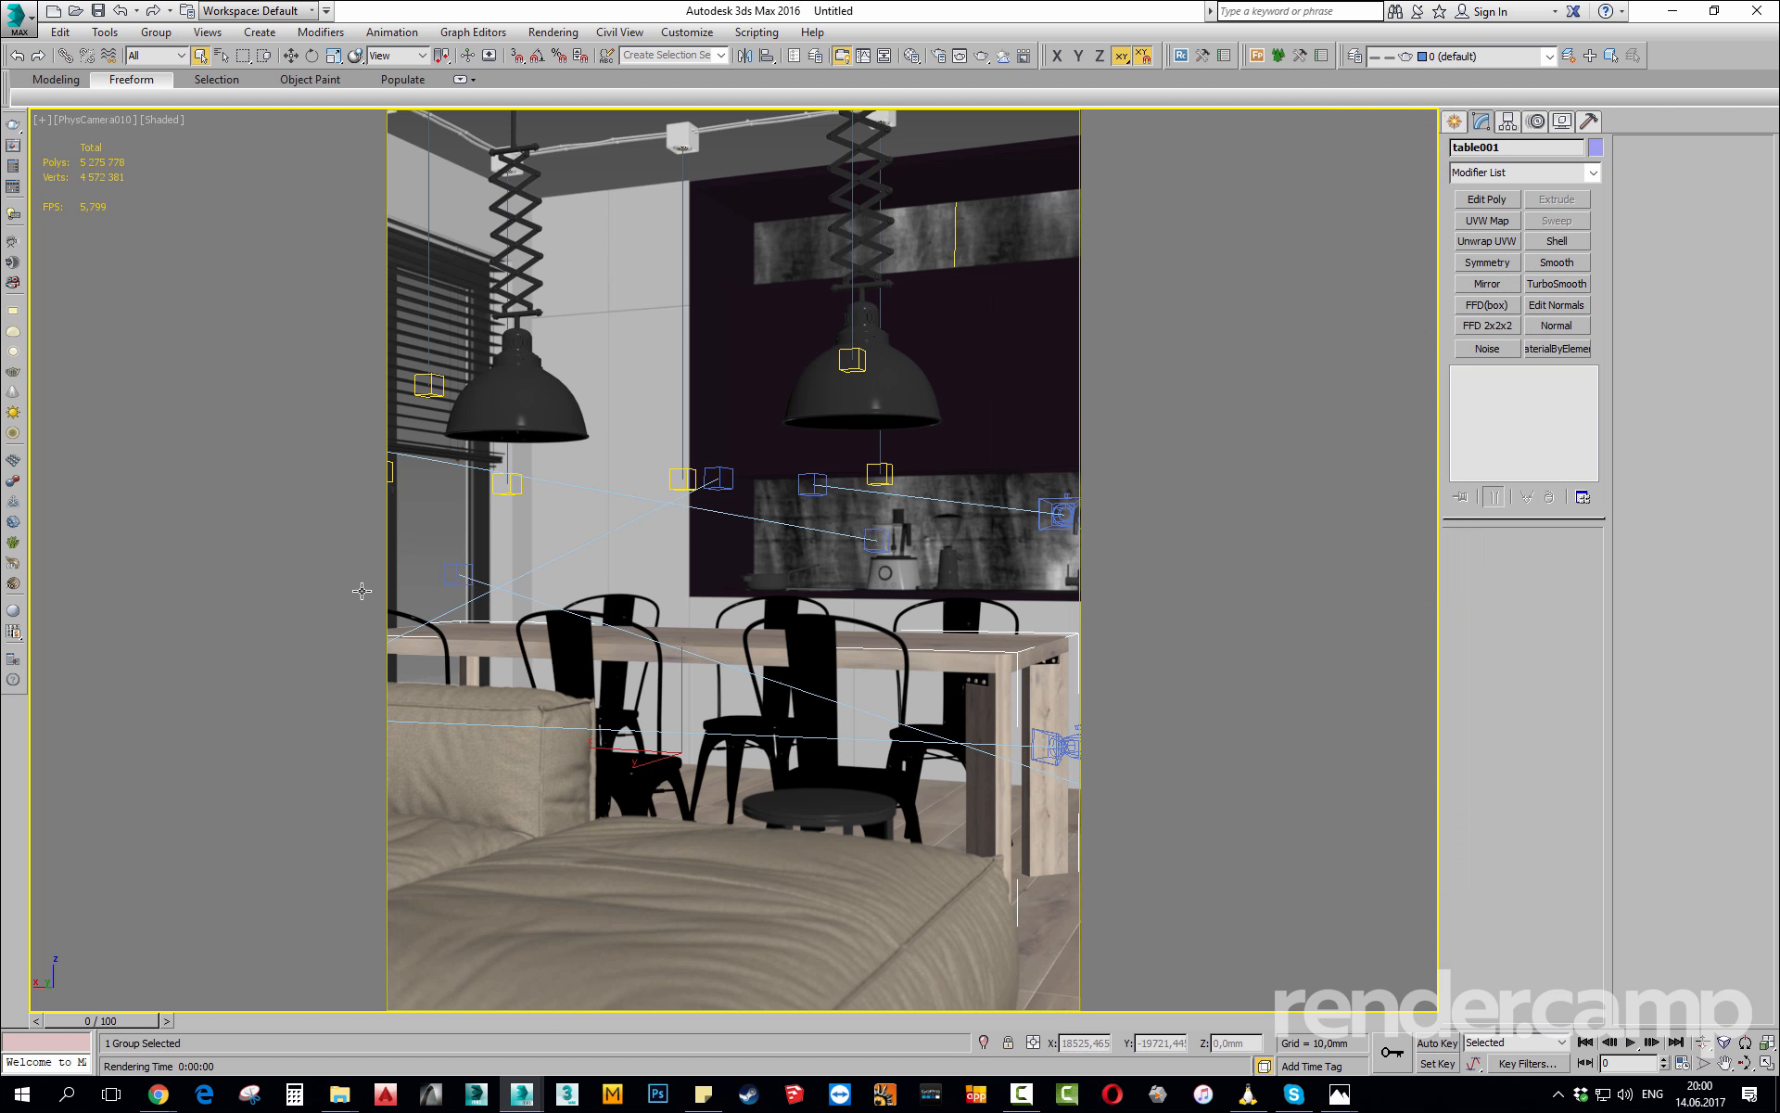
Clear the selection and show the whole apartment plan in a maximized Top view.
left_click(445, 505)
key("ctrl+d")
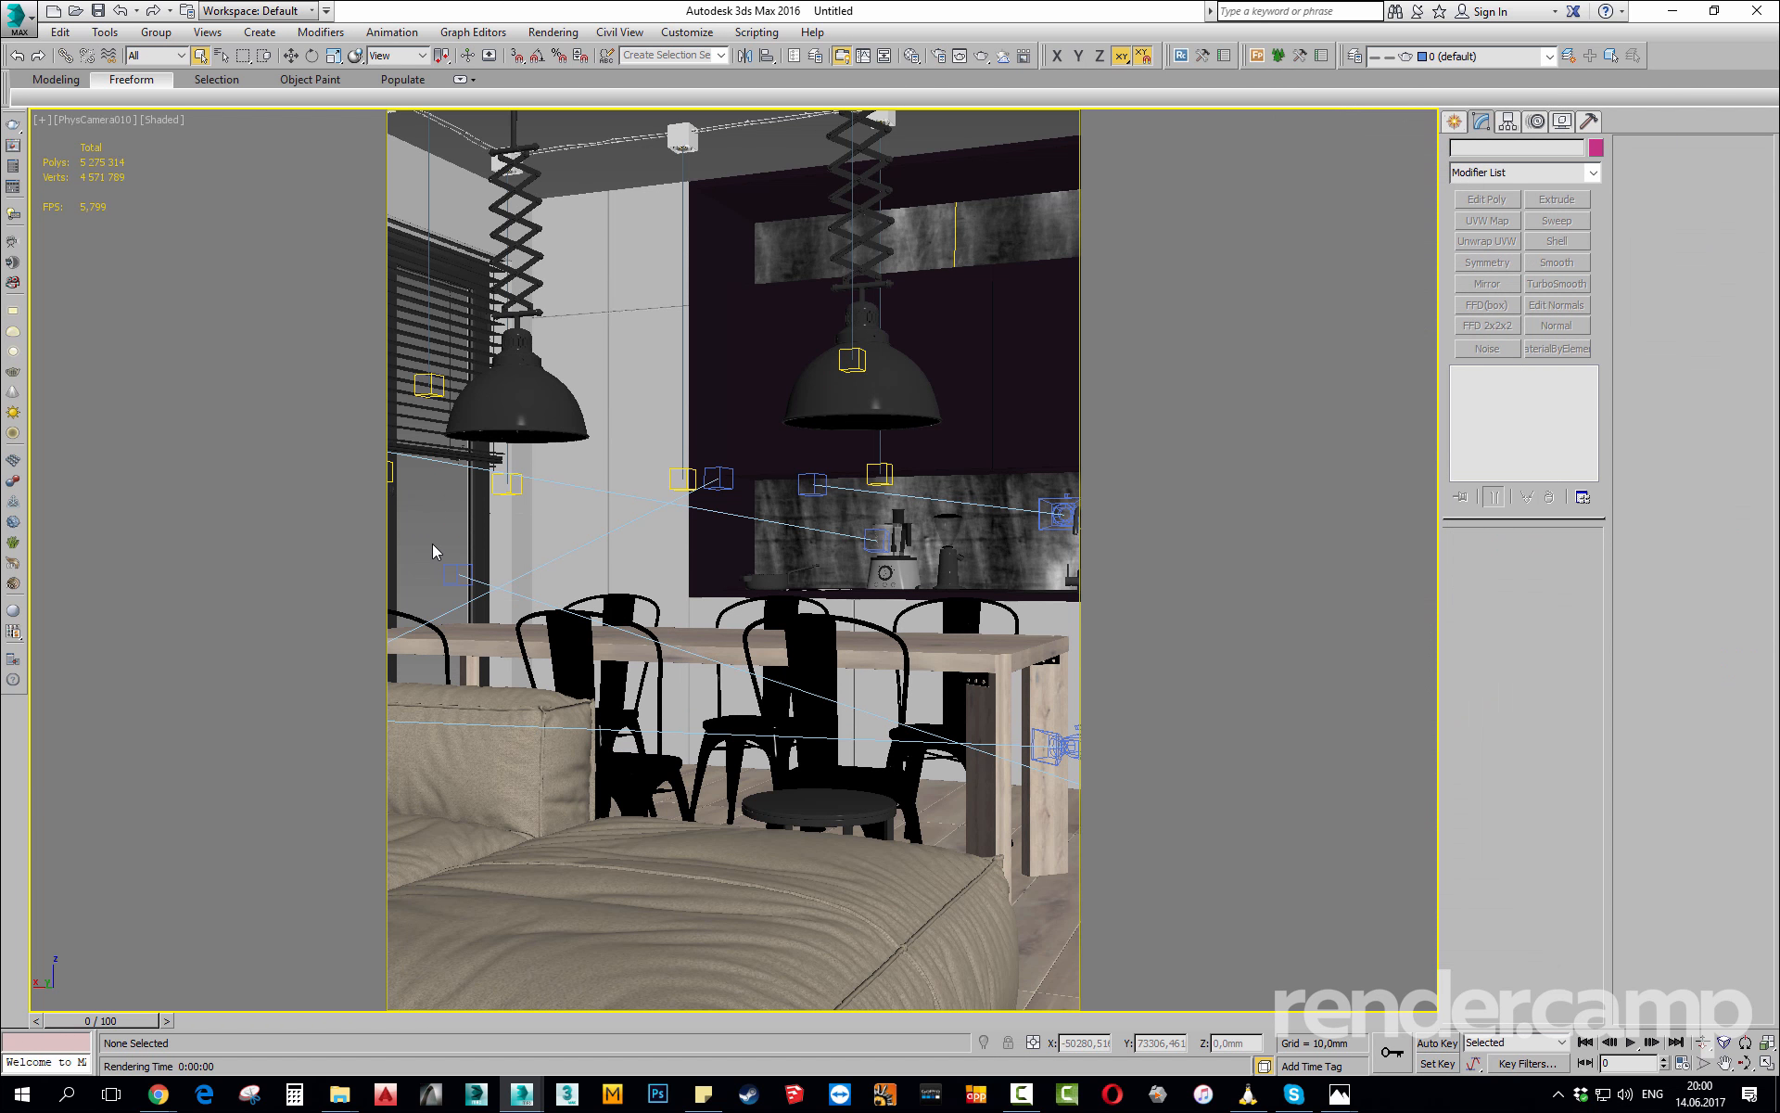
key("alt+w")
left_click(607, 593)
key("alt+z")
key("alt+w")
key("alt+w")
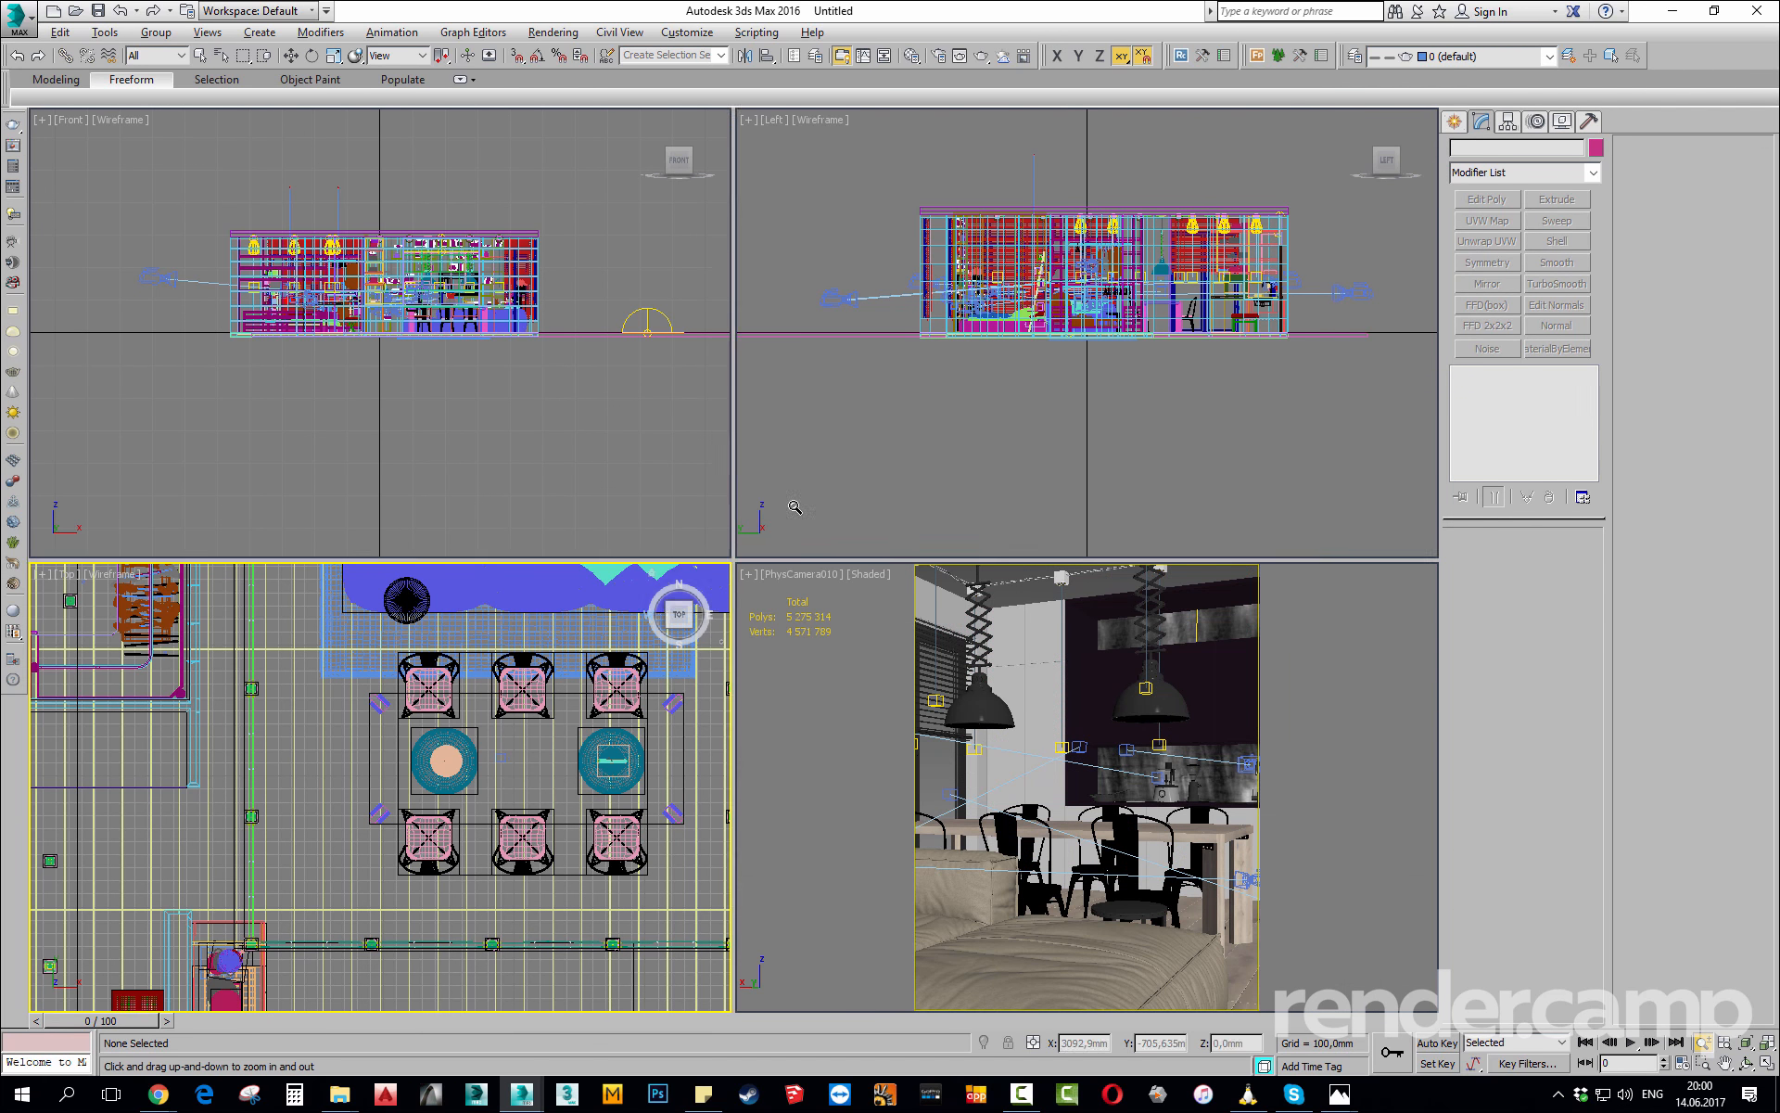
left_click(795, 506)
left_click(724, 658)
key("alt+w")
scroll(726, 660, "down", 10)
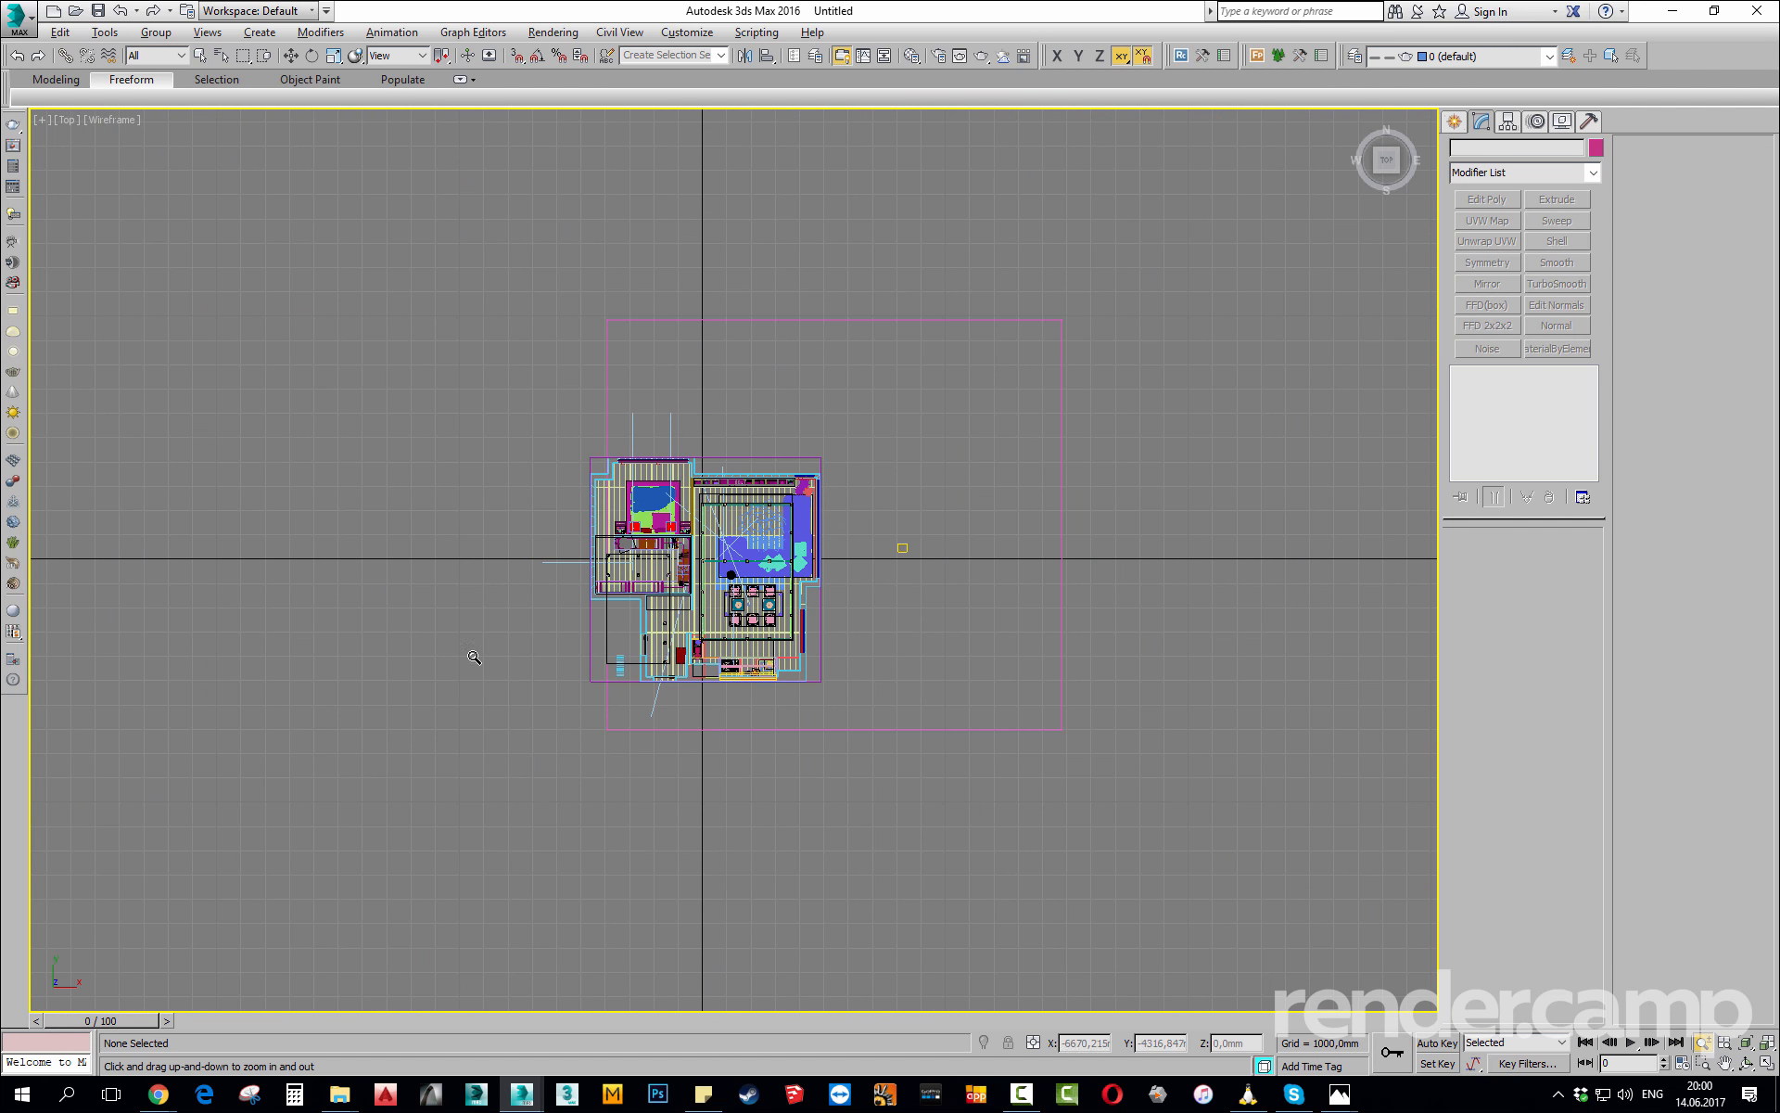
scroll(475, 654, "up", 3)
left_click(1320, 442)
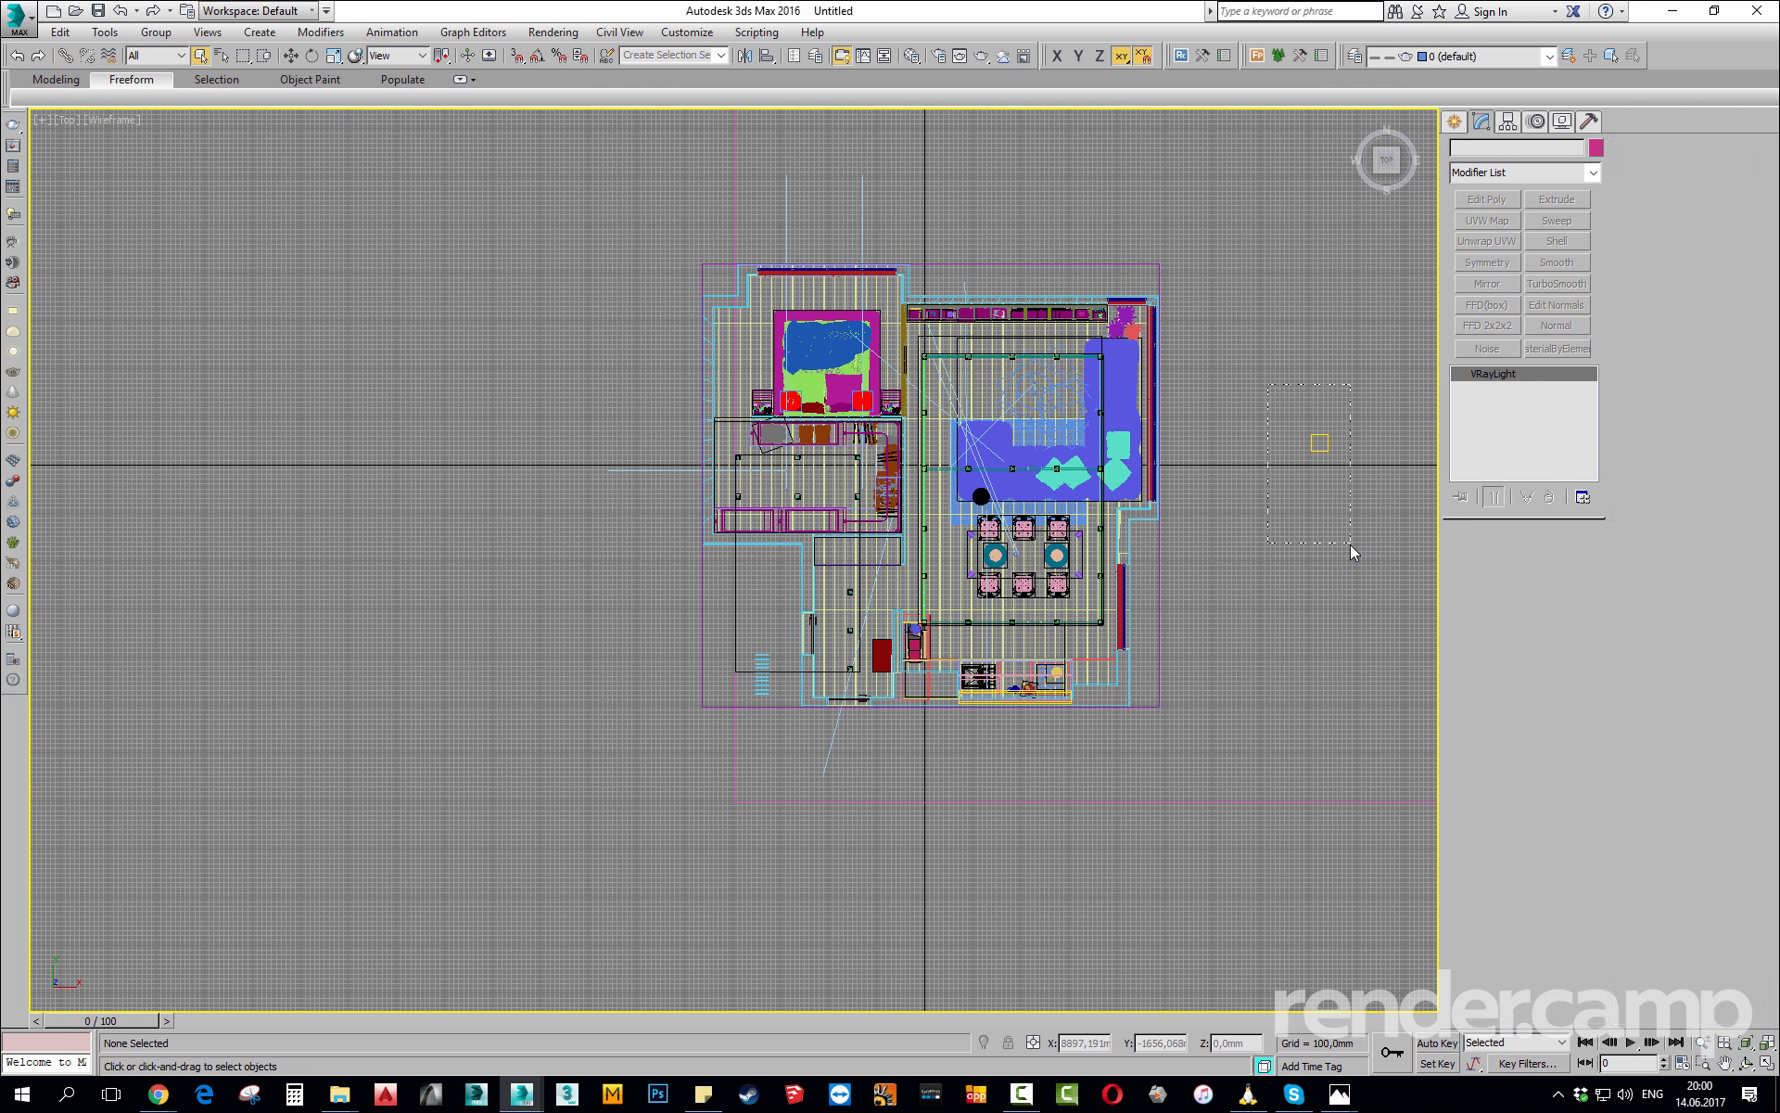
left_click(1228, 798)
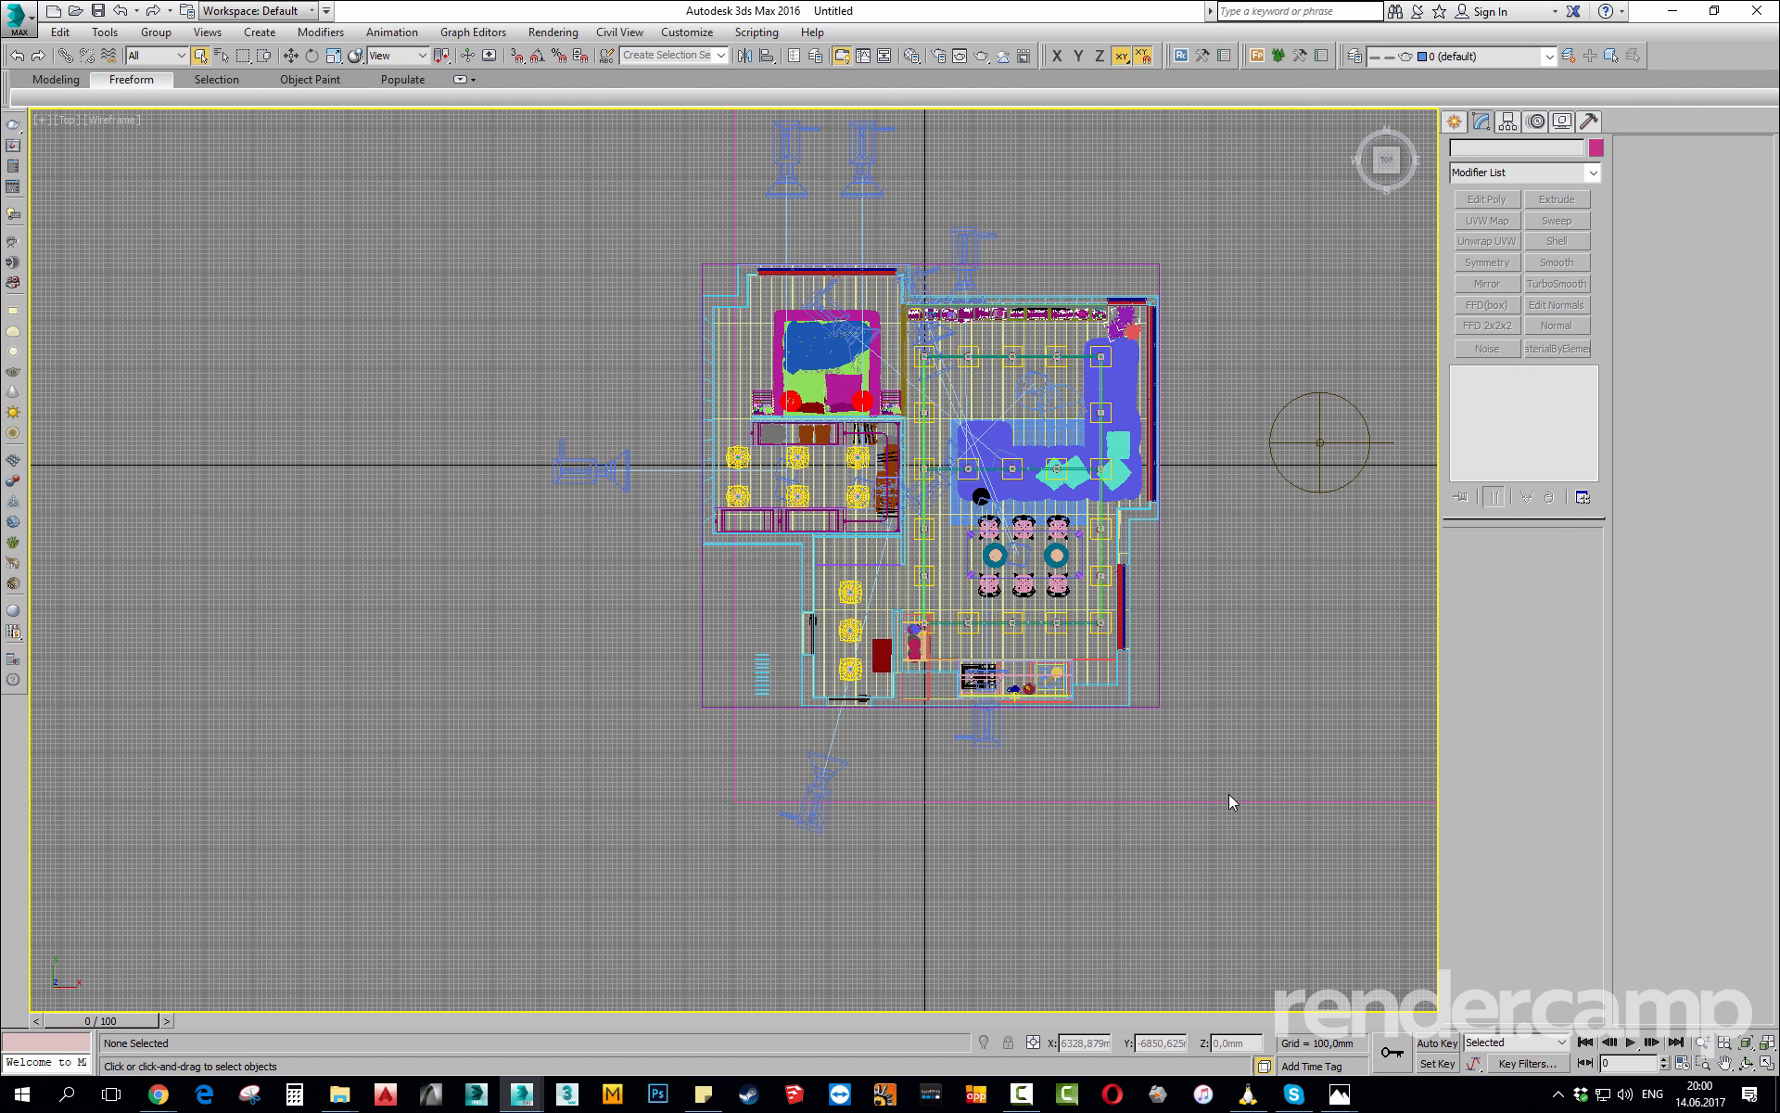
scroll(633, 480, "up", 2)
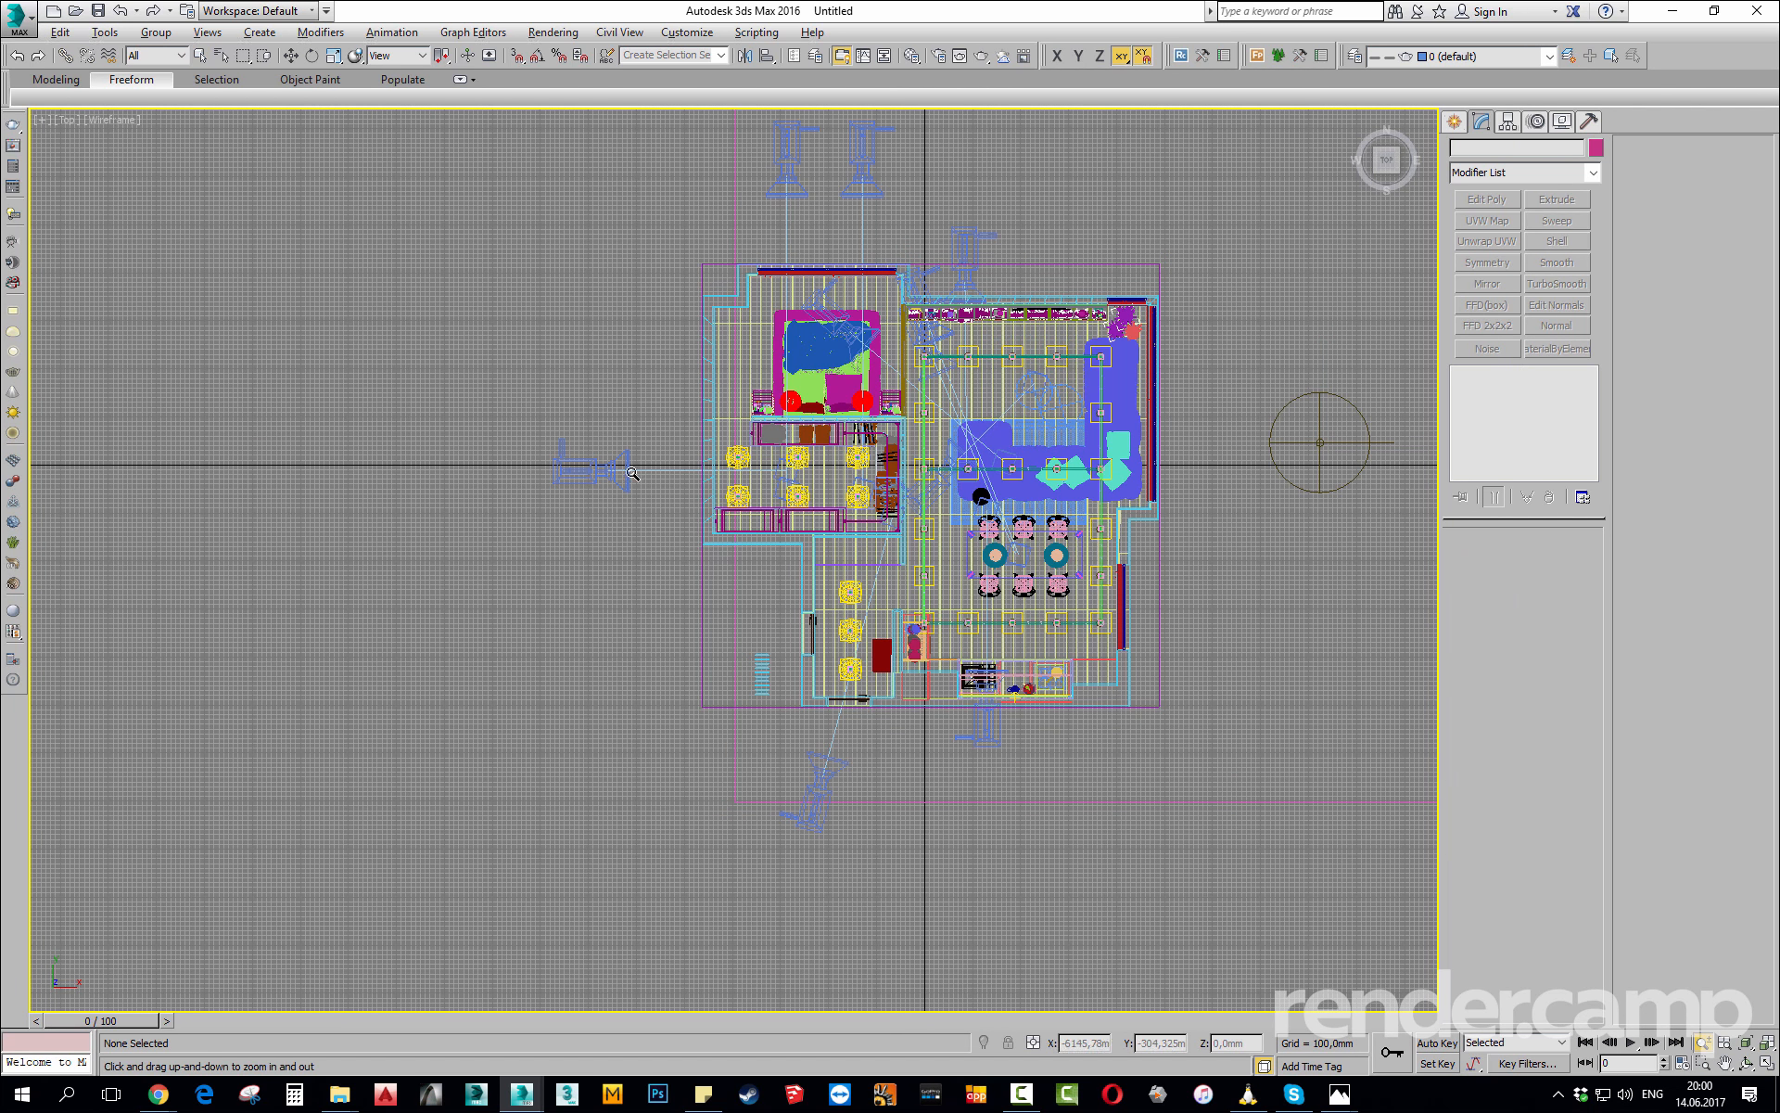
left_click(1453, 122)
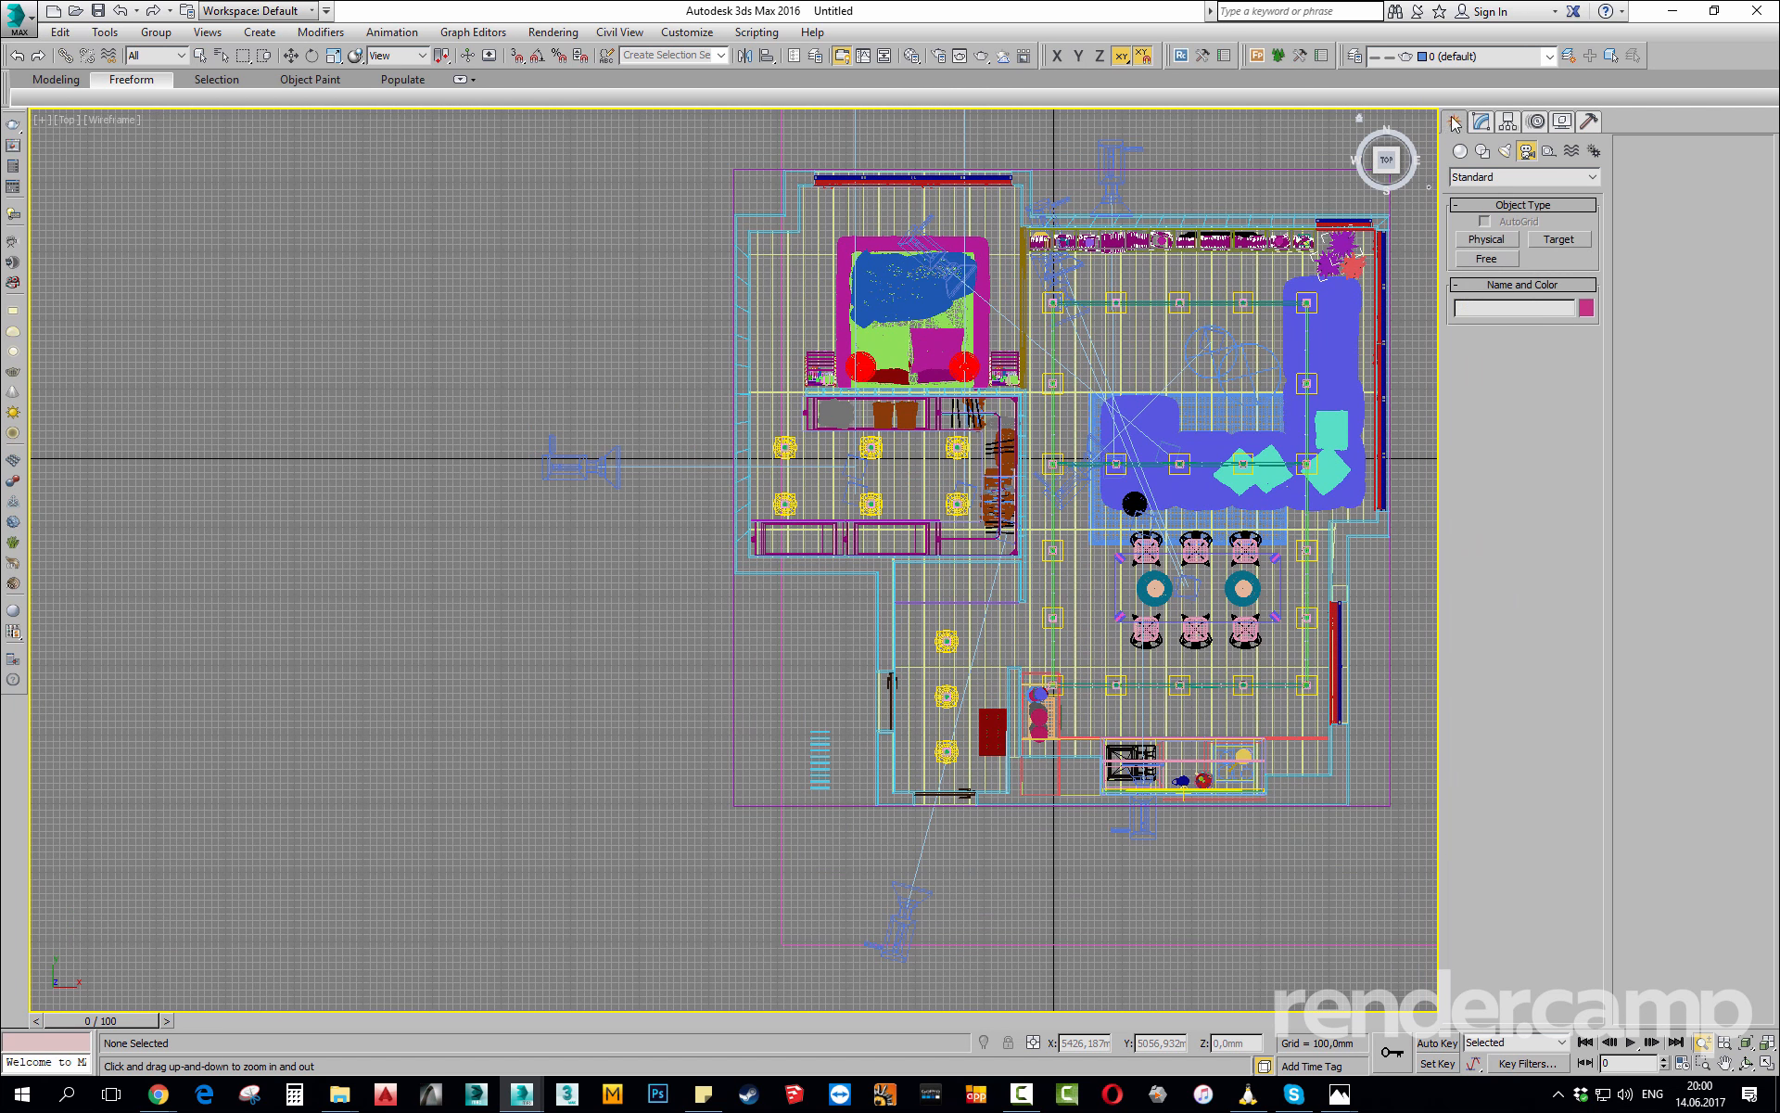
left_click(1484, 179)
left_click(1493, 225)
left_click(1487, 240)
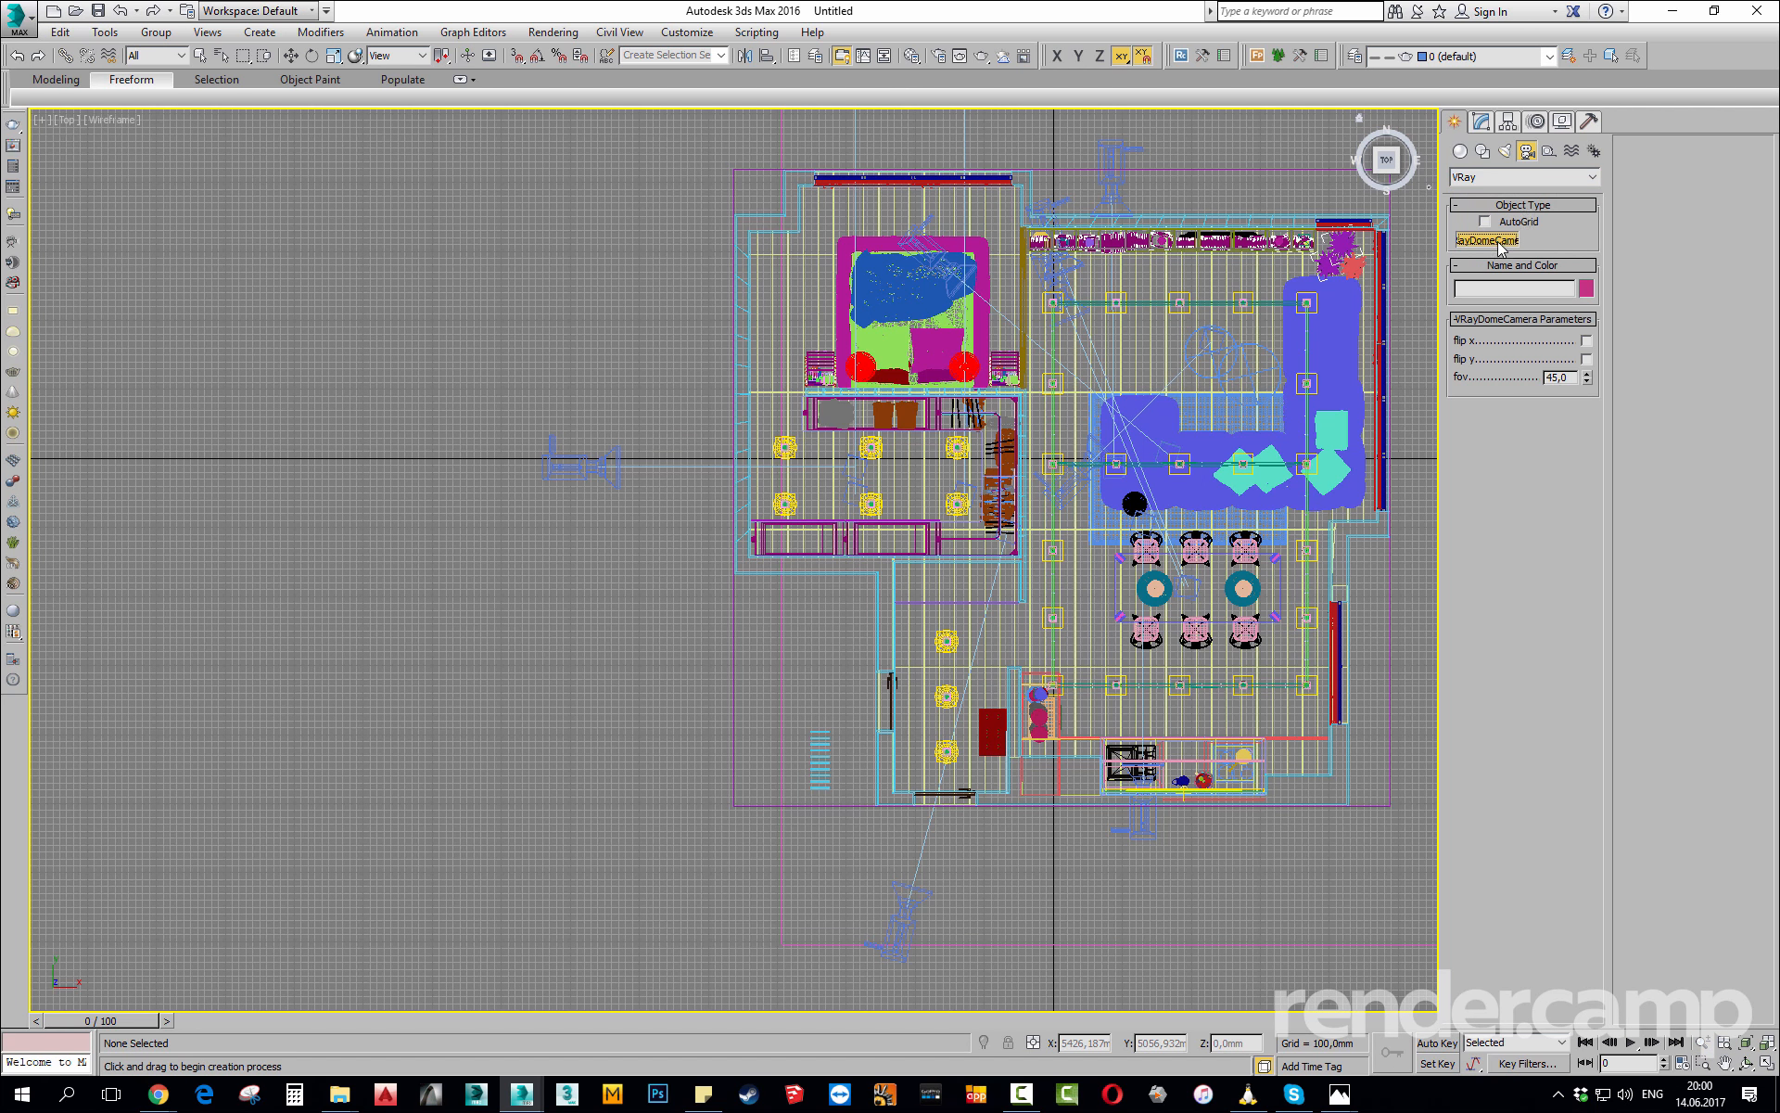
left_click(1482, 124)
left_click(1454, 121)
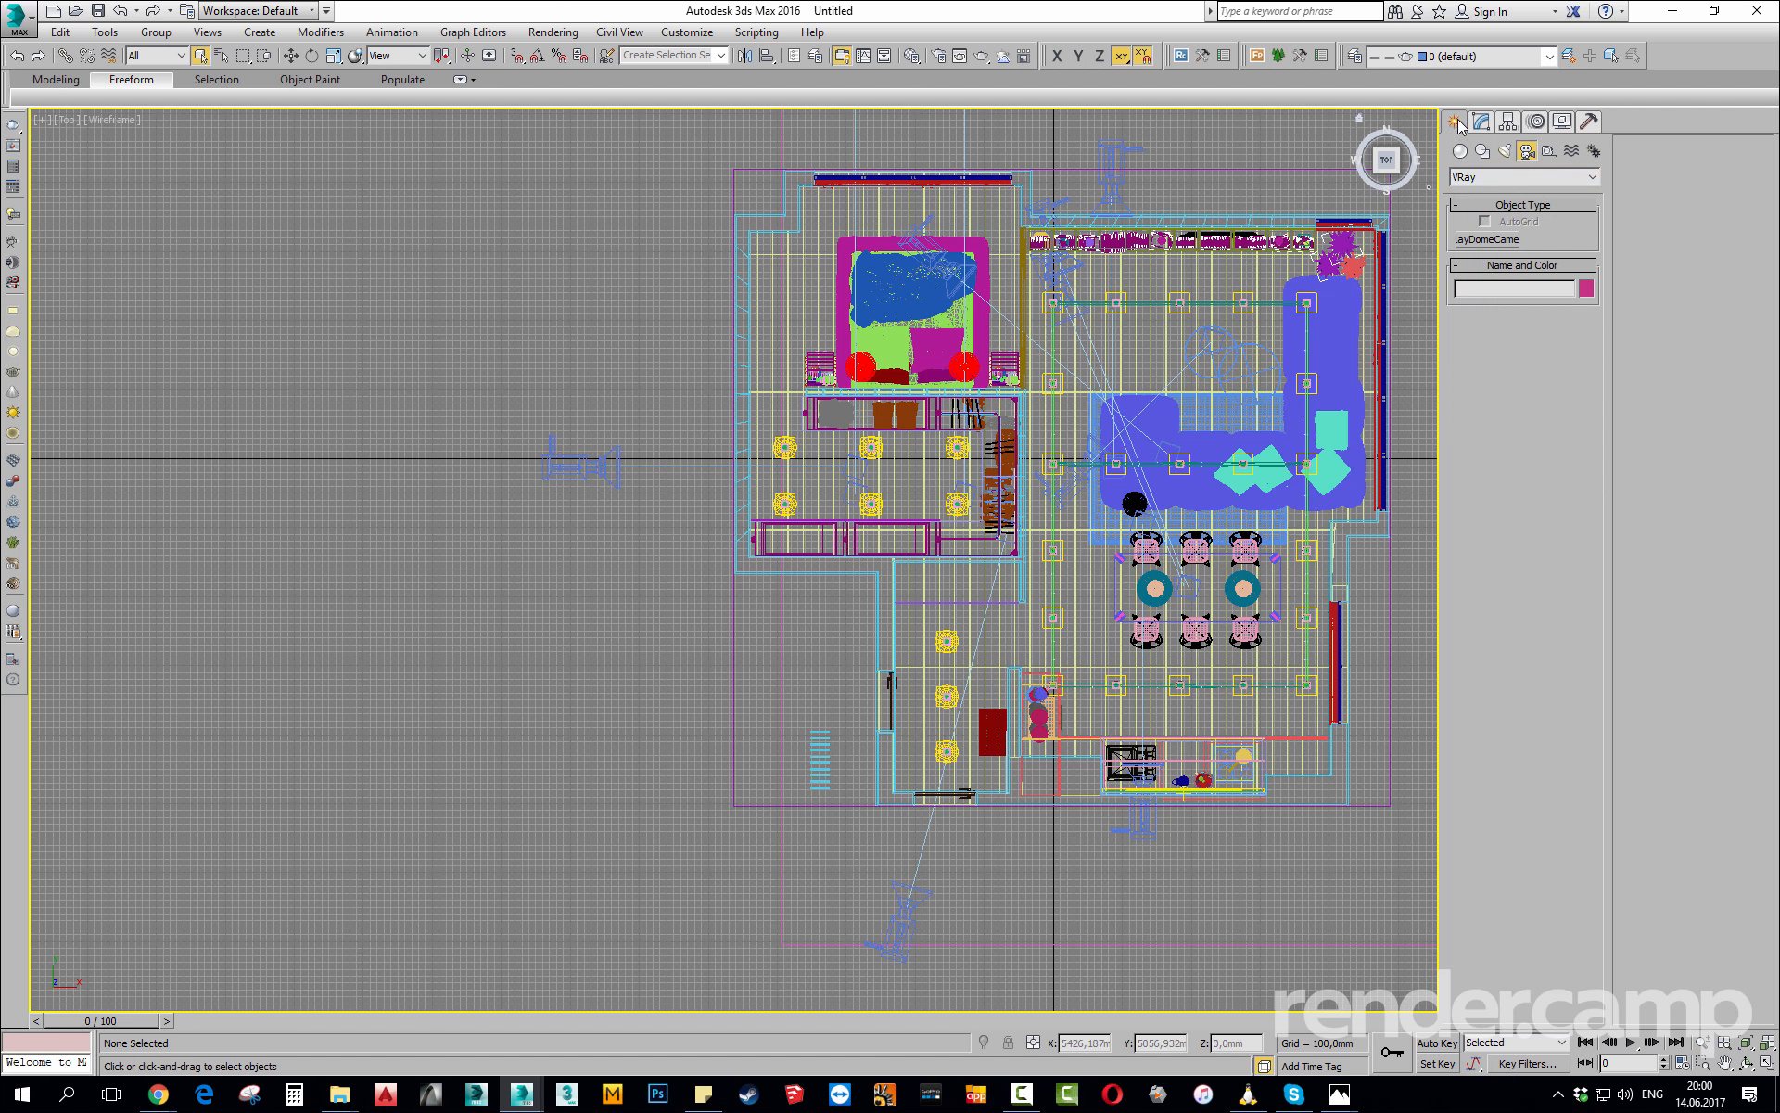
Draw a VRayLight plane outside the apartment's west wall in the Top view, about 262 mm half-length and 1505 mm half-width.
left_click(1504, 150)
left_click(1487, 239)
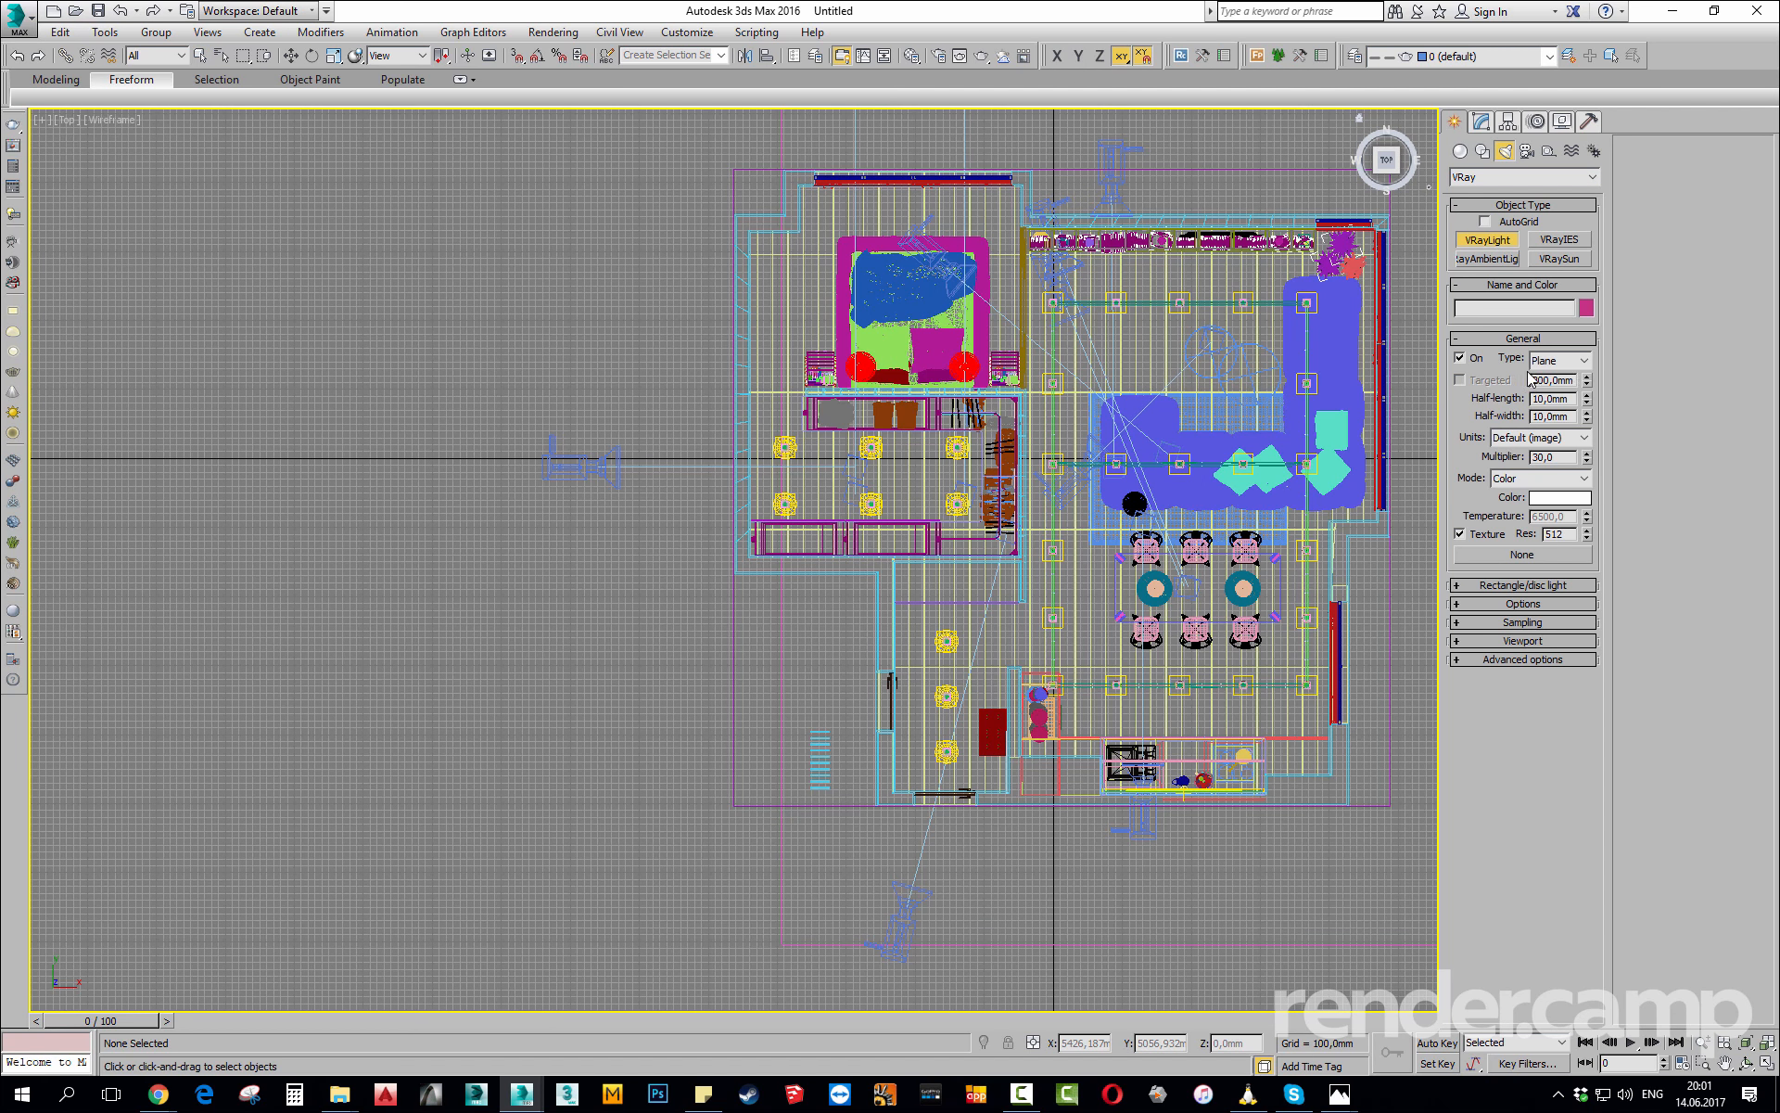
left_click_drag(691, 344, 727, 551)
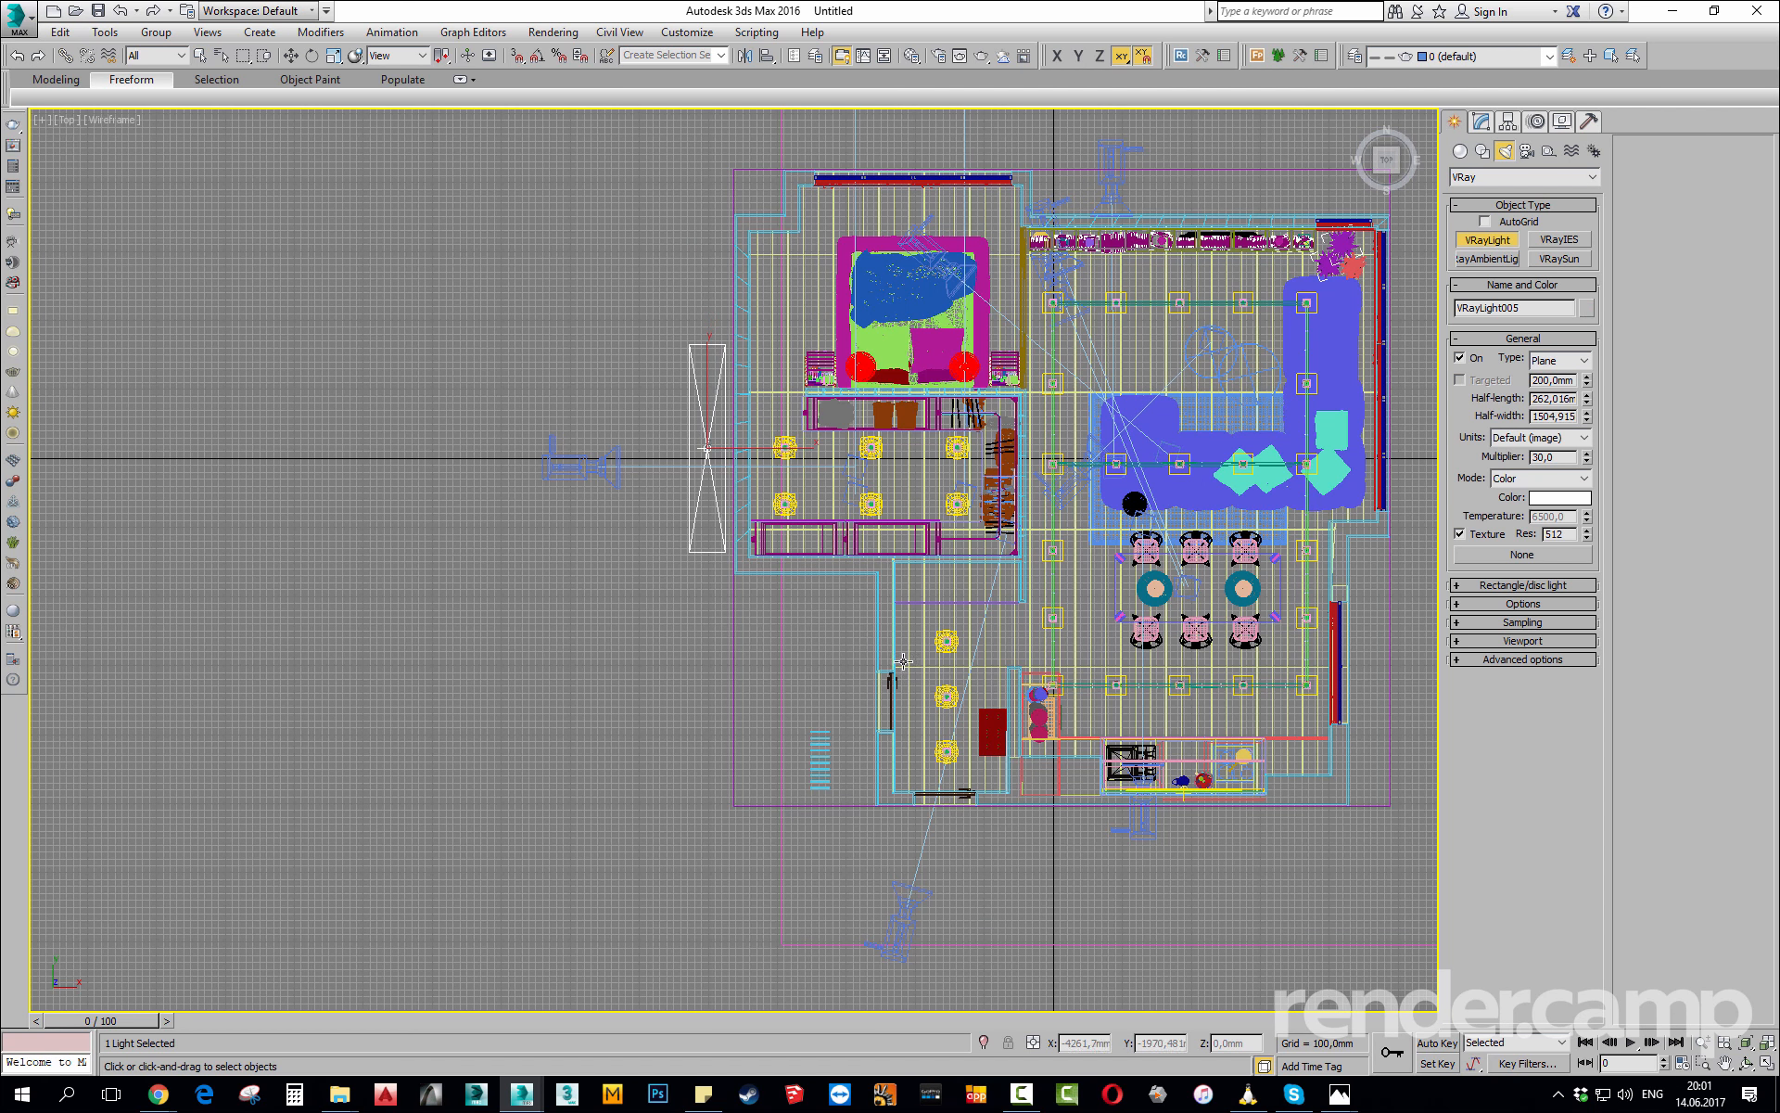
Change the camera viewport to a maximized Perspective view framed on the new plane light.
key("alt+w")
right_click(1077, 777)
key("p")
key("z")
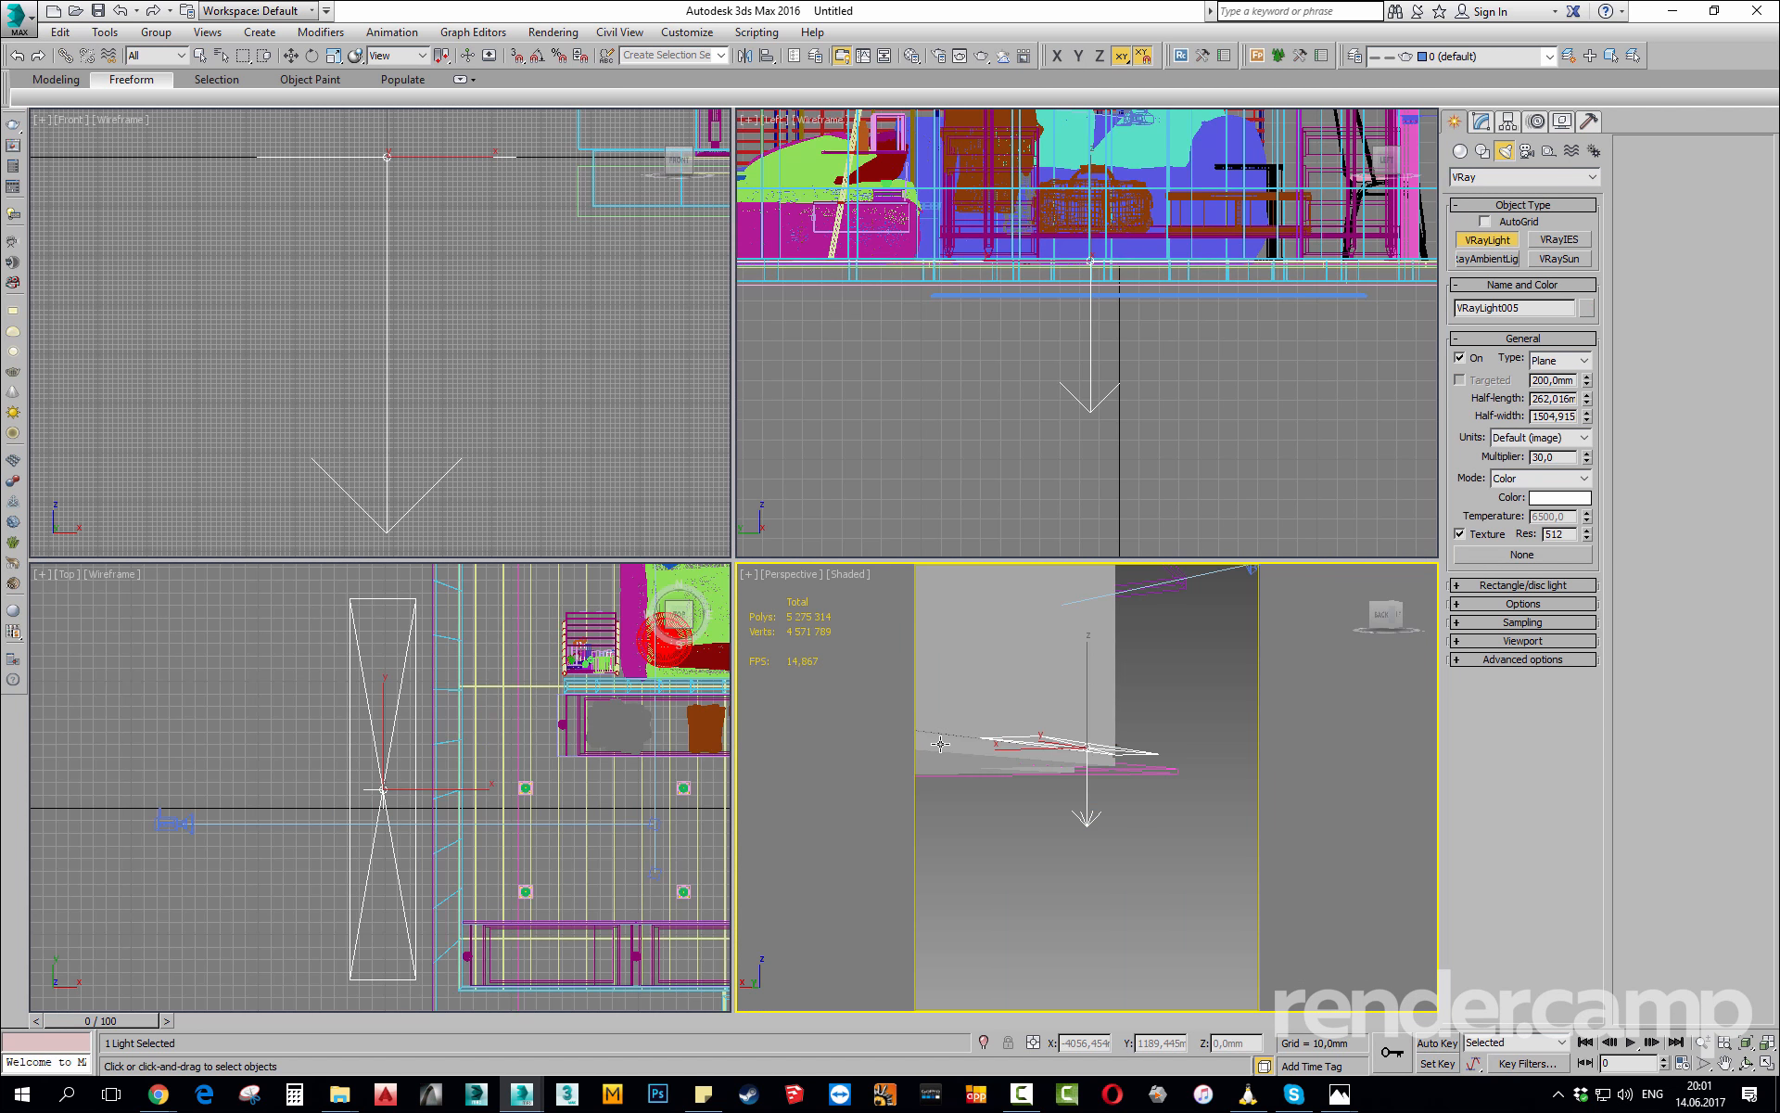
key("alt+w")
middle_click_drag(910, 665, 945, 667, "alt")
scroll(946, 667, "down", 5)
Move the plane light around the building to the foot of the dining area's glazed door, on the outside.
key("w")
middle_click_drag(838, 668, 1006, 756, "alt")
left_click_drag(976, 629, 362, 158)
middle_click_drag(361, 158, 651, 848)
left_click_drag(406, 614, 622, 554)
key("z")
scroll(758, 579, "down", 4)
middle_click_drag(758, 579, 759, 736, "alt")
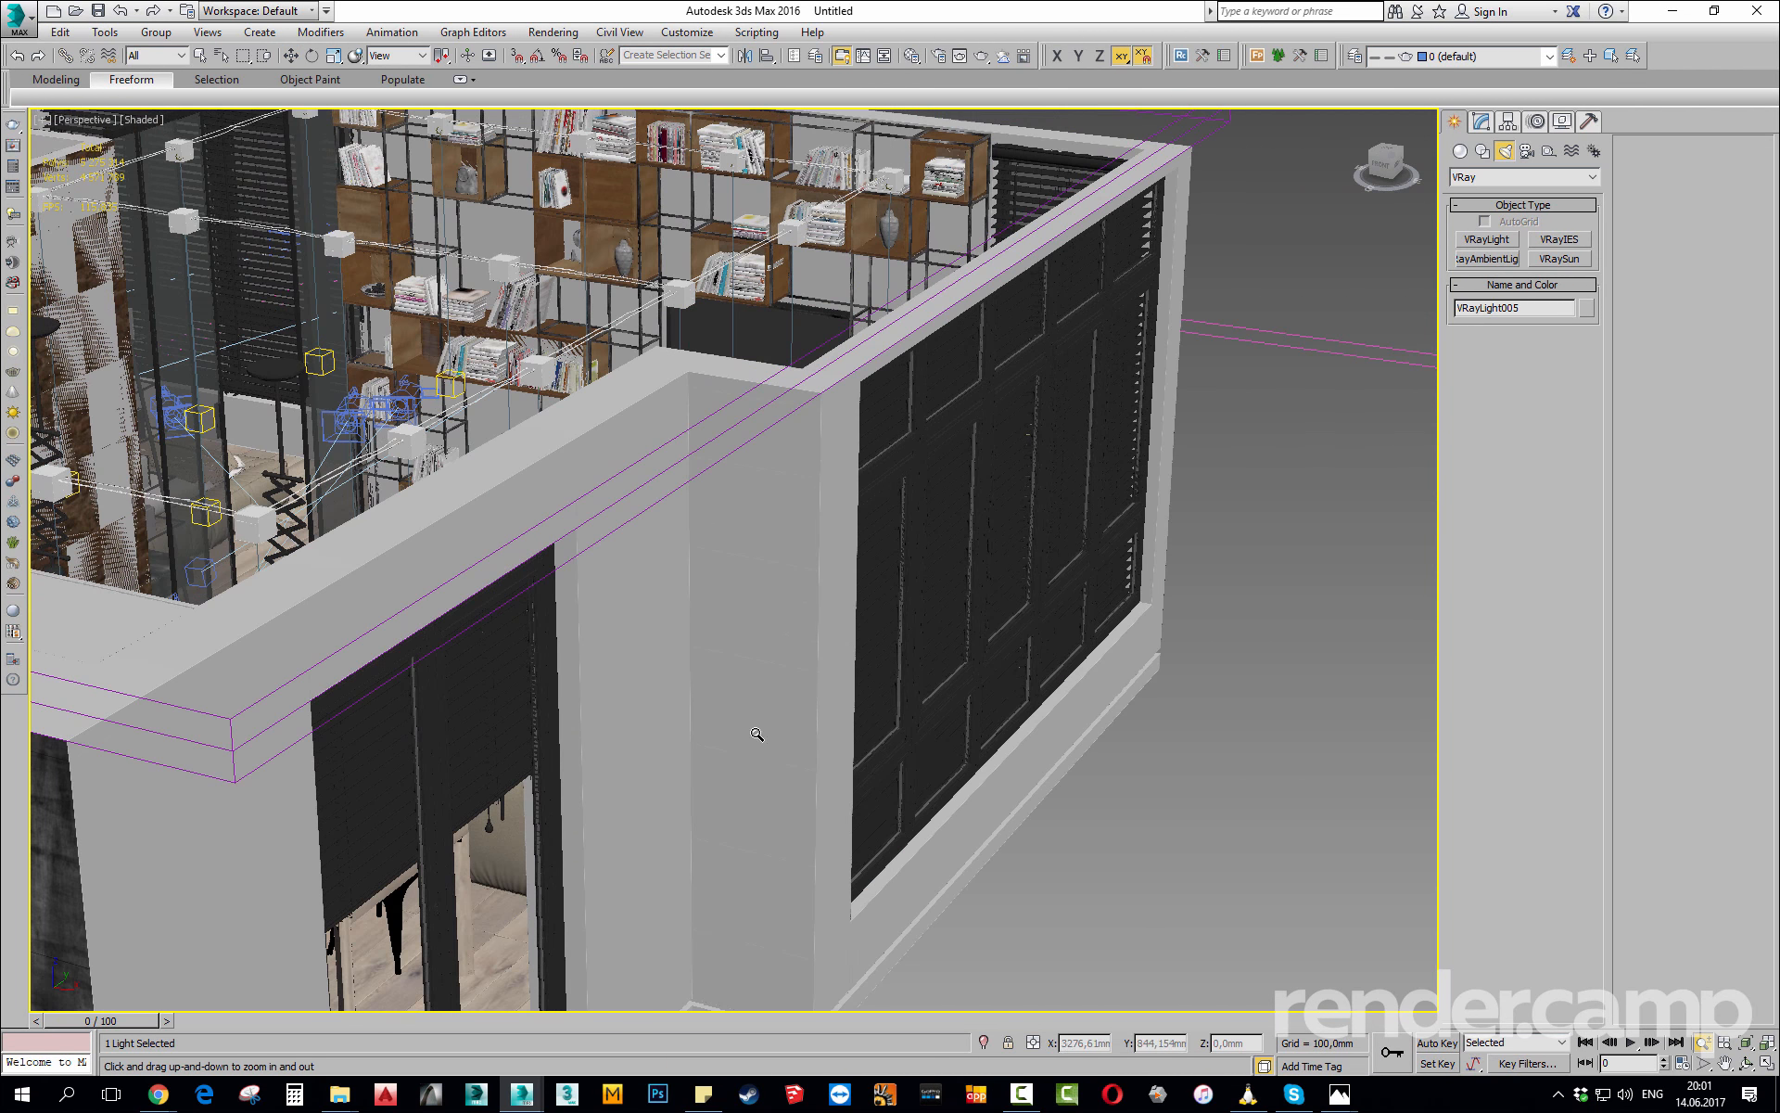
middle_click_drag(790, 646, 677, 538, "ctrl+alt")
middle_click_drag(653, 678, 575, 687, "alt")
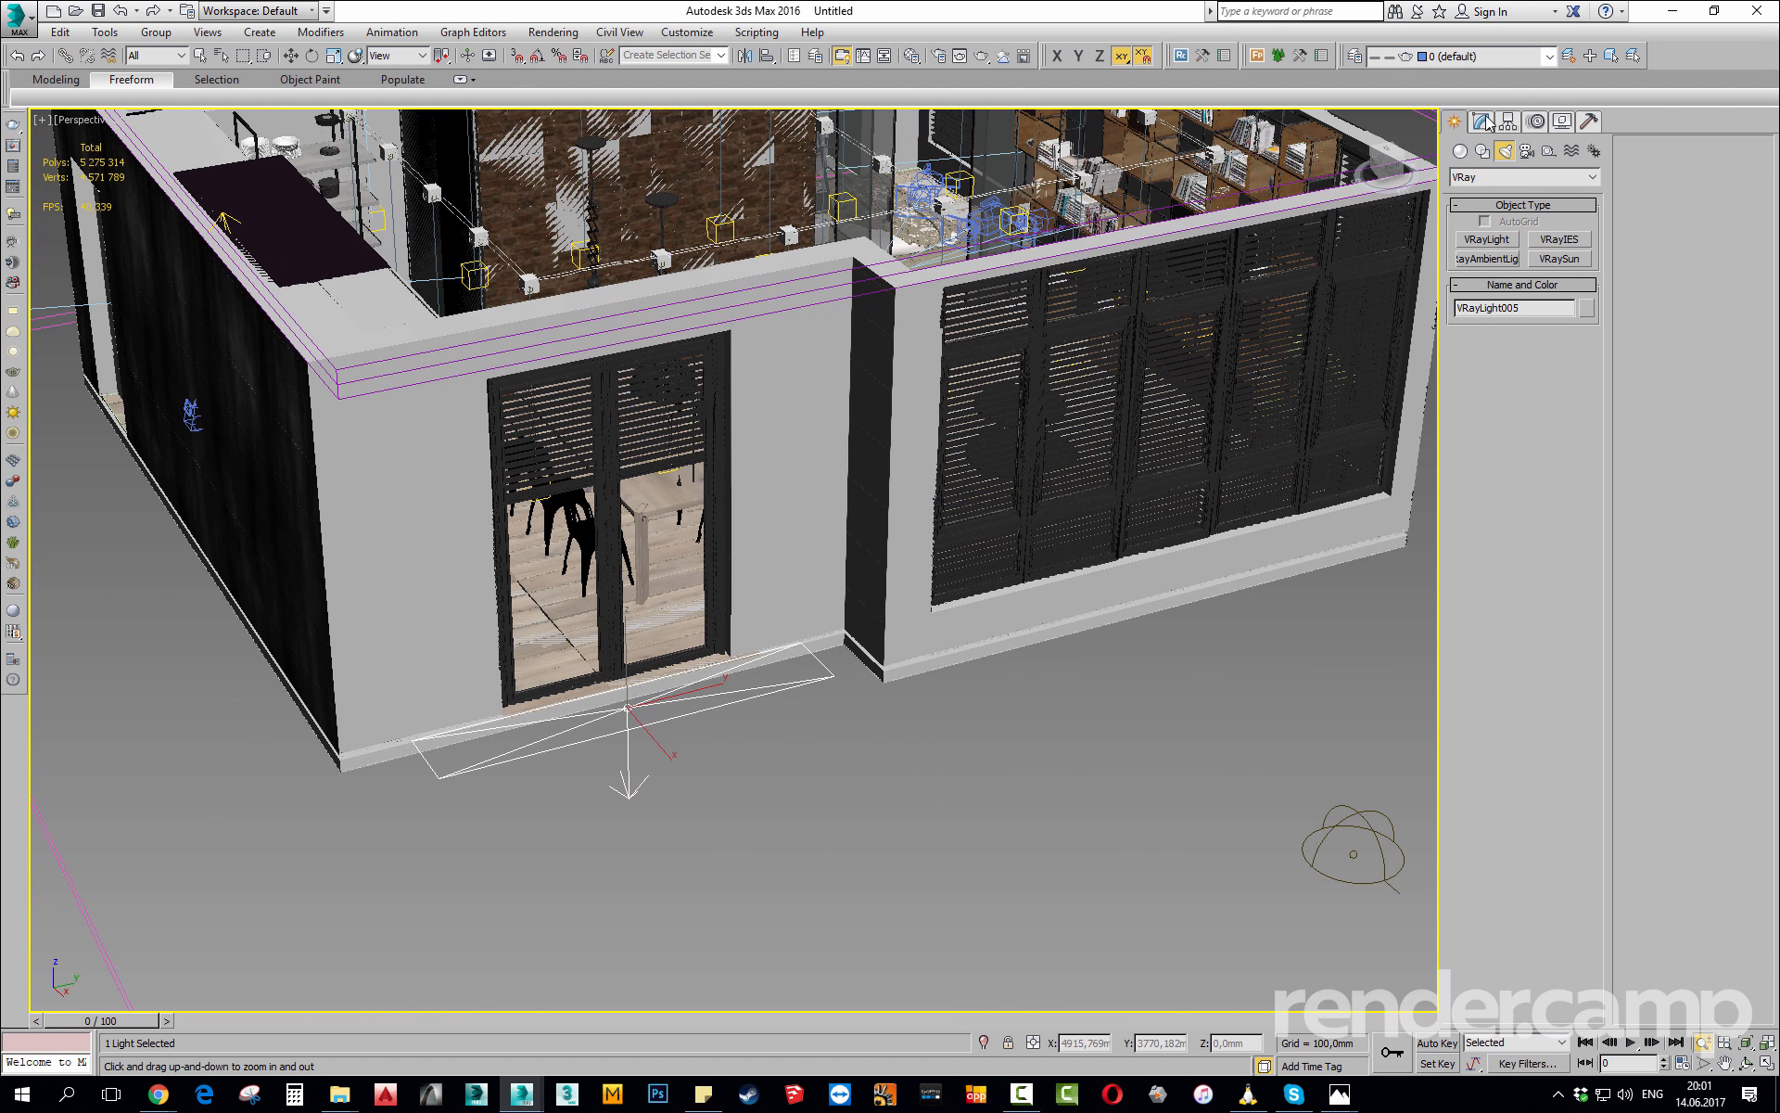
Resize the plane light to about 2083 mm half-length and 1038 mm half-width.
left_click(1488, 124)
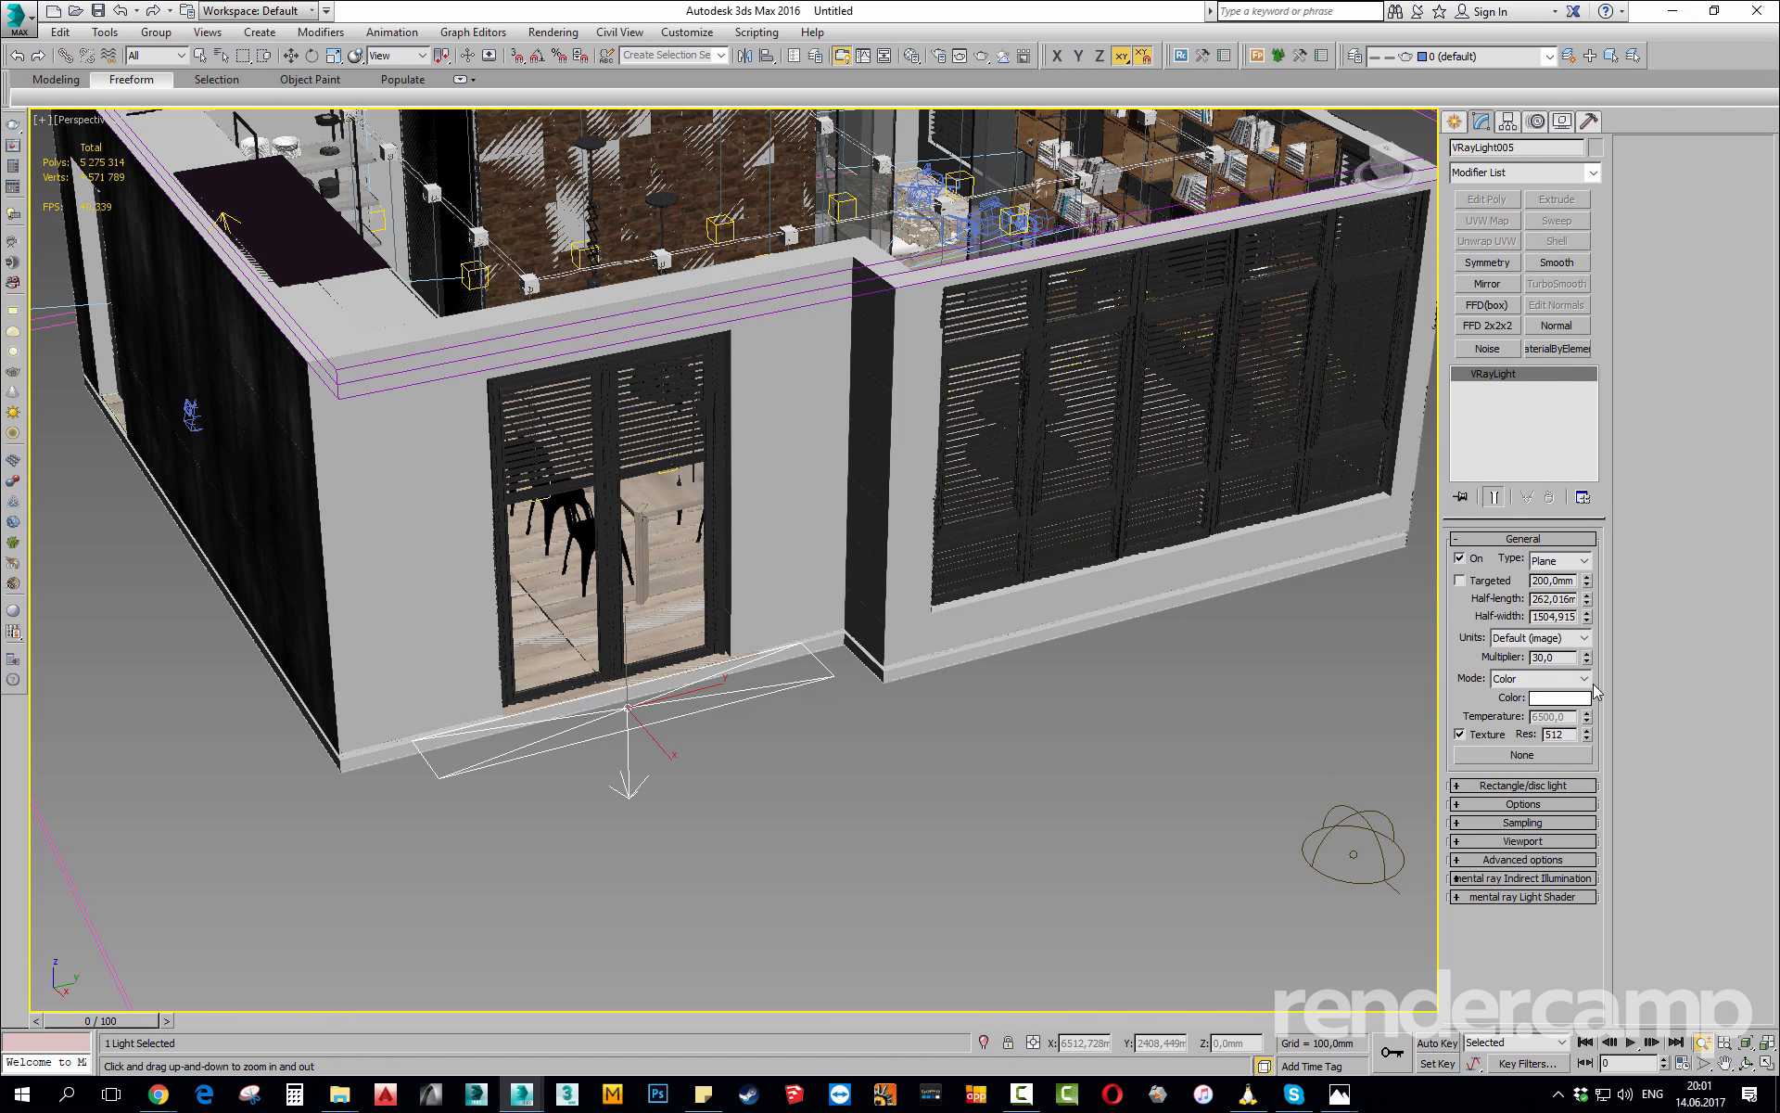
left_click_drag(1588, 584, 1574, 343)
middle_click_drag(559, 611, 491, 566, "alt")
left_click(1587, 620)
left_click_drag(1589, 623, 1589, 682)
Shift the plane light sideways to about Y -2939 mm and raise it in front of the glazed door.
key("w")
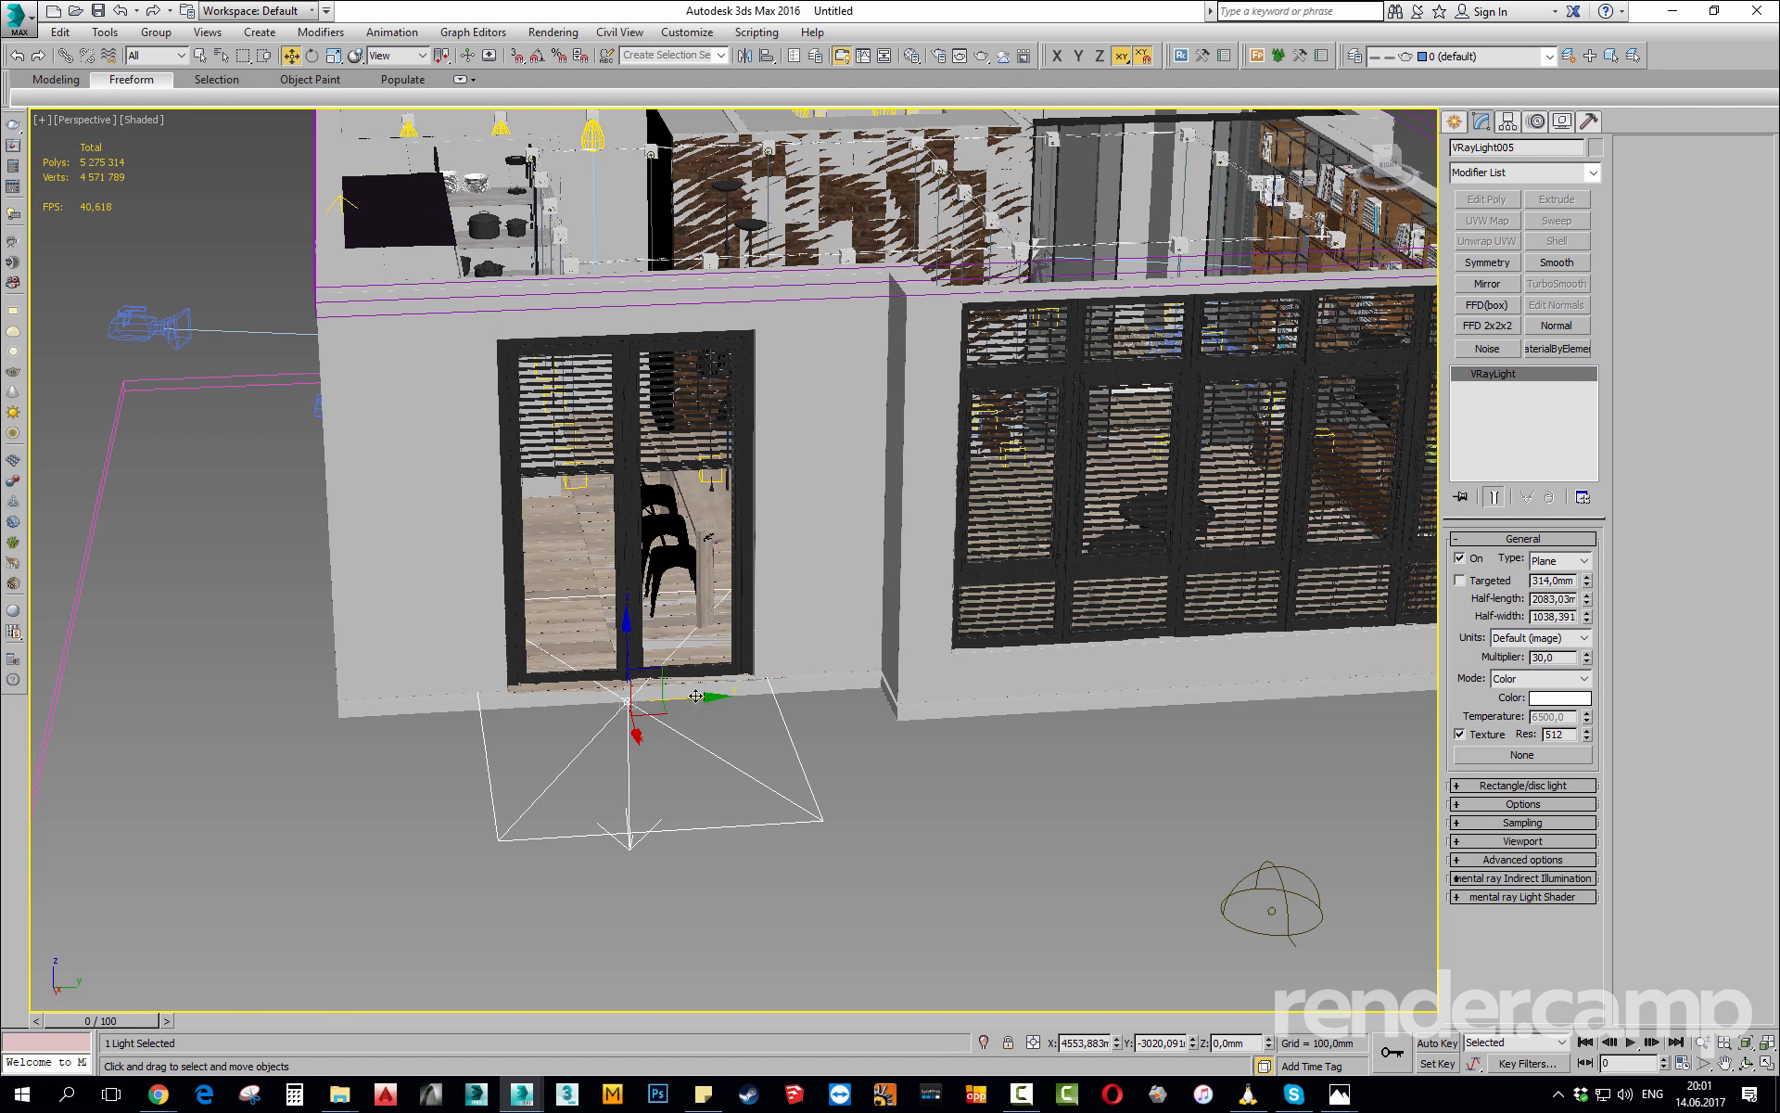
left_click_drag(695, 695, 708, 697)
middle_click_drag(708, 697, 646, 640, "alt")
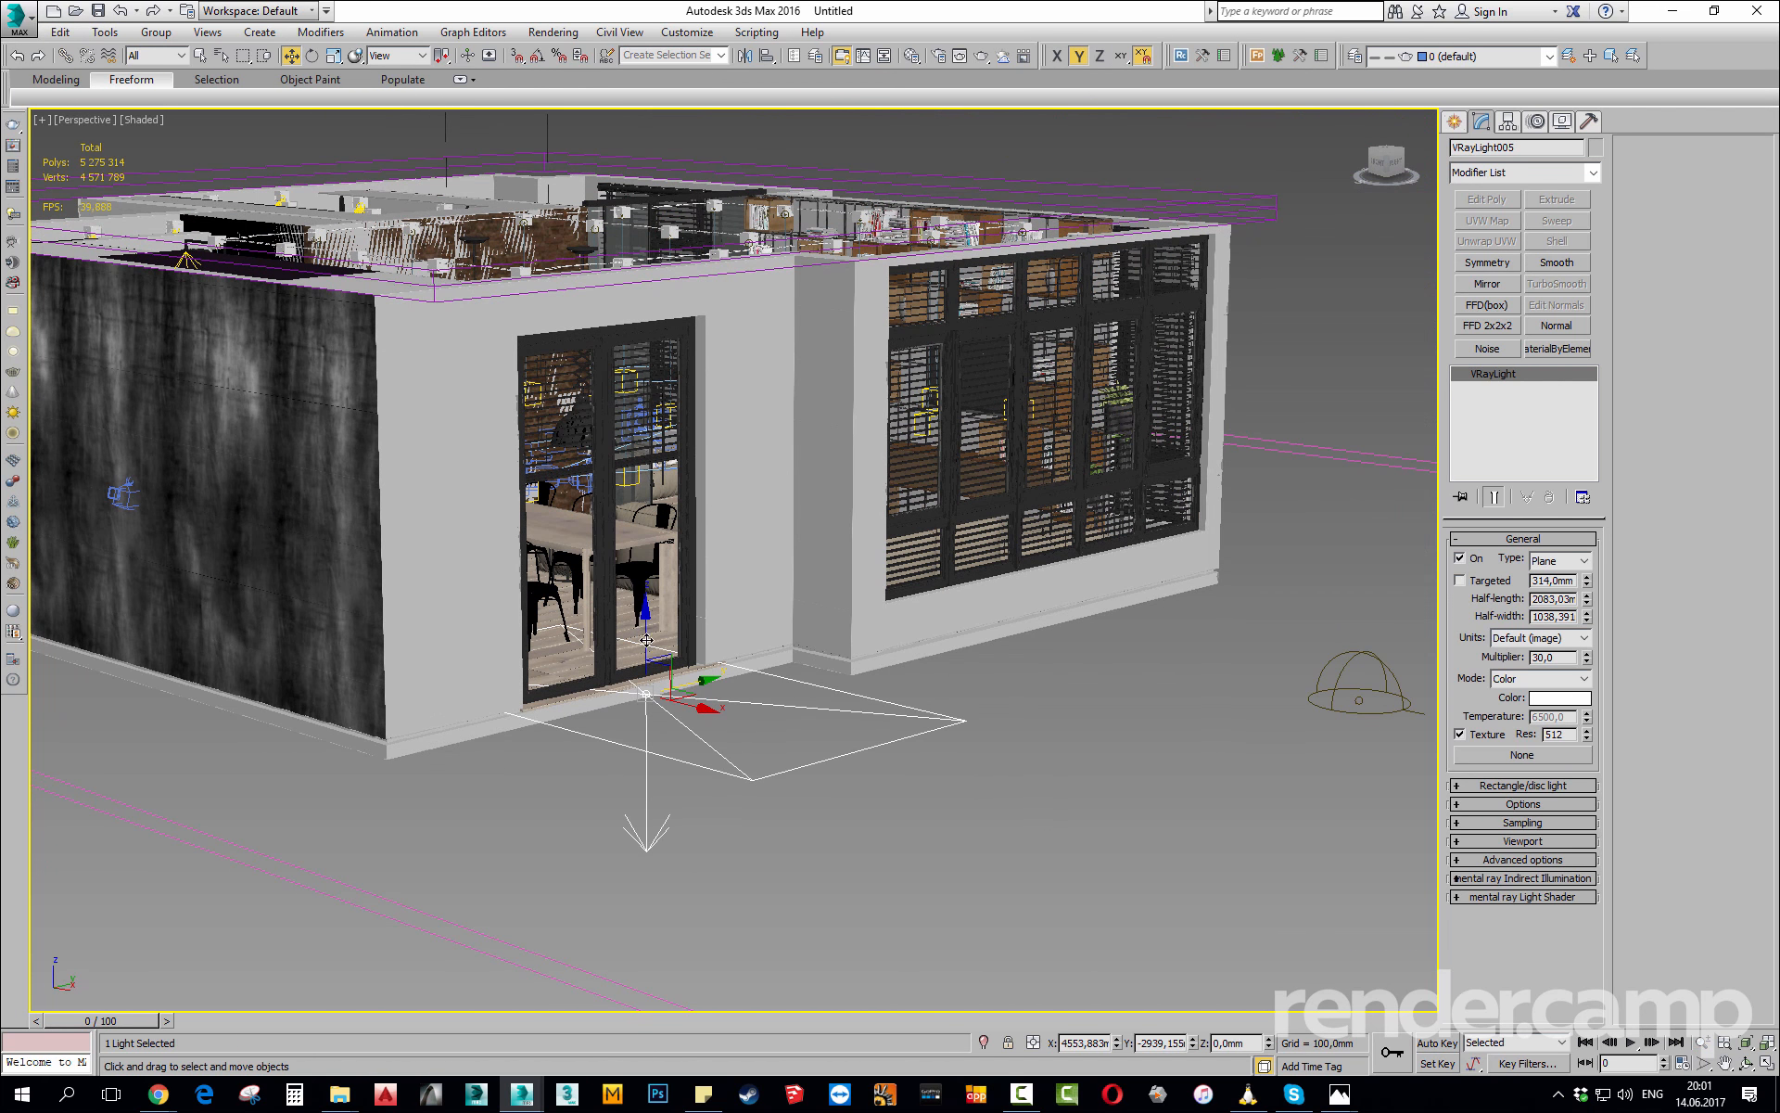
left_click_drag(646, 640, 743, 596)
Rotate the plane light about 69° around the Y axis so it shines through the glazed door.
key("e")
middle_click_drag(529, 593, 739, 636, "alt")
scroll(649, 511, "up", 2)
scroll(649, 512, "up", 2)
scroll(727, 620, "down", 3)
scroll(651, 638, "up", 1)
scroll(739, 636, "up", 3)
Raise the tilted plane light outside the glazed door to about X 4890 mm, Z 1772 mm.
key("w")
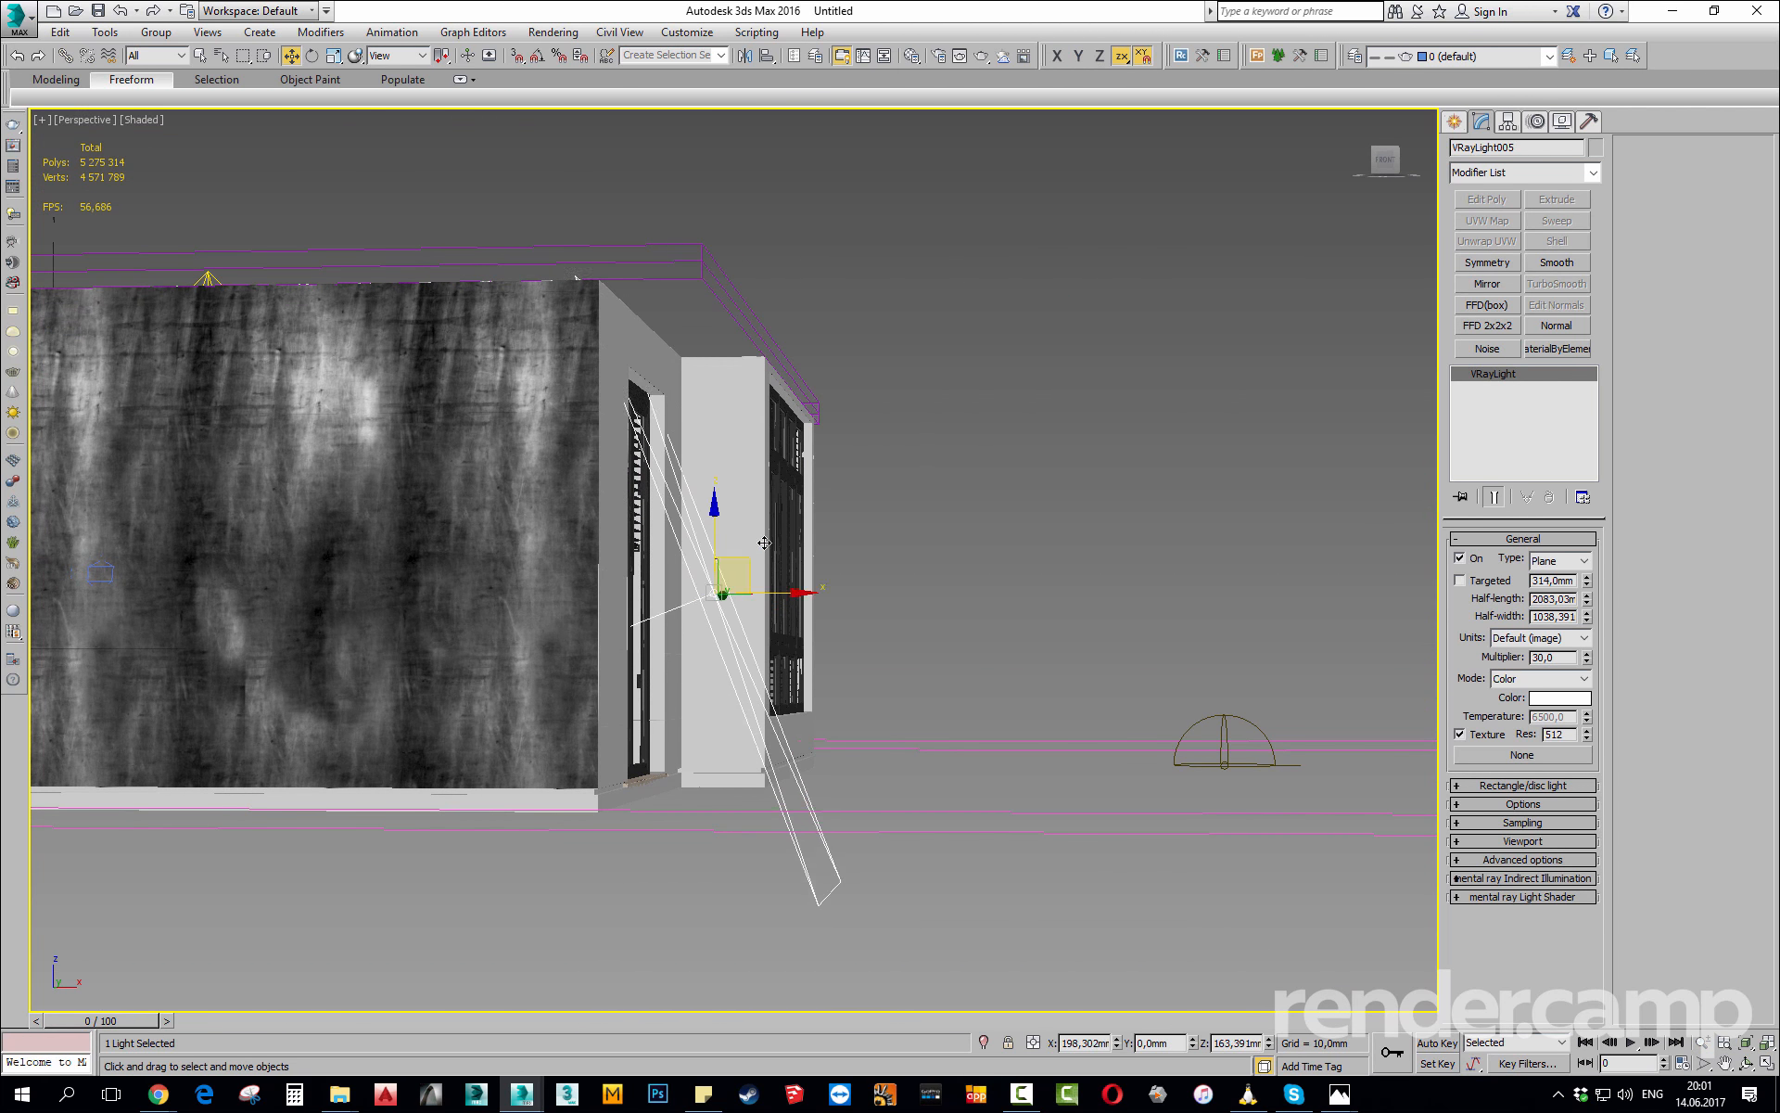
left_click_drag(764, 542, 759, 519)
middle_click_drag(759, 519, 784, 521, "alt")
left_click_drag(772, 514, 767, 480)
middle_click_drag(839, 517, 762, 512, "alt")
left_click_drag(767, 486, 768, 475)
Reduce the plane light's half-length to about 1166 mm and lower it to about Z 1669 mm.
left_click_drag(1591, 613, 1594, 636)
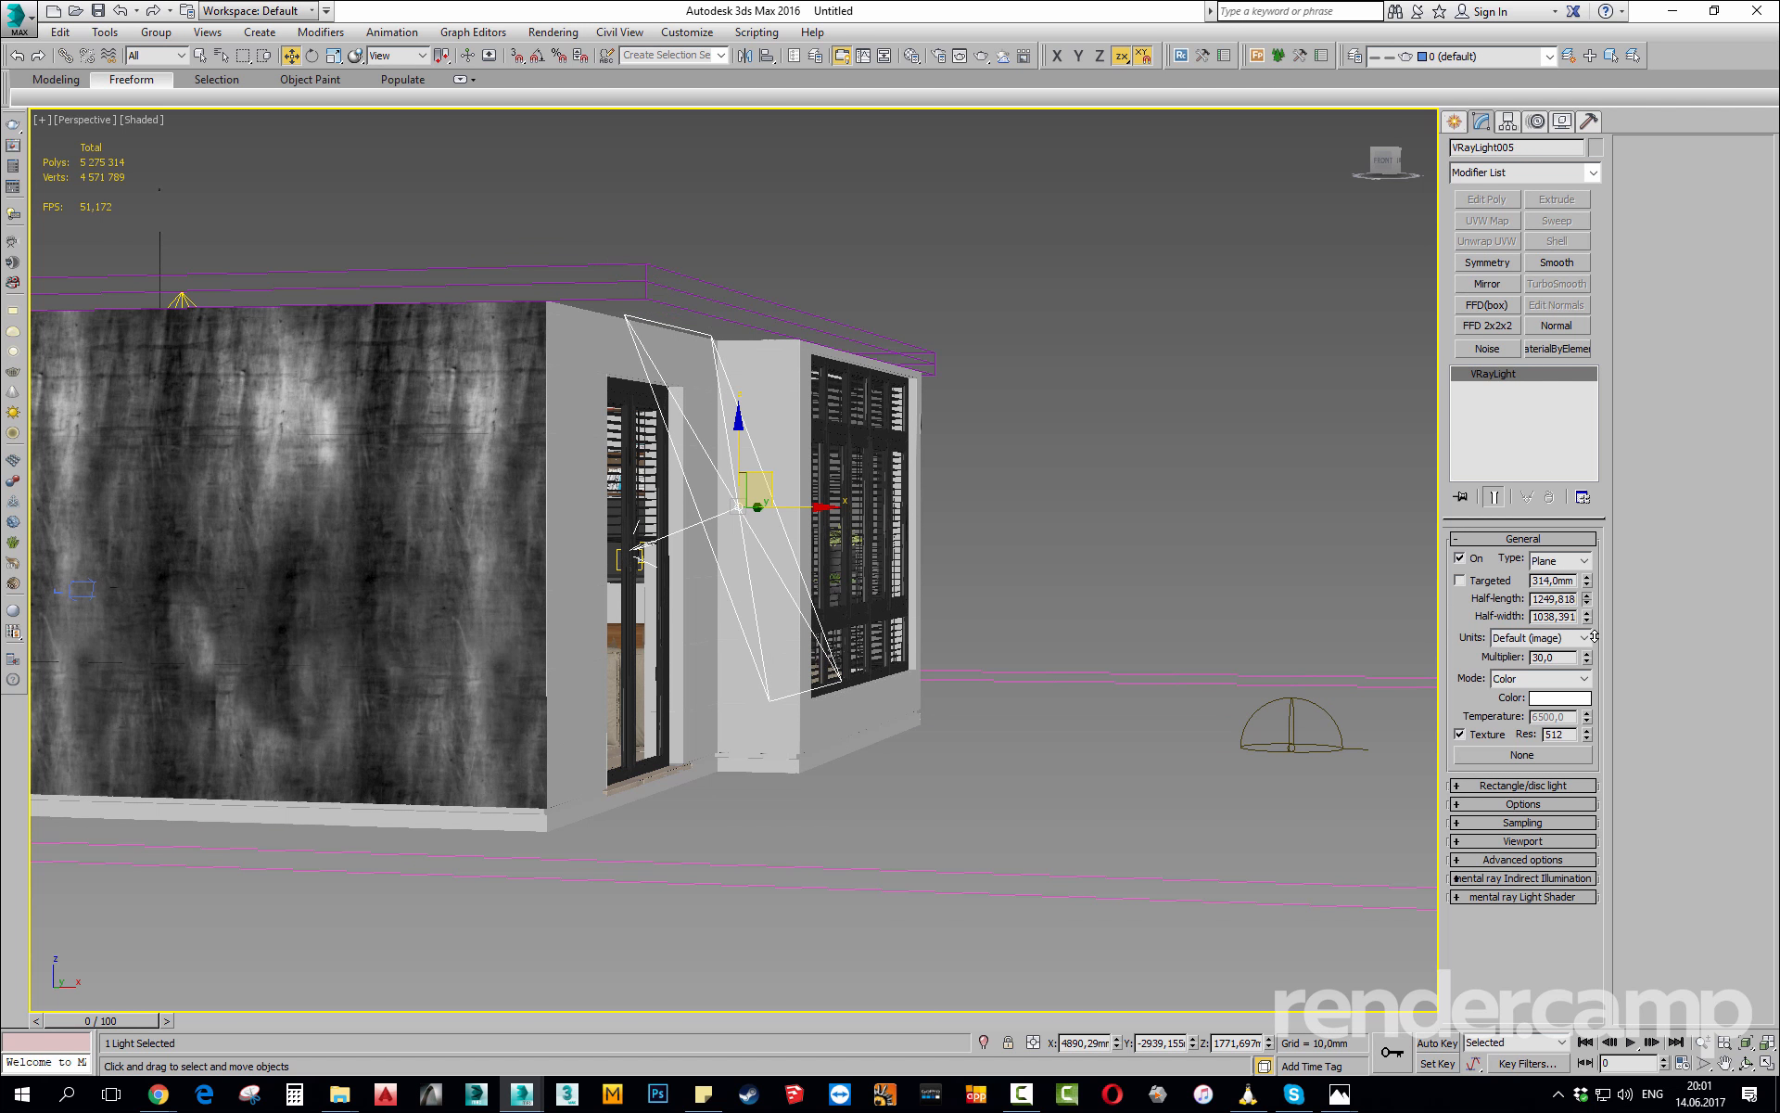
middle_click_drag(1023, 584, 906, 529, "alt")
mouse_move(767, 486)
left_mouse_down()
mouse_move(783, 493)
mouse_move(766, 503)
left_mouse_up()
middle_click_drag(792, 513, 661, 625, "alt")
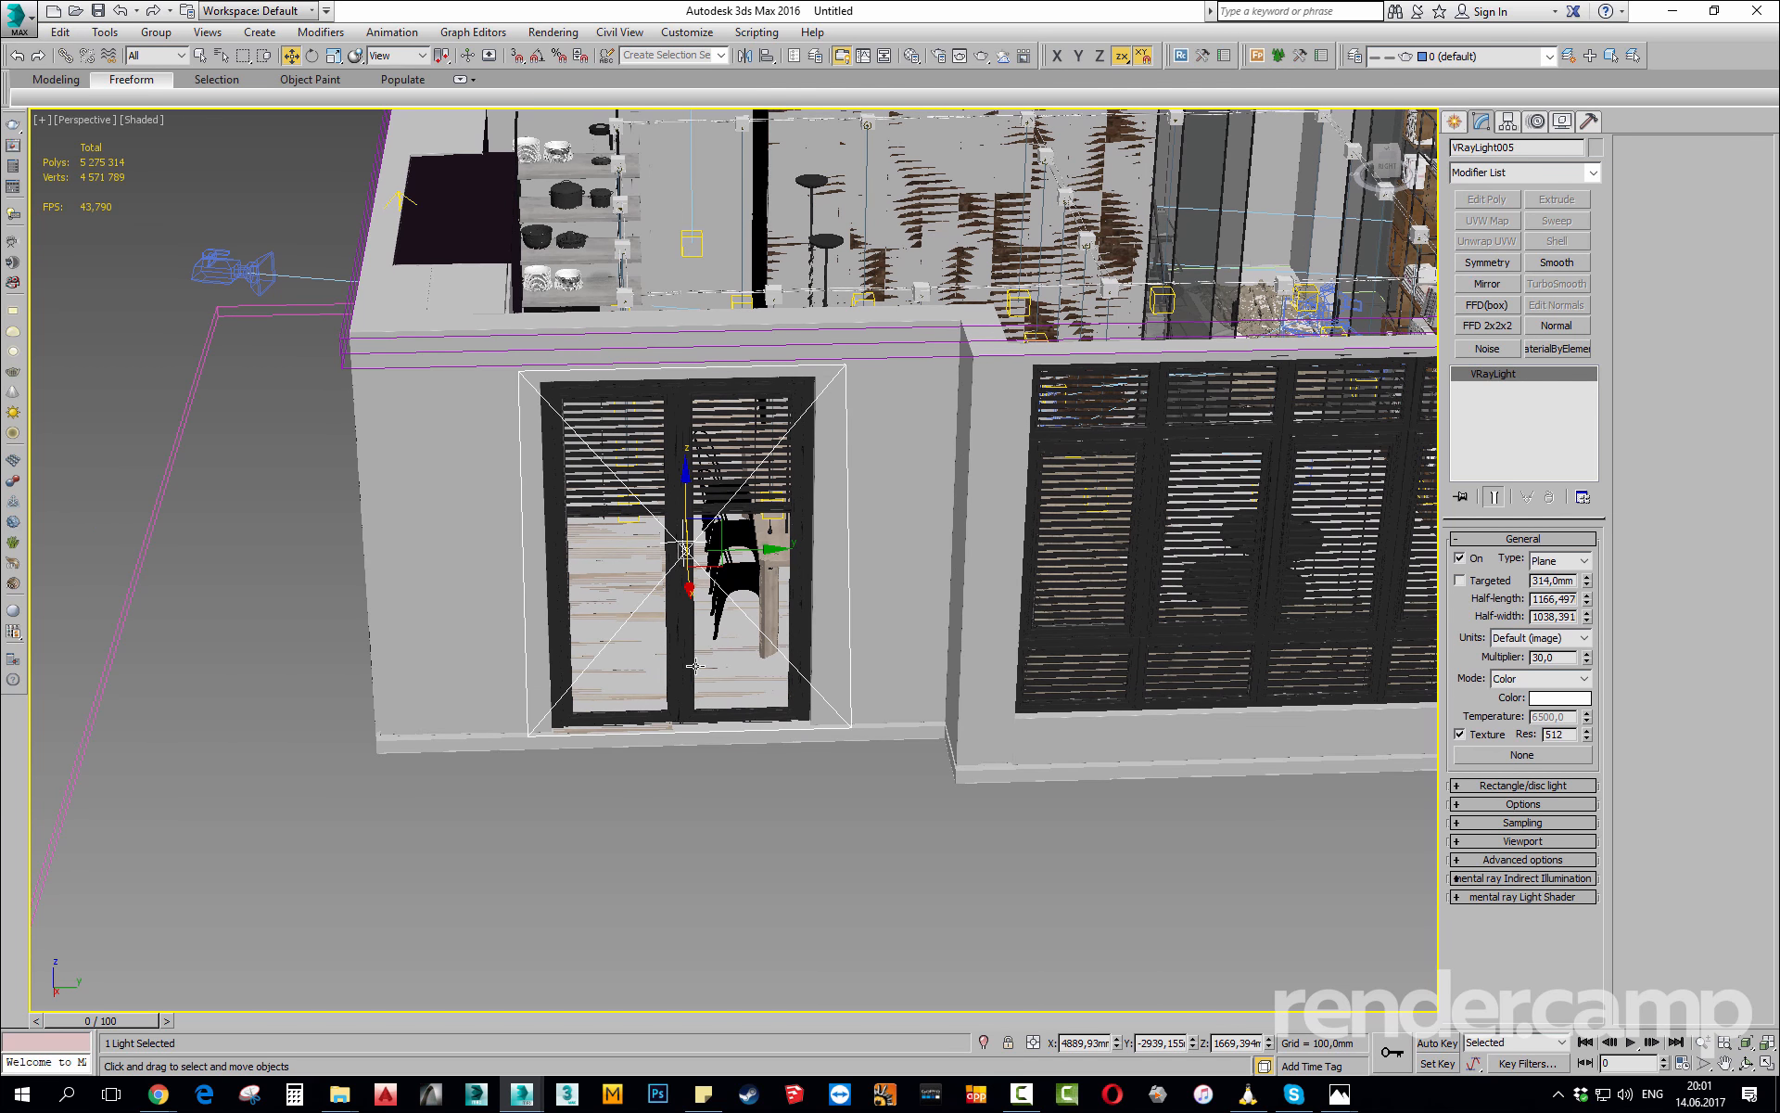
Center the plane light on the glazed door by nudging it to about Y -2985 mm.
middle_click_drag(725, 684, 705, 556, "alt")
scroll(704, 557, "up", 5)
left_click_drag(756, 559, 755, 559)
scroll(756, 559, "down", 2)
middle_click_drag(756, 559, 969, 563, "alt")
scroll(924, 509, "up", 5)
scroll(923, 509, "down", 3)
scroll(807, 520, "up", 3)
scroll(807, 520, "down", 3)
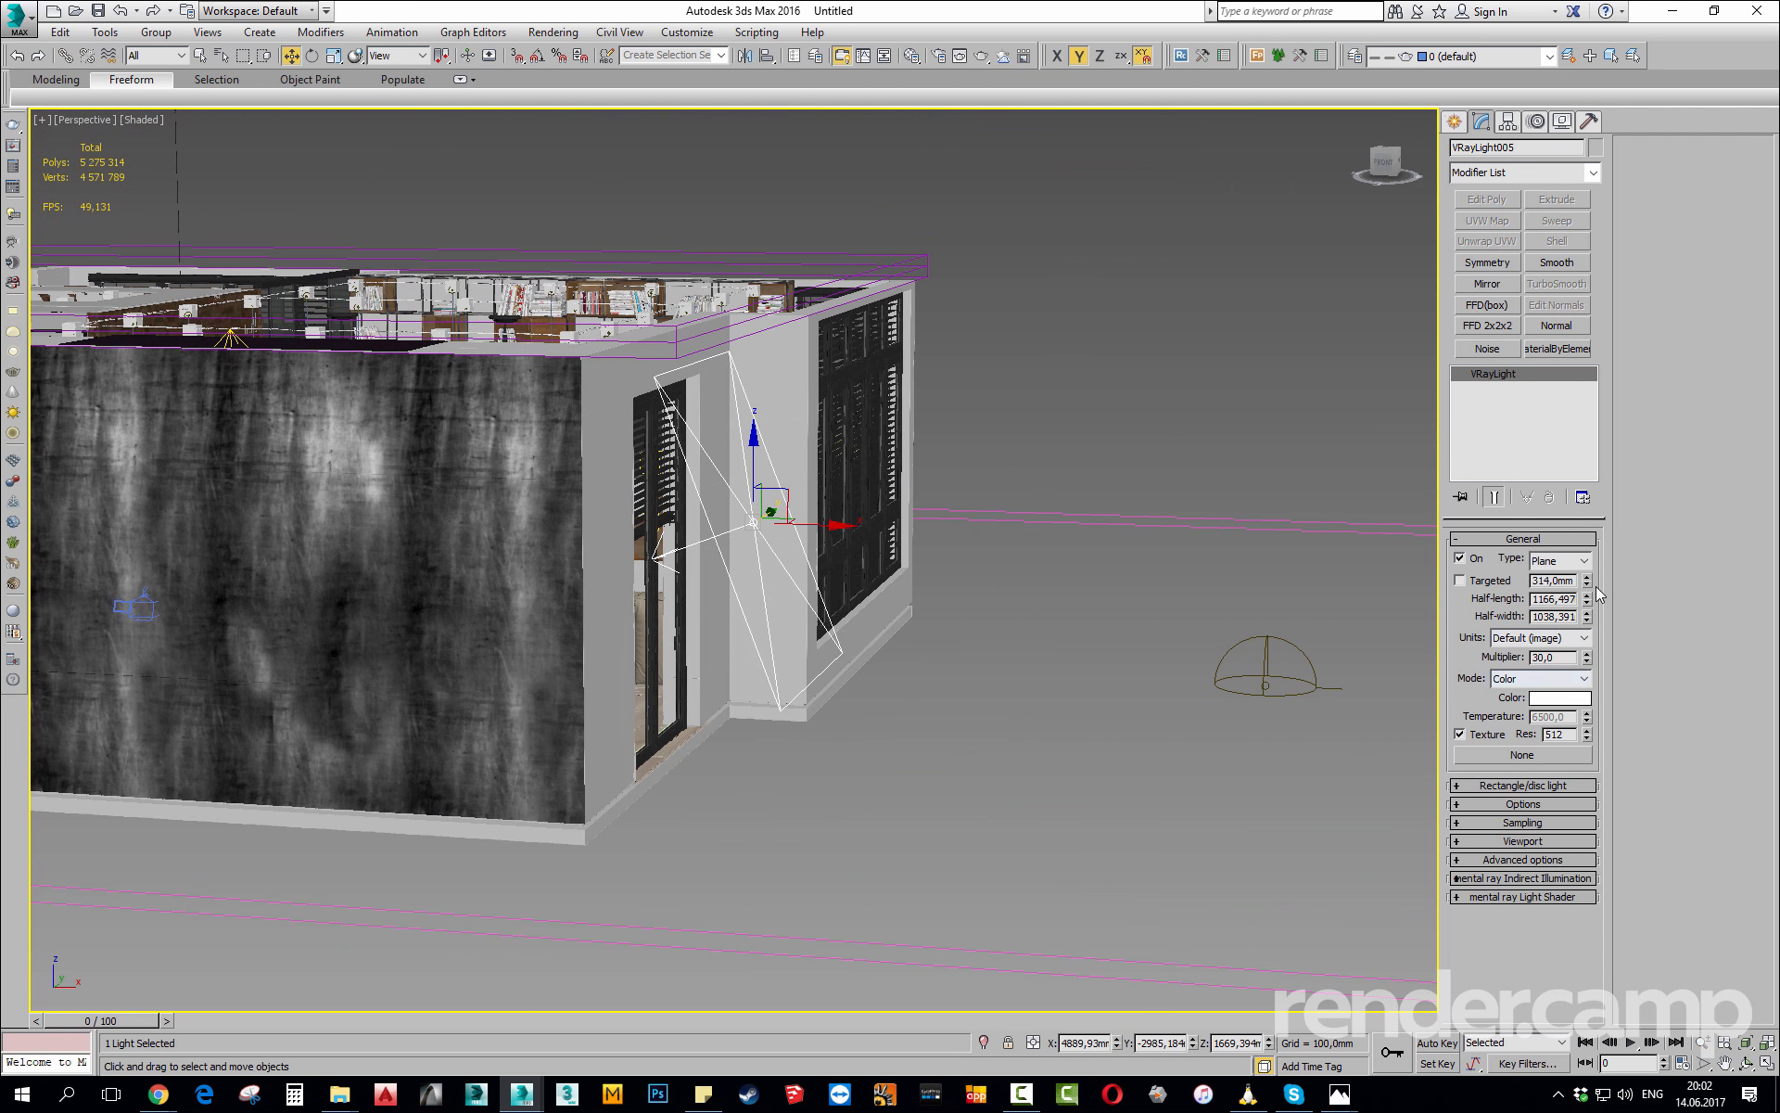
Enlarge the plane light to about 1341 mm half-length and 1111 mm half-width, positioned at about X 4948 mm, Z 1625 mm.
left_click_drag(1590, 620, 1587, 586)
middle_click_drag(834, 519, 748, 525, "alt")
scroll(794, 509, "up", 3)
scroll(796, 499, "down", 3)
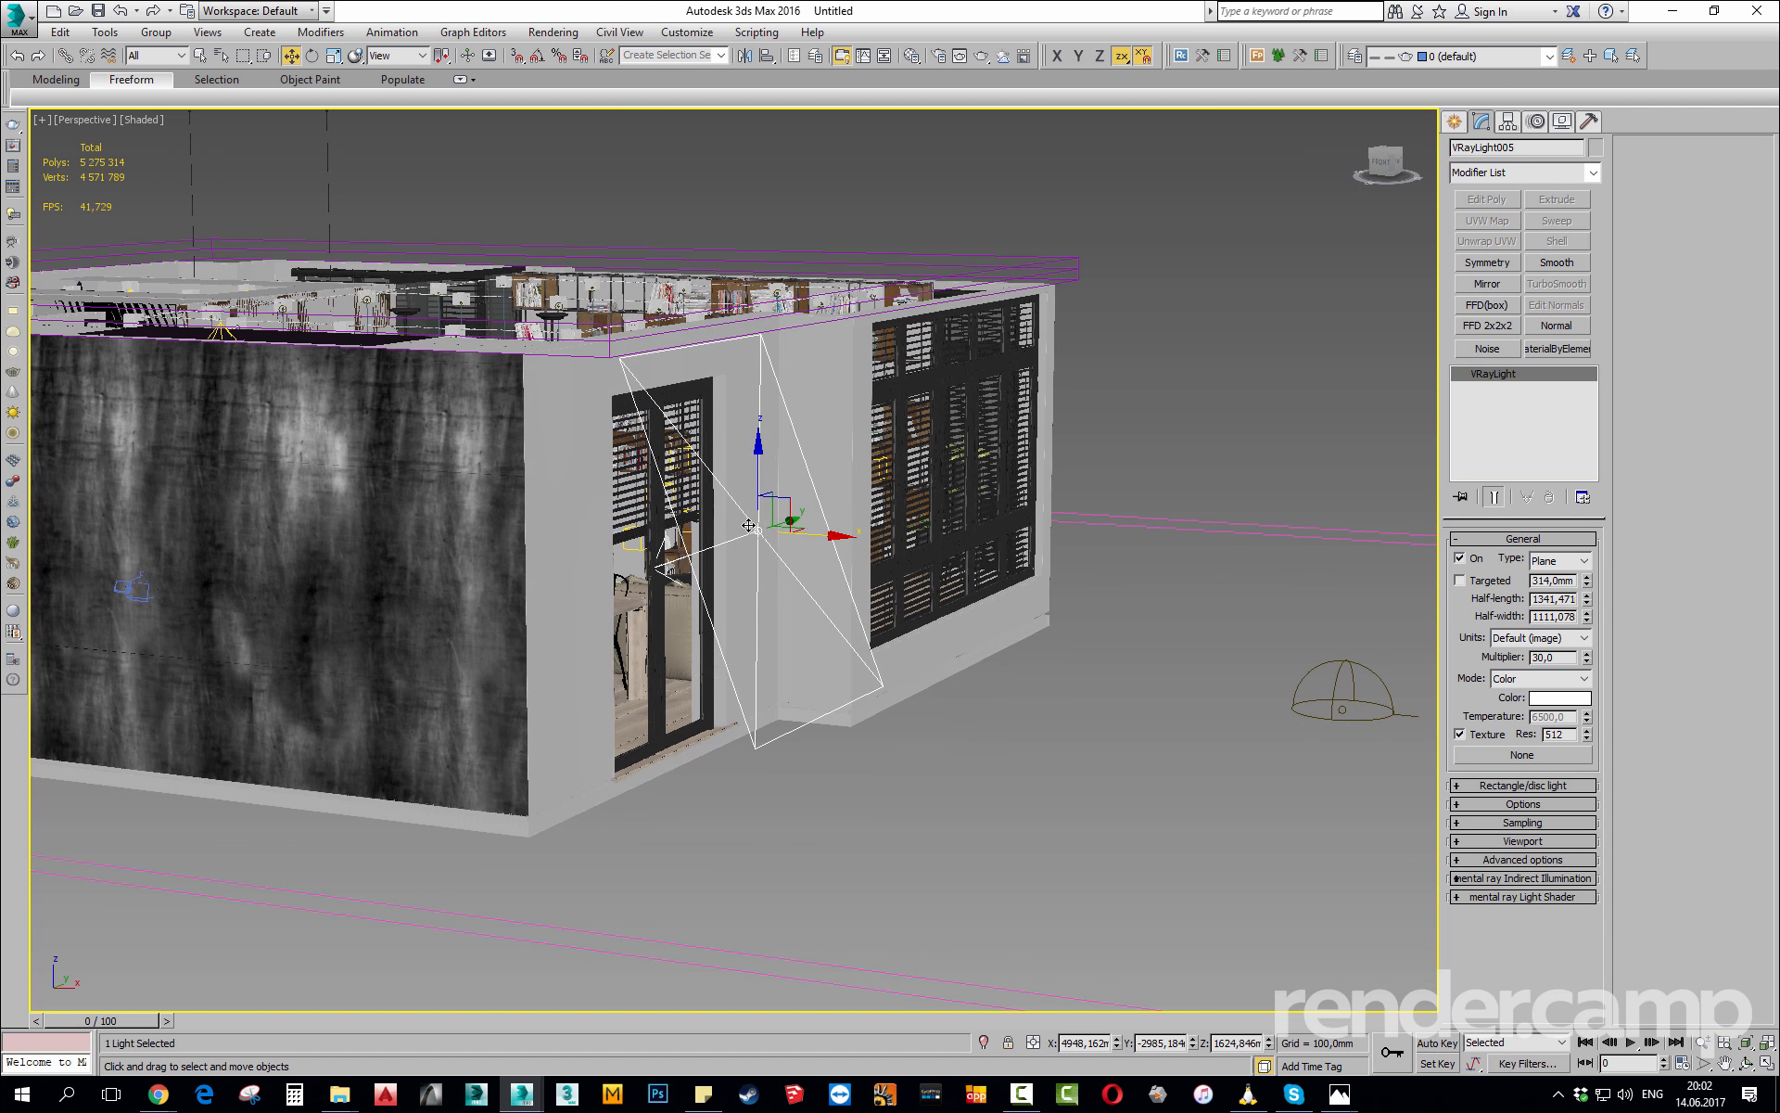
Tilt the plane light slightly further downward toward the glazed door.
middle_click_drag(959, 639, 904, 593, "alt")
scroll(925, 626, "up", 3)
key("e")
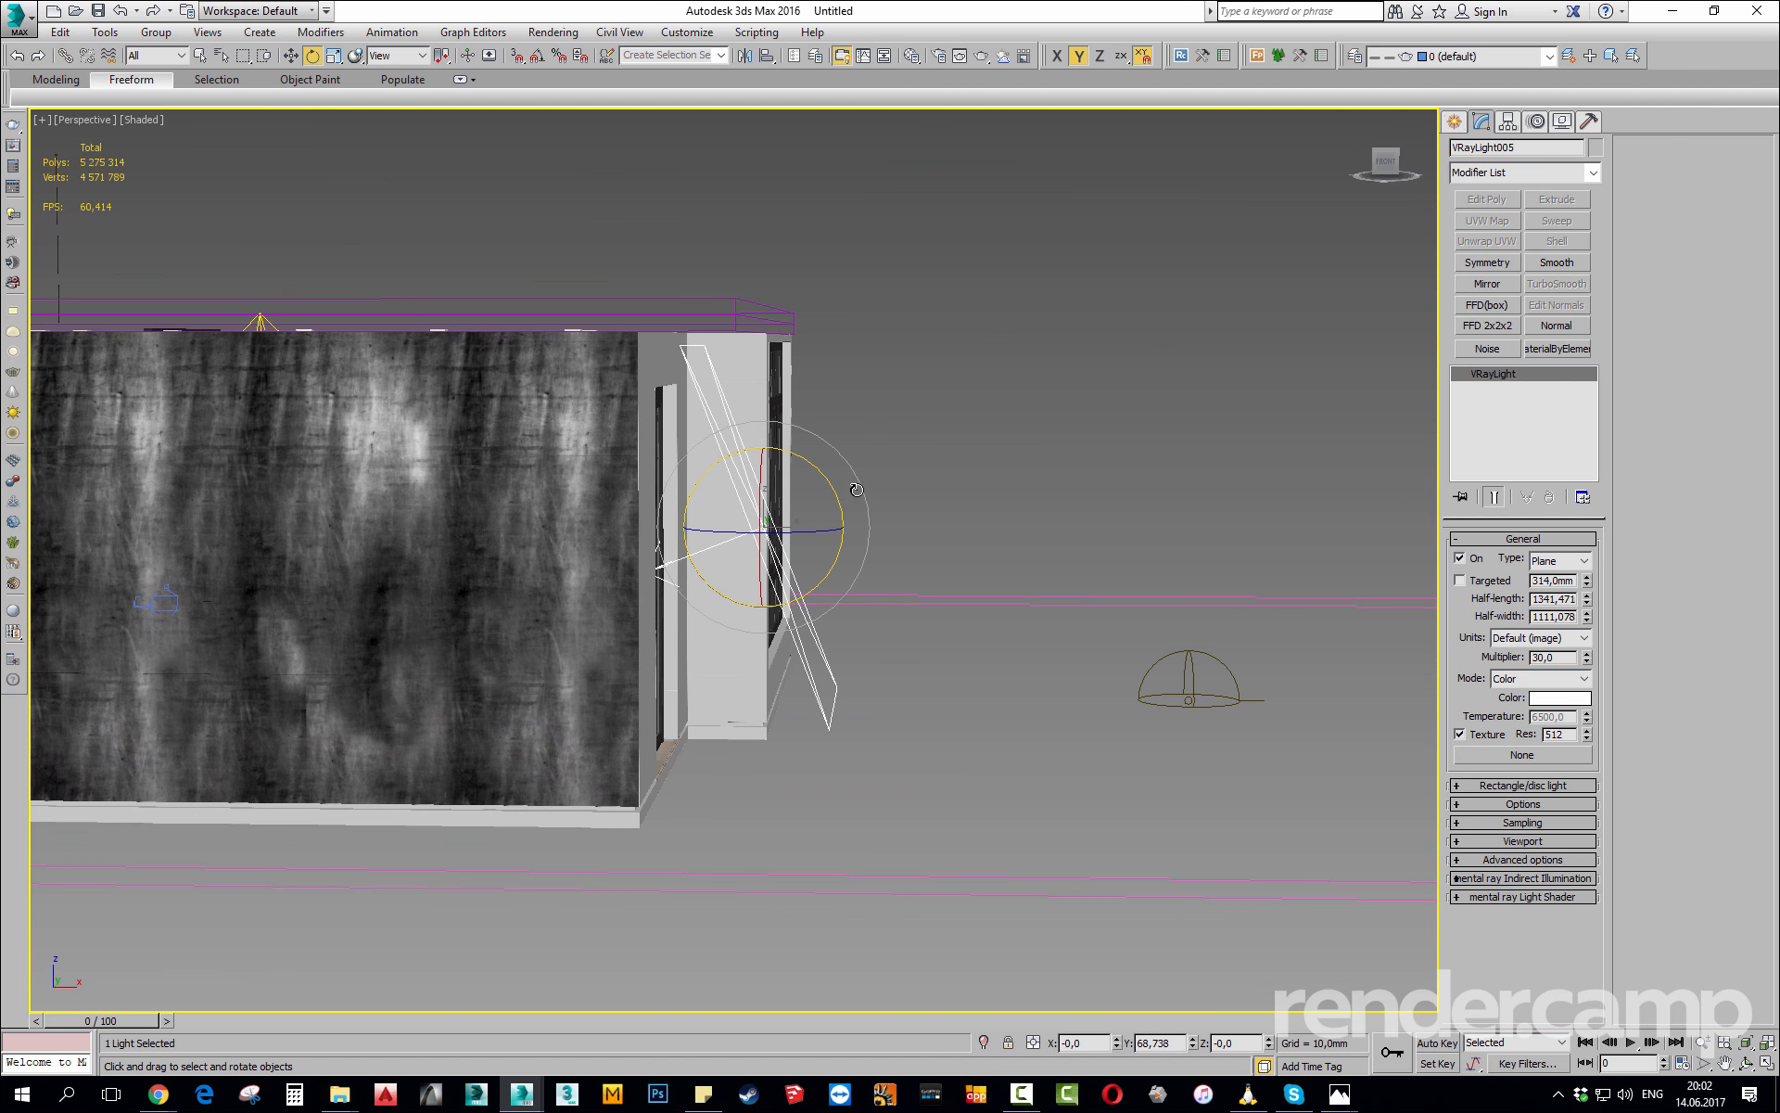
left_click_drag(848, 492, 828, 472)
Reposition the tilted plane light outside the glazed door to about X 4932 mm, Z 1518 mm.
key("w")
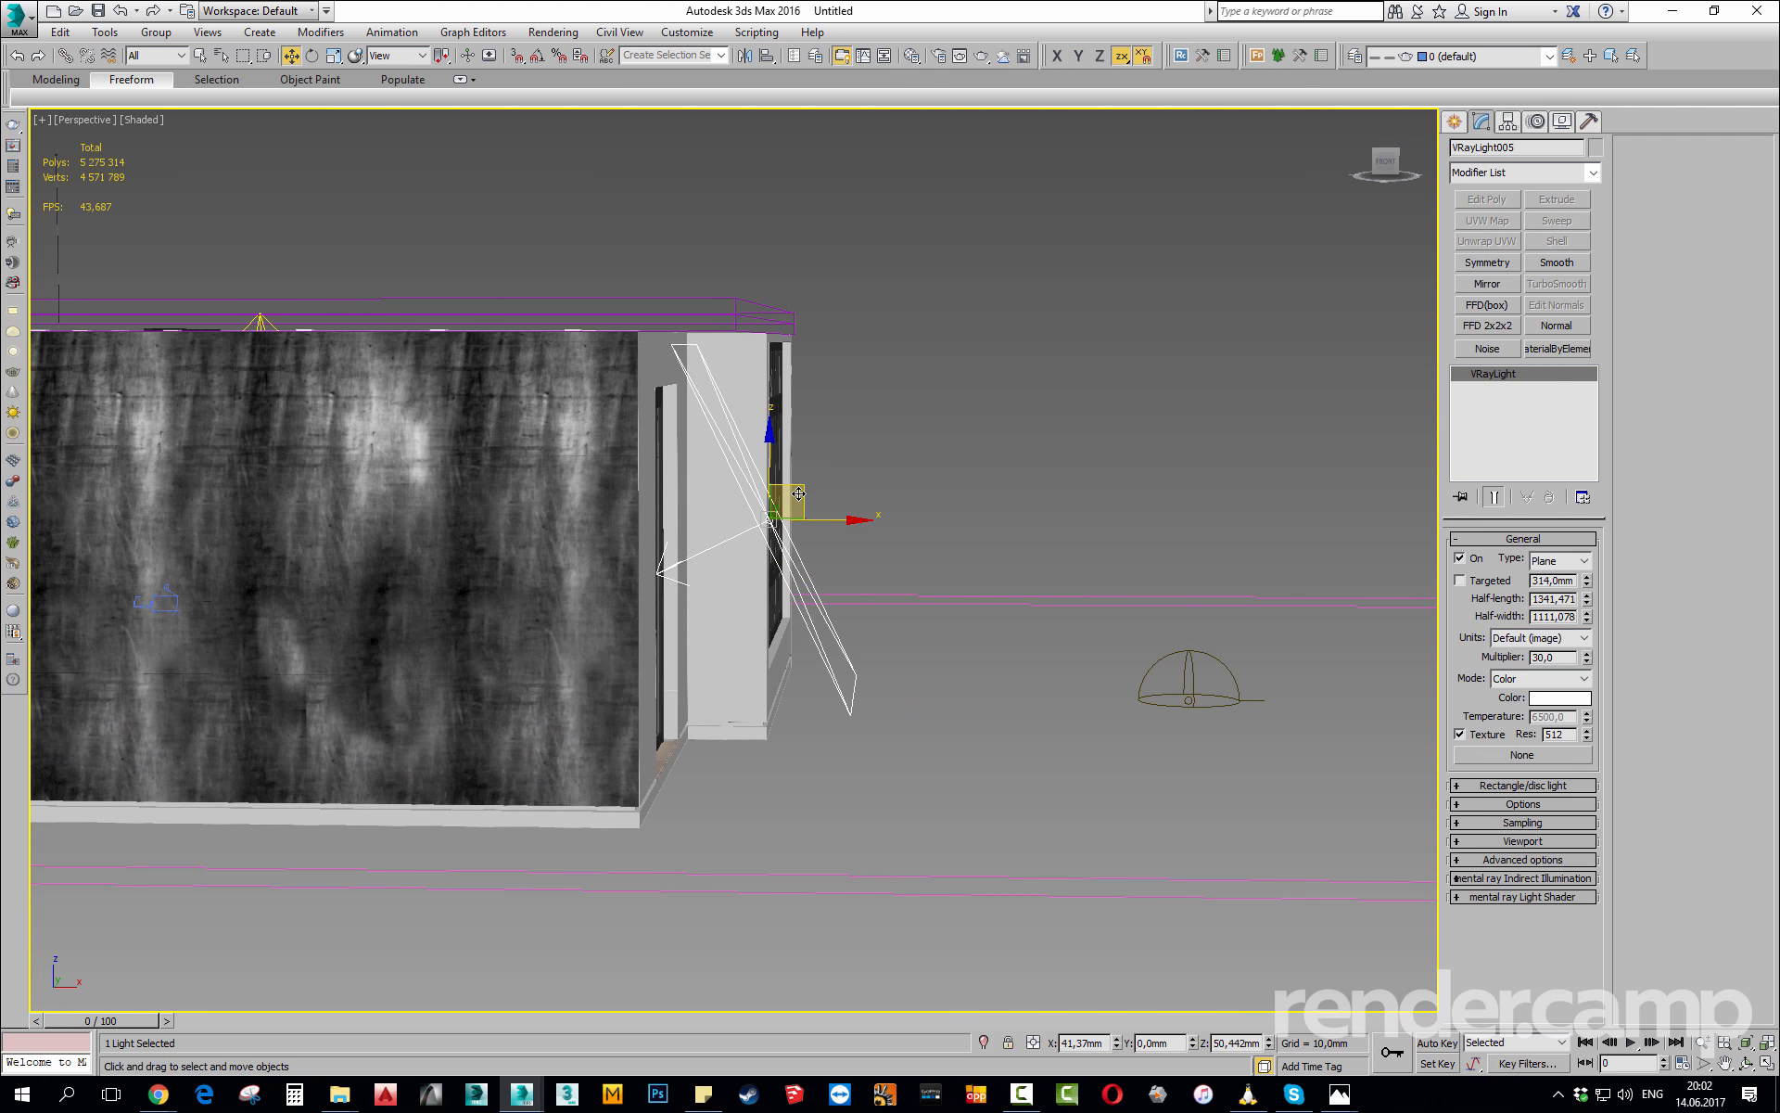
middle_click_drag(842, 593, 823, 564, "alt")
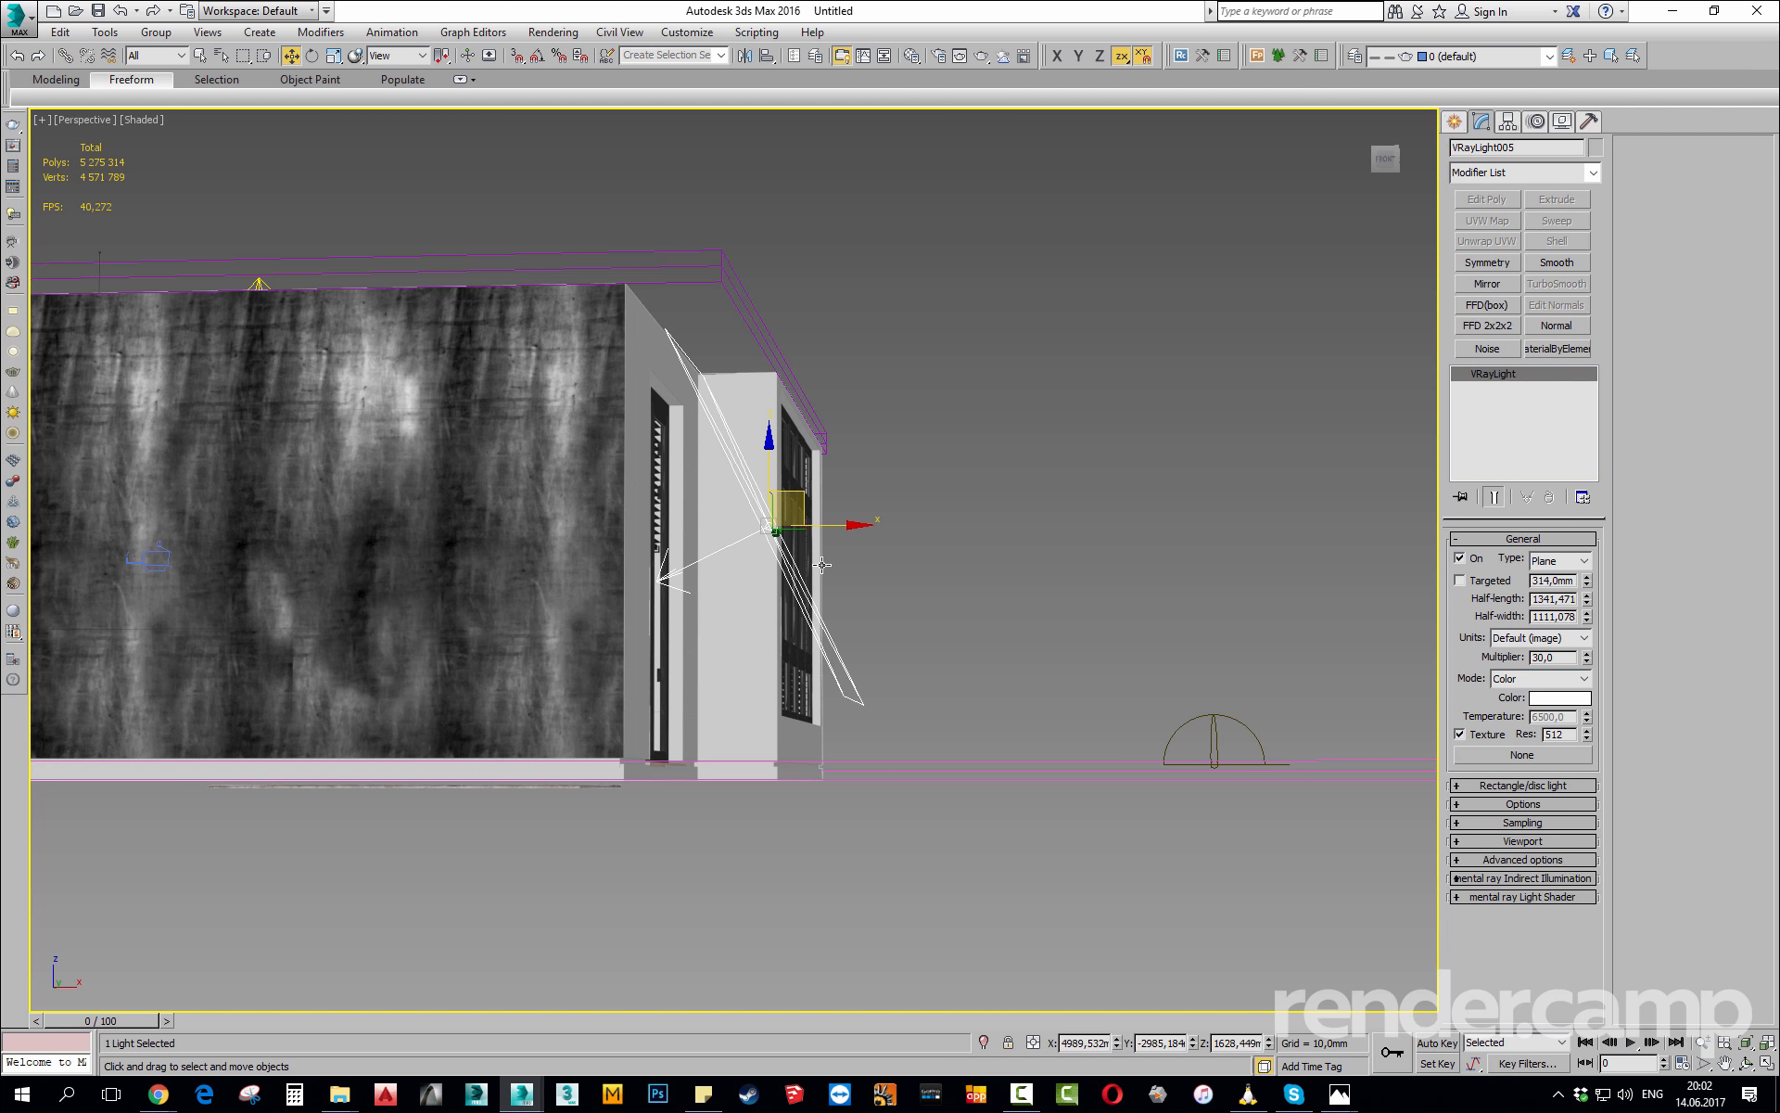
middle_click_drag(783, 647, 816, 519, "alt")
left_click_drag(821, 519, 837, 610)
key("alt+z")
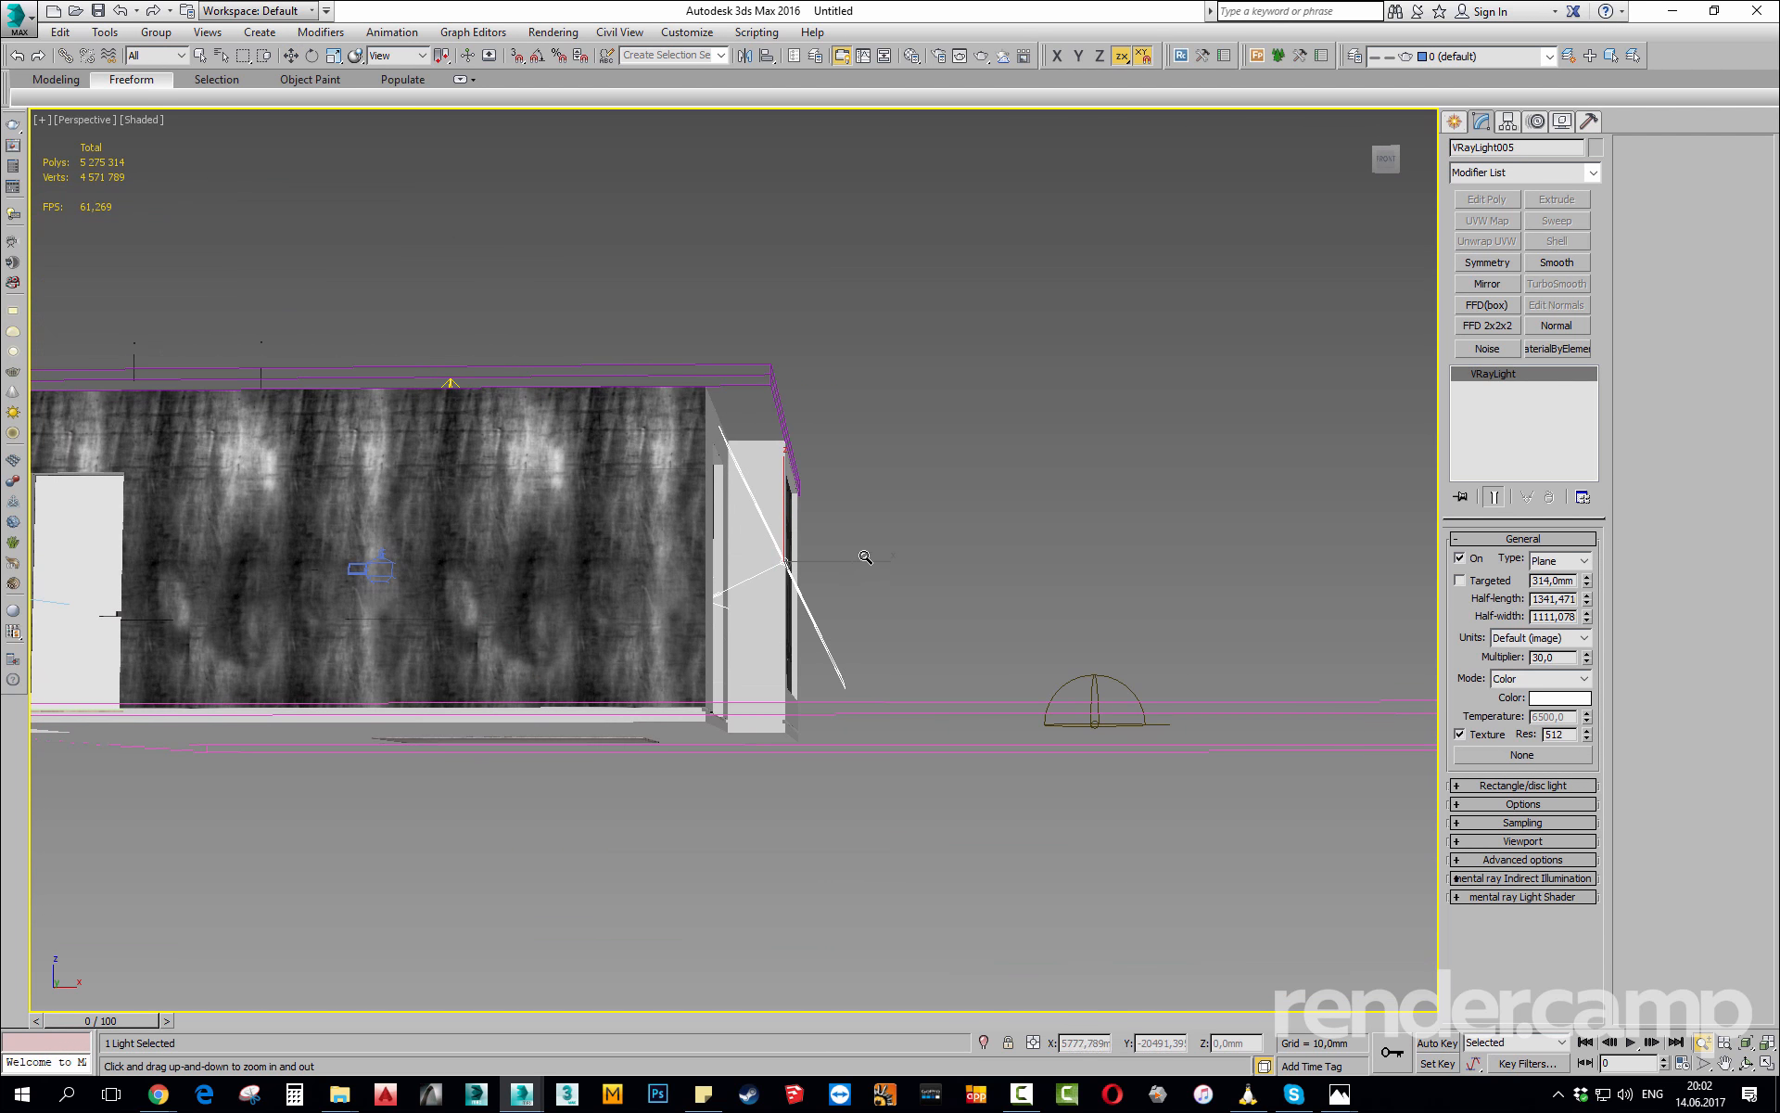
middle_click_drag(837, 610, 828, 613, "alt")
scroll(830, 614, "up", 3)
key("w")
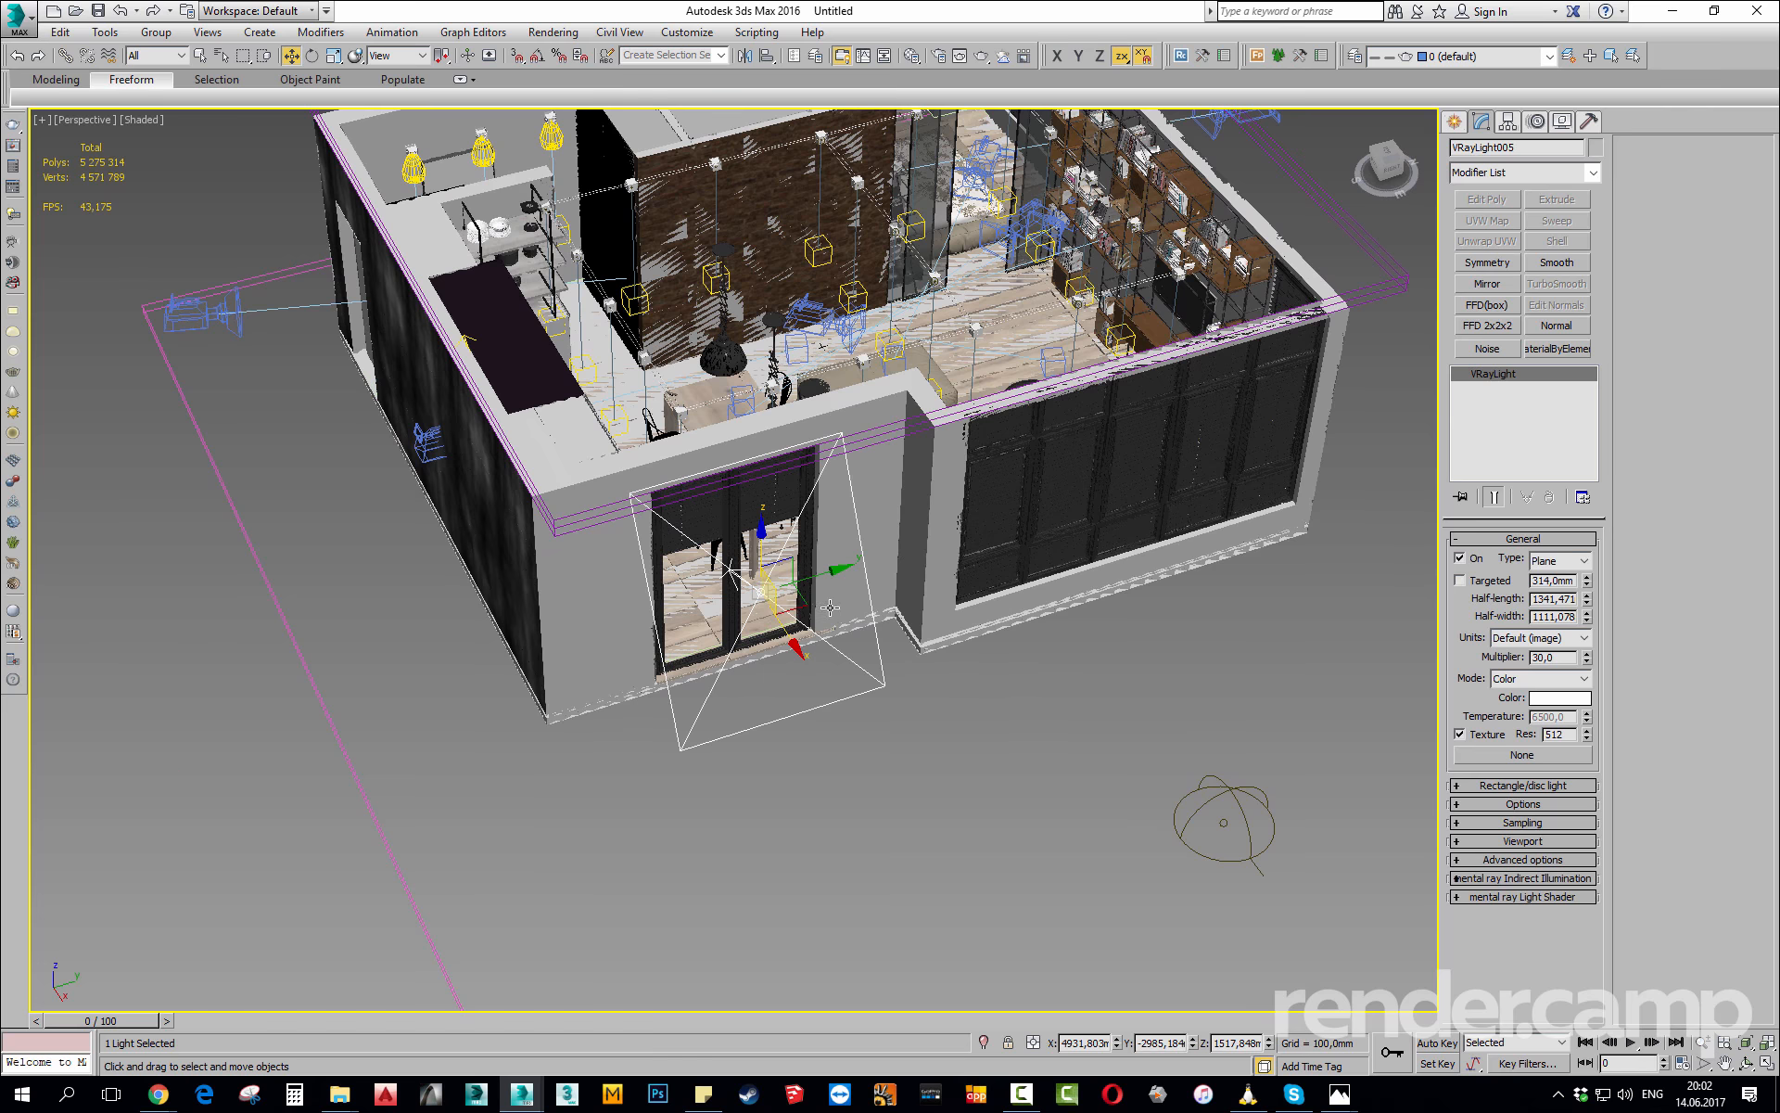
Set the door plane light's Rectangle/disc light preview to Selected.
scroll(807, 645, "up", 4)
middle_click_drag(794, 661, 858, 640, "alt")
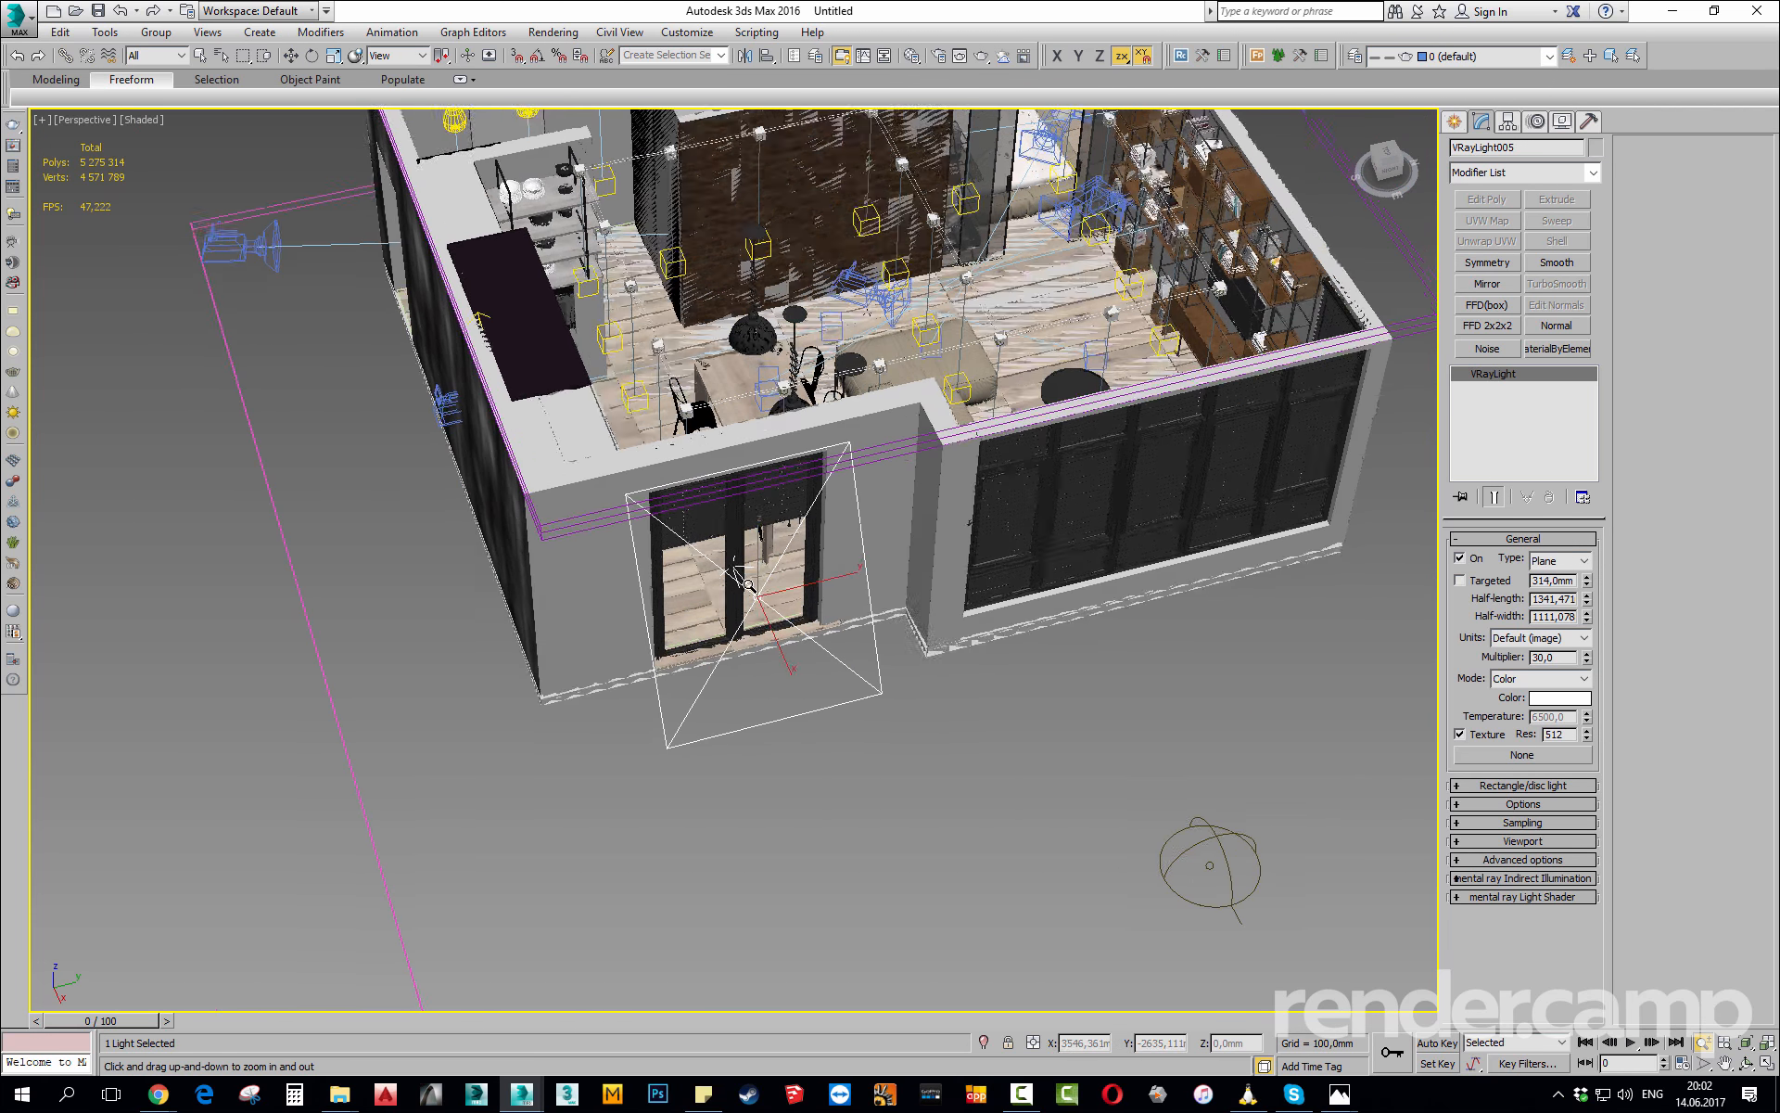
key("alt+z")
scroll(765, 570, "up", 4)
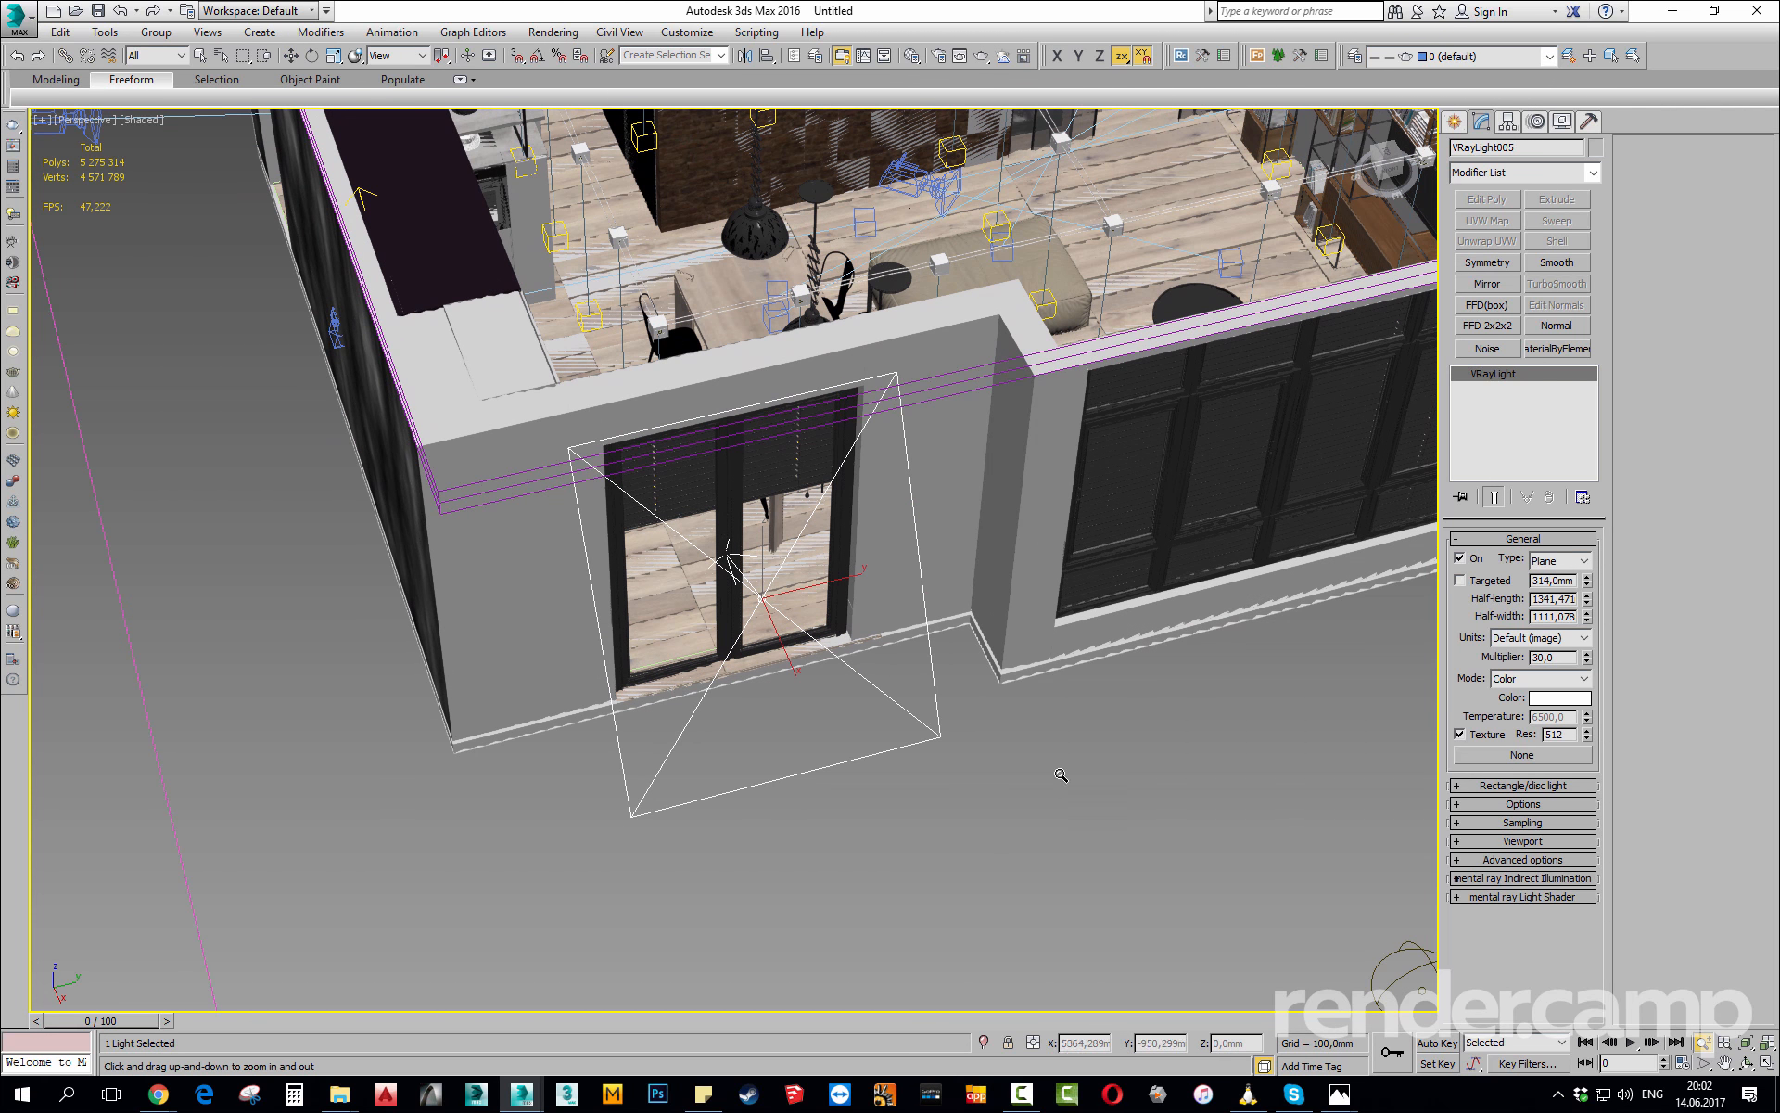
scroll(829, 721, "down", 3)
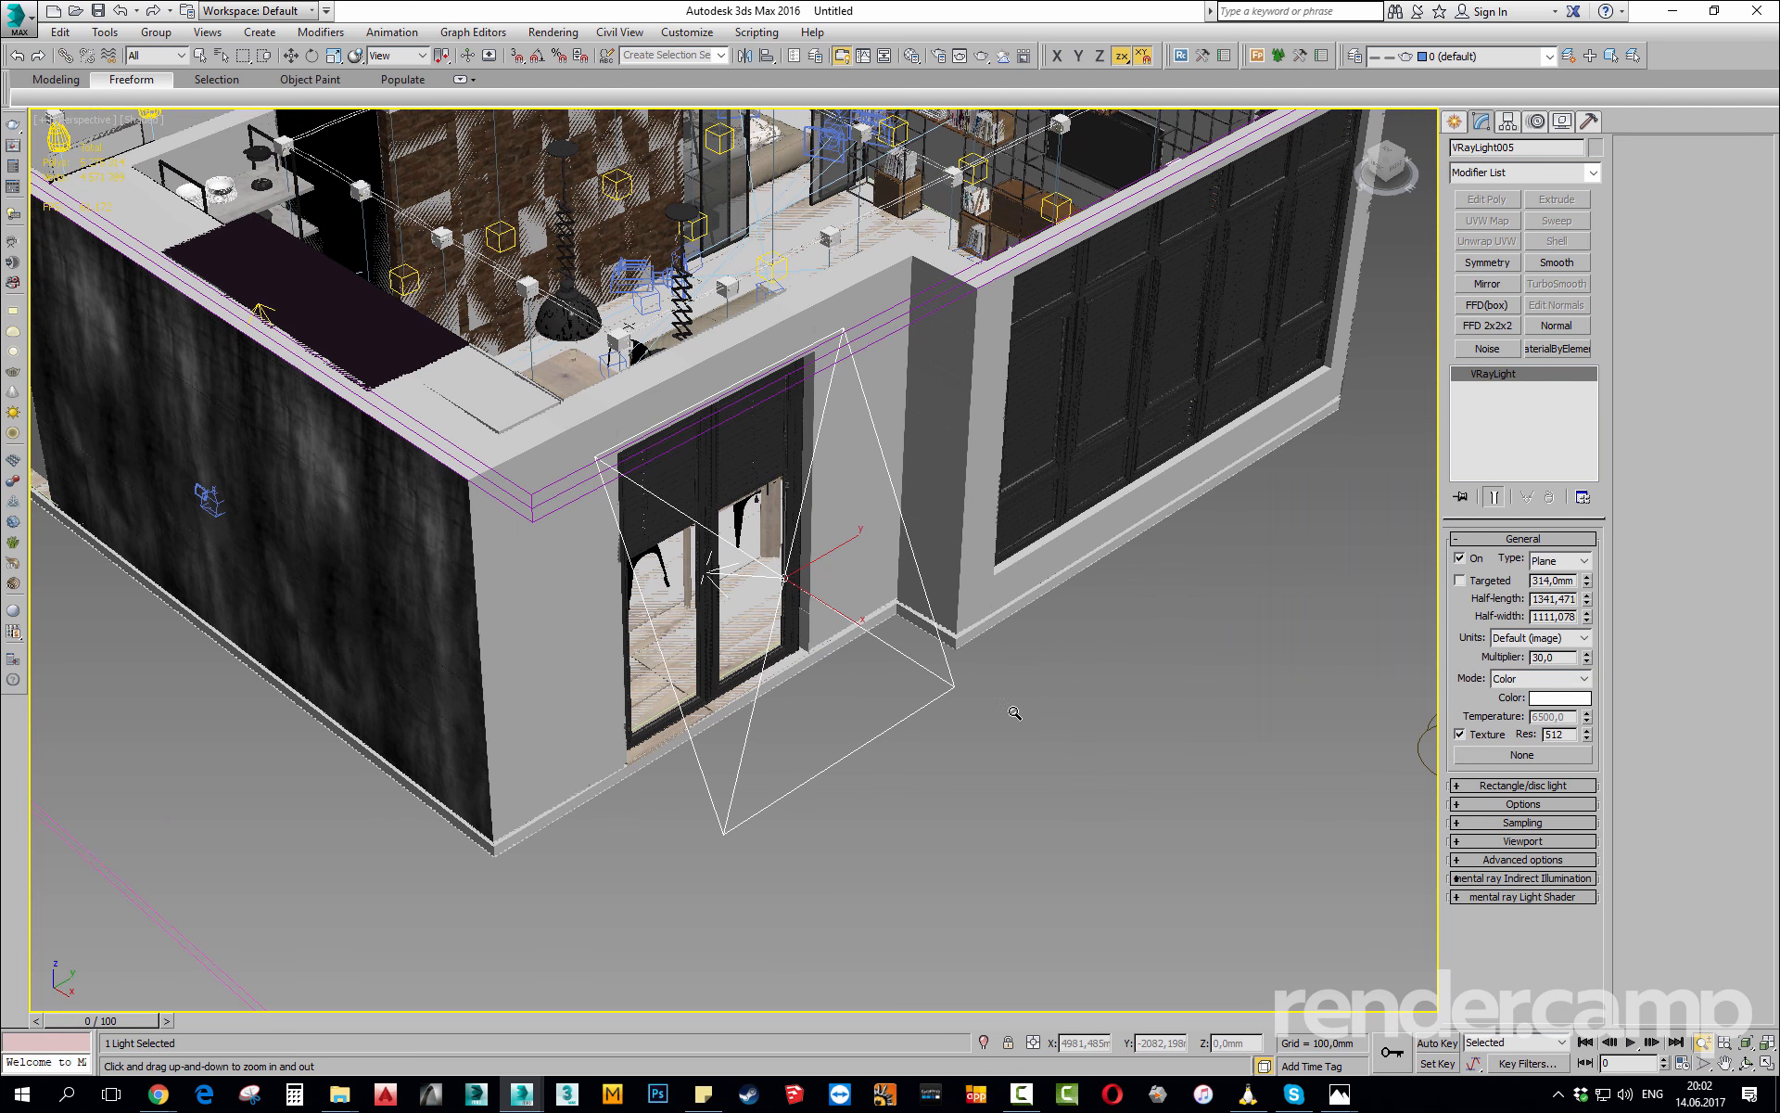
double_click(1550, 658)
left_click(1536, 787)
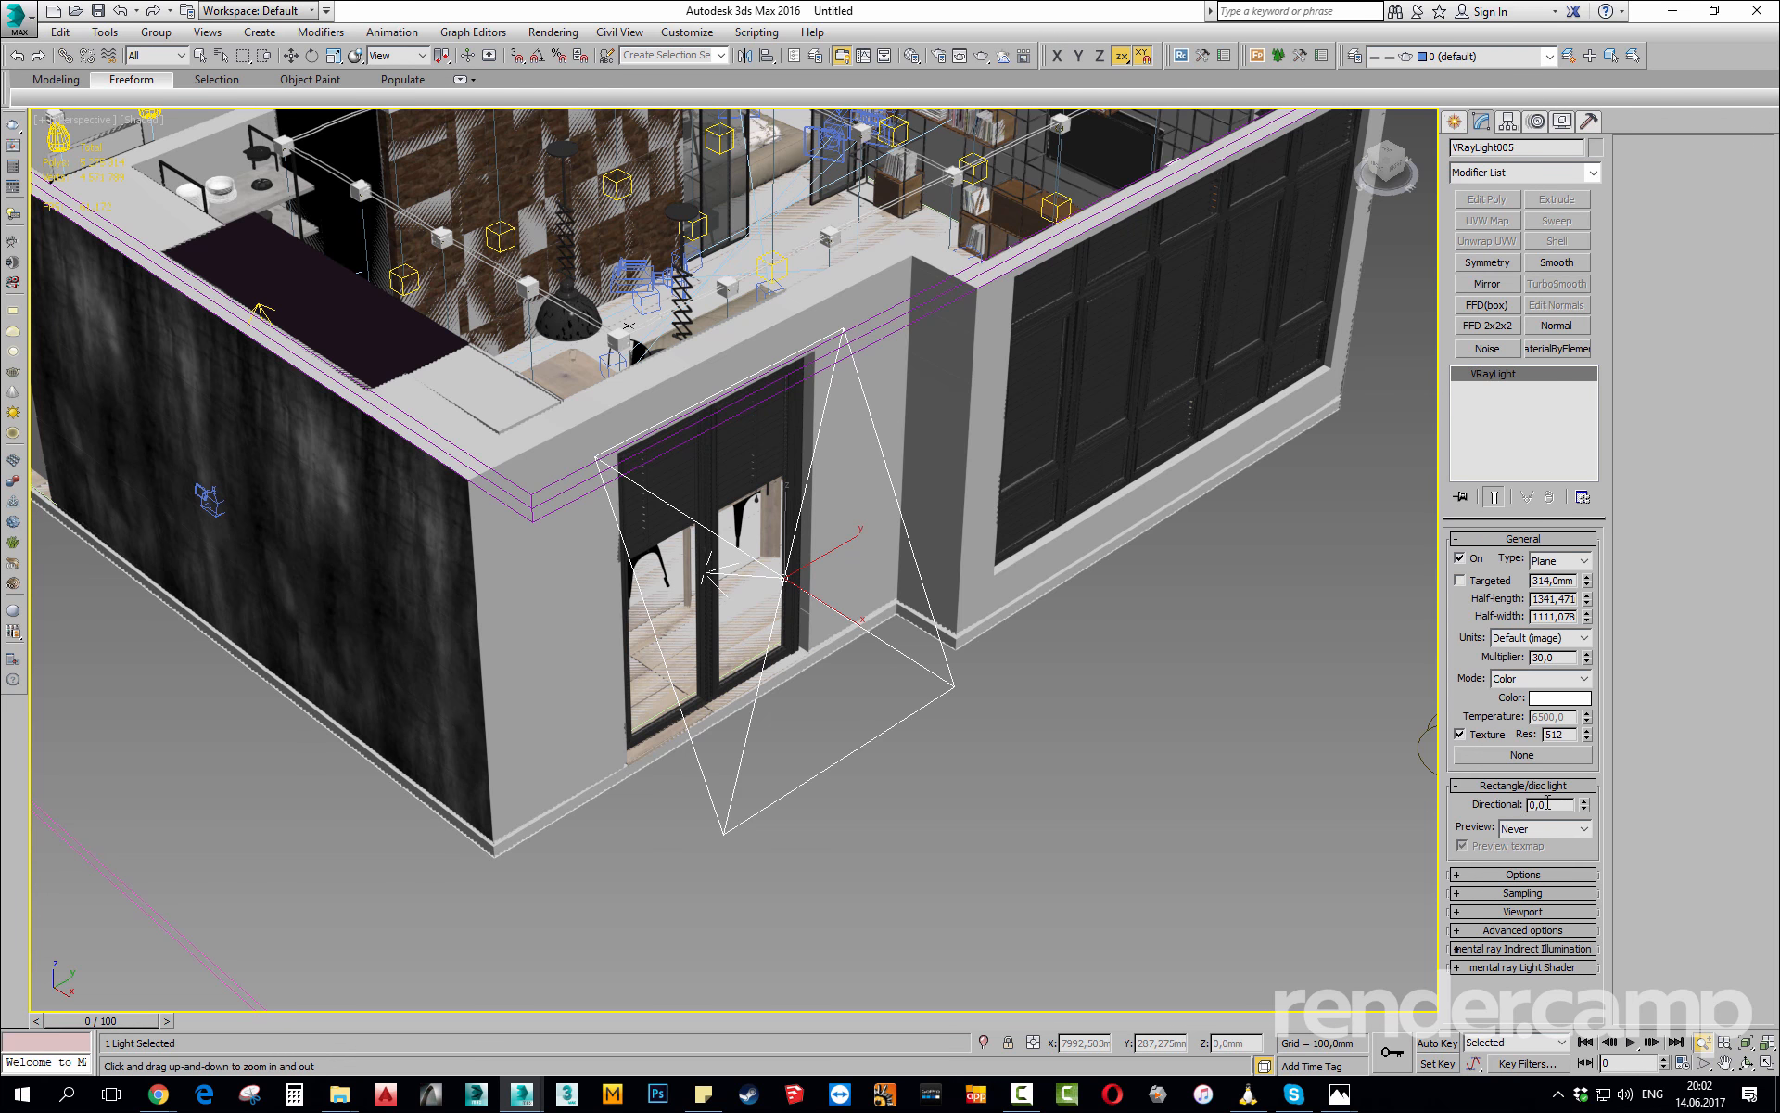
left_click(1539, 828)
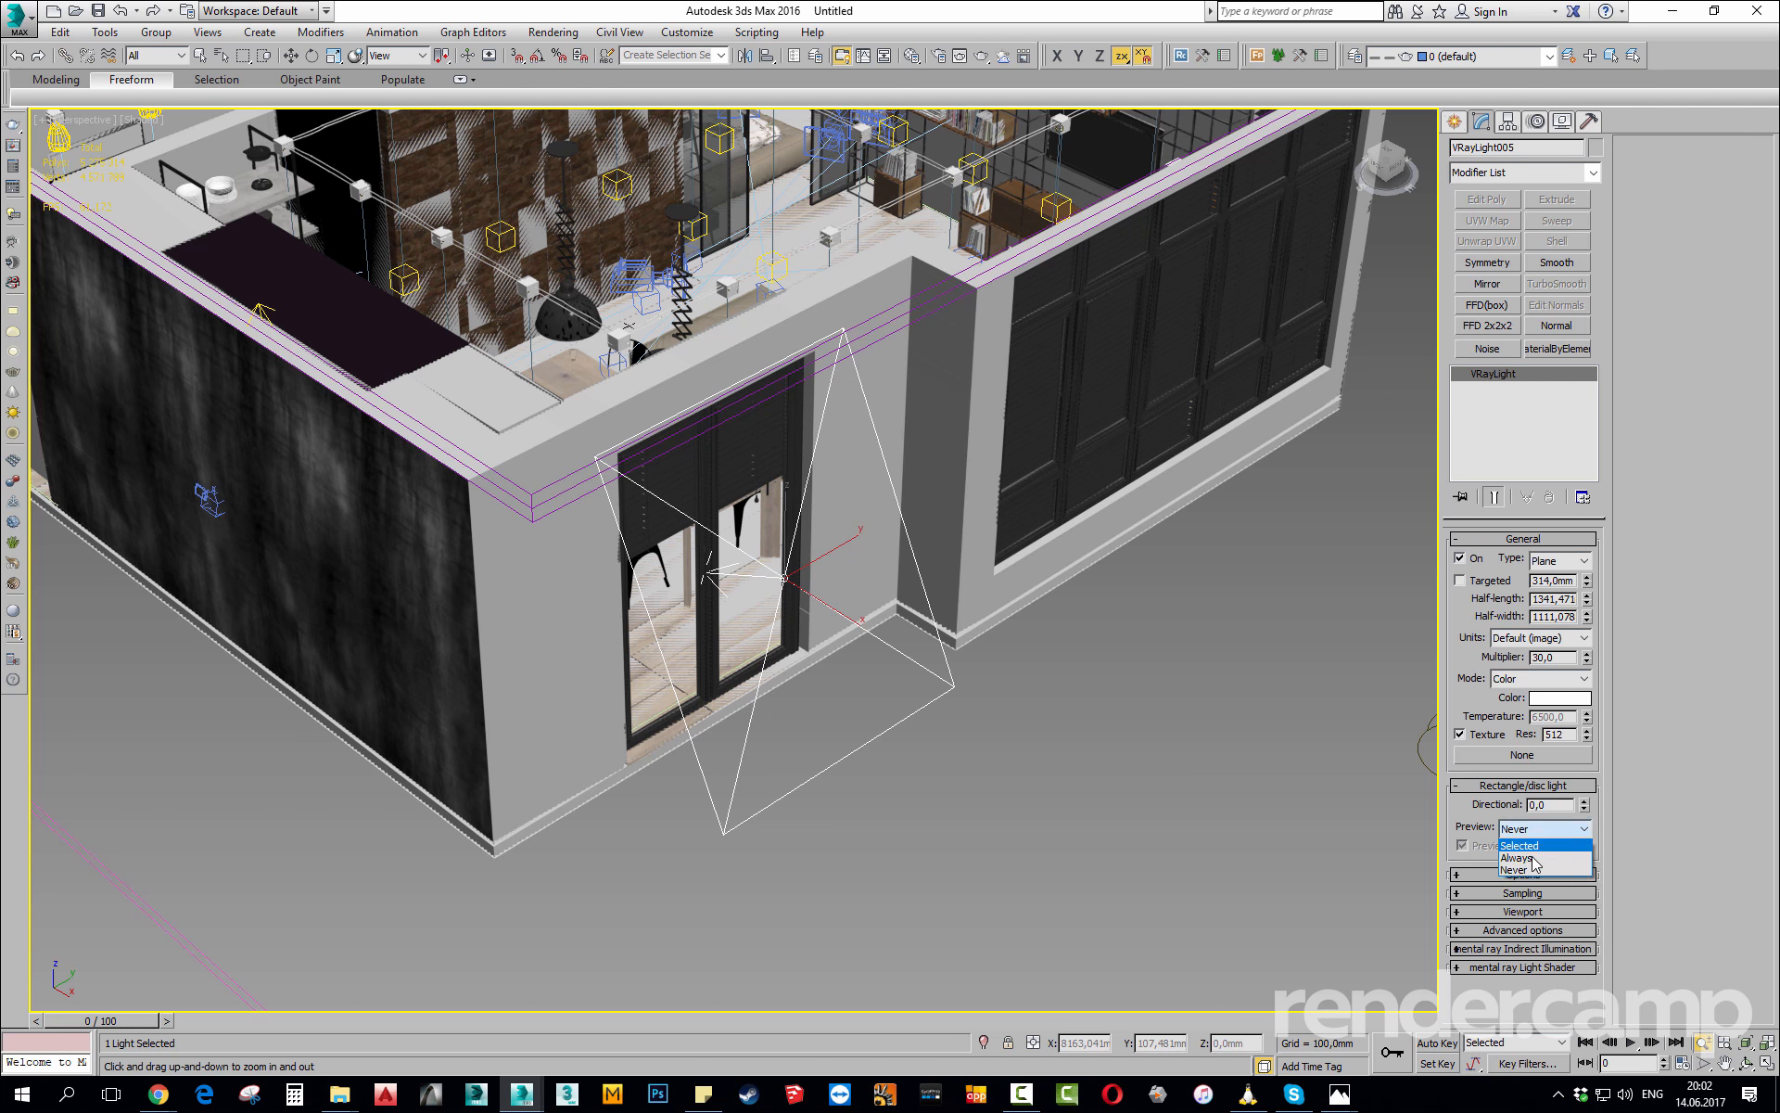
left_click(1521, 857)
Isolate the plane light and keep its preview on Selected to inspect the outline of its light spread.
key("alt+q")
middle_click_drag(848, 732, 1112, 667, "alt")
left_click(1523, 831)
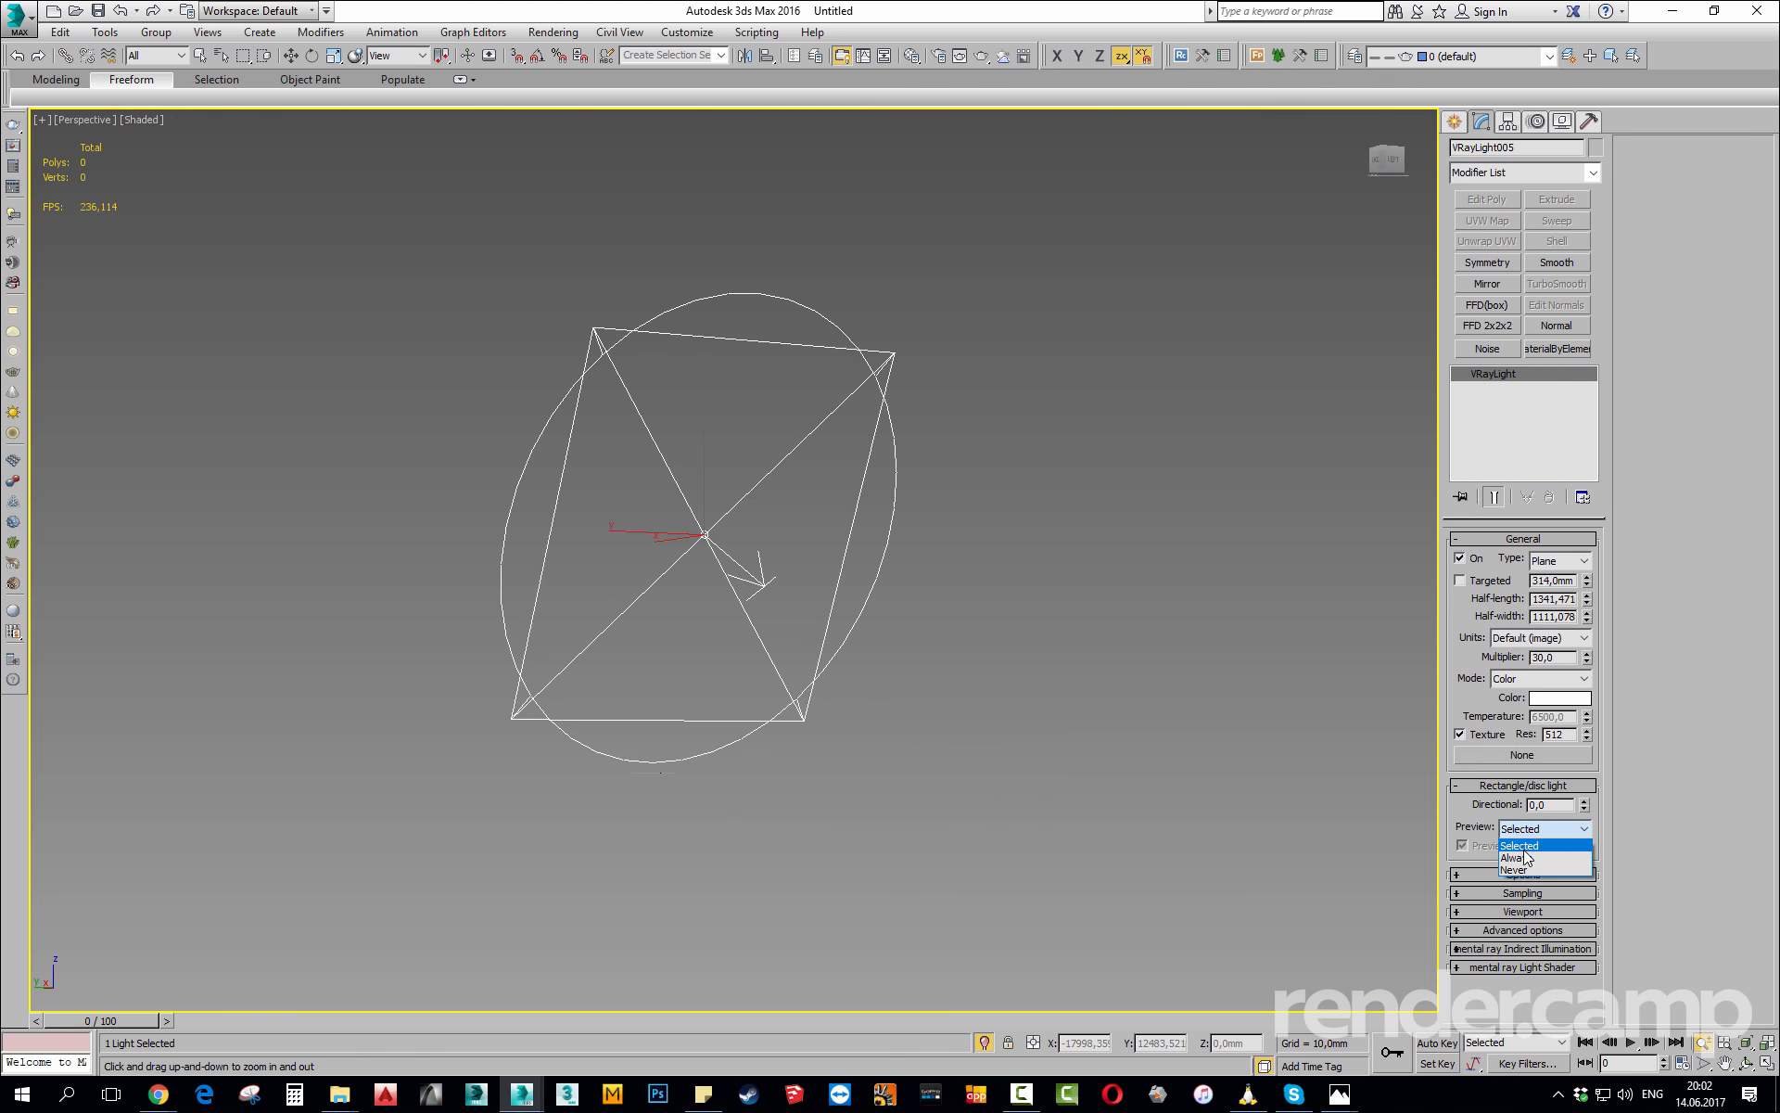
left_click(1524, 847)
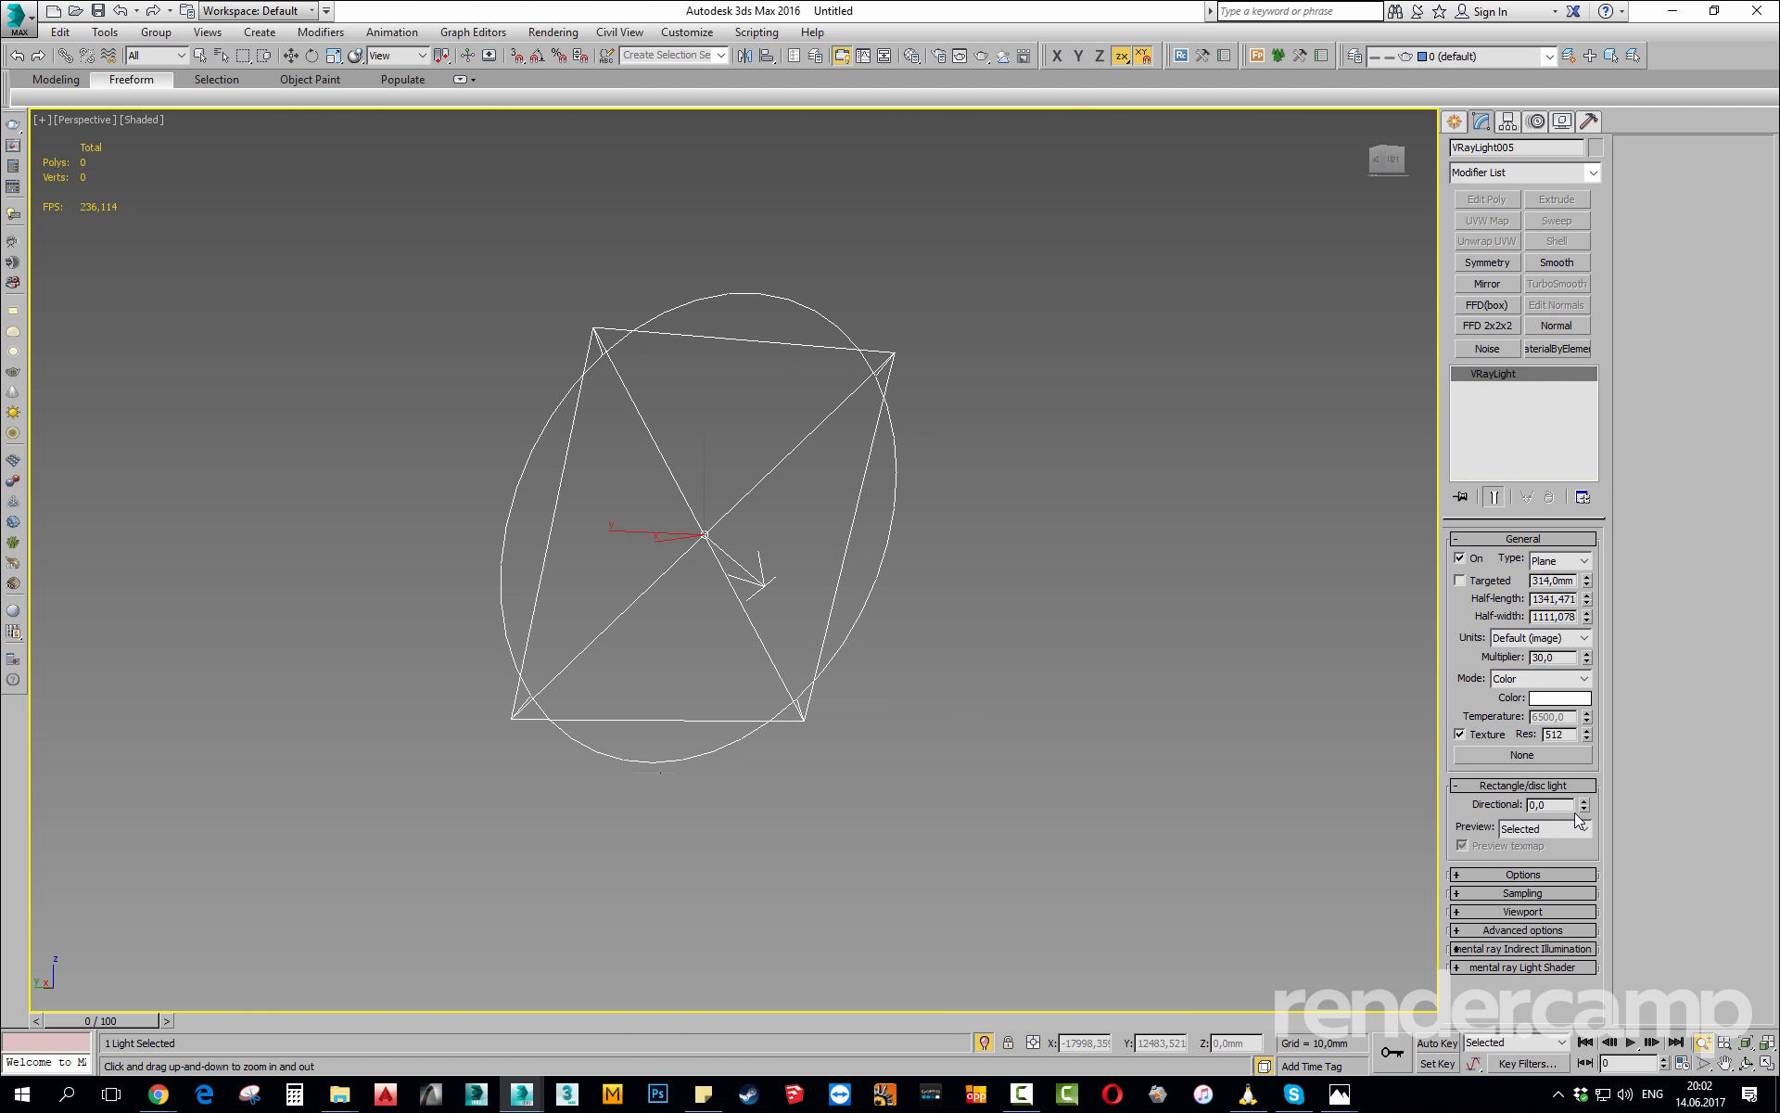
middle_click_drag(755, 517, 560, 273, "alt")
middle_click_drag(684, 426, 716, 480, "alt")
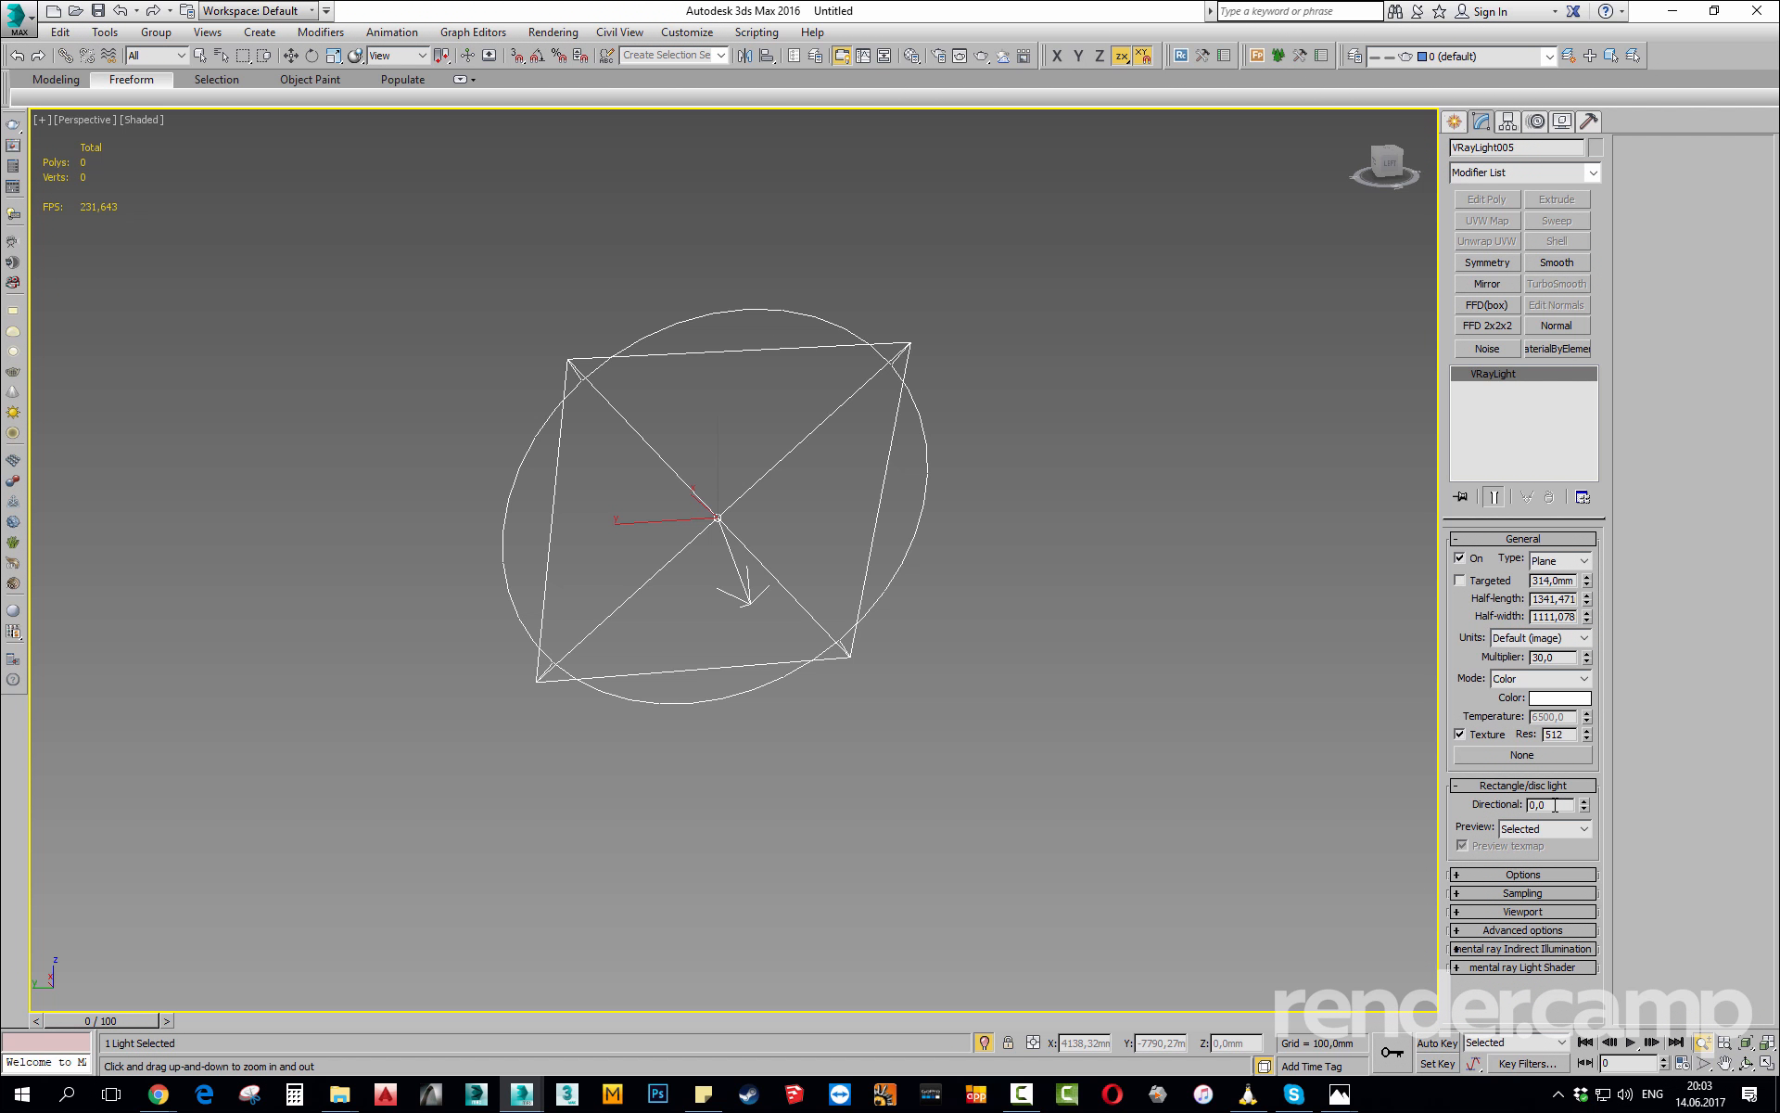
Set the plane light's Directional value to 0.5.
type("5")
key("Return")
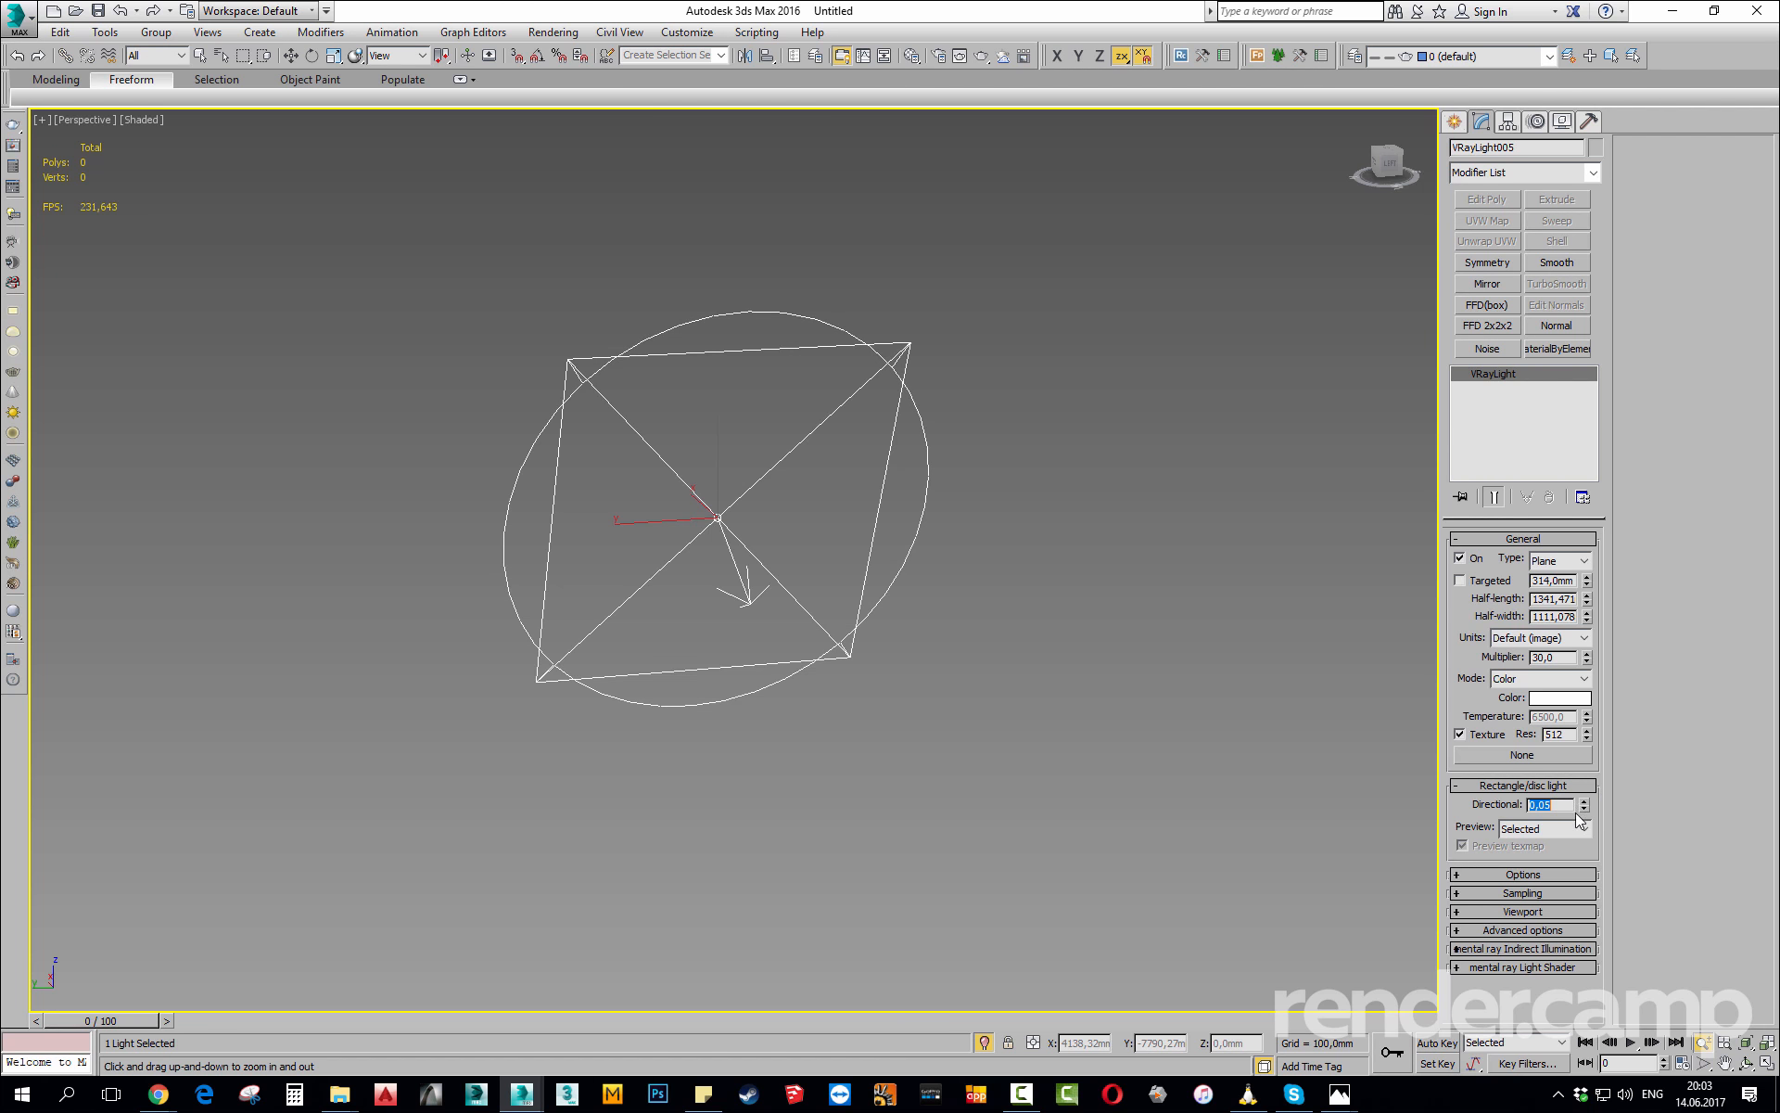
type("5")
key("Return")
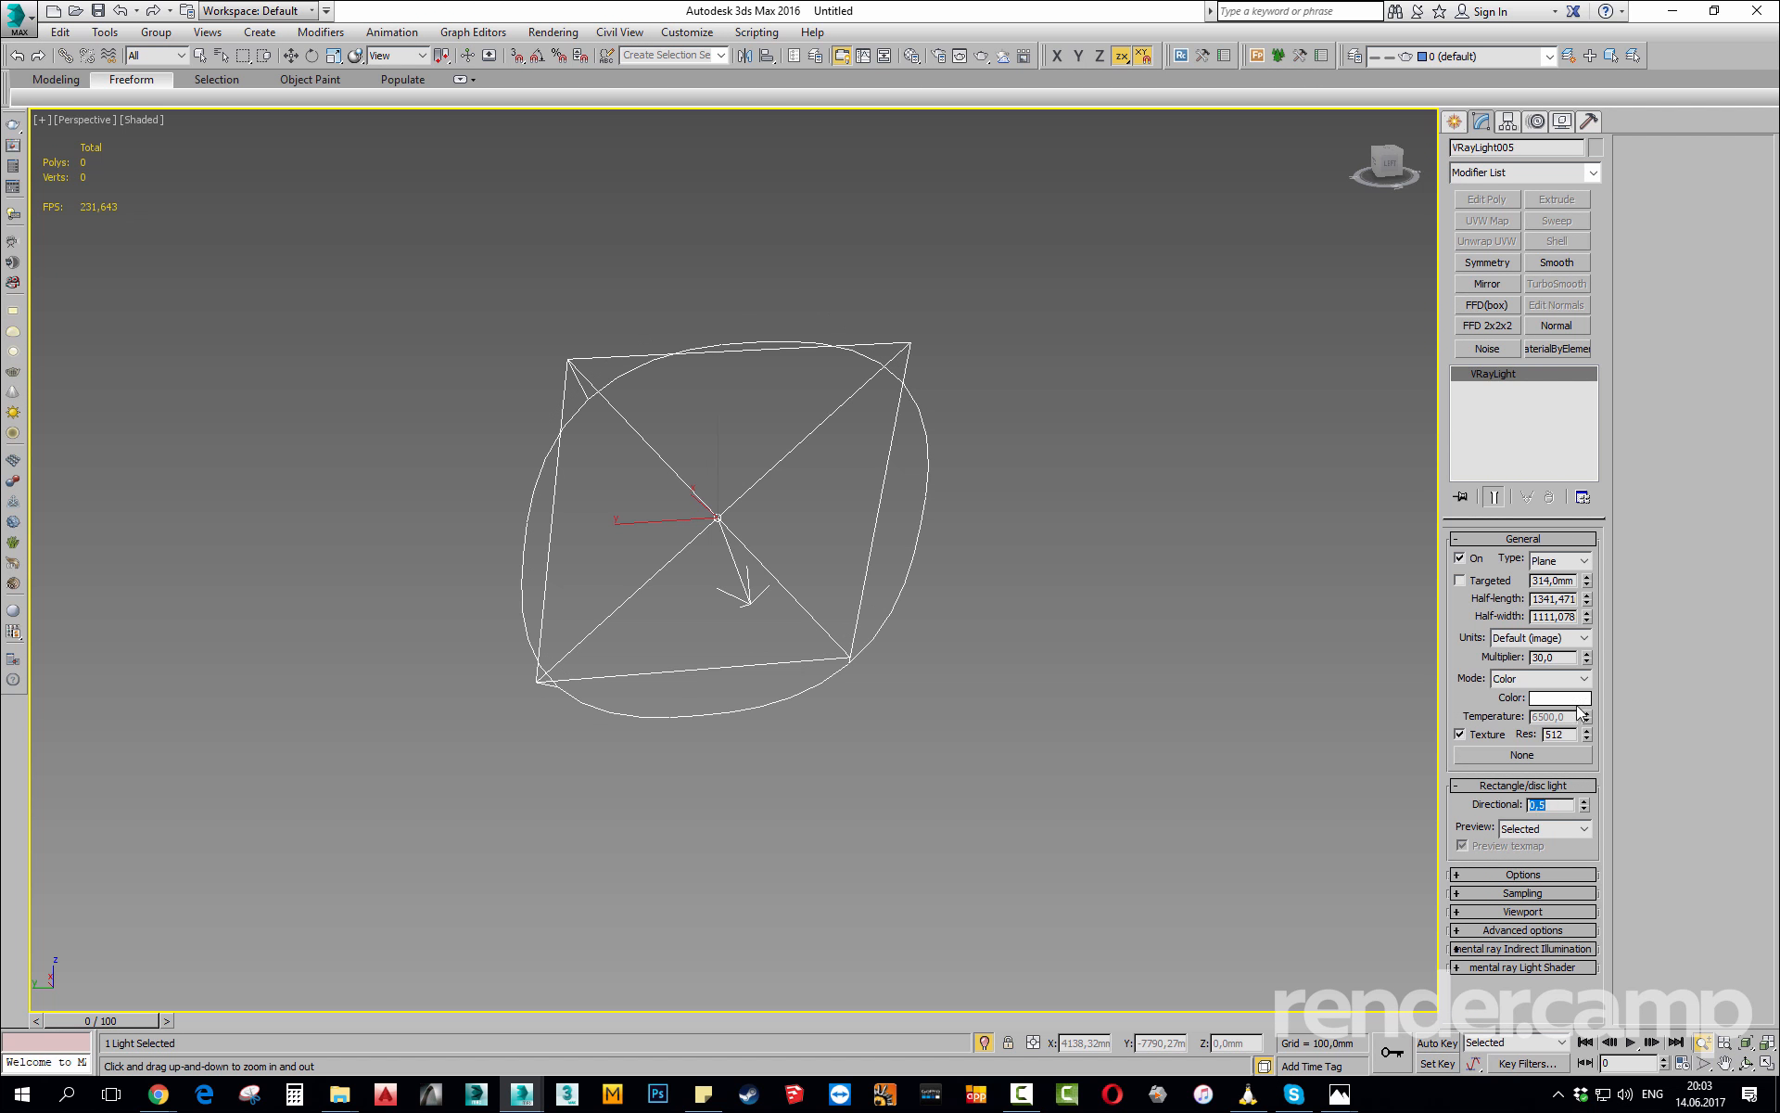
Try a Directional value of 1.0 on the plane light, and return it to 0.5.
middle_click_drag(1094, 556, 585, 376, "alt")
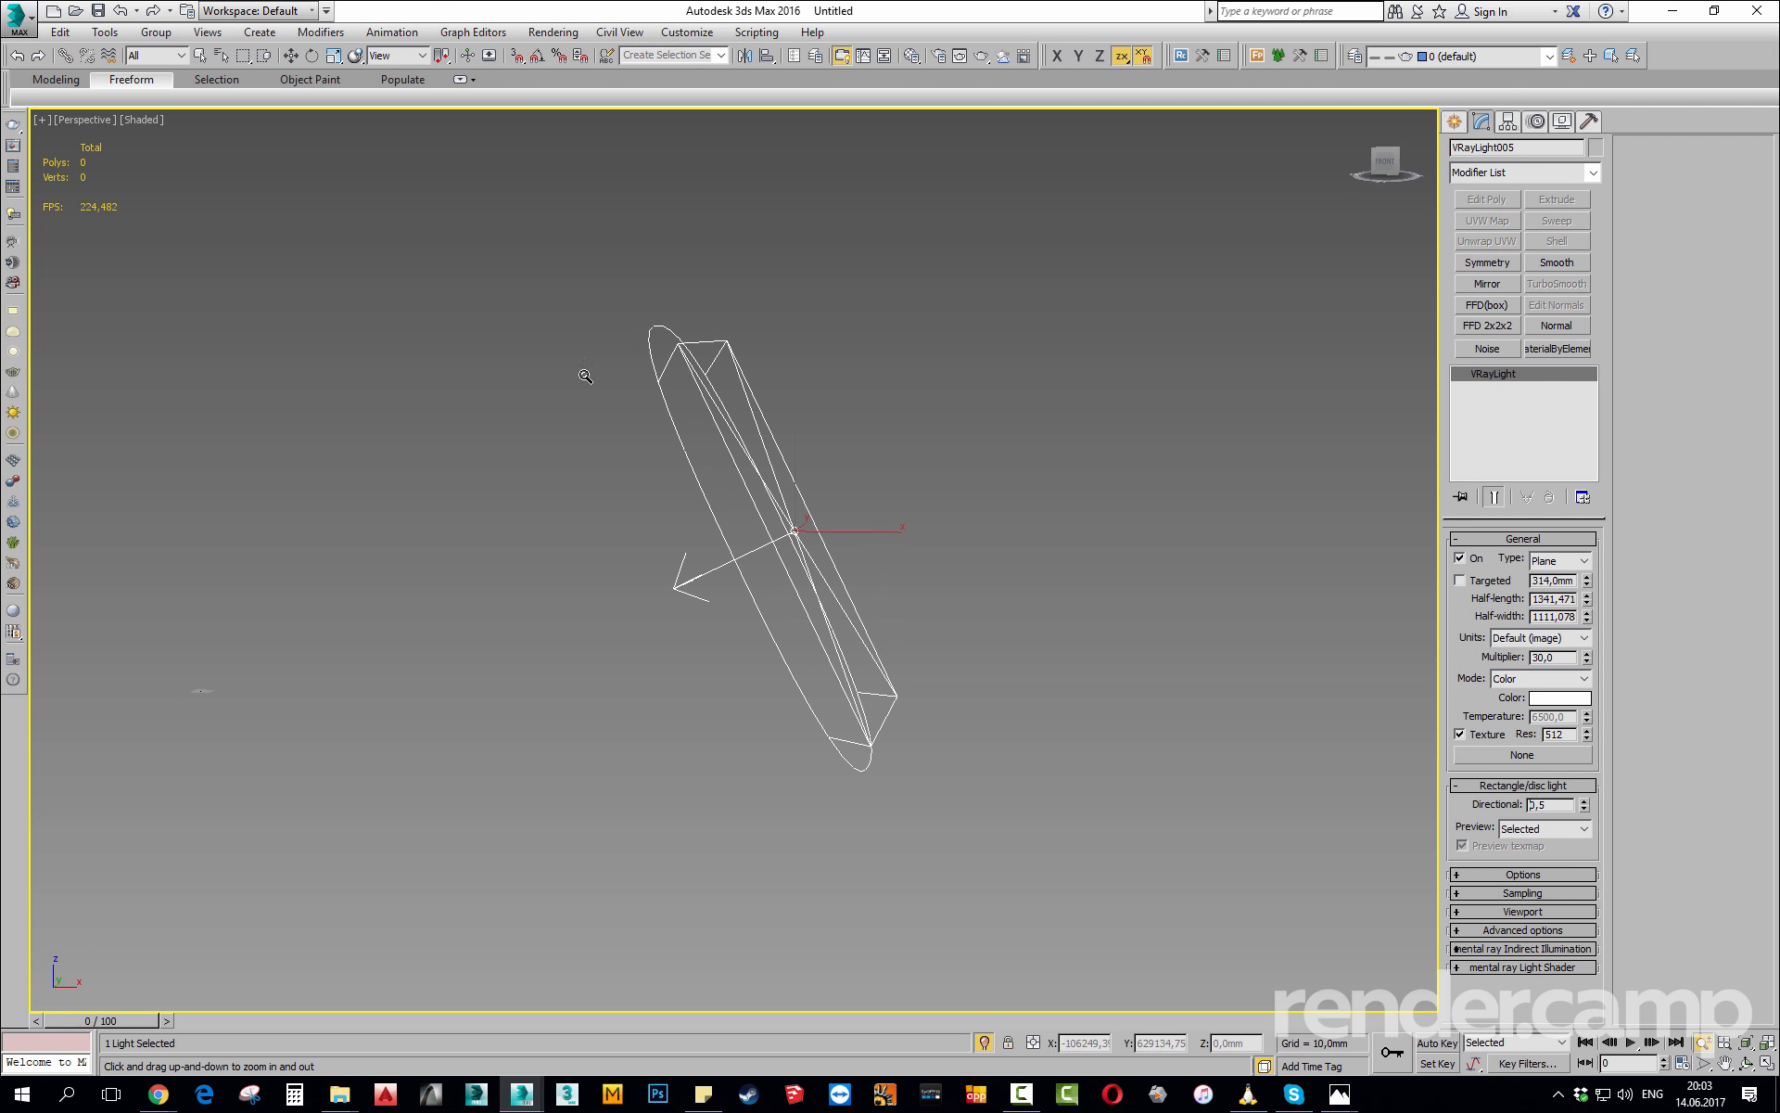
middle_click_drag(732, 359, 748, 335, "alt")
left_click_drag(1585, 808, 1555, 467)
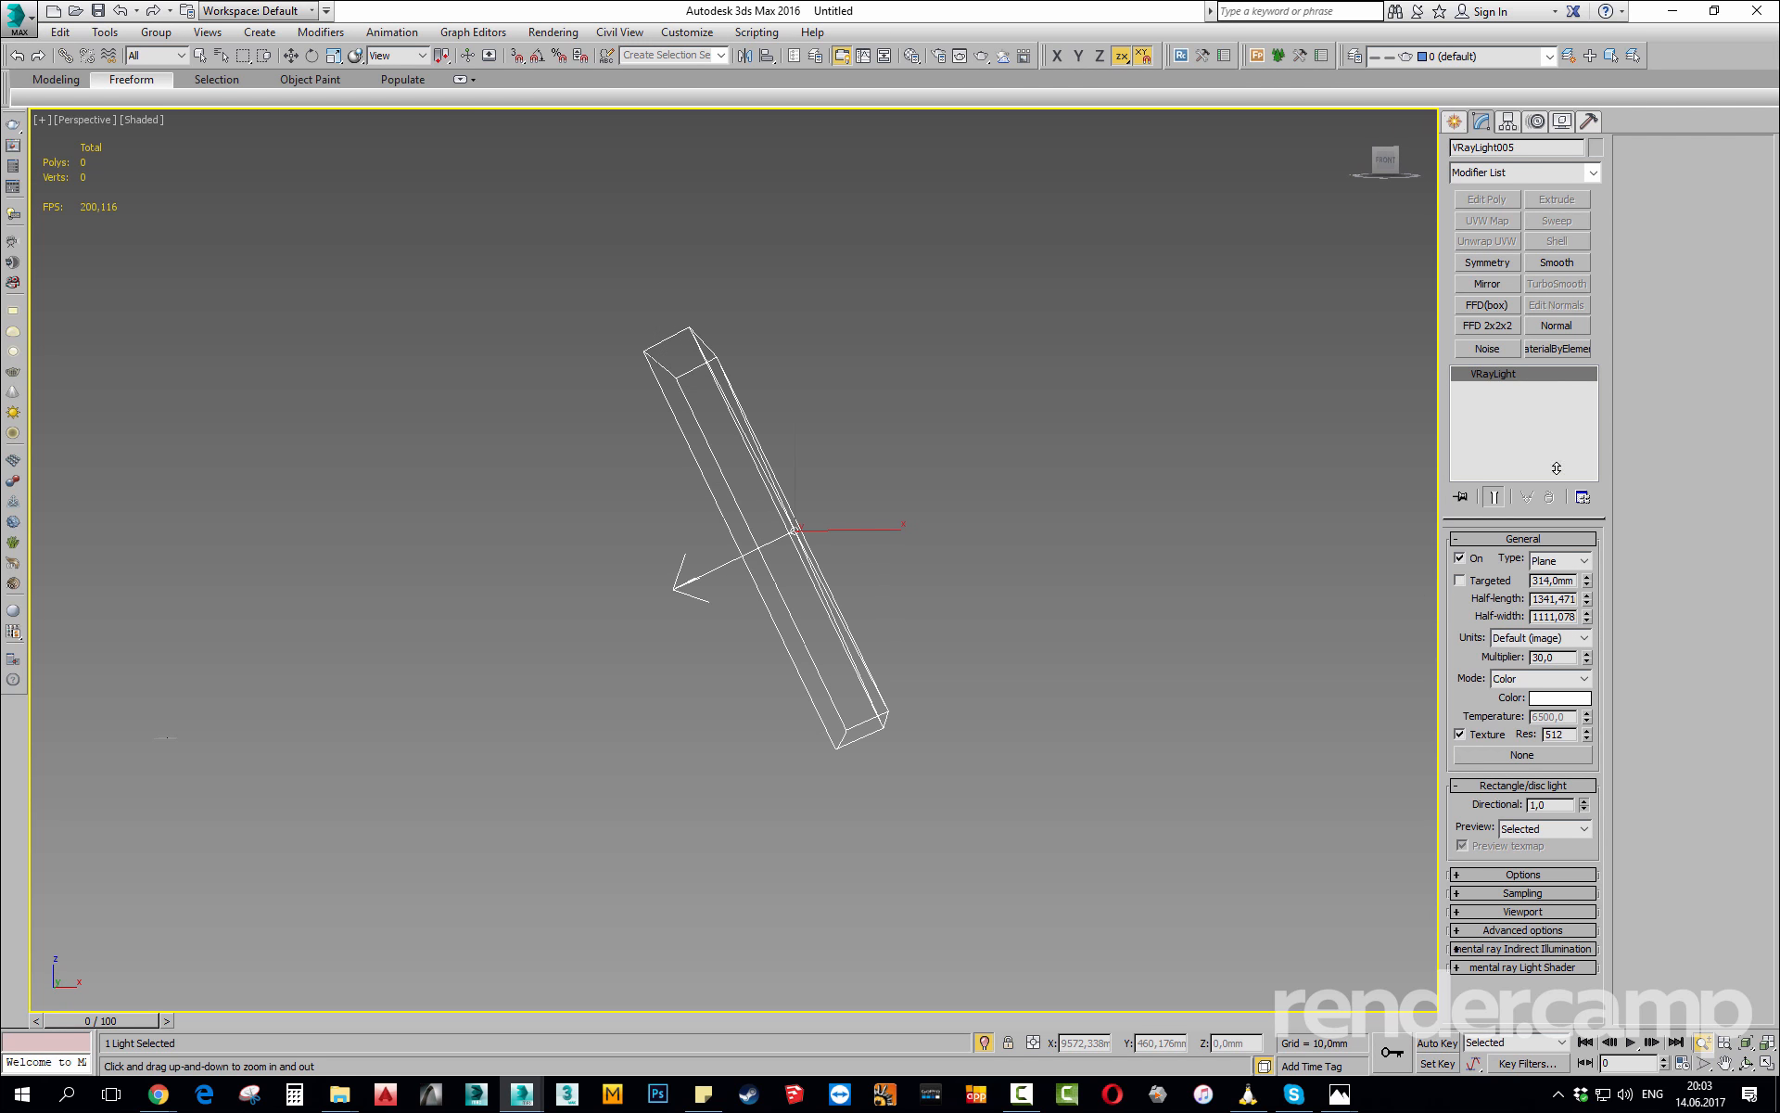
middle_click_drag(714, 293, 968, 340, "alt")
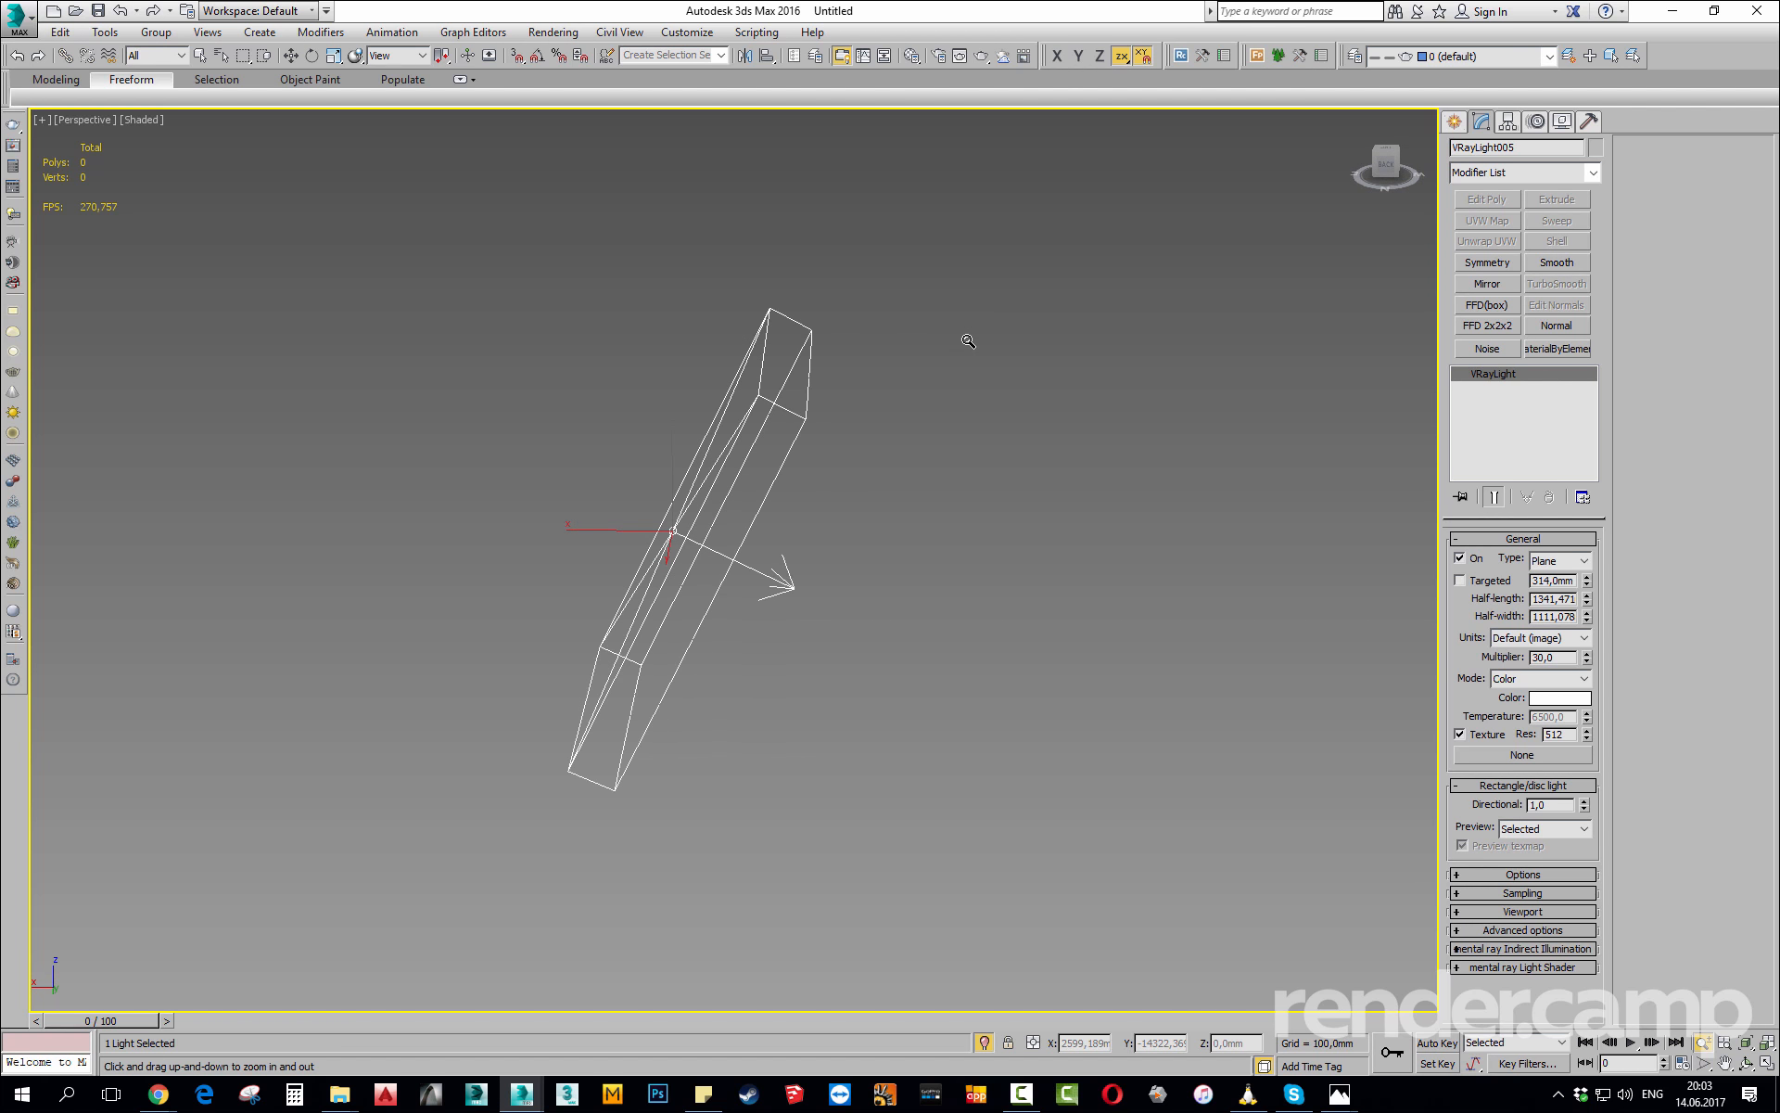
left_click_drag(1584, 808, 1552, 806)
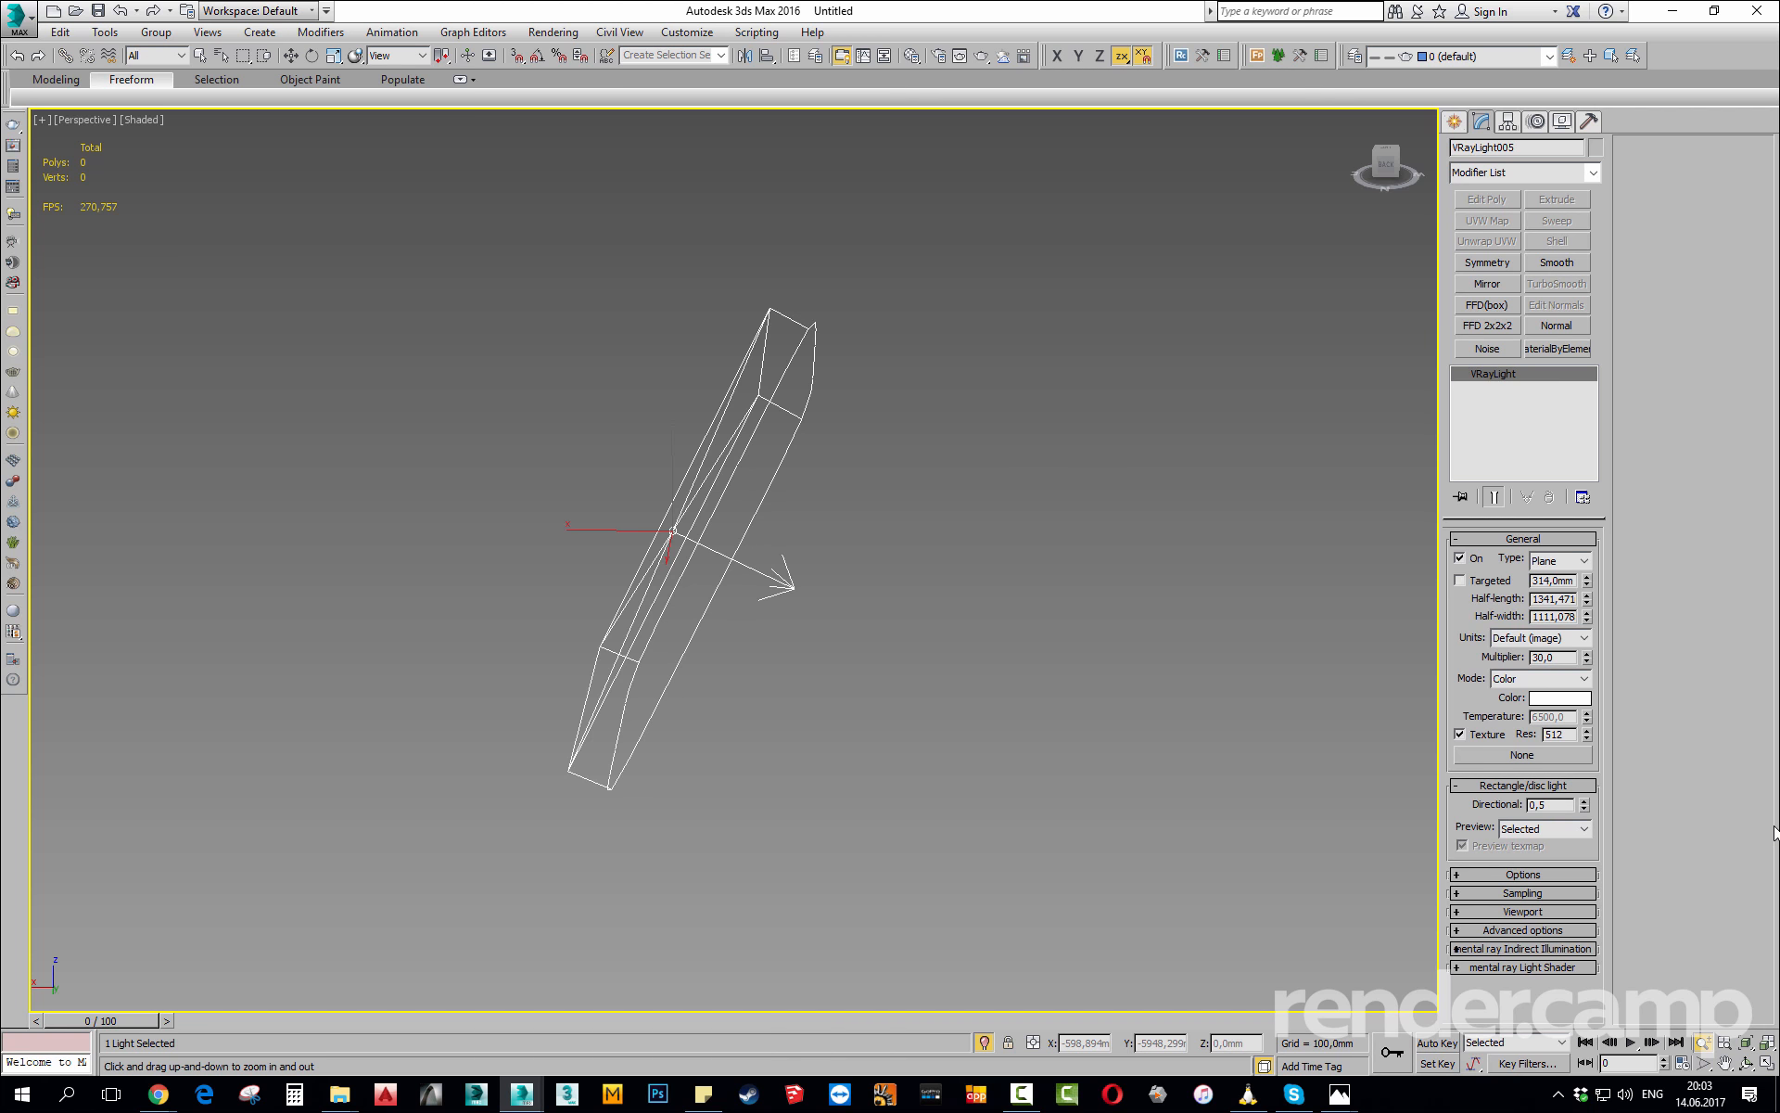
key("Return")
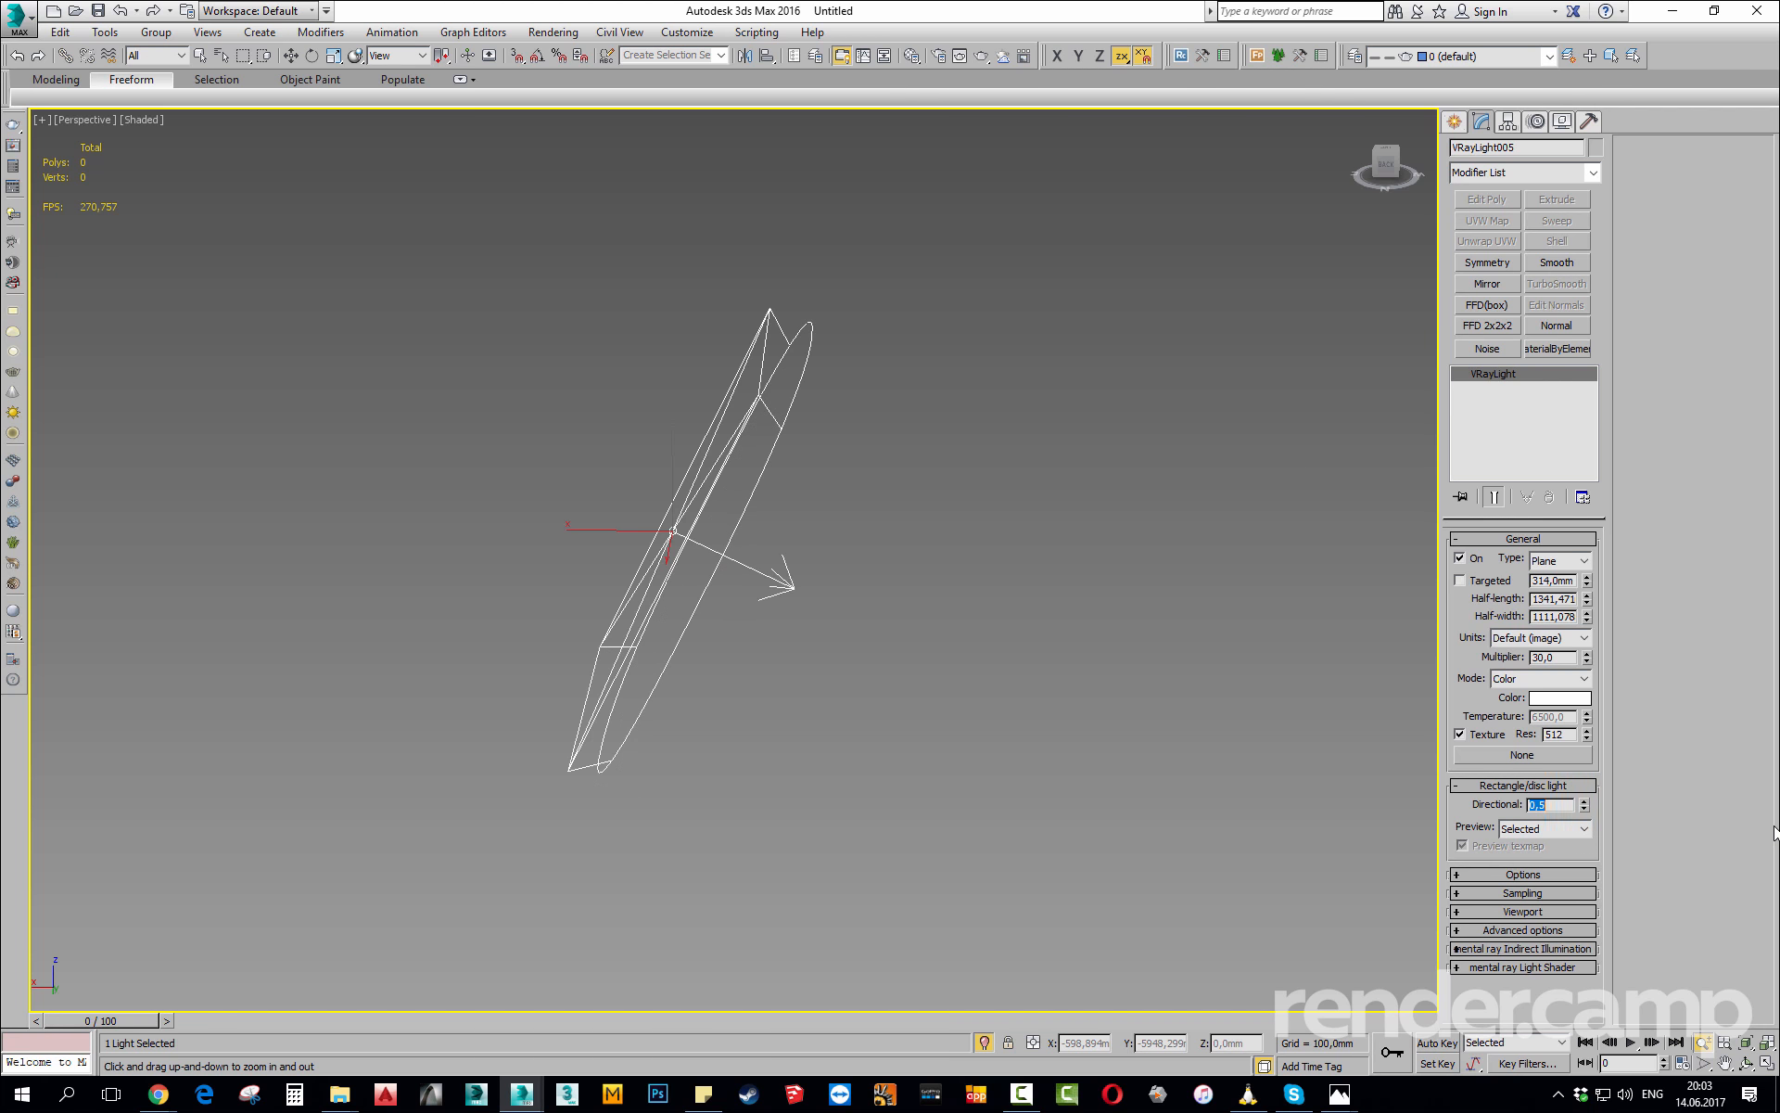
Exit isolation and clone the plane light as an instance outside the wide window at about X 5477 mm, Y 1148 mm.
middle_click_drag(1183, 674, 838, 610, "alt")
scroll(874, 627, "down", 3)
key("alt+q")
scroll(838, 610, "up", 2)
mouse_move(777, 603)
left_mouse_down("shift")
mouse_move(1477, 585)
mouse_move(1503, 497)
mouse_move(1507, 515)
left_mouse_up("shift")
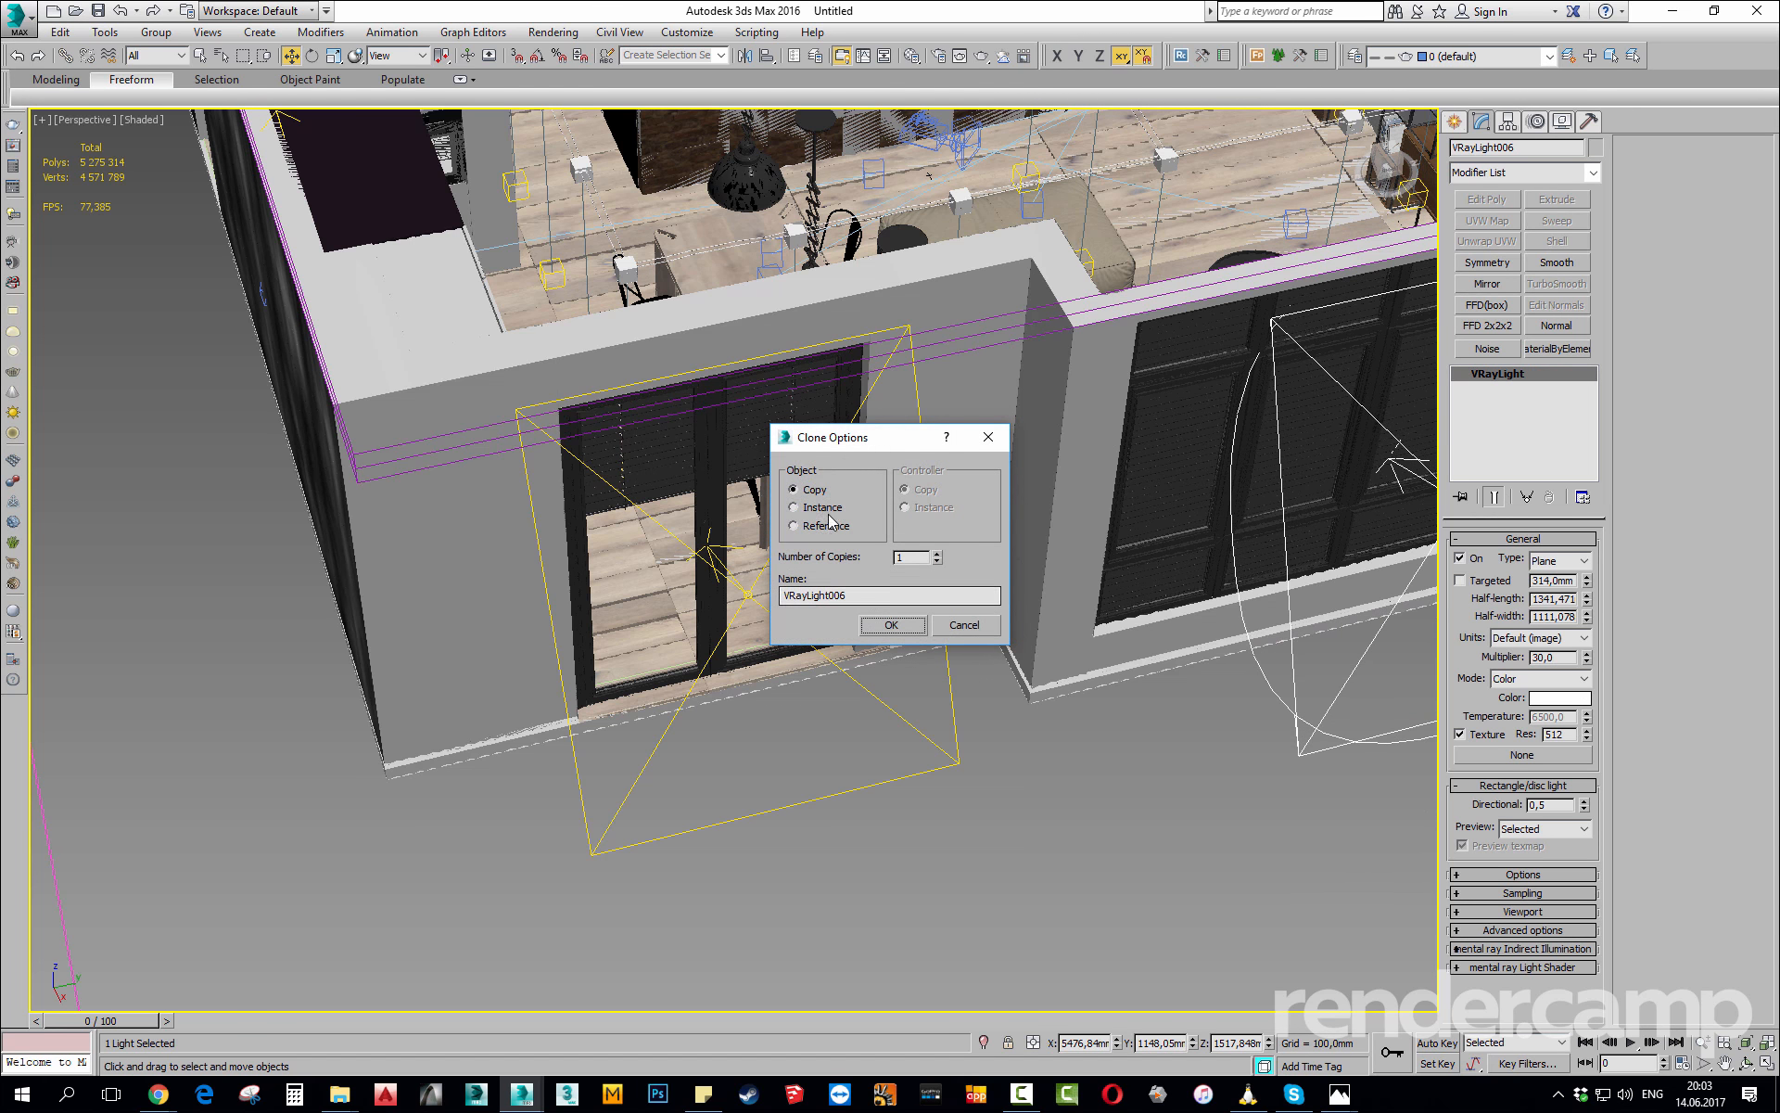
left_click(821, 507)
left_click(891, 624)
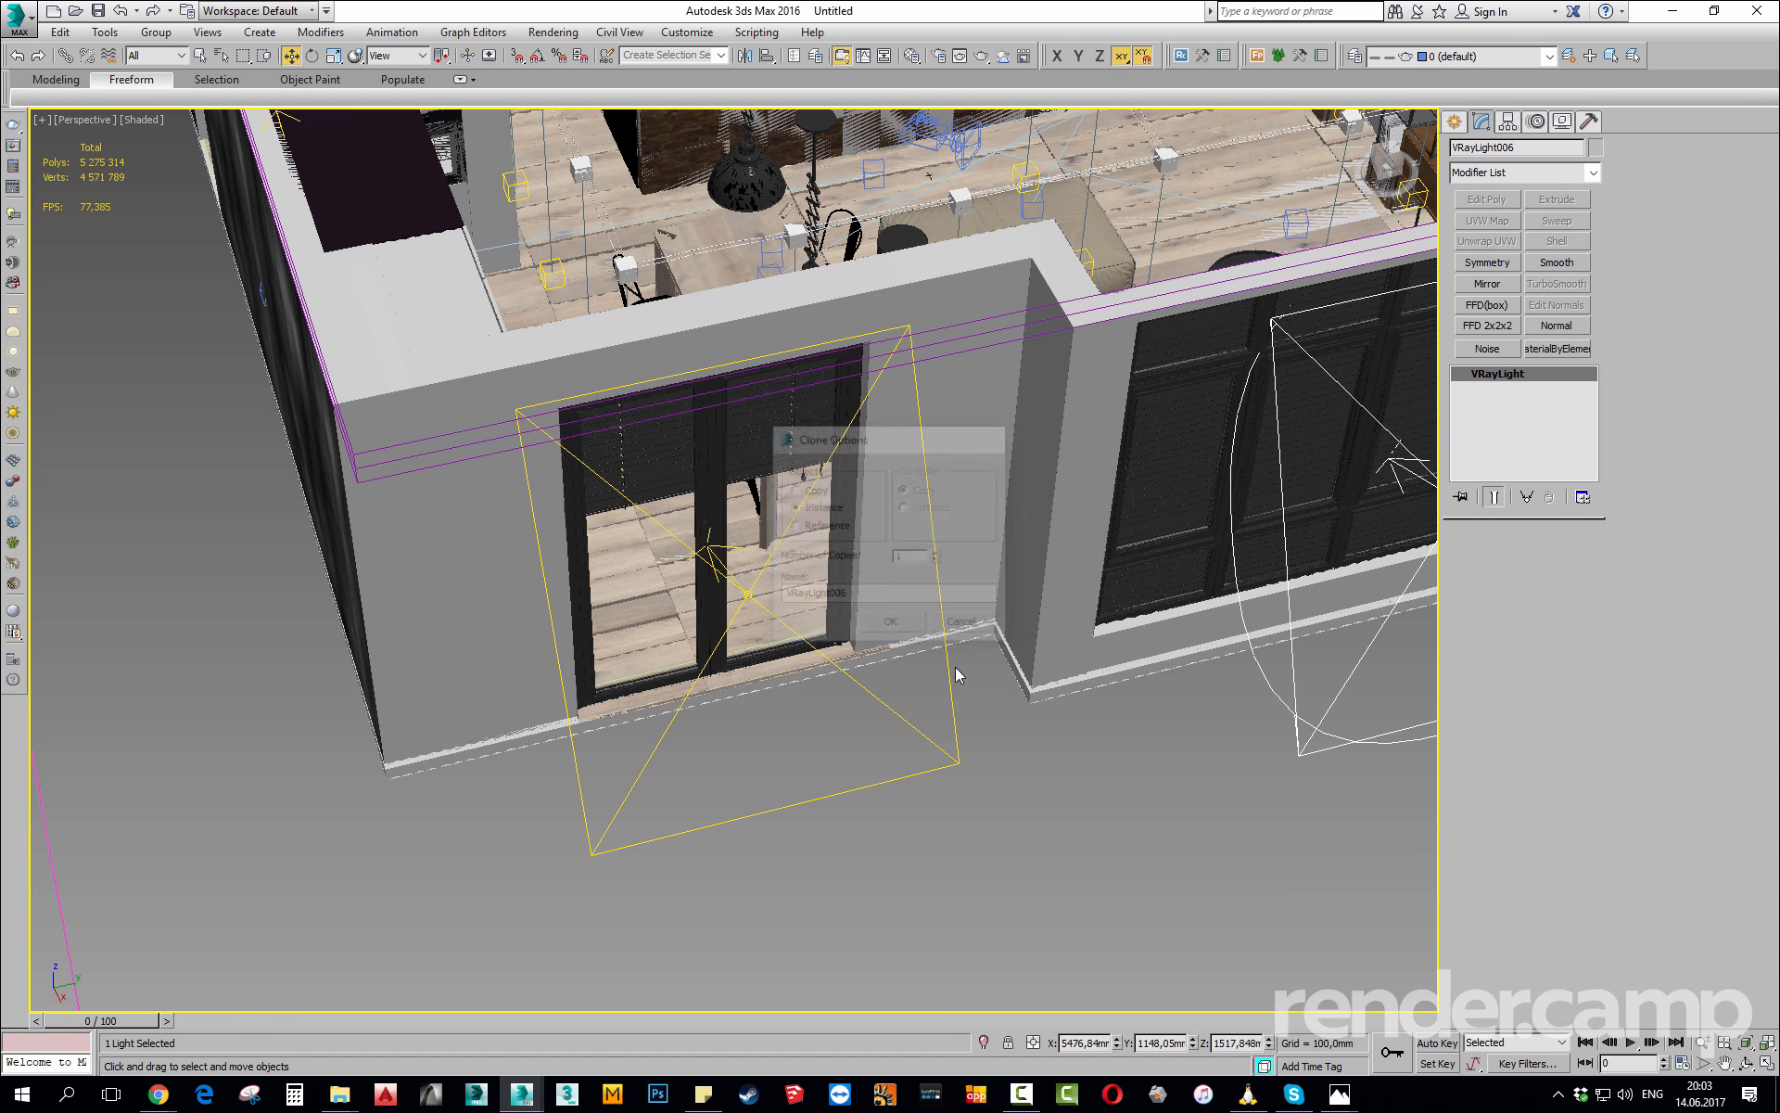
Move the instanced light outside the wide window outward and up to about X 5512 mm, Z 1720 mm.
key("z")
middle_click_drag(856, 666, 1075, 678, "alt")
left_click_drag(880, 564, 887, 532)
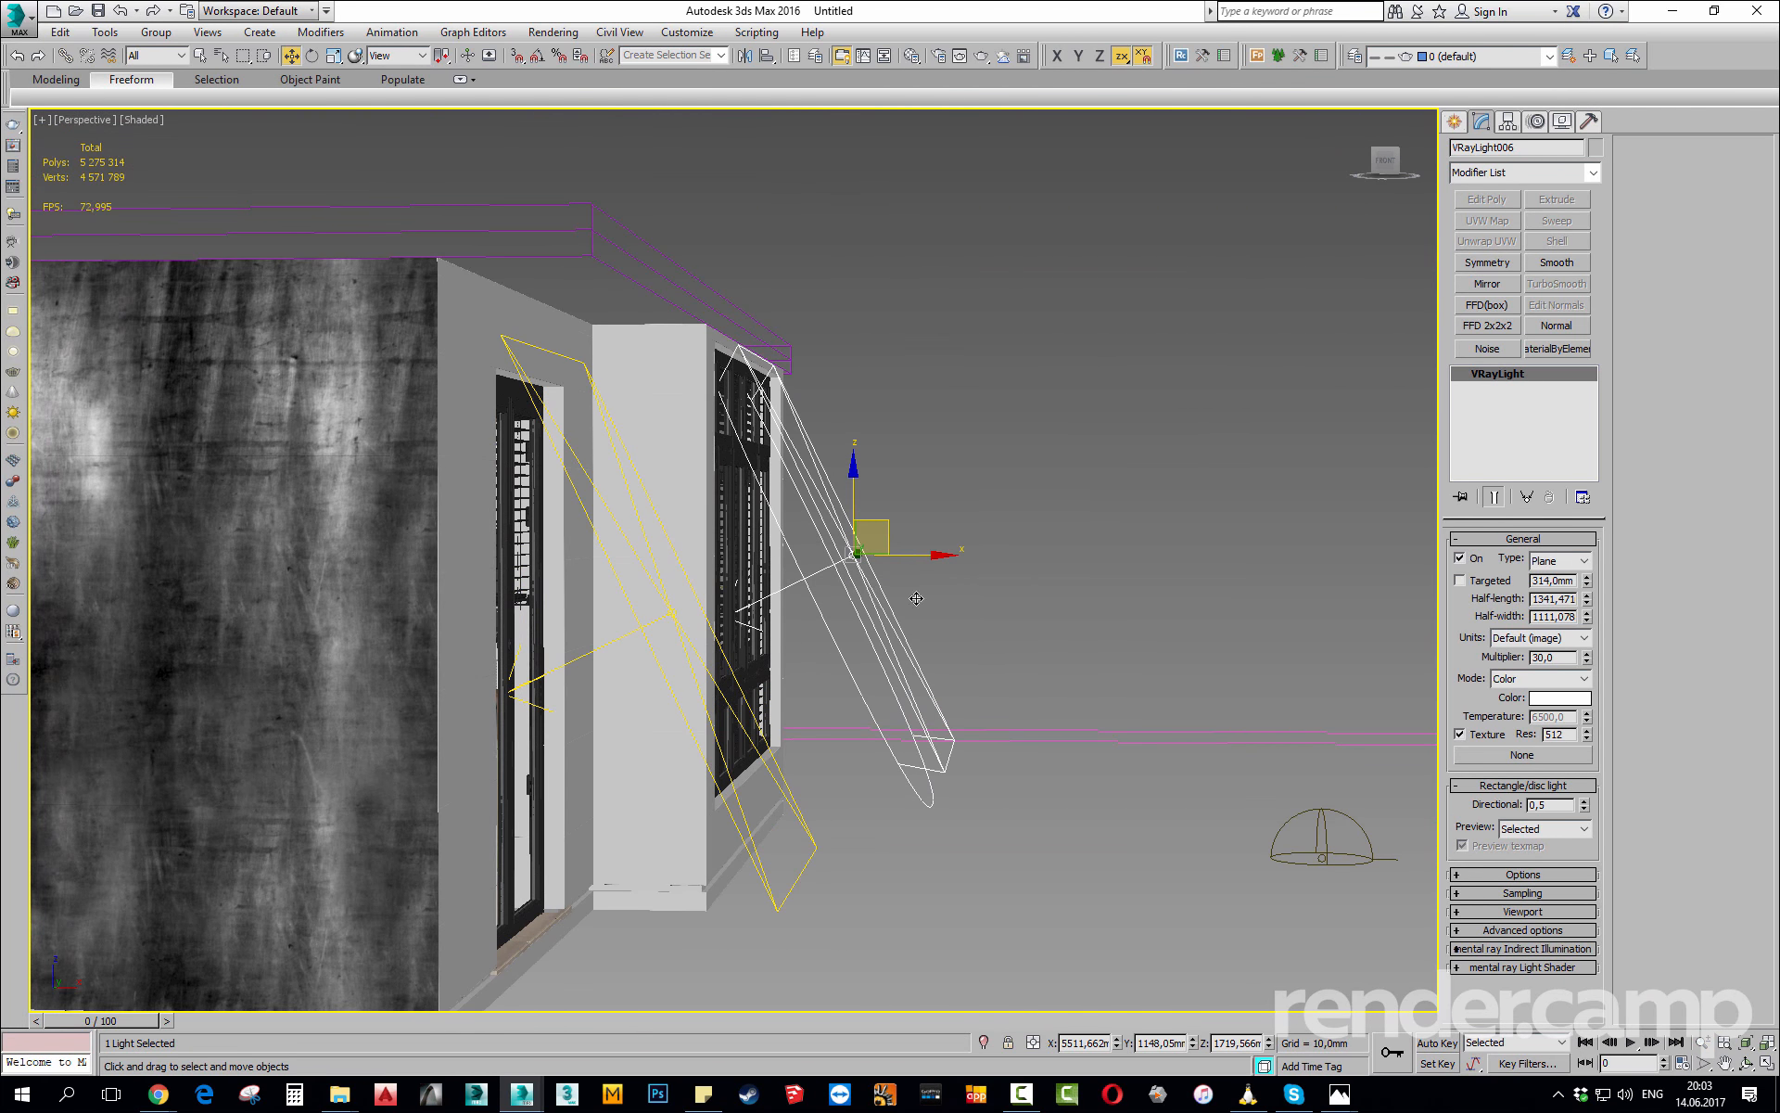
Stretch the instanced light to about 191% along its Y axis to span the wide window, and nudge it sideways.
middle_click_drag(886, 534, 794, 674, "alt")
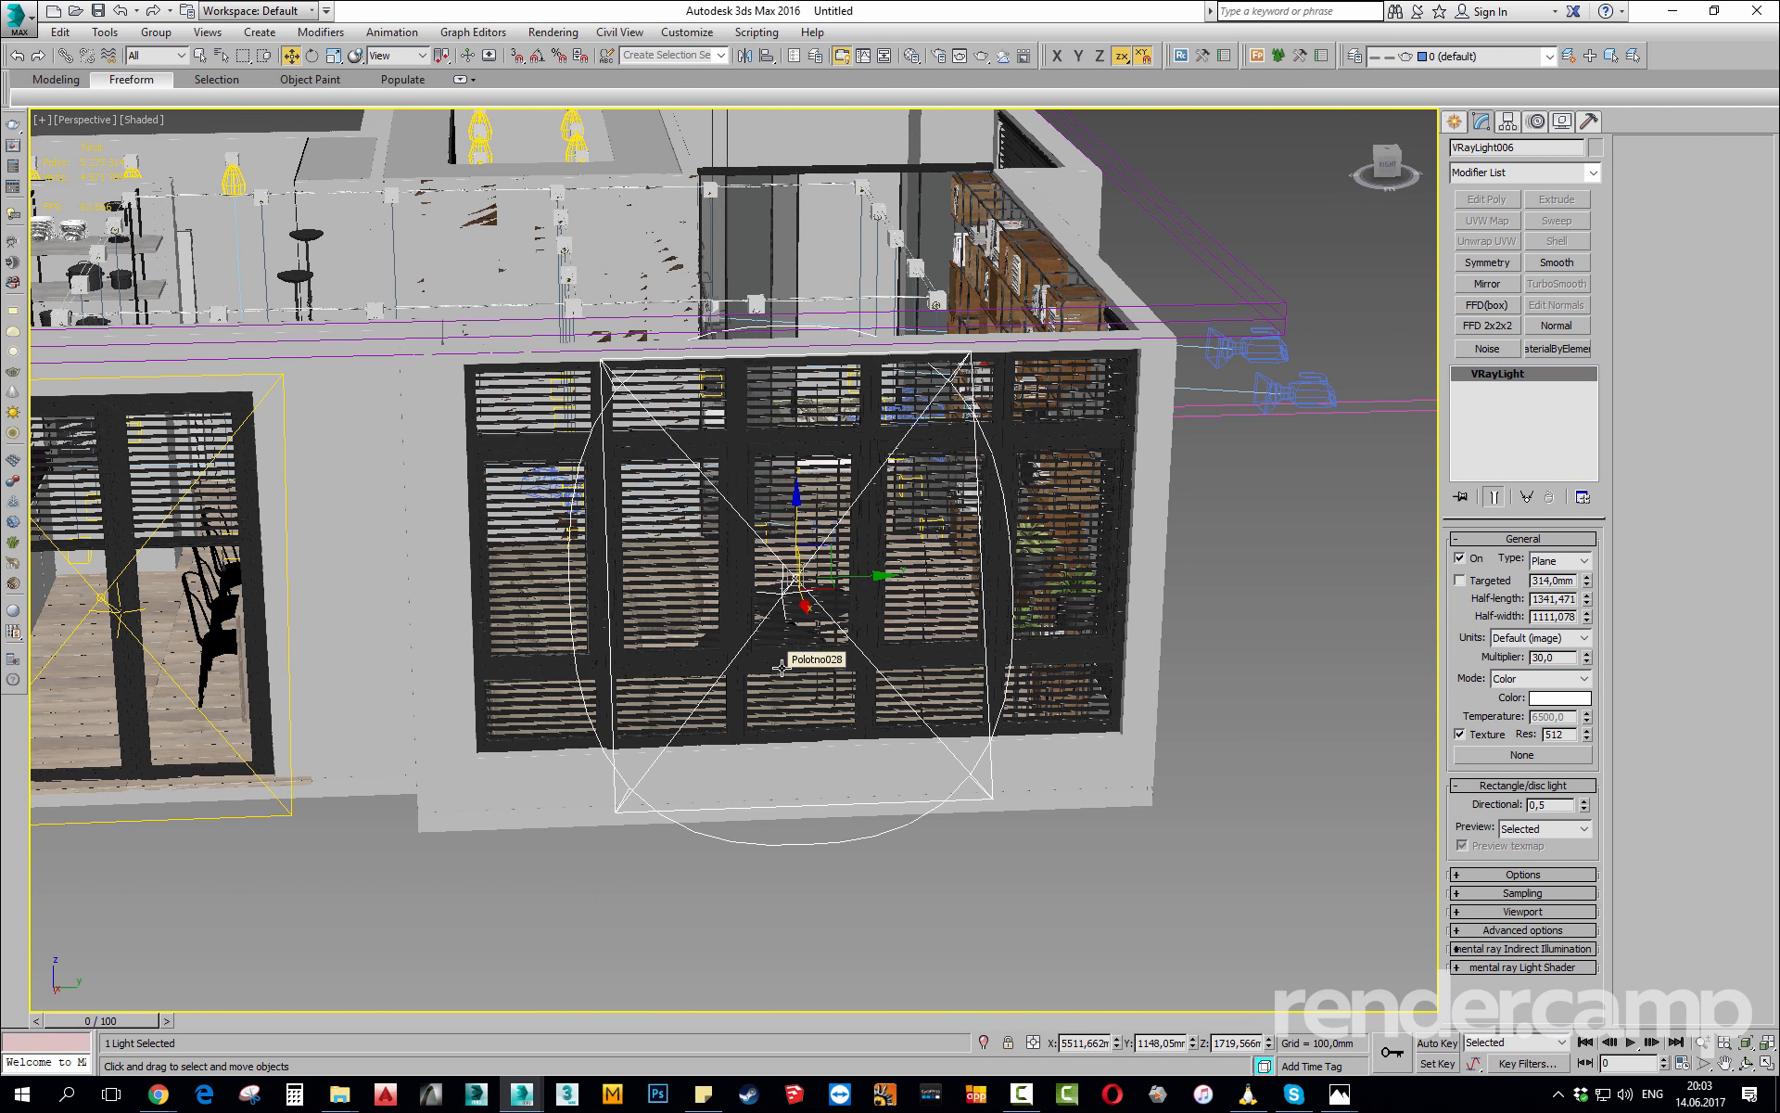
key("r")
left_click_drag(711, 580, 646, 555)
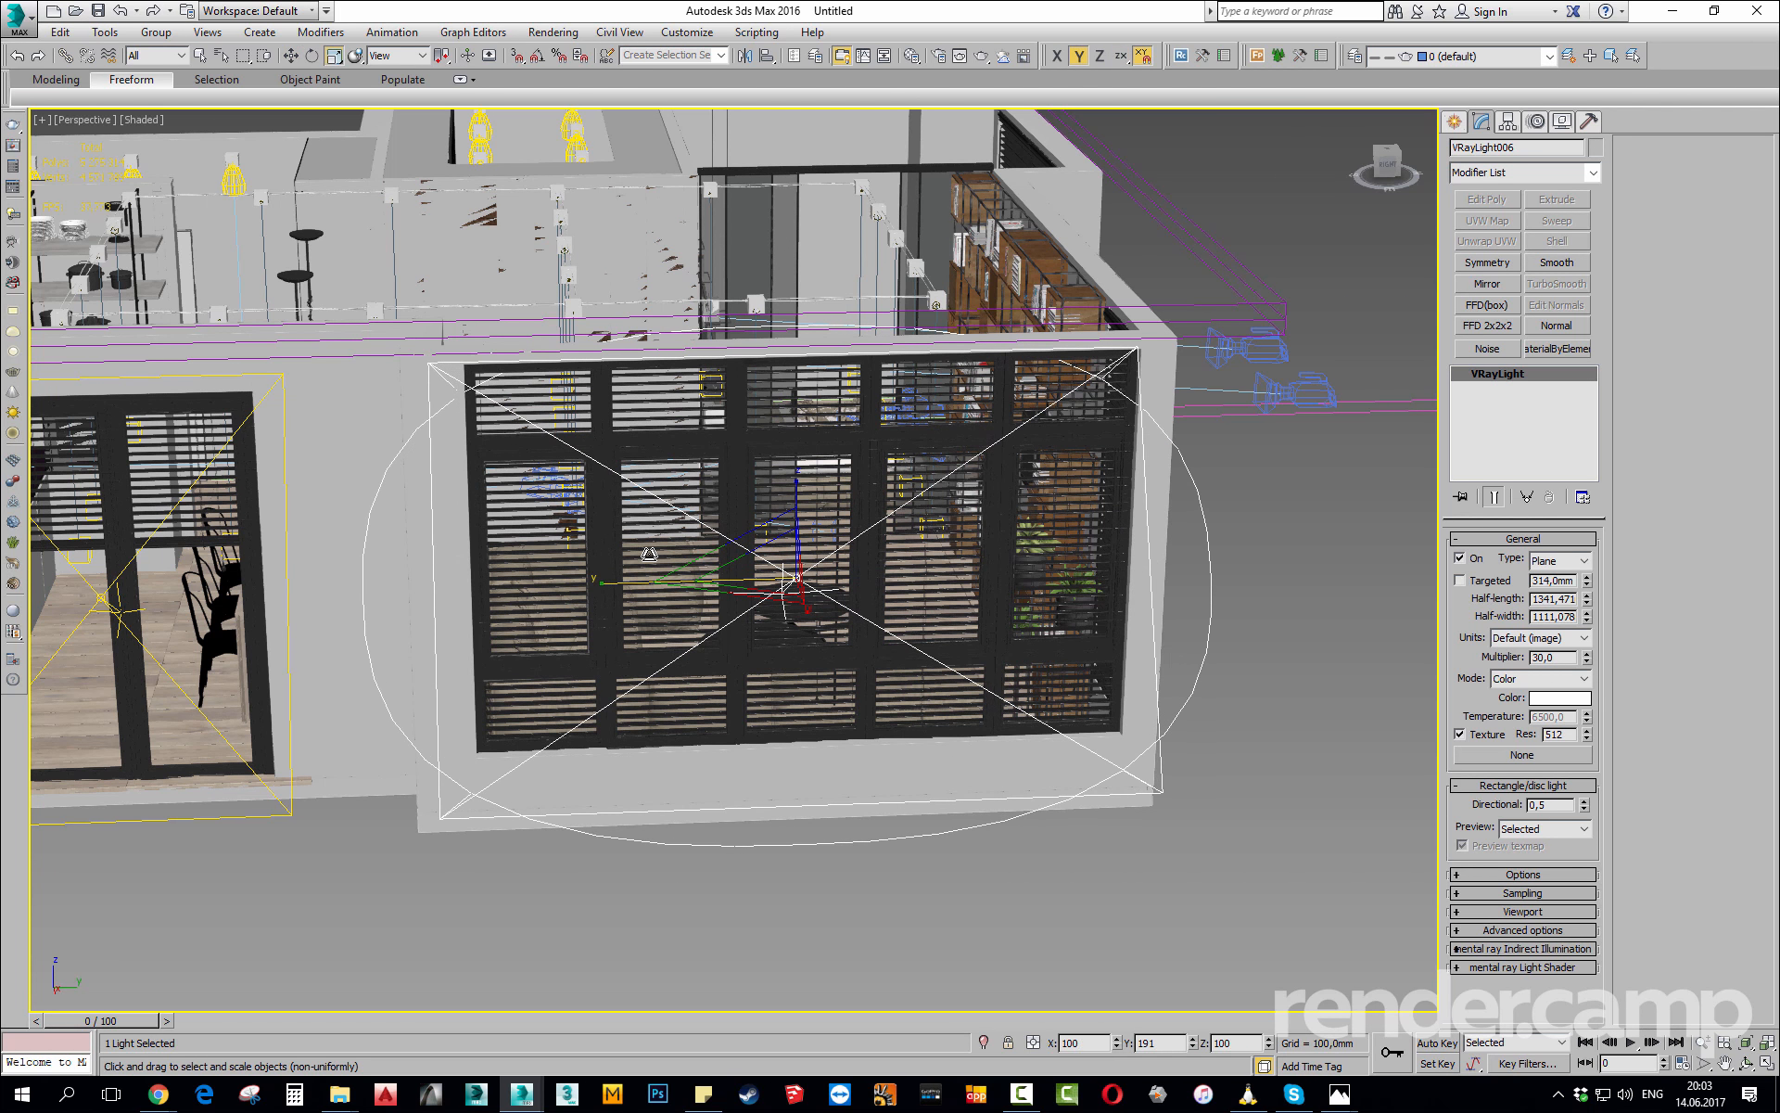
key("w")
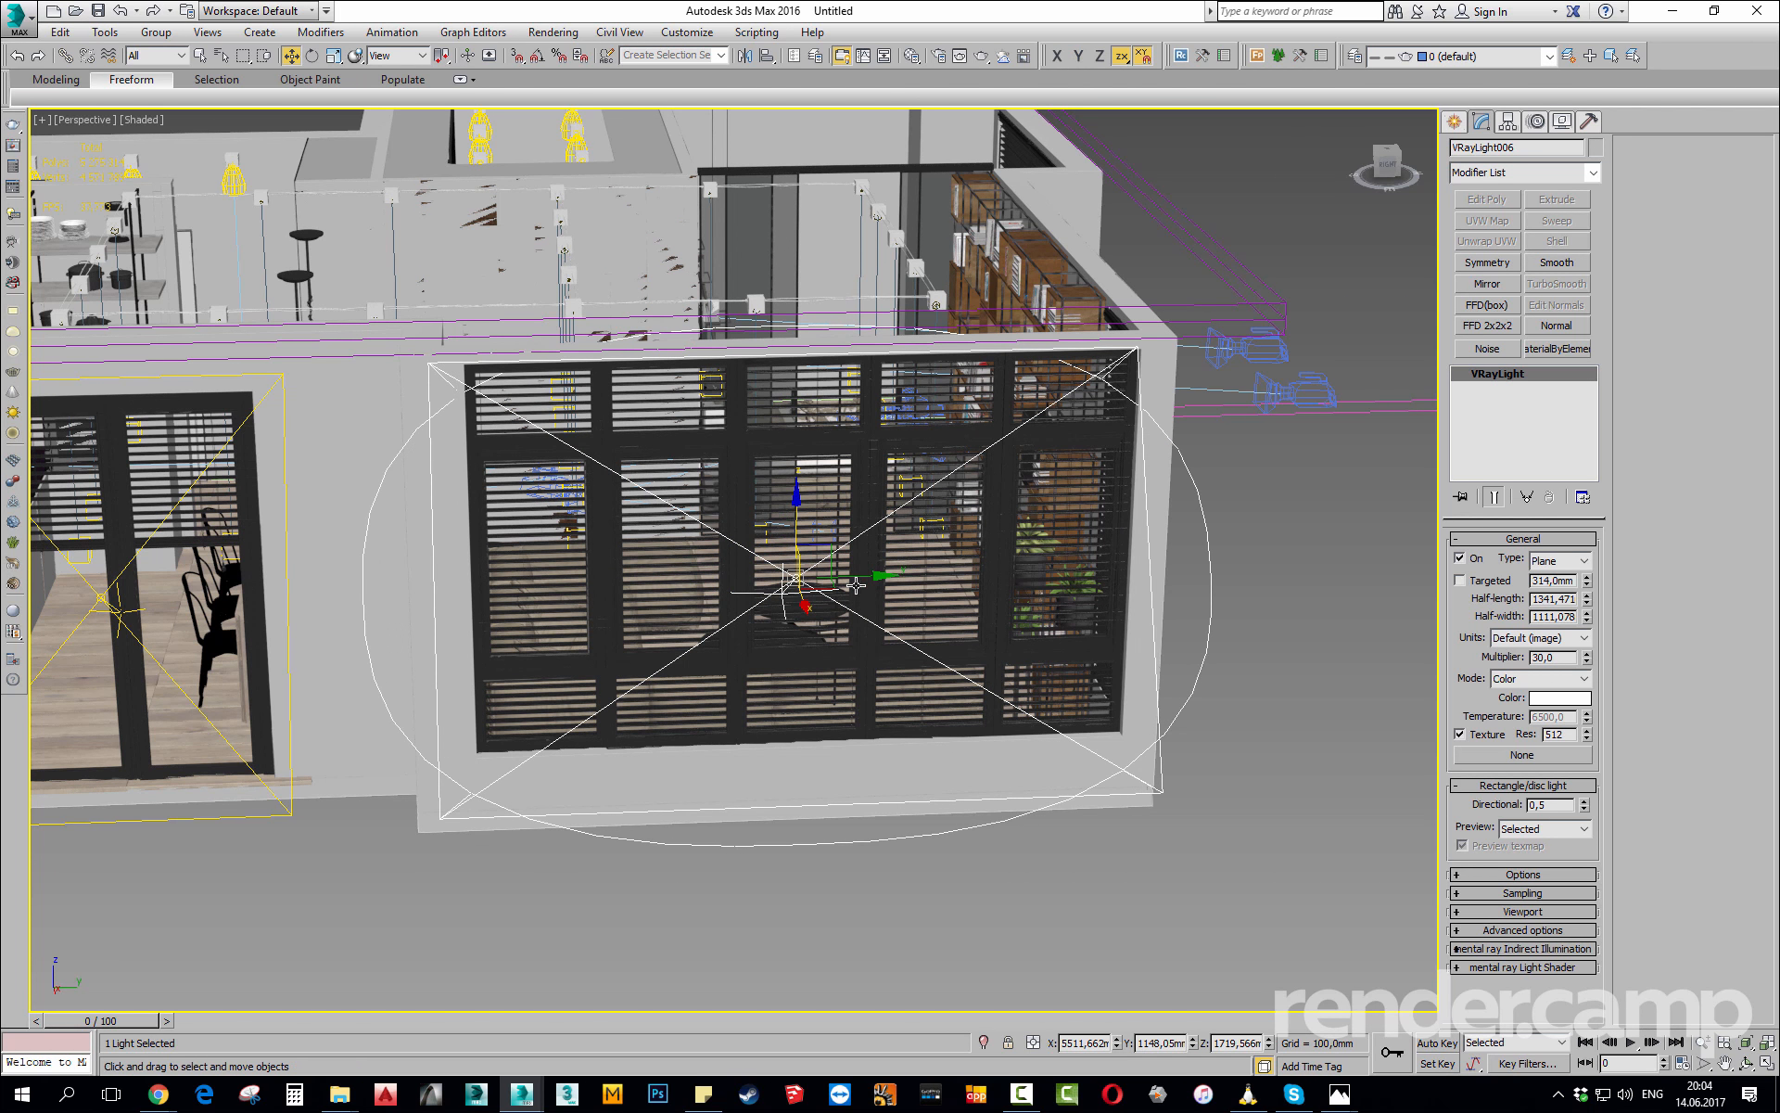
left_click_drag(862, 577, 878, 576)
Clone the door plane light as an instance outside the bedroom window at about X -2484 mm, Y 5284 mm.
middle_click_drag(894, 678, 890, 786, "alt")
scroll(991, 746, "down", 3)
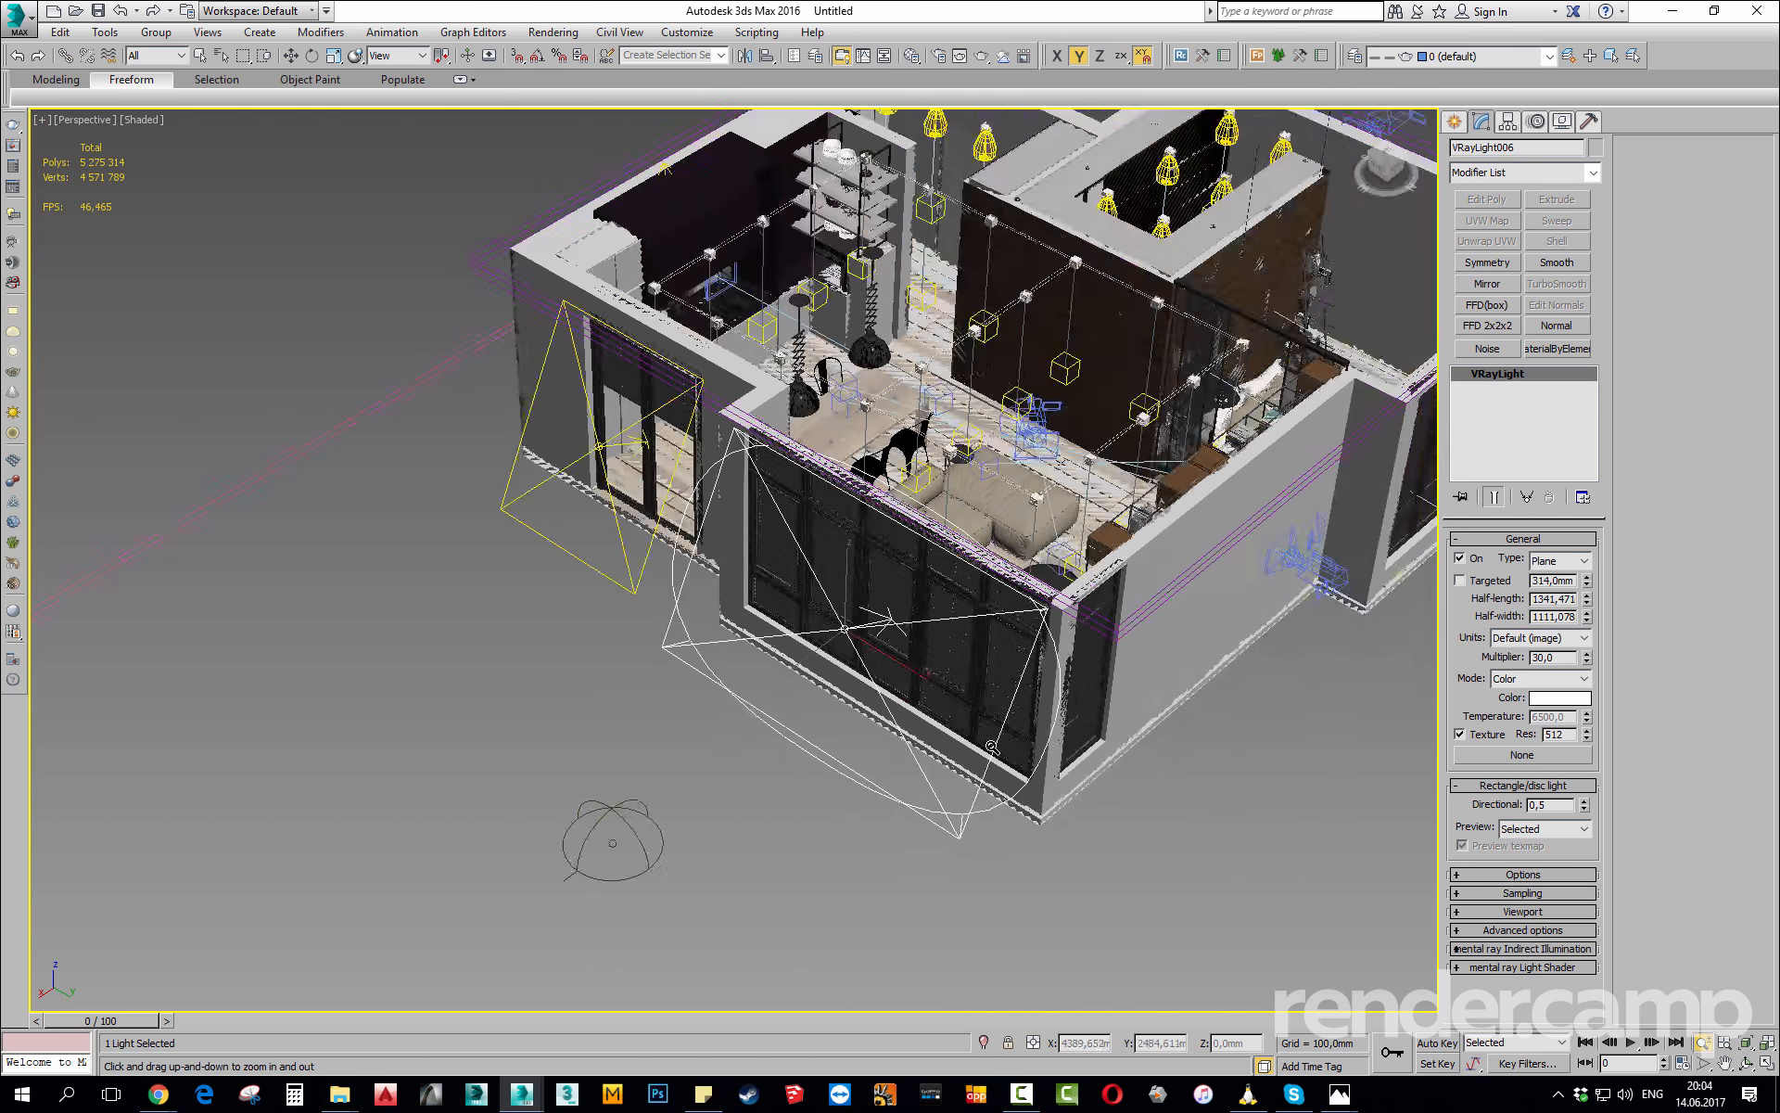
middle_click_drag(991, 747, 1066, 825, "alt")
key("q")
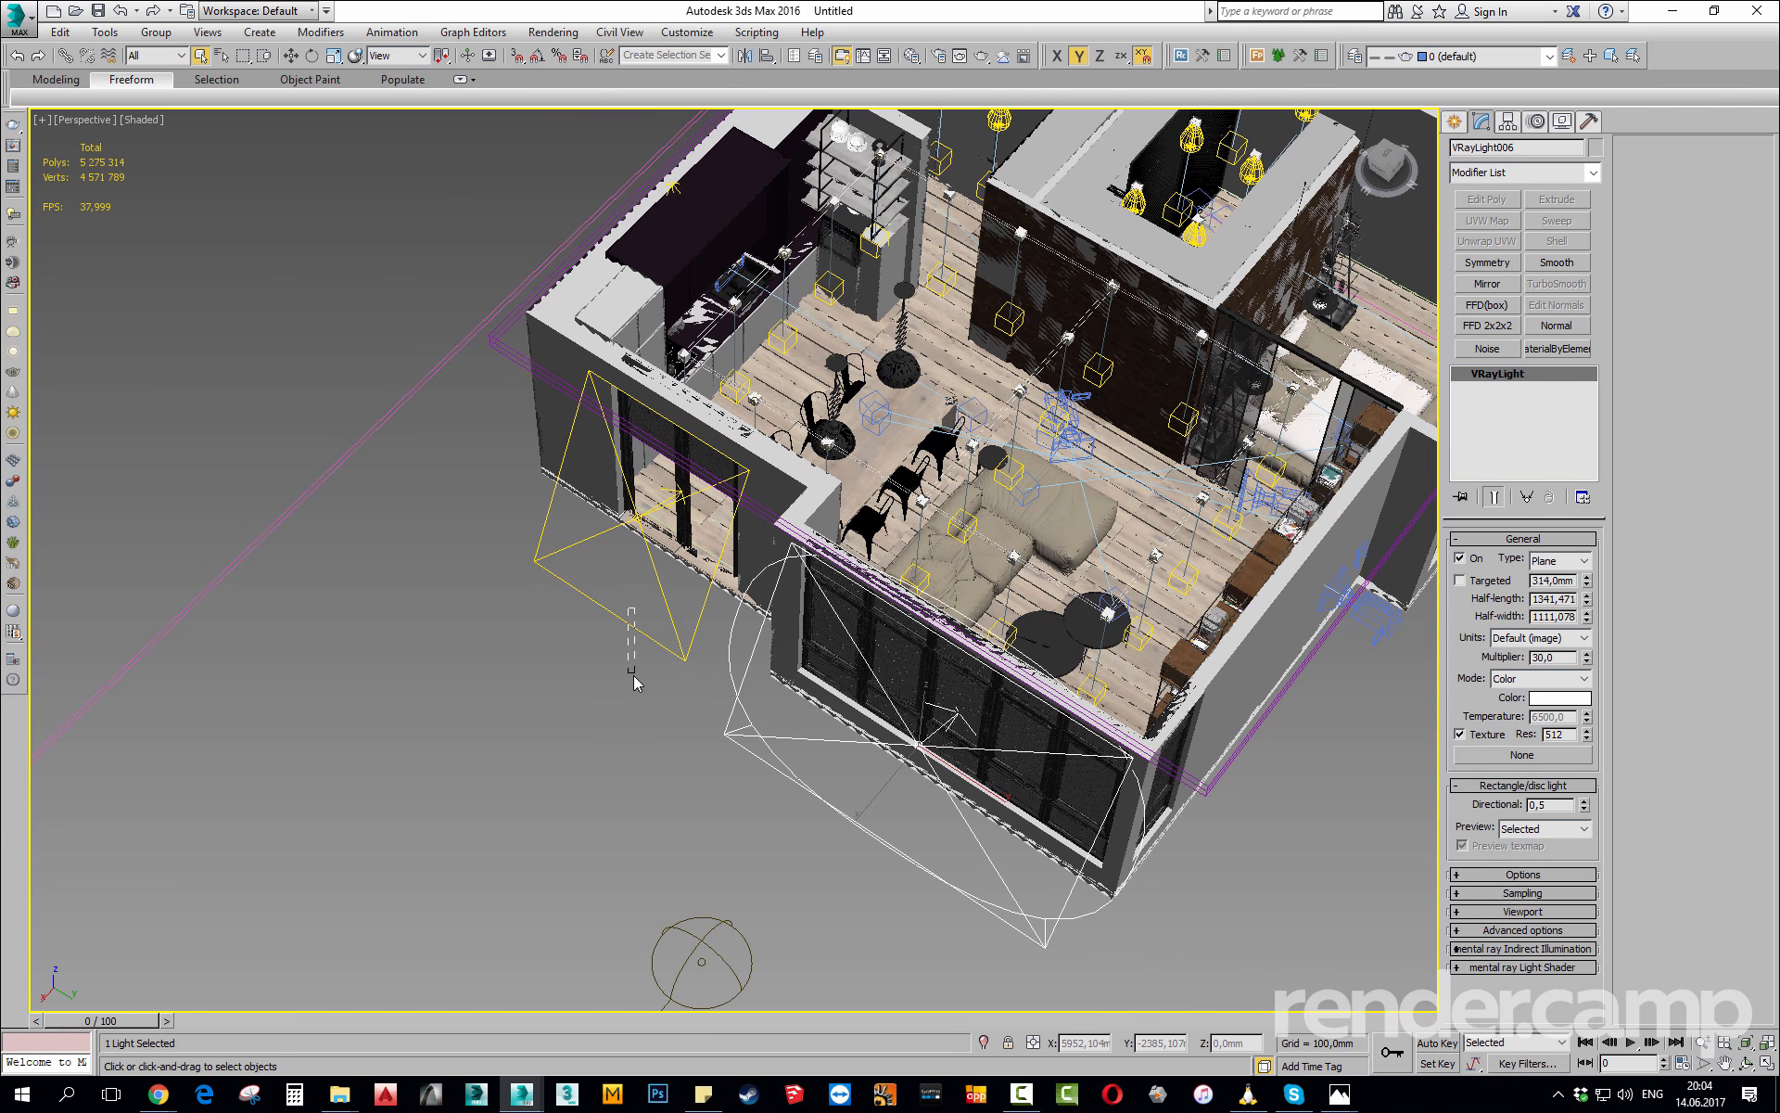
scroll(635, 677, "down", 5)
left_click(1233, 571)
key("w")
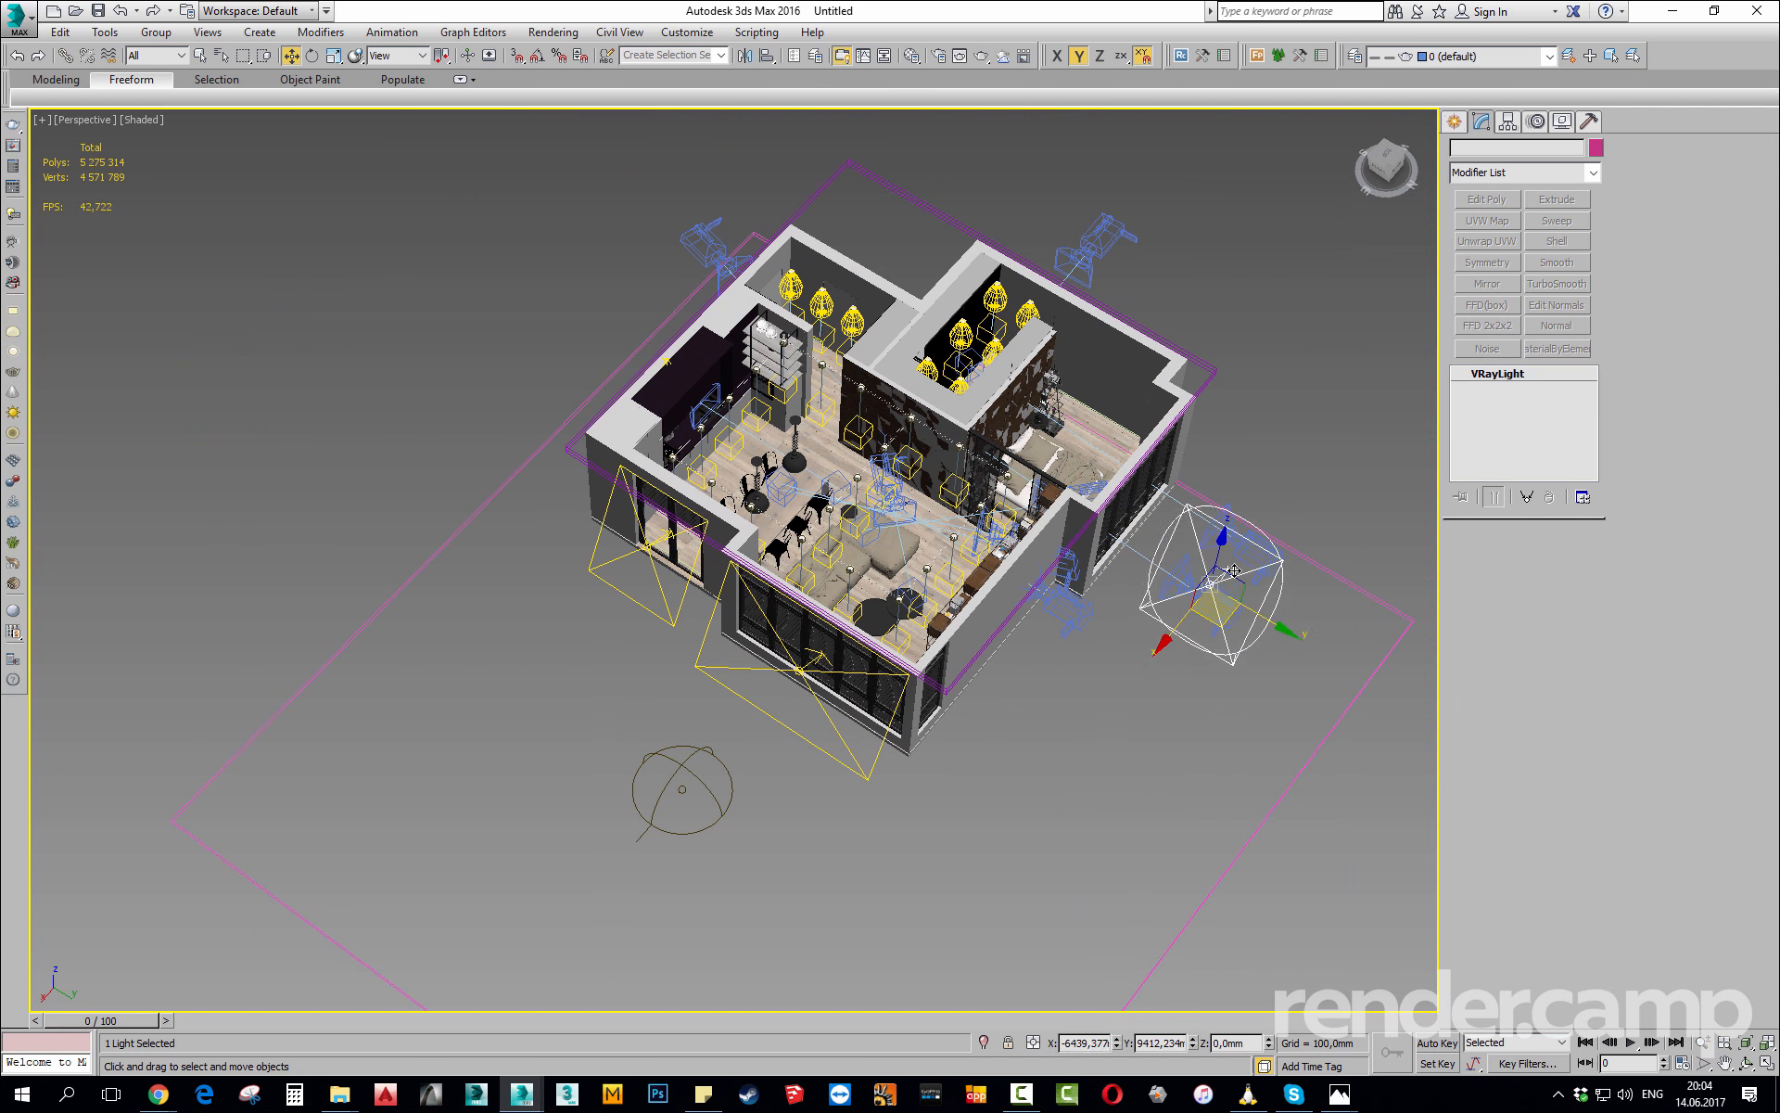
left_click_drag(1233, 570, 1211, 643, "shift")
left_click(913, 622)
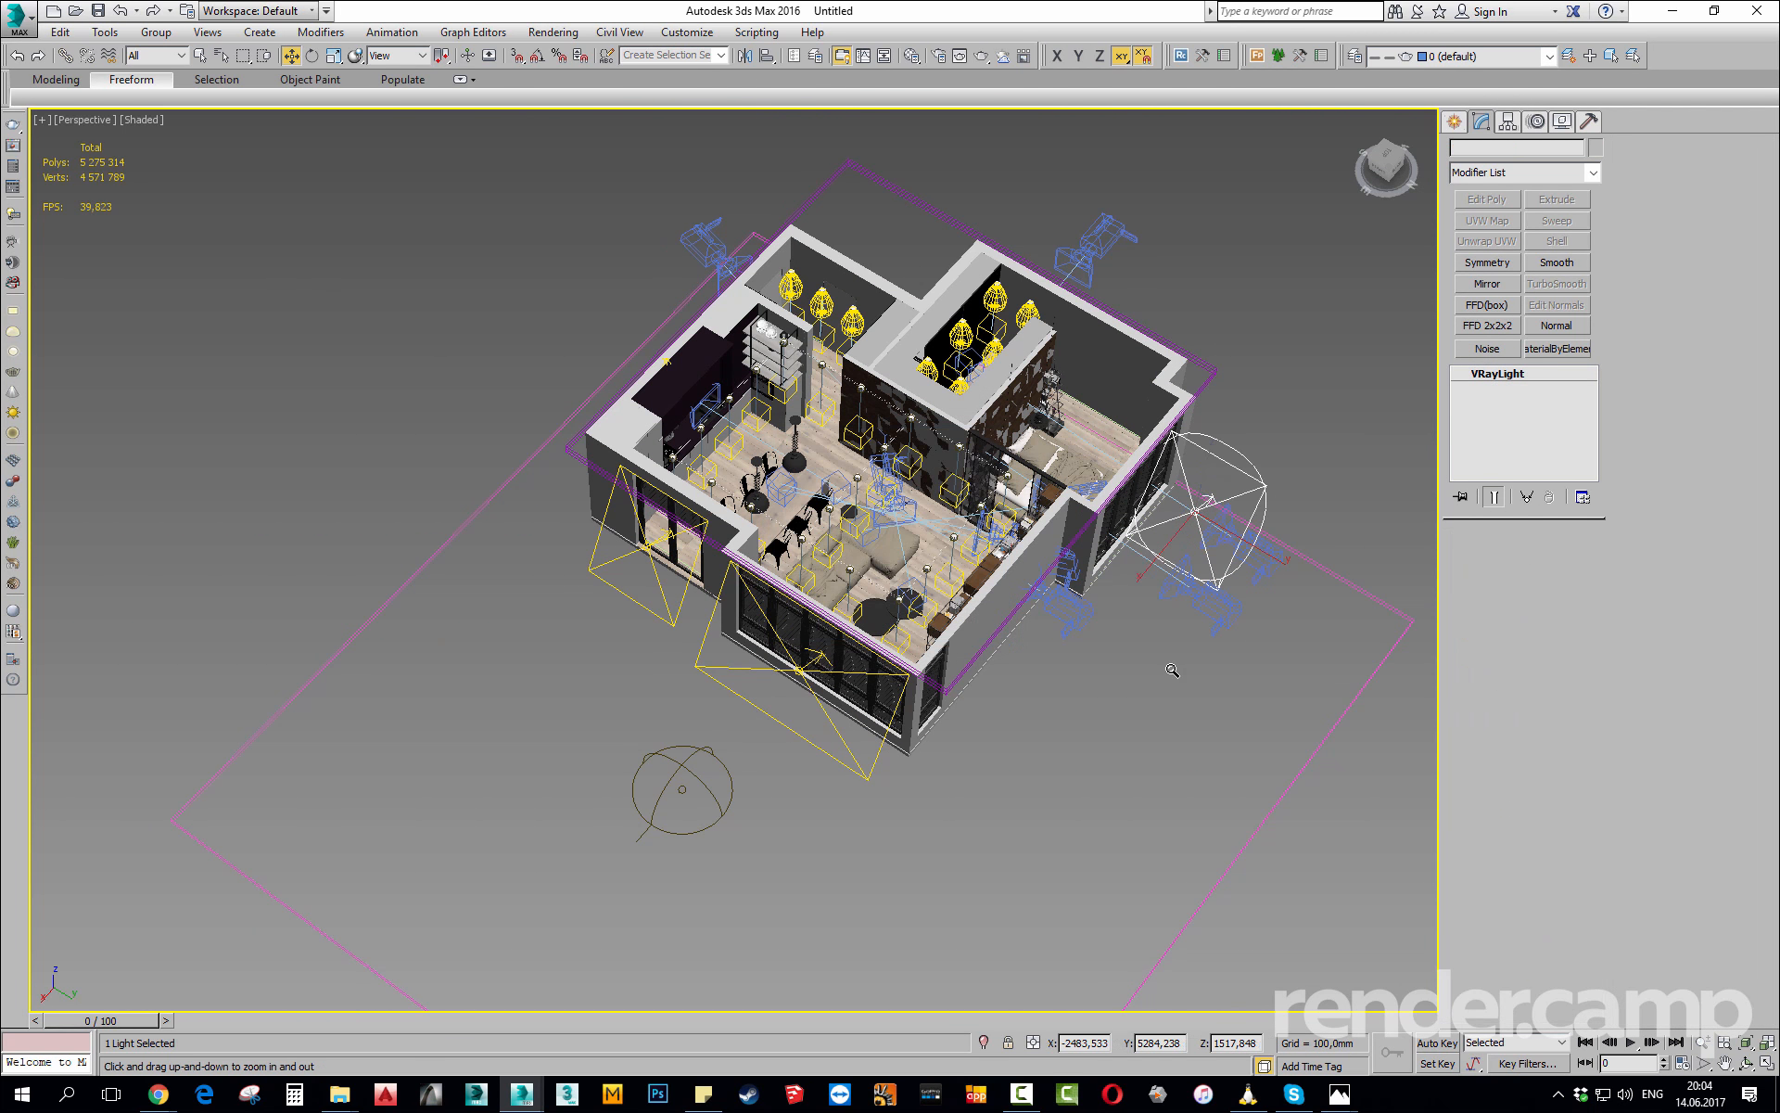
Rotate the new light about the vertical axis so that it faces the bedroom window.
middle_click_drag(1172, 669, 1036, 664, "alt")
key("e")
middle_click_drag(942, 620, 796, 712)
left_click_drag(798, 730, 1041, 739)
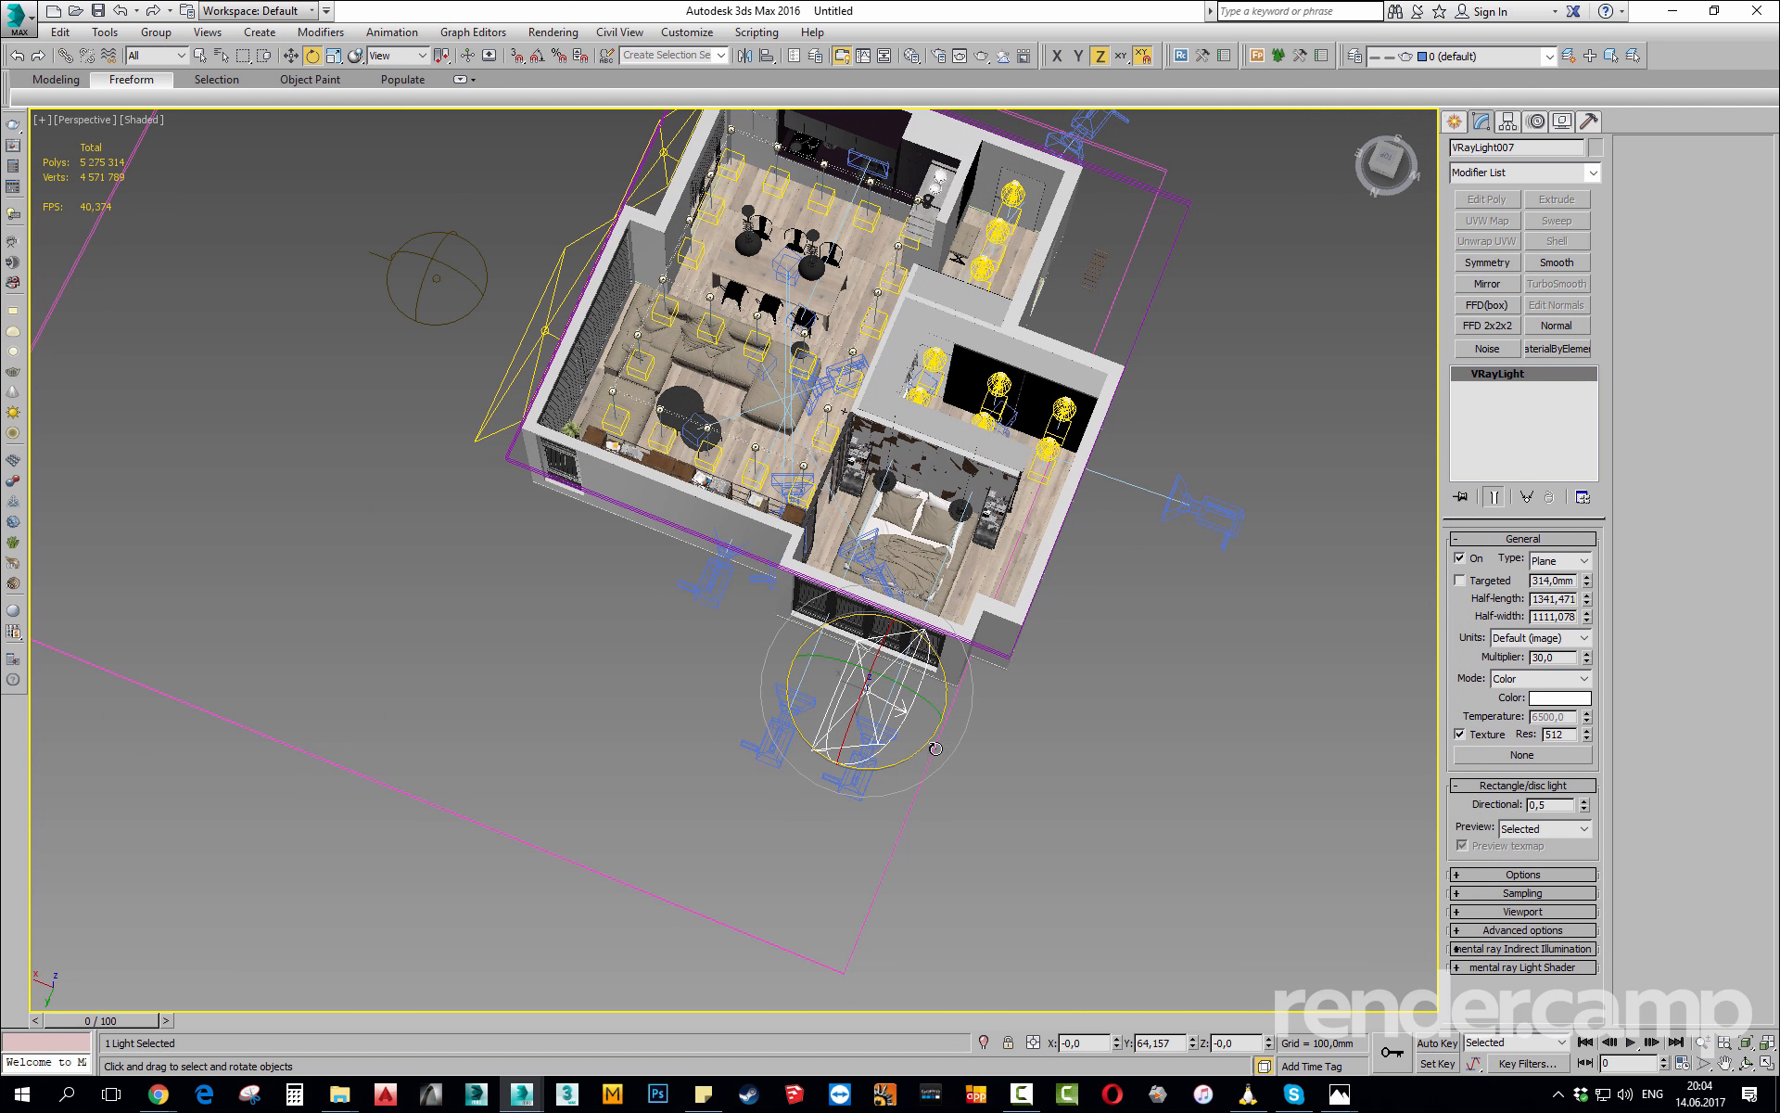
left_click_drag(918, 753, 1003, 720)
Center the light on the bedroom window at about X -1990 mm, Y 4835 mm, and raise it slightly.
middle_click_drag(1003, 721, 804, 674, "alt")
scroll(804, 674, "up", 6)
key("w")
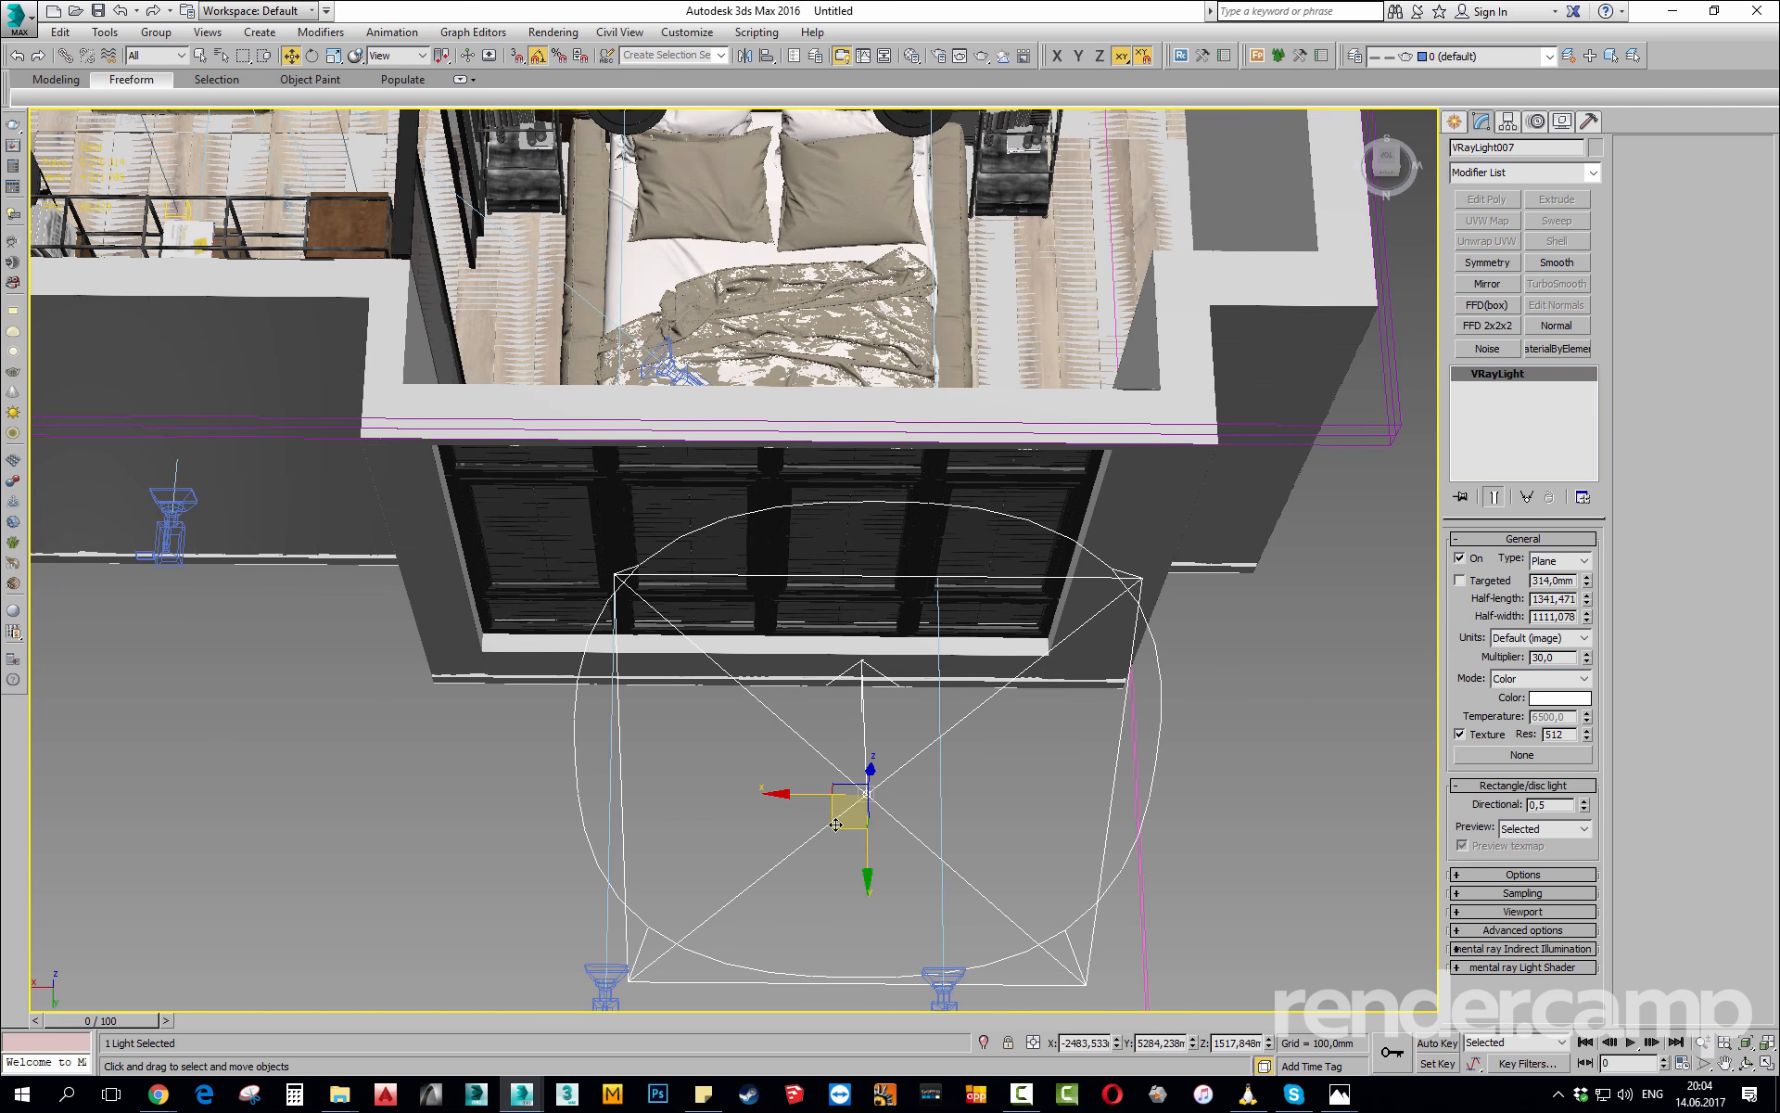
left_click_drag(836, 824, 730, 732)
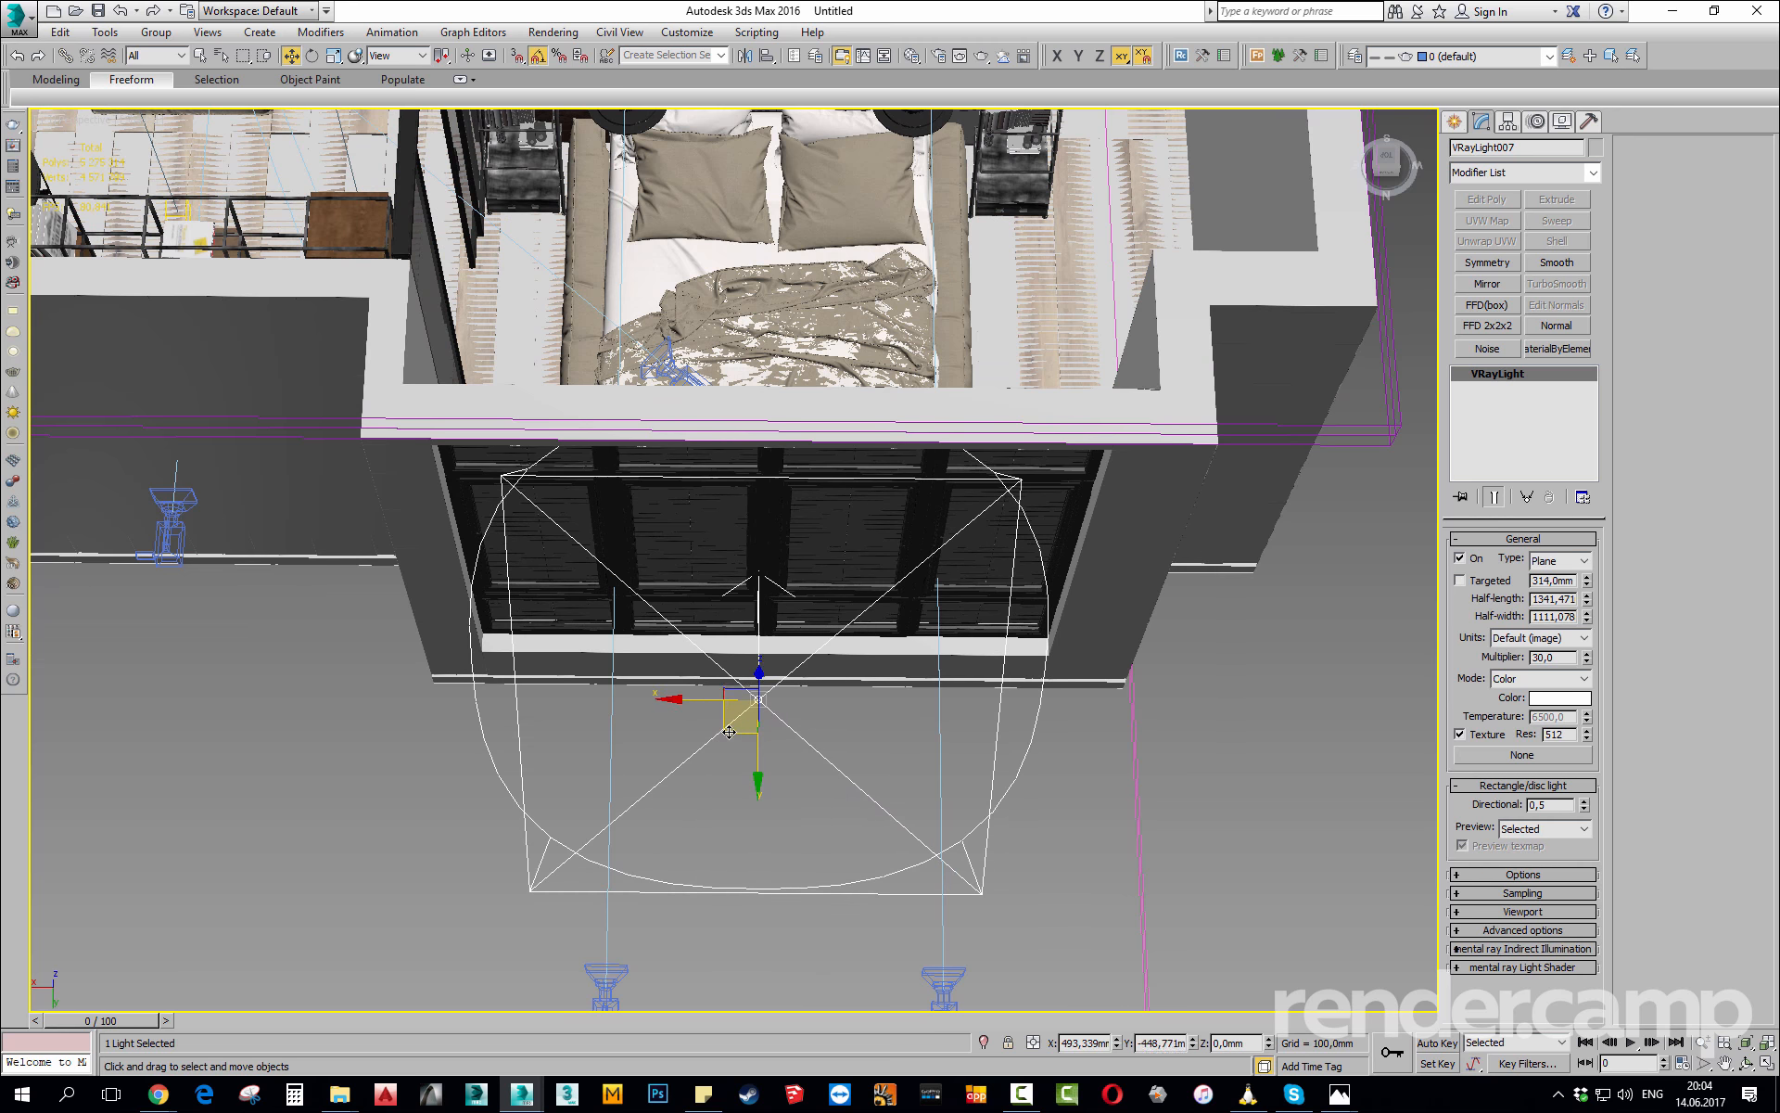
middle_click_drag(730, 732, 939, 598, "alt")
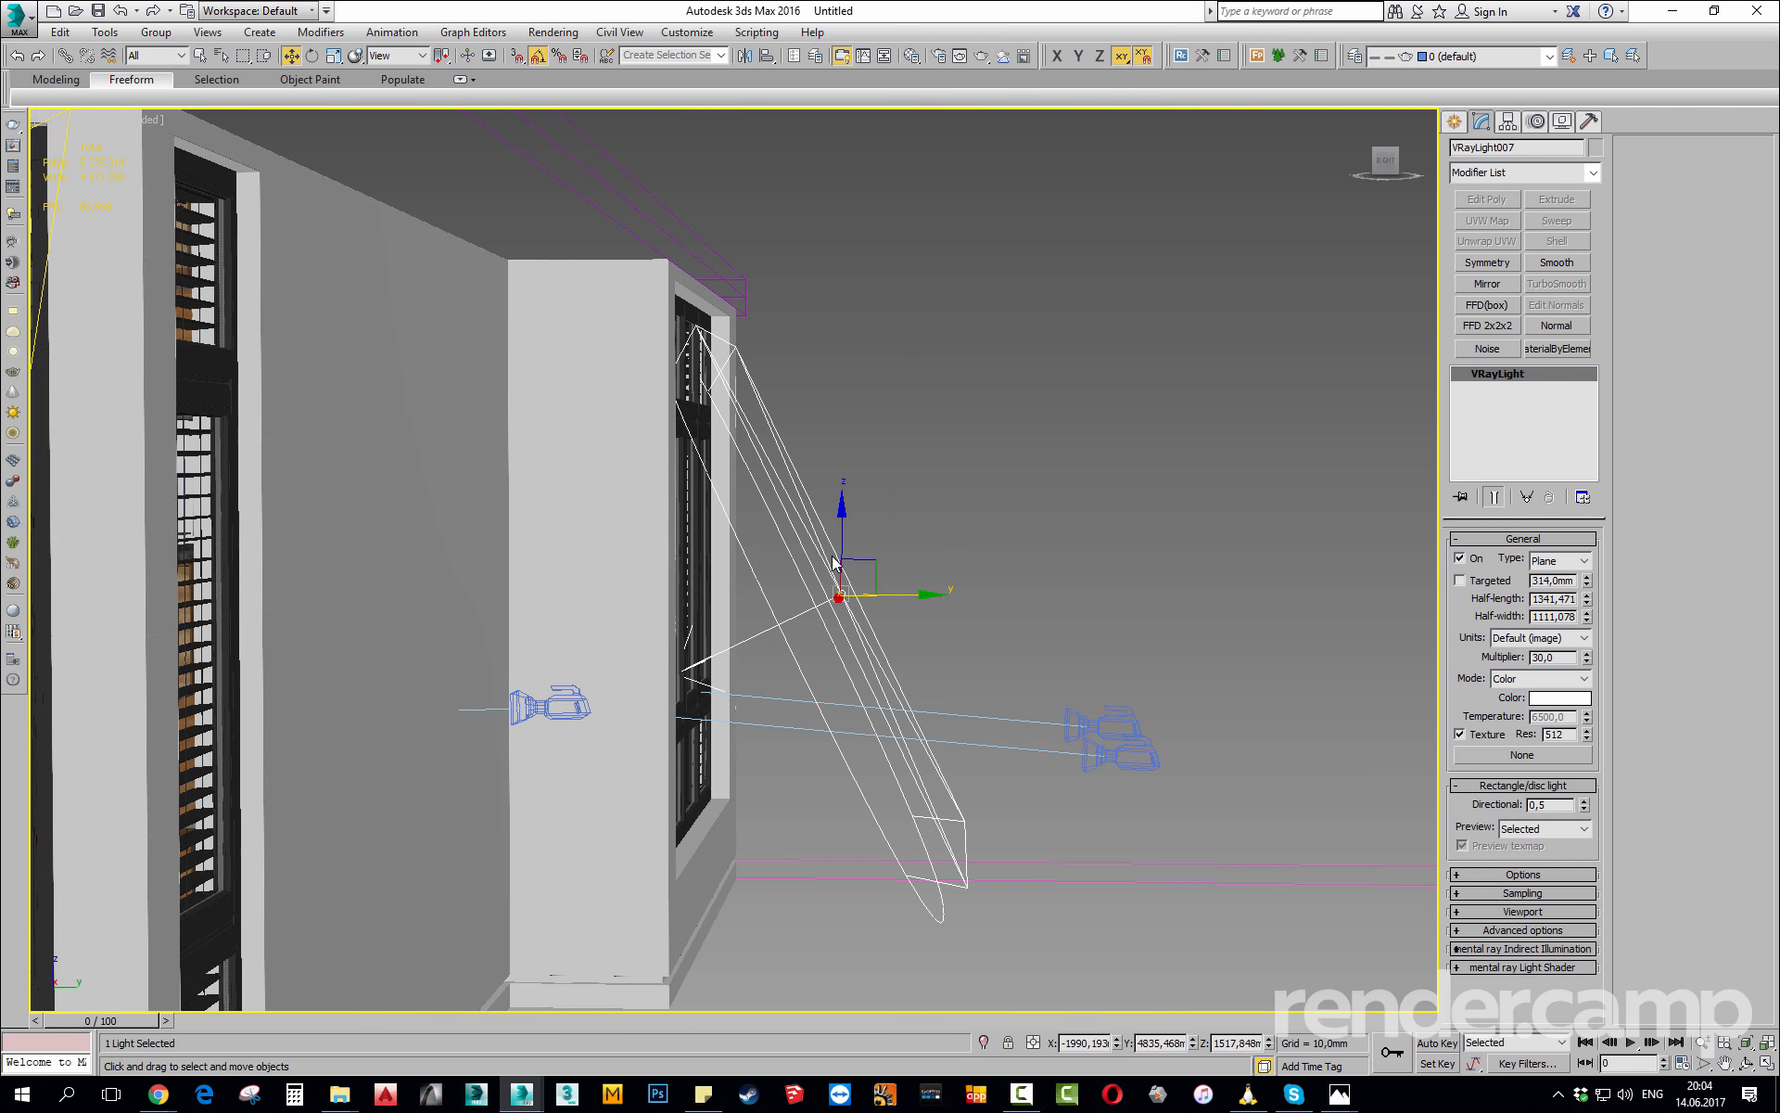
left_click_drag(841, 551, 841, 507)
Stretch the bedroom light to about 143% along its Y axis to cover the window, and nudge it slightly away from the facade.
middle_click_drag(841, 506, 842, 561, "alt")
scroll(842, 560, "down", 1)
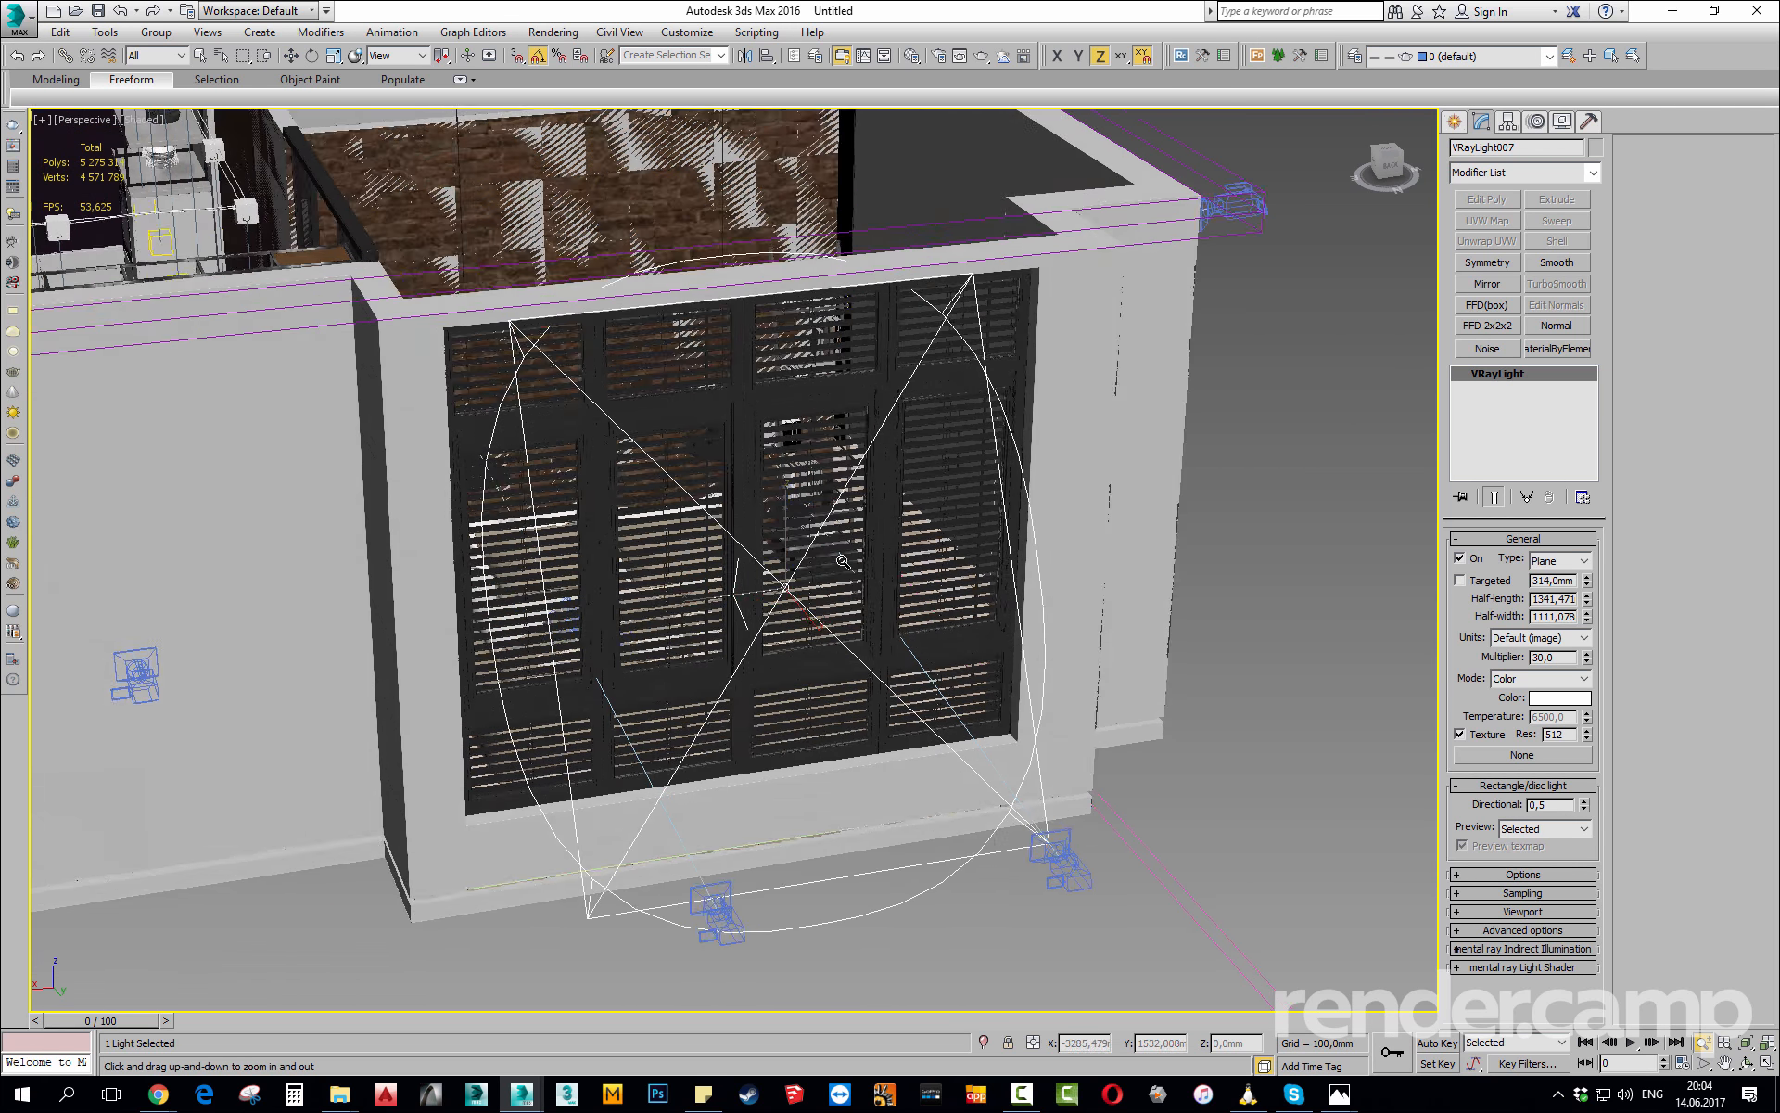
left_click_drag(843, 560, 910, 591)
key("r")
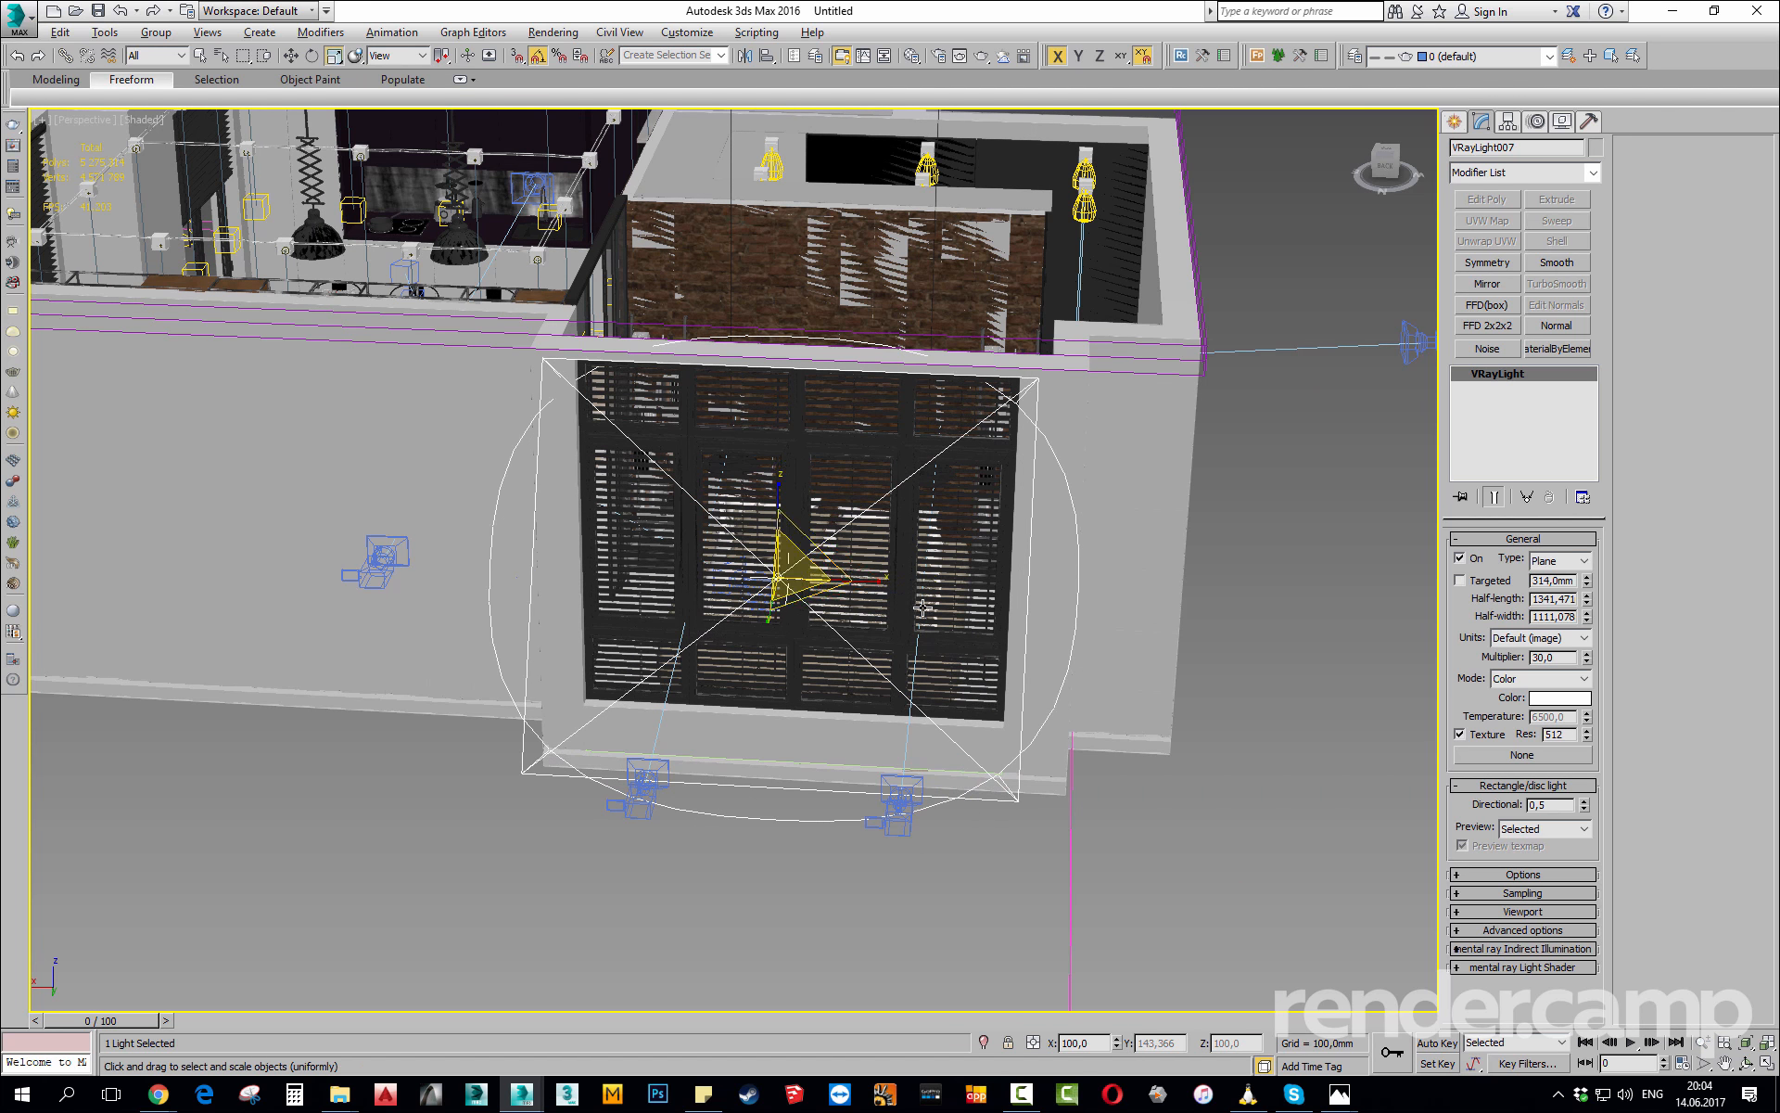
middle_click_drag(805, 582, 912, 567, "alt")
scroll(895, 545, "down", 2)
scroll(917, 553, "down", 1)
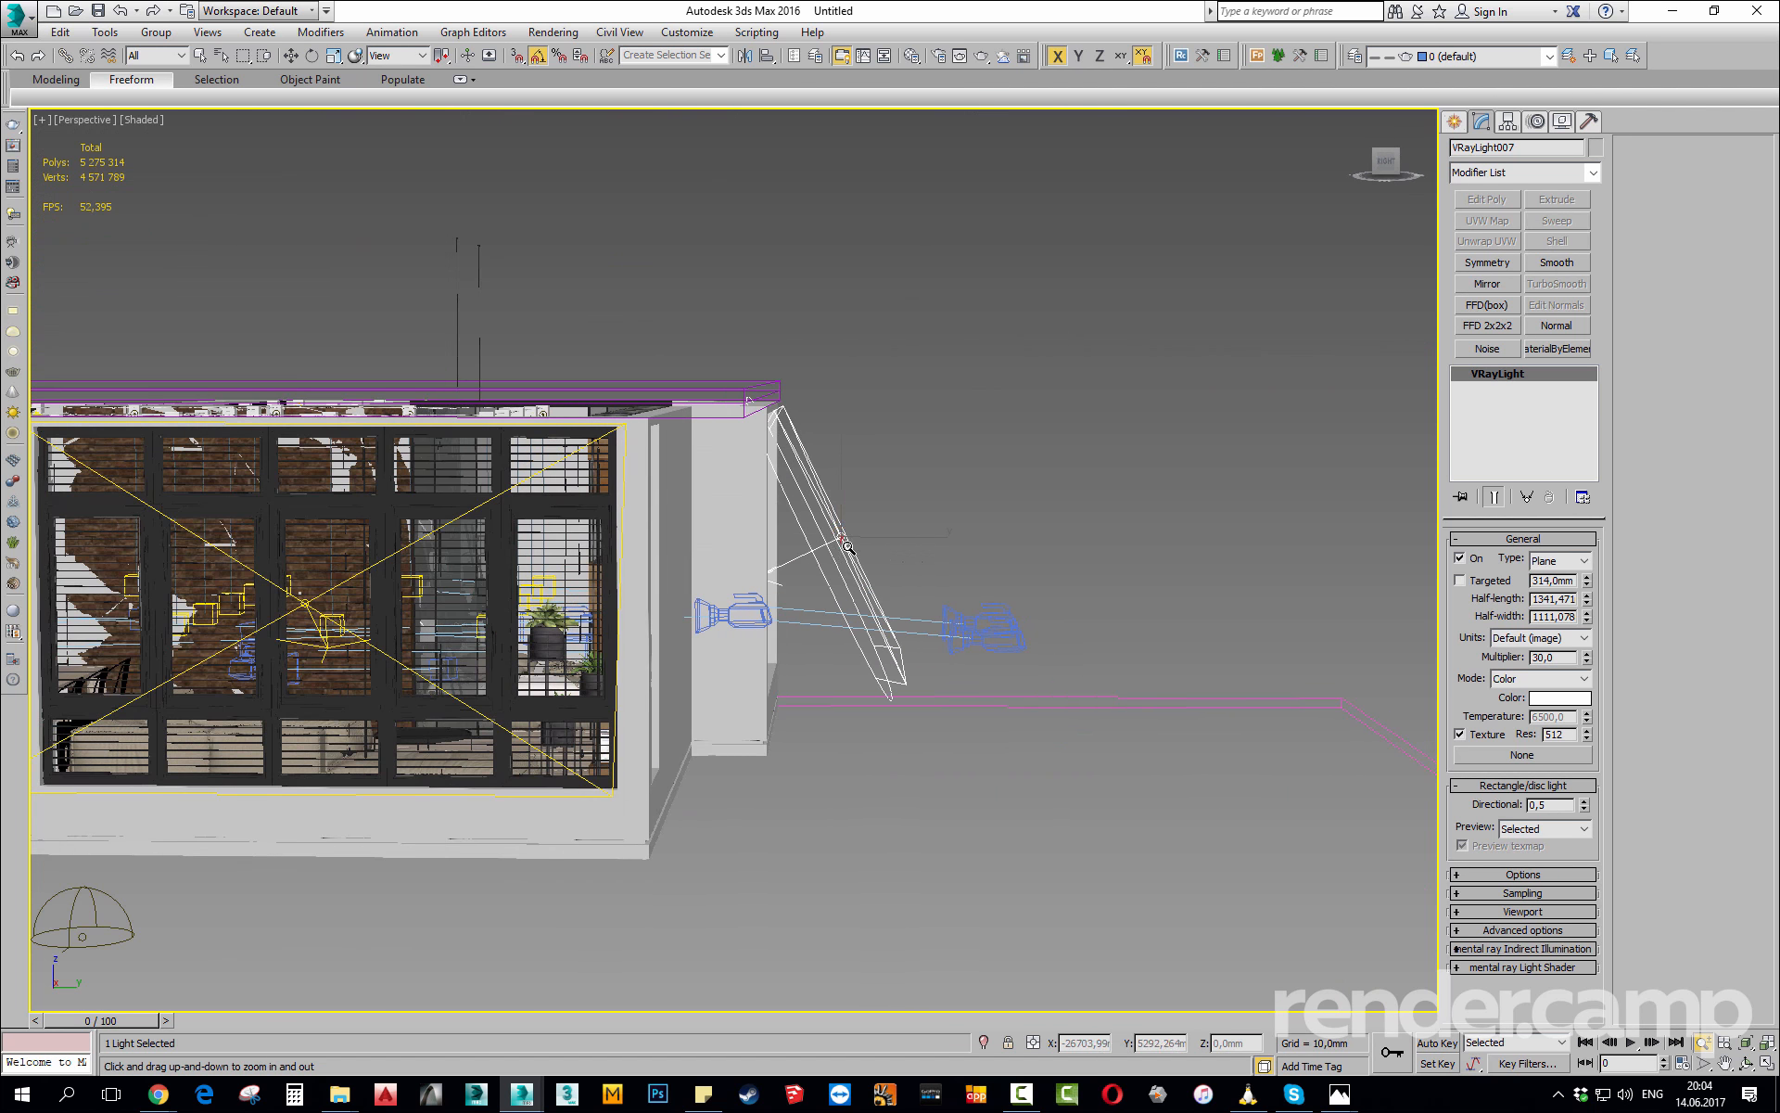
key("w")
left_click_drag(898, 537, 907, 538)
Switch the viewport to PhysCamera010 and show its safe frame.
middle_click_drag(908, 546, 709, 728, "ctrl+alt")
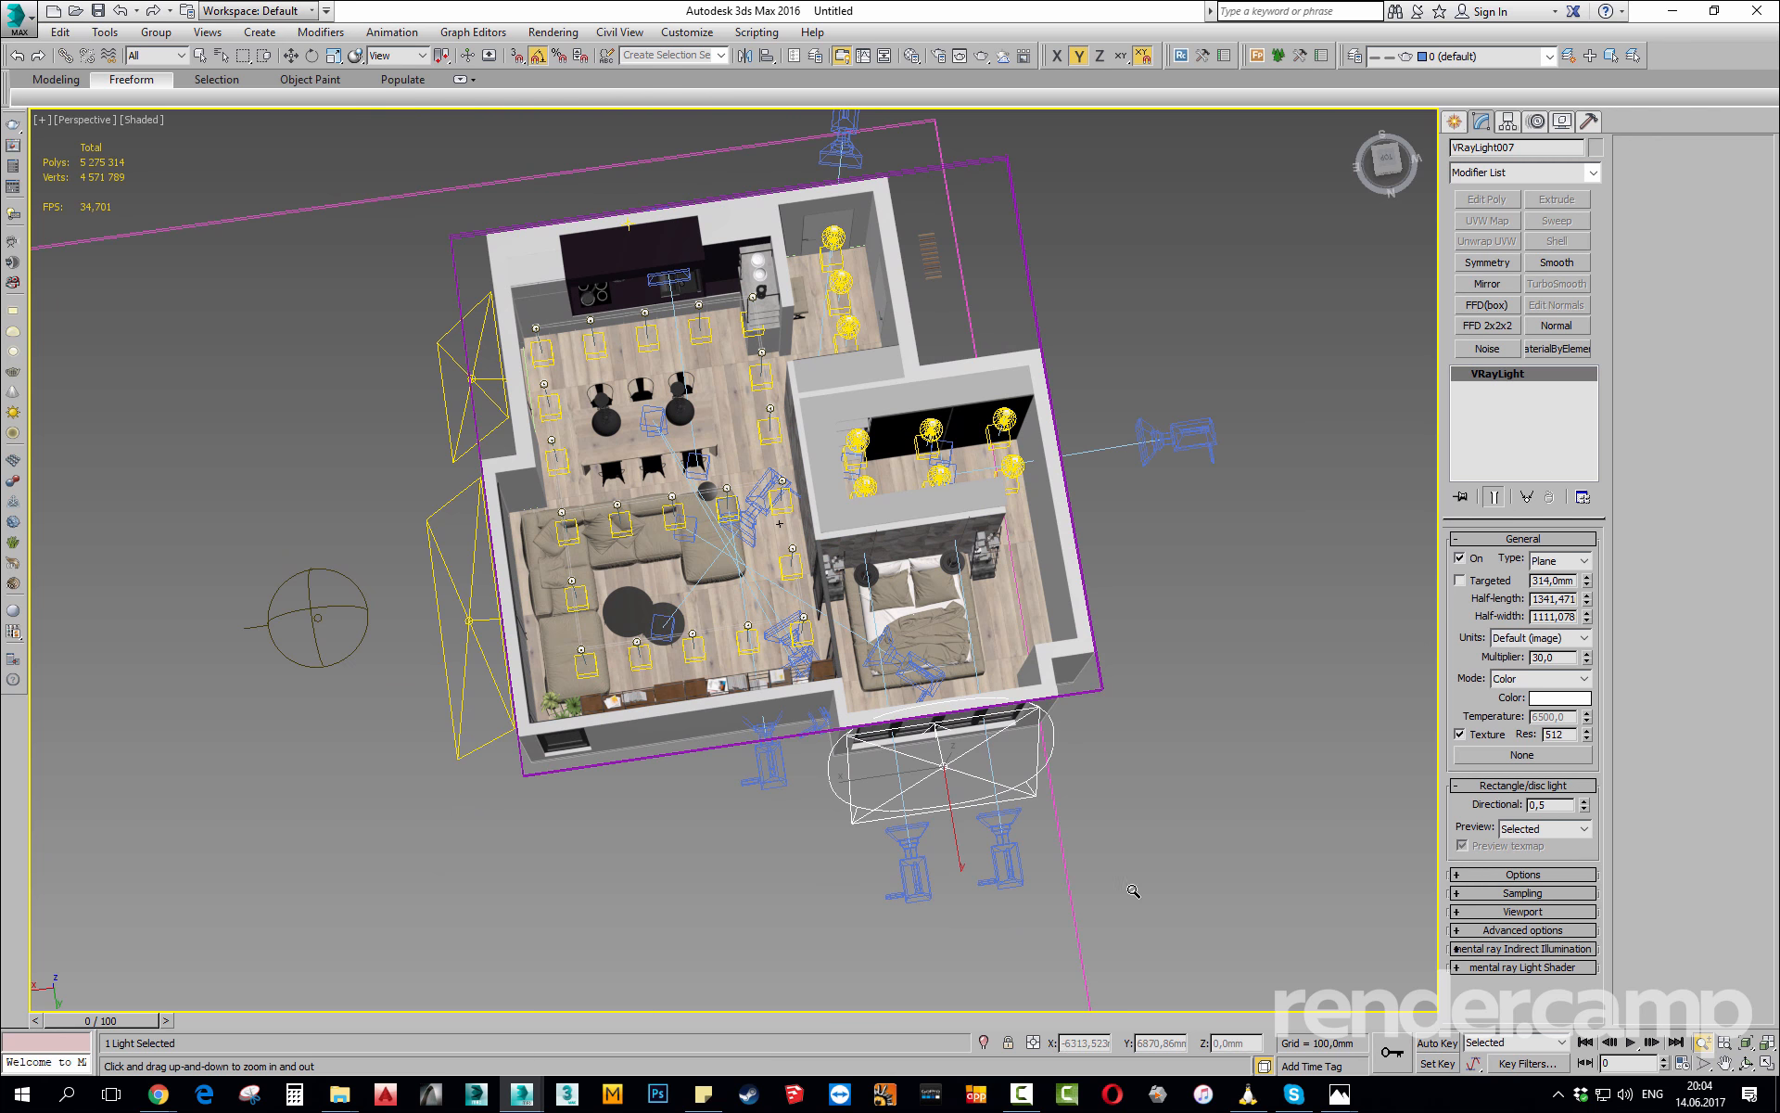
key("c")
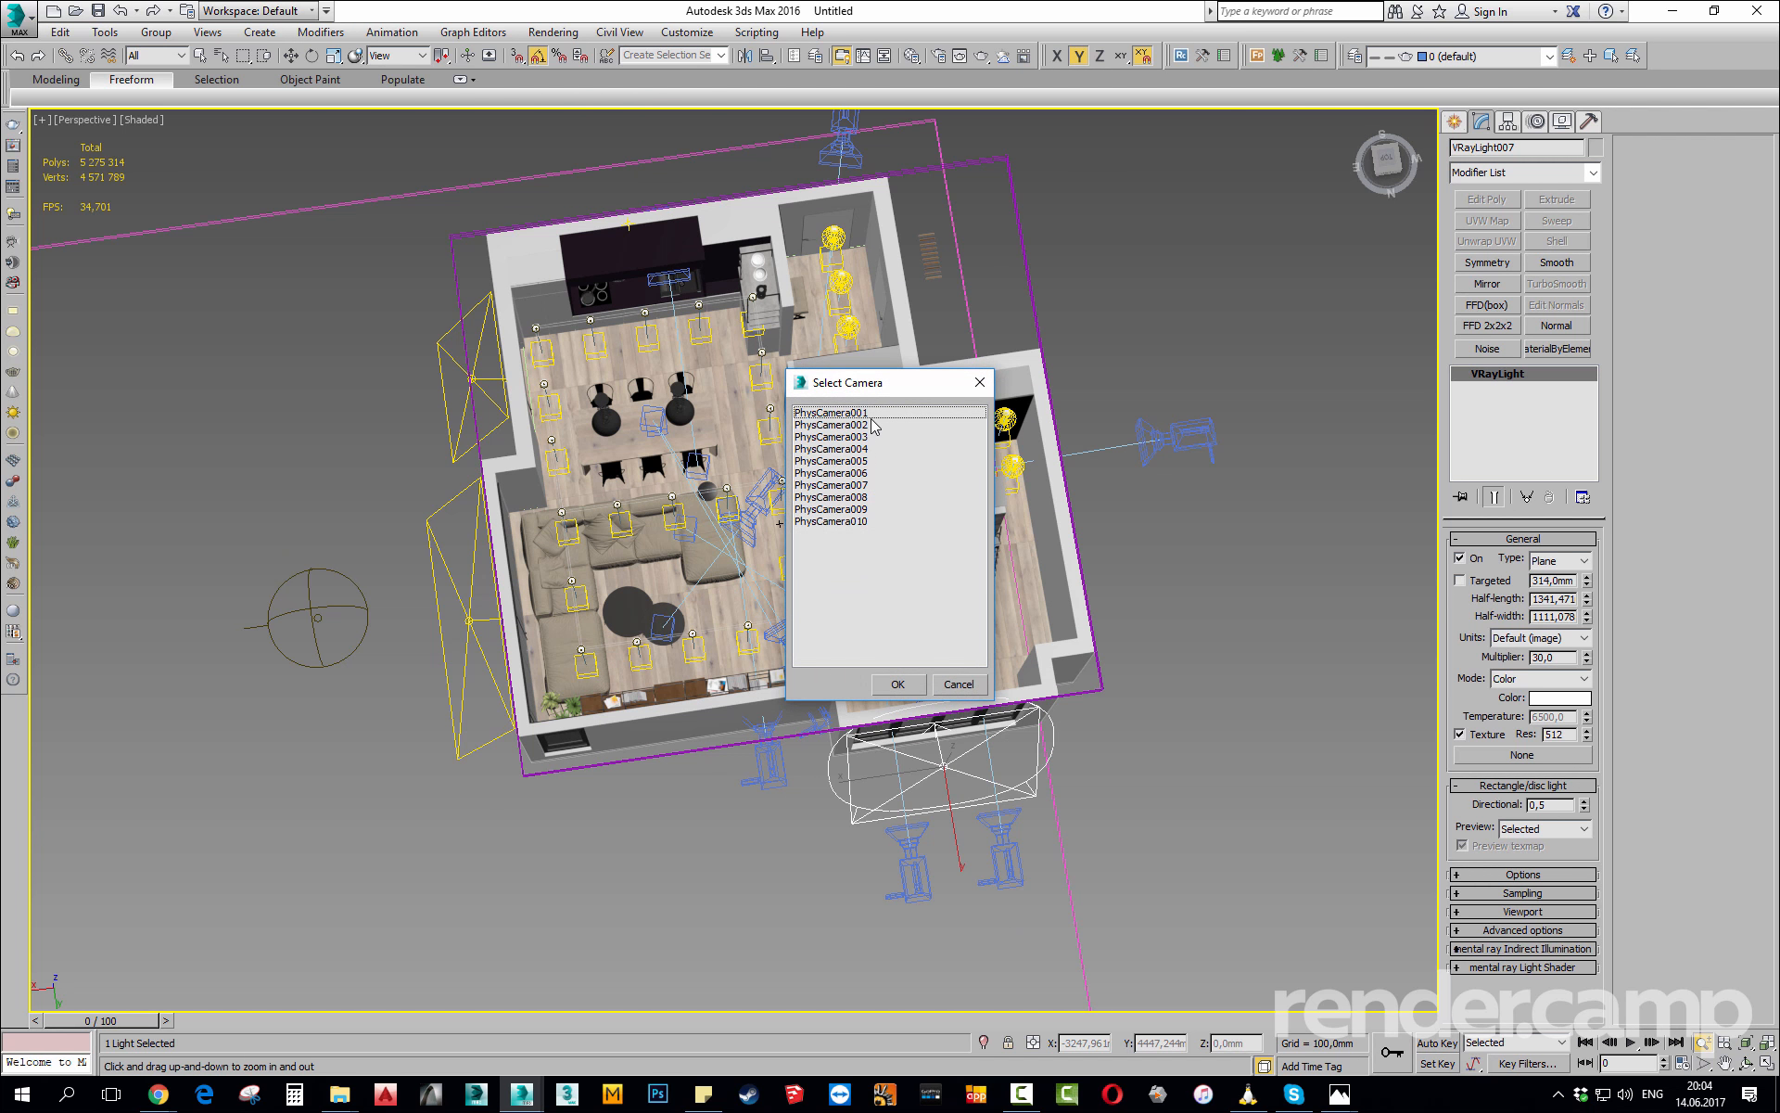
double_click(865, 520)
key("shift+f")
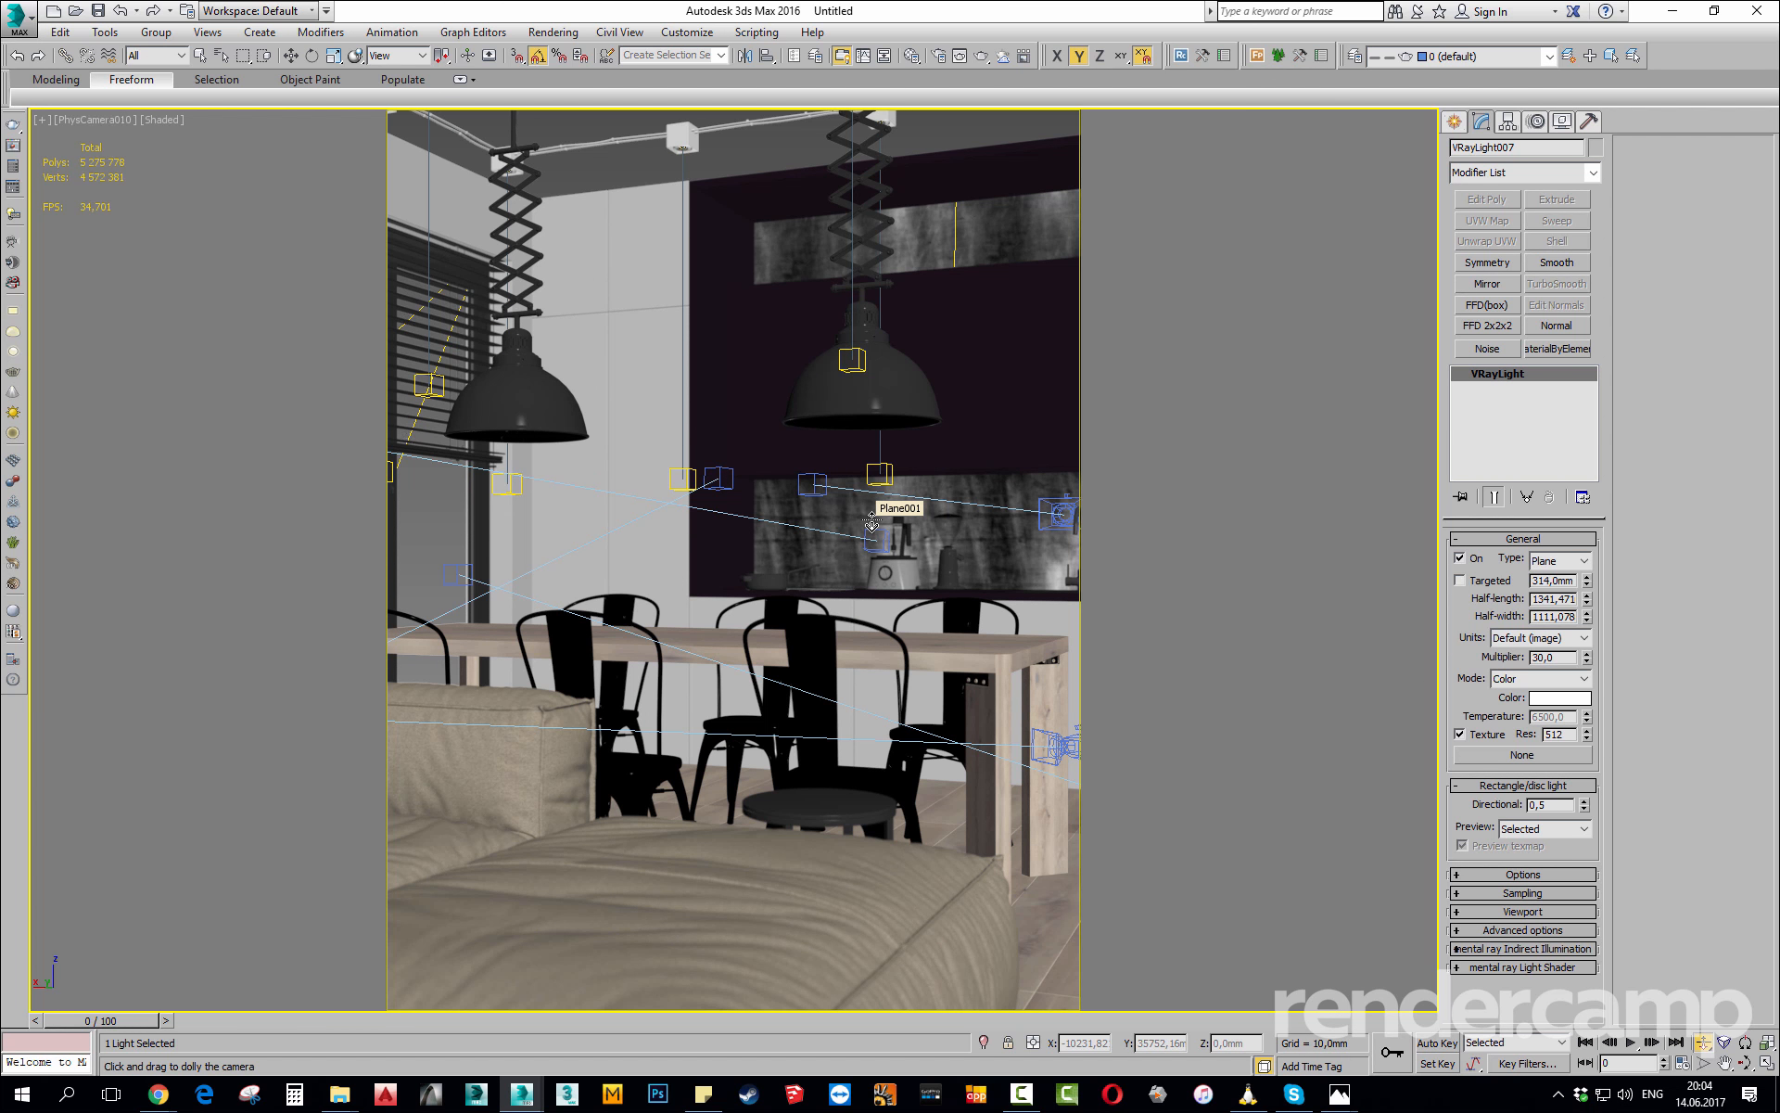
key("shift+q")
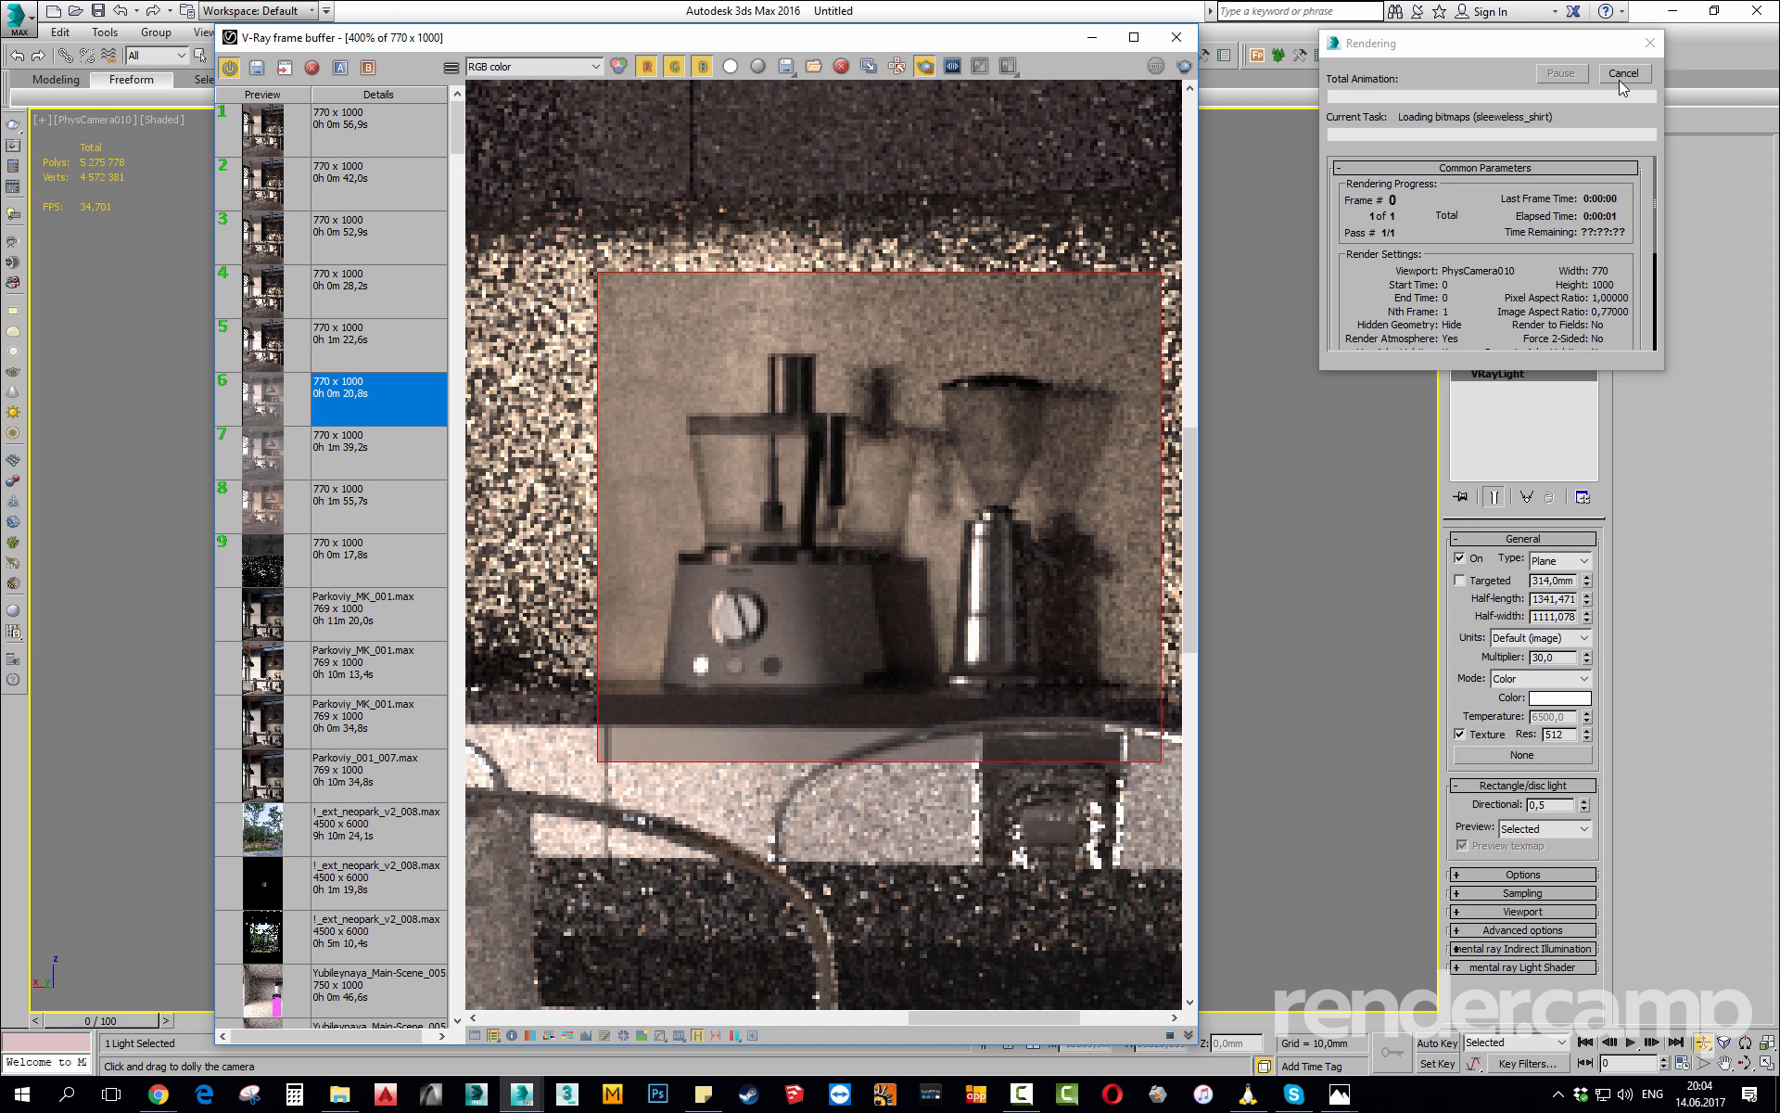
left_click(522, 1094)
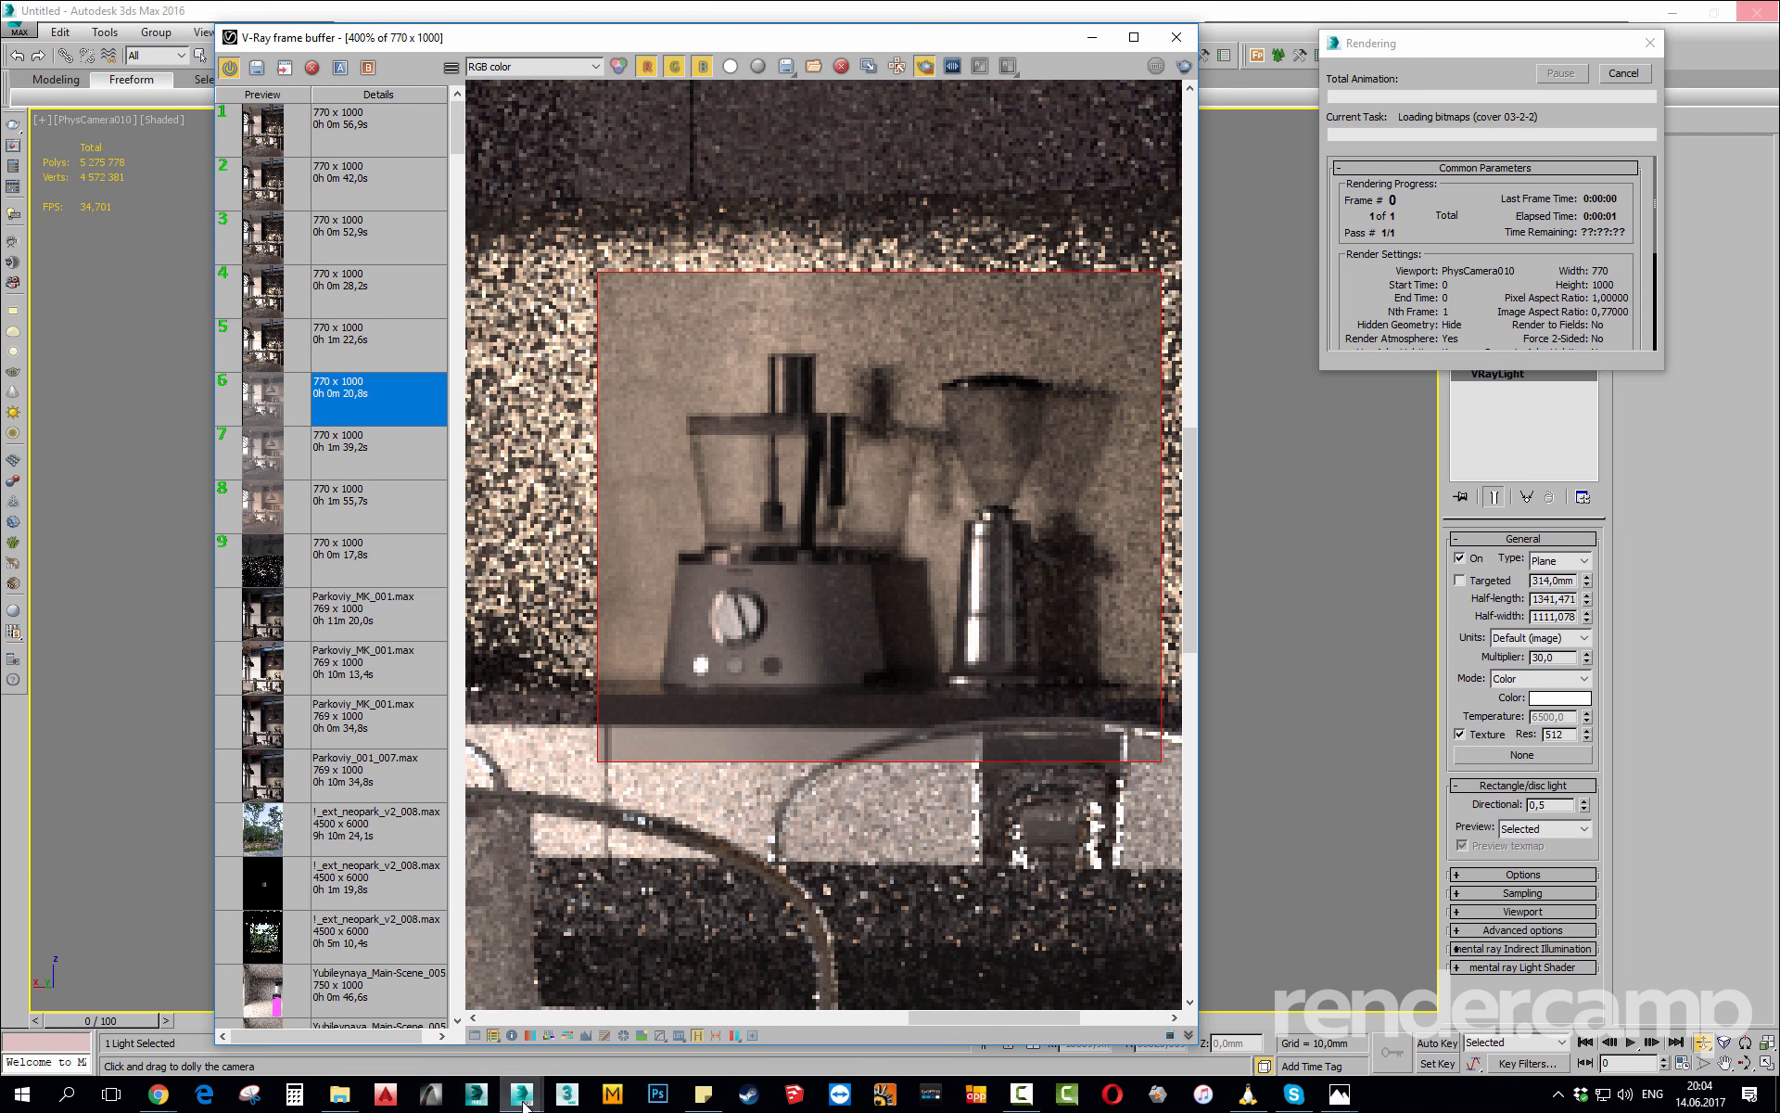
left_click(727, 1009)
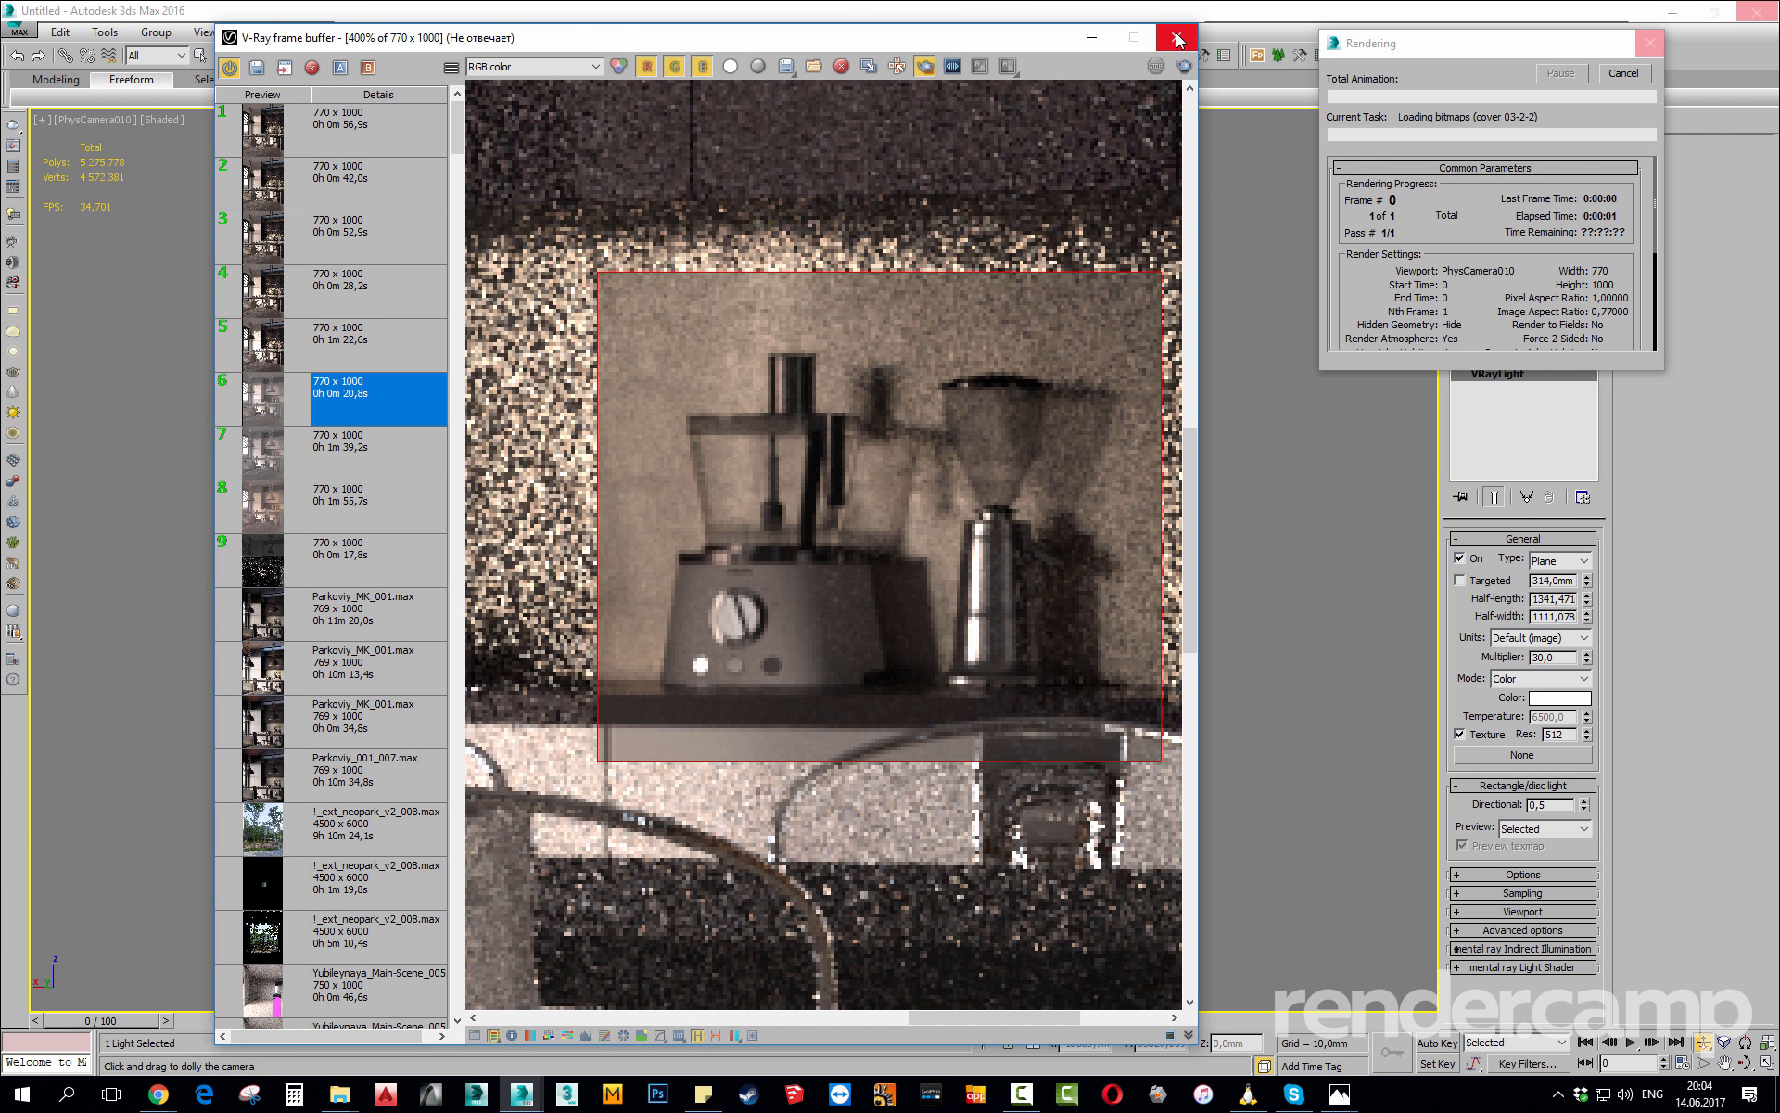
left_click(1621, 73)
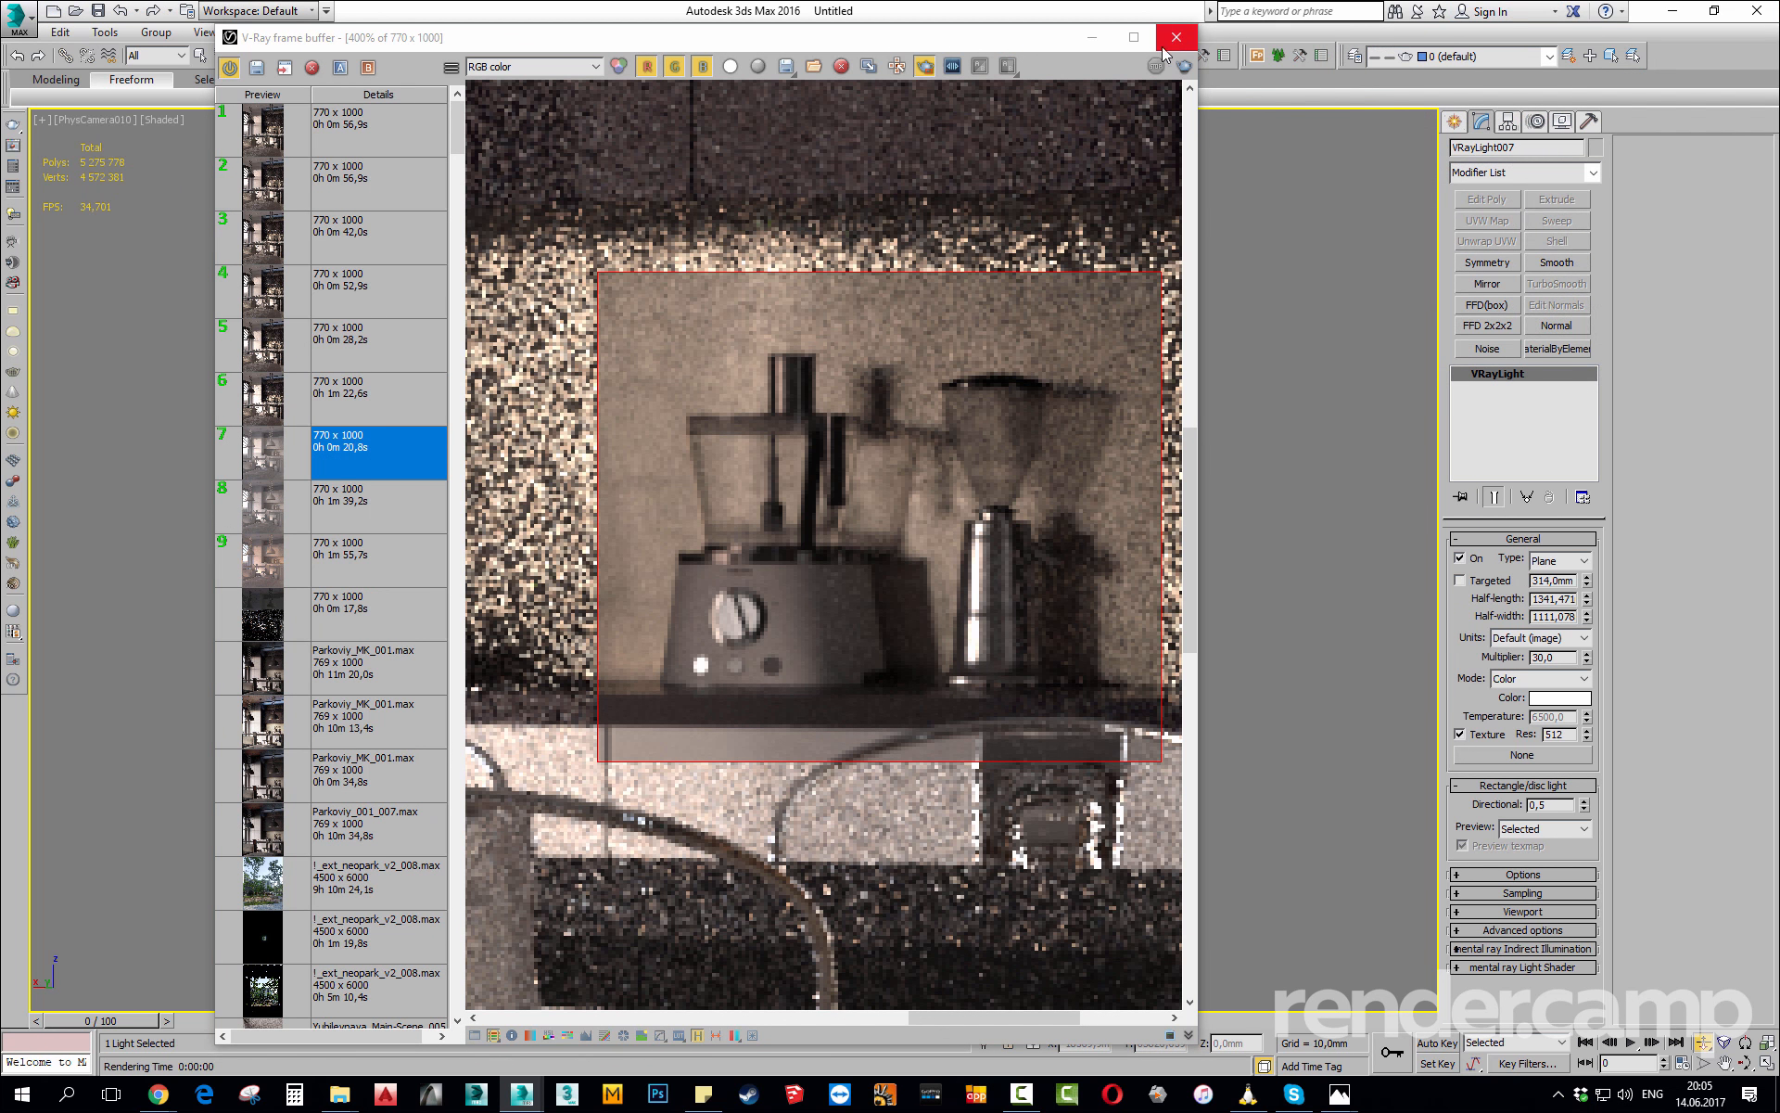
Turn off region rendering, test-render the full PhysCamera010 frame, and stop it during the prepass to return to the viewport.
left_click(924, 66)
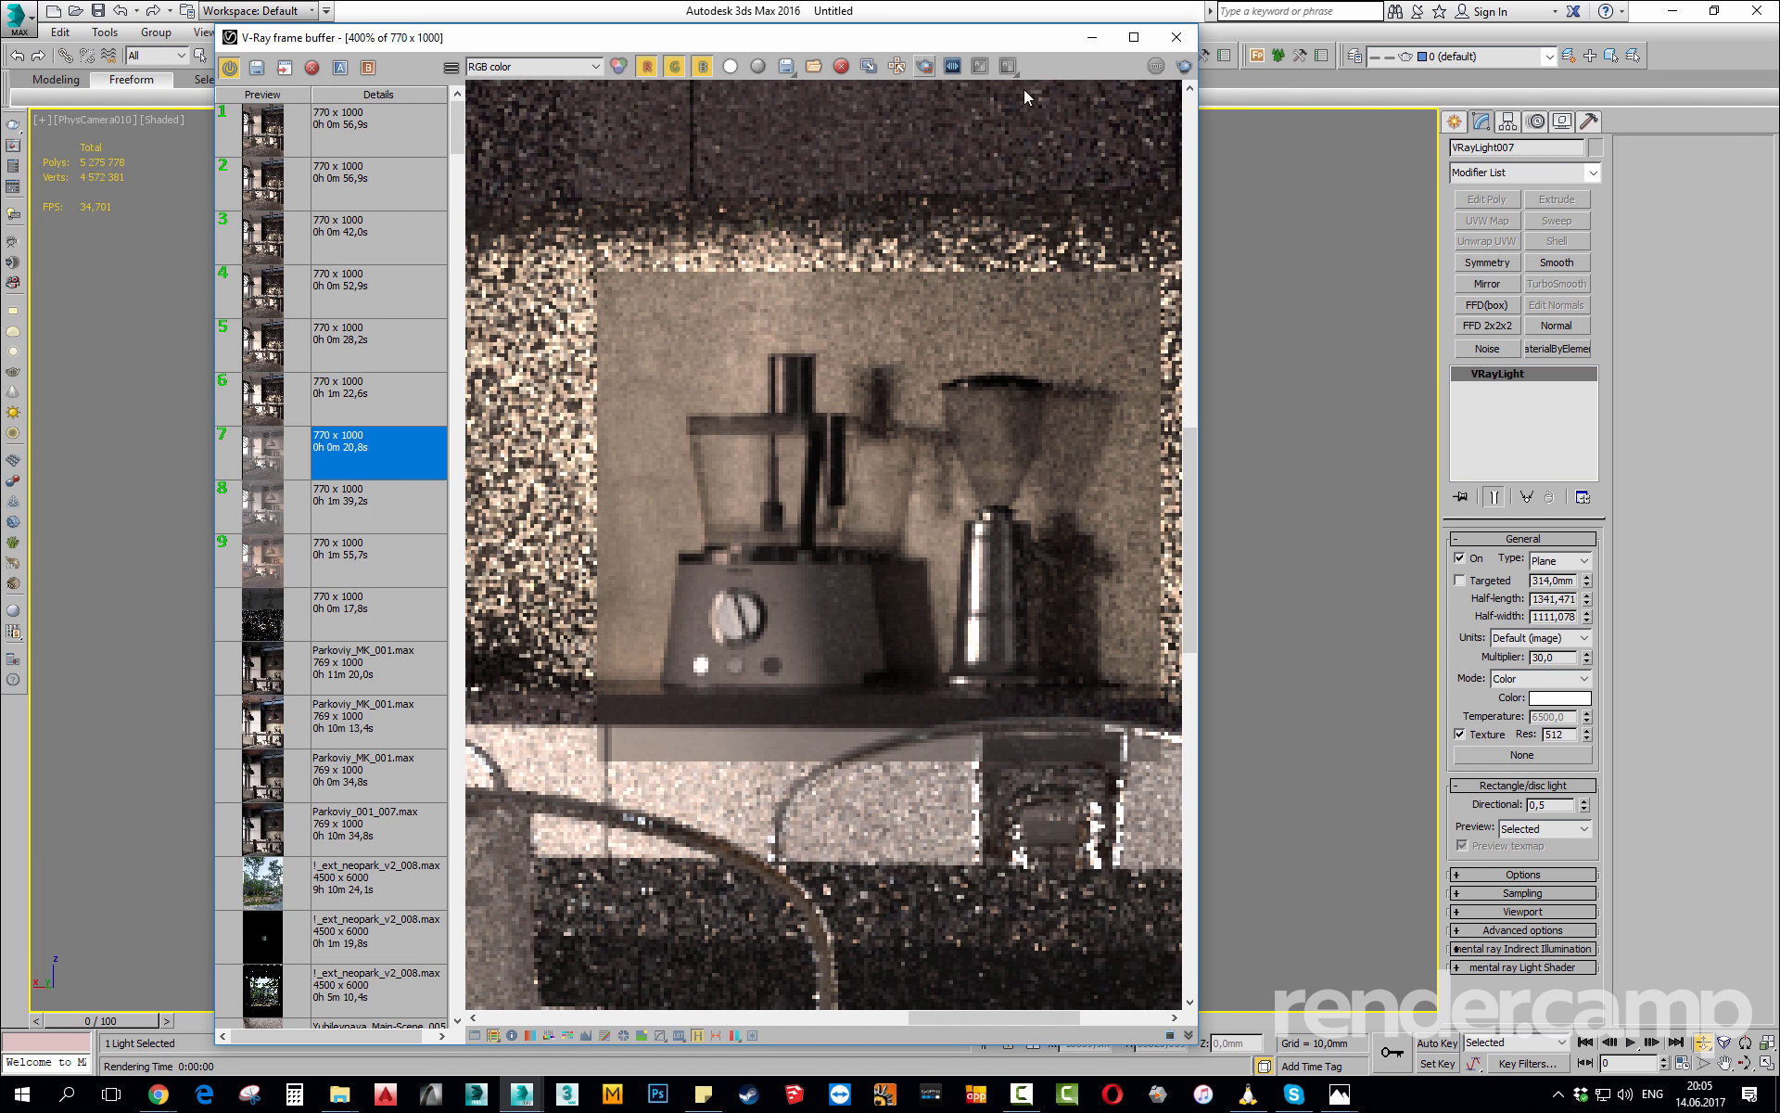
left_click(1176, 70)
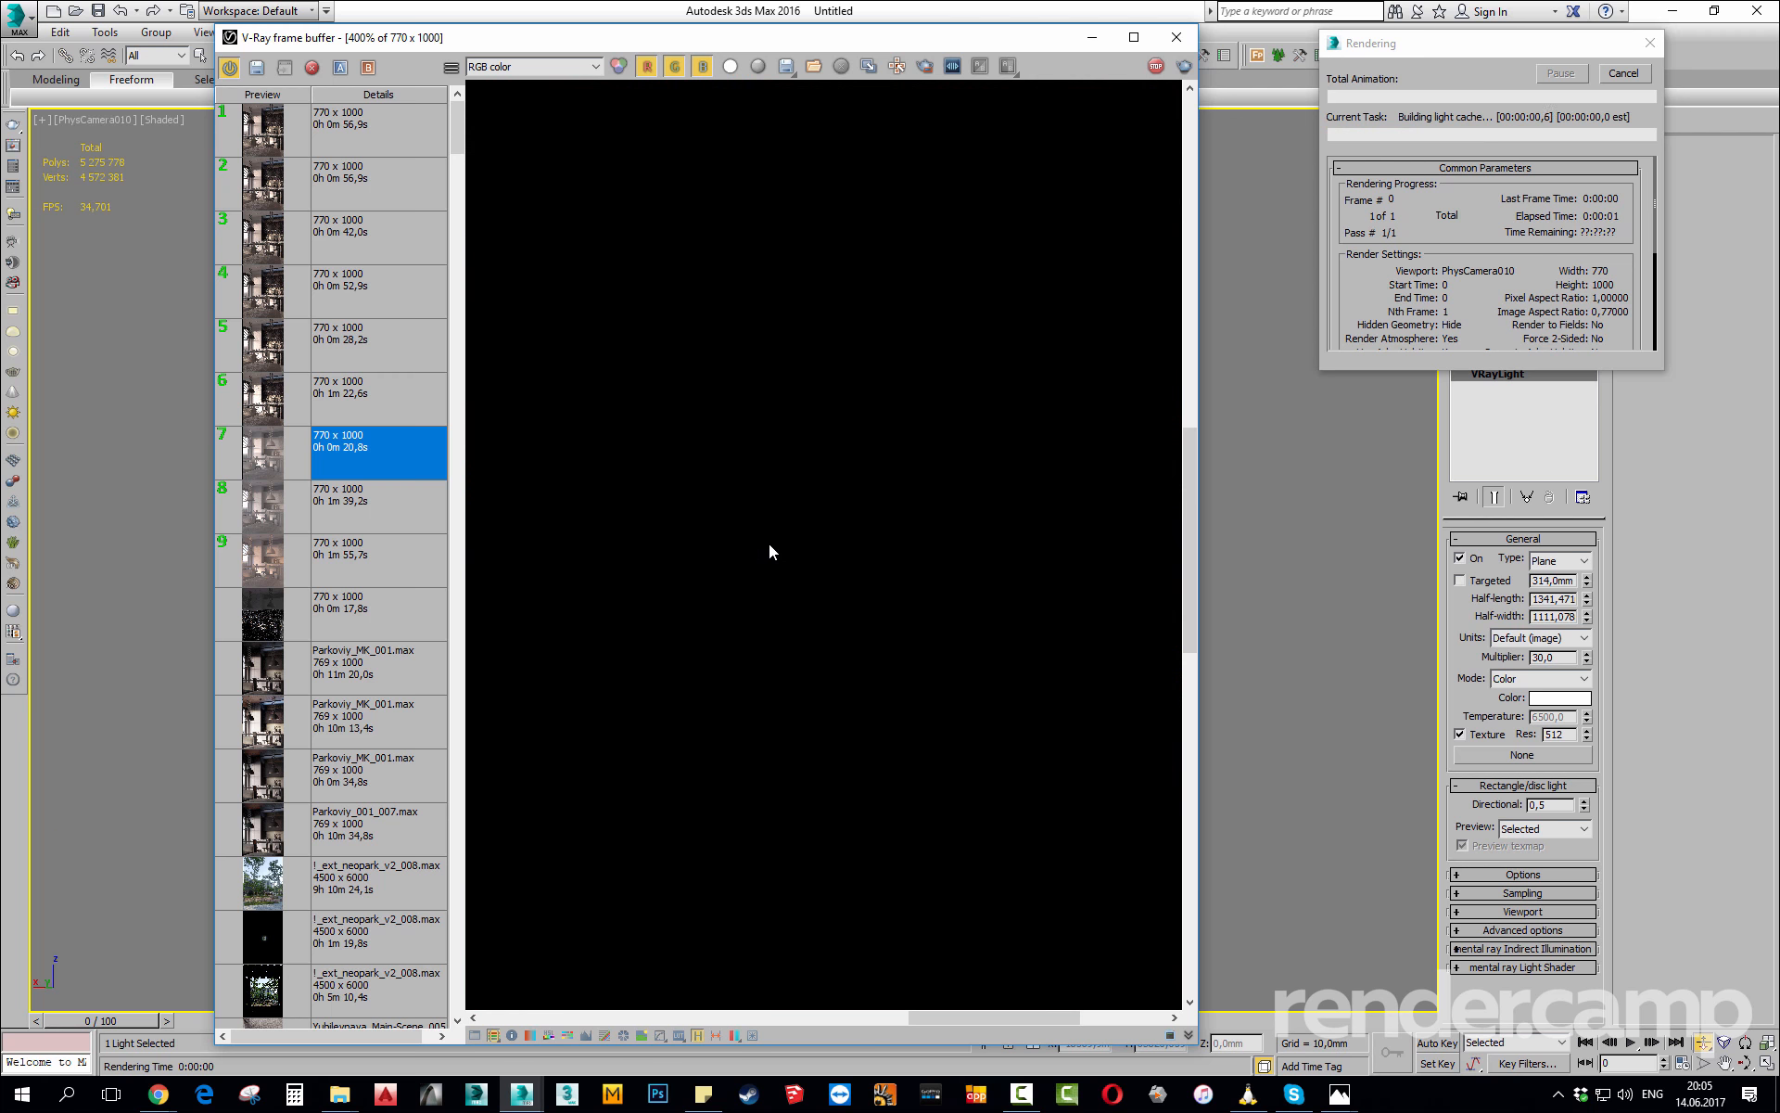
scroll(769, 544, "down", 6)
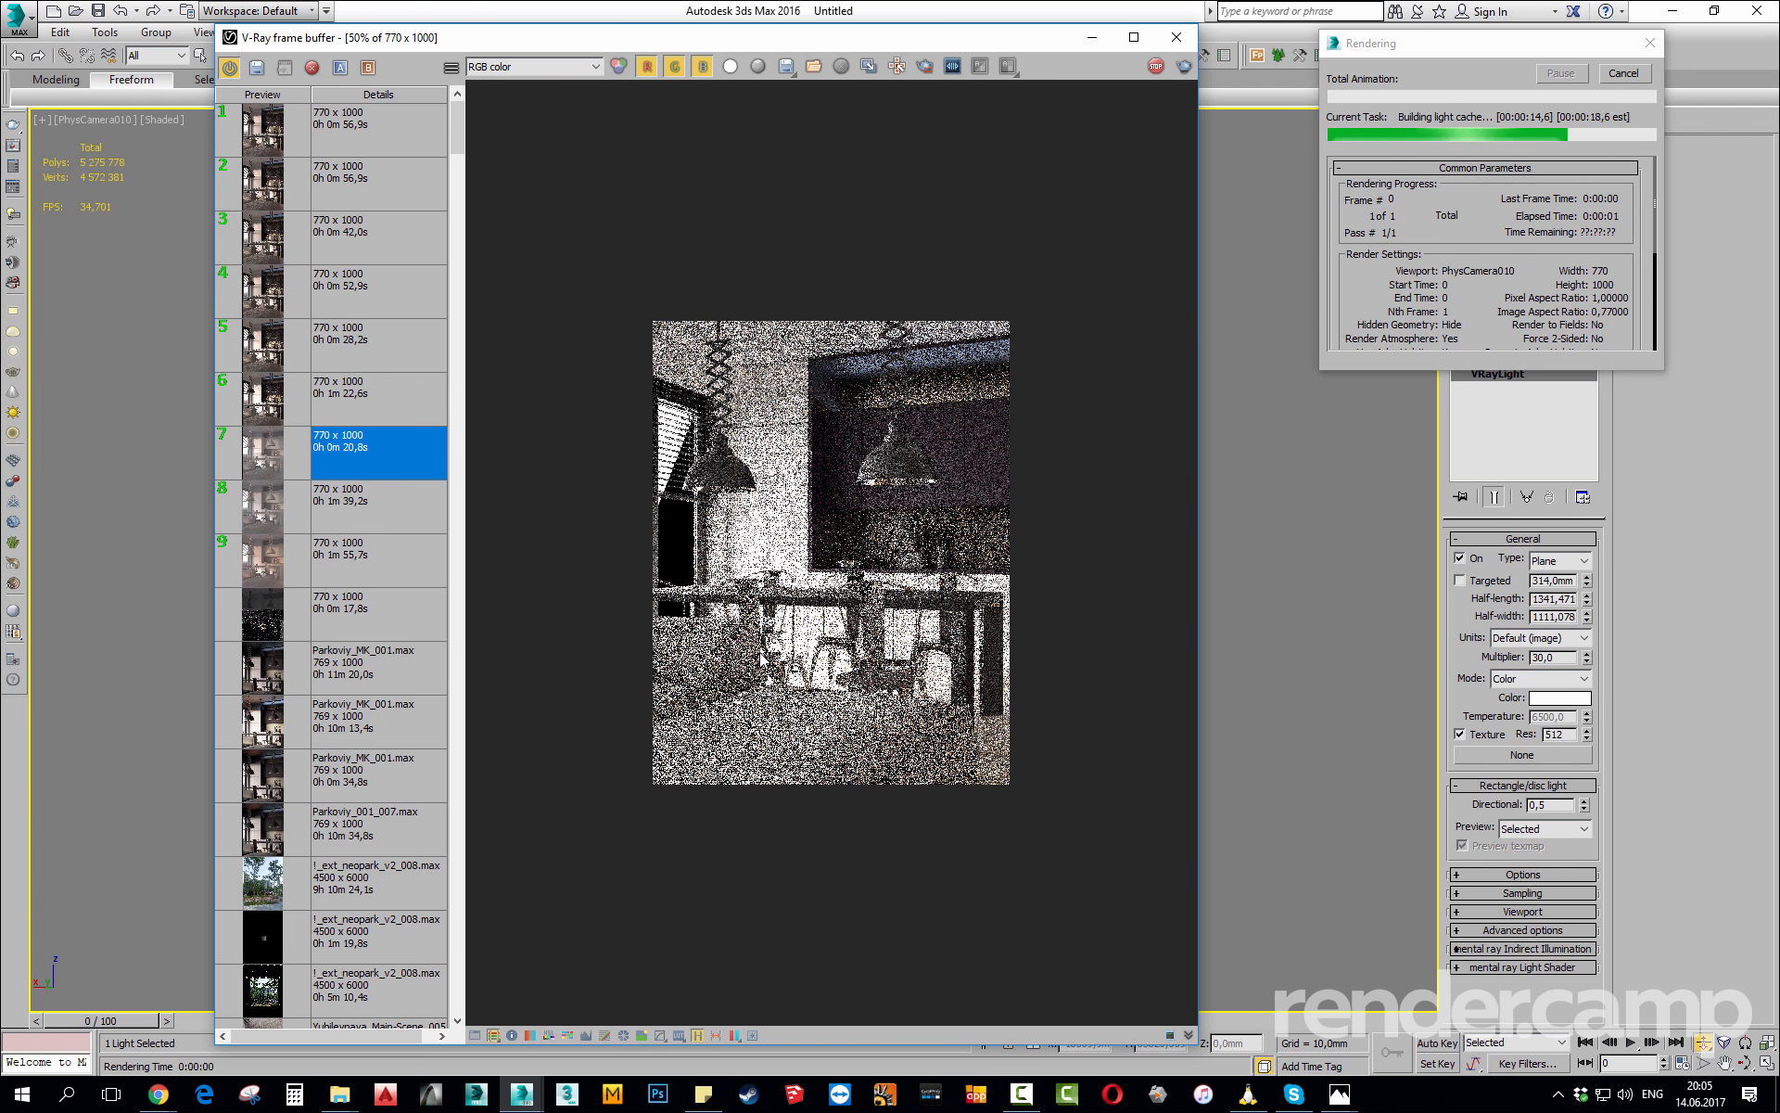
scroll(787, 516, "up", 1)
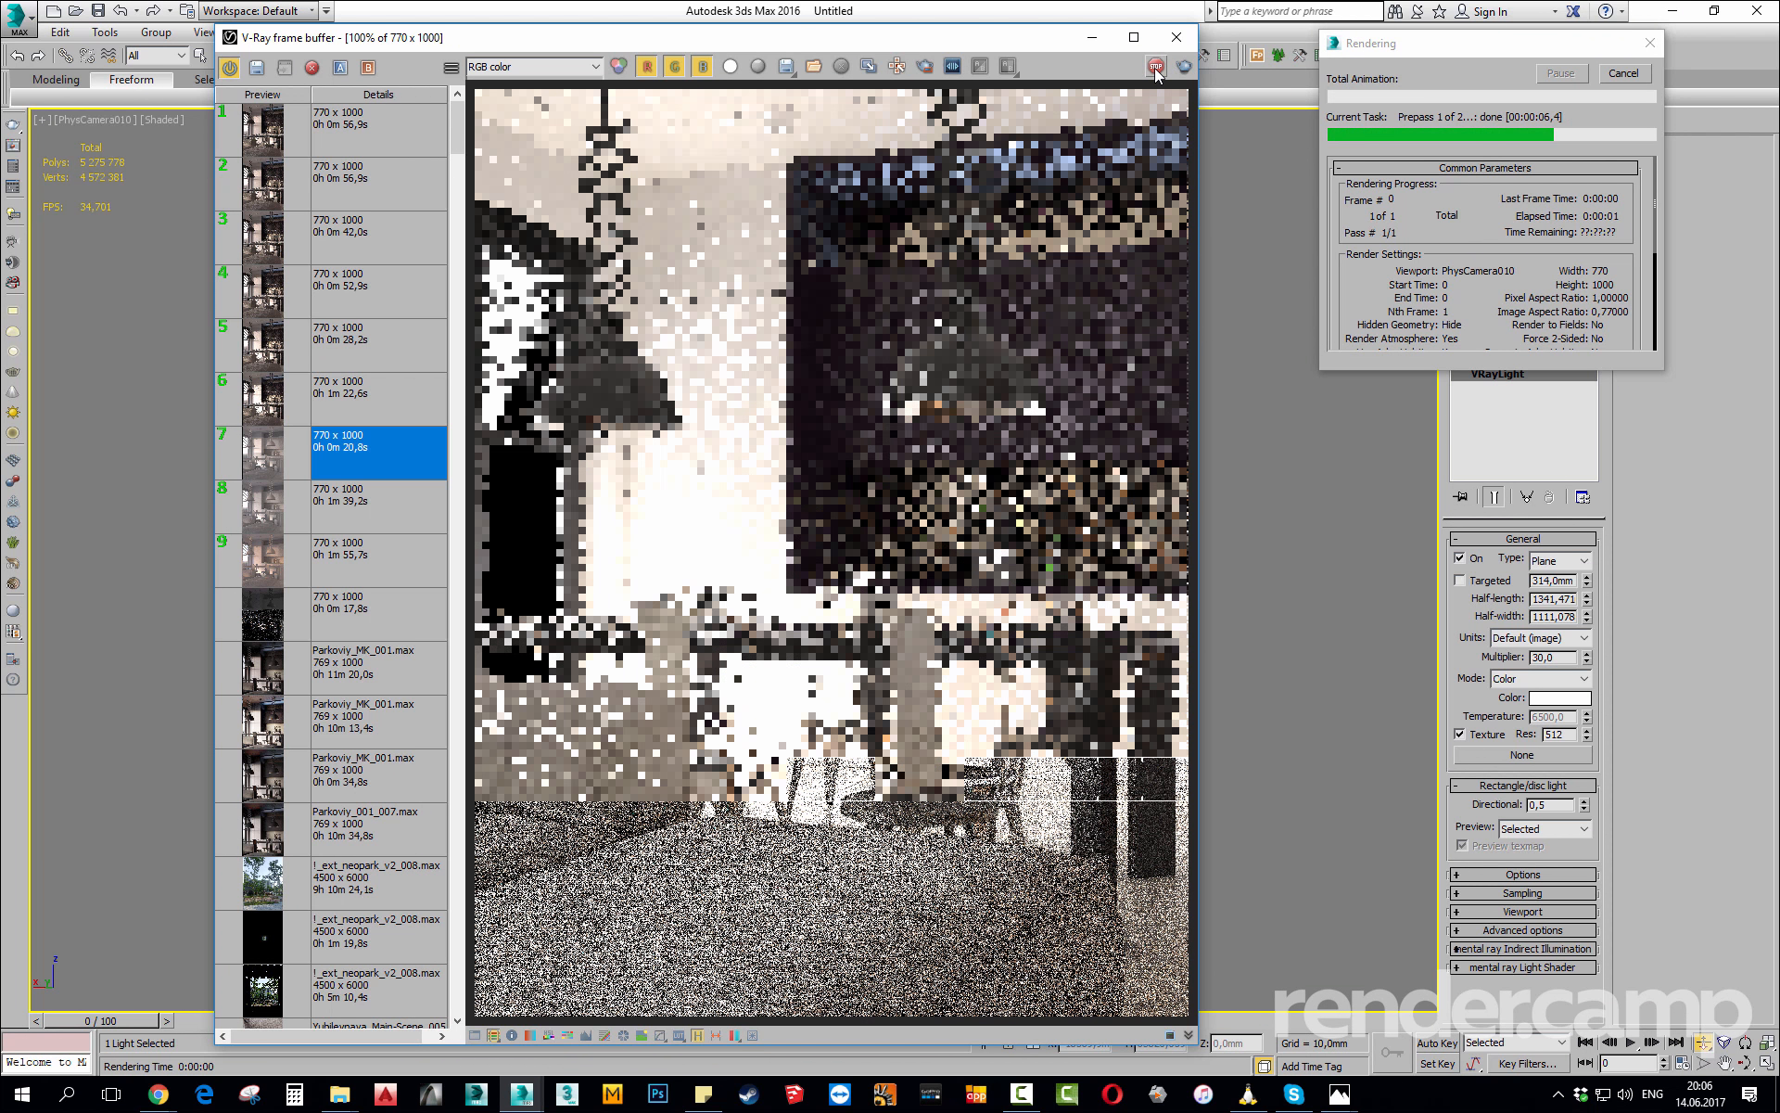
key("Escape")
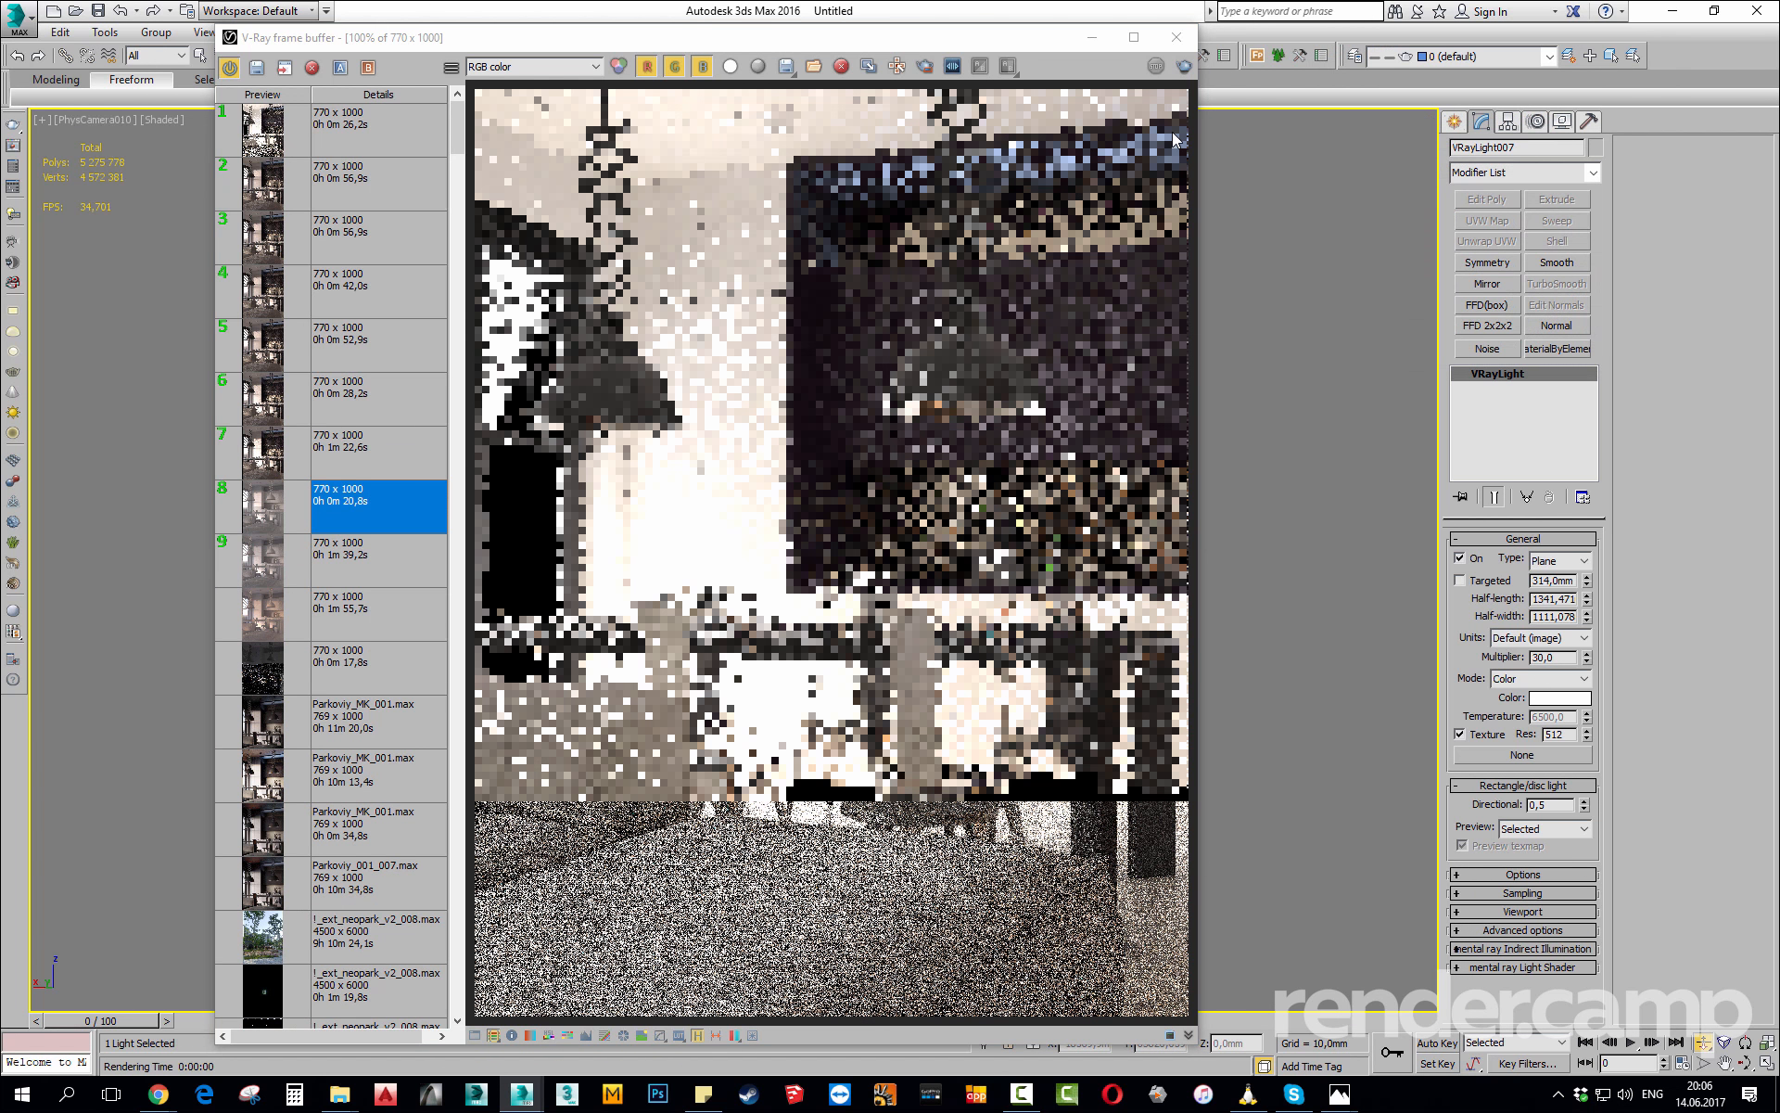
left_click(1176, 39)
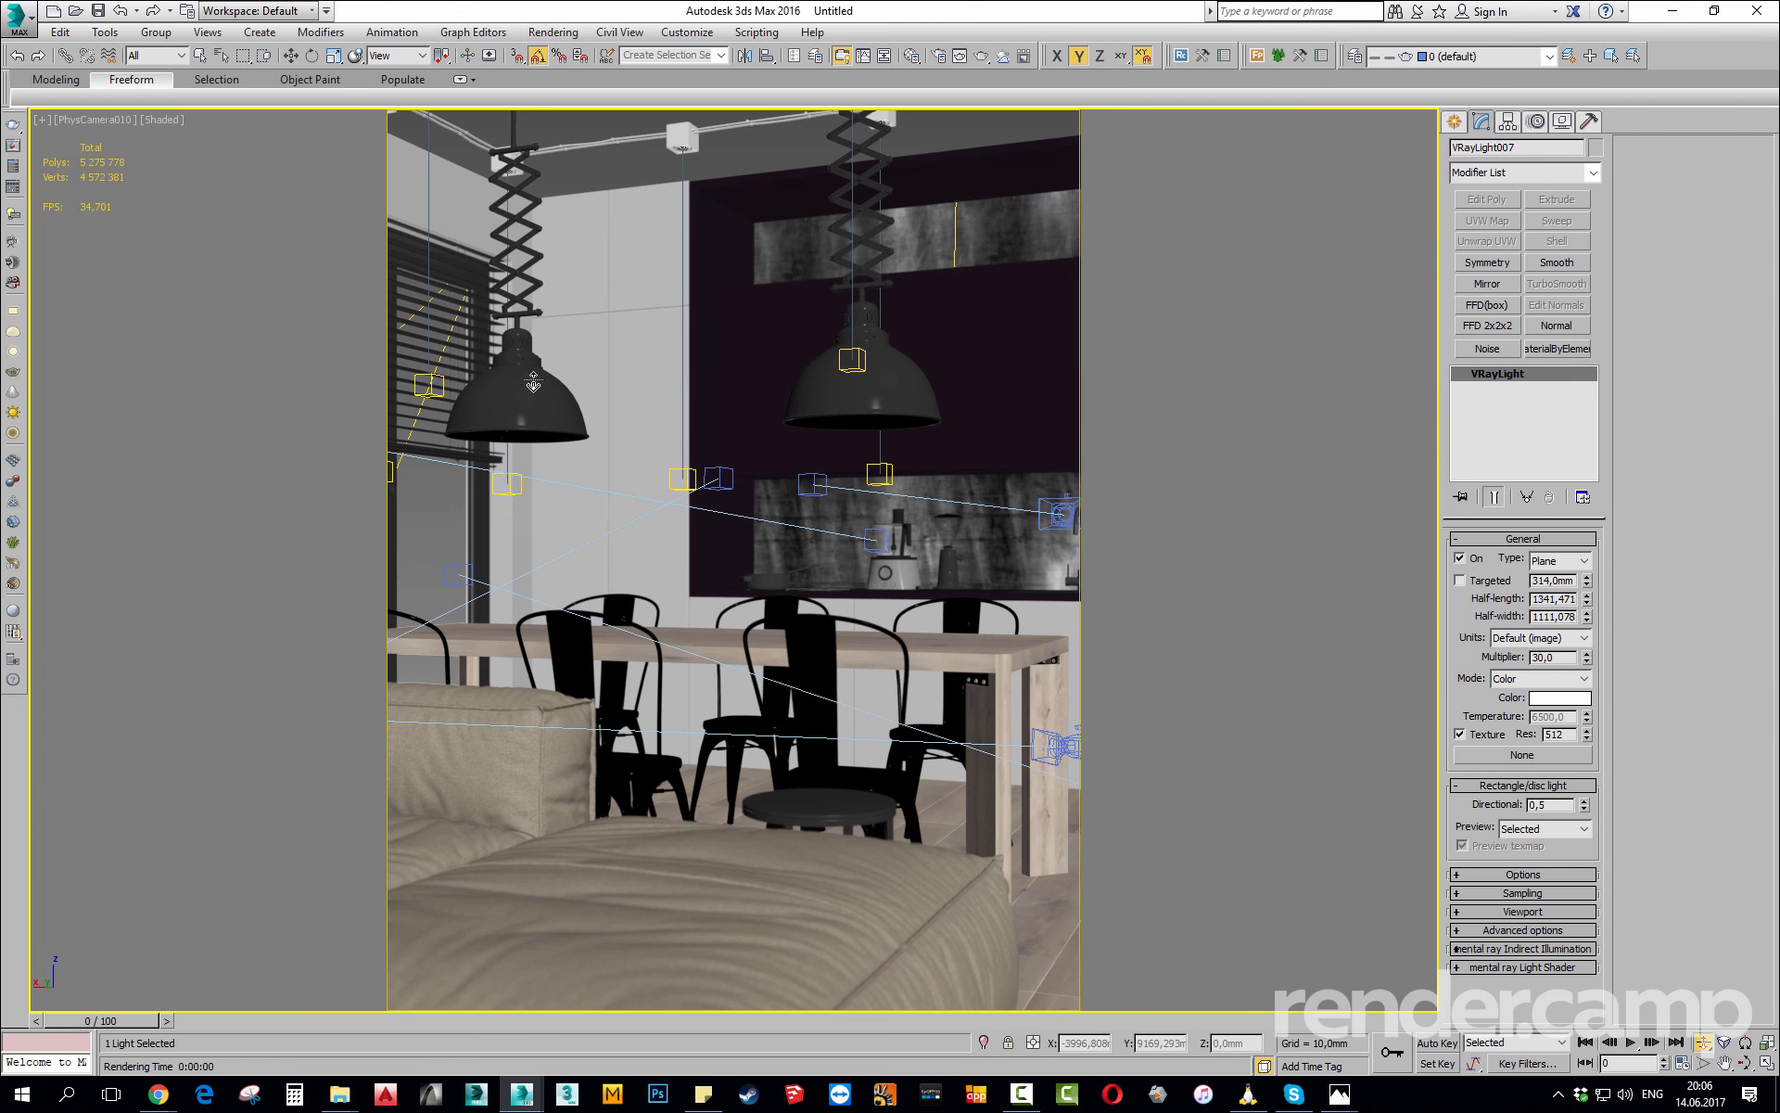
Set the multiplier of the plane light outside the window with blinds to 15 and expand its Options settings.
left_click(408, 464)
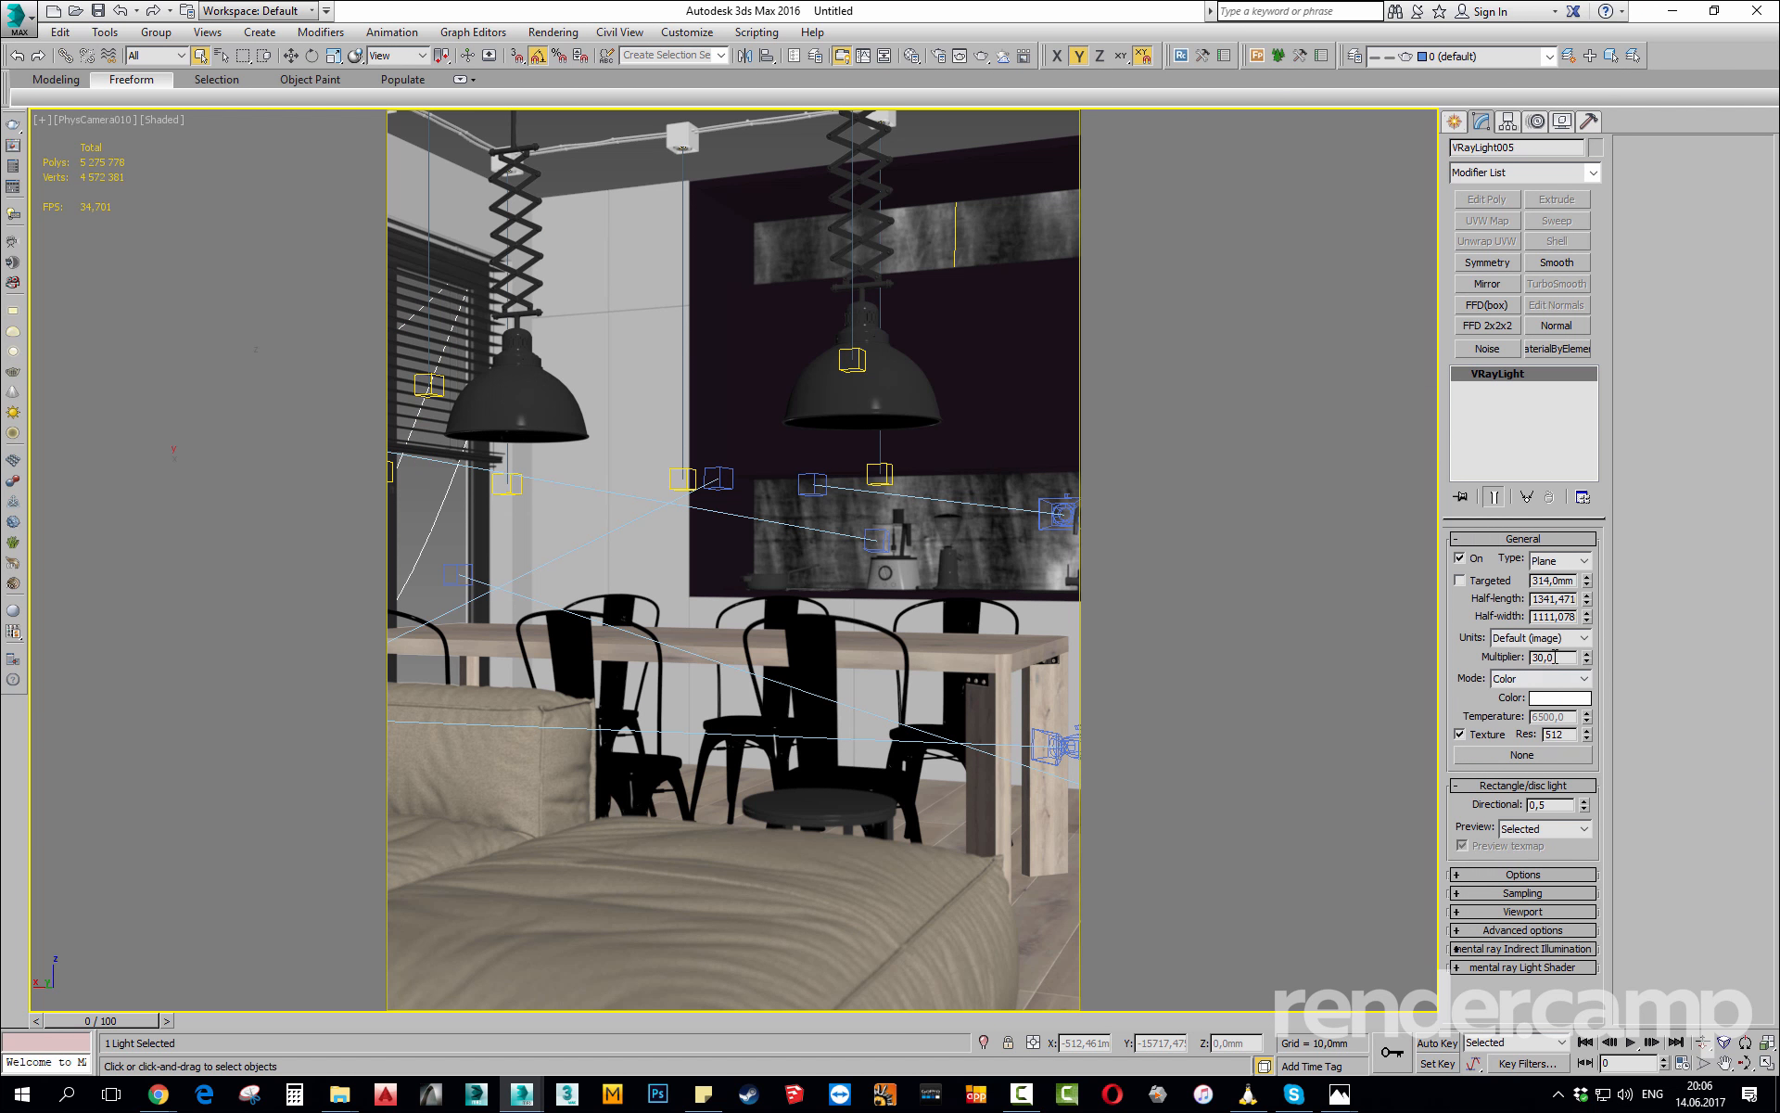
double_click(1544, 656)
left_click(1542, 544)
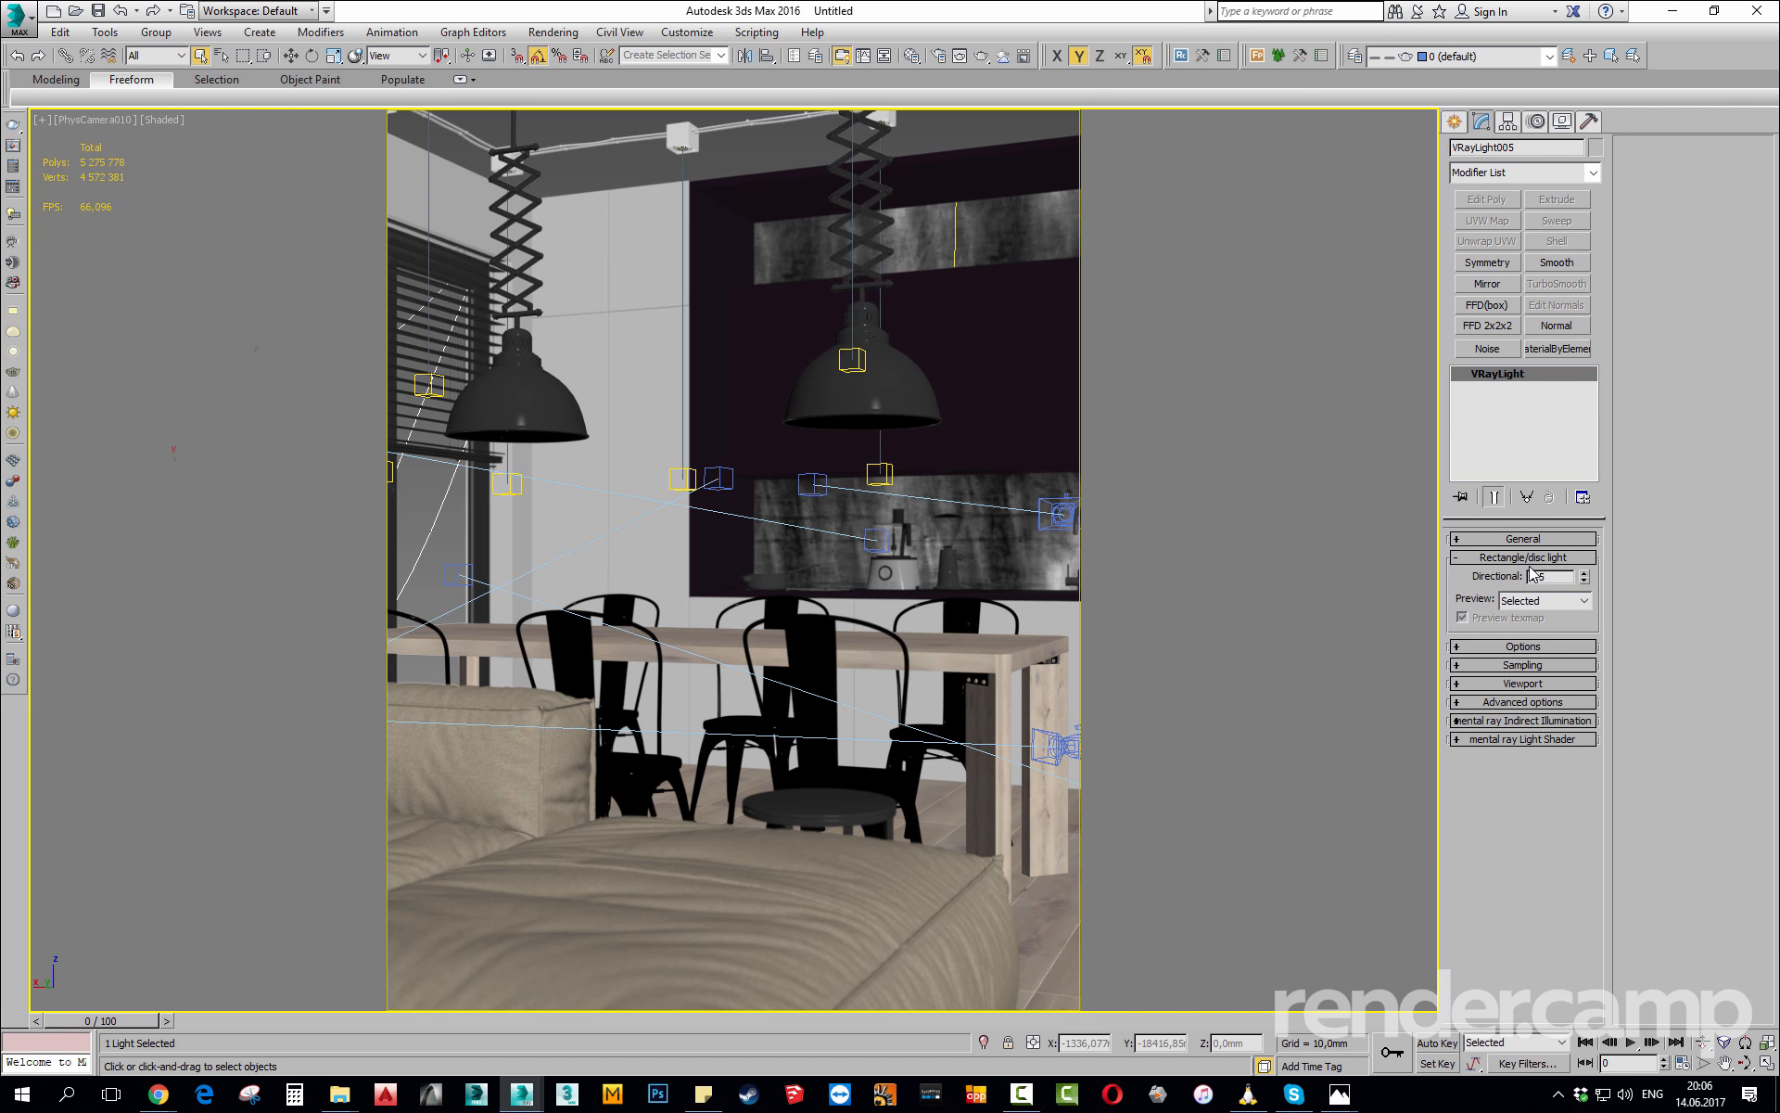
left_click(1512, 559)
left_click(1532, 576)
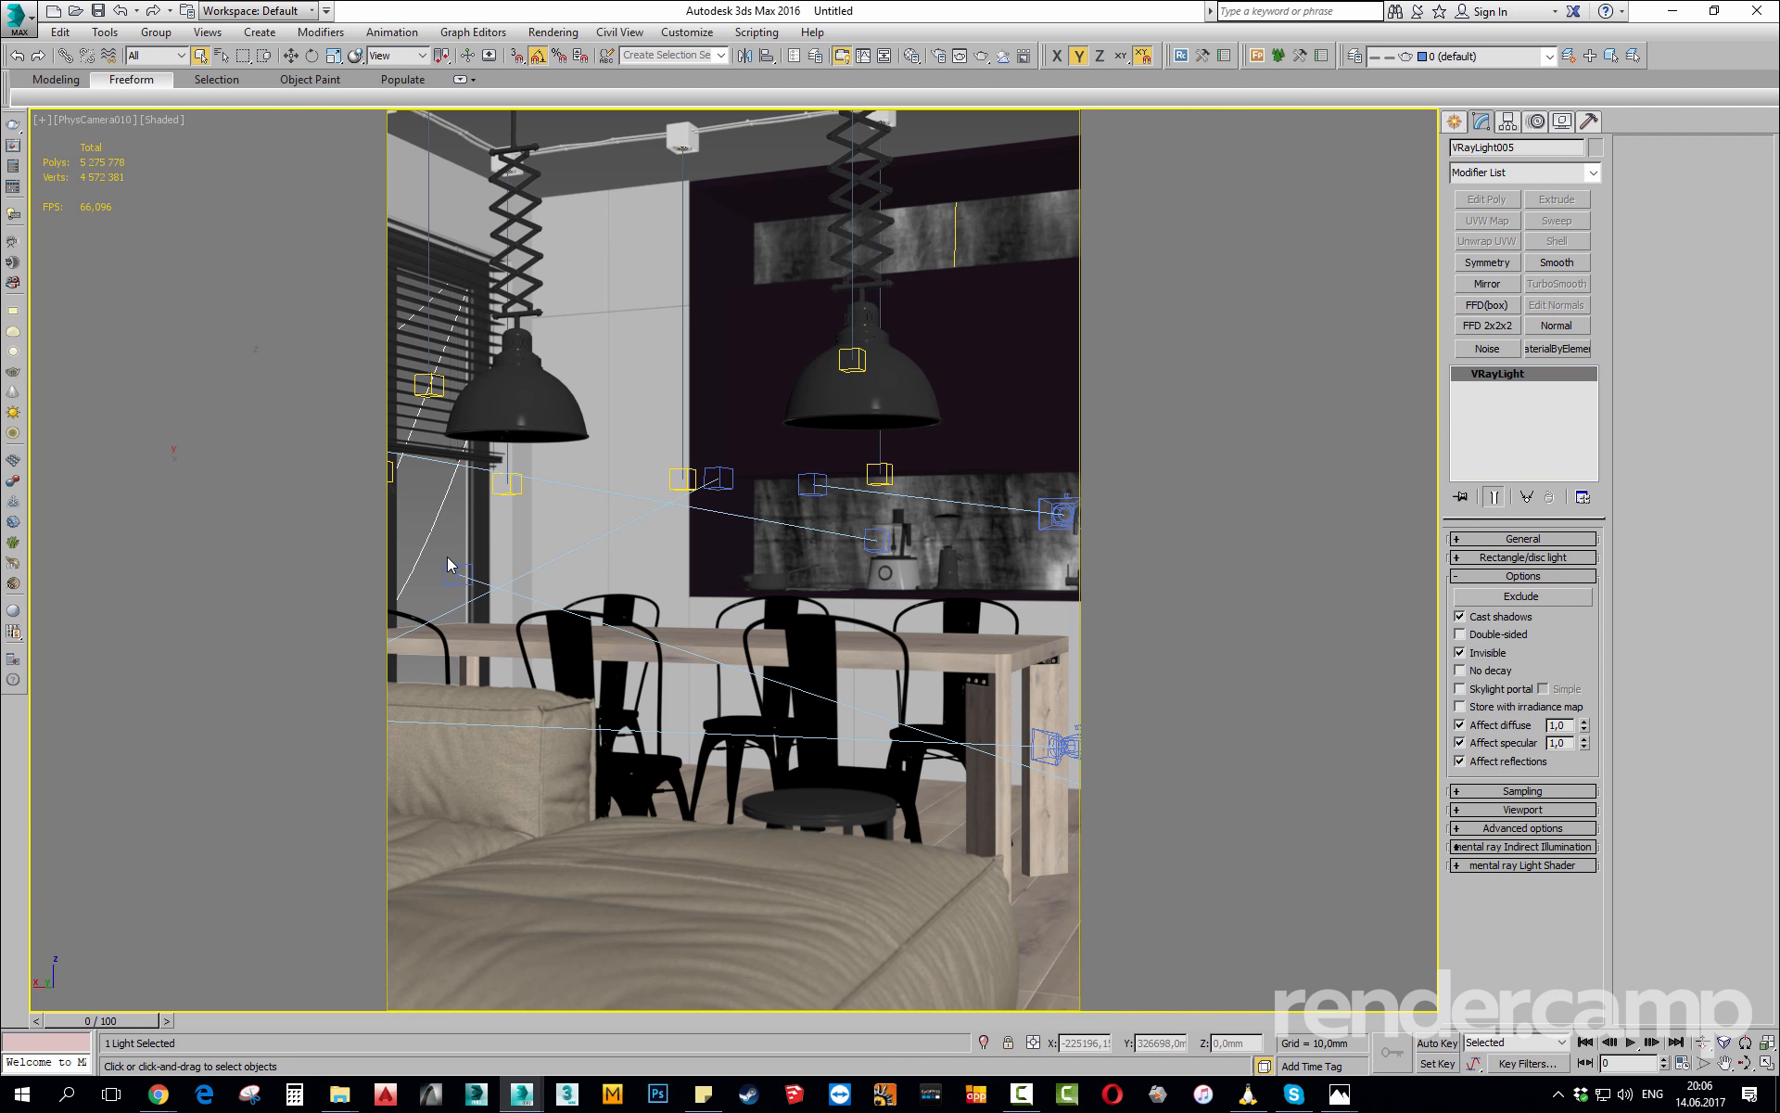
Render the full PhysCamera010 view, examine the brightness and noise on the dining area and kitchen wall, and stop the render.
key("shift+q")
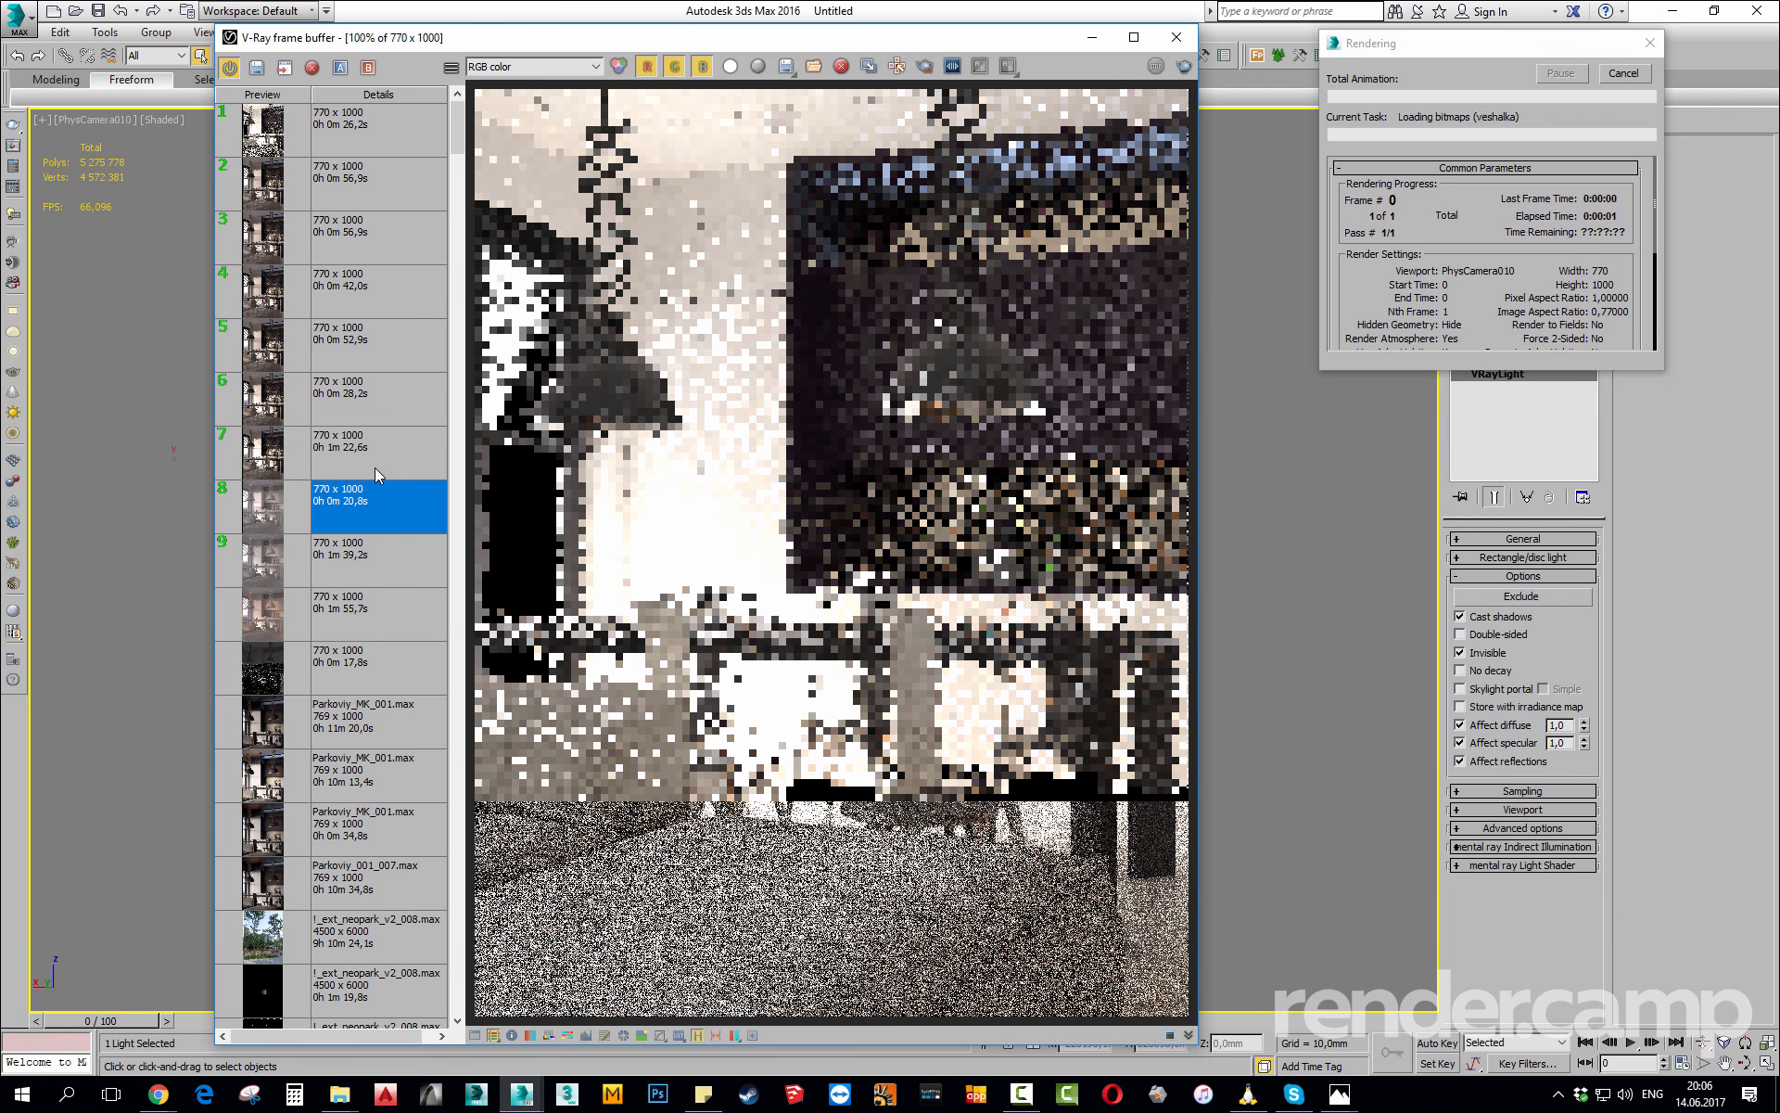
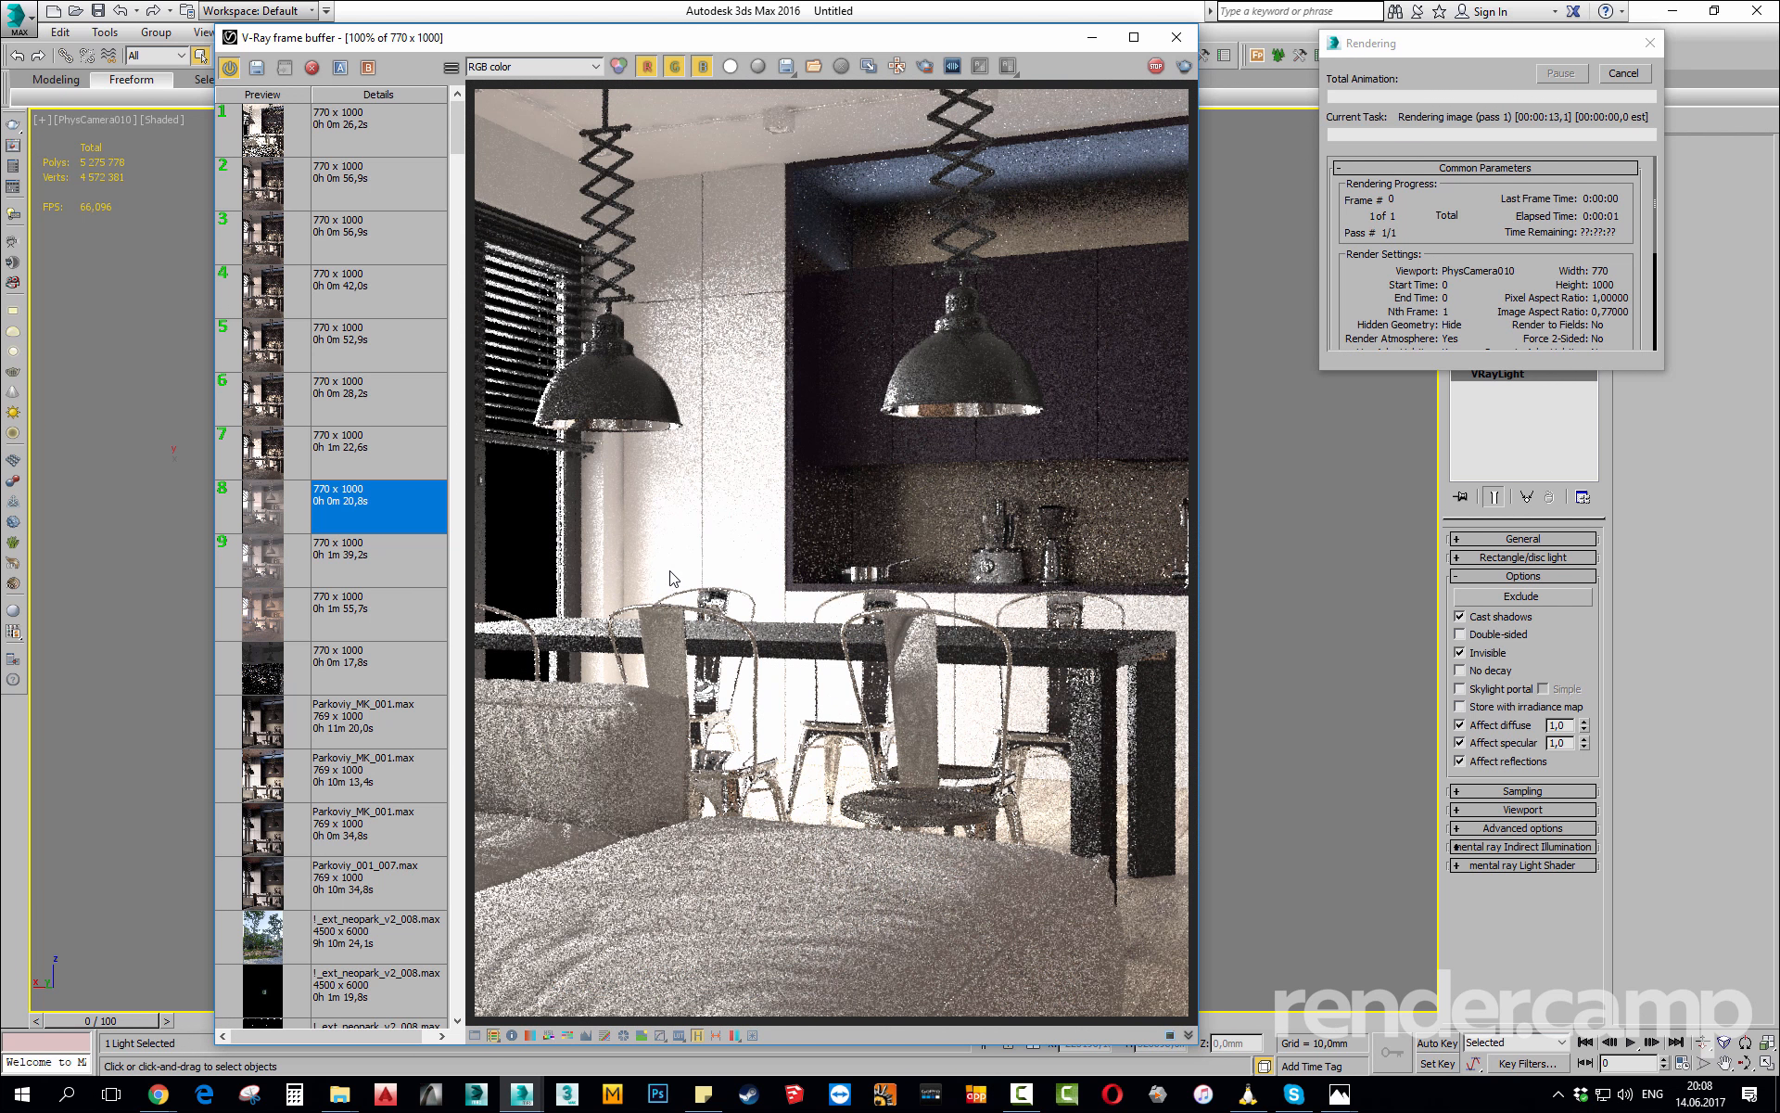
scroll(751, 783, "up", 1)
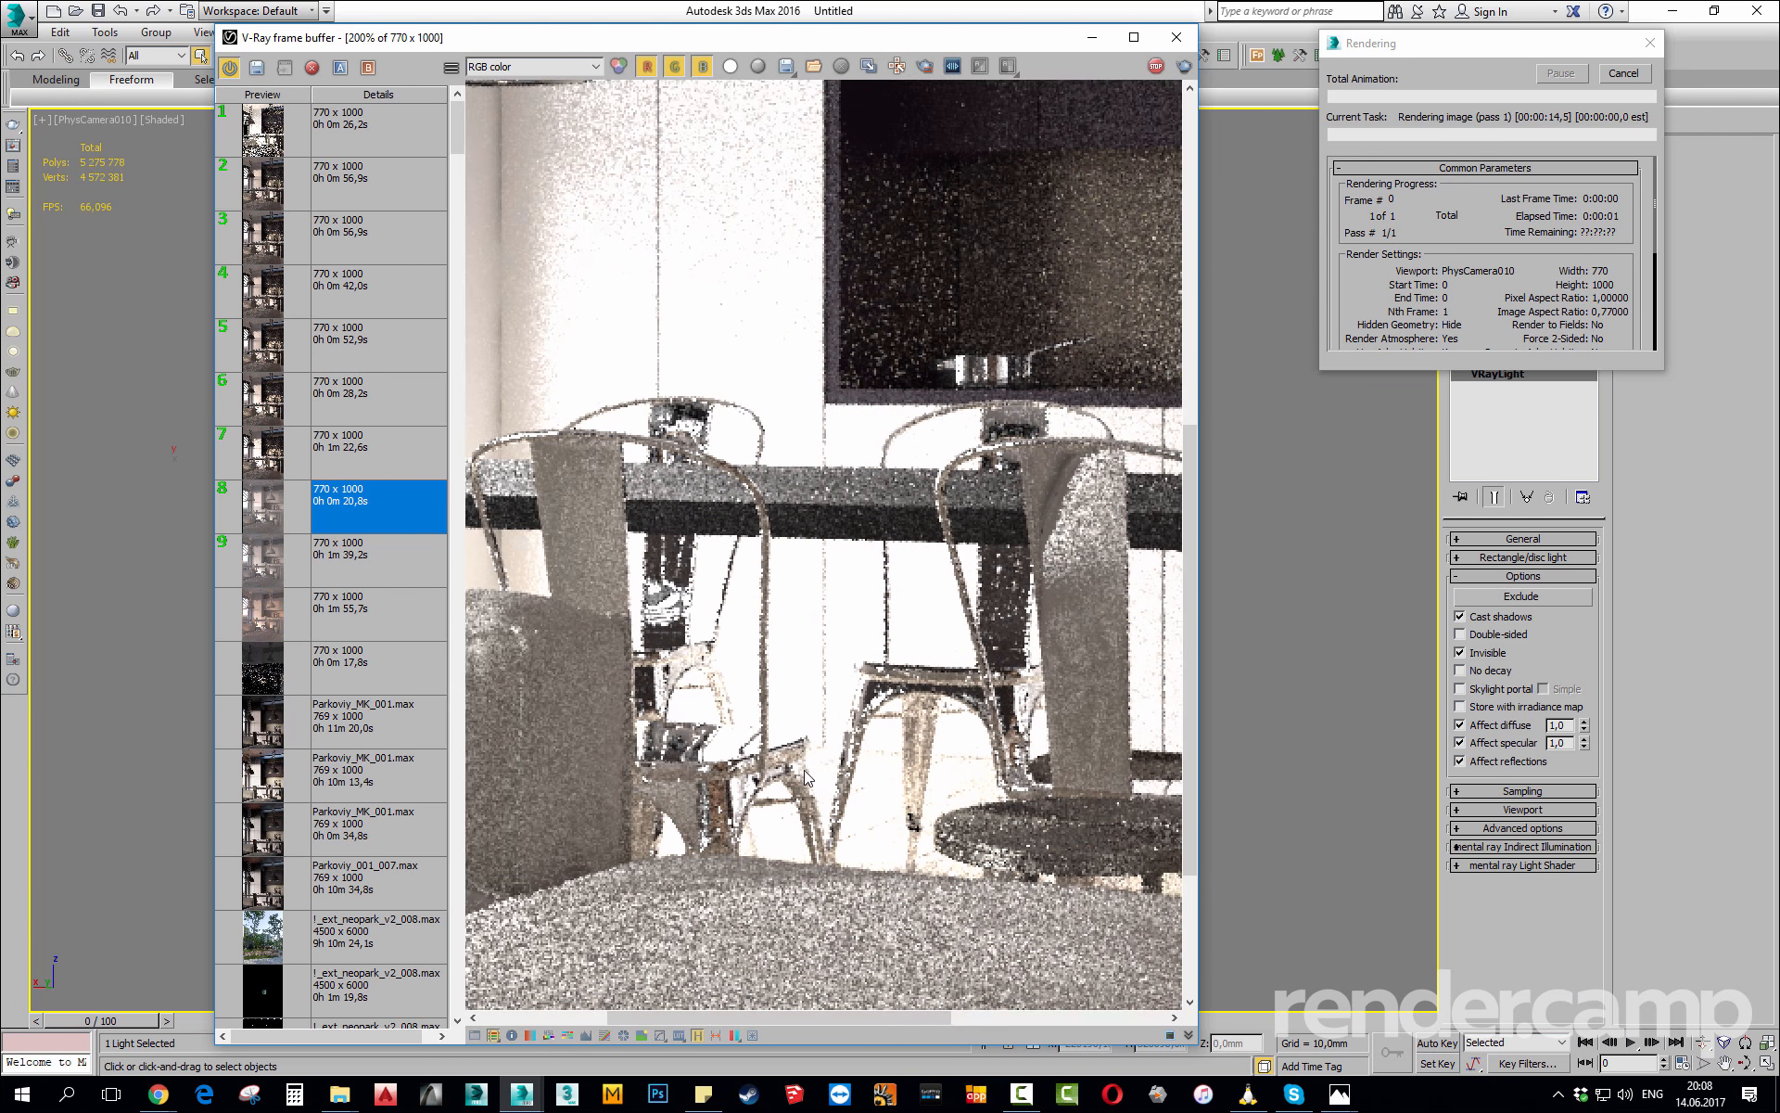
scroll(834, 737, "down", 1)
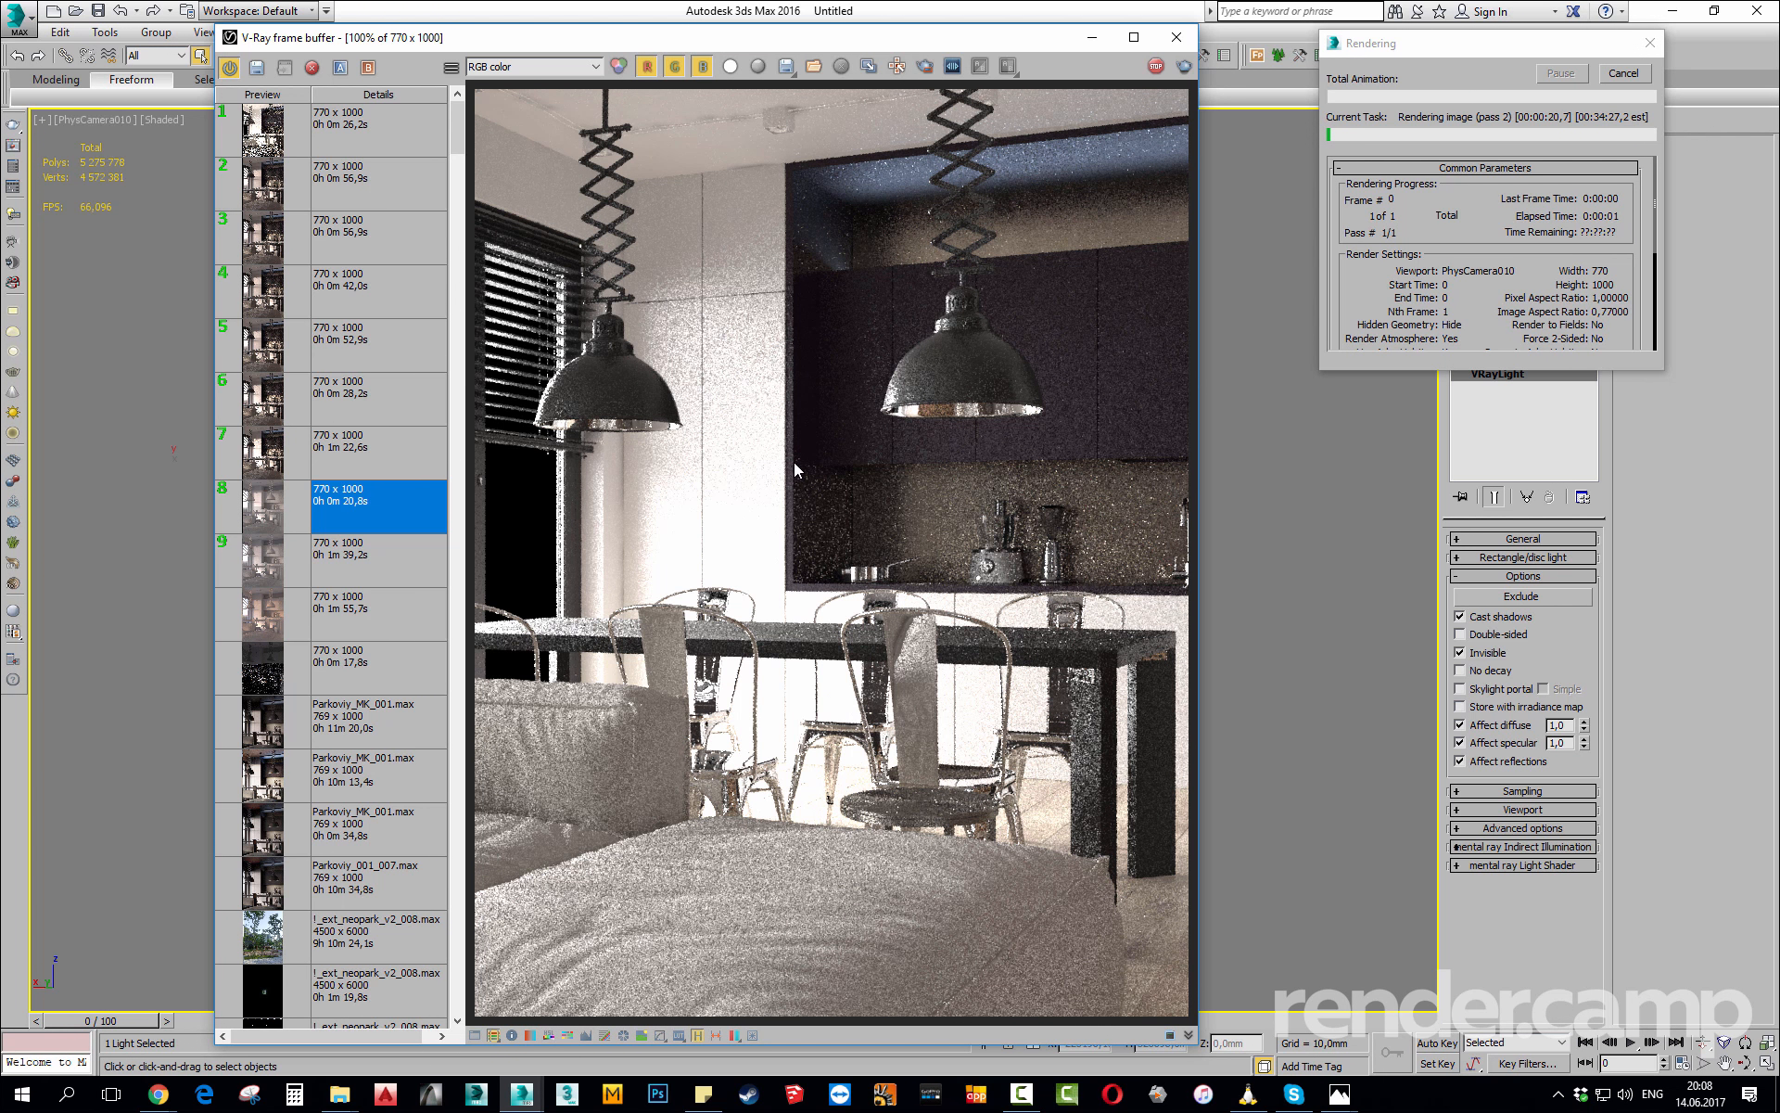
scroll(720, 419, "down", 2)
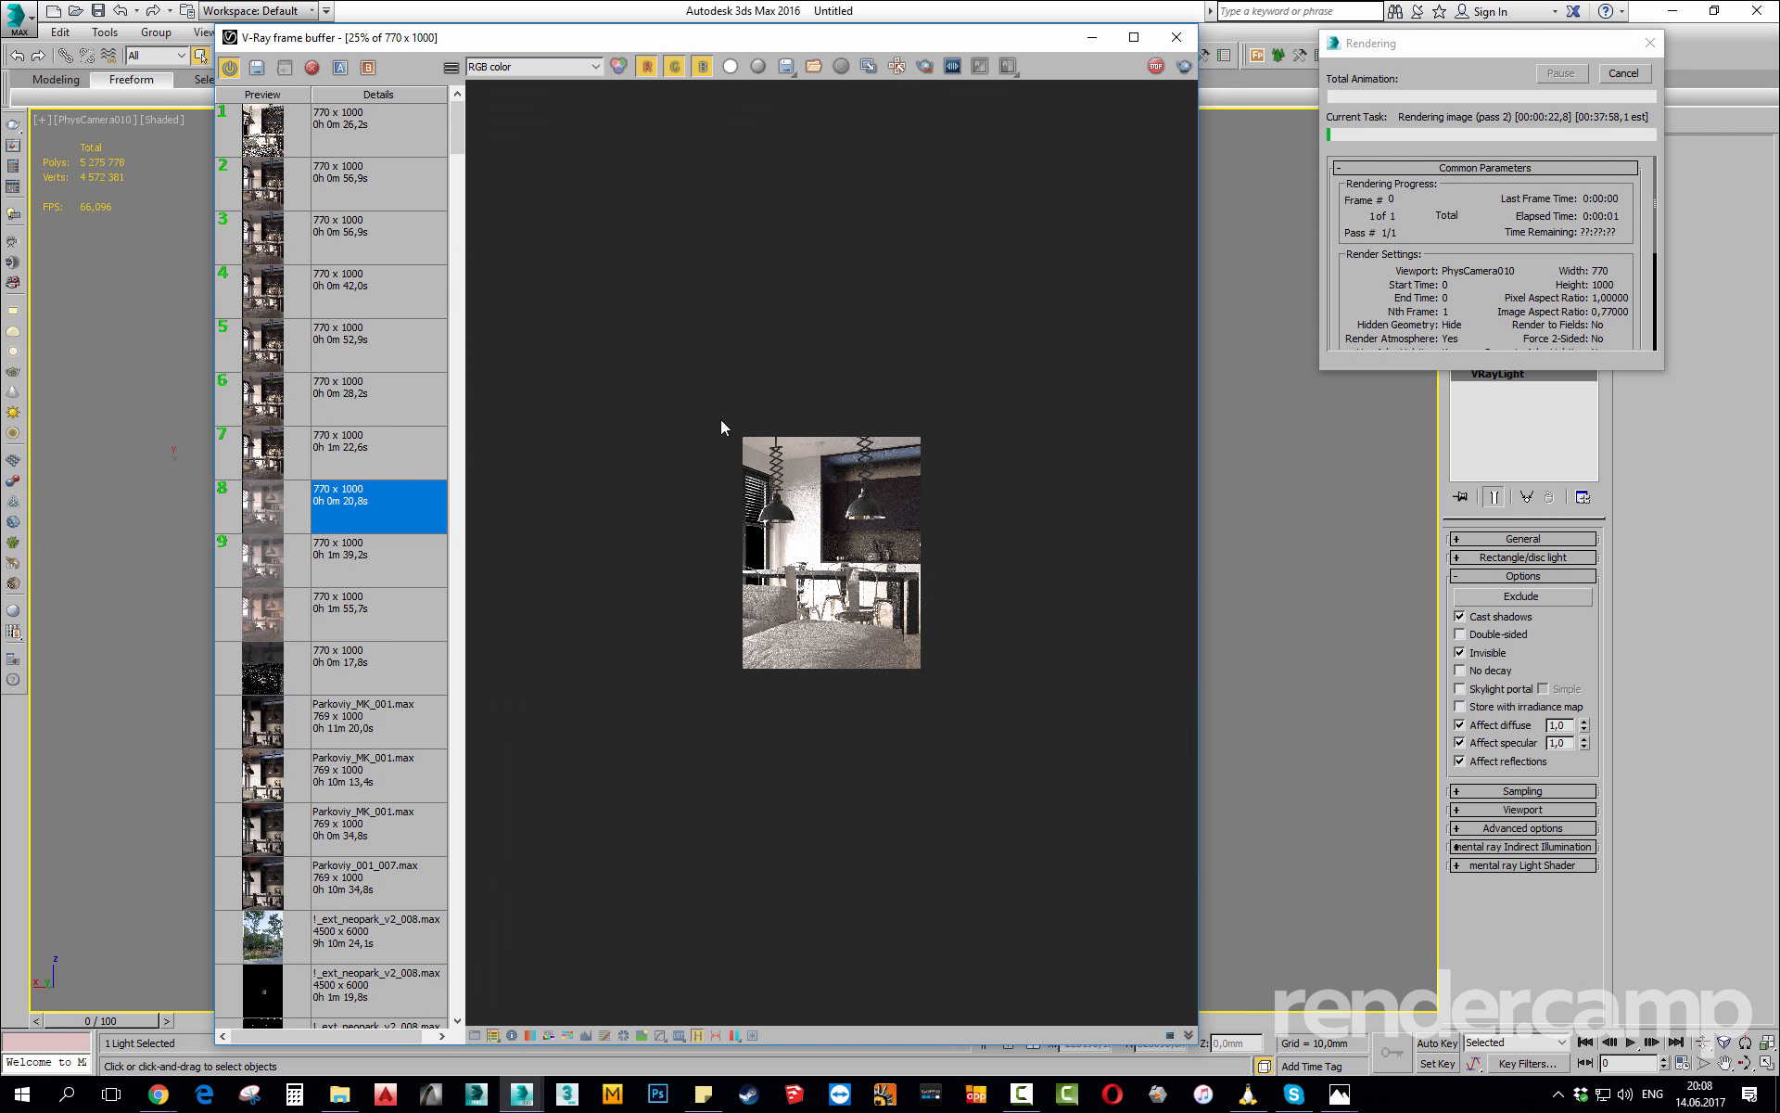
scroll(756, 565, "up", 1)
scroll(757, 565, "up", 2)
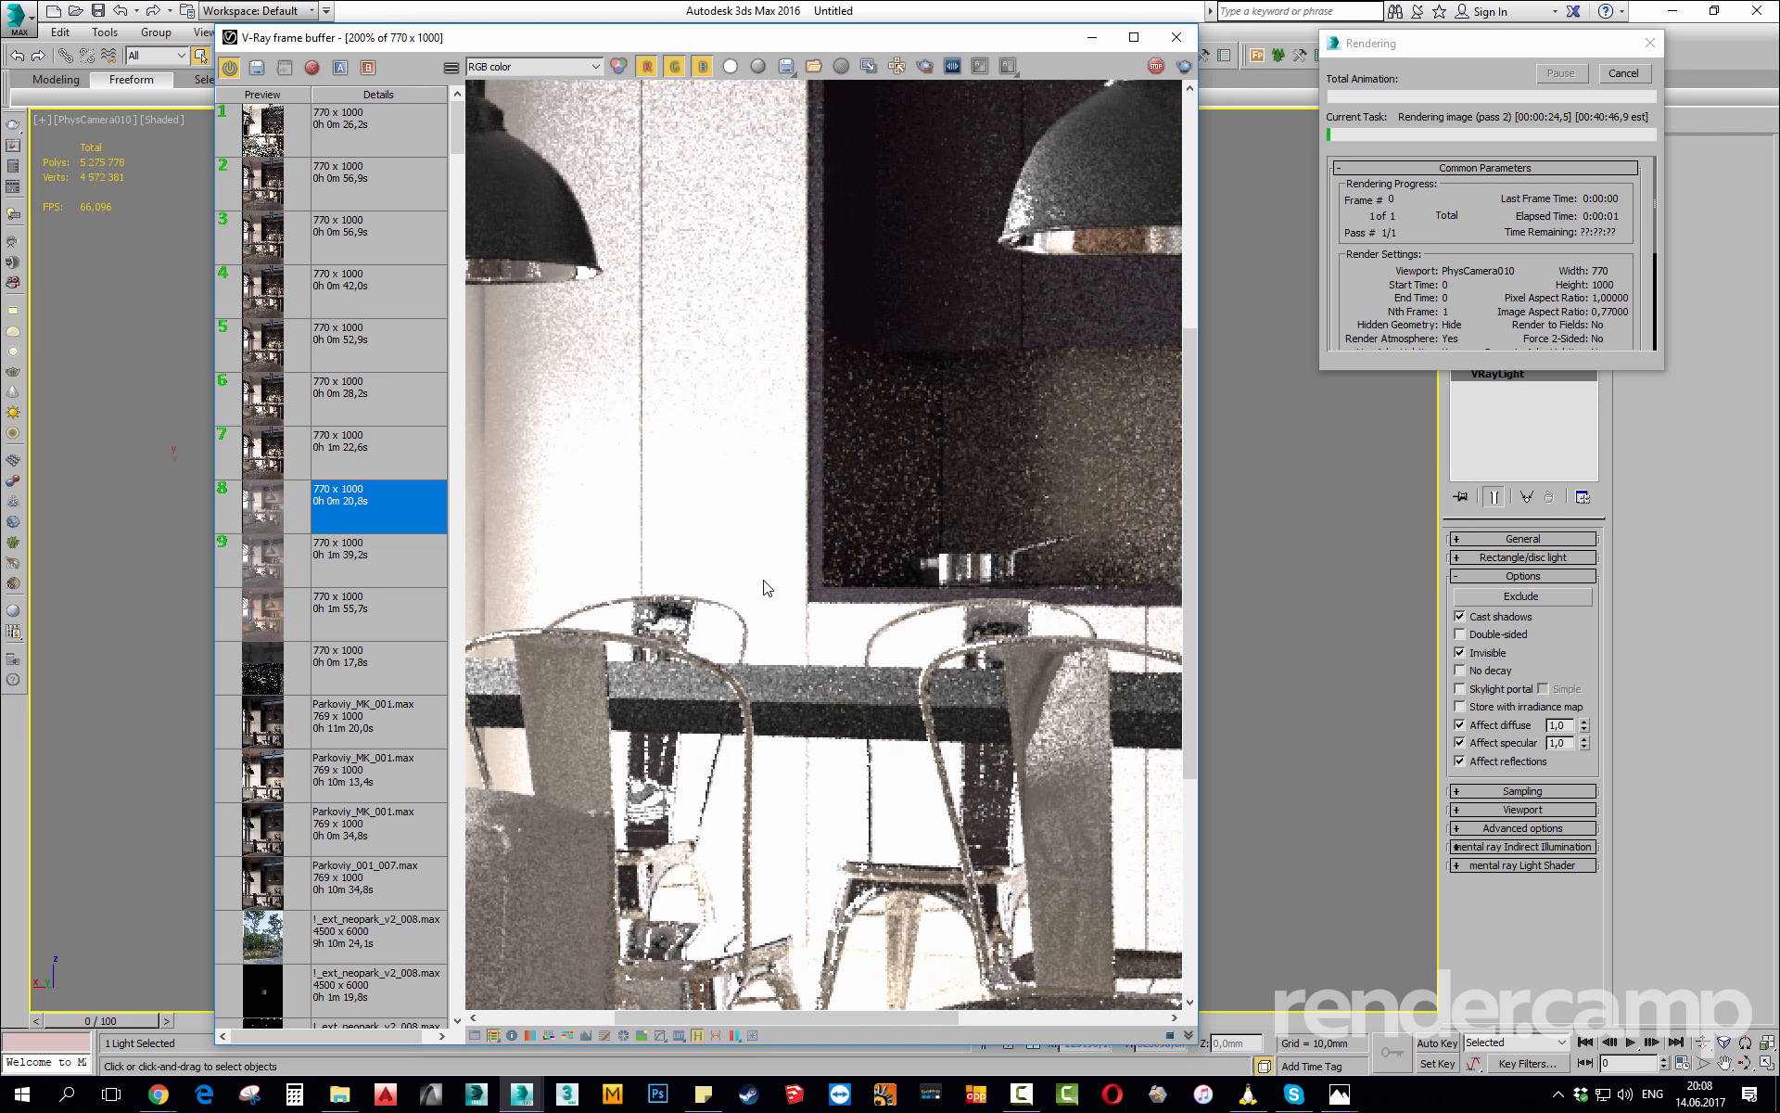
scroll(757, 586, "down", 1)
left_click(1635, 78)
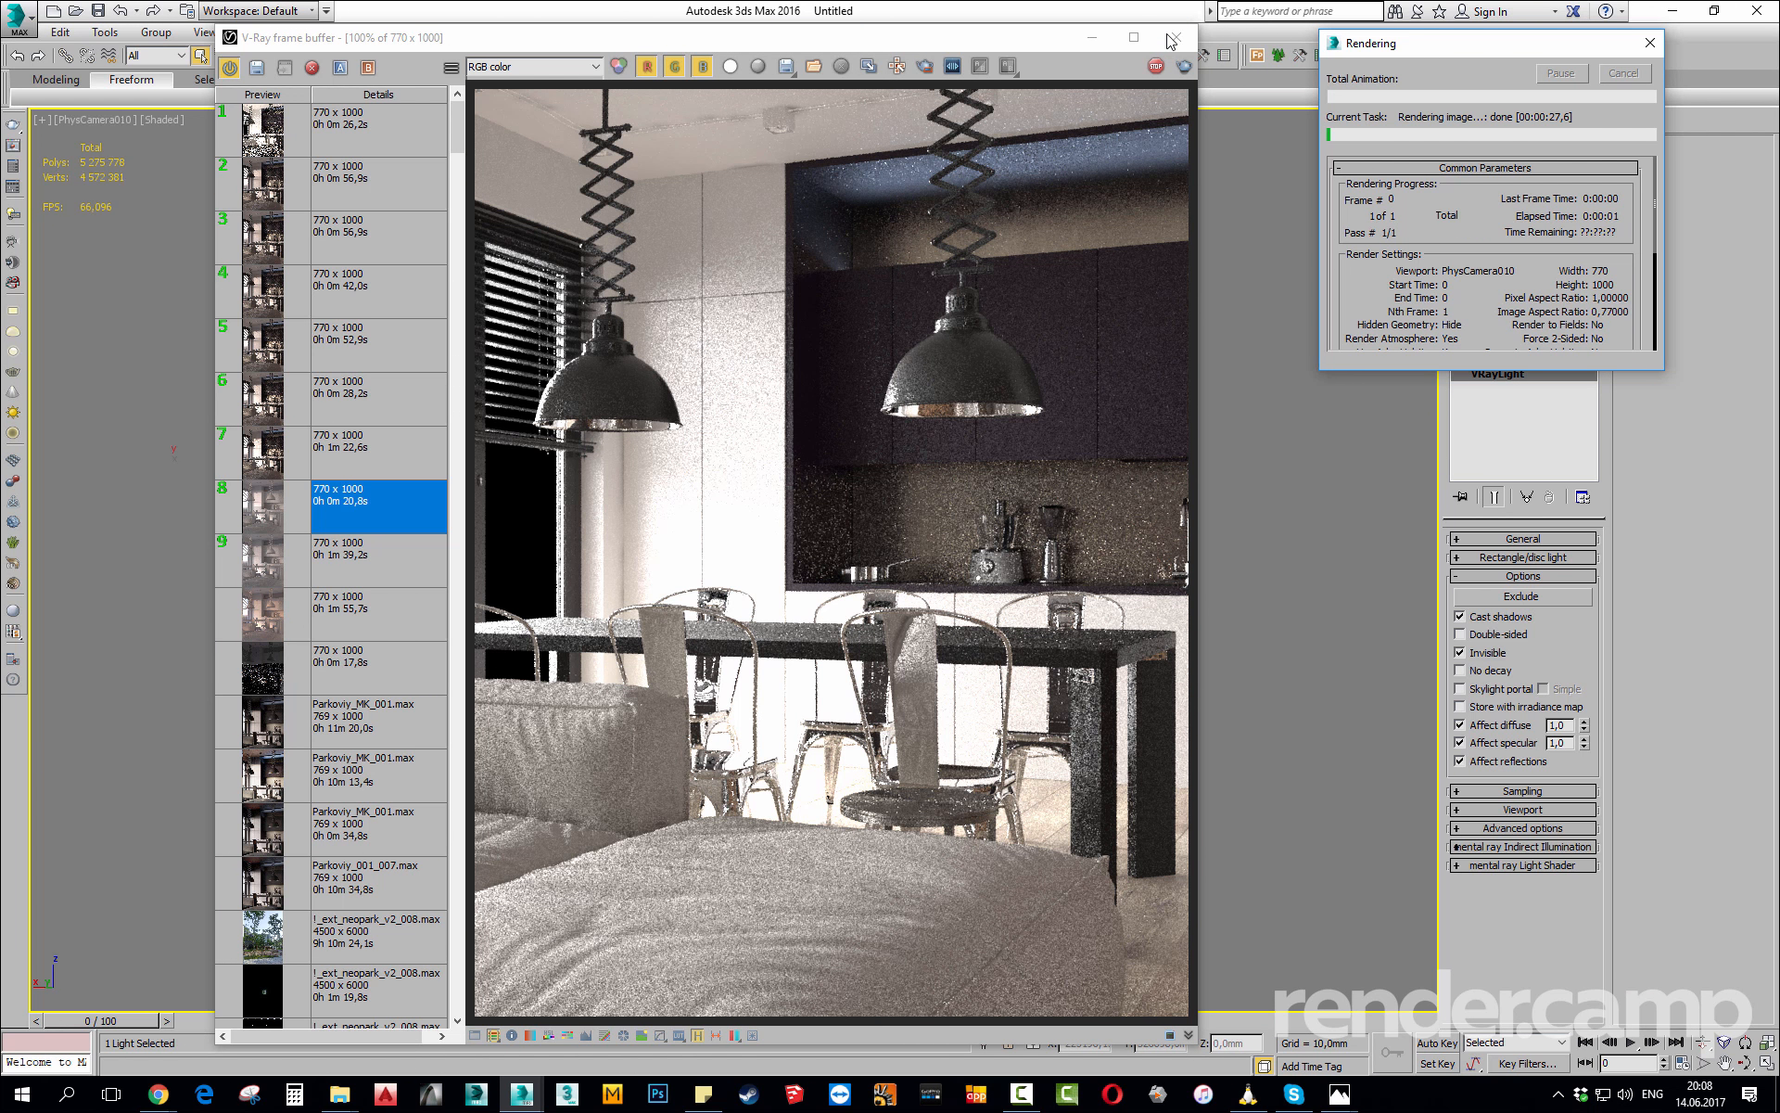
Lower the selected window light's multiplier to 3, and settle on 5.
left_click(1538, 540)
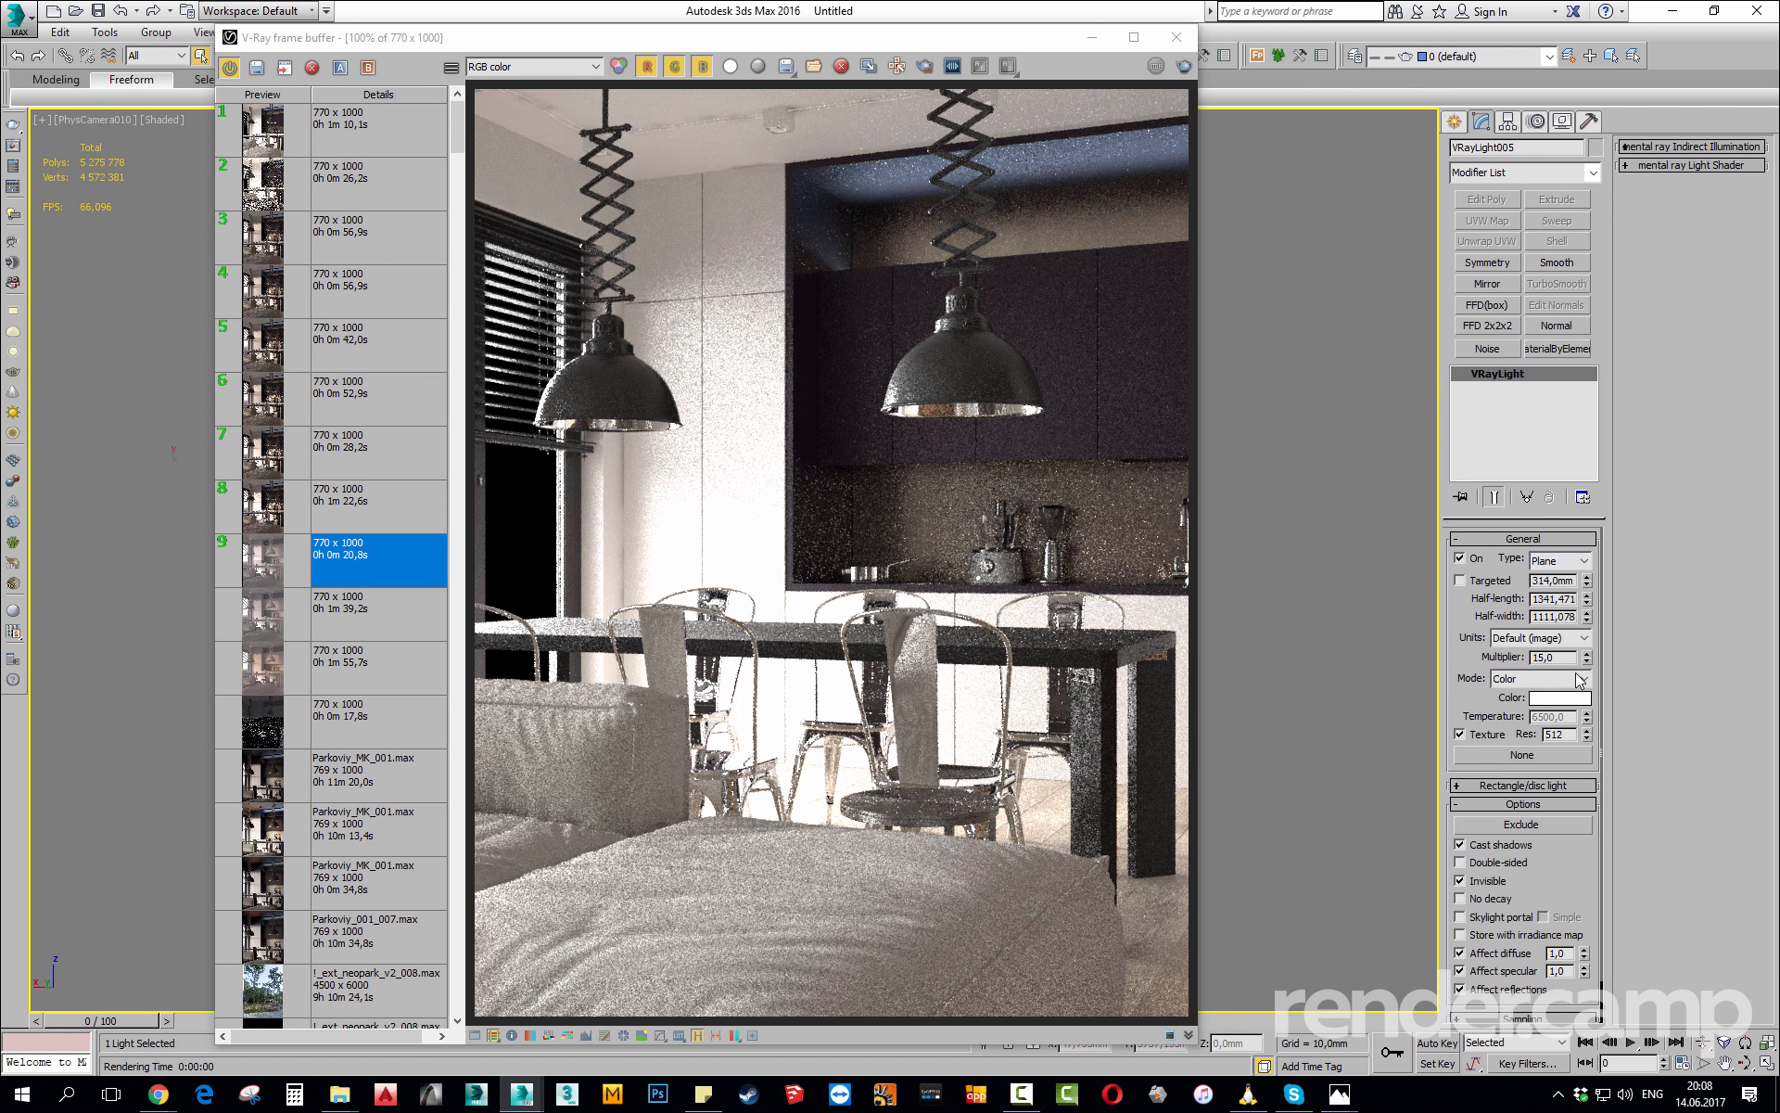
double_click(1550, 656)
type("3")
key("Return")
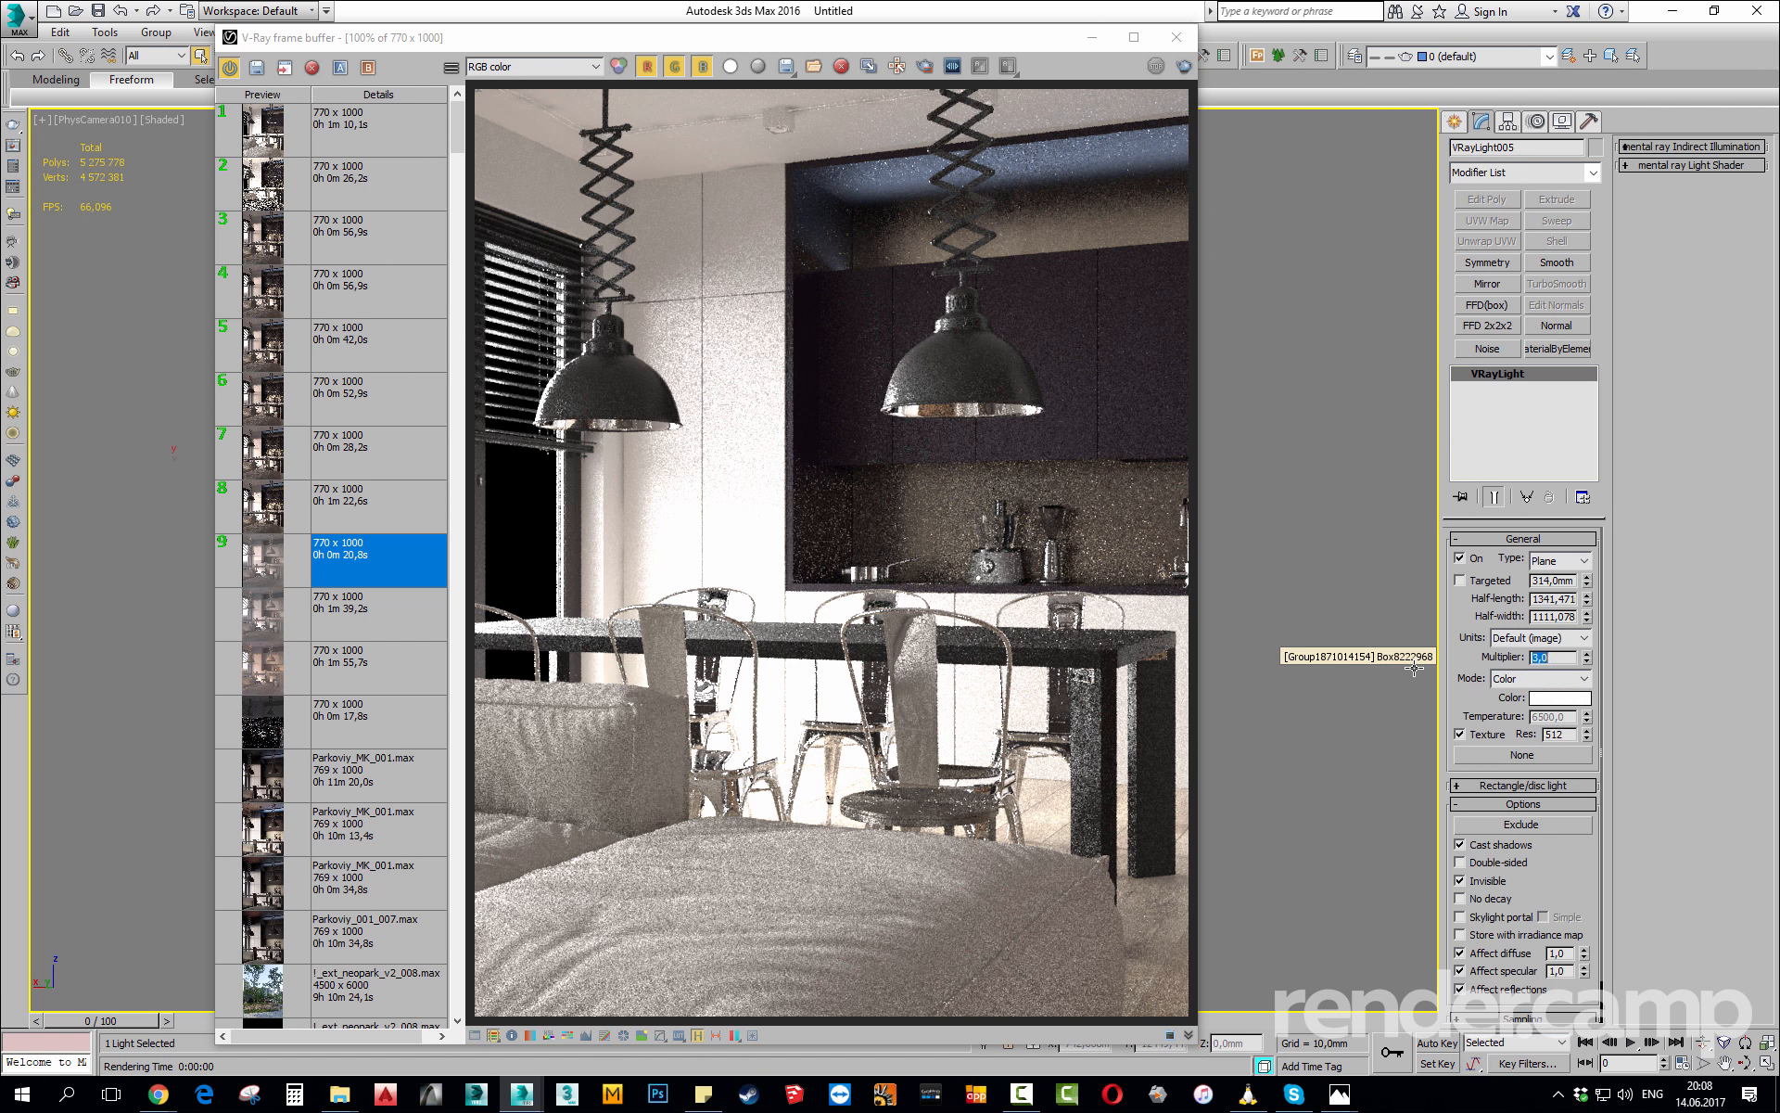
type("5")
key("Return")
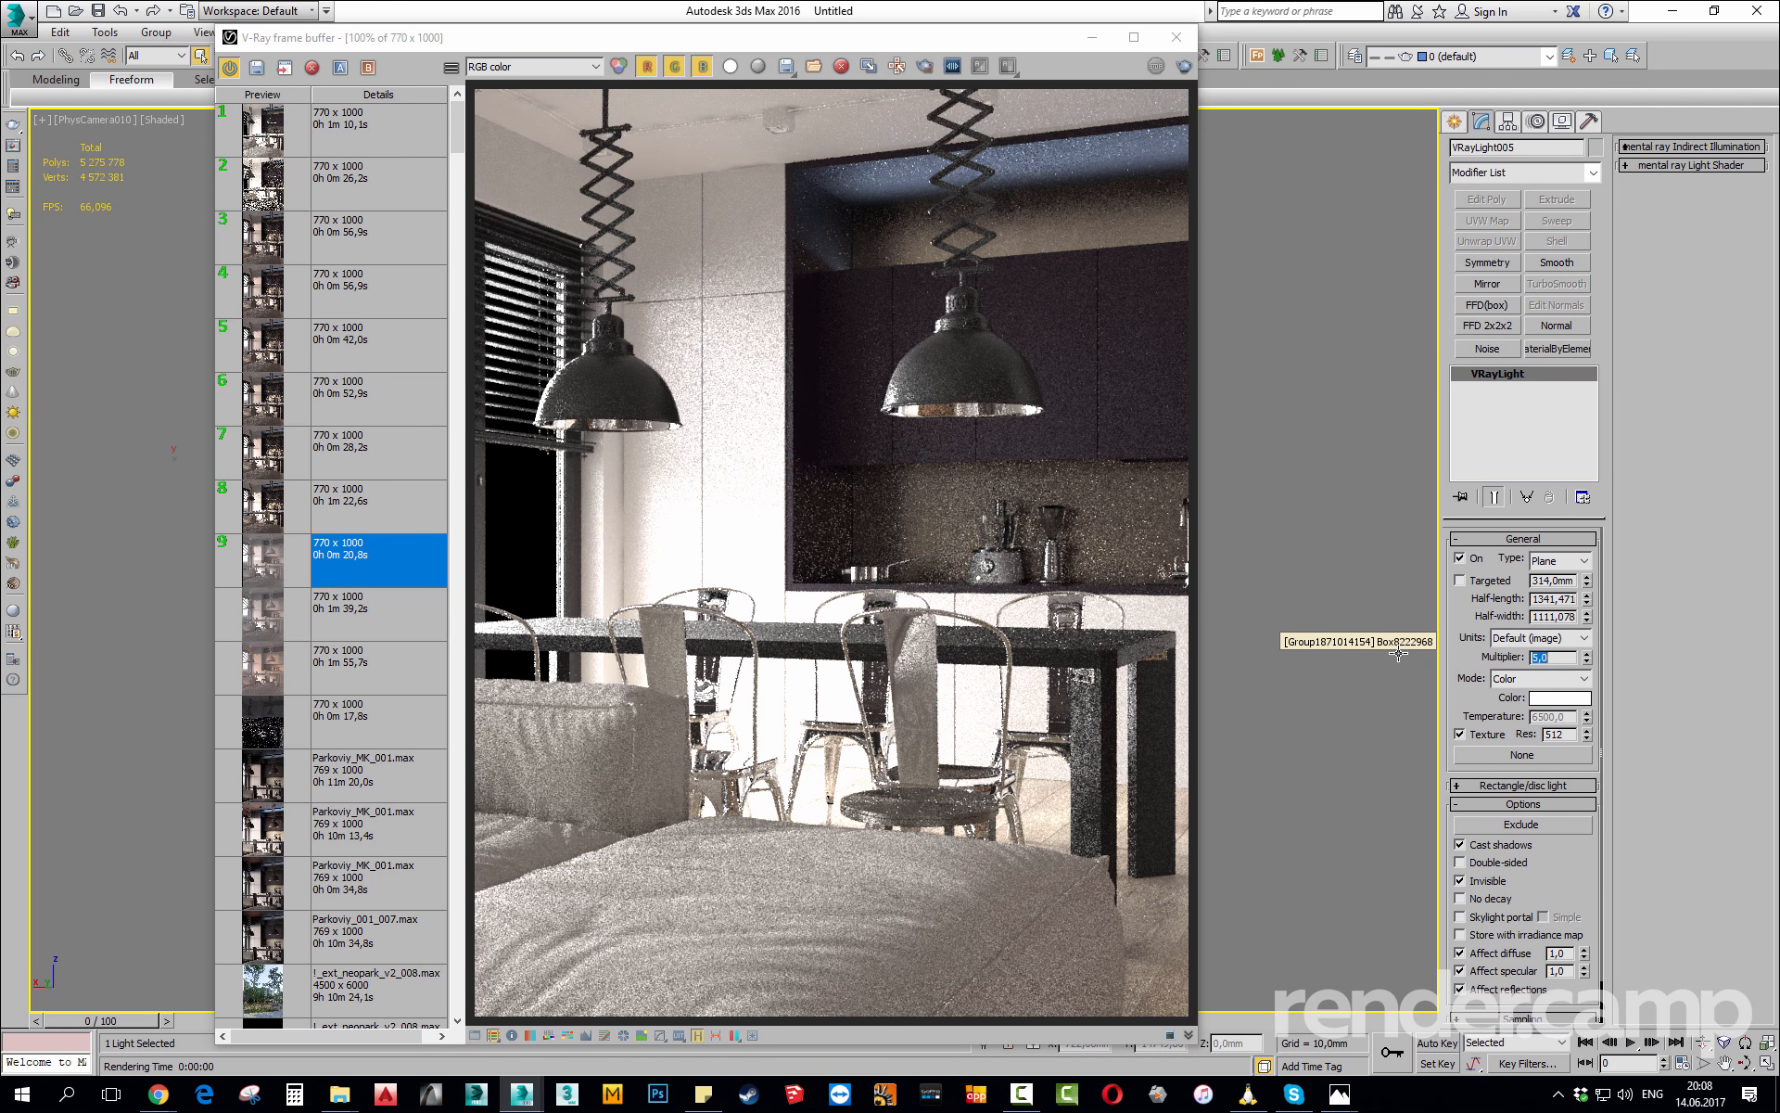
Enable region rendering, mark a region over the white wall panels and the chair below the first pendant lamp, and render it.
left_click(925, 519)
left_click(924, 66)
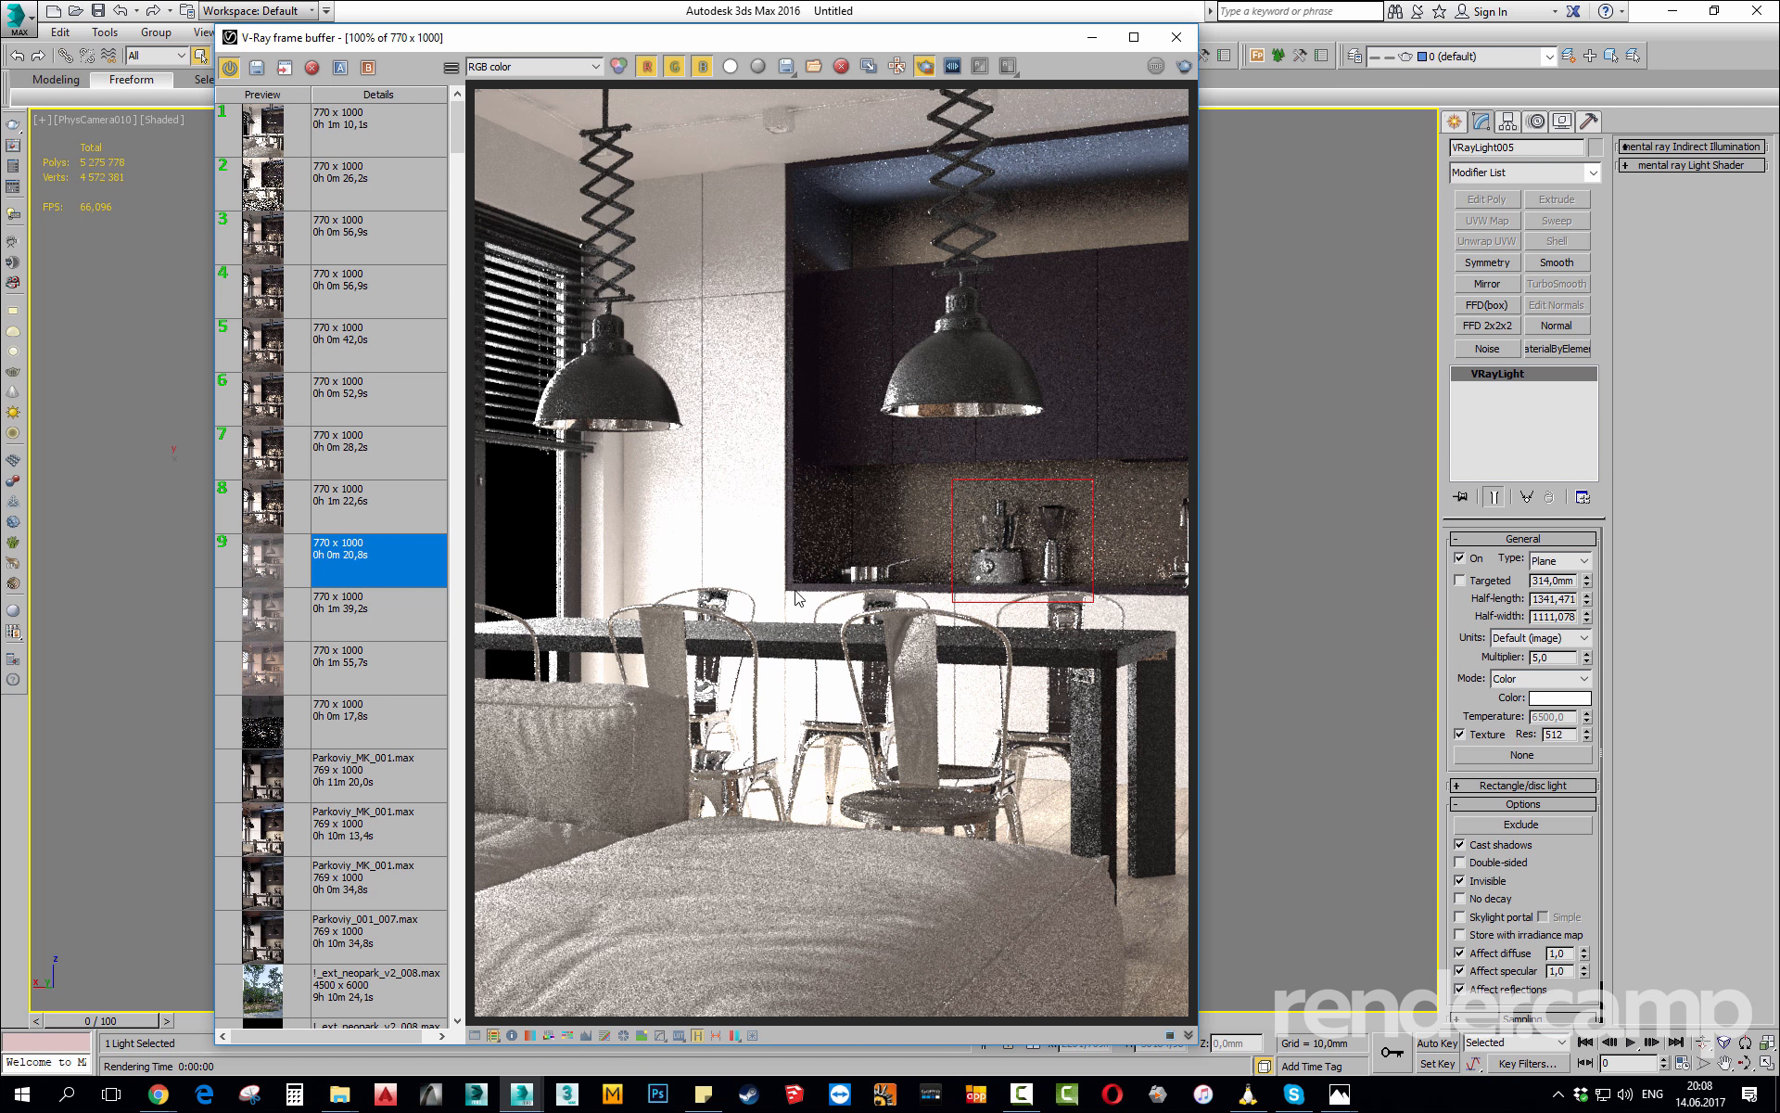
left_click_drag(626, 387, 781, 805)
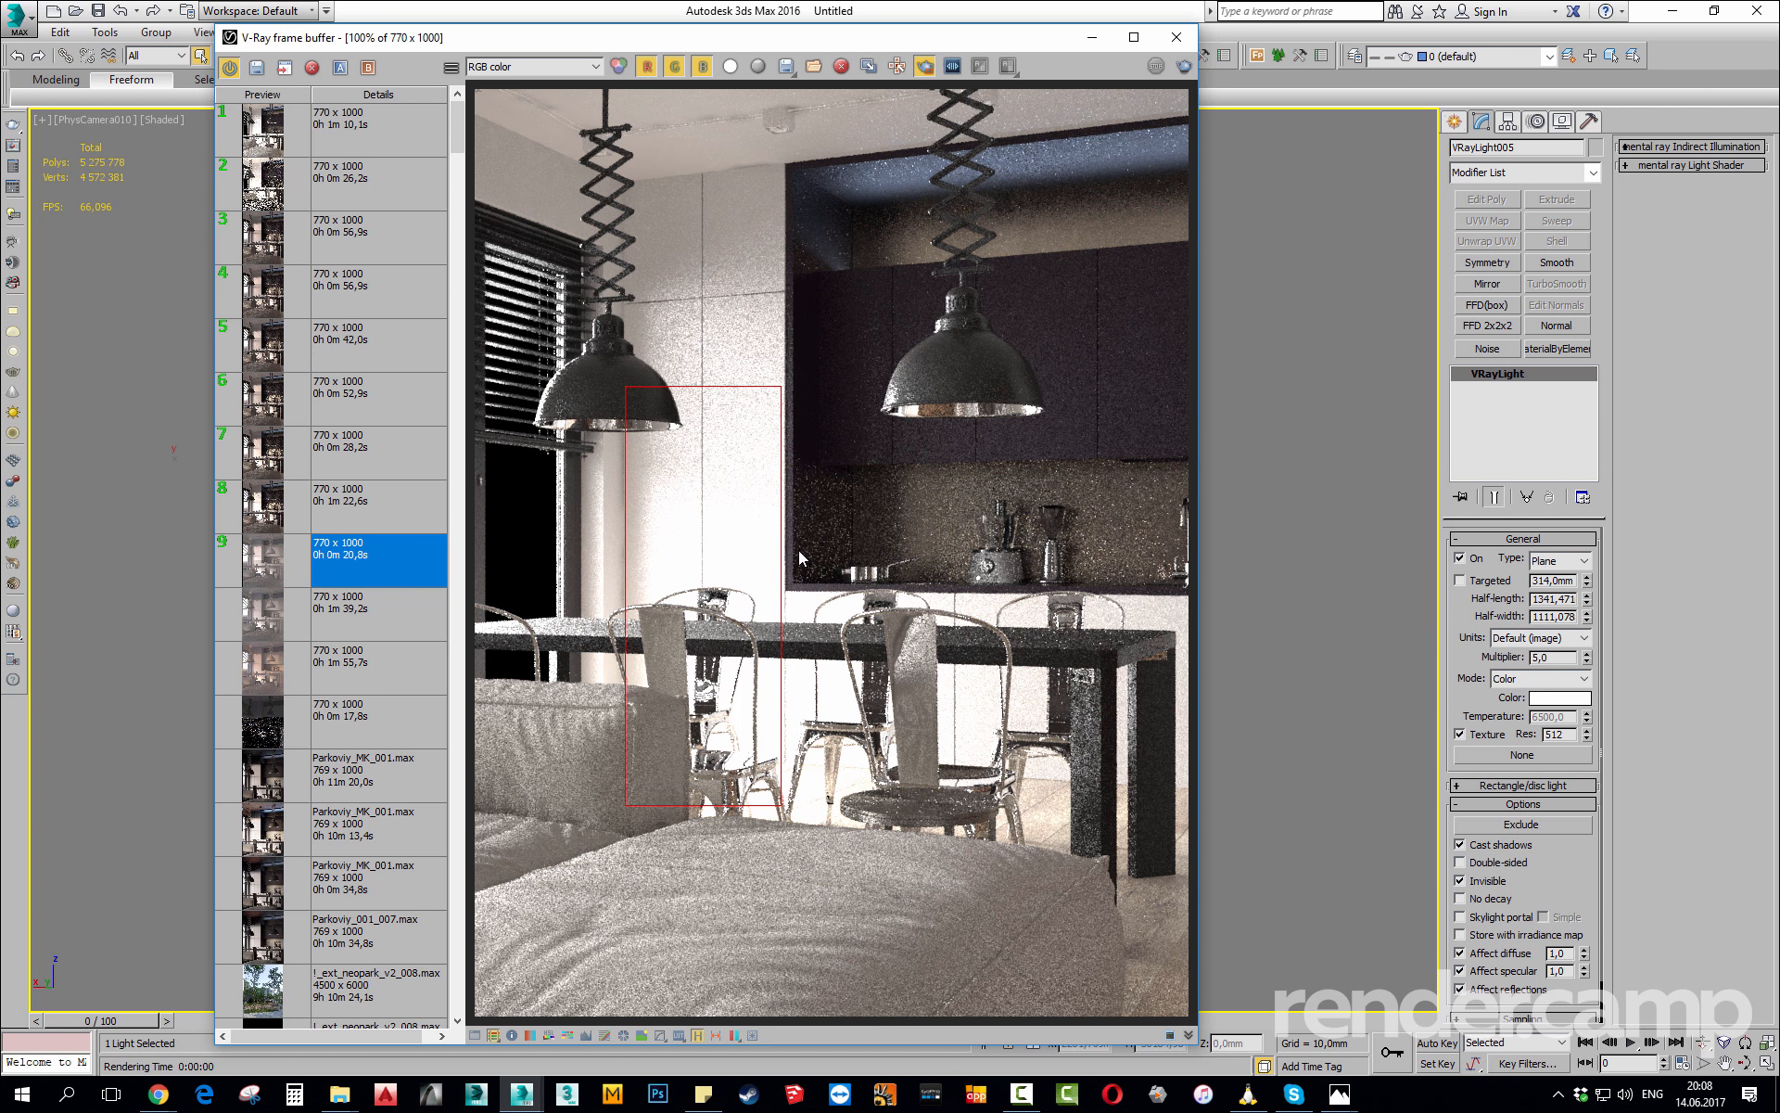
left_click_drag(788, 426, 630, 795)
left_click(1185, 67)
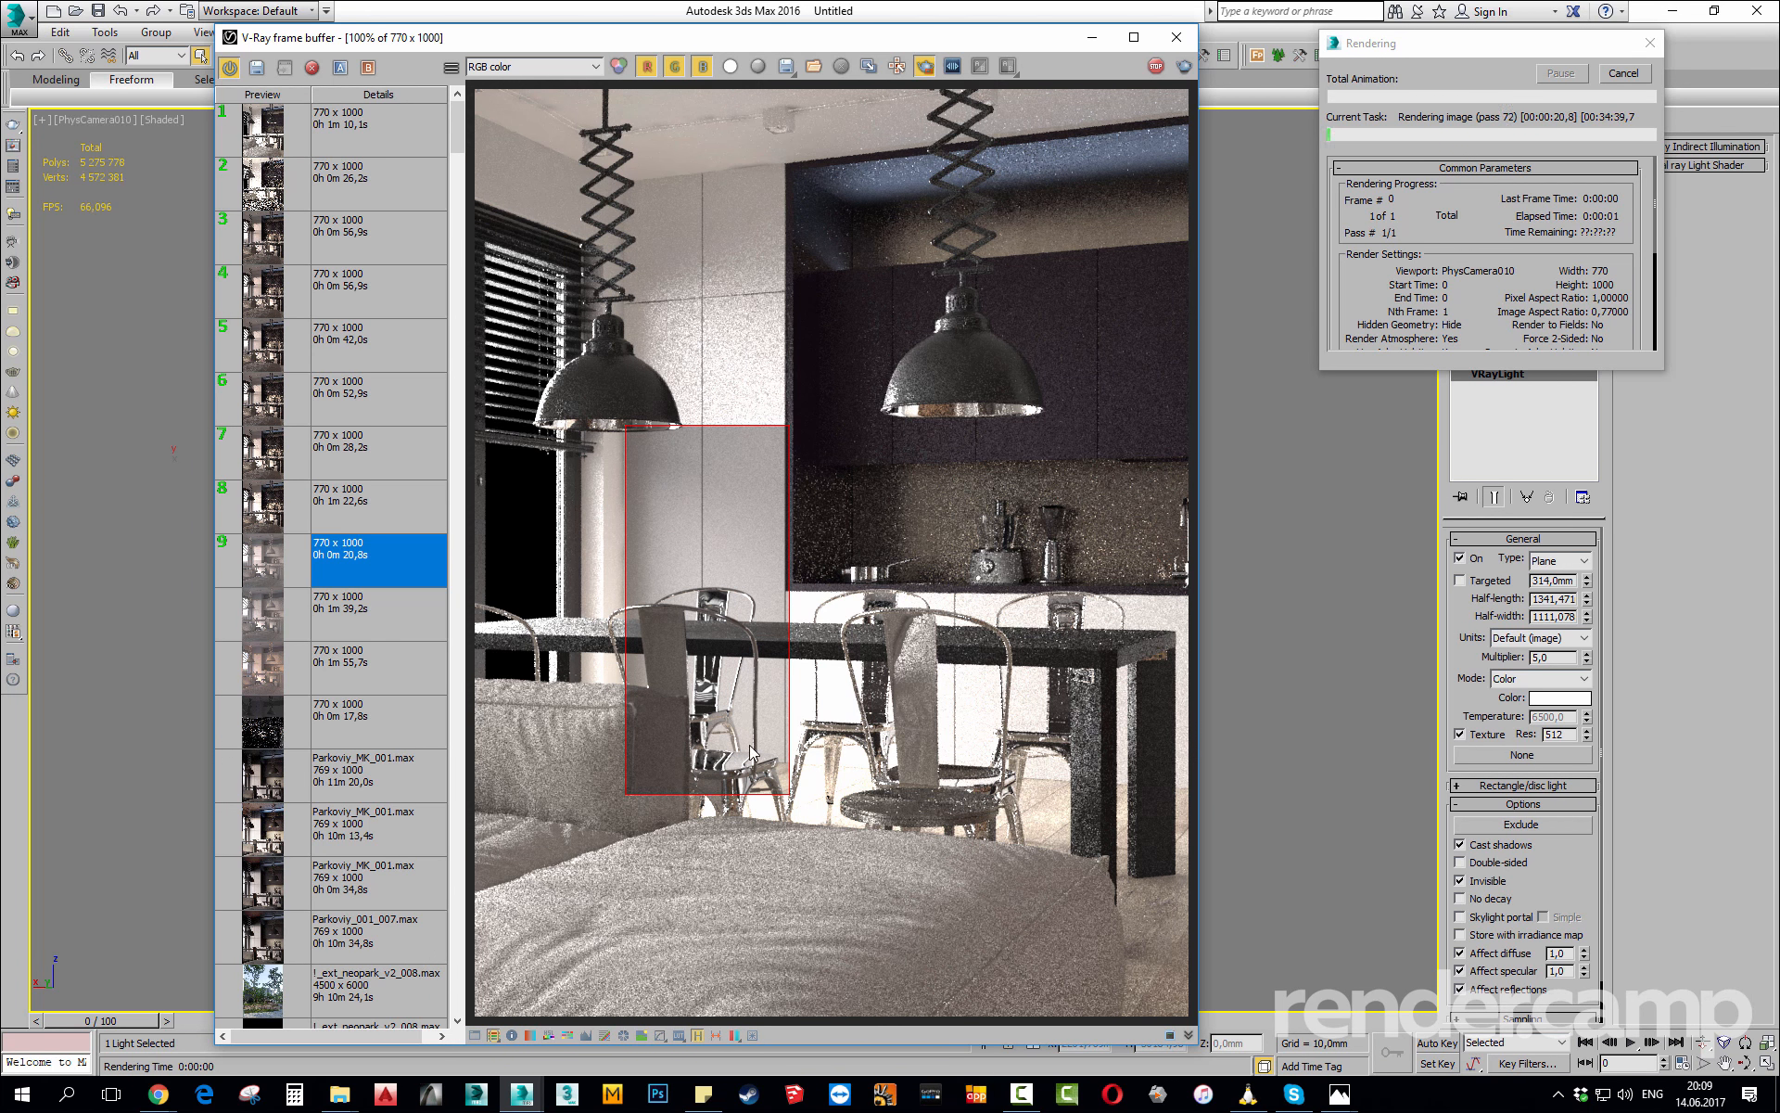
Examine the rendered region up close for noise, brightness and reflections on the wall panels, table edge and metal chairs.
scroll(713, 672, "up", 1)
middle_click_drag(711, 667, 836, 764)
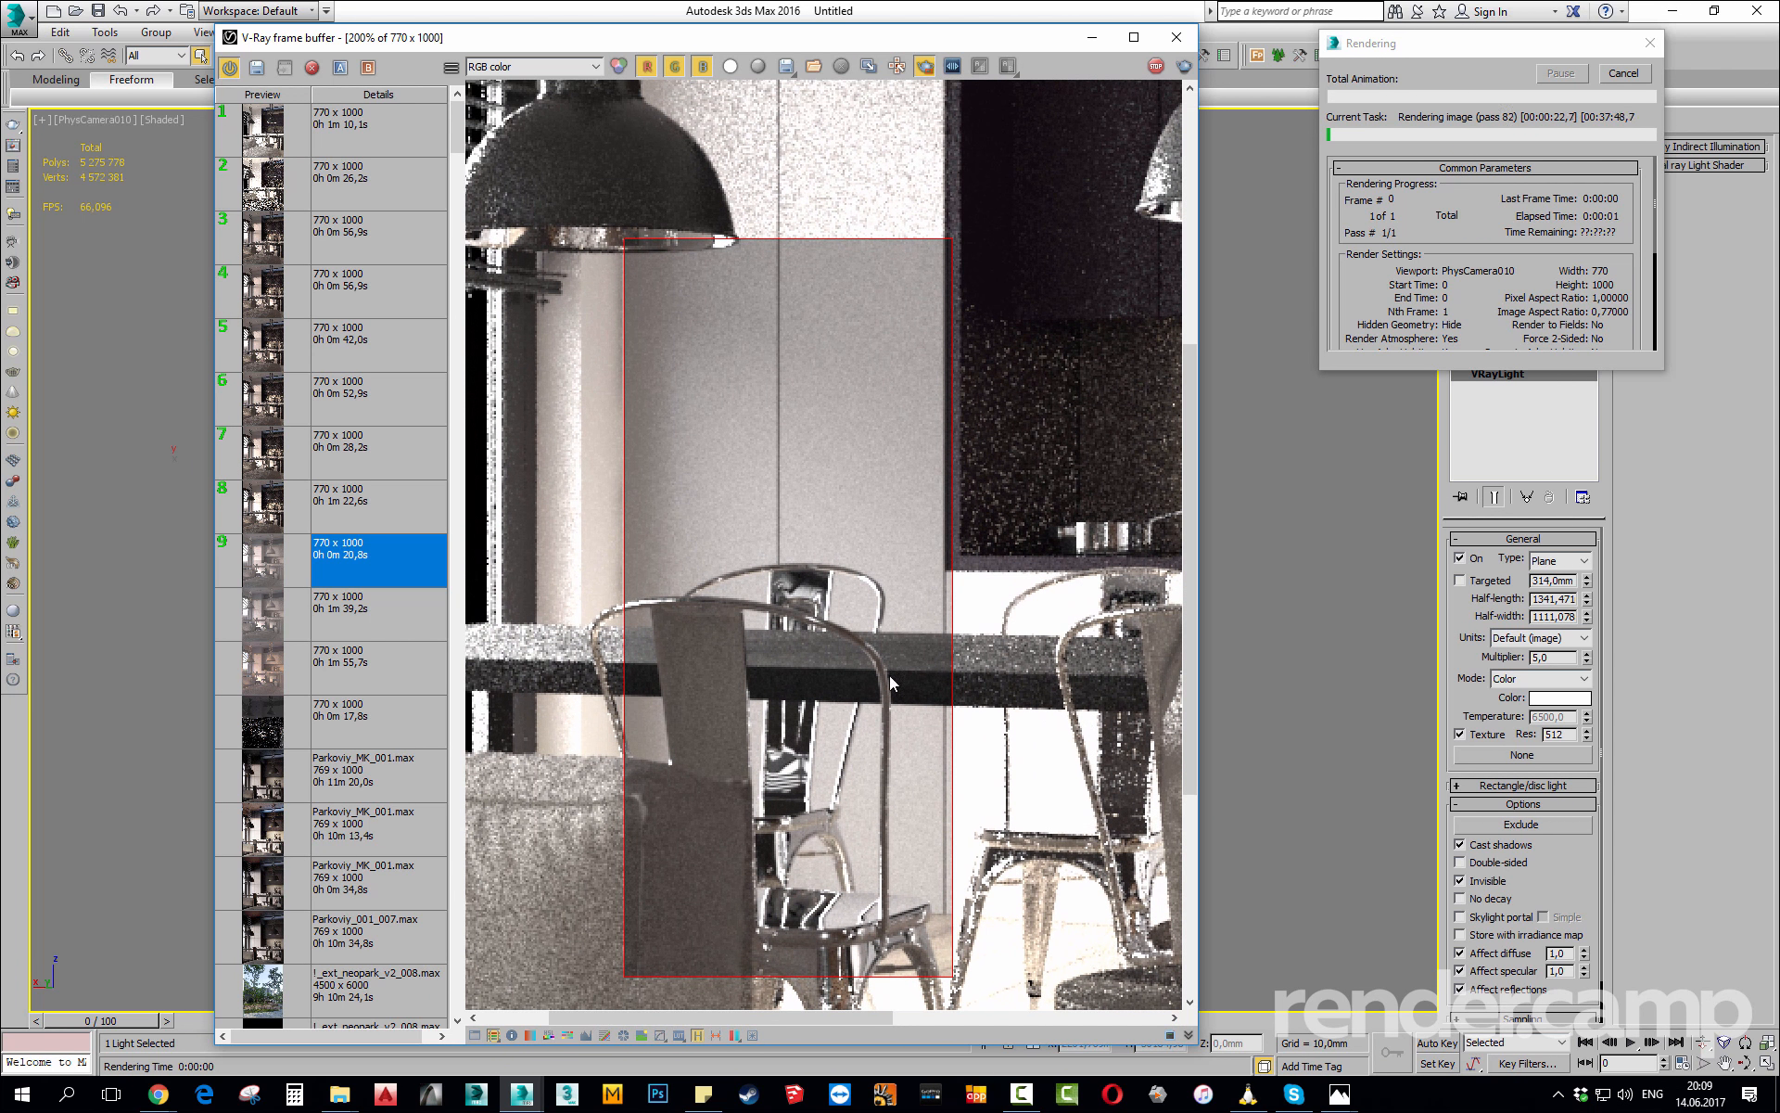
scroll(790, 682, "up", 1)
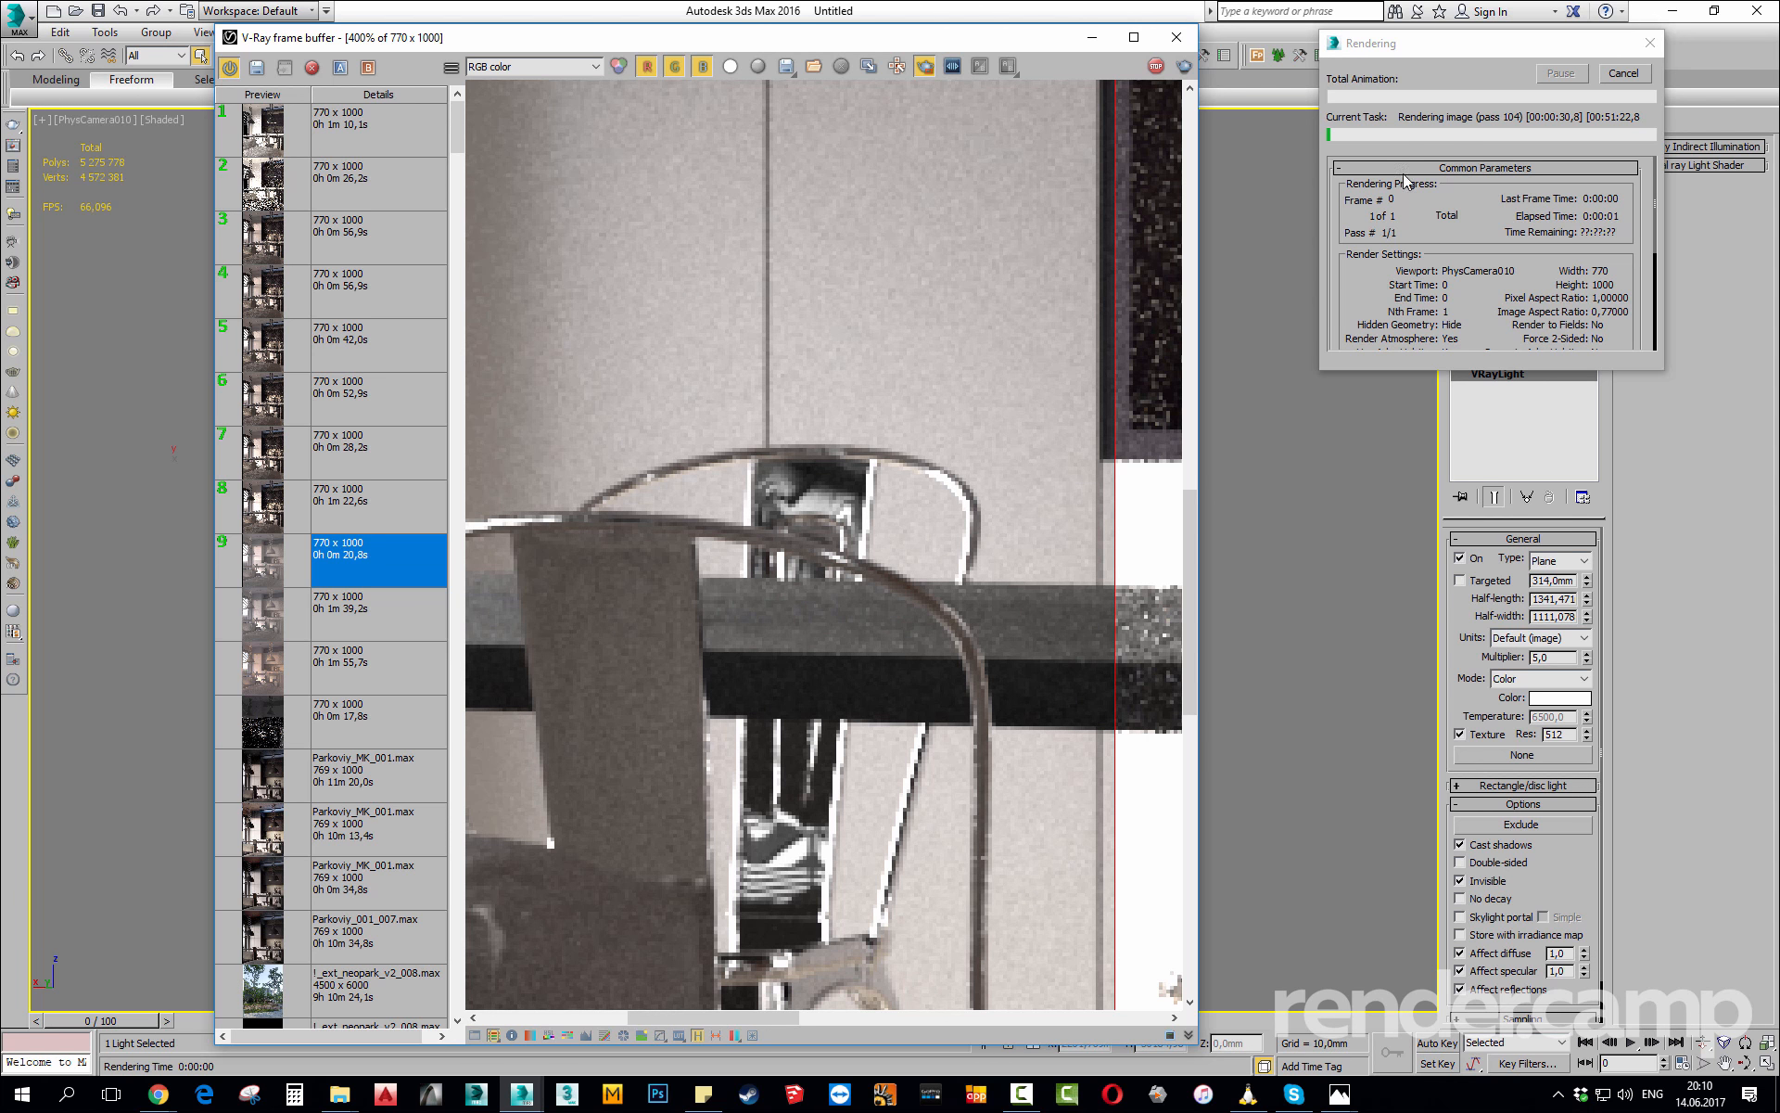
scroll(761, 662, "down", 1)
scroll(821, 525, "down", 1)
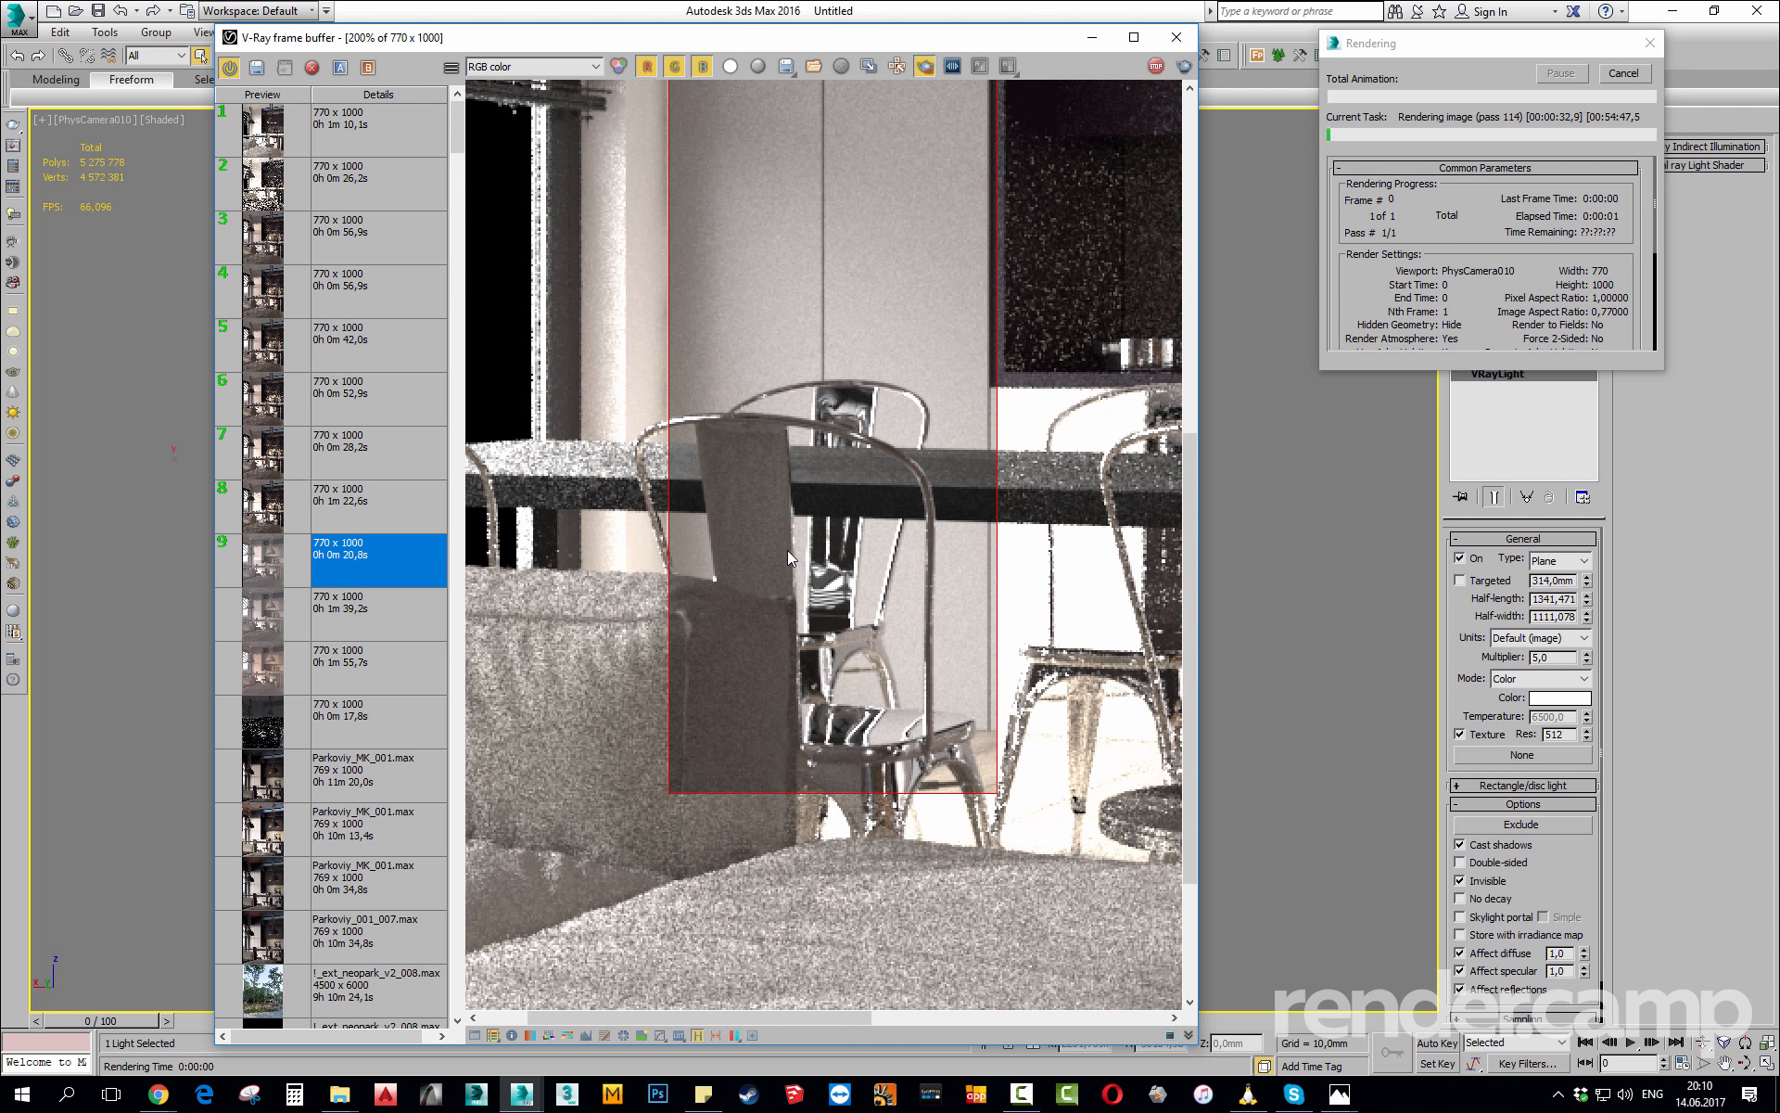
scroll(874, 751, "up", 2)
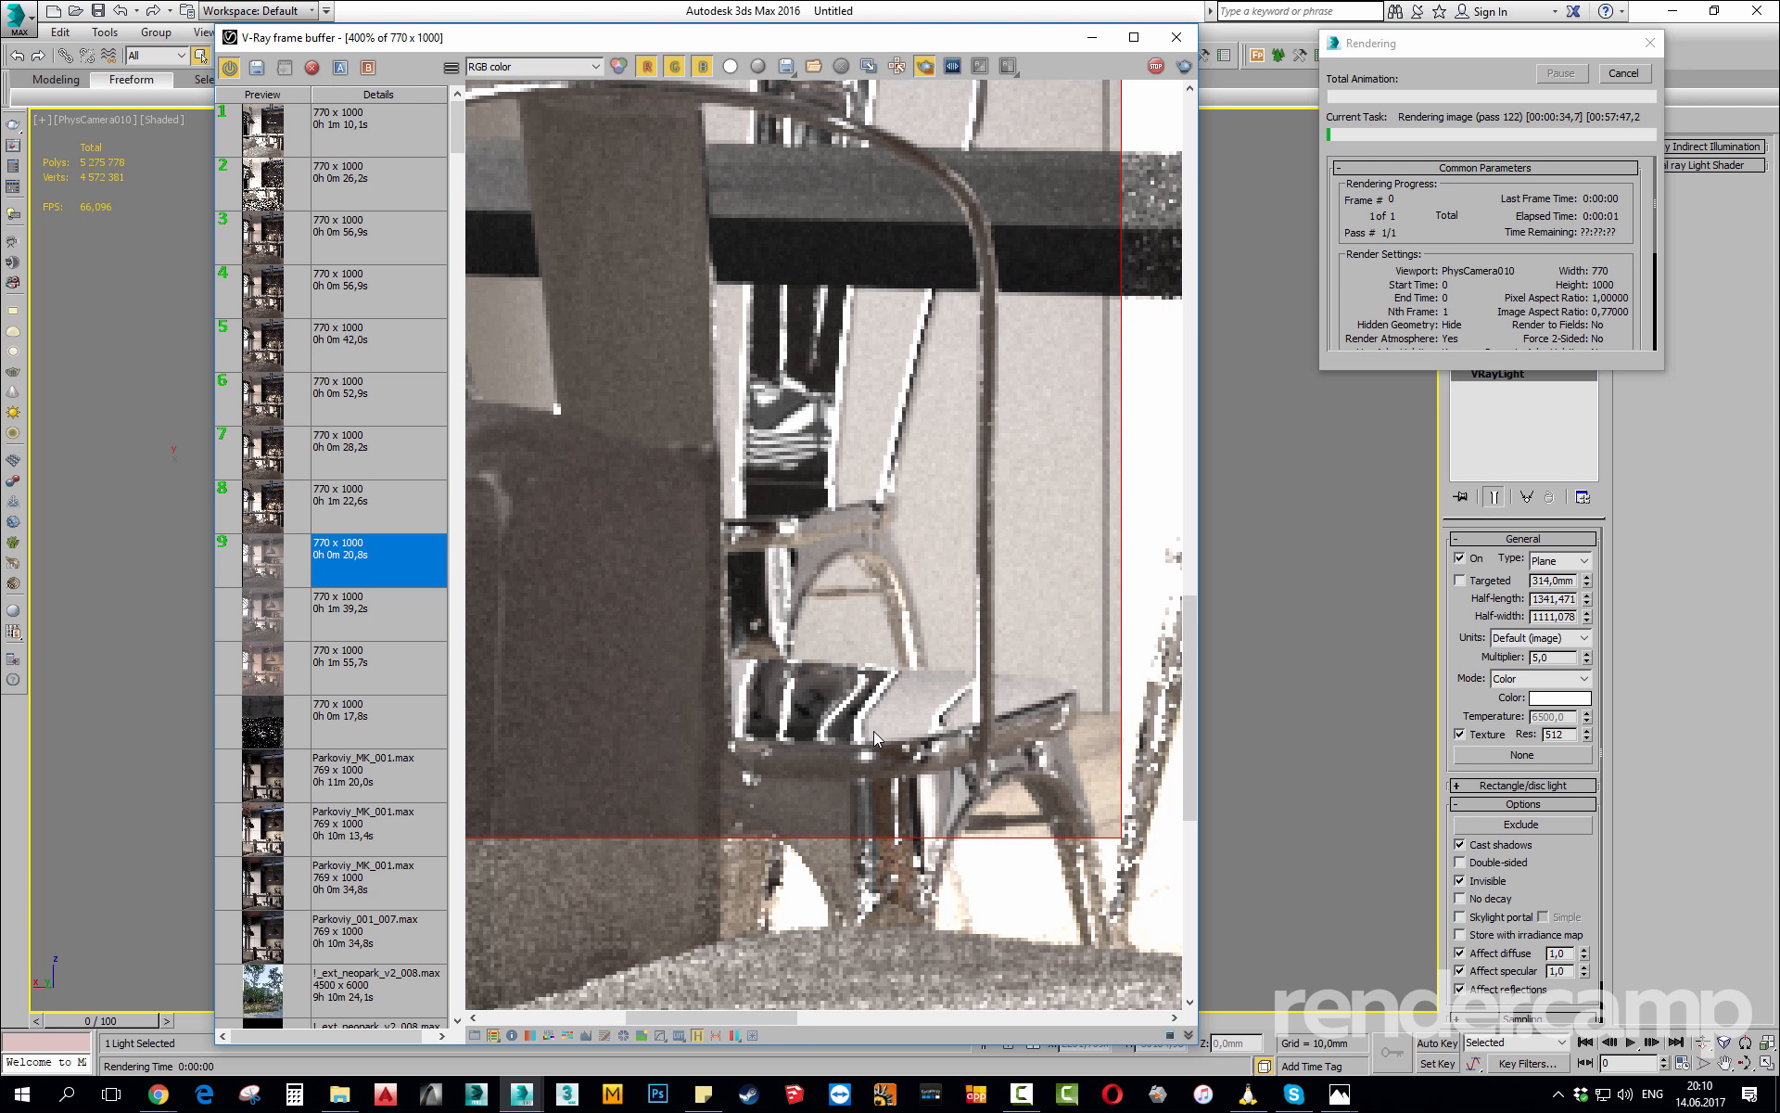
scroll(873, 731, "down", 2)
scroll(890, 616, "up", 2)
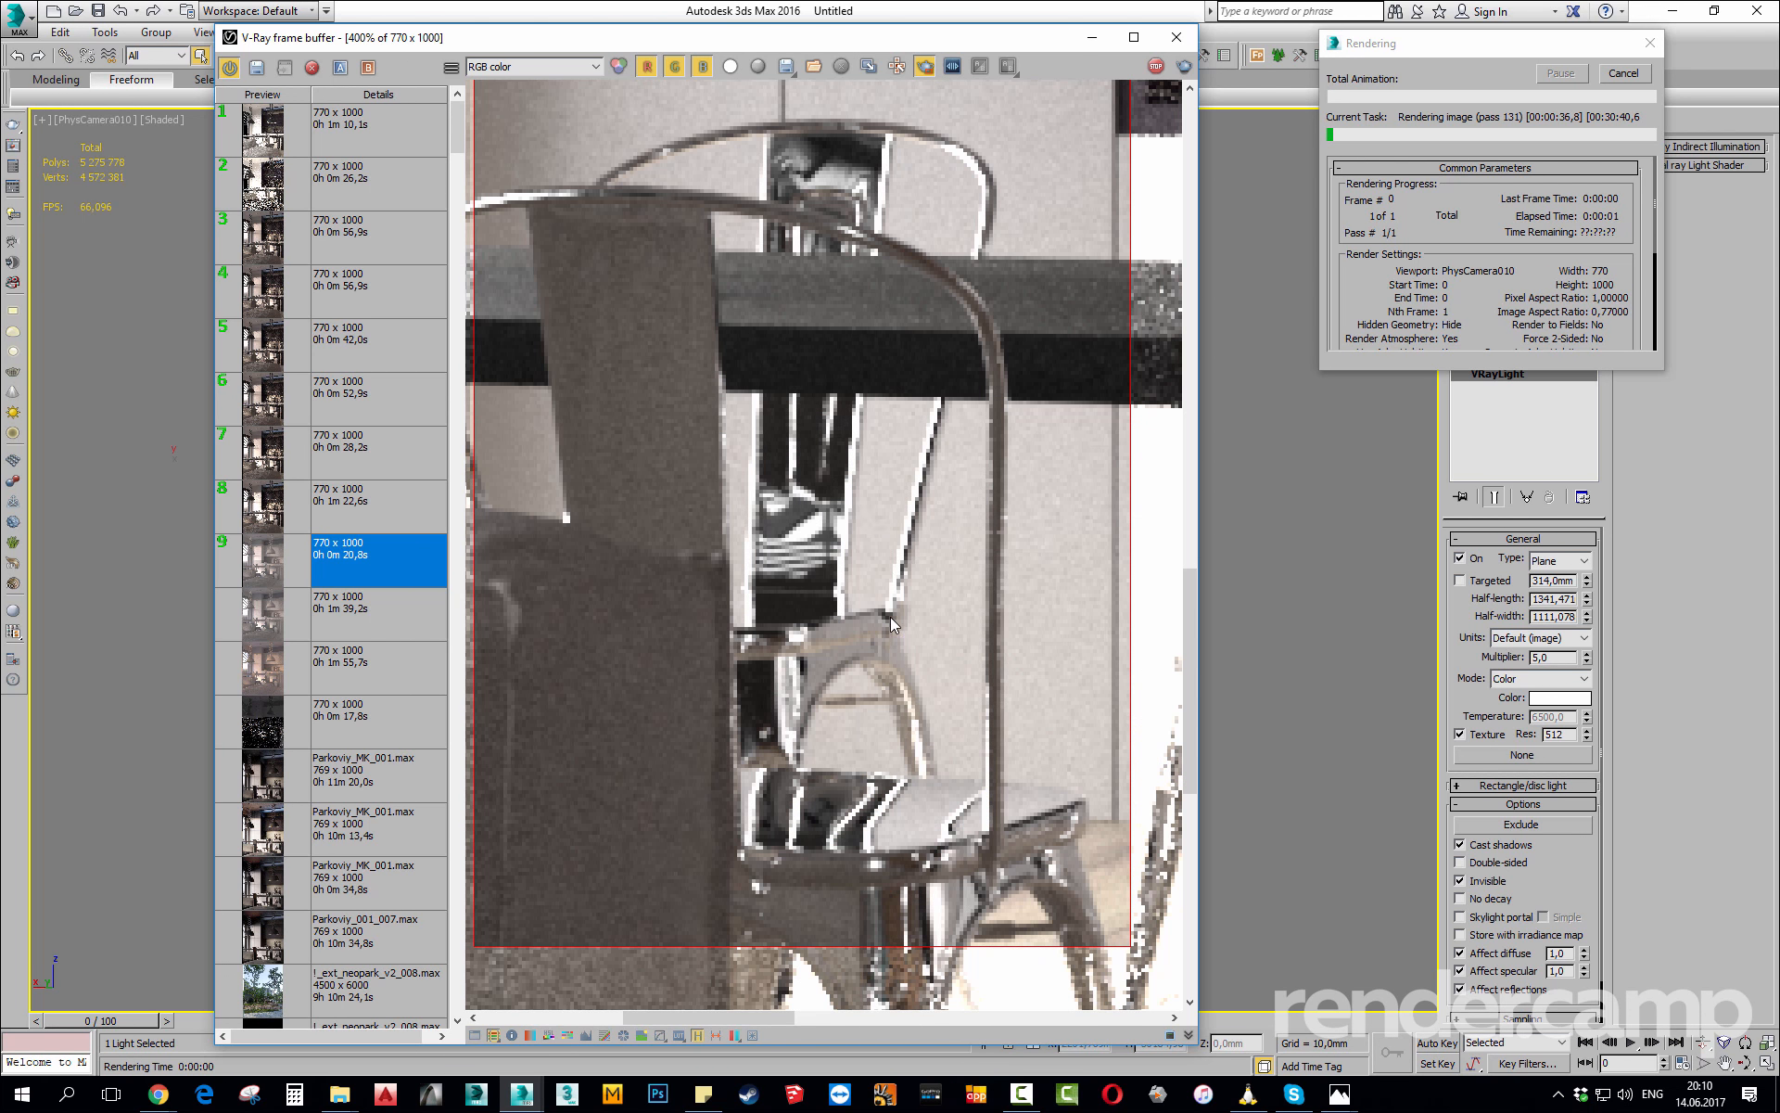
middle_click_drag(861, 555, 840, 747)
scroll(945, 587, "up", 1)
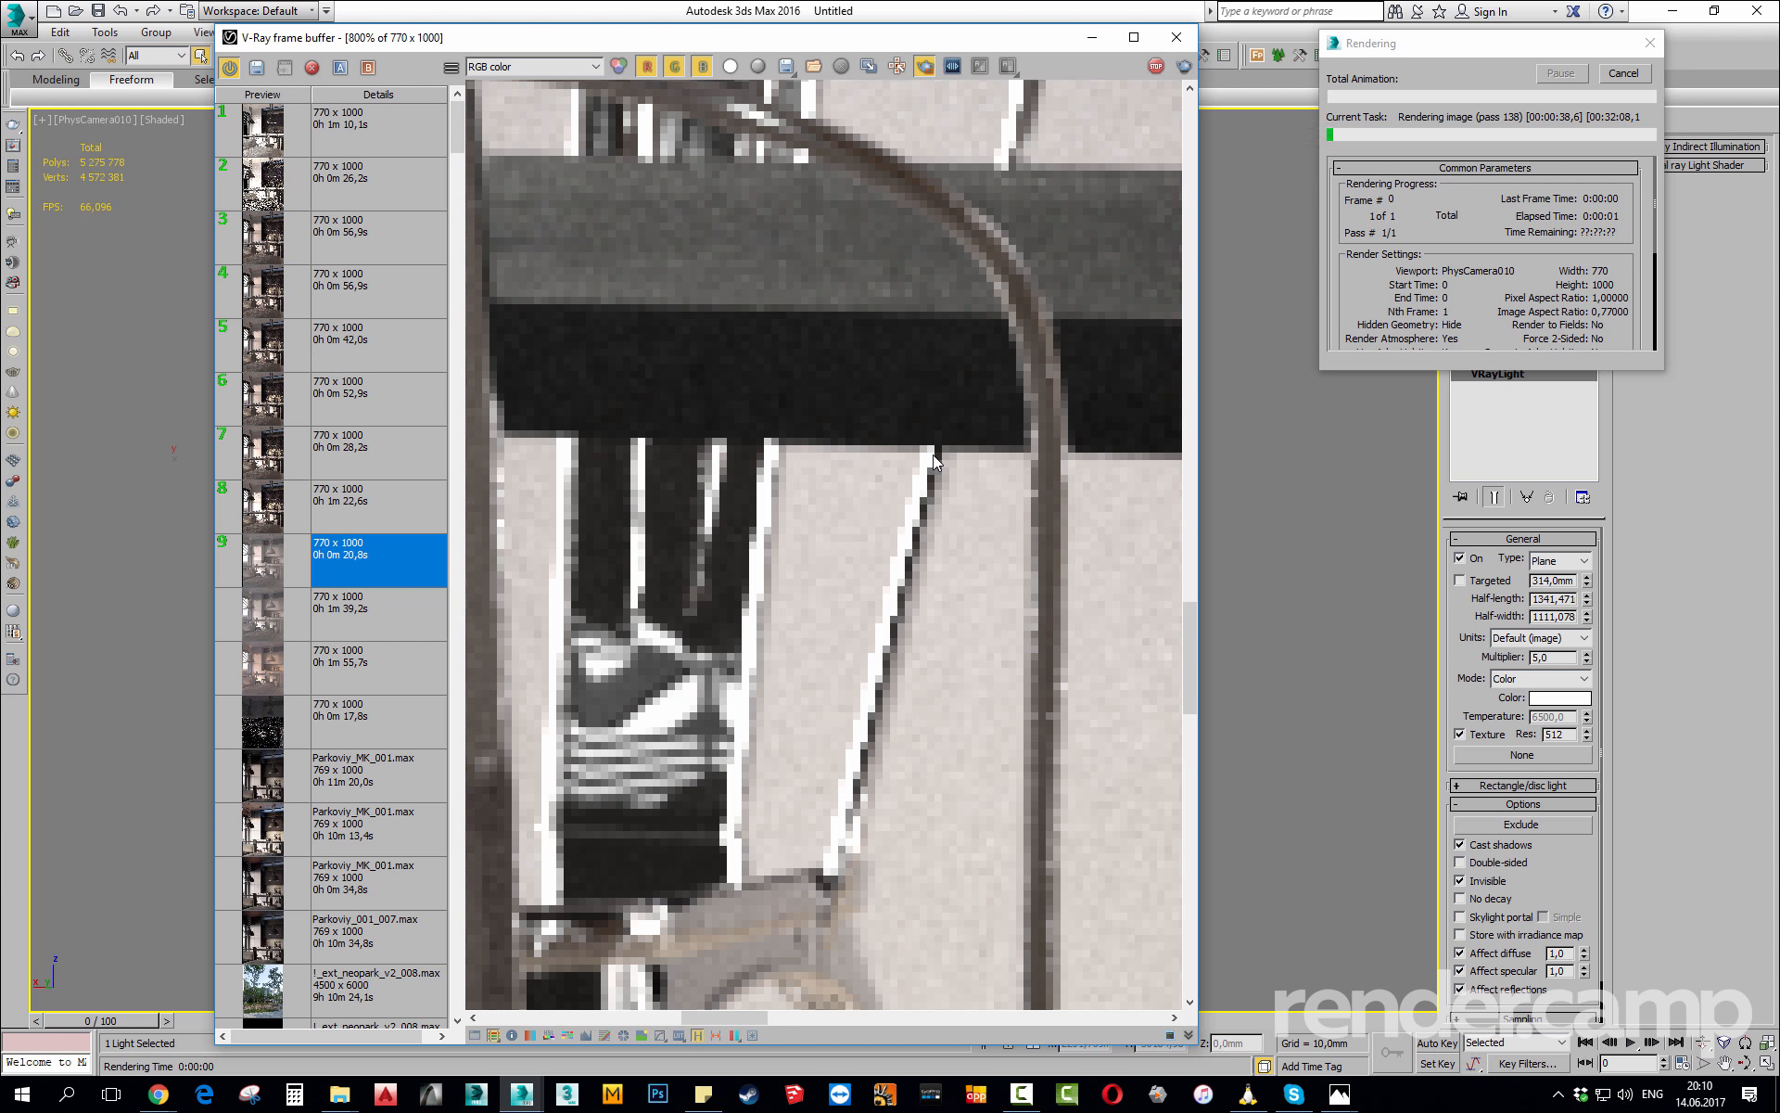
scroll(838, 771, "down", 1)
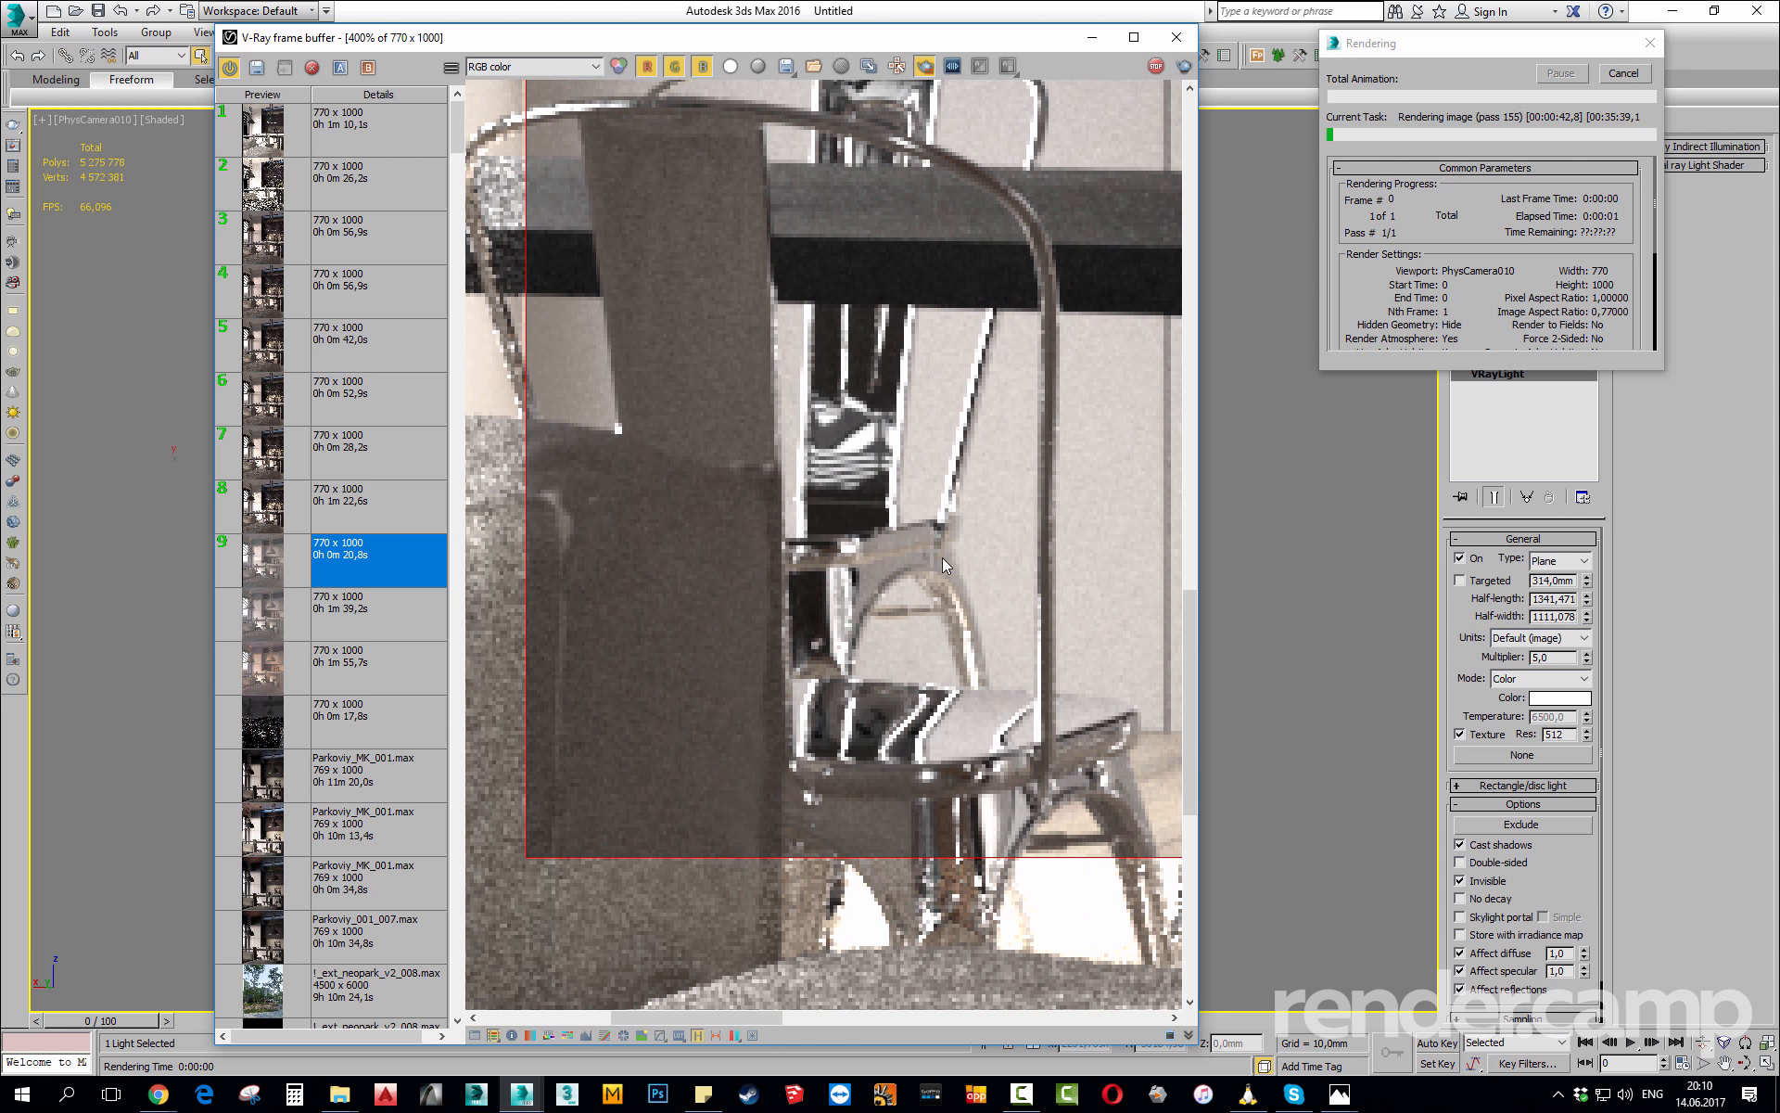
scroll(875, 593, "down", 1)
middle_click_drag(903, 447, 849, 626)
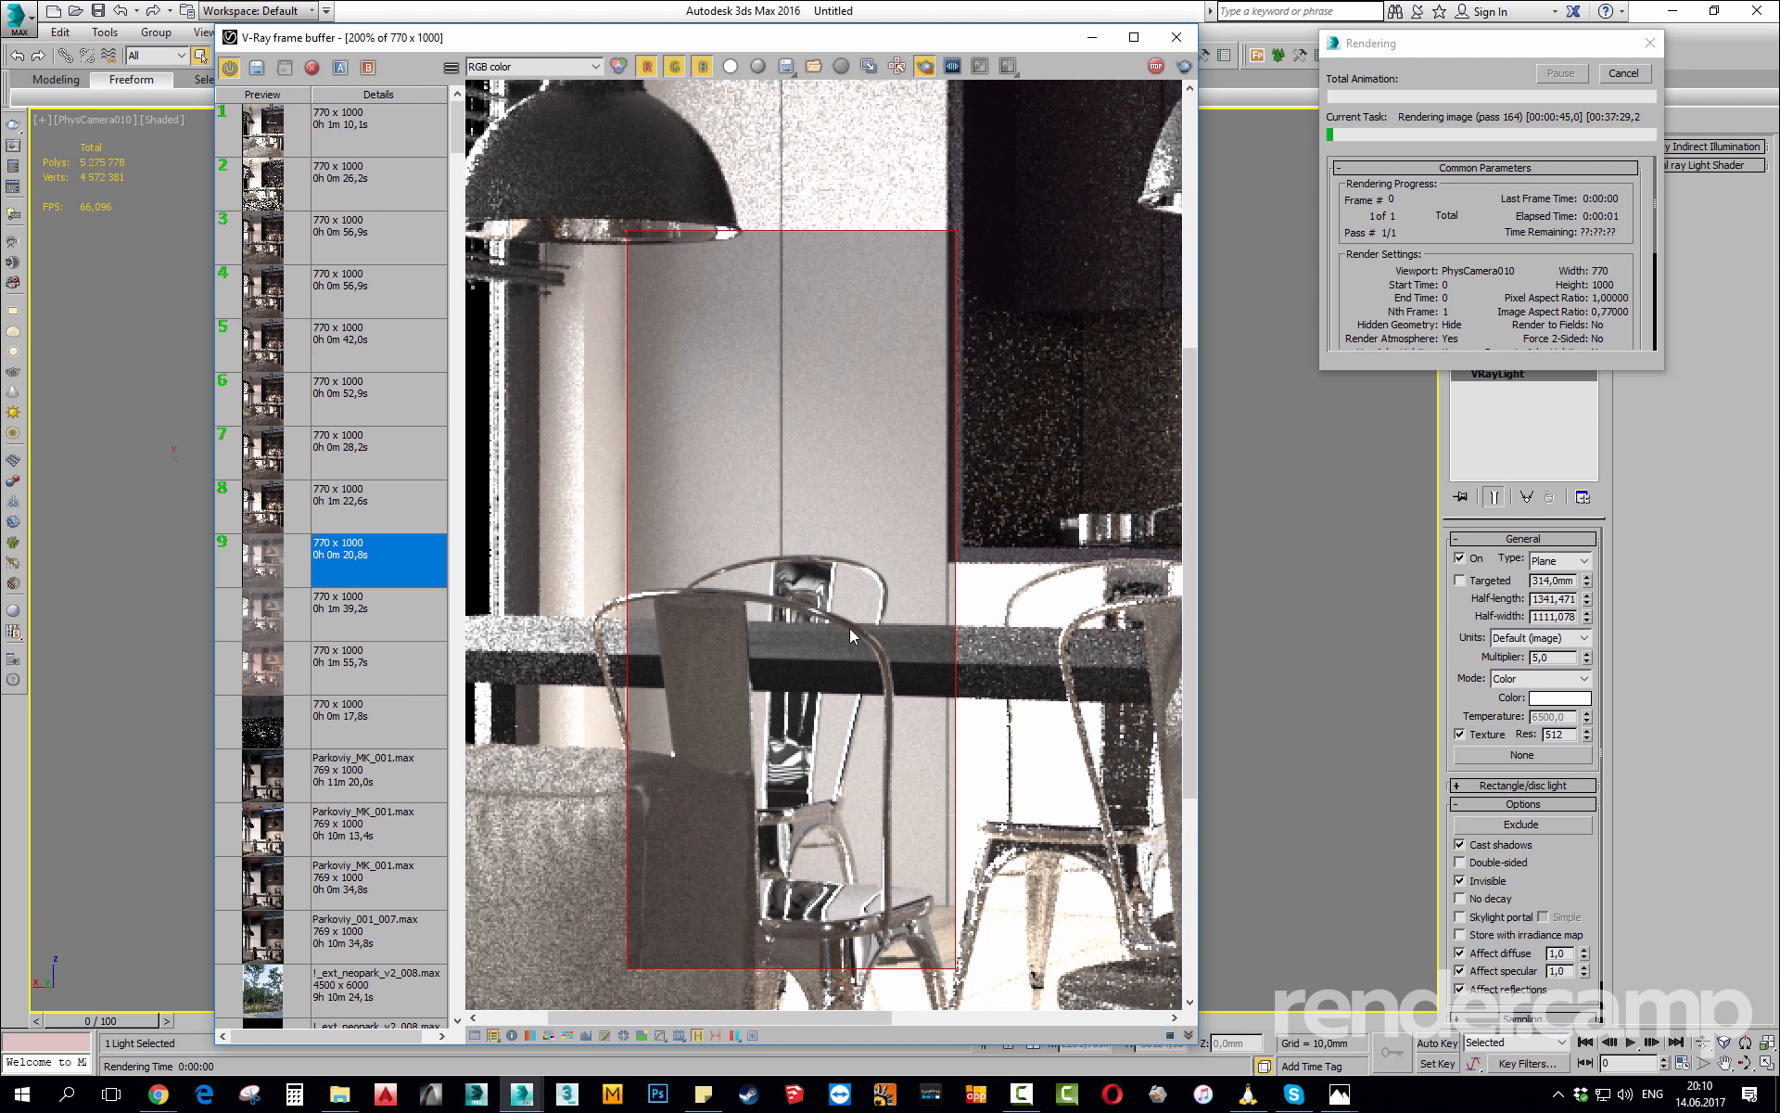
scroll(849, 620, "down", 2)
scroll(849, 619, "up", 1)
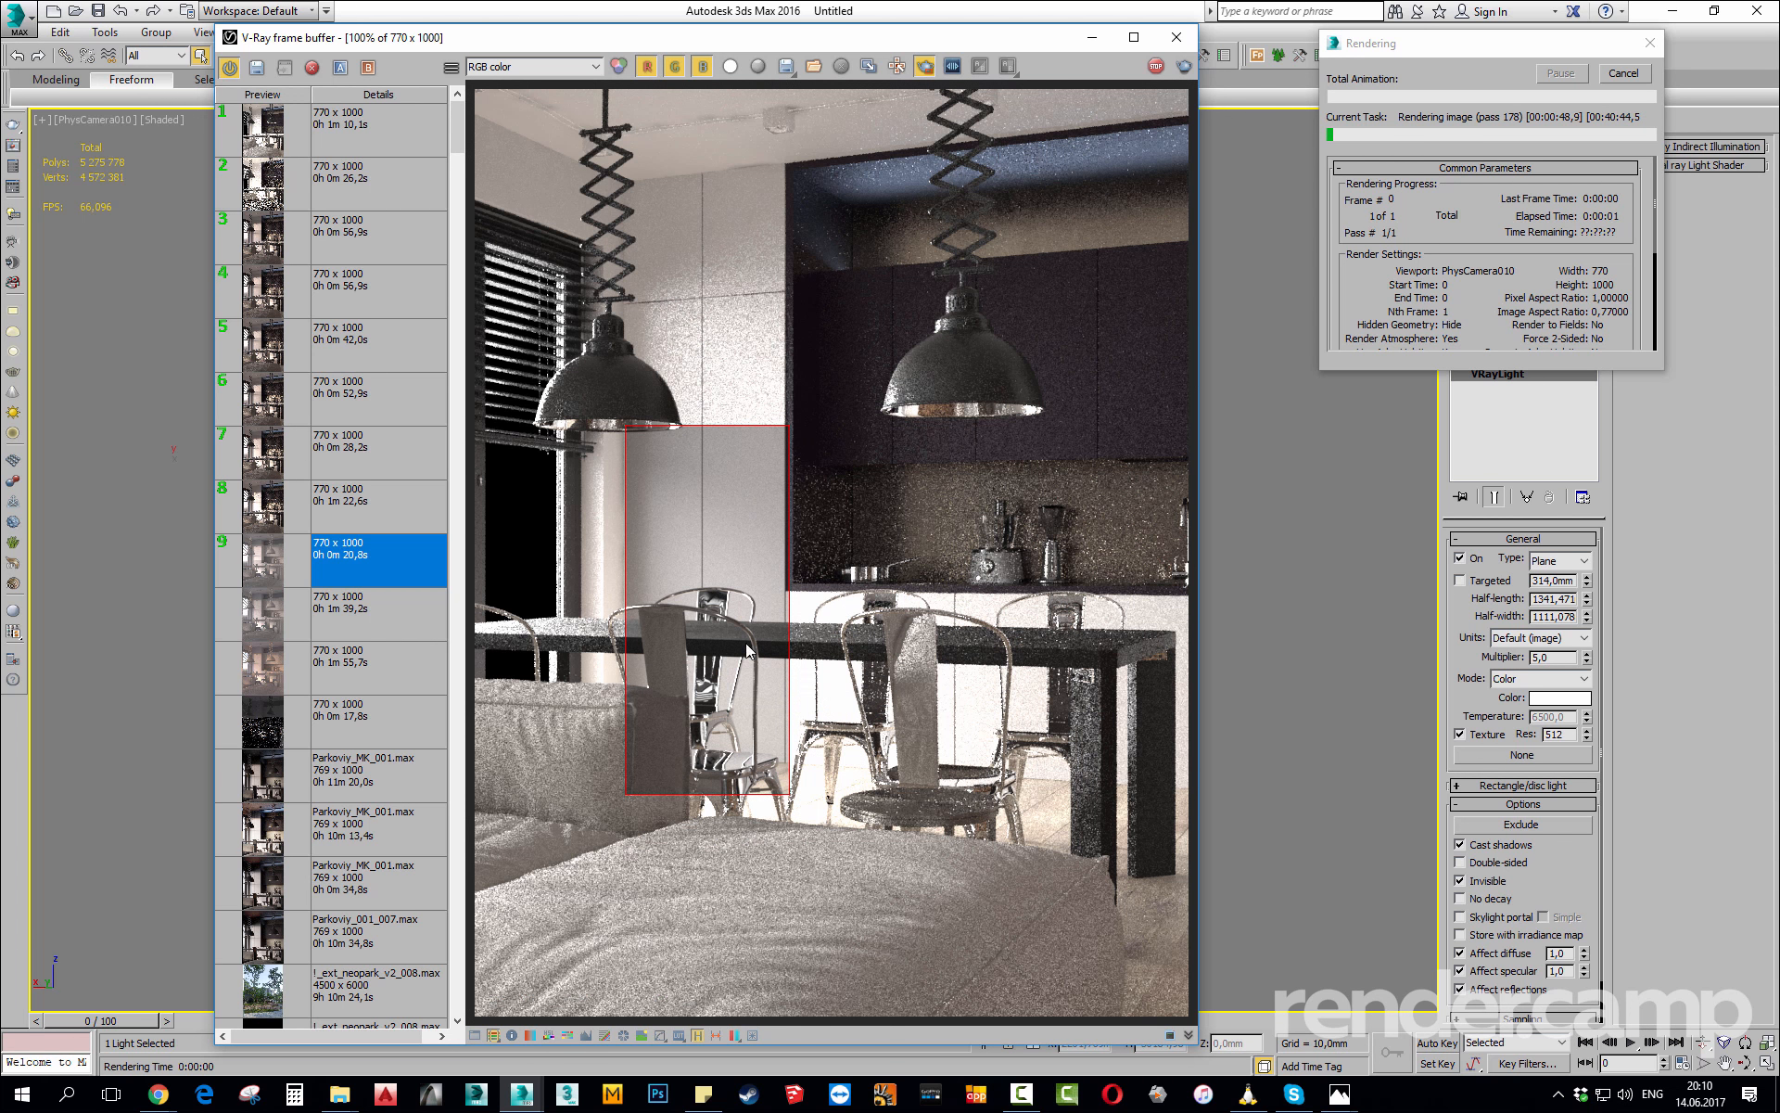
Stop the region render and examine the rendered chairs, table edge and wall panels up close.
scroll(686, 654, "up", 1)
scroll(687, 665, "down", 1)
left_click(1155, 67)
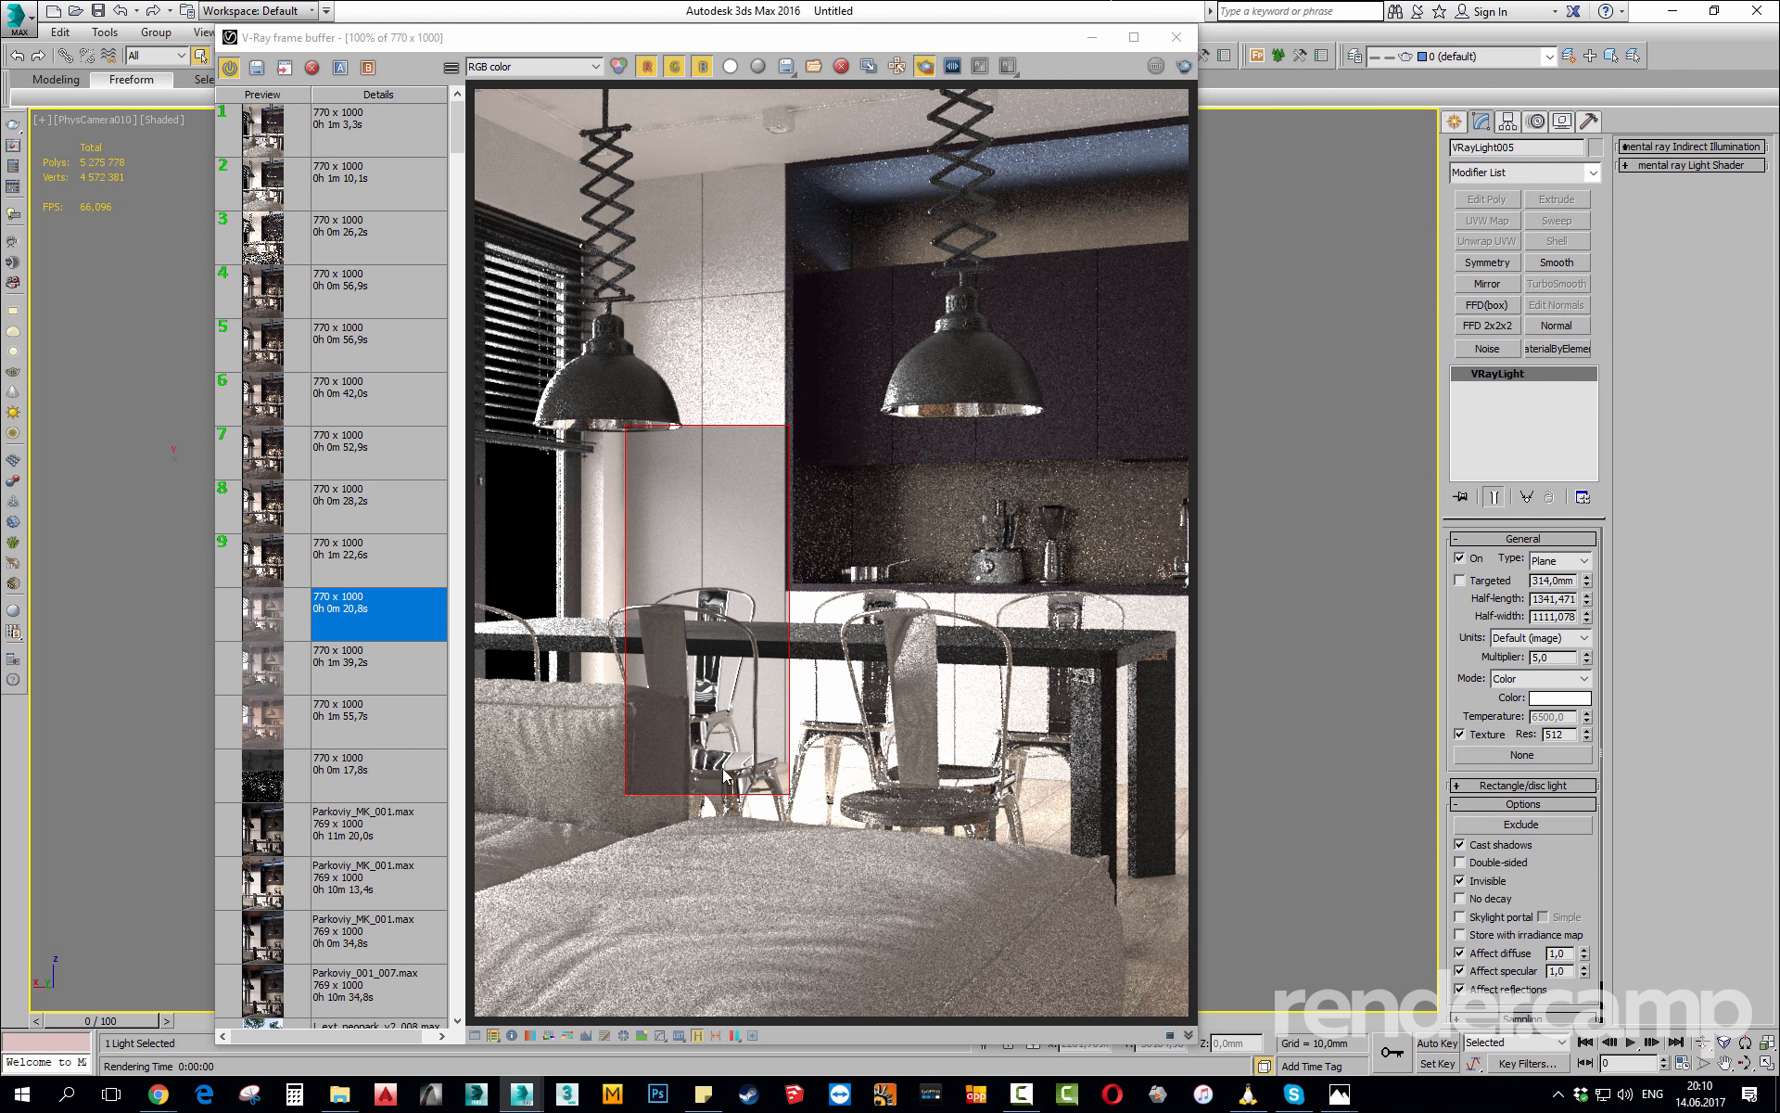
scroll(742, 714, "up", 3)
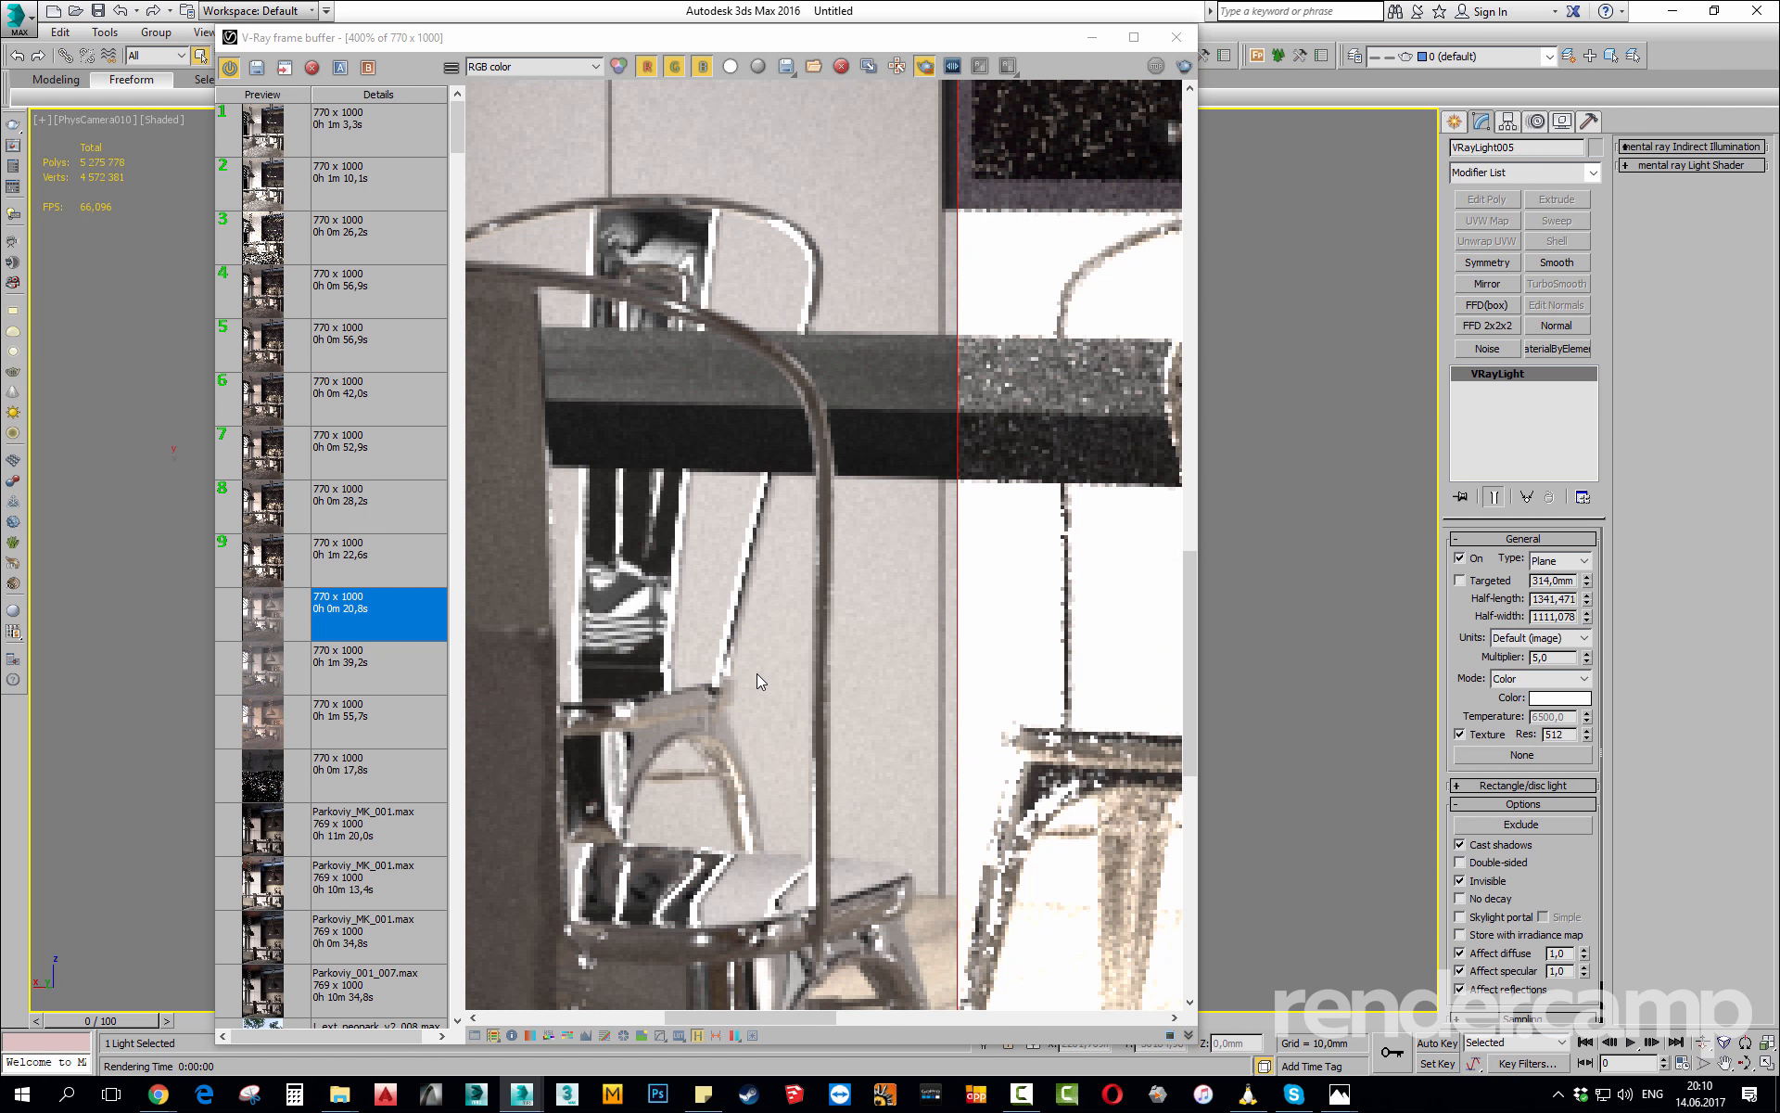
scroll(759, 667, "down", 2)
middle_click_drag(748, 671, 804, 575)
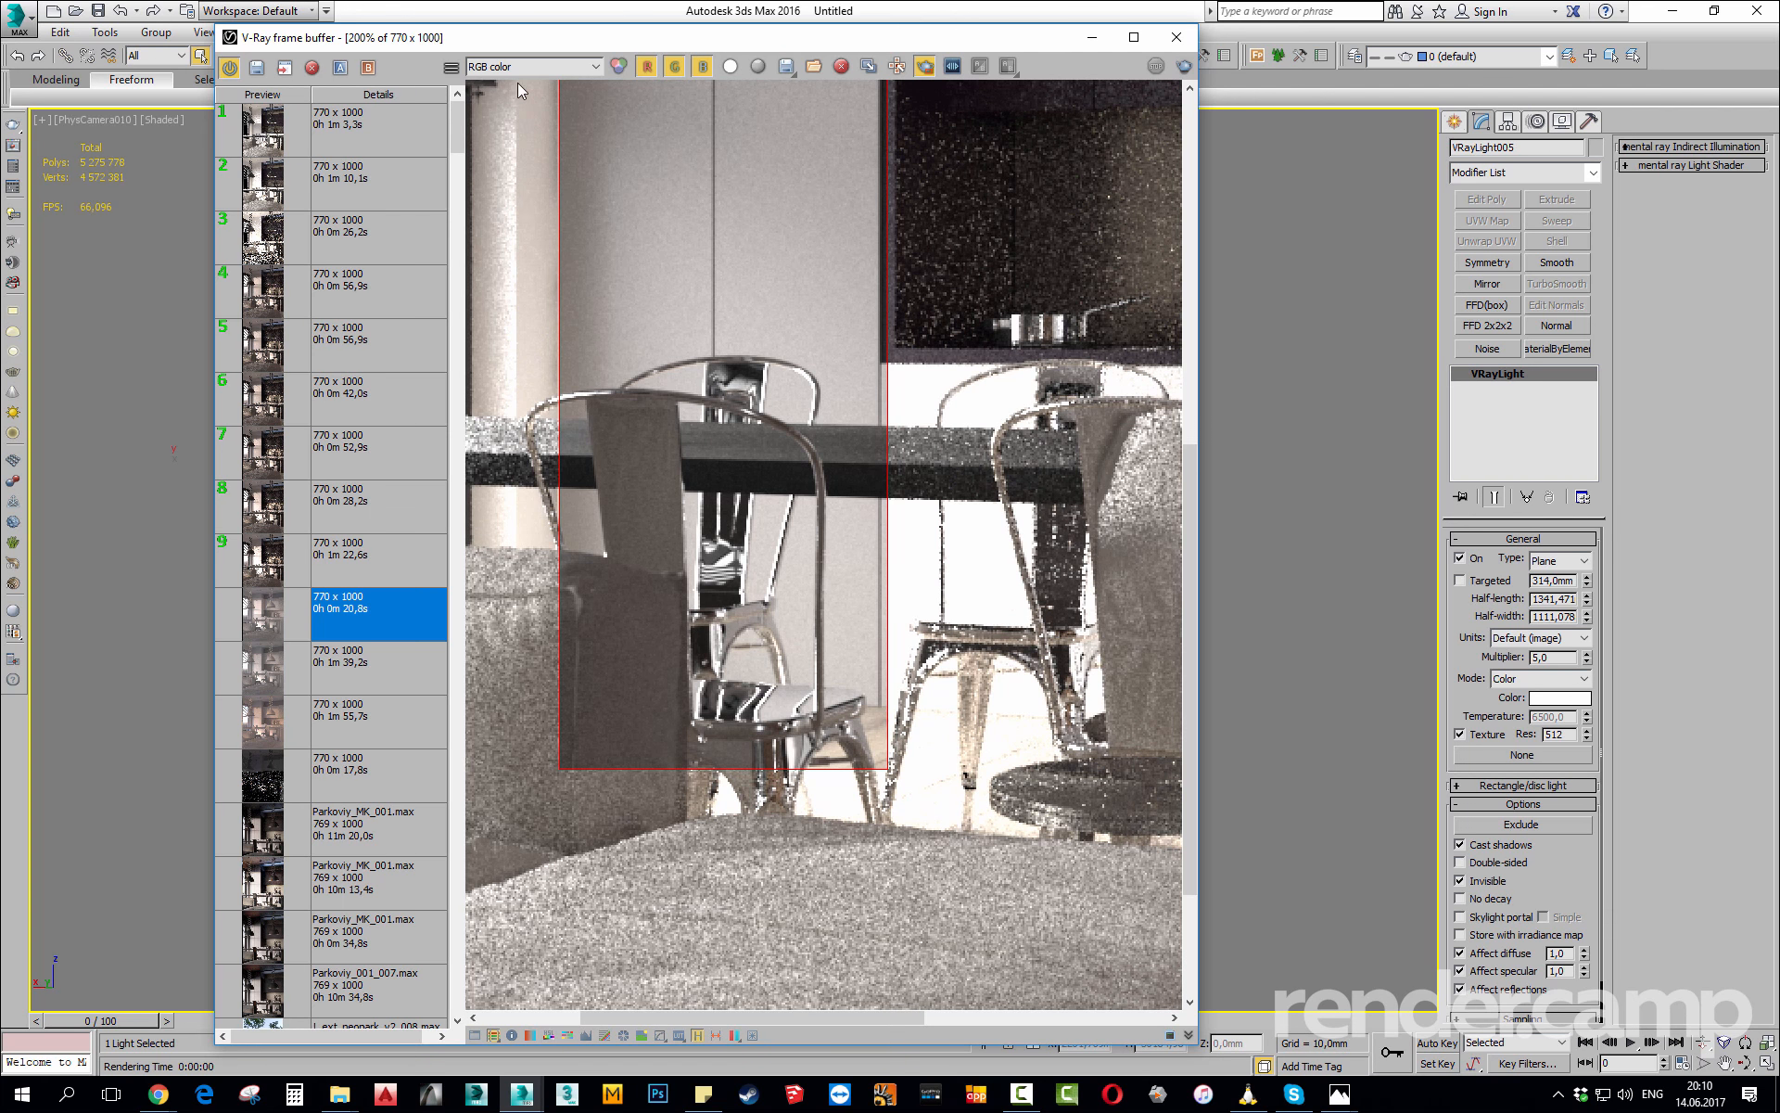
Open the render settings and review the V-Ray image sampler (antialiasing) options.
left_click(1259, 396)
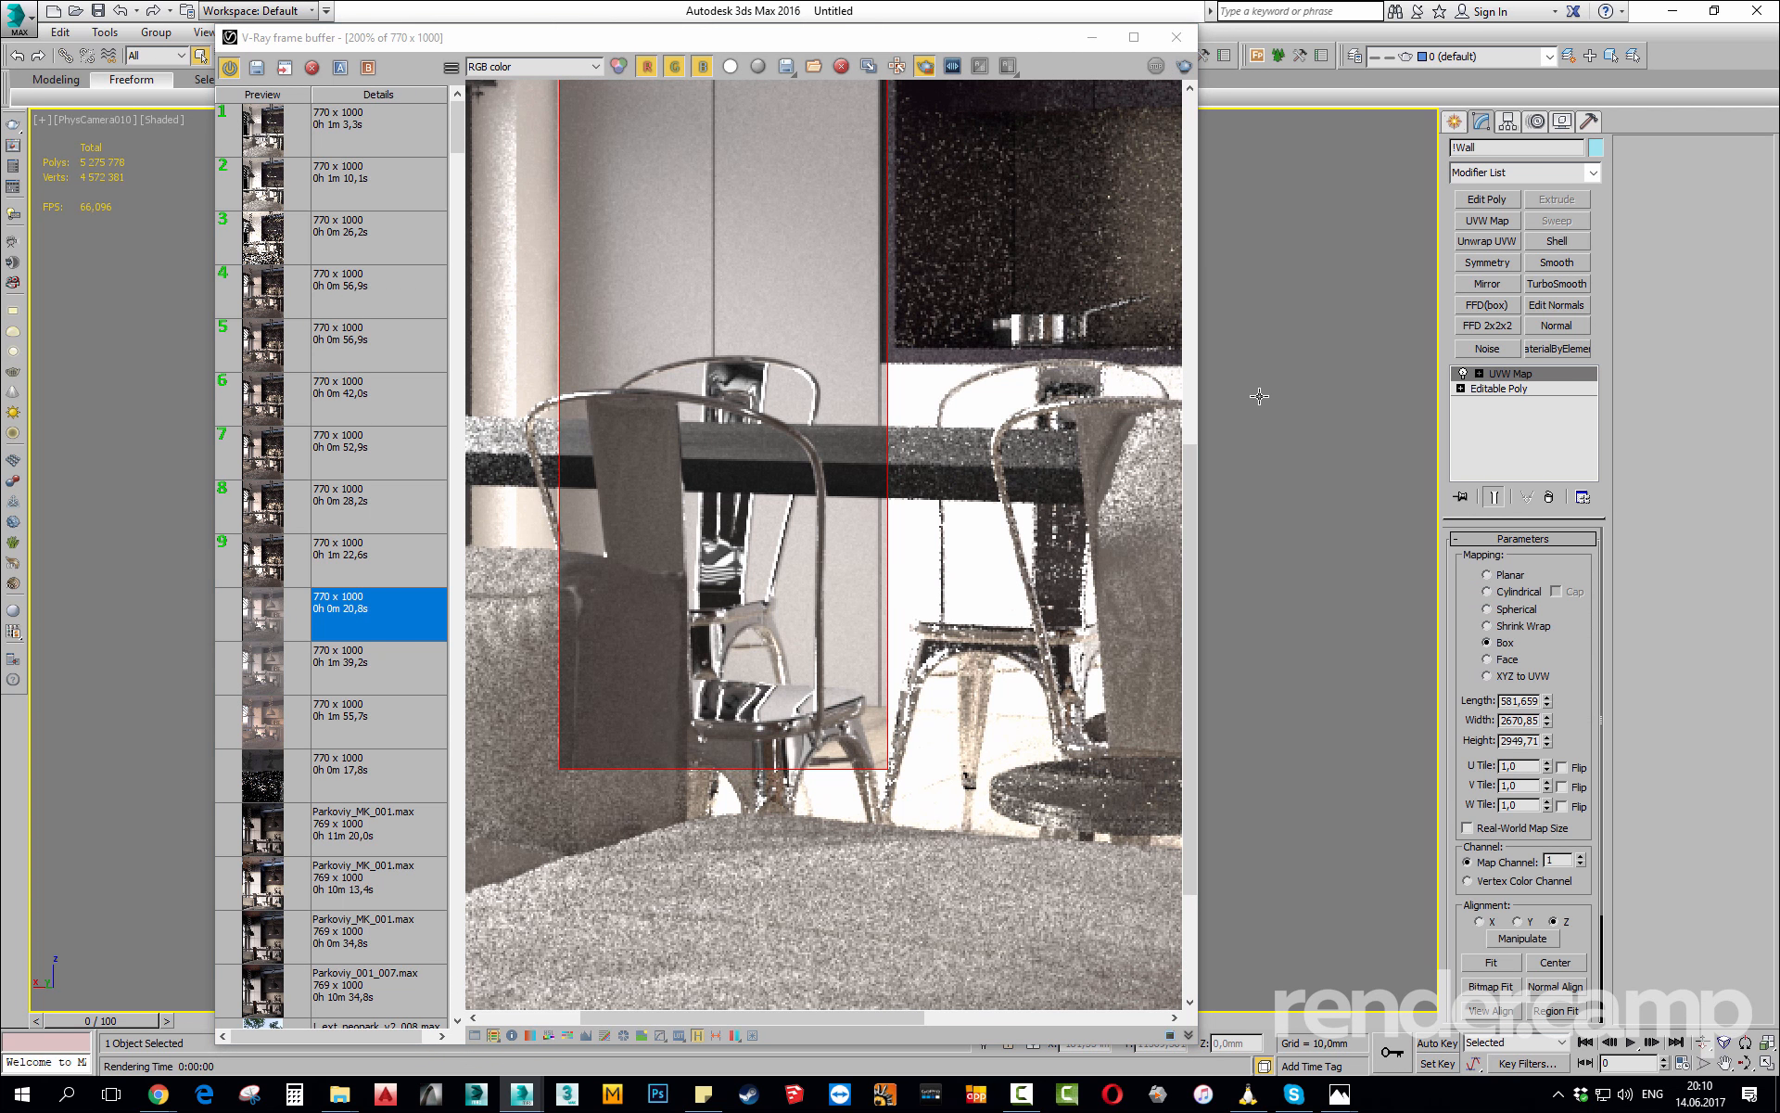
key("F10")
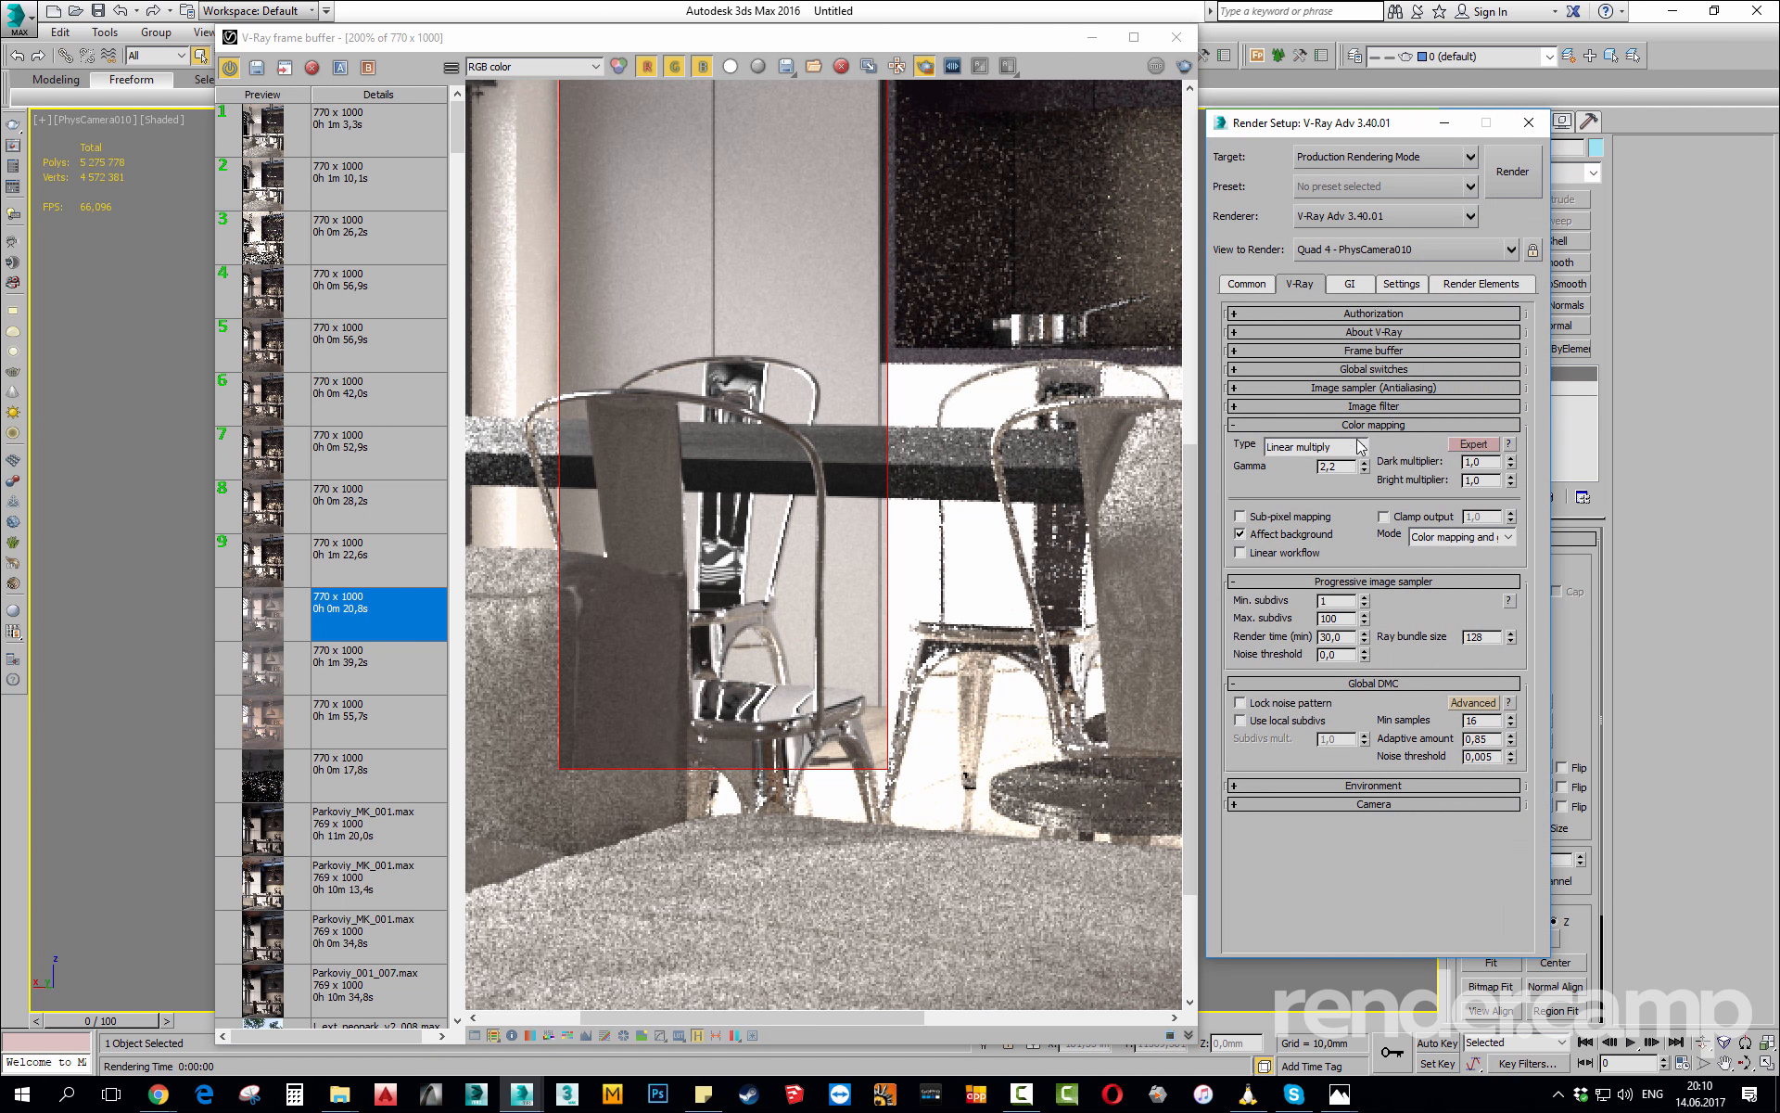
left_click(1382, 388)
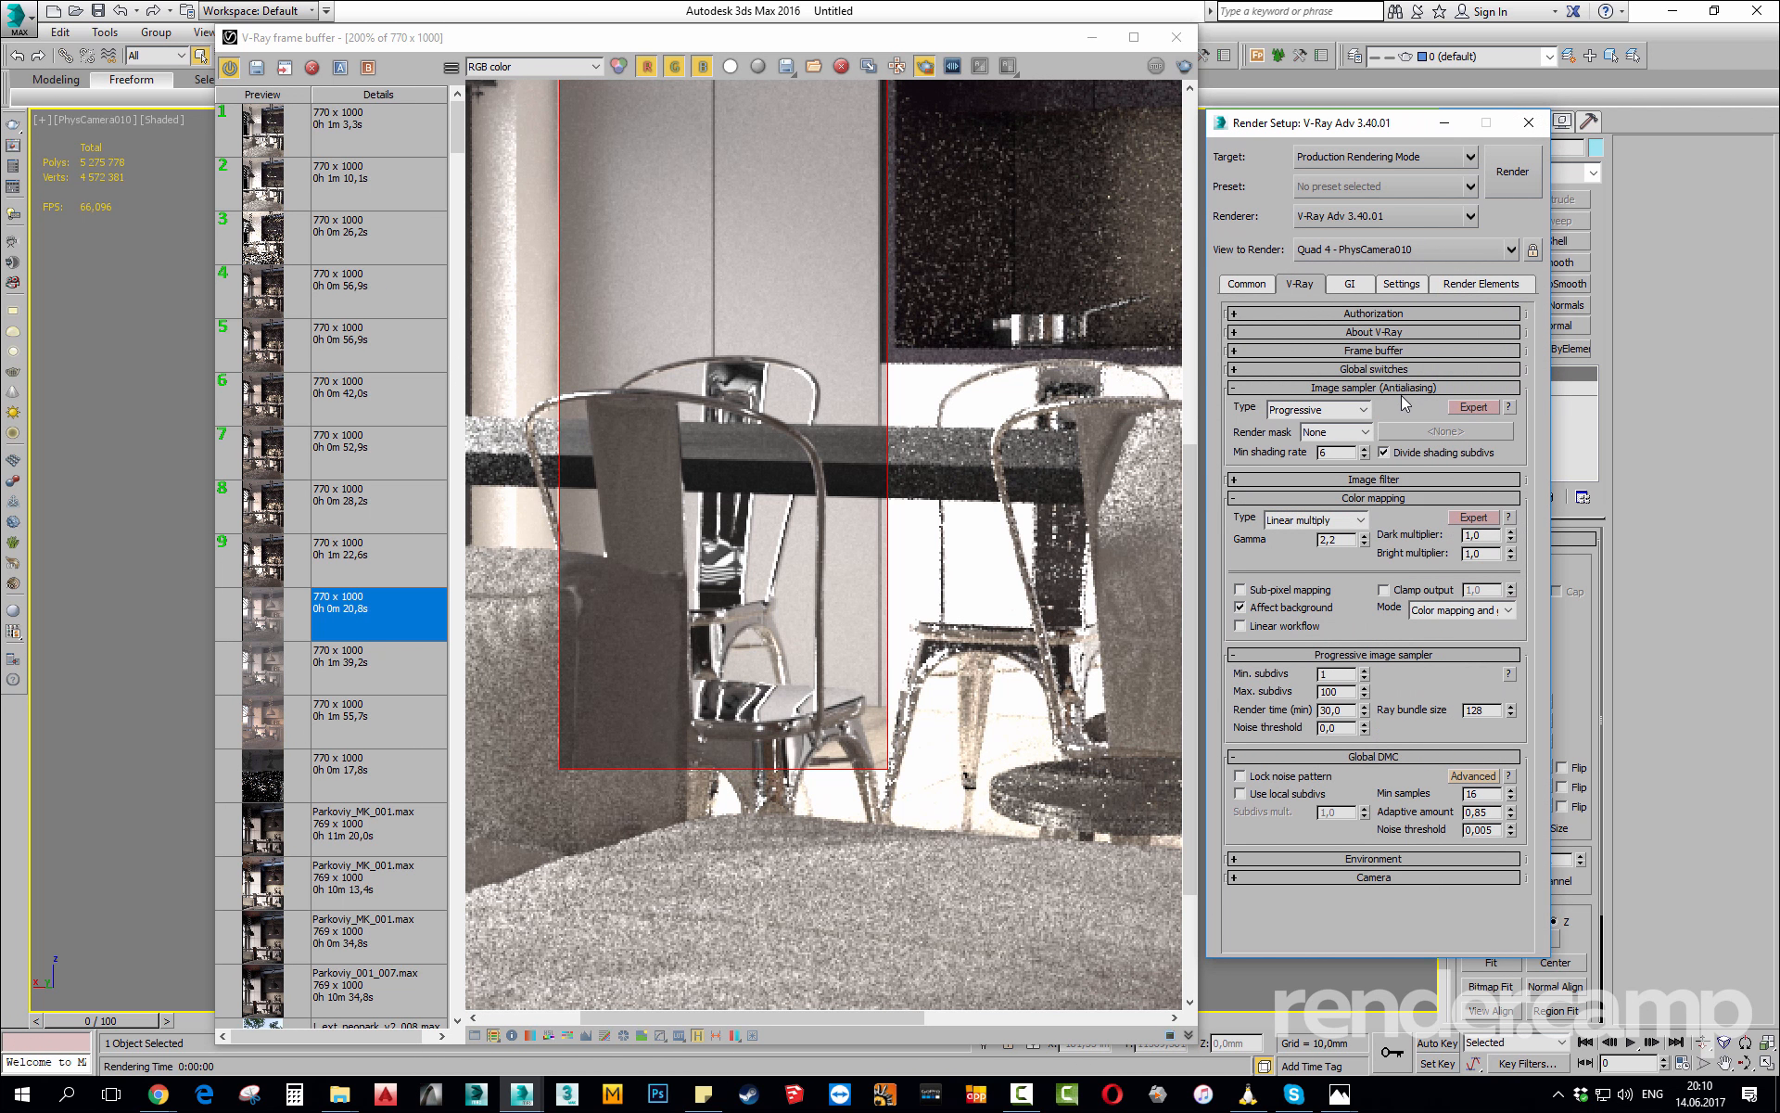
left_click(1401, 390)
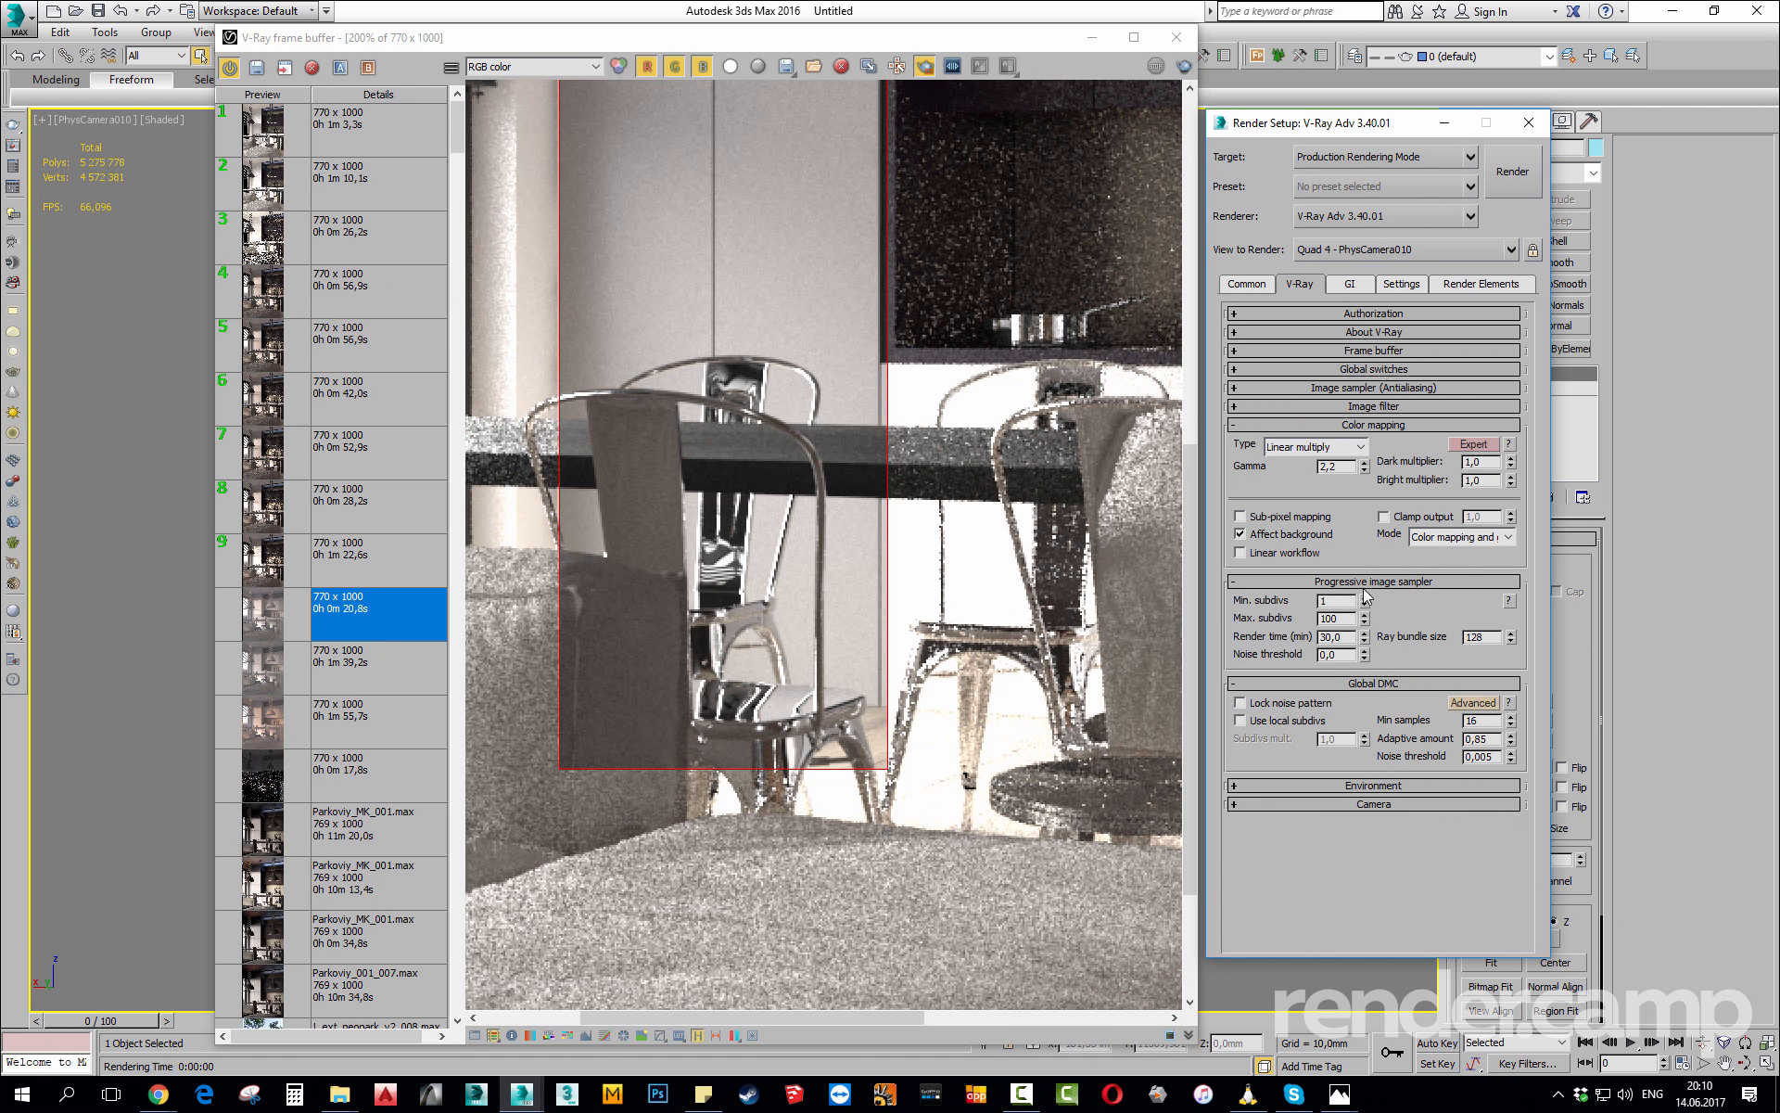
left_click(1410, 390)
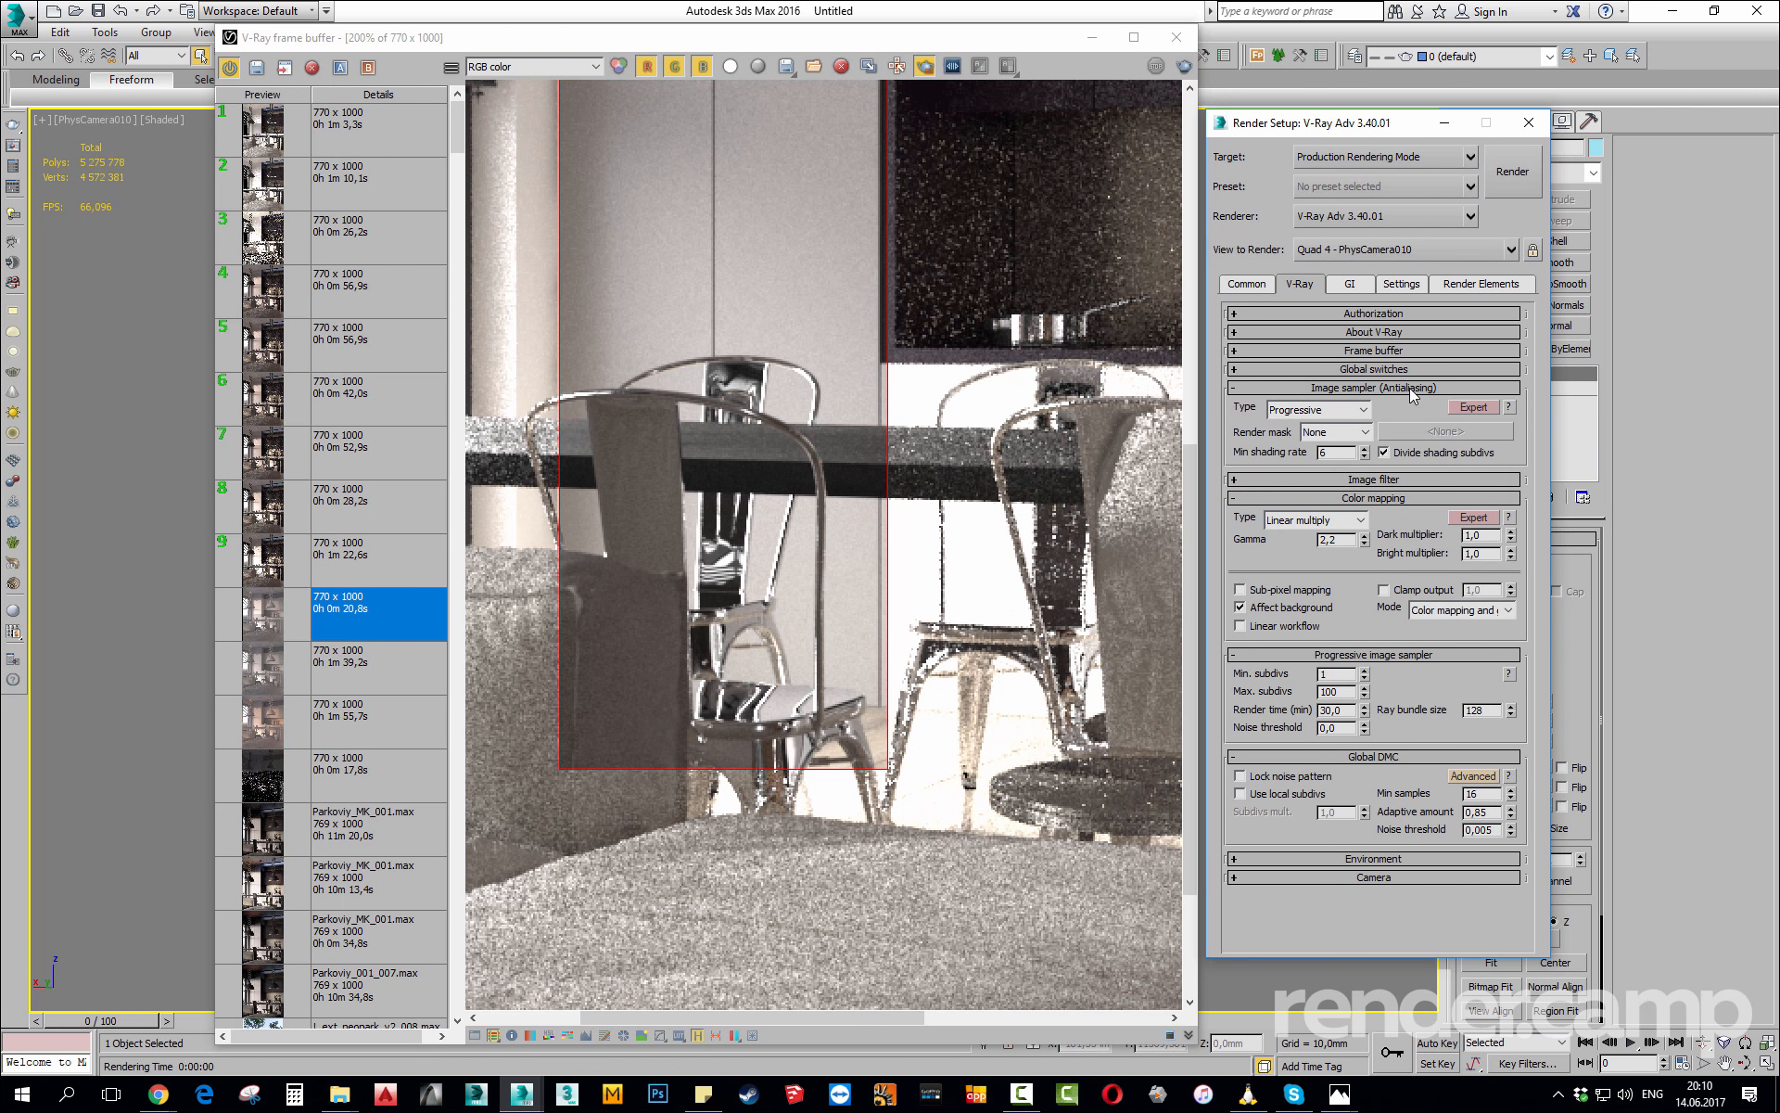
left_click(1415, 387)
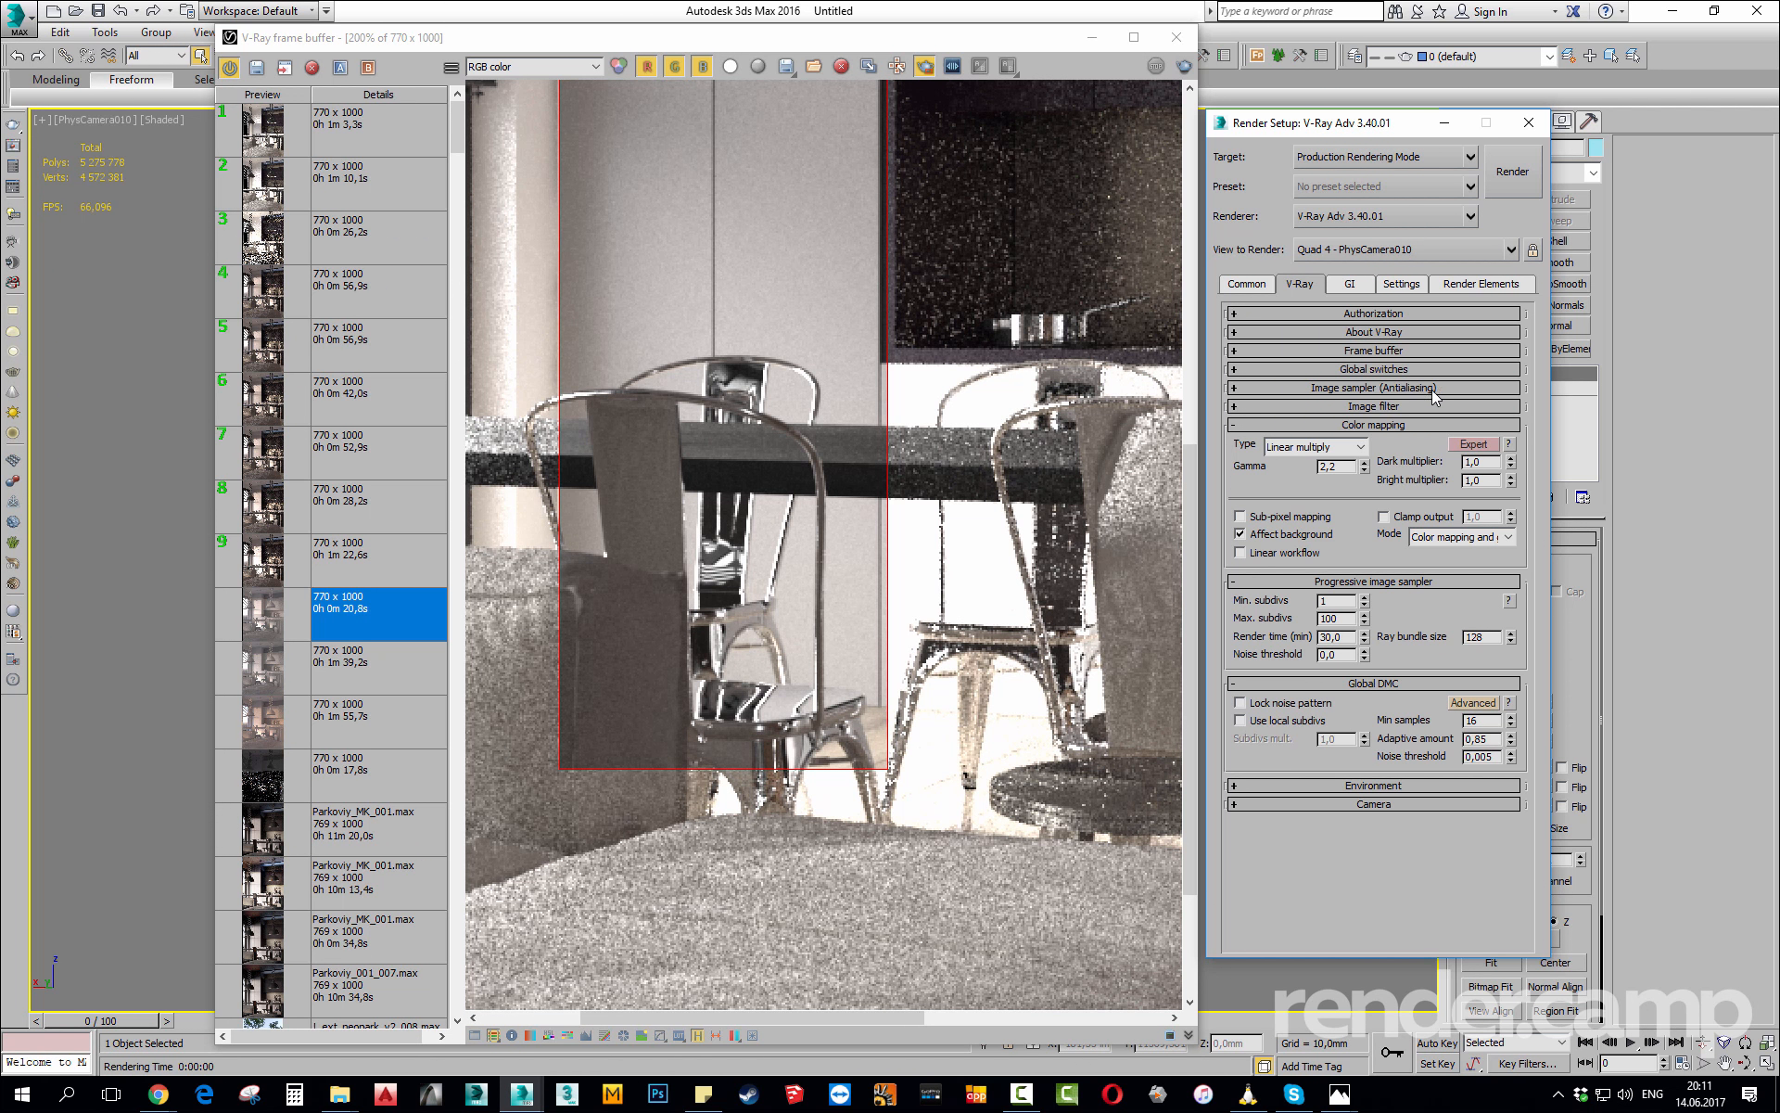
Change the V-Ray image filter to Area with a size of 1.6 and close the render settings.
left_click(1400, 425)
left_click(1395, 408)
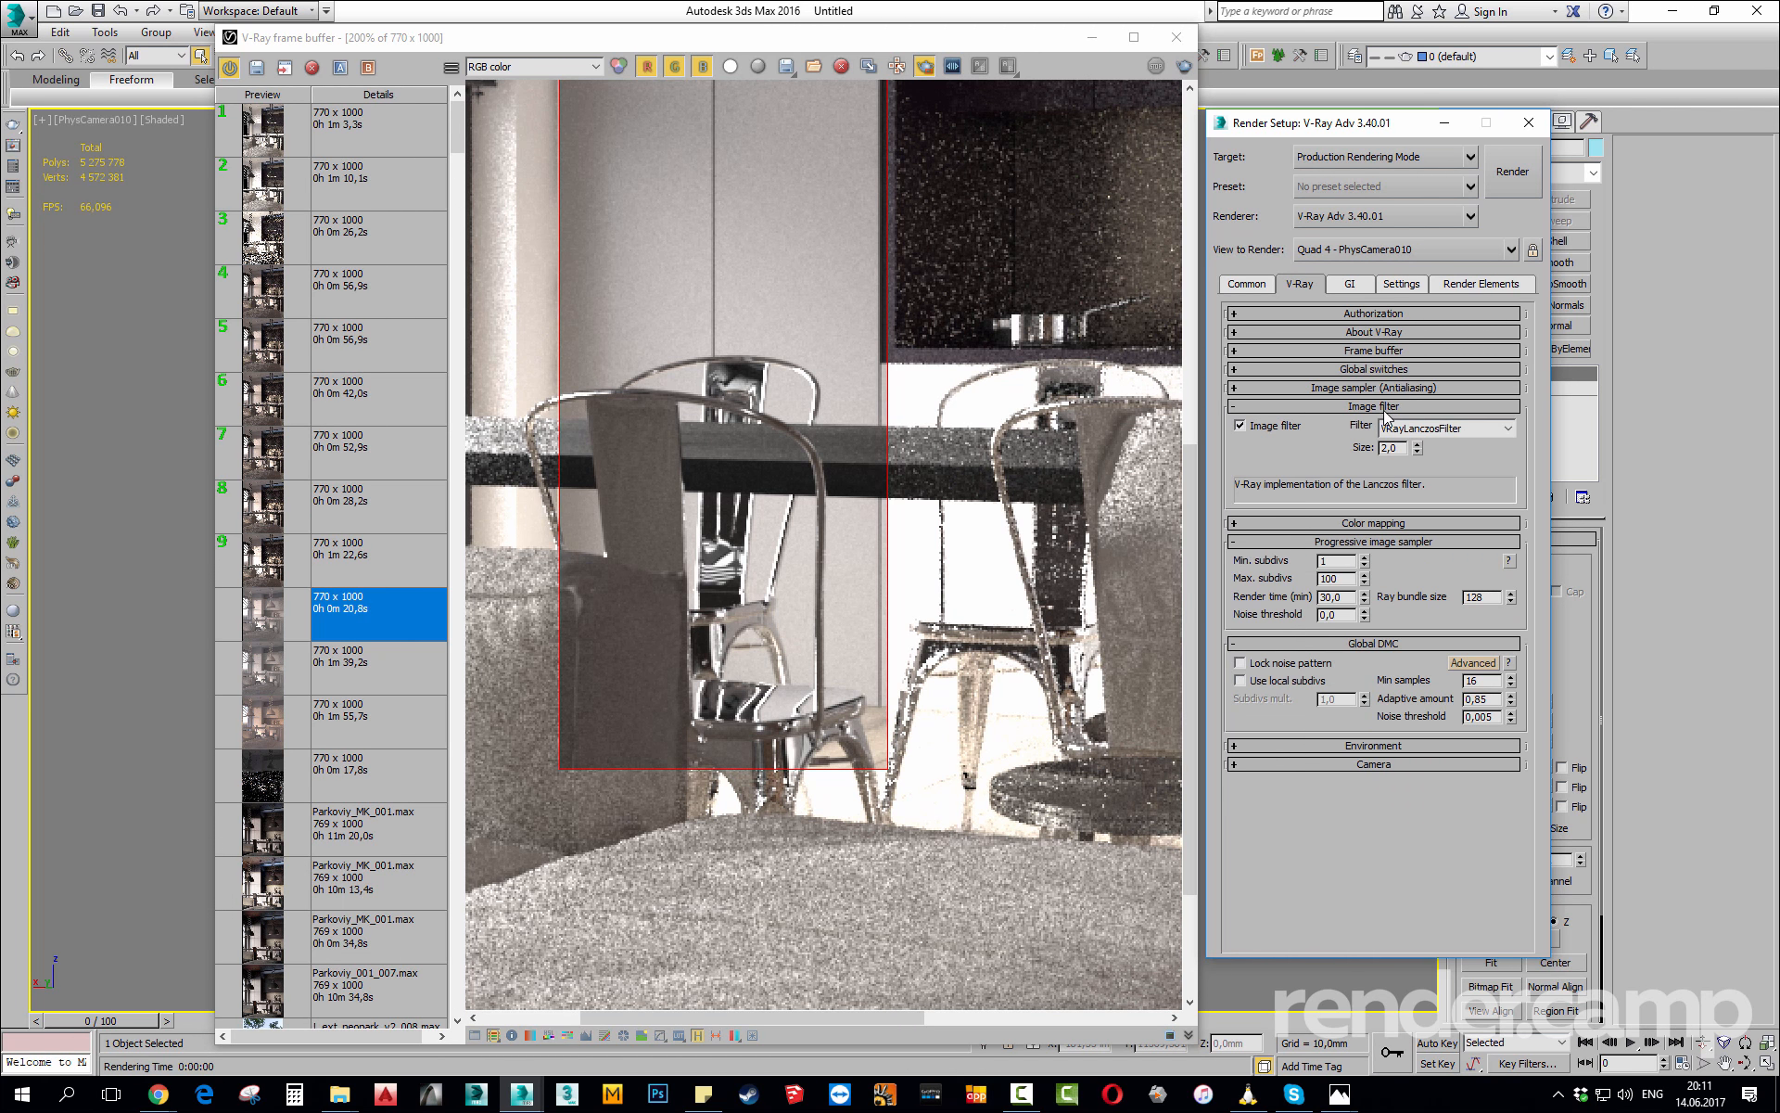
left_click(1422, 429)
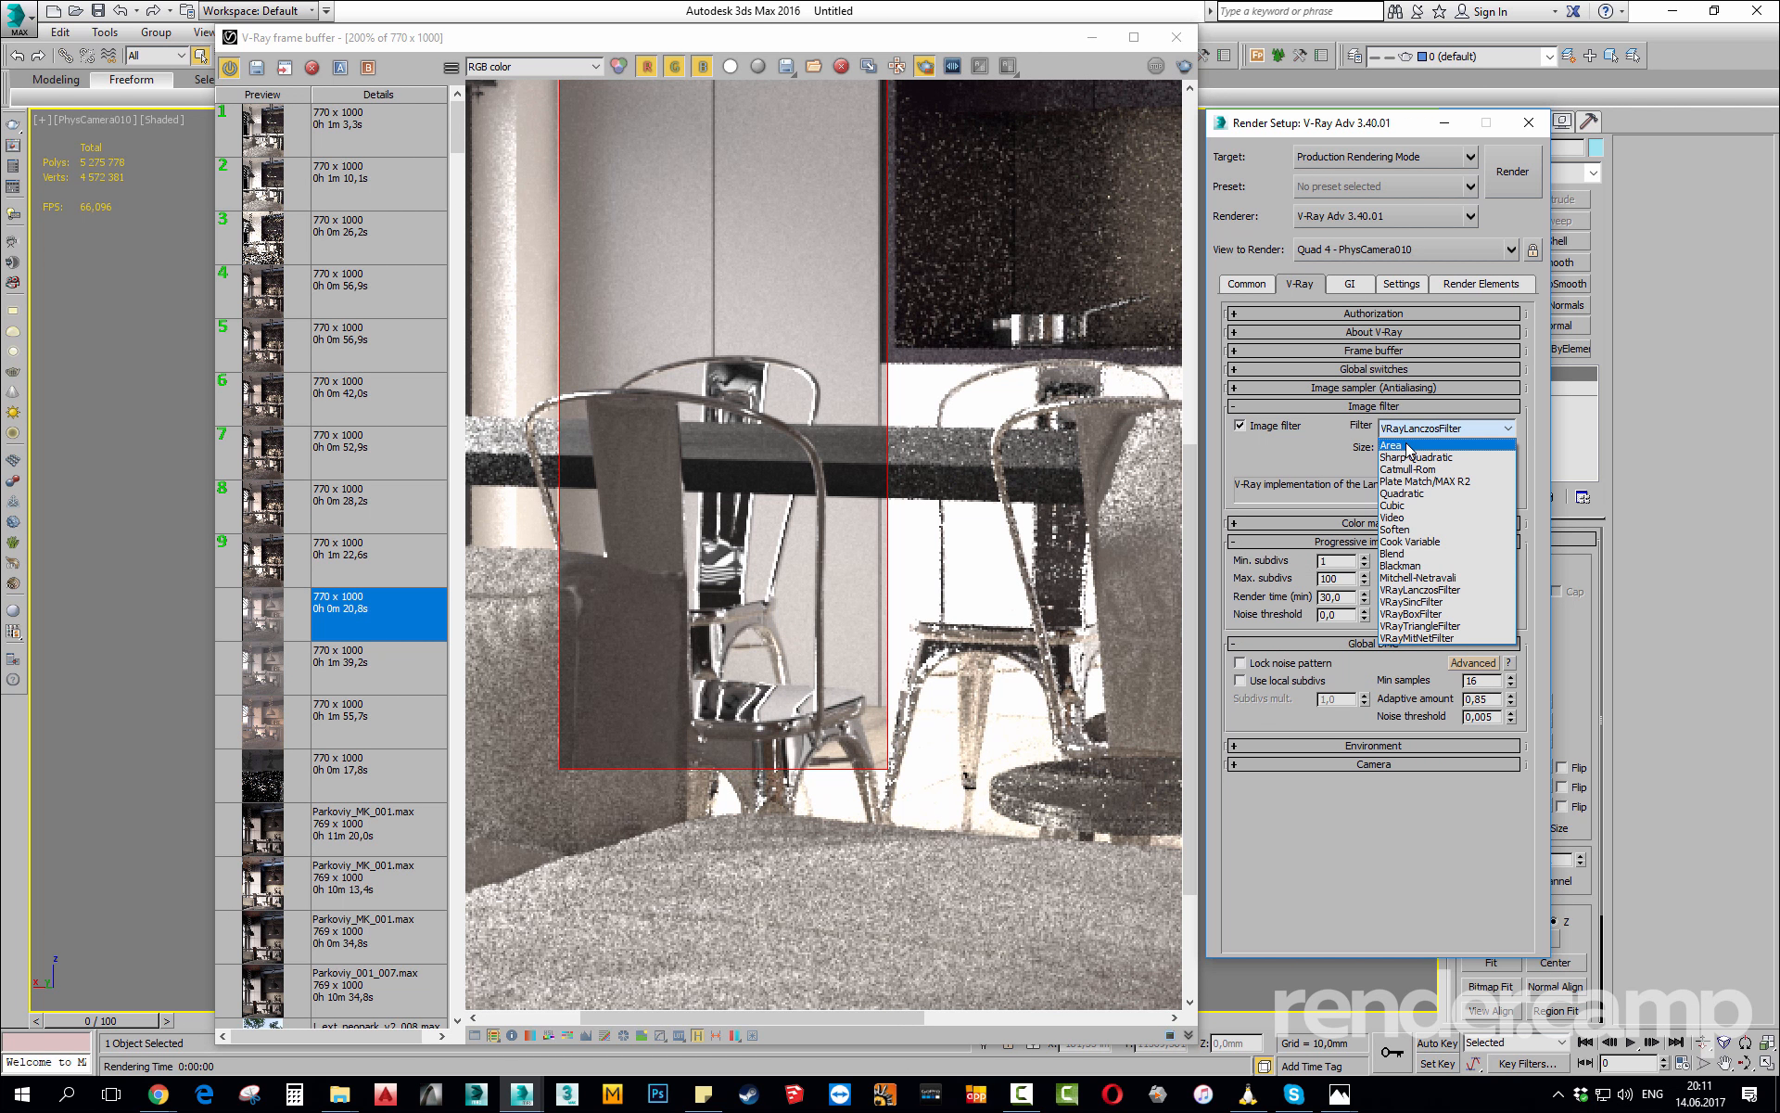
left_click(1407, 446)
left_click(1401, 447)
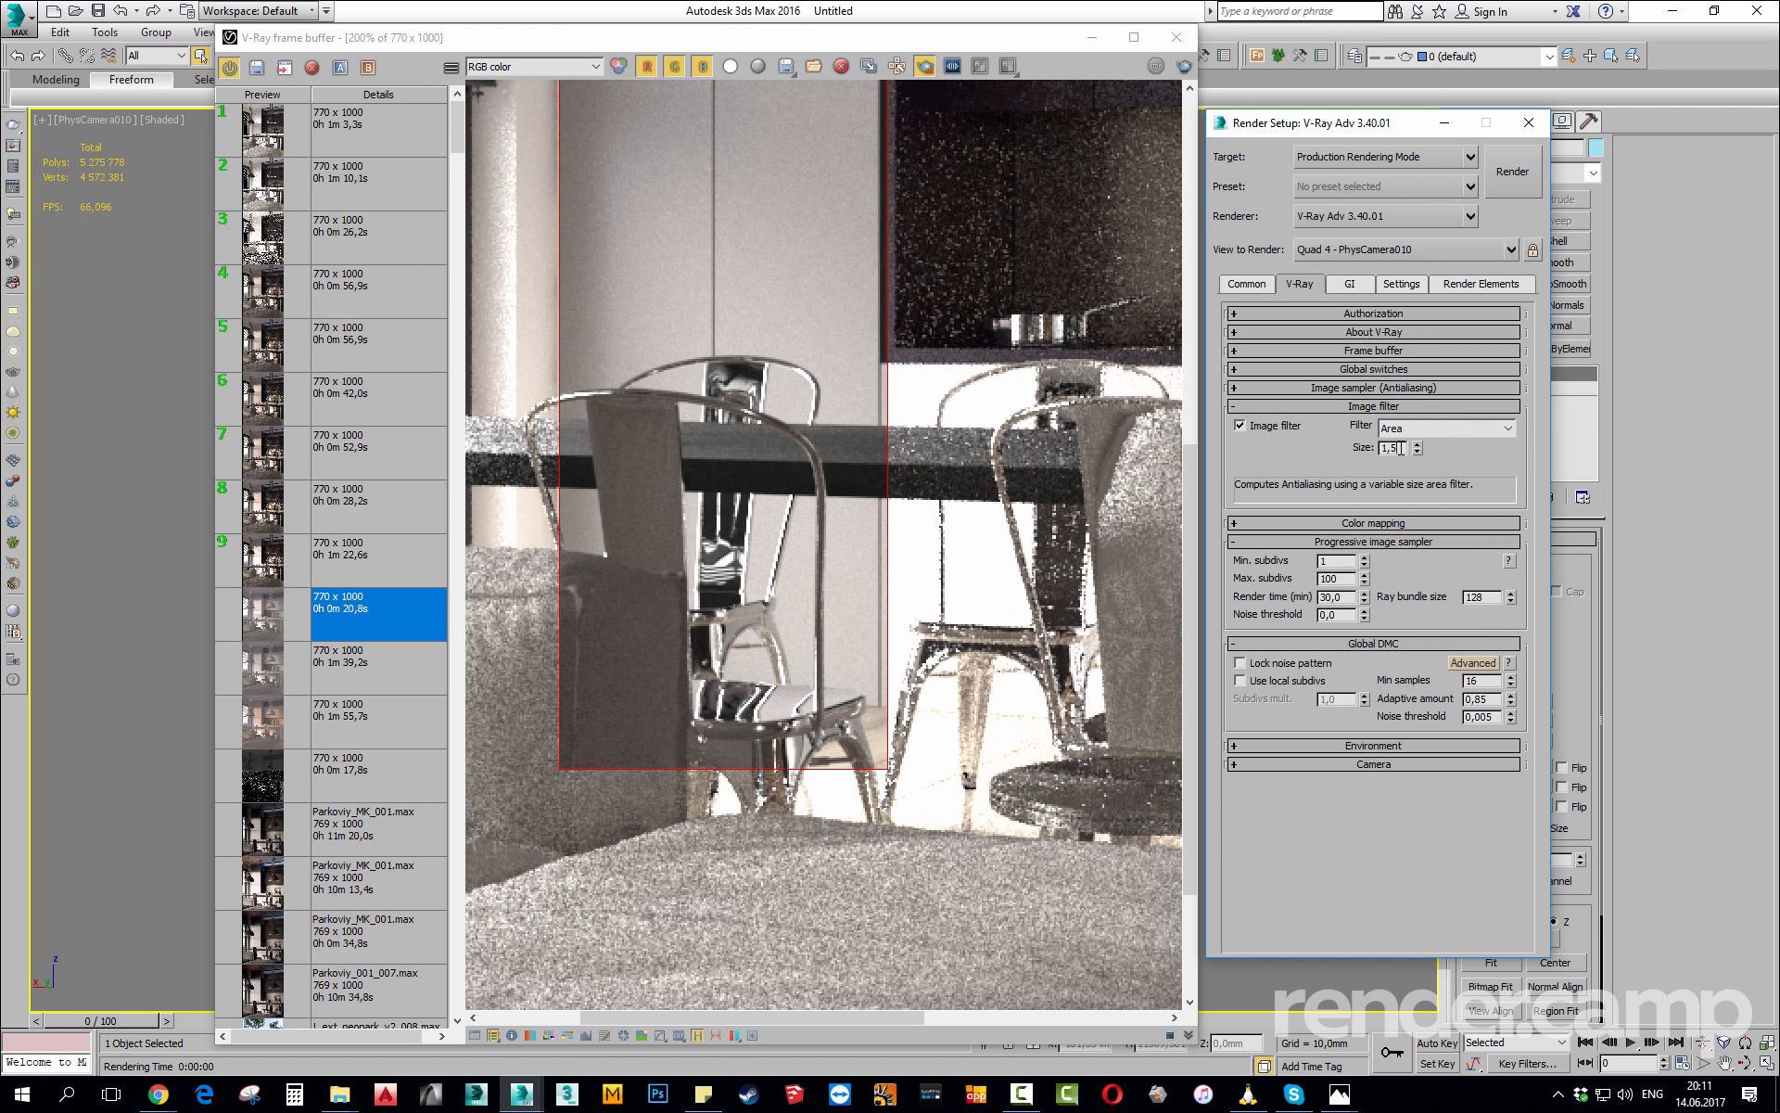
type("6")
key("Return")
scroll(608, 532, "down", 2)
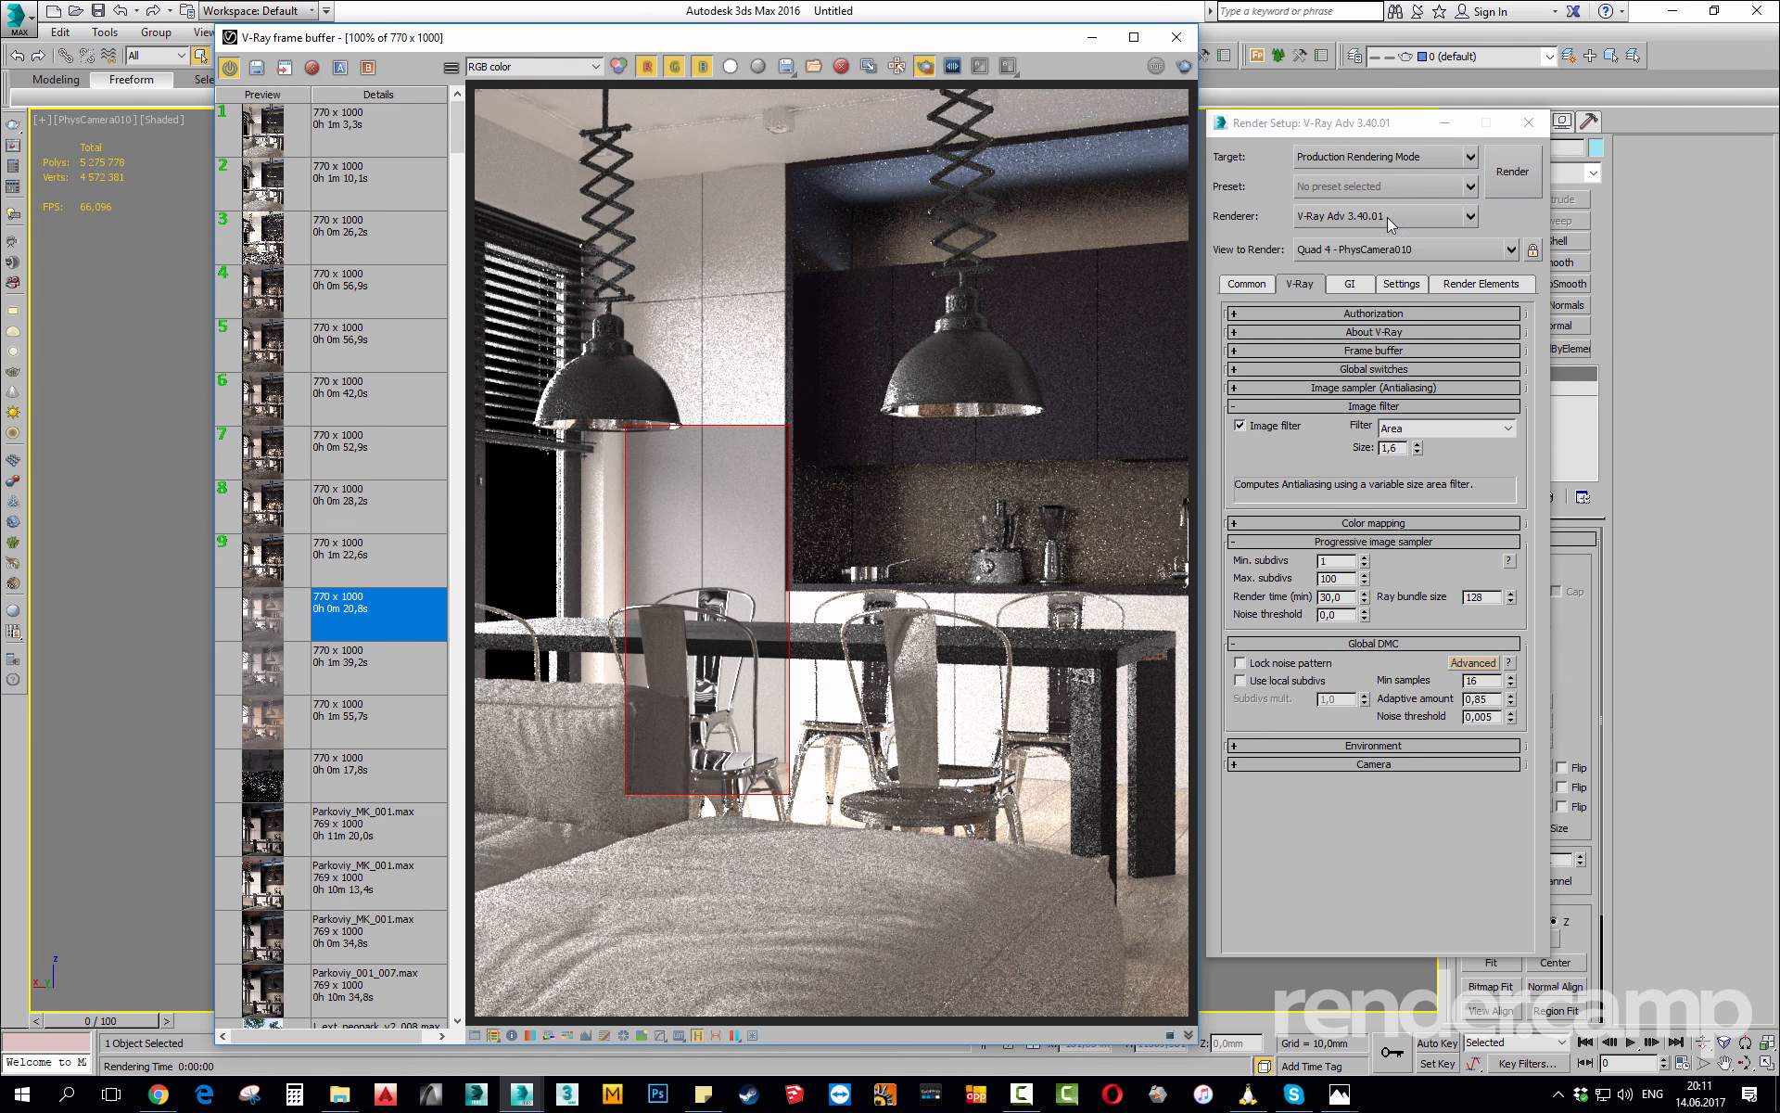
left_click(1528, 125)
Show the frame buffer's lens effects settings and turn on the Glare Effect.
left_click(752, 1035)
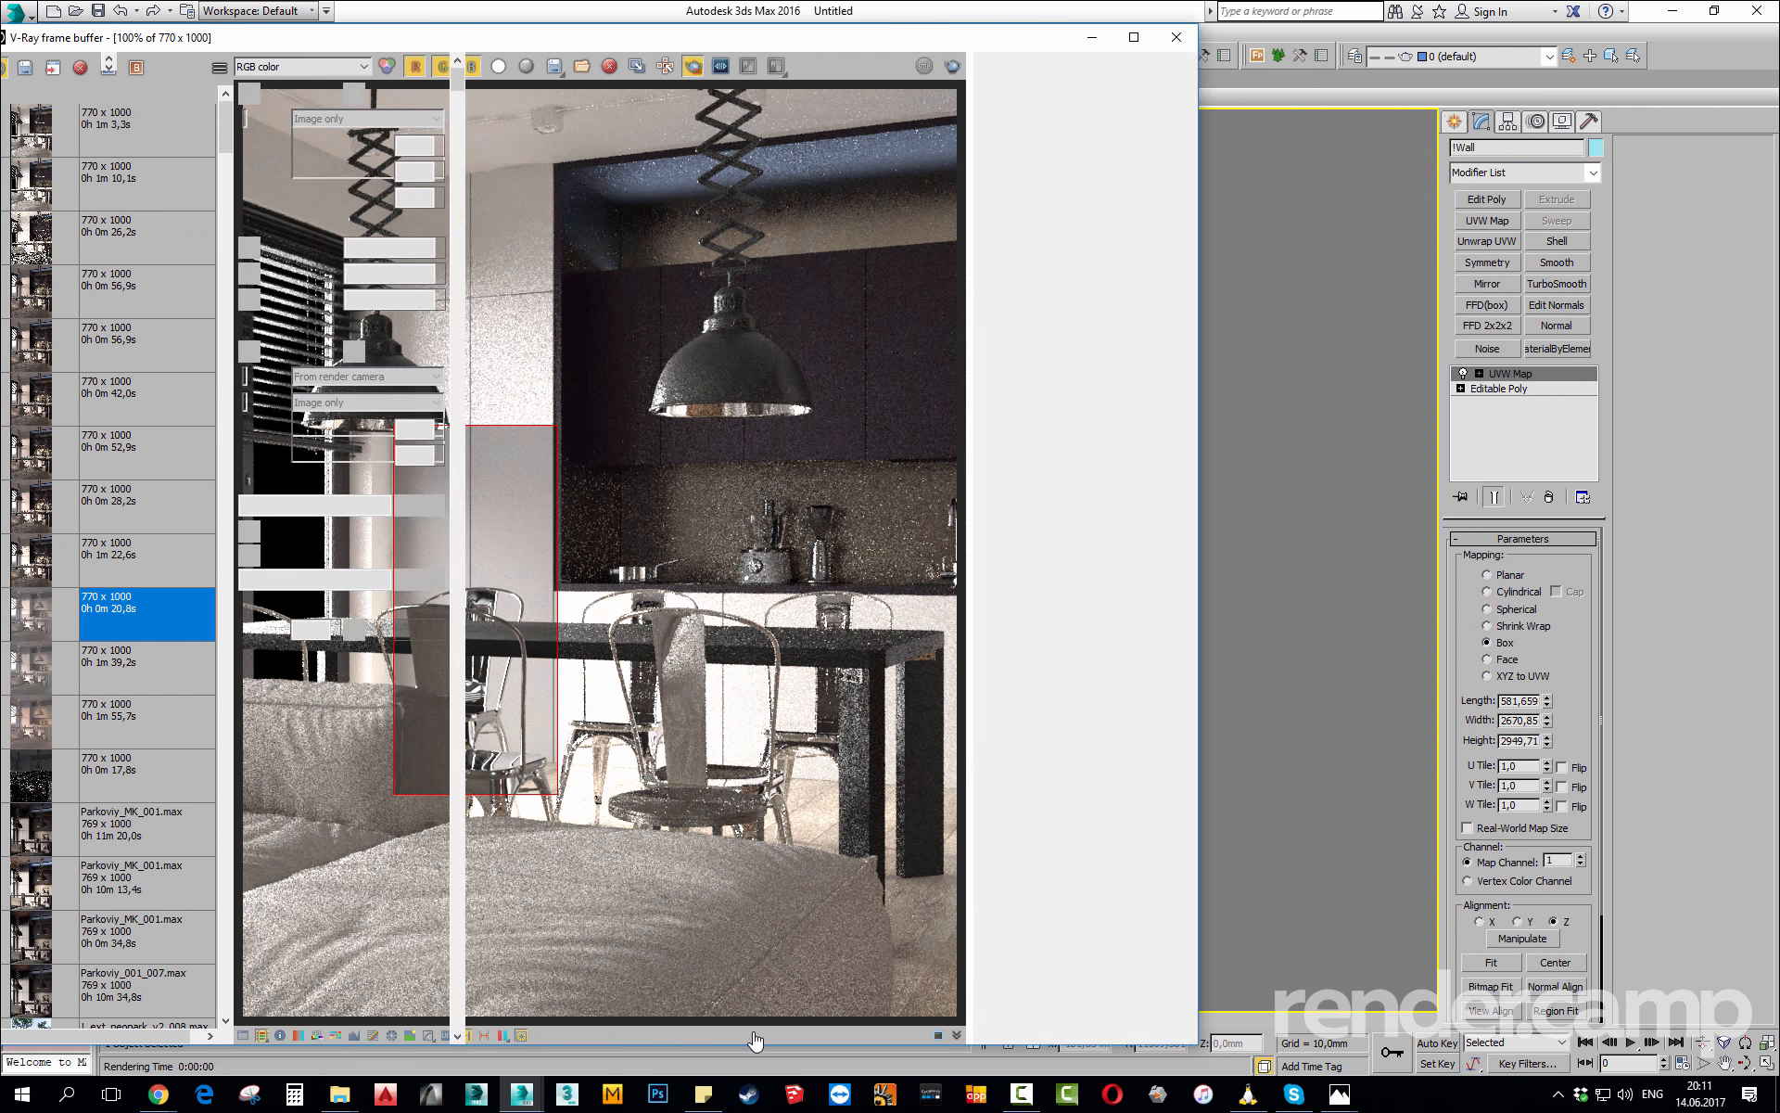
left_click(244, 352)
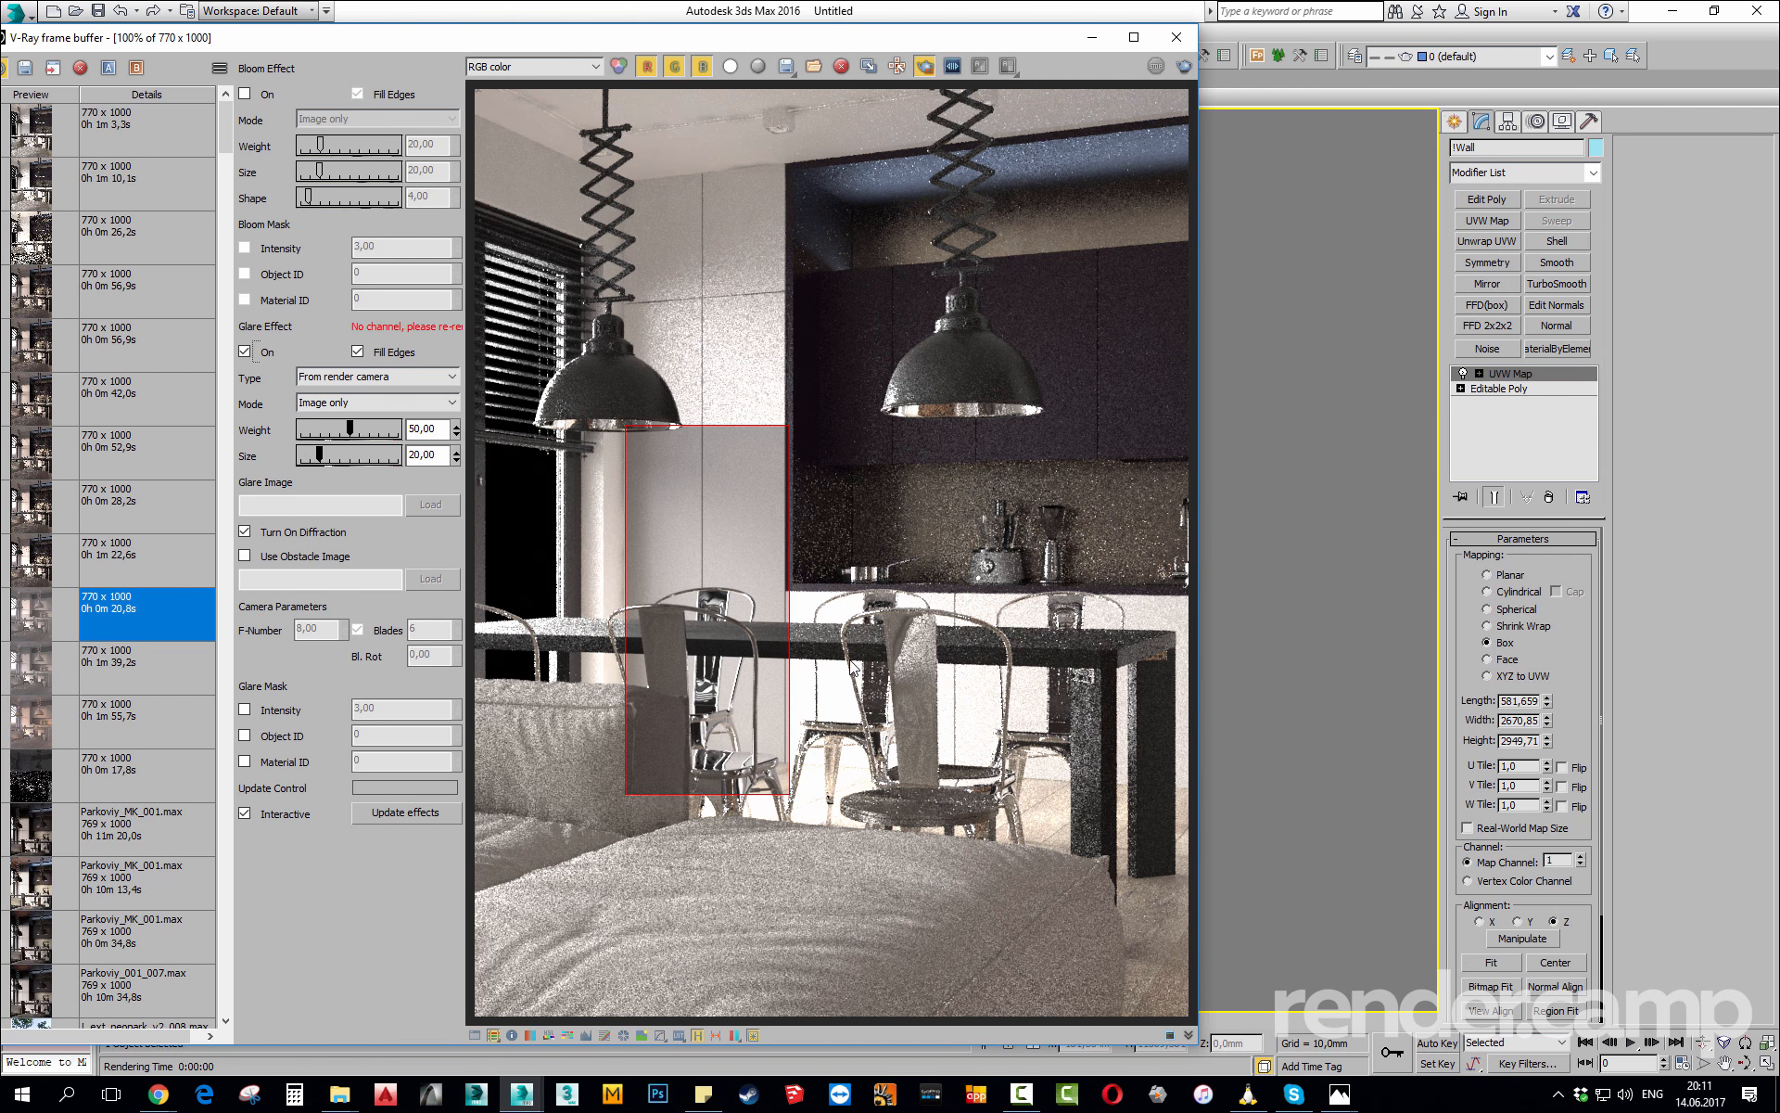
scroll(851, 666, "up", 1)
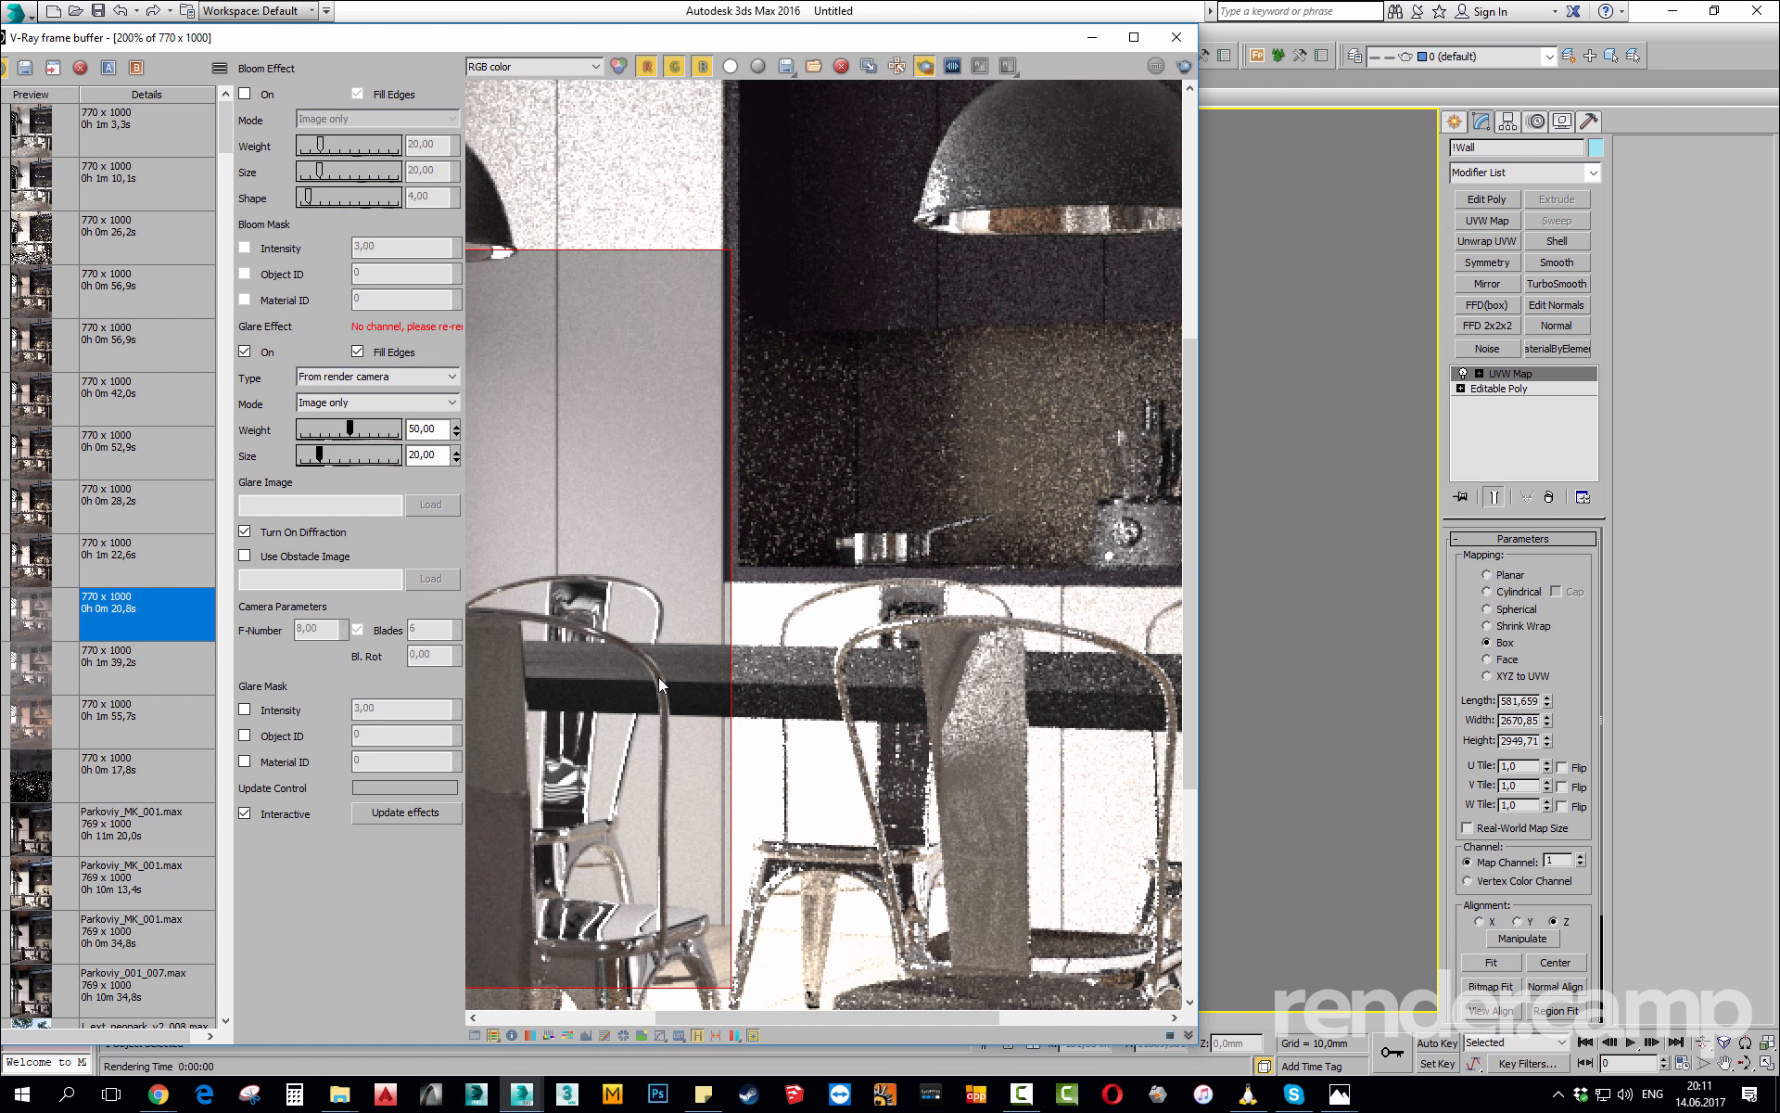
middle_click_drag(660, 681, 1017, 528)
middle_click_drag(1032, 719, 1000, 695)
middle_click_drag(1068, 749, 717, 606)
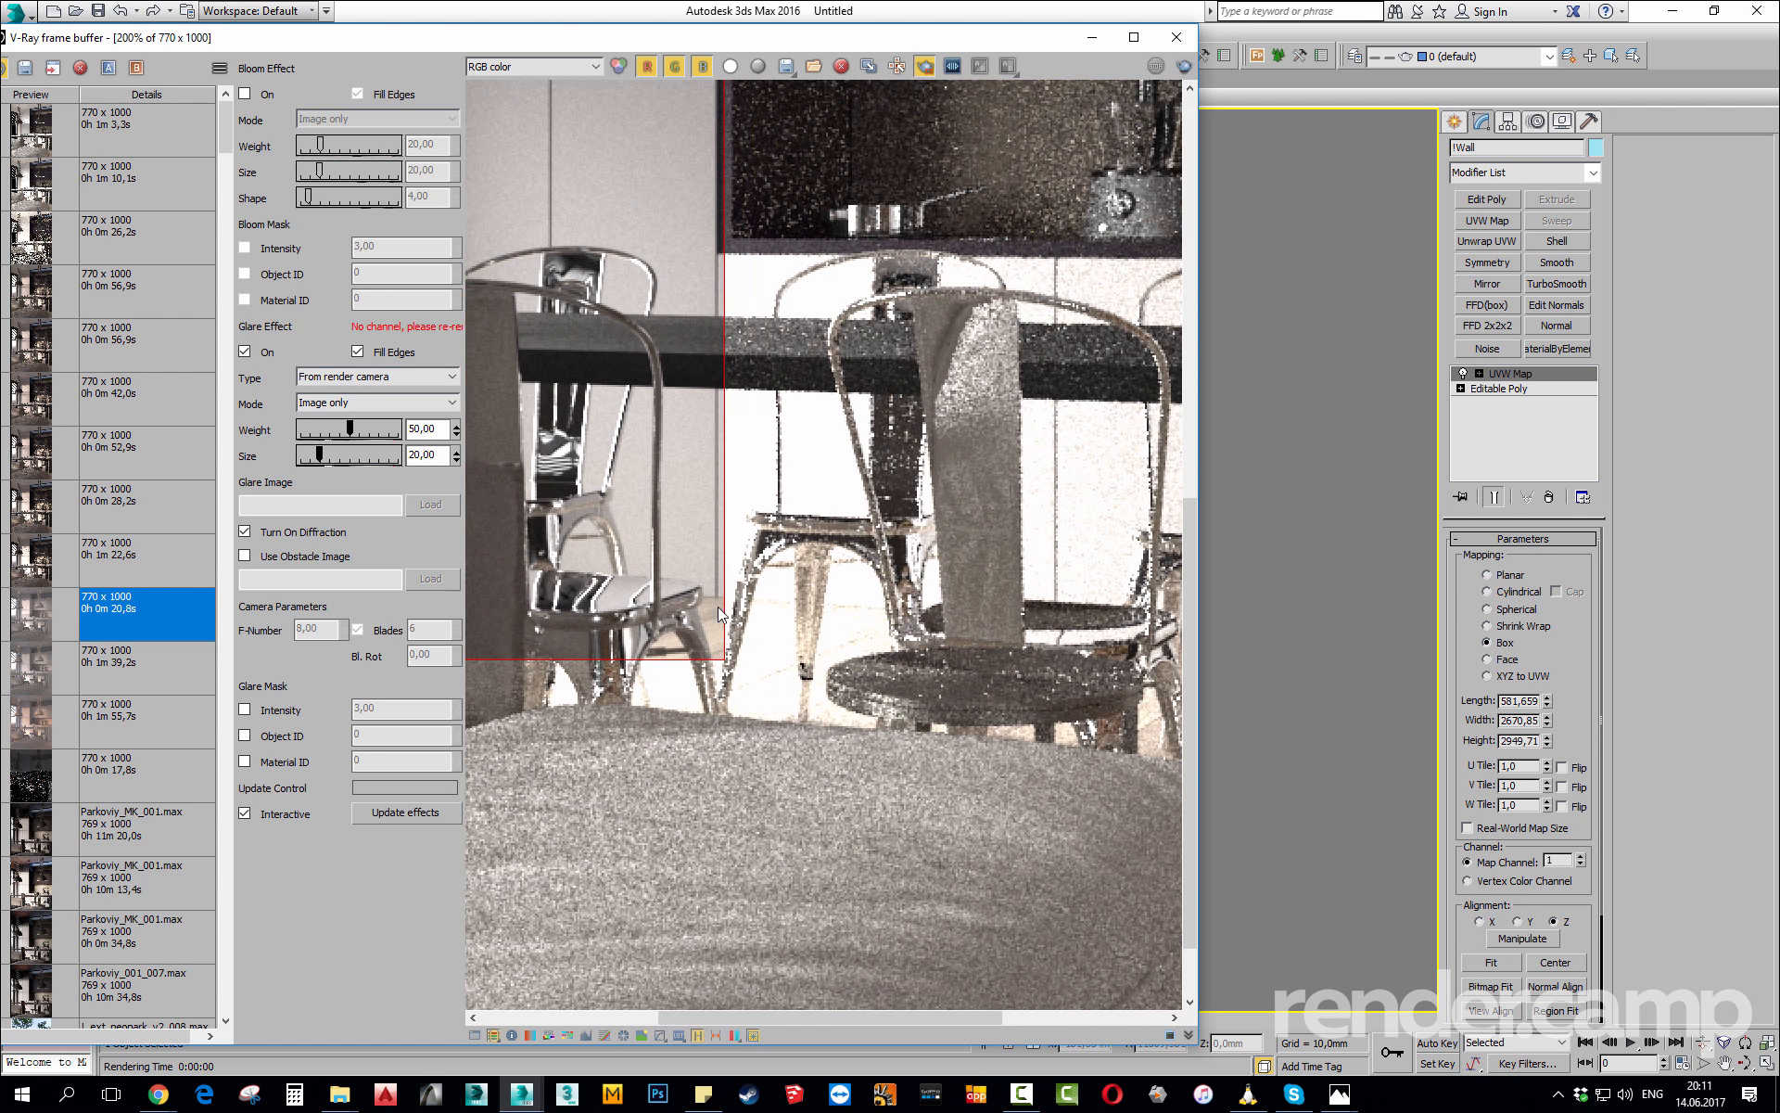
scroll(788, 616, "down", 1)
Mark a larger render region covering both pendant lamps, the kitchen wall, table and chairs, and render it.
left_click_drag(615, 470, 1107, 872)
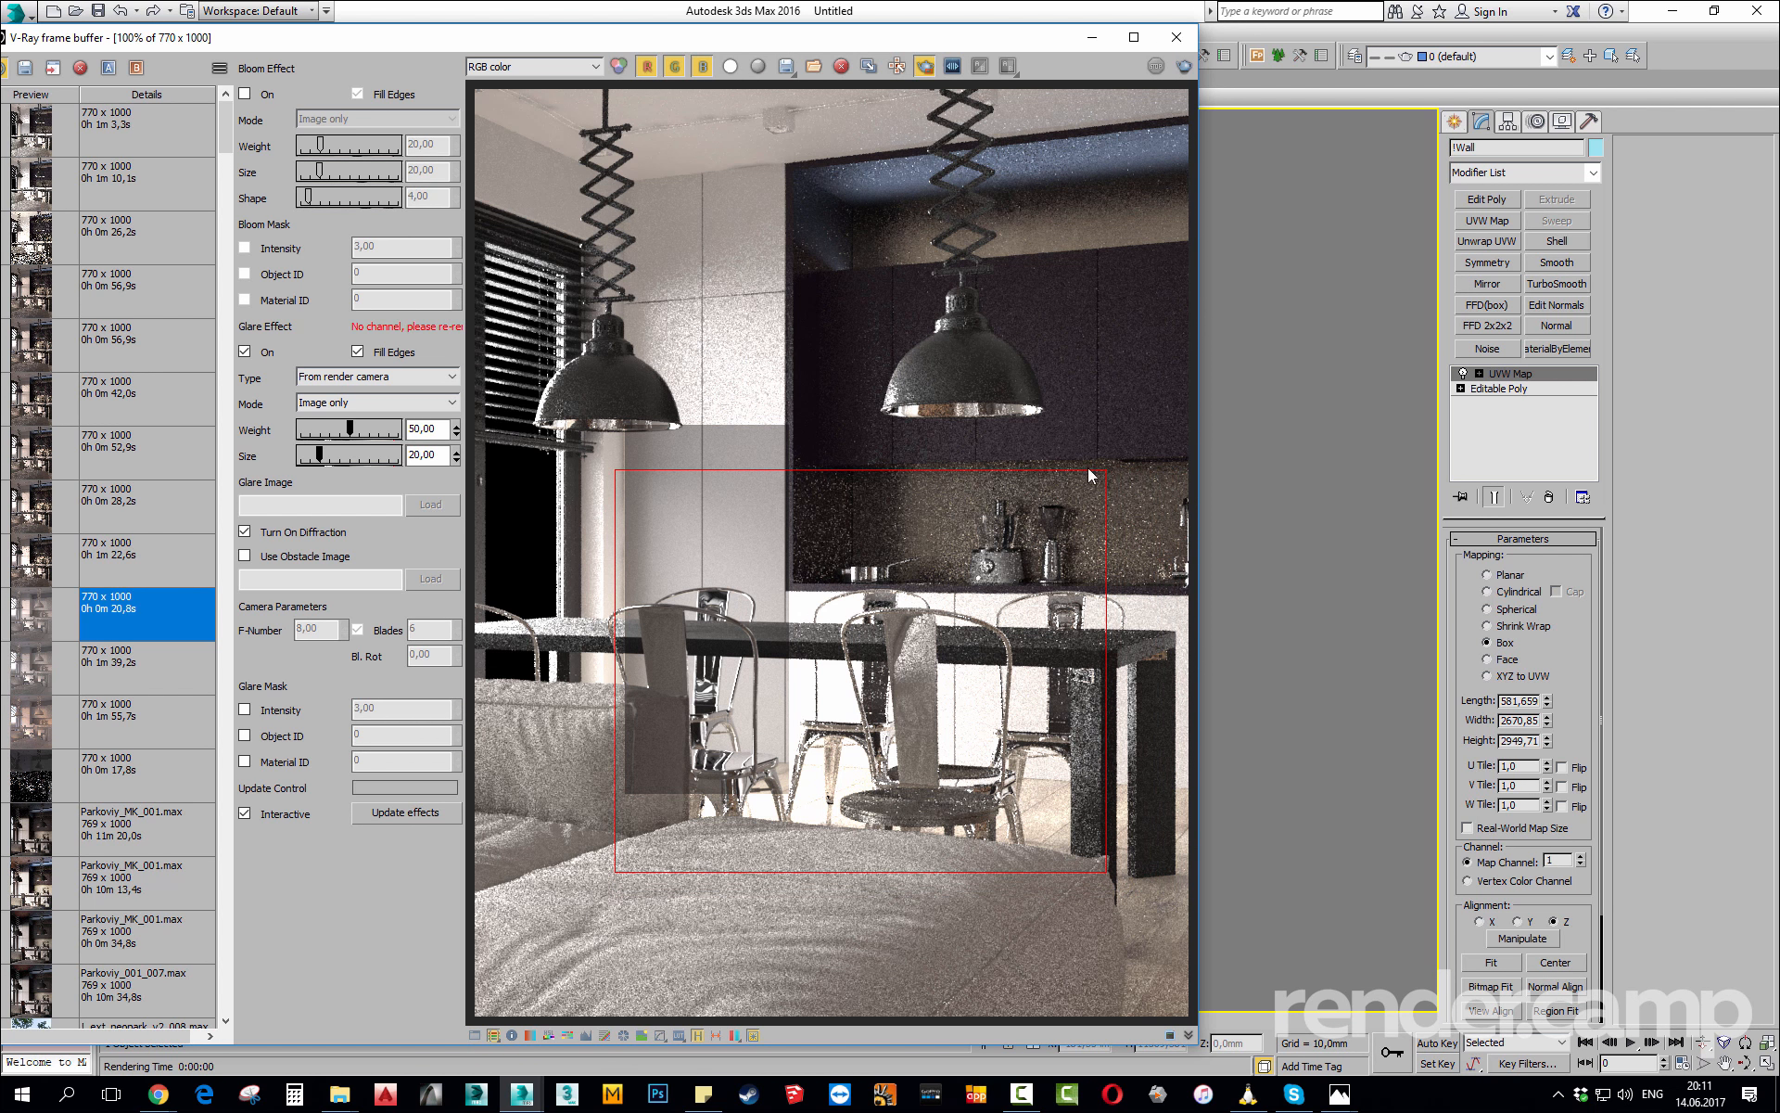
left_click_drag(1083, 249, 537, 859)
left_click(1179, 66)
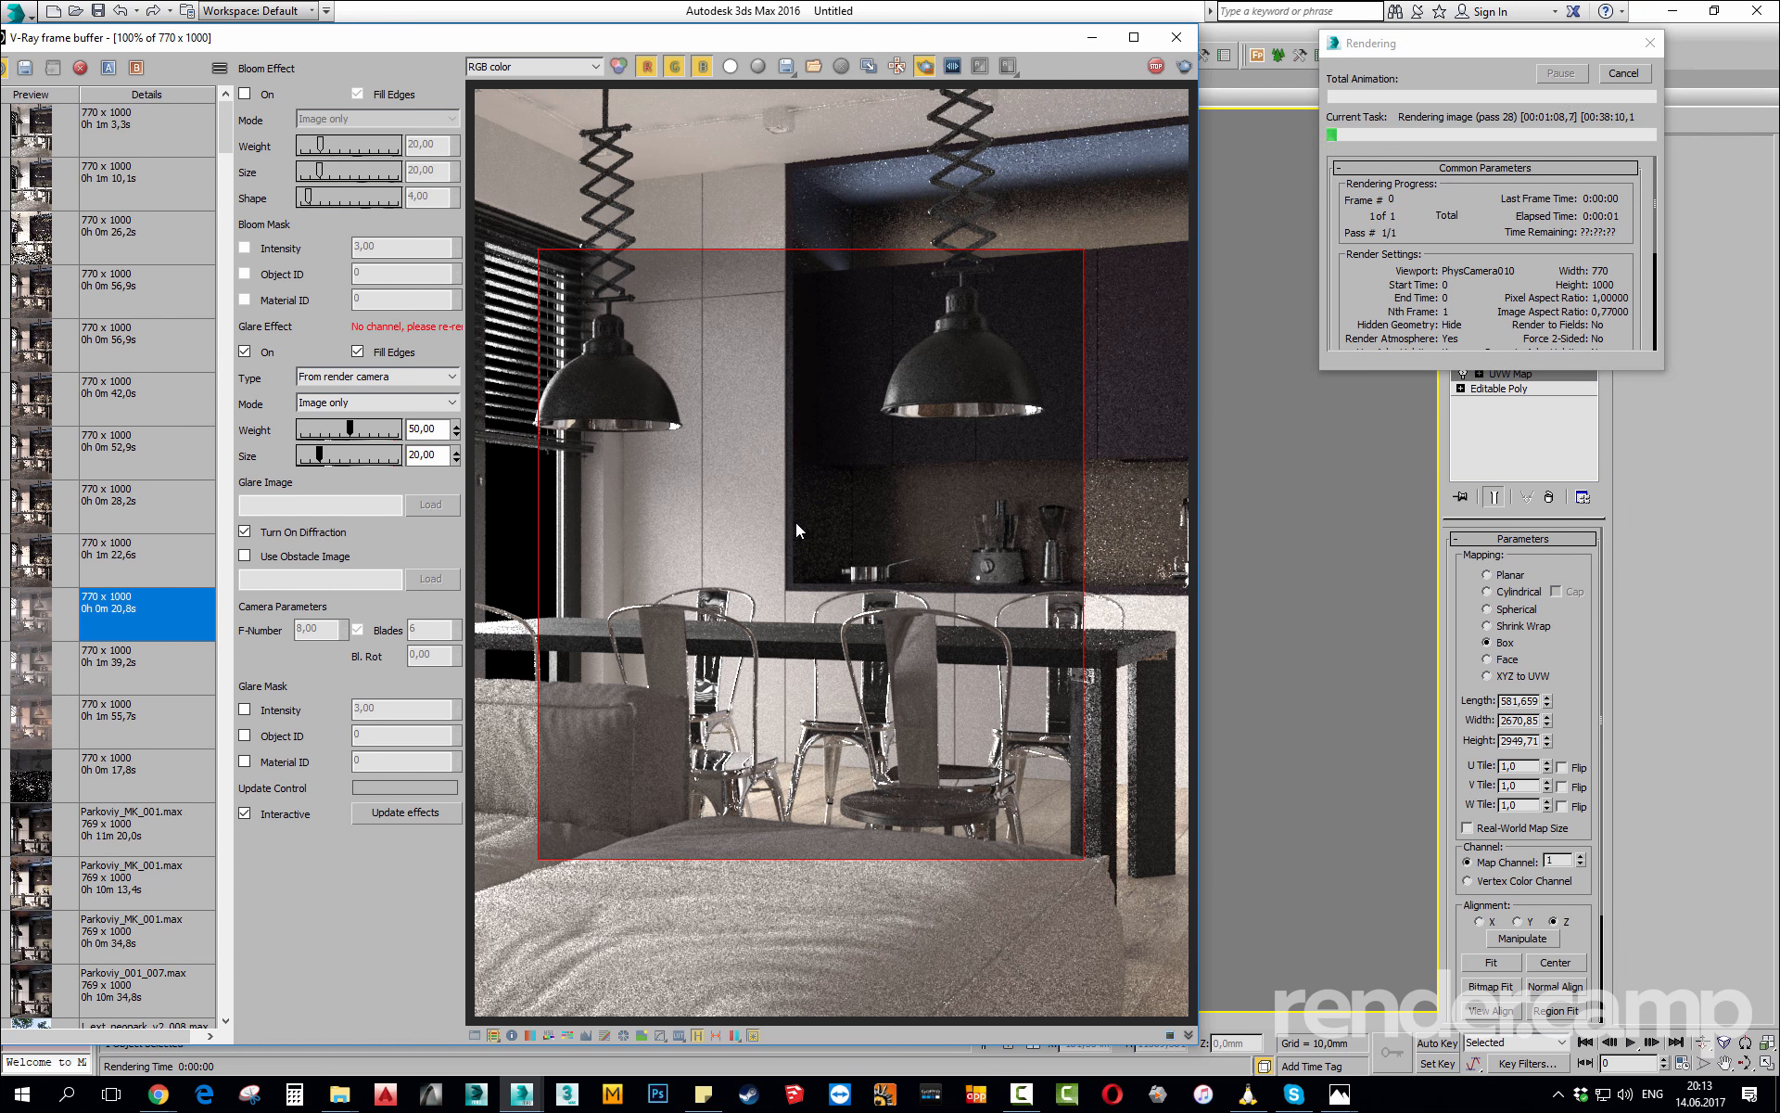
Make the running render follow the mouse and examine noise on the chairs, table and white wall panels.
left_click(897, 66)
scroll(716, 774, "up", 1)
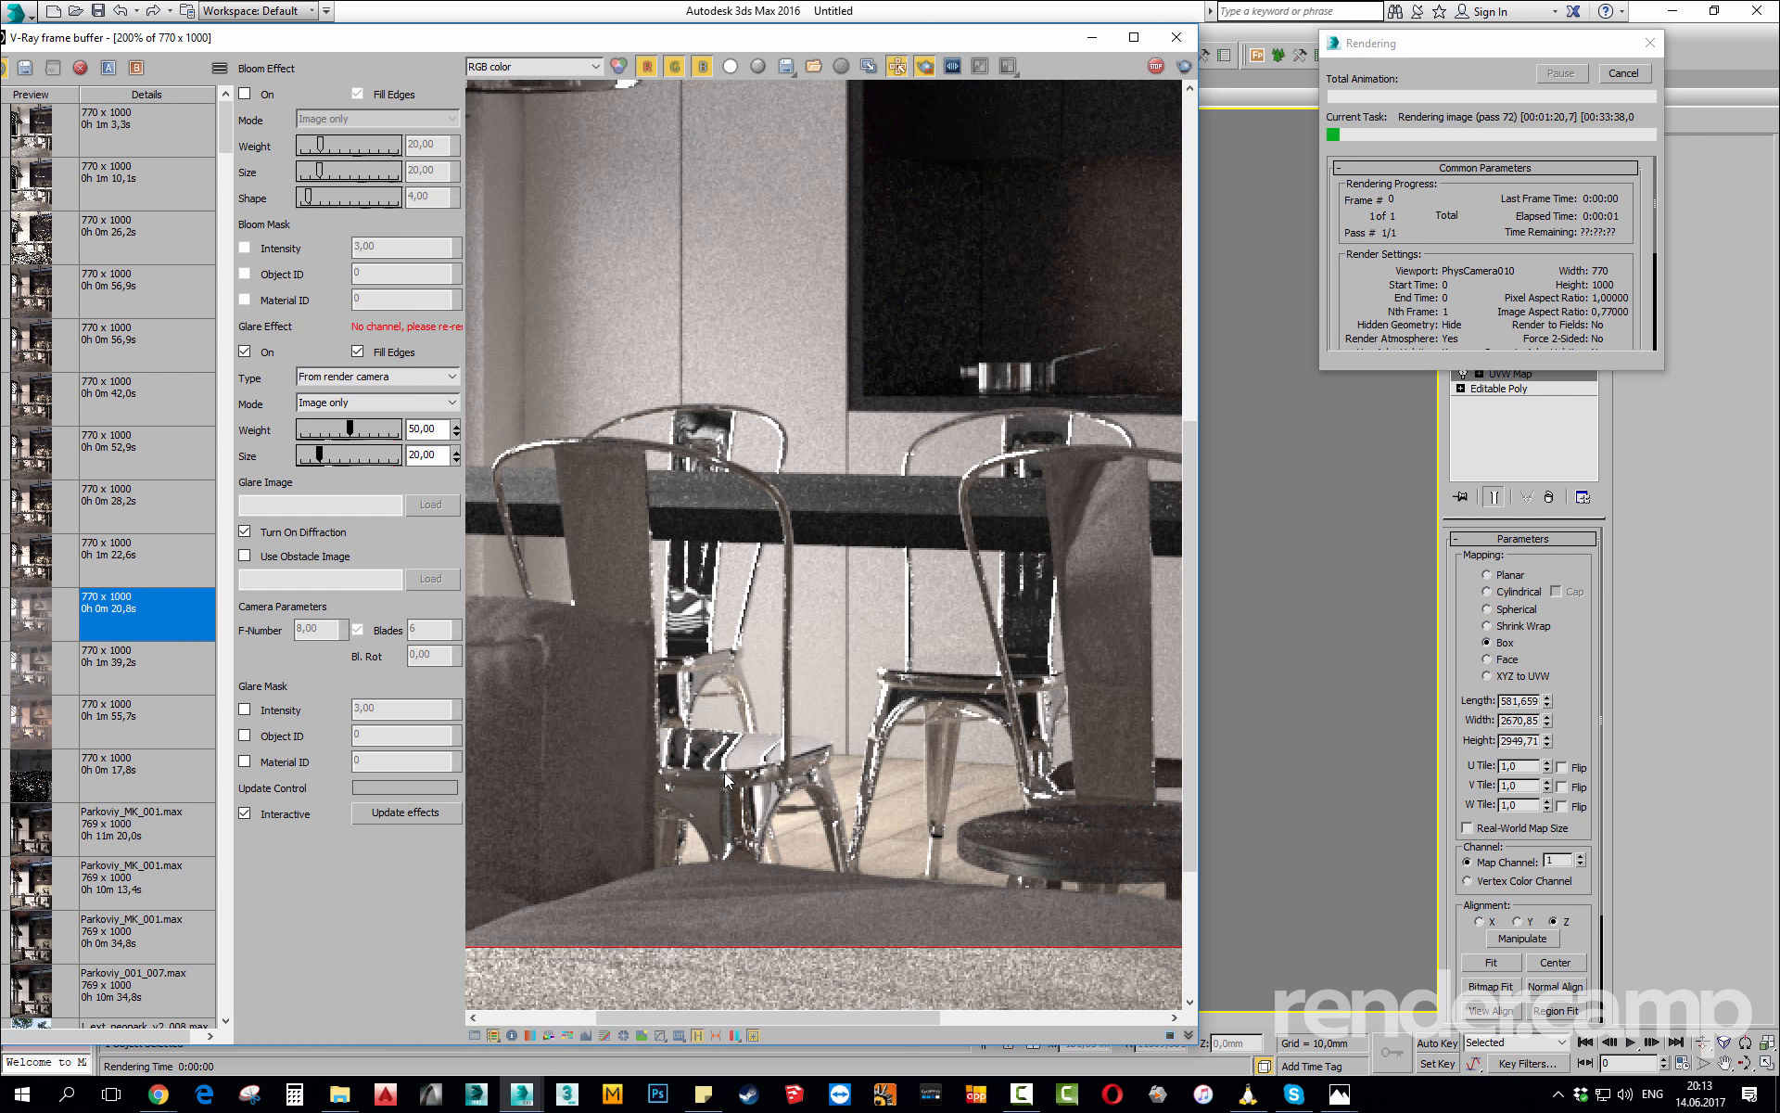
scroll(749, 795, "down", 1)
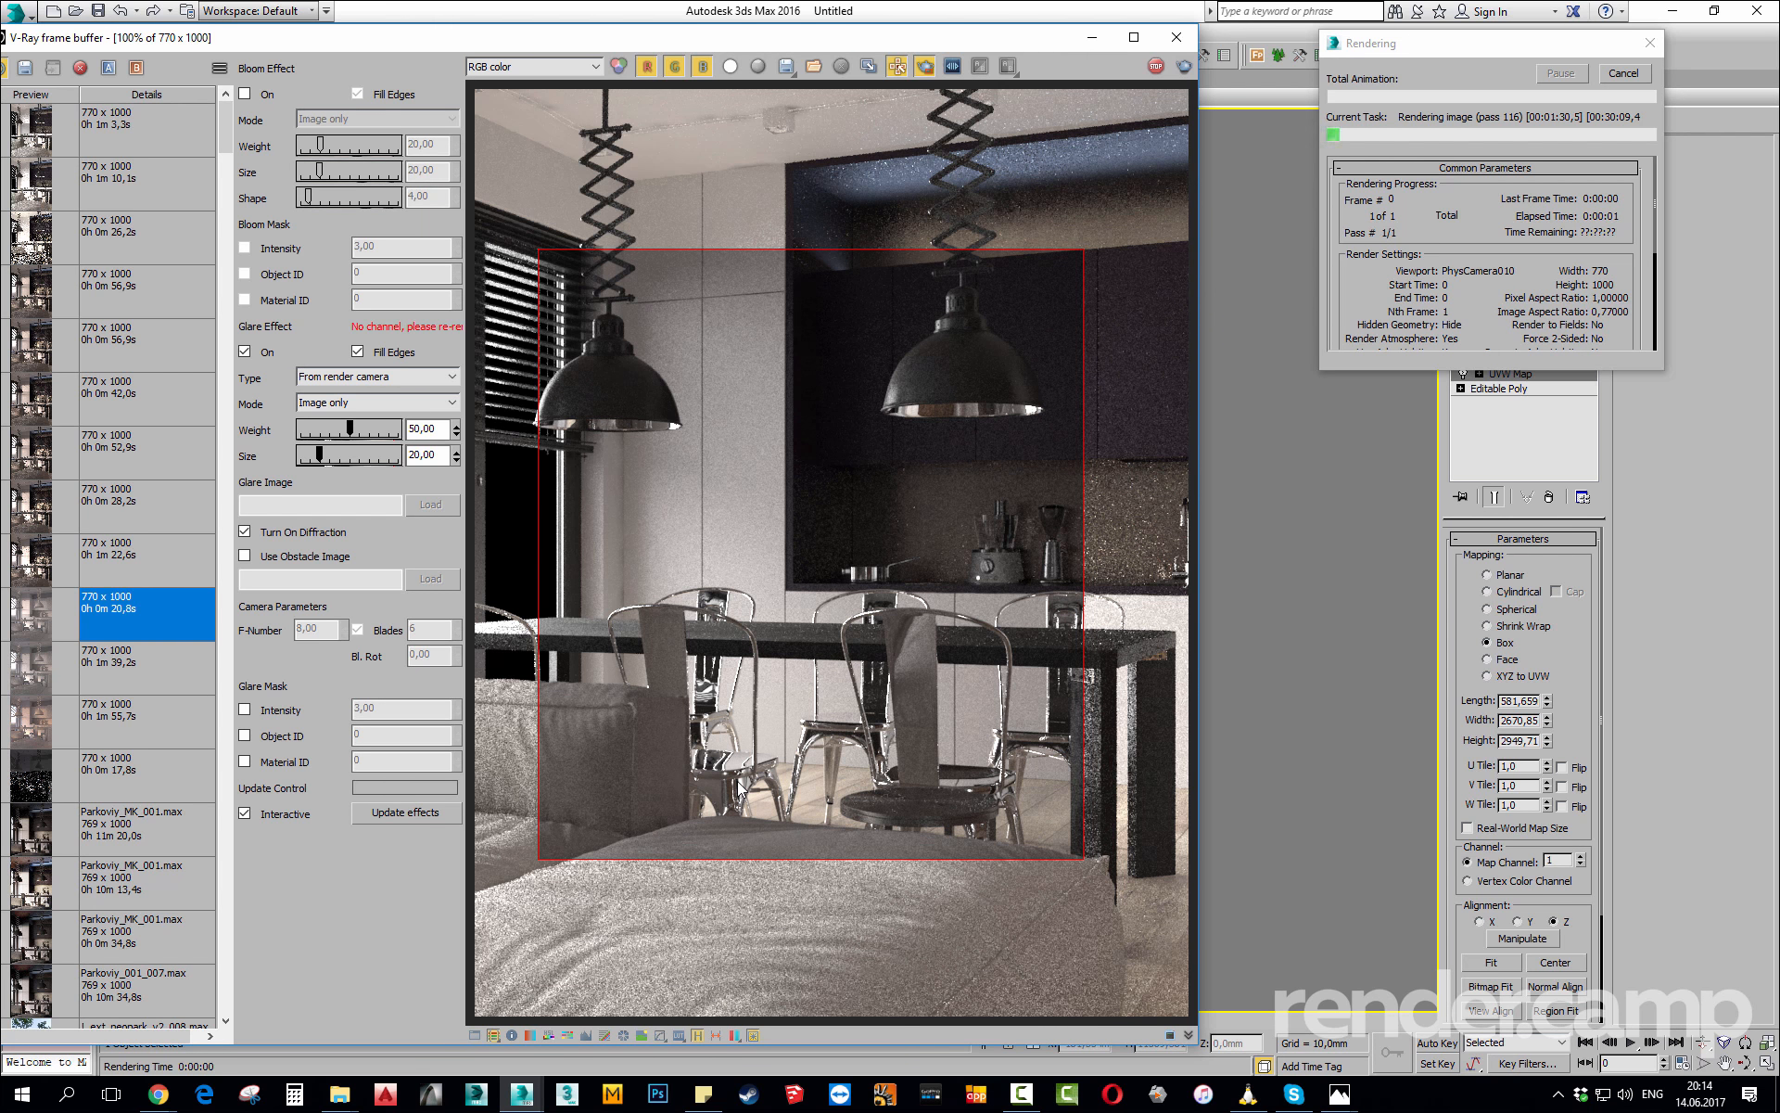
scroll(738, 780, "up", 2)
scroll(738, 787, "down", 2)
scroll(754, 809, "up", 1)
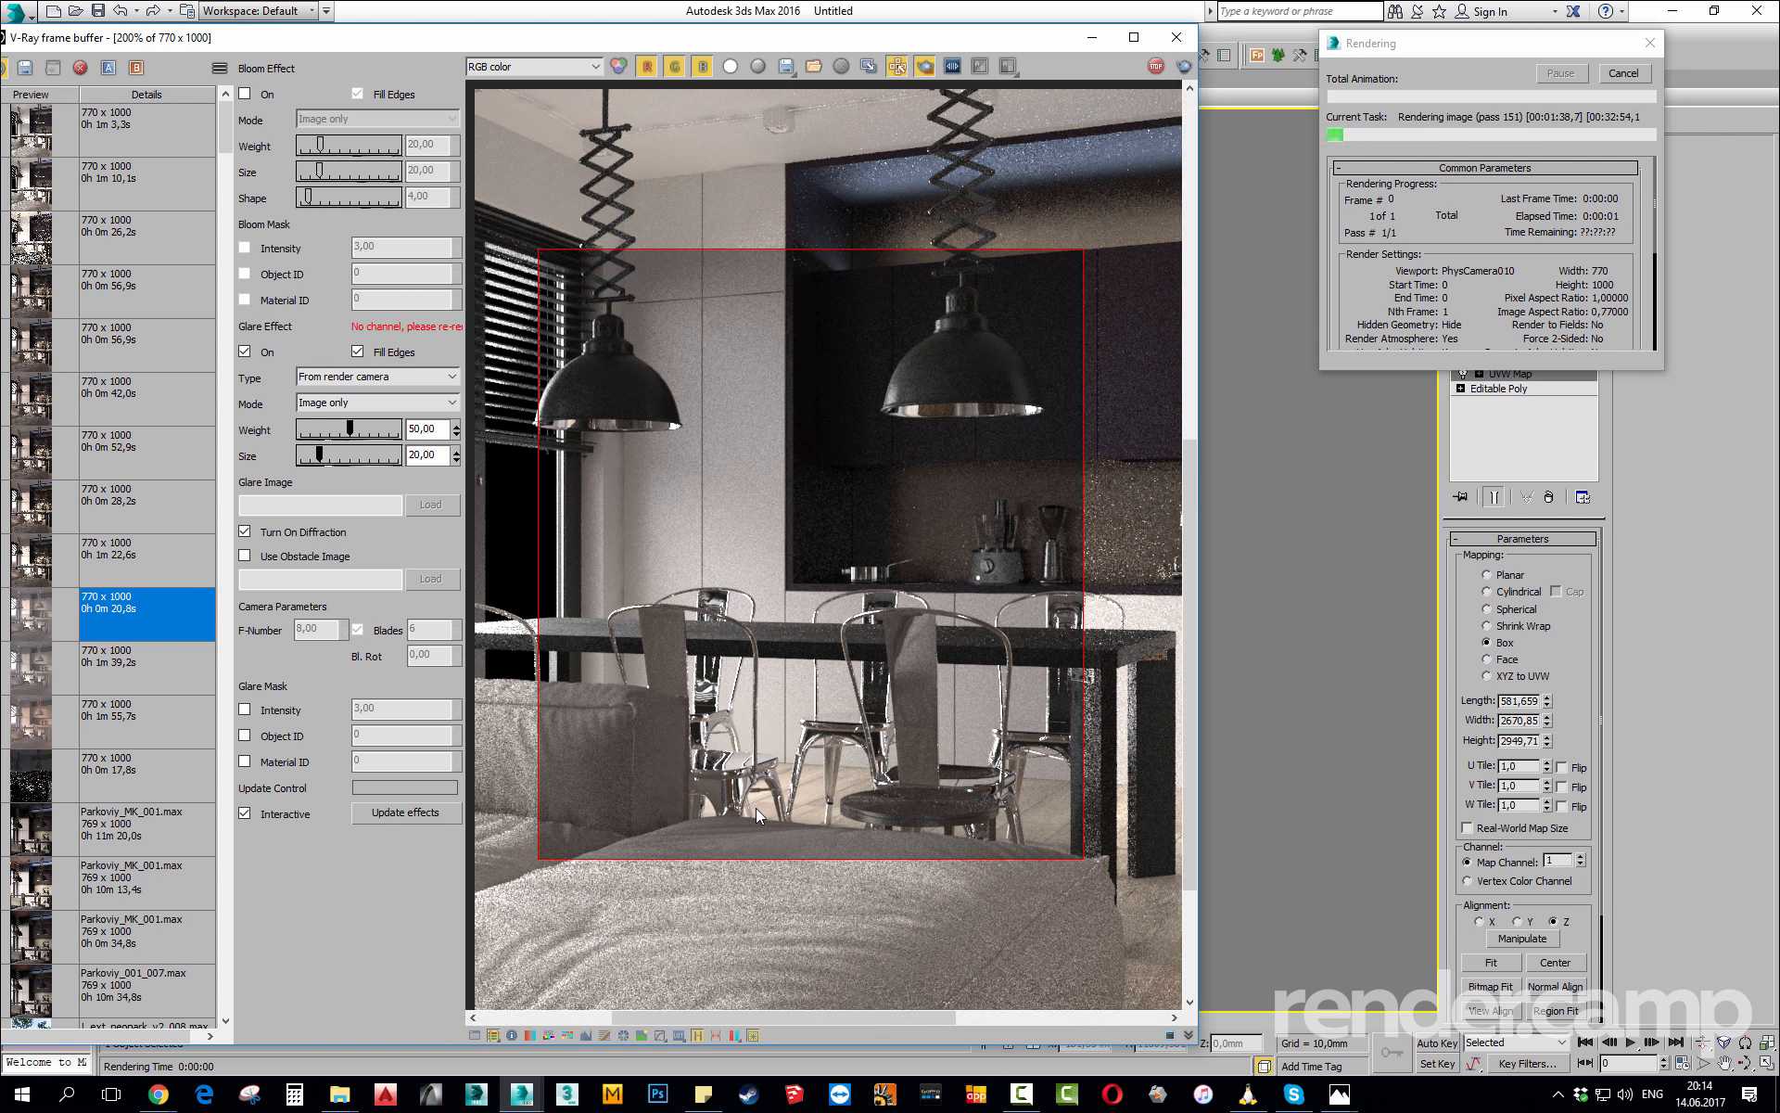
scroll(755, 809, "up", 1)
scroll(760, 825, "down", 1)
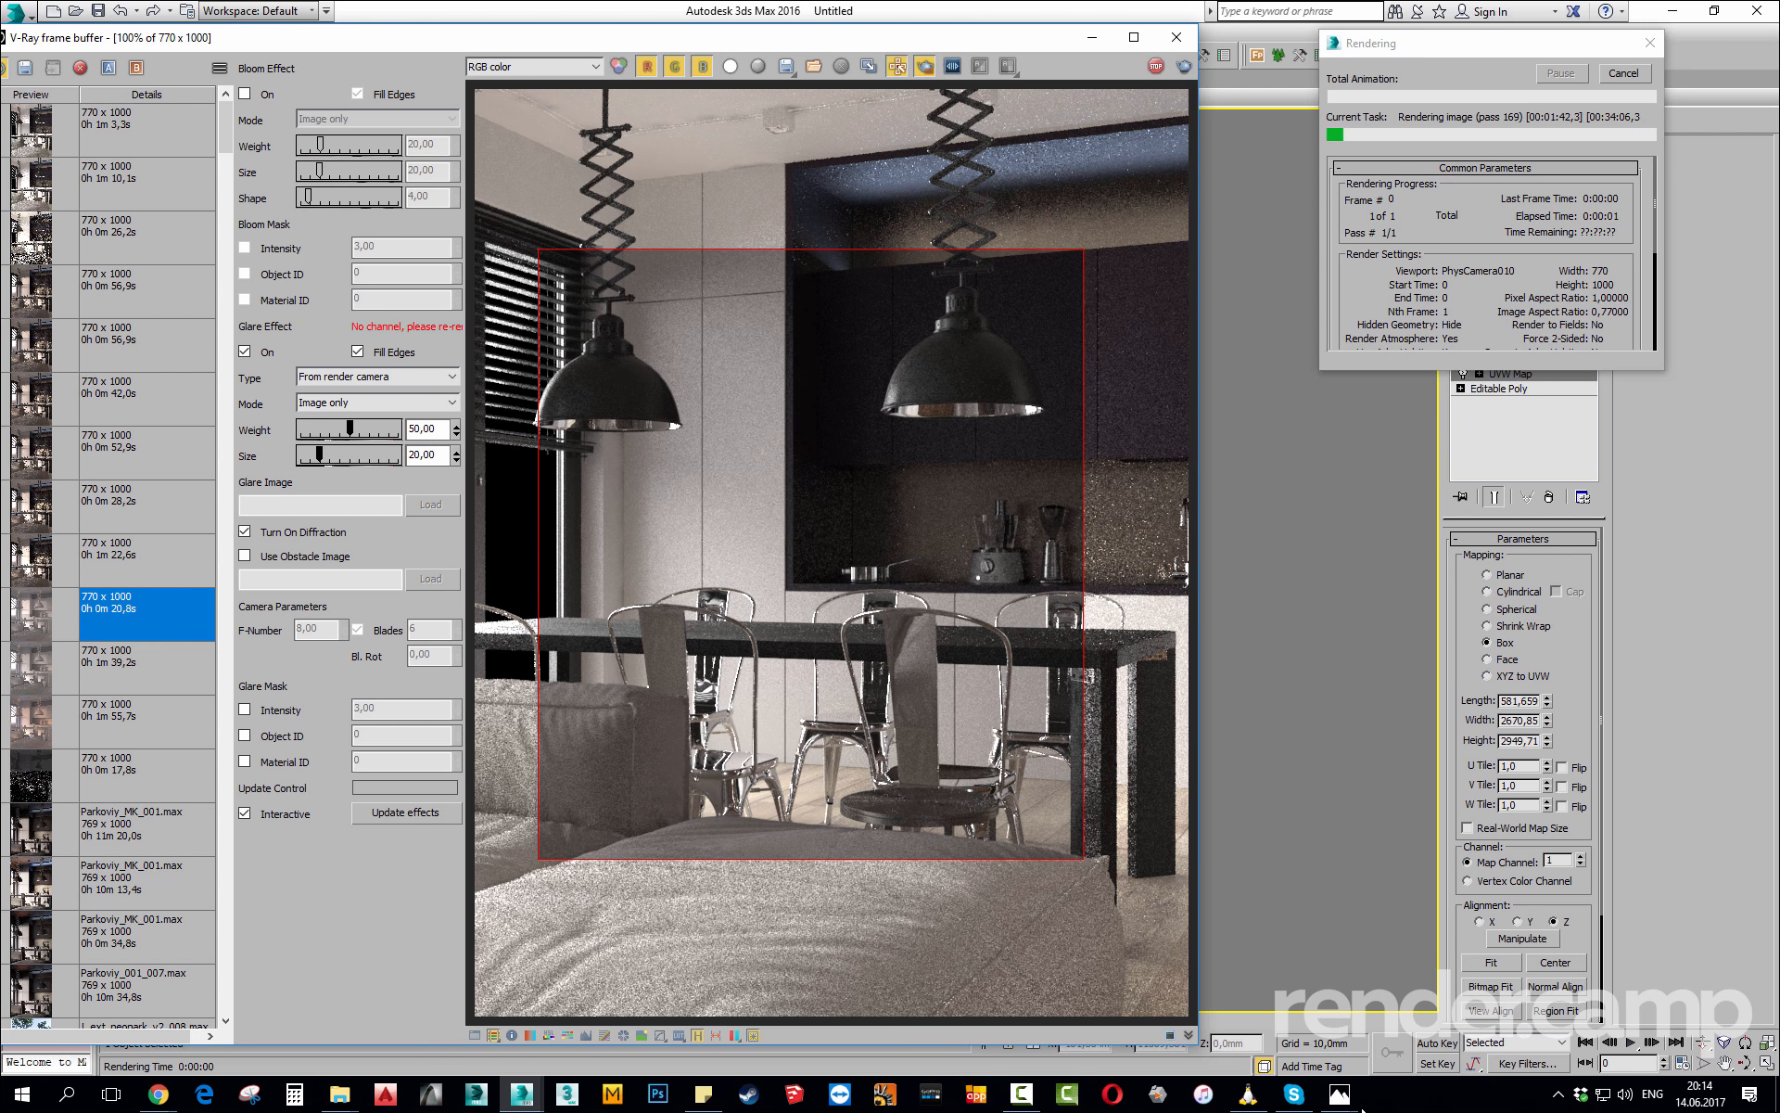
Switch to Photos to examine the finished kitchen image Parkoviy_Cam008_2.jpg, and return to the running render.
mouse_move(1344, 1098)
left_click(1321, 1006)
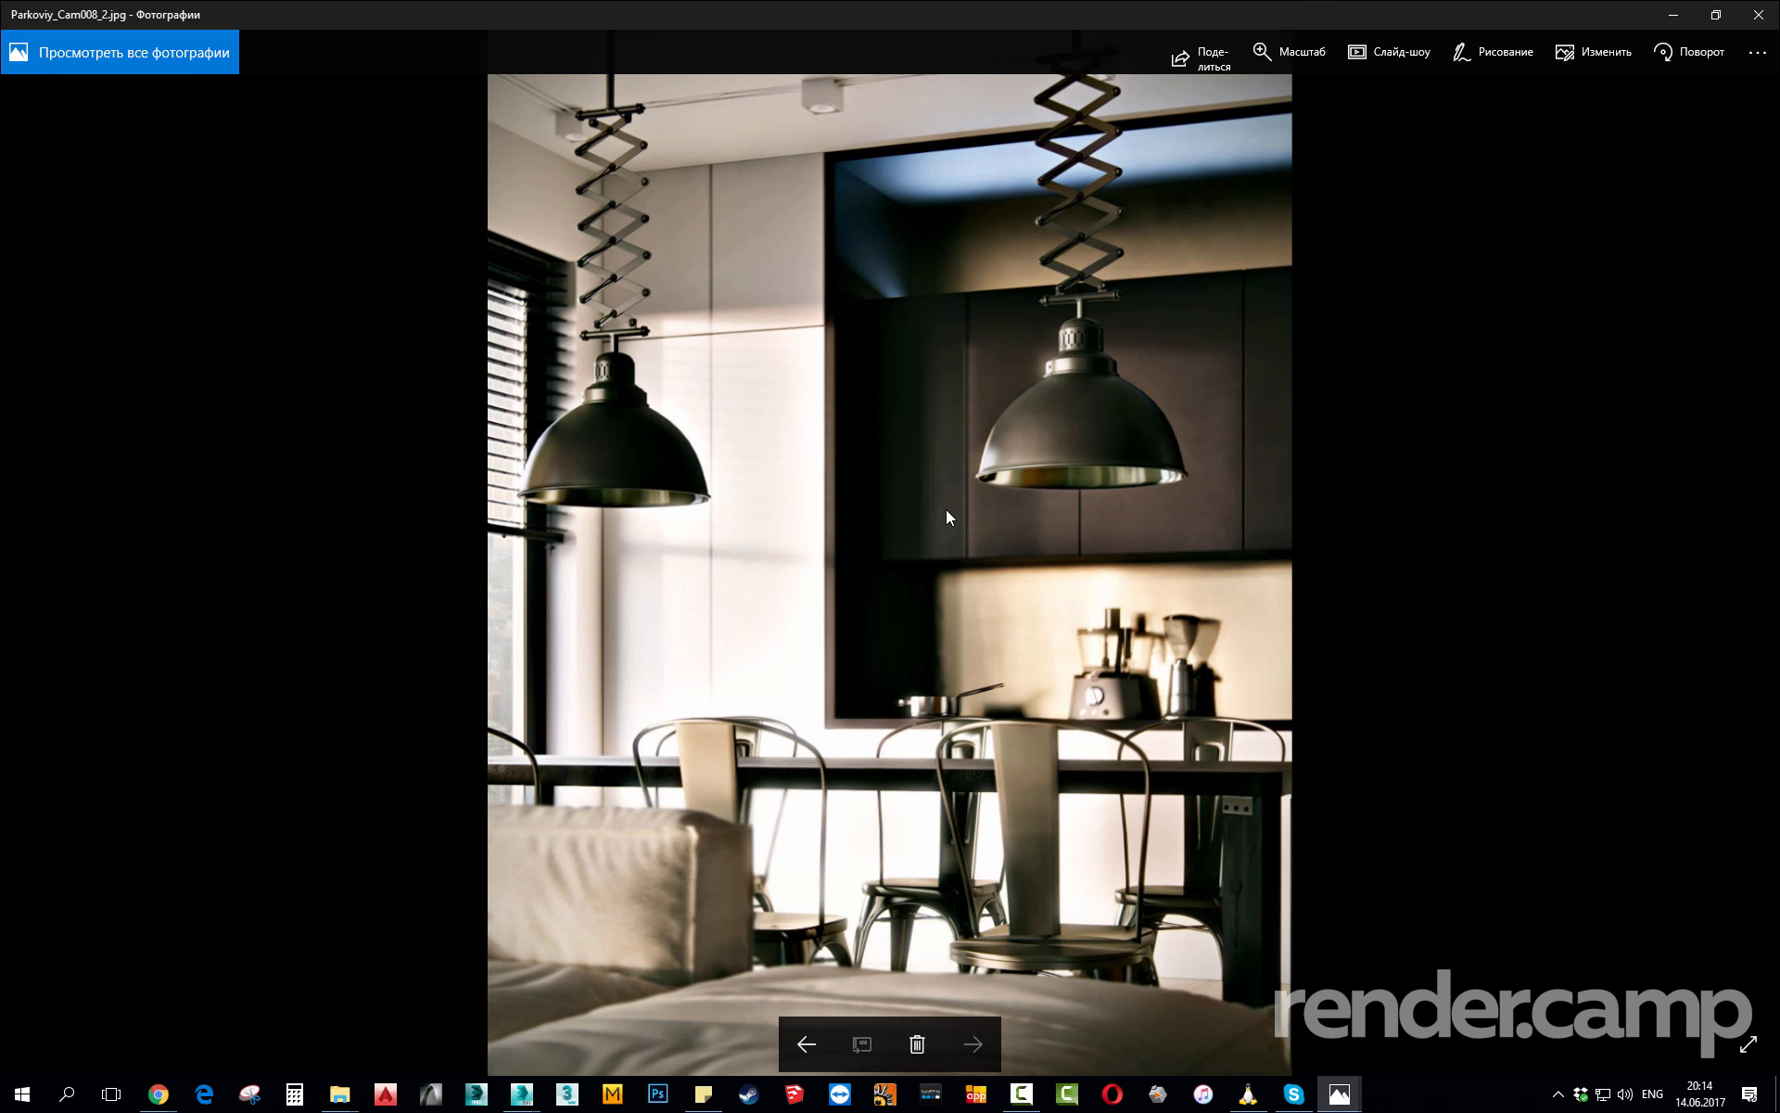
left_click(1680, 17)
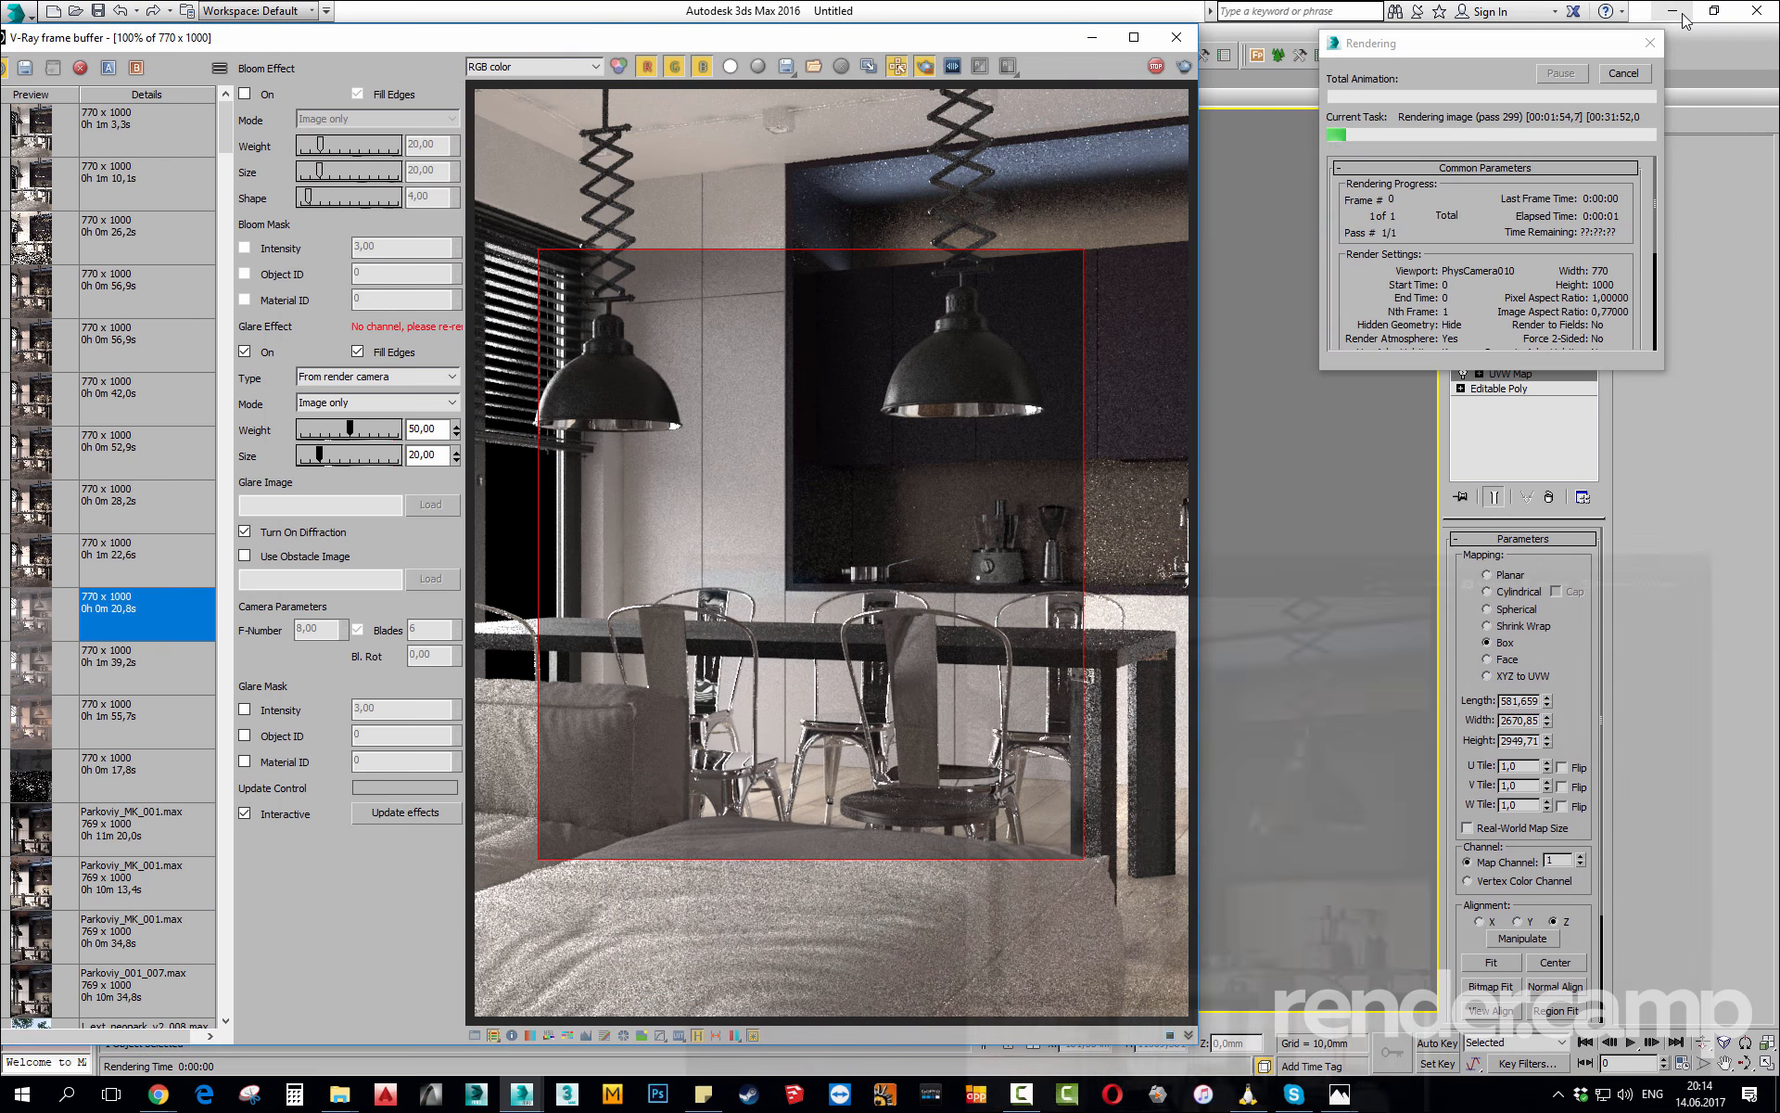
View the courtyard reference image with trees in Photos, examine its light and highlights, and close it.
mouse_move(1339, 1094)
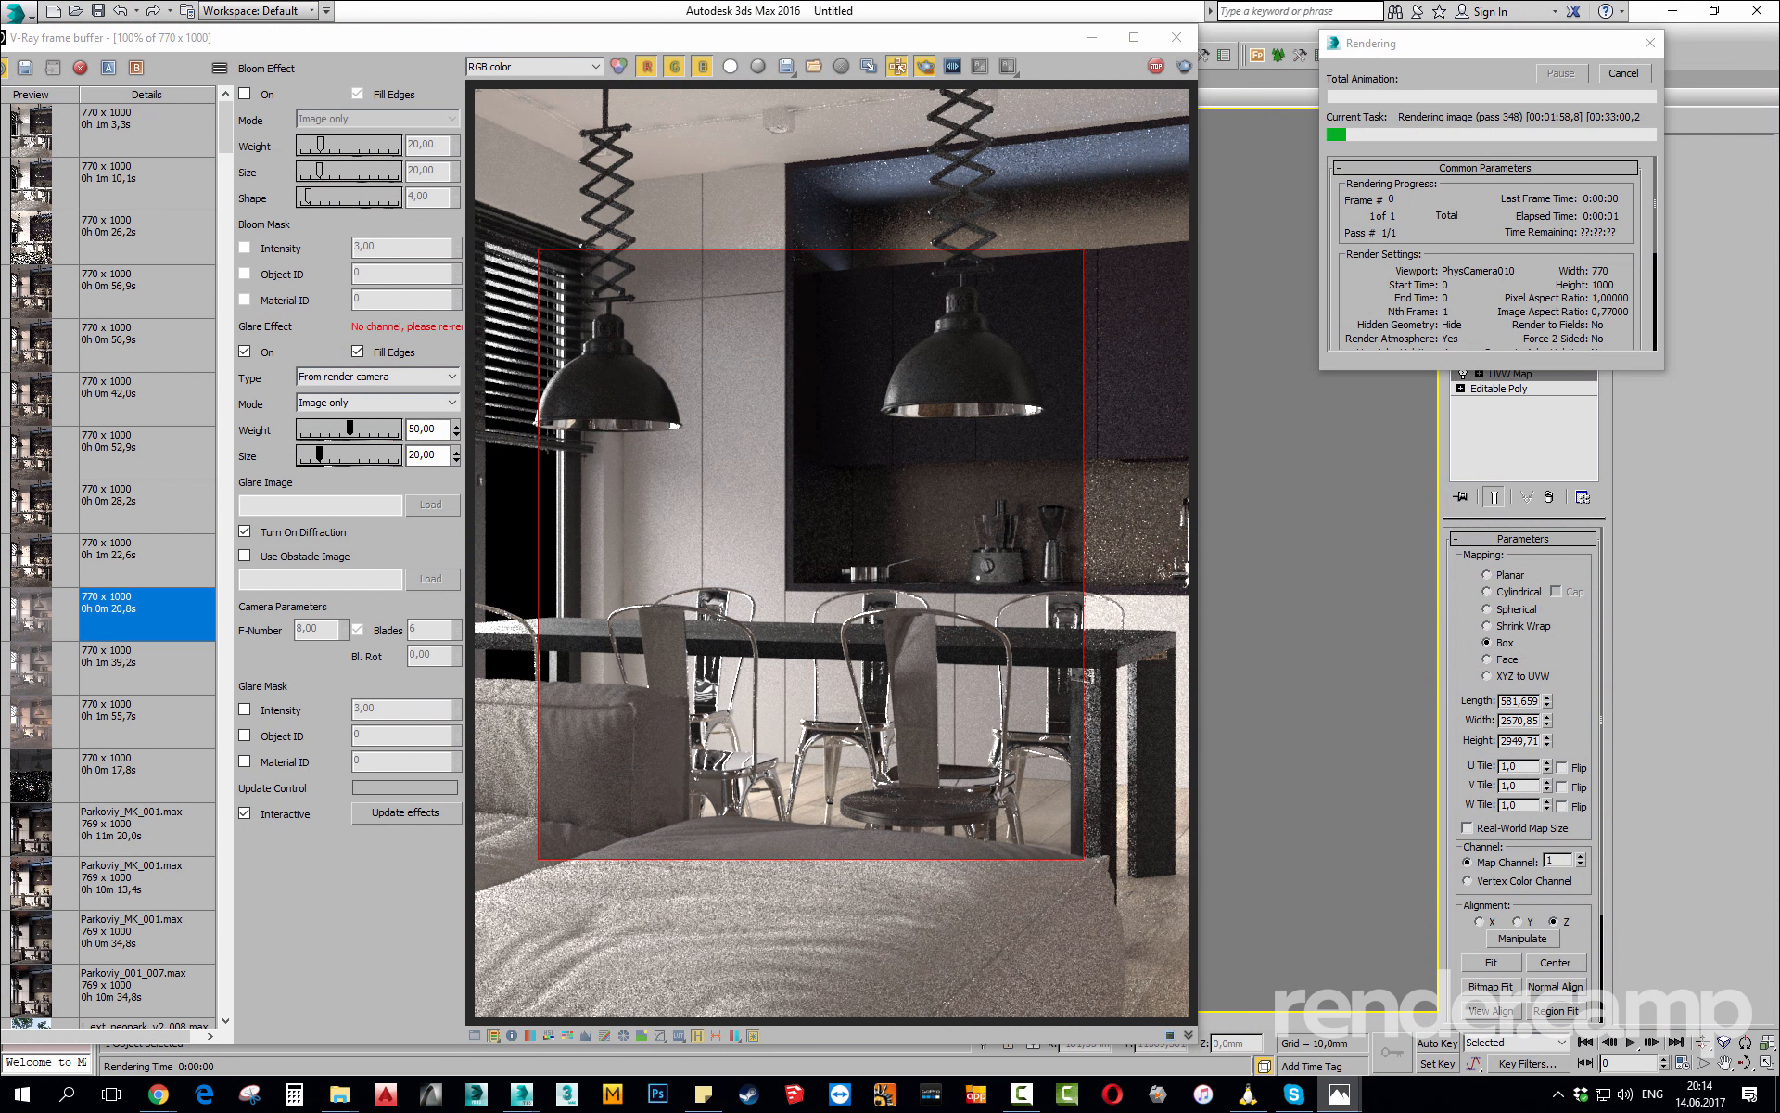
left_click_drag(1779, 356, 717, 0)
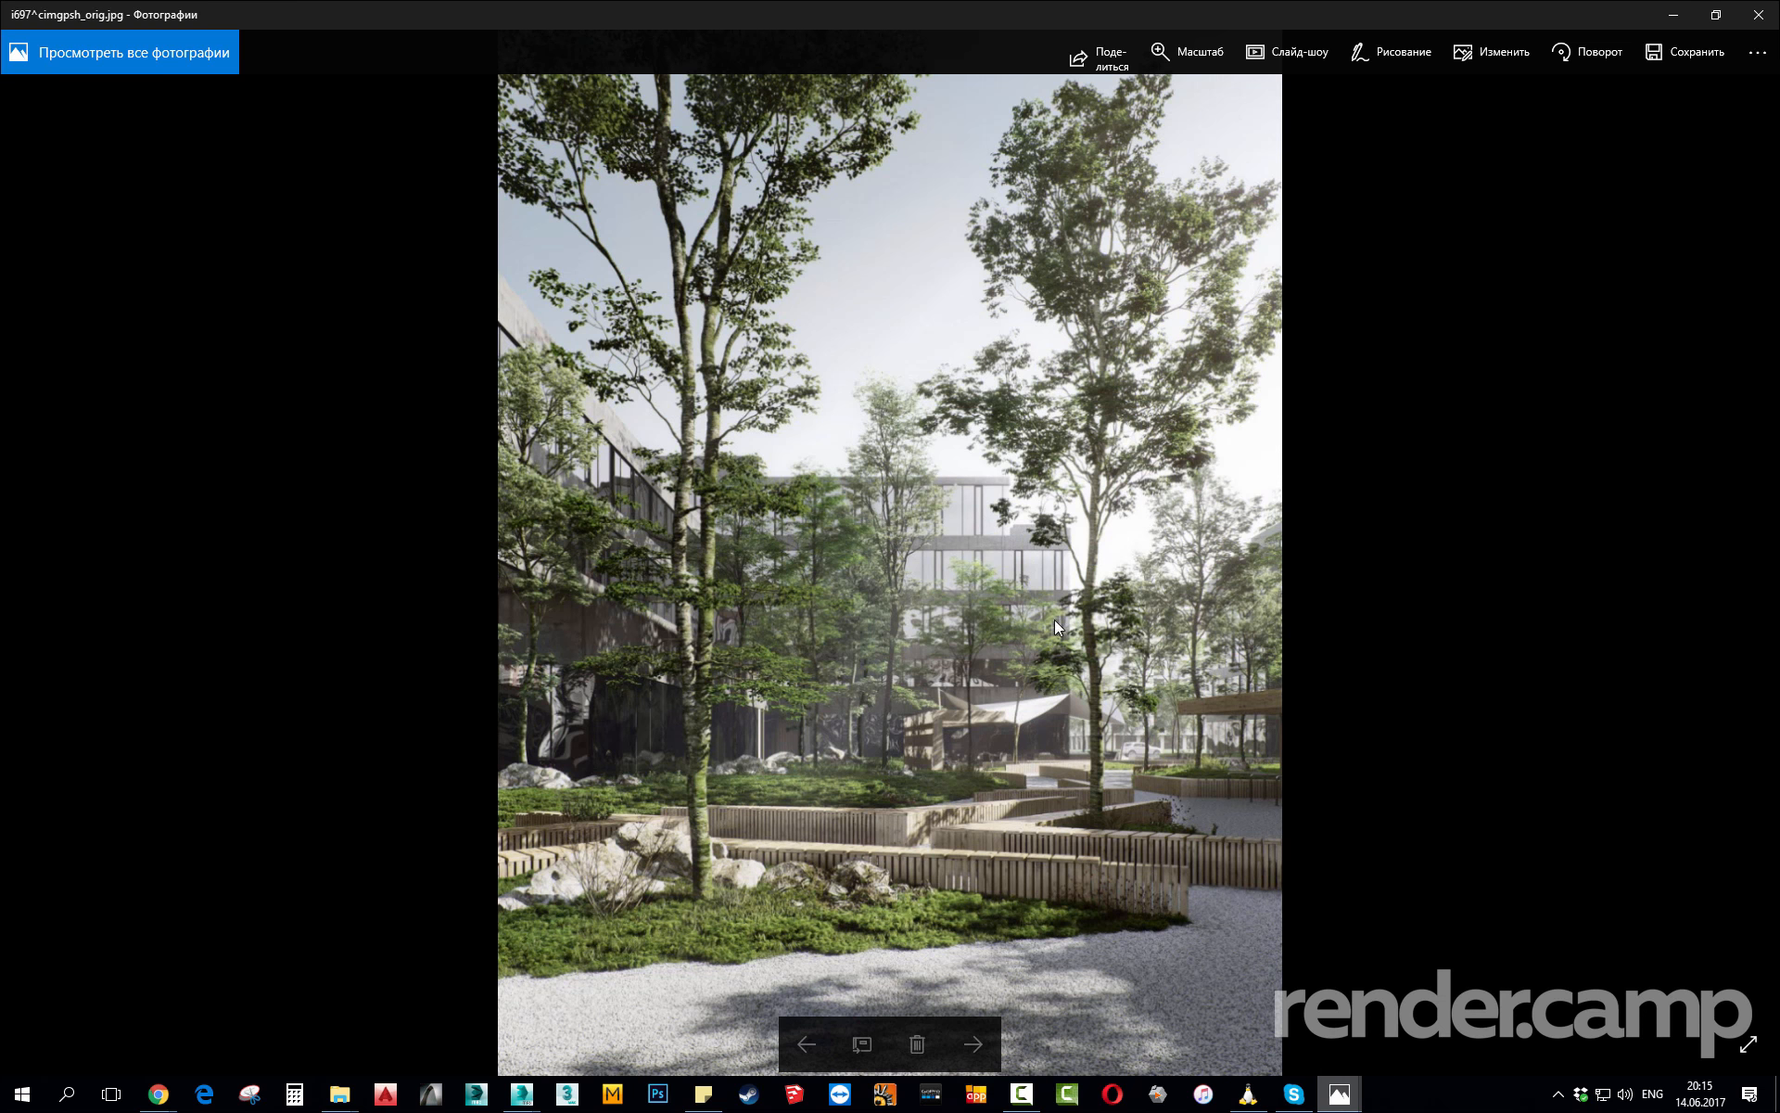
scroll(1003, 482, "down", 1)
scroll(1024, 500, "up", 1)
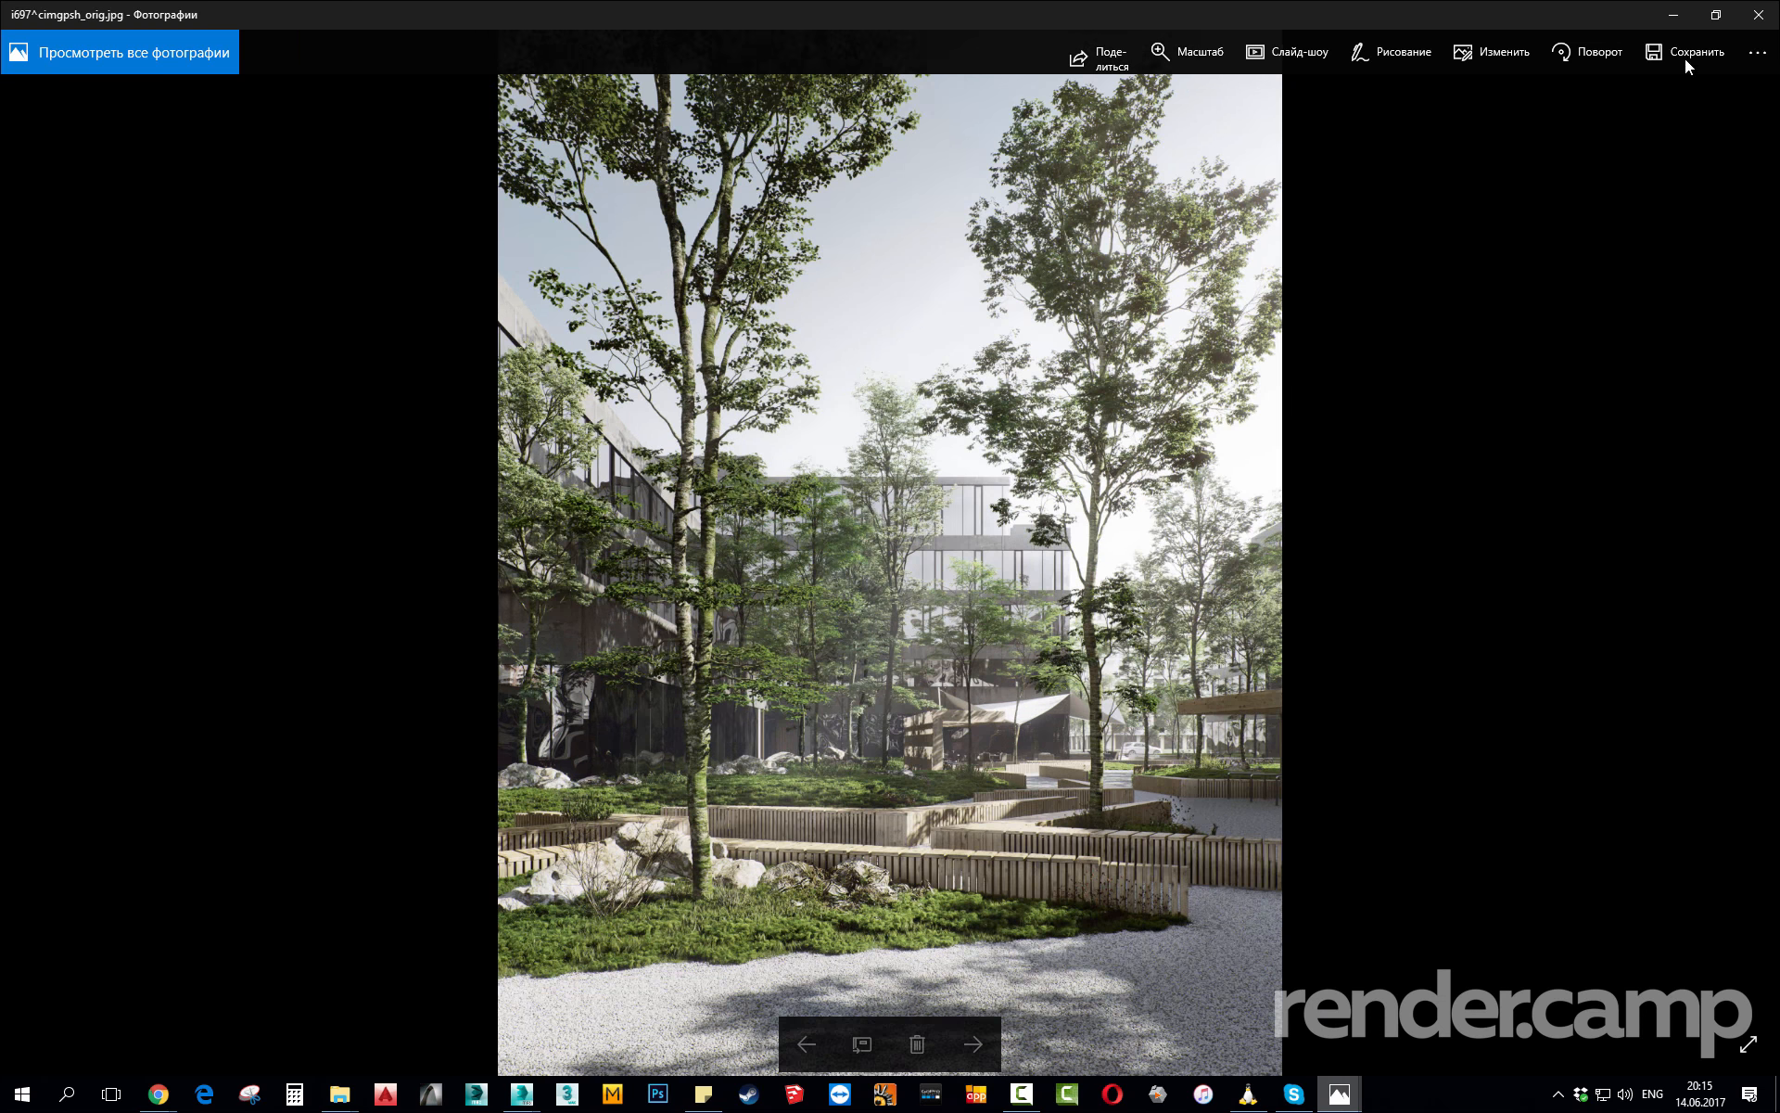
left_click(1755, 15)
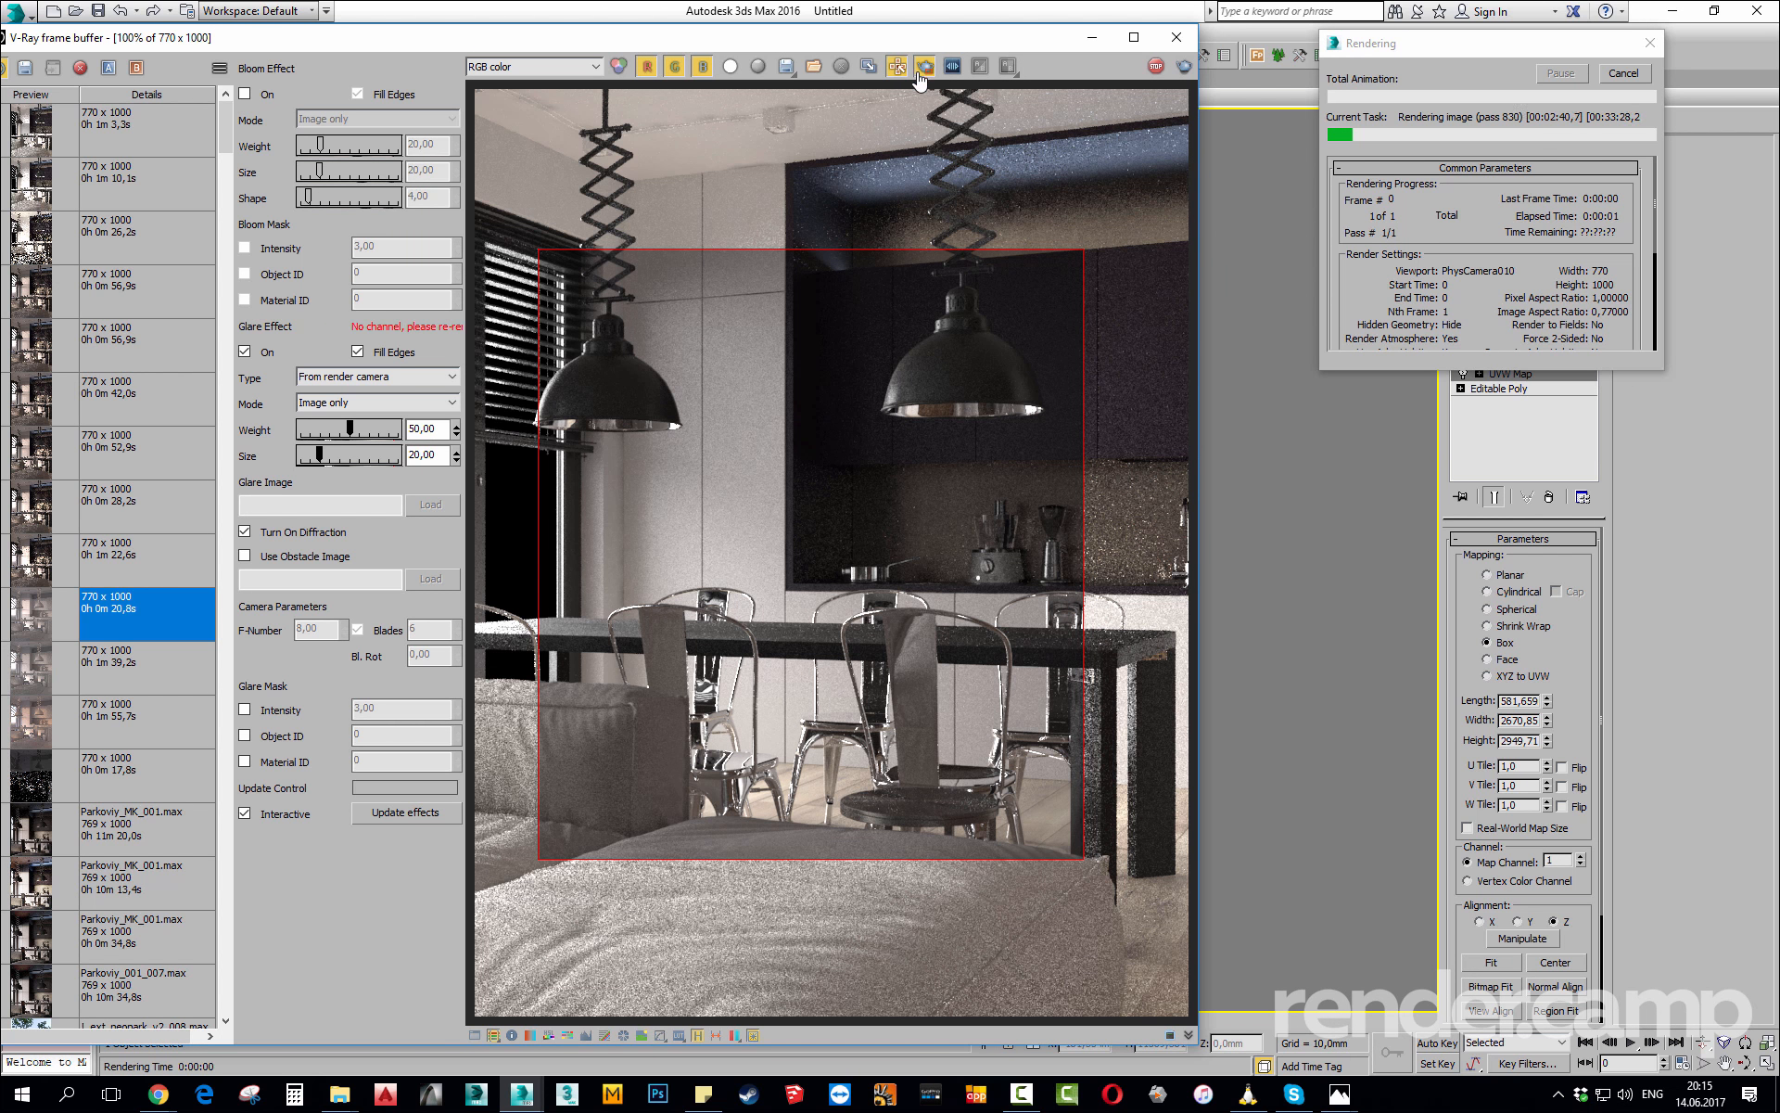
Stop the region render and examine the glare around the bright highlights on the pendant lamp and kitchen appliance.
left_click(1615, 78)
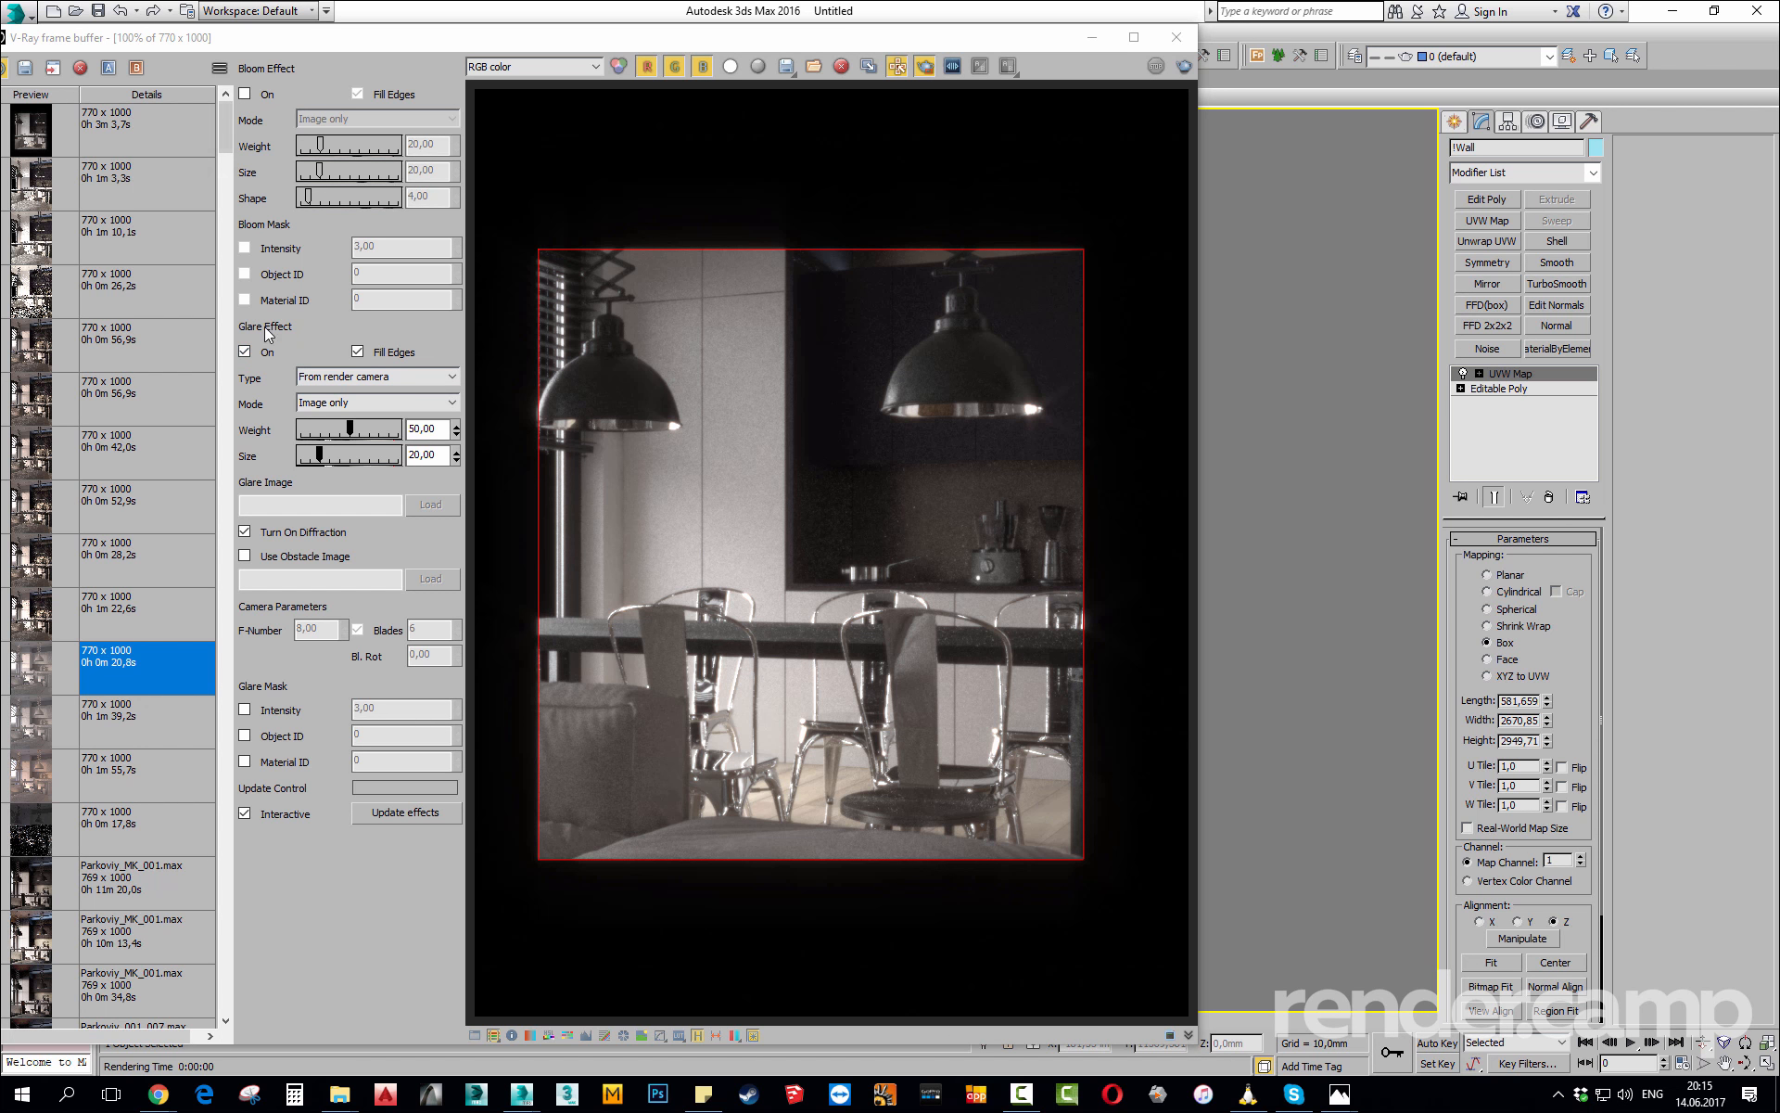
scroll(1038, 389, "up", 3)
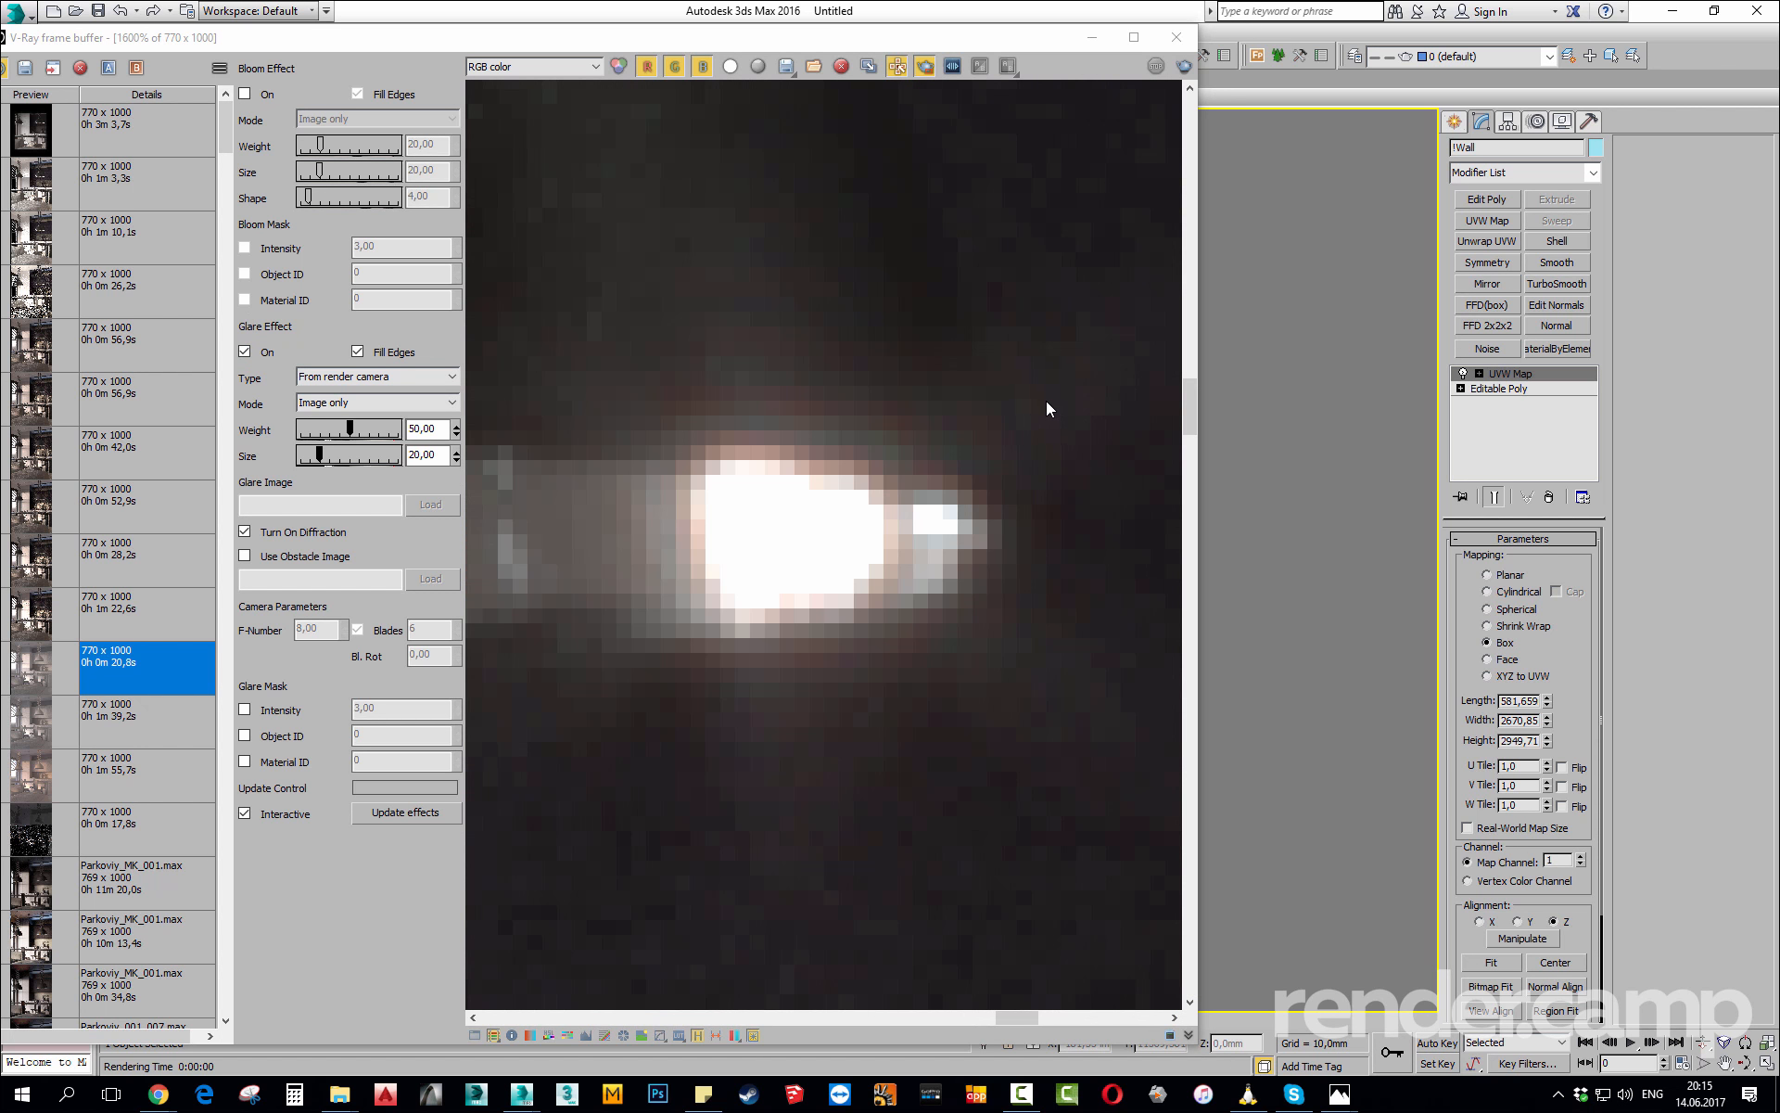
scroll(1011, 547, "down", 3)
scroll(1044, 400, "up", 1)
scroll(1044, 401, "up", 2)
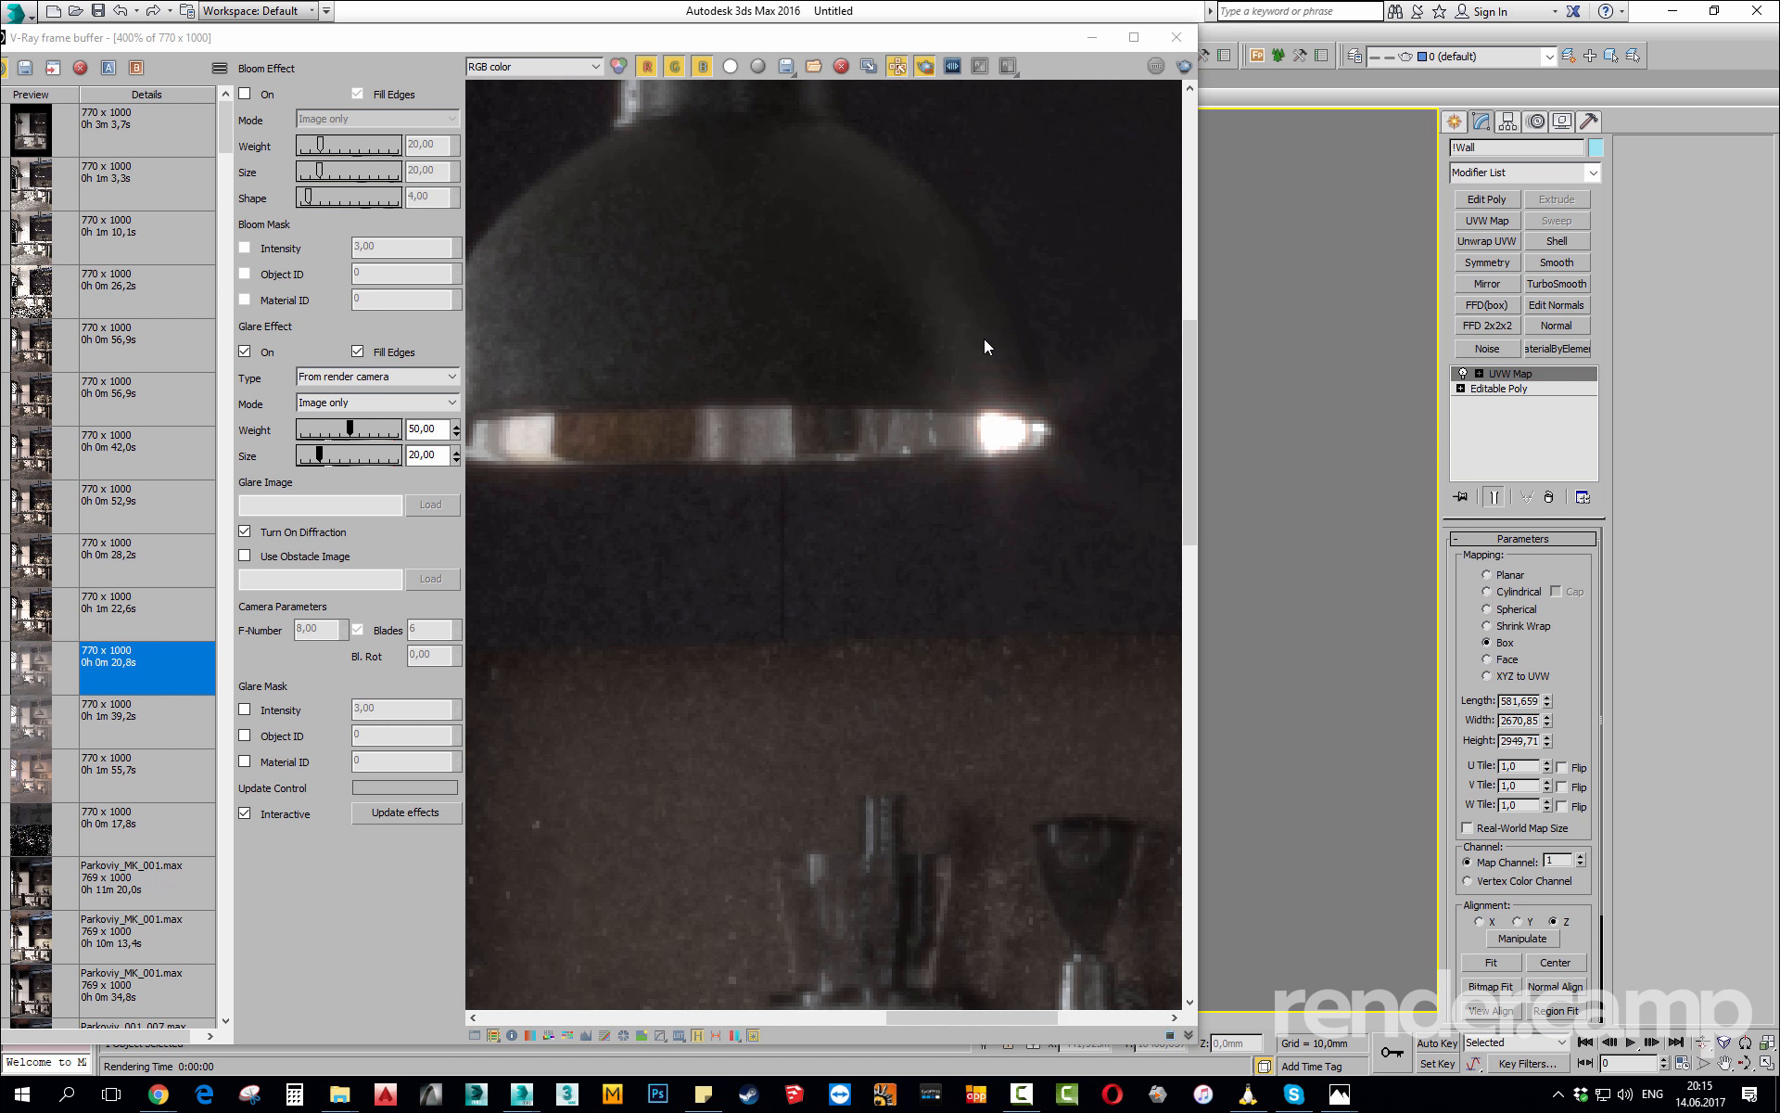
scroll(1011, 519, "down", 2)
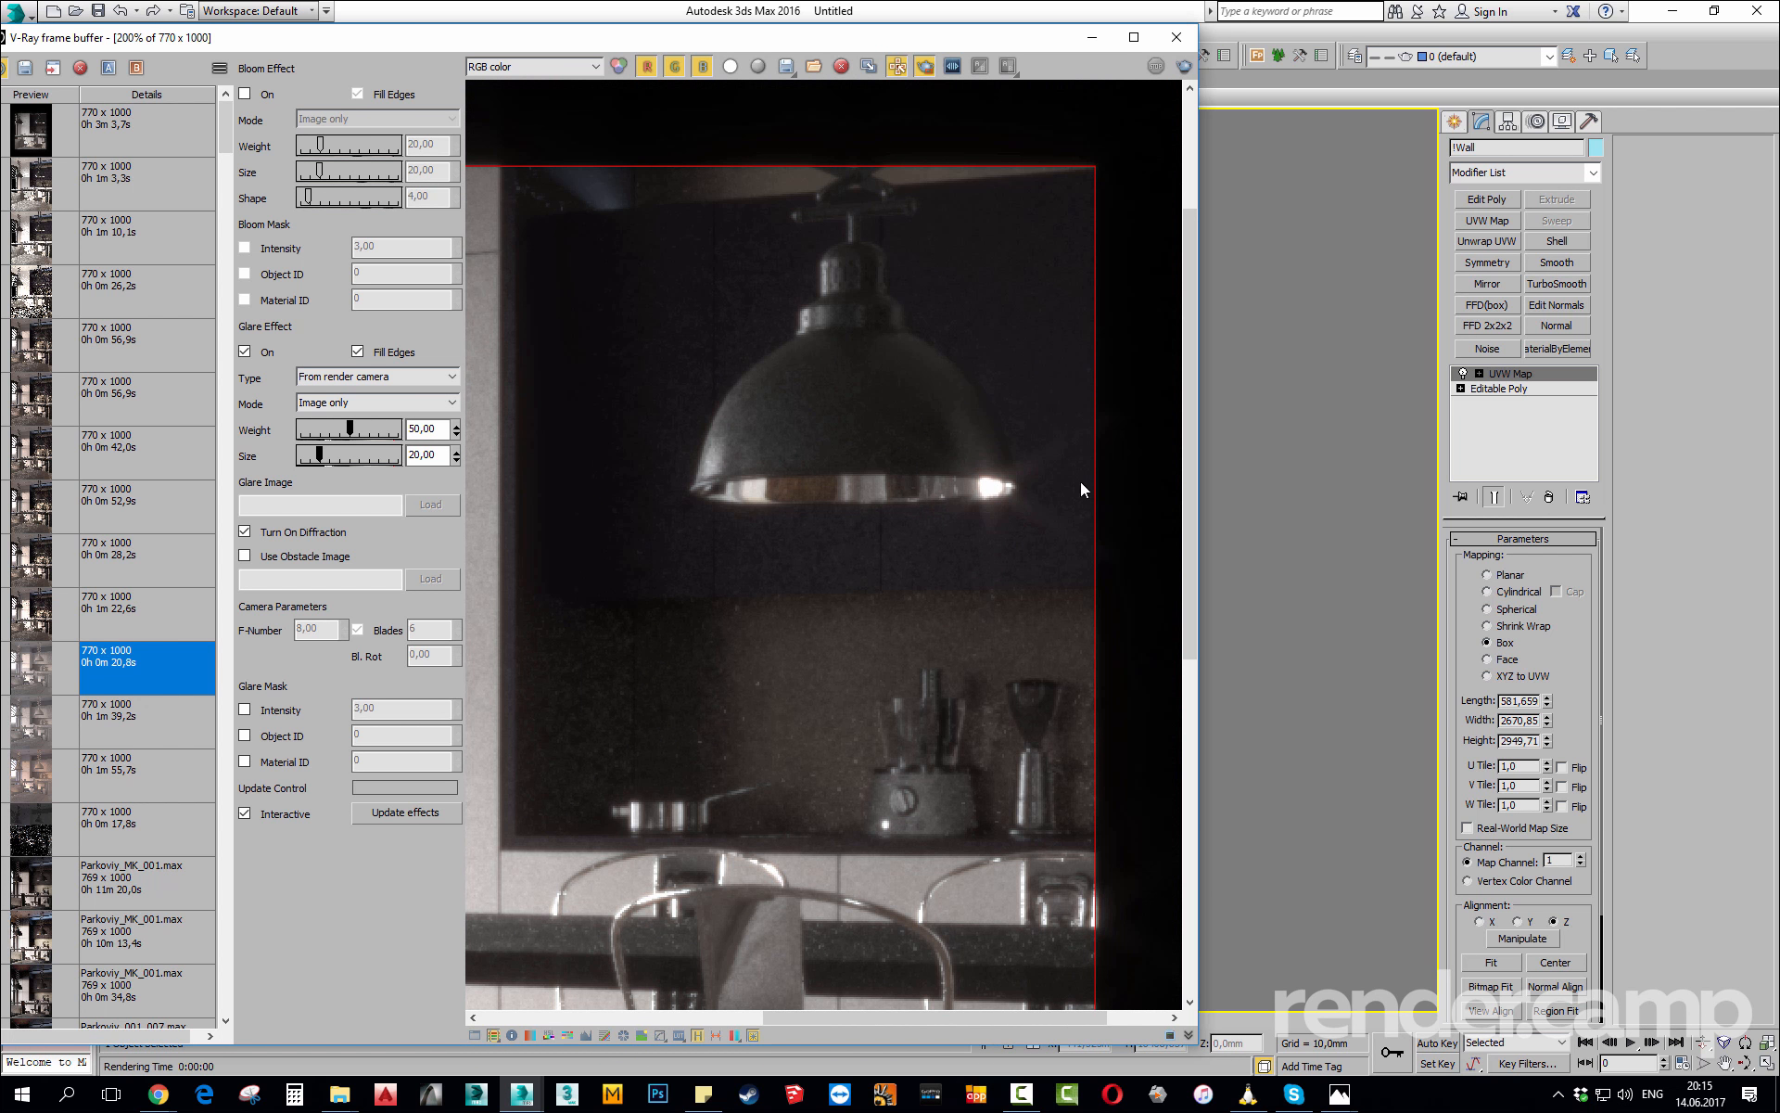
scroll(875, 754, "up", 2)
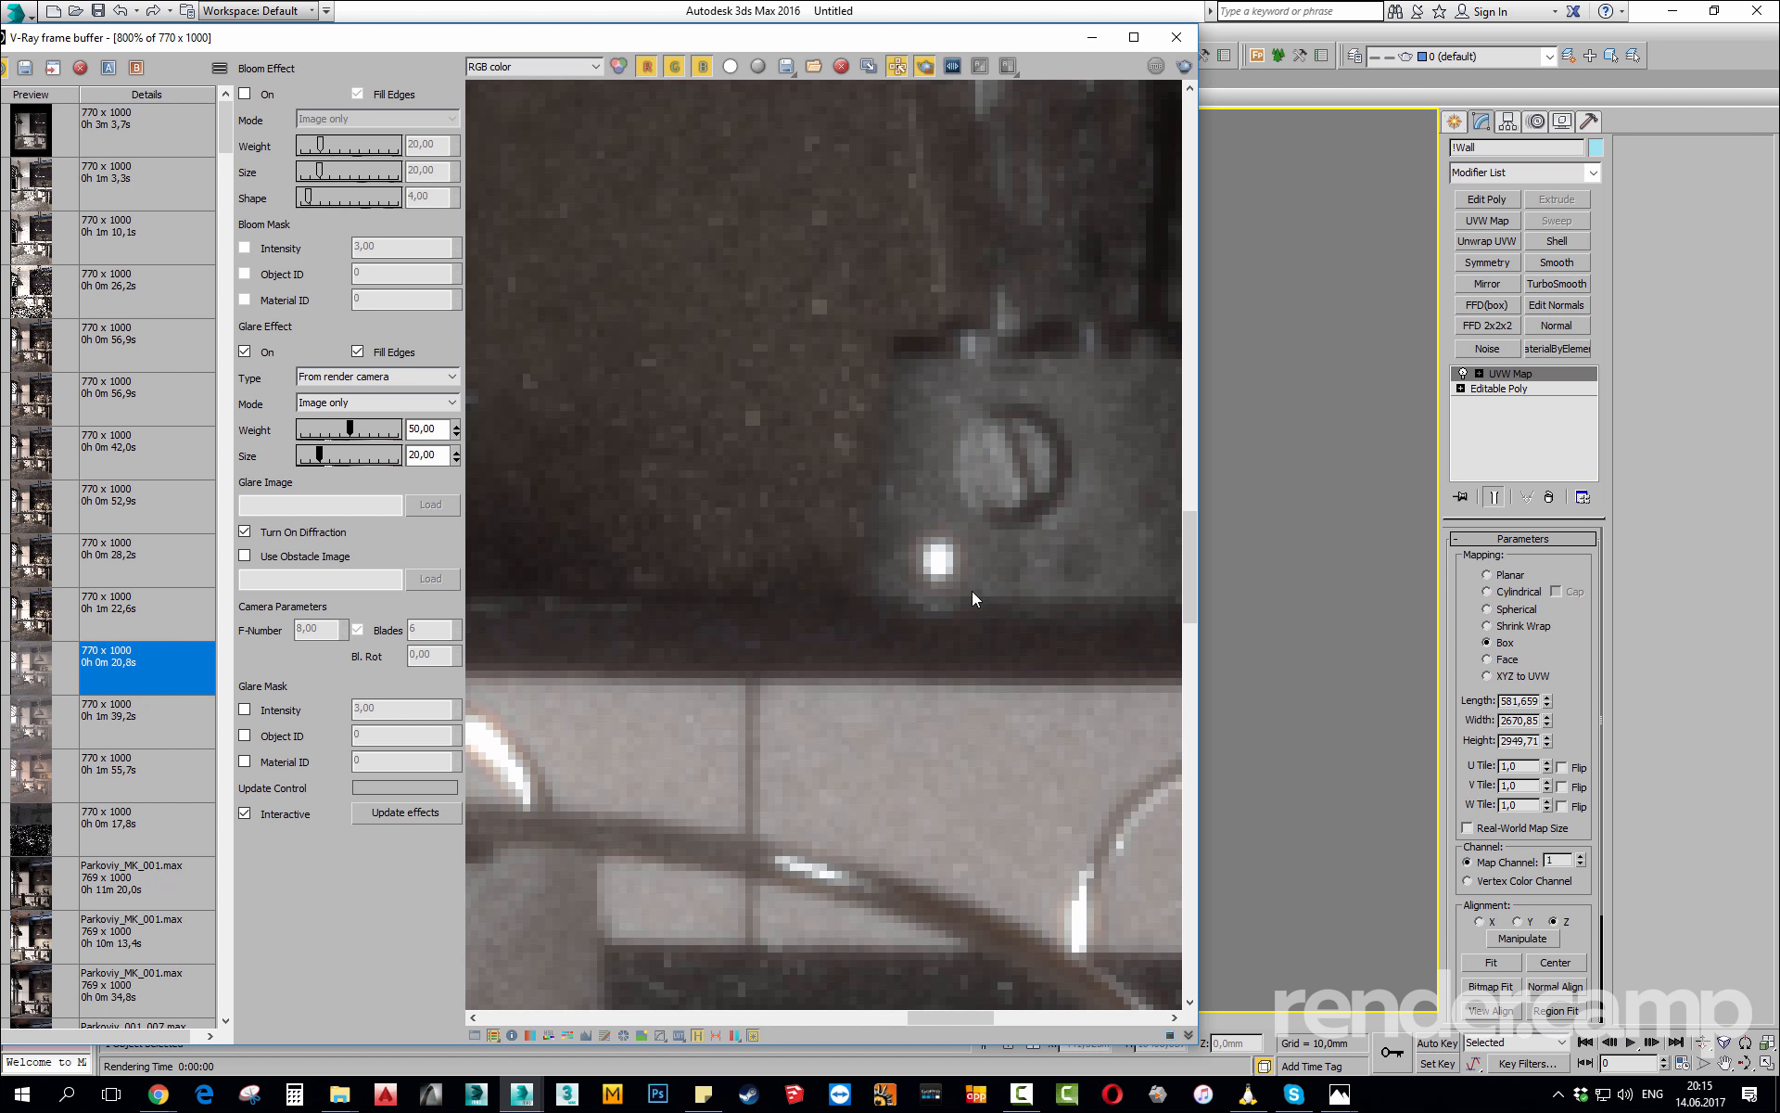
middle_click_drag(971, 591, 906, 596)
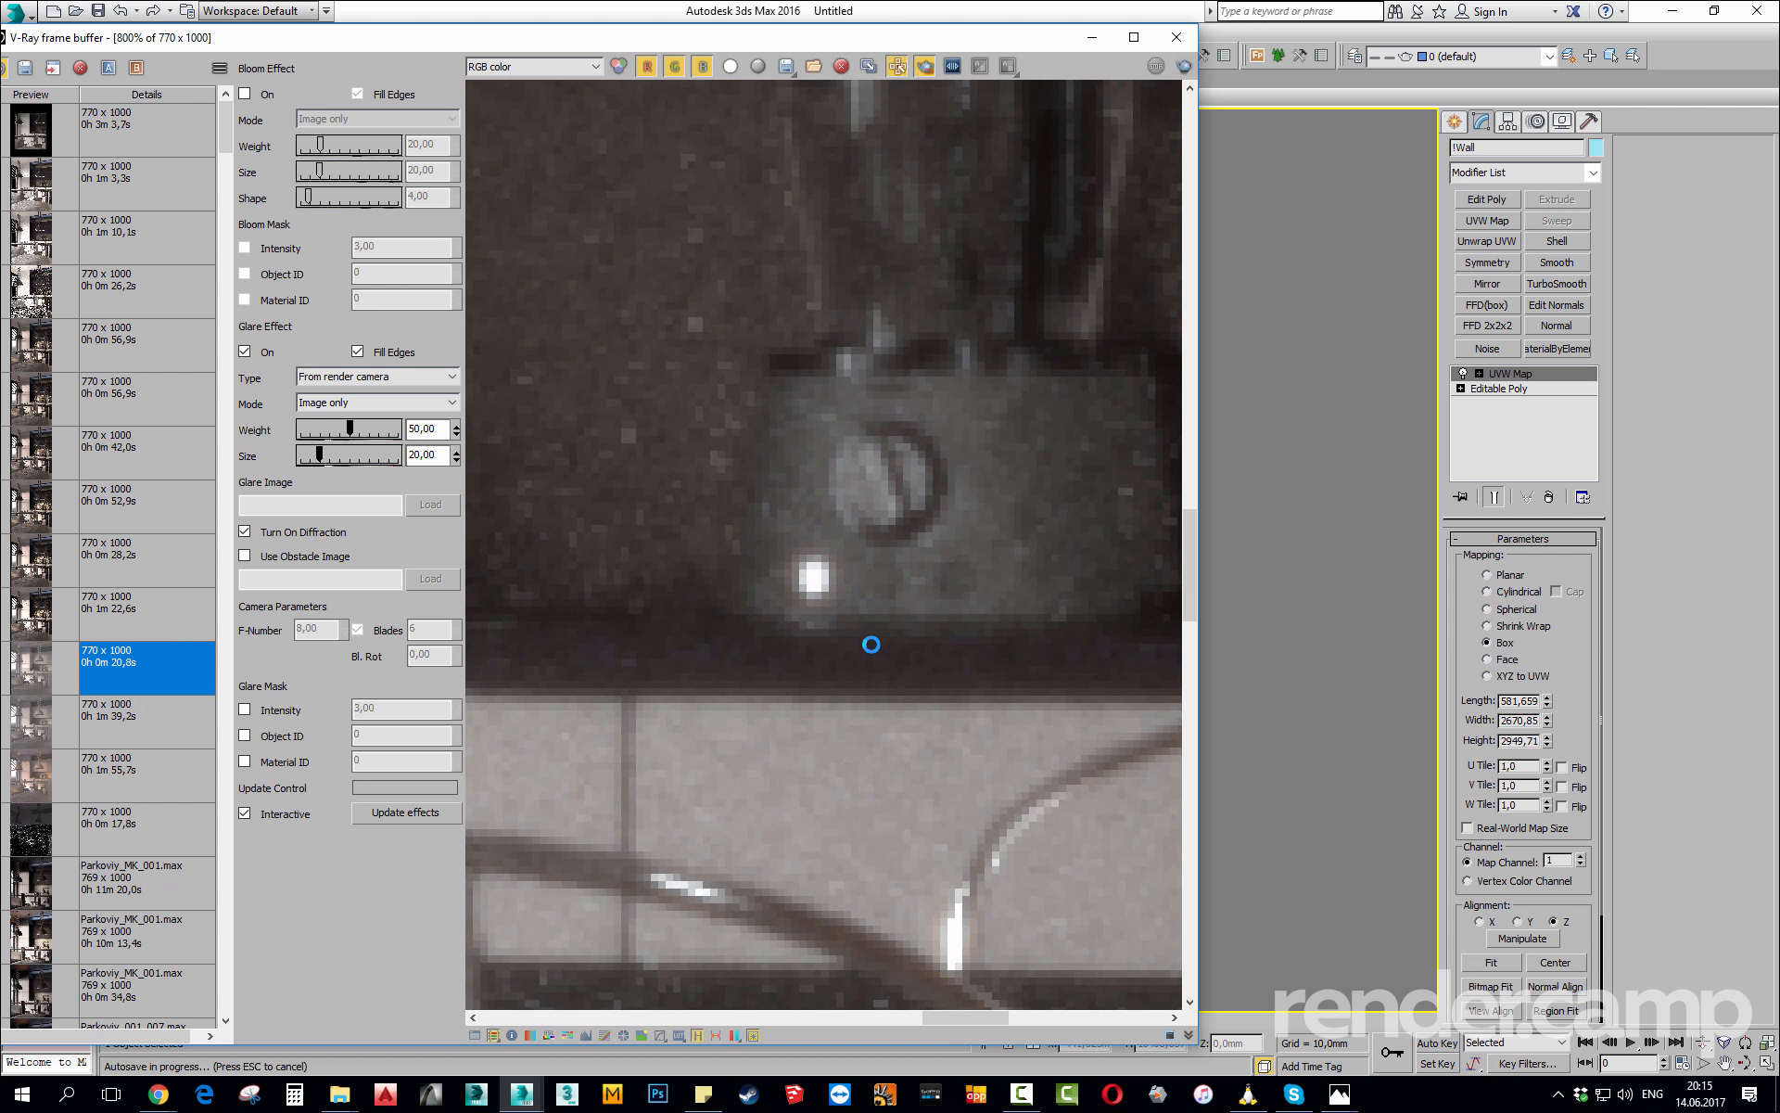
Examine the glare and noise on the chairs, saucepan, table edge and wall panels in the stopped region render.
scroll(858, 649, "down", 1)
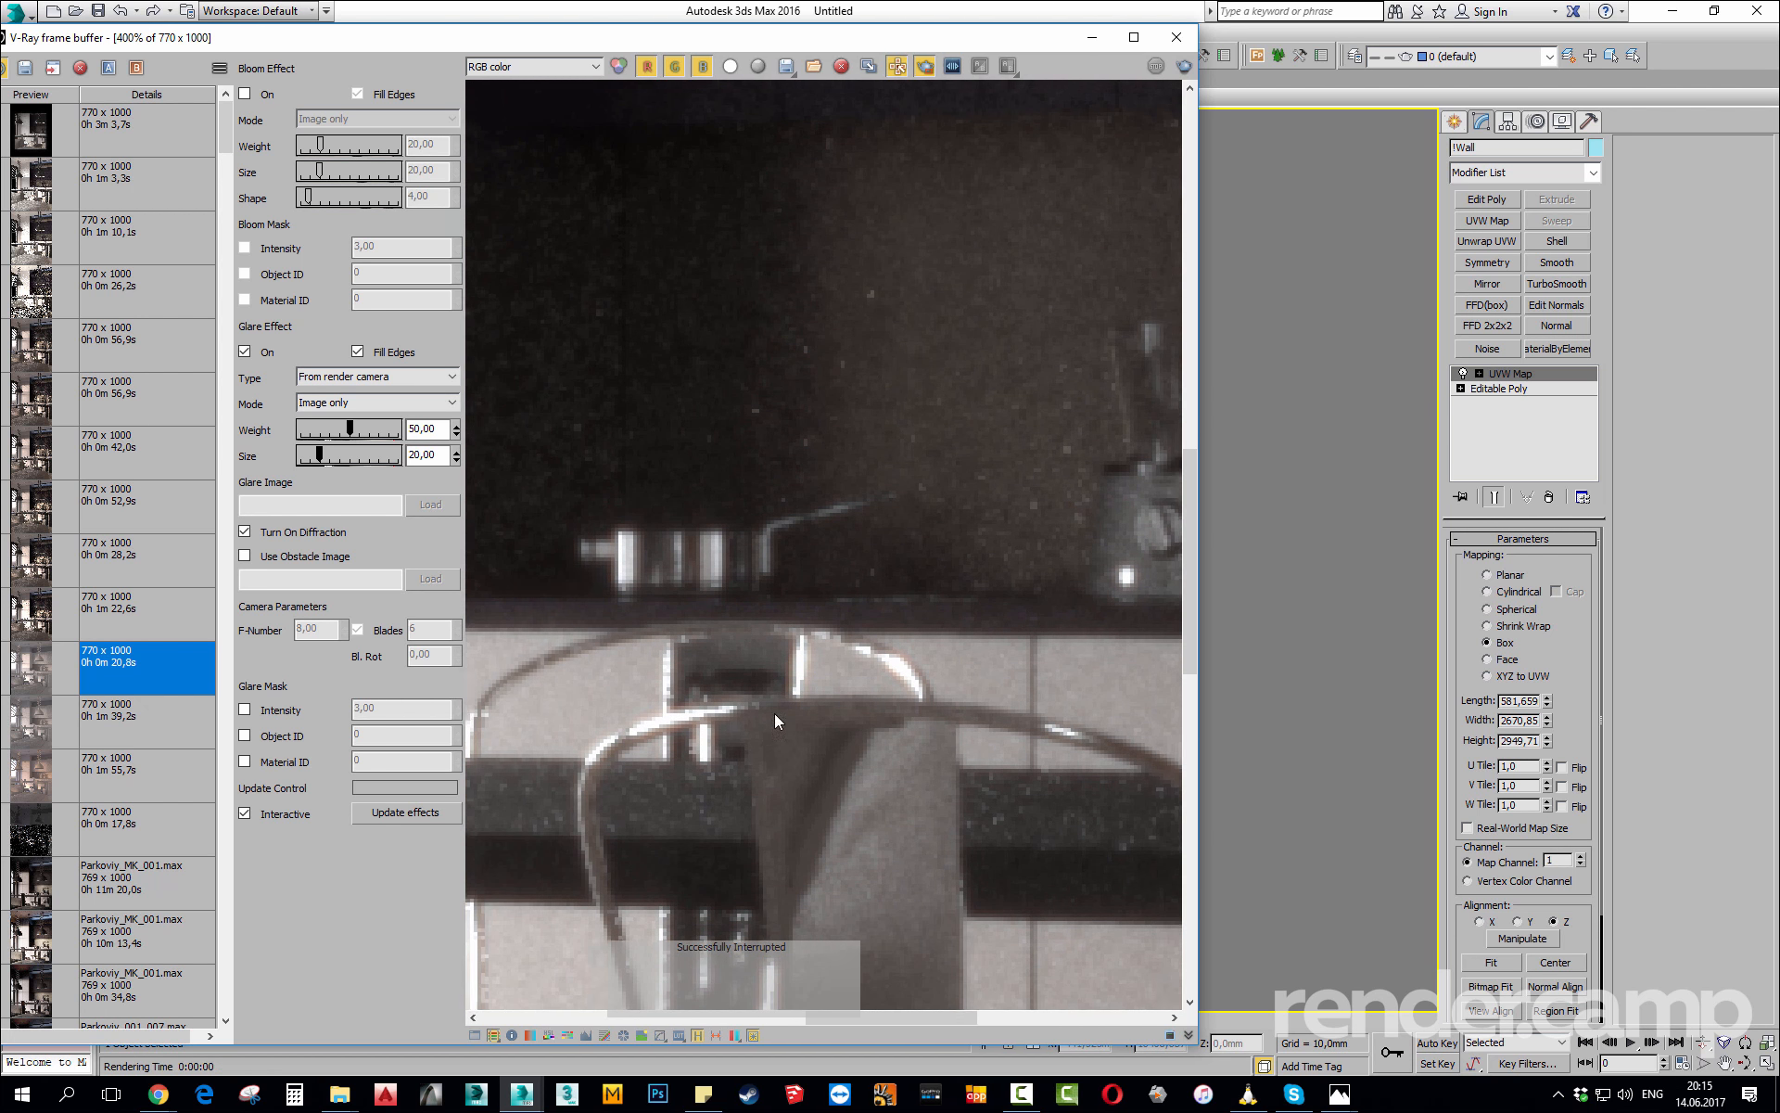
scroll(775, 713, "up", 1)
scroll(805, 680, "down", 1)
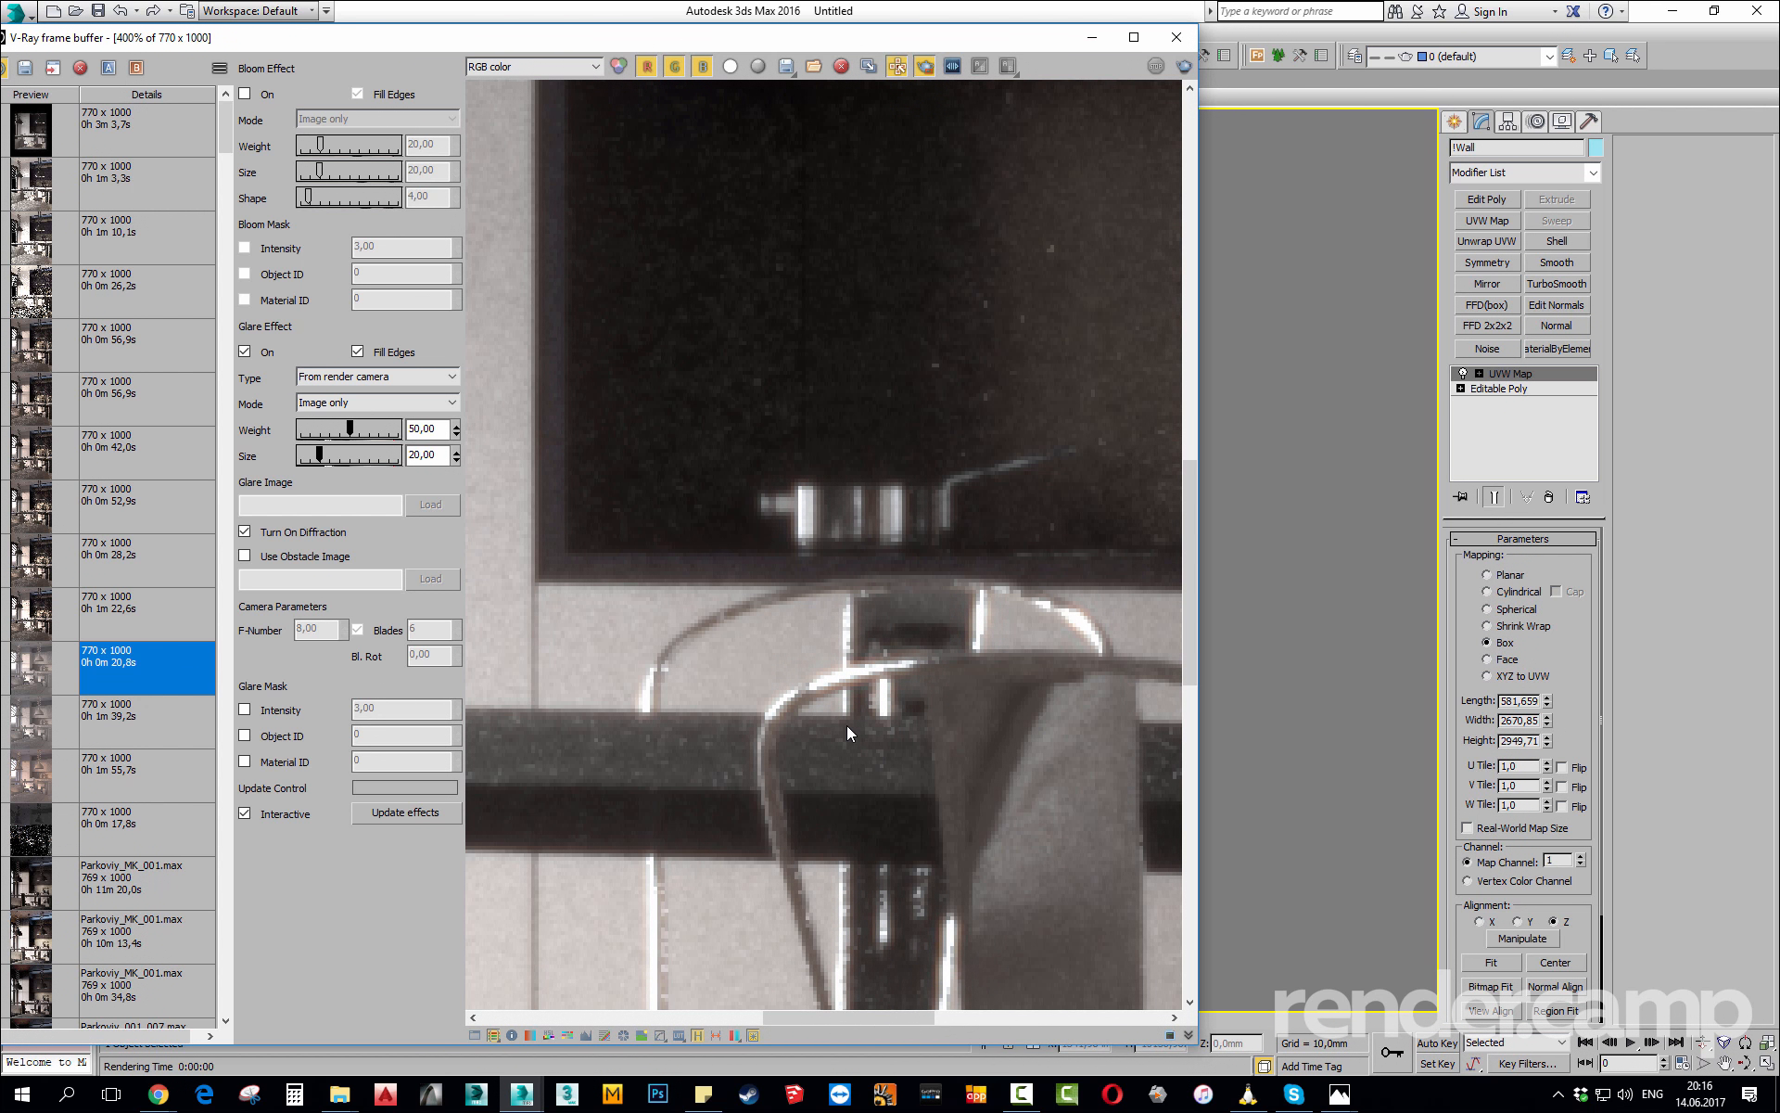
scroll(770, 731, "down", 2)
scroll(578, 632, "up", 2)
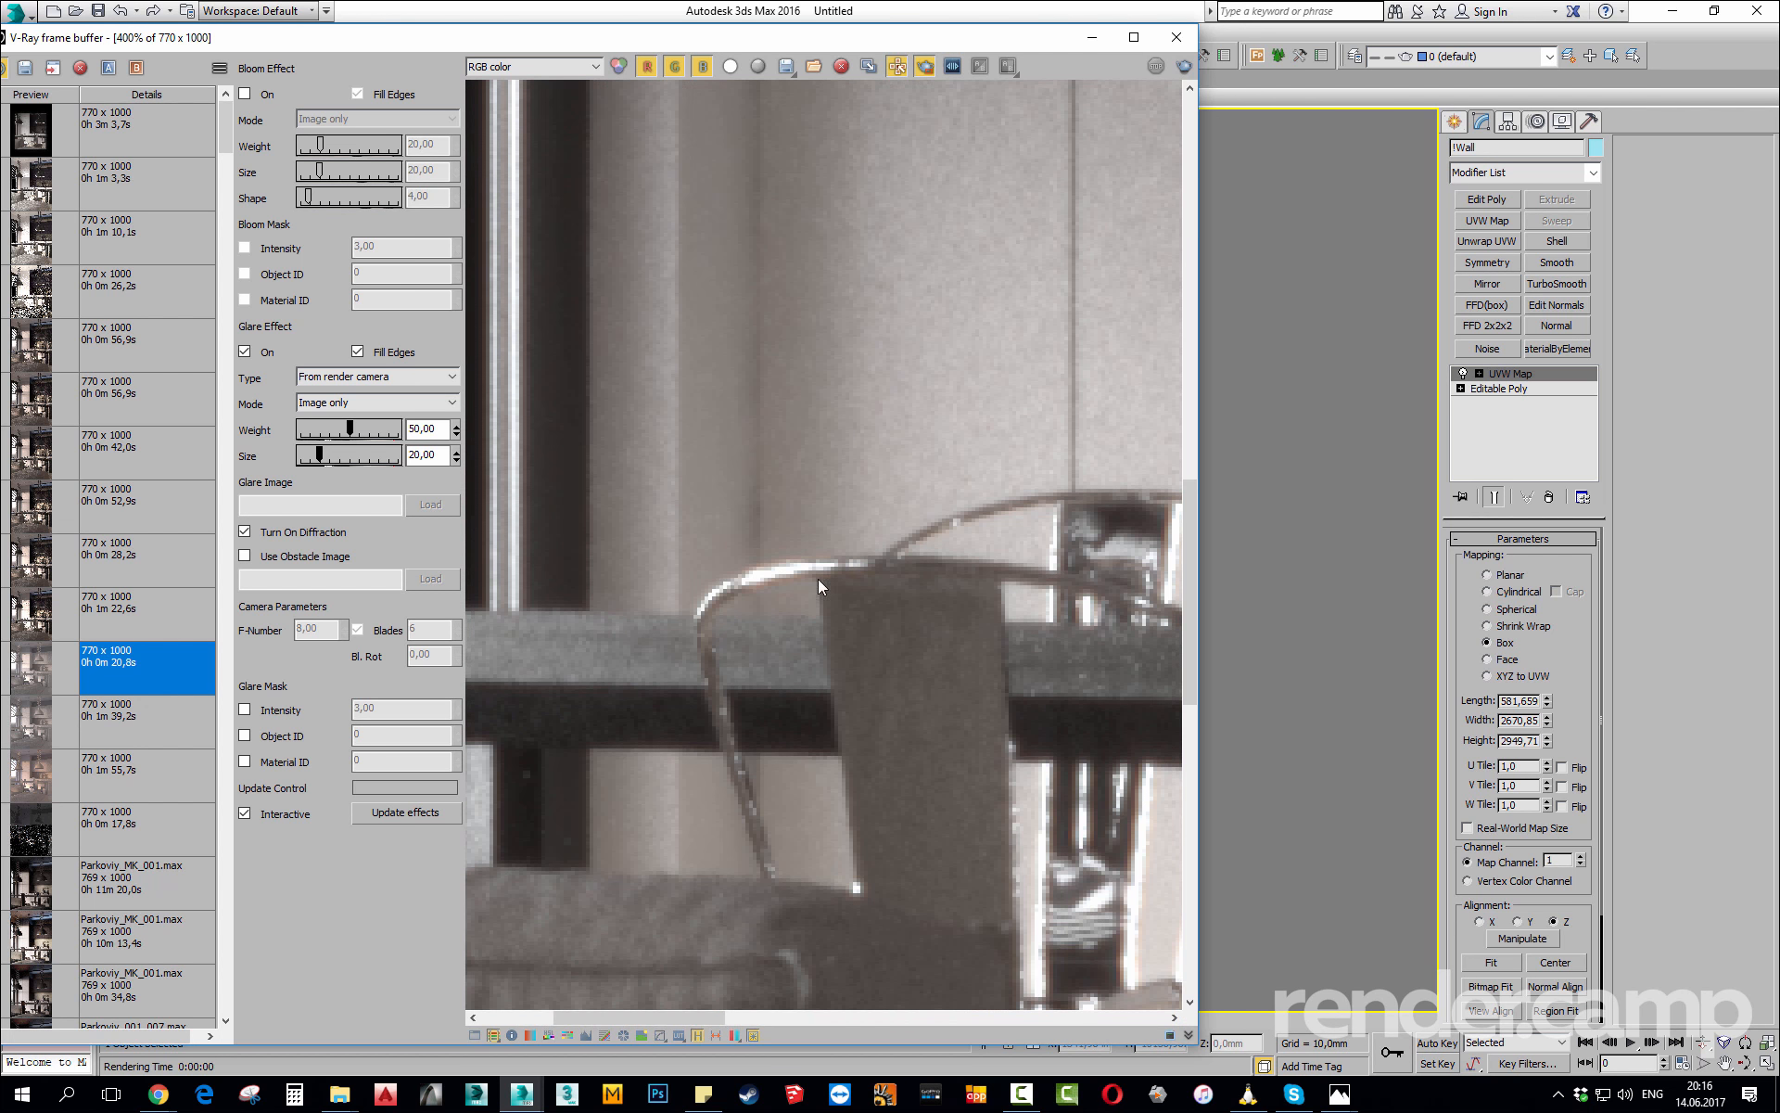
scroll(897, 537, "down", 1)
middle_click_drag(881, 179, 898, 334)
scroll(873, 344, "up", 1)
scroll(877, 345, "down", 1)
scroll(877, 345, "down", 1)
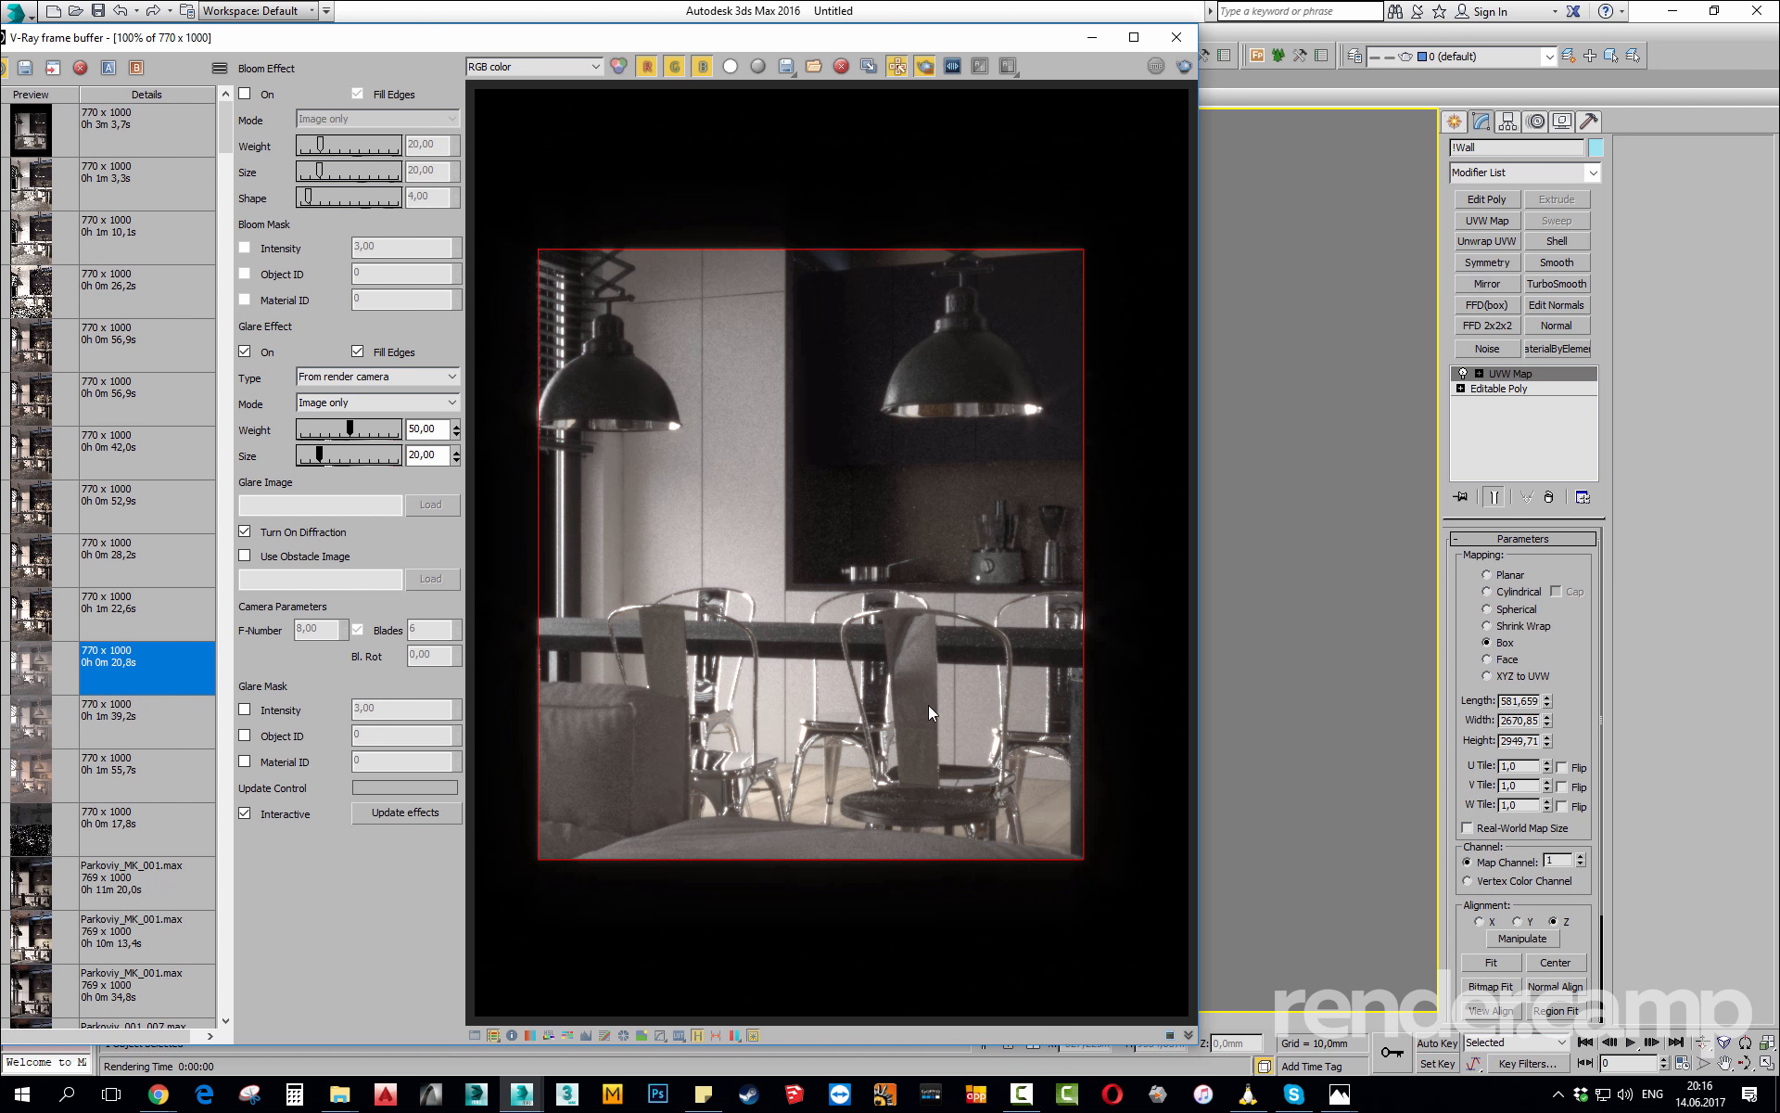
scroll(927, 706, "up", 1)
scroll(937, 761, "down", 1)
Turn off region rendering and display the VRayDenoiser channel in the frame buffer.
left_click(924, 66)
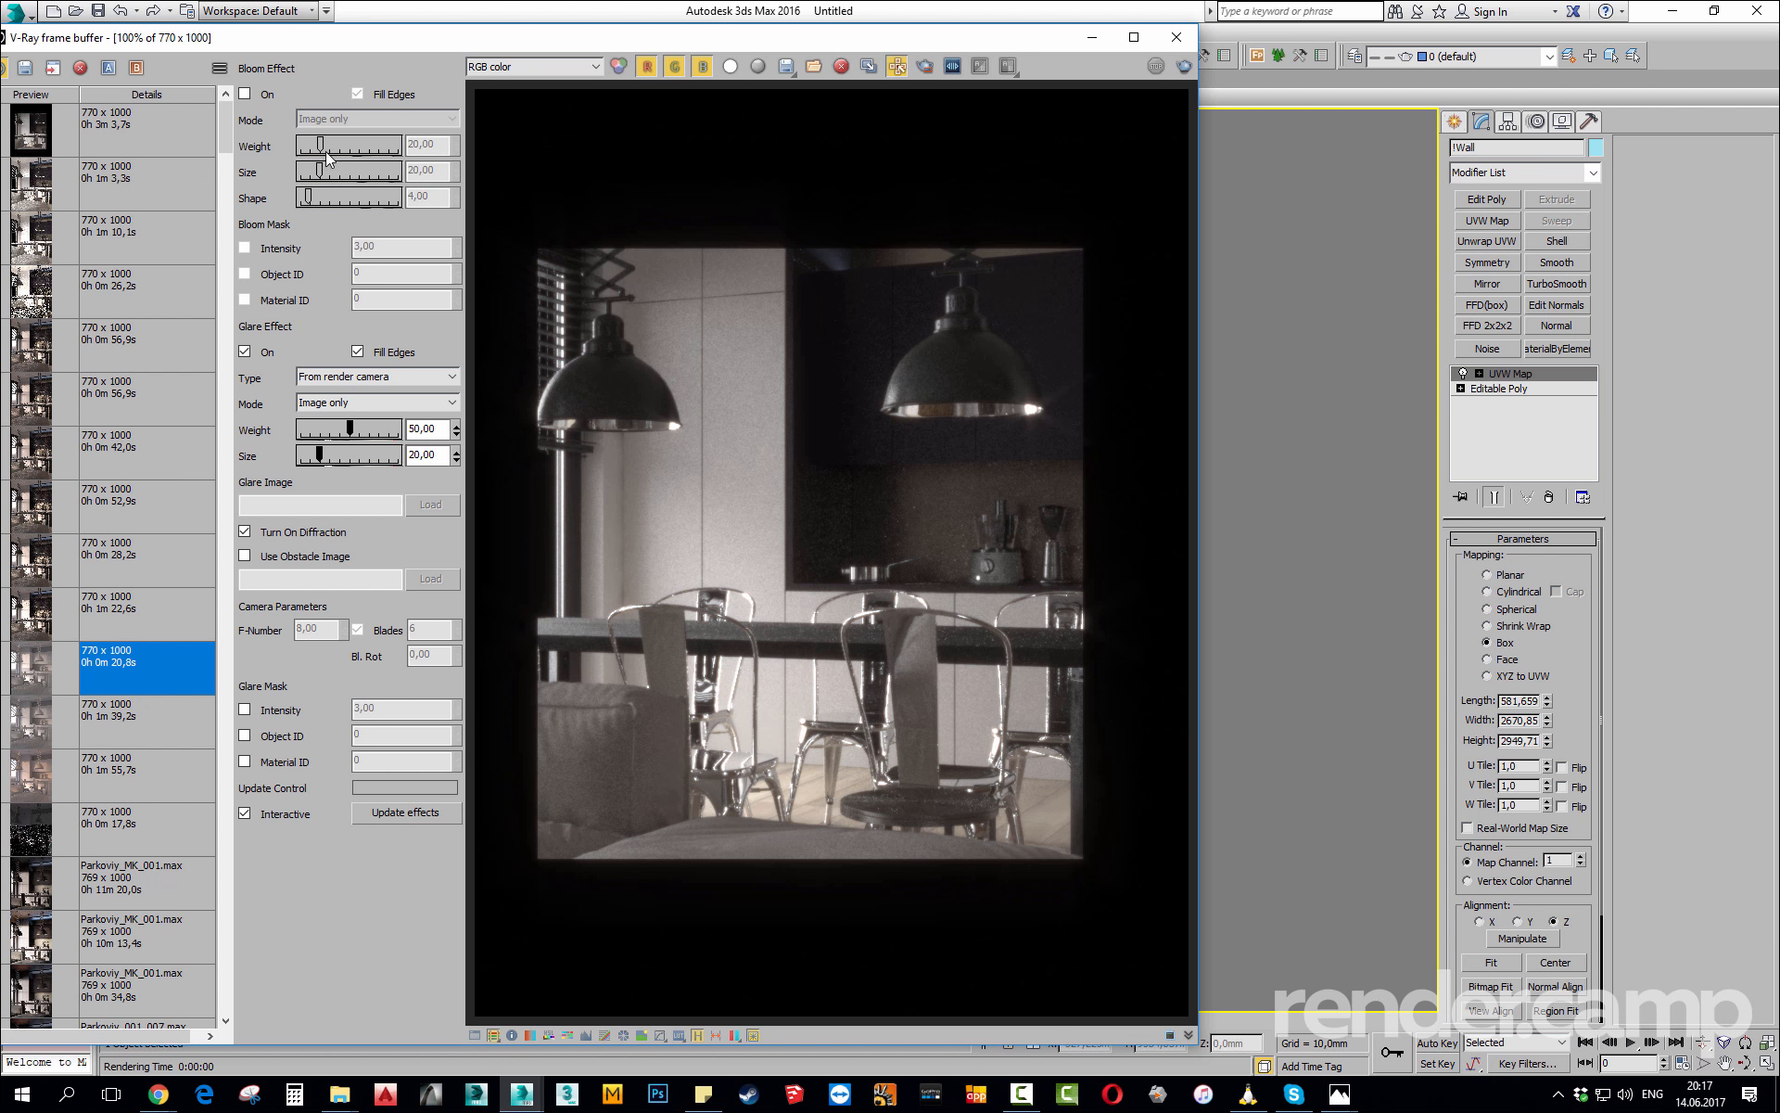
left_click(499, 66)
left_click(499, 109)
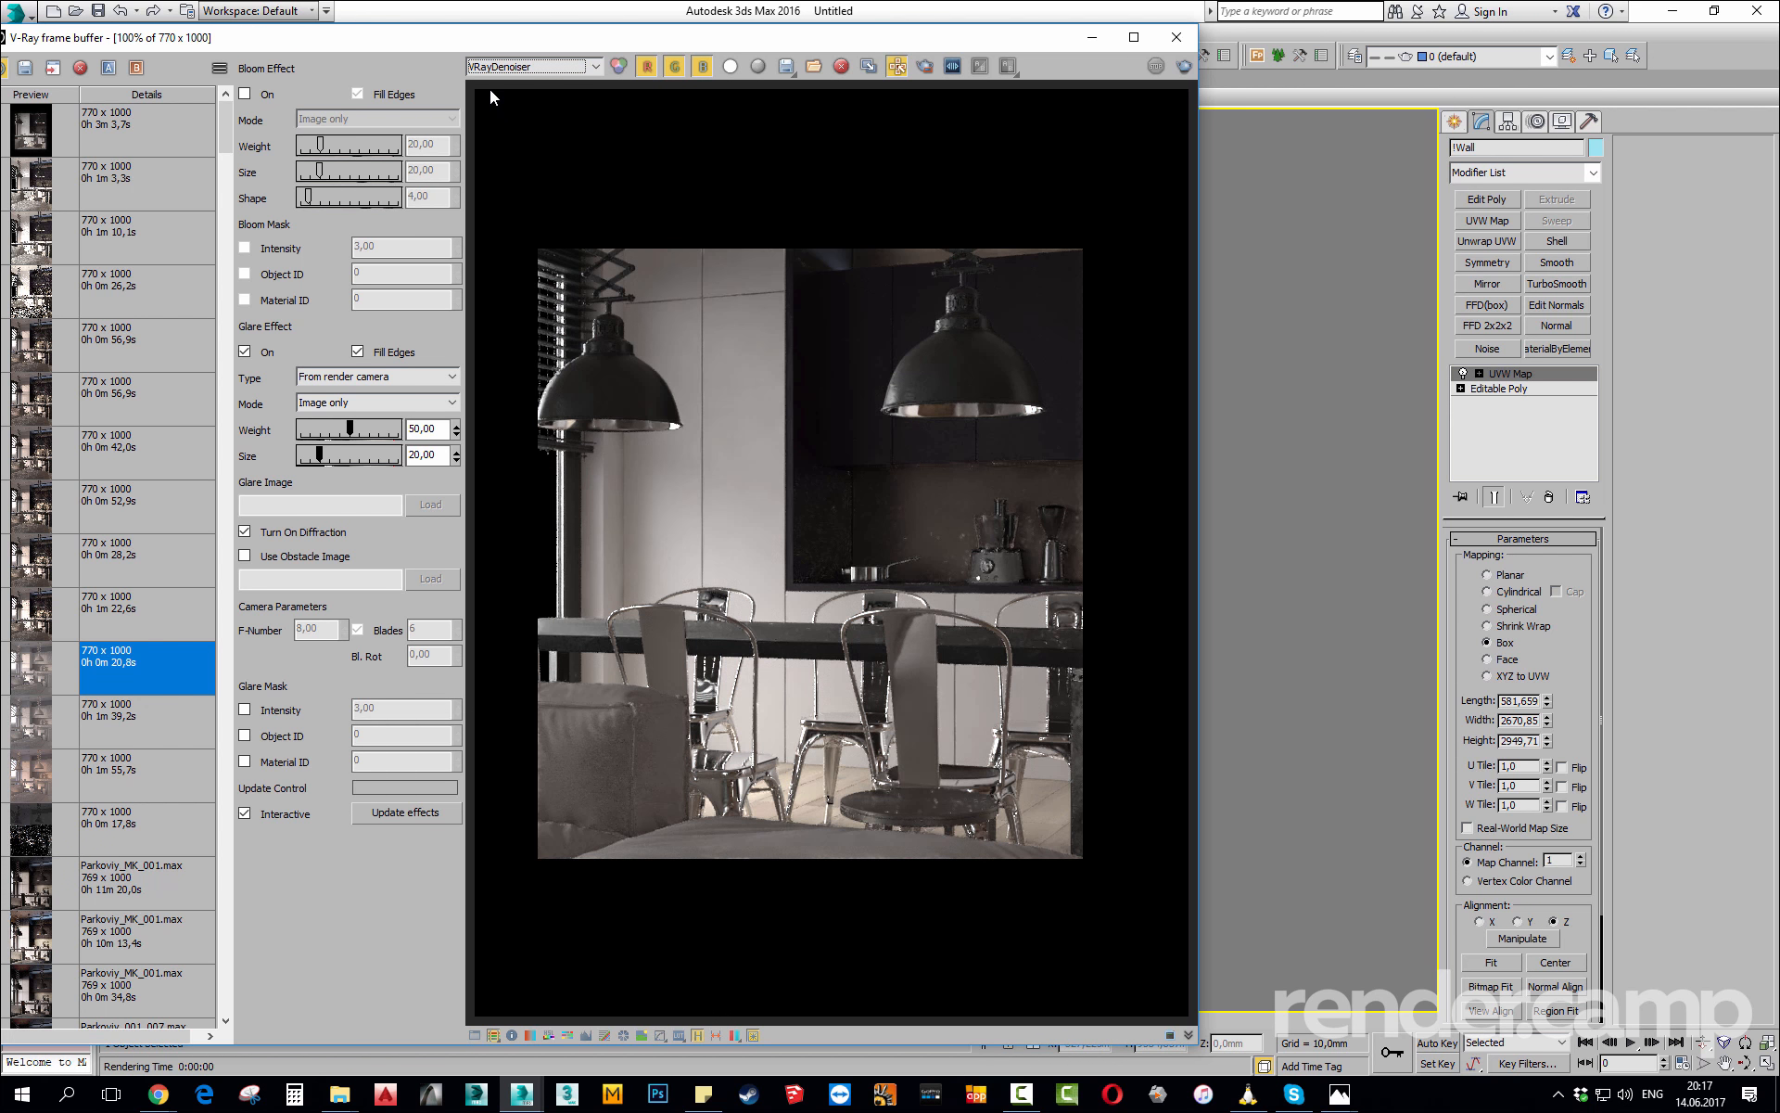
Examine the denoised image on the wall panels, pendant lamps, kitchen appliances and chairs.
scroll(719, 487, "up", 4)
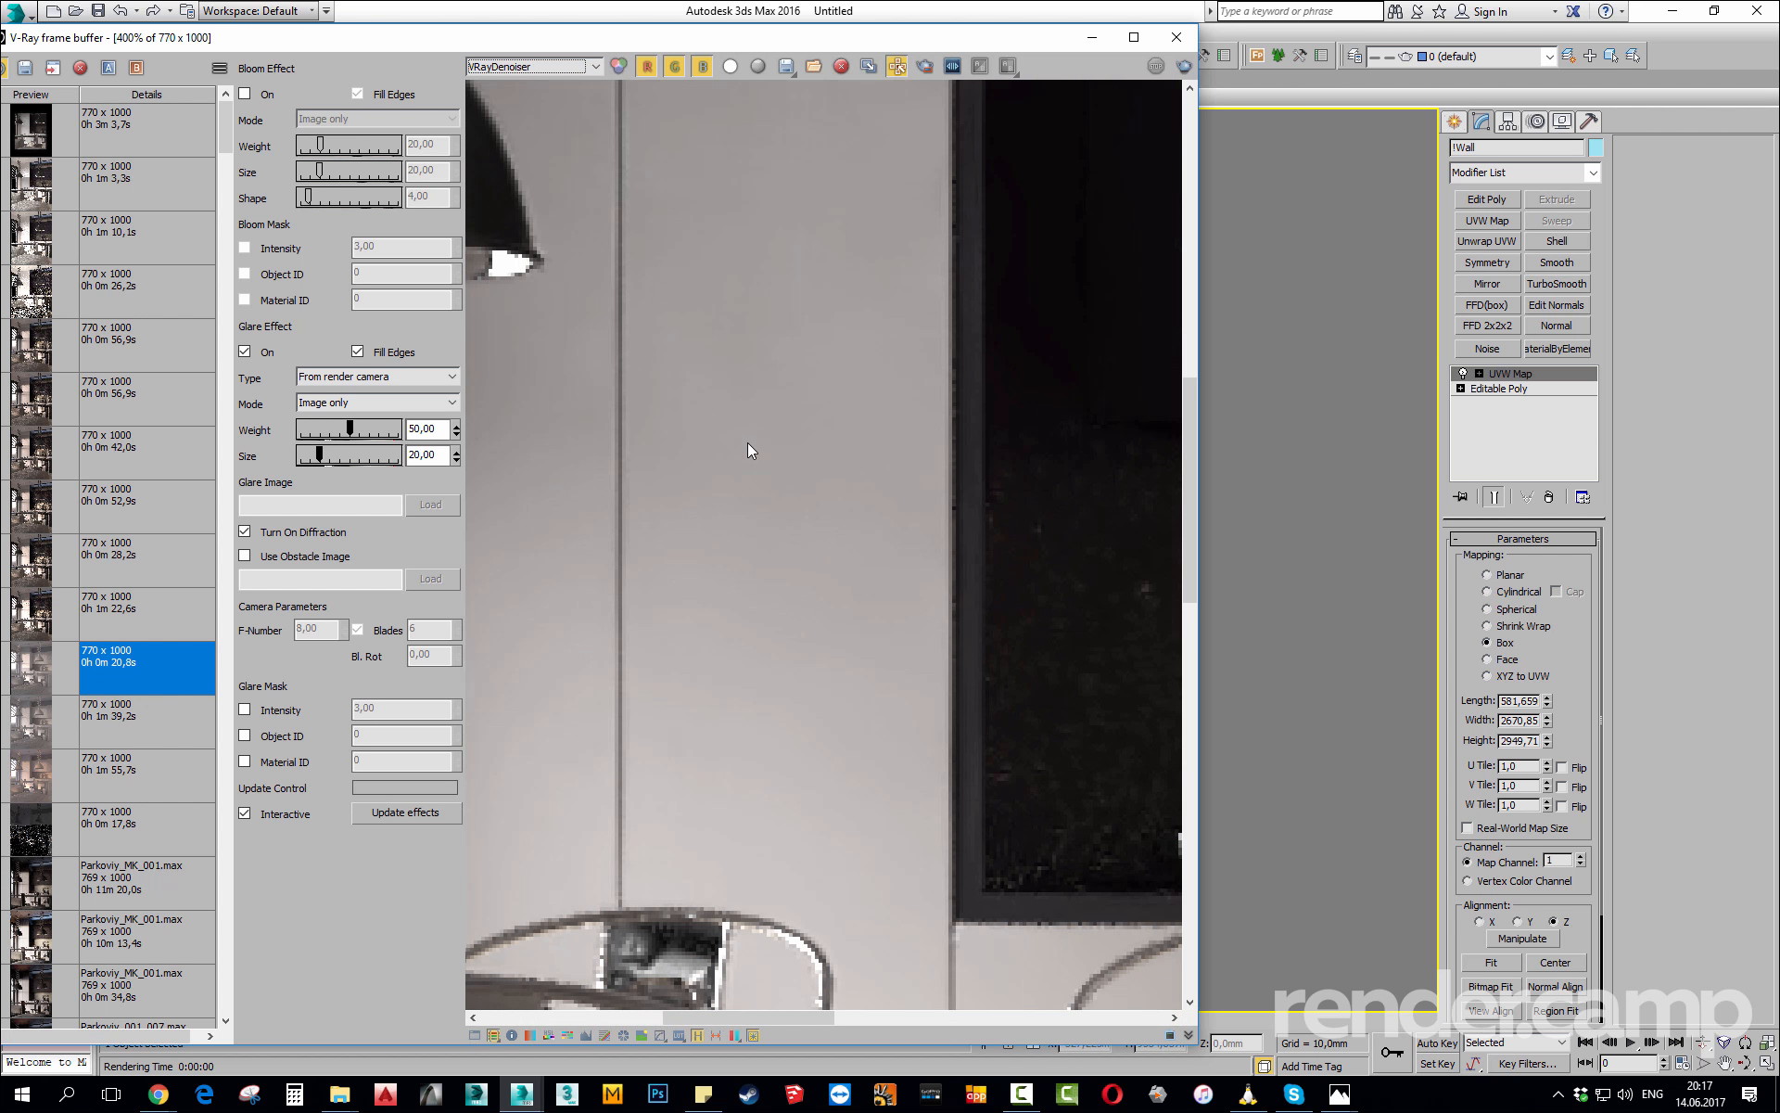
middle_click_drag(731, 241, 696, 536)
middle_click_drag(573, 494, 962, 447)
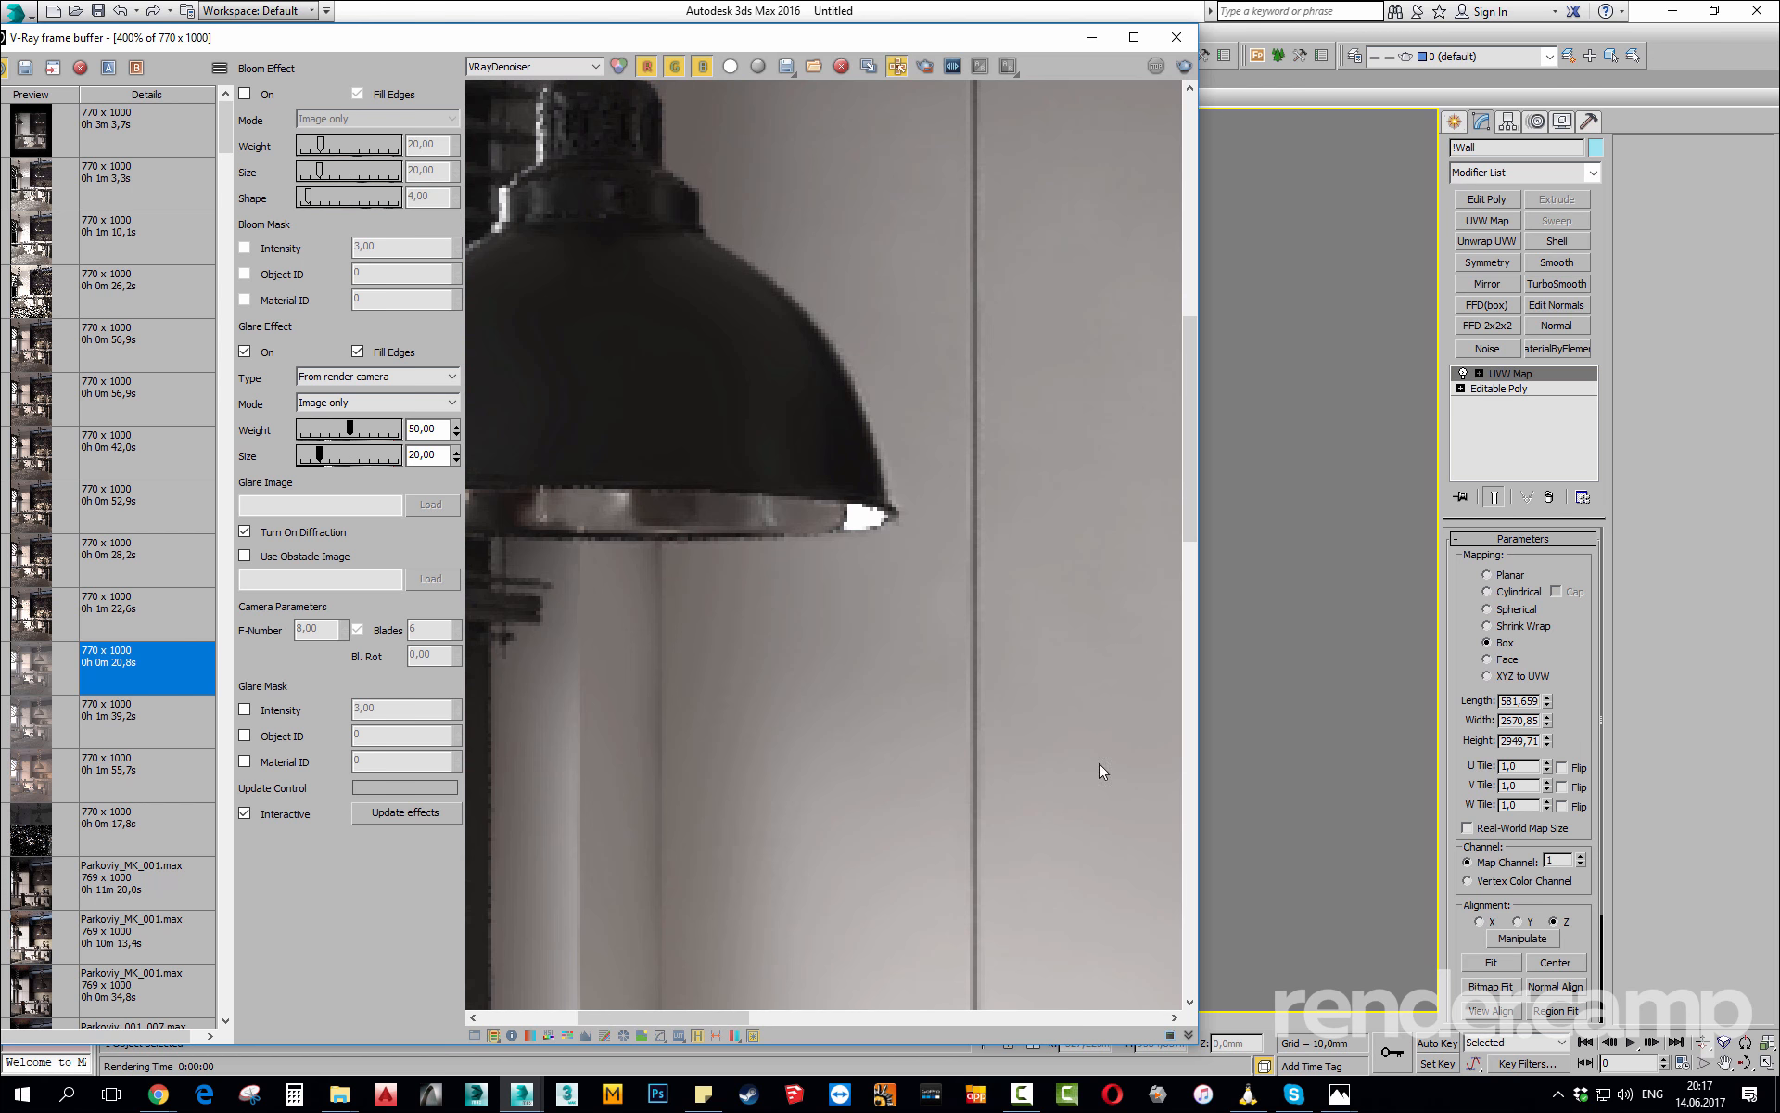
middle_click_drag(1100, 765, 918, 230)
mouse_move(1022, 533)
middle_mouse_down()
mouse_move(926, 501)
mouse_move(890, 461)
middle_mouse_up()
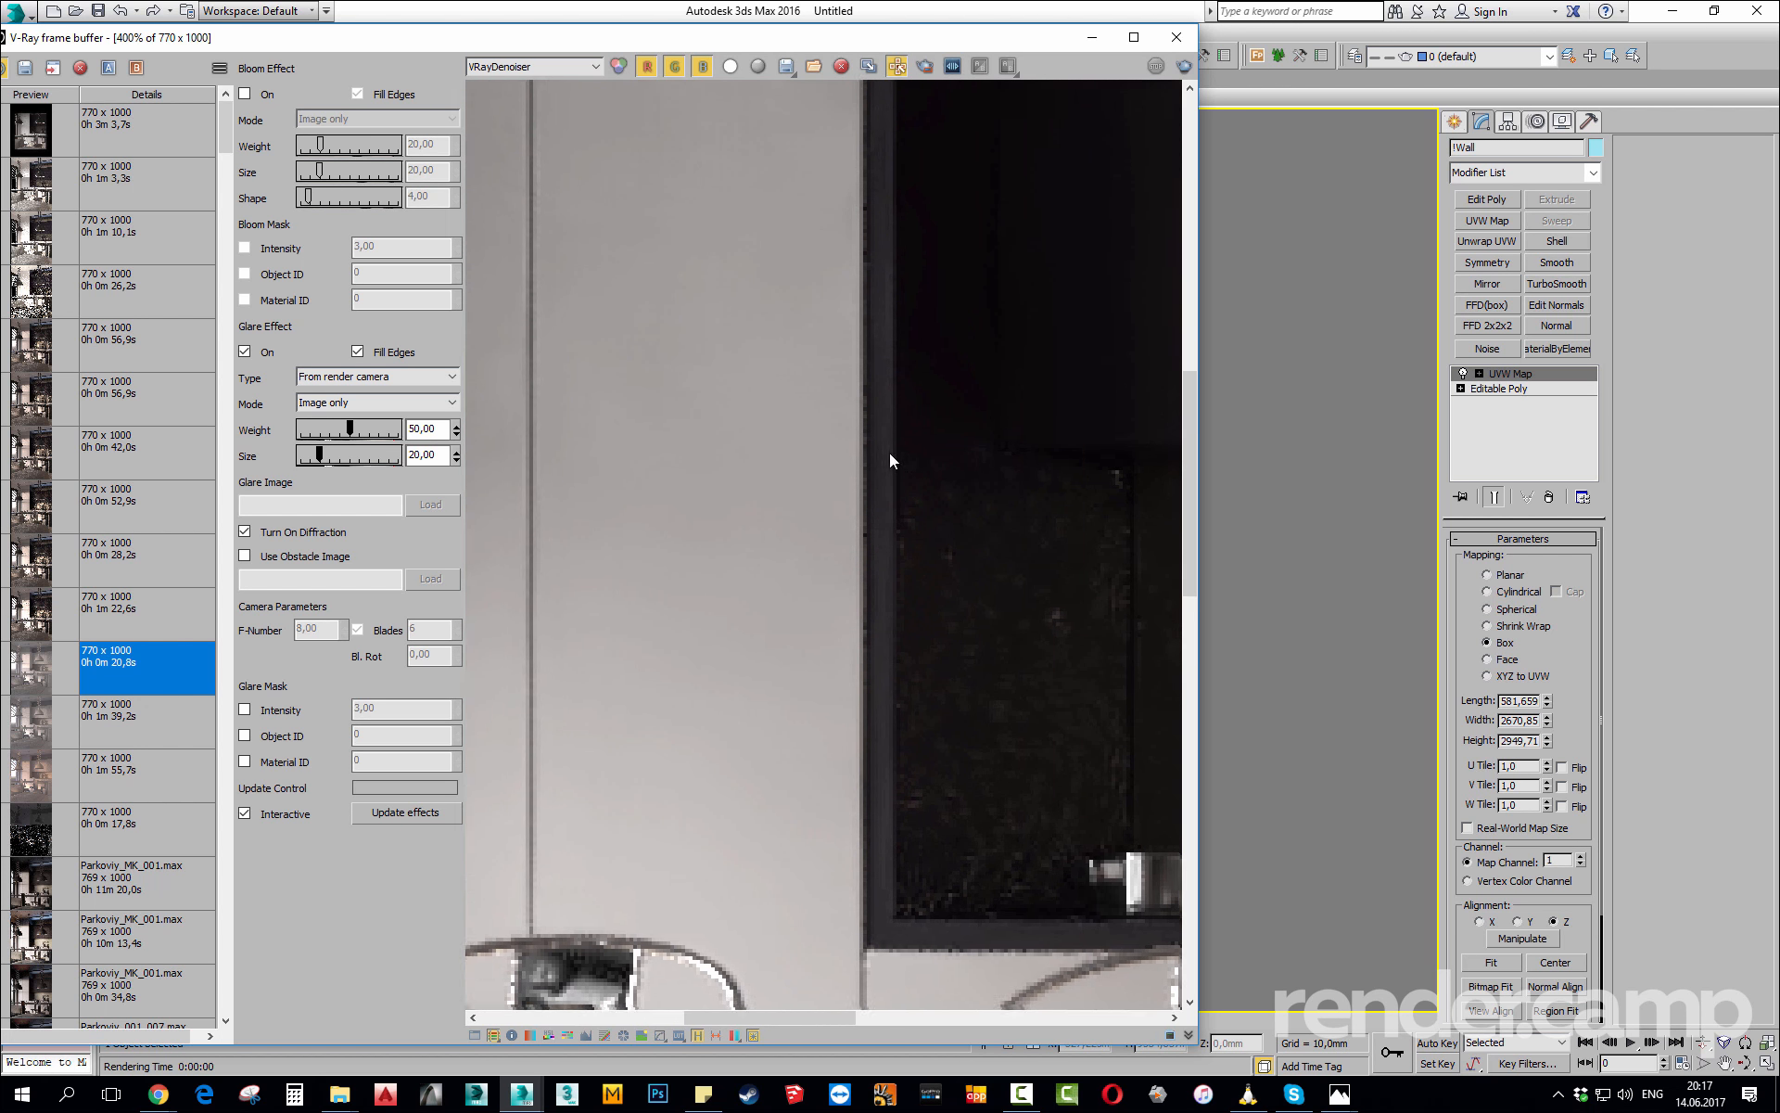
mouse_move(1065, 664)
middle_mouse_down()
mouse_move(931, 651)
mouse_move(937, 466)
middle_mouse_up()
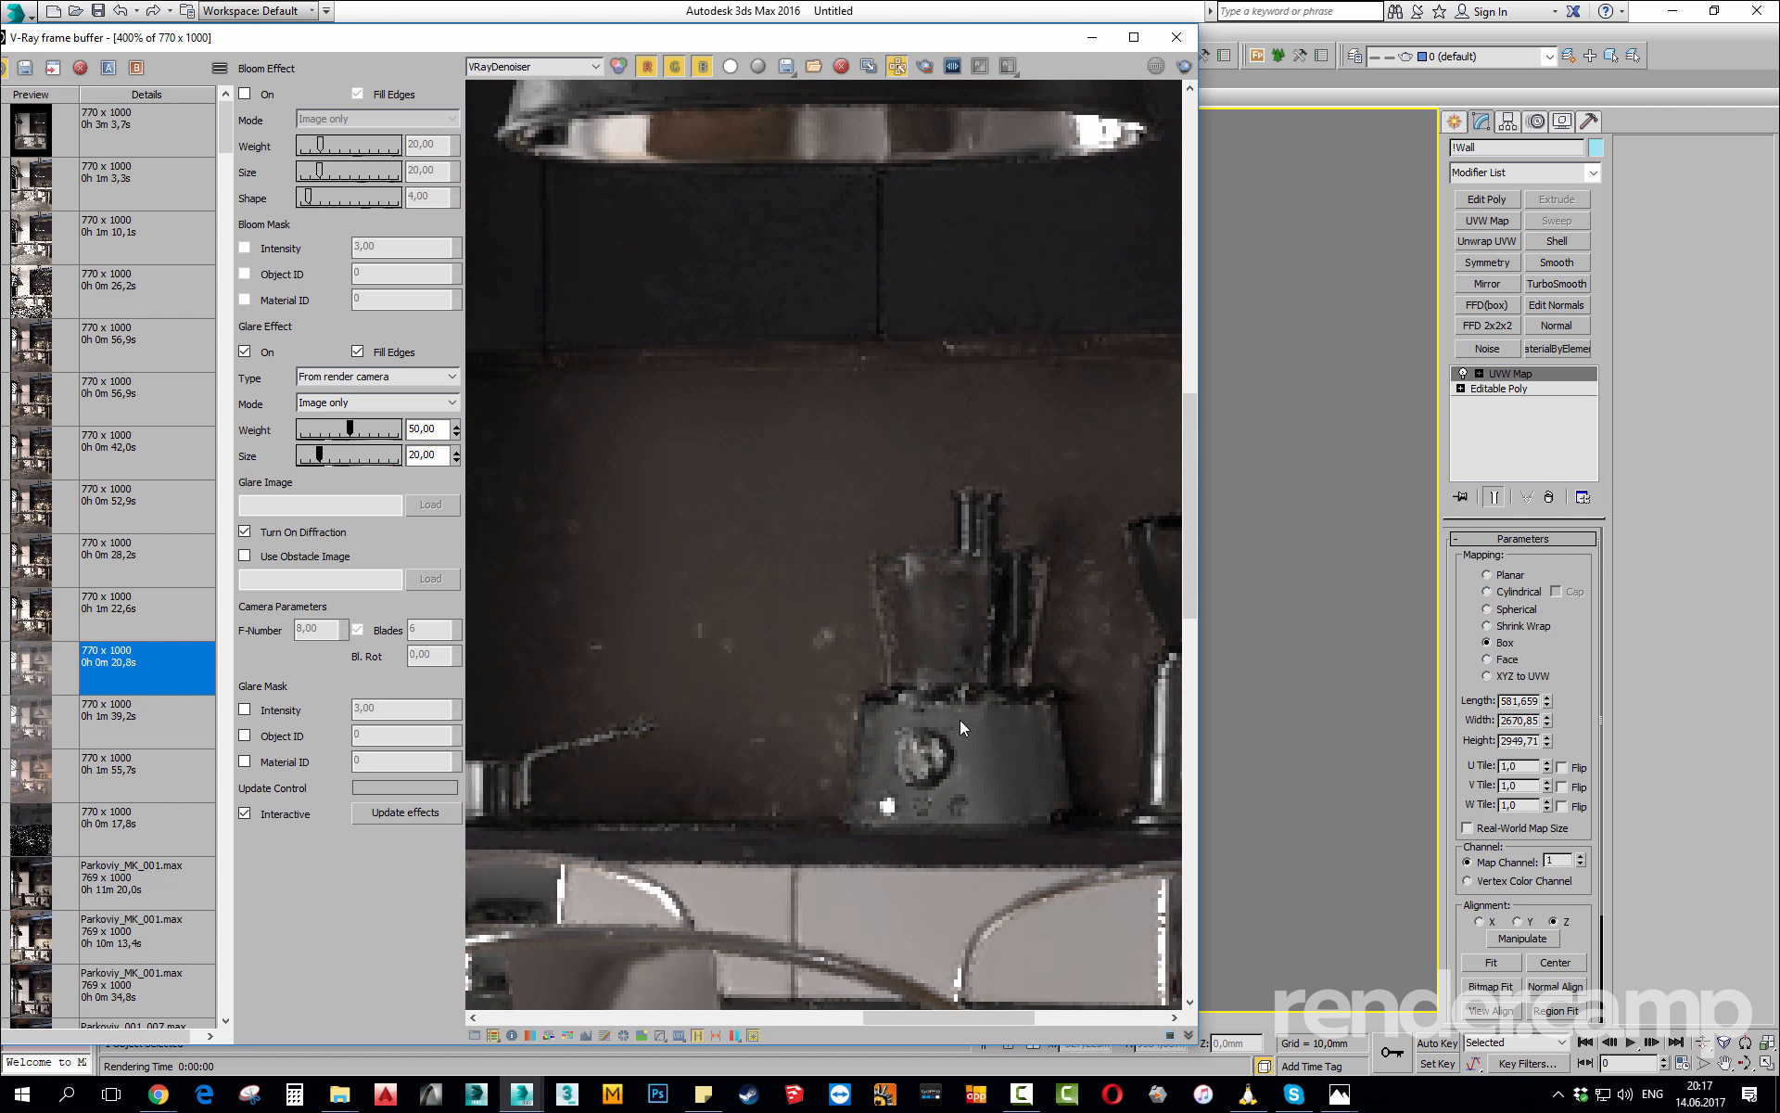
middle_click_drag(1081, 737, 908, 560)
scroll(927, 564, "down", 2)
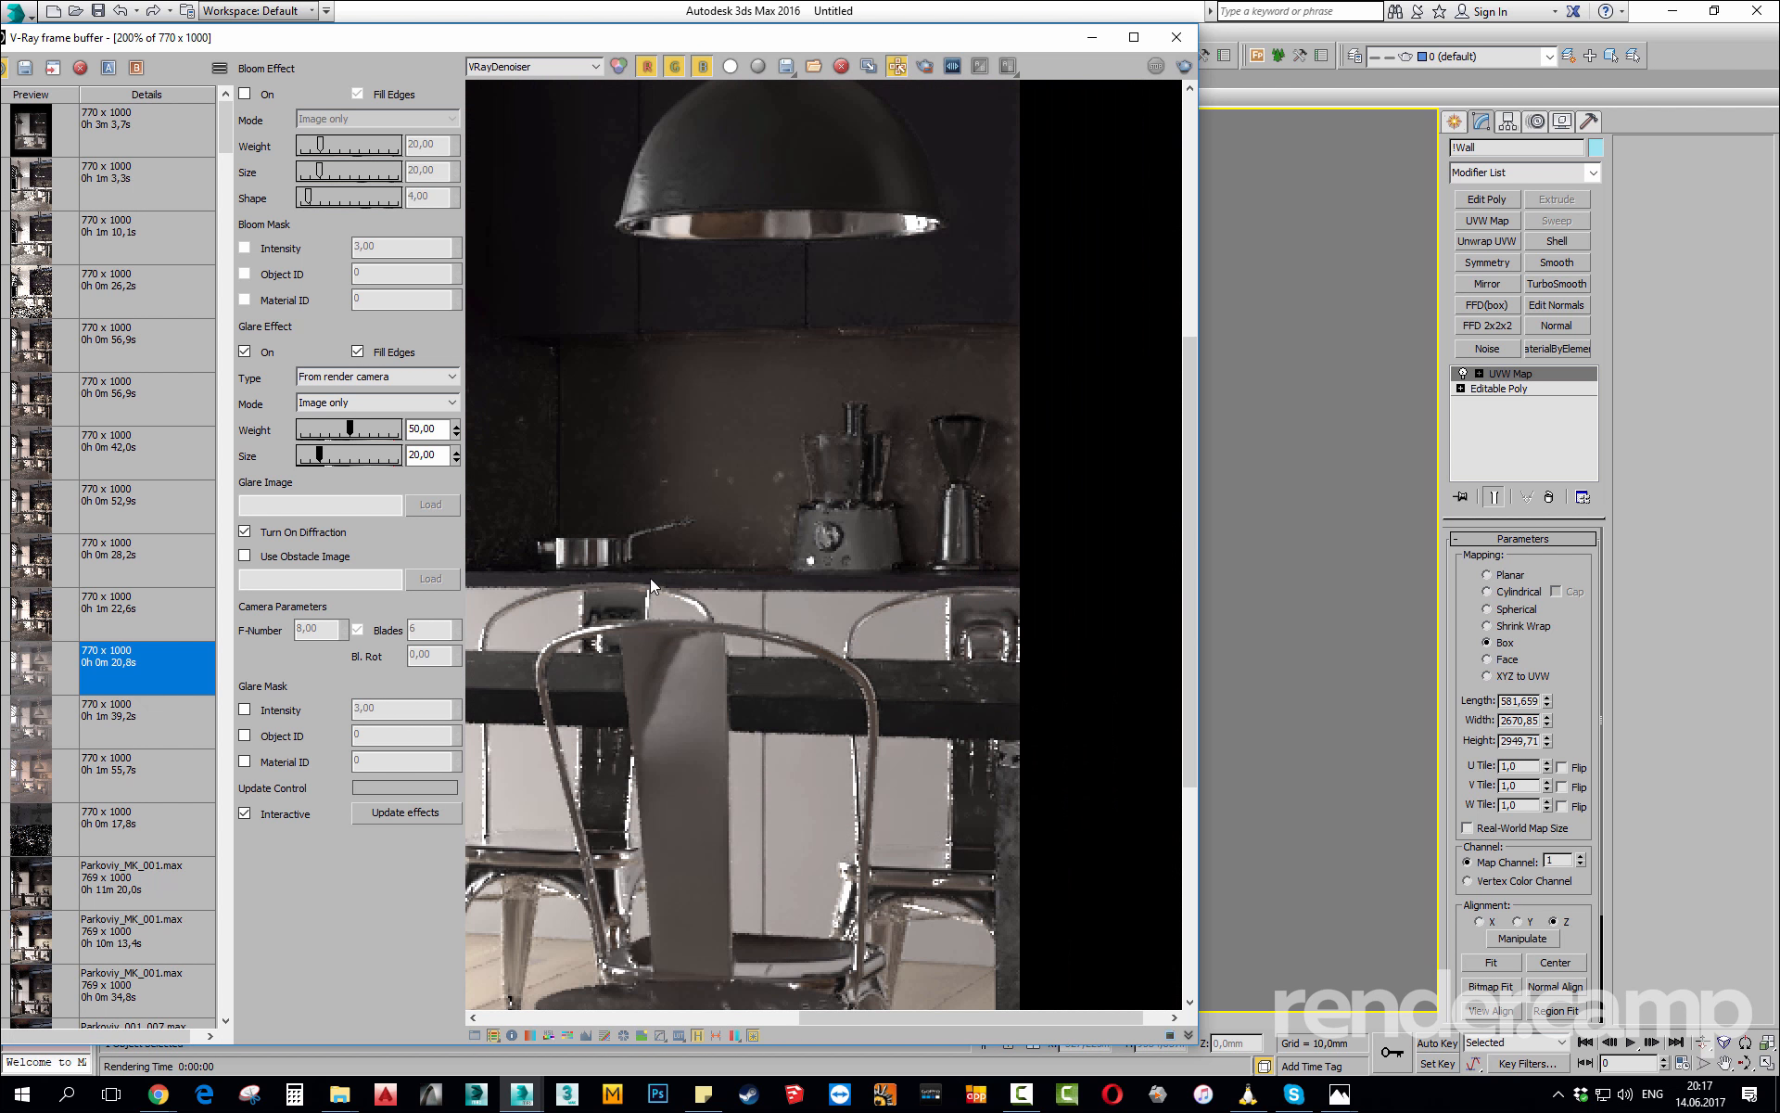
middle_click_drag(677, 677, 733, 688)
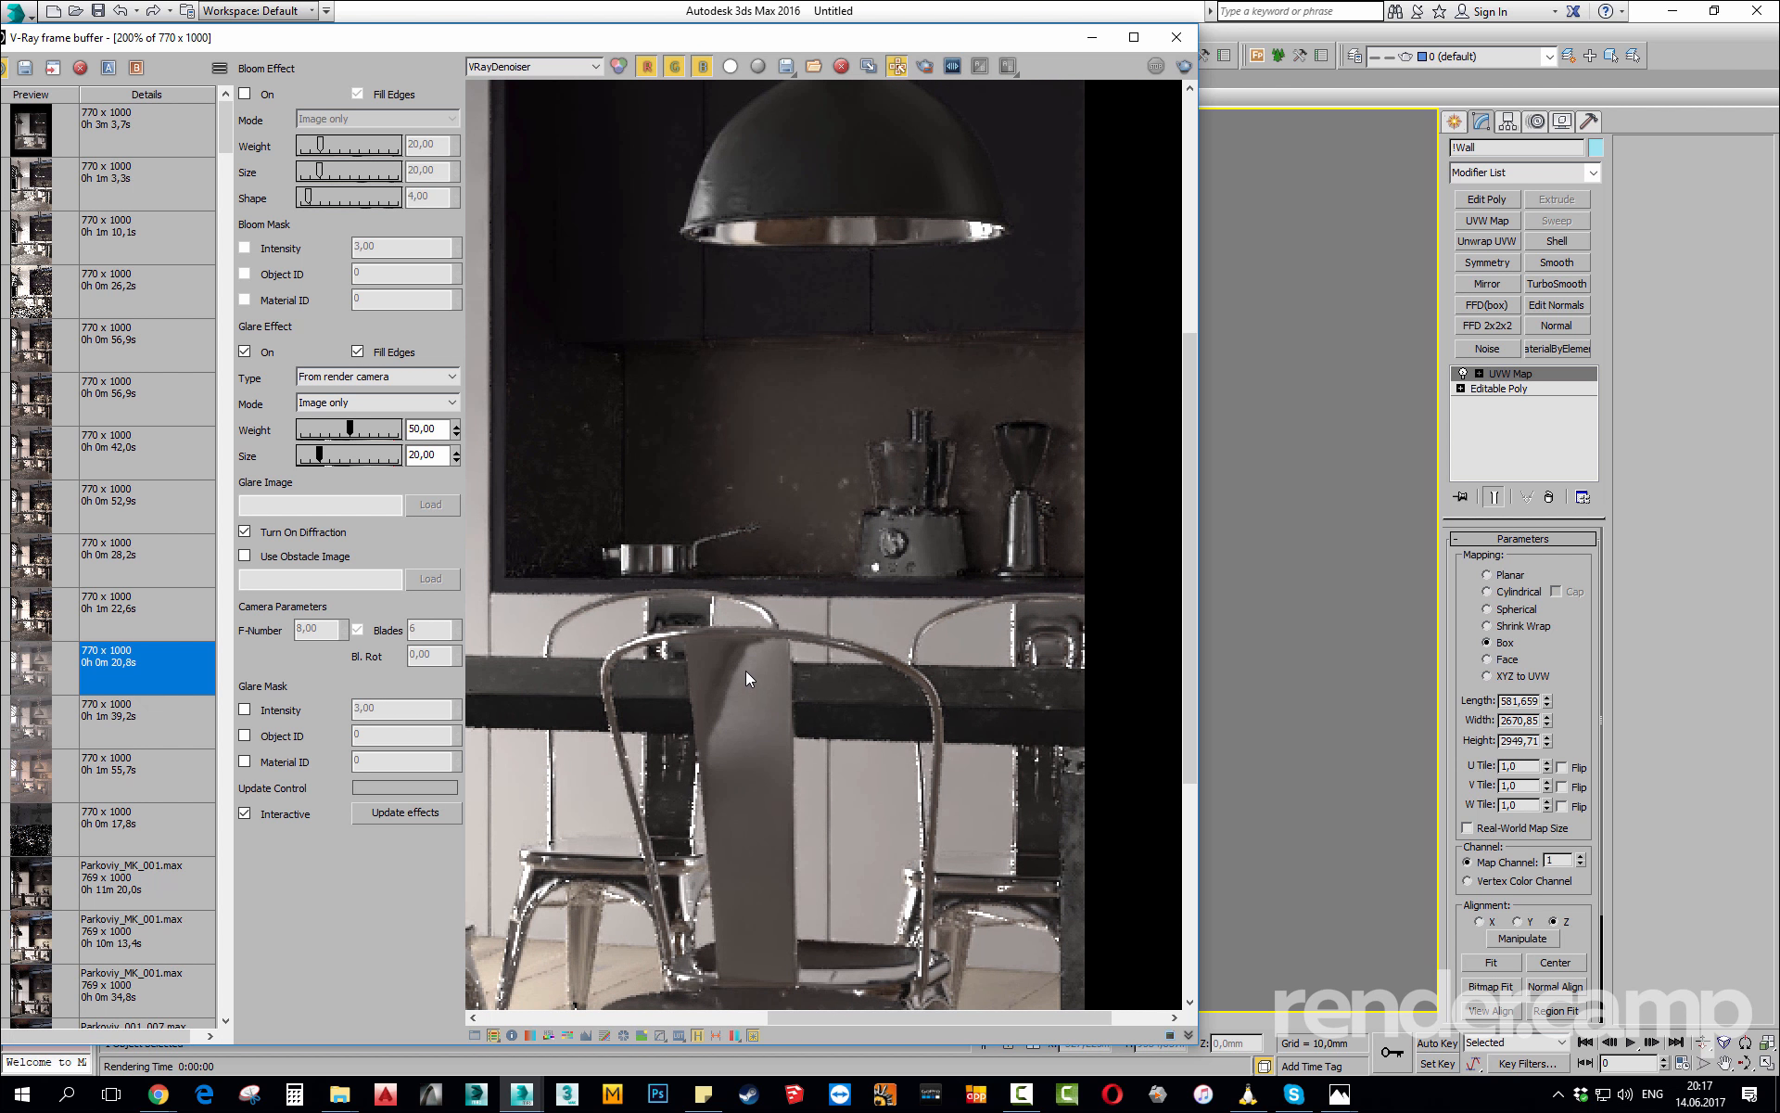
scroll(838, 560, "down", 4)
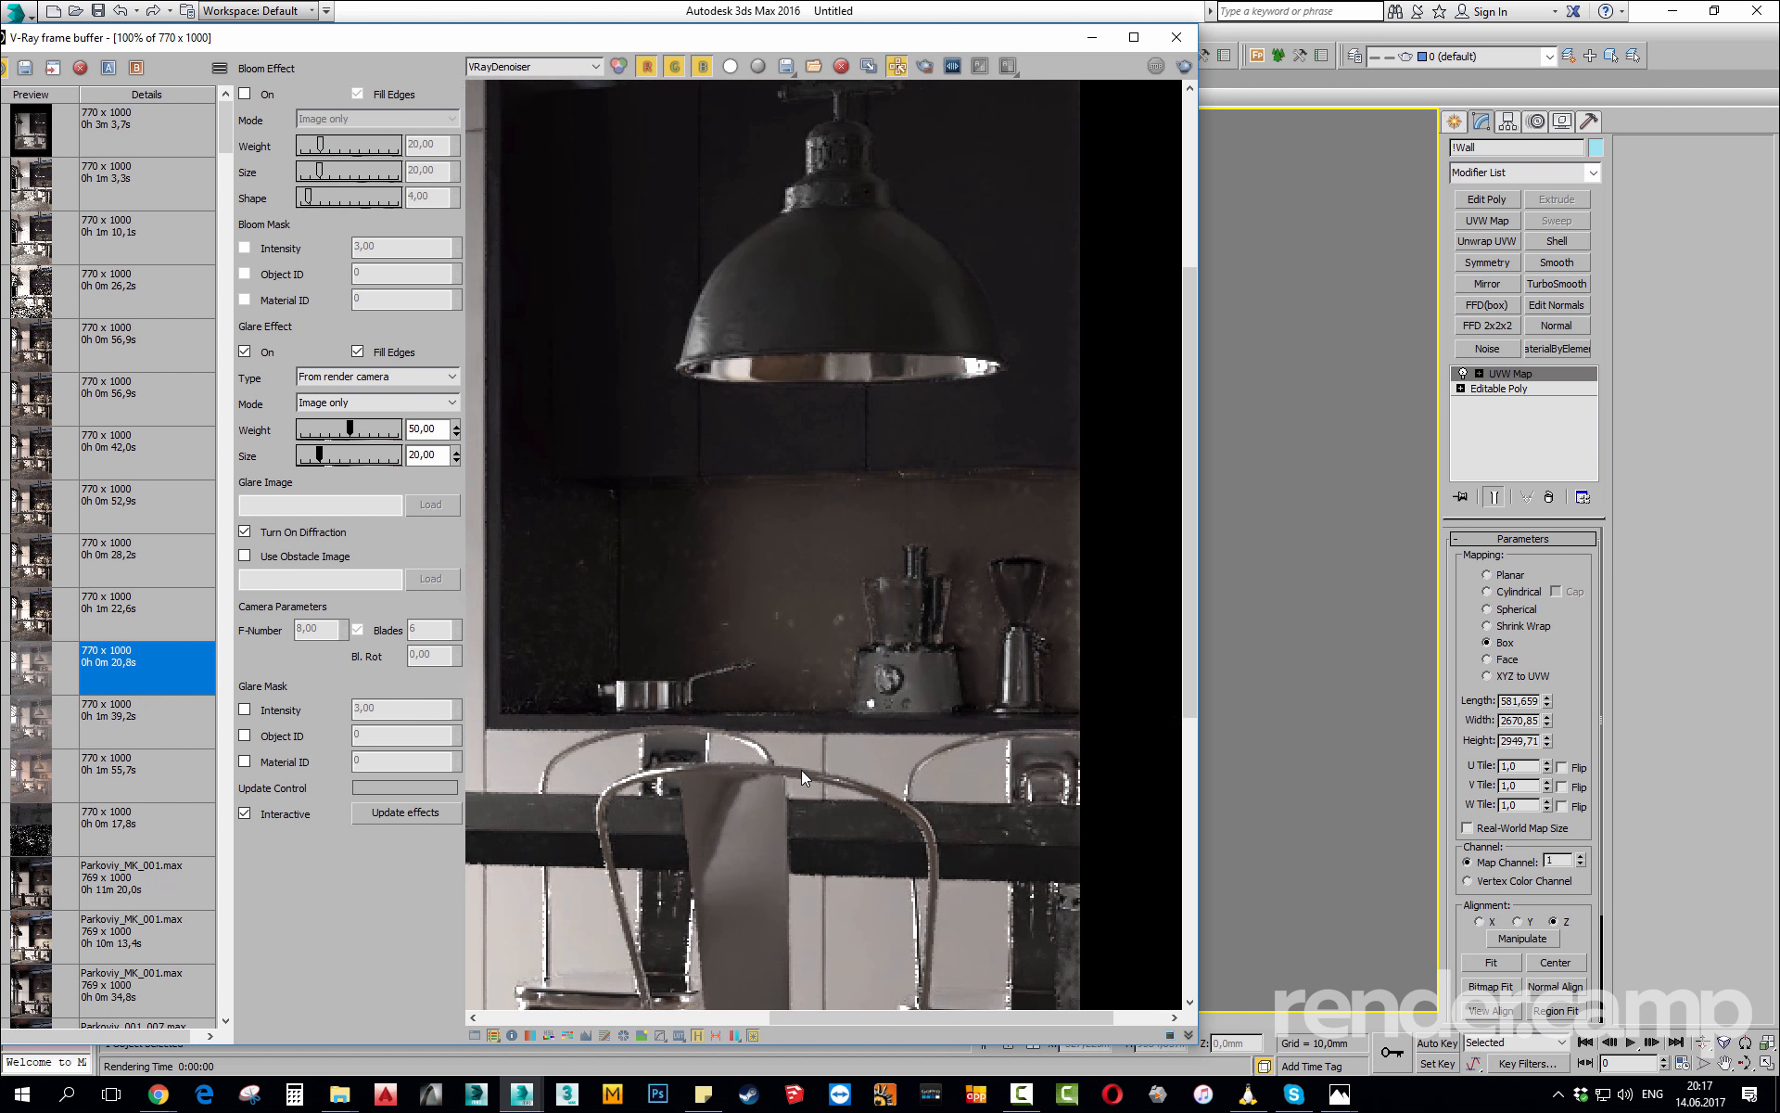
scroll(804, 771, "up", 2)
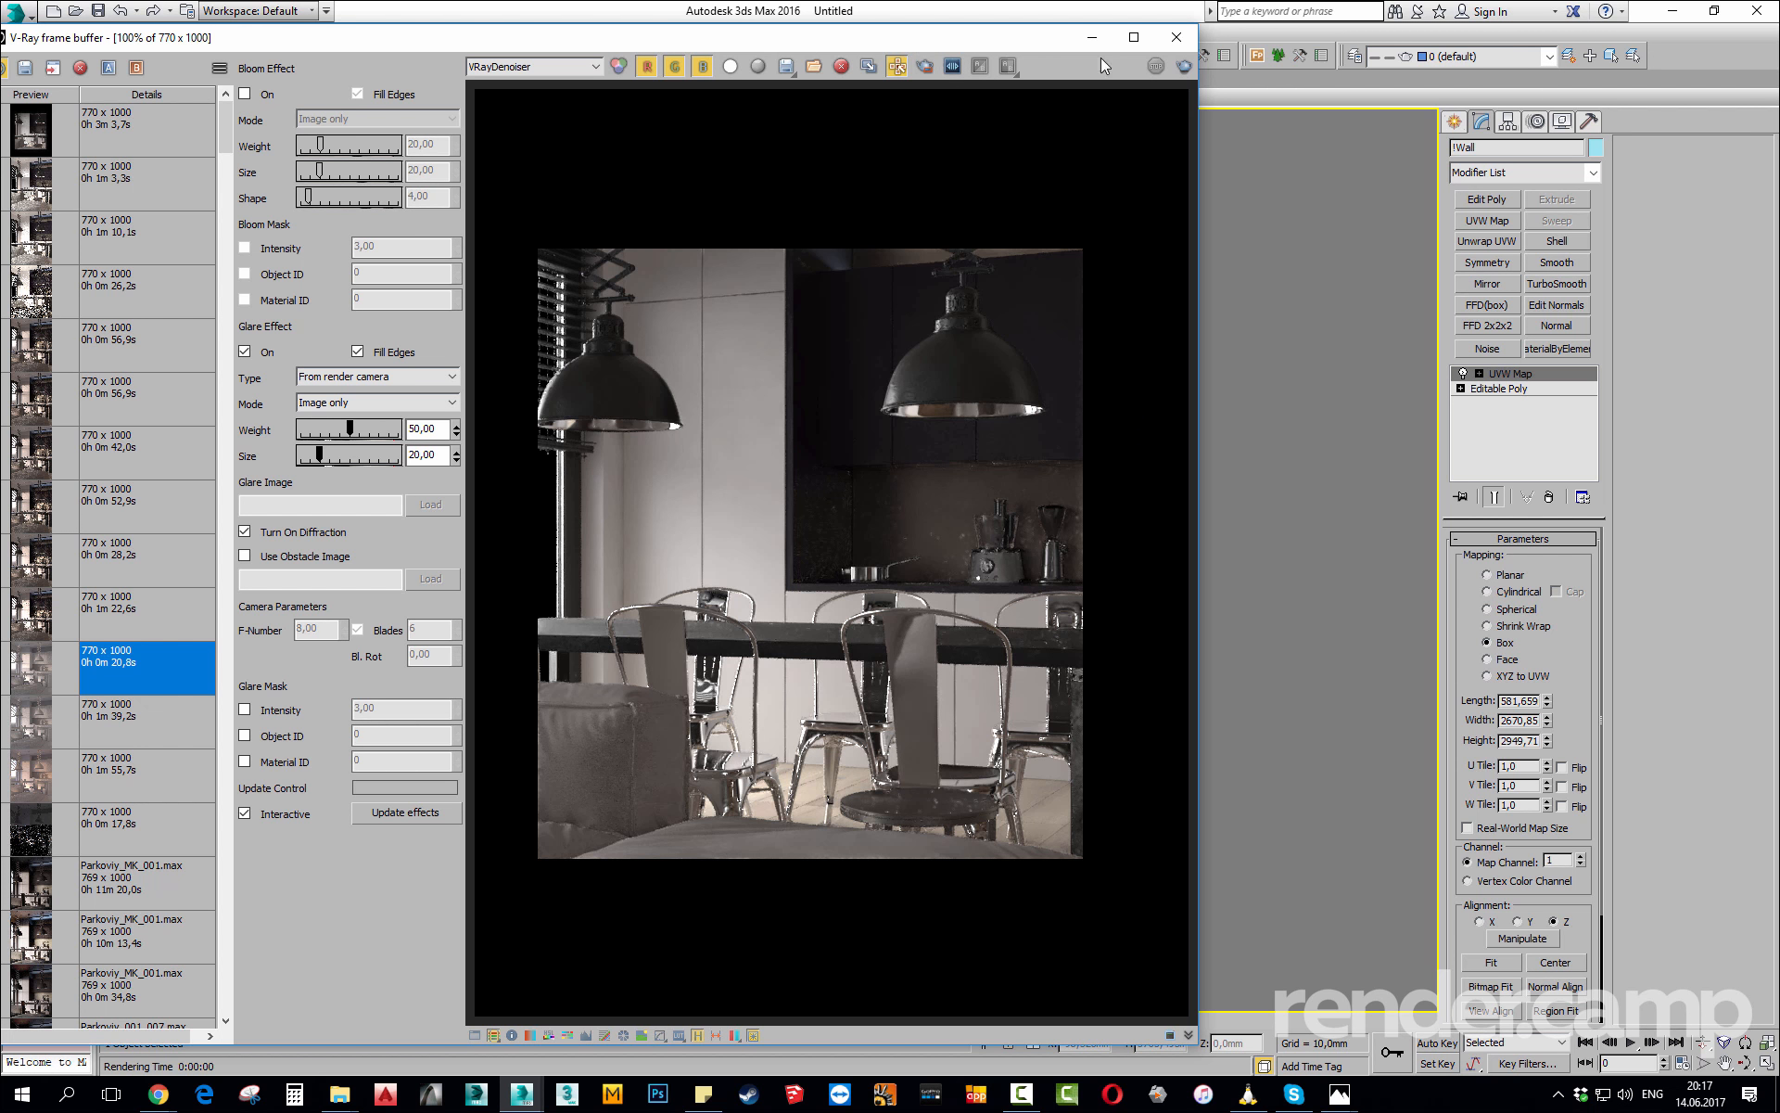
Open the VRayDenoiser render element's parameters in Render Setup and choose the Mild preset.
left_click(1087, 22)
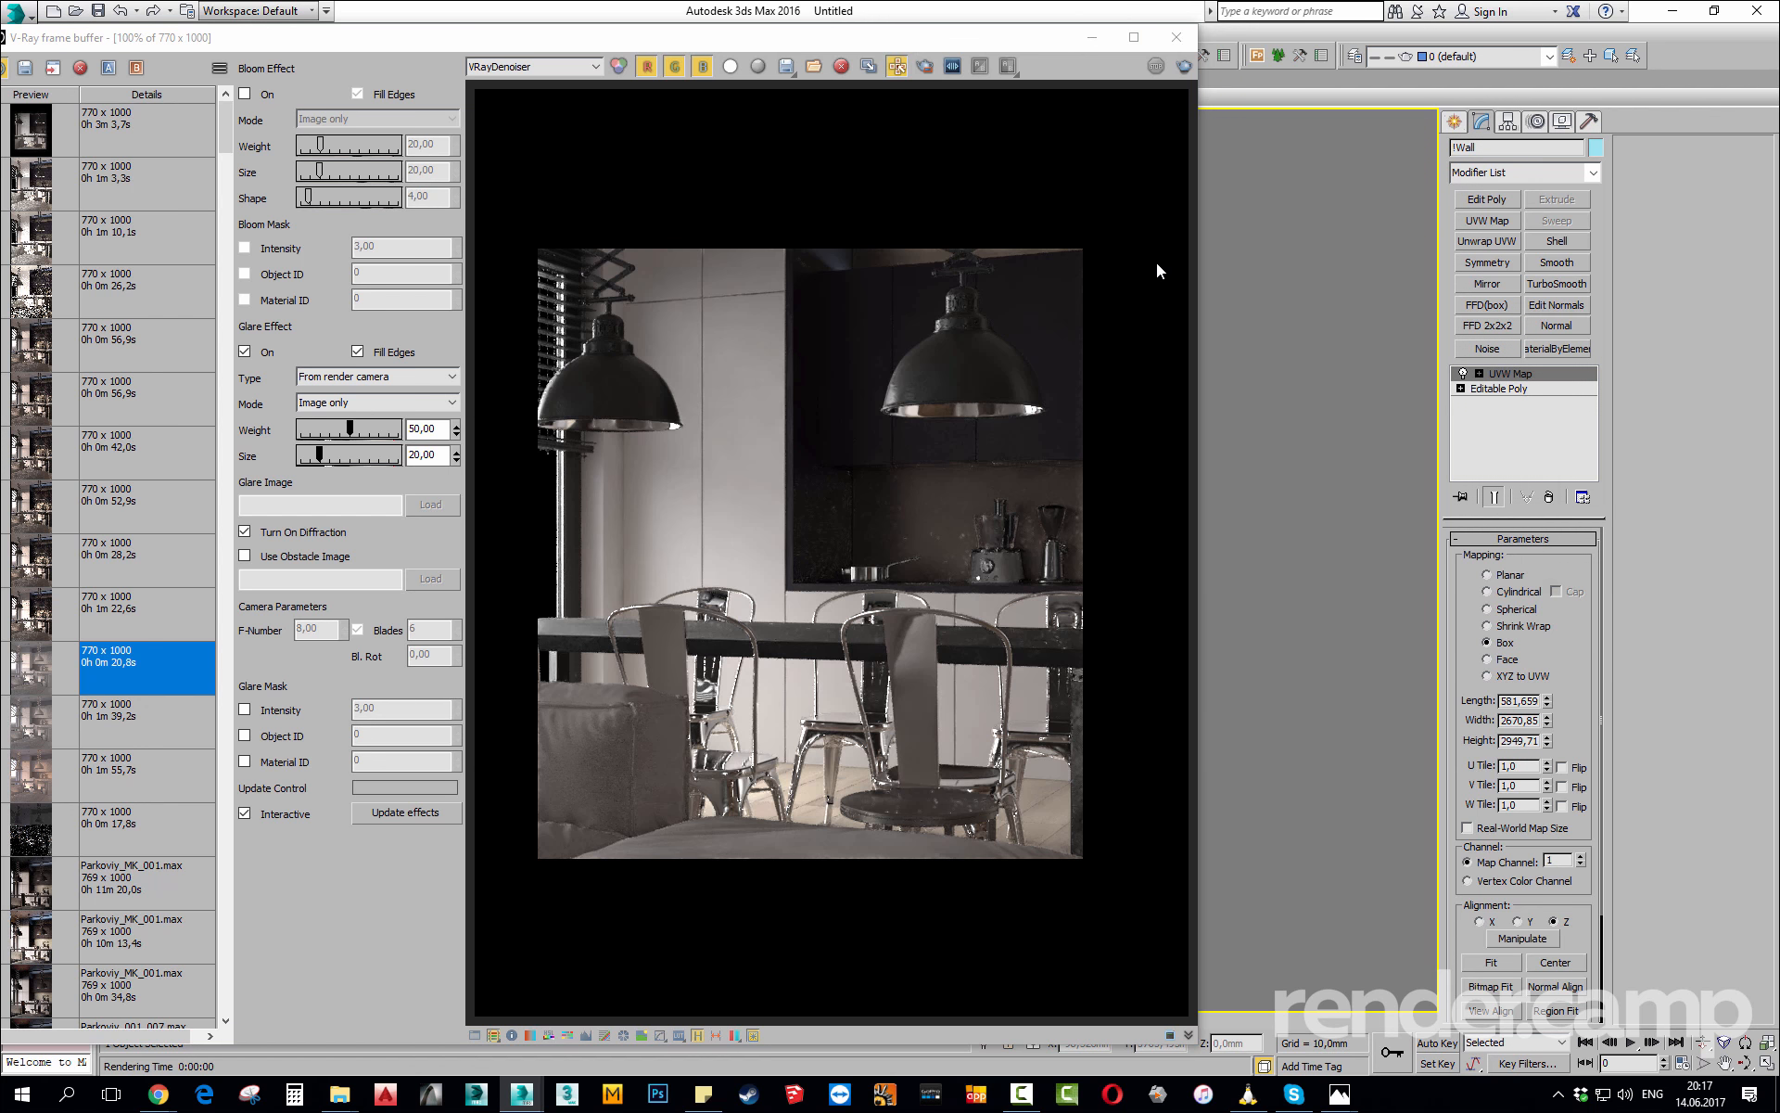
key("F10")
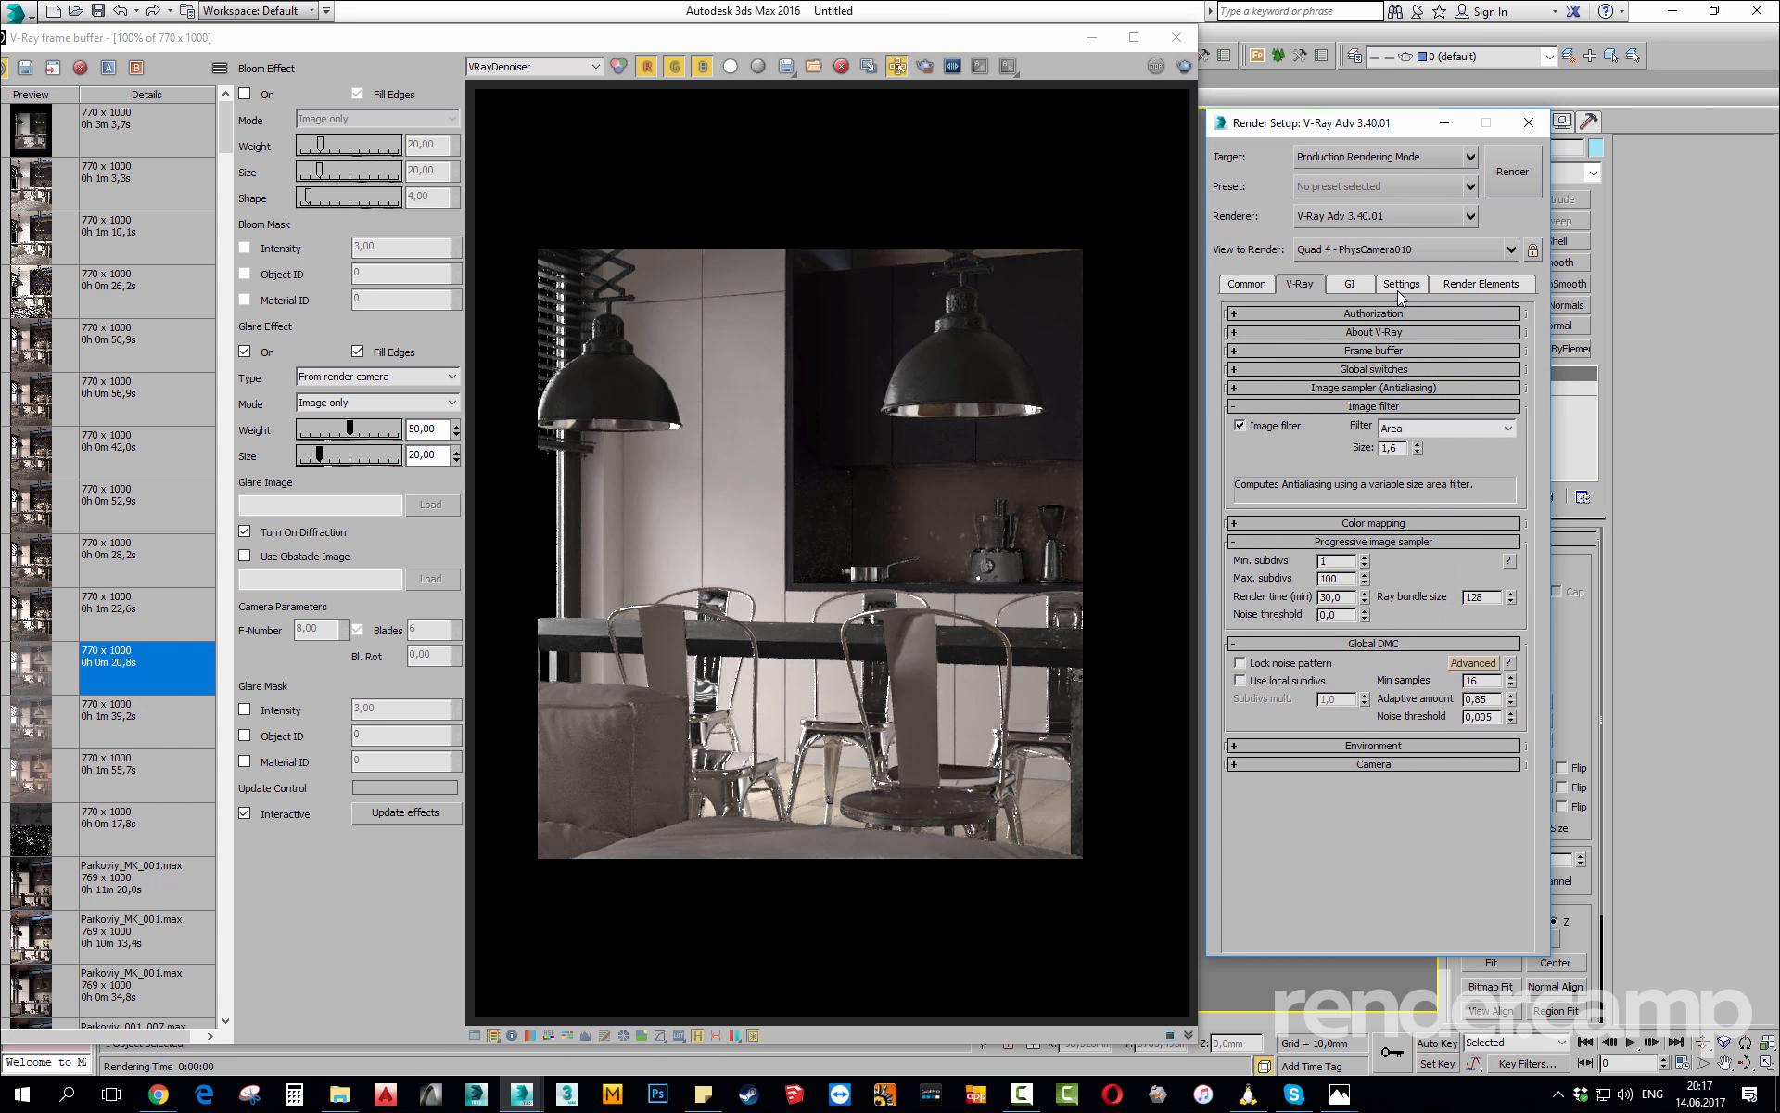
left_click(1480, 287)
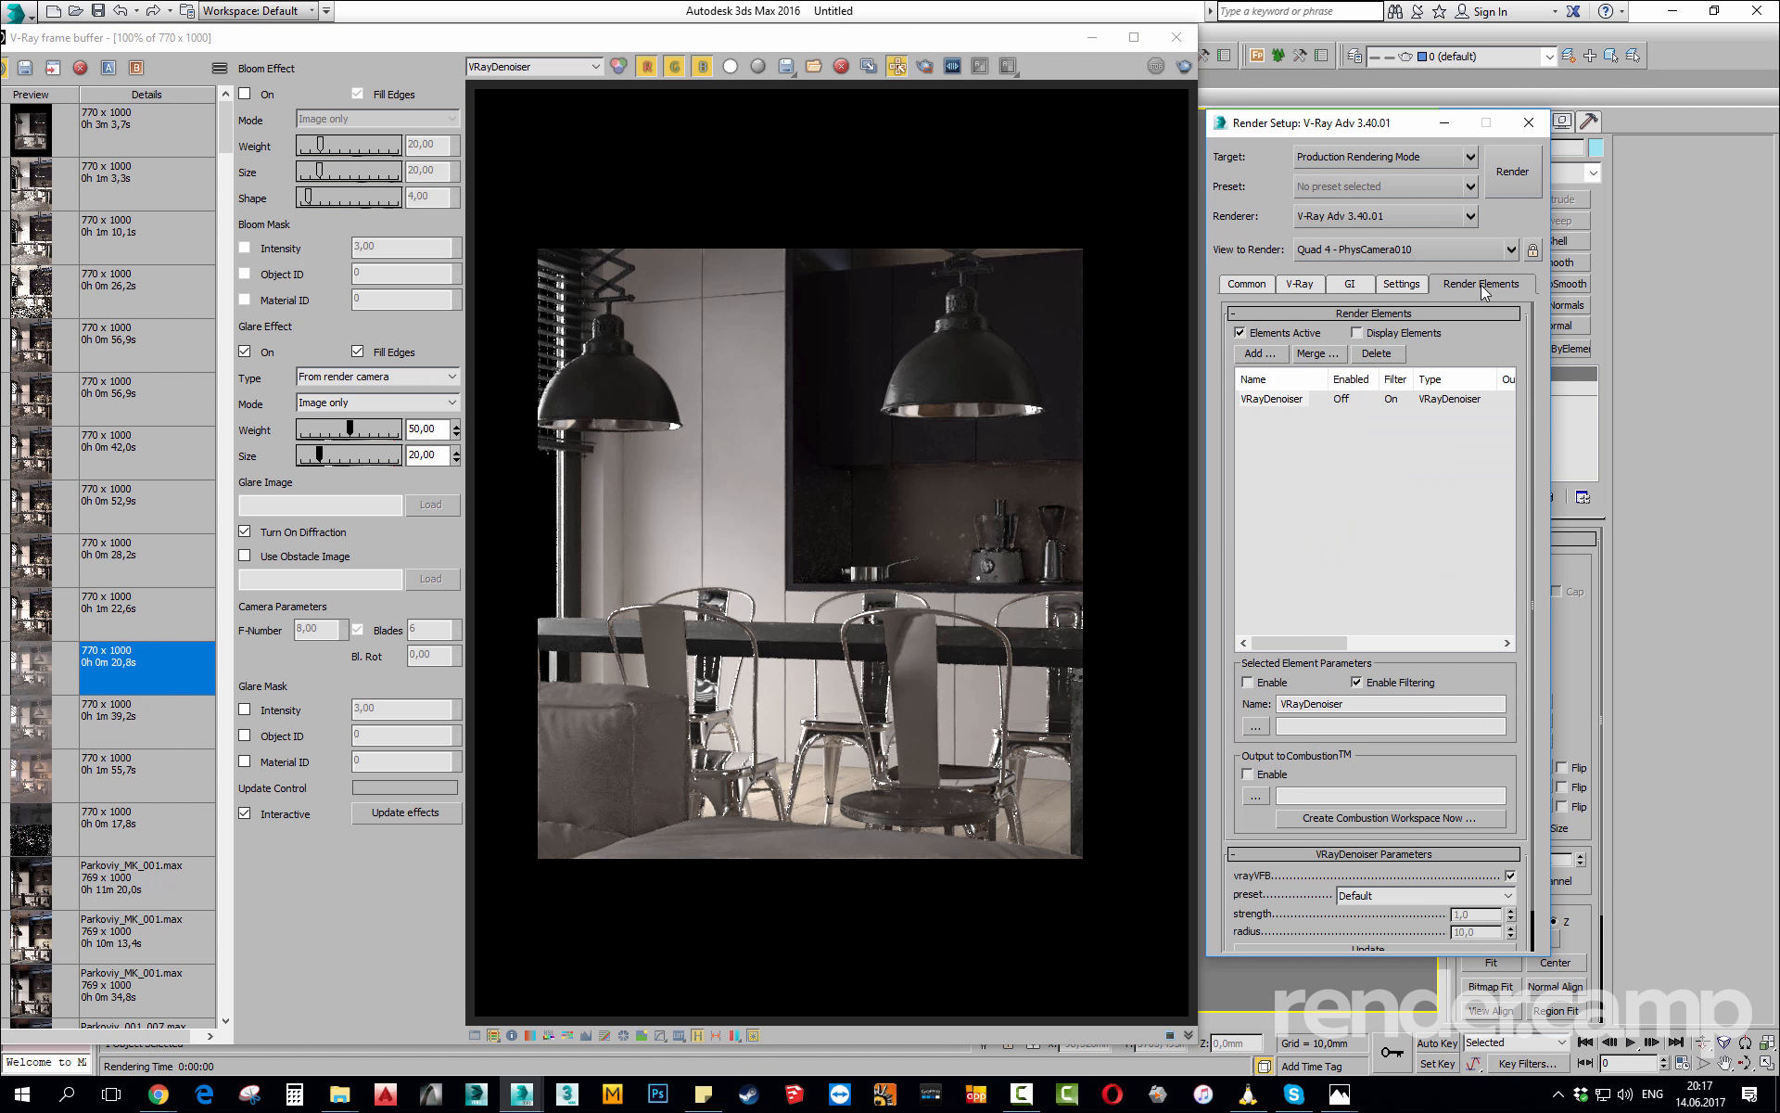
scroll(1001, 508, "up", 1)
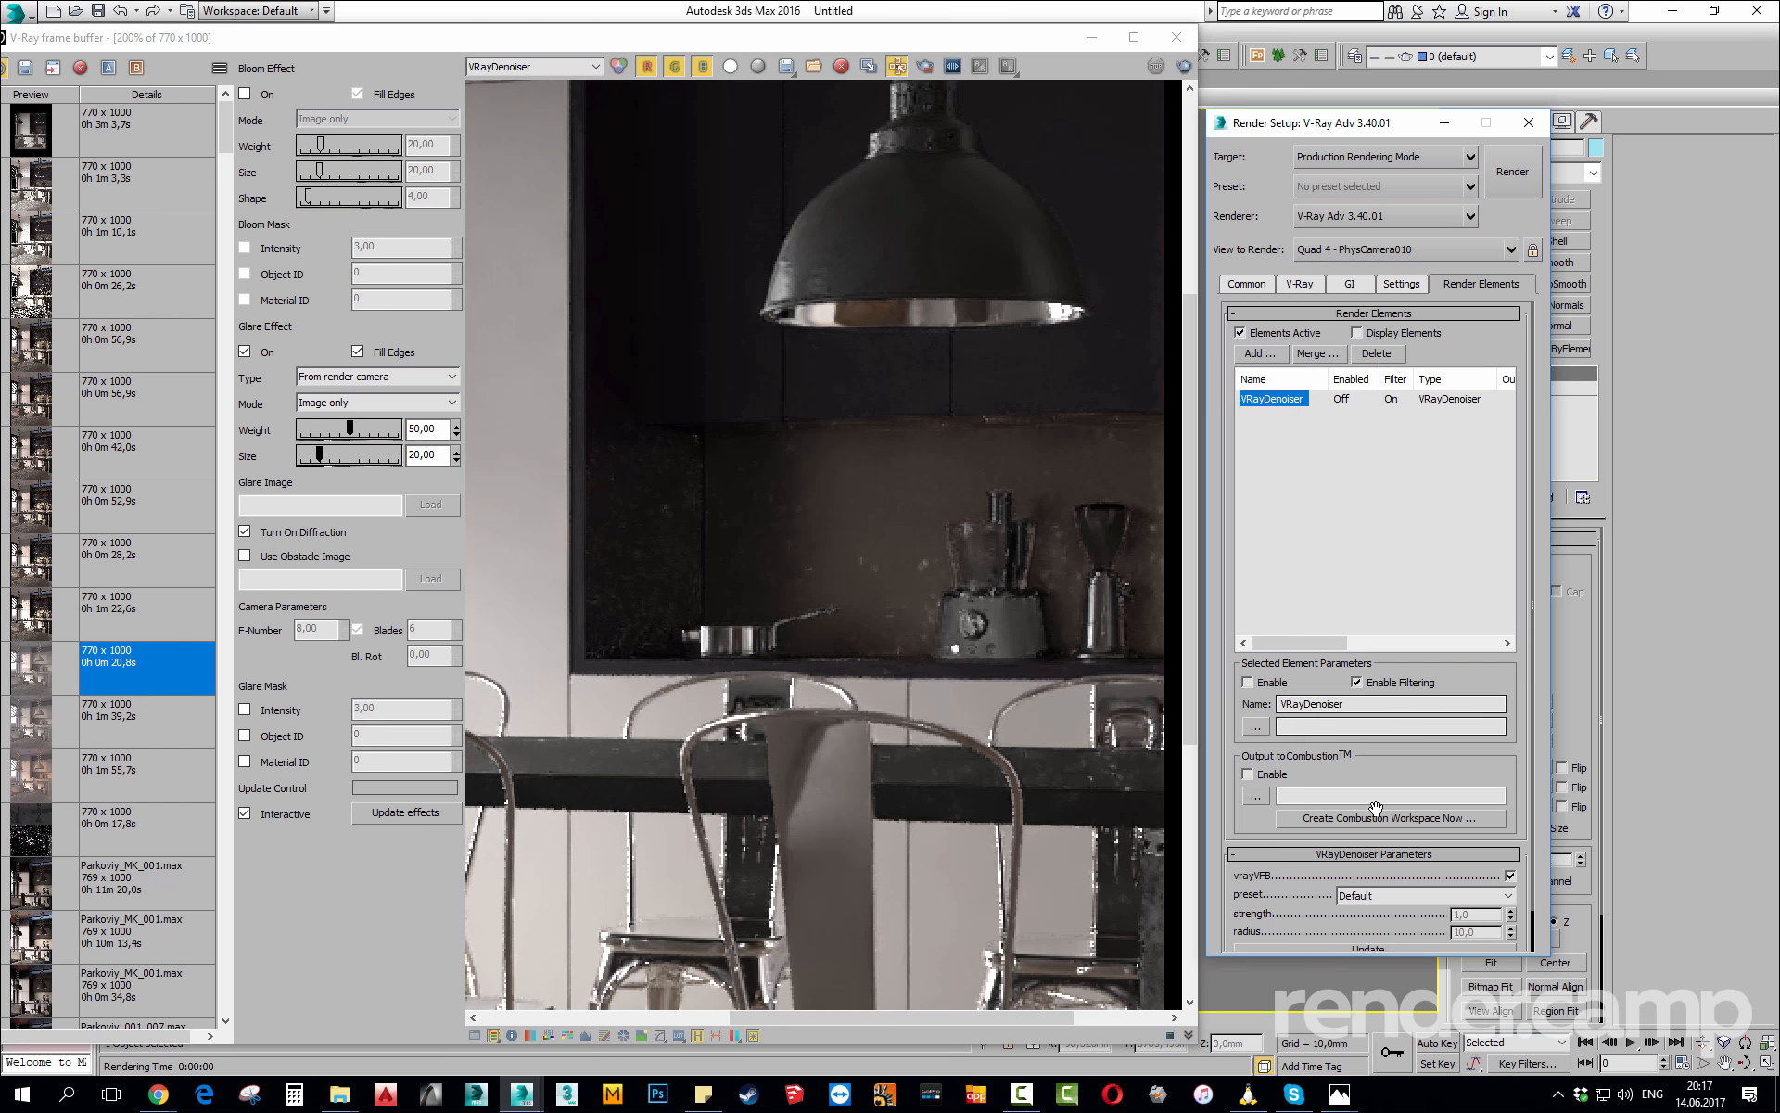
scroll(1317, 874, "down", 1)
left_click(1362, 853)
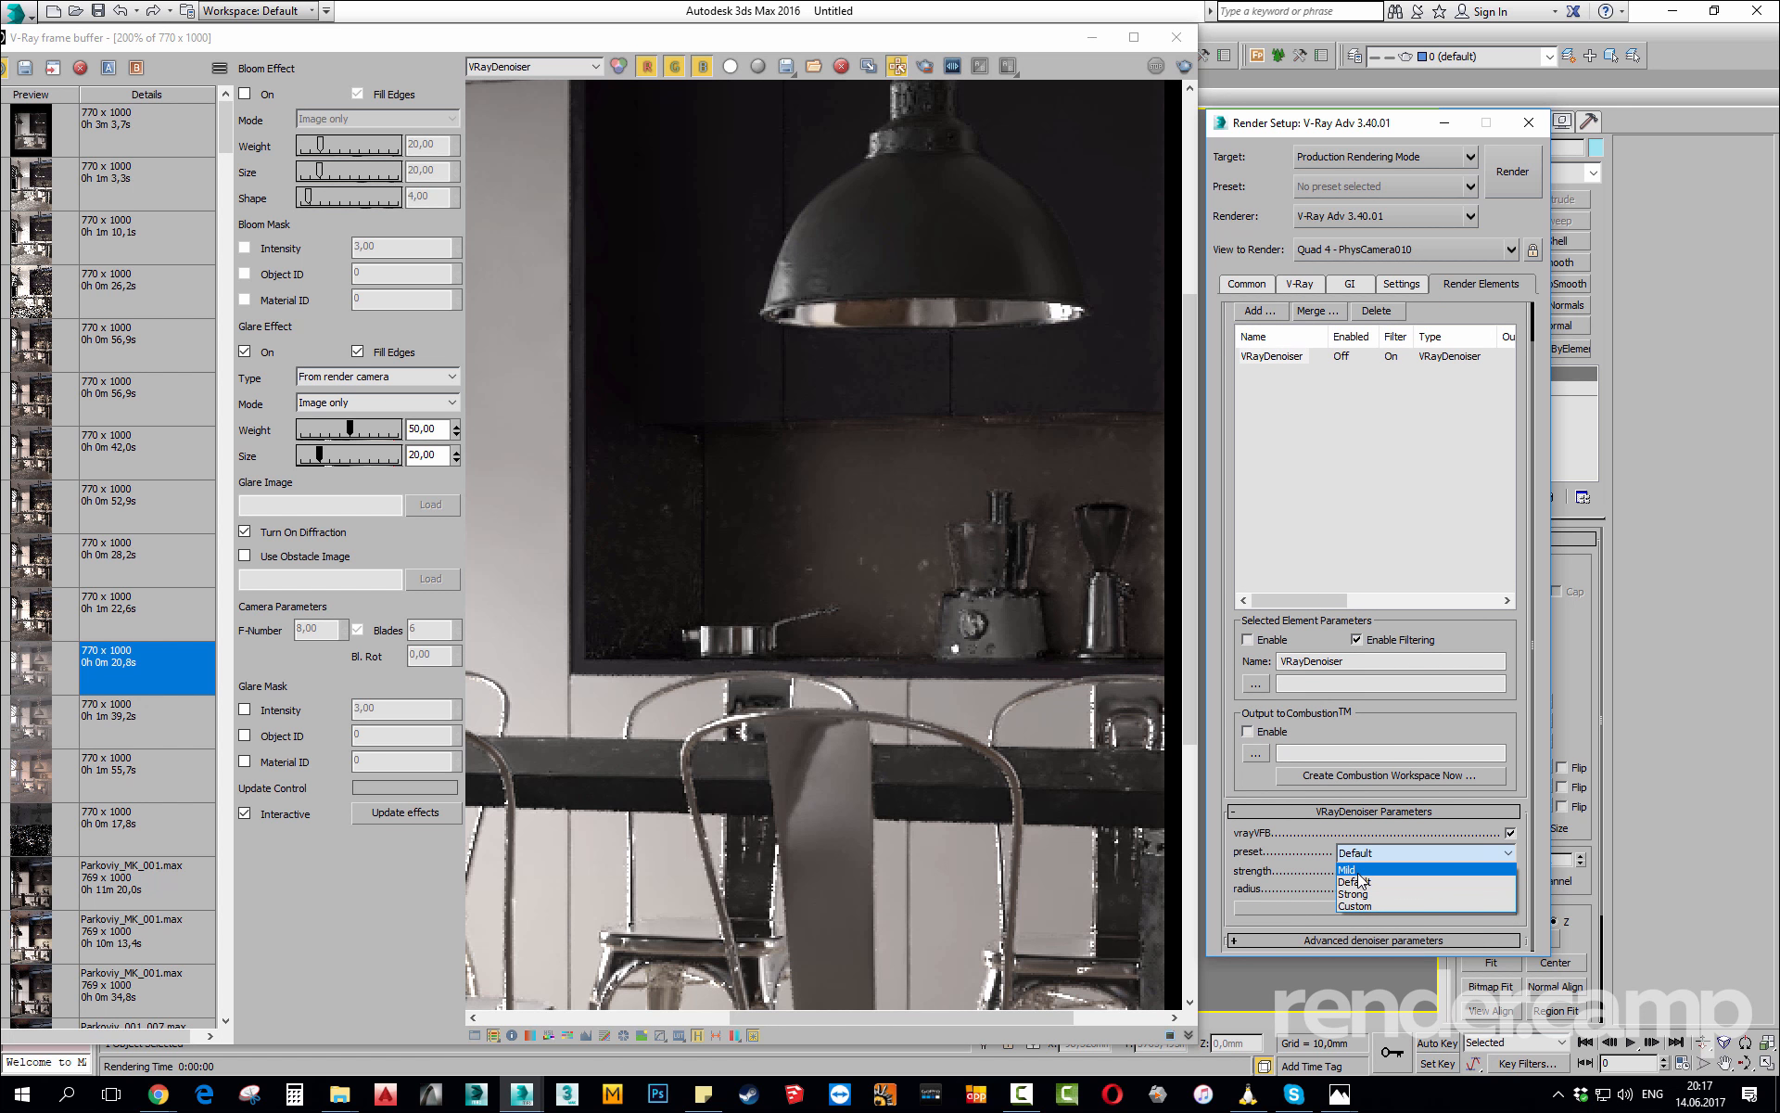
left_click(1365, 860)
left_click(1372, 854)
left_click(1360, 867)
left_click(1365, 858)
left_click(1414, 871)
Switch the denoiser preset to Custom, set its strength to 1.0 and update the denoised result.
left_click(1414, 853)
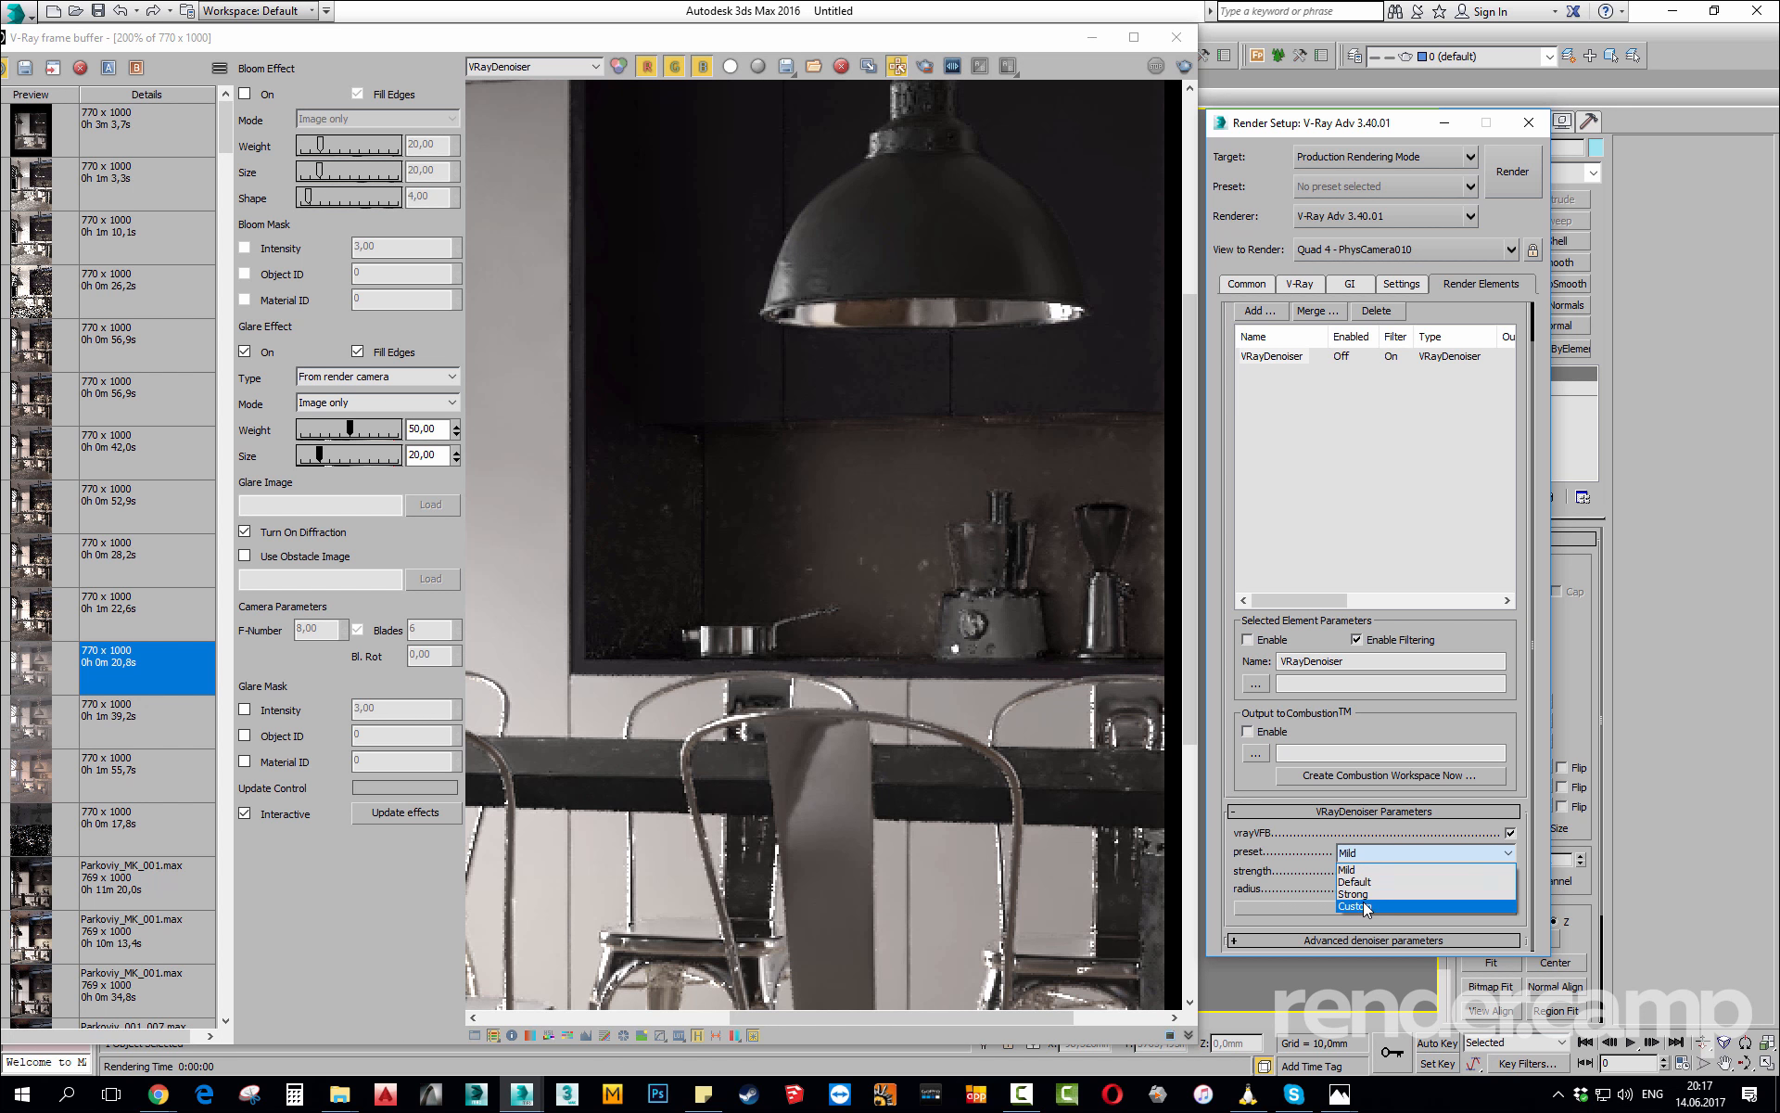
left_click(1399, 904)
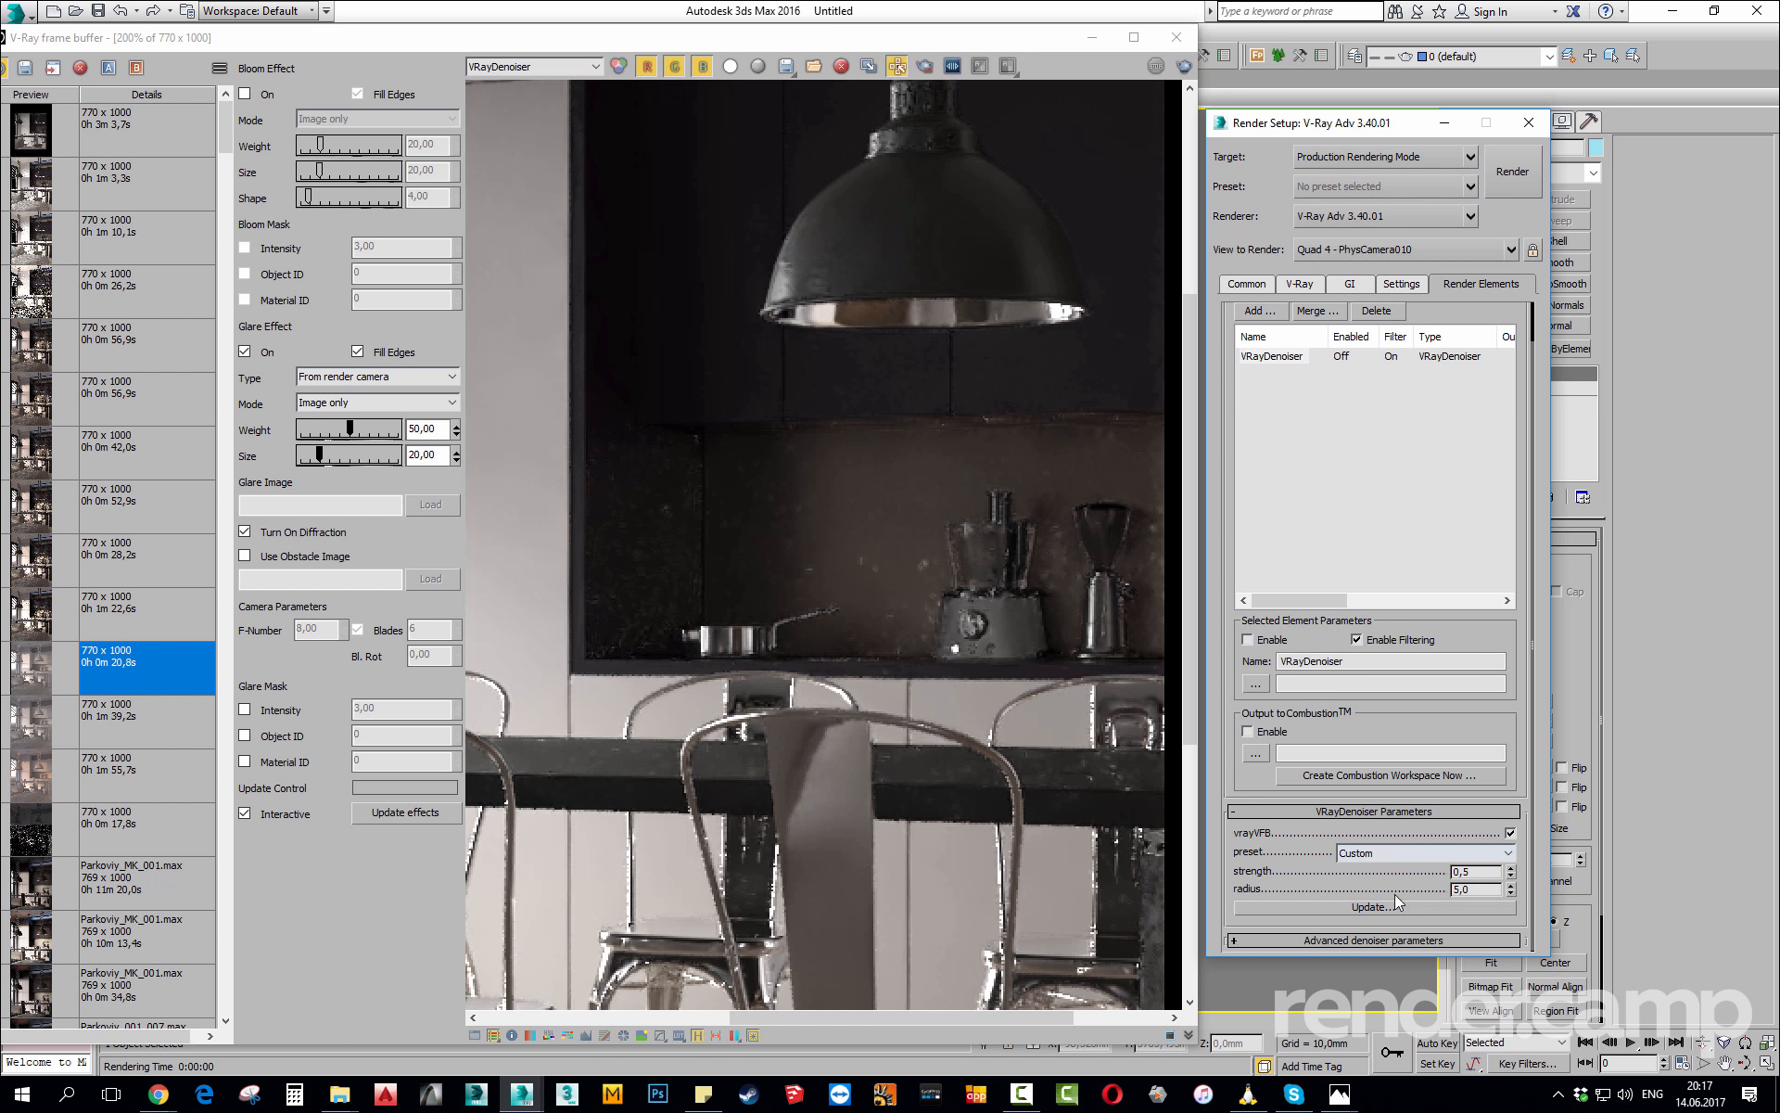
double_click(1476, 871)
double_click(1465, 872)
type("1")
left_click(1355, 909)
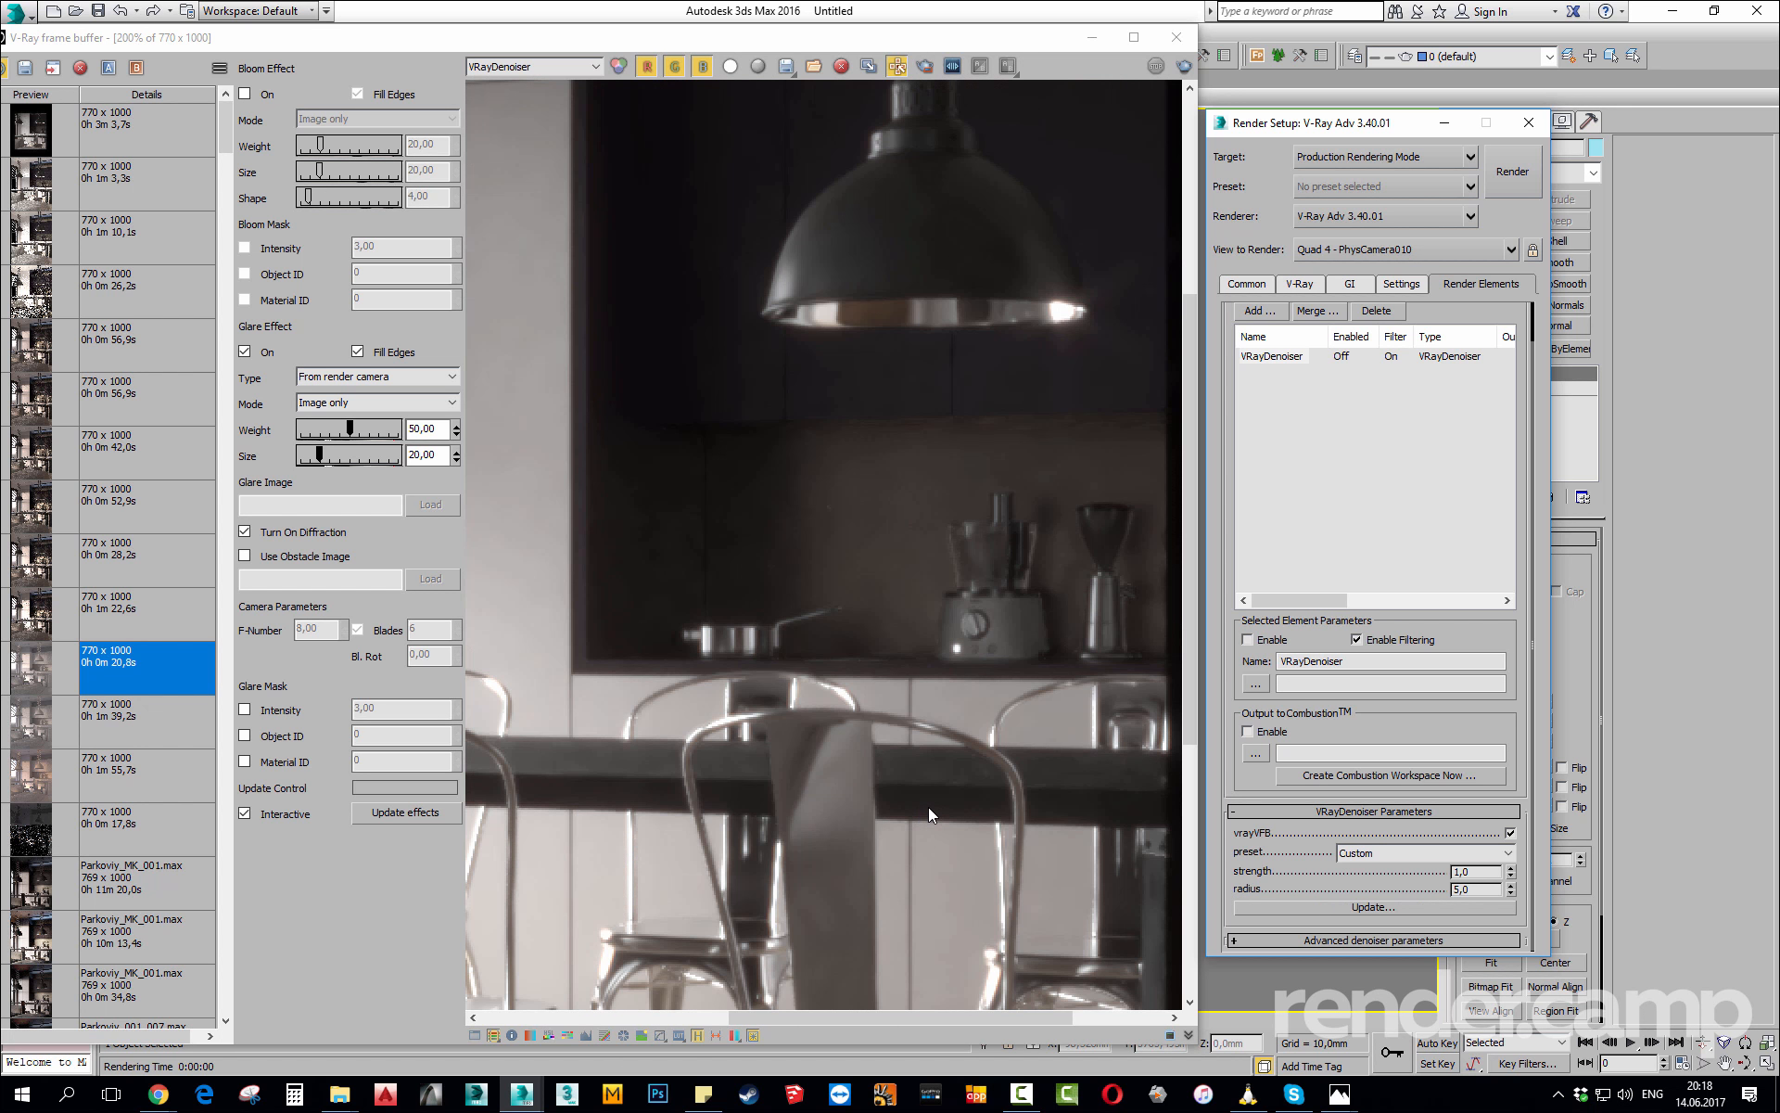
Examine the updated denoising on the kitchen appliances, backsplash, pendant lamp highlight and chair frames.
middle_click_drag(725, 762, 864, 833)
middle_click_drag(854, 592, 682, 647)
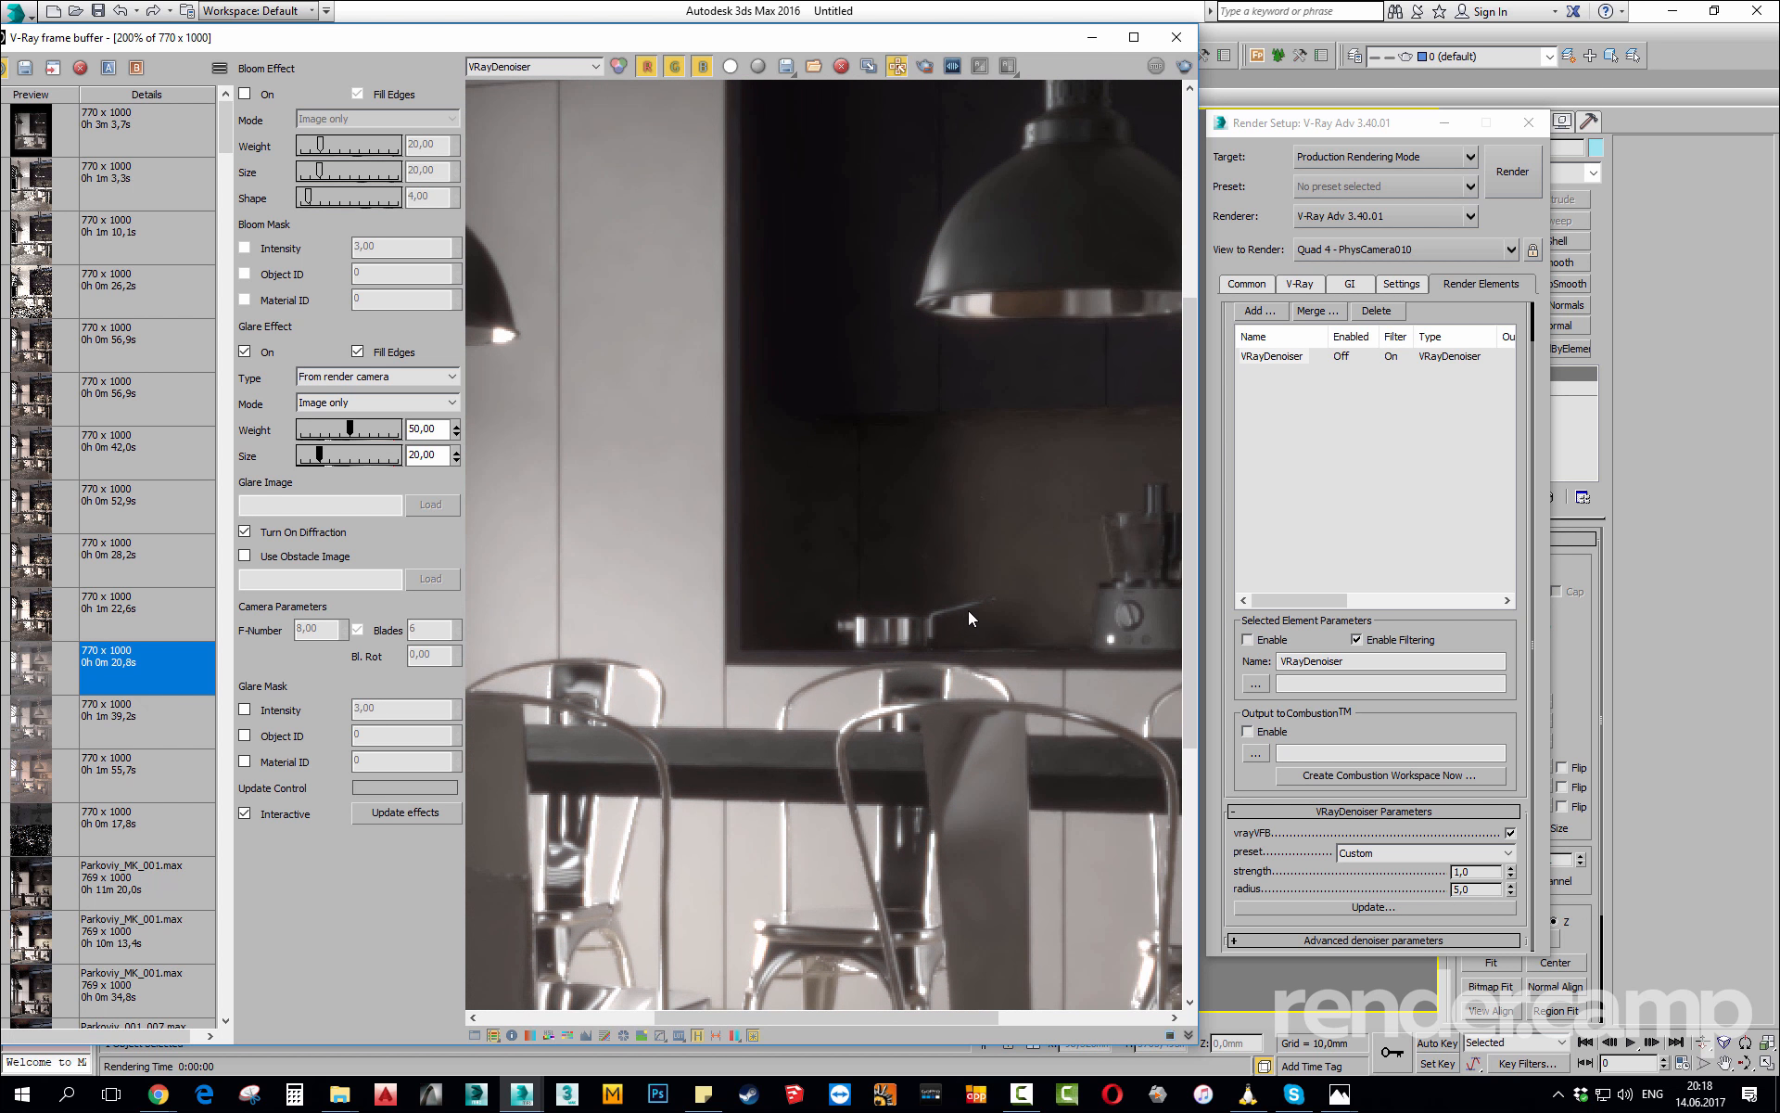
scroll(970, 613, "up", 1)
middle_click_drag(973, 619, 491, 648)
middle_click_drag(984, 429, 949, 688)
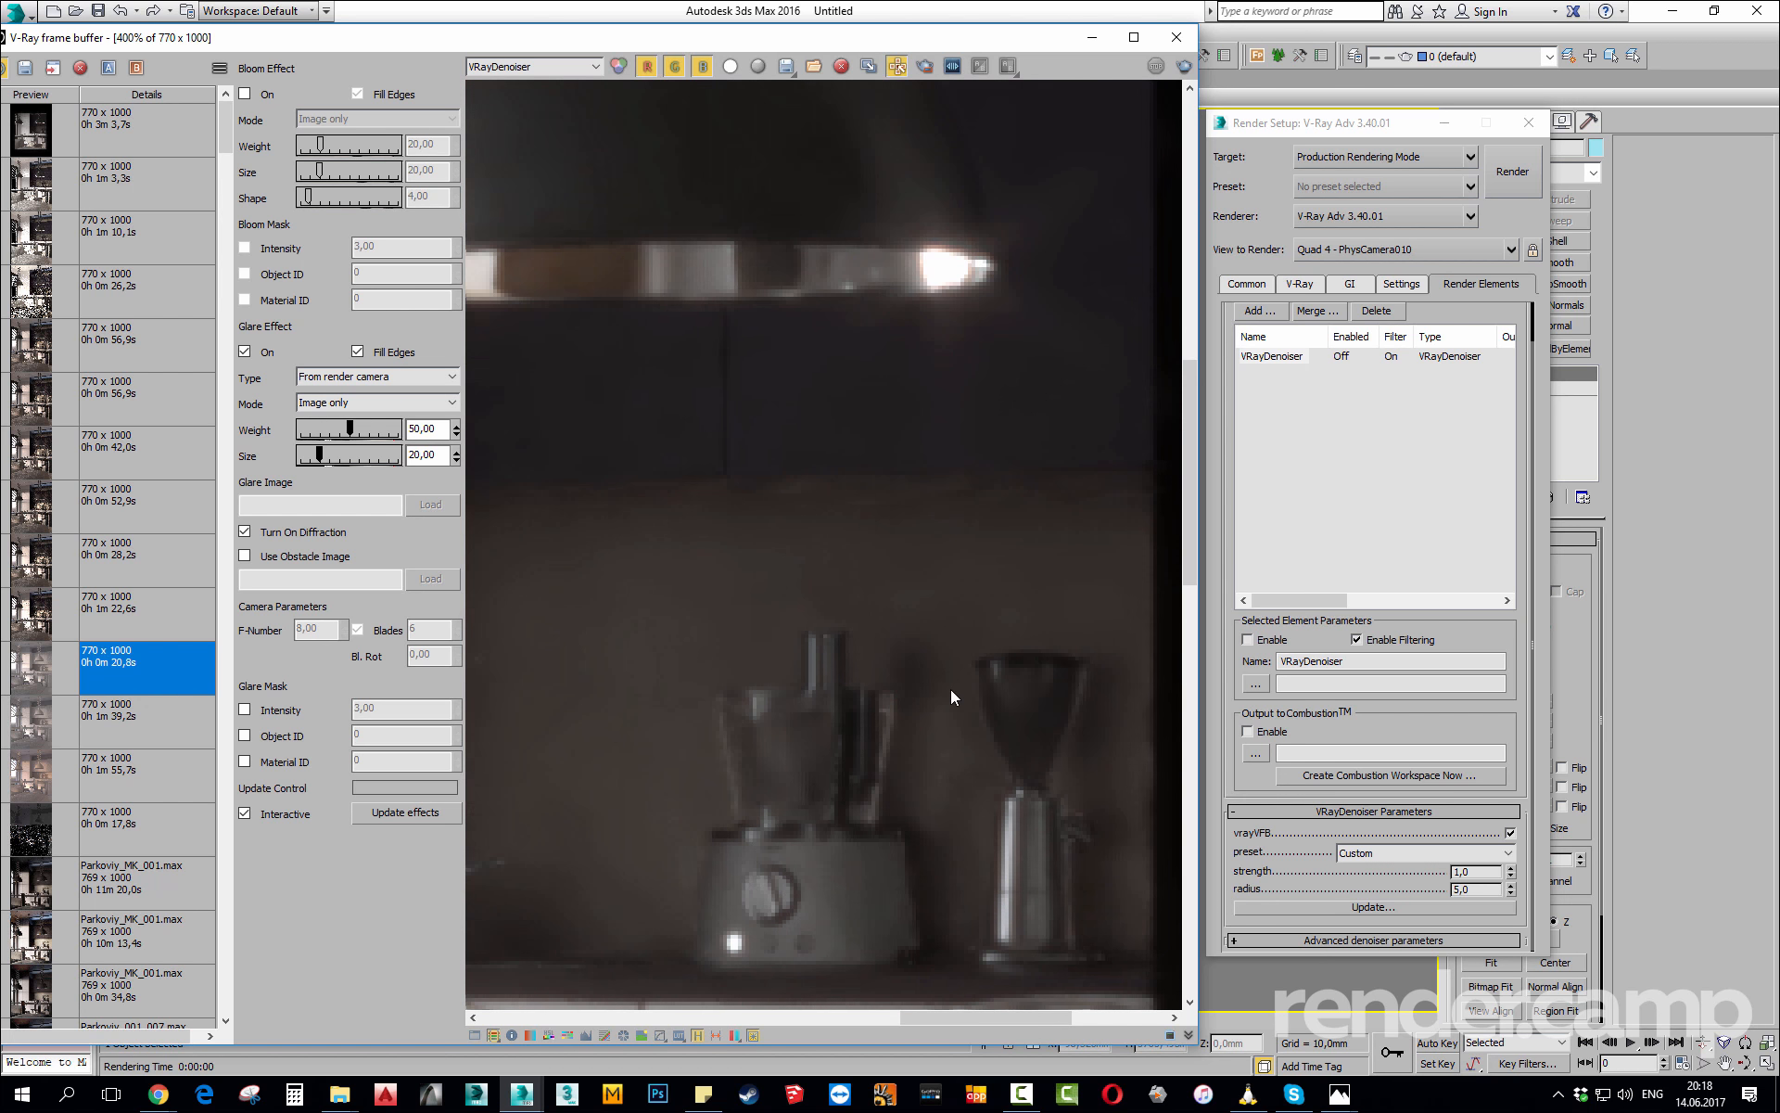
middle_click_drag(991, 593, 1011, 796)
middle_click_drag(977, 708, 937, 546)
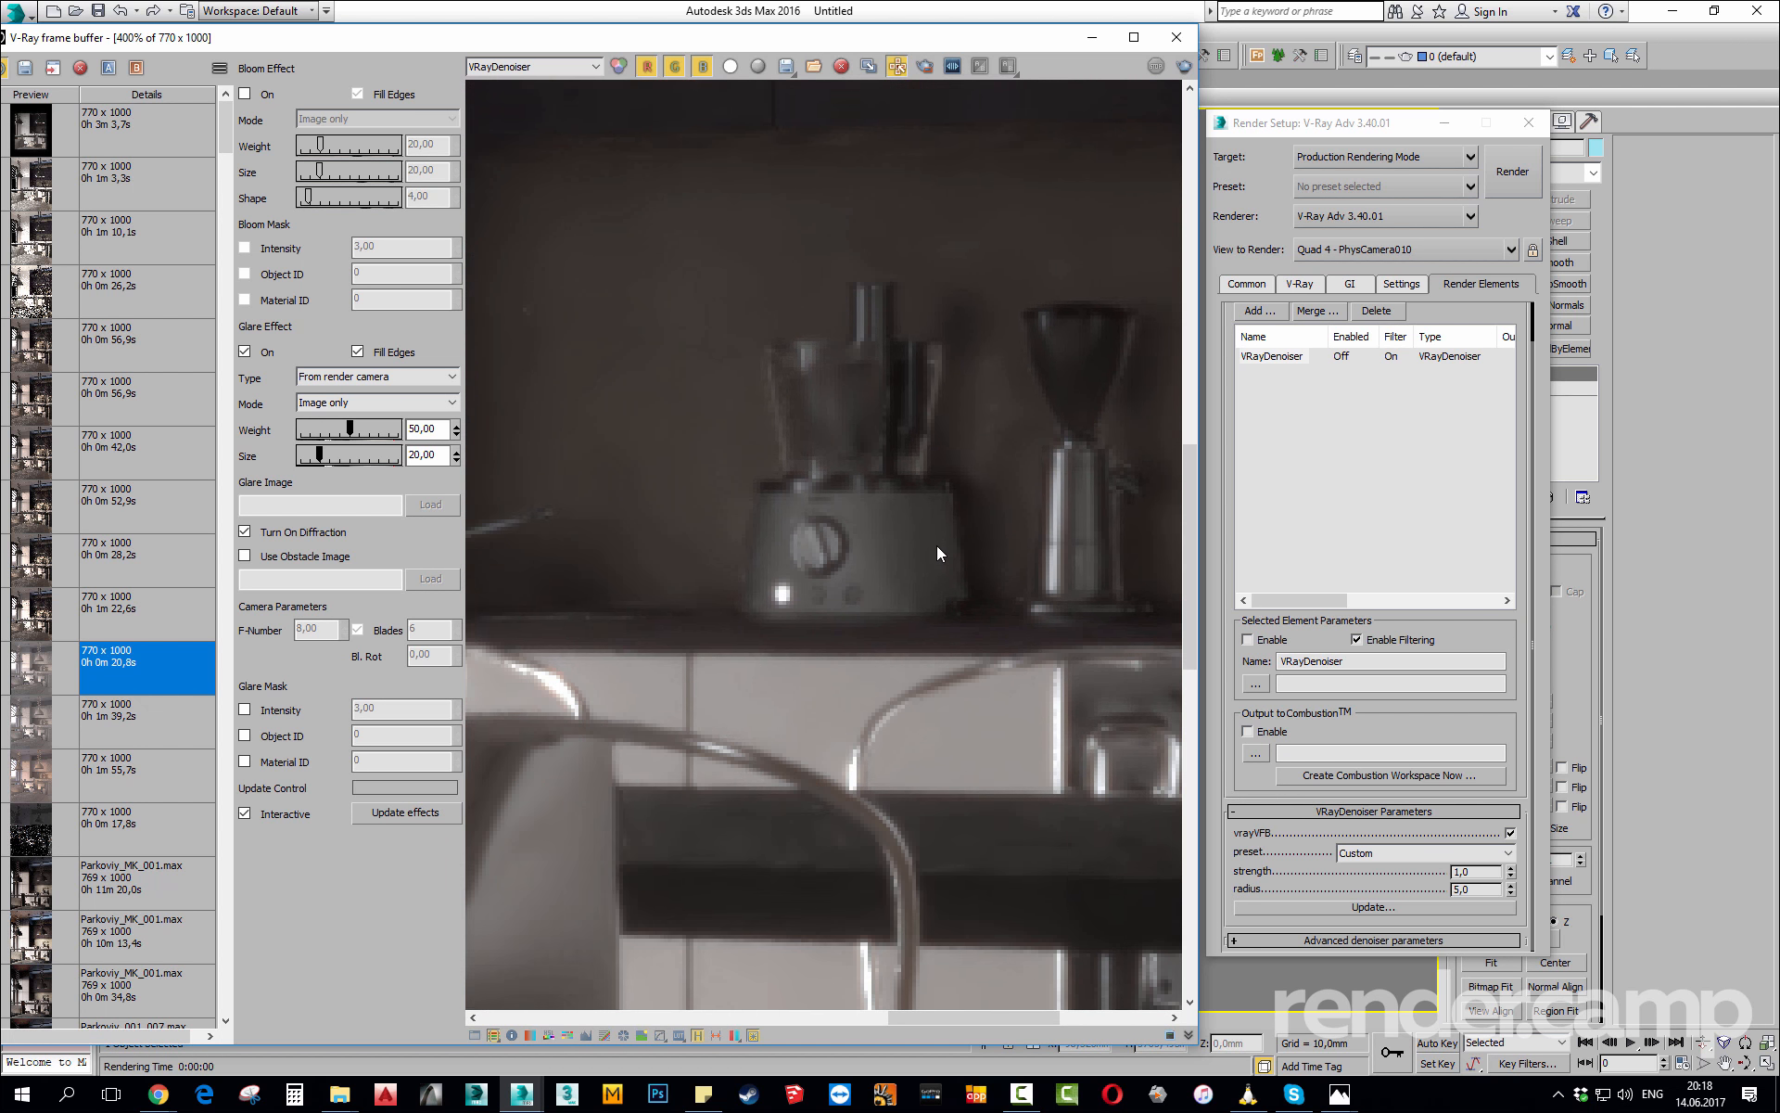
middle_click_drag(926, 859, 870, 612)
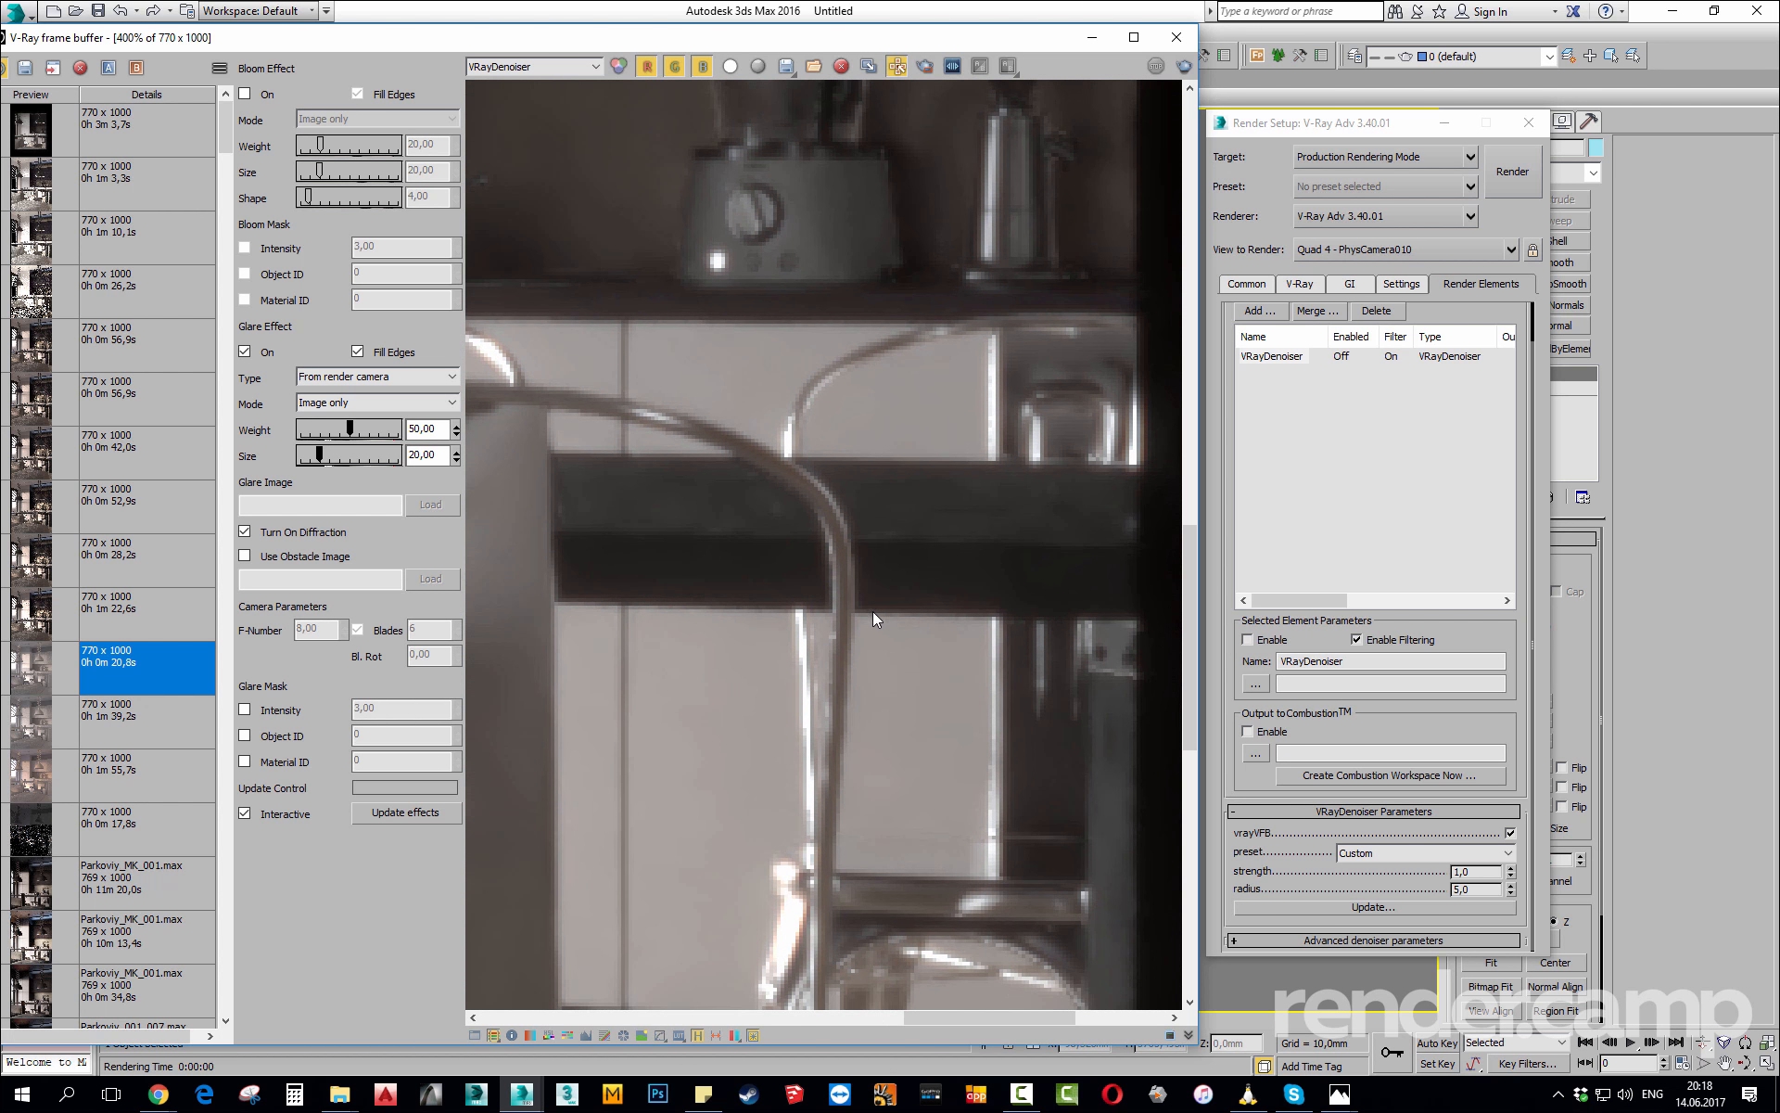
Examine the denoised dining chairs, wall panels, dark kitchen niche and pendant lamps, and return to the whole region.
scroll(874, 646, "down", 1)
middle_click_drag(909, 644, 1014, 660)
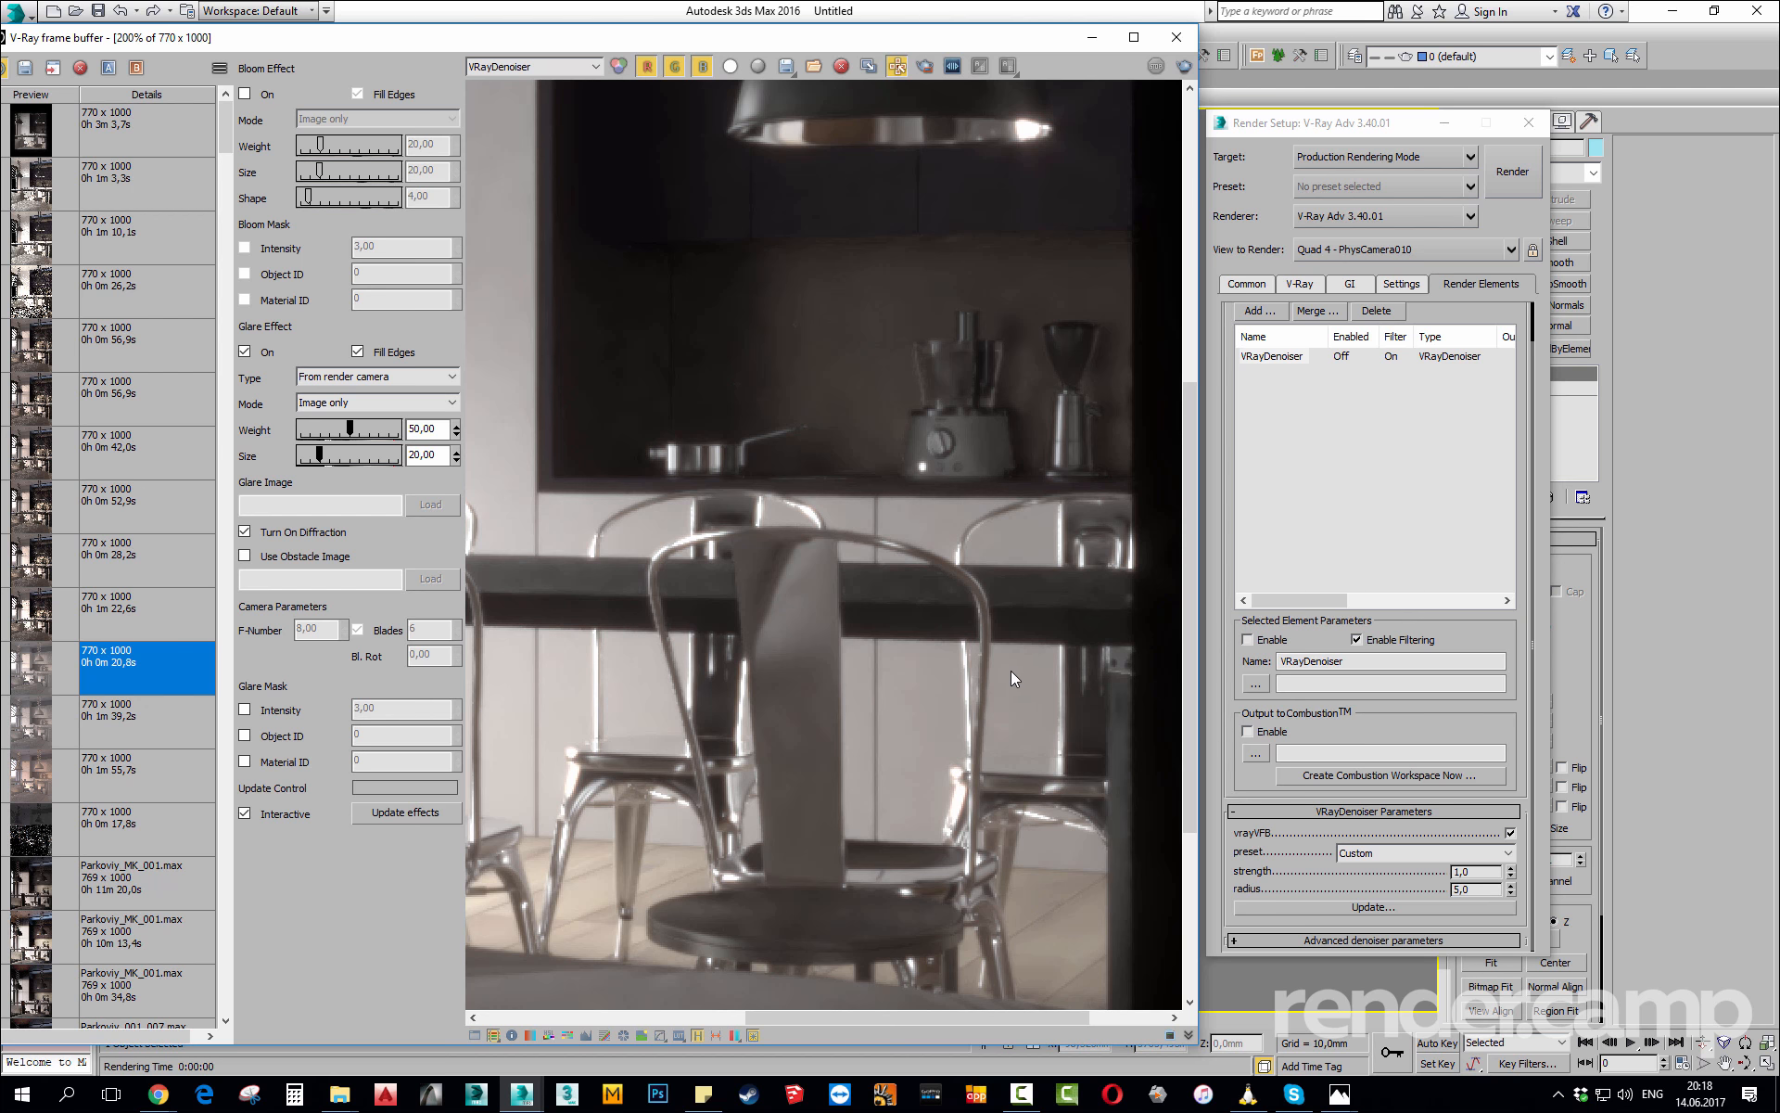
middle_click_drag(1011, 671, 1054, 682)
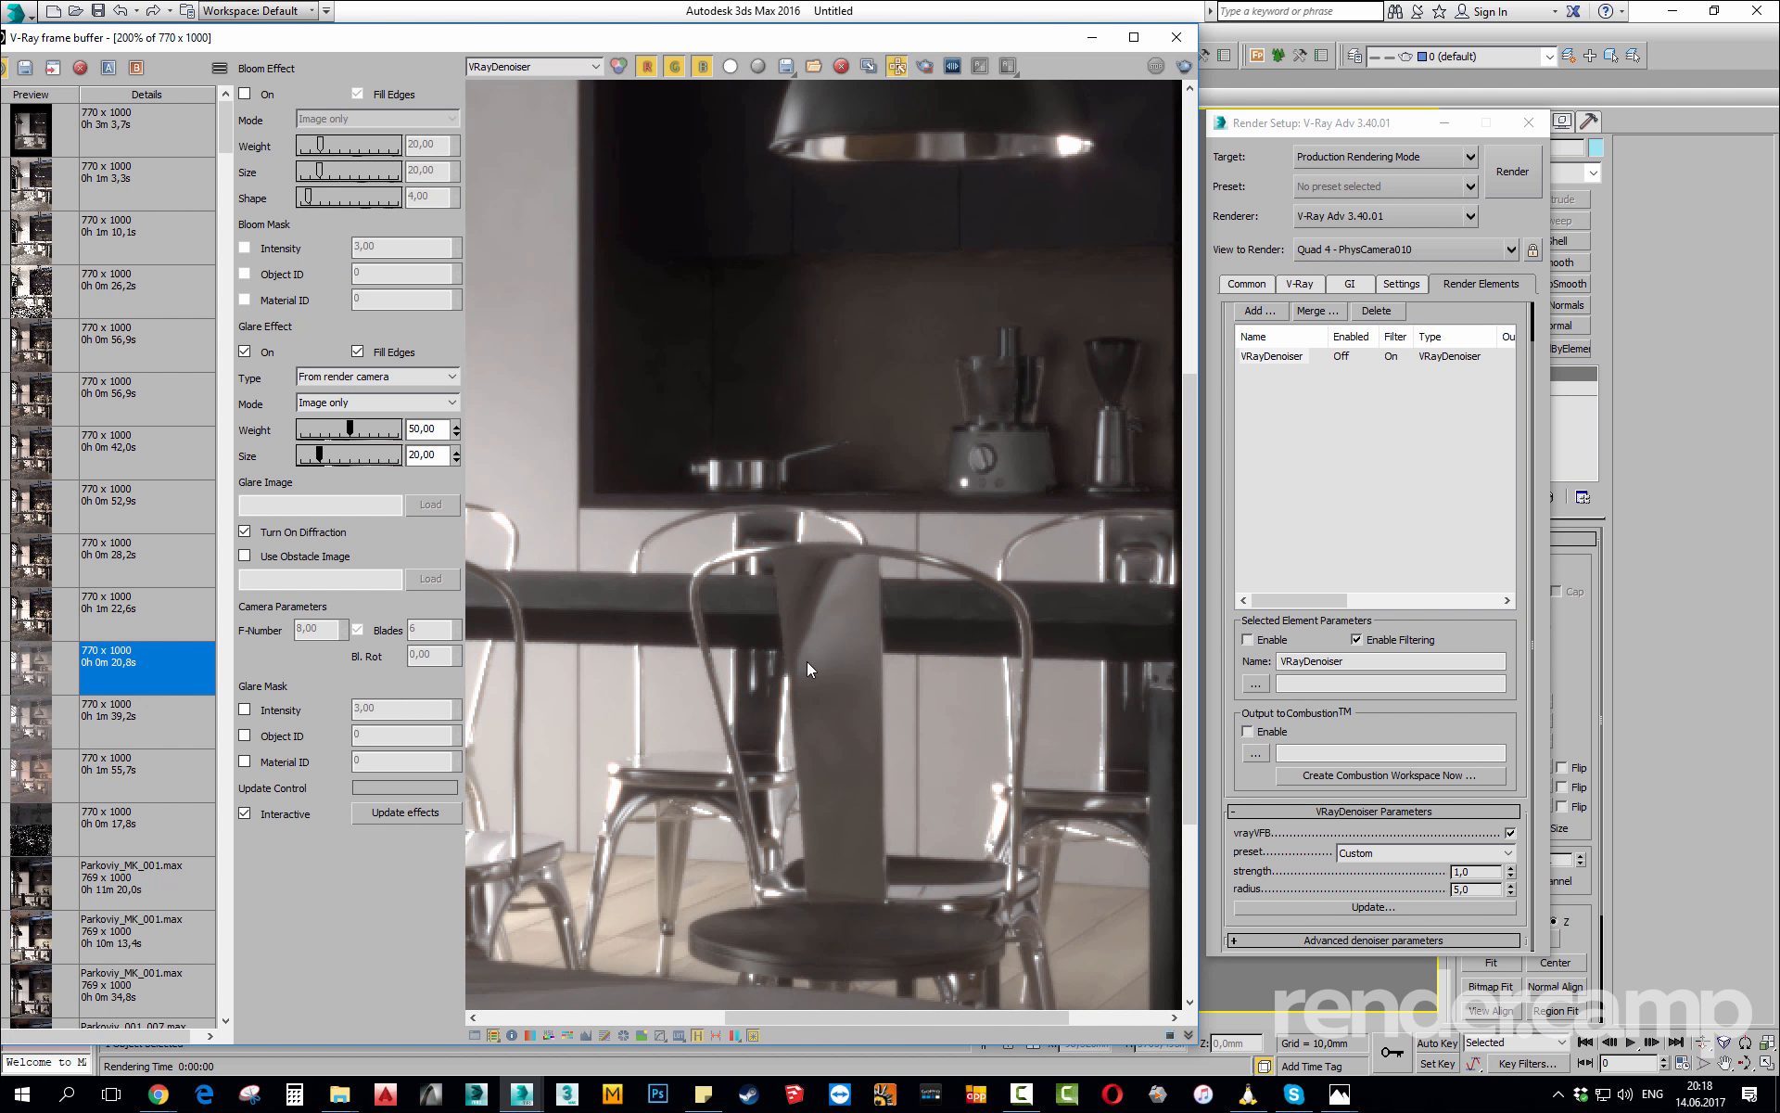
middle_click_drag(808, 663, 900, 607)
middle_click_drag(694, 720, 842, 688)
middle_click_drag(910, 743, 950, 509)
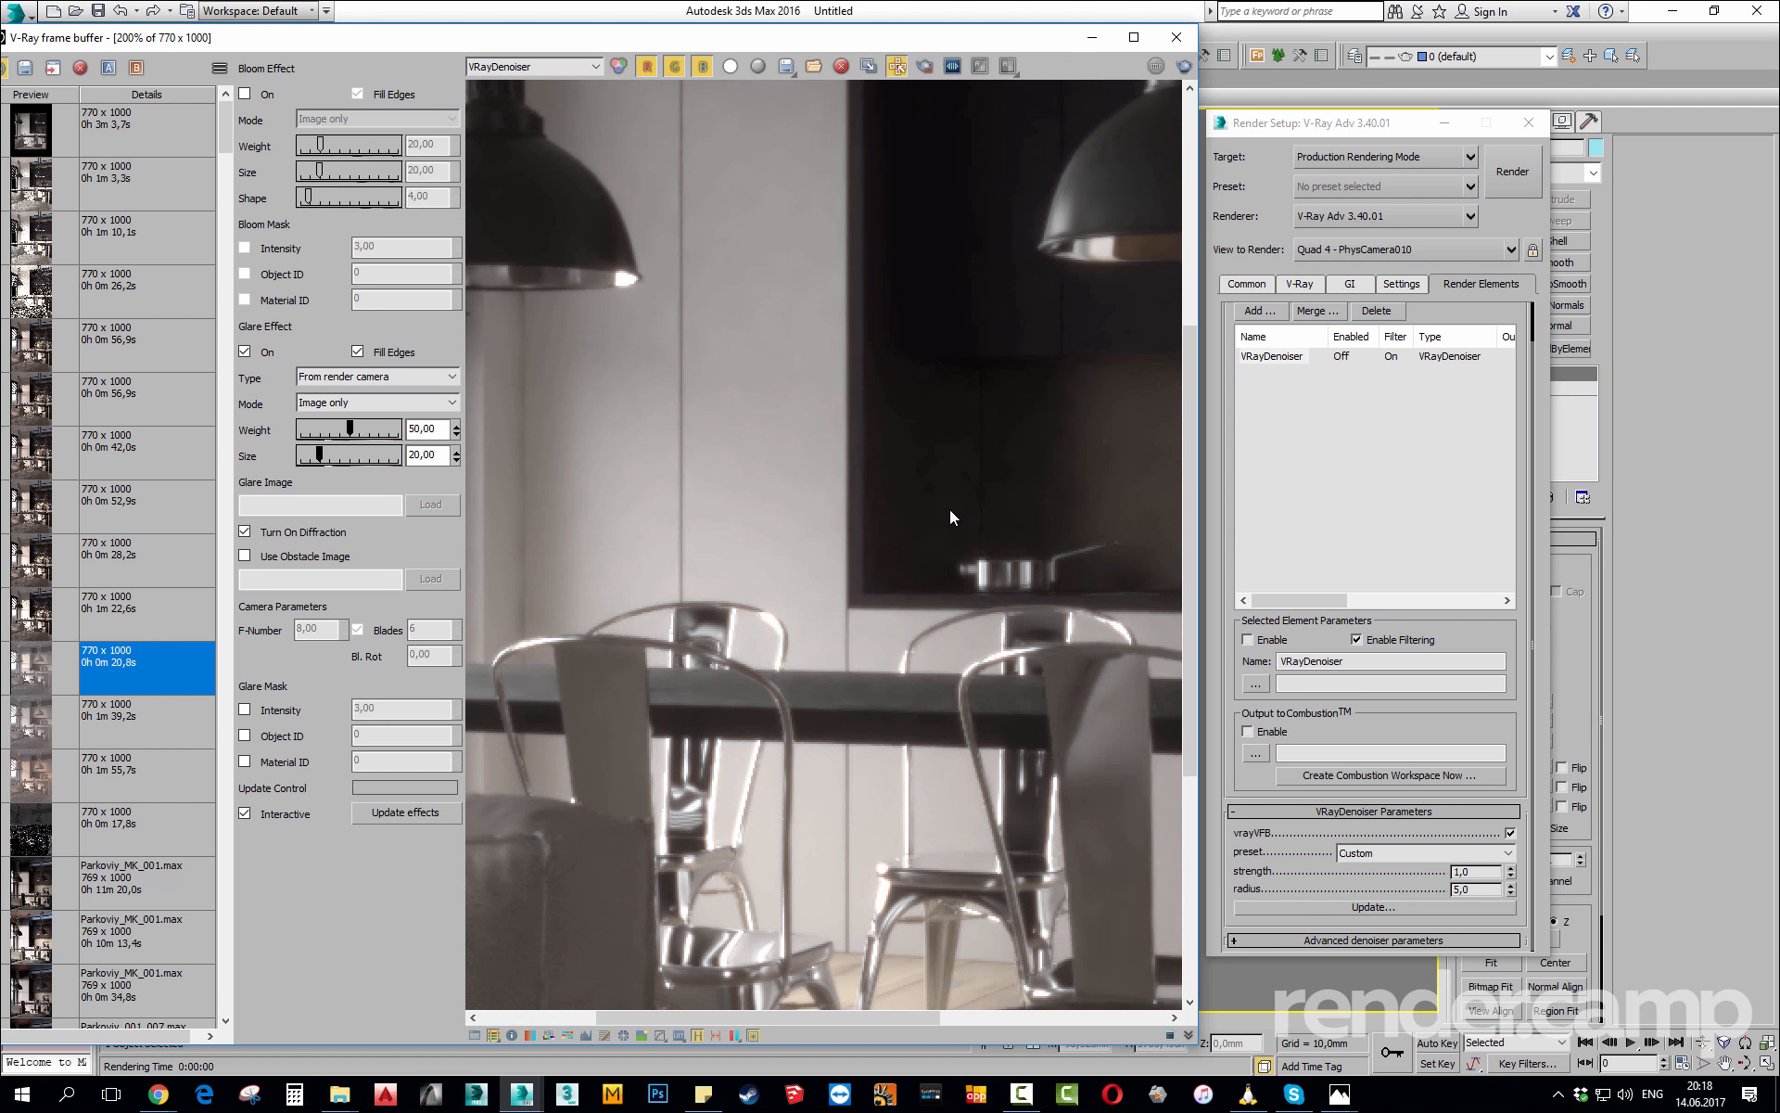
scroll(982, 456, "up", 2)
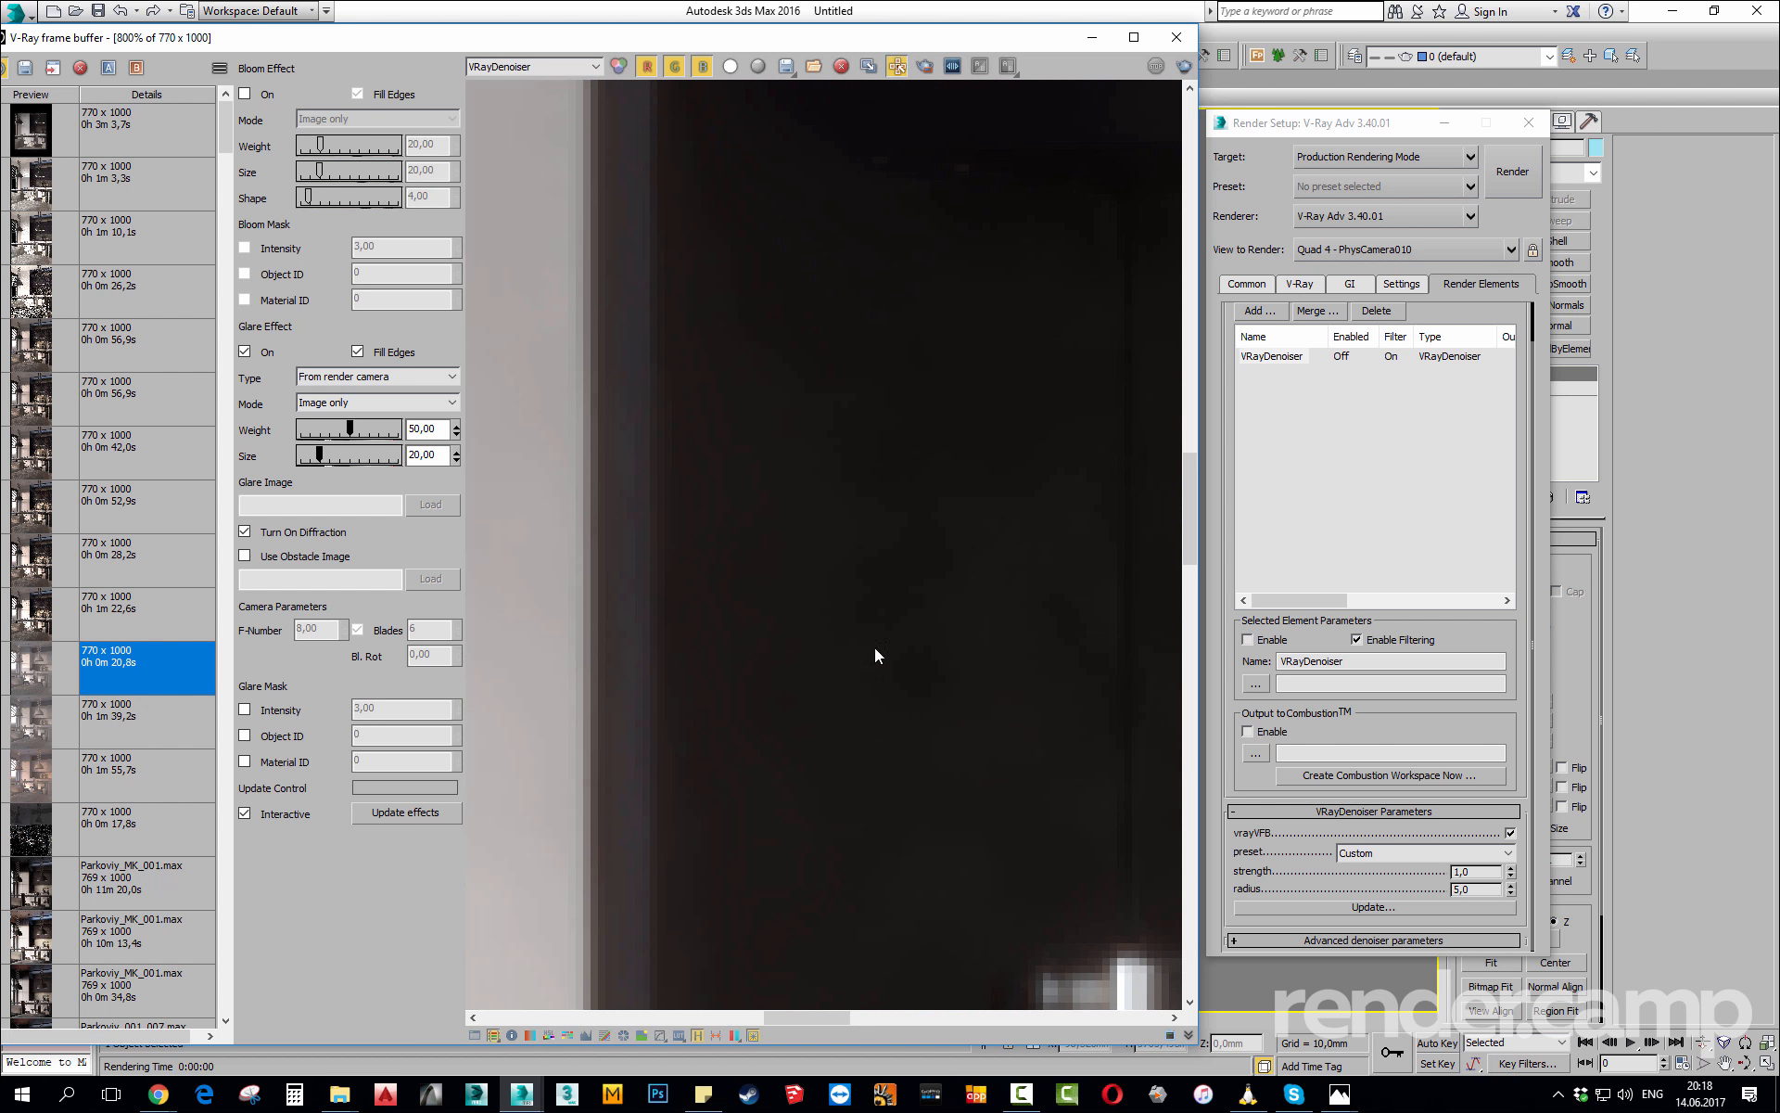
scroll(868, 559, "down", 1)
scroll(775, 653, "down", 1)
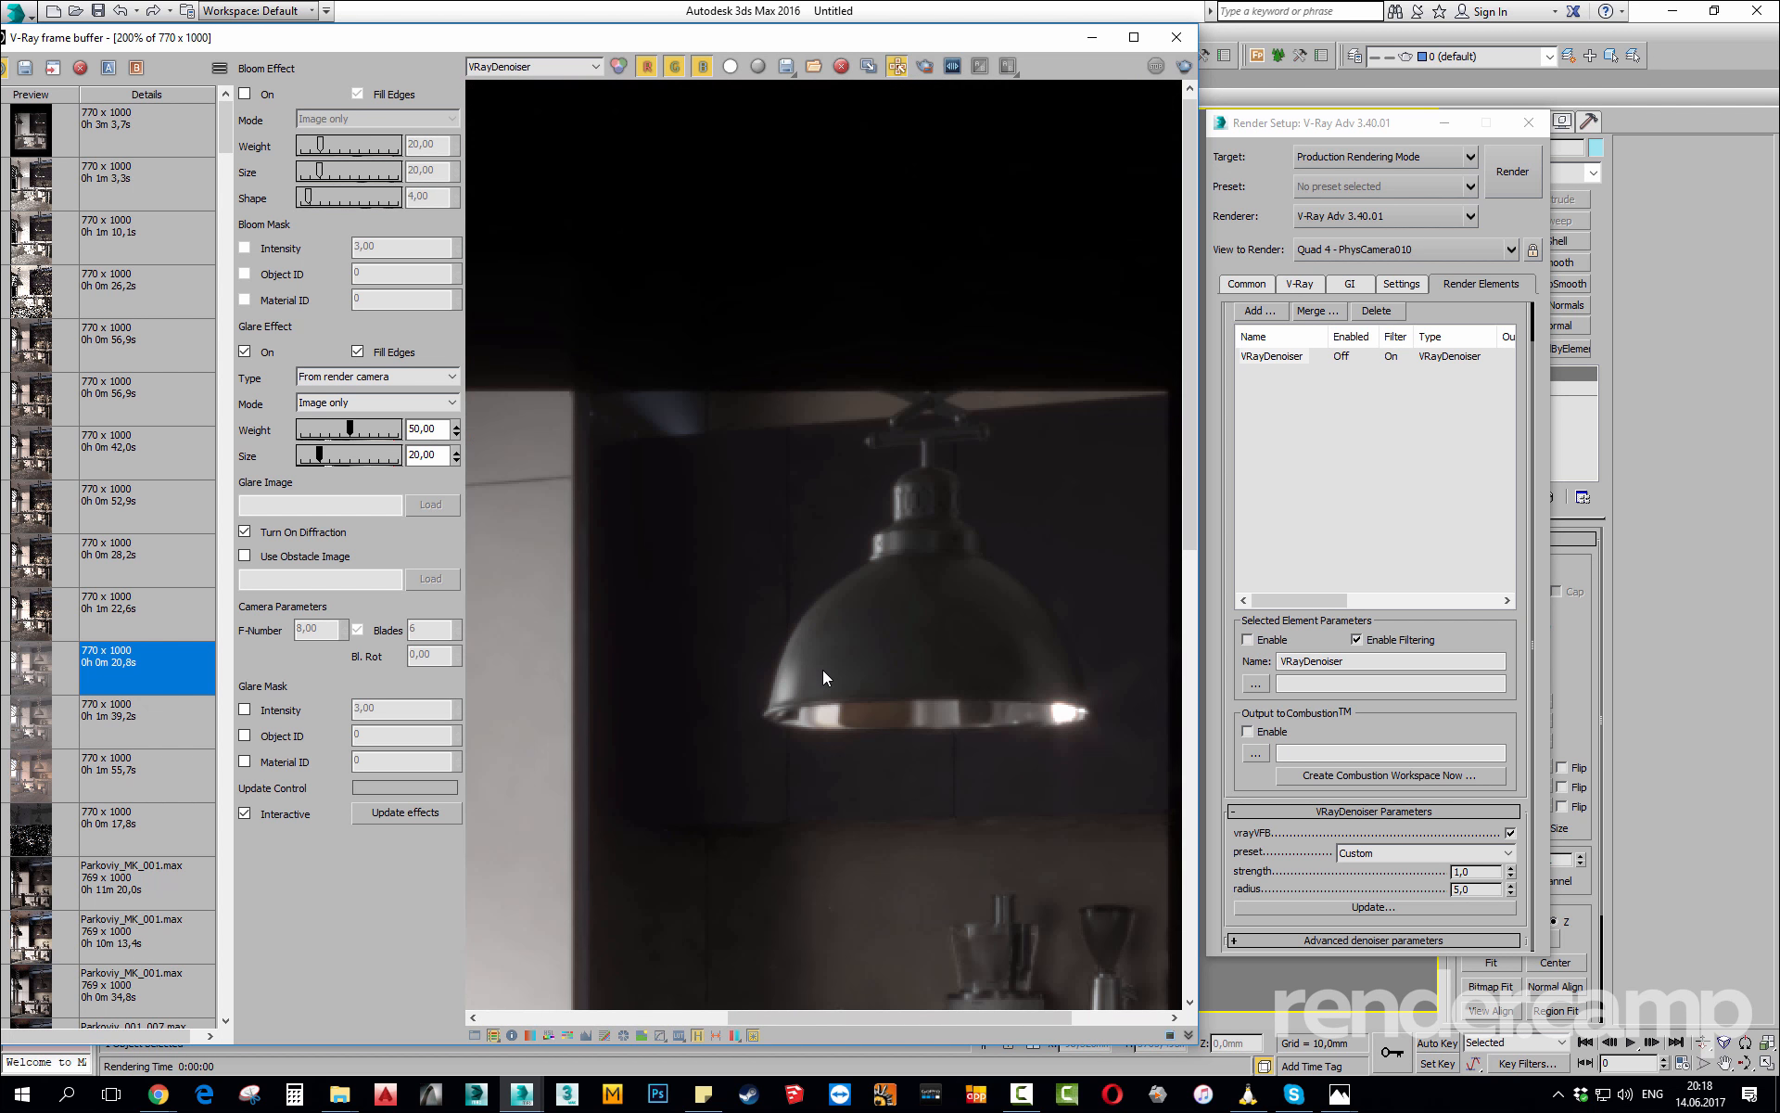
scroll(825, 731, "down", 1)
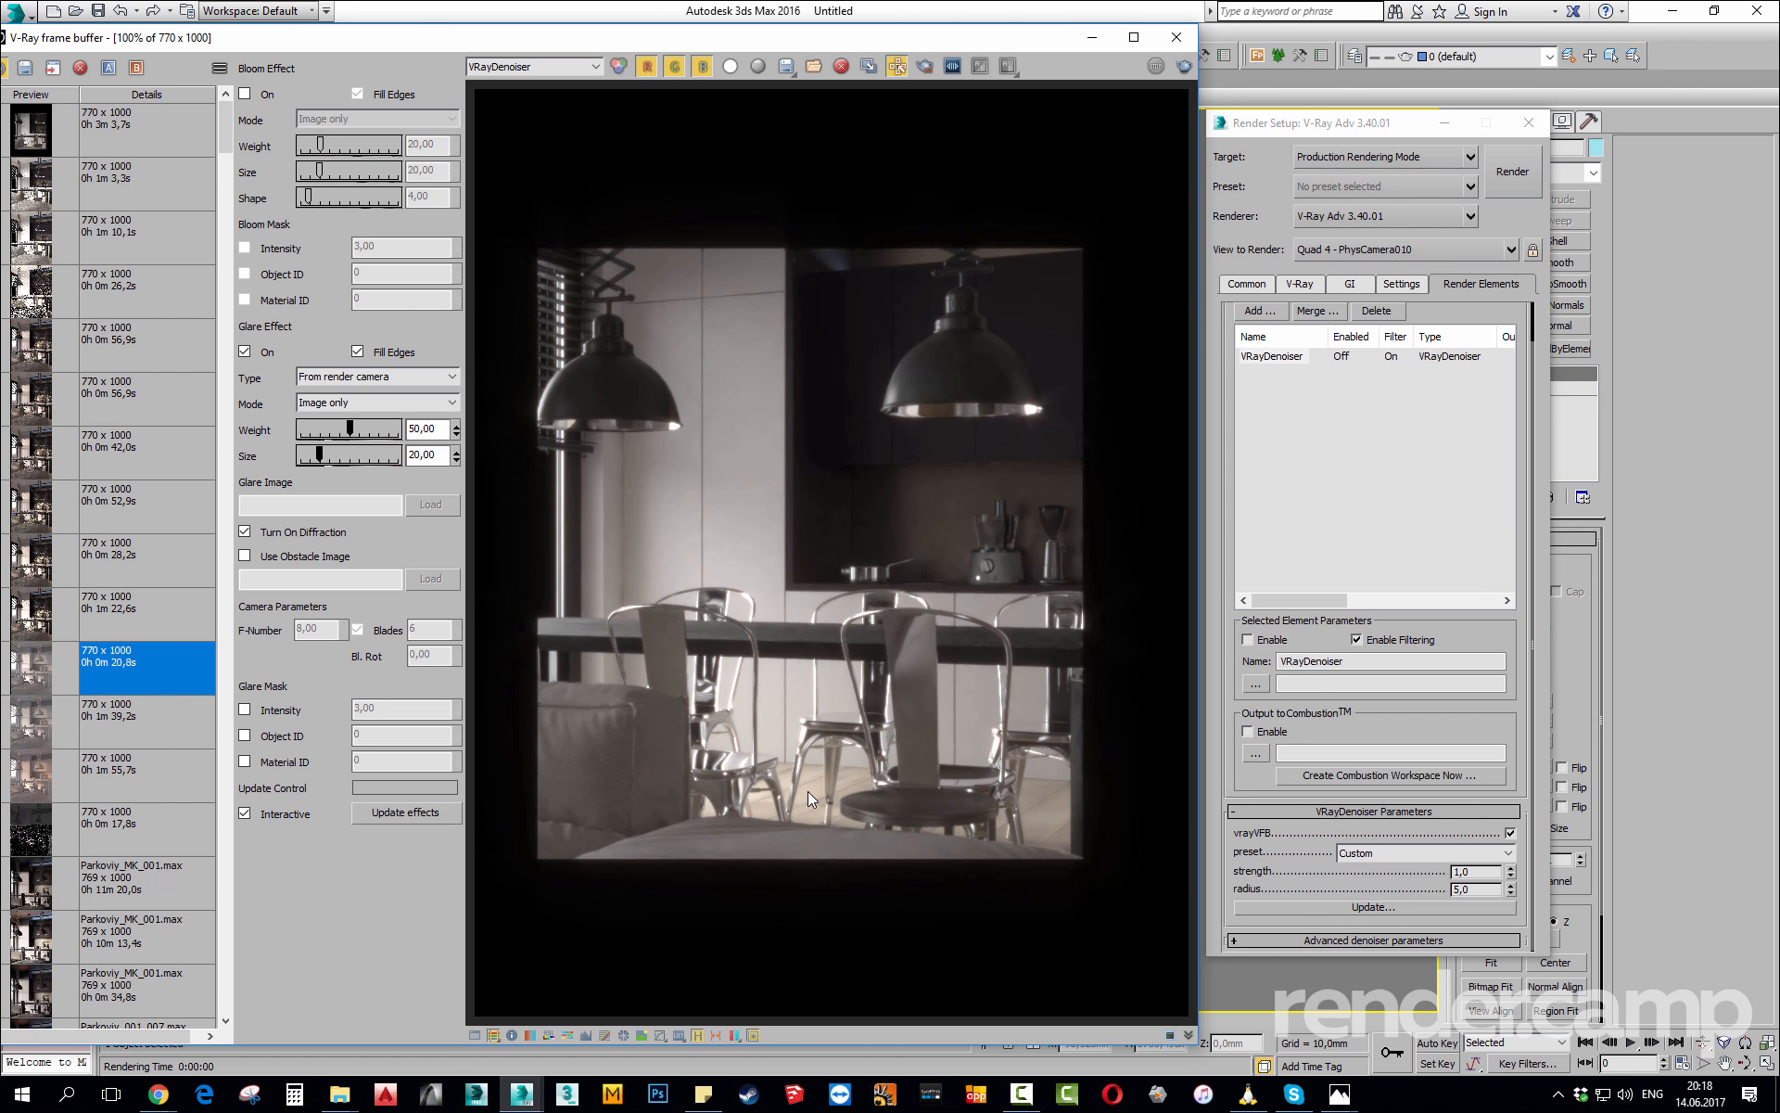
Show the frame buffer's color corrections and expand and enable Color Balance.
left_click(474, 1034)
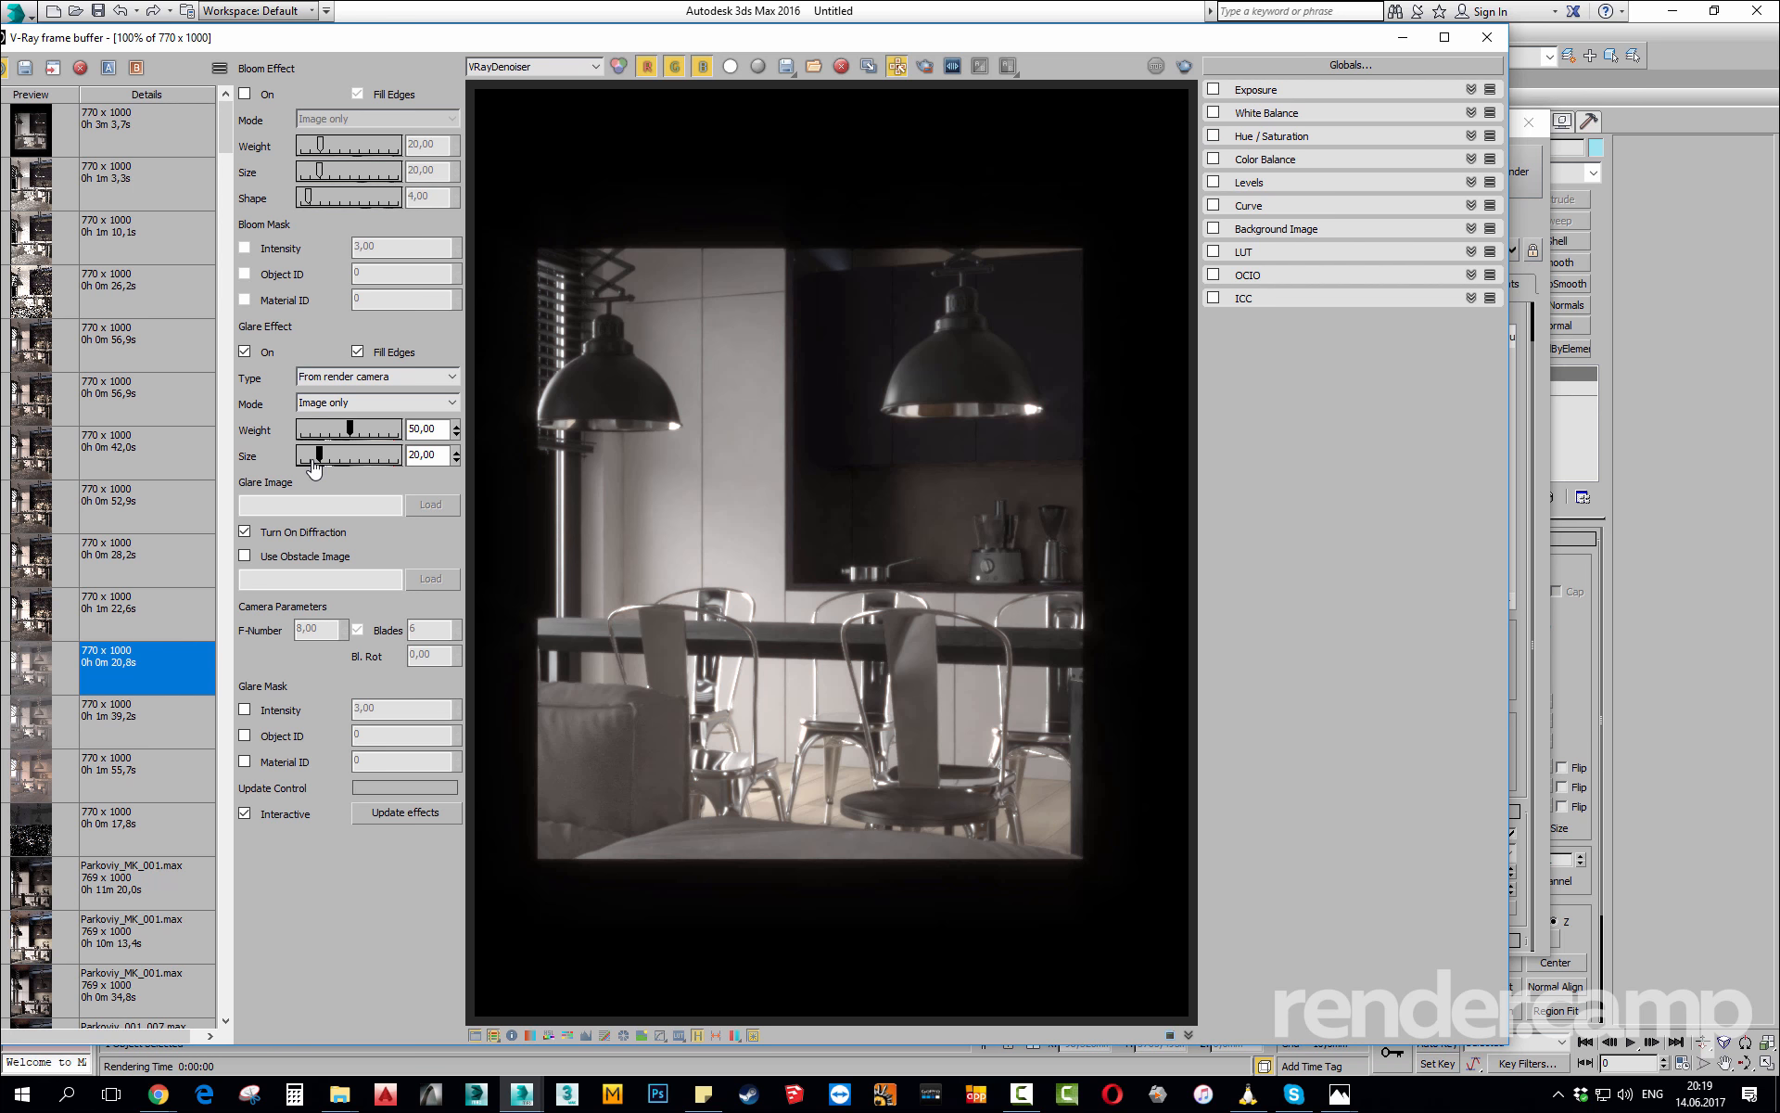
left_click(1213, 183)
left_click(1213, 182)
left_click(1272, 137)
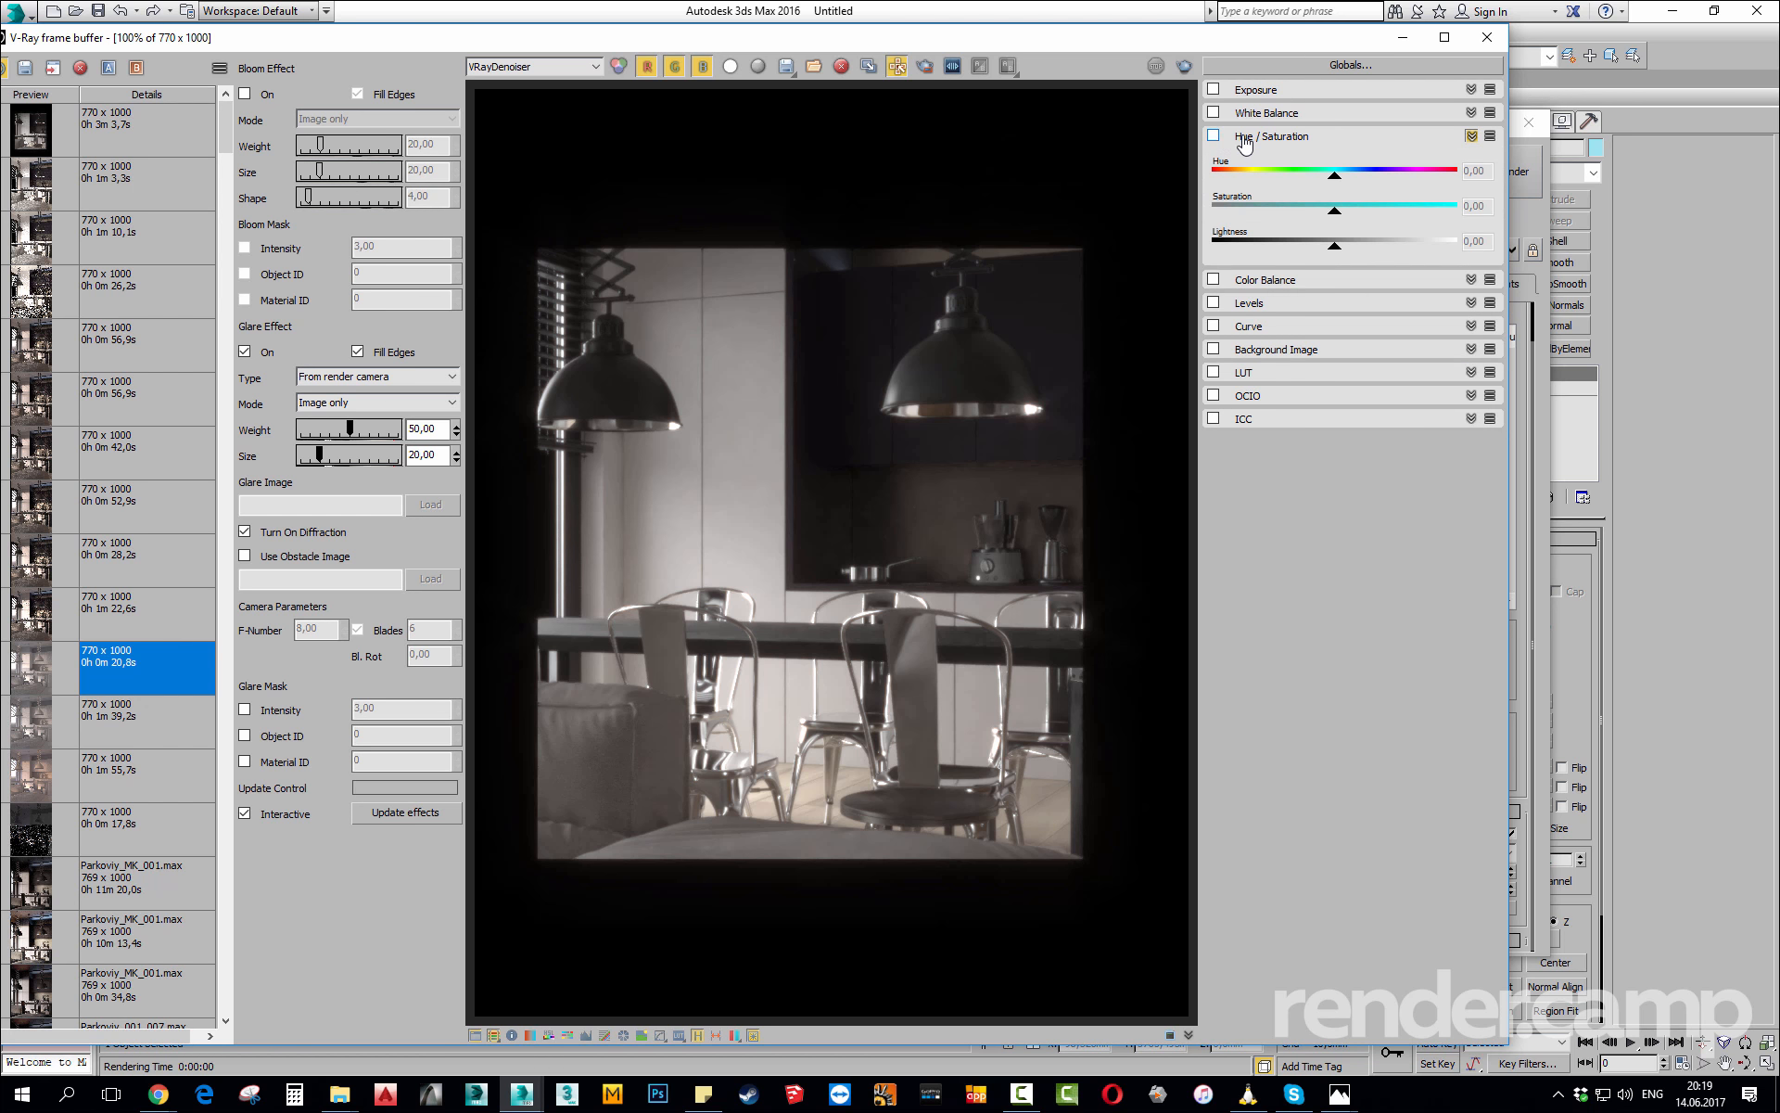
left_click(1244, 143)
left_click(1261, 159)
left_click(1215, 159)
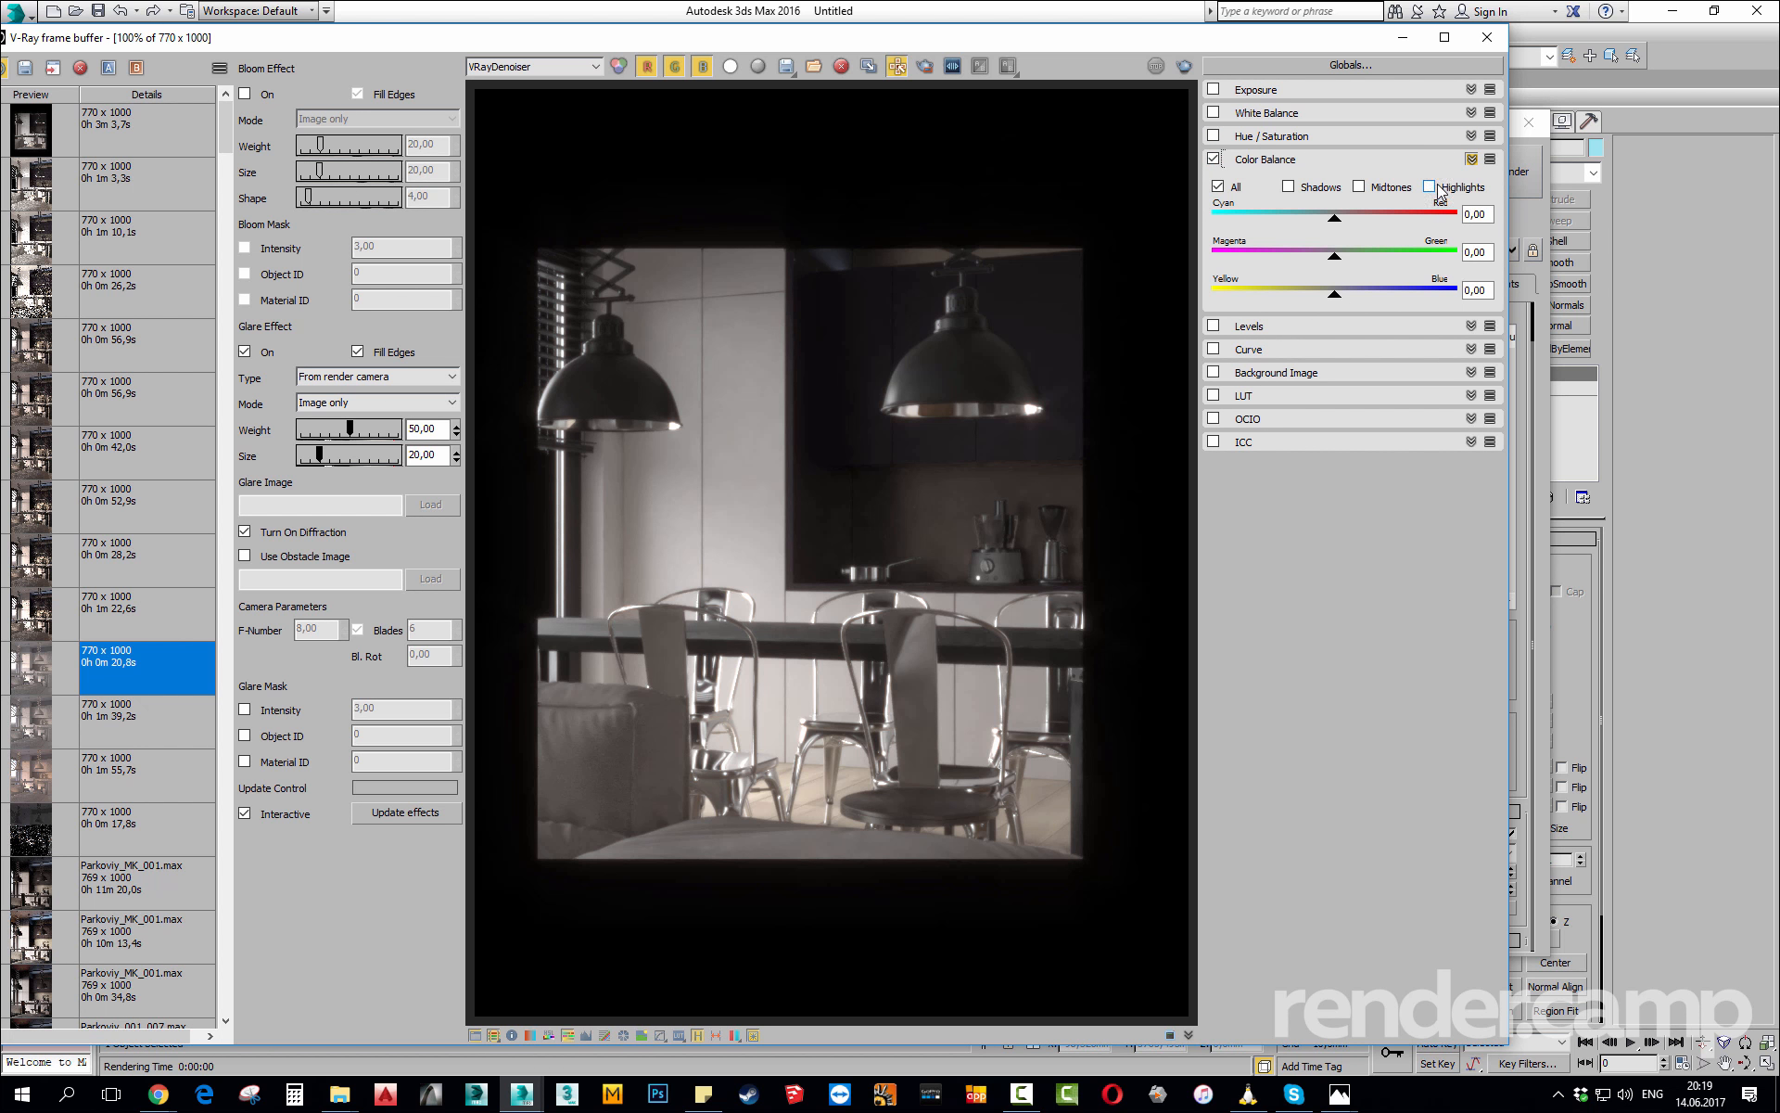
Shift the yellow-blue color balance of the highlights slightly toward yellow and try adjusting the balance of the shadows.
left_click(1432, 188)
left_click_drag(1342, 293, 1327, 295)
left_click(1326, 296)
left_click(1287, 186)
left_click_drag(1335, 296, 1335, 296)
left_click_drag(1335, 221, 1339, 270)
Set the midtones' yellow-blue balance to -0.04 and check the tint on the pendant lamp and kitchen niche.
left_click(1366, 193)
left_click_drag(1335, 295, 1328, 296)
left_click_drag(1333, 265, 1331, 297)
scroll(1007, 410, "up", 1)
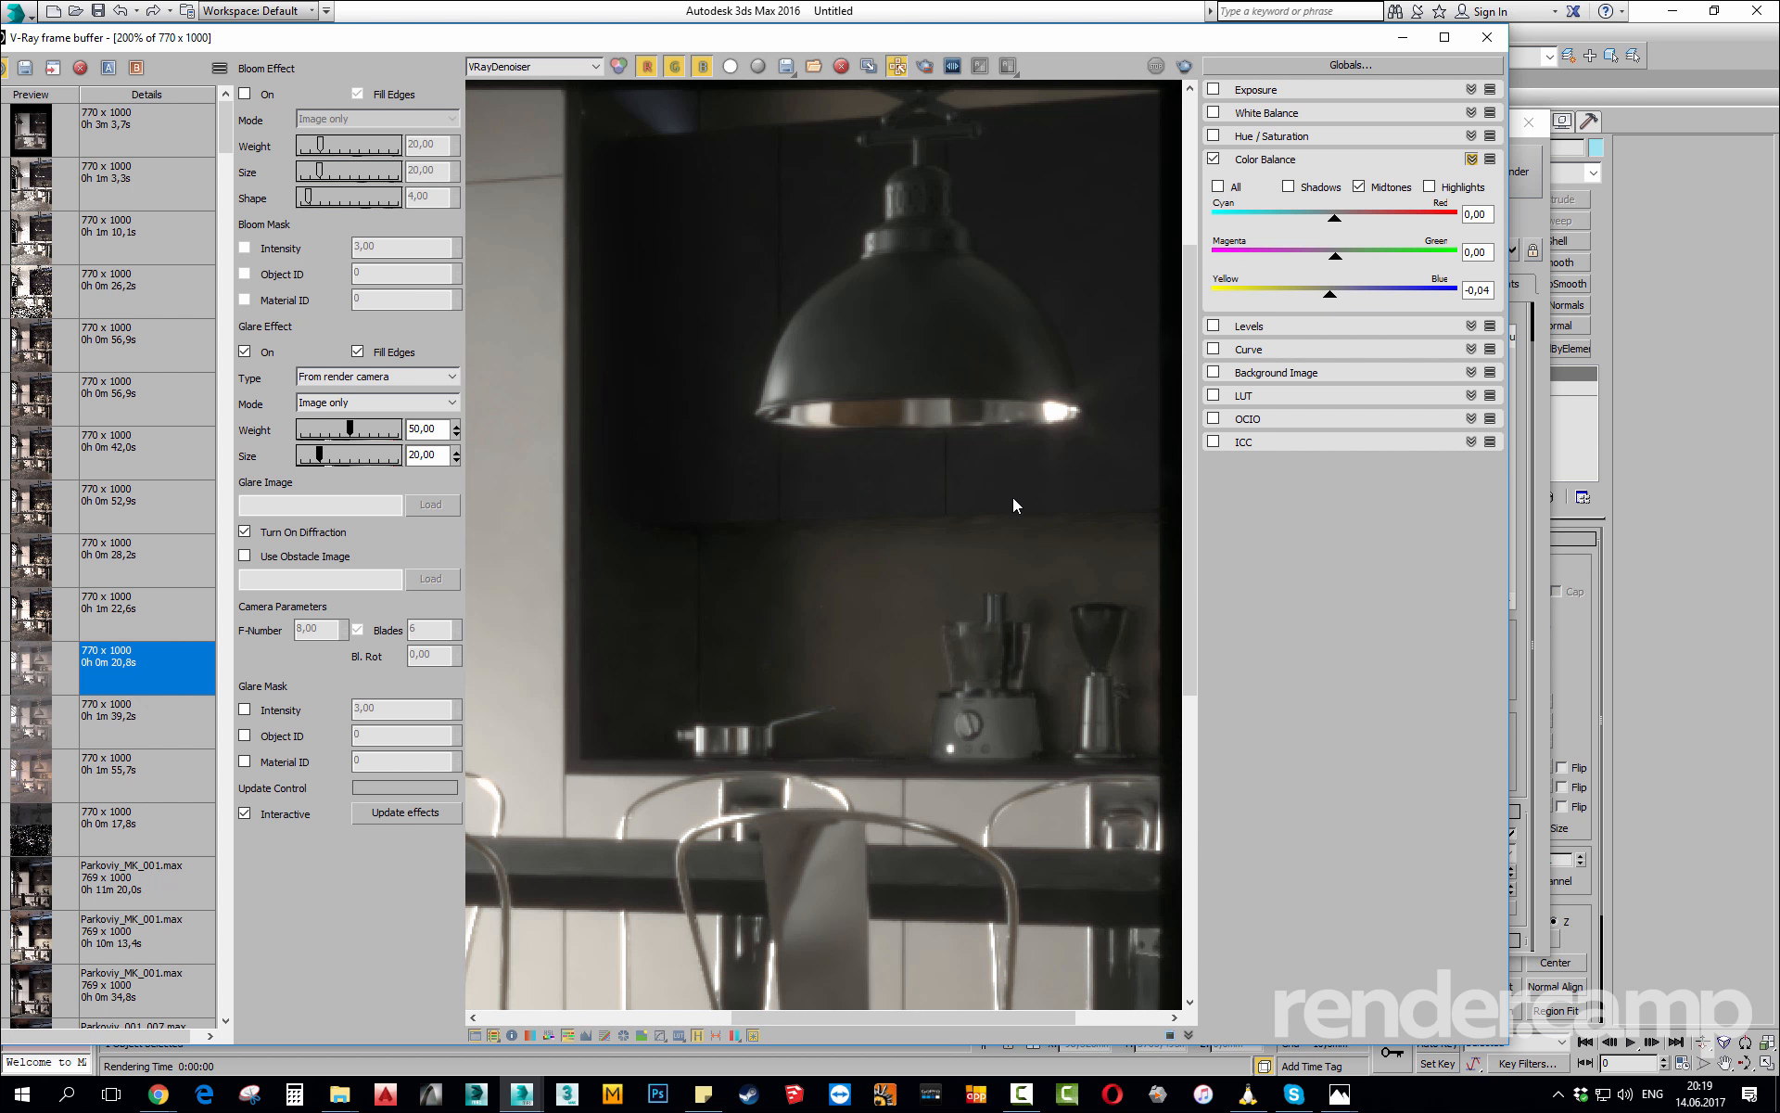
middle_click_drag(971, 551, 937, 442)
scroll(936, 441, "down", 1)
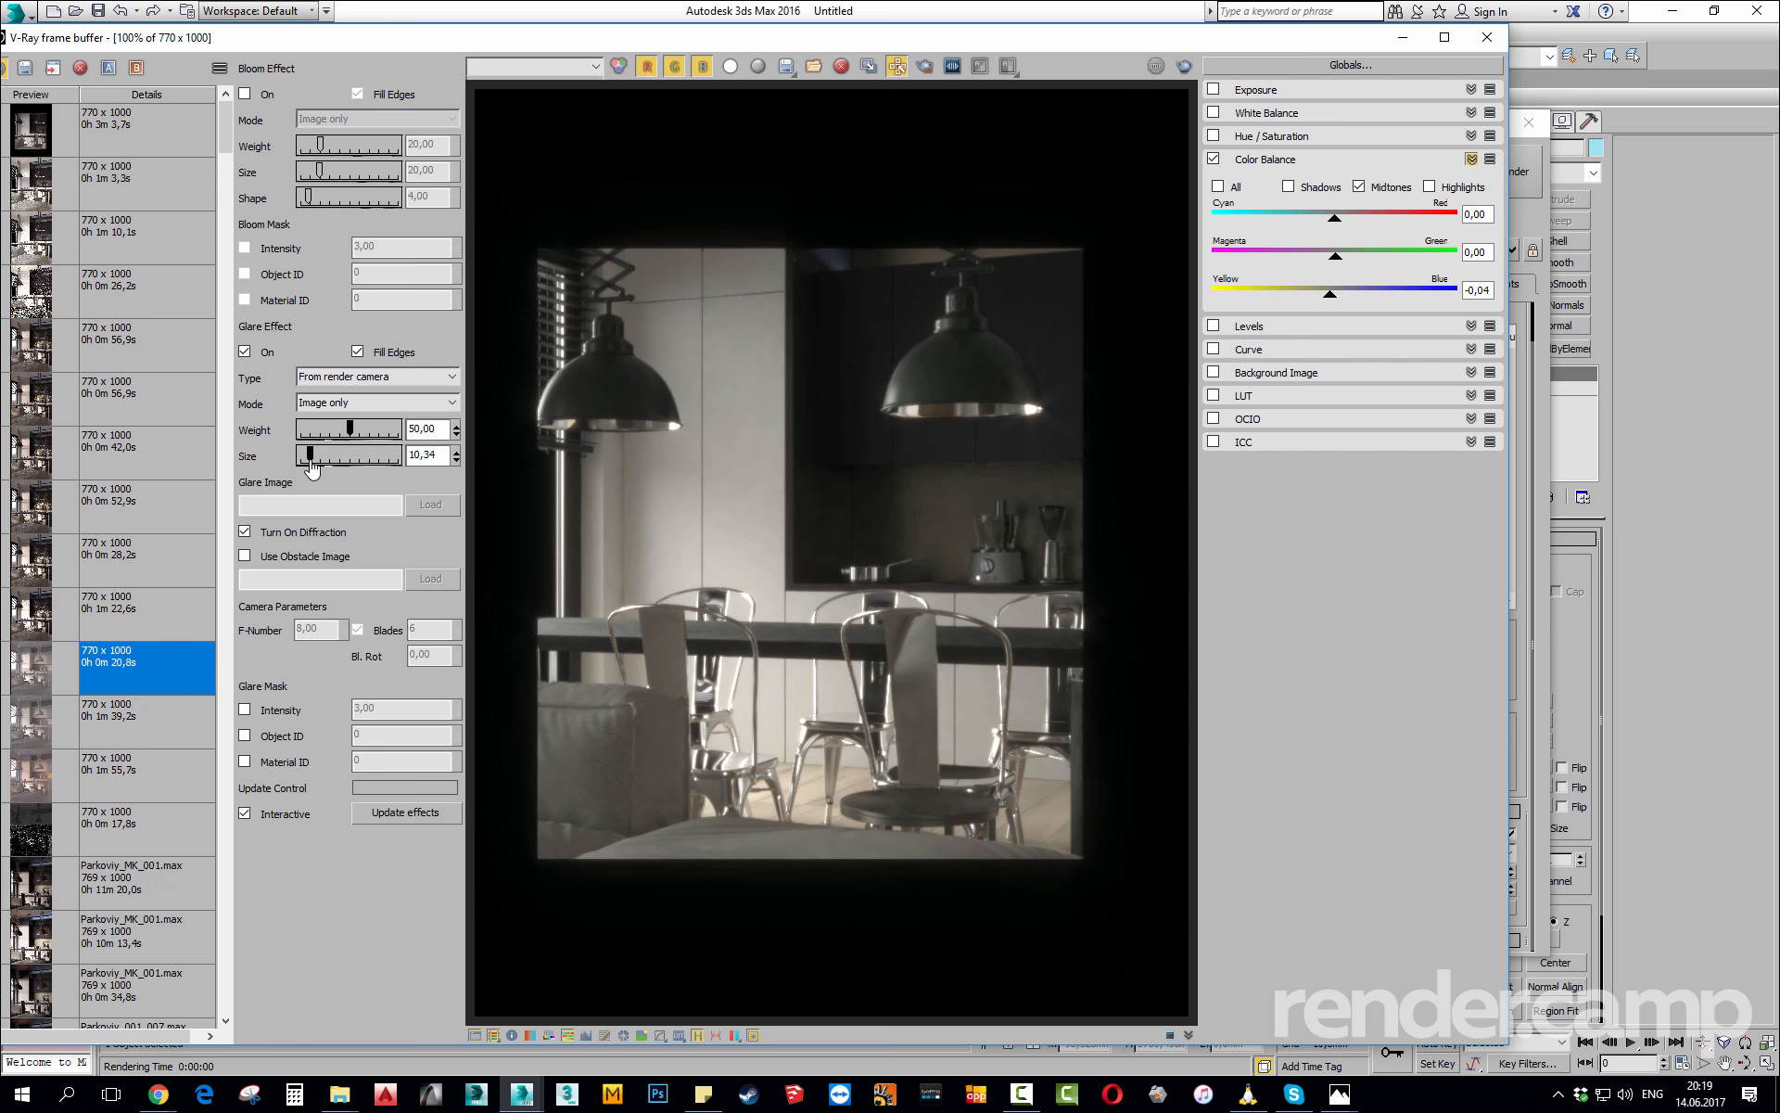
Reduce the glare effect's weight to 10 and its size to 3.
left_click_drag(319, 455, 321, 434)
double_click(445, 455)
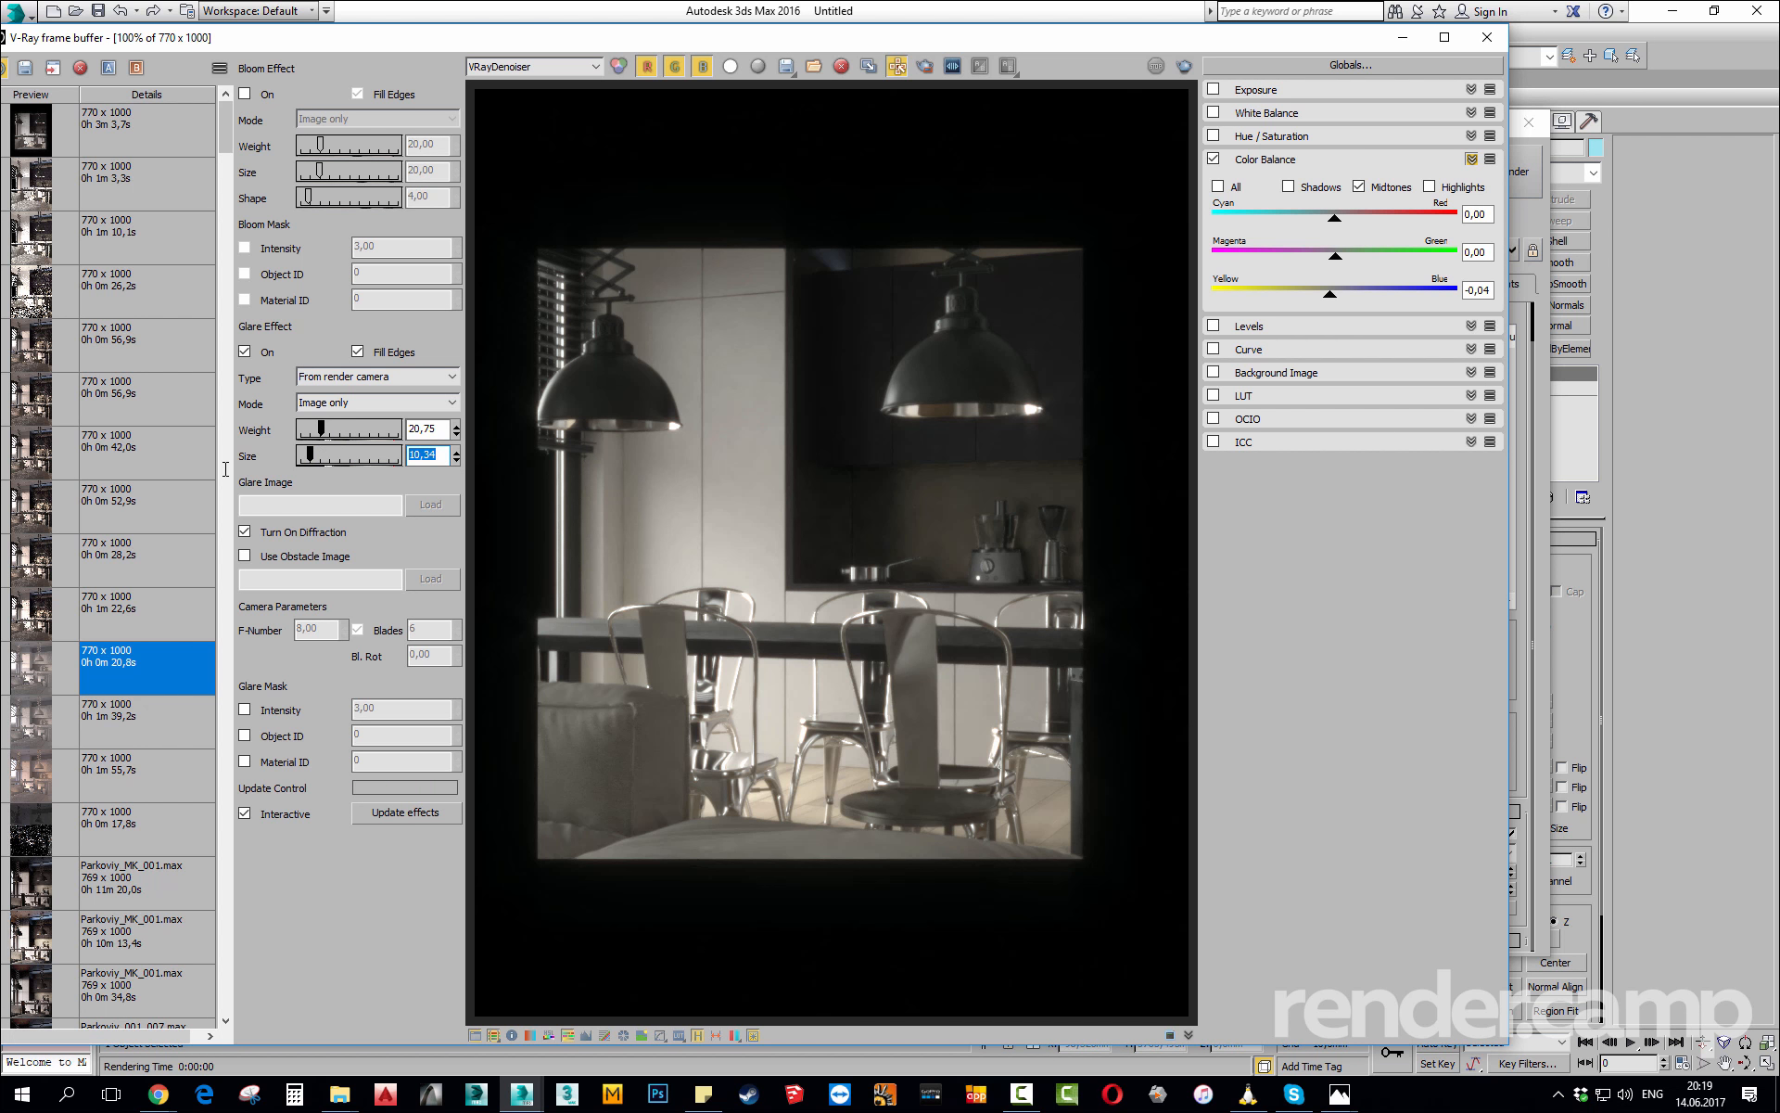
type("7")
left_click(442, 429)
left_click_drag(420, 429, 576, 453)
key("BackSpace")
key("Return")
left_click_drag(414, 429, 303, 443)
type("15")
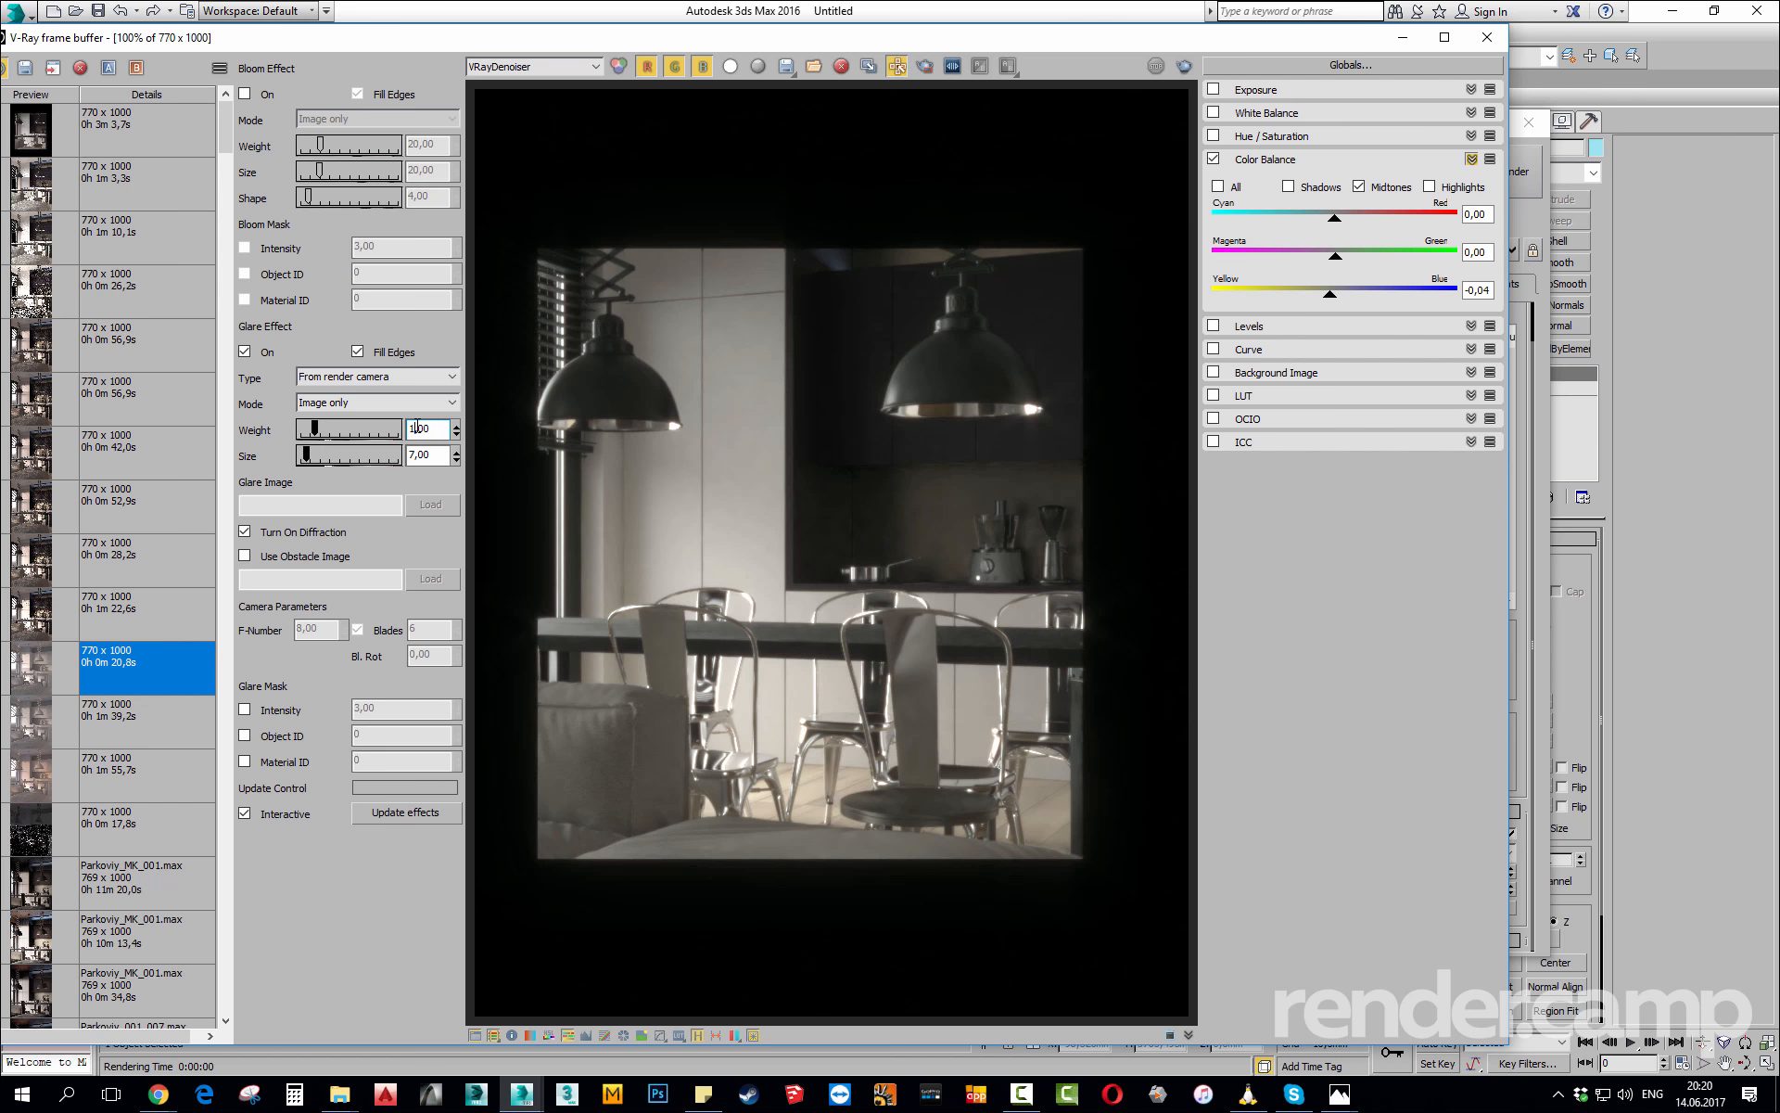
type("0")
left_click_drag(432, 455, 239, 467)
type("73")
Examine the reduced glare on the pendant lamp, wall panels, kitchen niche and chair frames, and return to the whole region.
scroll(956, 376, "up", 1)
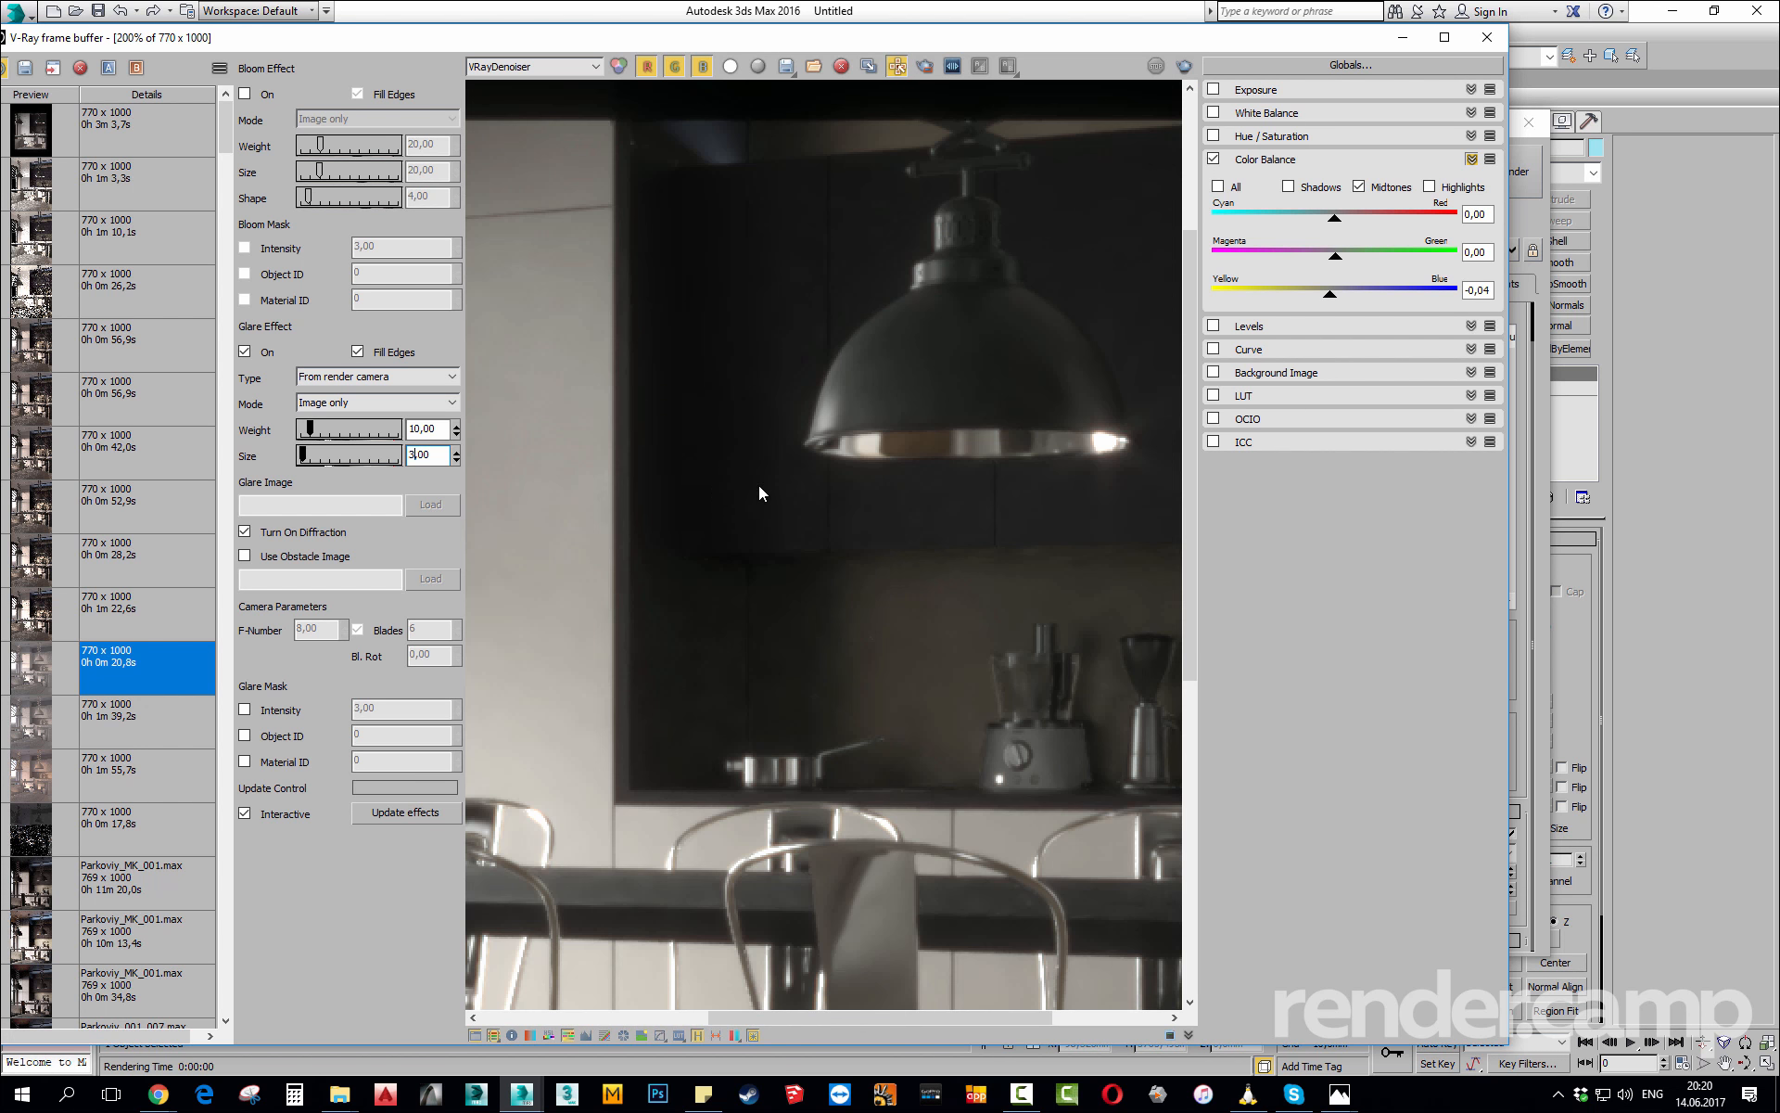
middle_click_drag(758, 486, 807, 531)
scroll(807, 530, "down", 1)
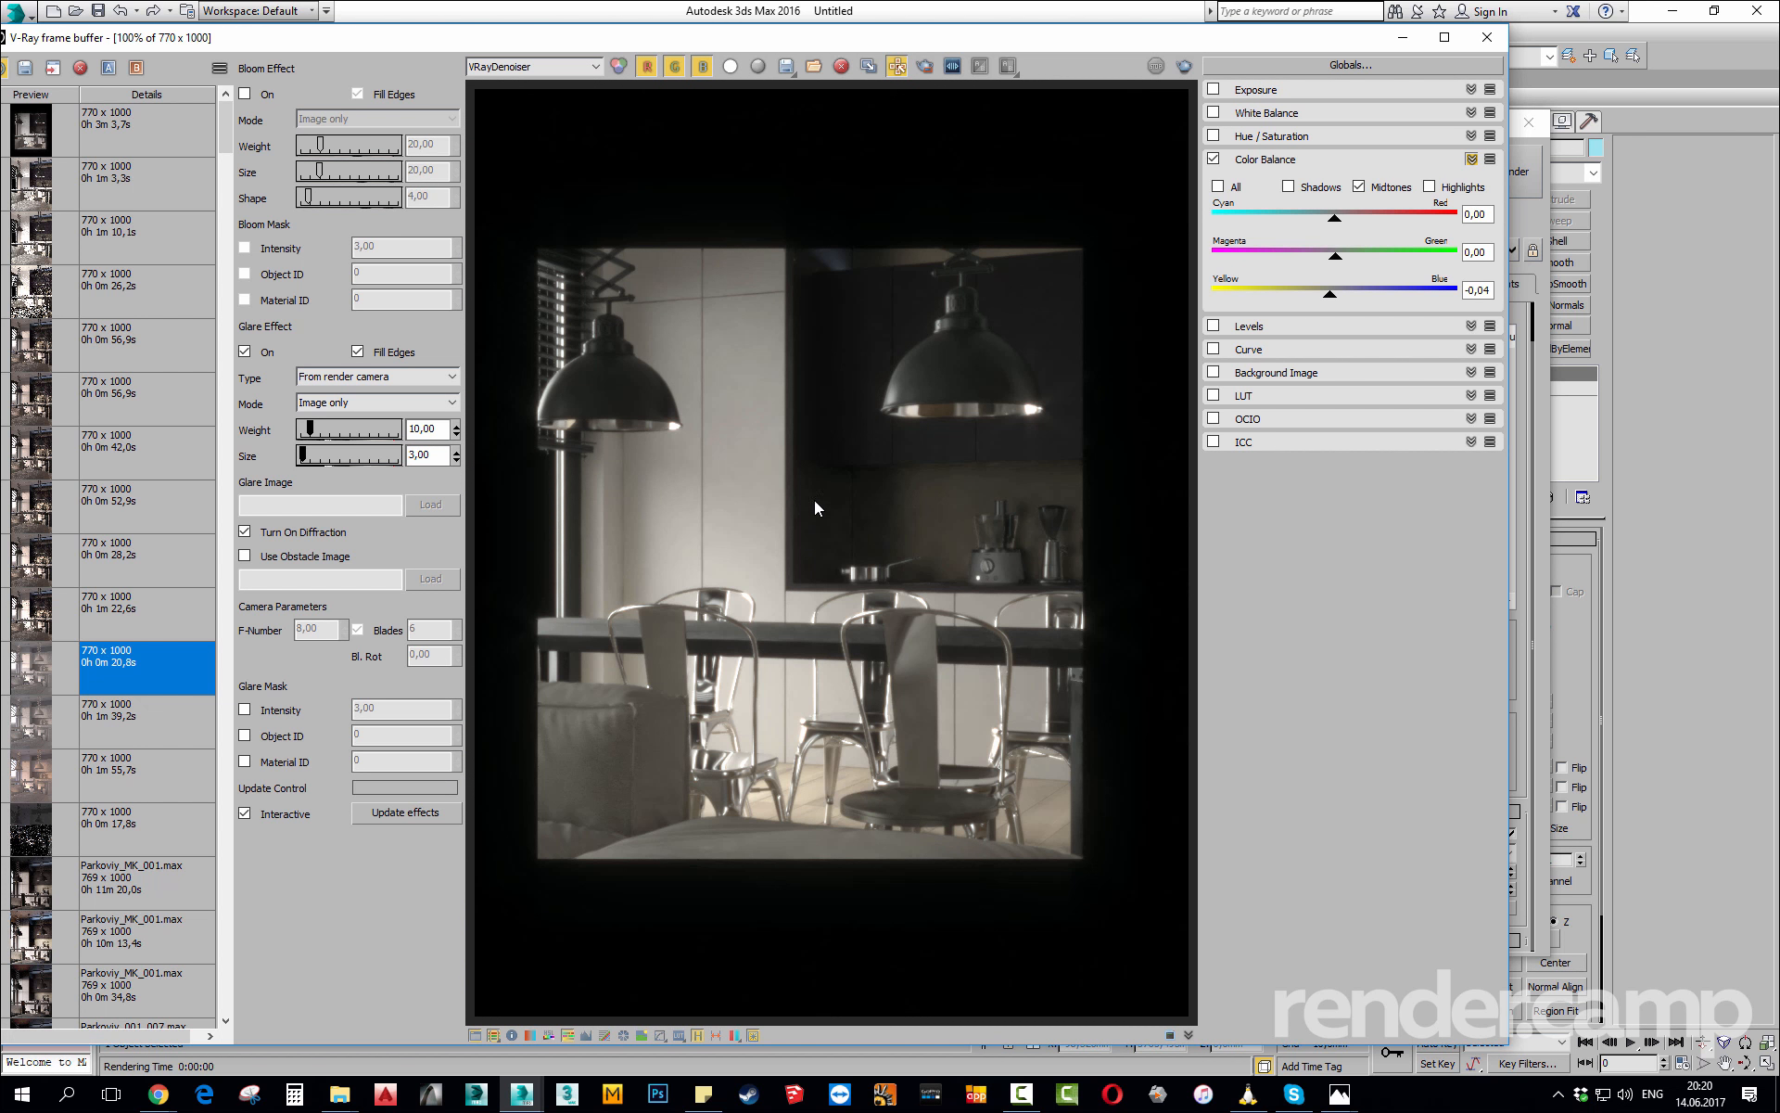
scroll(773, 594, "up", 2)
middle_click_drag(881, 369, 881, 591)
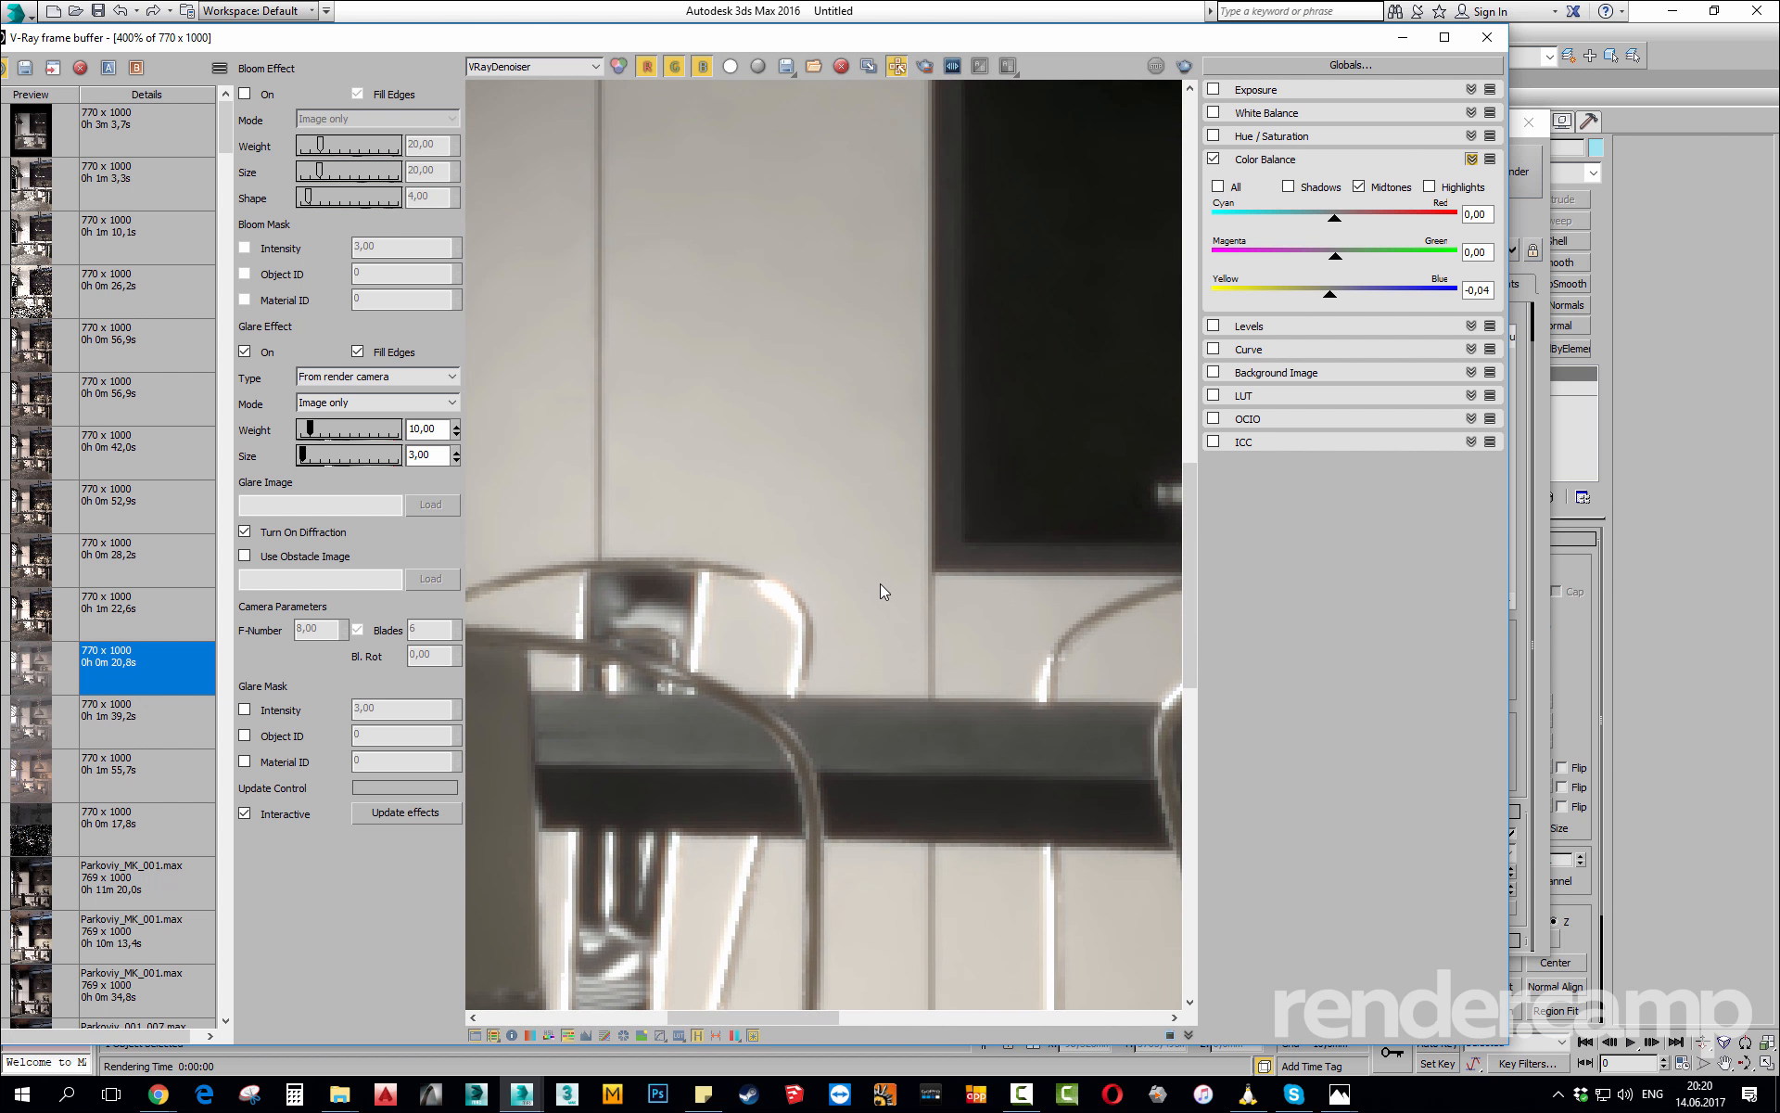
middle_click_drag(803, 515, 664, 647)
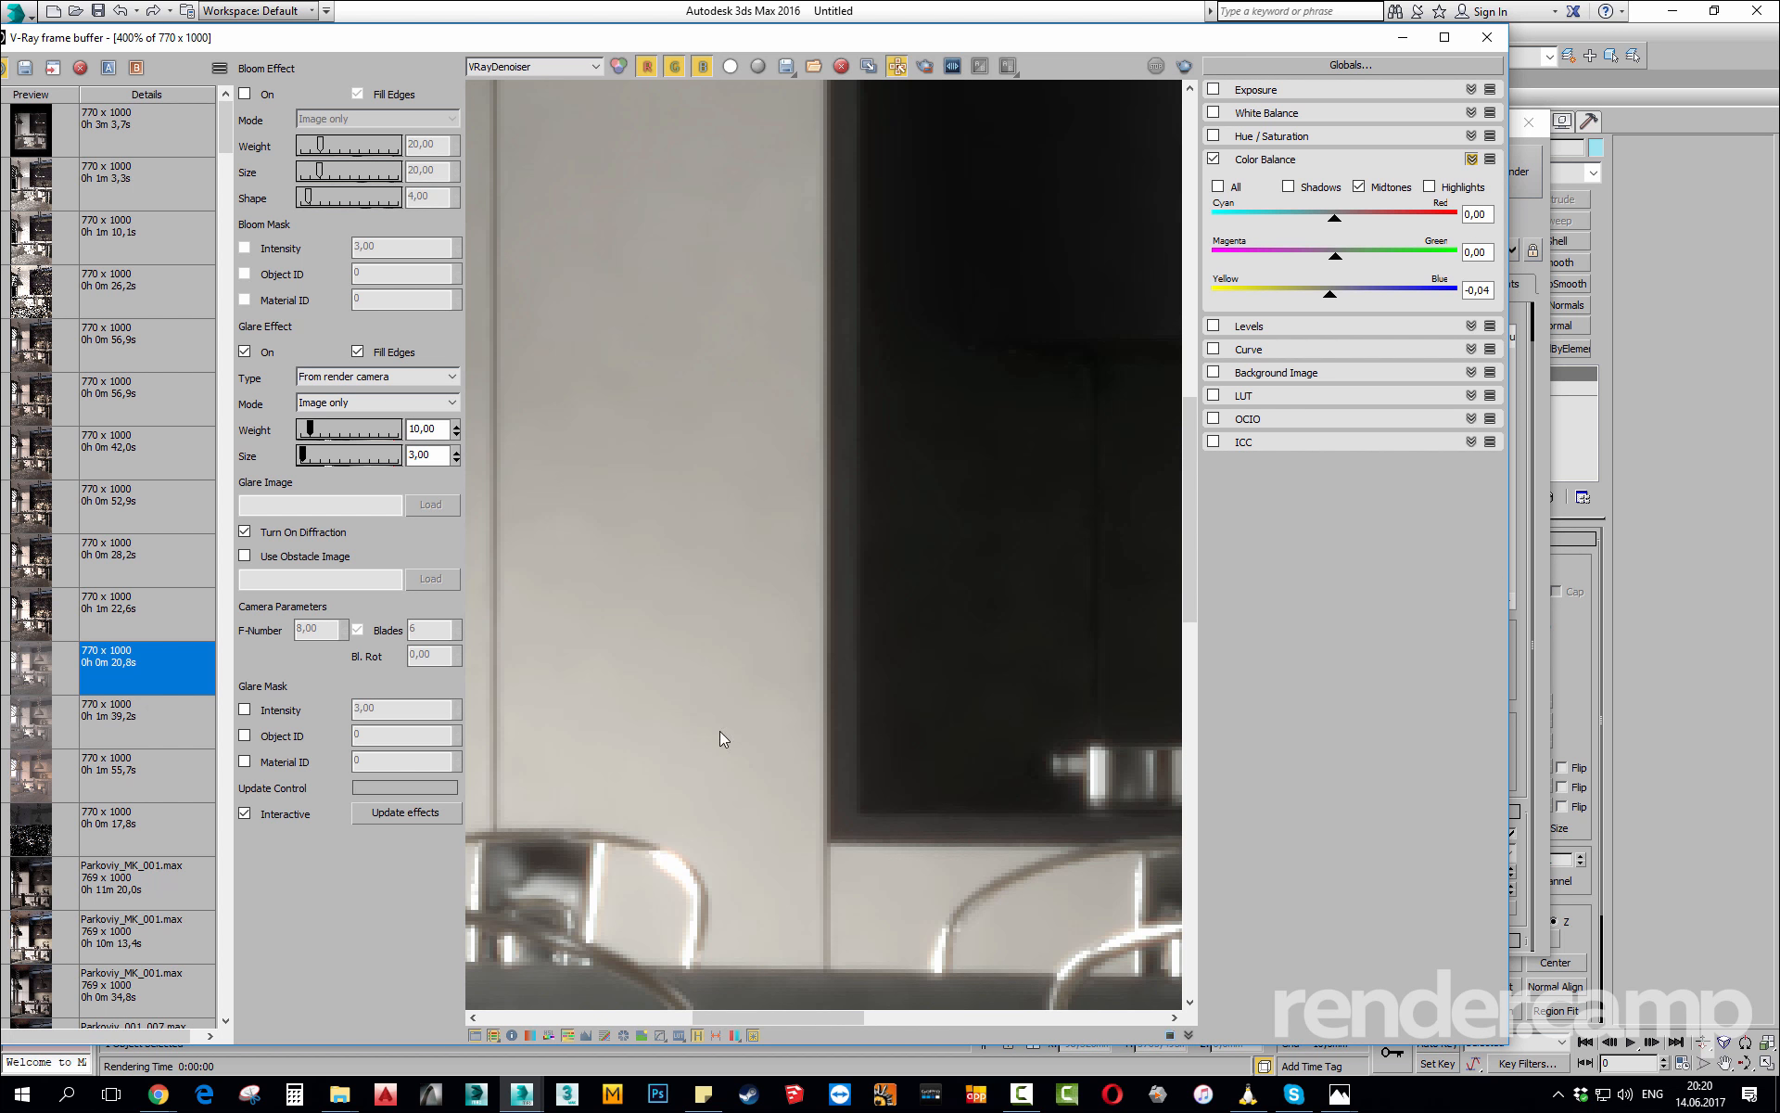
scroll(821, 697, "down", 4)
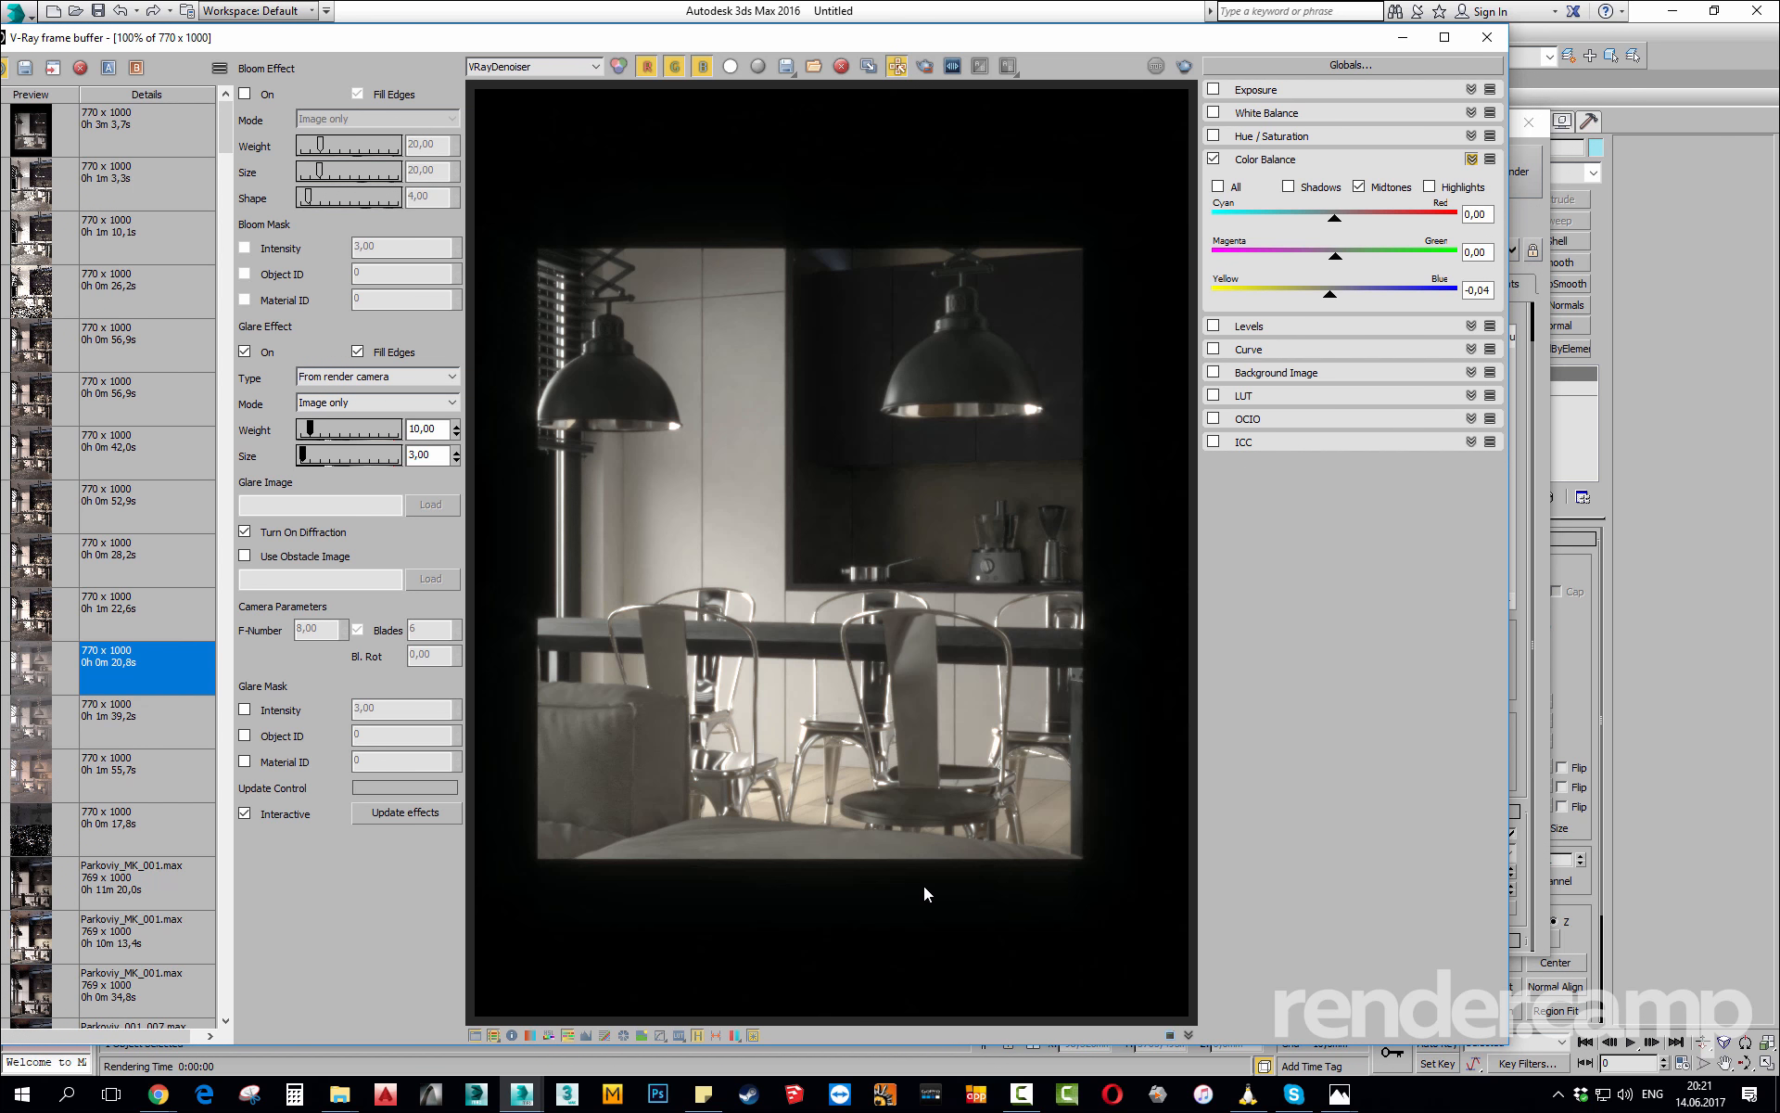
scroll(831, 468, "up", 1)
middle_click_drag(826, 501, 738, 505)
middle_click_drag(735, 647, 750, 181)
middle_click_drag(861, 647, 929, 847)
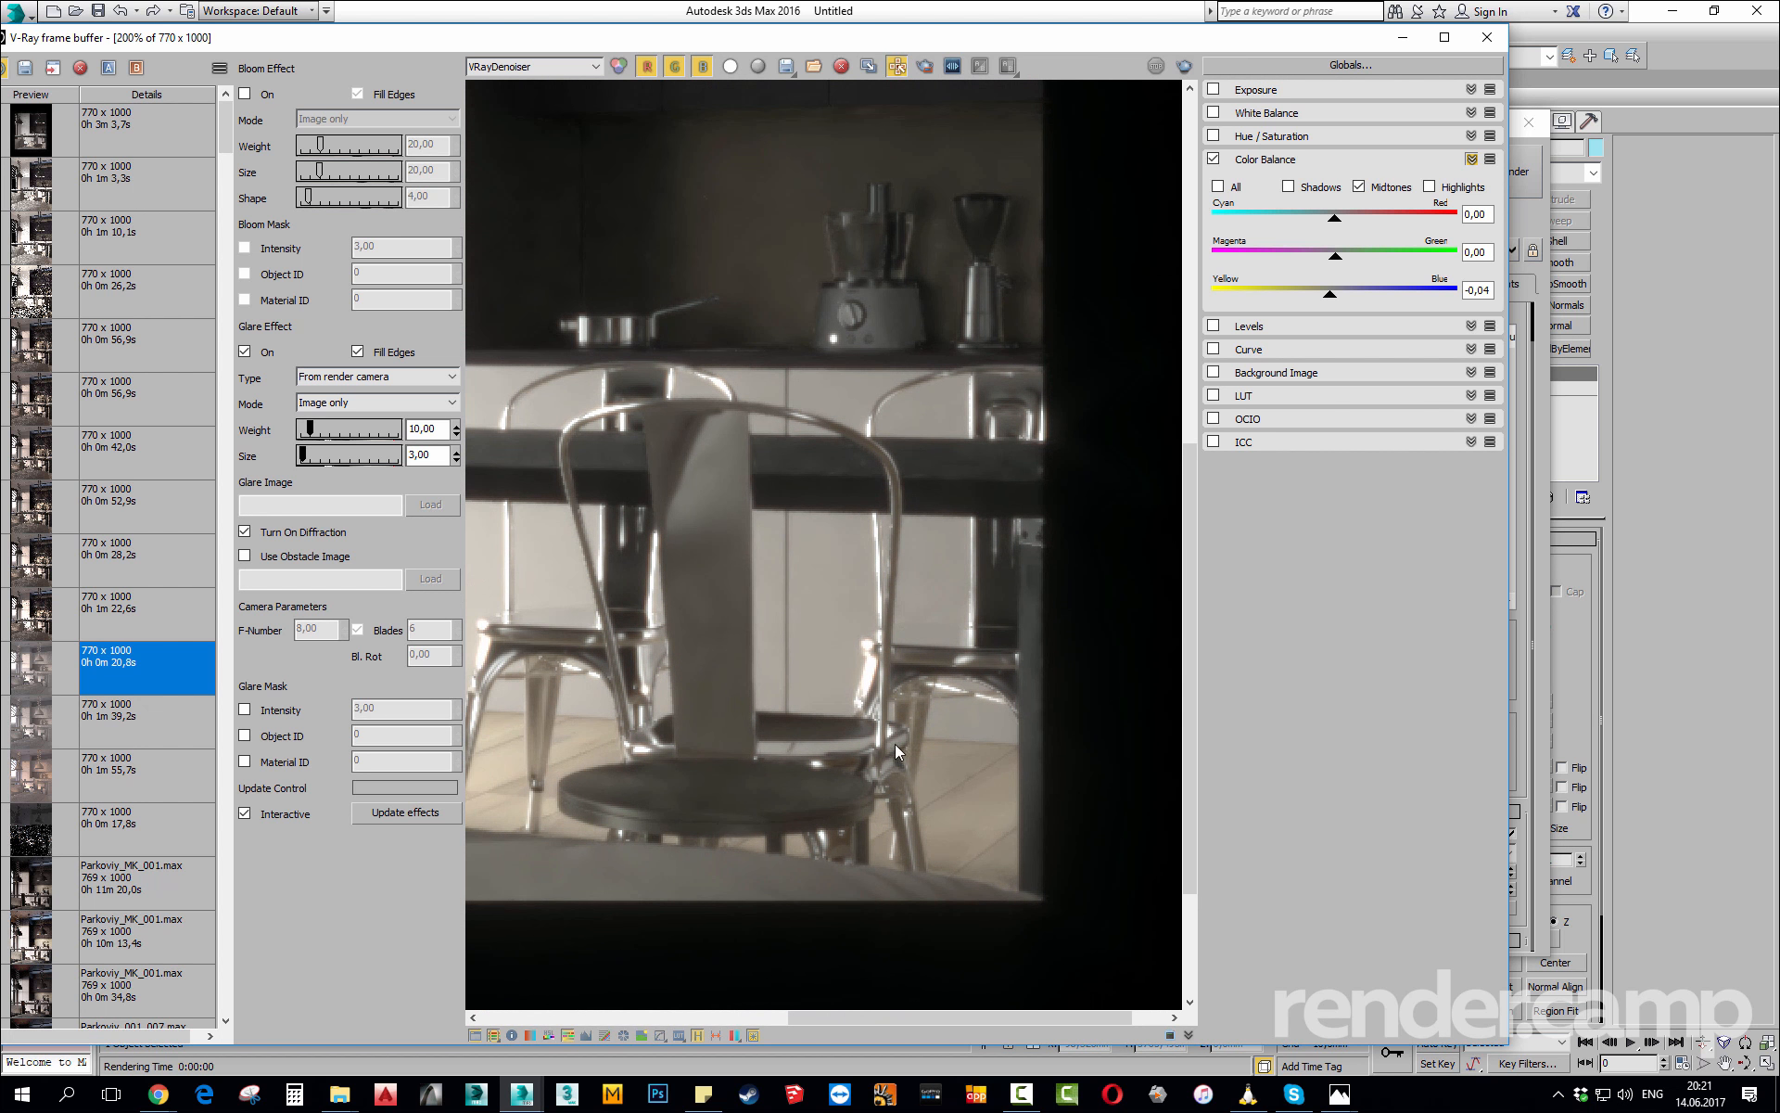
middle_click_drag(894, 744, 947, 762)
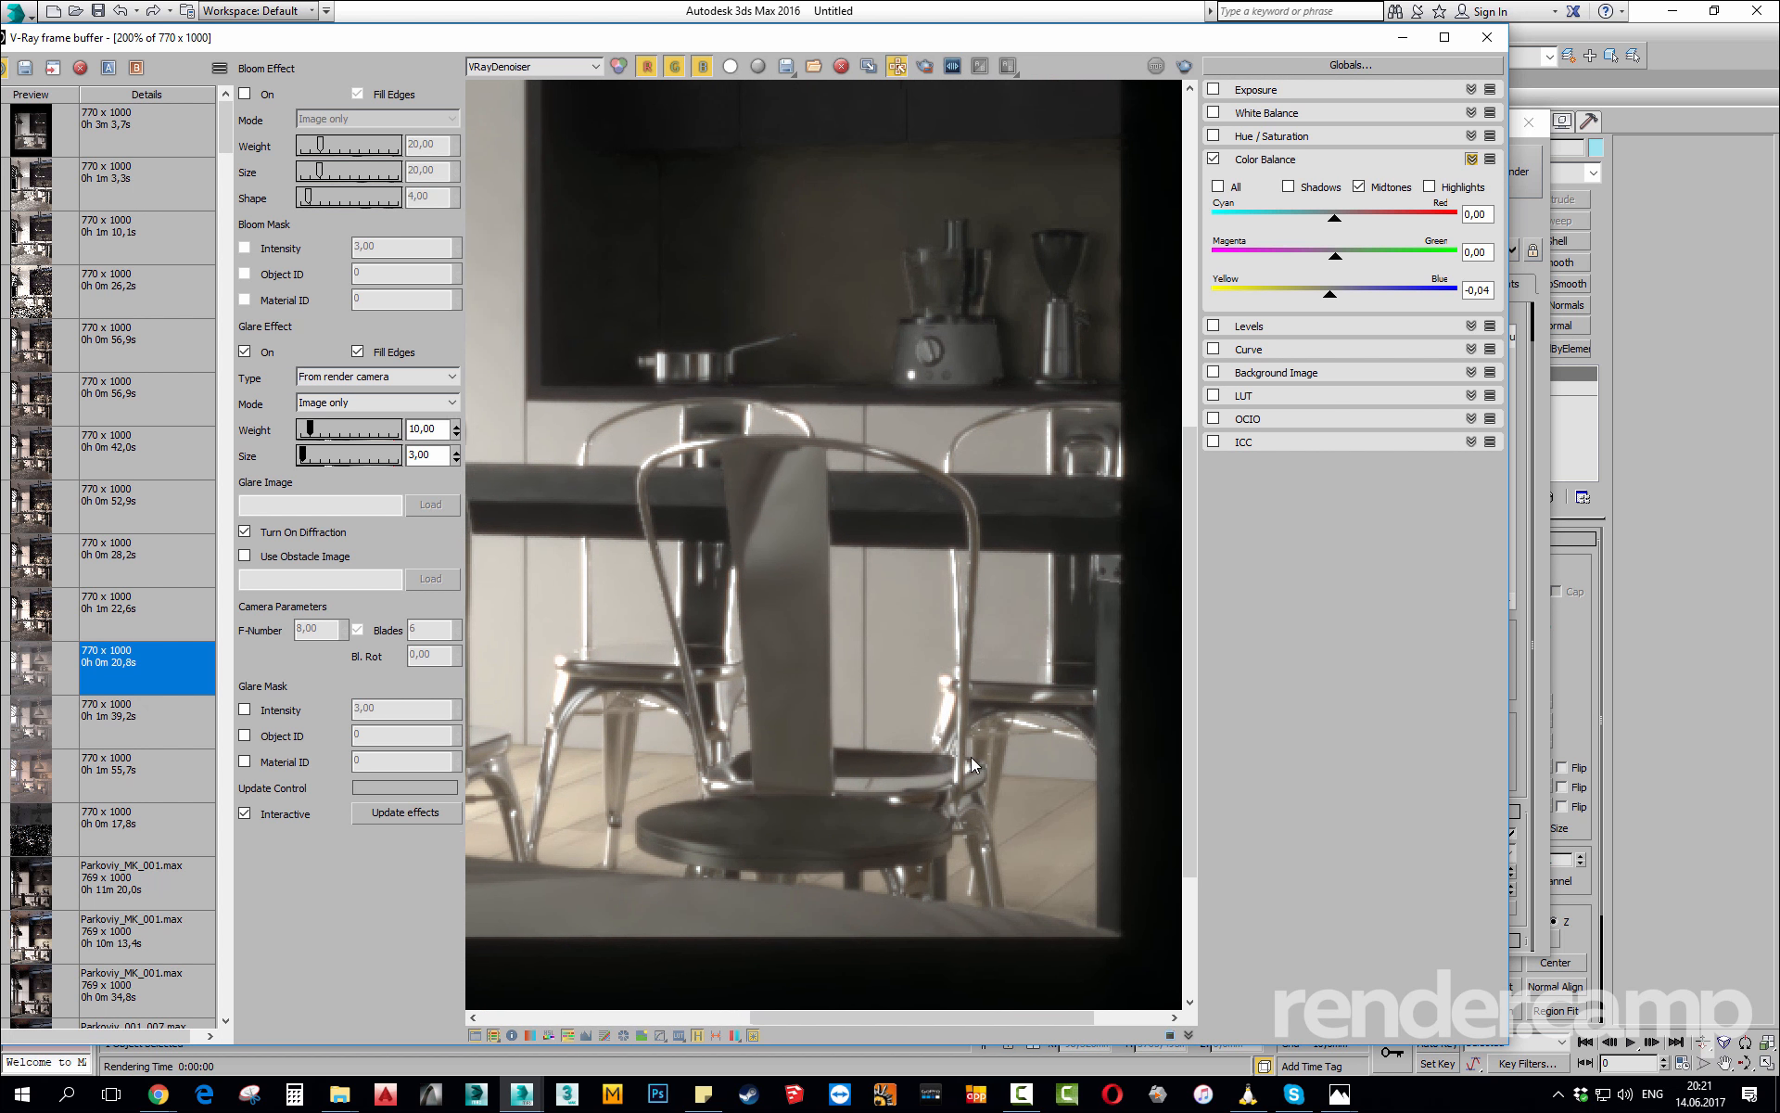
scroll(971, 757, "down", 2)
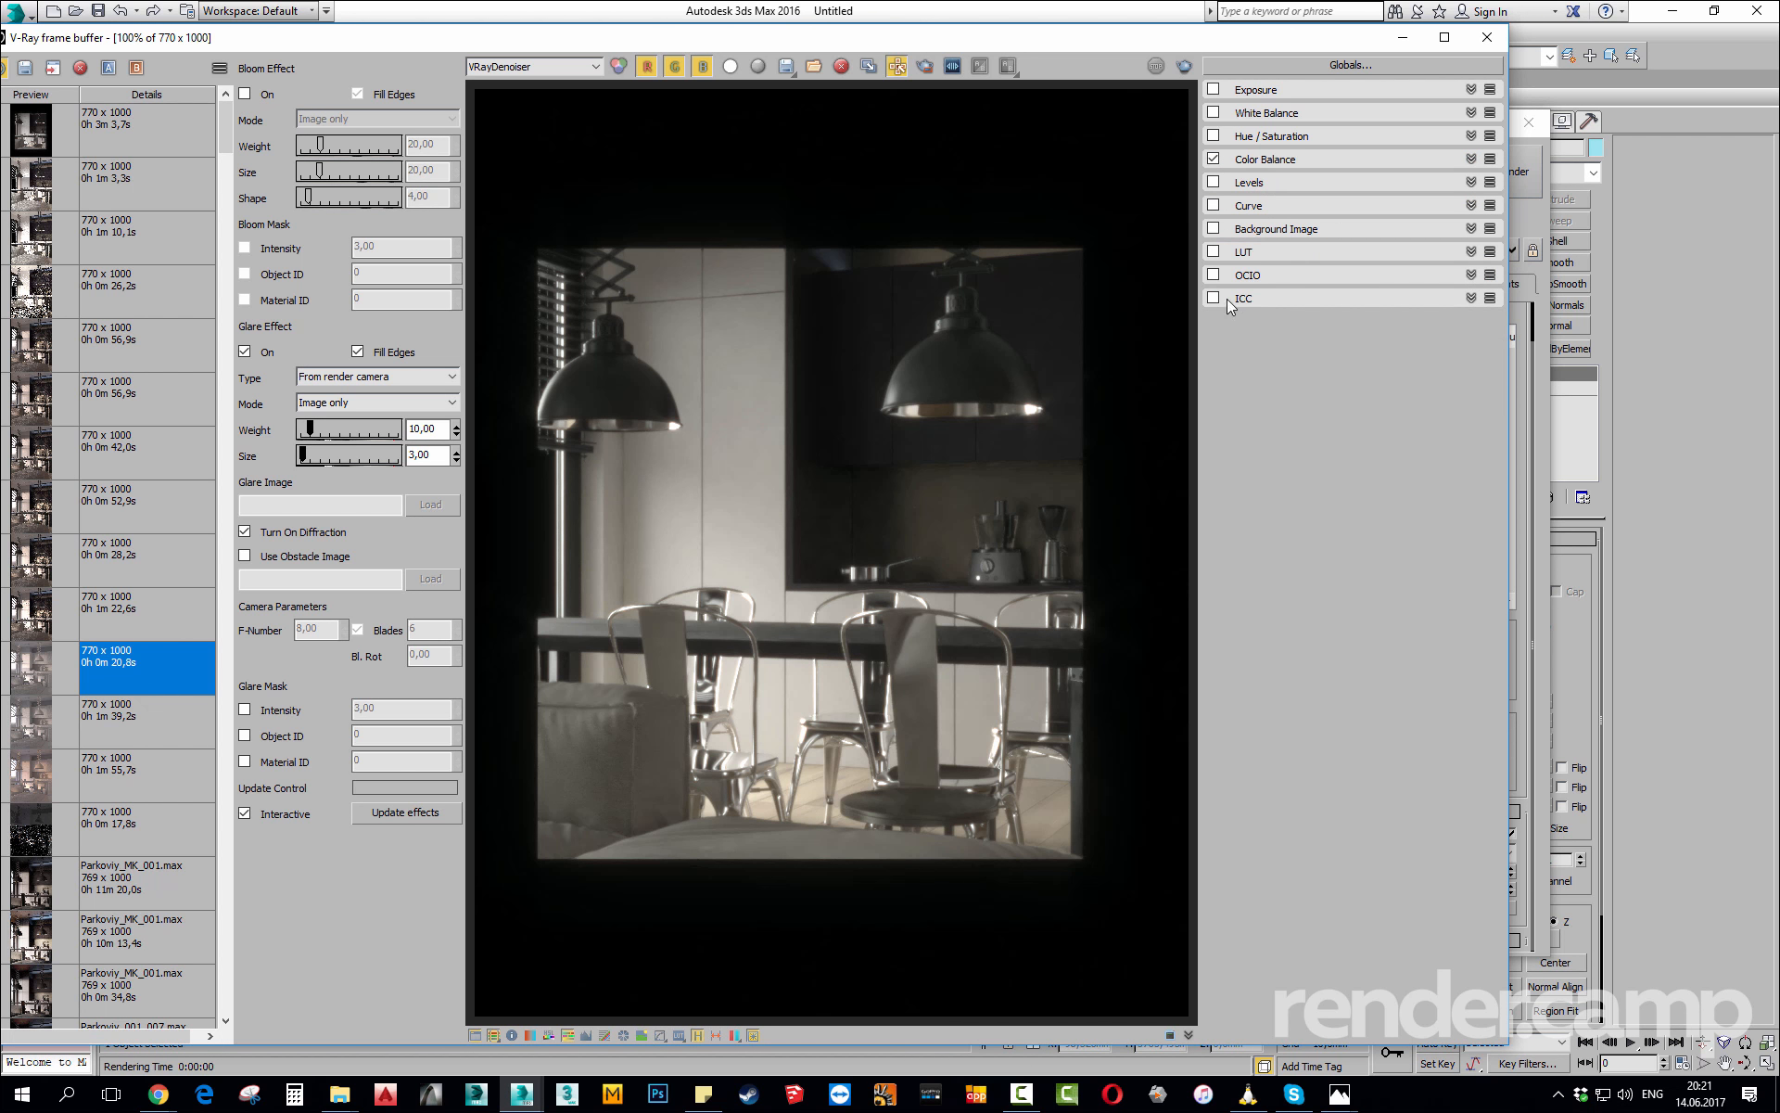
Enable the Curve correction and shape it into an S, lowering the shadow handle and raising the highlight handle.
left_click(1259, 230)
left_click(1248, 206)
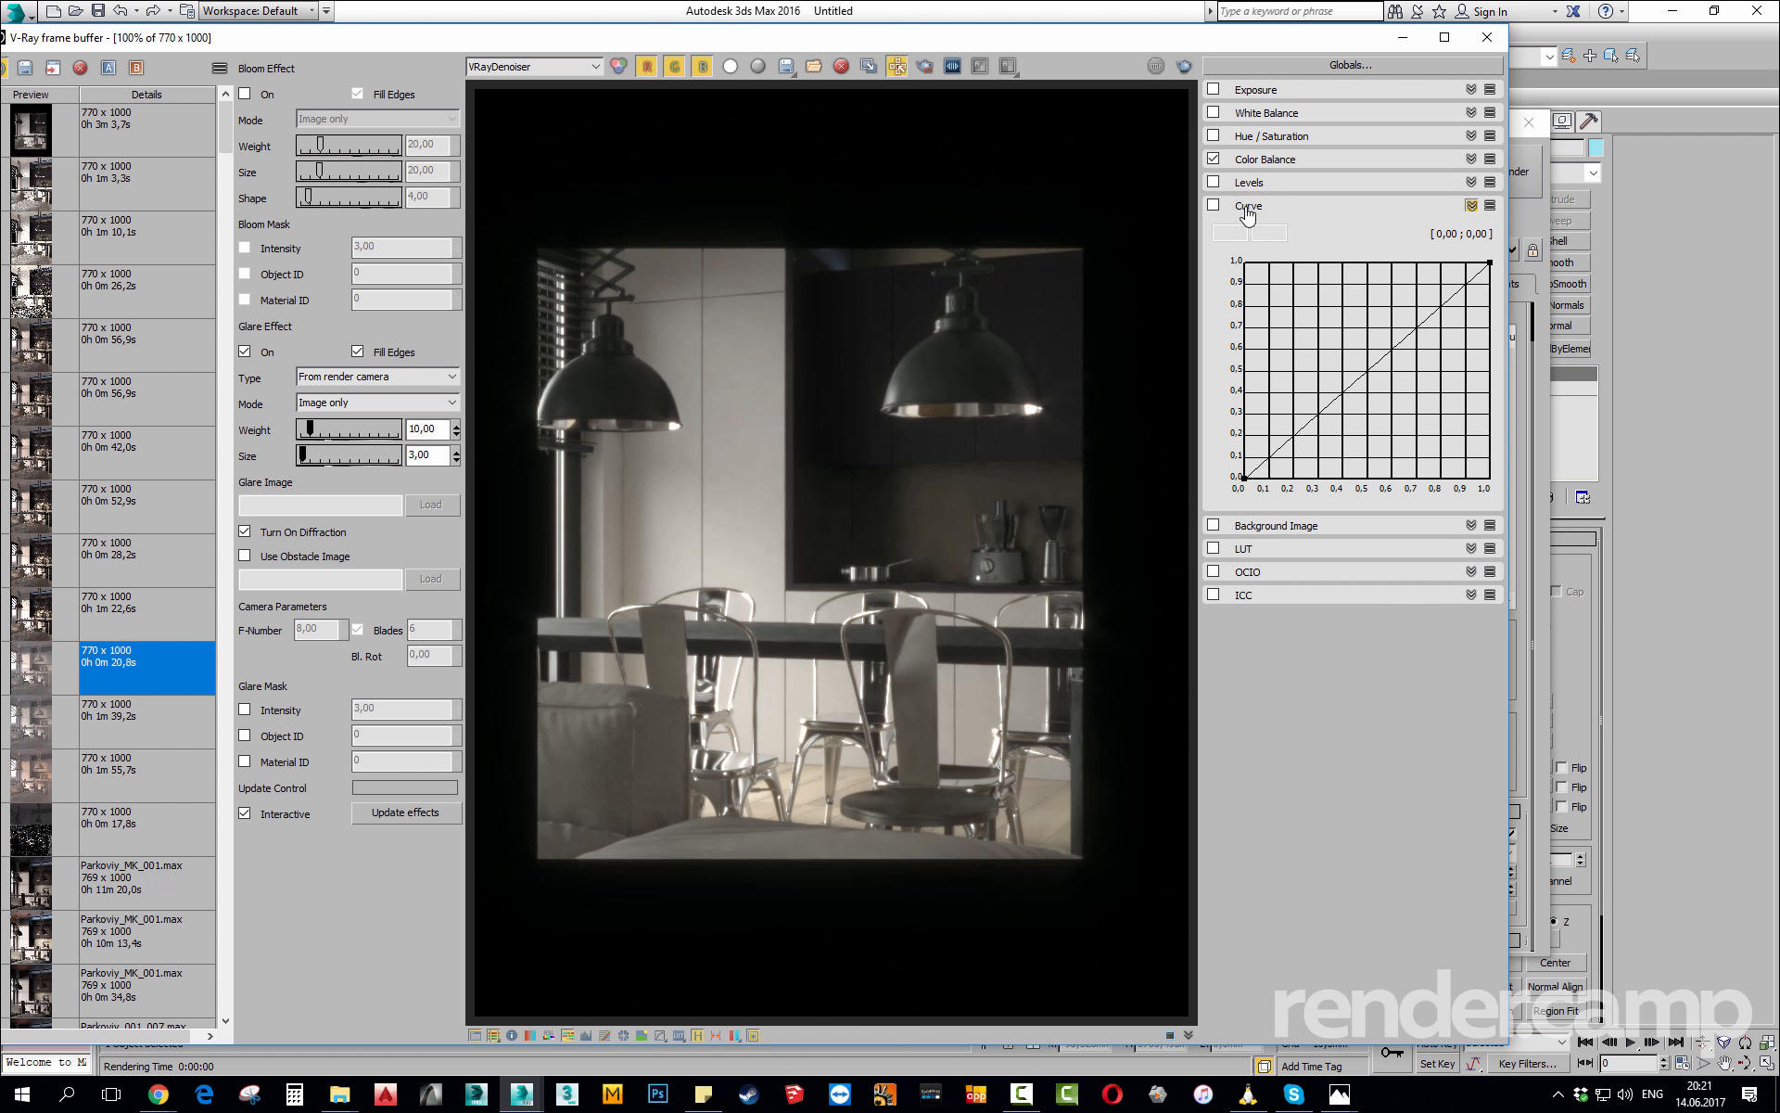
left_click(1213, 205)
left_click_drag(1312, 416, 1328, 436)
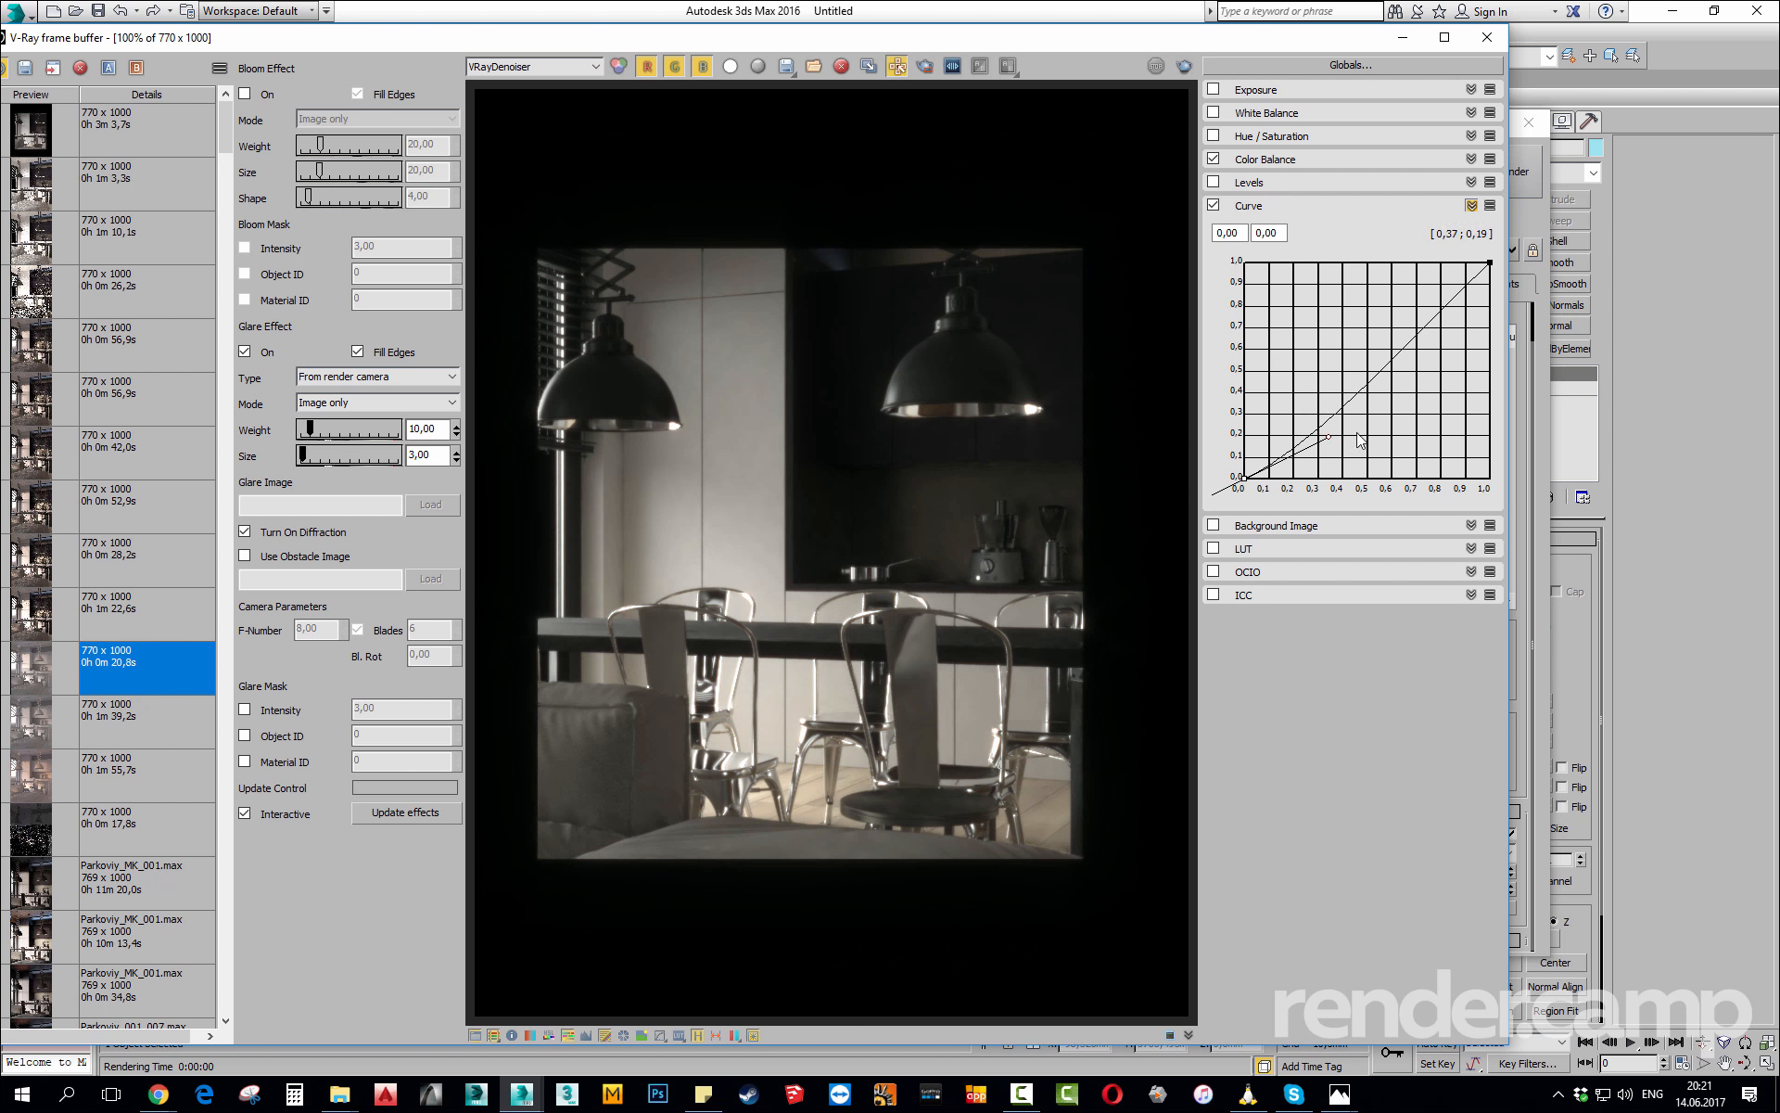
left_click_drag(1421, 318, 1364, 327)
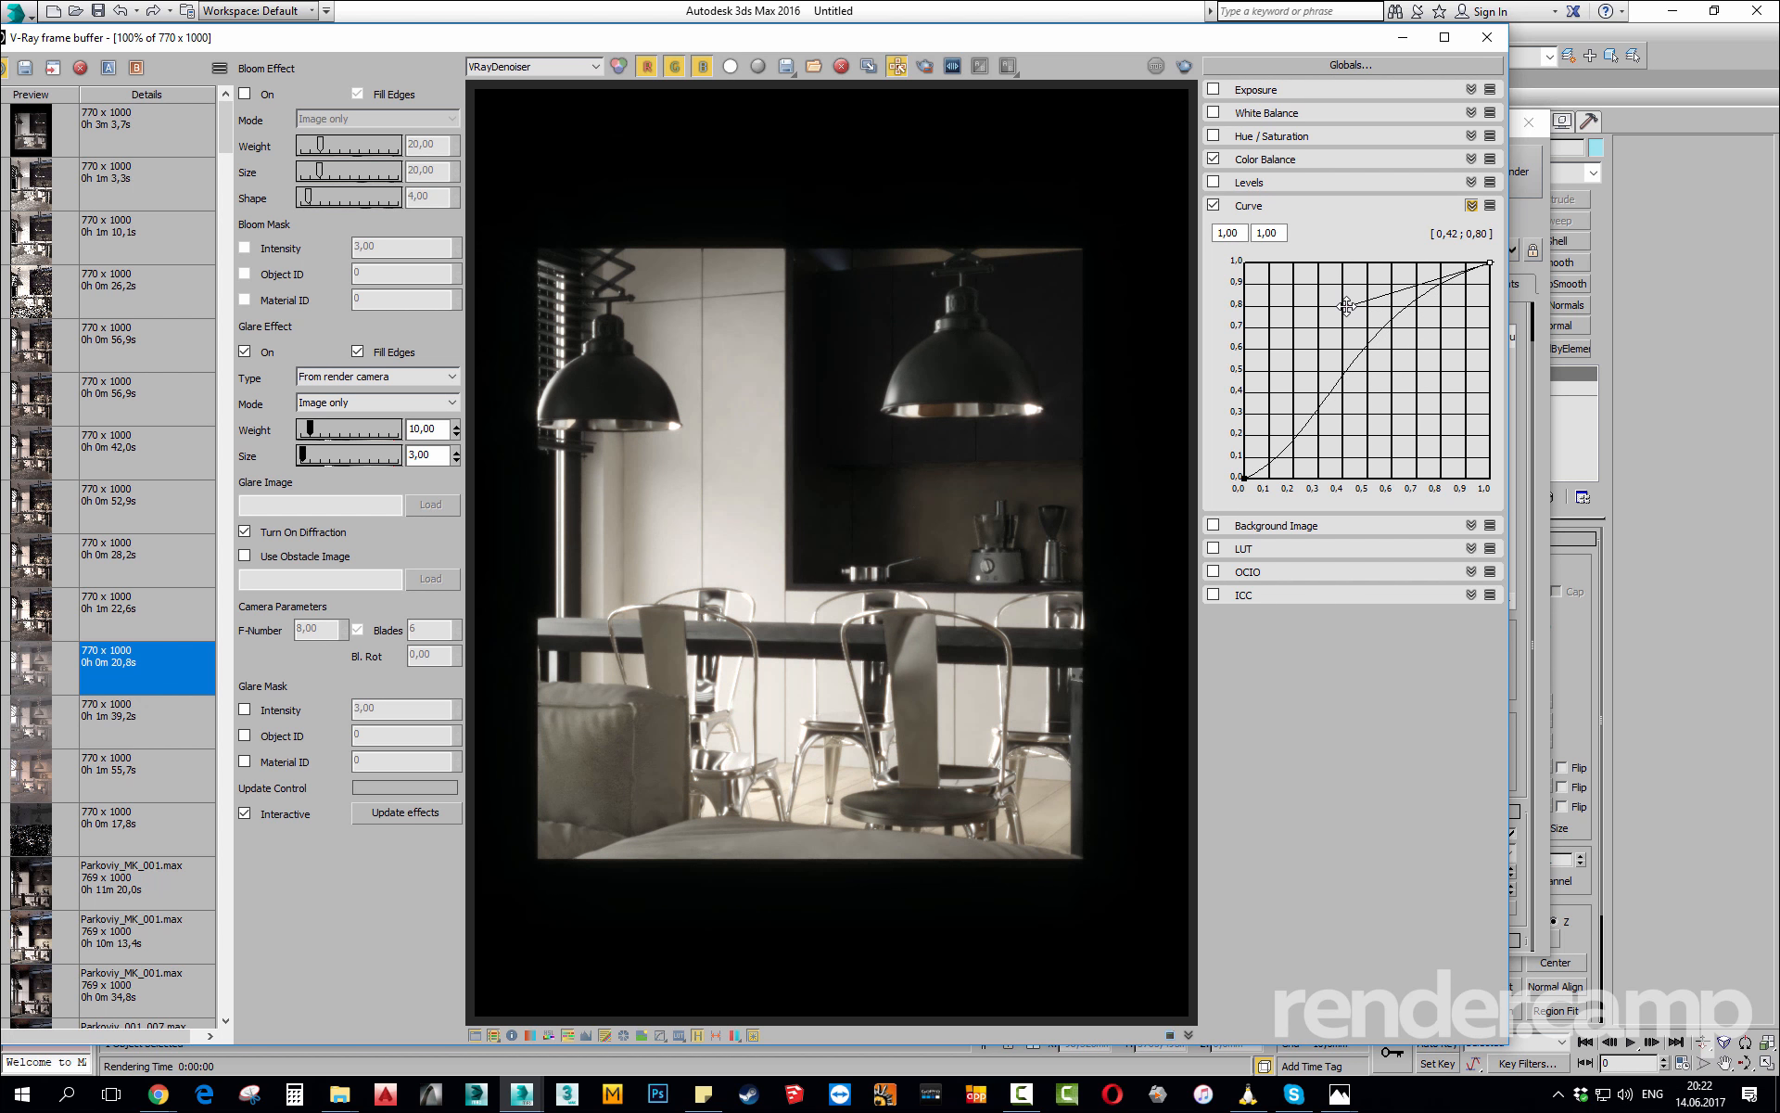
Try a stronger contrast curve, pulling the shadow handle to about 0.45, 0.05 and the highlight handle far toward the shadows.
left_click(1321, 449)
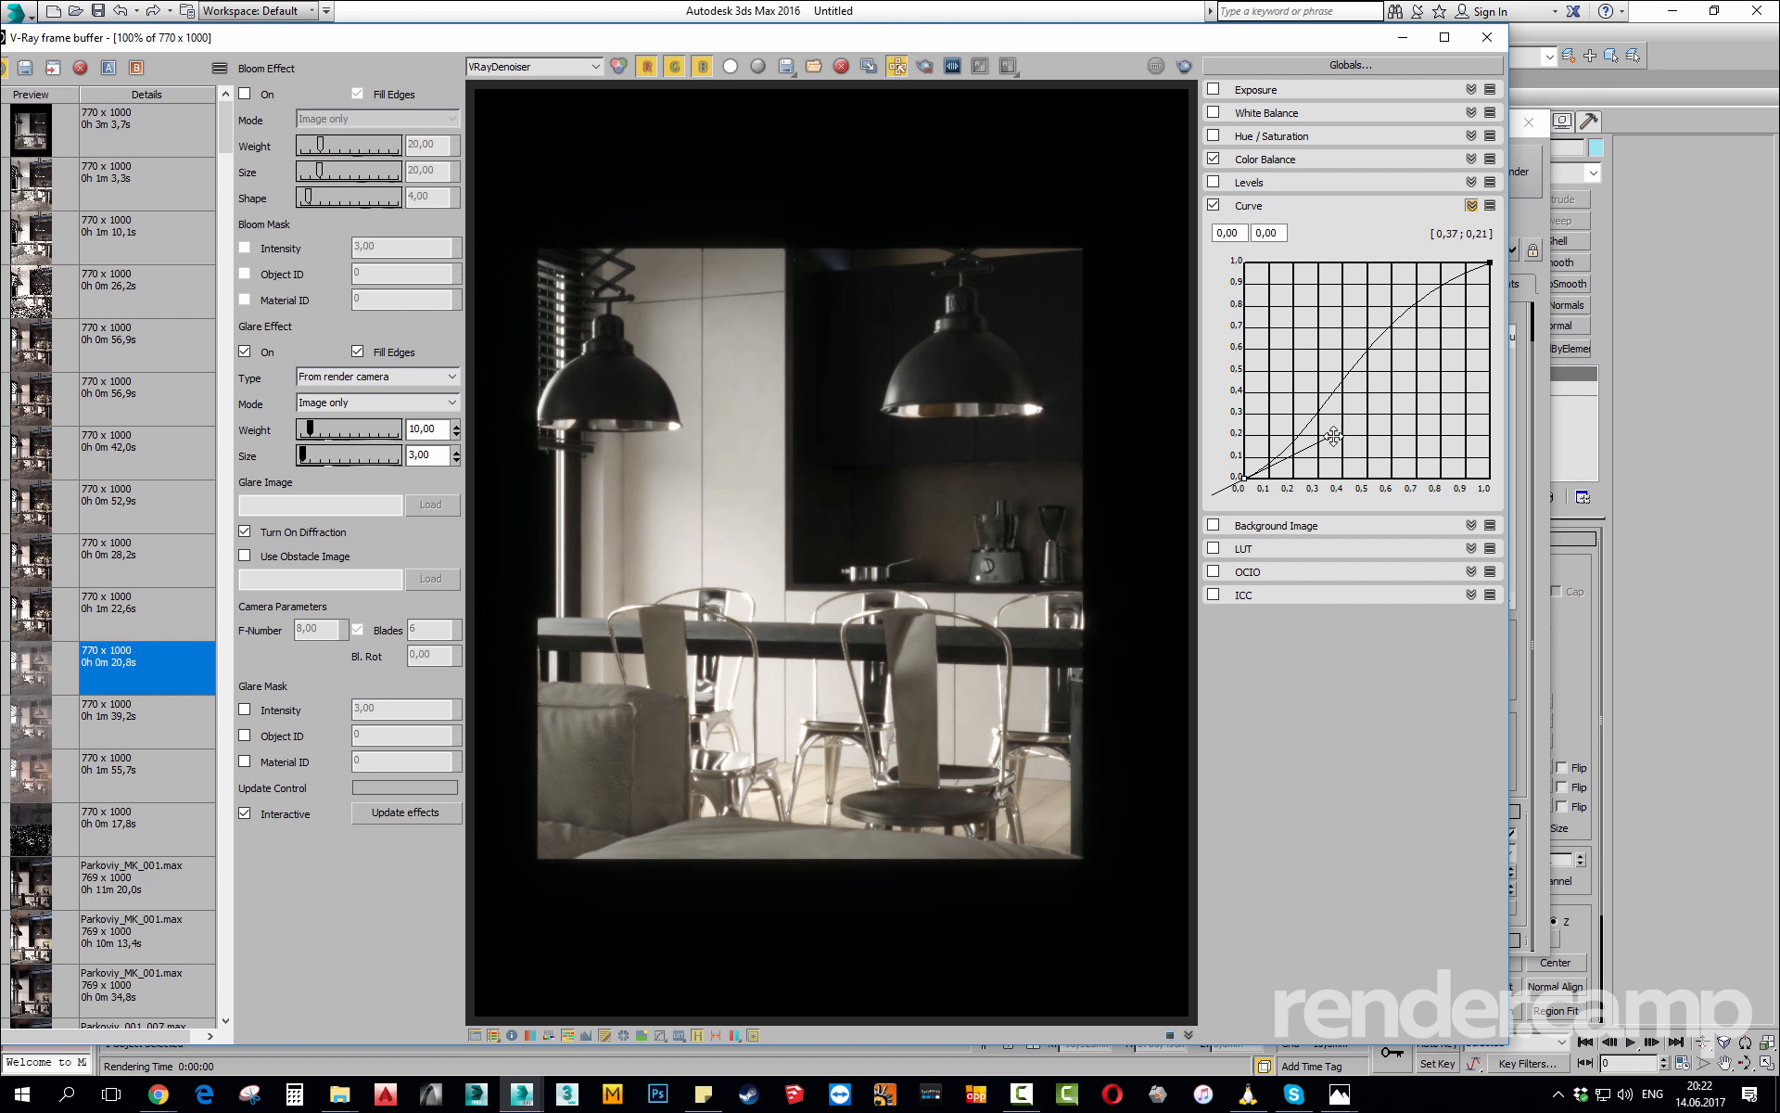
mouse_move(1333, 436)
left_mouse_down()
mouse_move(1325, 462)
mouse_move(1351, 467)
left_mouse_up()
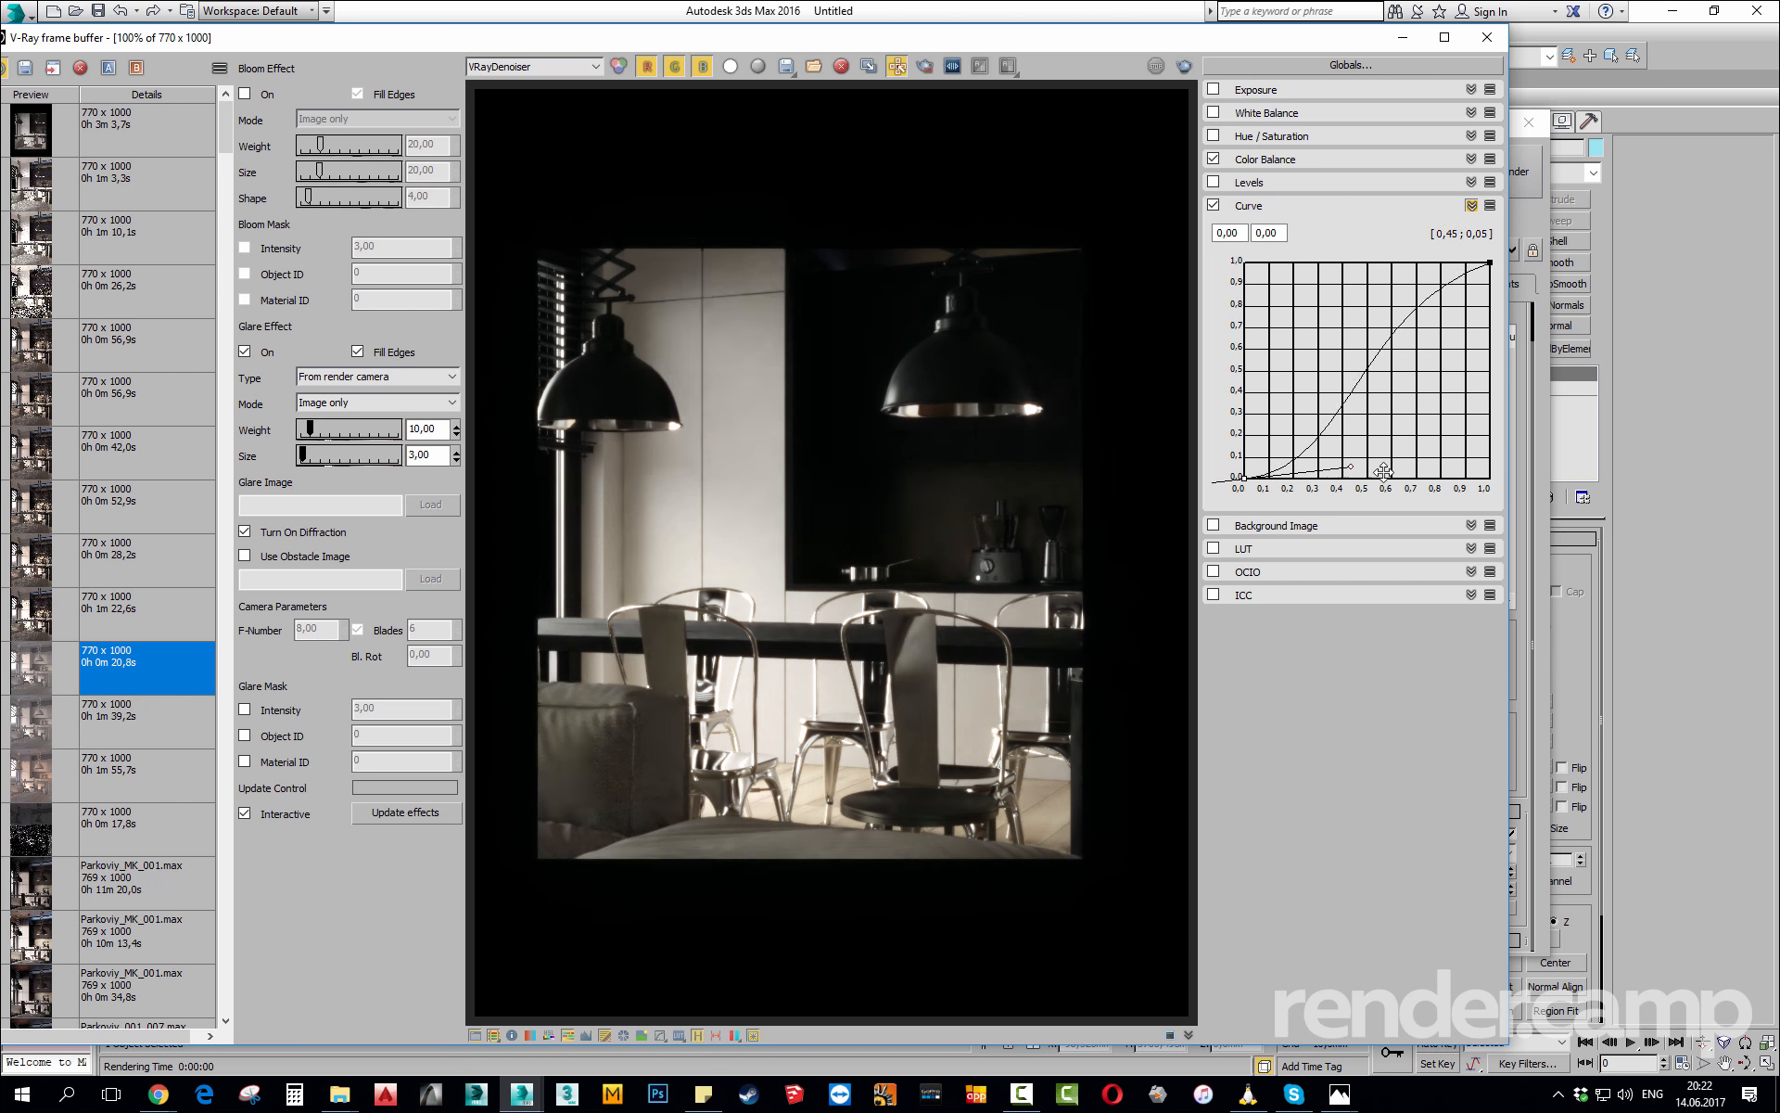
left_click(1490, 262)
left_click_drag(1354, 308, 1288, 503)
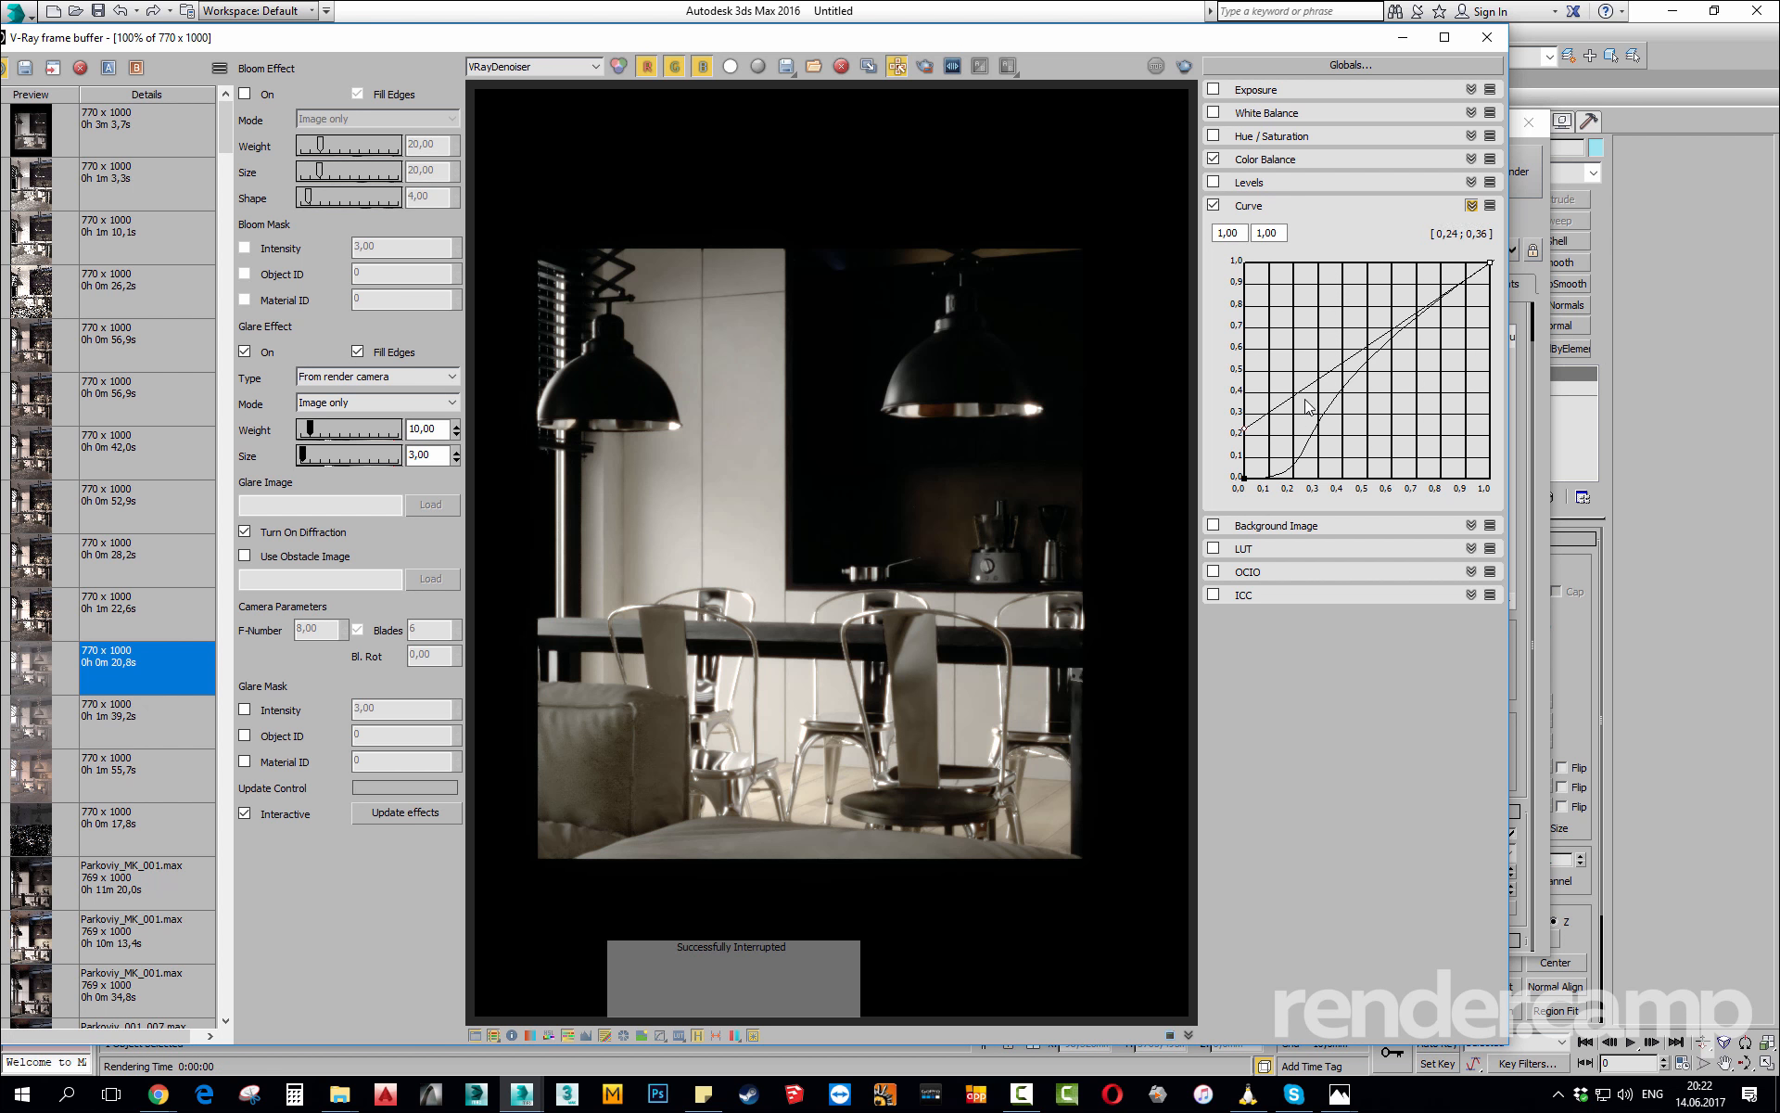
Soften the curve into a gentle S with brighter midtones by shortening the shadow handle and extending the highlight handle.
left_click_drag(1245, 428, 1292, 459)
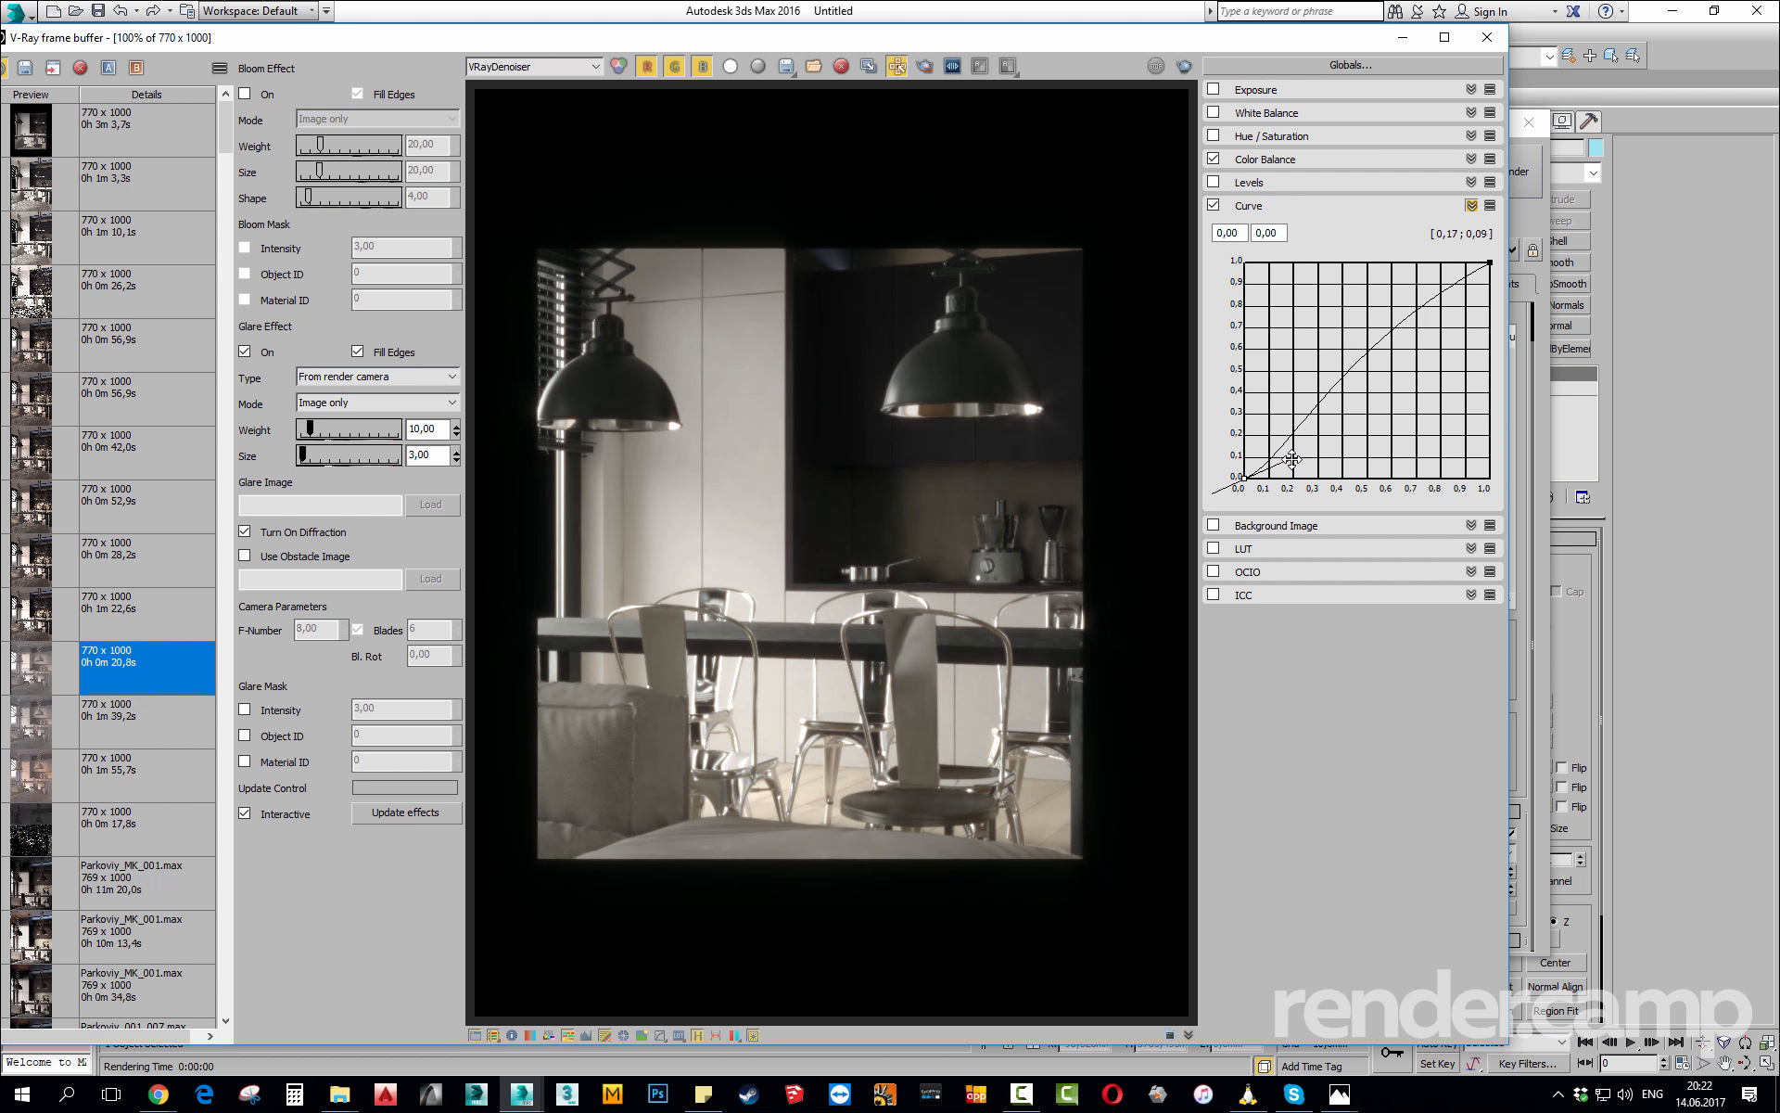
left_click(1490, 262)
left_click_drag(1343, 343, 1309, 353)
left_click(1244, 478)
left_click_drag(1298, 466, 1306, 464)
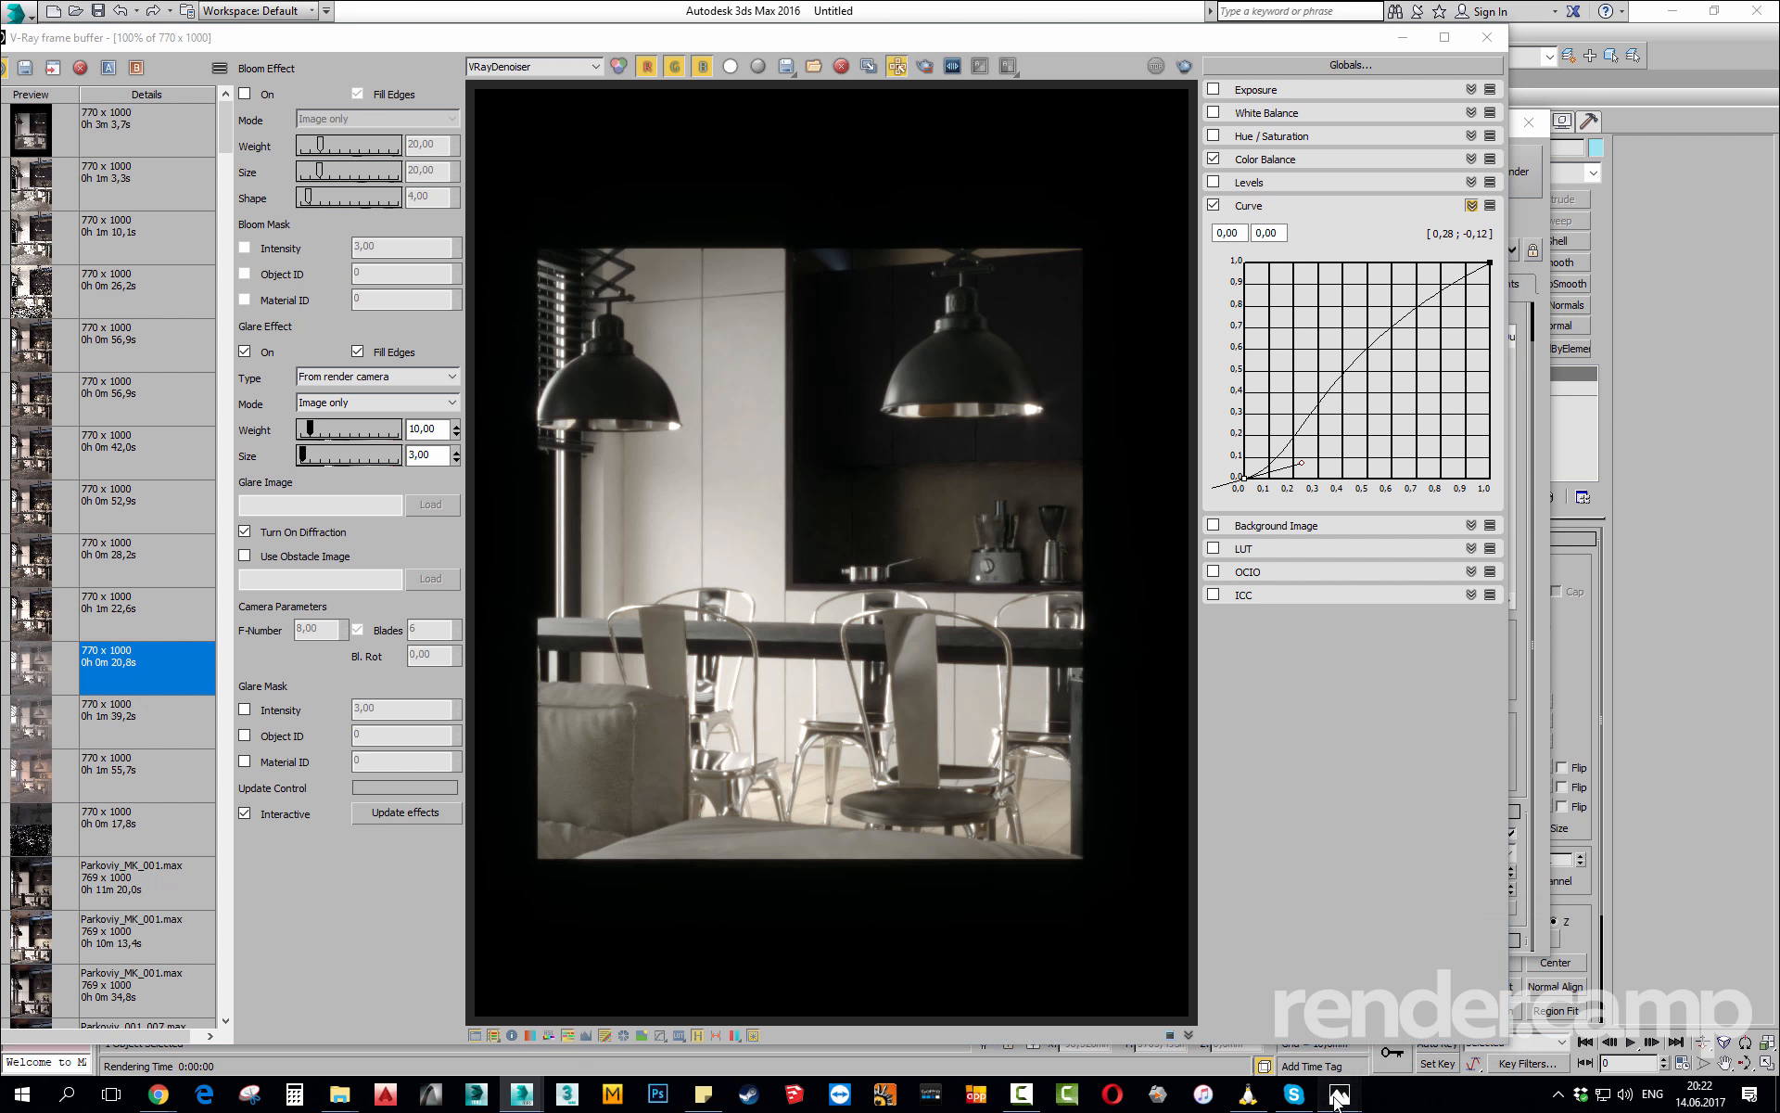
View the reference image Parkoviy_Cam008_2.jpg in the photo viewer, return to 3ds Max and close the frame buffer.
left_click(1446, 1038)
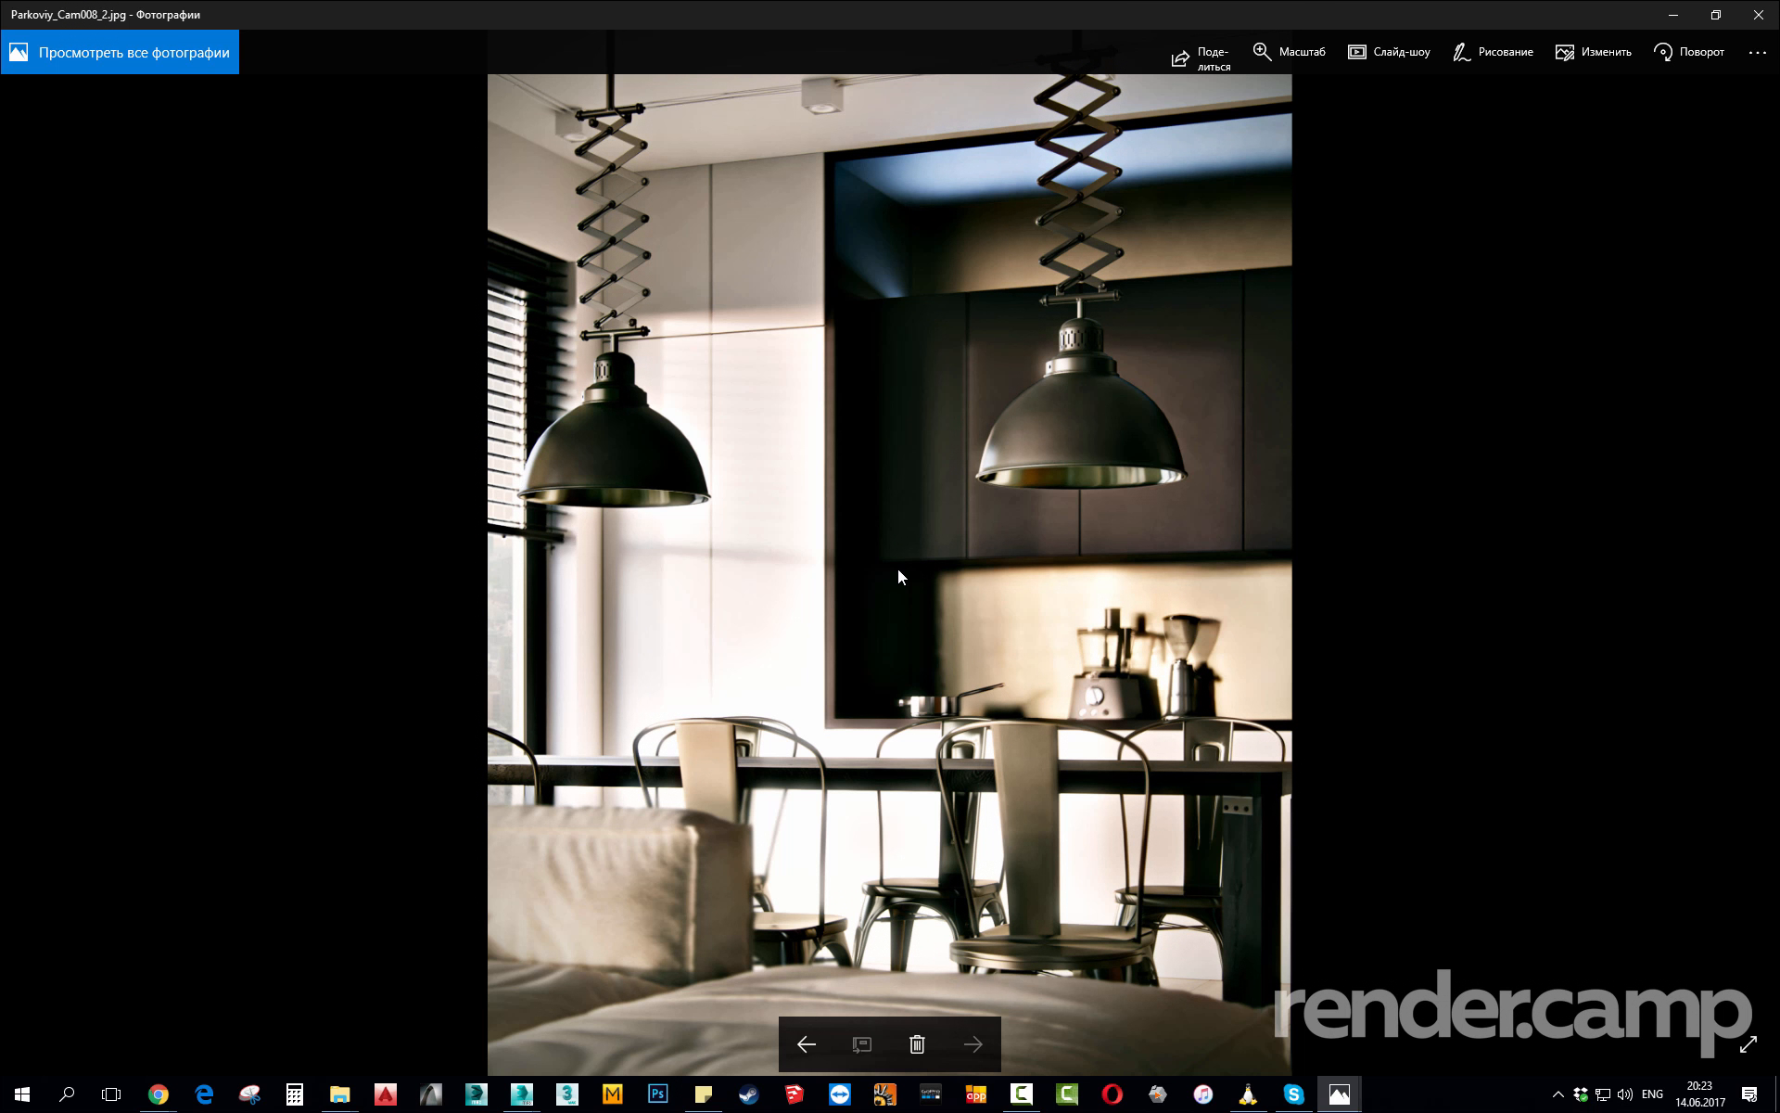
left_click(1674, 14)
left_click(1487, 39)
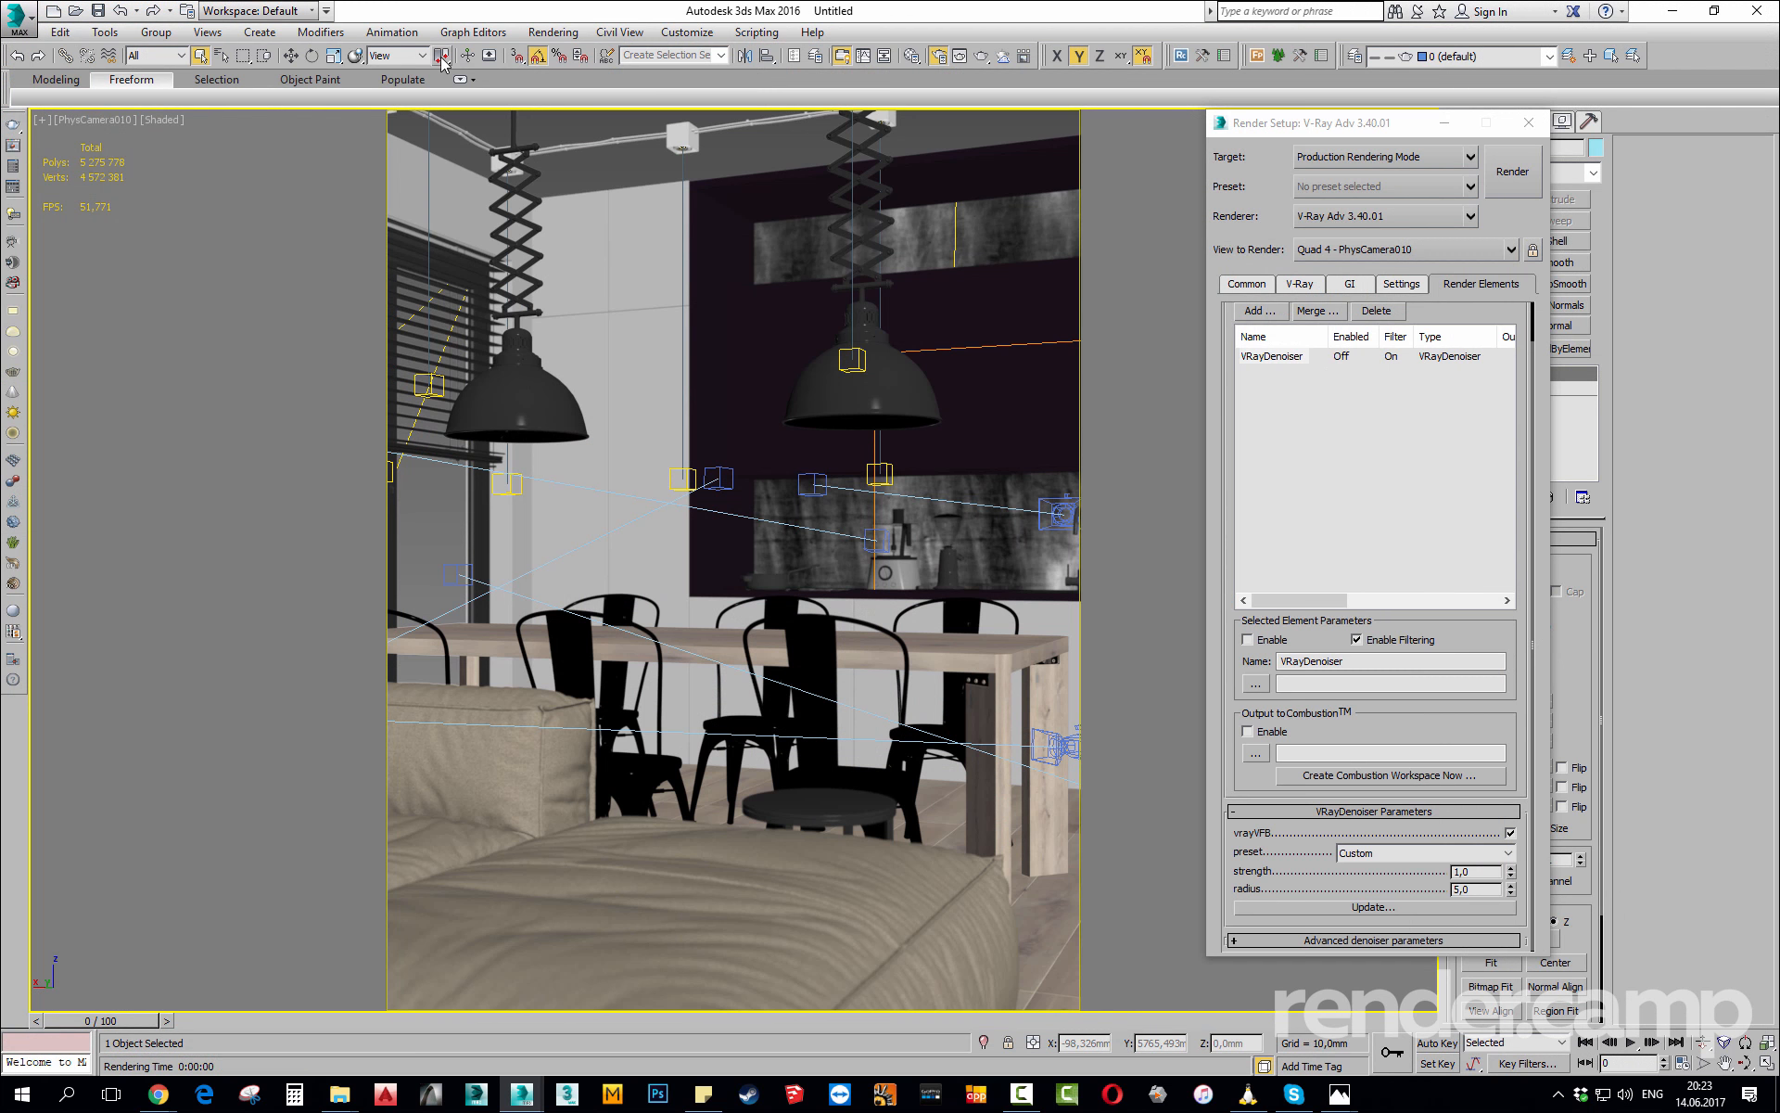
Inspect the ceiling lighting track in the camera view with edged faces toggled on and off, and reopen the V-Ray frame buffer.
key("F4")
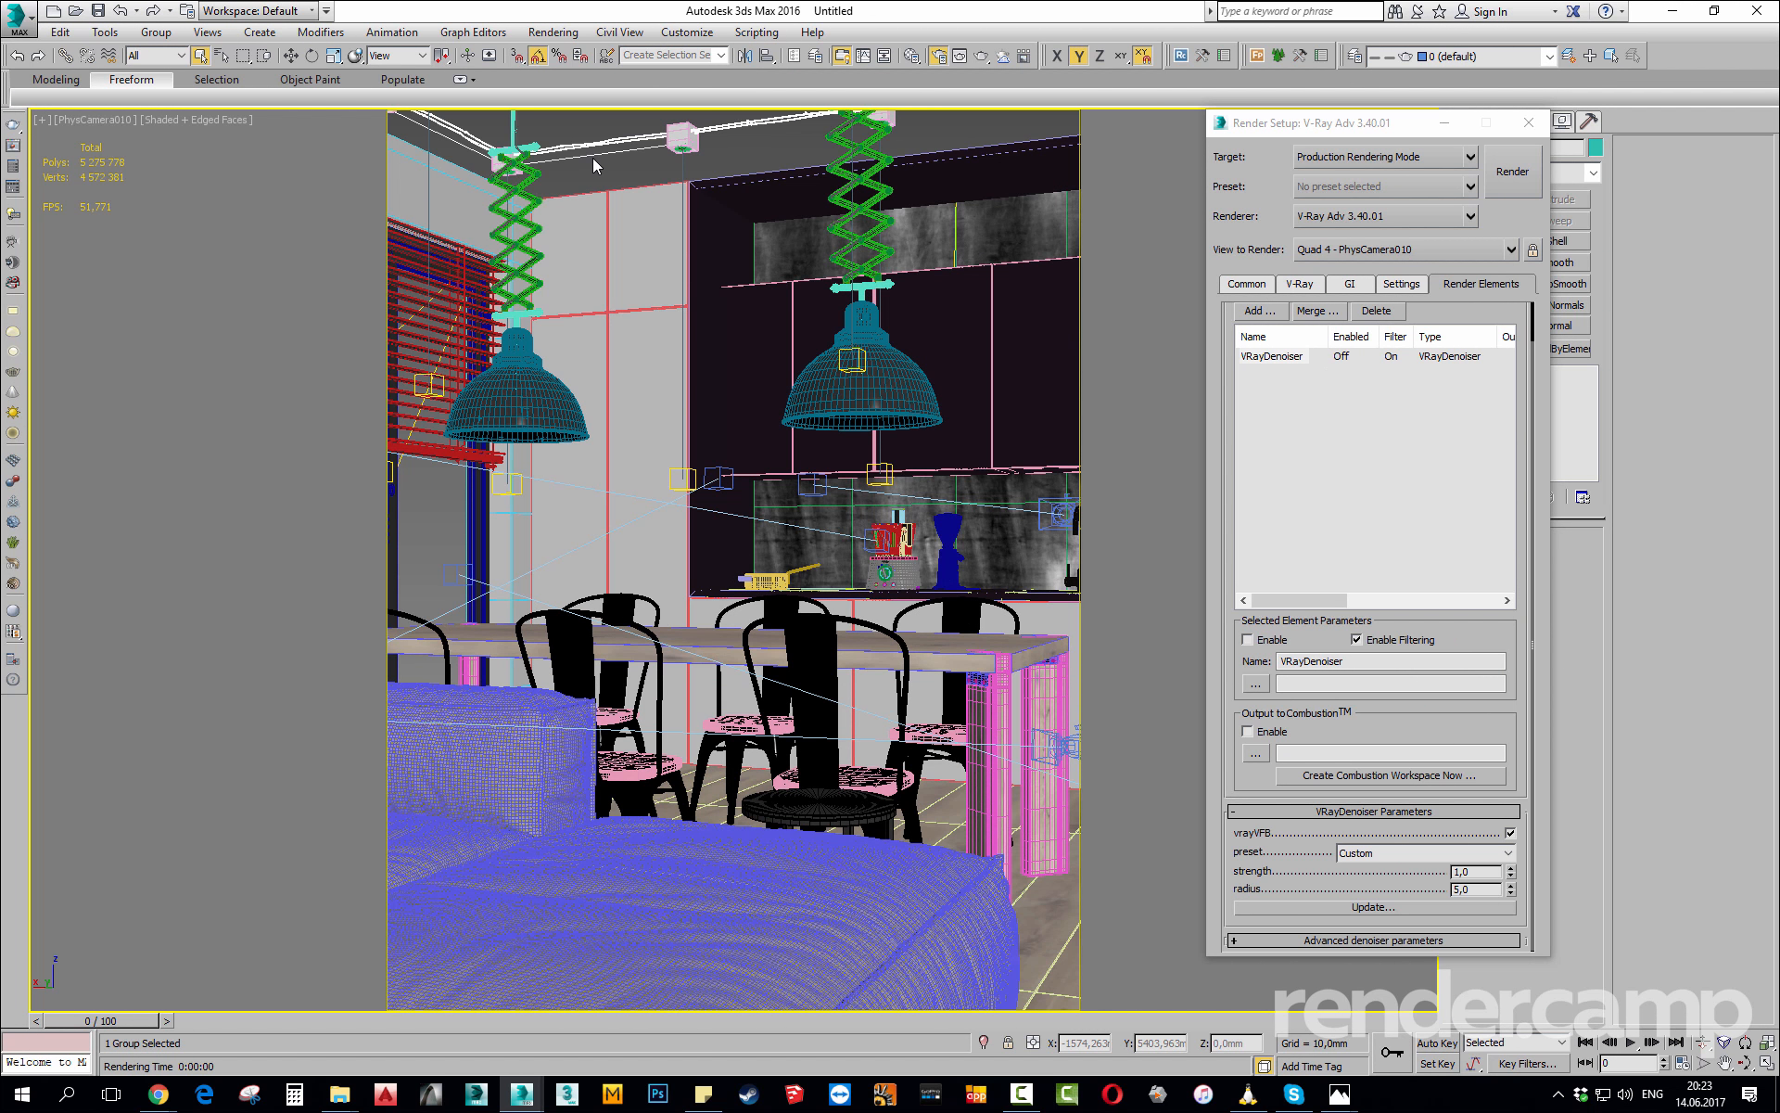
key("F4")
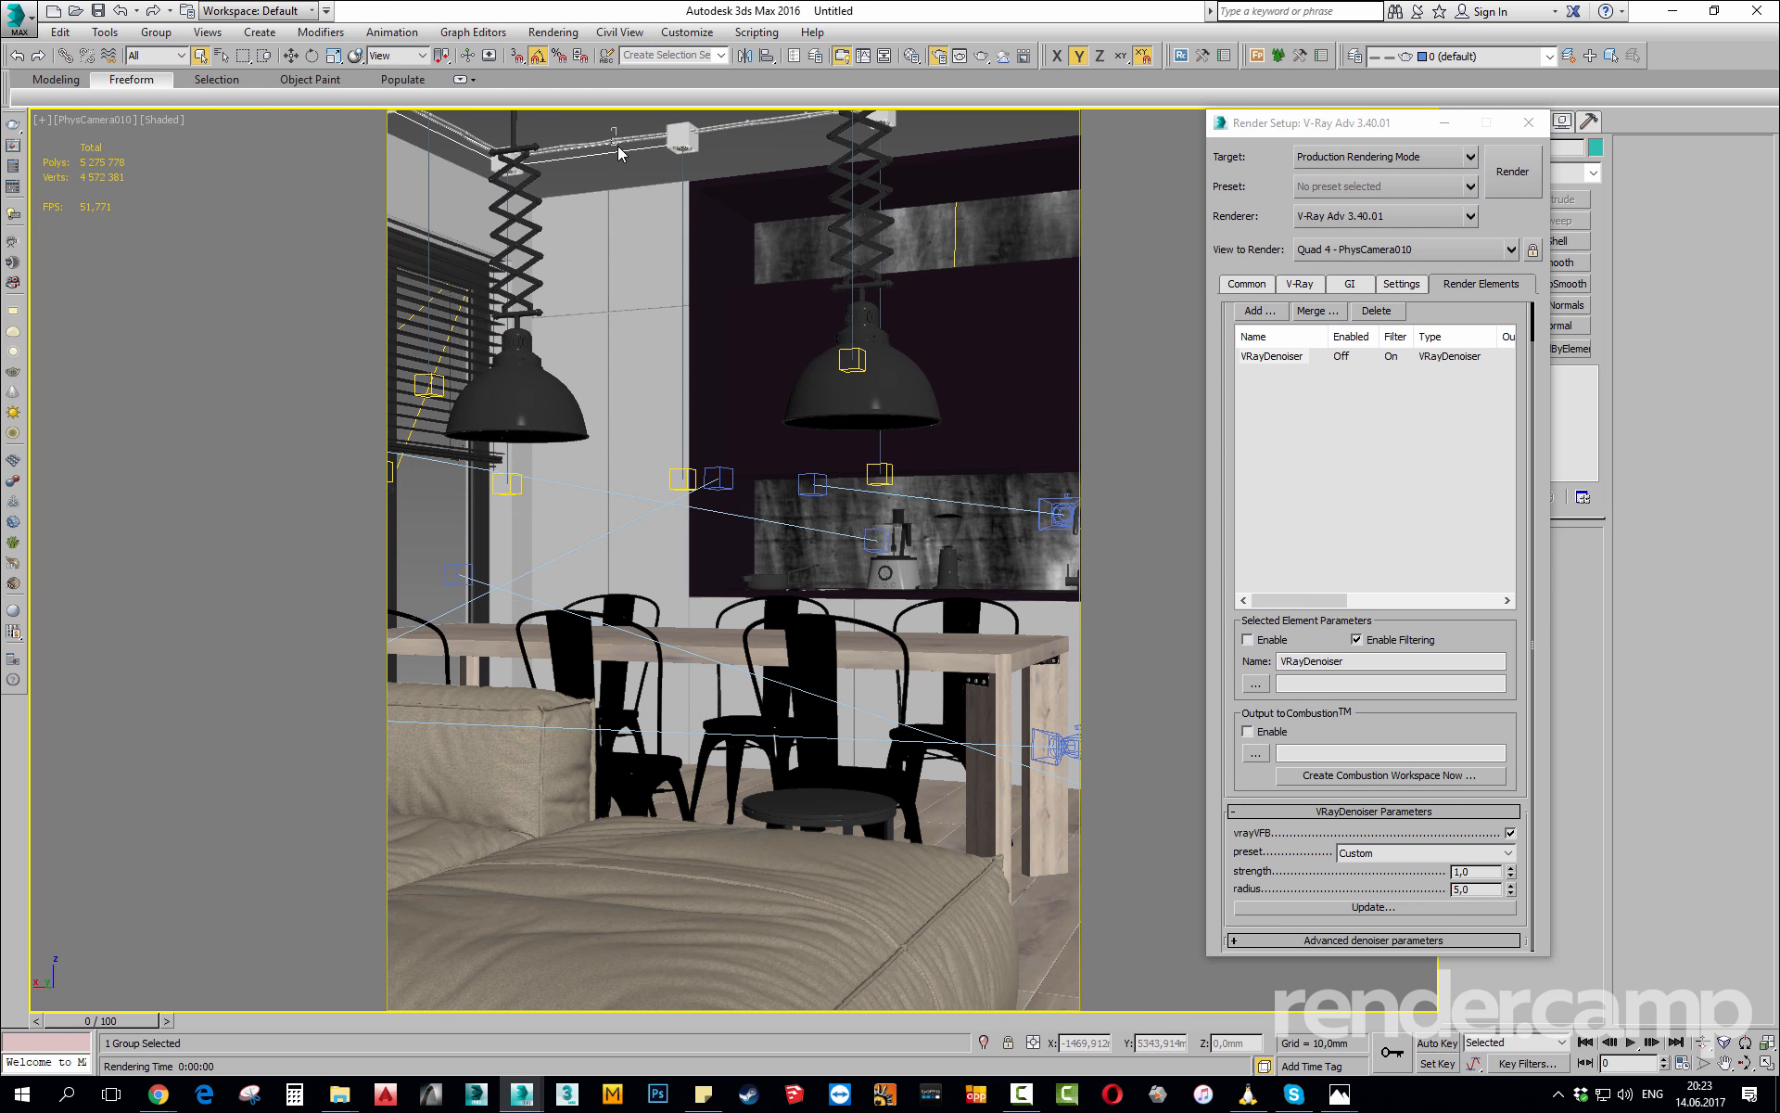
right_click(618, 141)
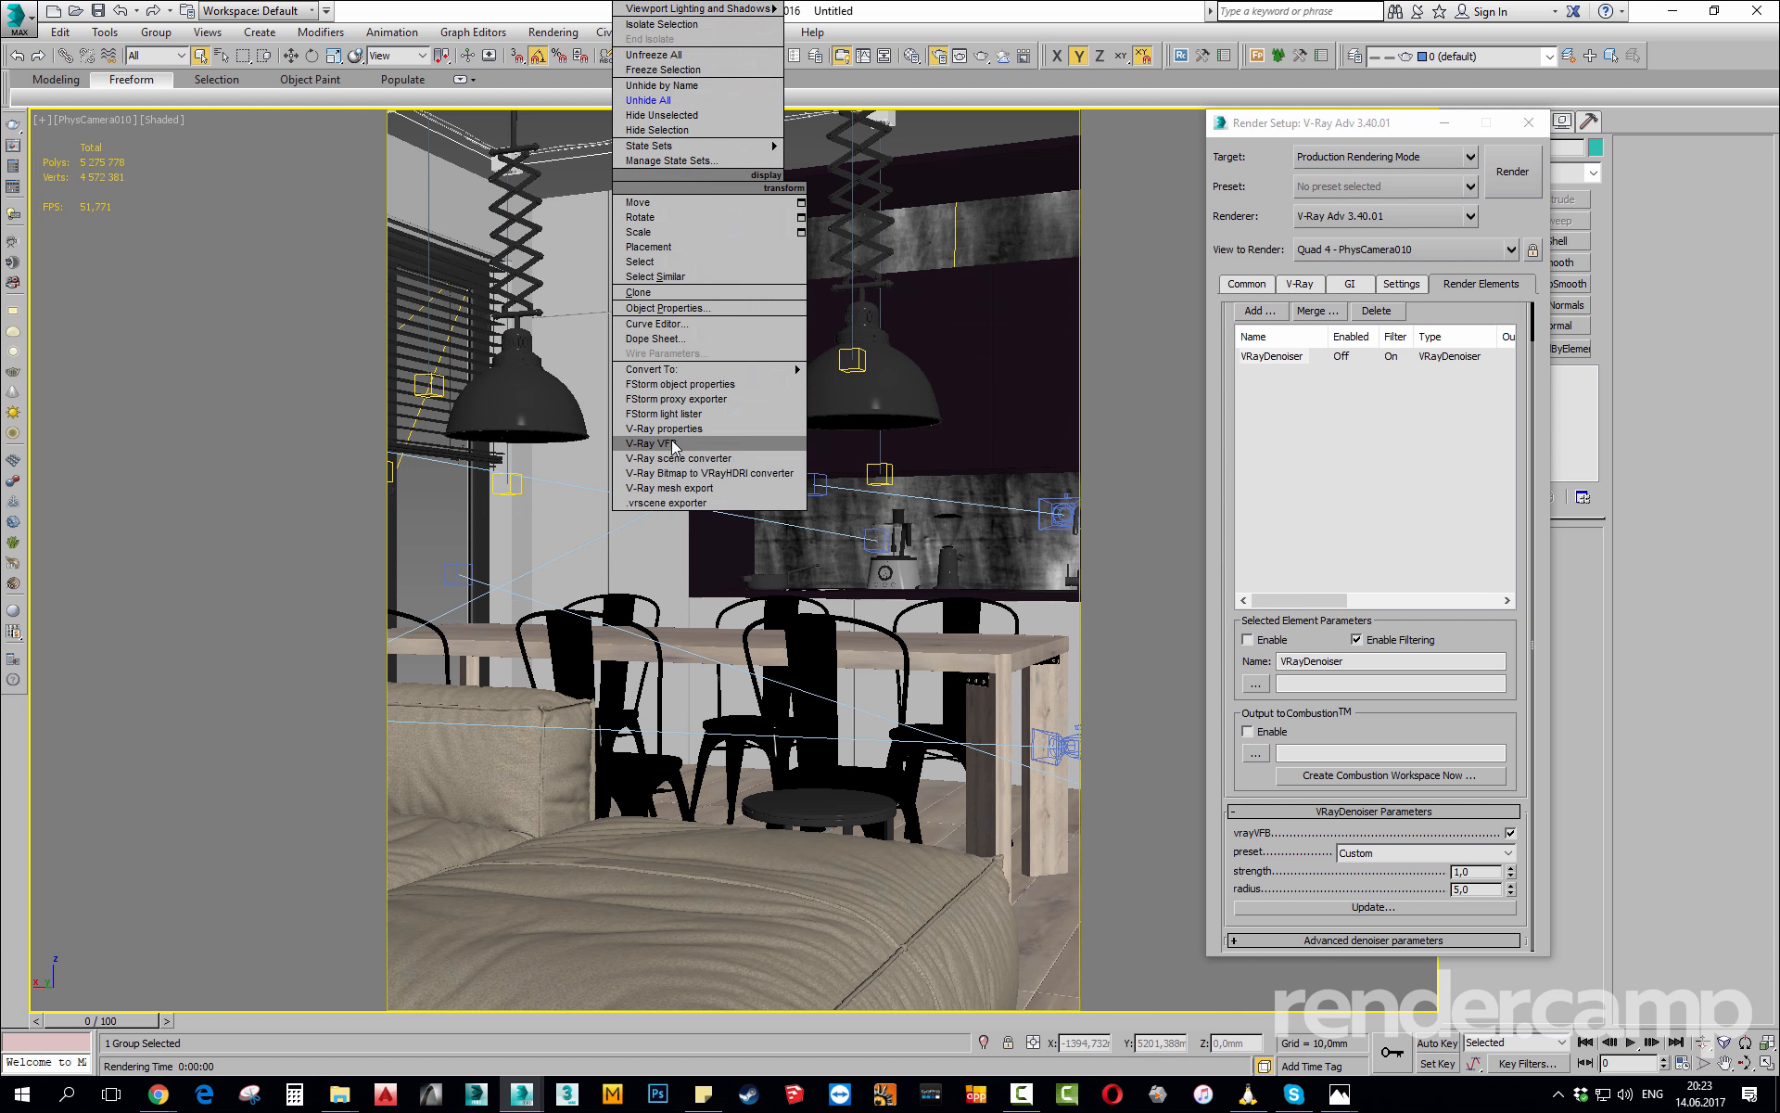
left_click(722, 446)
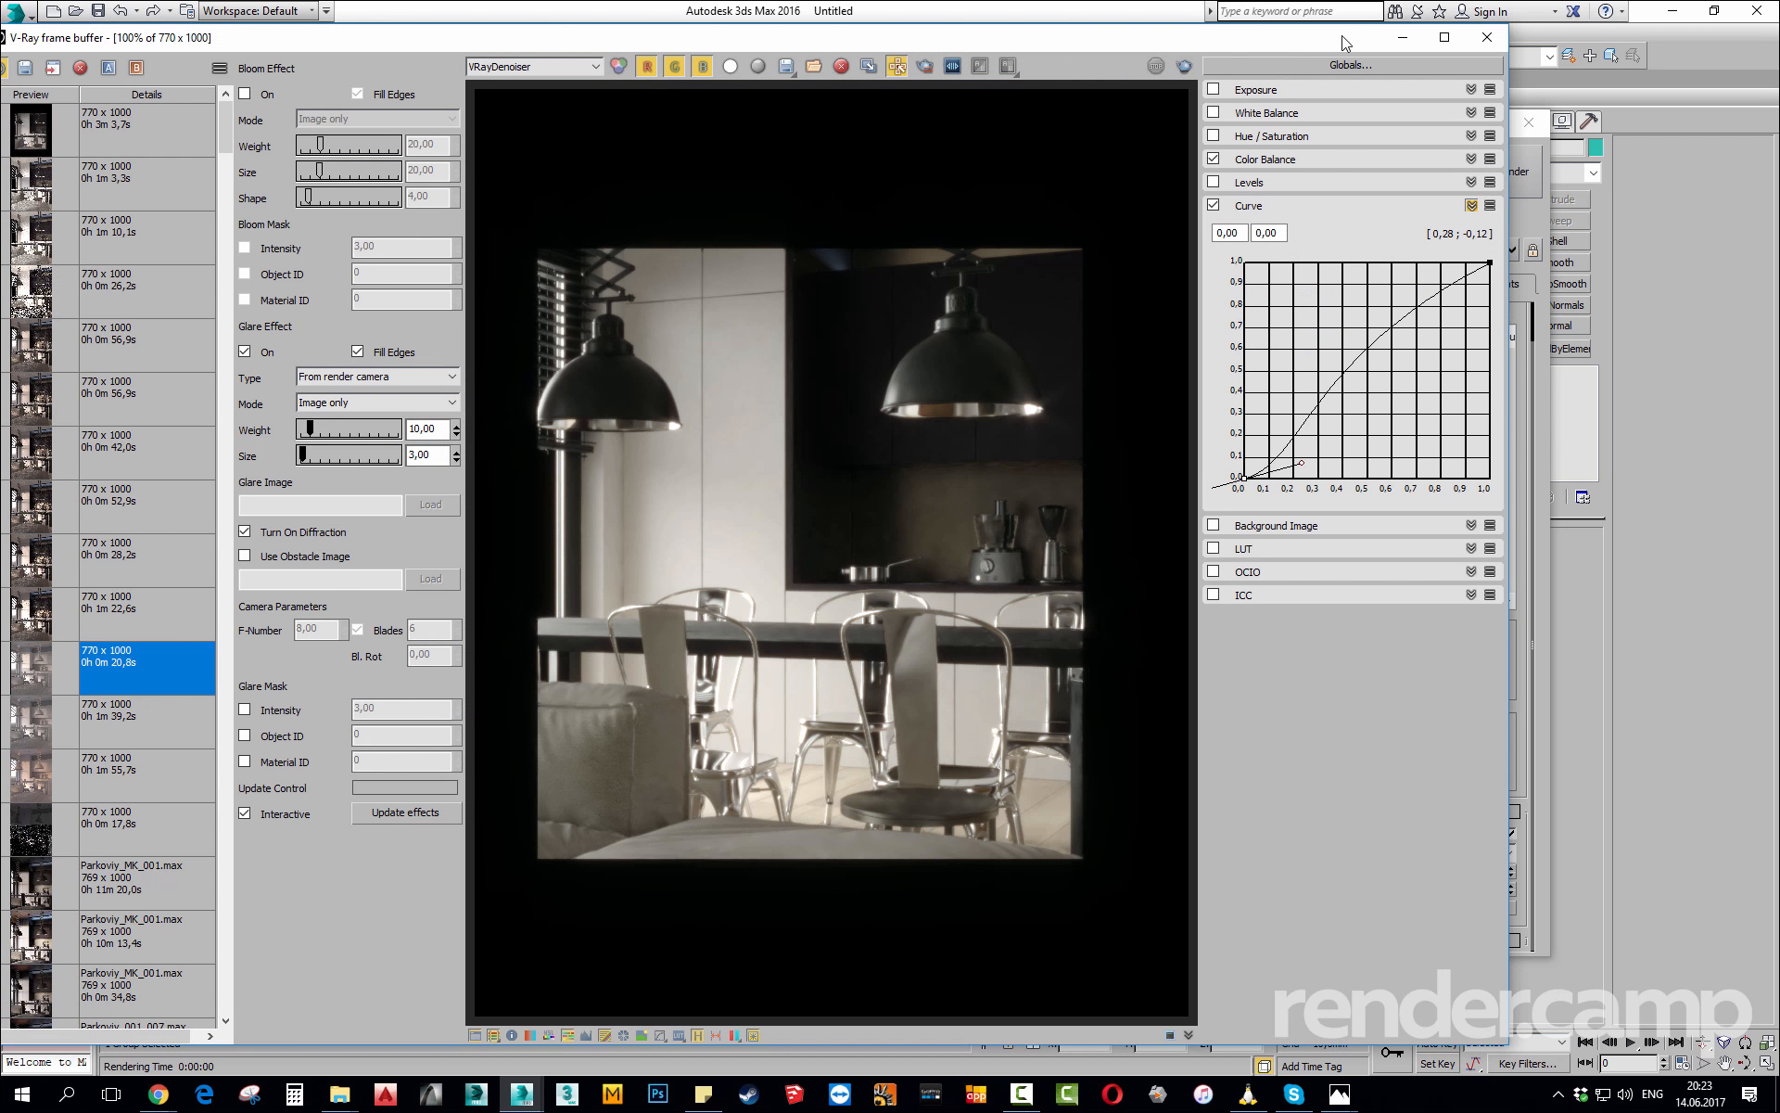
Browse earlier renders in the history, turn off the glare effect and load the 1m 10.1s render in the RGB color channel.
double_click(152, 169)
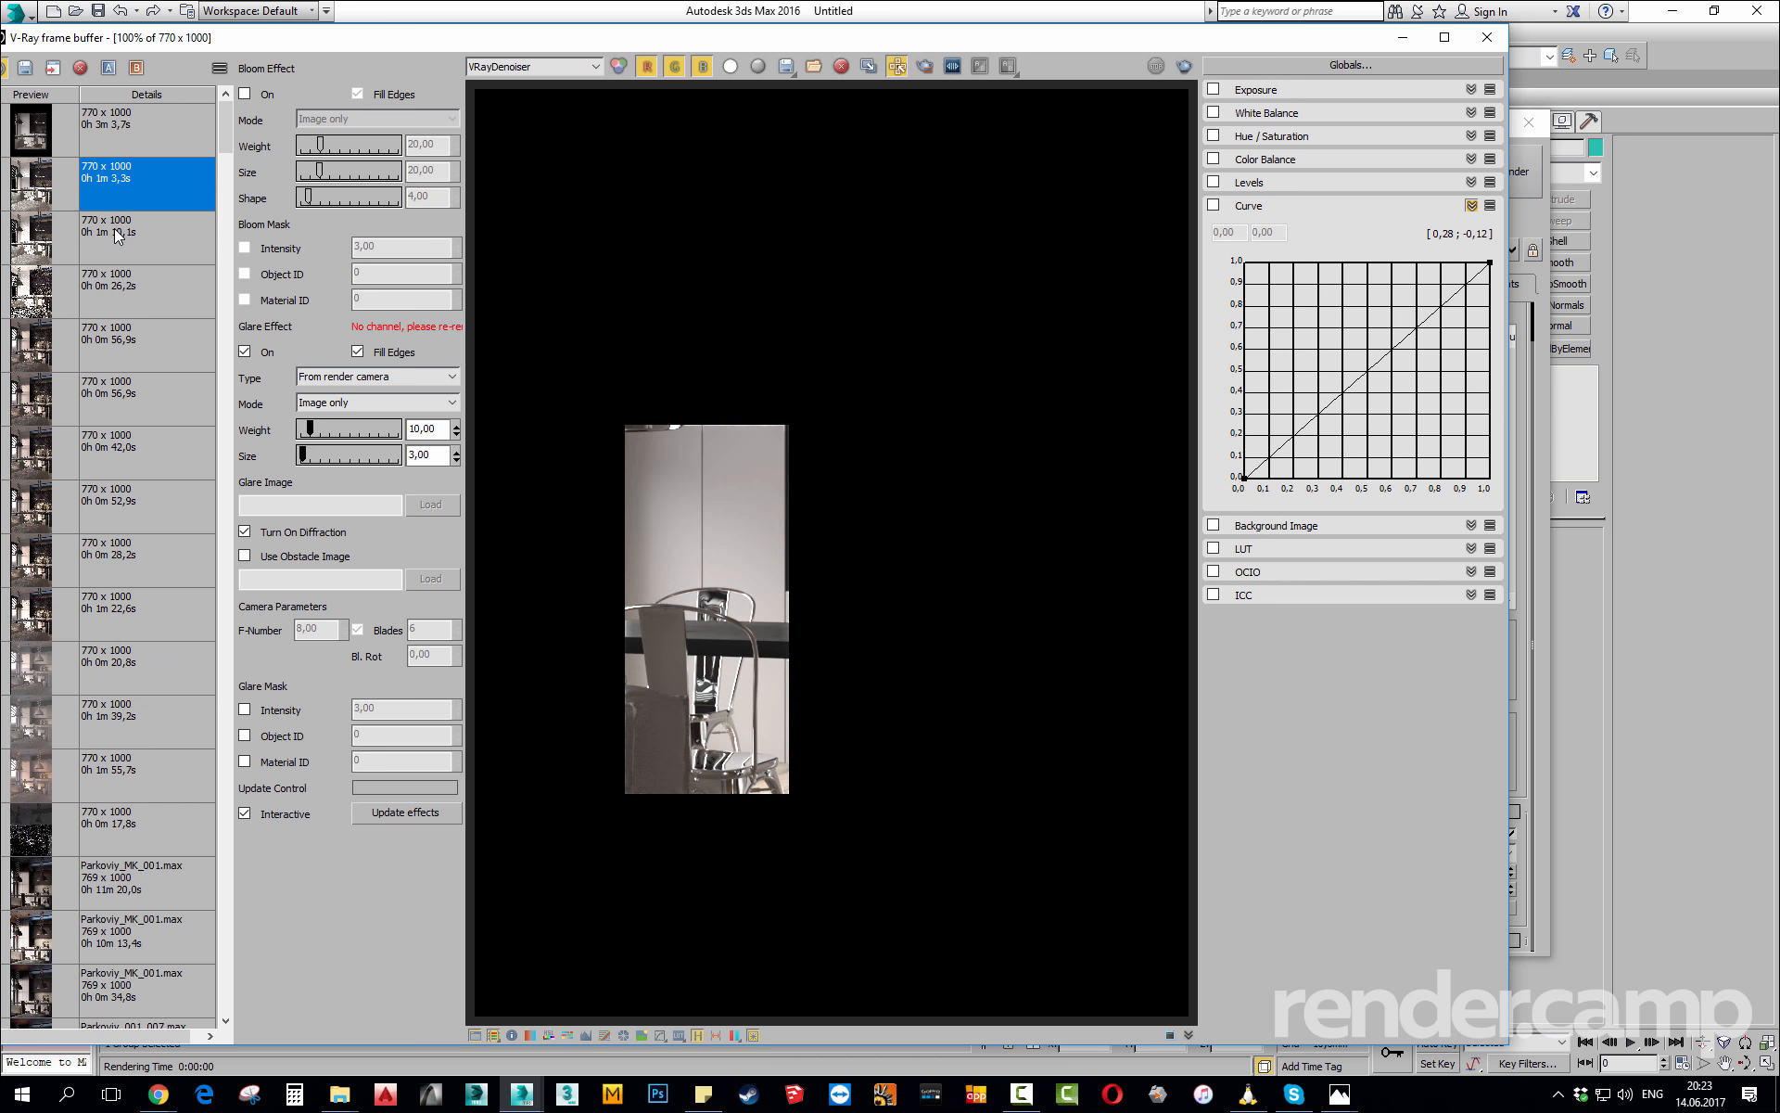
double_click(116, 236)
left_click(245, 352)
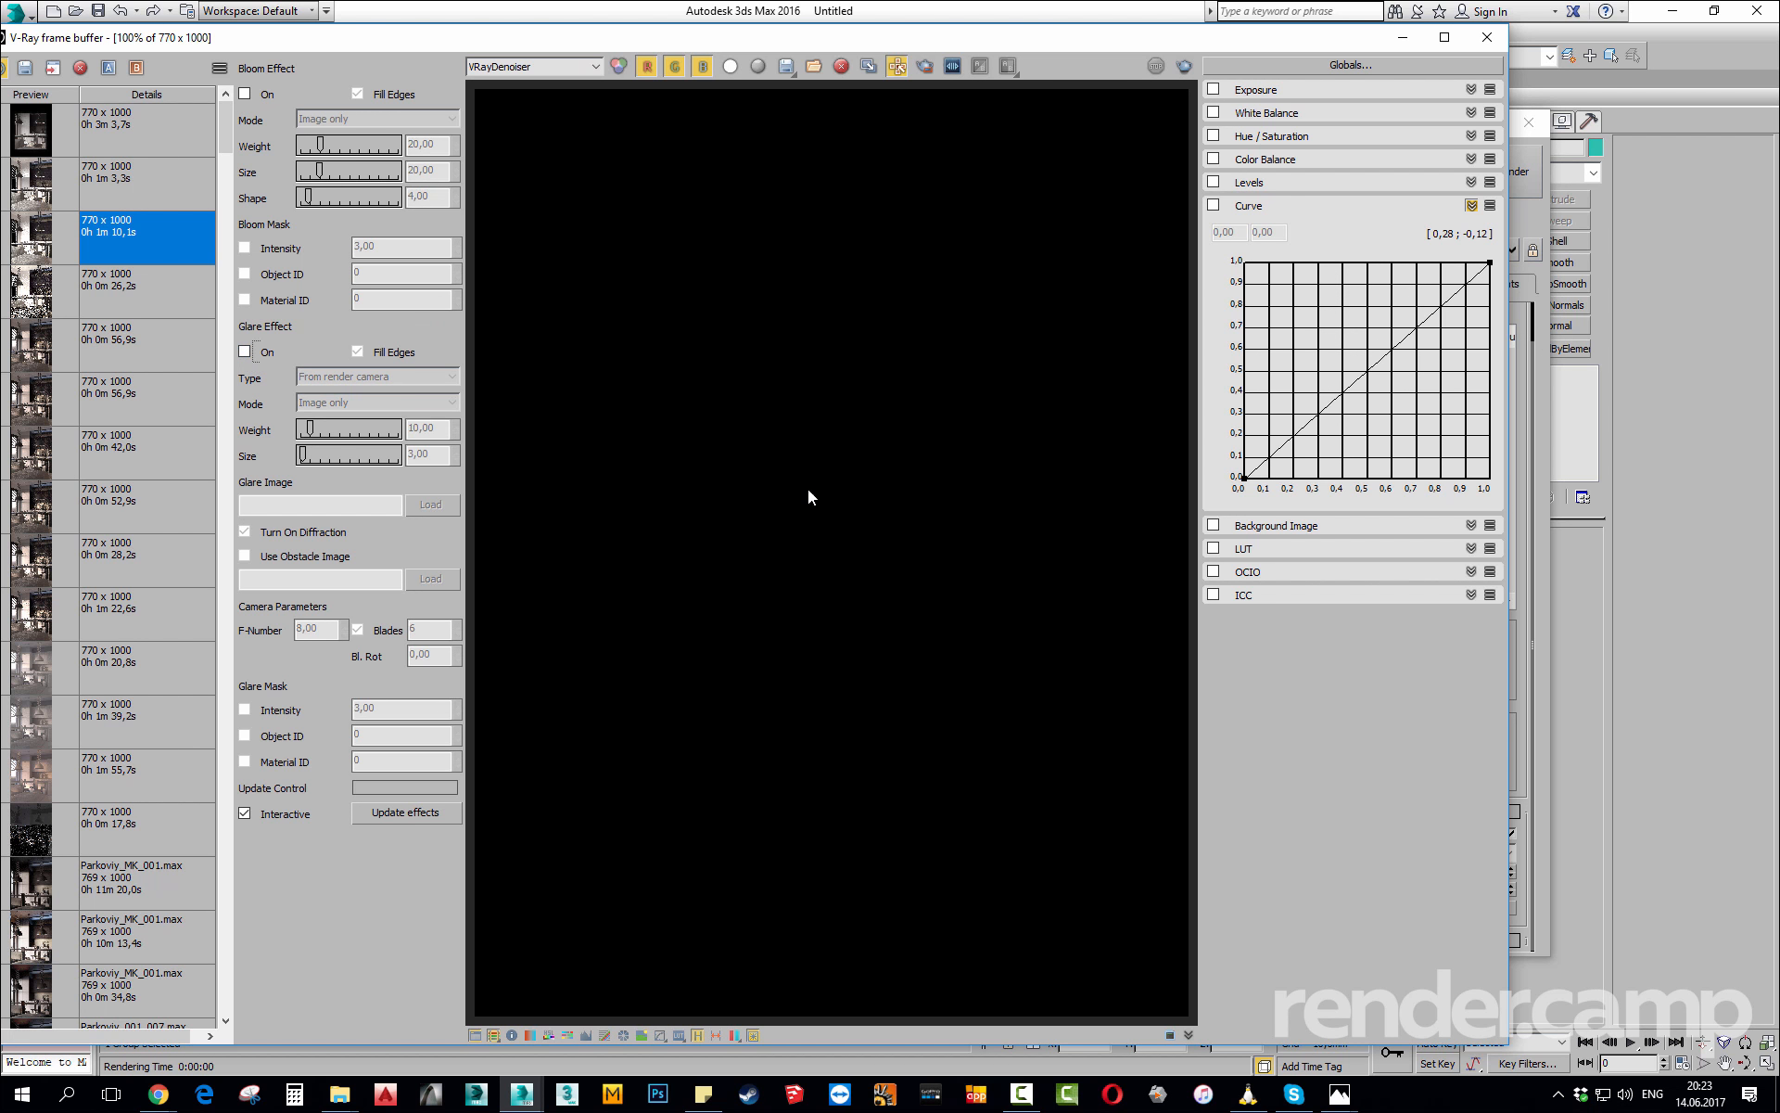
double_click(117, 287)
double_click(130, 366)
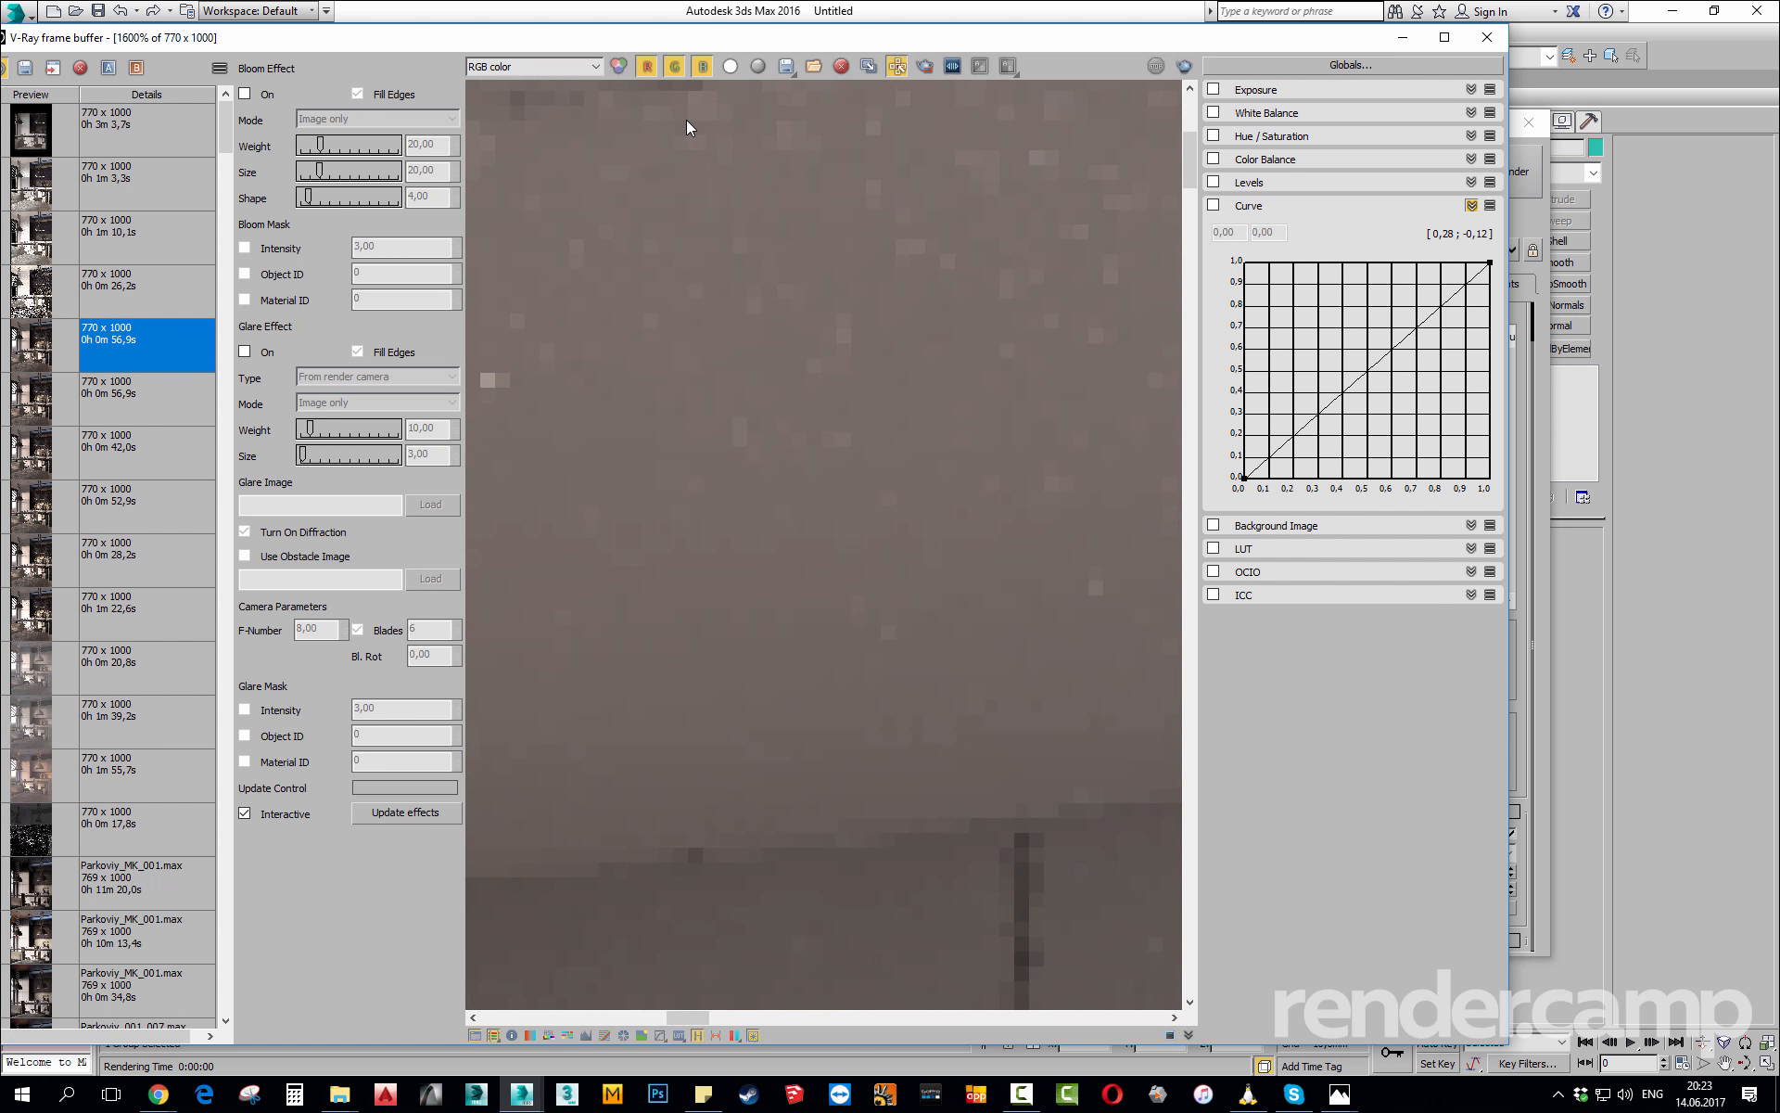
double_click(152, 226)
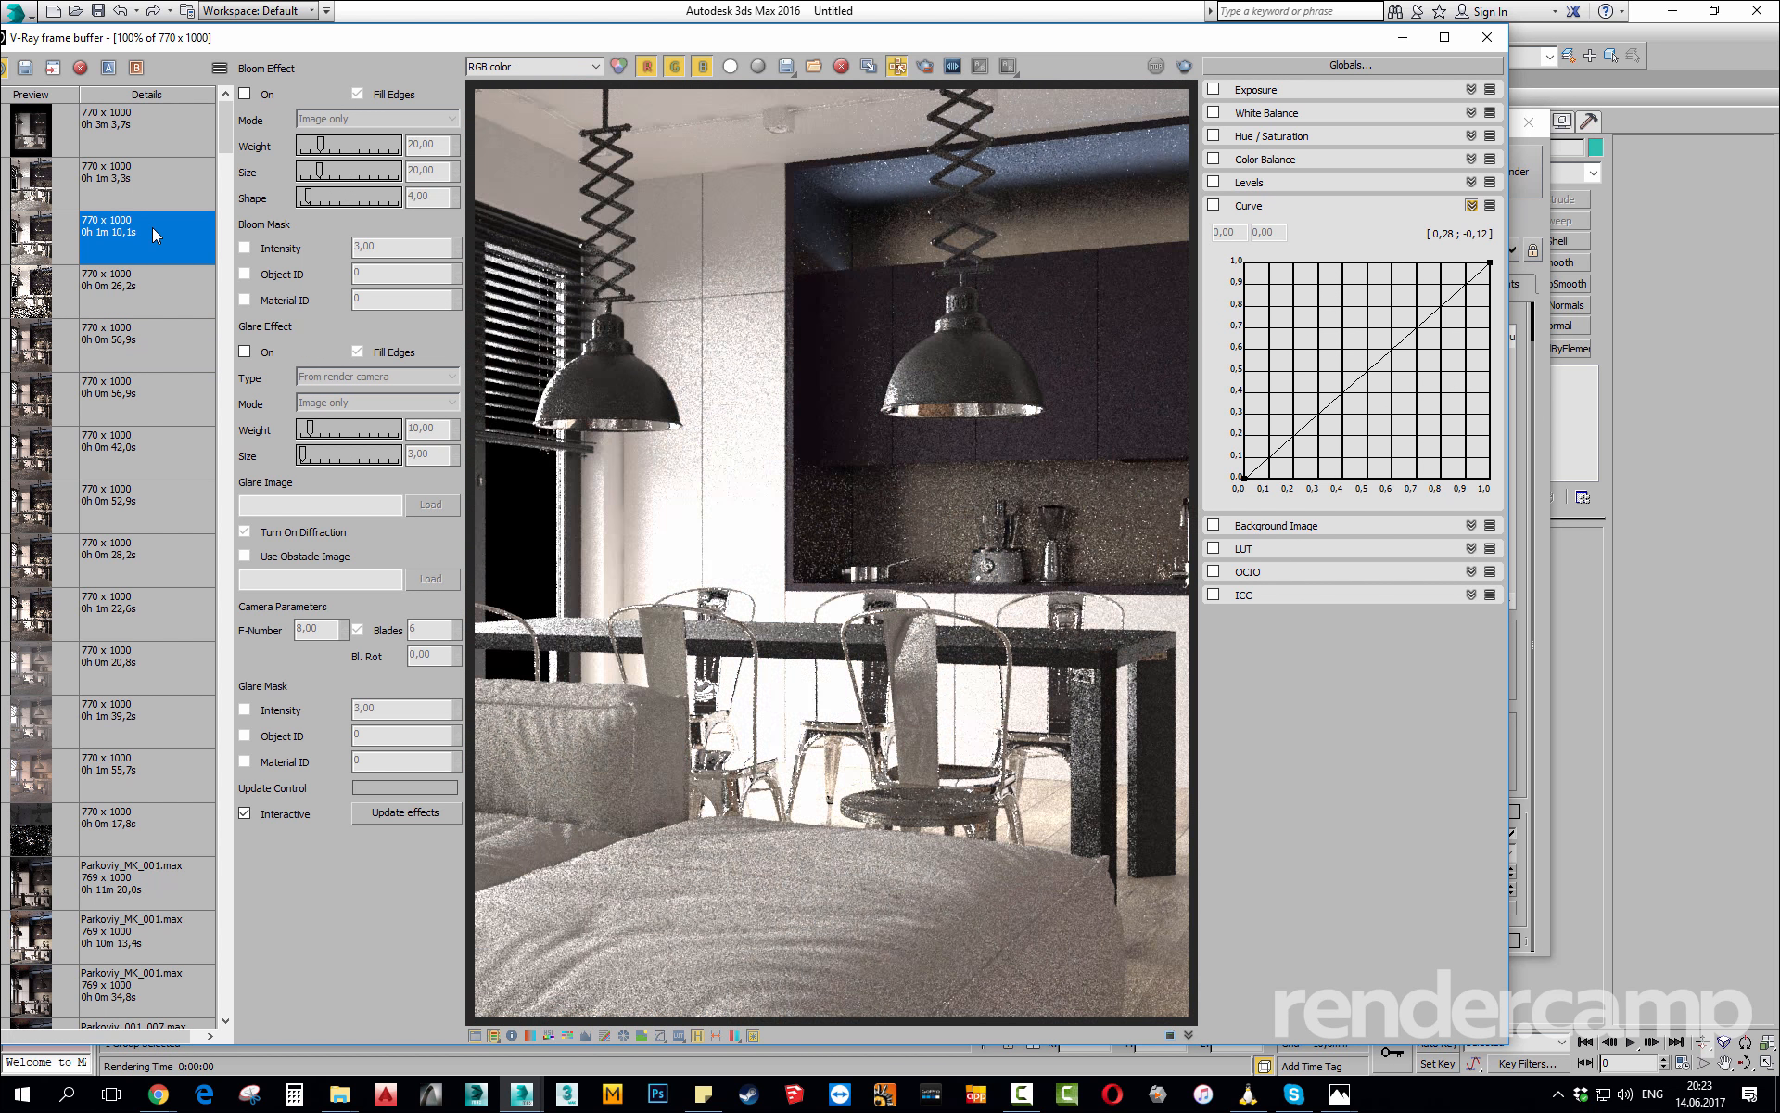
Examine the noise on the ceiling track, wall panels and scissor-arm pendant lamp in the loaded render.
scroll(683, 109, "up", 3)
middle_click_drag(682, 110, 792, 219)
scroll(888, 148, "down", 1)
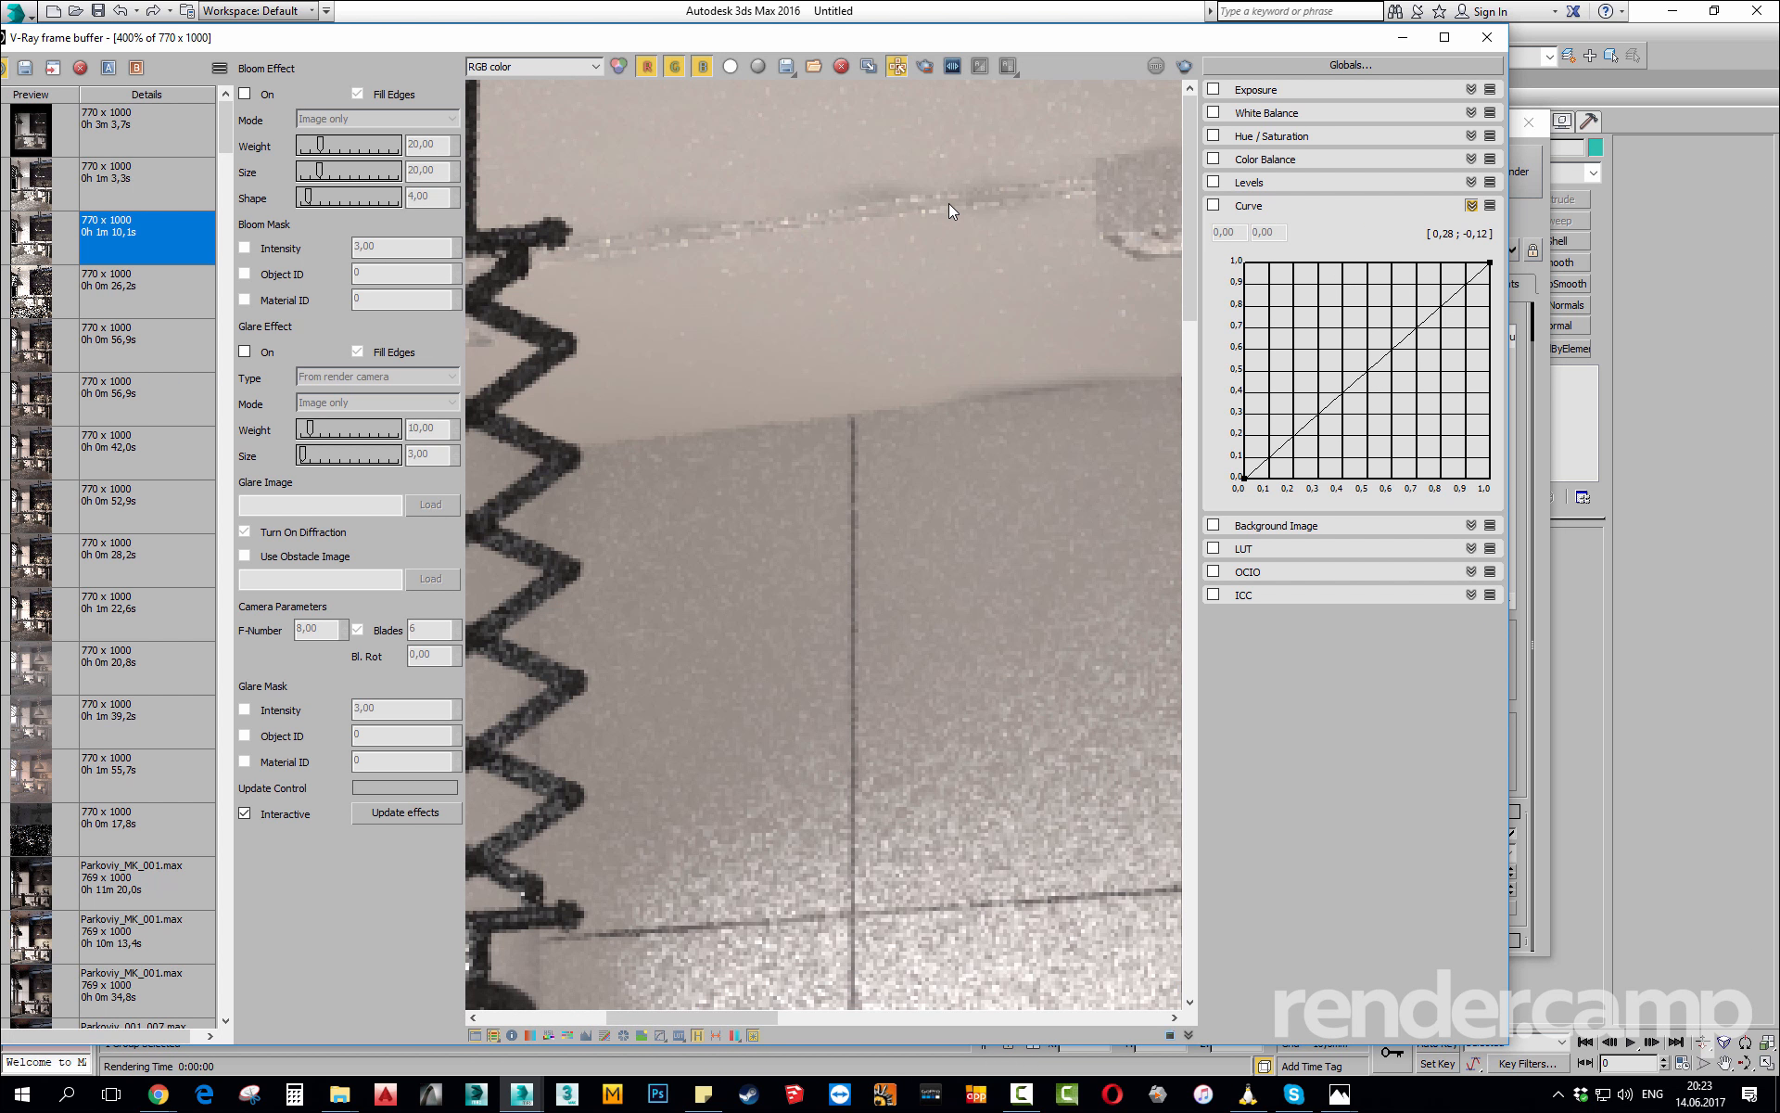
middle_click_drag(940, 321, 751, 277)
scroll(746, 270, "down", 1)
middle_click_drag(708, 362, 916, 435)
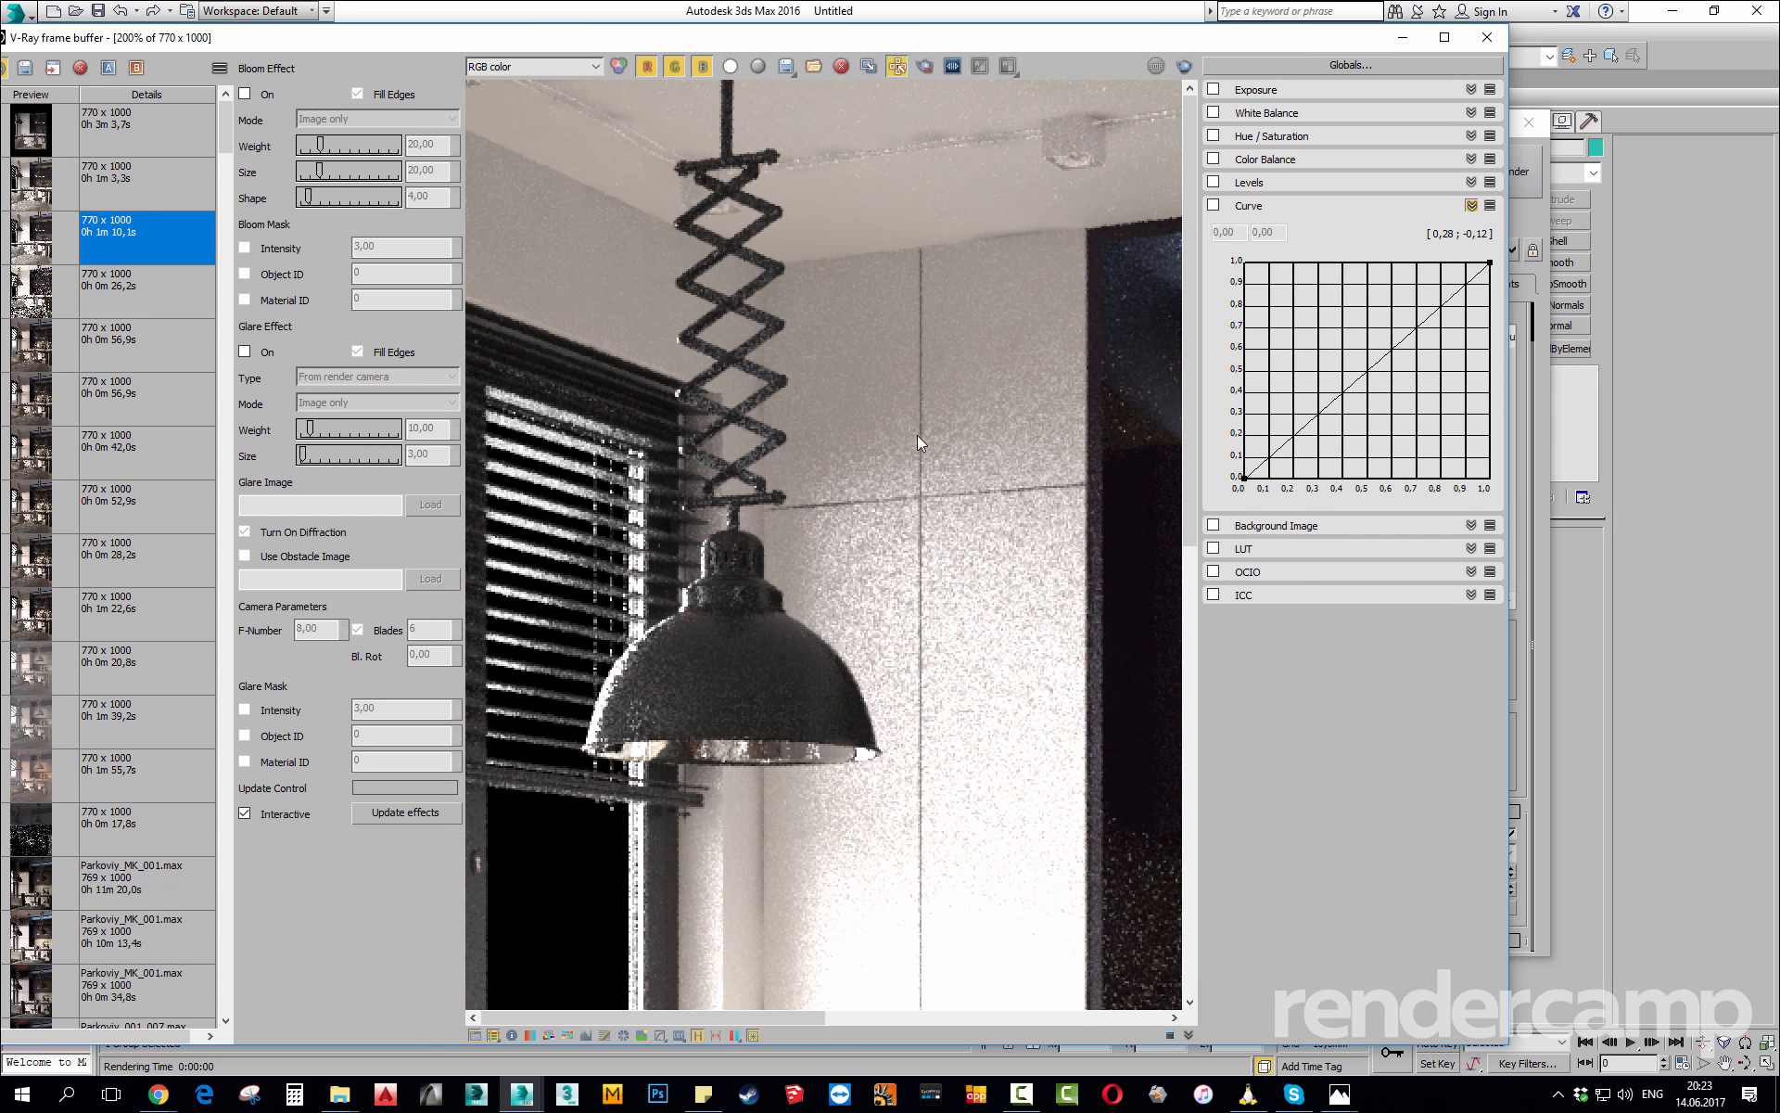
Close the frame buffer and try the Medium irradiance map preset in the GI settings before restoring Low.
left_click(1487, 37)
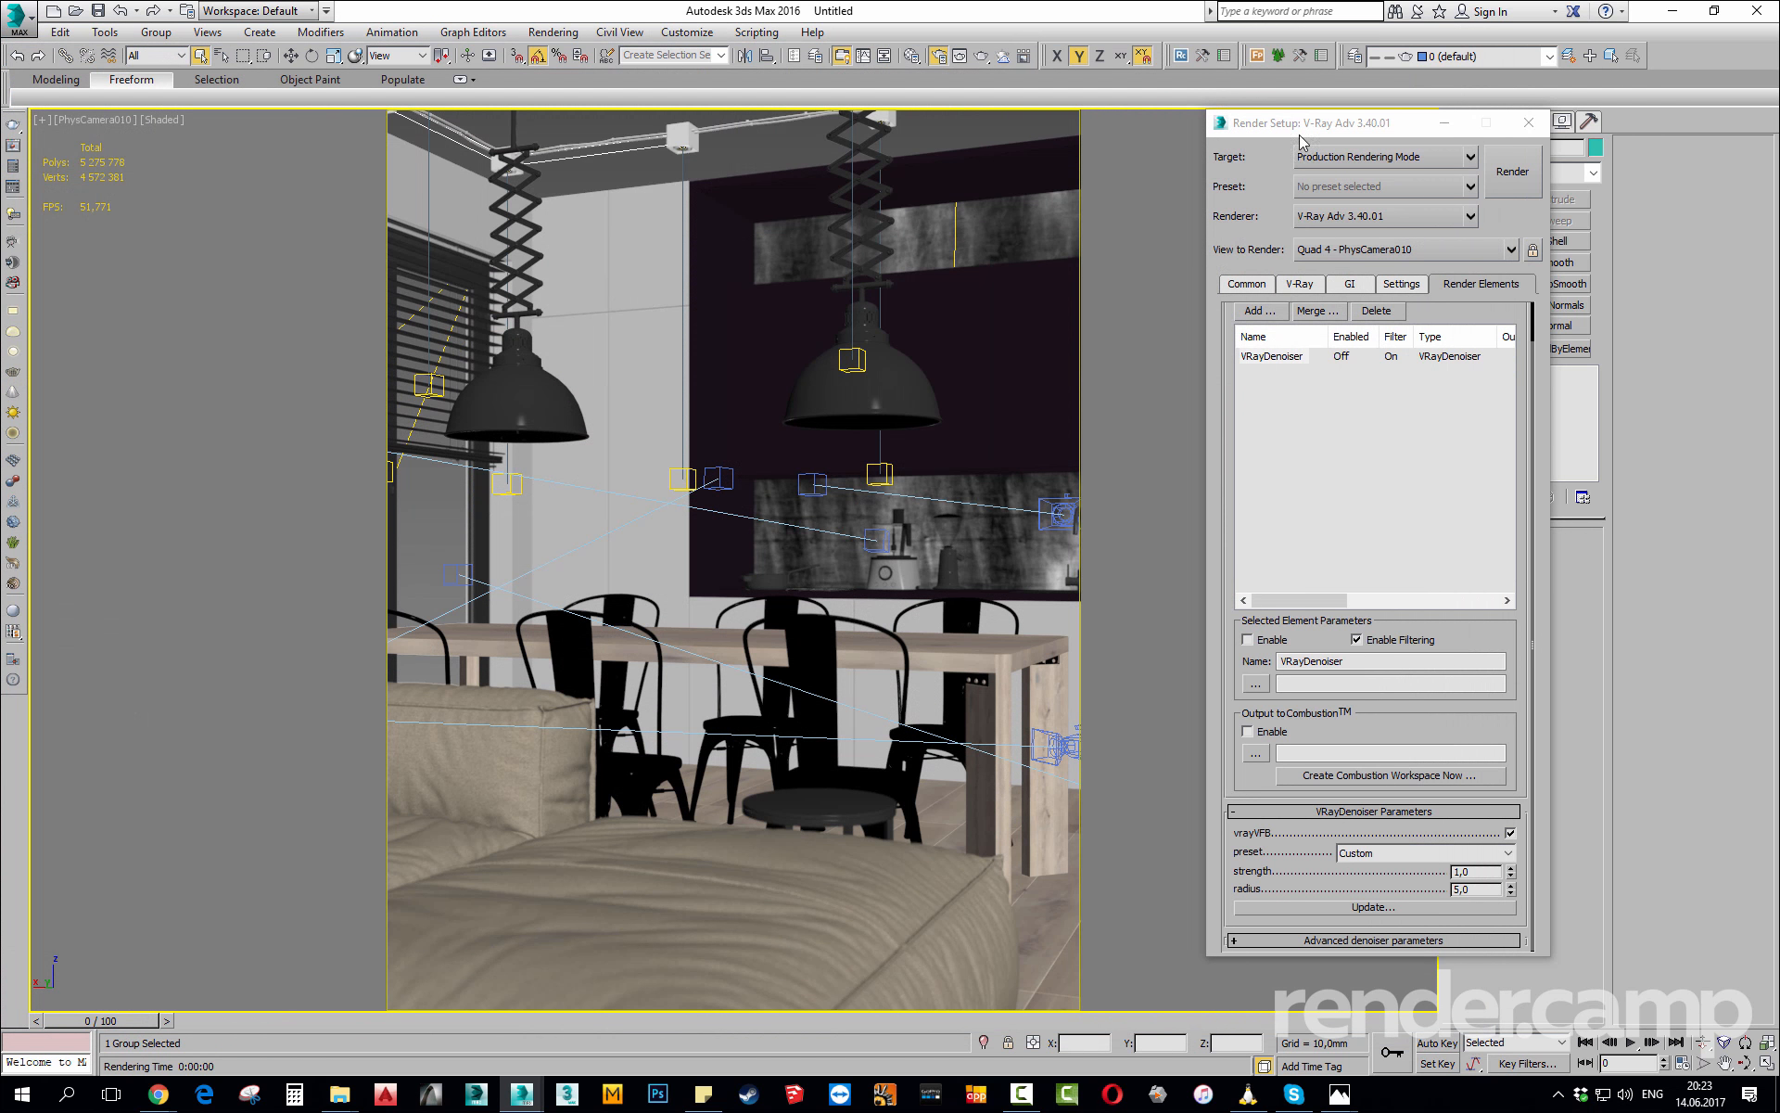
left_click(1308, 283)
left_click(1386, 406)
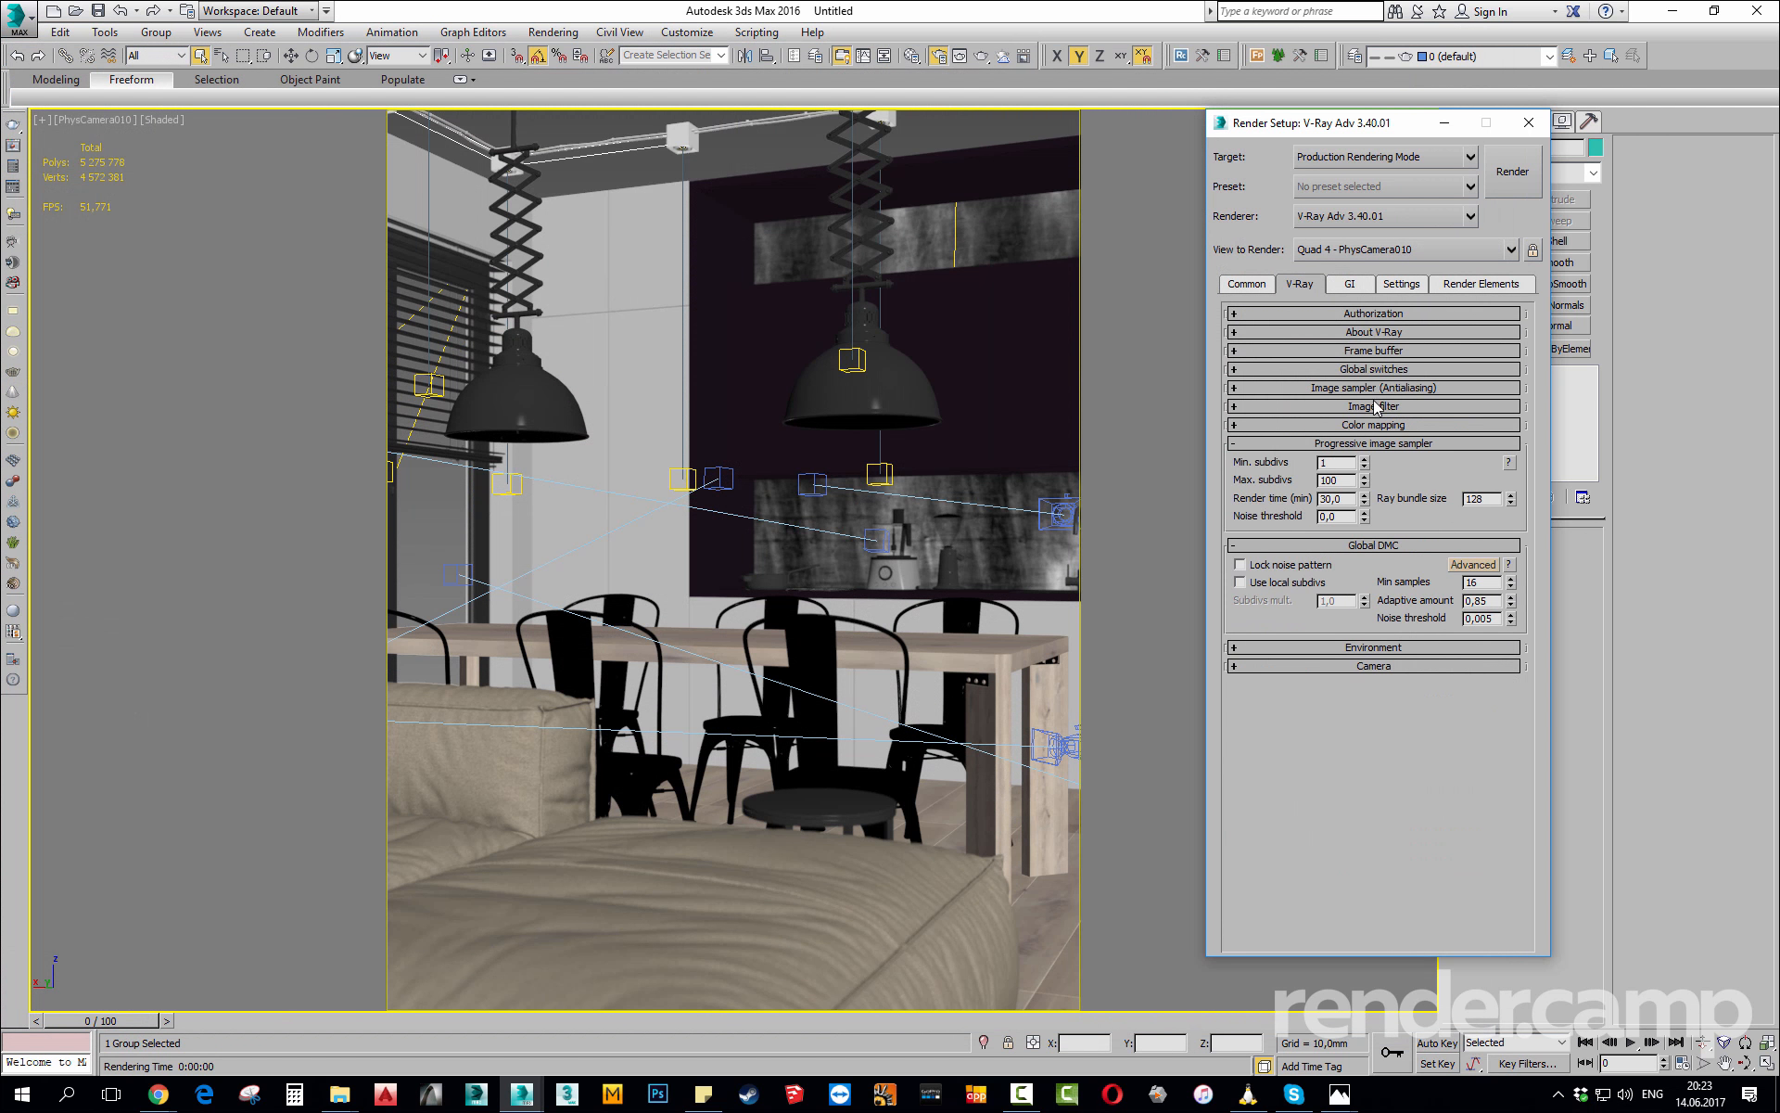
left_click(1349, 284)
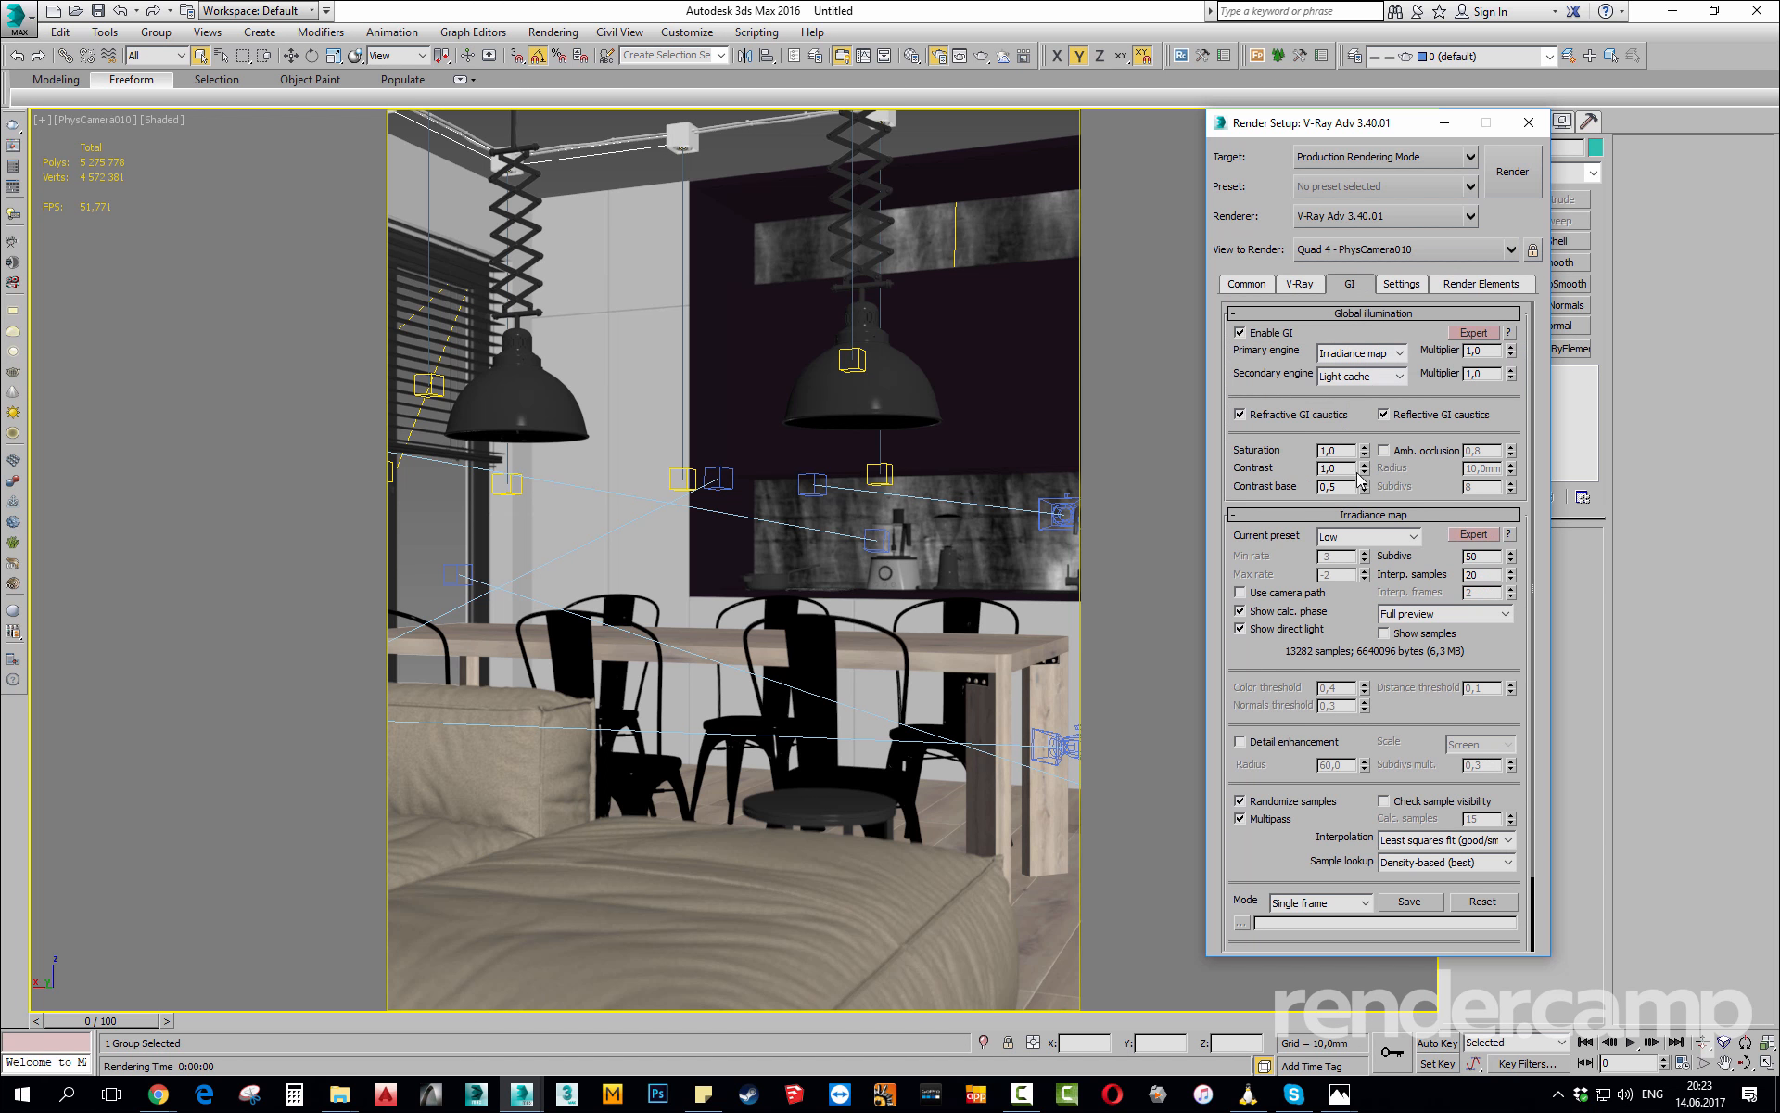
left_click(1349, 540)
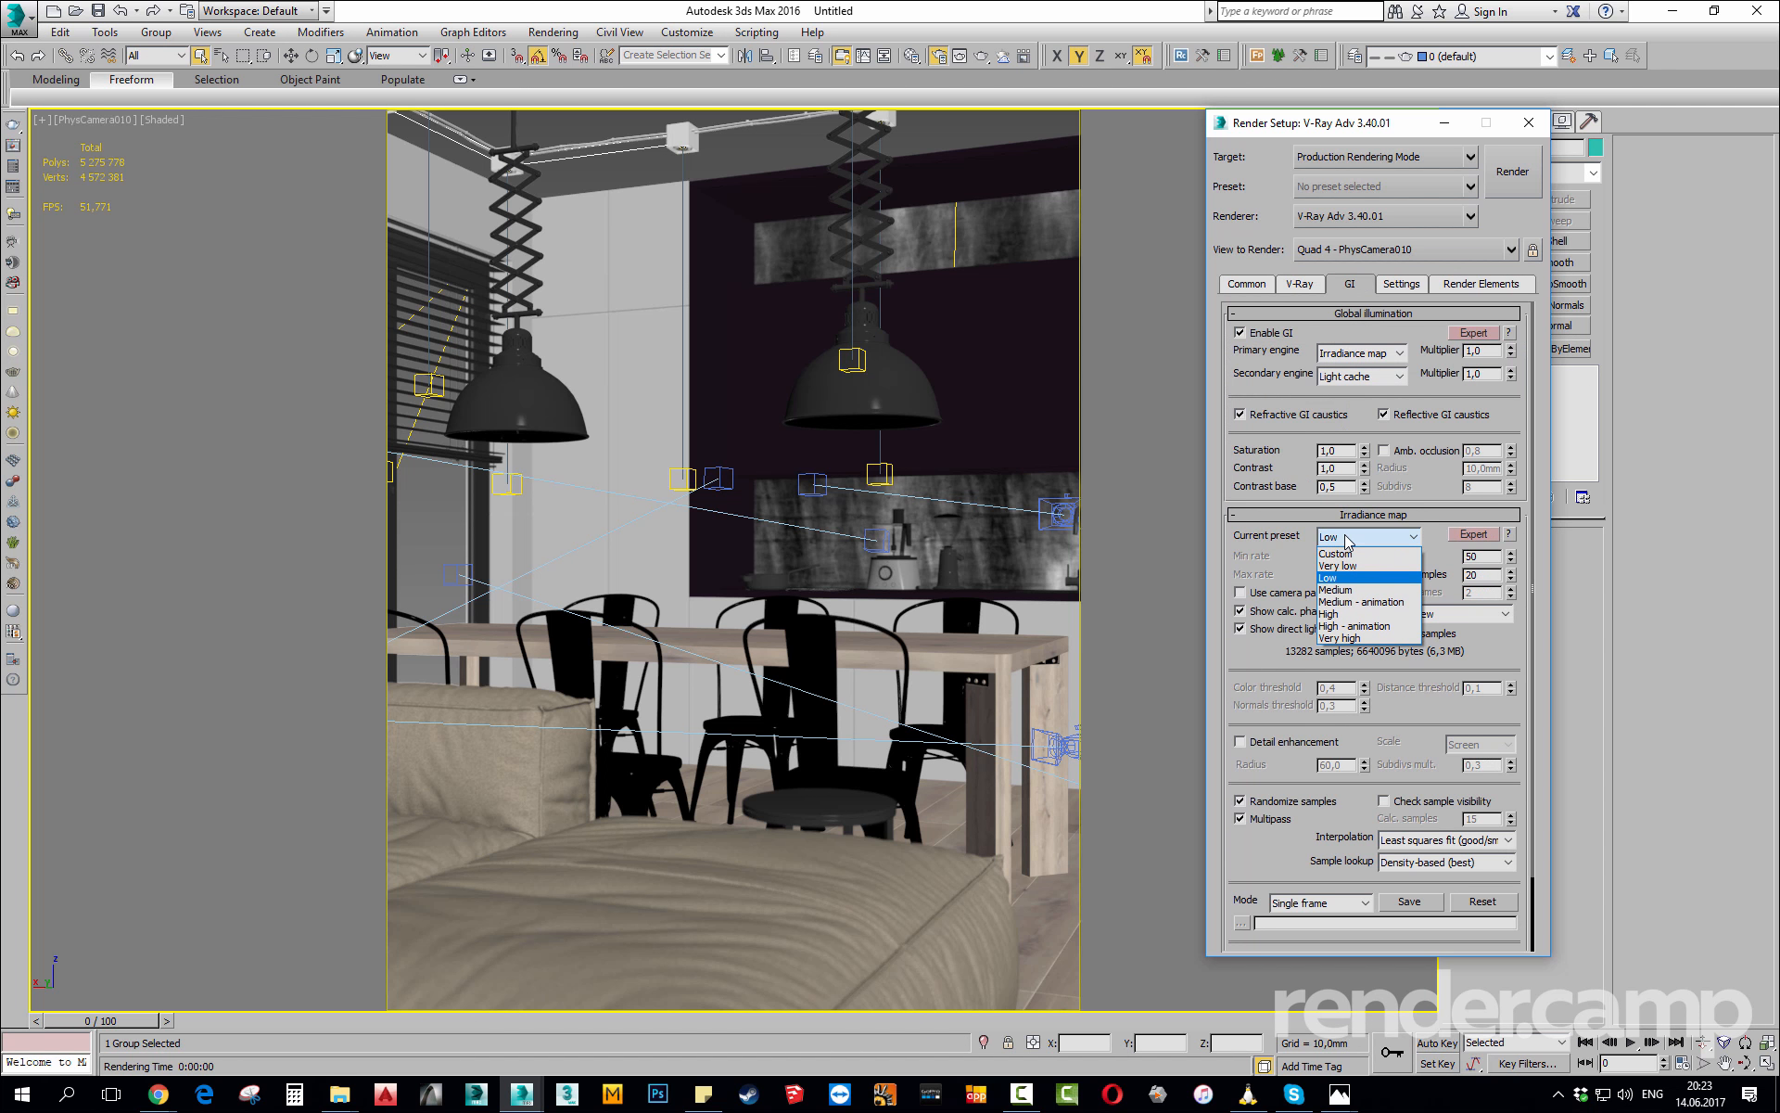
left_click(1332, 590)
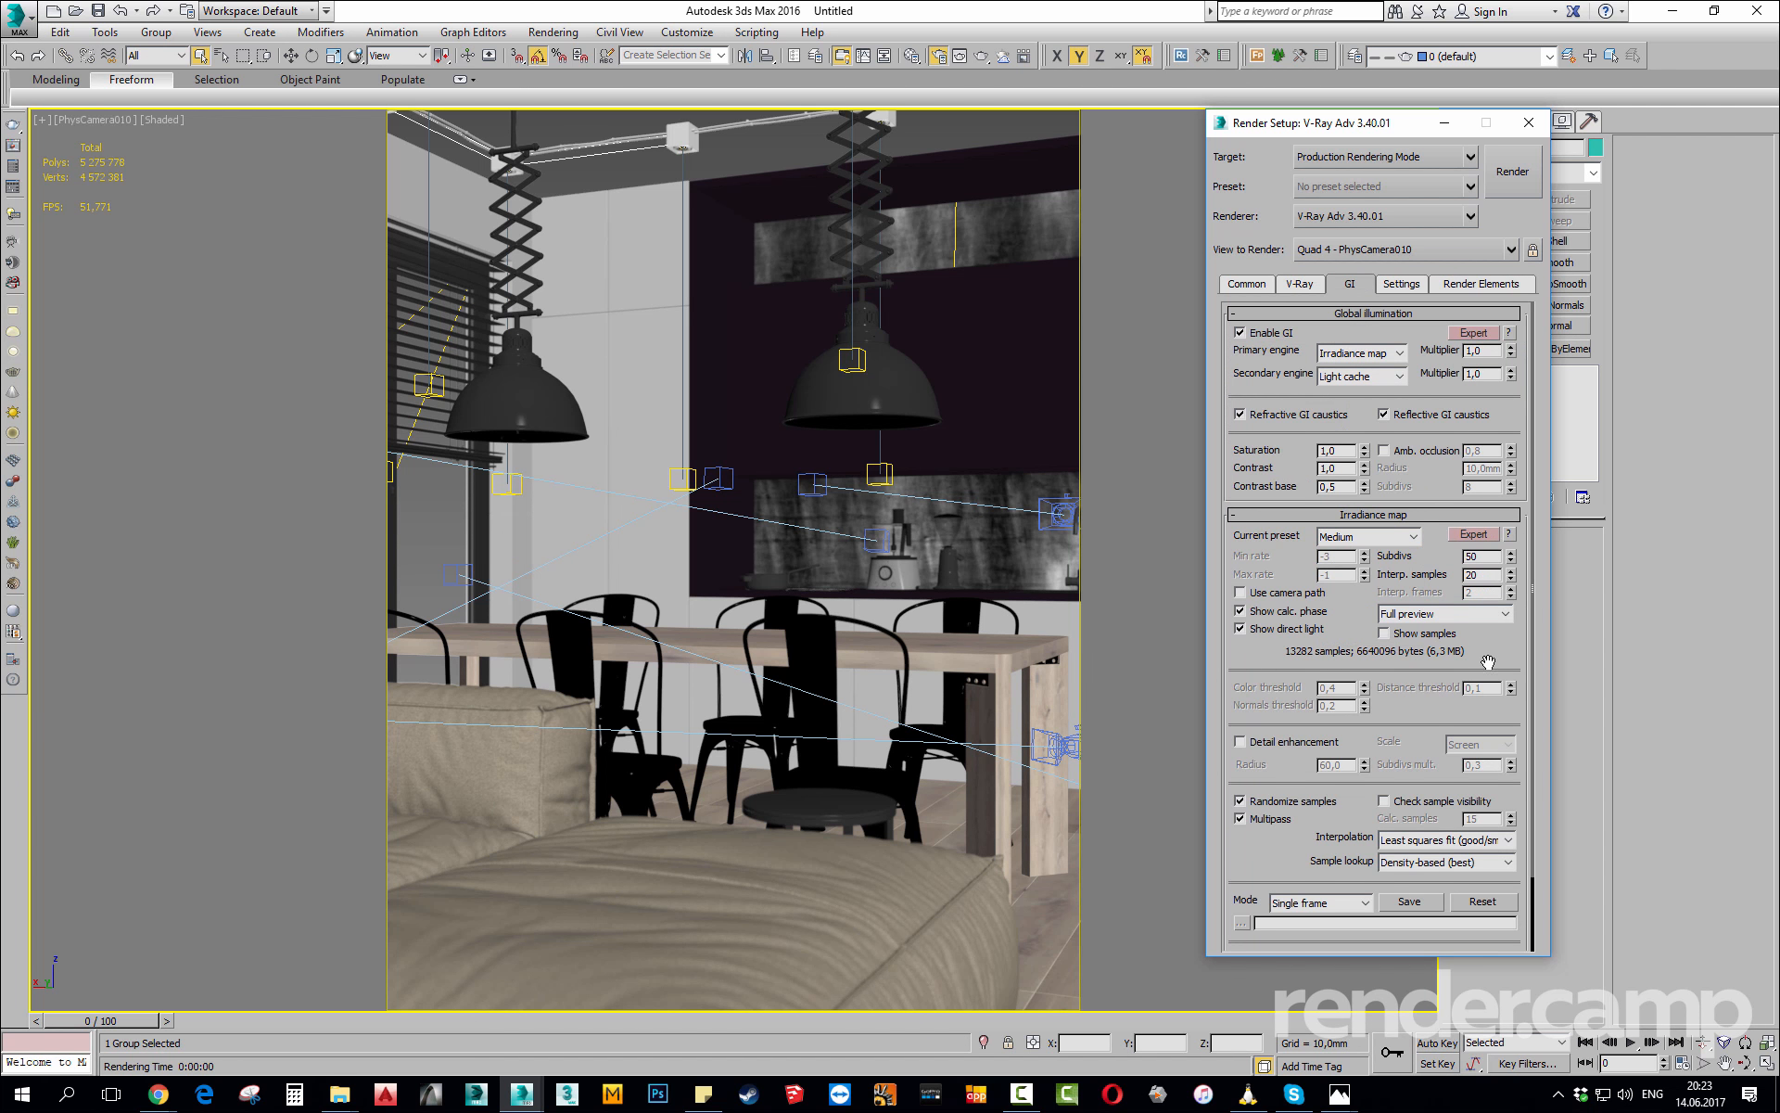
left_click(1351, 547)
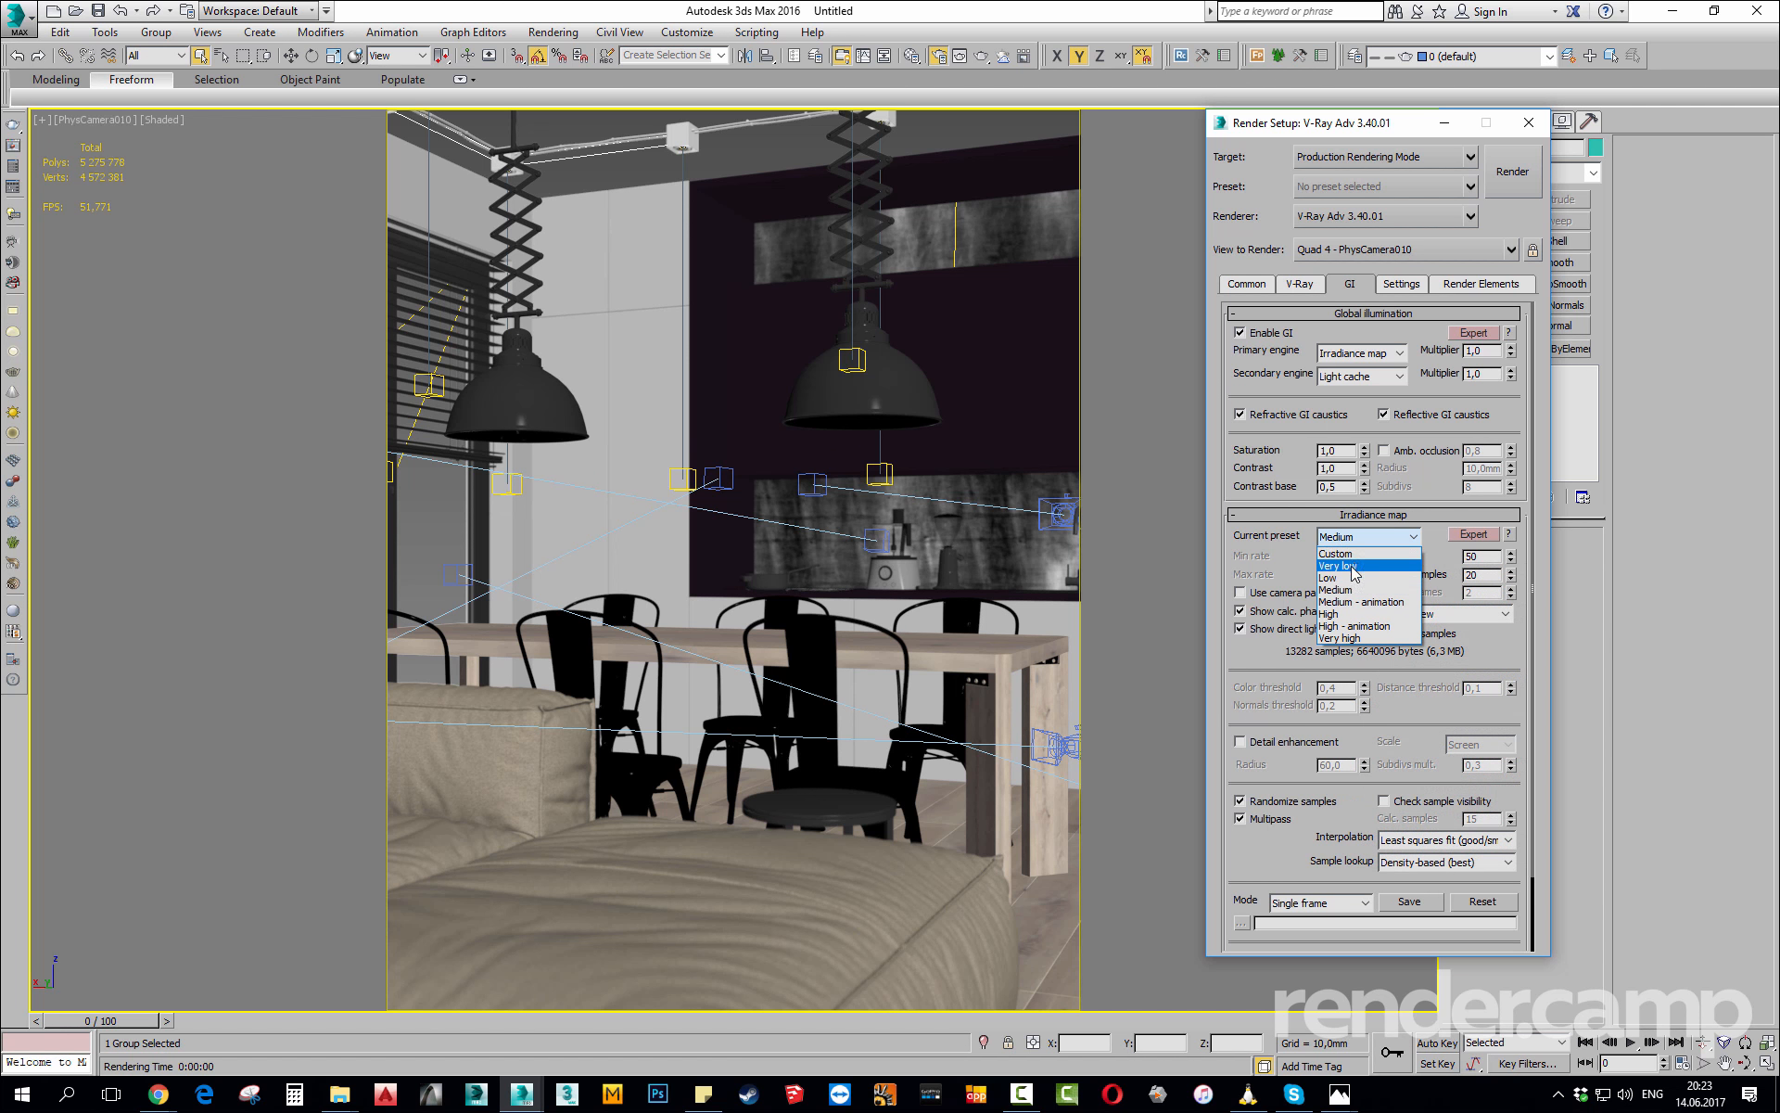
left_click(1351, 577)
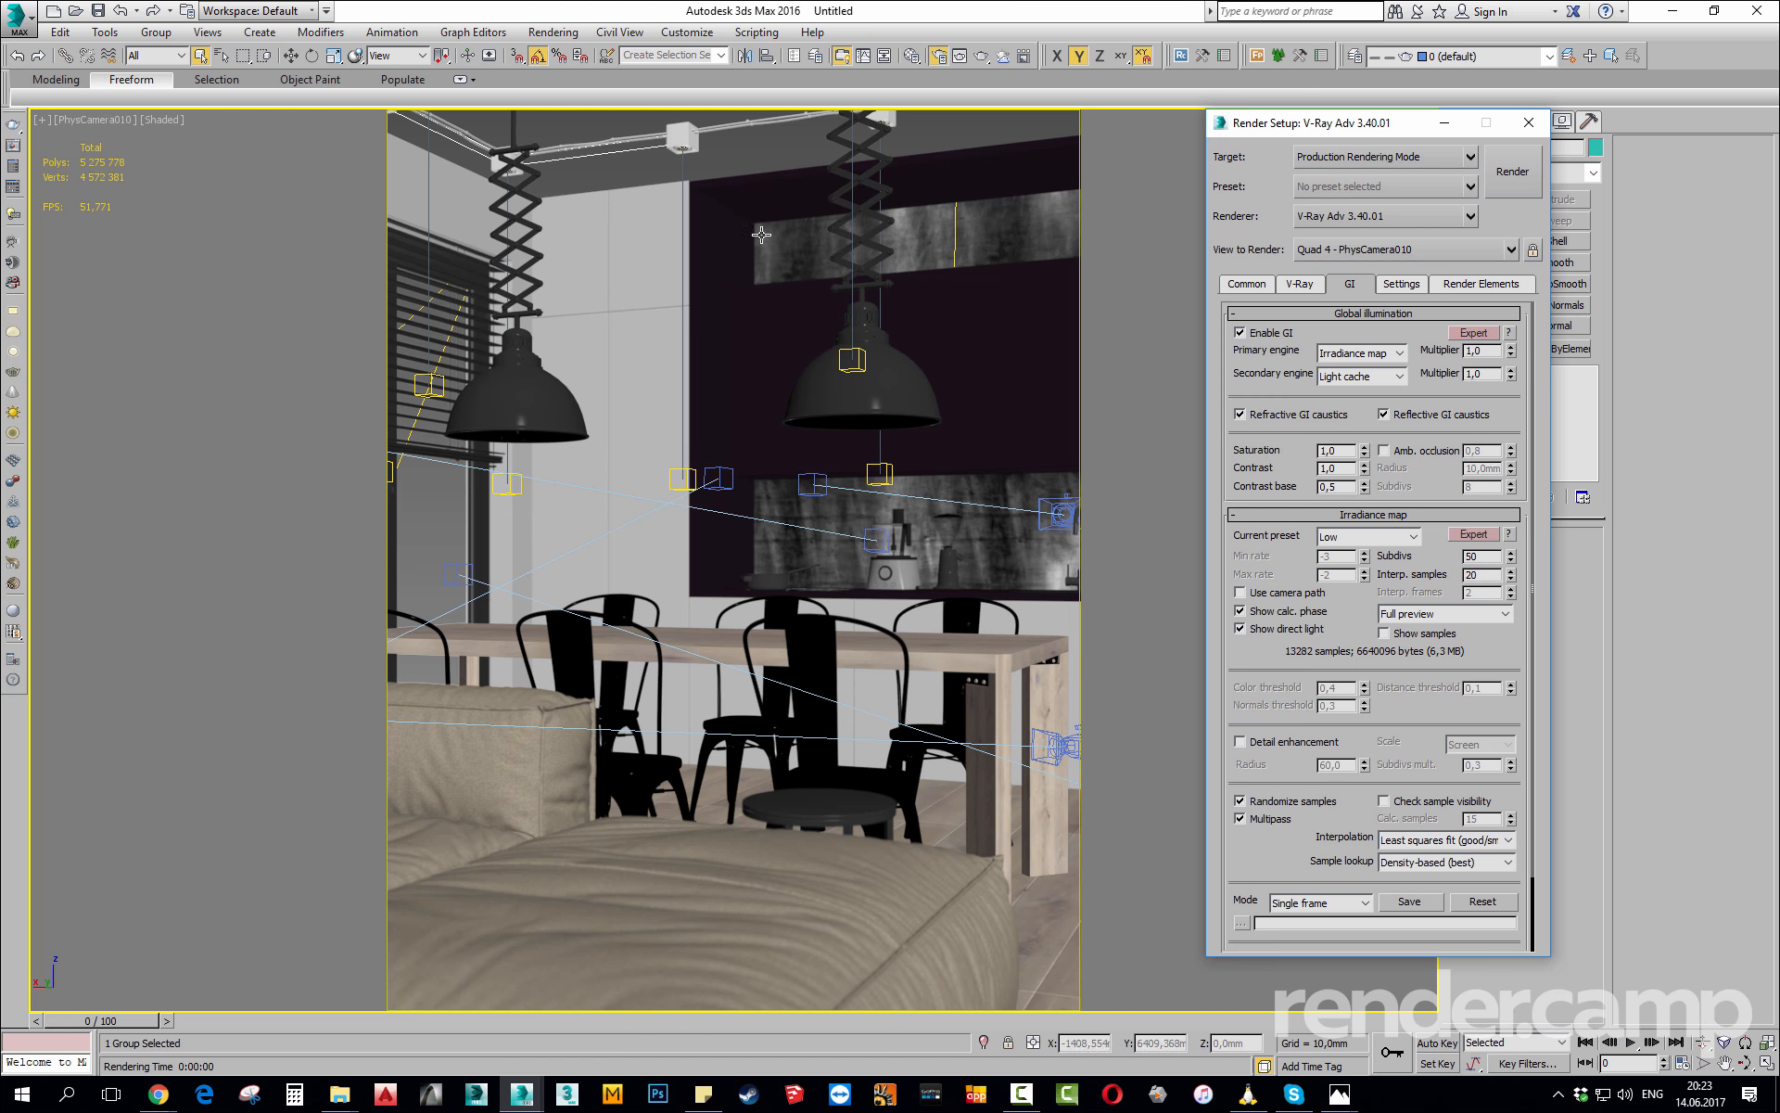
Isolate the ceiling track group and review the V-Ray object properties of its parts.
left_click(605, 140)
key("alt+q")
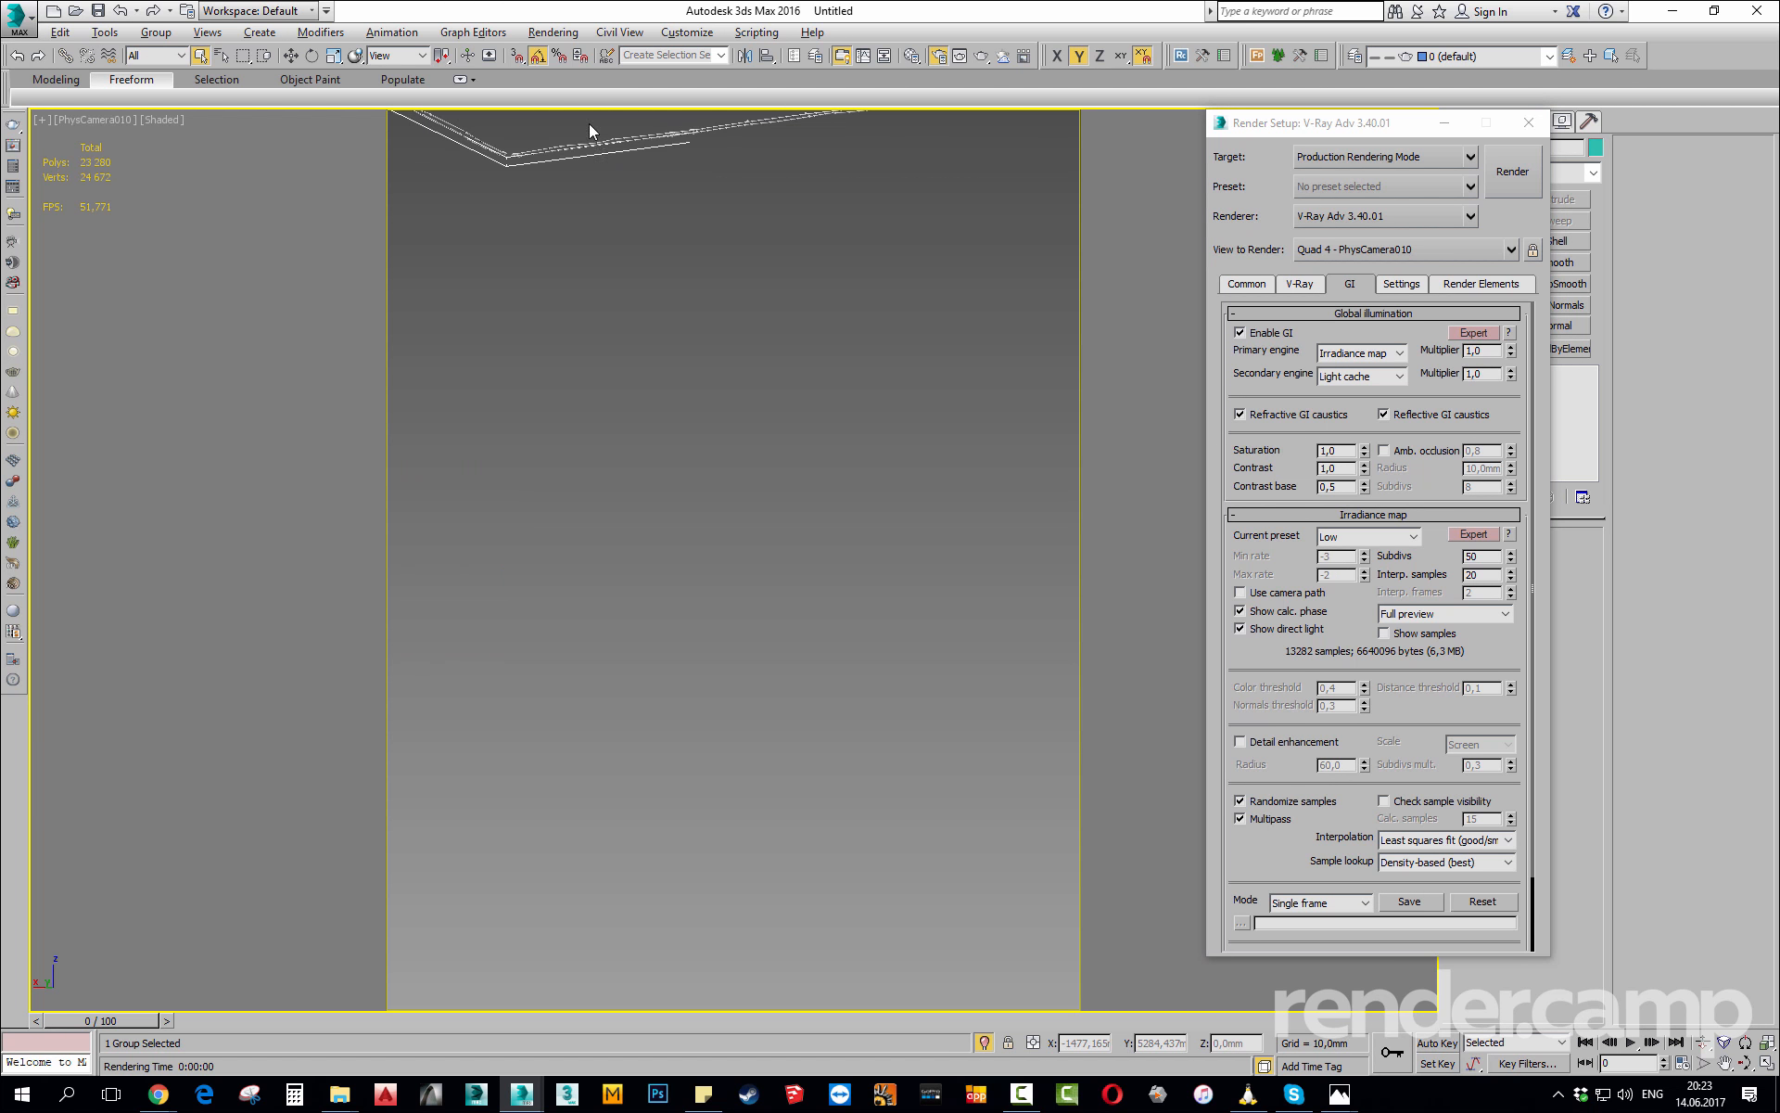
right_click(617, 182)
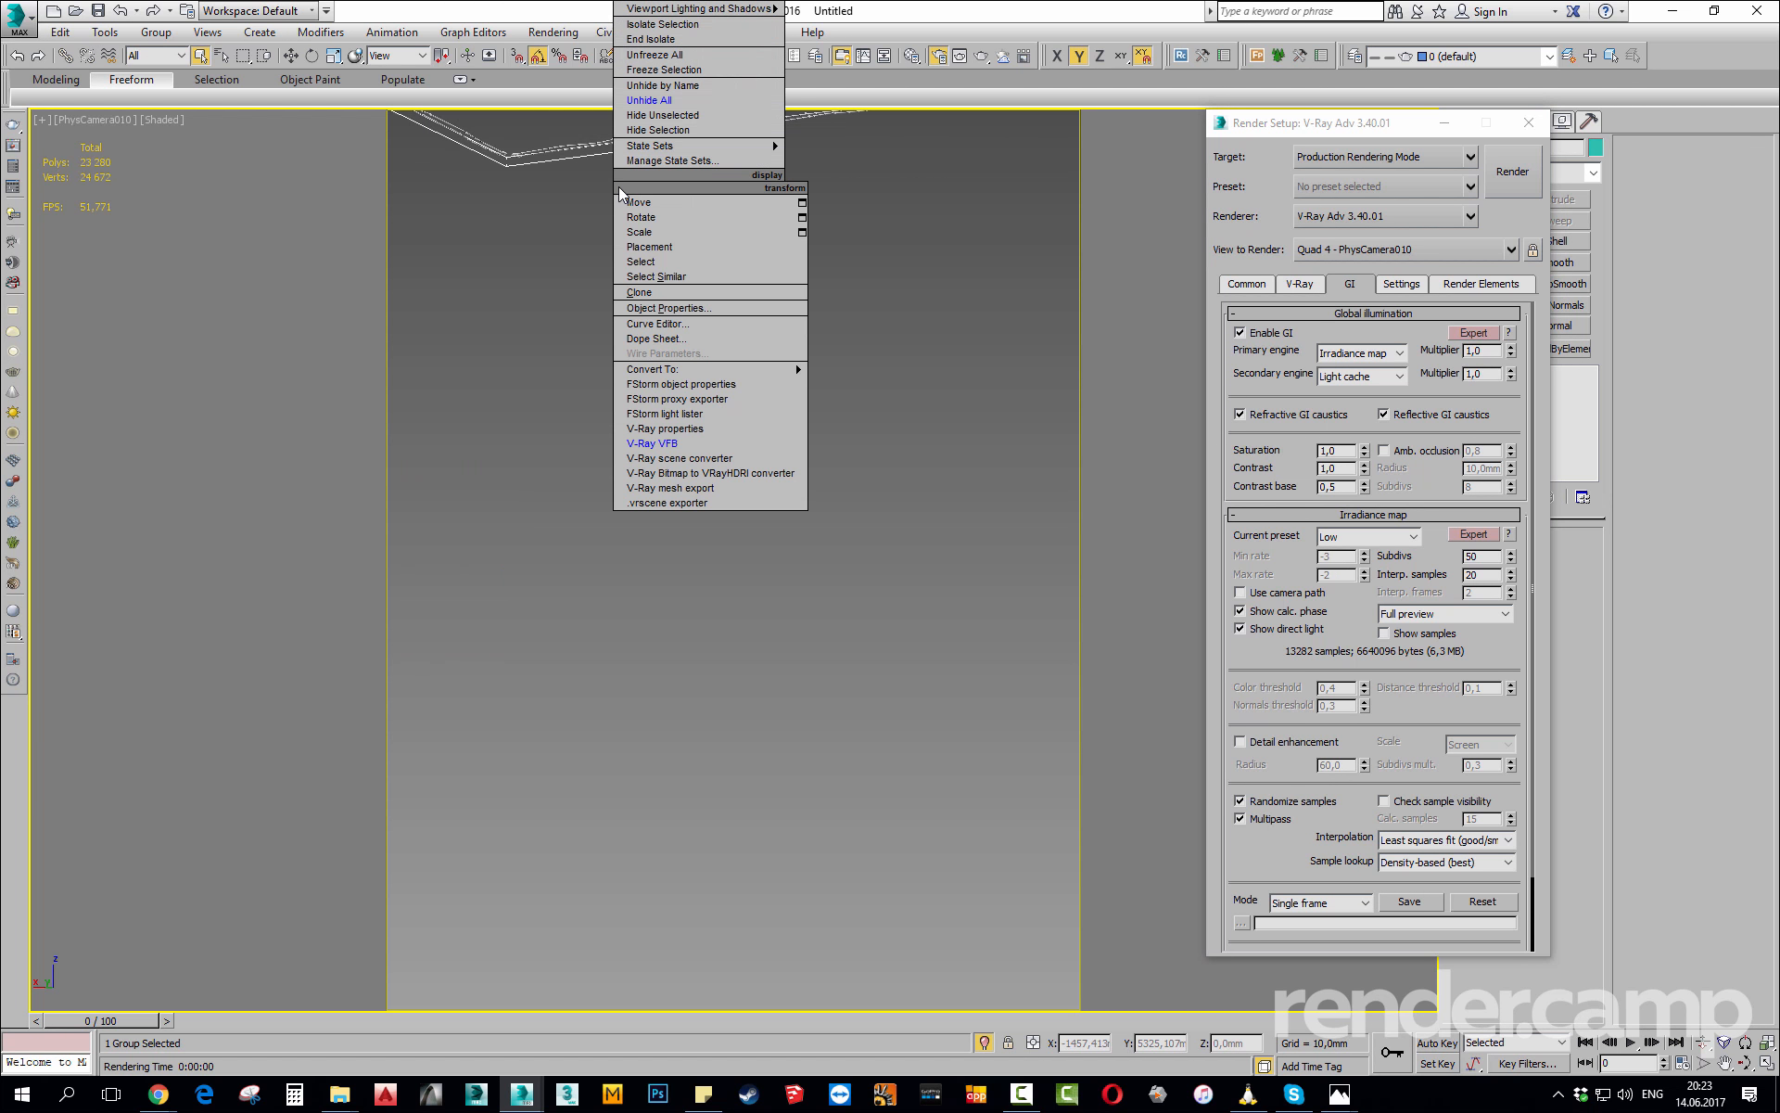
left_click(684, 430)
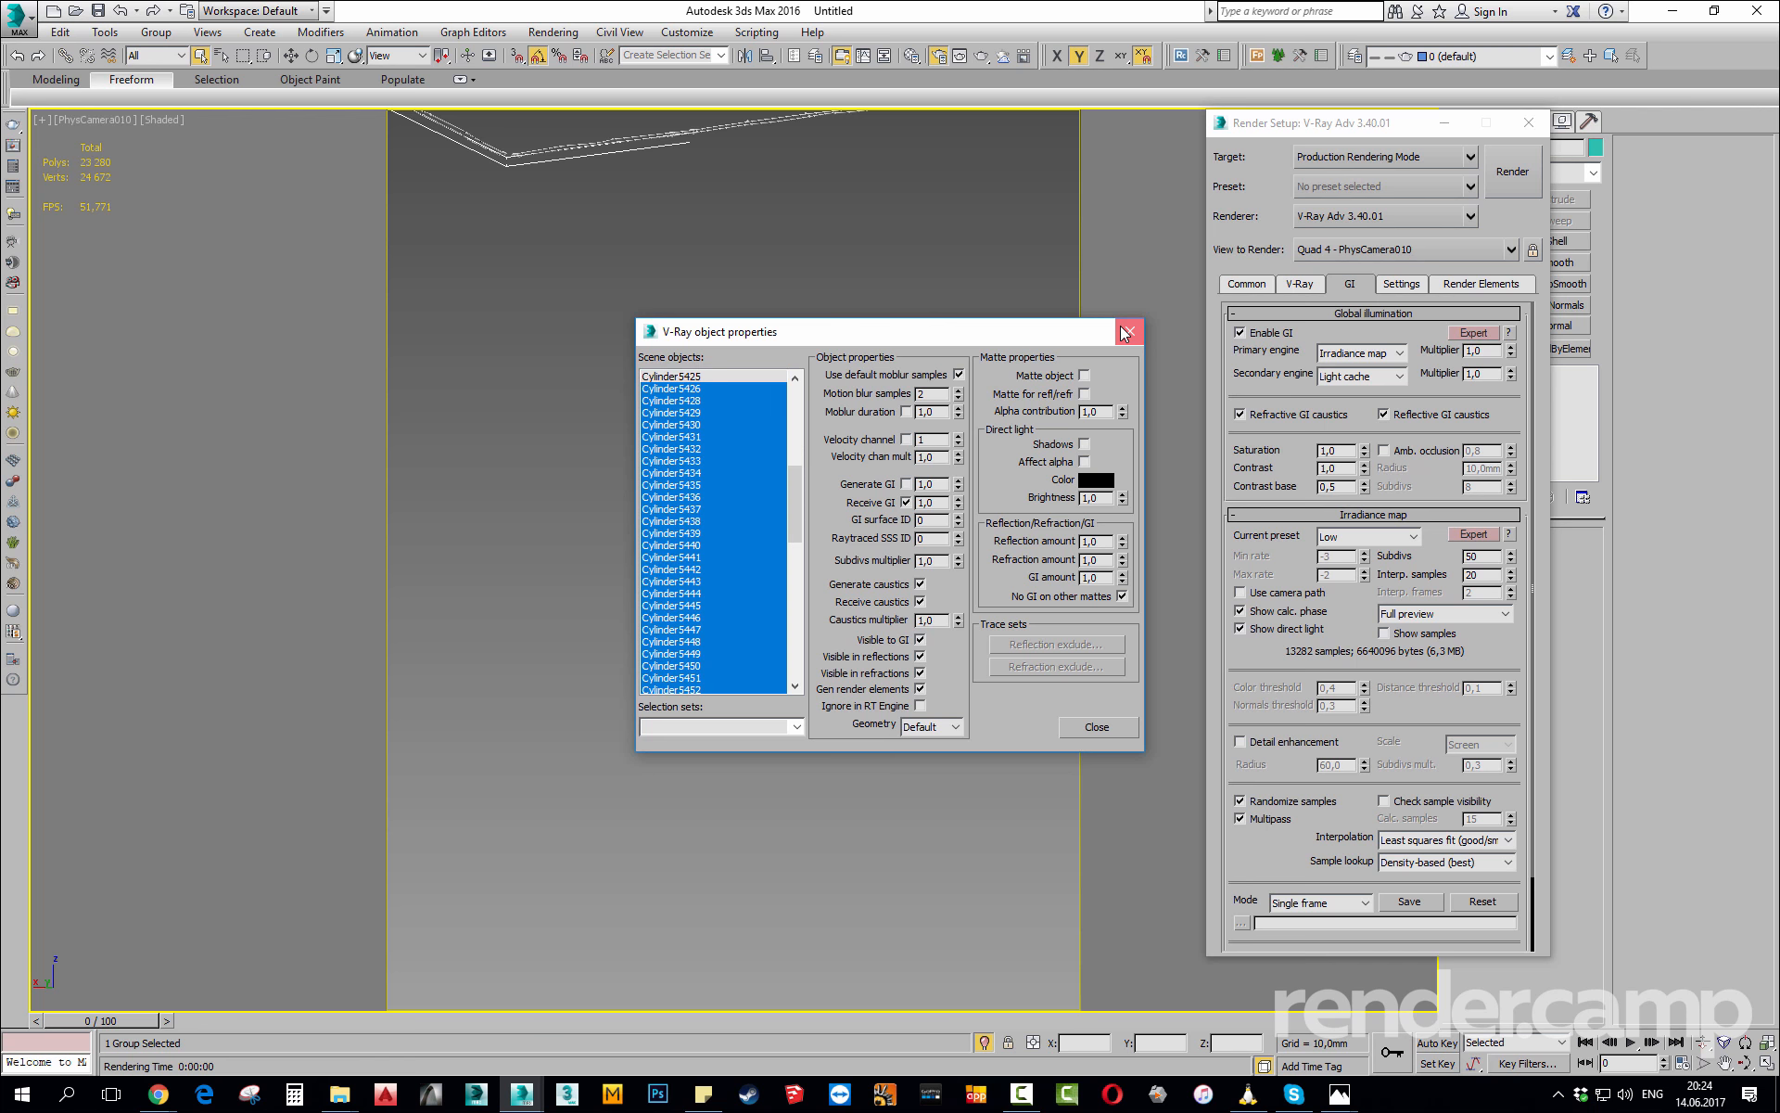
left_click(1125, 333)
Define a render region around the ceiling track's corner in the V-Ray frame buffer, test-render the isolated track there and stop the render.
right_click(639, 217)
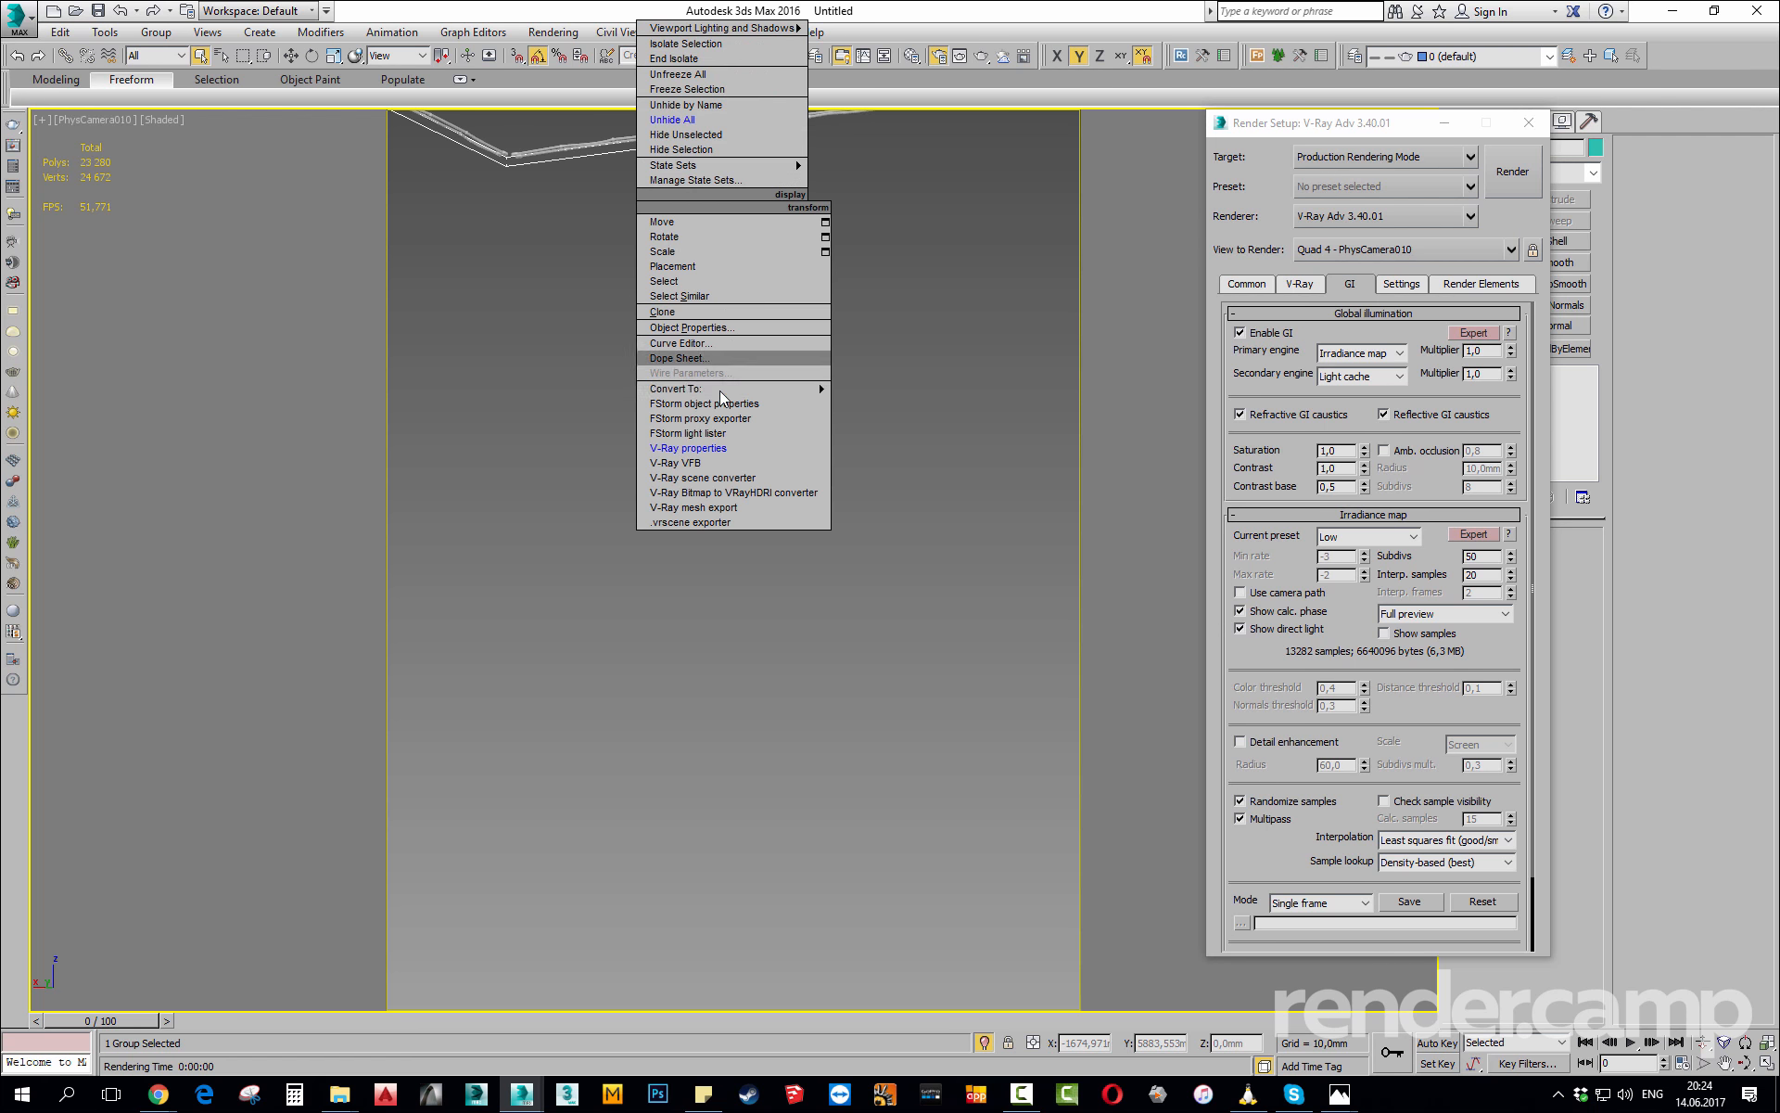
left_click(717, 460)
middle_click_drag(803, 256, 777, 331)
scroll(777, 332, "down", 1)
left_click(897, 66)
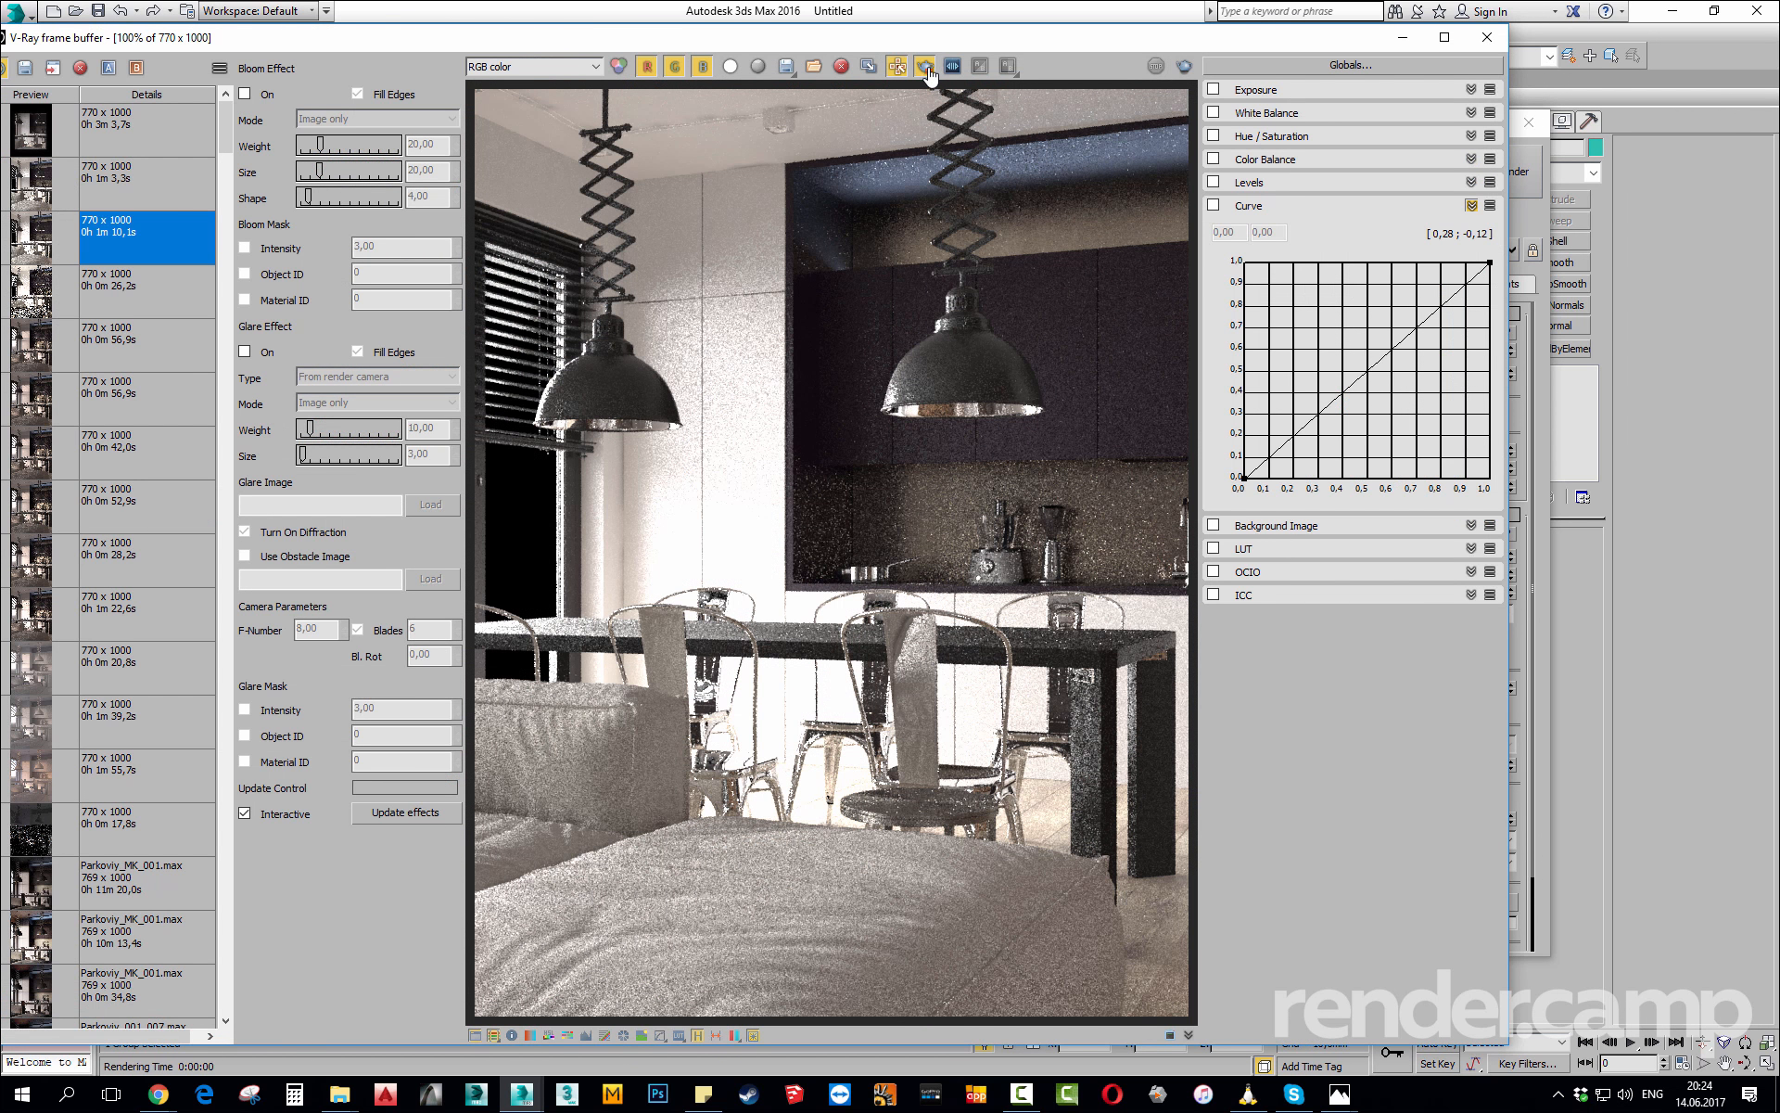
left_click_drag(999, 115, 477, 92)
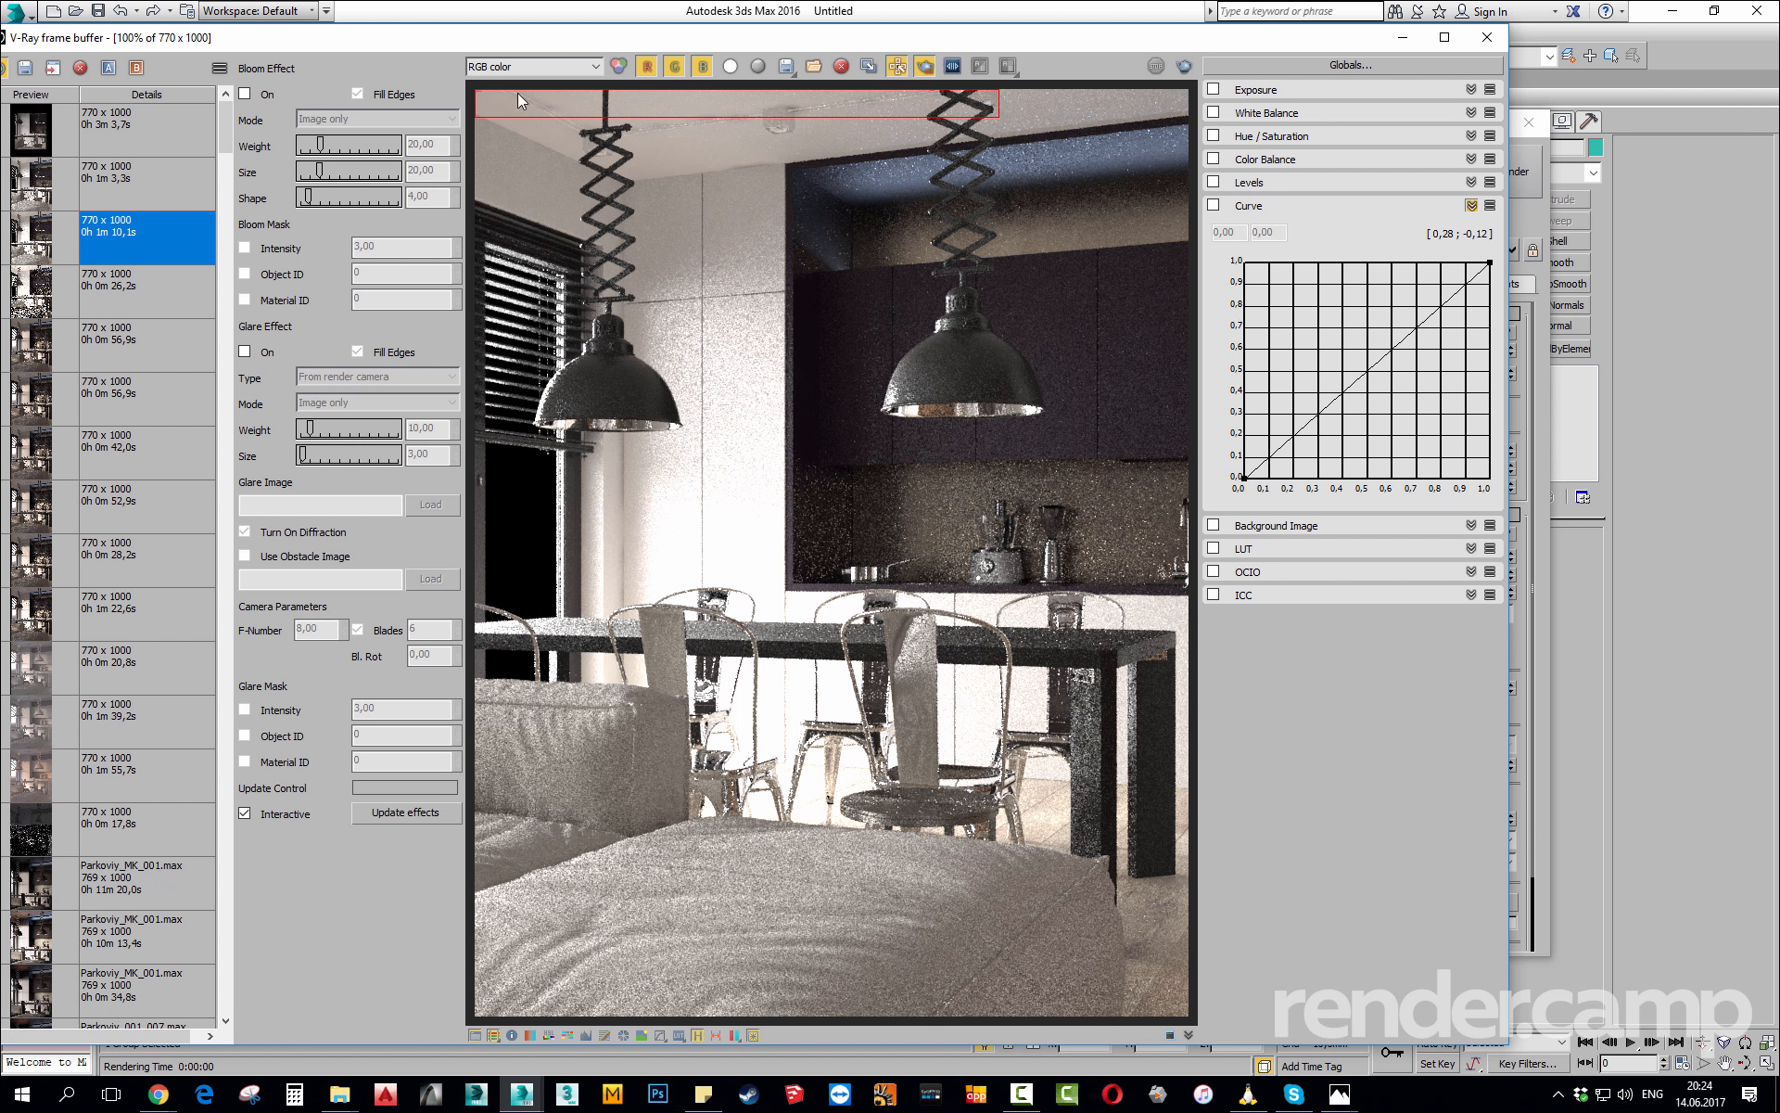
left_click_drag(762, 167, 475, 90)
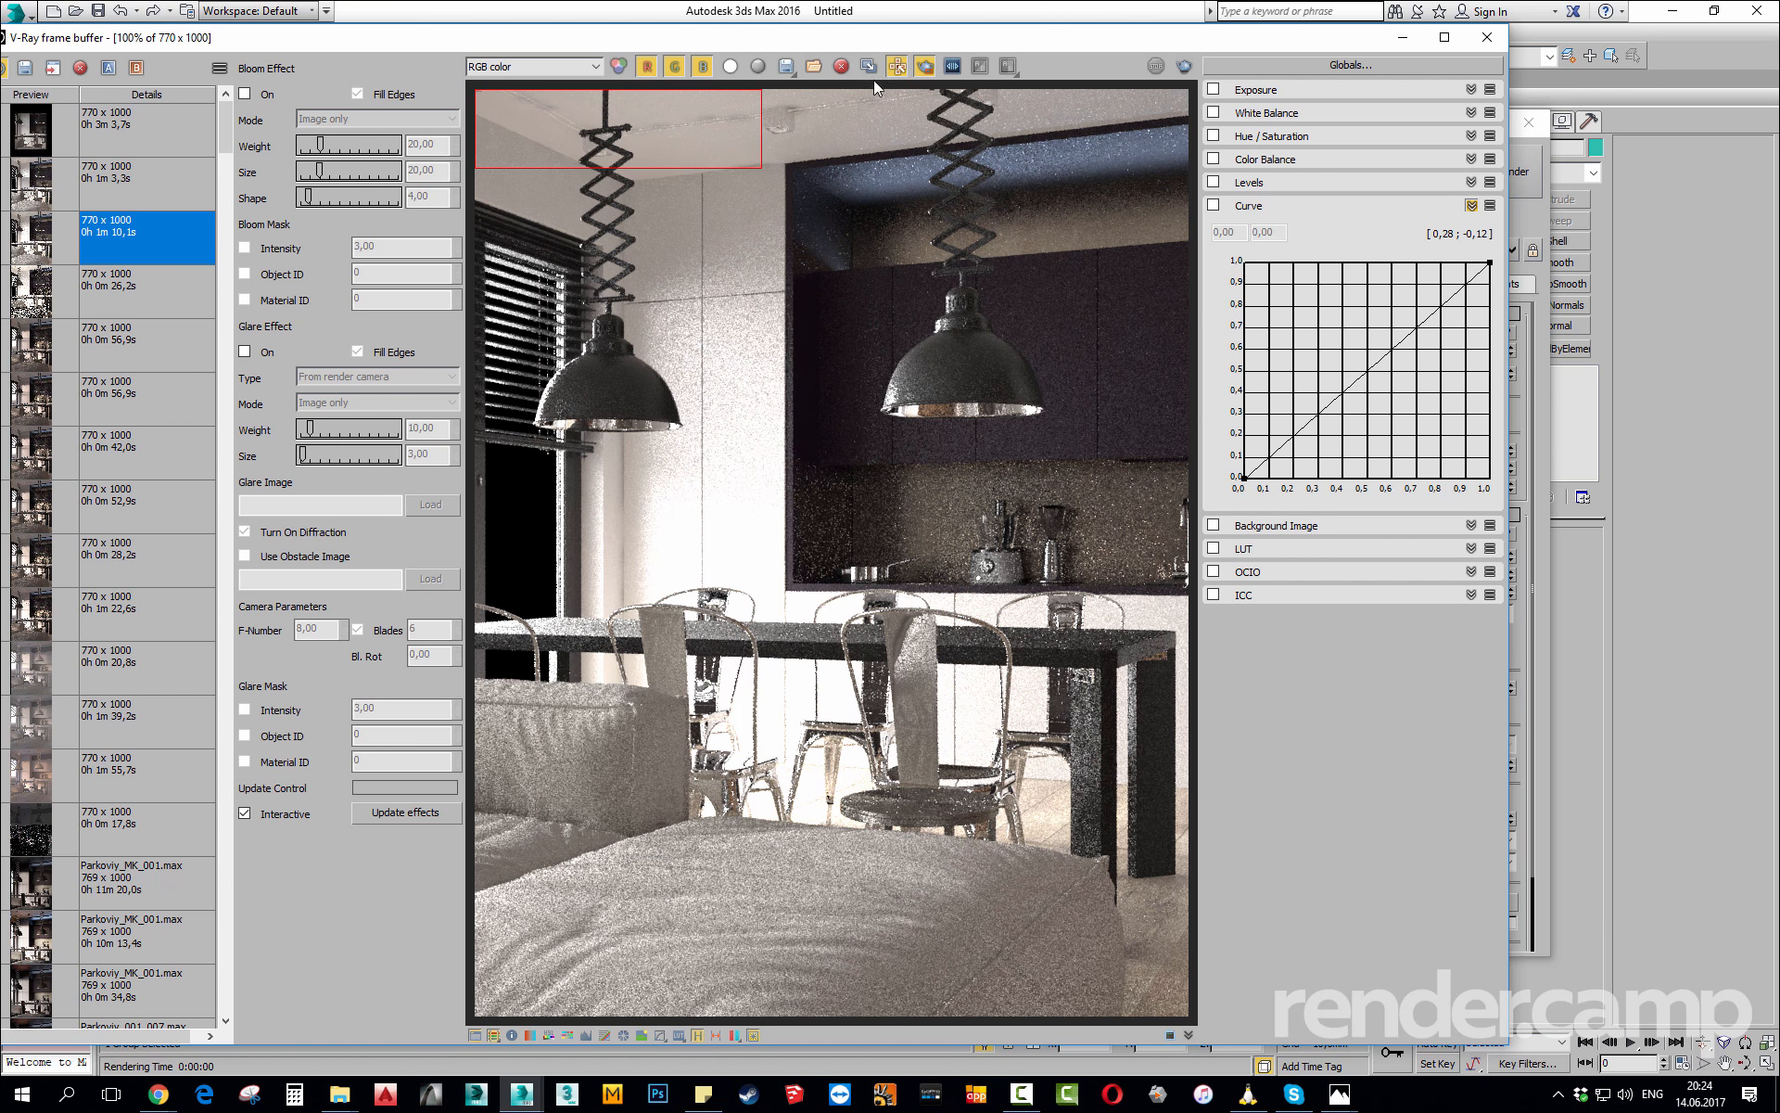
left_click(1176, 71)
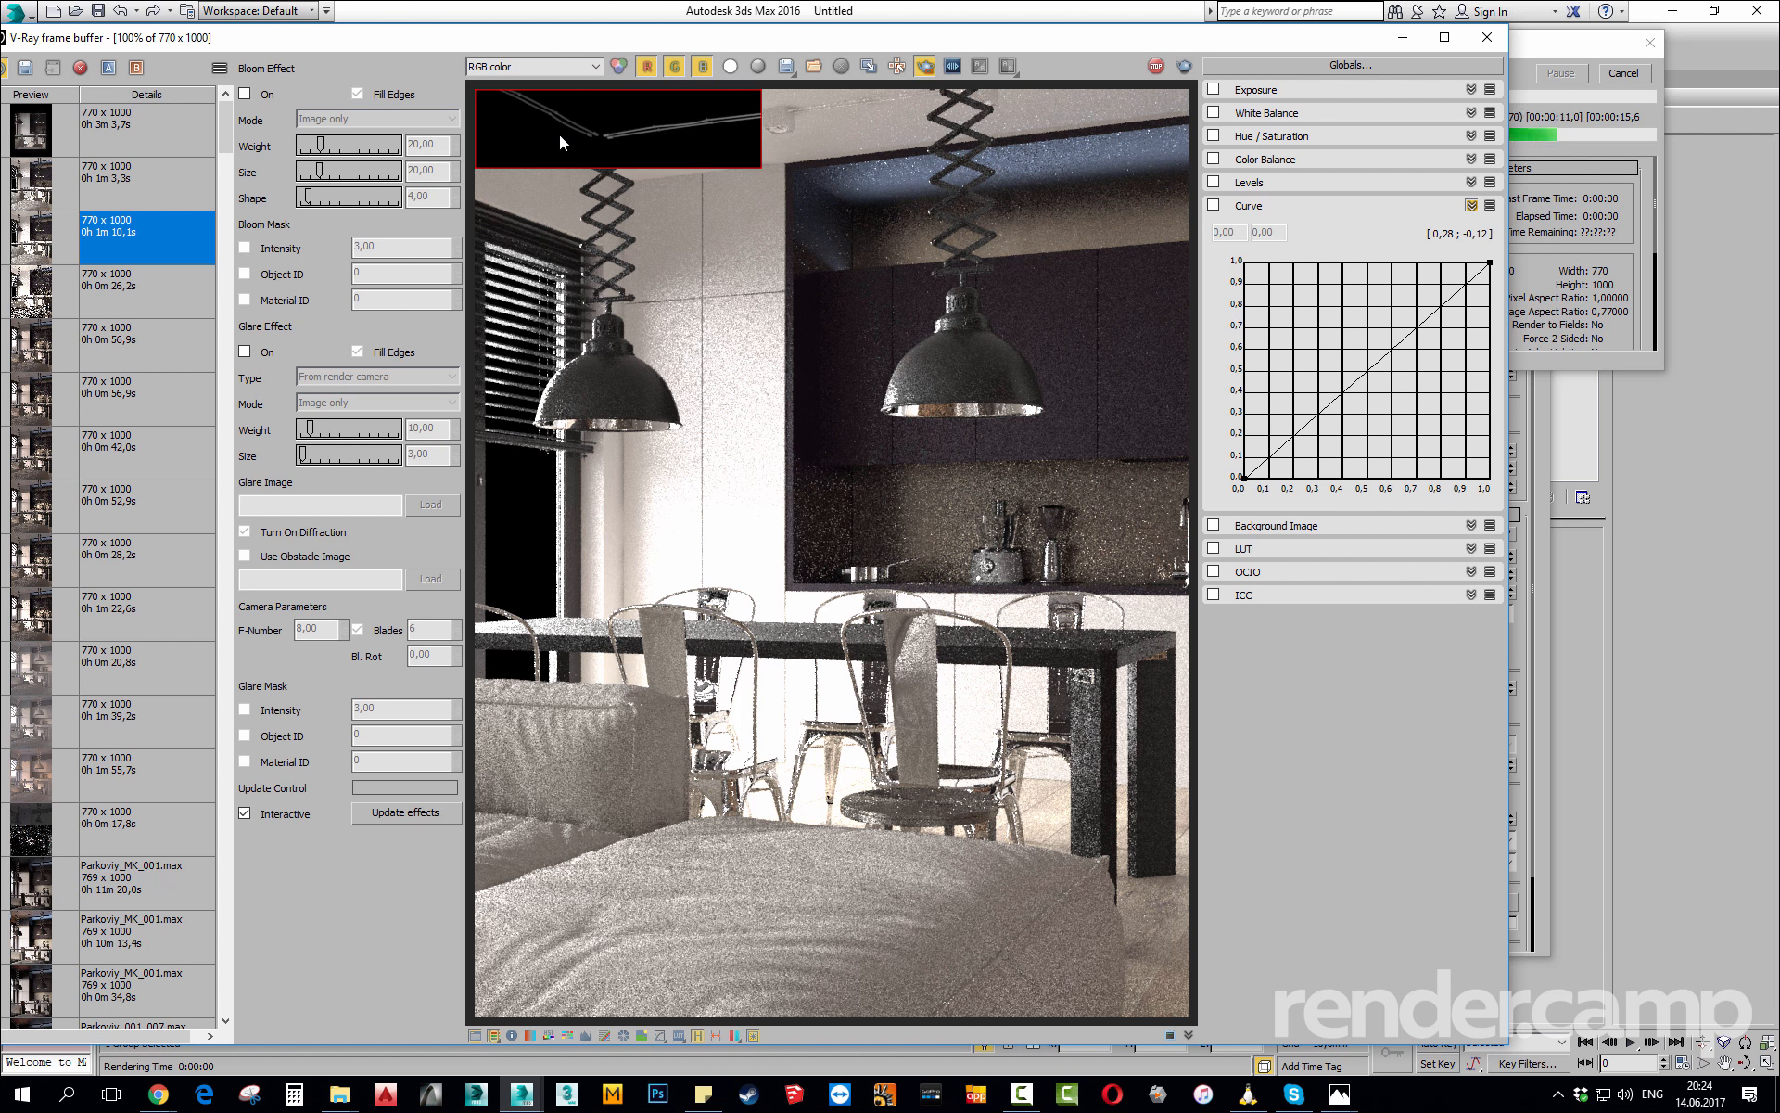
scroll(560, 134, "up", 2)
left_click(1637, 80)
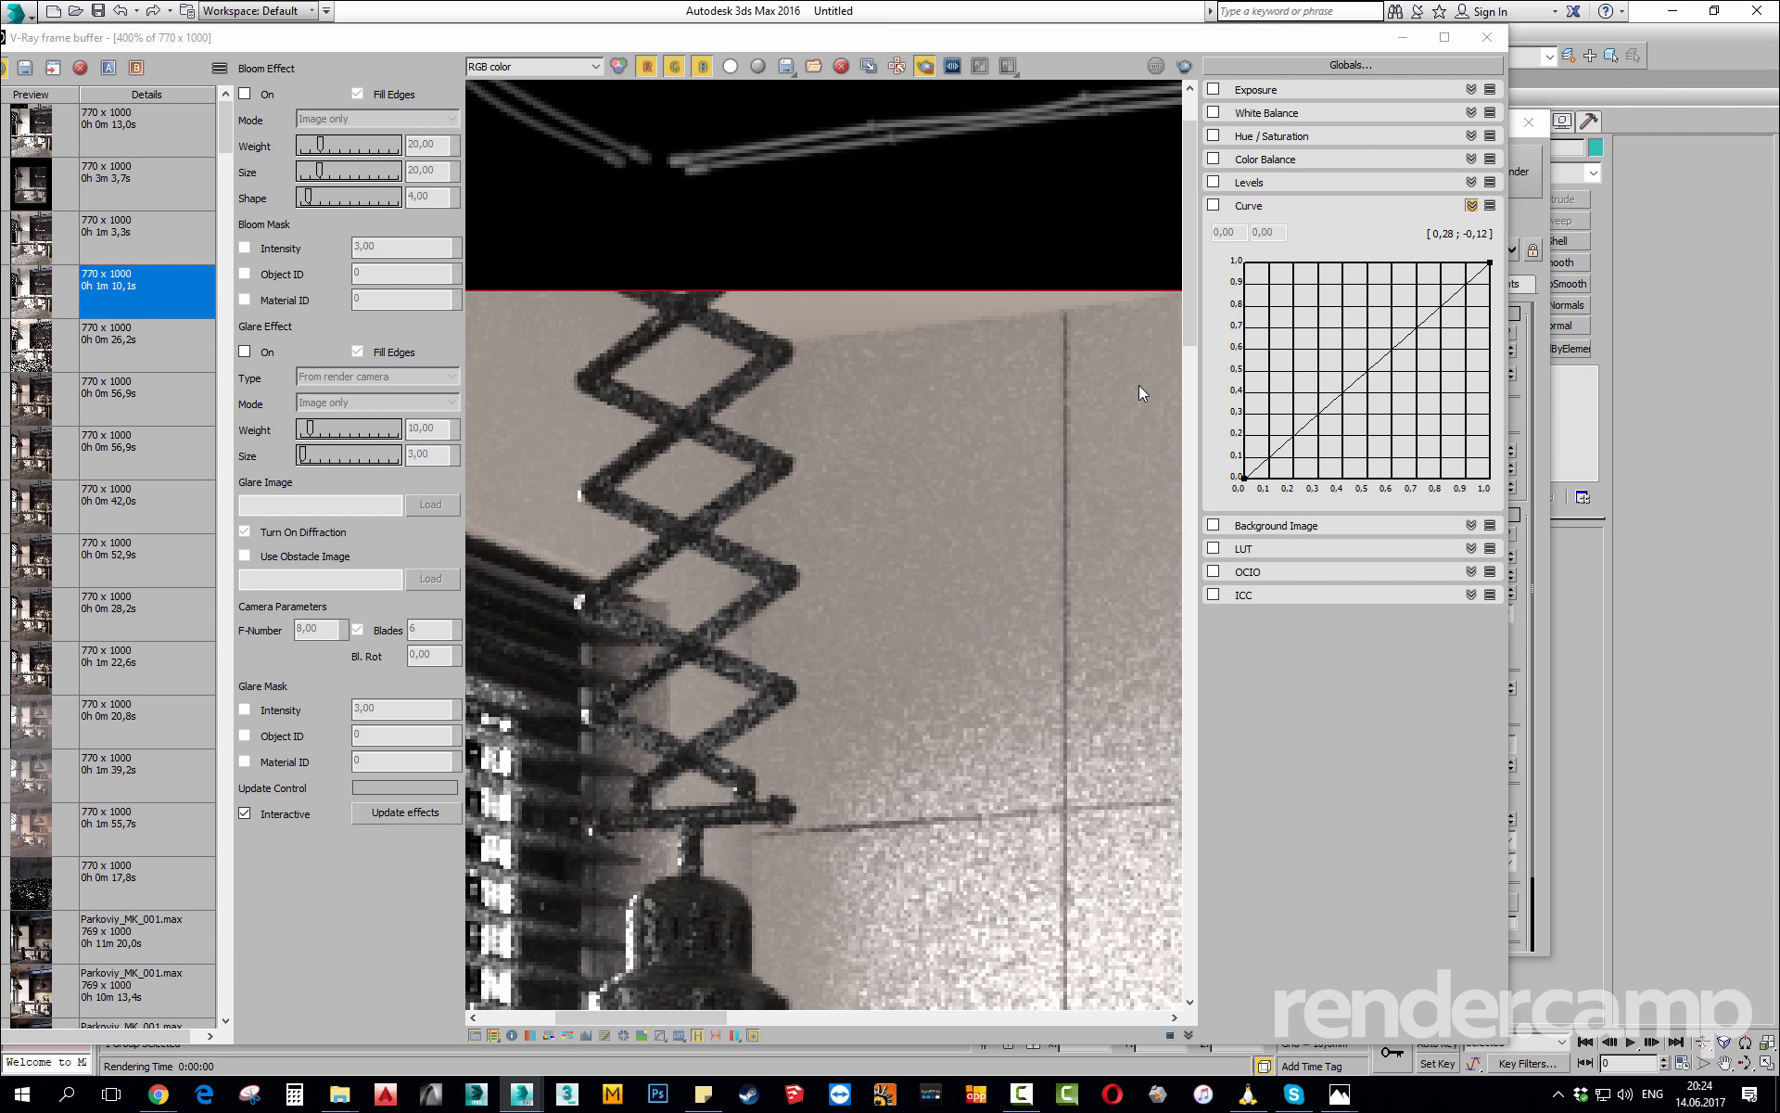
Maximize the frame buffer and render the ceiling track region again with the whole interior included.
left_click_drag(336, 38, 380, 0)
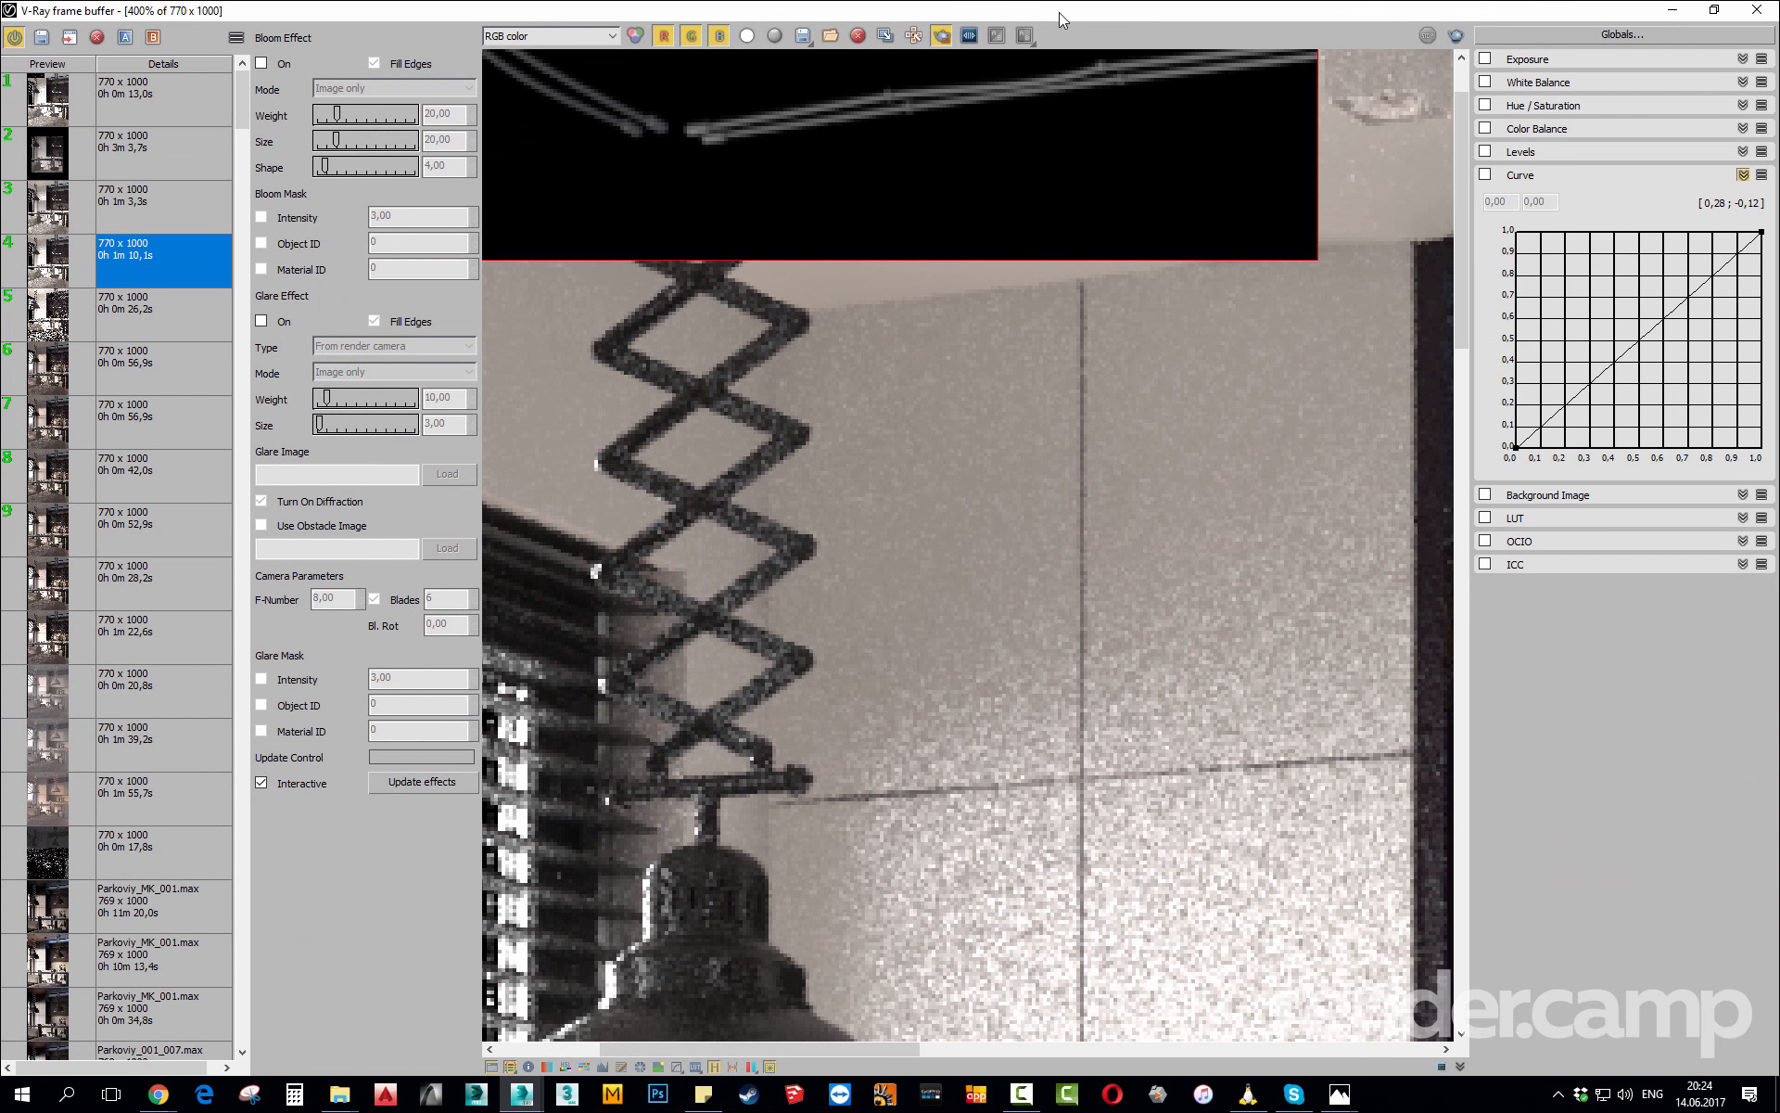
left_click(1457, 37)
scroll(842, 439, "down", 6)
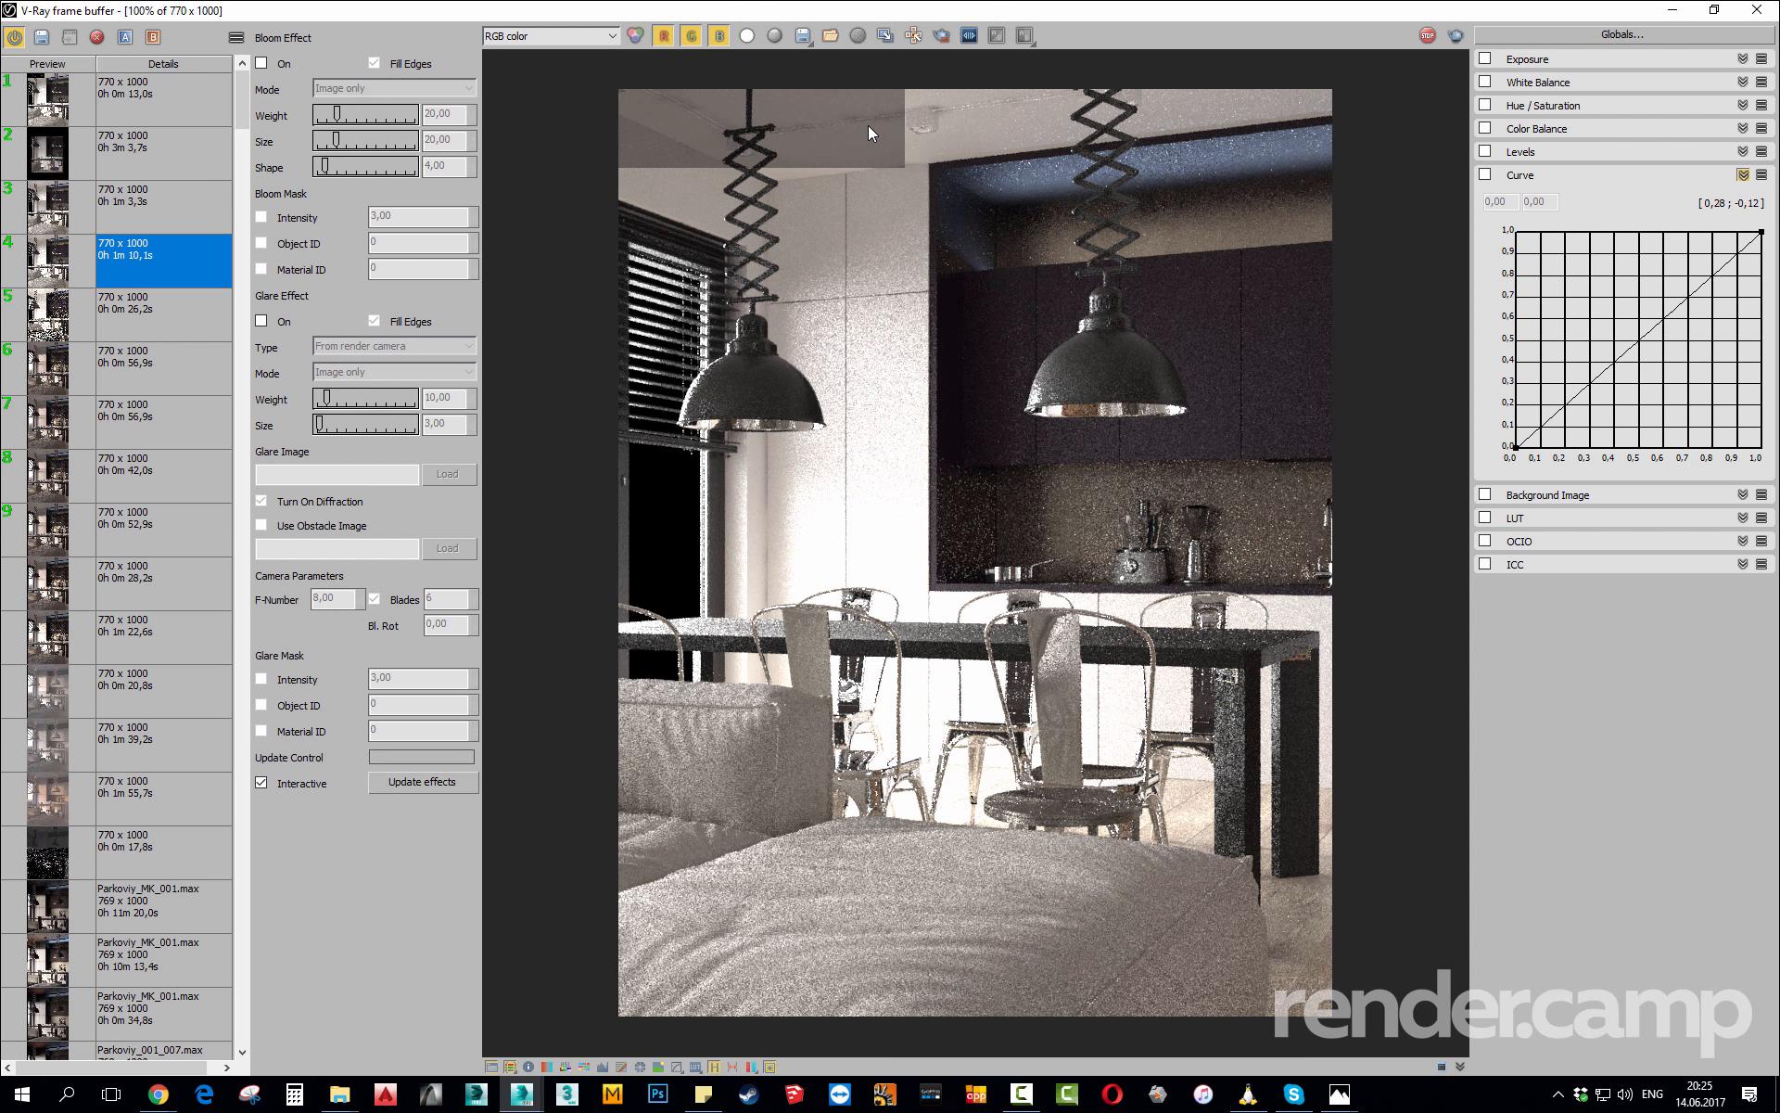
Compare the noise inside the rendered ceiling region with the surrounding wall and scissor-arm pendant up close, and close the frame buffer.
scroll(828, 121, "up", 2)
scroll(878, 208, "down", 1)
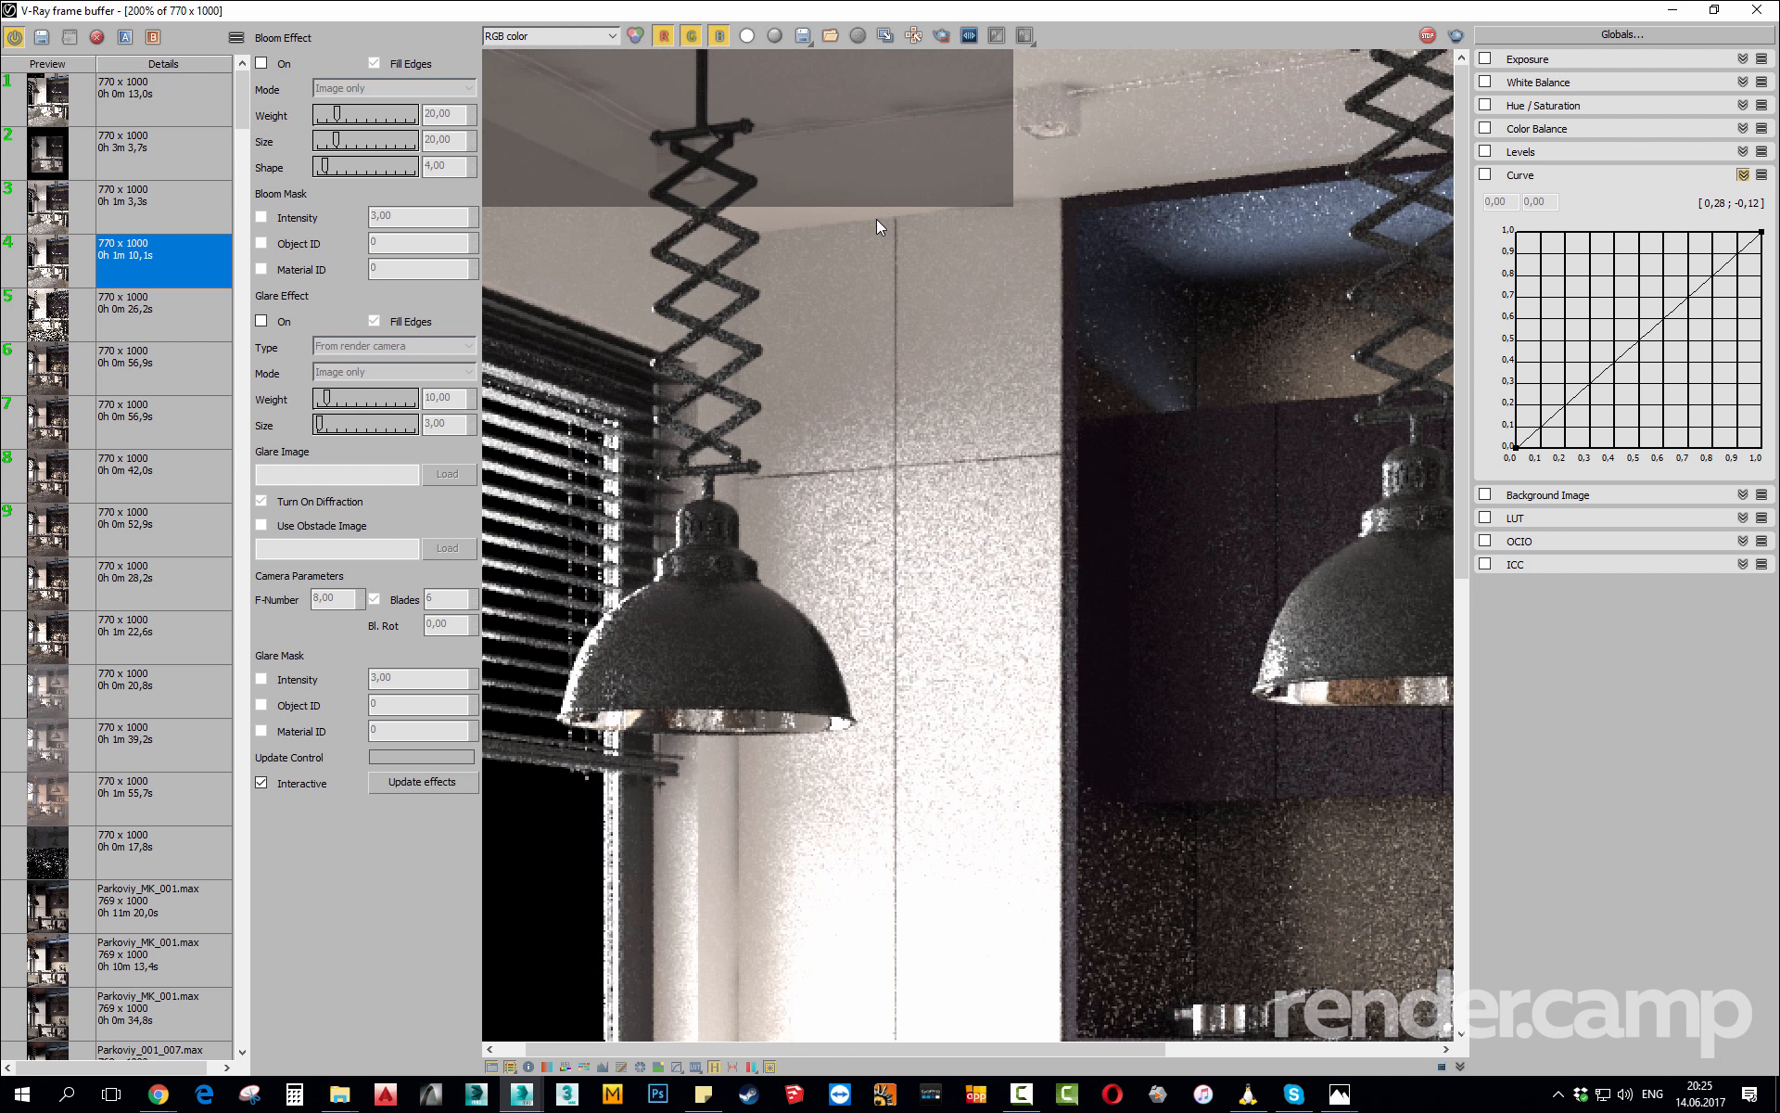
scroll(726, 137, "up", 1)
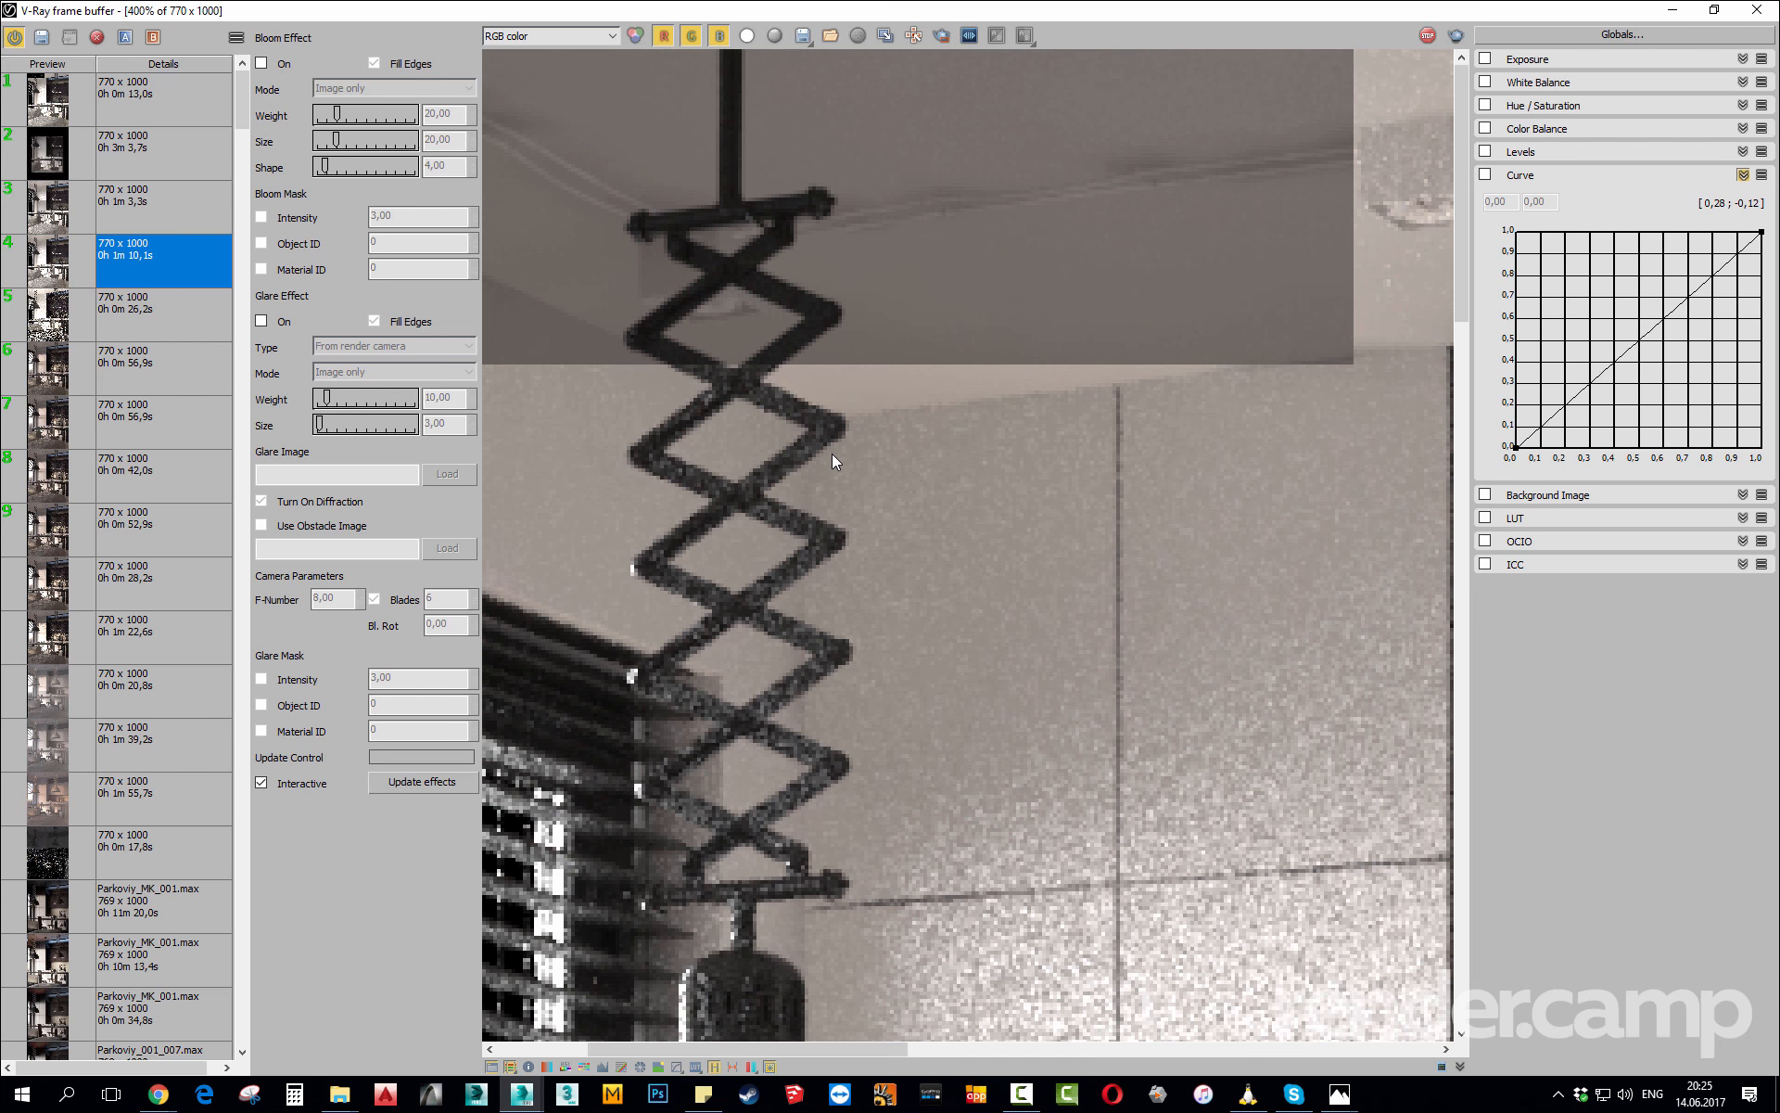
scroll(1176, 141, "up", 1)
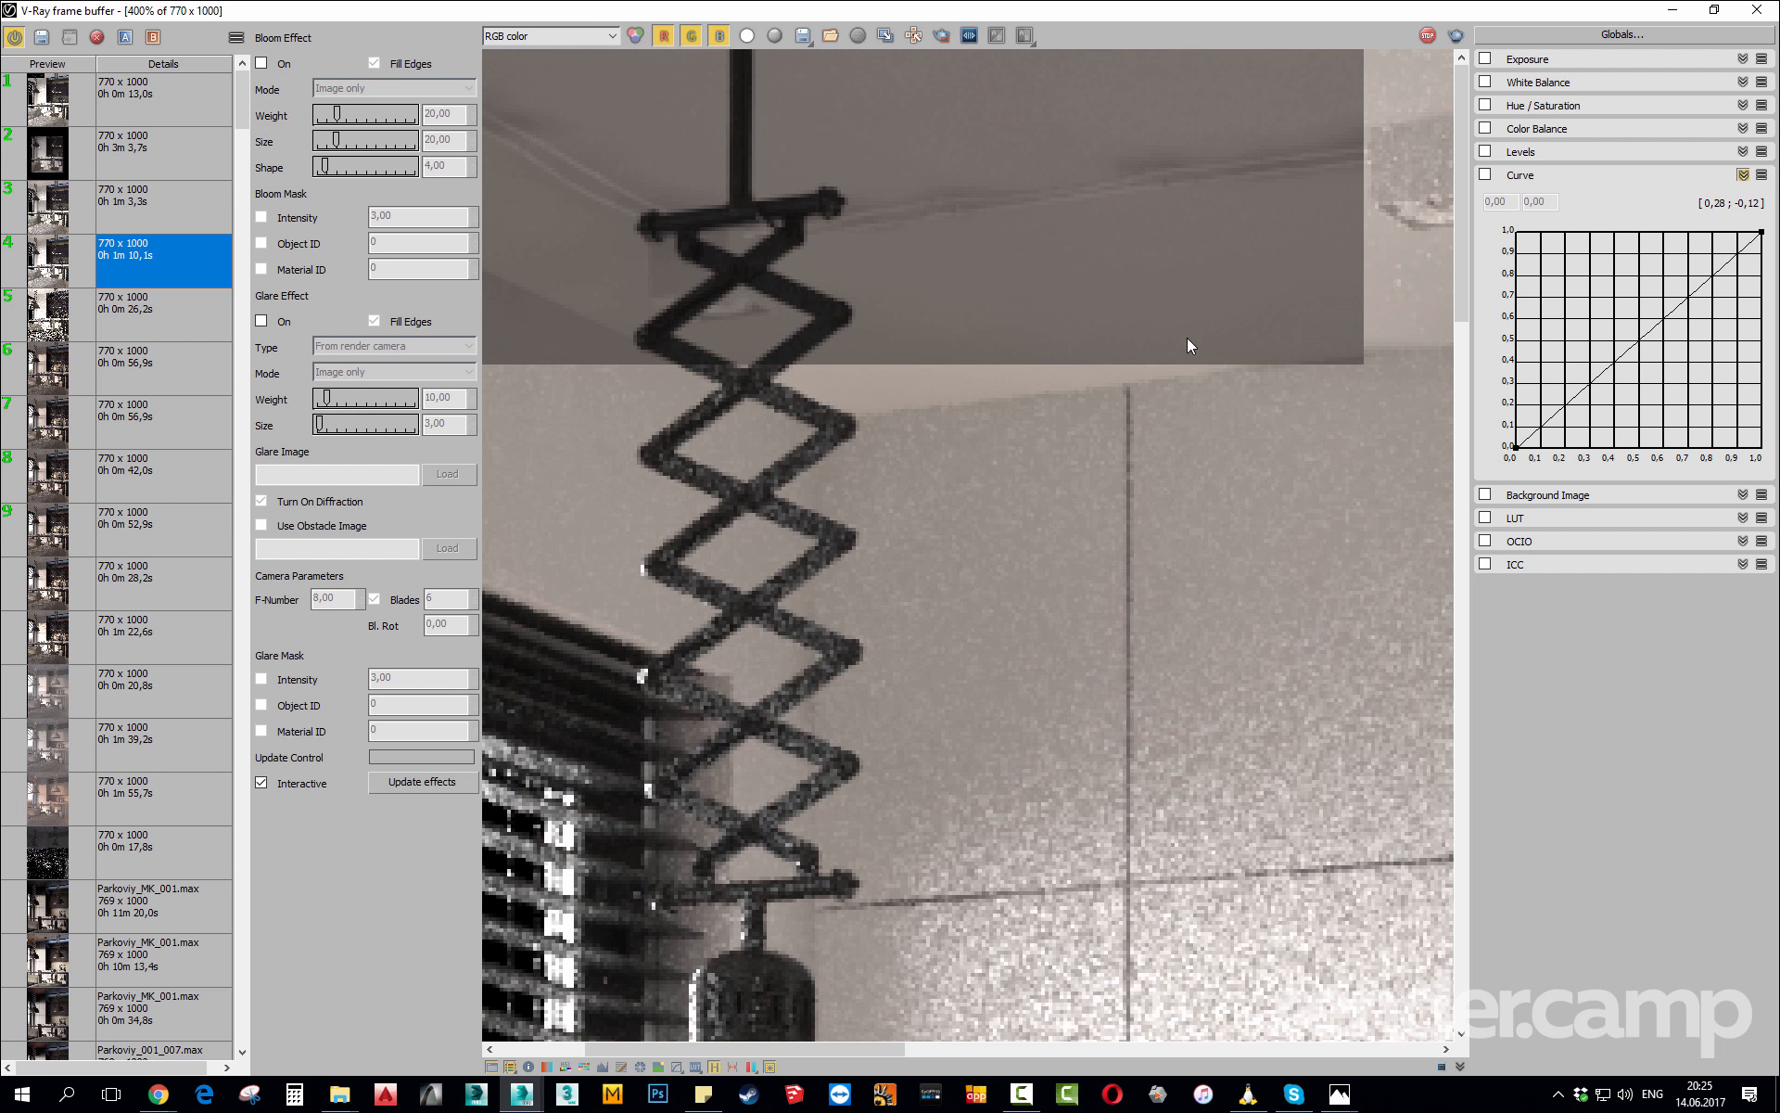
scroll(1187, 337, "down", 1)
middle_click_drag(1057, 279, 1430, 336)
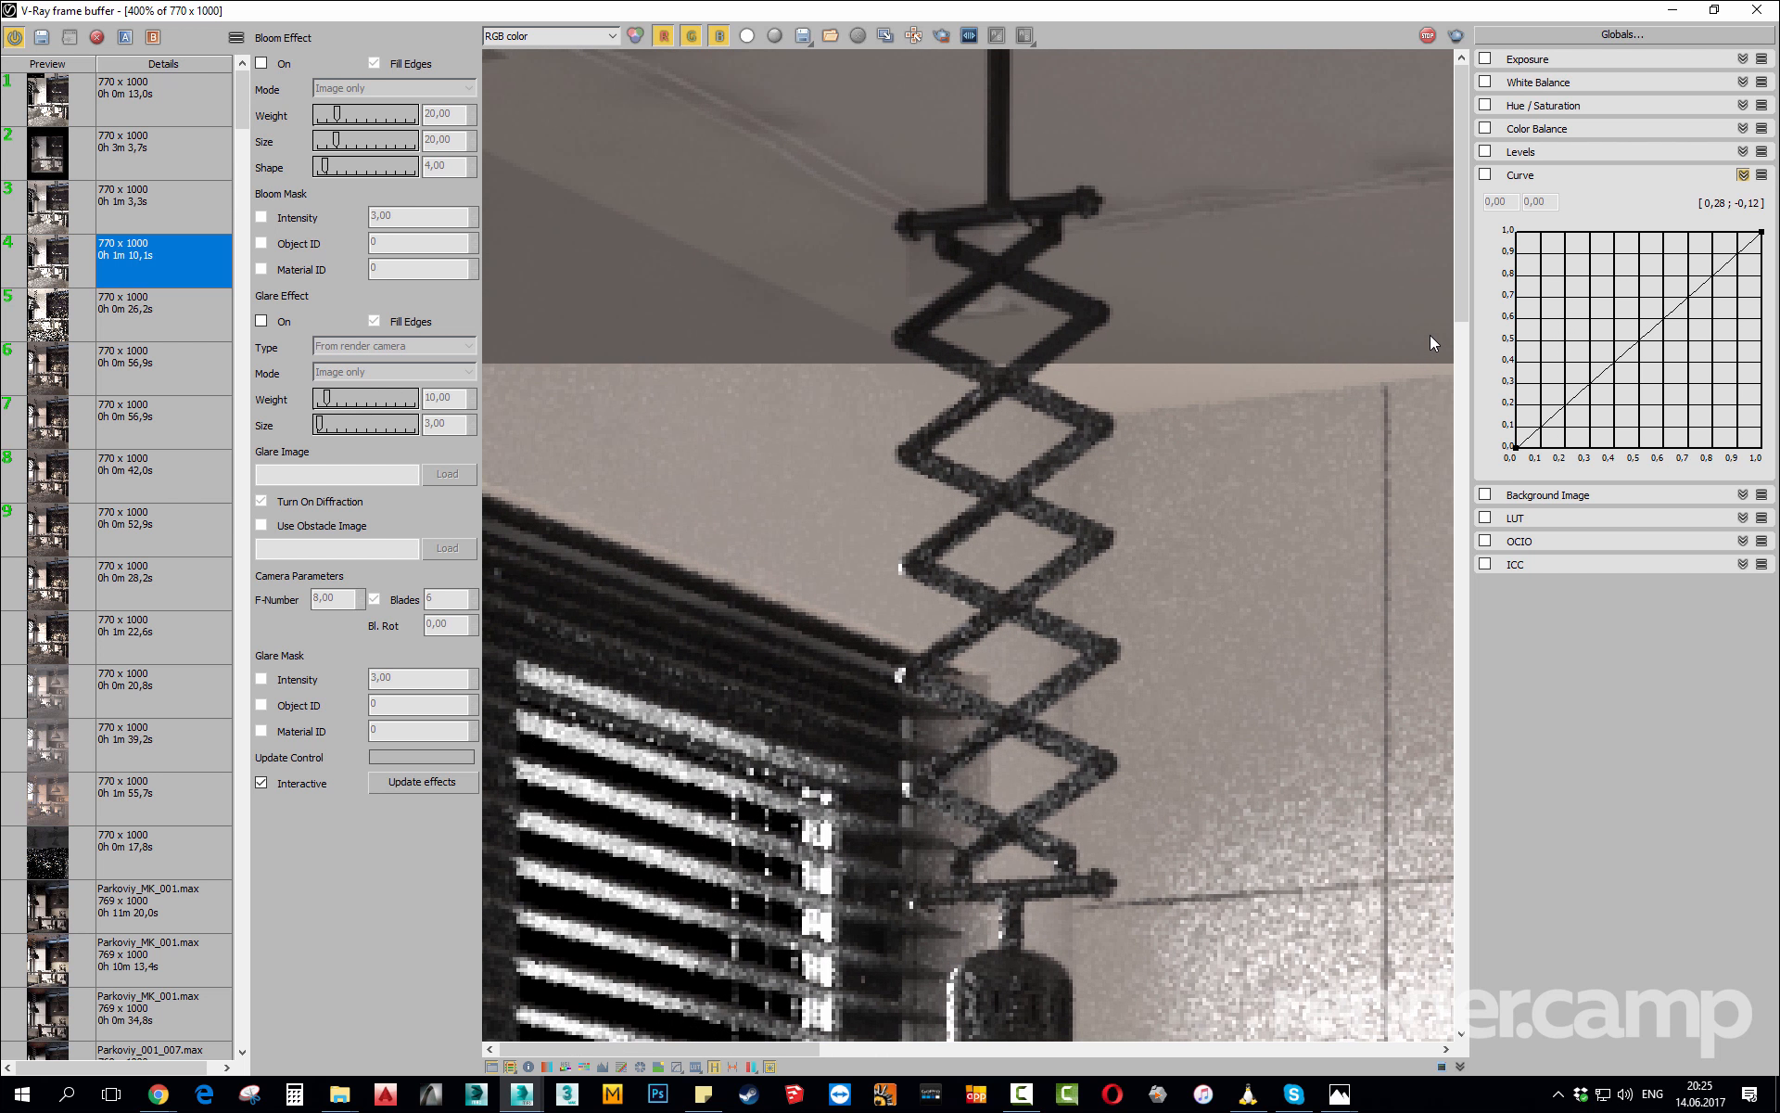
scroll(1344, 296, "down", 1)
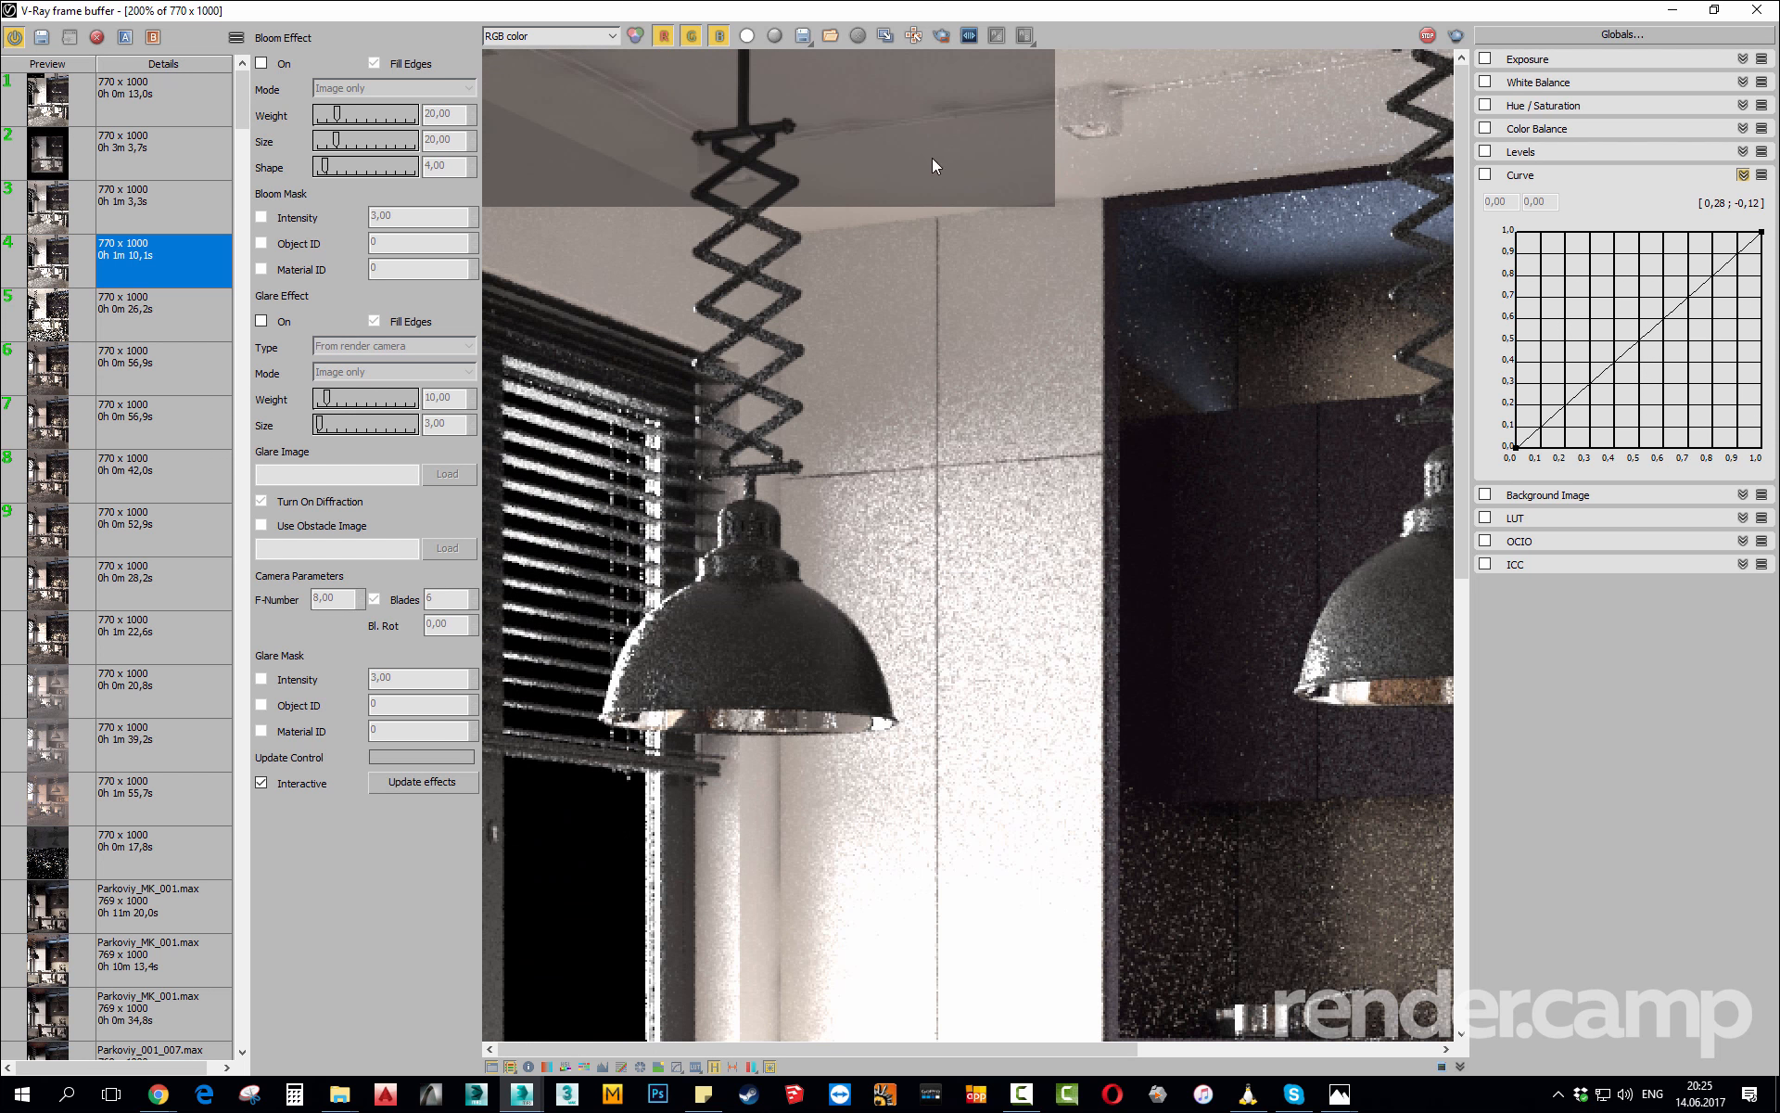
scroll(932, 165, "up", 1)
middle_click_drag(819, 143, 1009, 323)
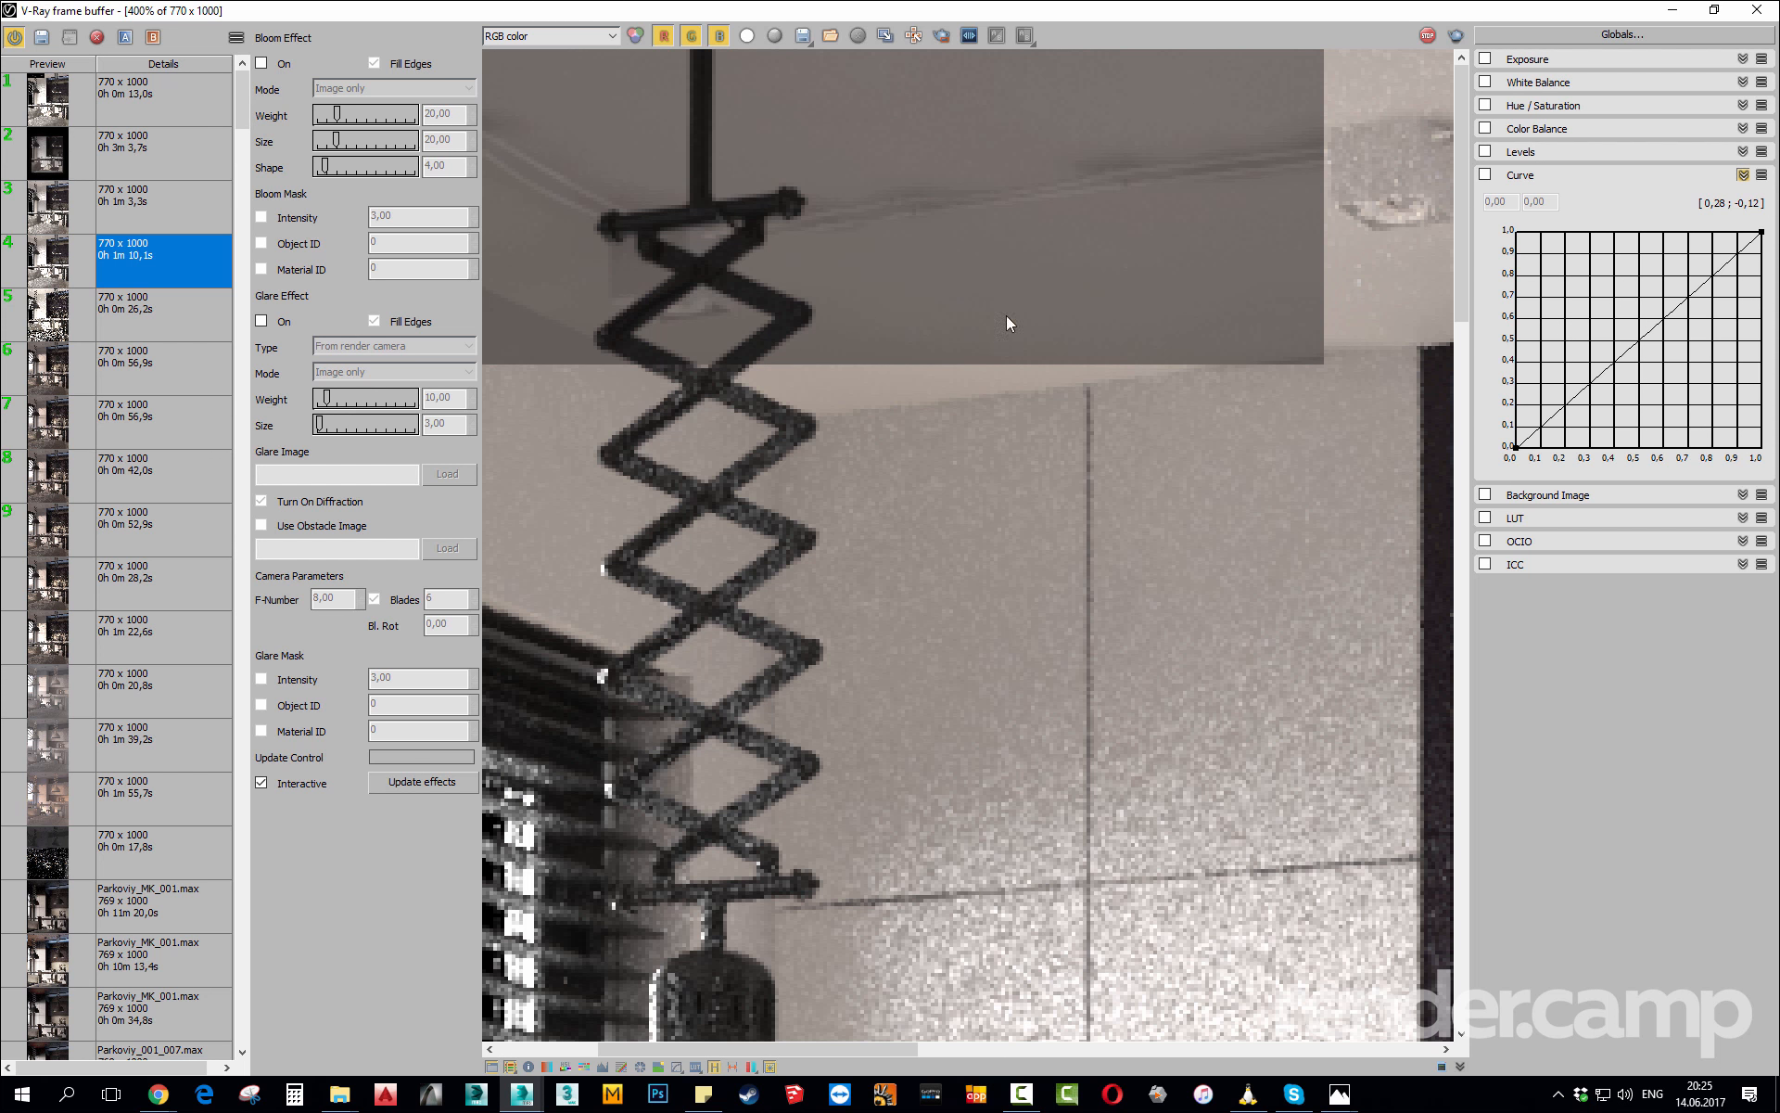
left_click(1756, 11)
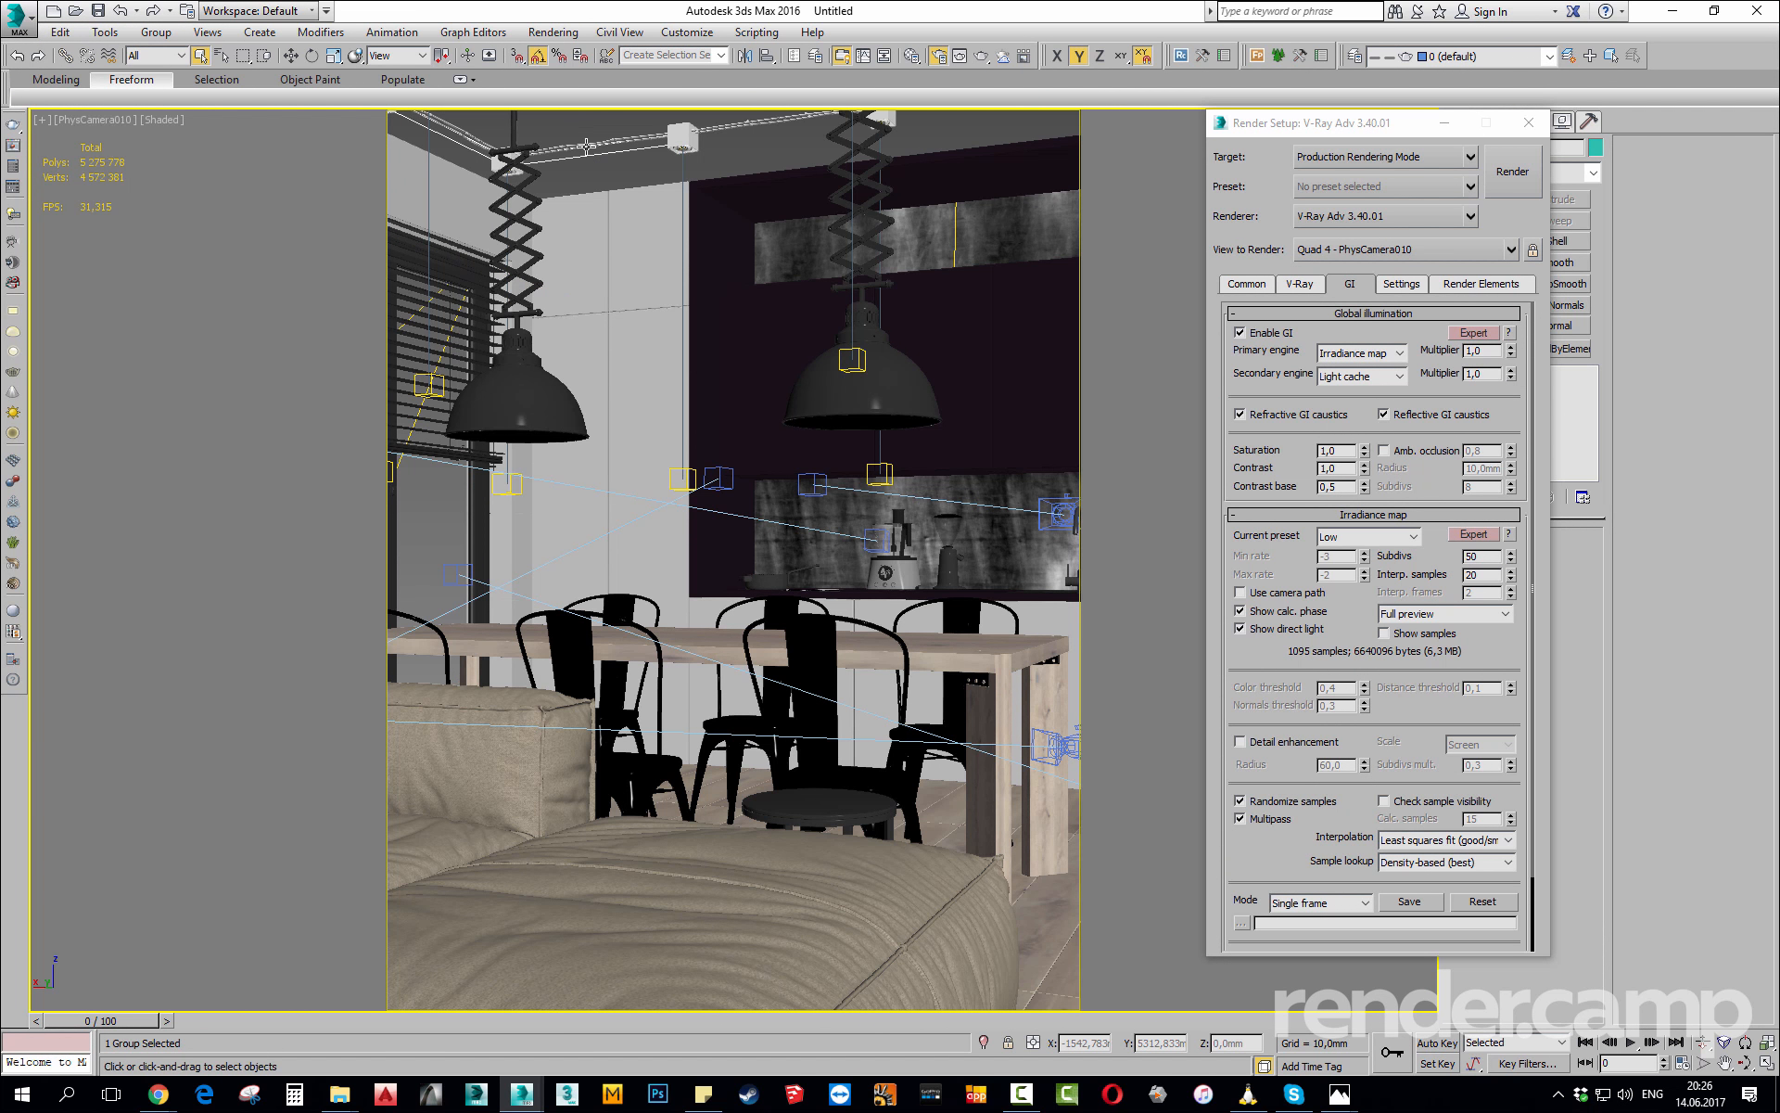
Isolate the ceiling track in a Perspective view without safe frames and ungroup its parts.
key("alt+q")
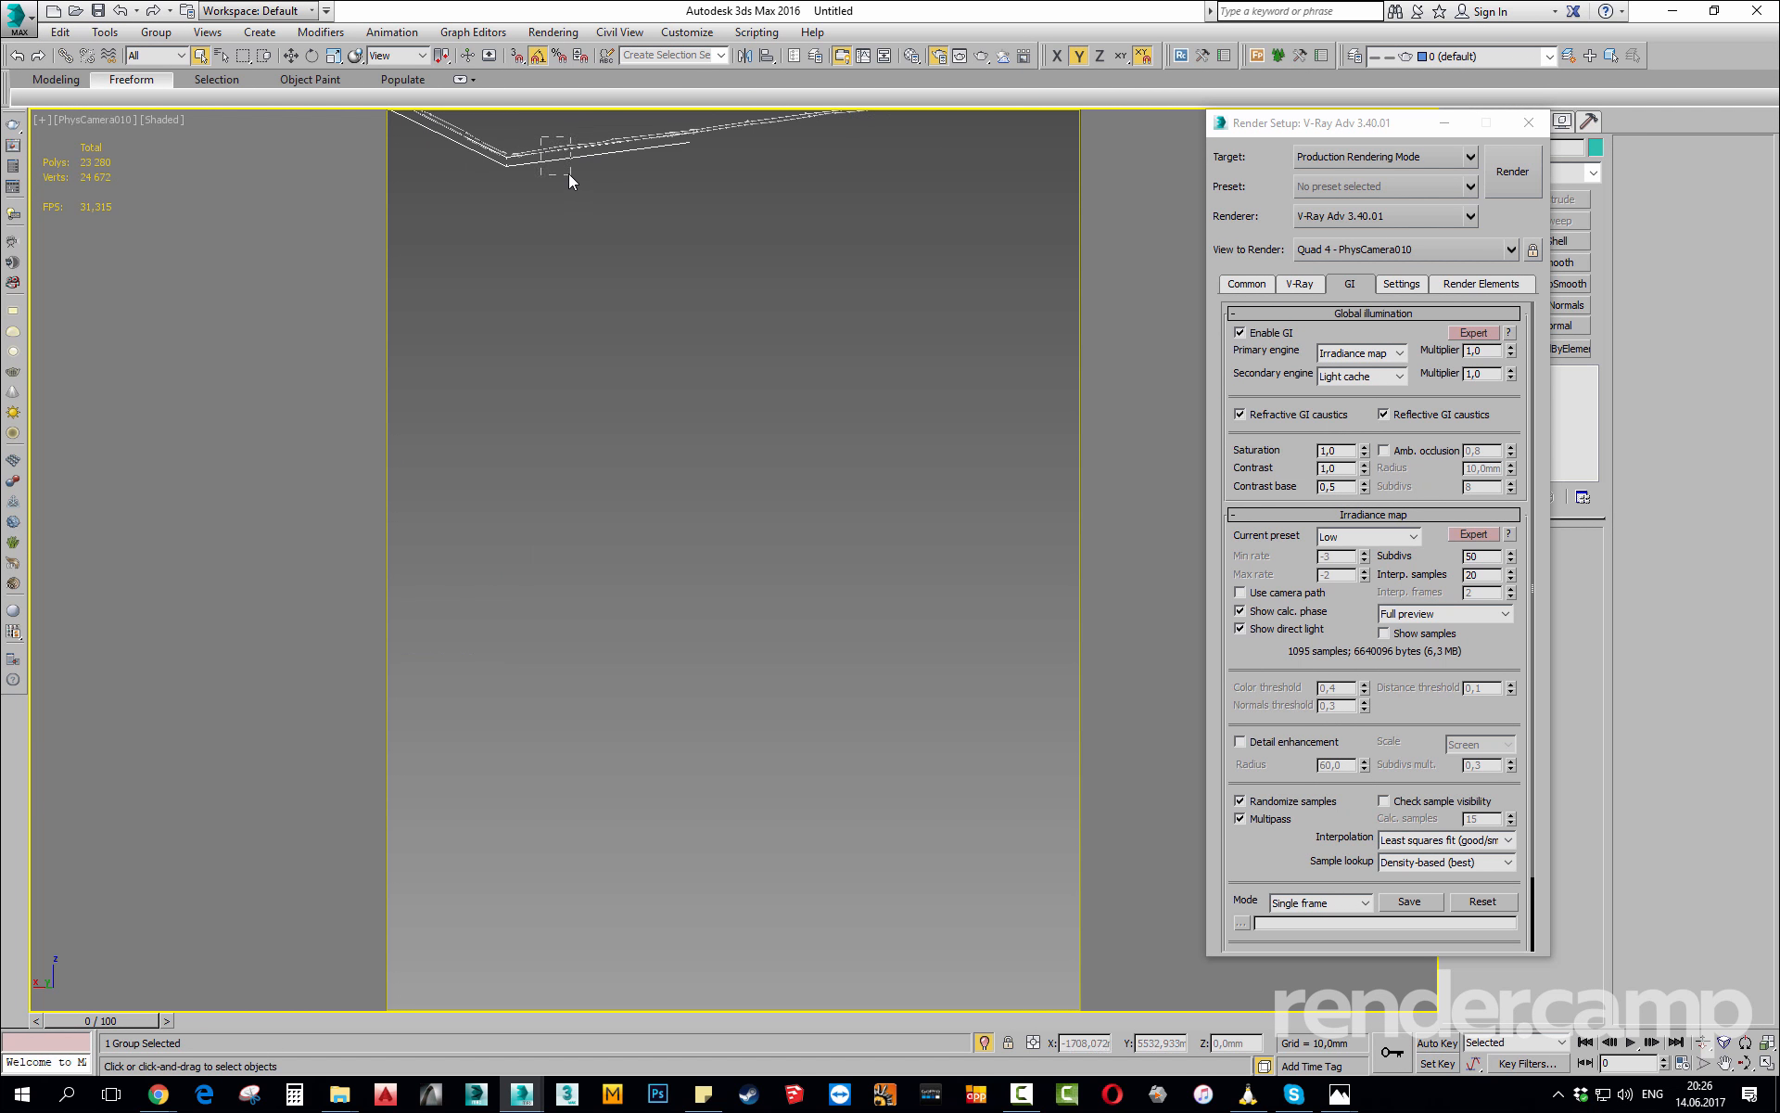
key("p")
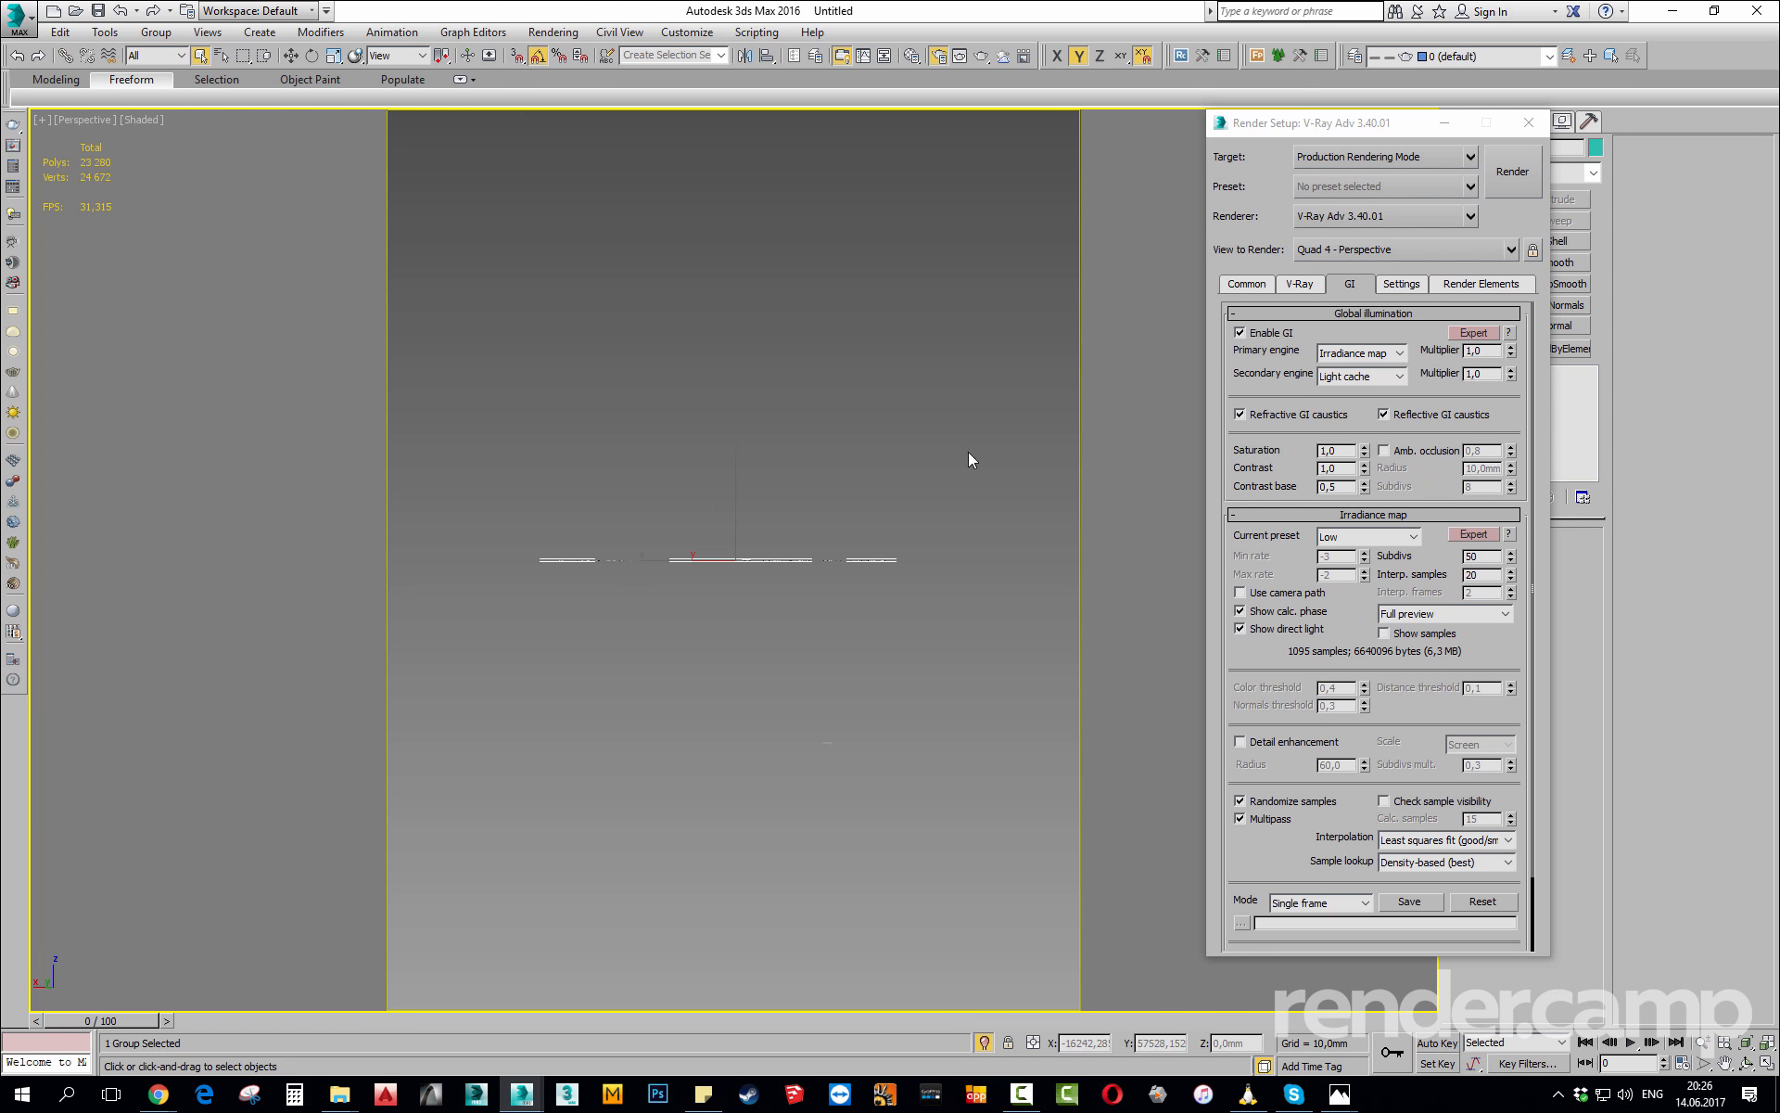
middle_click_drag(968, 452, 803, 526, "alt")
key("shift+f")
left_click(1528, 123)
key("ctrl+shift+g")
scroll(834, 653, "up", 8)
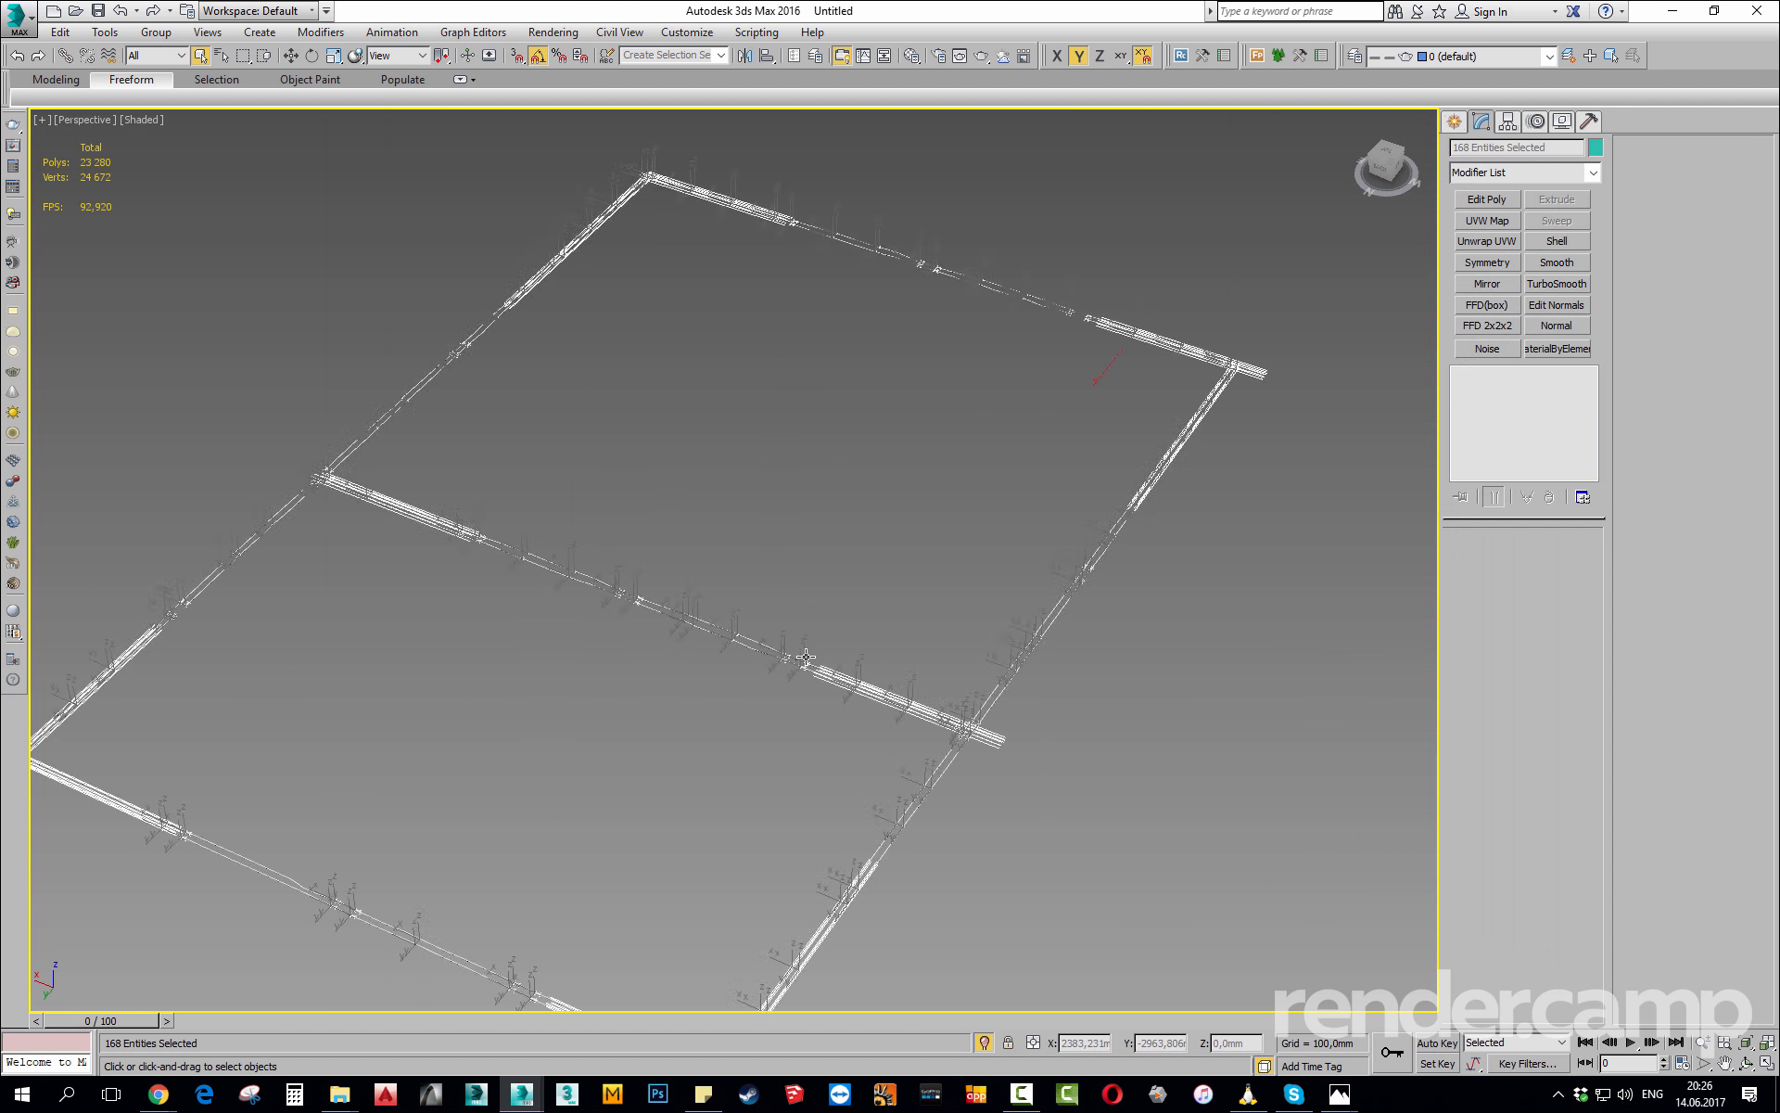
scroll(858, 634, "up", 4)
left_click(759, 650)
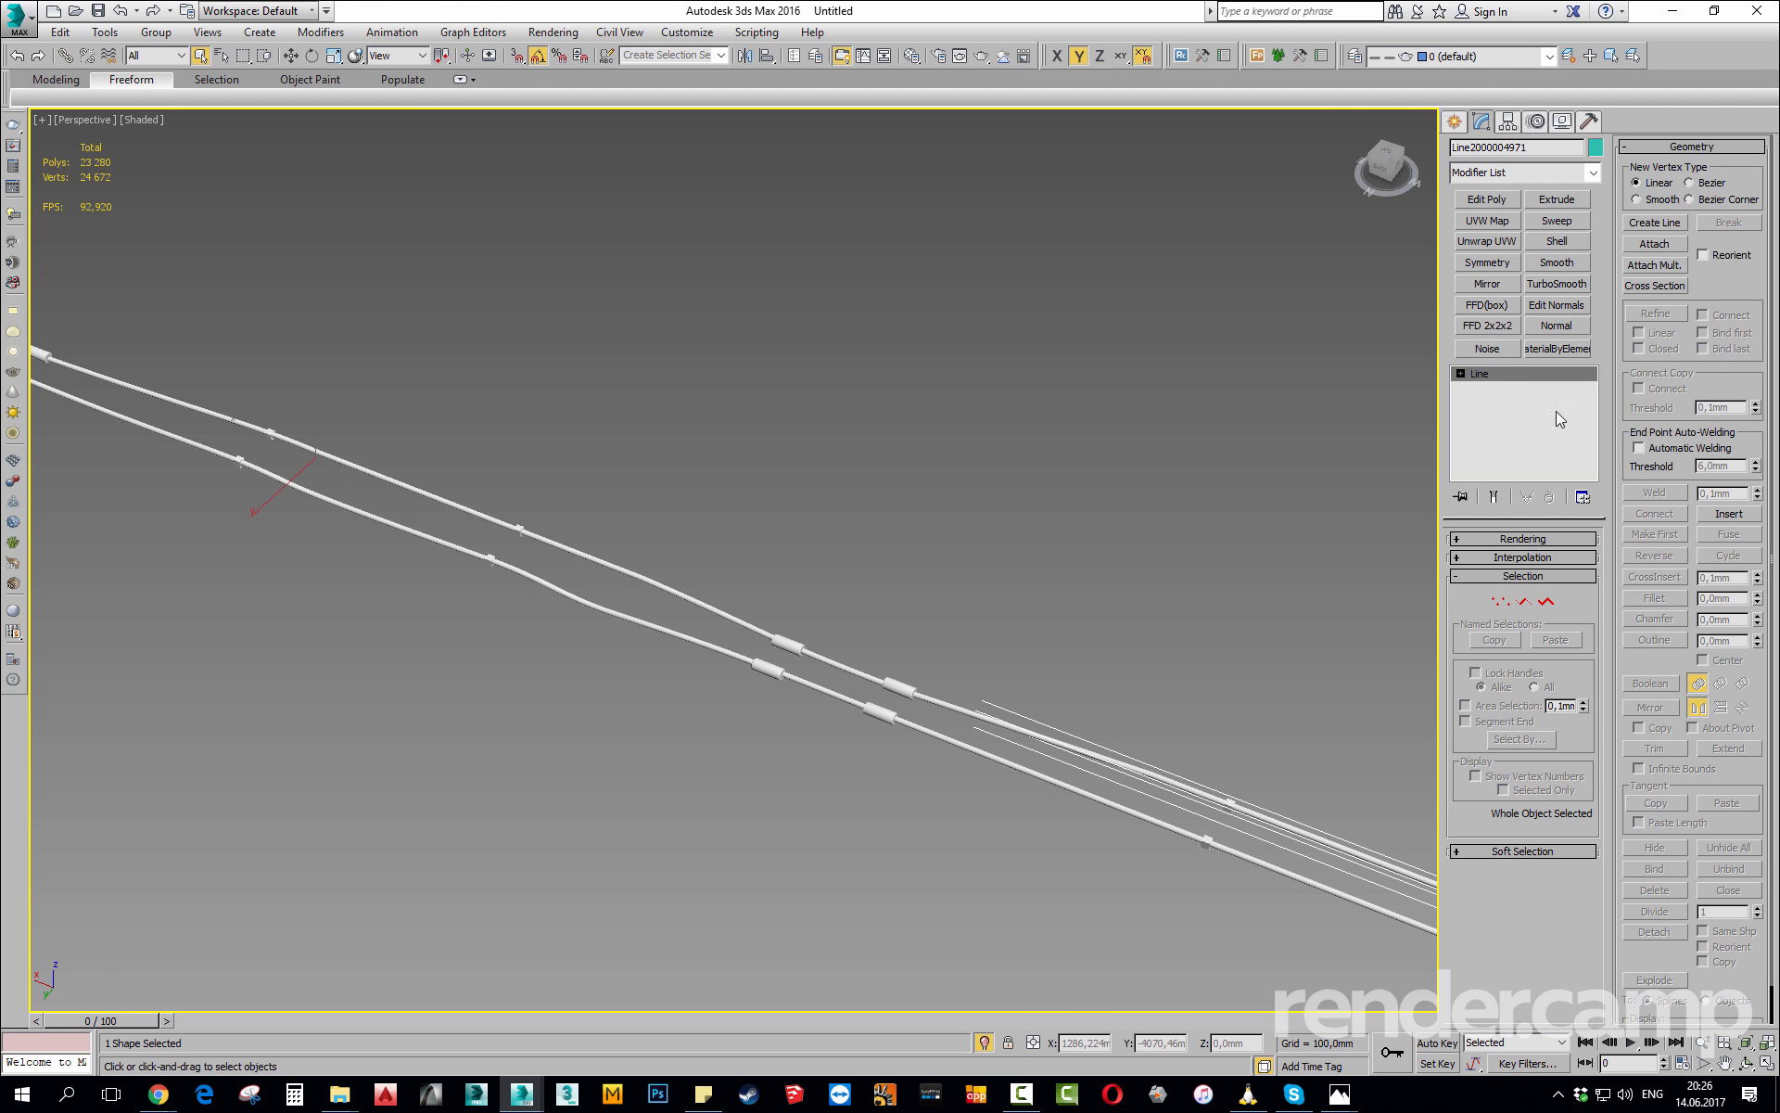
left_click(1678, 244)
left_click(1654, 265)
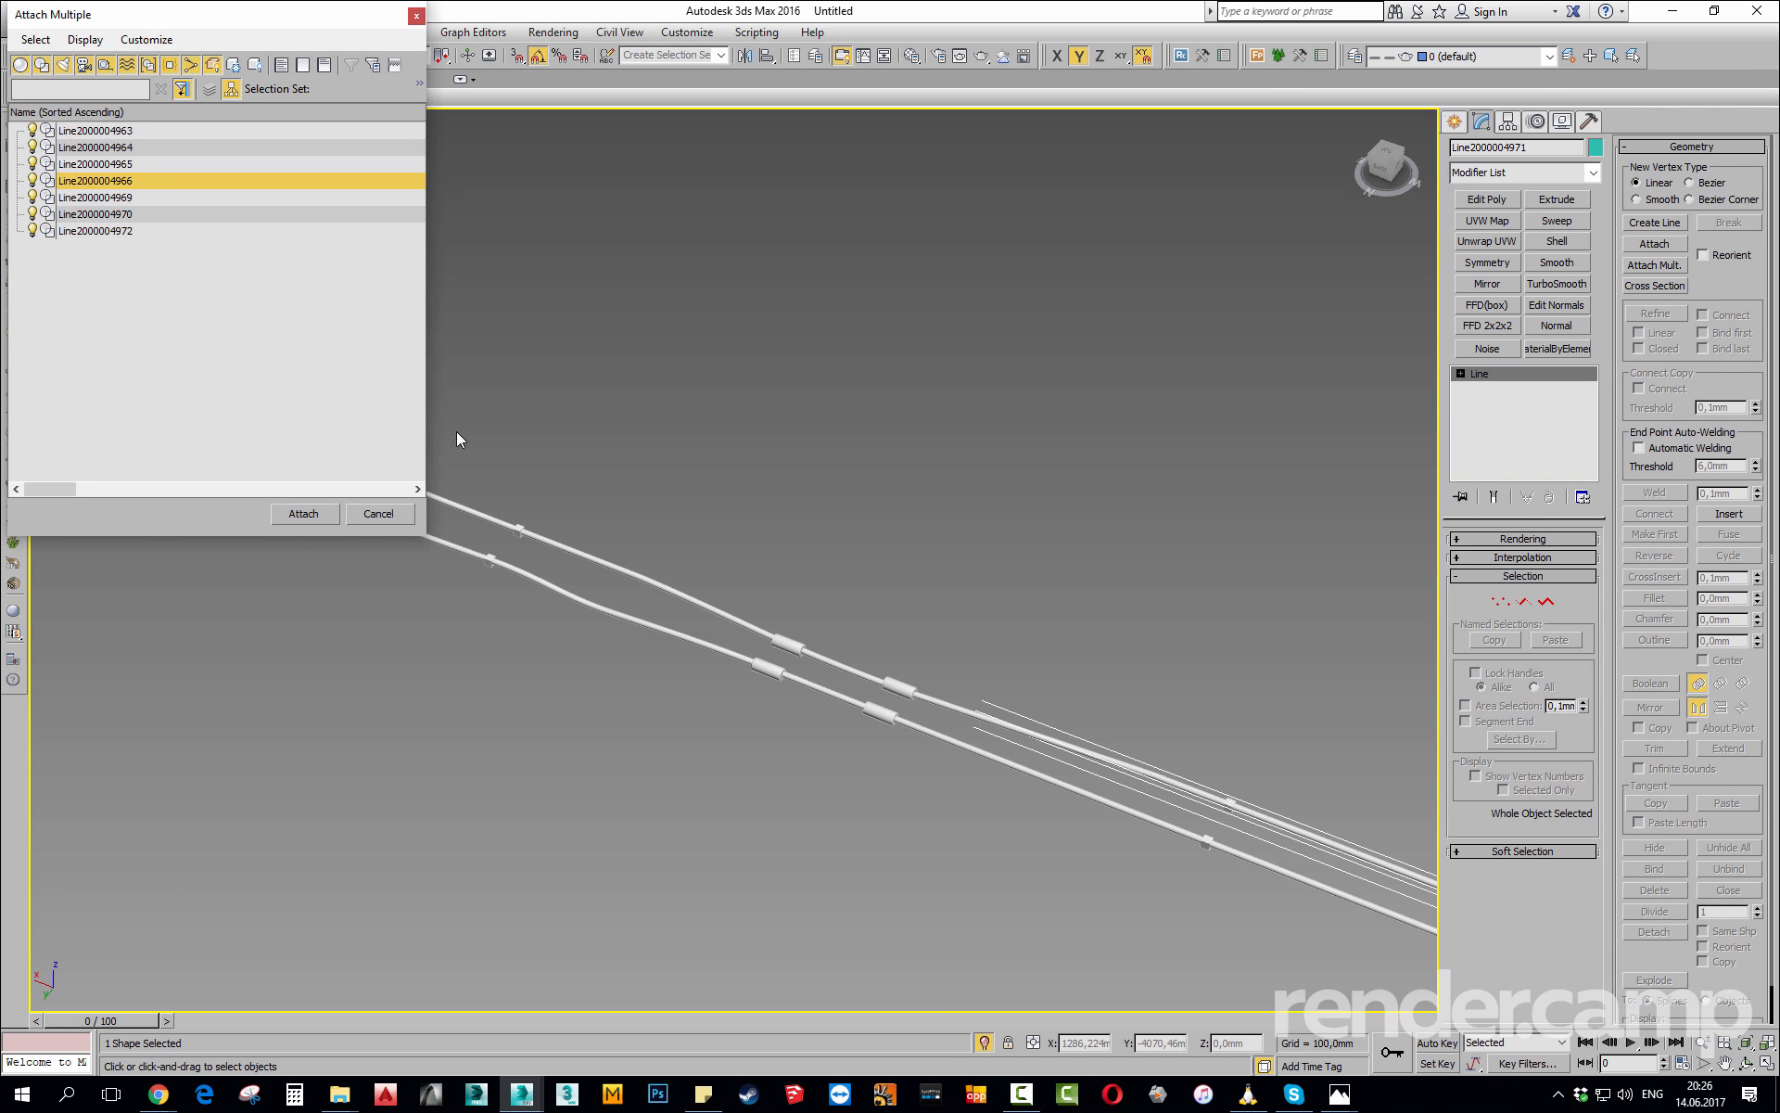
left_click(385, 523)
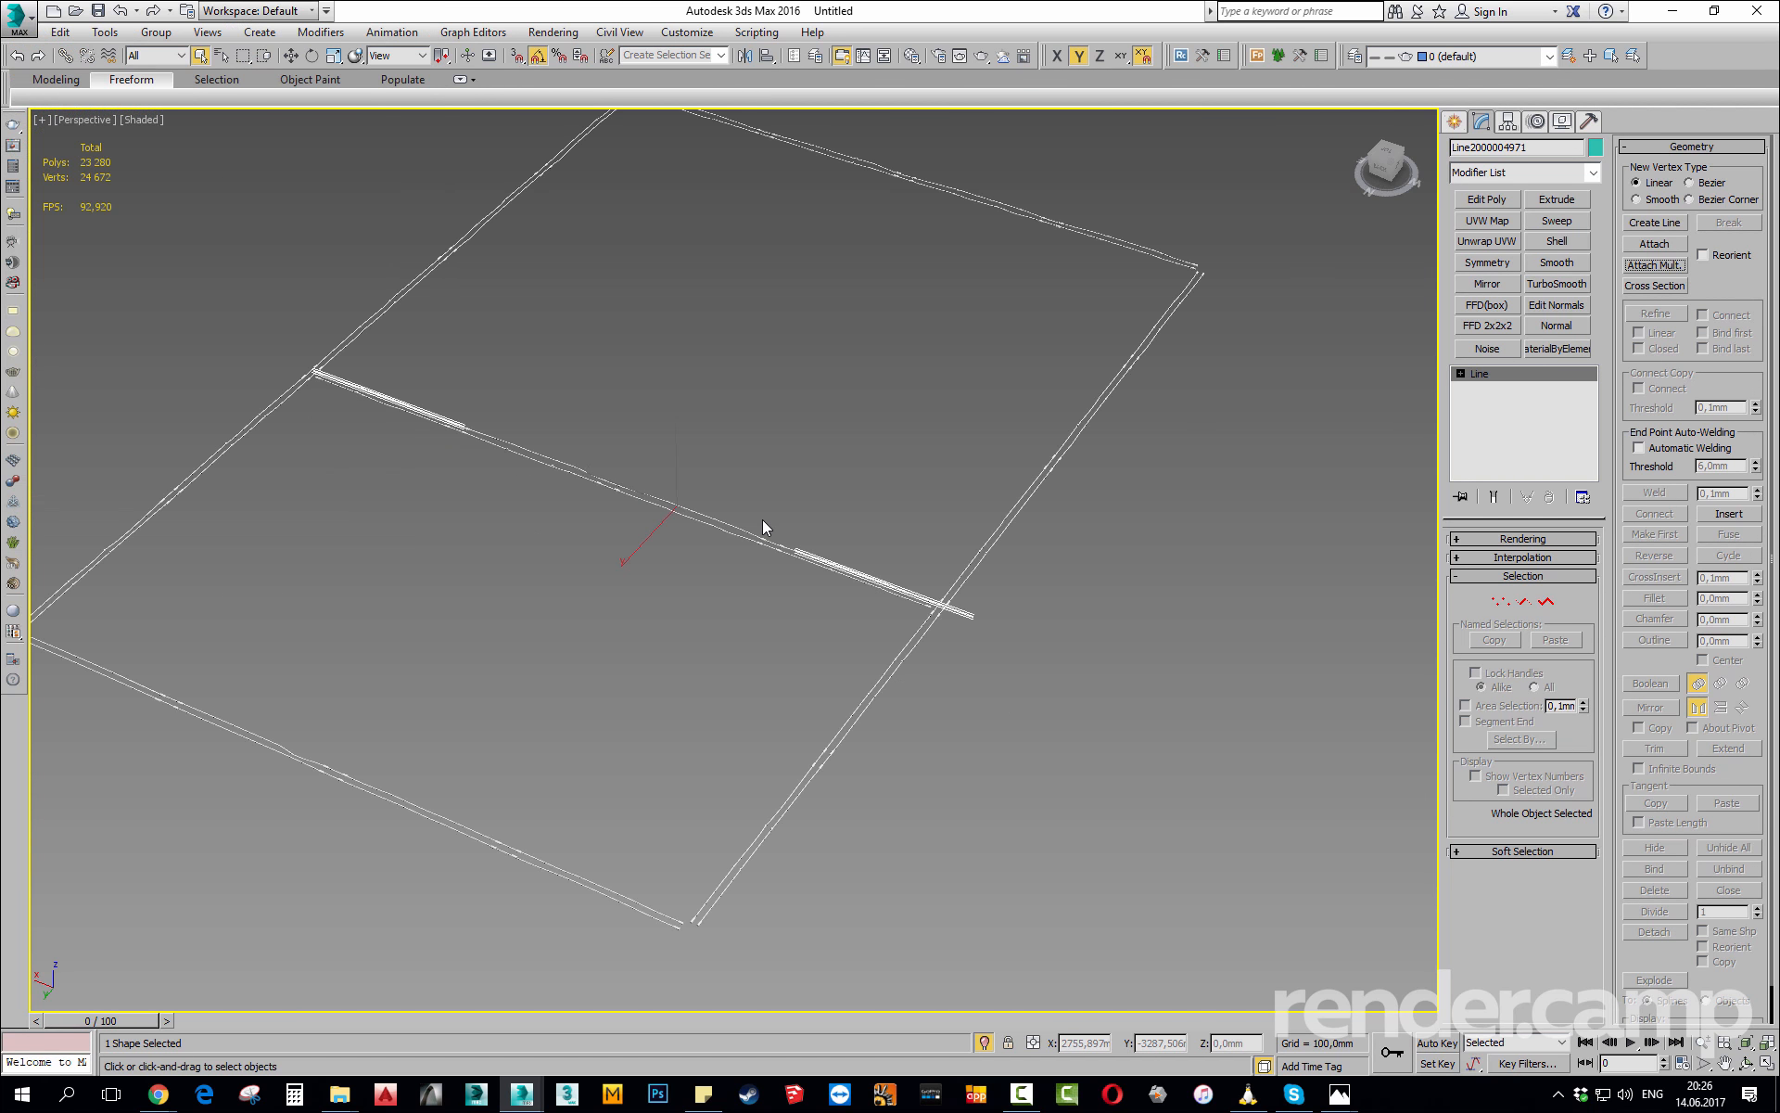
key("ctrl+s")
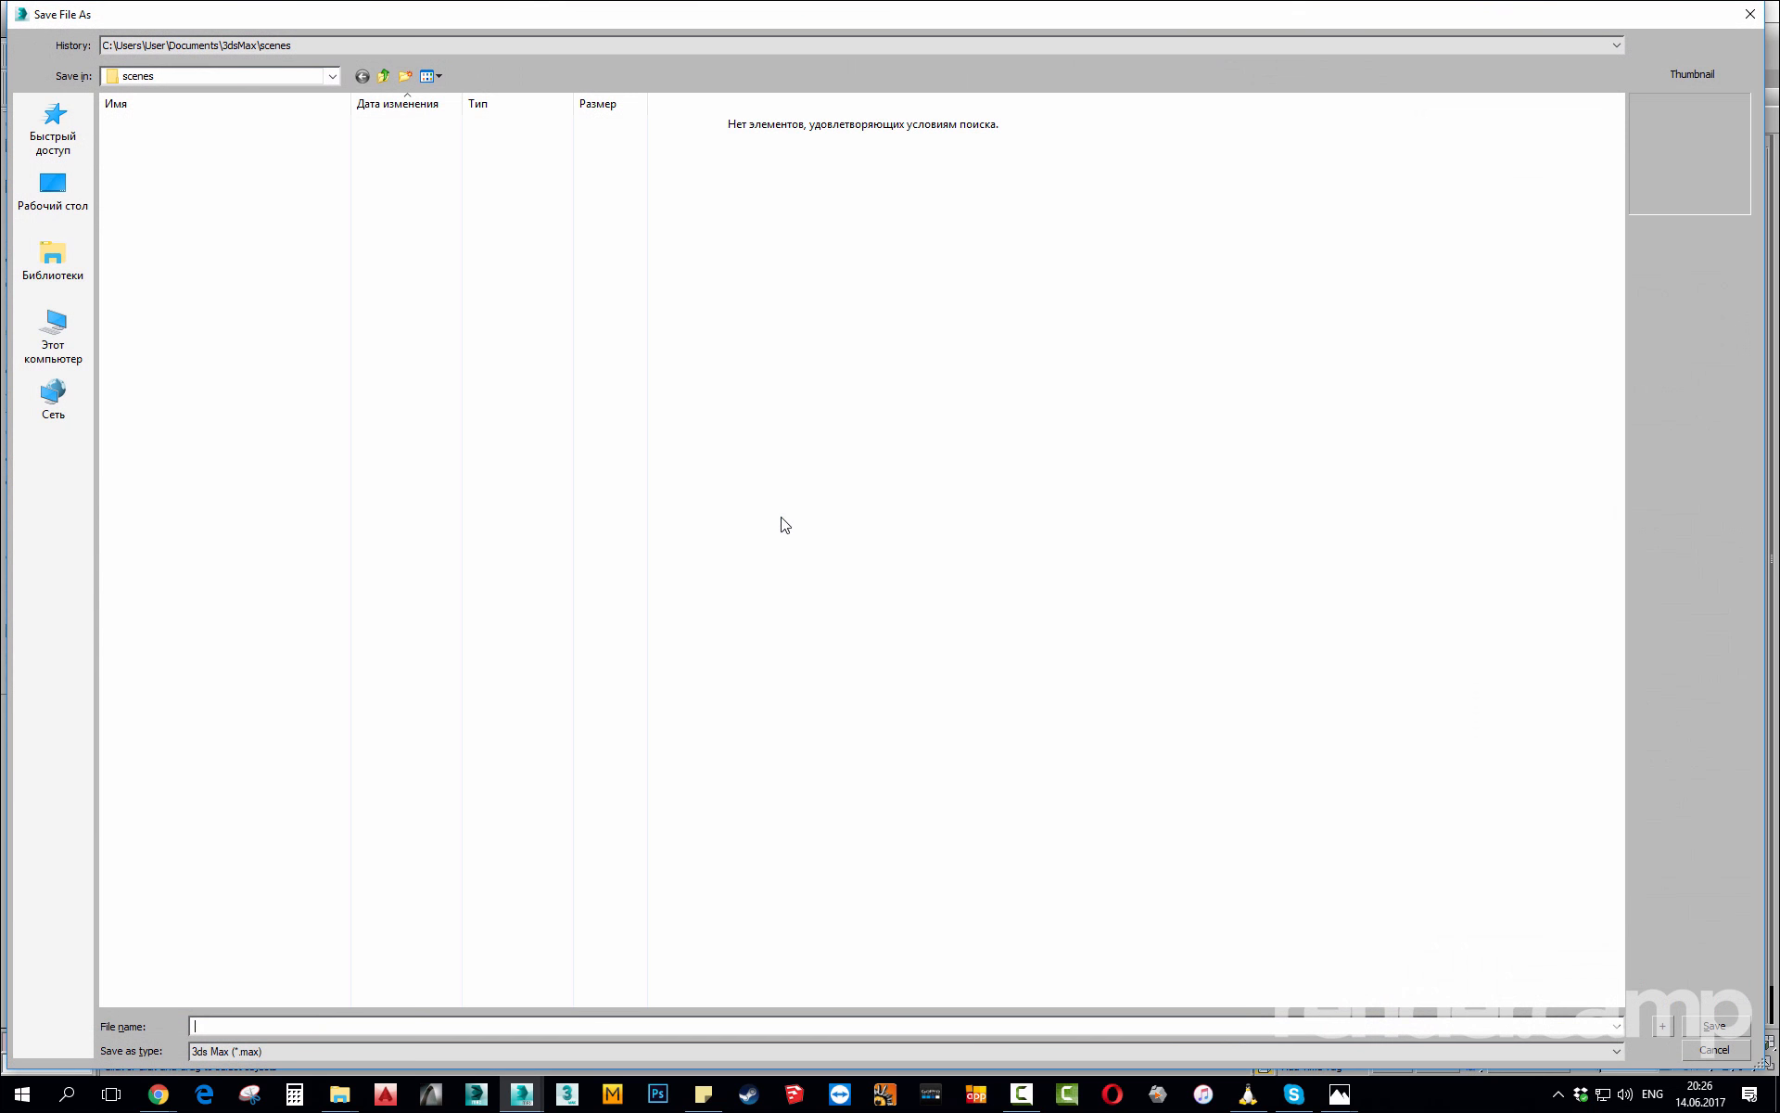
left_click(1714, 1049)
Attach all the ungrouped box parts of the ceiling track to its long crossbar line as one editable poly.
key("ctrl+shift+g")
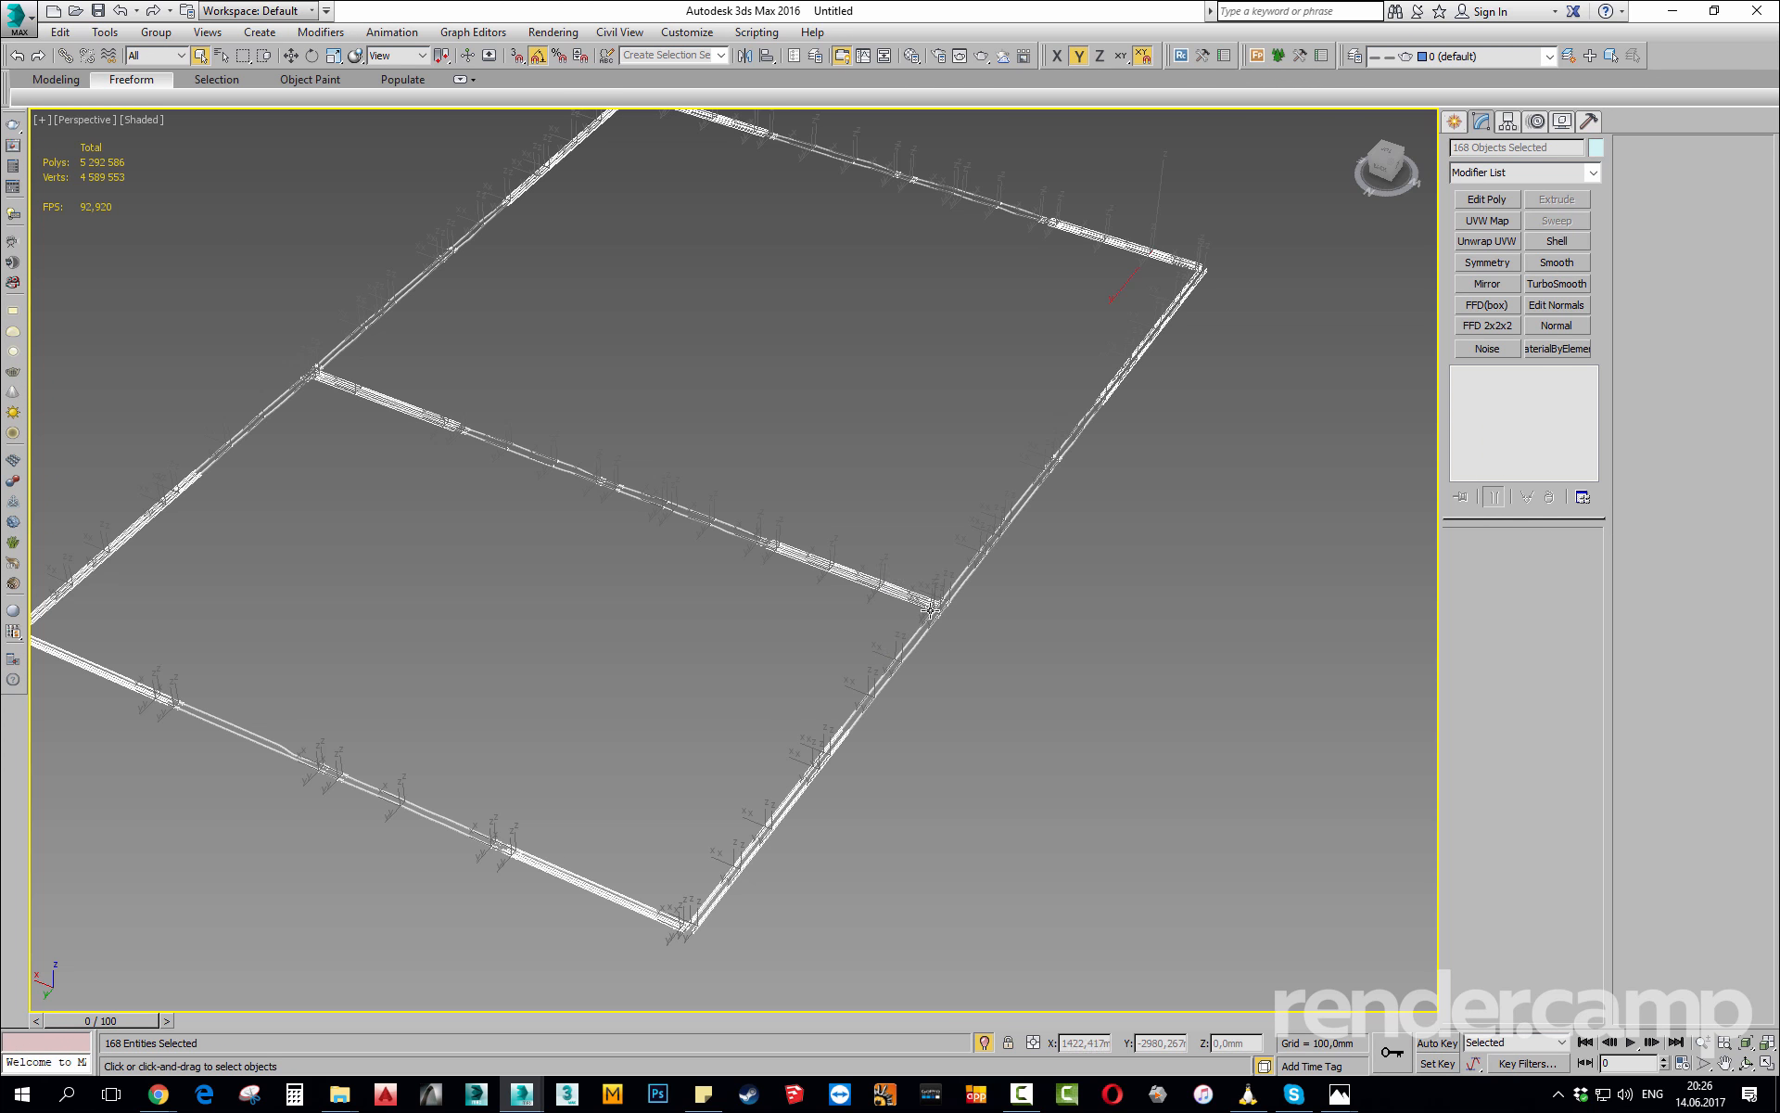
left_click(878, 620)
left_click(869, 572)
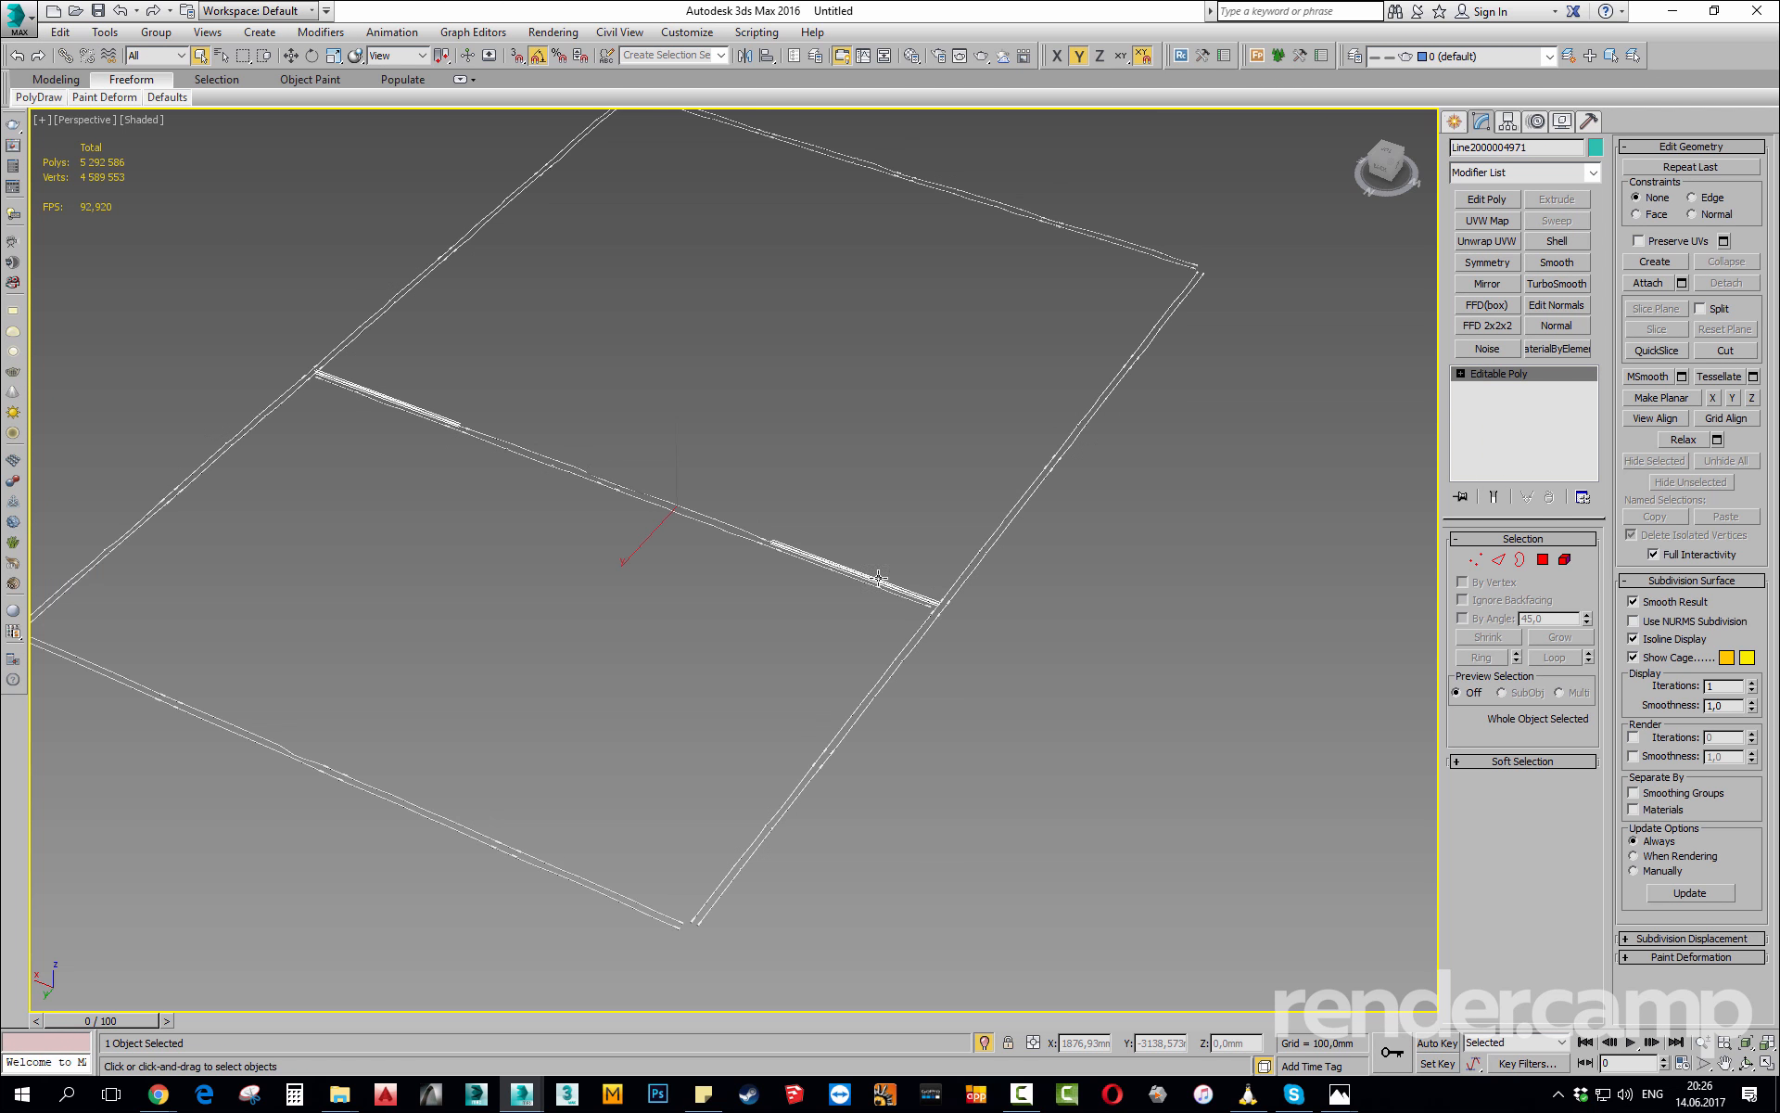
left_click(1681, 284)
key("ctrl+a")
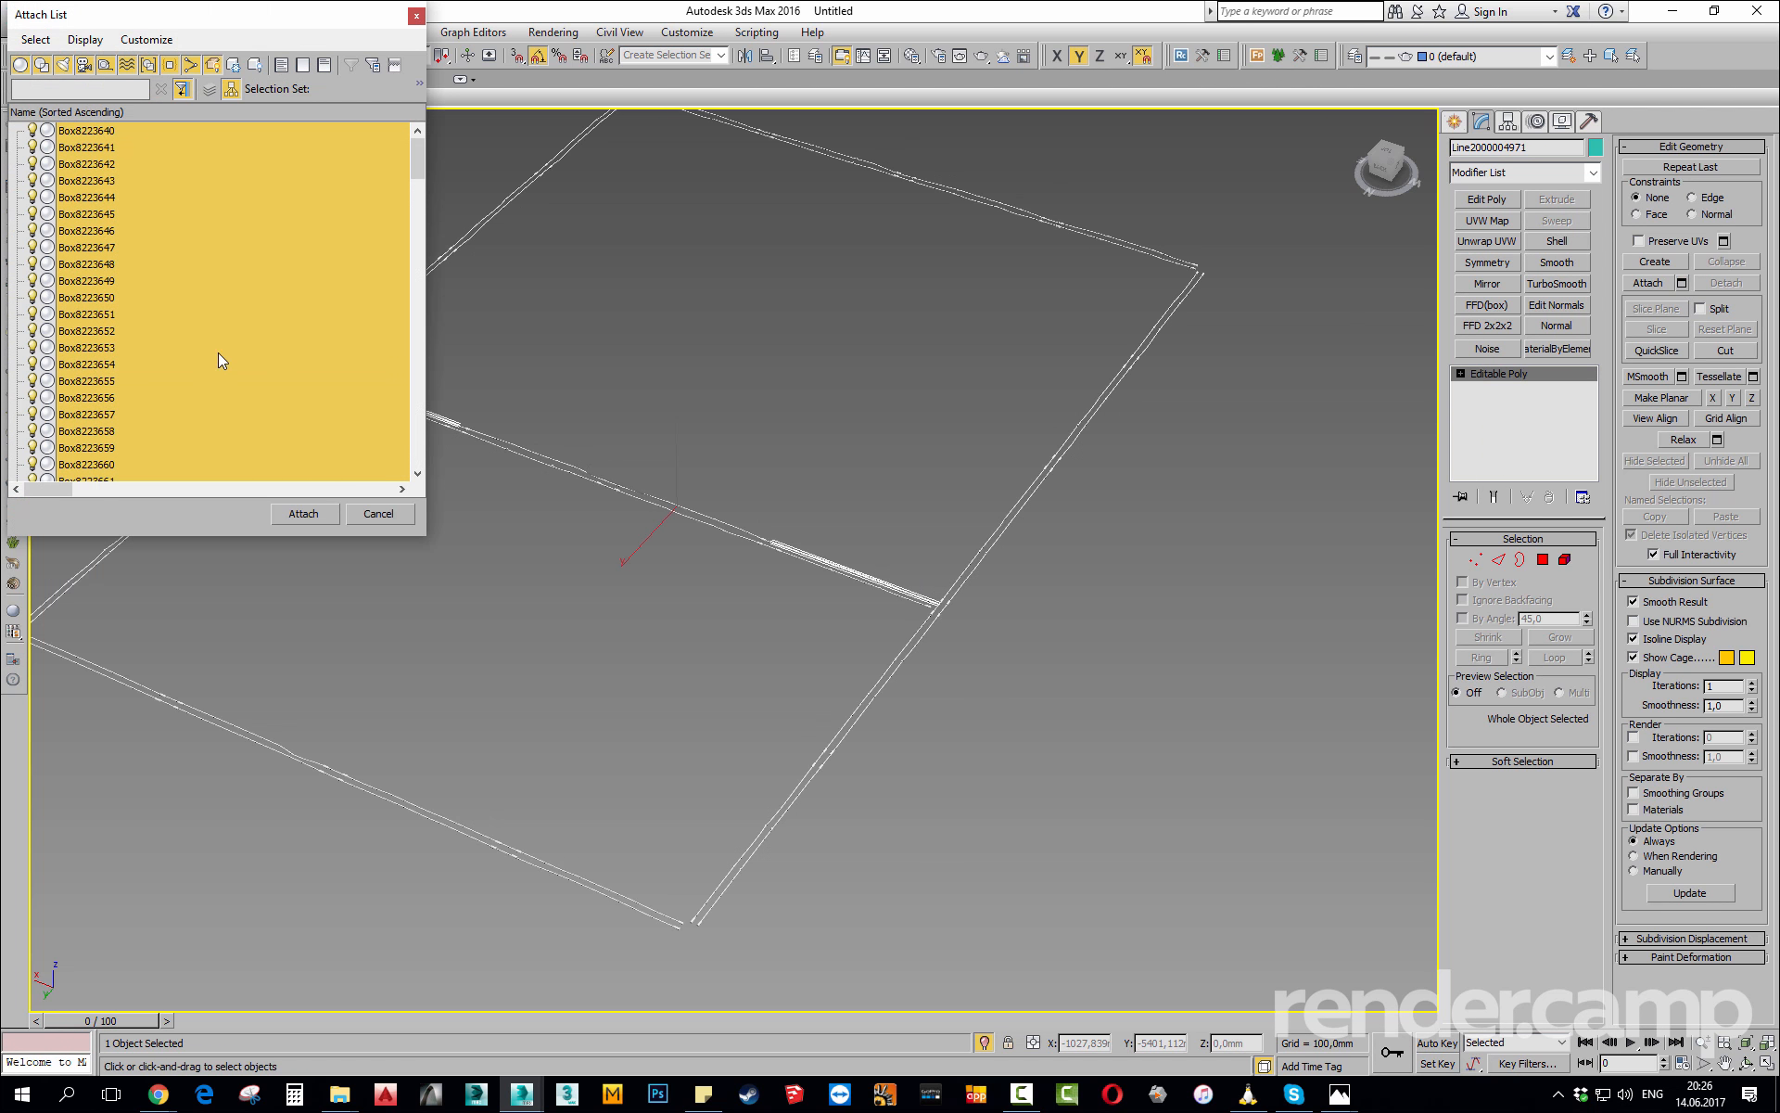
left_click(320, 521)
Examine the attached ceiling track's corners, crossbar joint and rails up close and from several angles.
middle_click_drag(741, 524, 788, 440, "alt")
scroll(976, 473, "up", 2)
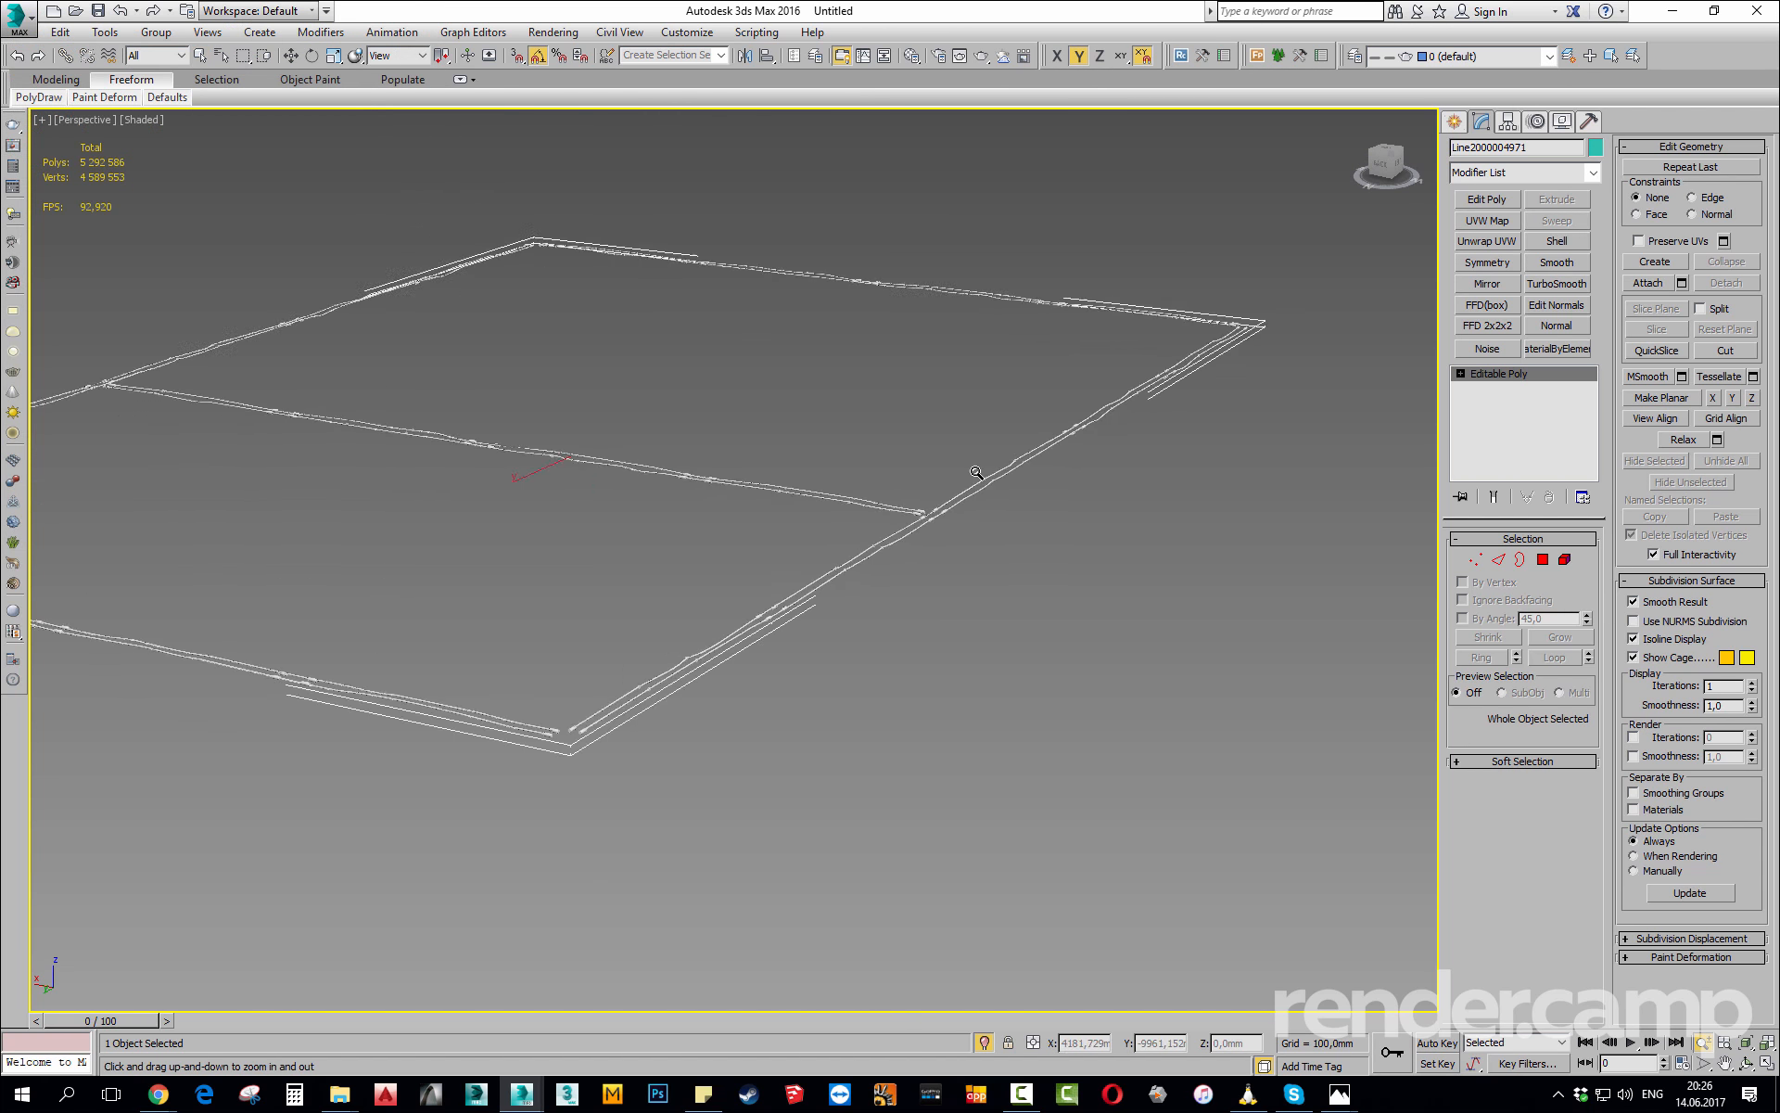
scroll(975, 473, "up", 5)
scroll(739, 481, "up", 5)
scroll(753, 492, "down", 7)
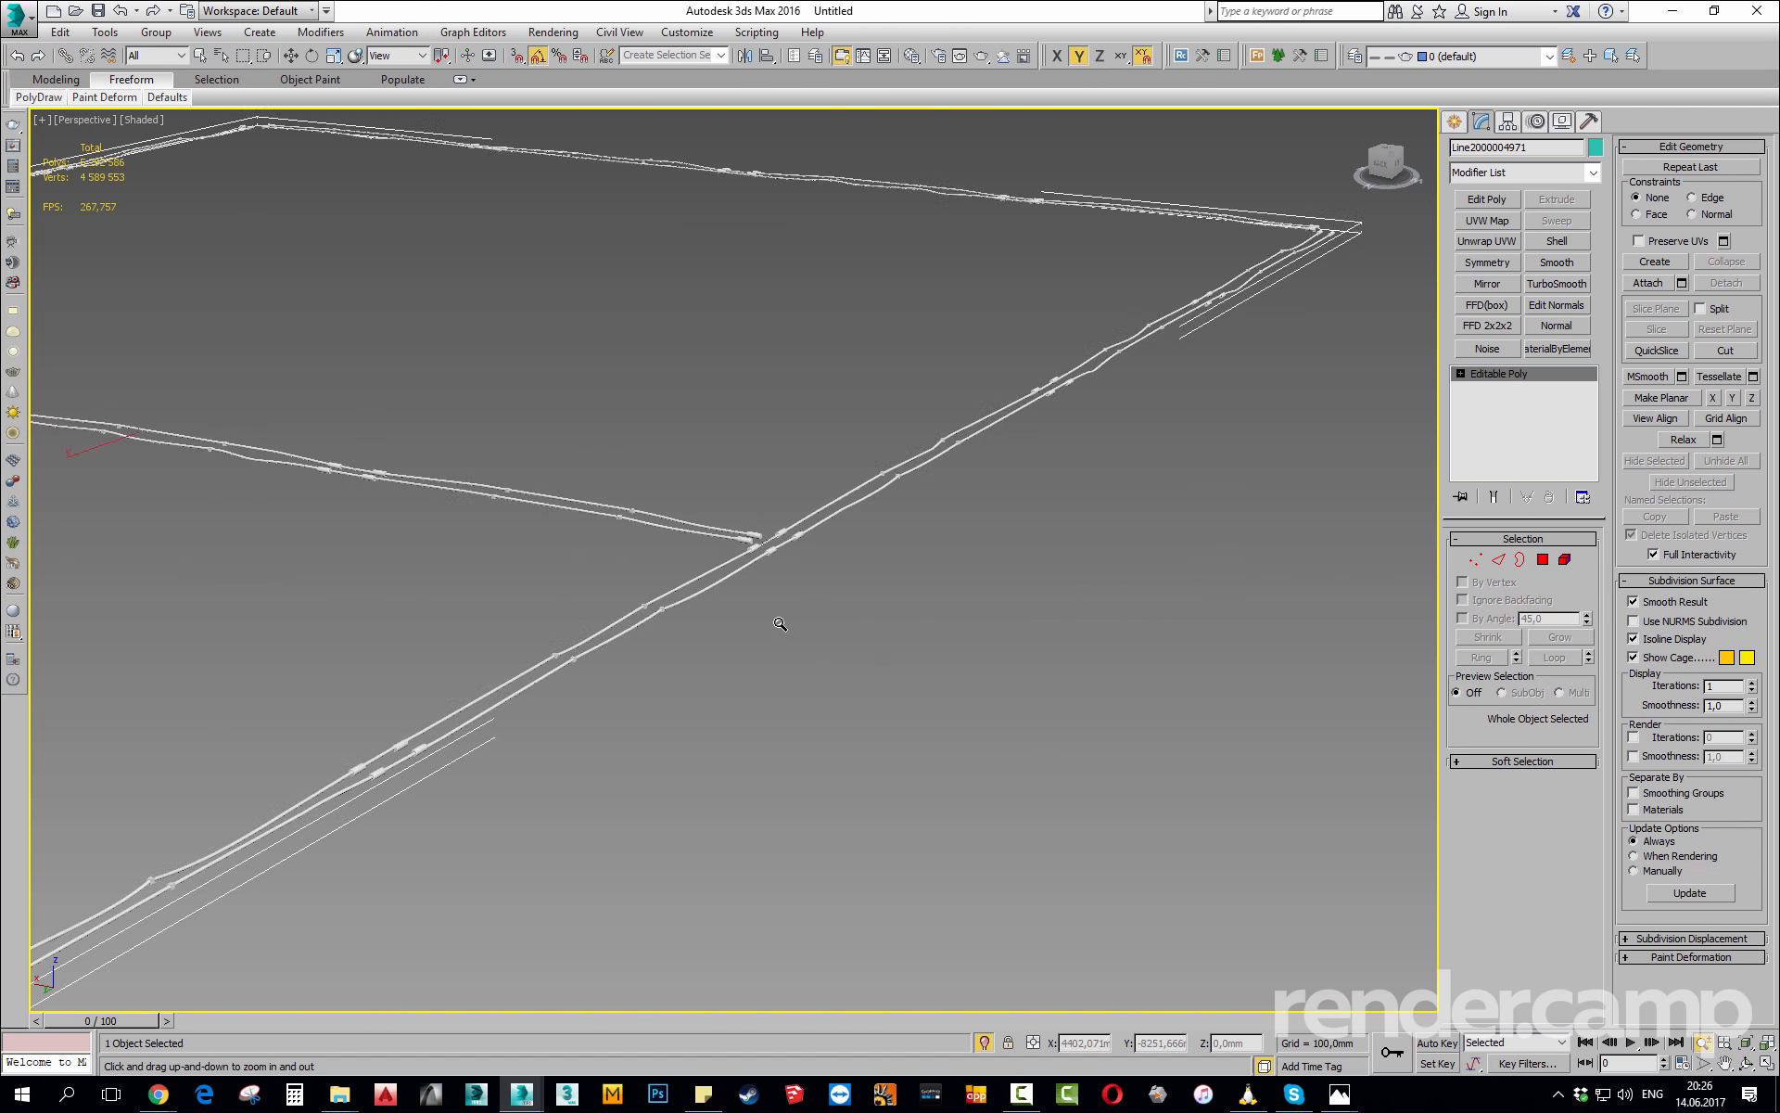
scroll(780, 623, "down", 10)
scroll(647, 607, "up", 6)
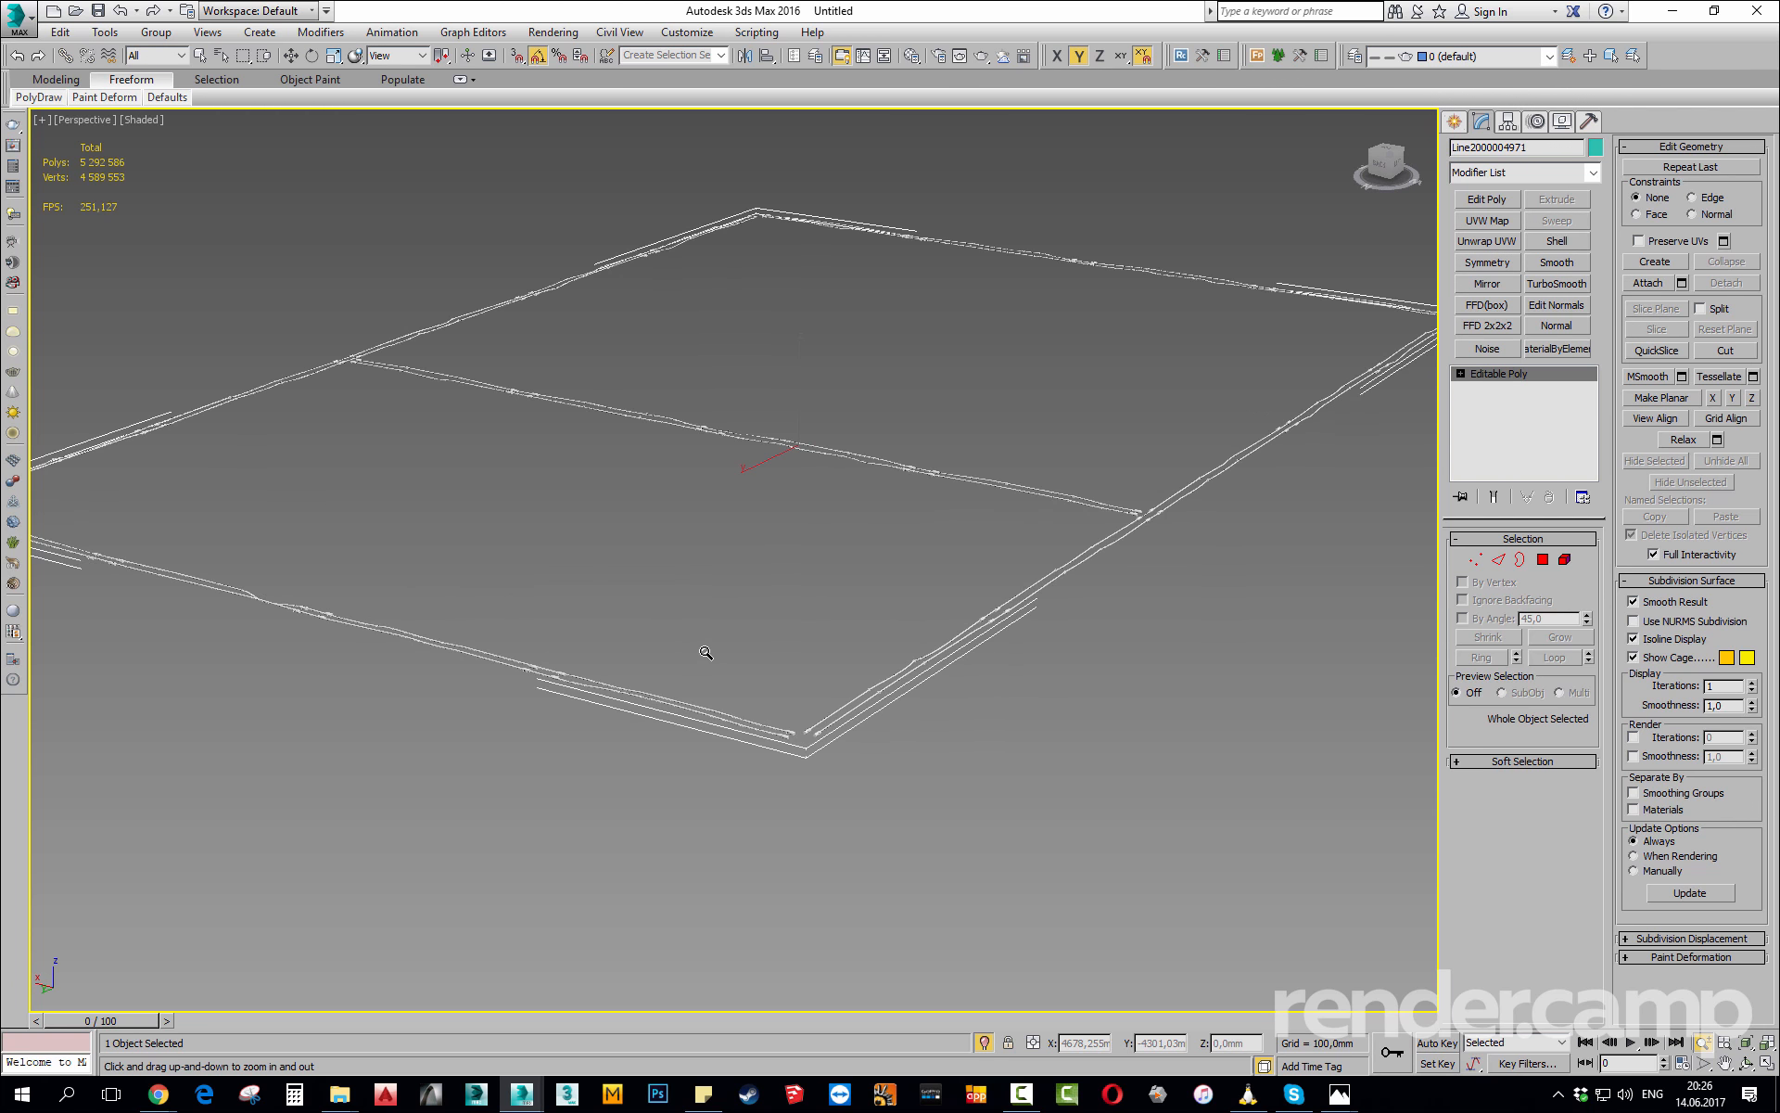
key("j")
middle_click_drag(805, 679, 744, 356, "alt")
right_click(745, 358)
left_click(786, 432)
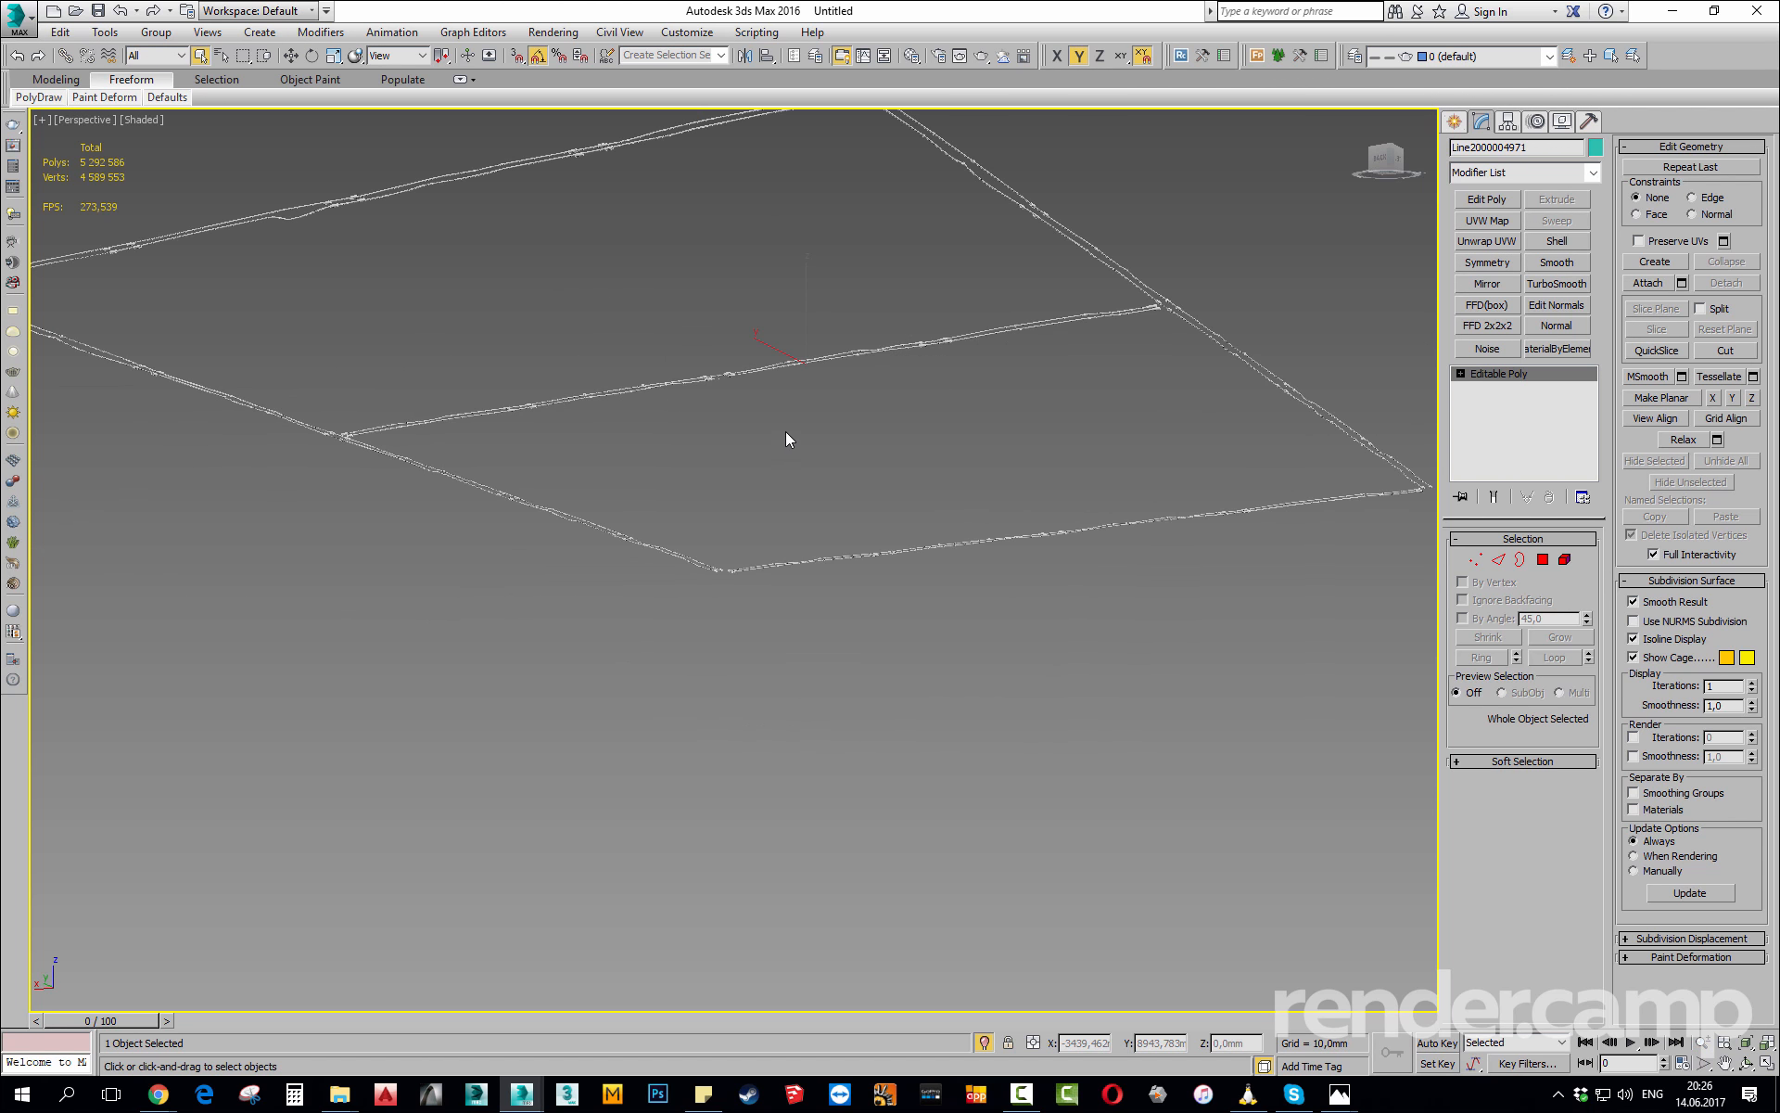
left_click(1409, 143)
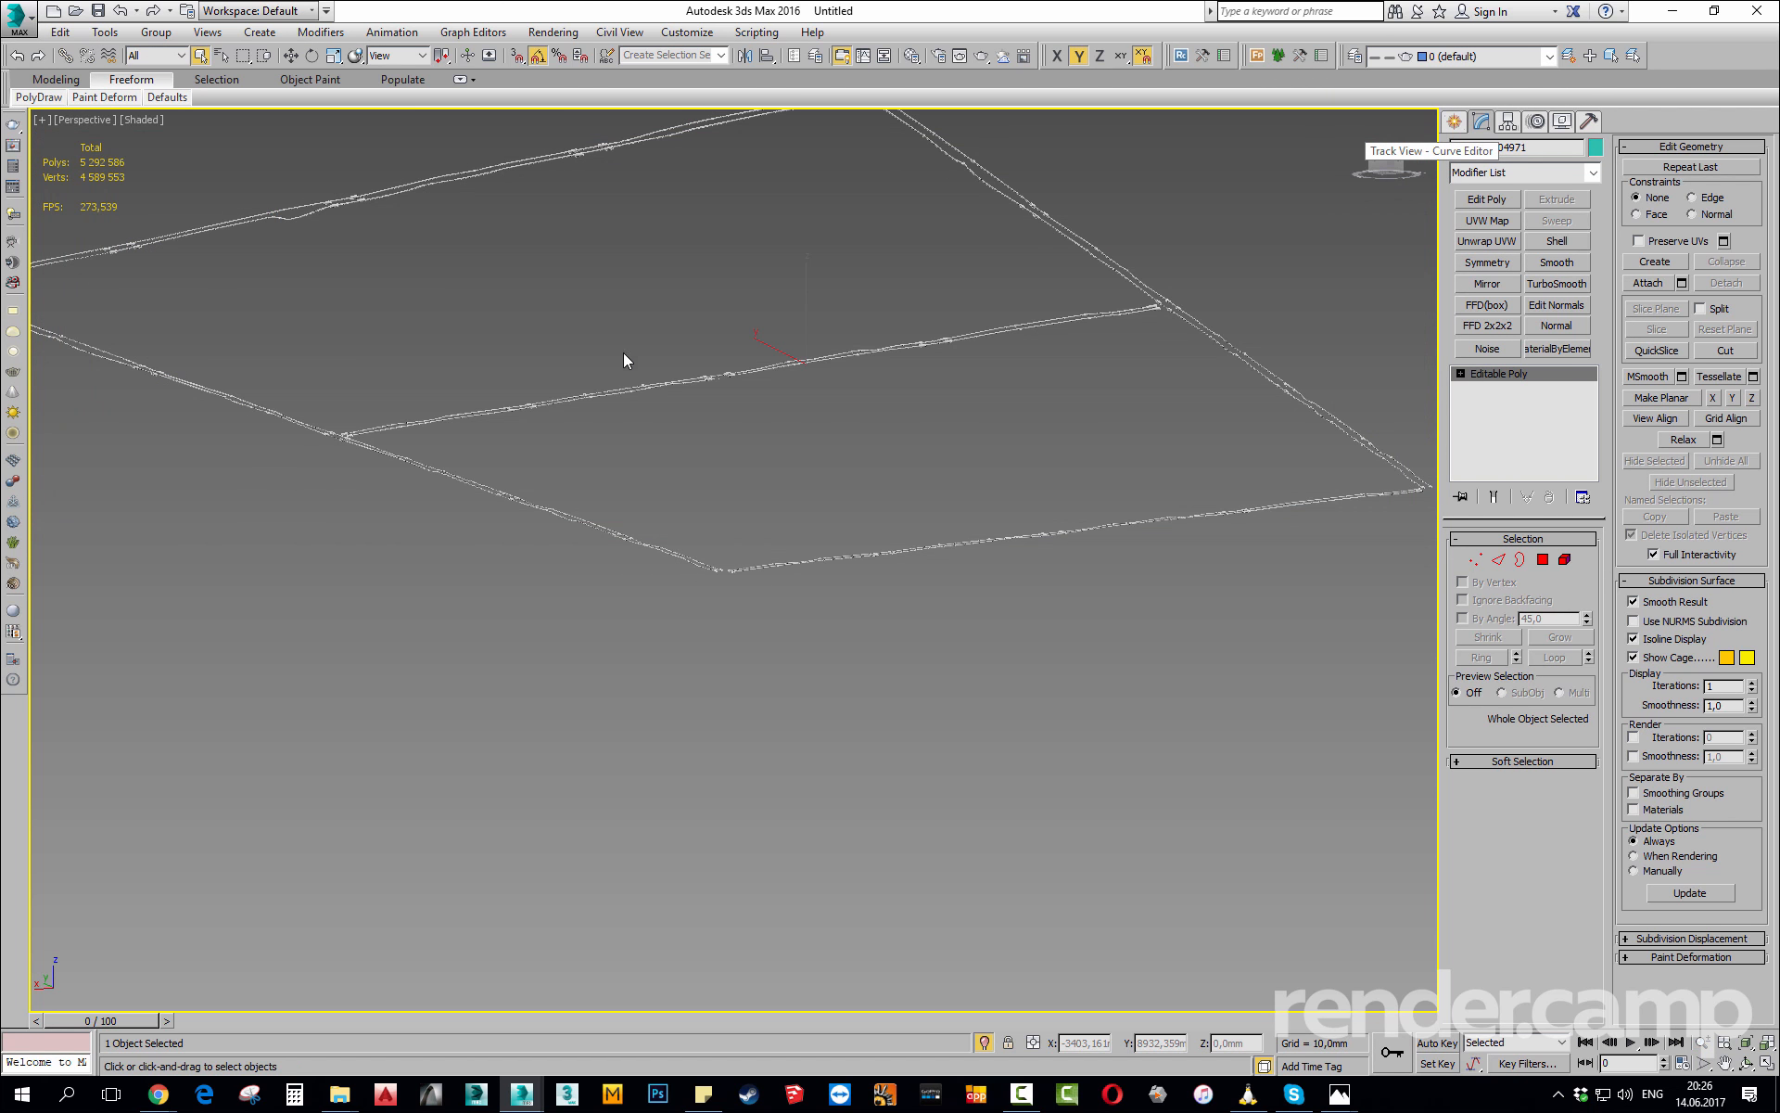
Turn off Generate GI for the attached ceiling track in its V-Ray object properties.
key("e")
middle_click_drag(617, 369, 695, 380, "alt")
right_click(693, 377)
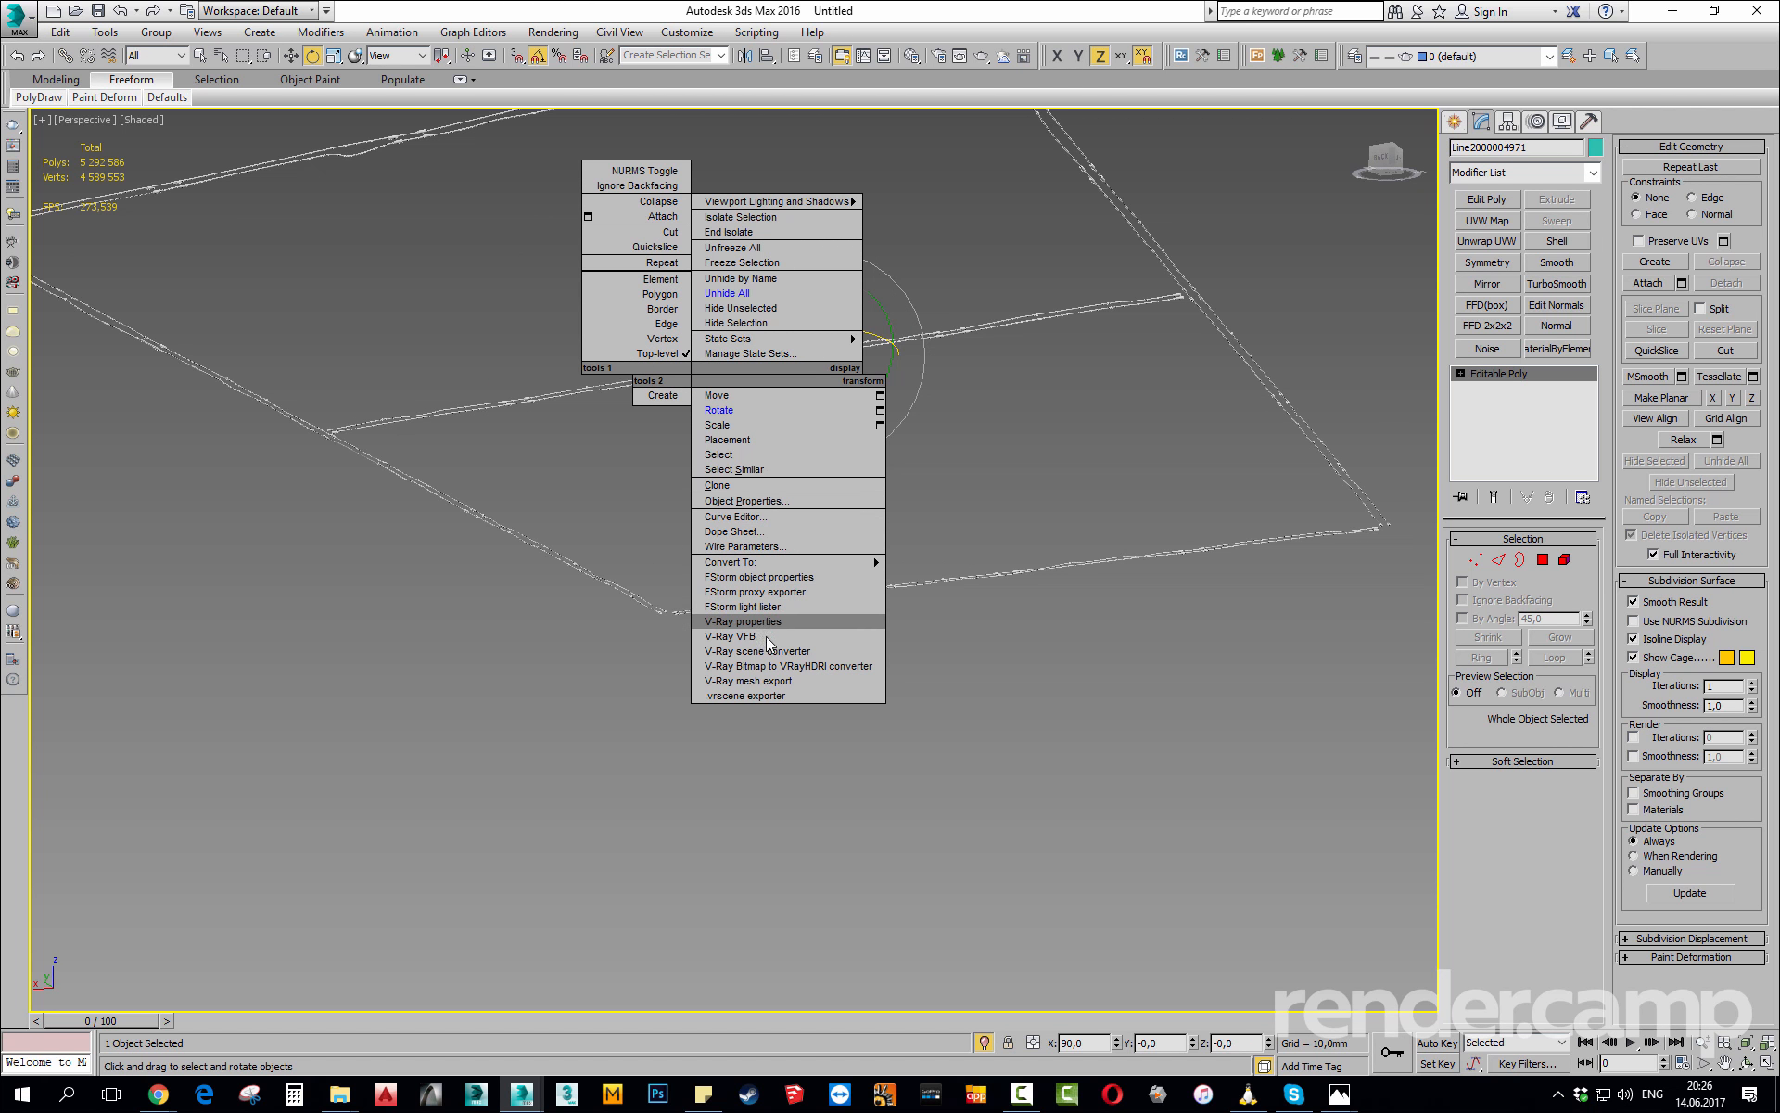
mouse_move(774, 562)
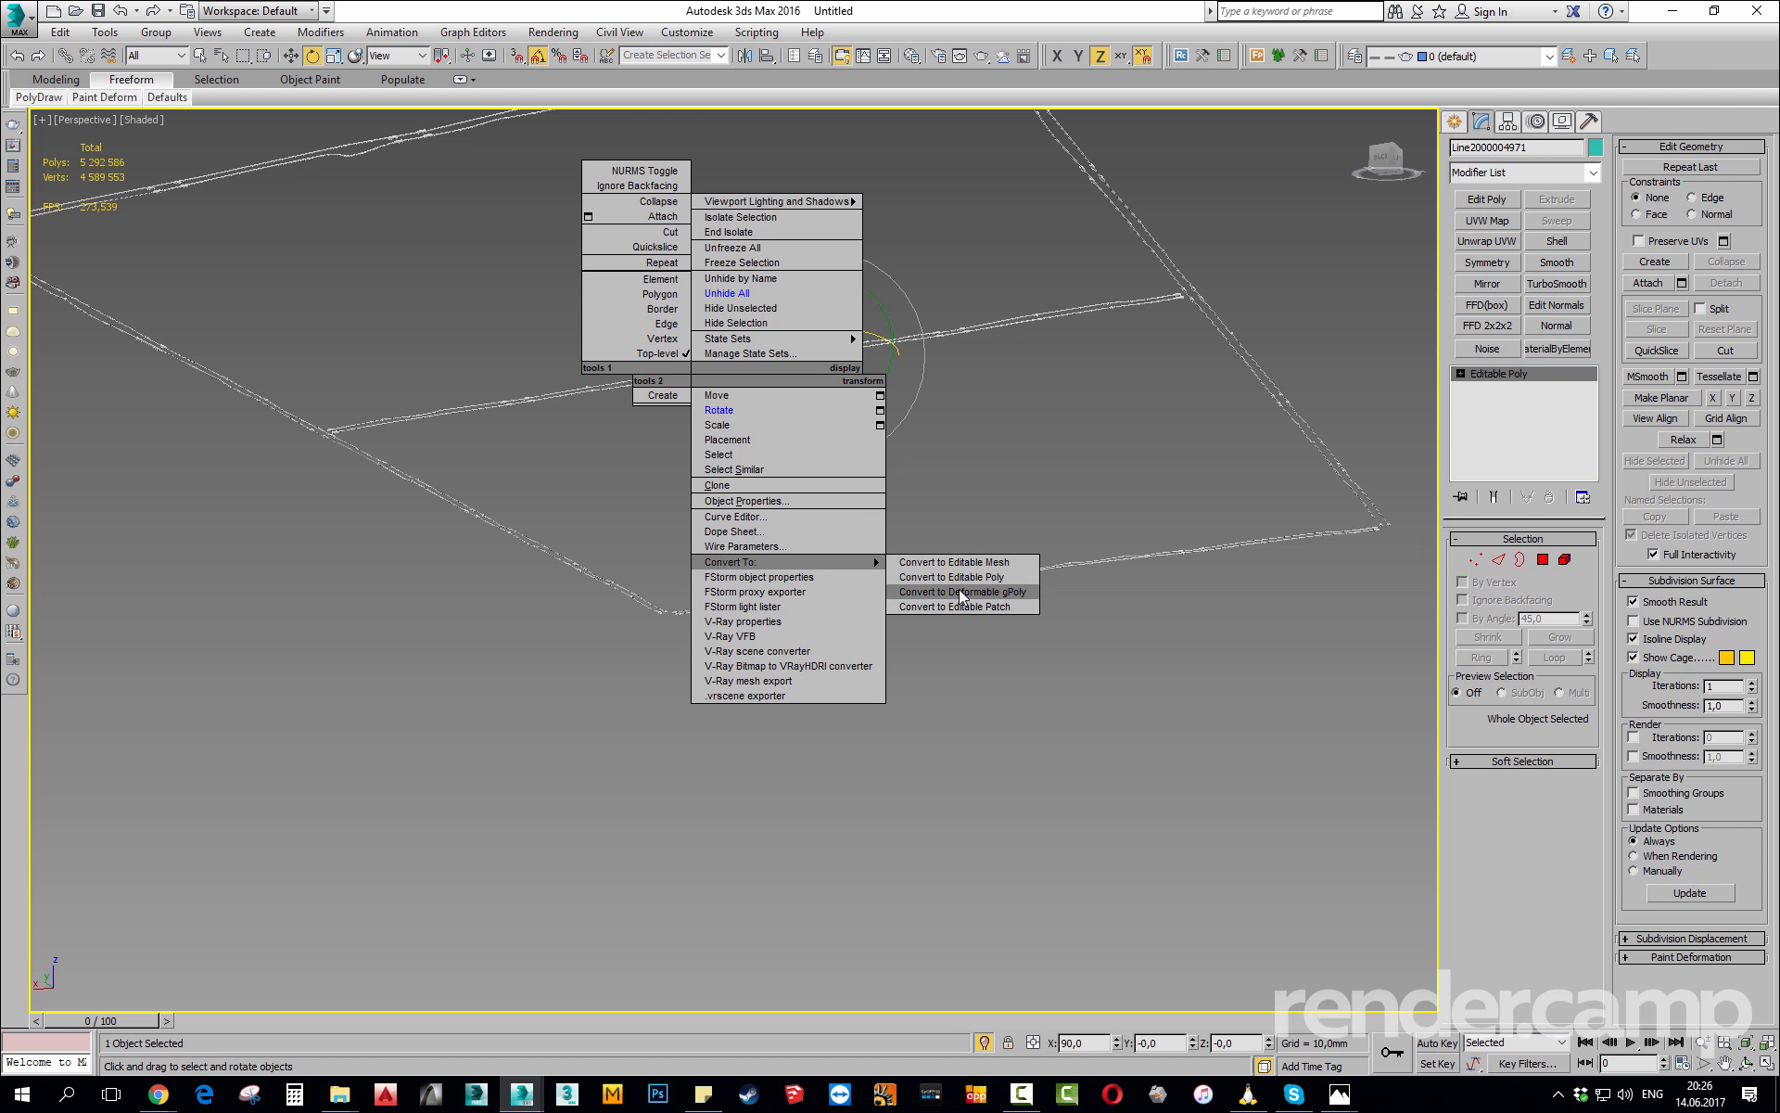
left_click(771, 620)
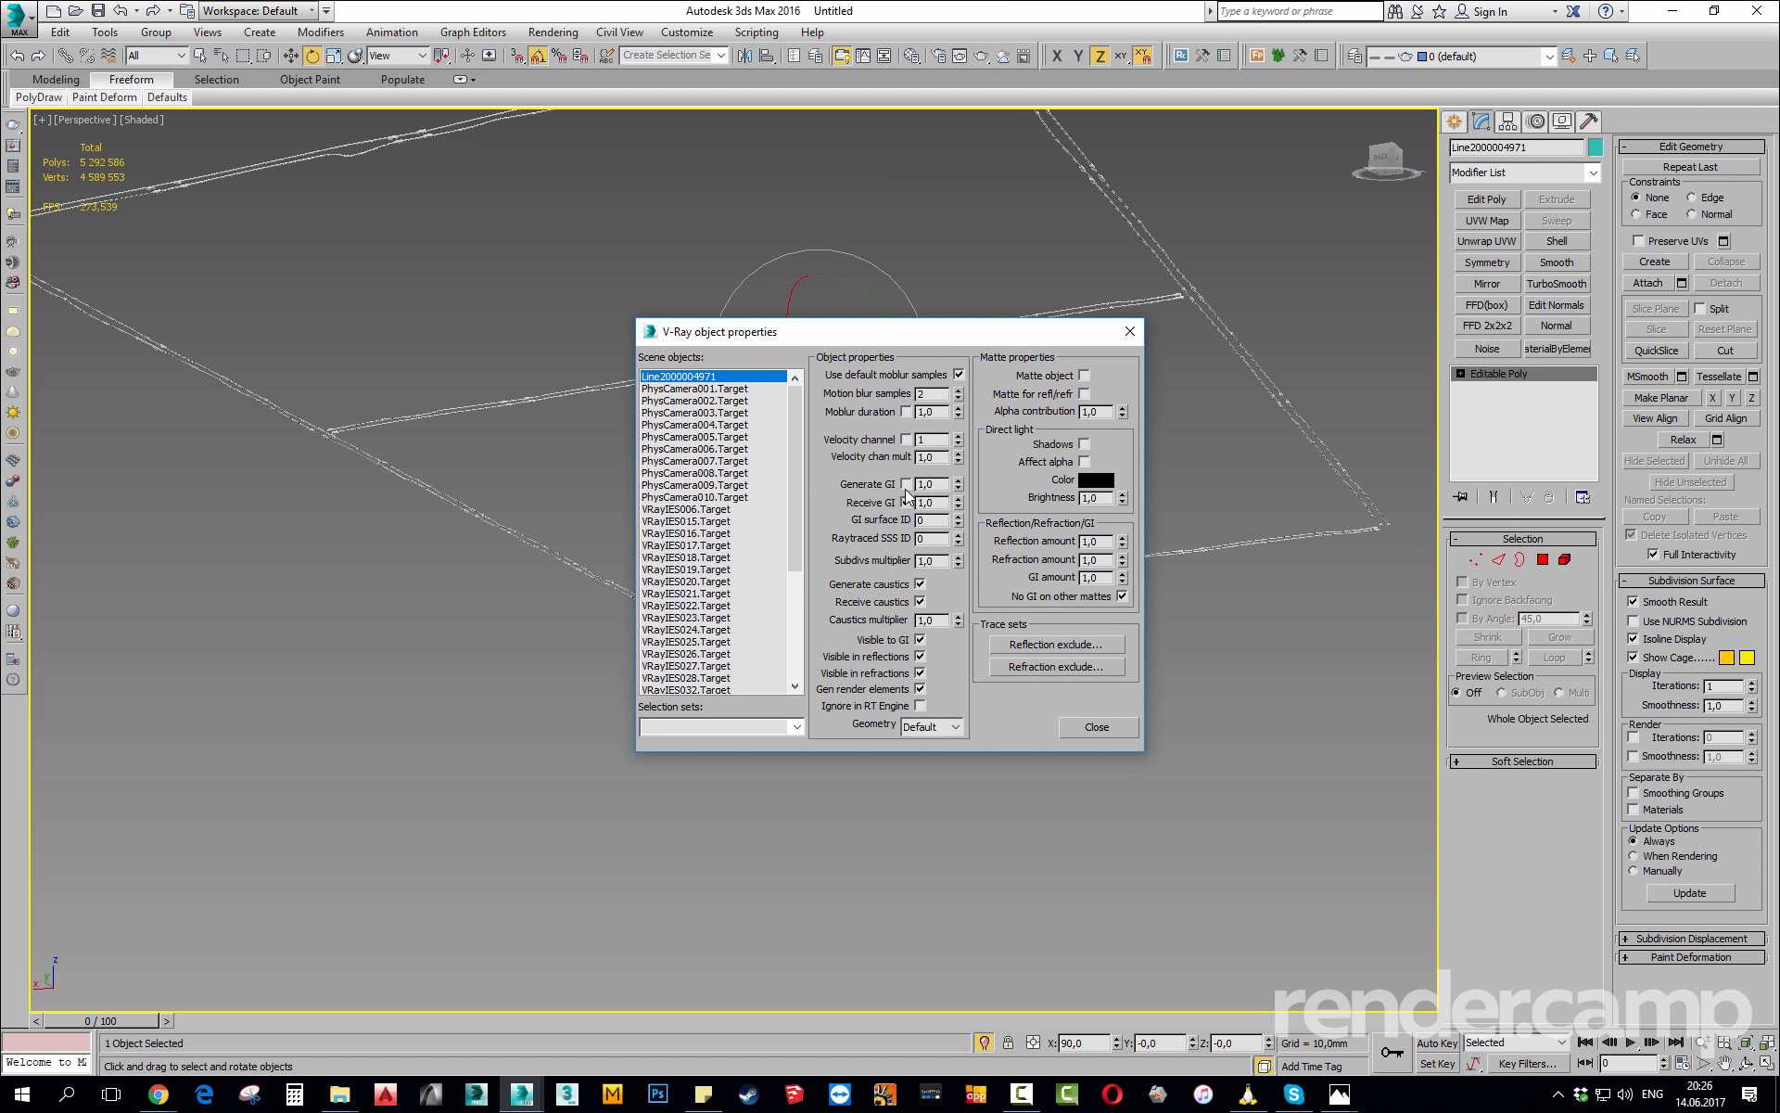
left_click(904, 486)
left_click(1094, 727)
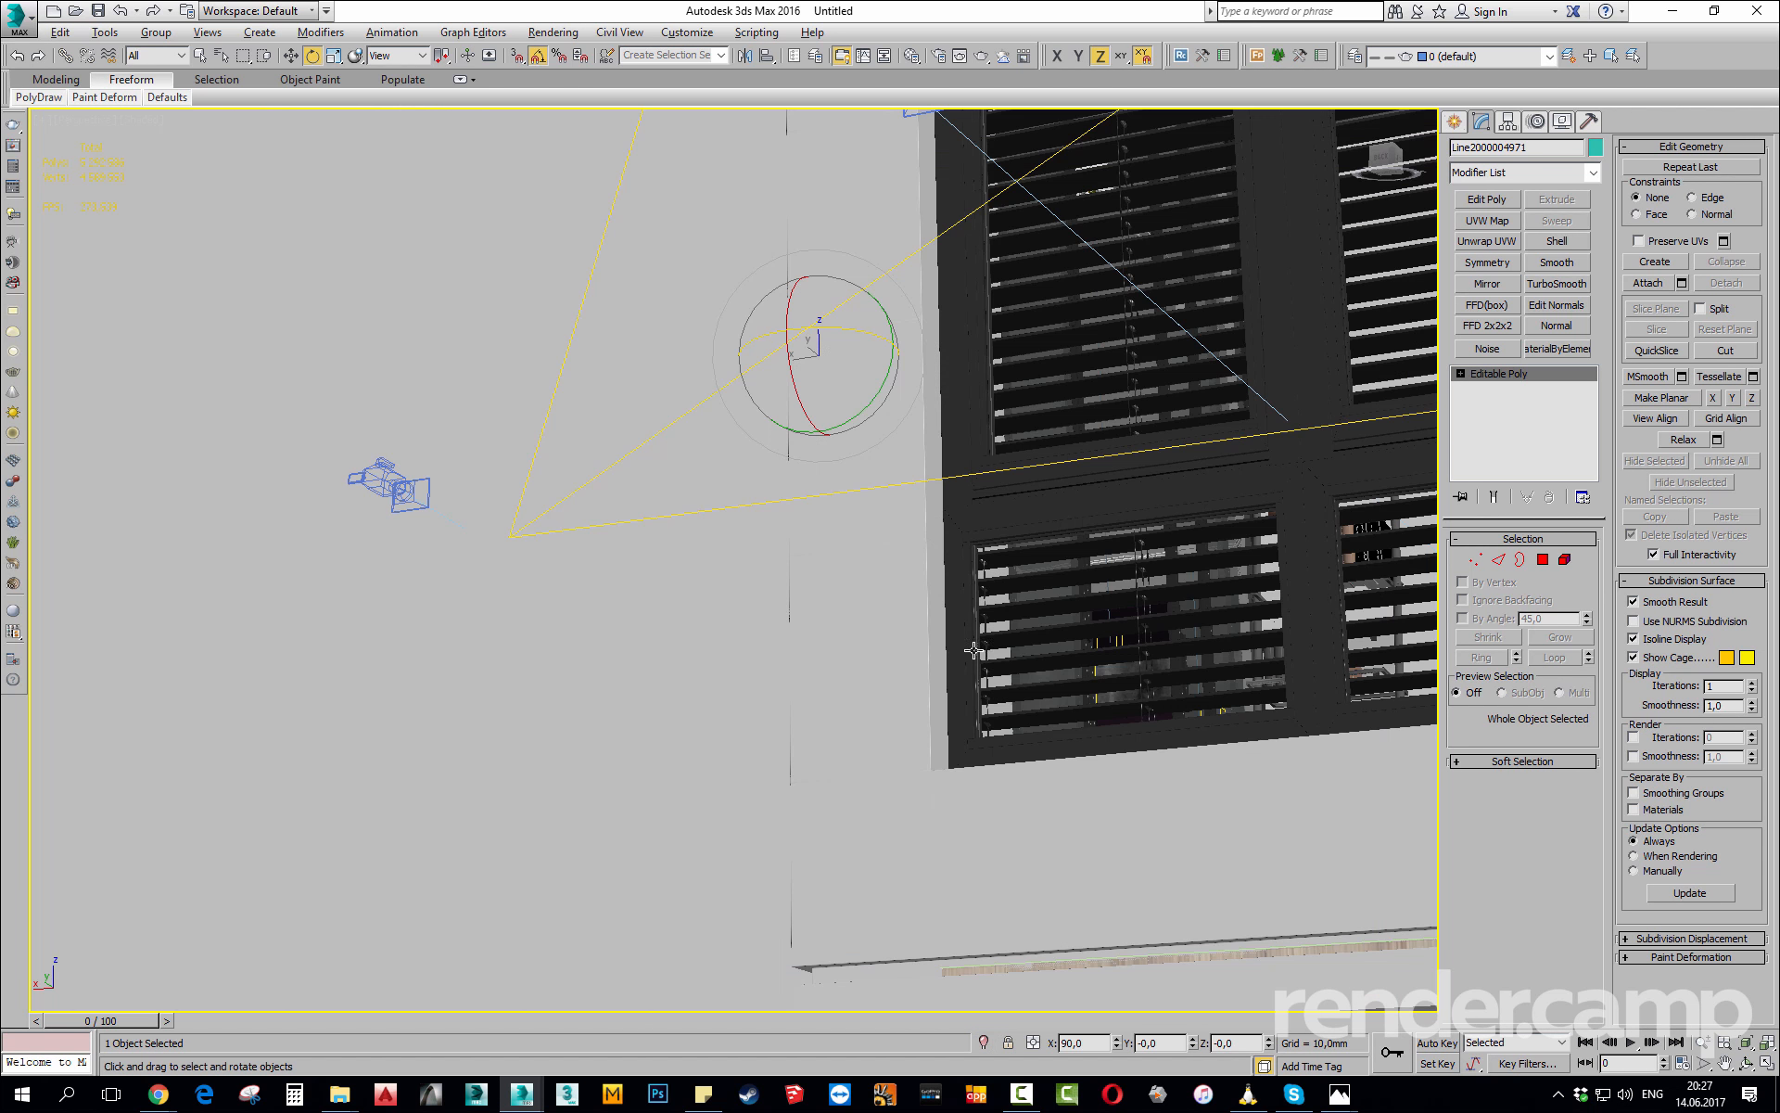
Show the whole interior through PhysCamera010 with safe frames displayed.
key("c")
double_click(865, 420)
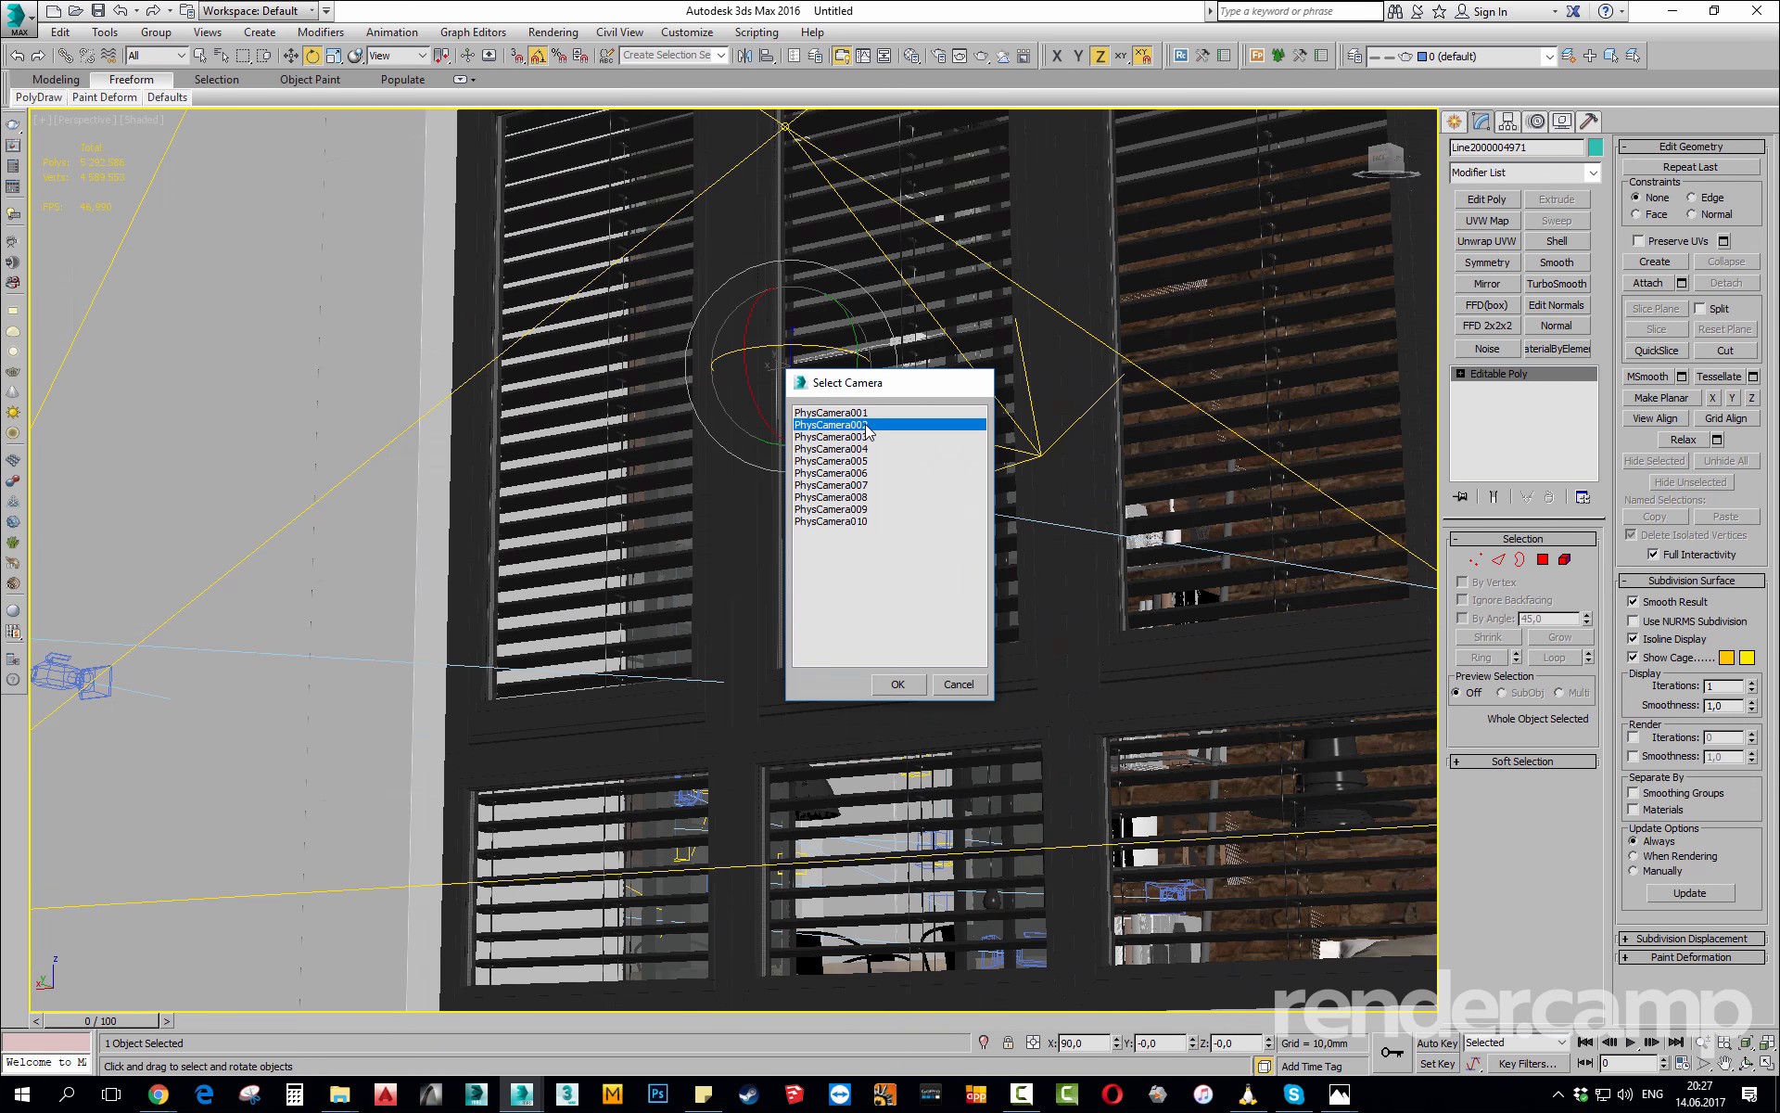
key("c")
left_click(853, 522)
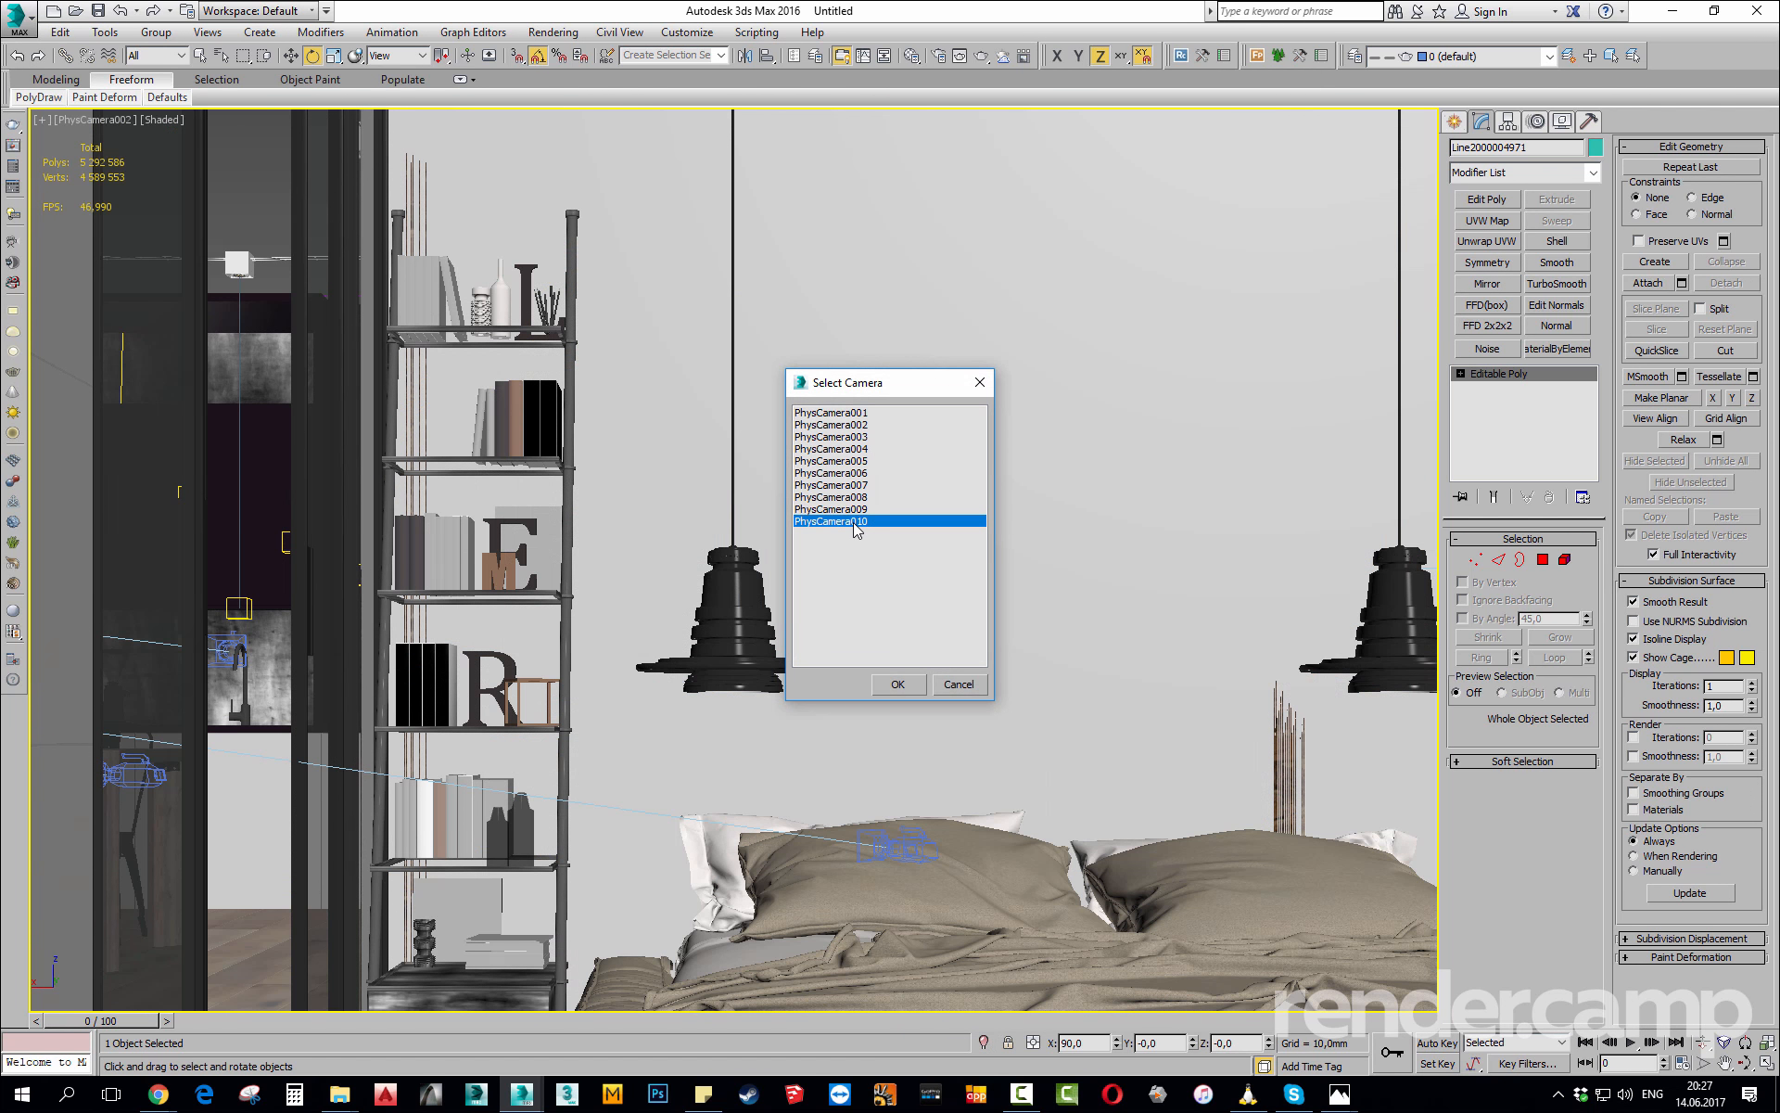
double_click(852, 522)
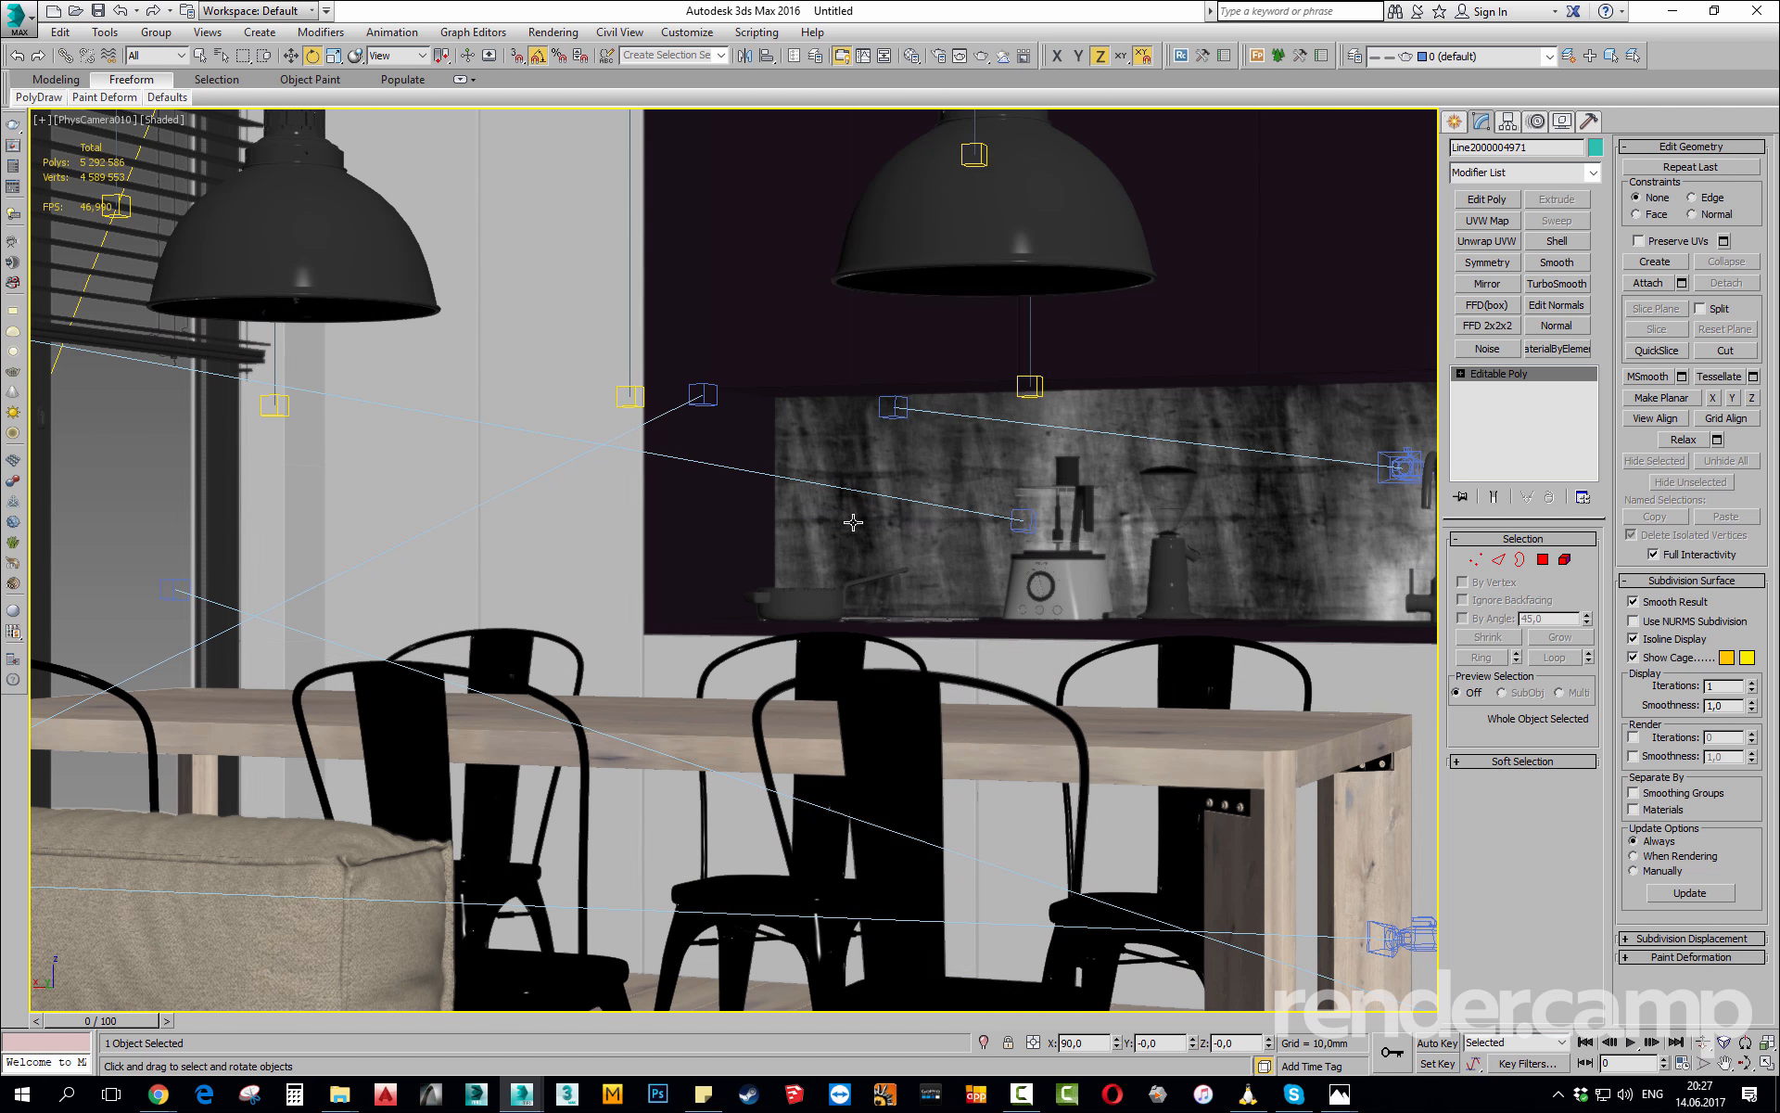
key("shift+f")
Open the V-Ray frame buffer and render the full PhysCamera010 view in the RGB color channel.
right_click(673, 160)
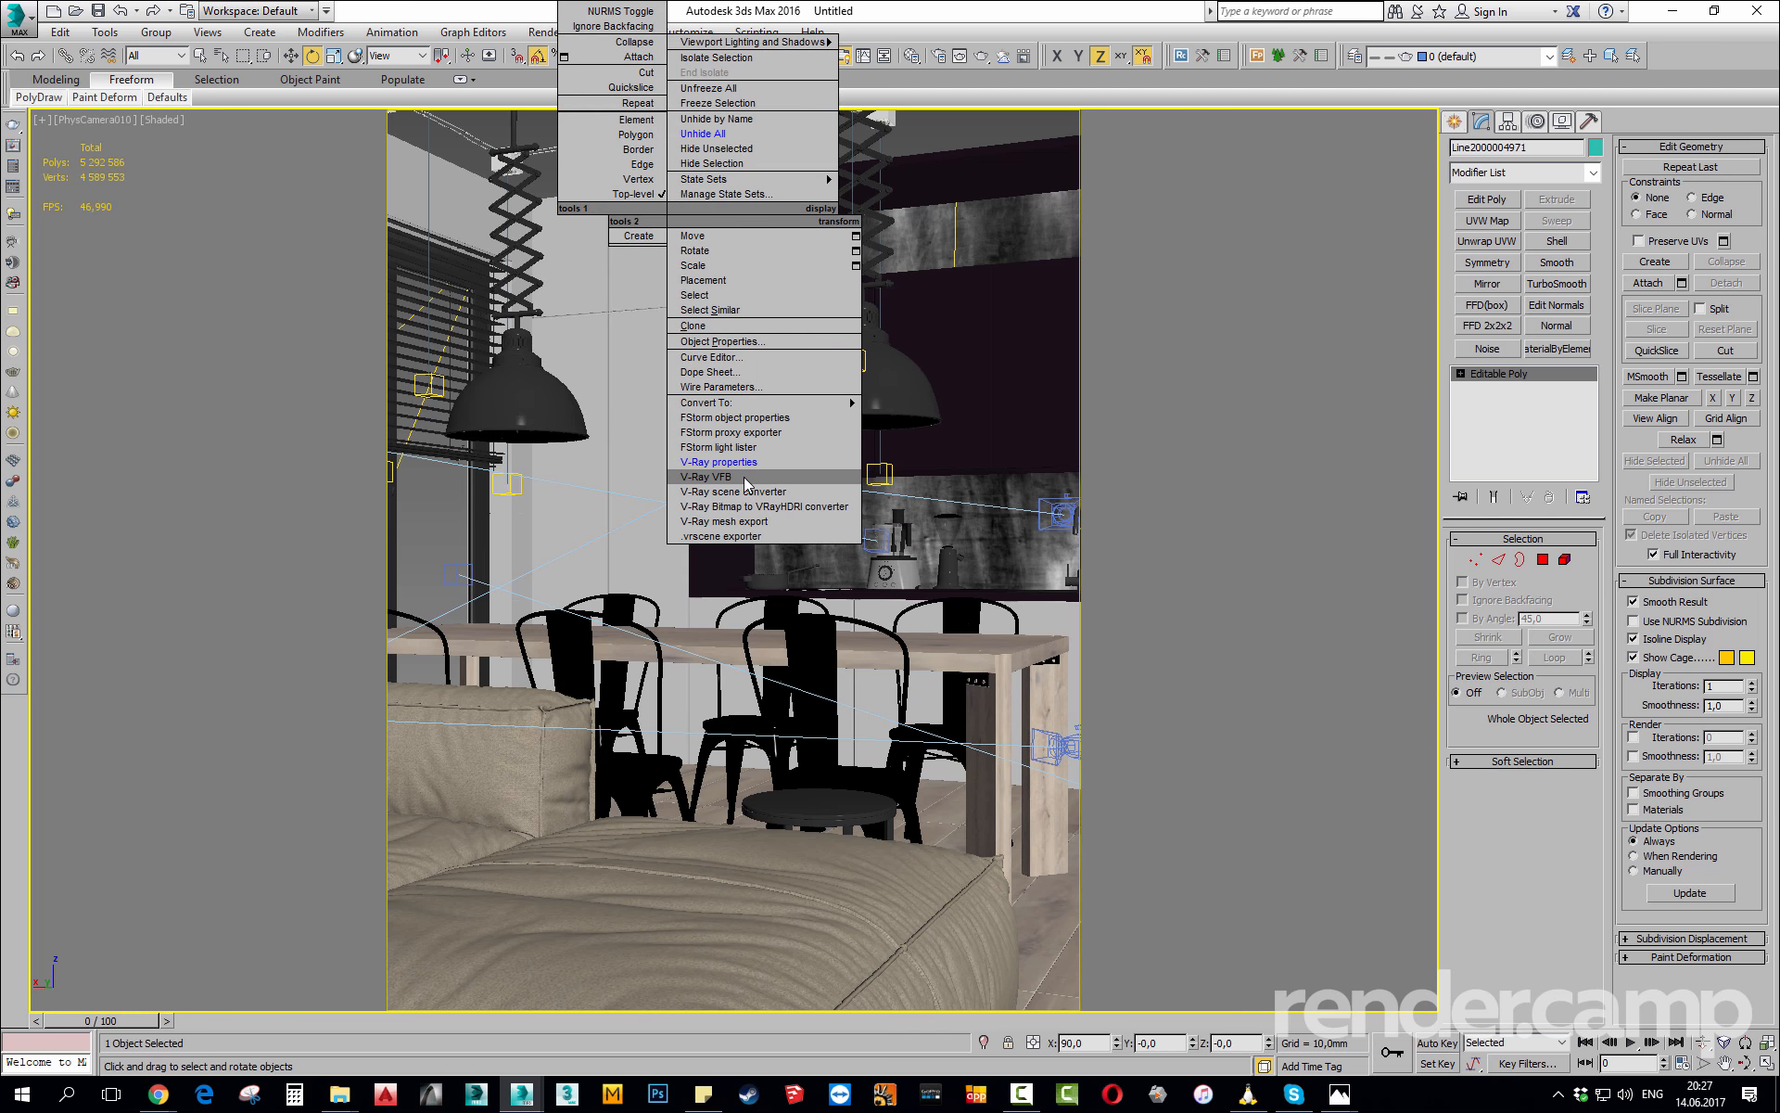
left_click(744, 475)
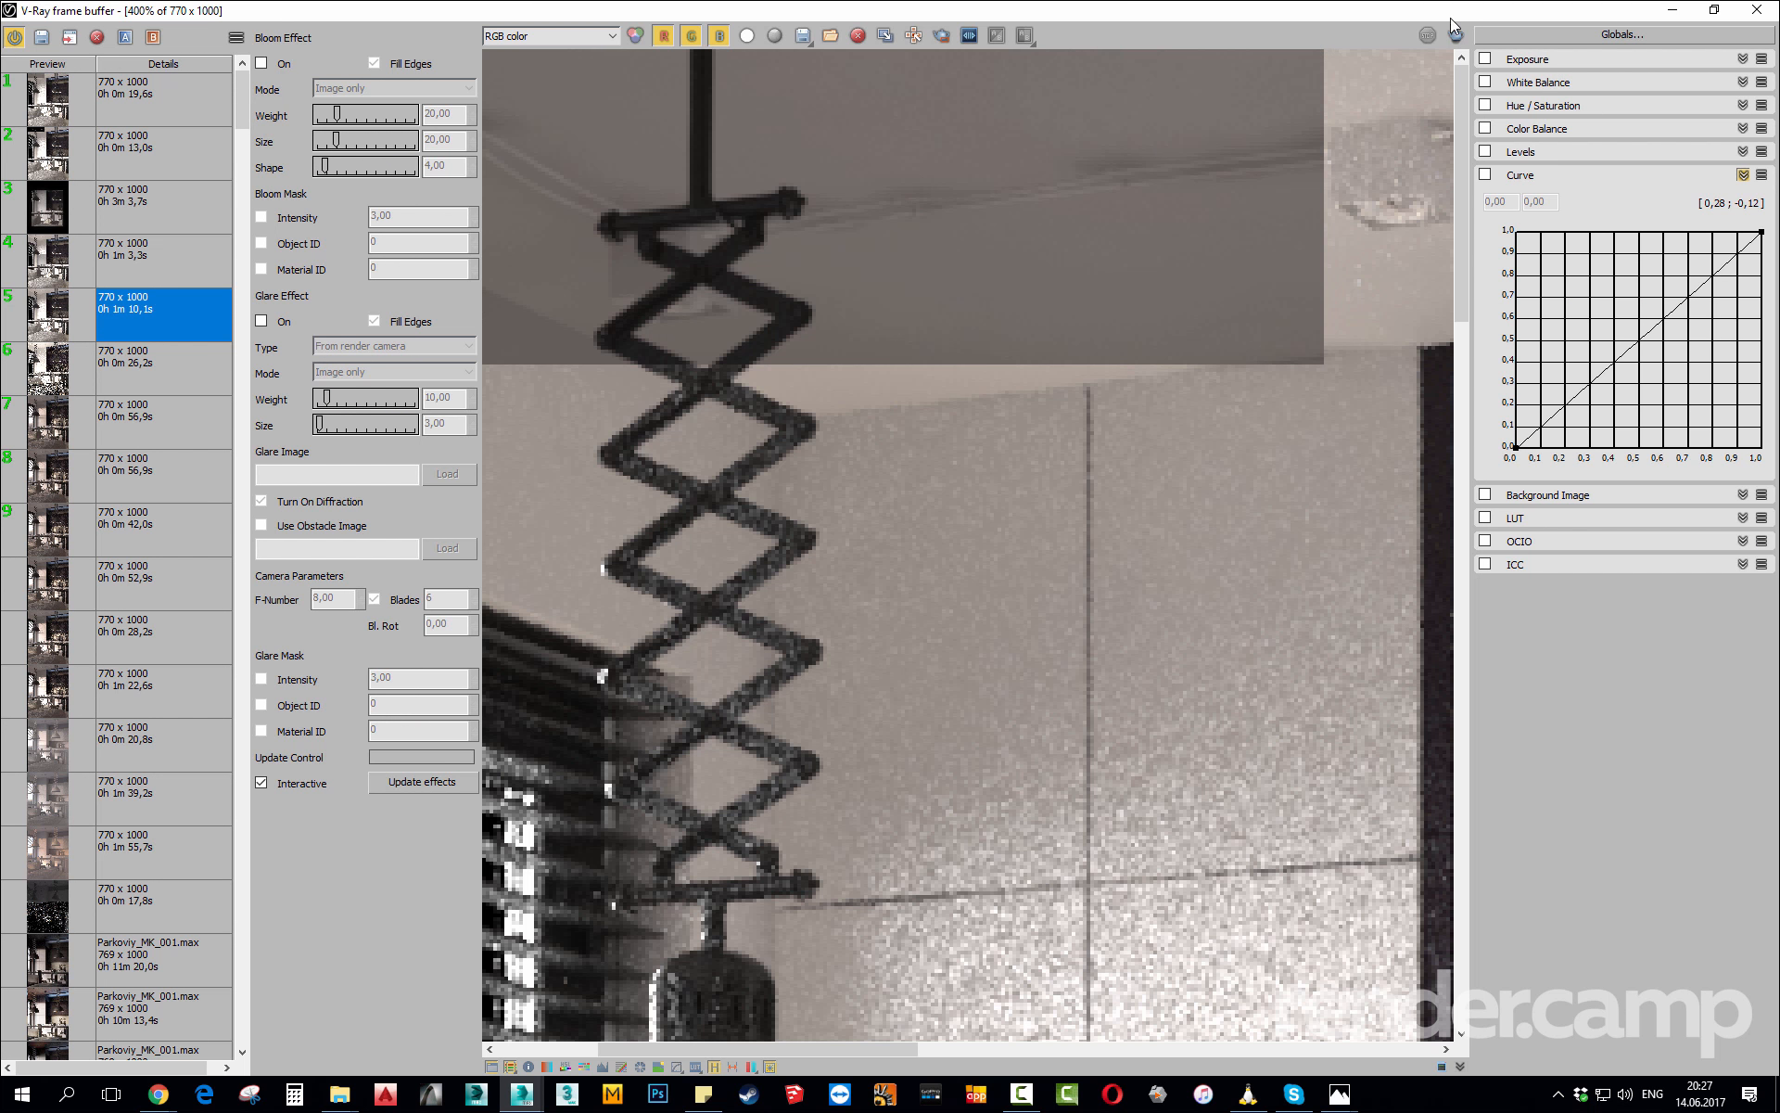
left_click(1456, 35)
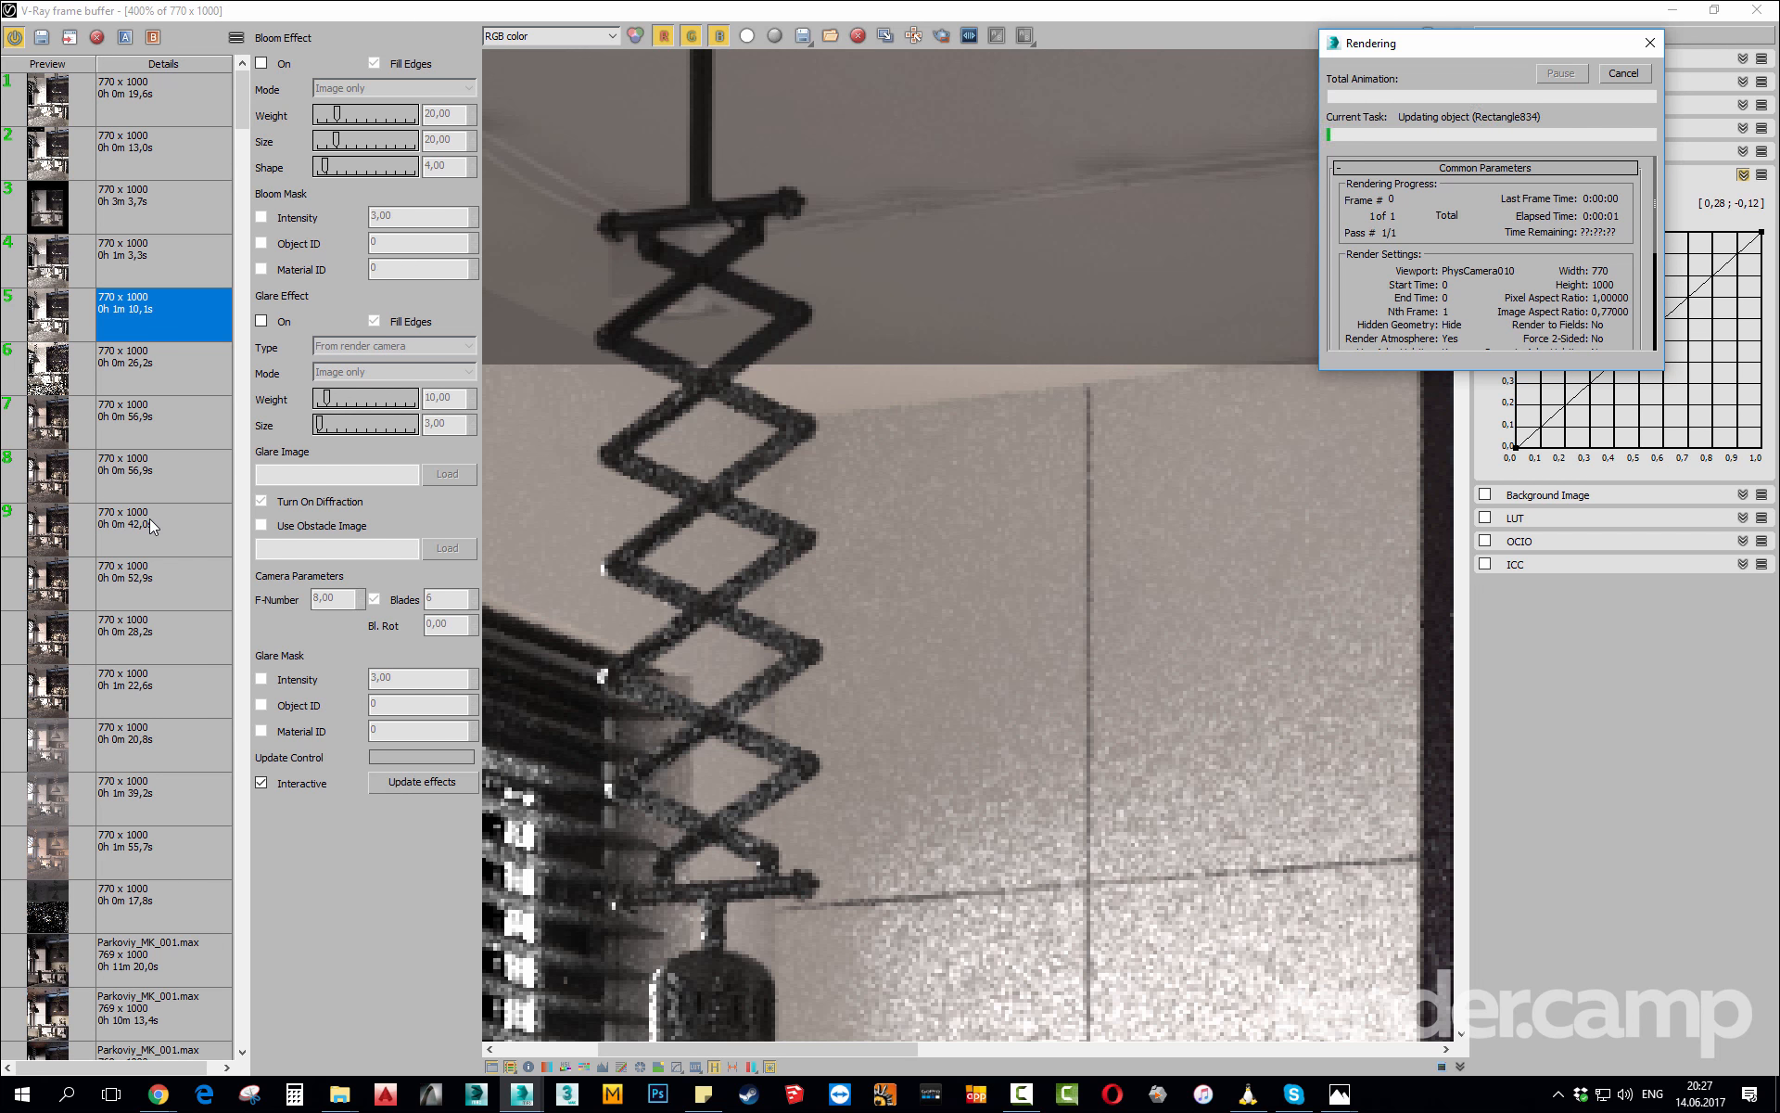
left_click(560, 37)
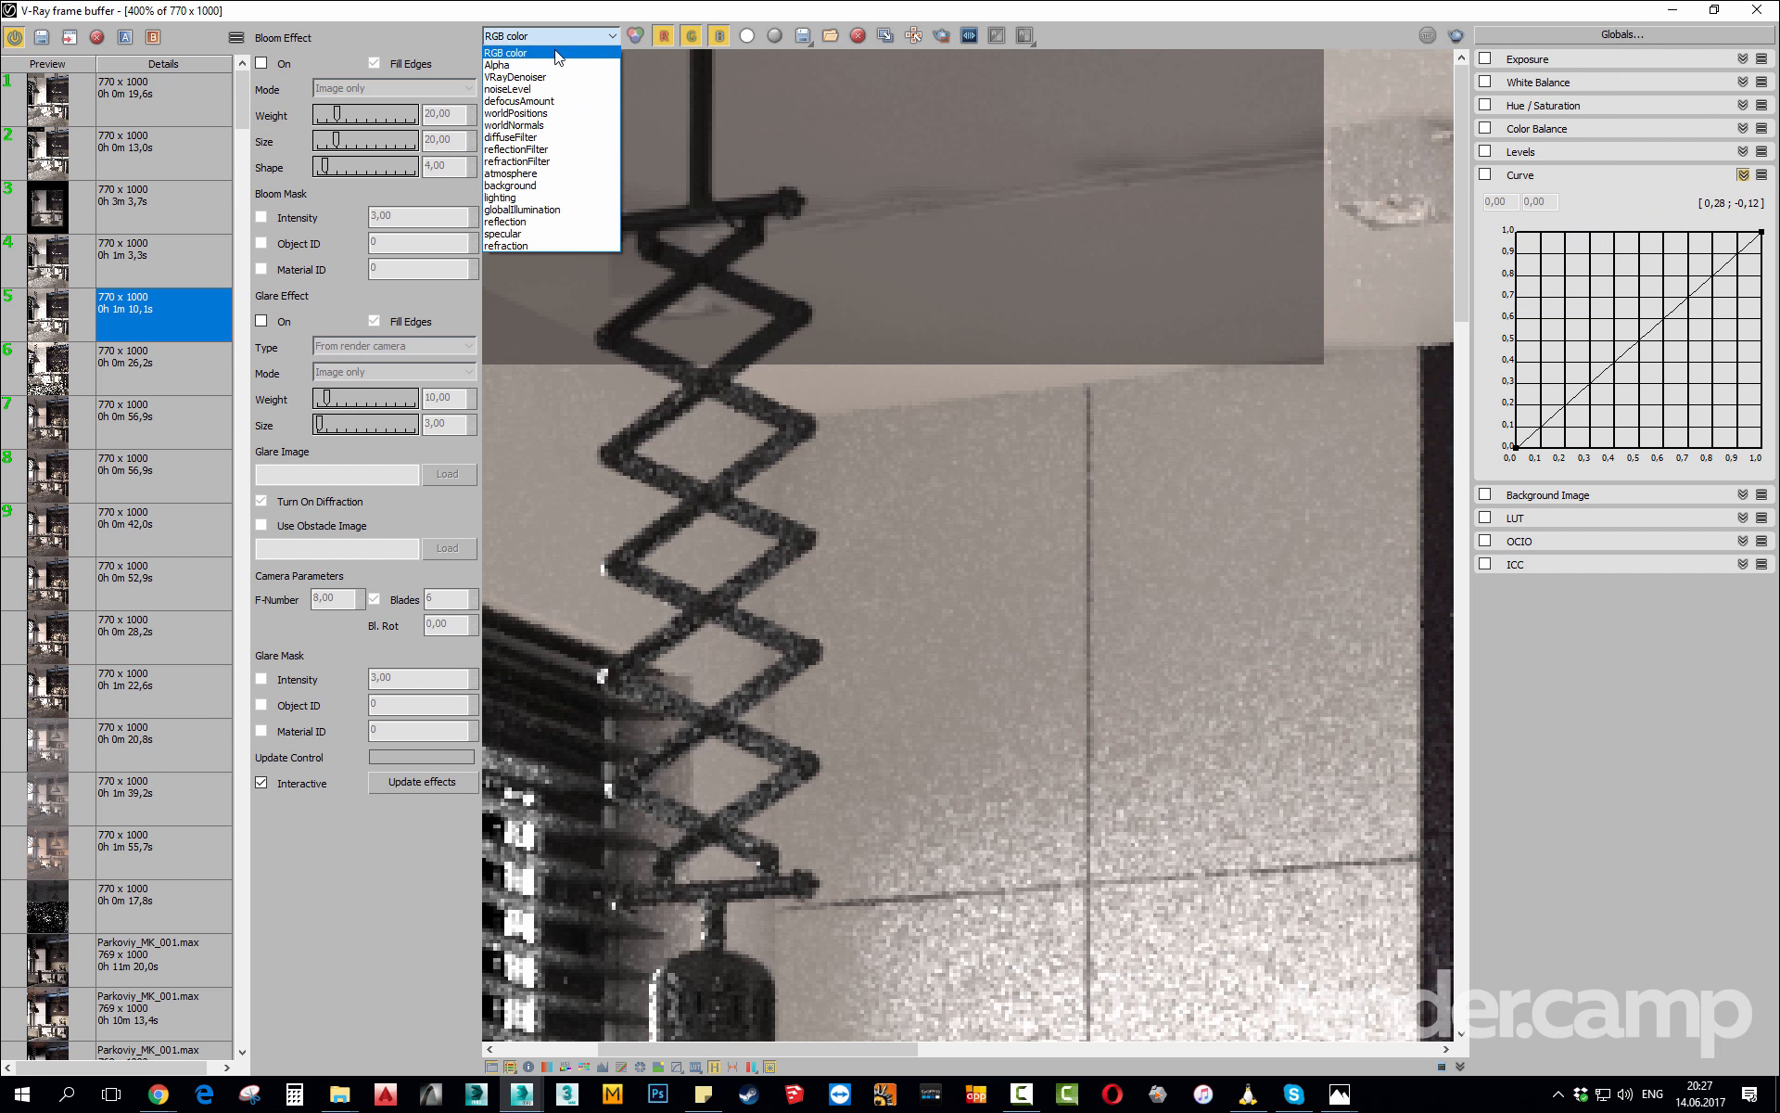
left_click(576, 270)
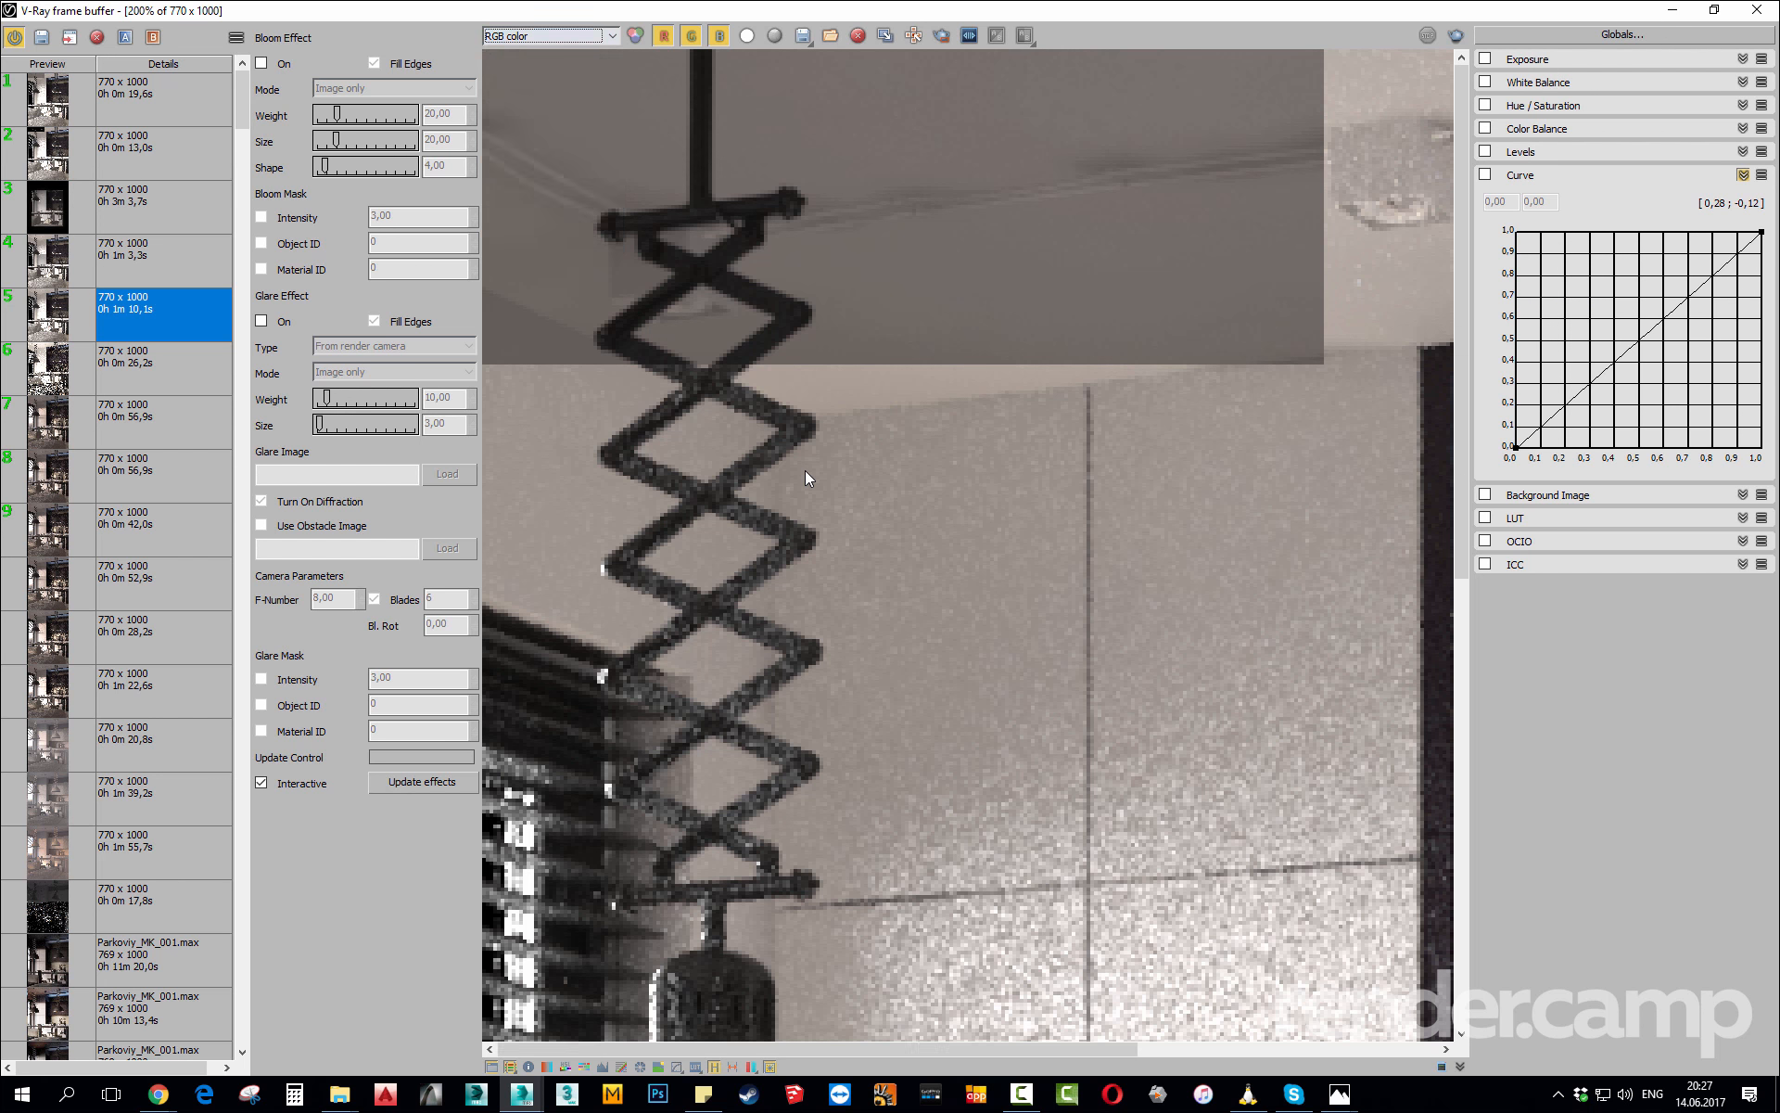
scroll(804, 470, "down", 3)
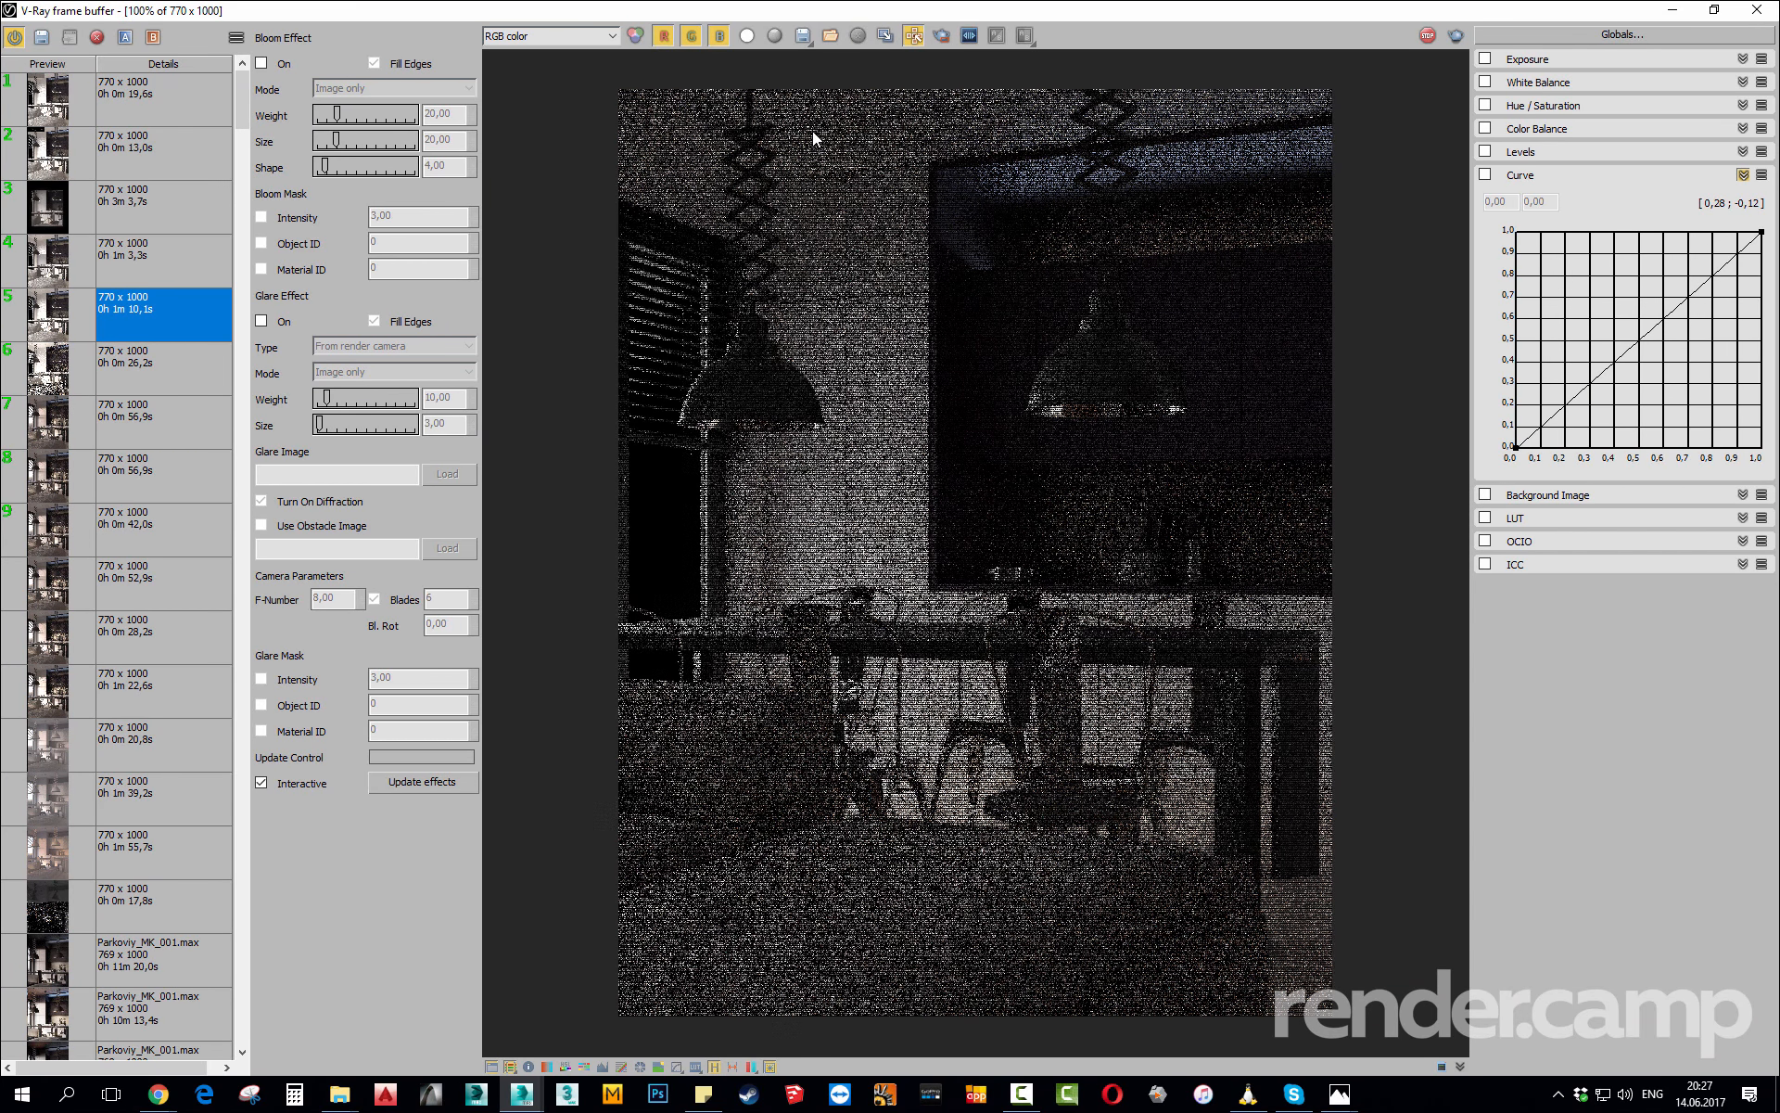
Enable the frame buffer's Curve correction and shape it into an S-curve with slightly lowered shadows and strongly raised midtones.
left_click(1486, 175)
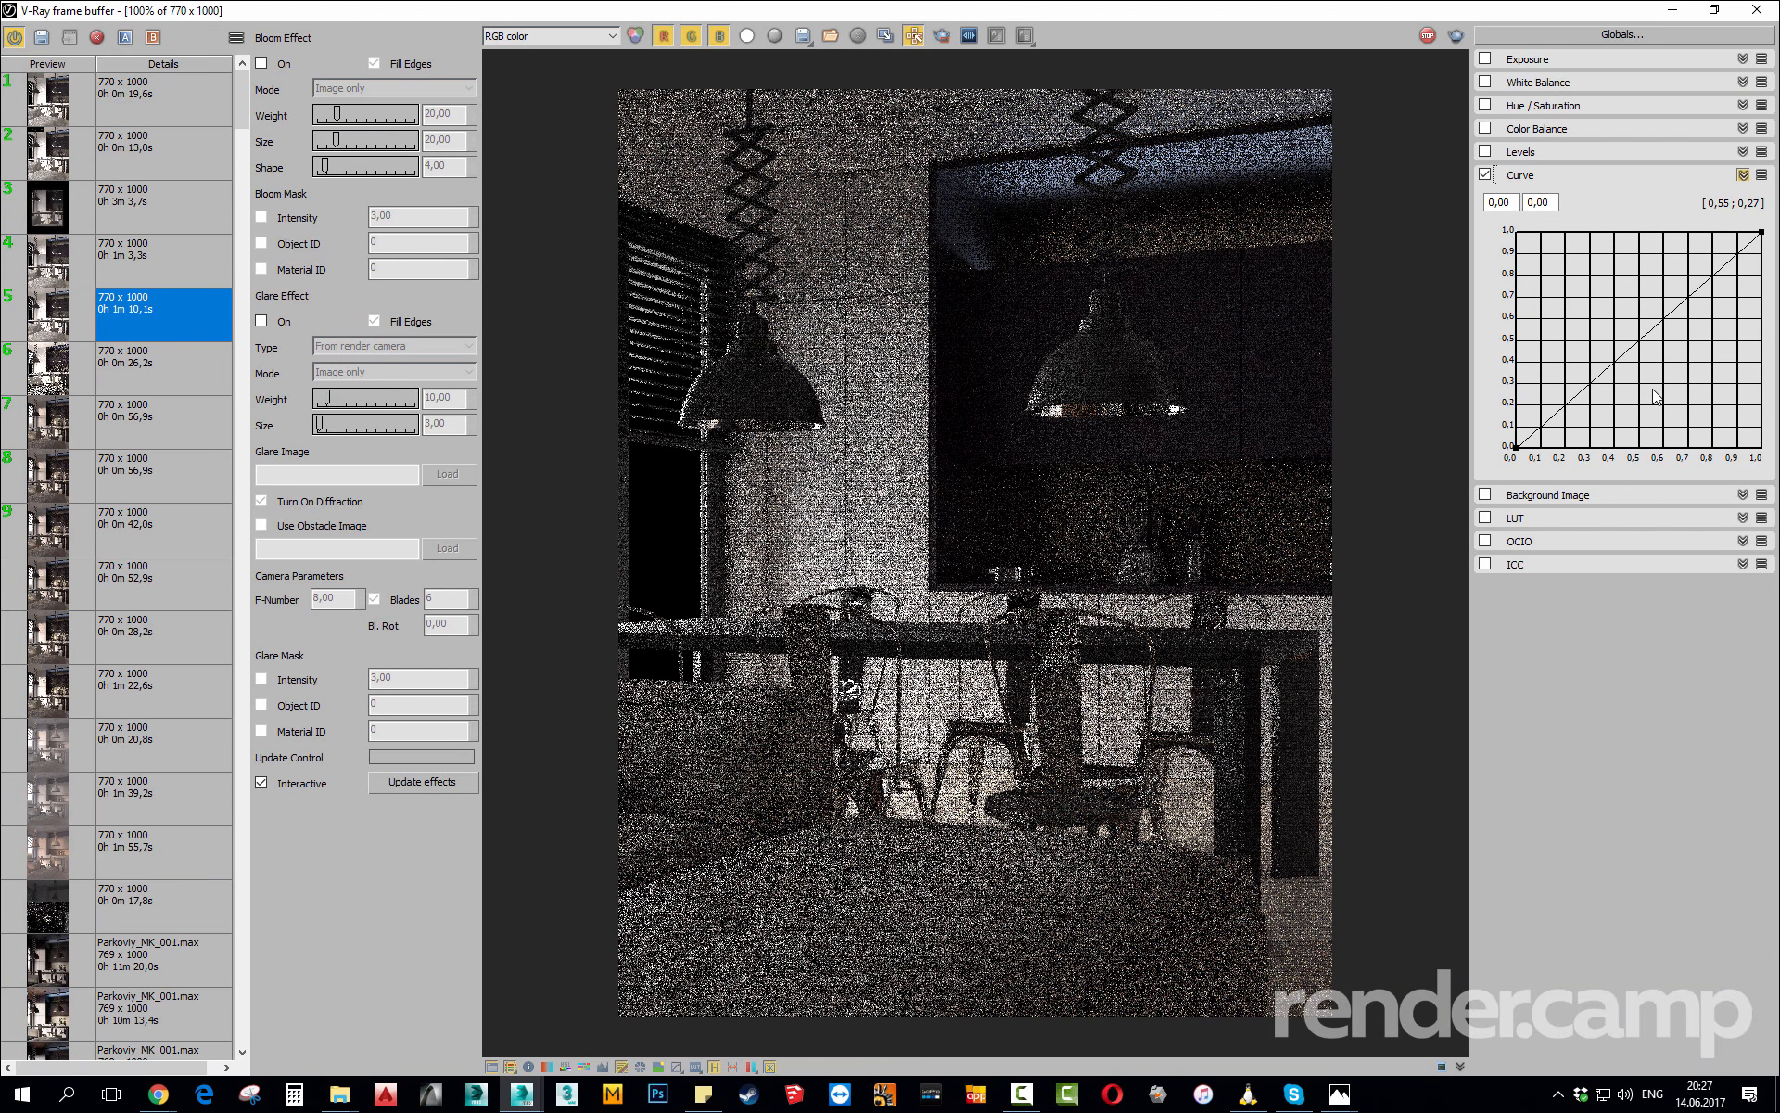
left_click_drag(1653, 389, 1492, 468)
left_click_drag(1586, 387, 1606, 406)
left_click_drag(1682, 366, 1772, 219)
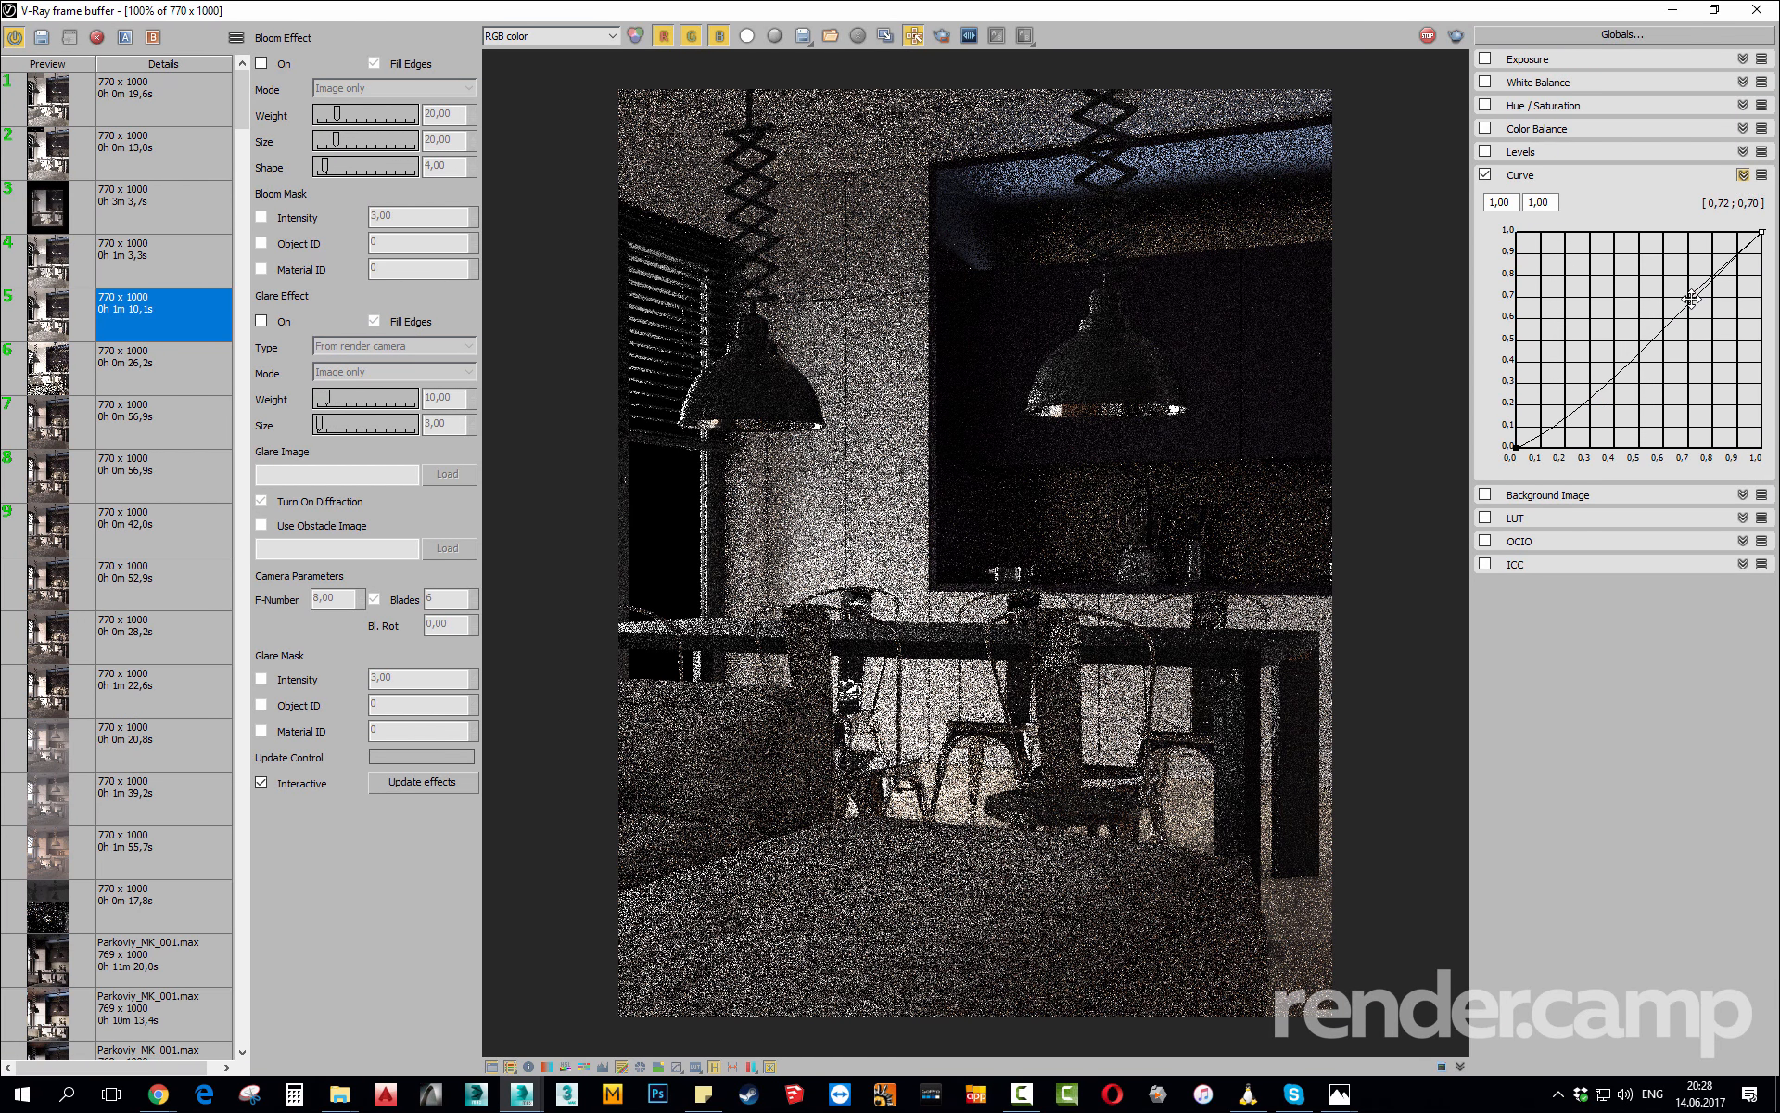
left_click_drag(1693, 294, 1547, 303)
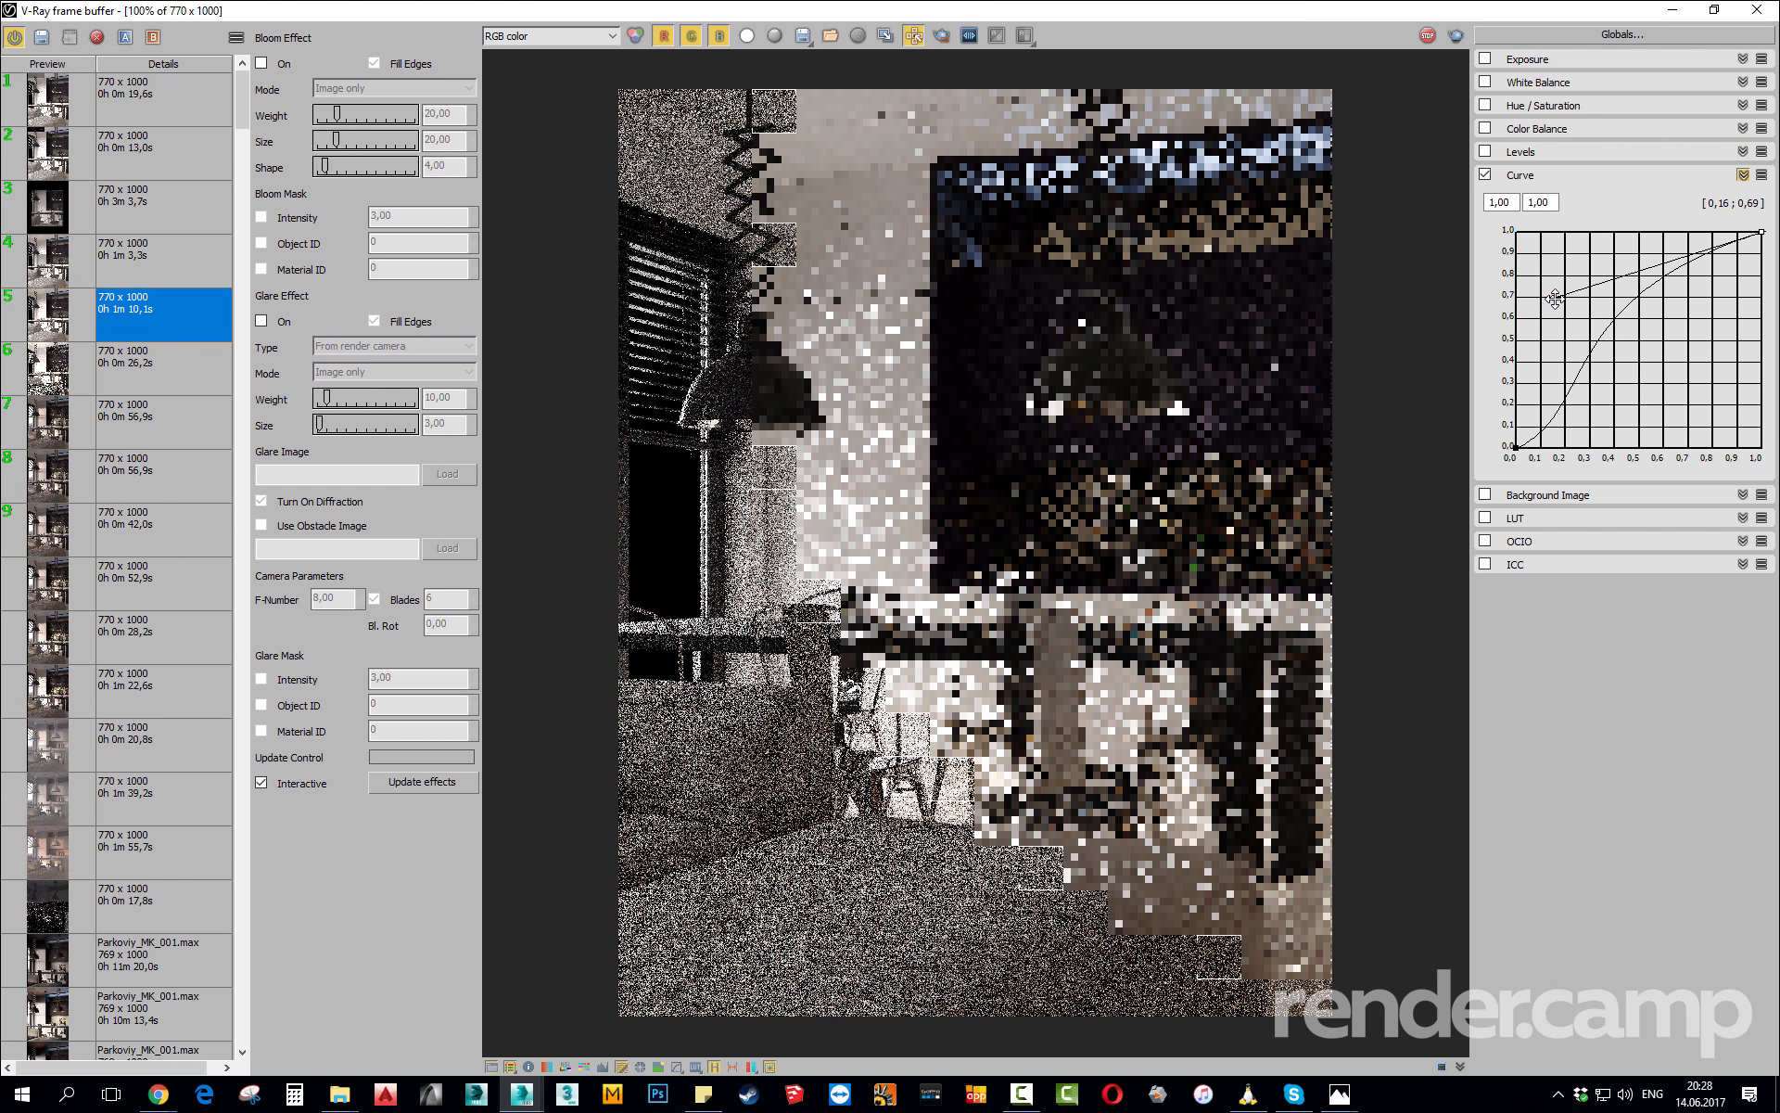
left_click(1516, 448)
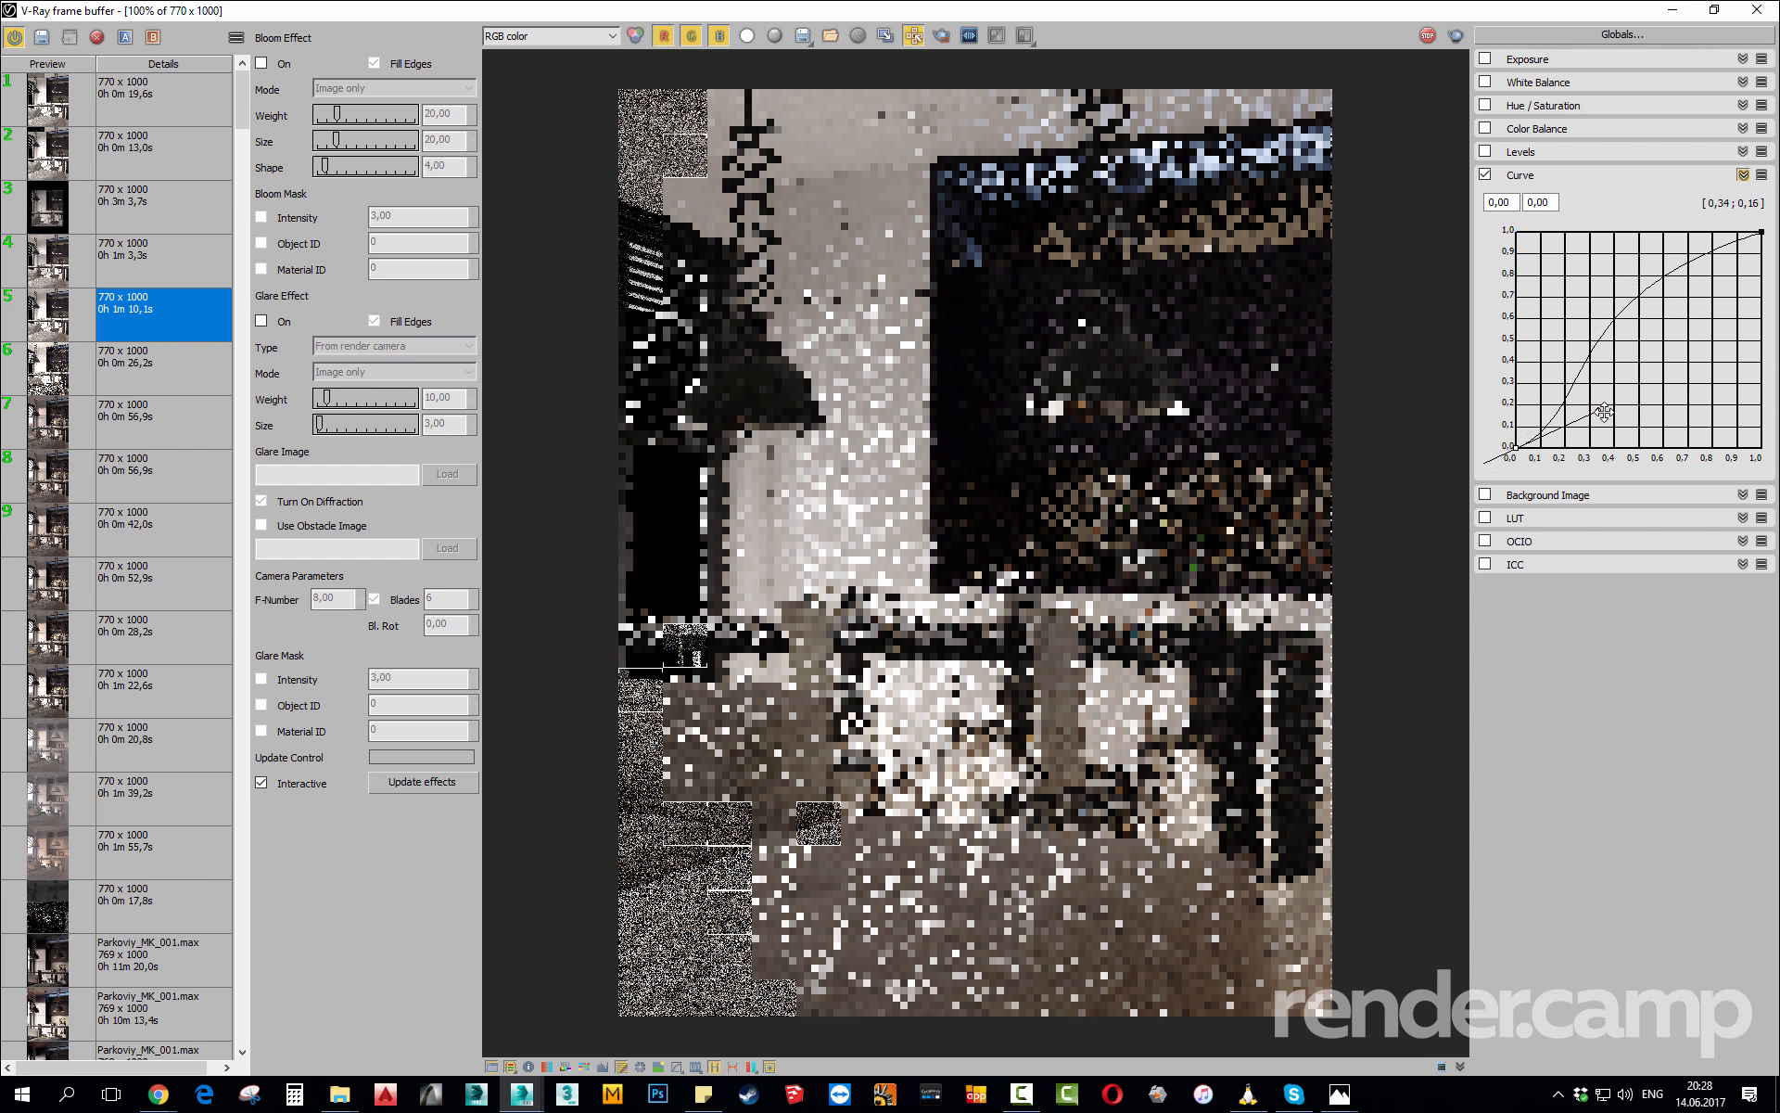
left_click_drag(1603, 424, 1591, 408)
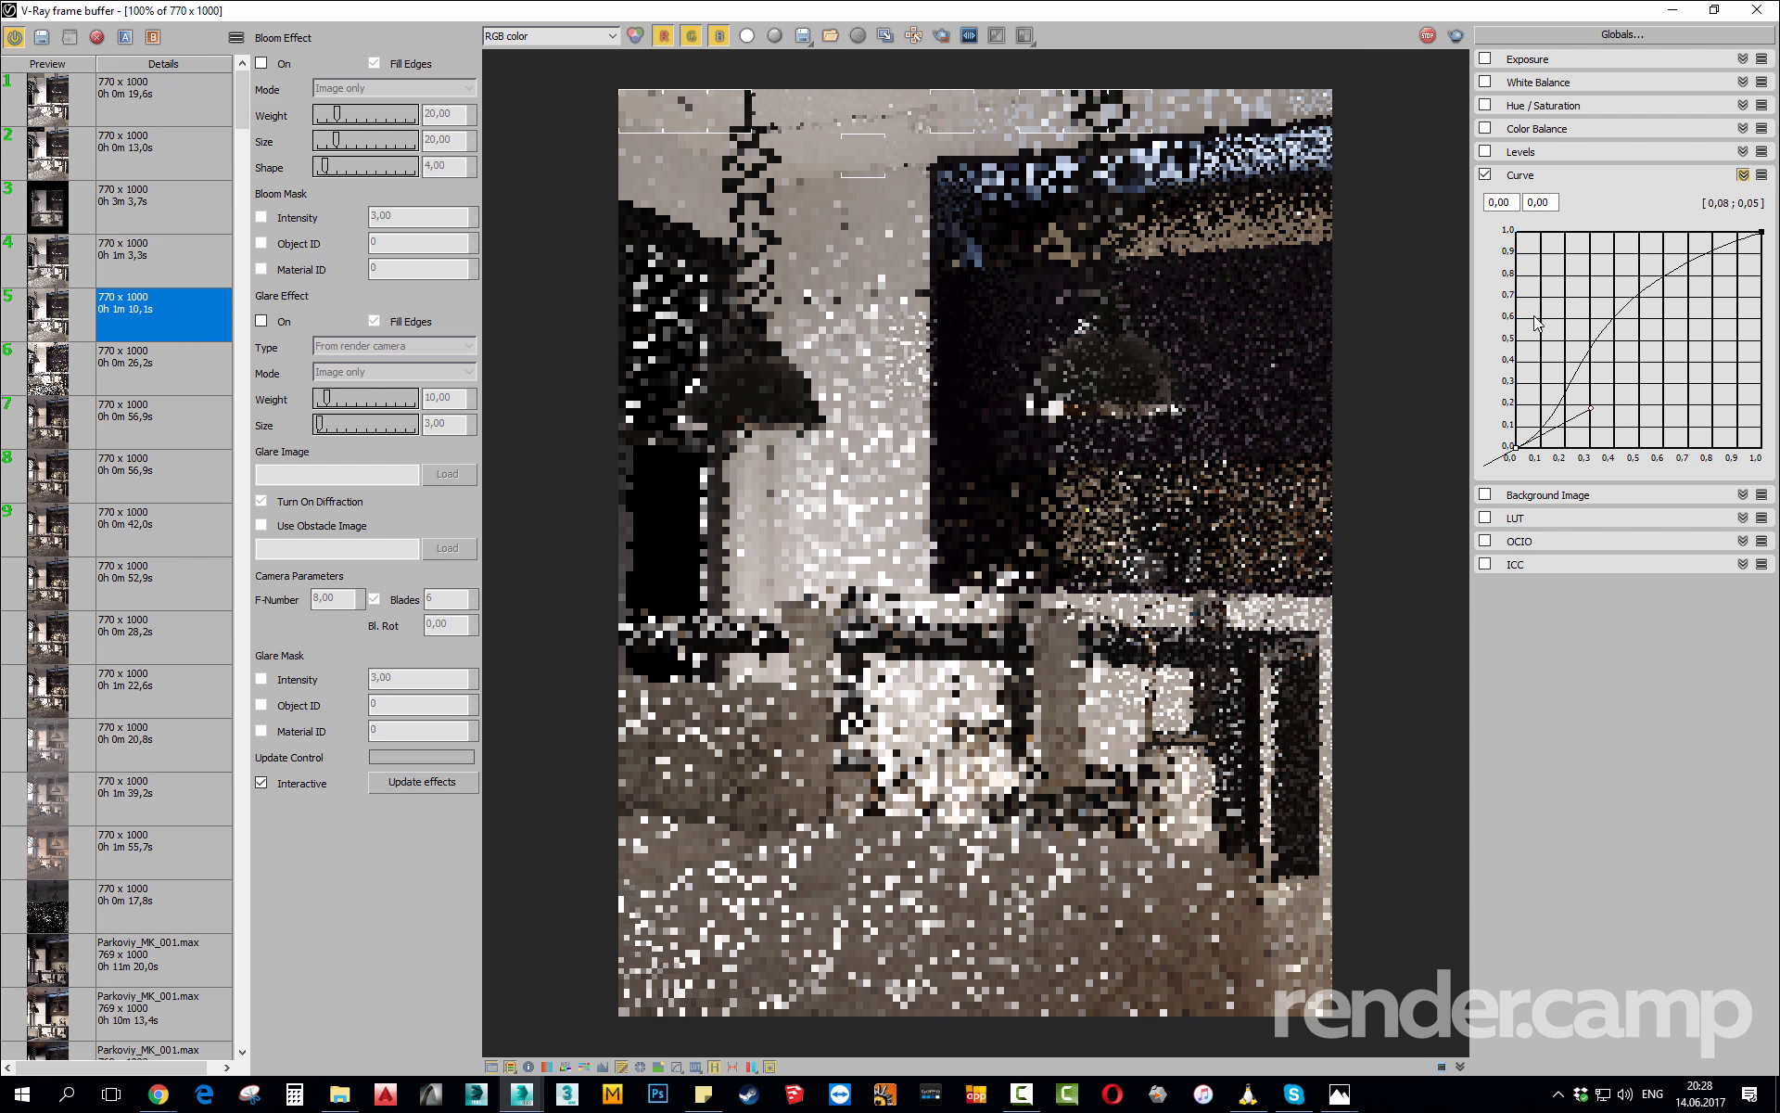
Enable Hue/Saturation with saturation 0,43 and Color Balance with the midtones' yellow-blue value at -0,03.
left_click(1486, 105)
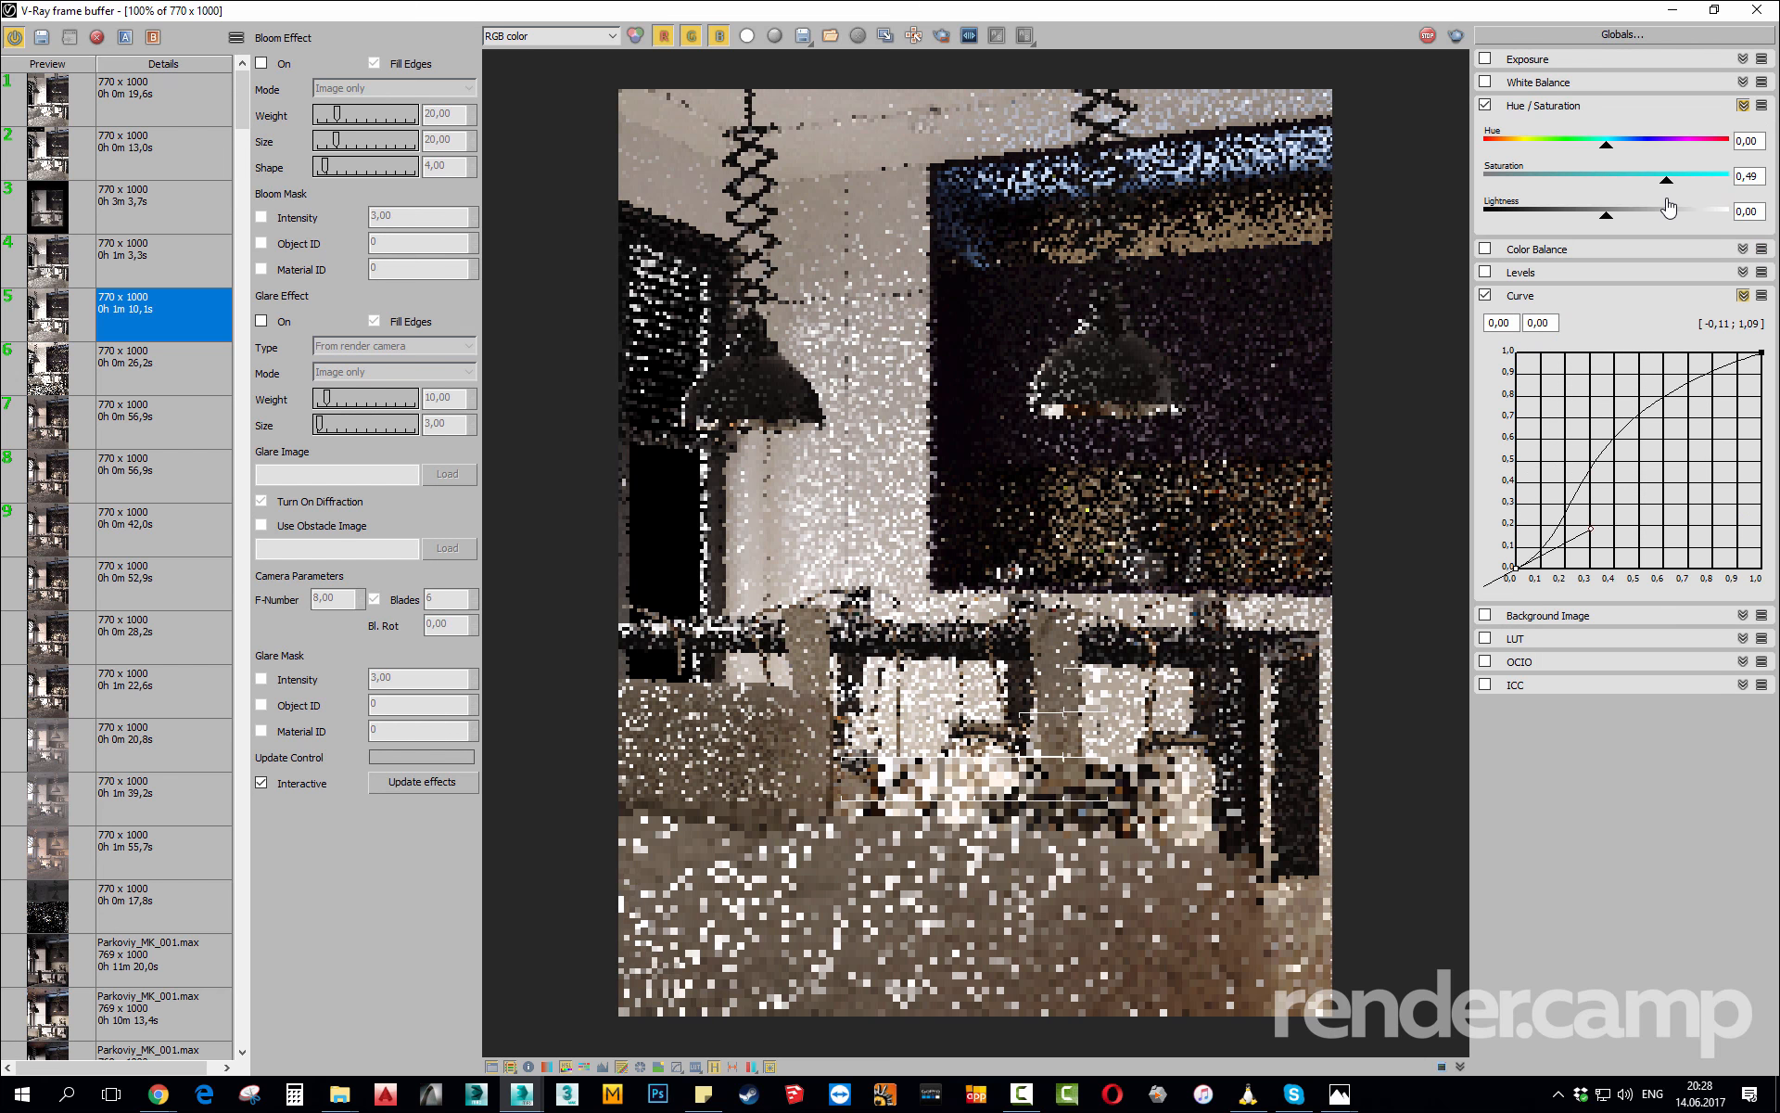
left_click_drag(1619, 178, 1659, 204)
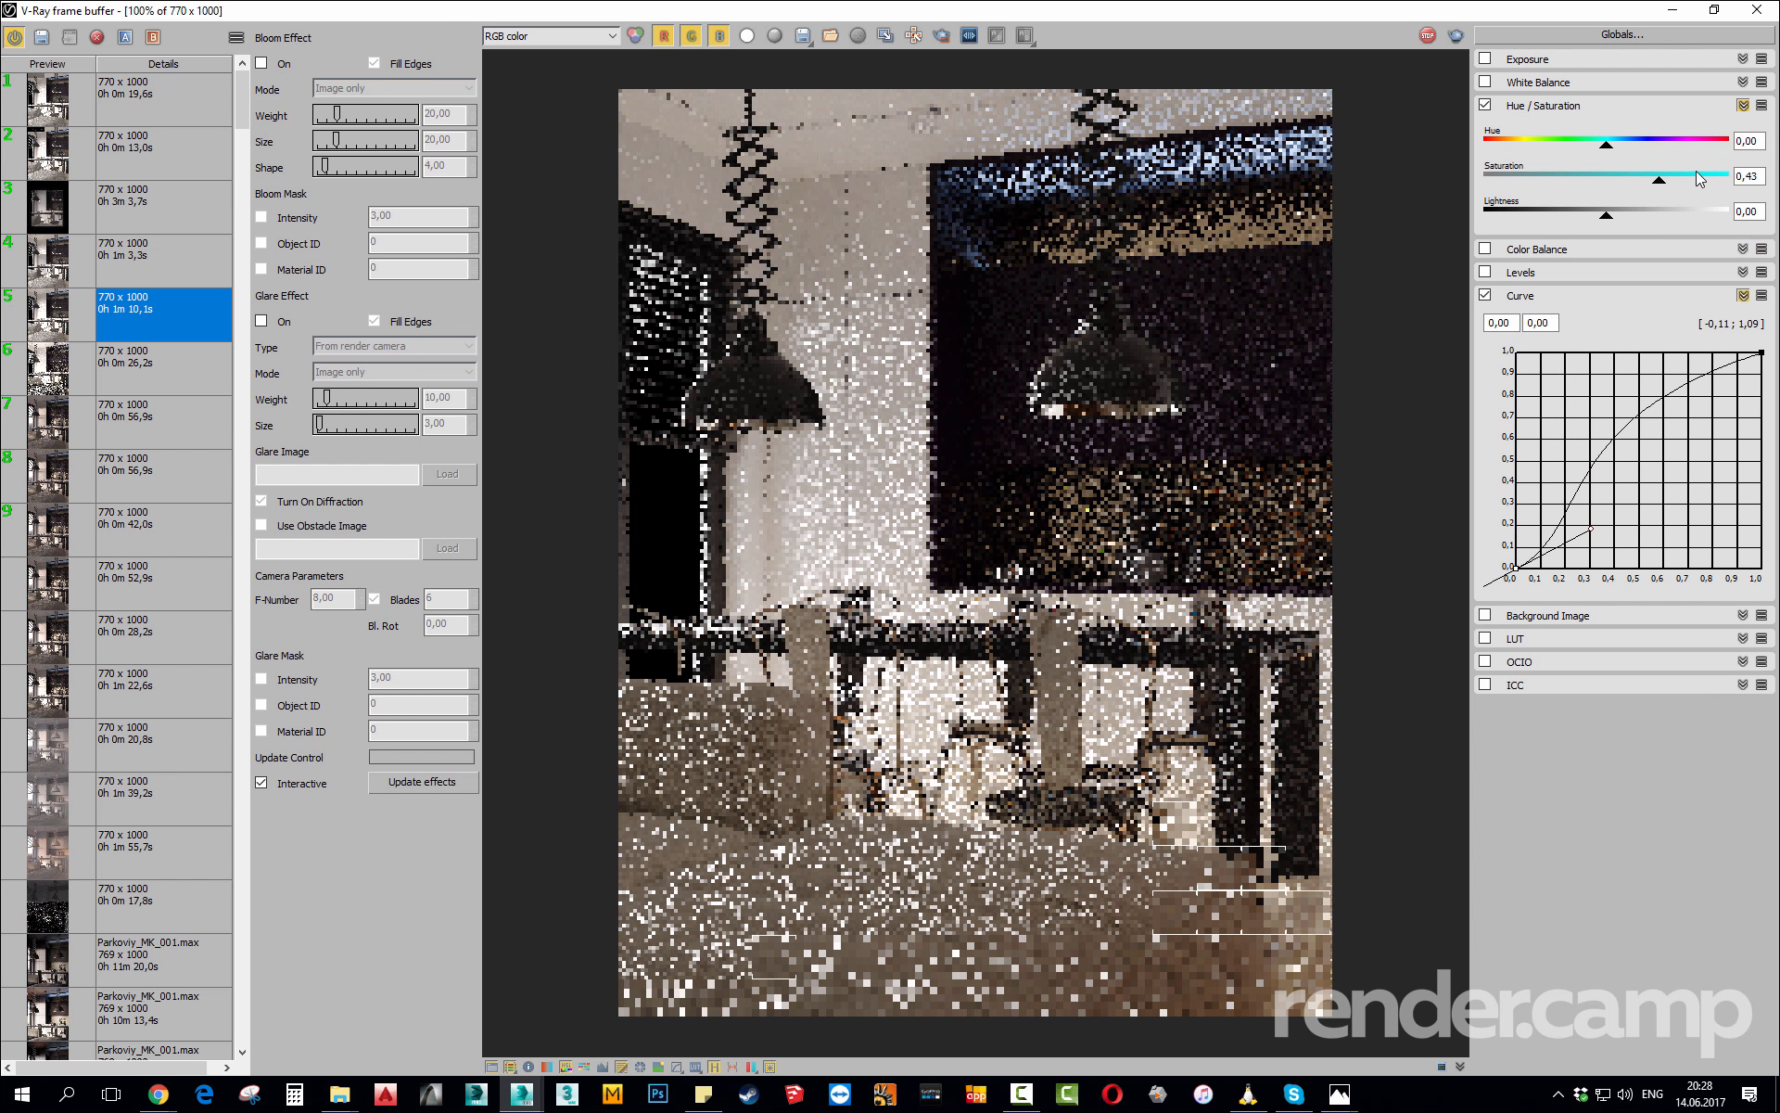
left_click(1485, 249)
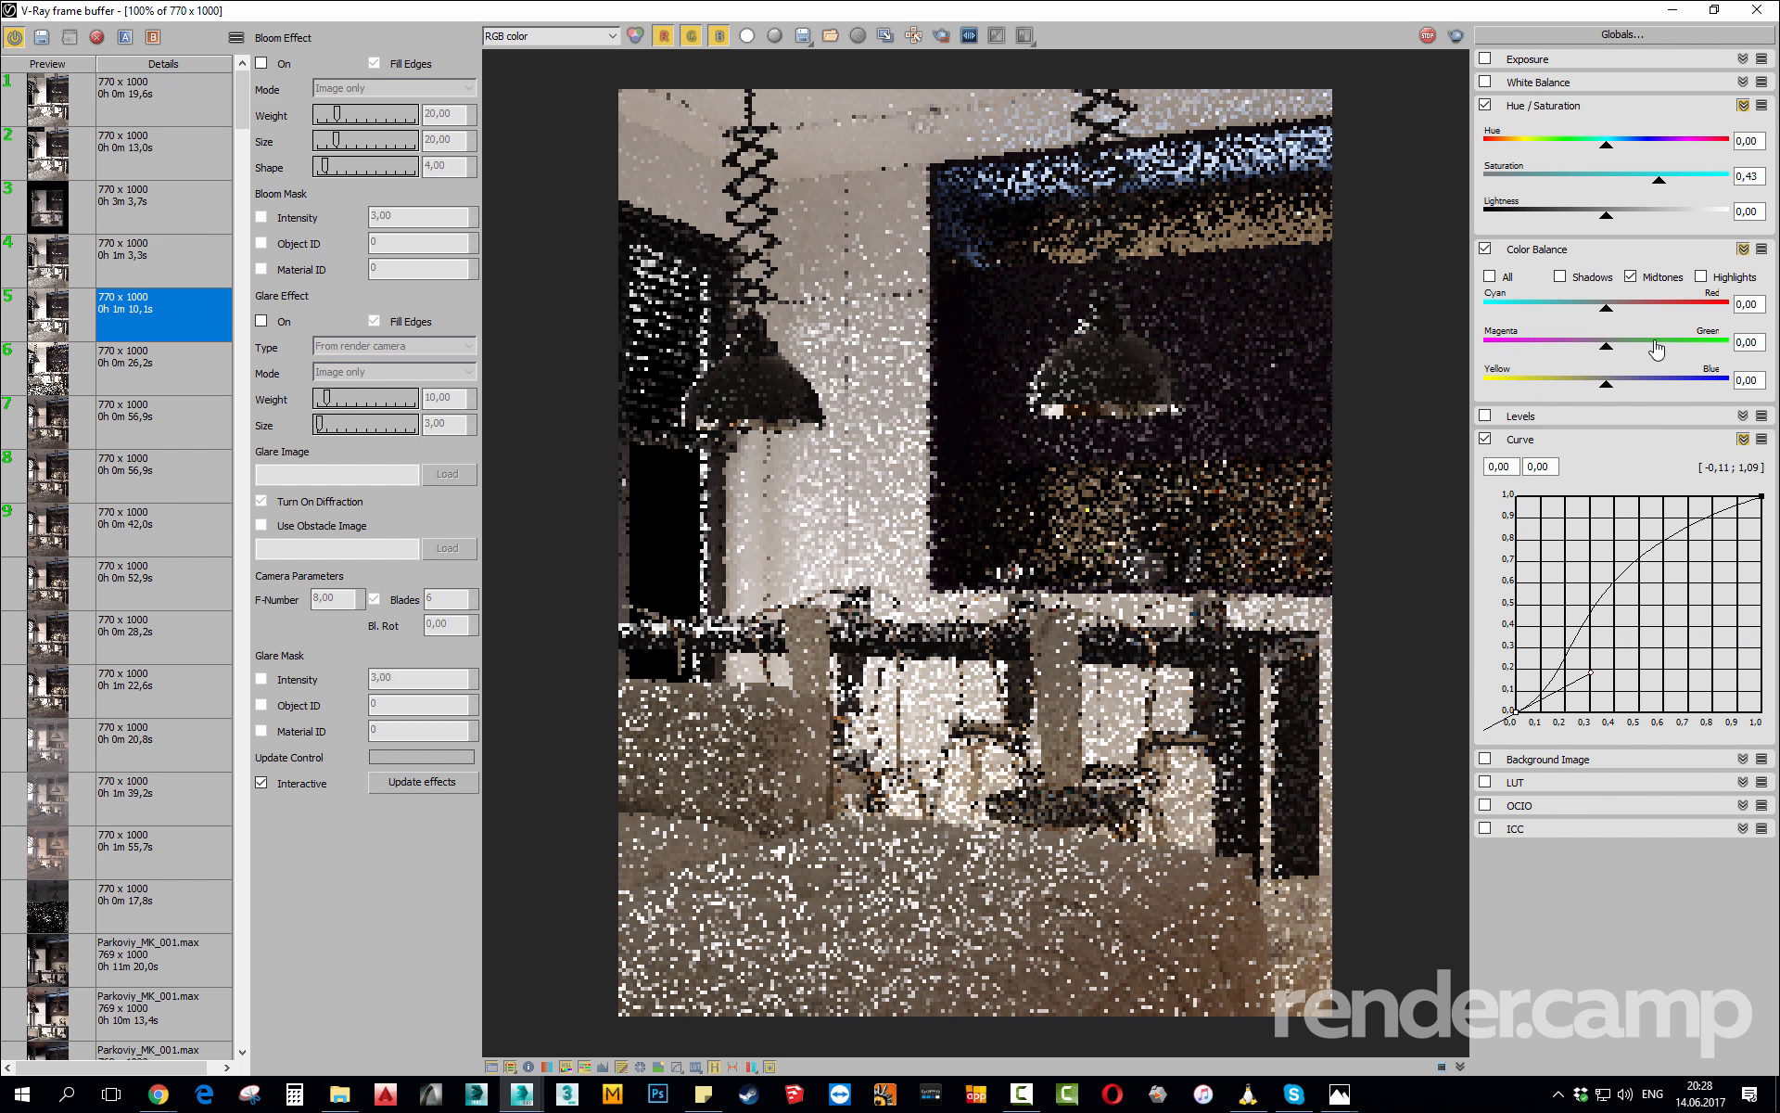
left_click_drag(1607, 384, 1603, 384)
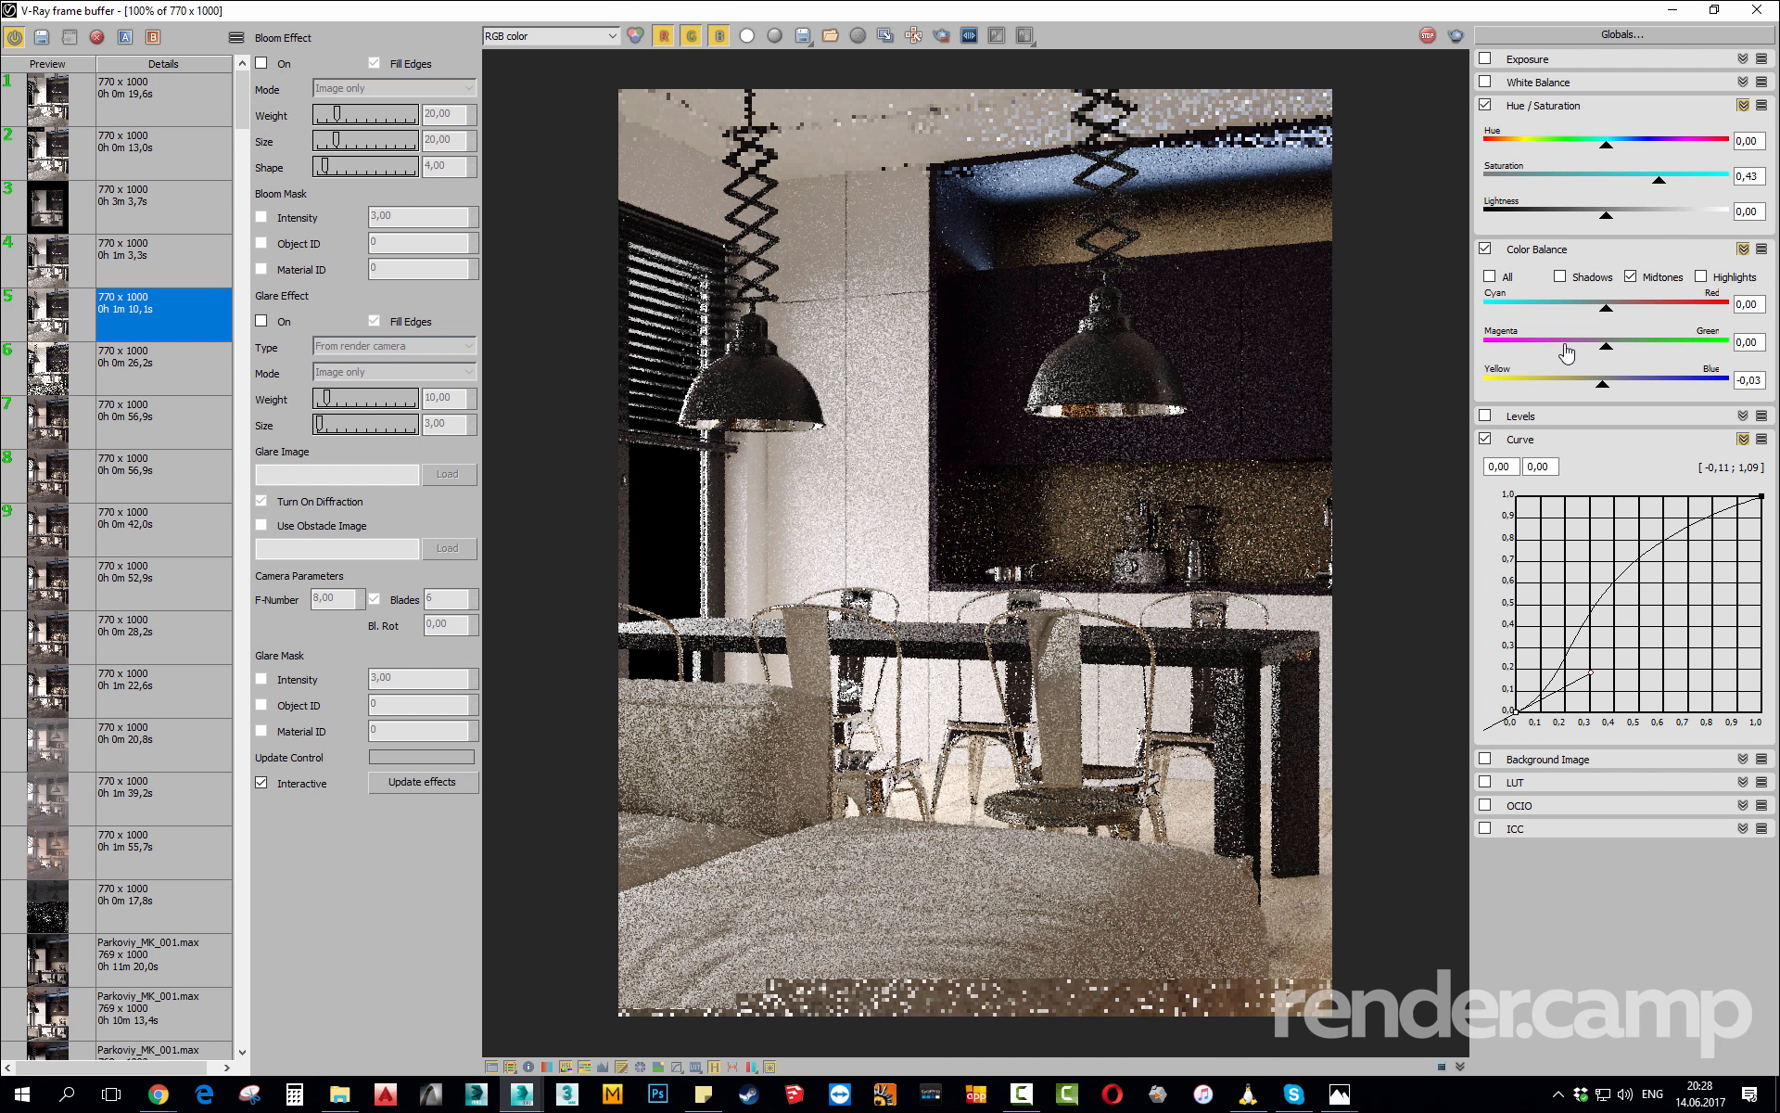
Check the color-corrected render, close the frame buffer and try to delete the light in front of the window blinds.
scroll(1240, 624, "down", 1)
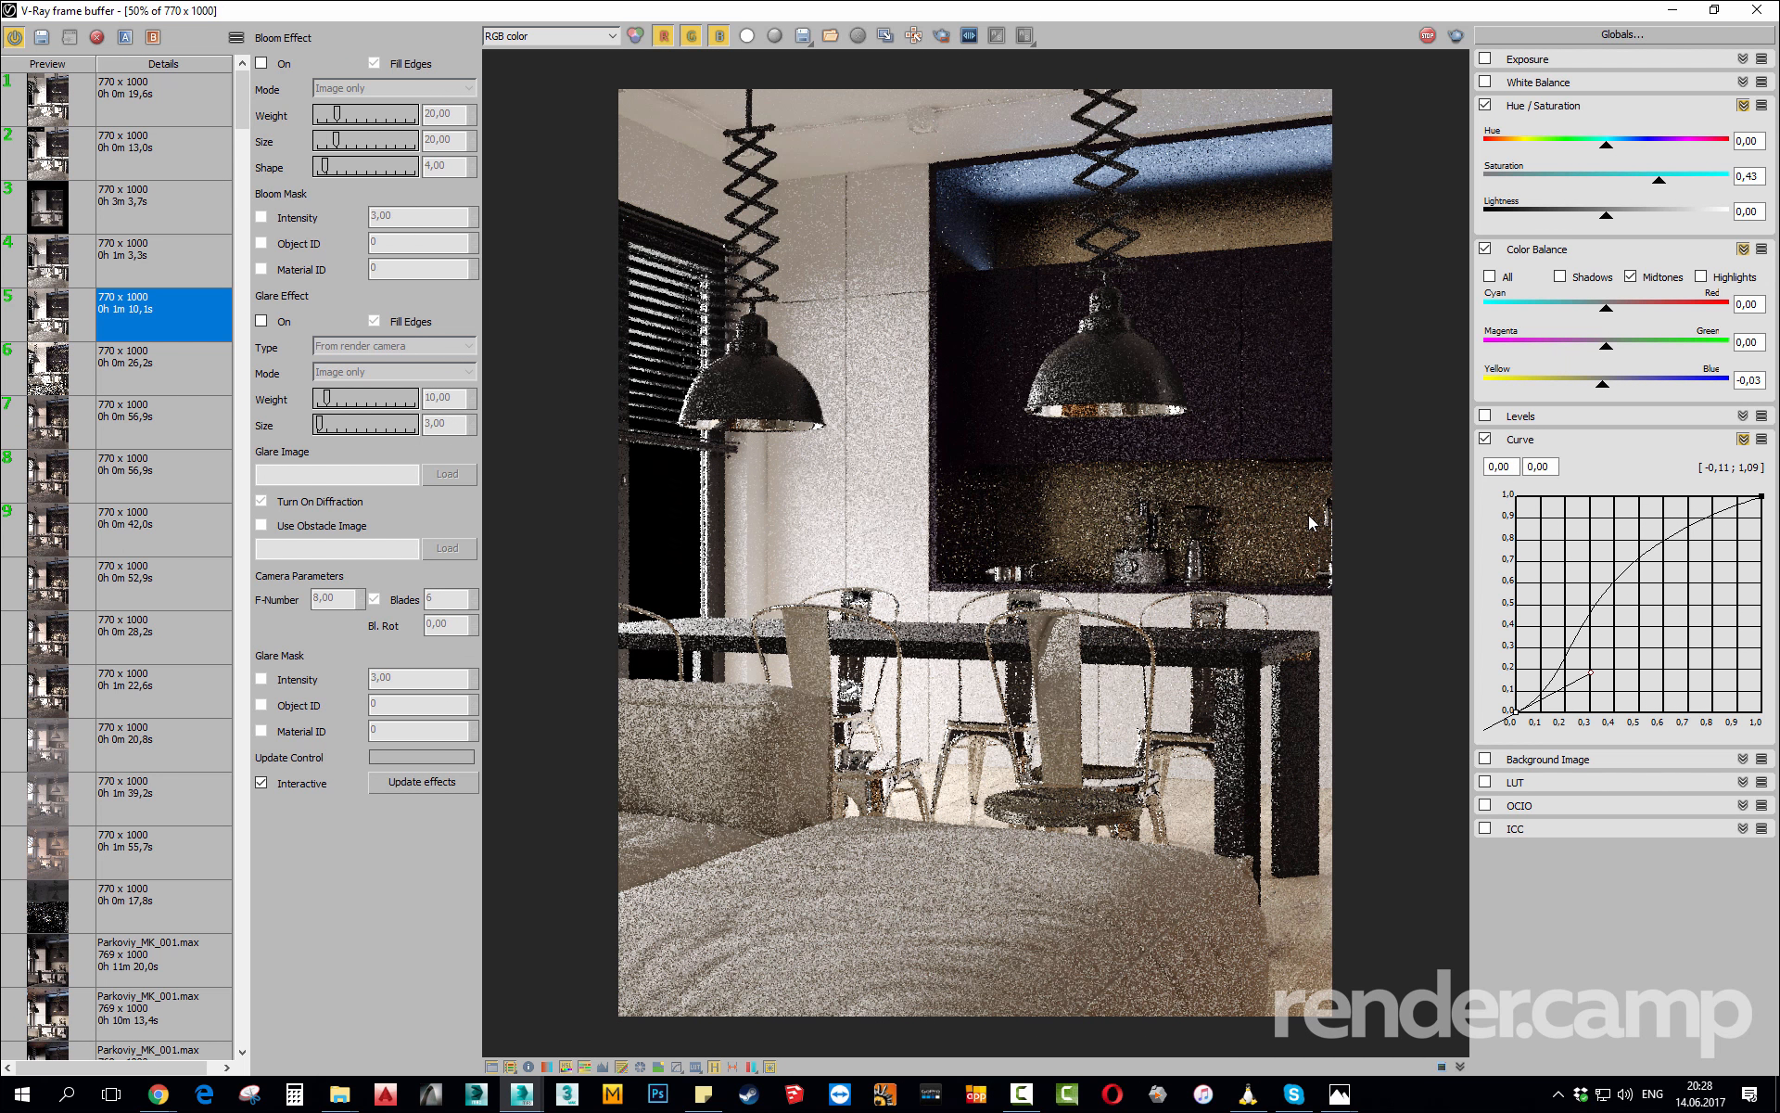
scroll(1108, 677, "up", 1)
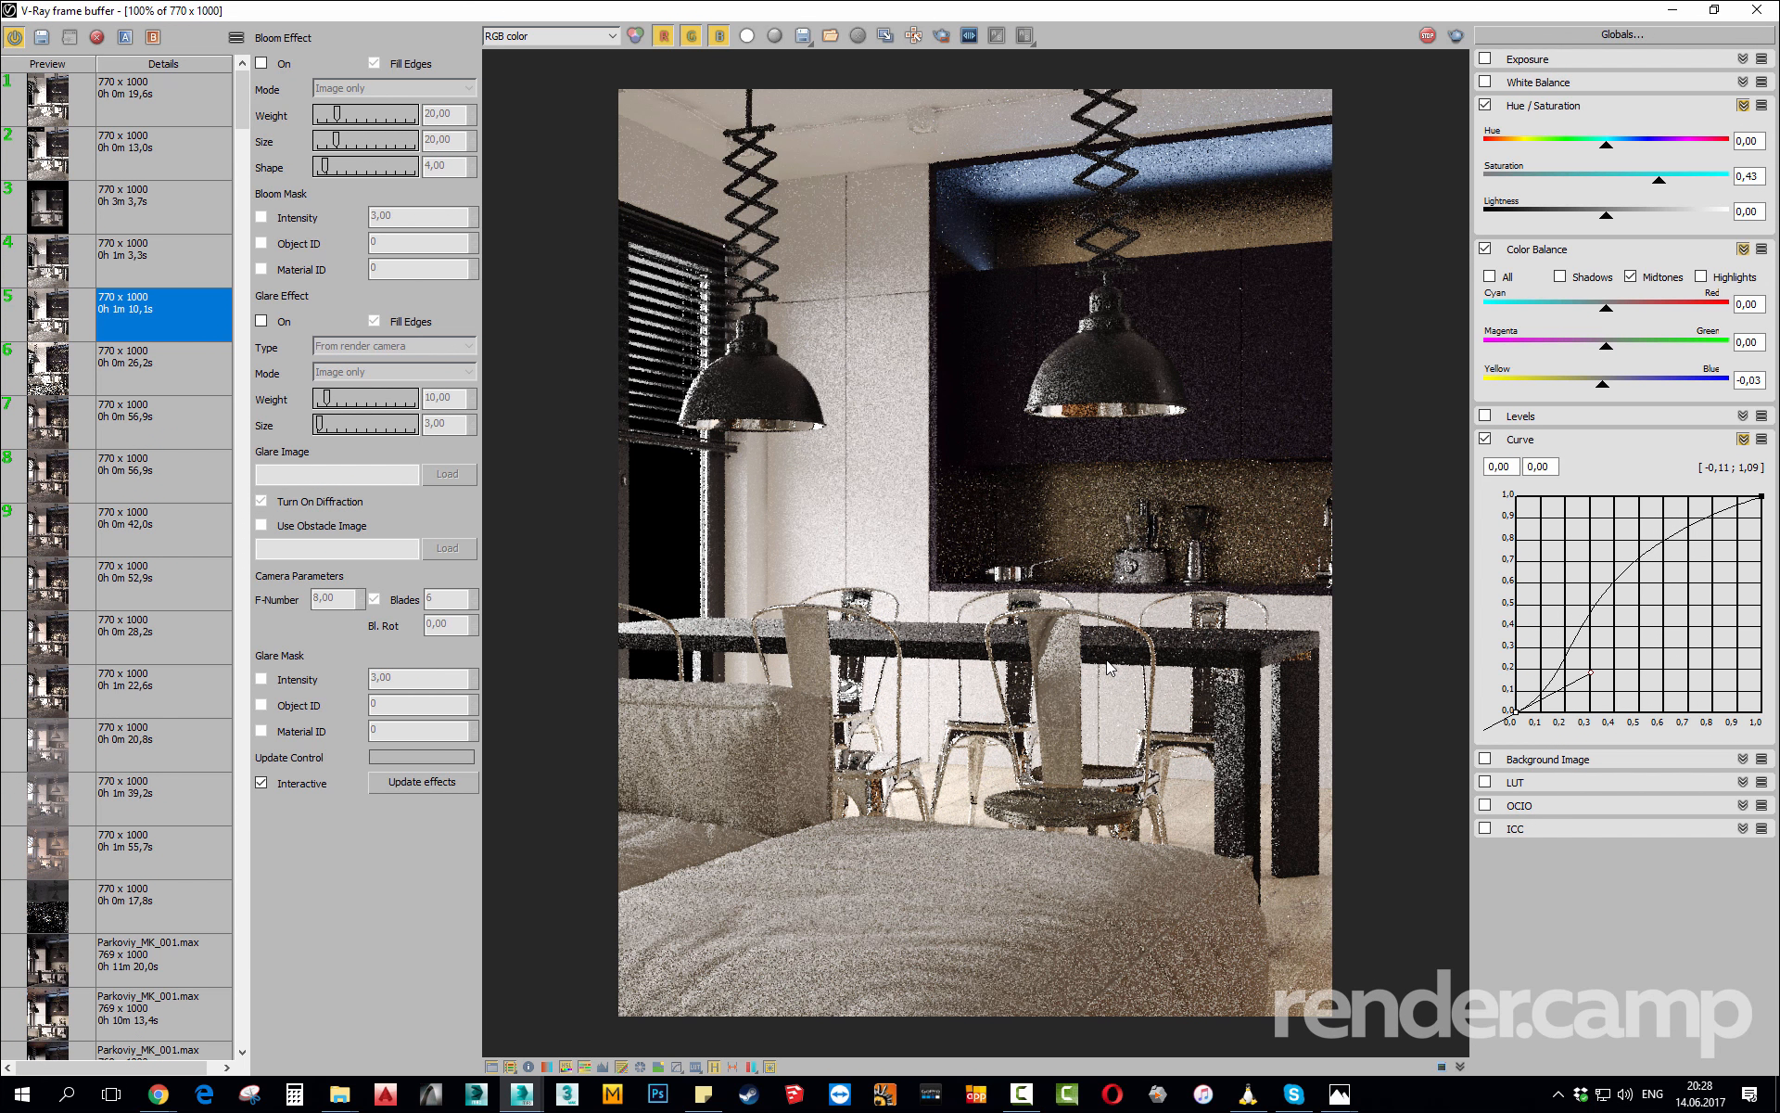
left_click(1756, 10)
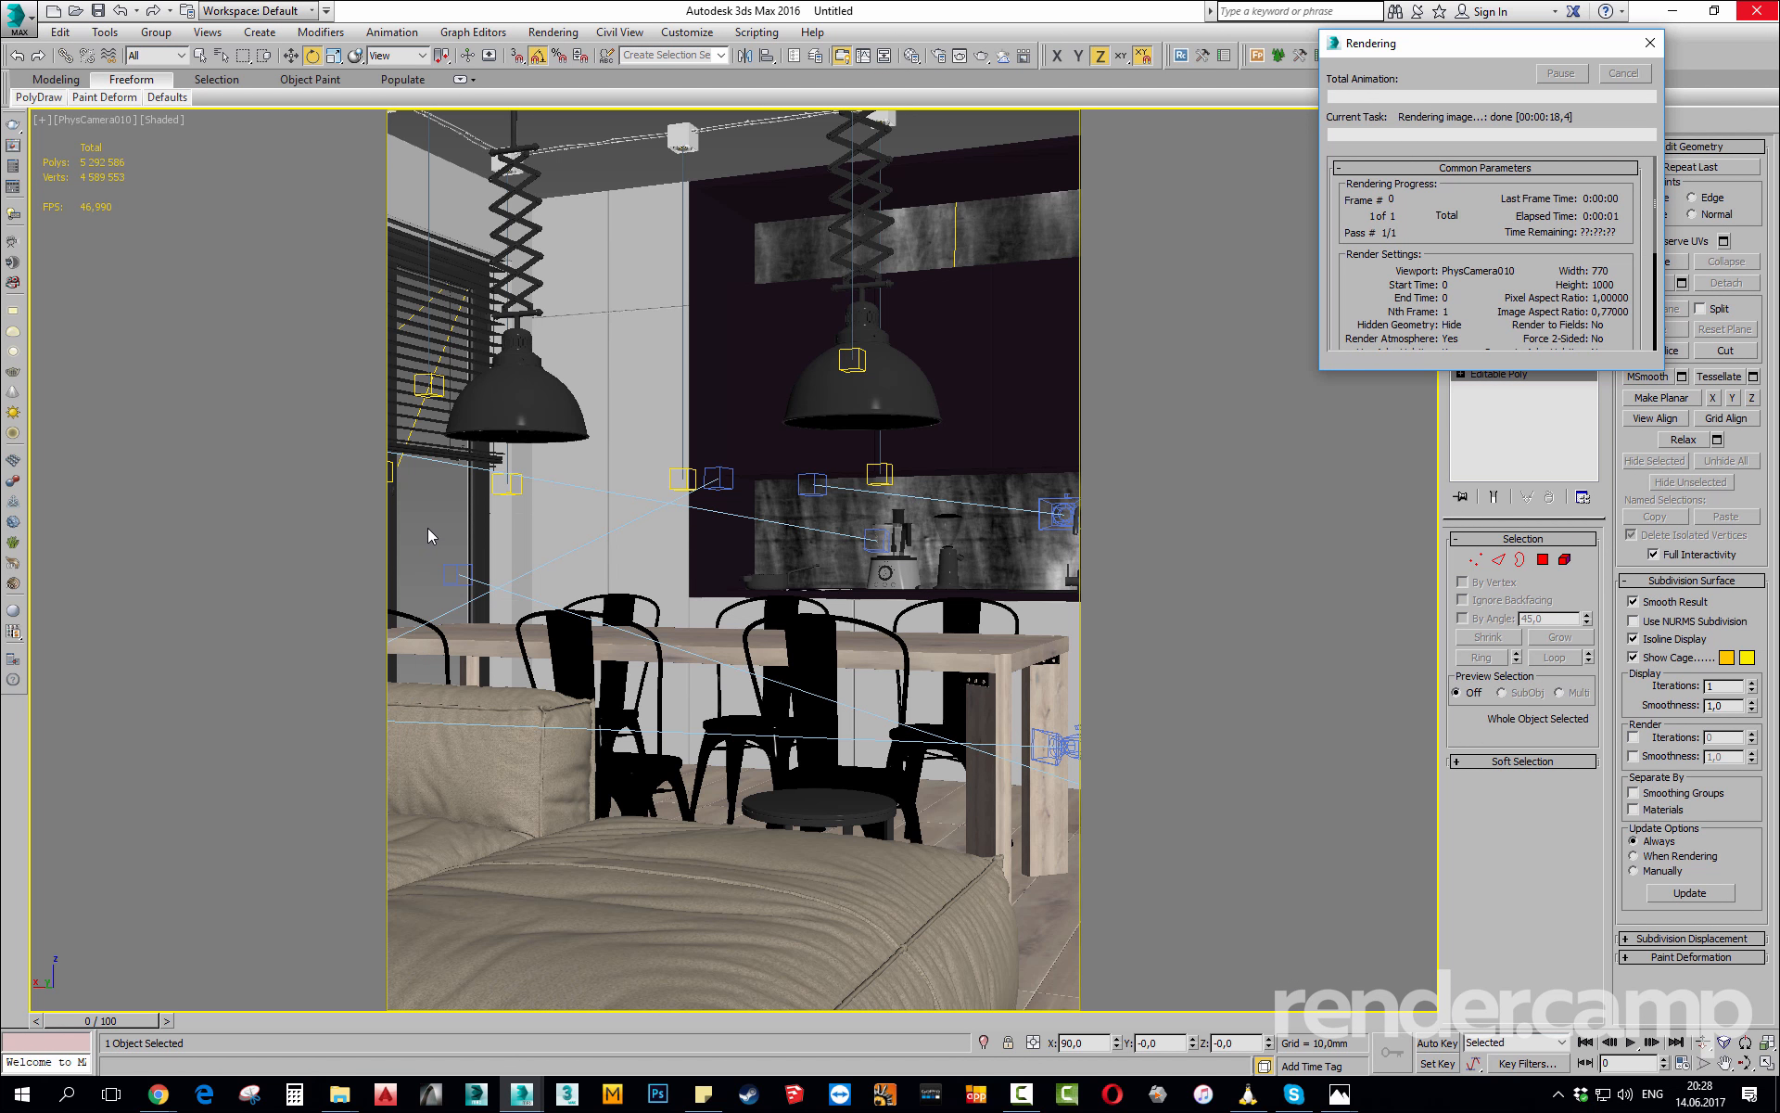
left_click(424, 384)
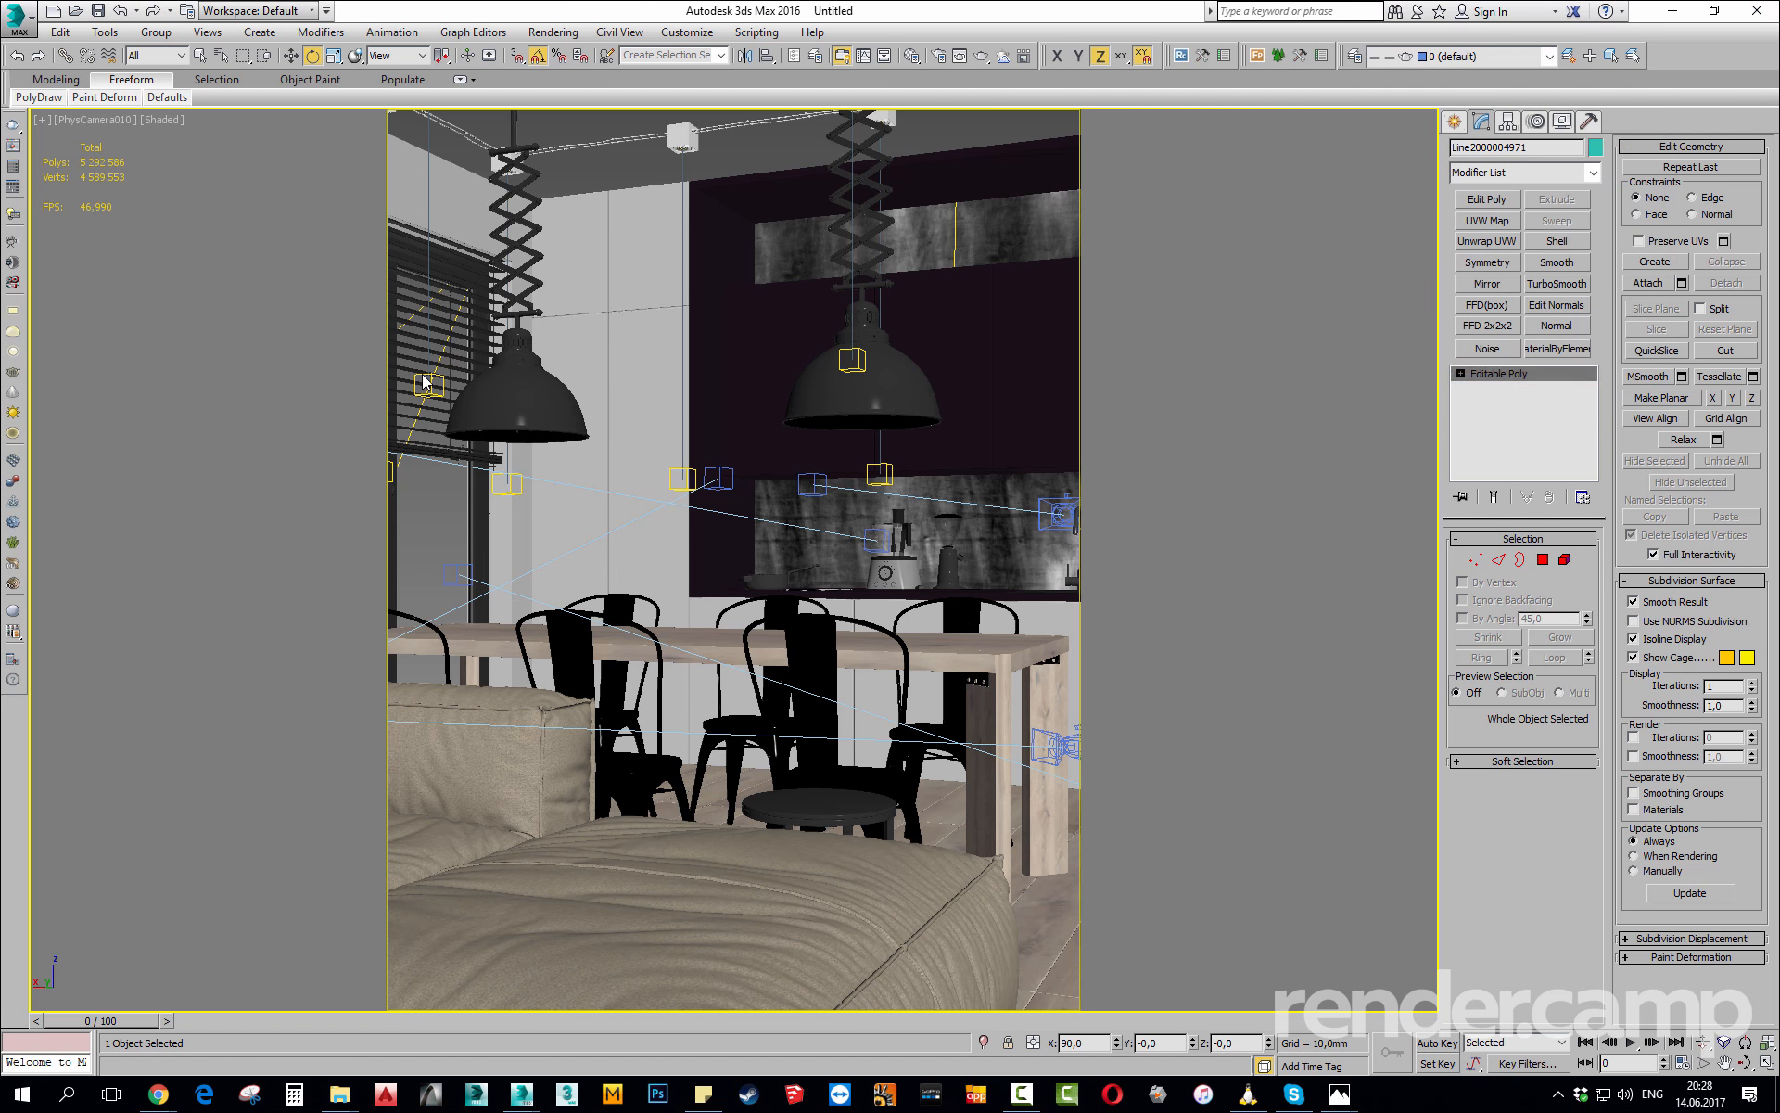
key("Delete")
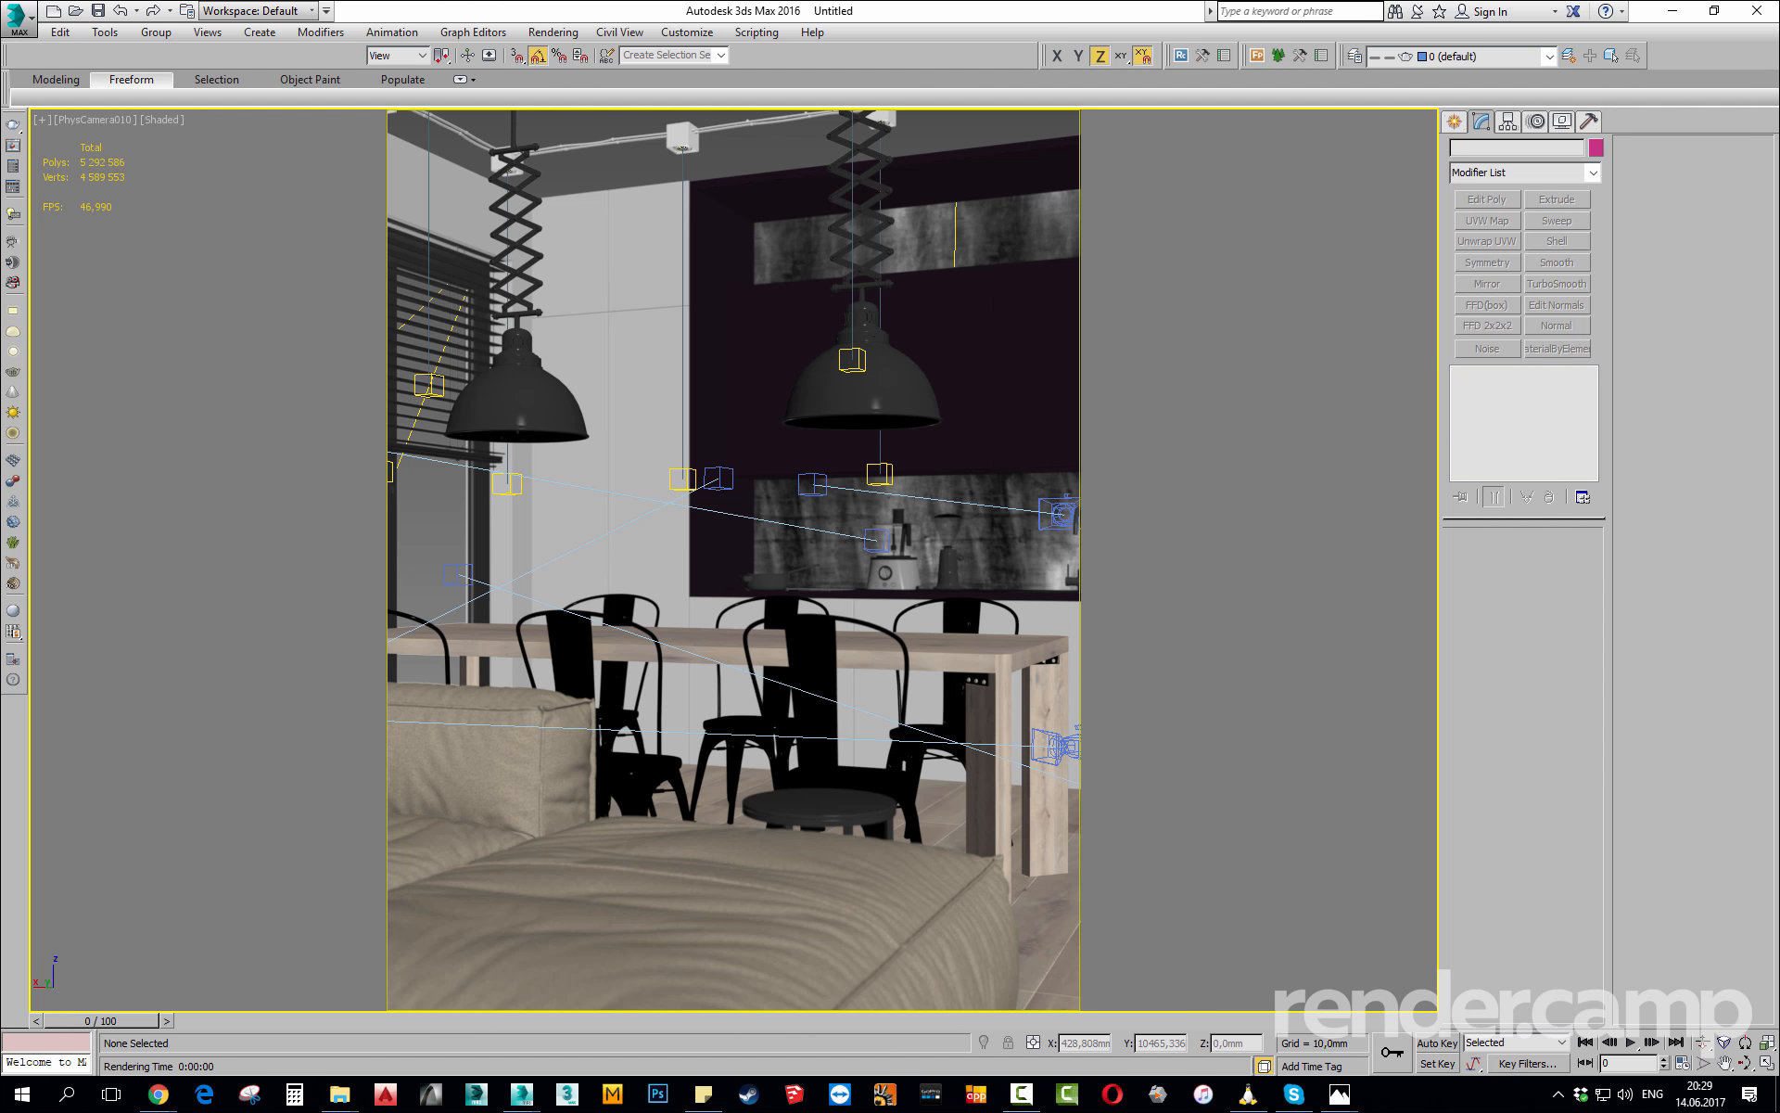
Switch to Chrome, open the "Профессиональный рендер интерьера 3.1" LOFT course page on render.camp and look through its description and sample images.
left_click(159, 1094)
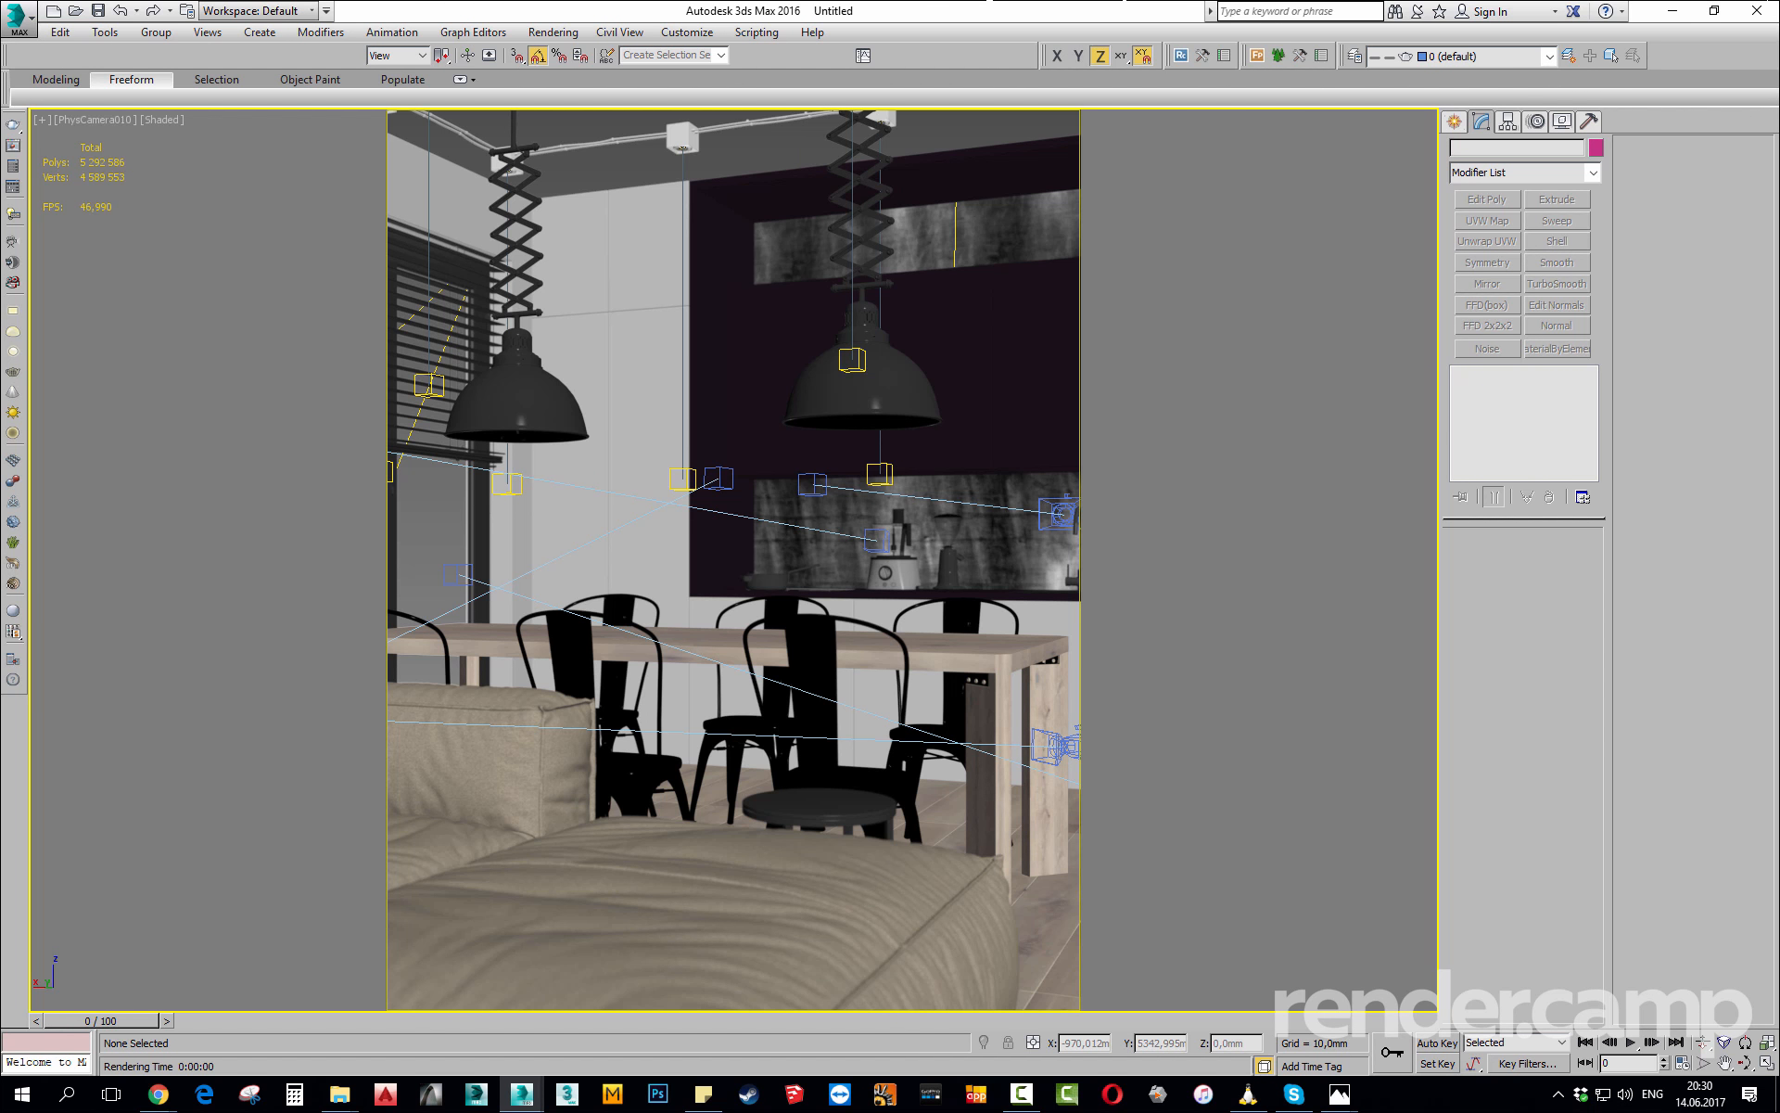
key("alt+Tab")
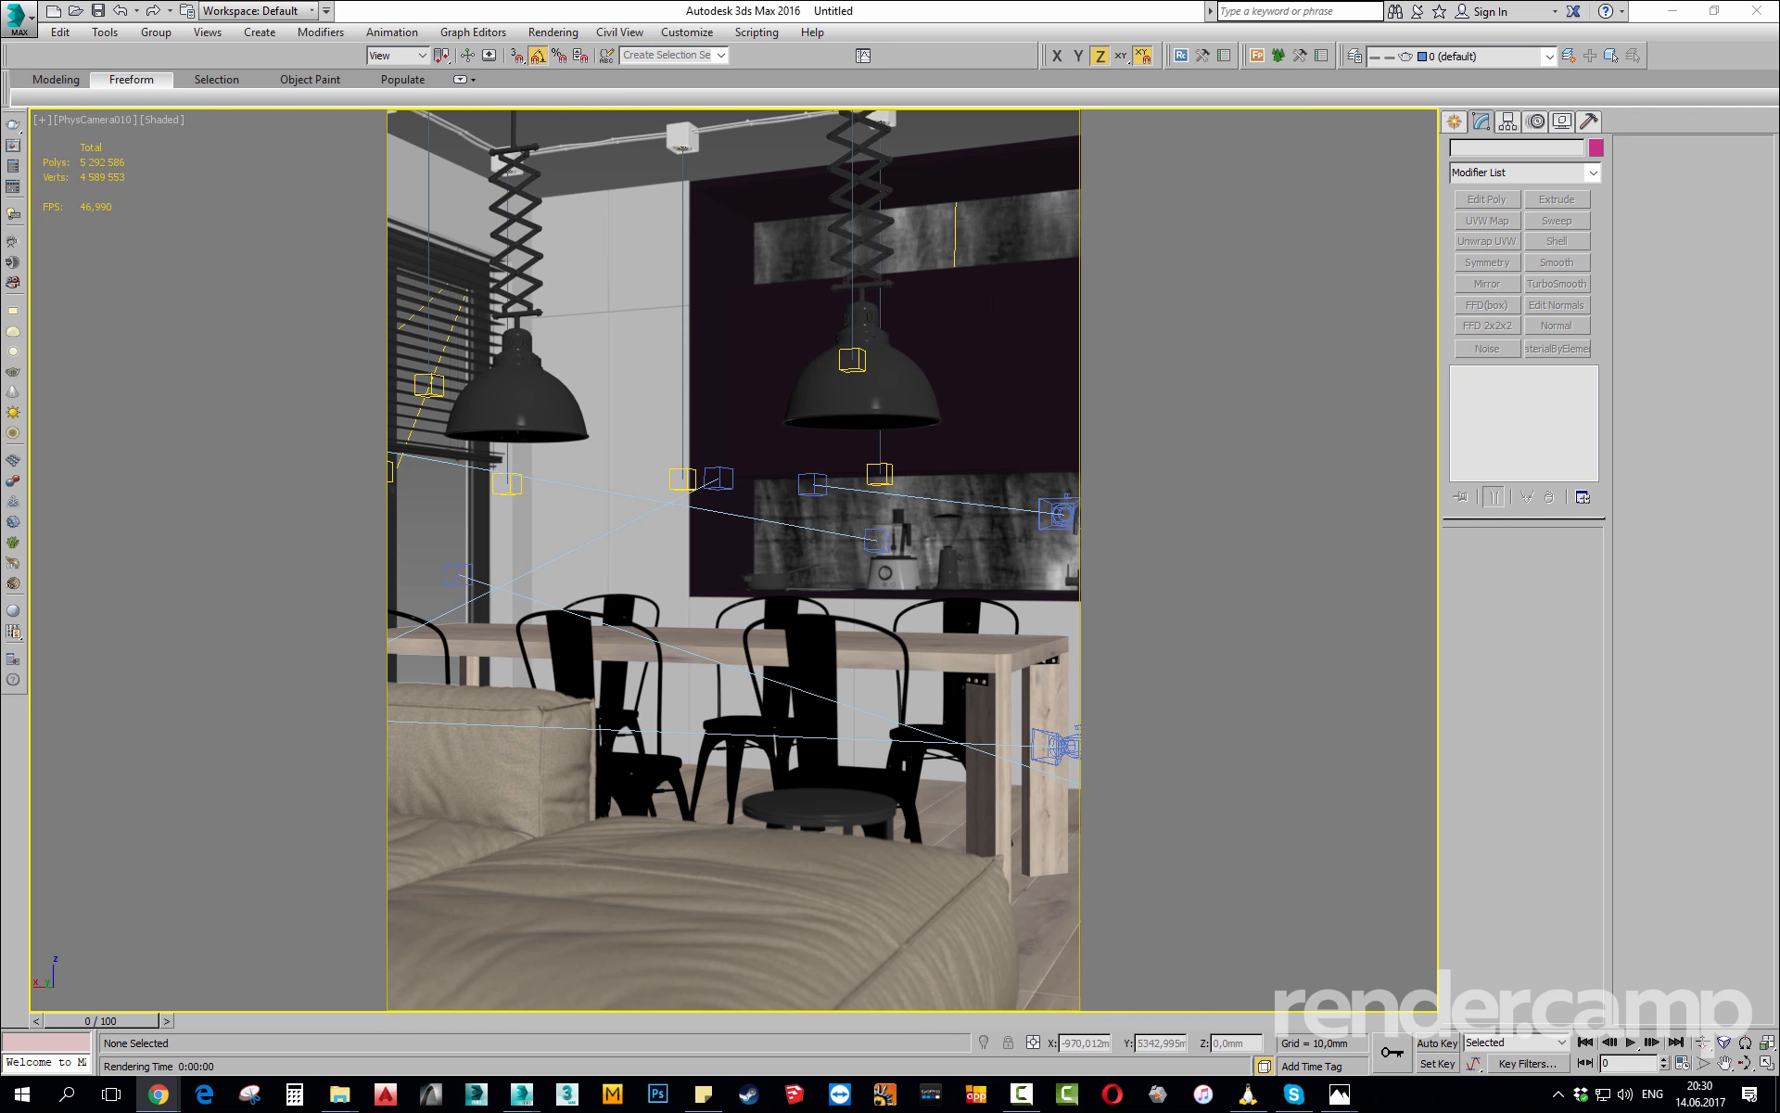
left_click_drag(1779, 213, 974, 2)
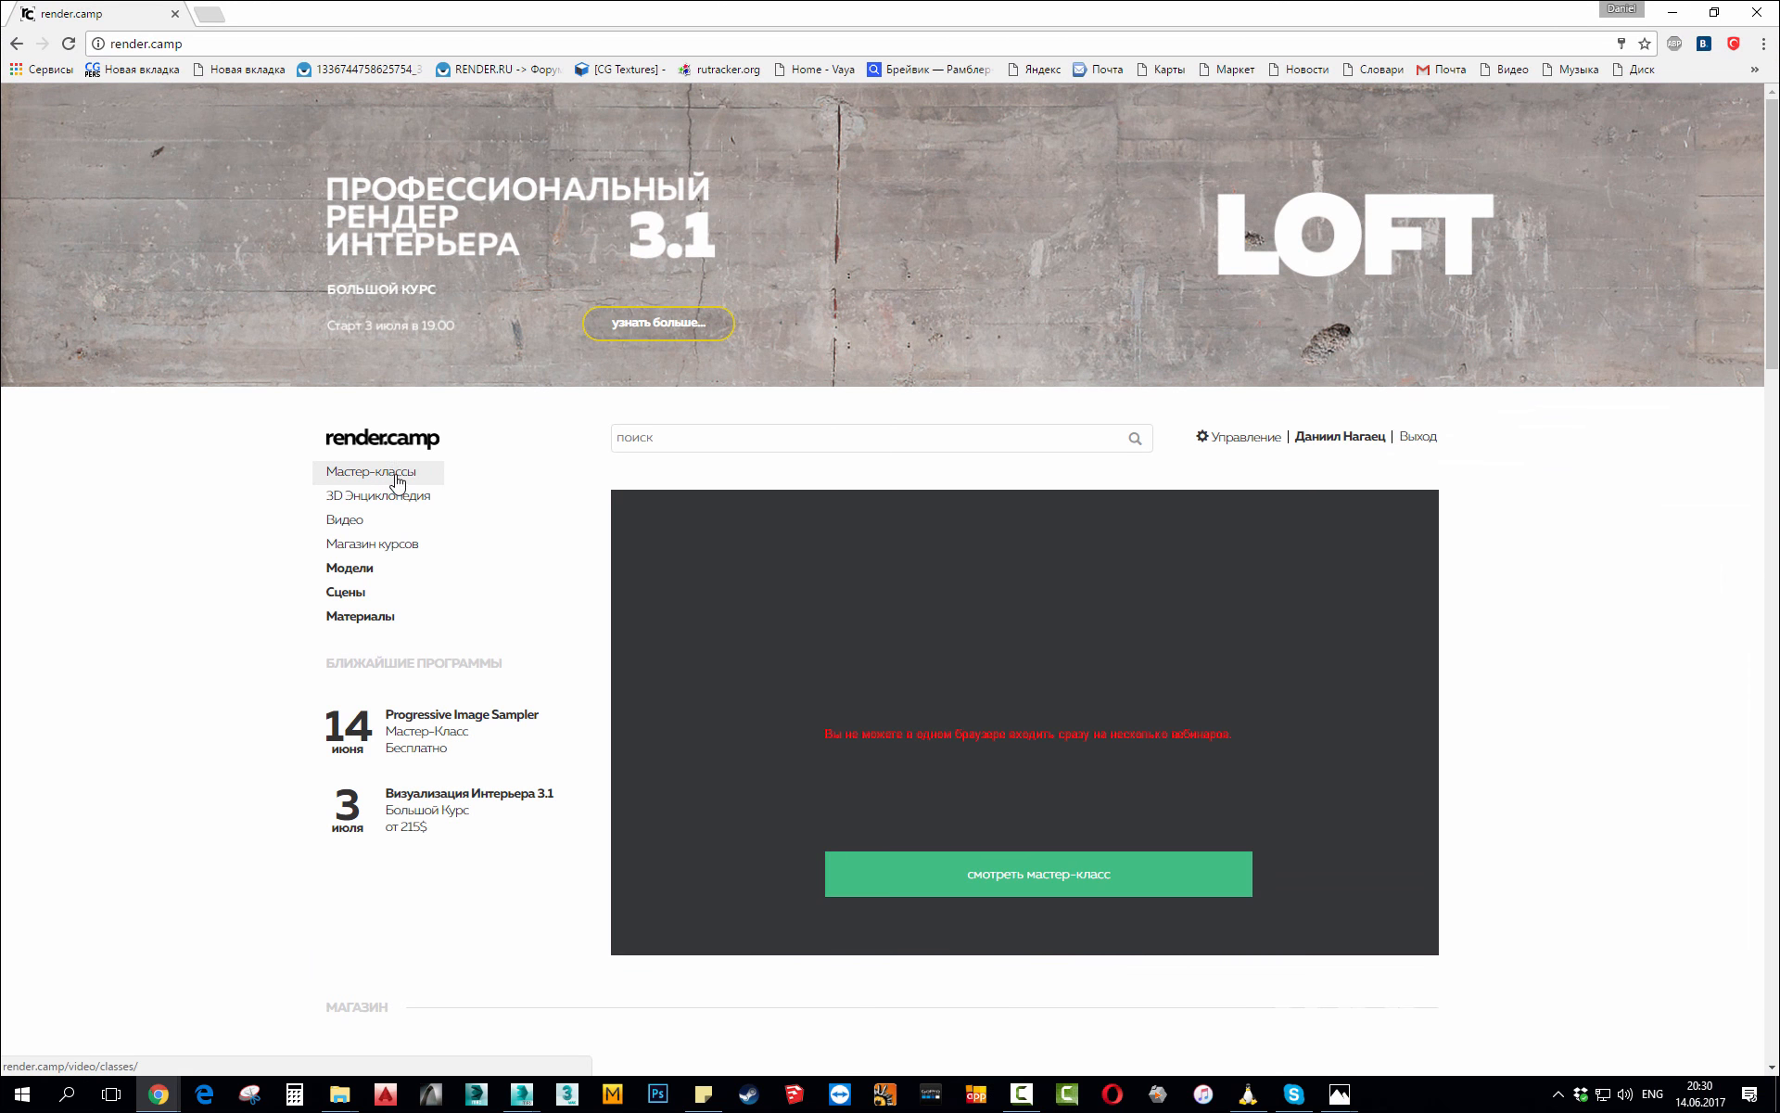
left_click(637, 325)
scroll(884, 571, "down", 10)
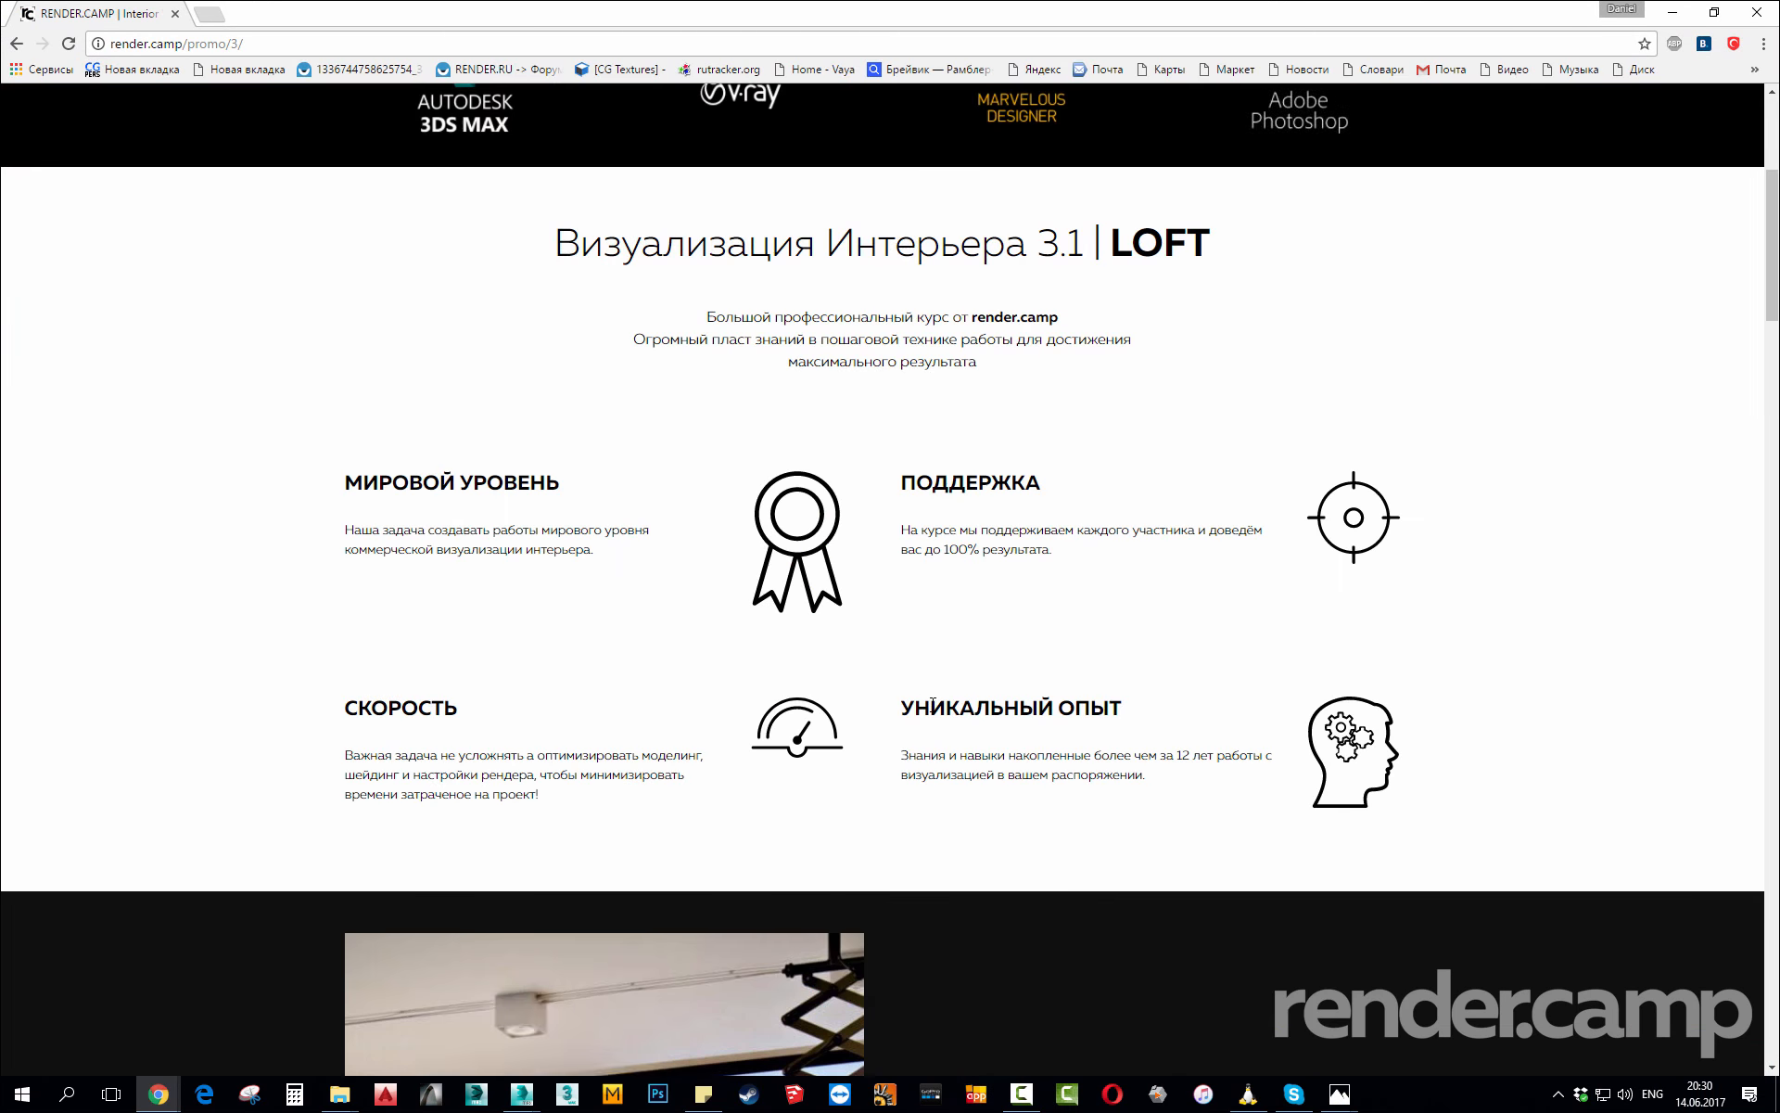
scroll(553, 447, "down", 6)
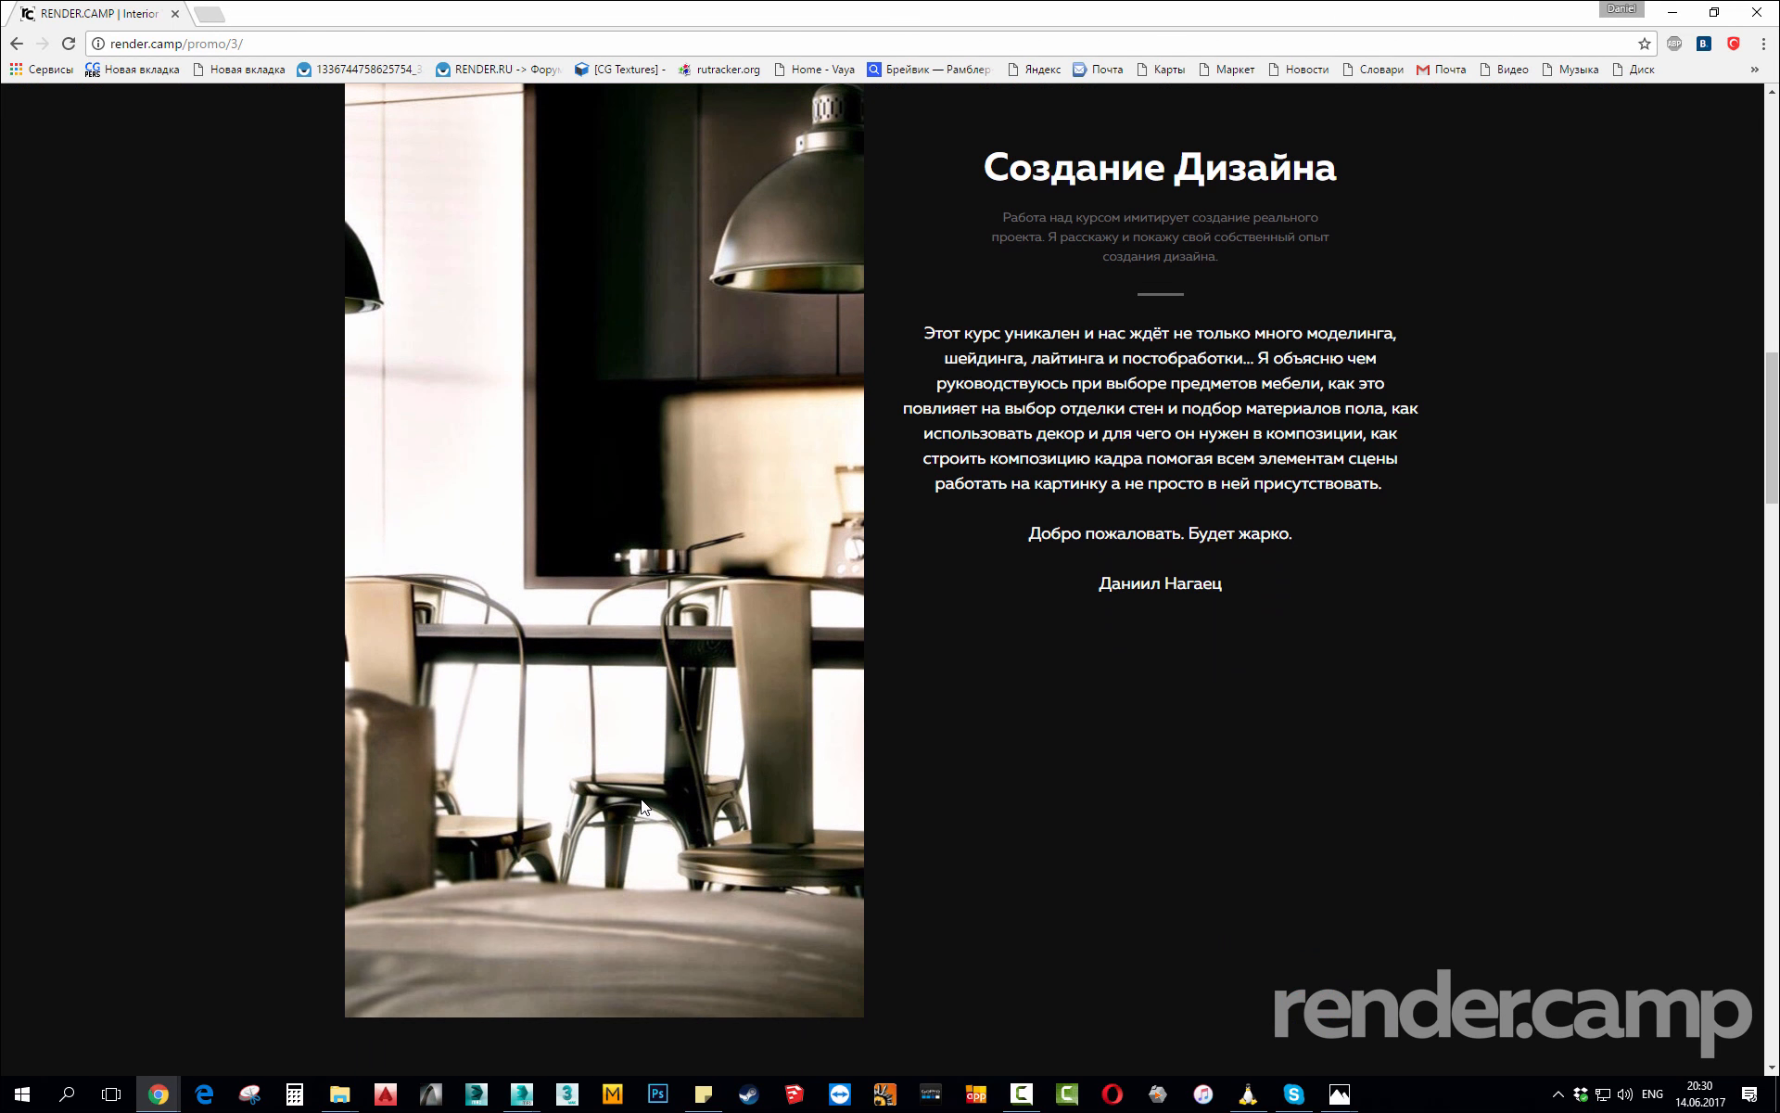
scroll(612, 746, "up", 7)
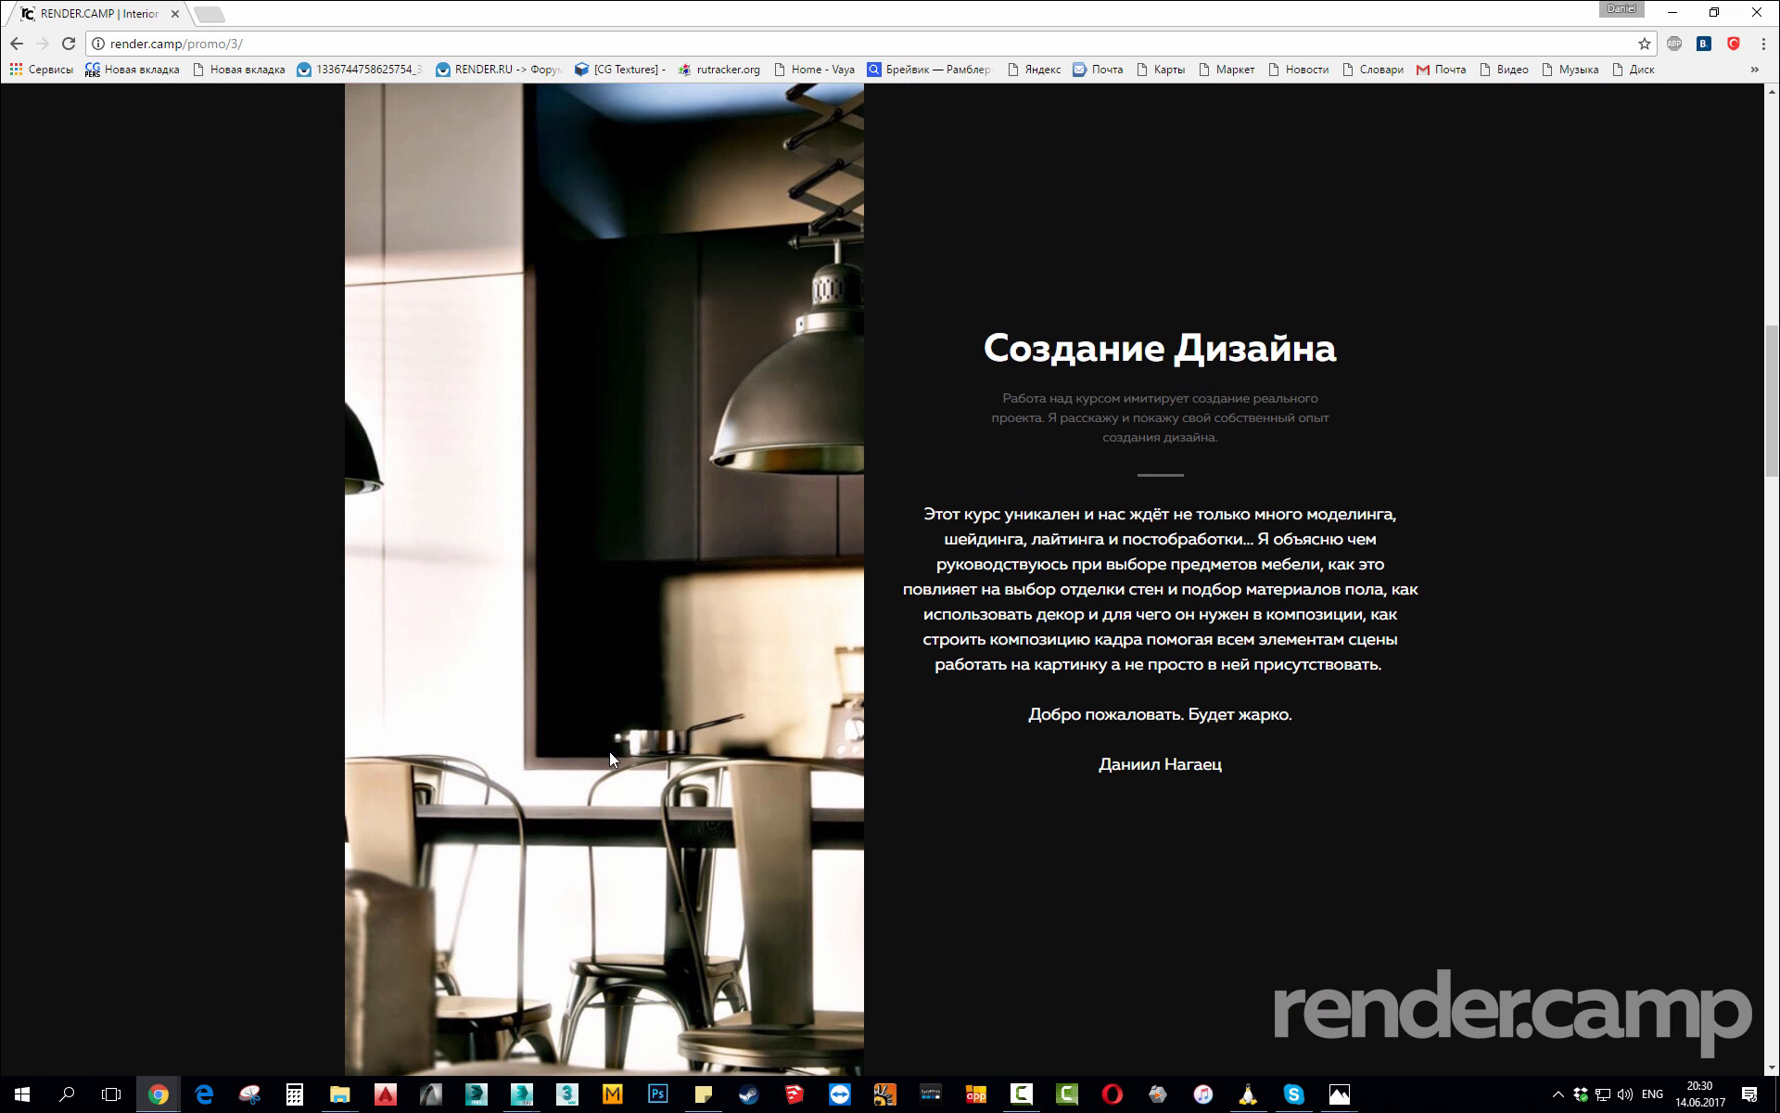
scroll(619, 755, "up", 12)
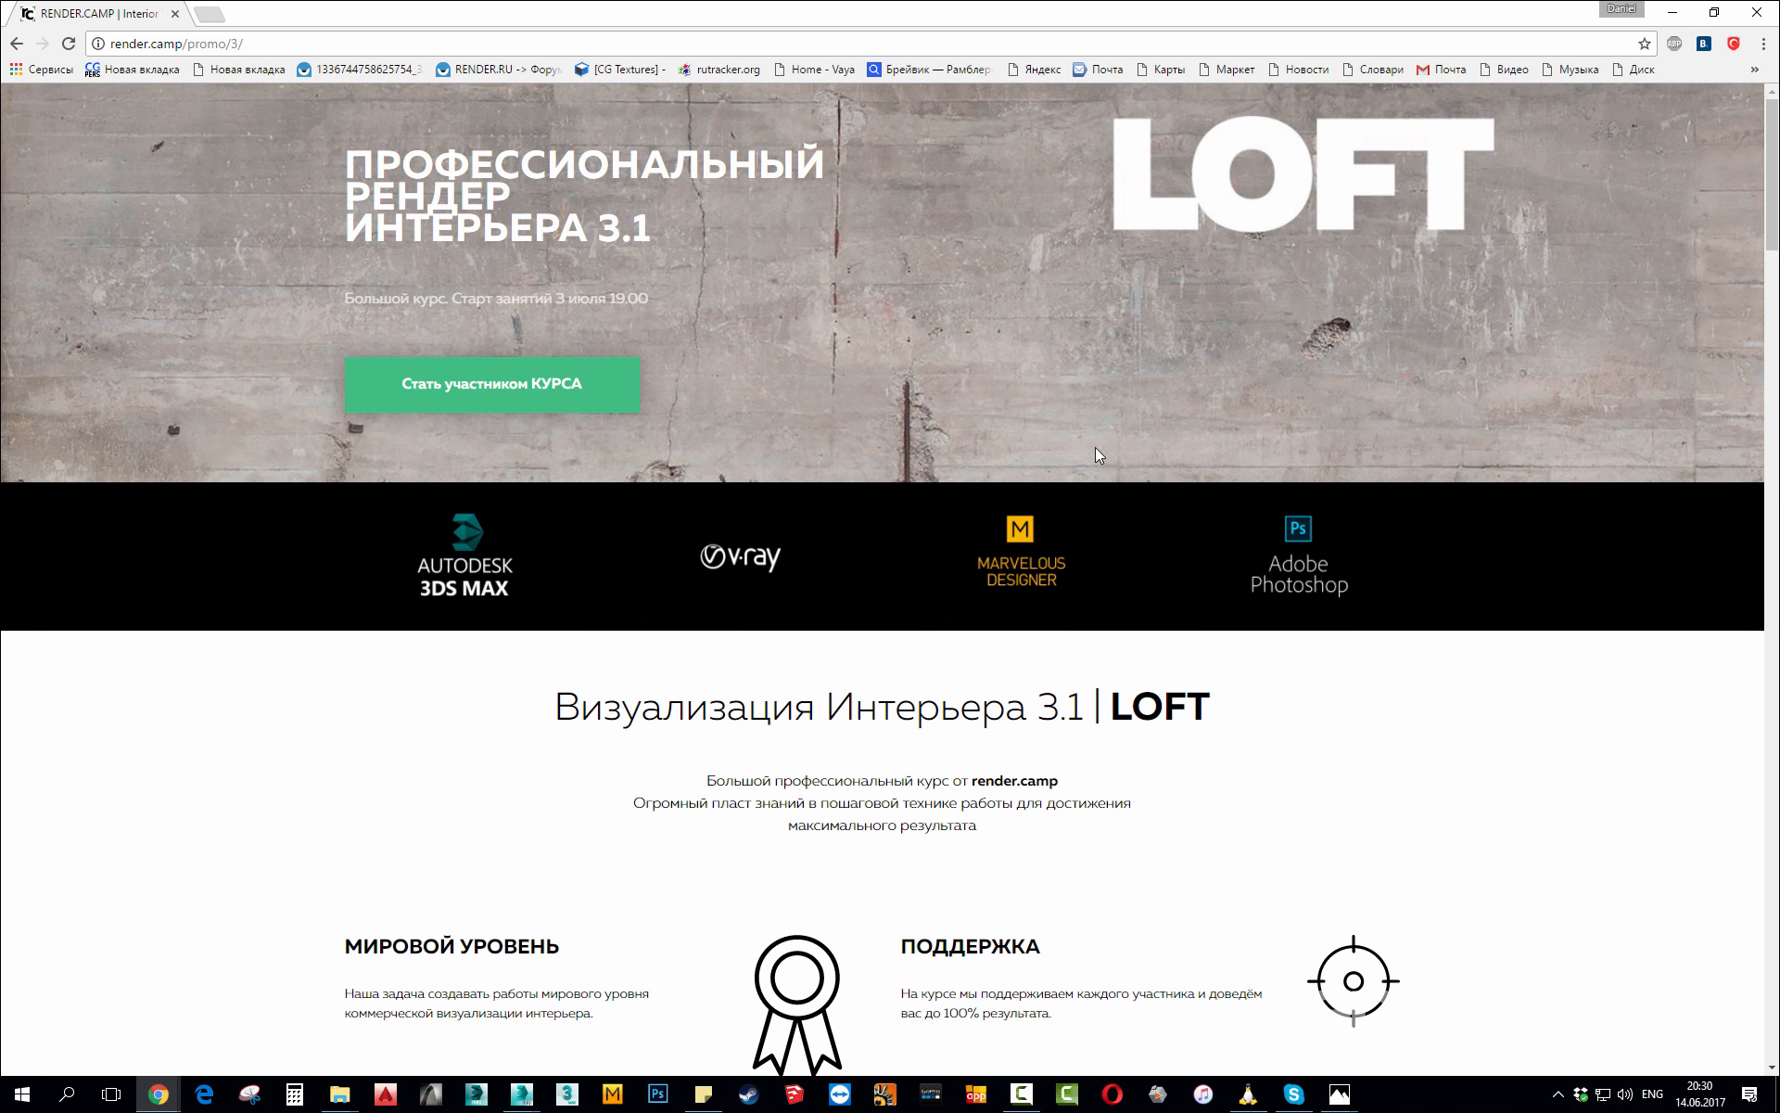
Look over the LOFT course page's header and introduction, and return to the apartment scene in 3ds Max.
left_click(455, 48)
scroll(1452, 729, "down", 1)
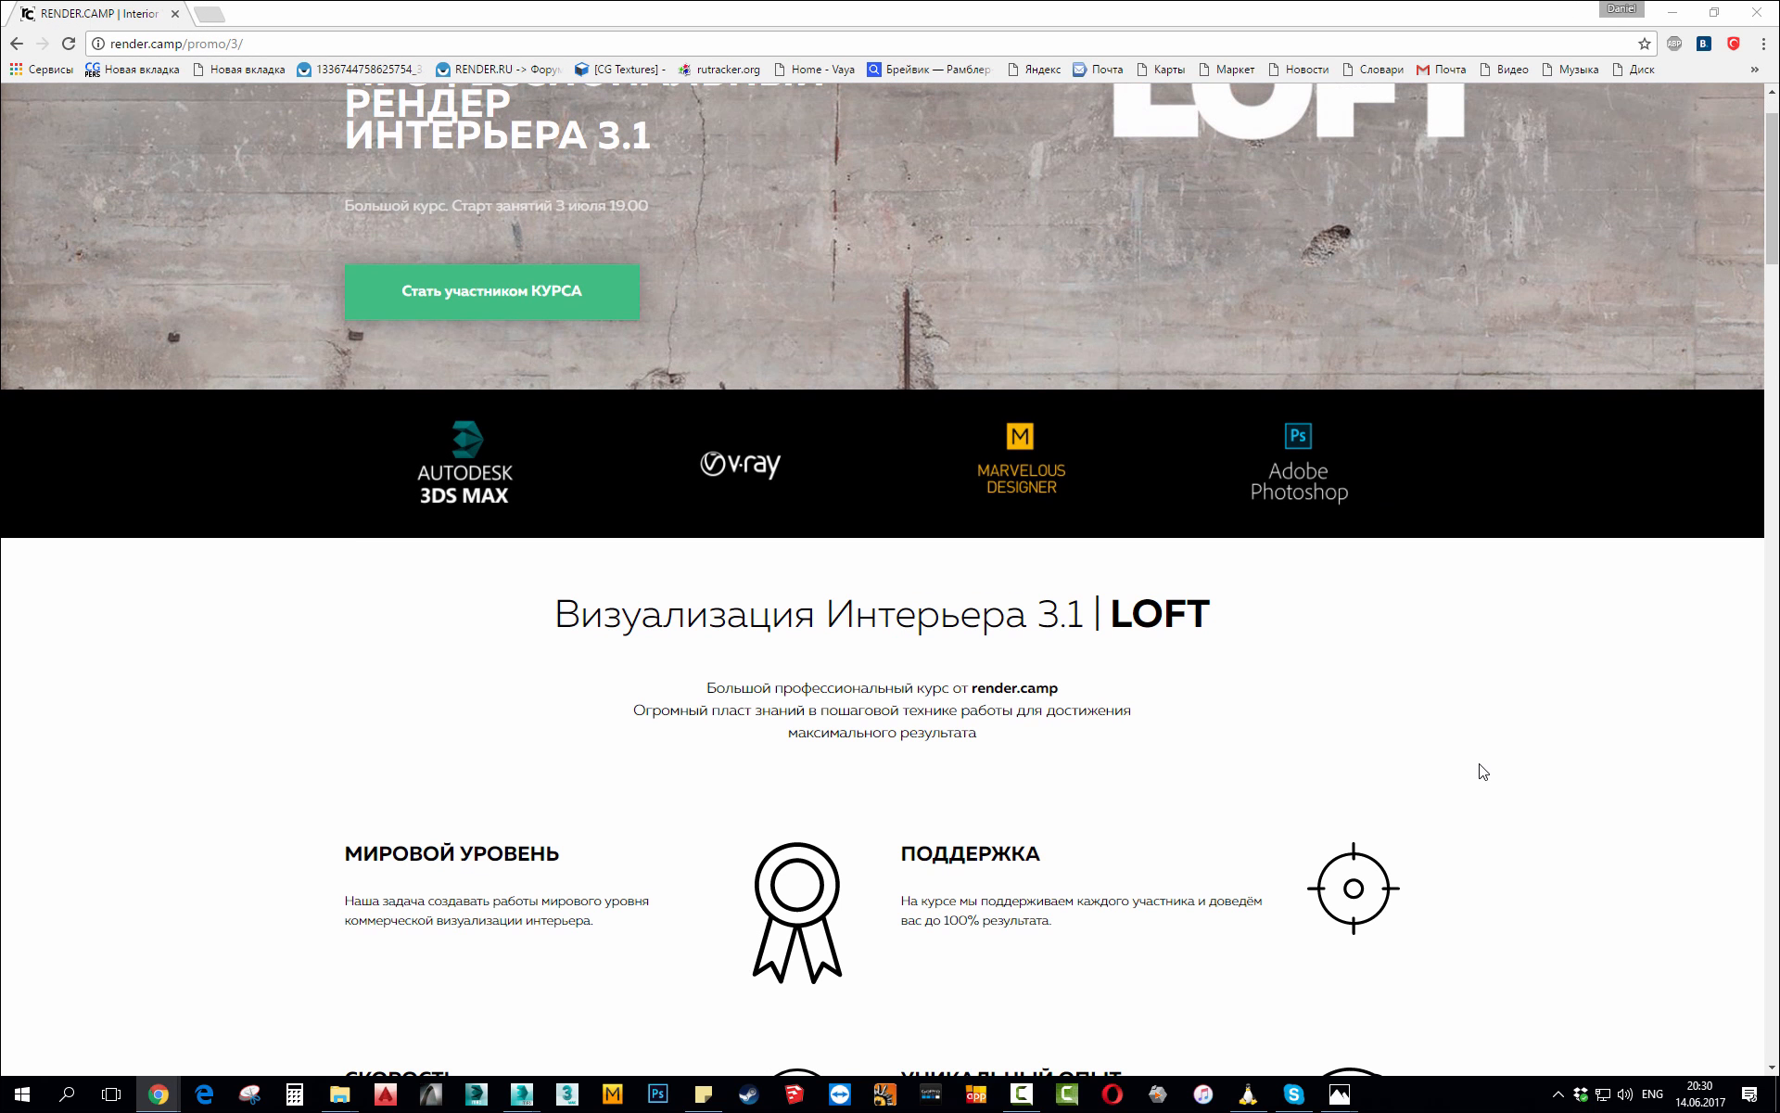
scroll(1483, 772, "up", 1)
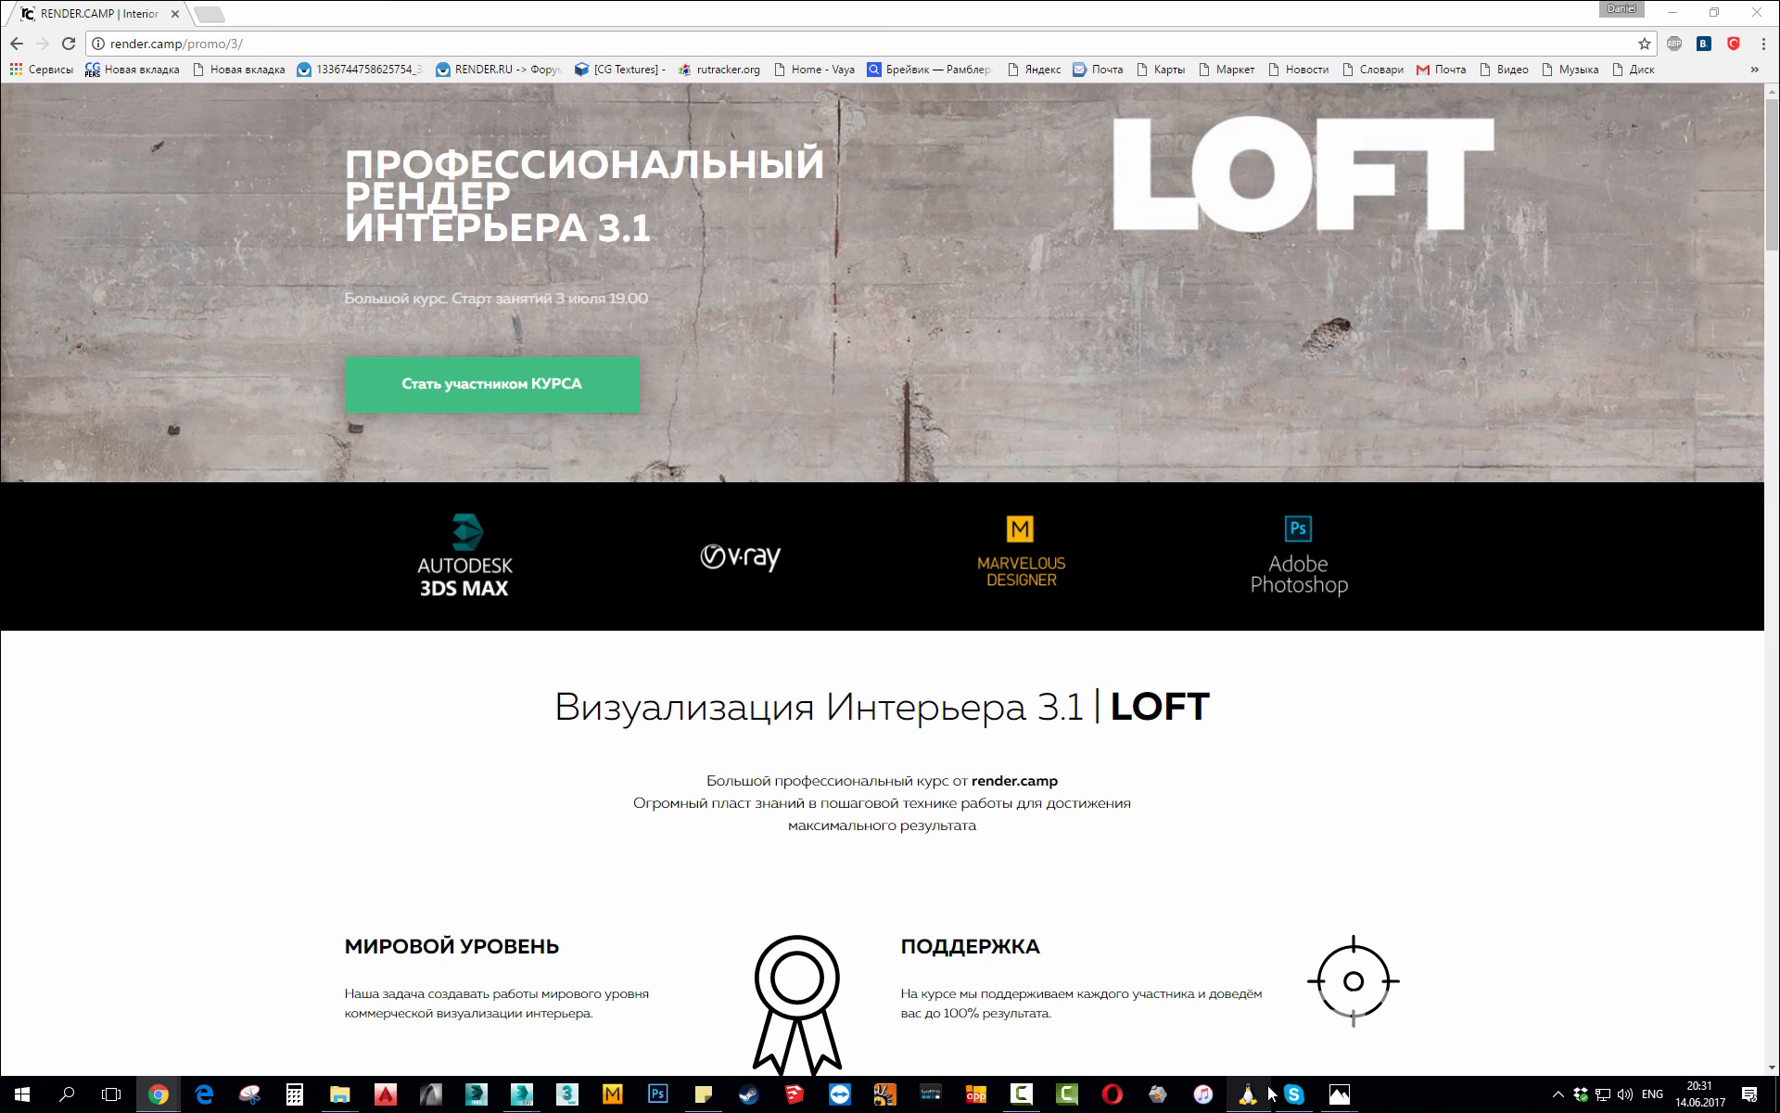
mouse_move(1270, 1094)
scroll(1459, 993, "down", 2)
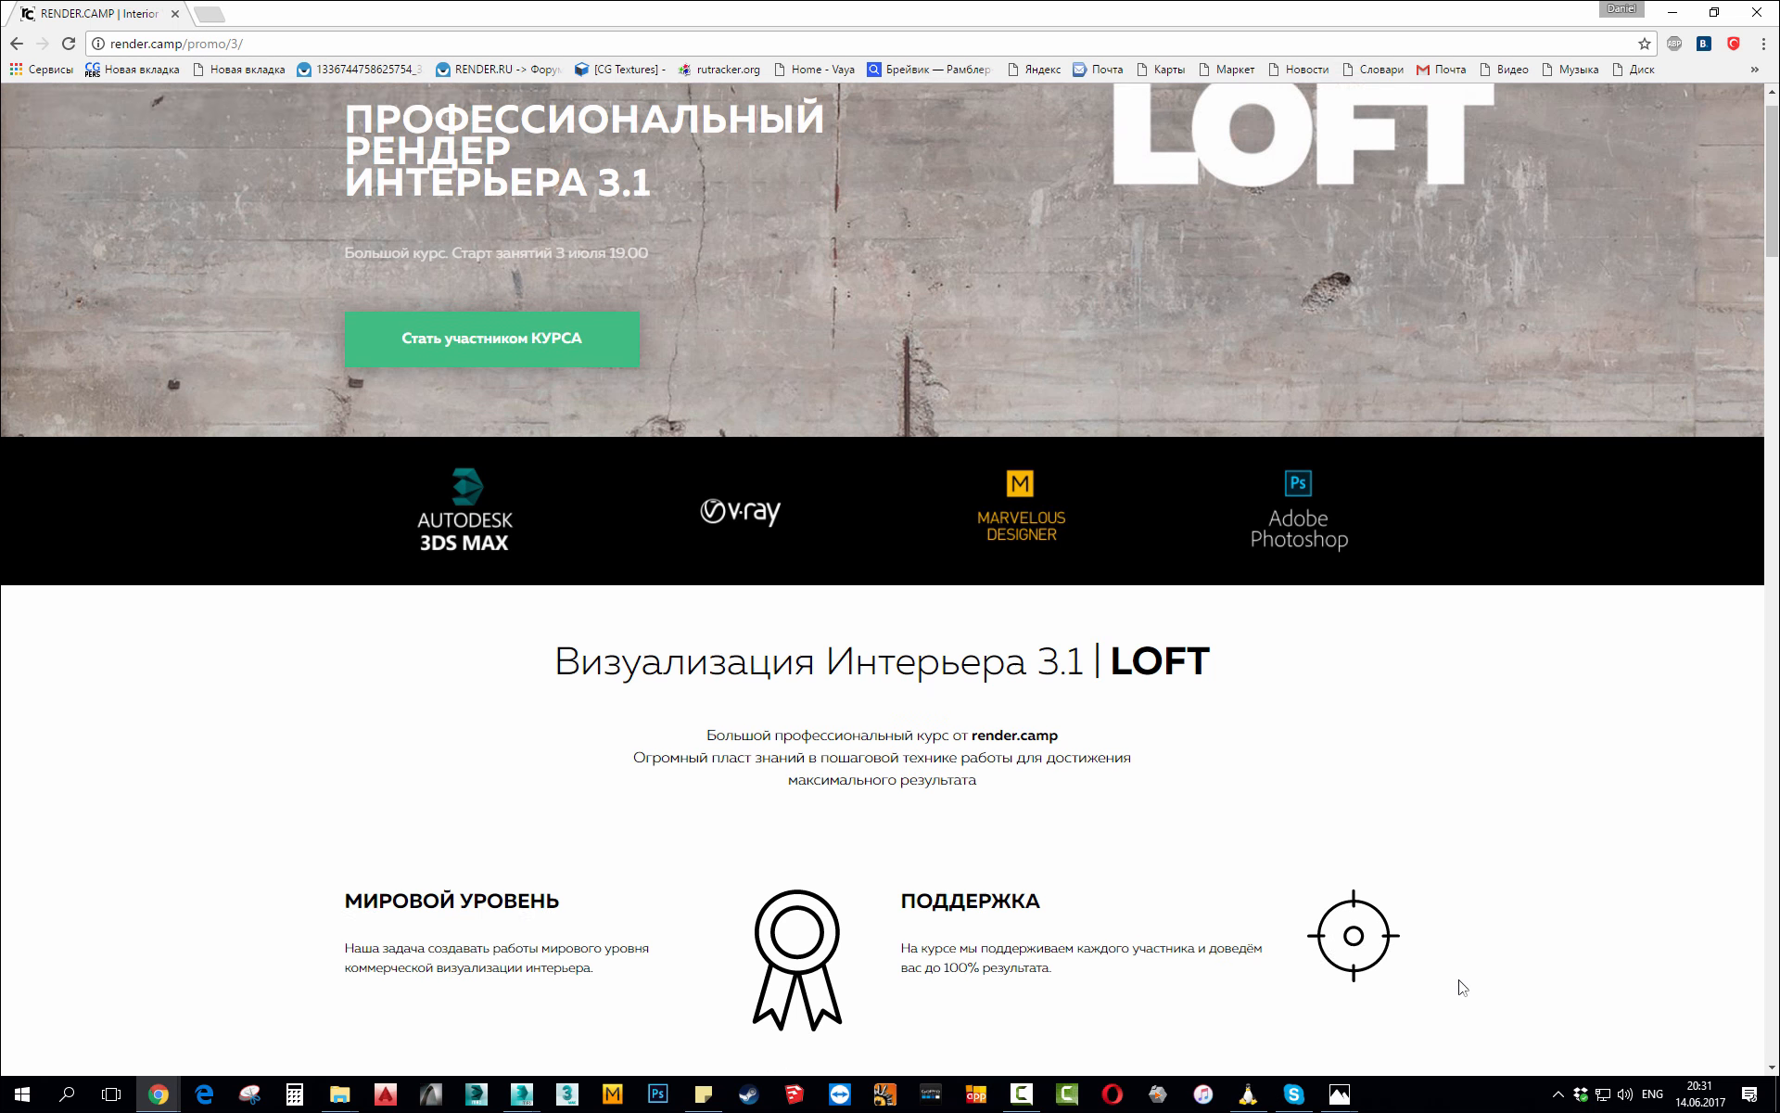
scroll(1503, 959, "up", 2)
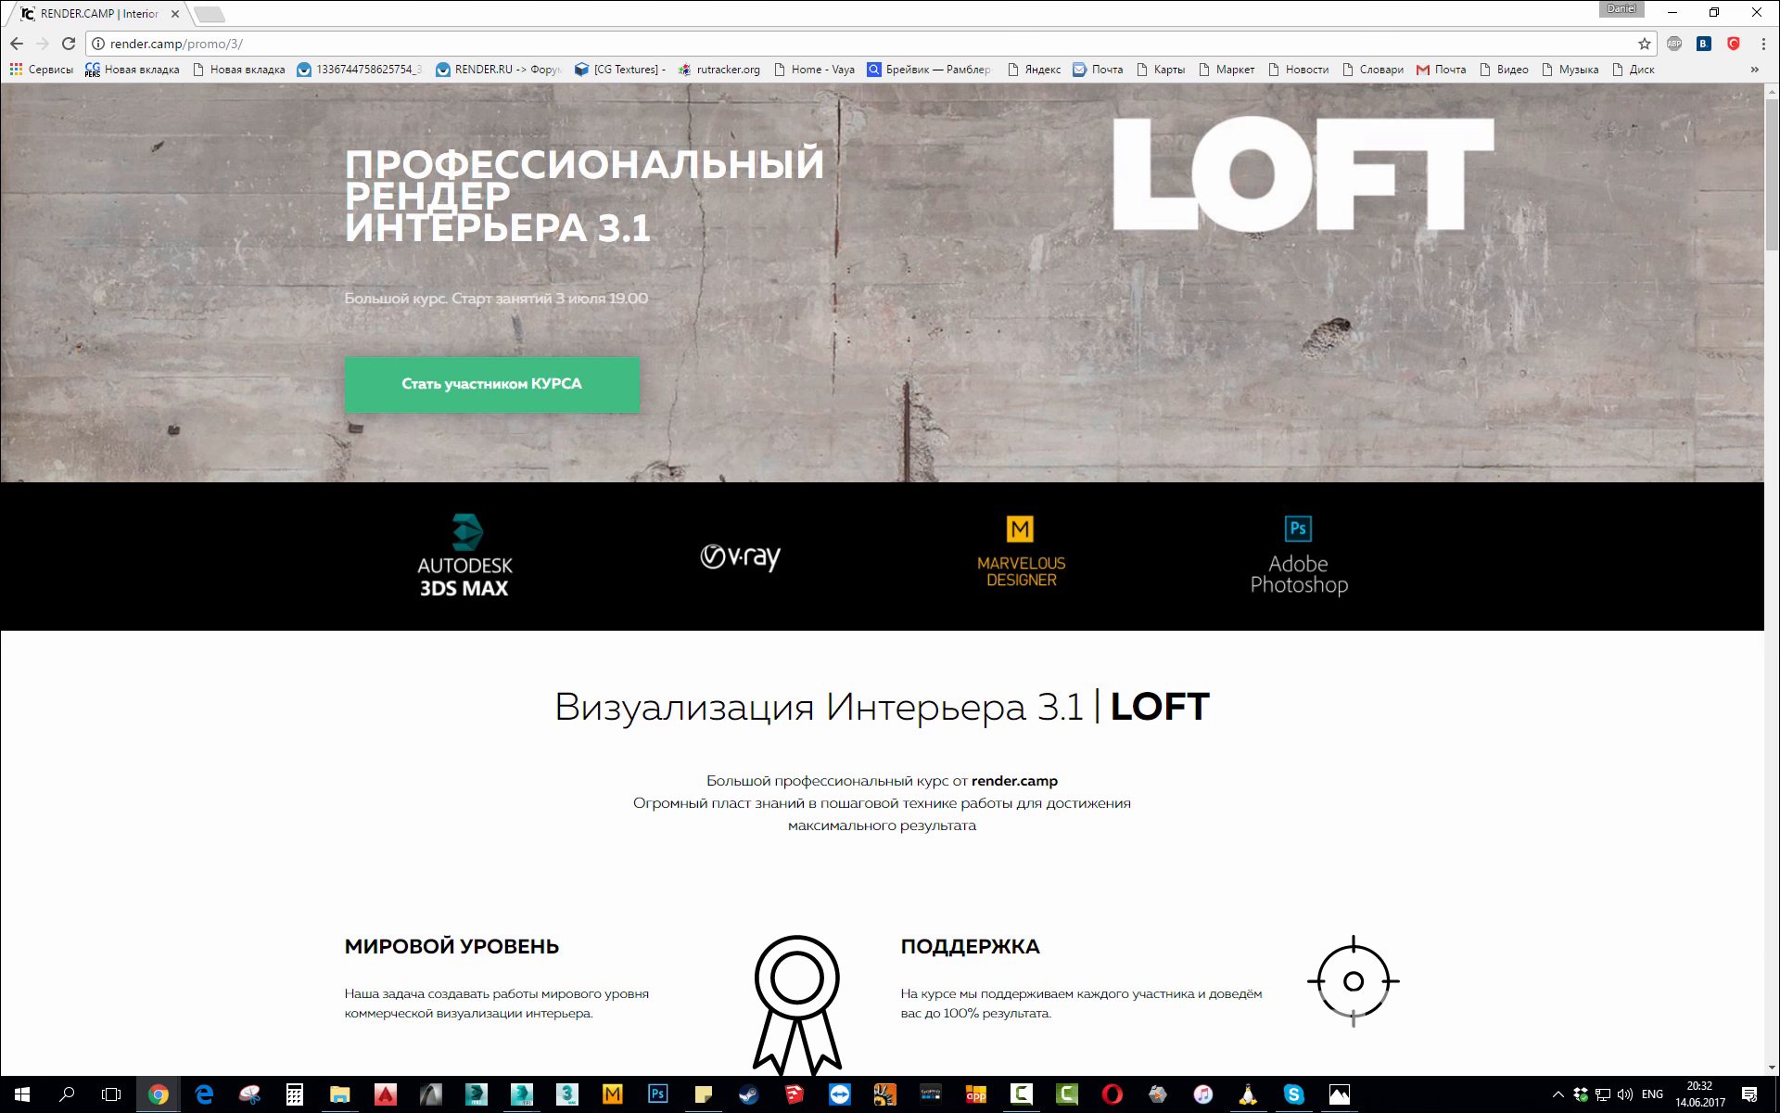
left_click(1667, 11)
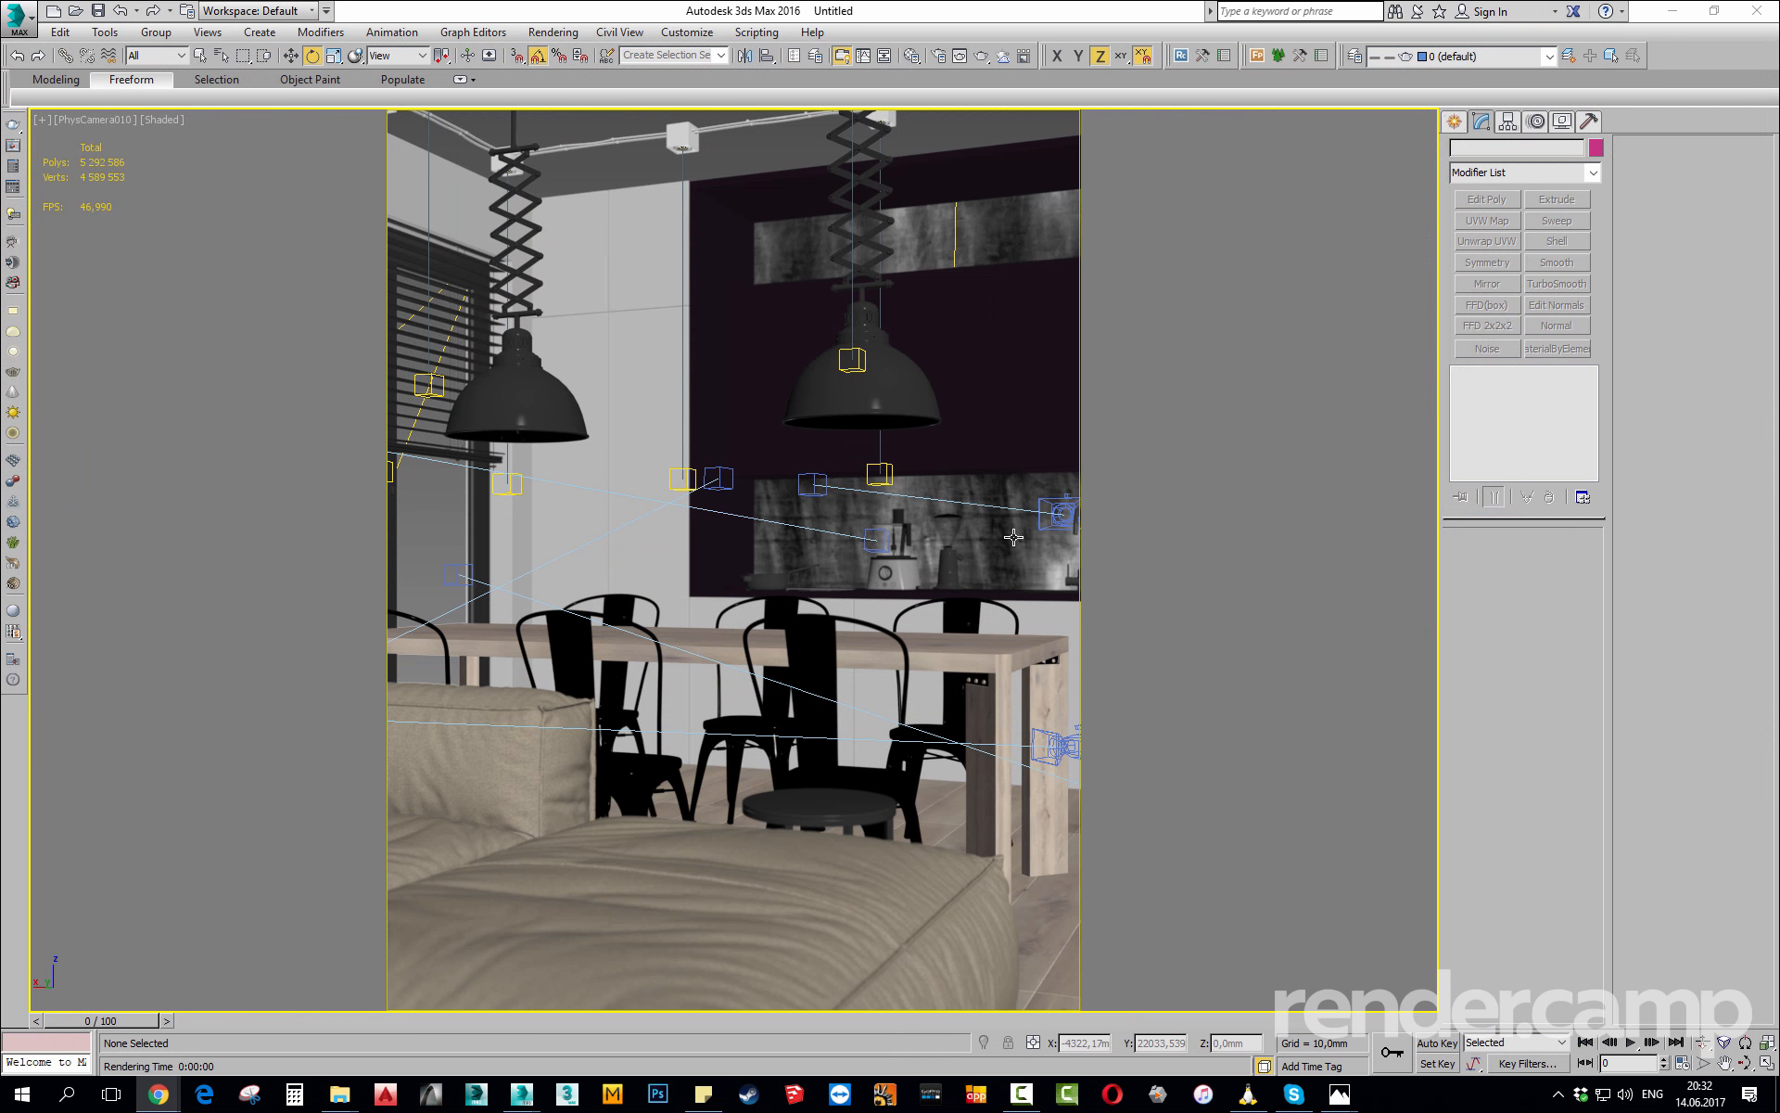